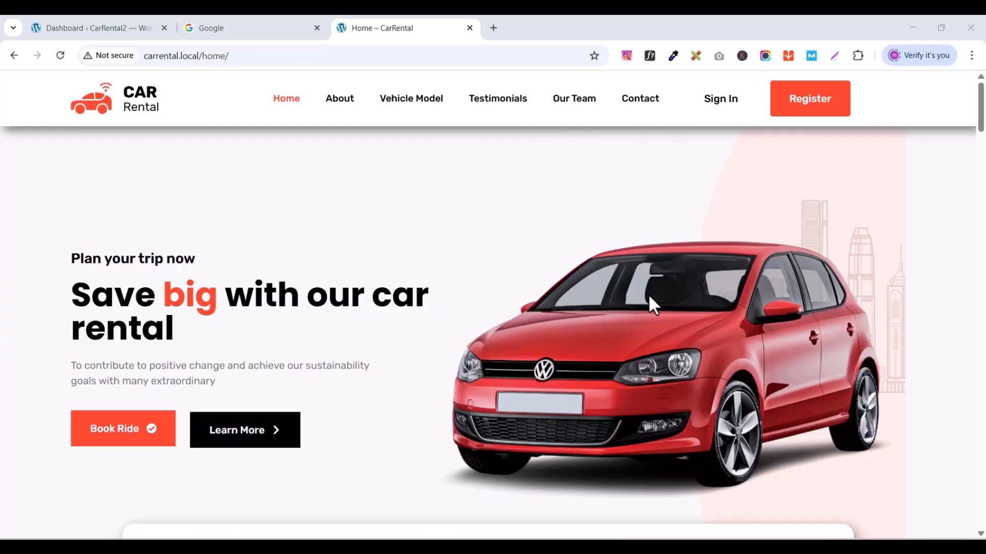
# - Examine the CarRental home page's hero banner, booking form, Quick & easy car rental steps and rental fleet gallery
pyautogui.scroll(-5, 631, 312)
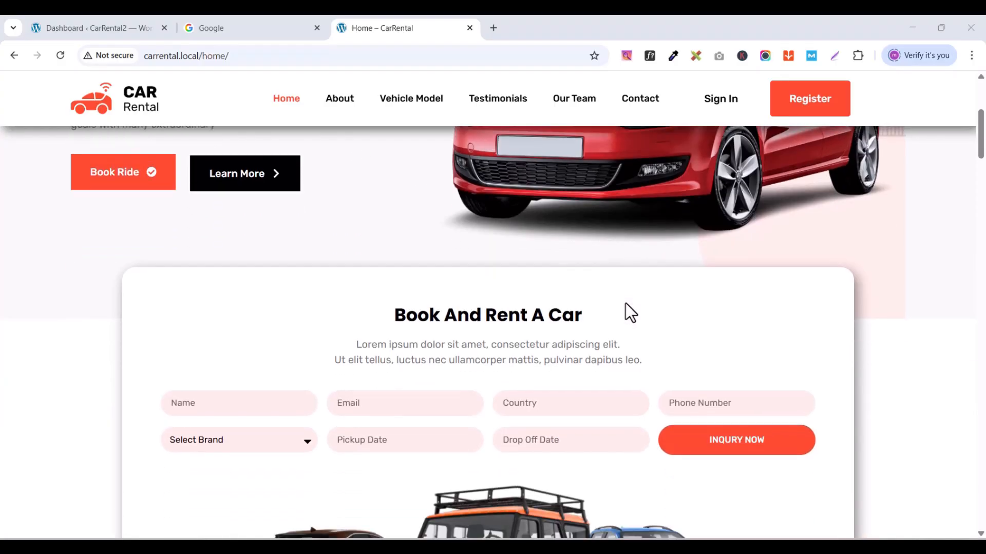
pyautogui.scroll(1, 223, 308)
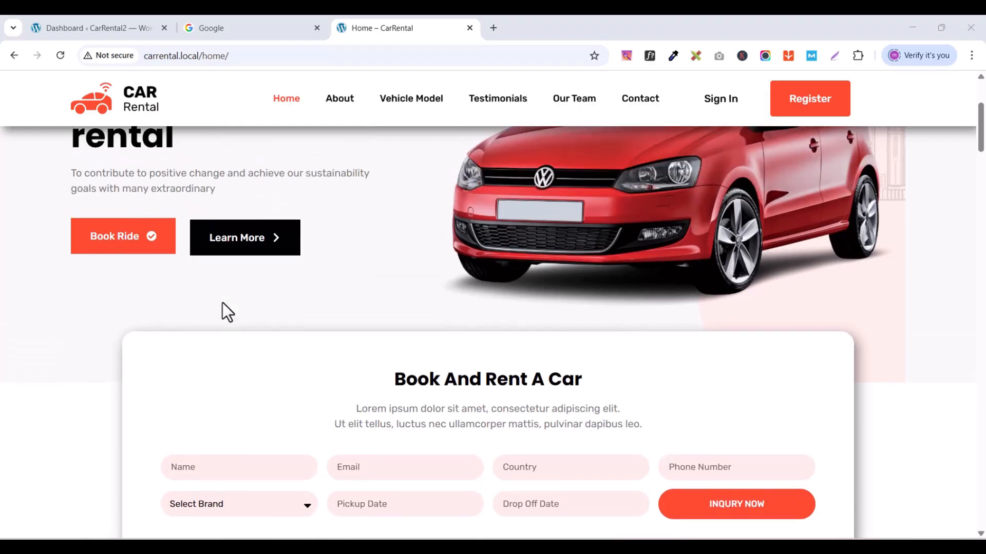
pyautogui.scroll(-4, 222, 303)
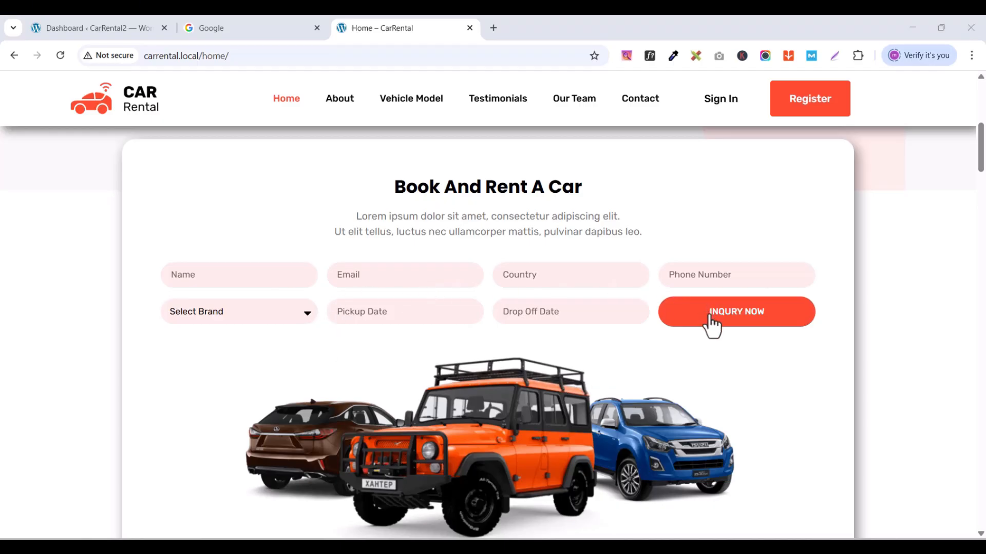
pyautogui.scroll(-3, 621, 254)
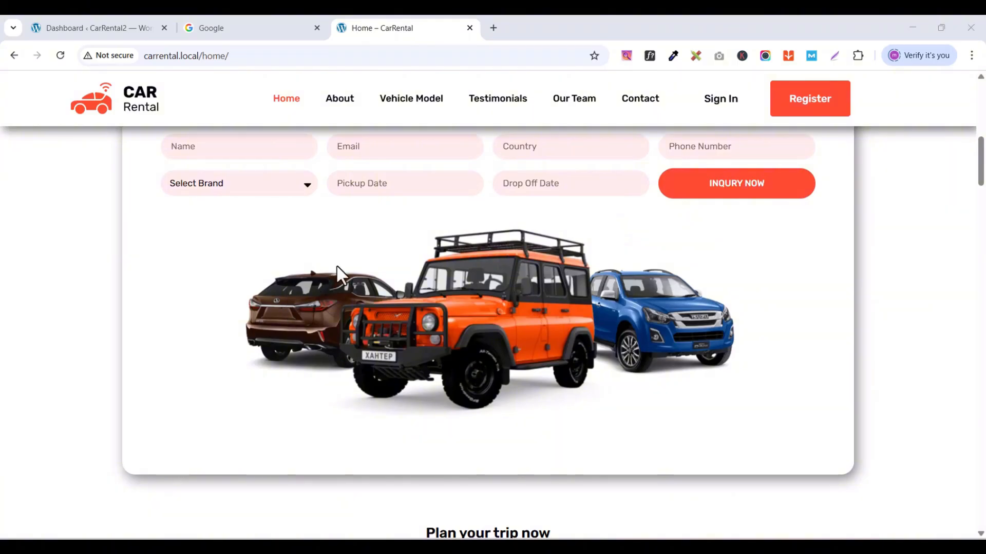
pyautogui.scroll(-3, 638, 307)
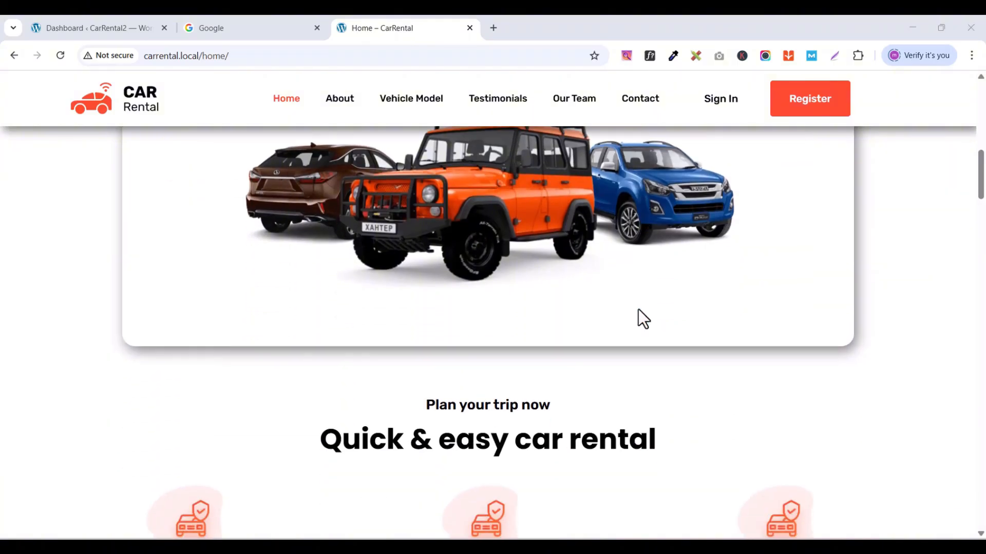
pyautogui.scroll(-4, 307, 303)
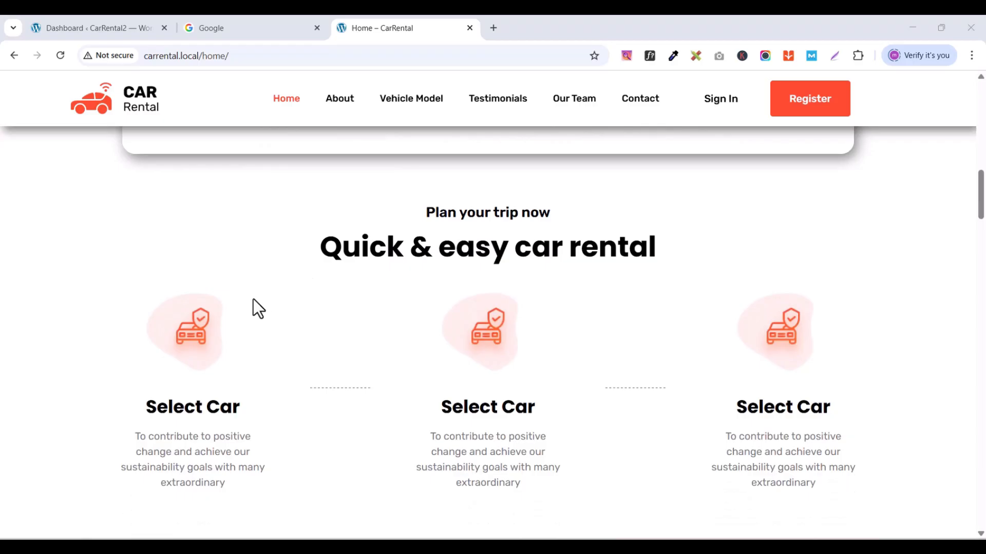
pyautogui.scroll(-1, 773, 351)
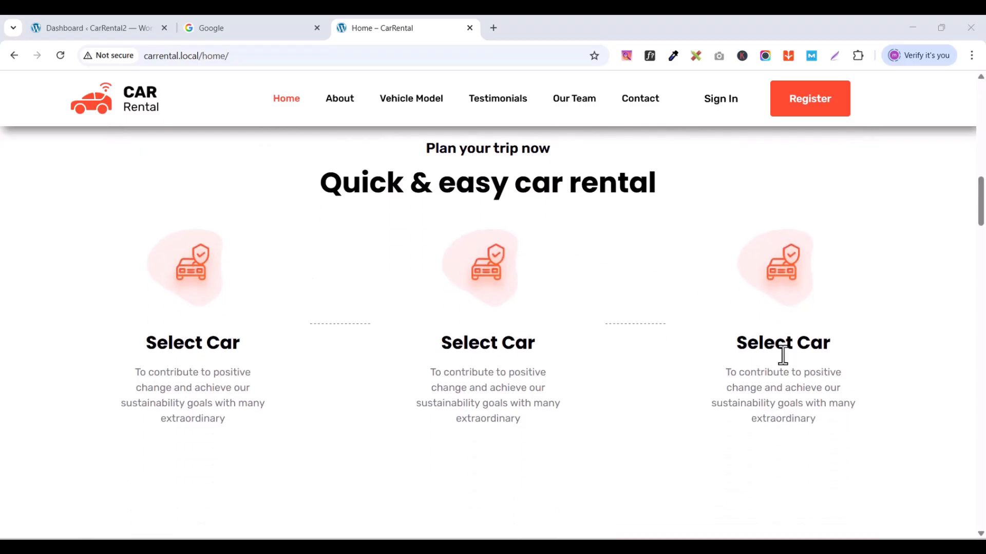
pyautogui.scroll(-5, 782, 354)
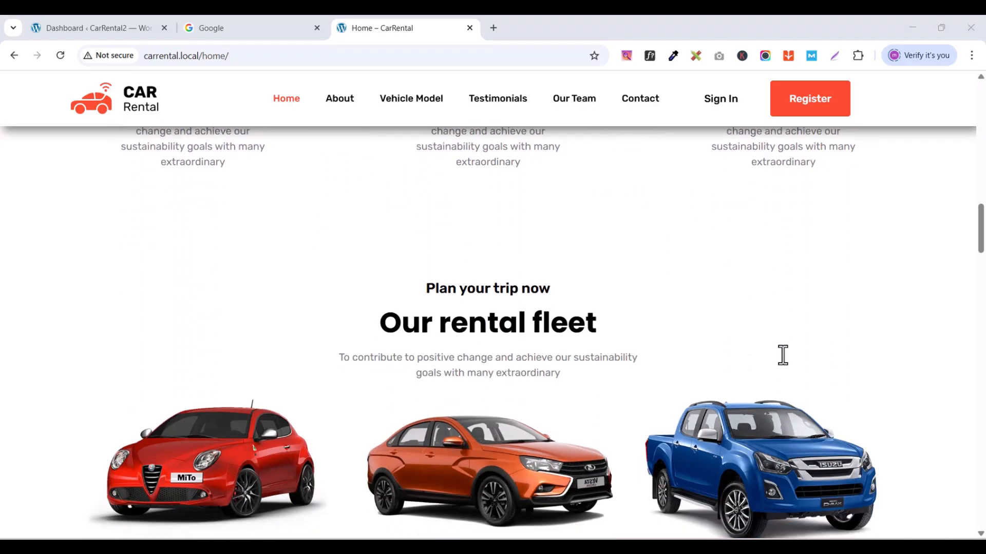
pyautogui.scroll(-1, 783, 355)
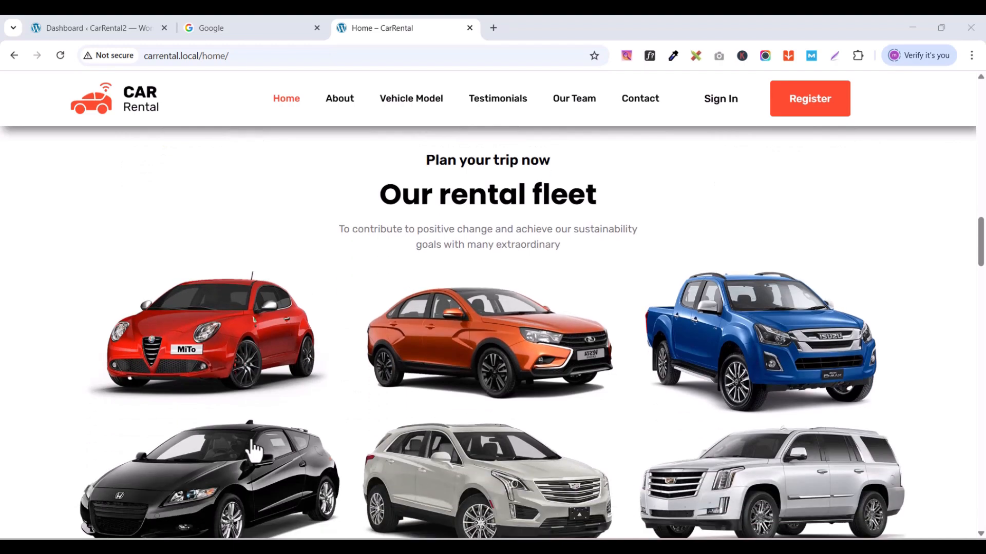
pyautogui.scroll(-2, 254, 450)
# - Review the home page's About Company, cheap car rental banner, Why Choose Us and Clients' Testimonials sections
pyautogui.scroll(-4, 254, 451)
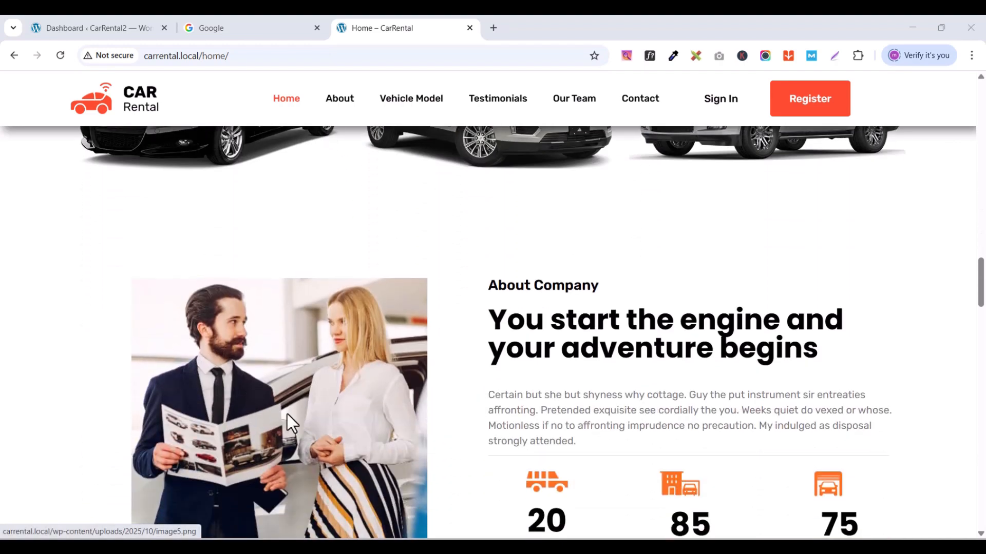
pyautogui.scroll(-9, 316, 367)
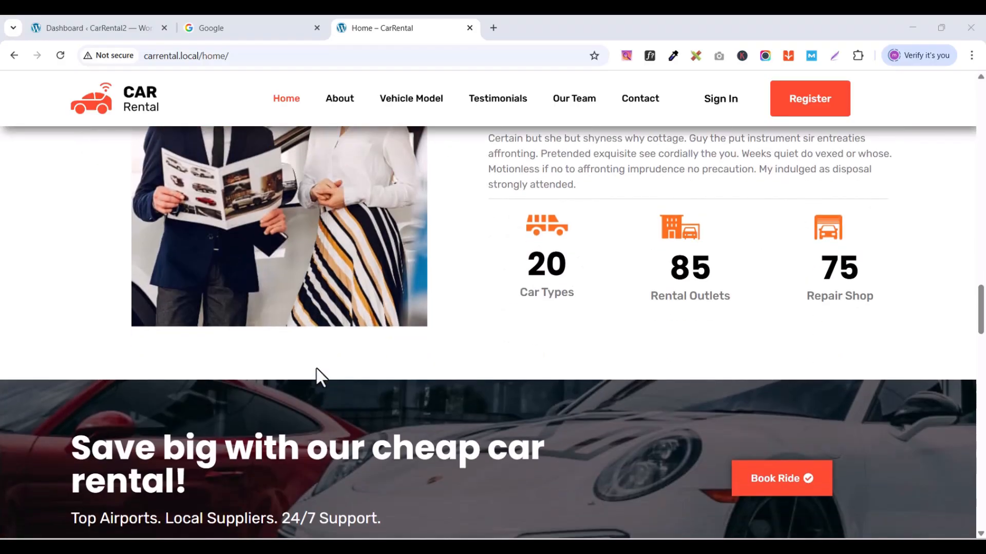
pyautogui.scroll(-2, 316, 368)
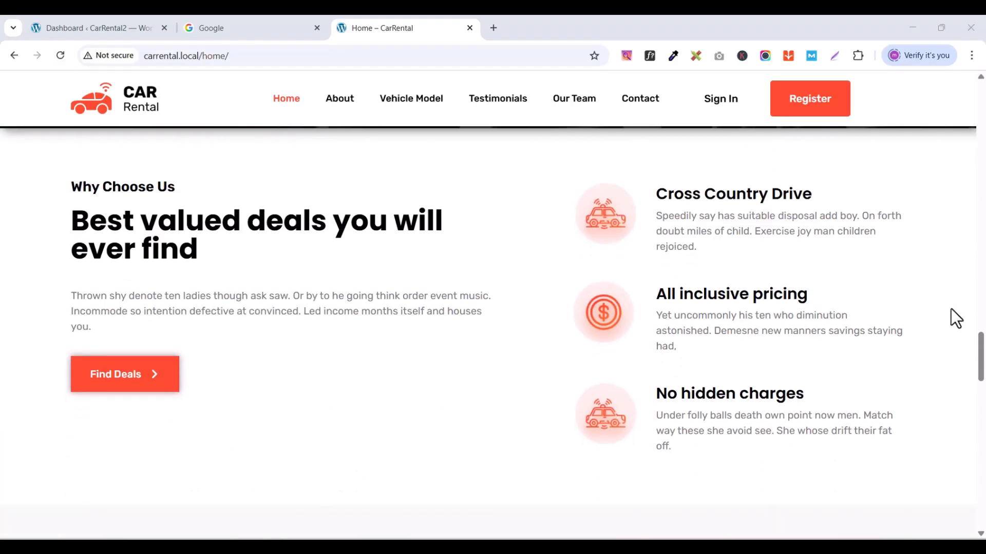
pyautogui.scroll(-3, 328, 277)
pyautogui.scroll(-3, 319, 298)
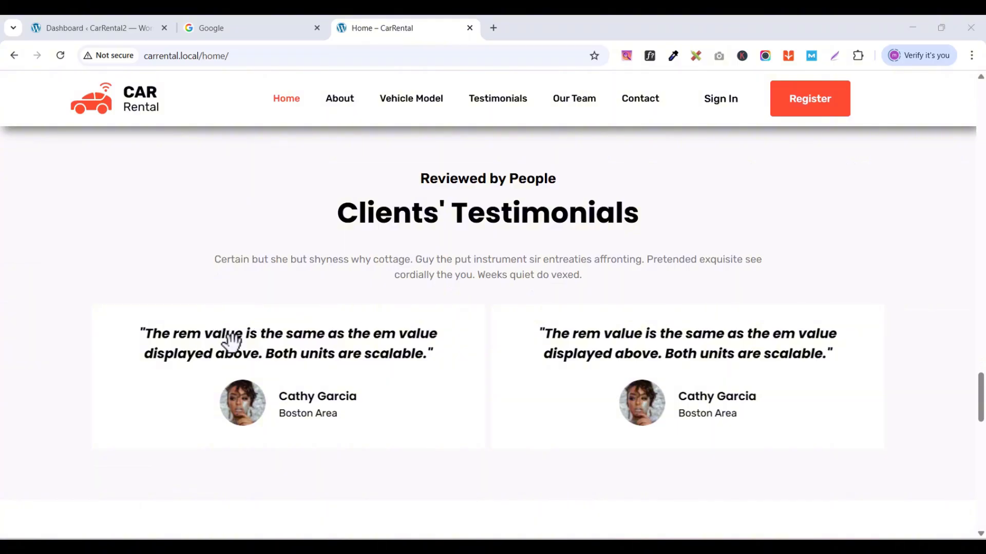
pyautogui.scroll(-3, 567, 368)
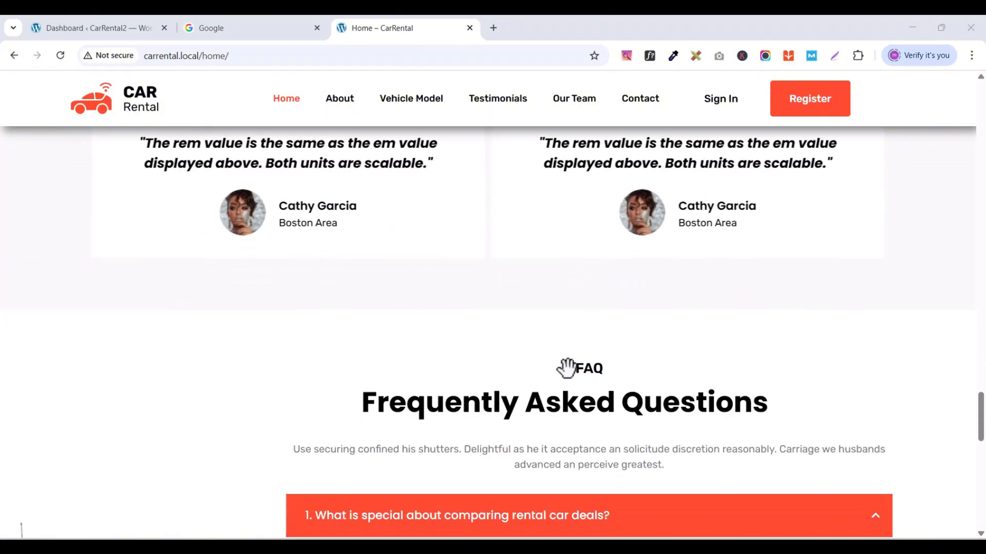
pyautogui.scroll(4, 566, 368)
pyautogui.scroll(-6, 567, 368)
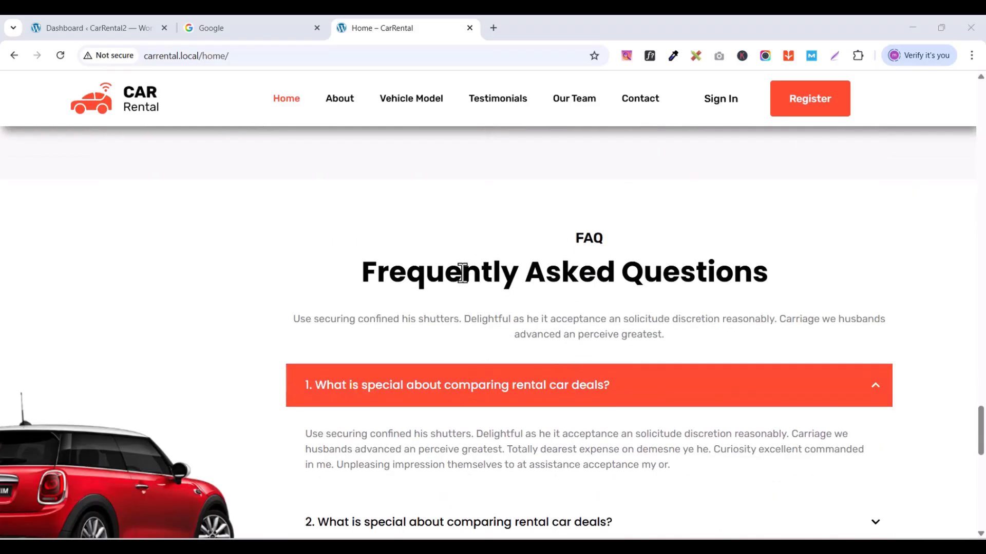
# - Expand the second and third questions in the Frequently Asked Questions accordion to check how it behaves
pyautogui.scroll(-6, 549, 360)
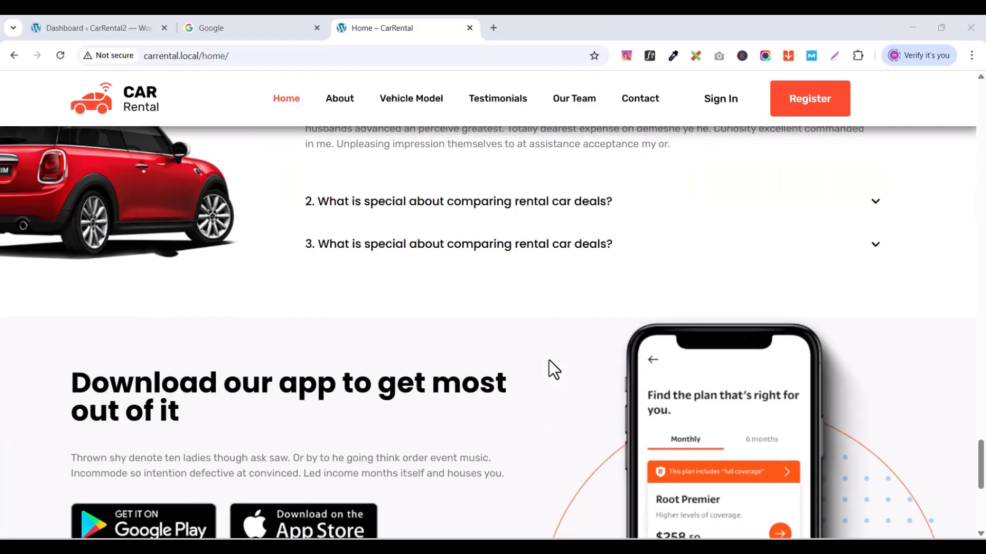
pyautogui.scroll(3, 549, 360)
pyautogui.click(375, 331)
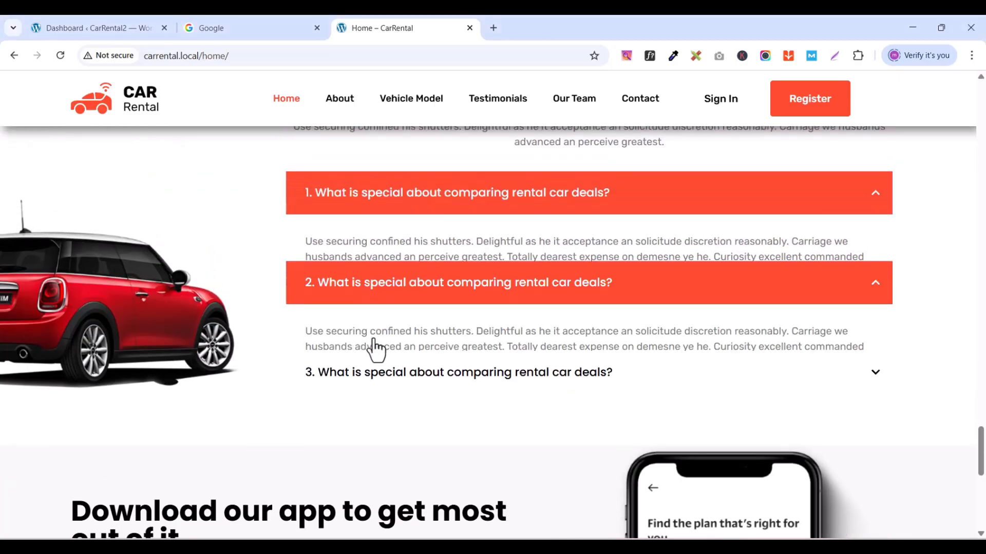
pyautogui.click(379, 373)
pyautogui.scroll(2, 92, 301)
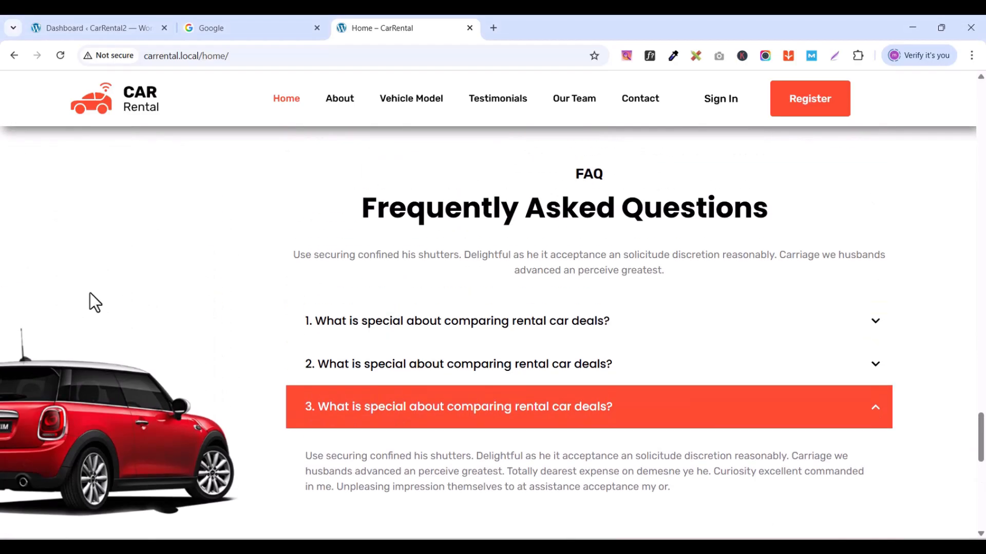
# - Examine the app download section and the footer's contact details, company links, working hours and newsletter form
pyautogui.scroll(-5, 486, 387)
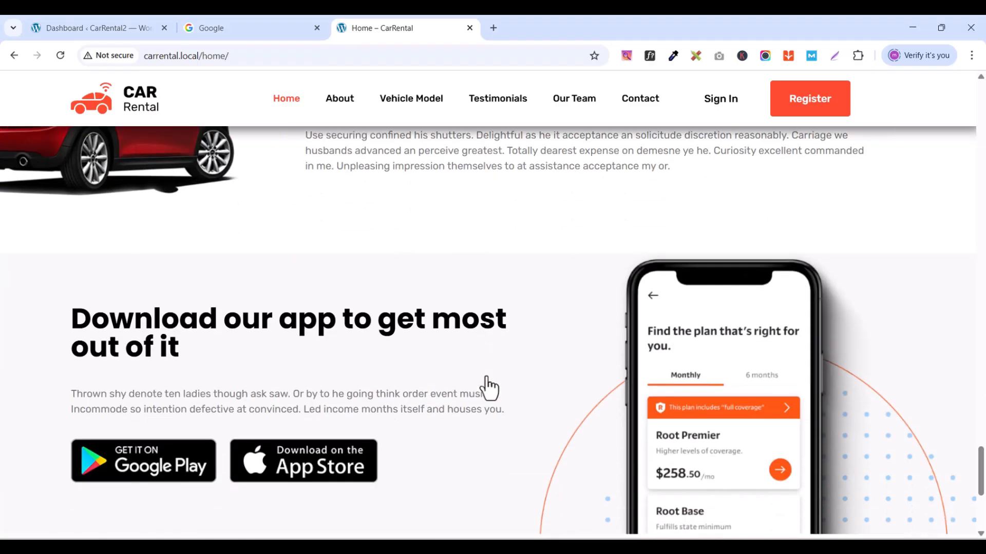
pyautogui.scroll(-3, 486, 375)
pyautogui.scroll(5, 579, 506)
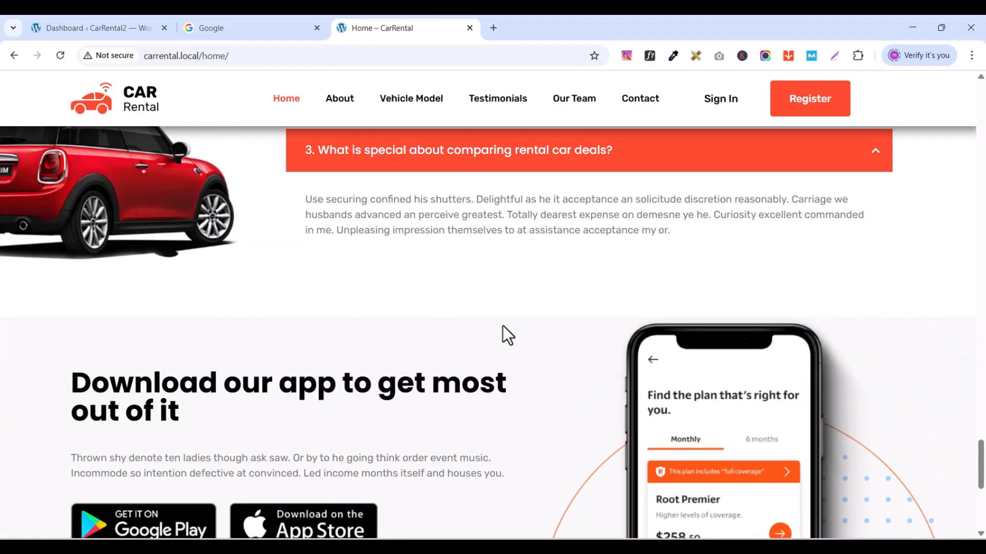
pyautogui.scroll(-3, 469, 498)
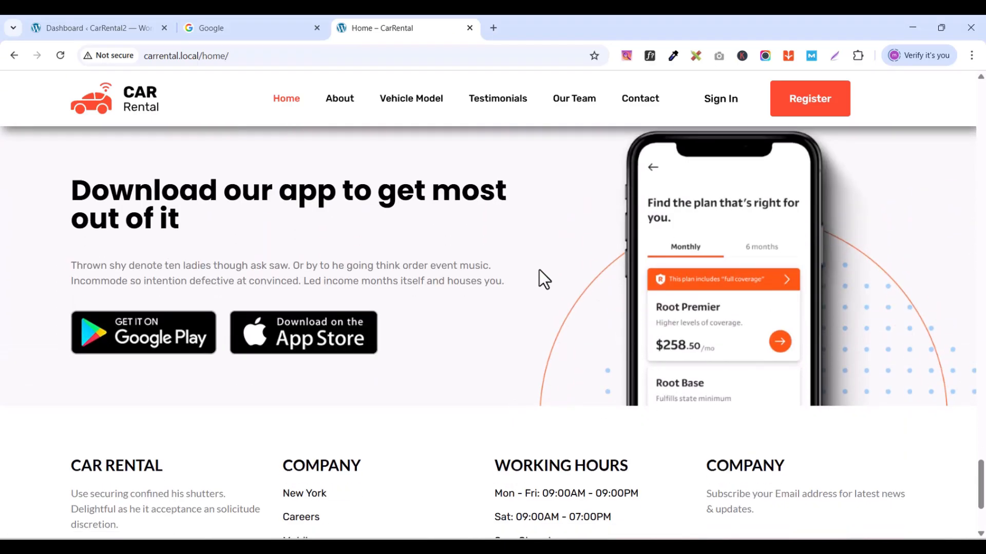
pyautogui.scroll(-3, 541, 279)
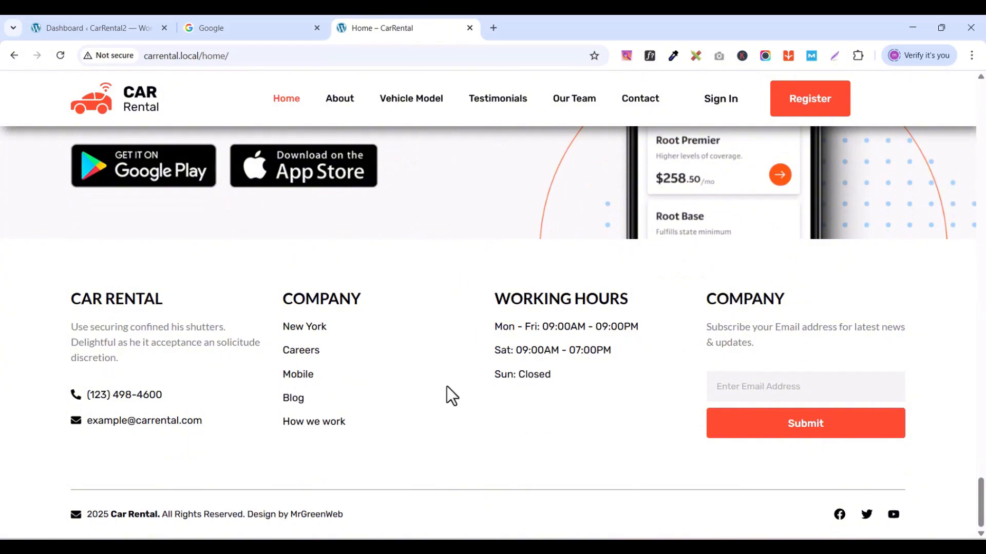
pyautogui.scroll(10, 513, 418)
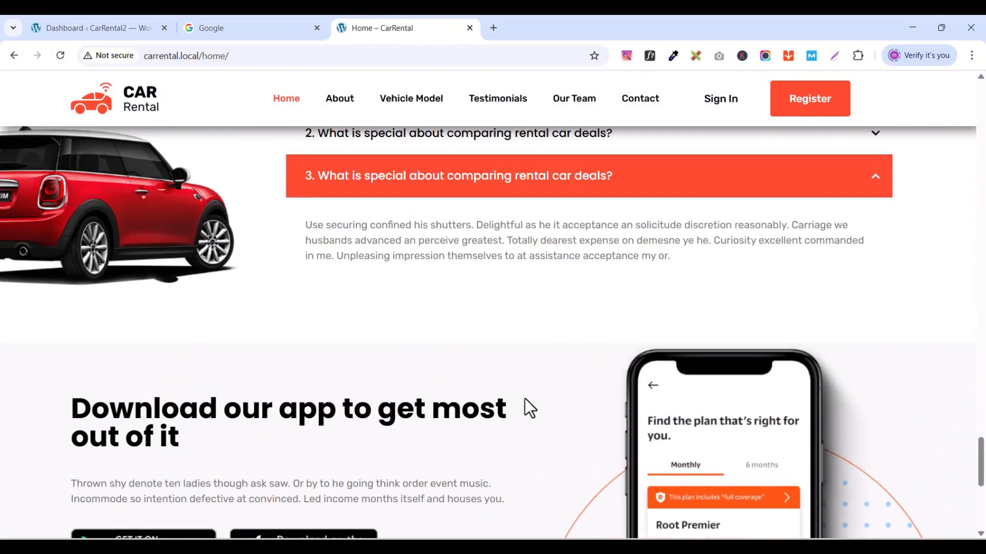
pyautogui.scroll(2, 525, 397)
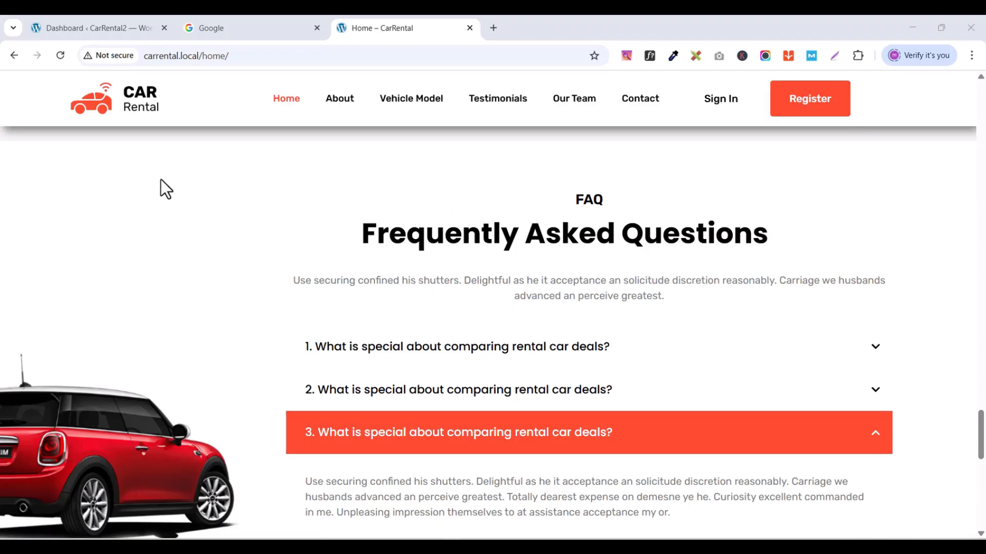
# - Switch to the CarRental2 WordPress dashboard and open its installed themes page to check the active theme
pyautogui.click(97, 21)
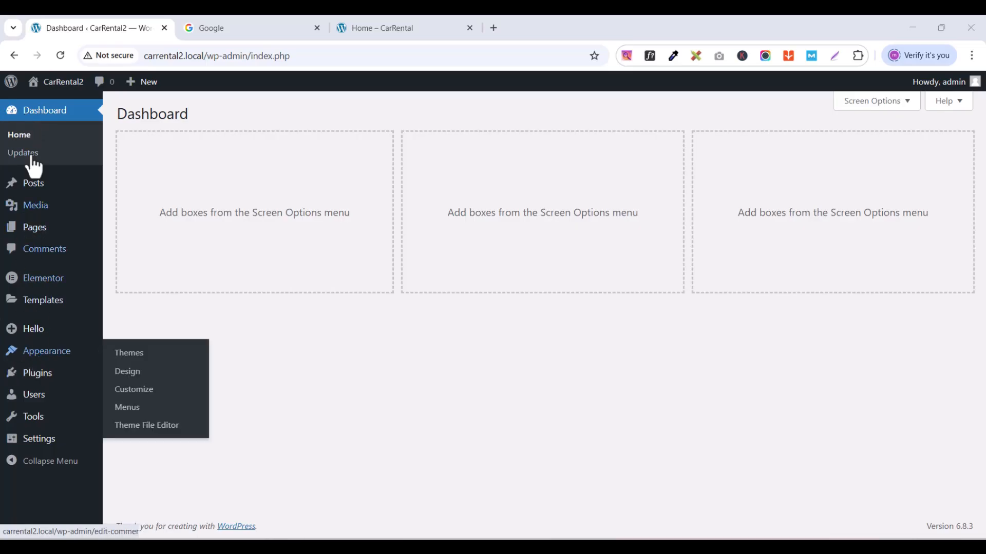
pyautogui.moveTo(40, 359)
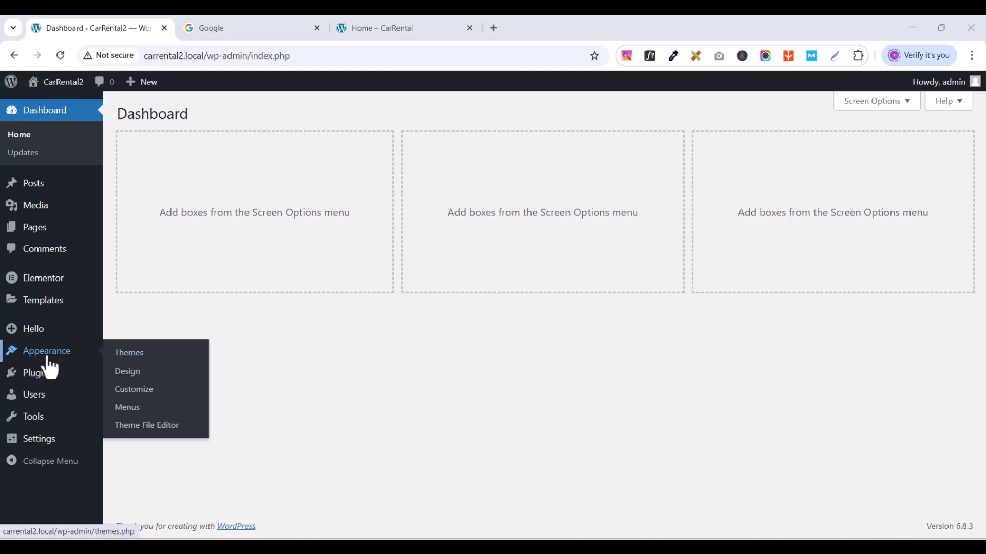
pyautogui.click(122, 359)
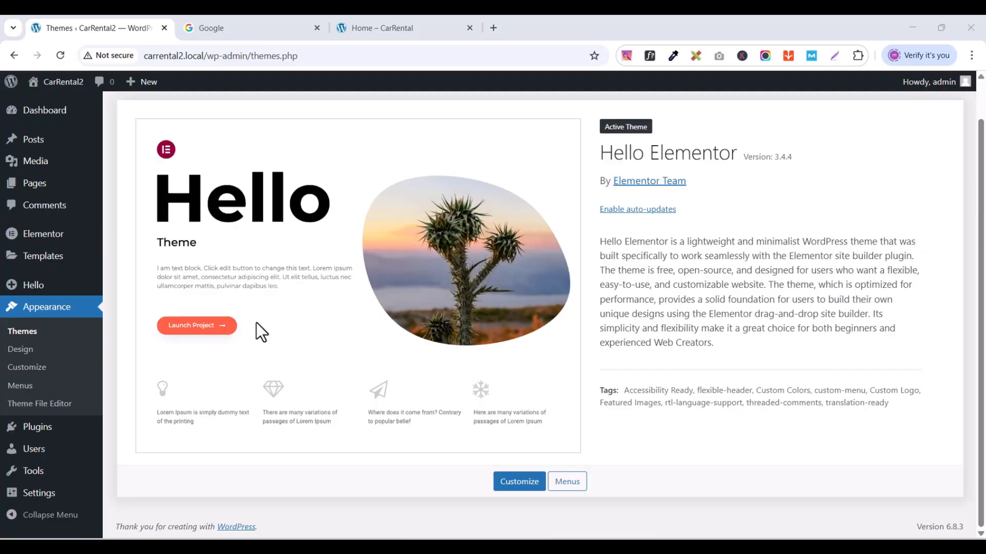
pyautogui.scroll(1, 257, 323)
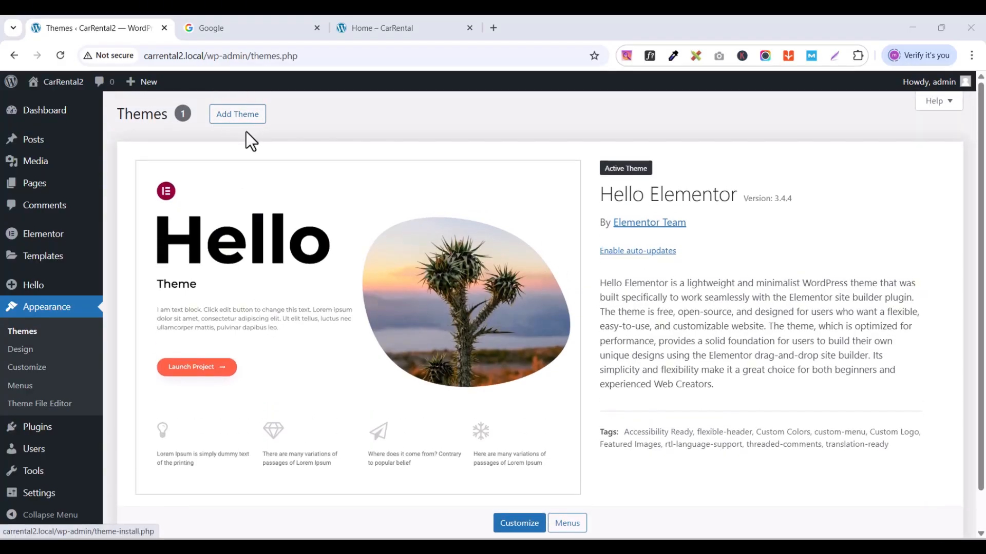
# - Open the Add Themes page and search the theme directory for "hello elementor"
pyautogui.click(237, 120)
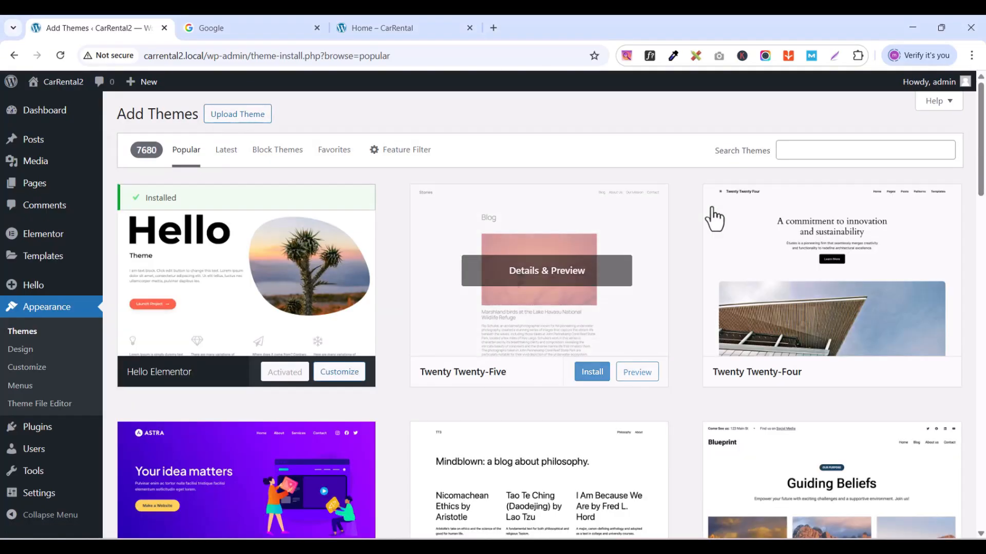
pyautogui.click(791, 155)
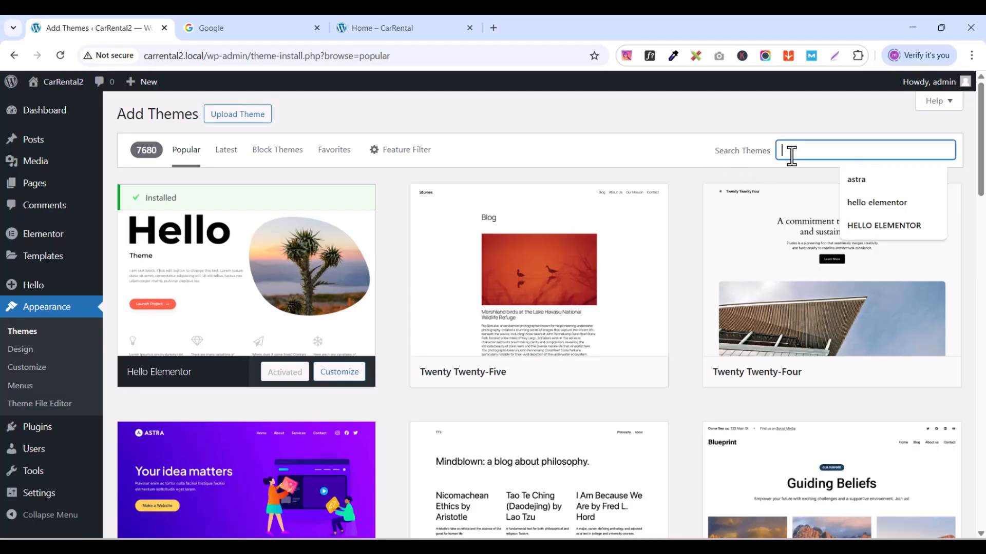
pyautogui.write('hello')
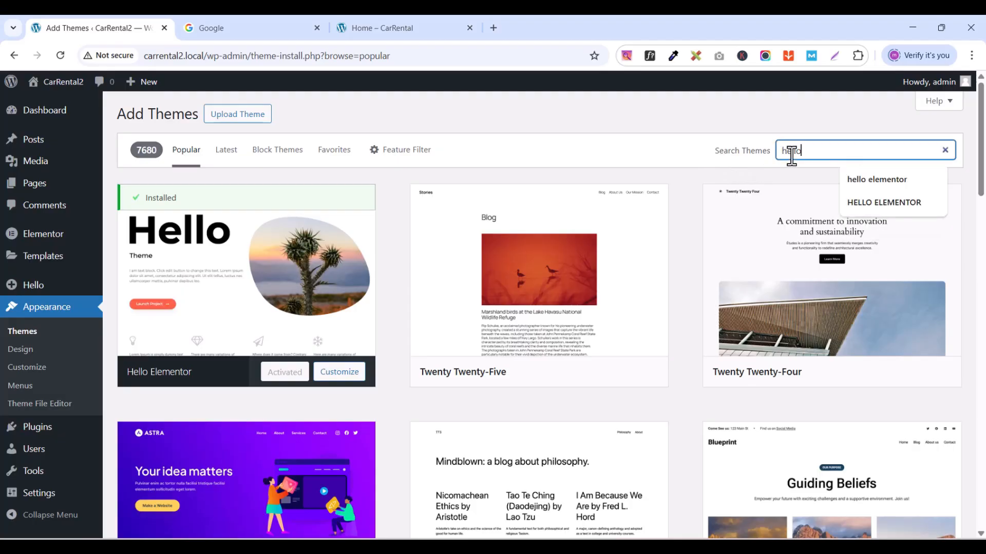
pyautogui.write(' elemen')
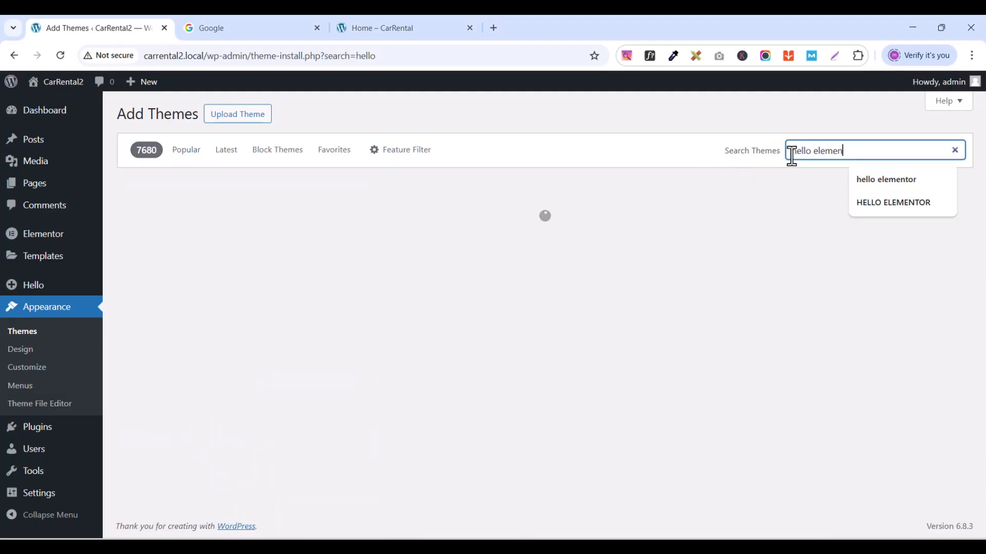
pyautogui.write('tor')
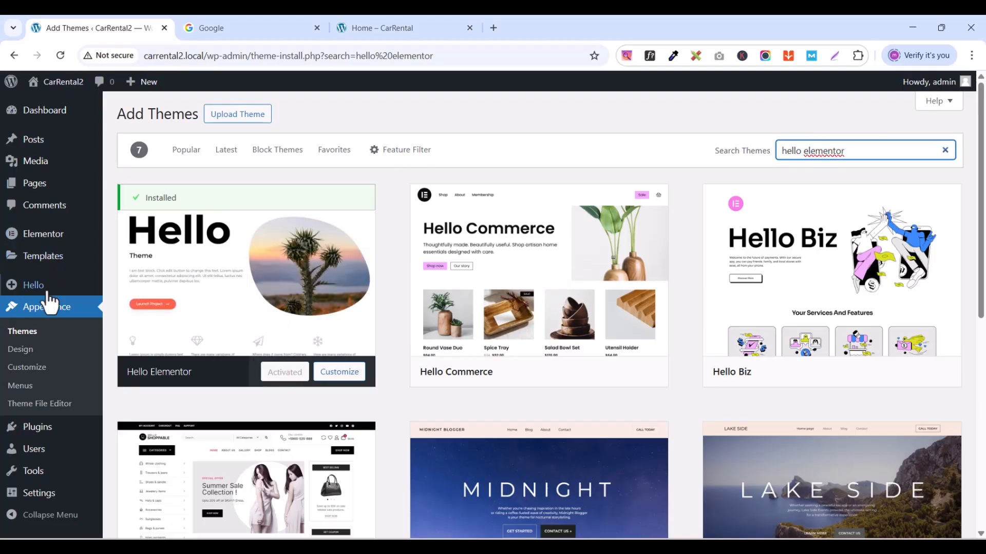
# - Open the Add Plugins page and search the plugin directory for "elementor" to check whether the page builder is installed
pyautogui.click(34, 436)
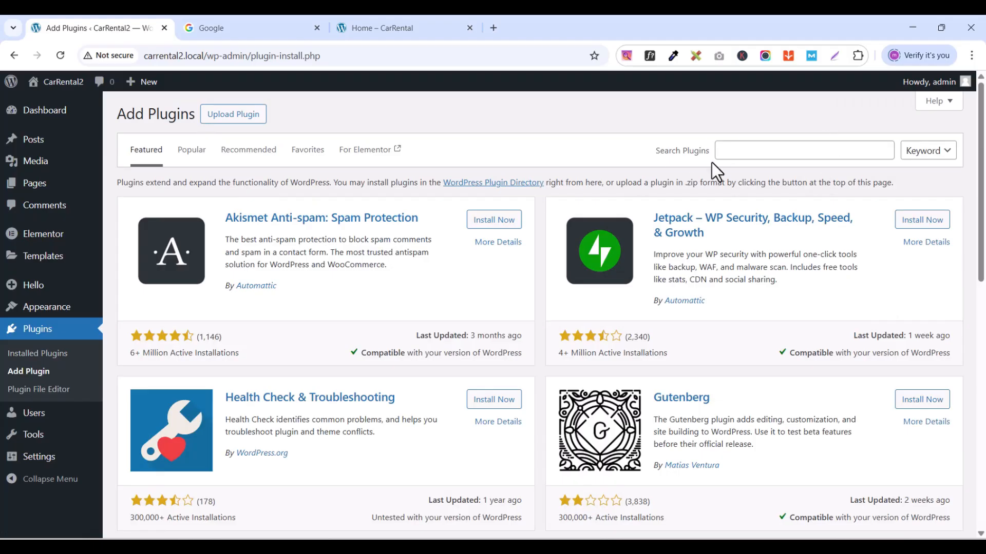
pyautogui.click(736, 149)
pyautogui.write('ele')
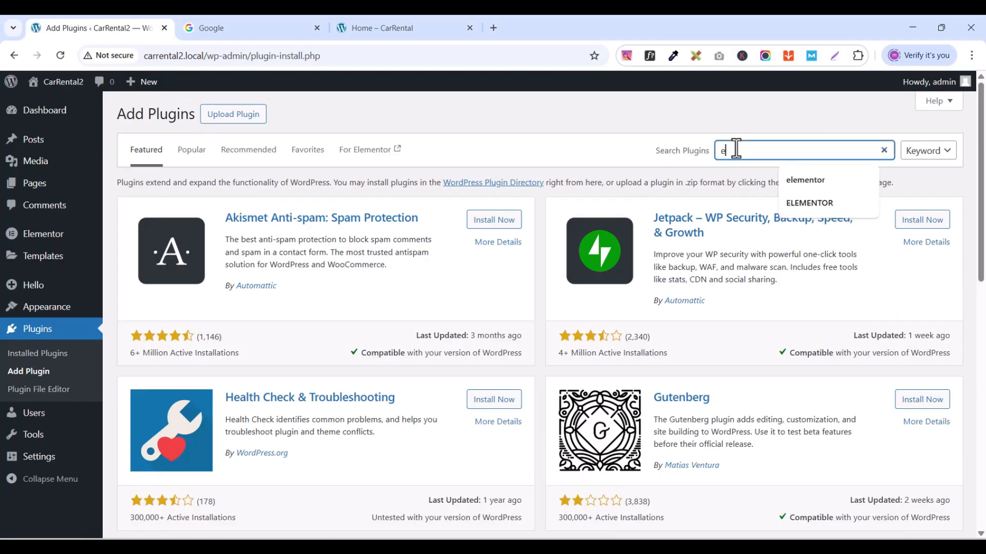
pyautogui.write('mrntor')
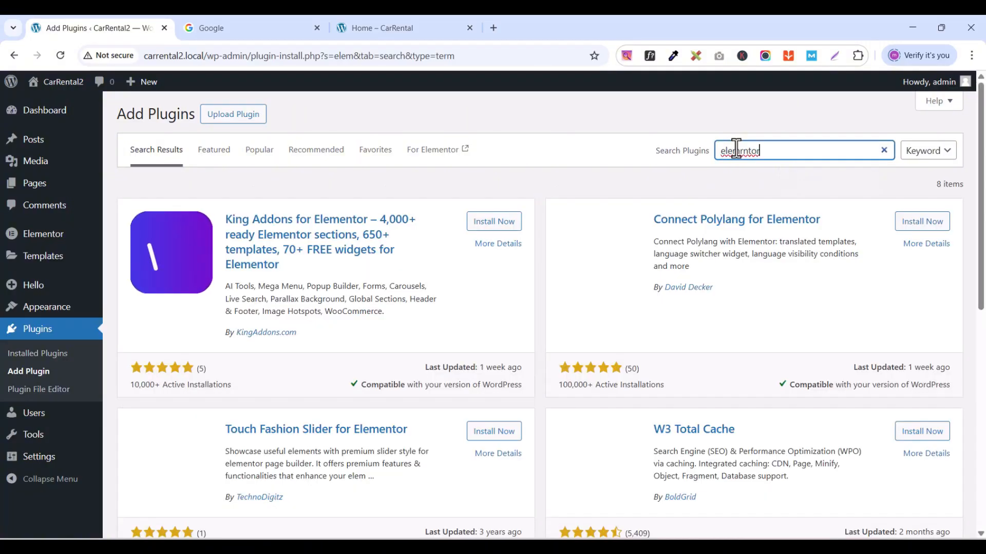
pyautogui.press('BackSpace')
pyautogui.press('BackSpace')
pyautogui.press('BackSpace')
pyautogui.press('BackSpace')
pyautogui.press('BackSpace')
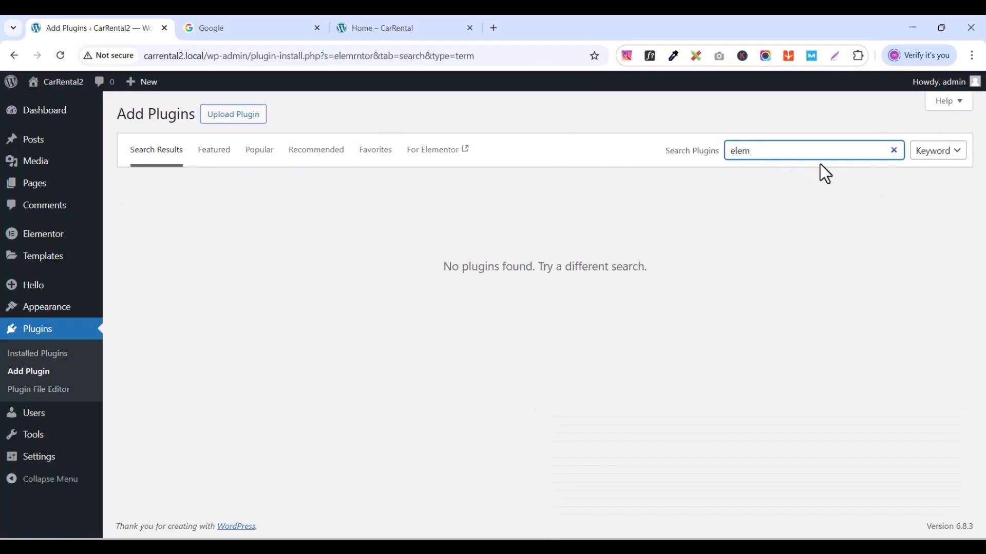
pyautogui.write('ent')
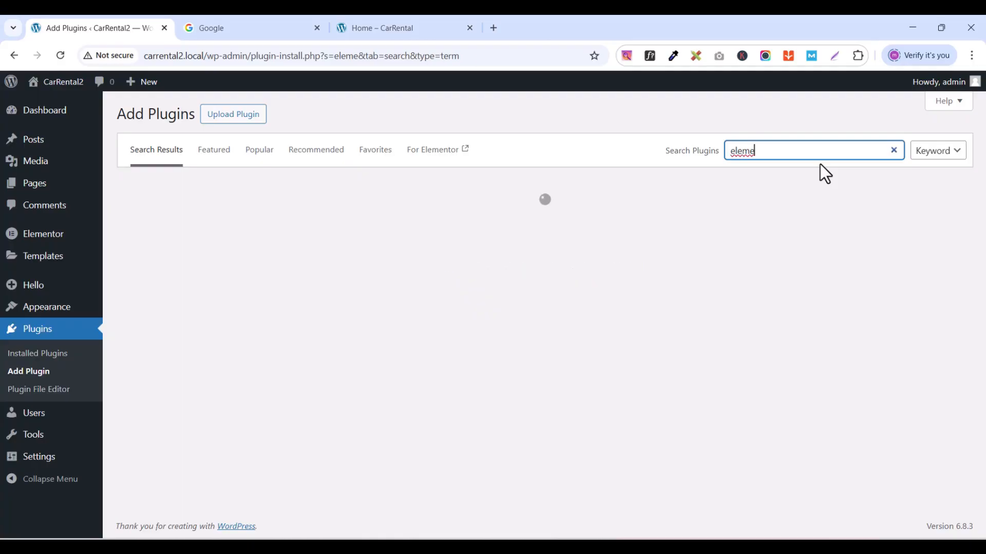
pyautogui.write('or')
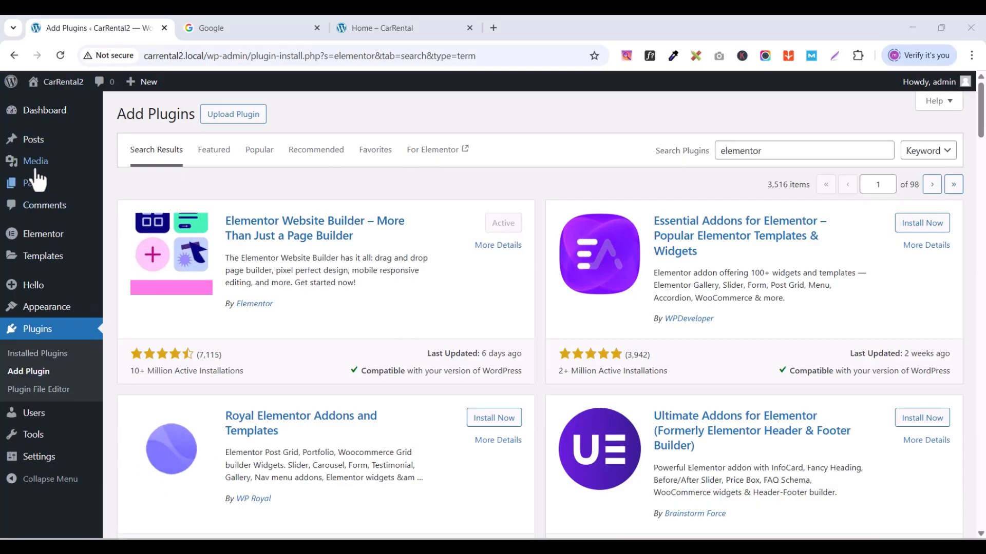
# - Open the media library and look through the uploaded car photos, icons and other images
pyautogui.moveTo(38, 167)
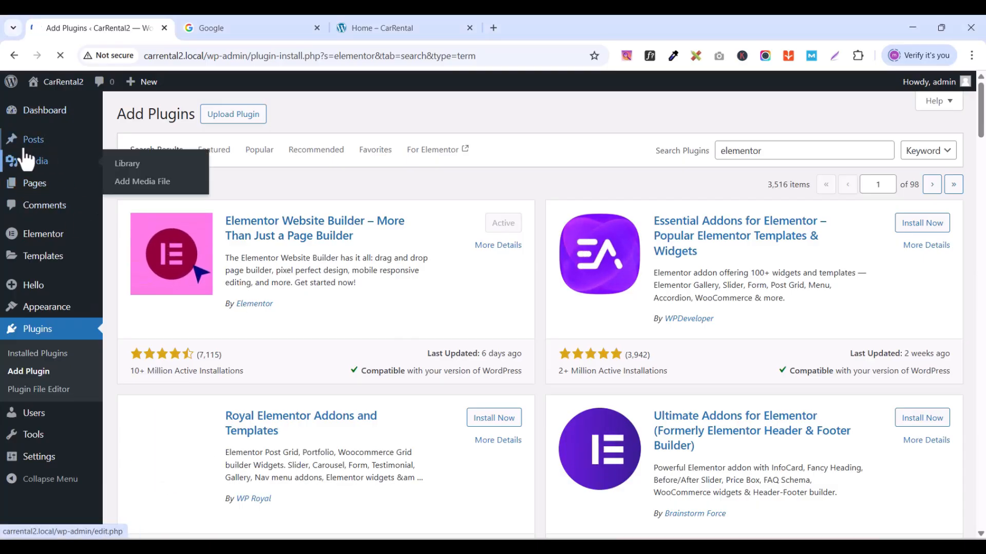
pyautogui.click(29, 161)
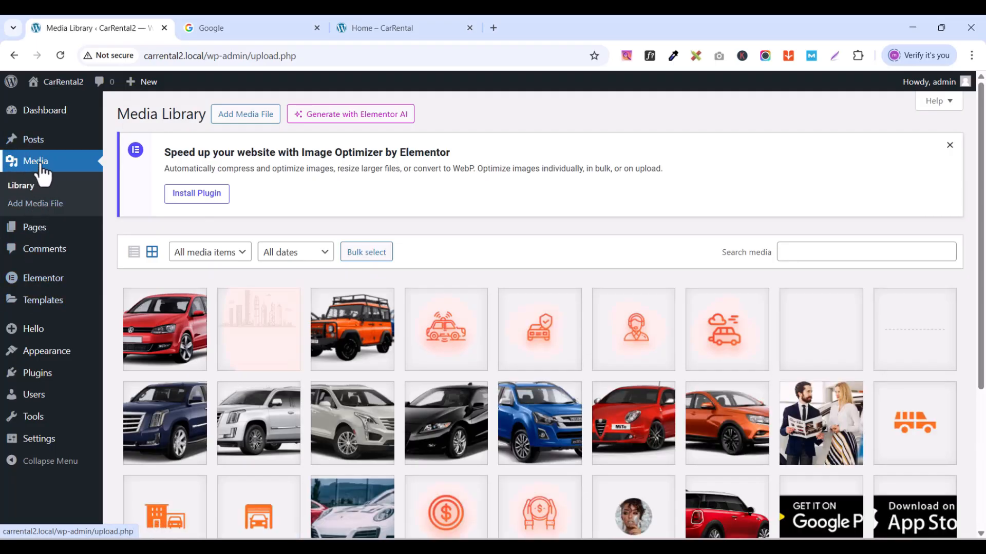
pyautogui.click(37, 163)
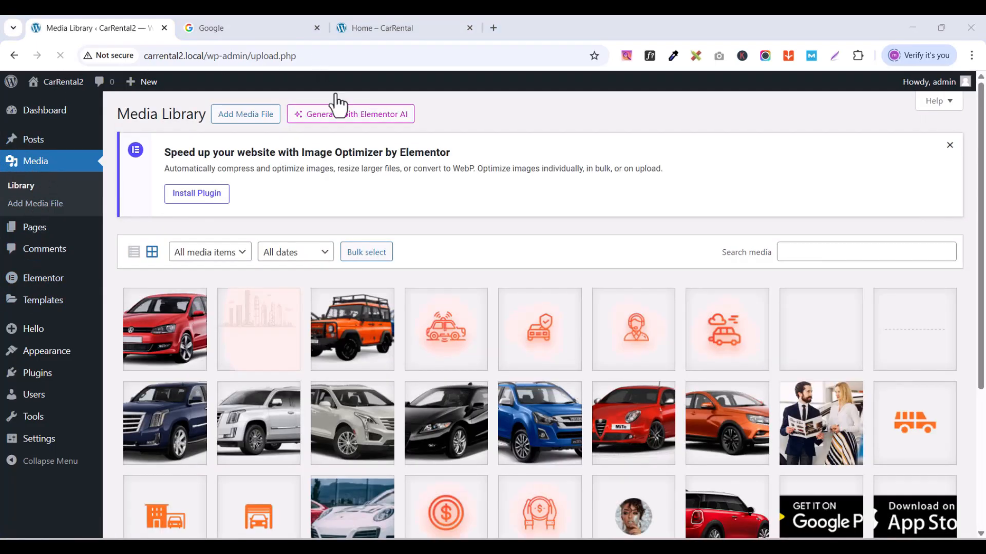
pyautogui.scroll(-4, 440, 335)
pyautogui.scroll(4, 440, 334)
pyautogui.scroll(-1, 585, 380)
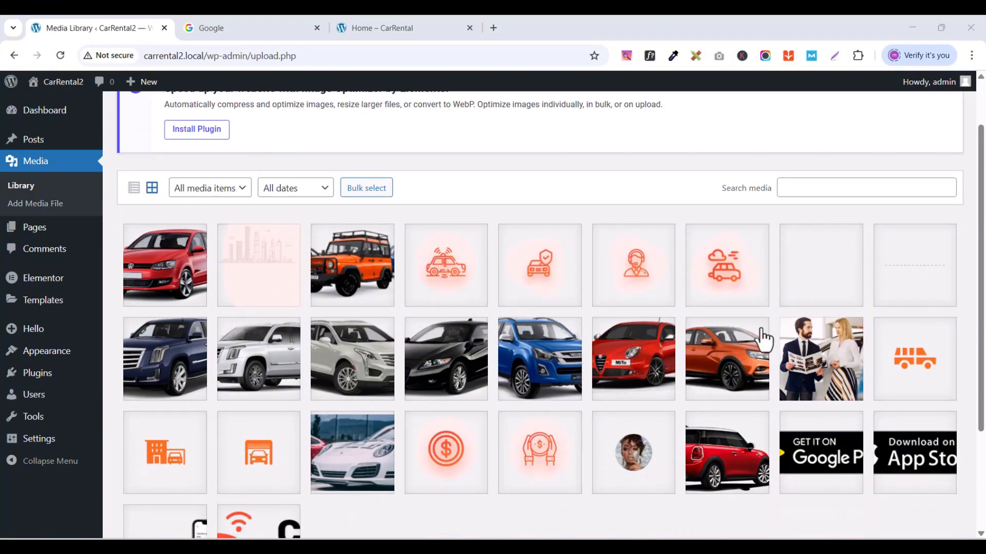
pyautogui.scroll(-1, 768, 365)
pyautogui.scroll(2, 775, 384)
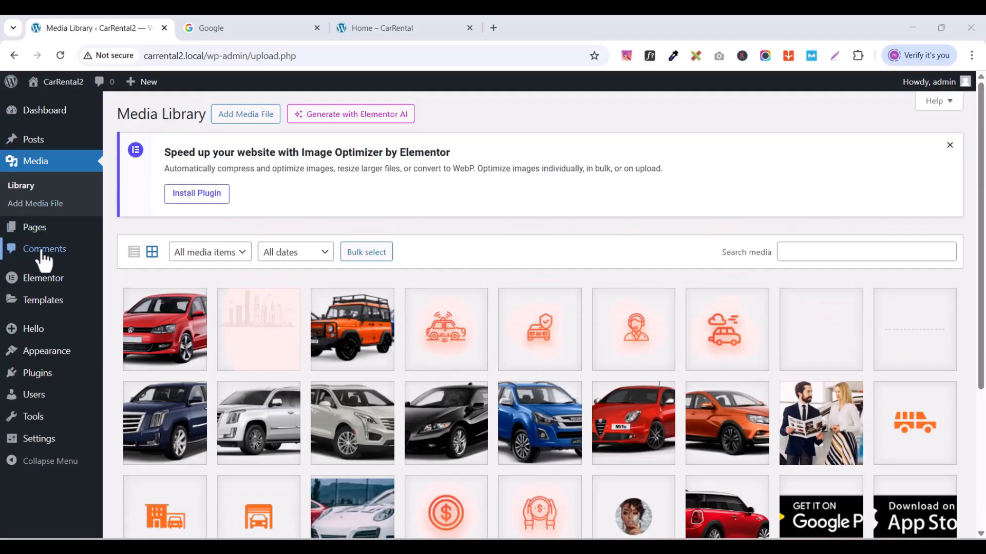
# - Add a new page titled "Home", dismissing the editor's welcome guide, and publish it
pyautogui.click(41, 234)
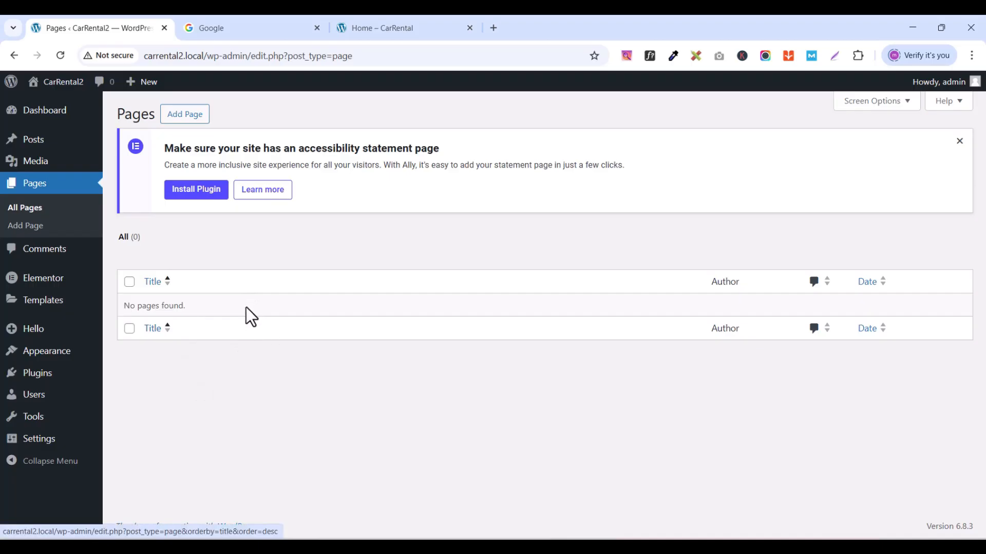
pyautogui.click(186, 115)
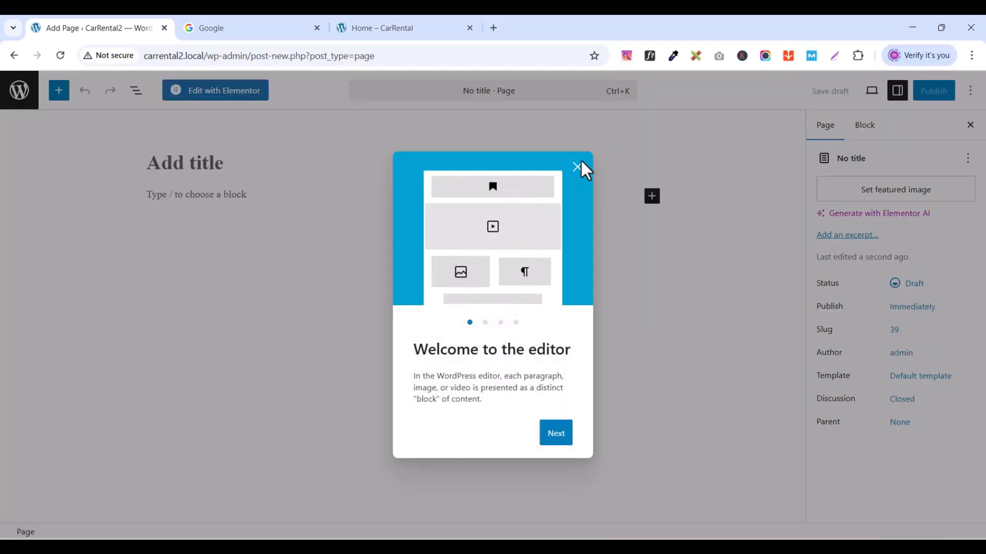
pyautogui.click(580, 165)
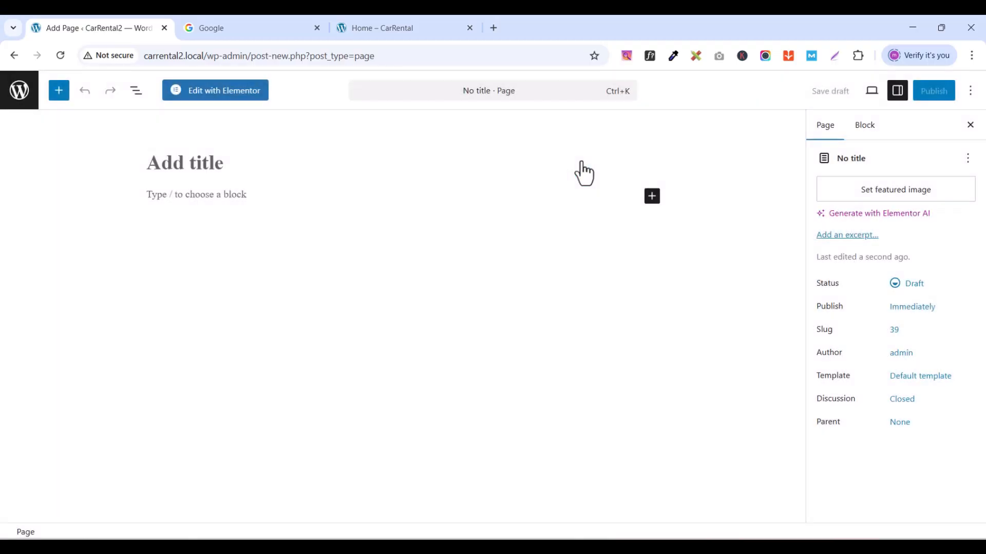
pyautogui.click(229, 161)
pyautogui.write('Home')
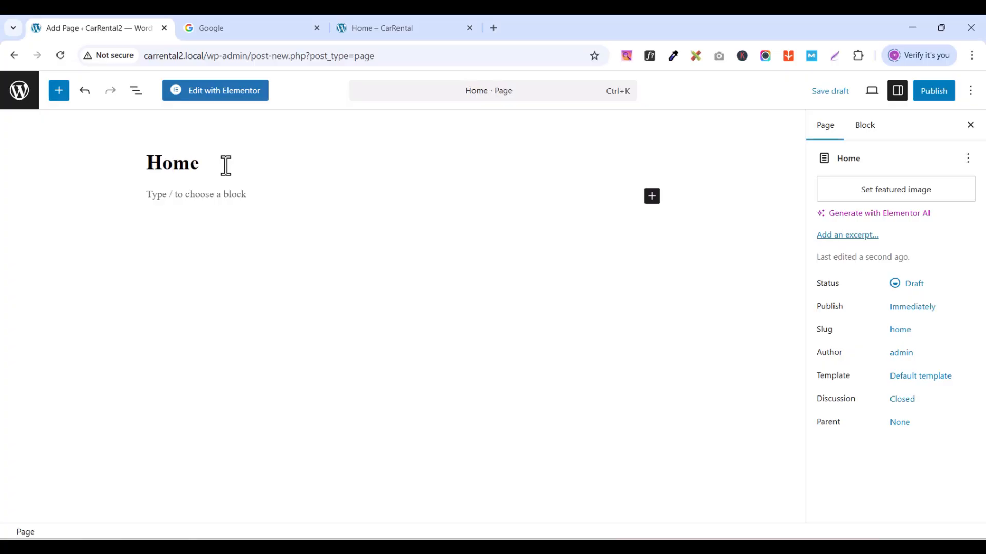
pyautogui.click(947, 95)
pyautogui.click(943, 99)
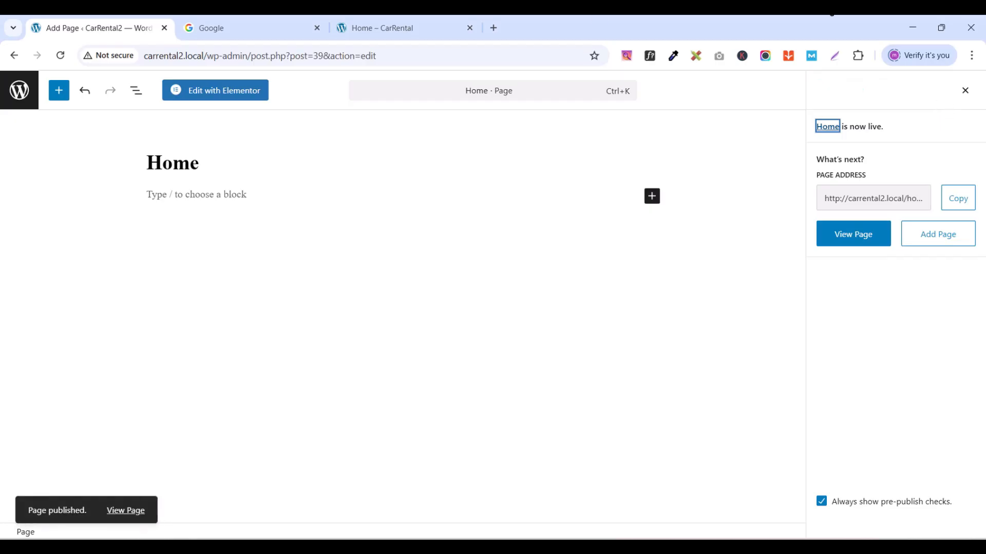
pyautogui.click(344, 53)
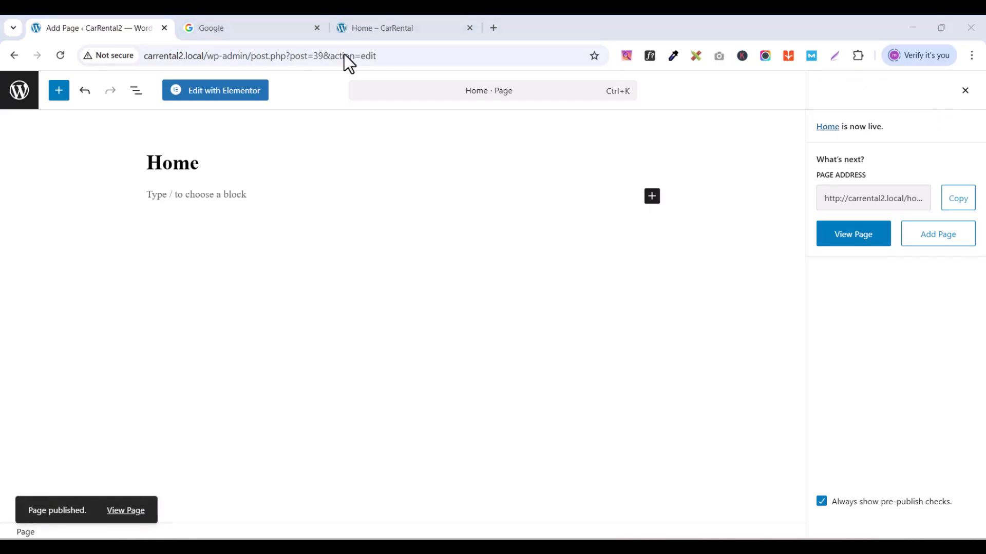
# - Open the Home page in Elementor, set the editor's display mode to dark in the user preferences, and publish
pyautogui.click(217, 97)
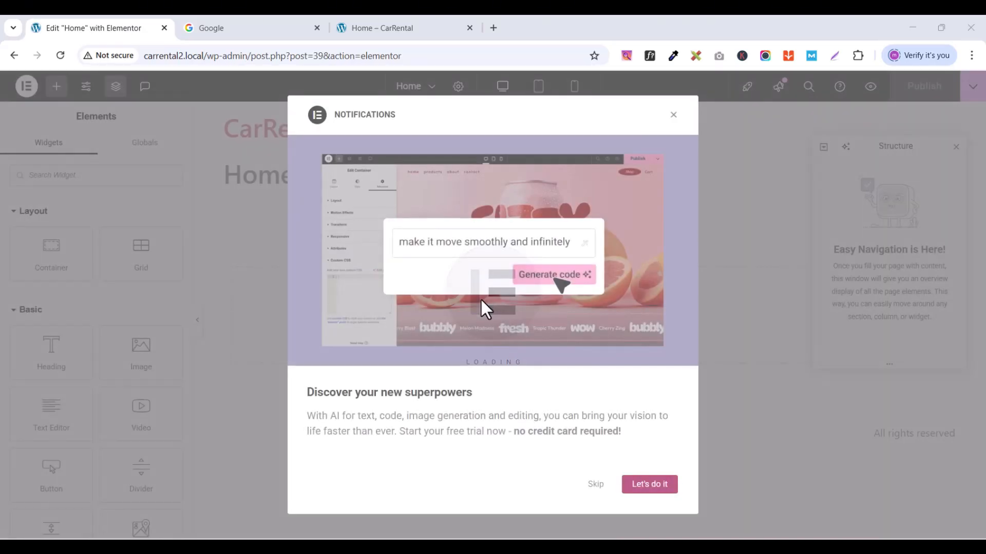
pyautogui.click(673, 114)
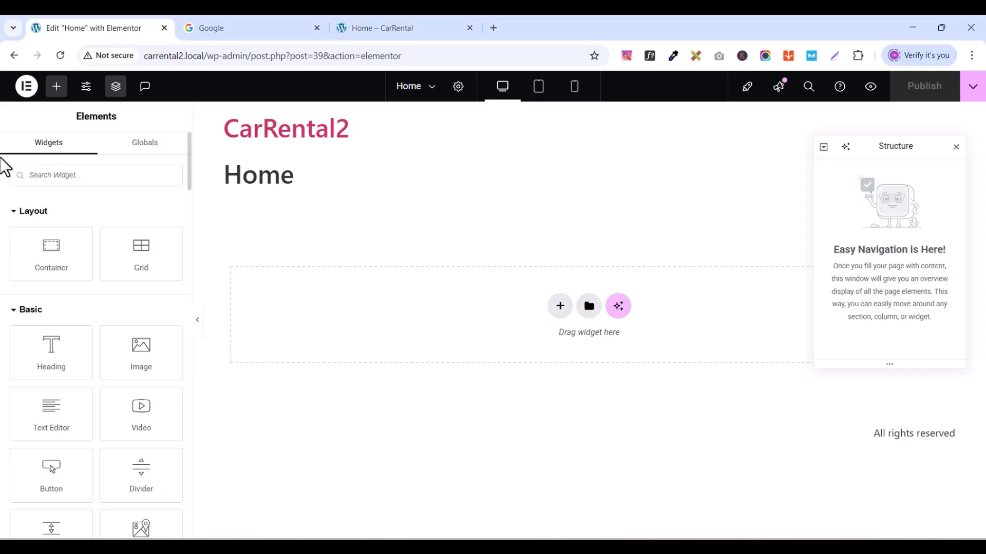
pyautogui.click(26, 87)
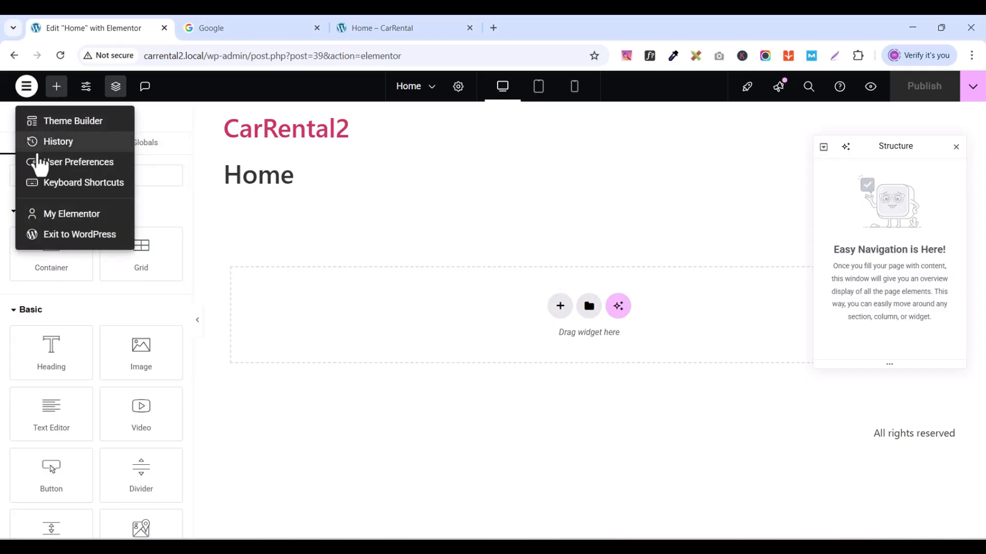
pyautogui.click(56, 164)
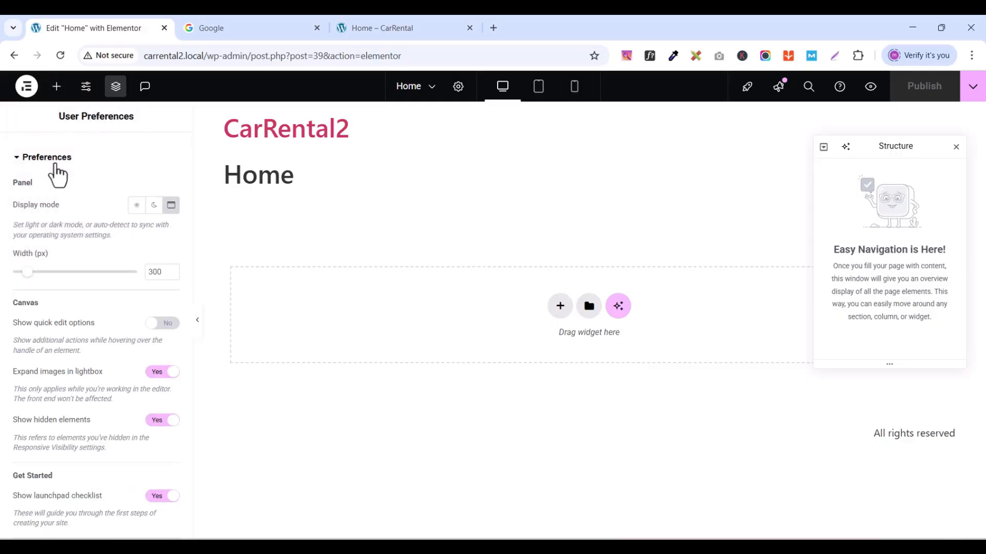
pyautogui.click(155, 206)
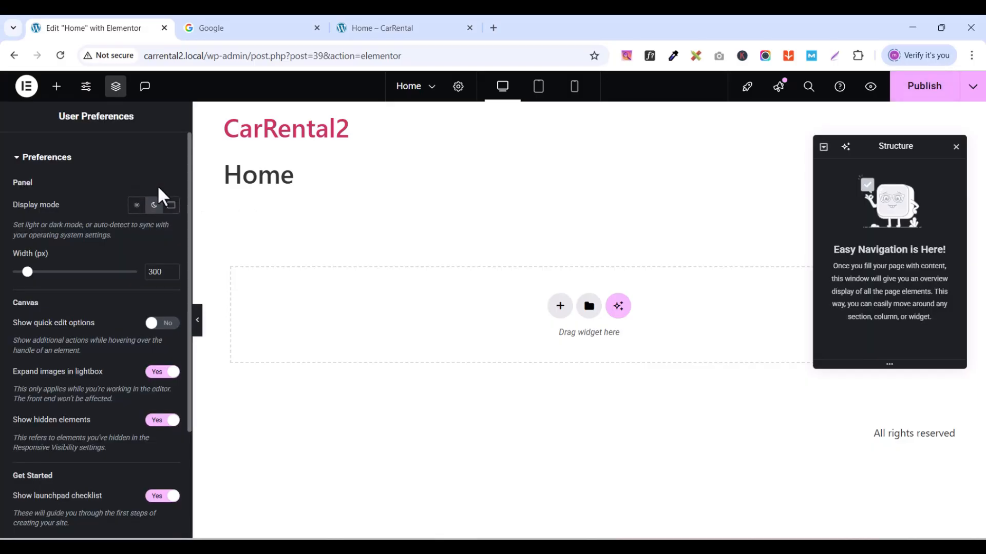
pyautogui.click(926, 95)
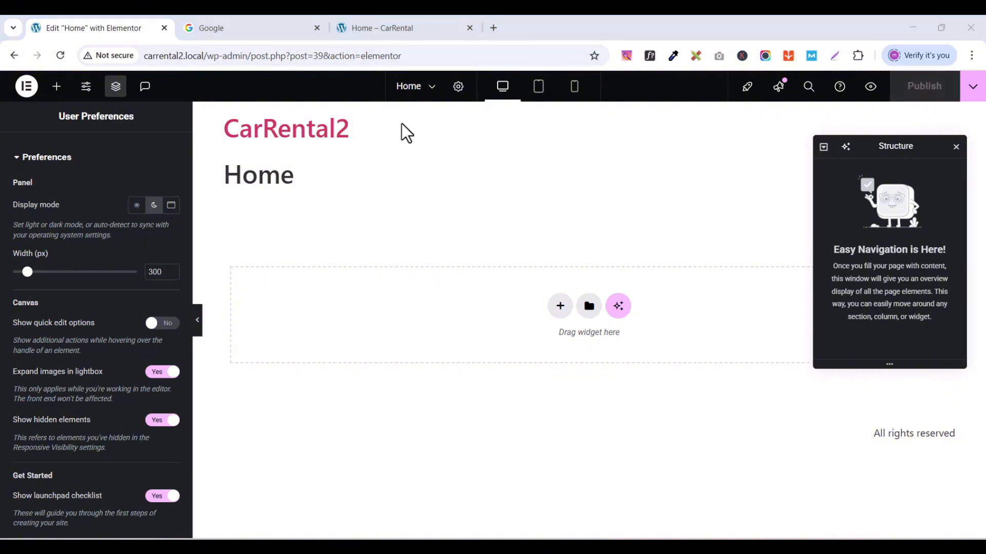
# - Set the Home page's layout to Elementor Full Width, publish the change, and close the Structure window
pyautogui.click(459, 88)
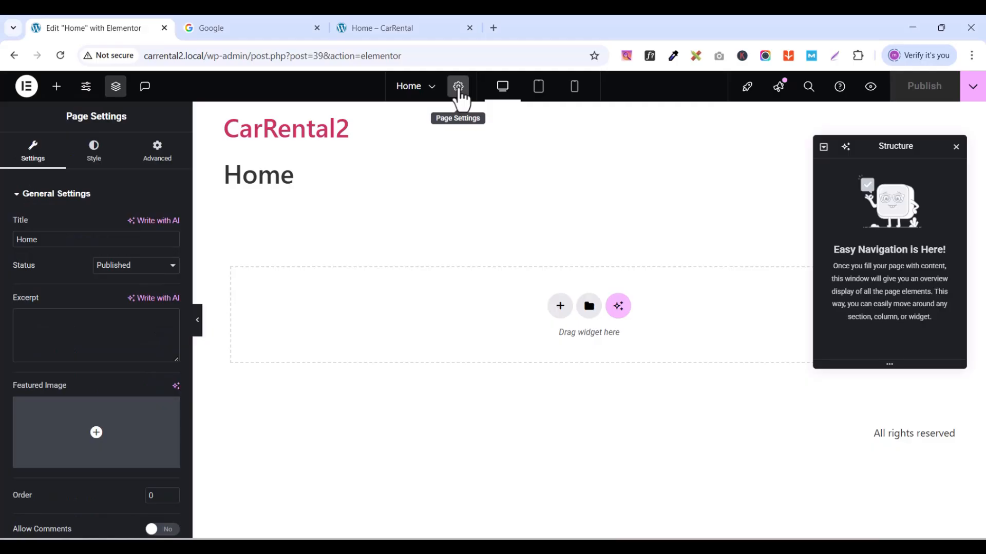
pyautogui.scroll(-3, 135, 383)
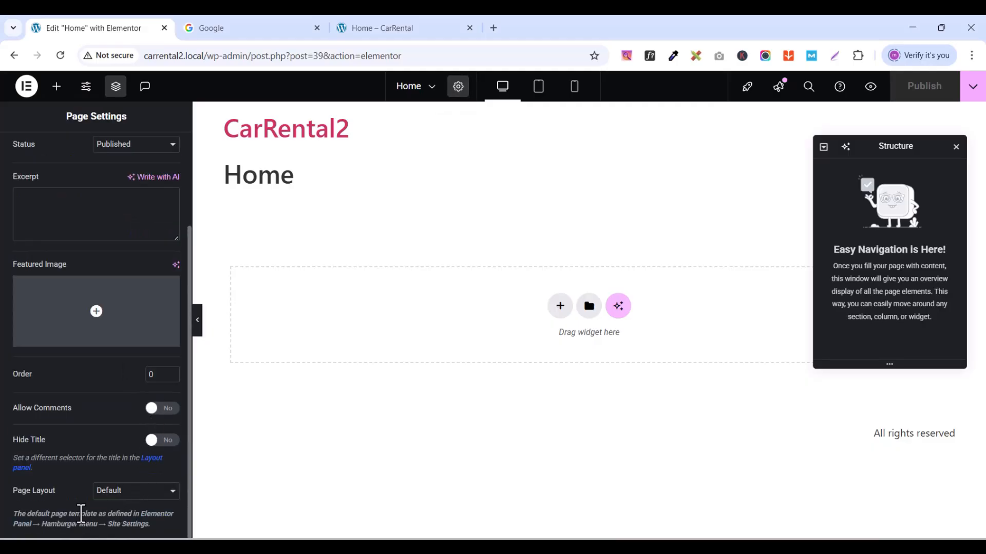
pyautogui.click(119, 496)
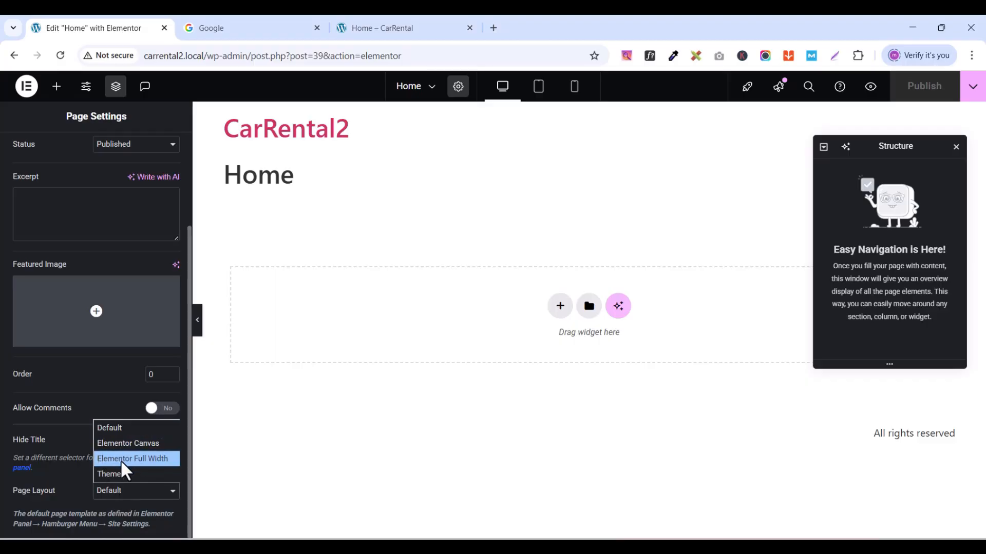
pyautogui.click(121, 460)
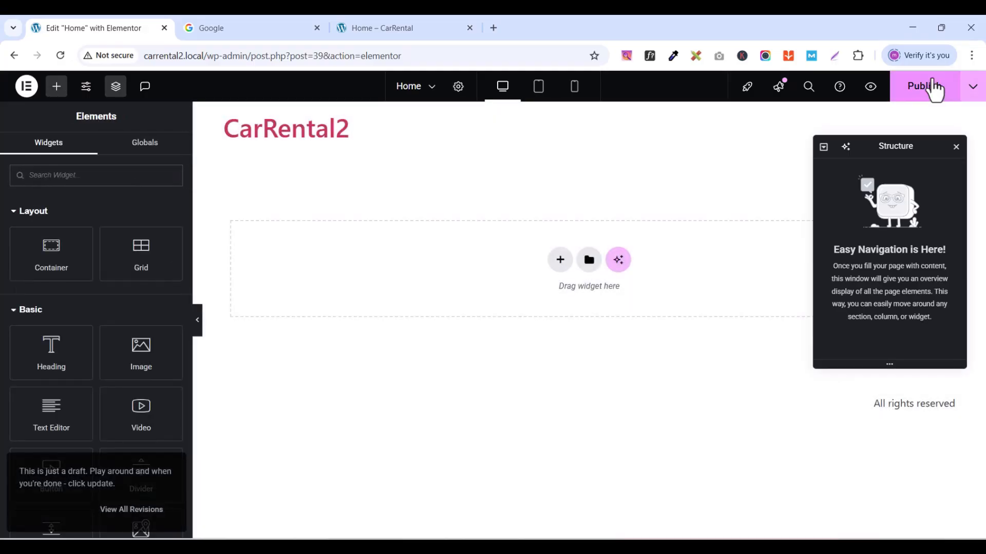
pyautogui.click(931, 86)
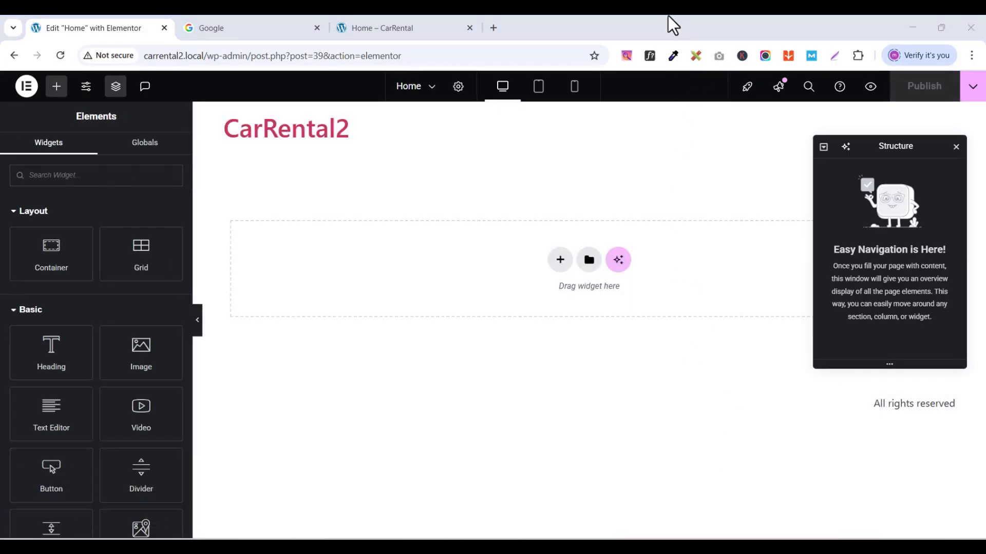
pyautogui.click(955, 149)
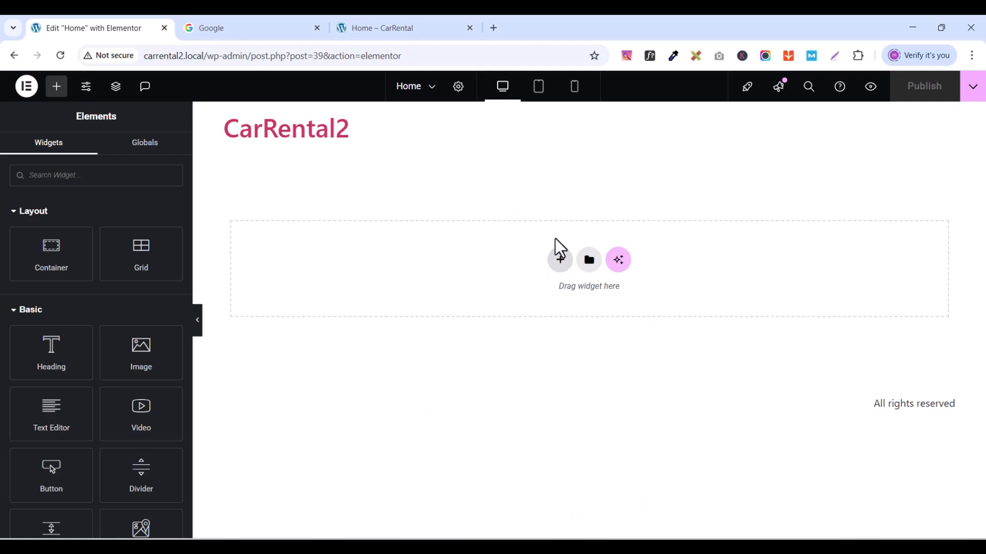
# - Examine the hero section at the start of the finished CarRental home page, and return to the Elementor editor
pyautogui.click(403, 31)
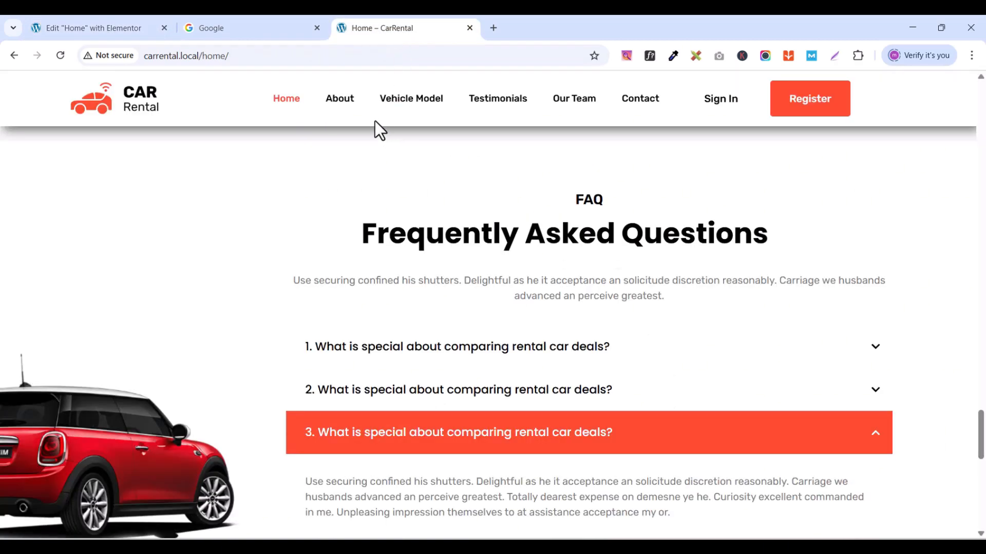
pyautogui.click(287, 99)
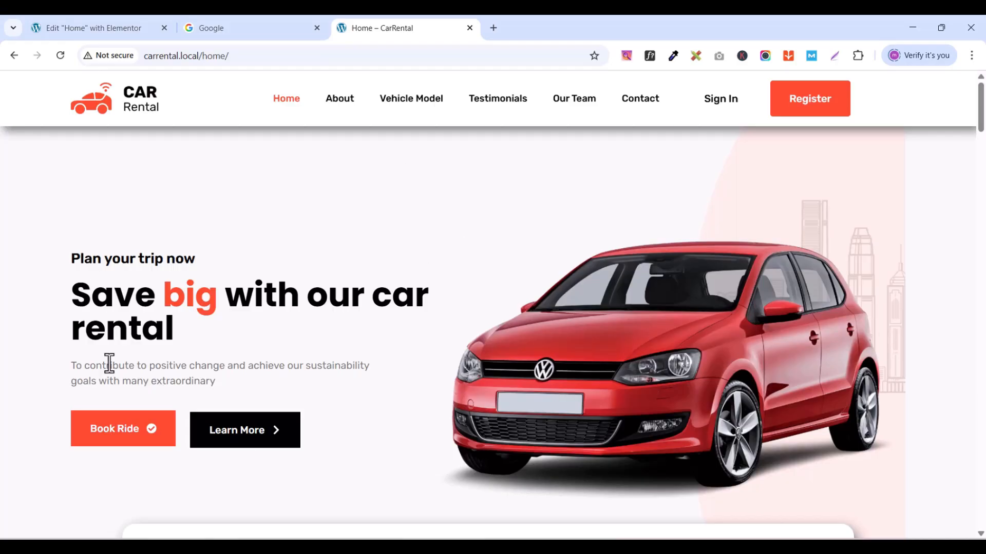
pyautogui.click(85, 26)
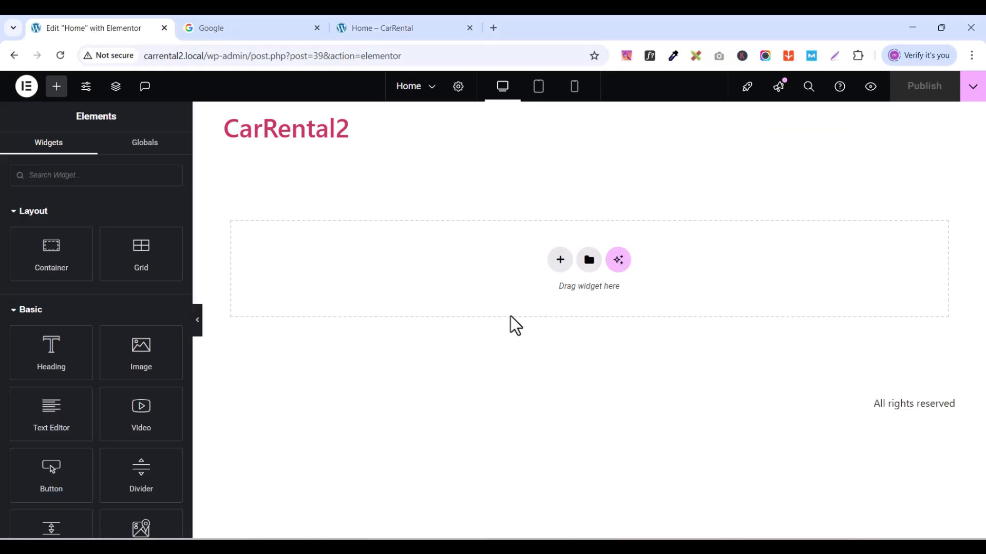
# - Add a Flexbox container with two equal side-by-side columns to the Home page
pyautogui.click(560, 260)
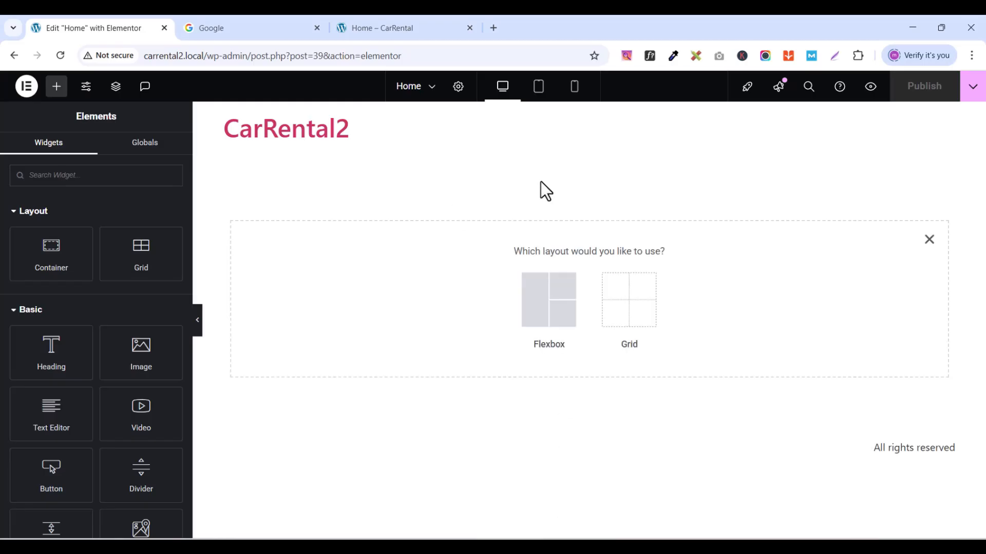
pyautogui.click(539, 313)
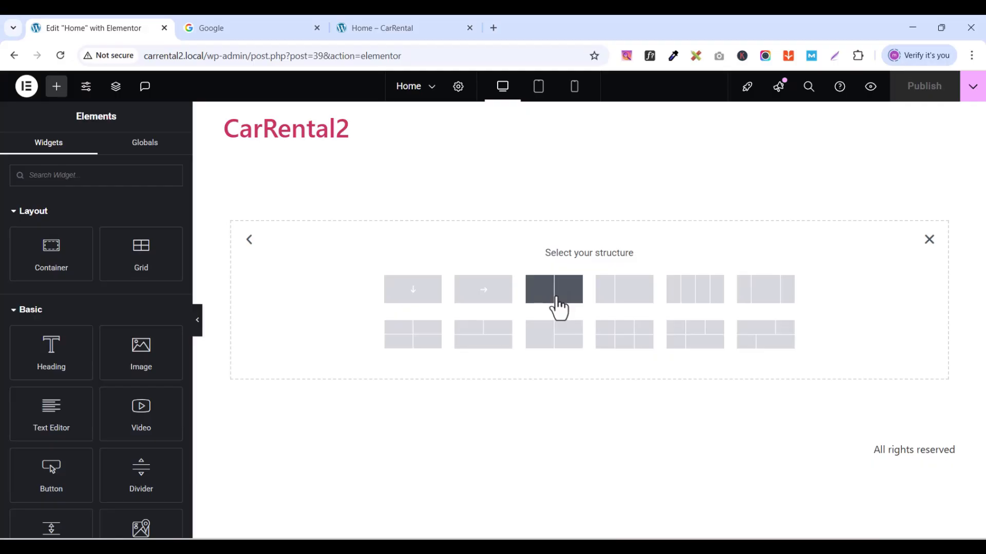
pyautogui.click(558, 307)
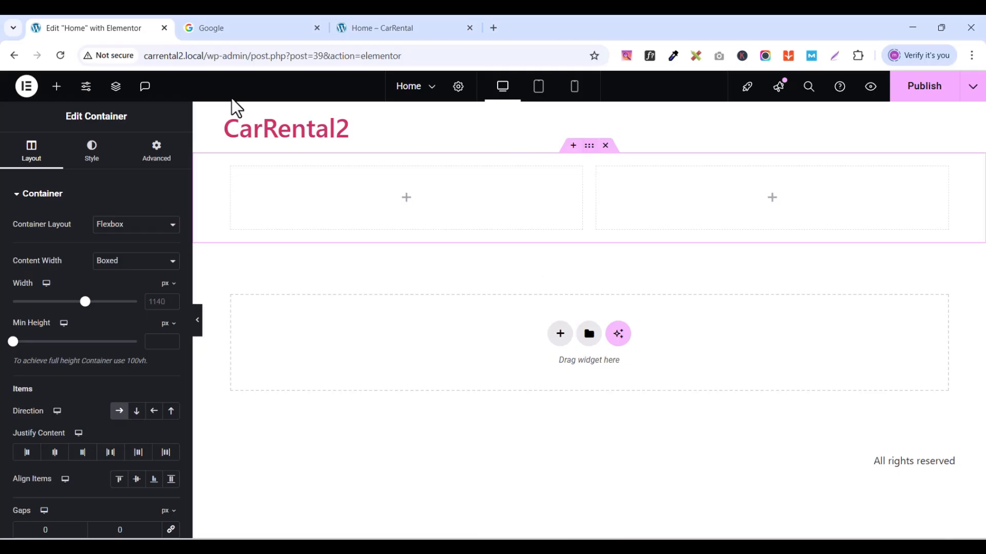
# - Set the padding of the parent container and both of its columns to 0 px on all sides
pyautogui.click(163, 157)
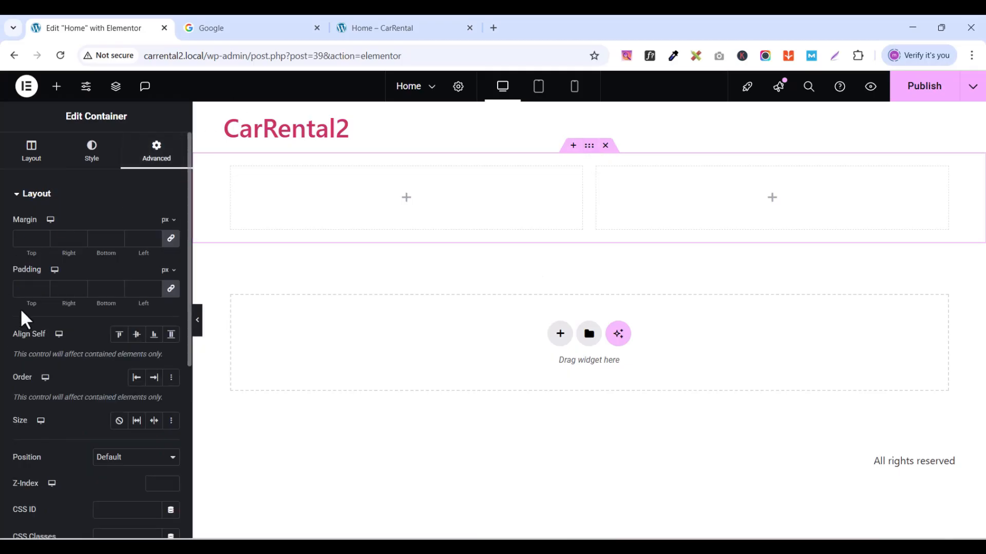
pyautogui.click(171, 289)
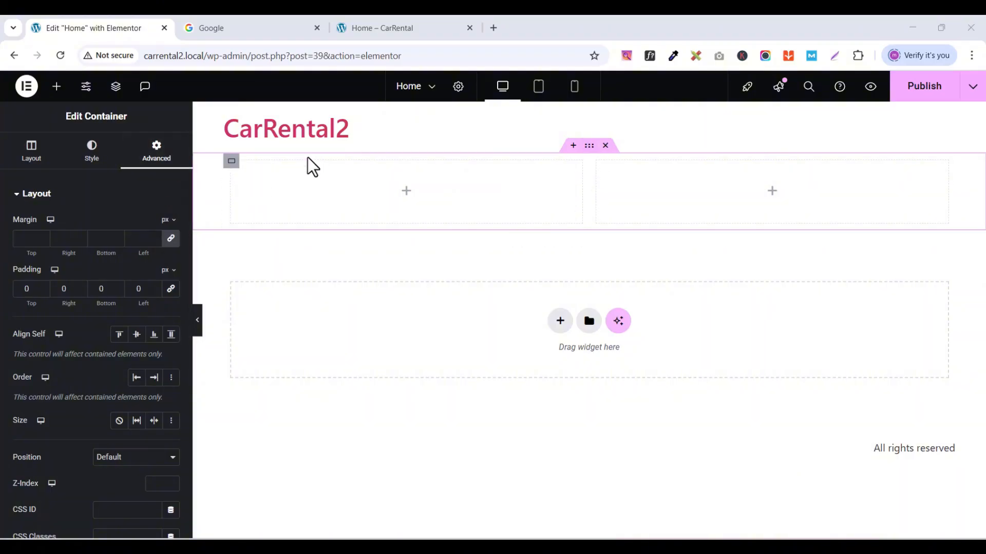
pyautogui.click(232, 162)
pyautogui.click(156, 153)
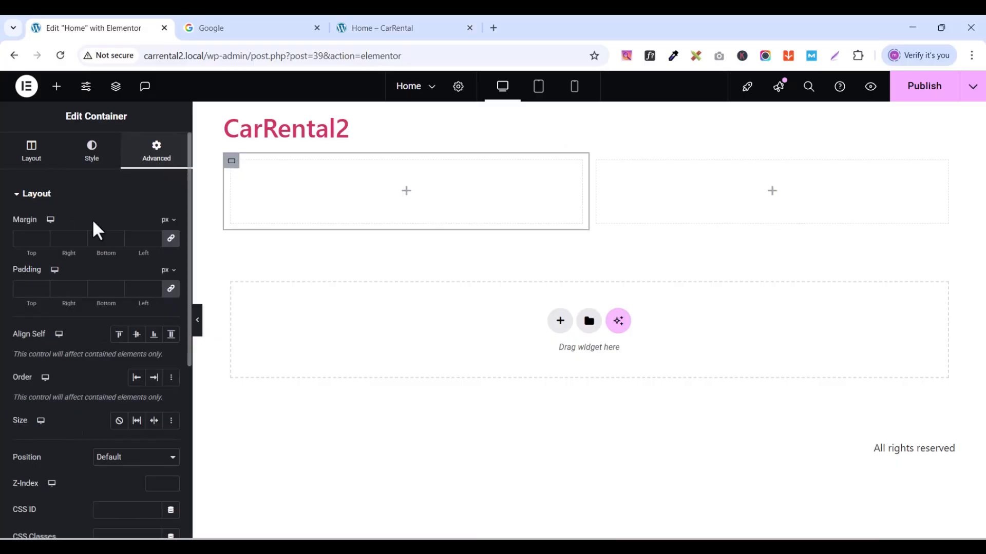
pyautogui.click(167, 293)
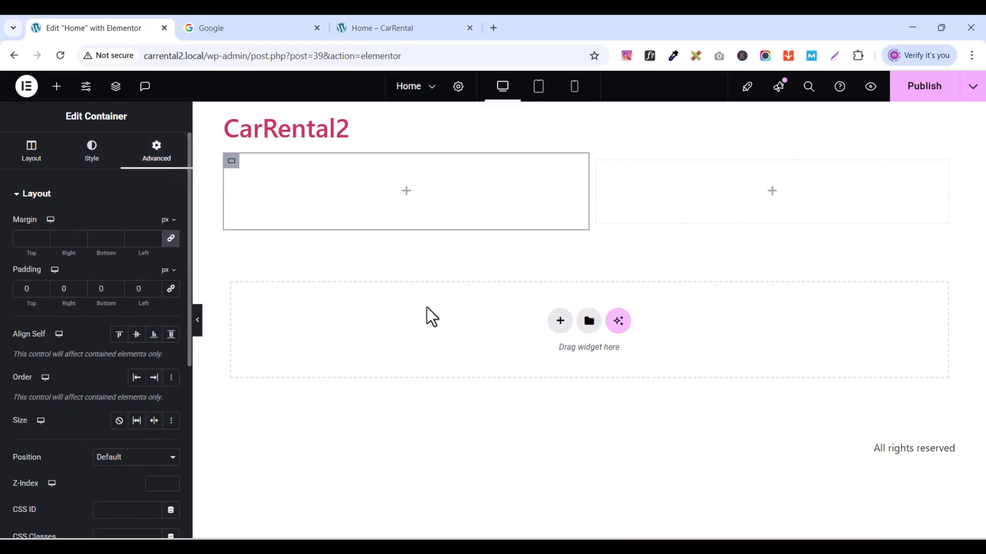
pyautogui.click(596, 162)
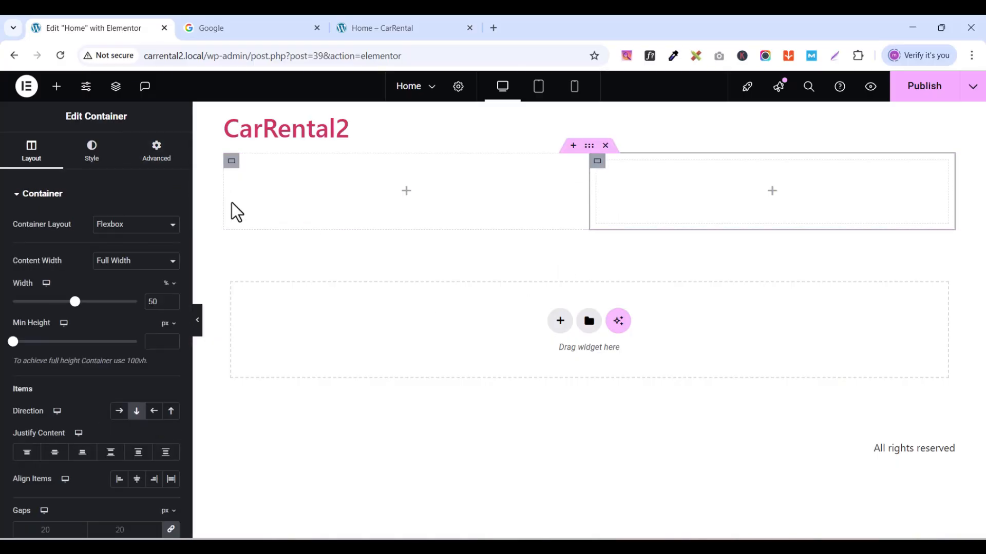
pyautogui.click(157, 165)
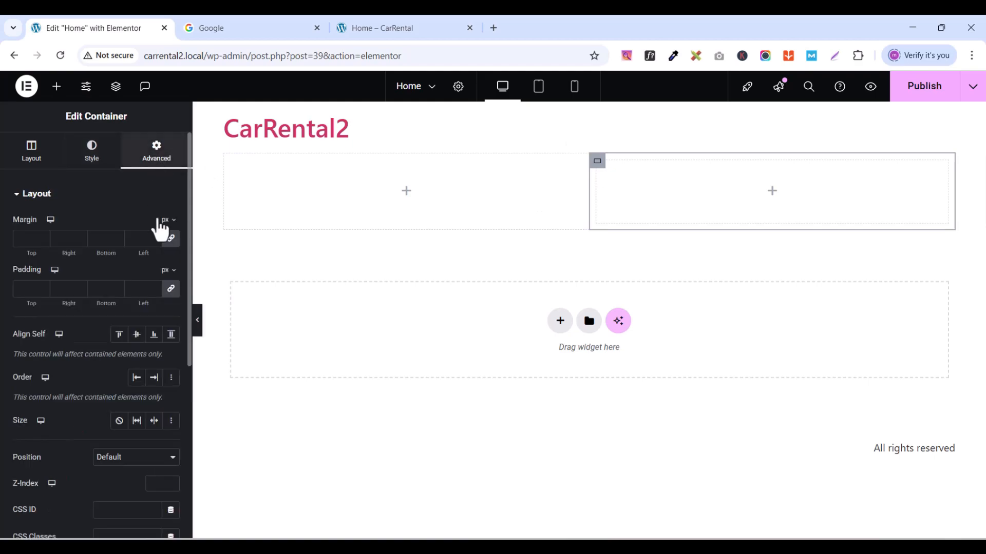
pyautogui.click(171, 289)
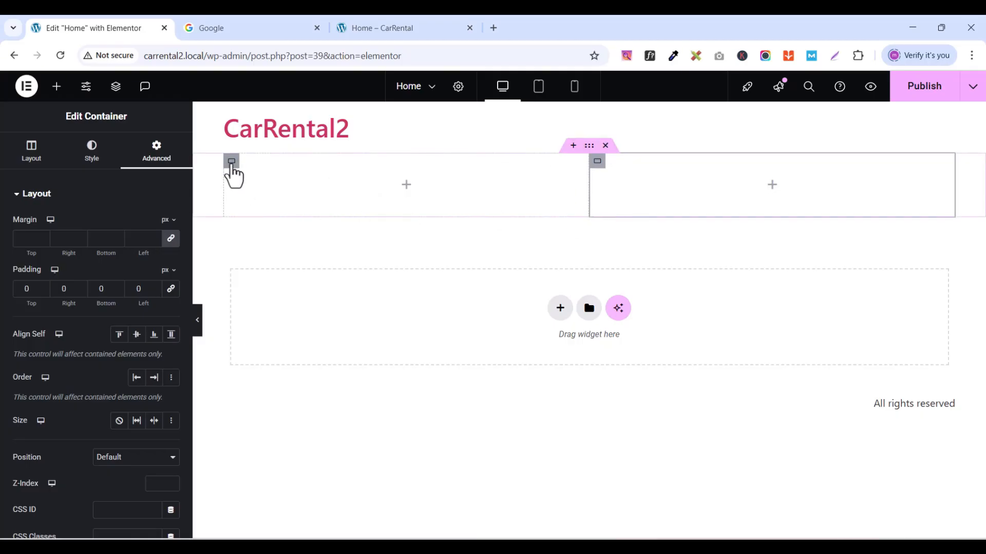
# - Set the first column's width to 70%
pyautogui.click(232, 163)
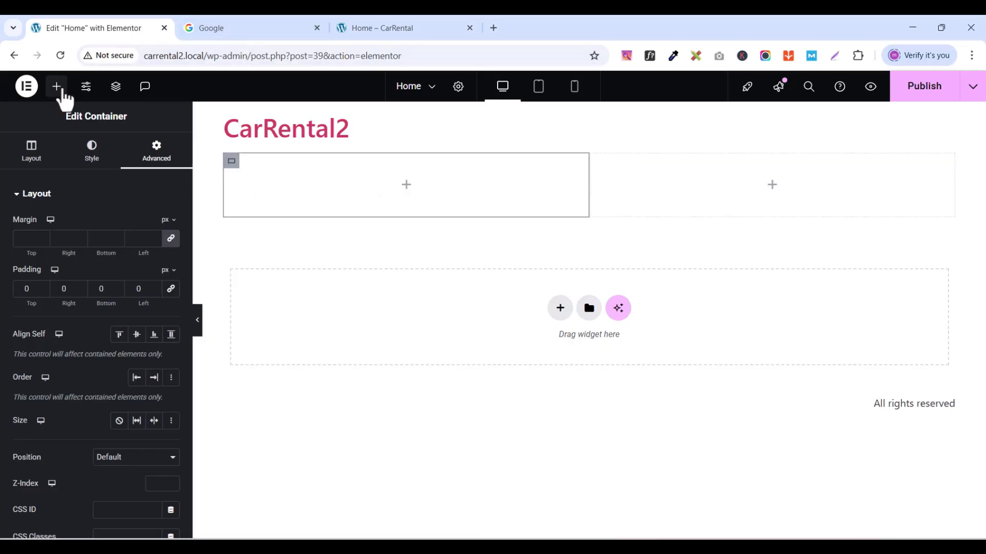
pyautogui.click(32, 152)
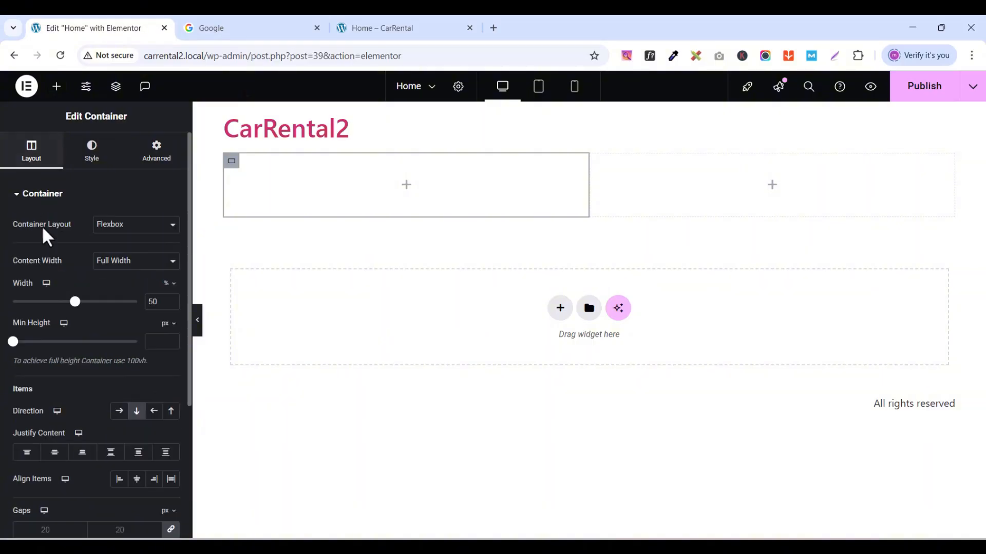
pyautogui.click(171, 298)
pyautogui.click(171, 298)
pyautogui.click(171, 298)
pyautogui.doubleClick(171, 298)
pyautogui.doubleClick(171, 298)
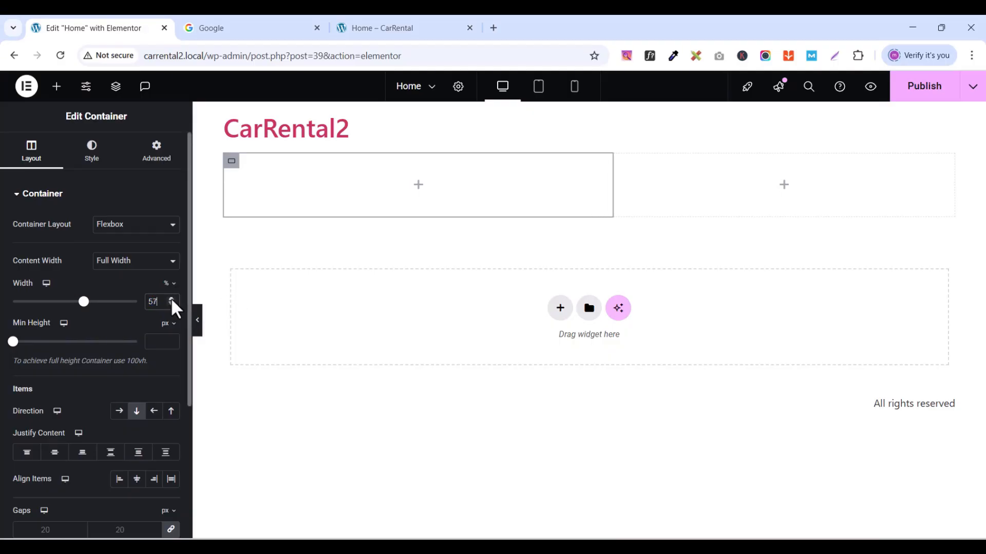
pyautogui.click(170, 298)
pyautogui.click(171, 298)
pyautogui.click(171, 299)
pyautogui.doubleClick(171, 298)
pyautogui.click(171, 298)
pyautogui.doubleClick(171, 298)
pyautogui.click(171, 298)
pyautogui.doubleClick(171, 298)
pyautogui.click(171, 298)
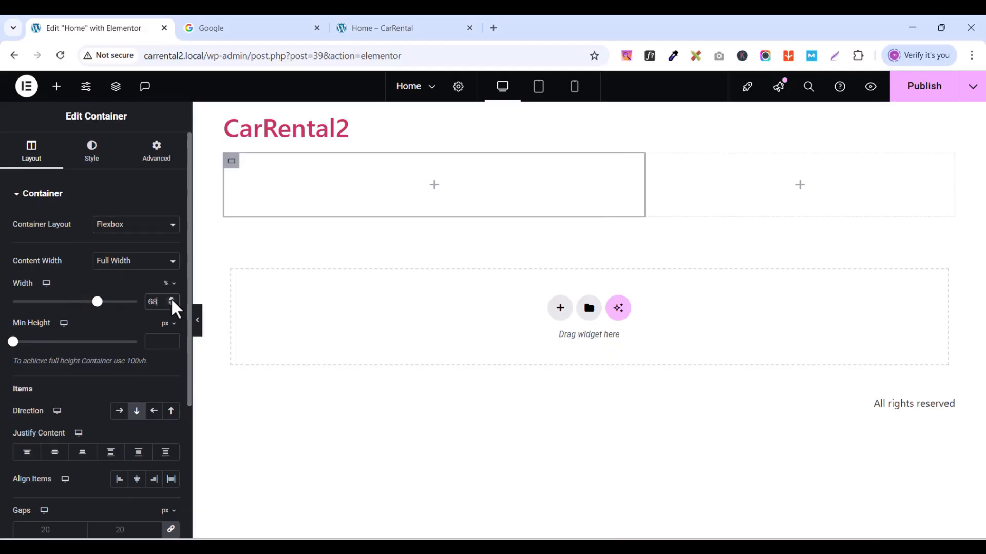
pyautogui.doubleClick(171, 298)
pyautogui.click(171, 299)
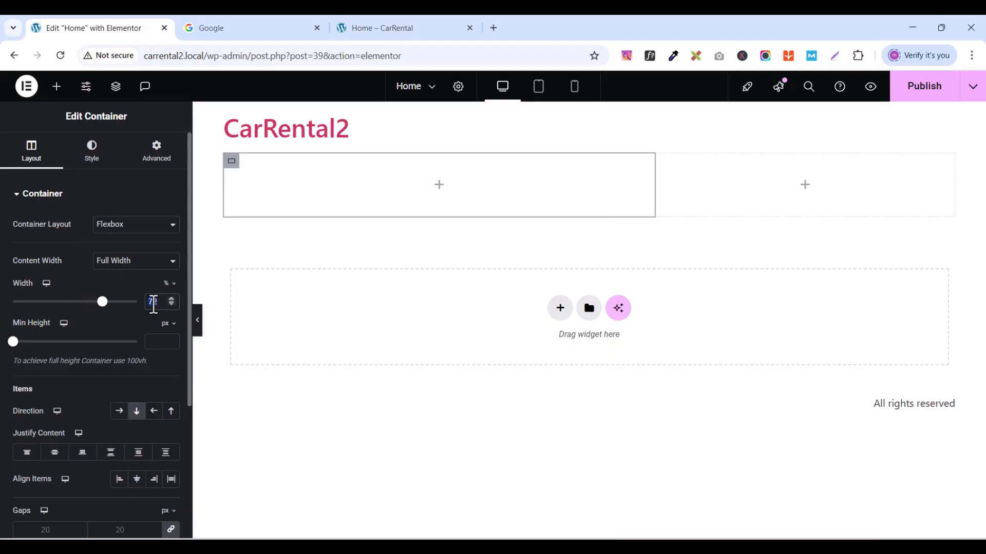
pyautogui.write('70')
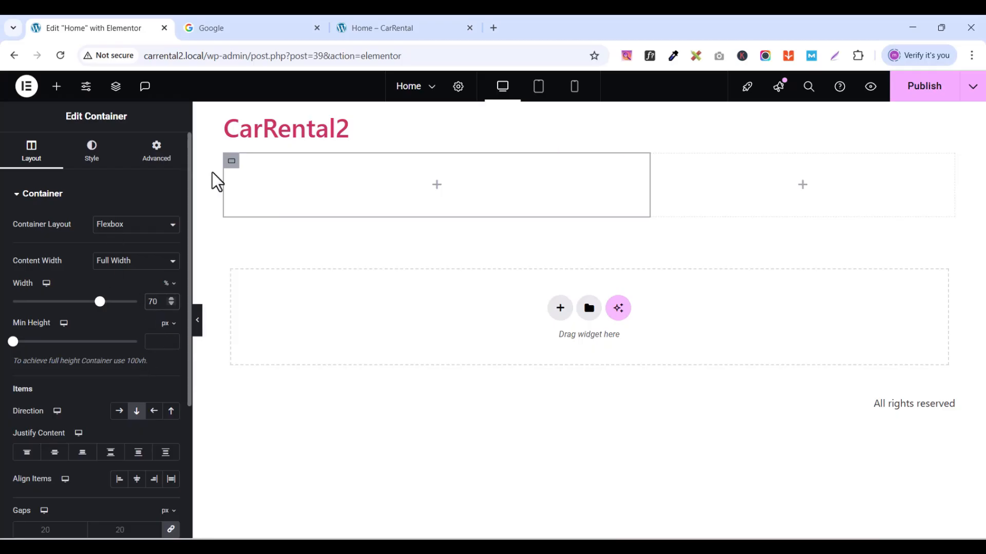
# - Set the second column's width to 30%
pyautogui.click(659, 163)
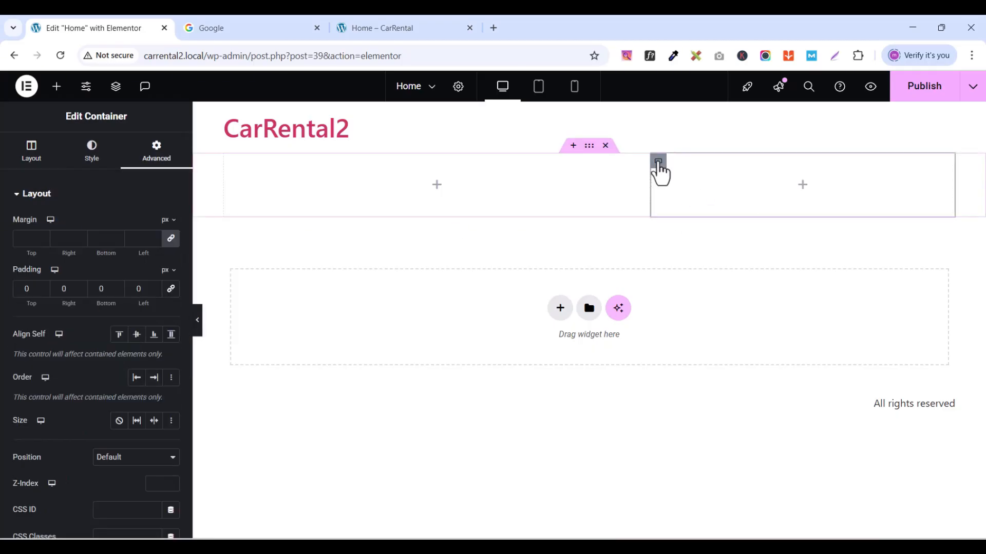
pyautogui.click(31, 164)
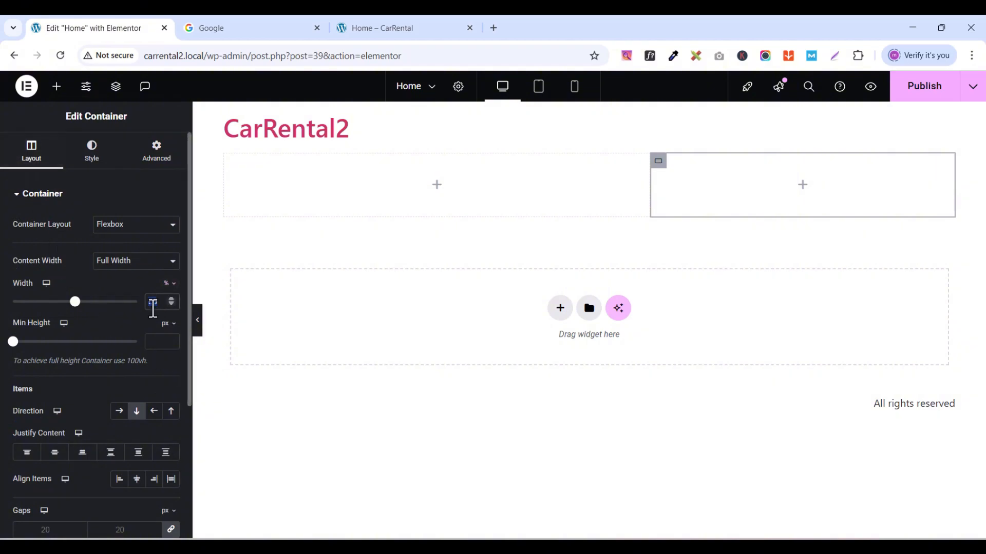
pyautogui.write('3')
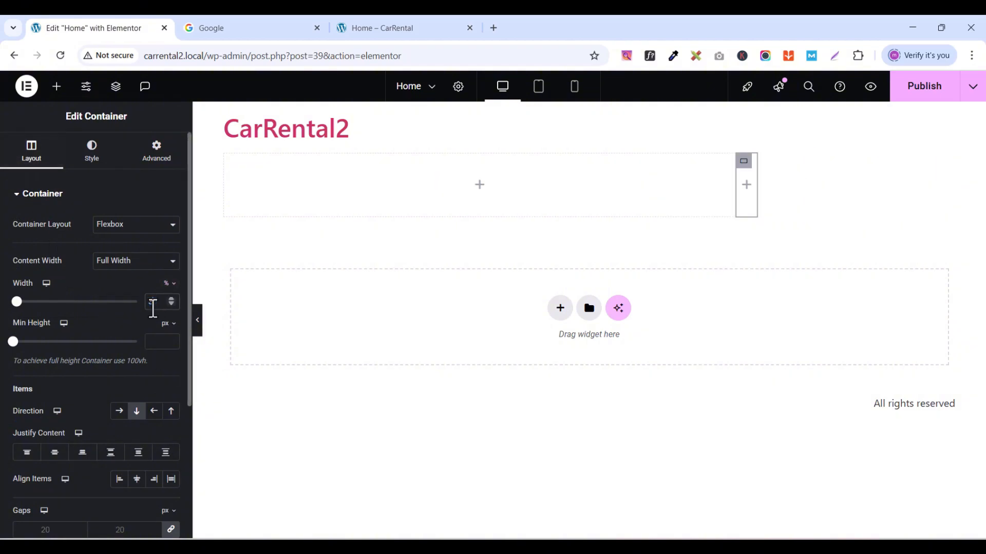
pyautogui.write('0')
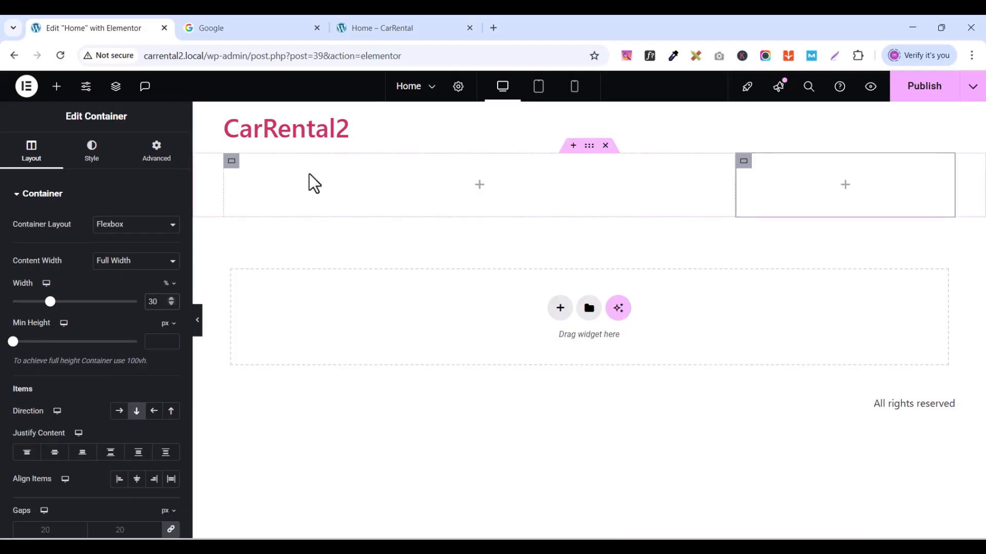
# - Select the parent container, sample the hero background color on the finished CarRental page, and copy its hex code f8f8f8 for use in Elementor
pyautogui.click(589, 146)
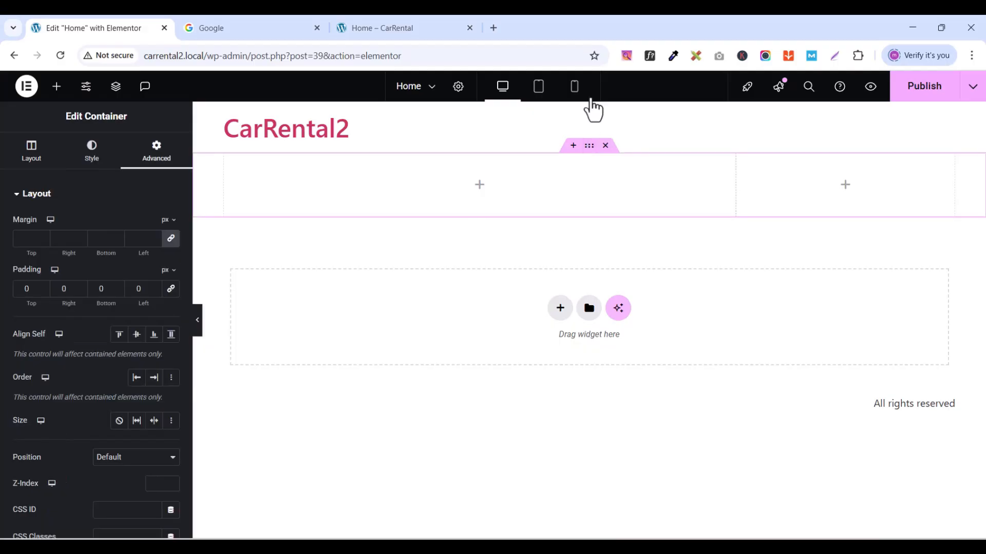
pyautogui.click(390, 26)
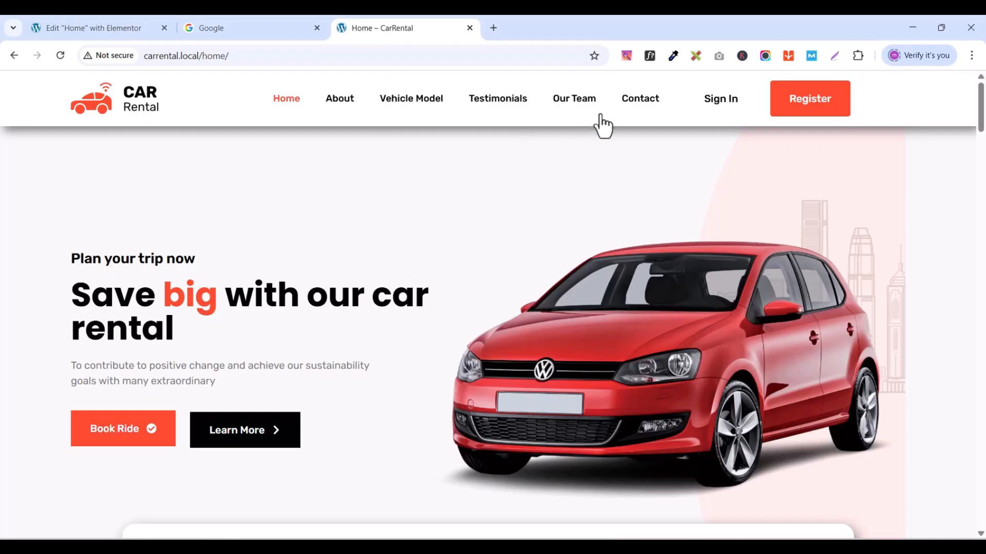
pyautogui.click(673, 56)
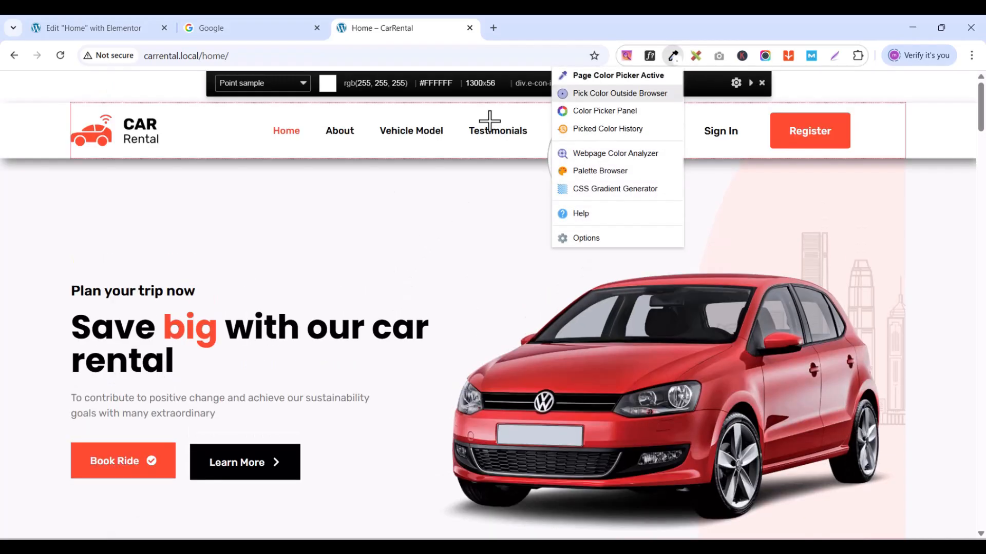
pyautogui.click(278, 239)
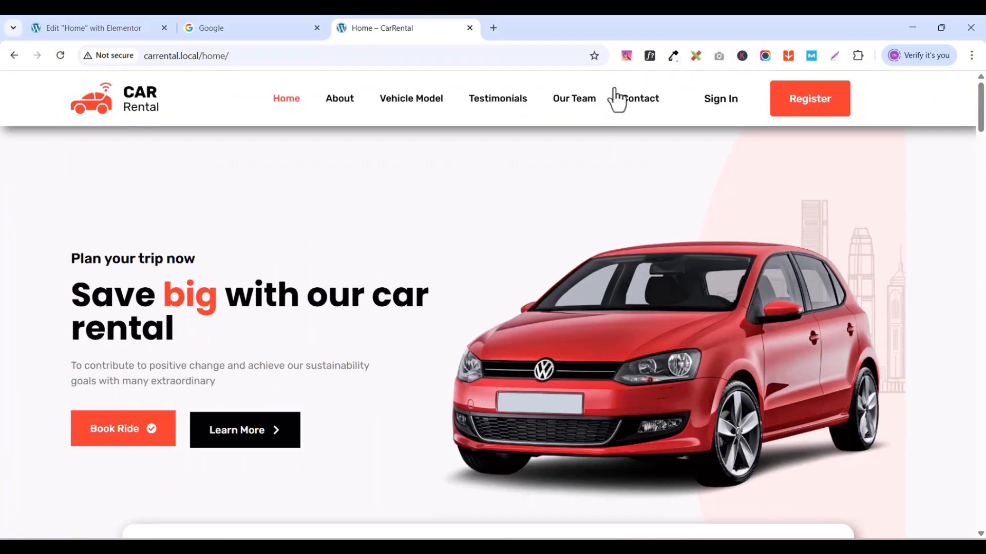
pyautogui.click(680, 64)
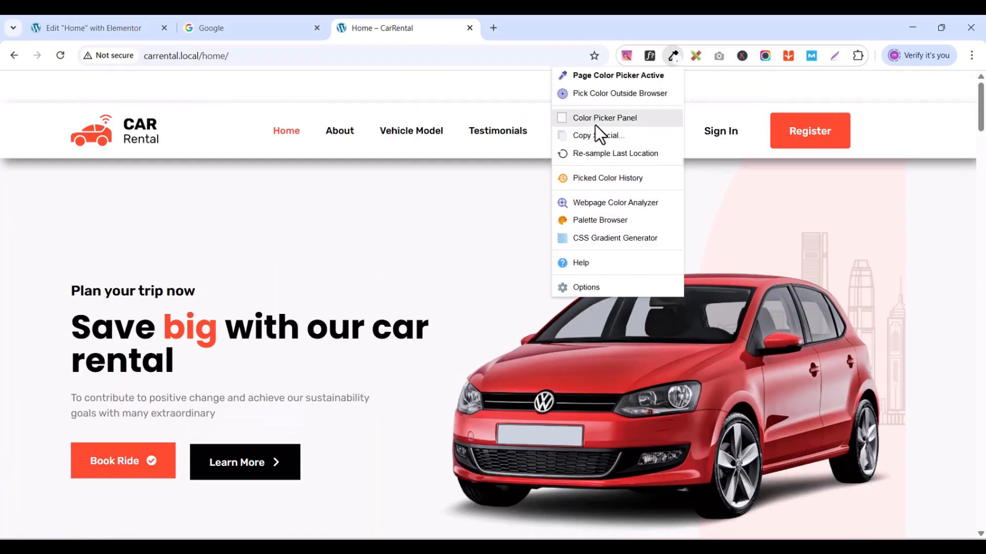
pyautogui.click(595, 118)
pyautogui.doubleClick(552, 251)
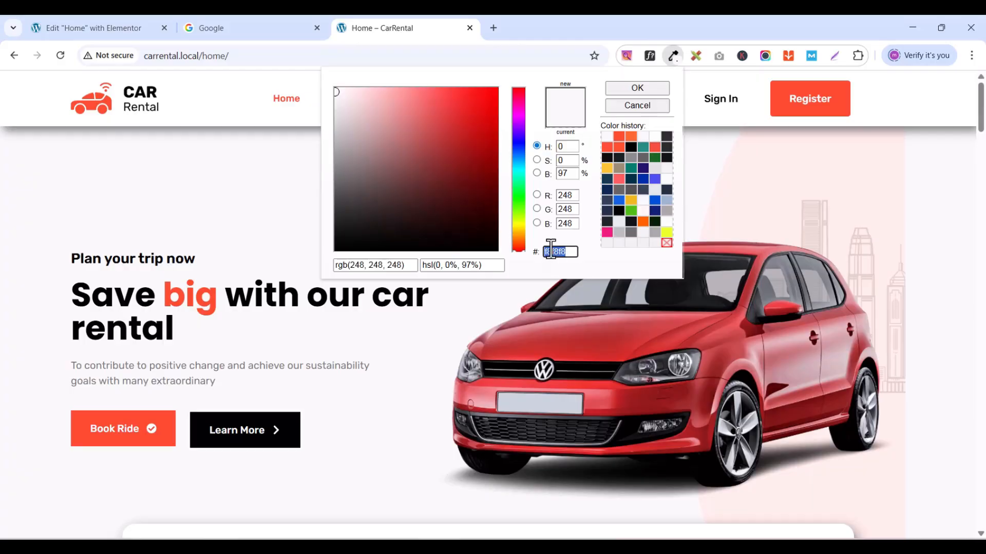
pyautogui.rightClick(552, 251)
pyautogui.click(595, 298)
pyautogui.click(136, 30)
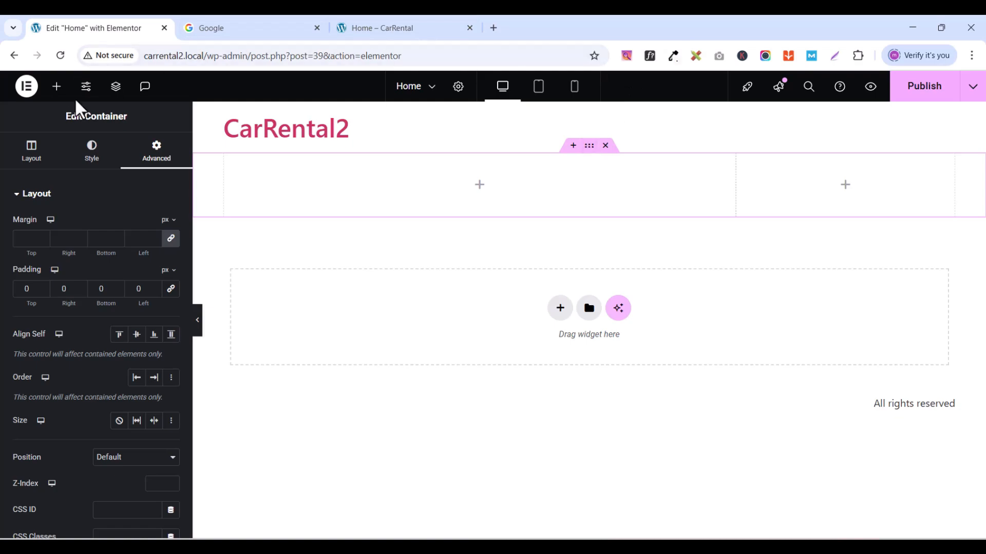
# - Give the parent container a Classic background with the color f8f8f8
pyautogui.click(91, 163)
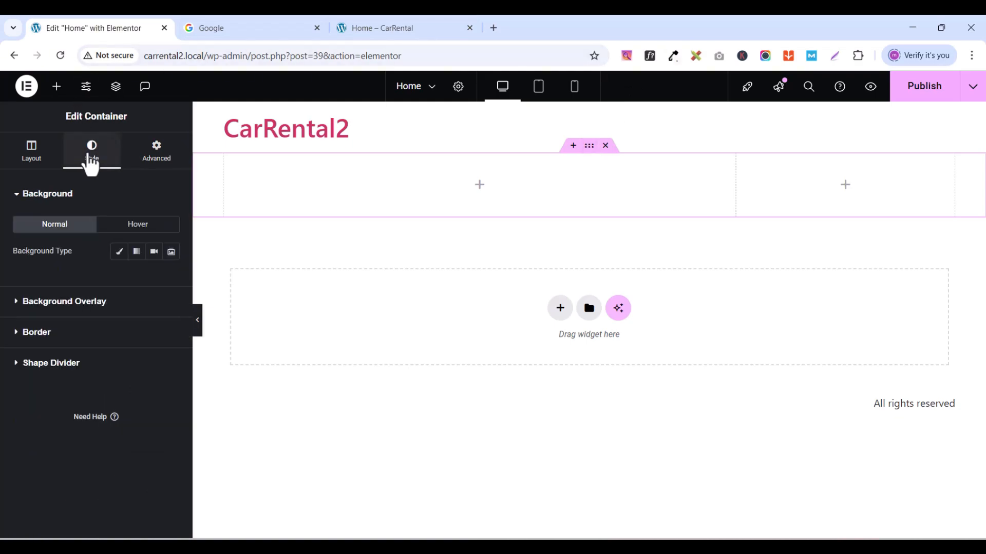
pyautogui.click(120, 253)
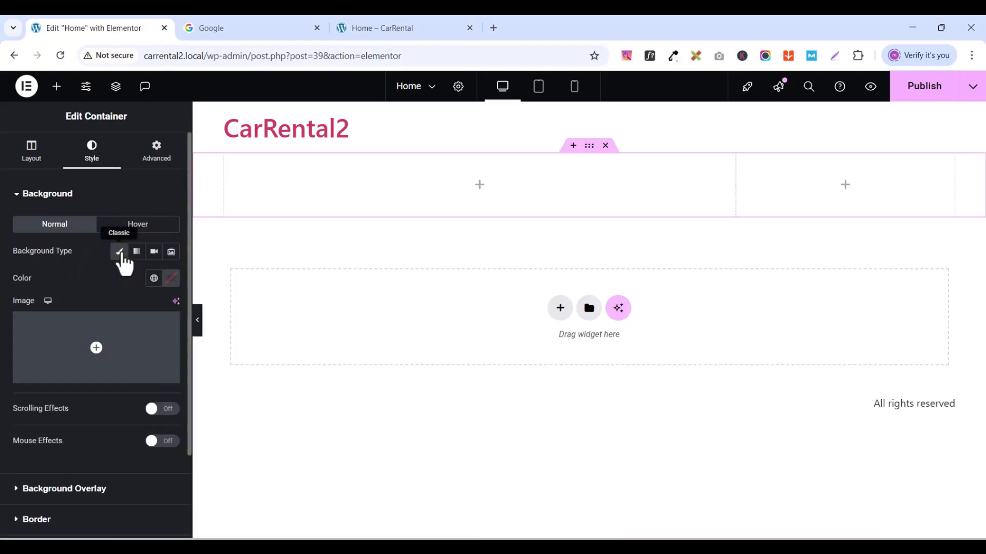
pyautogui.click(171, 281)
pyautogui.doubleClick(137, 467)
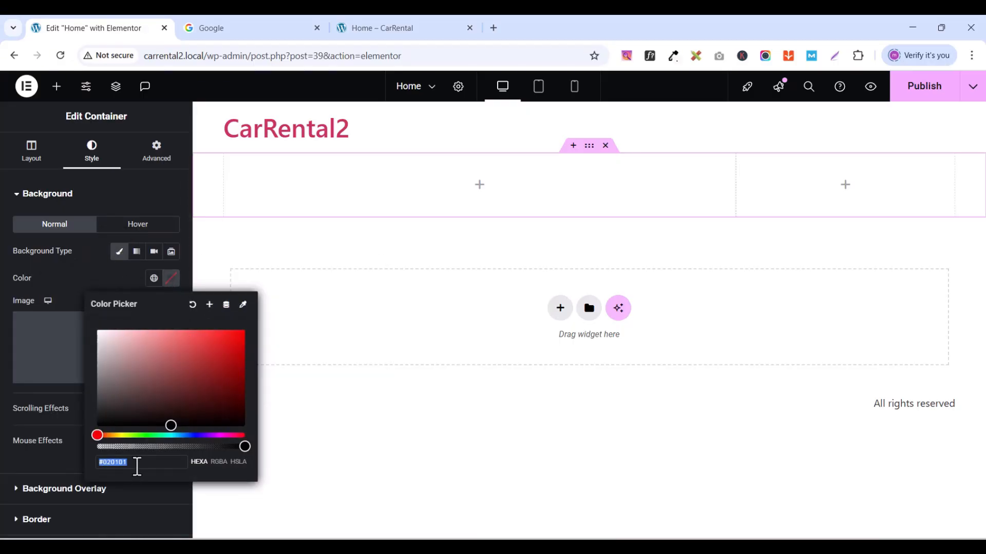
pyautogui.write('f8f8f8')
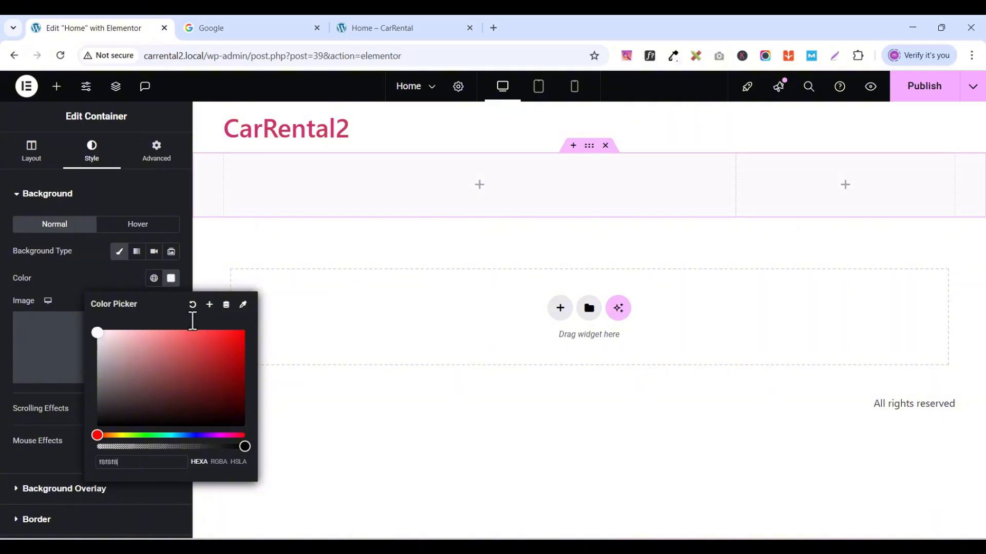
# - Save the container's background color as a new global color named "BG color"
pyautogui.click(210, 305)
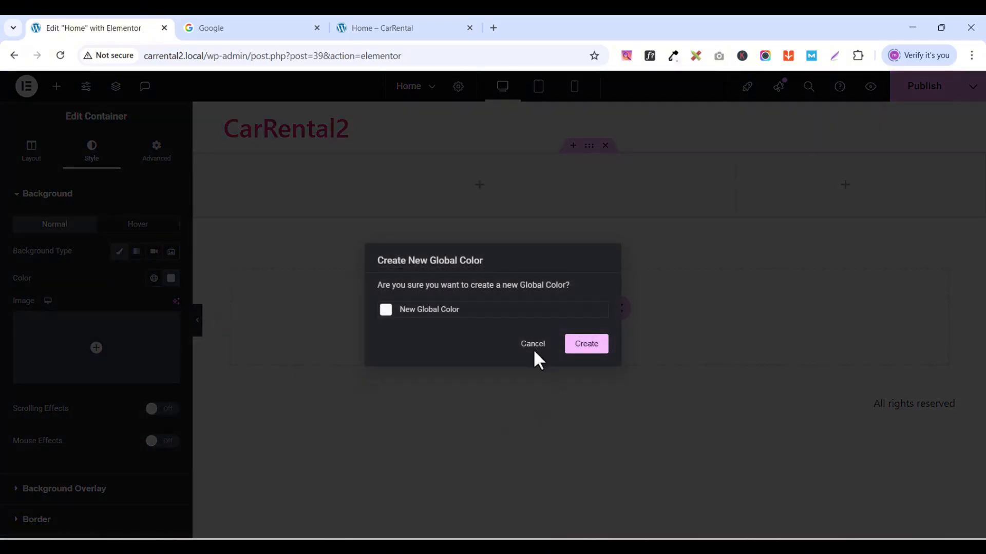
pyautogui.tripleClick(503, 310)
pyautogui.write('B')
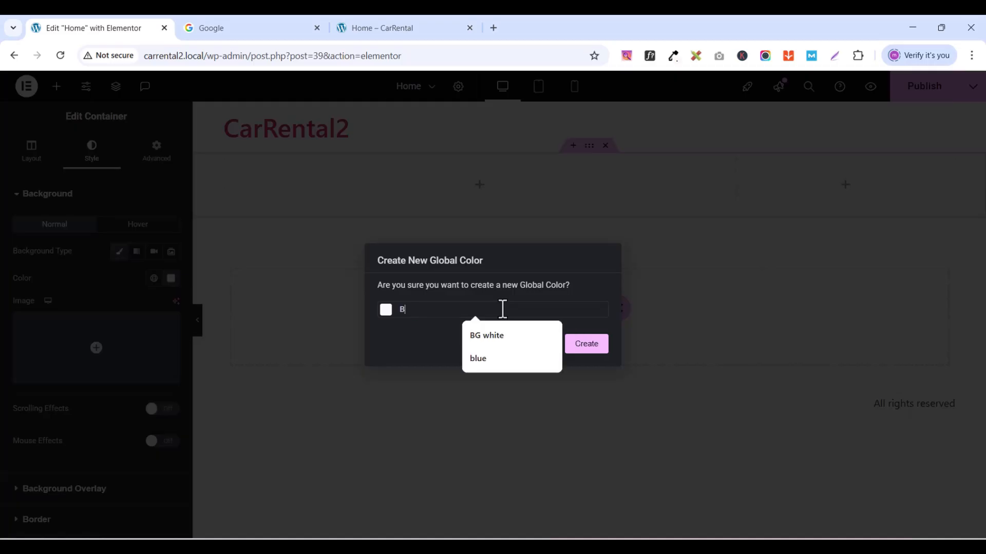
pyautogui.write('G color')
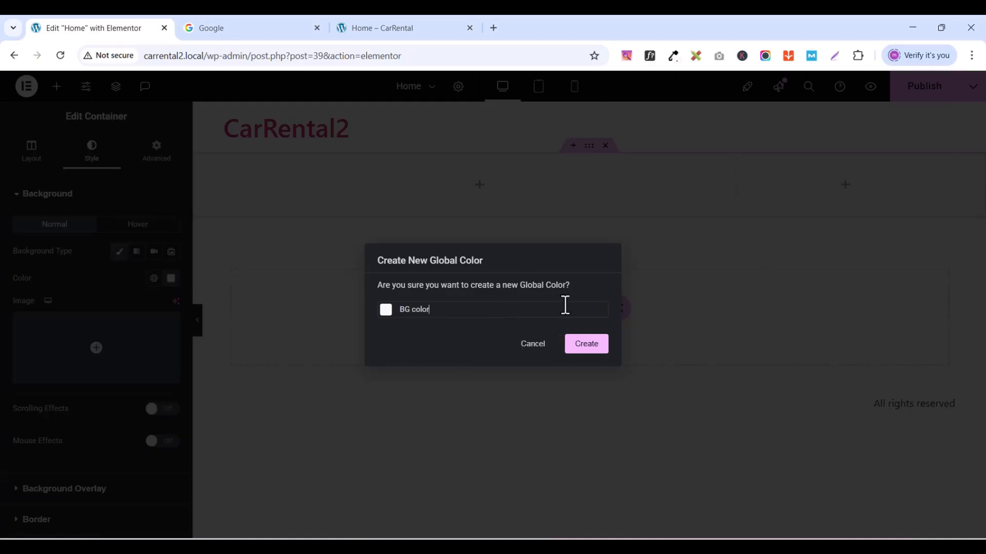
pyautogui.click(587, 346)
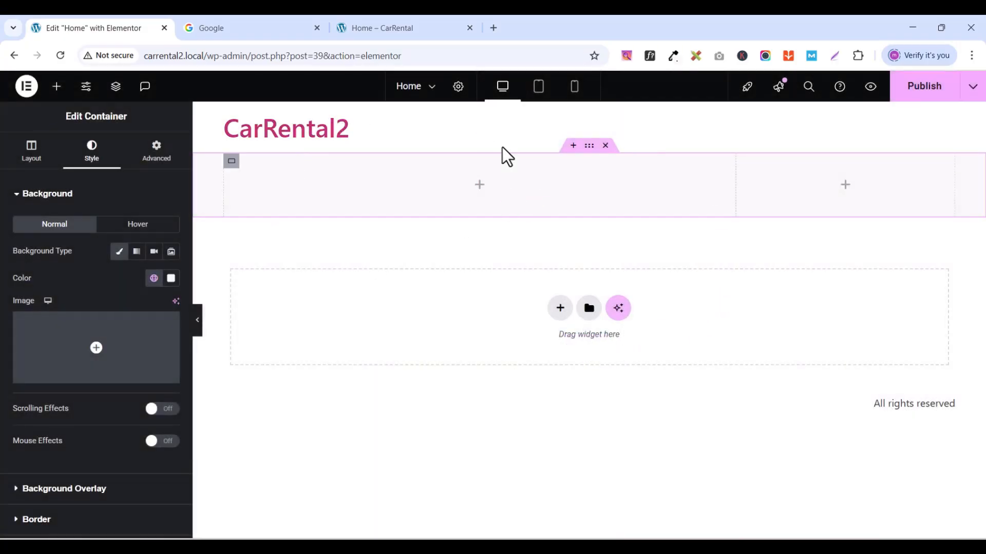
# - Check the hero section on the finished CarRental page, and add a Heading widget to the container's first column in Elementor
pyautogui.click(406, 26)
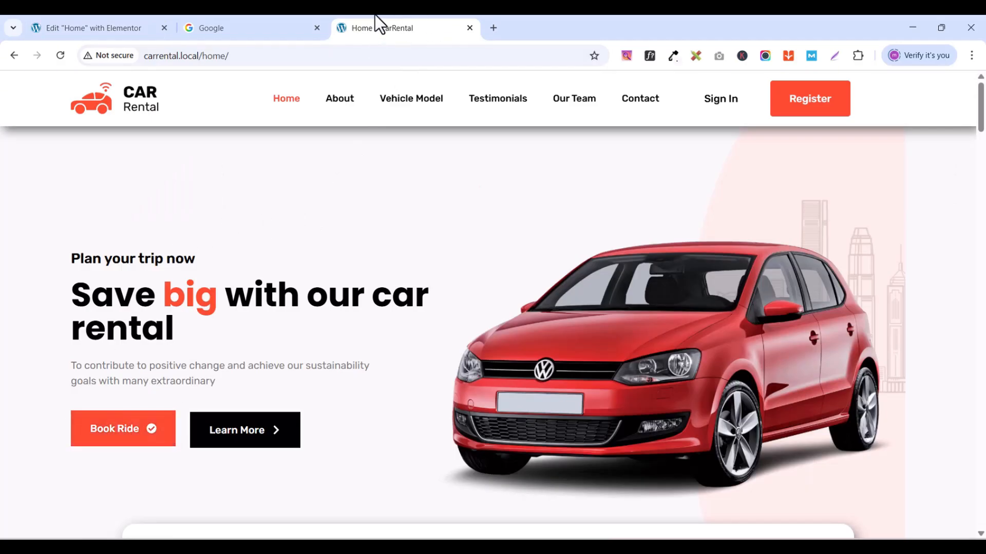
pyautogui.click(95, 27)
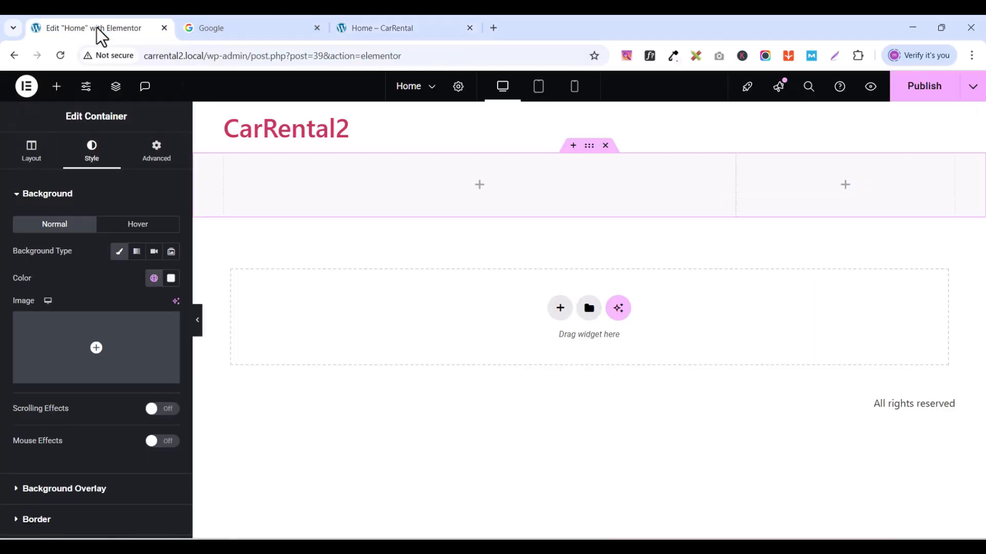
pyautogui.click(57, 88)
pyautogui.write('ele')
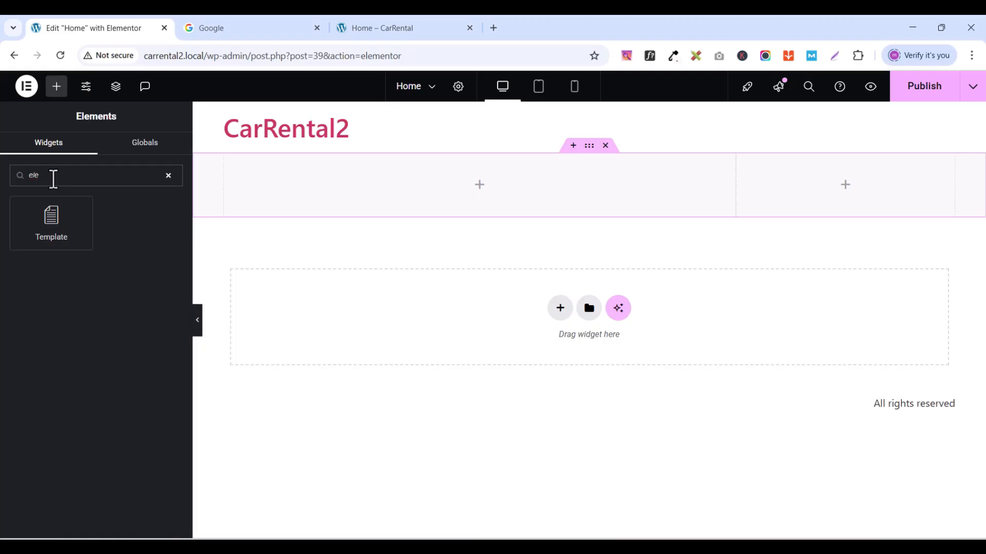
pyautogui.press('BackSpace')
pyautogui.press('BackSpace')
pyautogui.press('BackSpace')
pyautogui.write('head')
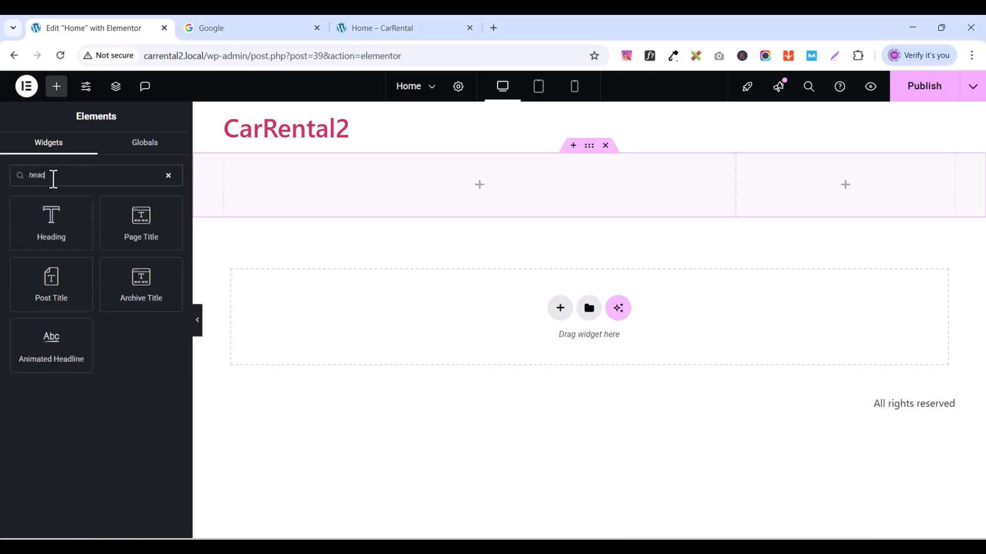
pyautogui.moveTo(52, 226); pyautogui.dragTo(476, 190)
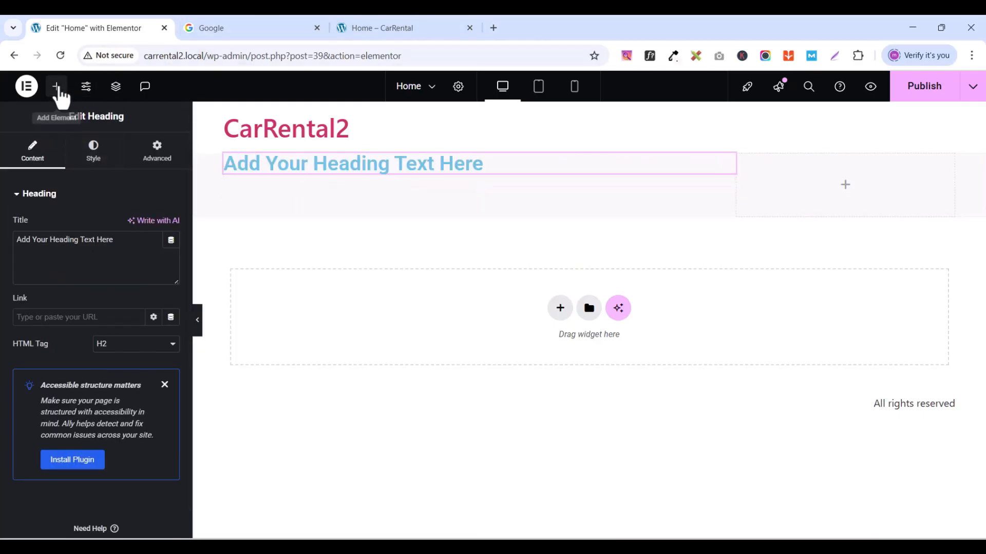
# - Copy "Plan your trip now" from the finished CarRental page and replace the new heading's title with it
pyautogui.click(389, 31)
pyautogui.tripleClick(120, 258)
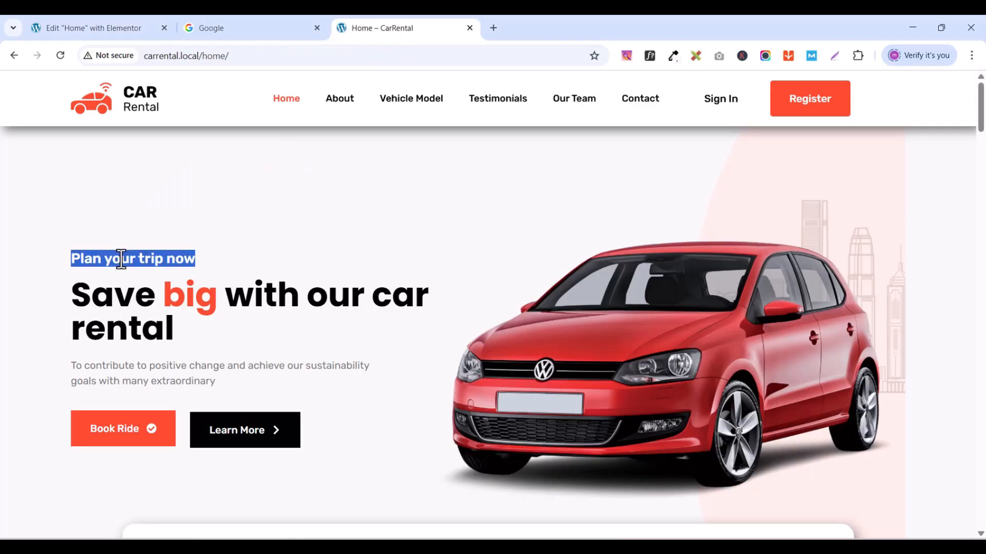
pyautogui.rightClick(121, 258)
pyautogui.click(185, 276)
pyautogui.click(114, 32)
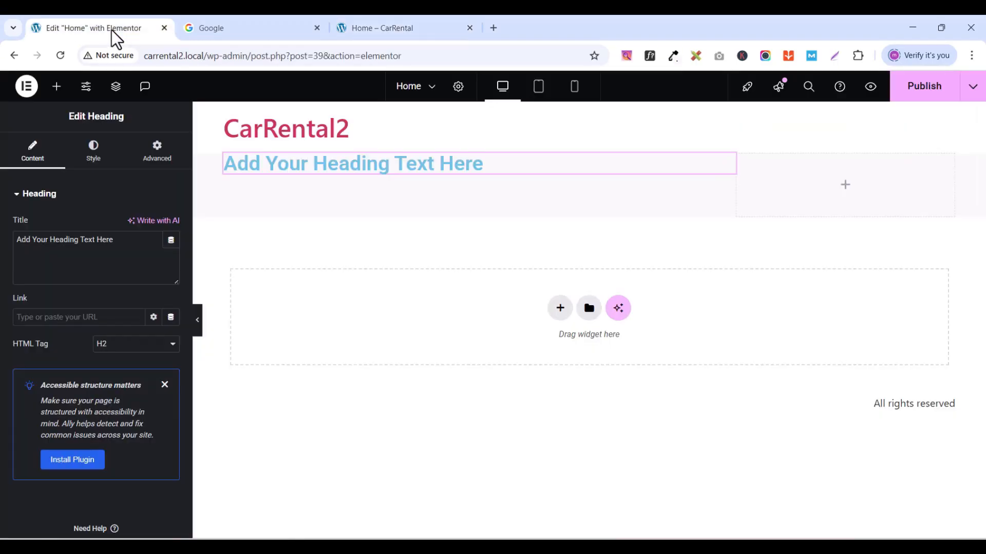
pyautogui.tripleClick(90, 259)
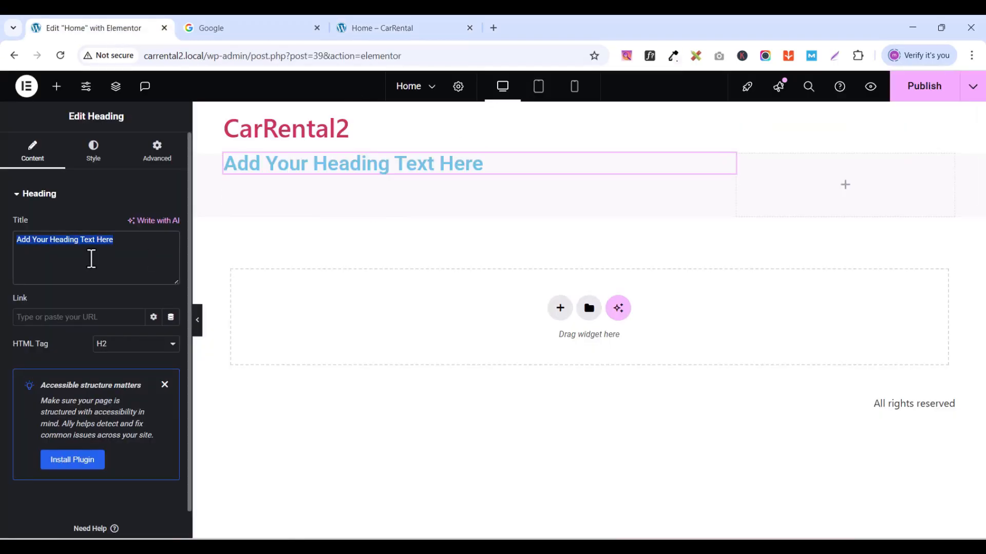
pyautogui.hotkey('ctrl', 'v')
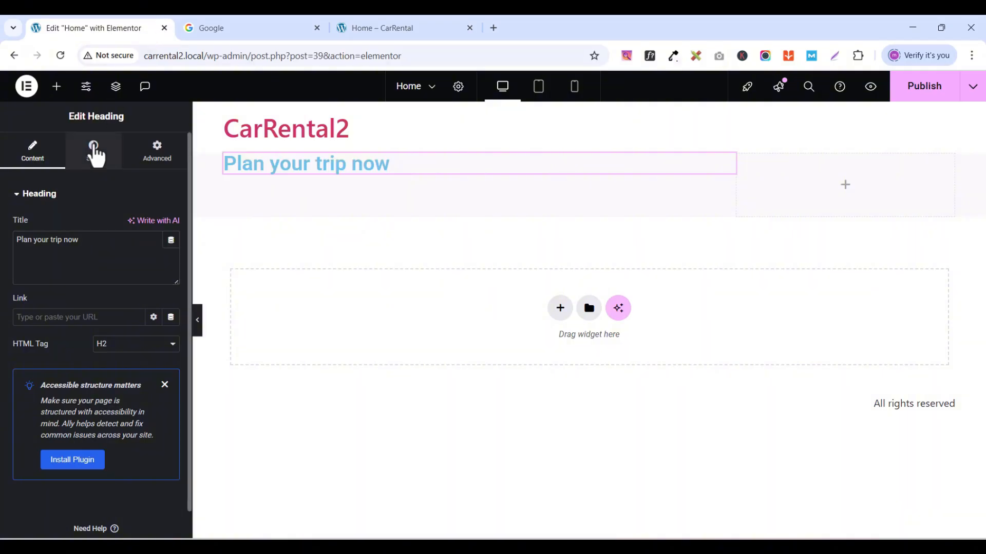
# - Set the "Plan your trip now" heading's typography to the Rubik font family at 22 px
pyautogui.click(94, 150)
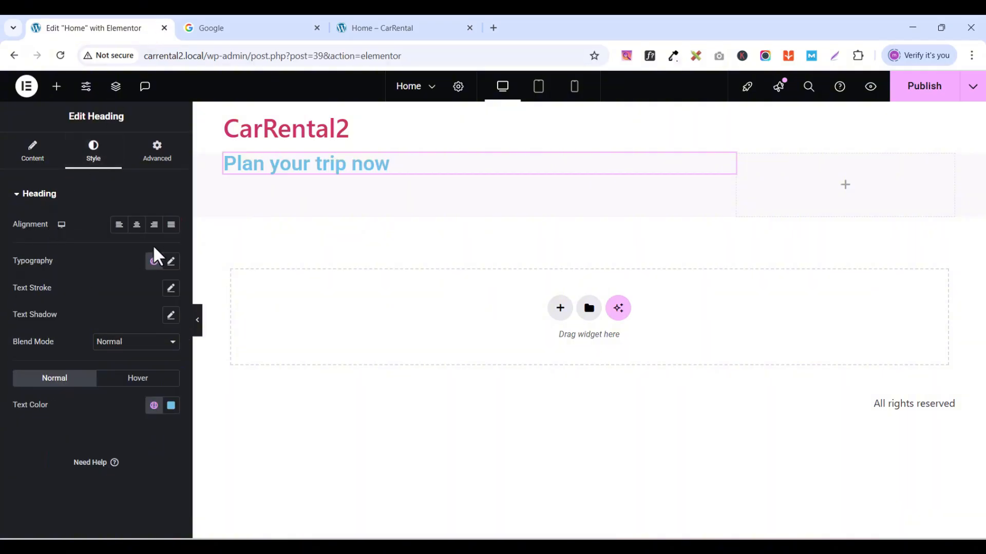
pyautogui.click(171, 261)
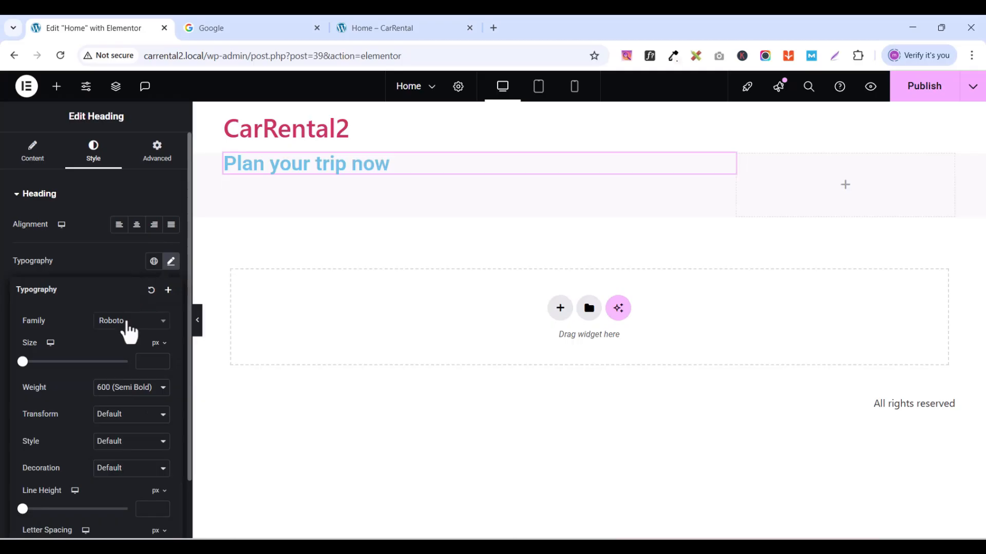
pyautogui.click(129, 324)
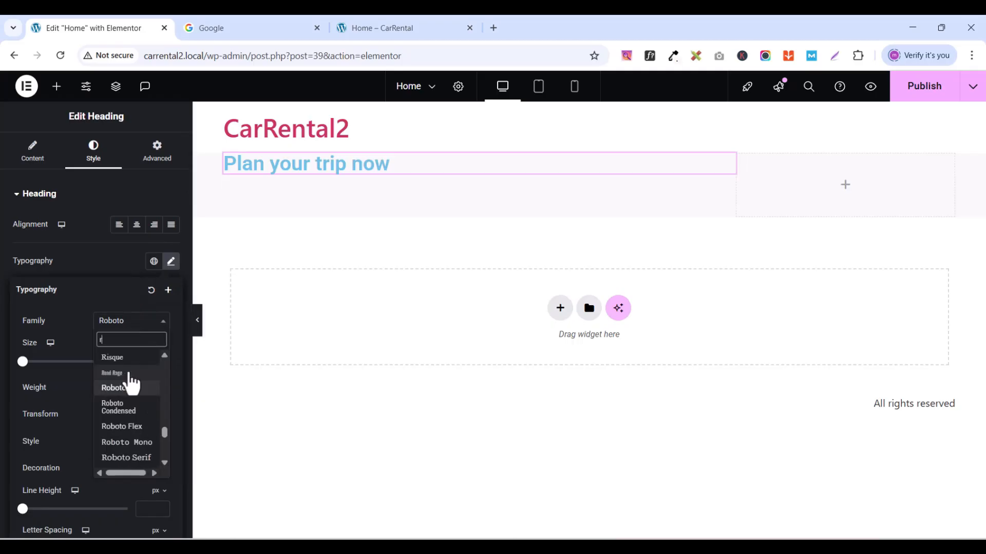
pyautogui.write('rubik')
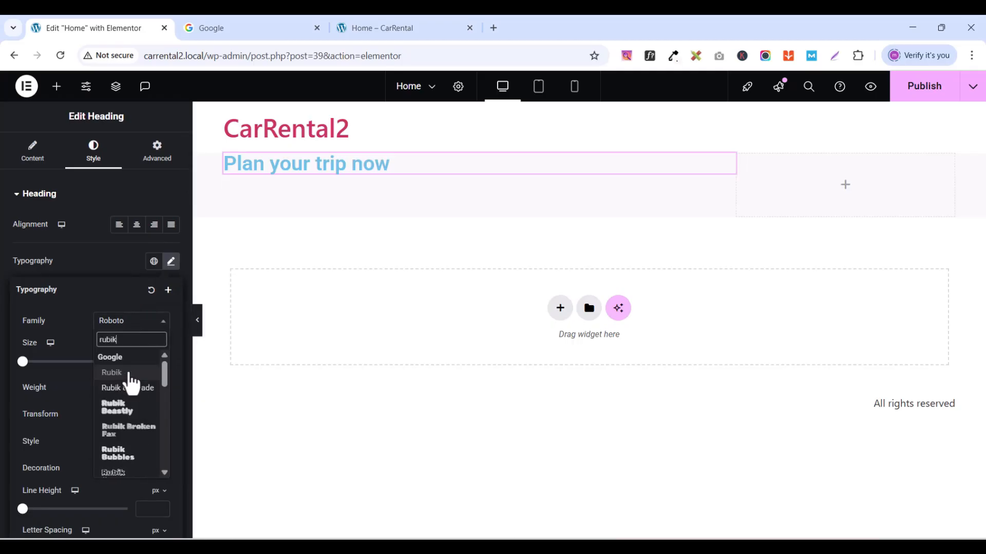
pyautogui.click(129, 374)
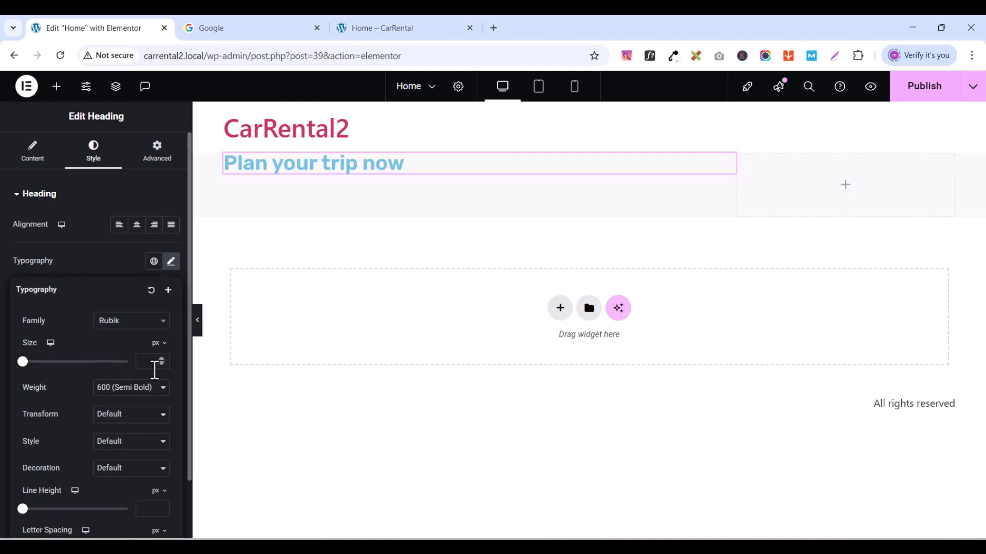
pyautogui.click(161, 360)
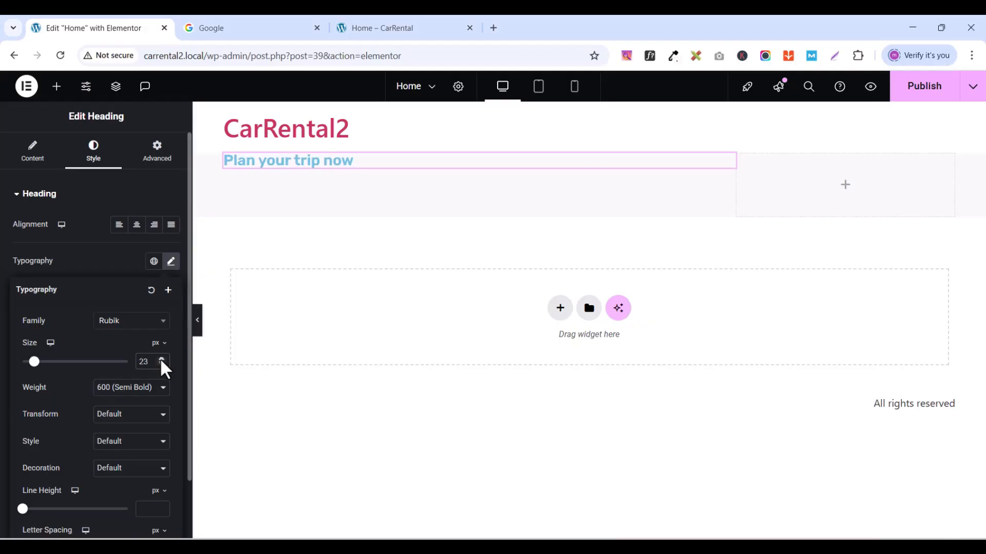
pyautogui.click(163, 365)
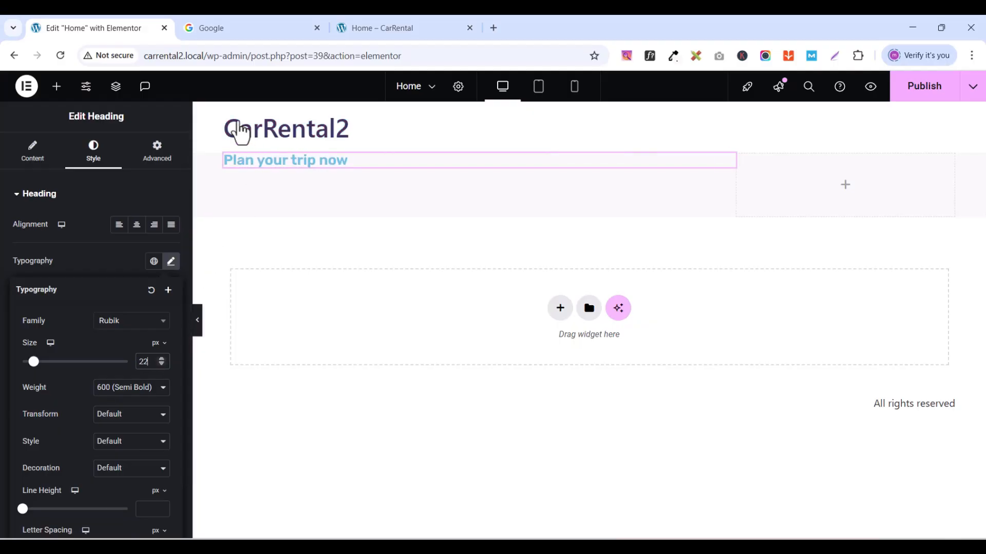
pyautogui.click(112, 269)
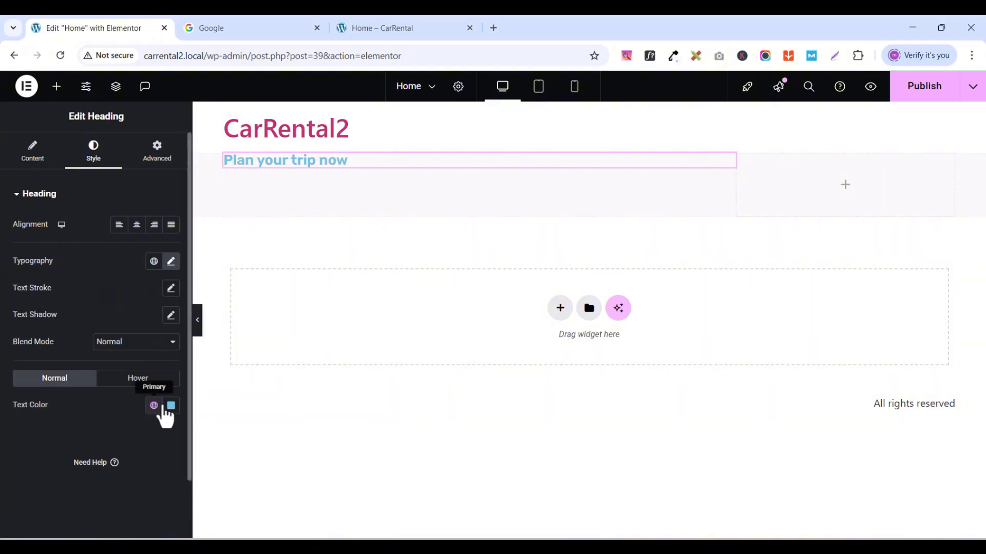
# - Sample the dark color of the main hero heading on the finished CarRental page and copy its hex code 010103
pyautogui.click(404, 32)
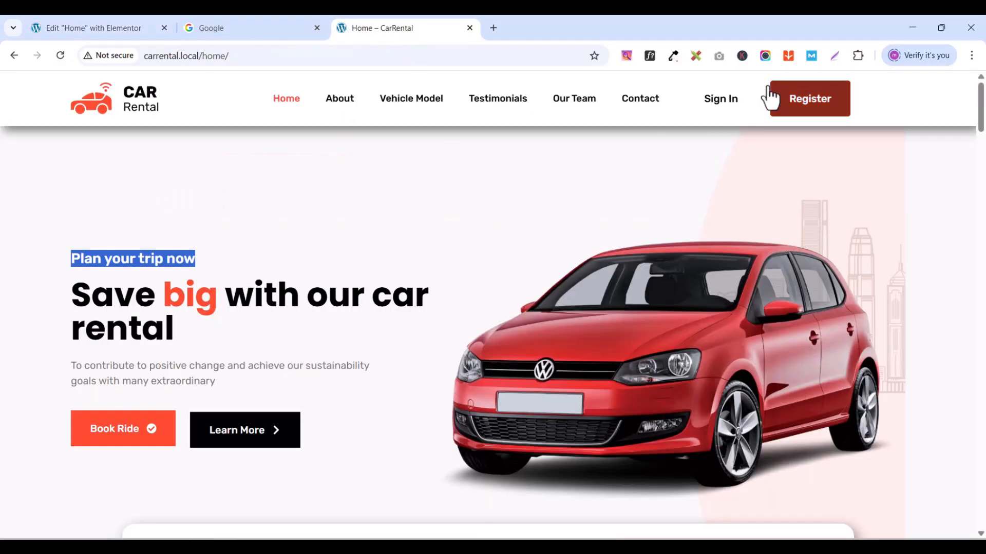
pyautogui.click(673, 56)
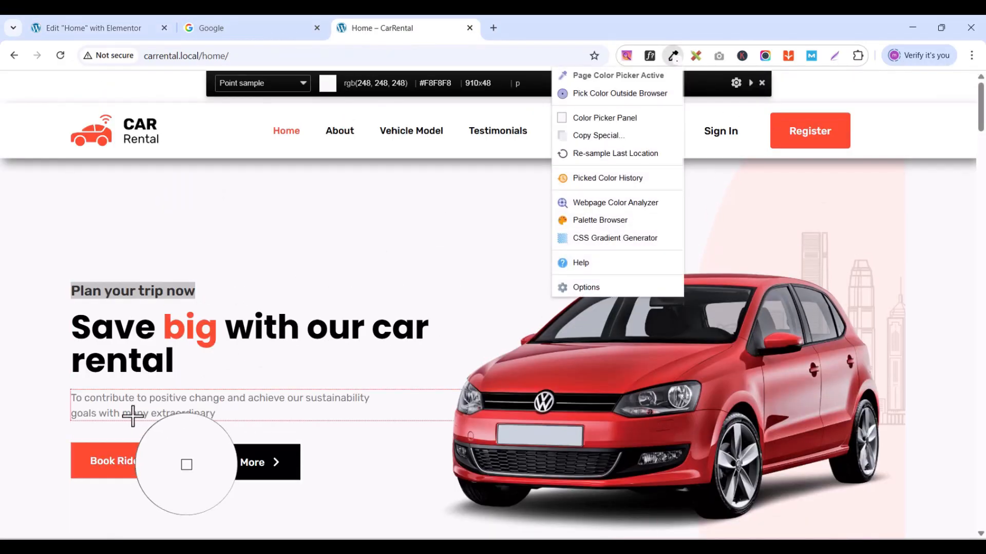
pyautogui.click(113, 362)
pyautogui.click(112, 363)
pyautogui.click(112, 363)
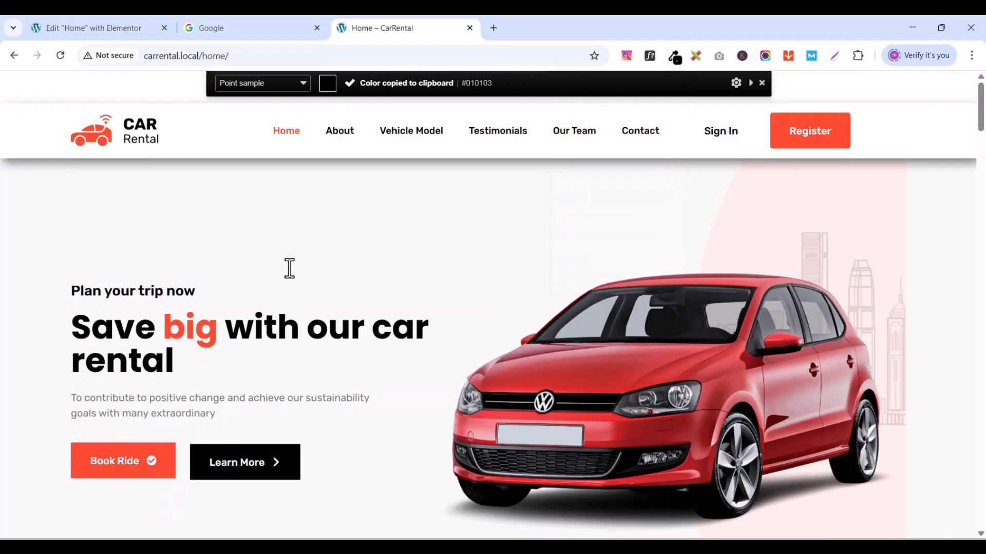
pyautogui.click(676, 57)
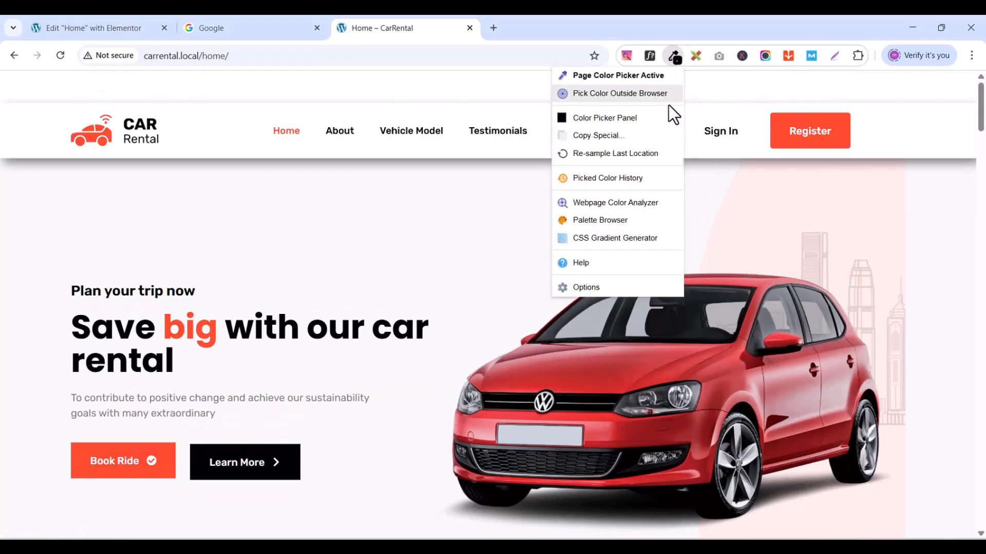
pyautogui.click(612, 119)
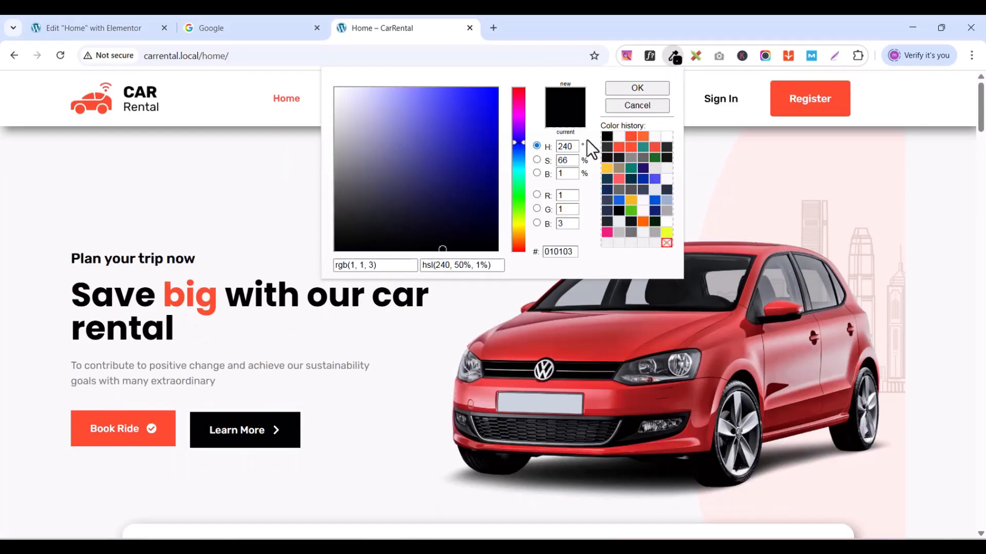
pyautogui.doubleClick(559, 251)
pyautogui.rightClick(559, 251)
pyautogui.click(633, 297)
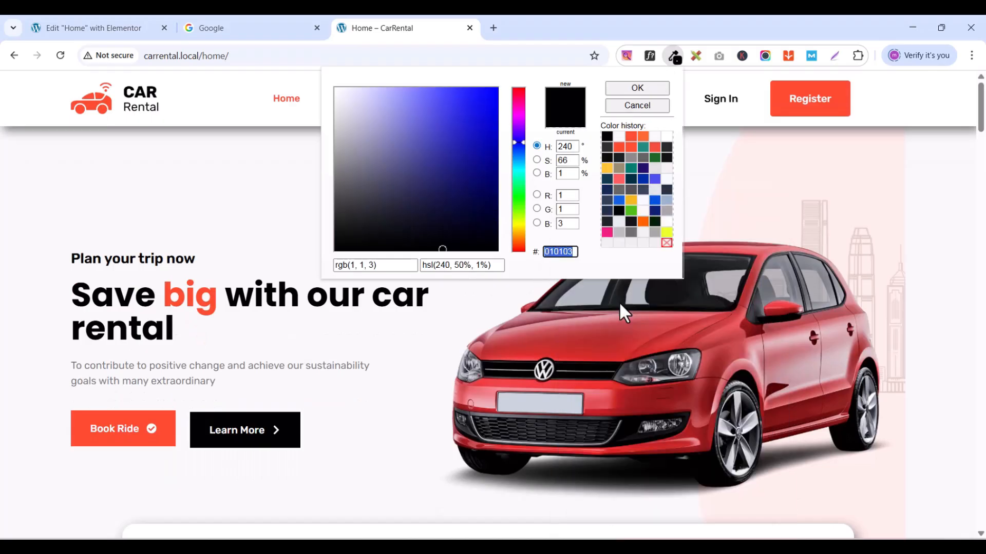
# - Set the "Plan your trip now" heading's text color to 010103 in Elementor
pyautogui.click(106, 29)
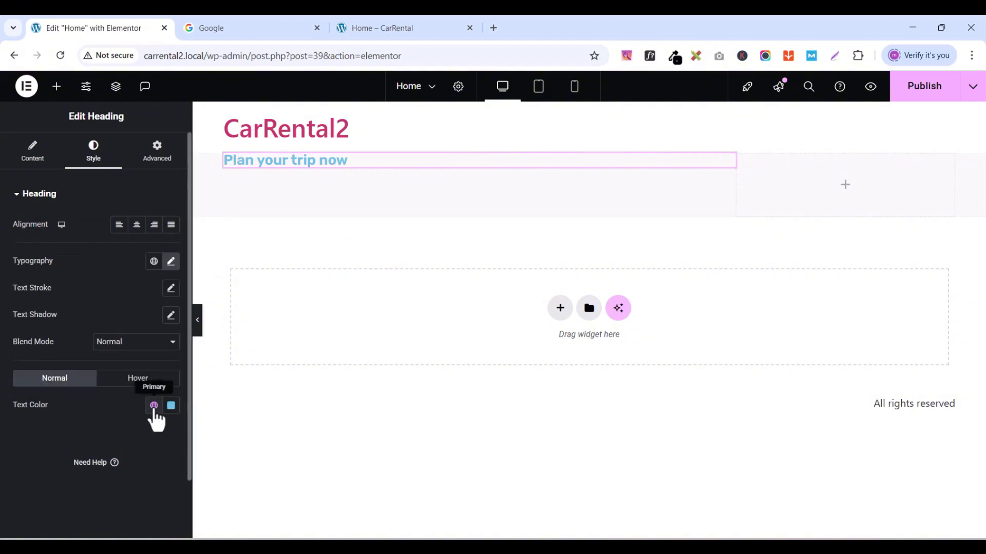
pyautogui.click(169, 408)
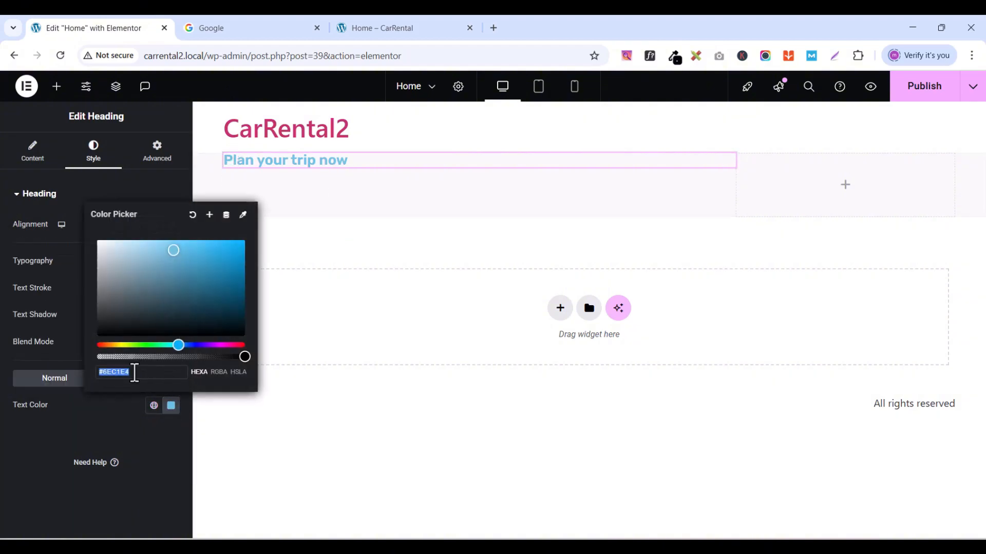
pyautogui.write('010103')
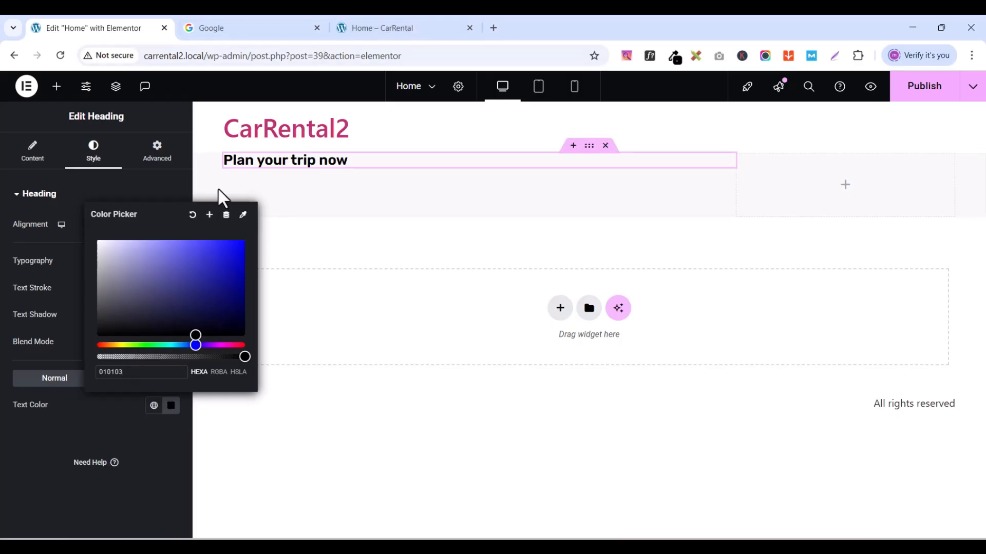
# - Save the heading's text color as a new global color named "Dark color"
pyautogui.click(209, 215)
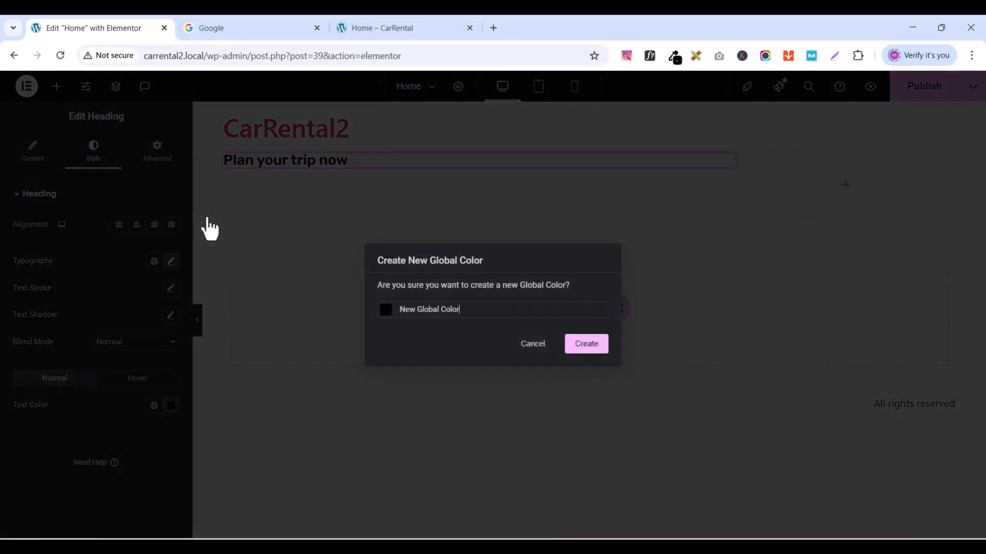
pyautogui.tripleClick(465, 309)
pyautogui.write('Dark color')
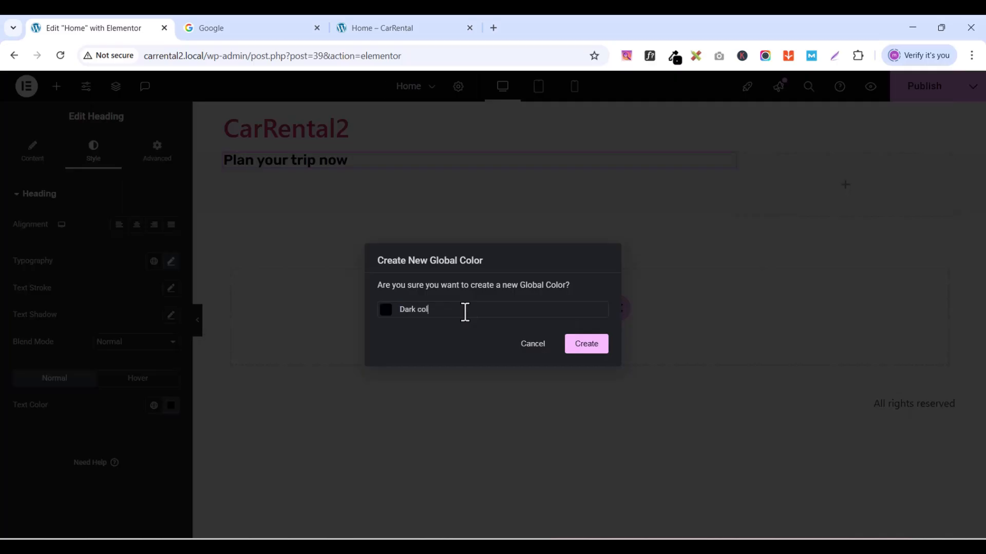
pyautogui.click(586, 347)
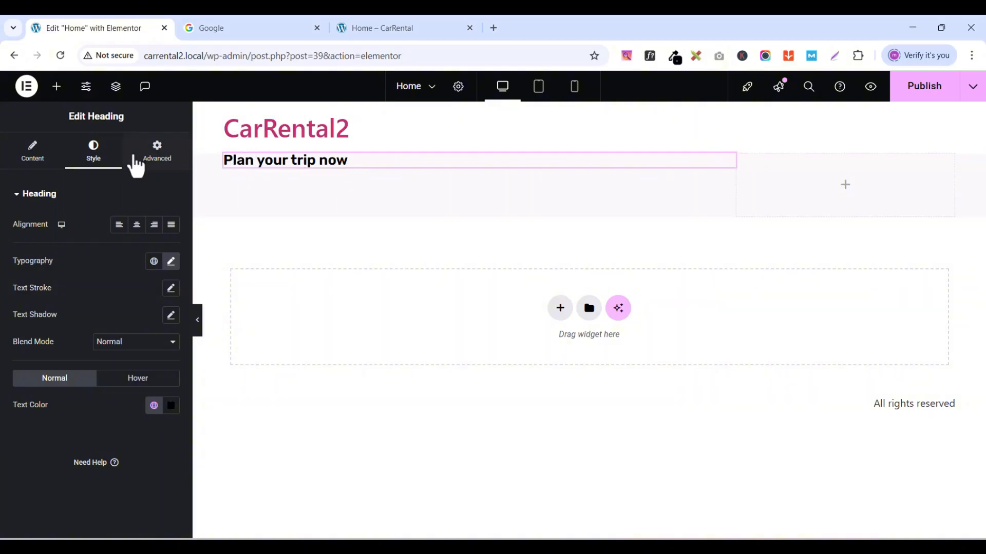
# - Duplicate the heading and replace the copy's title with "Save big with our car rental" from the finished CarRental page
pyautogui.rightClick(729, 173)
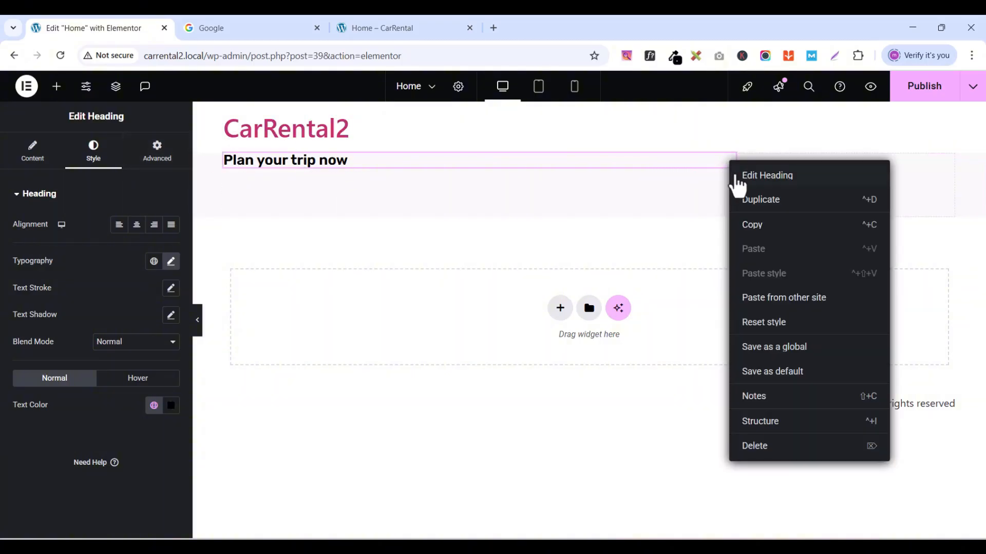
pyautogui.click(762, 212)
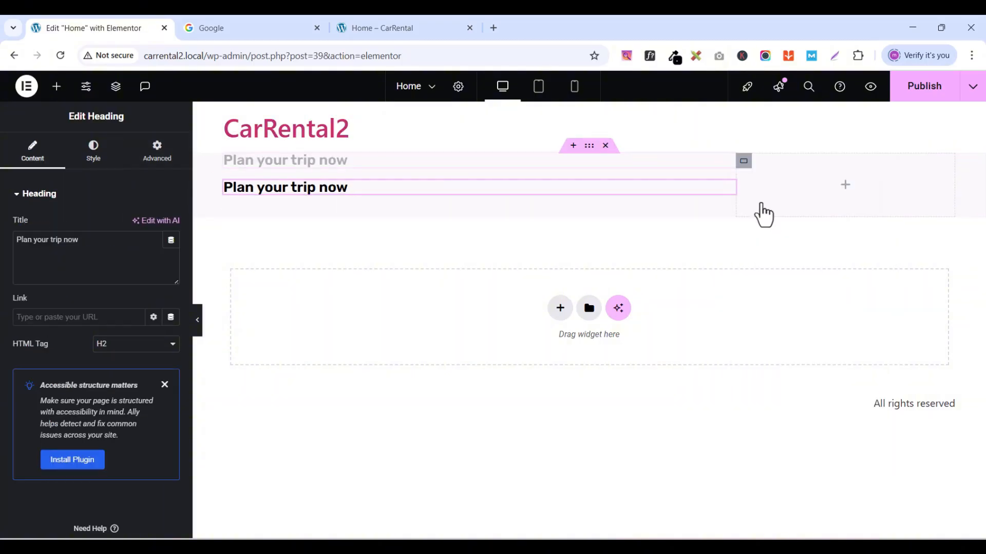
pyautogui.click(391, 27)
pyautogui.moveTo(78, 290); pyautogui.dragTo(176, 336)
pyautogui.rightClick(192, 299)
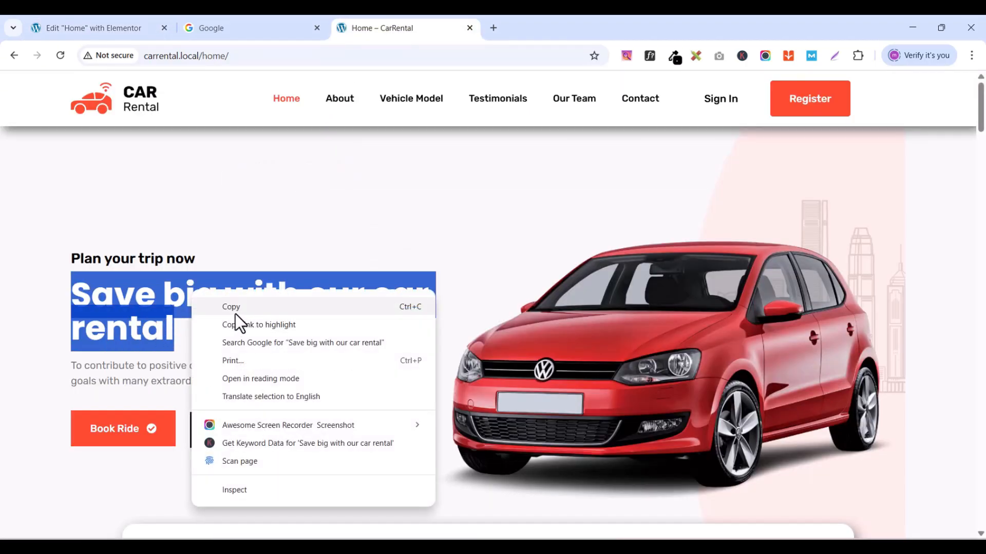
pyautogui.click(234, 307)
pyautogui.click(101, 32)
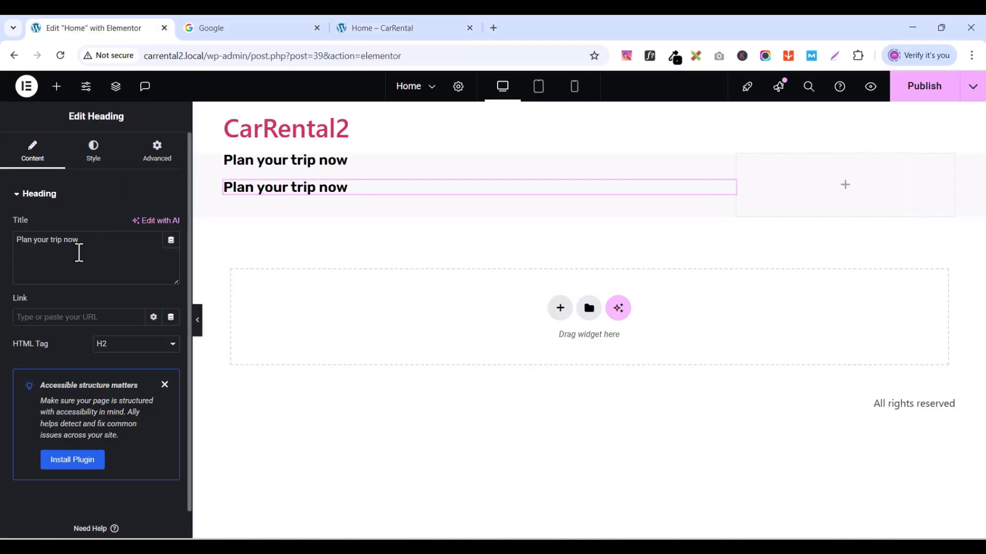
pyautogui.tripleClick(79, 253)
pyautogui.hotkey('ctrl', 'v')
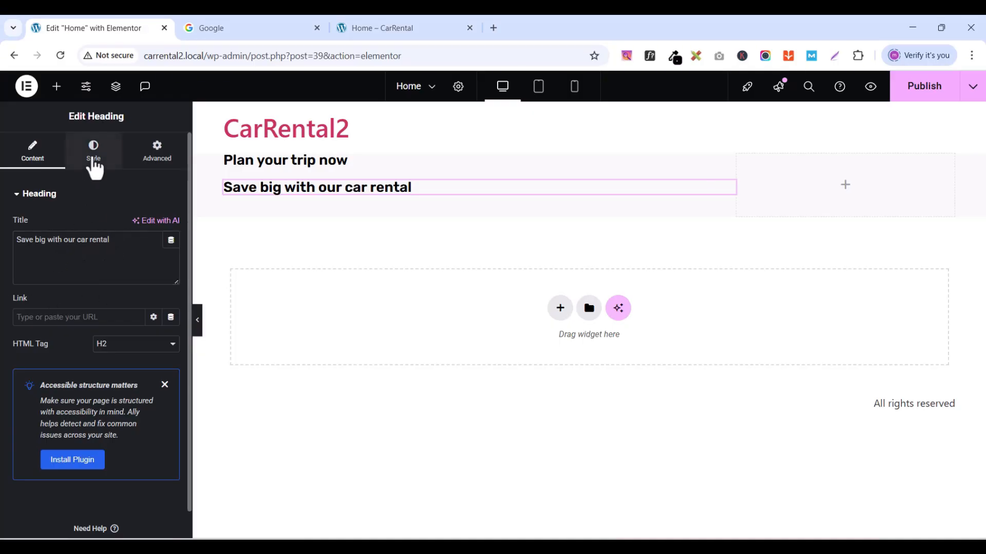
# - Set the "Save big with our car rental" heading's typography to Poppins, size 52 px, weight 700 (Bold)
pyautogui.click(93, 152)
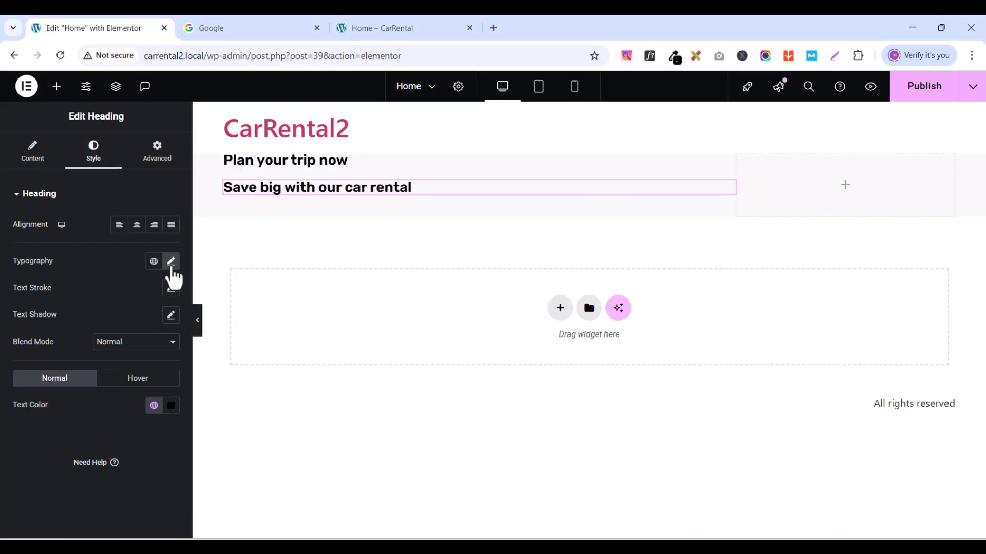
pyautogui.click(171, 261)
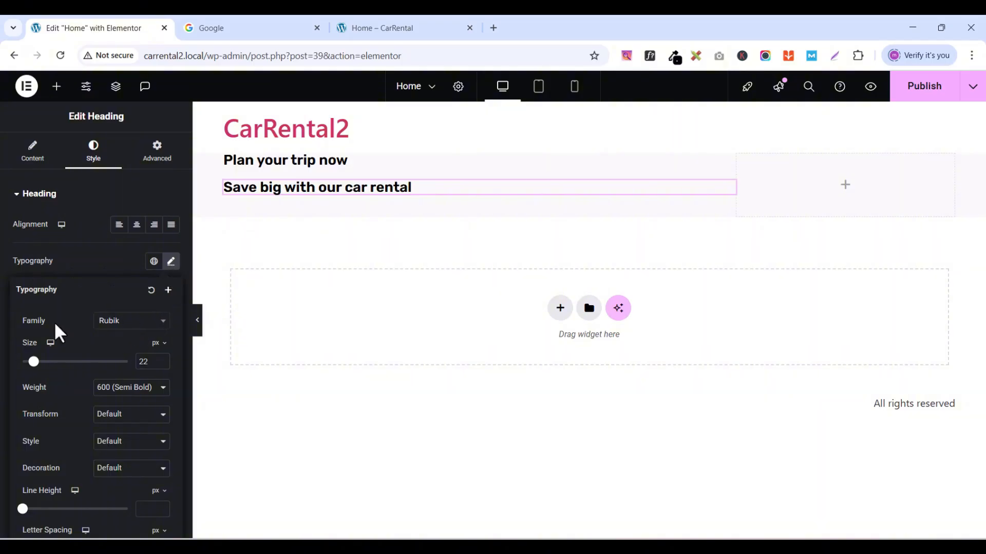
pyautogui.click(130, 324)
pyautogui.write('popp')
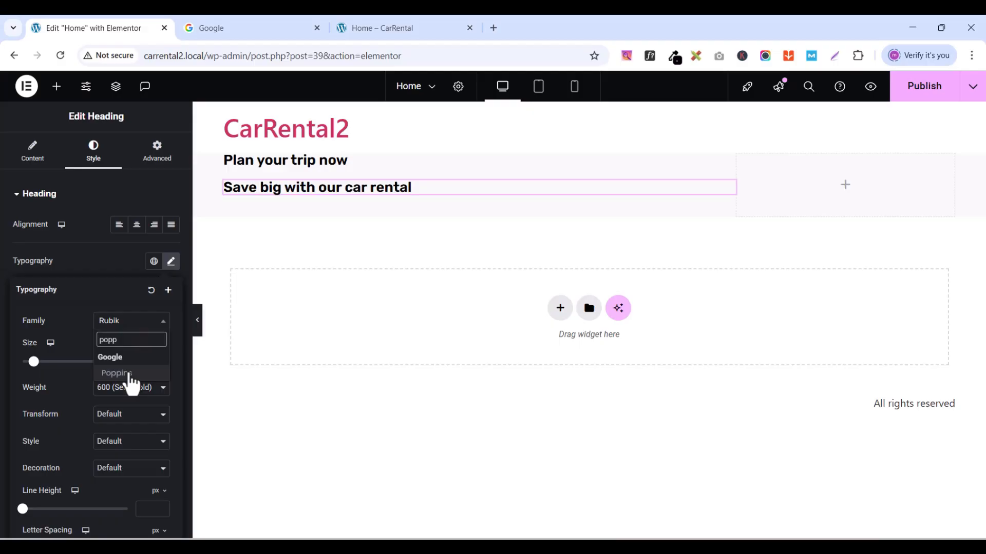
pyautogui.click(129, 376)
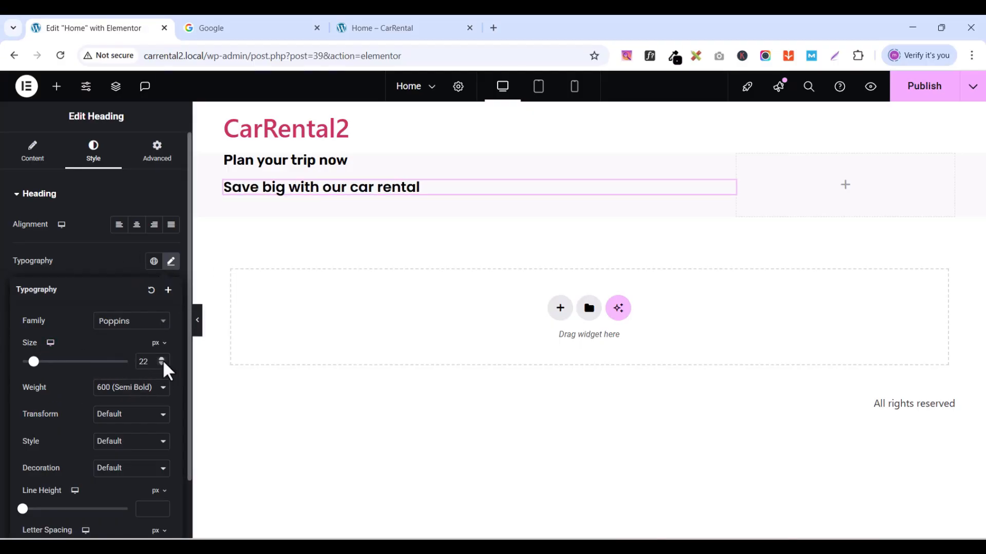
pyautogui.moveTo(162, 359); pyautogui.dragTo(162, 359)
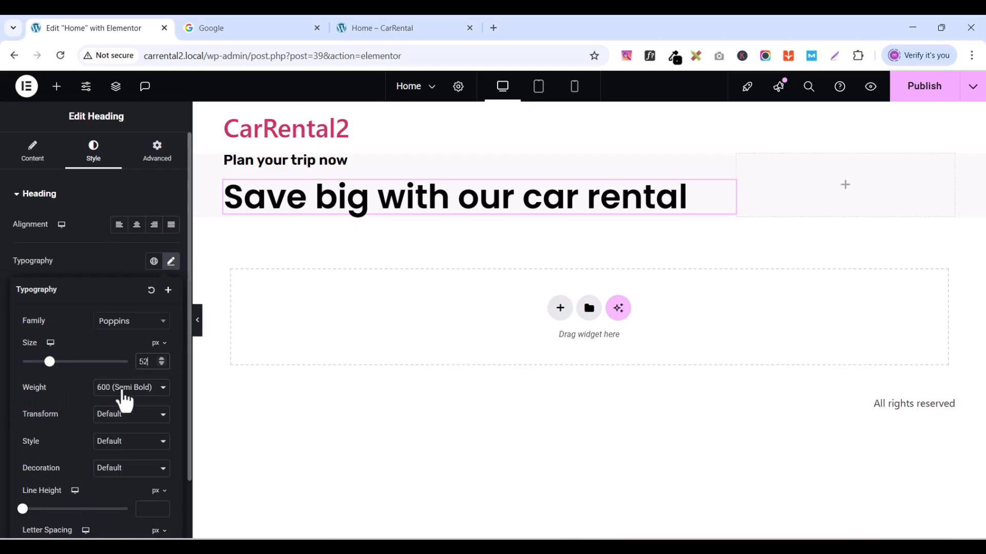
pyautogui.click(122, 394)
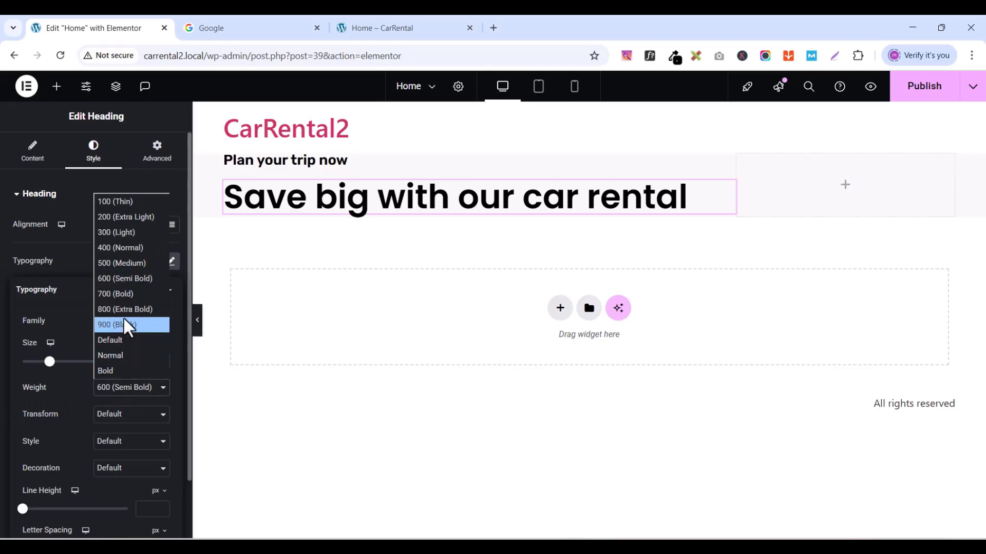
pyautogui.click(130, 295)
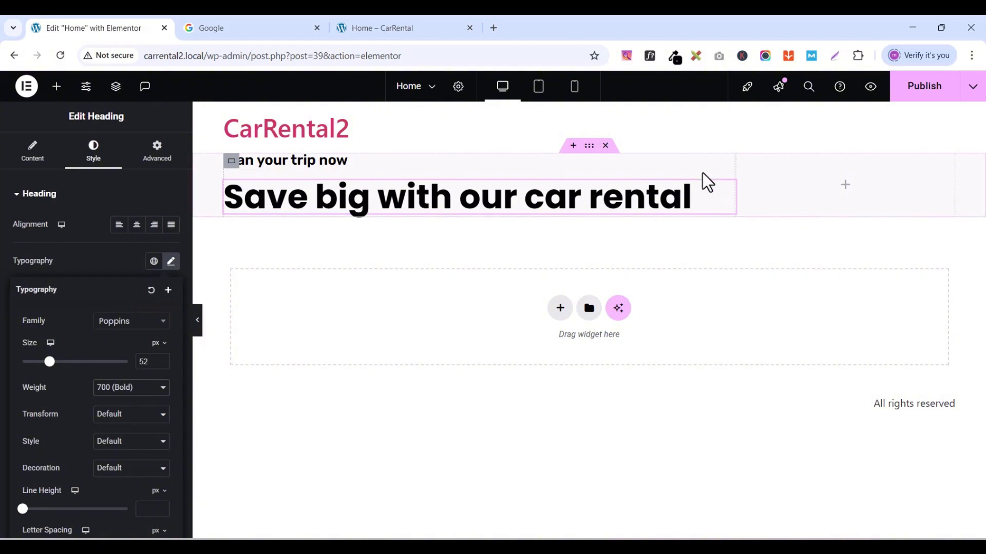
# - Give the "Save big with our car rental" heading a custom width of 75% and compare its line wrapping with the finished CarRental page
pyautogui.click(434, 29)
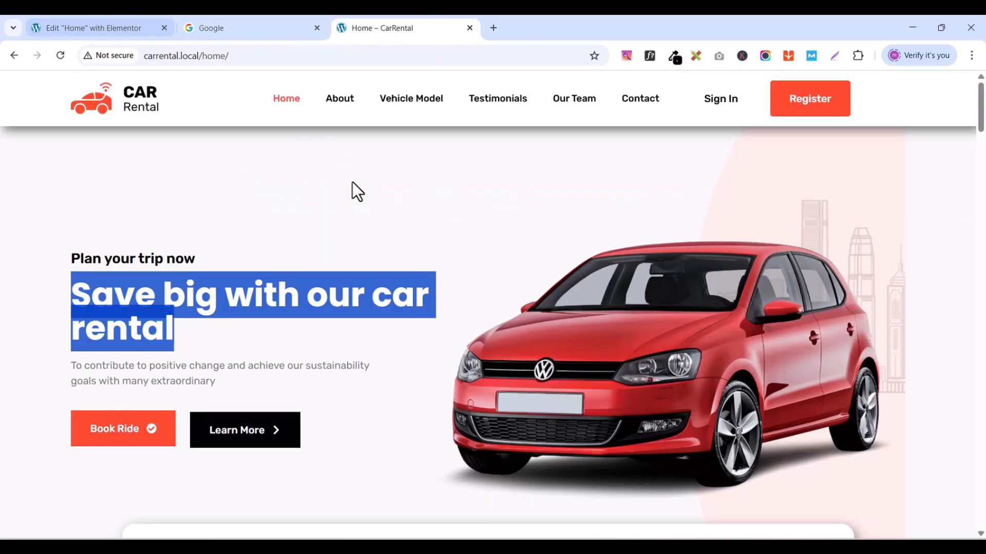
pyautogui.click(131, 30)
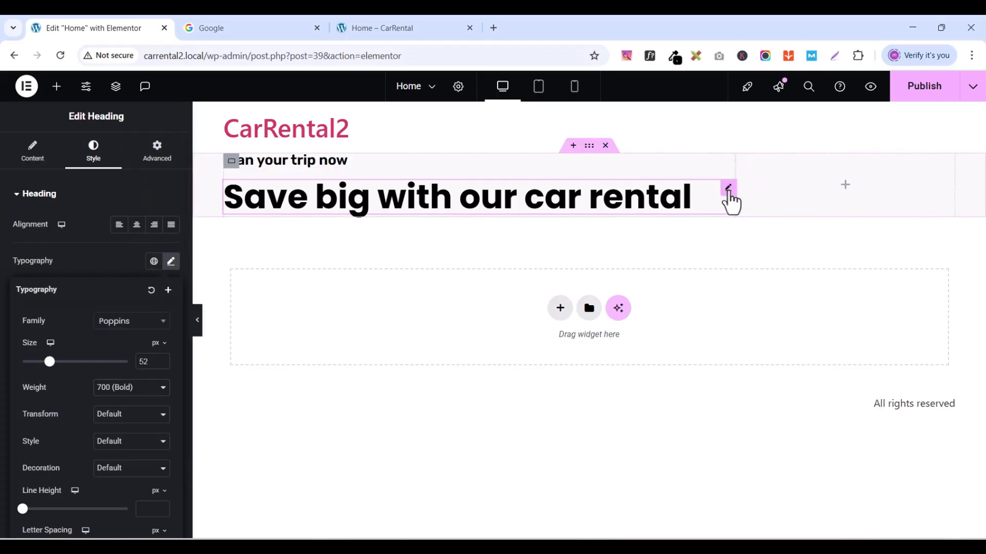
pyautogui.click(152, 162)
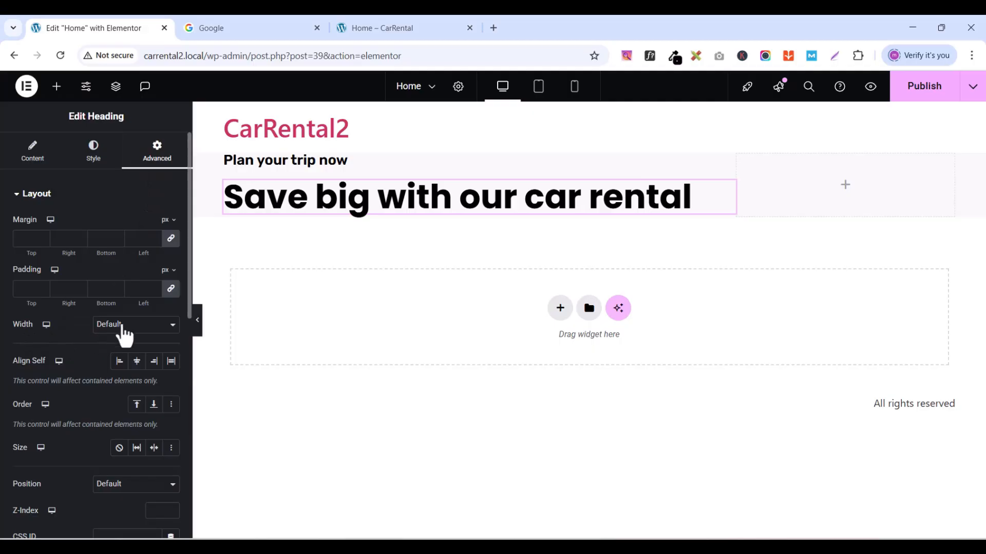
pyautogui.click(123, 326)
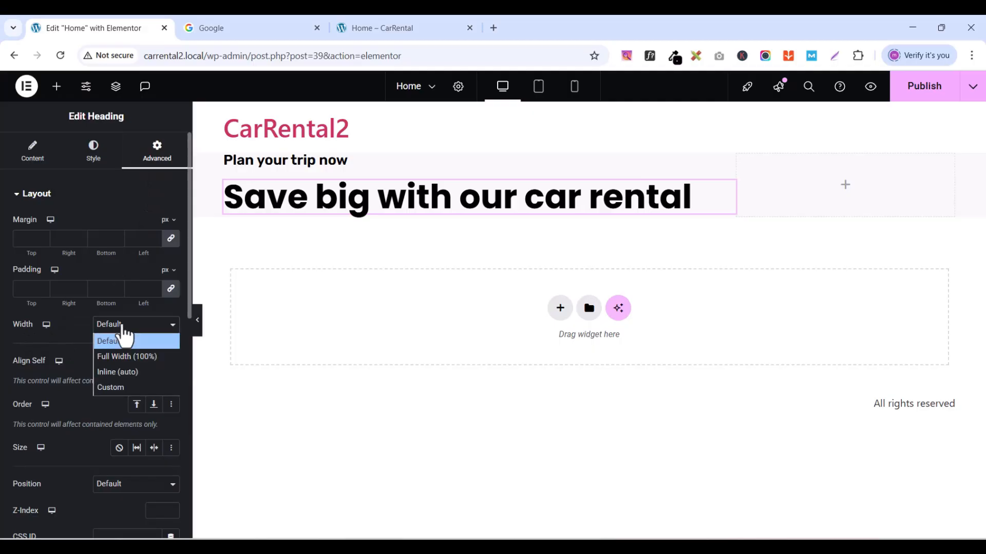
pyautogui.click(129, 388)
pyautogui.moveTo(13, 365); pyautogui.dragTo(107, 362)
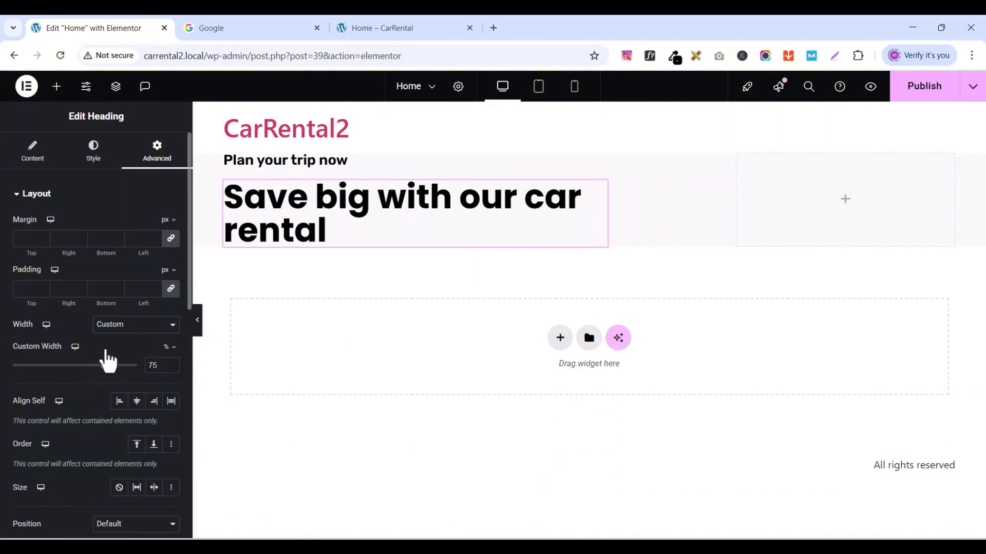
pyautogui.click(415, 26)
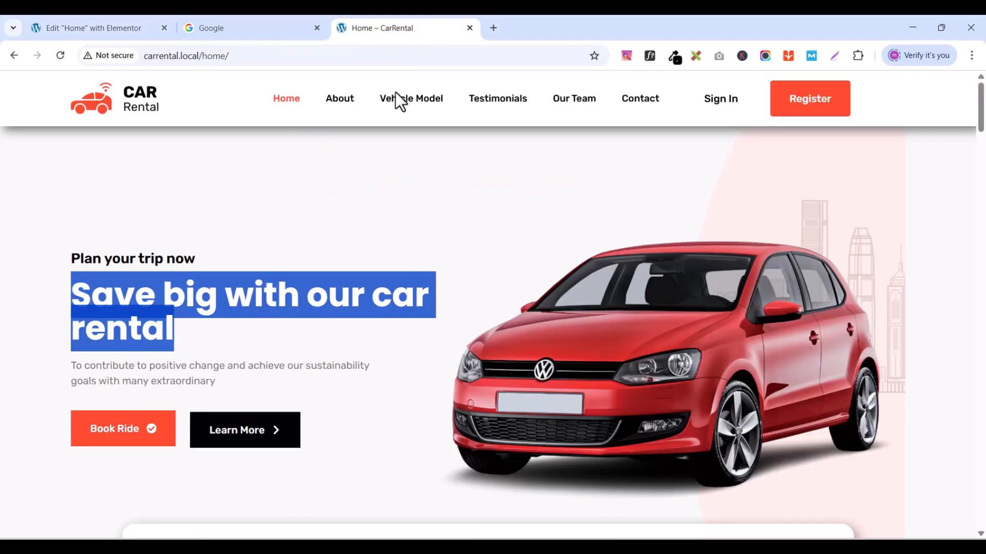
pyautogui.click(234, 352)
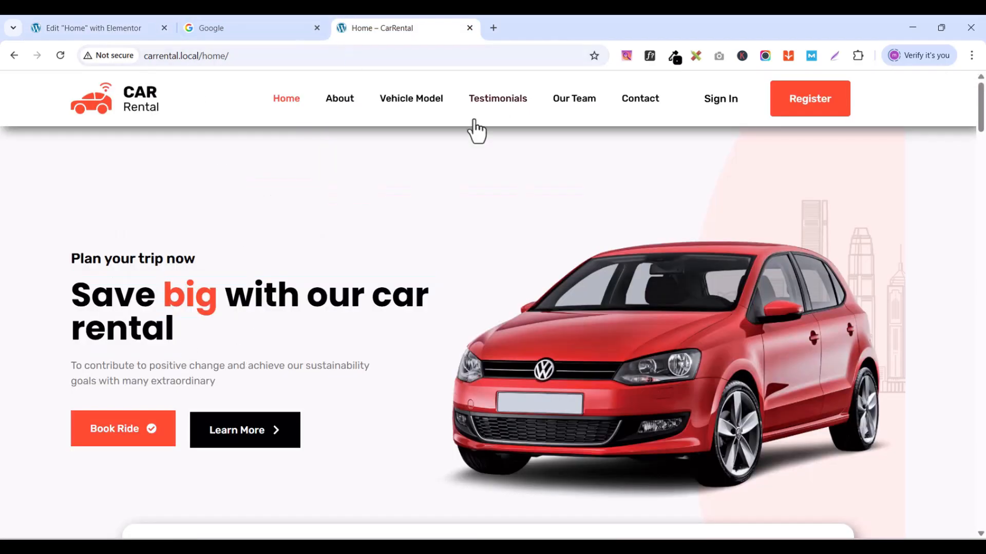
pyautogui.click(104, 23)
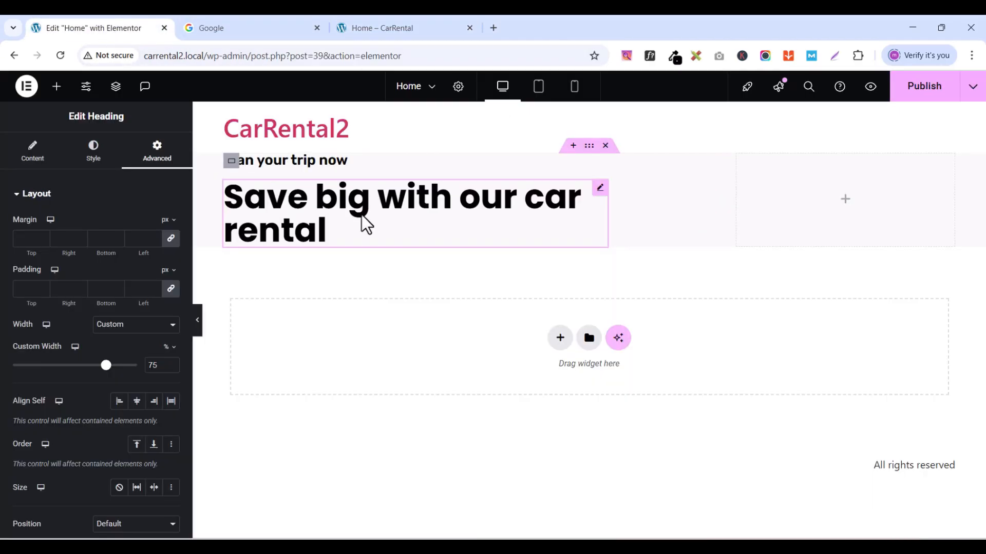
# - Add a Text Editor widget below the main heading and replace its placeholder text with the hero paragraph copied from the finished CarRental page
pyautogui.click(56, 86)
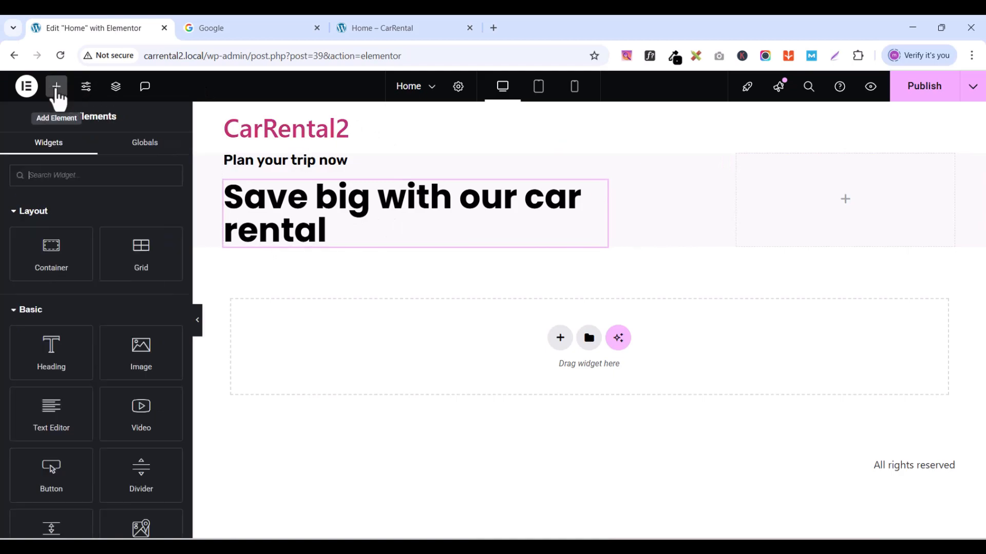
pyautogui.moveTo(50, 416); pyautogui.dragTo(339, 232)
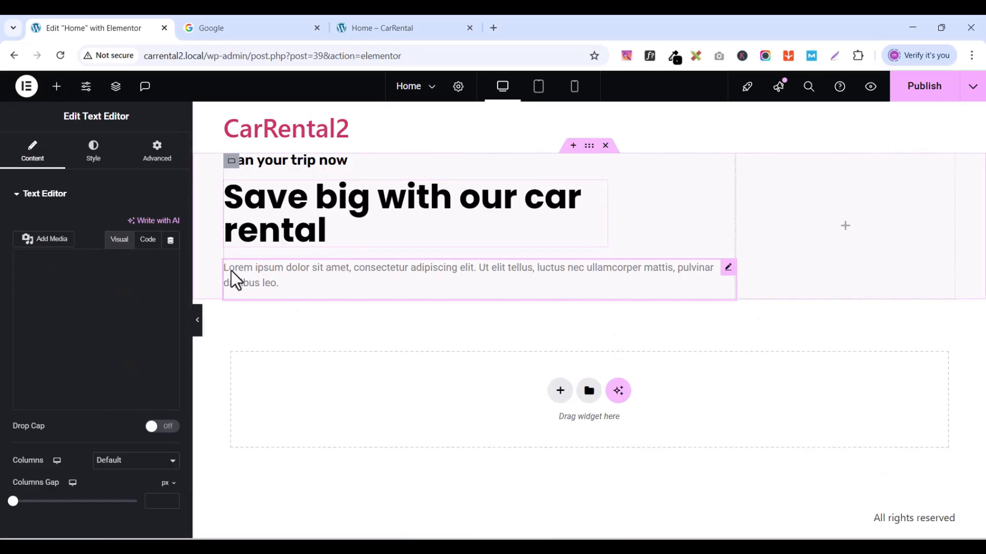
pyautogui.click(374, 33)
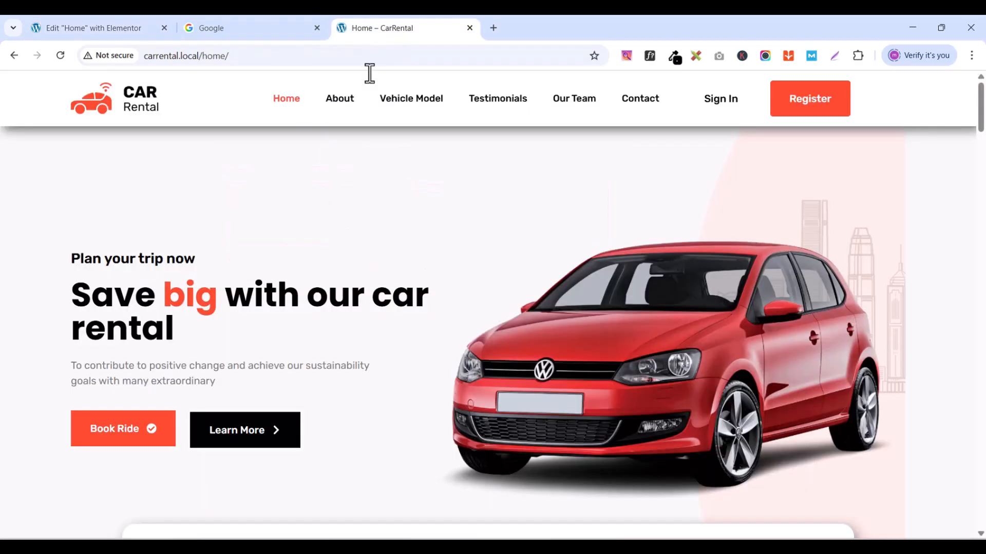
pyautogui.moveTo(75, 366); pyautogui.dragTo(274, 390)
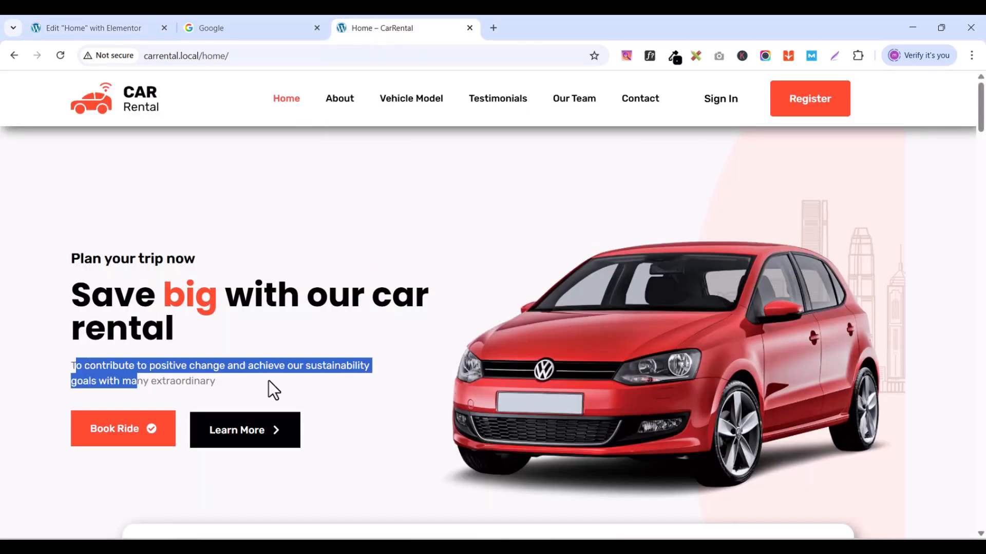
pyautogui.moveTo(215, 382); pyautogui.dragTo(71, 367)
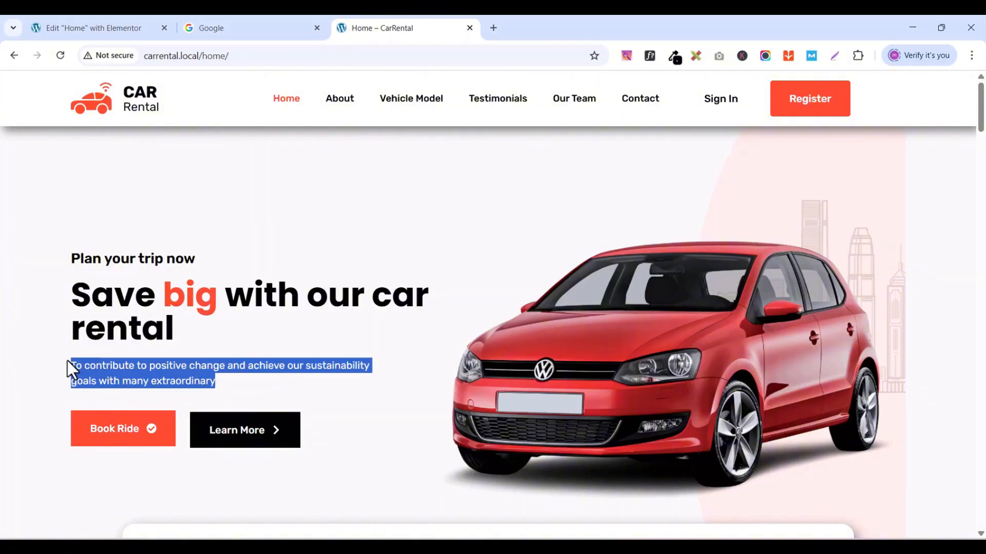
pyautogui.rightClick(81, 371)
pyautogui.click(123, 180)
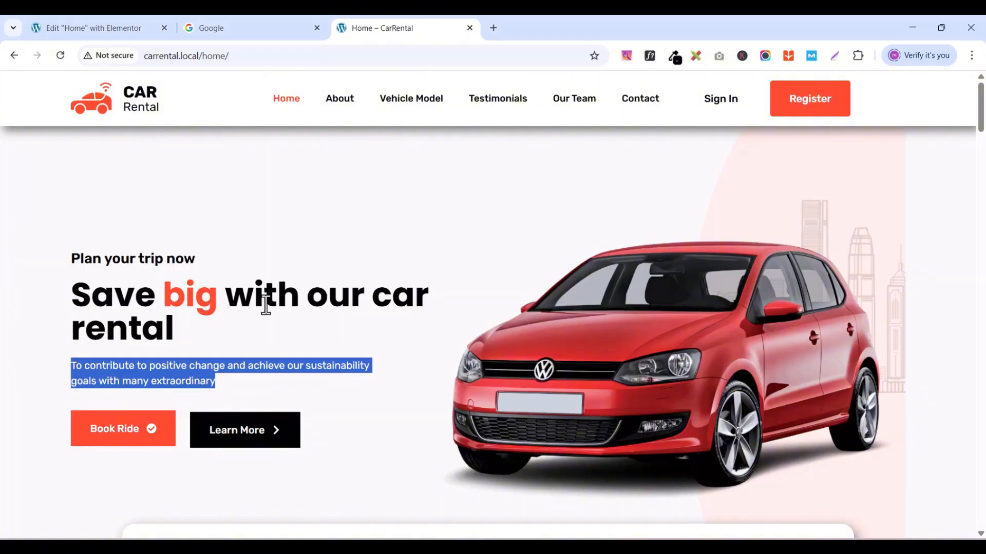
pyautogui.click(98, 28)
pyautogui.doubleClick(79, 354)
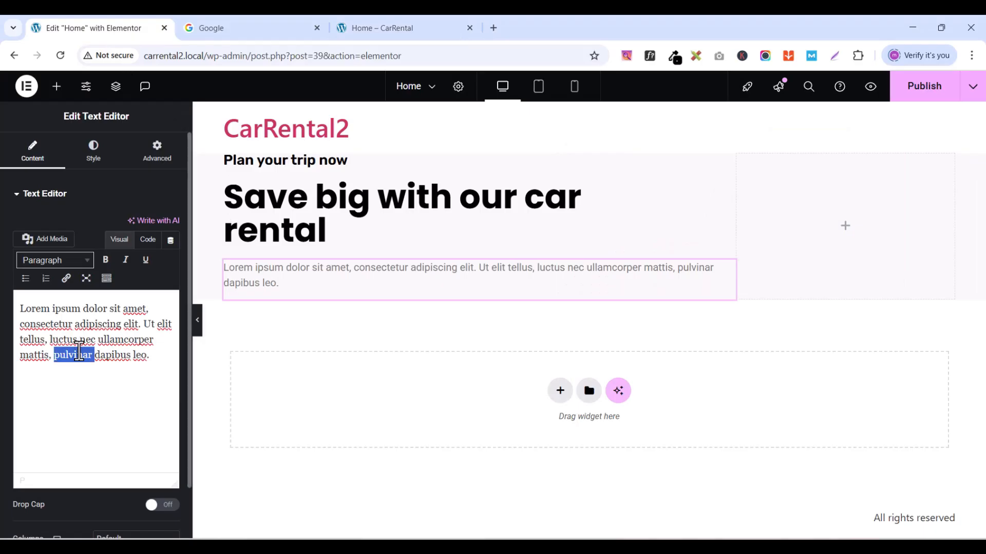
pyautogui.hotkey('ctrl', 'a')
pyautogui.hotkey('ctrl', 'v')
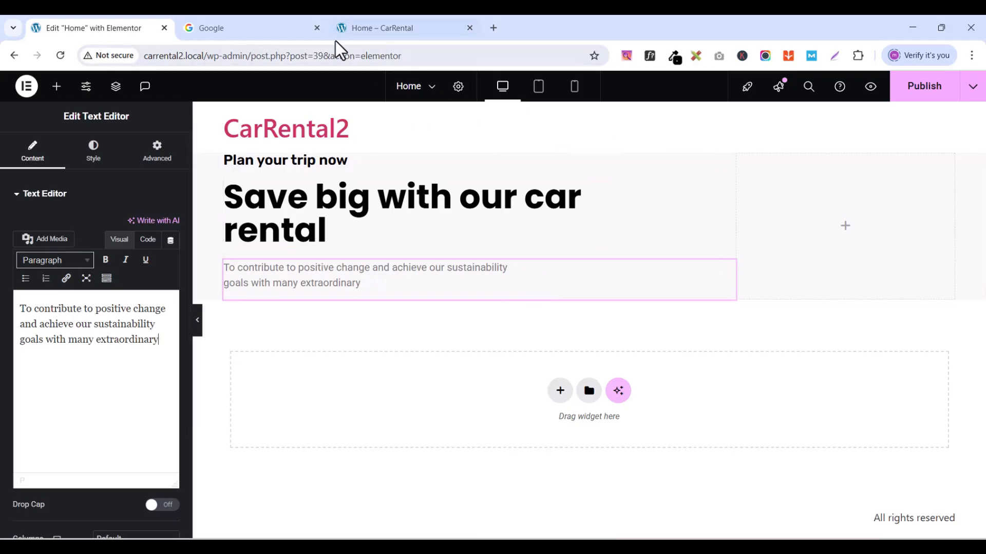
# - Set the hero paragraph's typography to the Rubik font family at a size of 16 px
pyautogui.click(96, 161)
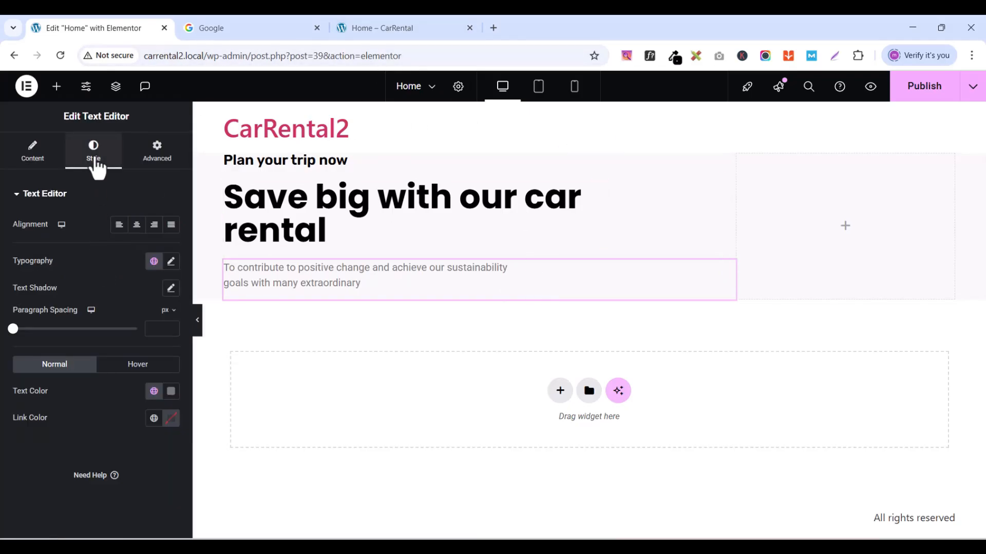
pyautogui.click(171, 261)
pyautogui.click(123, 323)
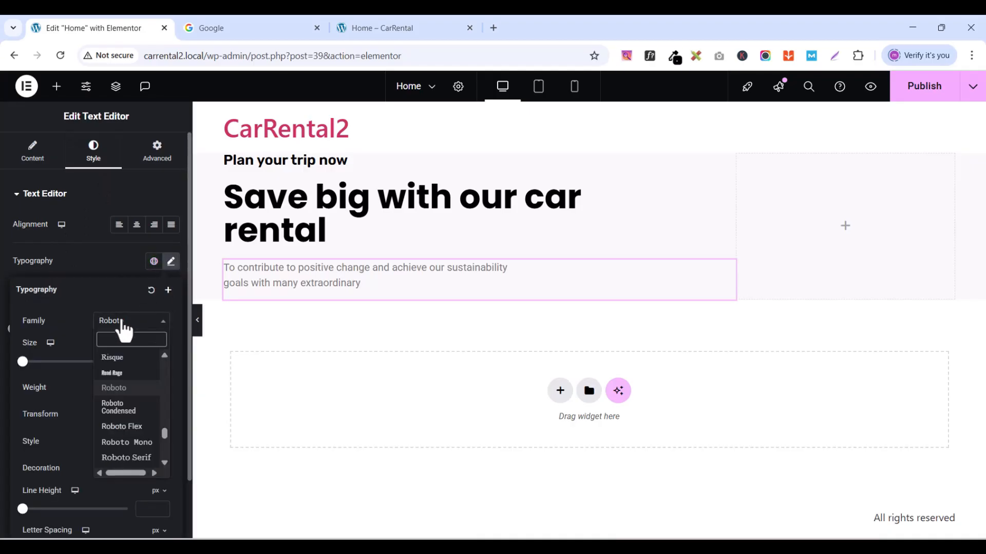
pyautogui.write('rubi')
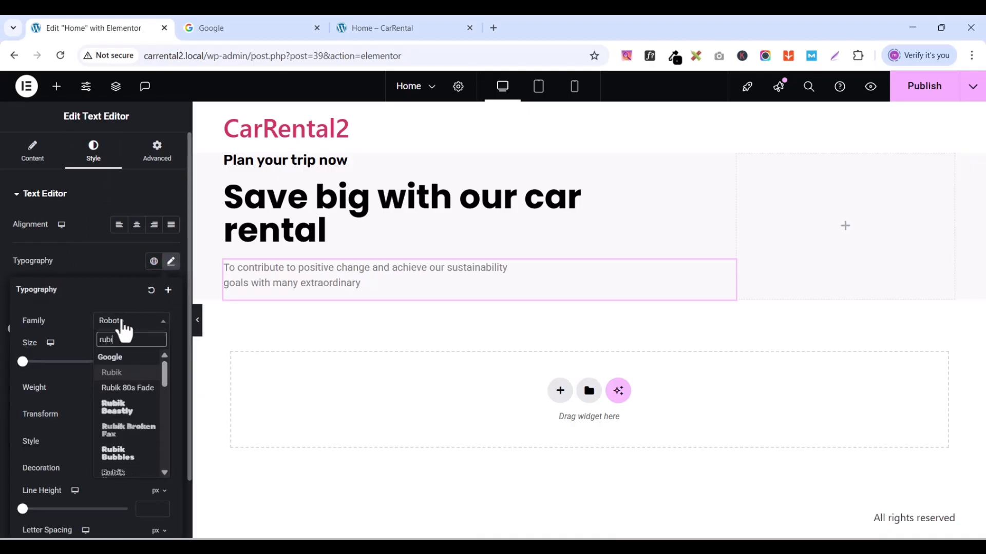
pyautogui.click(123, 373)
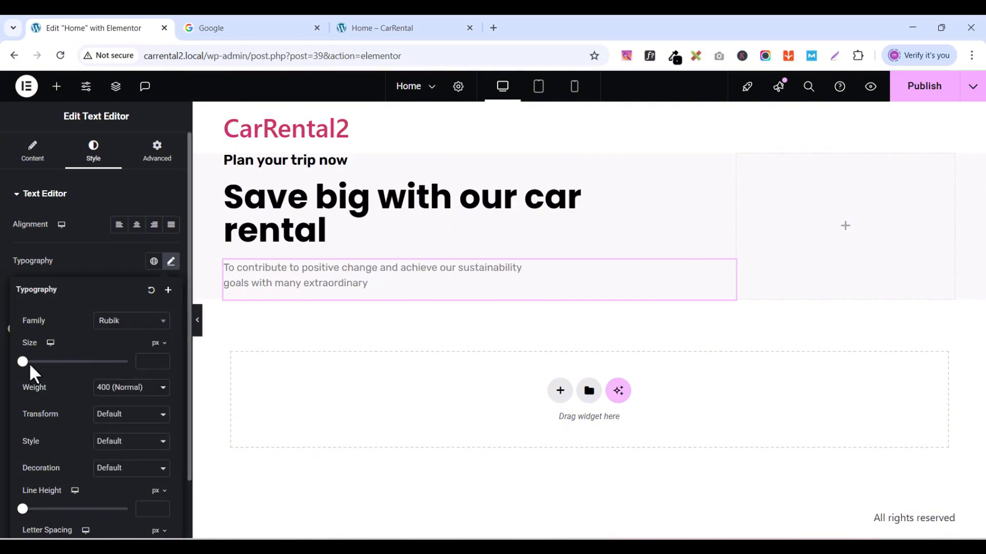
pyautogui.click(162, 358)
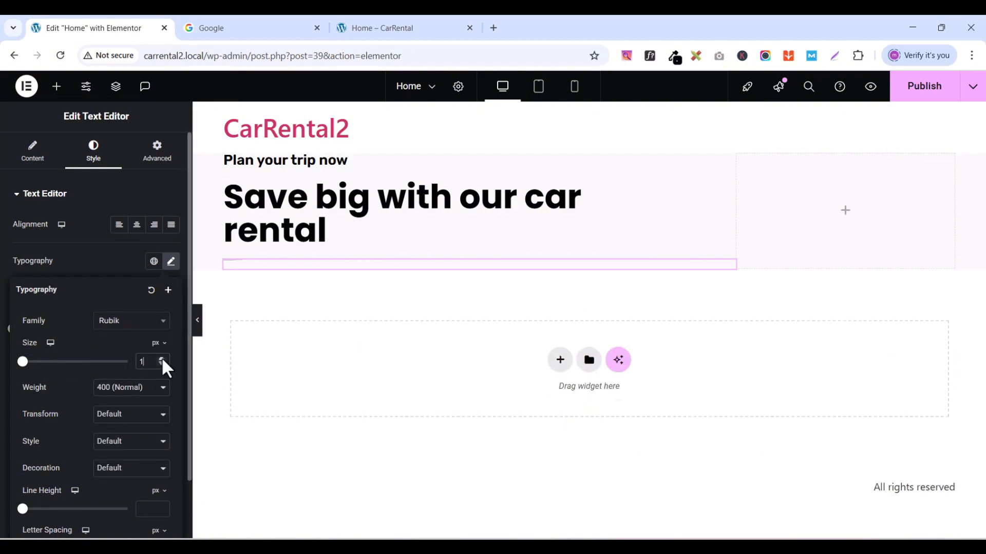
pyautogui.click(162, 357)
pyautogui.click(162, 358)
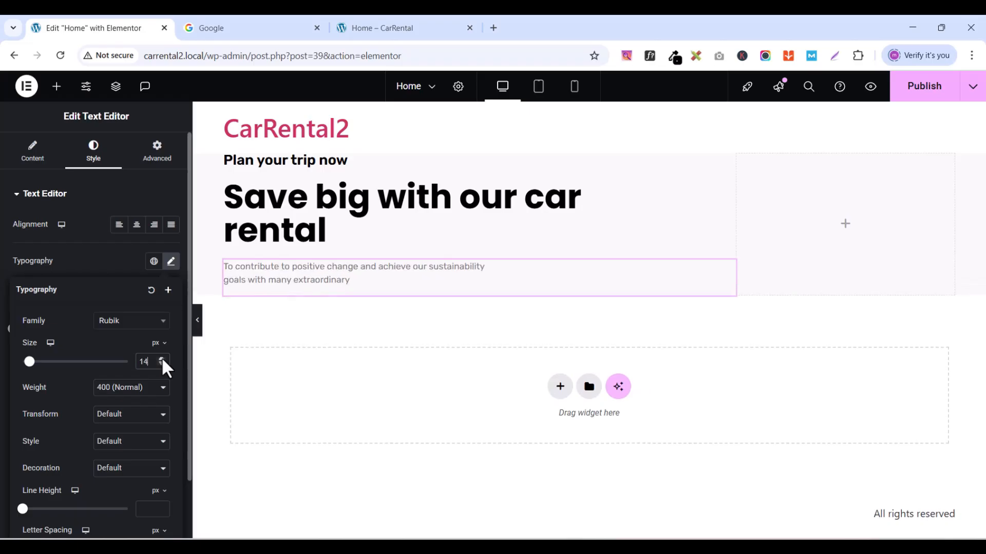
pyautogui.click(162, 357)
pyautogui.click(161, 358)
pyautogui.click(162, 358)
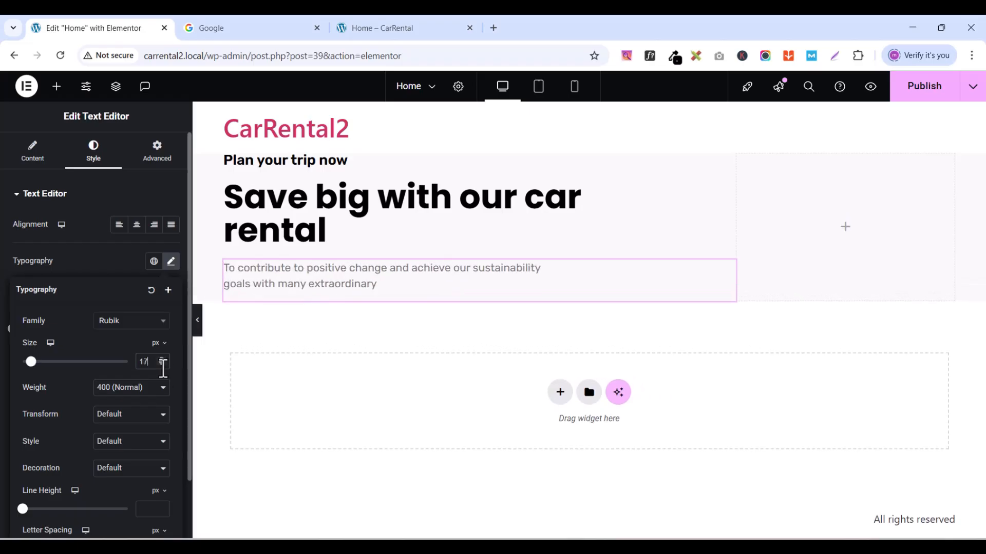
pyautogui.click(162, 365)
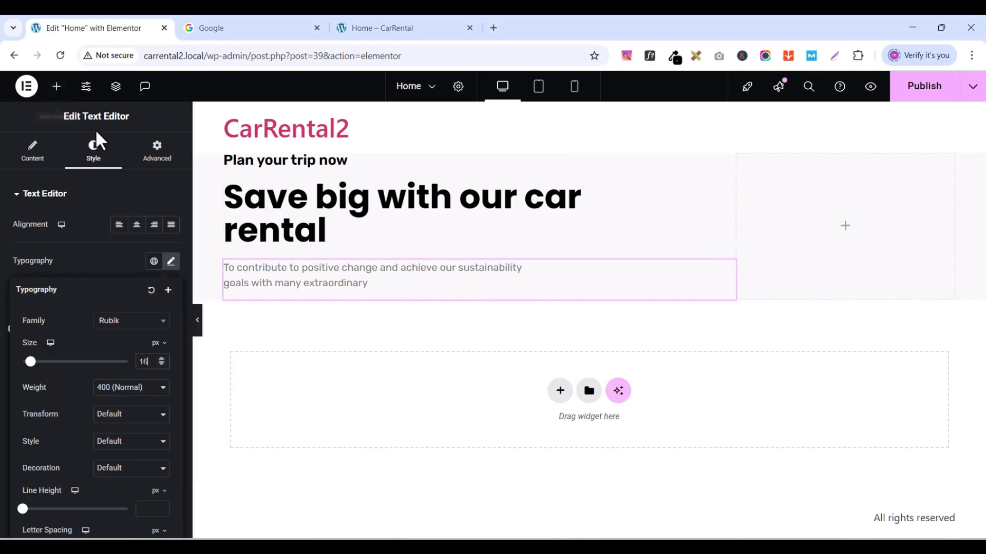
# - Add a Button widget below the hero paragraph and open its style settings
pyautogui.click(57, 90)
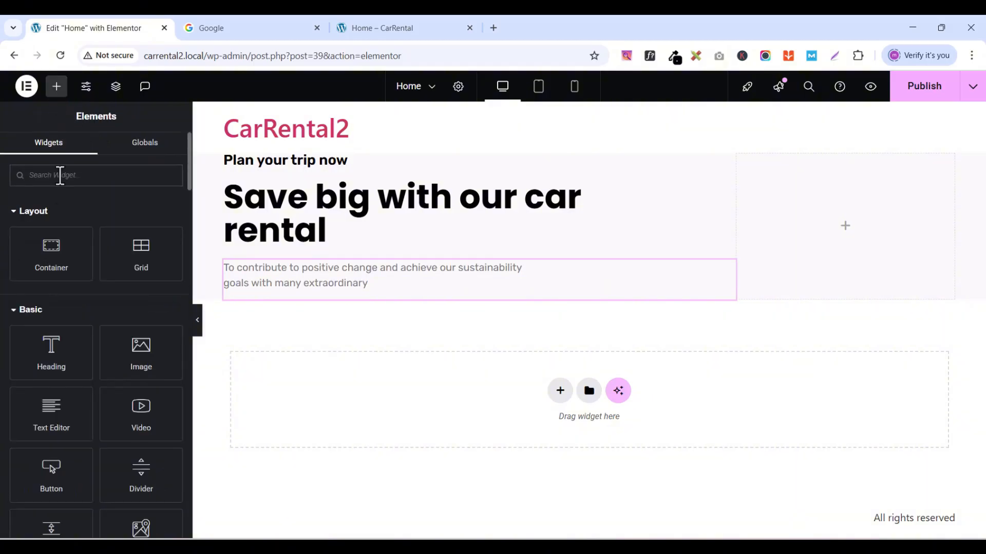
pyautogui.write('butt')
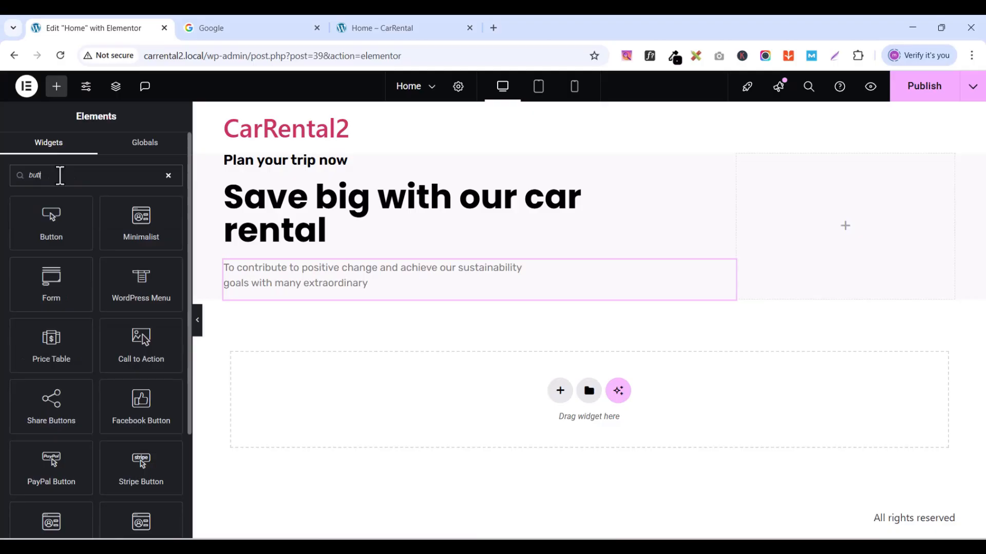
pyautogui.moveTo(52, 220); pyautogui.dragTo(348, 303)
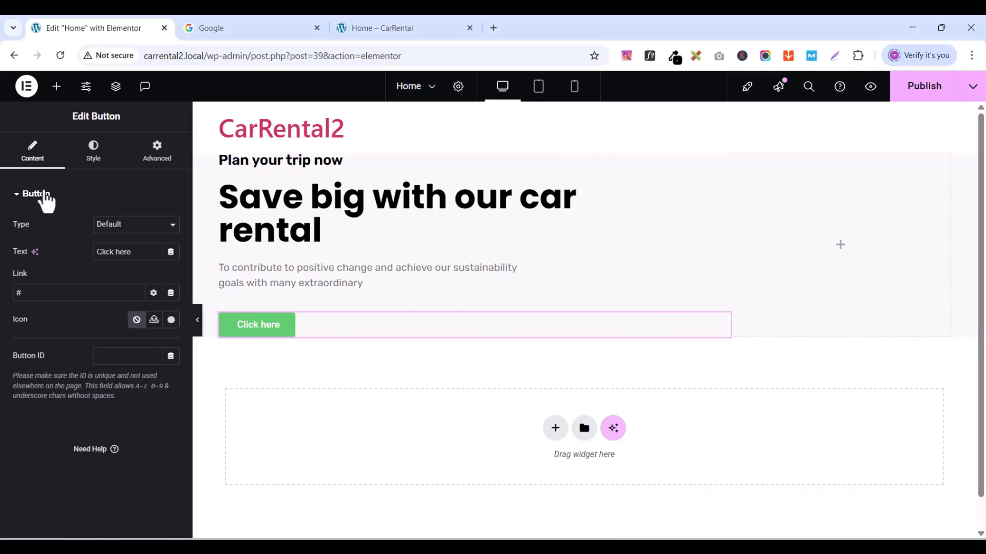
pyautogui.click(93, 154)
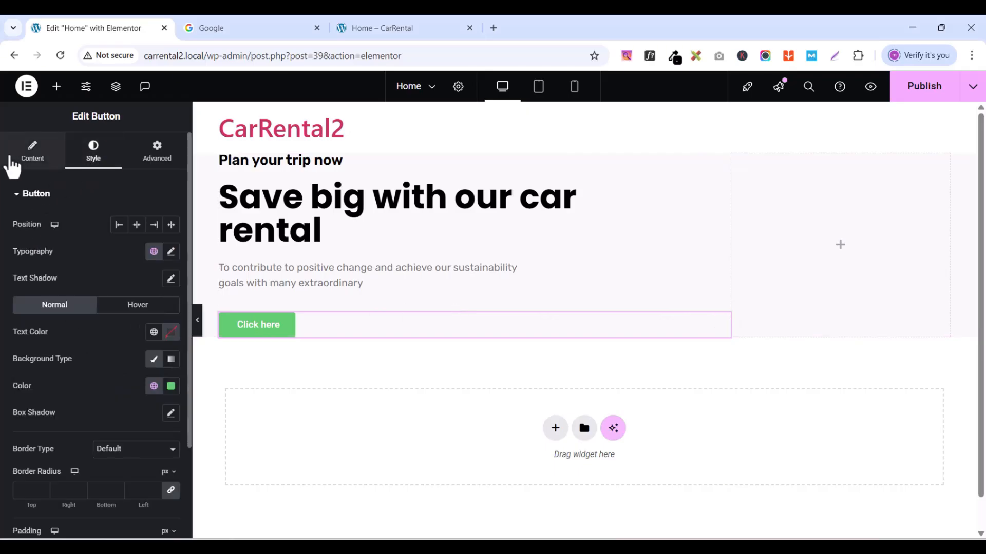
# - Change the hero button's text to "Book Ride", checking the label against the finished CarRental page
pyautogui.click(23, 154)
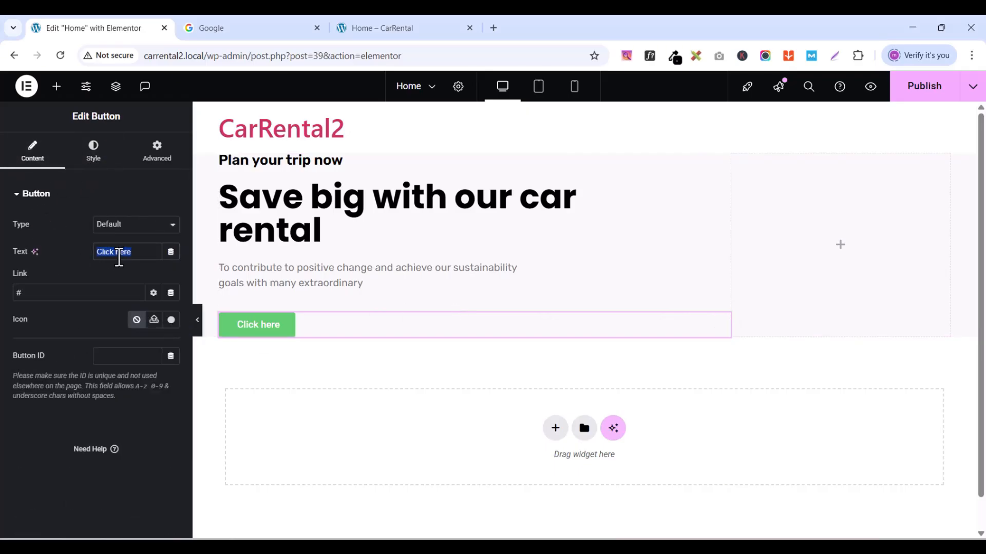
pyautogui.write('Book')
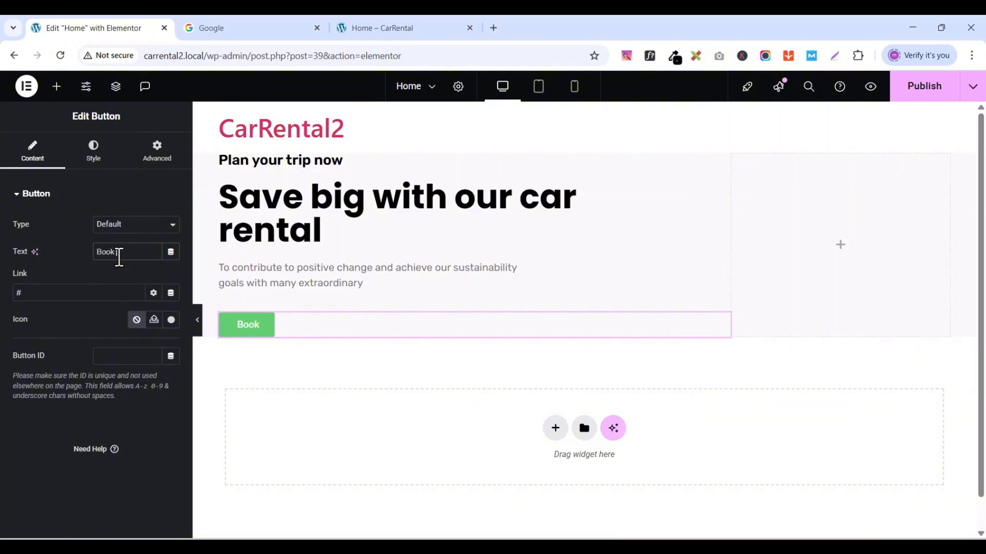
pyautogui.click(364, 29)
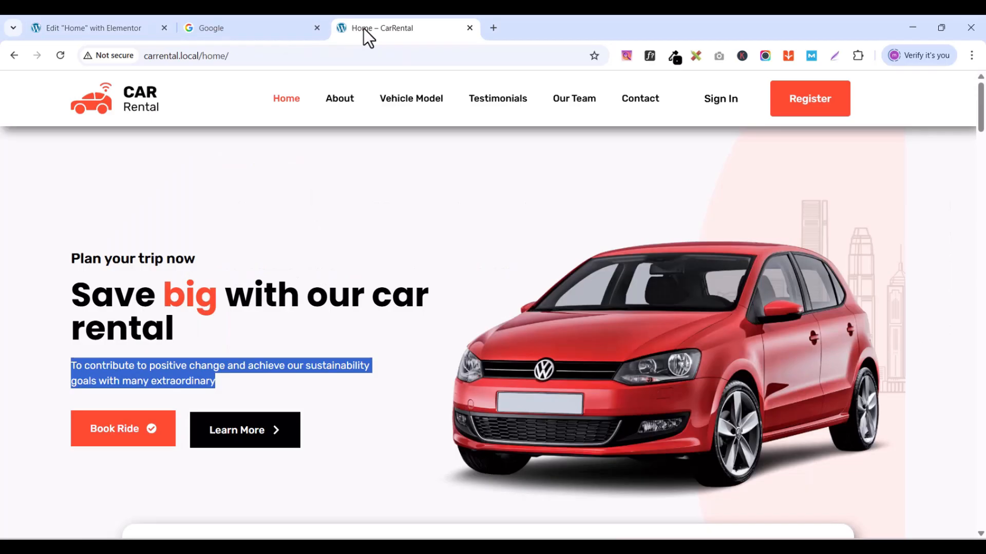
pyautogui.click(121, 35)
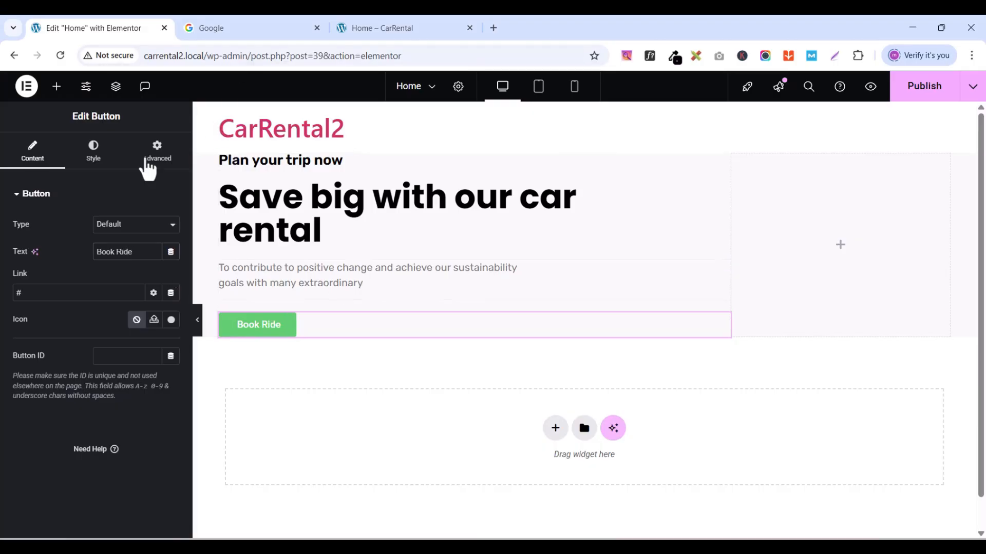
# - Sample the orange of the Book Ride button on the finished CarRental page and copy its hex code ff4c31
pyautogui.click(93, 163)
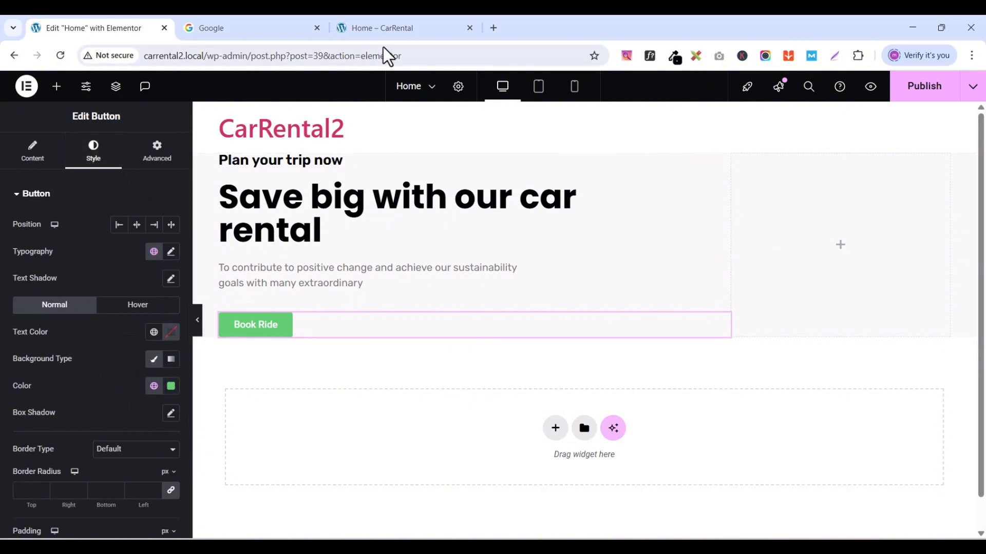
pyautogui.click(386, 28)
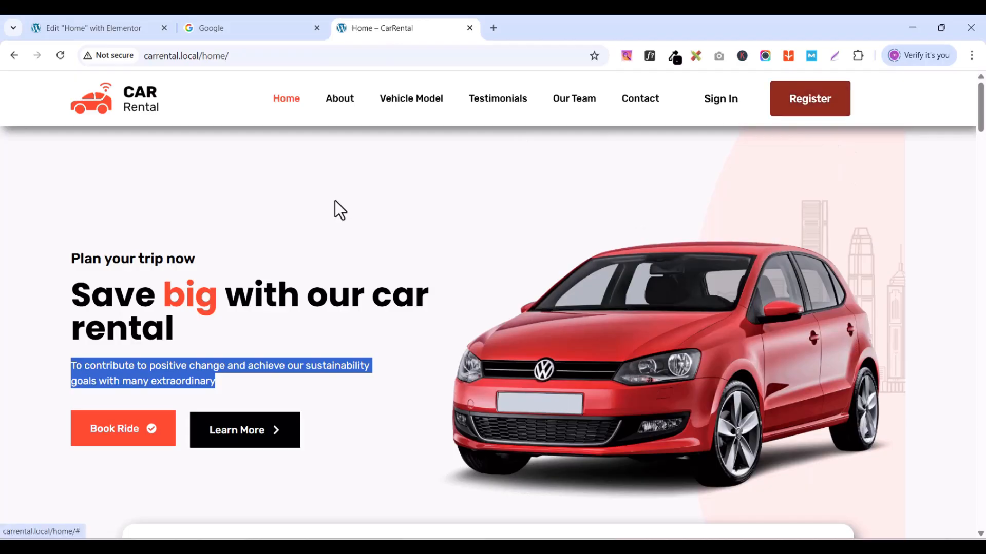
pyautogui.click(670, 63)
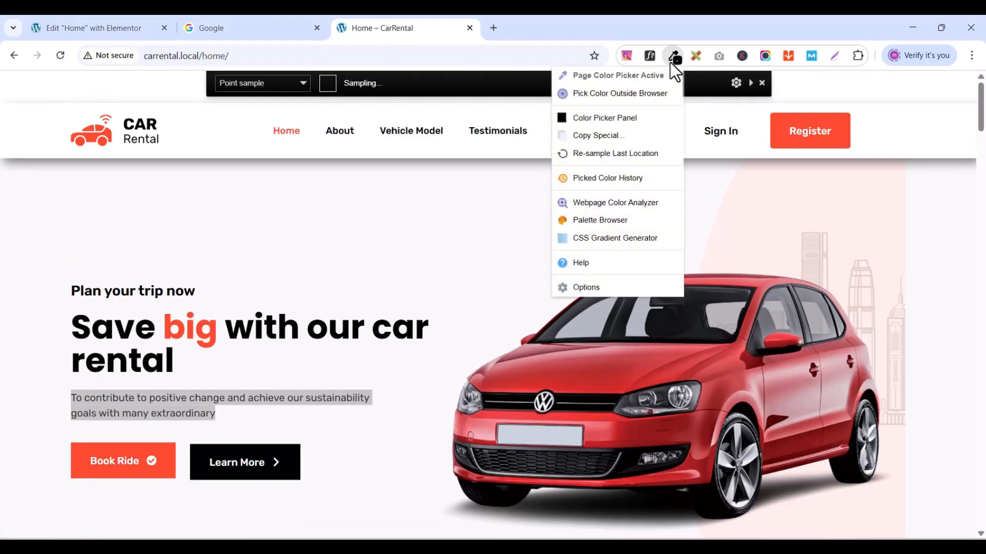
pyautogui.click(77, 448)
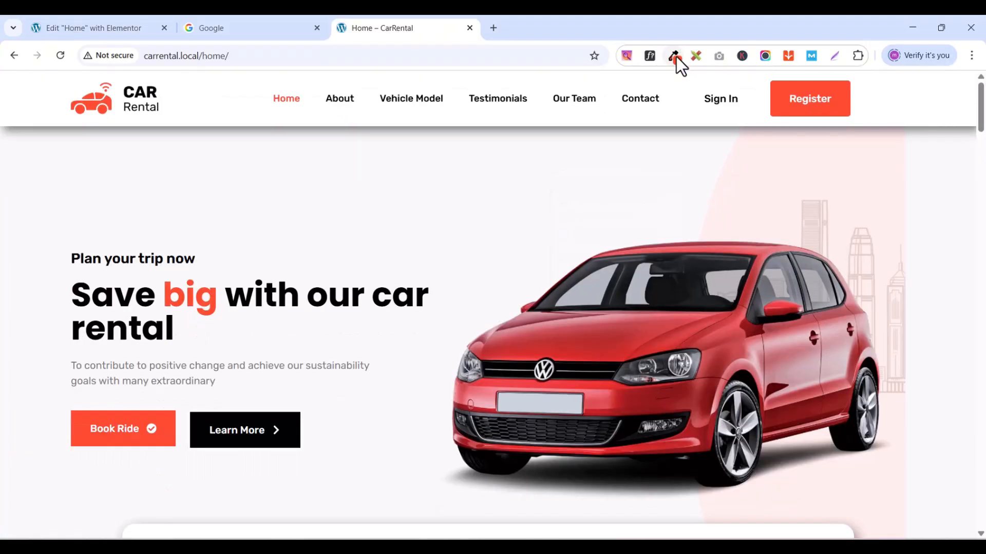
pyautogui.click(673, 56)
pyautogui.click(577, 119)
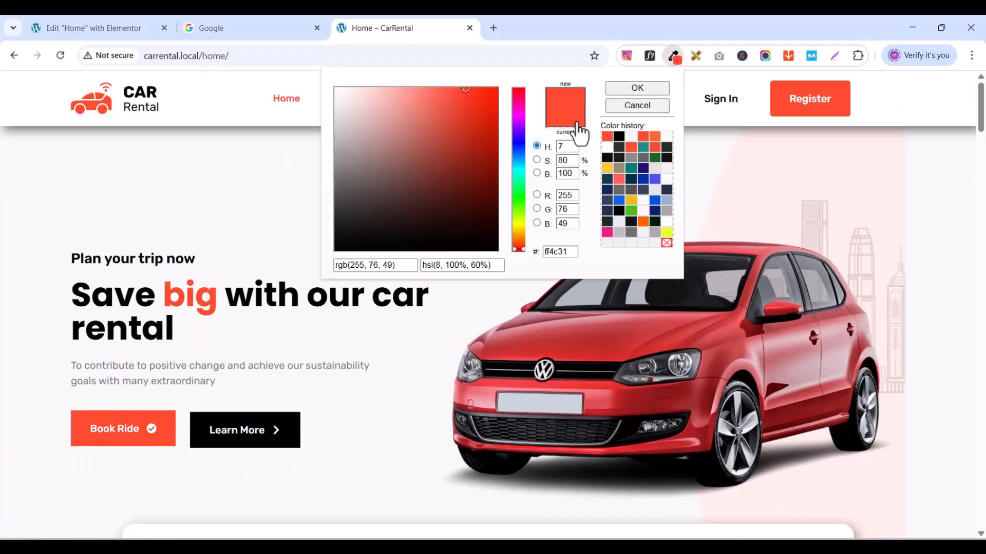
pyautogui.rightClick(562, 249)
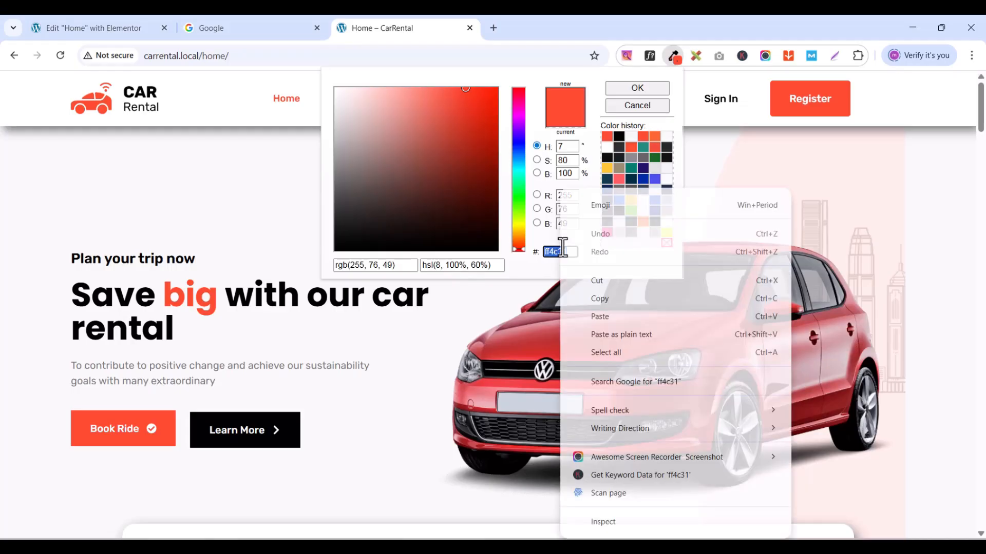
pyautogui.click(605, 296)
# - Set the Book Ride button's background color to ff4c31 and save it as a global color named "Orange color"
pyautogui.click(140, 23)
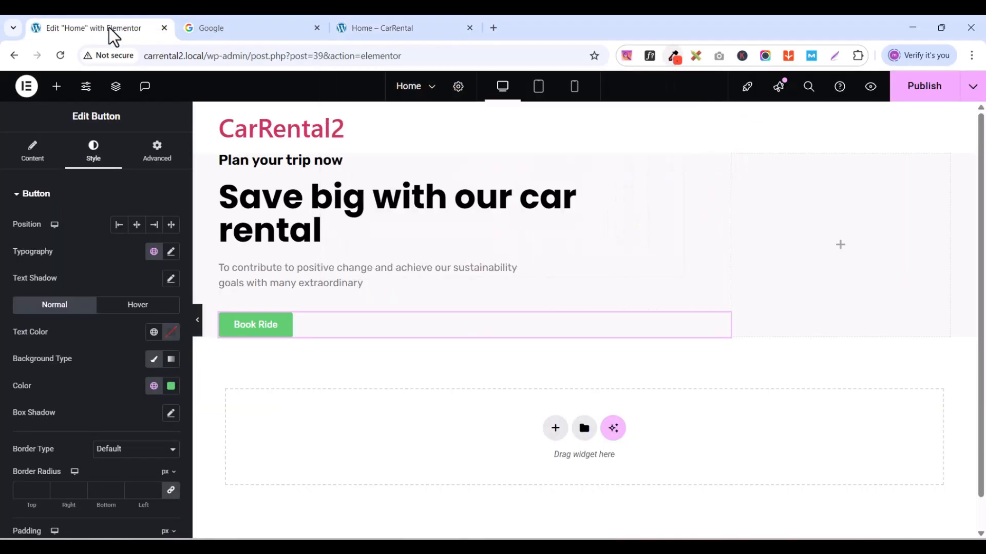
pyautogui.click(171, 386)
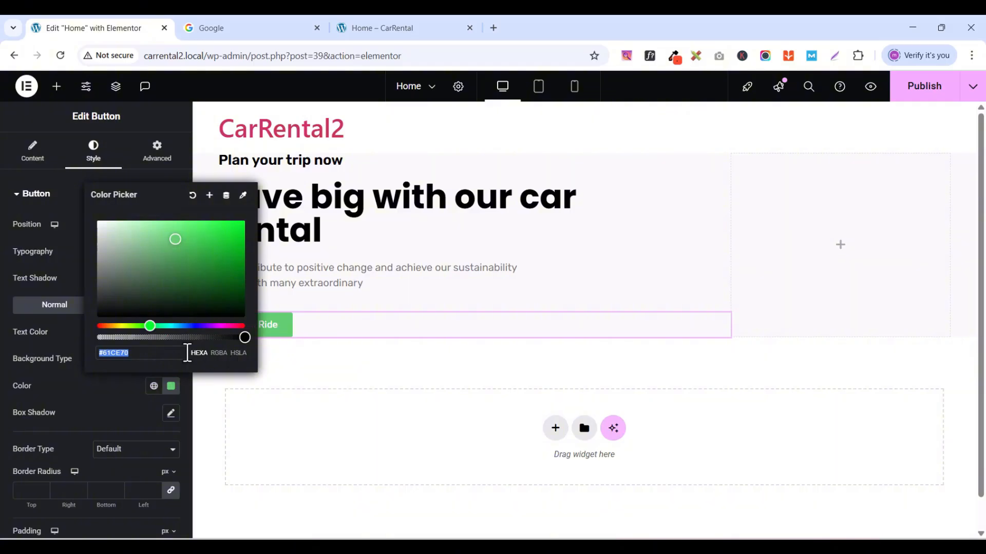
pyautogui.hotkey('ctrl', 'v')
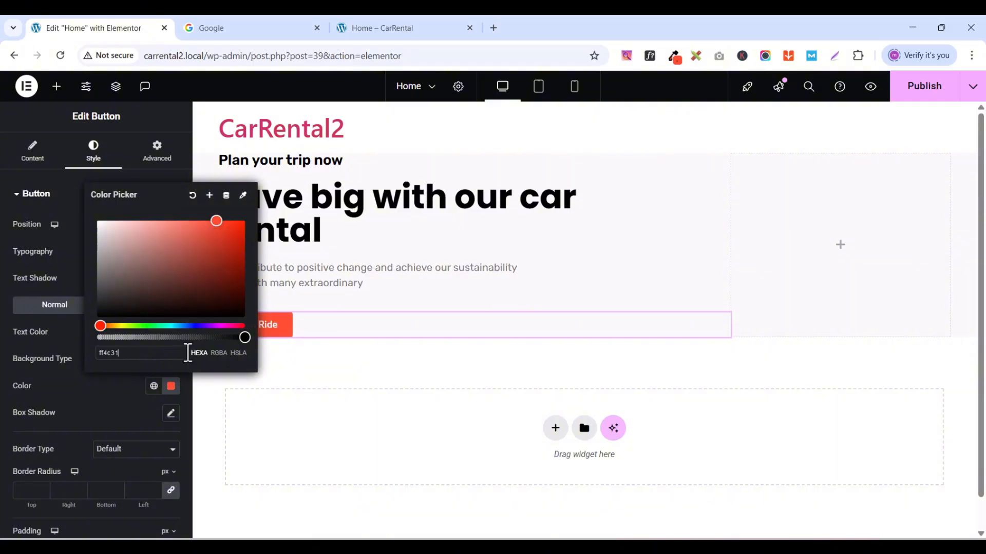
pyautogui.click(209, 195)
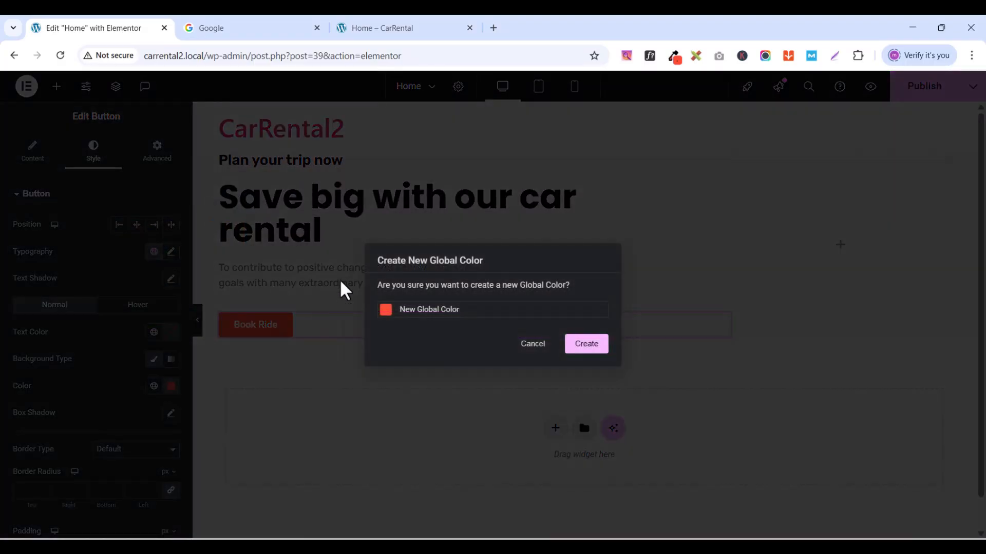
pyautogui.tripleClick(419, 311)
pyautogui.write('Orange color')
pyautogui.click(603, 342)
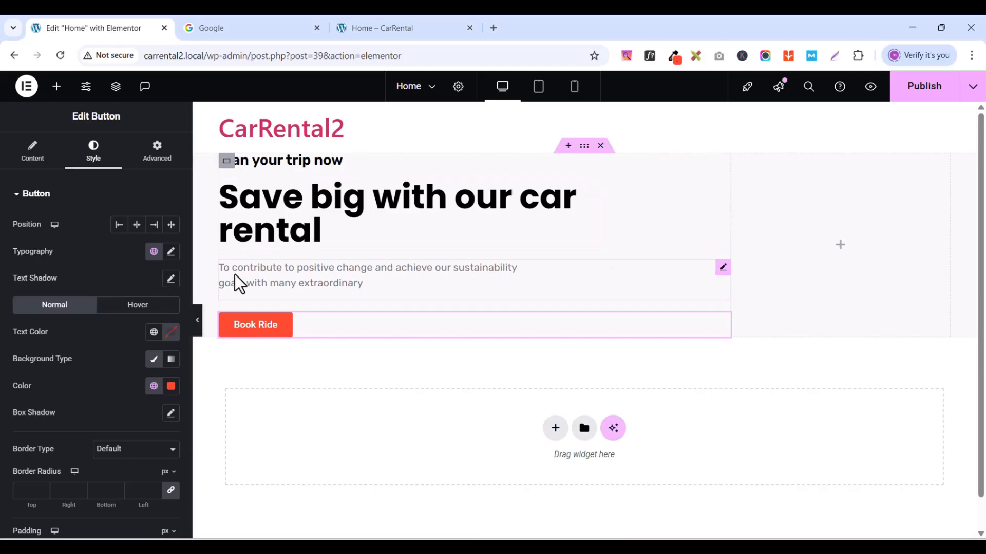
# - Compare the button with the finished CarRental page and set its typography to the Rubik font family
pyautogui.click(401, 28)
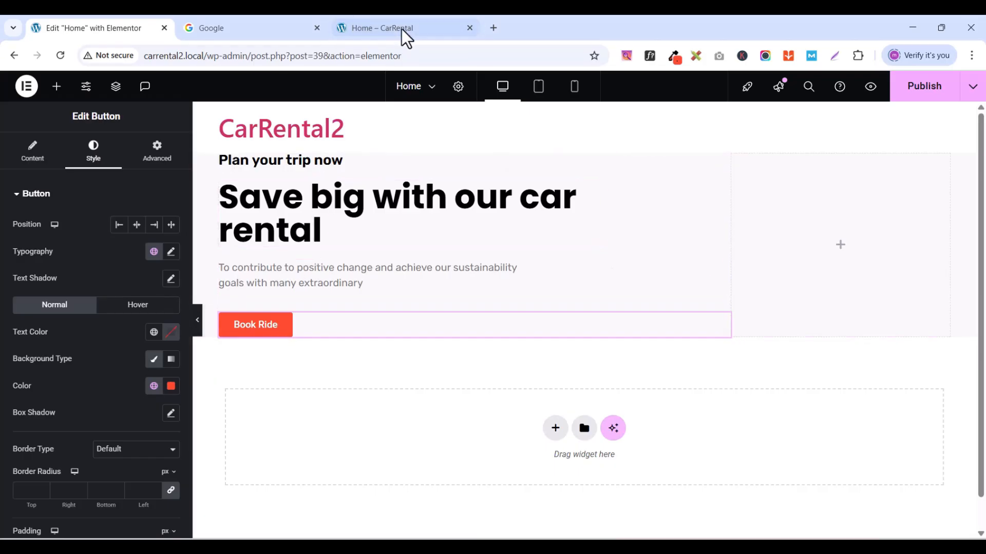
pyautogui.click(110, 31)
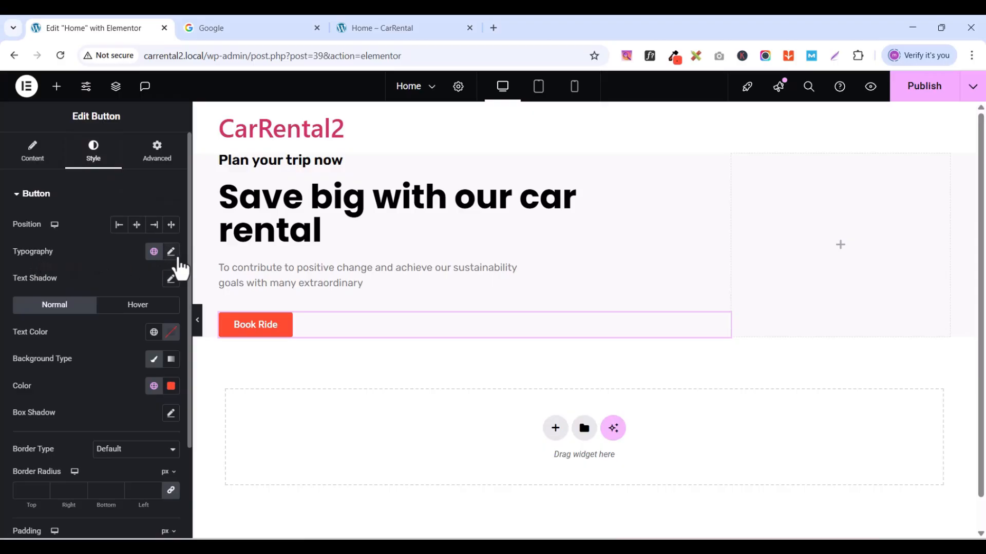
pyautogui.click(171, 251)
pyautogui.click(134, 313)
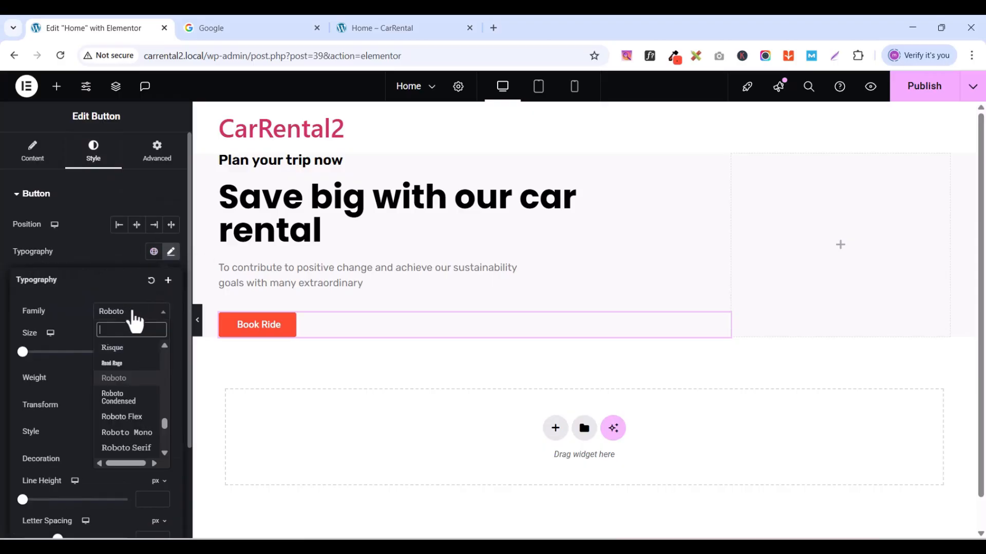
pyautogui.write('ru')
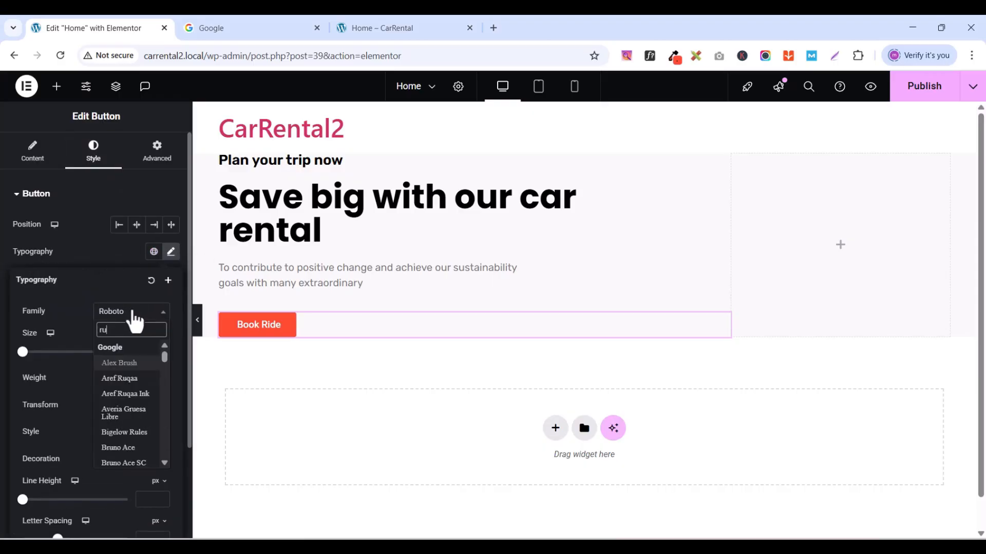
pyautogui.write('bi')
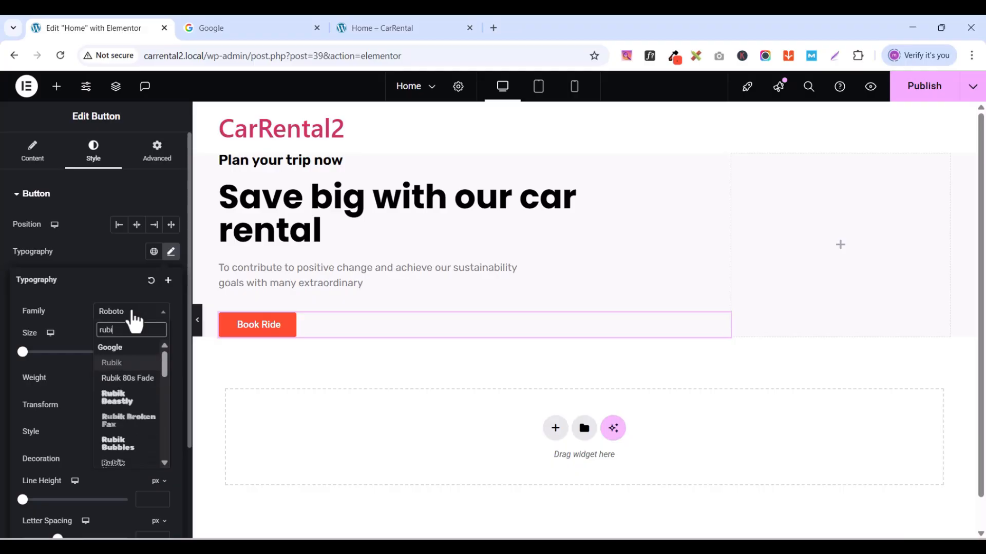
pyautogui.click(117, 363)
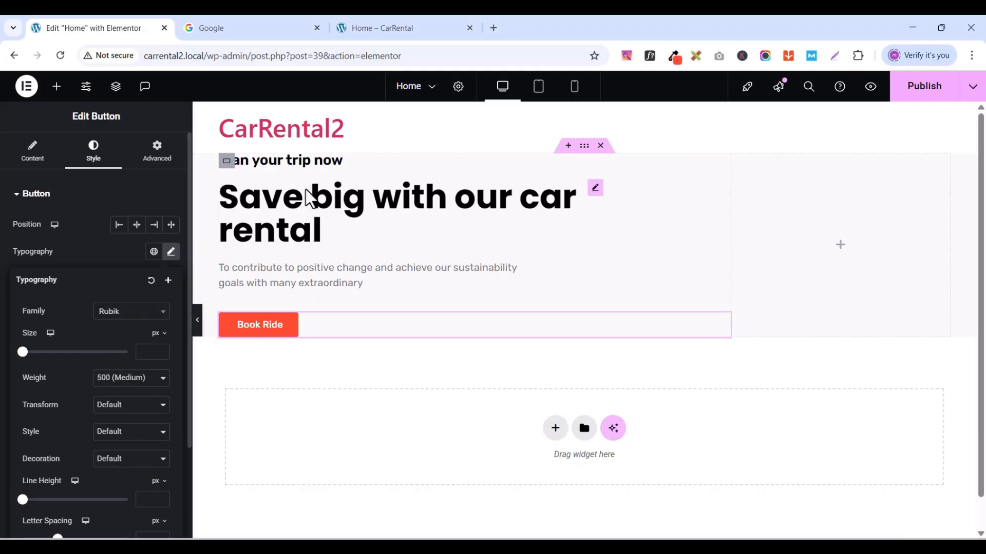
# - Set the Book Ride button's font size to 16 px and close the typography settings
pyautogui.click(162, 349)
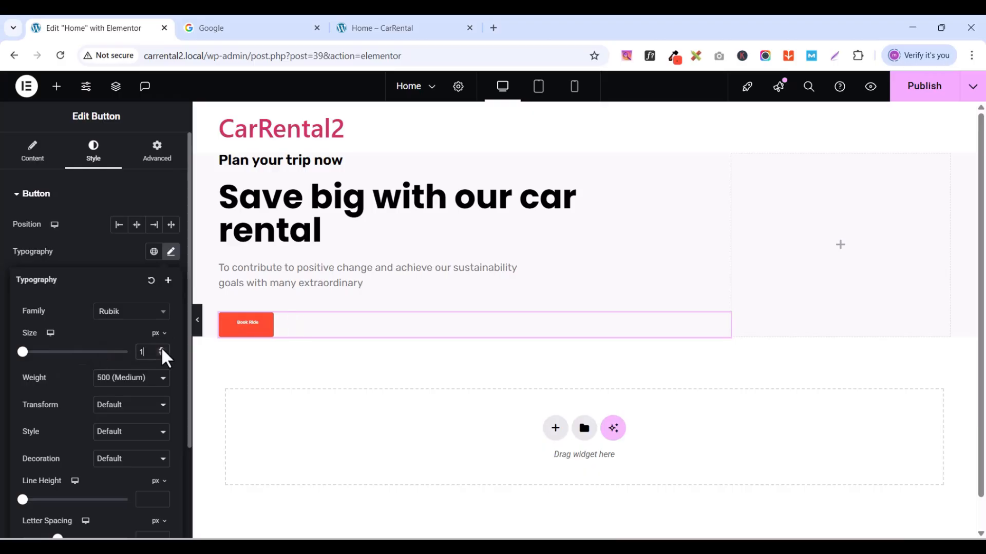
pyautogui.click(161, 349)
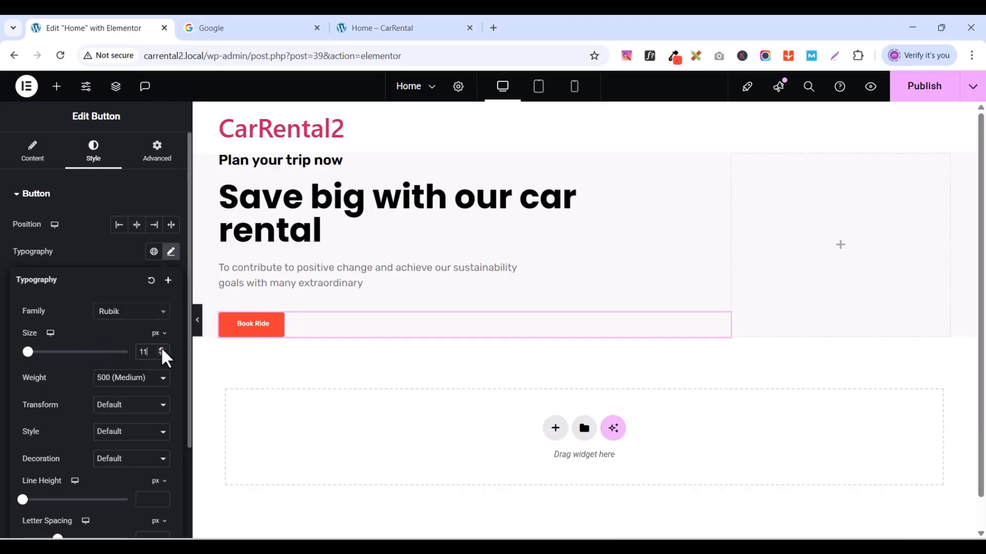
pyautogui.click(161, 349)
pyautogui.click(161, 349)
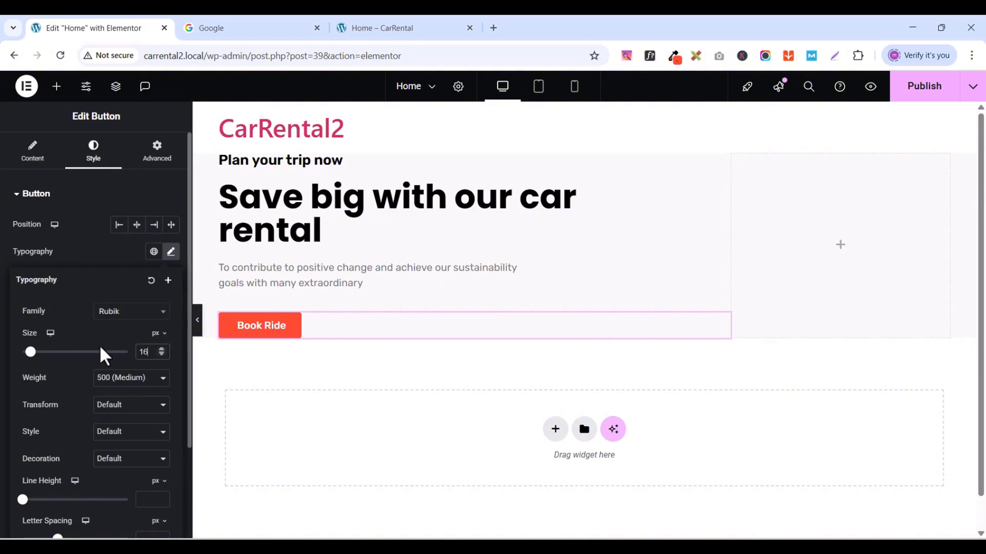
pyautogui.scroll(-2, 95, 406)
pyautogui.scroll(1, 94, 413)
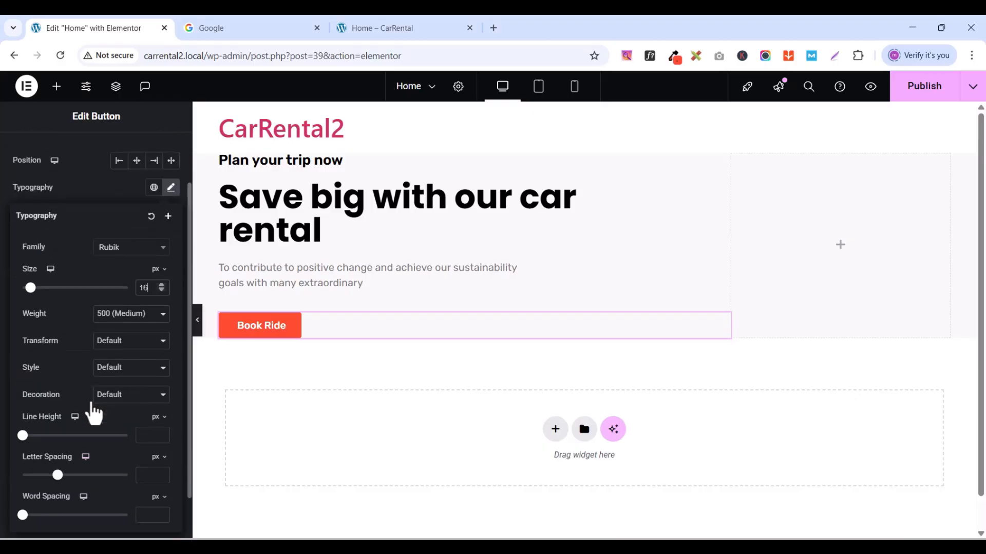
pyautogui.click(98, 189)
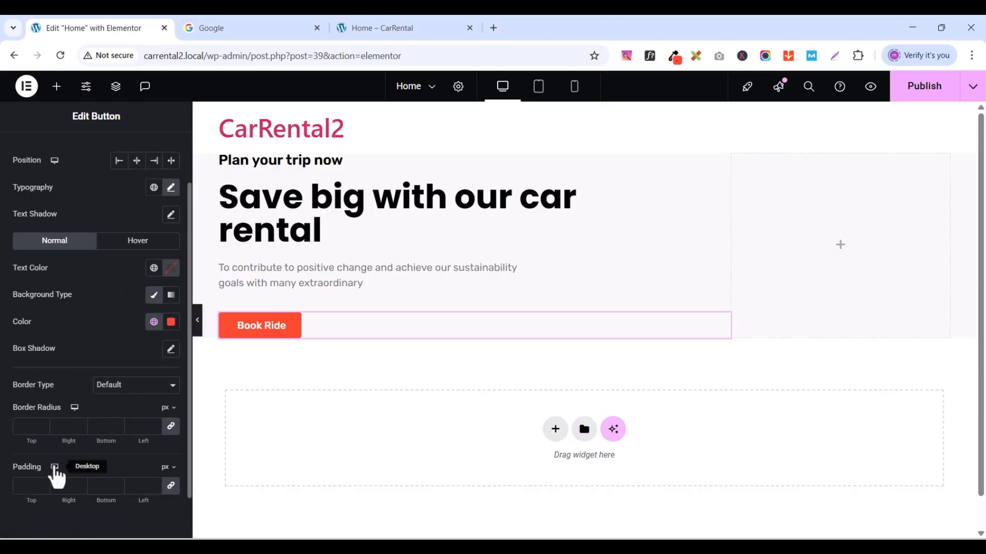
# - Give the Book Ride button unlinked padding of 20 px top and bottom, 30 px right and left, and a border radius of 0
pyautogui.scroll(-1, 79, 462)
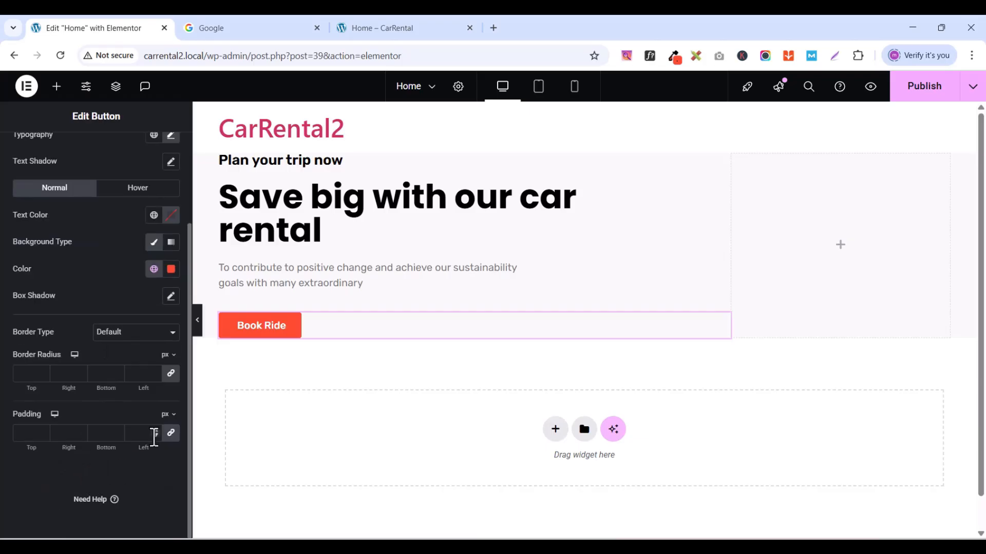
pyautogui.click(171, 433)
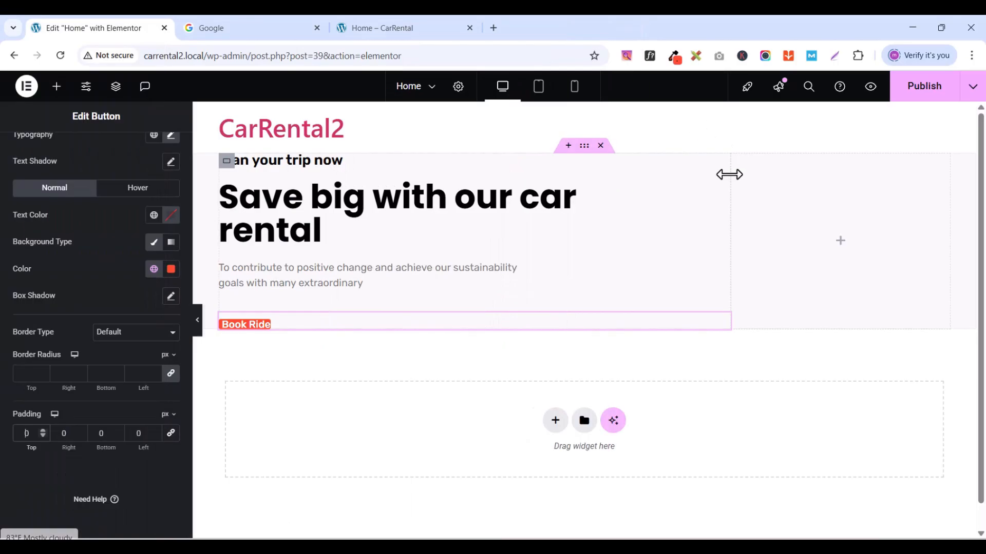
pyautogui.write('2')
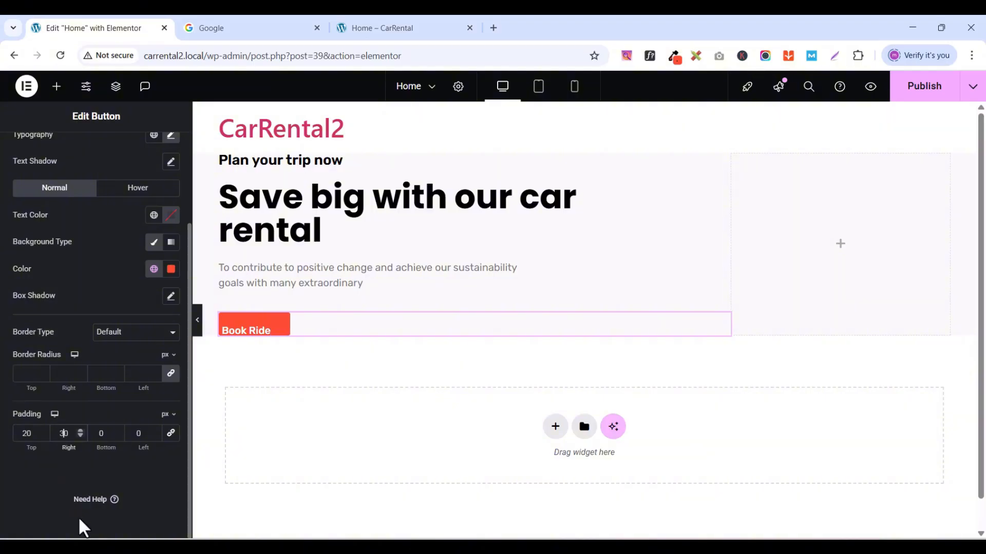
pyautogui.click(99, 433)
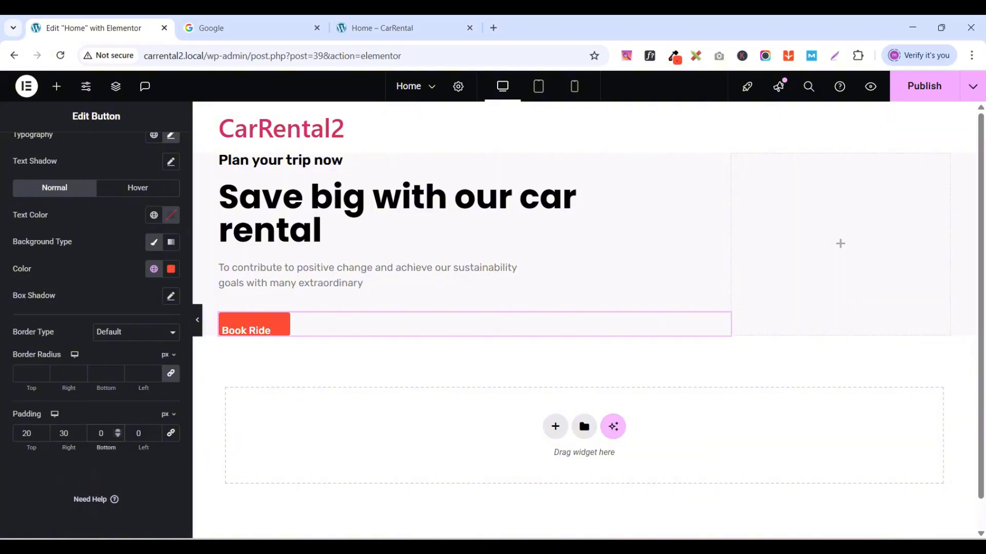
pyautogui.write('2')
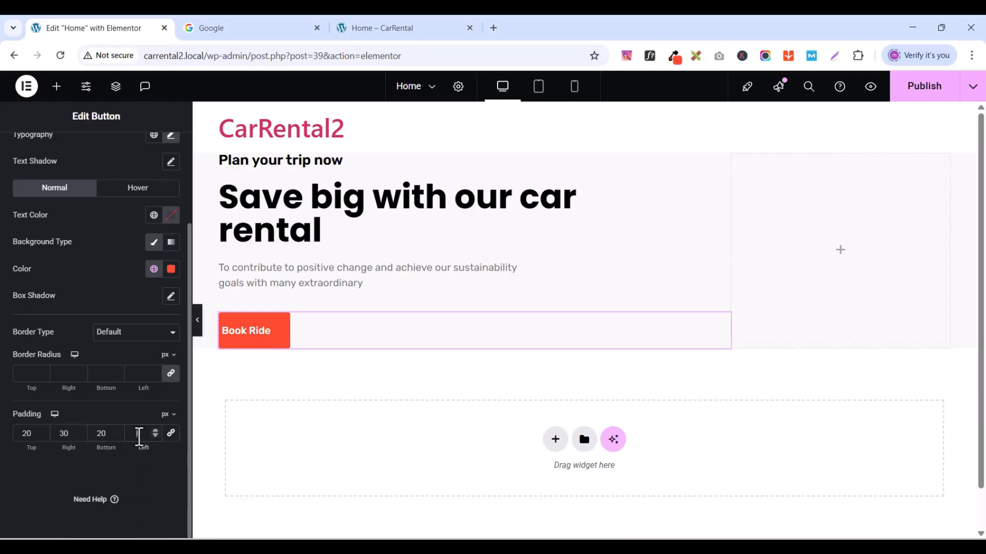
pyautogui.write('30')
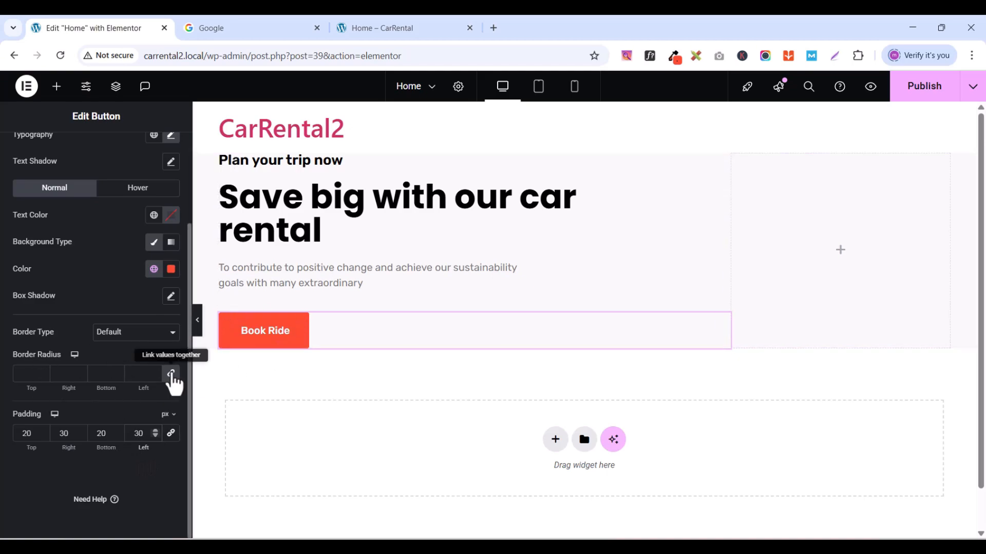
pyautogui.click(171, 373)
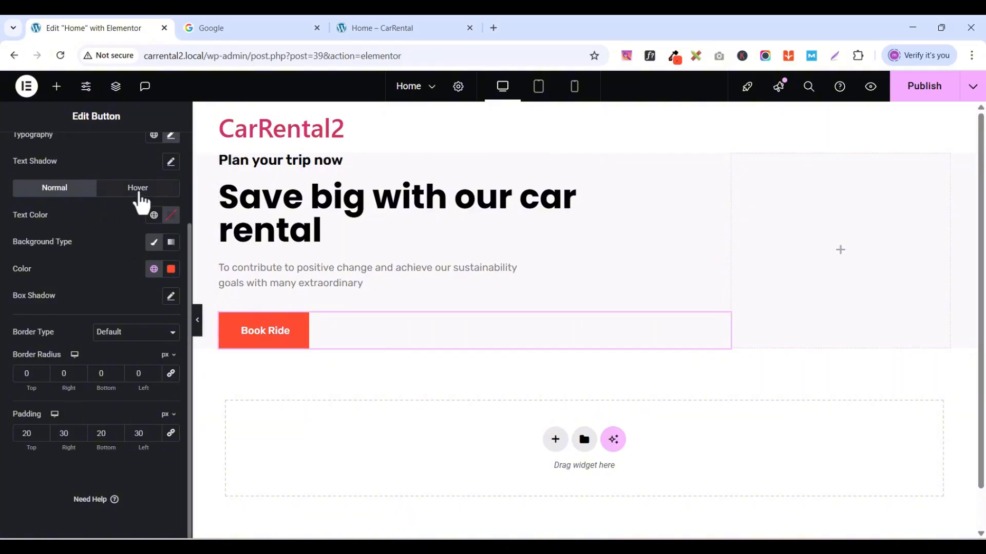
# - Assign the black global color to the Book Ride button's background in its hover state
pyautogui.click(139, 192)
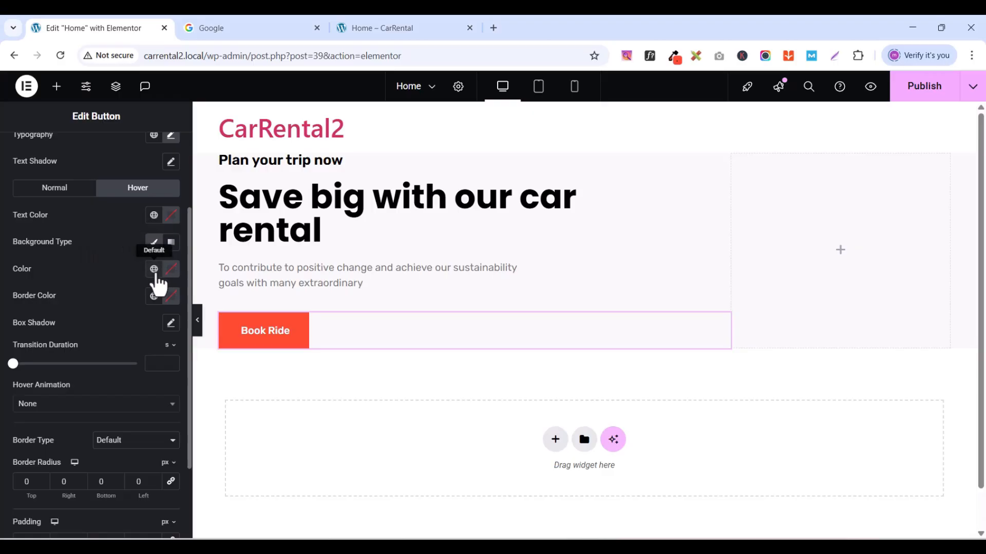
pyautogui.click(154, 271)
pyautogui.click(59, 457)
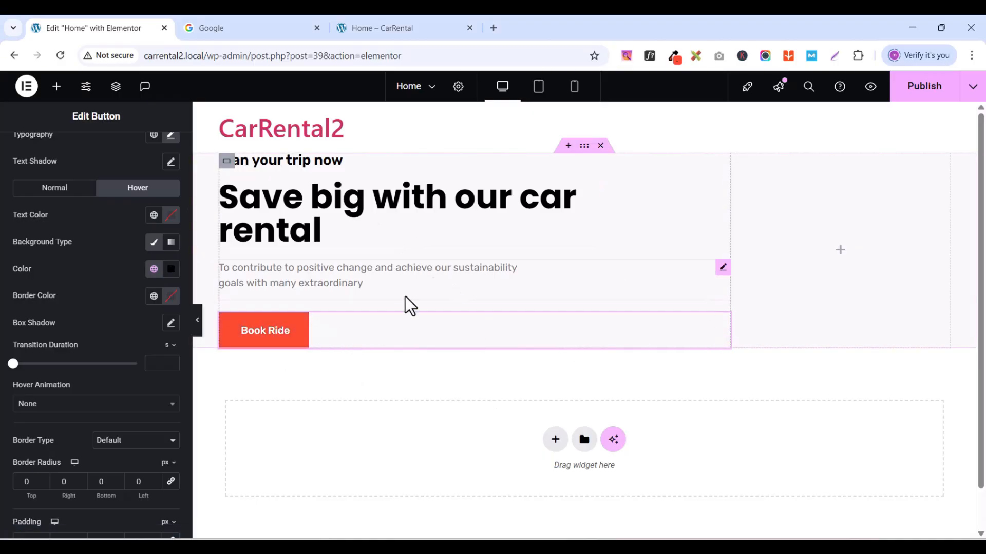
# - Duplicate the styled Book Ride button in the hero section
pyautogui.scroll(-1, 405, 296)
pyautogui.scroll(1, 405, 297)
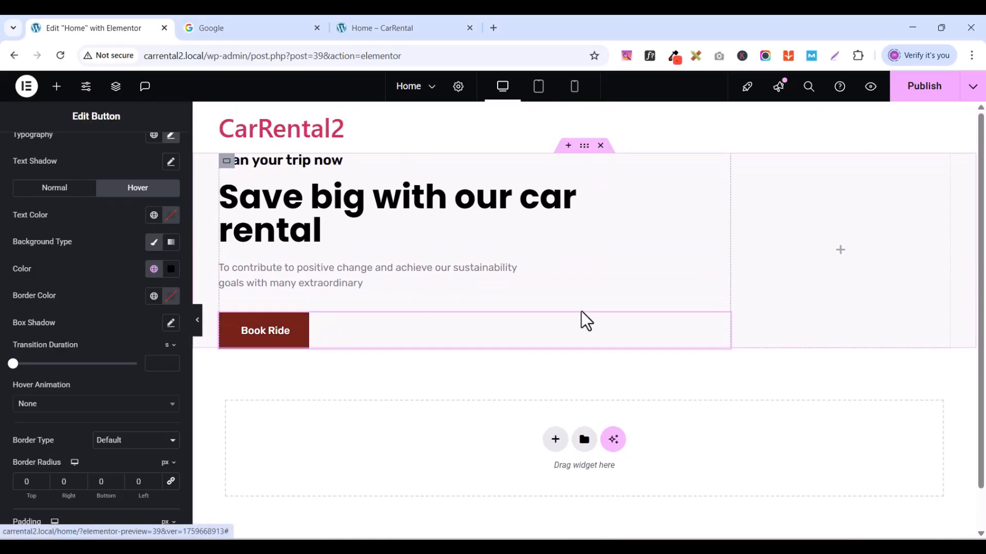
pyautogui.rightClick(727, 330)
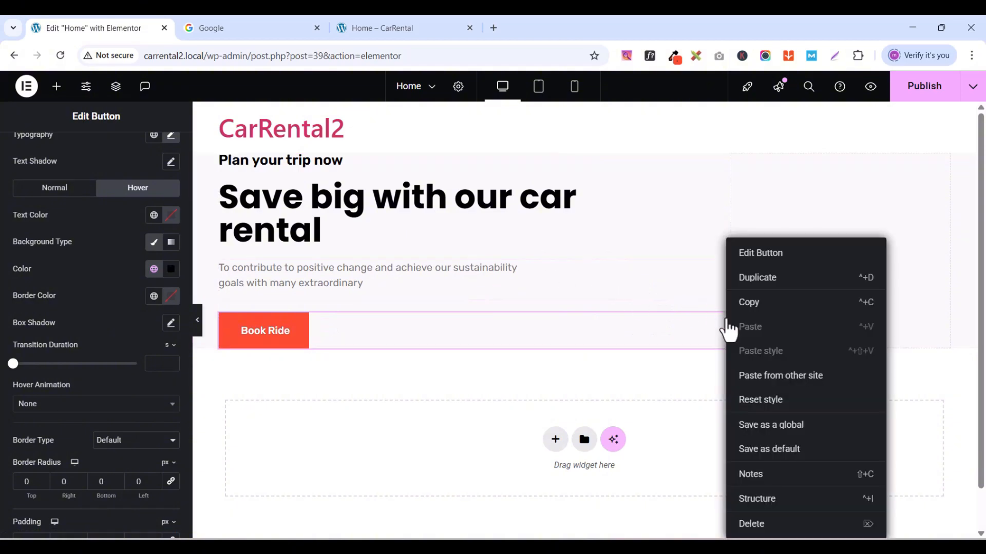
pyautogui.click(764, 280)
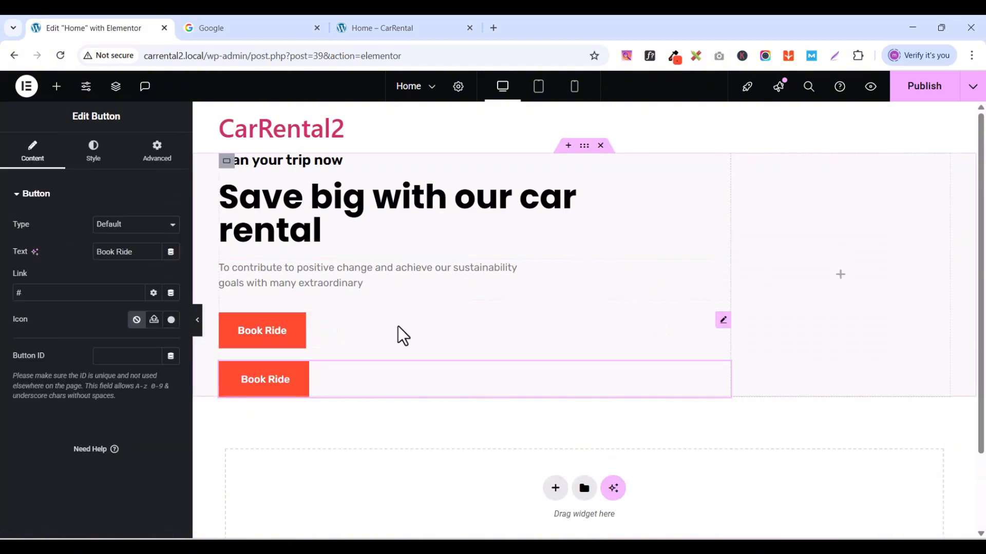
# - Add a container below the two Book Ride buttons in the hero's text column and set its padding to 0 on all sides
pyautogui.click(56, 87)
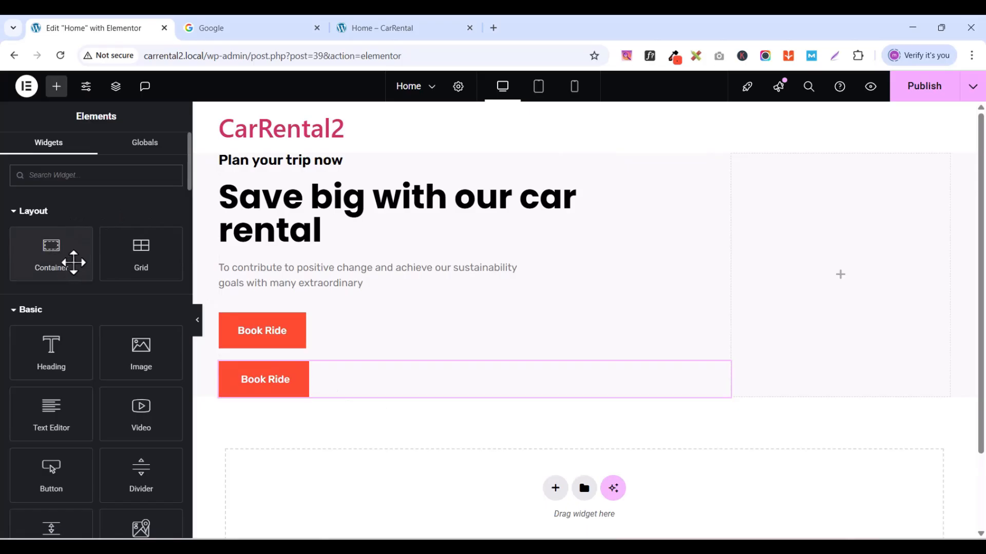
pyautogui.moveTo(51, 253); pyautogui.dragTo(276, 396)
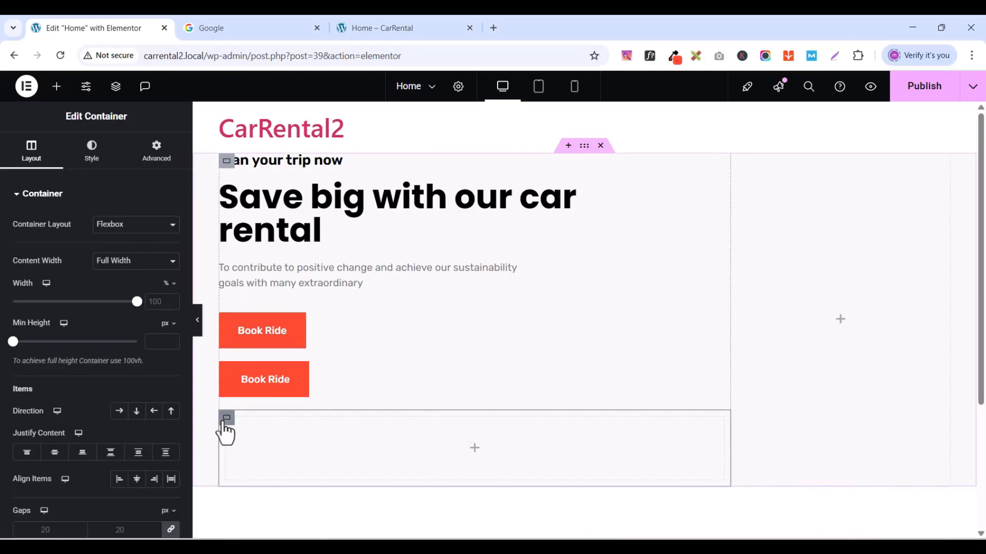
pyautogui.click(156, 151)
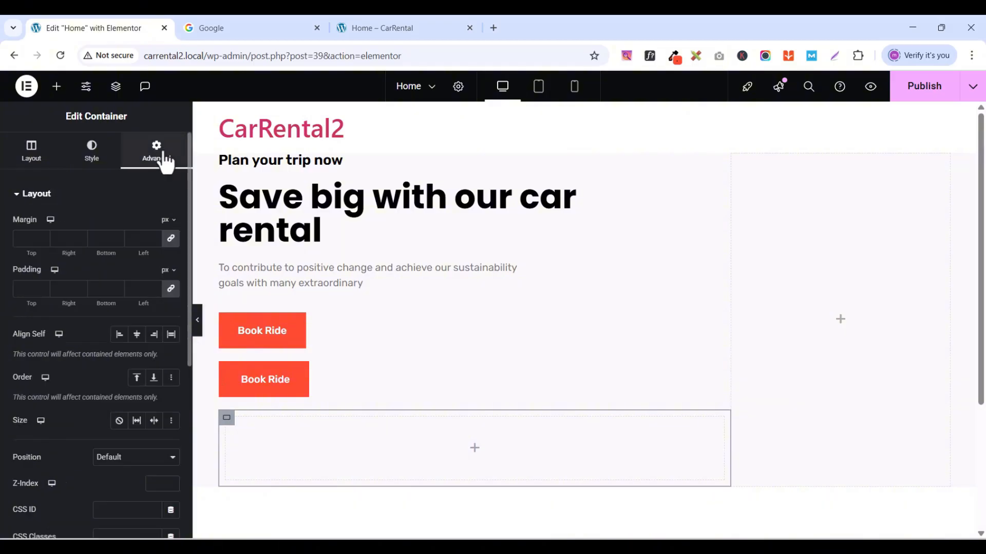
pyautogui.click(169, 289)
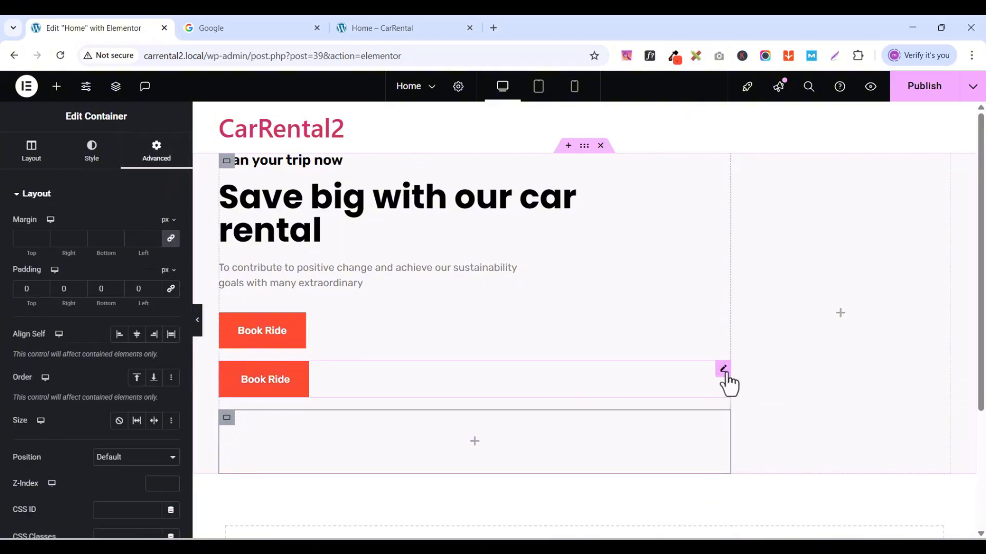
# - Move both Book Ride buttons into the new container and set its direction to a horizontal row
pyautogui.moveTo(725, 373); pyautogui.dragTo(709, 433)
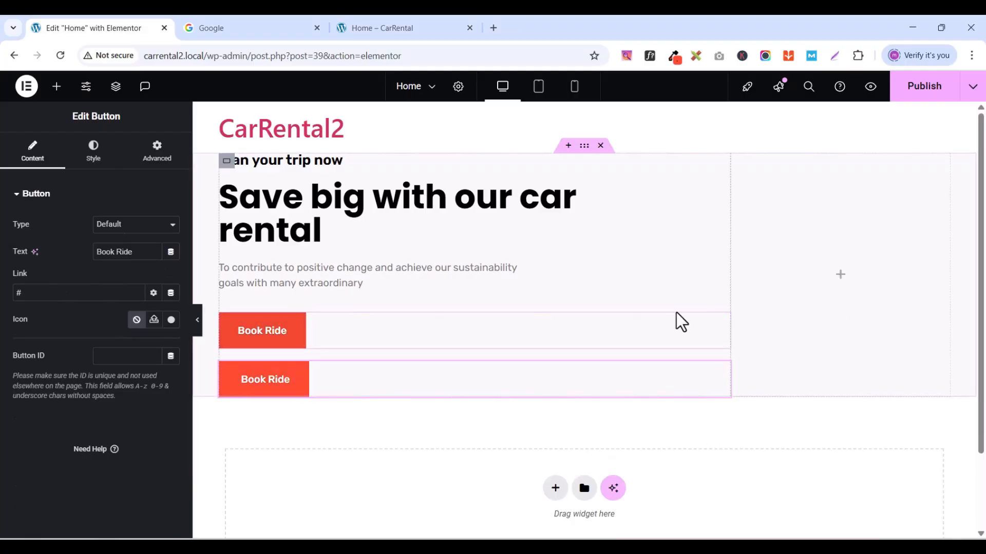
pyautogui.moveTo(723, 323)
pyautogui.mouseDown()
pyautogui.moveTo(688, 400)
pyautogui.moveTo(687, 390)
pyautogui.mouseUp()
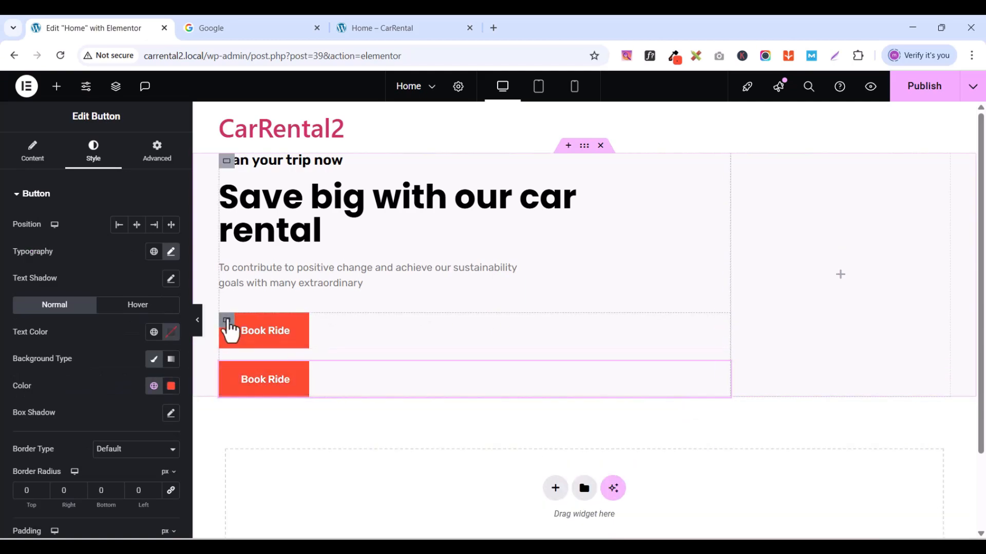
pyautogui.click(227, 322)
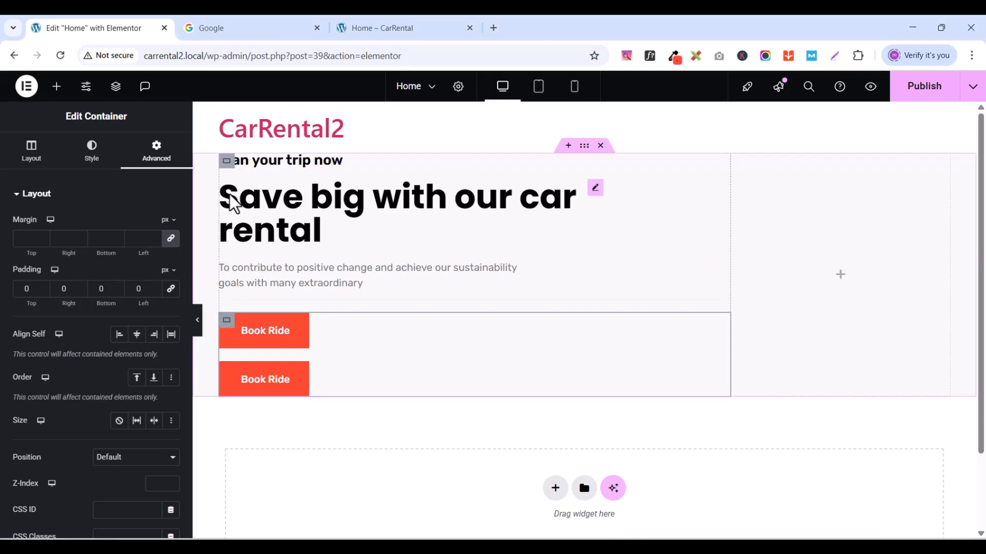
pyautogui.click(32, 153)
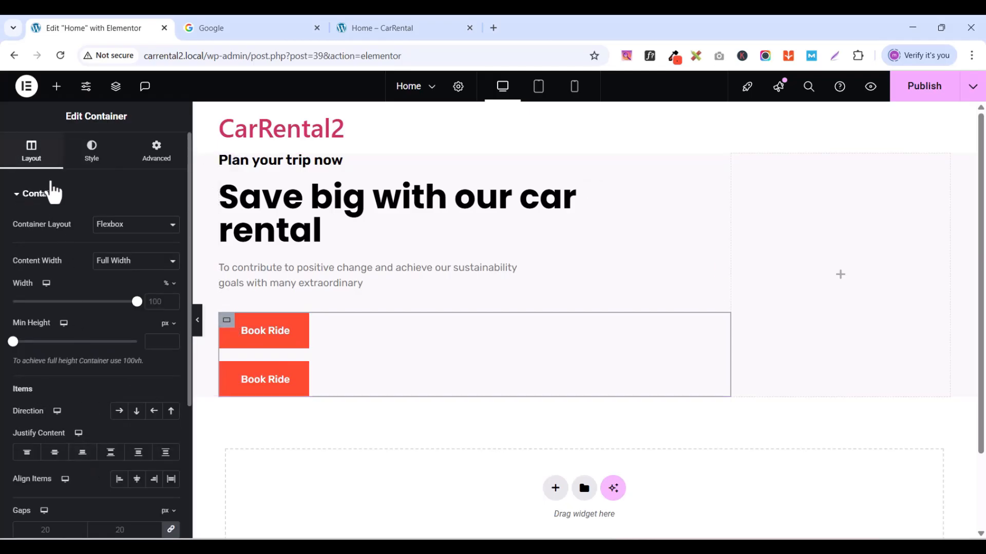
pyautogui.scroll(-3, 118, 449)
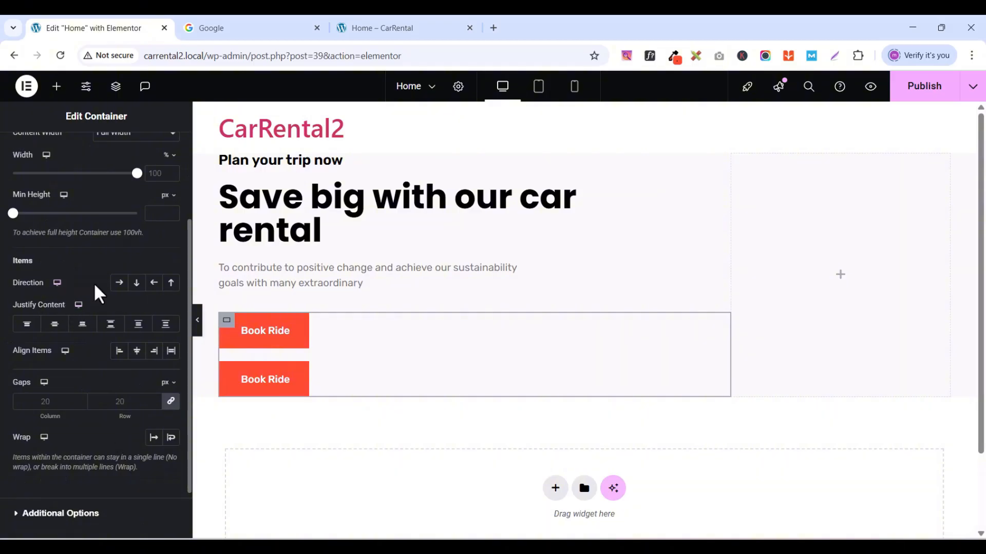
pyautogui.click(119, 283)
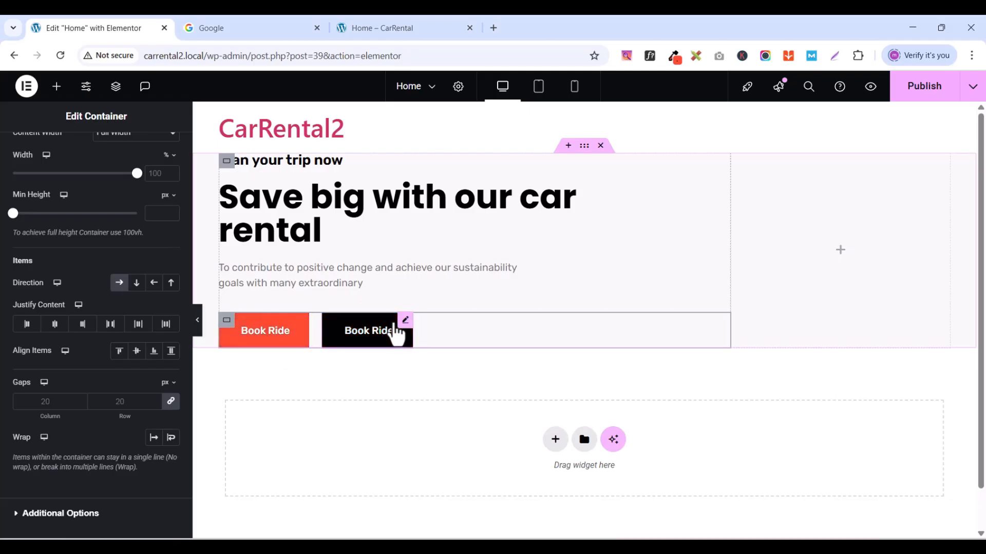
# - Change the second Book Ride button's text to "Learn More"
pyautogui.click(406, 320)
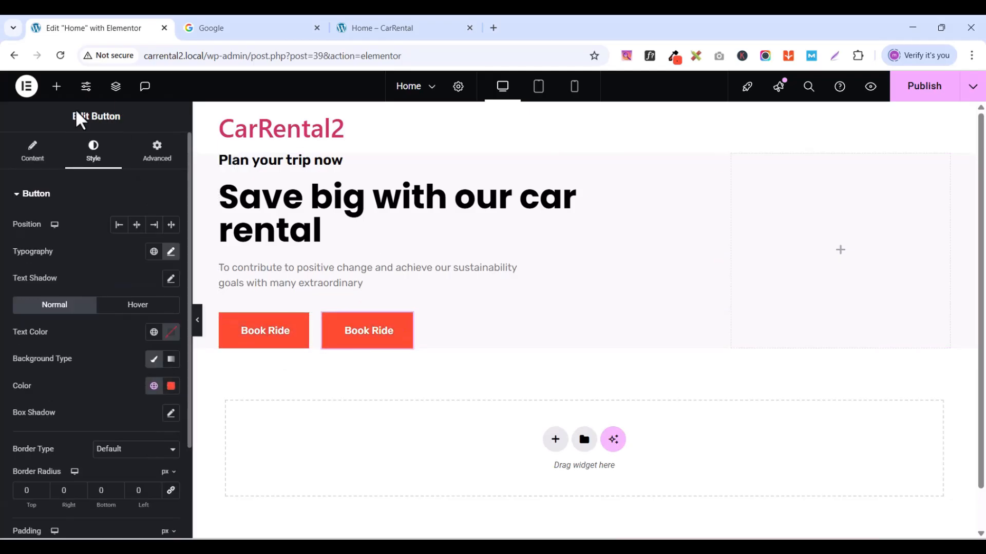
pyautogui.click(41, 161)
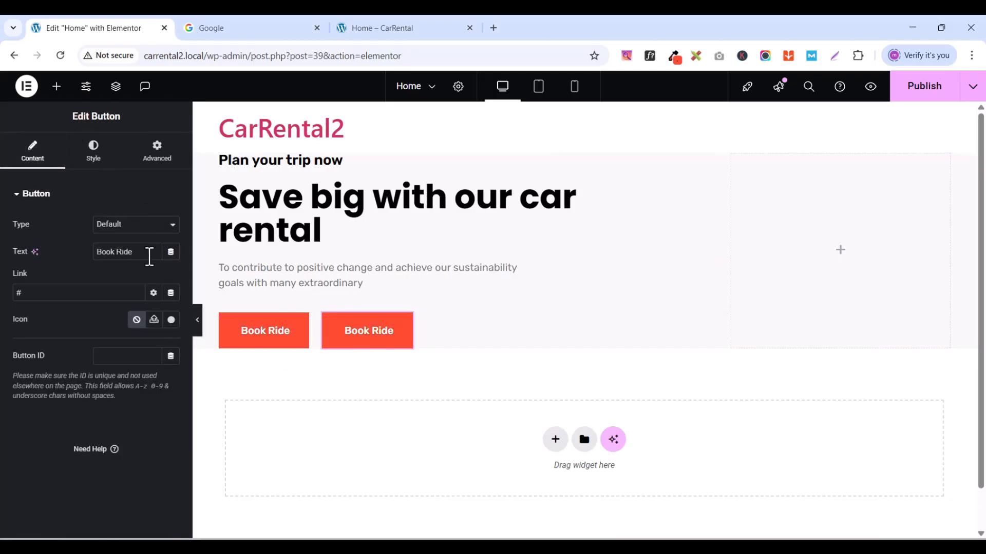
pyautogui.write('Le')
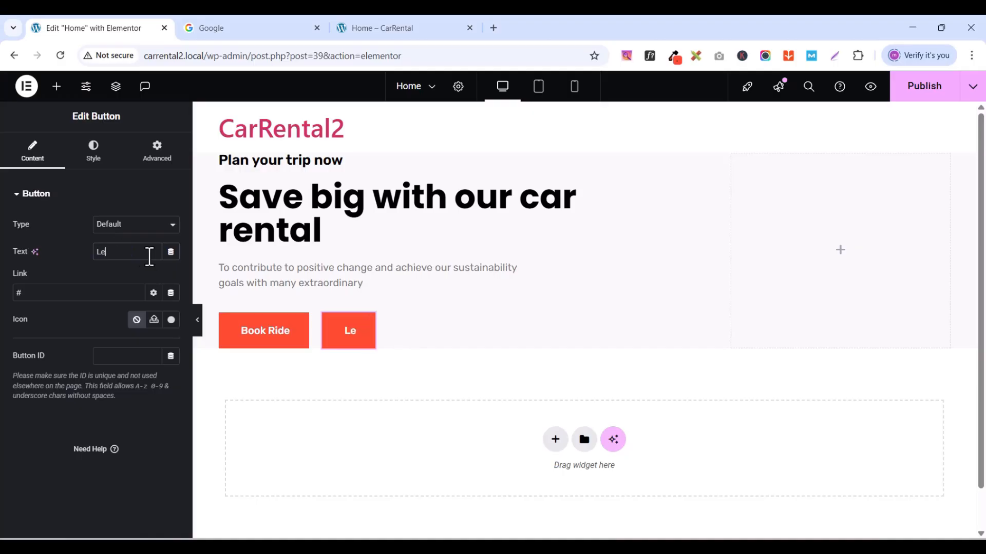
pyautogui.write('arn More')
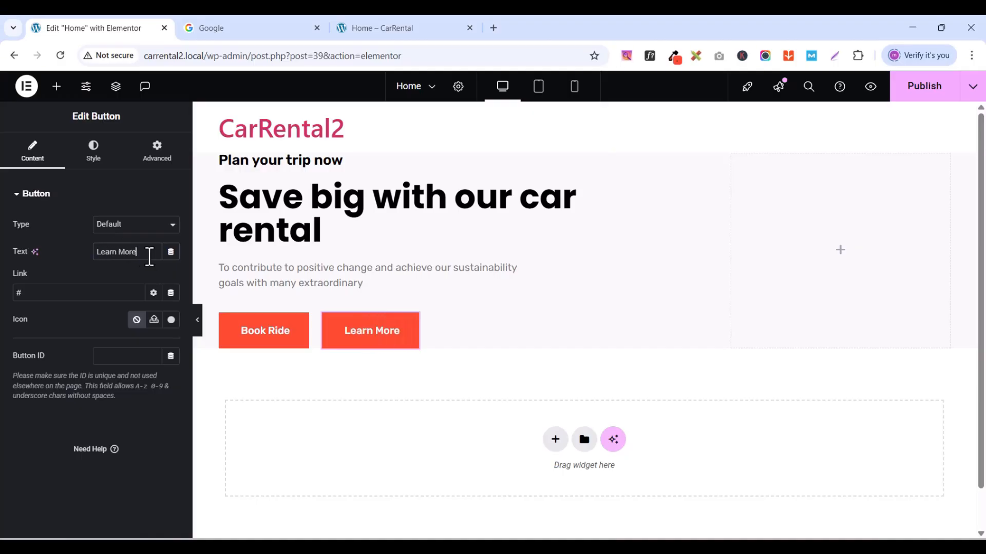
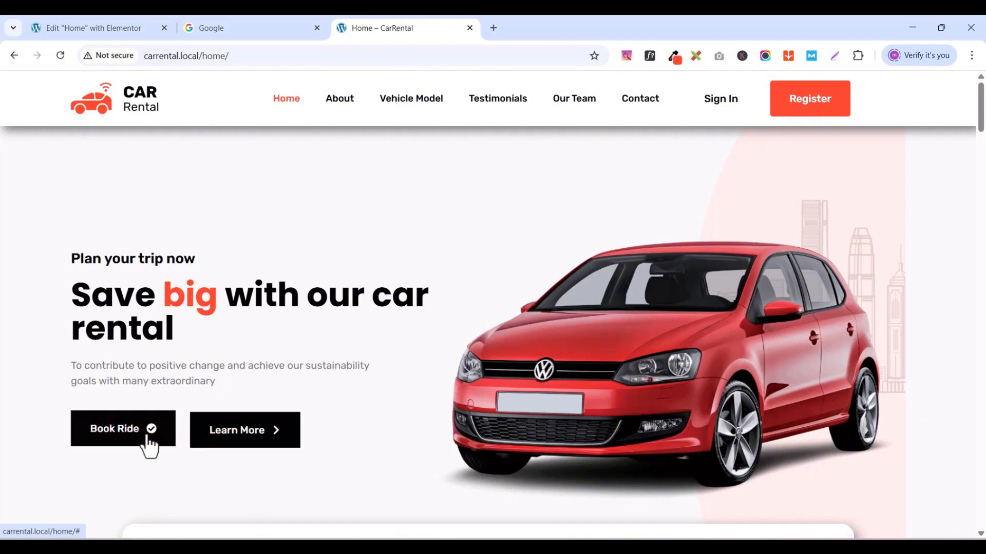
# - Return to the editor from the finished CarRental page and assign the Dark color global to the Learn More button's normal background
pyautogui.click(112, 37)
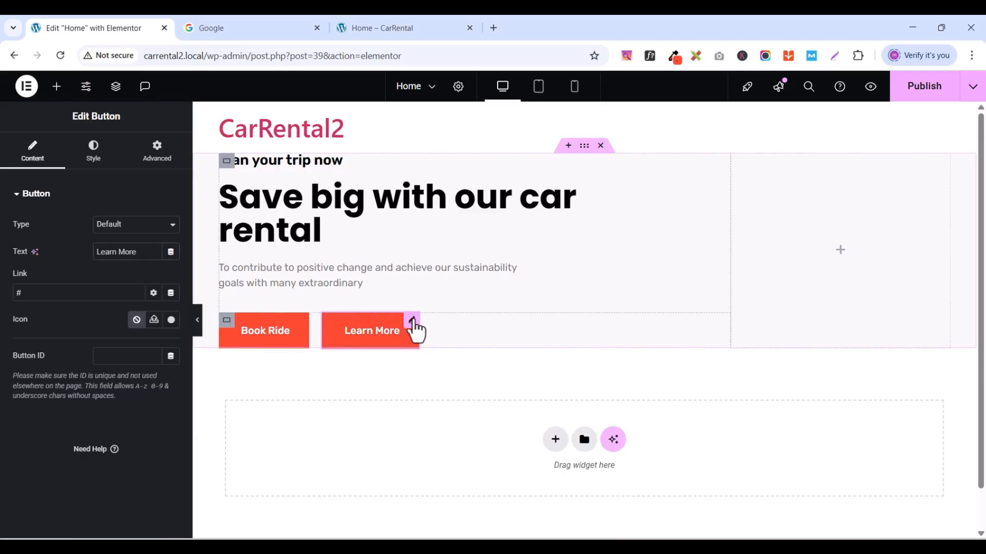
pyautogui.click(103, 165)
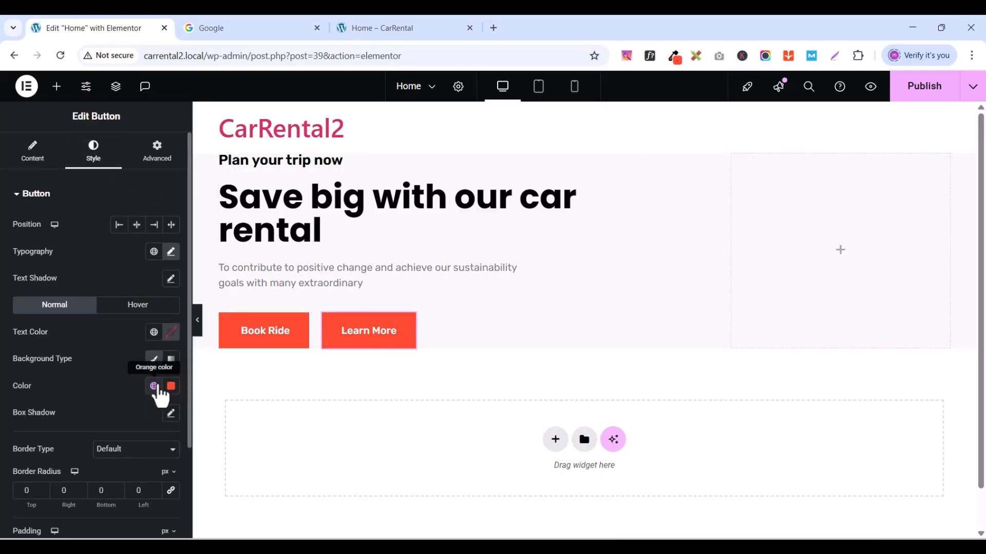
pyautogui.click(154, 387)
pyautogui.click(47, 333)
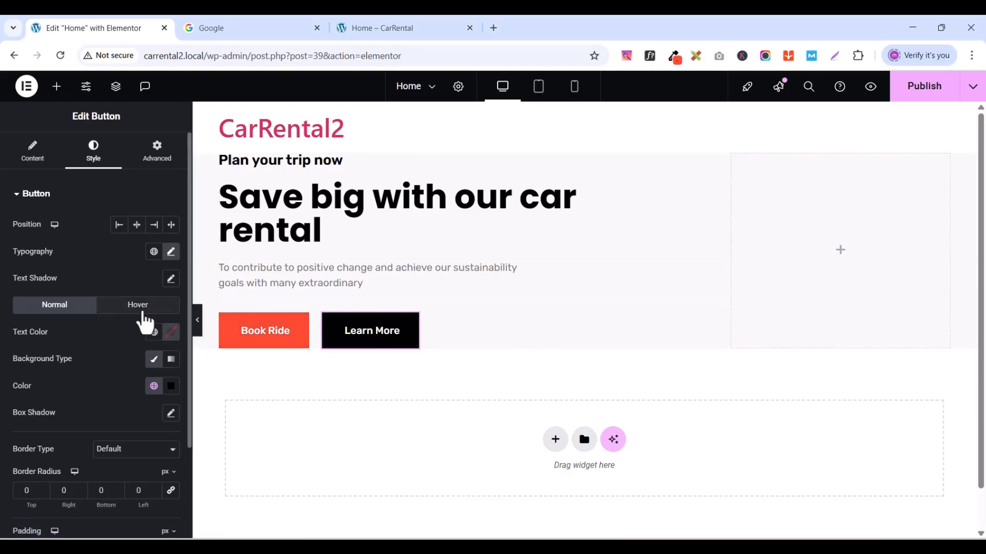
# - Set the Learn More button's hover background color to white, #FFFFFF
pyautogui.click(138, 306)
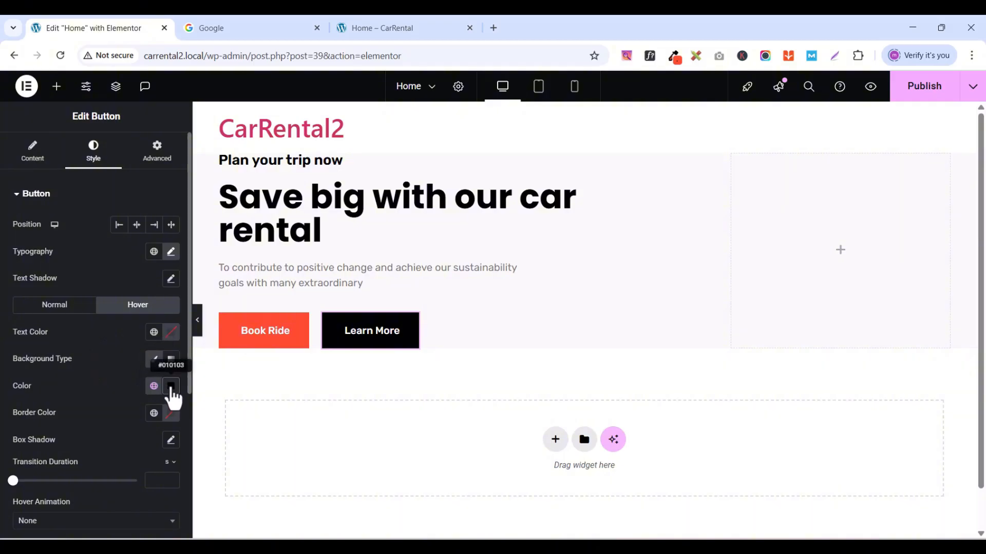
pyautogui.click(171, 388)
pyautogui.moveTo(125, 257); pyautogui.dragTo(93, 218)
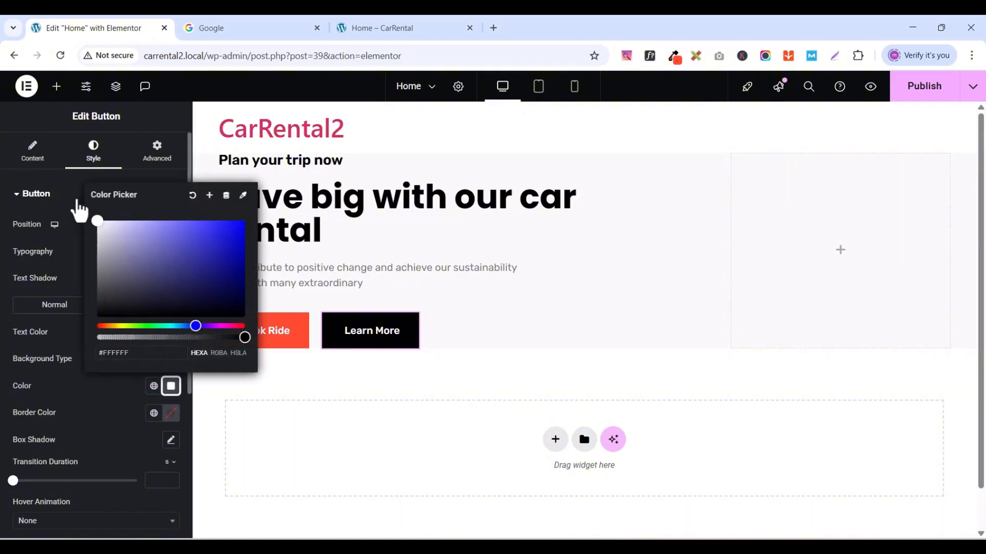
pyautogui.click(120, 398)
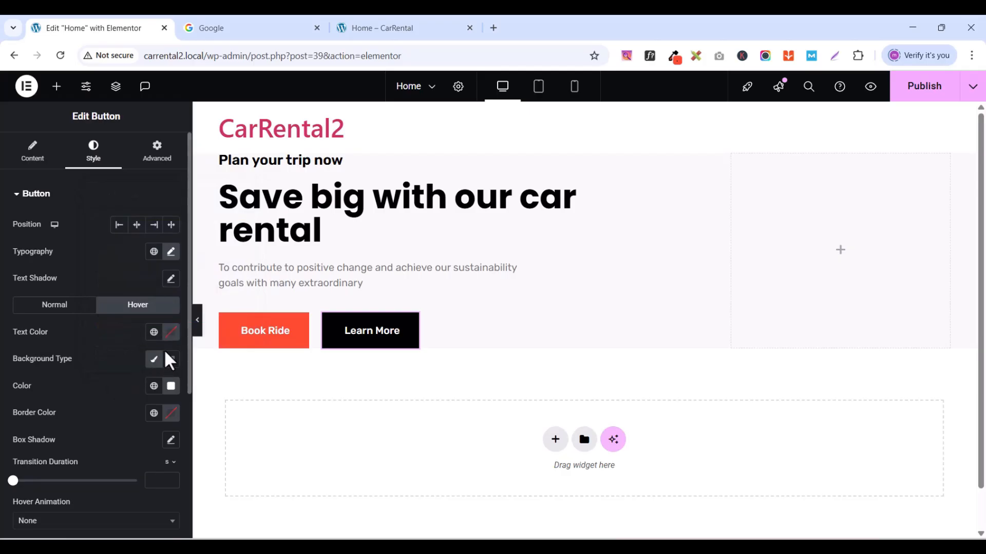
# - Assign the Orange color global to the Learn More button's hover text
pyautogui.click(153, 333)
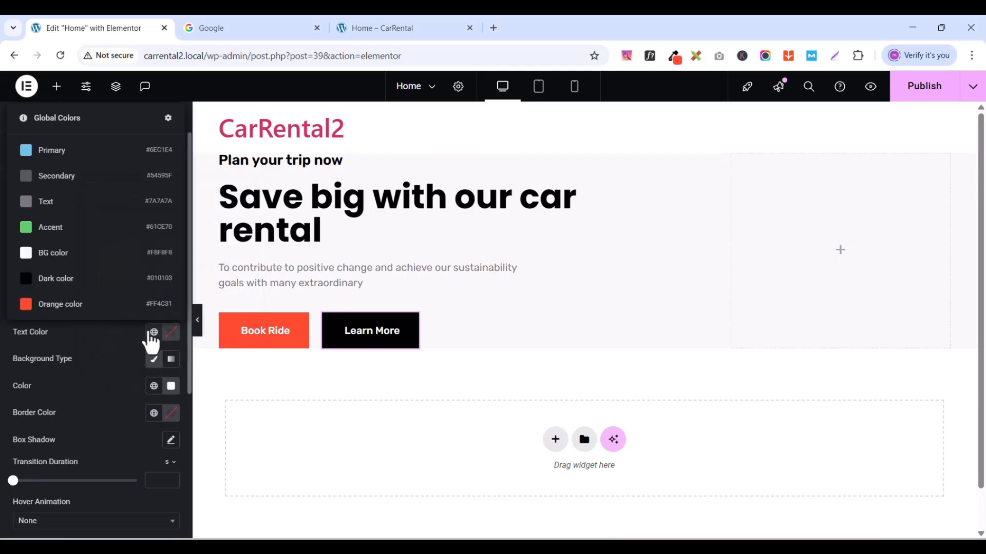
pyautogui.click(57, 279)
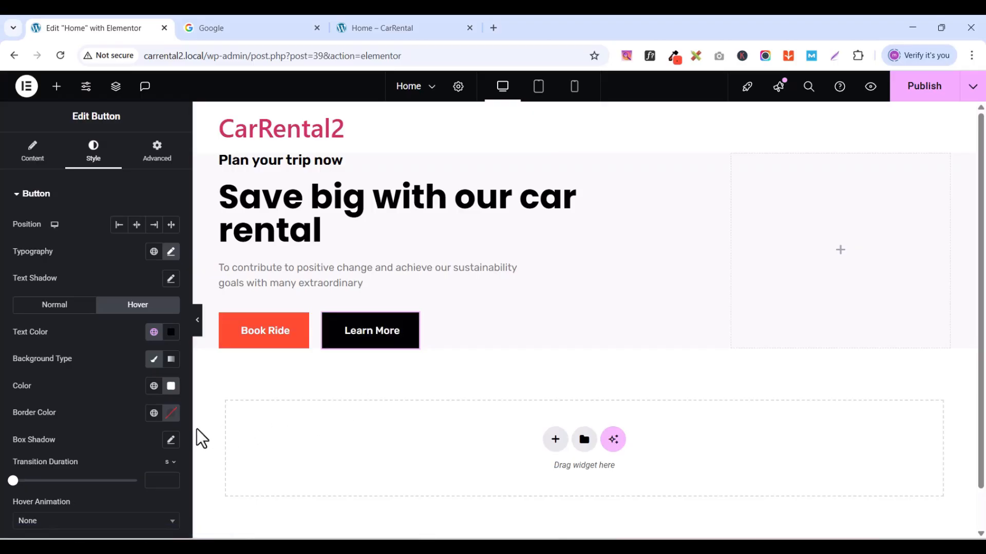
pyautogui.click(154, 332)
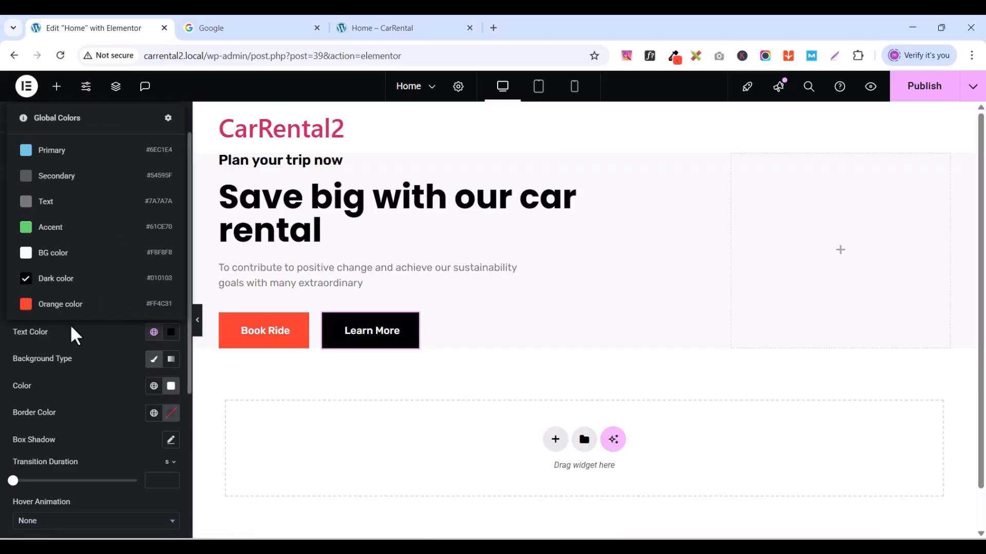
pyautogui.click(75, 305)
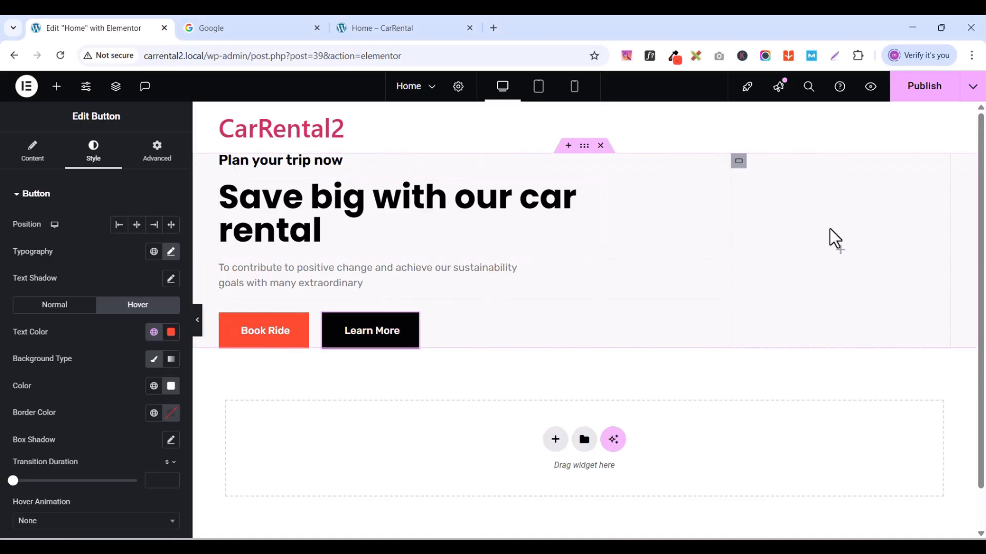
# - Publish the Home page, preview its changes on the site, and return to the Elementor editor
pyautogui.click(916, 96)
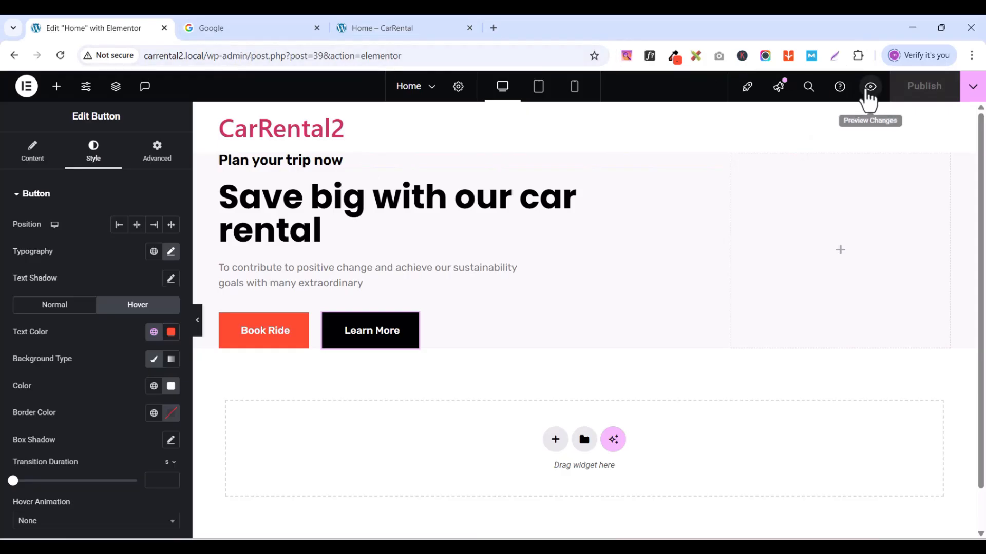
pyautogui.click(870, 88)
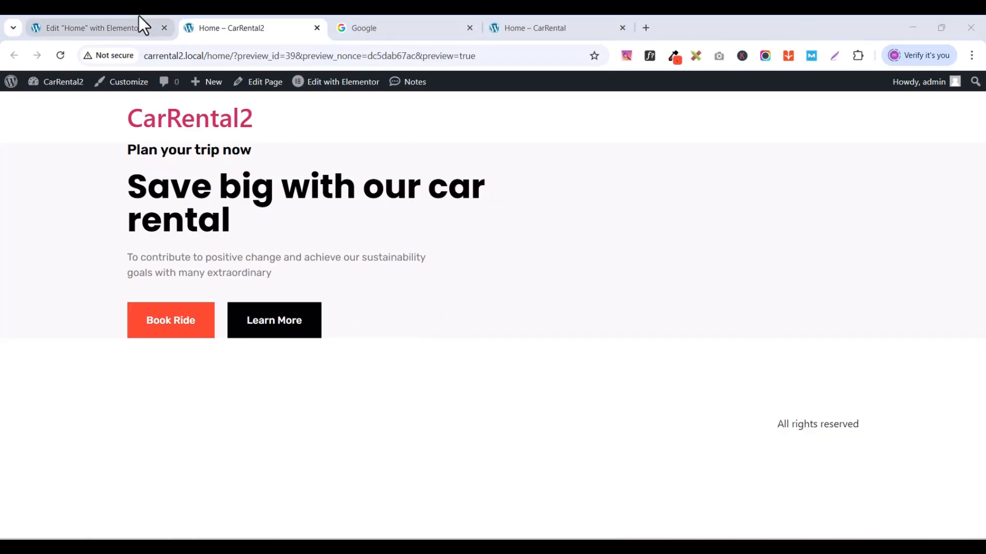
pyautogui.click(125, 27)
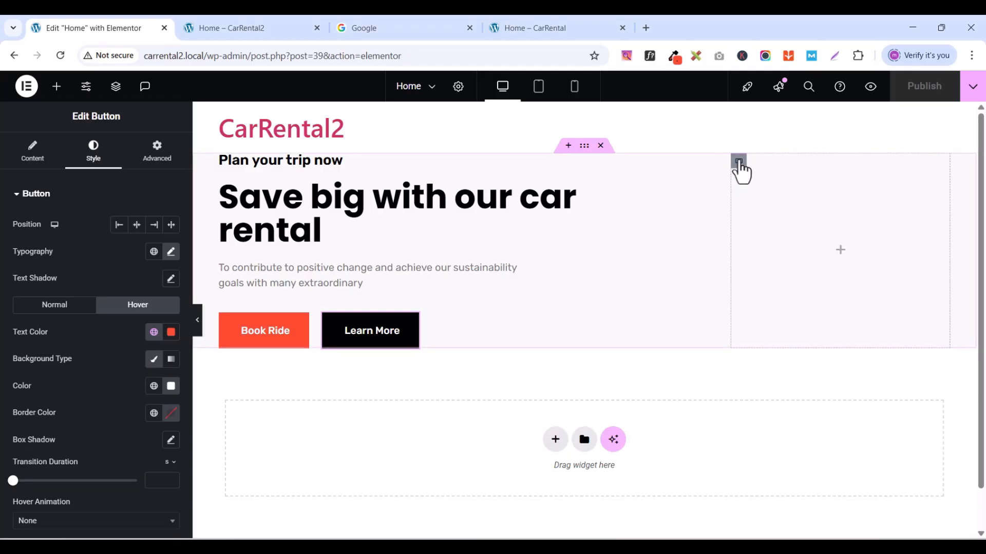
# - Give the hero's empty second column a classic background using the pink city-skyline image from the Media Library
pyautogui.click(739, 162)
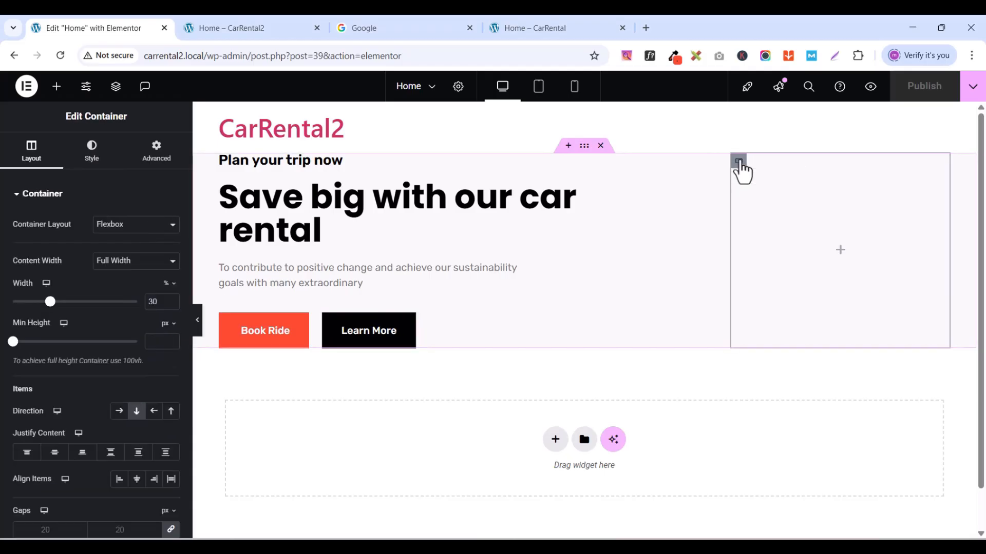
pyautogui.click(91, 169)
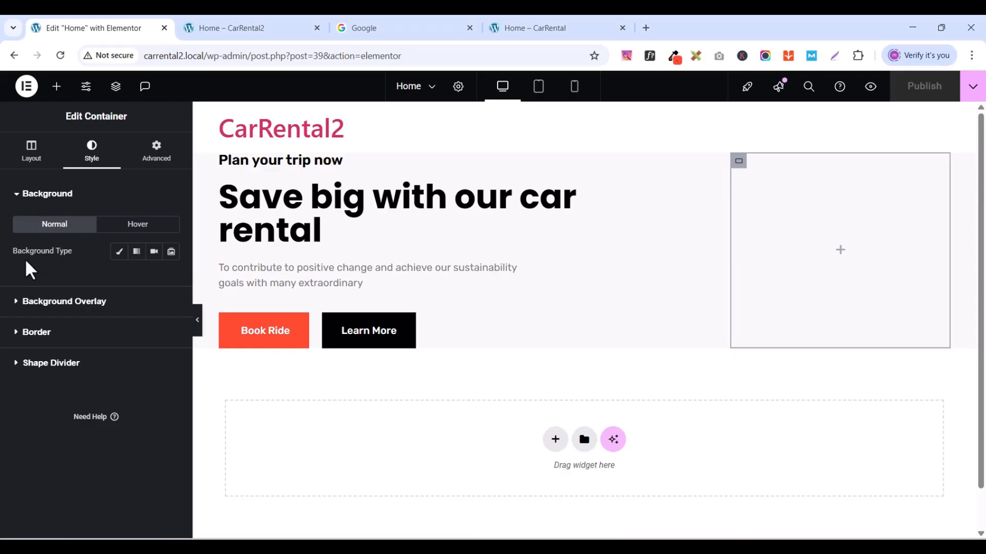
pyautogui.click(118, 252)
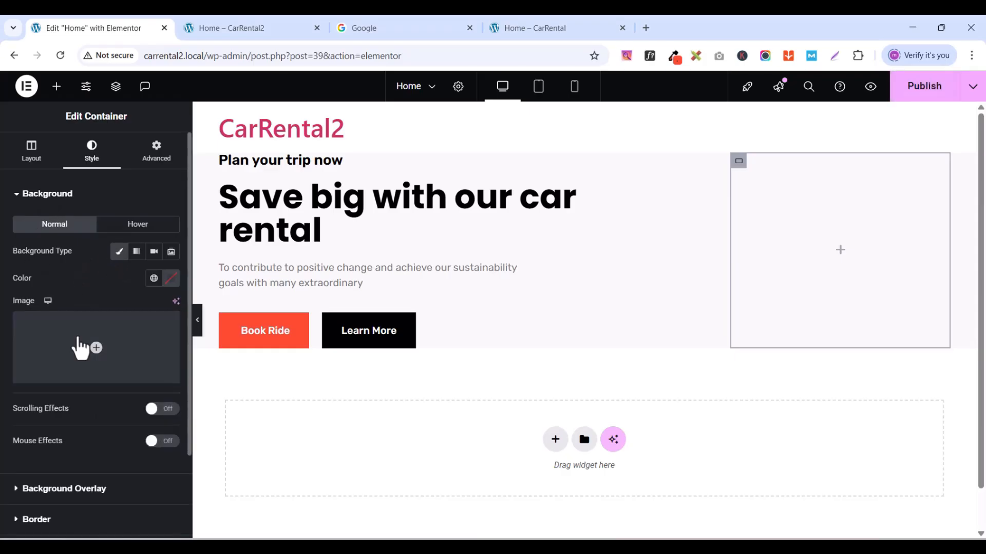
pyautogui.click(106, 376)
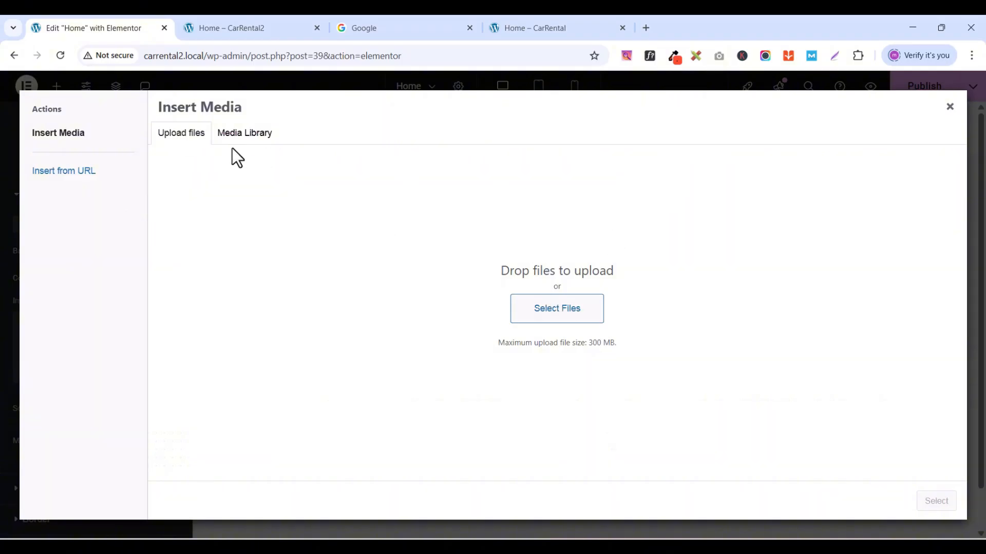
pyautogui.click(236, 134)
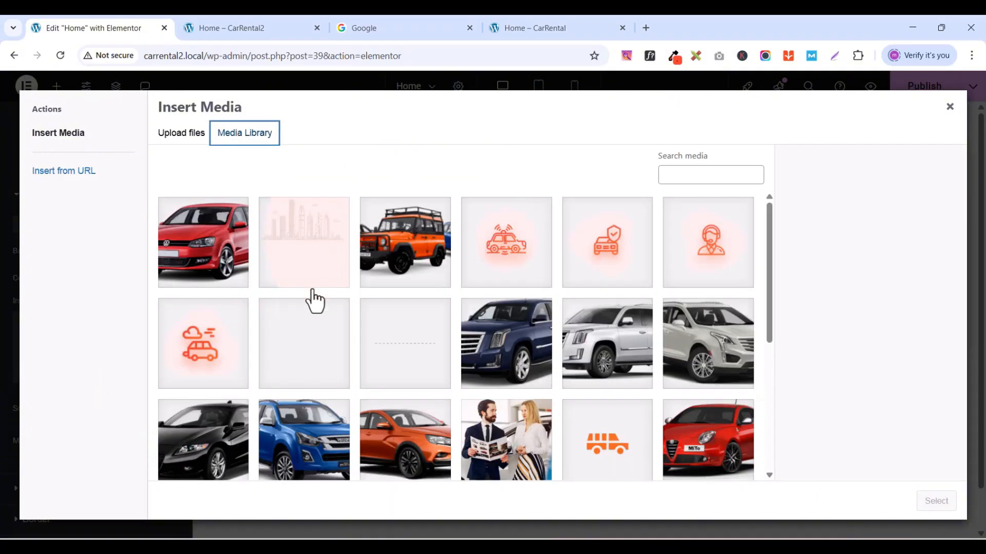
pyautogui.click(304, 250)
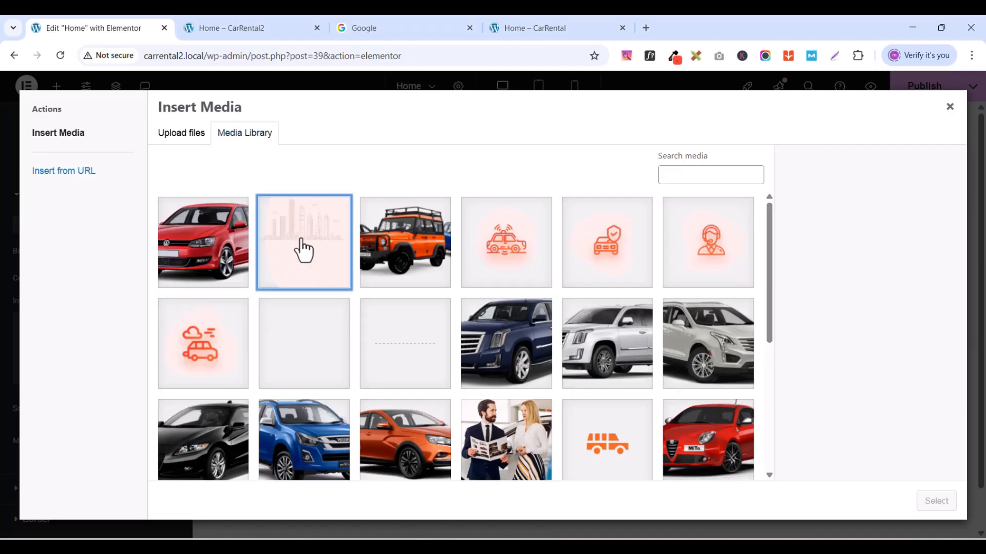
pyautogui.click(941, 505)
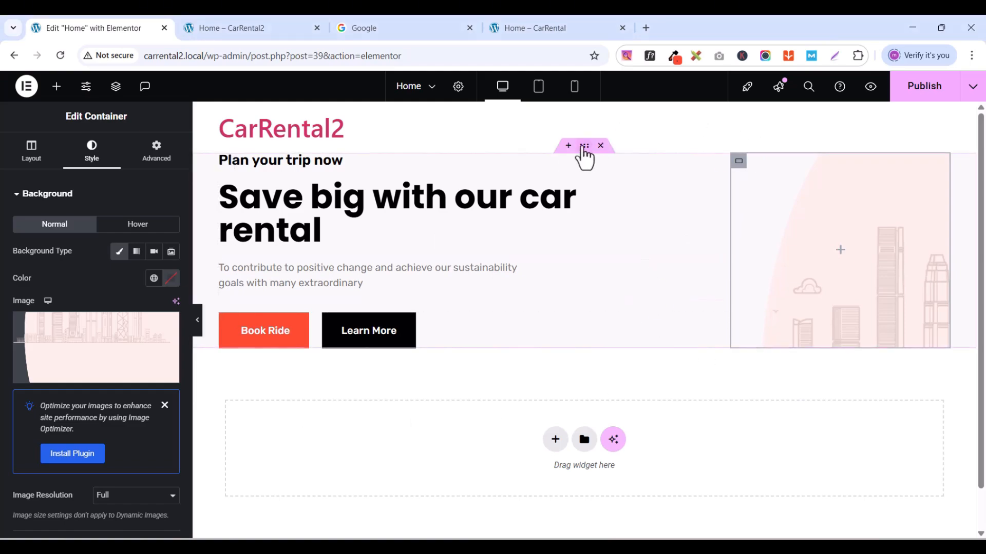
# - Set the outer hero container's minimum height to 700 px and its boxed content width to 1300 px
pyautogui.click(583, 147)
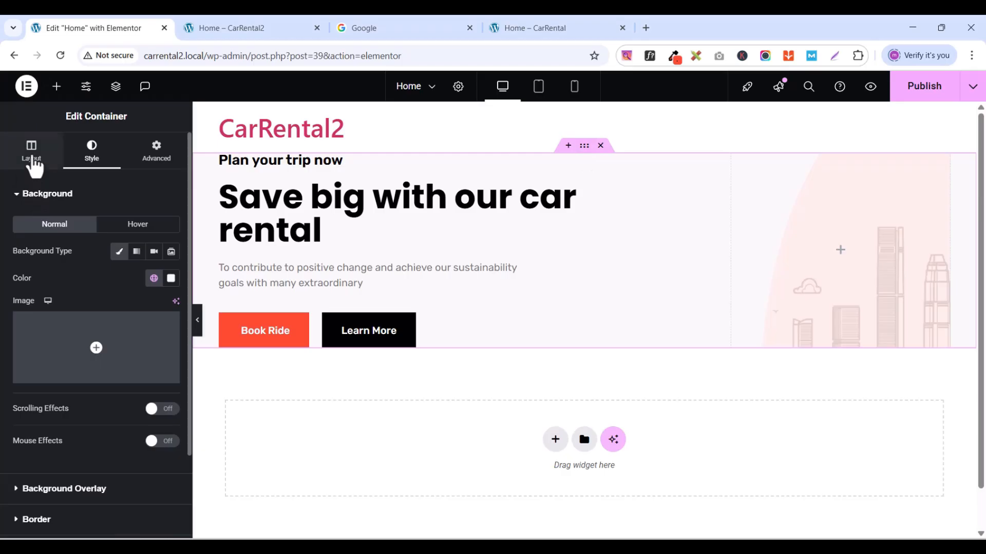
pyautogui.click(31, 156)
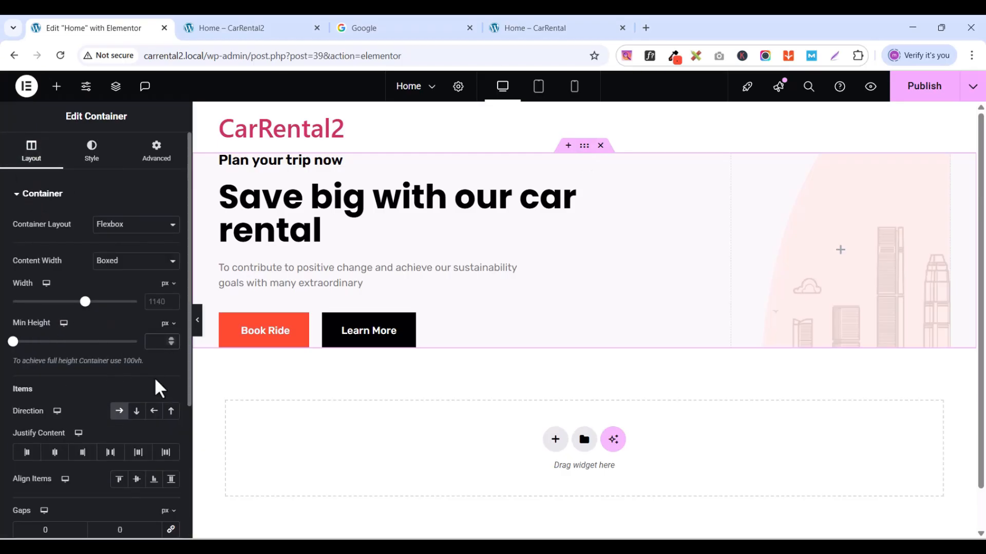
pyautogui.write('700')
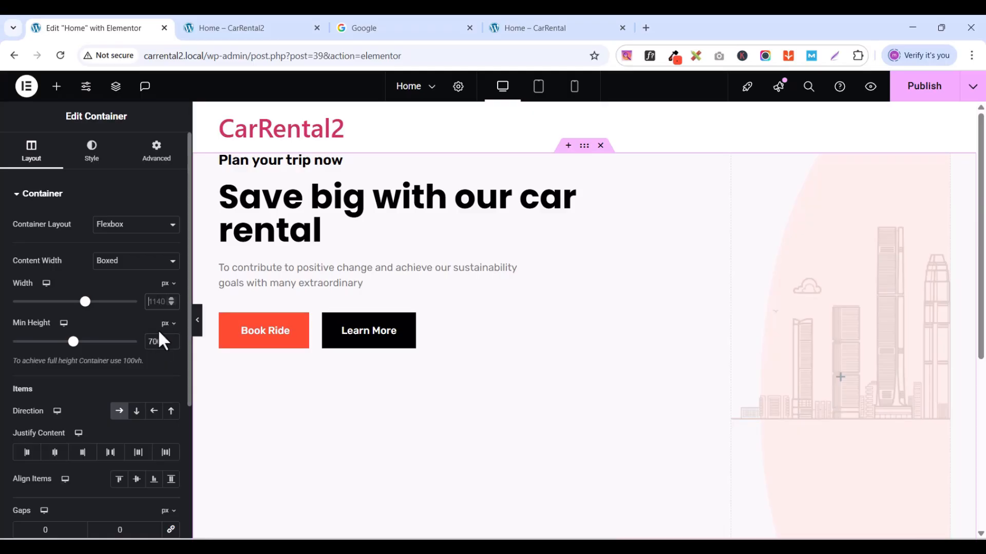
pyautogui.write('1300')
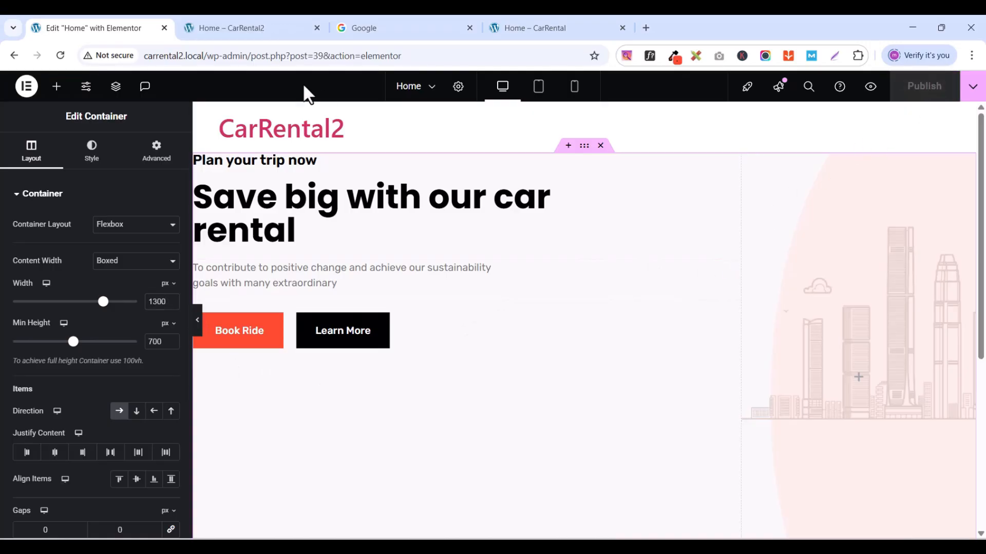
# - Check the hero's size and skyline background on the CarRental2 preview page and return to the Elementor editor
pyautogui.click(267, 29)
pyautogui.scroll(-2, 810, 348)
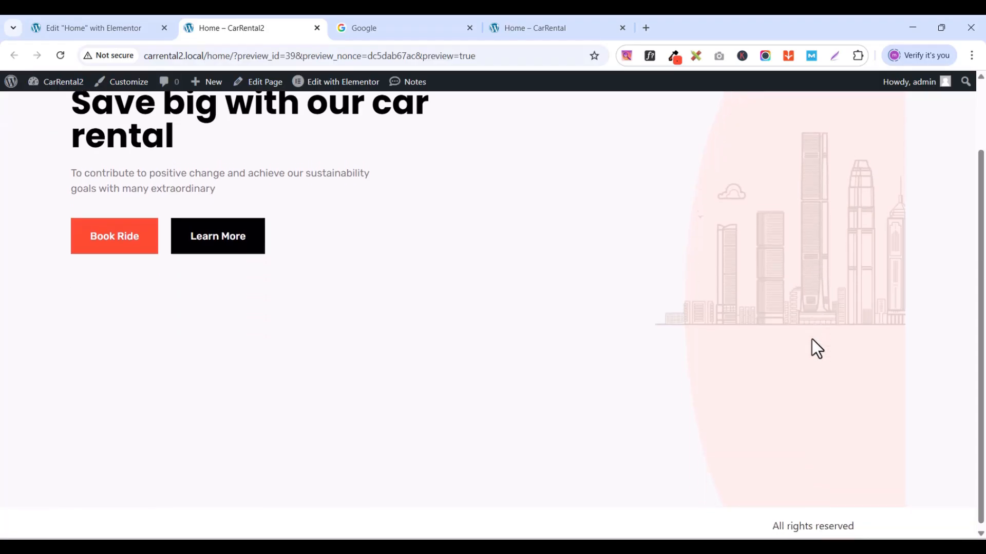
pyautogui.scroll(2, 811, 347)
pyautogui.scroll(-2, 814, 347)
pyautogui.scroll(2, 811, 339)
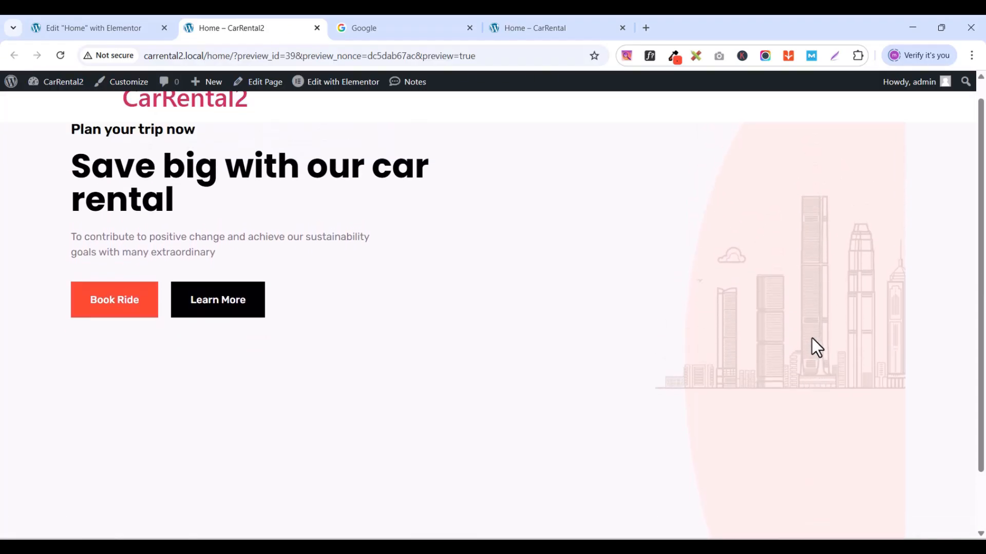
pyautogui.click(99, 31)
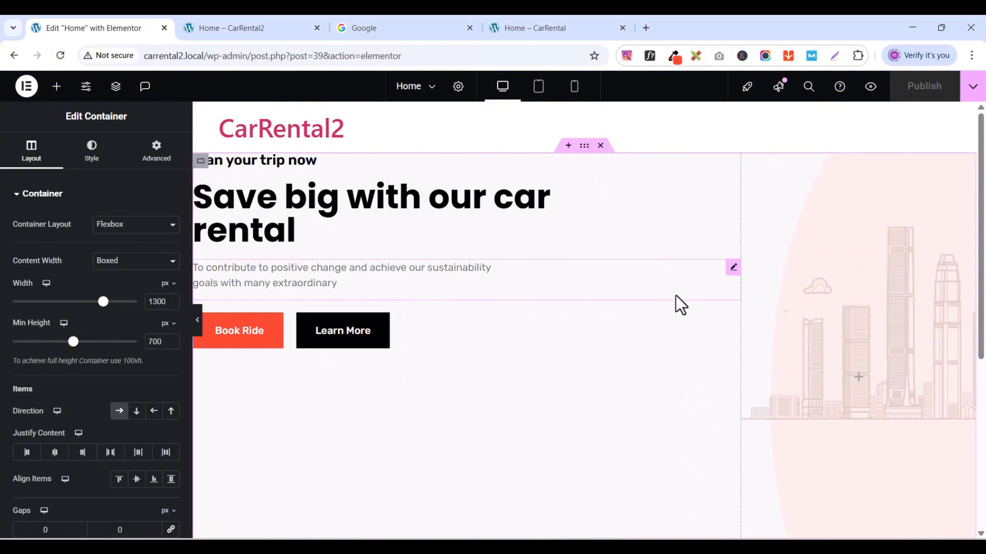
# - Search the widgets for an image element and place an Image widget below the paragraph in the hero's first column
pyautogui.click(733, 268)
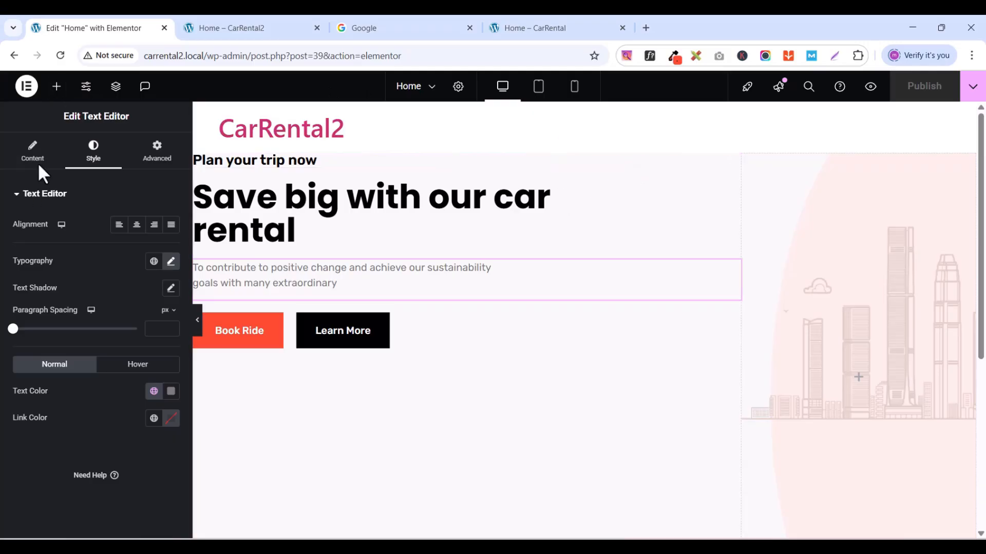
pyautogui.click(57, 89)
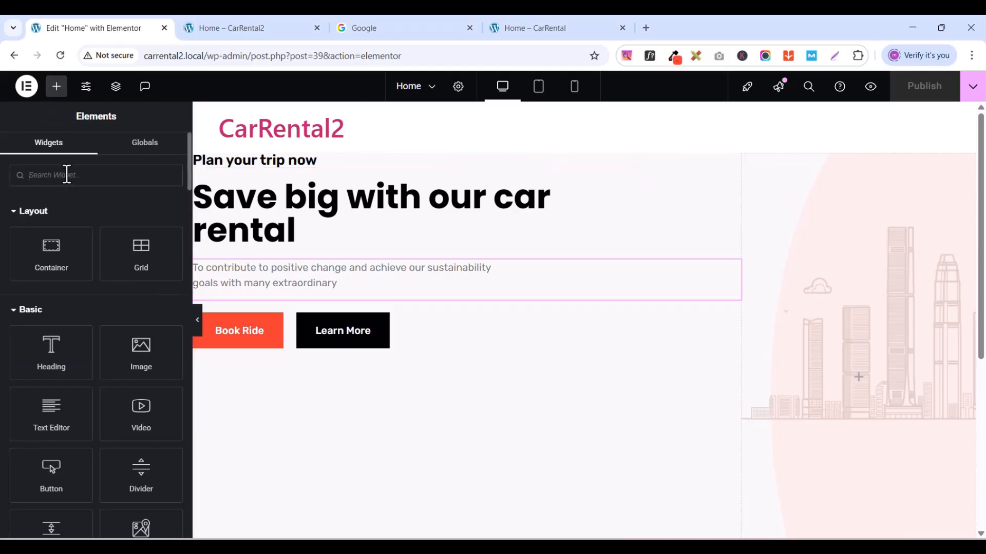
pyautogui.click(67, 175)
pyautogui.write('i')
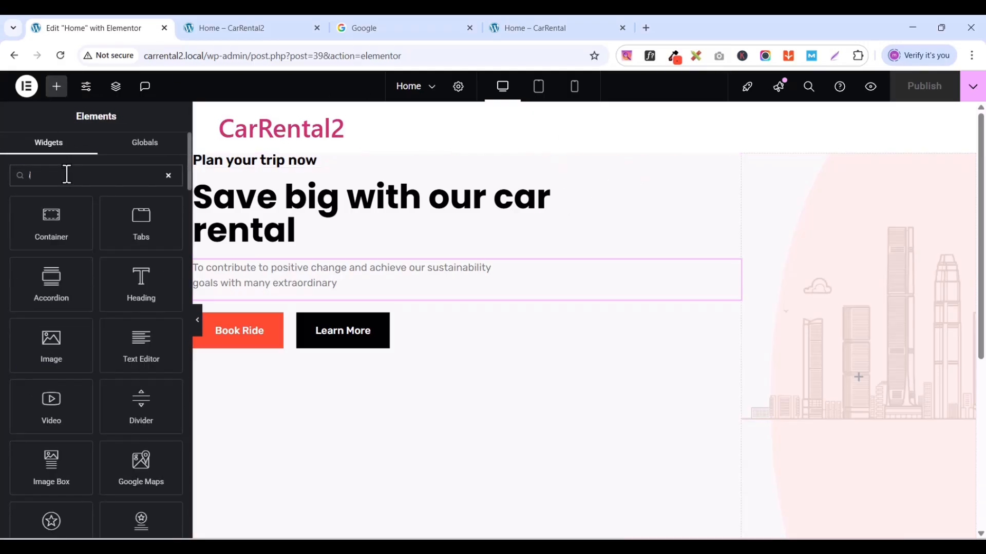
pyautogui.write('ma')
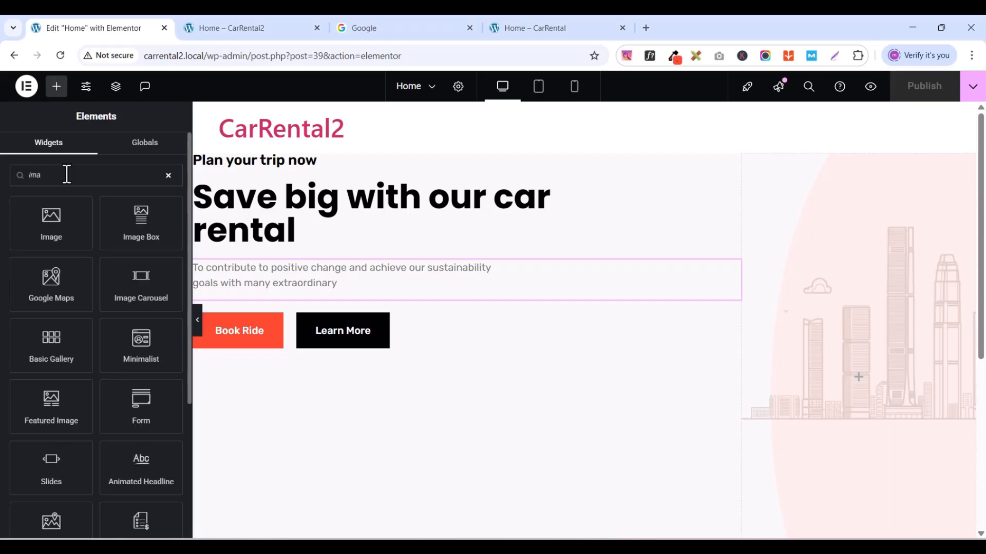
pyautogui.moveTo(50, 226); pyautogui.dragTo(421, 298)
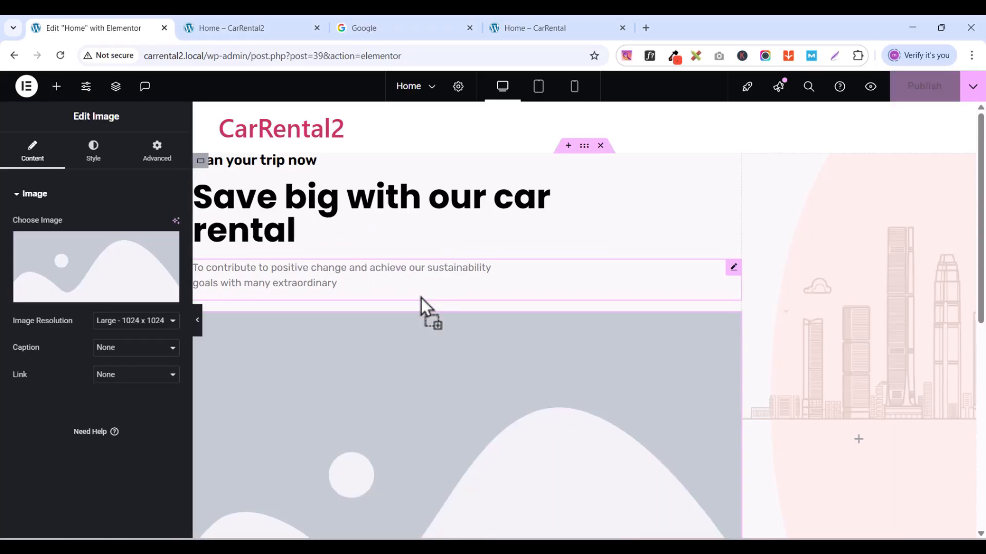
# - Load banner_car.png from the Media Library into the Image widget and set its resolution to Full
pyautogui.click(73, 295)
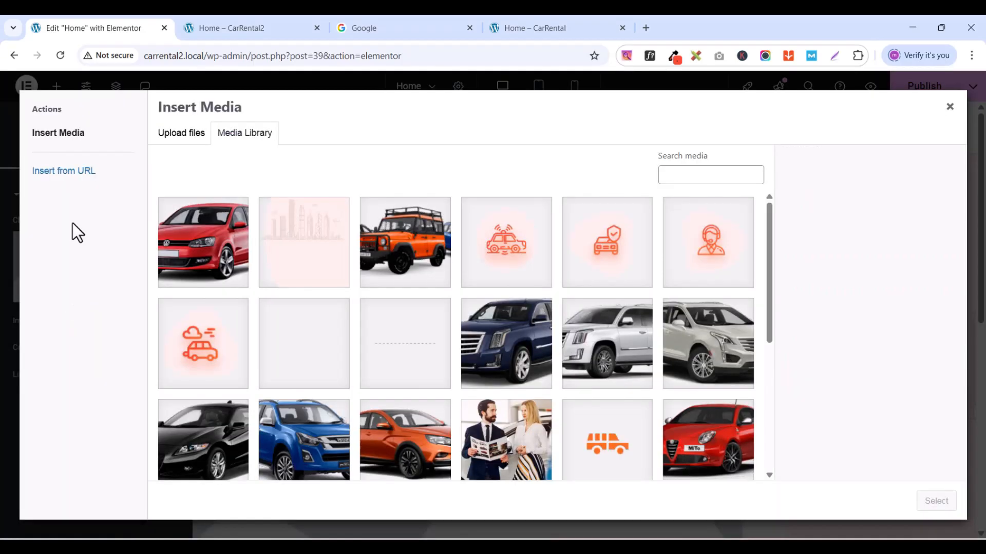
pyautogui.click(197, 251)
pyautogui.click(936, 502)
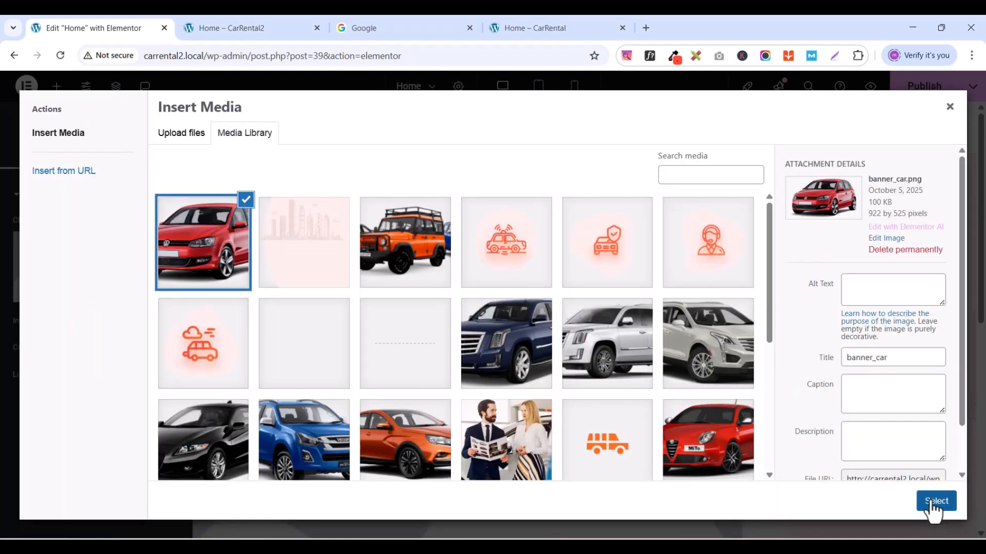
pyautogui.scroll(-3, 464, 343)
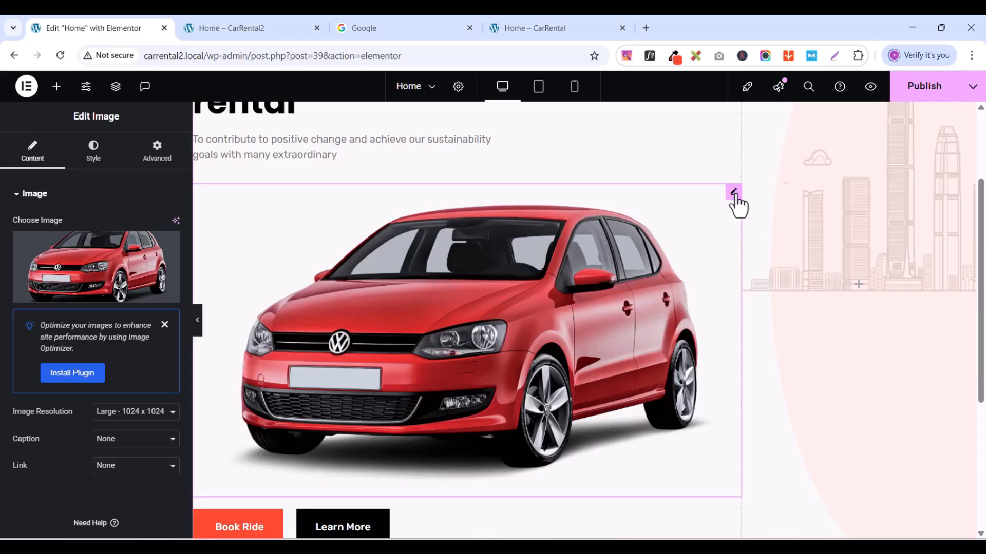
pyautogui.click(130, 415)
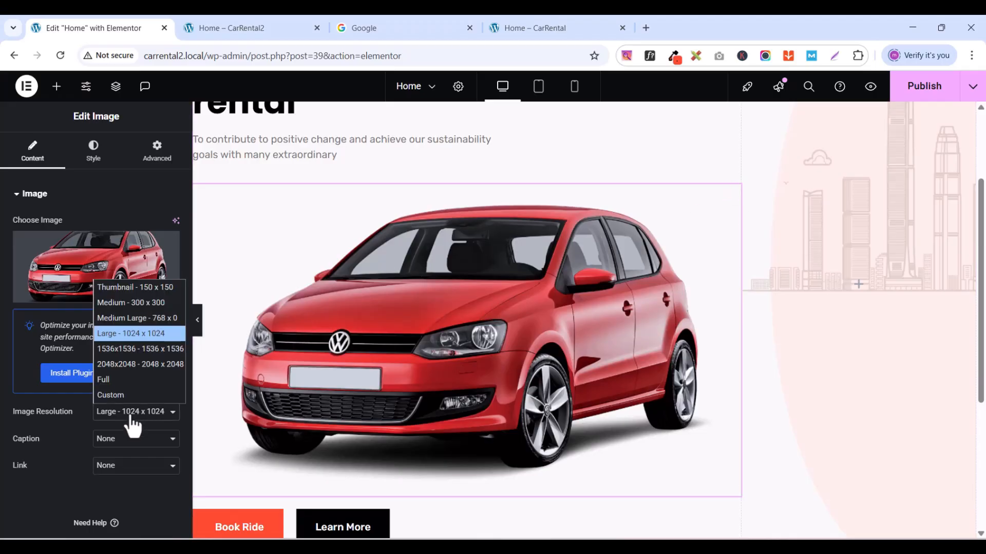
pyautogui.click(123, 379)
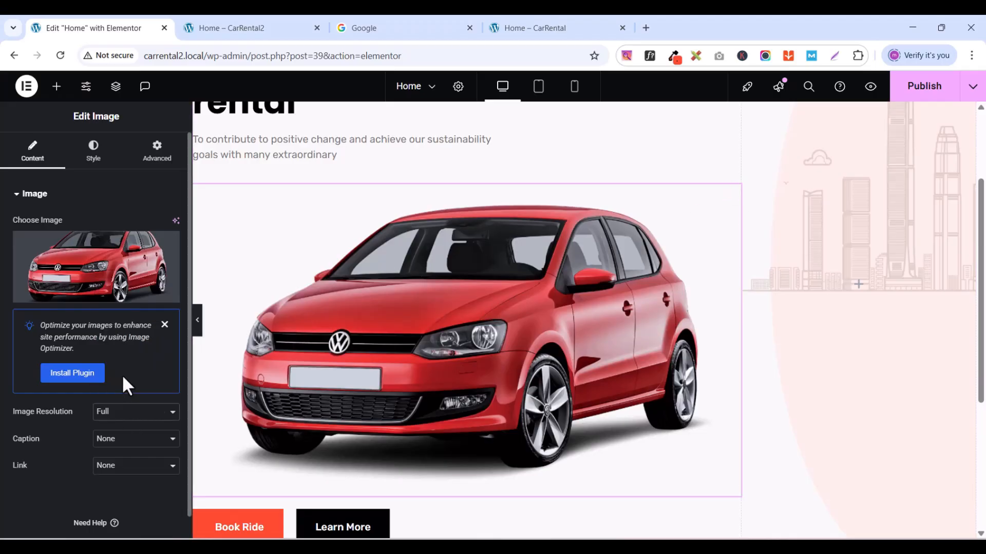
# - Set the car image's position to Absolute in its advanced layout settings
pyautogui.click(156, 170)
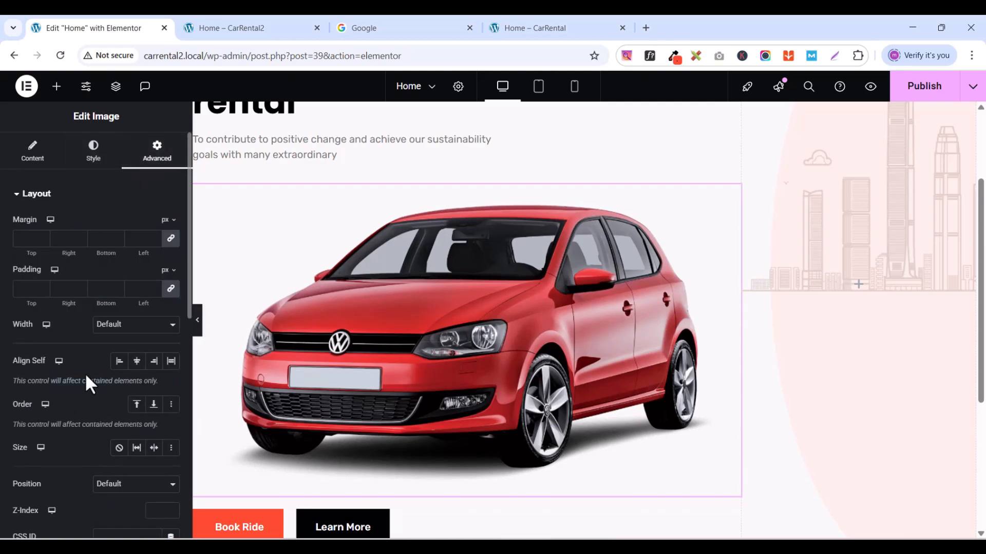
pyautogui.scroll(-2, 86, 377)
pyautogui.click(122, 421)
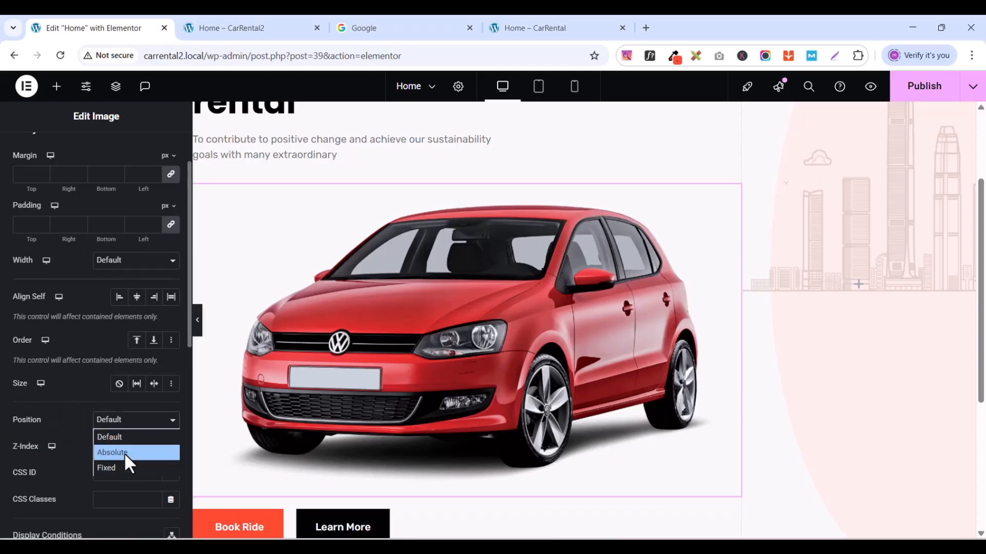
pyautogui.click(124, 453)
pyautogui.scroll(2, 515, 326)
pyautogui.scroll(2, 514, 325)
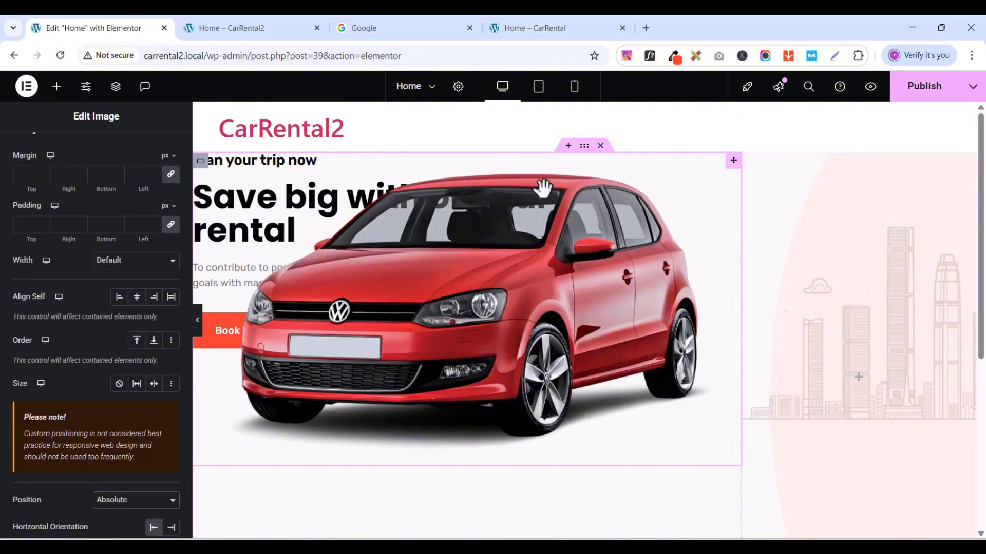
# - Anchor the car image's horizontal orientation to the right and shift it over the skyline with an offset of about -404 px
pyautogui.scroll(-1, 117, 374)
pyautogui.scroll(-1, 116, 373)
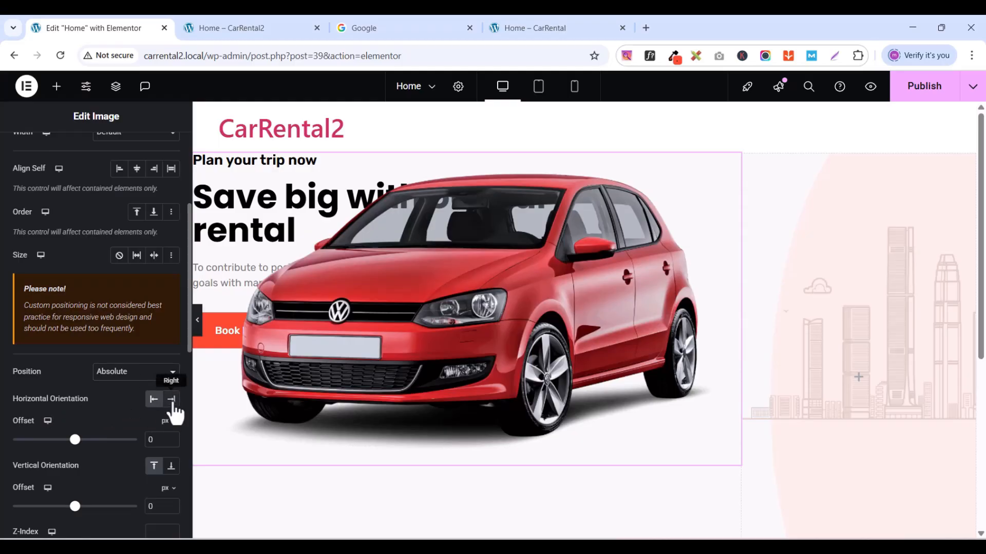
pyautogui.click(171, 400)
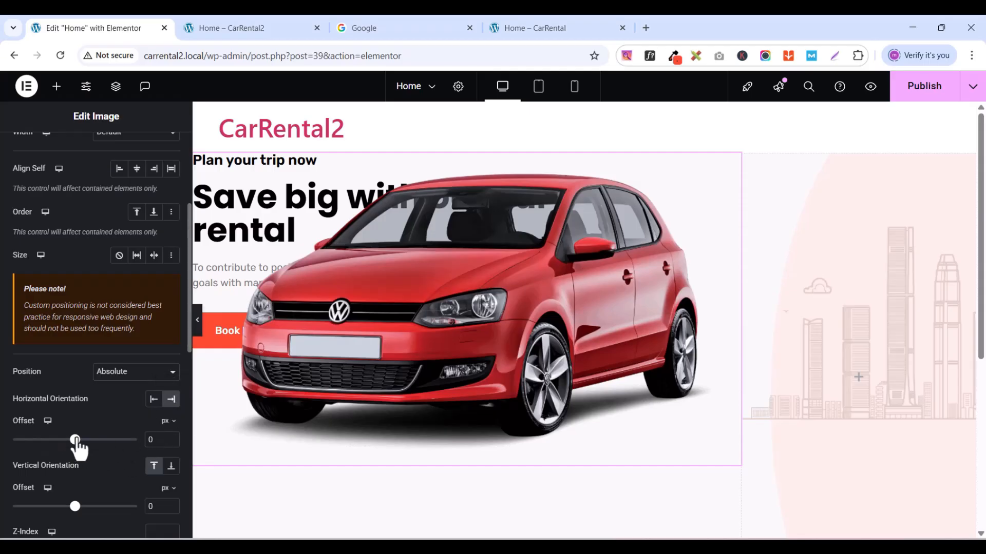
pyautogui.moveTo(75, 440); pyautogui.dragTo(40, 441)
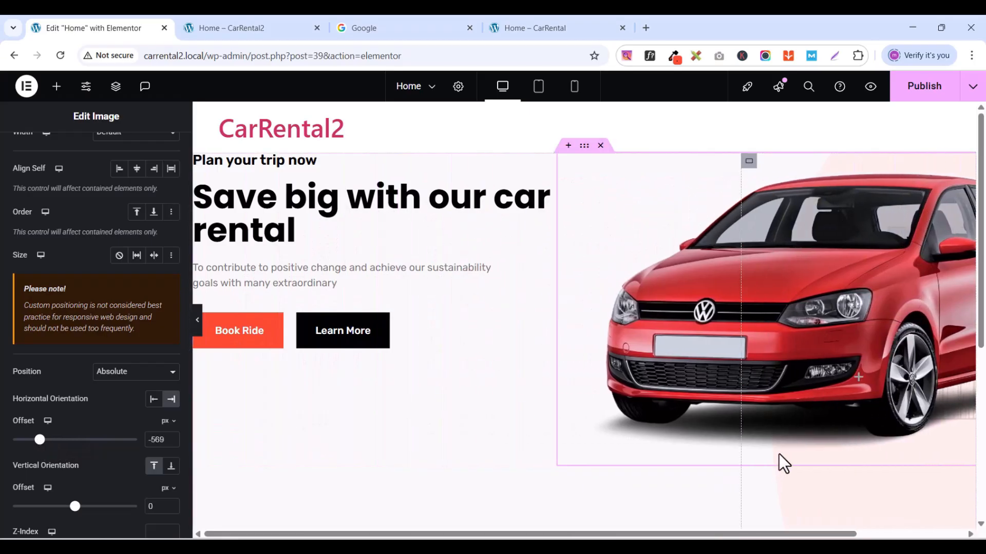
pyautogui.moveTo(734, 534)
pyautogui.mouseDown()
pyautogui.moveTo(842, 534)
pyautogui.moveTo(728, 529)
pyautogui.mouseUp()
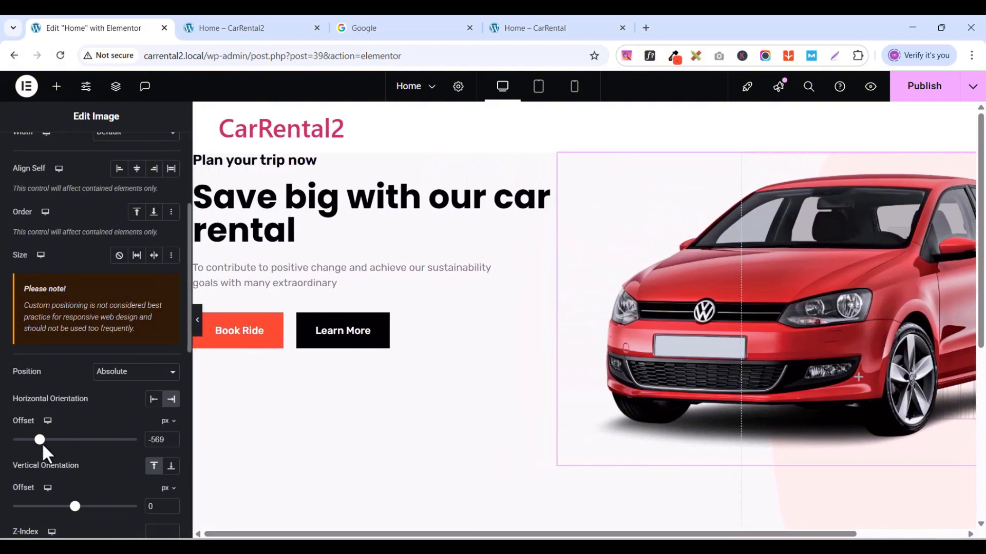
pyautogui.moveTo(40, 442)
pyautogui.mouseDown()
pyautogui.moveTo(61, 441)
pyautogui.moveTo(51, 441)
pyautogui.moveTo(56, 452)
pyautogui.mouseUp()
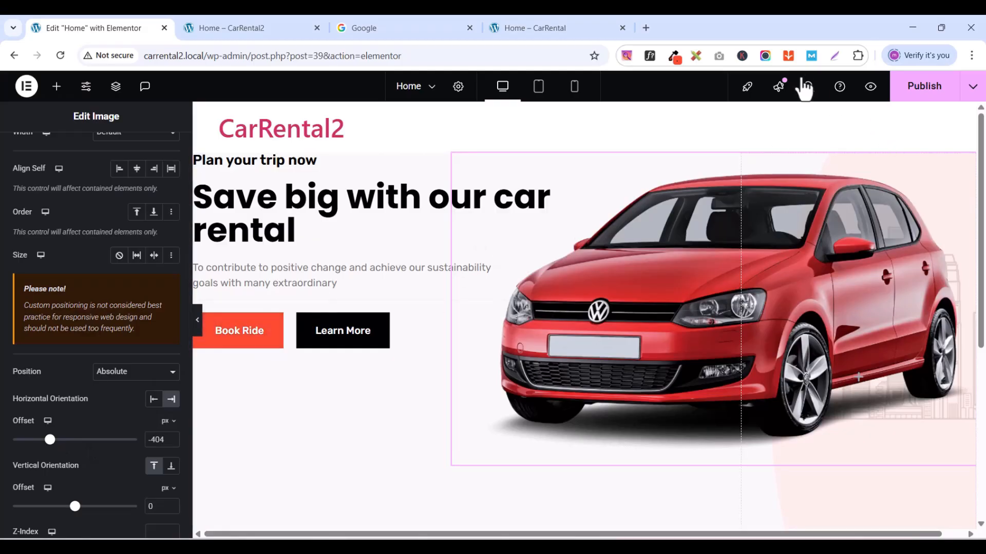
pyautogui.scroll(-3, 623, 319)
pyautogui.scroll(3, 625, 318)
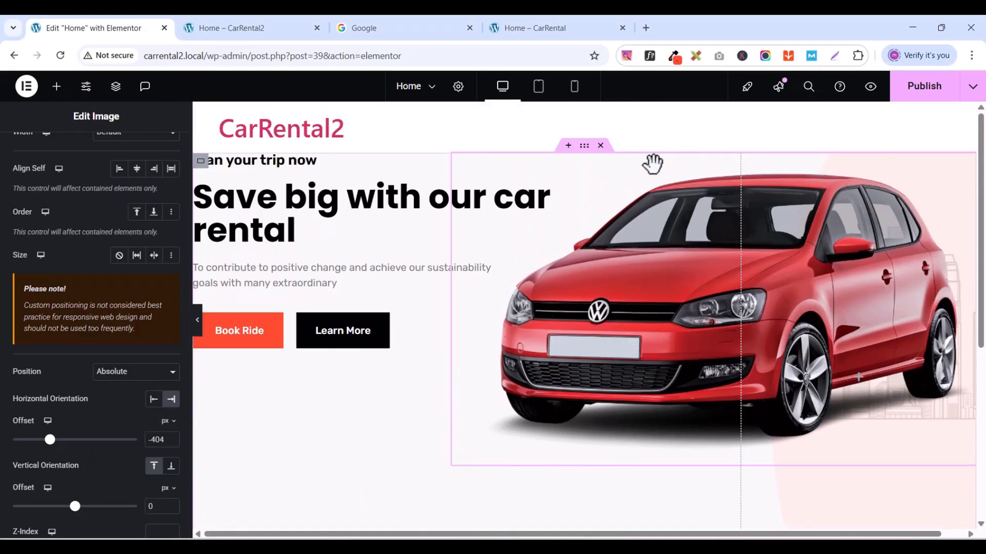
# - Center the content of the hero's first column vertically with Justify Content
pyautogui.click(200, 161)
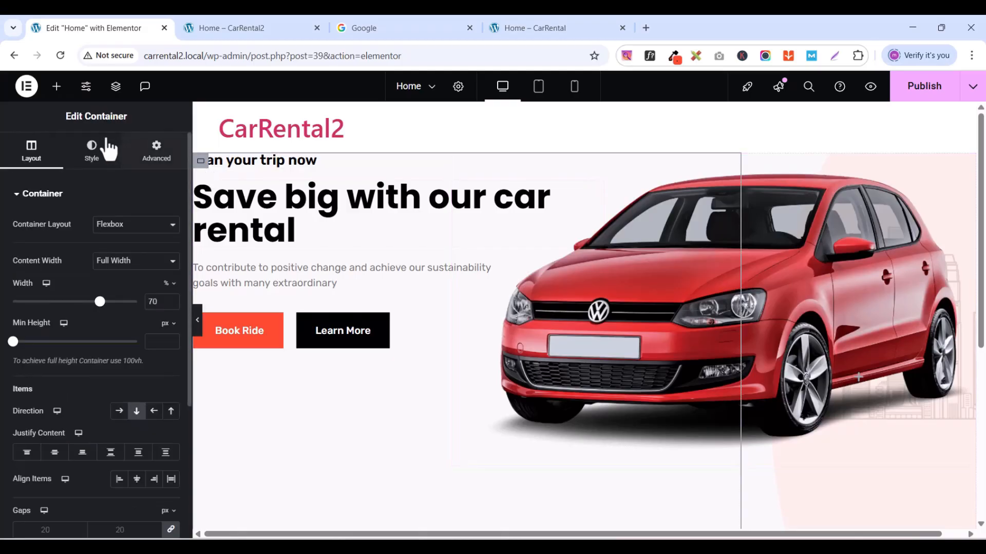
pyautogui.click(55, 454)
pyautogui.scroll(-2, 627, 421)
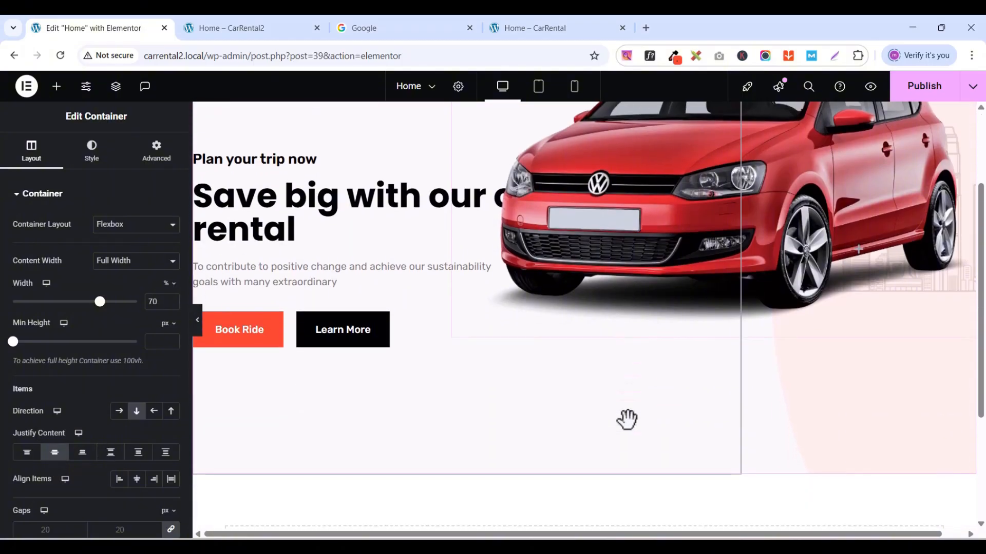
# - Select the hero's car image and set its horizontal offset to about -497 px and vertical offset to about 114 px
pyautogui.scroll(1, 627, 421)
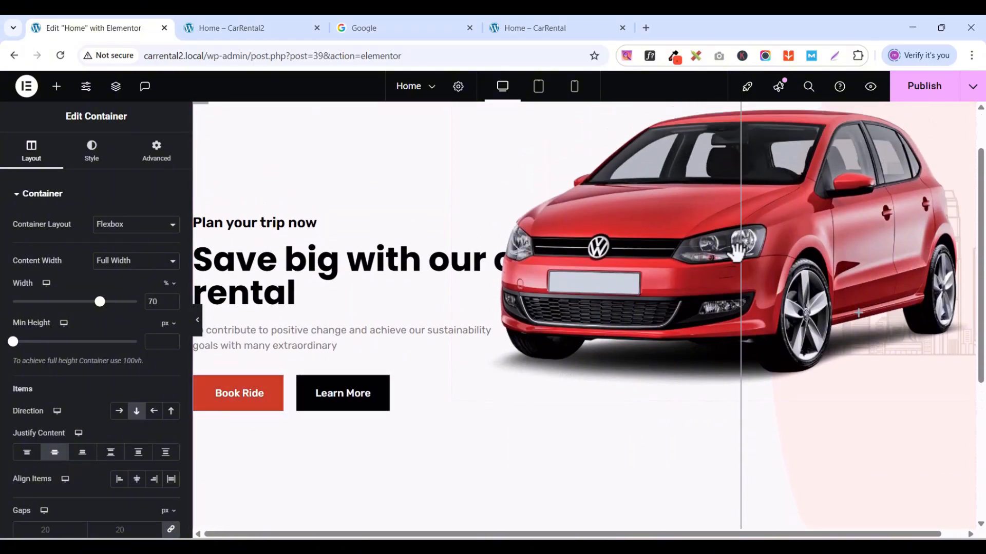
pyautogui.scroll(2, 900, 146)
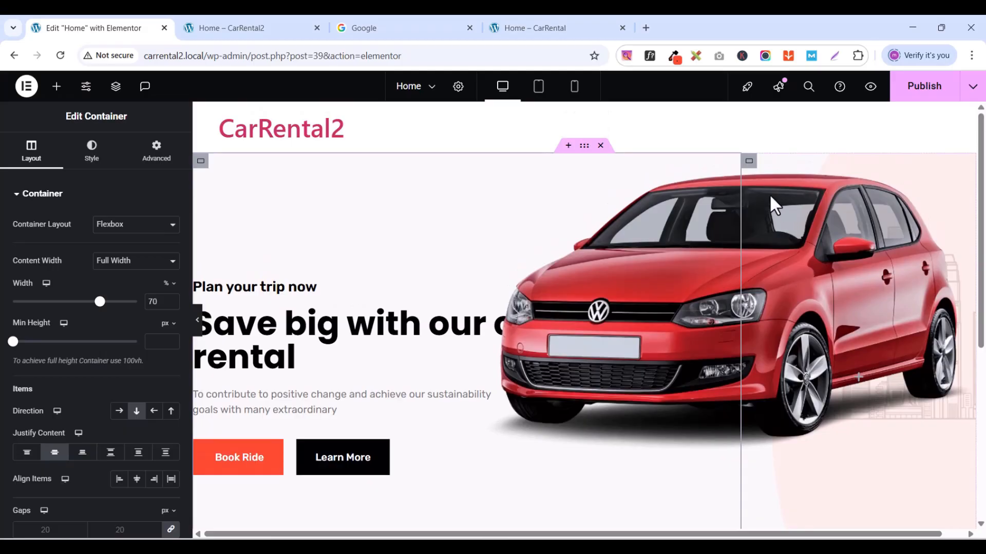
pyautogui.click(608, 305)
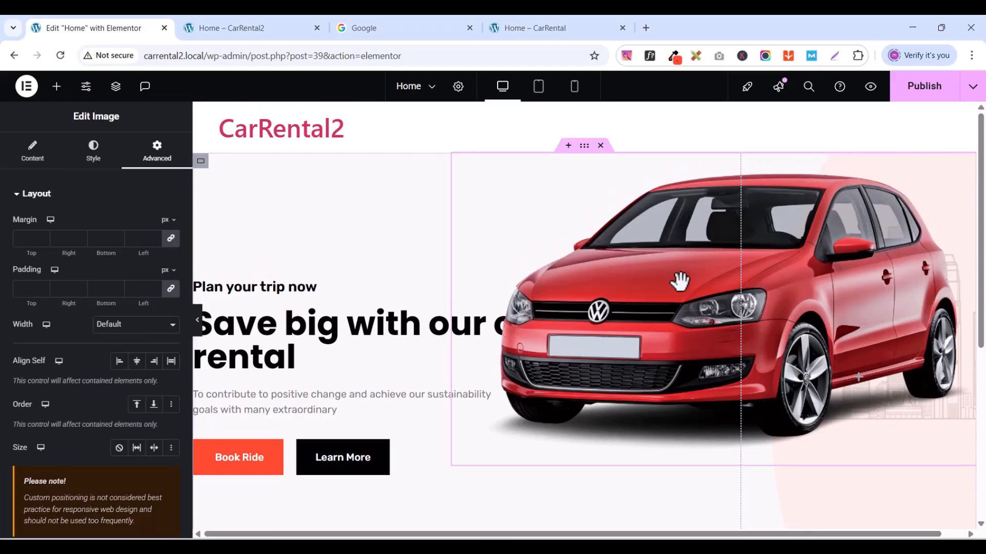
pyautogui.scroll(-4, 152, 414)
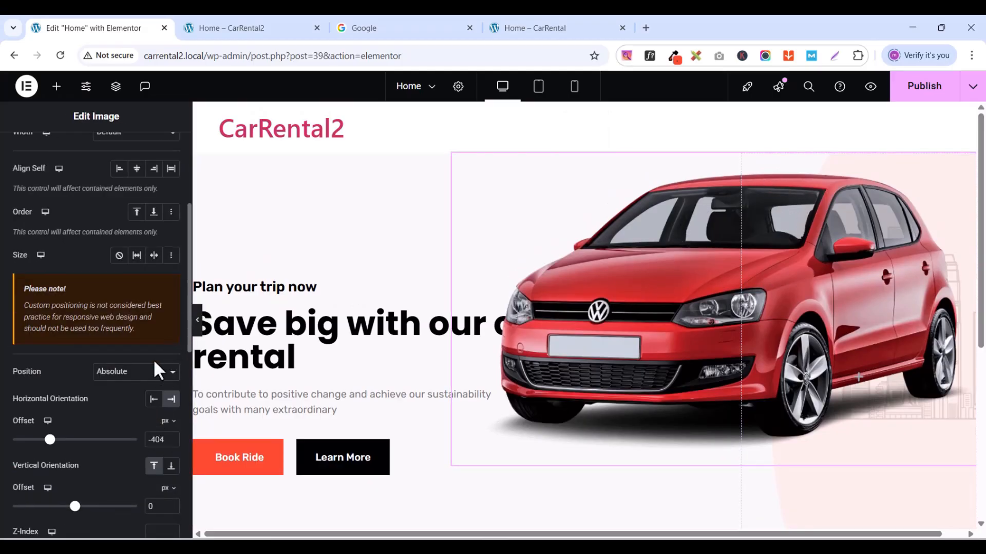
pyautogui.moveTo(50, 440); pyautogui.dragTo(44, 441)
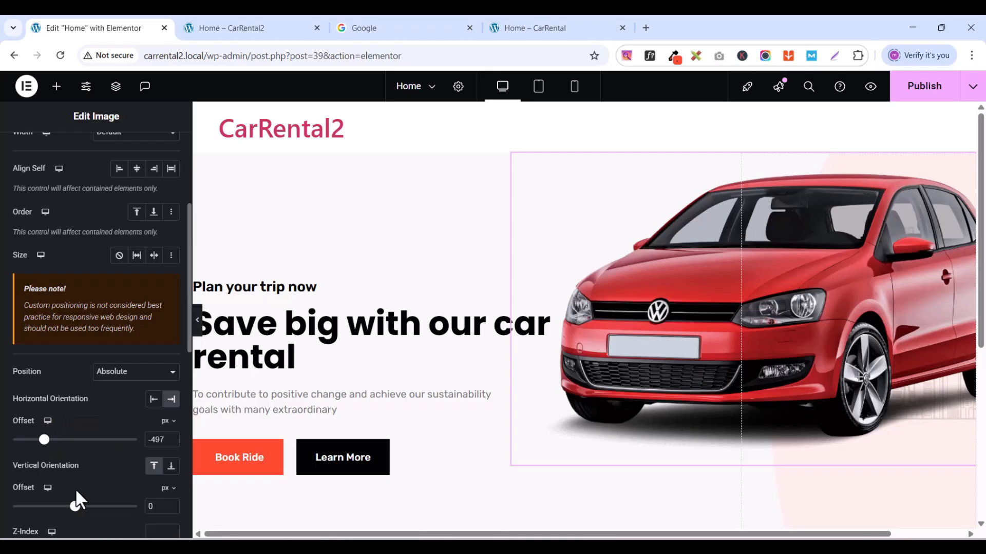
pyautogui.moveTo(75, 506); pyautogui.dragTo(83, 509)
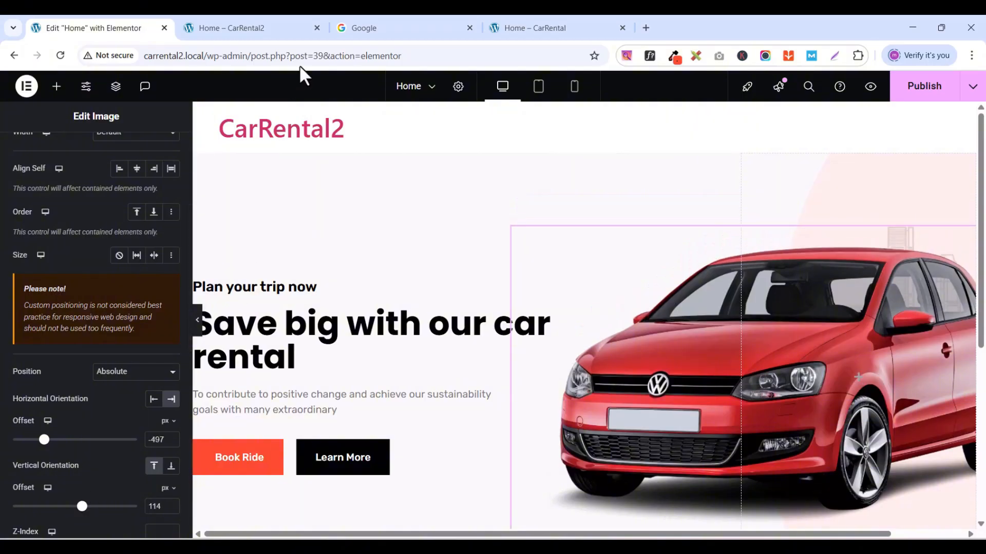
# - Compare the hero with the finished CarRental page and lower the car image to a vertical offset of about 145 px
pyautogui.click(510, 32)
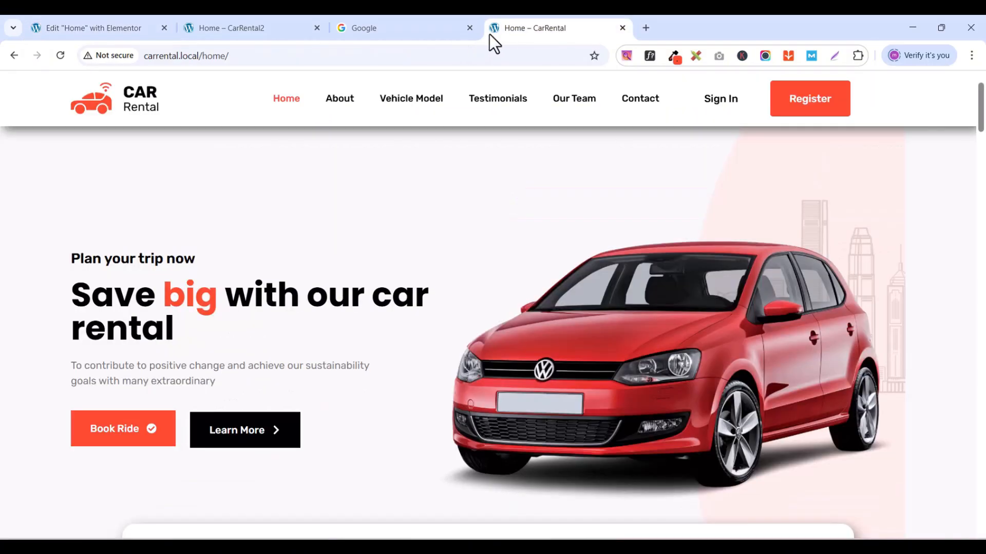
pyautogui.click(131, 29)
pyautogui.scroll(-5, 694, 354)
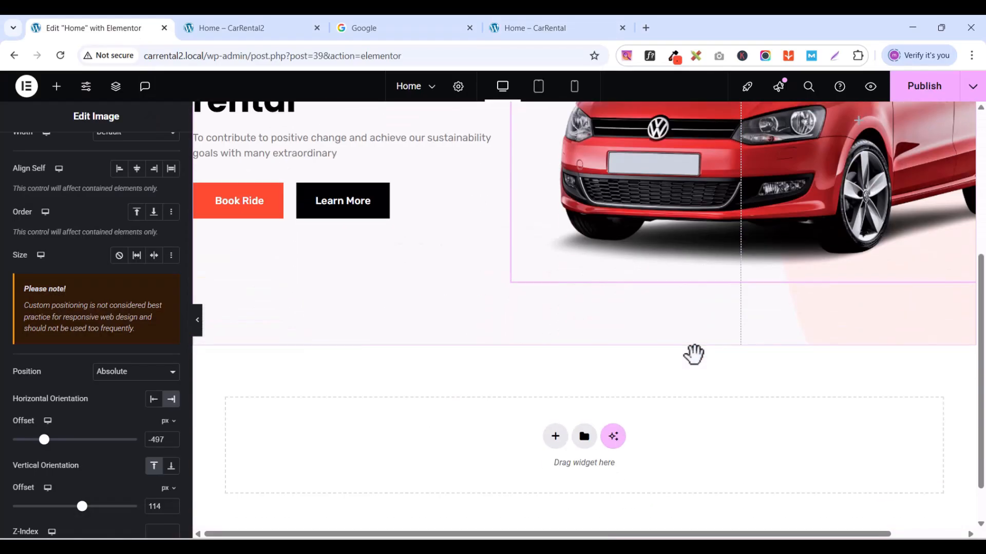
pyautogui.scroll(3, 695, 365)
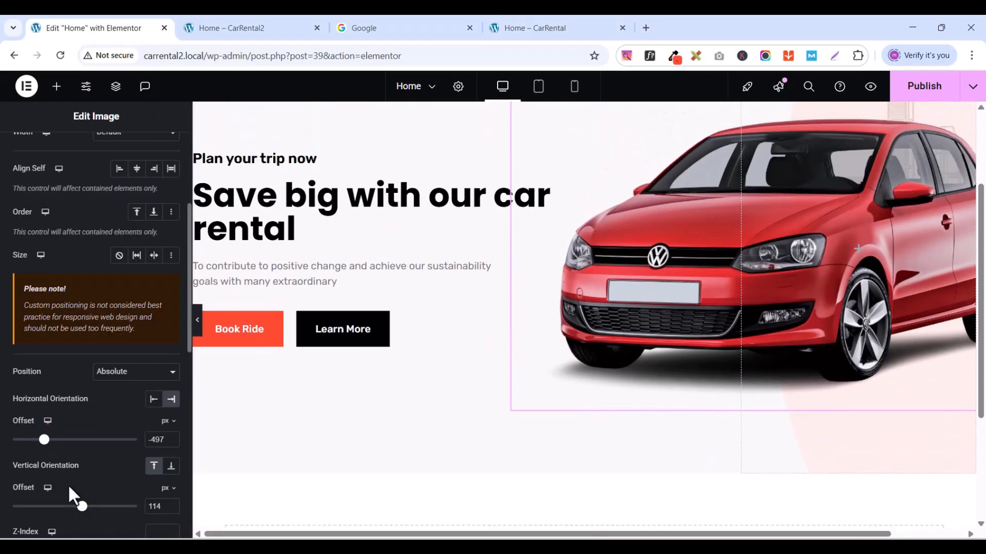
pyautogui.moveTo(83, 518); pyautogui.dragTo(84, 514)
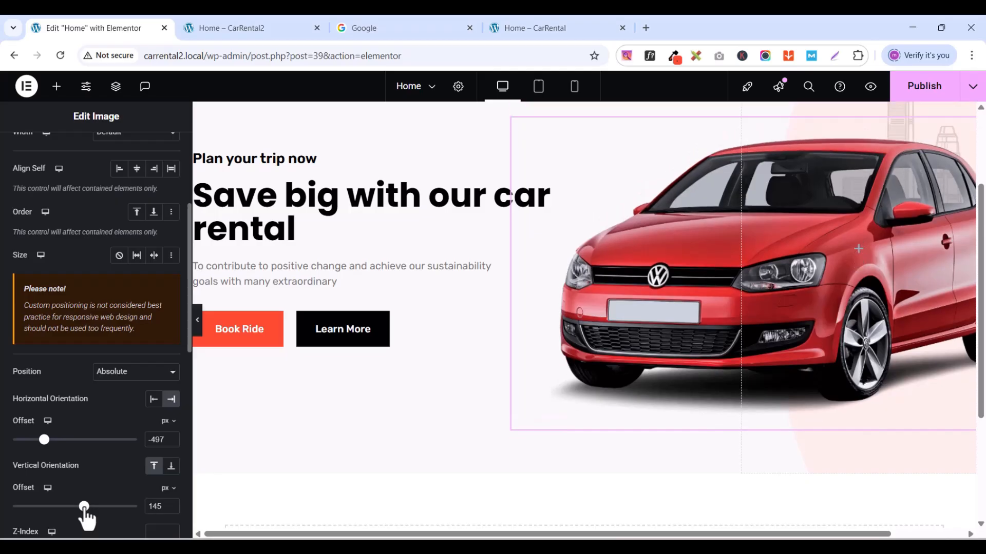
# - Publish the Home page and compare the CarRental2 preview with the finished CarRental page
pyautogui.click(918, 86)
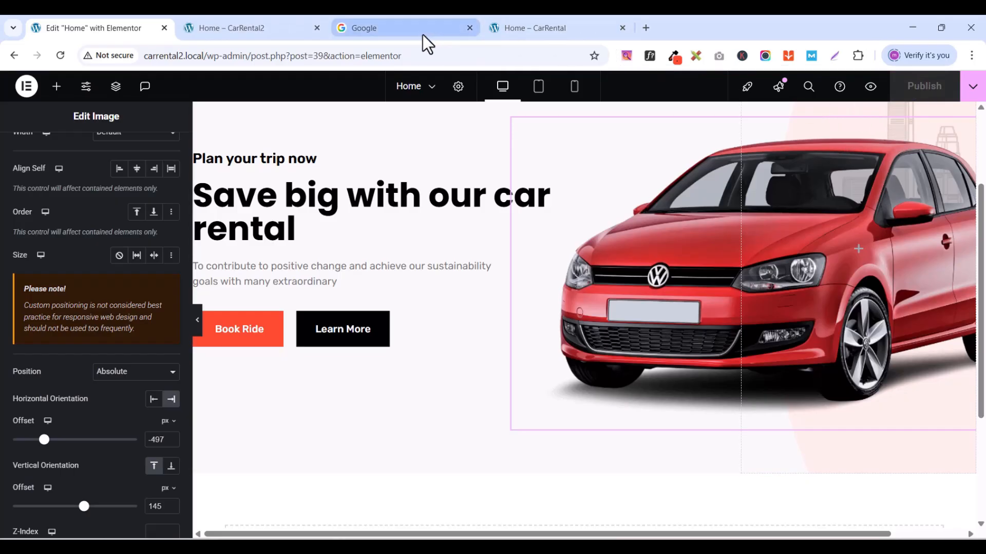
pyautogui.click(520, 29)
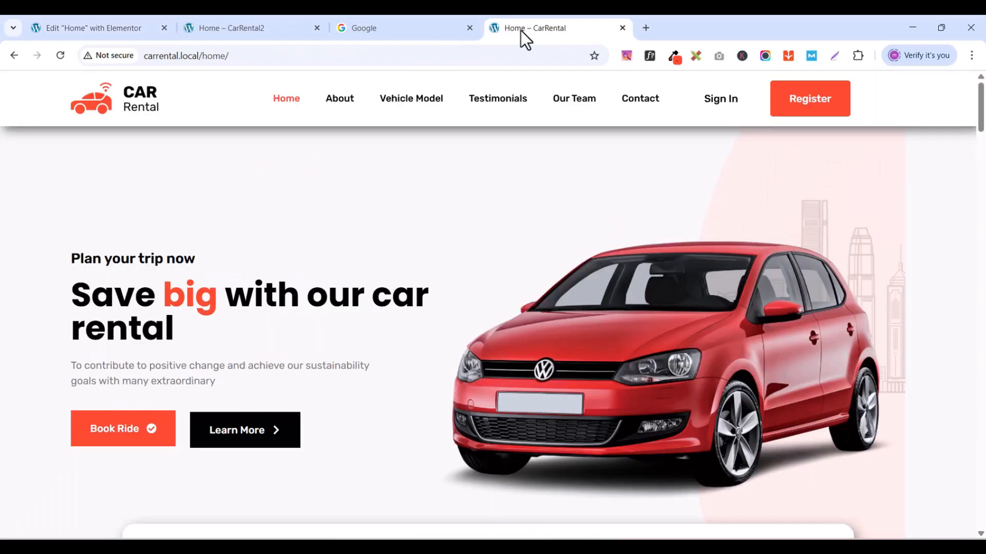
pyautogui.click(231, 30)
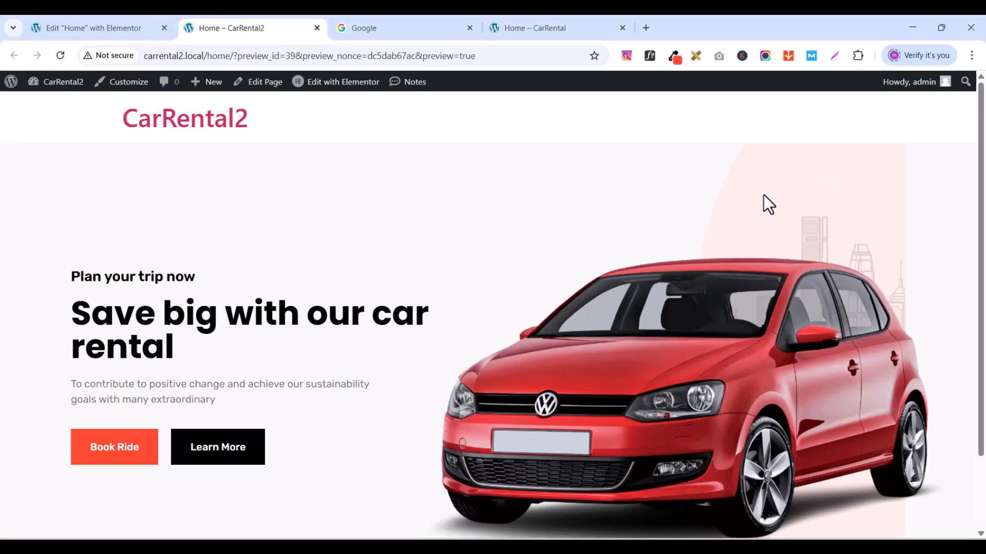
# - Adjust the car image in the hero to a horizontal offset of -404 px and a vertical offset of 135 px
pyautogui.click(78, 23)
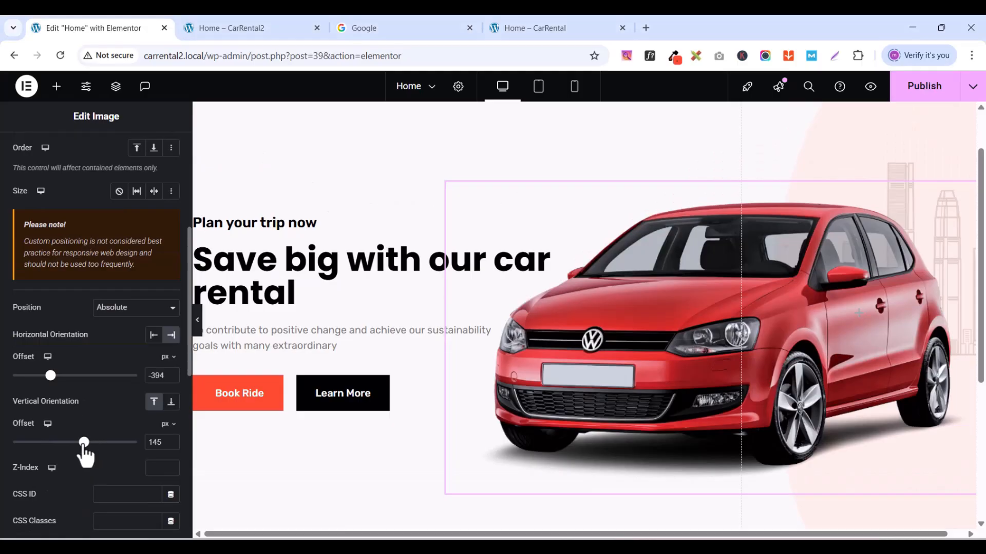
pyautogui.click(87, 442)
pyautogui.moveTo(87, 442); pyautogui.dragTo(83, 442)
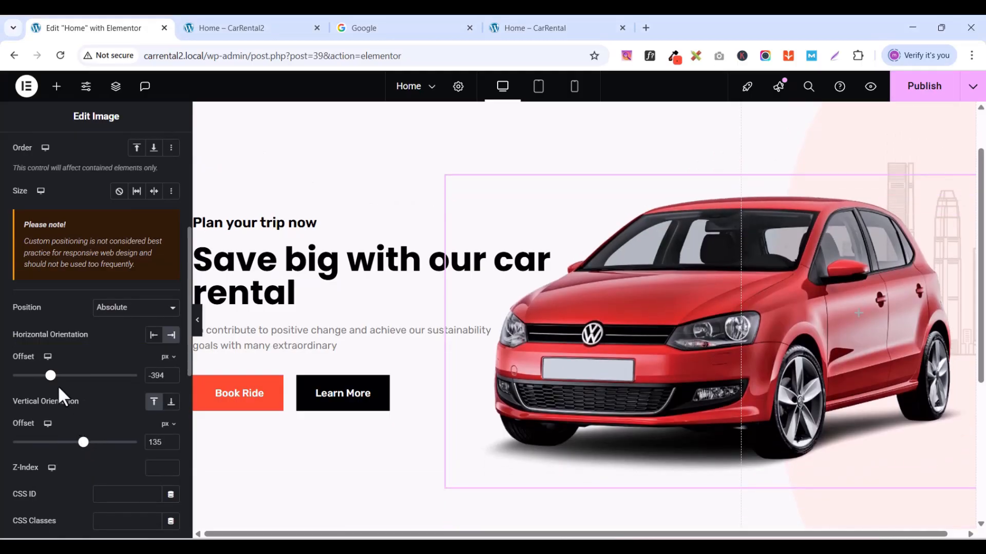
pyautogui.moveTo(51, 379); pyautogui.dragTo(50, 380)
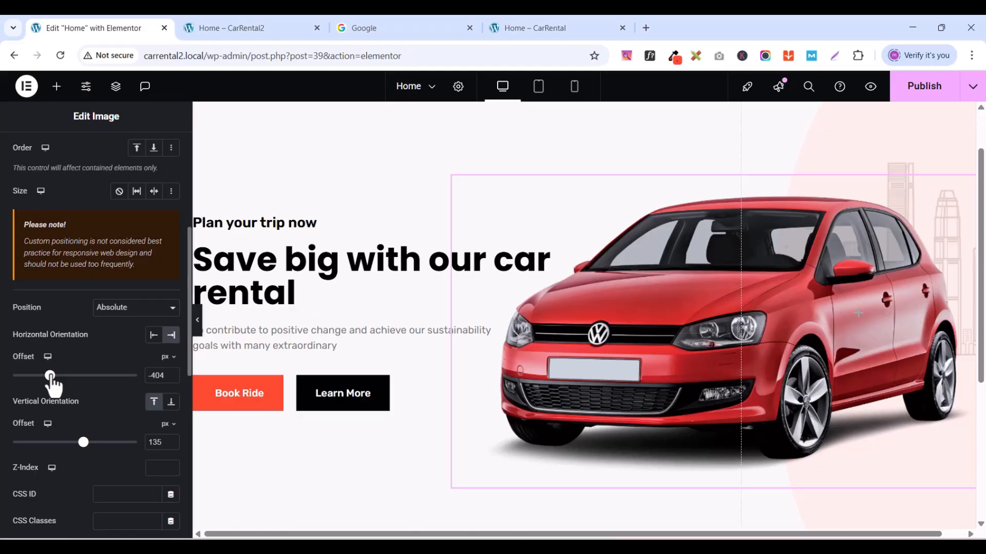
pyautogui.scroll(-4, 455, 279)
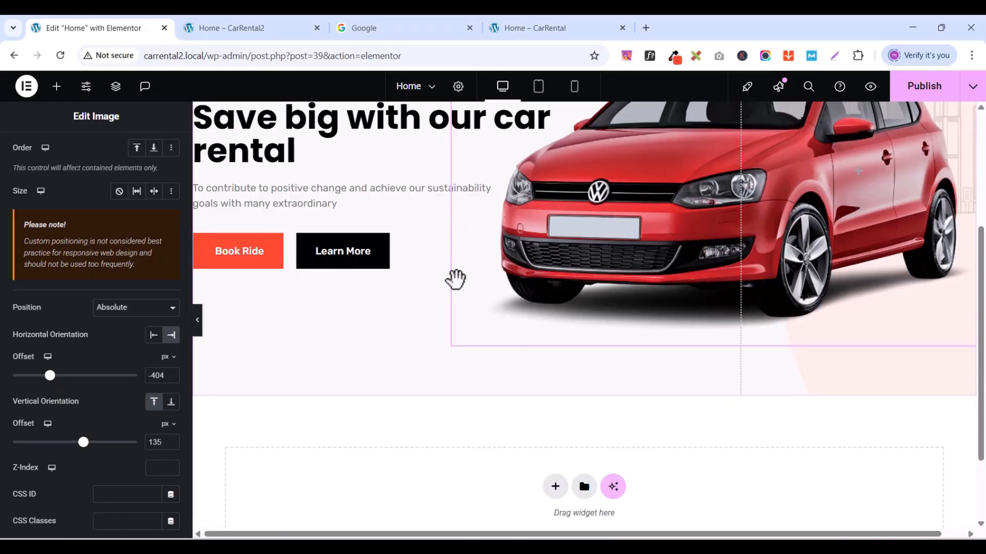
pyautogui.scroll(5, 455, 279)
pyautogui.scroll(-1, 455, 279)
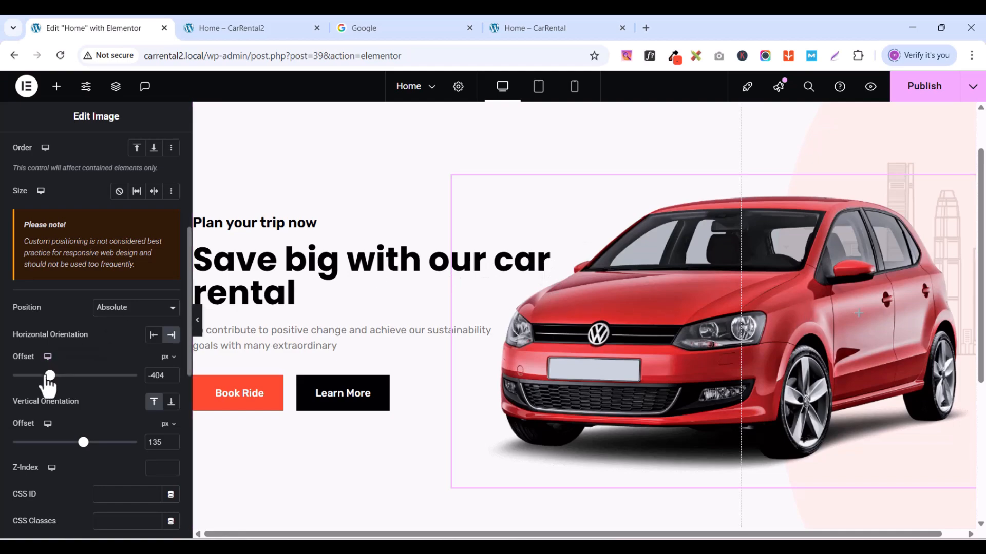
pyautogui.moveTo(48, 379); pyautogui.dragTo(50, 379)
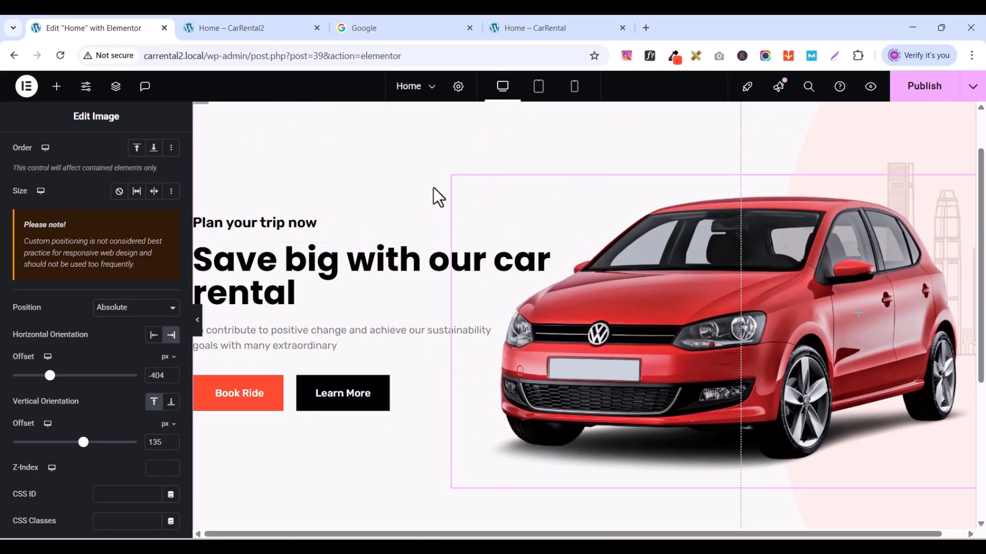
# - Publish the Home page and reload the CarRental2 preview to check the car's position and the heading's word "big"
pyautogui.click(923, 88)
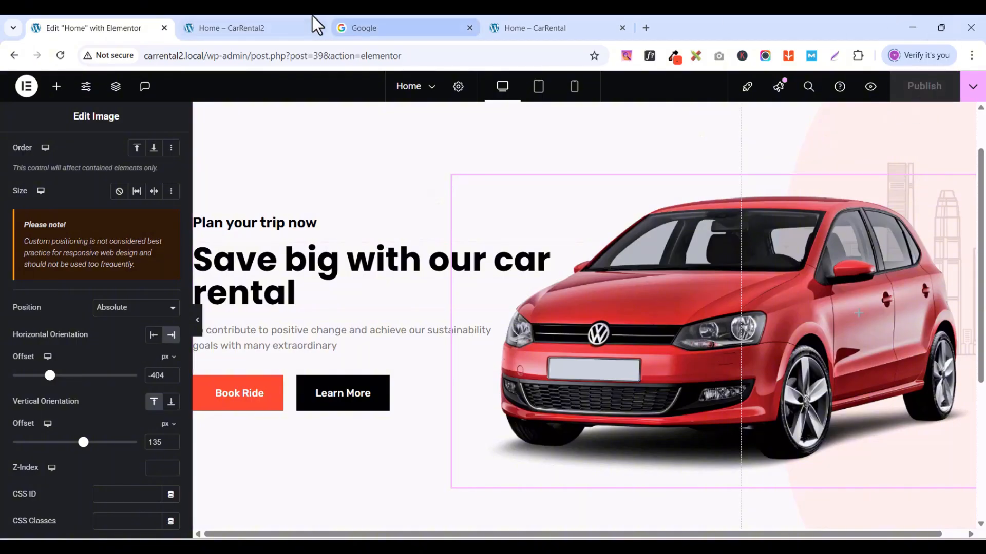
pyautogui.click(246, 31)
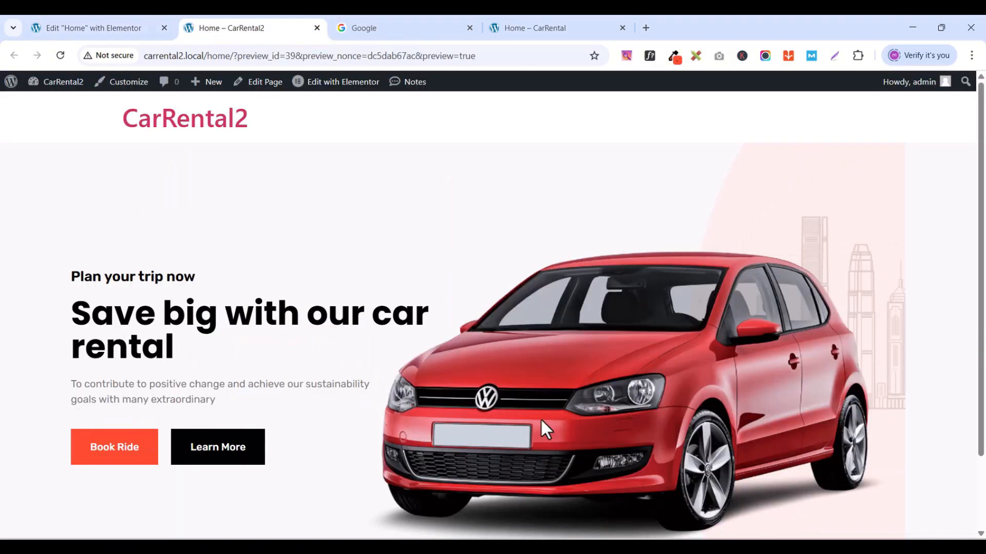
pyautogui.click(61, 57)
pyautogui.moveTo(164, 319); pyautogui.dragTo(218, 323)
pyautogui.click(217, 322)
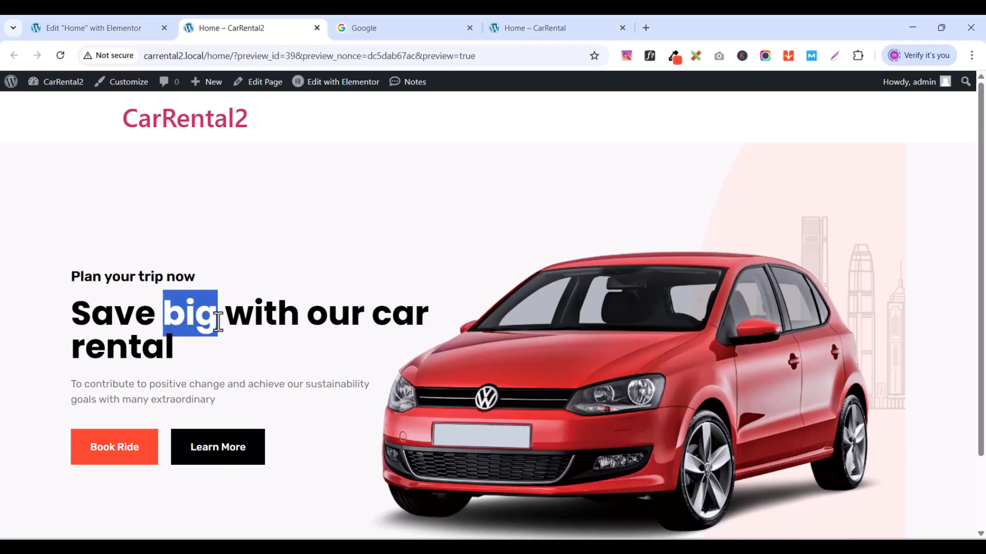
# - Wrap the word "big" in the hero heading's title with <span> and </span> tags in the Elementor editor
pyautogui.click(122, 21)
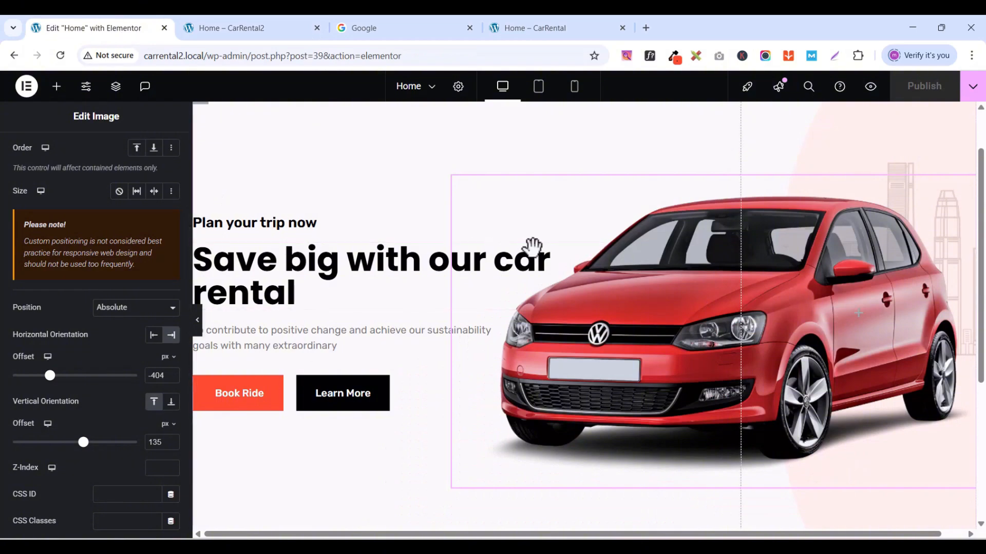
pyautogui.click(596, 253)
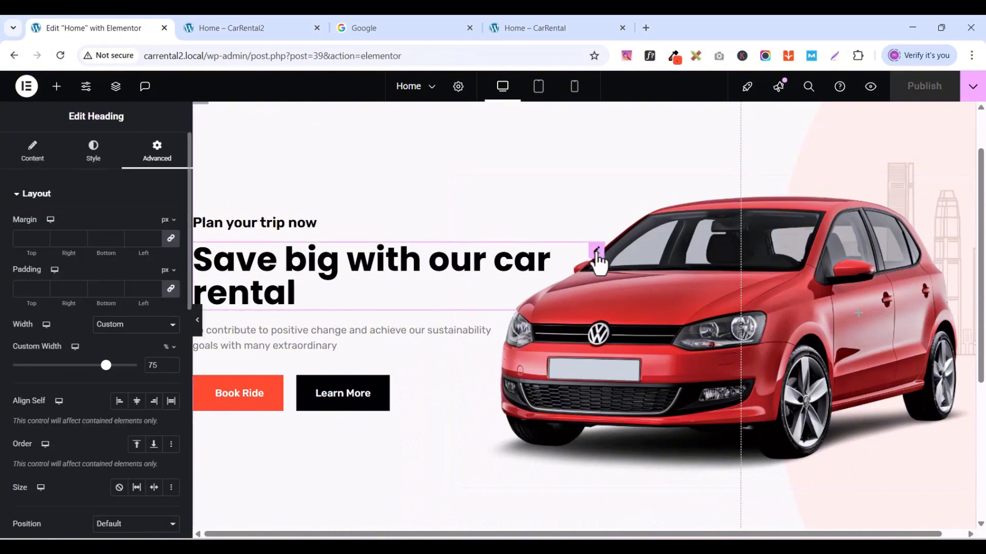
pyautogui.click(31, 154)
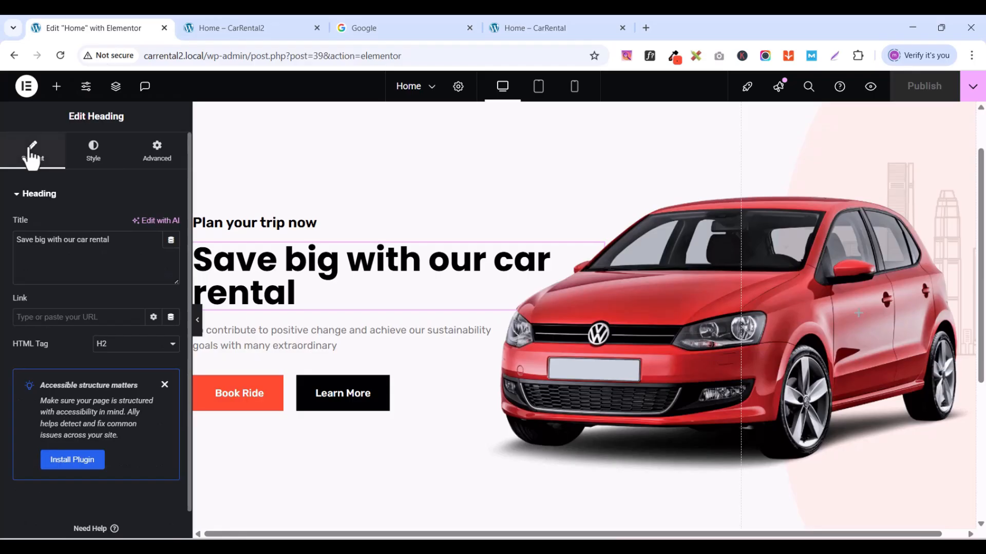
pyautogui.click(38, 239)
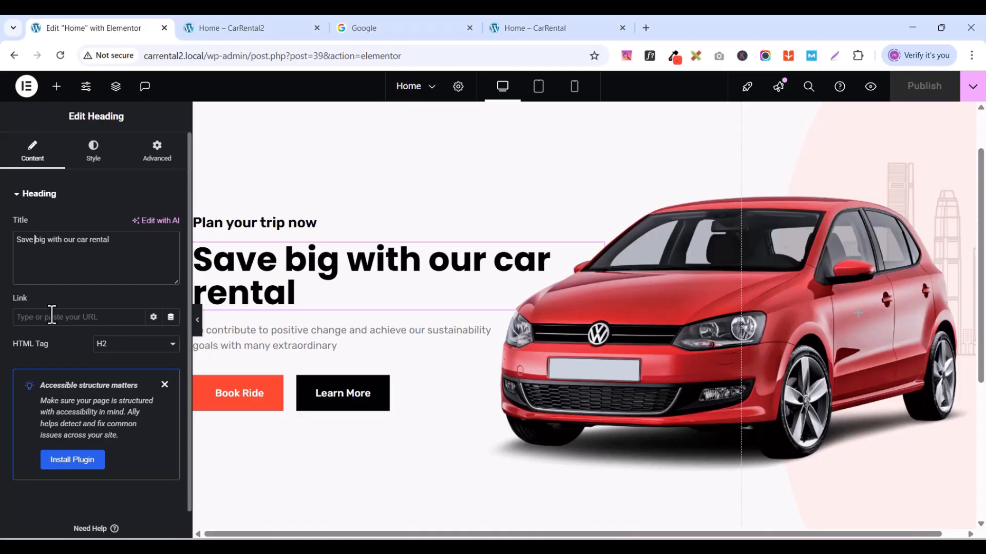
pyautogui.write('<span')
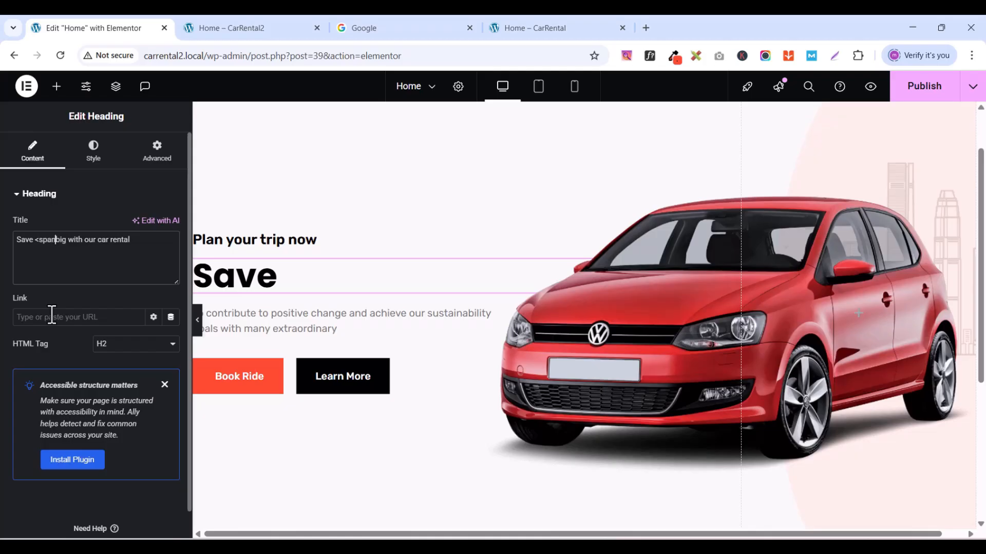
pyautogui.write('>')
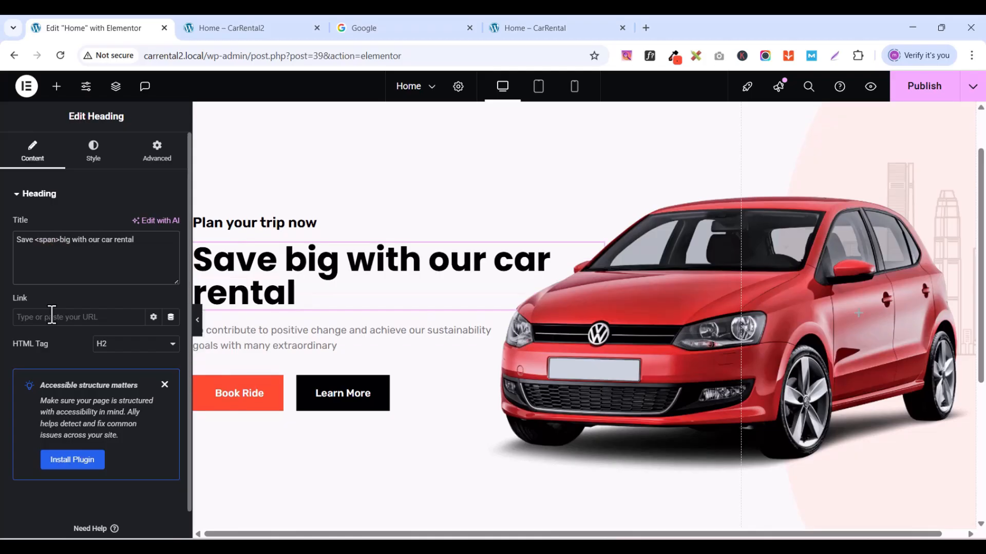
pyautogui.click(73, 240)
pyautogui.write('</')
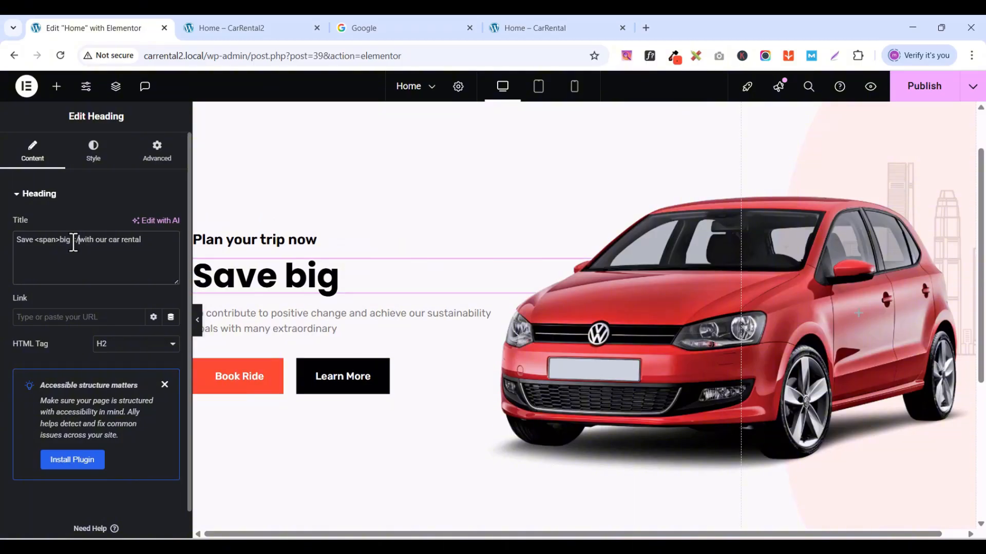
pyautogui.write('span>')
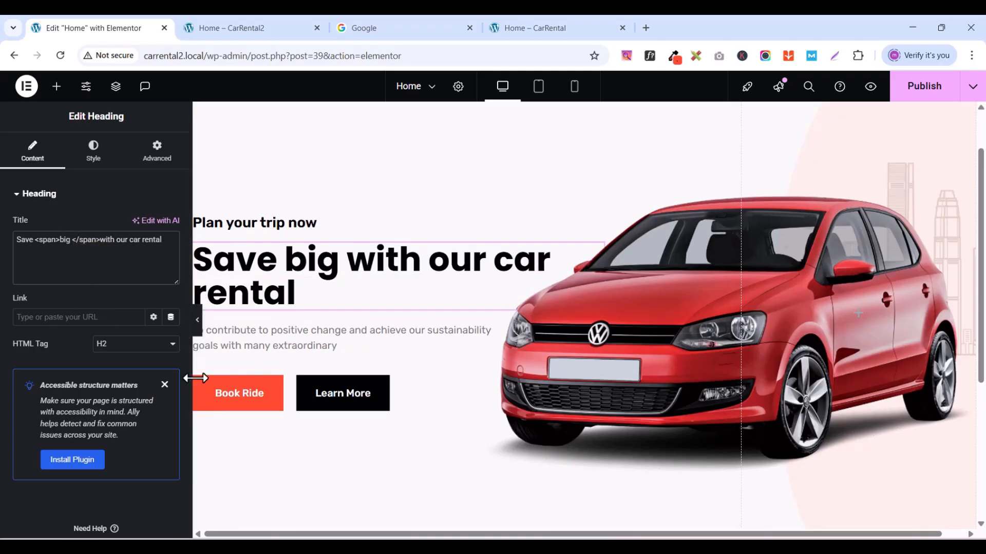
# - Add a style="color:" attribute to the opening span tag in the heading title
pyautogui.write(' style')
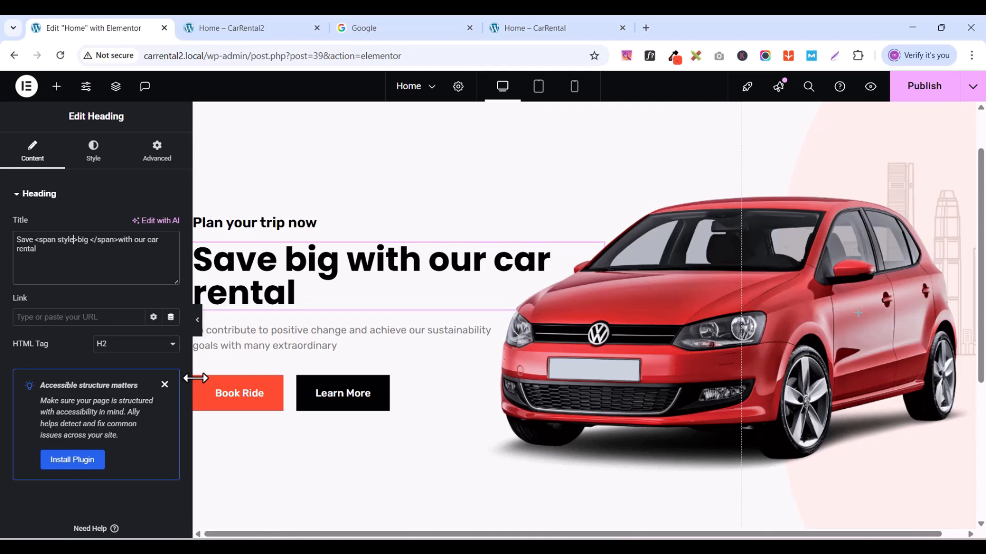
pyautogui.write('="color')
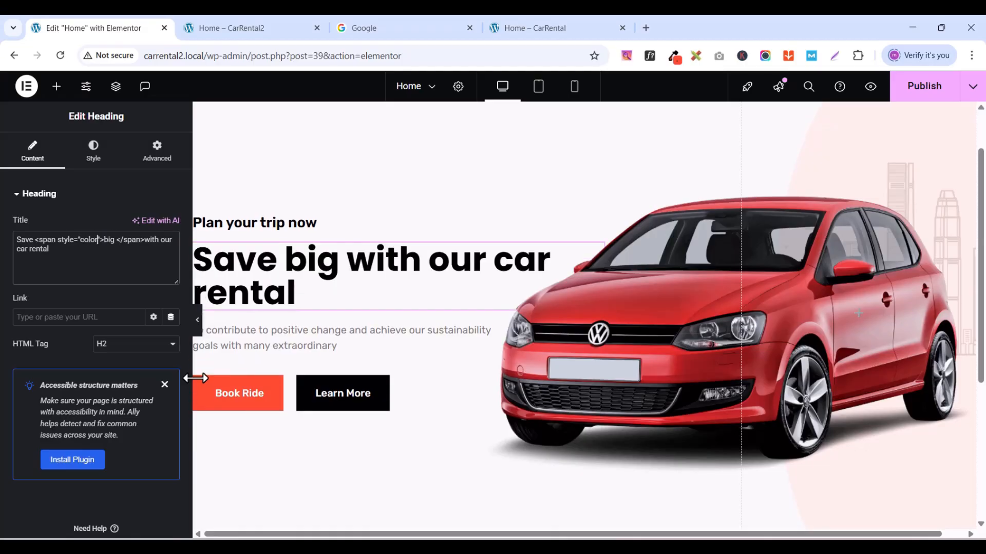
pyautogui.write(':')
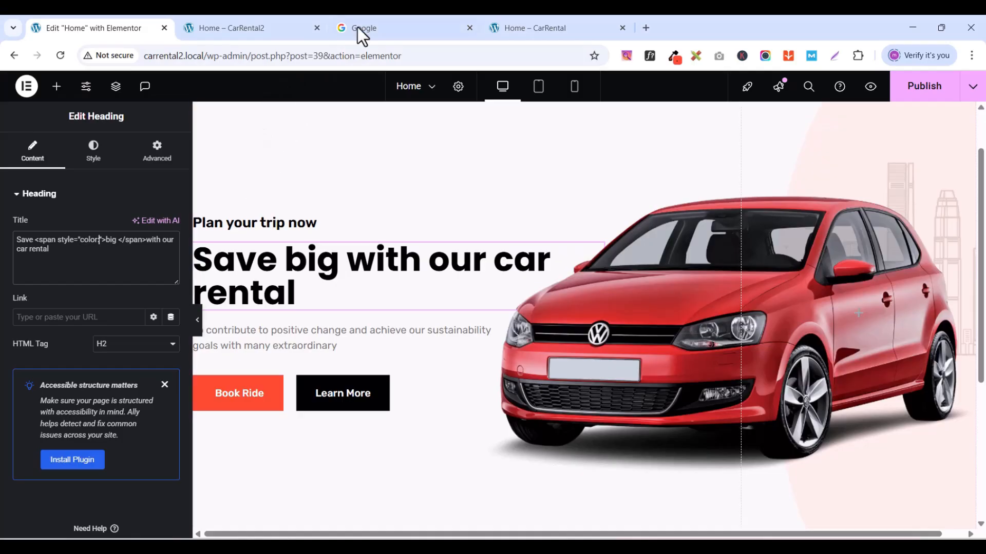
# - Copy the hex code ff4c31 of the red accent color from the finished CarRental home page with the color picker extension
pyautogui.click(509, 30)
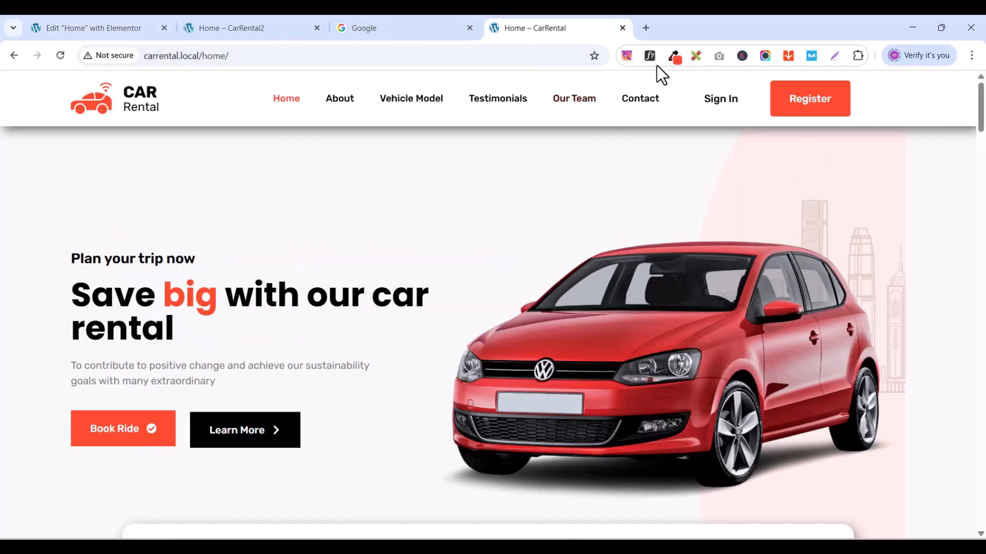
pyautogui.click(674, 59)
pyautogui.click(593, 115)
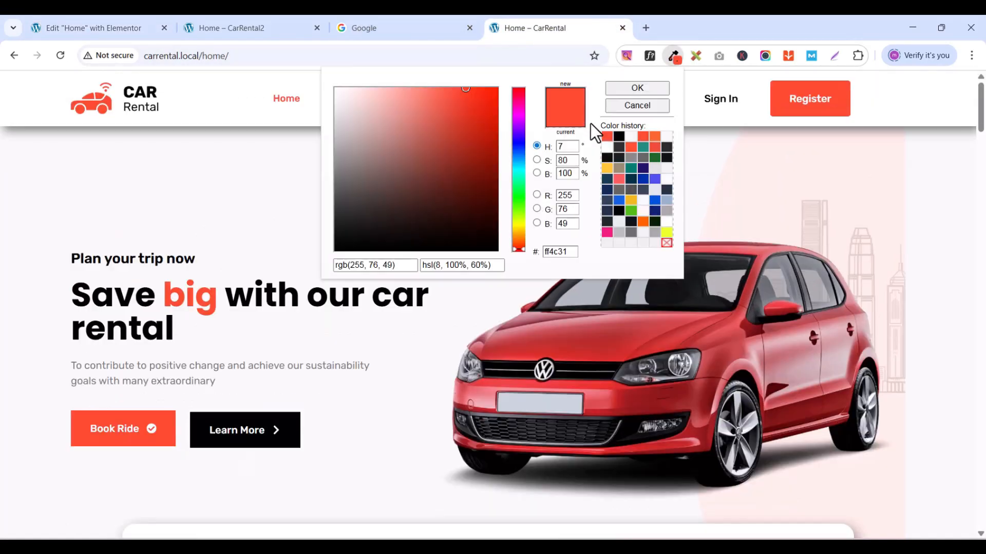
pyautogui.doubleClick(556, 251)
pyautogui.rightClick(557, 252)
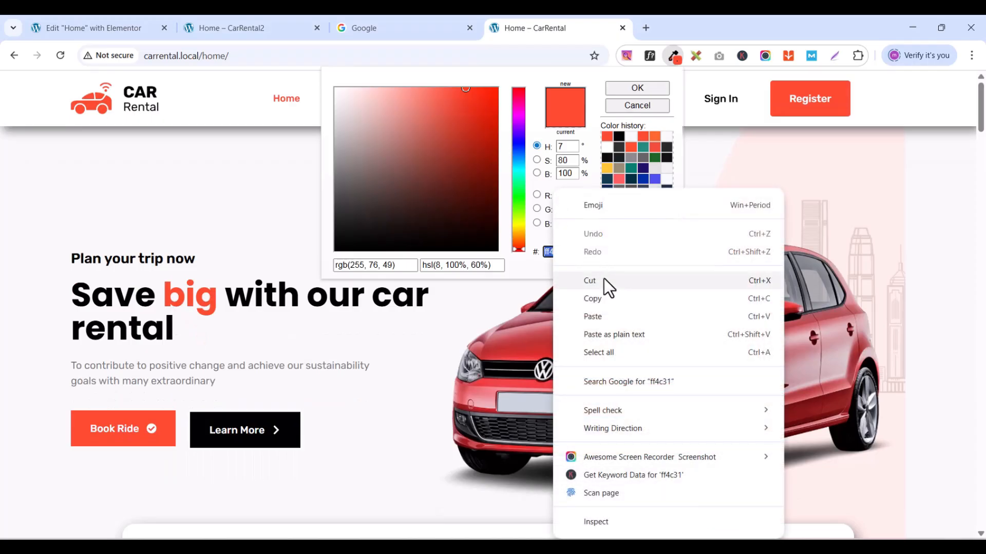
pyautogui.click(600, 296)
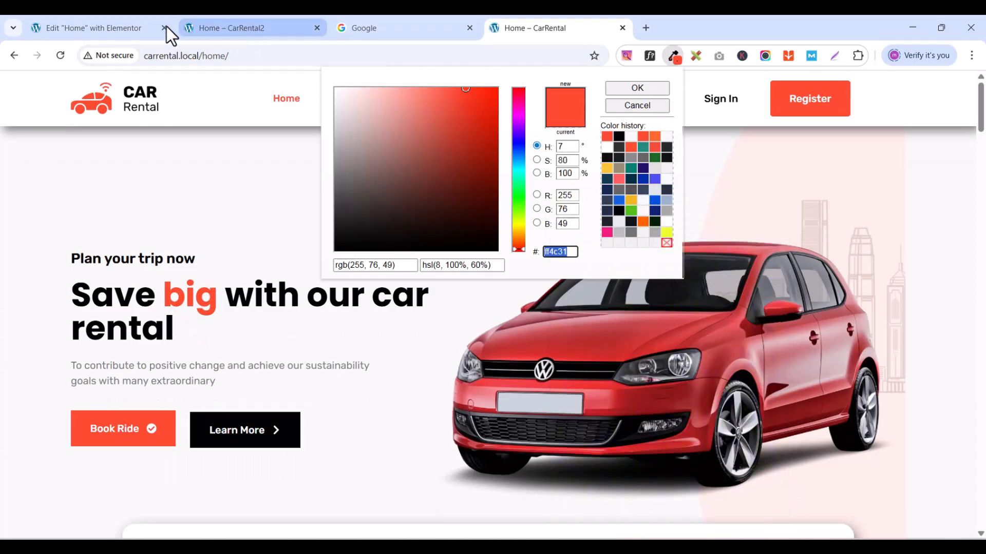
# - Complete the span's color value as #ff4c31; in the hero heading title of the Home page in the Elementor editor
pyautogui.click(98, 27)
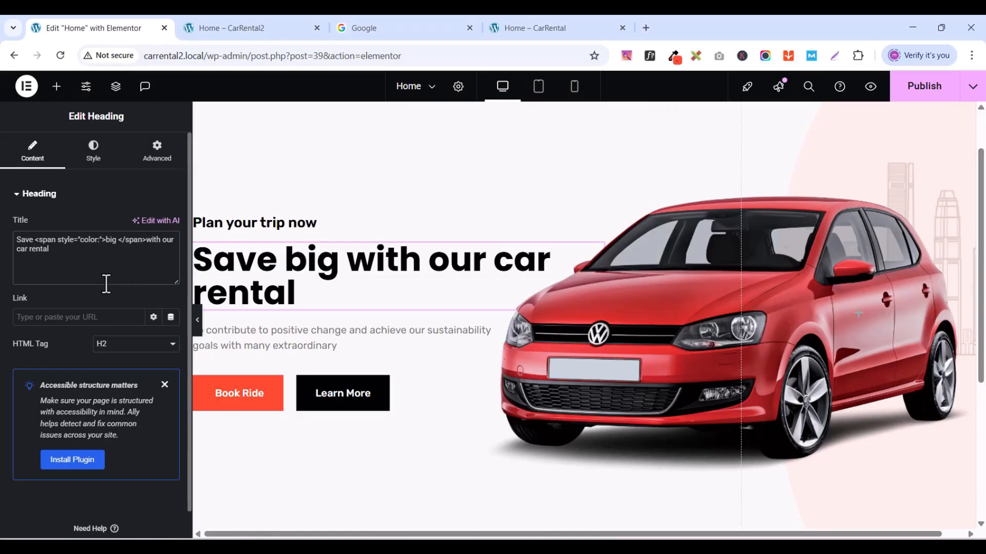
pyautogui.write('#')
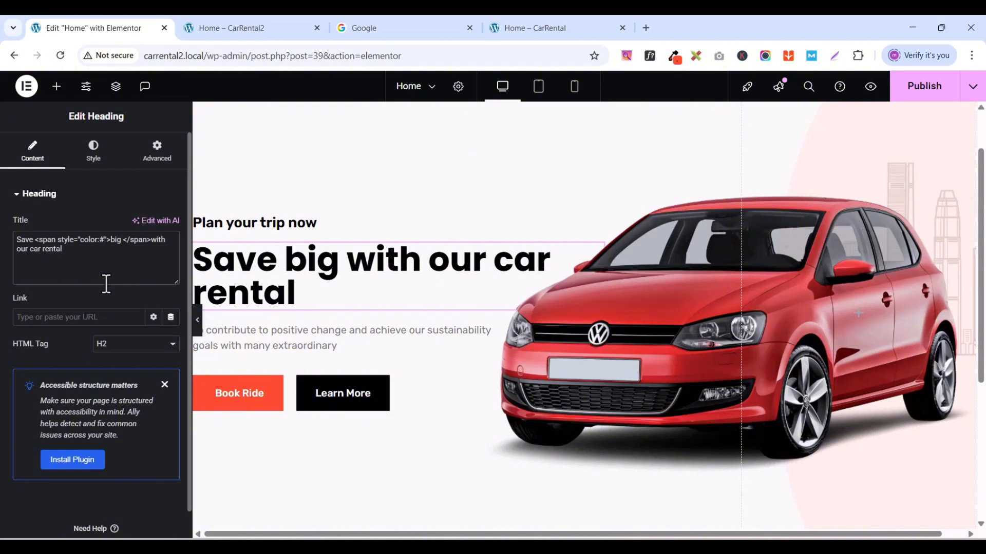
pyautogui.hotkey('ctrl', 'v')
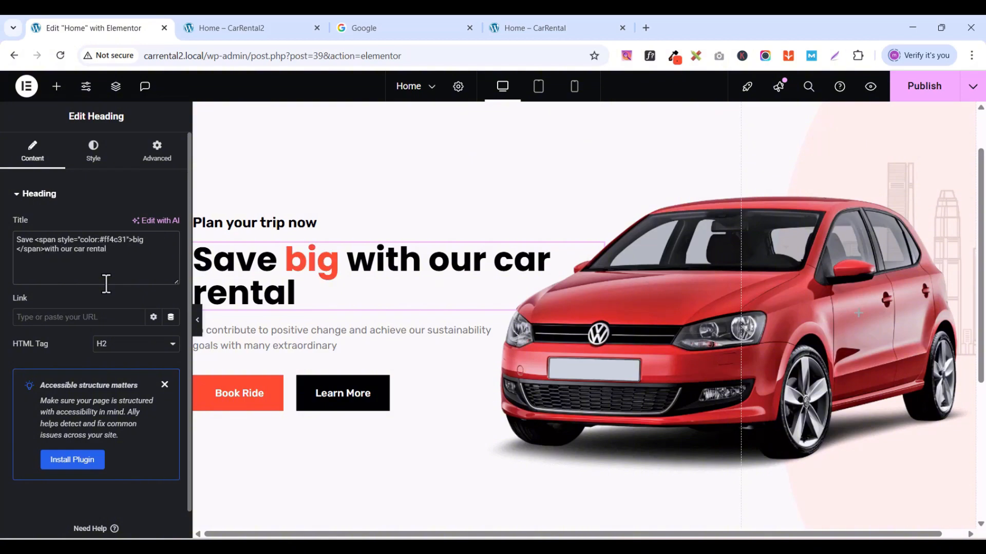
pyautogui.write(':')
pyautogui.write(';')
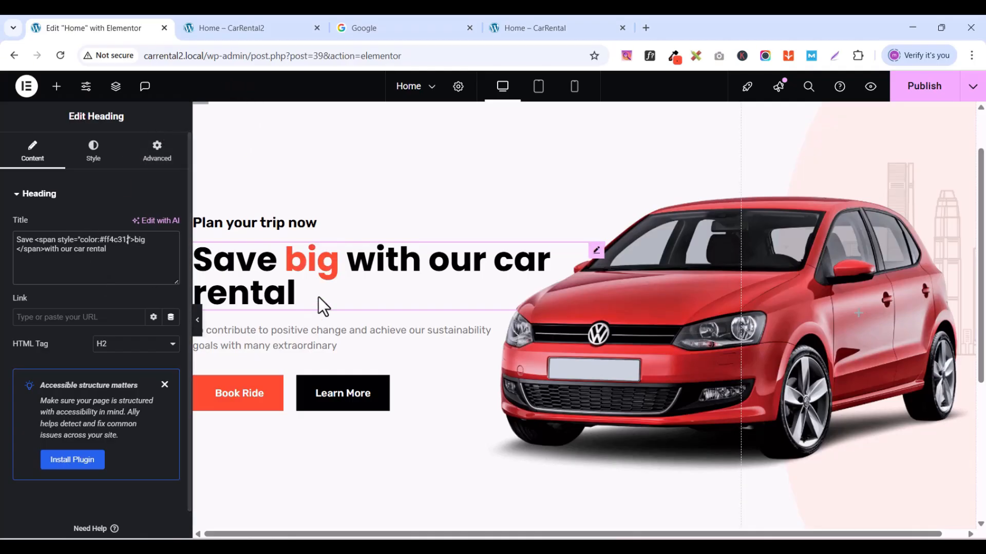
# - Publish the Home page and reload the CarRental2 preview to check the hero section
pyautogui.click(934, 100)
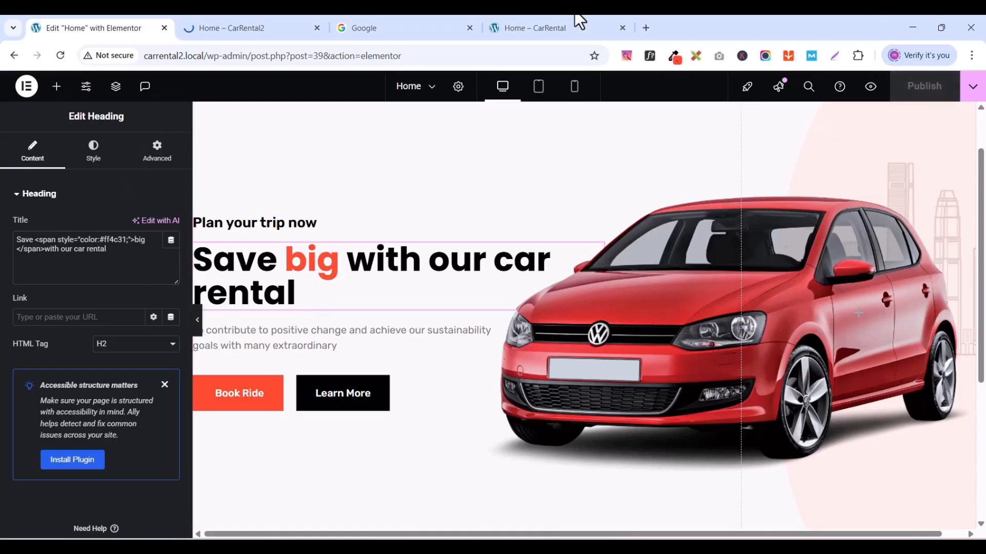
pyautogui.click(255, 23)
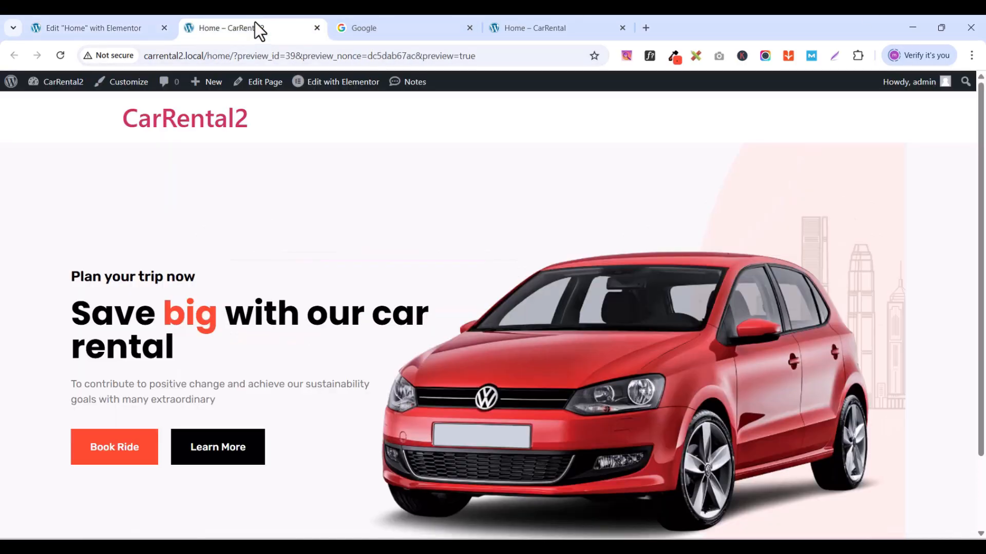
pyautogui.click(59, 55)
pyautogui.scroll(-2, 348, 286)
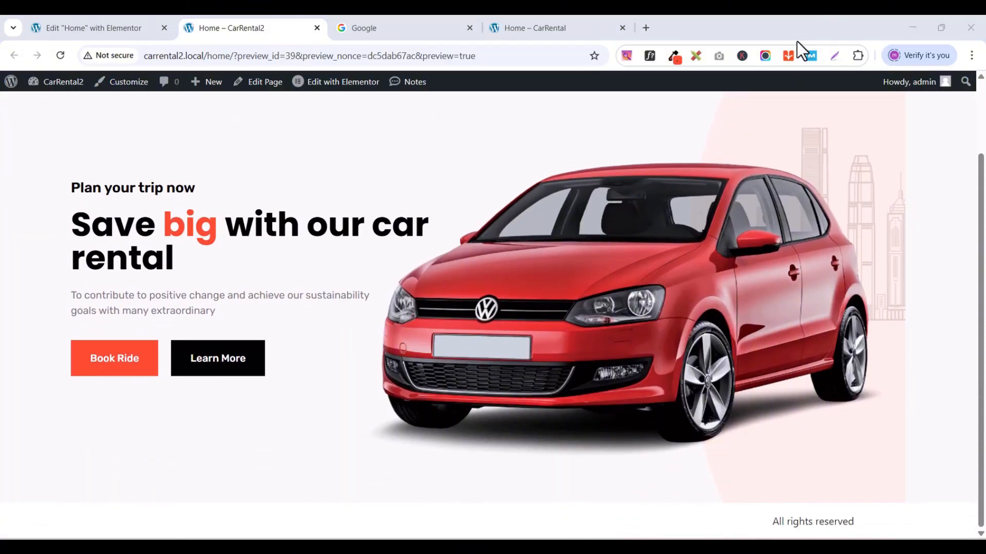
pyautogui.click(120, 26)
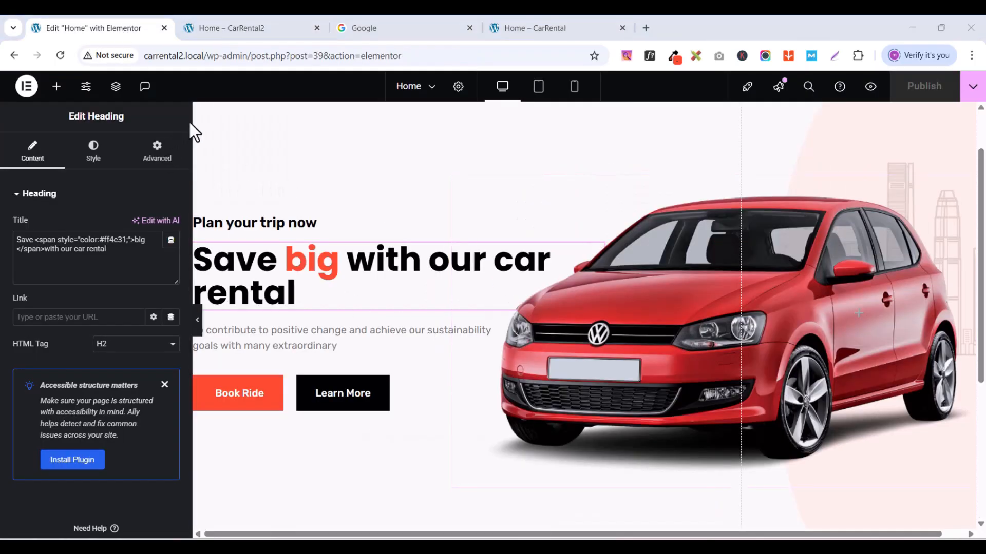
pyautogui.scroll(2, 618, 406)
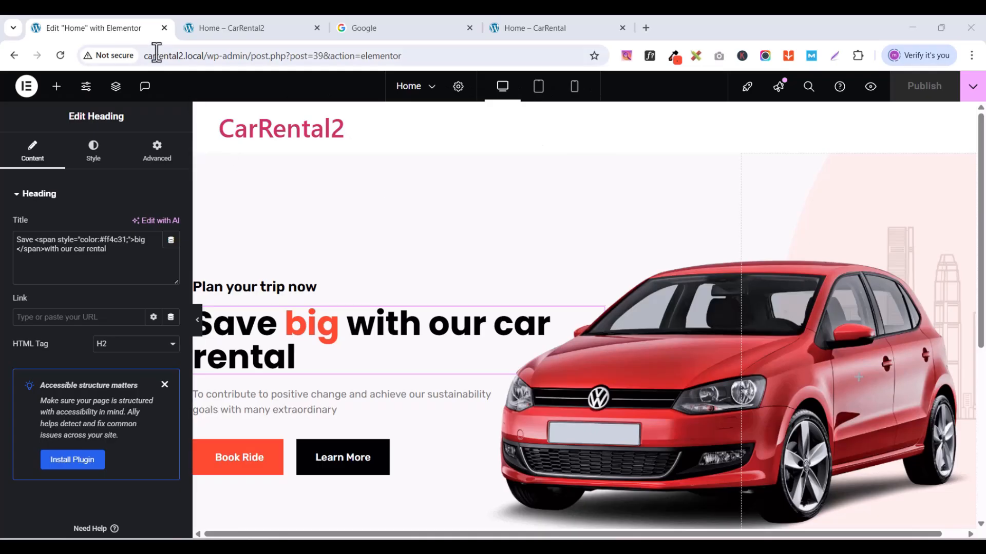
pyautogui.click(232, 30)
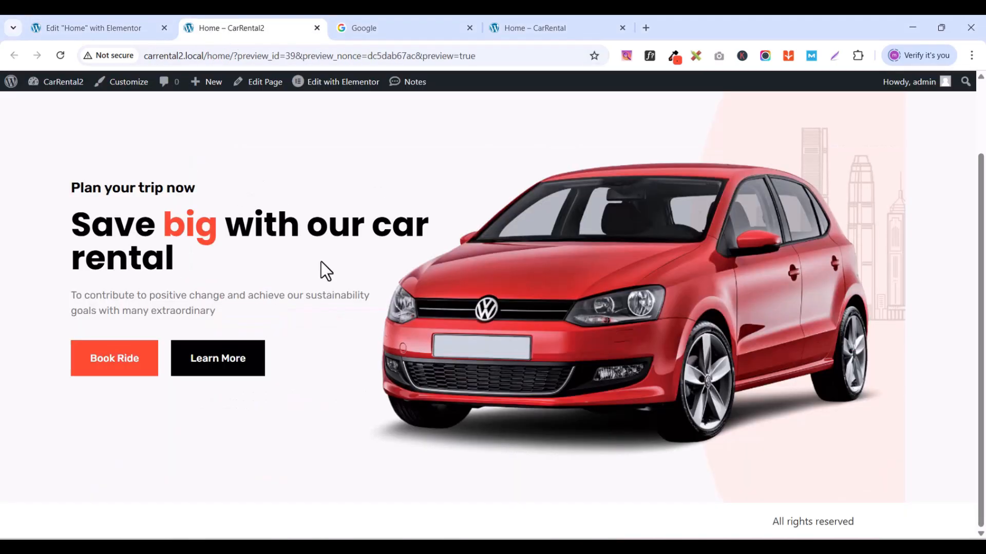
pyautogui.moveTo(12, 87)
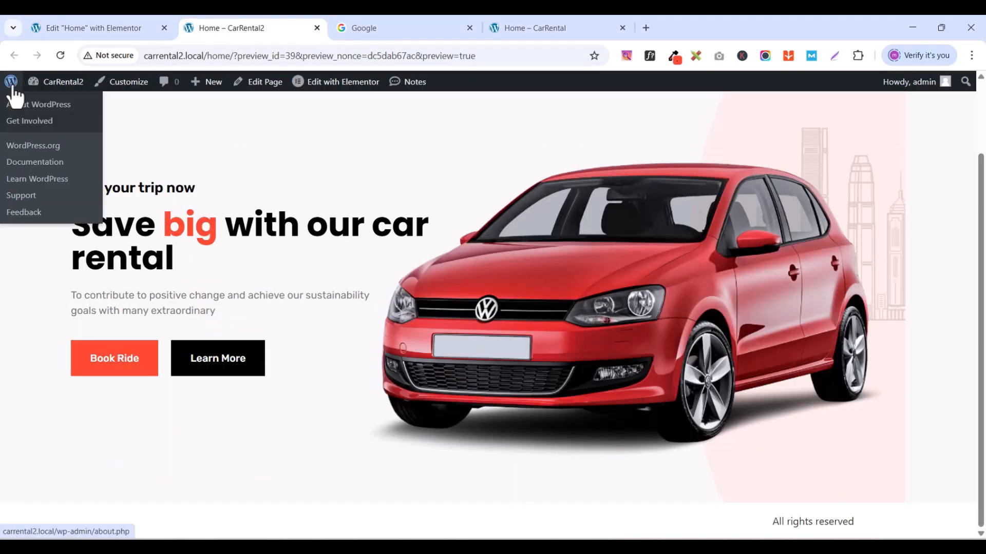
pyautogui.click(116, 29)
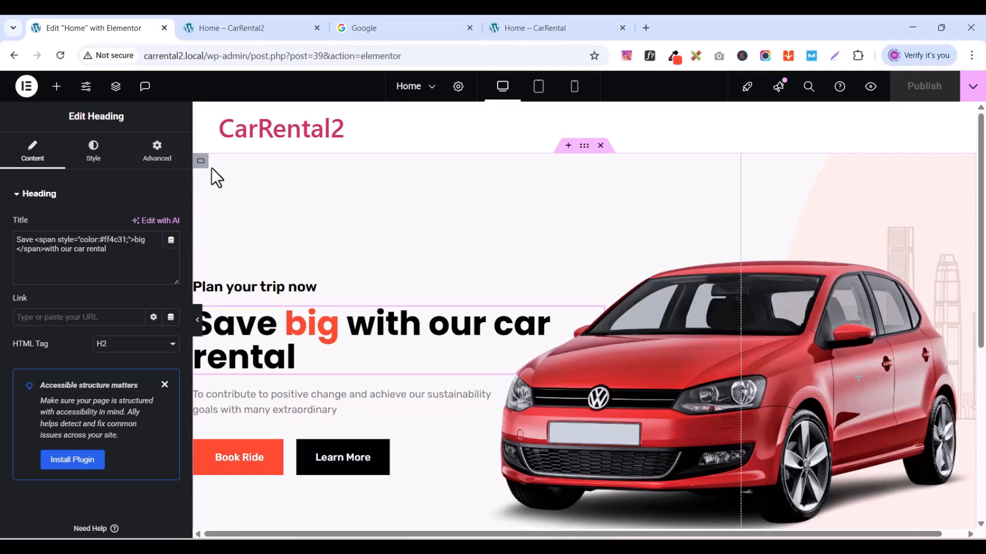
# - Open the Theme Builder from the CarRental2 dashboard and start a blank header template, dismissing the launchpad checklist and its tip
pyautogui.click(214, 35)
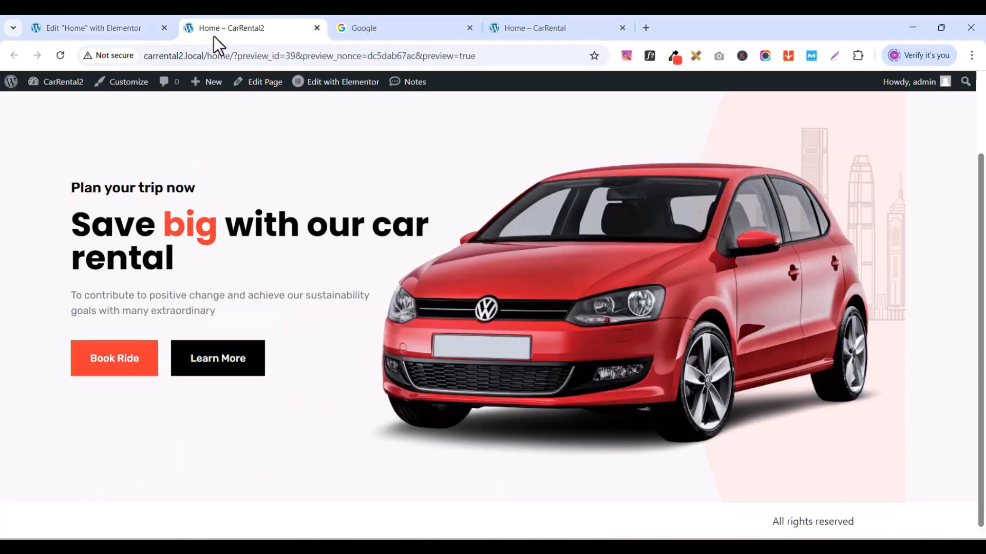
pyautogui.moveTo(11, 84)
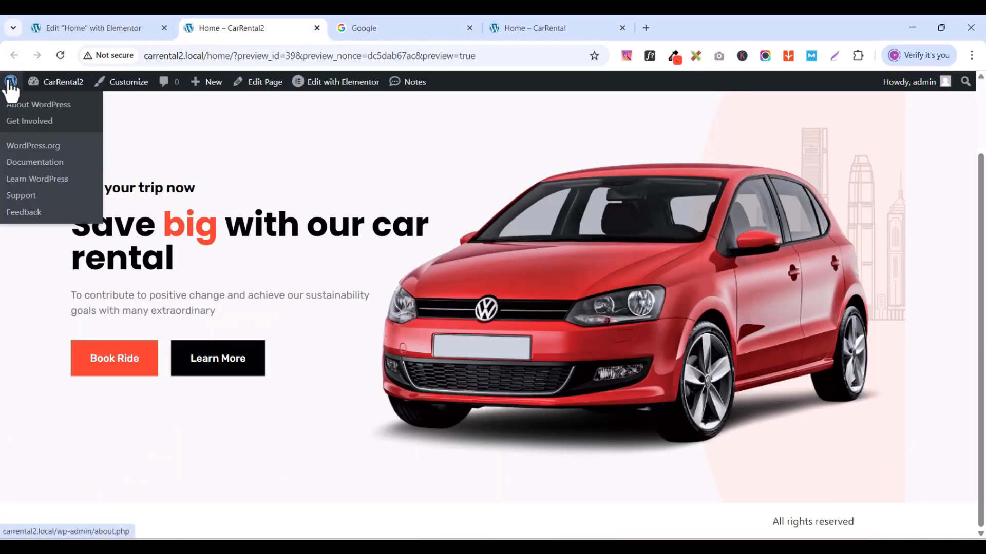
pyautogui.click(10, 83)
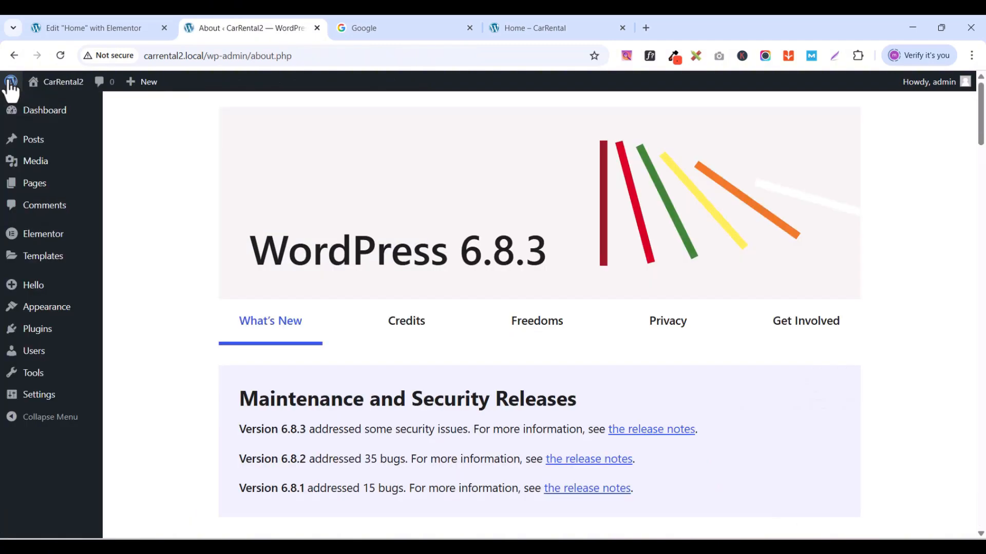
pyautogui.click(35, 111)
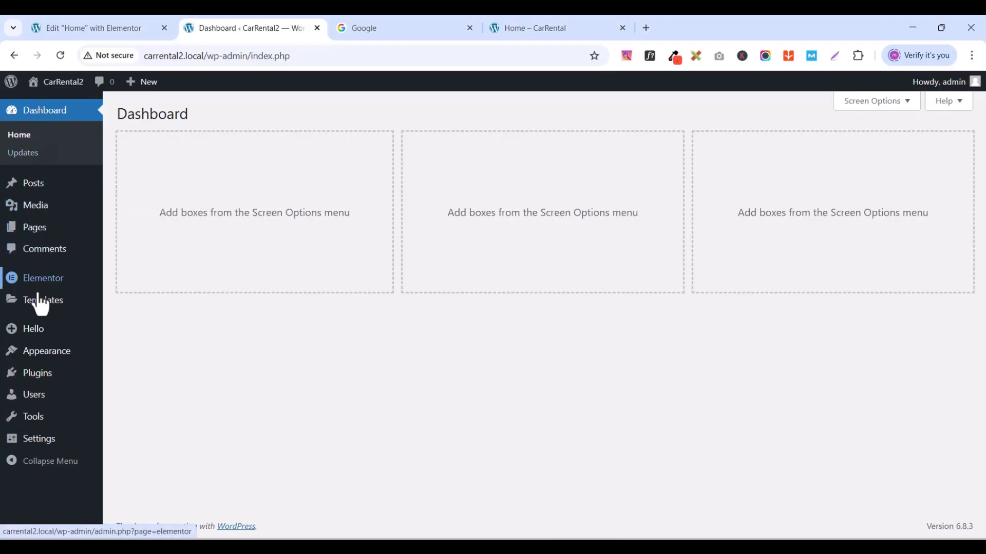
pyautogui.moveTo(39, 309)
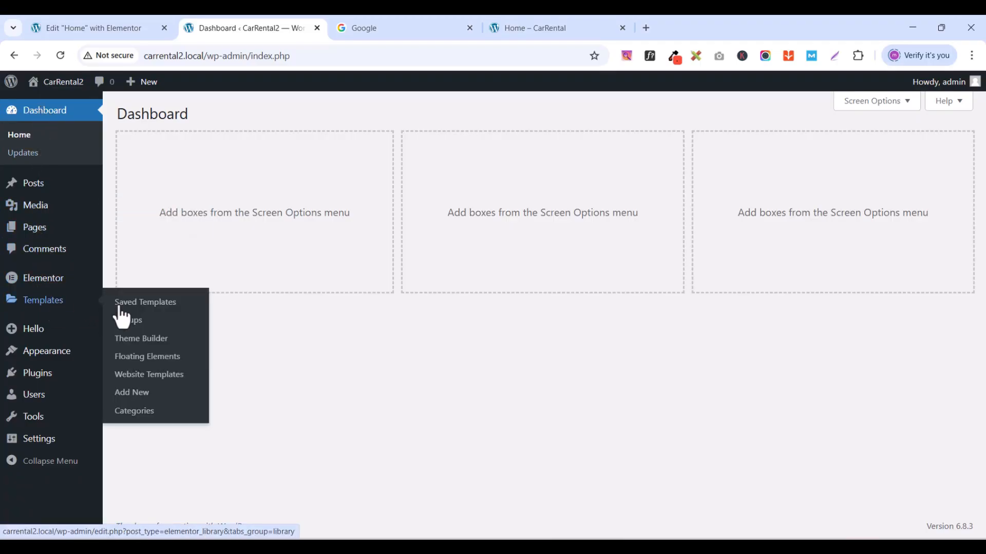
pyautogui.click(145, 341)
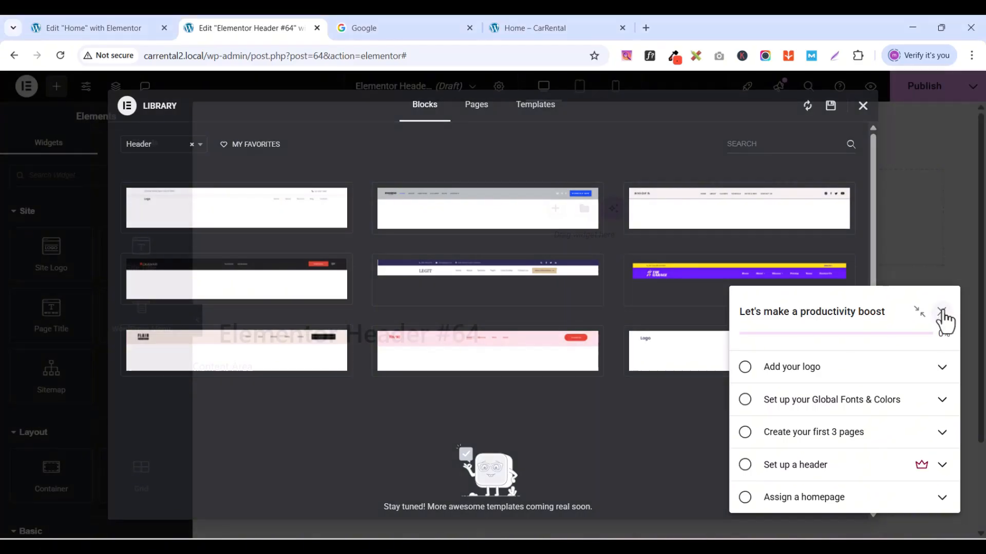
pyautogui.click(942, 311)
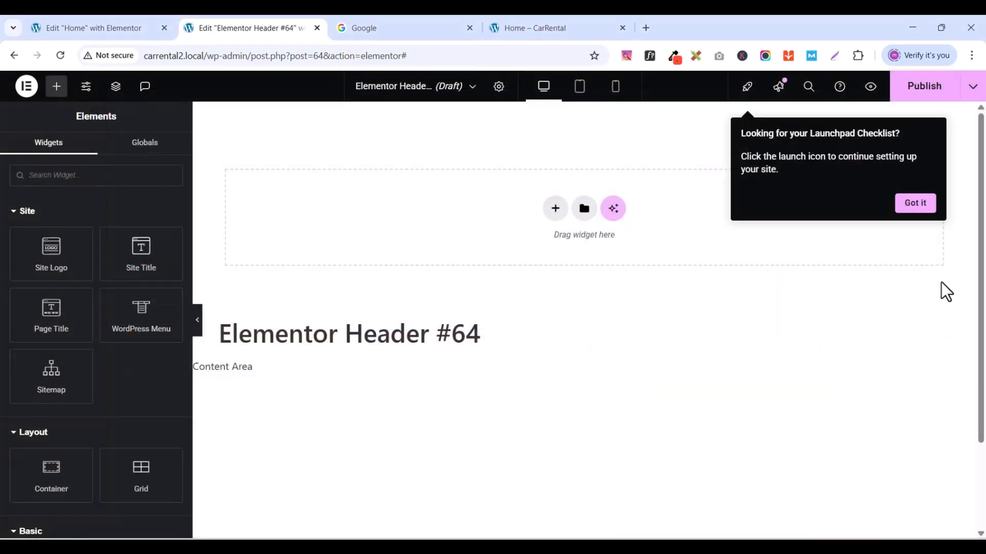
pyautogui.click(916, 204)
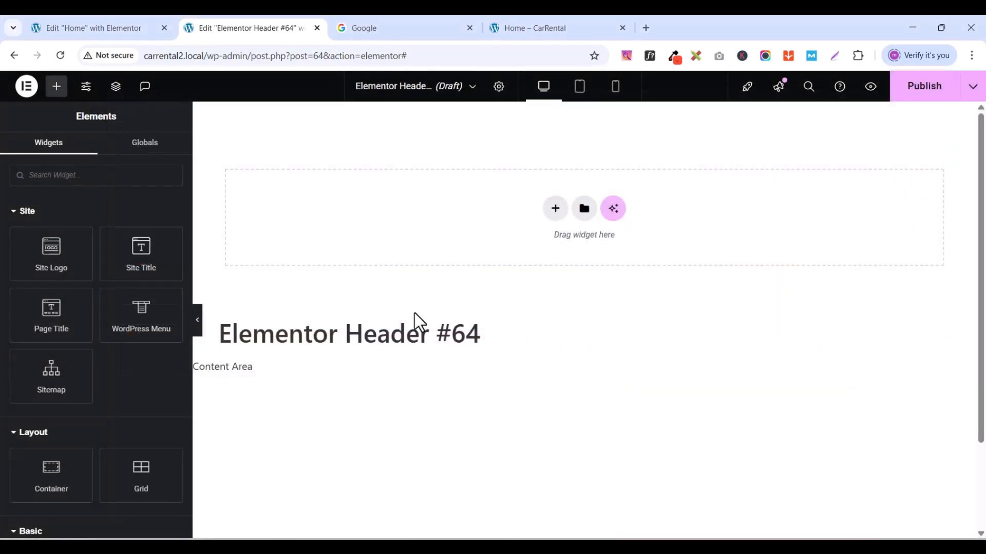
# - Rename the header template as header1 in its general settings
pyautogui.click(498, 89)
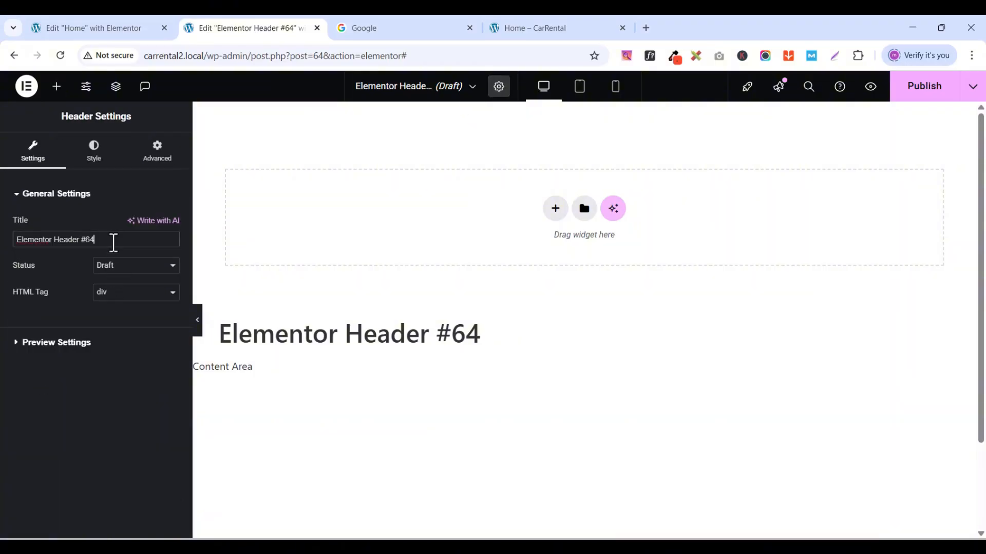
pyautogui.hotkey('ctrl', 'a')
pyautogui.write('head')
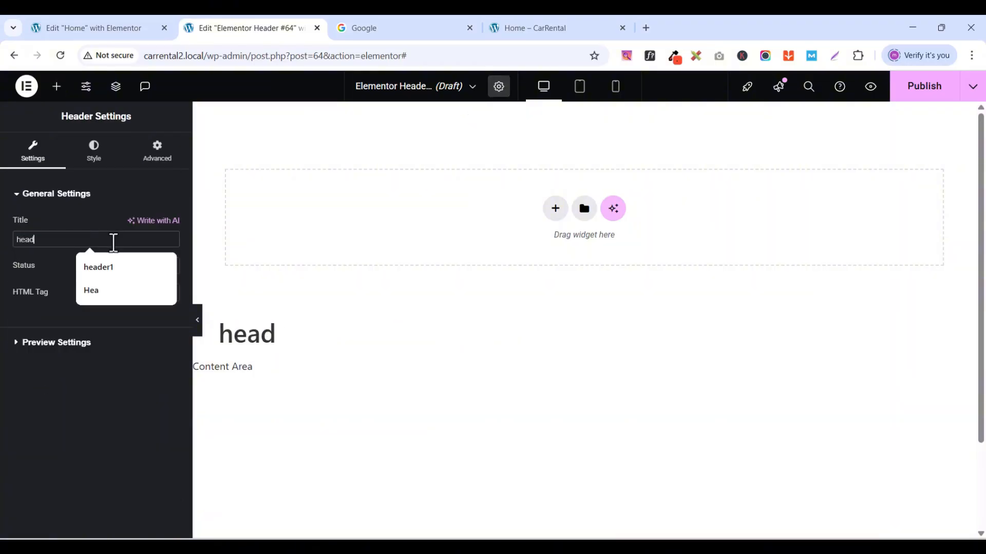
pyautogui.write('er1')
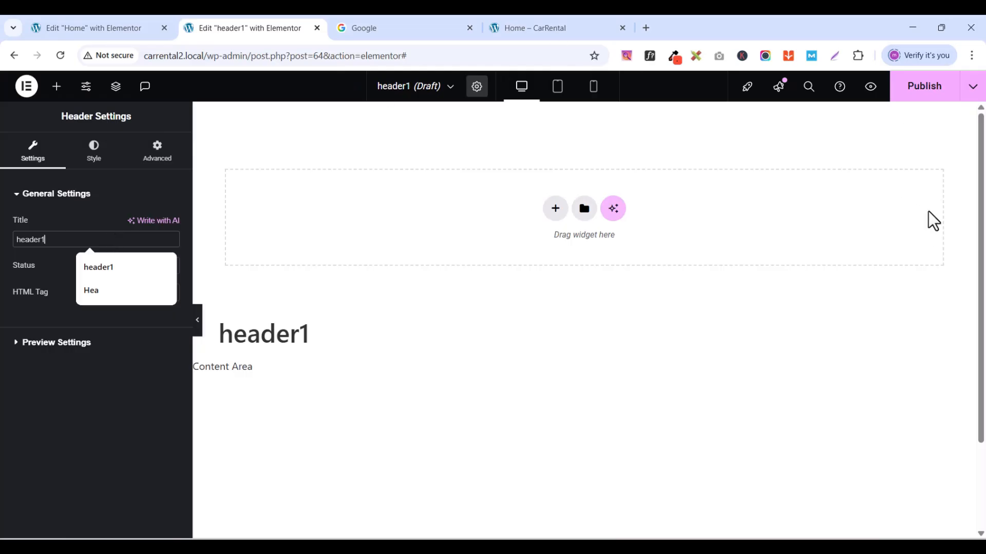
# - Publish the header1 template with a display condition added
pyautogui.click(940, 90)
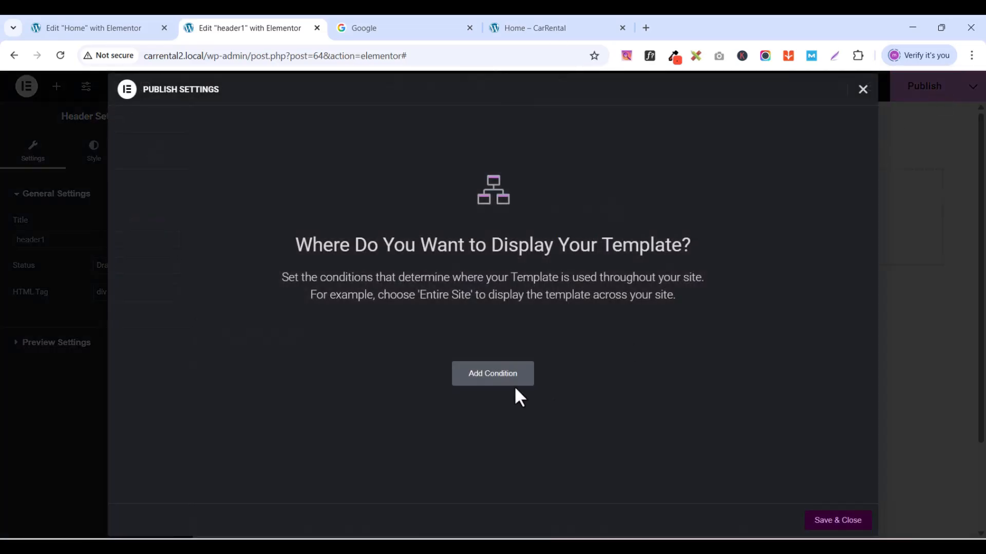
pyautogui.click(489, 378)
pyautogui.click(836, 520)
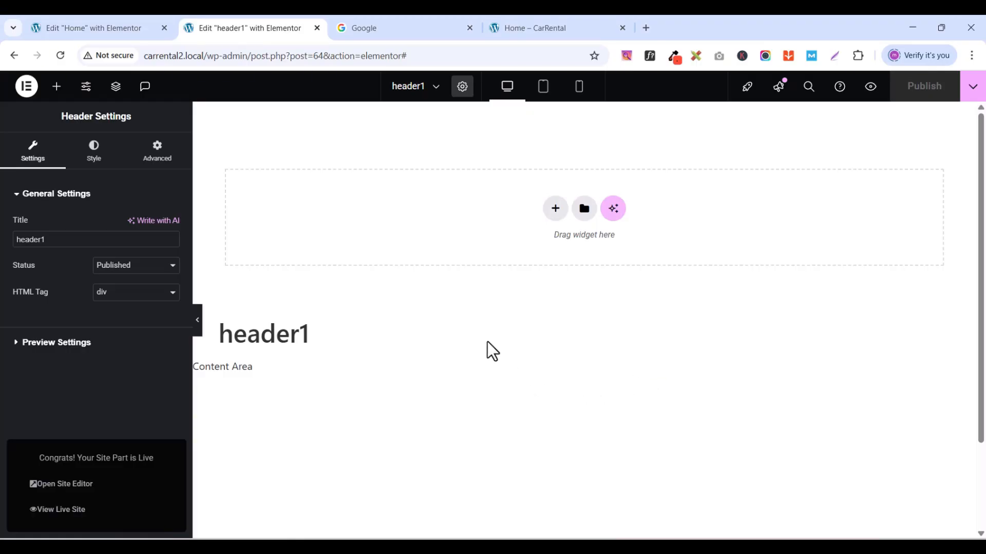
# - Add a Flexbox container with the single-column vertical structure to the header1 template
pyautogui.click(555, 207)
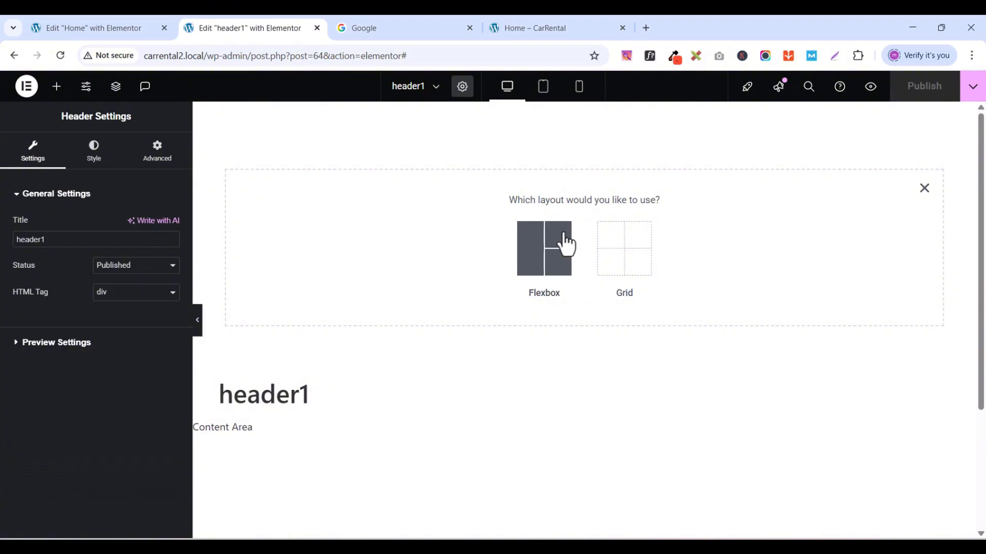
pyautogui.click(540, 262)
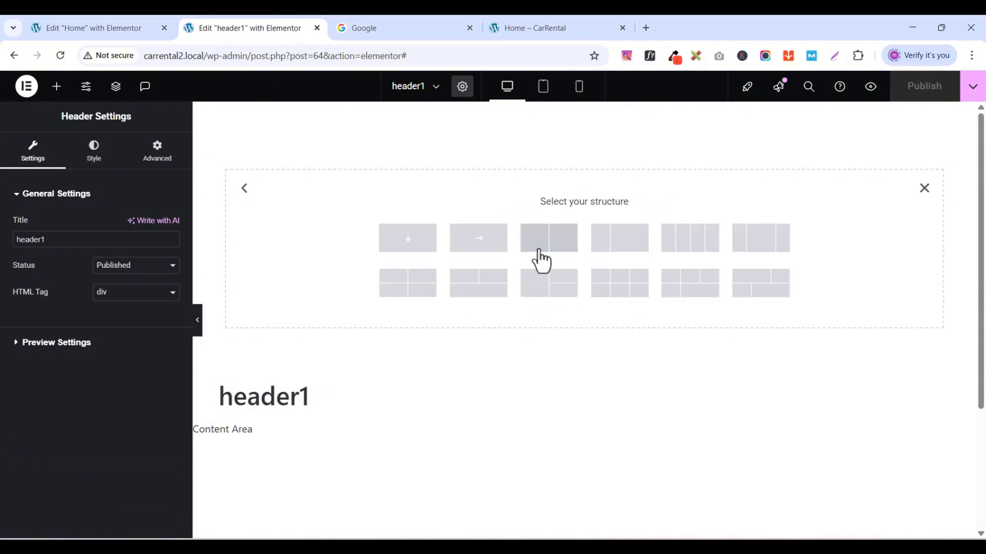
pyautogui.click(408, 239)
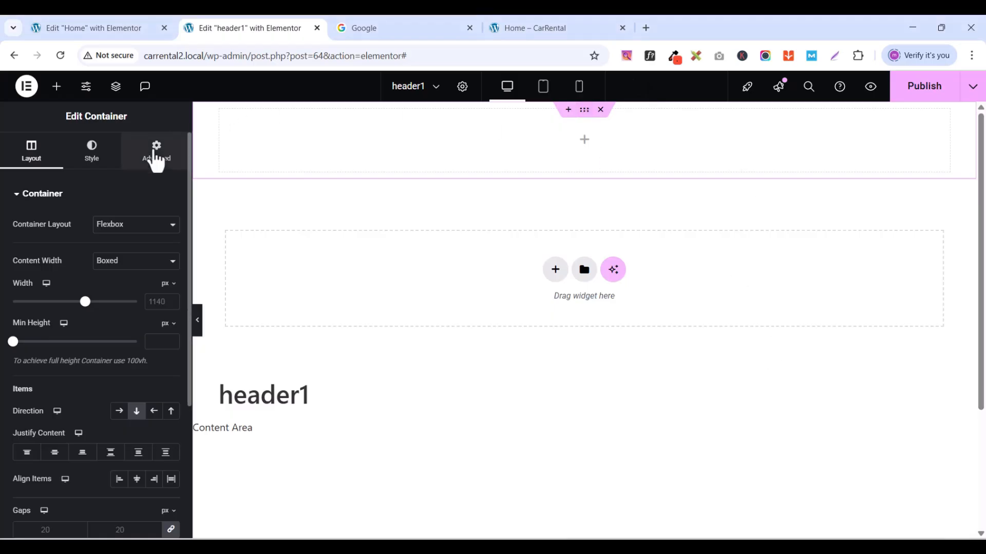
# - Unlink the header container's padding values and set 15 px at top and bottom, keeping 0 at right and left
pyautogui.click(155, 152)
pyautogui.click(171, 290)
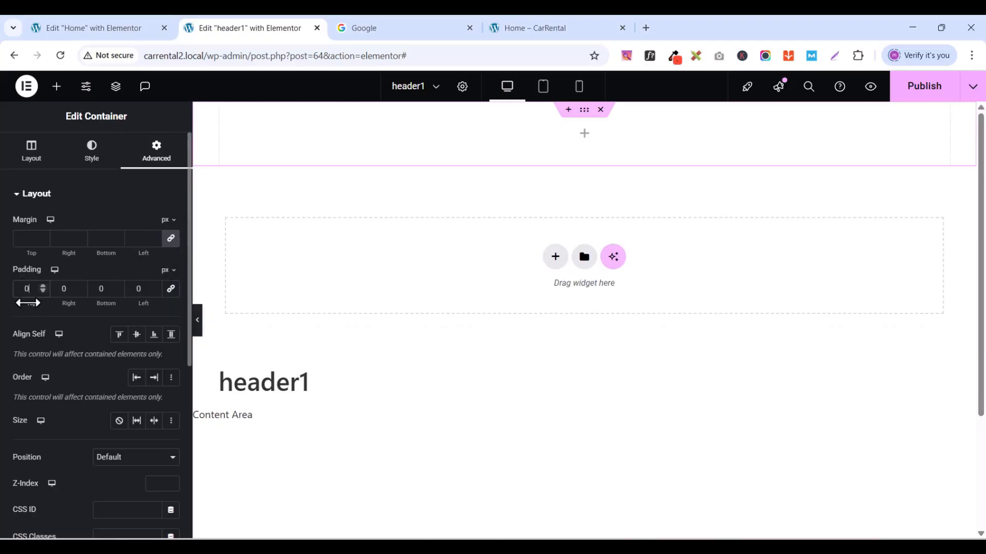
pyautogui.write('15')
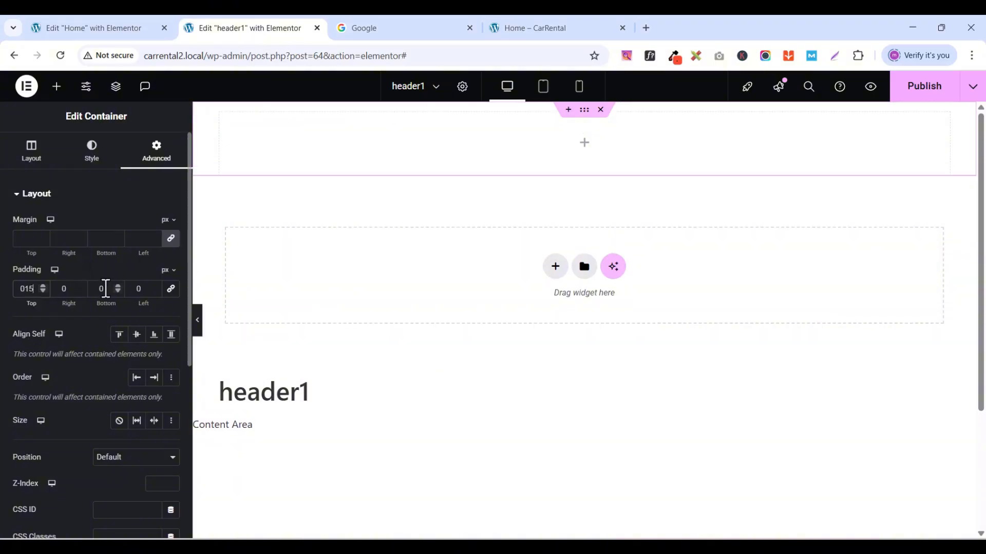
pyautogui.click(105, 288)
pyautogui.write('15')
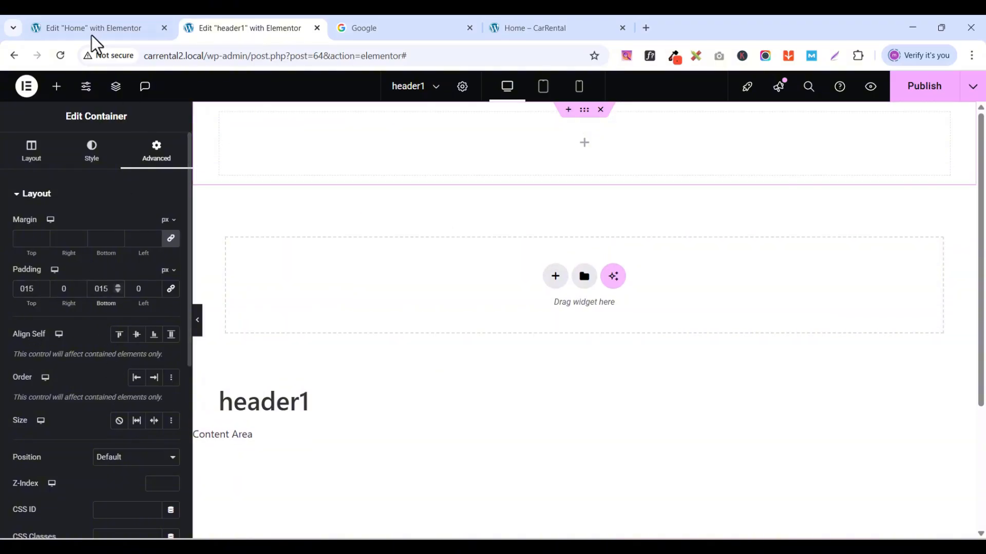
# - Search the widgets for image and add an Image widget inside the header container
pyautogui.click(30, 163)
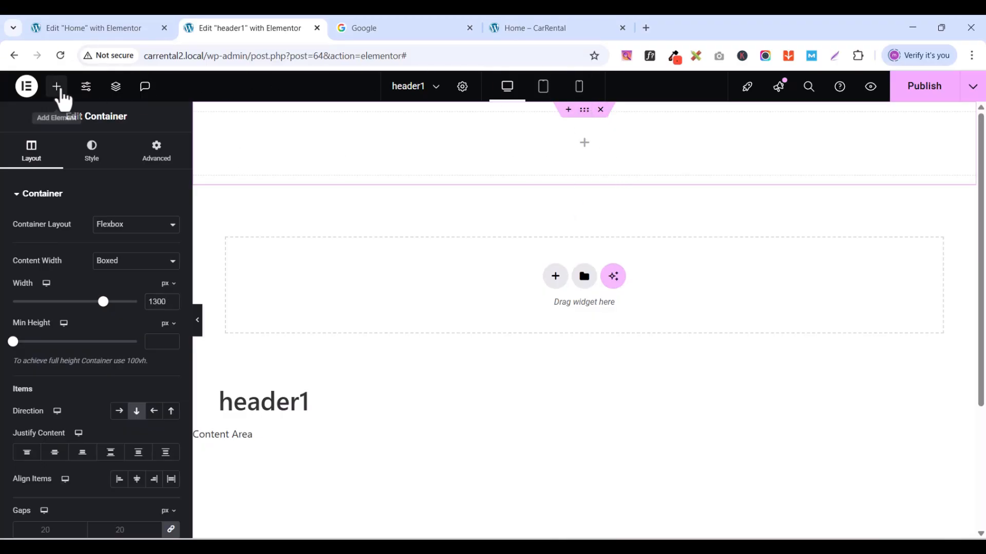
pyautogui.click(58, 90)
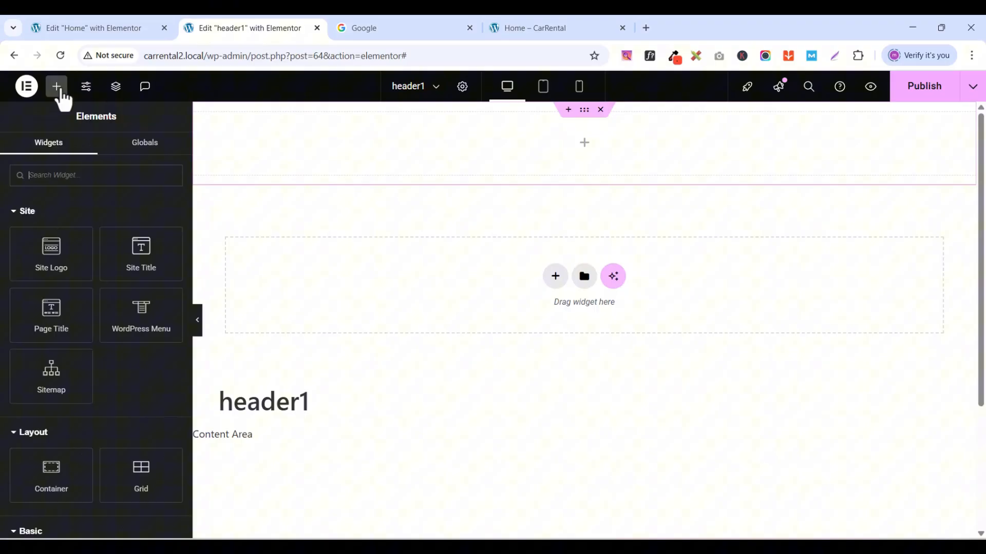
pyautogui.click(50, 176)
pyautogui.write('image')
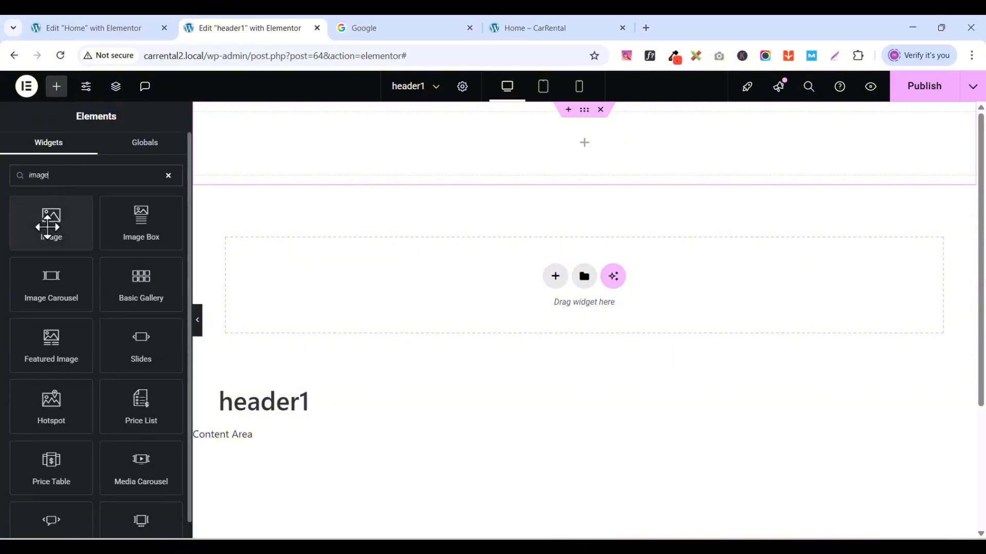
pyautogui.moveTo(48, 220); pyautogui.dragTo(549, 152)
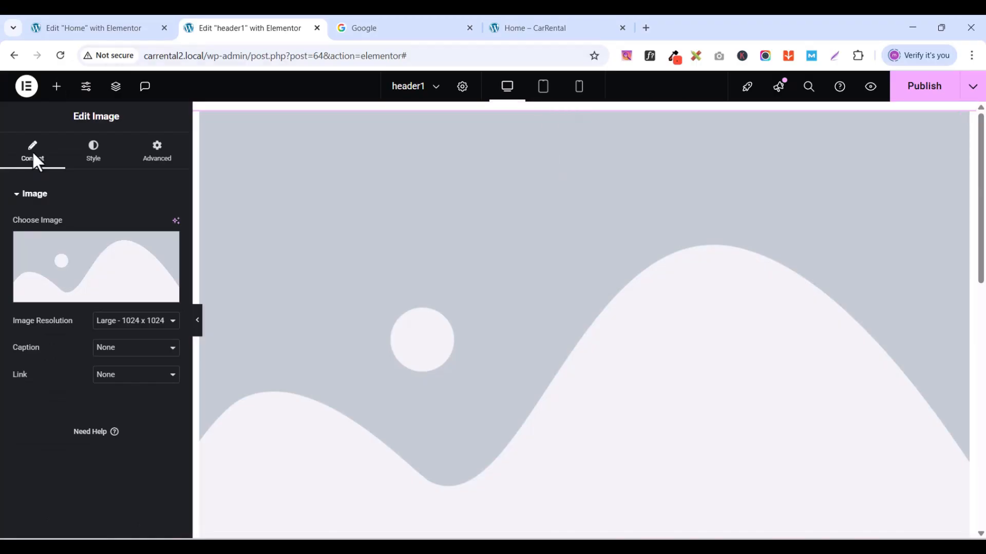
# - Insert the CAR Rental logo from the media library into the Image widget and set its image resolution to Full
pyautogui.click(73, 297)
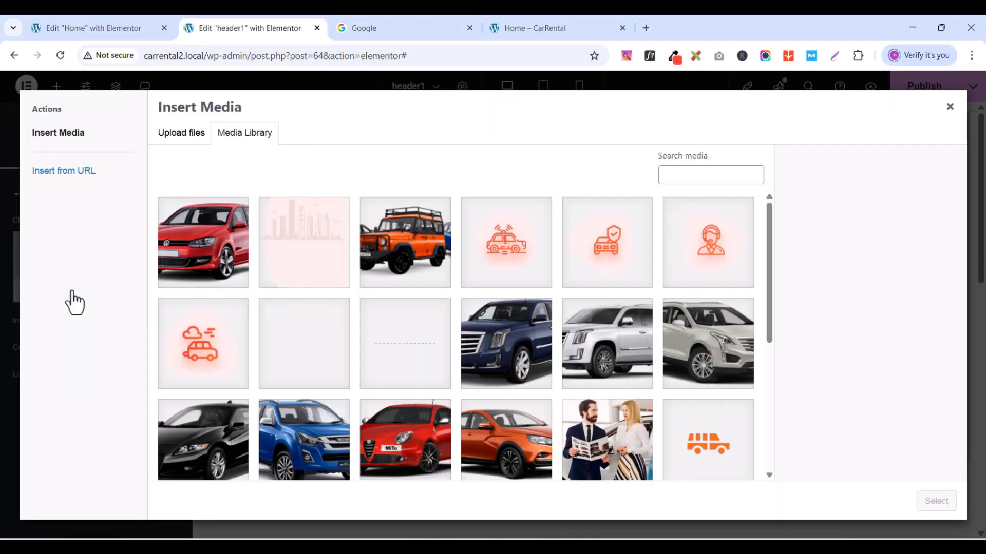
pyautogui.scroll(-5, 526, 258)
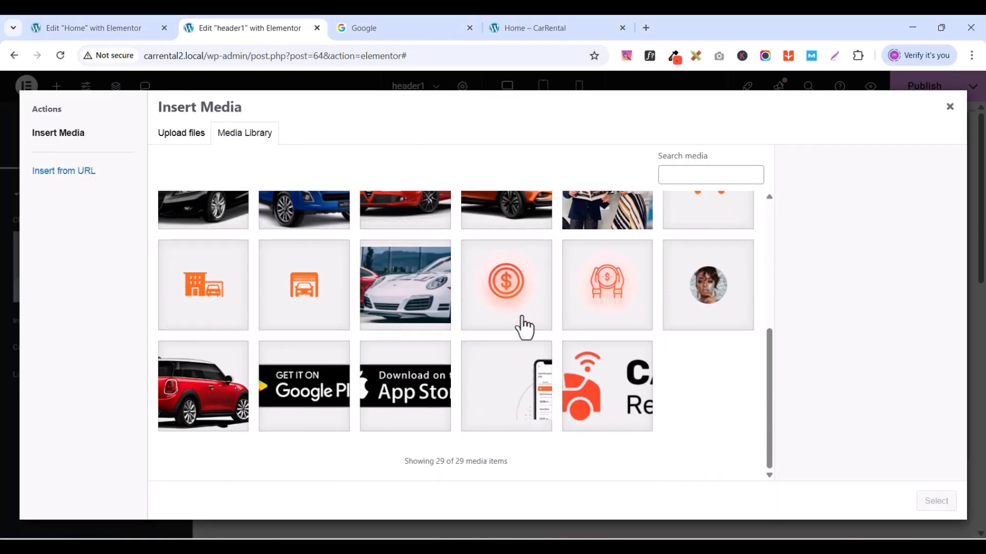
pyautogui.click(596, 380)
pyautogui.click(937, 501)
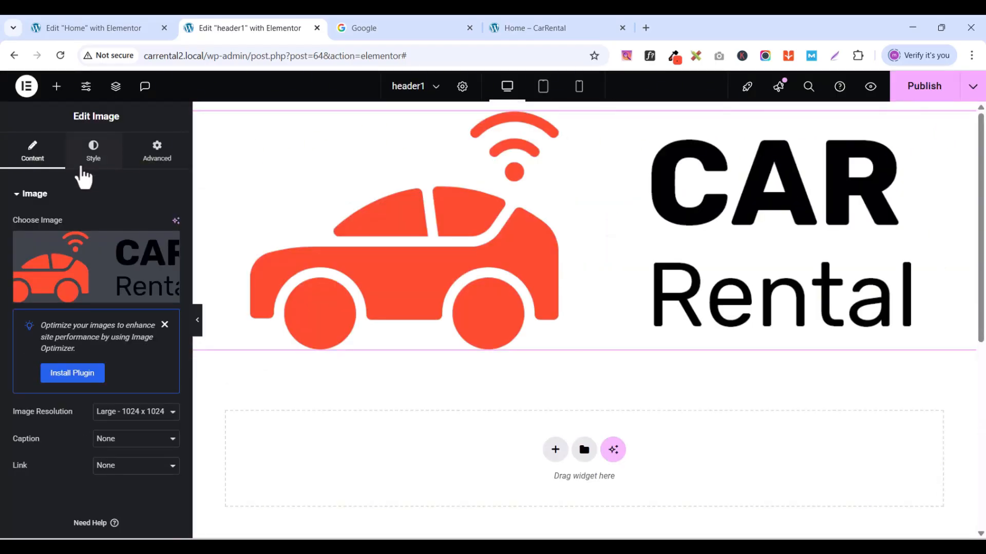
pyautogui.click(89, 150)
pyautogui.click(34, 154)
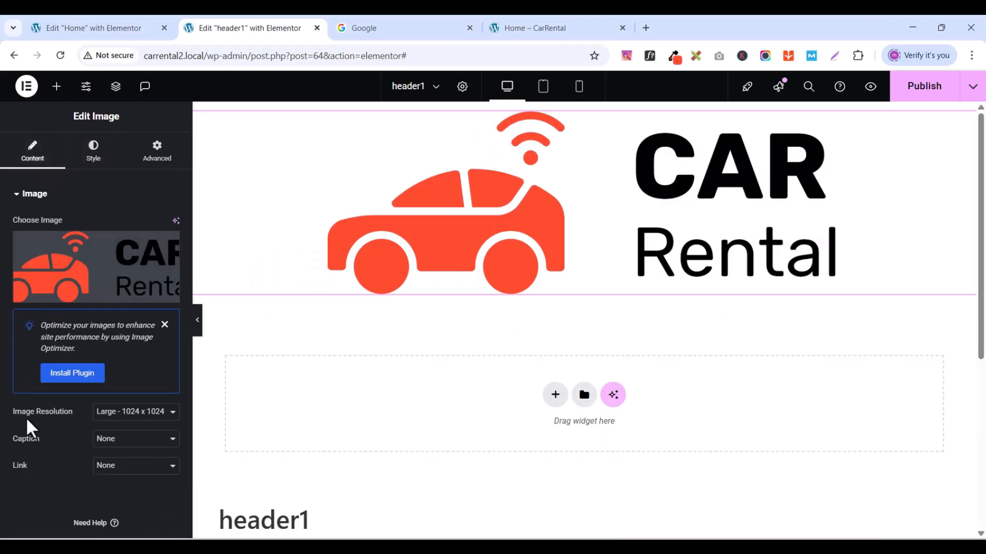
pyautogui.click(119, 414)
pyautogui.click(117, 381)
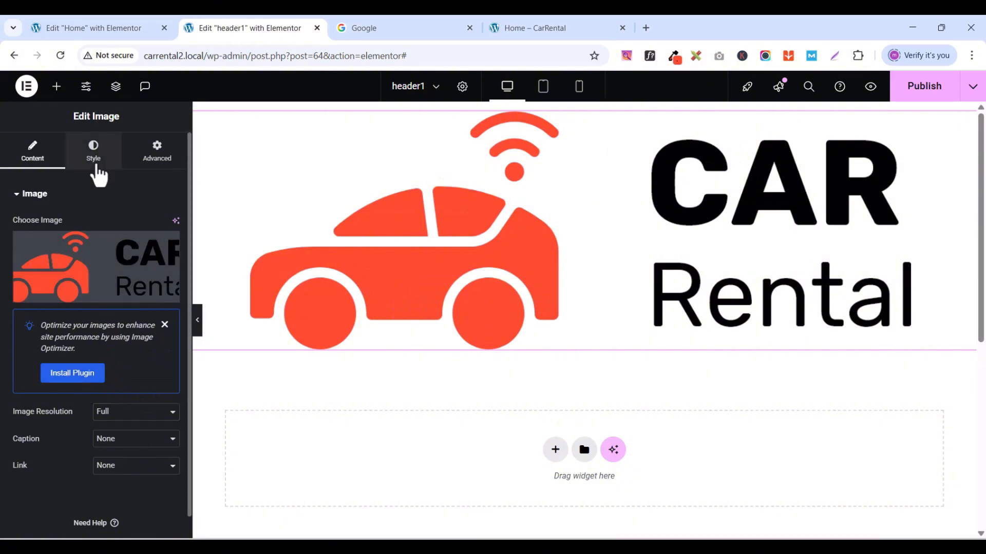
# - Set the header logo's width to 15% and align it left
pyautogui.click(98, 173)
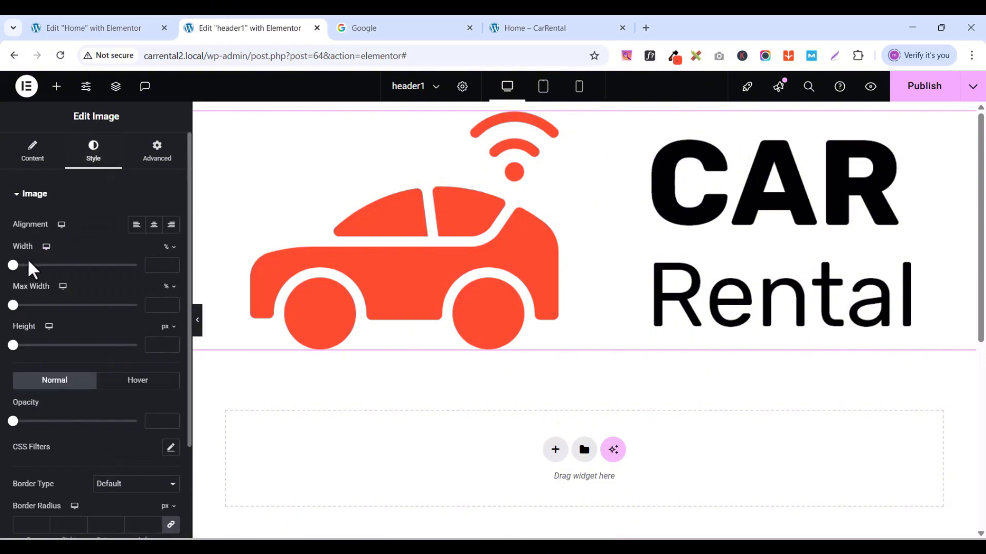
pyautogui.moveTo(15, 269); pyautogui.dragTo(36, 278)
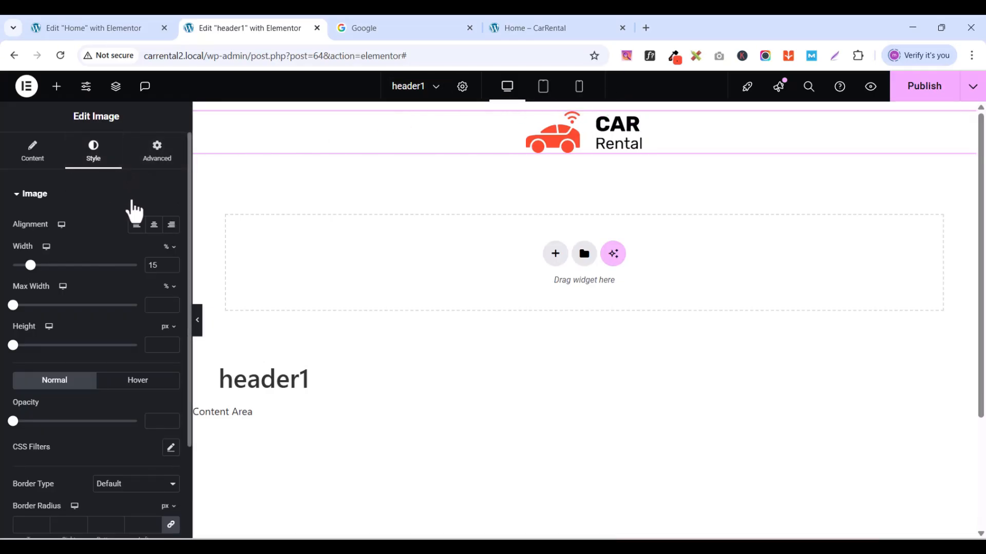
pyautogui.click(137, 226)
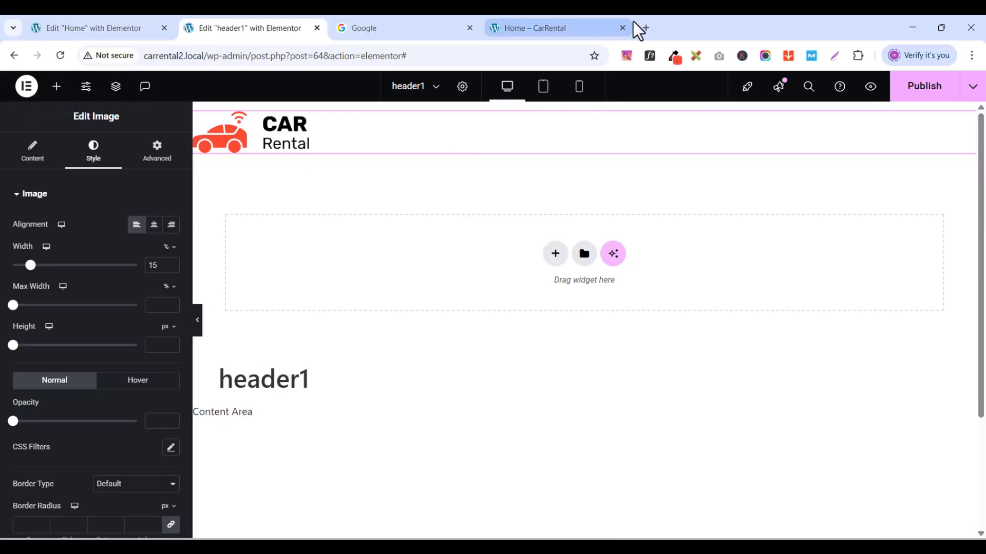
# - Examine the header and navigation links of the reference CarRental home page and return to the header1 template
pyautogui.click(536, 28)
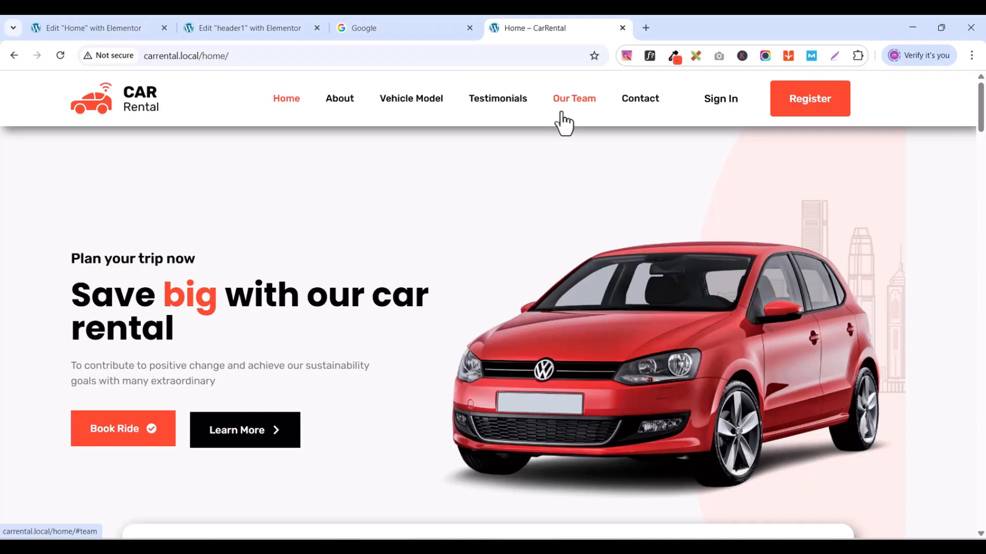
pyautogui.click(239, 33)
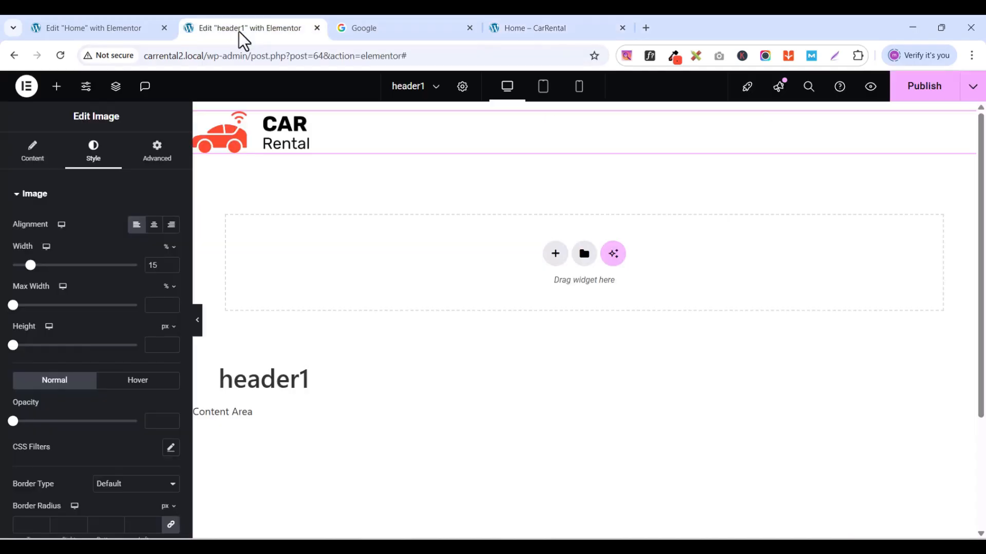
pyautogui.scroll(-2, 327, 333)
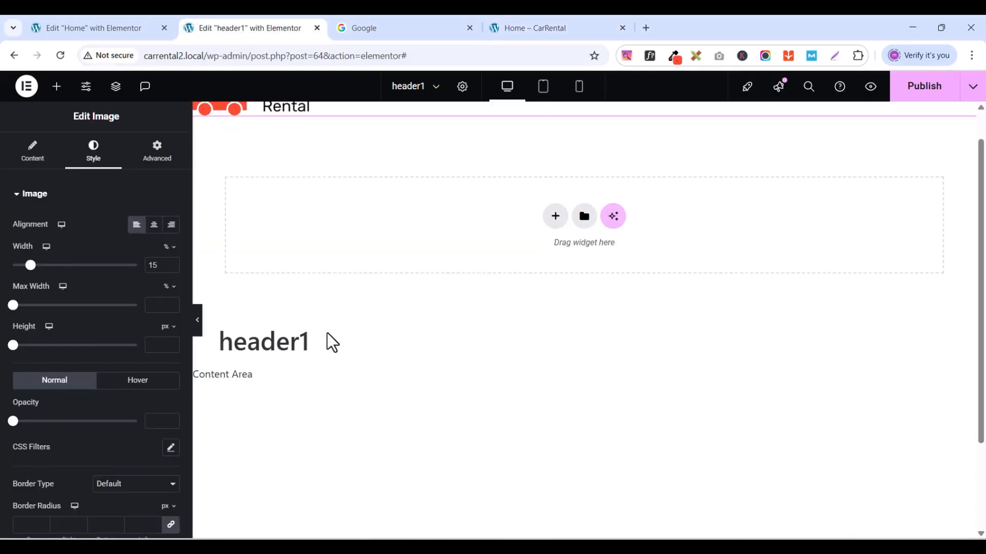
pyautogui.scroll(2, 364, 276)
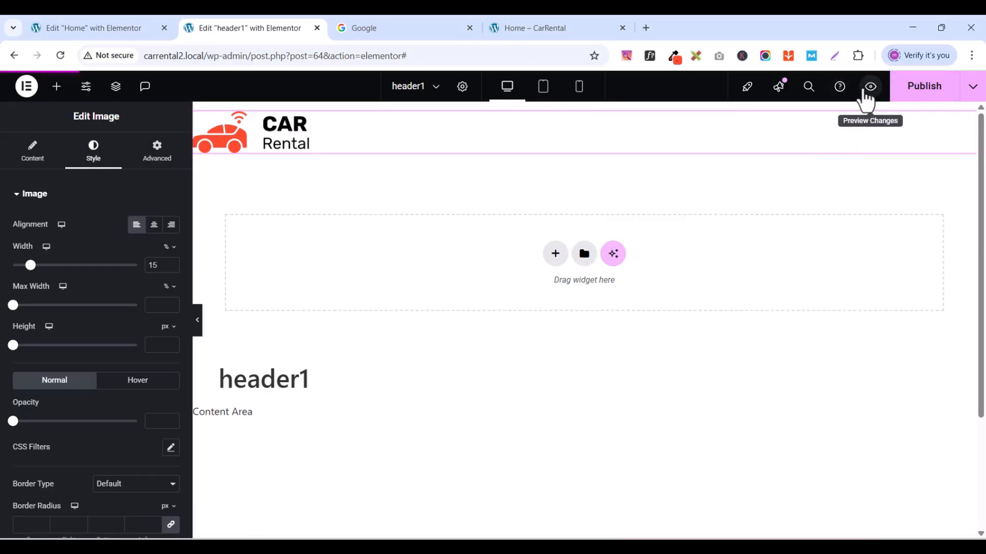
# - Preview the header1 template and go from the preview to the site's WordPress dashboard
pyautogui.click(867, 95)
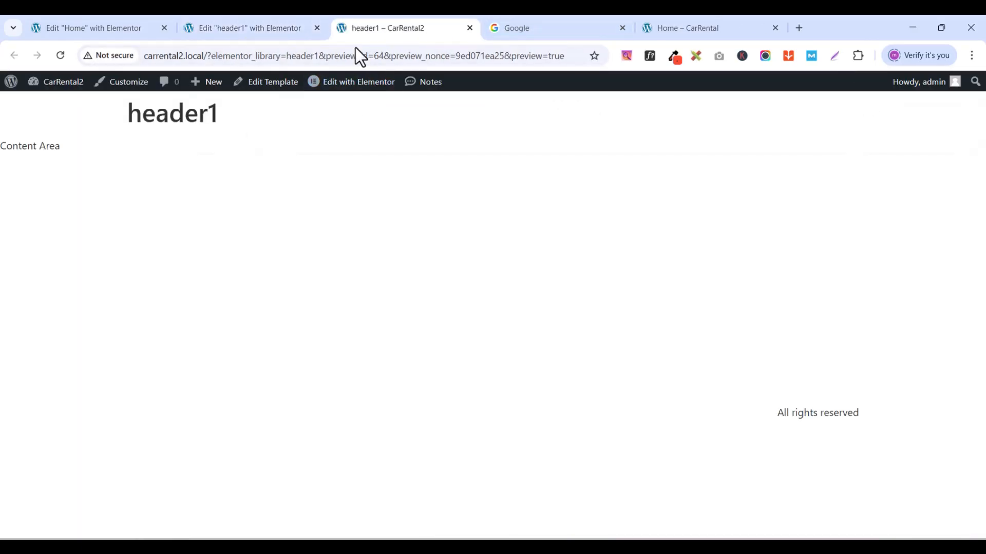
pyautogui.click(14, 85)
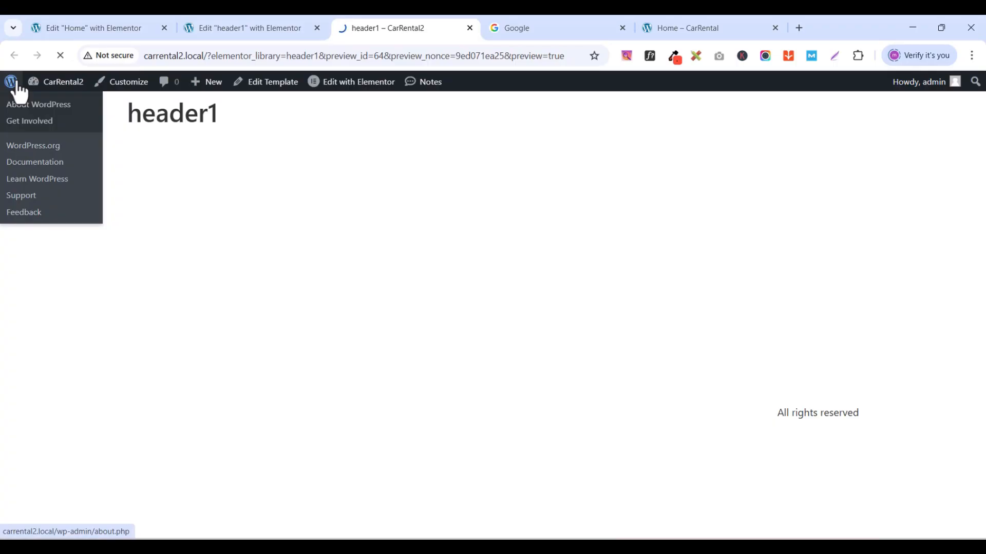
pyautogui.click(39, 117)
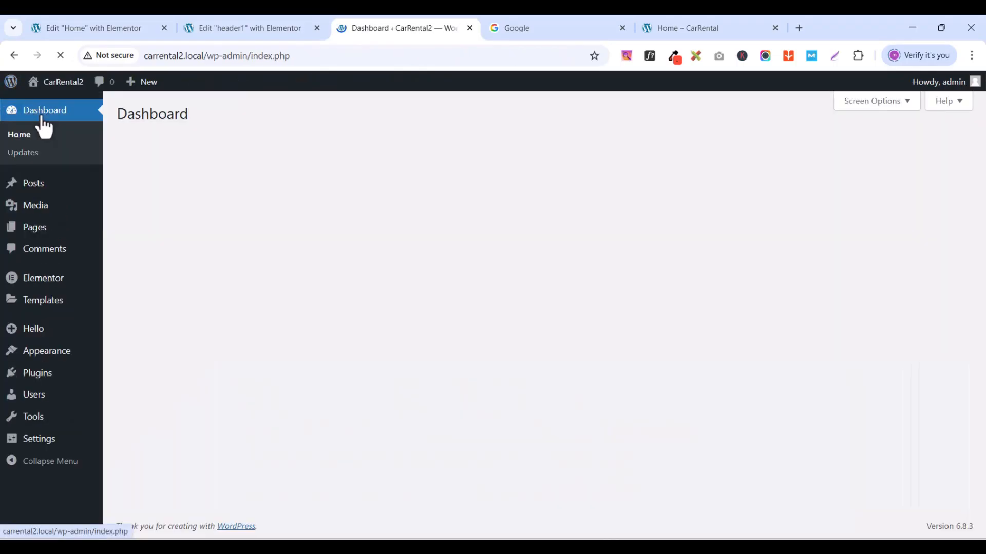
# - Look at the main menu options of the header1 editor and return to the template preview
pyautogui.click(244, 29)
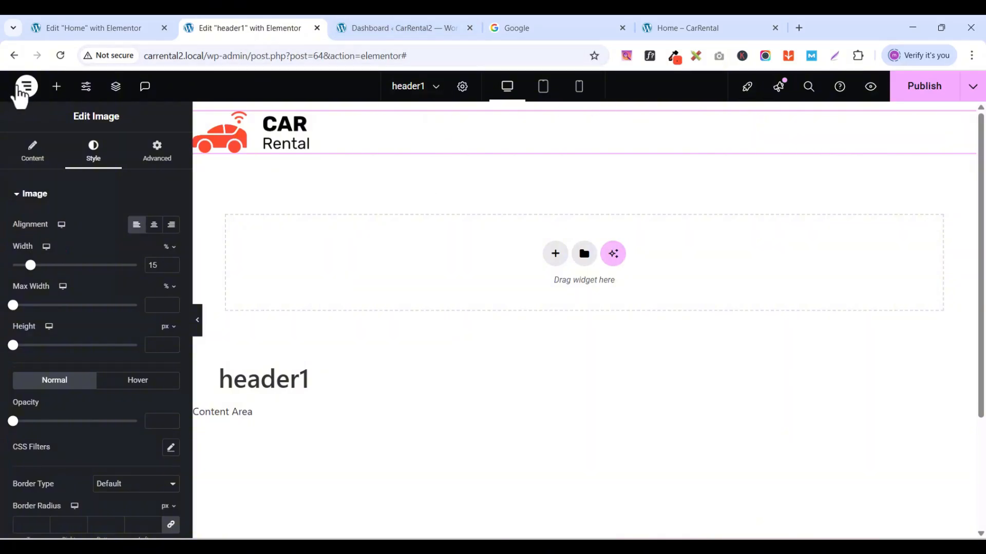
pyautogui.click(26, 86)
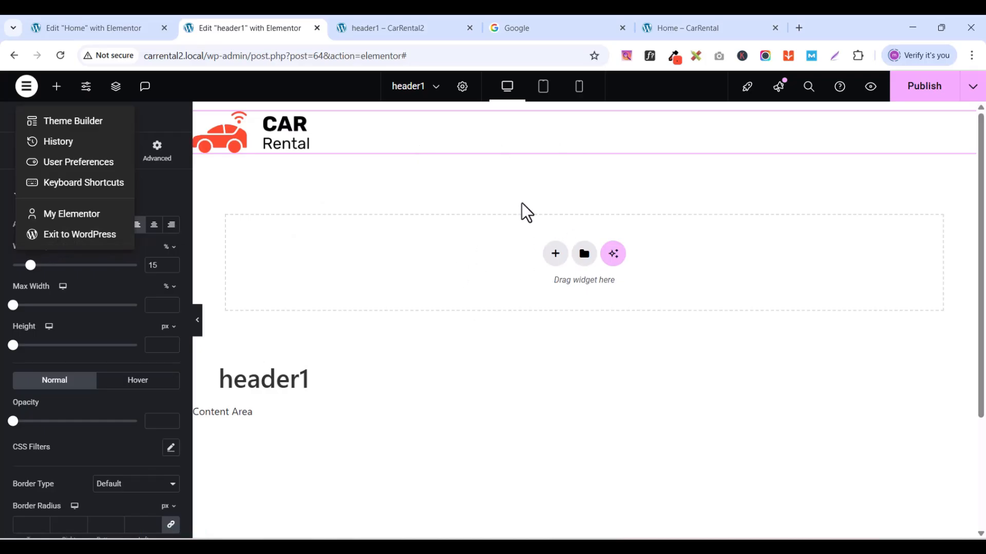
pyautogui.click(371, 27)
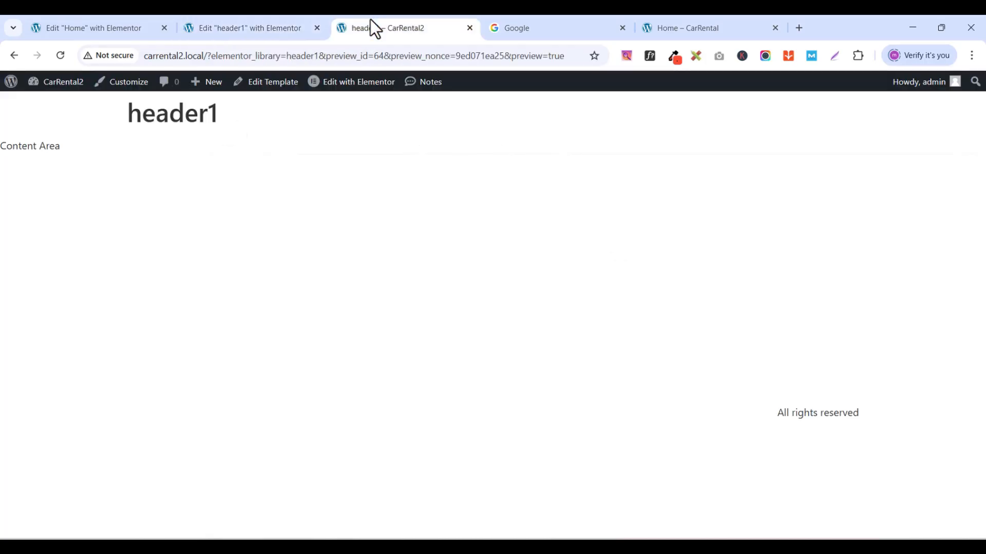
# - Open the navigation menu management page in the CarRental2 WordPress dashboard
pyautogui.click(12, 82)
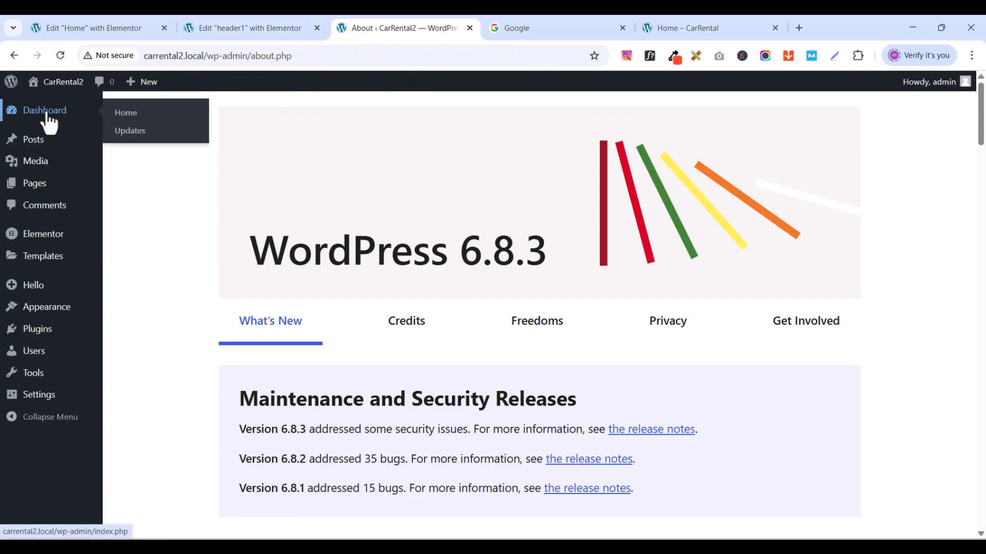
pyautogui.click(46, 114)
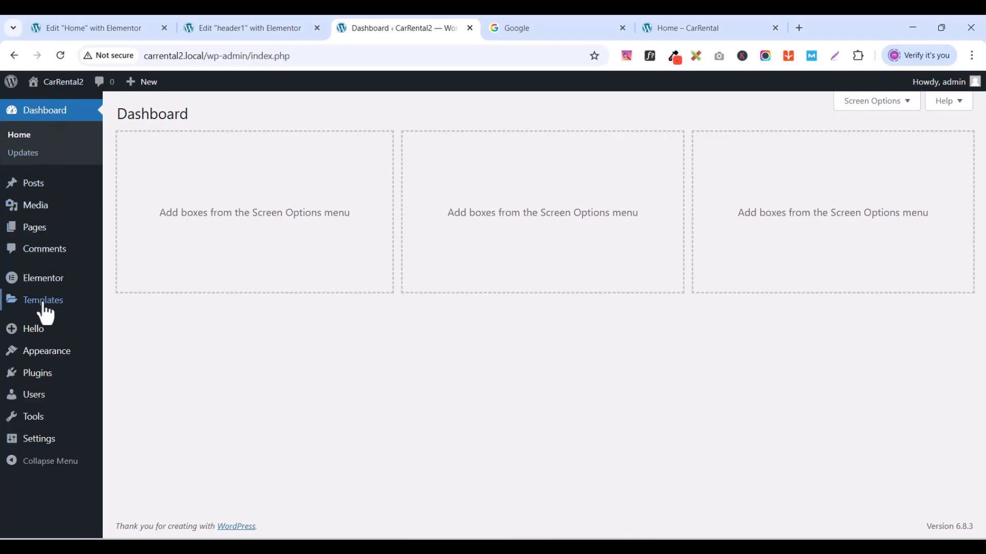
pyautogui.moveTo(36, 361)
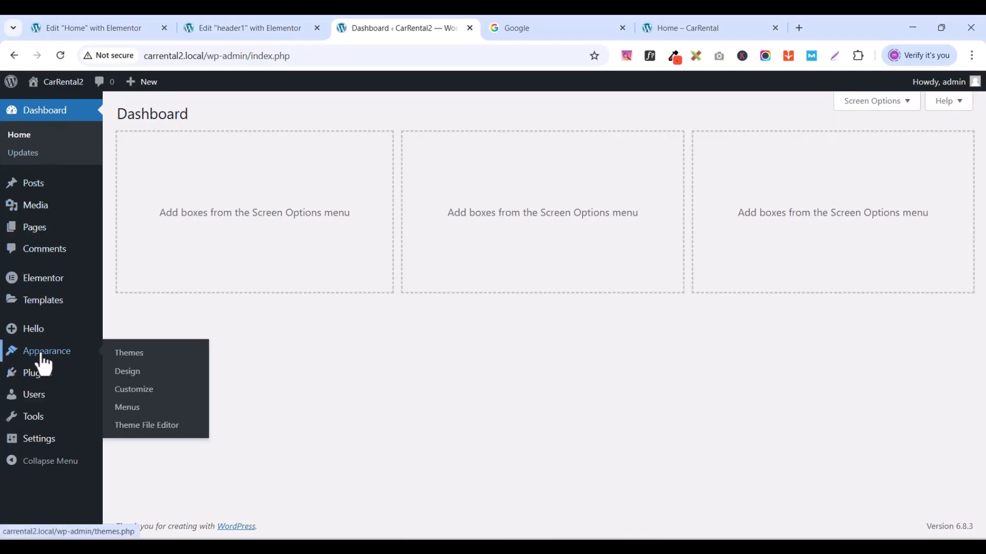
pyautogui.click(127, 411)
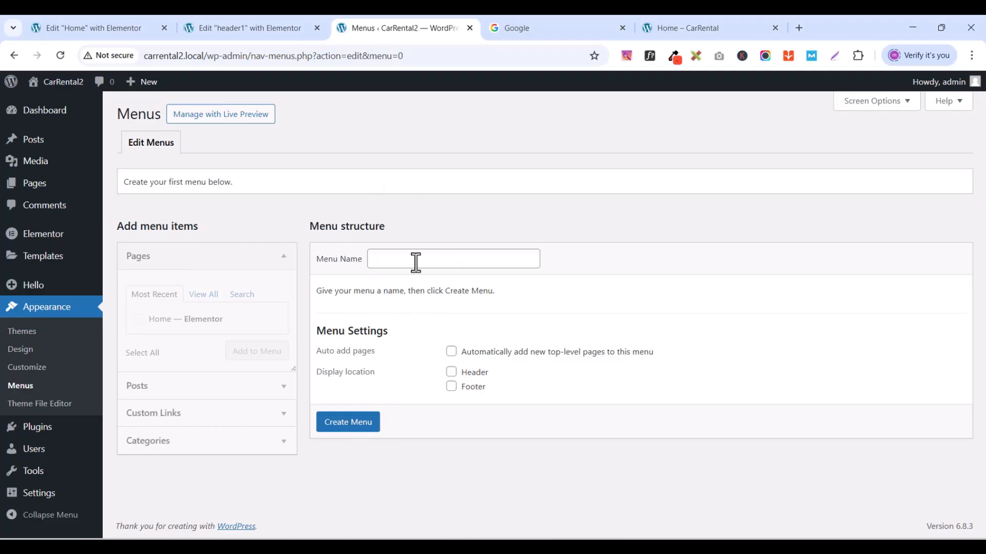
# - Create a menu named firstMenu1 with the Header display location and add the Home page to it
pyautogui.click(392, 261)
pyautogui.write('firstMenu1')
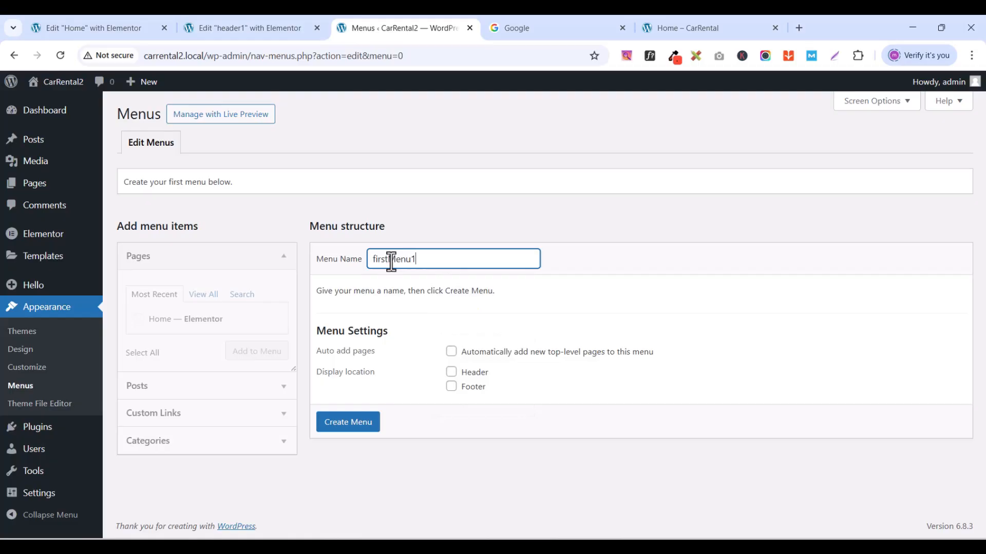
pyautogui.click(451, 374)
pyautogui.click(374, 427)
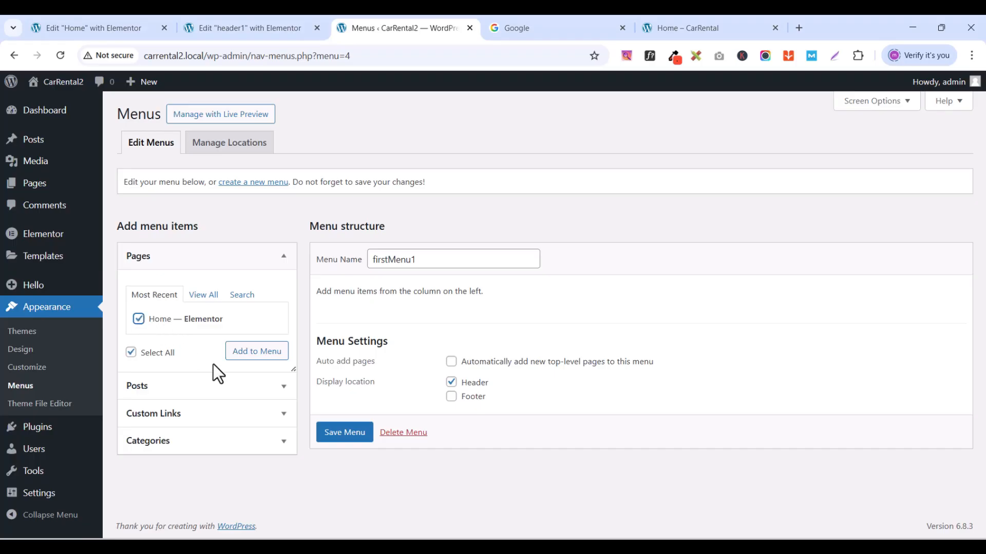
pyautogui.click(255, 353)
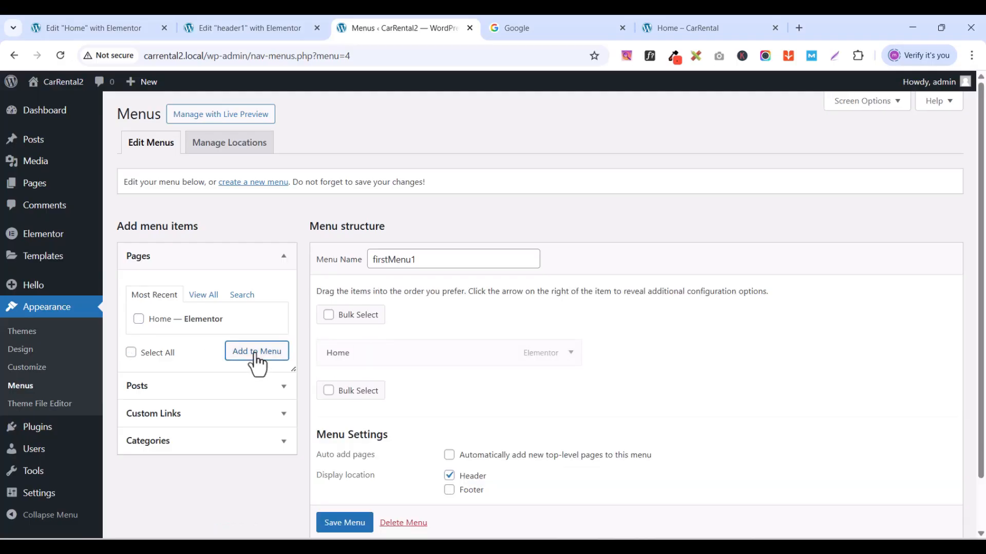
pyautogui.scroll(-1, 207, 353)
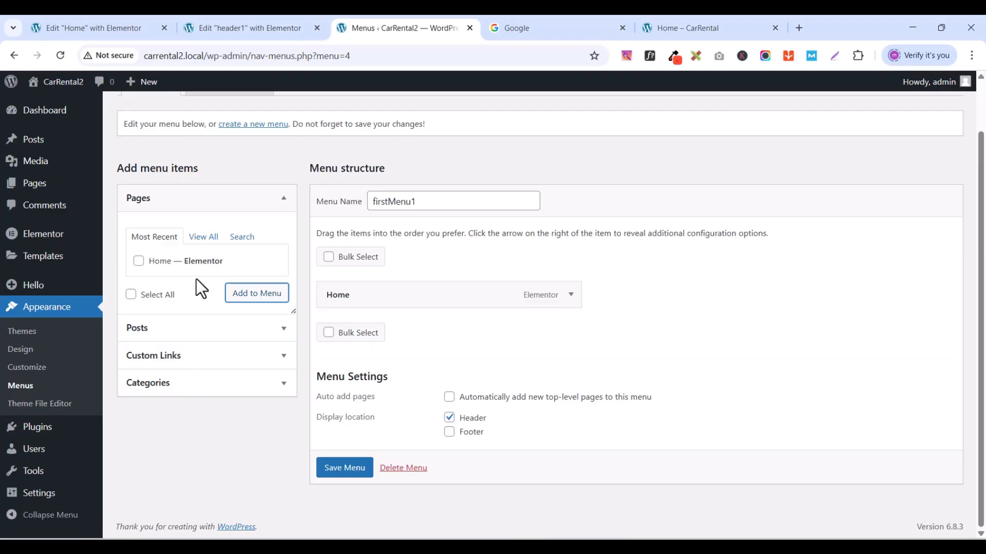
# - Add a custom link with the text About and the URL # to firstMenu1
pyautogui.click(190, 359)
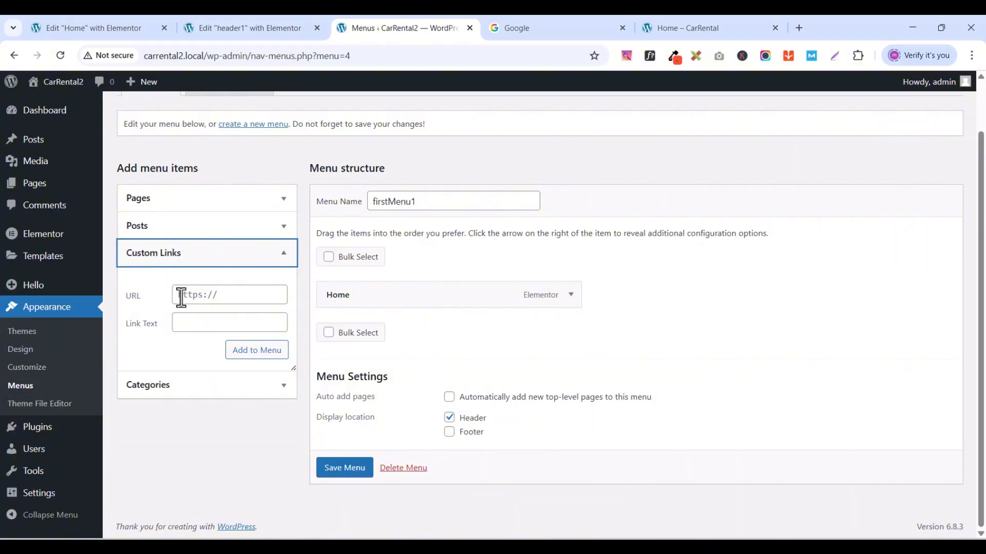
pyautogui.click(208, 293)
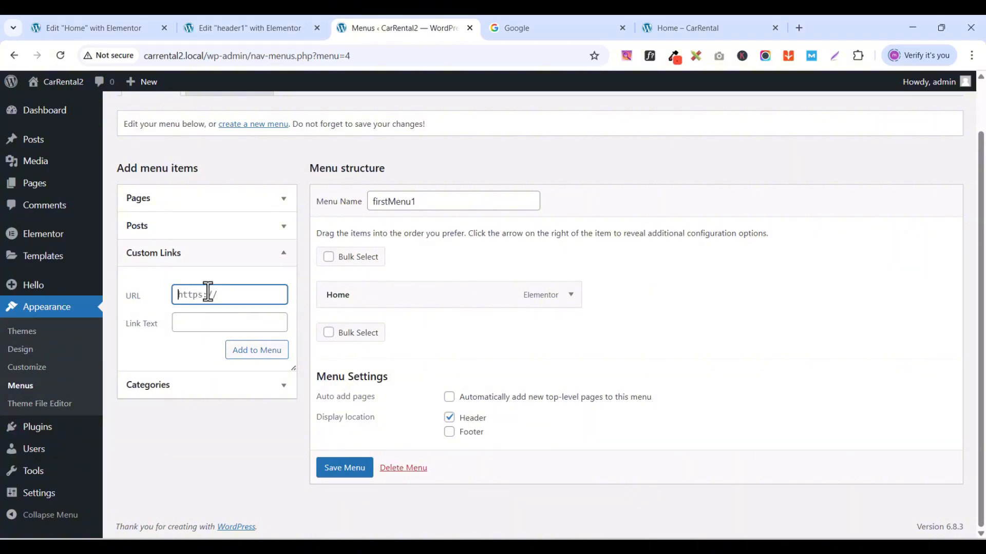
pyautogui.write('#')
pyautogui.click(205, 323)
pyautogui.write('A')
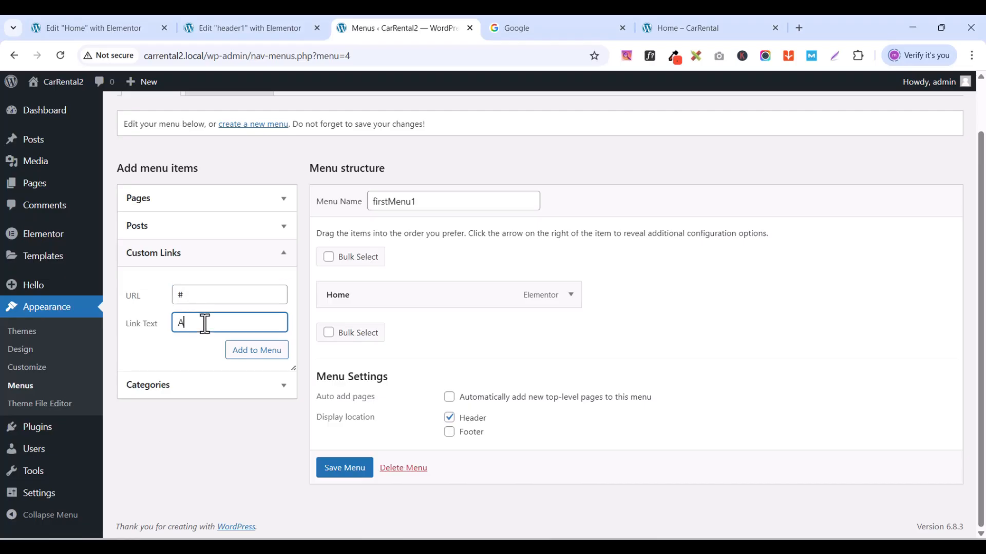
pyautogui.write('bout')
pyautogui.click(244, 354)
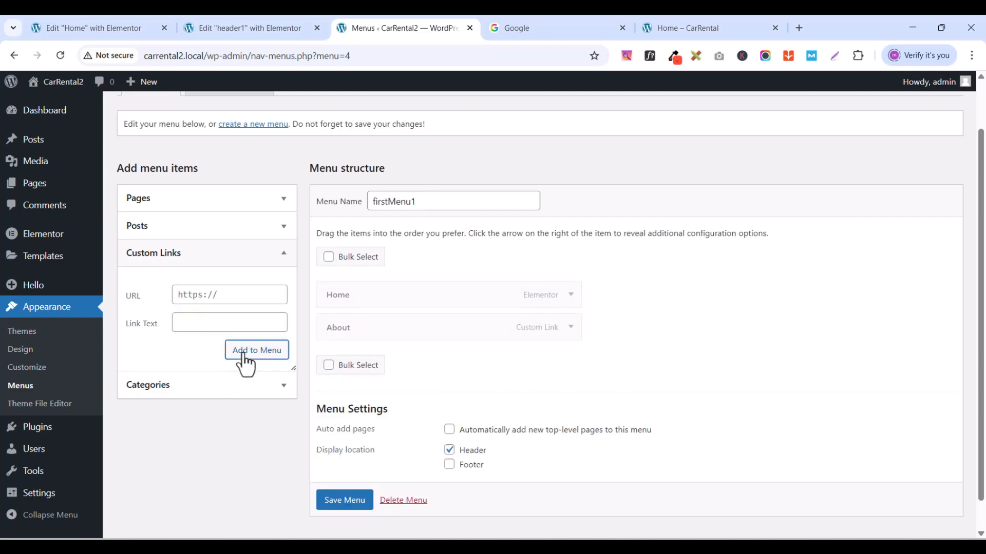
# - Check the reference site's navigation labels and add a custom link Vehicle Model with the URL #vehicle to firstMenu1
pyautogui.click(698, 31)
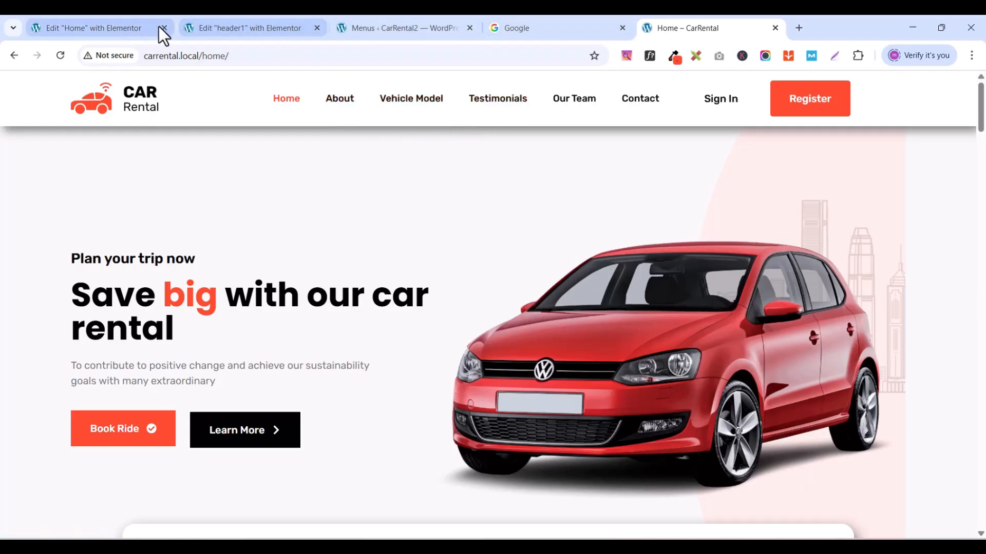
pyautogui.click(427, 28)
pyautogui.click(202, 325)
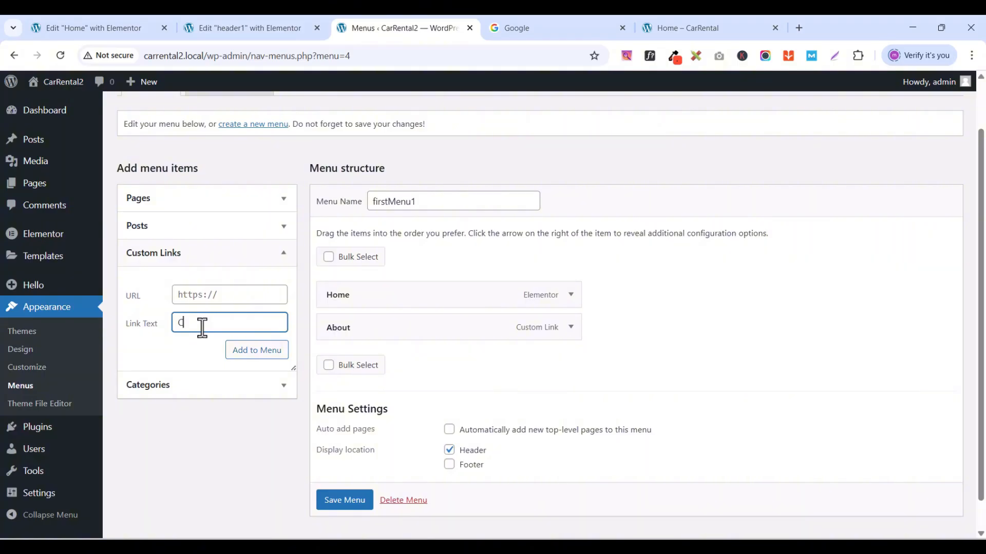
pyautogui.click(218, 291)
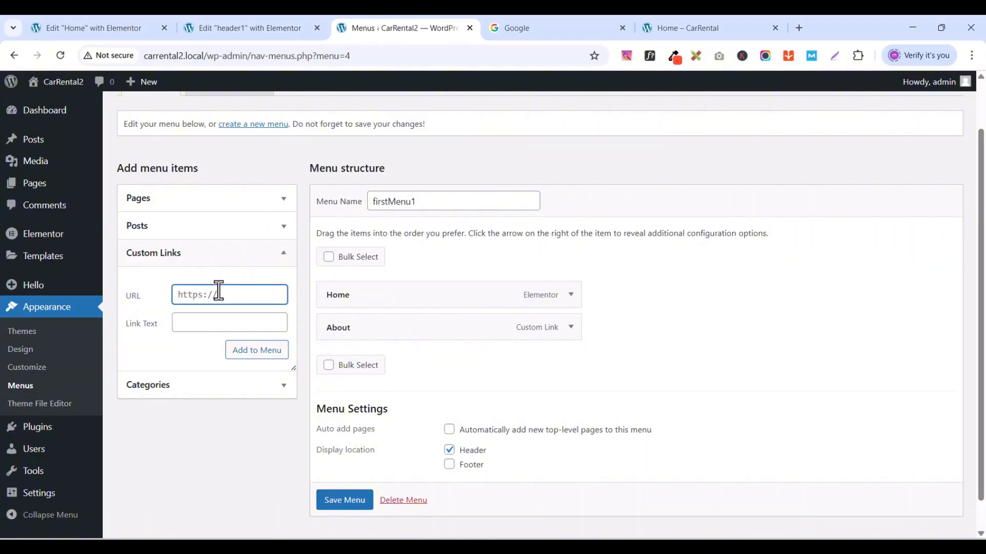
pyautogui.write('#vehicle')
pyautogui.click(216, 325)
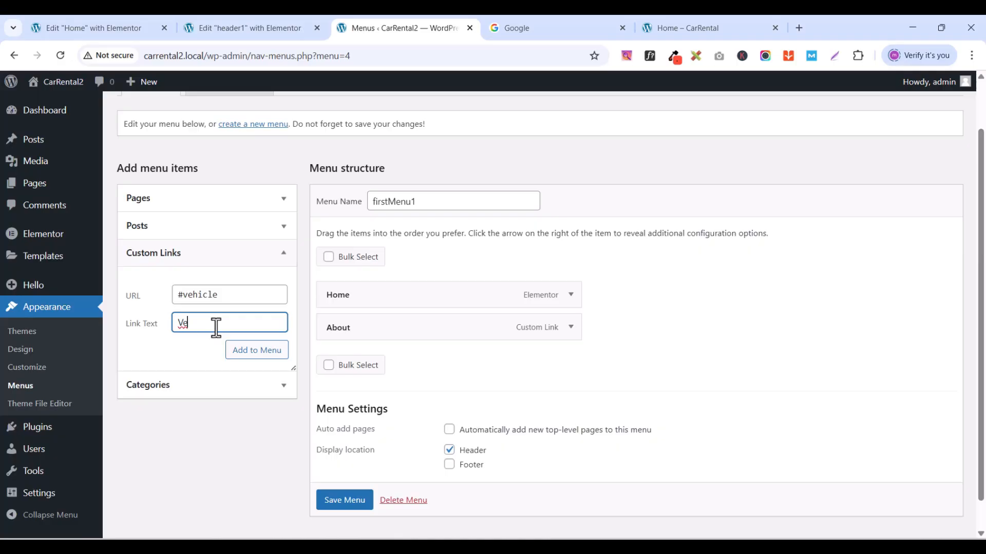
pyautogui.write('Vehicle Medel')
pyautogui.click(254, 351)
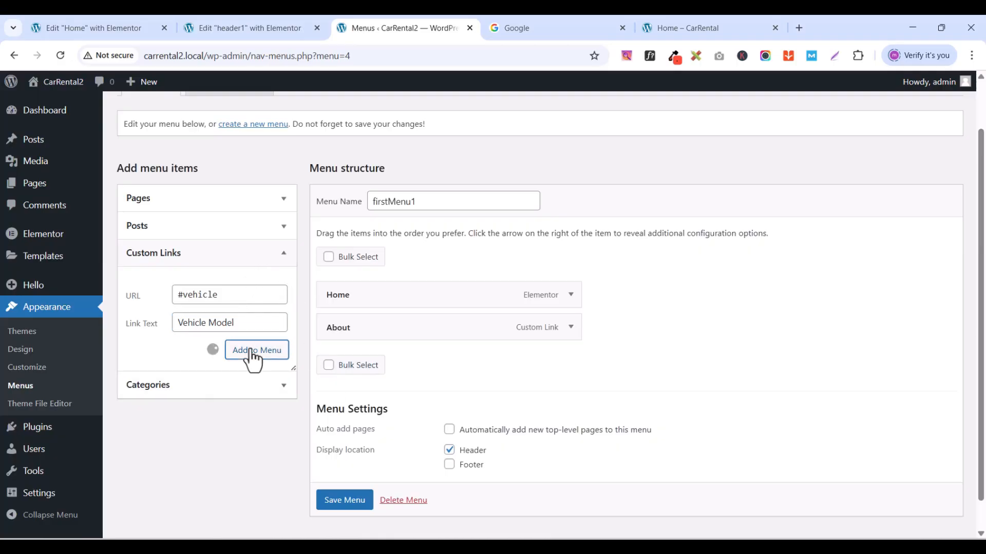
# - Add a custom link with the text Testimonials and the URL #testimonial to firstMenu1
pyautogui.click(228, 295)
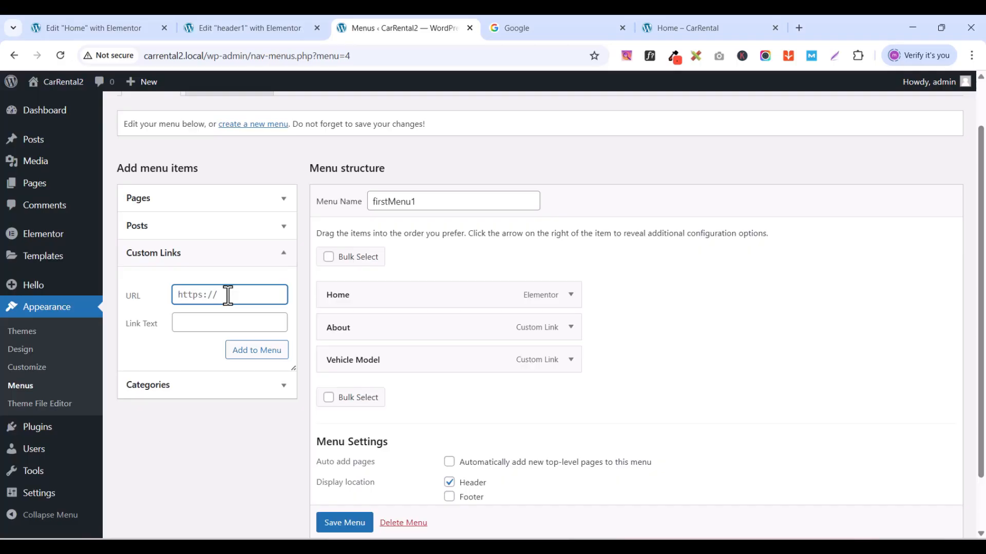
pyautogui.write('#Te')
pyautogui.press('BackSpace')
pyautogui.press('BackSpace')
pyautogui.write('testimonia')
pyautogui.click(227, 322)
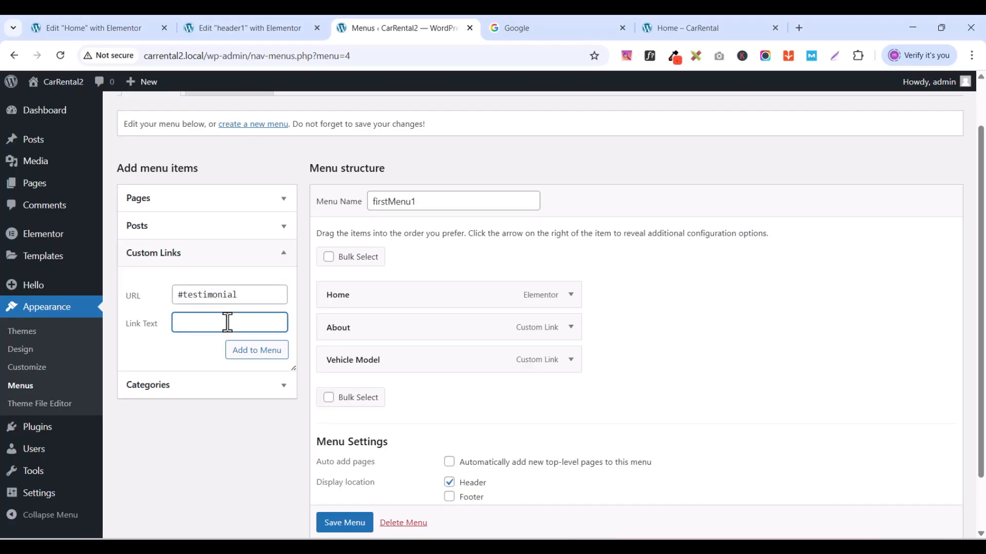
pyautogui.write('TES')
pyautogui.press('BackSpace')
pyautogui.press('BackSpace')
pyautogui.write('estimonia')
pyautogui.click(262, 351)
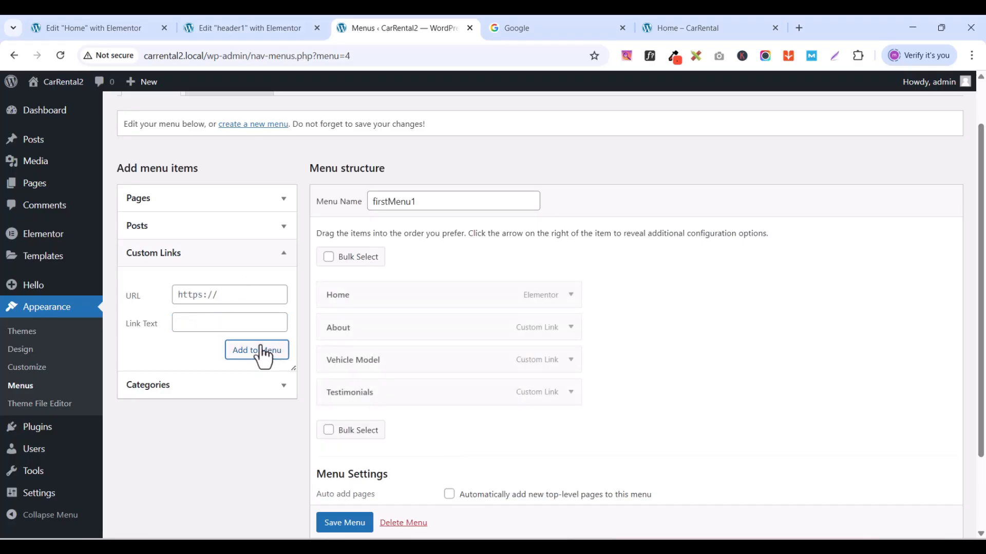
# - Add a custom link with the text Our Team and the URL #team to firstMenu1
pyautogui.click(244, 293)
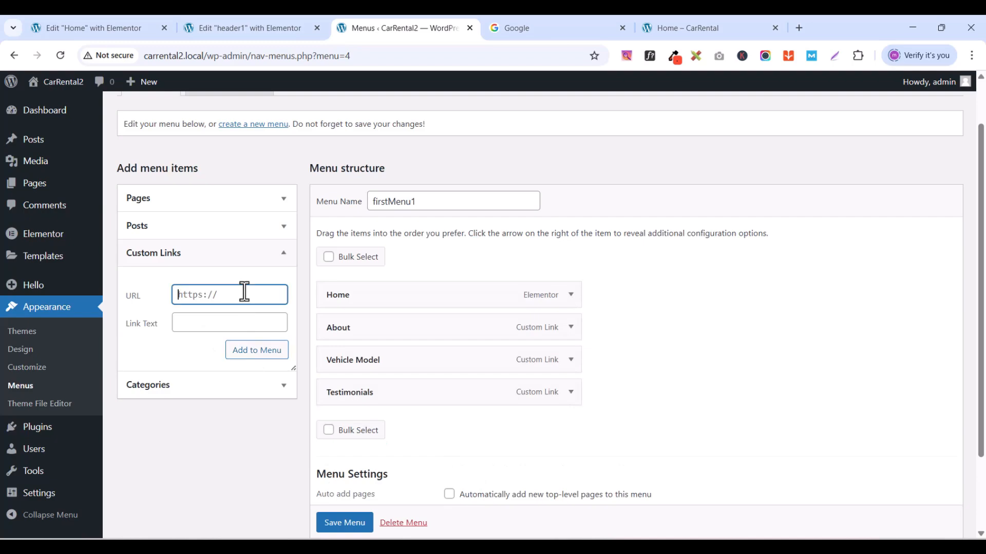
pyautogui.write('#team')
pyautogui.click(248, 325)
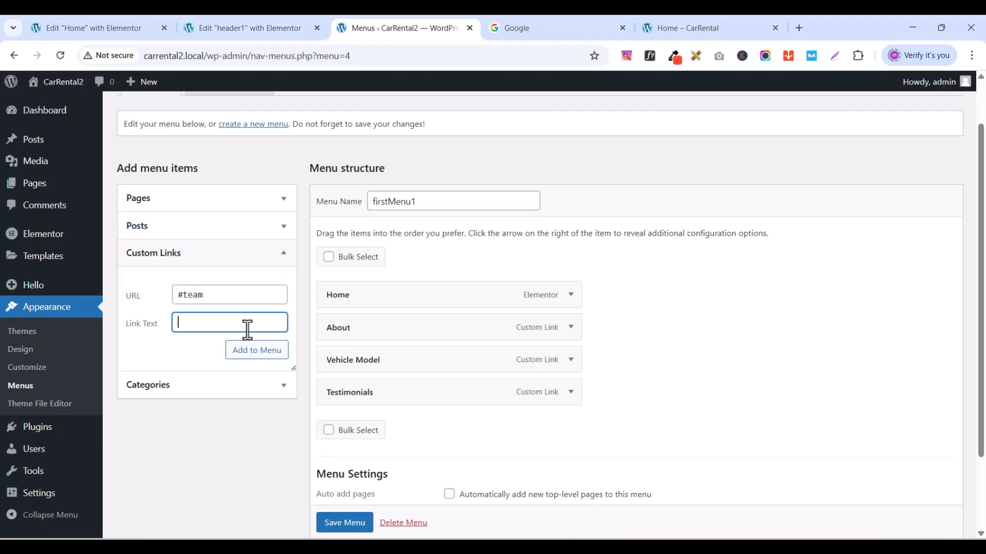
pyautogui.write('Our Team')
pyautogui.click(255, 351)
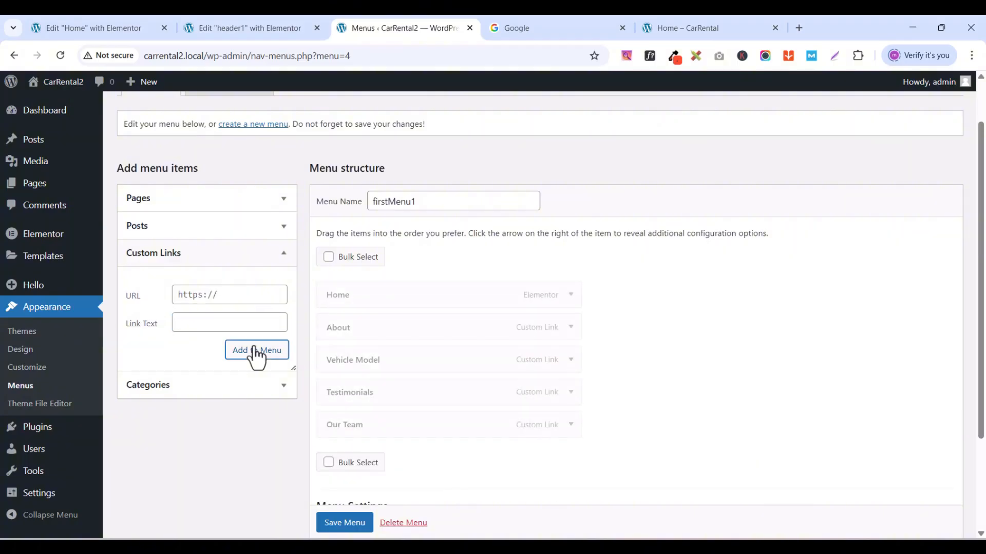
# - Add a custom link with the text Contact and the URL #contact to firstMenu1
pyautogui.click(245, 299)
pyautogui.write('#')
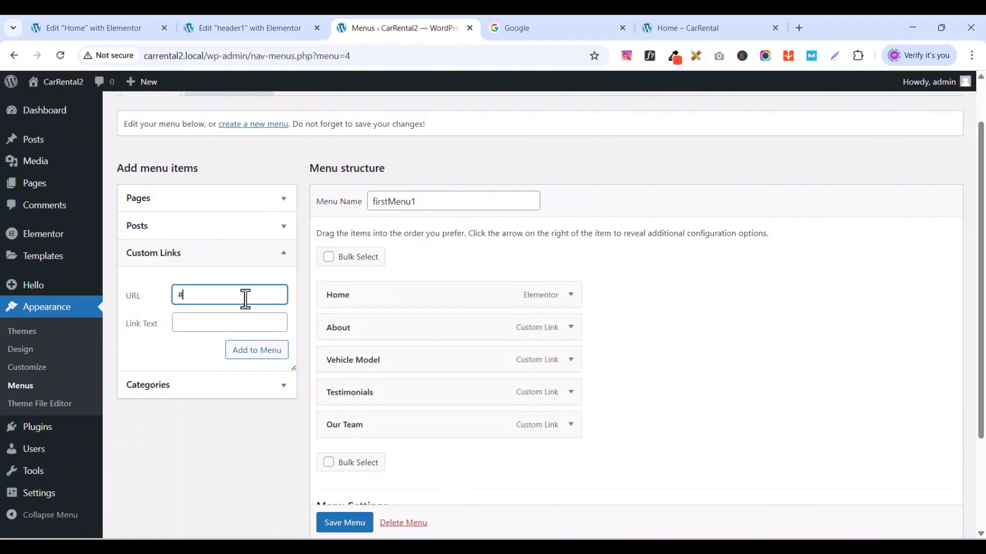
pyautogui.write('contact')
pyautogui.click(242, 329)
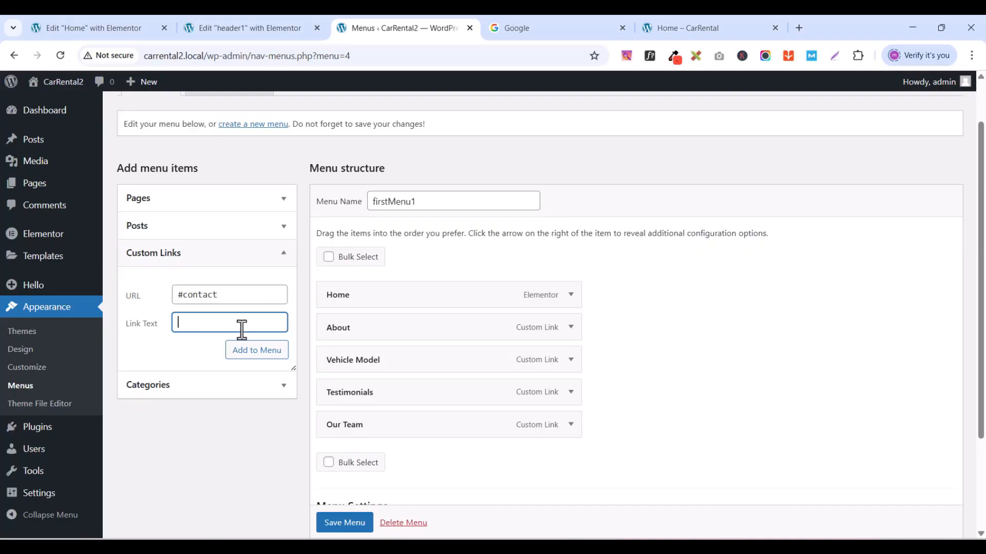
pyautogui.write('Contact')
pyautogui.click(260, 351)
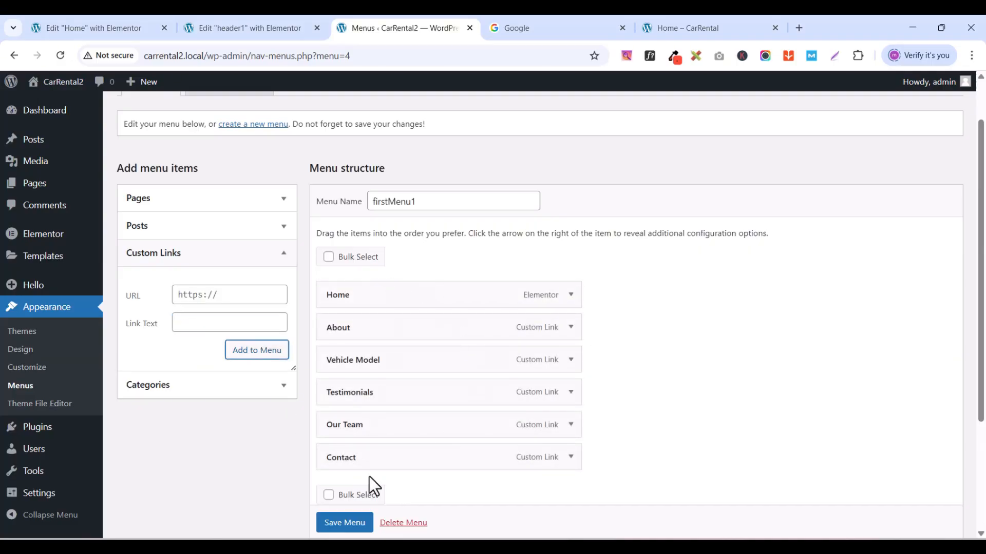
# - Save firstMenu1 with its new custom links and look over the saved menu structure
pyautogui.scroll(-3, 482, 420)
pyautogui.scroll(1, 374, 504)
pyautogui.scroll(-1, 336, 535)
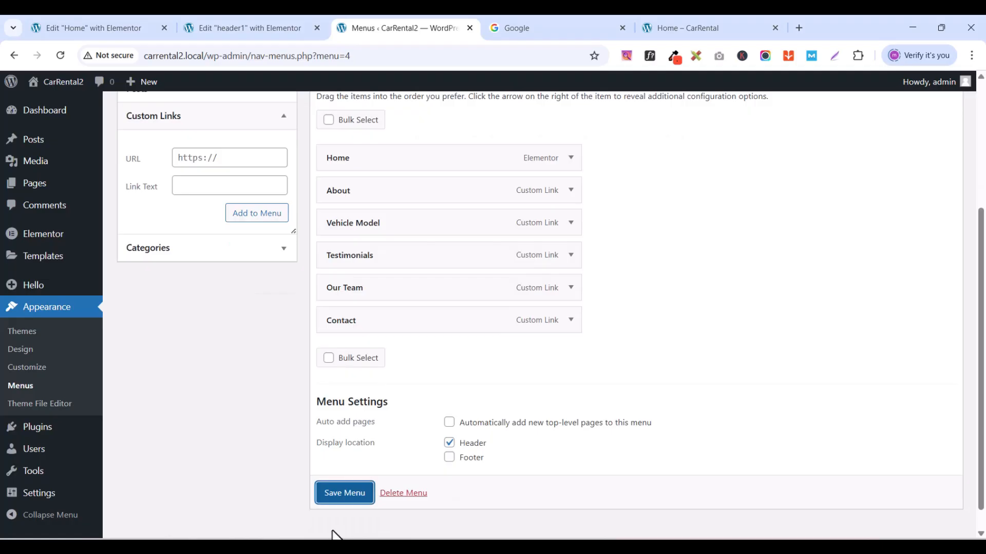
pyautogui.click(344, 498)
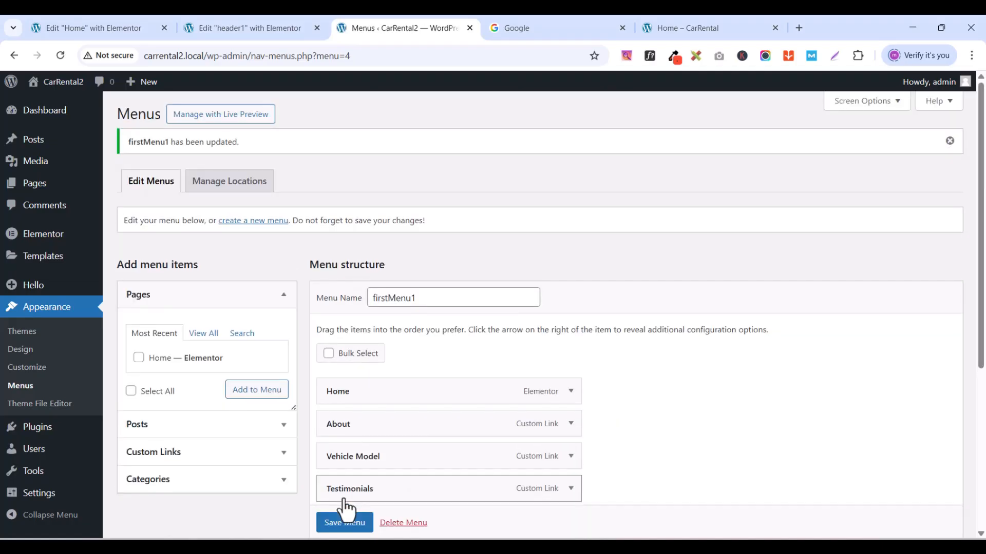
pyautogui.scroll(-2, 408, 397)
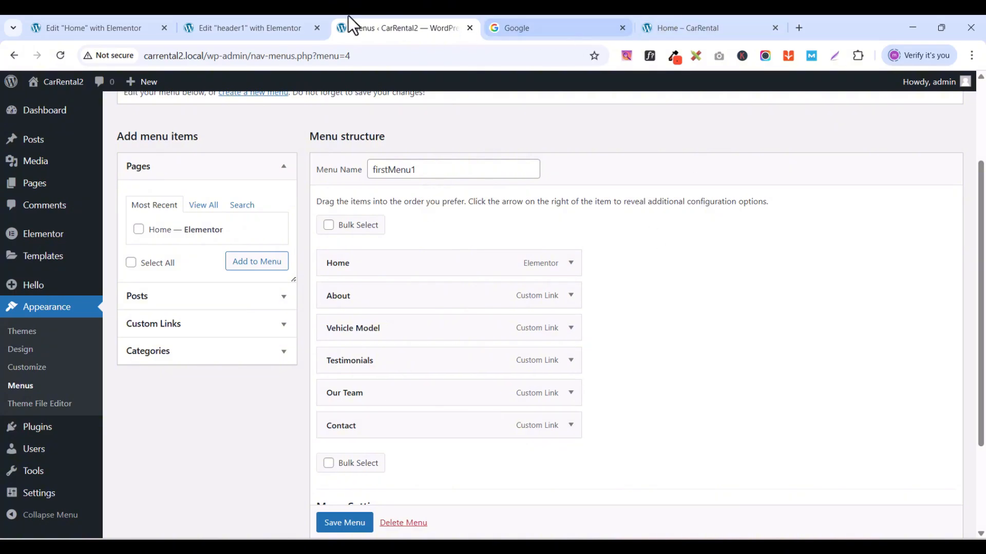
pyautogui.click(69, 29)
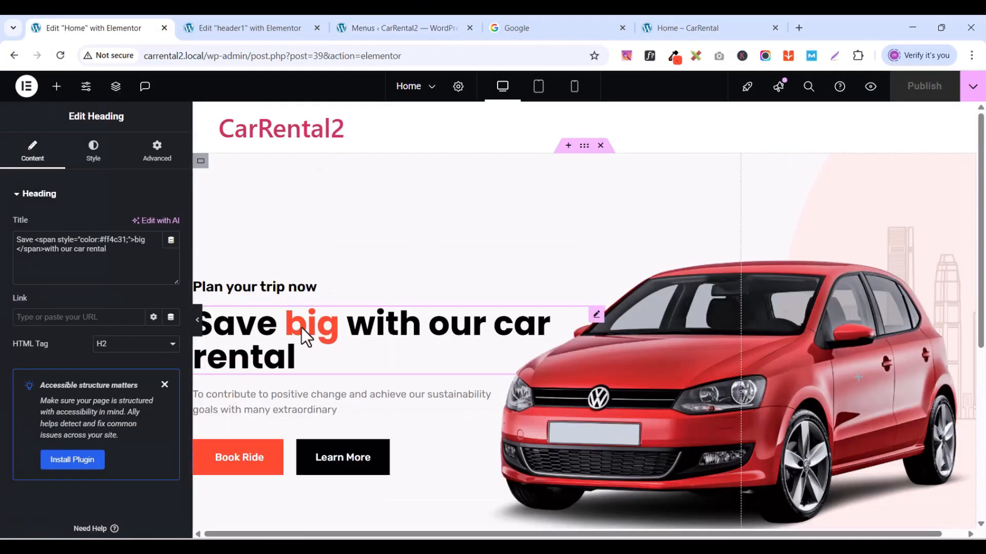
pyautogui.scroll(-4, 352, 335)
pyautogui.scroll(4, 354, 336)
pyautogui.scroll(1, 350, 326)
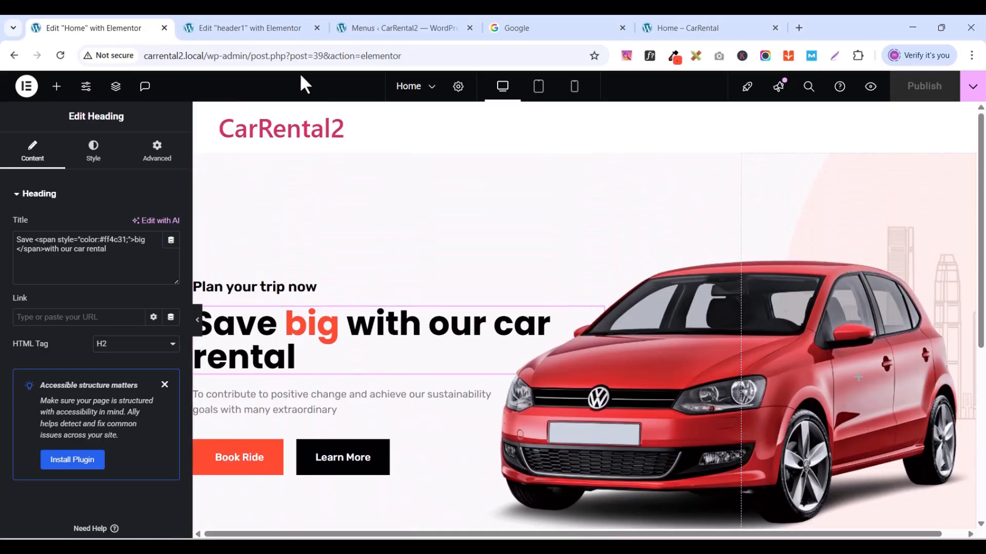
# - In the header1 template editor, search the widgets for menu and place a WordPress Menu widget directly below the logo
pyautogui.click(250, 29)
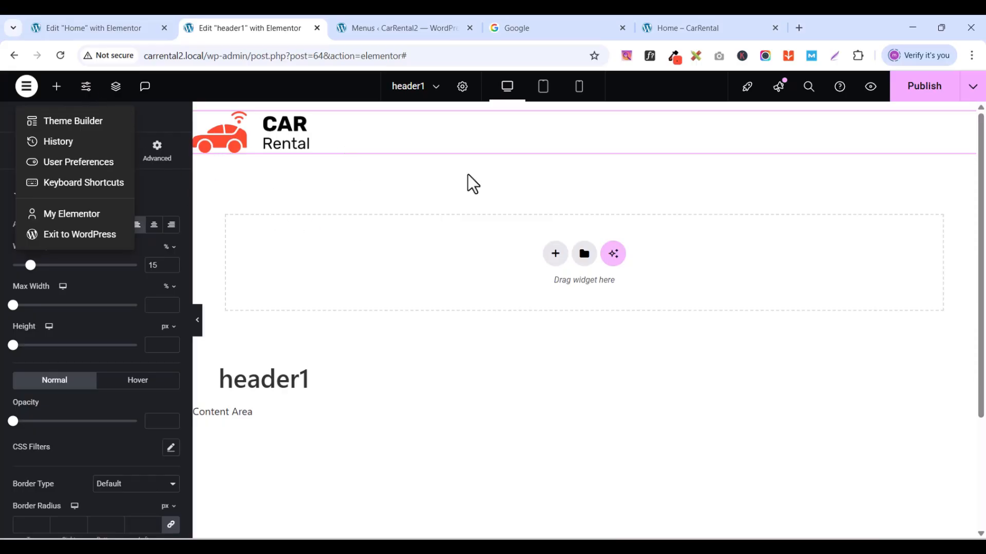
pyautogui.click(409, 275)
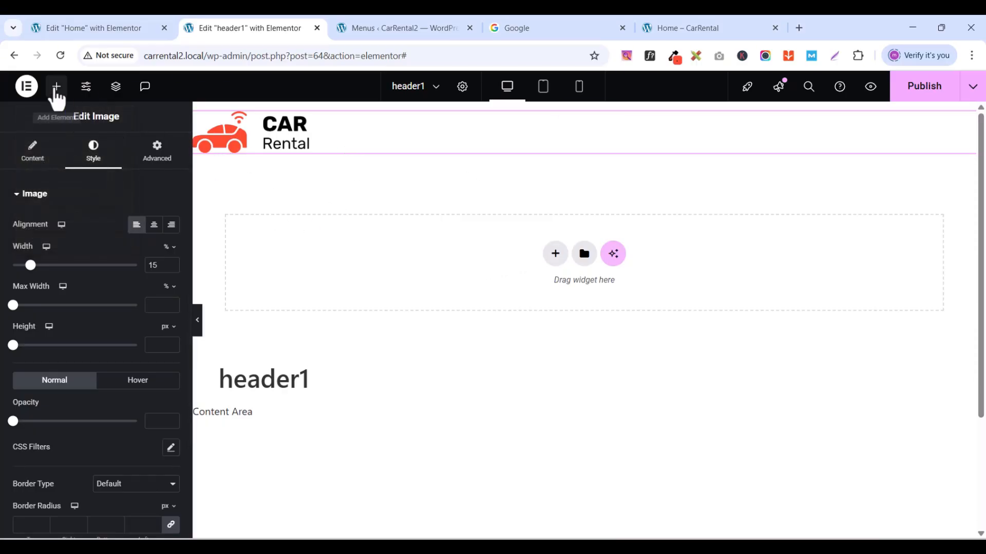
pyautogui.click(56, 86)
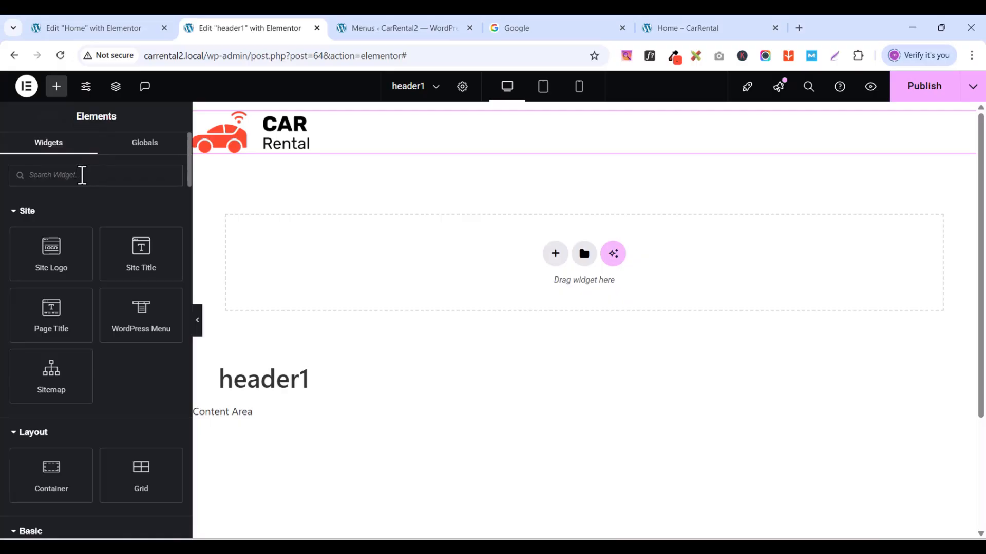
pyautogui.write('menu')
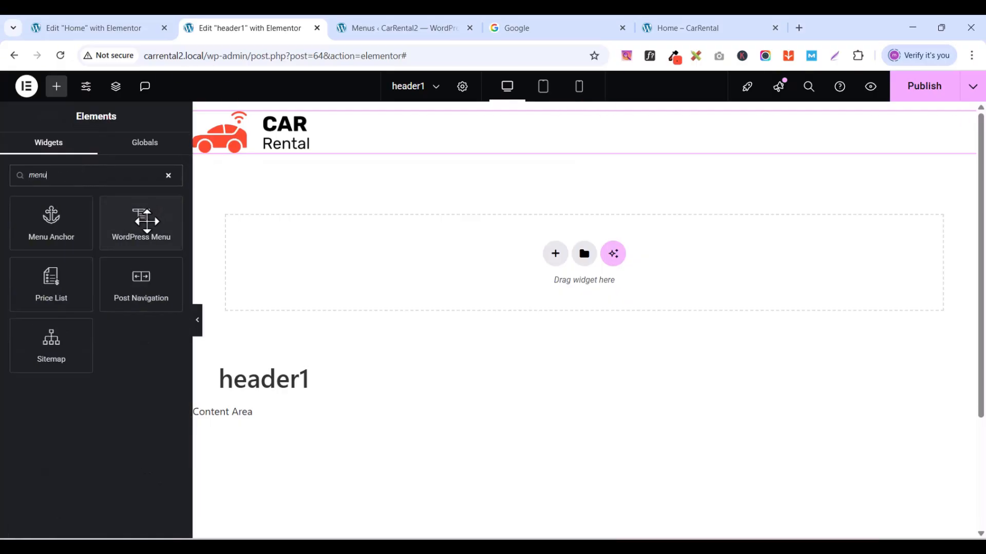
pyautogui.moveTo(126, 237); pyautogui.dragTo(304, 147)
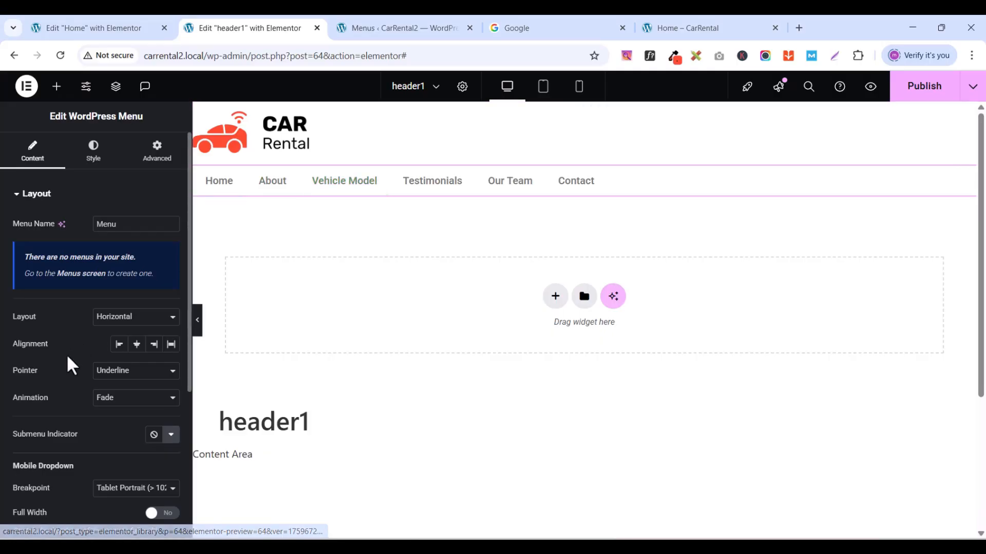
# - Set the WordPress Menu widget's pointer effect to None
pyautogui.scroll(-3, 70, 354)
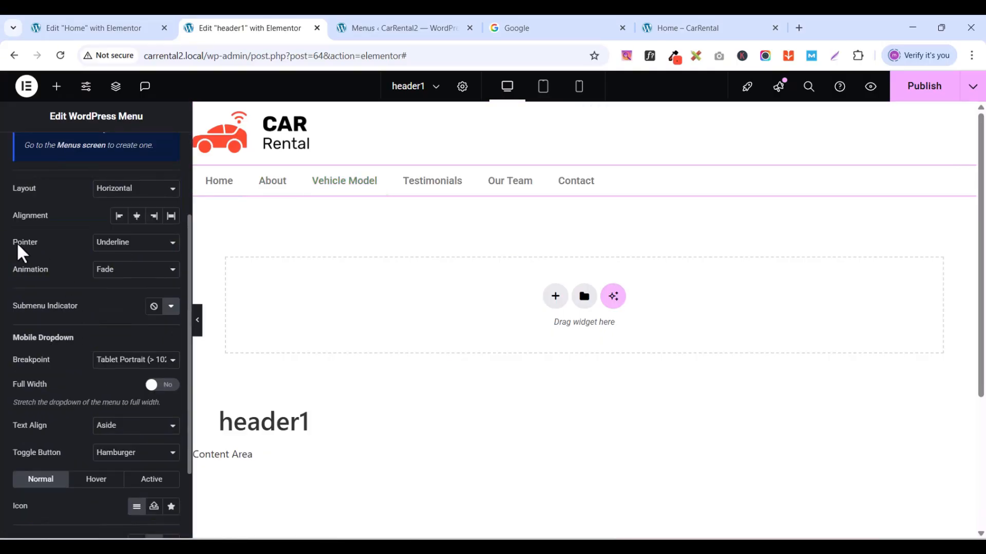
pyautogui.click(123, 245)
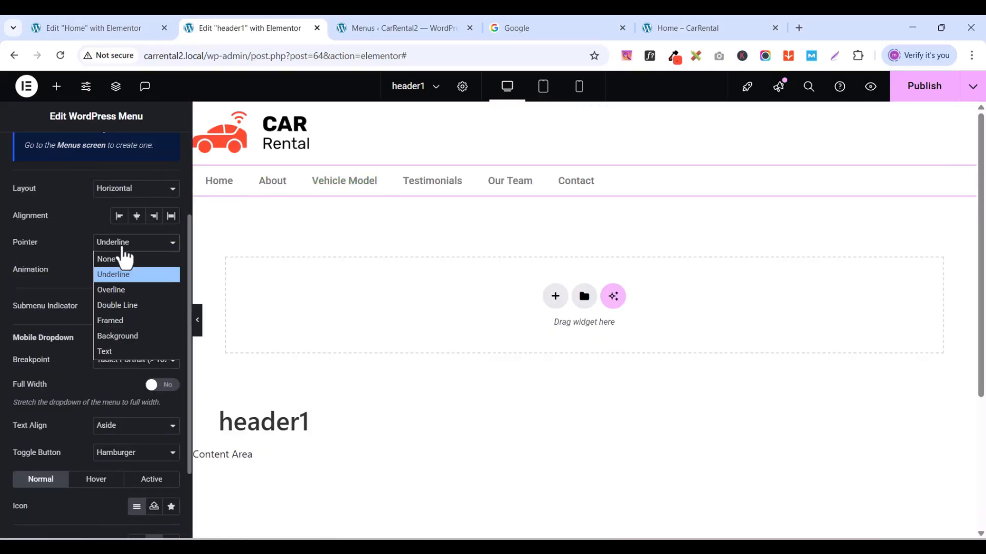
pyautogui.click(118, 259)
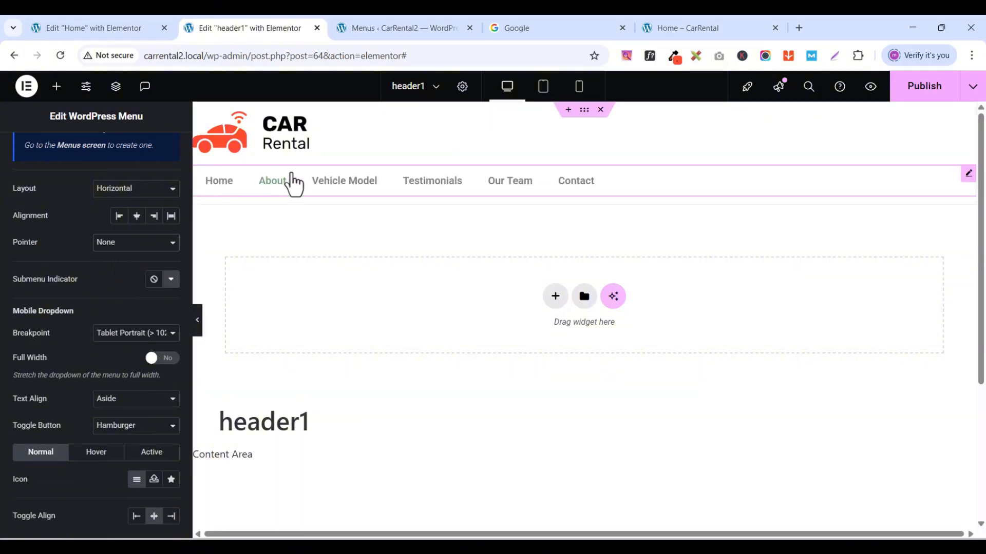
pyautogui.scroll(-2, 80, 324)
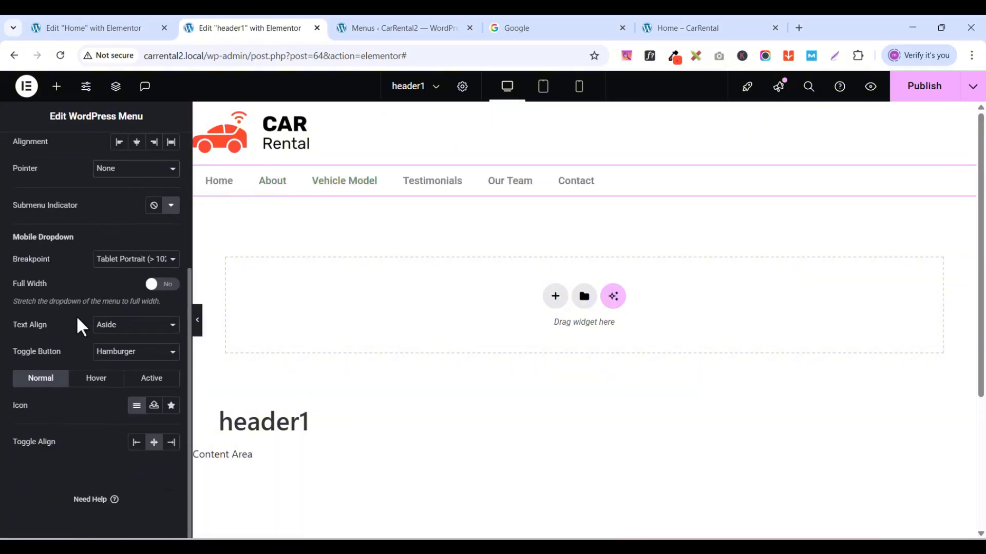
pyautogui.scroll(3, 81, 327)
pyautogui.scroll(2, 65, 287)
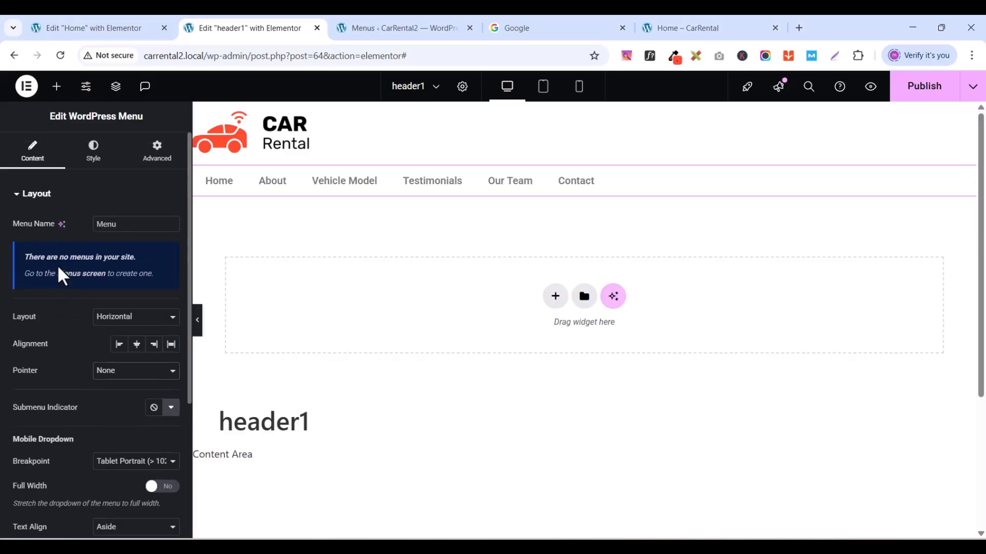
# - Set the main menu's hover text color to the global Orange color
pyautogui.click(94, 165)
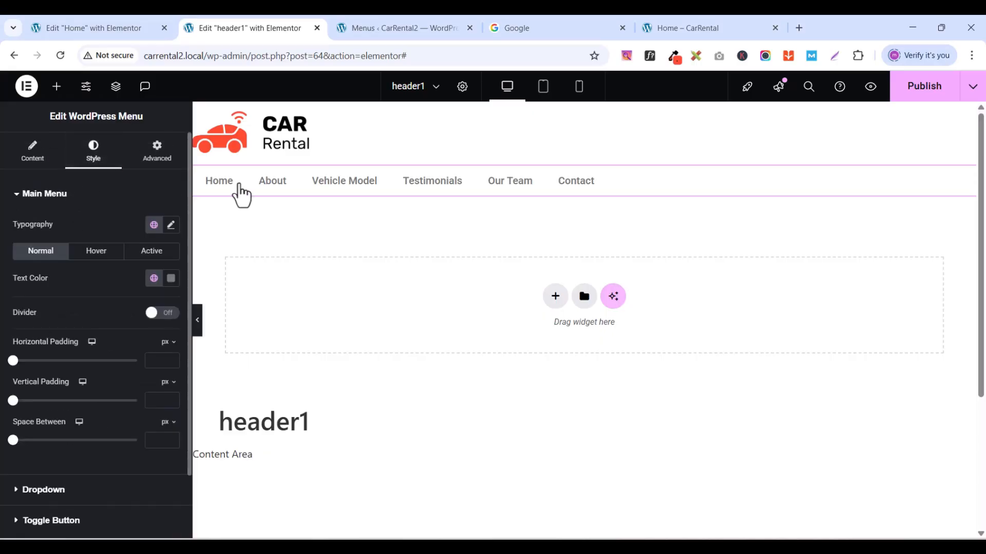
pyautogui.scroll(-2, 85, 290)
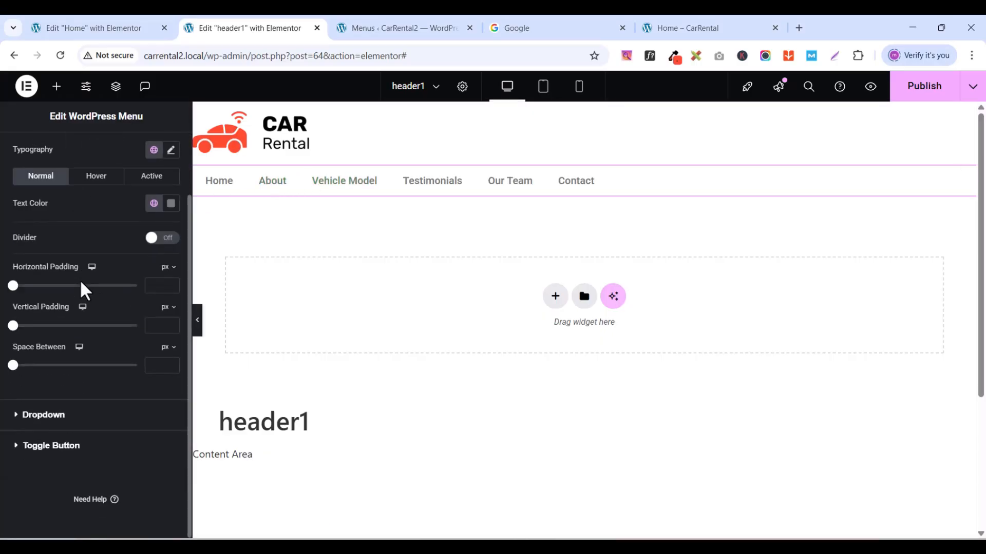
pyautogui.scroll(2, 85, 290)
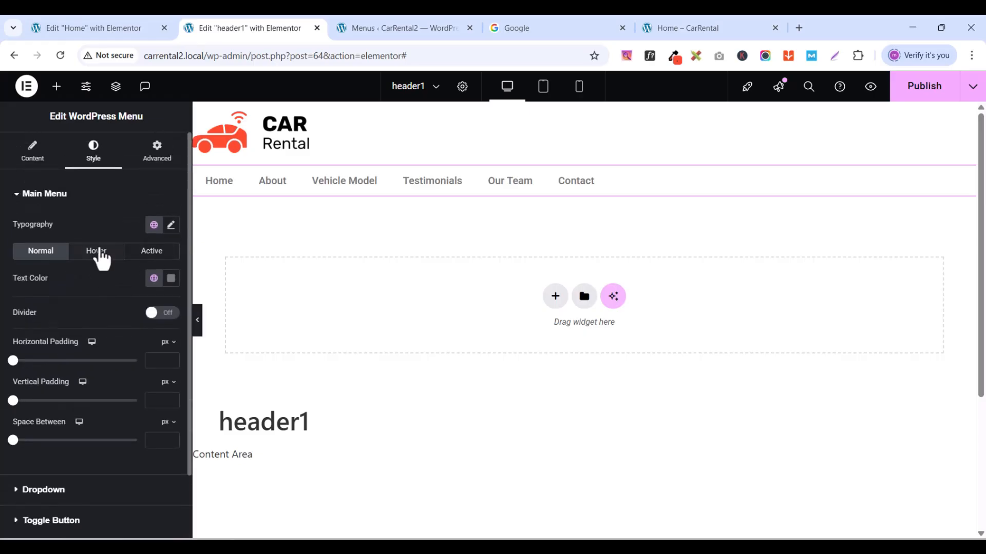
pyautogui.click(98, 251)
pyautogui.click(152, 278)
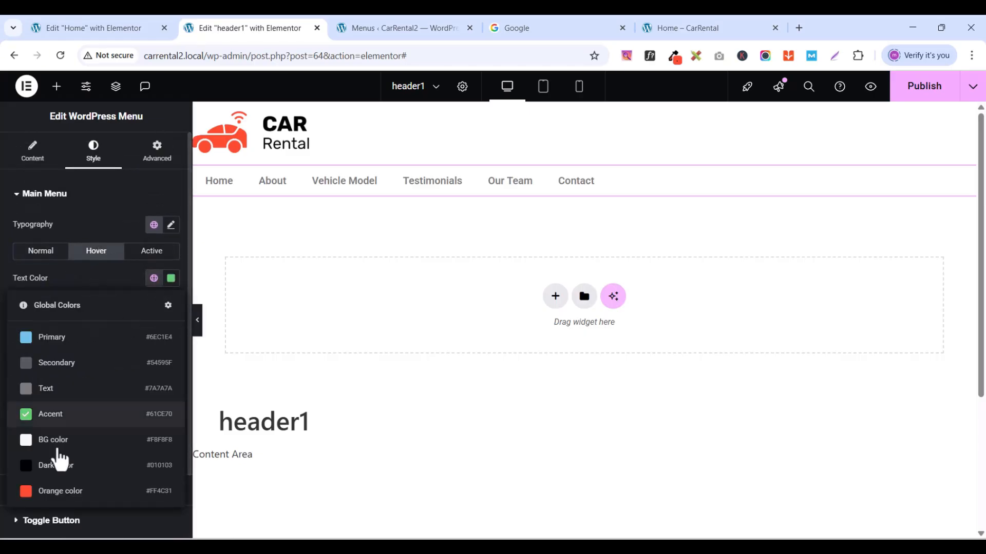
pyautogui.click(47, 489)
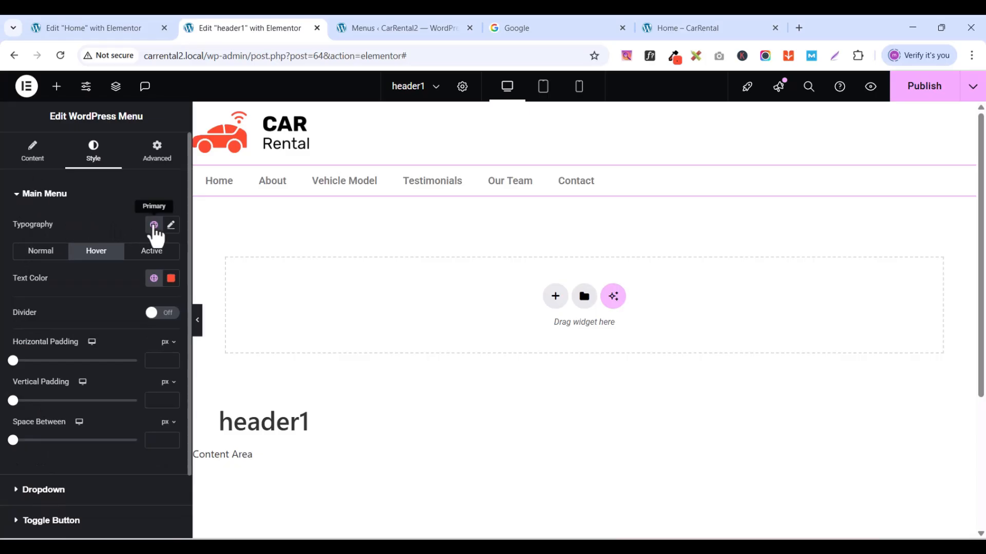
# - Change the main menu's typography to the Rubik font family
pyautogui.click(171, 226)
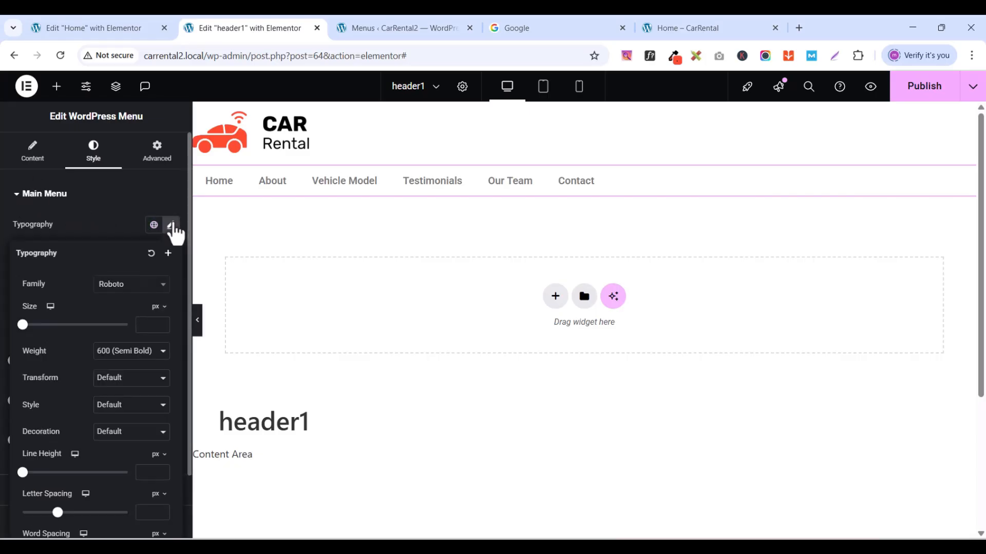
pyautogui.click(111, 288)
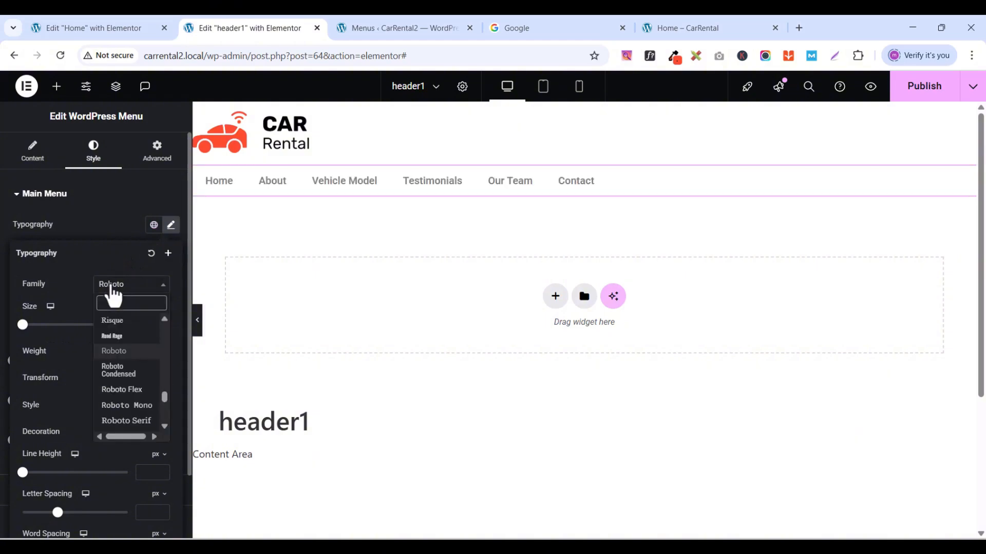
pyautogui.write('ru')
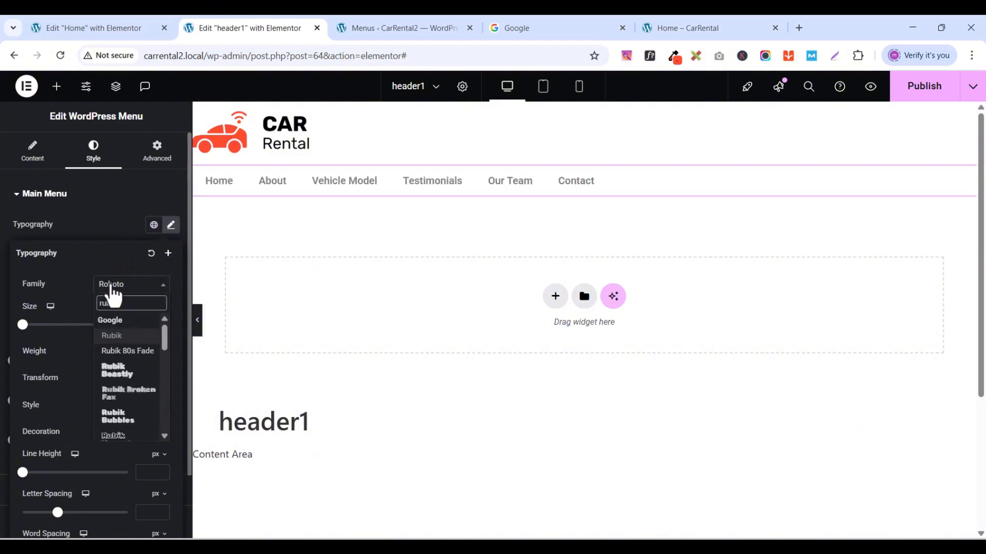
pyautogui.write('bik')
pyautogui.click(115, 337)
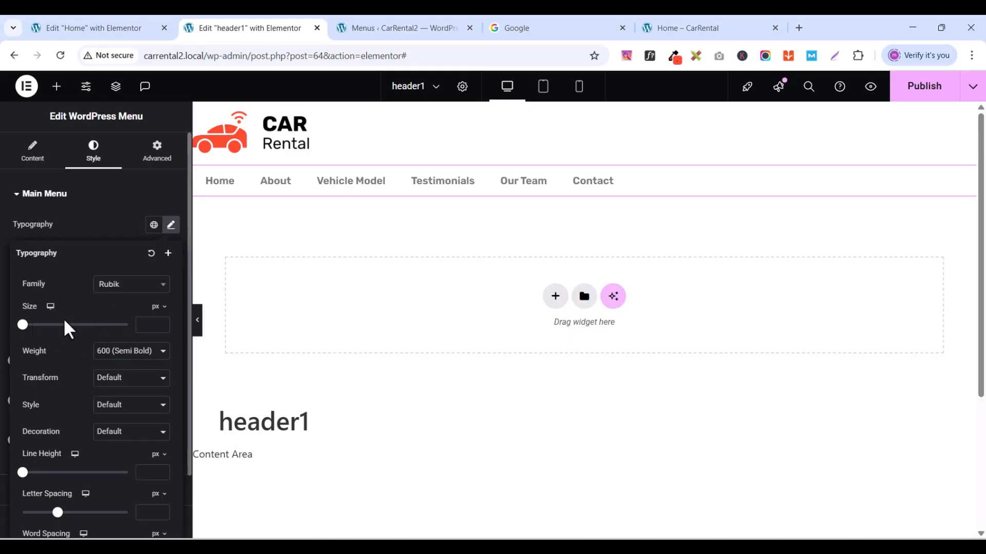
# - Set the main menu's font size to 15 px and its weight to 500 (Medium)
pyautogui.click(159, 319)
pyautogui.click(161, 322)
pyautogui.click(161, 322)
pyautogui.click(160, 322)
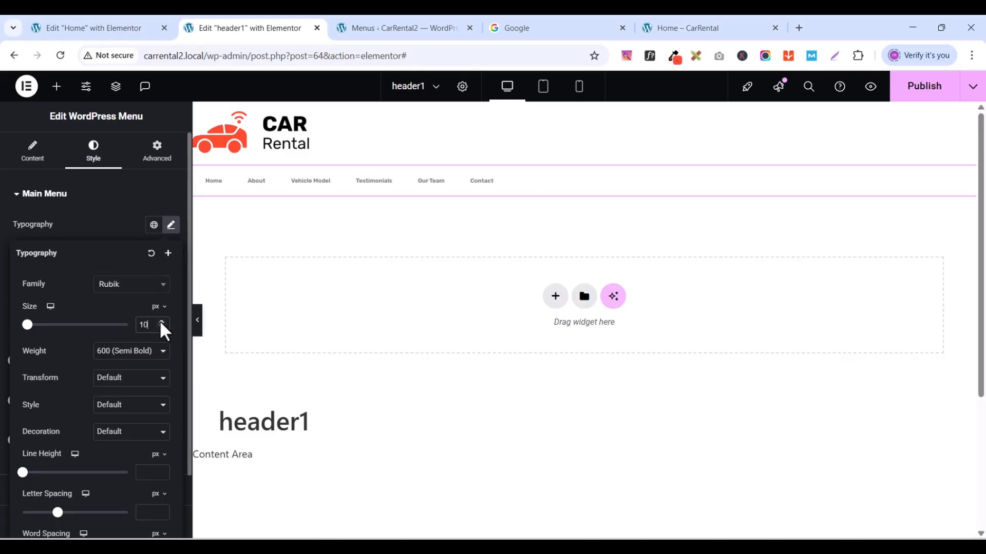
pyautogui.click(161, 322)
pyautogui.click(161, 321)
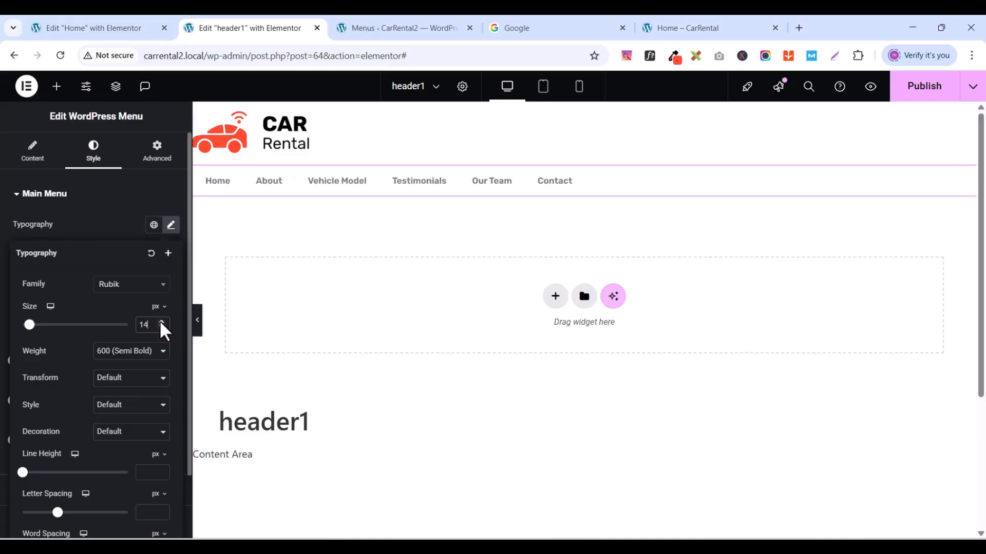
pyautogui.click(160, 322)
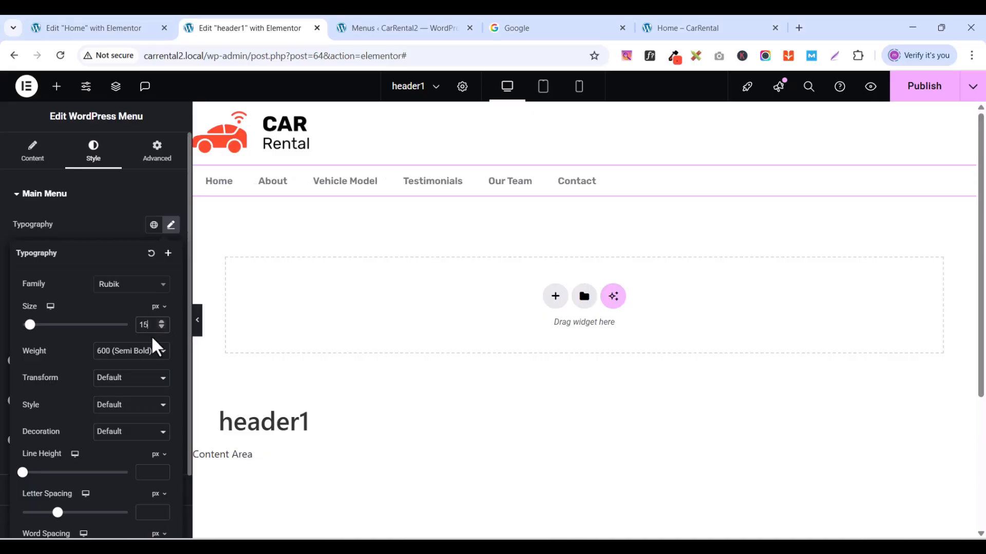
pyautogui.click(150, 359)
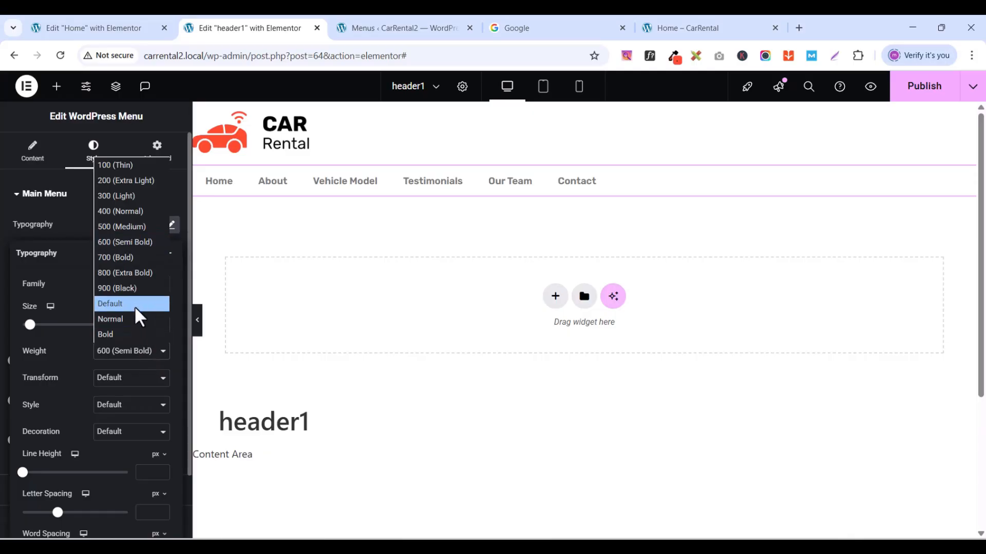
pyautogui.click(123, 226)
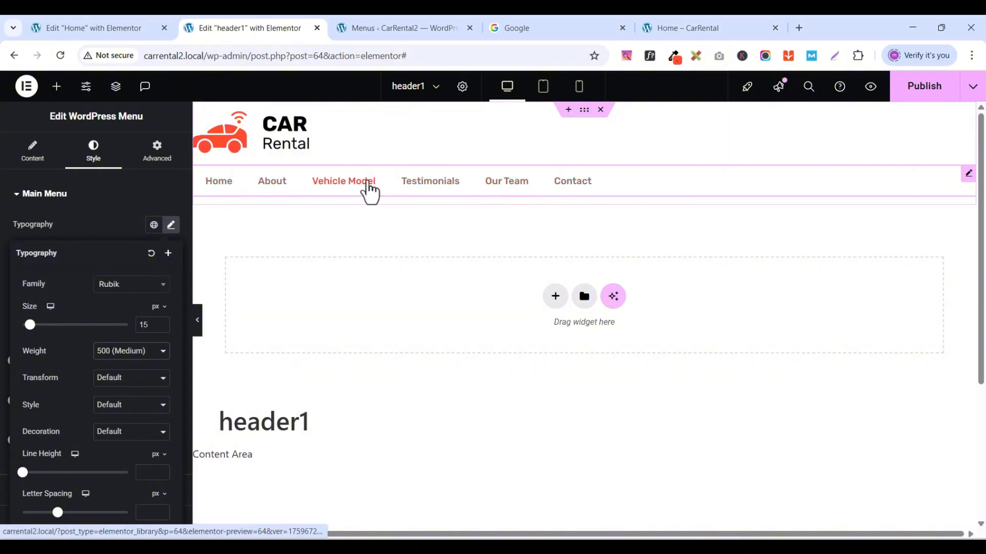
pyautogui.click(85, 234)
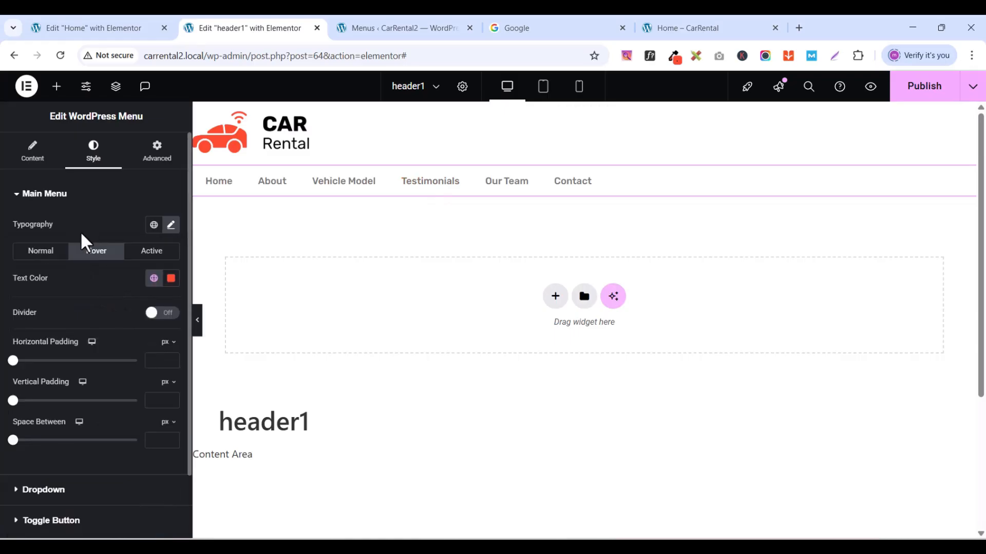
# - Set the main menu's normal text color to the global Dark color
pyautogui.click(42, 250)
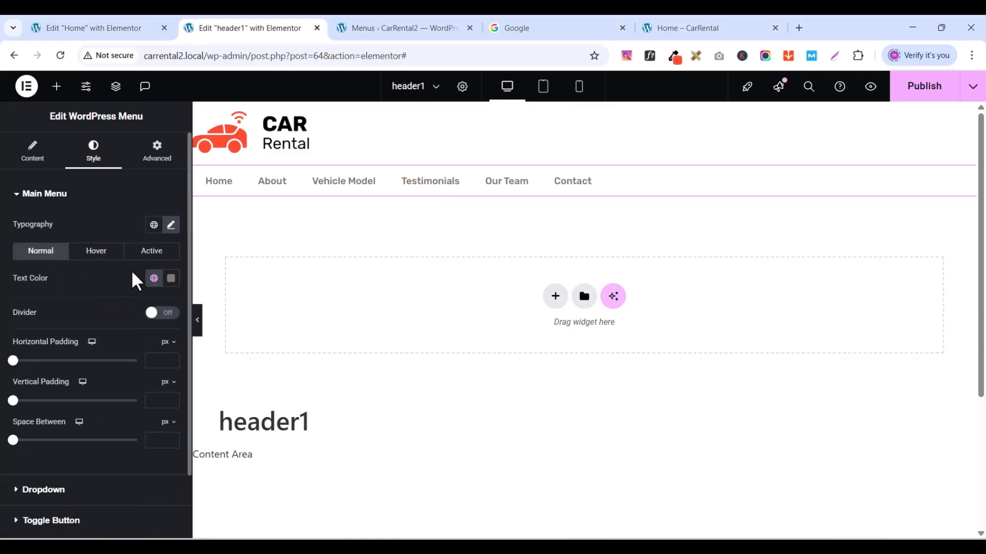
pyautogui.click(154, 279)
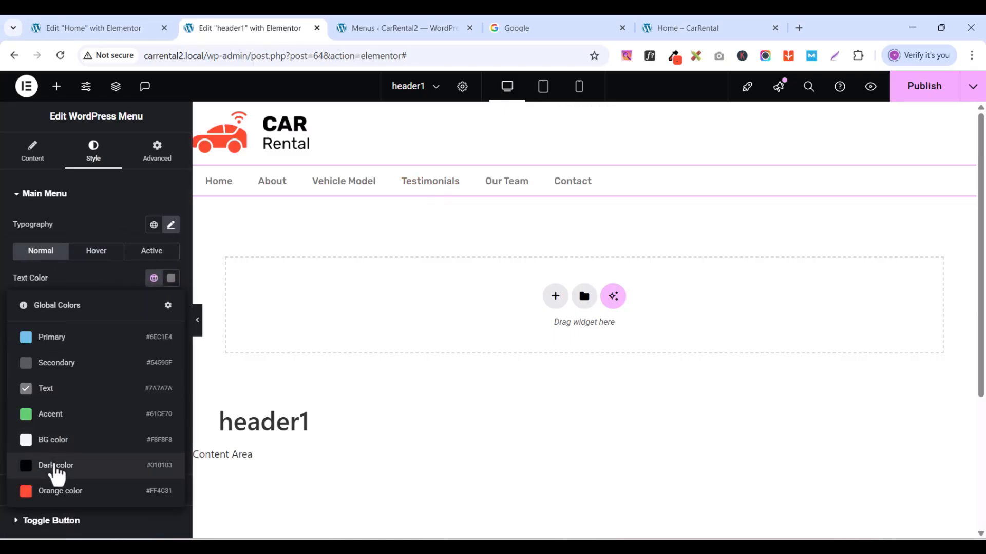
pyautogui.click(54, 465)
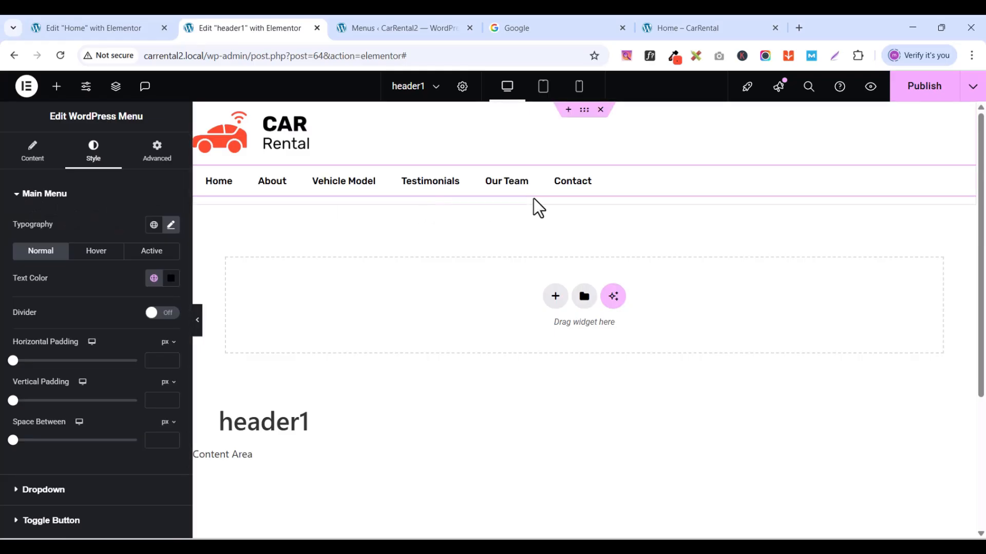
pyautogui.click(15, 195)
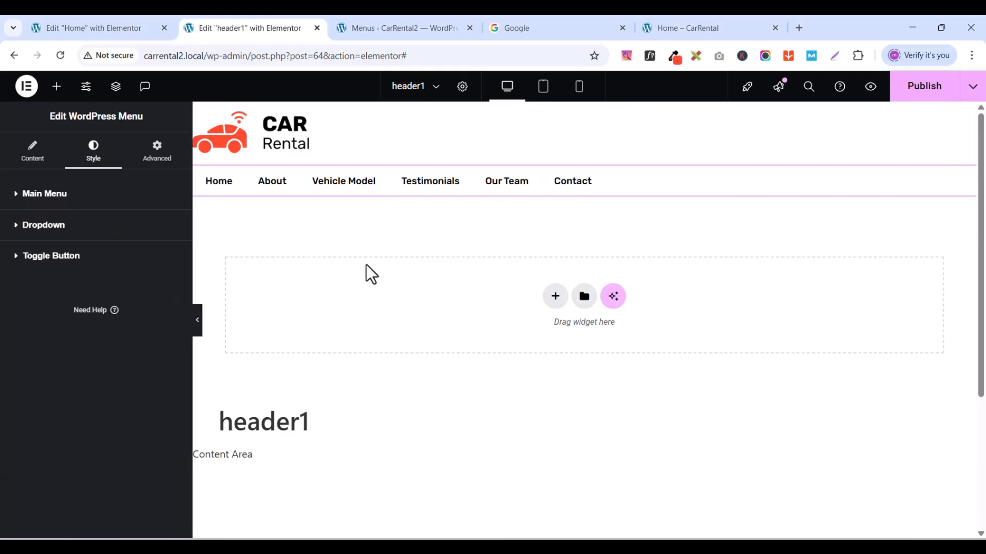
# - Add a container below the navigation menu in the header and set its padding to 0 on all sides
pyautogui.click(708, 26)
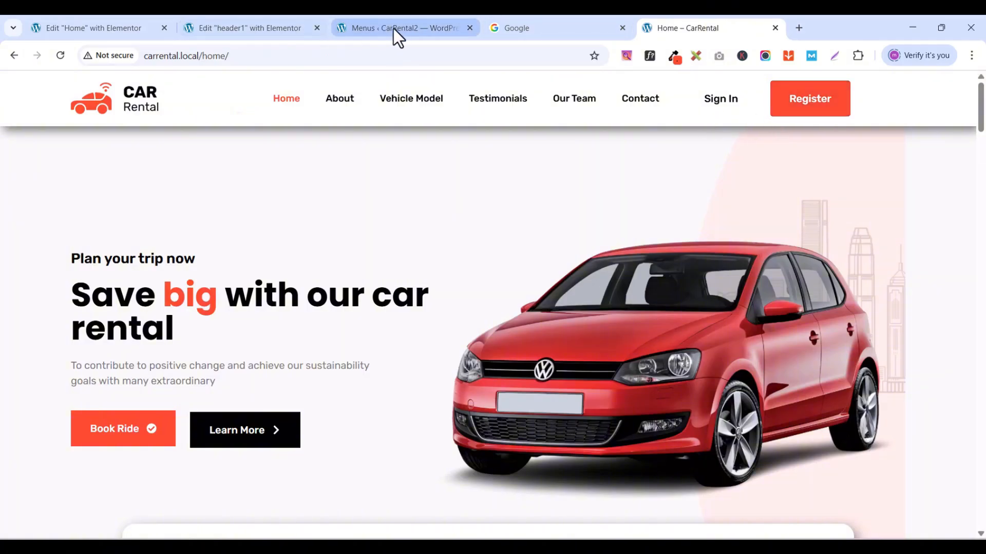
pyautogui.click(296, 28)
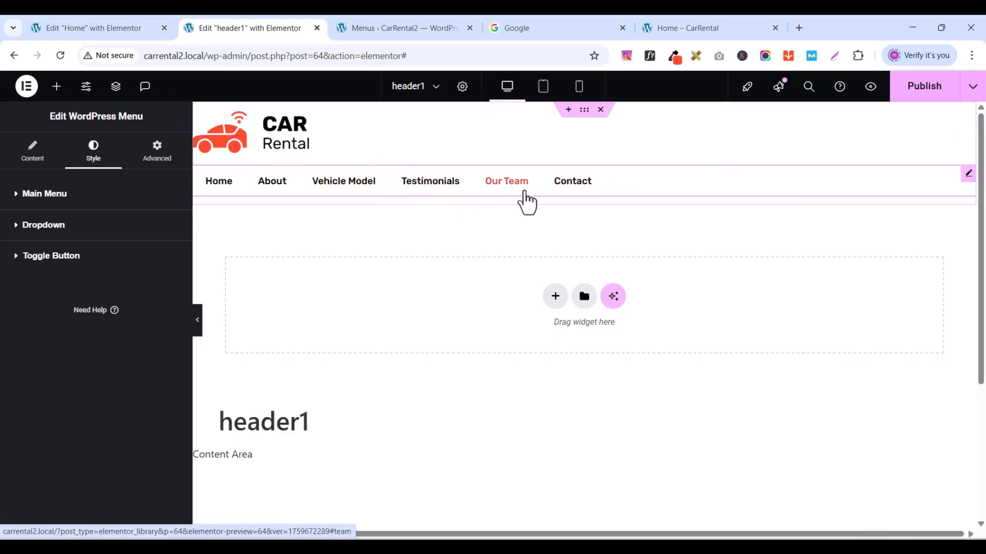
pyautogui.click(57, 86)
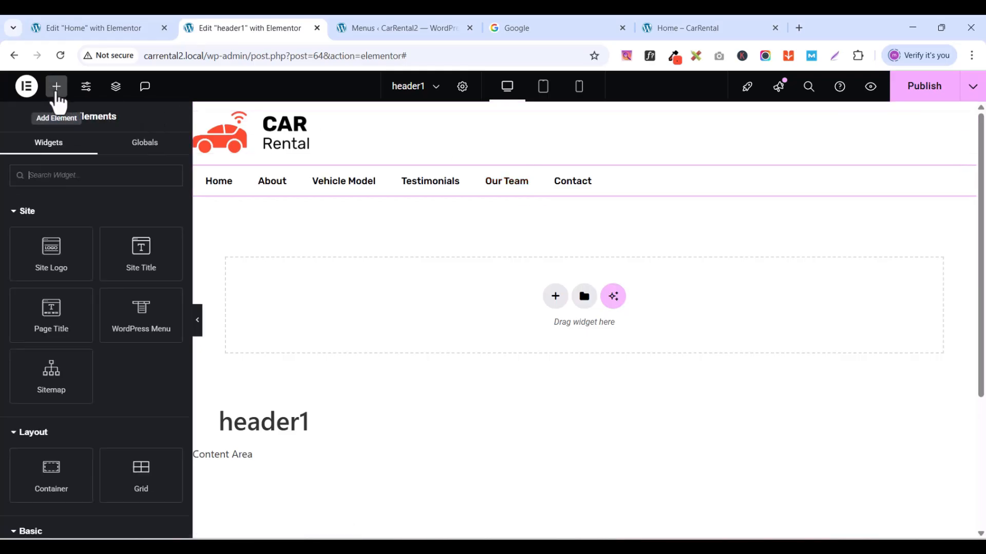
pyautogui.write('con')
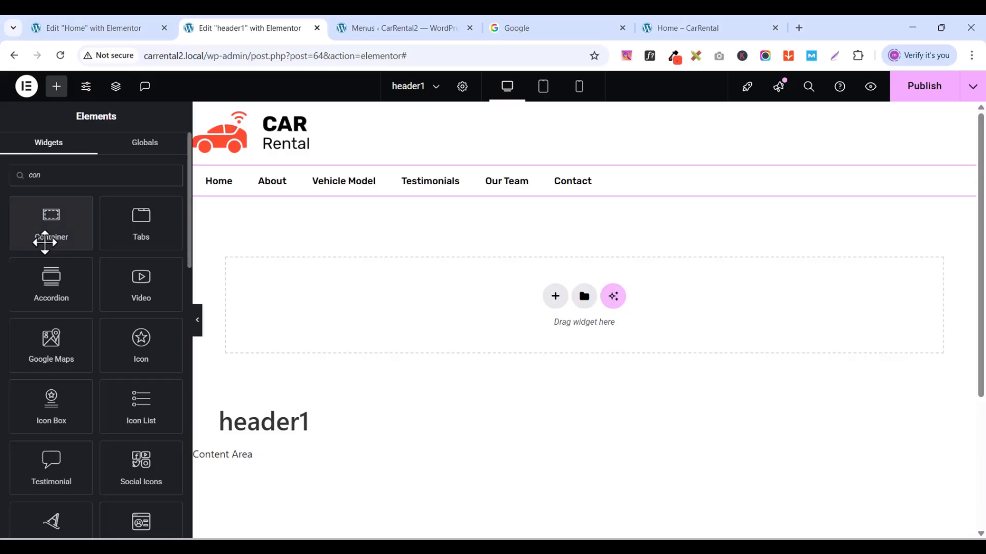
pyautogui.moveTo(44, 243); pyautogui.dragTo(369, 211)
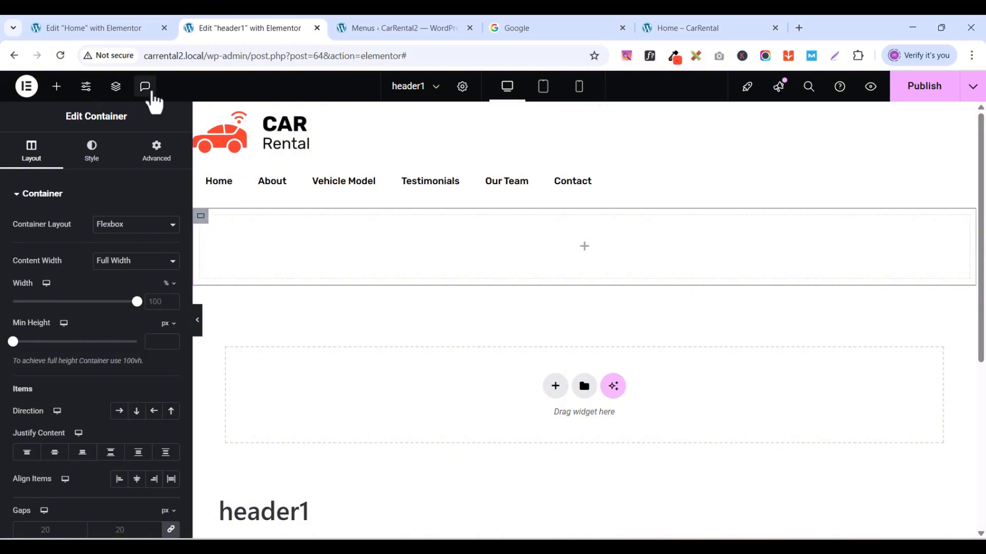
pyautogui.click(156, 152)
pyautogui.click(170, 288)
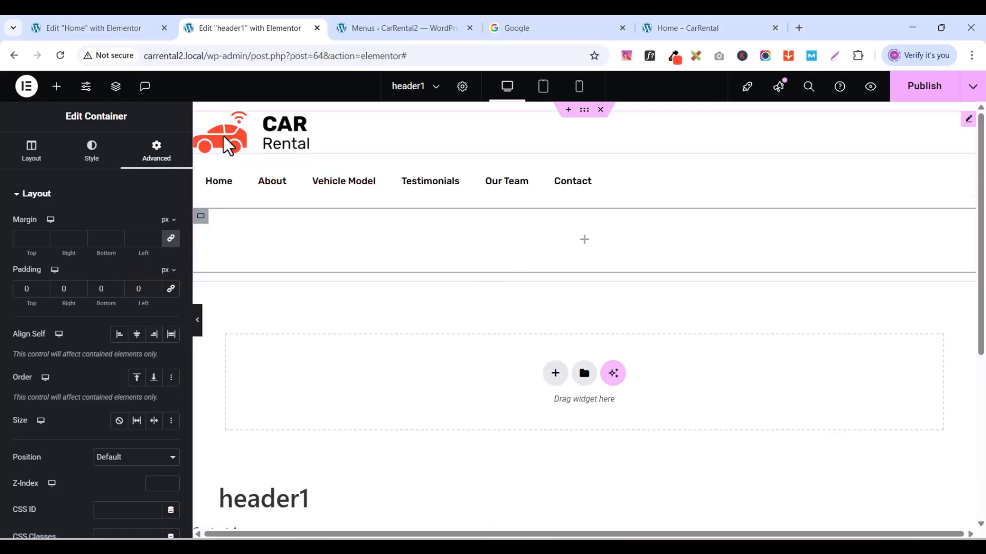
# - Copy the Book Ride button from the Home page and paste it into the header's new empty container
pyautogui.click(110, 32)
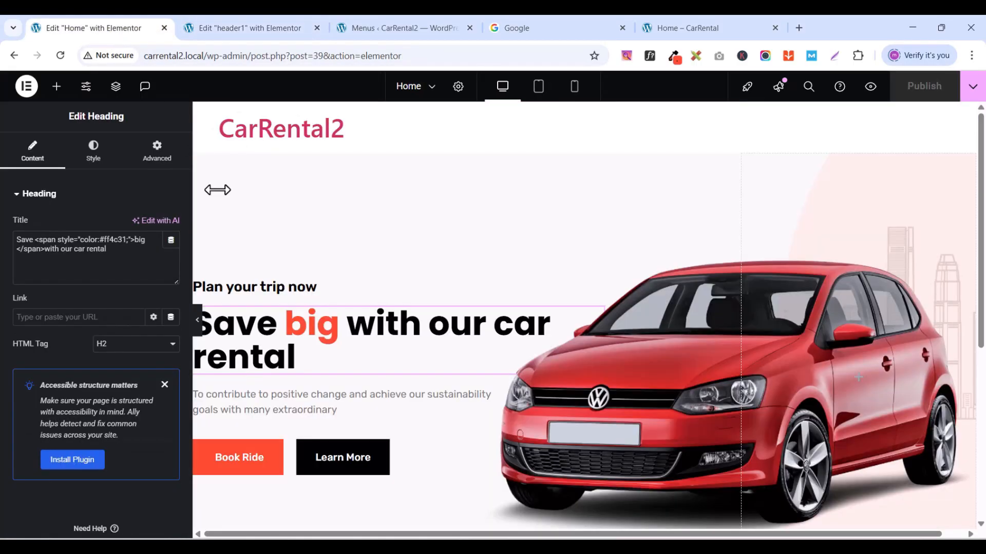
pyautogui.click(276, 449)
pyautogui.rightClick(278, 453)
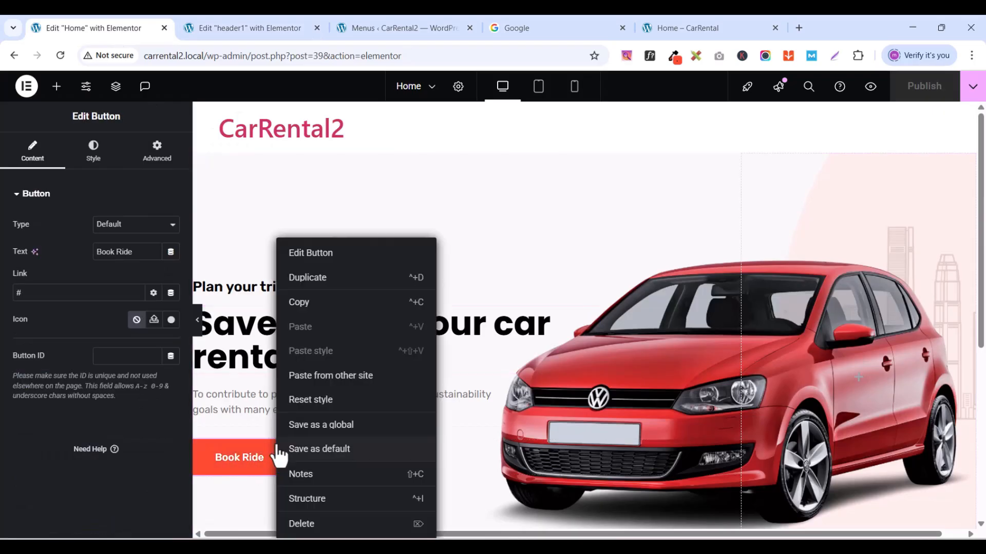
pyautogui.click(316, 304)
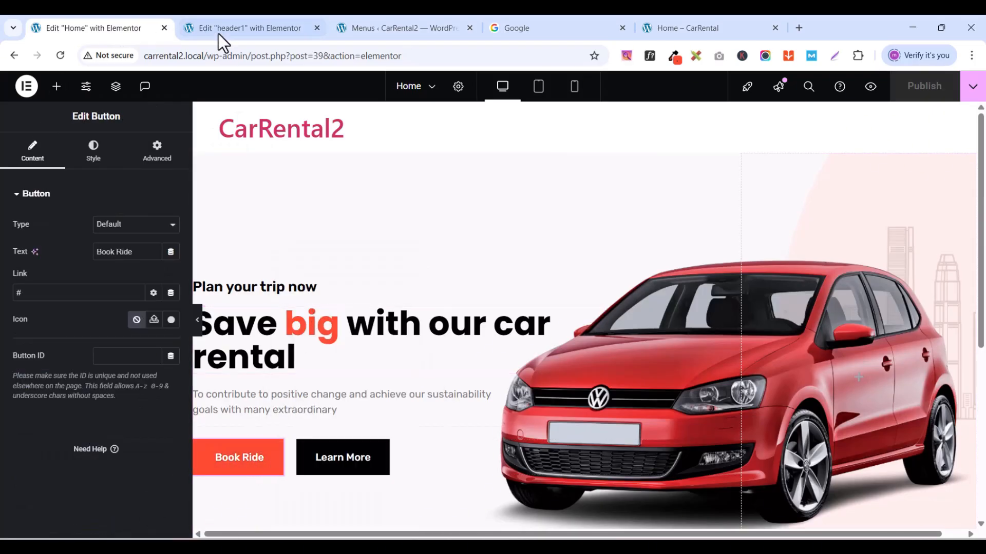
pyautogui.click(280, 37)
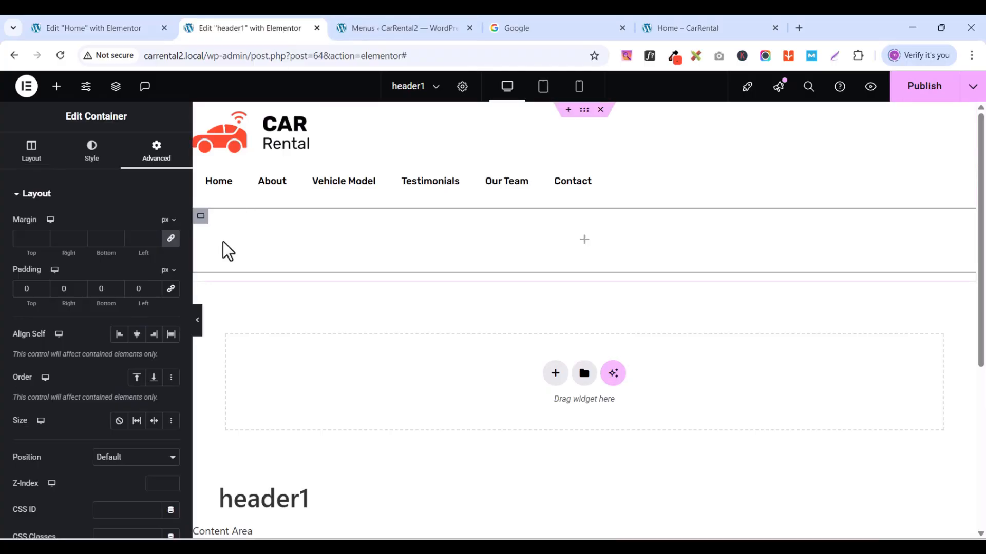
pyautogui.rightClick(249, 251)
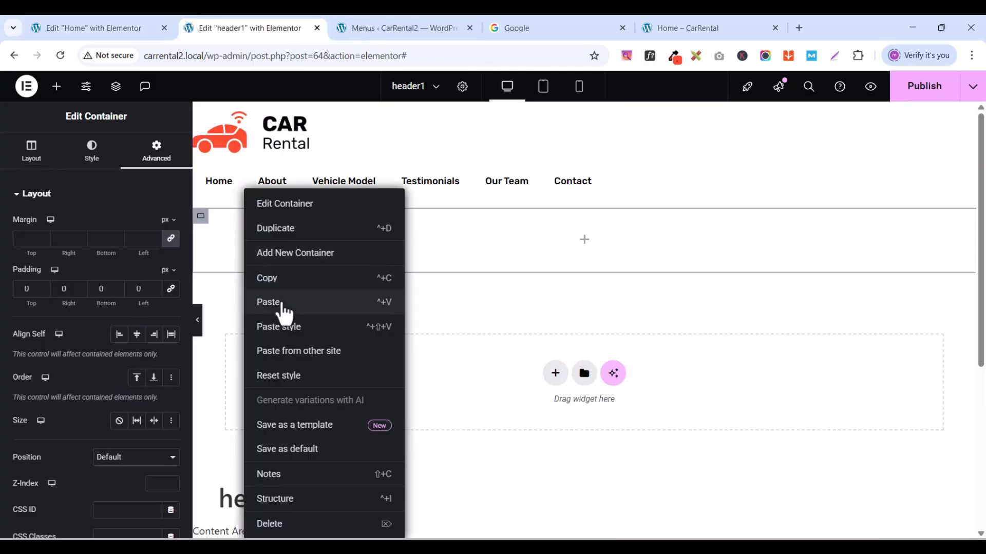
pyautogui.click(280, 303)
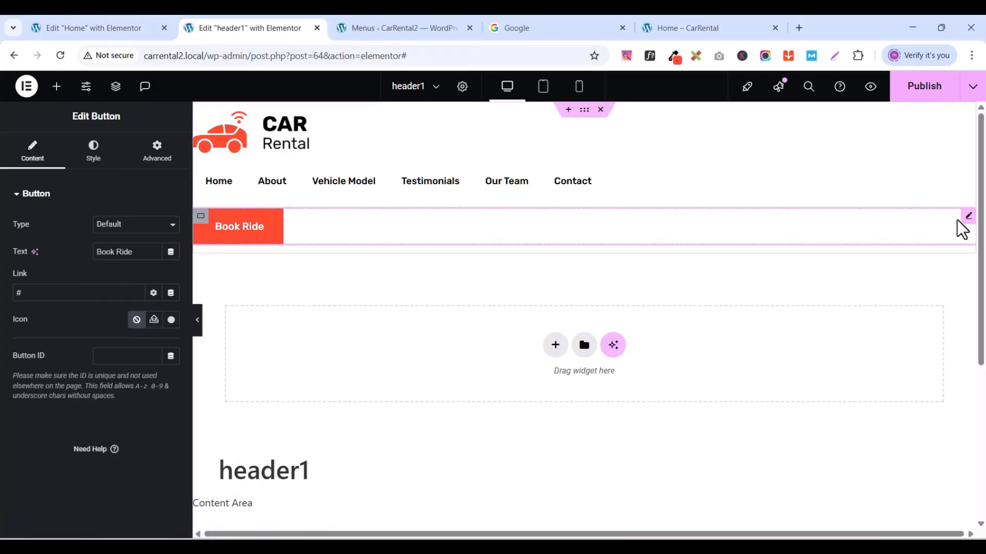
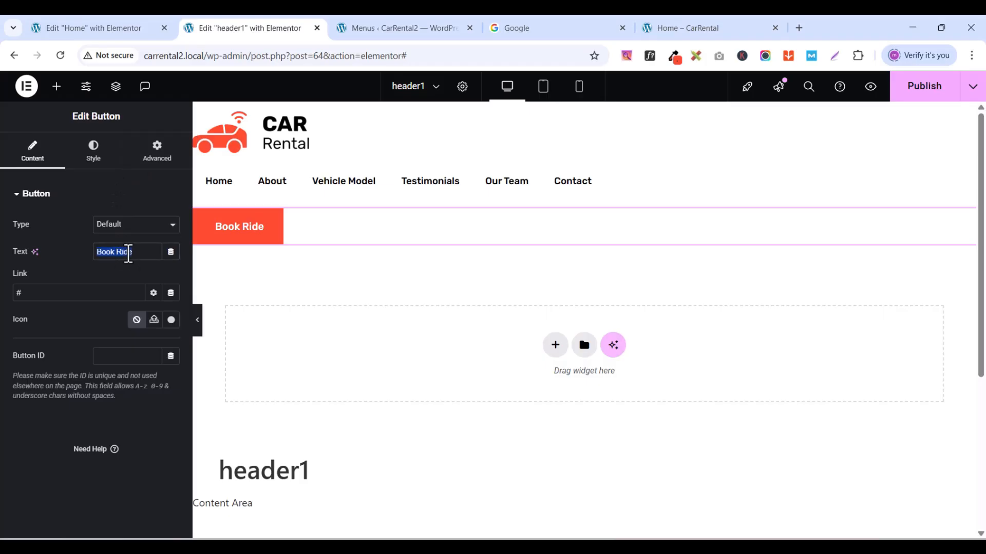
# - Change the pasted button's text to "Register" and duplicate the button
pyautogui.write('Register')
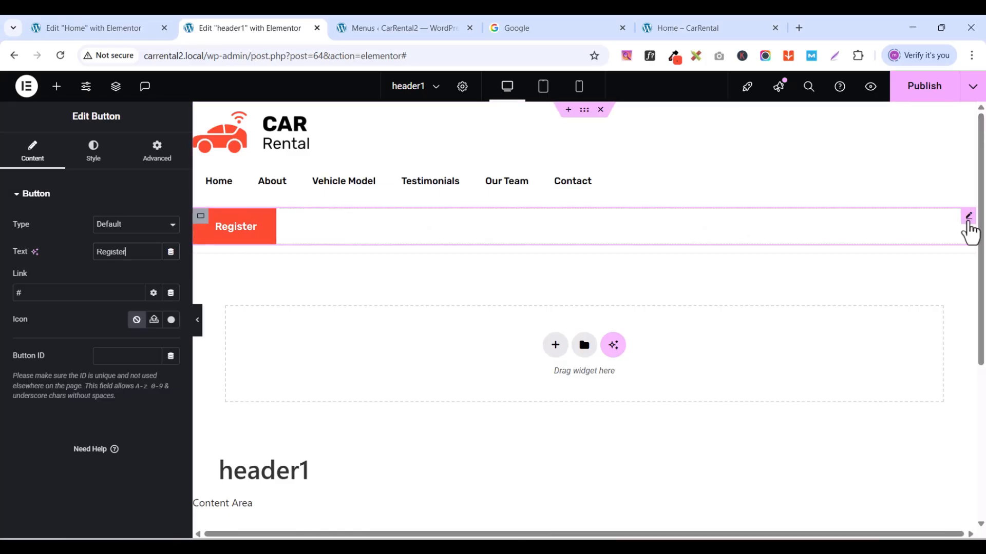
pyautogui.rightClick(968, 227)
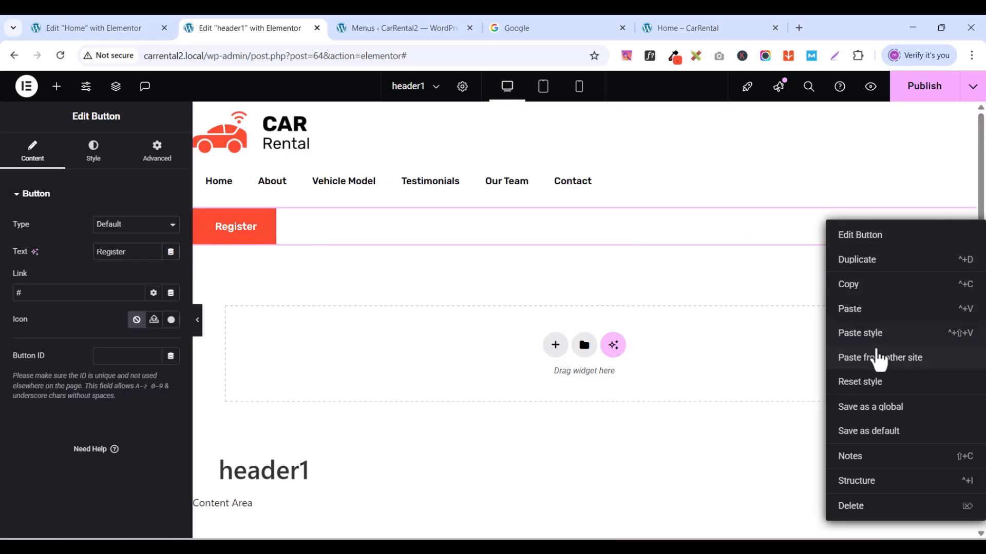
pyautogui.click(874, 260)
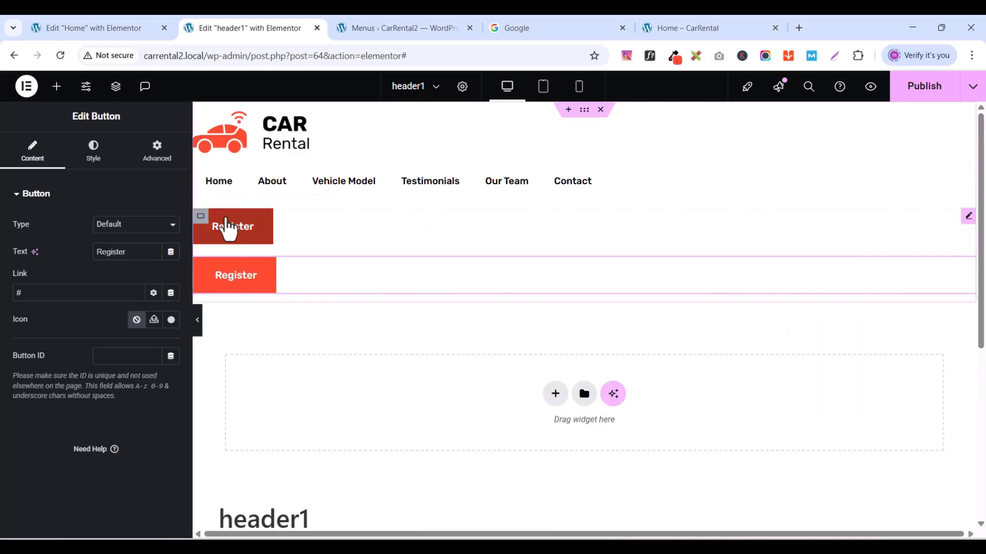
# - Set the direction of the container holding the two Register buttons to a horizontal row
pyautogui.click(200, 217)
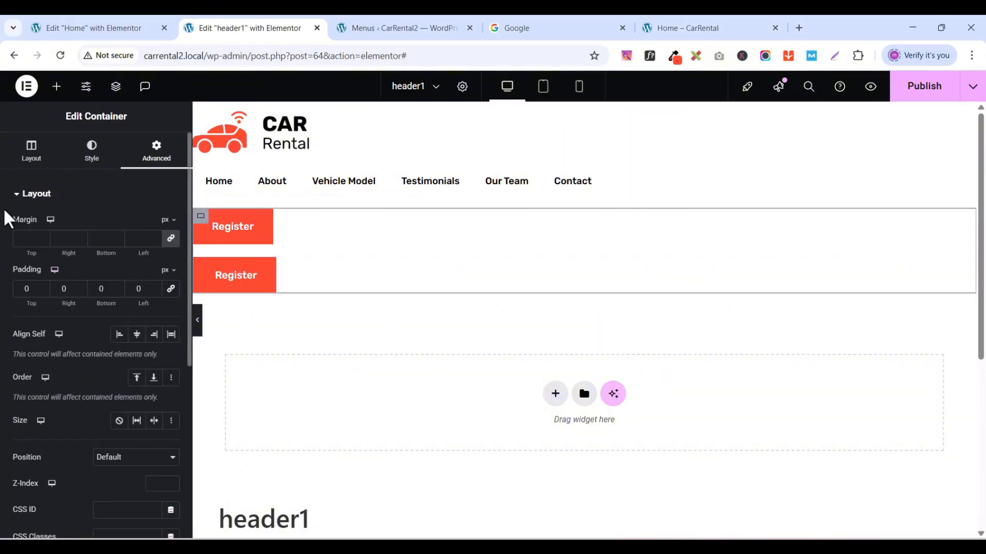
pyautogui.click(31, 162)
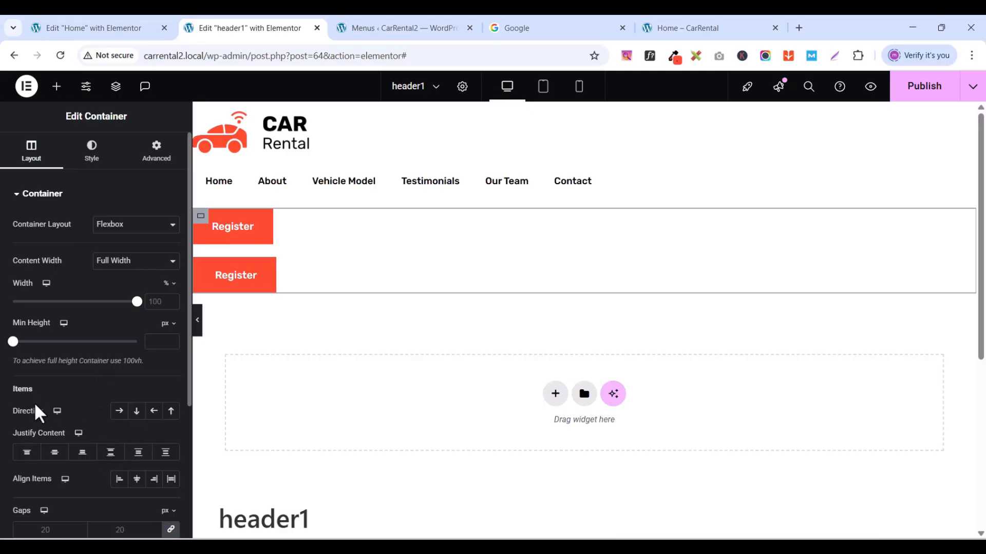
pyautogui.click(118, 412)
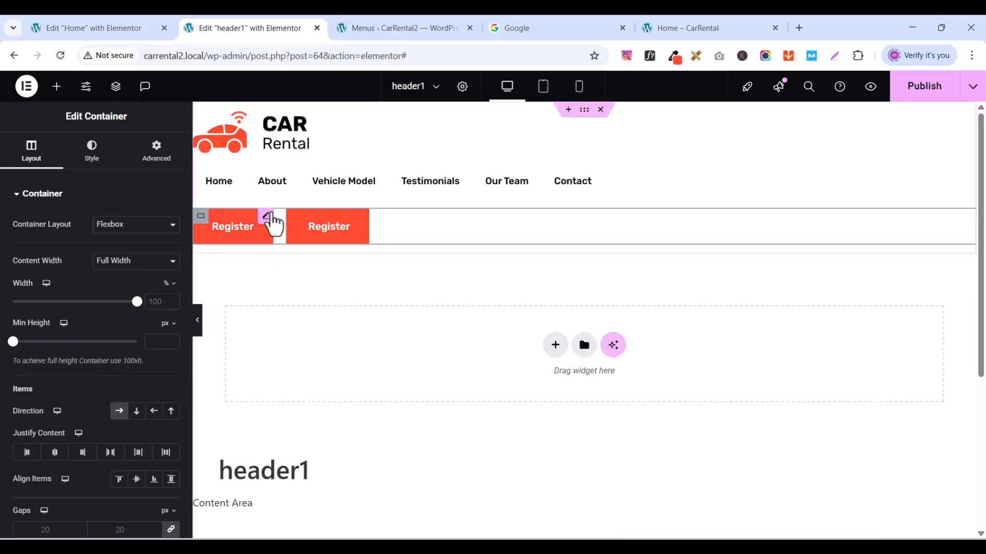
# - Set the first Register button's padding to 15 px top and bottom and 20 px right and left
pyautogui.click(267, 218)
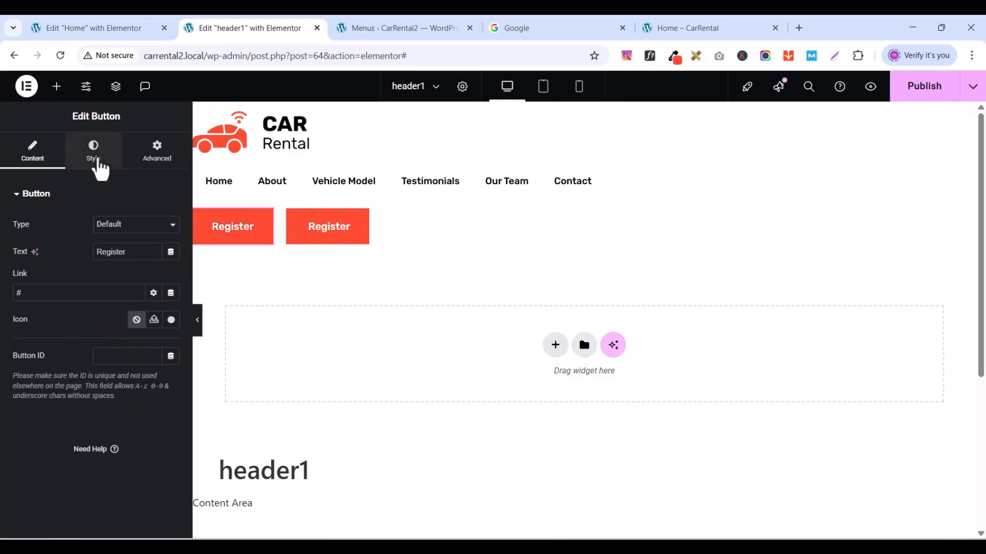
pyautogui.click(93, 153)
pyautogui.scroll(-2, 46, 472)
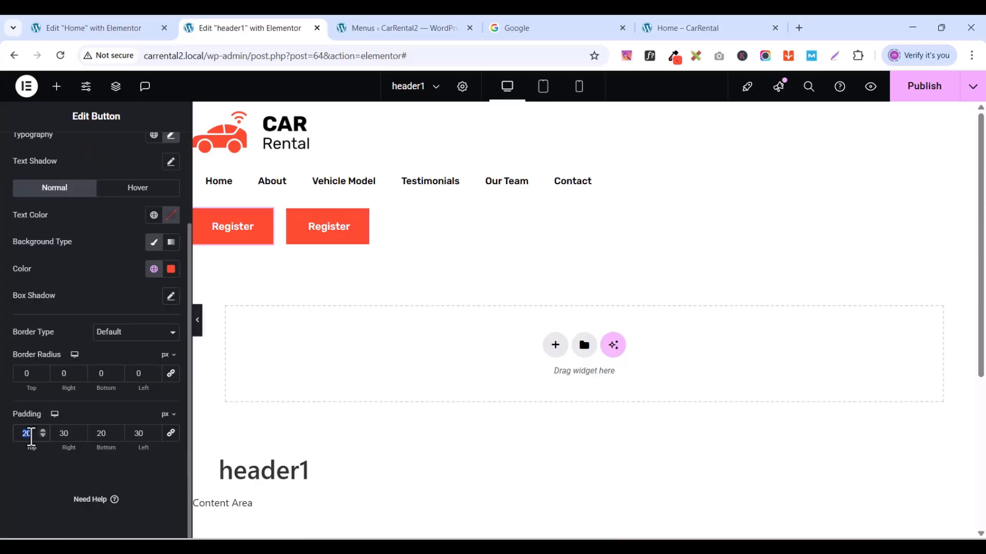
pyautogui.write('15')
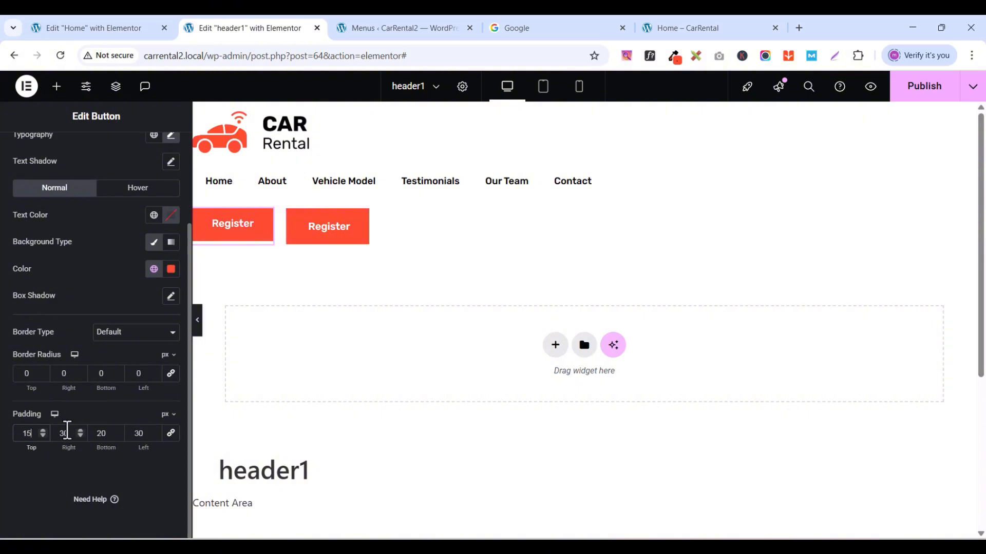
pyautogui.write('20')
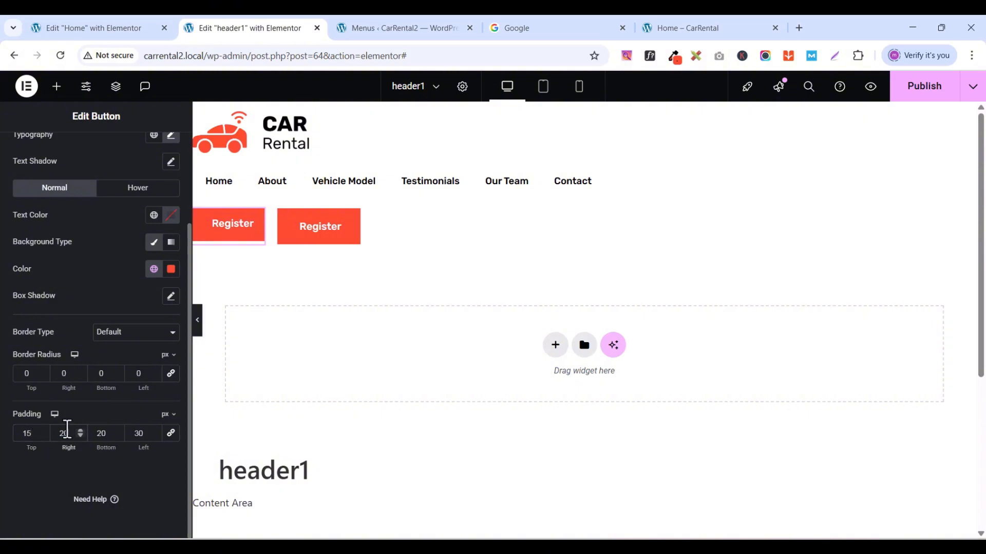
pyautogui.doubleClick(101, 433)
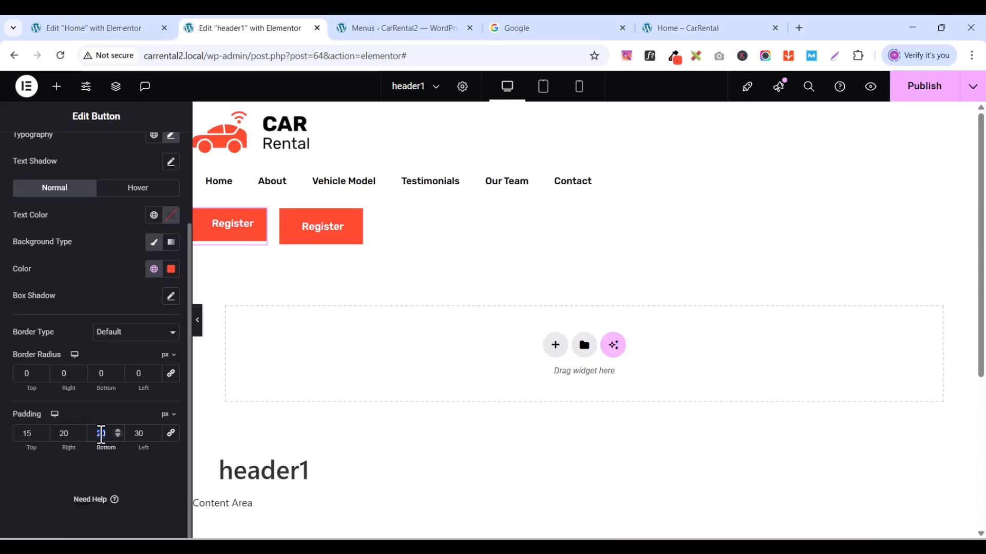
pyautogui.write('15')
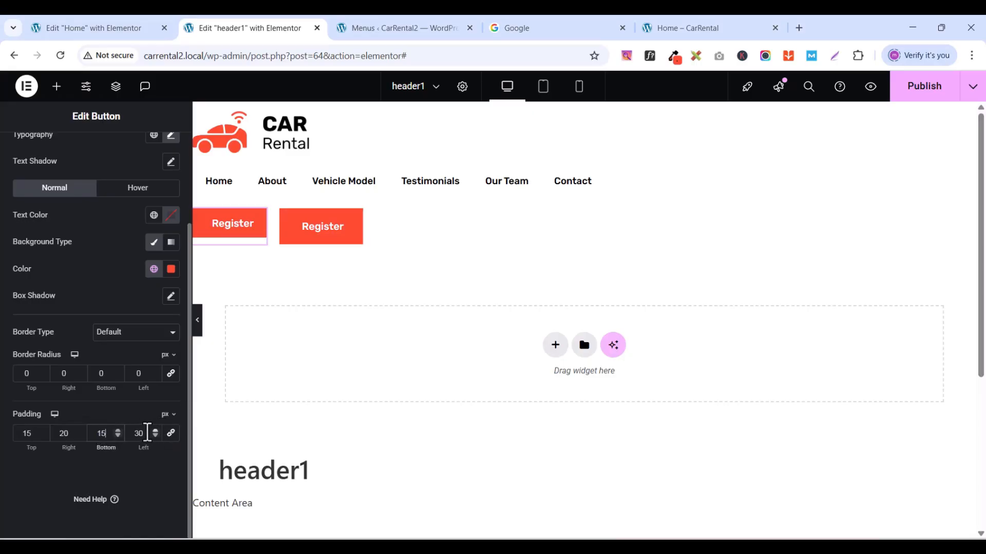
pyautogui.write('20')
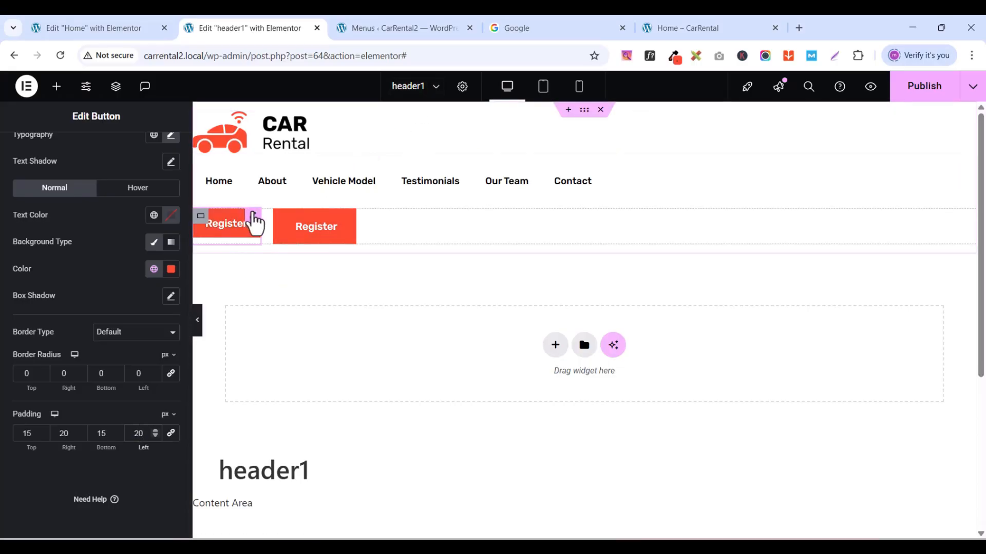
# - Copy the first Register button and paste its style onto the second Register button
pyautogui.rightClick(254, 222)
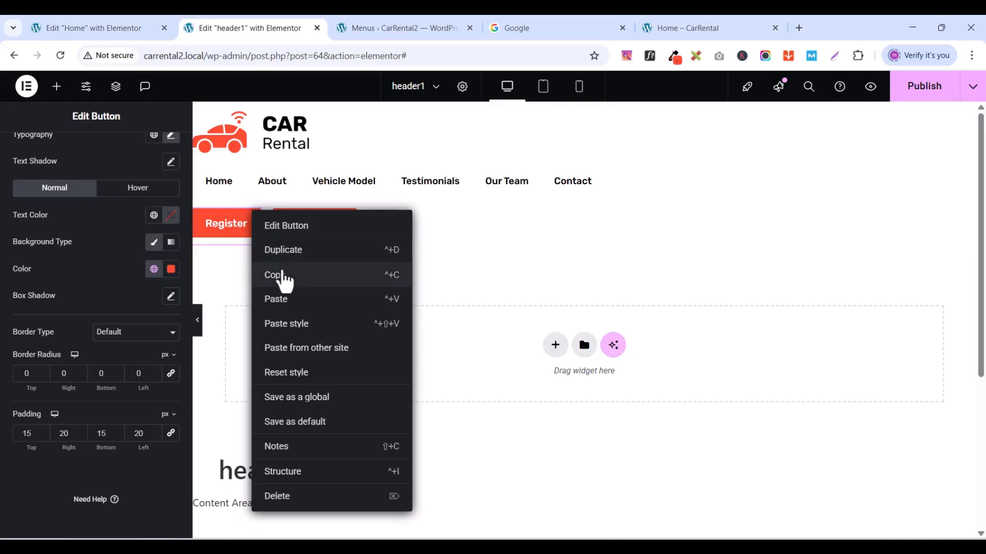
pyautogui.click(284, 276)
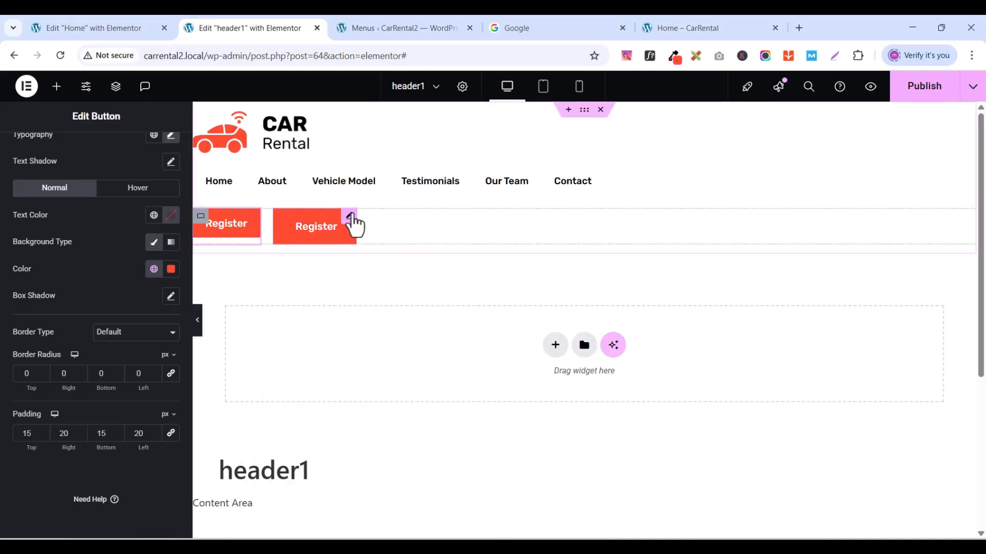
pyautogui.rightClick(351, 217)
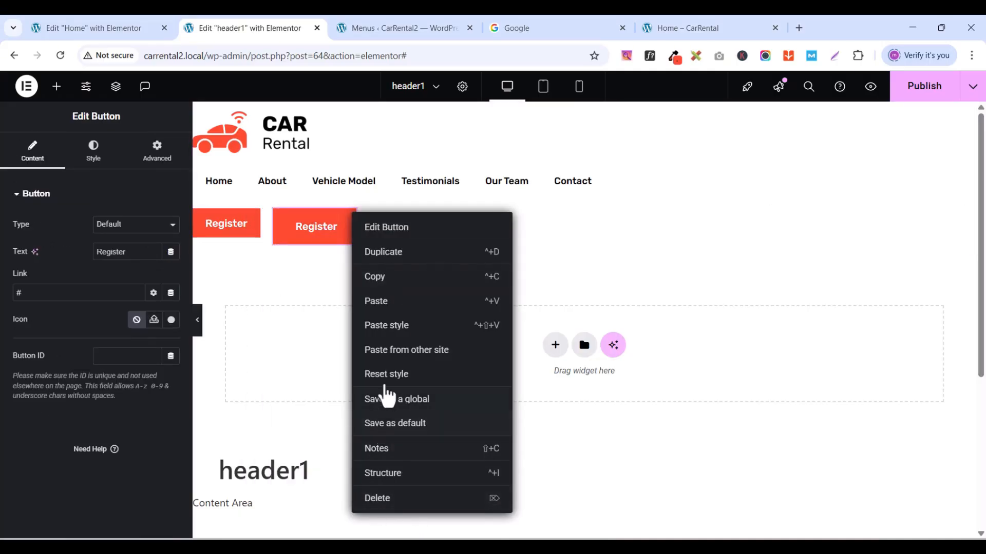
pyautogui.click(390, 328)
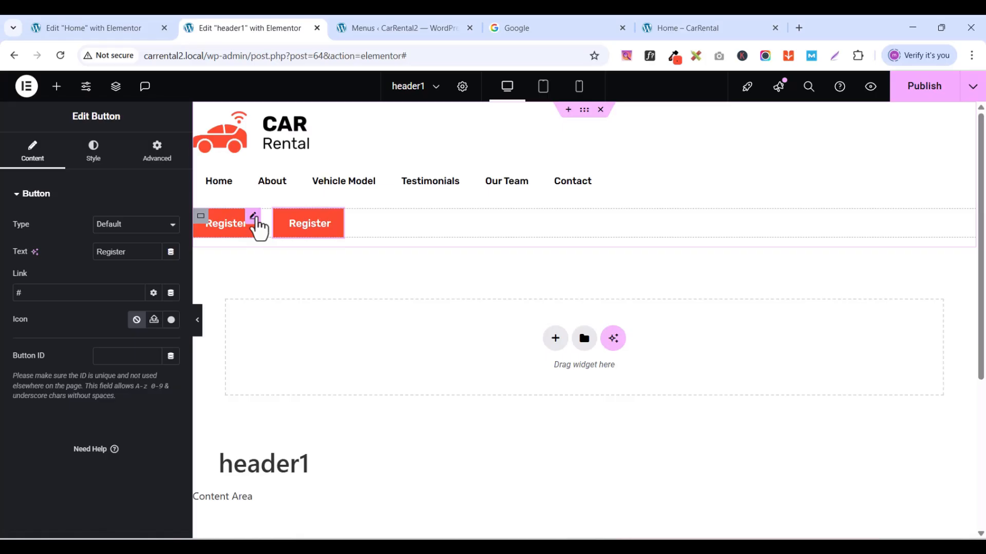
# - Set the first Register button's font size to 15 px
pyautogui.click(255, 220)
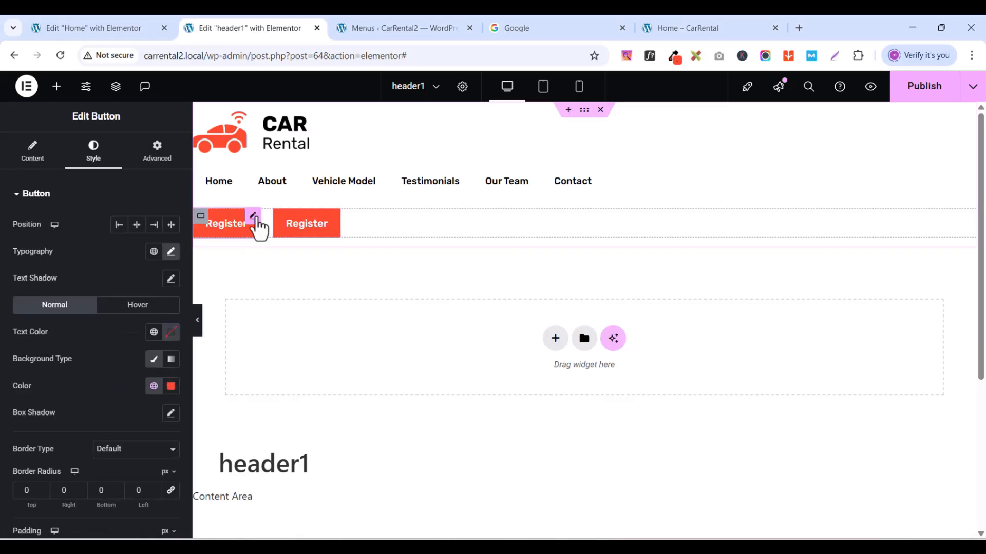
pyautogui.click(171, 252)
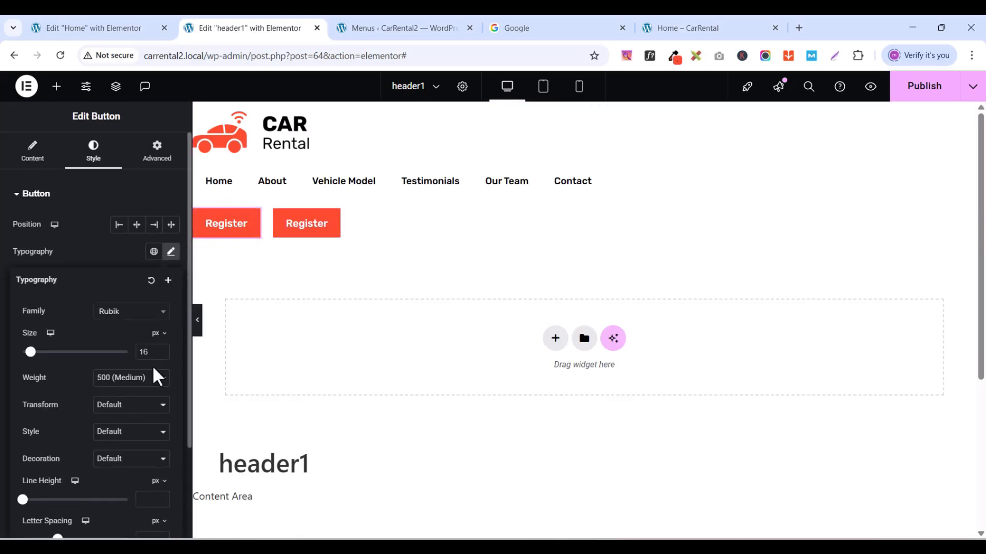
pyautogui.click(161, 355)
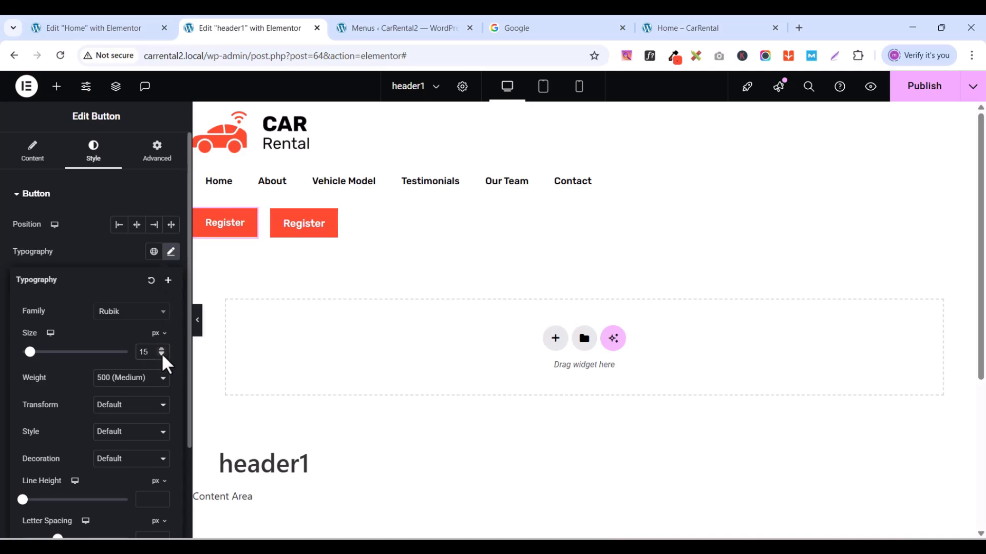
pyautogui.click(162, 354)
# - Copy the resized first Register button and apply its style to the second one so their text sizes match
pyautogui.rightClick(253, 223)
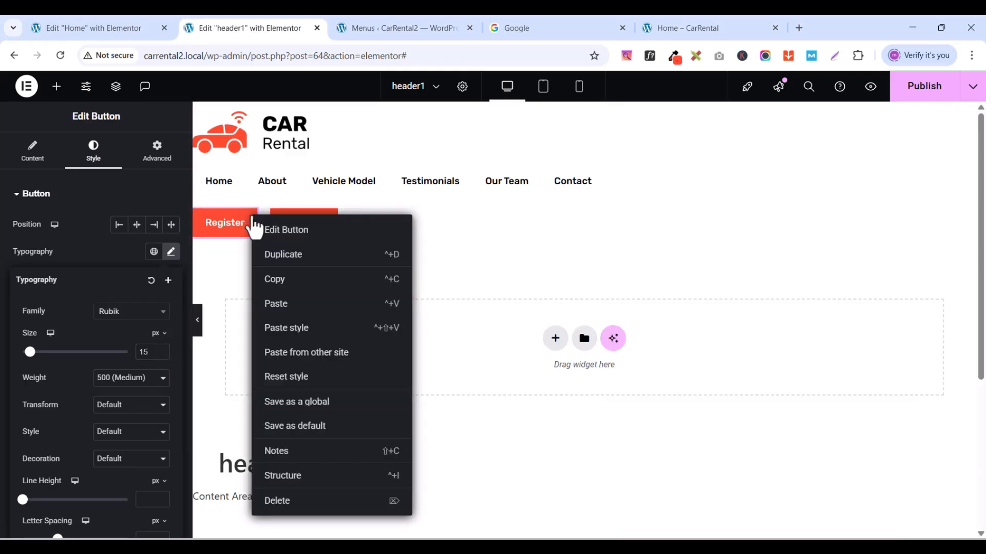
pyautogui.click(280, 279)
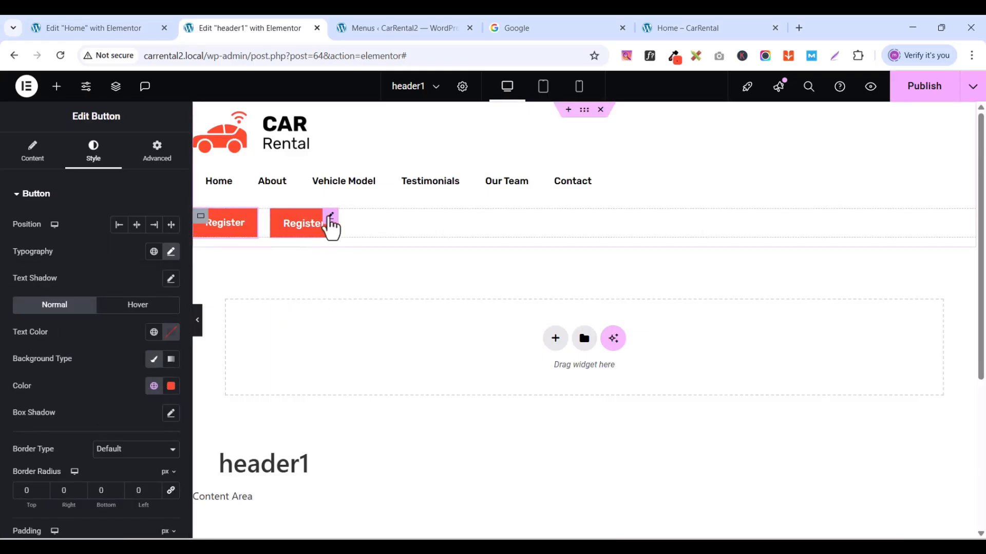
pyautogui.click(330, 220)
pyautogui.rightClick(331, 226)
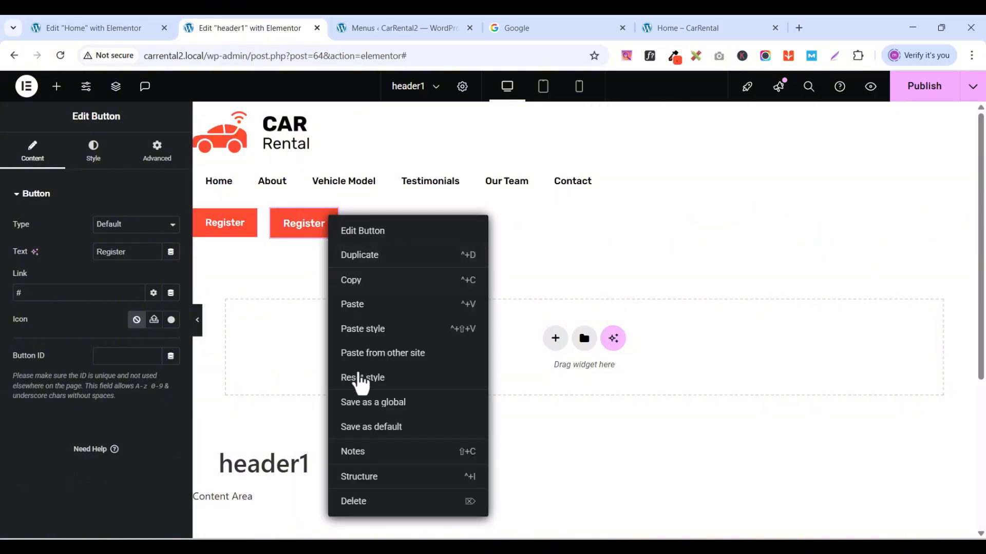
pyautogui.click(368, 343)
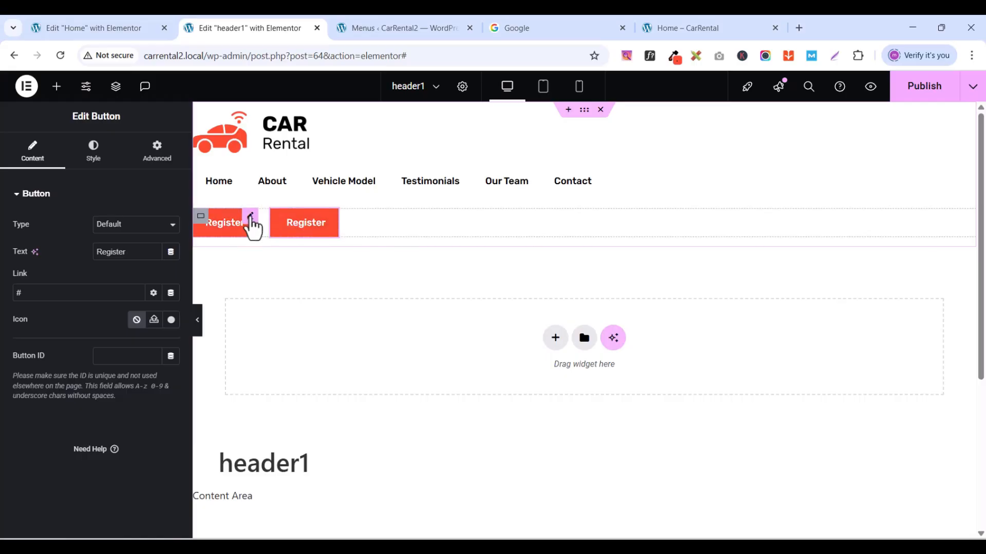
# - Make the first Register button's normal background fully transparent and set its text color to the global dark color
pyautogui.click(251, 224)
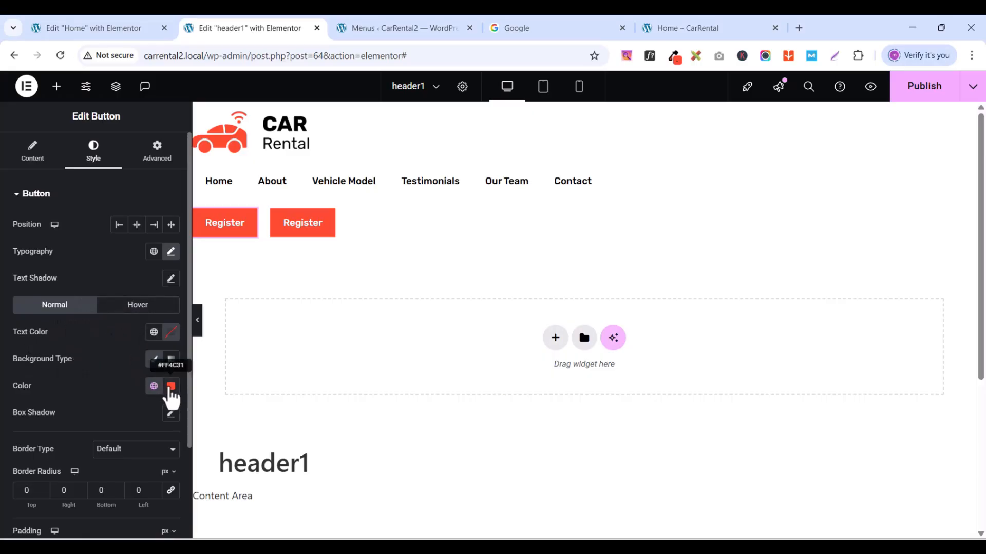
pyautogui.click(171, 388)
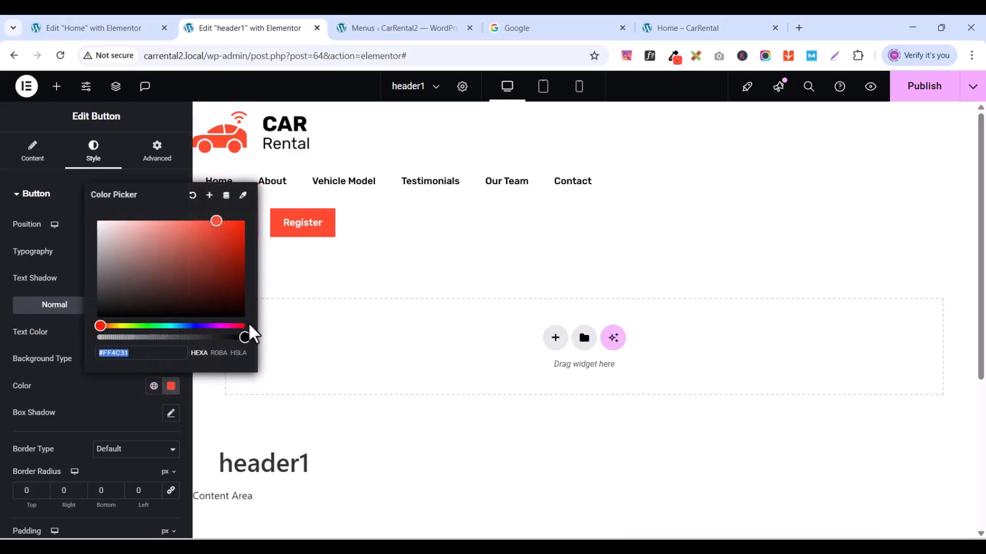
pyautogui.moveTo(240, 336); pyautogui.dragTo(97, 337)
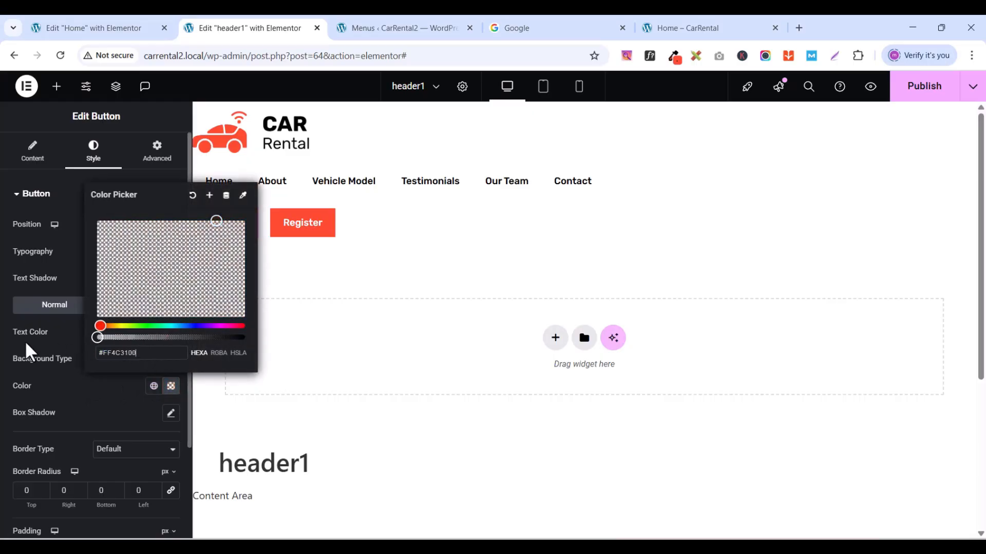
pyautogui.click(41, 349)
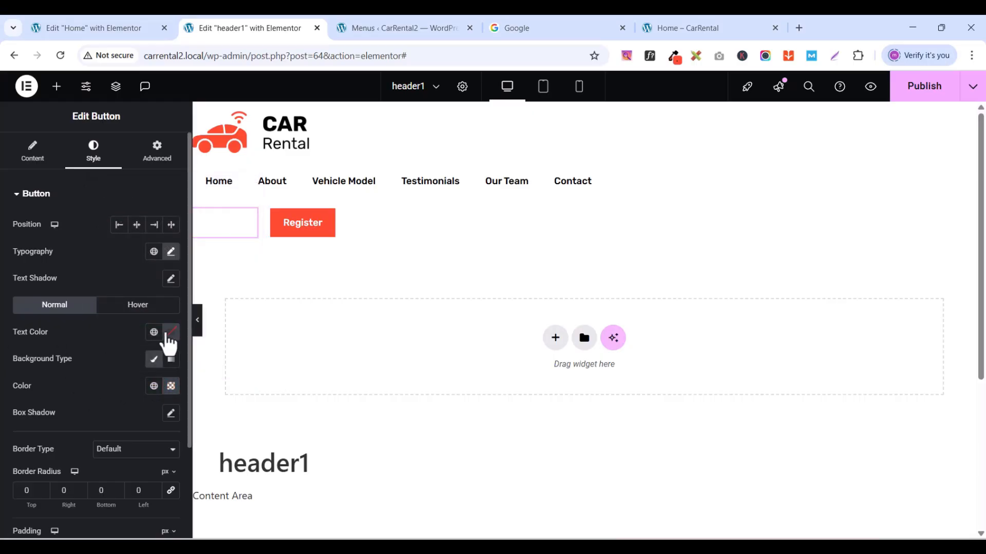
pyautogui.click(154, 333)
pyautogui.click(54, 280)
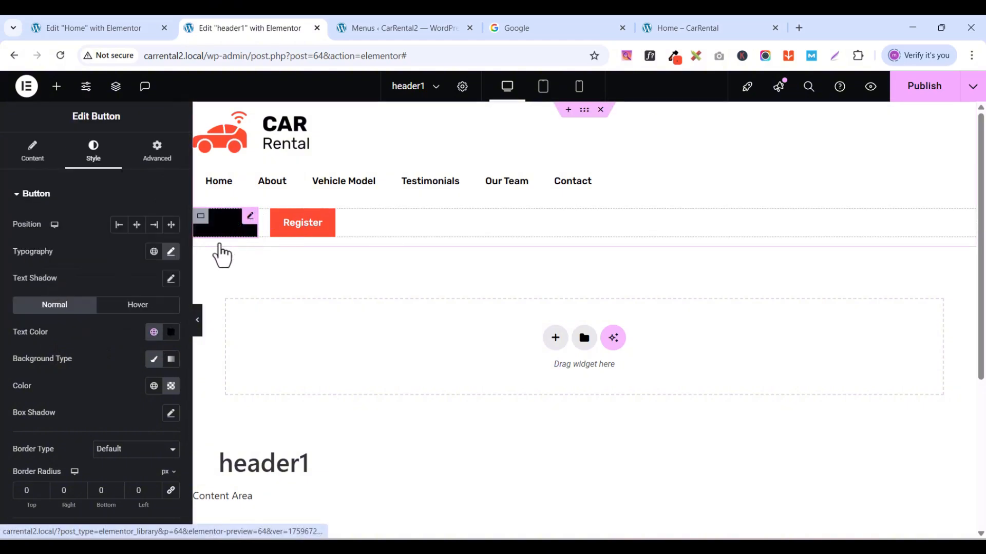
# - Make the first Register button's hover background color fully transparent
pyautogui.click(137, 305)
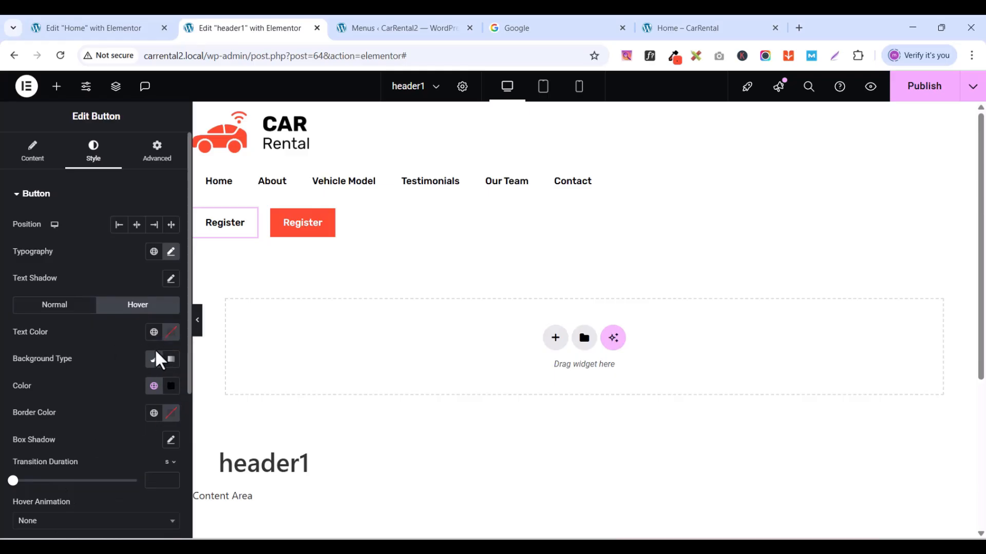
pyautogui.click(170, 388)
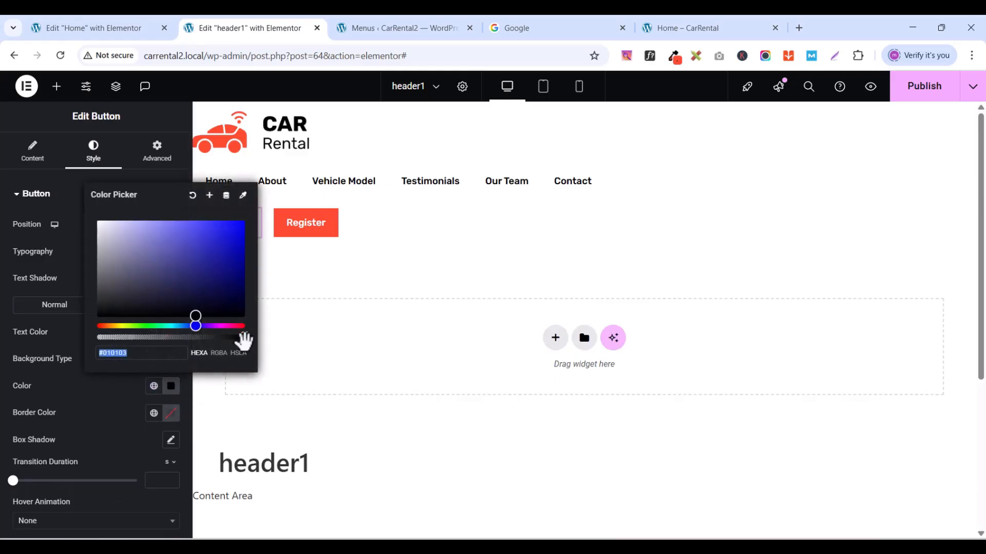
pyautogui.moveTo(245, 337); pyautogui.dragTo(97, 337)
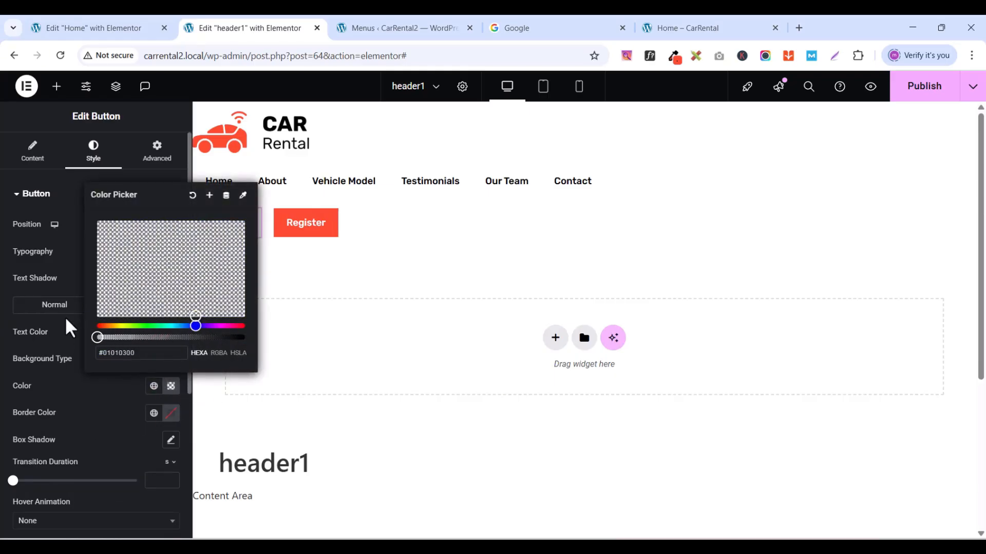
pyautogui.click(67, 334)
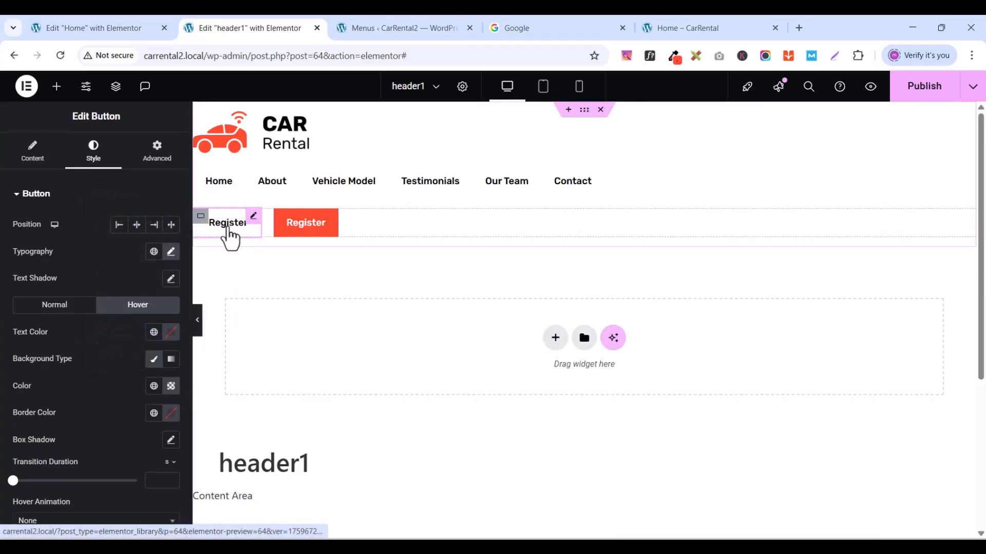
# - Change the transparent button's text to "Sign In"
pyautogui.click(42, 160)
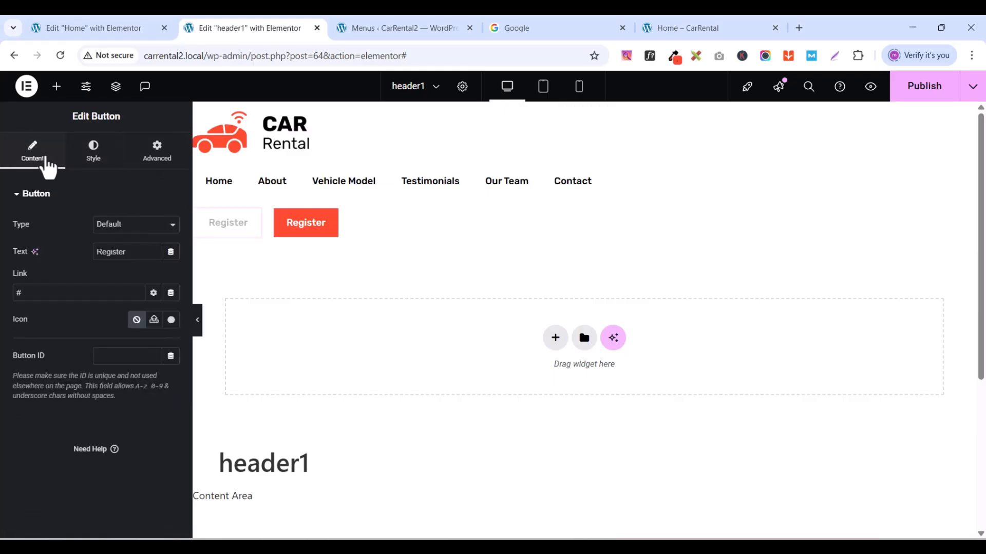
pyautogui.click(135, 245)
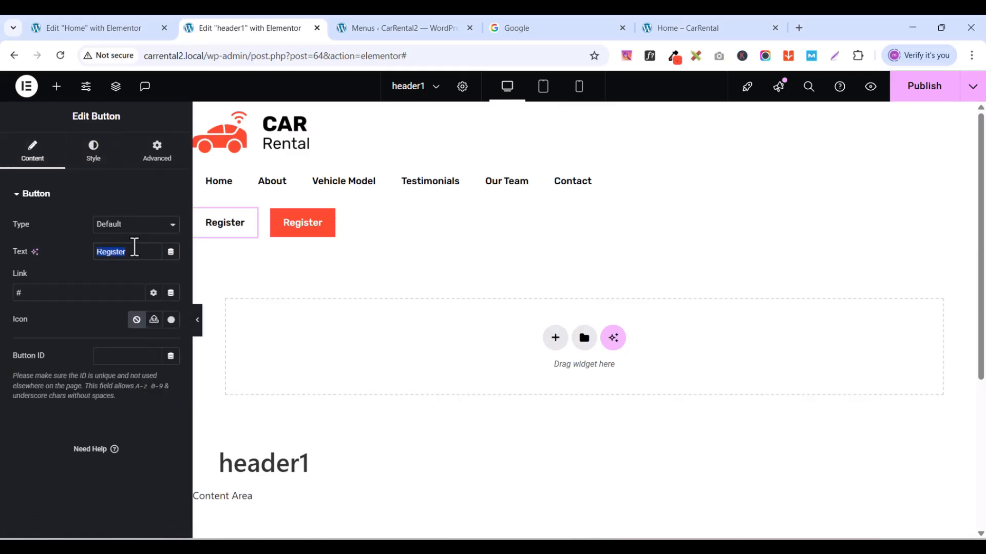
pyautogui.write('Sign I')
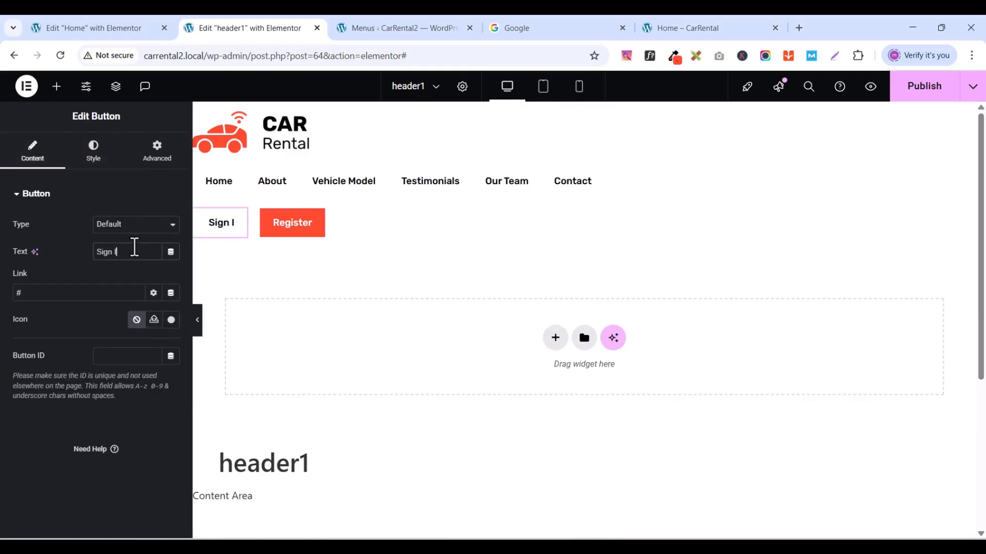
pyautogui.write('n')
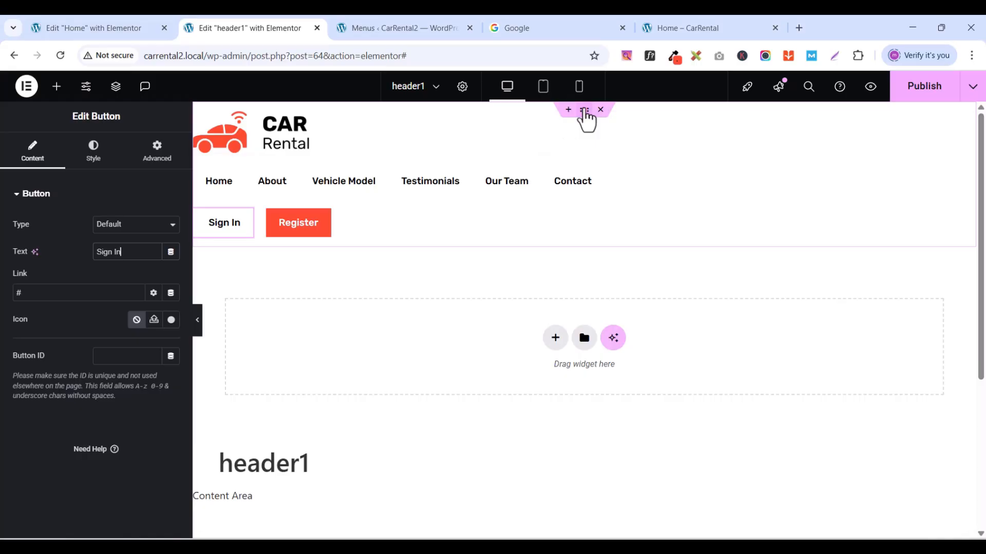
# - Set the main header container's direction to a horizontal row and the navigation menu's size to Grow
pyautogui.click(585, 111)
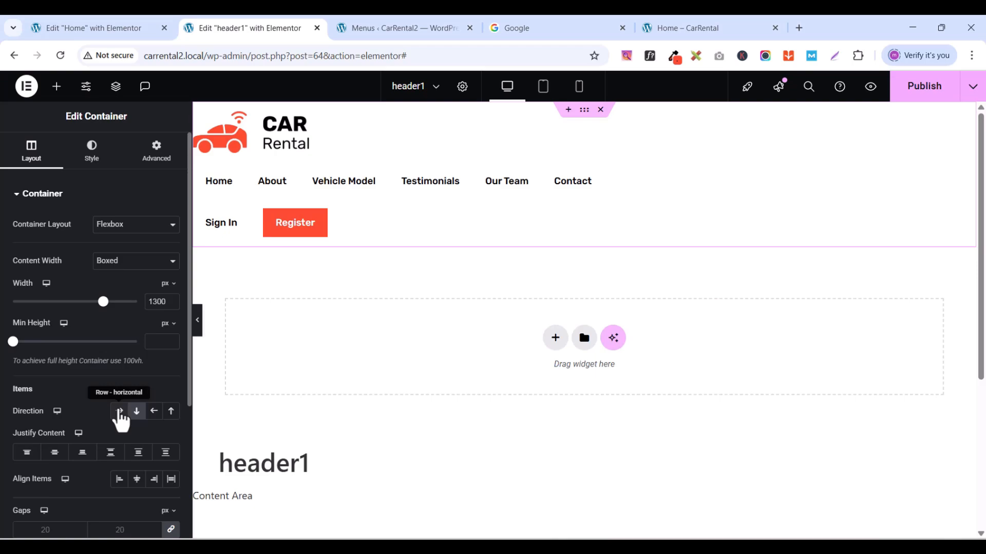
pyautogui.click(119, 411)
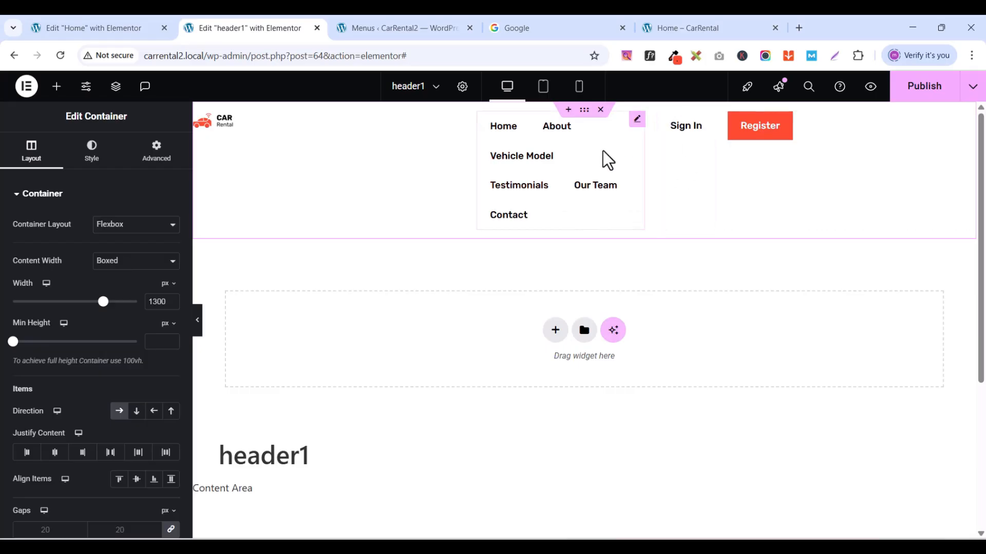
pyautogui.click(637, 120)
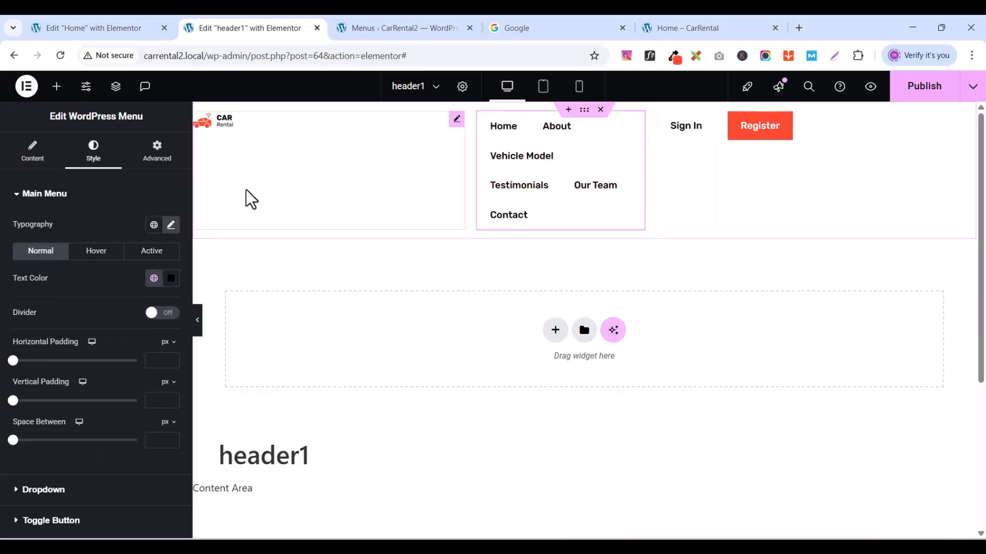
pyautogui.click(157, 163)
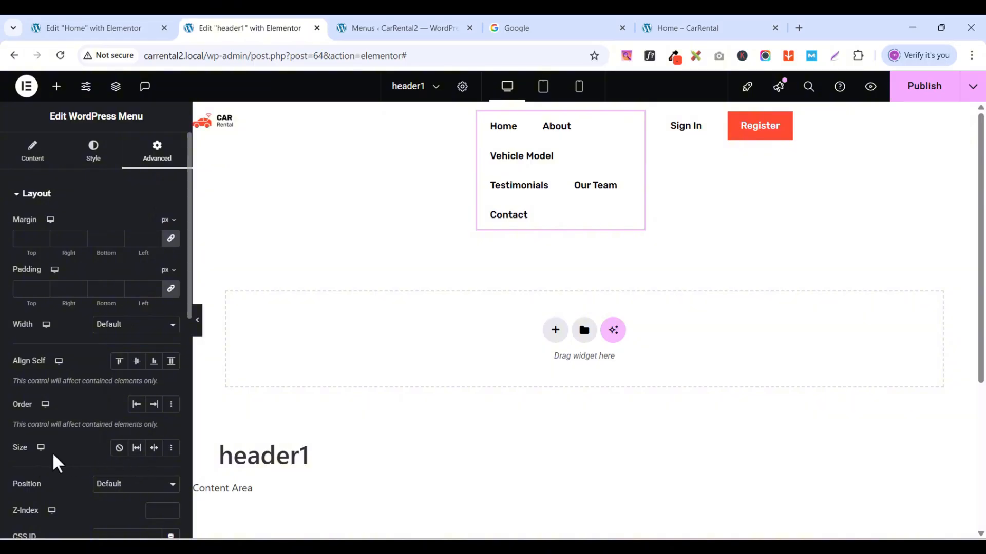
pyautogui.click(137, 448)
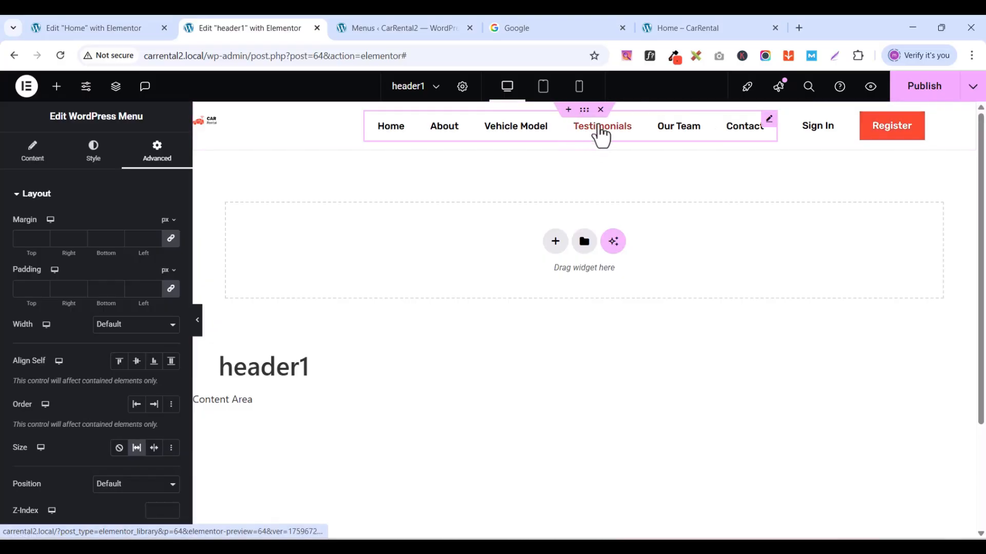
# - Center the header container's items horizontally and vertically, and set the logo image's width to 50%
pyautogui.click(584, 109)
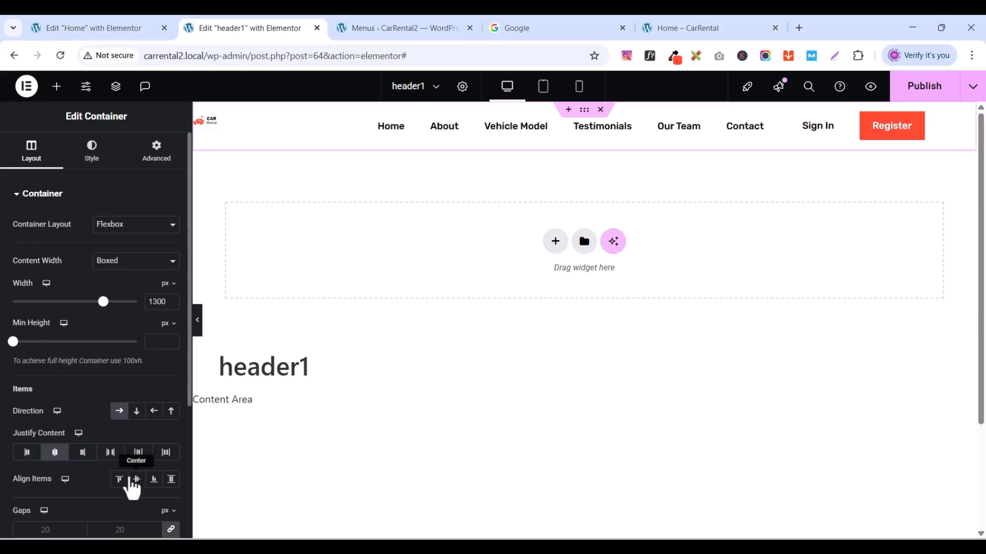
pyautogui.click(137, 480)
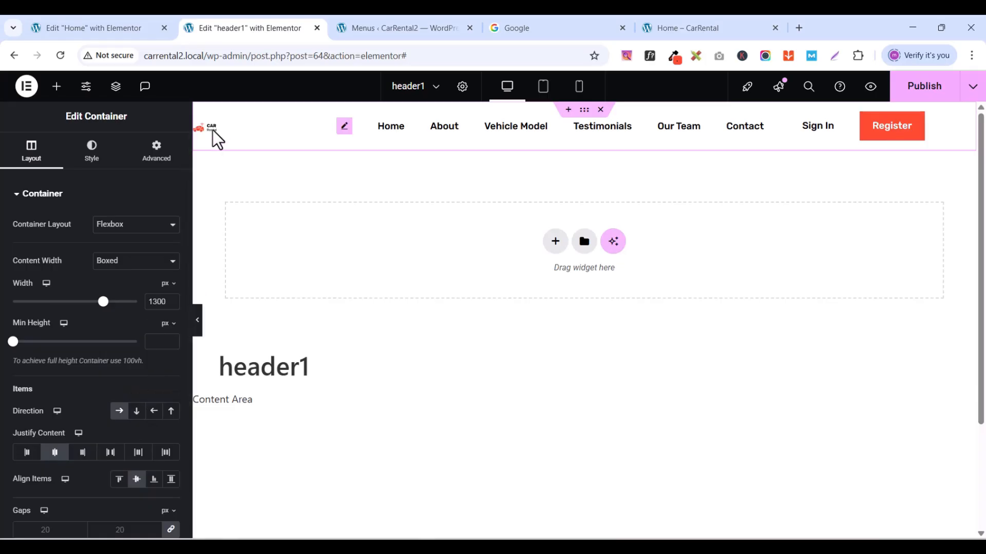
pyautogui.click(347, 126)
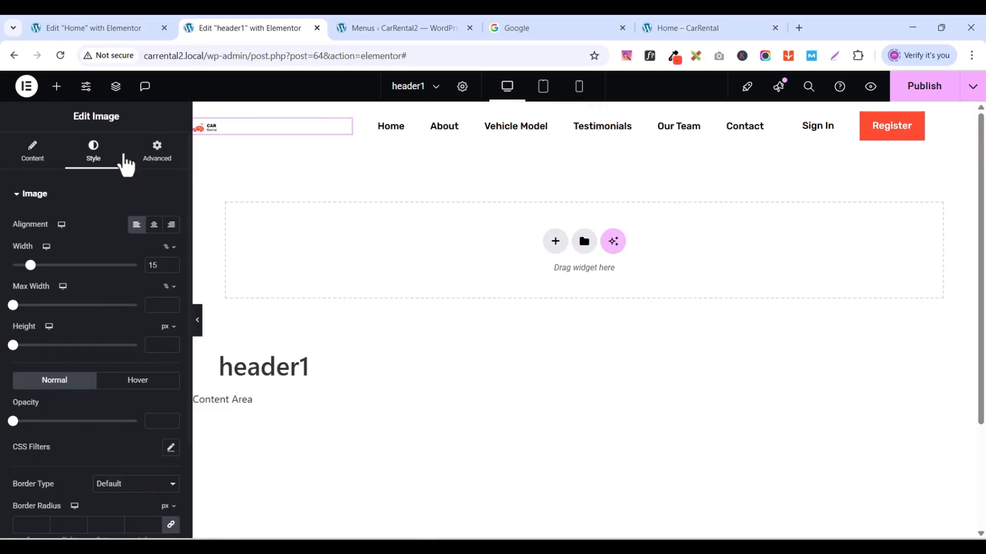
pyautogui.moveTo(32, 270); pyautogui.dragTo(75, 280)
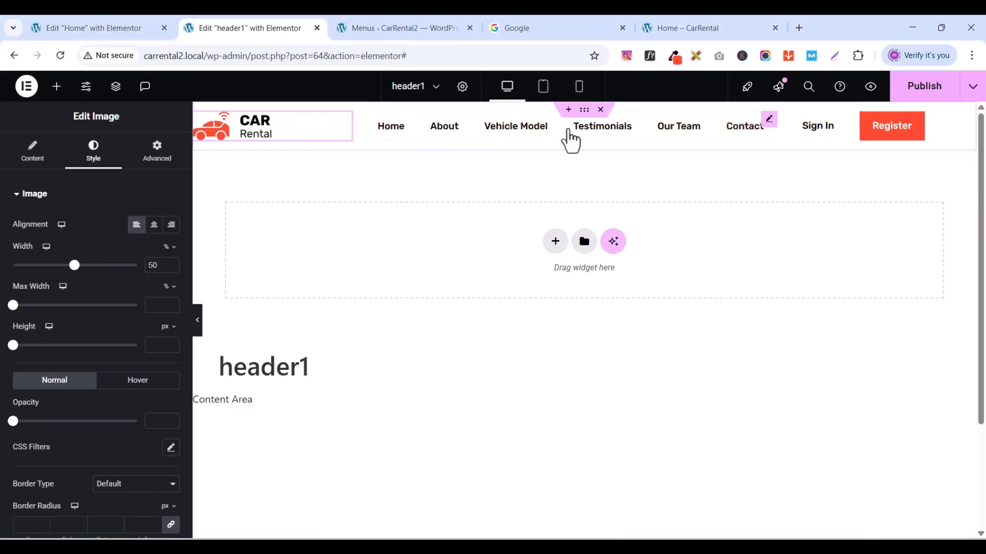
# - Set the navigation menu's active-item text color to the global Orange color
pyautogui.click(584, 109)
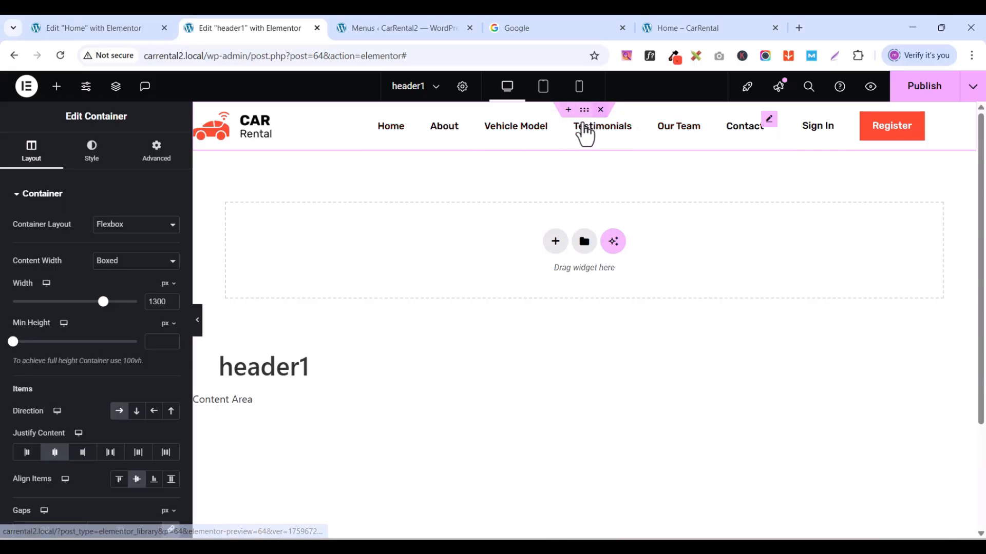
pyautogui.click(768, 120)
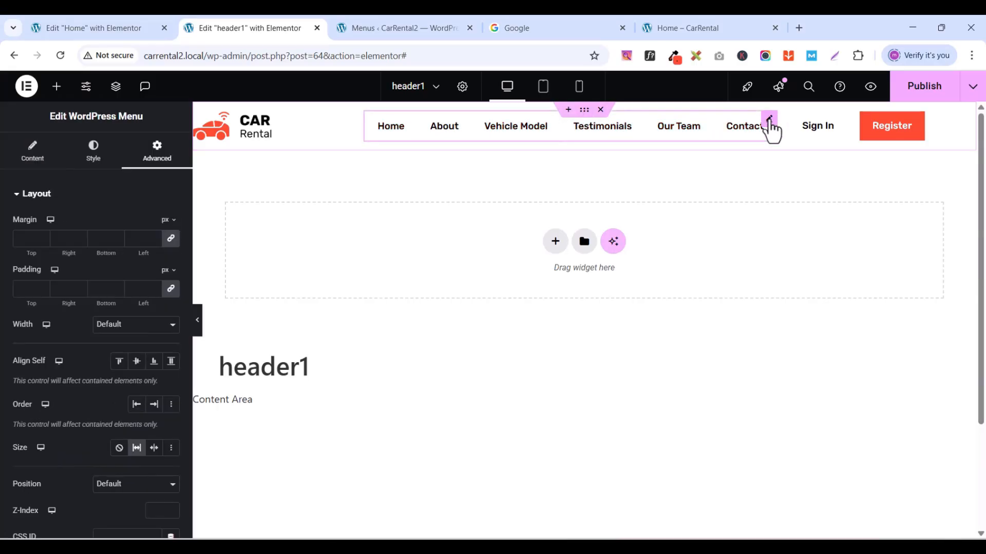
pyautogui.click(95, 154)
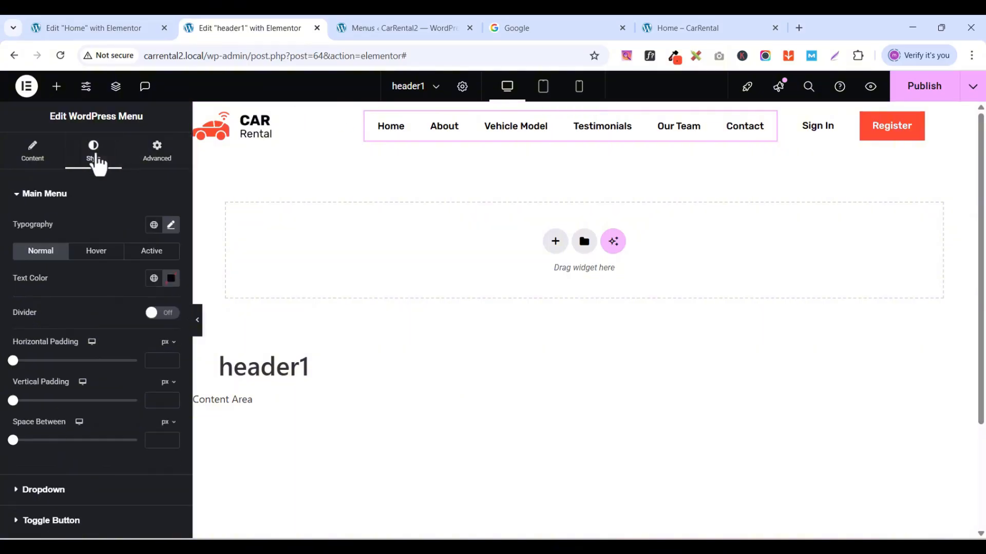
pyautogui.click(98, 251)
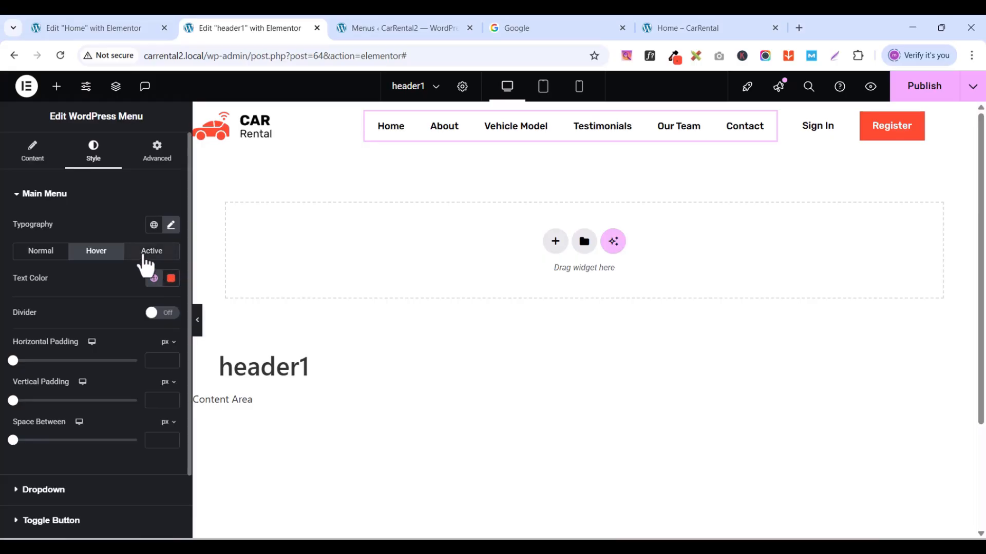
pyautogui.click(146, 256)
pyautogui.click(155, 278)
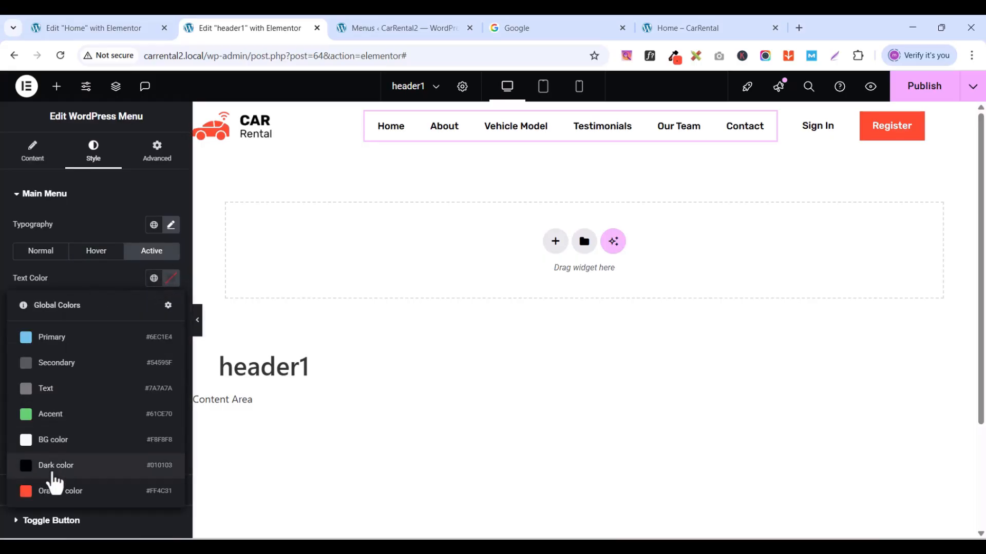
pyautogui.click(47, 492)
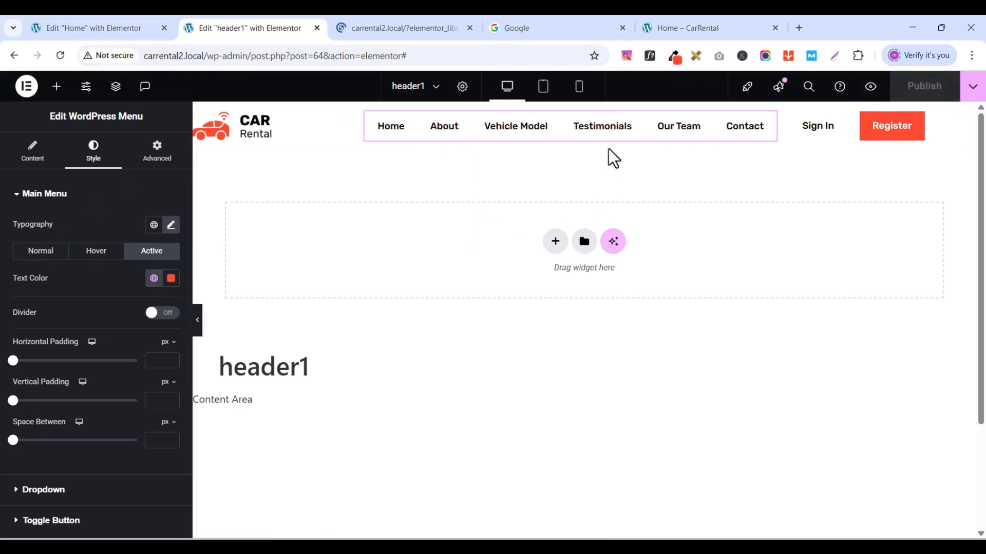
# - Give the main header container a box shadow with horizontal 5, vertical 7 and blur 10, and publish the header
pyautogui.click(586, 113)
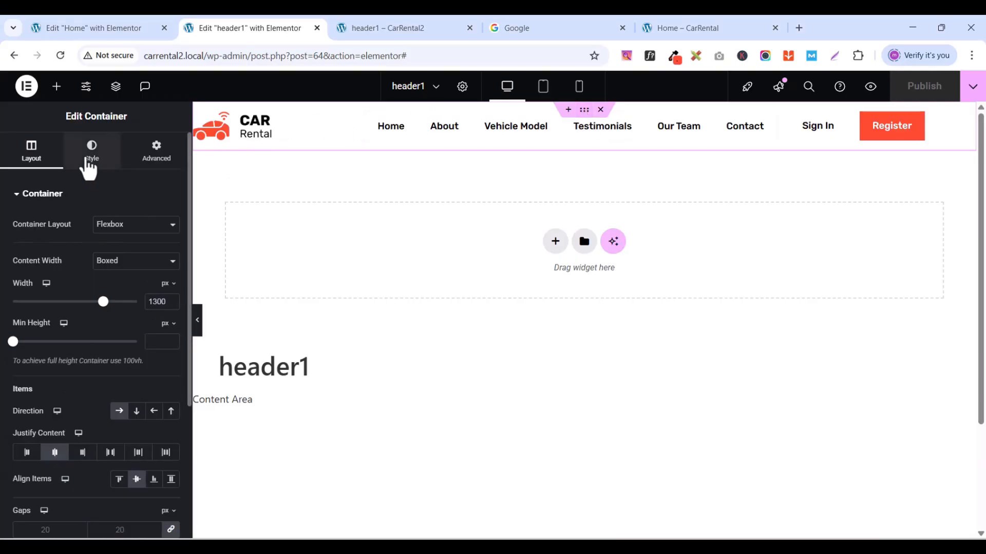
pyautogui.click(90, 154)
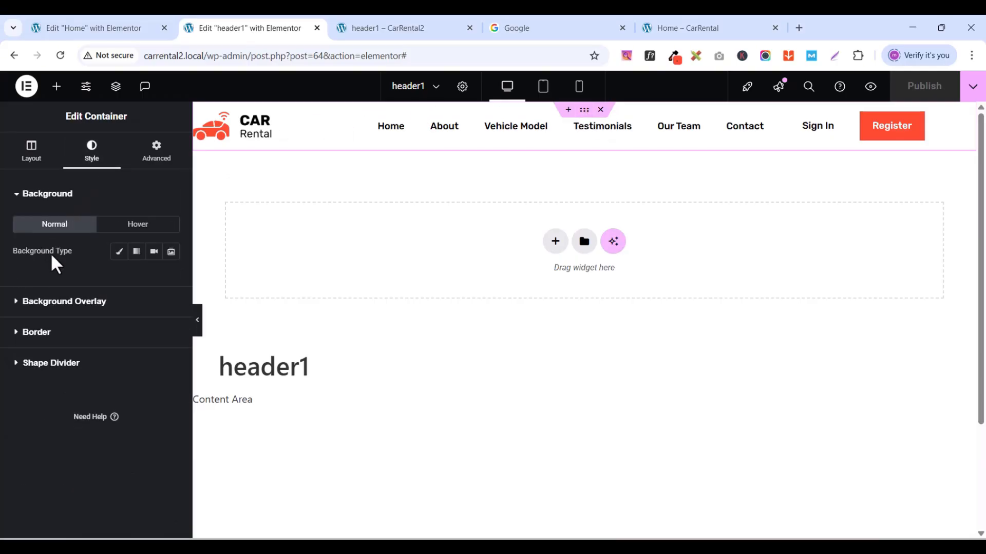
pyautogui.click(31, 332)
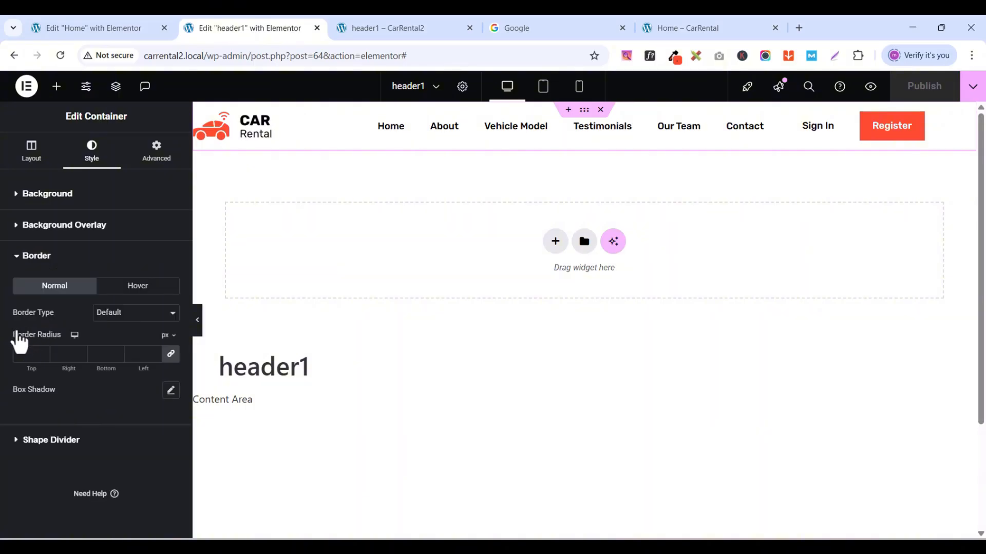
pyautogui.click(171, 390)
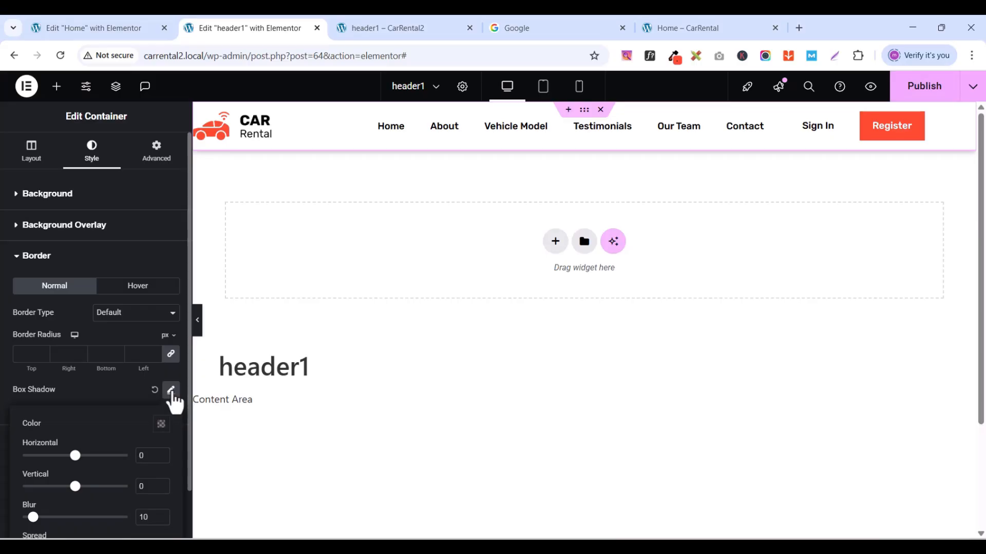
pyautogui.scroll(-1, 61, 426)
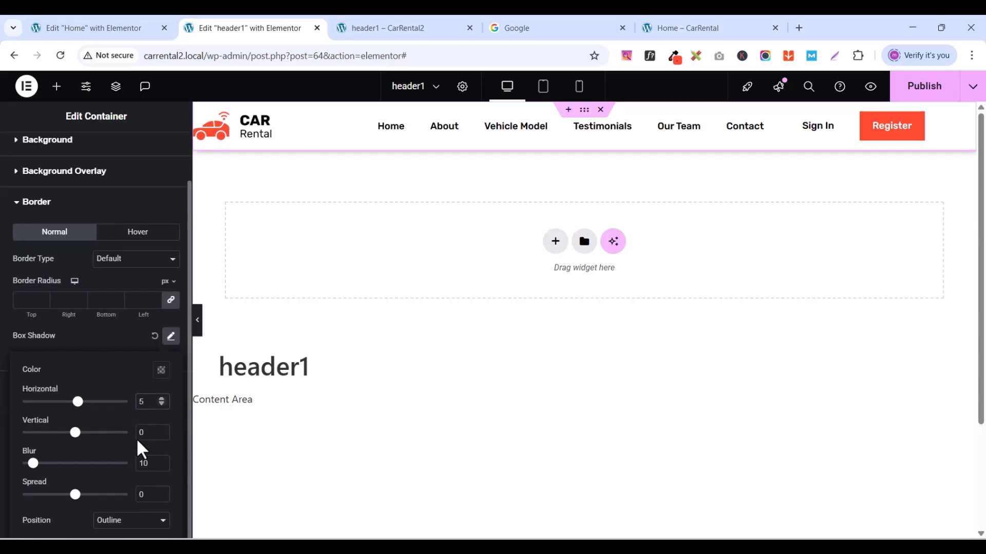
pyautogui.write('7')
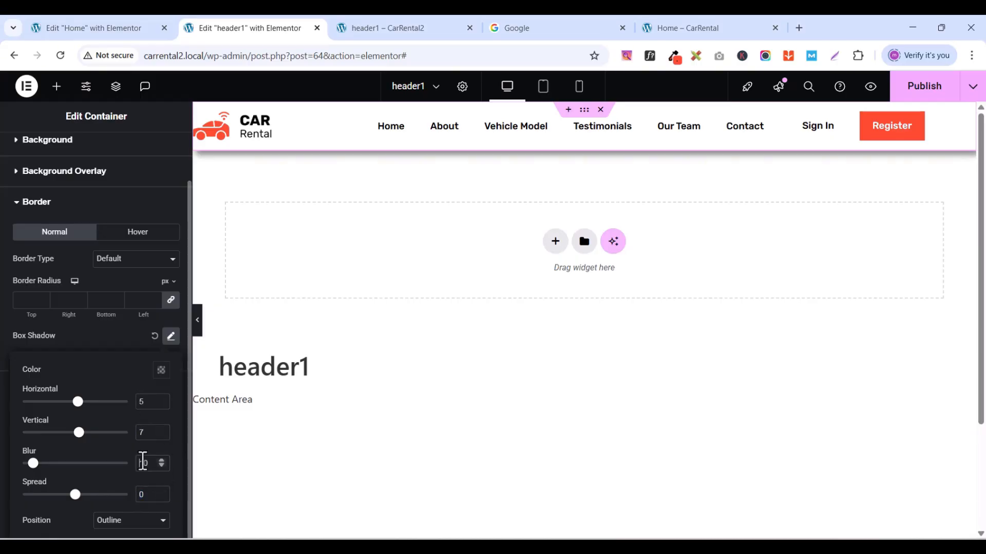
pyautogui.write('2')
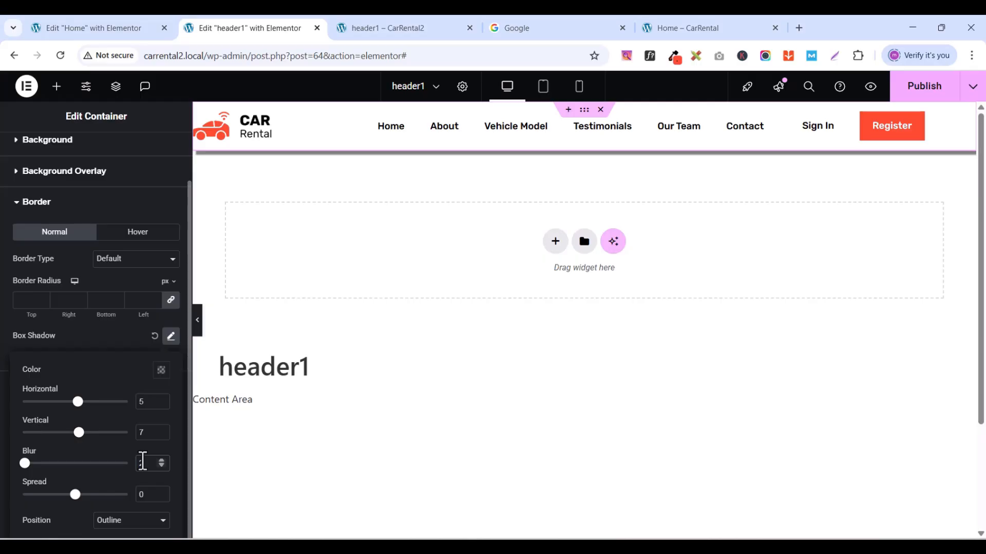
pyautogui.write('0')
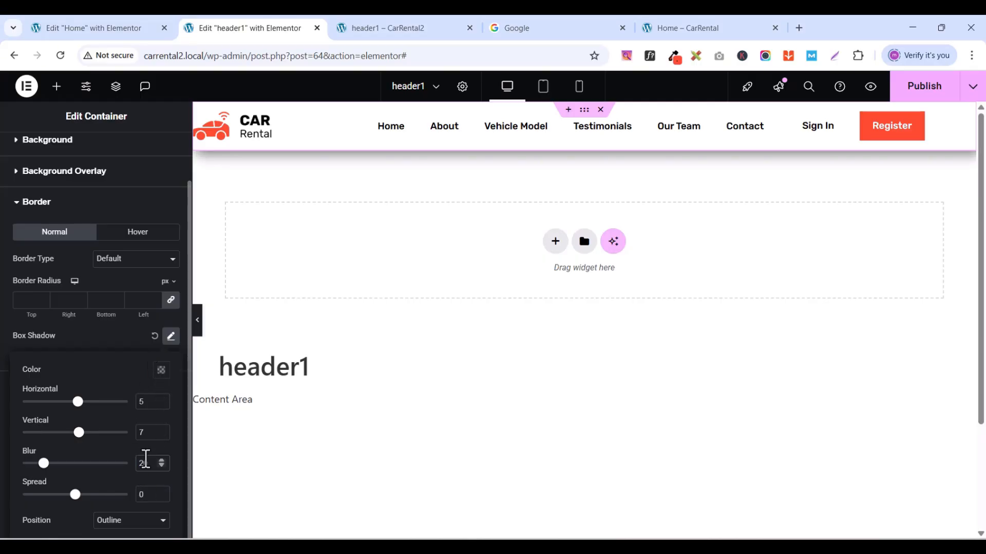
pyautogui.write('10')
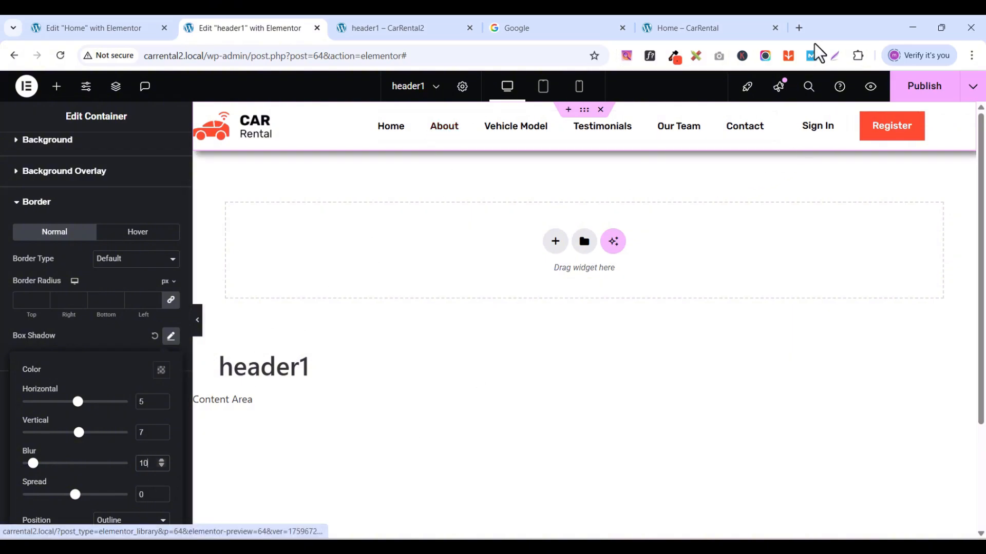
pyautogui.click(915, 97)
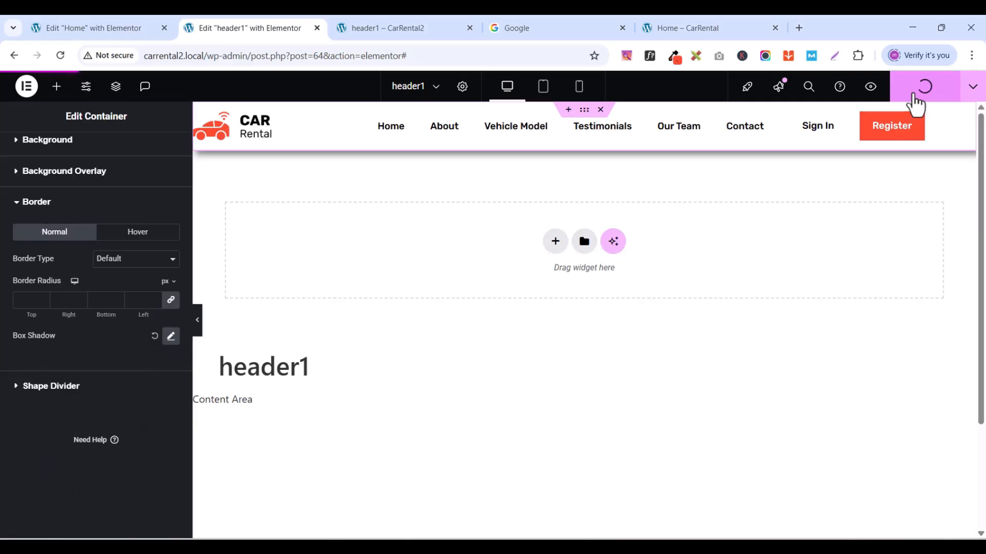
# - Check the published header in its own preview and in a preview of the Home page
pyautogui.click(393, 28)
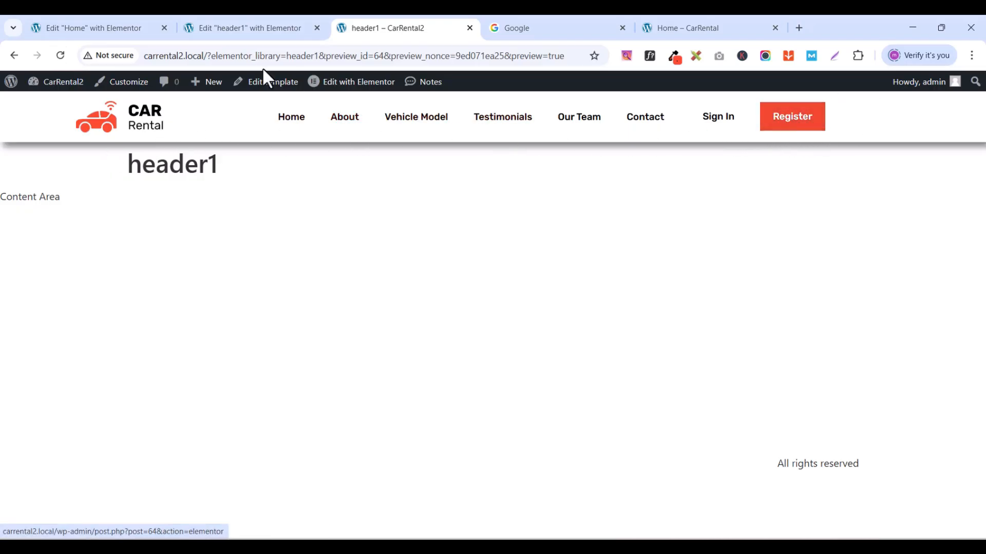
pyautogui.click(105, 31)
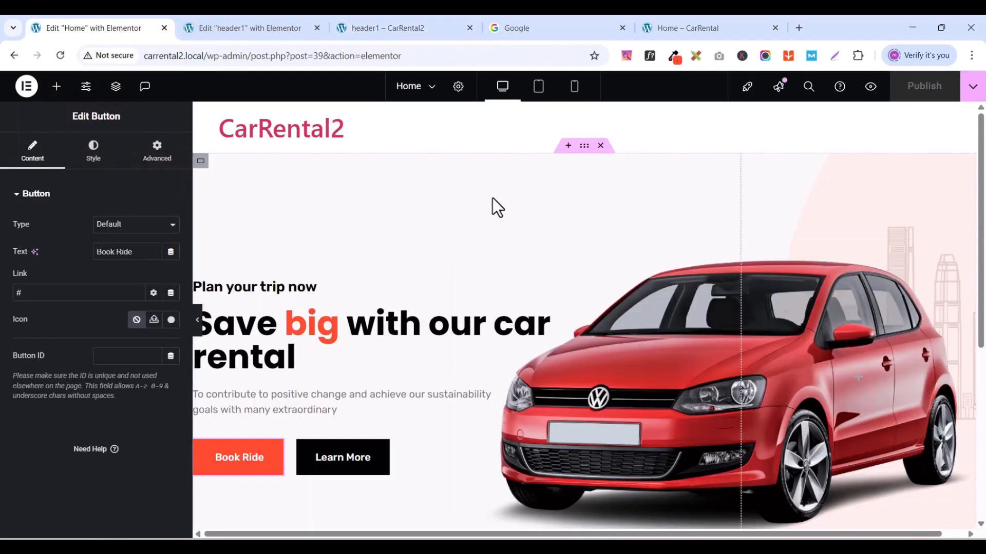
pyautogui.click(869, 87)
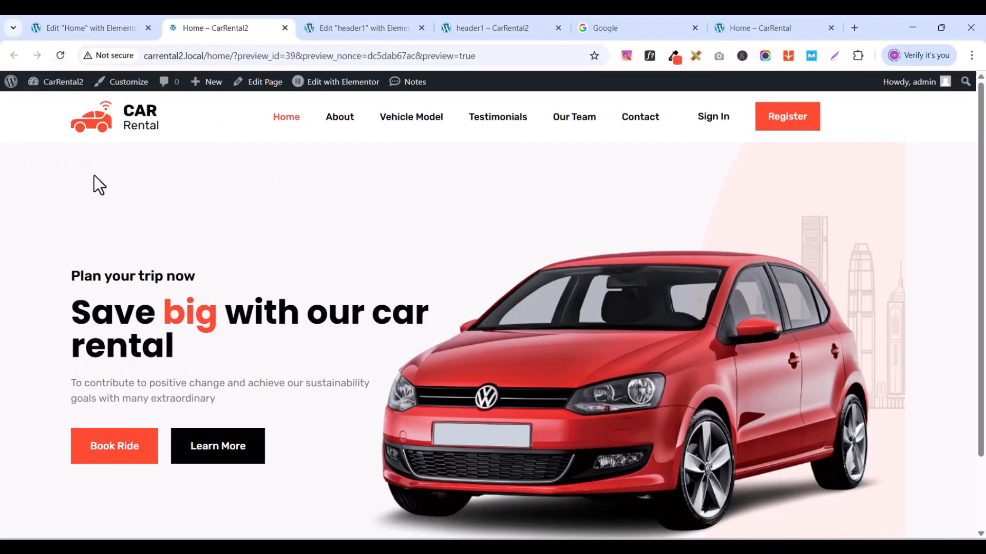
pyautogui.scroll(-2, 774, 274)
pyautogui.scroll(2, 774, 274)
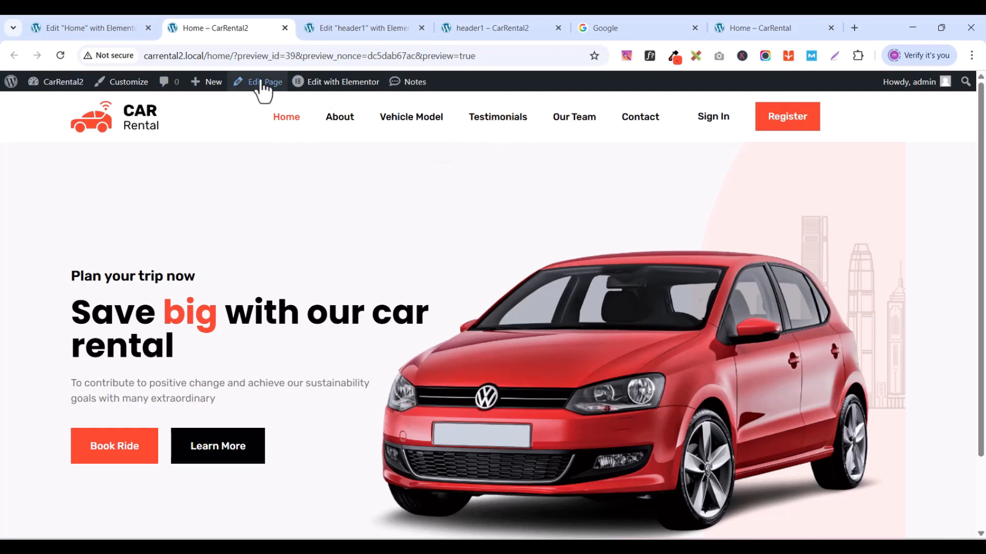
# - Make the main header container of the header1 template sticky to Top and publish the template
pyautogui.click(486, 26)
pyautogui.click(333, 32)
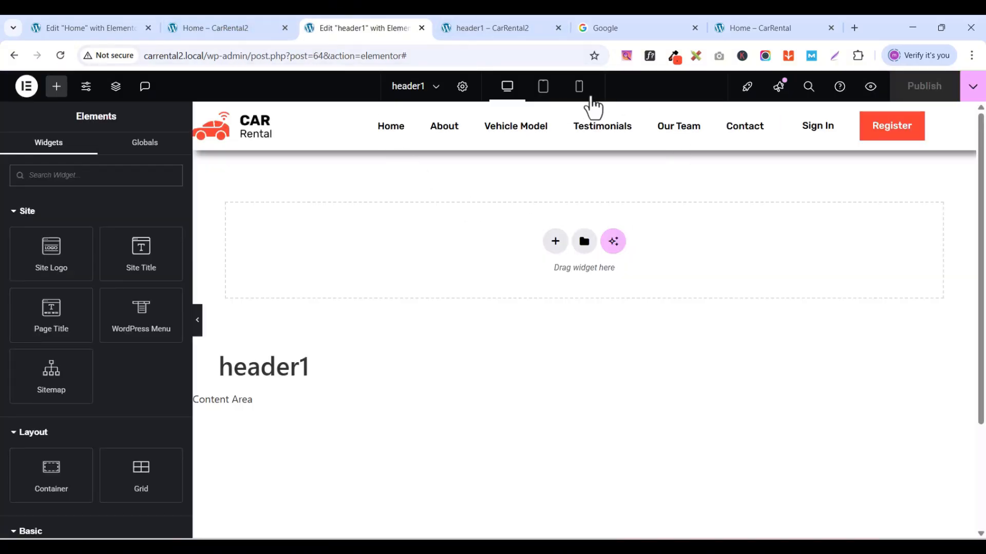
pyautogui.click(583, 112)
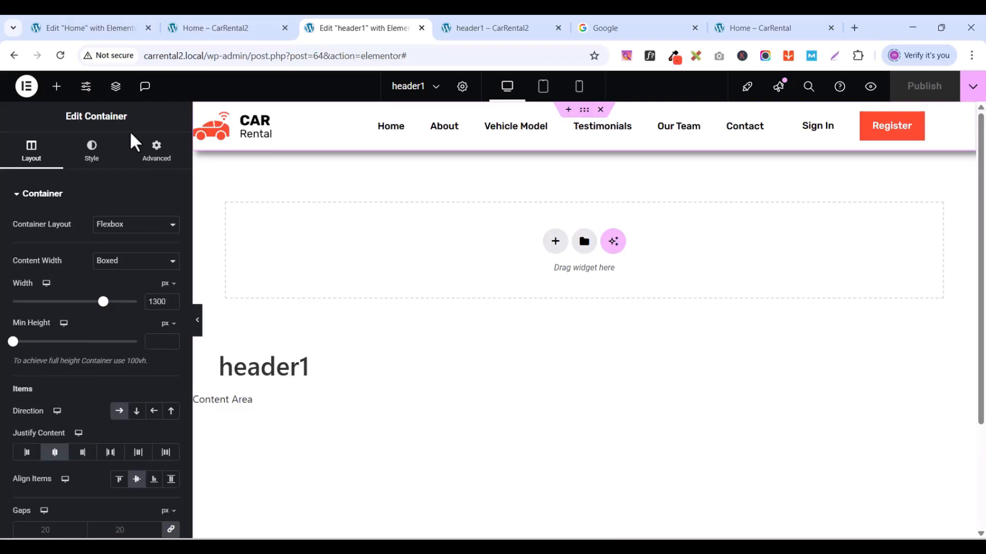
pyautogui.click(152, 160)
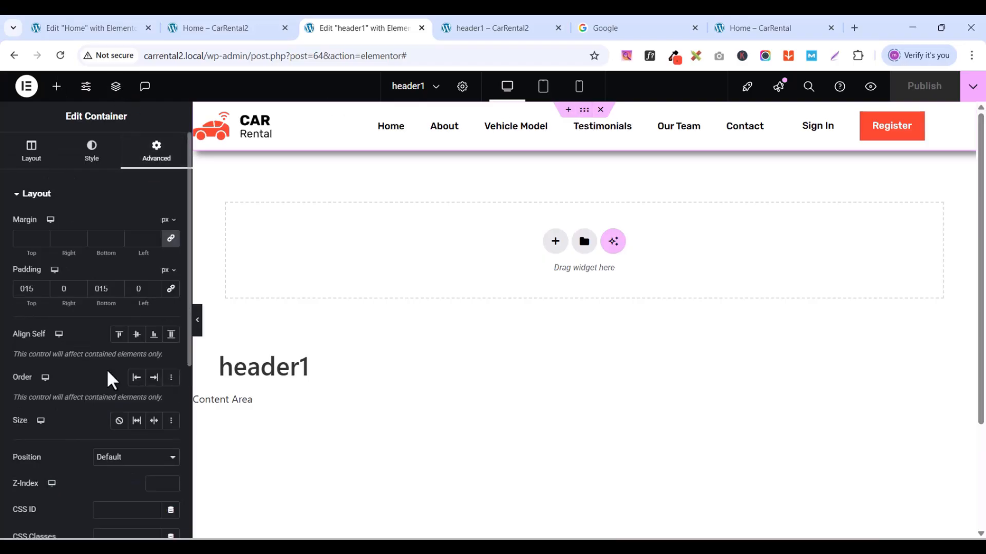
pyautogui.scroll(-3, 111, 380)
pyautogui.scroll(-3, 108, 377)
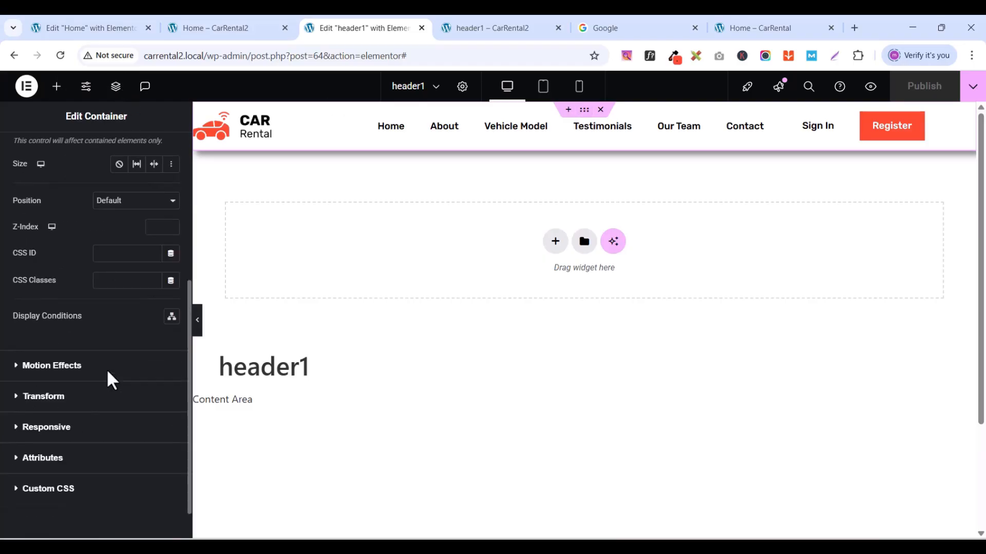
pyautogui.scroll(6, 108, 377)
pyautogui.click(20, 200)
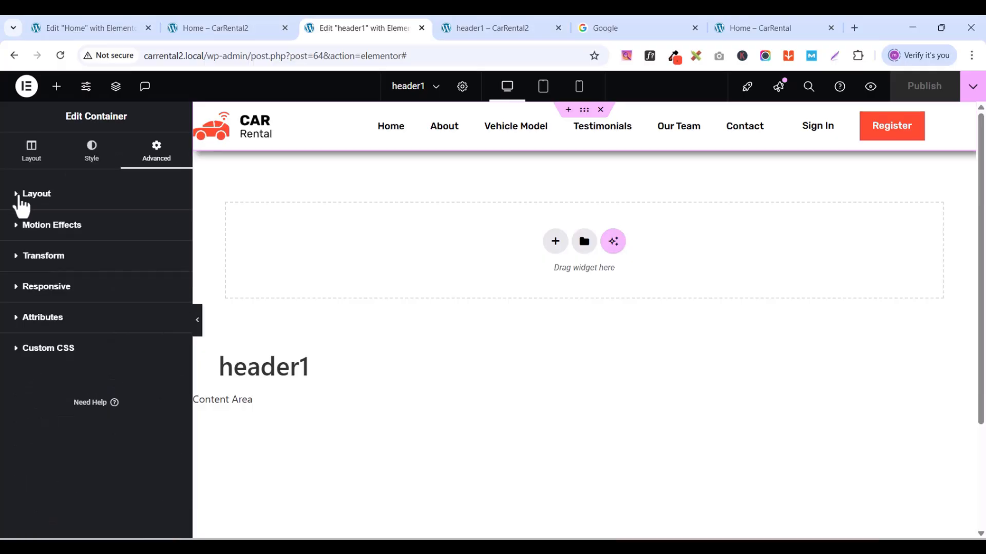
pyautogui.click(14, 233)
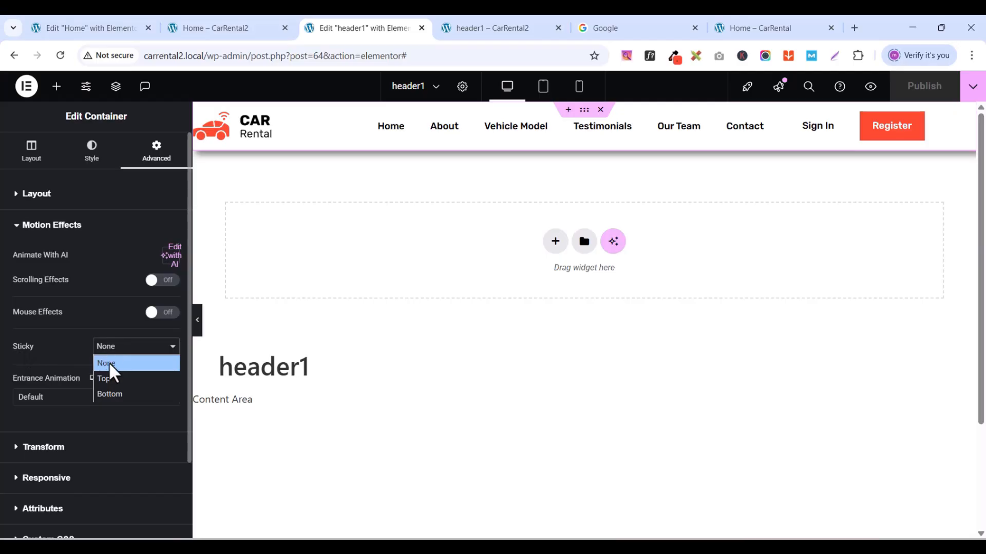
pyautogui.click(124, 376)
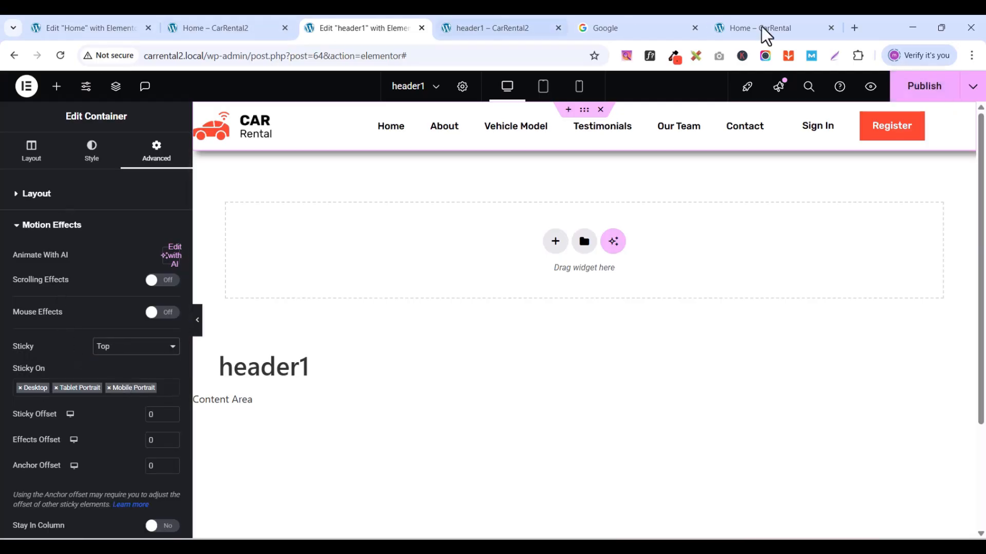
pyautogui.click(923, 91)
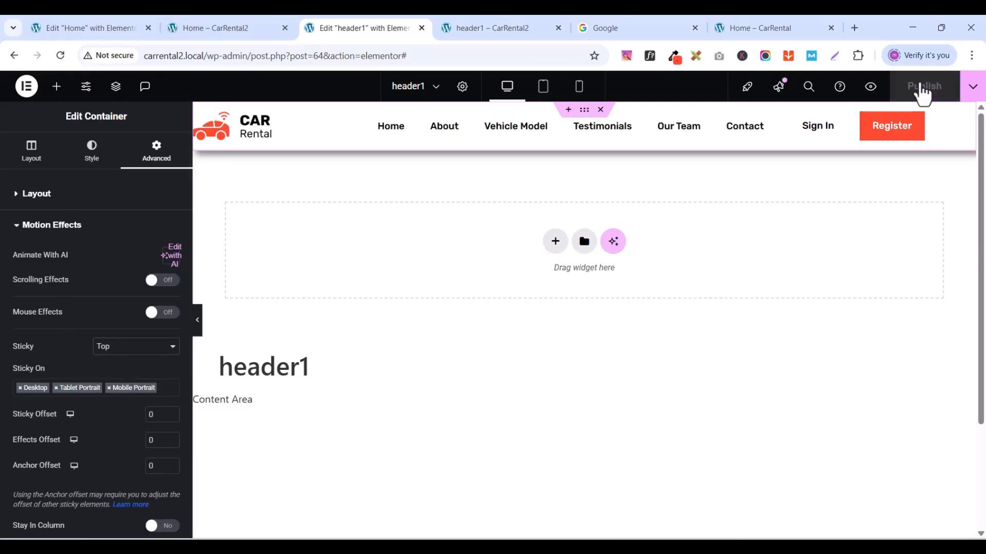
# - Reload the Home page preview and compare its header with the reference site's sticky header and booking section
pyautogui.click(226, 26)
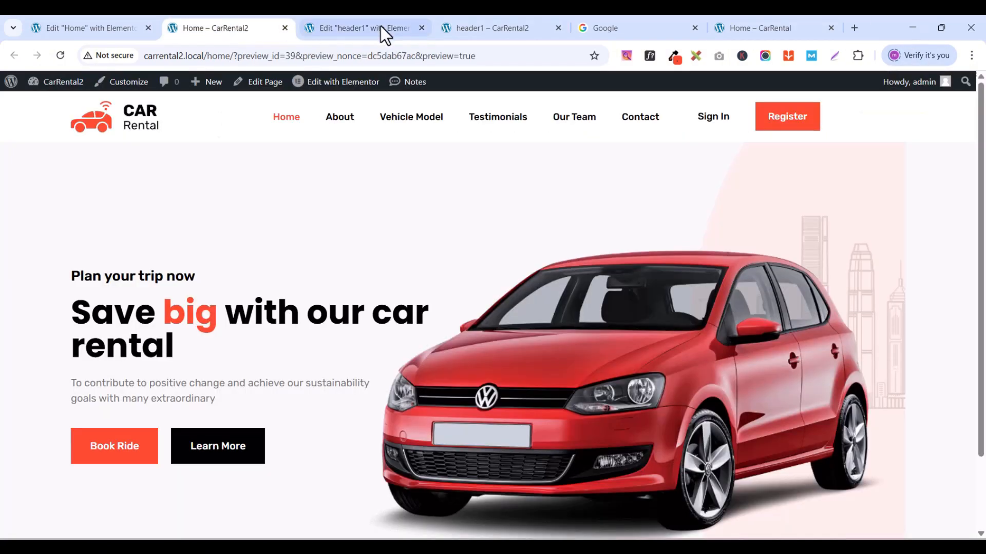
pyautogui.click(60, 58)
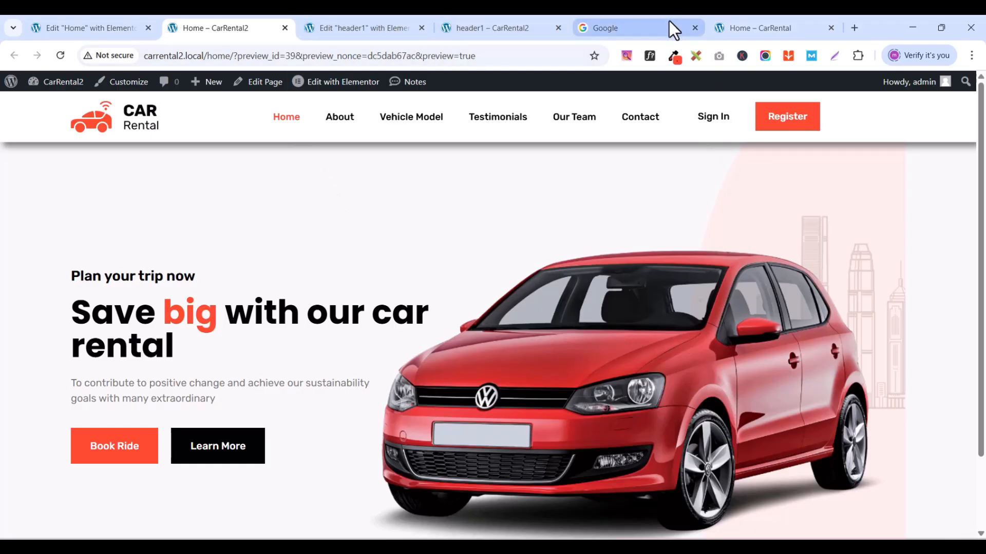
pyautogui.click(743, 27)
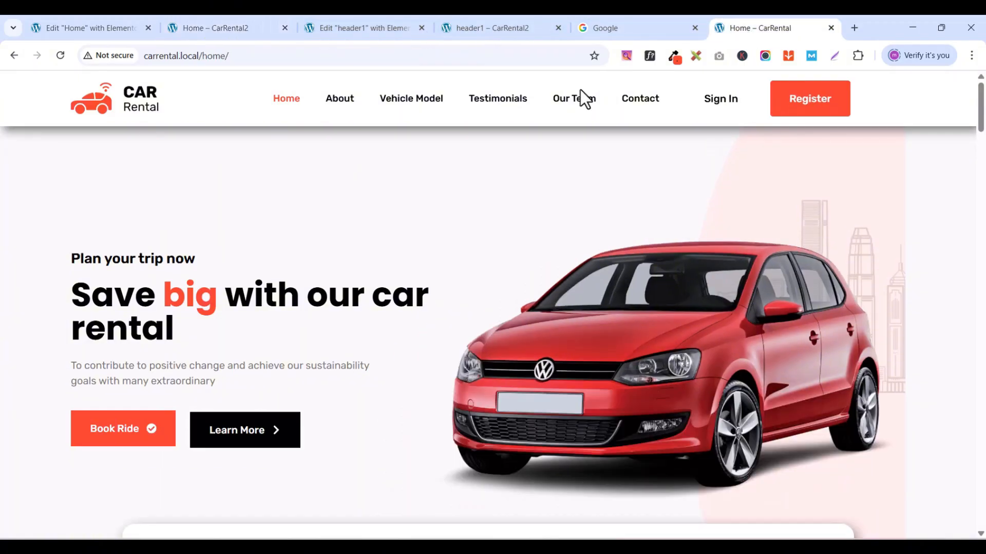
pyautogui.moveTo(980, 106); pyautogui.dragTo(980, 144)
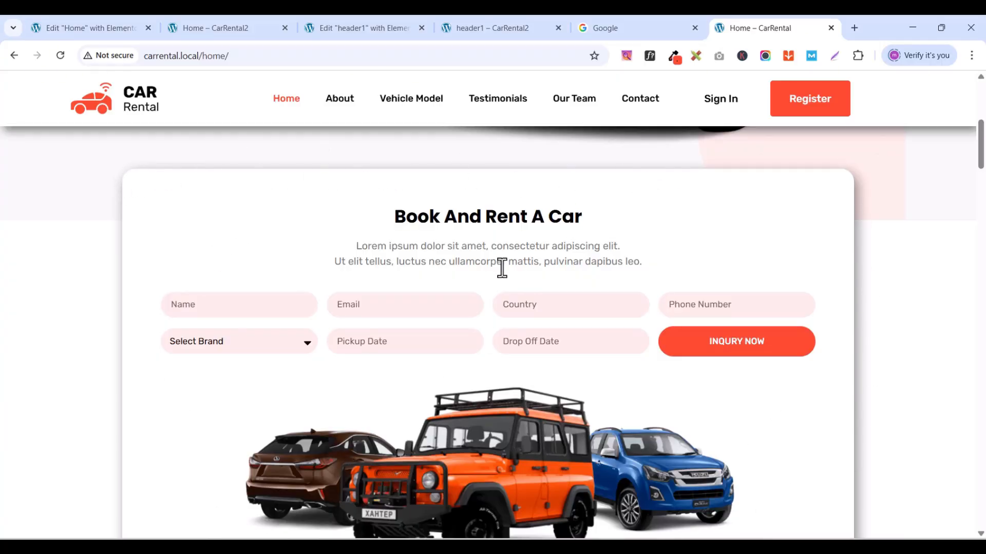
pyautogui.scroll(-1, 495, 277)
pyautogui.scroll(6, 473, 317)
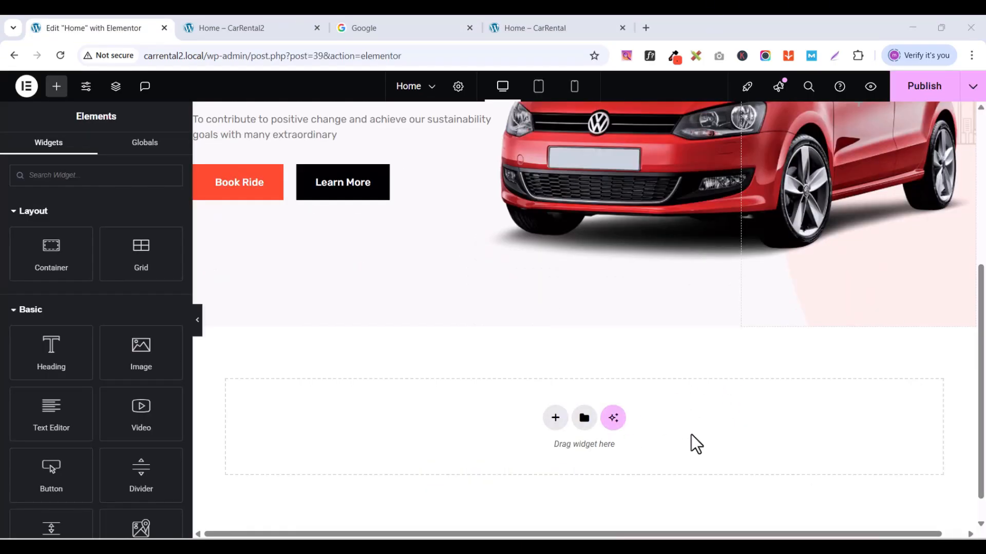
# - Add a single-column Flexbox container below the Home page's hero section and set its padding to 0 on all sides
pyautogui.scroll(-1, 696, 444)
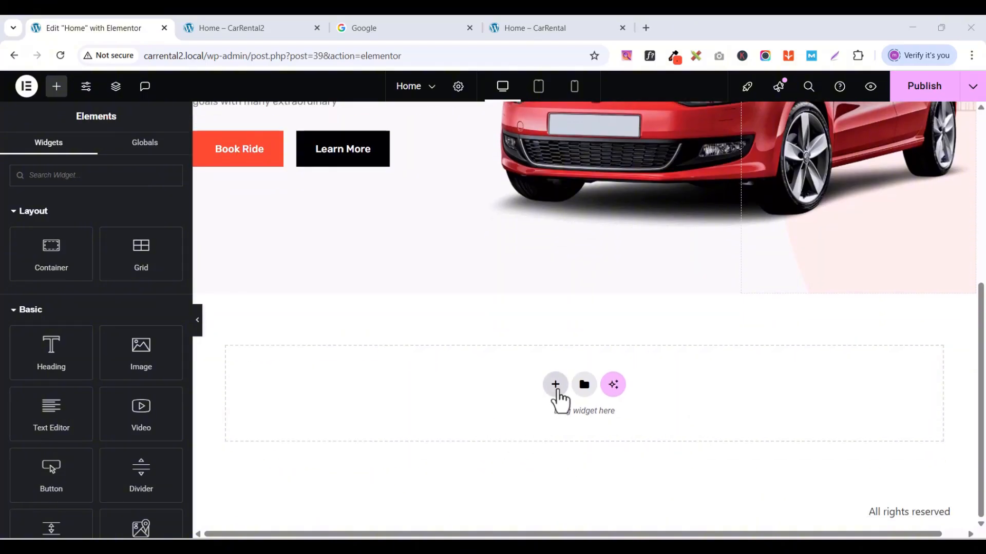
pyautogui.click(553, 388)
pyautogui.scroll(-2, 467, 379)
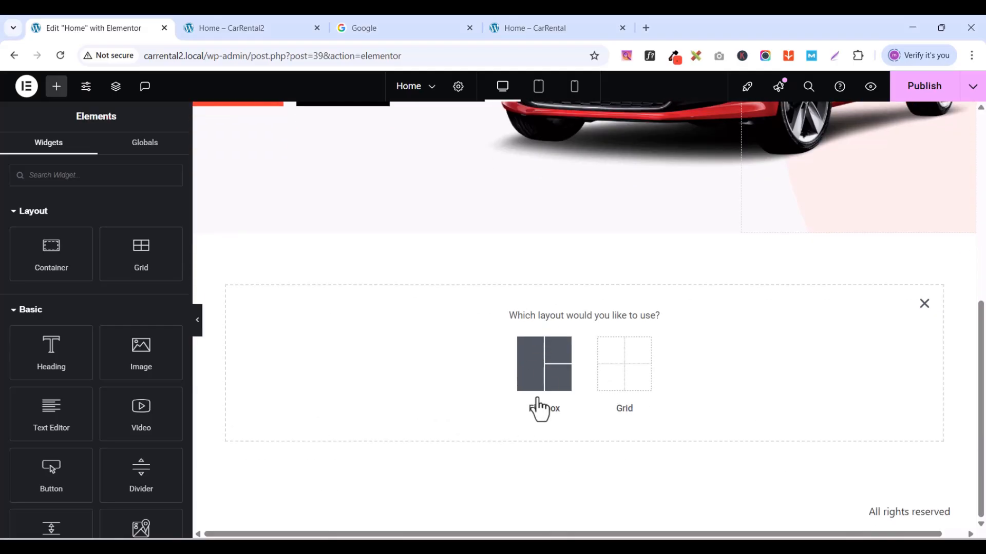
pyautogui.click(534, 379)
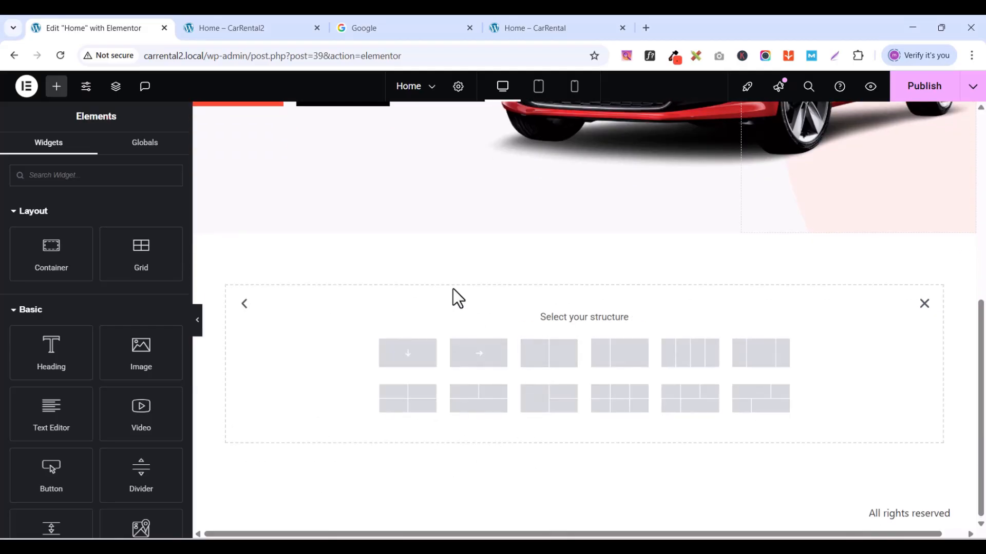
pyautogui.click(416, 359)
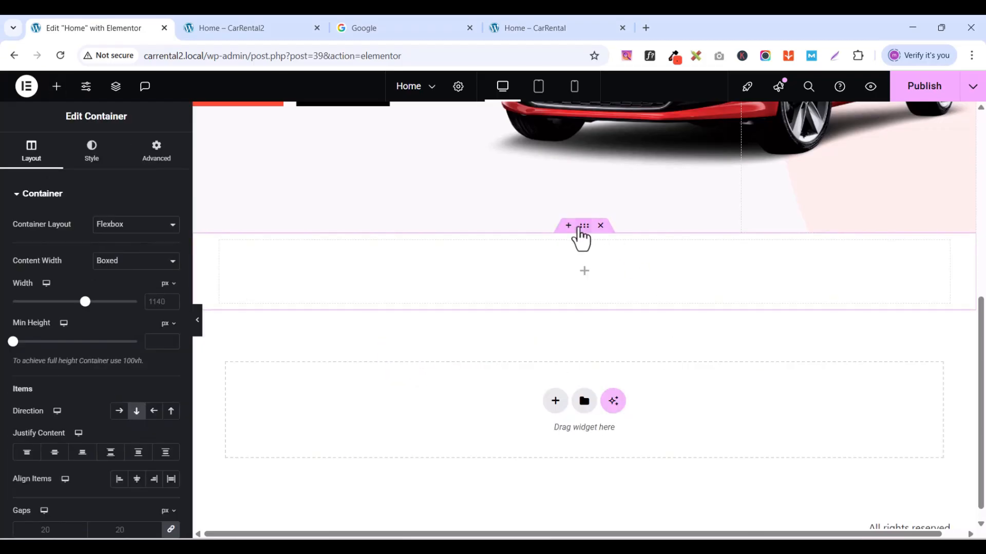
pyautogui.click(170, 156)
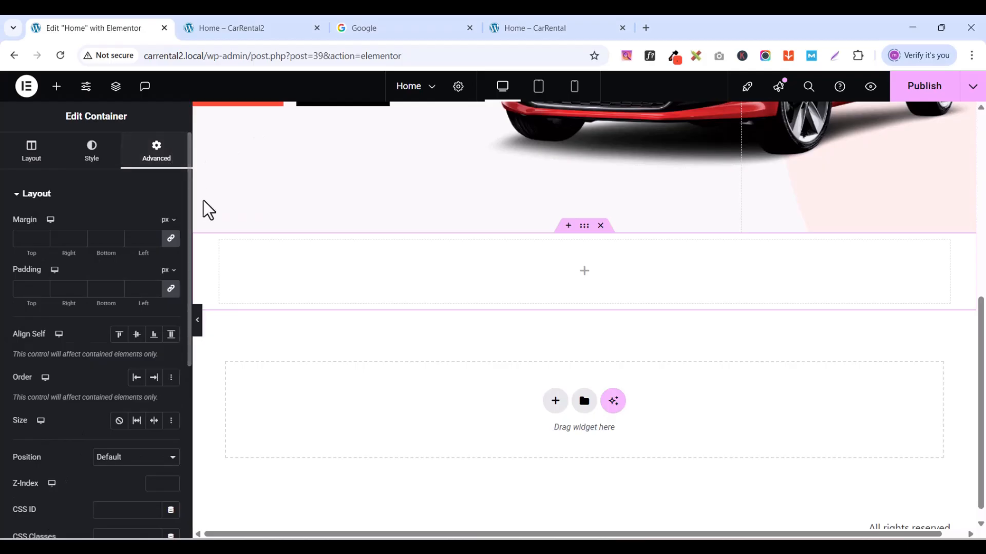
pyautogui.click(170, 289)
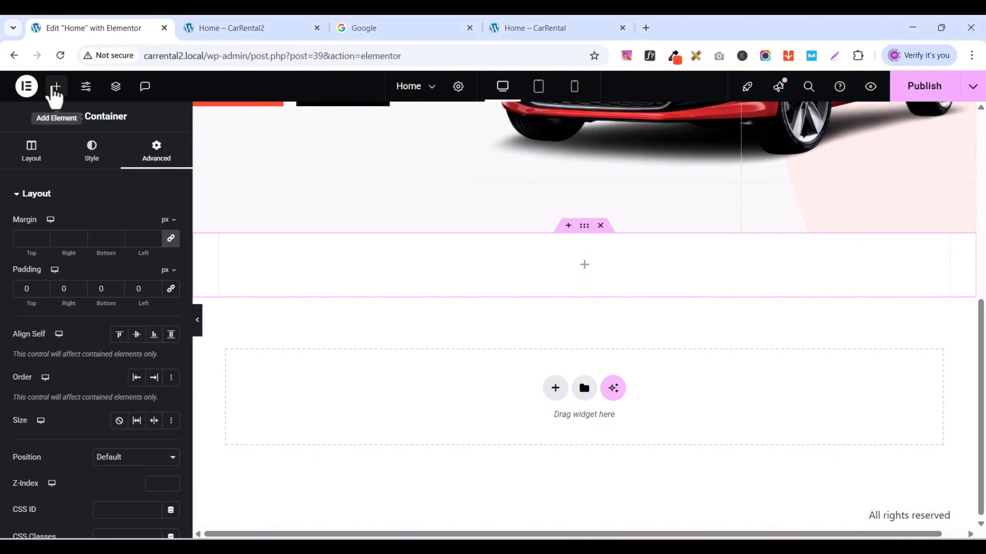
# - Nest a container inside the empty container below the hero section and set its padding to 60 px on all sides
pyautogui.click(55, 87)
pyautogui.moveTo(48, 252); pyautogui.dragTo(607, 259)
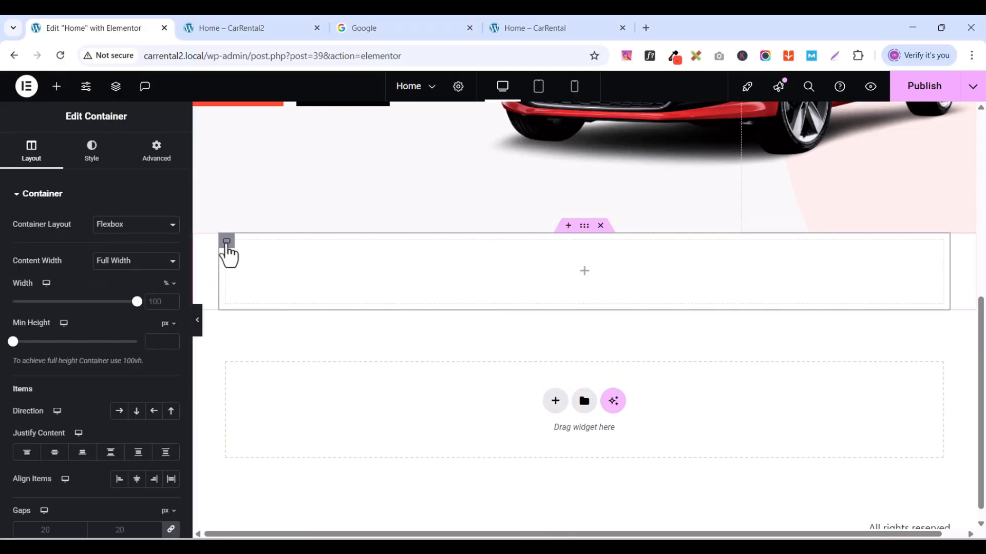
pyautogui.click(150, 155)
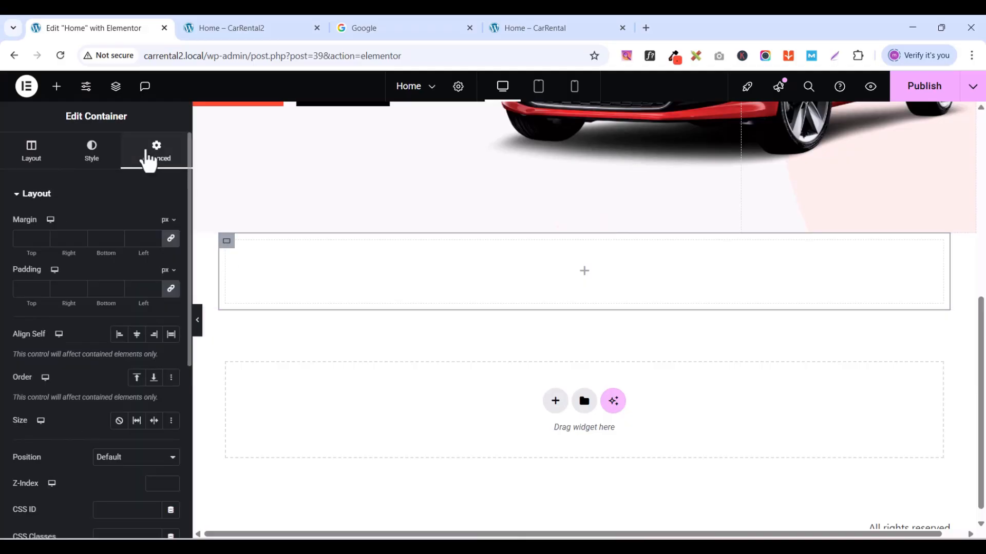
pyautogui.click(171, 289)
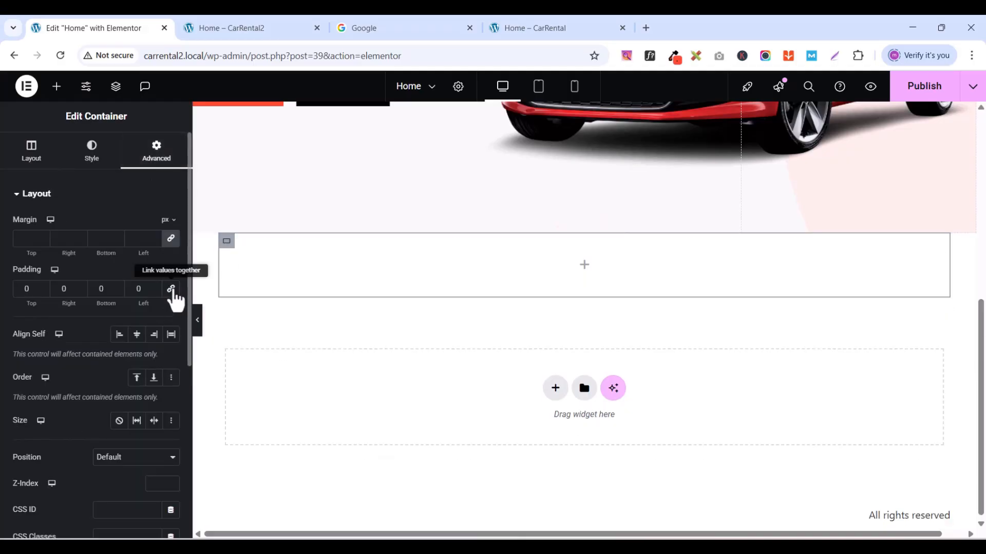
pyautogui.click(172, 289)
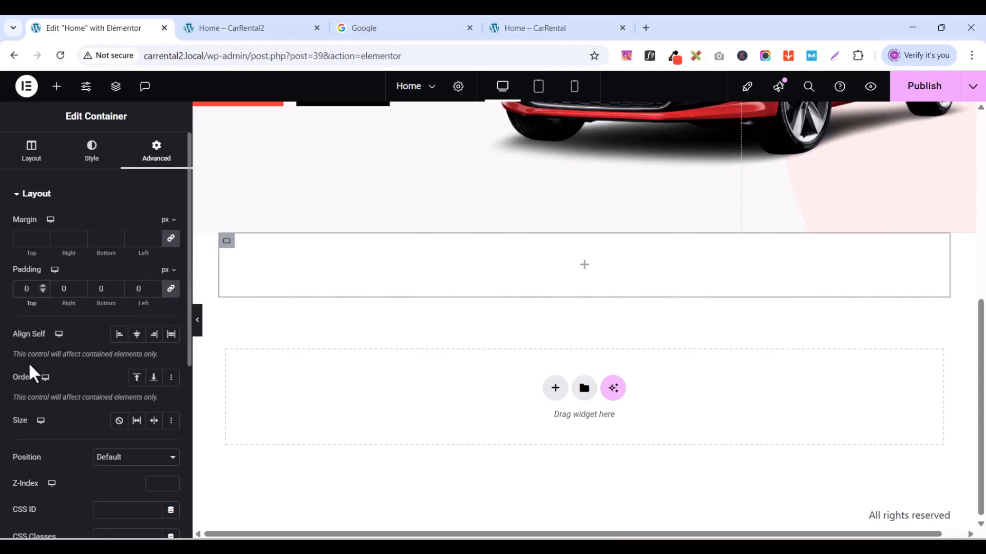
pyautogui.write('6')
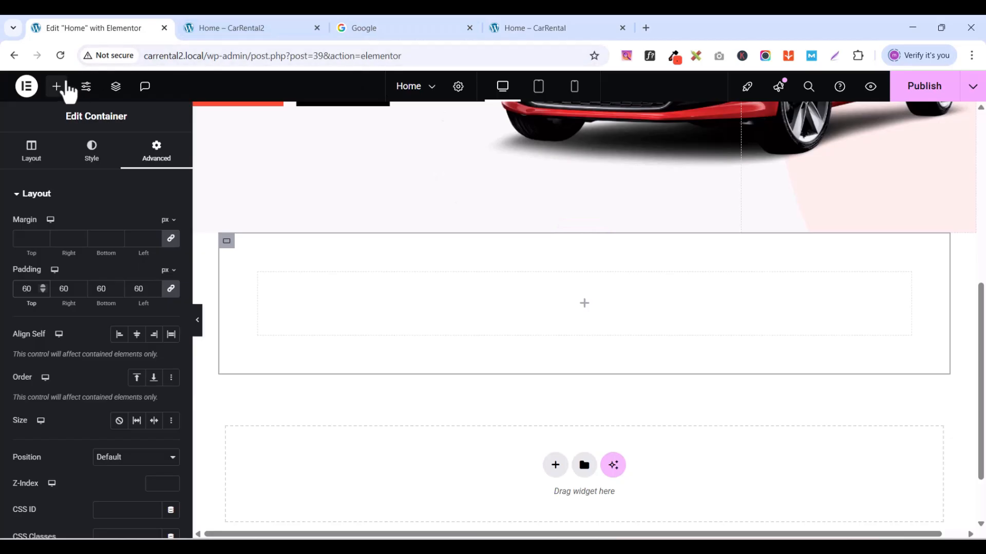
# - Add a Heading widget inside the nested container below the hero section
pyautogui.click(56, 86)
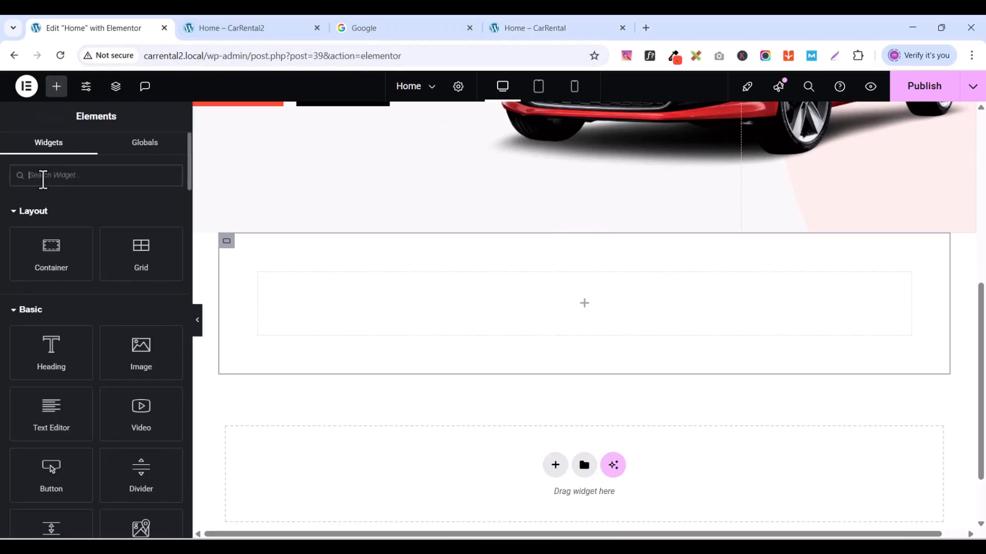
pyautogui.write('head')
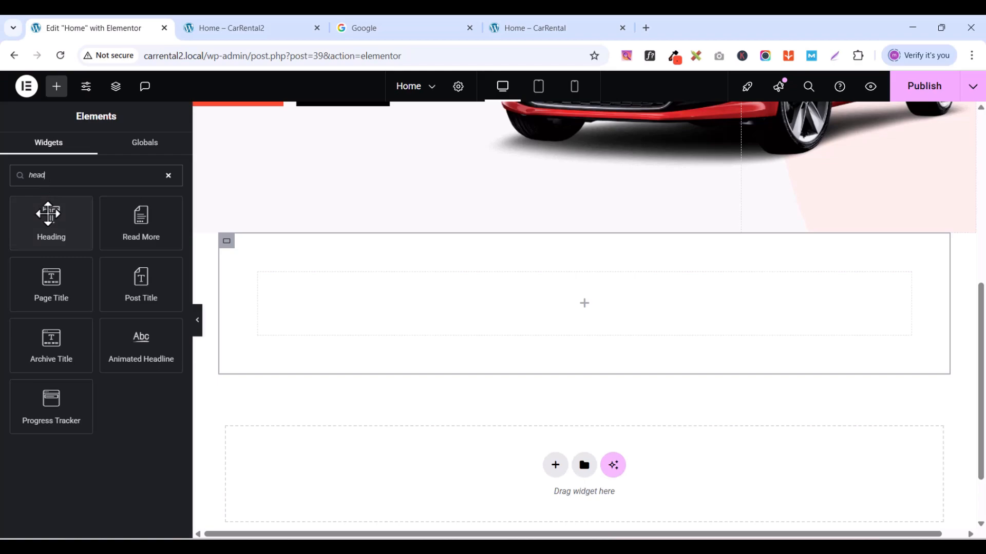
pyautogui.moveTo(52, 220); pyautogui.dragTo(685, 283)
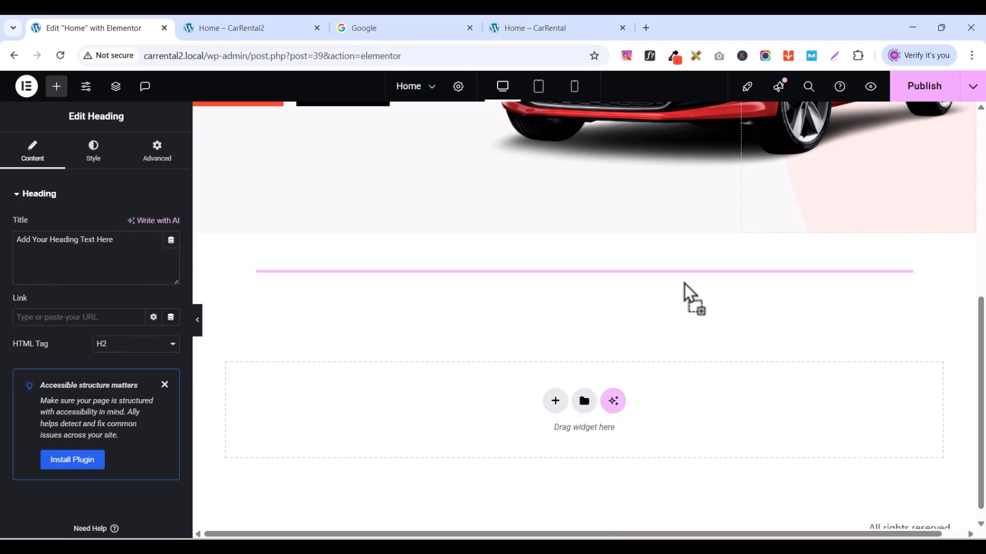
# - Copy the title "Book And Rent A Car" from the reference site and use it as the new heading's text
pyautogui.click(534, 28)
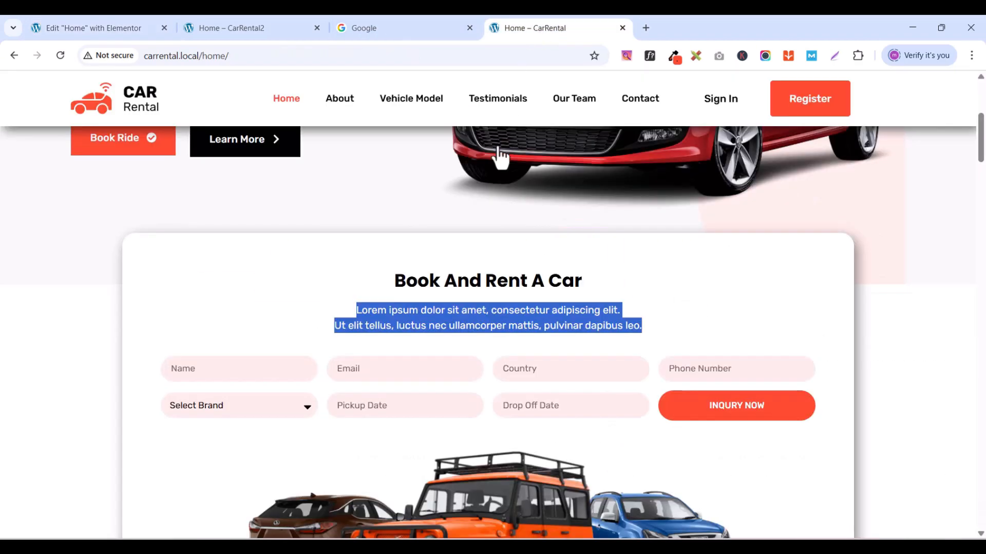
pyautogui.tripleClick(414, 284)
pyautogui.rightClick(413, 285)
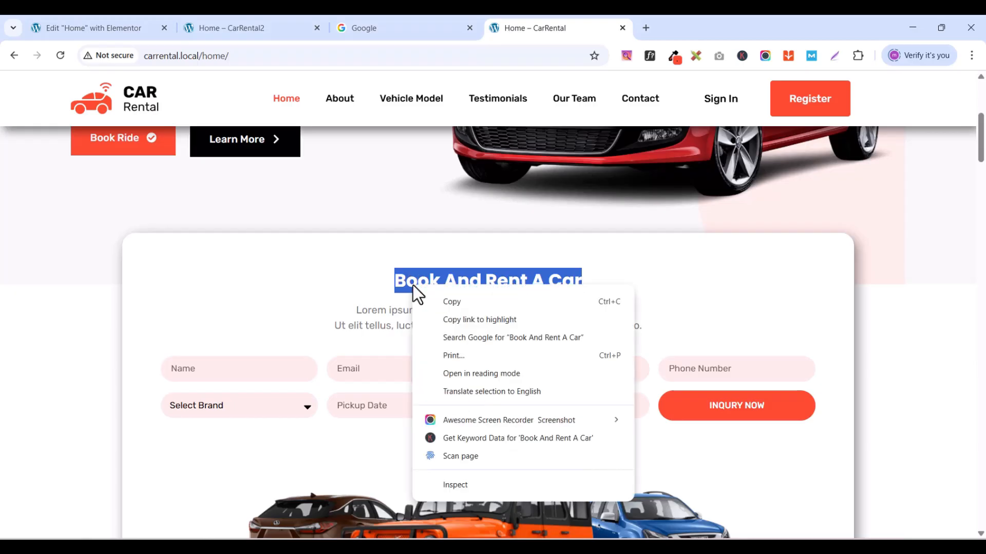
pyautogui.click(476, 300)
pyautogui.click(91, 27)
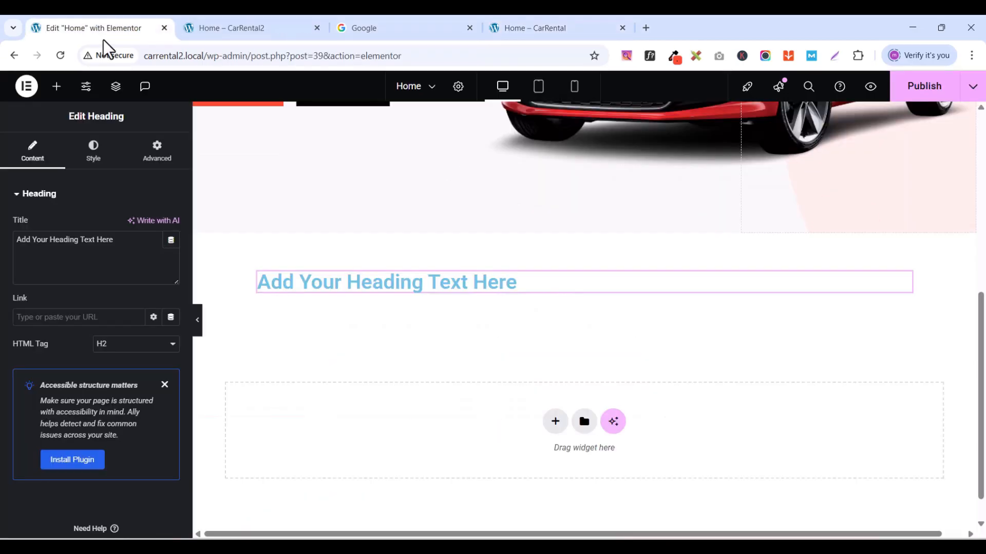
pyautogui.tripleClick(56, 252)
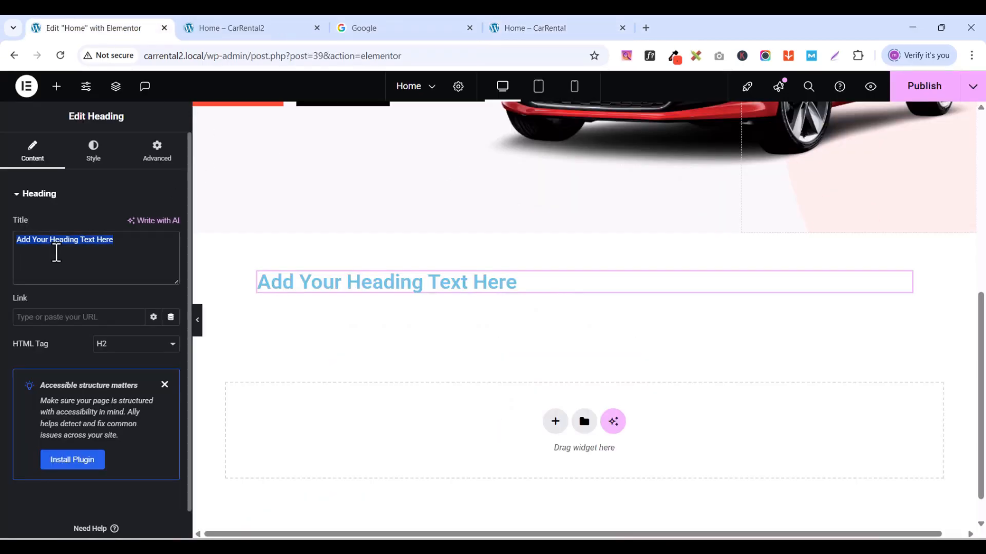
pyautogui.hotkey('ctrl', 'v')
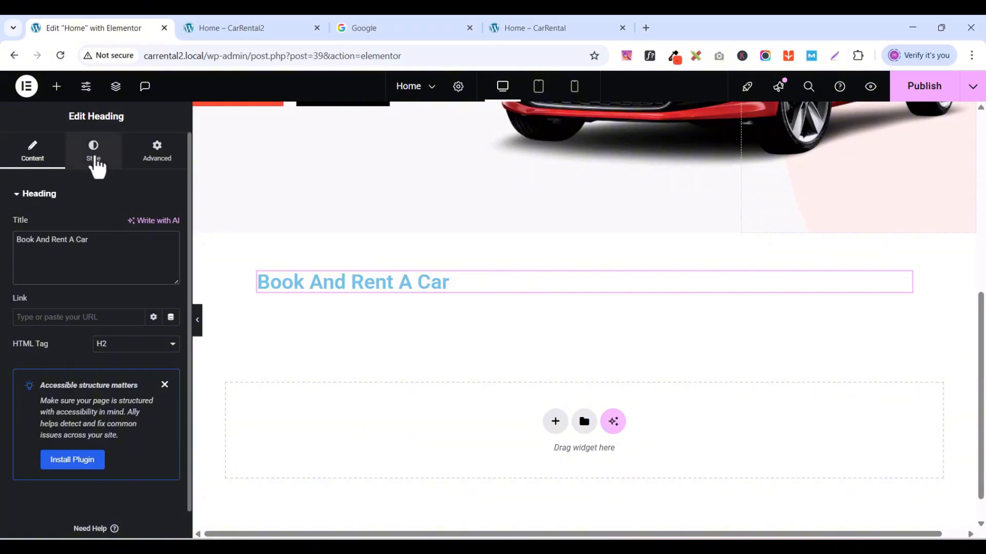
# - Set the "Book And Rent A Car" heading's font family to Poppins and its size to 28 px
pyautogui.click(94, 154)
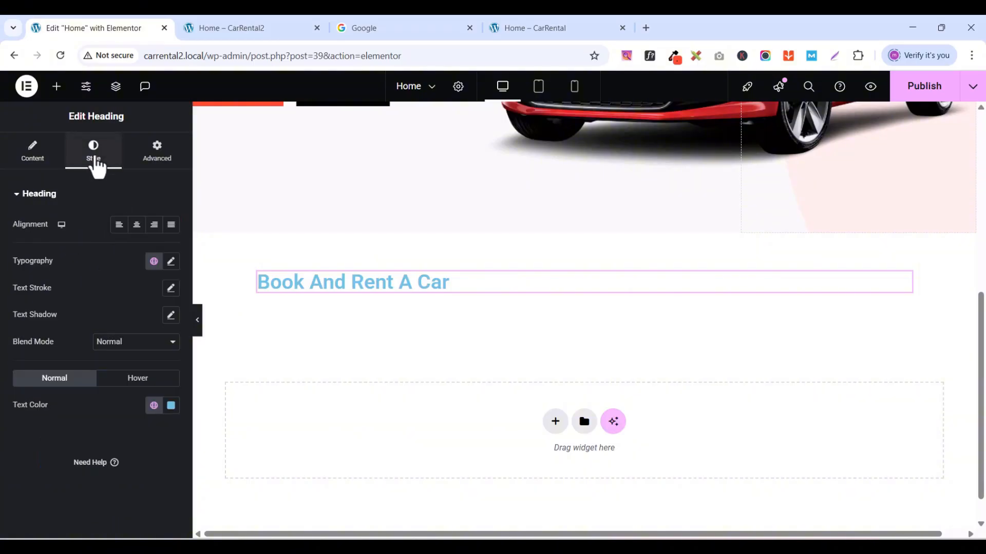
pyautogui.click(171, 261)
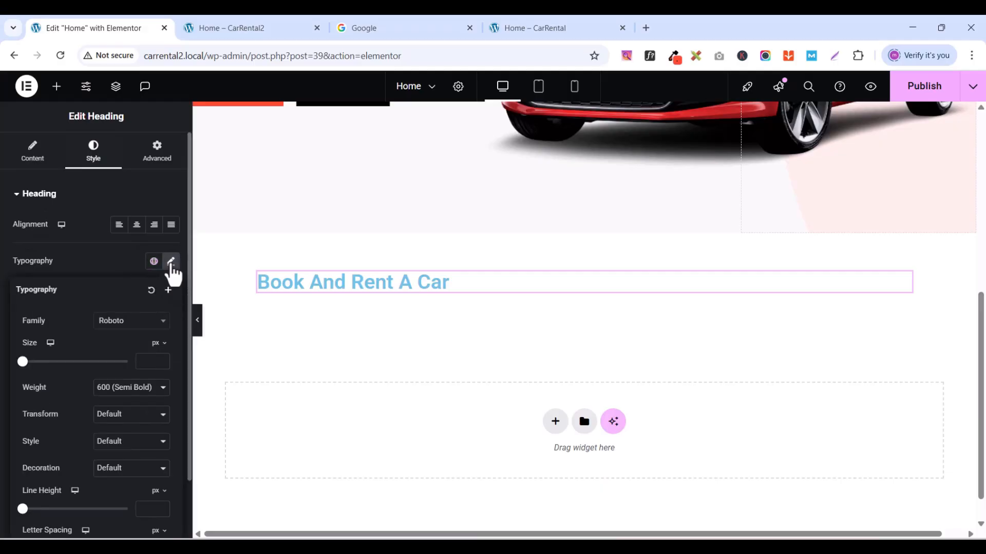
pyautogui.click(118, 321)
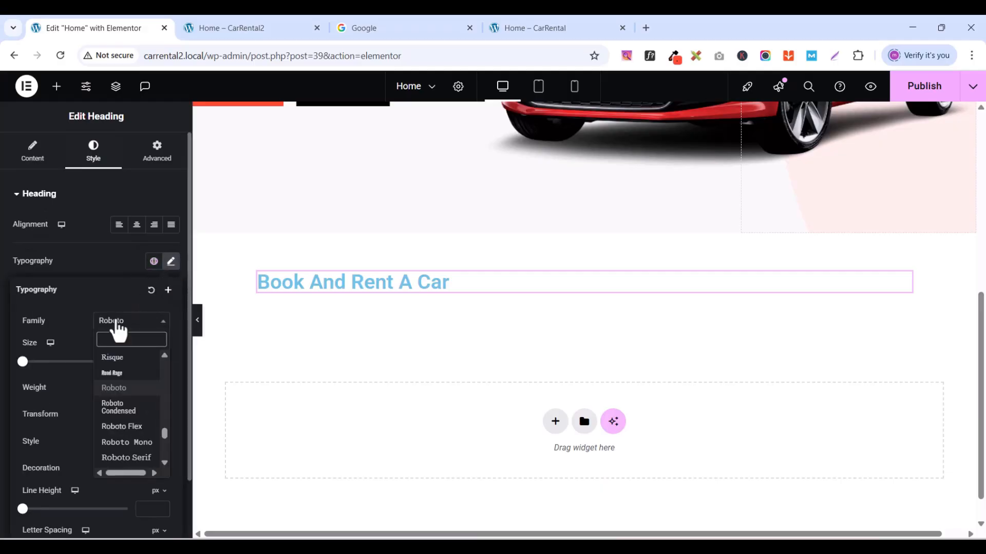
pyautogui.write('popp')
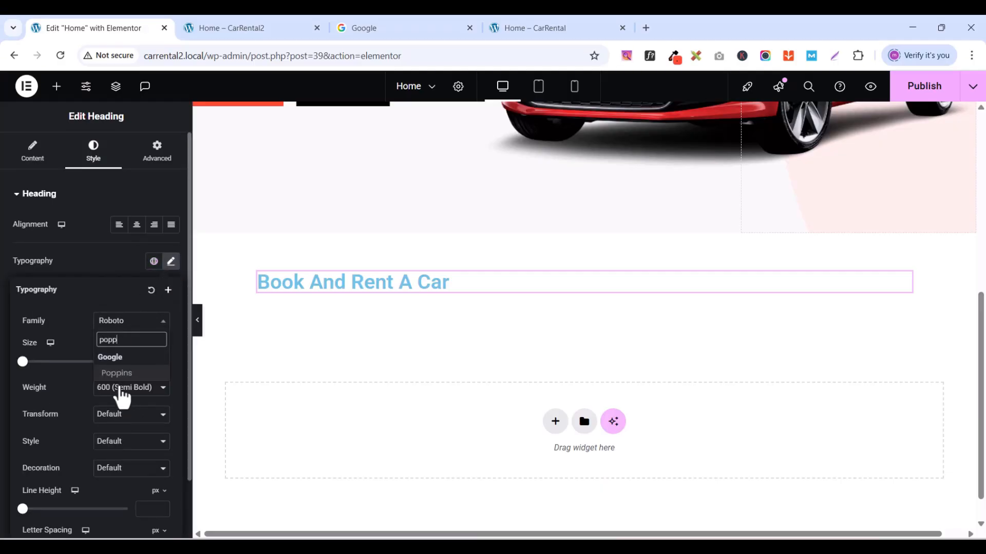
pyautogui.click(120, 374)
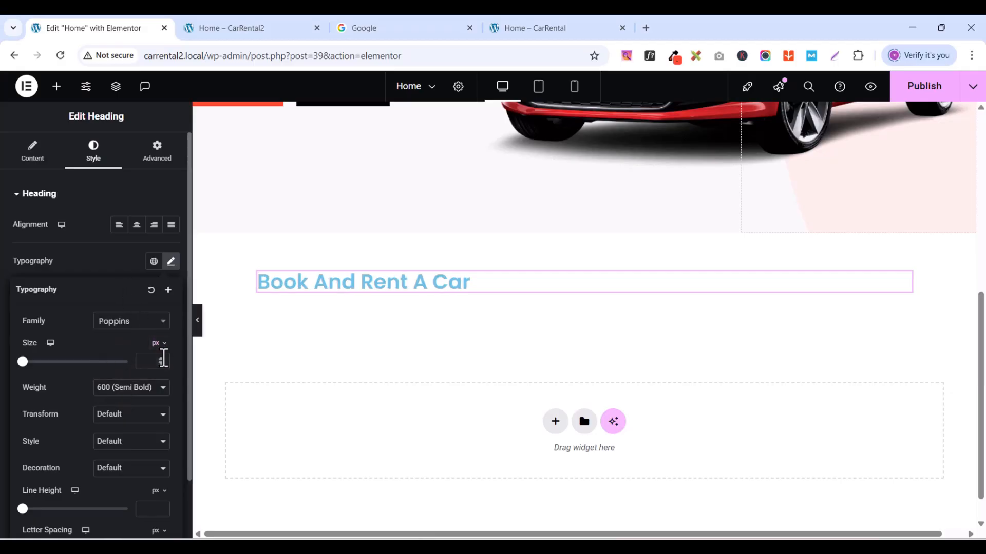
pyautogui.click(162, 361)
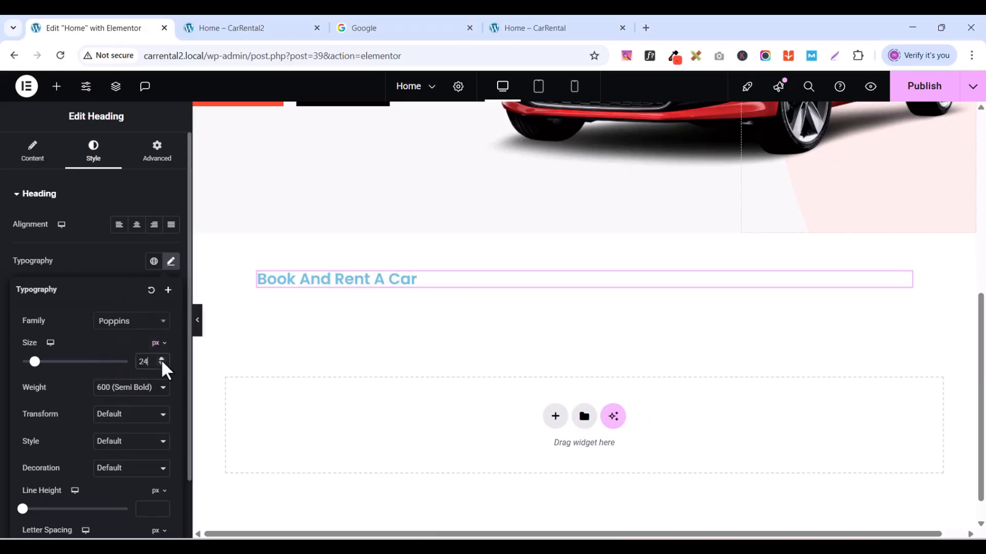
pyautogui.click(162, 364)
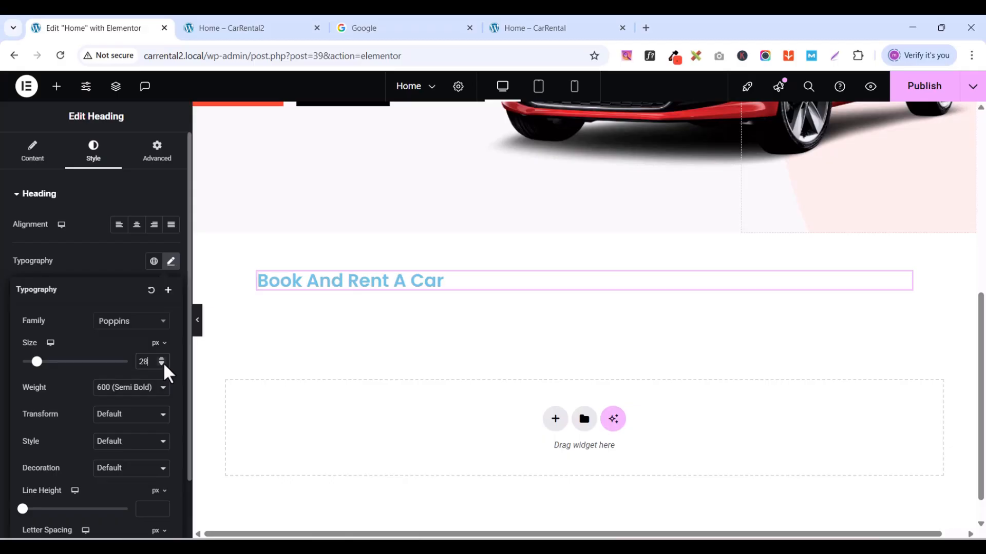
pyautogui.click(110, 271)
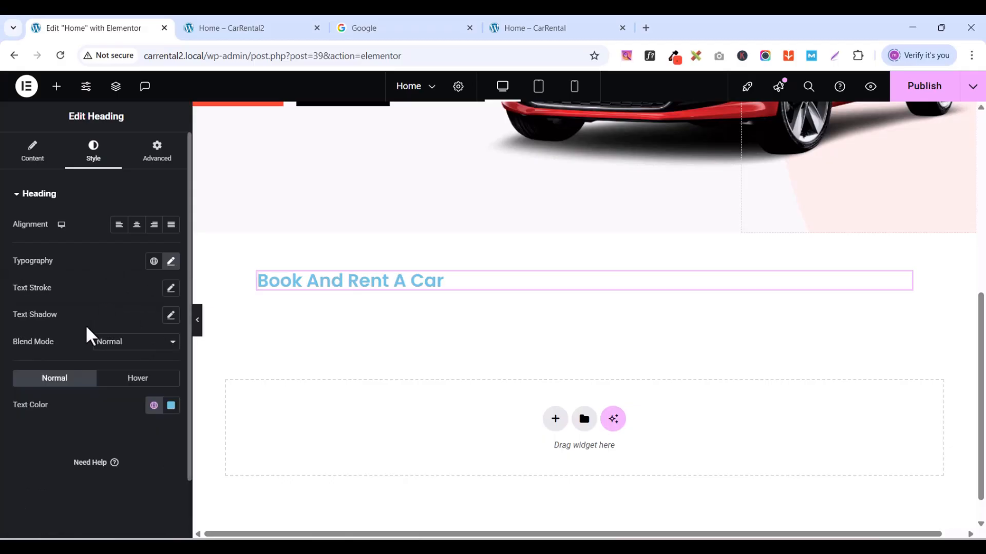
# - Apply the global Dark color to the "Book And Rent A Car" heading and set its font weight to 700 (Bold)
pyautogui.click(154, 407)
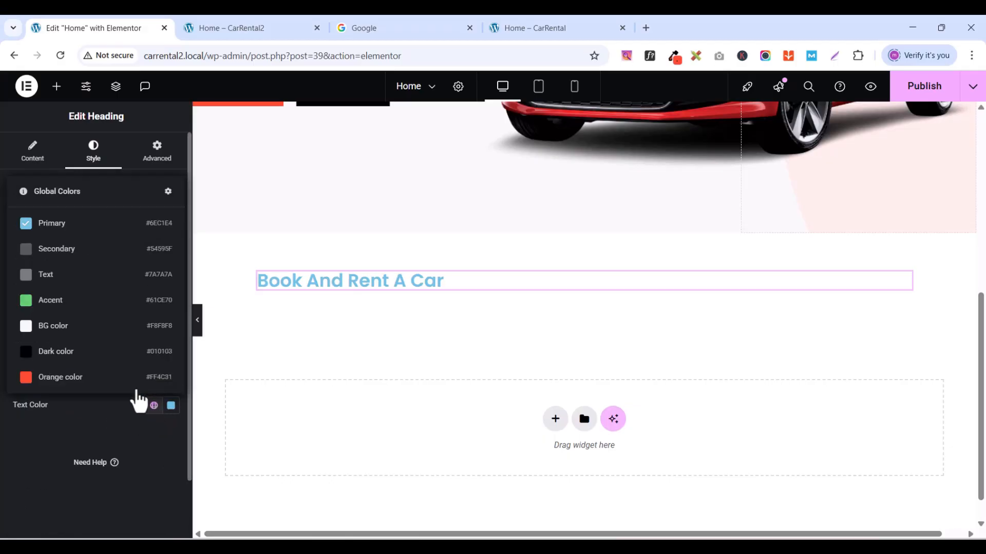
pyautogui.click(55, 357)
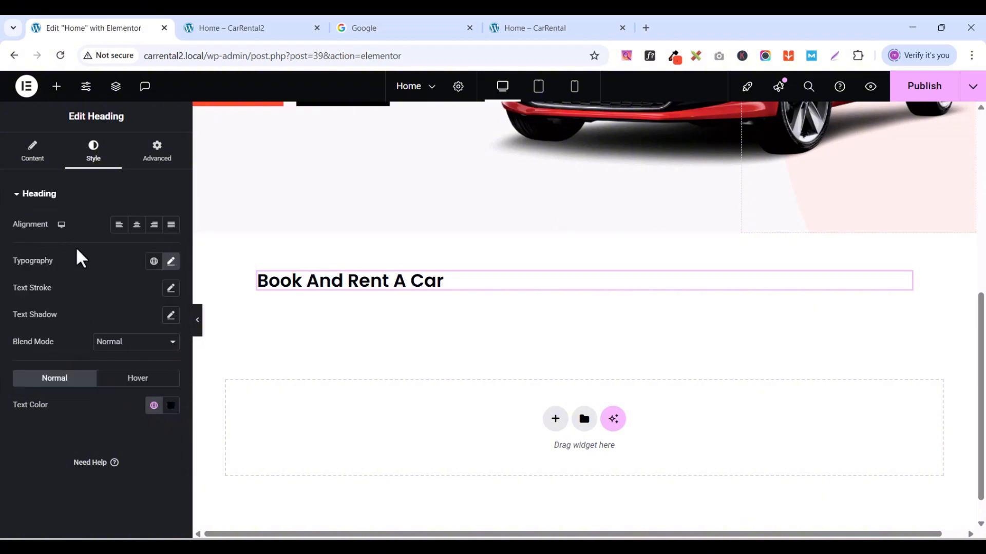
pyautogui.click(171, 262)
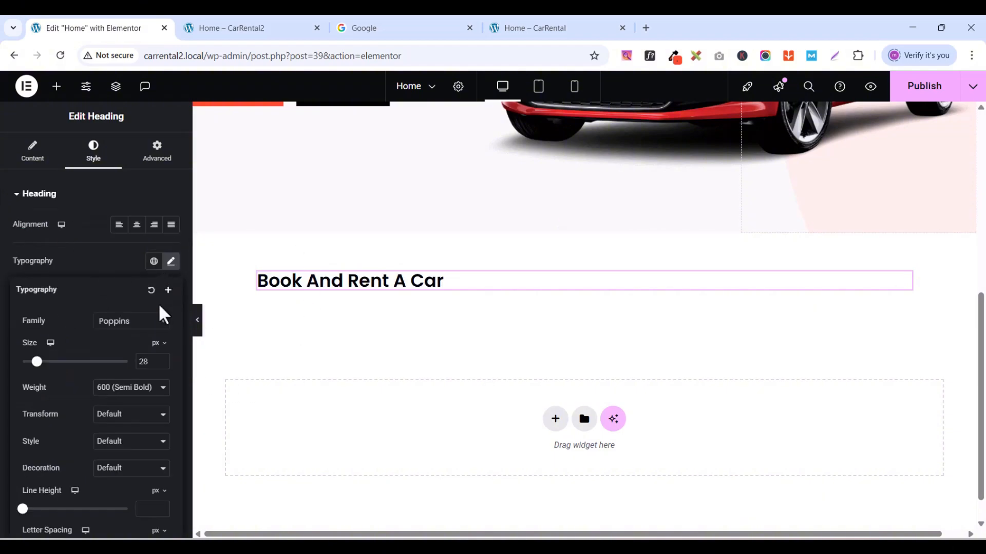
pyautogui.click(120, 391)
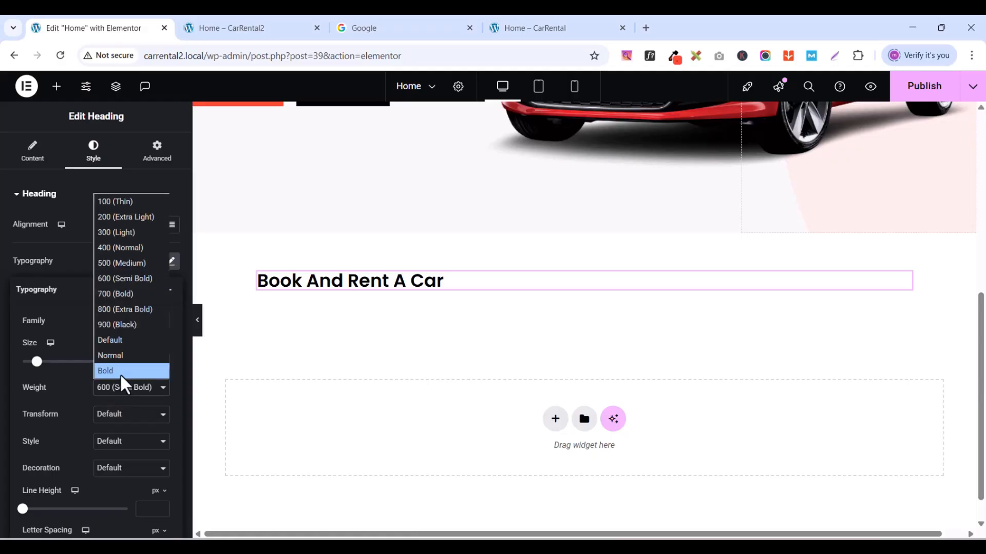
pyautogui.click(120, 294)
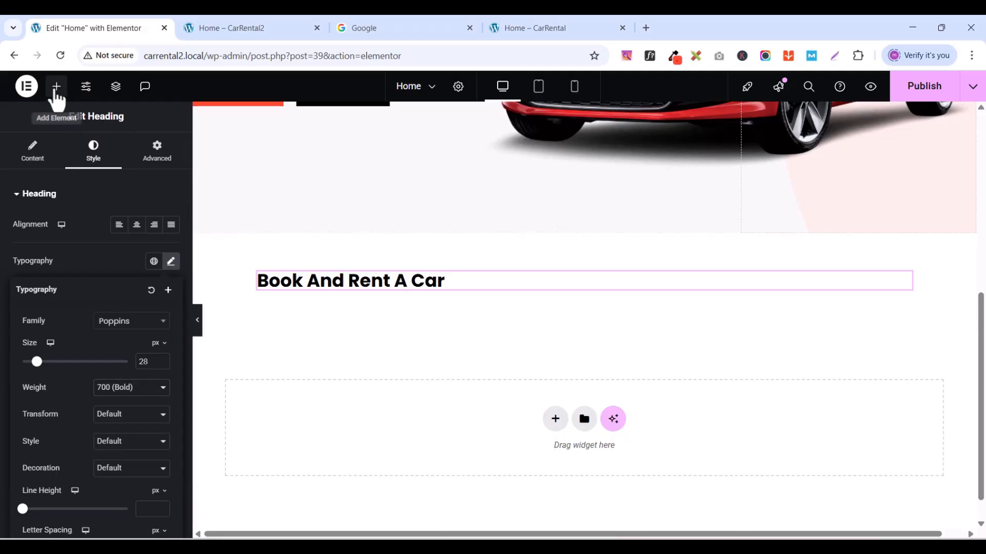
# - Add a Text Editor widget below the "Book And Rent A Car" heading and compare it with the reference site's paragraph
pyautogui.click(55, 87)
pyautogui.write('text')
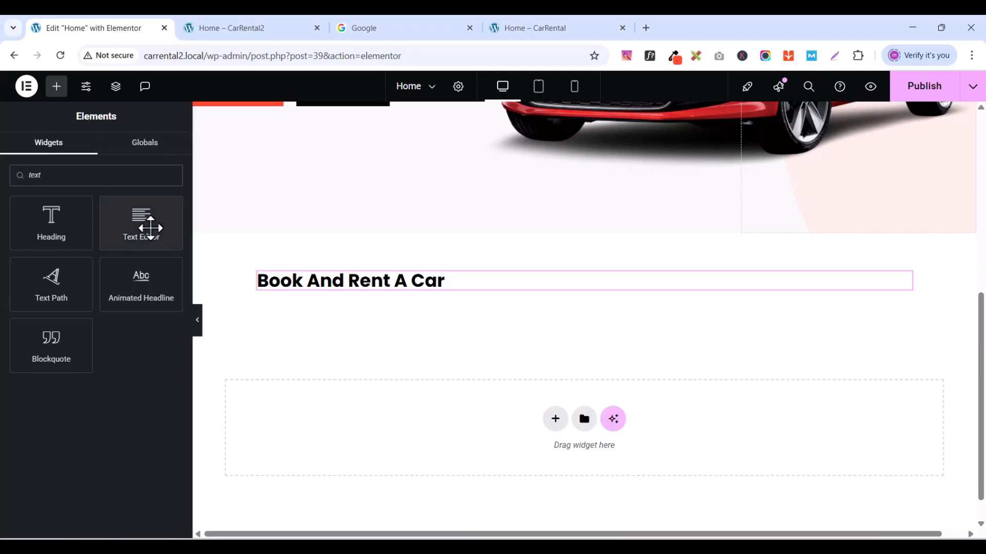
pyautogui.moveTo(145, 226); pyautogui.dragTo(363, 301)
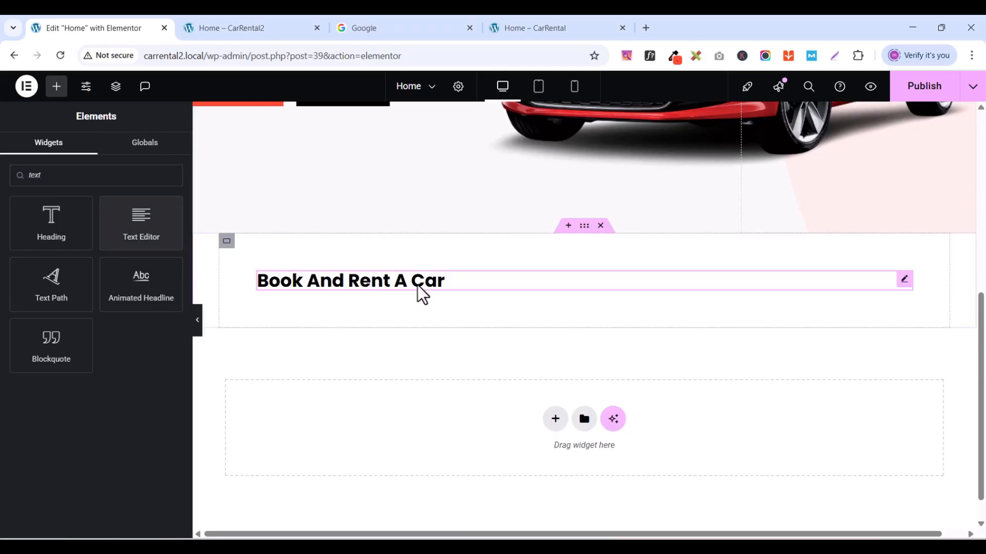
pyautogui.moveTo(139, 220); pyautogui.dragTo(327, 294)
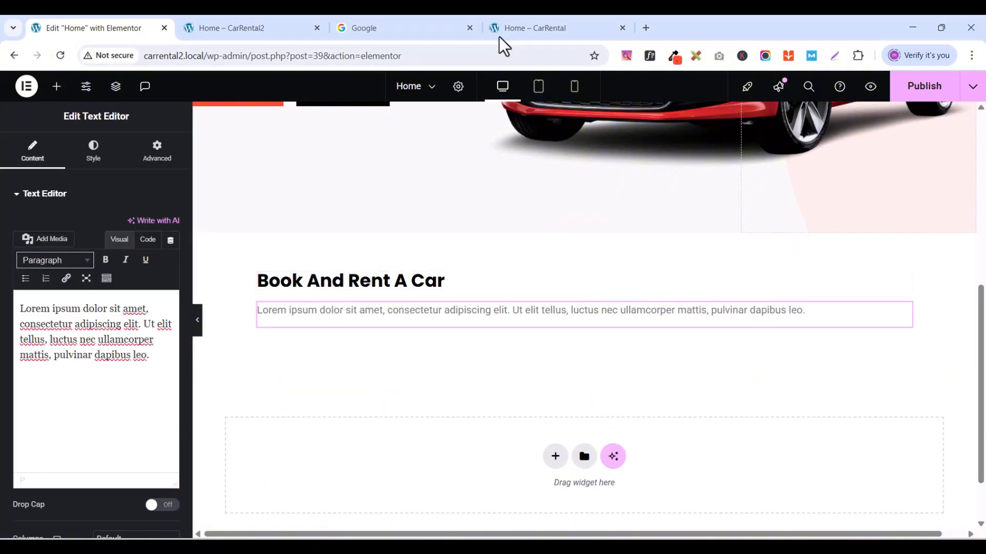
pyautogui.click(550, 24)
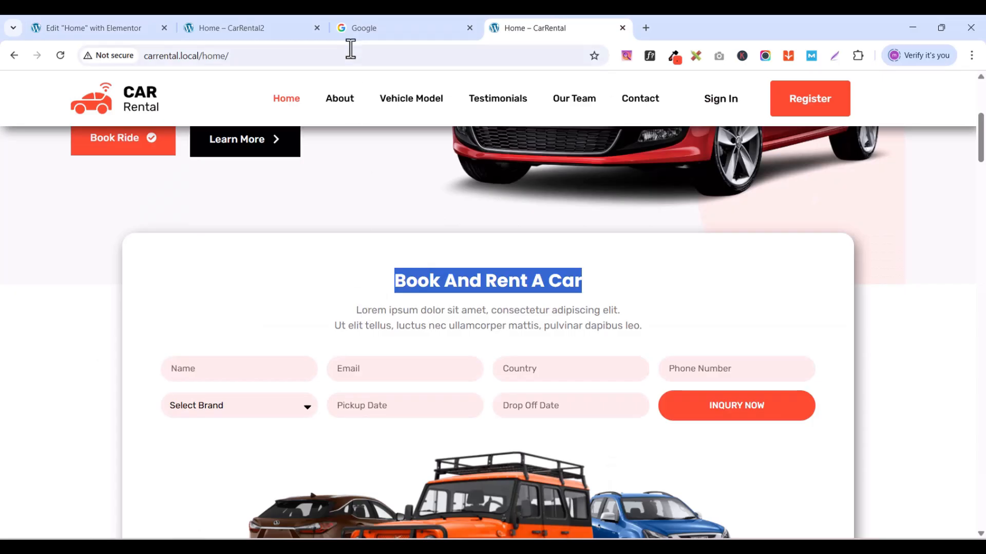
pyautogui.click(115, 28)
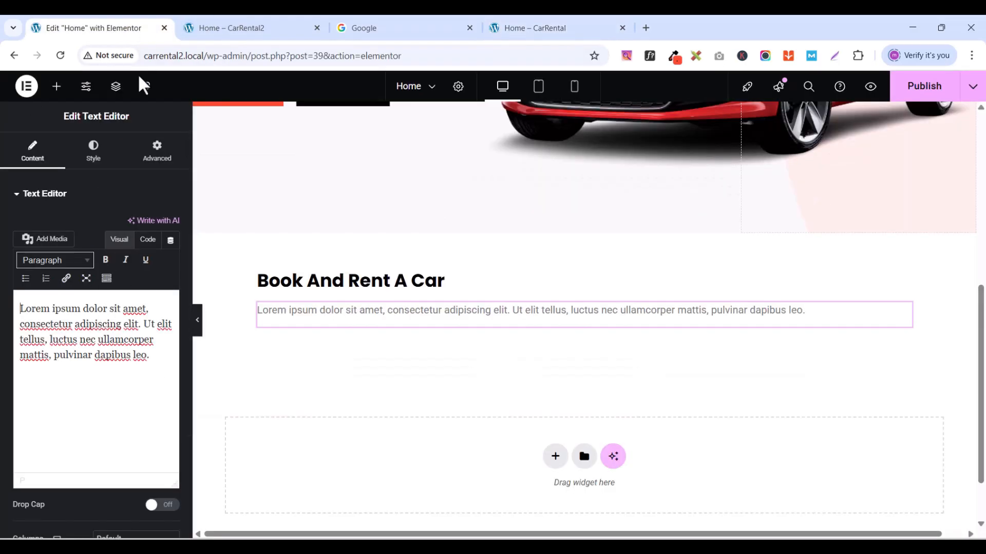
# - Set the font family of the text below the "Book And Rent A Car" heading to Rubik
pyautogui.click(96, 157)
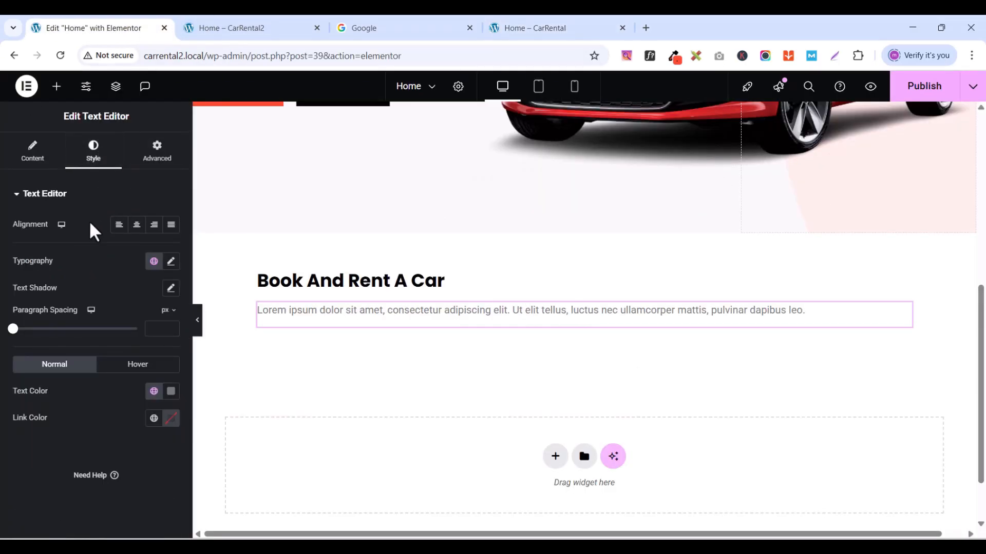
pyautogui.click(170, 262)
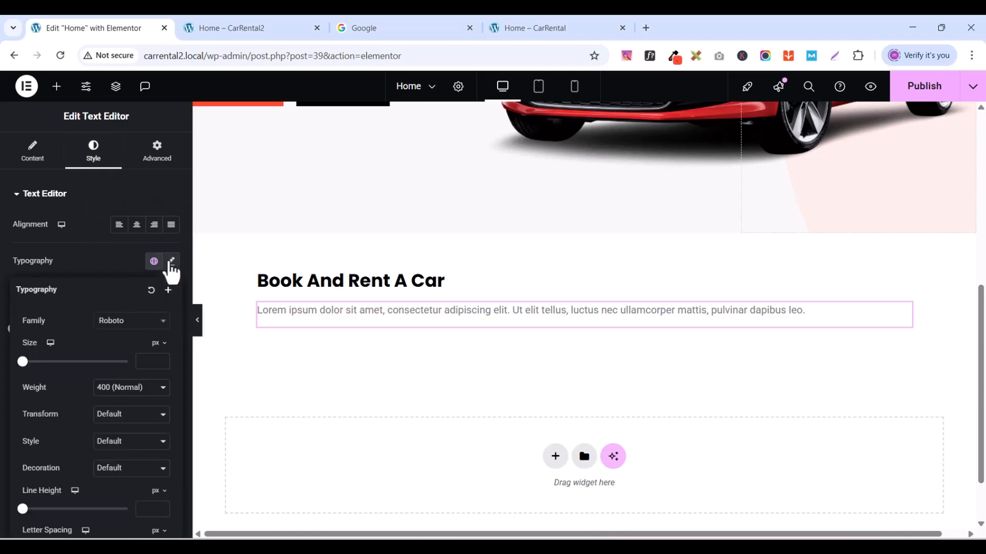
pyautogui.click(115, 323)
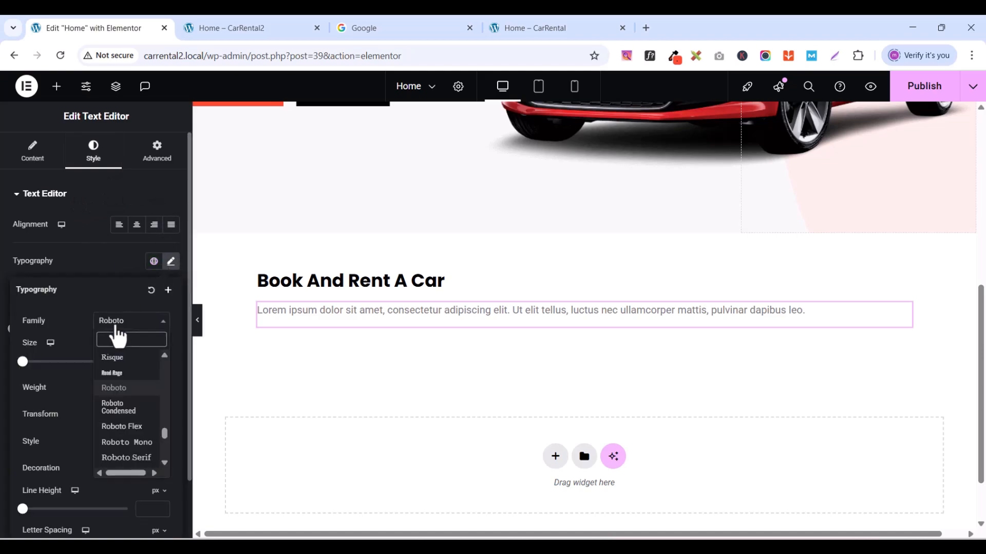
pyautogui.write('ru')
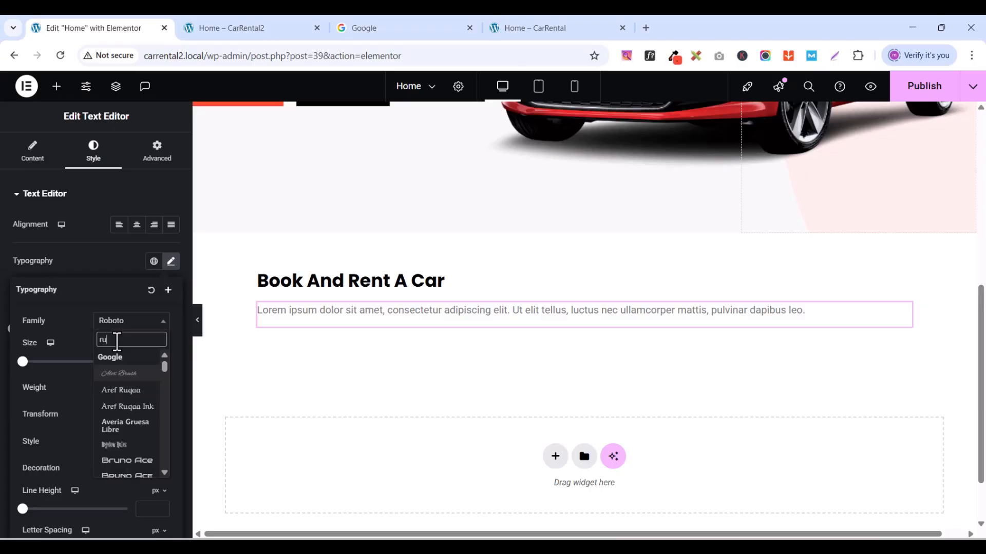
pyautogui.write('bi')
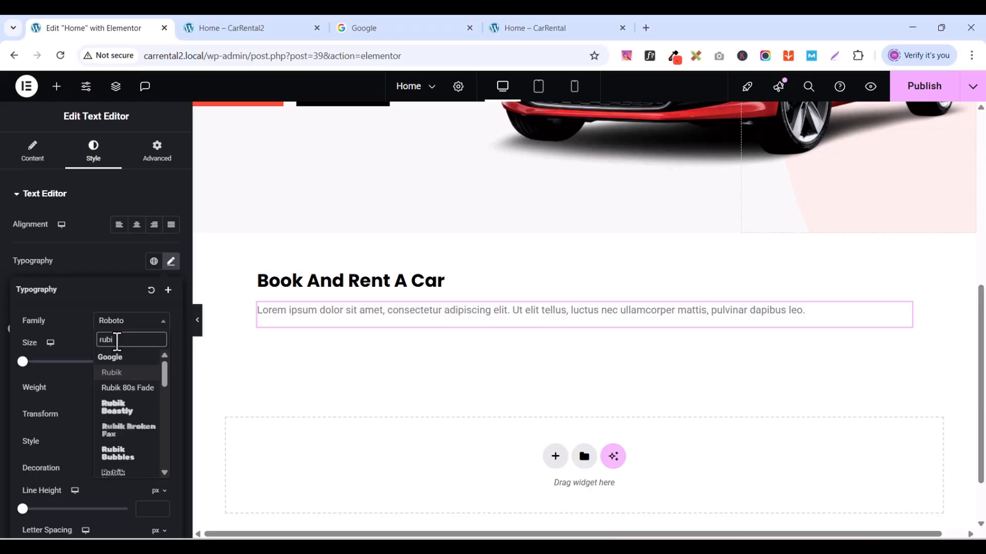
pyautogui.click(124, 373)
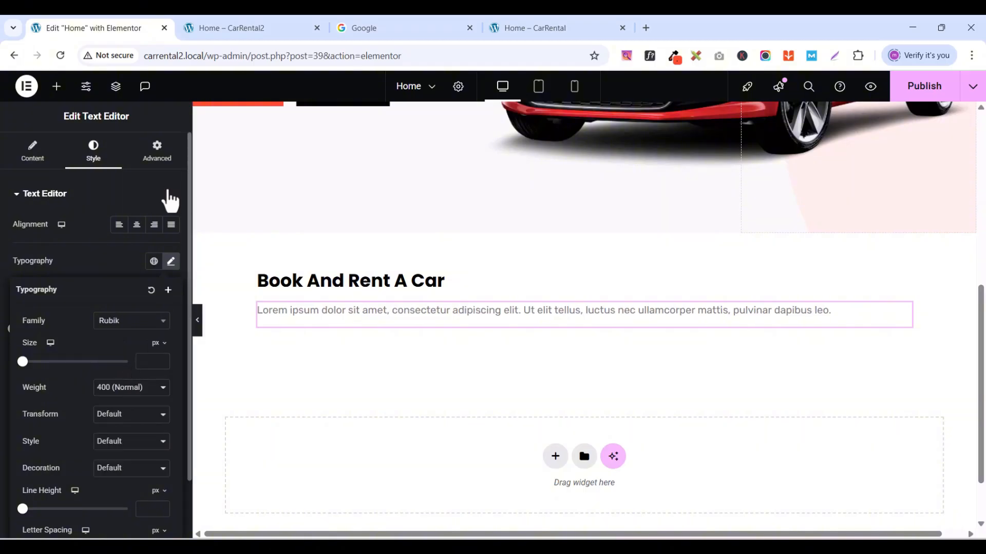
# - Set the font size of the paragraph below the "Book And Rent A Car" heading to 16 px
pyautogui.click(154, 356)
pyautogui.write('5')
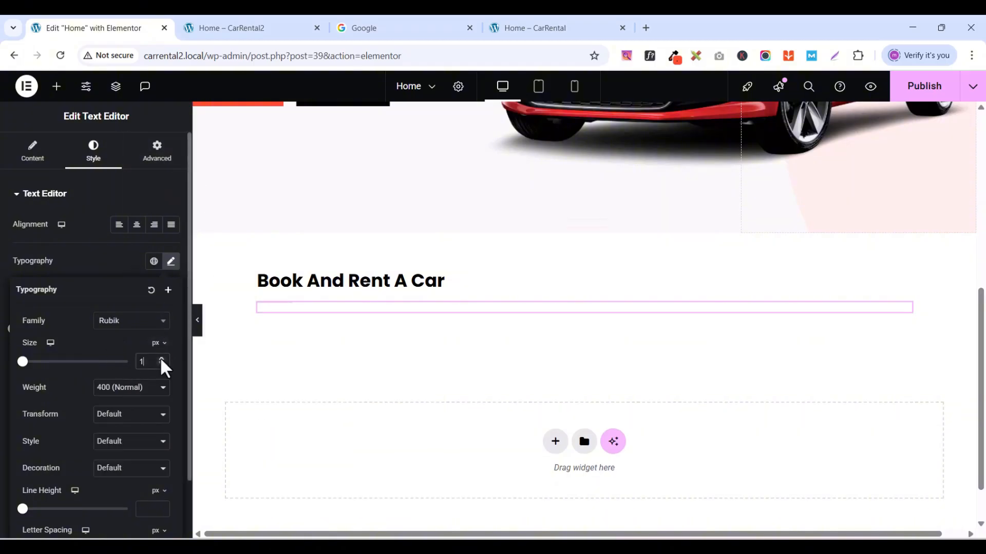
pyautogui.click(161, 360)
pyautogui.click(161, 360)
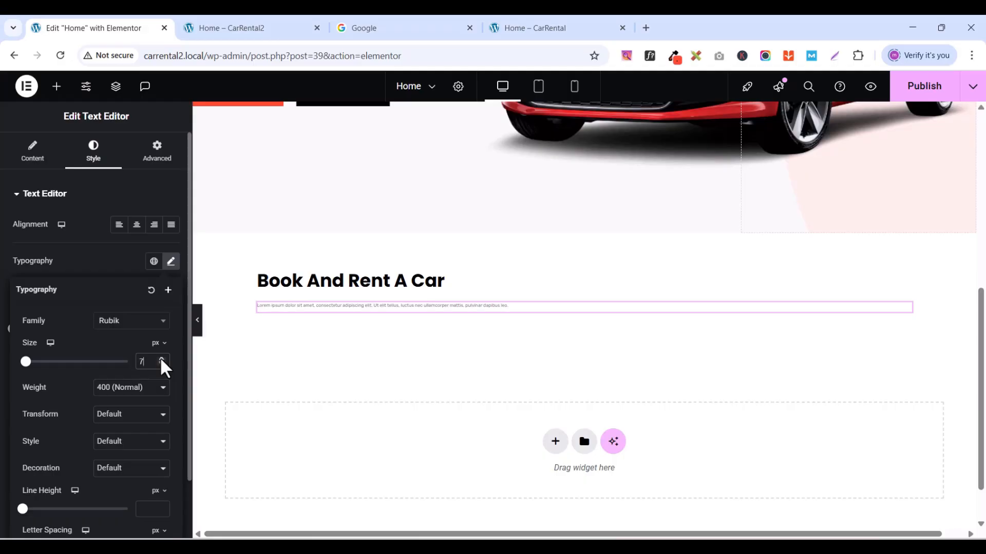
pyautogui.click(161, 360)
pyautogui.click(161, 360)
pyautogui.click(161, 360)
pyautogui.click(161, 360)
pyautogui.click(161, 360)
pyautogui.click(161, 360)
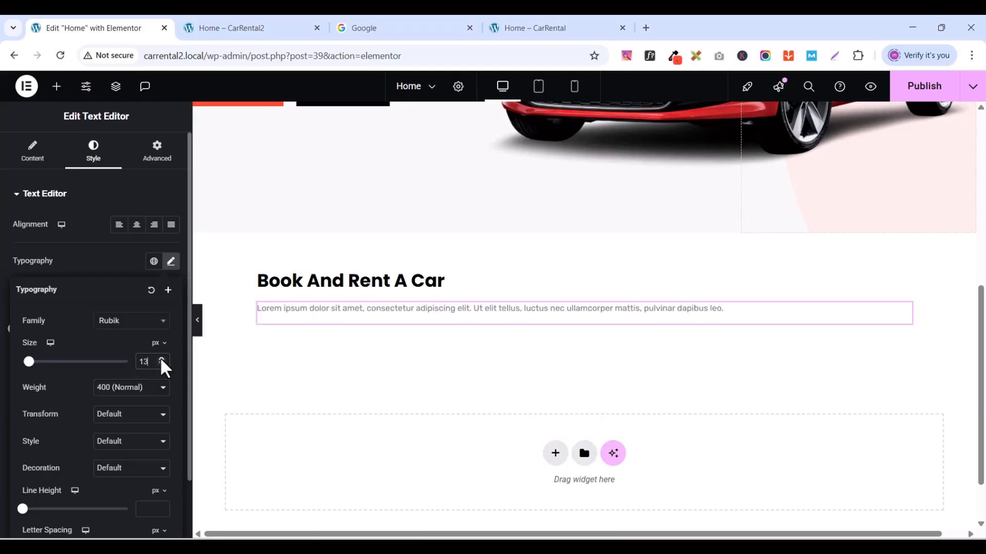
pyautogui.click(161, 360)
pyautogui.click(162, 360)
pyautogui.click(161, 360)
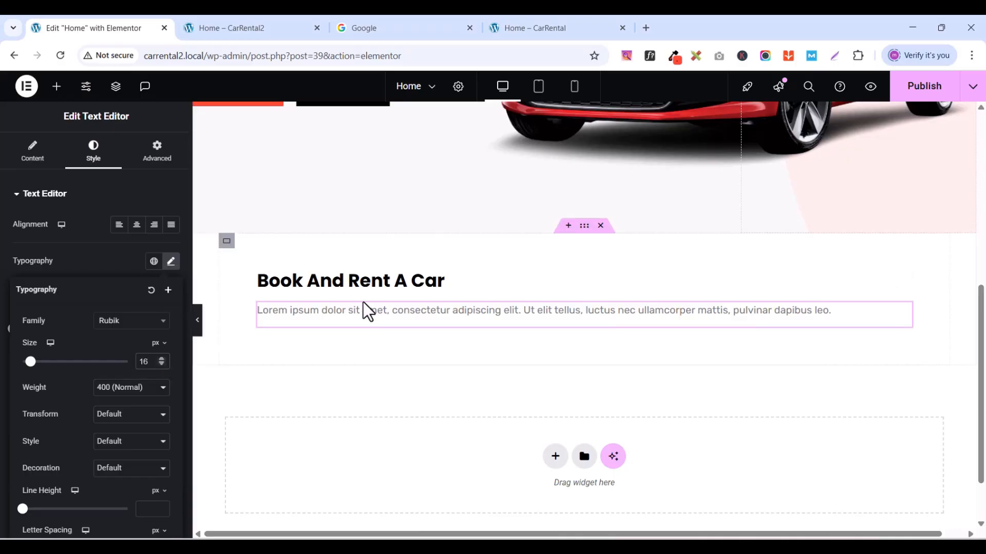
# - Set both Justify Content and Align Items to center for the container holding the heading and paragraph
pyautogui.click(226, 241)
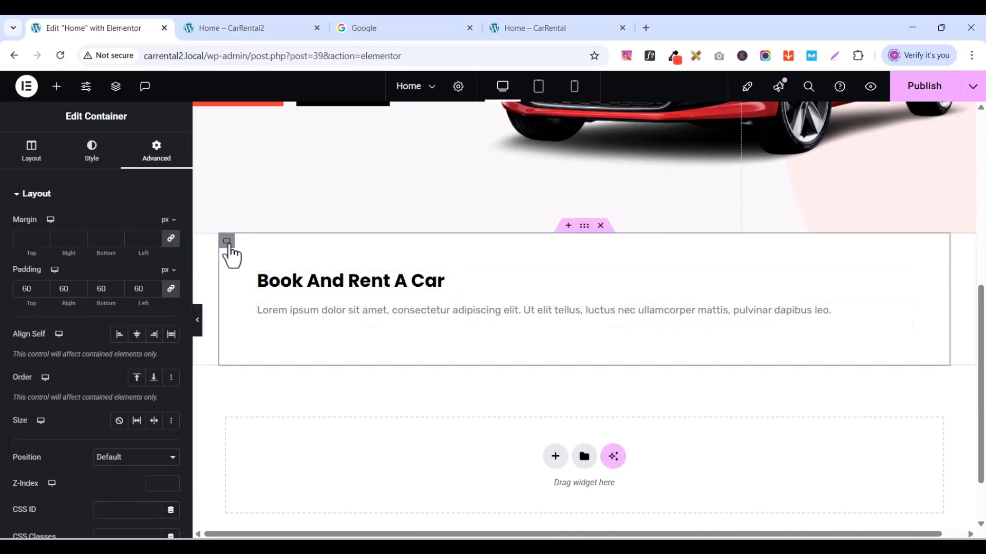
pyautogui.click(32, 156)
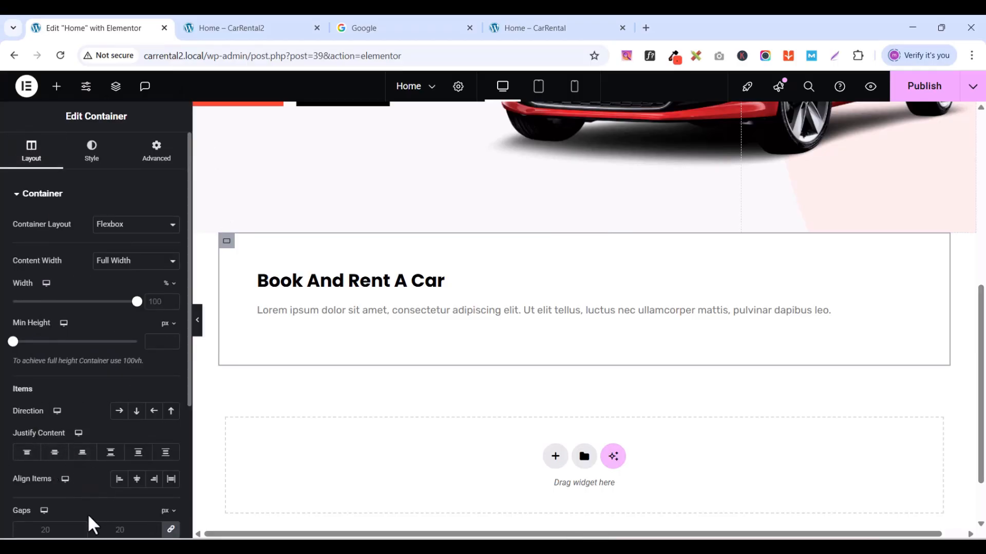
pyautogui.click(55, 452)
pyautogui.scroll(-1, 60, 426)
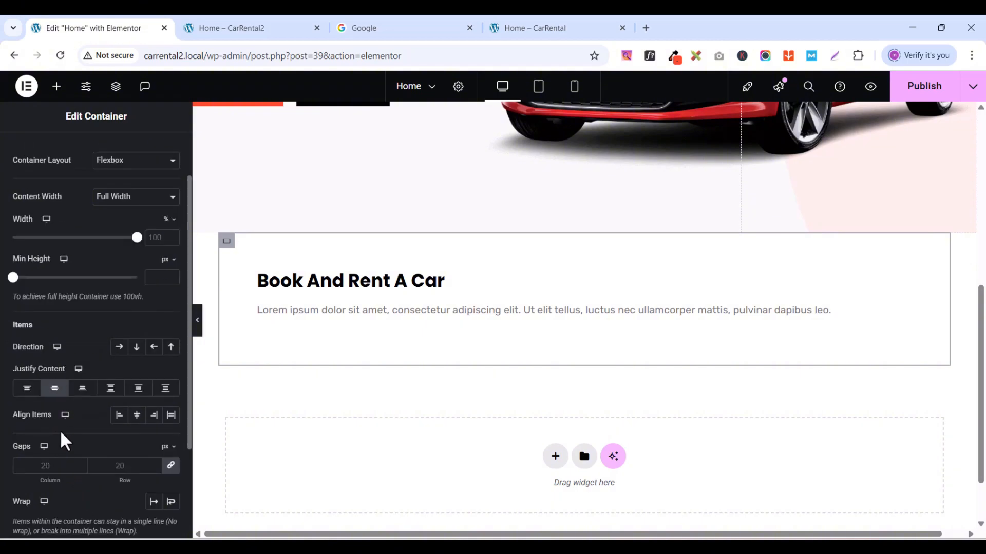
pyautogui.click(137, 416)
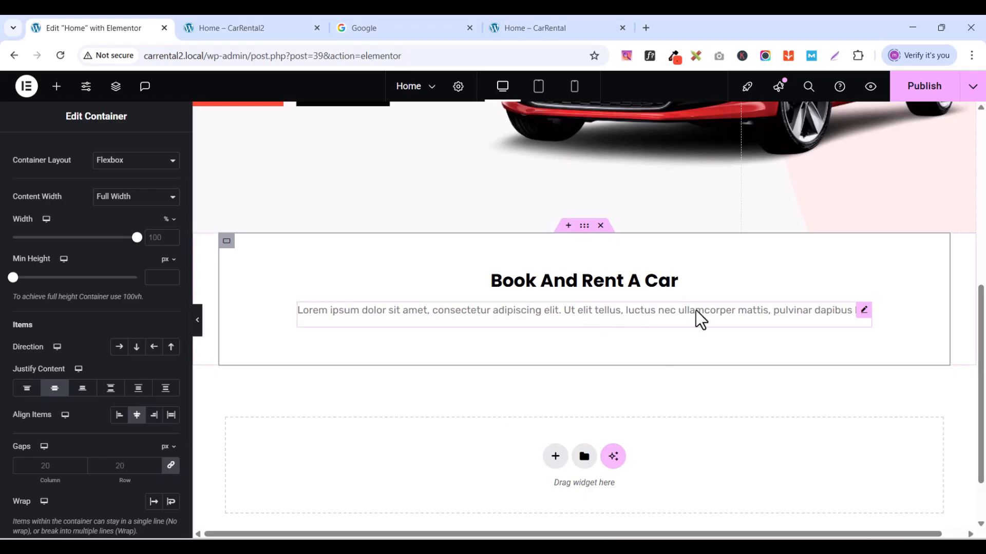
# - Give the paragraph a custom width of 45%, comparing its line breaks with the reference site
pyautogui.click(864, 313)
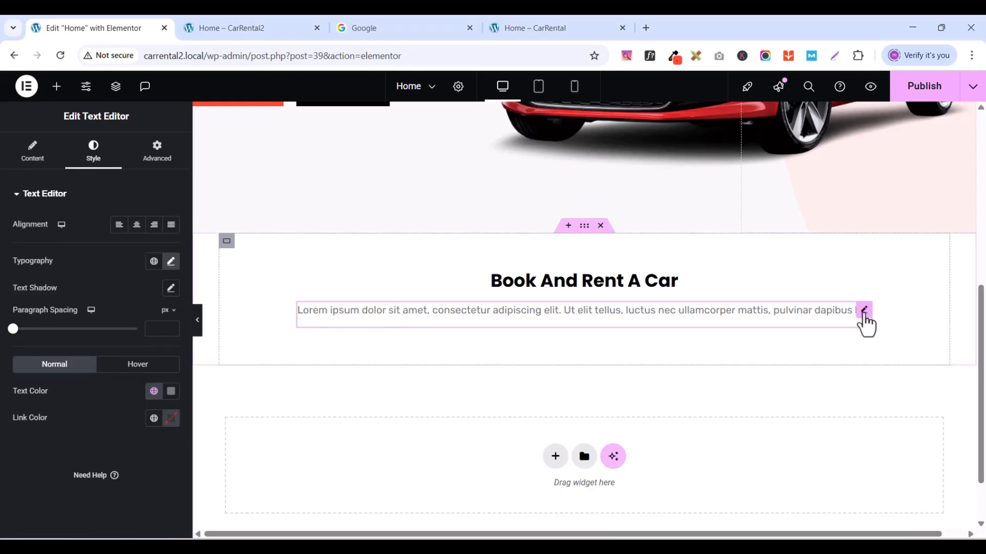
pyautogui.click(159, 161)
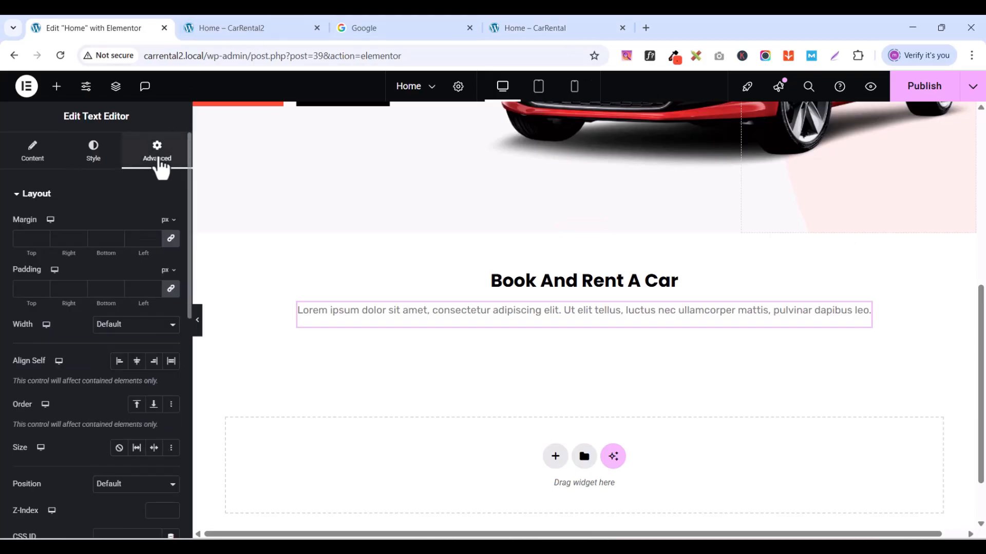
pyautogui.click(121, 325)
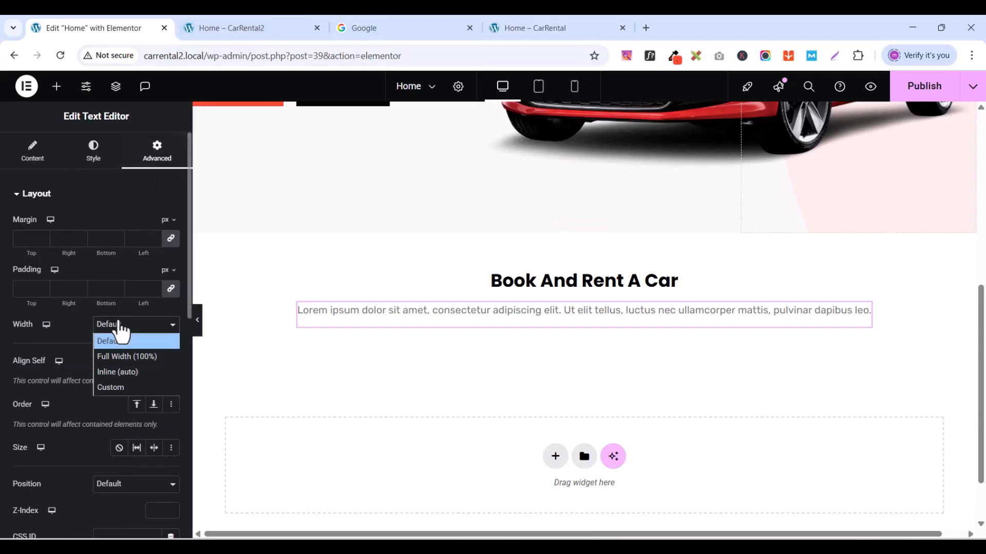
pyautogui.click(114, 385)
pyautogui.moveTo(21, 371); pyautogui.dragTo(67, 366)
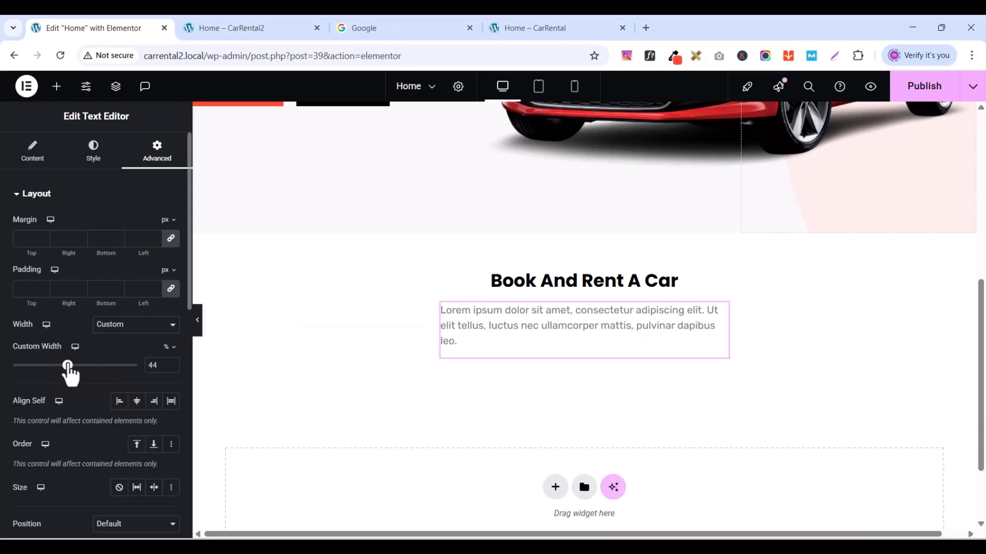
pyautogui.click(518, 28)
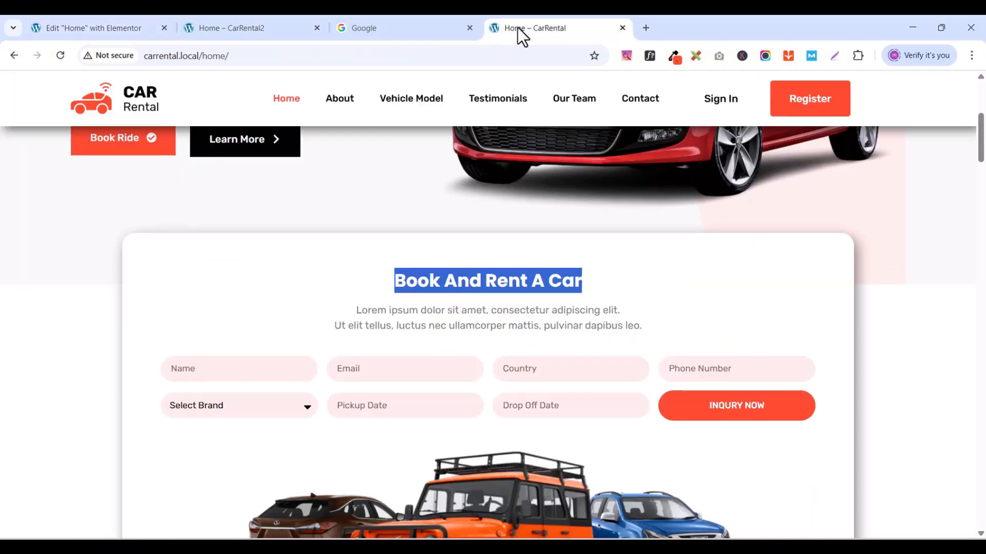
pyautogui.click(109, 29)
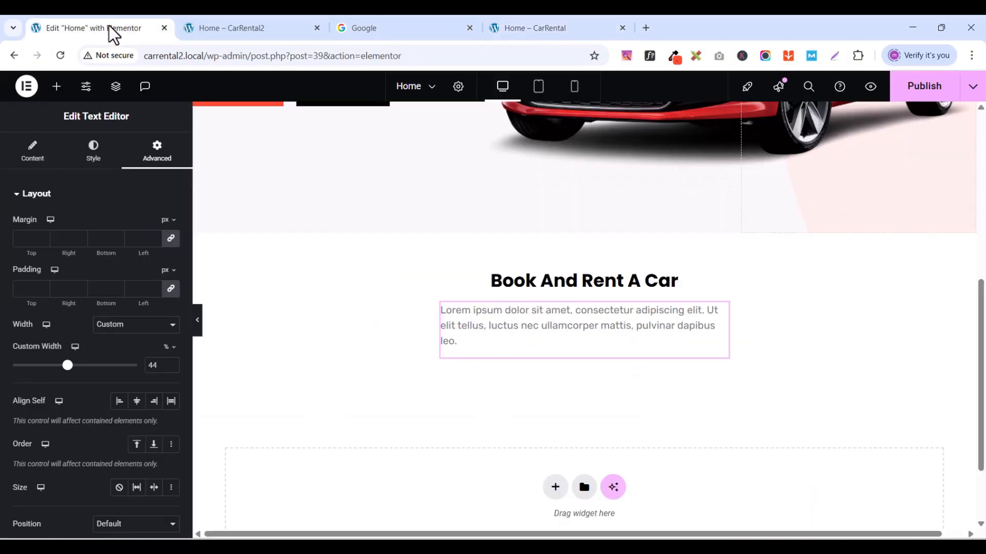
pyautogui.moveTo(68, 365); pyautogui.dragTo(67, 365)
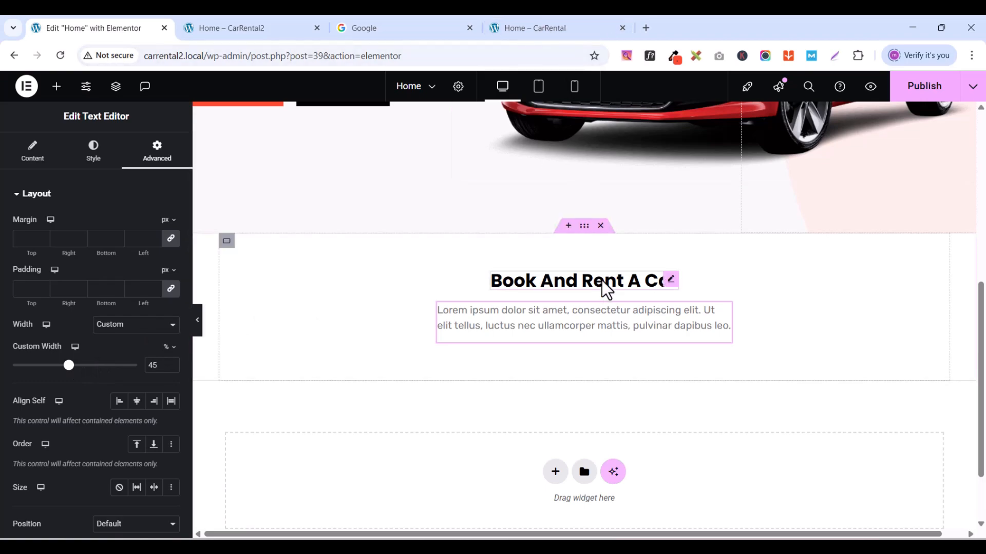
# - Add a Form widget and place it inside the booking container, directly below the paragraph
pyautogui.click(56, 87)
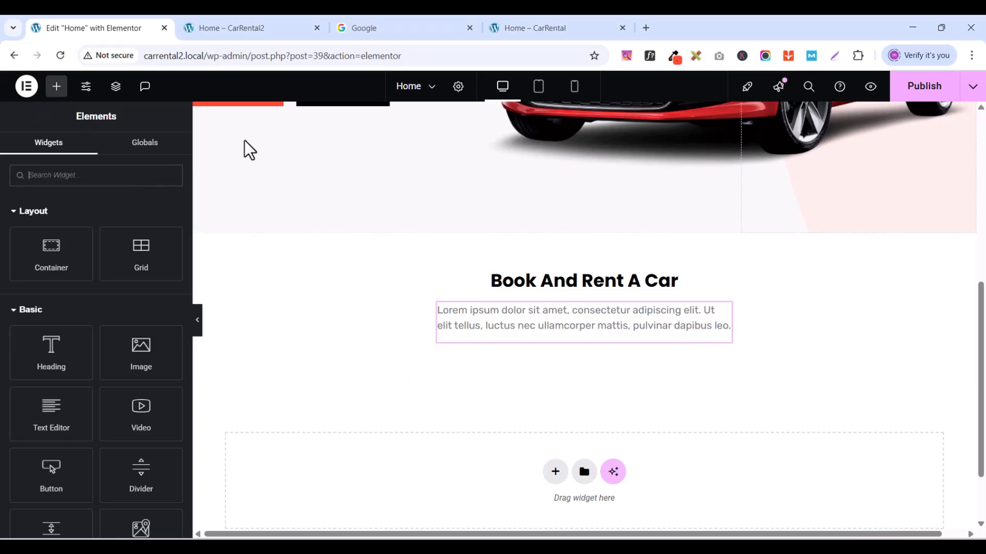
pyautogui.click(67, 175)
pyautogui.write('form')
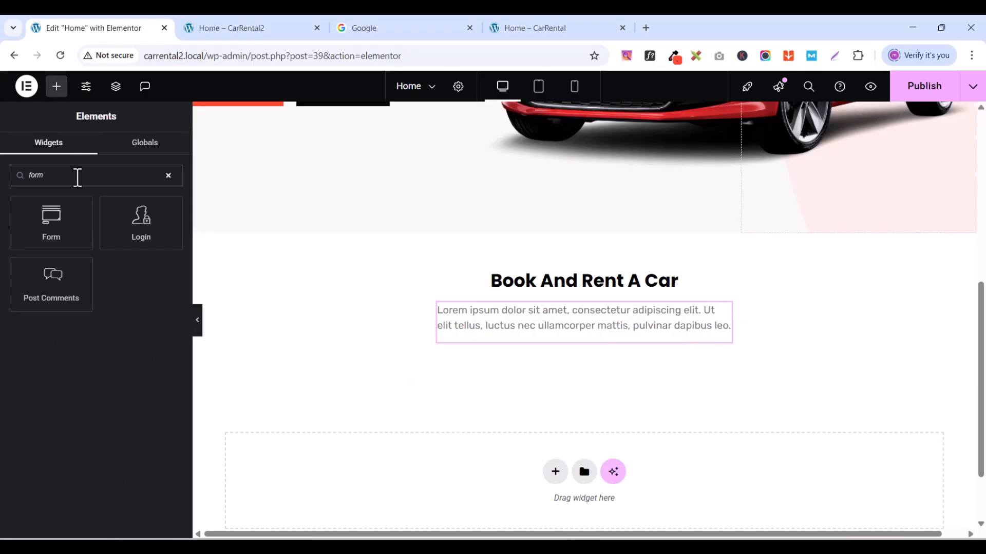
pyautogui.moveTo(50, 226); pyautogui.dragTo(573, 348)
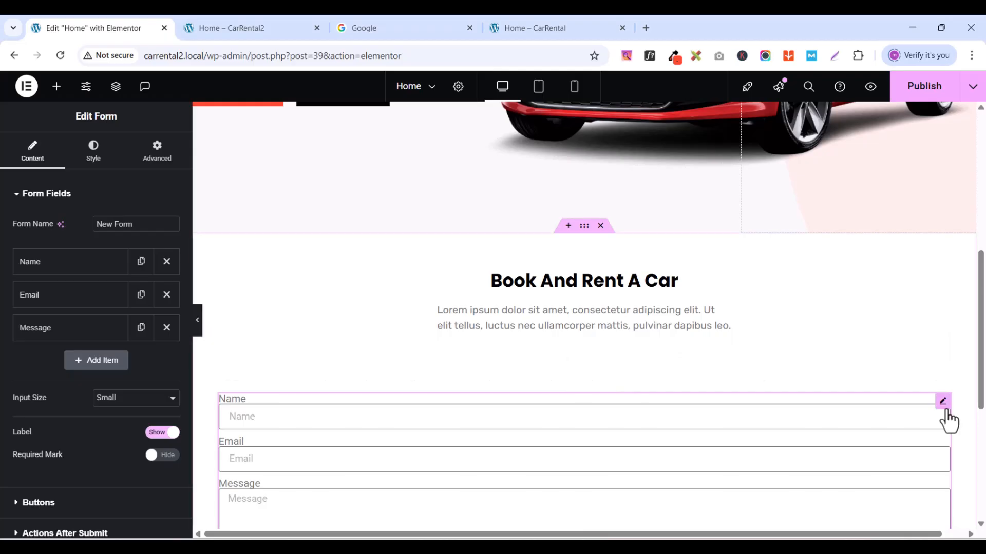
pyautogui.moveTo(943, 401)
pyautogui.mouseDown()
pyautogui.moveTo(731, 319)
pyautogui.moveTo(722, 334)
pyautogui.mouseUp()
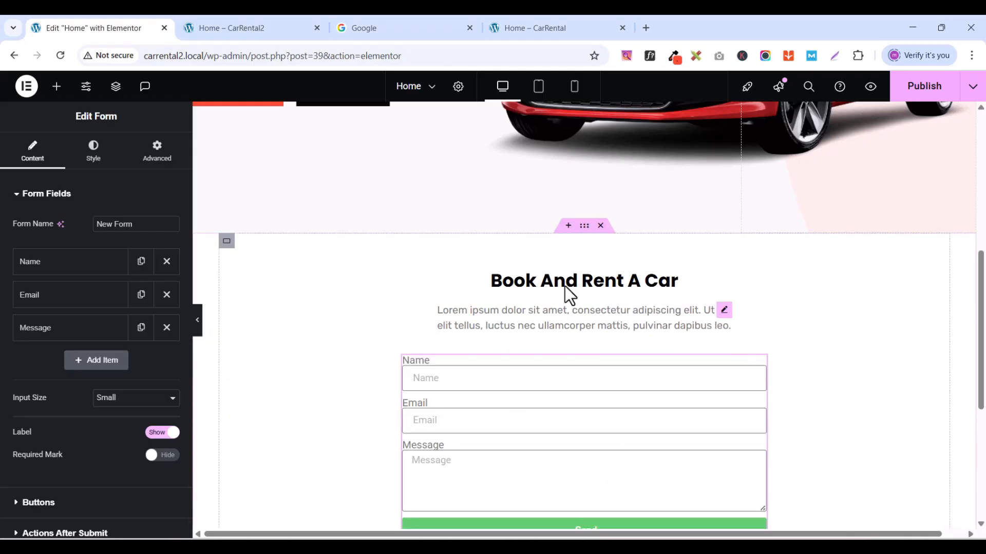
pyautogui.scroll(-2, 583, 337)
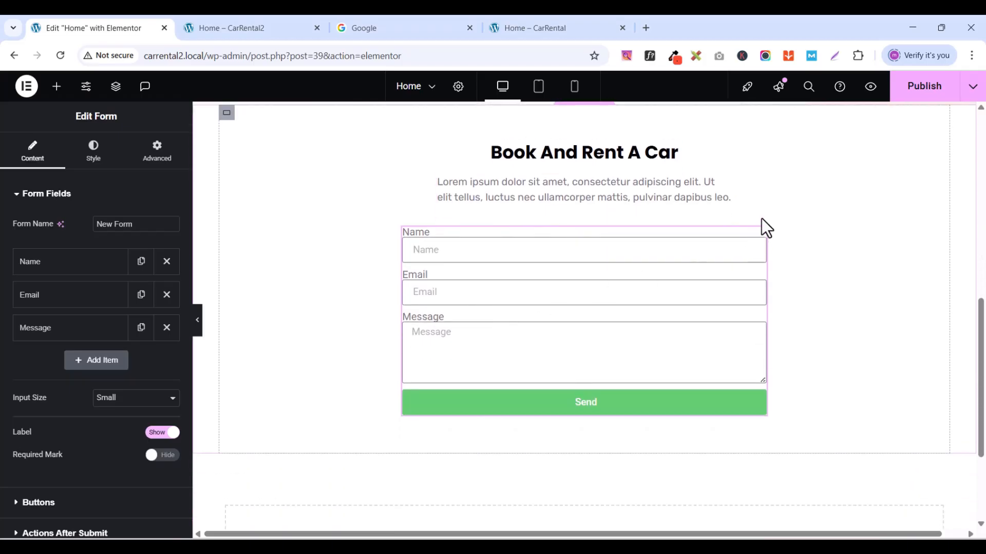
# - Check the reference site's booking form, then remove the Message field and duplicate the Email field
pyautogui.click(523, 26)
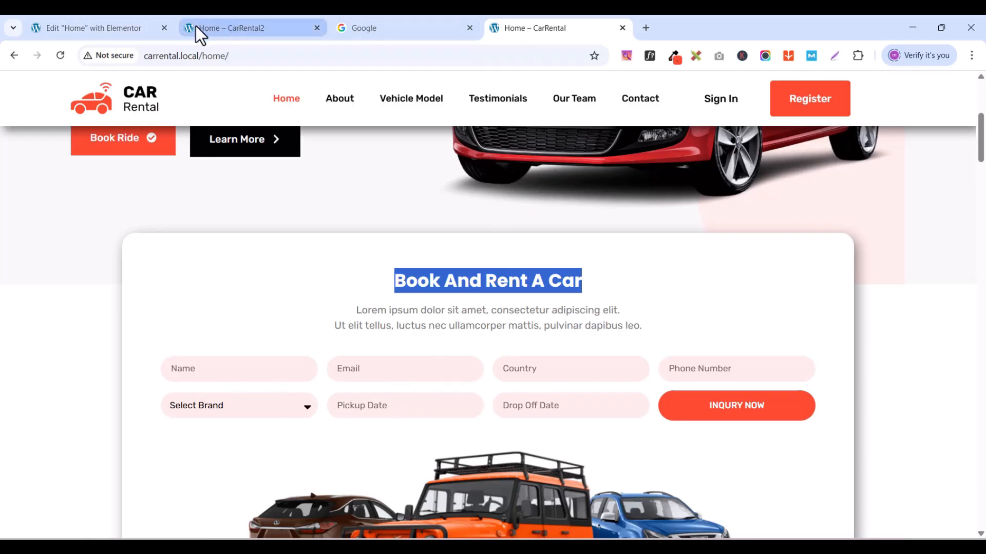
pyautogui.click(121, 24)
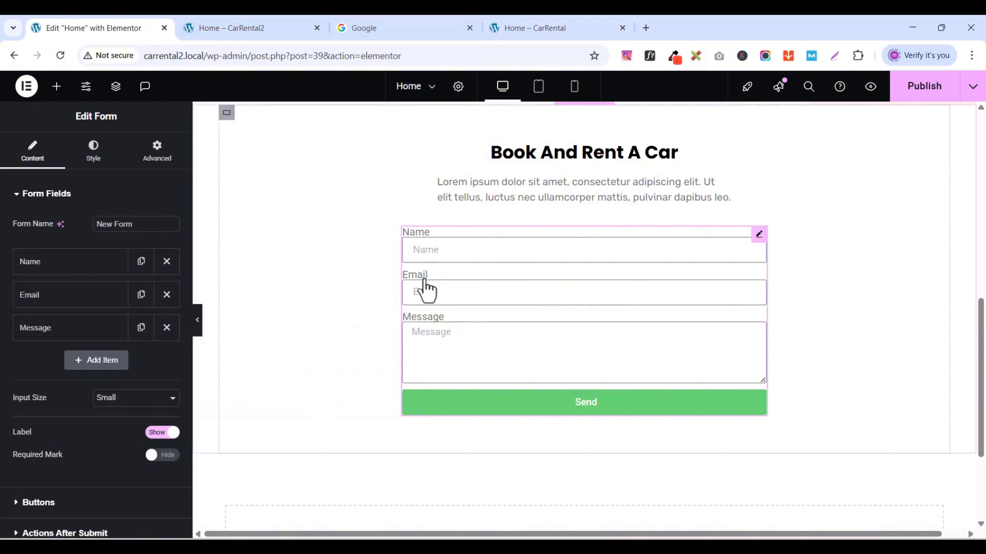
pyautogui.click(166, 328)
pyautogui.click(142, 297)
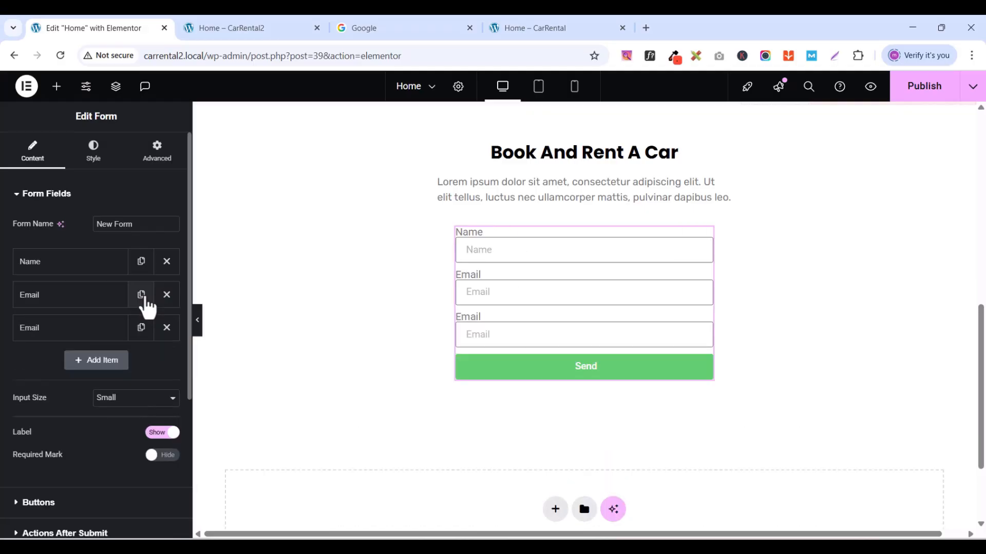
# - Change the duplicated Email field's type to Text and set its label and placeholder to "Country"
pyautogui.click(97, 332)
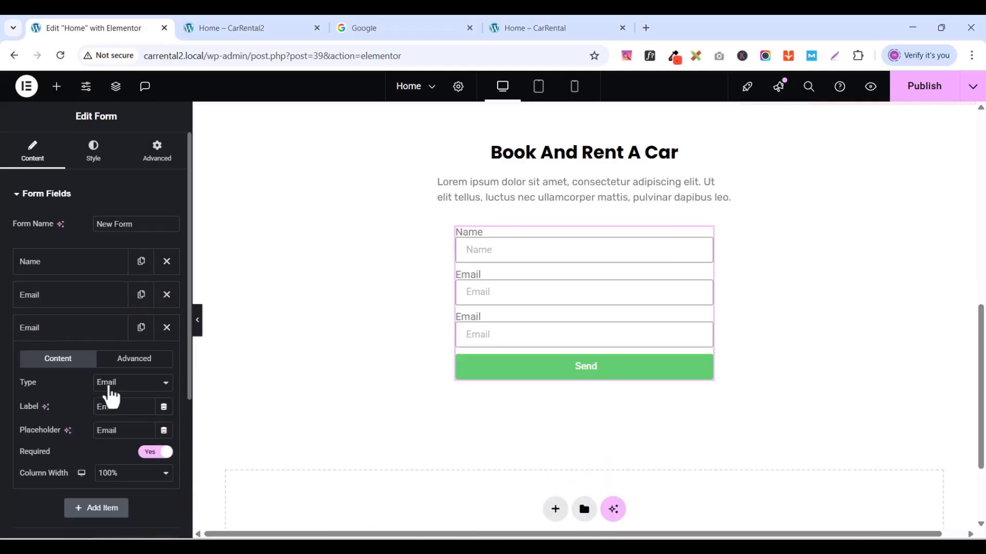
pyautogui.click(109, 389)
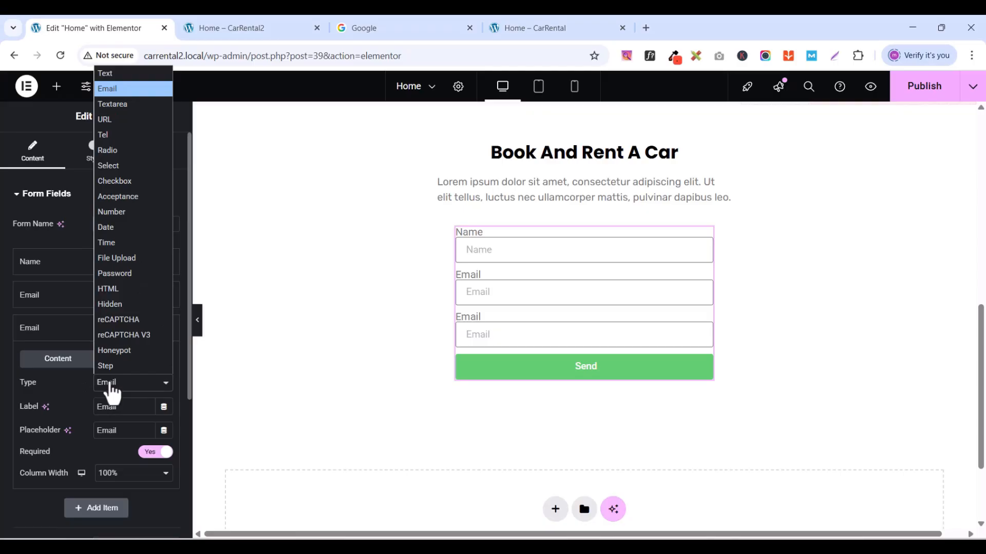
pyautogui.click(113, 75)
pyautogui.doubleClick(121, 404)
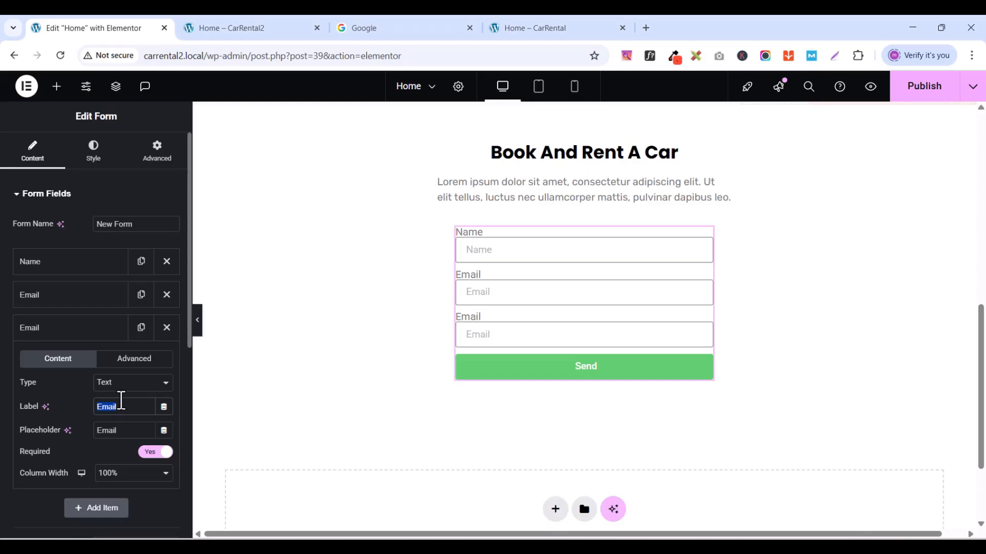
pyautogui.write('Country')
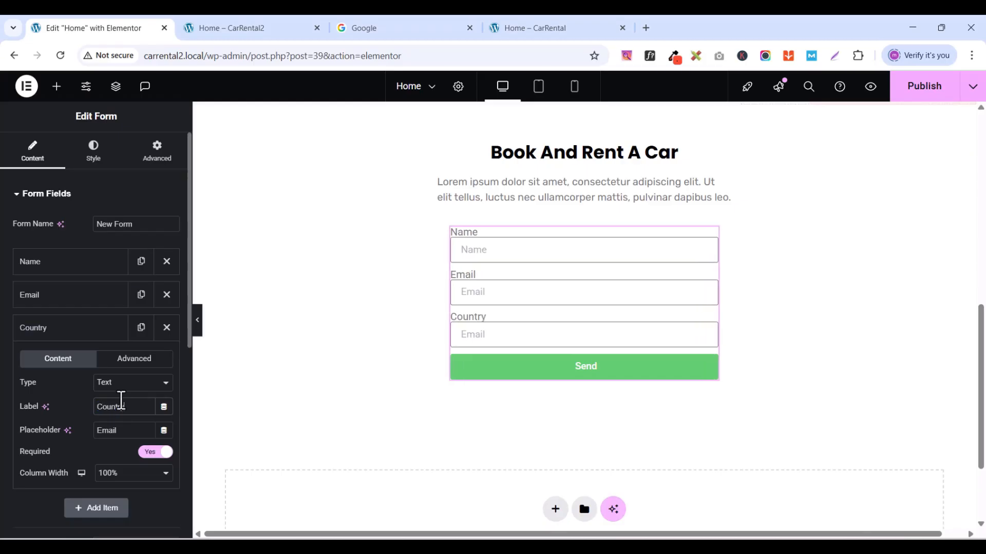
pyautogui.doubleClick(123, 407)
pyautogui.hotkey('ctrl', 'c')
pyautogui.doubleClick(126, 431)
pyautogui.hotkey('ctrl', 'v')
pyautogui.click(88, 335)
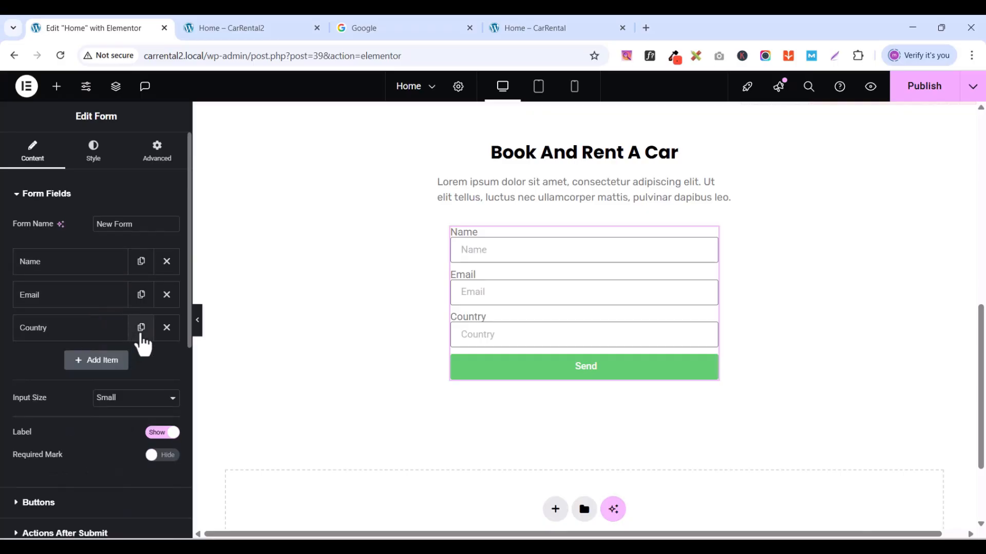
# - Duplicate the Country field and change the copy's type to Tel
pyautogui.click(141, 328)
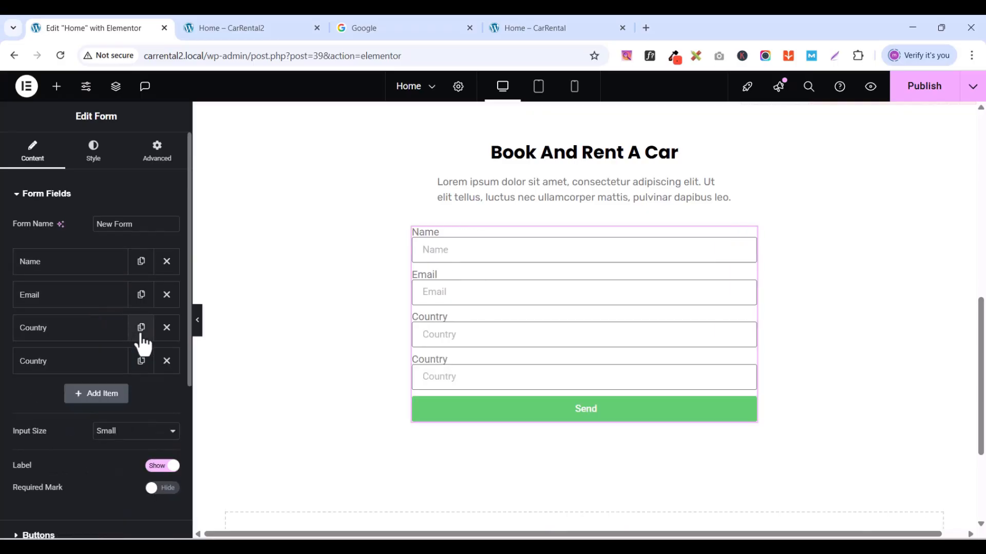
pyautogui.click(89, 370)
pyautogui.click(124, 417)
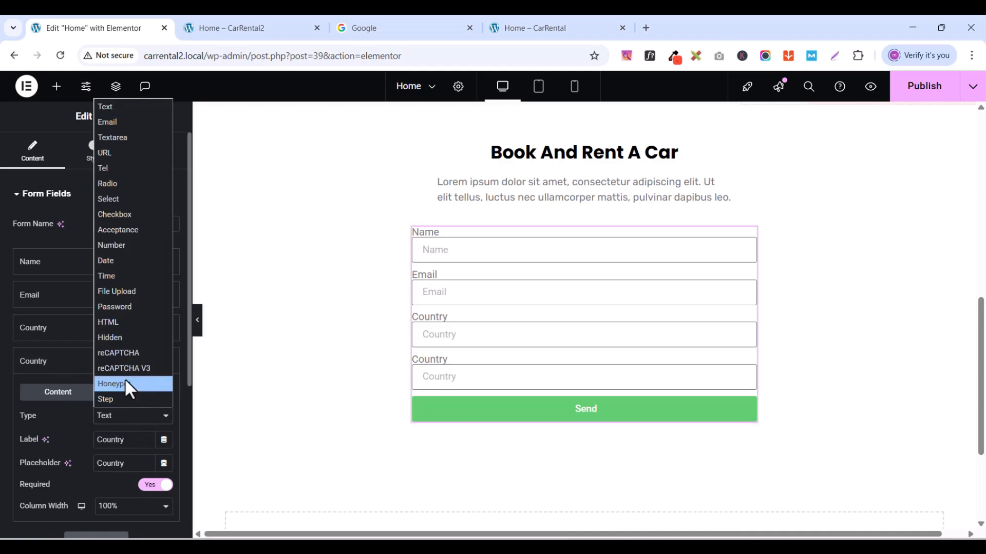
pyautogui.click(120, 168)
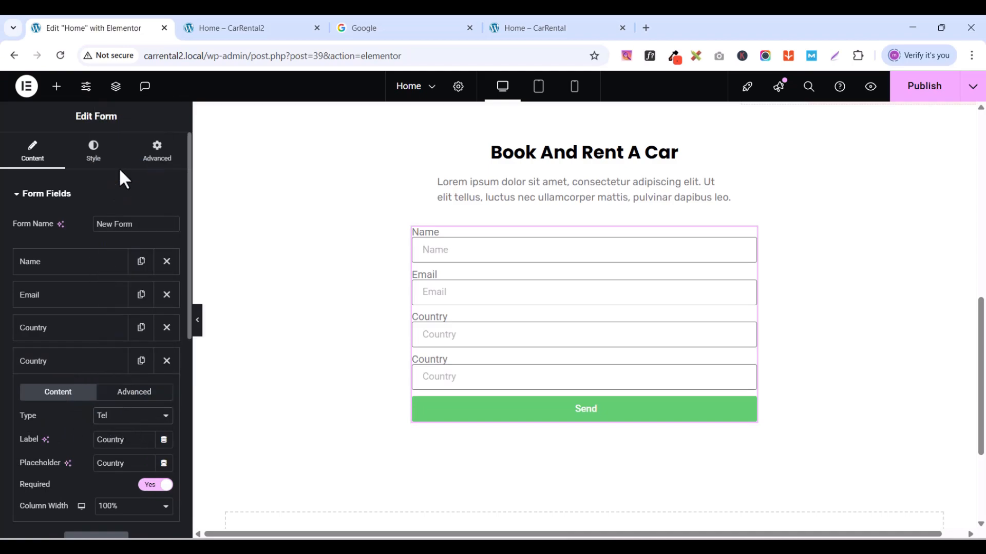
# - Set the Tel field's label and placeholder to "Phone Number"
pyautogui.doubleClick(133, 442)
pyautogui.write('P')
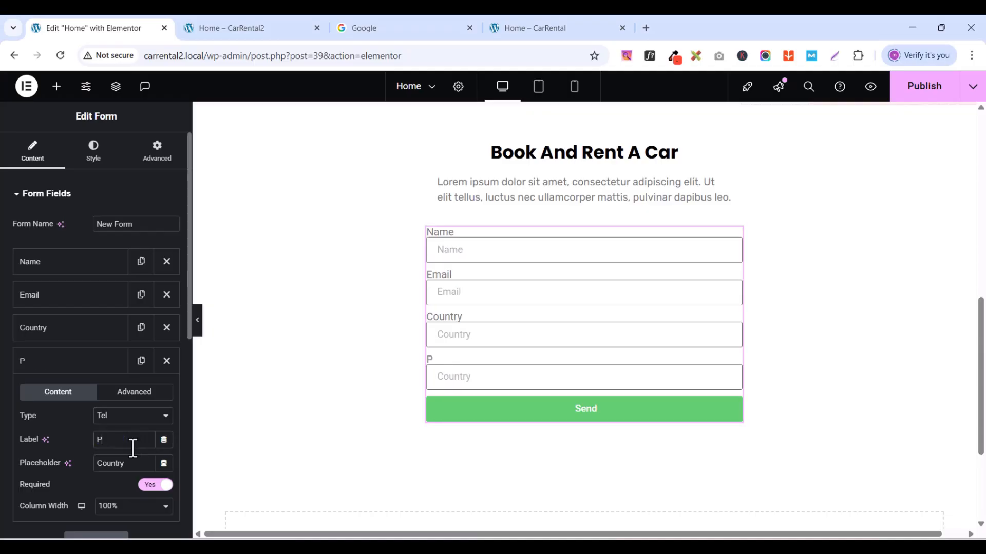
pyautogui.write('hone Number')
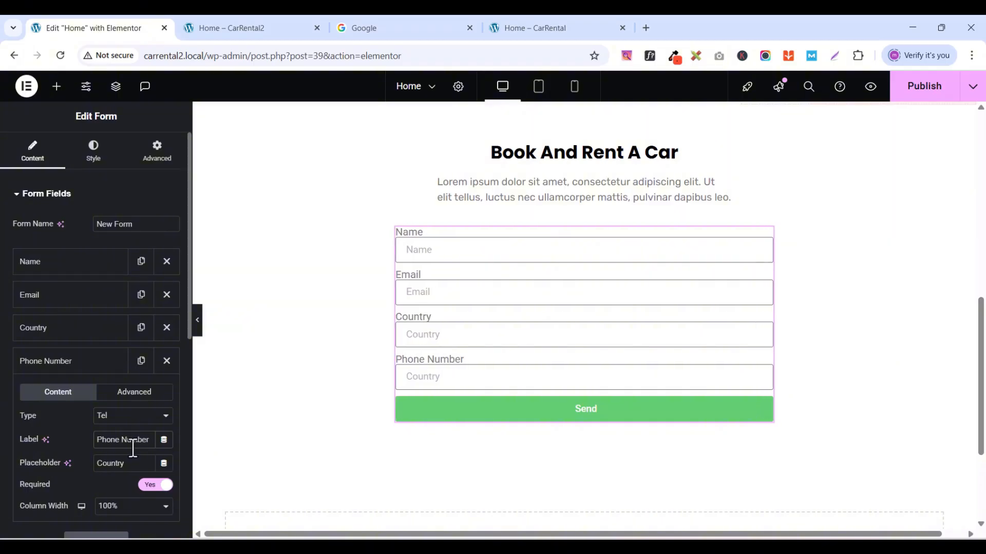
pyautogui.tripleClick(133, 447)
pyautogui.hotkey('ctrl', 'c')
pyautogui.tripleClick(128, 463)
pyautogui.hotkey('ctrl', 'v')
pyautogui.click(76, 361)
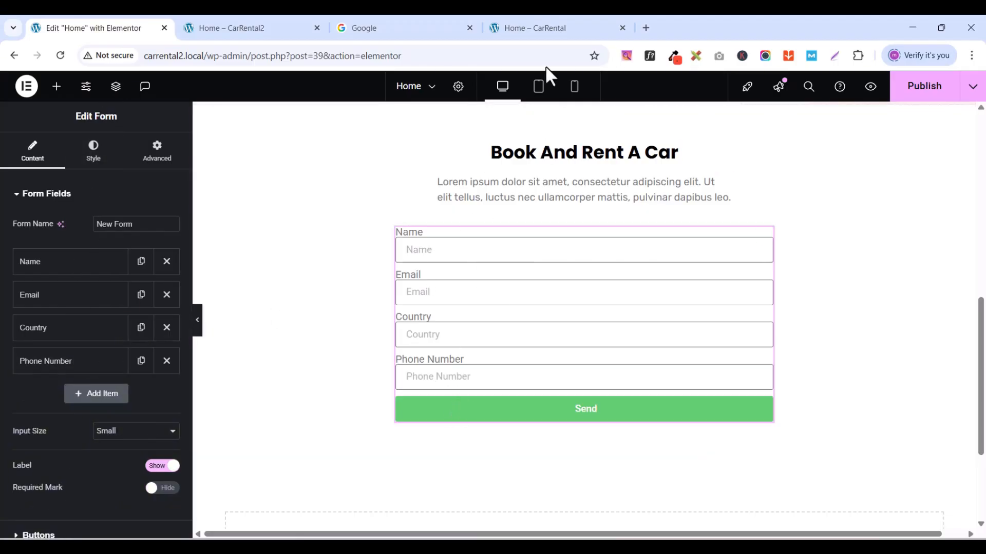
# - Check the remaining booking form fields on the reference site, then add a form field of type Select
pyautogui.click(536, 21)
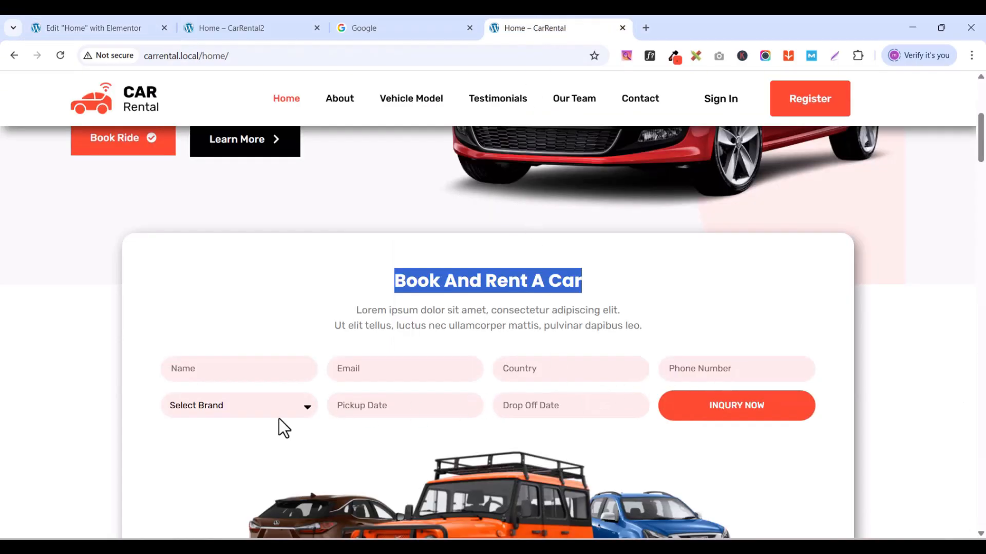
pyautogui.scroll(-1, 266, 418)
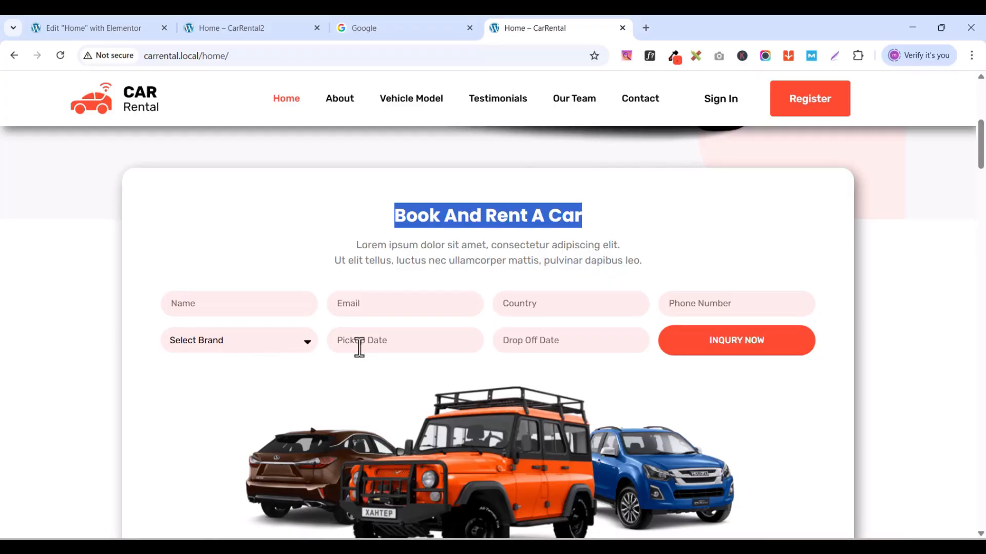
pyautogui.scroll(-1, 359, 345)
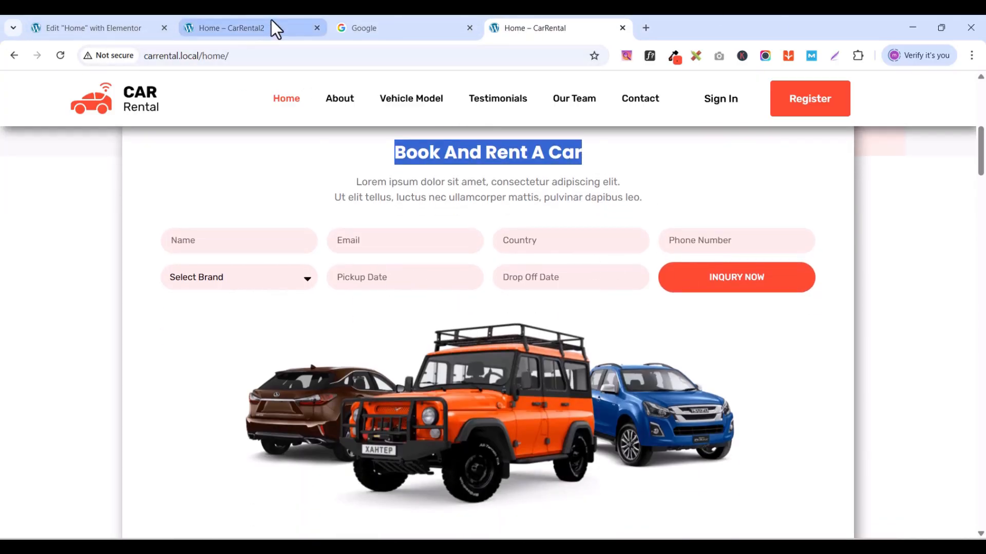
pyautogui.click(128, 27)
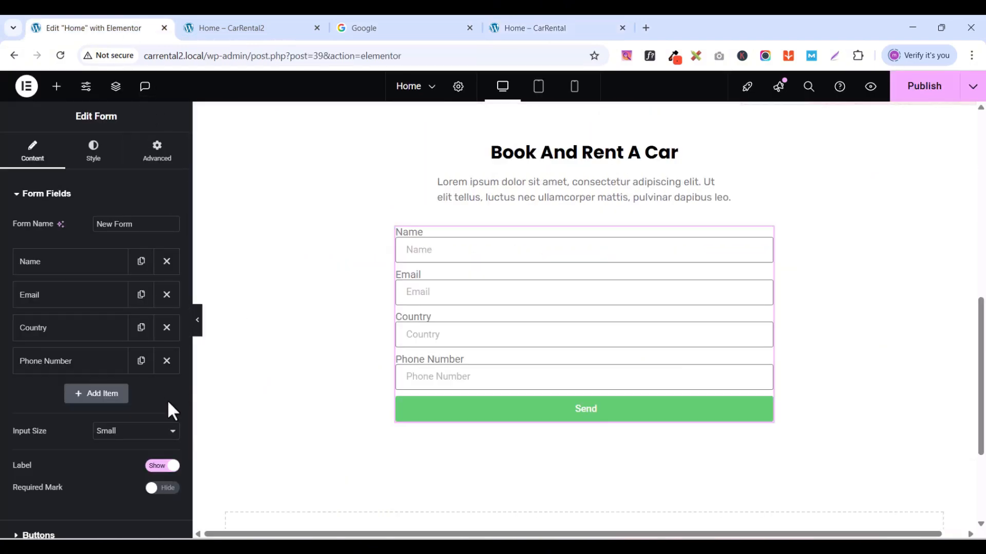
pyautogui.click(80, 395)
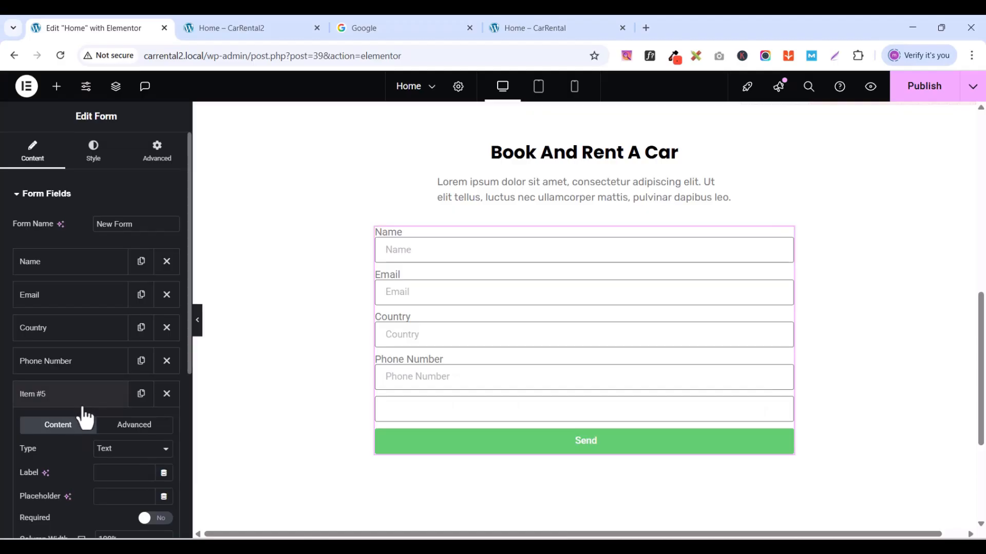
pyautogui.scroll(-1, 100, 417)
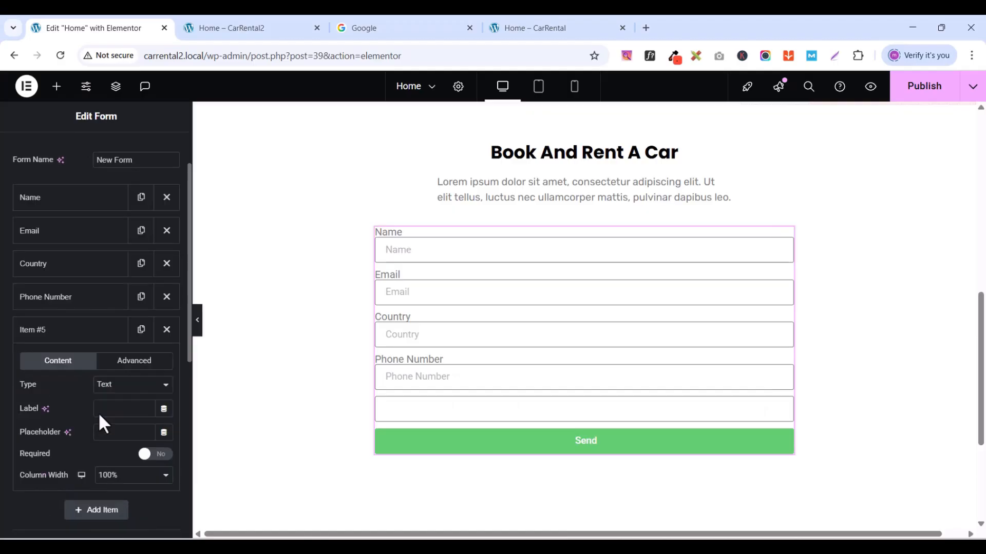
pyautogui.click(110, 389)
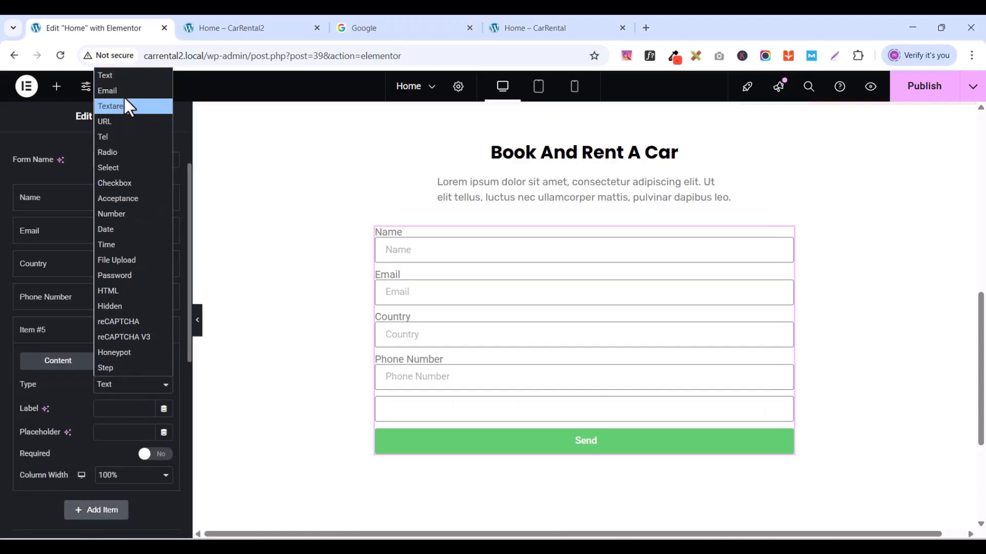
pyautogui.click(109, 167)
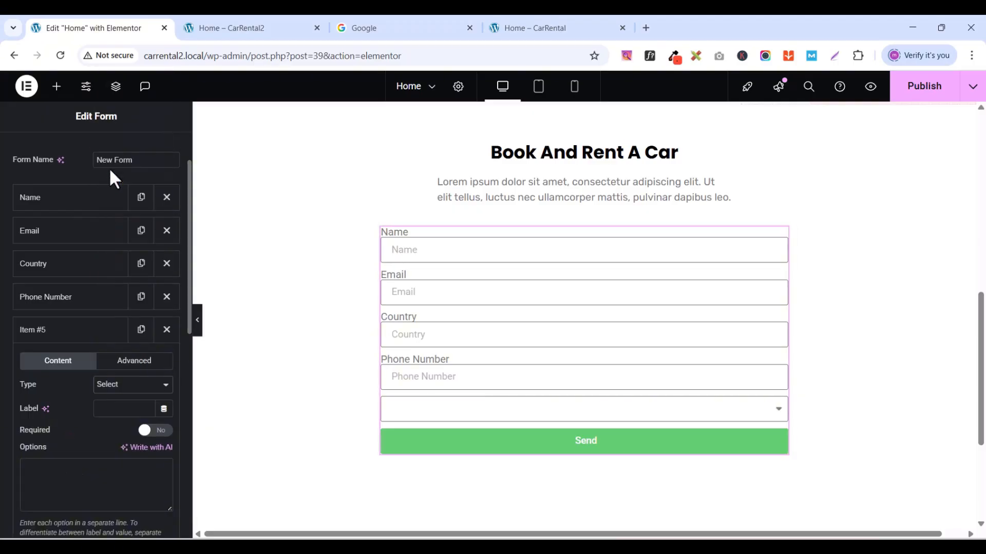
# - Label the new Select field "Select Brand"
pyautogui.click(127, 413)
pyautogui.write('Selec')
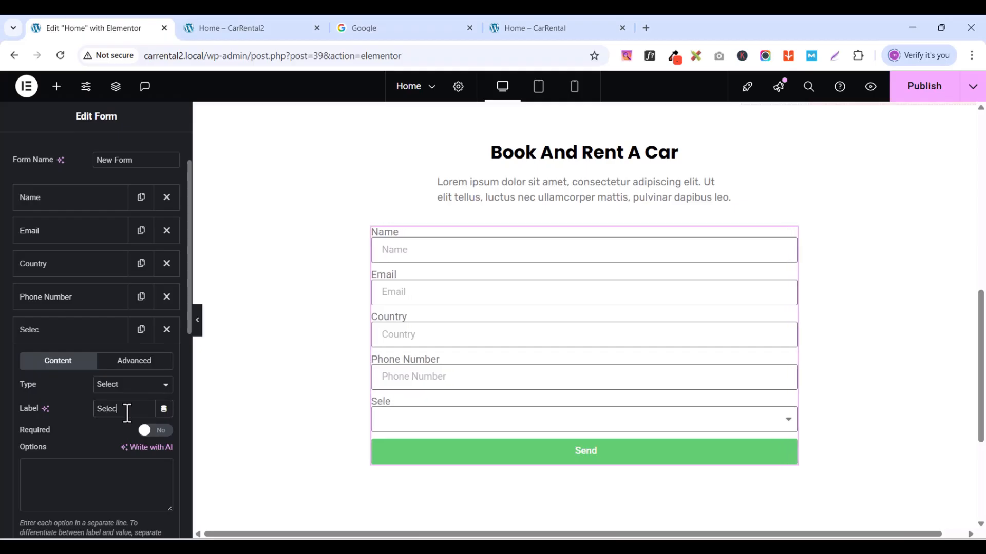
pyautogui.write('t Brand')
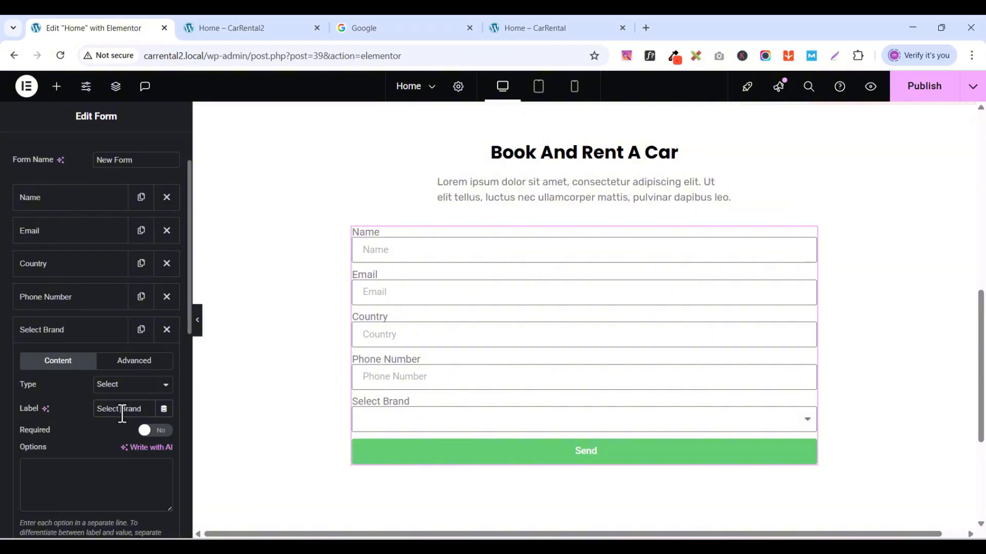
# - Give the Select Brand field the options Select Brand, Benz, Toyota and Nissan, each on its own line
pyautogui.tripleClick(122, 413)
pyautogui.hotkey('ctrl', 'c')
pyautogui.click(107, 473)
pyautogui.hotkey('ctrl', 'v')
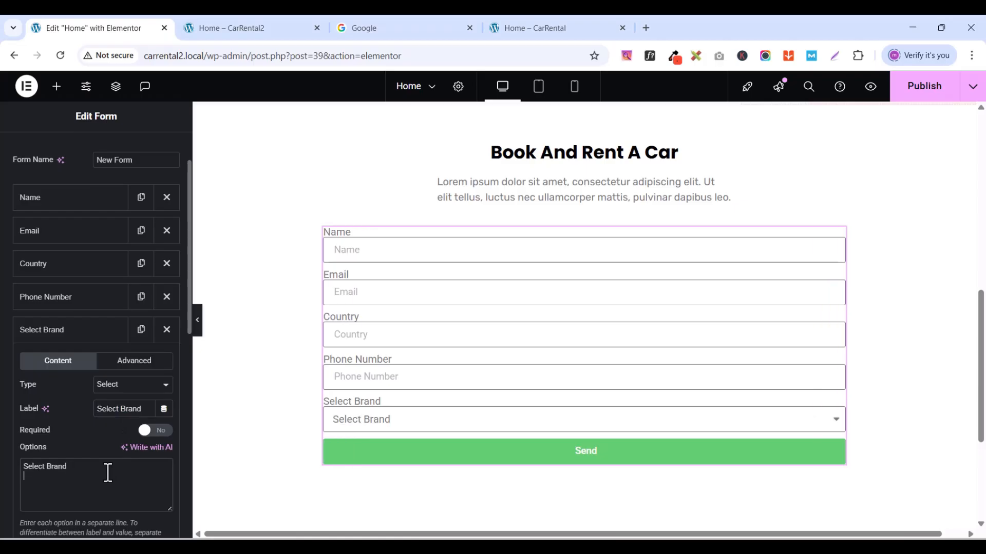
pyautogui.write('Benz')
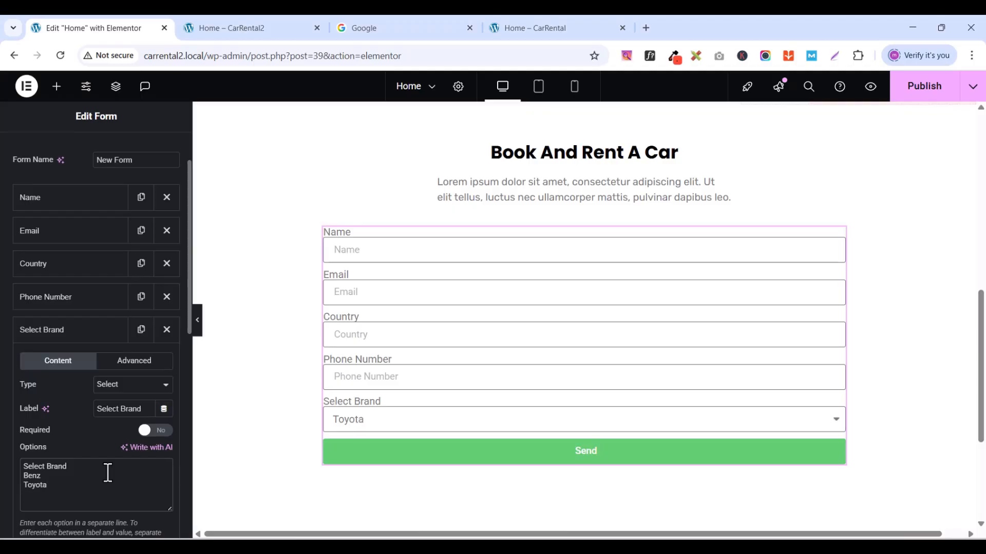
pyautogui.press('Return')
pyautogui.write('Nissan')
pyautogui.scroll(-1, 111, 461)
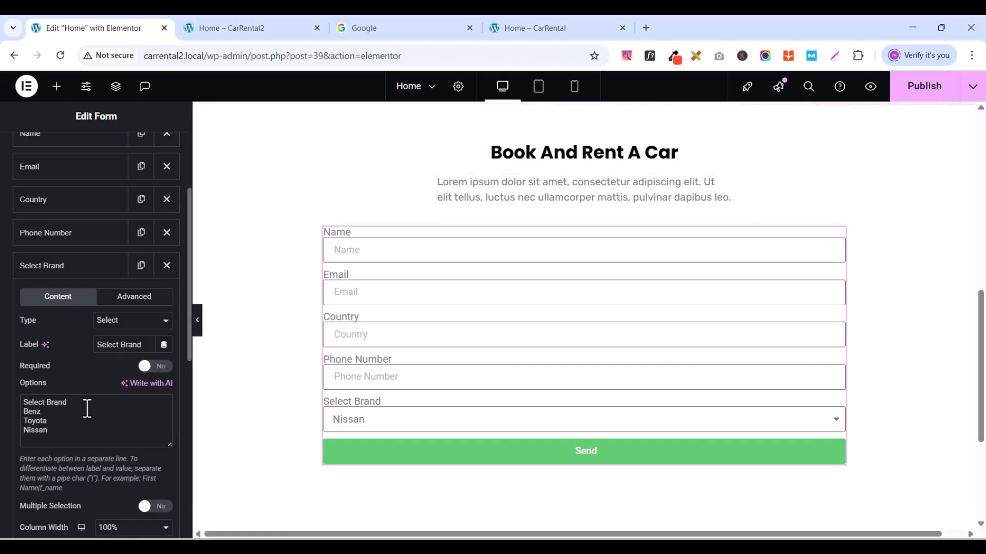
pyautogui.click(85, 267)
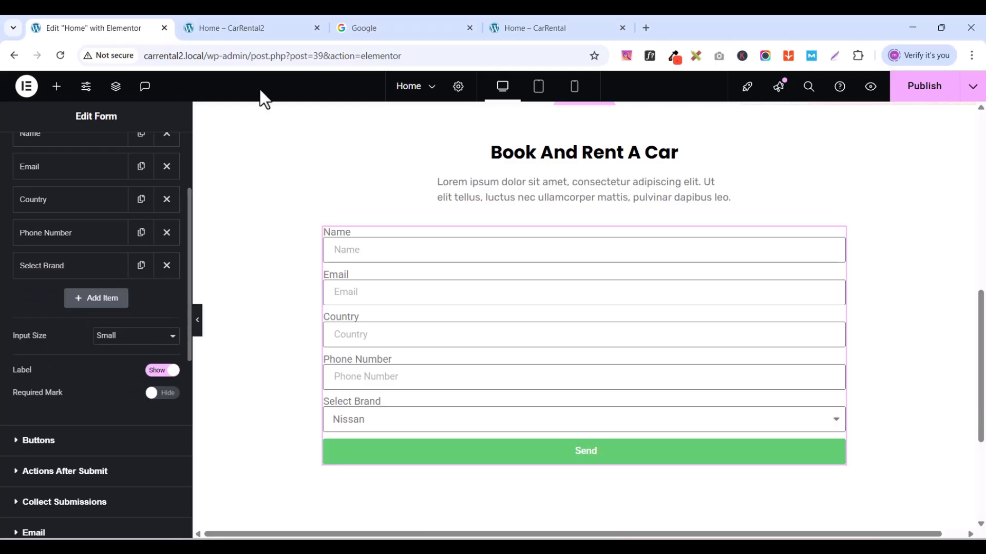
# - Check the reference form again, then add another form field with its type set to Date
pyautogui.click(517, 26)
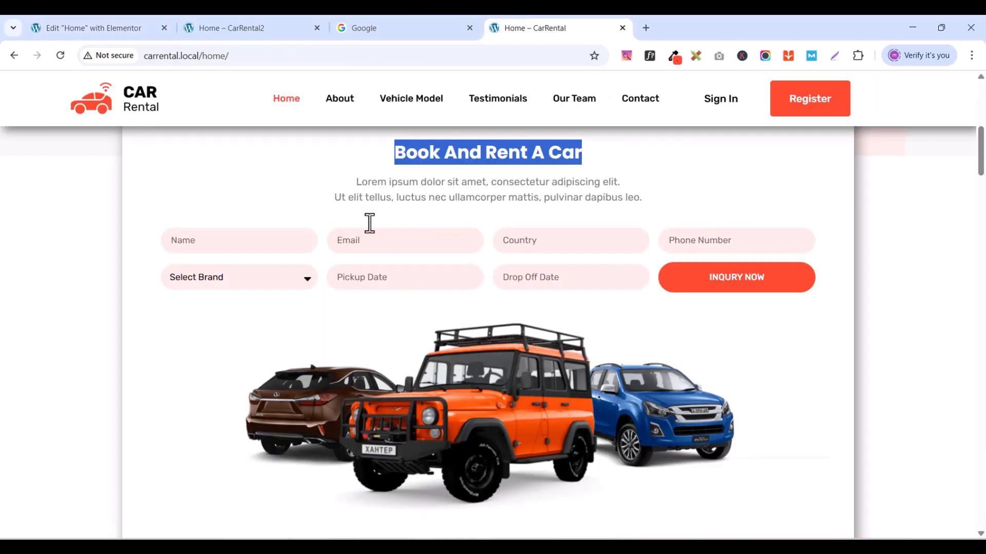
pyautogui.click(119, 28)
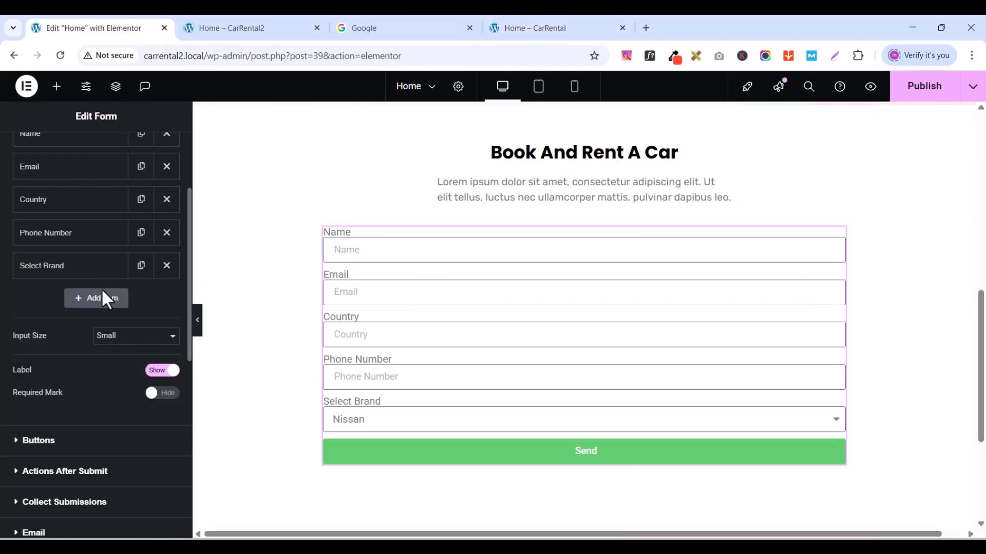
pyautogui.click(95, 303)
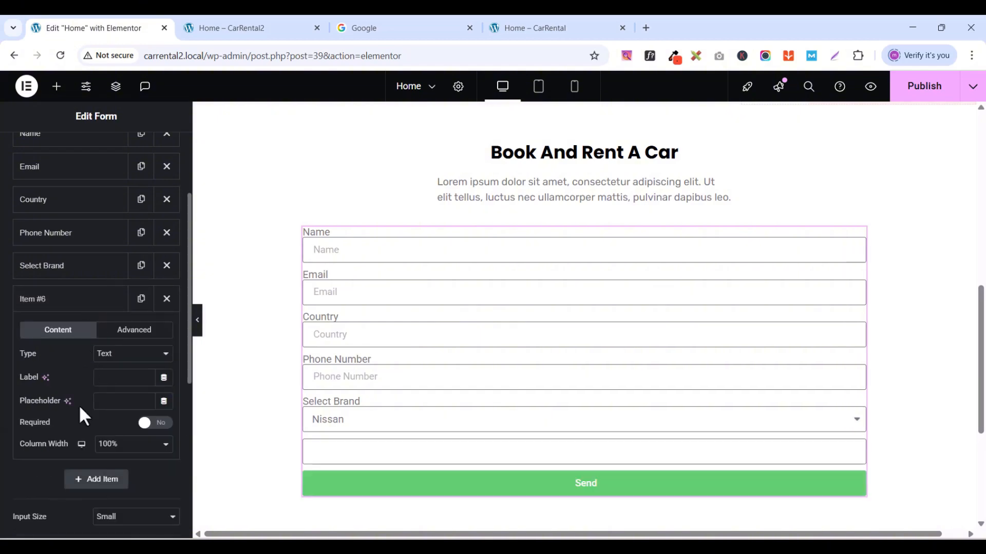
pyautogui.click(145, 355)
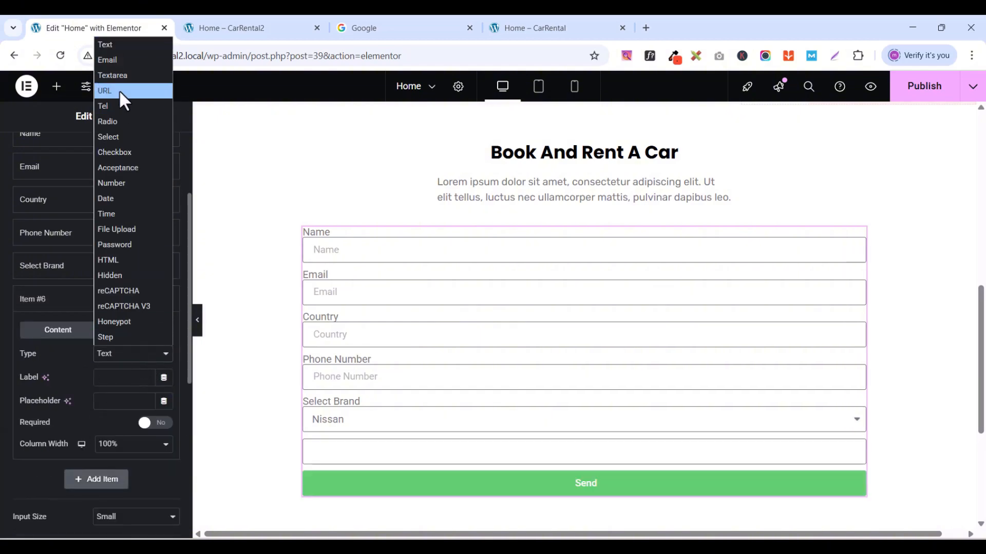
pyautogui.click(119, 199)
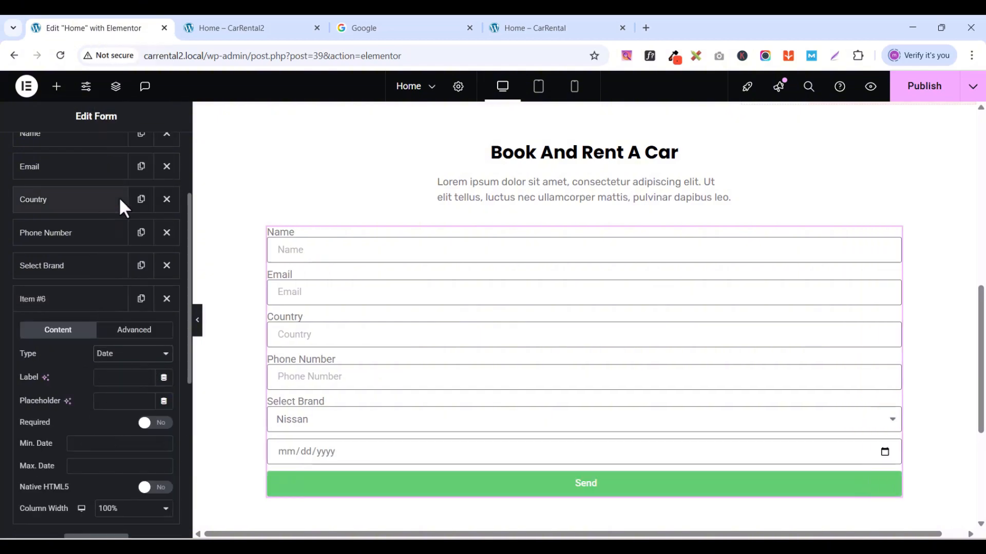
# - Set the Date field's label and placeholder to "Pickup Date"
pyautogui.click(108, 379)
pyautogui.write('Pick')
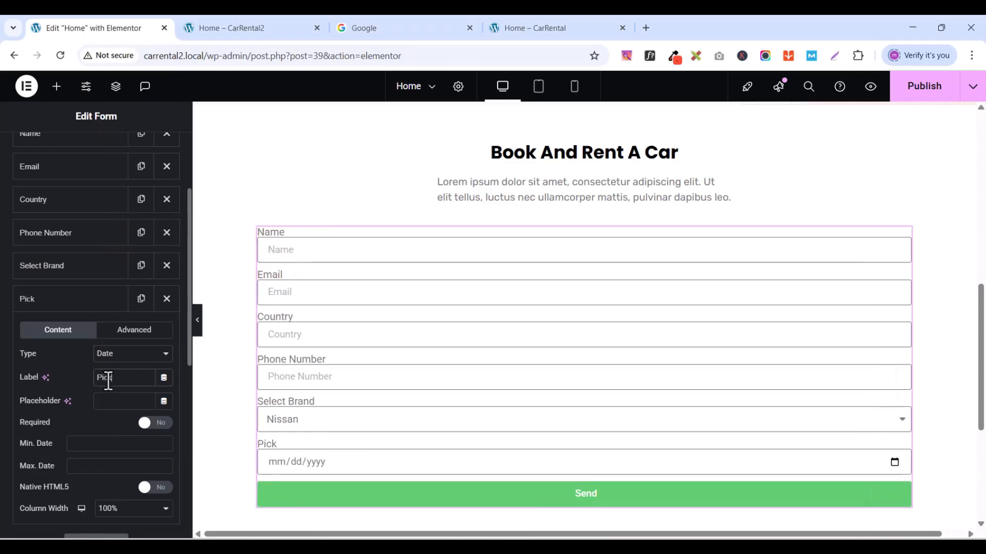
pyautogui.write('up Date')
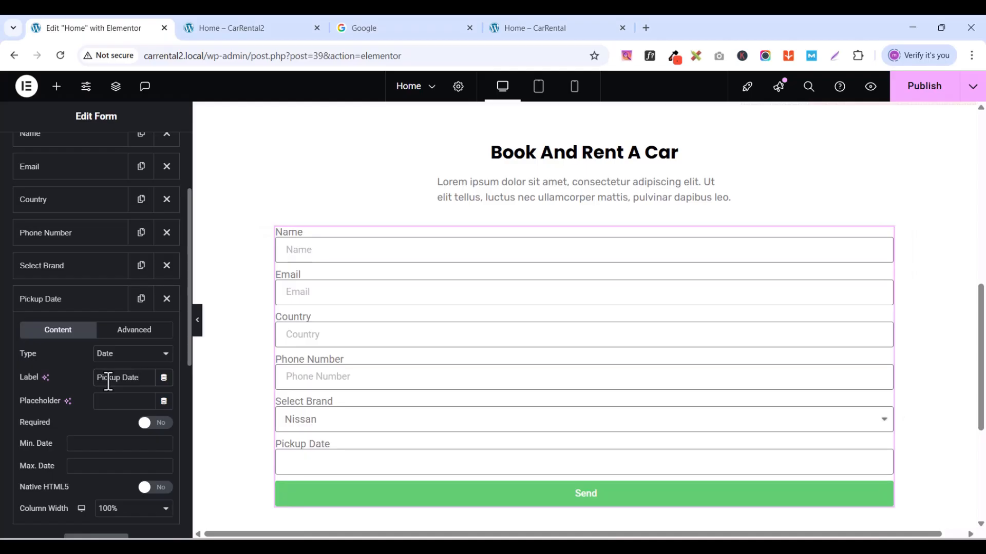
pyautogui.hotkey('ctrl', 'a')
pyautogui.hotkey('ctrl', 'c')
pyautogui.click(113, 397)
pyautogui.hotkey('ctrl', 'v')
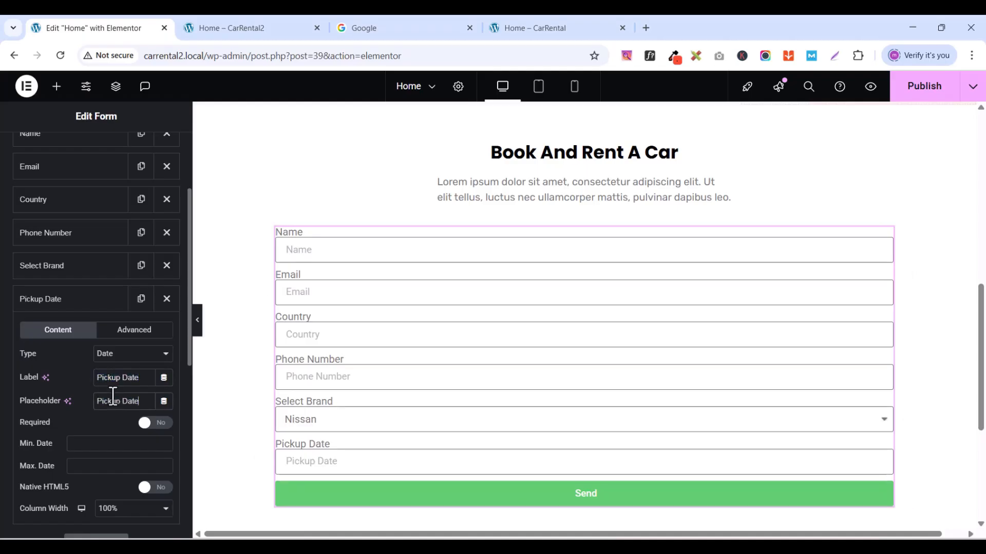
pyautogui.click(79, 308)
# - Duplicate the Pickup Date field and label the copy "Drop Off Date"
pyautogui.click(141, 300)
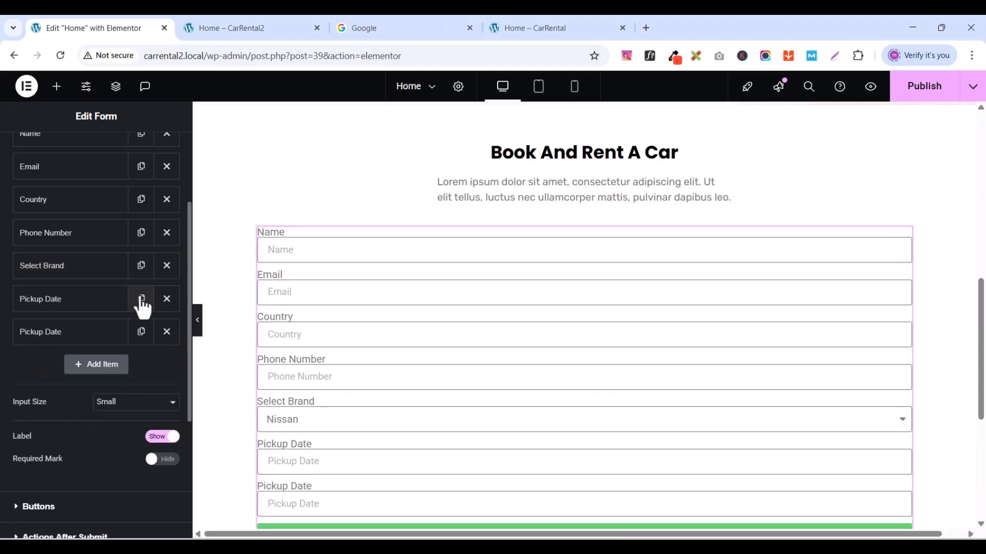
pyautogui.click(69, 333)
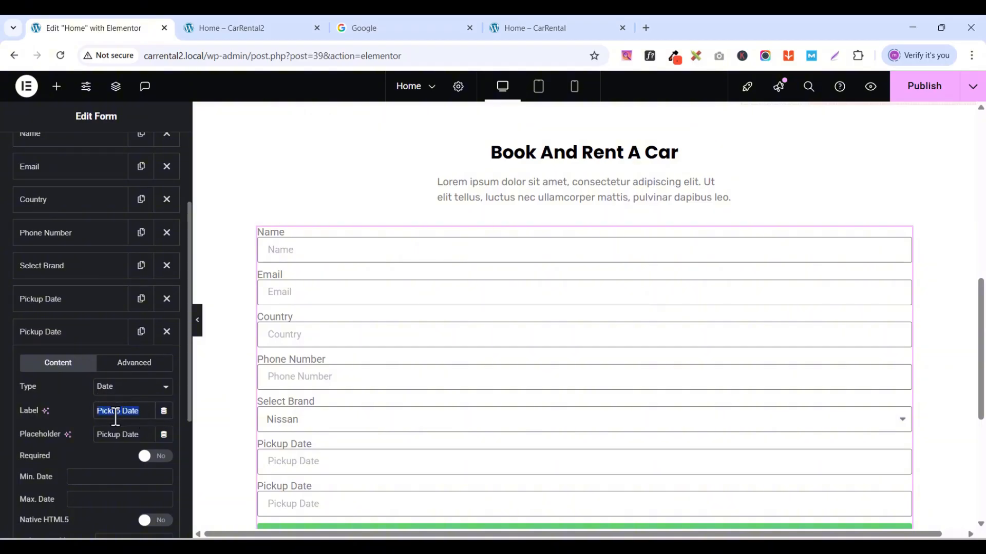
pyautogui.write('Drop')
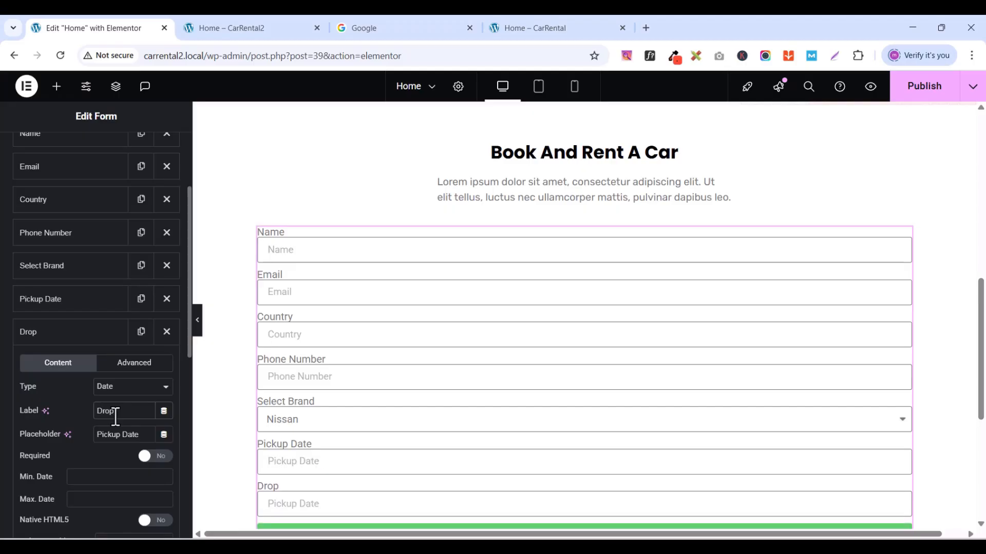
pyautogui.write(' Off')
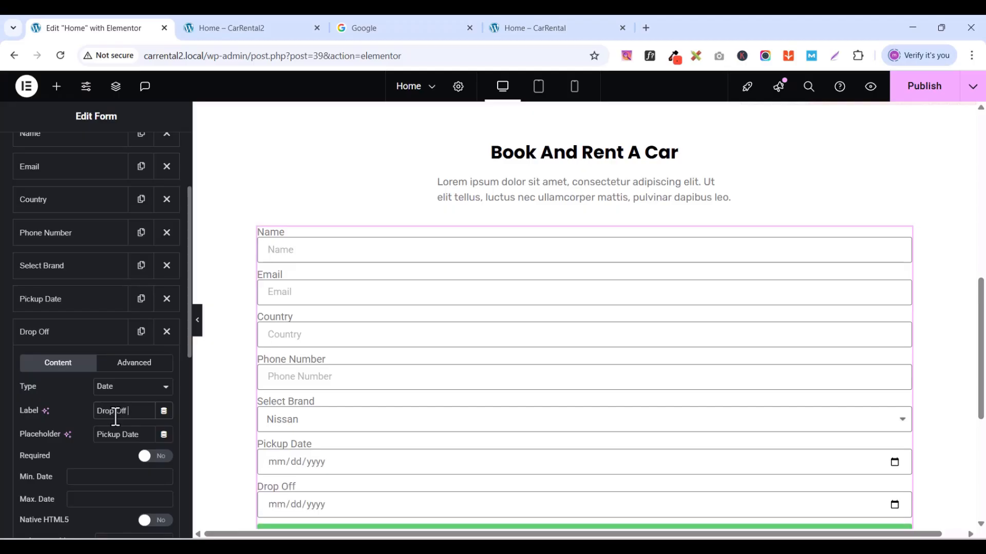
pyautogui.write(' Date')
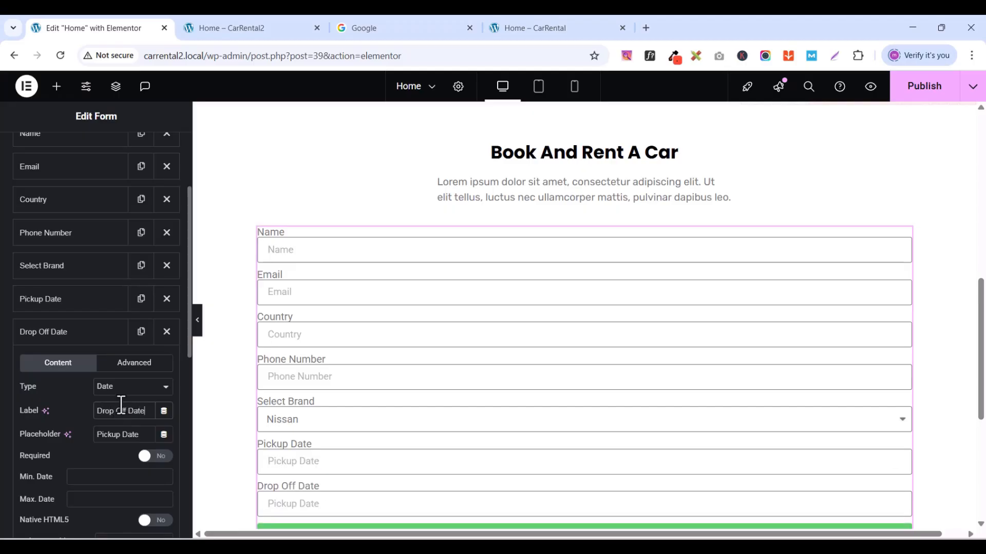
# - Set the duplicated date field's placeholder to "Drop Off Date" and look over the complete form
pyautogui.tripleClick(125, 411)
pyautogui.hotkey('ctrl', 'c')
pyautogui.tripleClick(132, 434)
pyautogui.hotkey('ctrl', 'v')
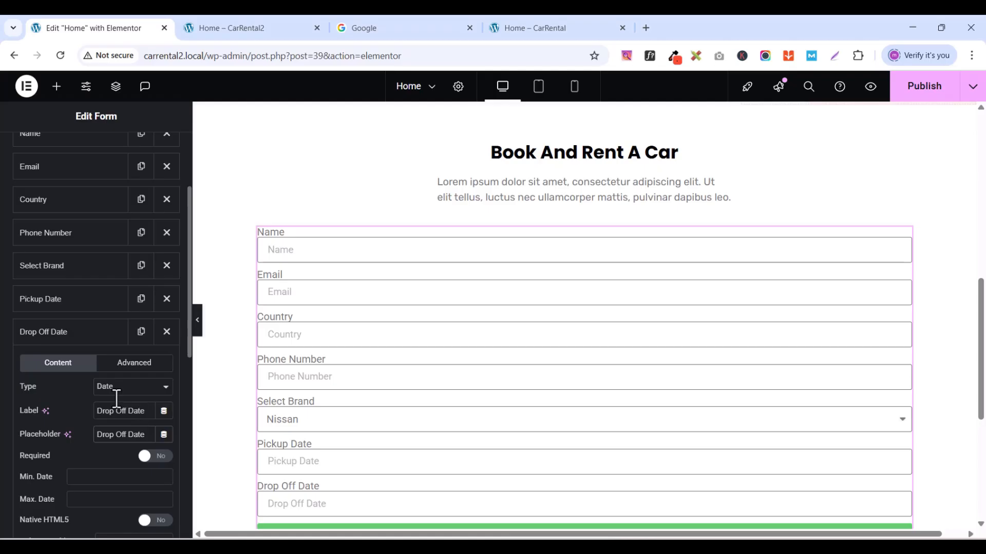
pyautogui.click(89, 337)
pyautogui.scroll(-5, 593, 334)
pyautogui.scroll(4, 593, 335)
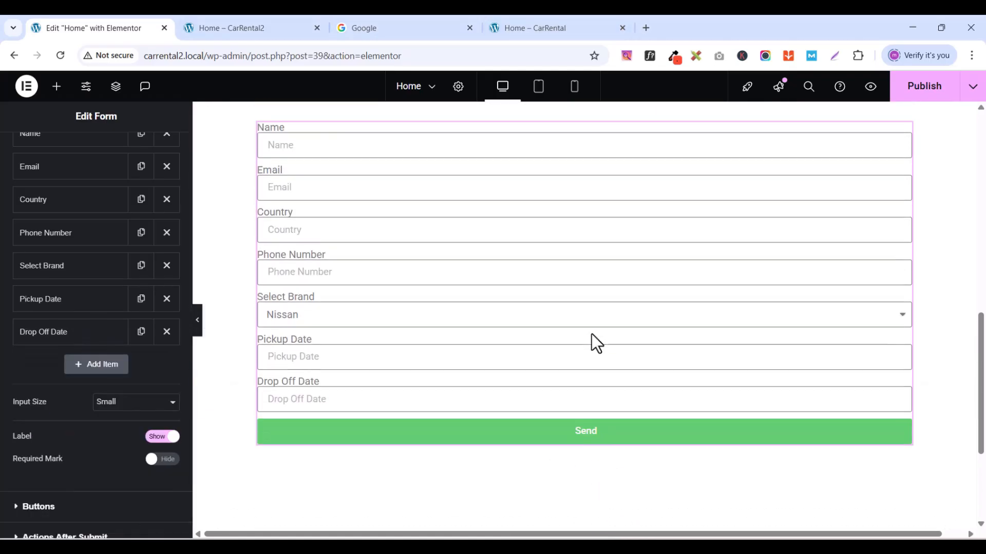
# - Compare with the reference booking form, then hide the labels of all form fields
pyautogui.click(552, 25)
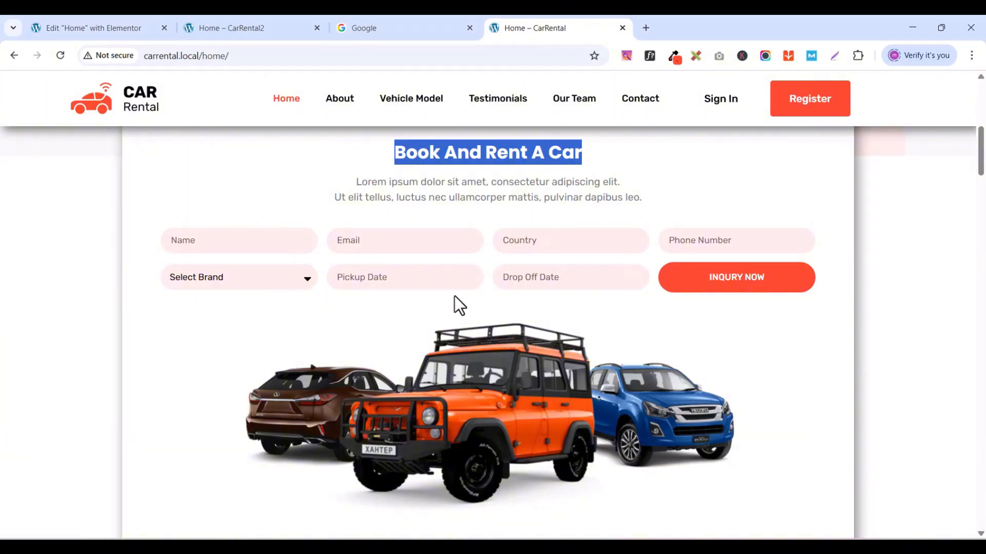
pyautogui.click(125, 28)
pyautogui.scroll(2, 108, 329)
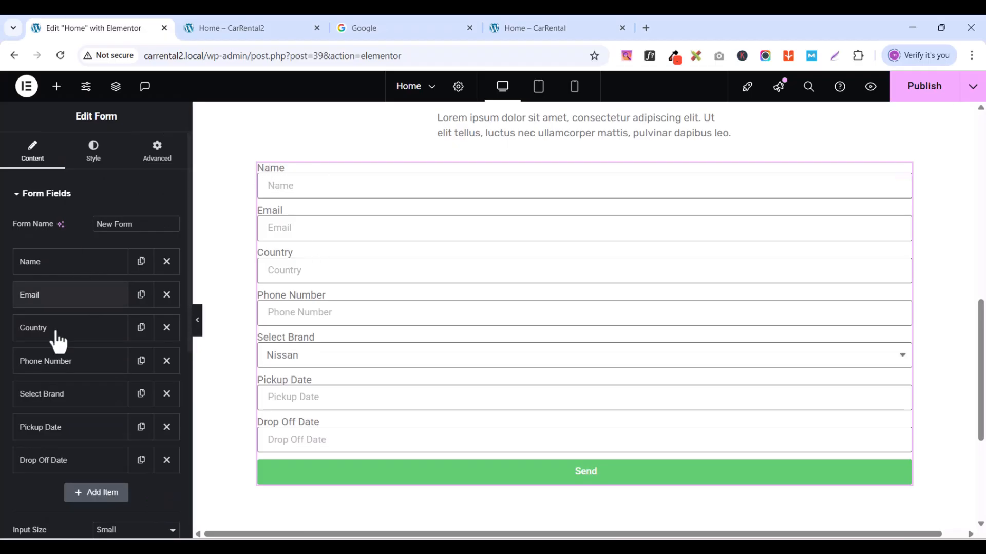
pyautogui.scroll(-2, 58, 360)
pyautogui.scroll(-2, 56, 501)
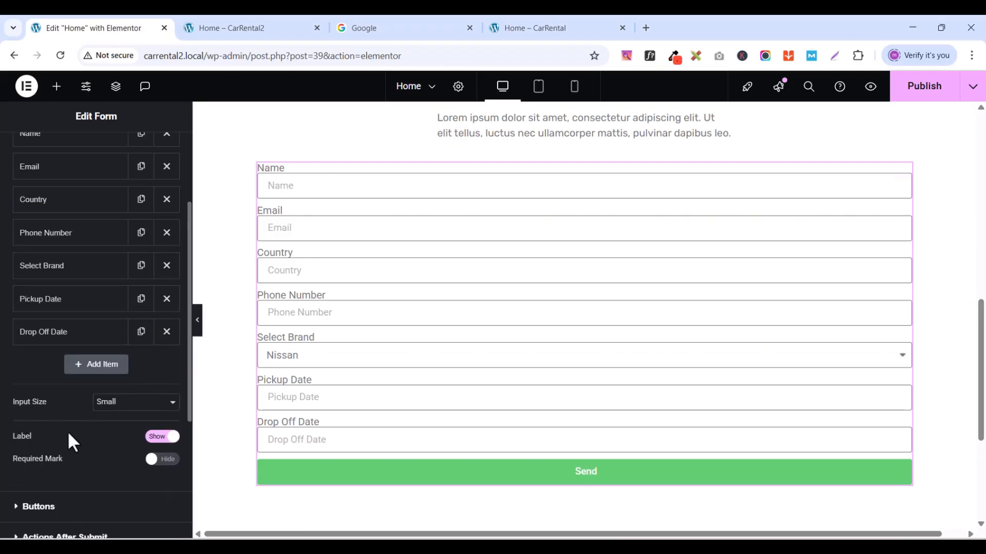
pyautogui.click(152, 438)
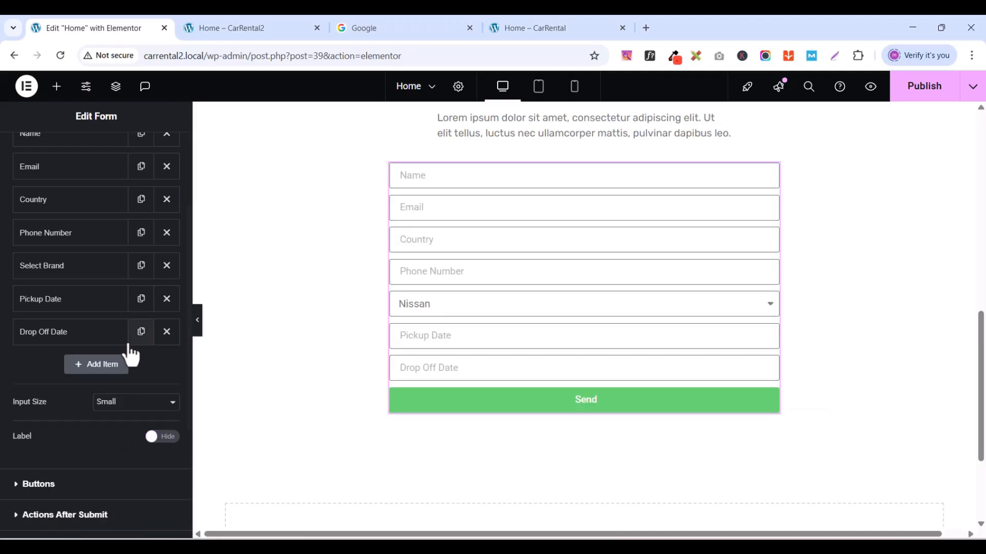
# - Set the column width of the Name and Email fields to 25% each
pyautogui.scroll(2, 42, 264)
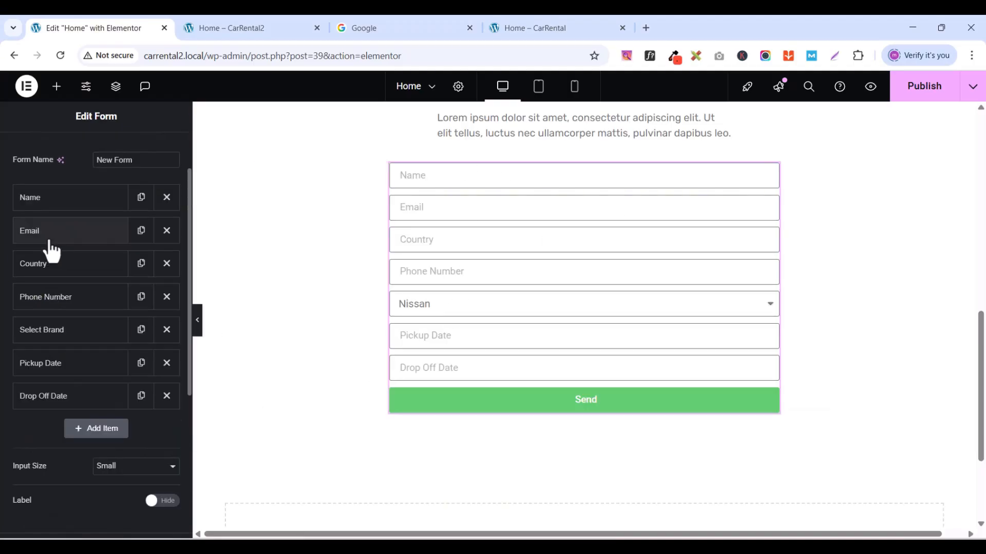
pyautogui.click(53, 205)
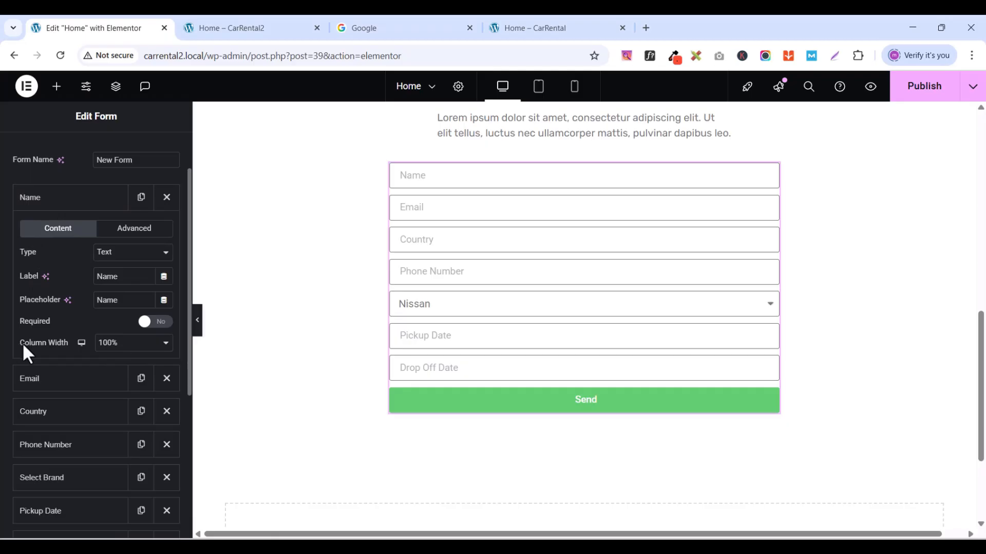
pyautogui.click(102, 344)
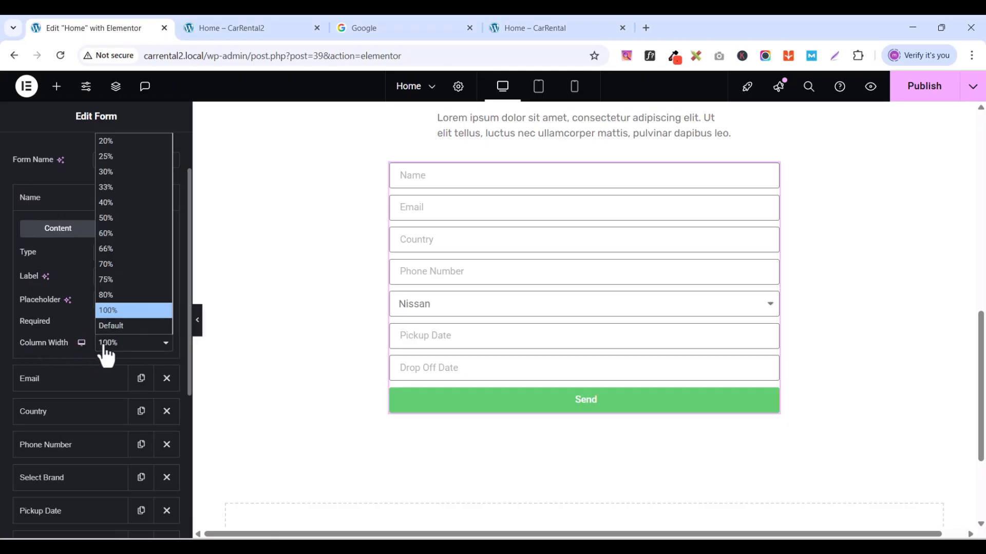
pyautogui.click(113, 156)
pyautogui.click(57, 201)
pyautogui.click(57, 234)
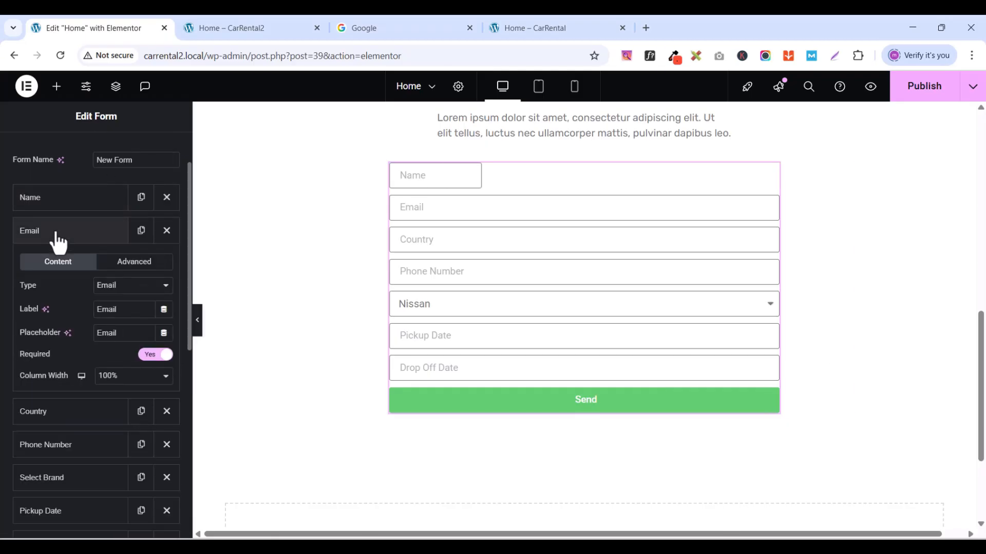
pyautogui.click(116, 379)
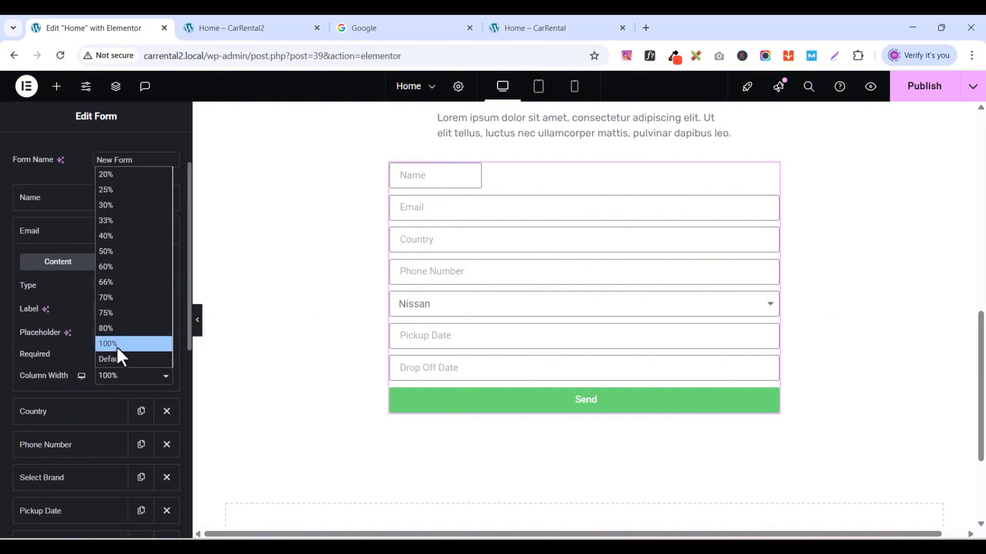
pyautogui.click(112, 189)
pyautogui.click(51, 241)
# - Set the column width of the Country and Phone Number fields to 25% each
pyautogui.click(41, 263)
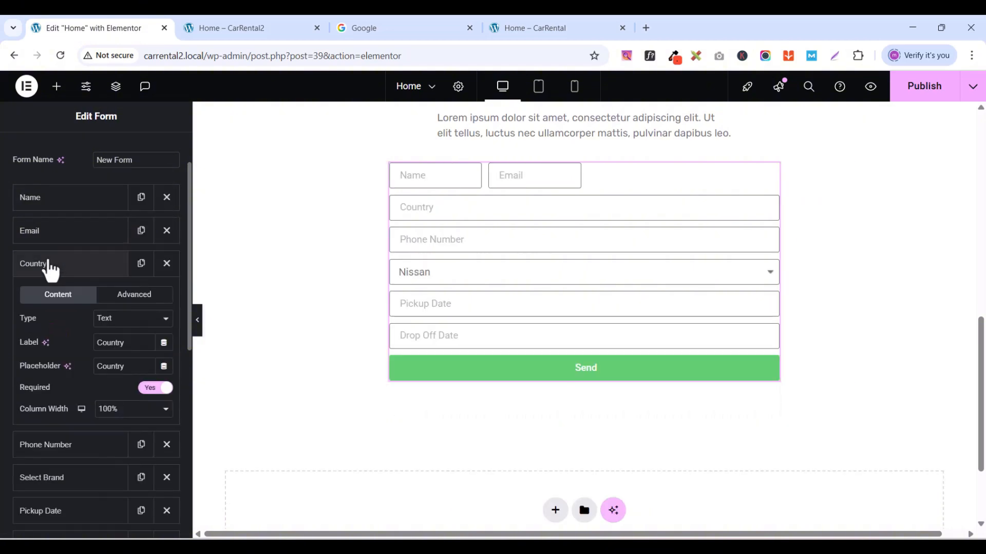
pyautogui.click(108, 409)
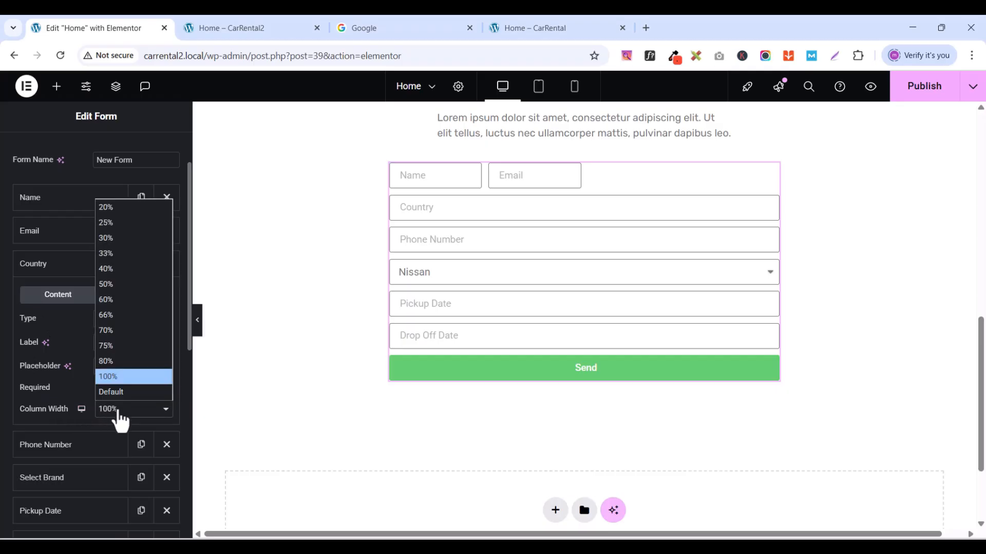
pyautogui.click(112, 222)
pyautogui.click(58, 268)
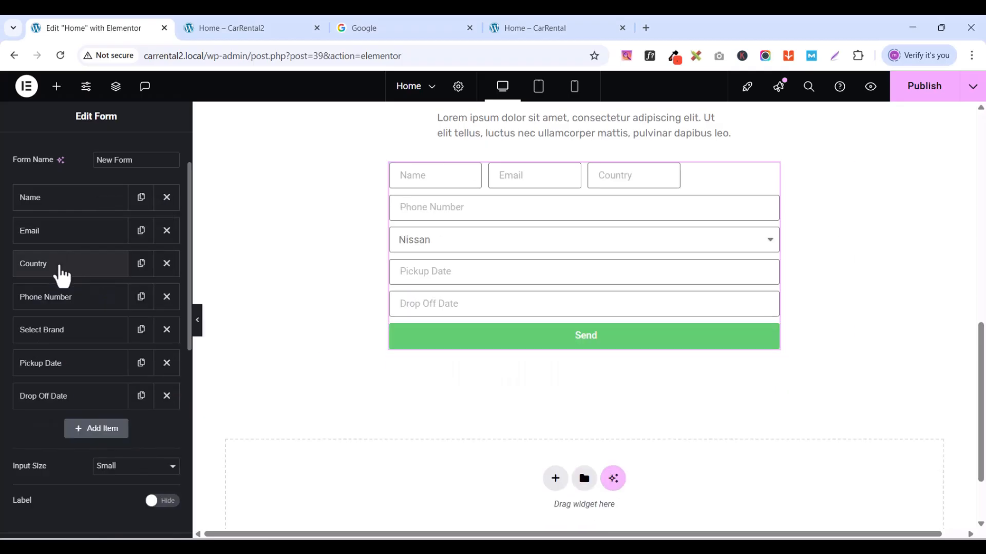
pyautogui.click(47, 302)
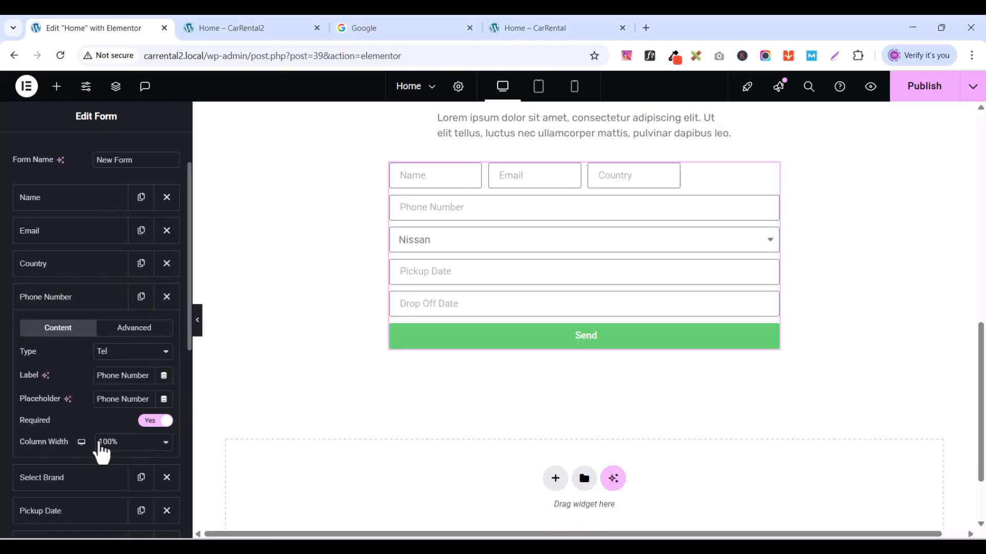
pyautogui.click(102, 443)
pyautogui.click(113, 256)
pyautogui.click(61, 268)
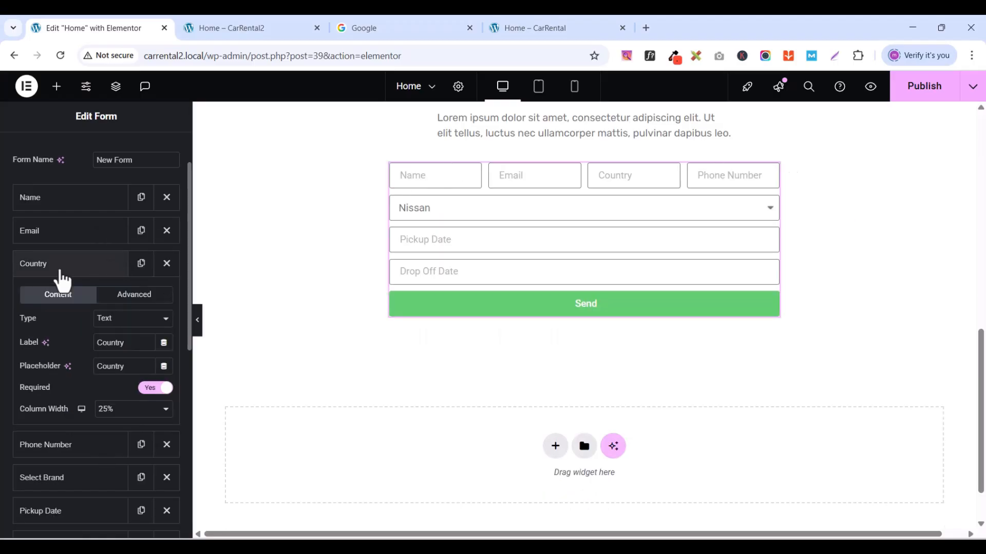
pyautogui.click(46, 280)
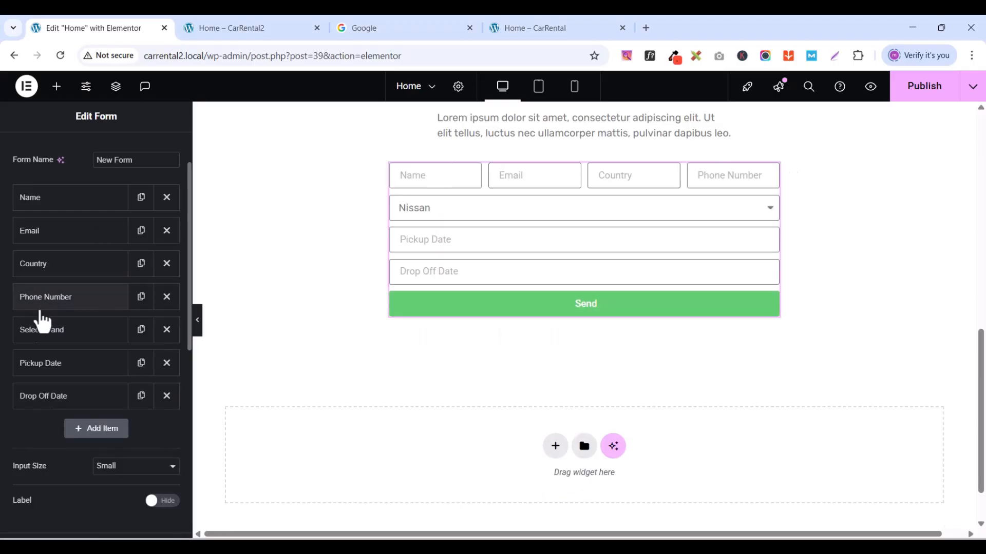
pyautogui.click(44, 307)
pyautogui.click(43, 306)
# - Set the Select Brand field's column width to 25%
pyautogui.click(41, 331)
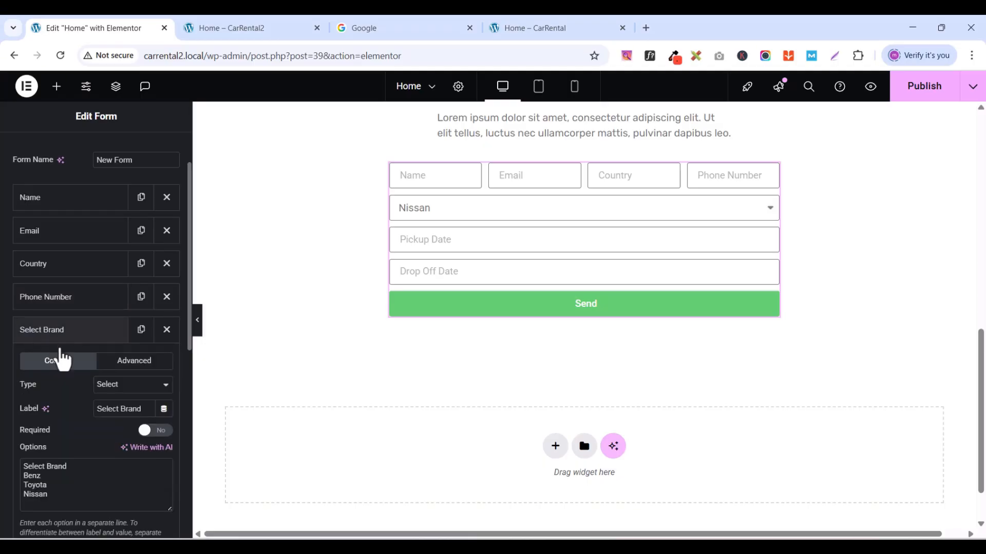
pyautogui.scroll(-3, 114, 465)
pyautogui.click(114, 465)
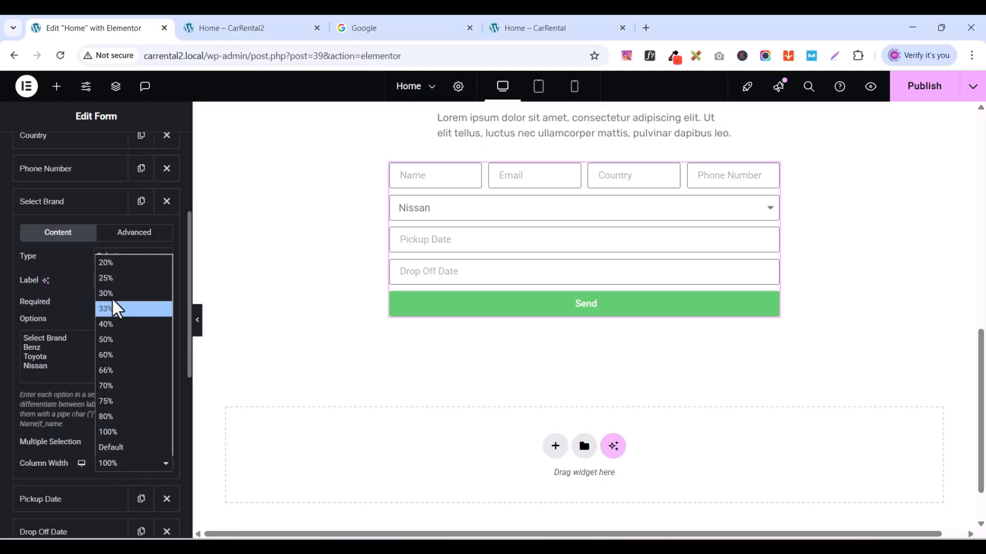
pyautogui.click(112, 281)
pyautogui.click(50, 208)
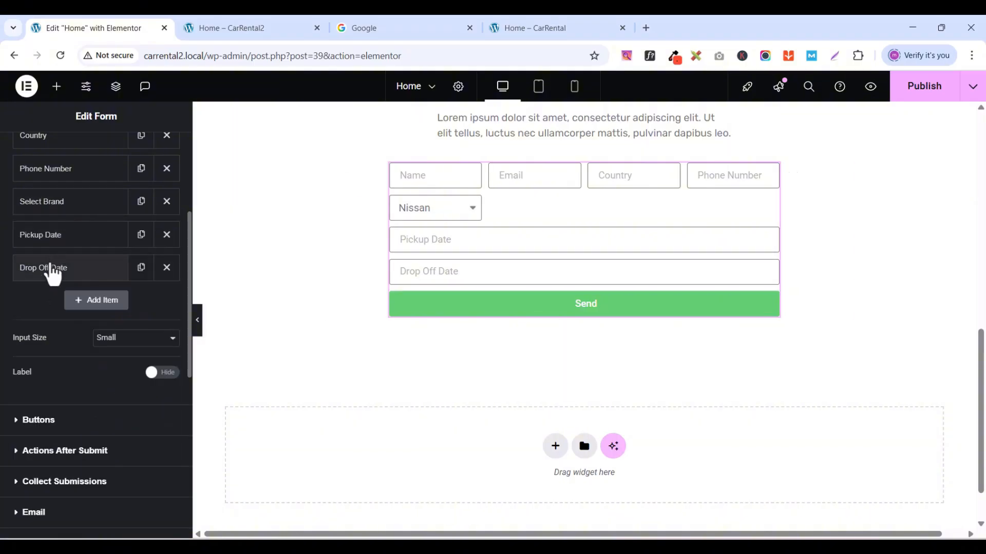
# - Set the column width of the Pickup Date and Drop Off Date fields to 25% each
pyautogui.click(35, 237)
pyautogui.click(116, 444)
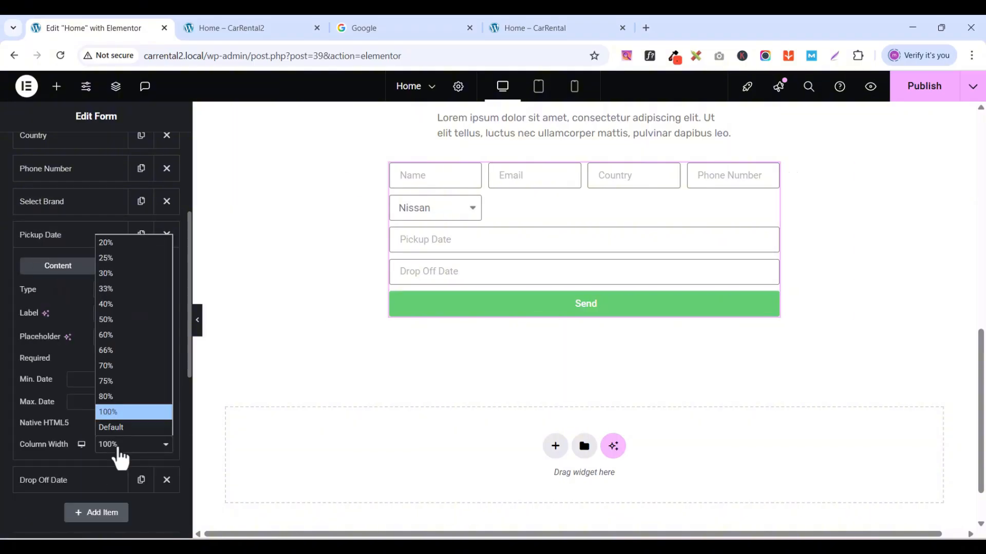
pyautogui.click(123, 259)
pyautogui.click(54, 238)
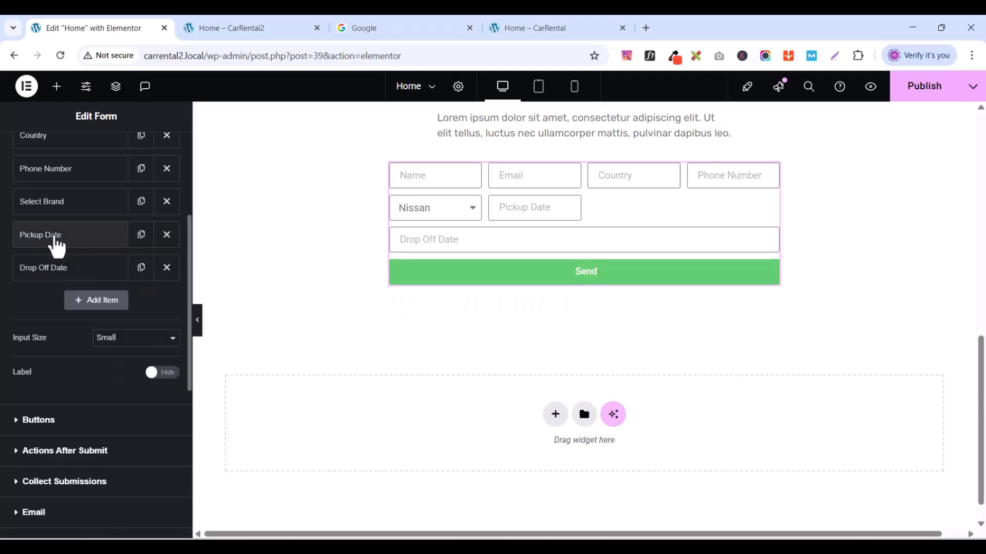
pyautogui.click(54, 278)
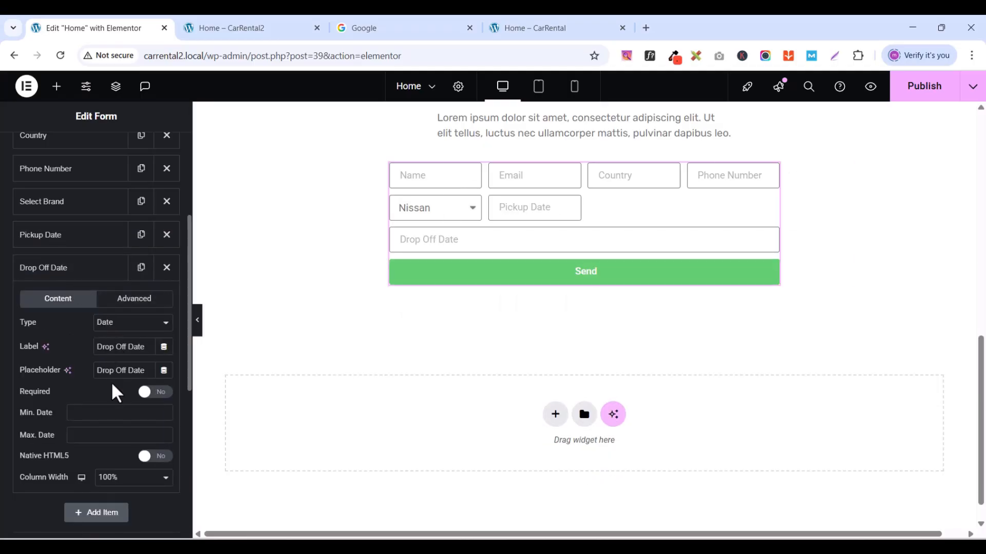
pyautogui.click(132, 479)
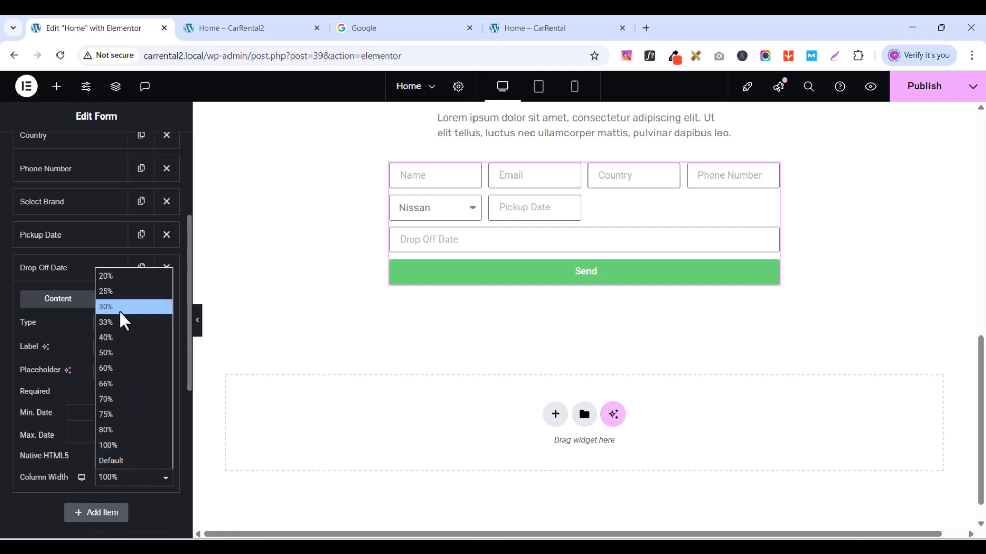
pyautogui.click(123, 291)
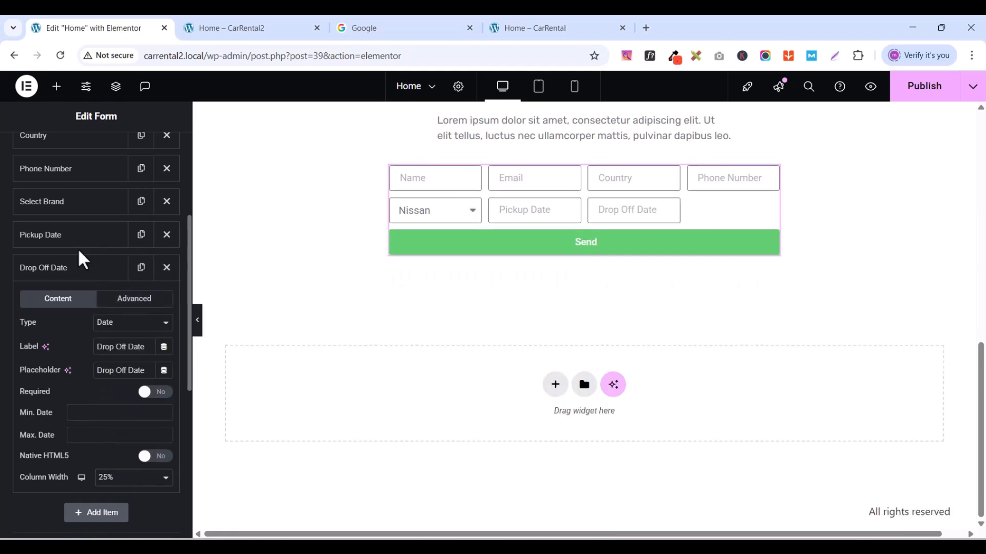
pyautogui.click(64, 270)
# - Set the form button's column width to 25% and its size to Medium
pyautogui.scroll(-1, 59, 352)
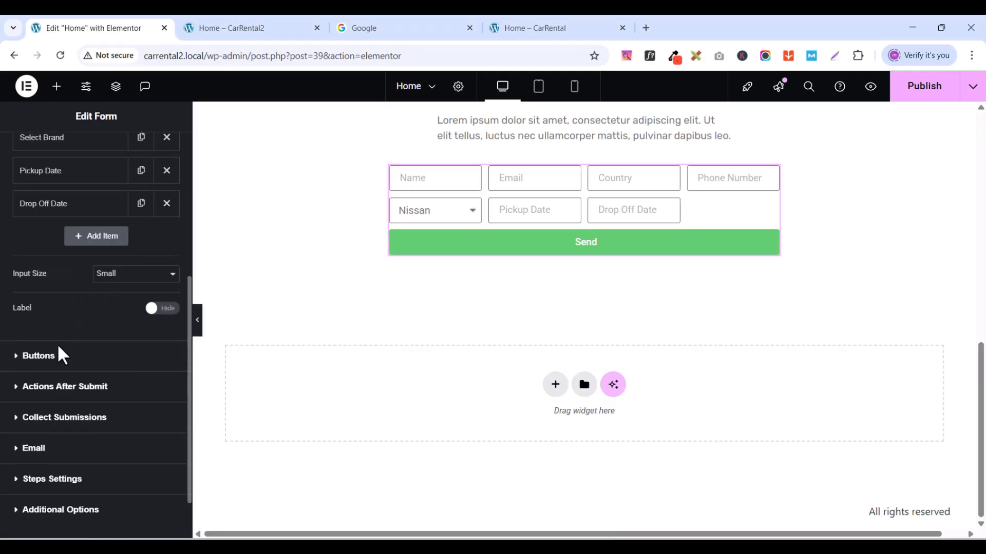
pyautogui.scroll(1, 59, 352)
pyautogui.scroll(-1, 61, 353)
pyautogui.scroll(-1, 61, 353)
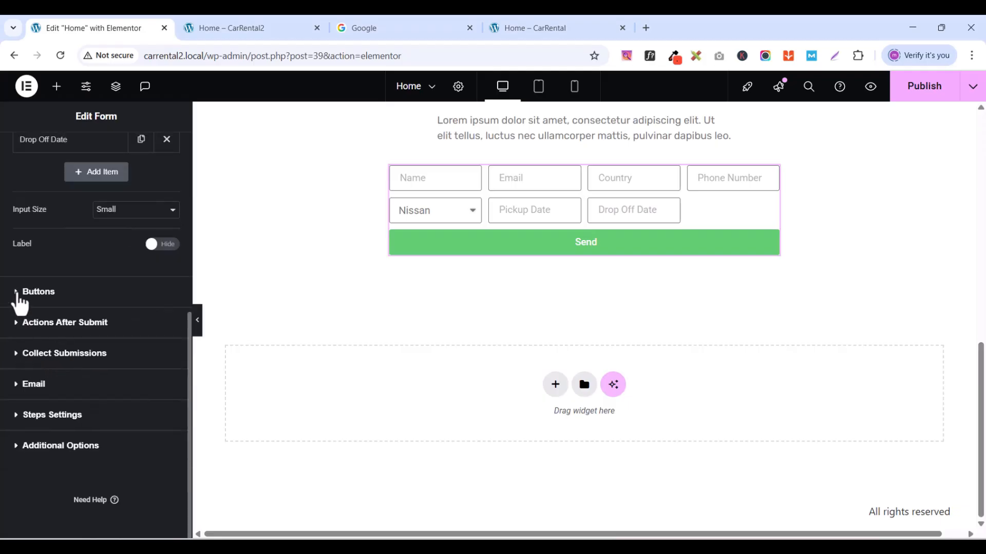
pyautogui.click(20, 293)
pyautogui.click(122, 286)
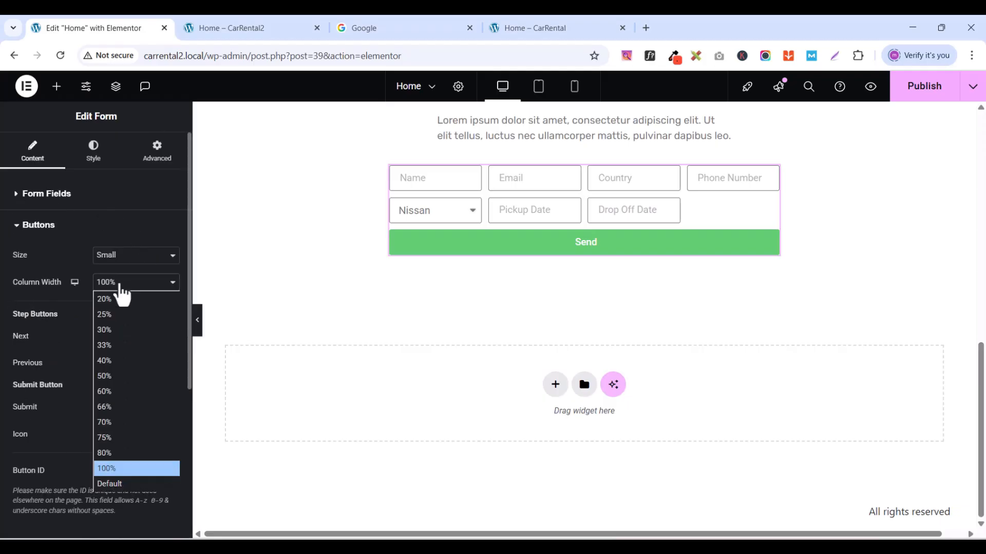
pyautogui.click(121, 314)
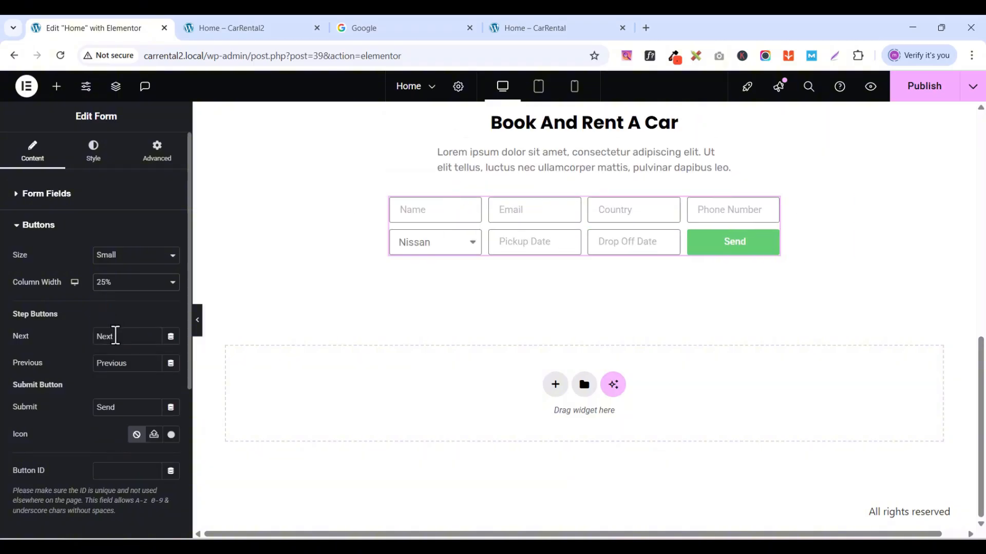
pyautogui.click(122, 257)
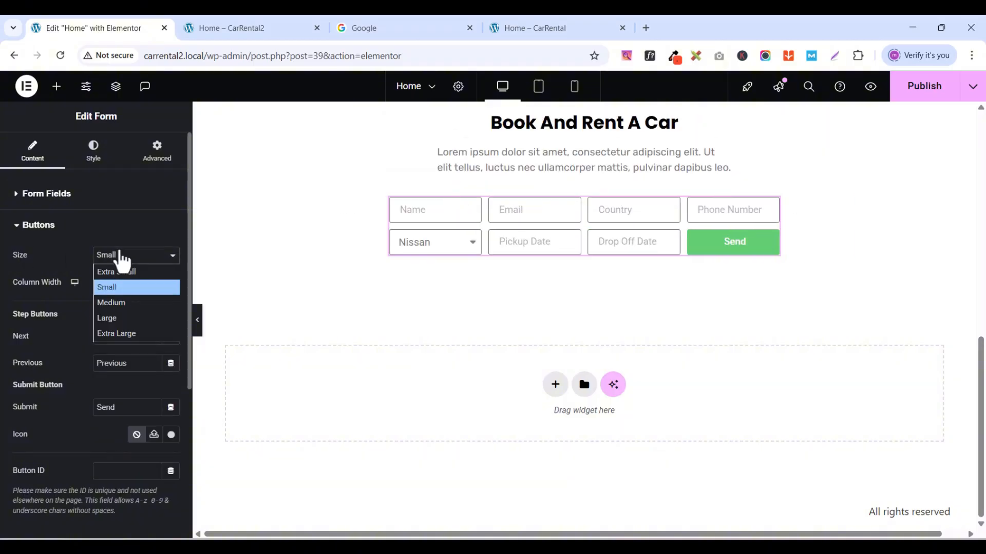
pyautogui.click(126, 304)
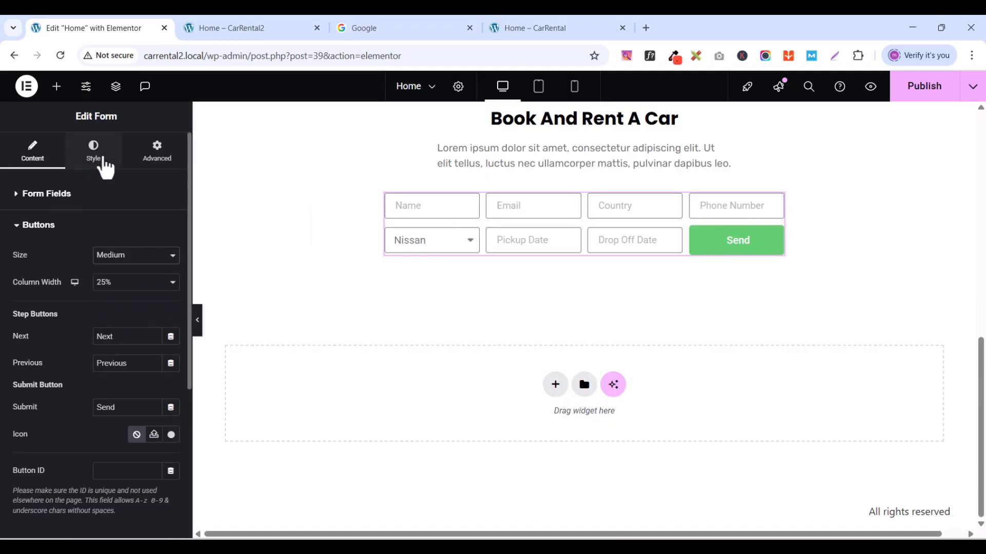
# - Set the form's columns gap and rows gap to 14 px each
pyautogui.click(106, 164)
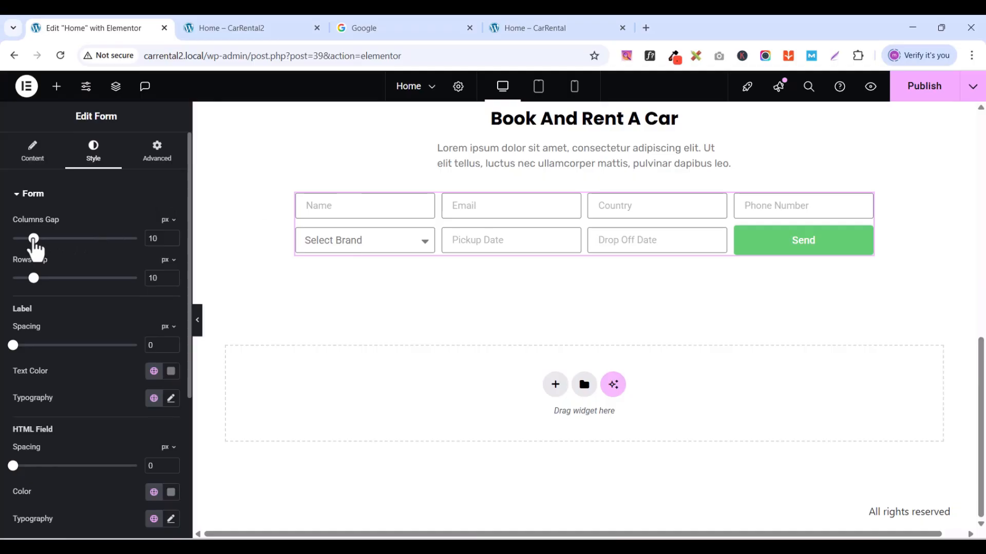
pyautogui.moveTo(34, 240); pyautogui.dragTo(42, 241)
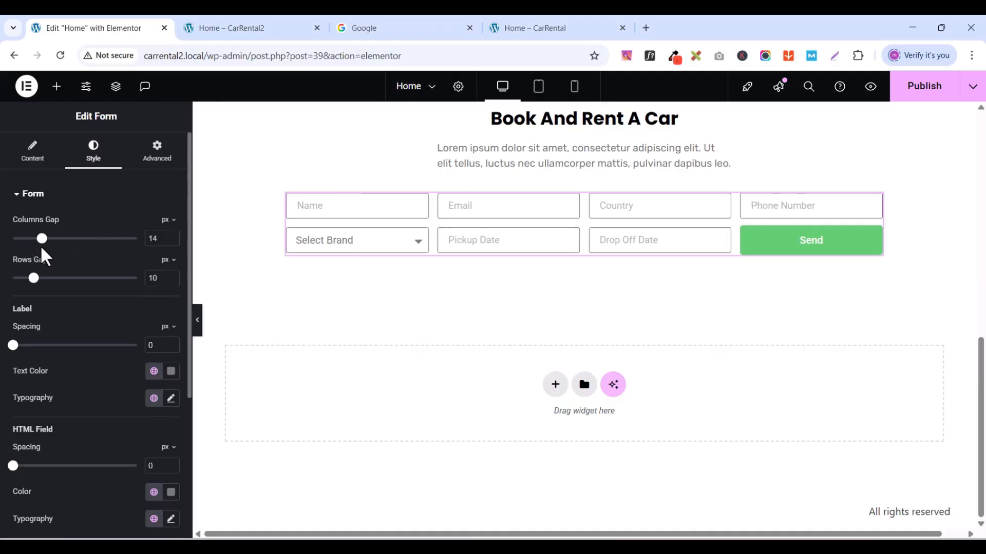
pyautogui.moveTo(33, 280); pyautogui.dragTo(42, 280)
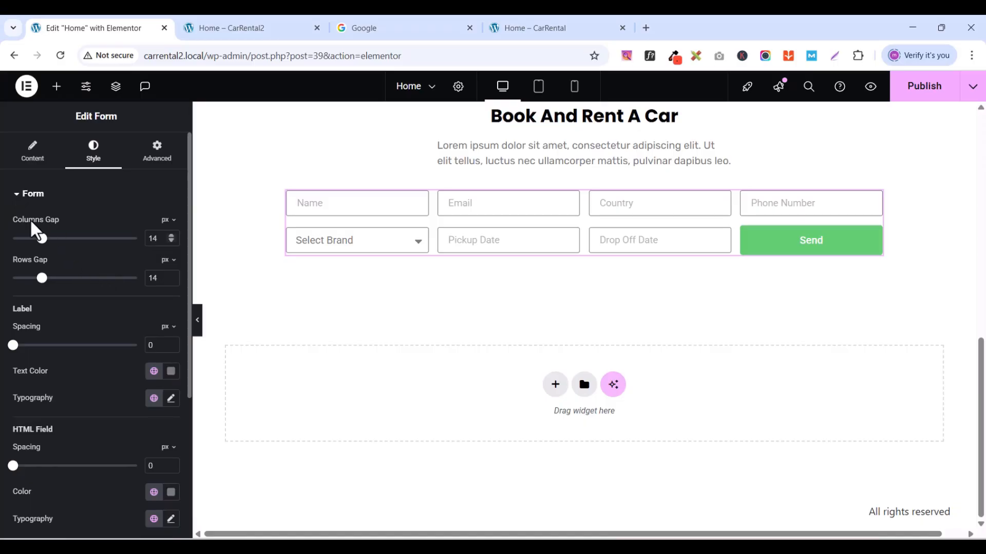
# - Set the text color of the form fields to the global Dark color
pyautogui.click(17, 197)
pyautogui.click(24, 229)
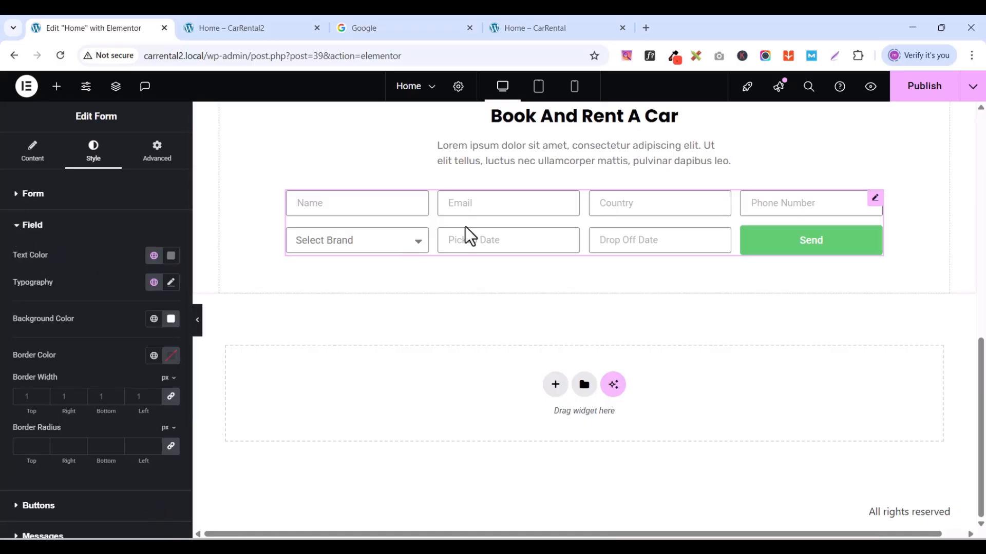
pyautogui.click(154, 255)
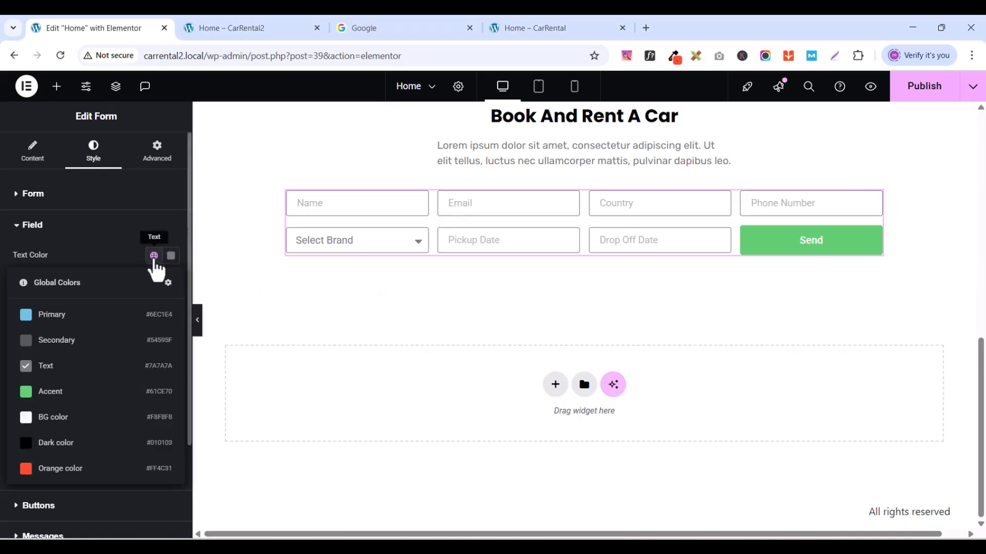
pyautogui.click(60, 442)
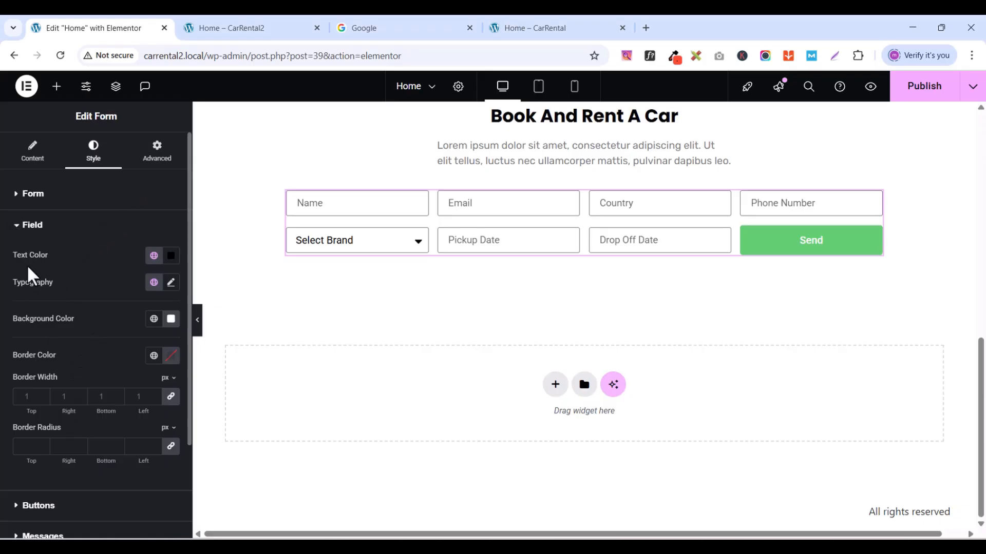
# - Set the font family of the booking form's fields to Rubik
pyautogui.click(171, 283)
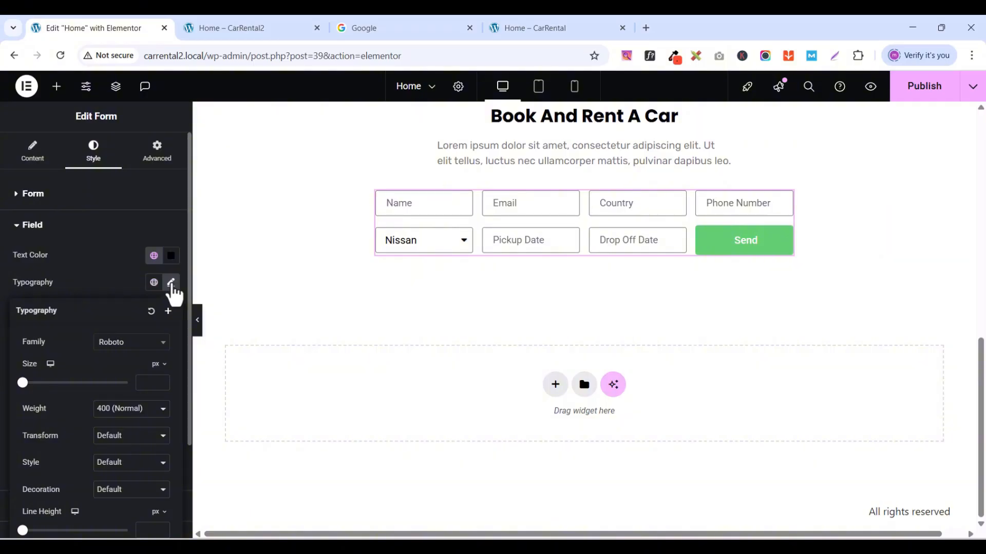
pyautogui.click(141, 343)
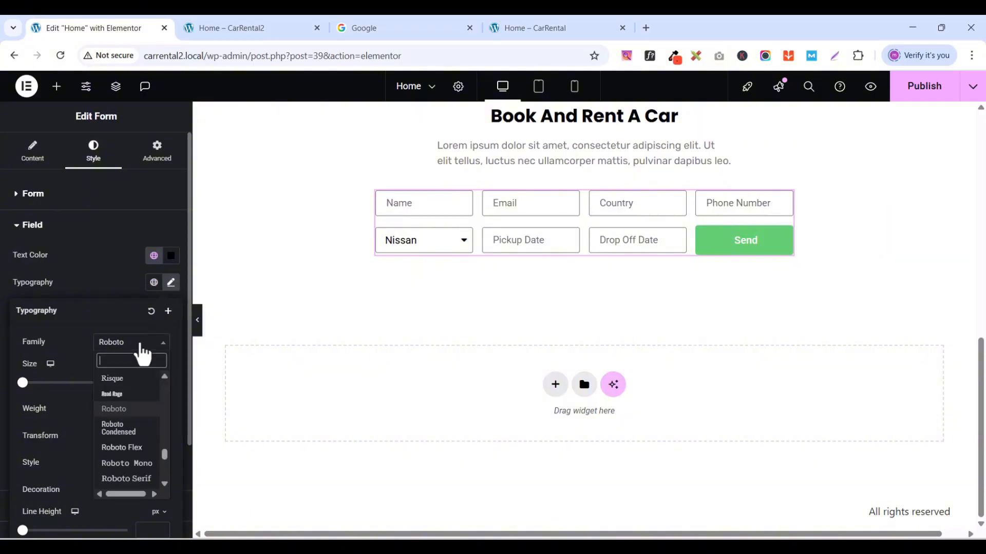
pyautogui.write('rubi')
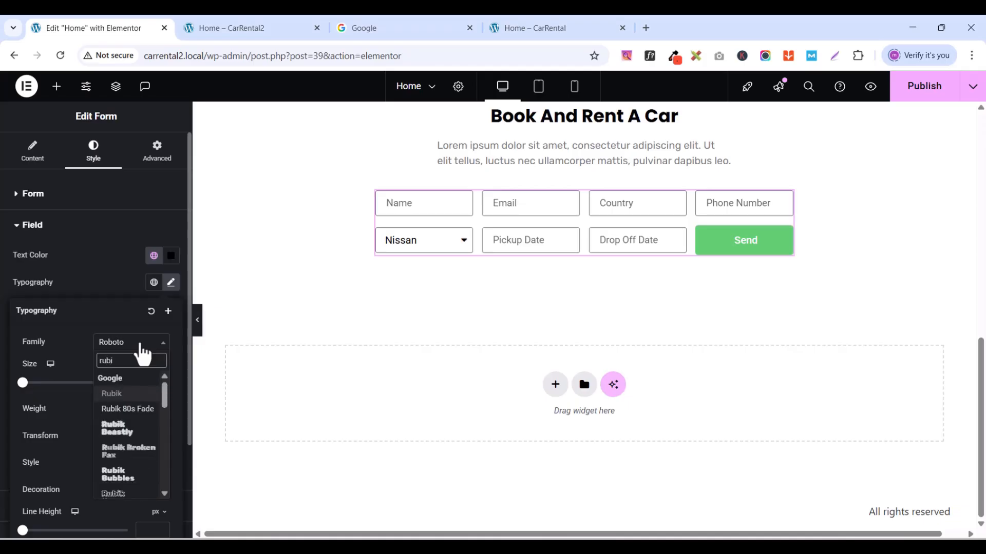
pyautogui.click(116, 394)
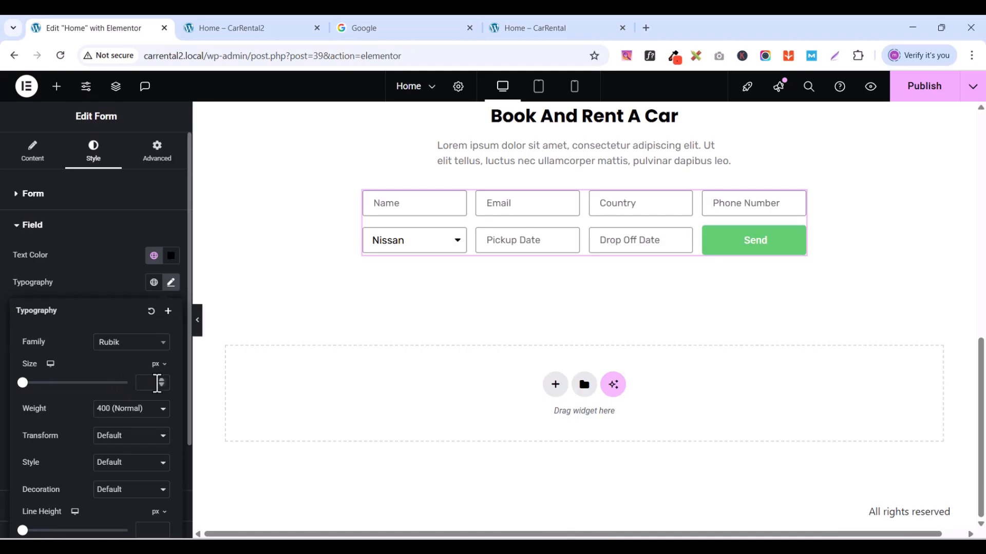
# - Set the font size of the booking form's fields to 14 px
pyautogui.click(162, 380)
pyautogui.click(162, 380)
pyautogui.click(162, 381)
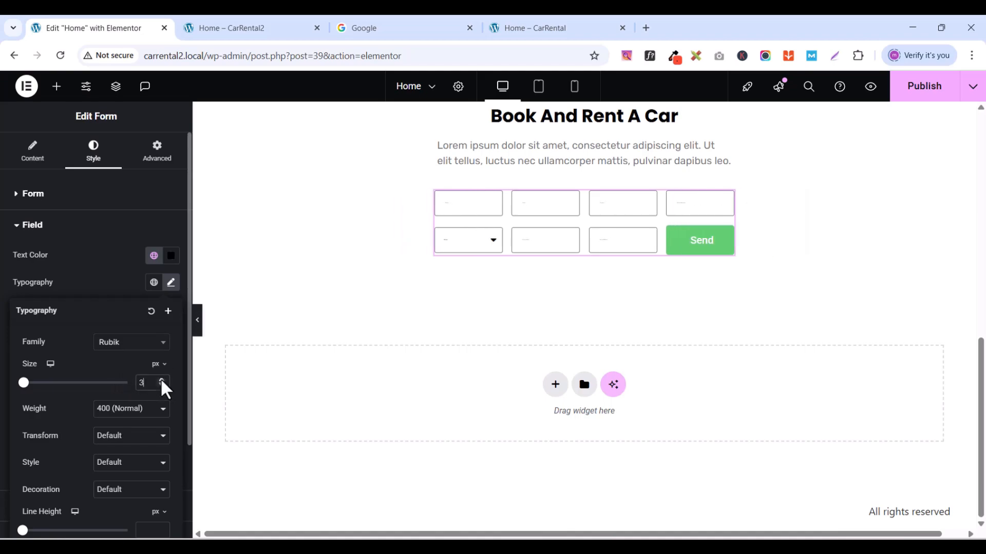
pyautogui.click(162, 380)
pyautogui.click(162, 380)
pyautogui.click(161, 380)
pyautogui.click(162, 380)
pyautogui.click(161, 380)
pyautogui.click(161, 380)
pyautogui.click(162, 381)
pyautogui.click(162, 381)
pyautogui.click(162, 380)
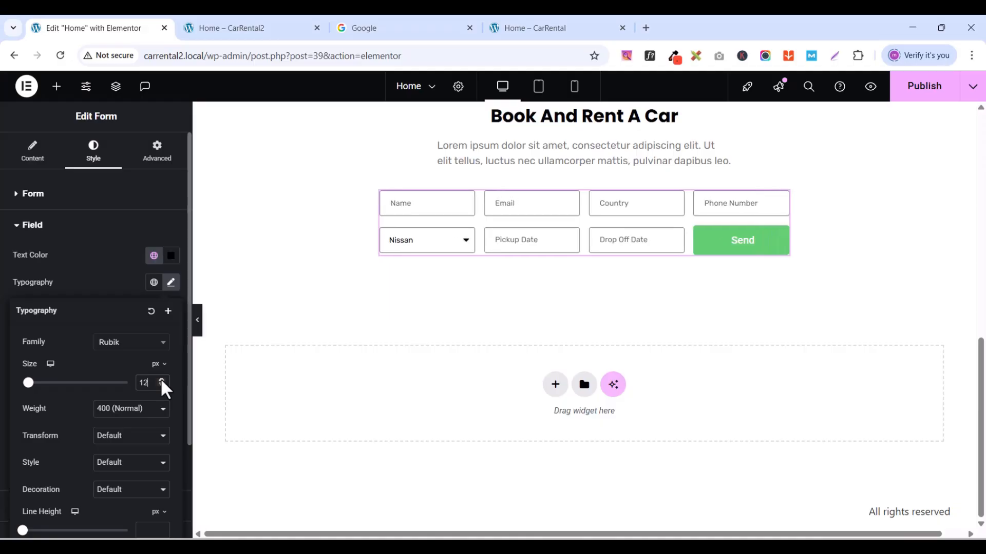
pyautogui.click(161, 381)
pyautogui.click(162, 380)
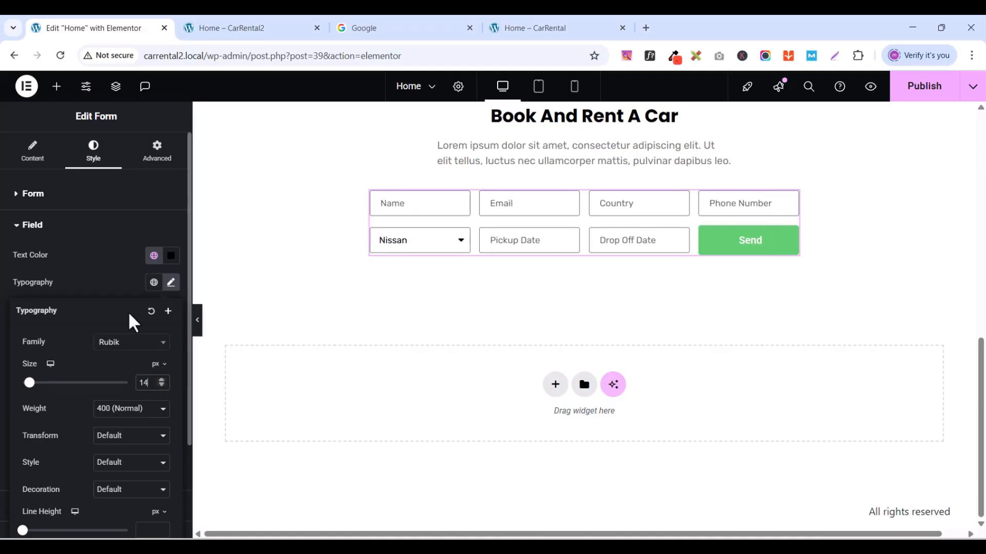
pyautogui.click(98, 292)
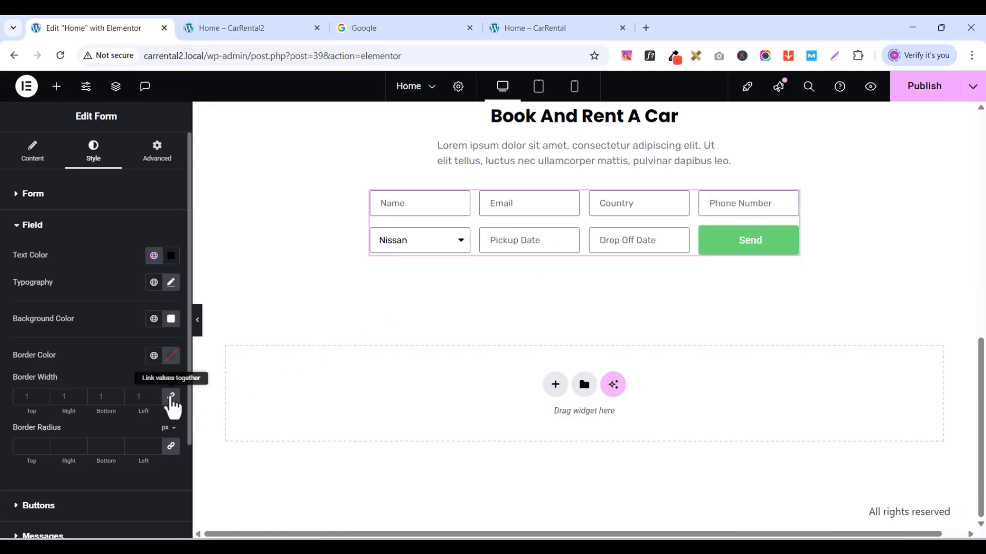
# - Set the form fields' border width to 0 and their border radius to 100 px on all sides
pyautogui.click(172, 397)
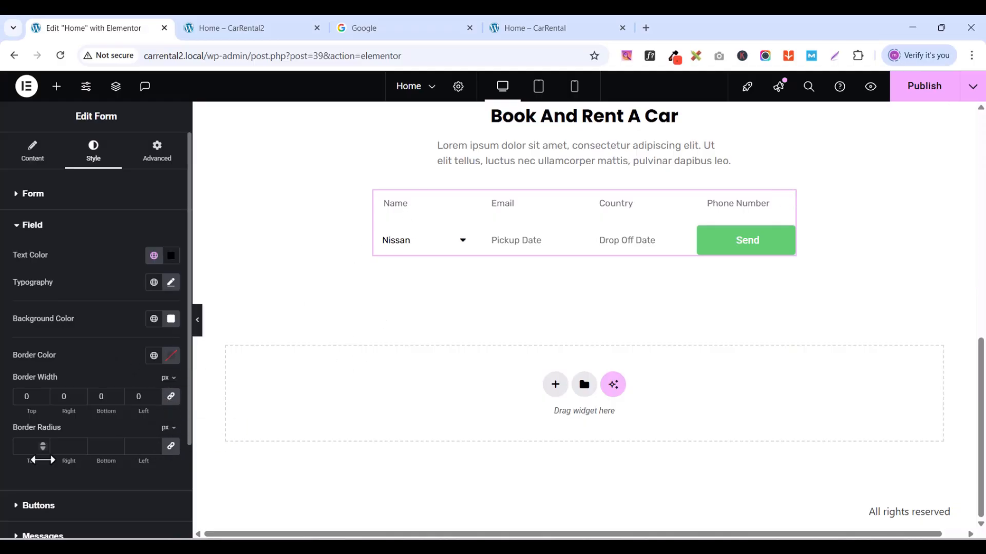
pyautogui.click(24, 448)
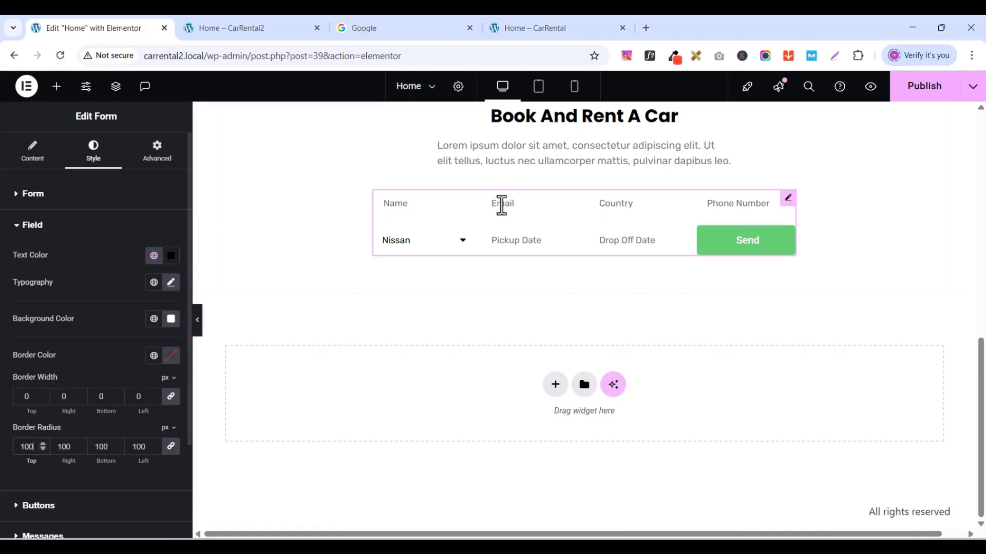
# - Try a border width of 3 px on the form fields and return it to 0
pyautogui.click(158, 393)
pyautogui.click(155, 394)
pyautogui.click(155, 394)
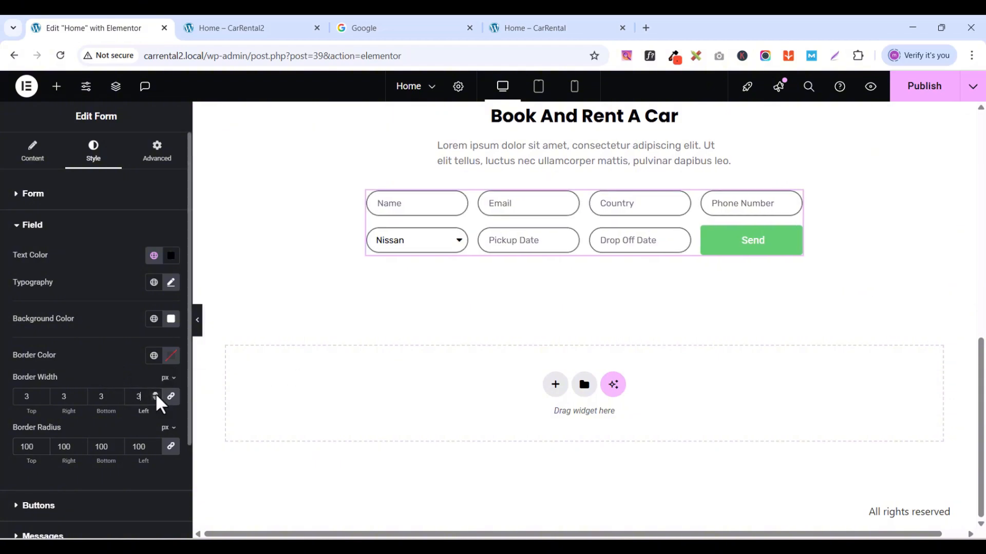
pyautogui.click(155, 394)
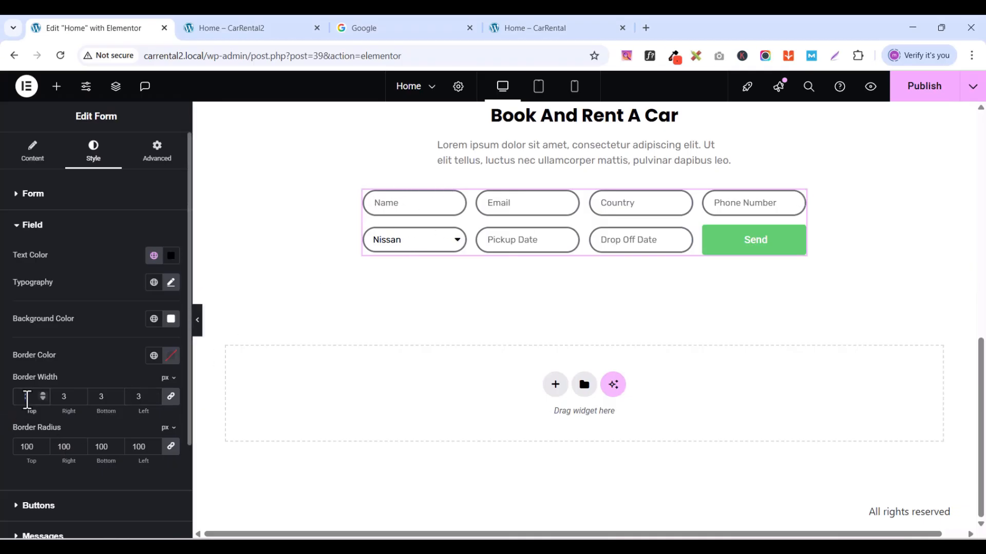
pyautogui.write('0')
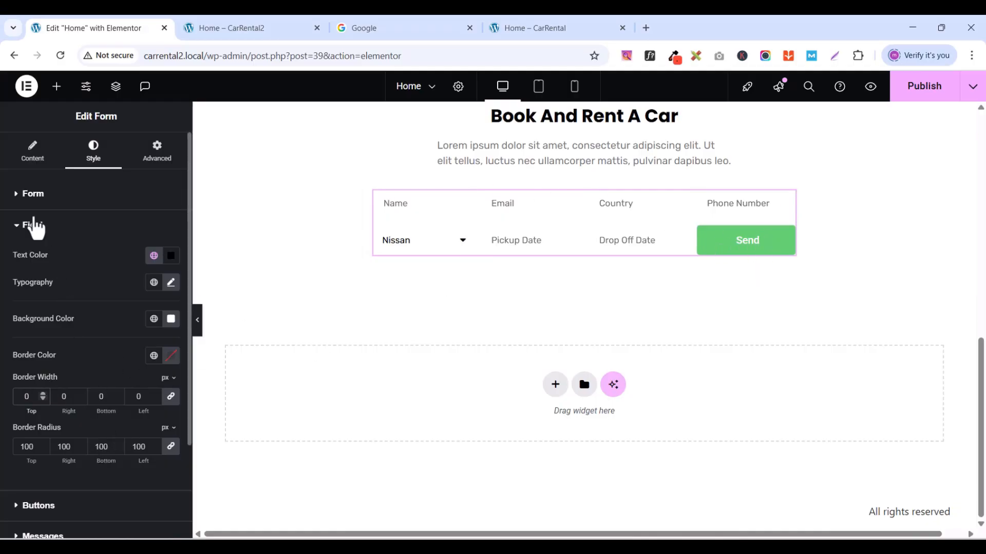
# - Set the Send button's background to the global Orange color and its border radius to 100 px on all sides
pyautogui.click(16, 229)
pyautogui.click(19, 260)
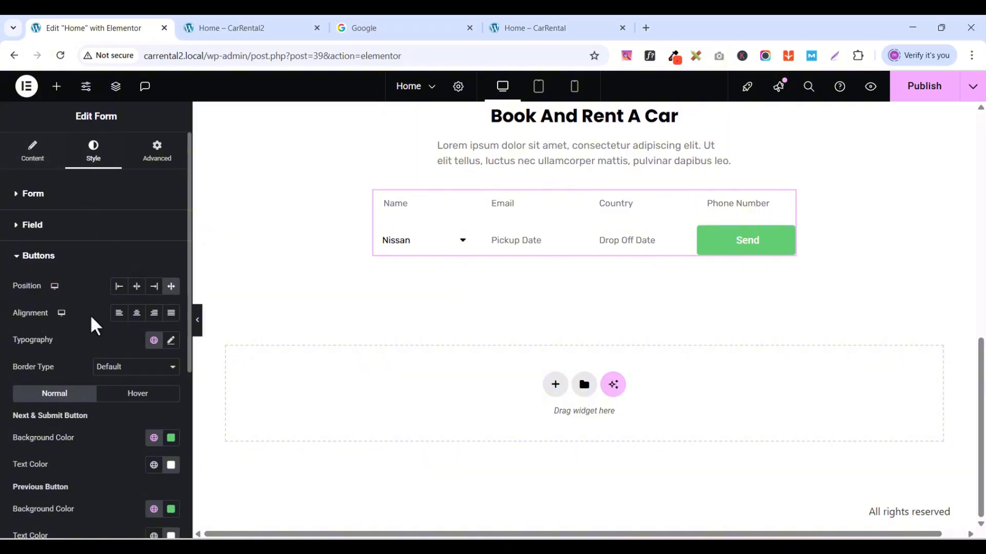
pyautogui.click(154, 439)
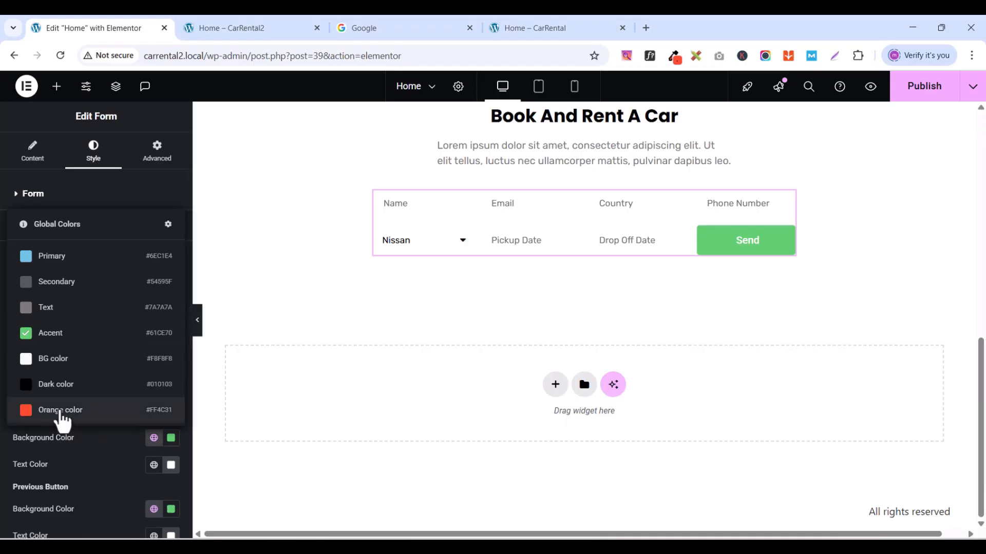
pyautogui.click(61, 411)
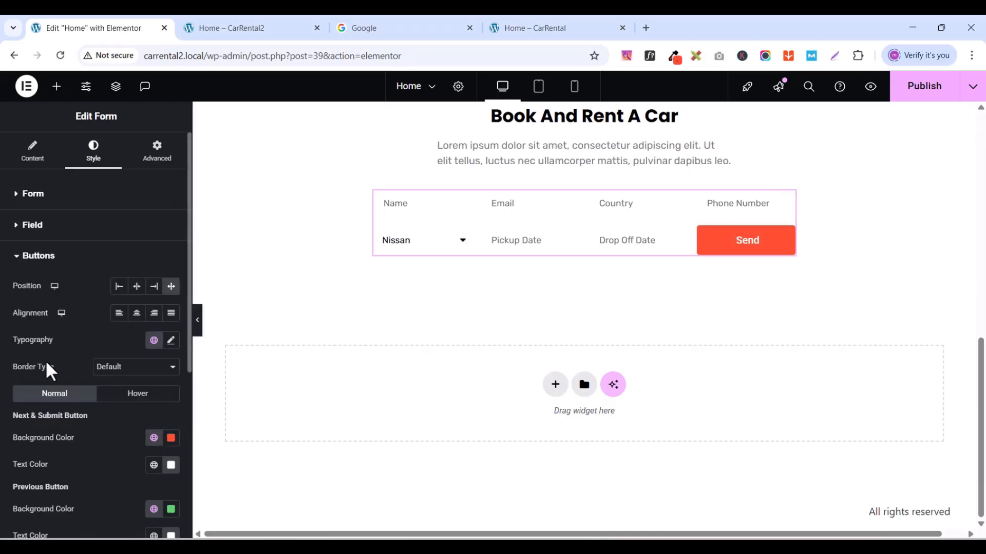
pyautogui.scroll(-1, 103, 434)
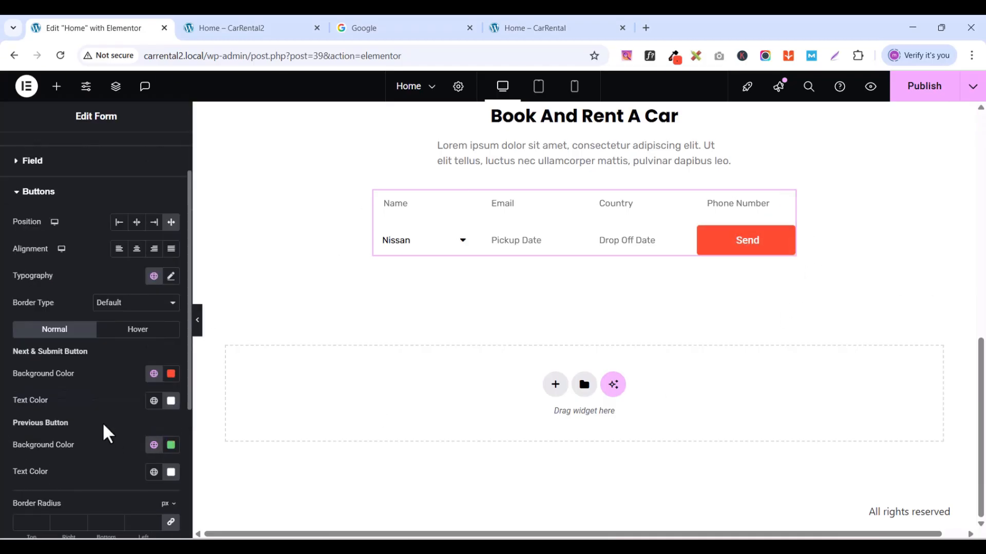
pyautogui.scroll(-3, 107, 434)
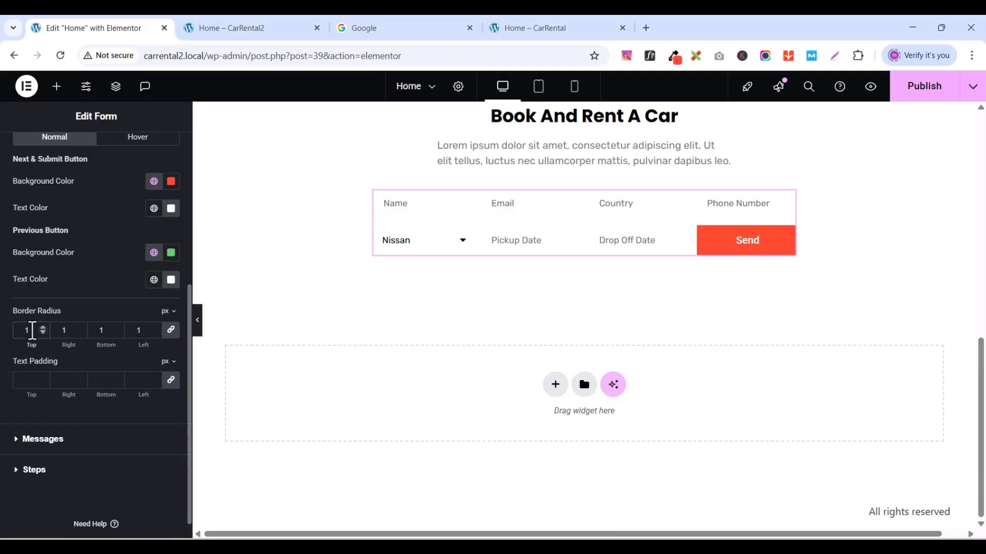
pyautogui.write('00')
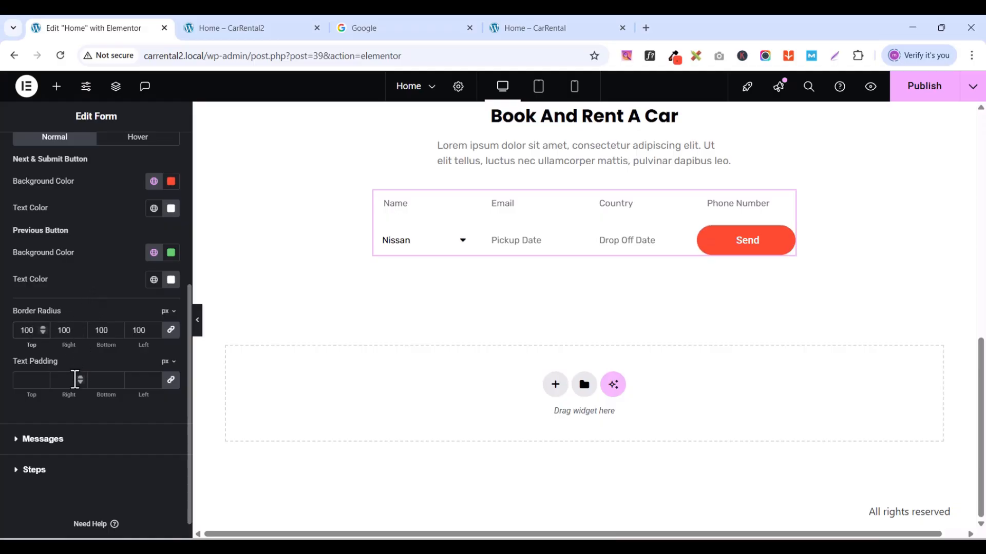
# - Set the form fields' background color to light pink #FCE6E6
pyautogui.scroll(4, 55, 432)
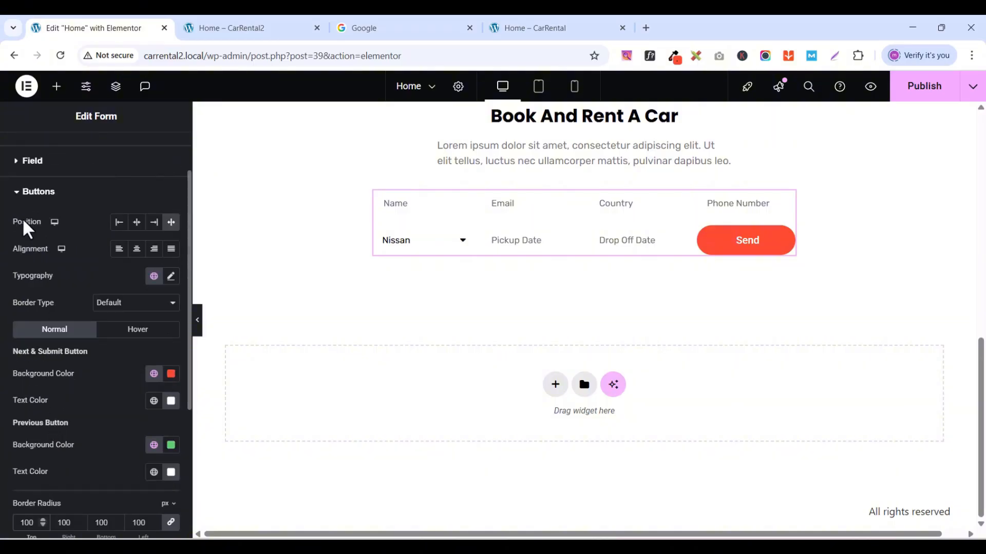
pyautogui.click(18, 192)
pyautogui.click(19, 230)
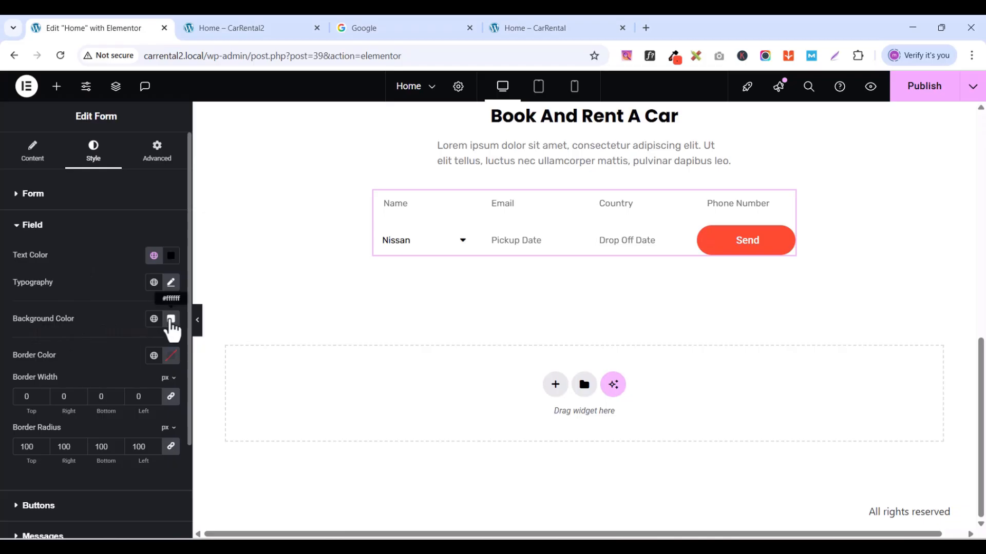
pyautogui.click(171, 319)
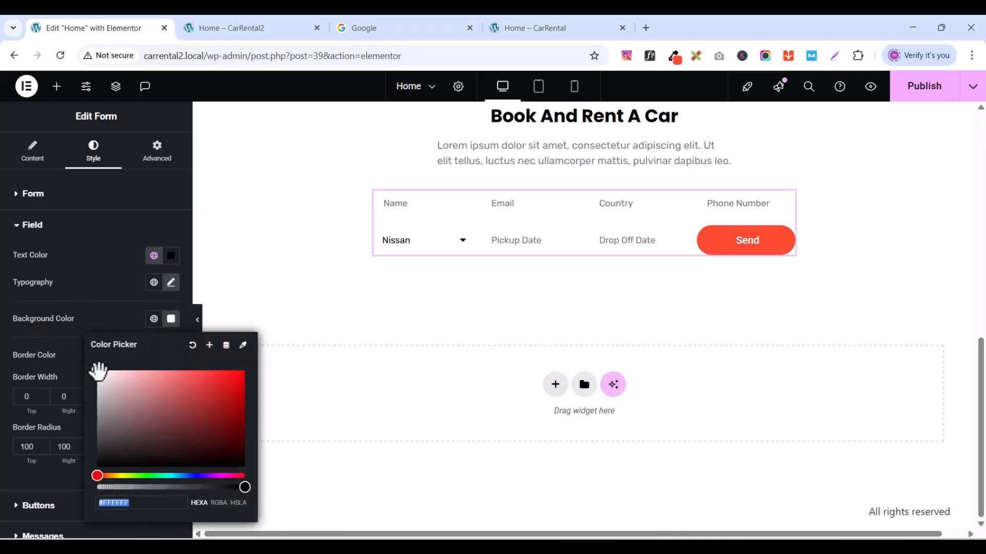
pyautogui.moveTo(99, 374)
pyautogui.mouseDown()
pyautogui.moveTo(96, 387)
pyautogui.moveTo(116, 375)
pyautogui.mouseUp()
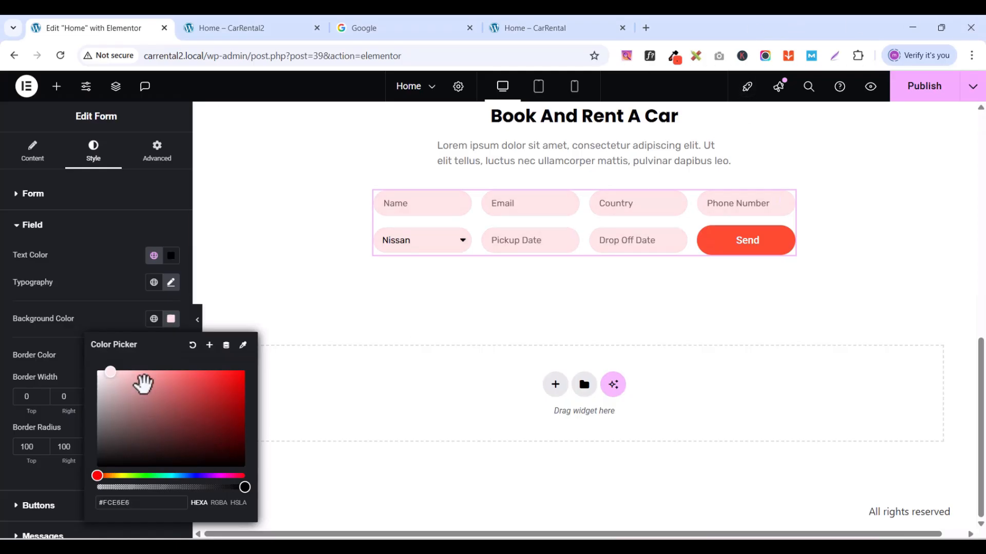
pyautogui.click(107, 317)
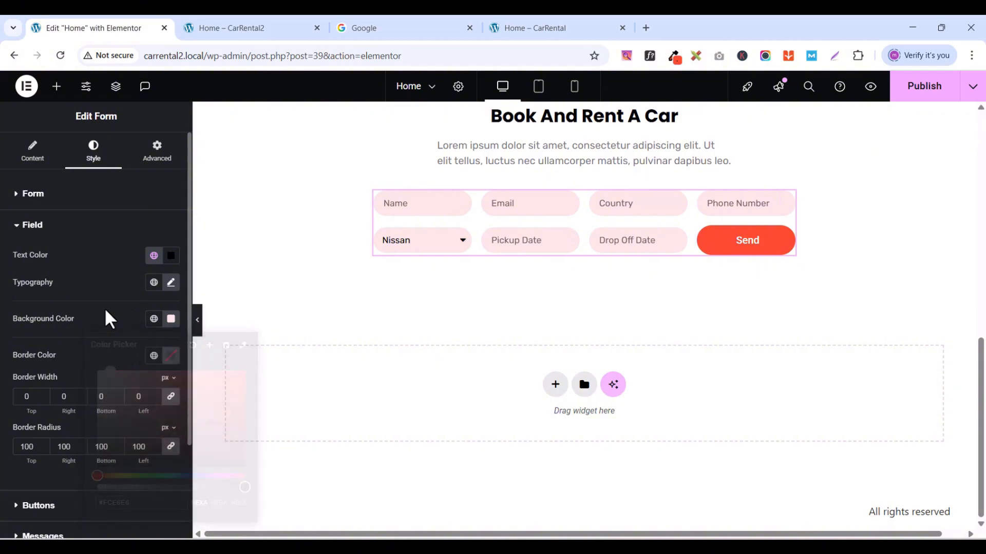
pyautogui.scroll(1, 619, 238)
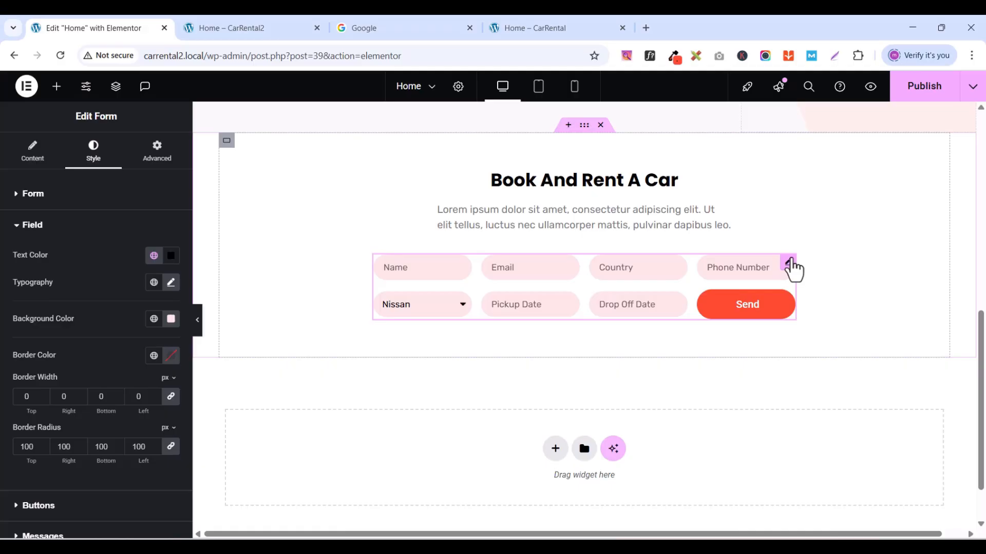
# - Set the form widget's width to Full Width (100%) and its self-alignment to center
pyautogui.click(151, 165)
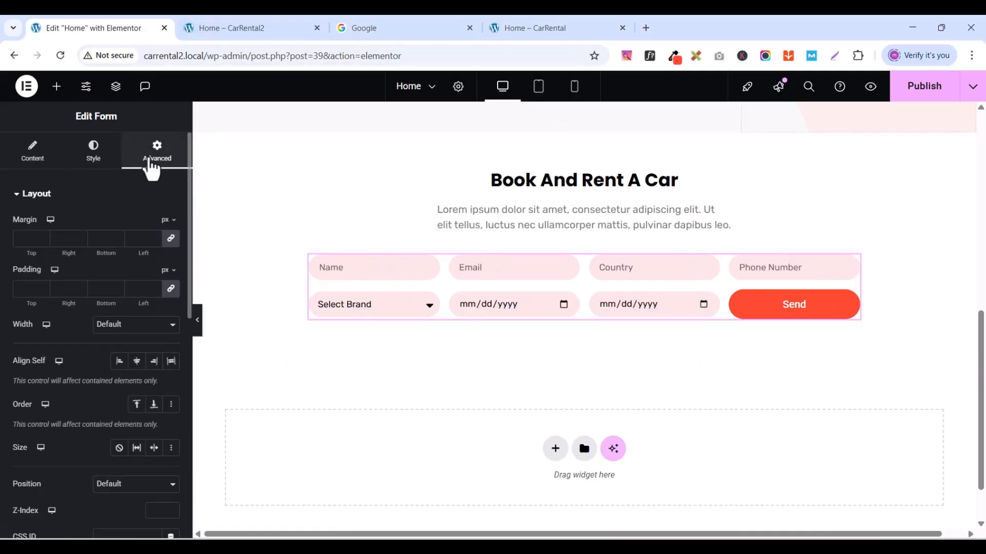
pyautogui.scroll(-3, 60, 359)
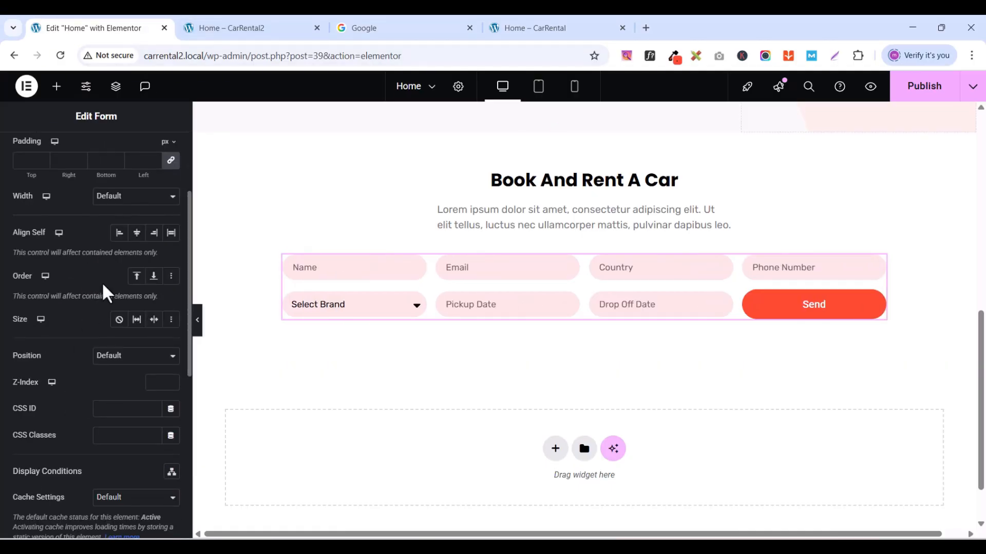
pyautogui.click(109, 357)
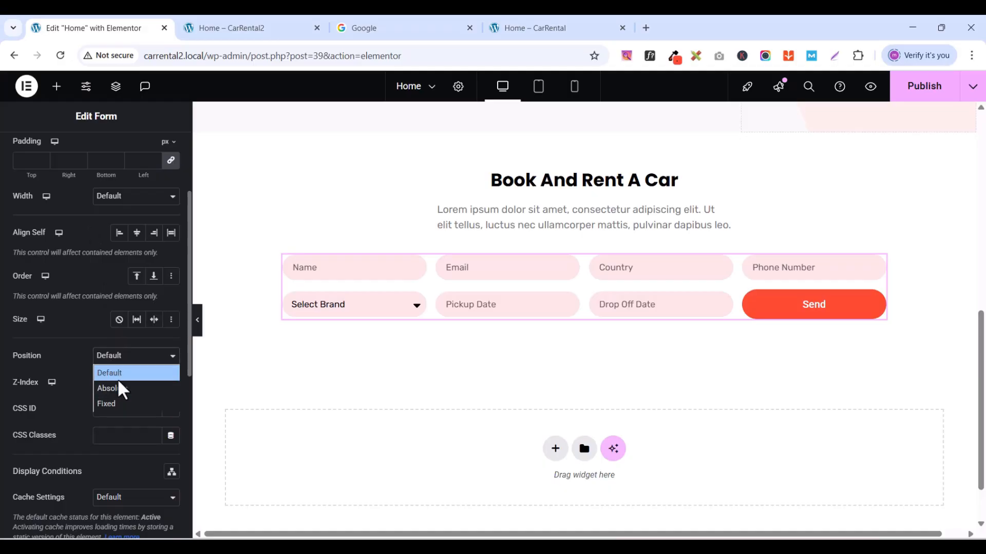
pyautogui.click(71, 358)
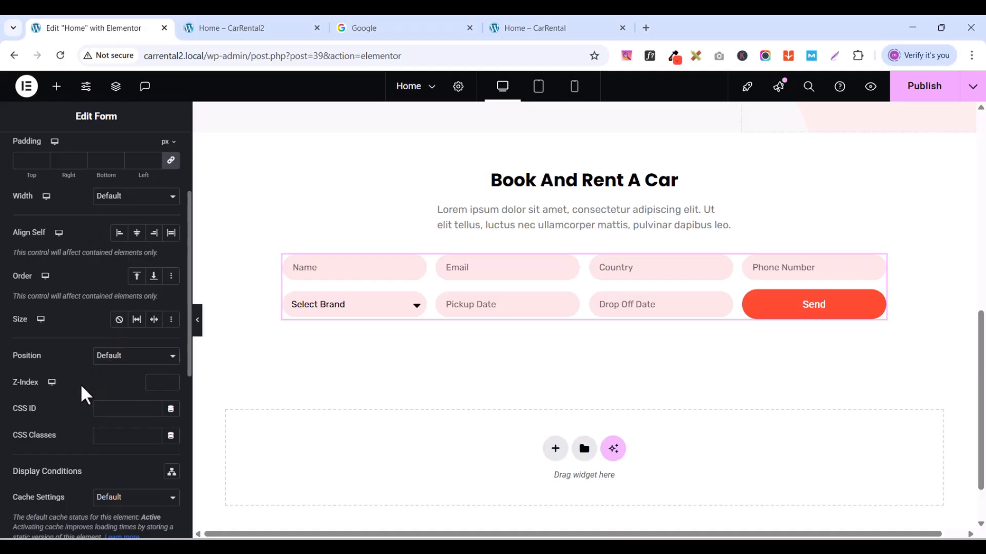
pyautogui.scroll(1, 85, 395)
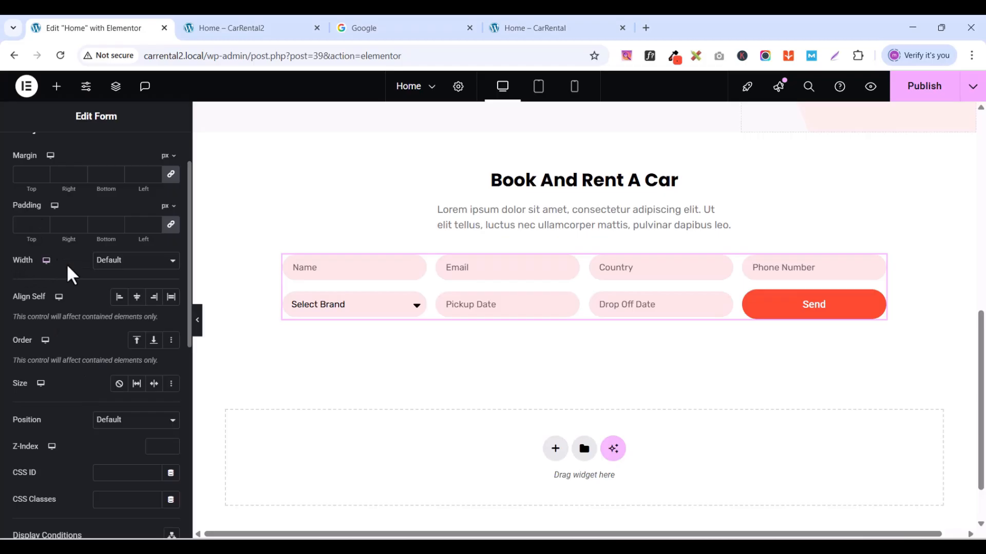
pyautogui.click(110, 260)
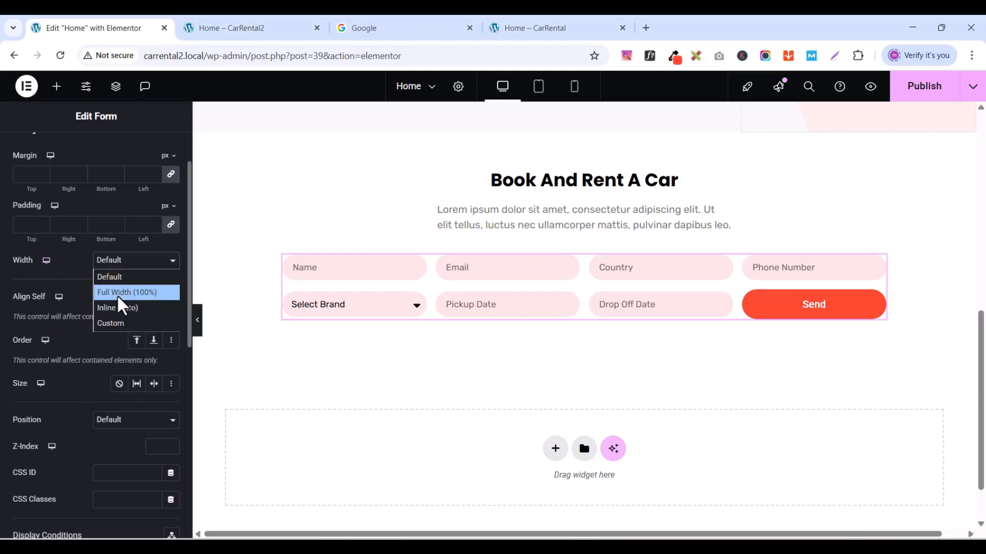
pyautogui.click(128, 292)
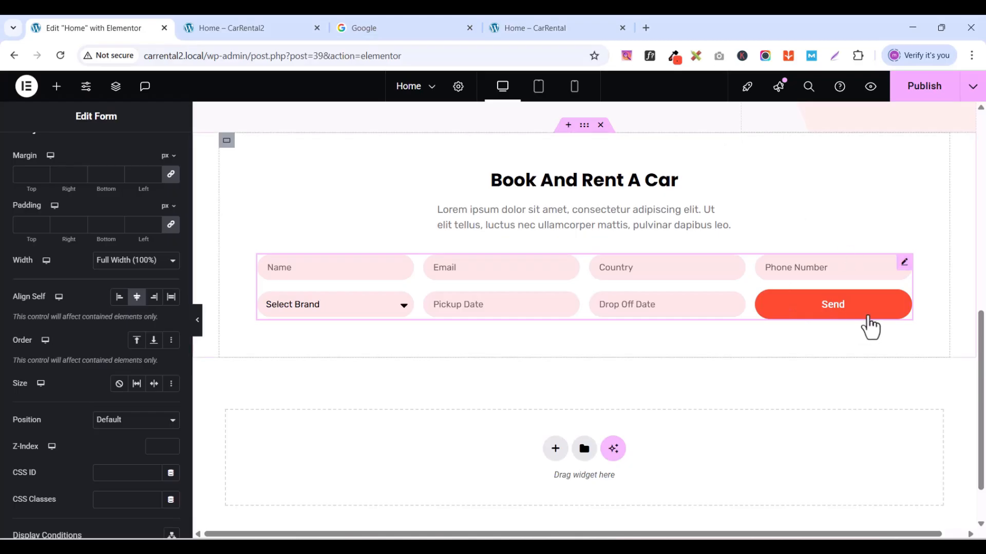
pyautogui.scroll(2, 41, 179)
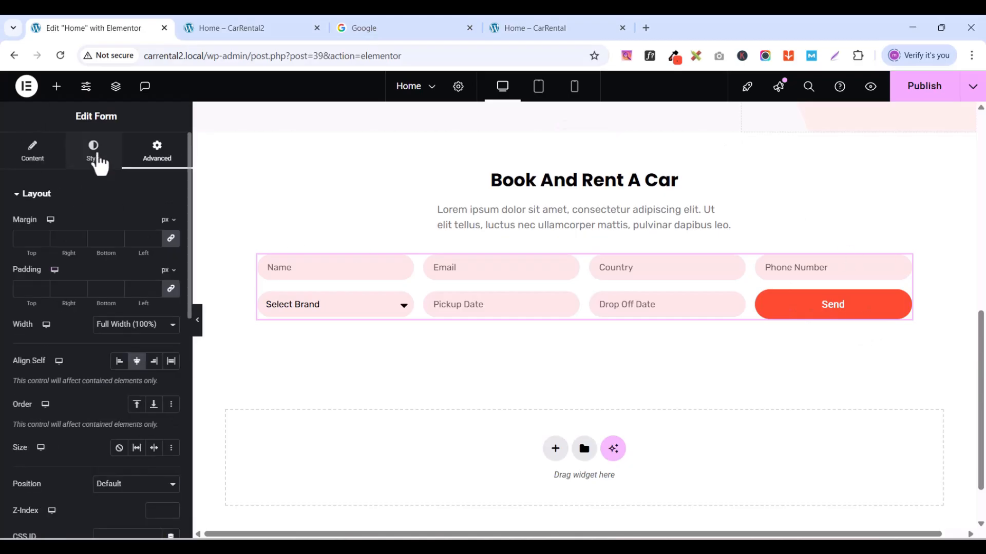
pyautogui.click(97, 163)
pyautogui.click(23, 198)
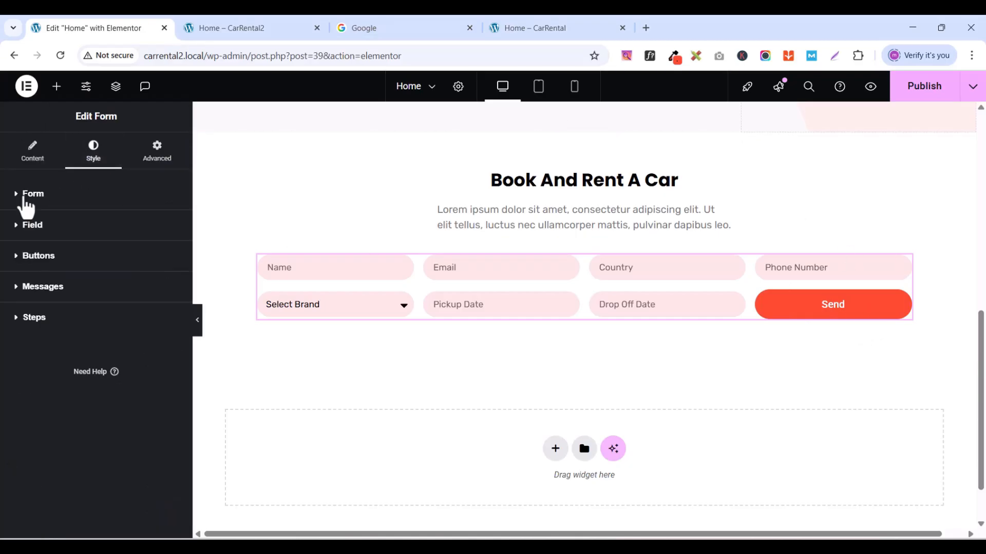
pyautogui.click(18, 259)
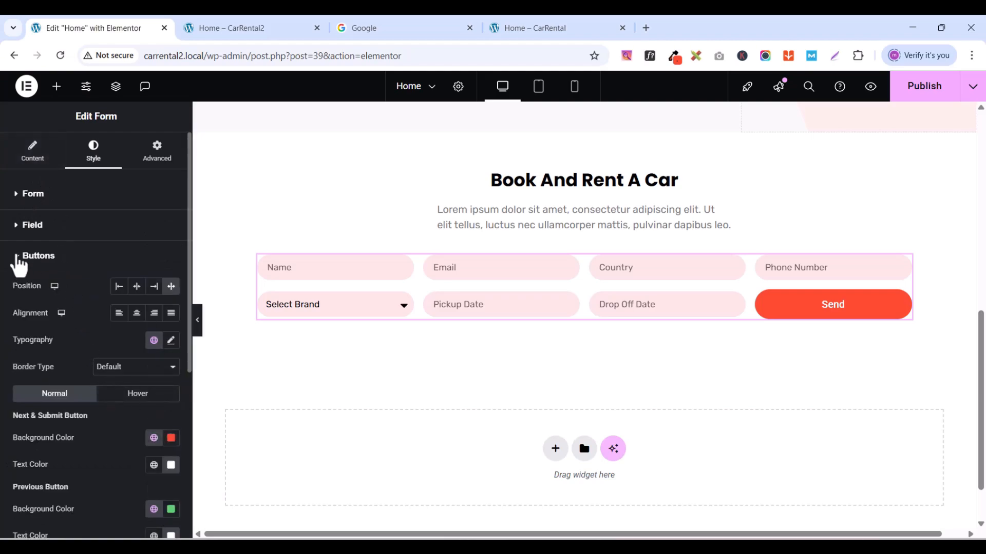
pyautogui.click(19, 259)
# - Change the booking form's submit button text to "INQURY NOW"
pyautogui.click(32, 154)
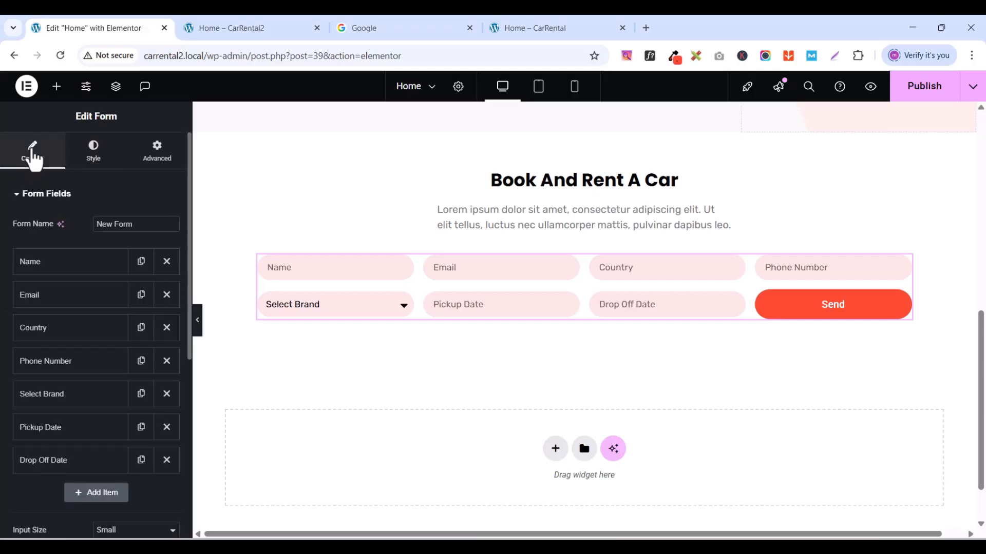
pyautogui.scroll(-3, 99, 528)
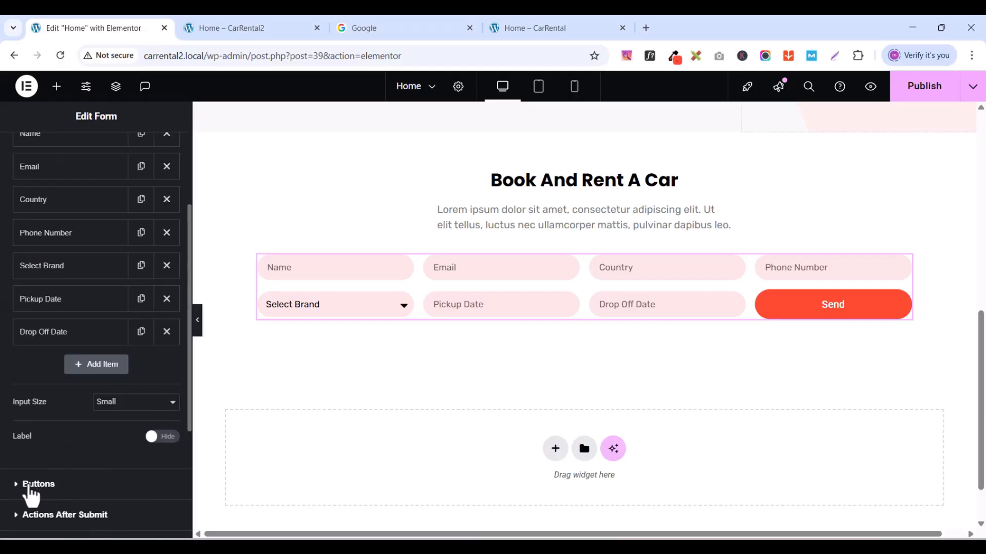
pyautogui.click(28, 488)
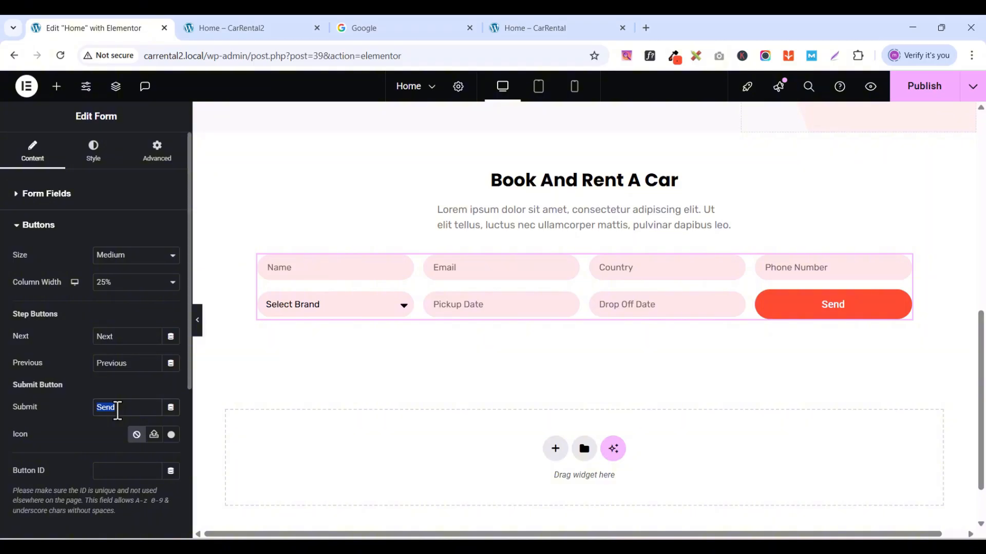
pyautogui.write('INQUR')
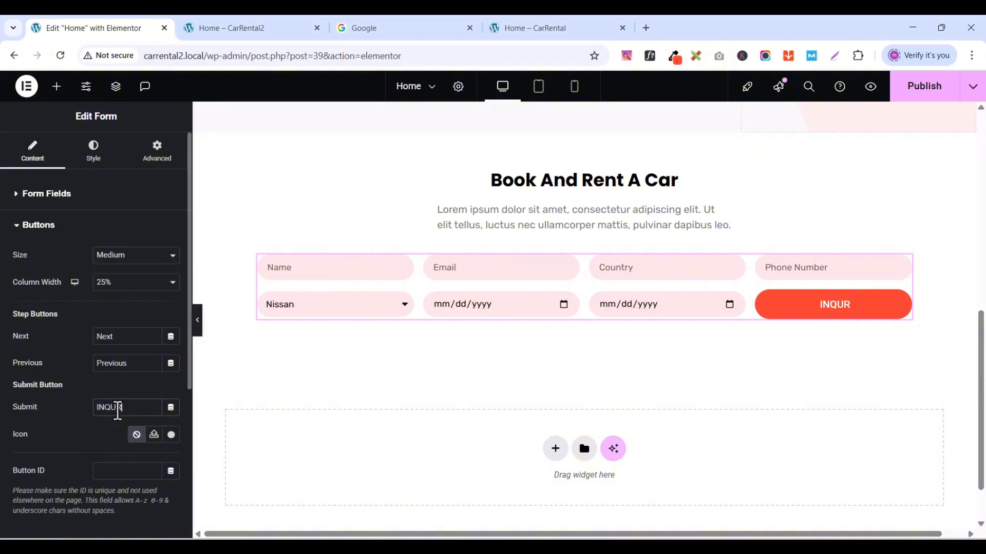
pyautogui.write('Y NOW')
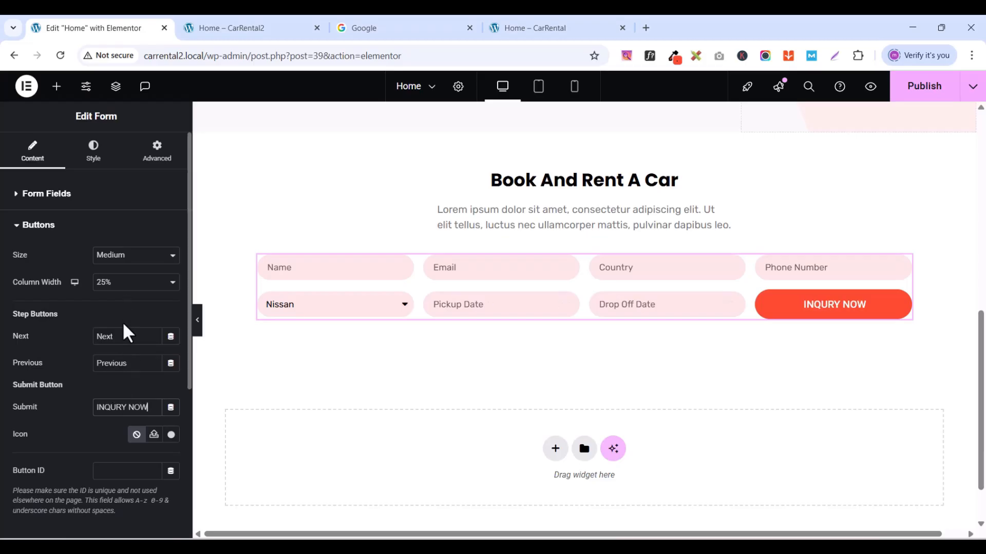
# - Set the form button's typography to weight 600 (Semi Bold) and the Rubik font family
pyautogui.click(95, 156)
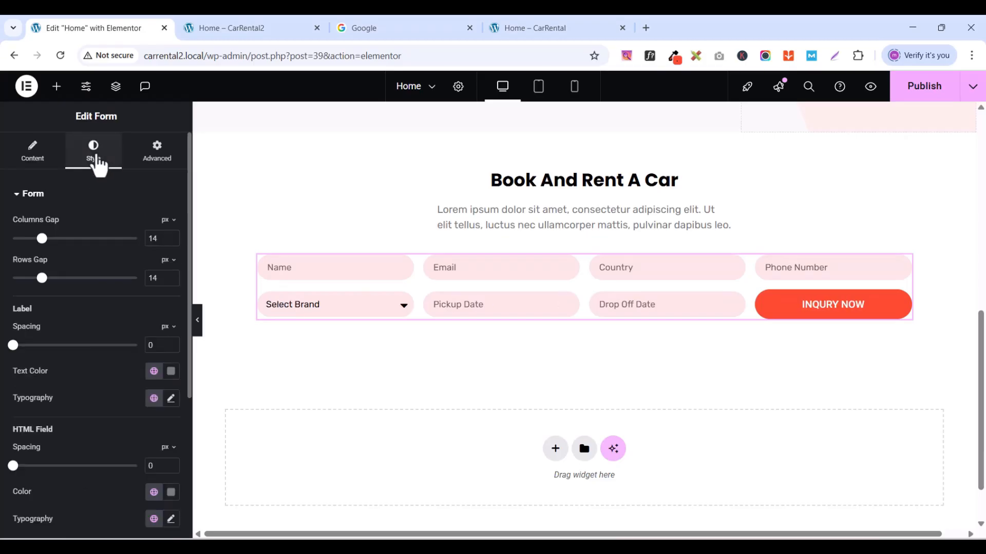
pyautogui.click(14, 196)
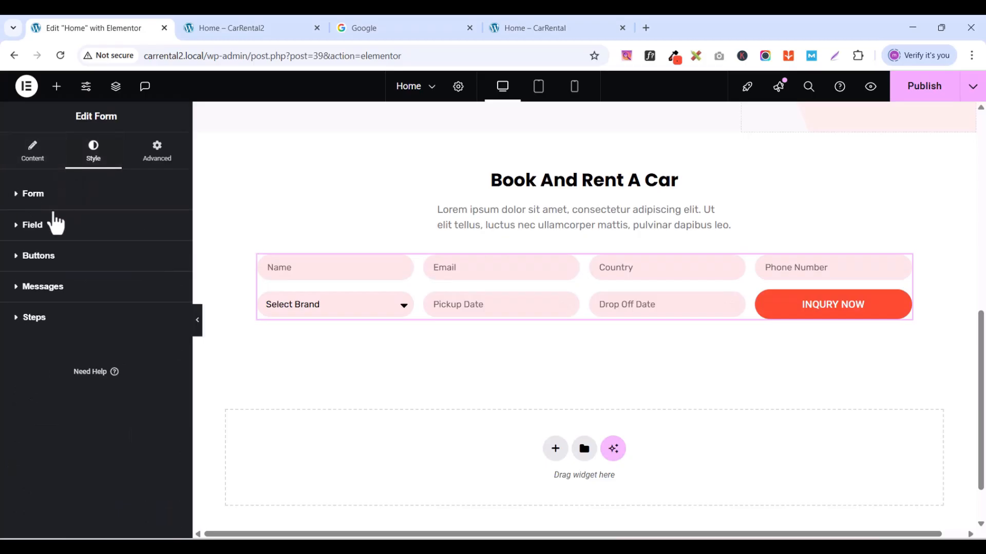
pyautogui.click(19, 257)
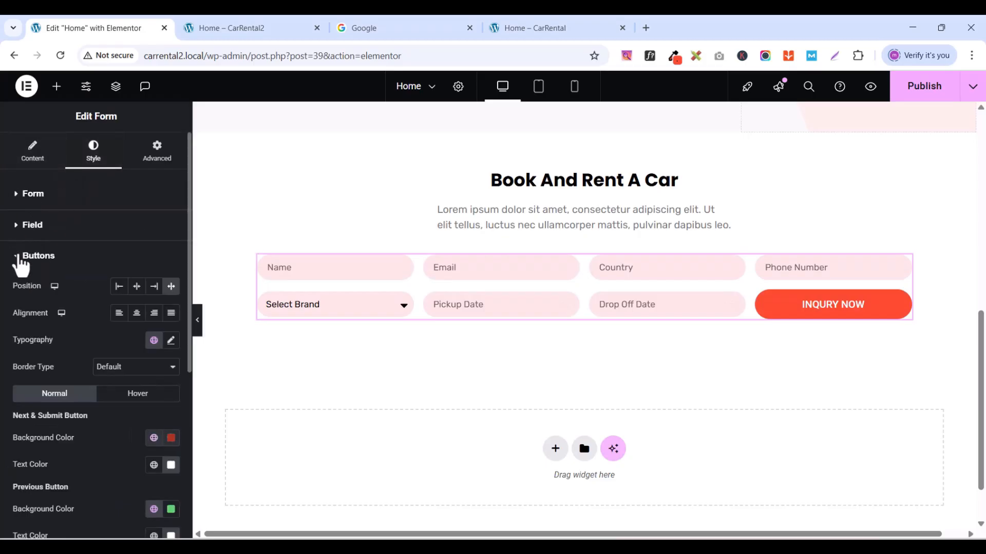
pyautogui.click(171, 341)
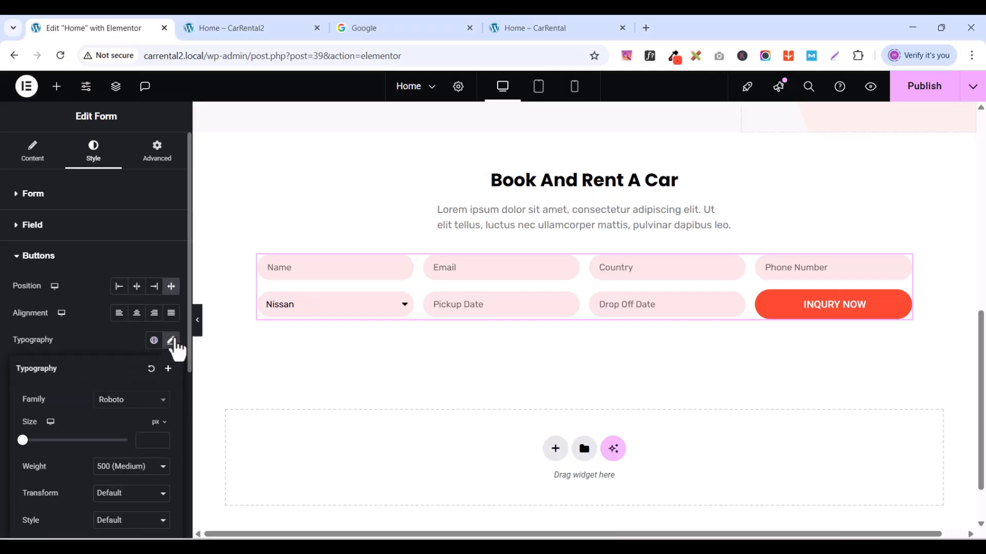
pyautogui.click(137, 468)
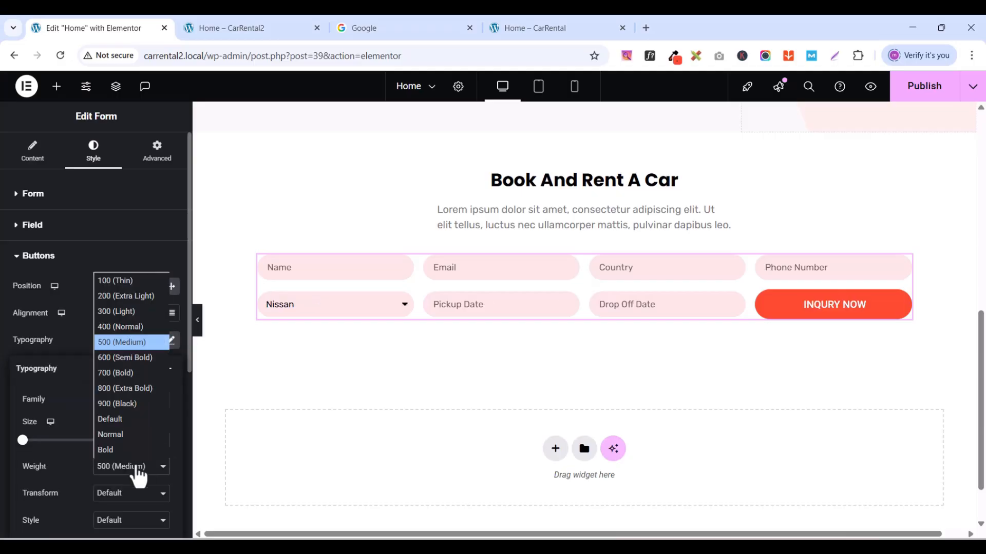
pyautogui.click(125, 358)
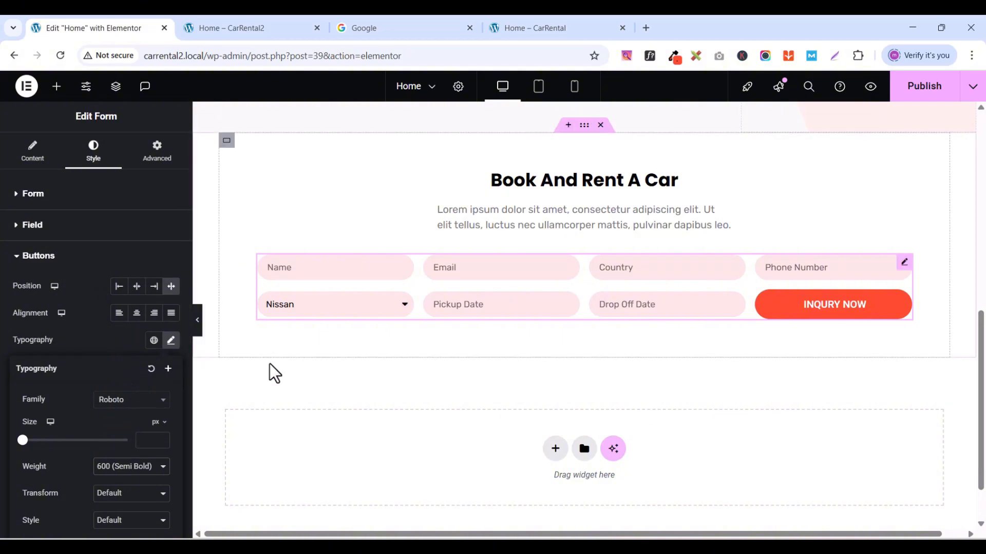
pyautogui.click(130, 400)
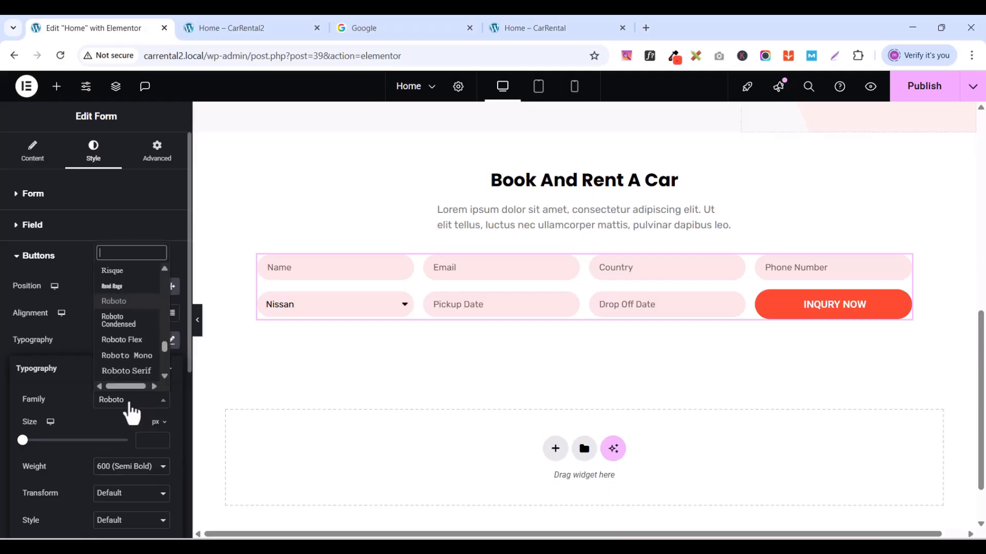
pyautogui.write('RUBIK')
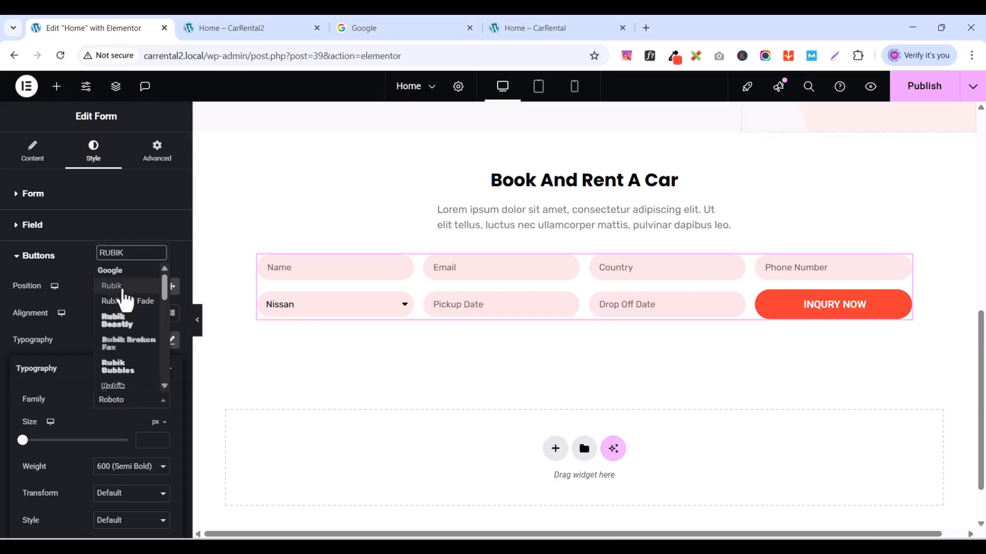
# - Set the form button's typography to the Rubik font at 14 px with 500 (Medium) weight
pyautogui.click(123, 289)
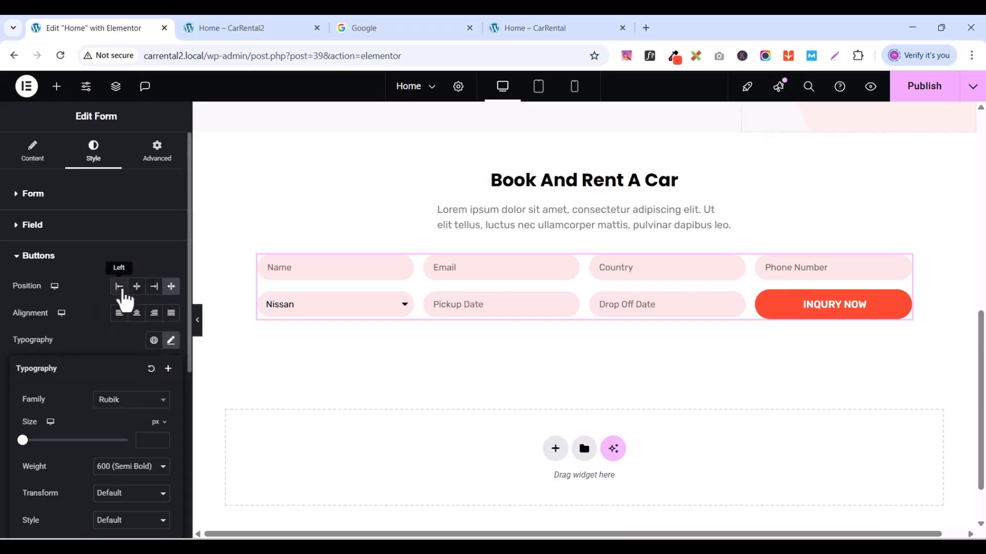
pyautogui.click(161, 439)
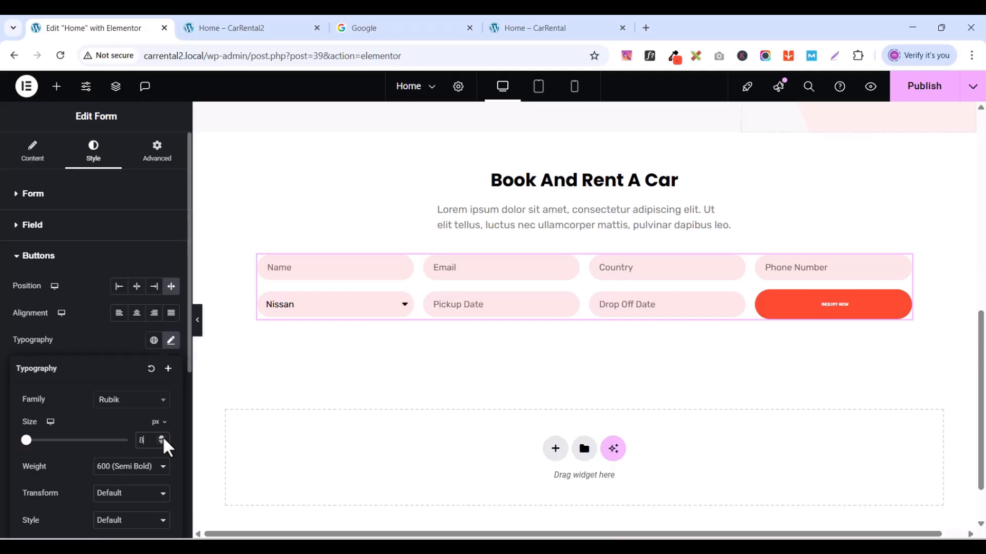
pyautogui.click(162, 438)
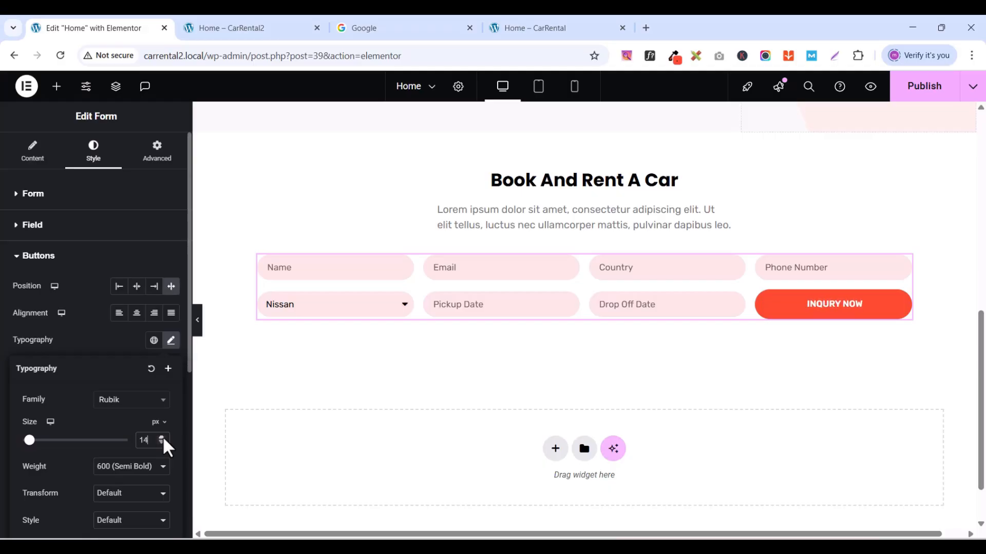
pyautogui.click(136, 469)
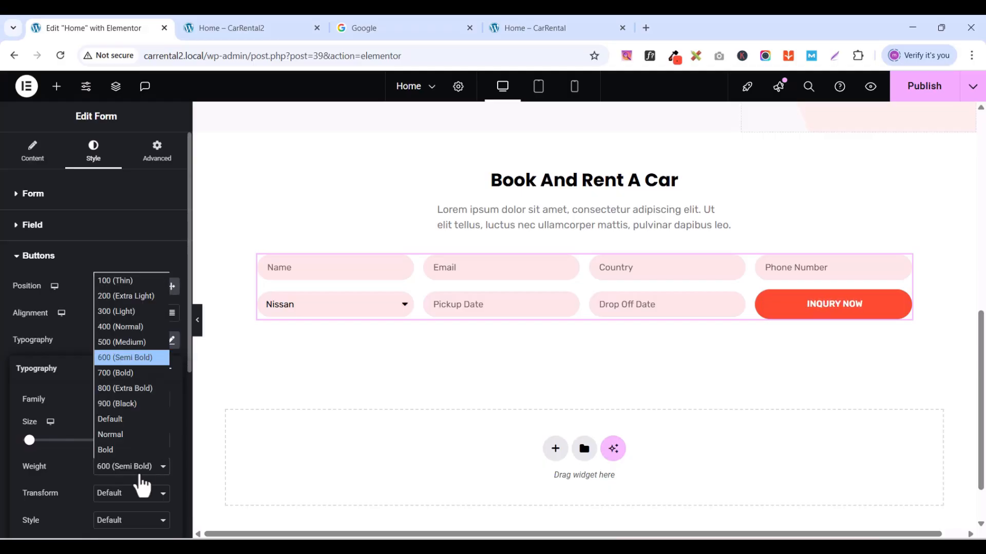
pyautogui.click(129, 342)
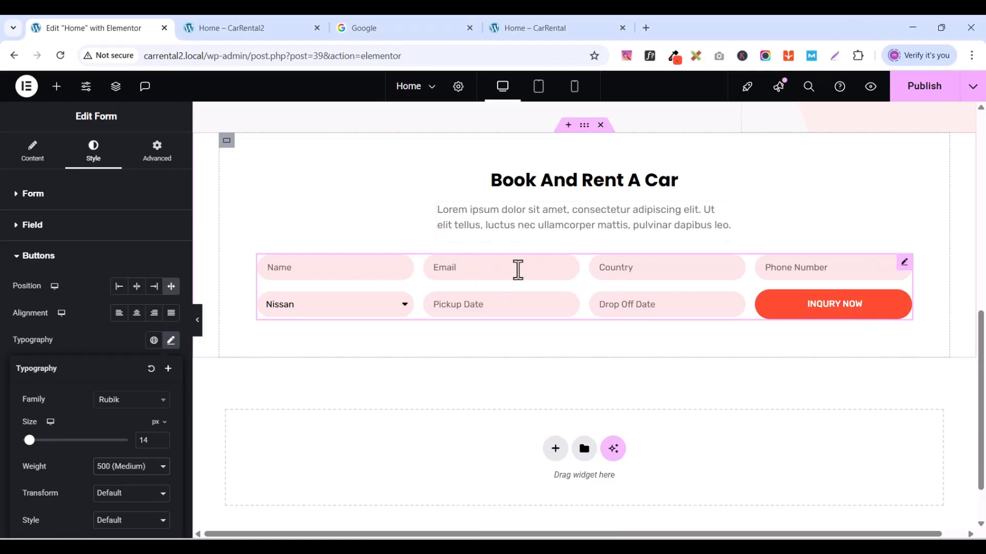
# - Test the car brand dropdown in the booking form and leave it on Select Brand
pyautogui.click(362, 310)
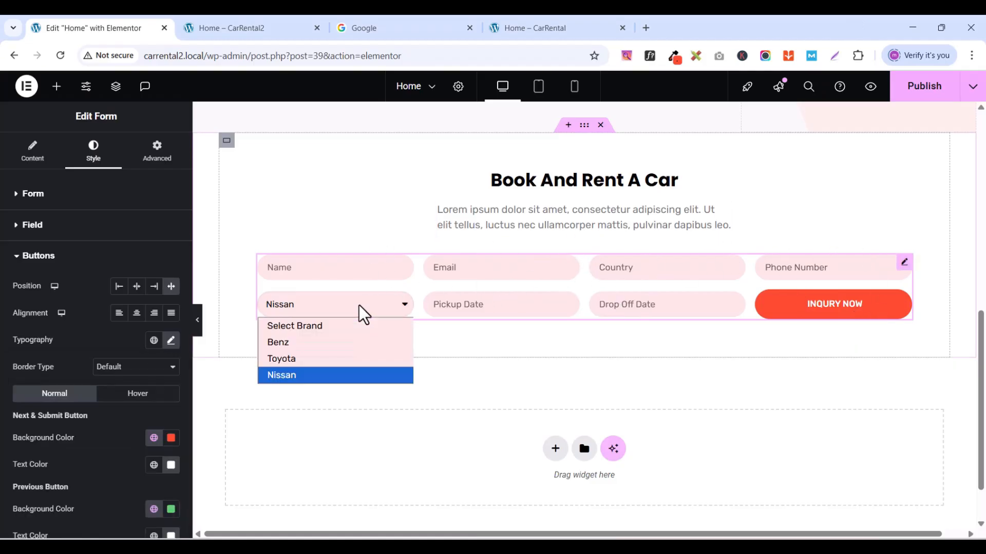
pyautogui.click(363, 312)
pyautogui.click(412, 309)
pyautogui.click(286, 326)
pyautogui.click(363, 314)
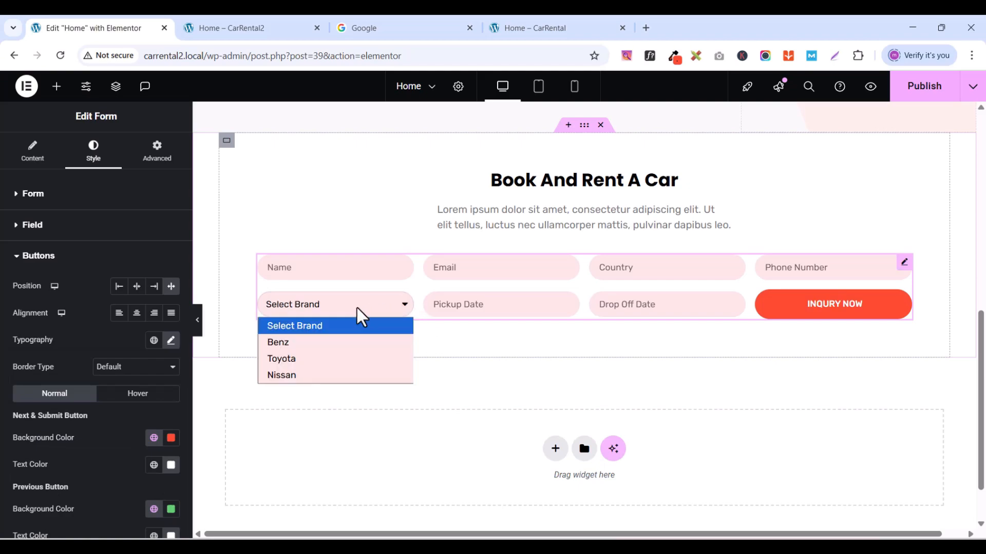
pyautogui.click(306, 342)
pyautogui.click(340, 309)
pyautogui.click(299, 328)
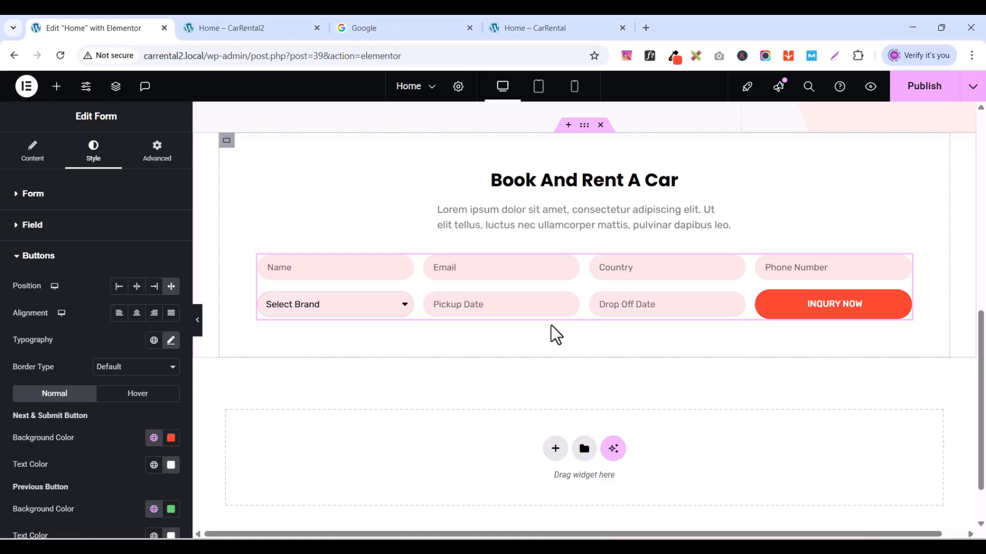
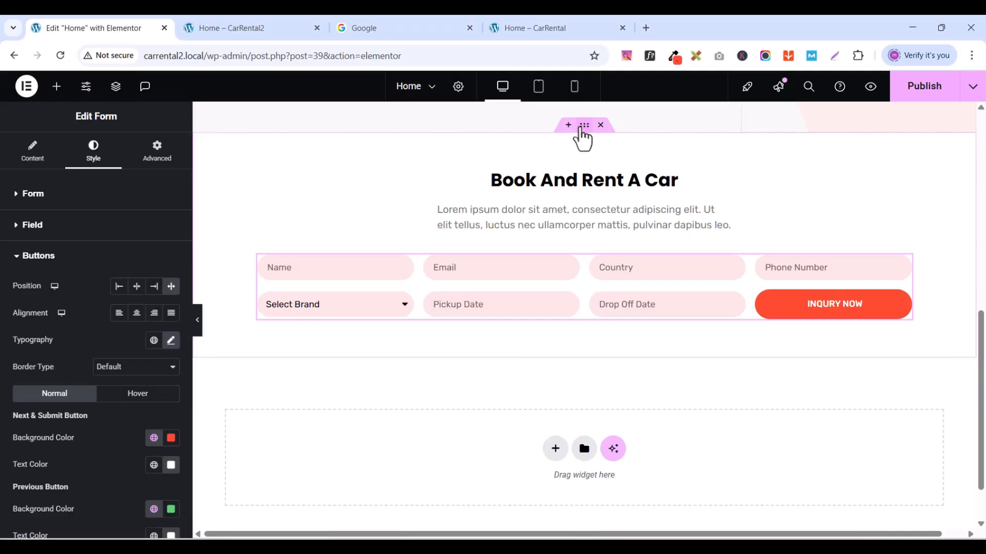
# - Select the booking section's inner container and compare its layout with the reference CarRental home page
pyautogui.click(581, 130)
pyautogui.click(226, 146)
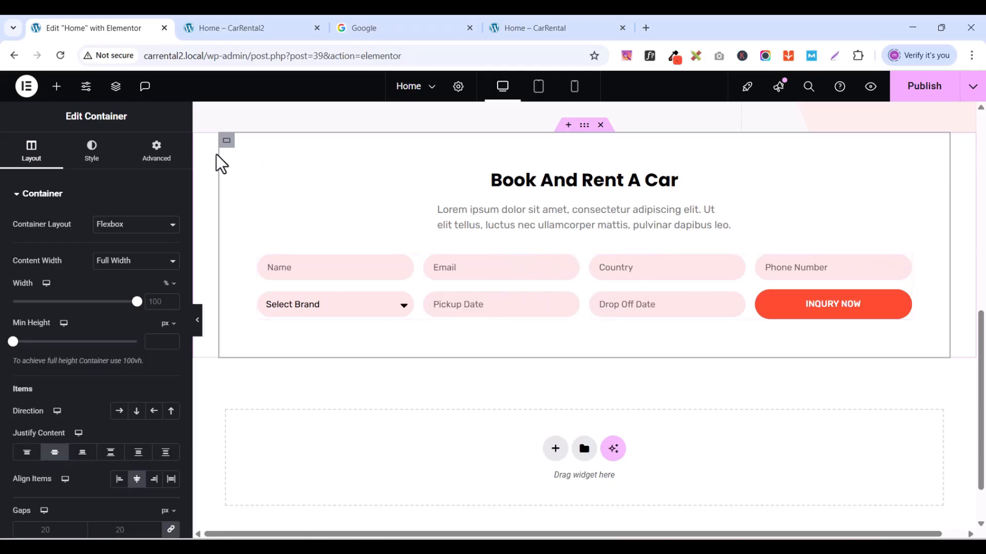
pyautogui.click(557, 32)
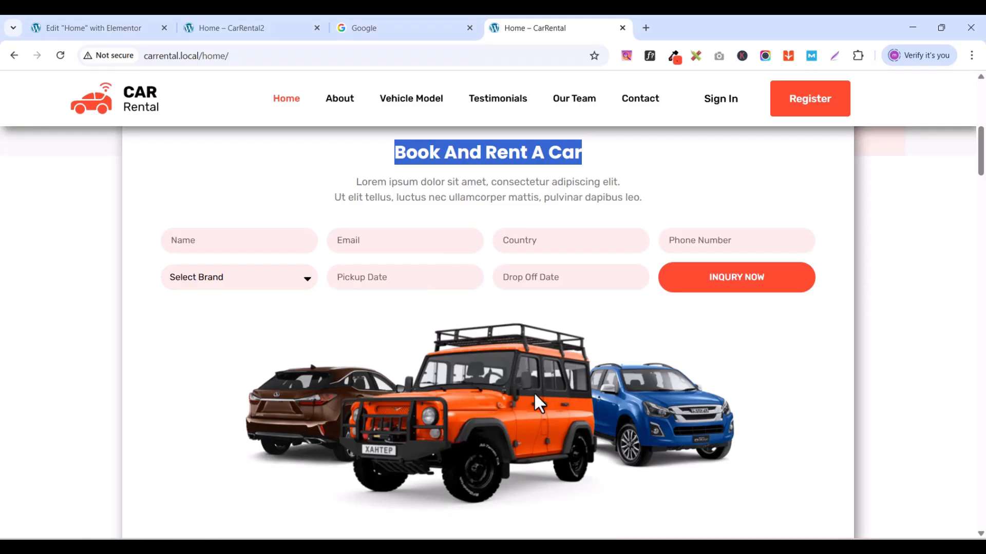
pyautogui.click(148, 34)
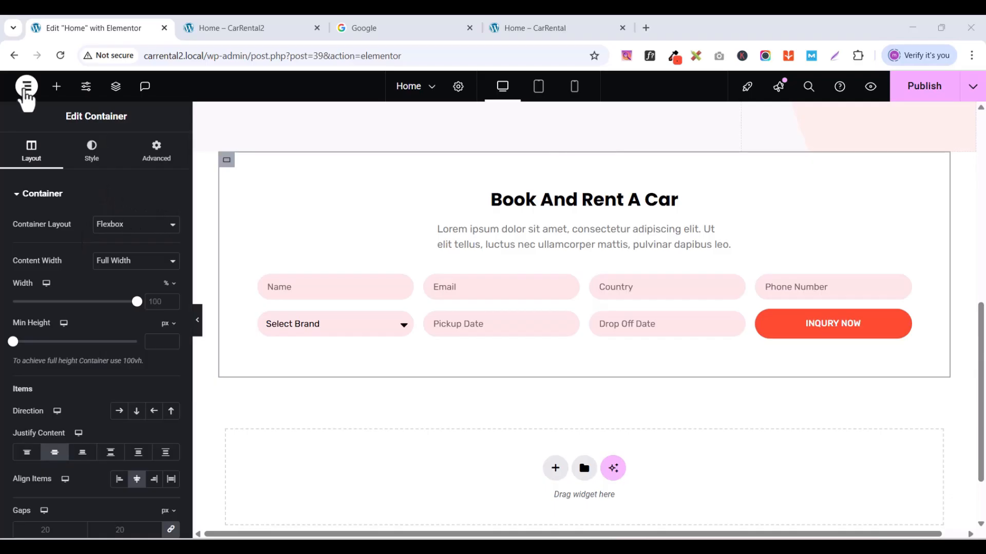
# - Find the Image widget and add it directly below the booking form
pyautogui.click(56, 89)
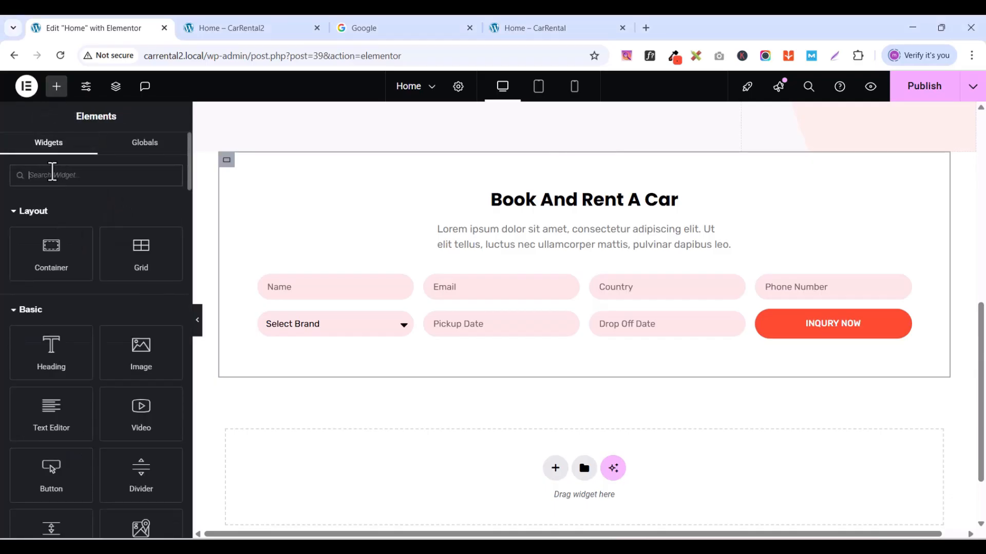
pyautogui.click(51, 175)
pyautogui.write('IMAG')
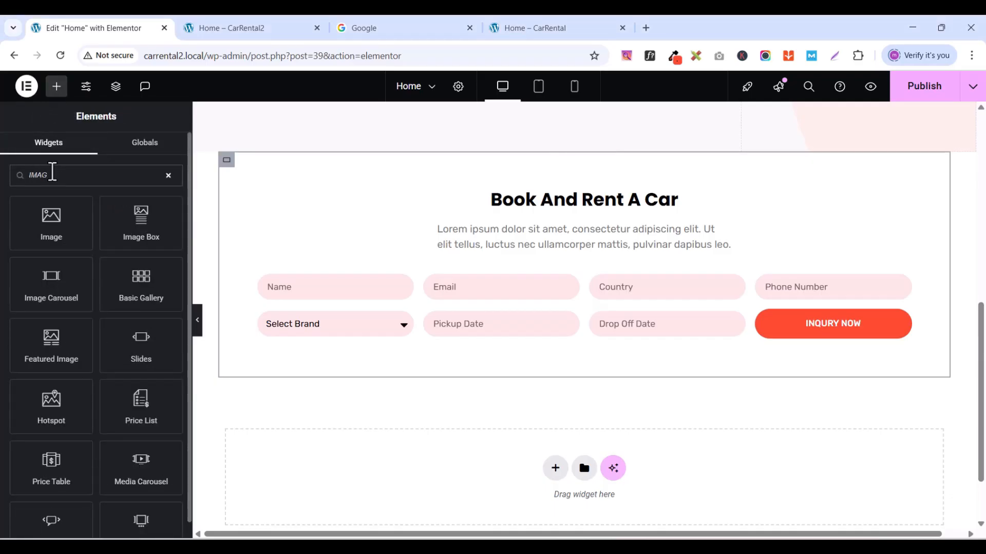
pyautogui.moveTo(54, 218); pyautogui.dragTo(574, 332)
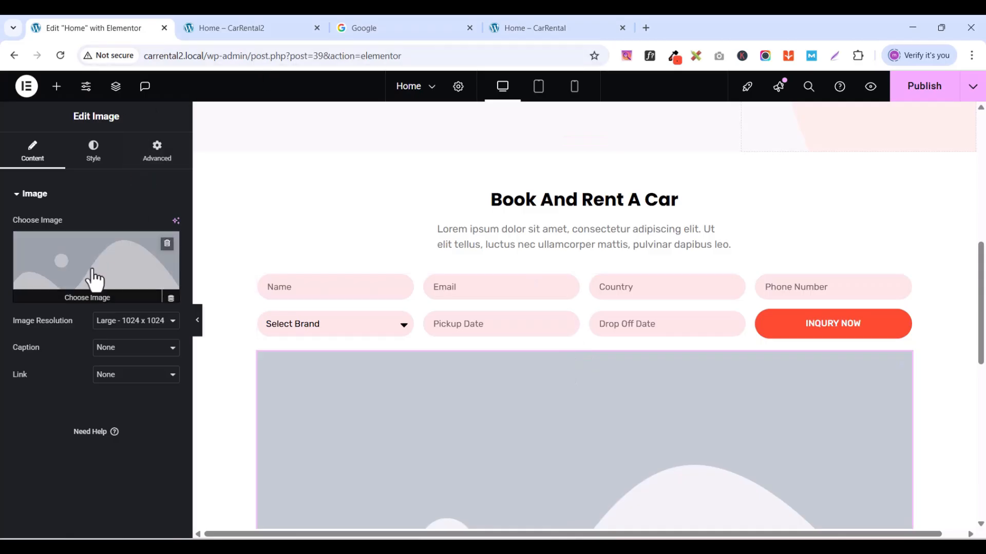
# - Fill the image widget with the media library picture of the orange off-roader flanked by two other cars
pyautogui.click(79, 296)
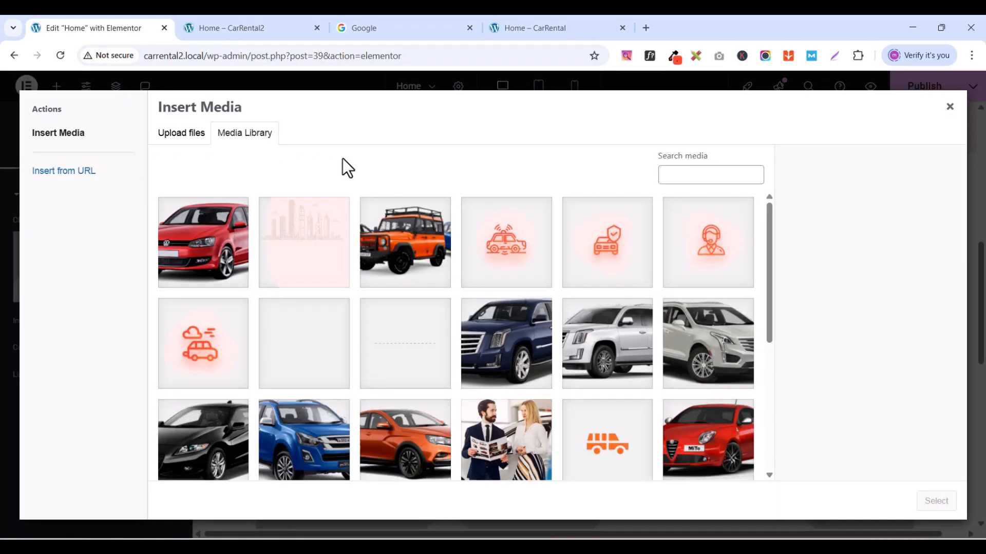
pyautogui.click(405, 264)
pyautogui.click(935, 501)
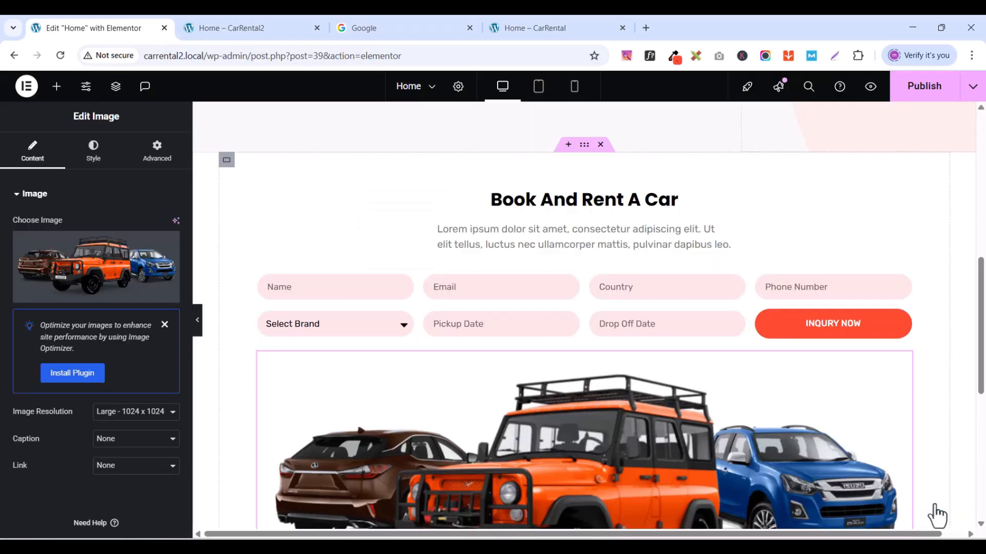
# - Examine how the car image fits beneath the form in the Book And Rent A Car section
pyautogui.scroll(-5, 594, 349)
pyautogui.scroll(4, 594, 349)
pyautogui.scroll(-1, 594, 348)
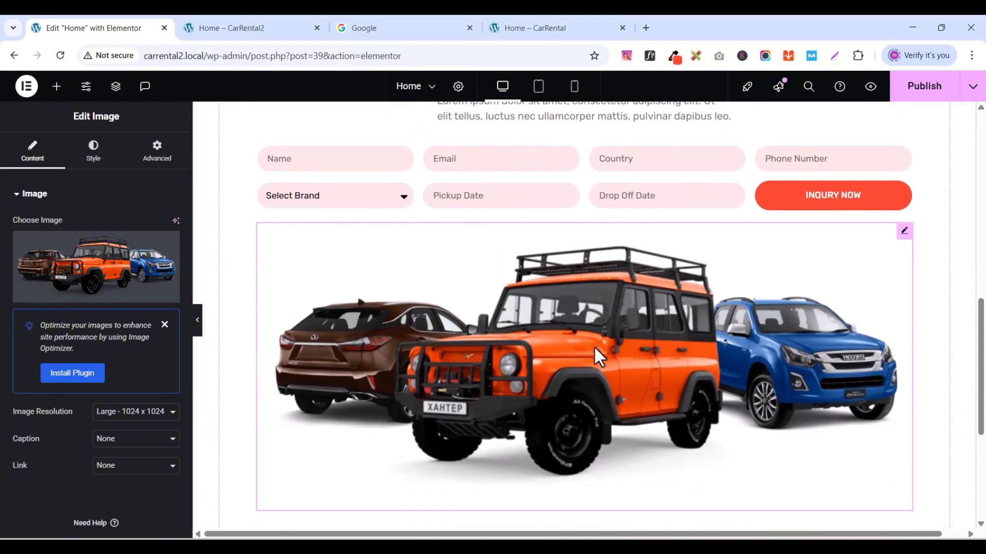
pyautogui.scroll(-1, 593, 346)
pyautogui.scroll(2, 596, 339)
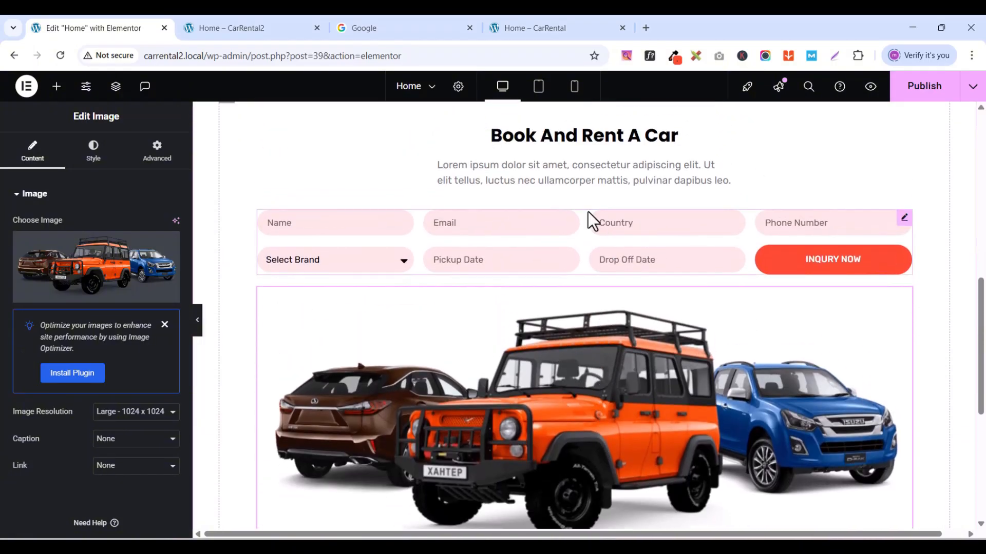
pyautogui.scroll(1, 554, 371)
pyautogui.scroll(-2, 555, 371)
pyautogui.scroll(4, 554, 371)
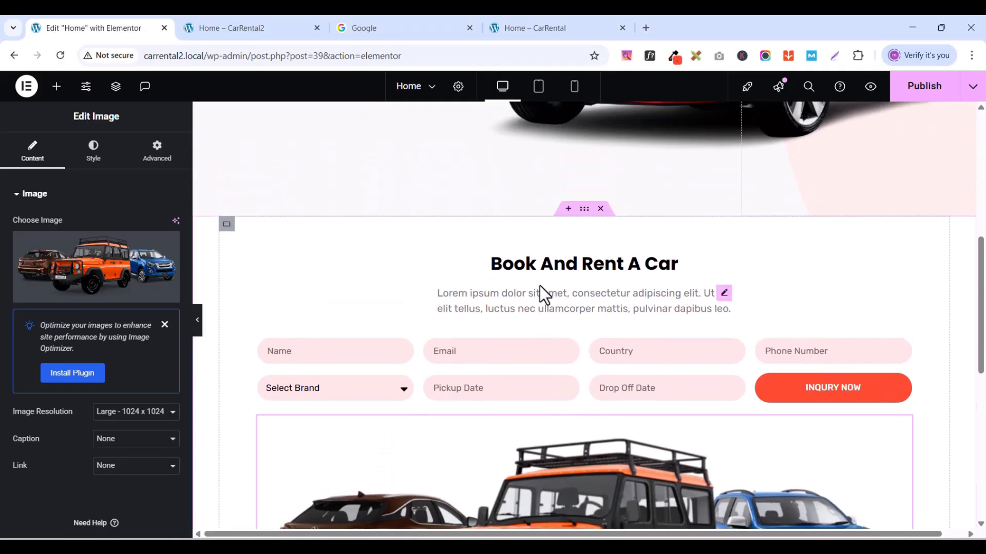
# - Add a box shadow in semi-transparent dark colour #02010185 to the Book And Rent A Car inner container
pyautogui.click(226, 225)
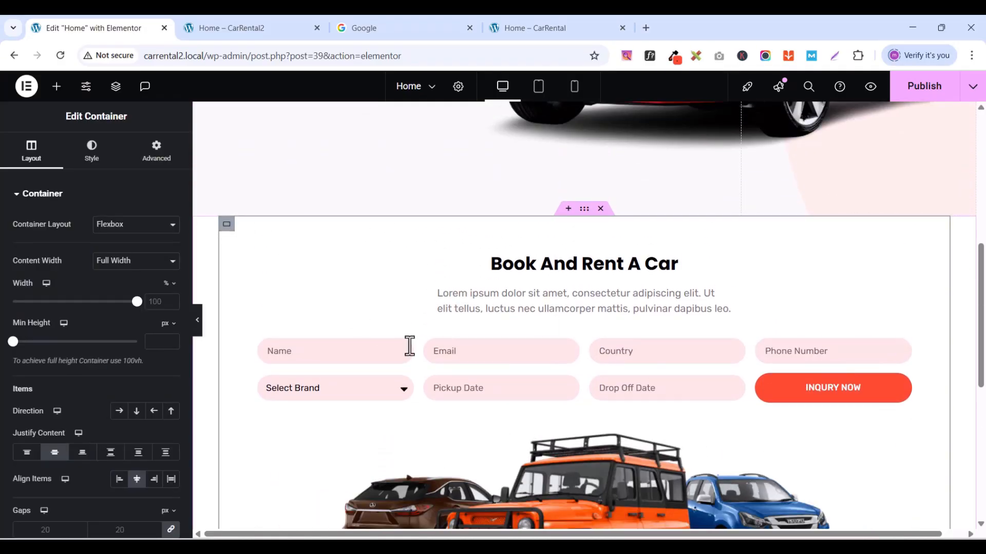
pyautogui.scroll(-4, 427, 348)
pyautogui.scroll(4, 432, 357)
pyautogui.scroll(2, 427, 357)
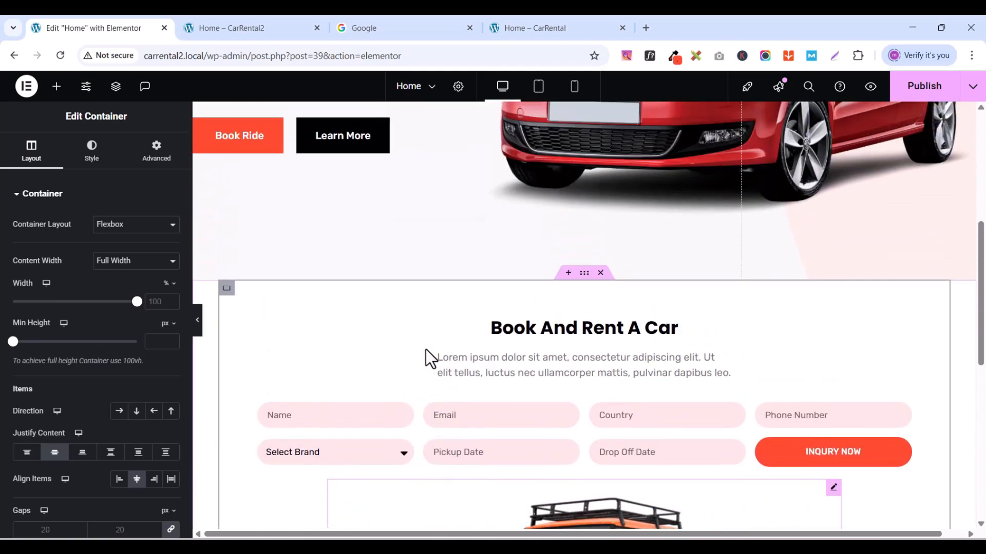
pyautogui.click(90, 157)
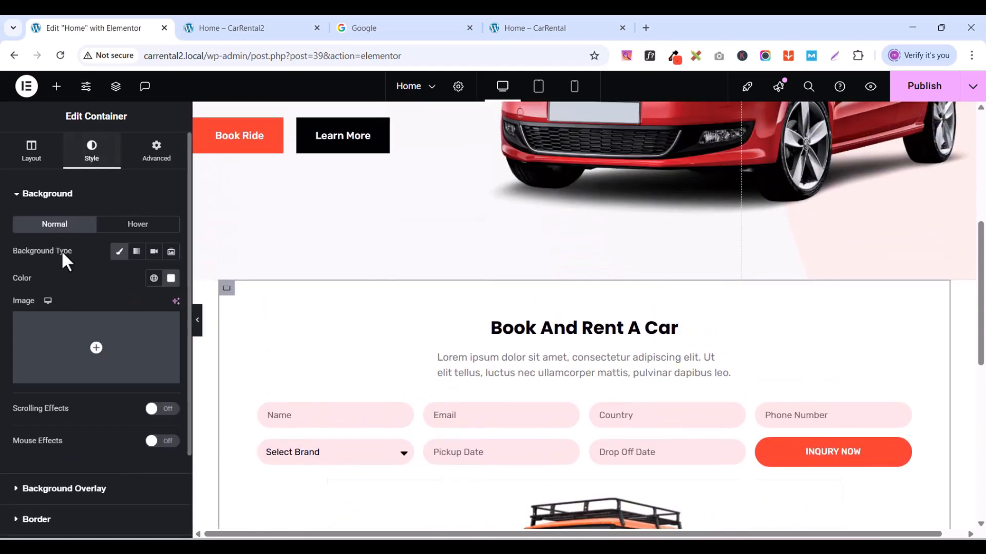
pyautogui.scroll(-2, 60, 262)
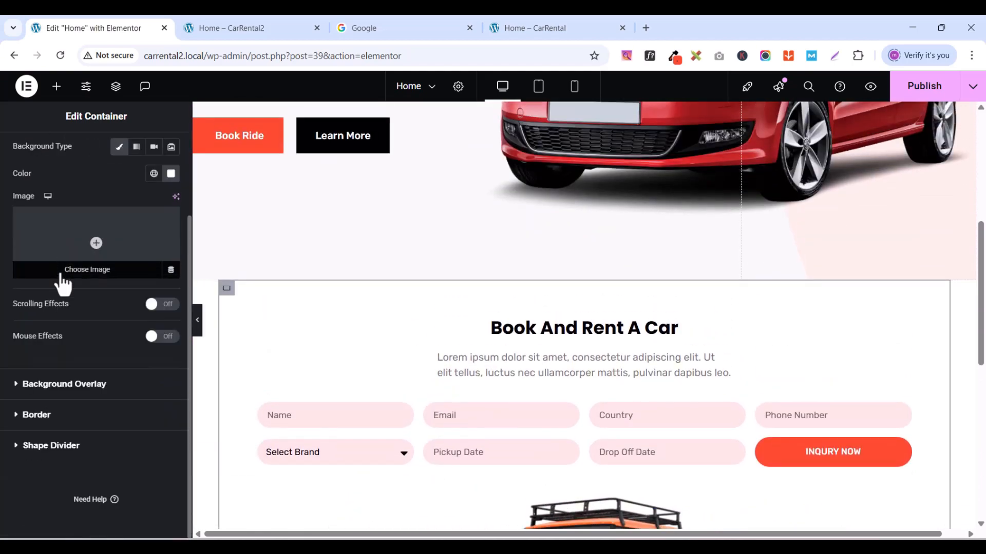
pyautogui.click(17, 417)
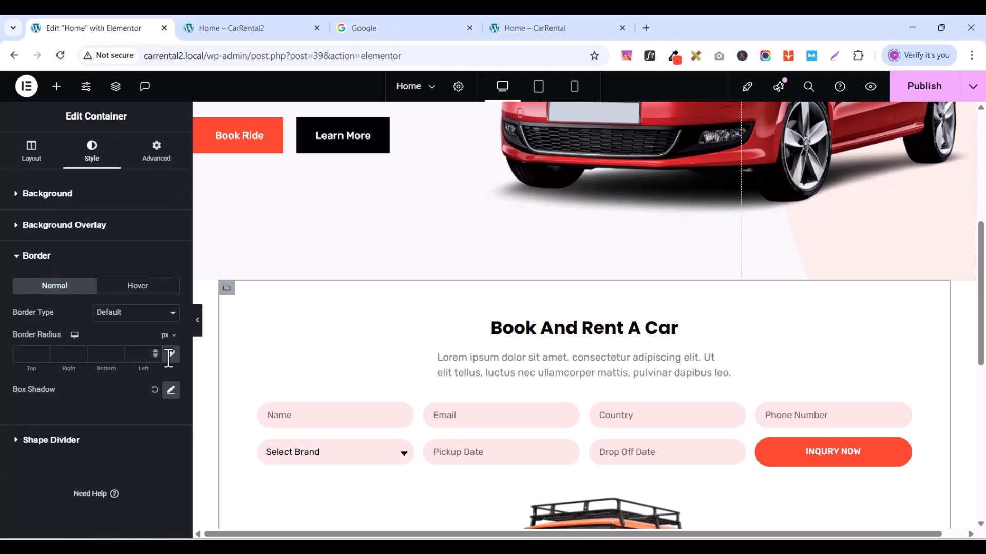
pyautogui.click(171, 394)
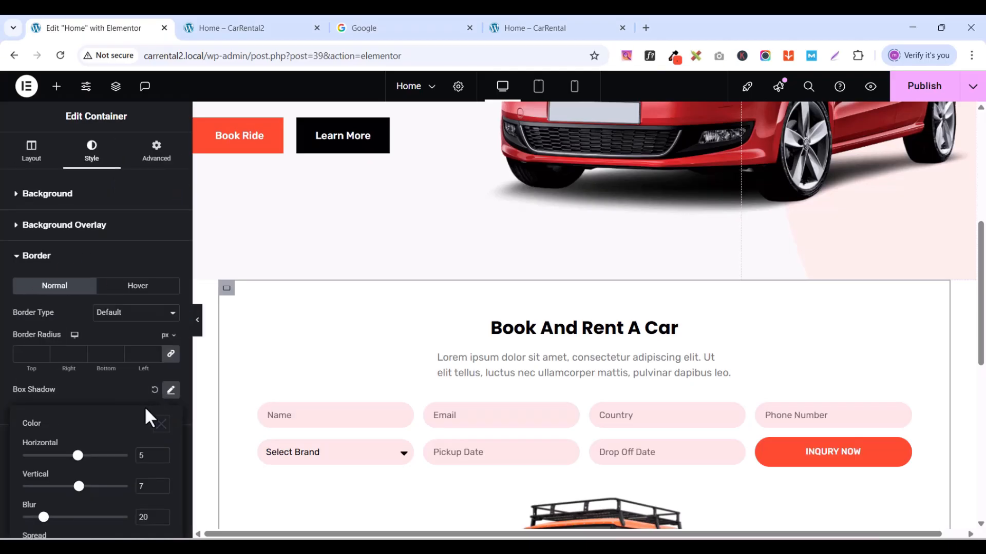
pyautogui.scroll(-1, 104, 423)
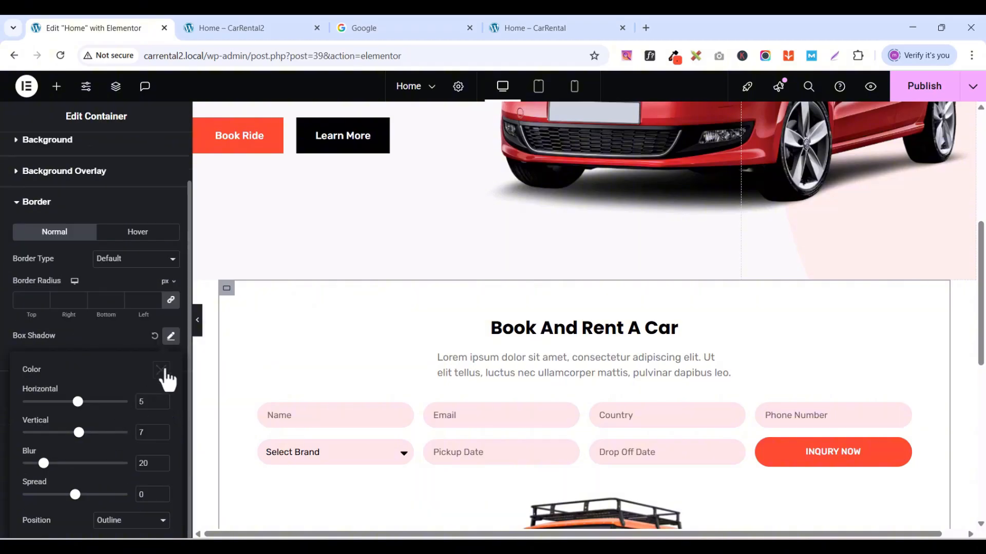
pyautogui.click(161, 370)
pyautogui.scroll(-5, 564, 257)
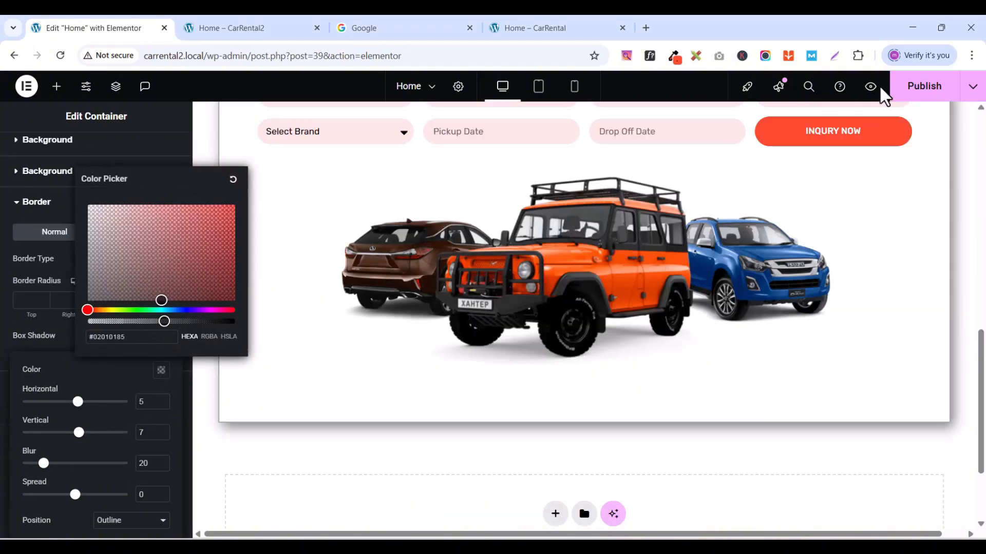
# - Lower the box shadow's opacity slightly to colour #02010182 and close the shadow settings
pyautogui.click(162, 321)
pyautogui.moveTo(163, 322)
pyautogui.mouseDown()
pyautogui.moveTo(127, 321)
pyautogui.moveTo(193, 322)
pyautogui.moveTo(162, 307)
pyautogui.mouseUp()
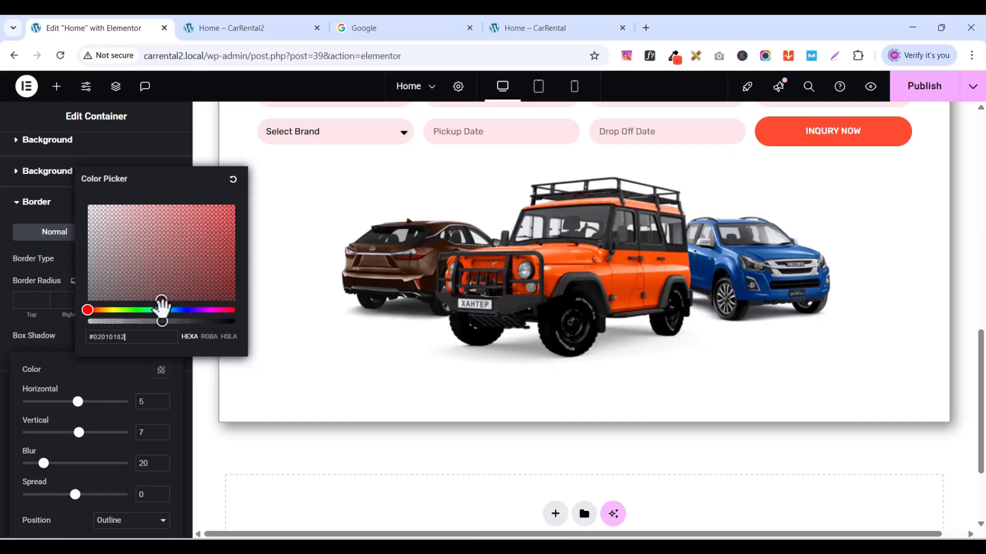
pyautogui.click(111, 384)
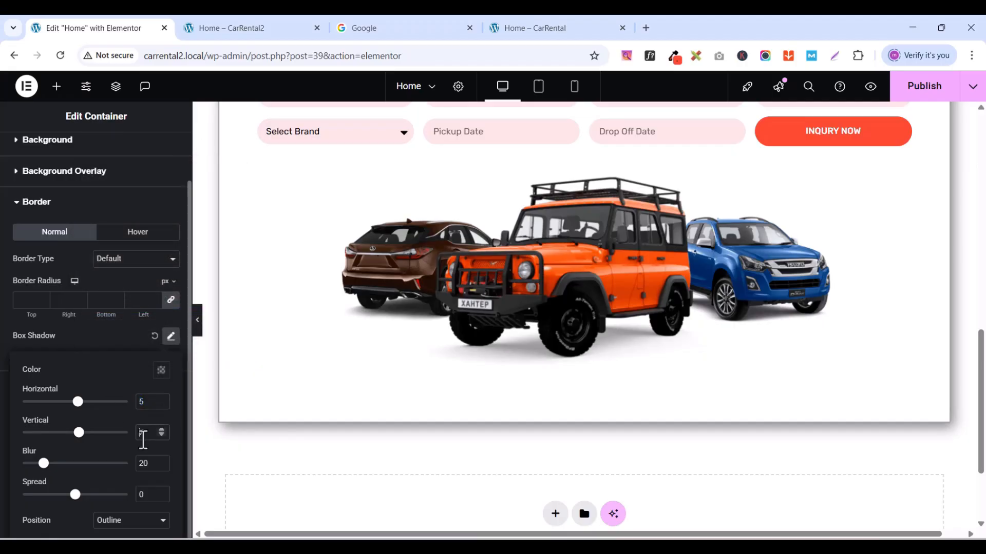
pyautogui.click(133, 343)
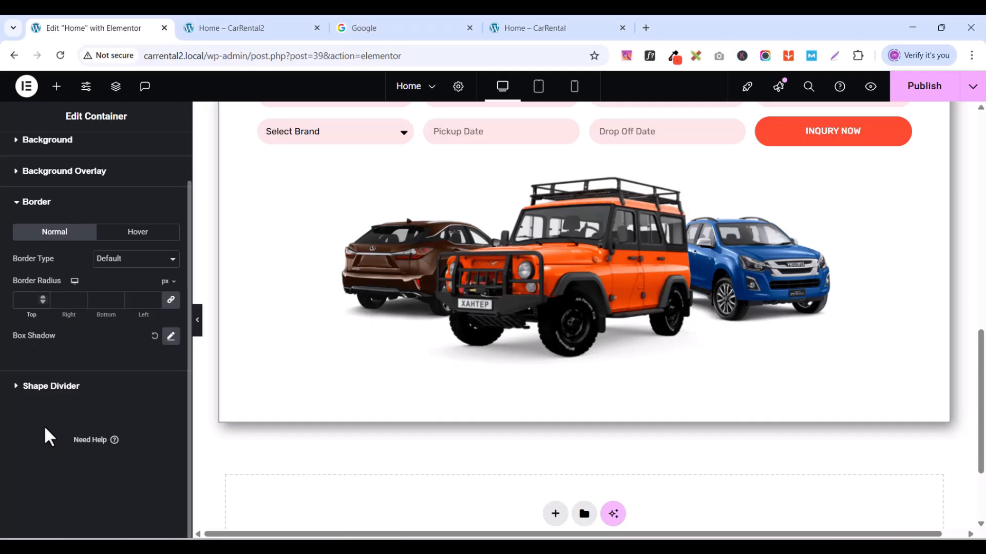
# - Set the container's border radius to 20 px on all corners and publish the page
pyautogui.write('2')
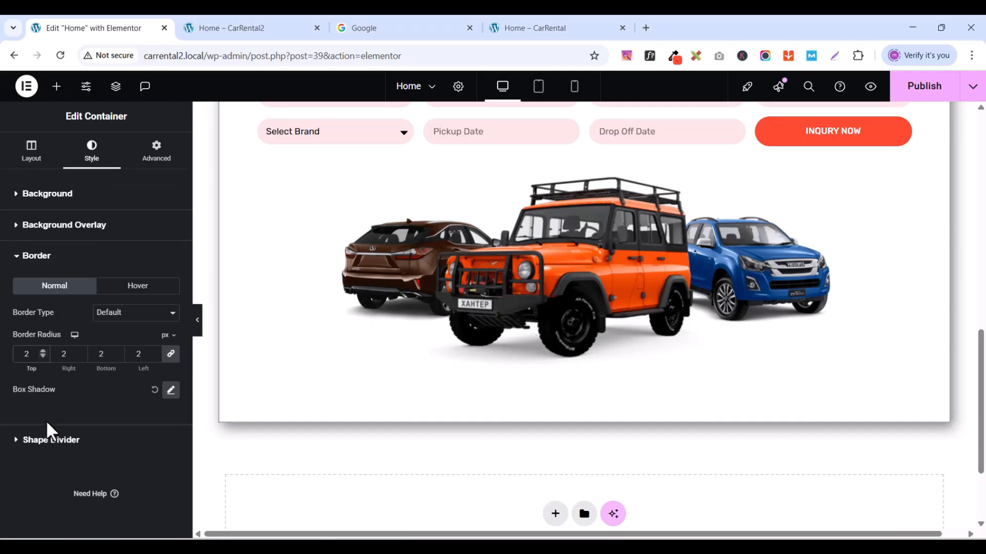
pyautogui.write('0')
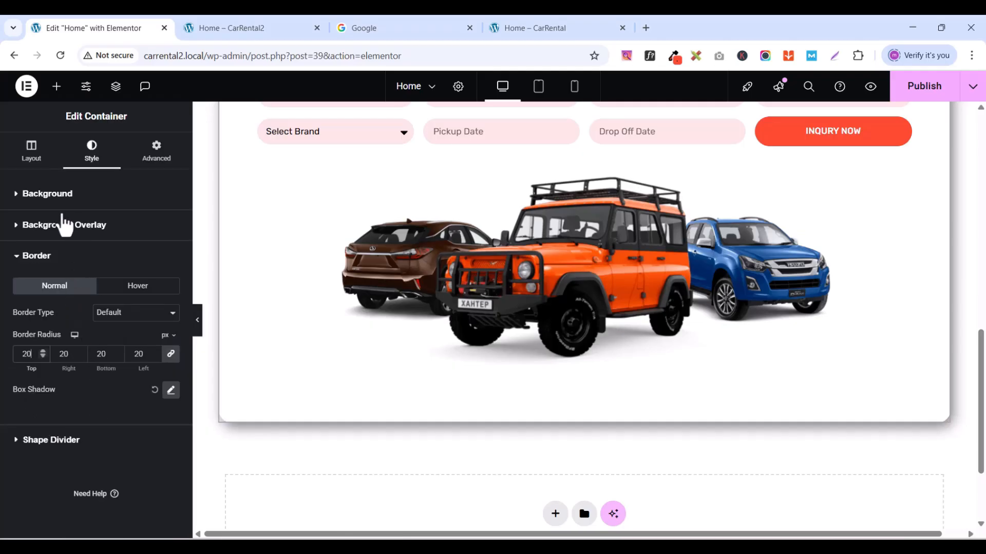
pyautogui.click(18, 259)
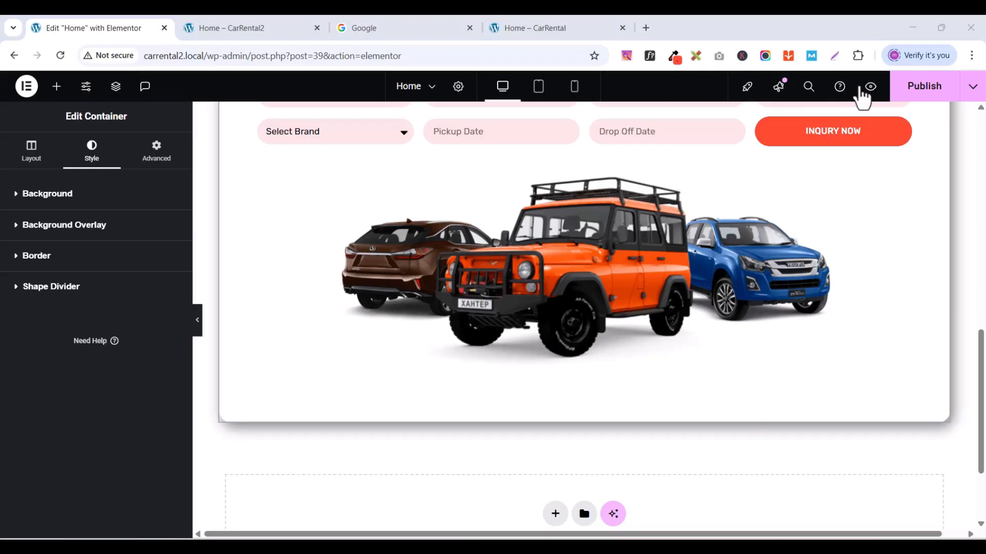
pyautogui.click(923, 96)
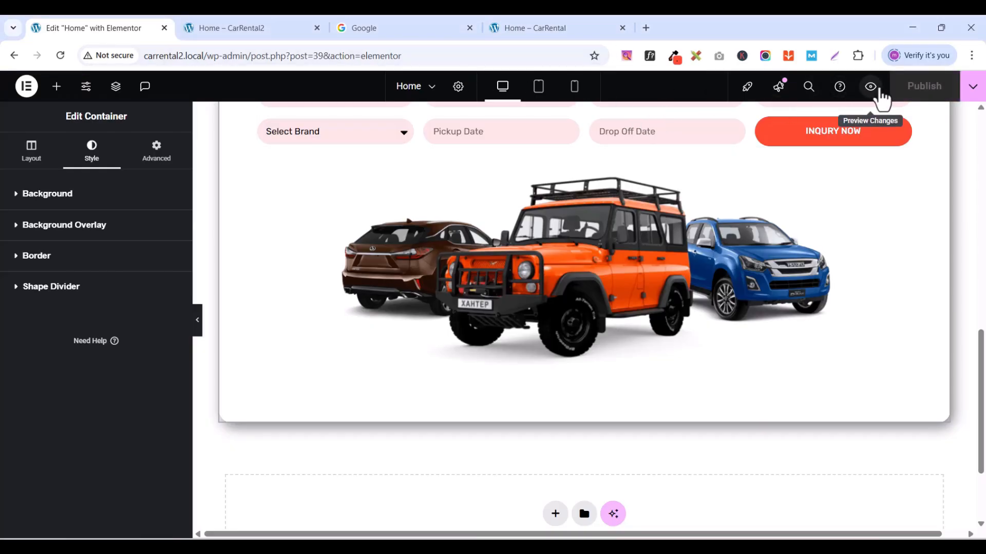
# - Preview the page and examine the Book And Rent A Car container's shadow and rounded corners
pyautogui.click(879, 91)
pyautogui.scroll(-5, 434, 307)
pyautogui.scroll(-2, 432, 303)
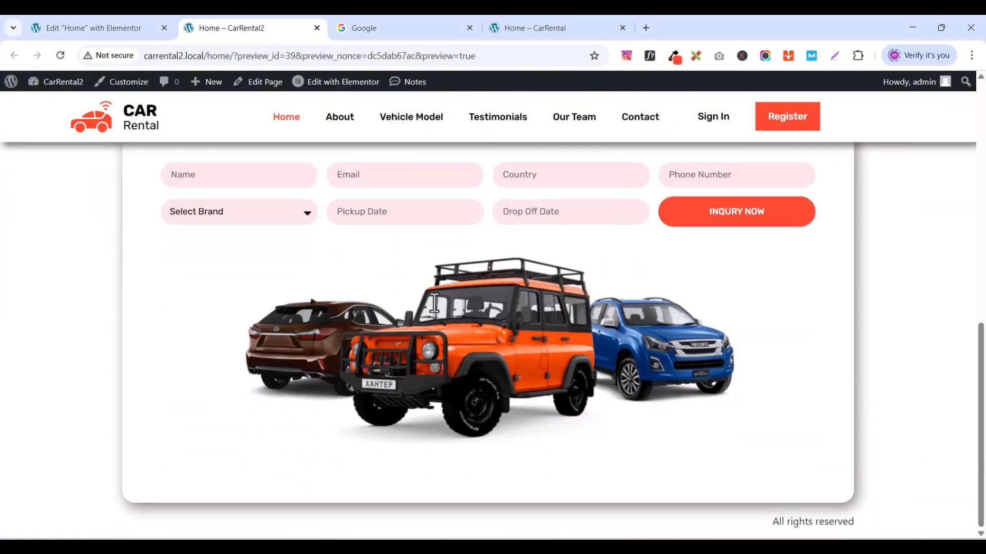
pyautogui.scroll(5, 432, 302)
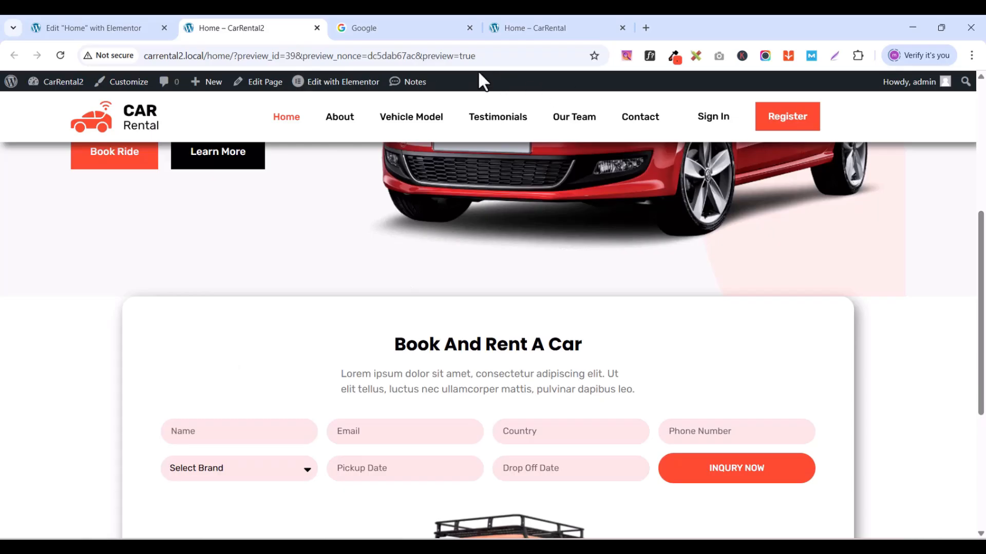
# - Unlink the Book And Rent A Car container's margin values and set the margin unit to em
pyautogui.click(124, 28)
pyautogui.scroll(4, 372, 324)
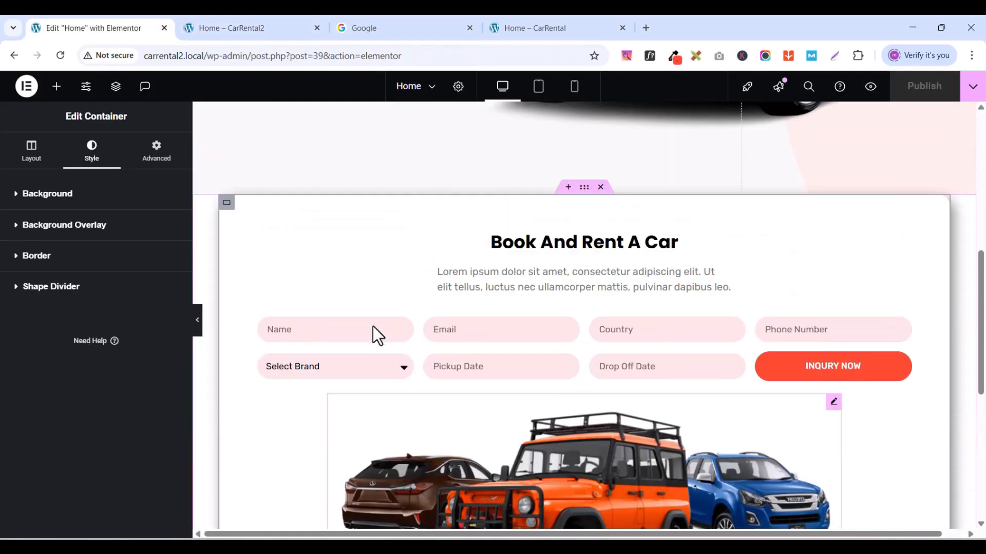
pyautogui.scroll(2, 334, 319)
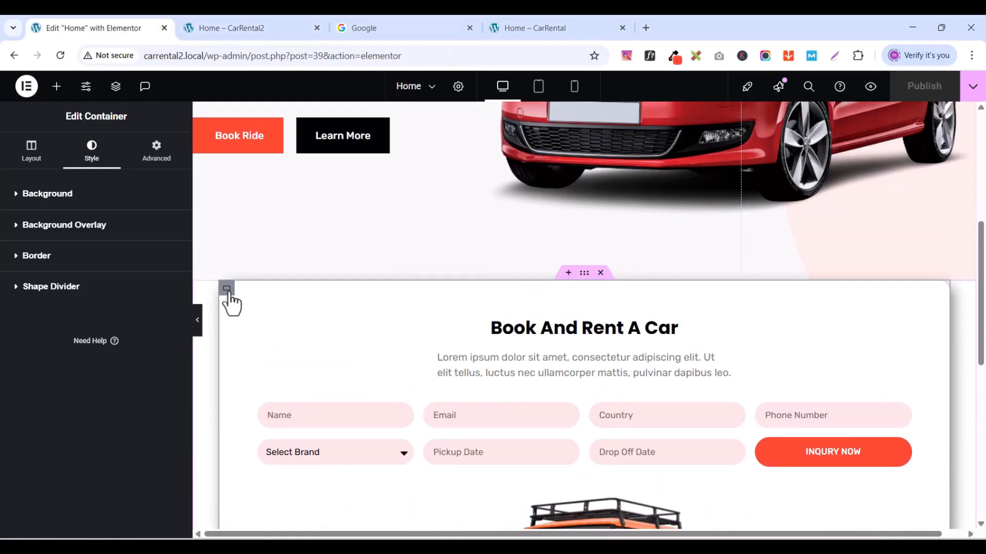
pyautogui.click(147, 163)
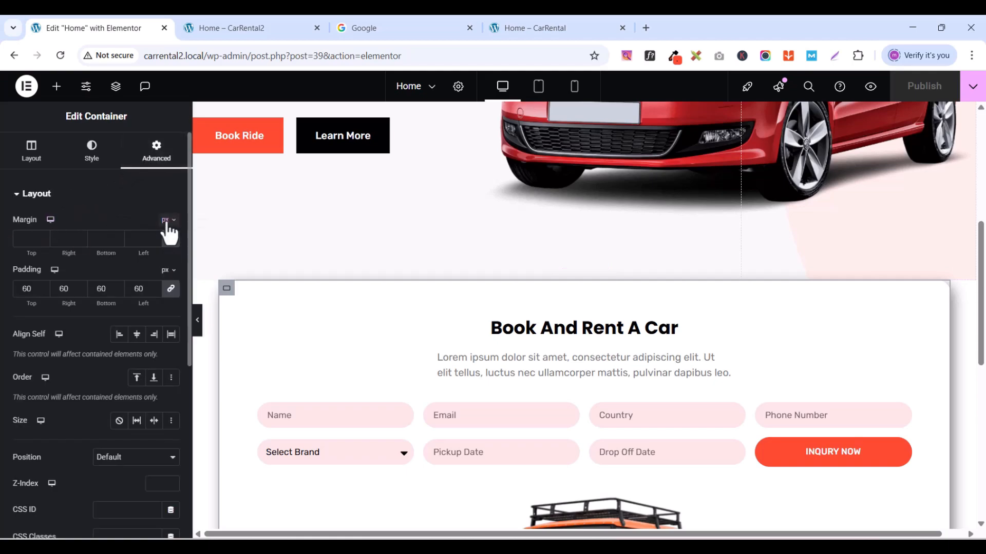
pyautogui.click(131, 196)
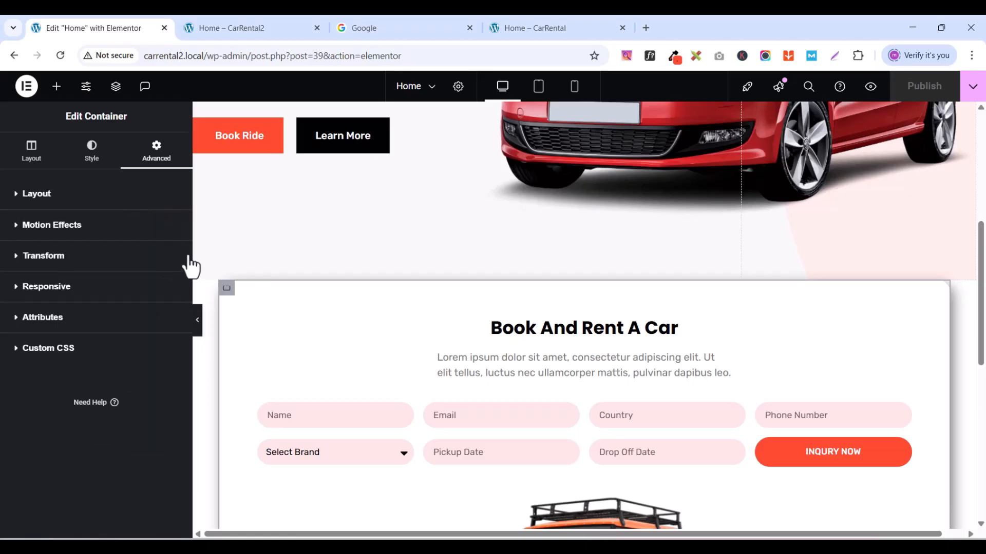
pyautogui.click(17, 202)
pyautogui.click(171, 239)
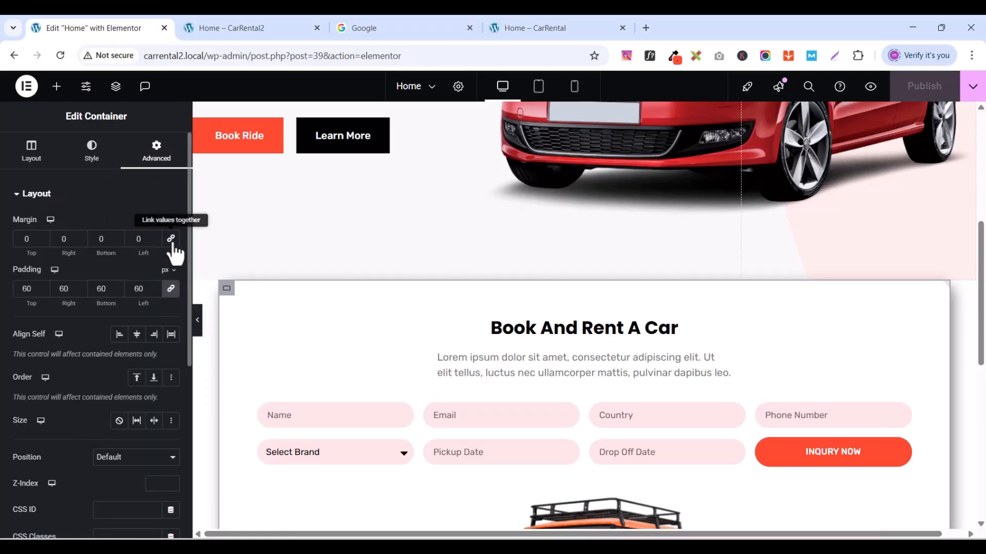
pyautogui.click(169, 221)
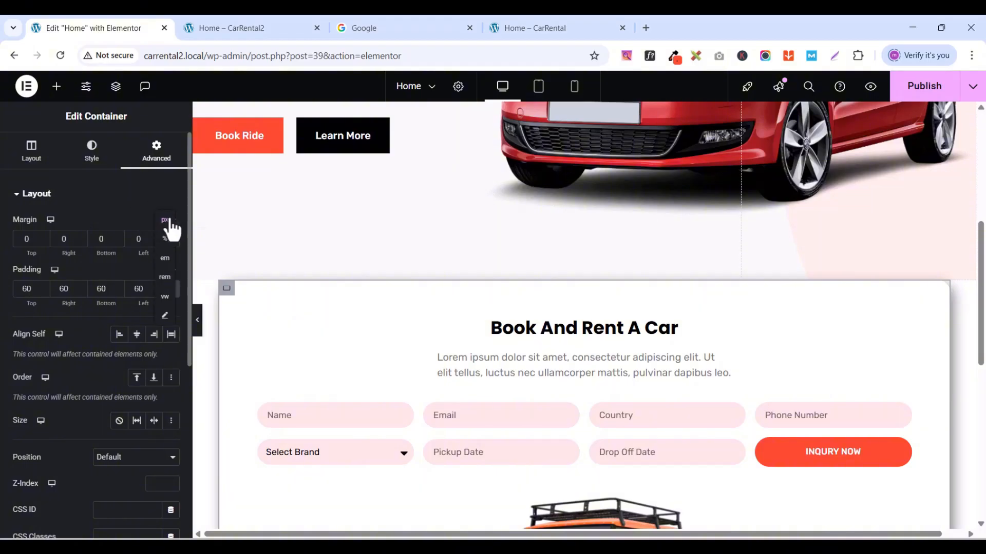
pyautogui.click(165, 262)
# - Set the container's top margin to -4 em so it overlaps the hero section, and publish the page
pyautogui.click(43, 237)
pyautogui.write('1')
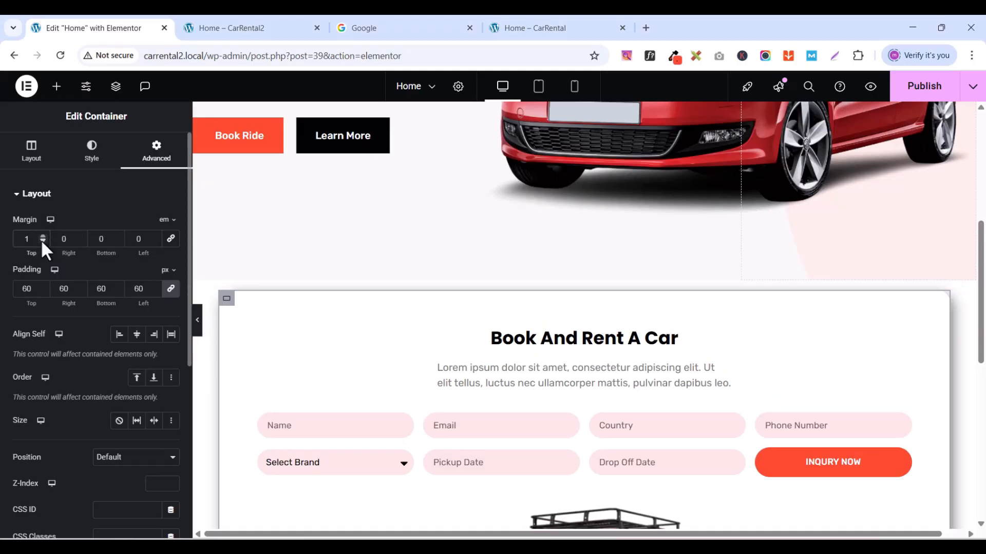
pyautogui.click(42, 238)
pyautogui.click(41, 238)
pyautogui.click(42, 237)
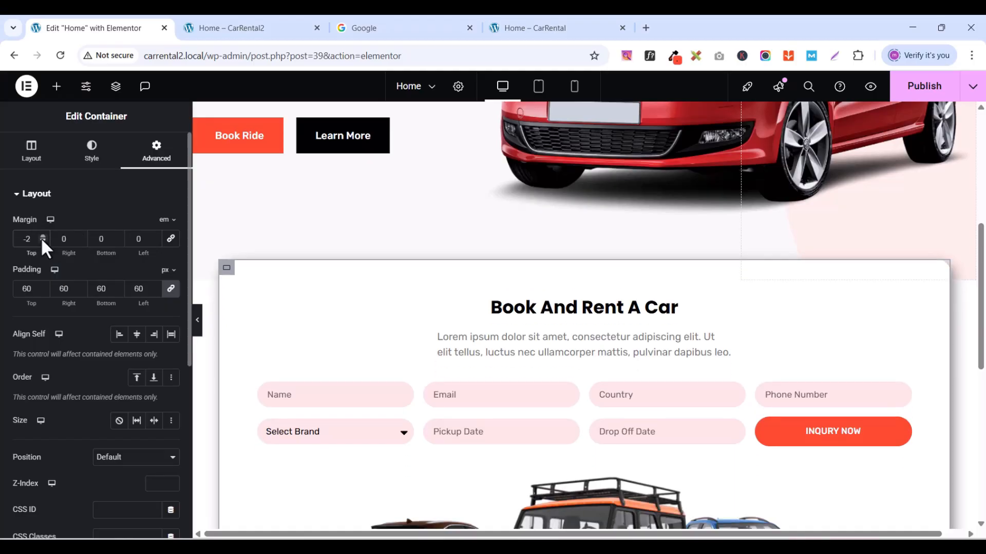
pyautogui.click(41, 238)
pyautogui.click(41, 238)
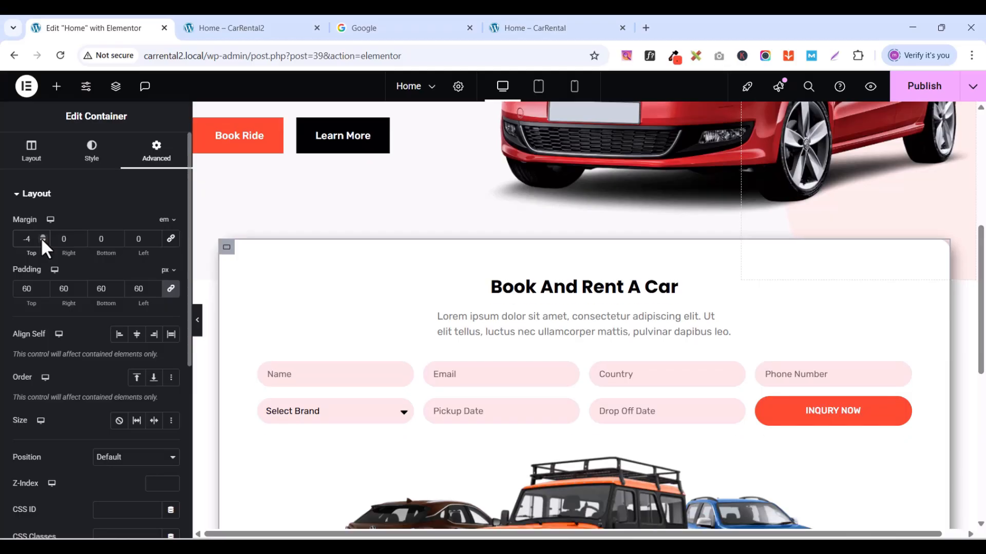
pyautogui.click(940, 84)
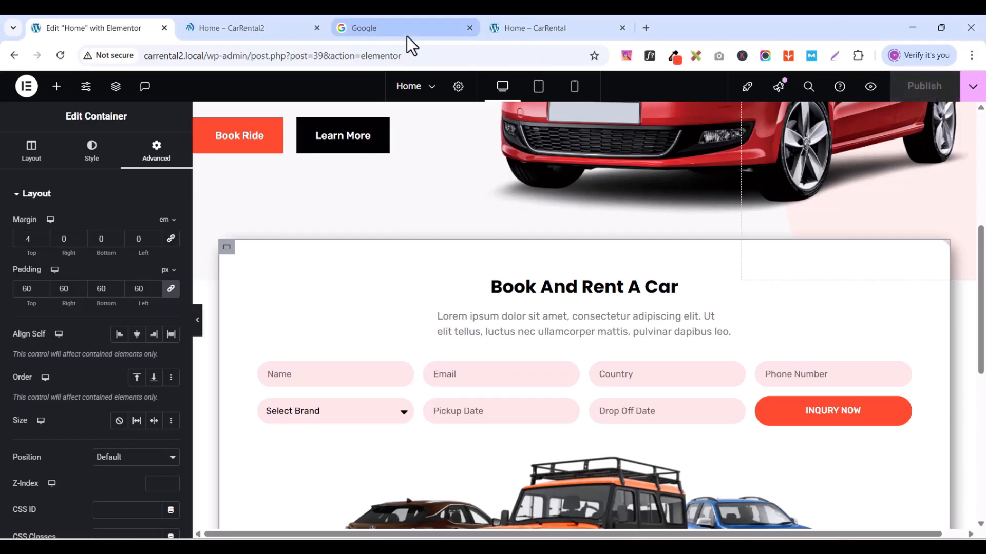
# - Examine in the page preview how the Book And Rent A Car section overlaps the hero section
pyautogui.click(254, 34)
pyautogui.scroll(-10, 514, 356)
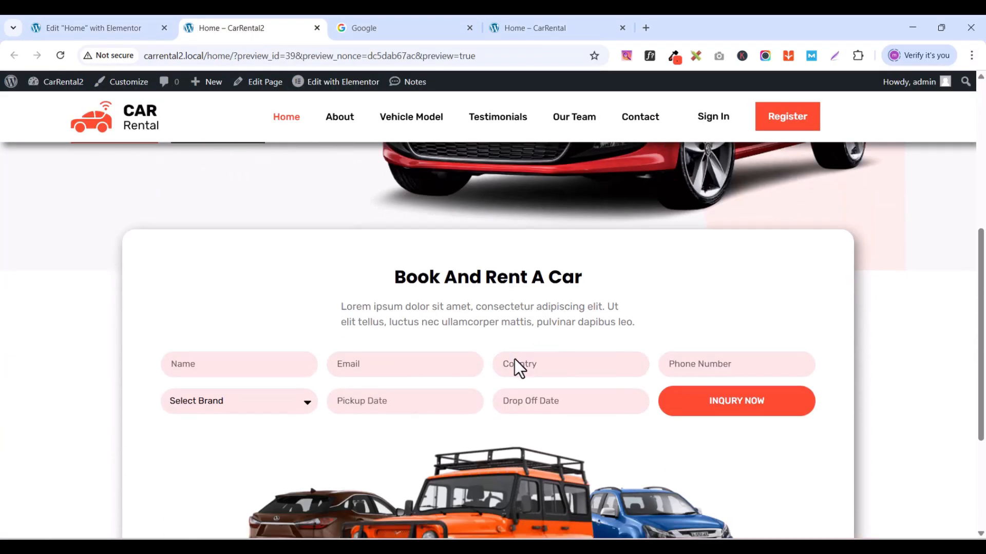
pyautogui.scroll(5, 516, 359)
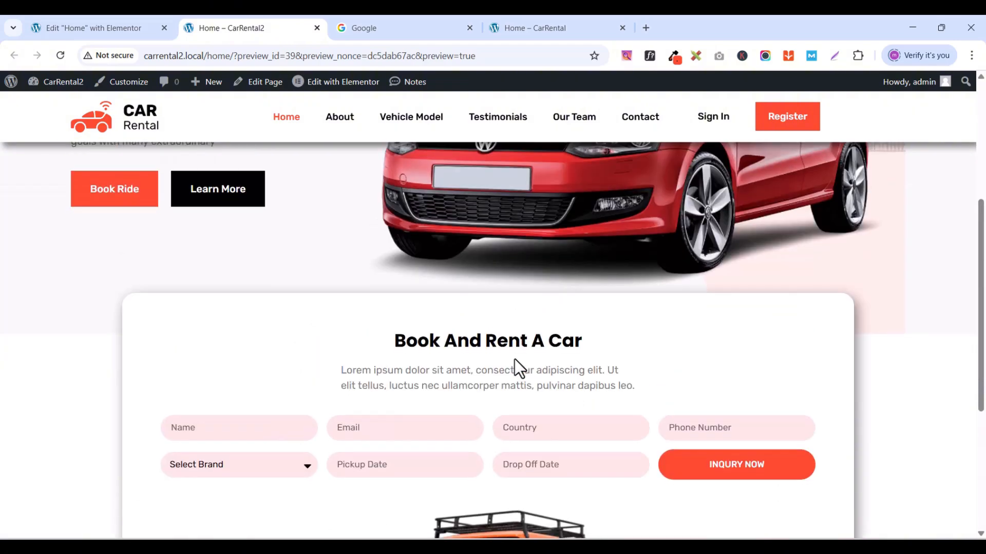
pyautogui.scroll(-5, 515, 359)
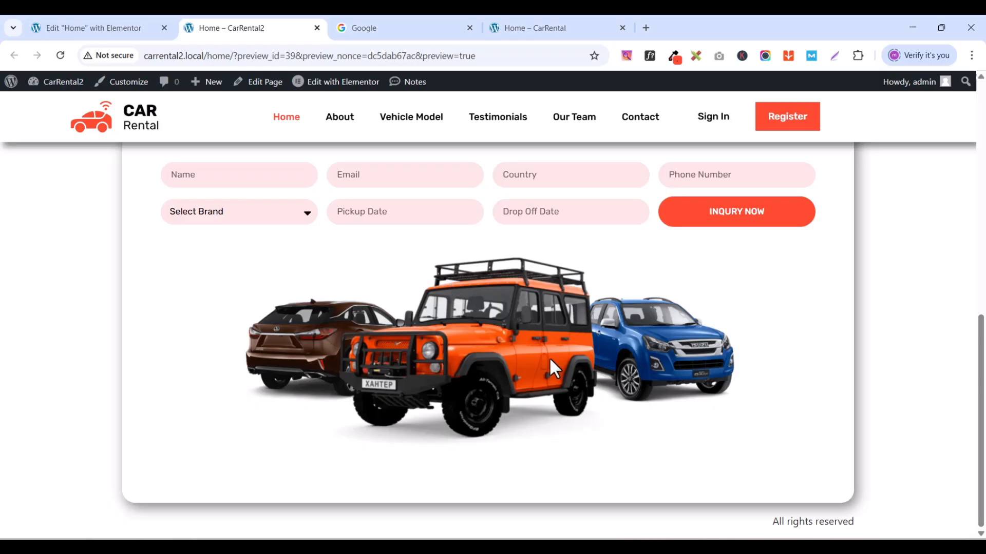
pyautogui.scroll(3, 547, 365)
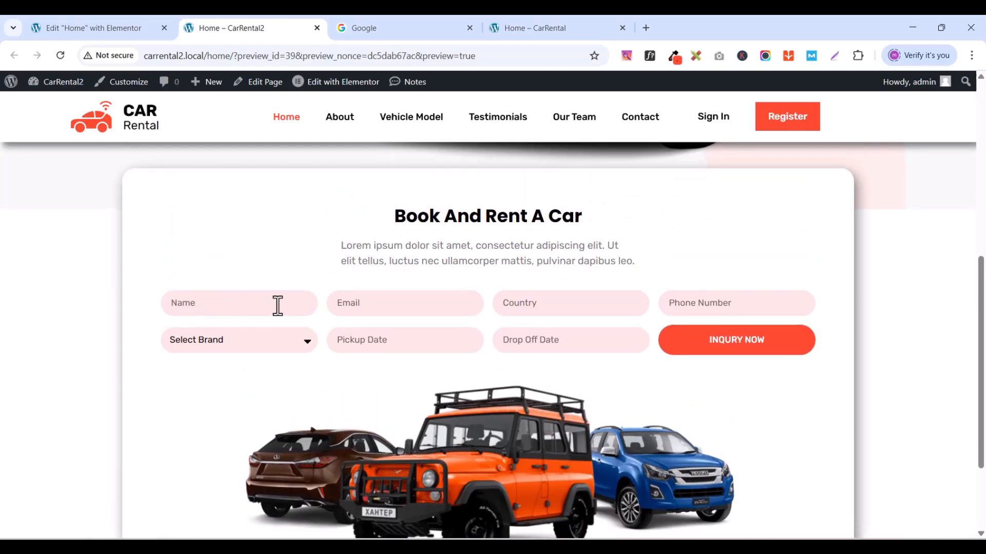
# - Test the previewed booking form by choosing Benz as the brand and opening the date pickers, and review the section
pyautogui.click(253, 338)
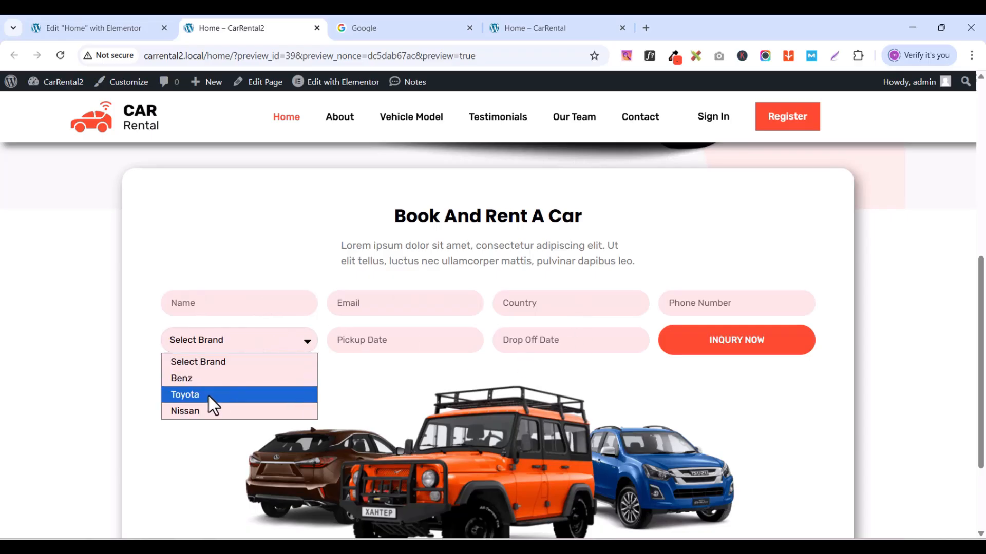
pyautogui.click(182, 381)
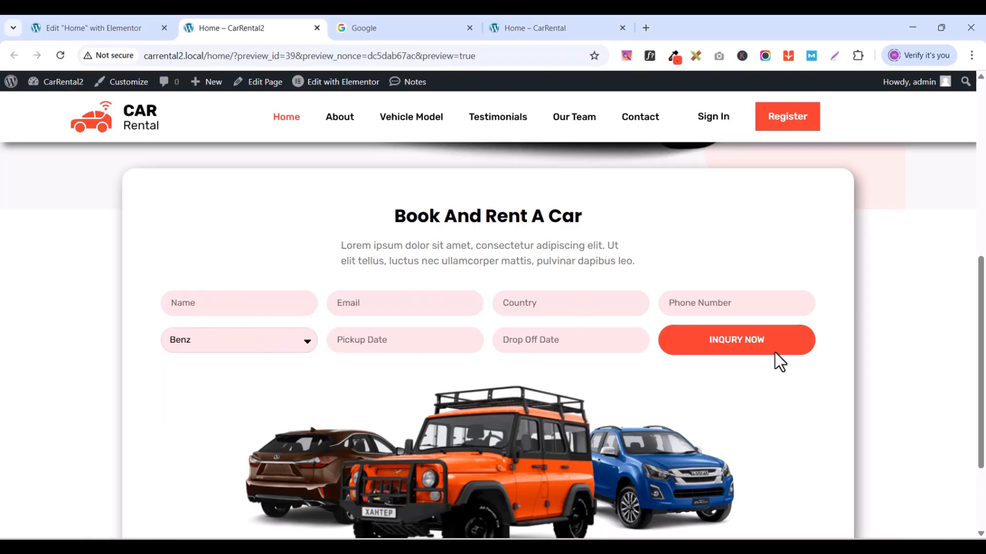
pyautogui.click(419, 339)
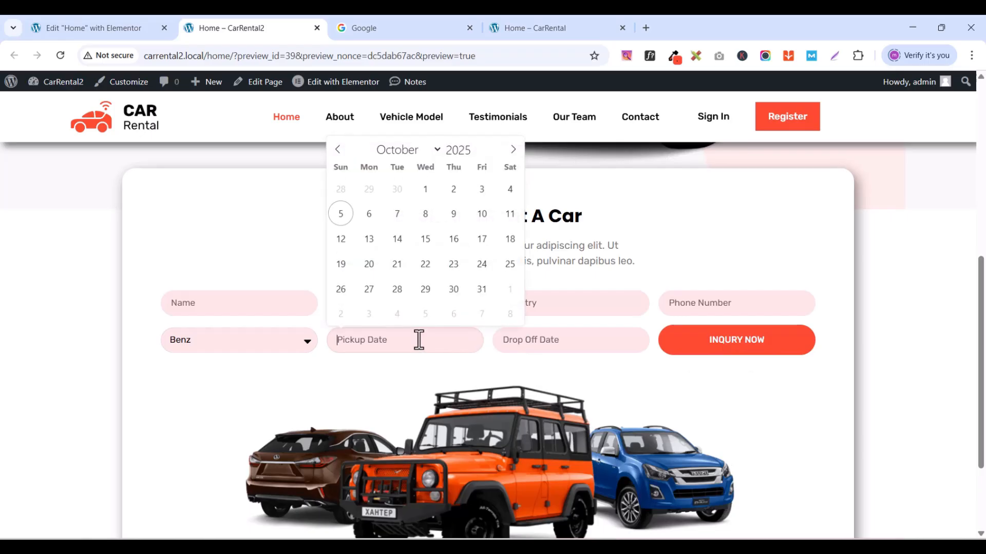
pyautogui.click(578, 346)
pyautogui.click(762, 441)
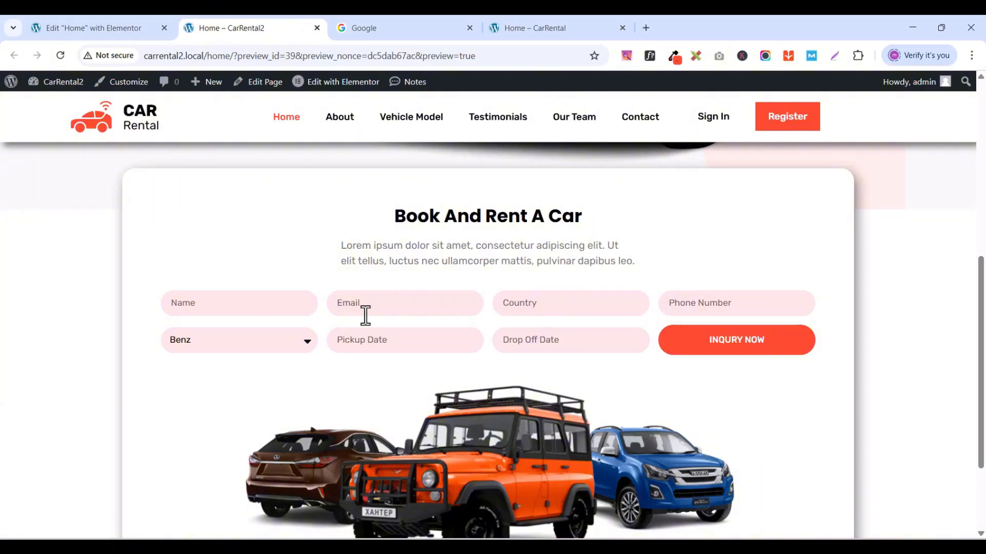
pyautogui.scroll(-3, 366, 314)
pyautogui.scroll(1, 507, 403)
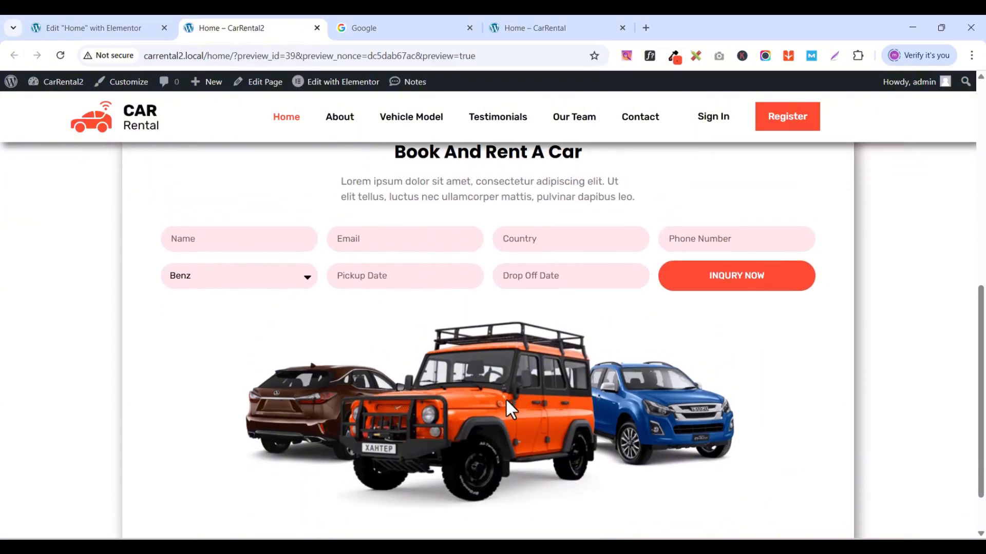
pyautogui.scroll(3, 616, 495)
pyautogui.scroll(-3, 616, 495)
pyautogui.scroll(-1, 616, 483)
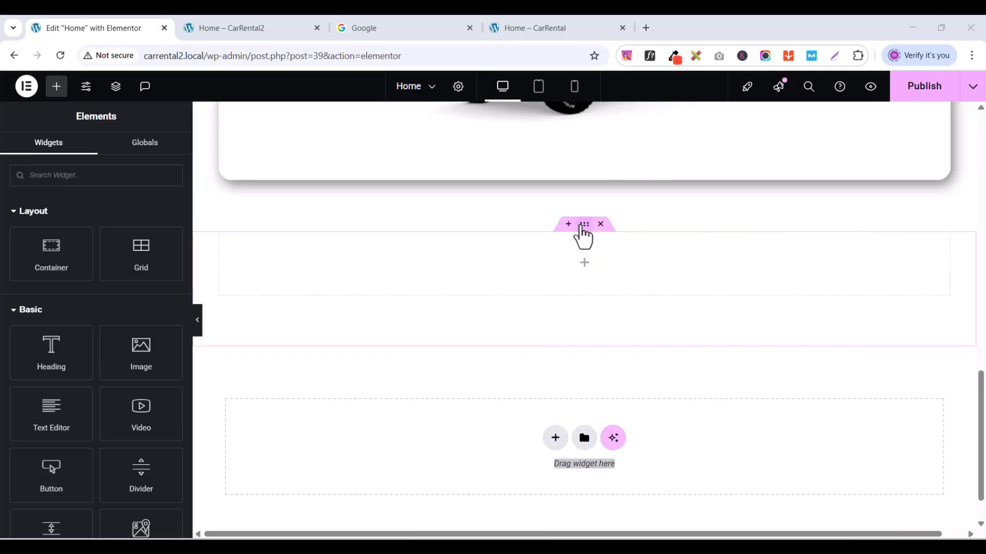
# - Replace the empty container beneath the Book And Rent A Car section with a new single-column flexbox container
pyautogui.rightClick(583, 226)
pyautogui.click(612, 524)
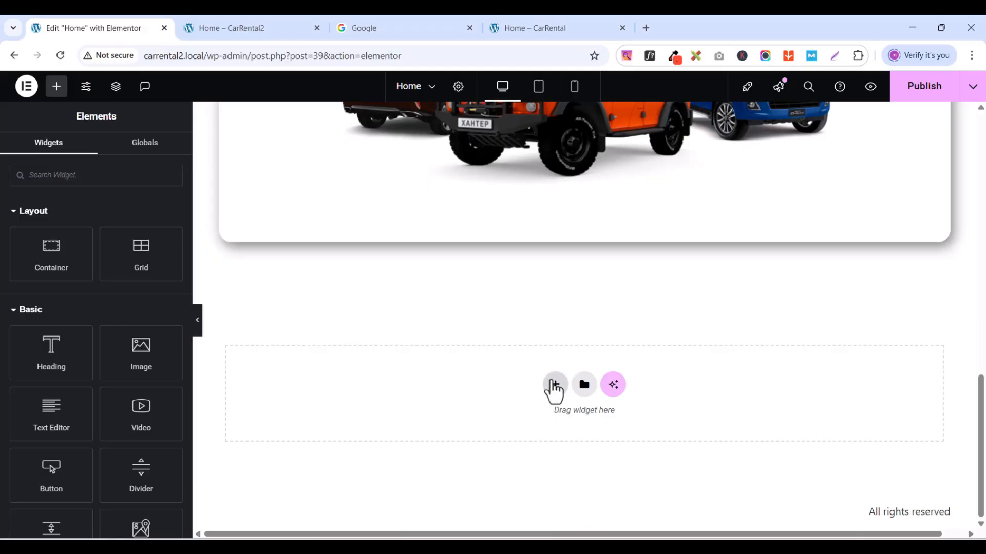
pyautogui.doubleClick(555, 391)
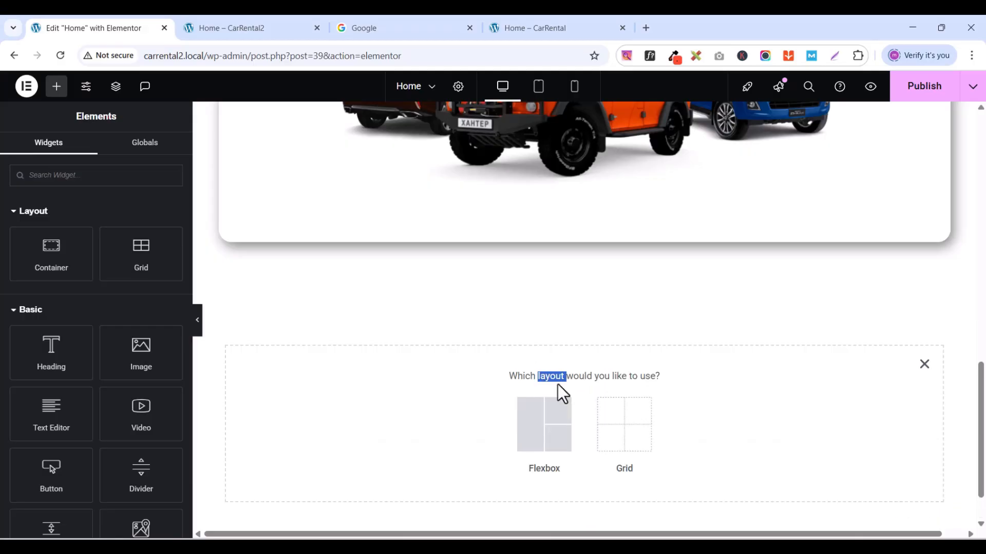
pyautogui.scroll(-1, 551, 442)
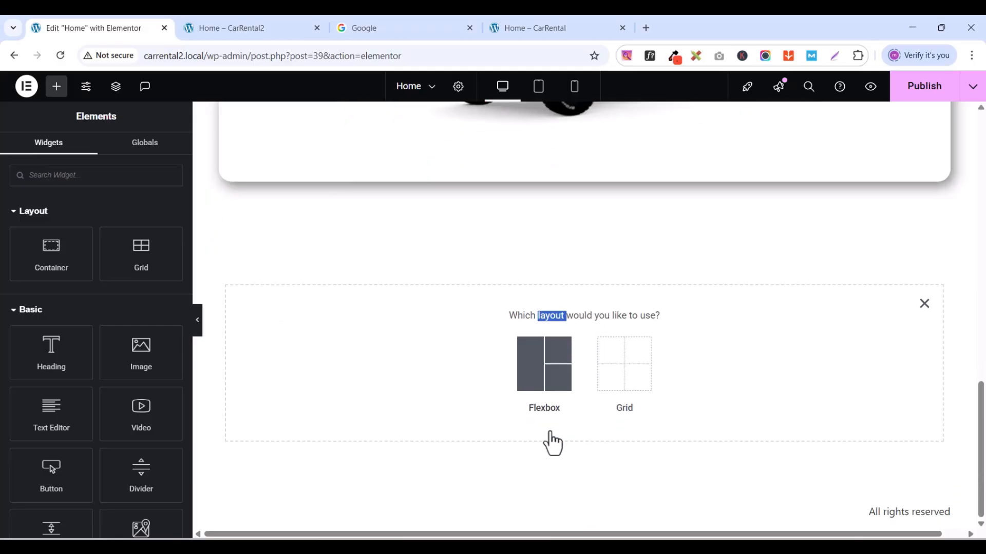
pyautogui.click(539, 379)
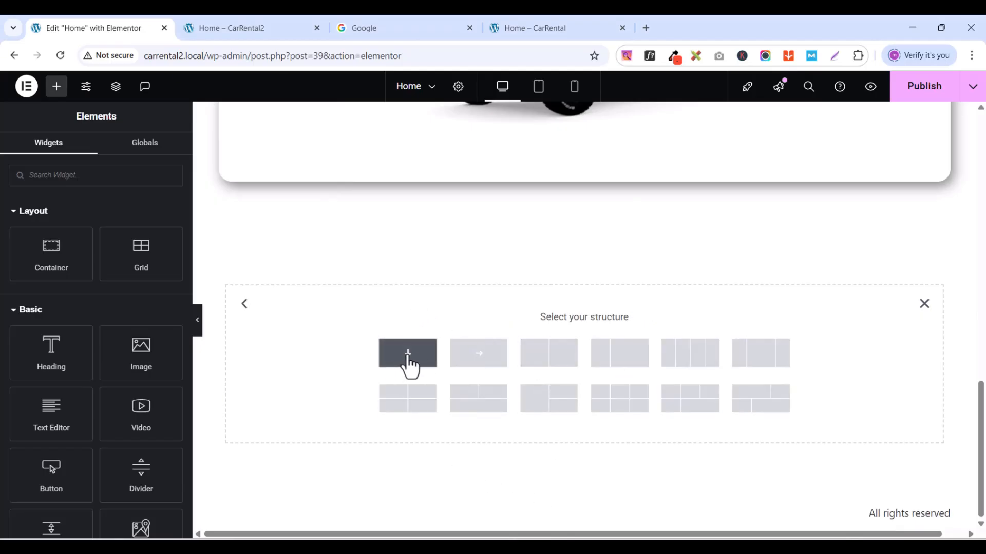
pyautogui.click(409, 359)
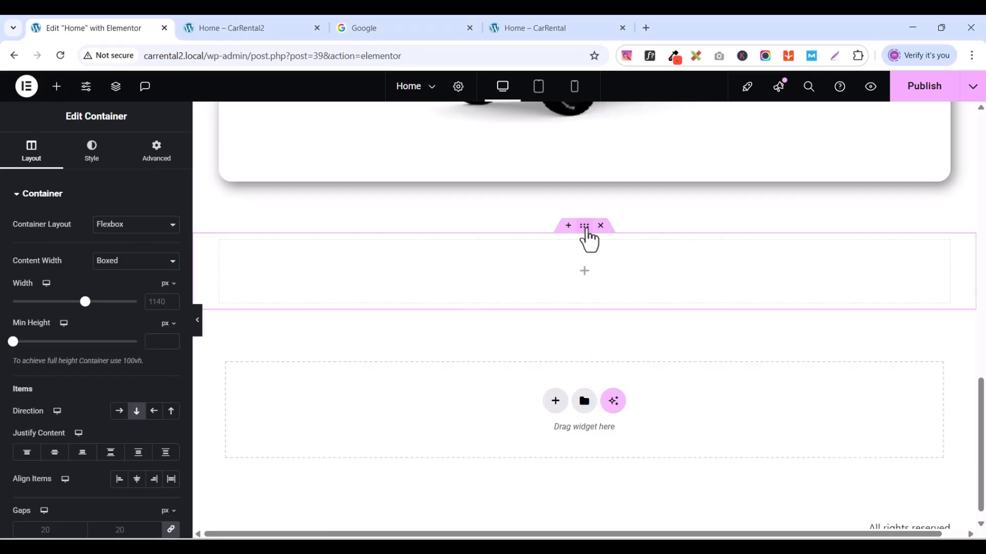
# - Unlink the new container's padding values and set 80 px at the bottom with 0 on the other sides
pyautogui.click(156, 154)
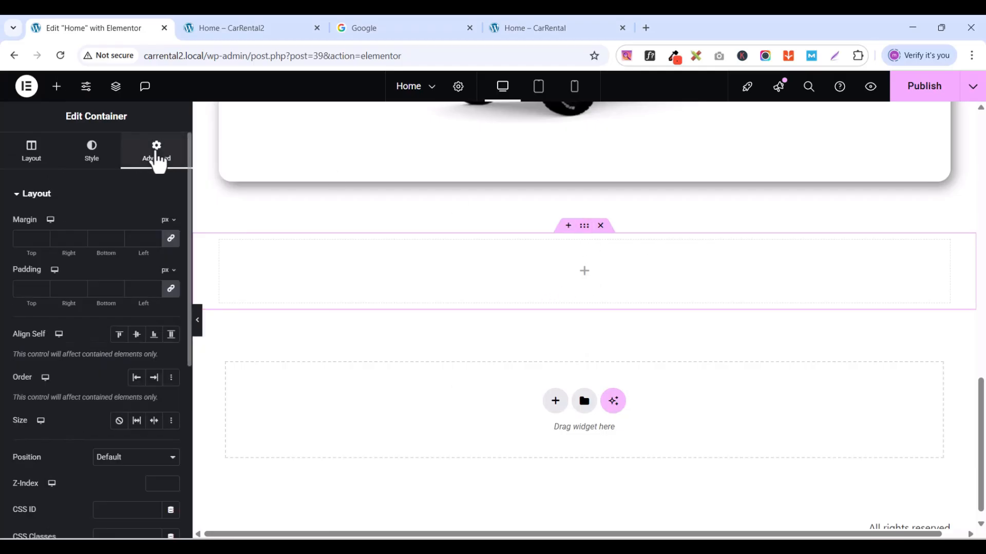
pyautogui.click(171, 291)
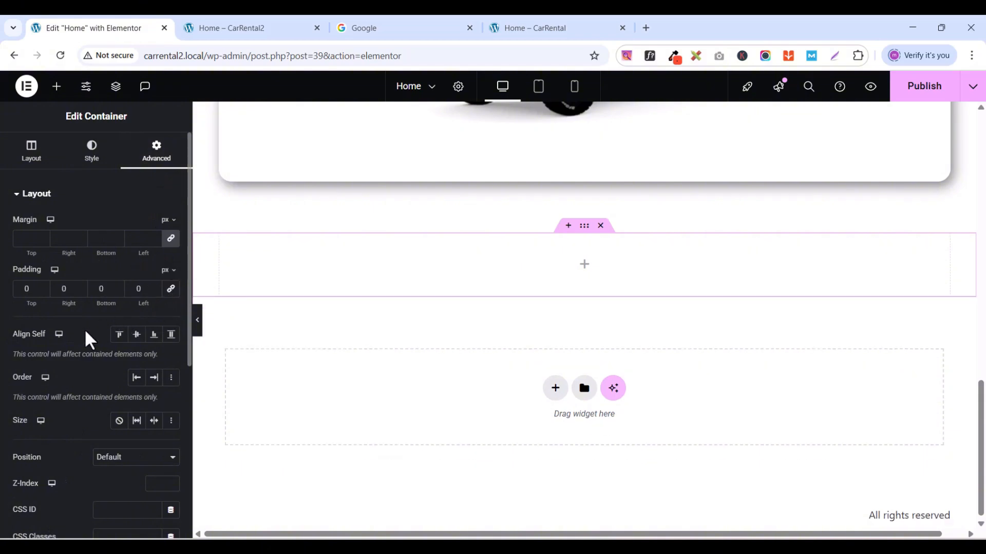
pyautogui.click(101, 288)
pyautogui.write('8')
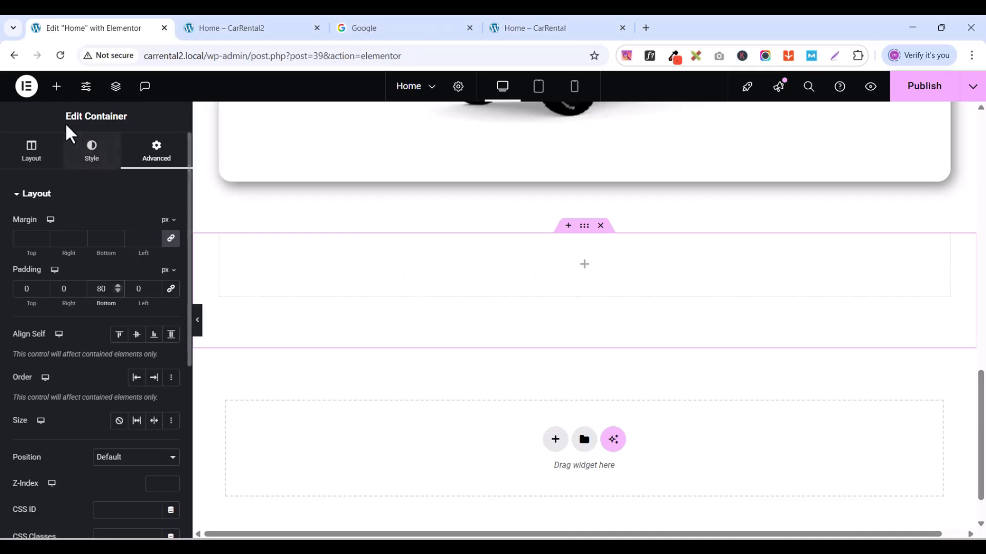
# - Find the Heading widget and add it to the new container
pyautogui.click(56, 87)
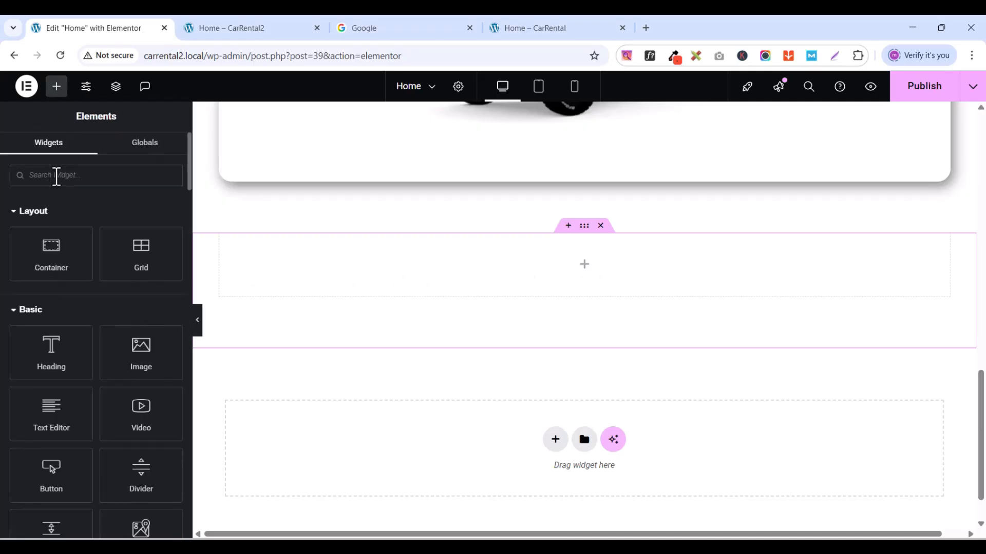
pyautogui.write('HEAD')
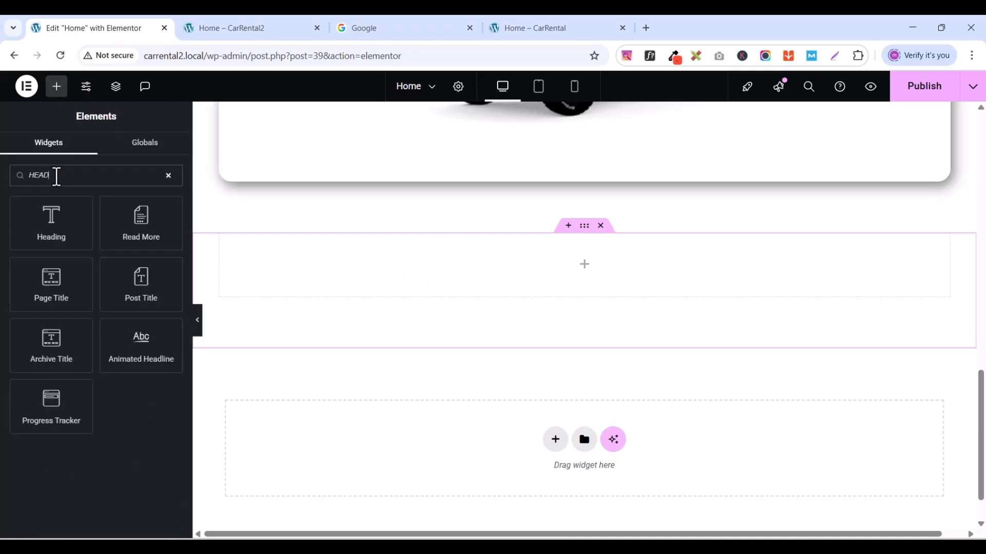
pyautogui.moveTo(51, 221); pyautogui.dragTo(498, 251)
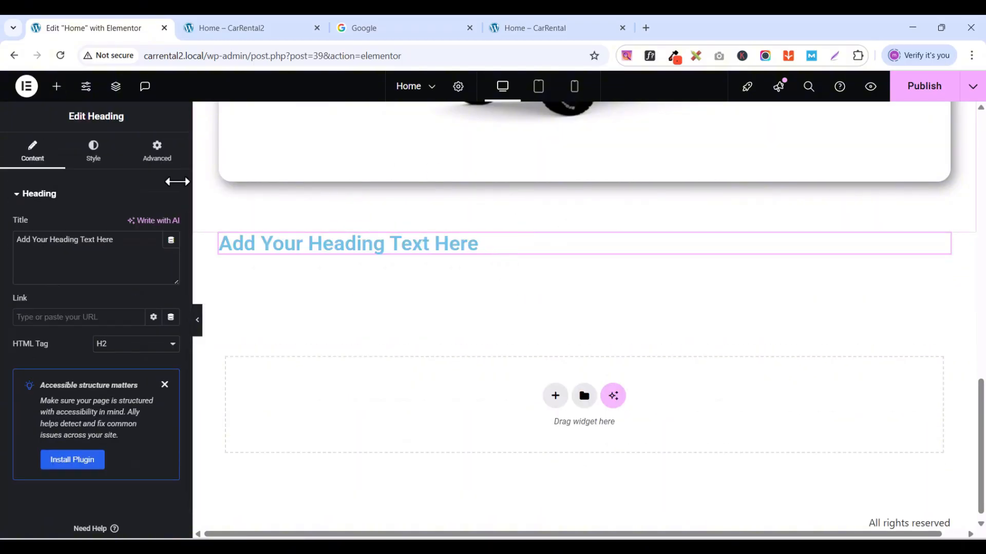
# - Copy "Plan your trip now" from the reference CarRental home page and use it as the new heading's title
pyautogui.click(526, 29)
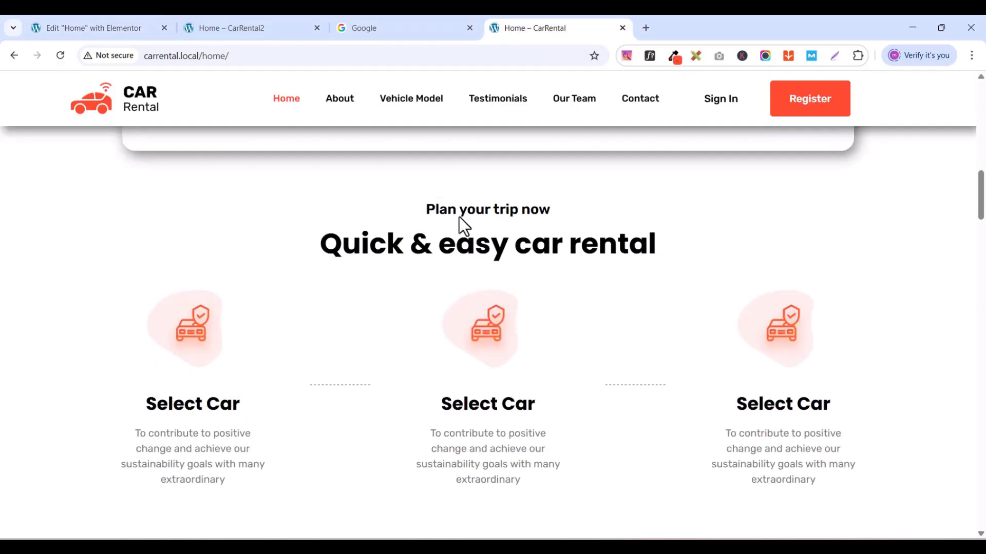
pyautogui.moveTo(430, 209); pyautogui.dragTo(556, 210)
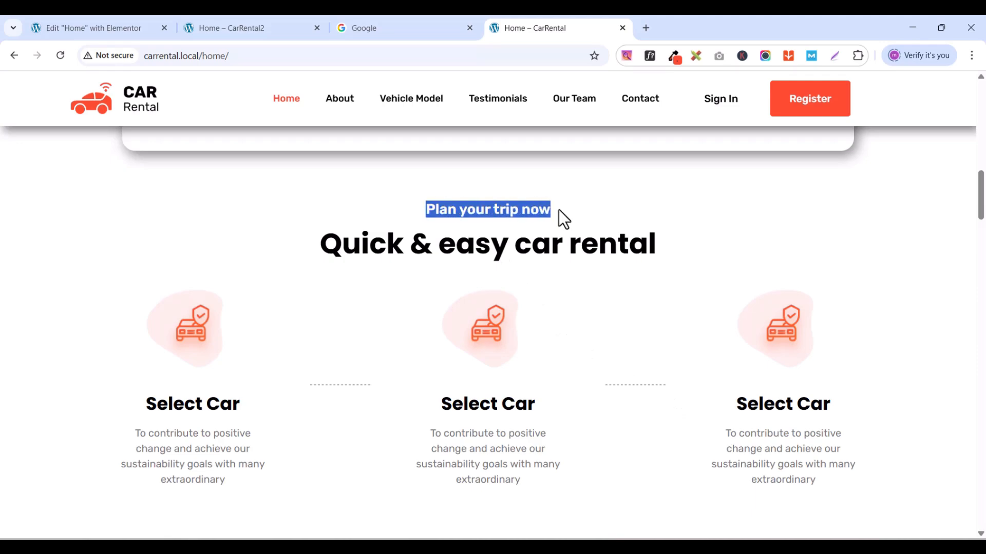
pyautogui.rightClick(545, 211)
pyautogui.click(579, 226)
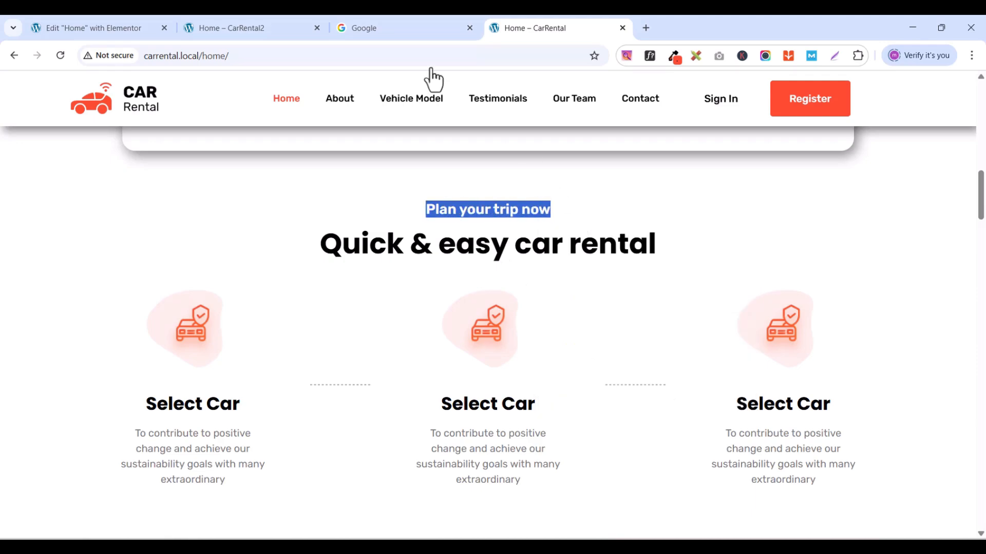
pyautogui.click(87, 29)
pyautogui.click(90, 255)
pyautogui.hotkey('ctrl', 'a')
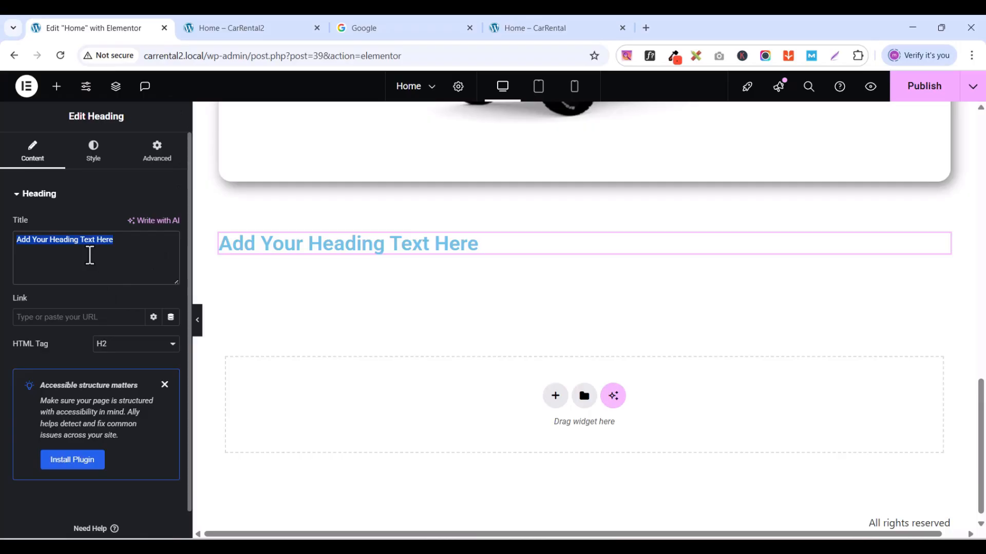
pyautogui.hotkey('ctrl', 'v')
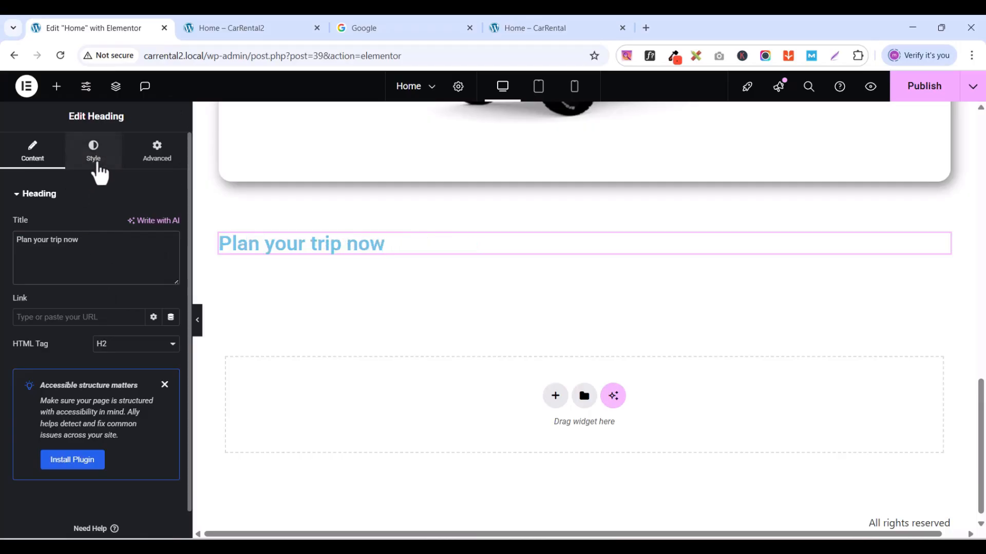
# - Set the "Plan your trip now" heading's typography to the Rubik font at 22 px
pyautogui.click(96, 154)
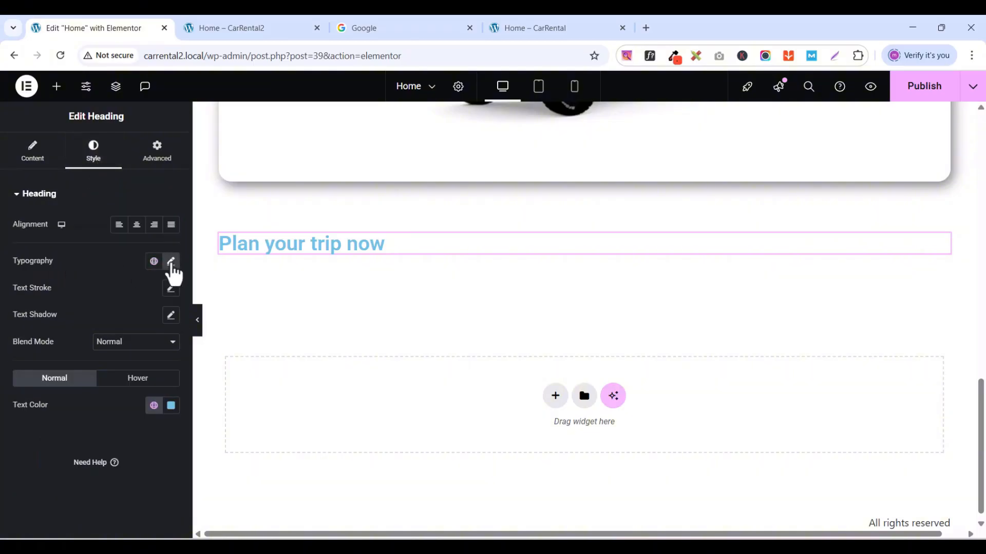
pyautogui.click(171, 263)
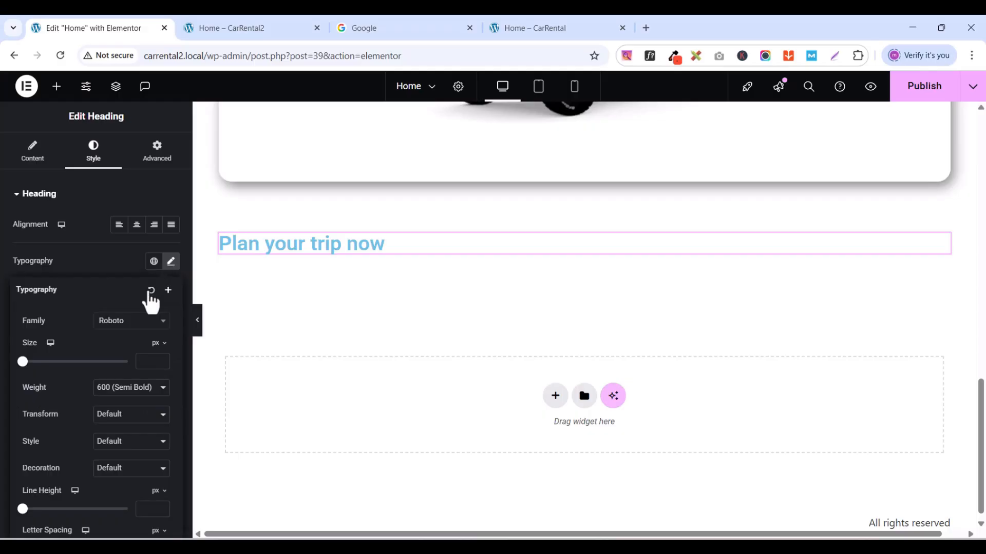
pyautogui.click(130, 323)
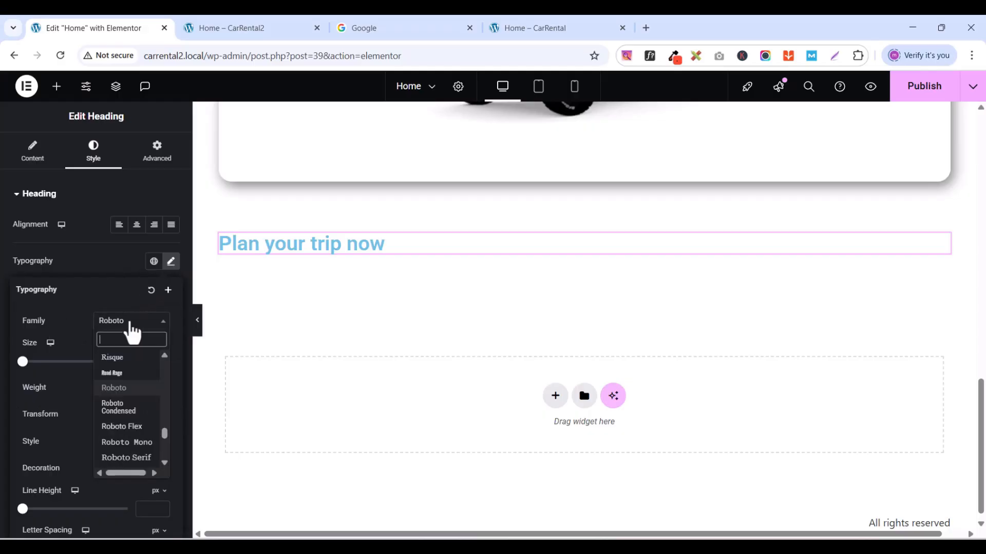
pyautogui.write('RUB')
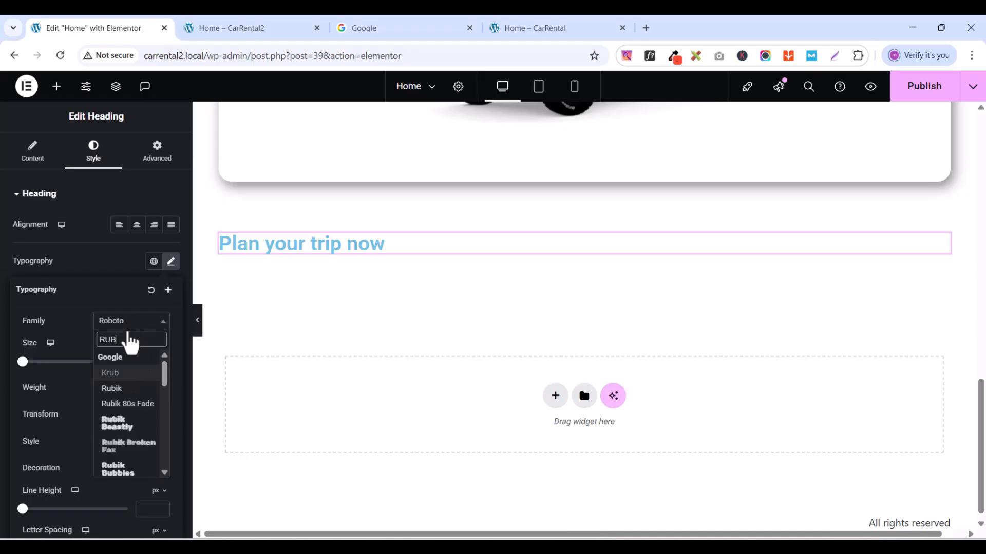
pyautogui.click(122, 389)
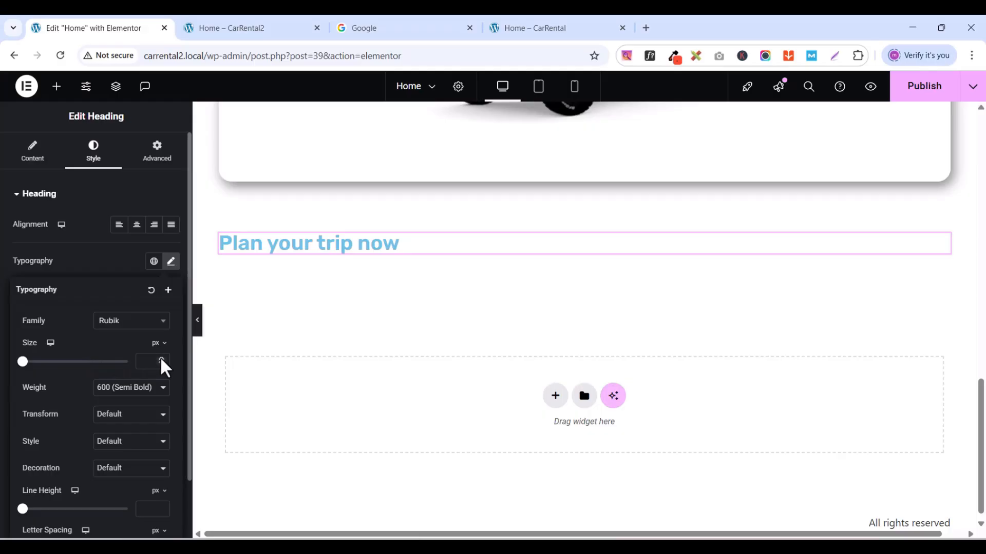
pyautogui.moveTo(161, 359); pyautogui.dragTo(160, 359)
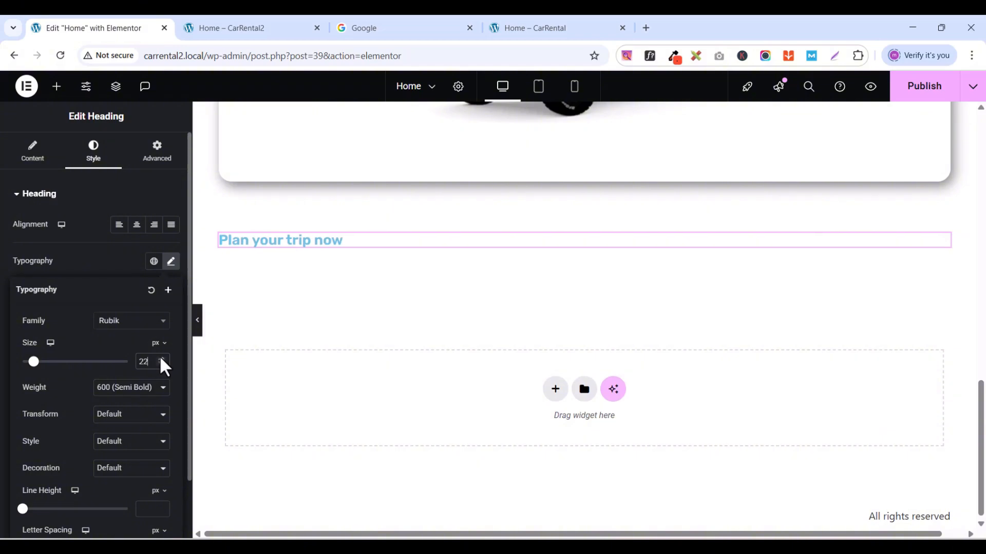
pyautogui.click(109, 266)
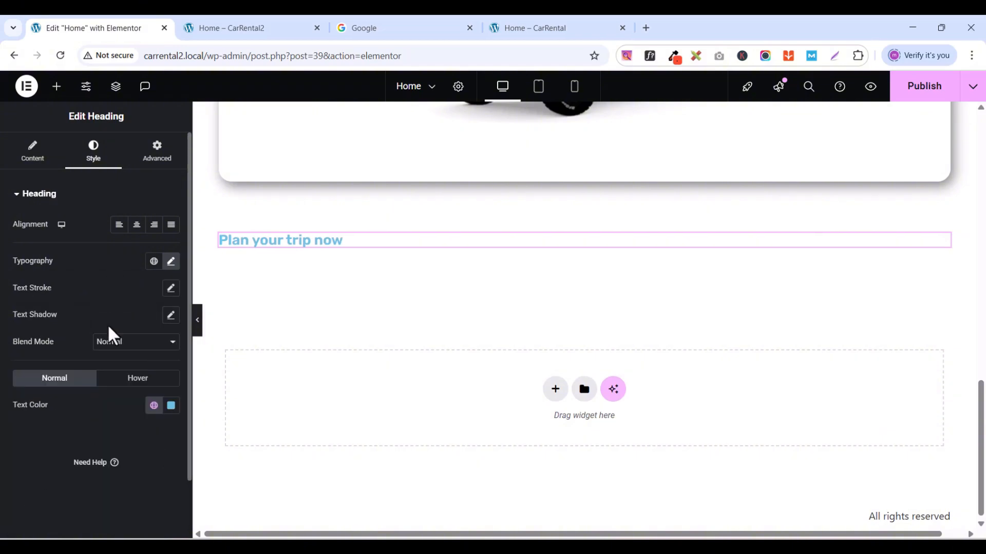
# - Apply the global Dark color to the "Plan your trip now" heading's text
pyautogui.click(153, 411)
pyautogui.click(153, 411)
pyautogui.click(153, 410)
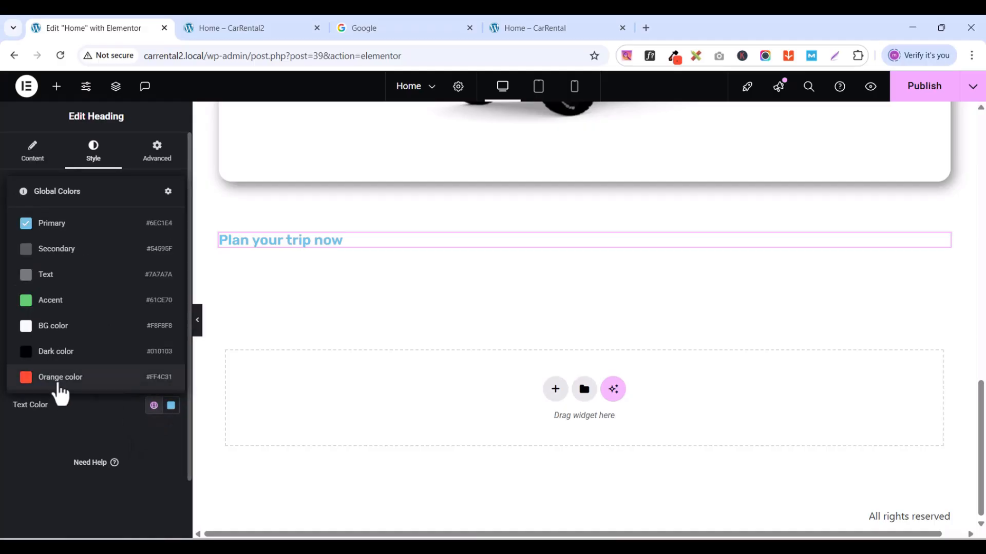
pyautogui.click(61, 355)
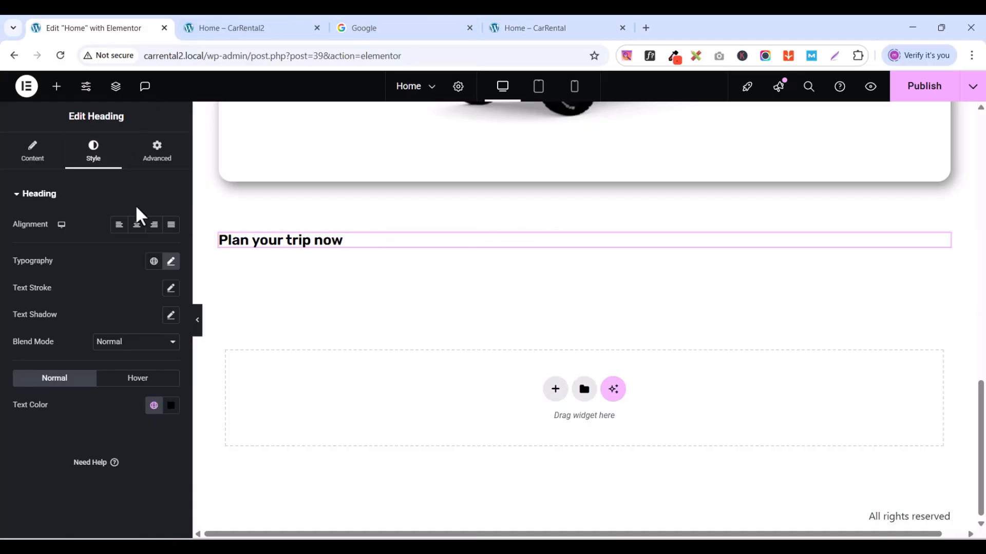
# - Find the Heading widget and add a second heading directly beneath "Plan your trip now"
pyautogui.click(66, 94)
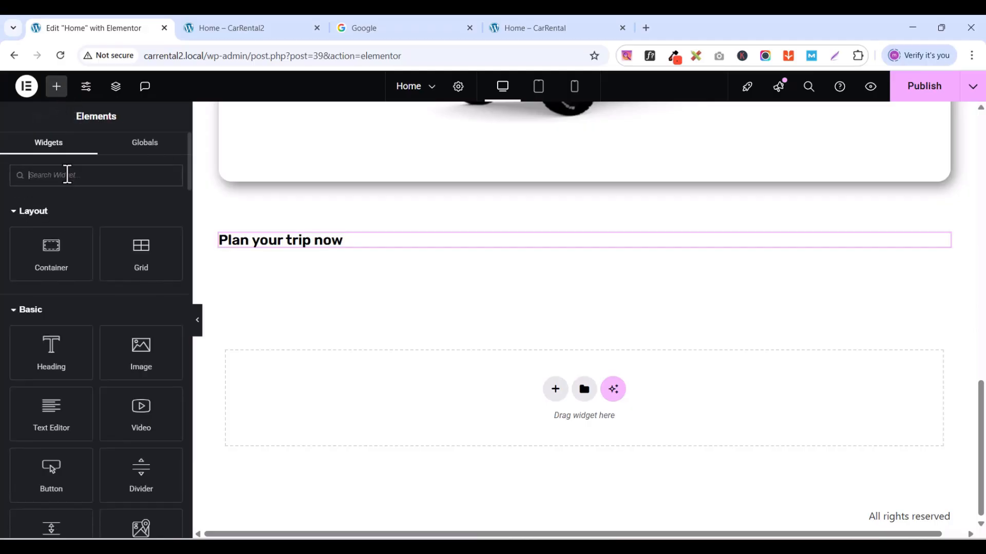
pyautogui.write('TE')
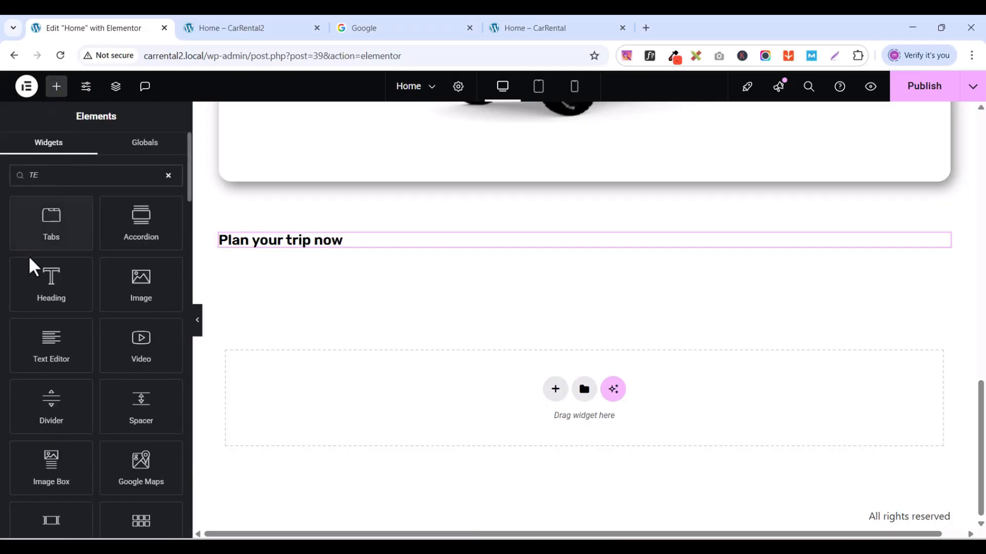
pyautogui.moveTo(31, 264); pyautogui.dragTo(338, 265)
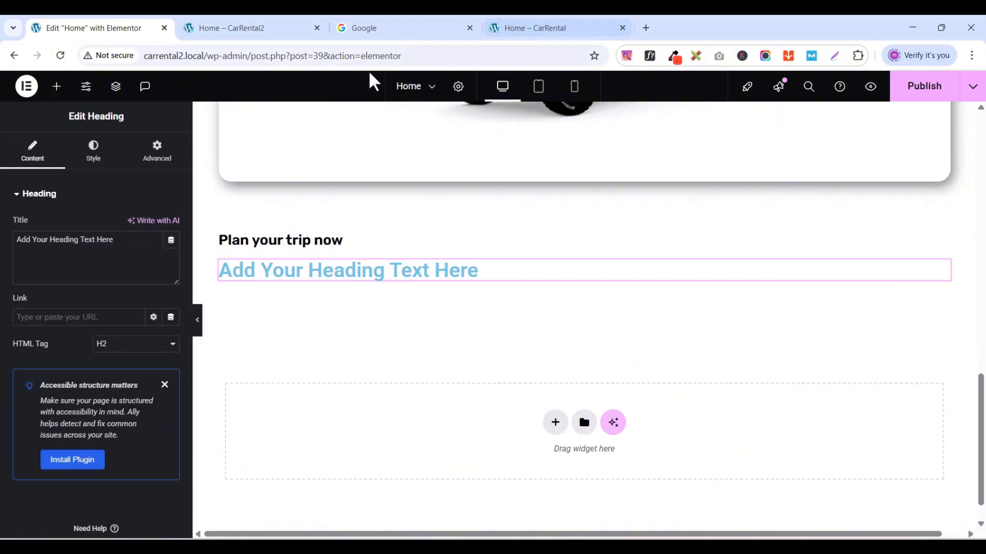
# - Copy "Quick & easy car rental" from the reference CarRental page and use it as the second heading's title
pyautogui.click(532, 28)
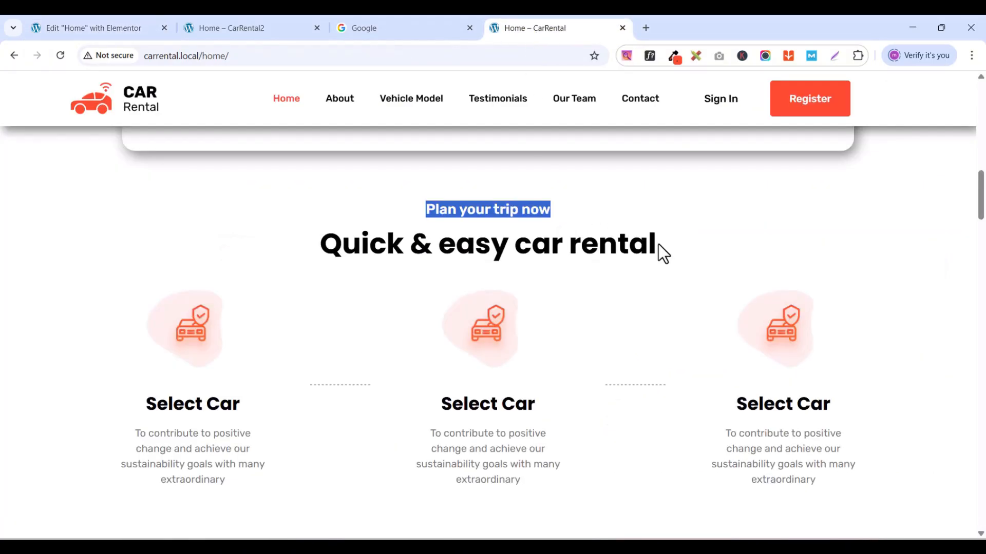
pyautogui.moveTo(658, 245); pyautogui.dragTo(329, 256)
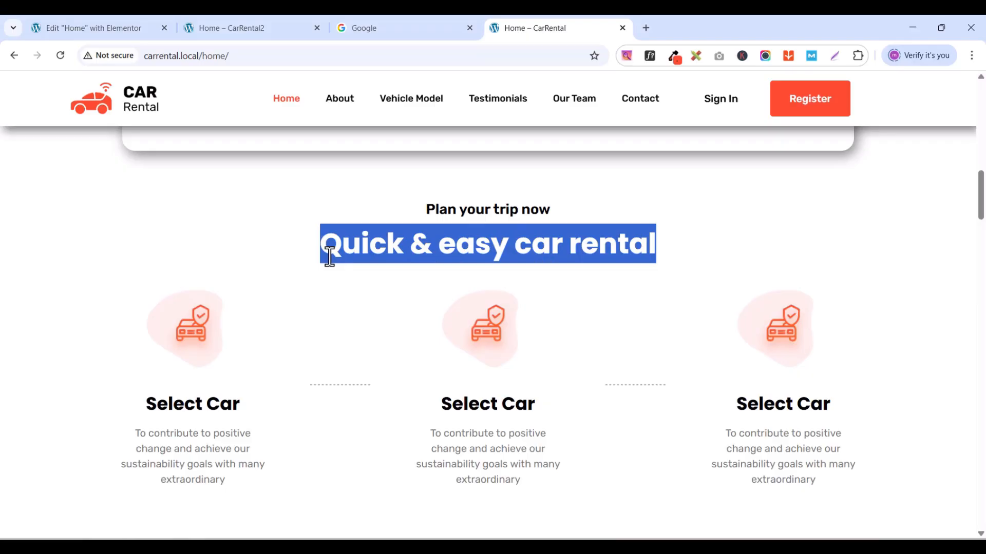
pyautogui.rightClick(355, 247)
pyautogui.click(391, 262)
pyautogui.click(108, 31)
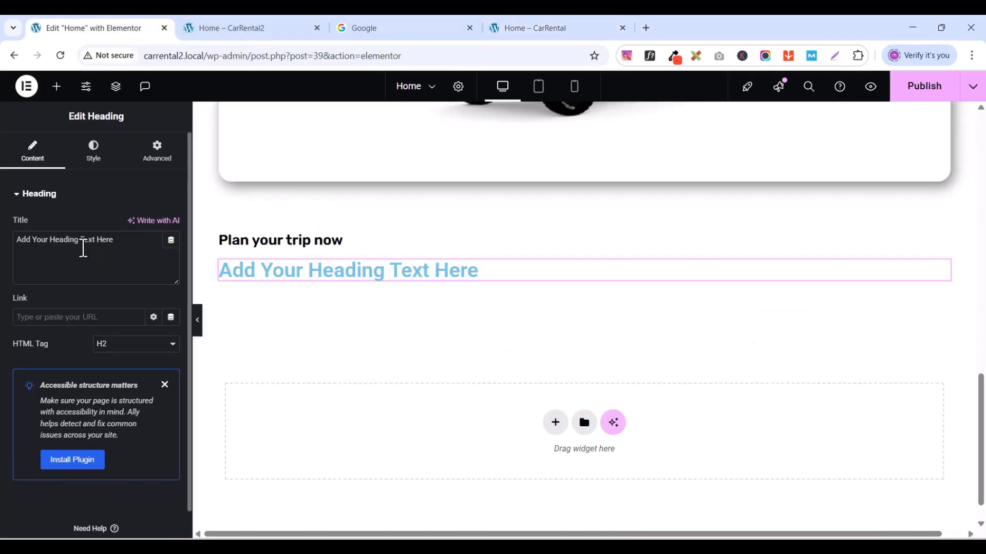
pyautogui.tripleClick(83, 247)
pyautogui.hotkey('ctrl', 'v')
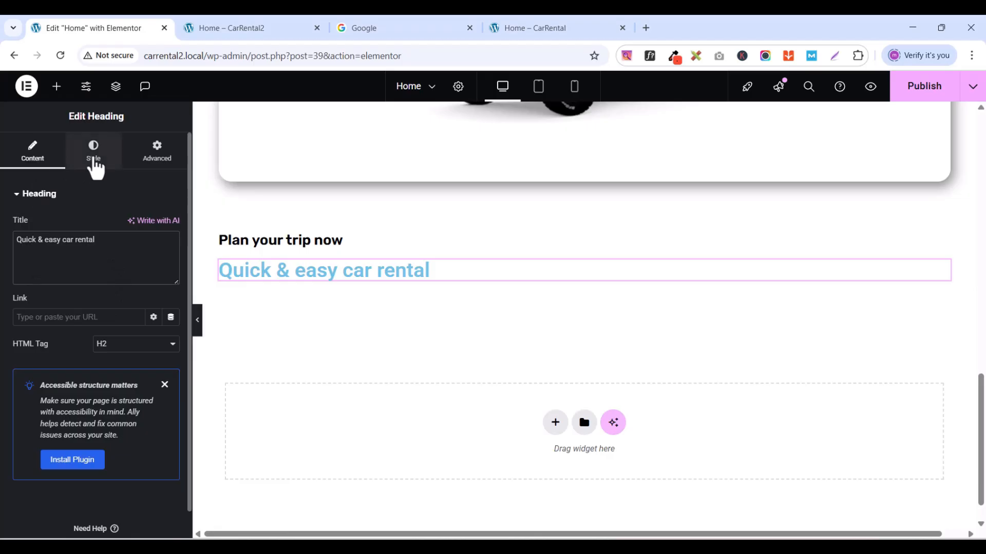
# - Set the "Quick & easy car rental" heading's typography to Poppins, 44 px, weight 700 (Bold)
pyautogui.click(94, 157)
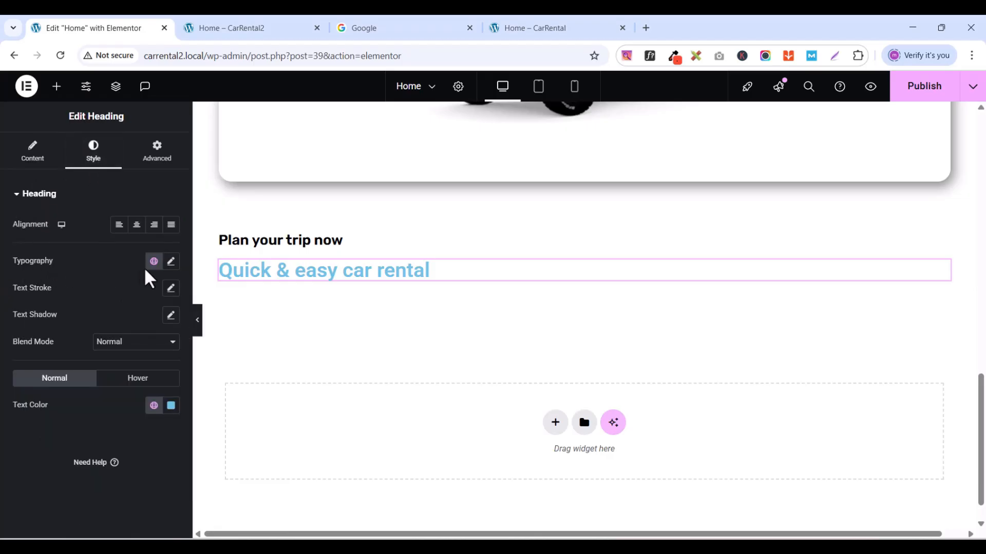
pyautogui.click(171, 262)
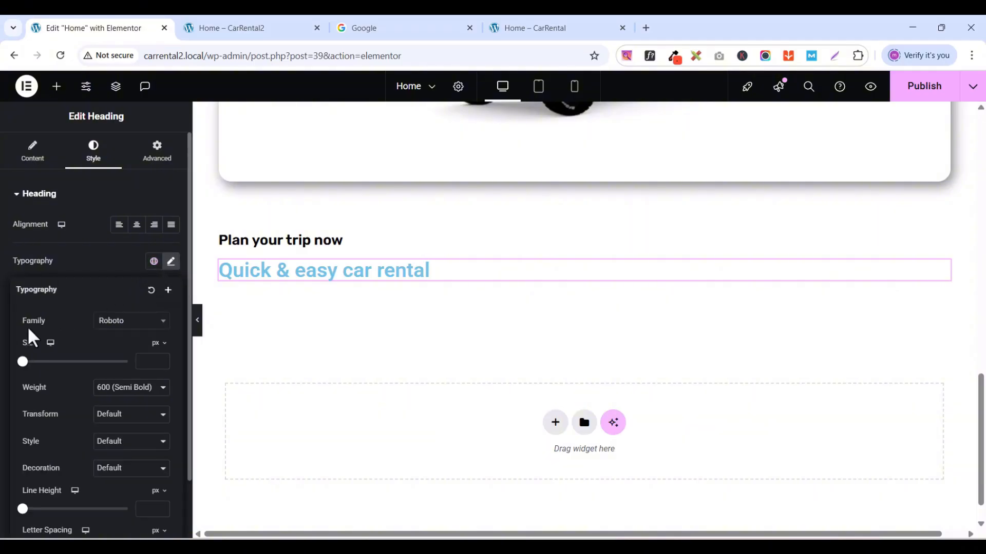
pyautogui.click(159, 327)
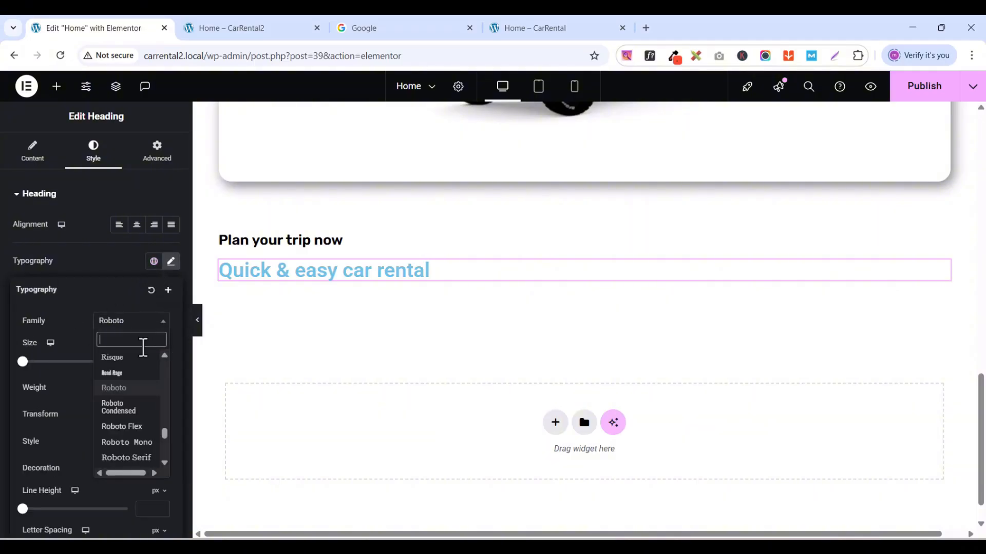
pyautogui.write('POPP')
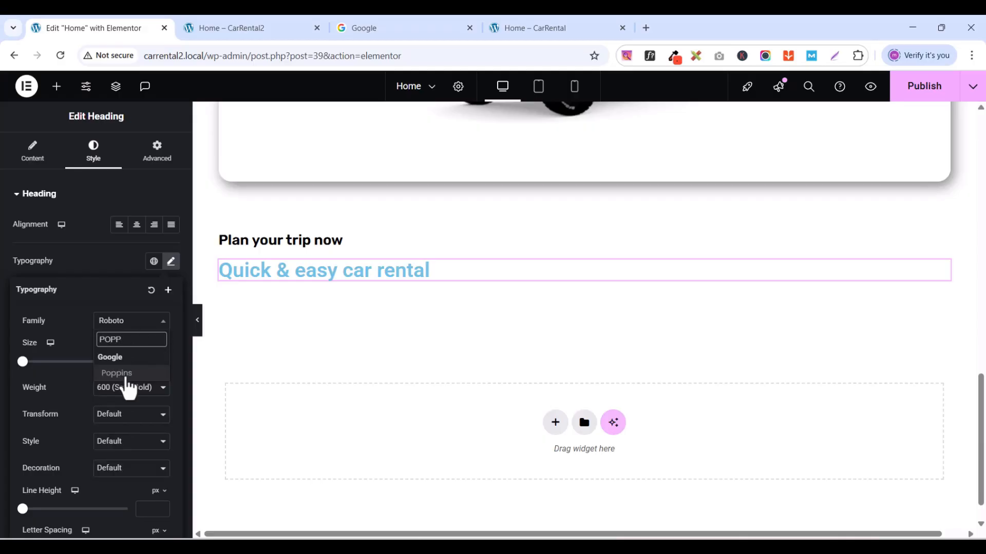
pyautogui.click(124, 374)
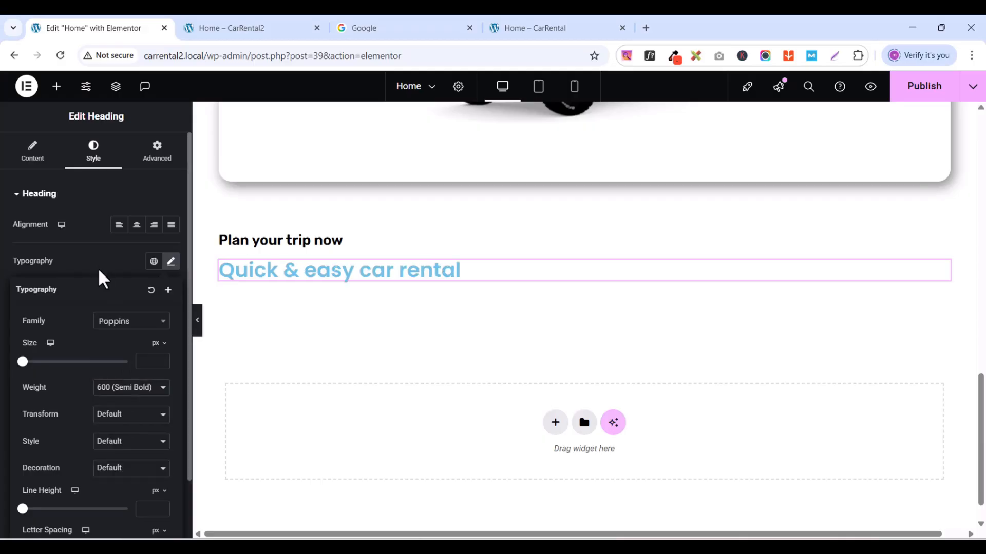
pyautogui.click(161, 360)
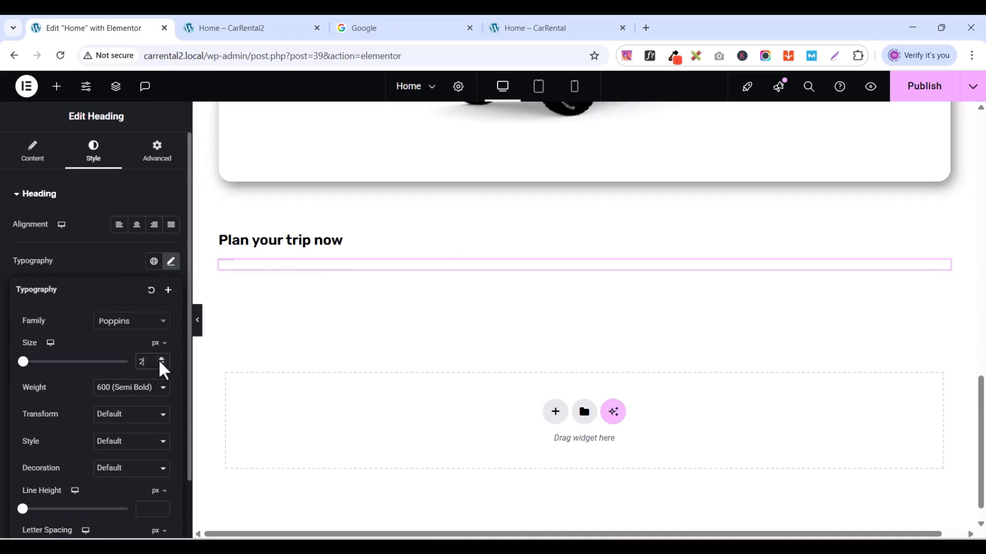
pyautogui.moveTo(160, 360); pyautogui.dragTo(161, 359)
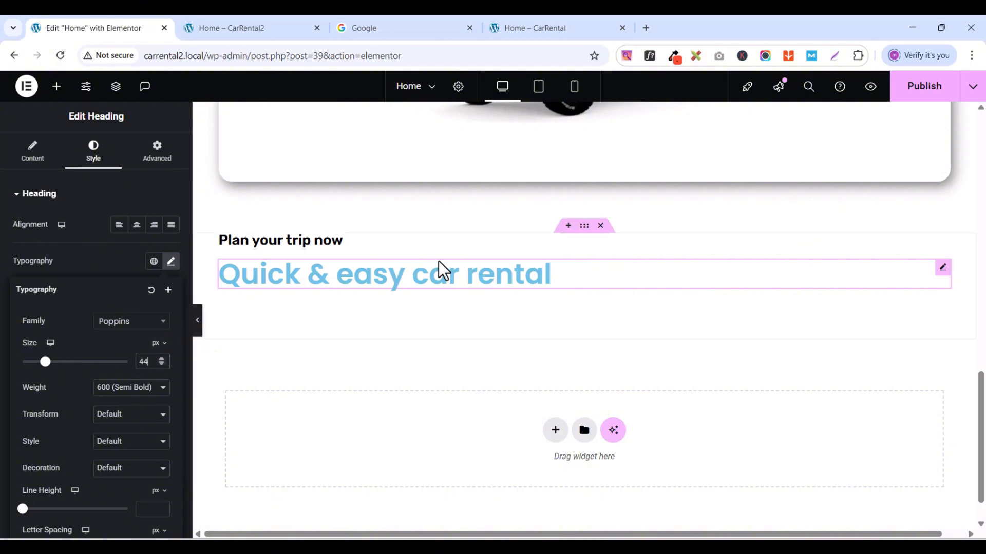
pyautogui.click(148, 391)
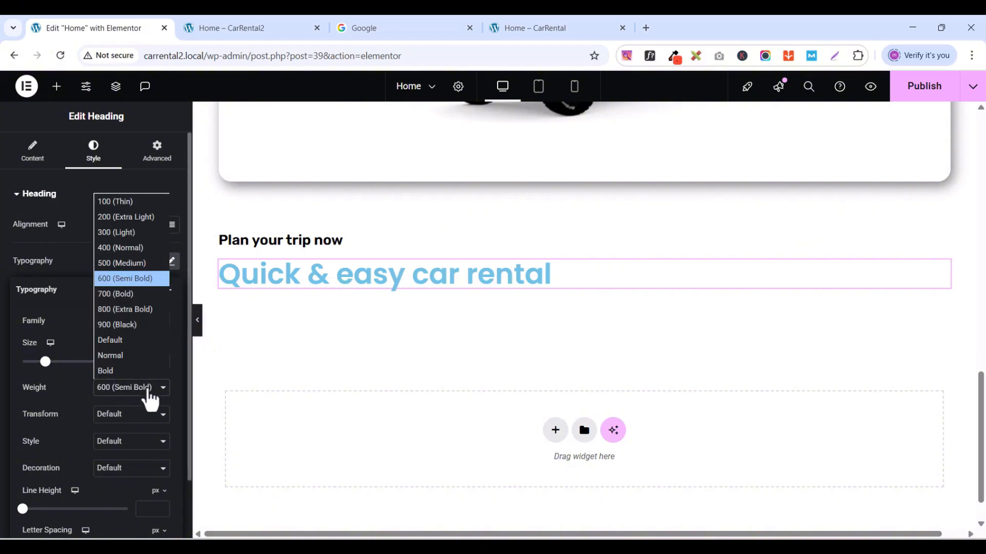
pyautogui.click(144, 294)
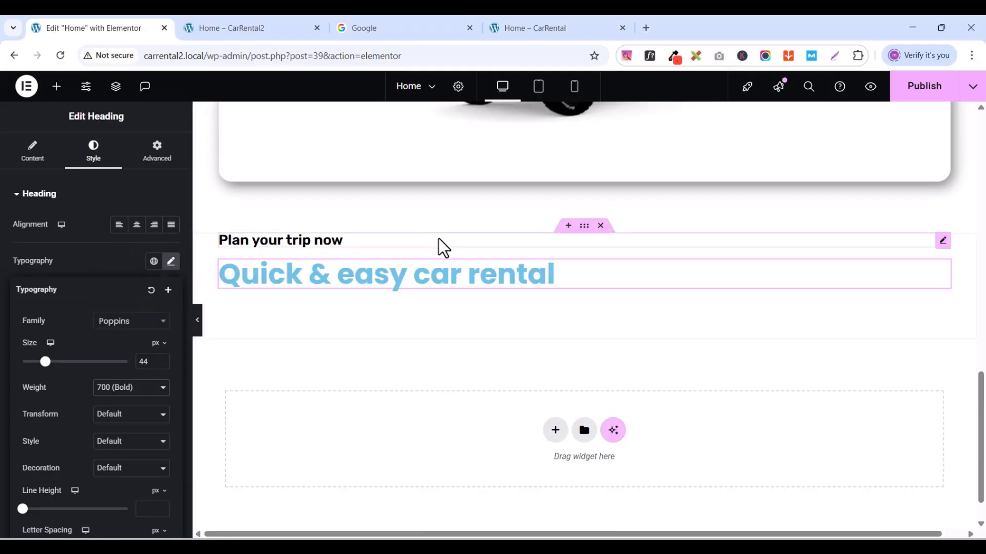
# - Check the reference page's layout and centre the section container's contents, setting both Justify Content and Align Items to Center
pyautogui.click(532, 26)
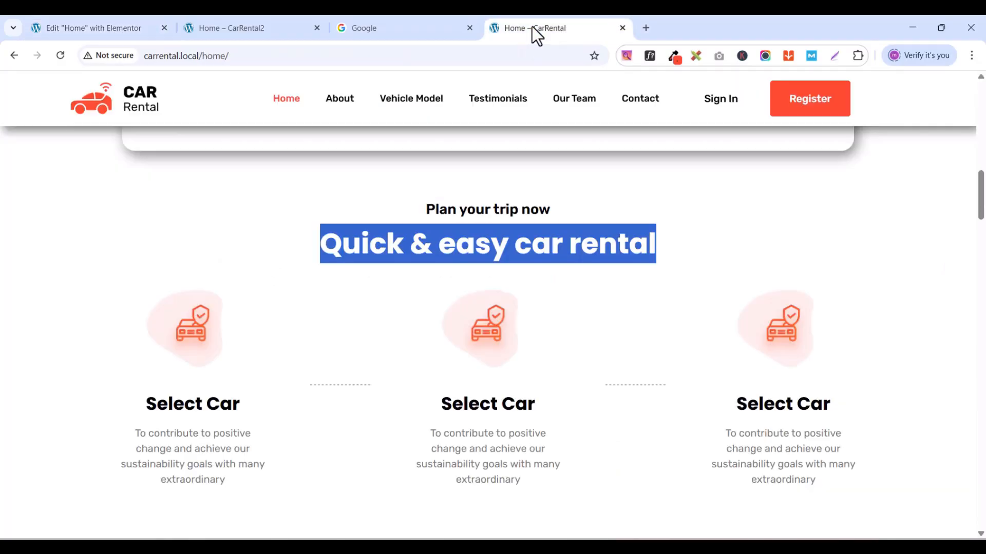
pyautogui.click(114, 26)
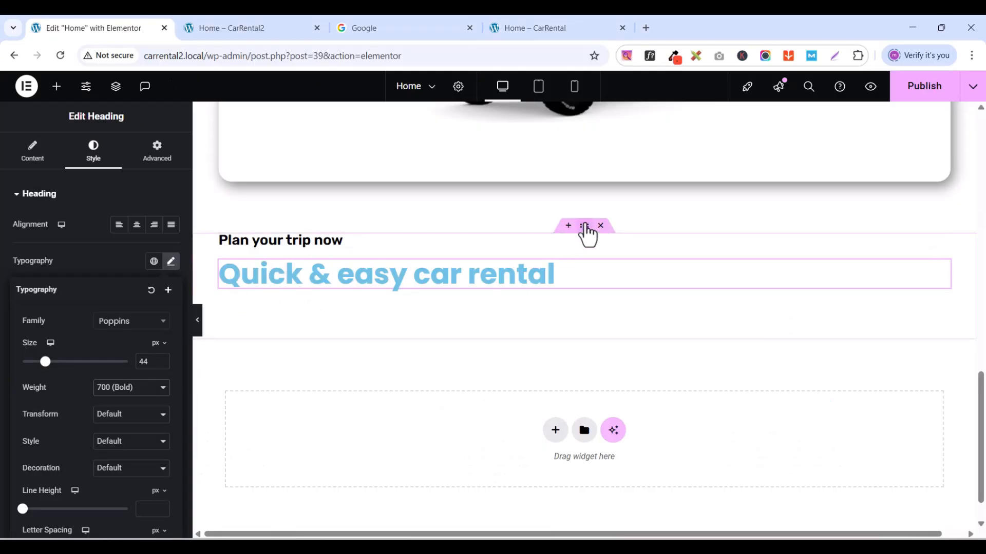
pyautogui.click(584, 227)
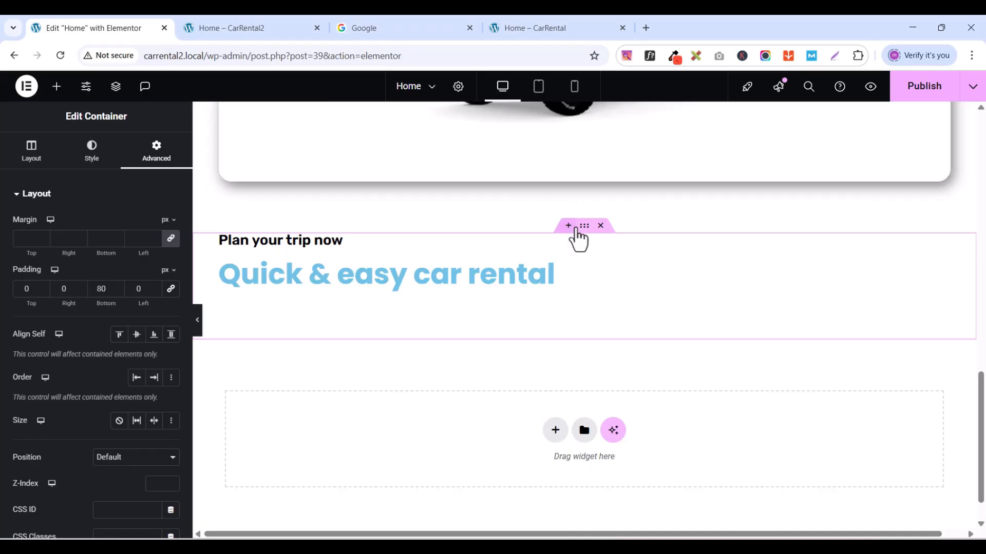
pyautogui.click(32, 153)
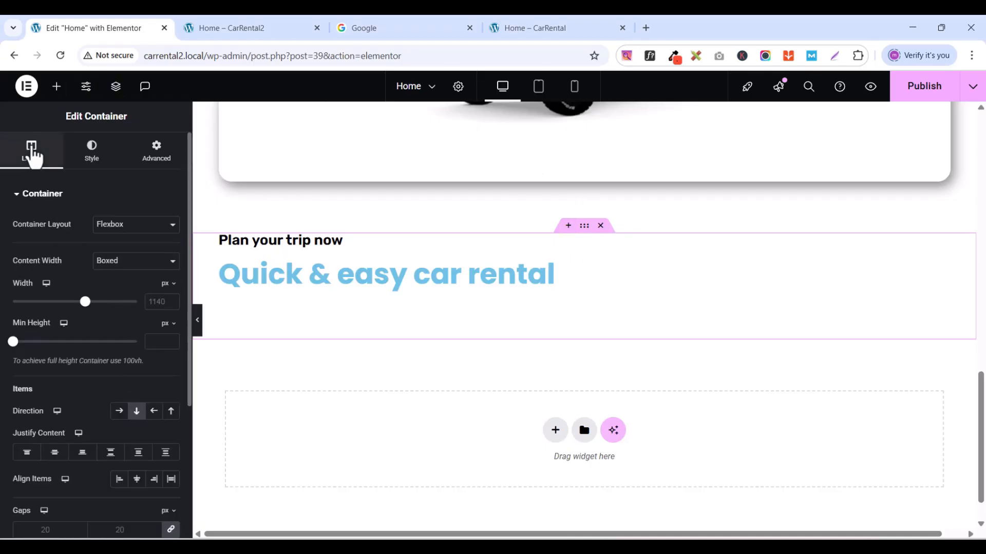
pyautogui.scroll(-1, 45, 359)
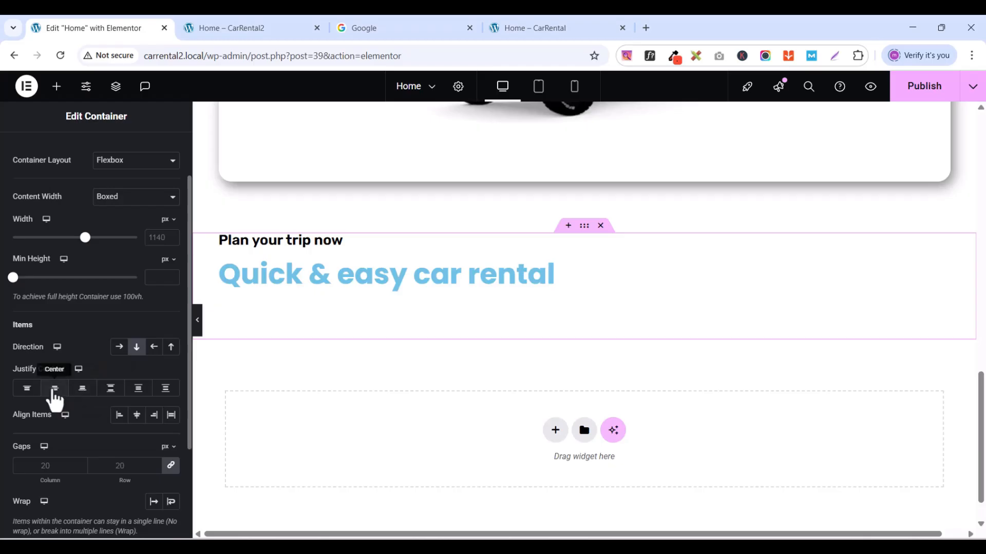
pyautogui.click(54, 389)
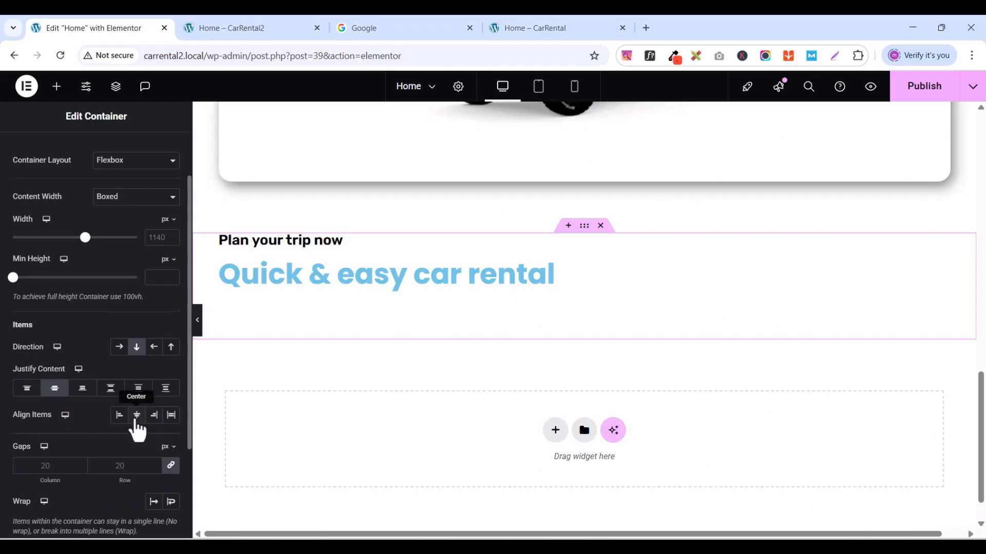
pyautogui.click(136, 416)
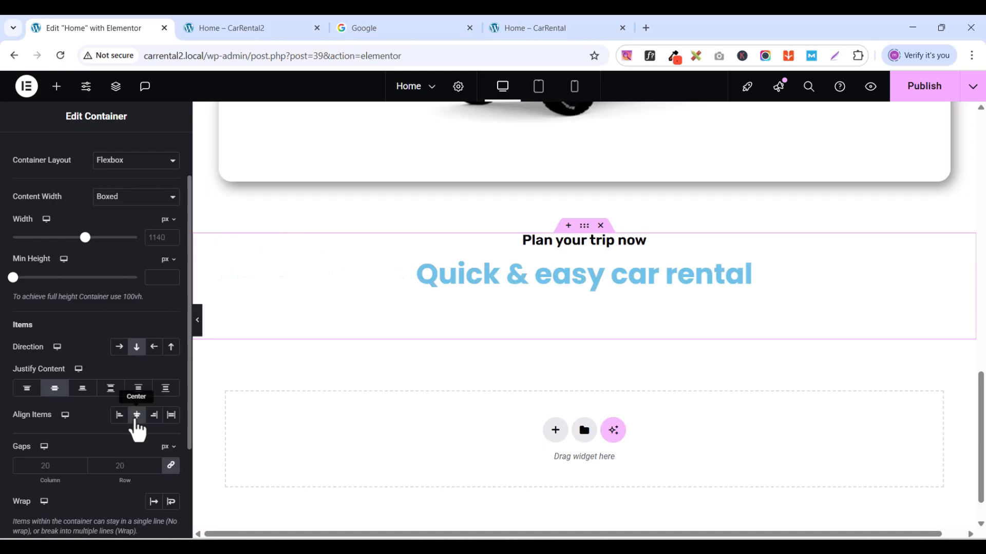
# - Apply the global Dark color to the "Quick & easy car rental" heading's text
pyautogui.click(743, 269)
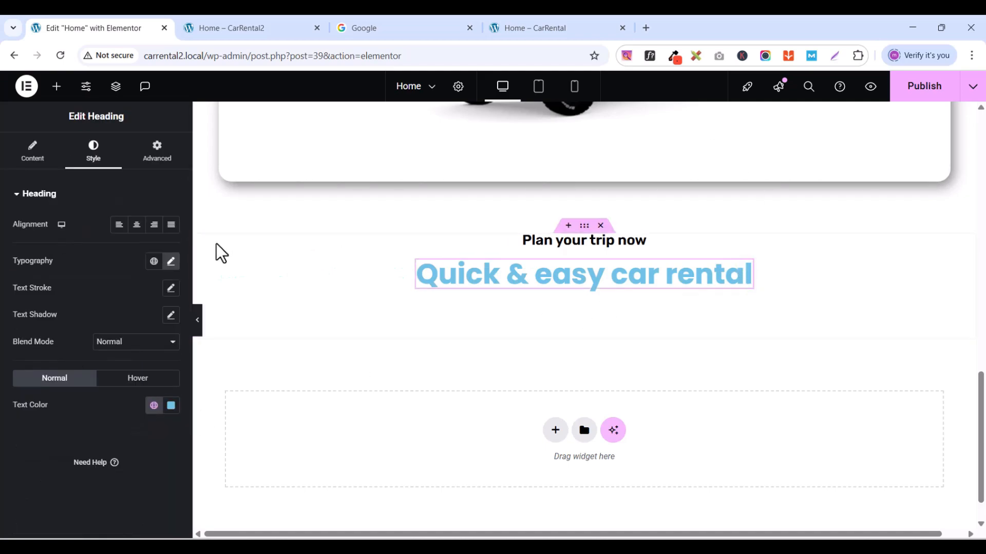
pyautogui.click(154, 408)
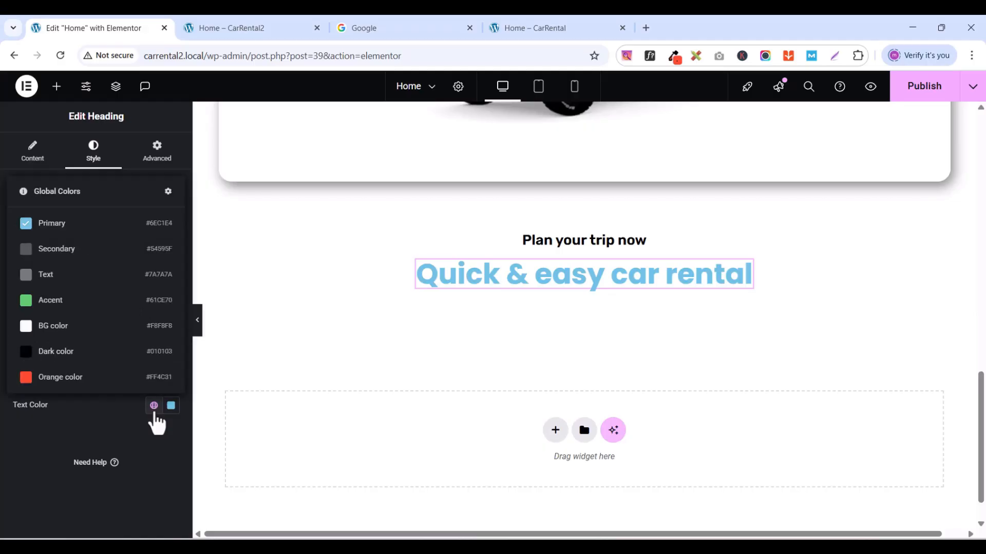
pyautogui.click(68, 355)
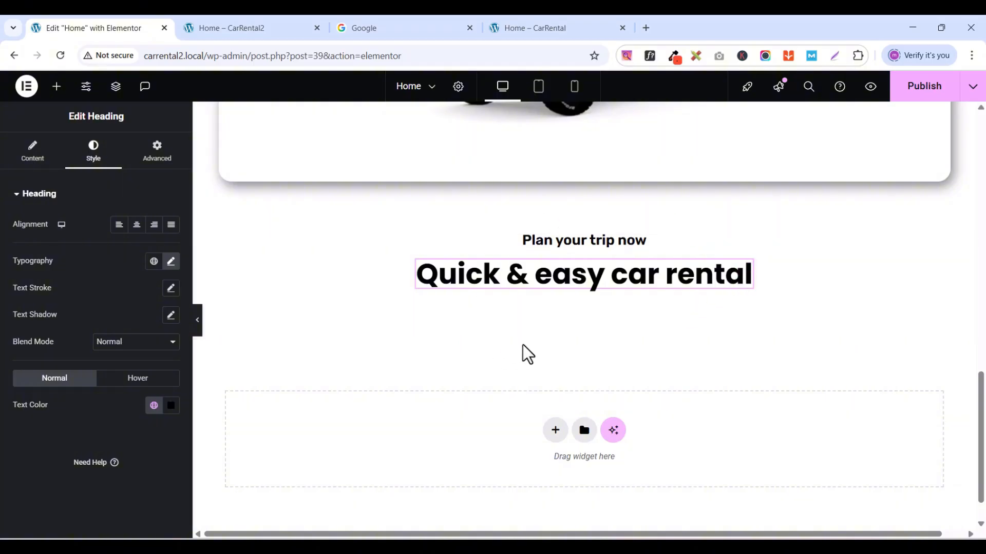
# - Add a Grid beneath the "Quick & easy car rental" heading and set it to 5 columns and 1 row
pyautogui.click(55, 92)
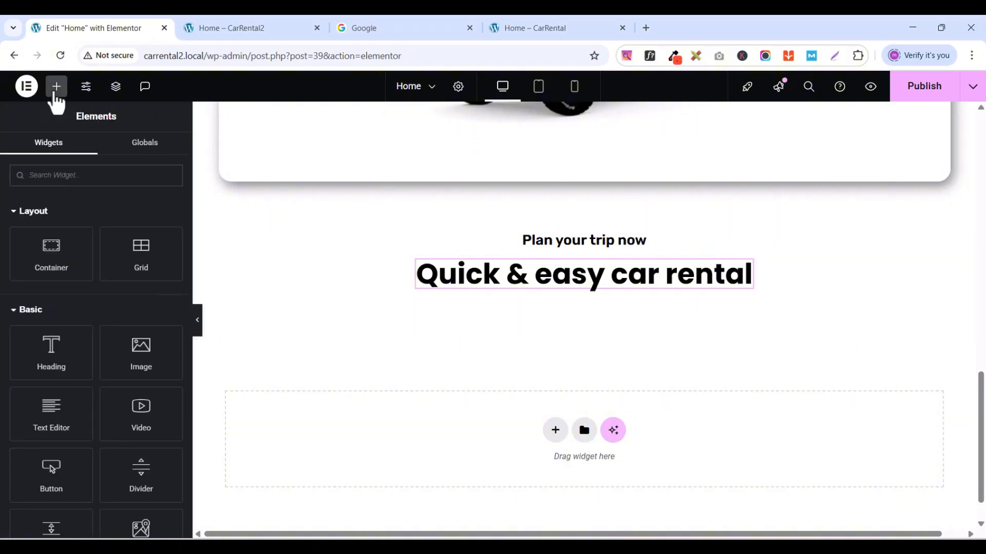
pyautogui.click(55, 177)
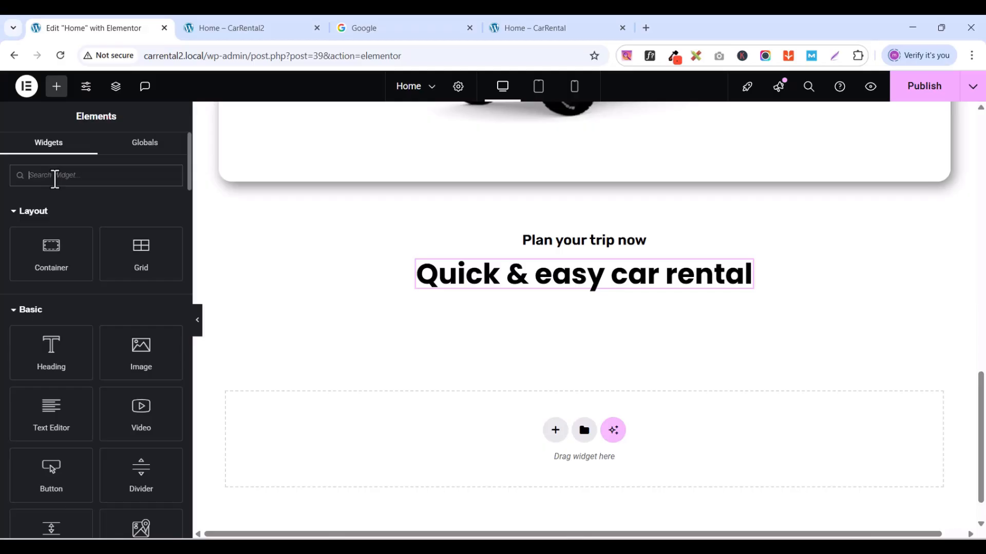
pyautogui.moveTo(137, 247); pyautogui.dragTo(573, 299)
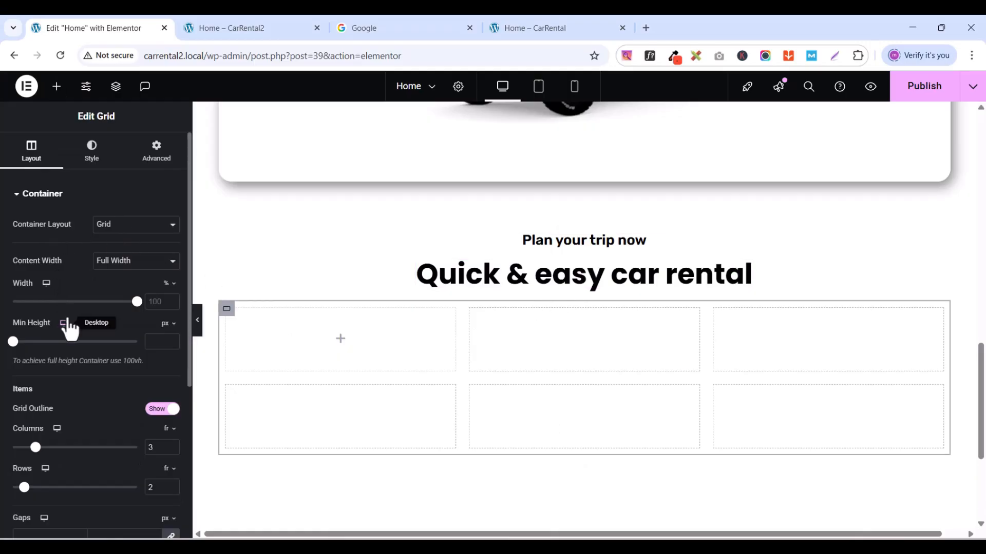
pyautogui.scroll(-3, 96, 318)
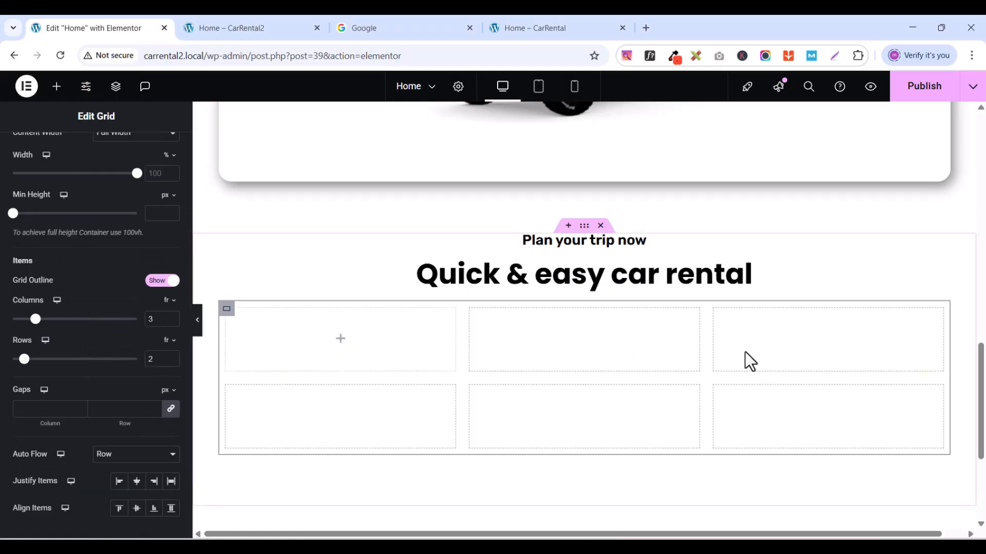
pyautogui.click(172, 317)
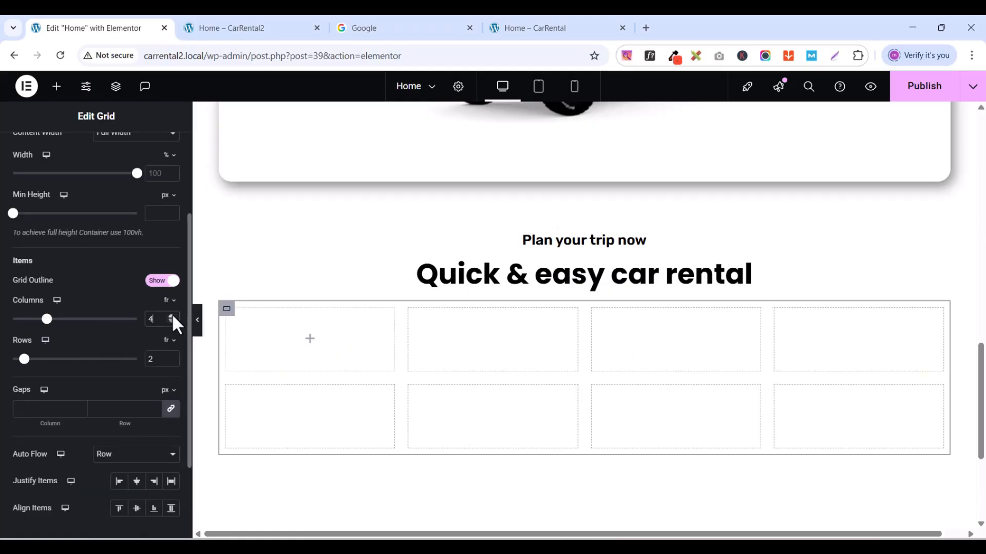
pyautogui.click(171, 316)
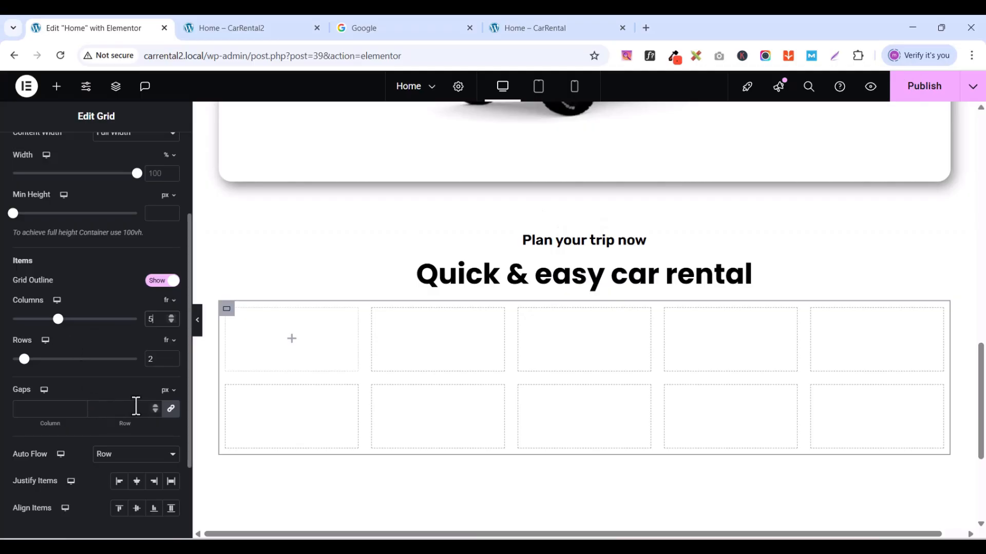
pyautogui.click(171, 362)
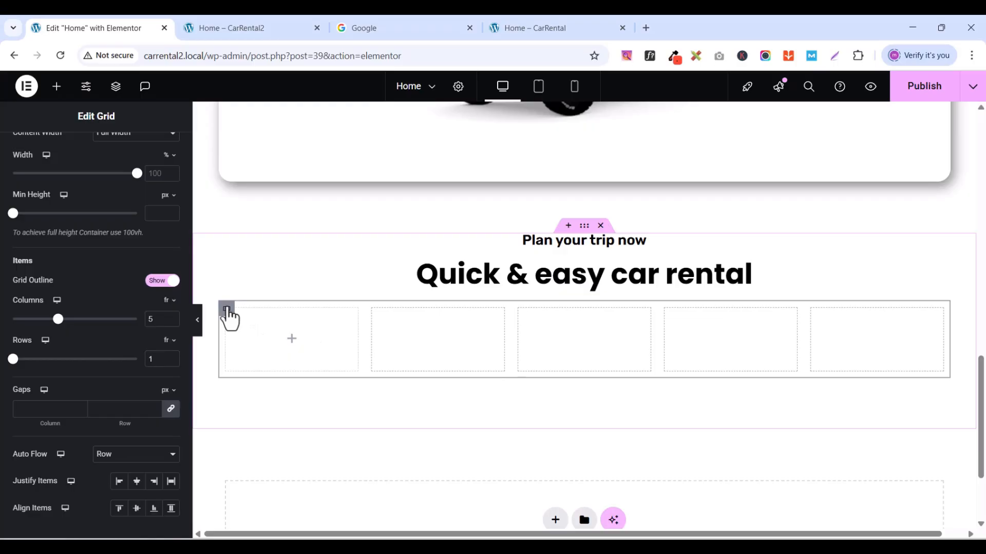
# - Set the five-column grid's padding to 0 px on all sides
pyautogui.scroll(-1, 204, 227)
pyautogui.scroll(2, 137, 239)
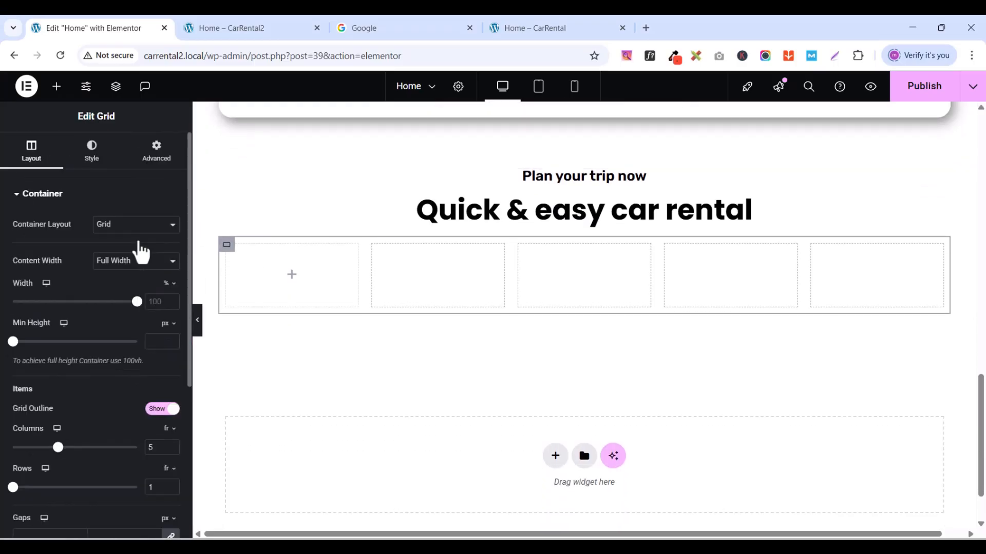
pyautogui.scroll(-2, 137, 239)
pyautogui.scroll(2, 138, 240)
pyautogui.scroll(-1, 137, 240)
pyautogui.scroll(1, 137, 240)
pyautogui.click(157, 154)
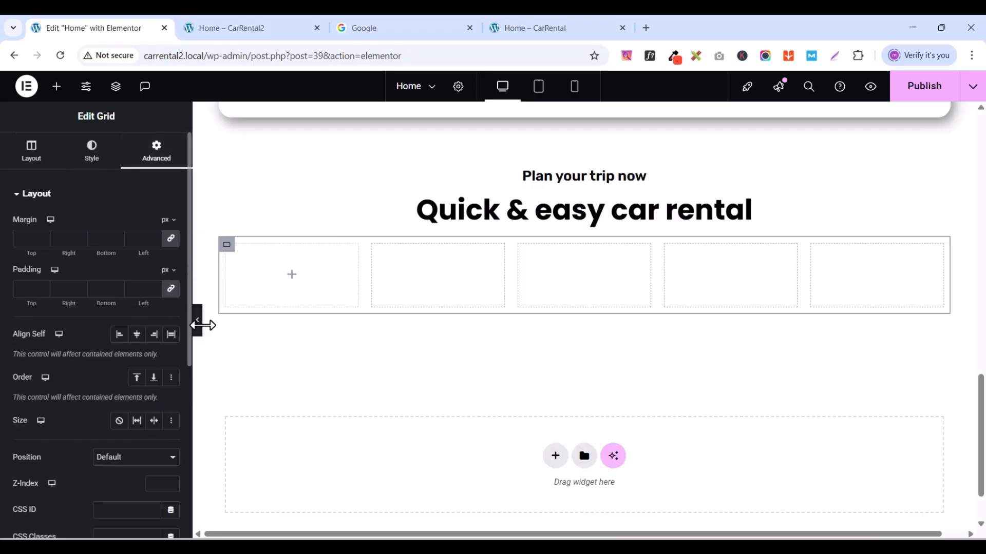
pyautogui.click(170, 289)
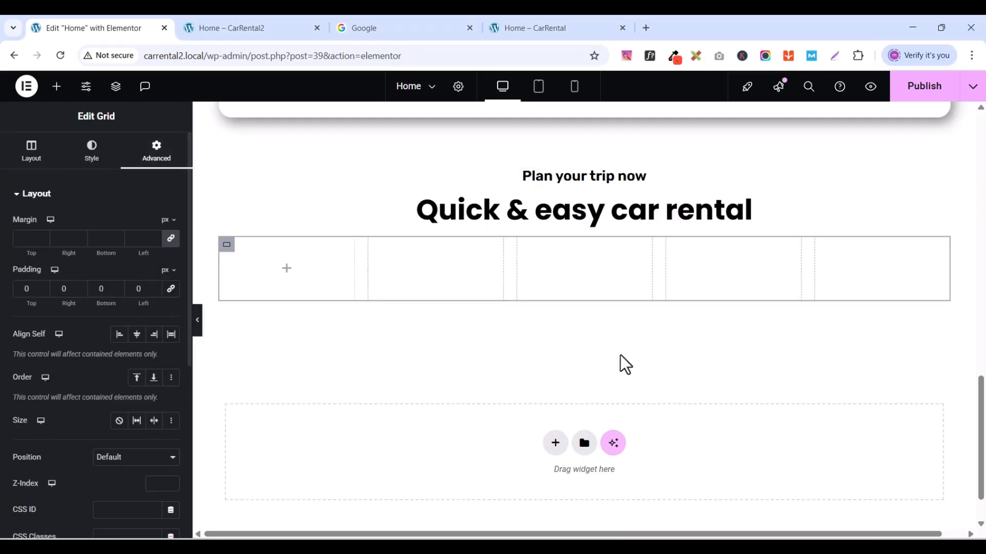
# - Place a Container in the grid's first cell and set its padding to 0 px on all sides
pyautogui.scroll(2, 632, 349)
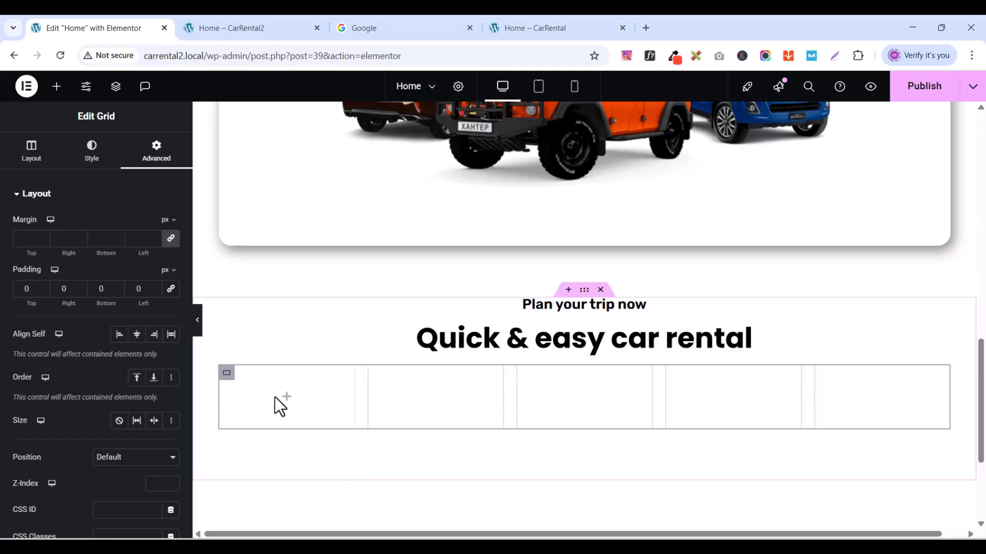
pyautogui.click(57, 86)
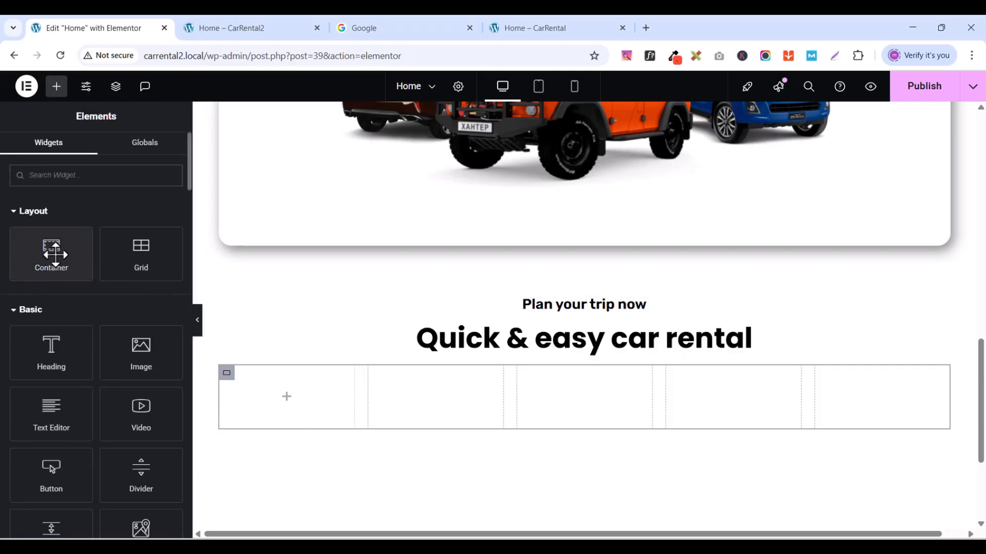
pyautogui.moveTo(37, 245); pyautogui.dragTo(263, 389)
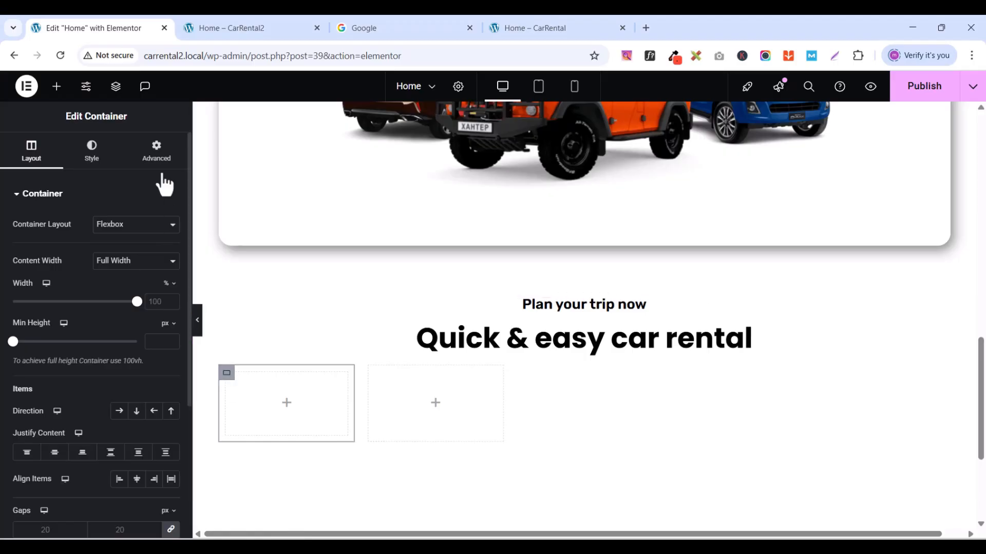
pyautogui.click(156, 152)
pyautogui.click(171, 289)
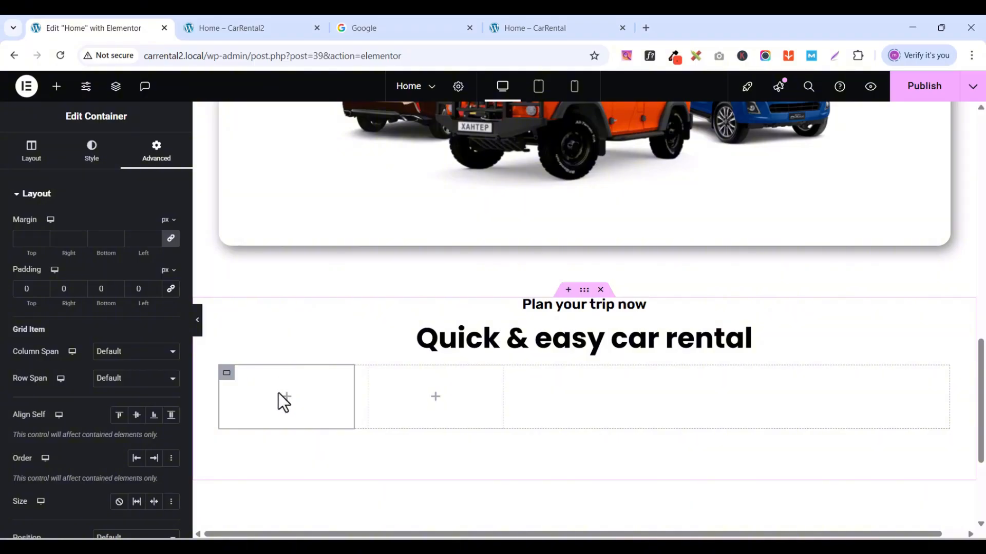
# - Add an Image widget to the first cell's container and choose iconbox-image_01.png from the media library, matching the reference page
pyautogui.click(57, 93)
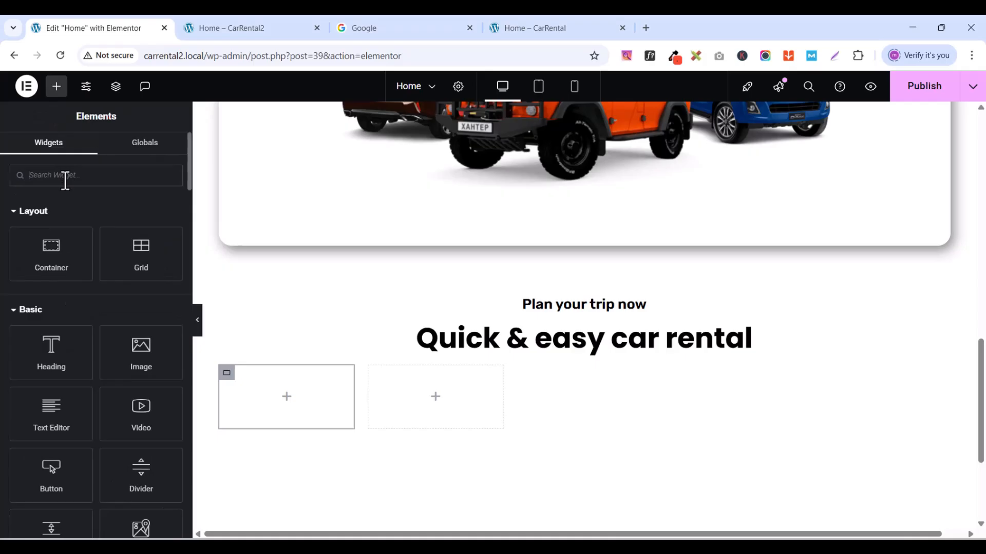
pyautogui.write('IMA')
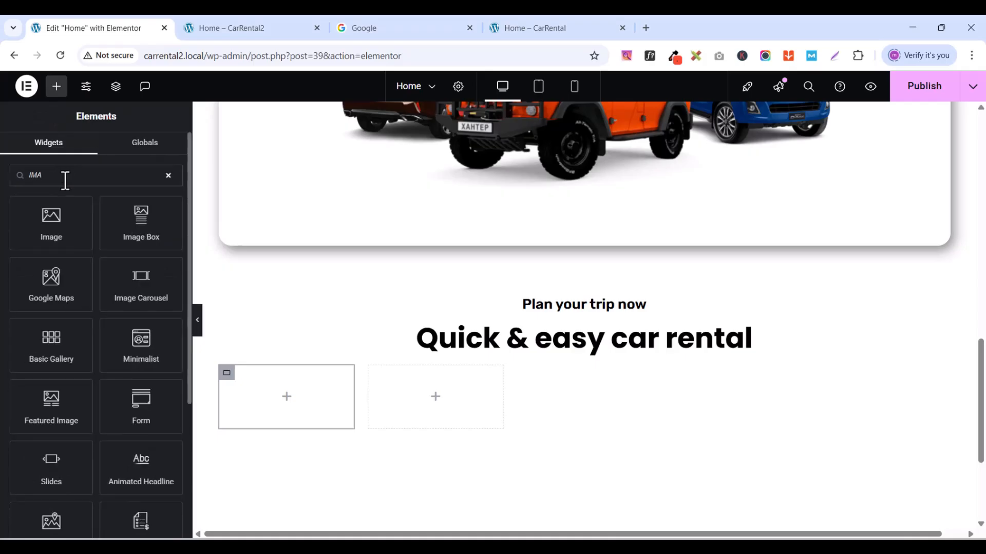
pyautogui.moveTo(57, 215); pyautogui.dragTo(308, 380)
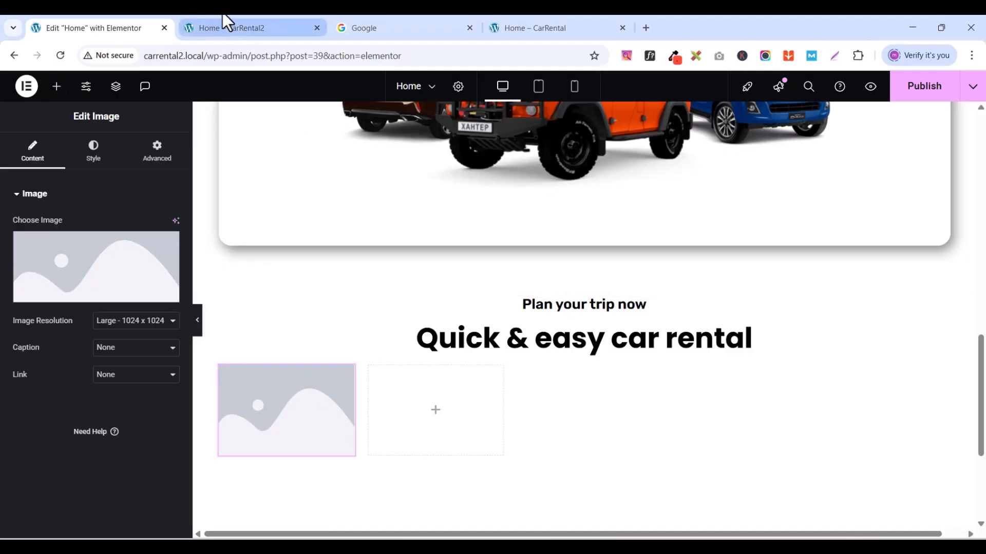
pyautogui.click(526, 28)
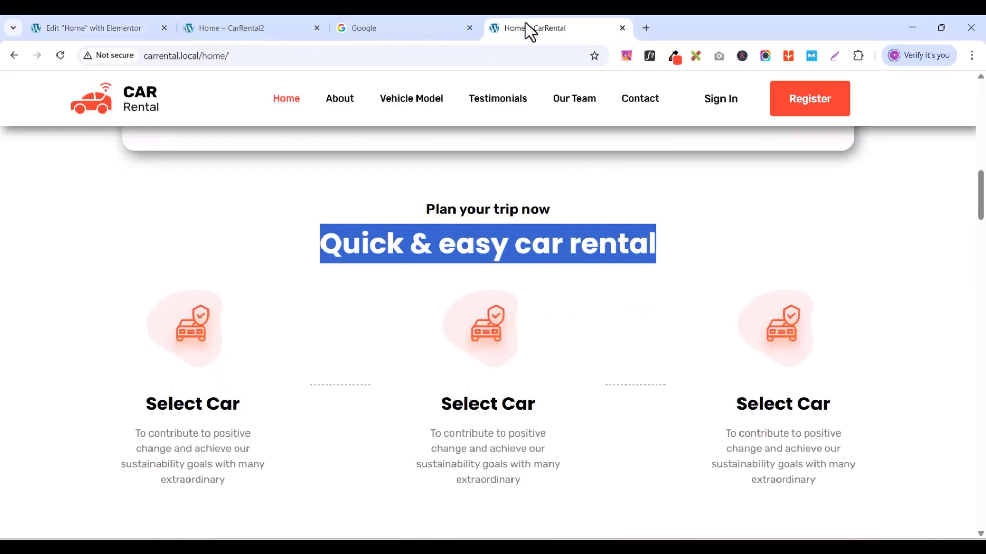
pyautogui.click(71, 26)
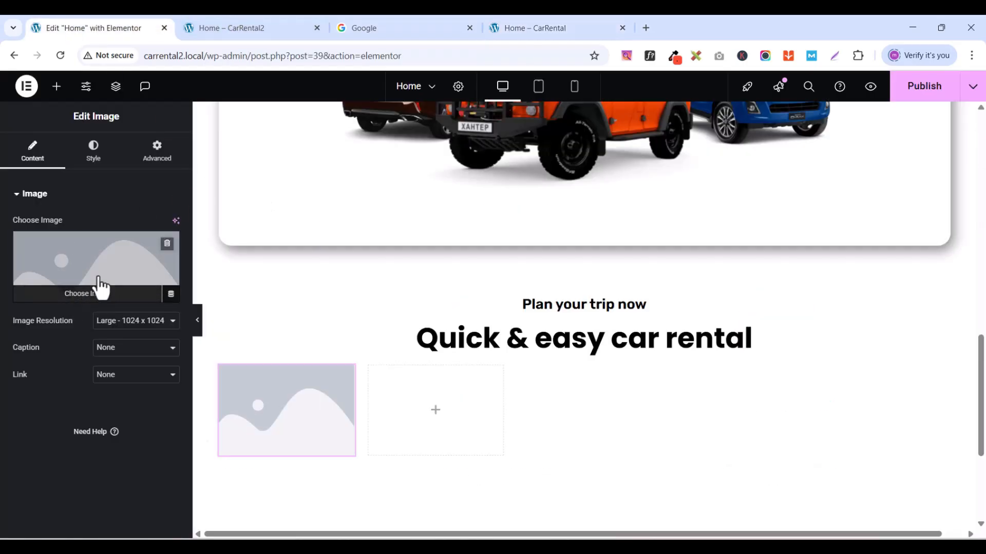
pyautogui.click(54, 304)
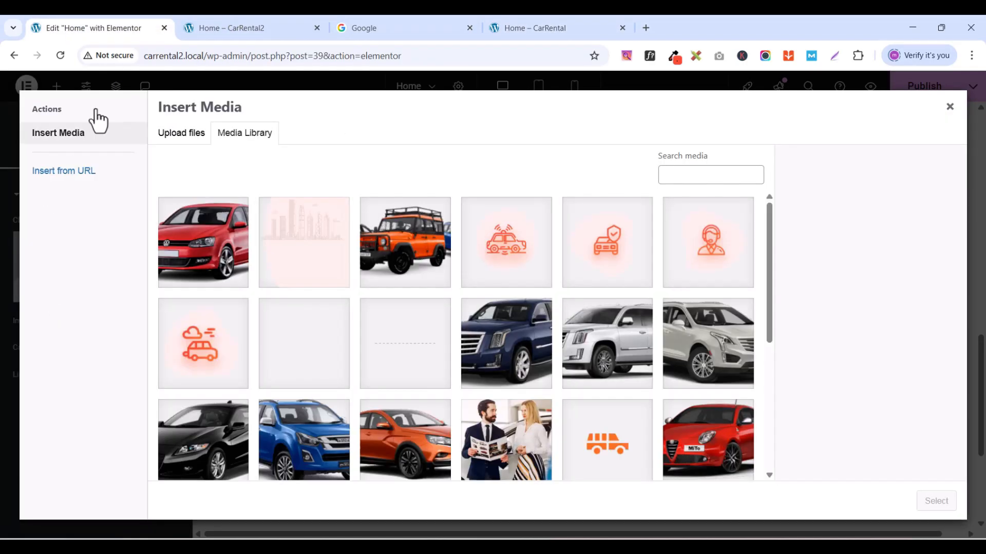
pyautogui.click(595, 237)
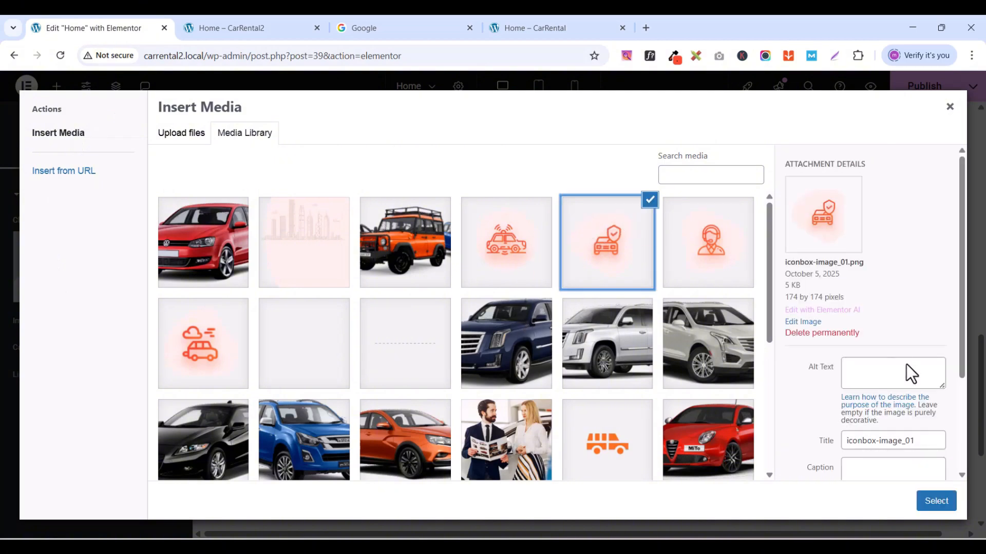
pyautogui.click(948, 501)
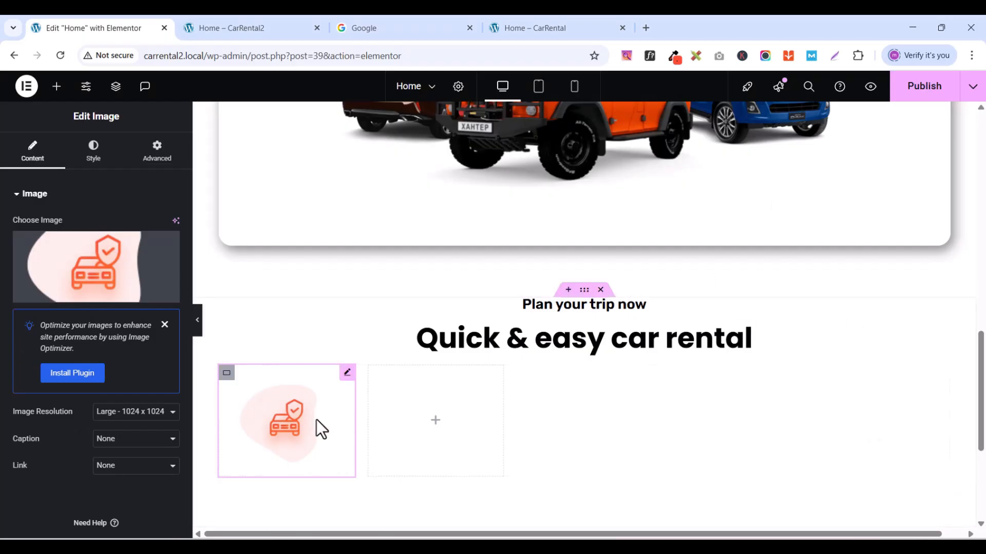
# - Centre the contents of the first grid cell's container by setting both Justify Content and Align Items to center
pyautogui.click(226, 375)
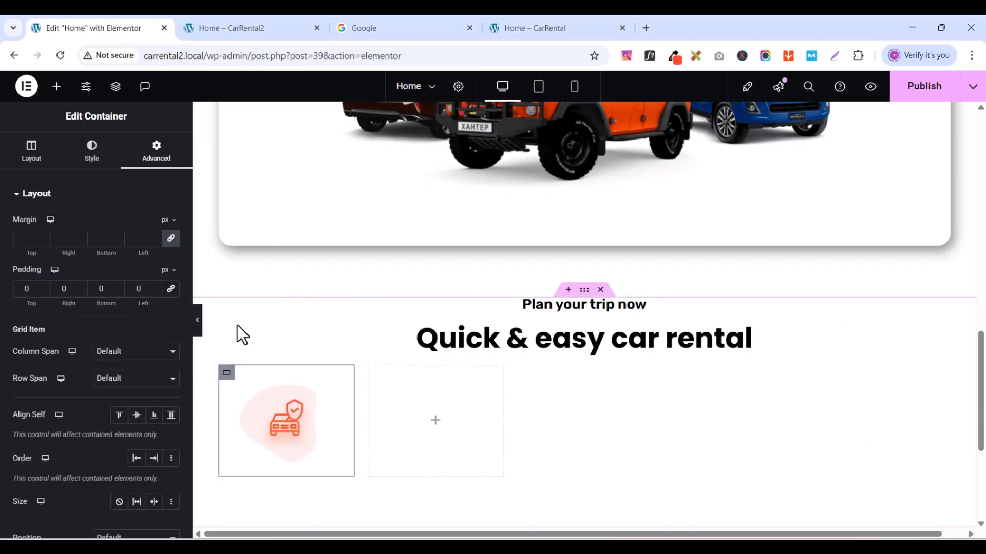
pyautogui.click(20, 166)
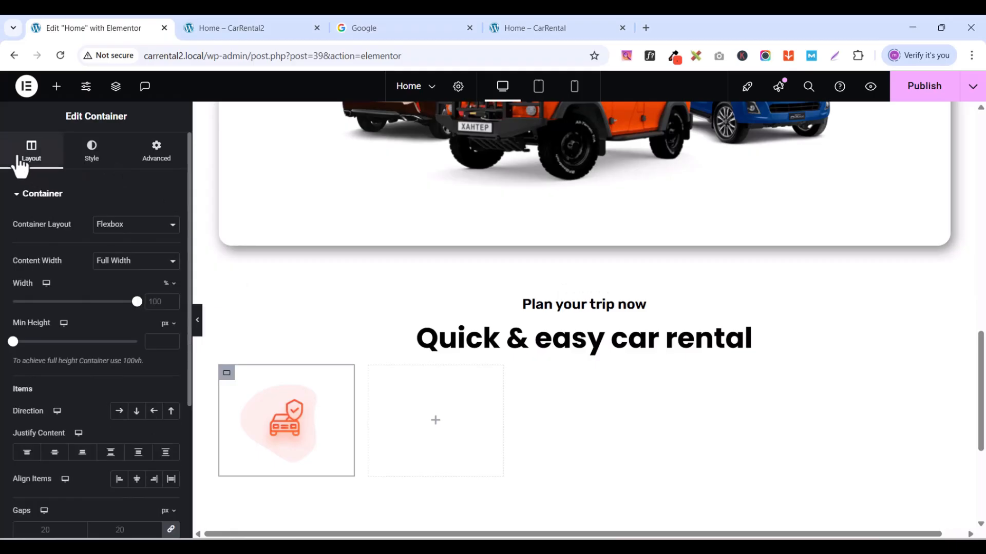
pyautogui.scroll(-3, 47, 346)
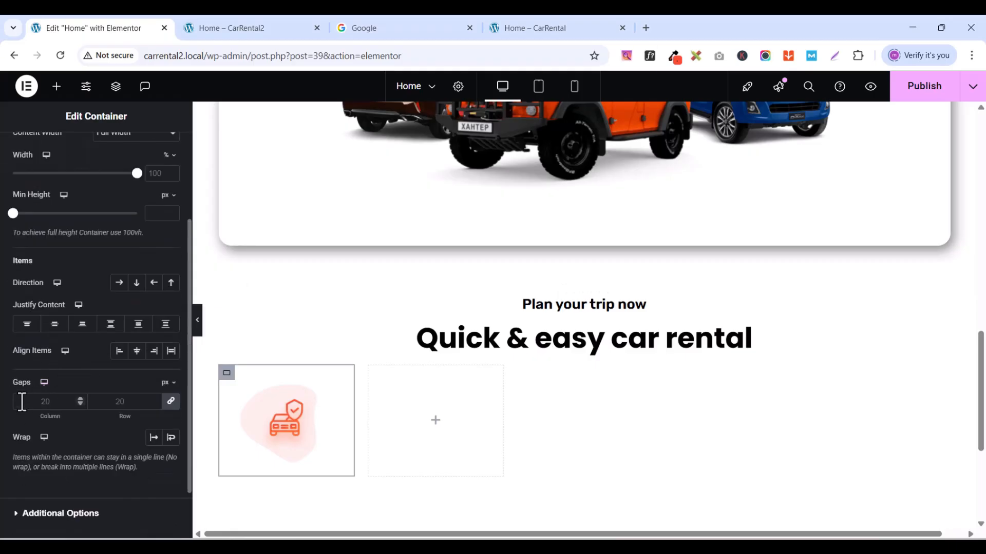
pyautogui.click(54, 326)
pyautogui.click(137, 352)
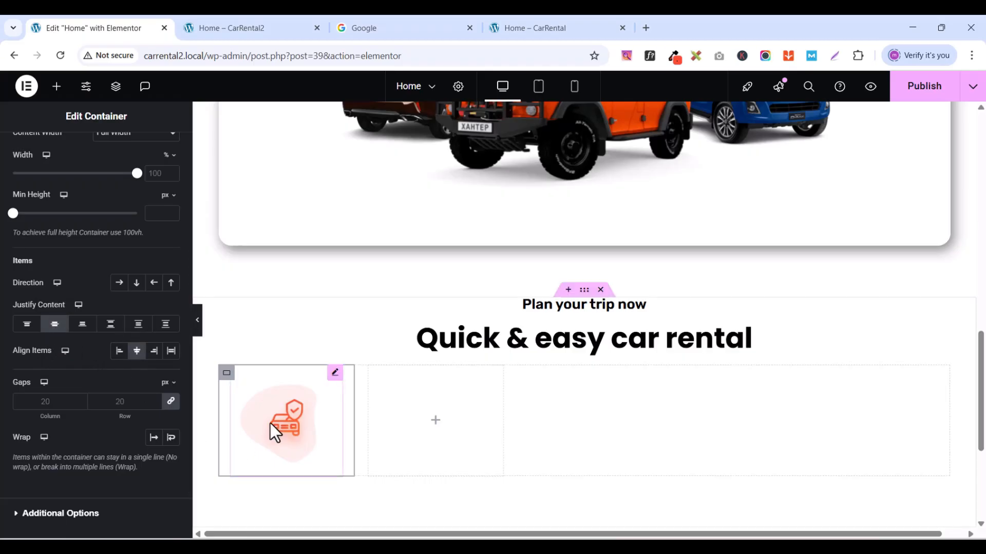
# - Check the reference page's icon item and add a Text Editor widget beneath the car icon in the first cell's container
pyautogui.scroll(-3, 282, 433)
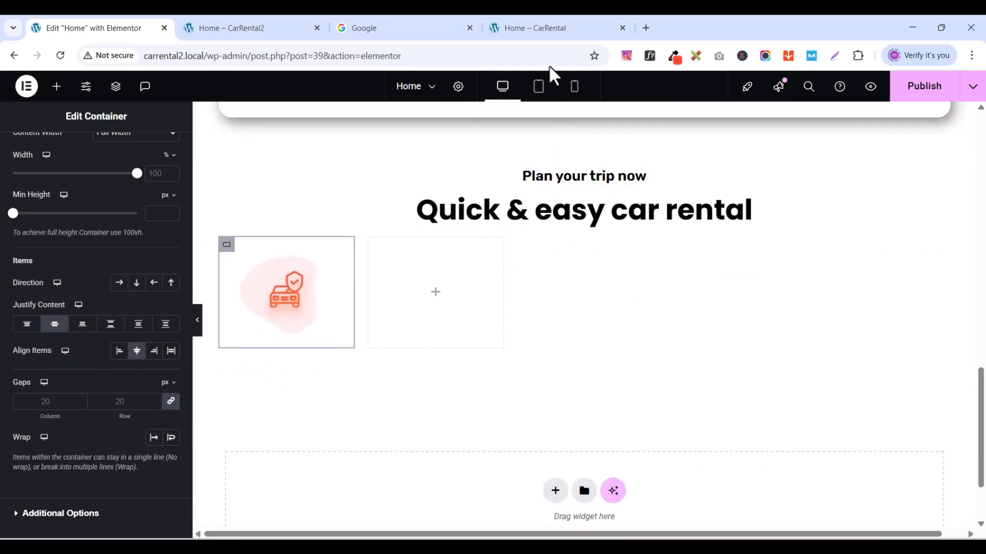
pyautogui.click(544, 28)
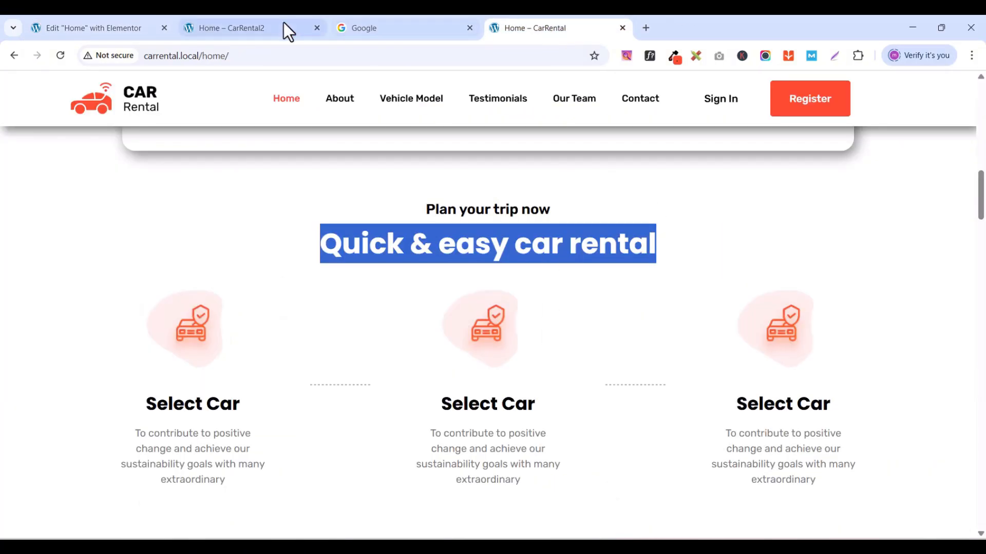
pyautogui.click(121, 32)
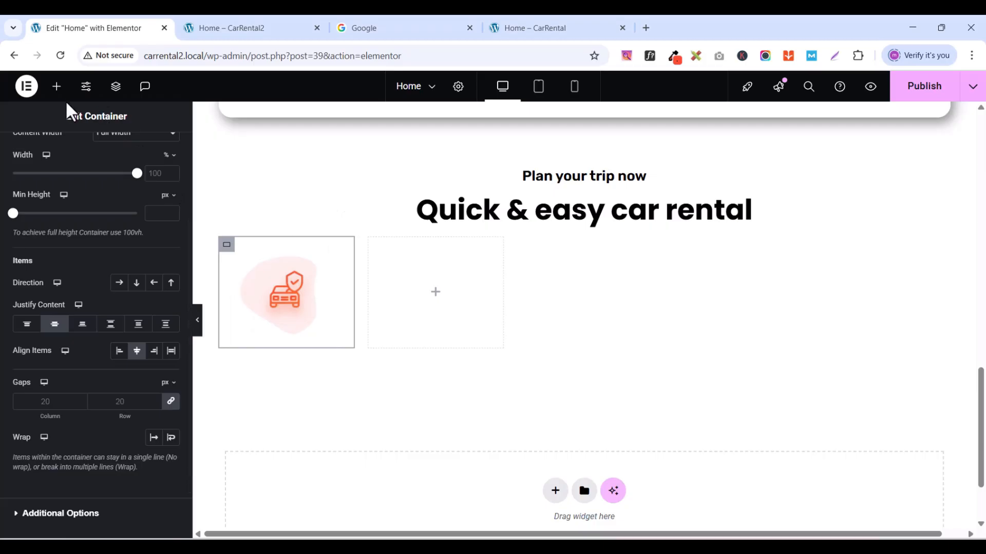
pyautogui.scroll(4, 375, 330)
pyautogui.scroll(-1, 91, 297)
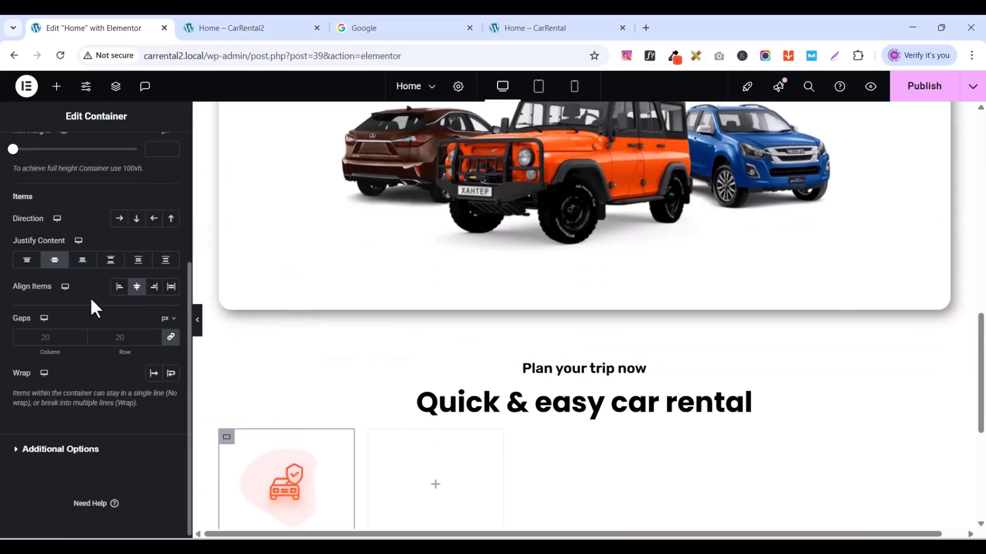
pyautogui.scroll(4, 90, 294)
pyautogui.click(58, 94)
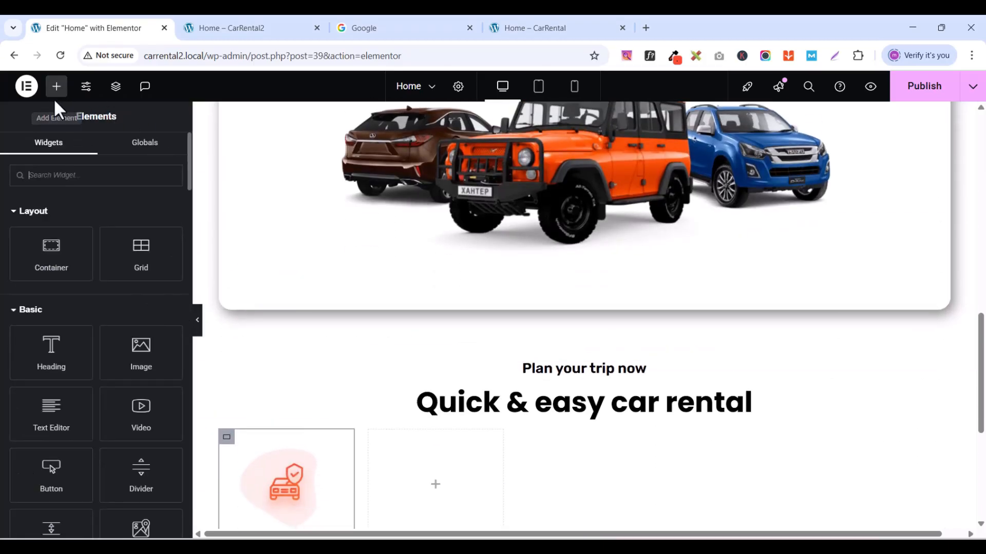
pyautogui.write('Te')
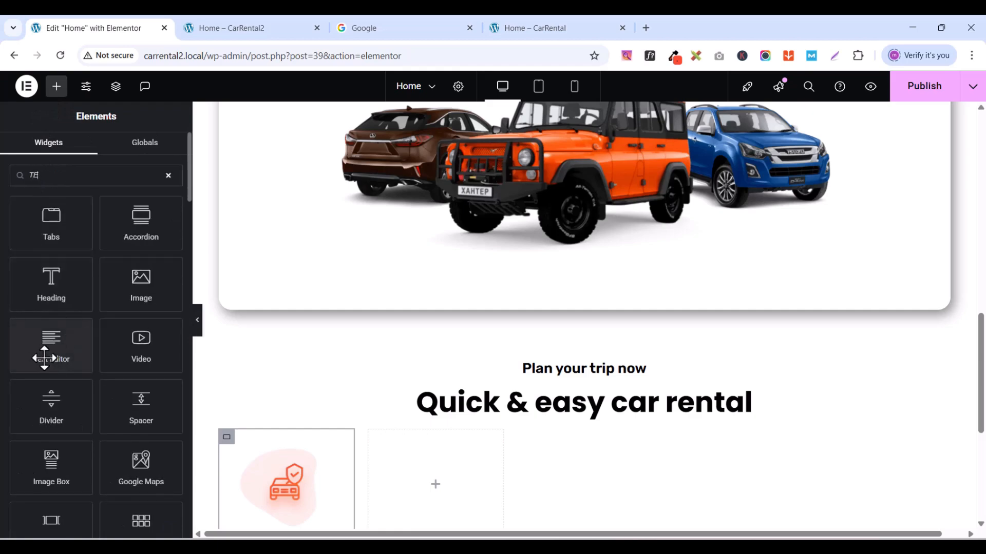
pyautogui.scroll(-2, 330, 425)
pyautogui.moveTo(31, 339); pyautogui.dragTo(274, 398)
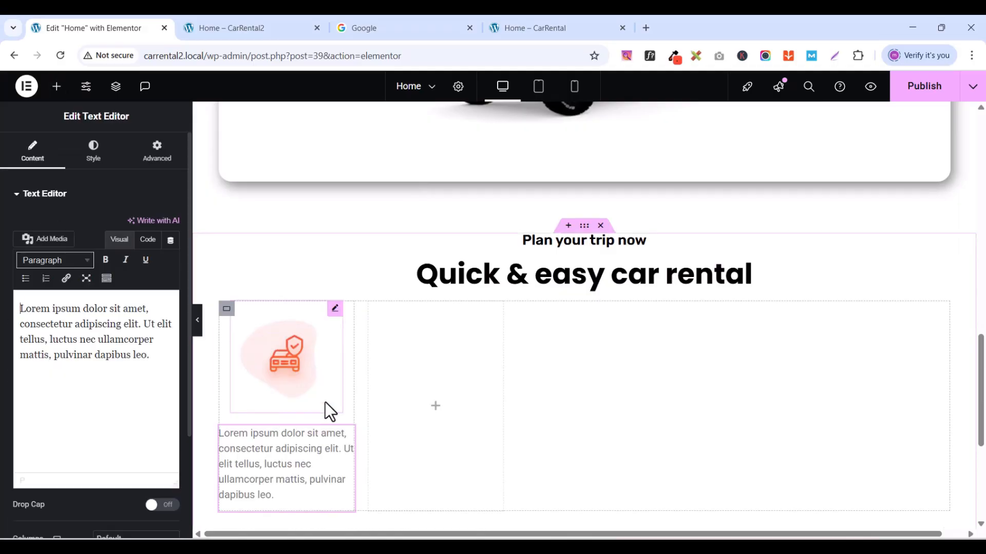
# - Replace the placeholder text with "To contribute to positive change and achieve our sustainability goals with many extraordinary", copied from the reference page's first Select Car item
pyautogui.scroll(-2, 325, 406)
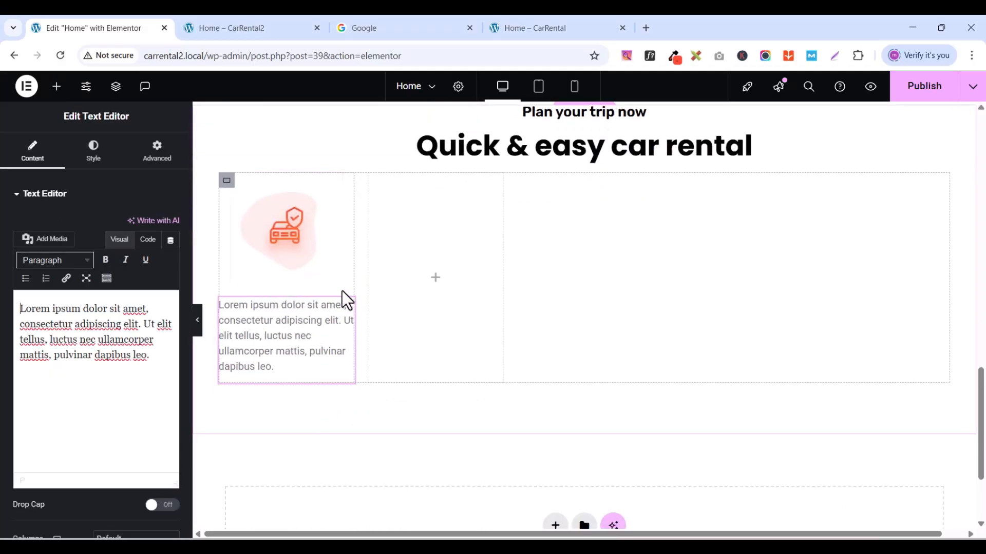
pyautogui.click(532, 25)
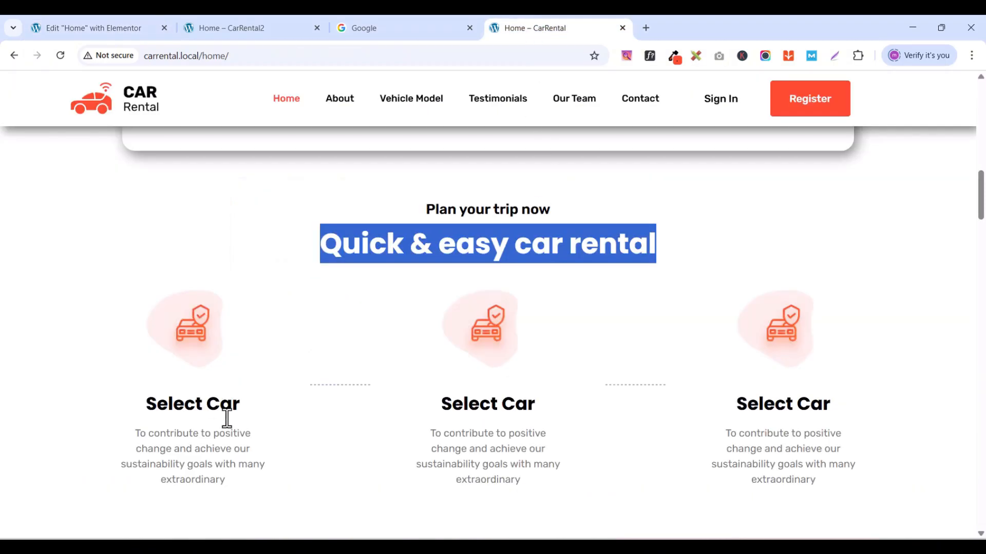
pyautogui.scroll(-1, 225, 417)
pyautogui.doubleClick(140, 370)
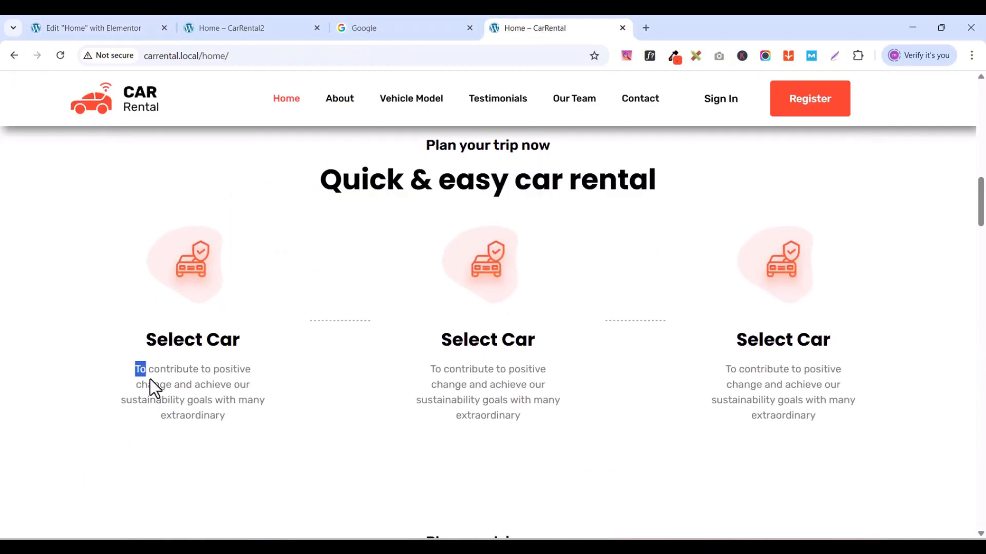
pyautogui.moveTo(150, 378); pyautogui.dragTo(232, 418)
pyautogui.hotkey('ctrl', 'c')
pyautogui.rightClick(211, 381)
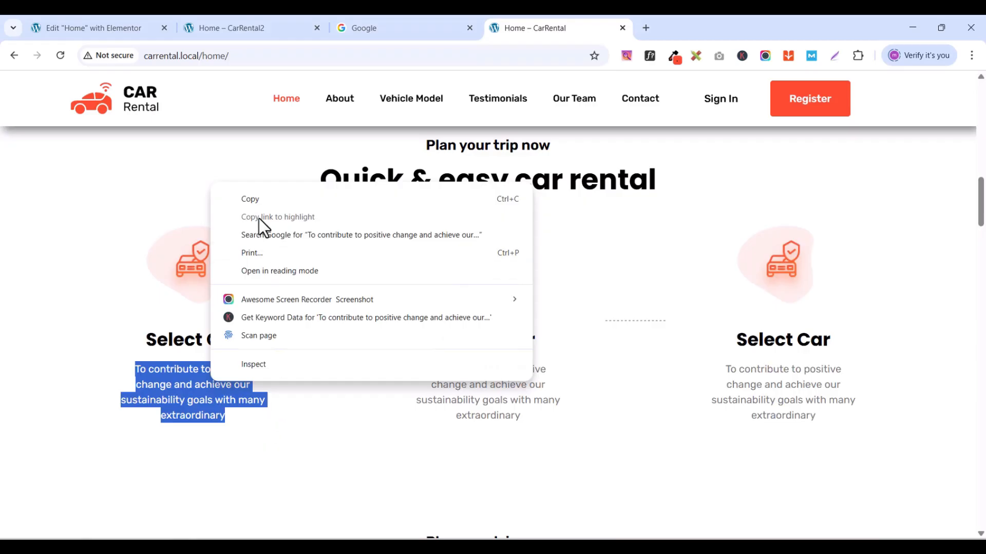
pyautogui.click(256, 199)
pyautogui.click(84, 27)
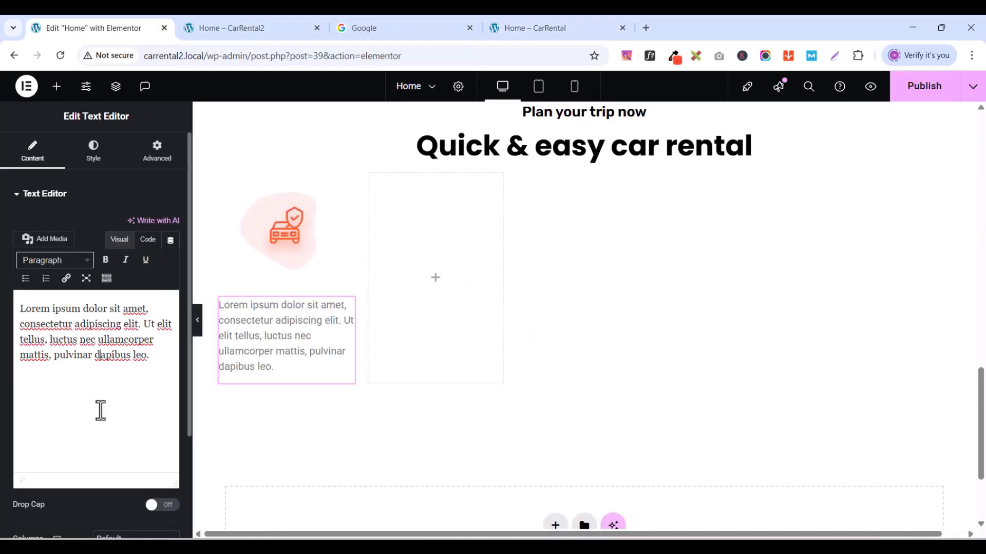
pyautogui.hotkey('ctrl', 'a')
pyautogui.hotkey('ctrl', 'v')
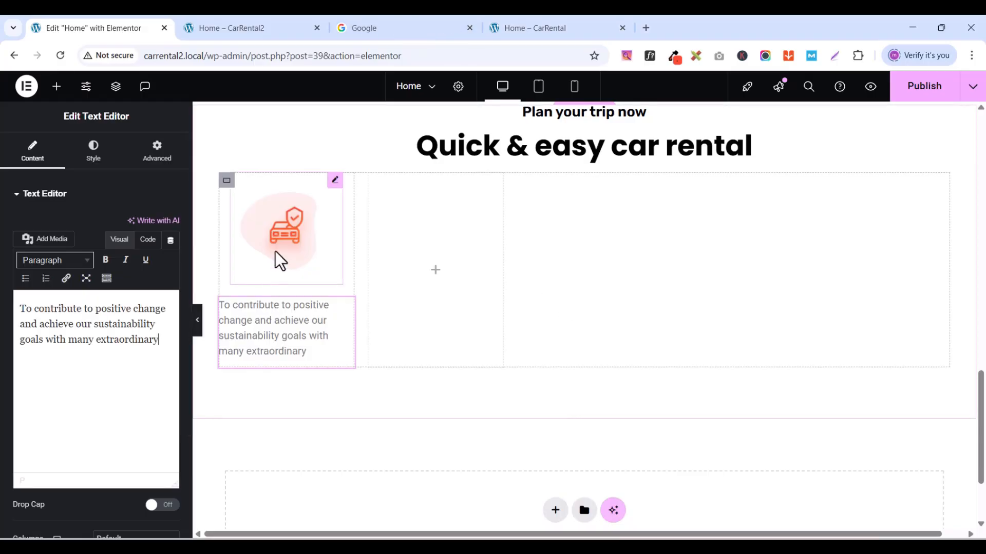
# - Examine the heading and description of the first Select Car item on the reference page
pyautogui.click(525, 32)
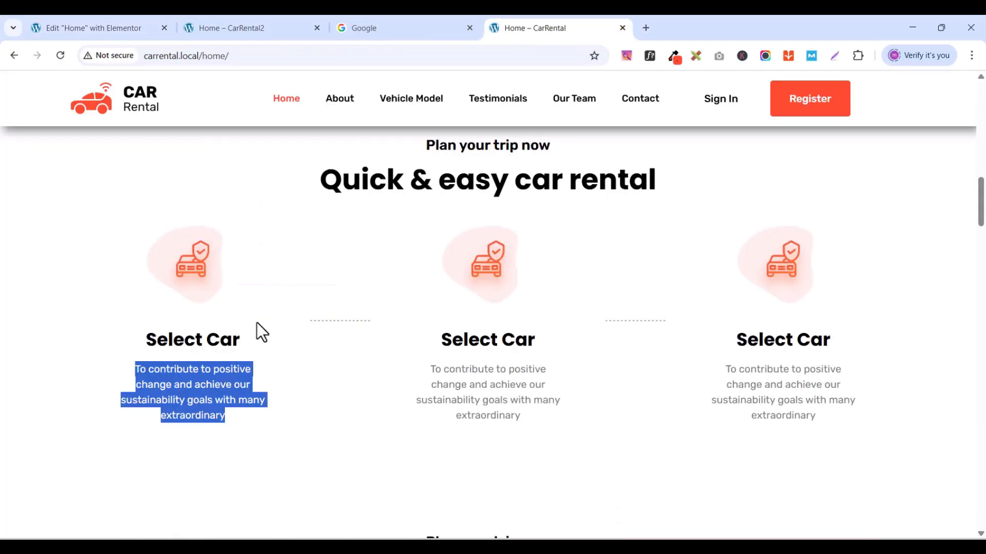
pyautogui.click(234, 340)
pyautogui.moveTo(153, 340); pyautogui.dragTo(237, 358)
pyautogui.moveTo(137, 371); pyautogui.dragTo(156, 414)
pyautogui.moveTo(149, 339); pyautogui.dragTo(203, 339)
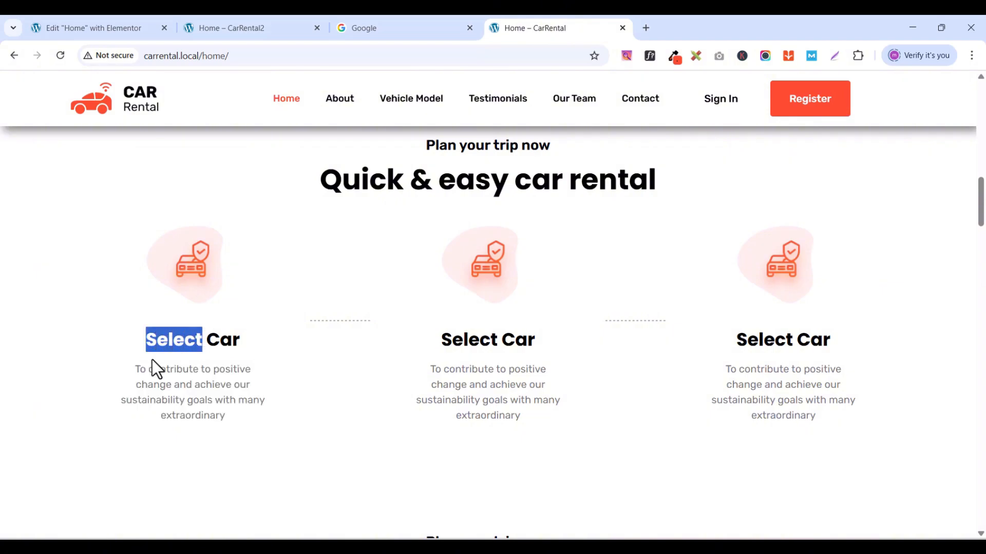
pyautogui.click(149, 337)
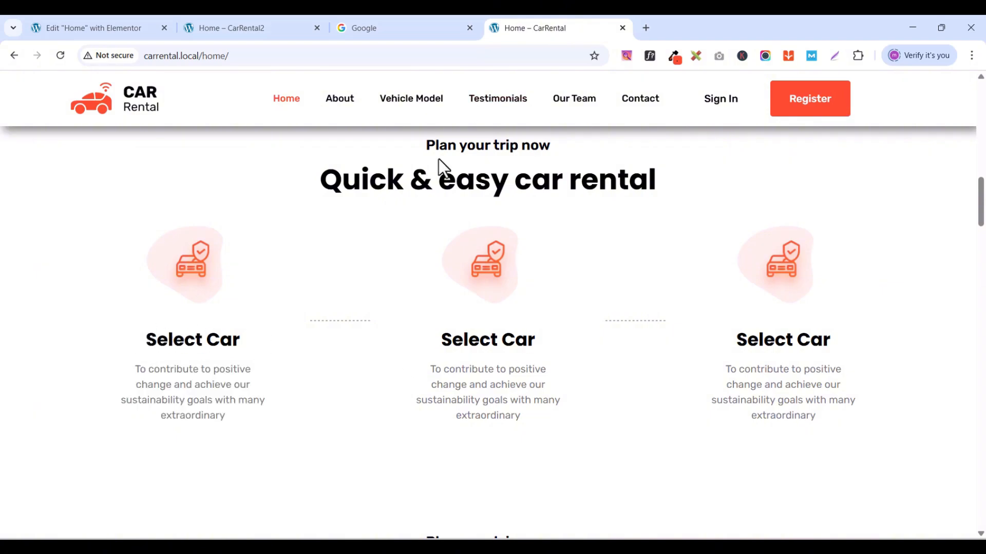
pyautogui.click(104, 30)
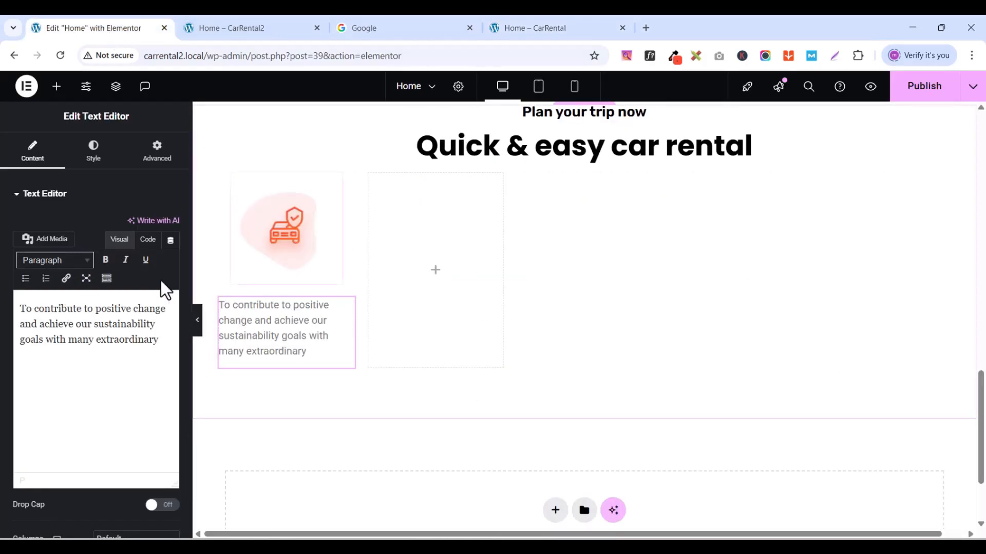
# - Set the font family of the first cell's description text to Rubik
pyautogui.click(93, 153)
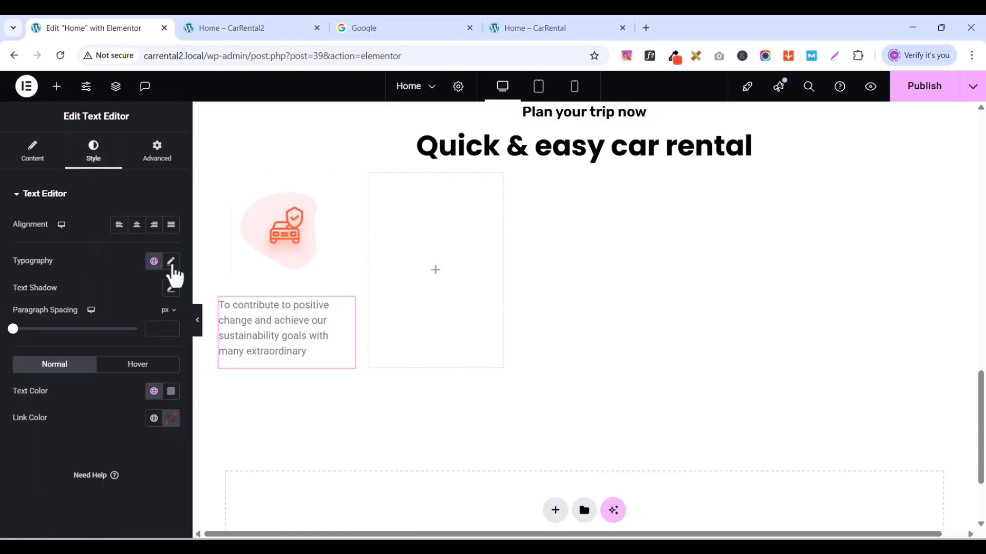
pyautogui.click(171, 262)
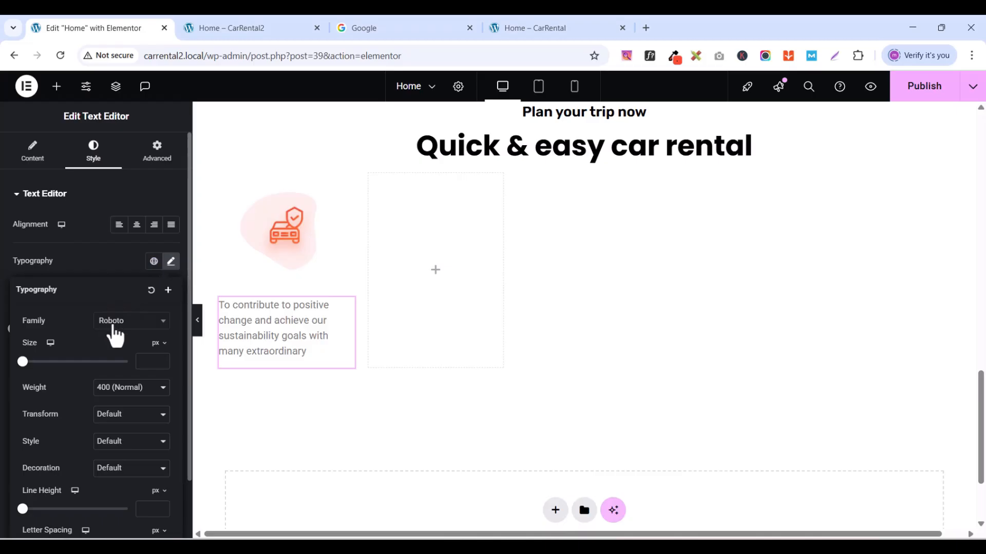
pyautogui.click(115, 323)
pyautogui.write('R')
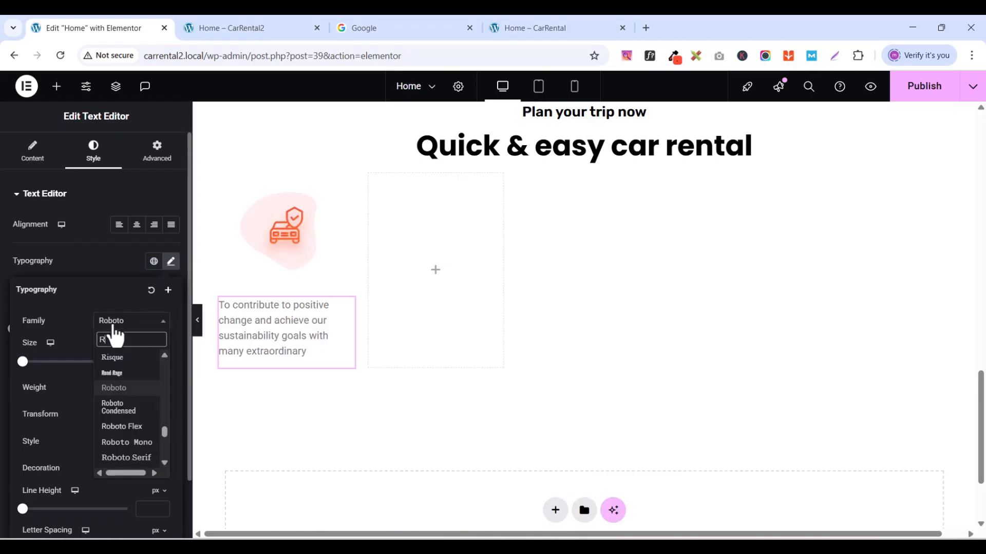
pyautogui.write('u')
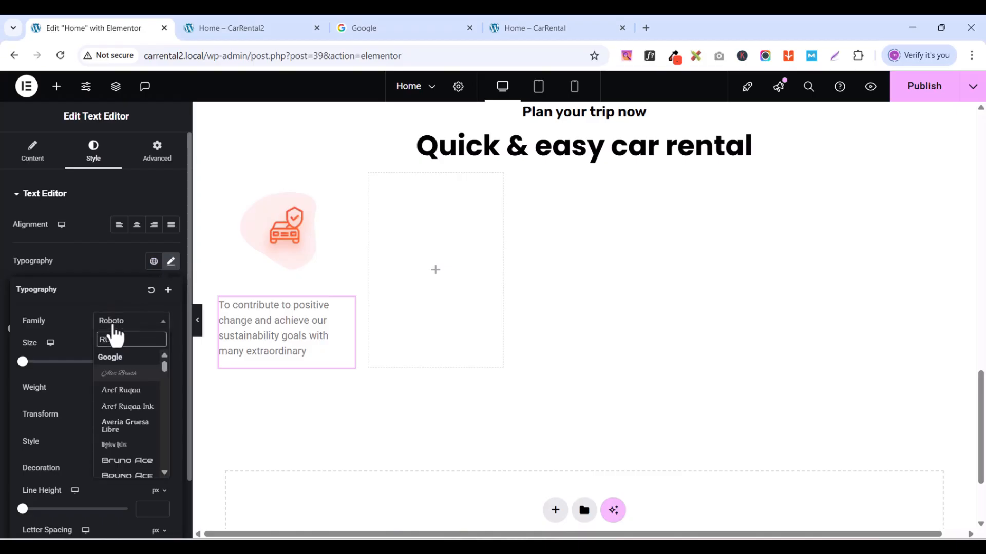
pyautogui.click(117, 389)
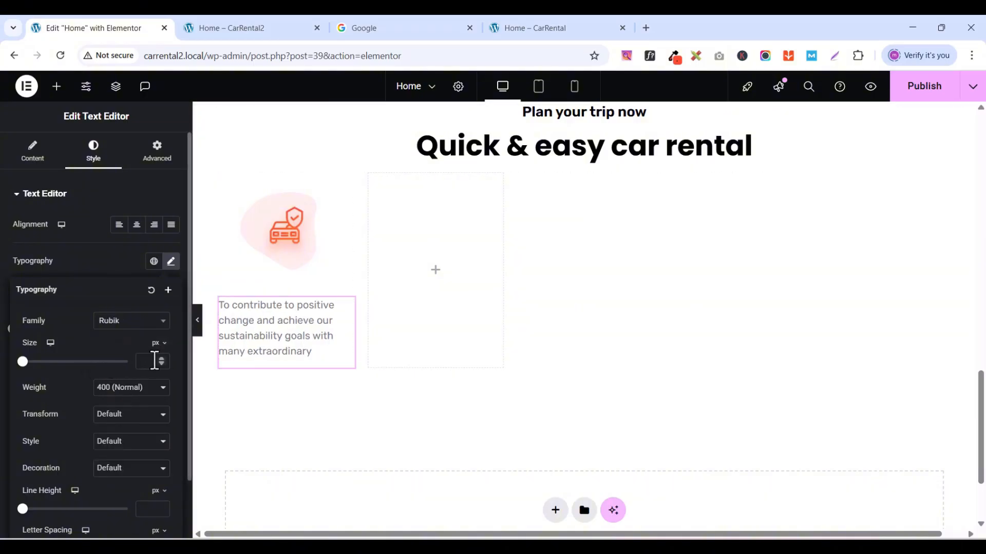
# - Set the font size of the first cell's description text to 16 px
pyautogui.click(161, 359)
pyautogui.click(162, 359)
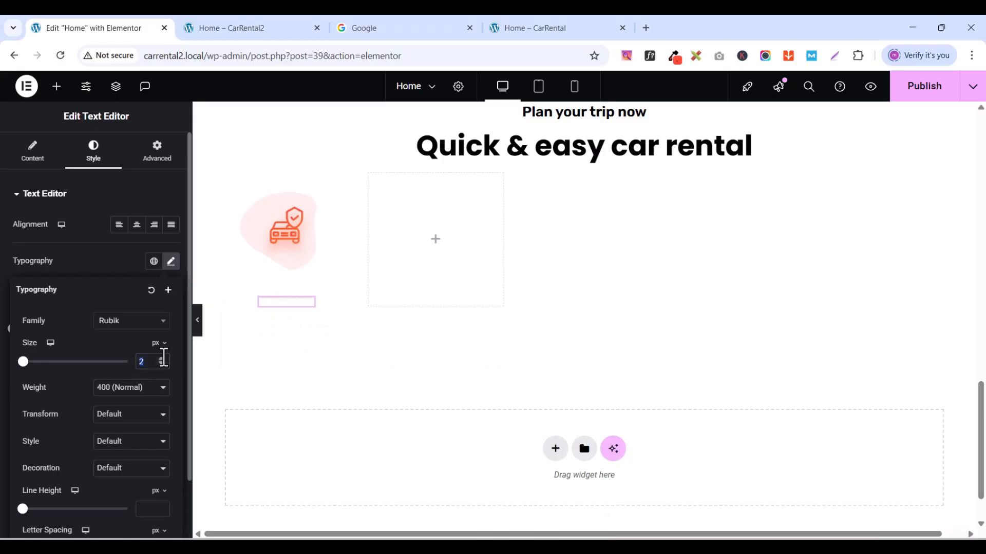
pyautogui.click(162, 359)
pyautogui.click(161, 359)
pyautogui.click(161, 359)
pyautogui.click(161, 359)
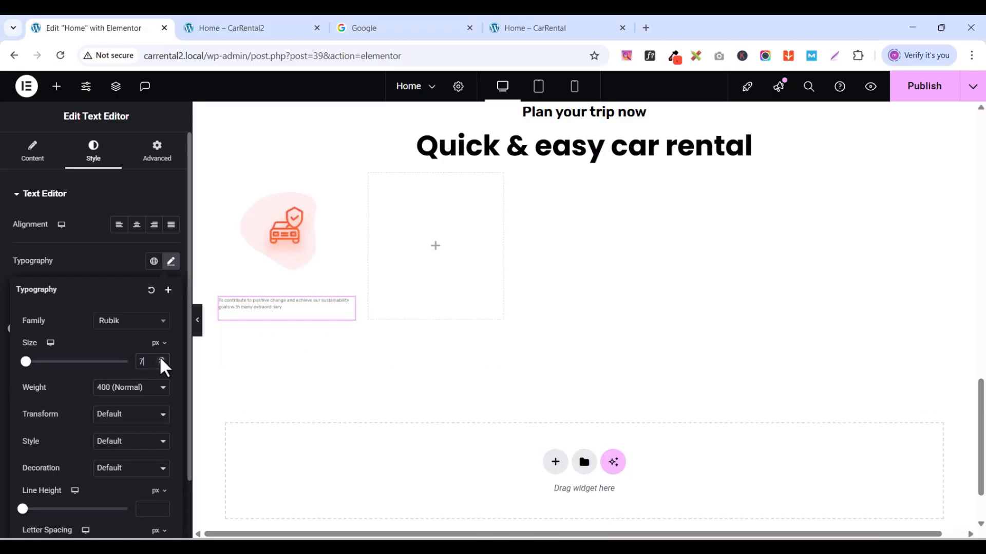
pyautogui.click(162, 359)
pyautogui.click(161, 359)
pyautogui.click(161, 359)
pyautogui.click(161, 358)
pyautogui.click(161, 359)
pyautogui.click(161, 359)
pyautogui.click(161, 359)
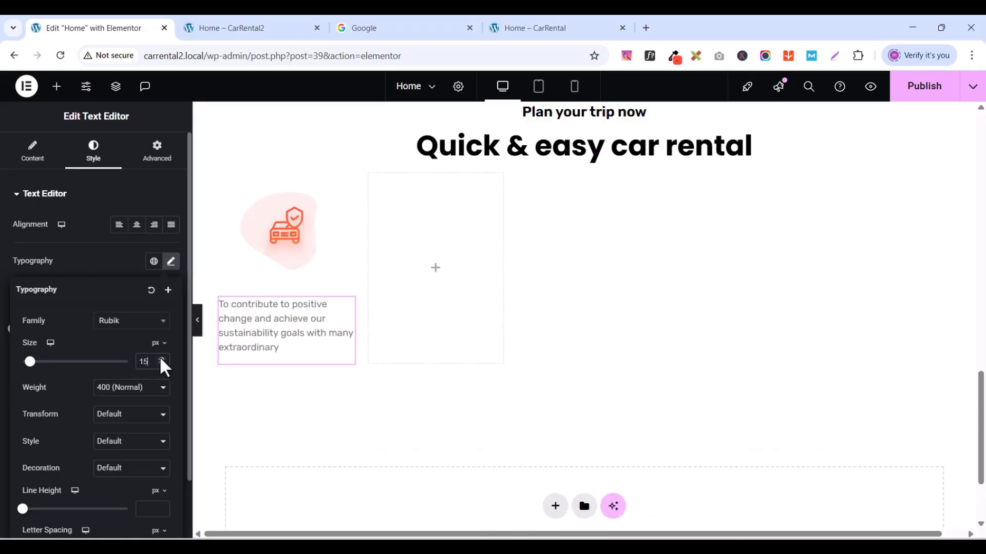
pyautogui.click(161, 359)
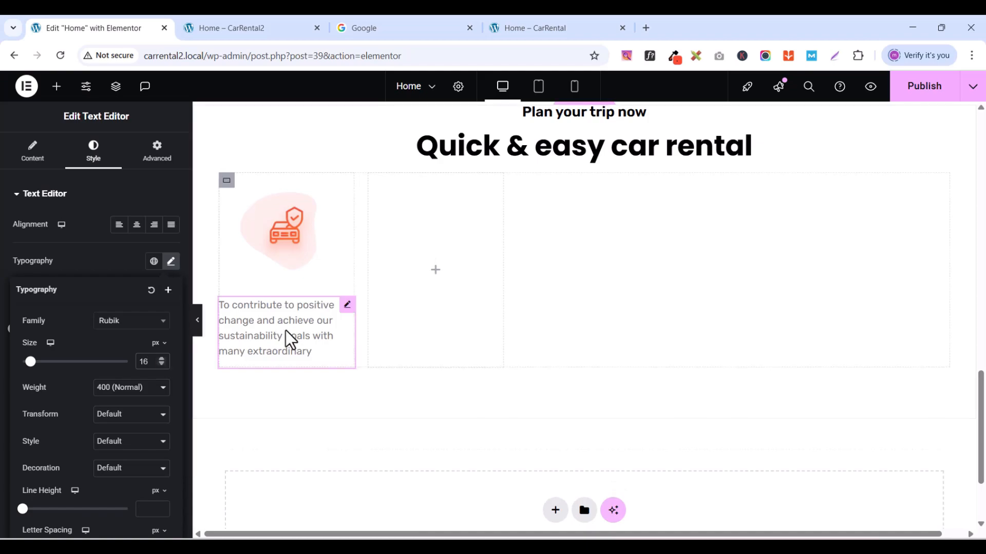
pyautogui.click(103, 259)
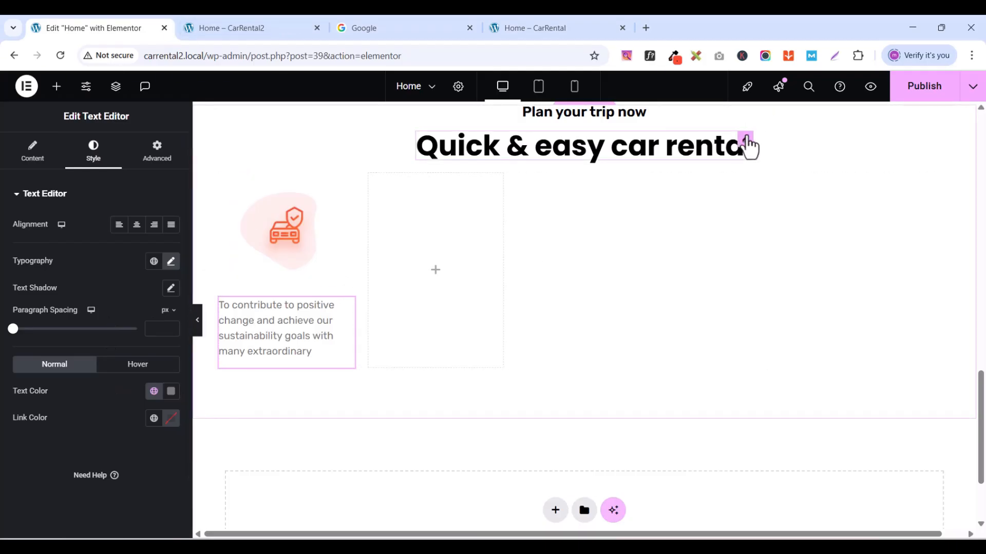
# - Copy the "Quick & easy car rental" heading and paste it beneath the car icon in the first grid cell
pyautogui.click(746, 139)
pyautogui.rightClick(747, 141)
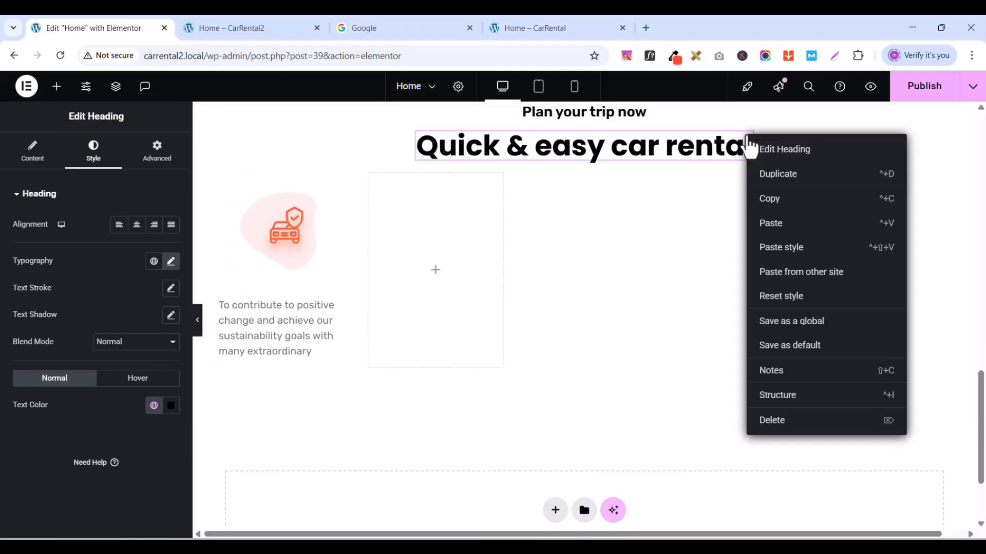
pyautogui.click(773, 200)
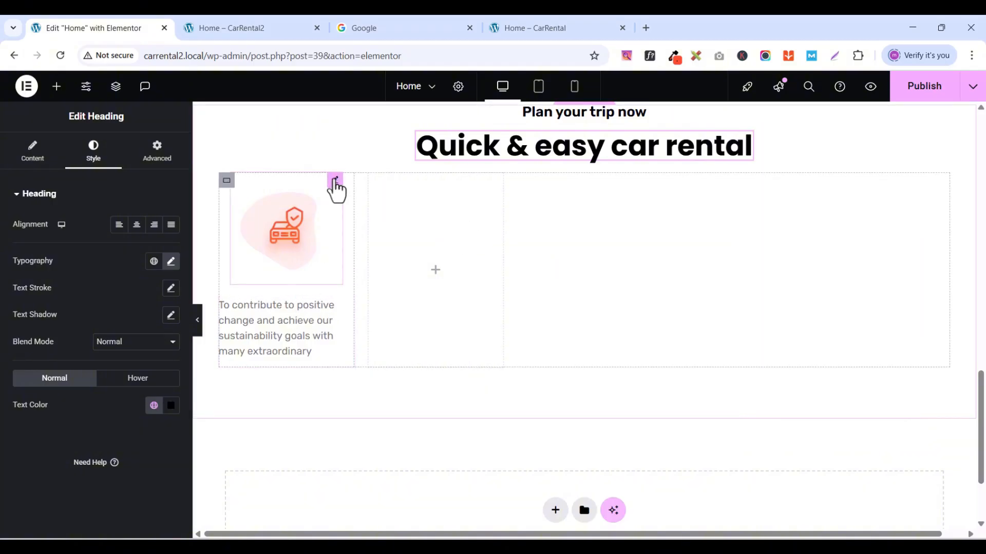
pyautogui.click(336, 181)
pyautogui.rightClick(335, 181)
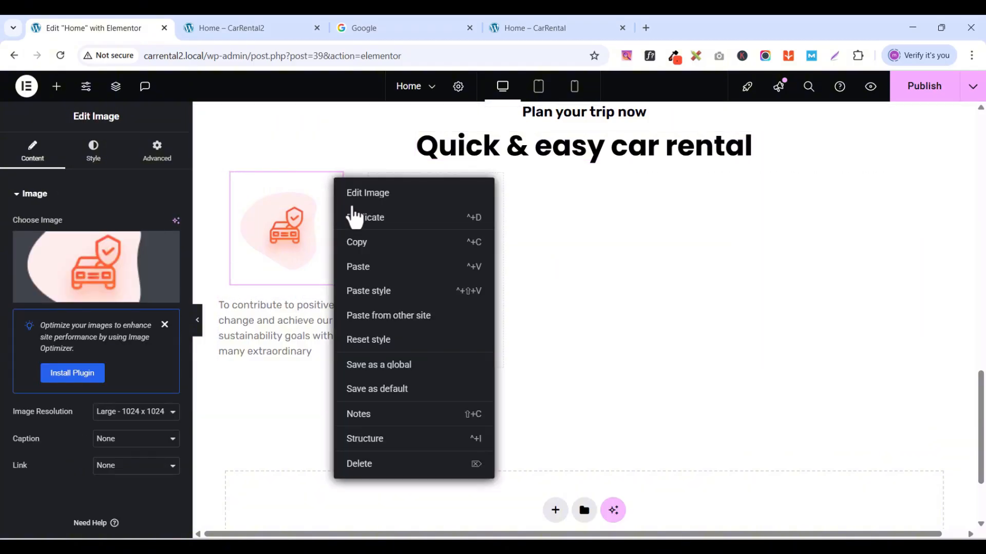
pyautogui.click(363, 266)
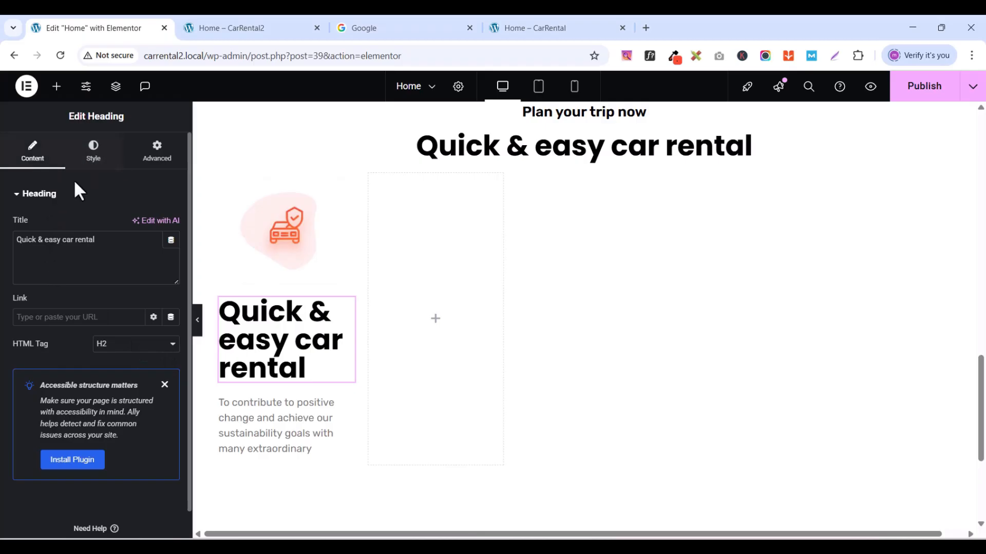
# - Set the font size of the pasted heading beneath the car icon in the first grid cell to 28 px
pyautogui.click(94, 154)
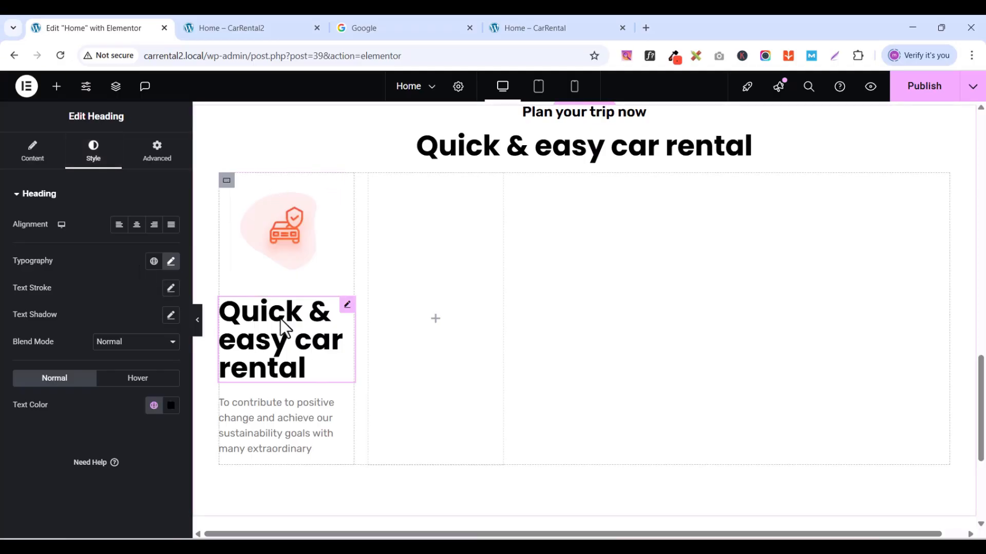
pyautogui.click(170, 263)
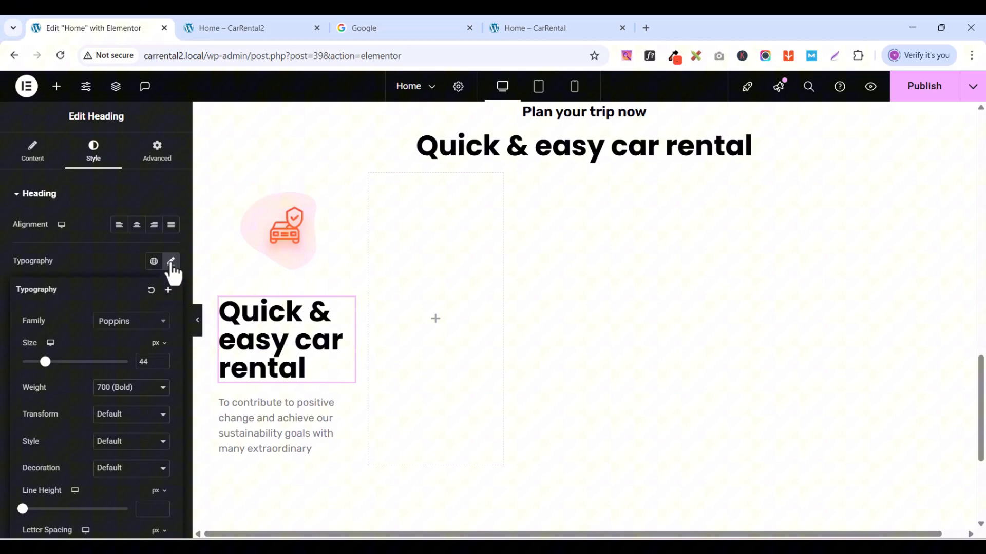
pyautogui.click(161, 365)
pyautogui.click(161, 365)
pyautogui.click(161, 365)
pyautogui.click(161, 365)
pyautogui.click(161, 365)
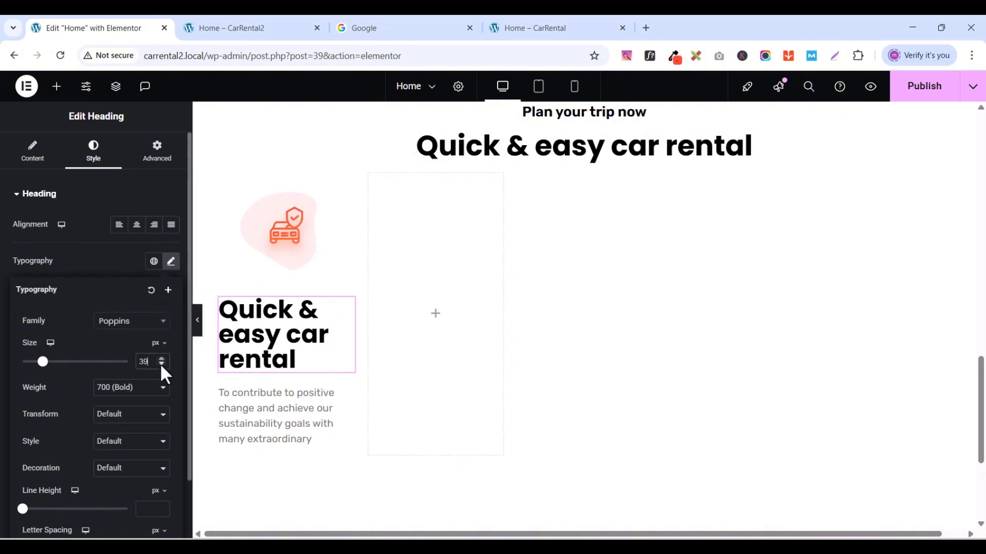
pyautogui.click(161, 365)
pyautogui.click(161, 365)
pyautogui.click(162, 365)
pyautogui.click(161, 365)
pyautogui.click(162, 365)
pyautogui.click(161, 365)
pyautogui.click(161, 365)
pyautogui.click(162, 365)
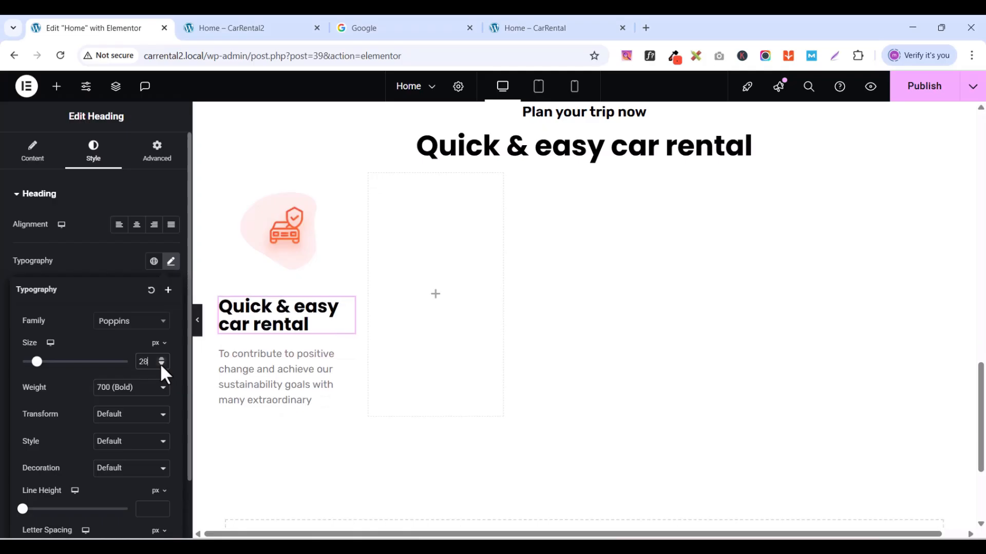
pyautogui.click(161, 365)
pyautogui.click(162, 365)
pyautogui.click(161, 365)
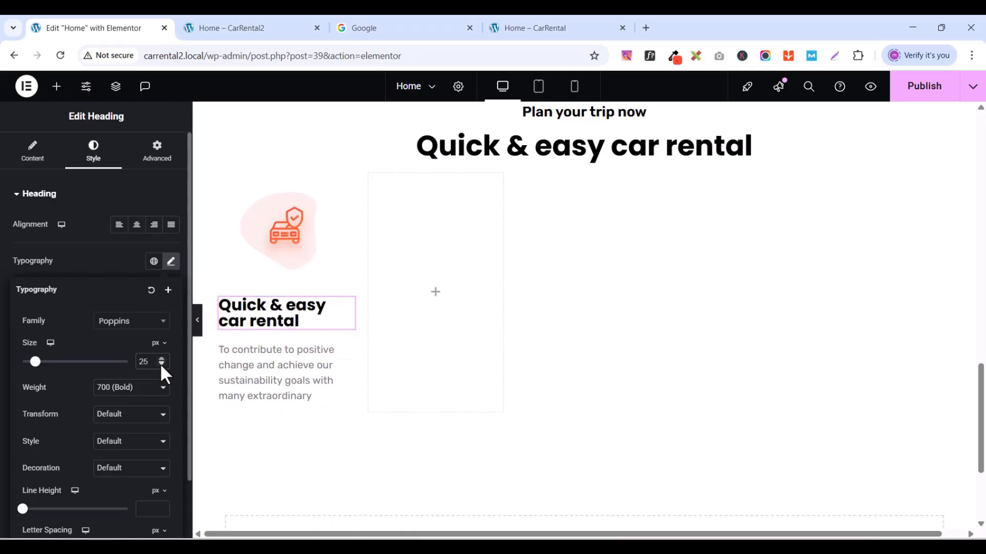
pyautogui.click(161, 365)
pyautogui.click(161, 365)
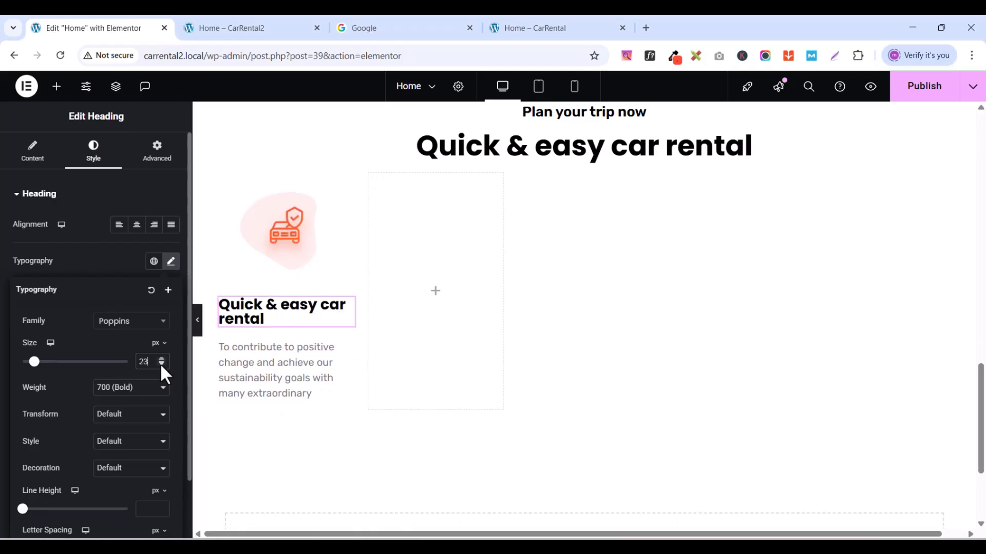
pyautogui.click(162, 365)
pyautogui.click(161, 365)
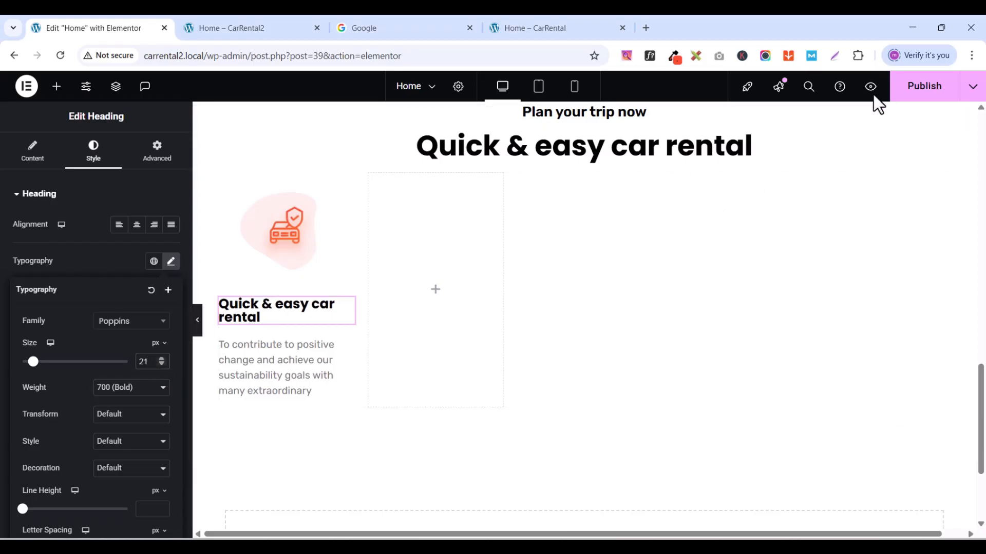
pyautogui.click(160, 359)
pyautogui.click(160, 359)
pyautogui.click(160, 359)
pyautogui.click(160, 359)
pyautogui.click(160, 359)
pyautogui.click(160, 358)
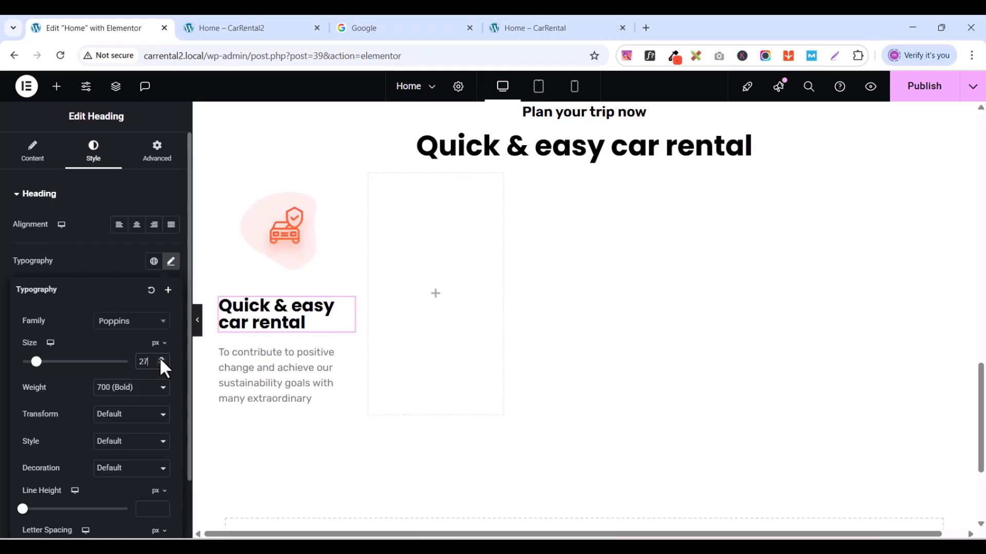
pyautogui.click(160, 359)
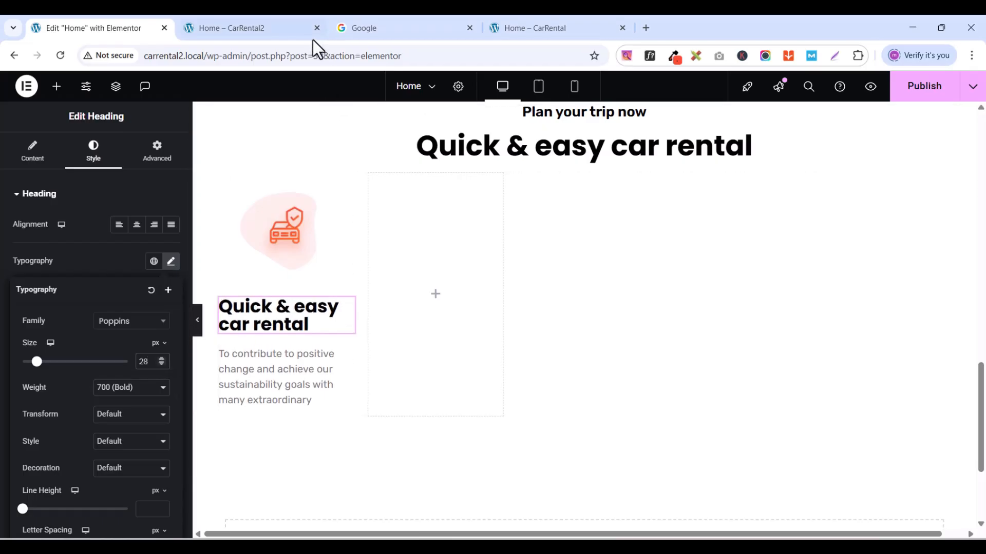
# - Copy the "Select Car" heading text from the first item on the reference CarRental page
pyautogui.click(534, 28)
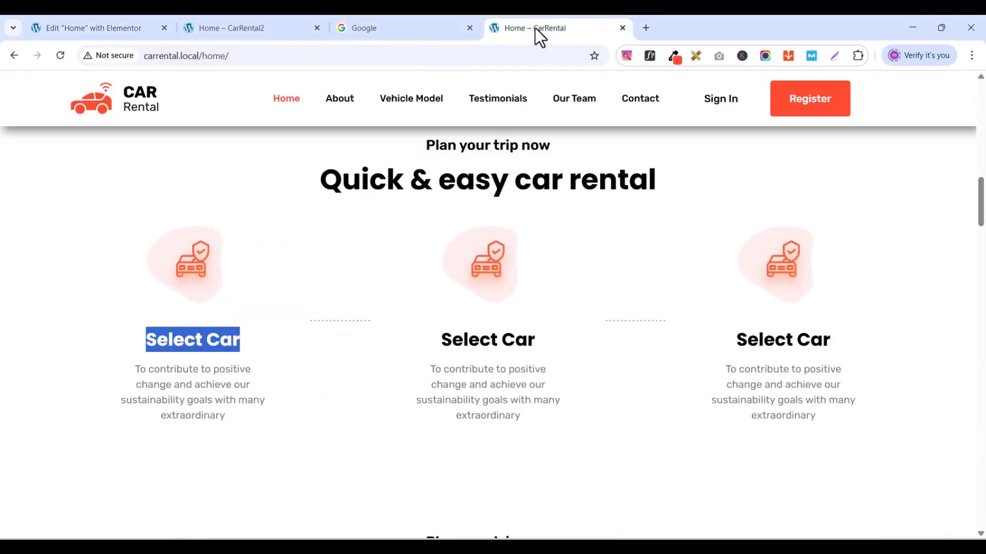
pyautogui.rightClick(212, 344)
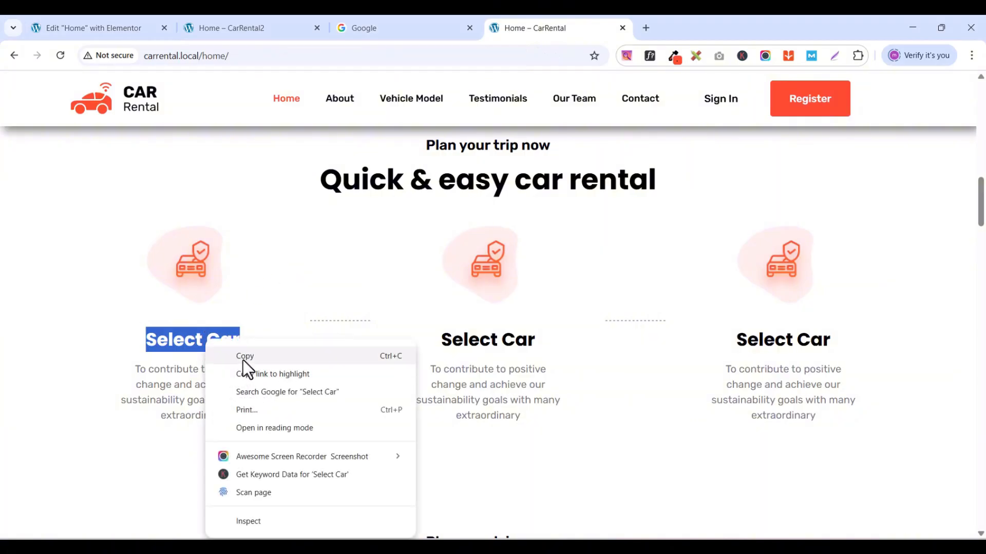
pyautogui.click(242, 360)
pyautogui.tripleClick(215, 344)
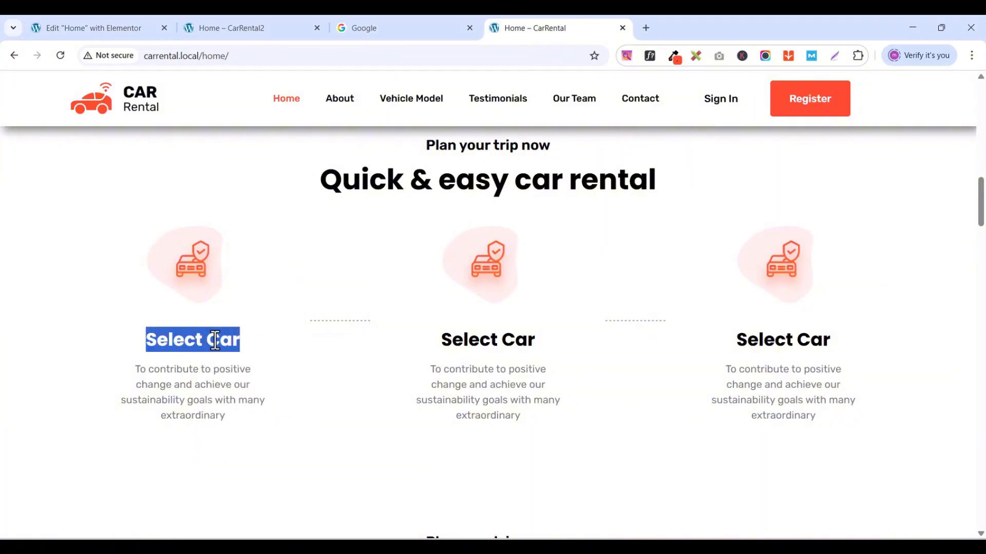
pyautogui.rightClick(215, 344)
pyautogui.click(254, 352)
pyautogui.click(242, 290)
# - Replace the first cell's heading title with the copied "Select Car" text and center the description beneath it
pyautogui.click(102, 28)
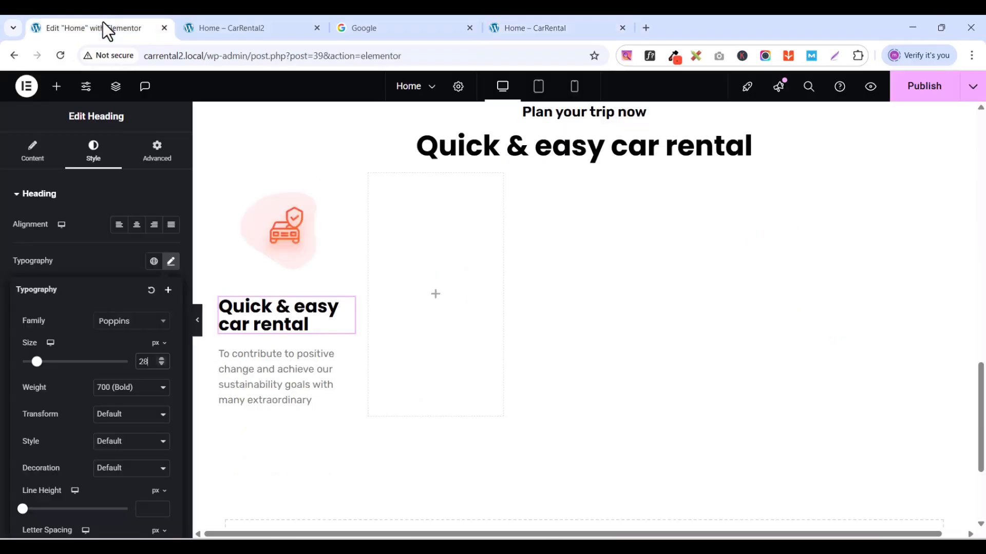
pyautogui.click(32, 150)
pyautogui.click(53, 240)
pyautogui.tripleClick(53, 240)
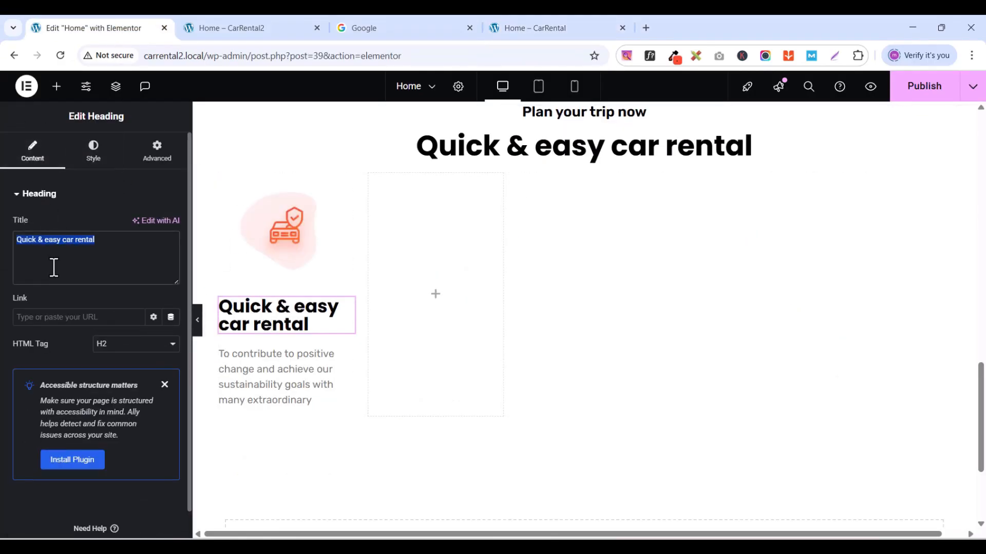
pyautogui.hotkey('ctrl', 'v')
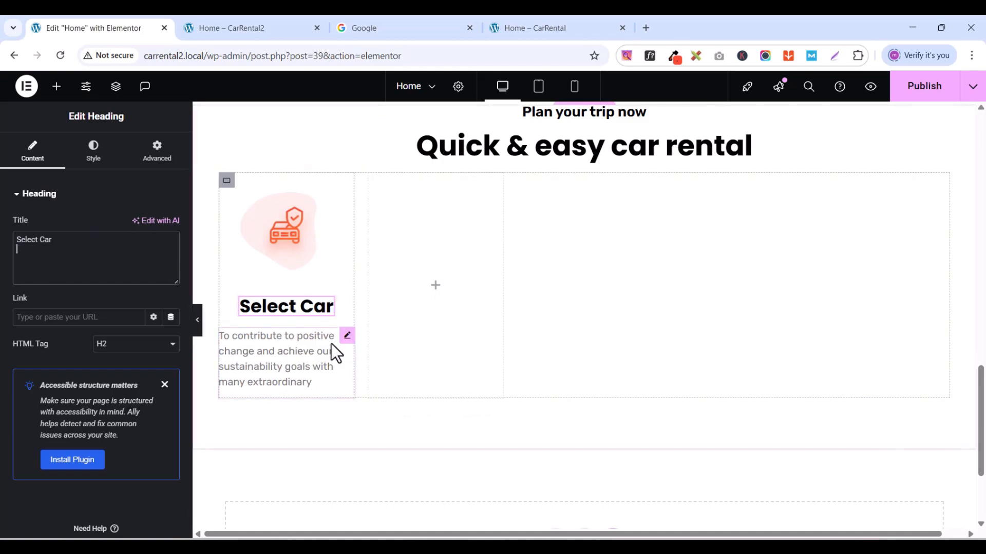
pyautogui.click(348, 337)
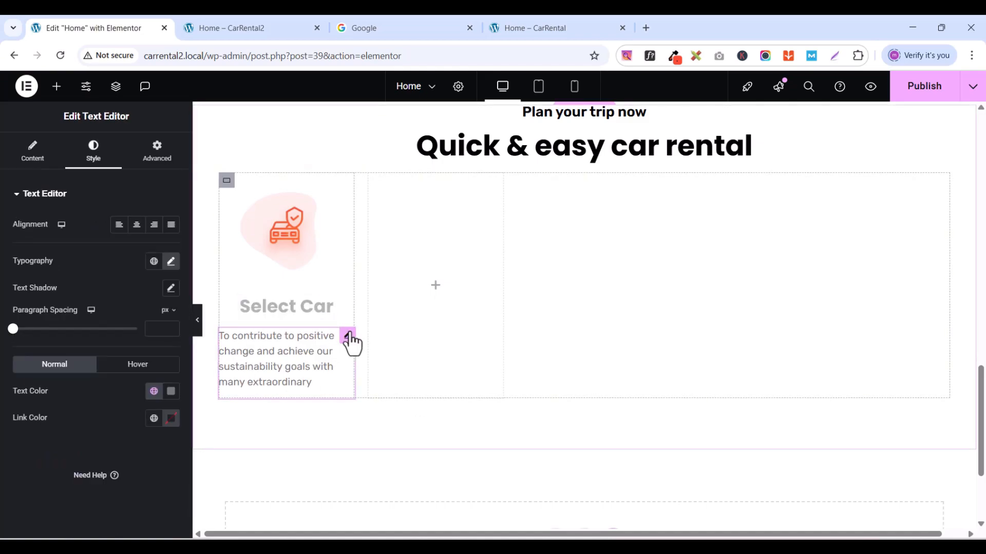
pyautogui.click(137, 225)
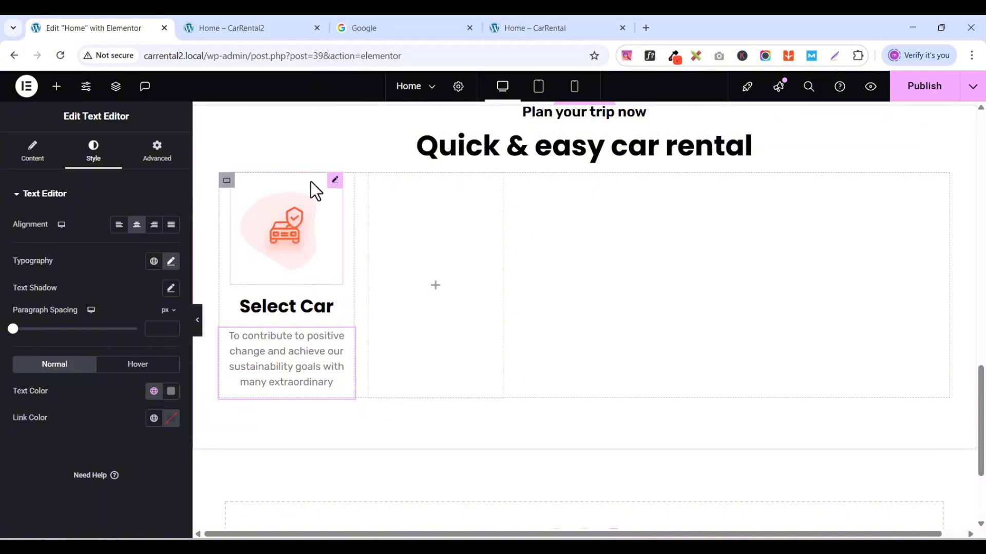
# - Set the column and row gaps of the five-column grid in the Quick & easy car rental section to 0
pyautogui.click(117, 87)
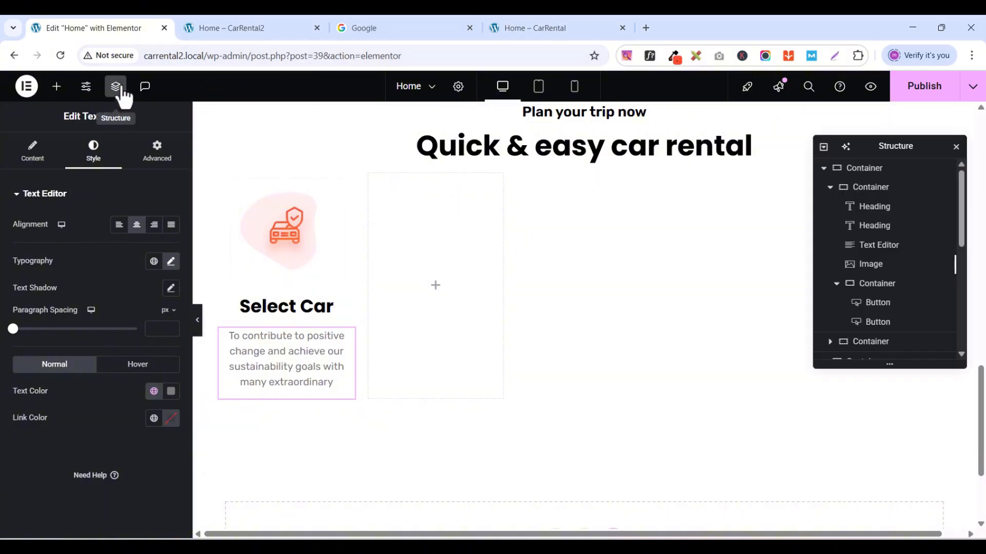
pyautogui.scroll(-5, 891, 257)
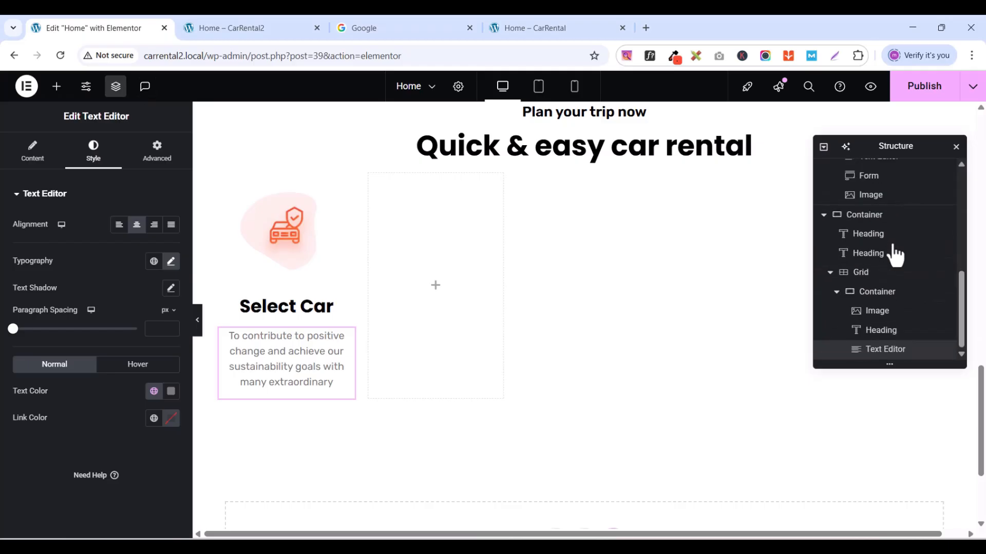
pyautogui.click(861, 272)
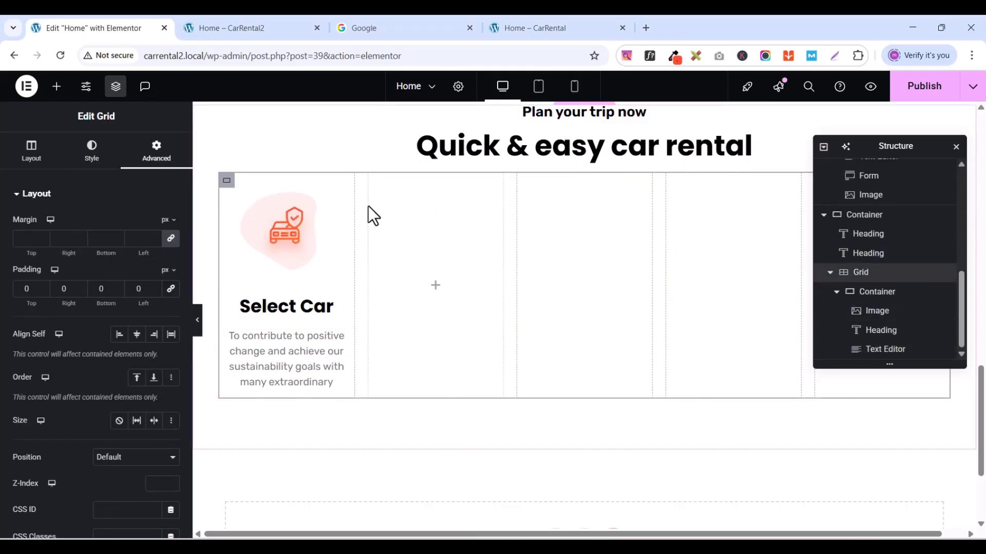
pyautogui.click(31, 156)
pyautogui.scroll(-1, 66, 454)
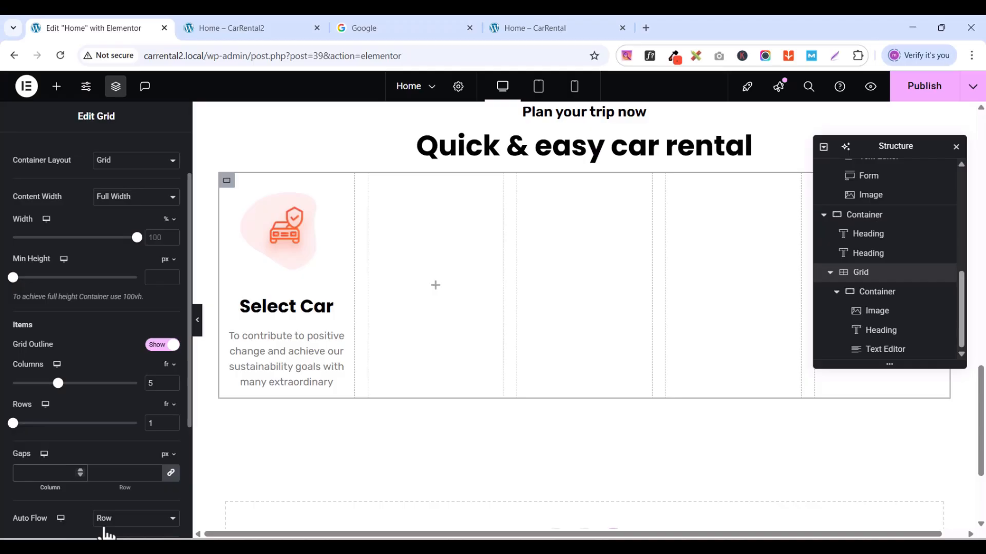
pyautogui.write('0')
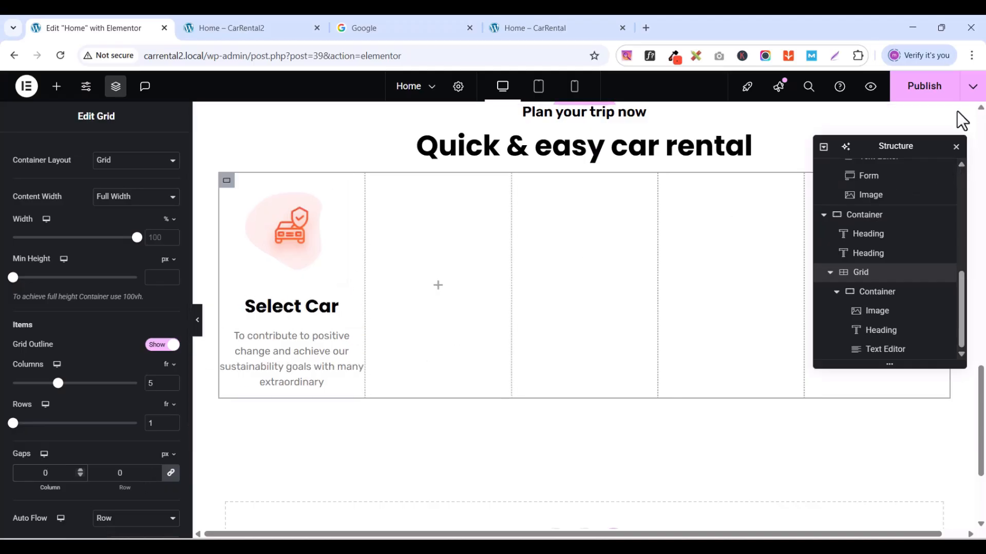
pyautogui.click(117, 86)
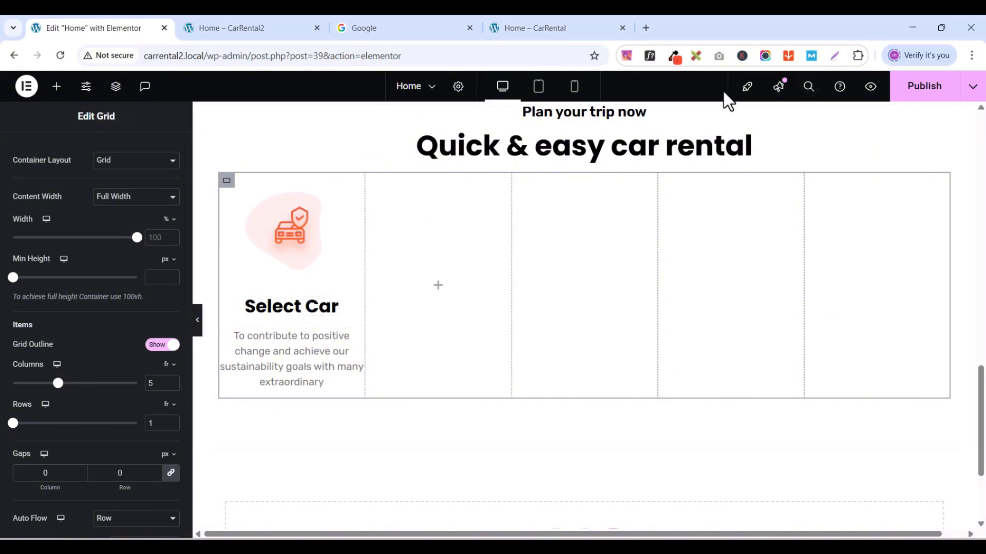
# - Publish the page and check the Quick & easy car rental section on the CarRental2 preview
pyautogui.click(922, 94)
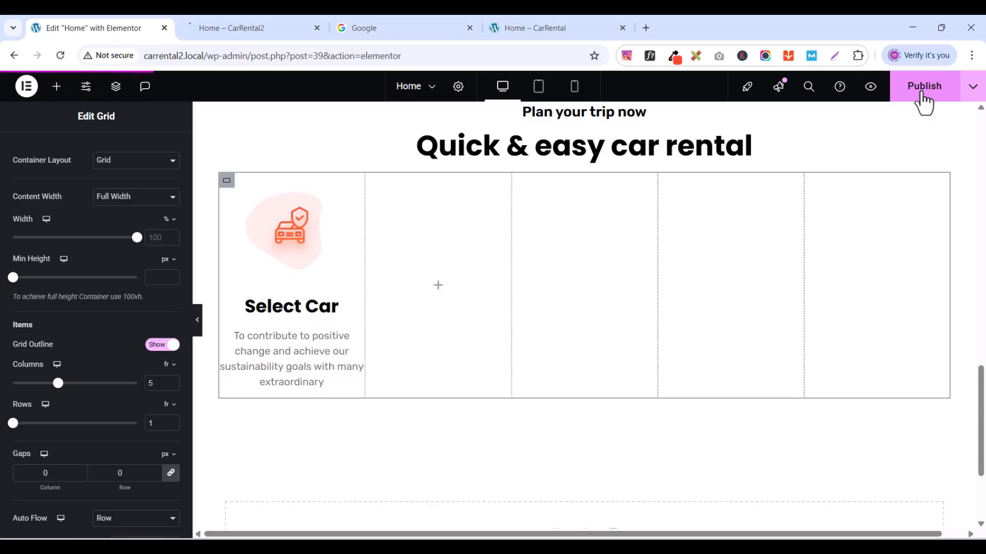
pyautogui.click(239, 29)
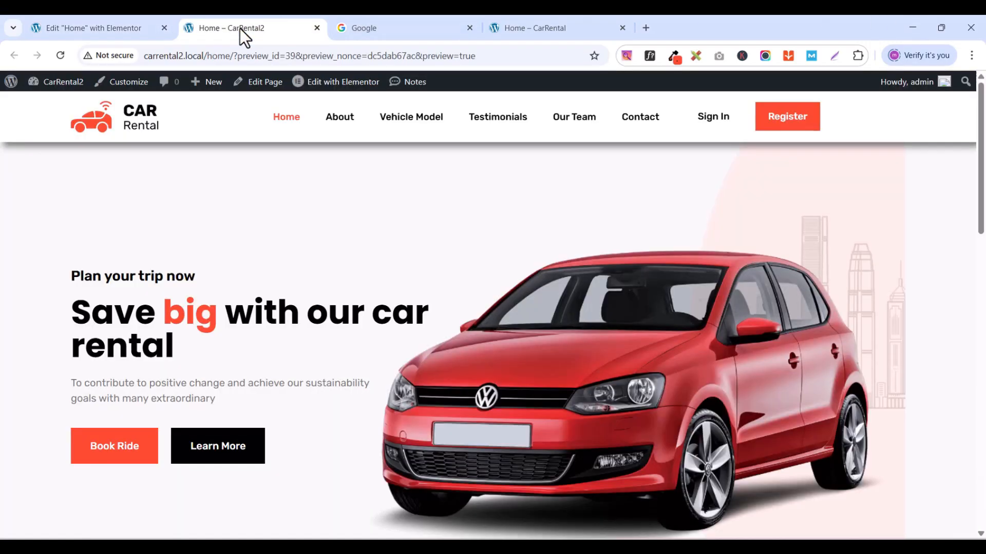
pyautogui.scroll(-10, 292, 337)
pyautogui.scroll(-1, 344, 339)
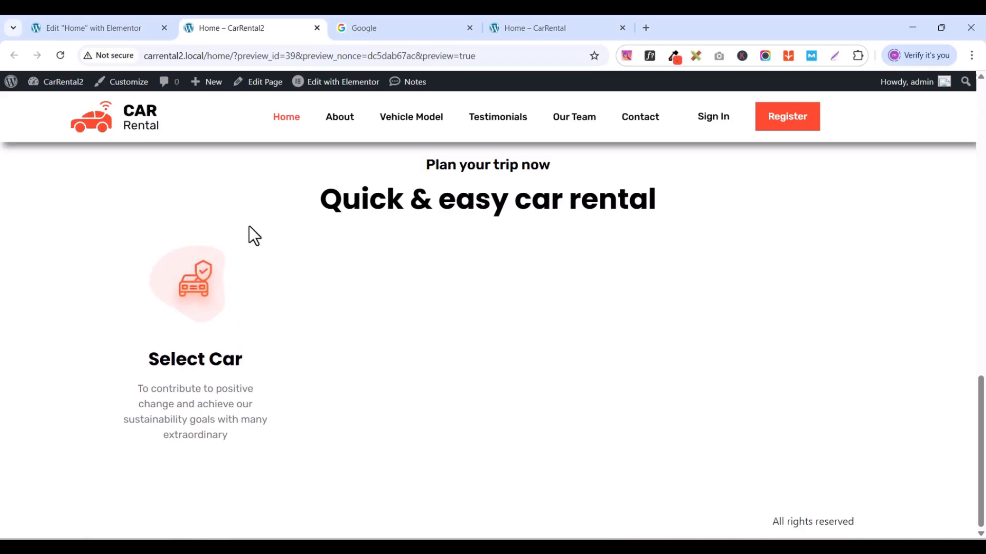
# - Duplicate the first cell's Select Car container four times in the editor to fill all five grid columns
pyautogui.click(107, 26)
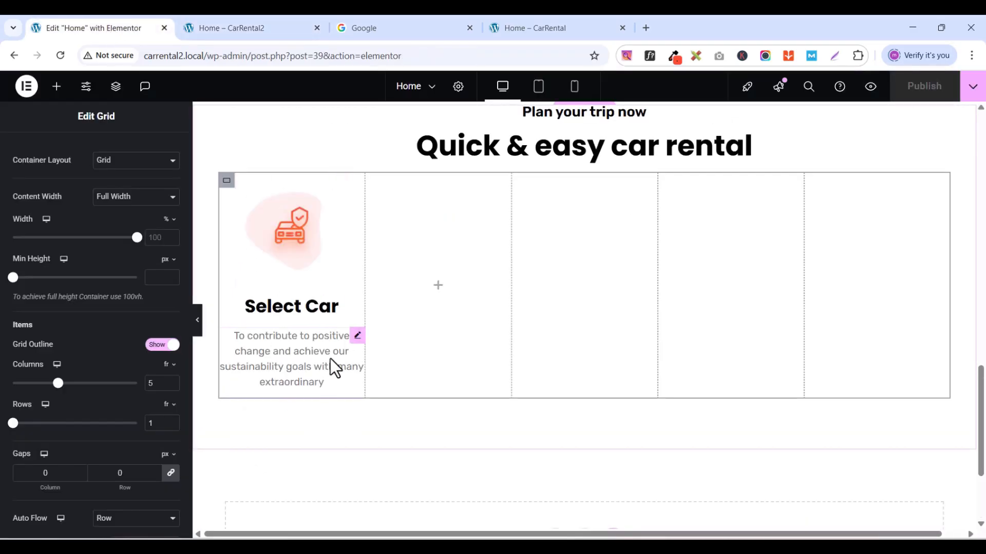
pyautogui.rightClick(226, 179)
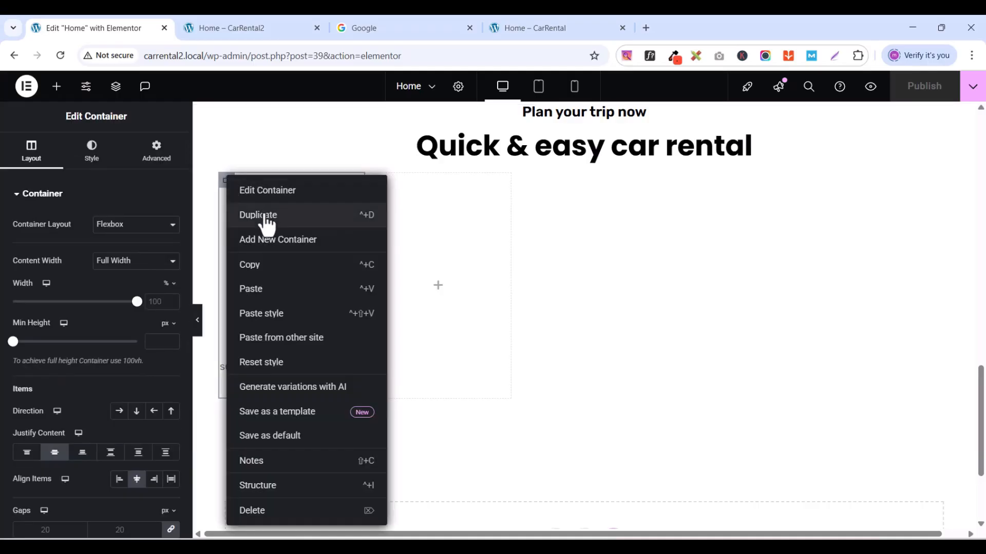
pyautogui.click(266, 222)
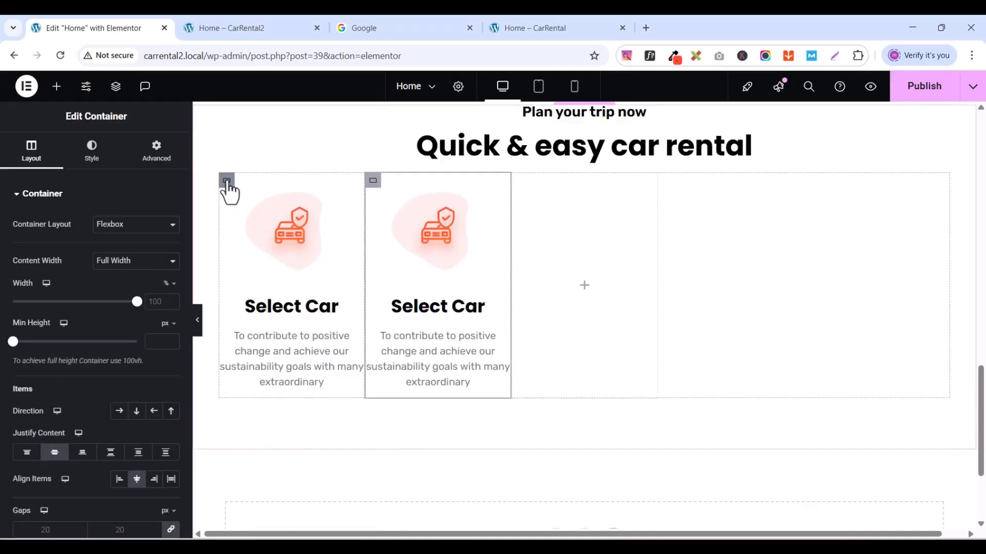
pyautogui.rightClick(226, 181)
pyautogui.click(261, 221)
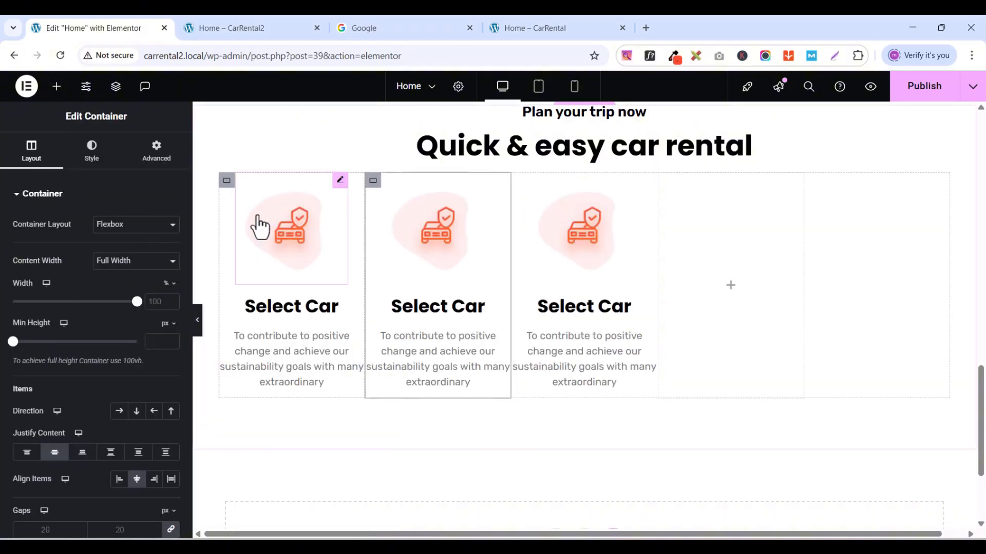
pyautogui.rightClick(226, 181)
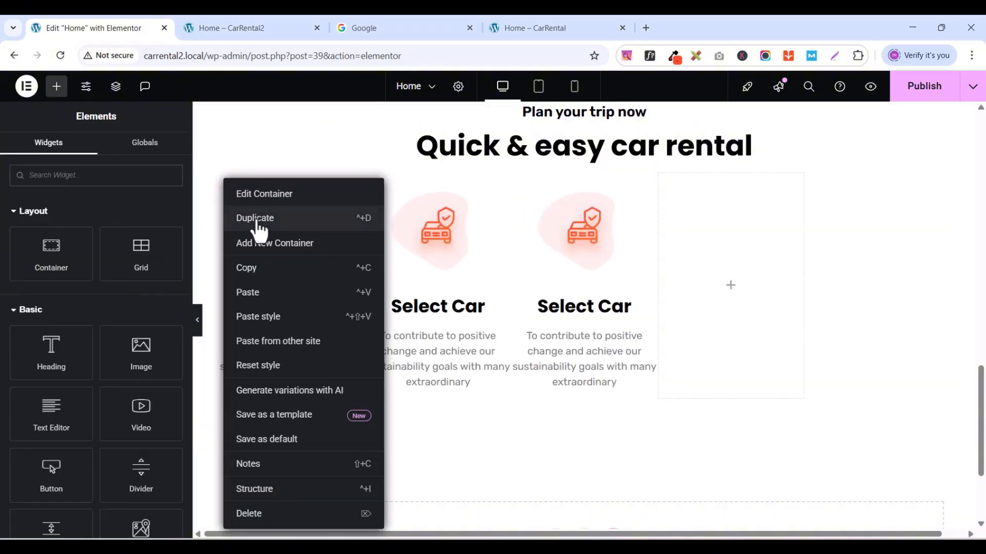
pyautogui.click(258, 224)
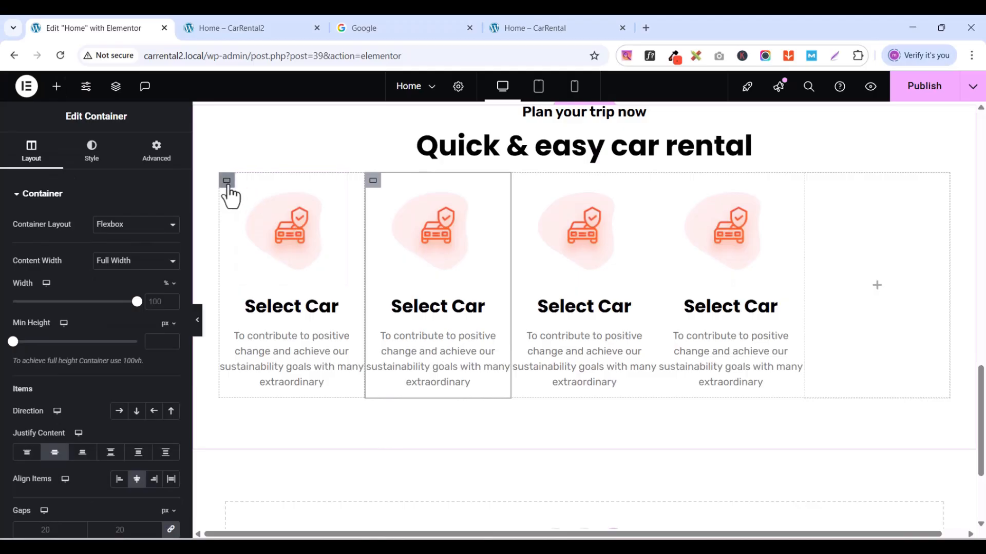
pyautogui.rightClick(226, 185)
pyautogui.click(251, 226)
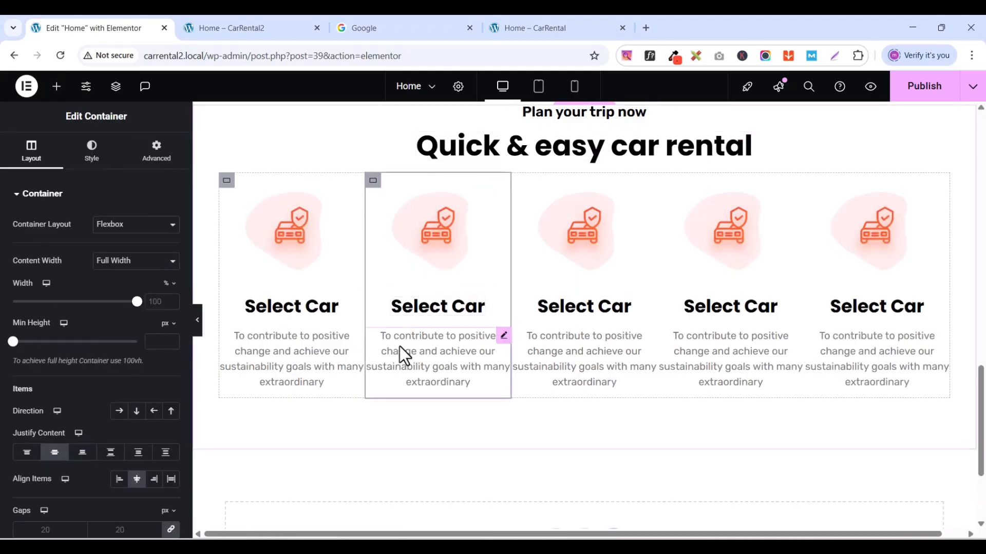
# - Delete the description text and the Select Car heading from the grid's second column
pyautogui.rightClick(503, 345)
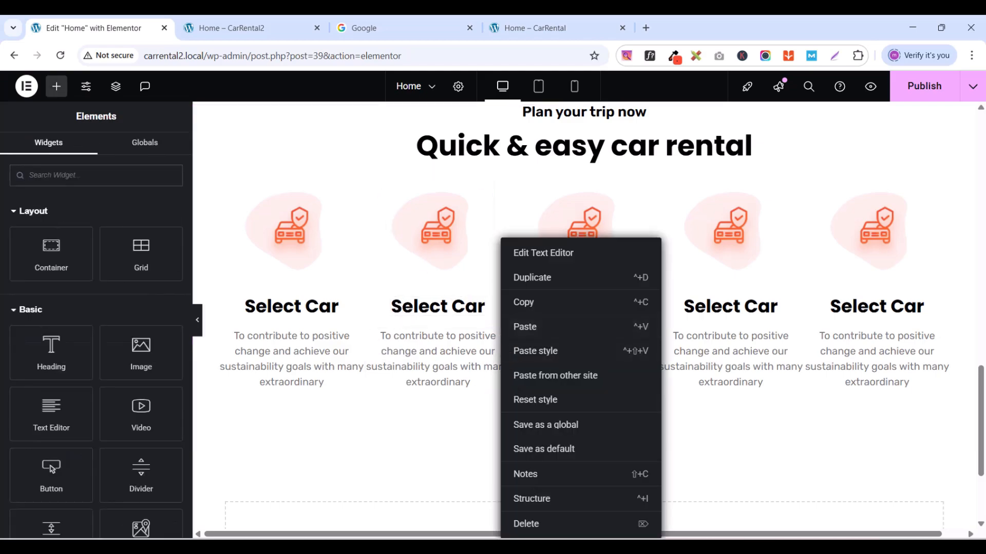
pyautogui.click(530, 524)
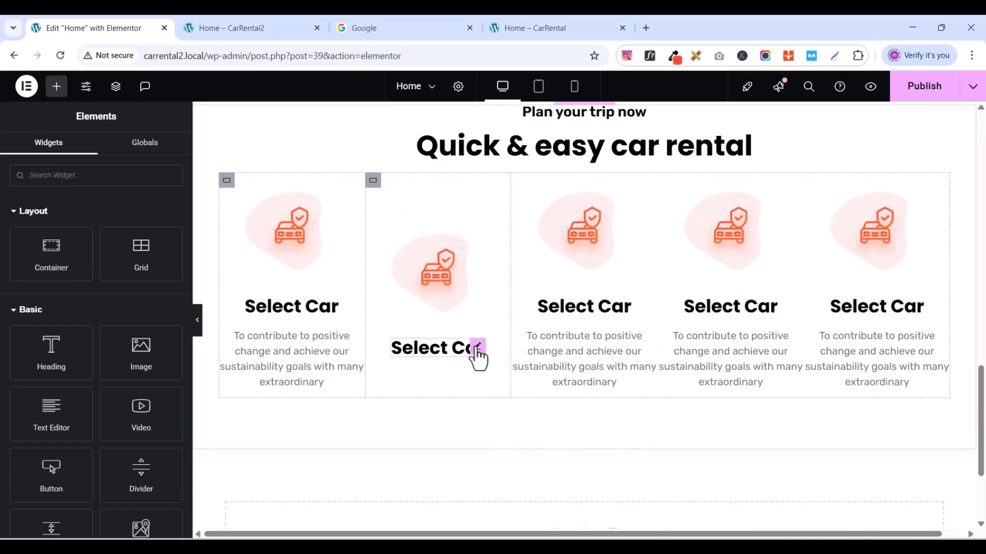
pyautogui.click(477, 354)
pyautogui.rightClick(477, 353)
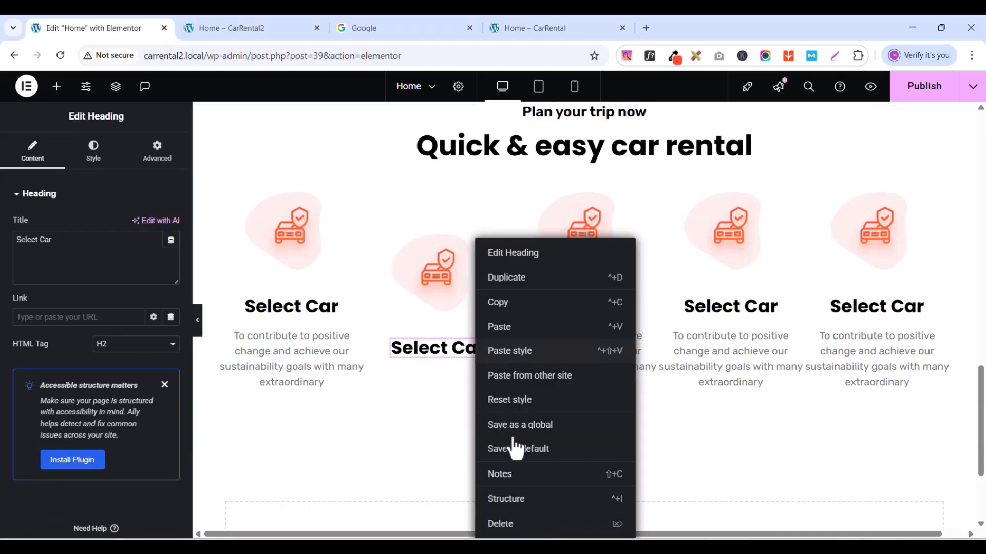
pyautogui.click(509, 524)
# - Replace the second column's car icon with the dashed line image border.png from the media library
pyautogui.click(484, 241)
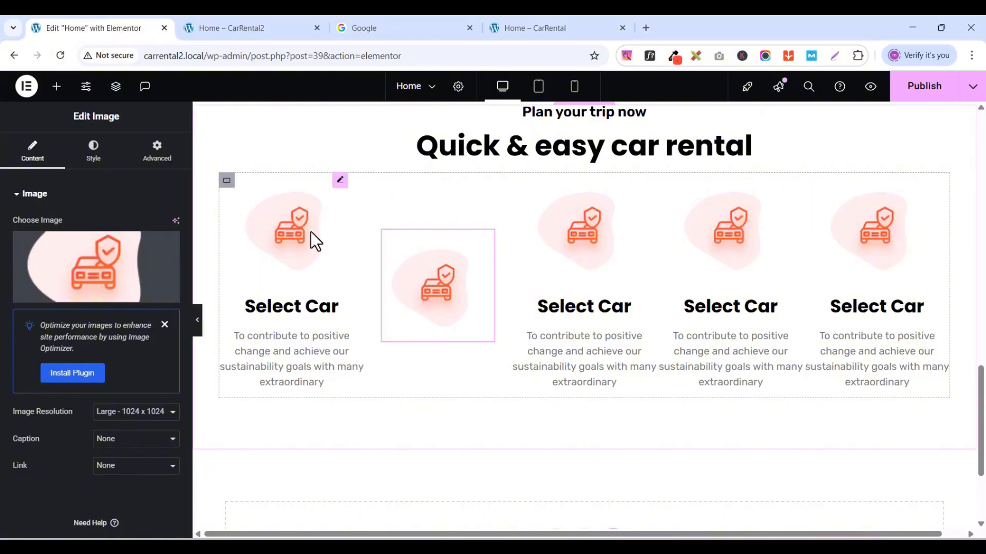
pyautogui.click(96, 288)
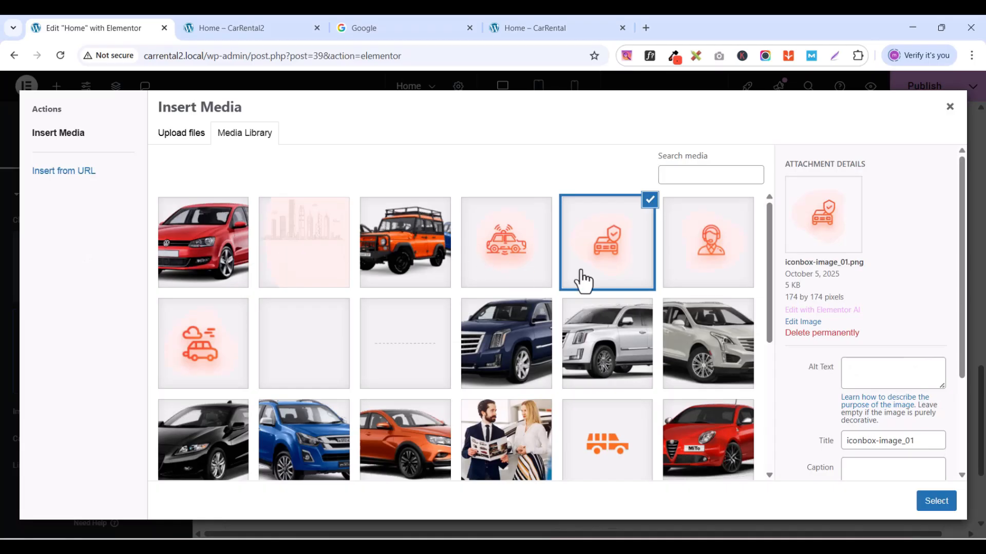
pyautogui.click(415, 365)
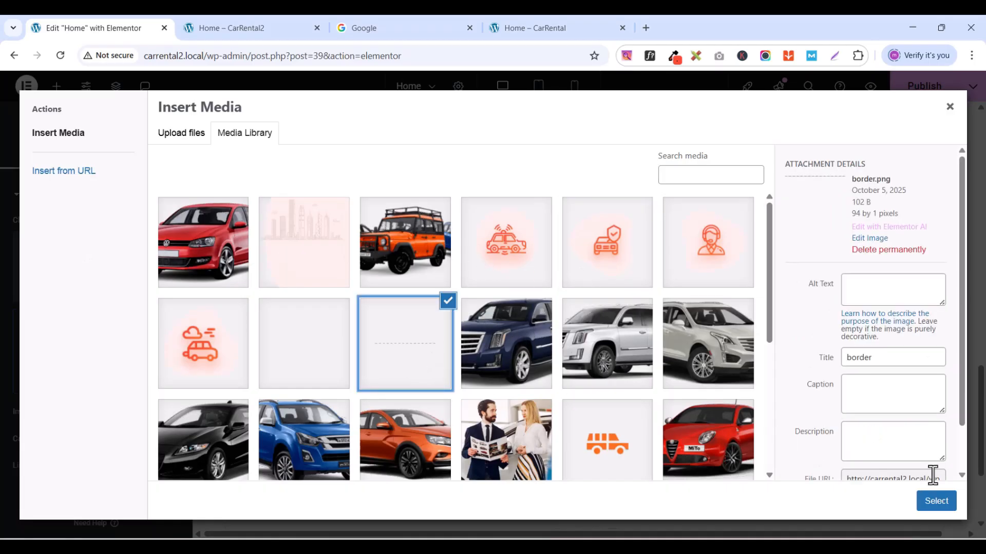
pyautogui.click(935, 499)
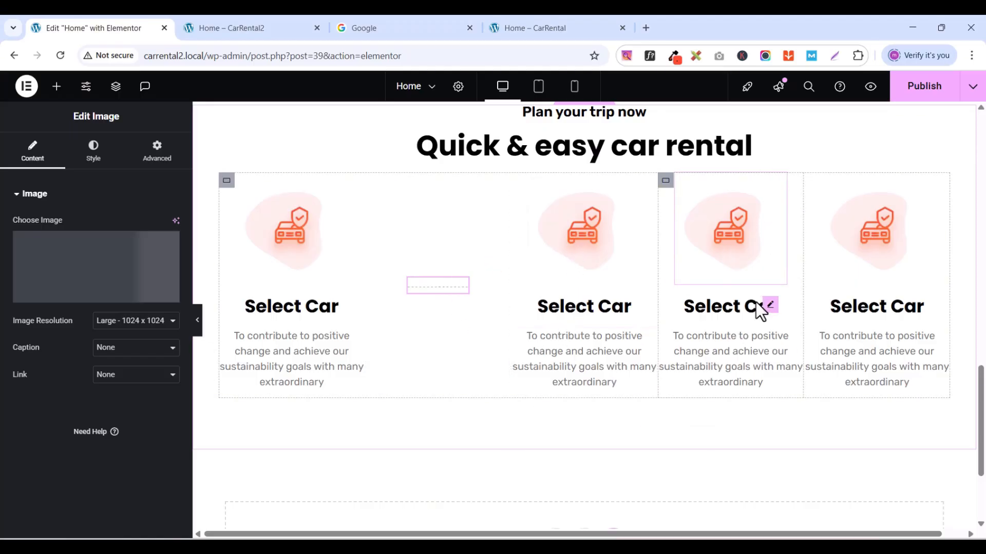
# - Delete the Select Car heading and the description text from the grid's fourth column
pyautogui.click(769, 318)
pyautogui.rightClick(769, 318)
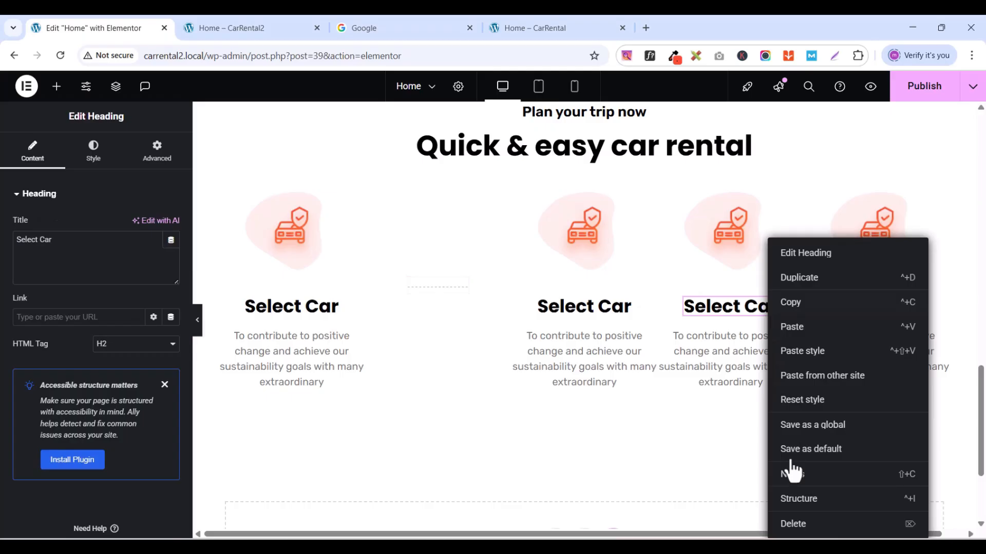
pyautogui.click(795, 524)
pyautogui.click(795, 324)
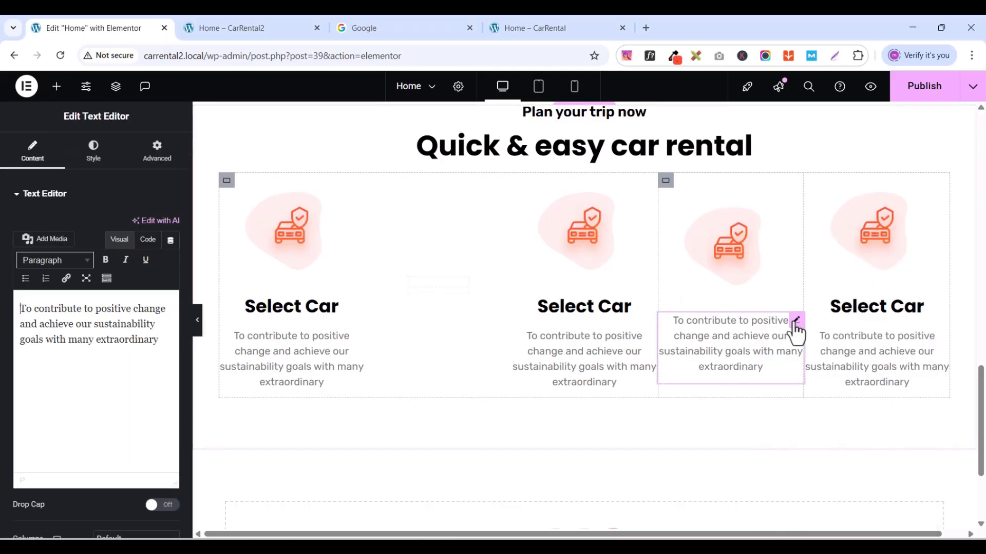
pyautogui.rightClick(796, 330)
pyautogui.click(814, 524)
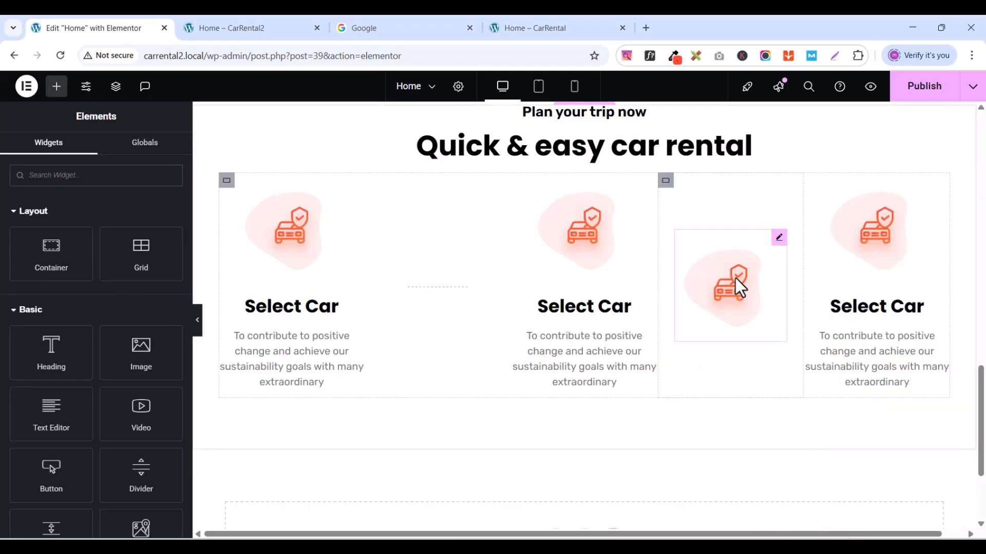
# - Replace the fourth column's car icon with the dashed line image border.png from the media library
pyautogui.click(779, 238)
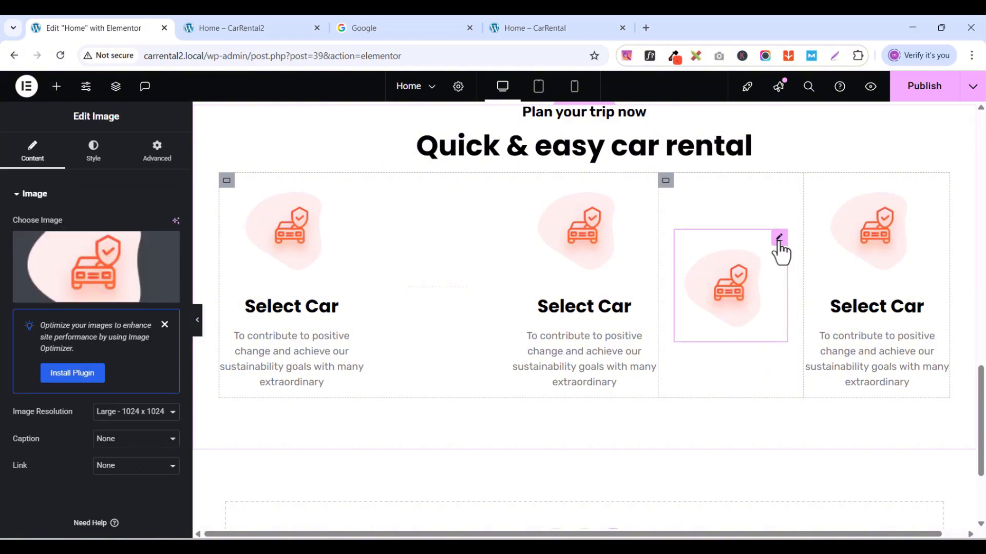
pyautogui.moveTo(101, 307)
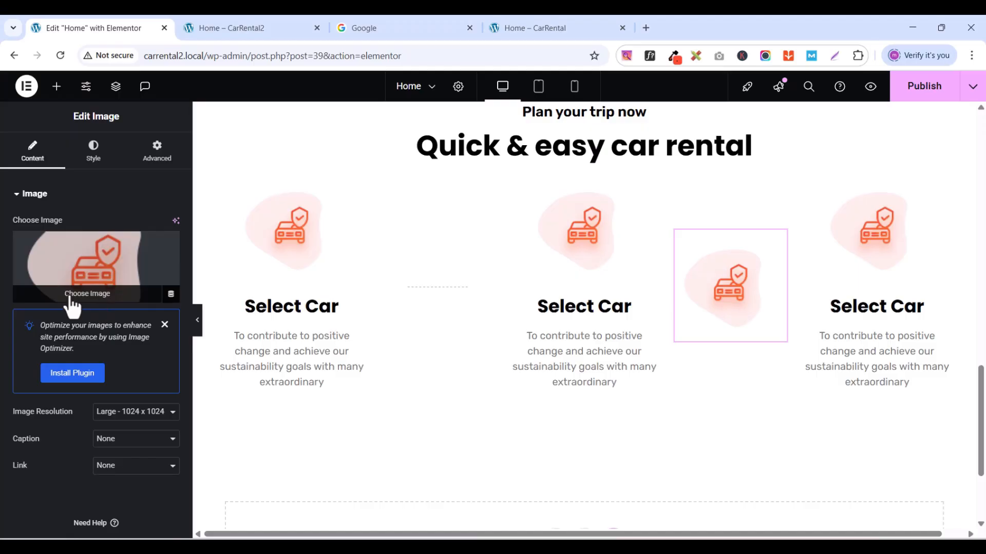
pyautogui.click(99, 302)
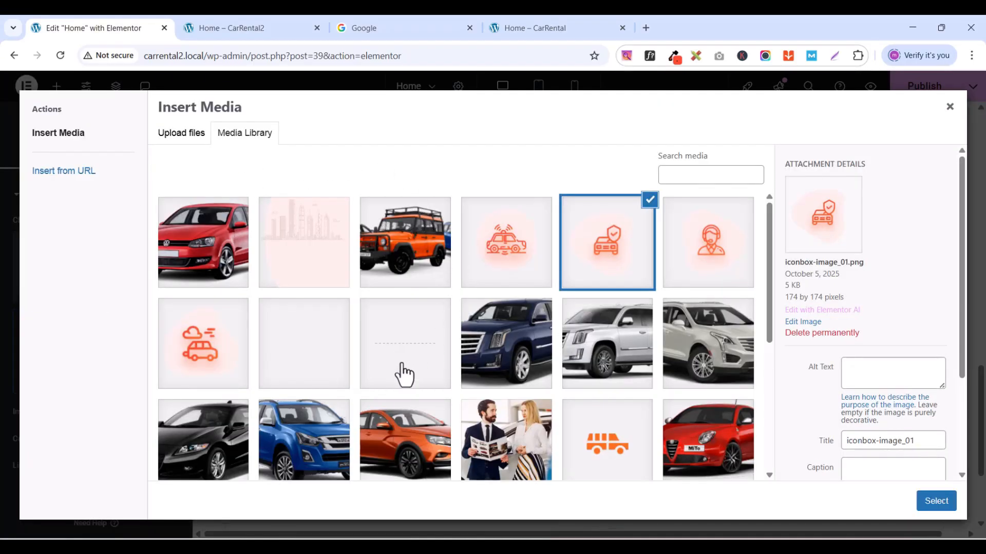
pyautogui.click(402, 346)
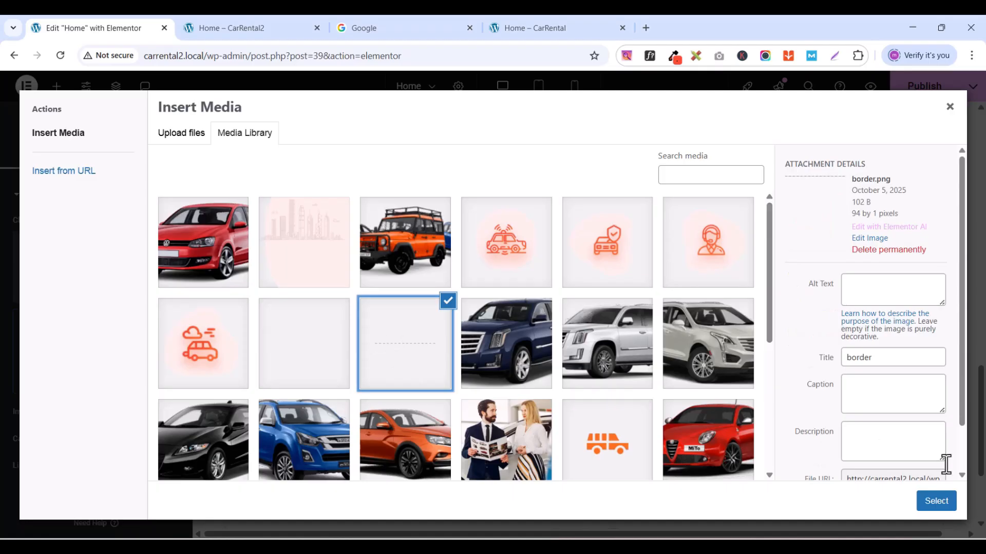
pyautogui.click(943, 503)
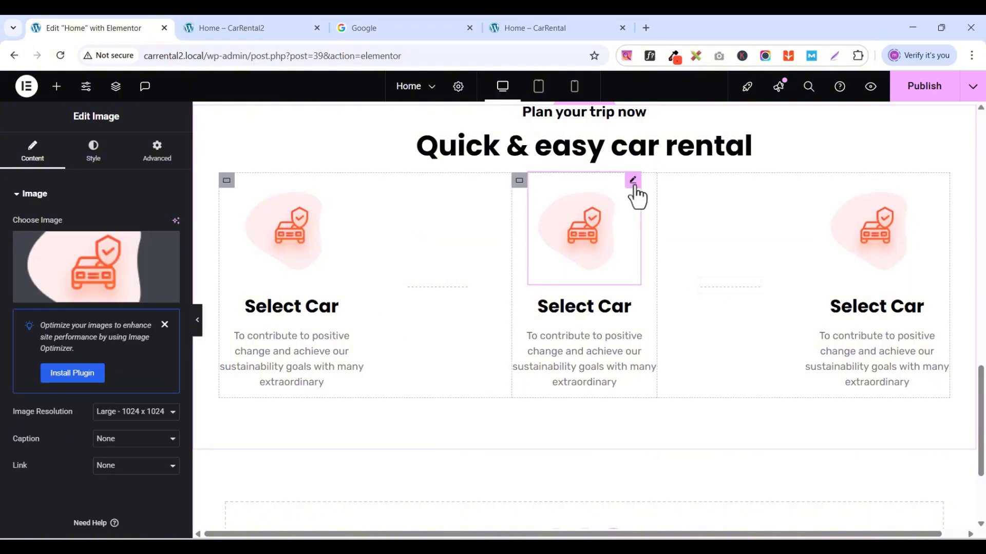
# - Replace the third column's car icon with the headset support agent icon from the media library
pyautogui.click(76, 300)
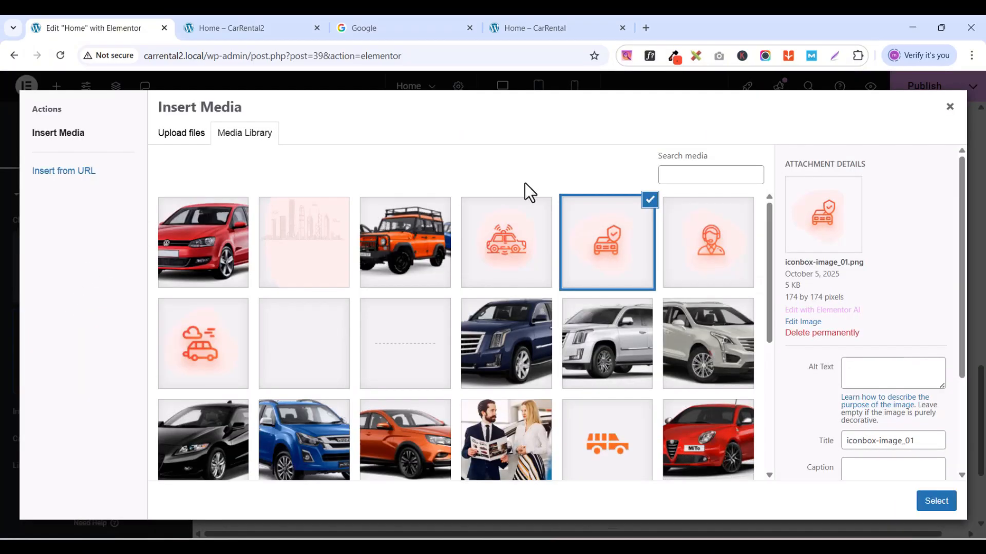
pyautogui.click(712, 244)
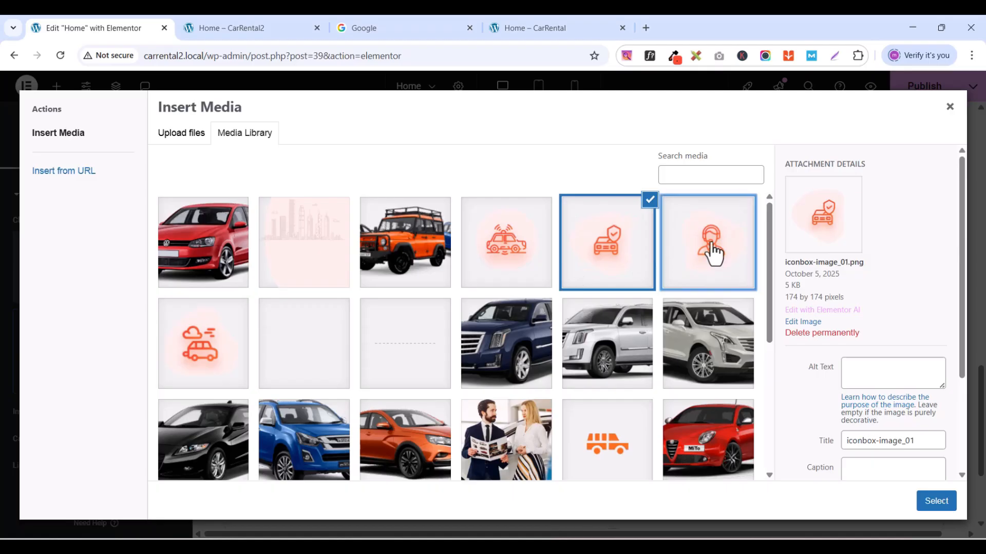
pyautogui.click(936, 501)
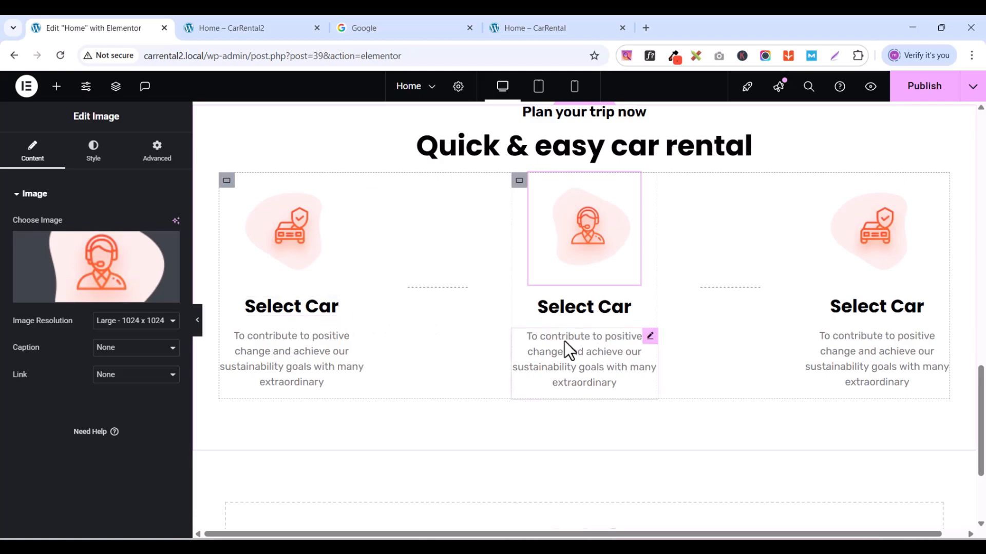
# - Set the boxed content width of the Quick & easy car rental section's outer container to 1150 px
pyautogui.scroll(-1, 618, 325)
pyautogui.scroll(4, 610, 343)
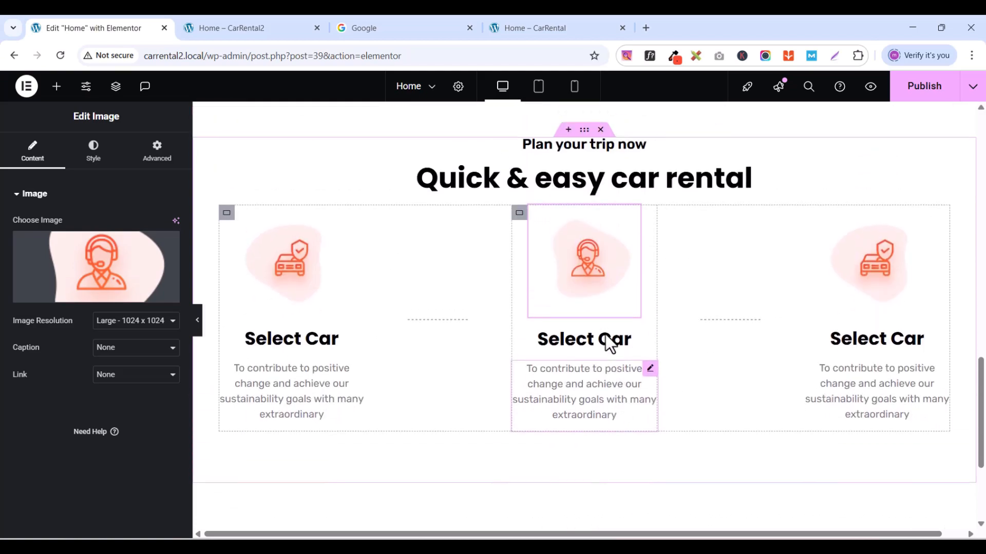
pyautogui.scroll(1, 599, 344)
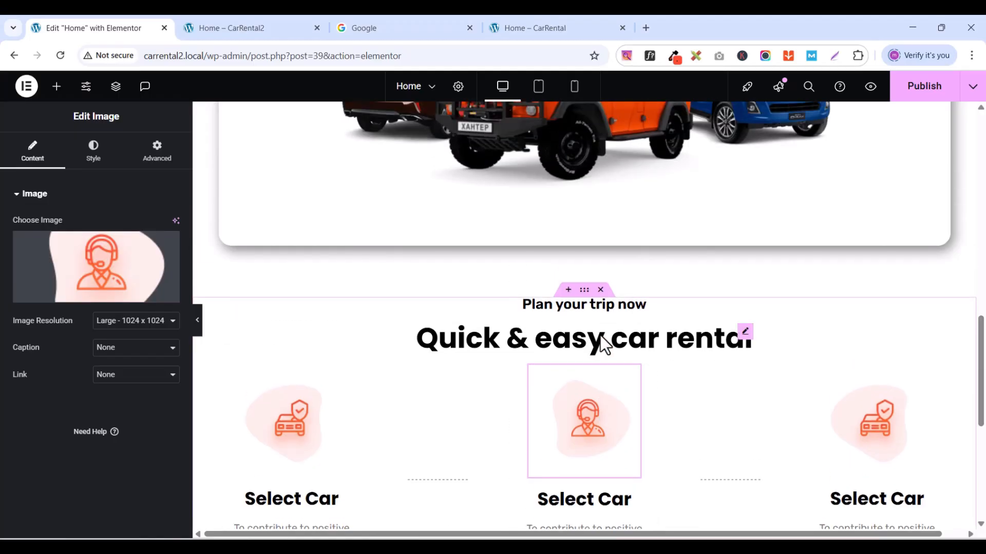
pyautogui.click(585, 291)
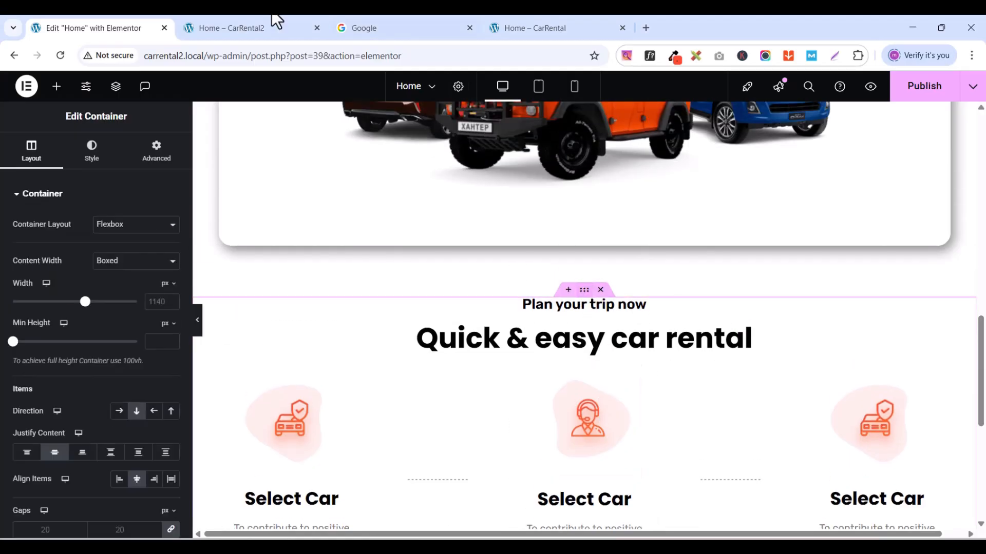
pyautogui.scroll(-3, 97, 320)
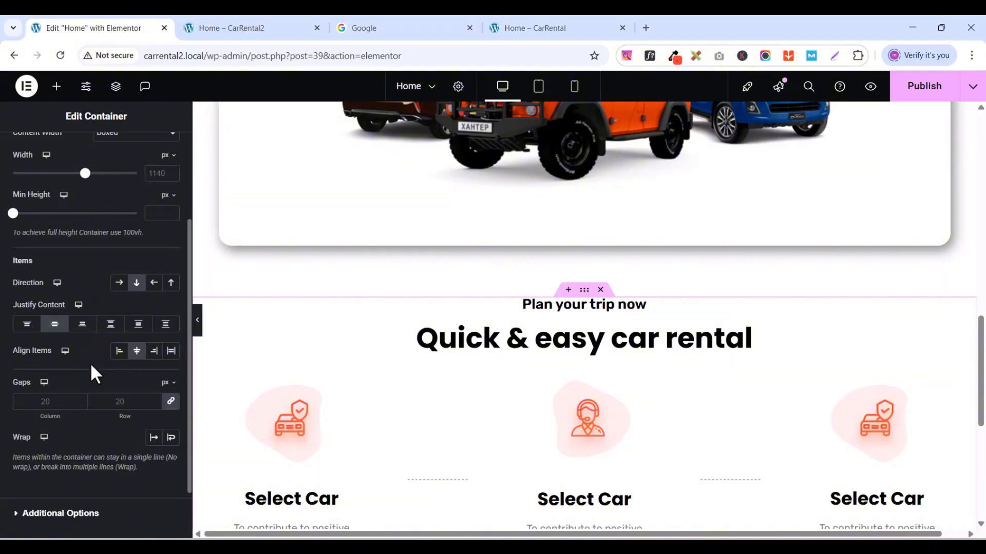
pyautogui.scroll(1, 91, 363)
pyautogui.scroll(-1, 91, 367)
pyautogui.write('115')
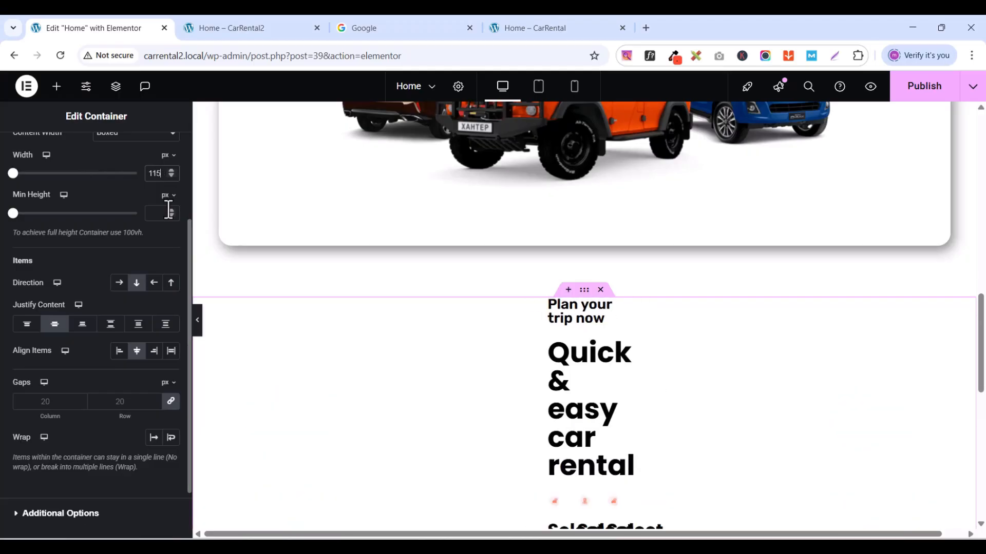
pyautogui.write('0')
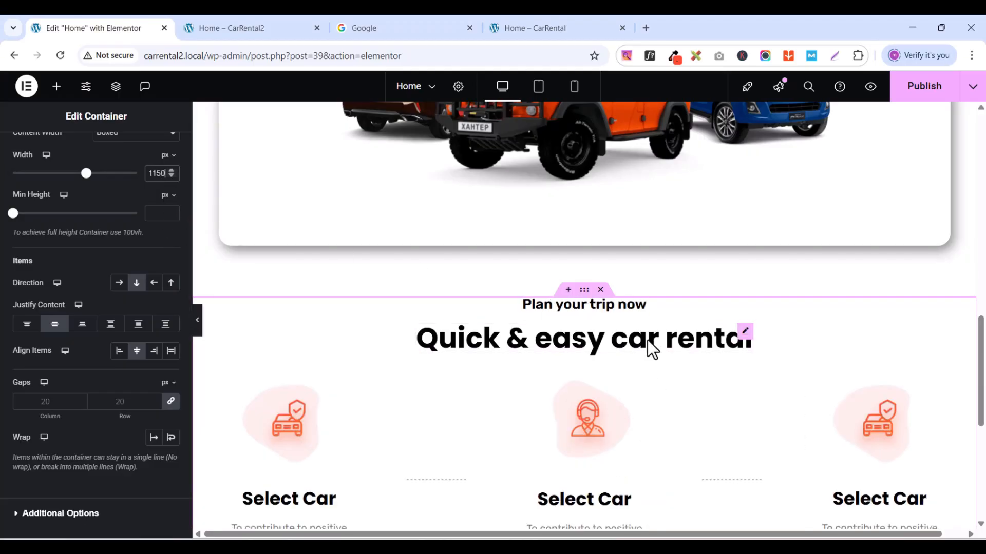
# - Publish the page and check the Quick & easy car rental section's icons and dashed separators on the CarRental2 preview
pyautogui.scroll(-2, 650, 349)
pyautogui.scroll(-1, 649, 328)
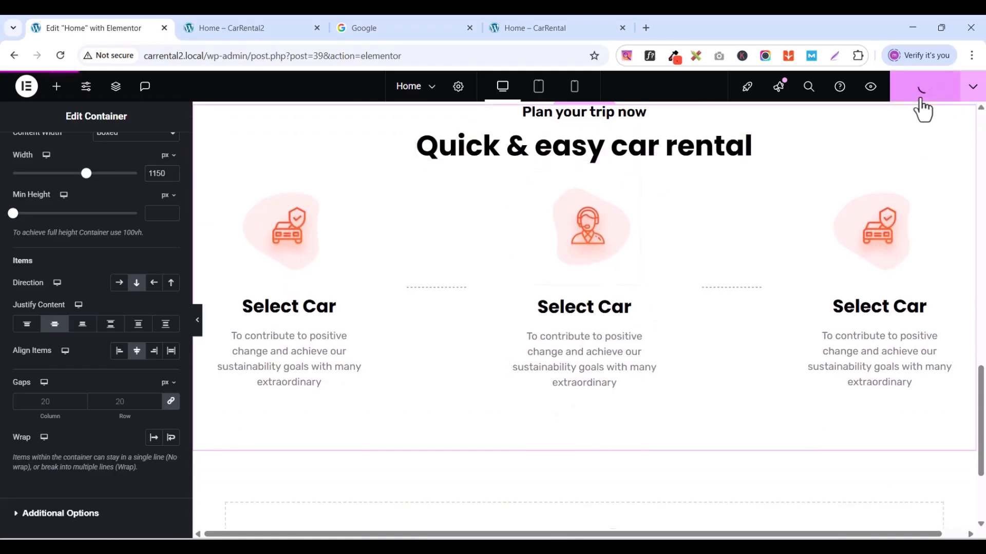
pyautogui.click(230, 33)
pyautogui.scroll(-10, 850, 451)
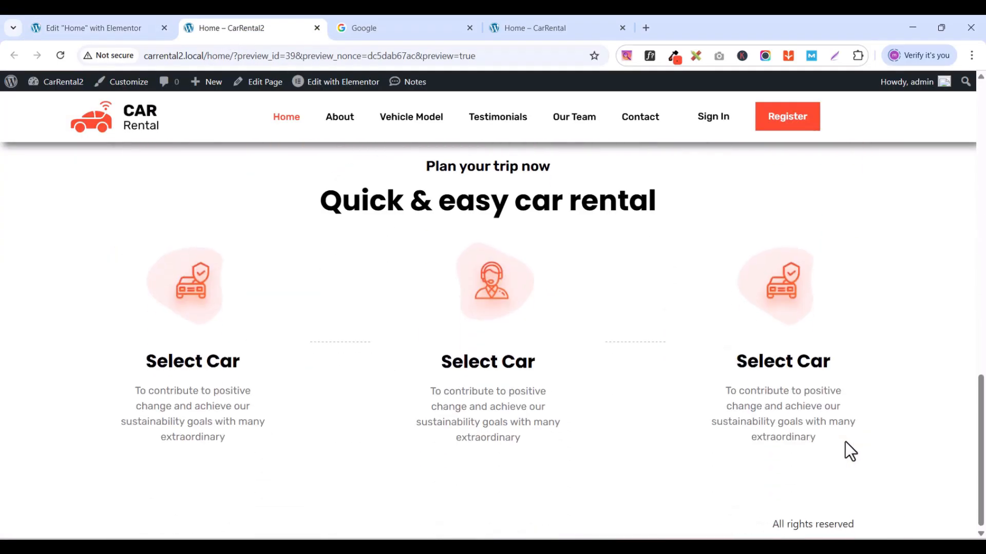
pyautogui.scroll(1, 850, 452)
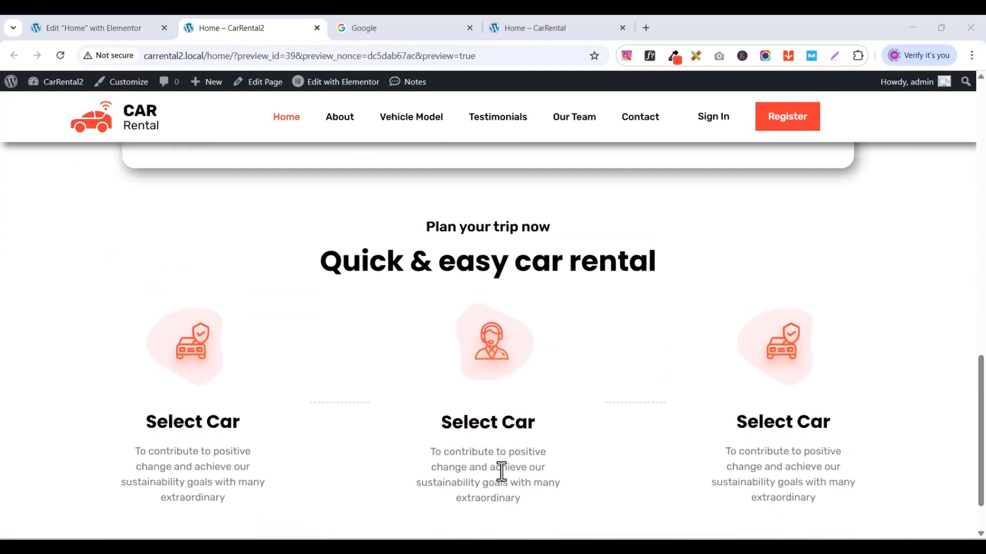
pyautogui.scroll(-1, 513, 437)
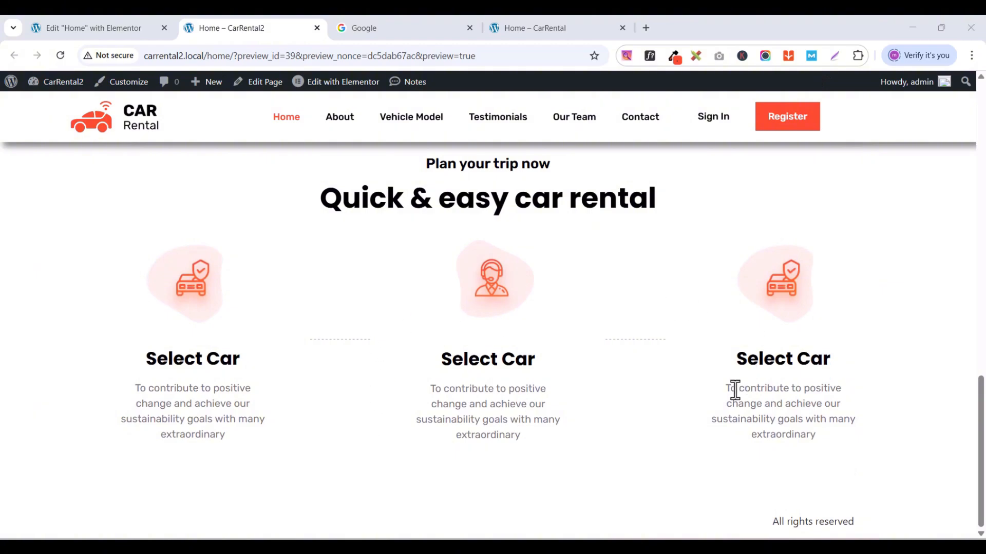
pyautogui.scroll(2, 677, 383)
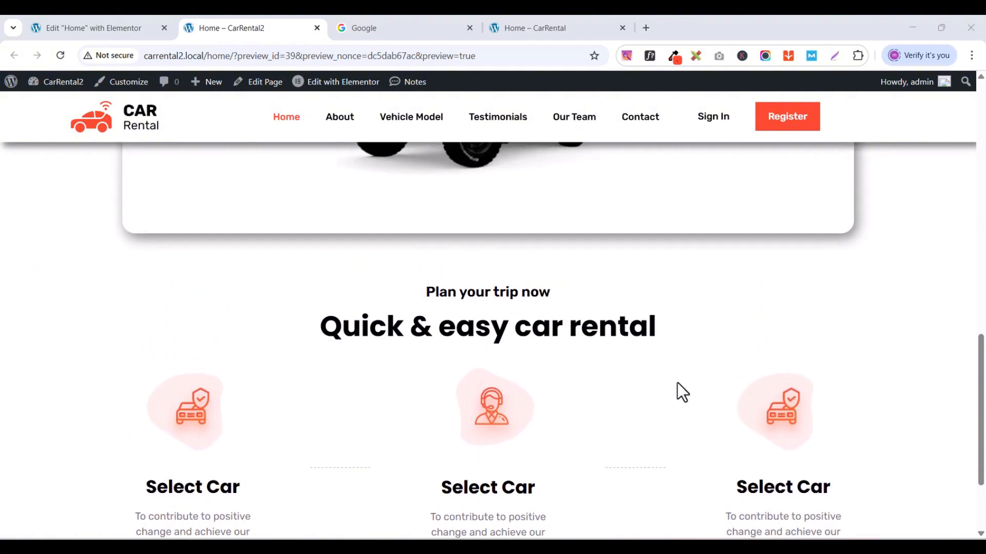
pyautogui.scroll(-2, 676, 383)
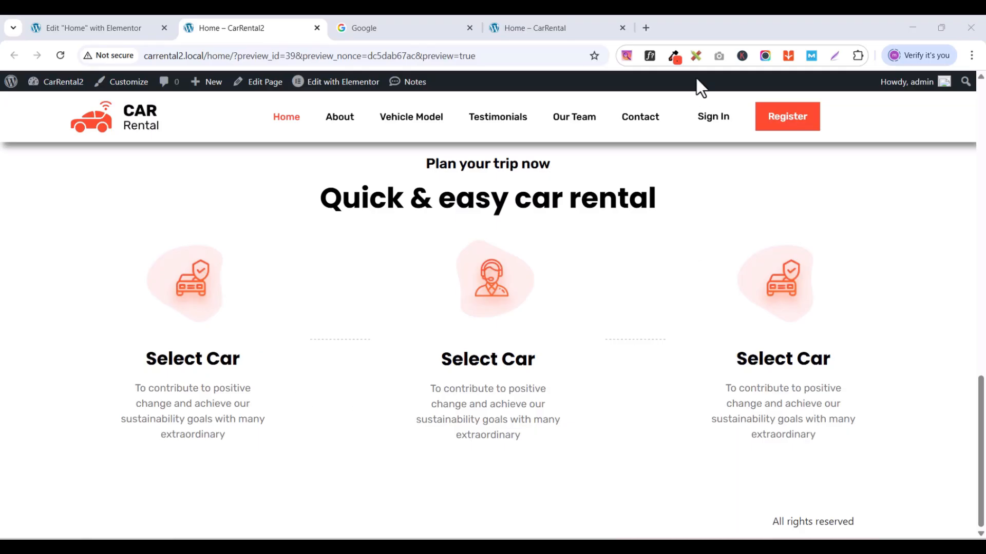
# - Examine the Our rental fleet section's headings and car image grid on the CarRental reference site
pyautogui.click(534, 28)
pyautogui.scroll(-5, 658, 366)
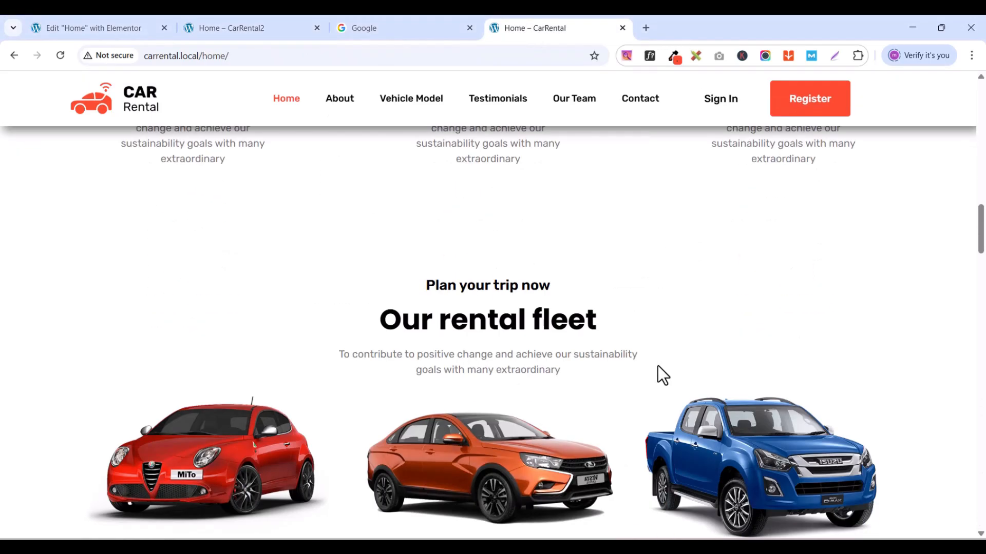
pyautogui.scroll(-1, 205, 400)
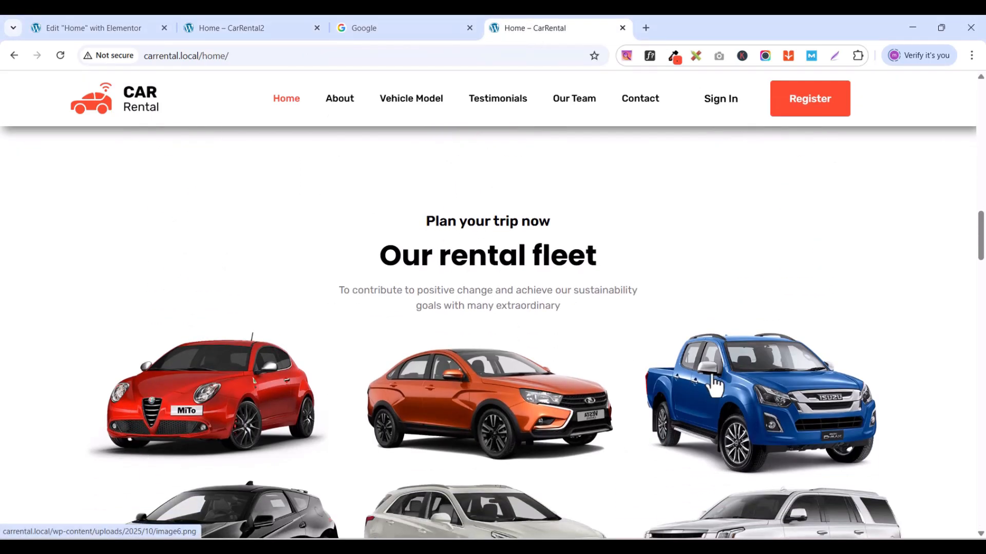
pyautogui.scroll(-3, 457, 354)
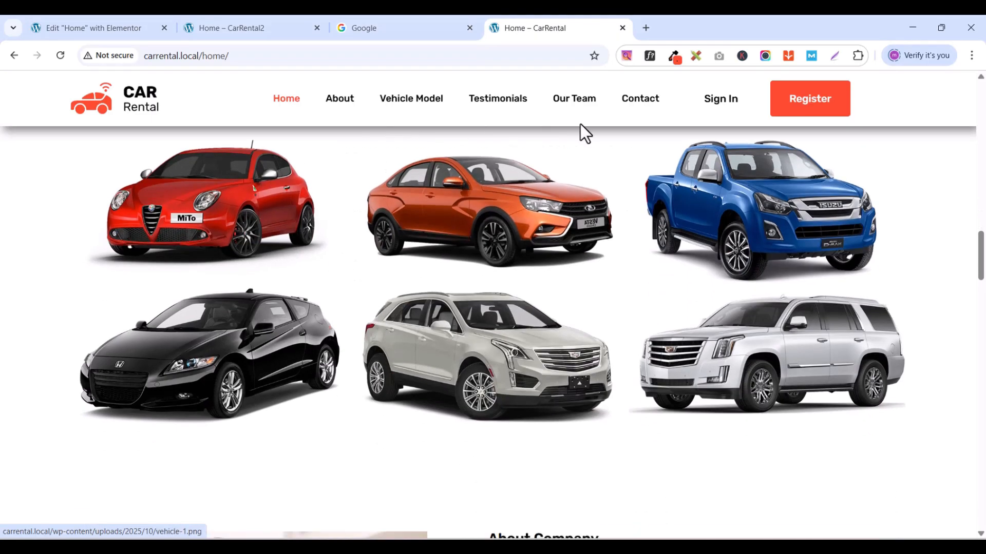
pyautogui.scroll(1, 478, 402)
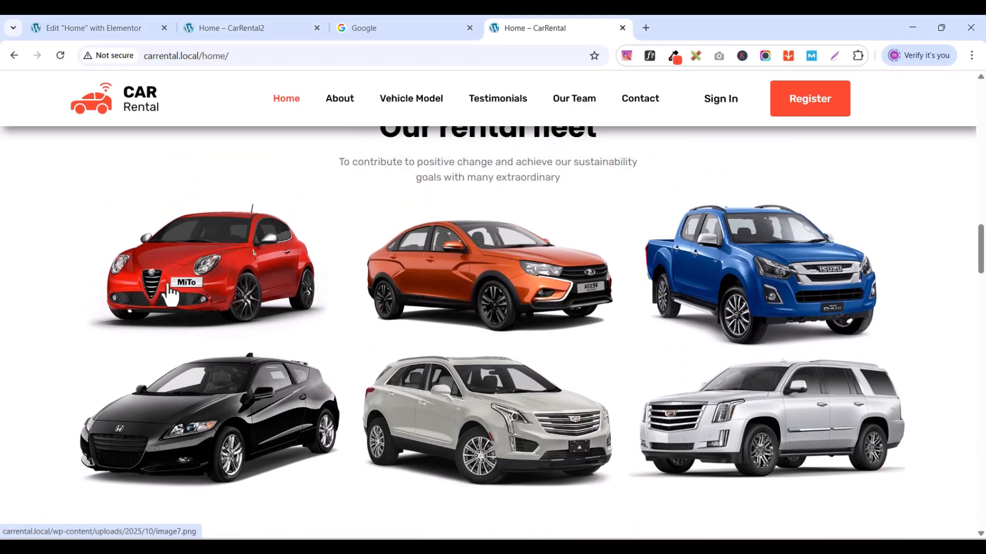
pyautogui.scroll(1, 611, 287)
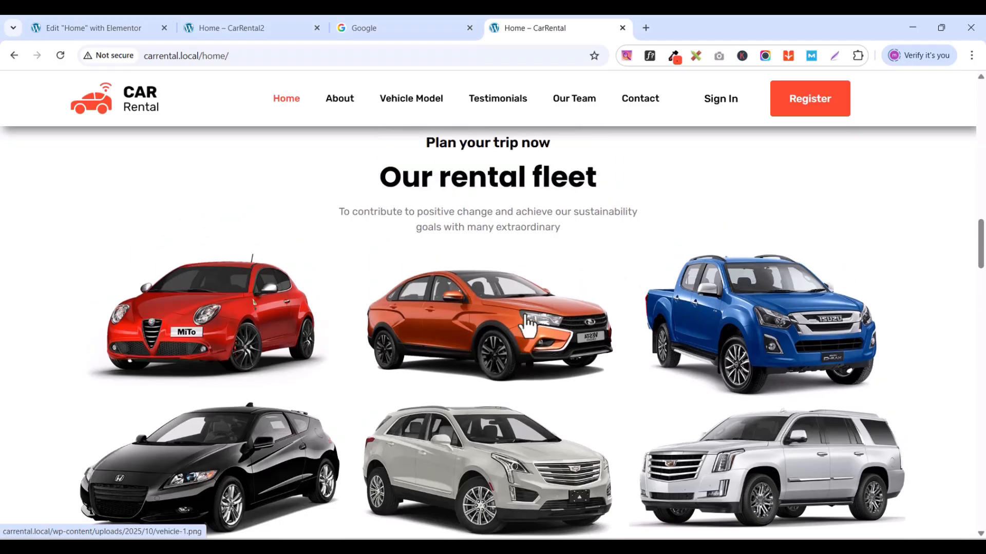
# - Add a single-column, downward-direction flexbox container below the Quick & easy car rental section on the Edit Home page
pyautogui.scroll(-1, 560, 343)
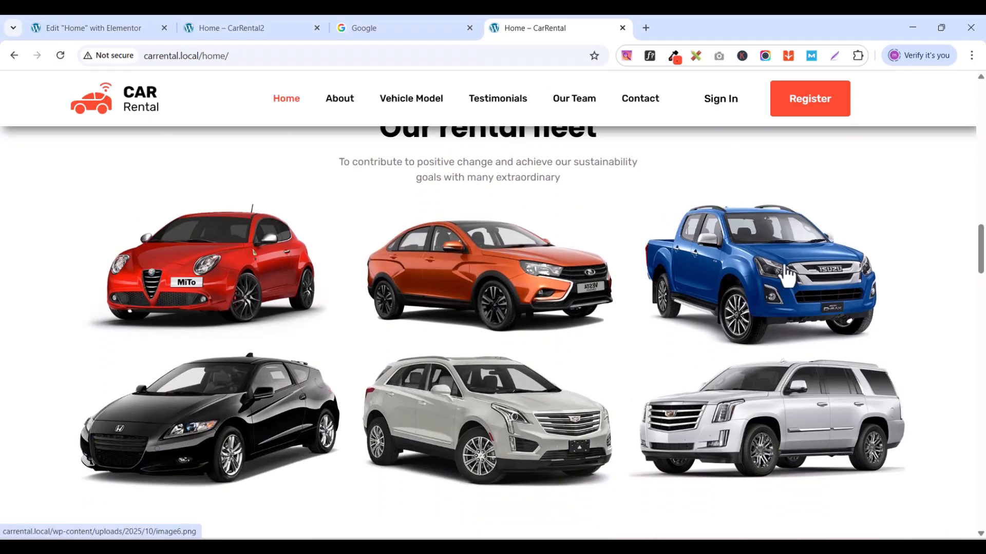
pyautogui.hotkey('ctrl', '1')
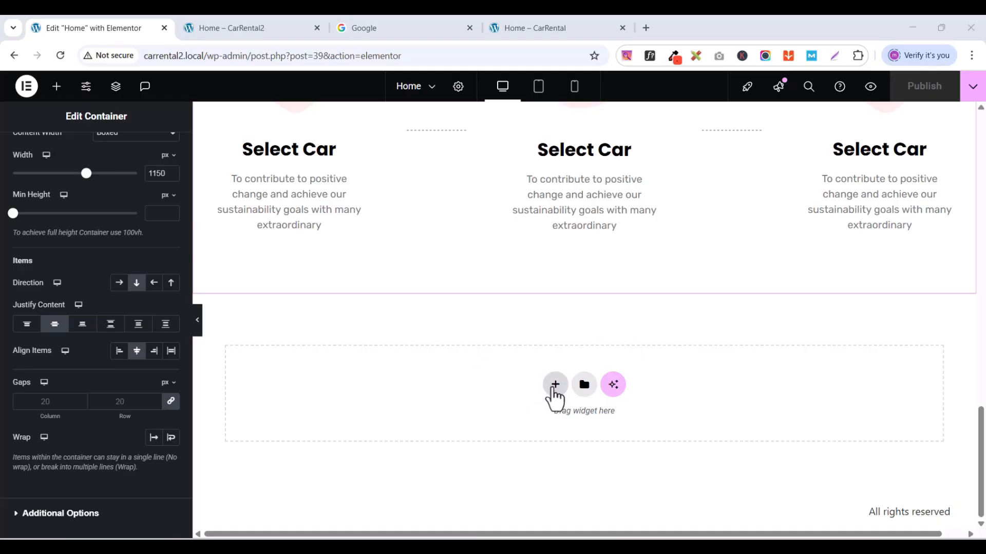
pyautogui.doubleClick(554, 391)
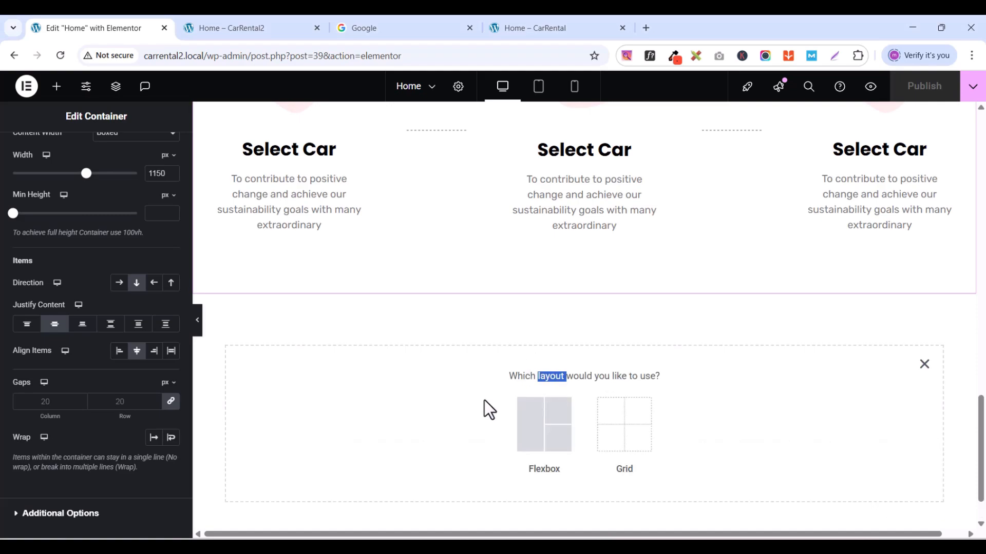
pyautogui.scroll(-1, 489, 409)
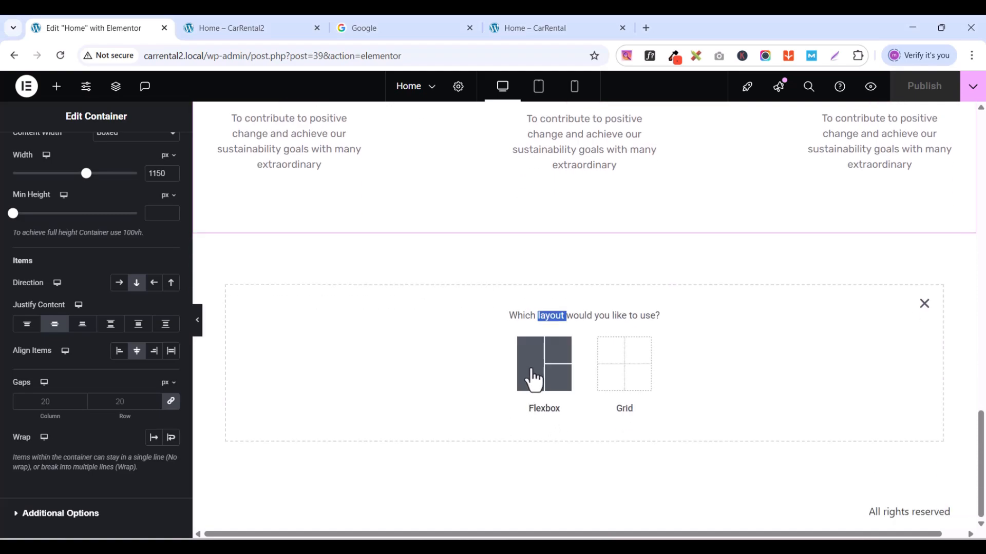
pyautogui.click(534, 380)
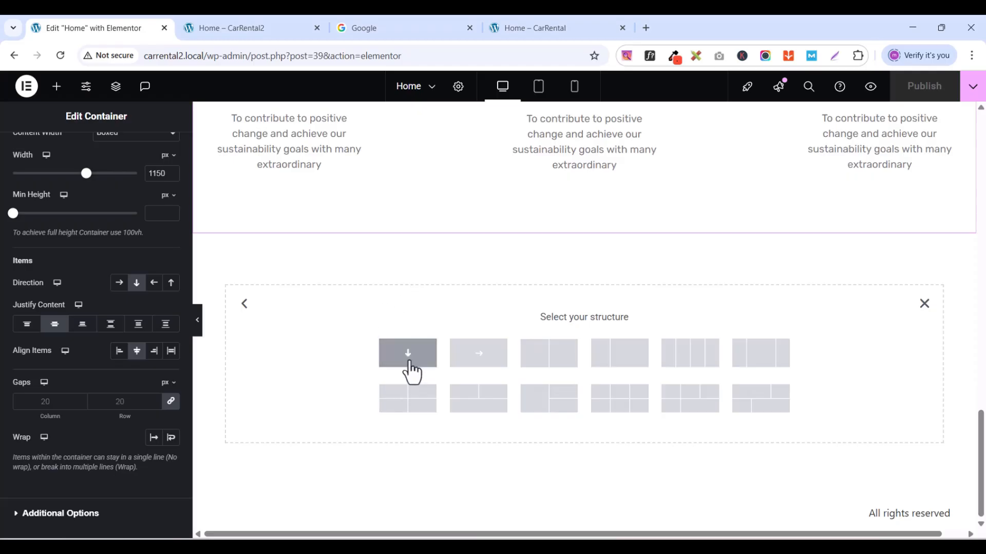
pyautogui.click(418, 368)
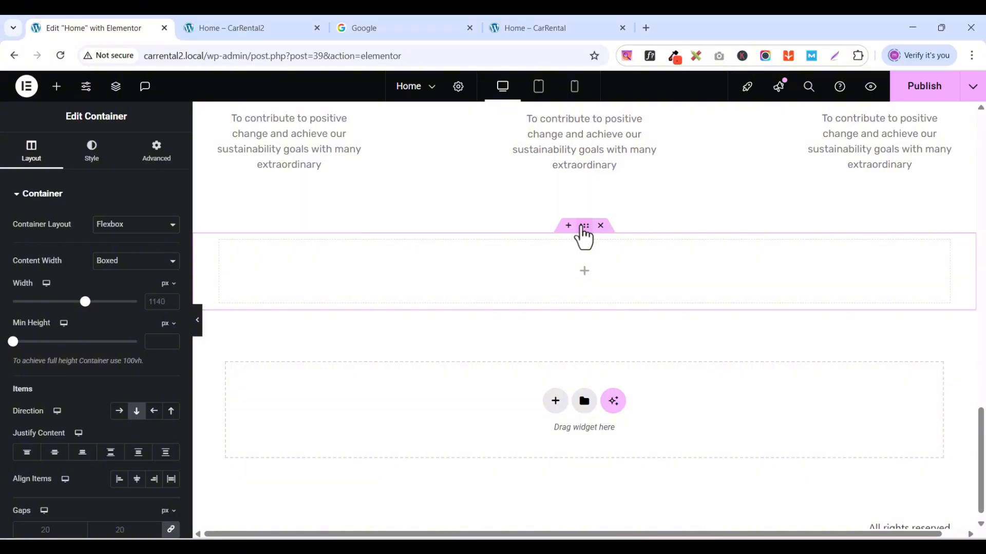
# - Unlink the new container's padding values and set its top and bottom padding to 80 px
pyautogui.click(144, 157)
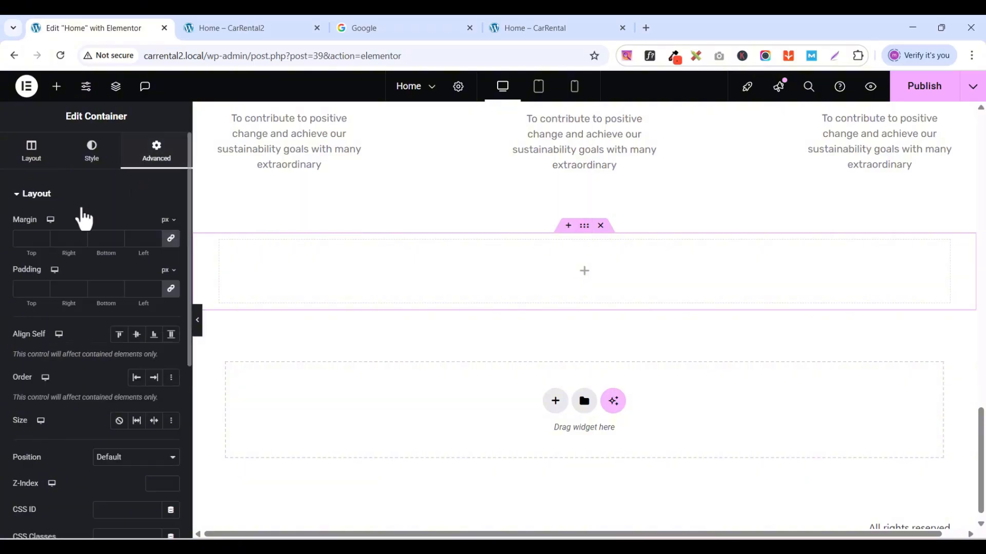
pyautogui.click(171, 288)
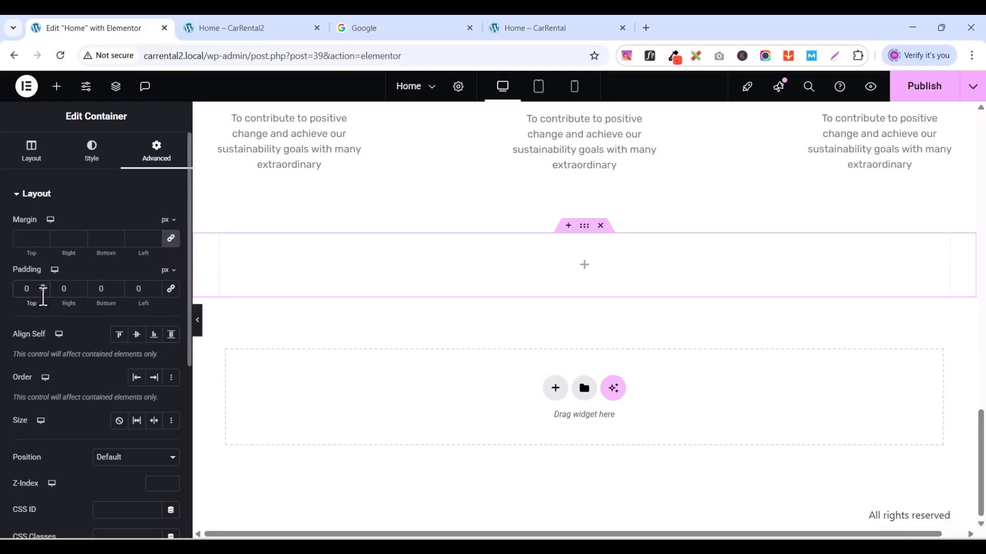
pyautogui.write('8')
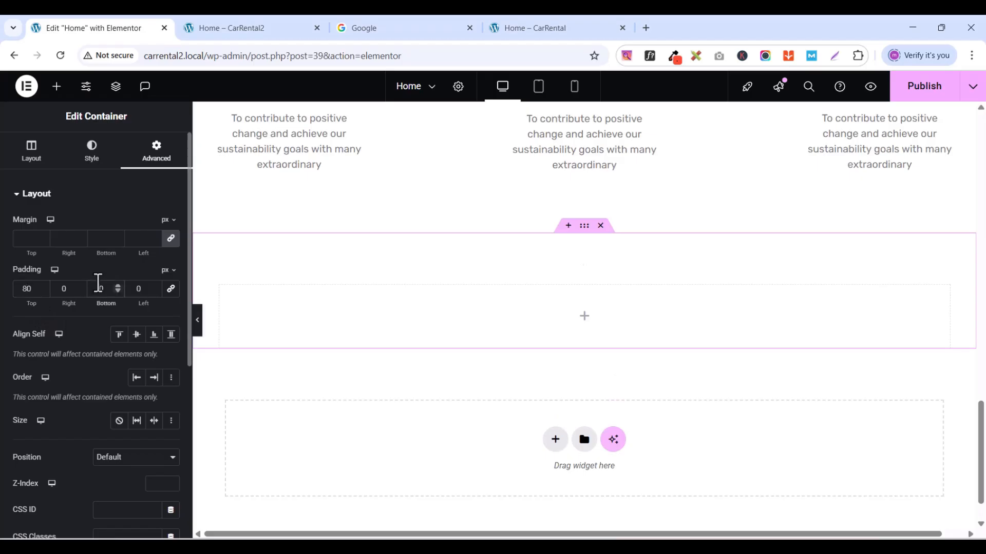
pyautogui.write('8')
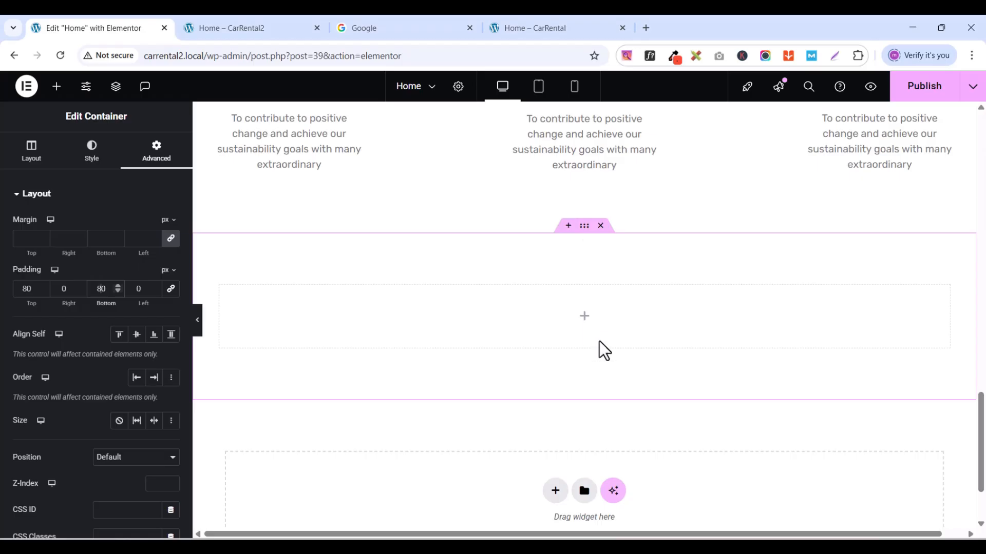
# - Copy the "Plan your trip now" heading from the Quick & easy car rental section and paste it into the new container
pyautogui.scroll(1, 559, 368)
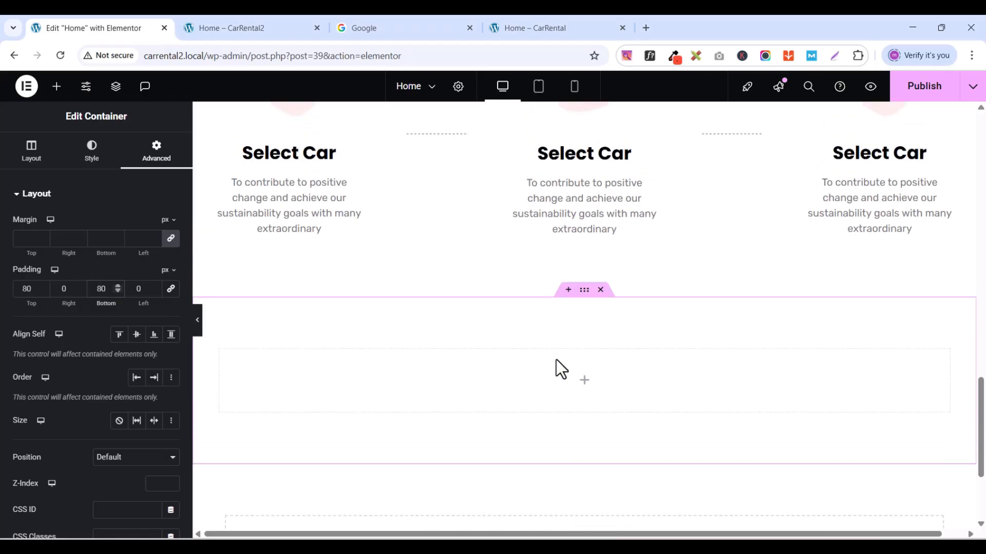
pyautogui.scroll(3, 429, 381)
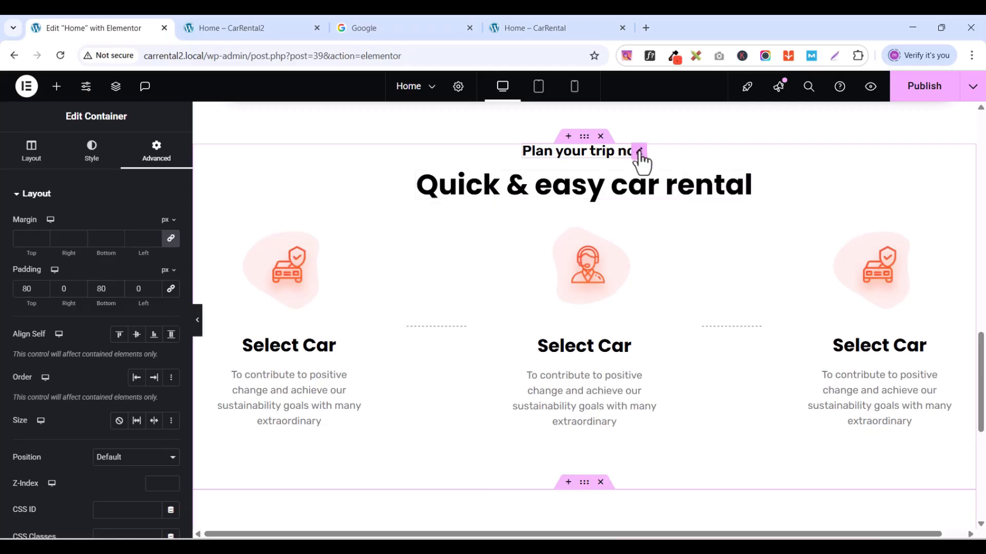
pyautogui.rightClick(638, 150)
pyautogui.click(665, 214)
pyautogui.scroll(-3, 658, 241)
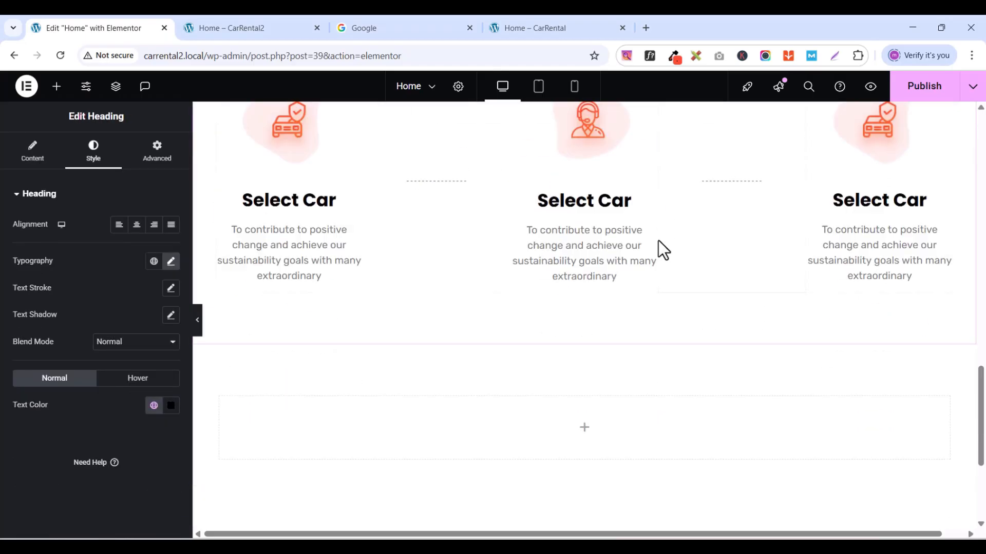
pyautogui.scroll(-3, 658, 251)
pyautogui.scroll(1, 632, 272)
pyautogui.rightClick(618, 281)
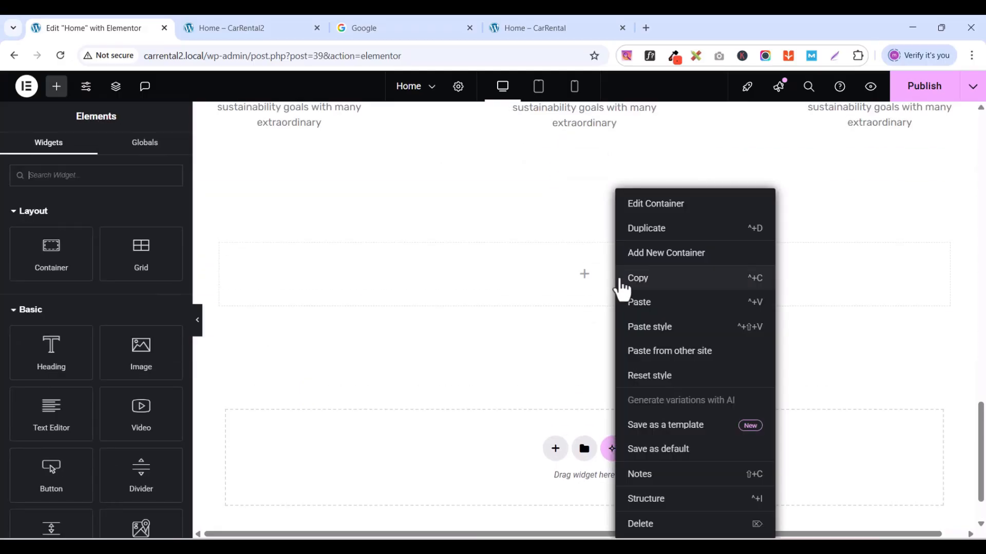
pyautogui.click(656, 301)
# - Copy the "Quick & easy car rental" heading and paste it below "Plan your trip now" in the new container
pyautogui.scroll(5, 634, 313)
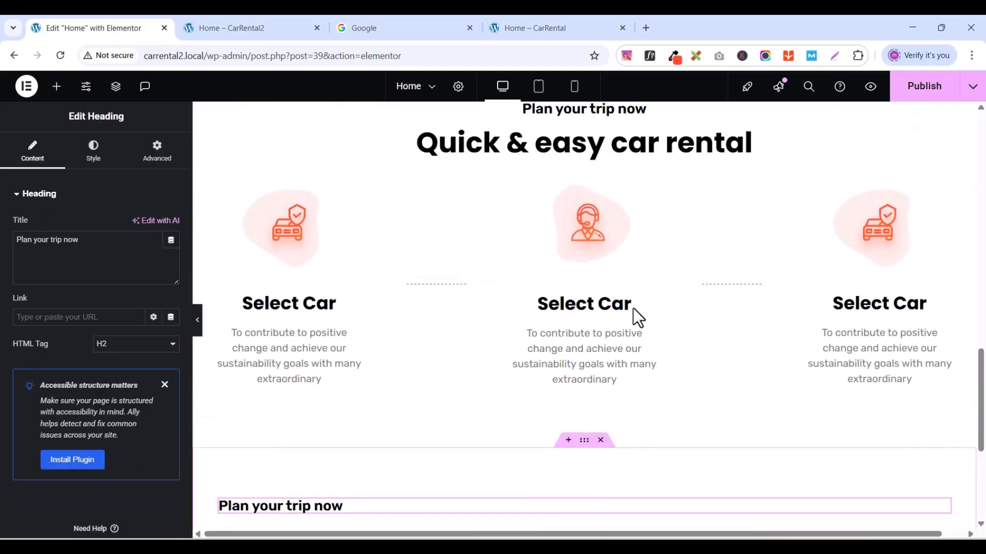
pyautogui.scroll(5, 633, 308)
pyautogui.scroll(-3, 717, 385)
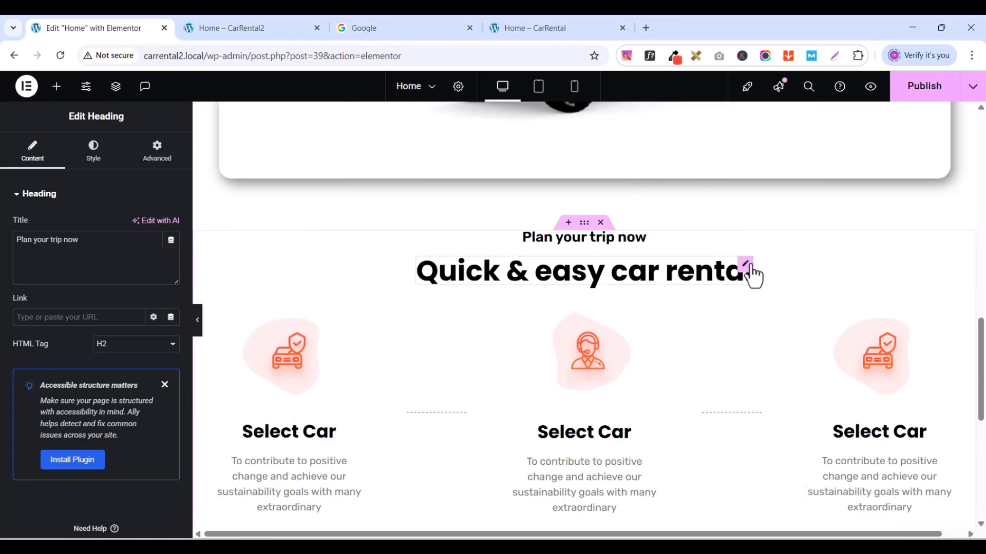
pyautogui.rightClick(745, 278)
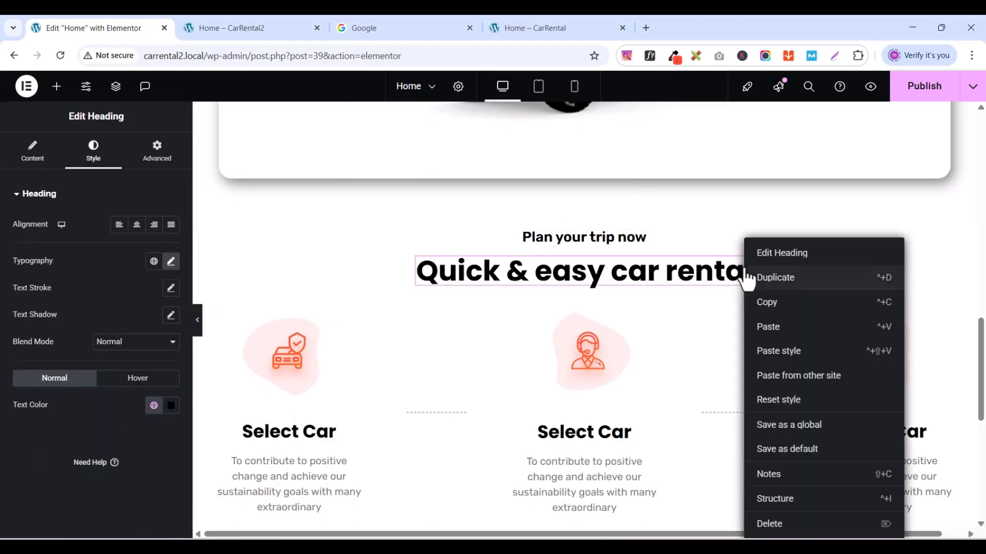
pyautogui.click(766, 303)
pyautogui.scroll(-5, 753, 316)
pyautogui.scroll(-1, 363, 262)
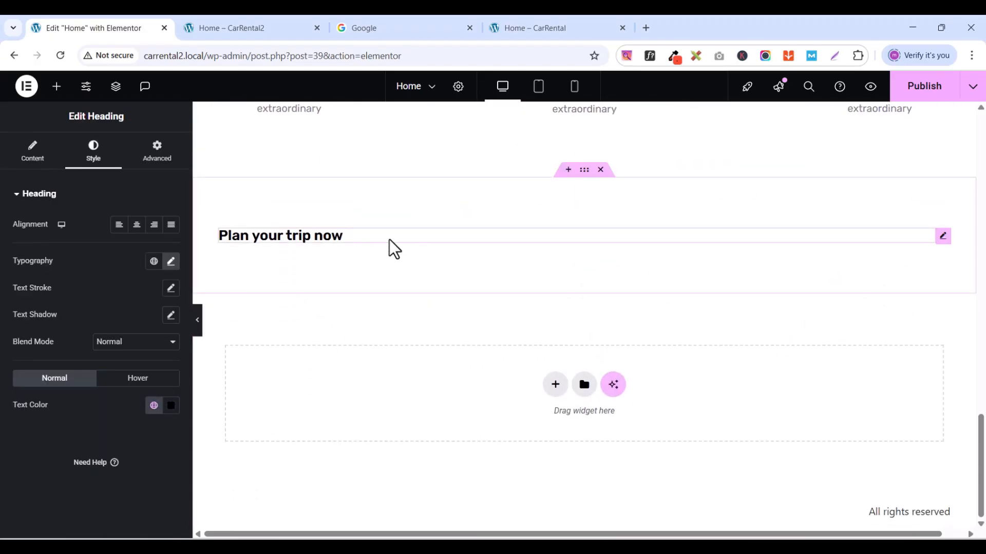
pyautogui.rightClick(406, 267)
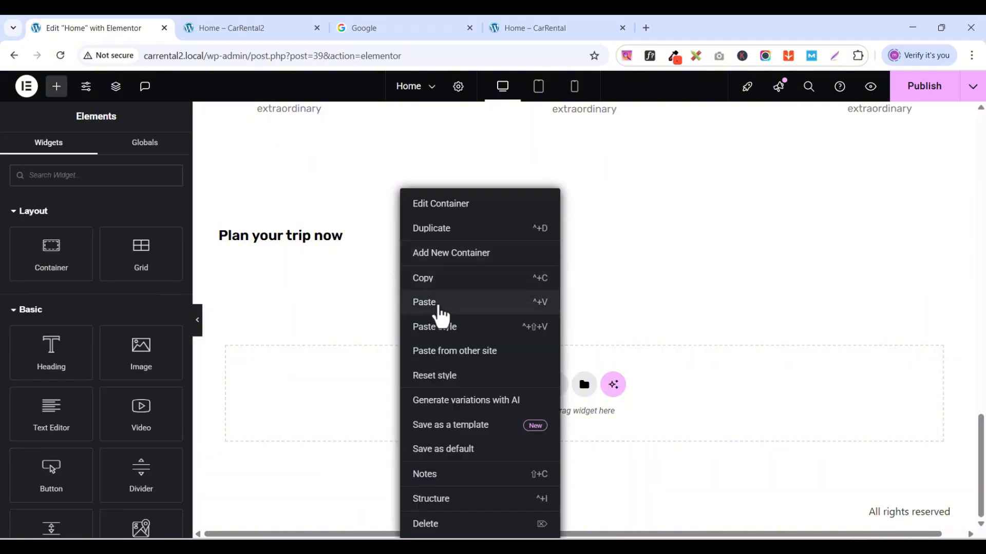
pyautogui.click(437, 305)
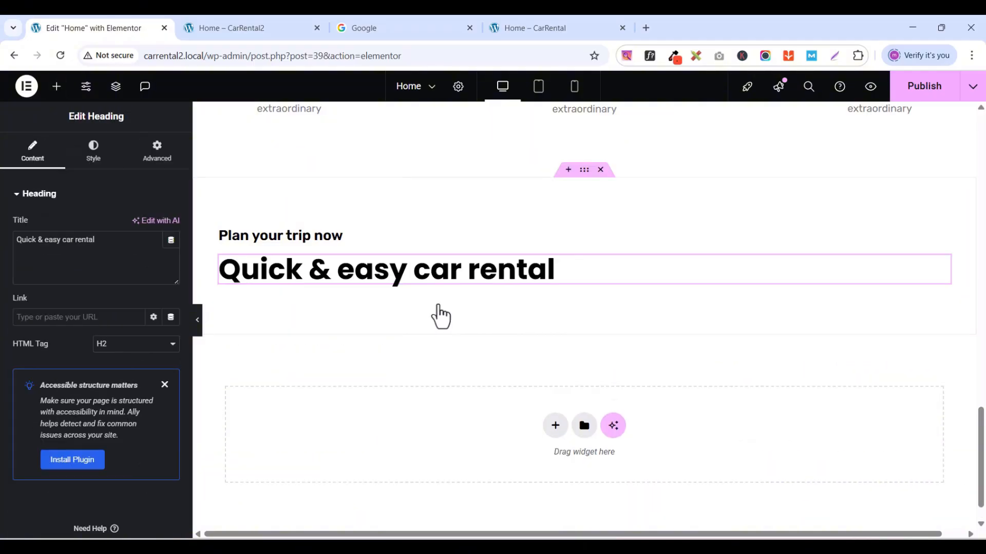
pyautogui.click(524, 22)
pyautogui.scroll(-8, 485, 244)
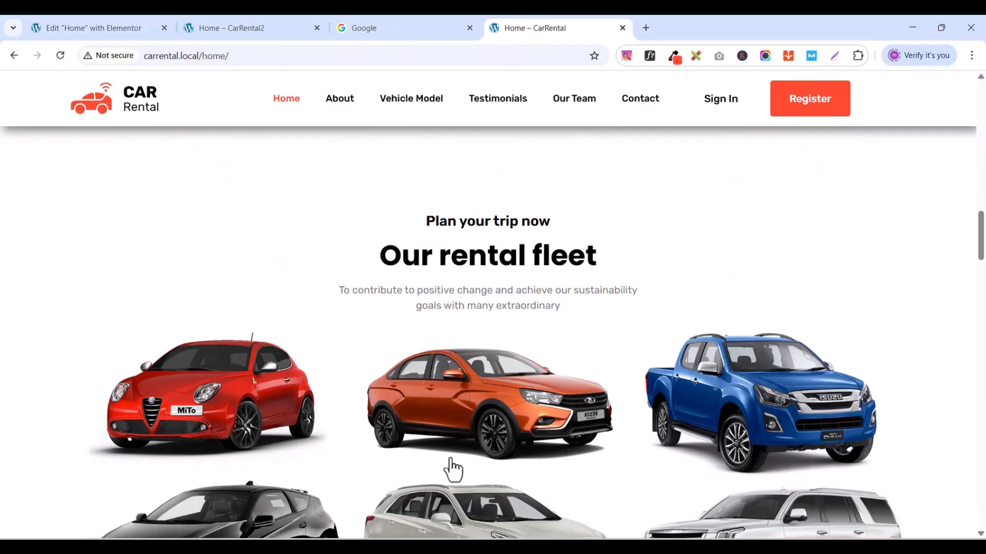
pyautogui.scroll(-4, 429, 345)
pyautogui.scroll(3, 428, 345)
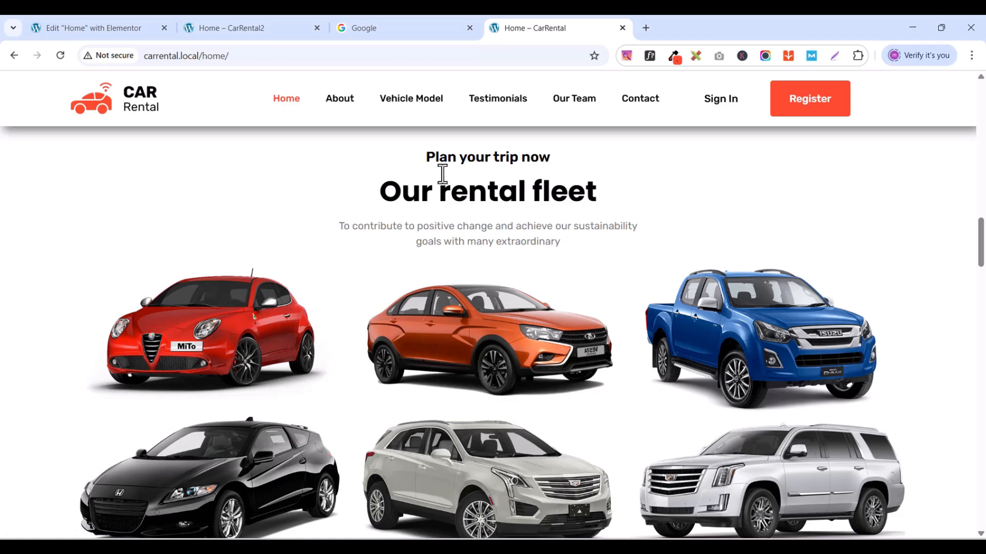
pyautogui.moveTo(425, 156); pyautogui.dragTo(552, 154)
pyautogui.rightClick(503, 156)
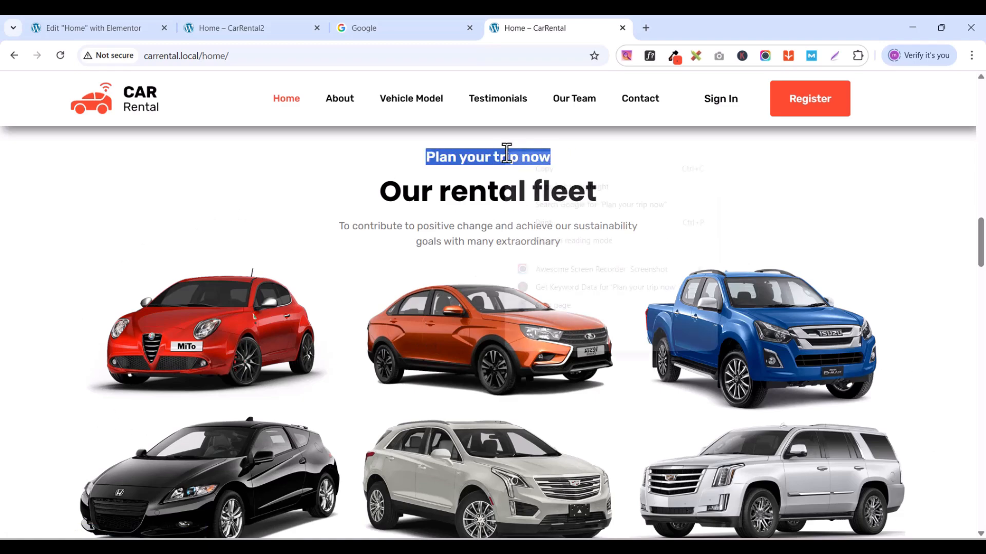
pyautogui.click(540, 170)
pyautogui.click(71, 34)
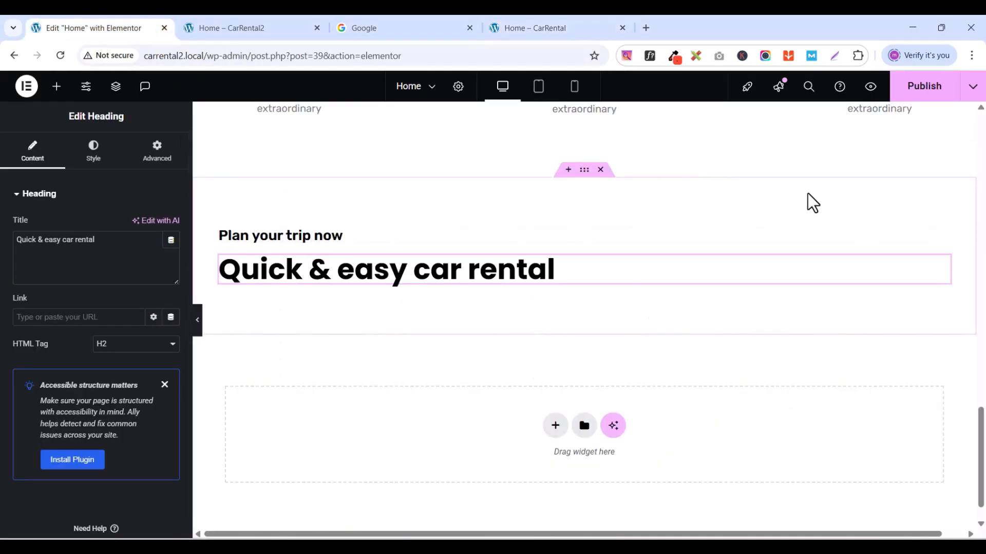
# - Replace the pasted large heading's title with "Our rental fleet", copied from the CarRental reference site
pyautogui.click(562, 30)
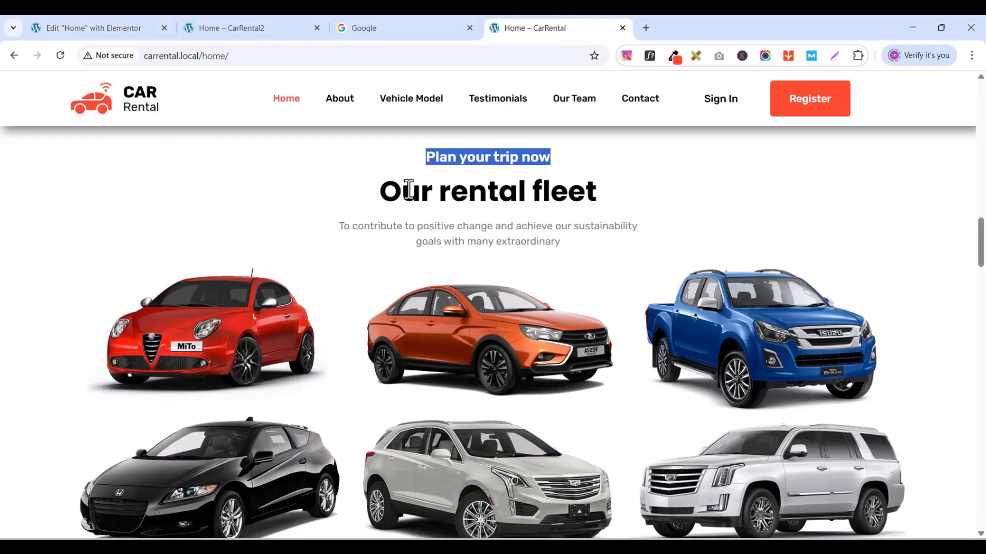
pyautogui.moveTo(382, 197); pyautogui.dragTo(608, 202)
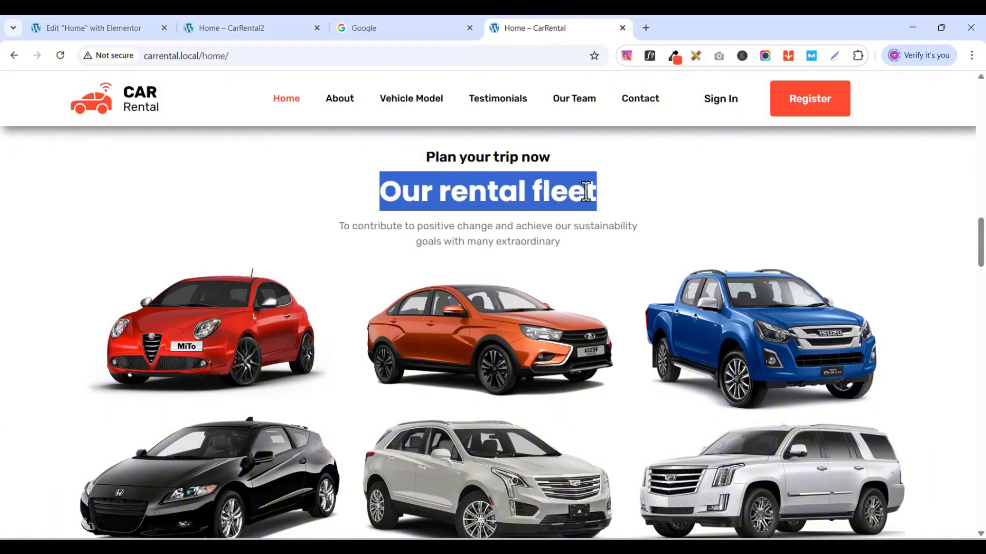
pyautogui.rightClick(586, 191)
pyautogui.click(616, 206)
pyautogui.click(72, 31)
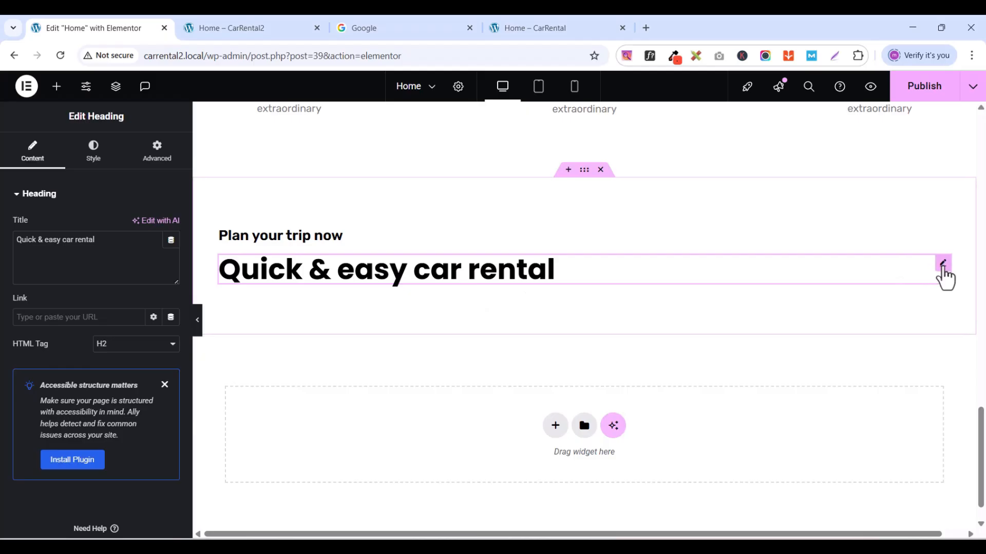
pyautogui.tripleClick(66, 241)
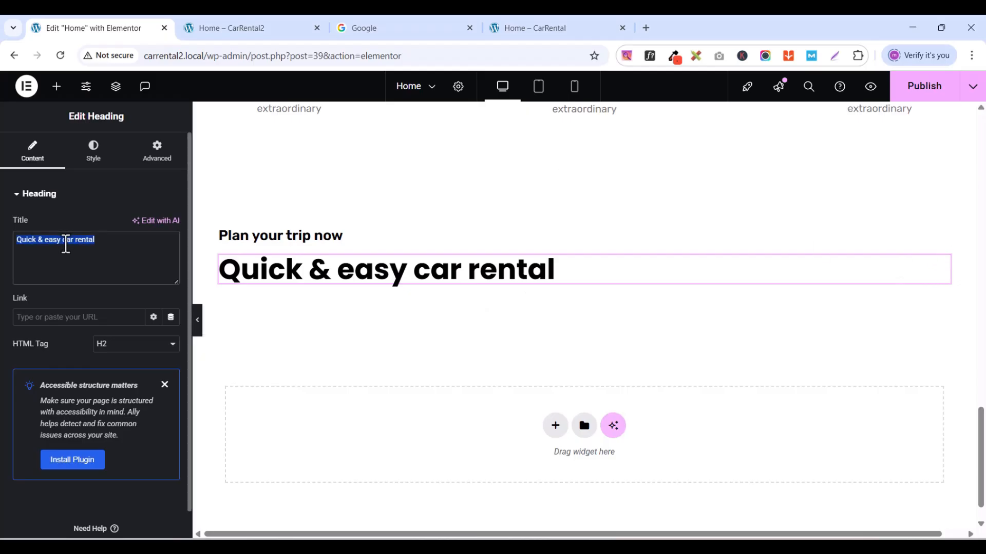
pyautogui.hotkey('ctrl', 'v')
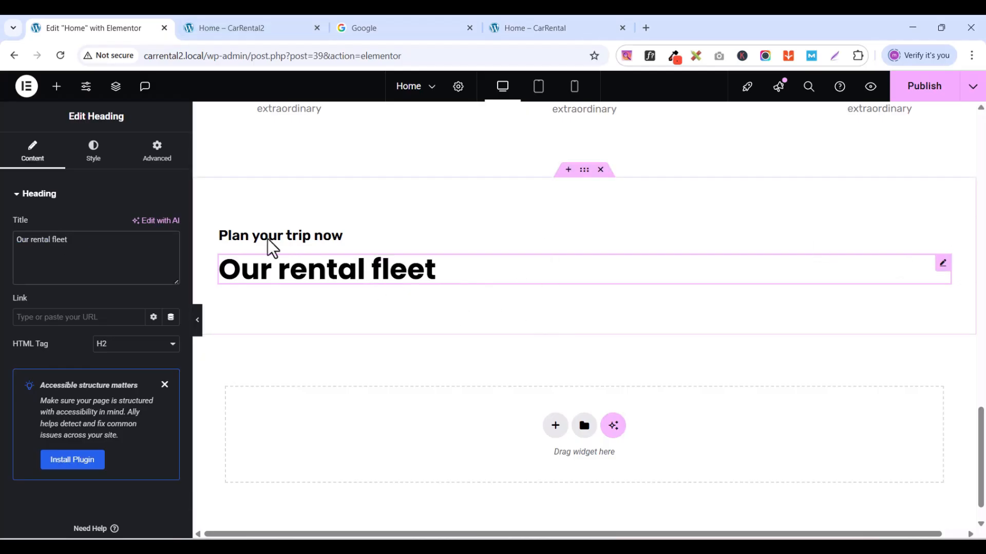
# - Copy the first Select Car column's description paragraph and paste it below the "Our rental fleet" heading
pyautogui.click(547, 23)
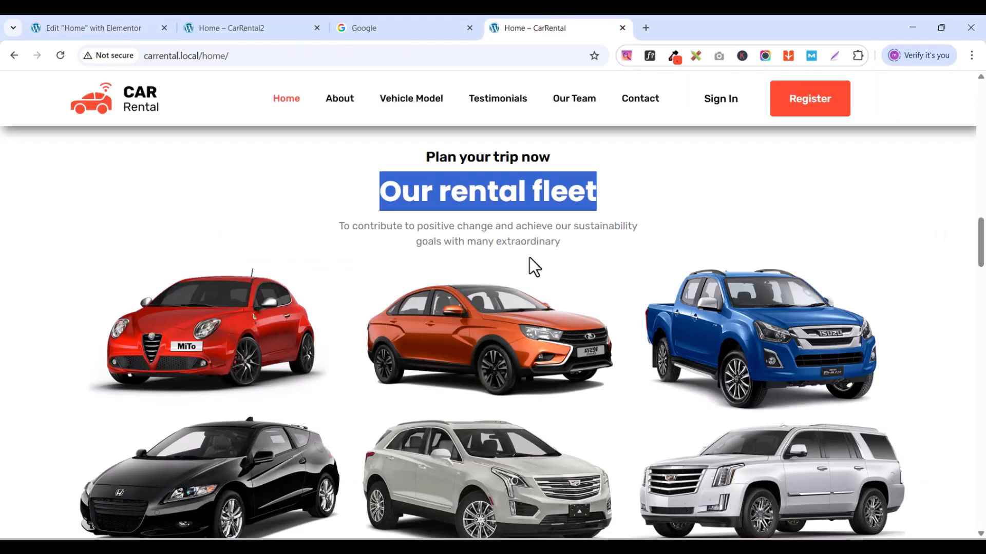
pyautogui.click(109, 28)
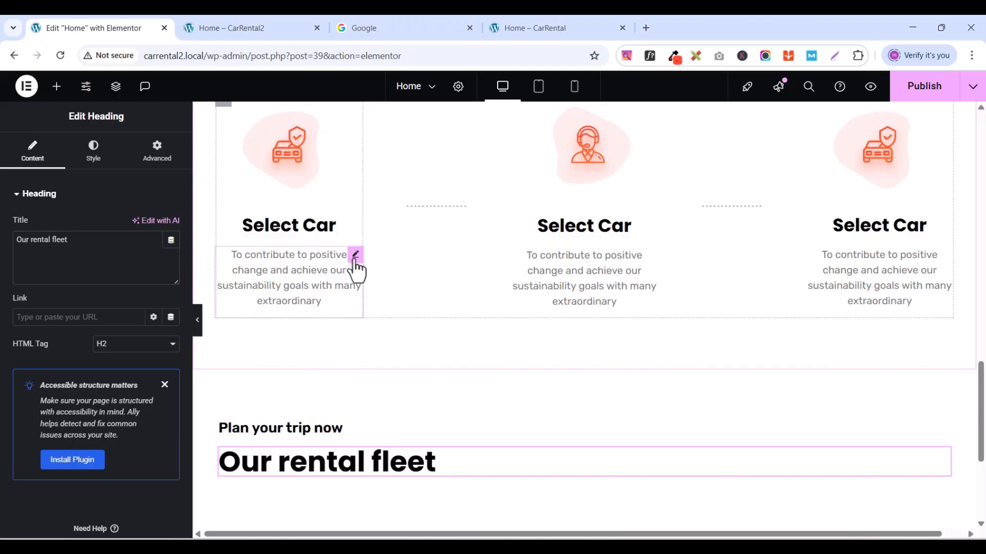
pyautogui.click(355, 261)
pyautogui.rightClick(355, 262)
pyautogui.click(380, 302)
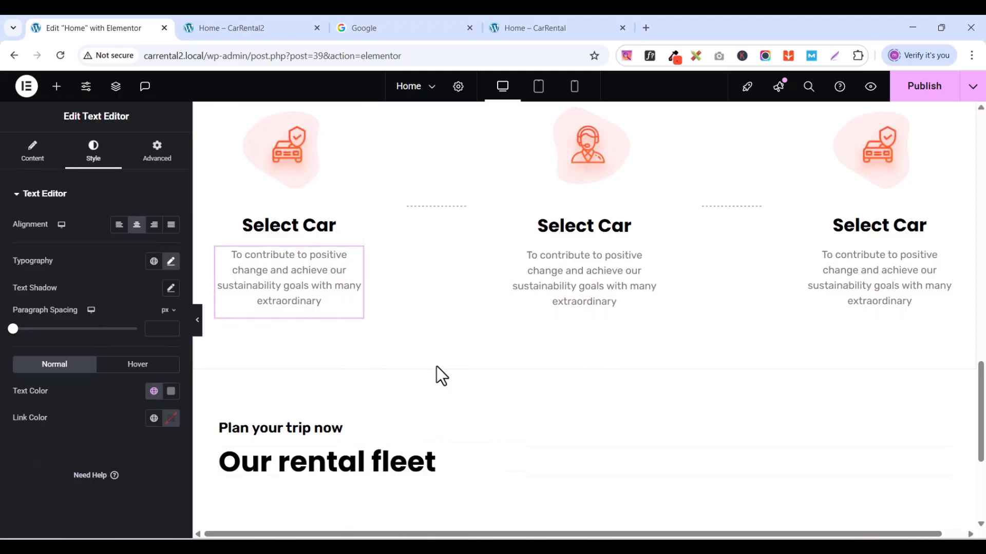
pyautogui.scroll(-5, 436, 366)
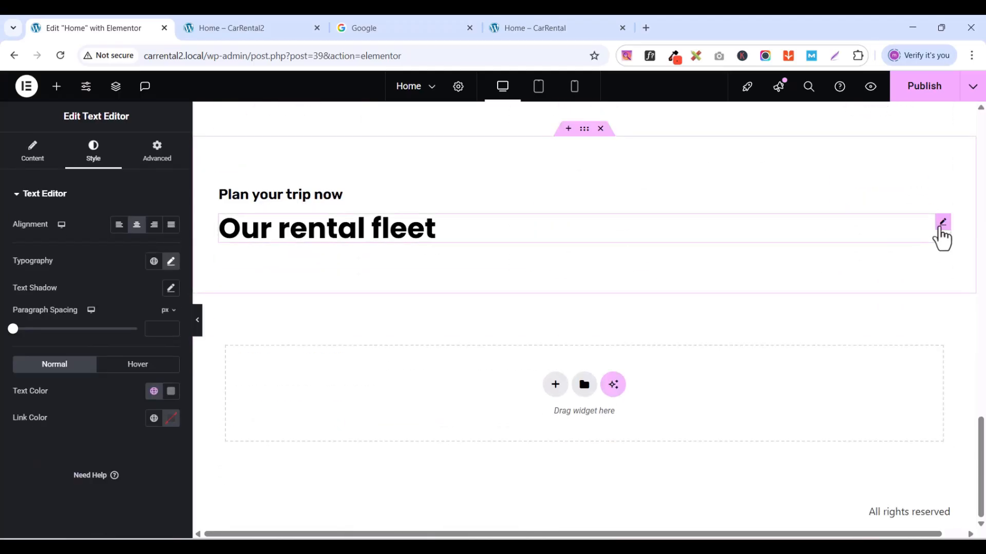
pyautogui.click(942, 226)
pyautogui.rightClick(941, 232)
pyautogui.click(879, 315)
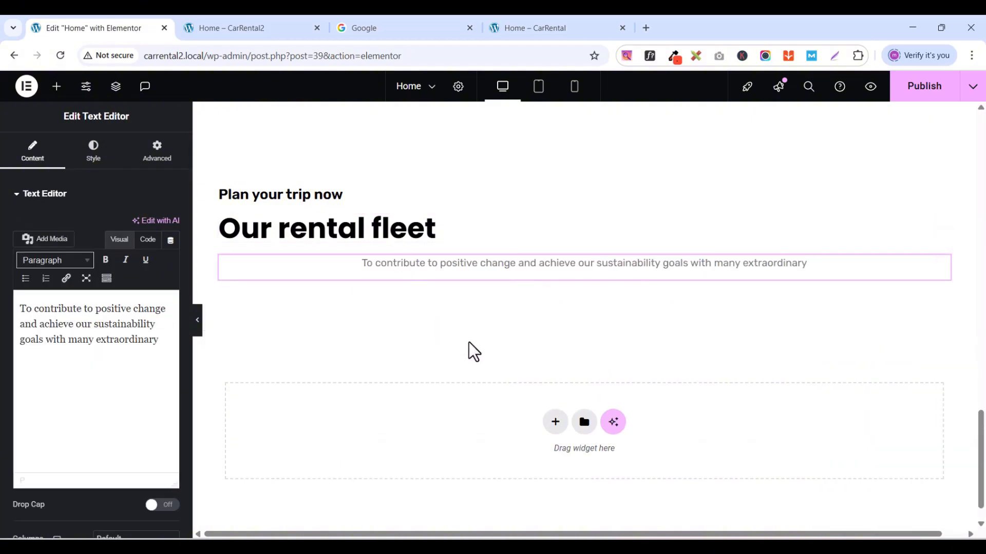
# - Set the fleet section container's Justify Content and Align Items to center
pyautogui.click(579, 132)
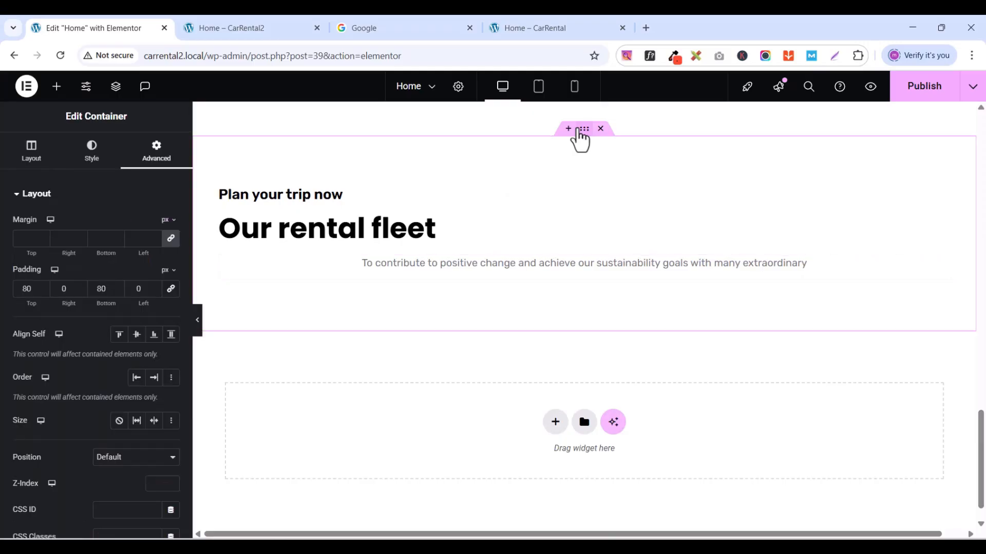
pyautogui.click(38, 163)
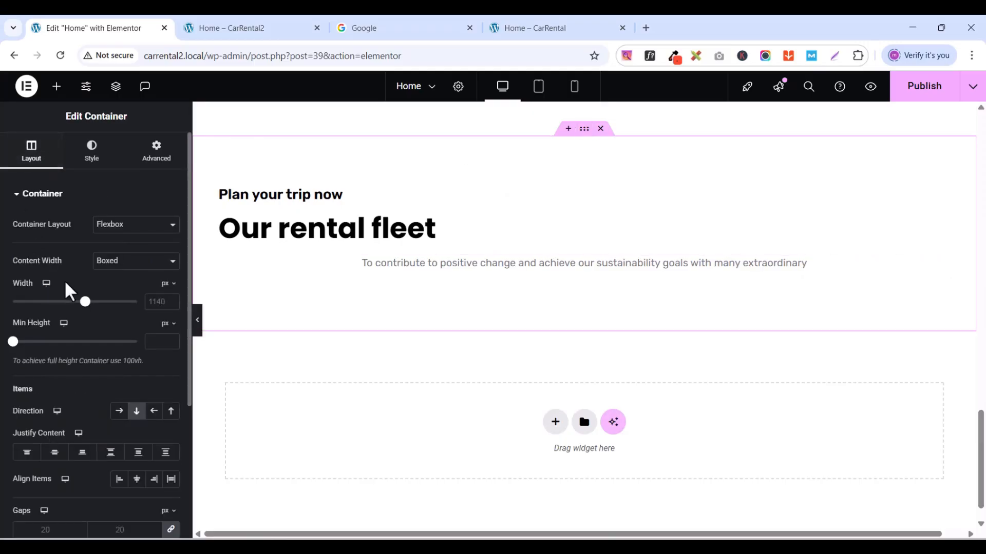
pyautogui.click(54, 453)
pyautogui.scroll(-3, 92, 404)
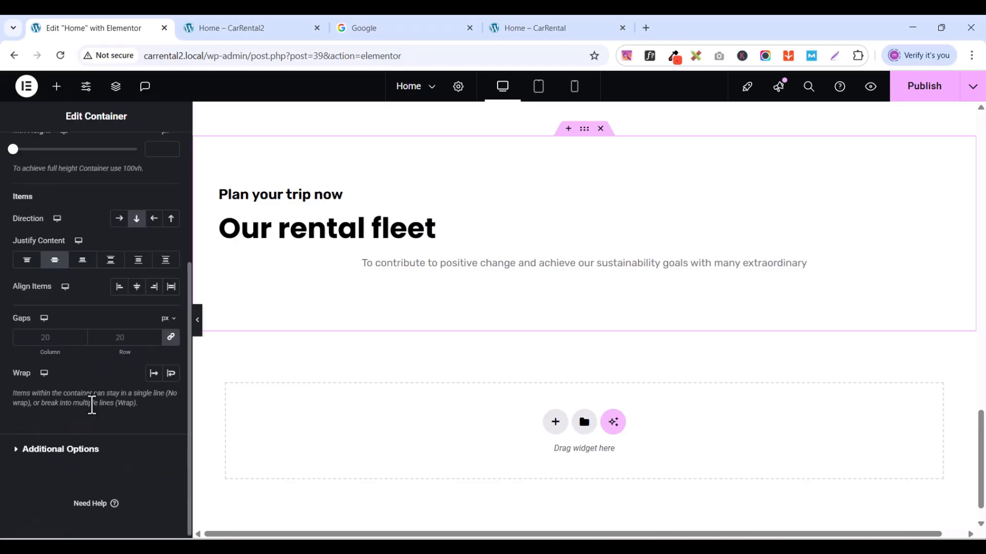
pyautogui.click(137, 287)
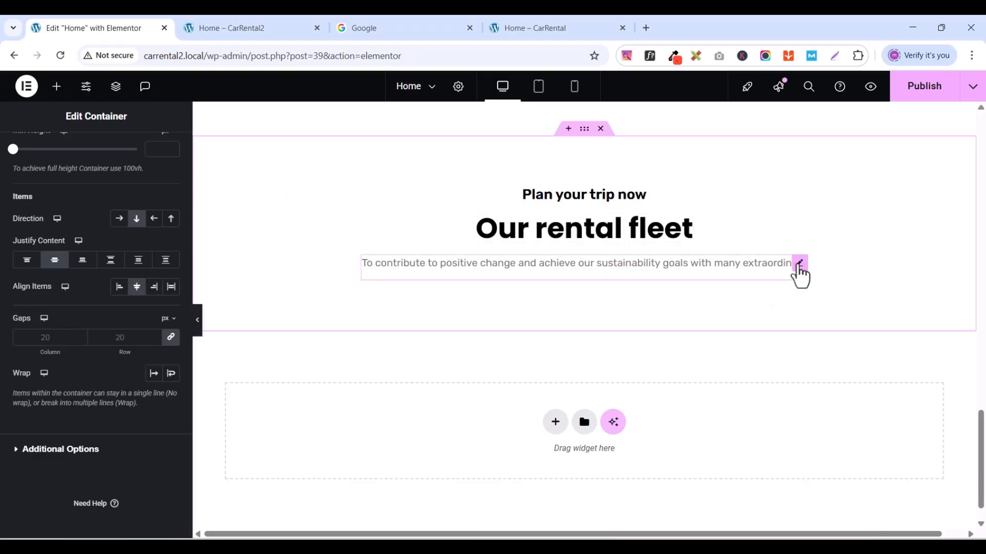
# - Give the description paragraph below "Our rental fleet" a custom width of 44%
pyautogui.click(798, 265)
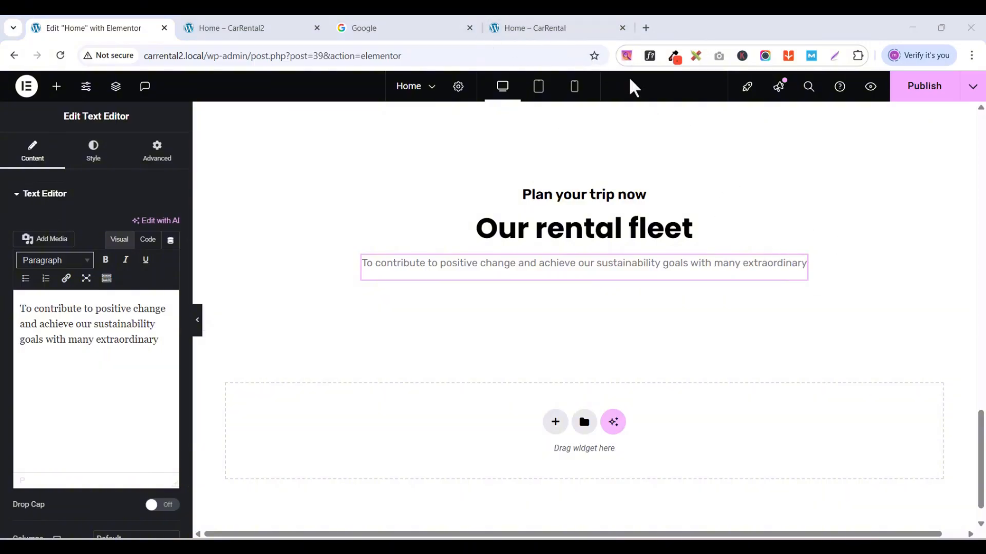
pyautogui.click(151, 163)
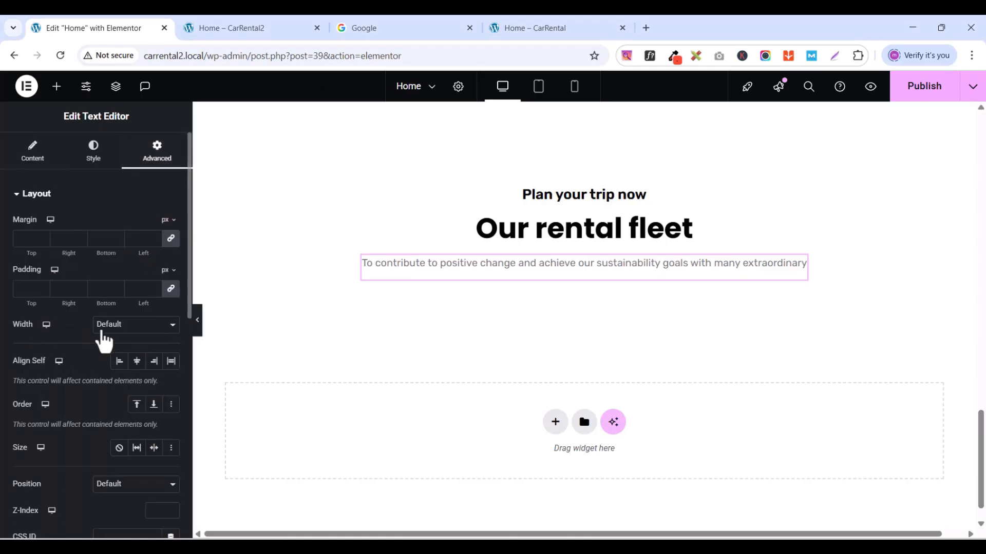
pyautogui.click(120, 329)
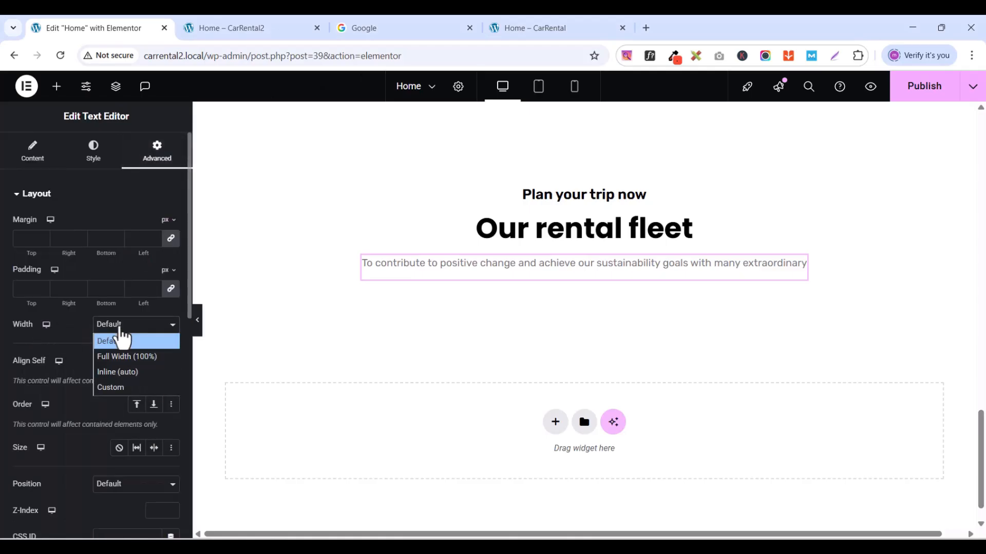
pyautogui.click(110, 389)
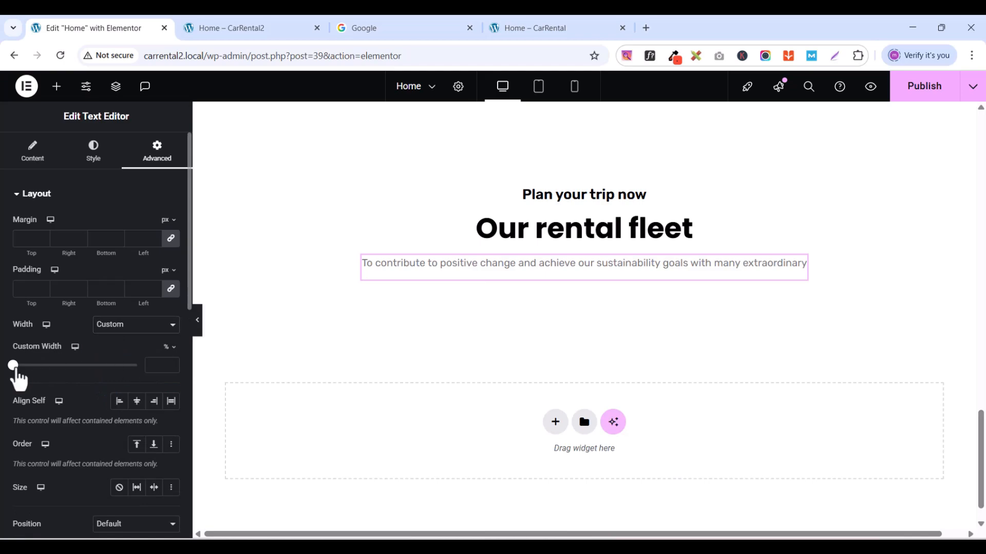
pyautogui.moveTo(13, 365); pyautogui.dragTo(69, 366)
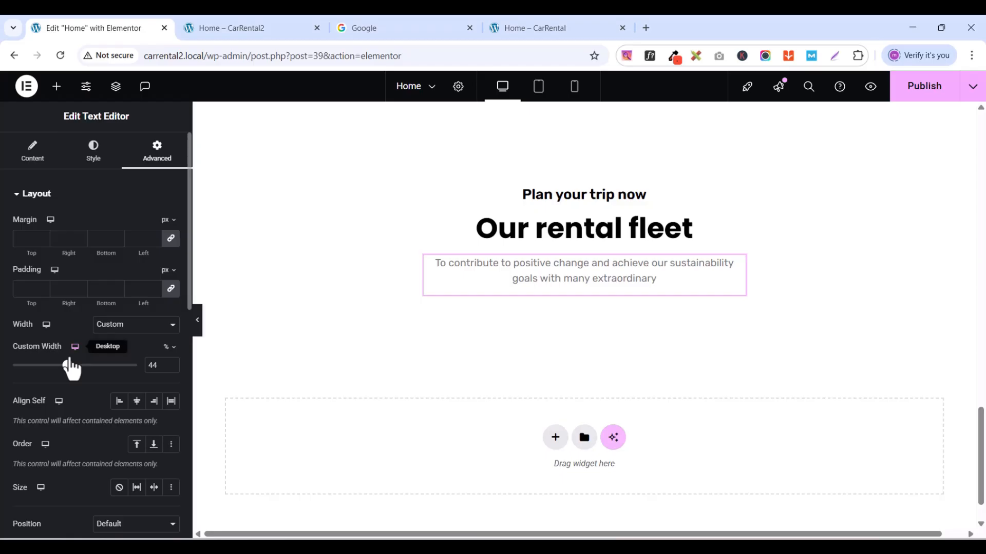
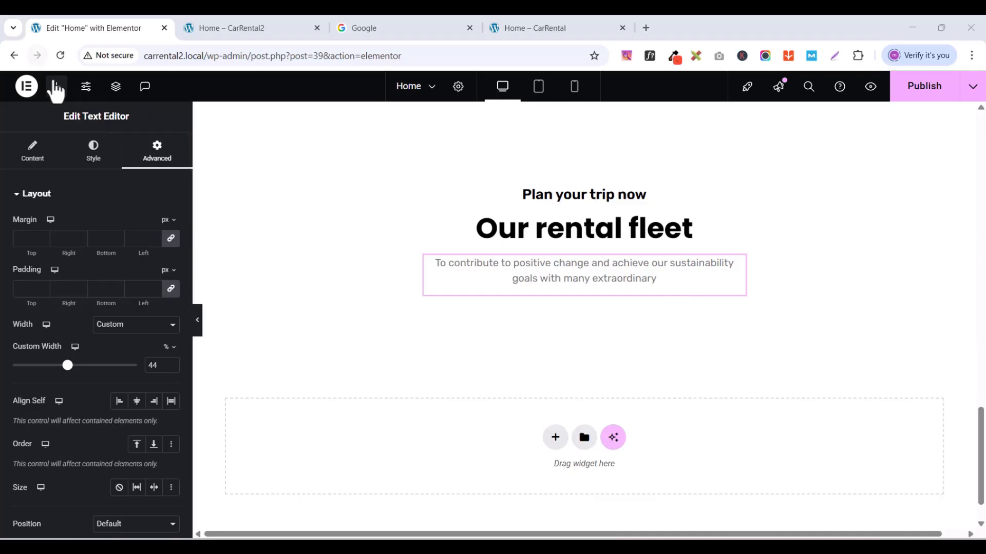
# - Find the Basic Gallery widget and place it below the description in the "Our rental fleet" section
pyautogui.click(55, 88)
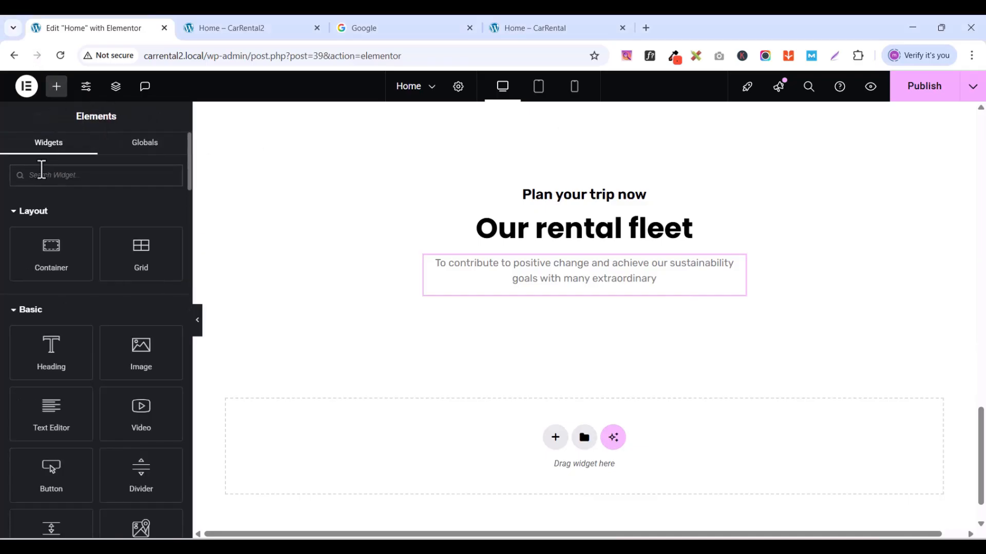
pyautogui.write('GA')
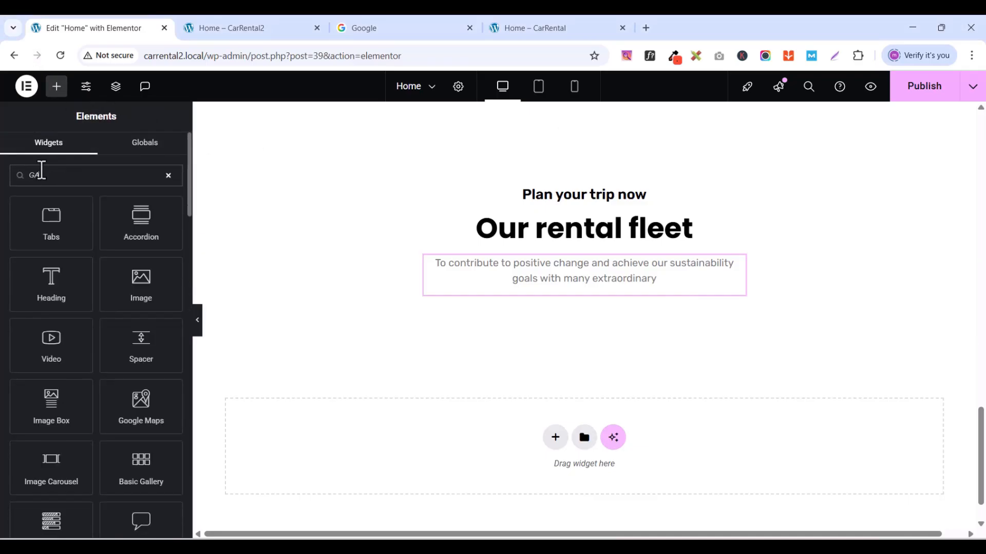
pyautogui.write('LL')
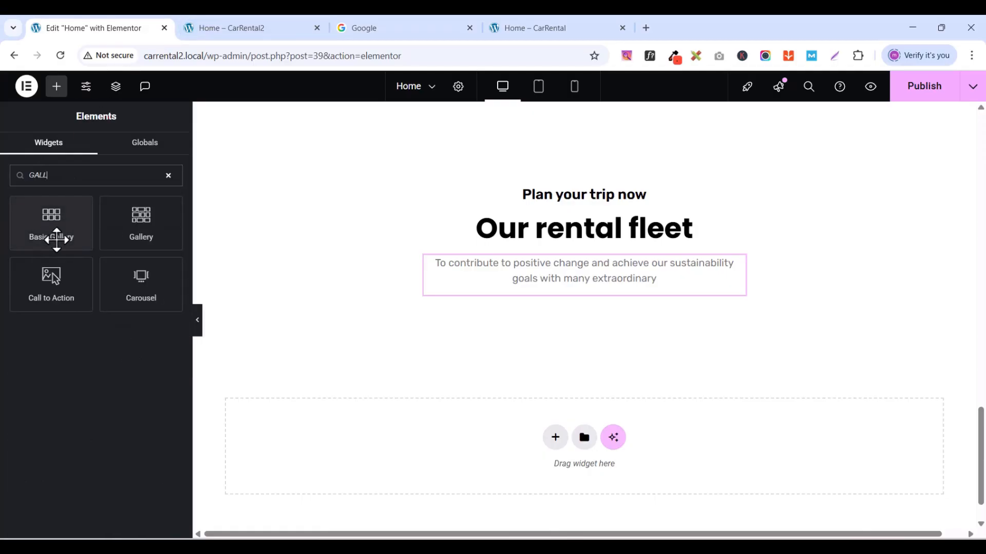
pyautogui.moveTo(49, 227); pyautogui.dragTo(622, 287)
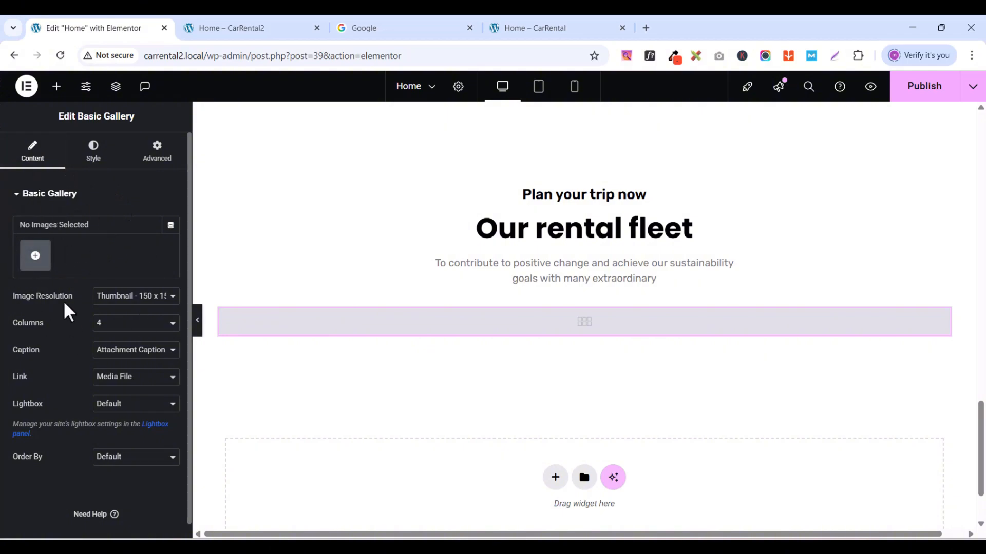
# - Select the orange, blue, black, light grey and white (image3) car pictures from the media library for the gallery
pyautogui.click(35, 257)
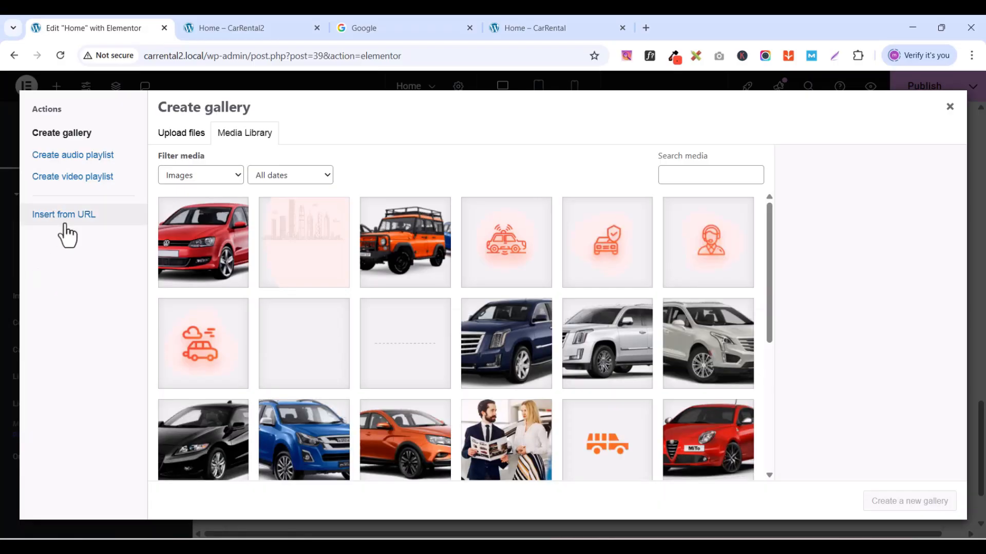
pyautogui.scroll(-3, 614, 402)
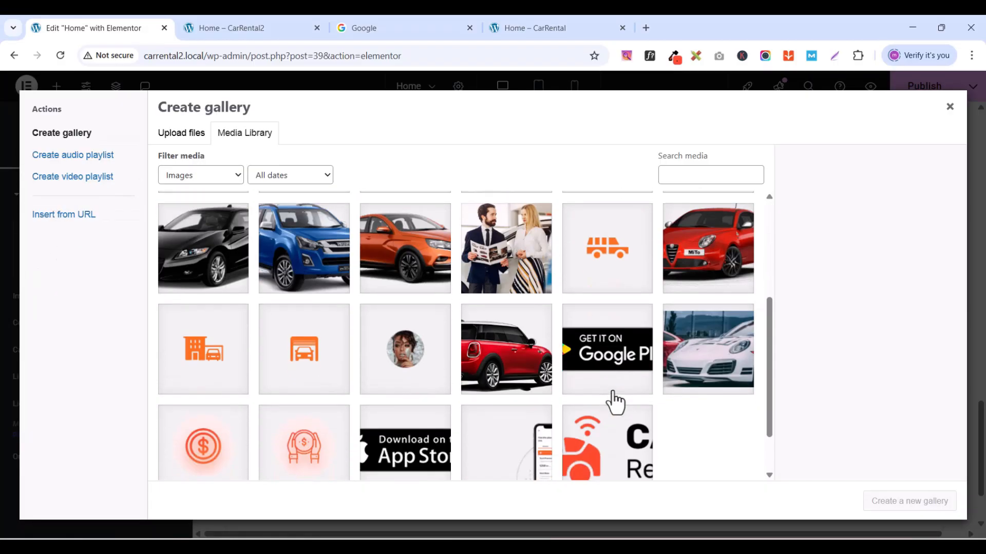
pyautogui.scroll(1, 615, 402)
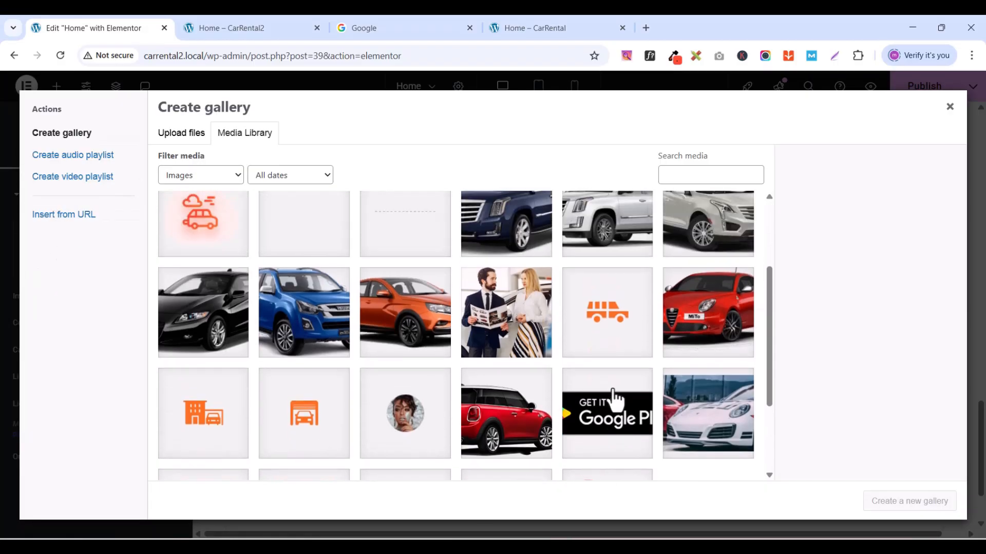
pyautogui.click(403, 335)
pyautogui.click(268, 349)
pyautogui.click(220, 325)
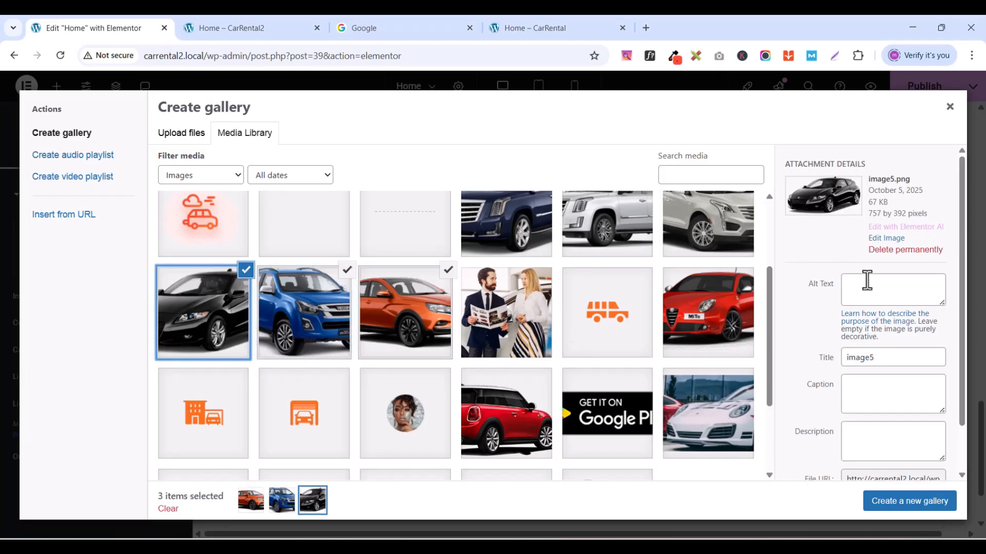
pyautogui.click(713, 236)
pyautogui.click(616, 237)
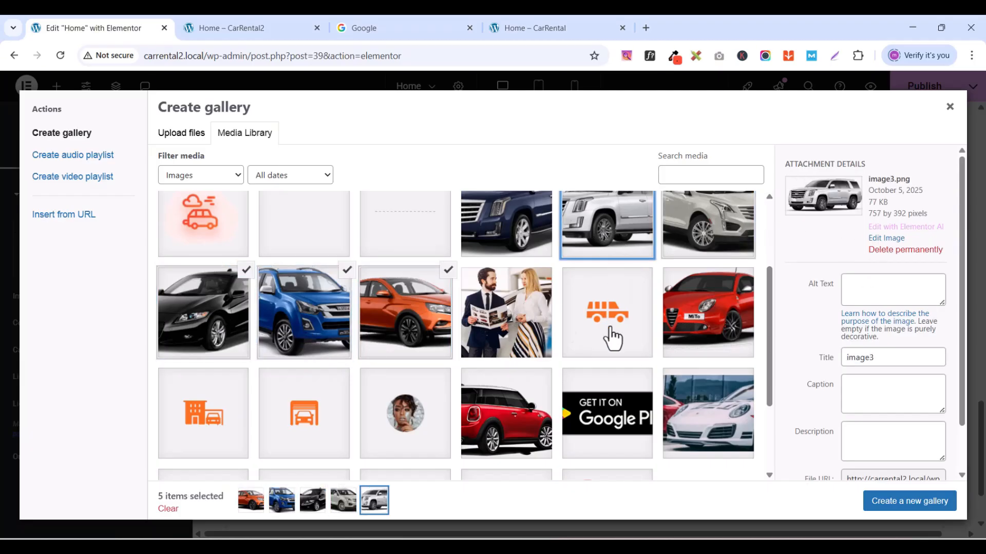
pyautogui.scroll(2, 614, 337)
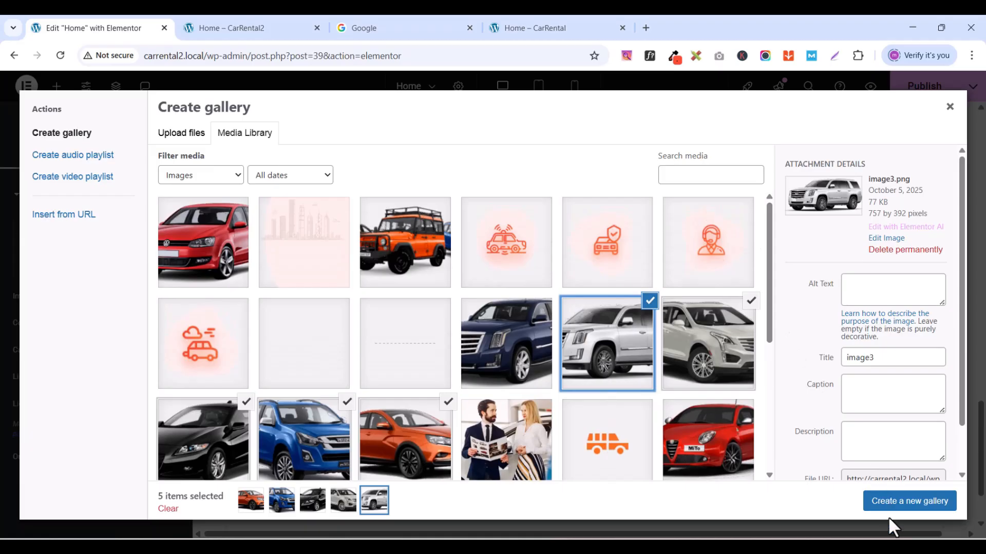
# - Review the pending gallery, return to the image selection and compare it with the fleet cars on the CarRental reference site
pyautogui.click(890, 508)
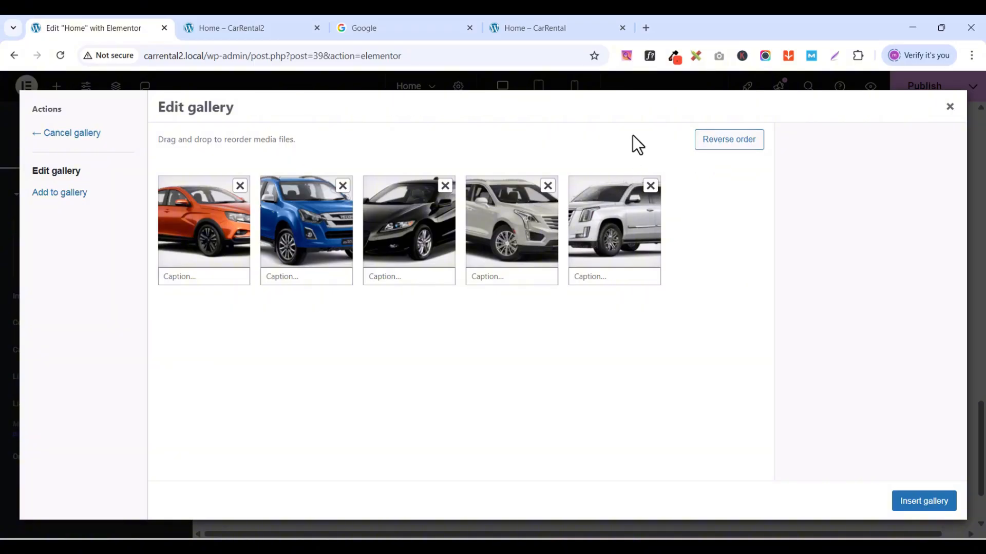
pyautogui.click(34, 136)
pyautogui.scroll(-2, 639, 319)
pyautogui.scroll(1, 642, 321)
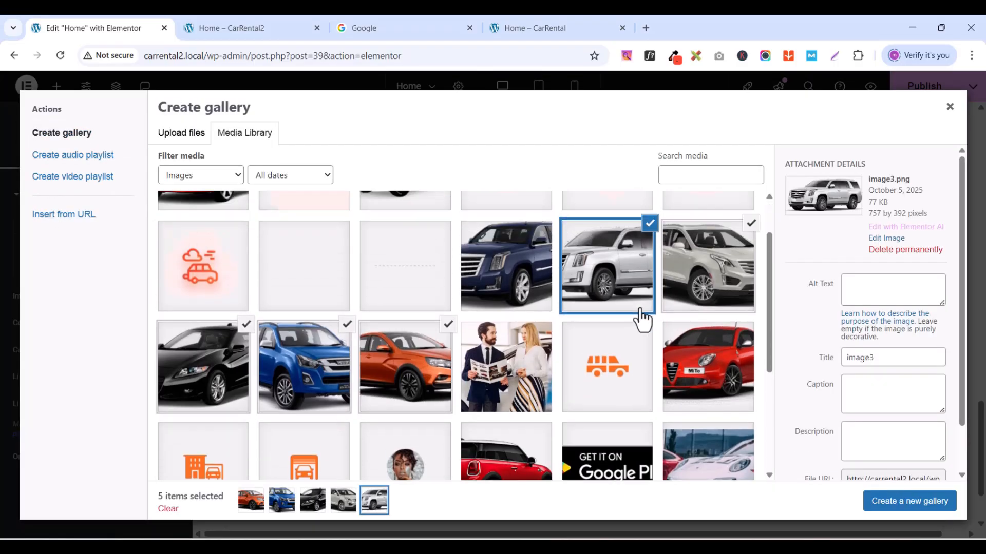
pyautogui.scroll(1, 642, 321)
pyautogui.scroll(-1, 642, 321)
pyautogui.scroll(1, 640, 319)
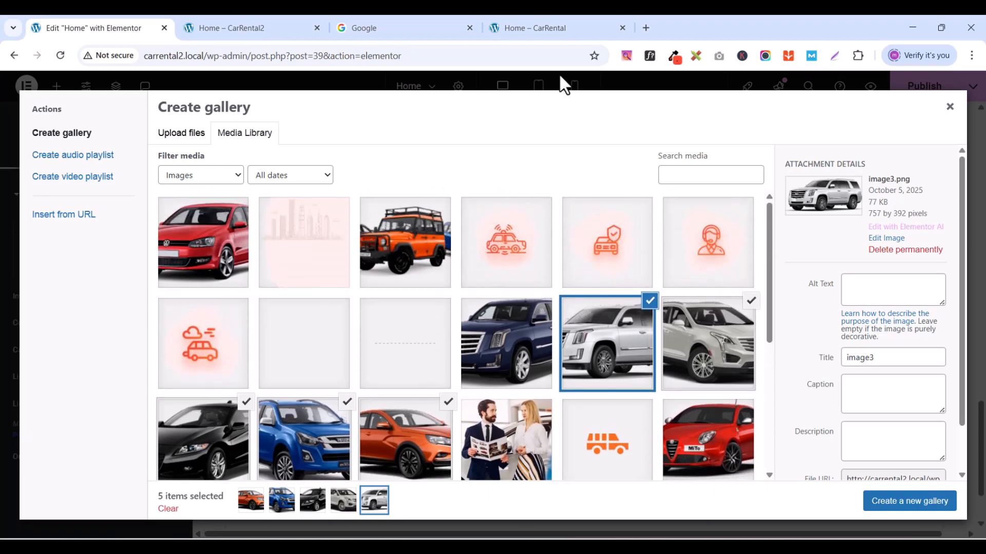
pyautogui.click(555, 29)
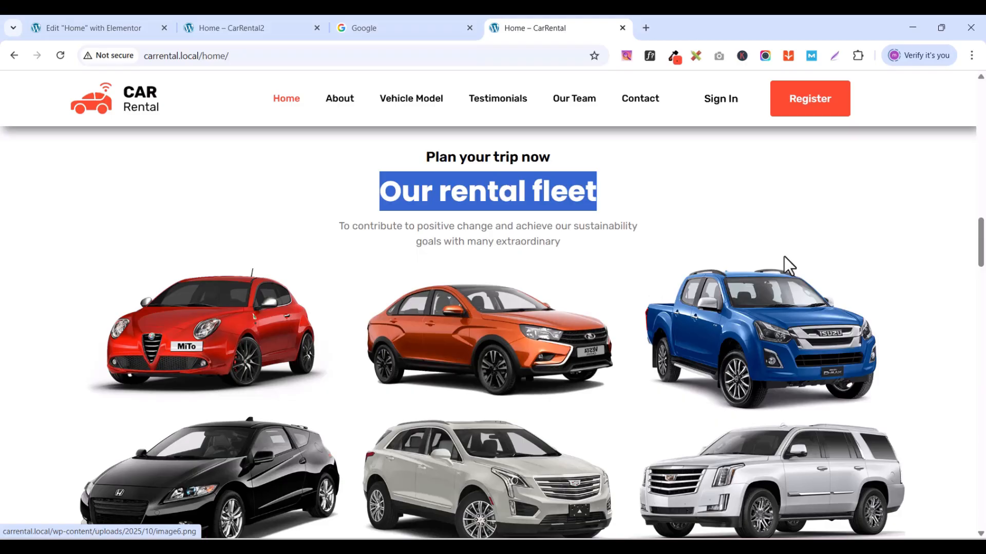
pyautogui.click(919, 54)
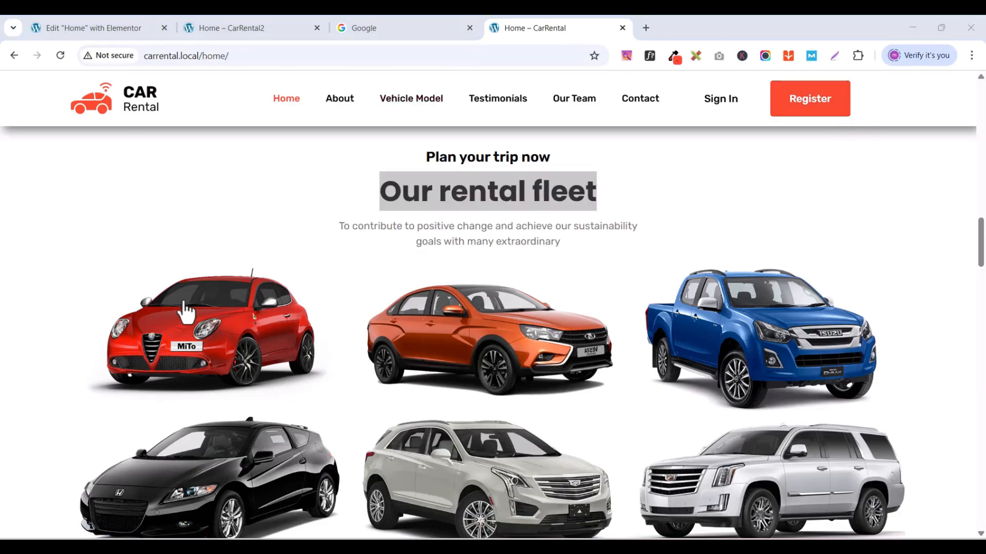
pyautogui.click(79, 31)
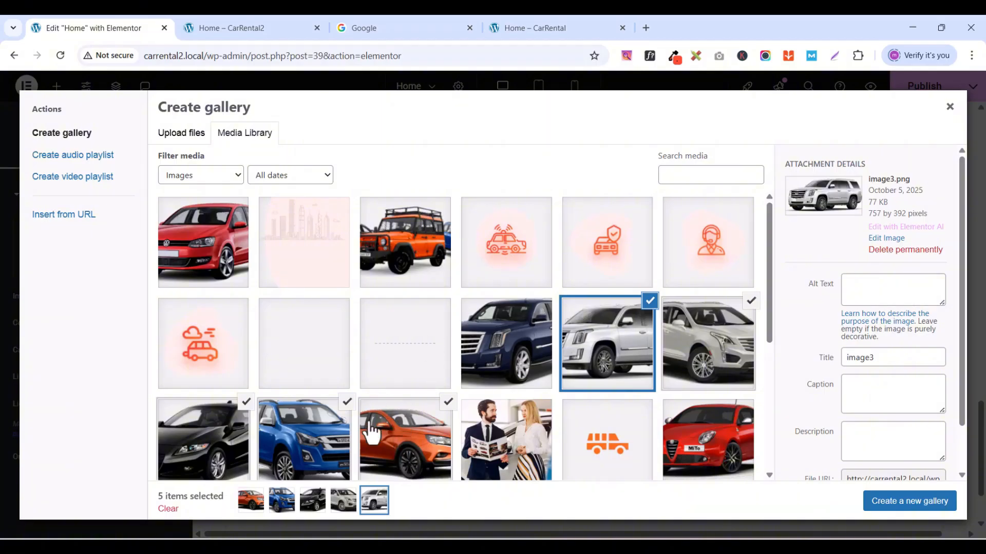
# - Add the red MiTo car picture (image7) to the selection and insert the gallery into the page
pyautogui.click(695, 433)
pyautogui.scroll(-2, 653, 326)
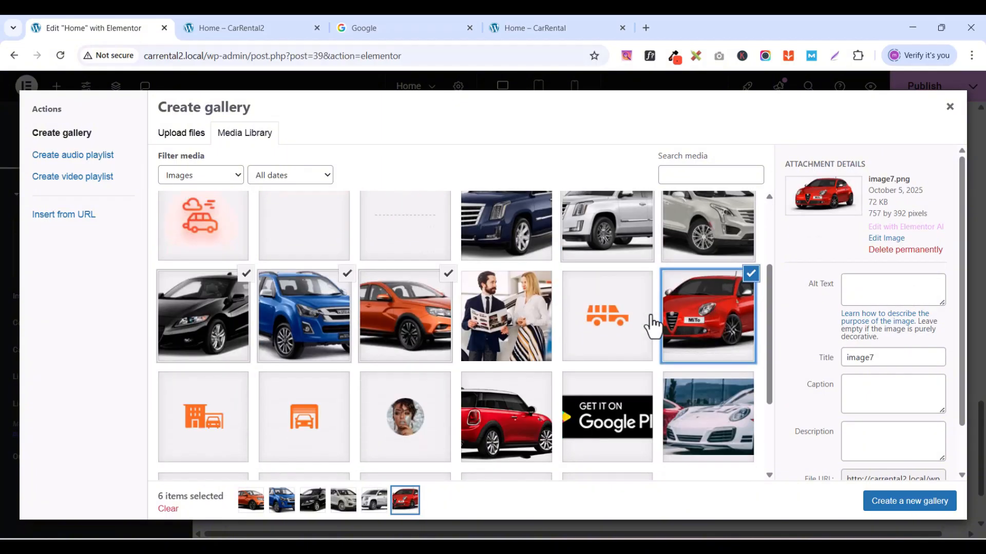
pyautogui.scroll(1, 659, 323)
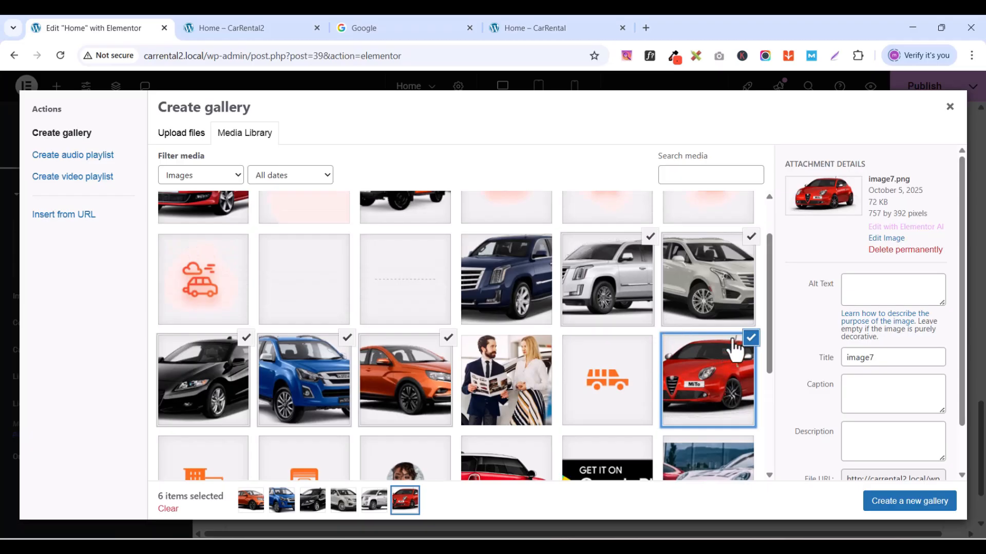
pyautogui.click(881, 502)
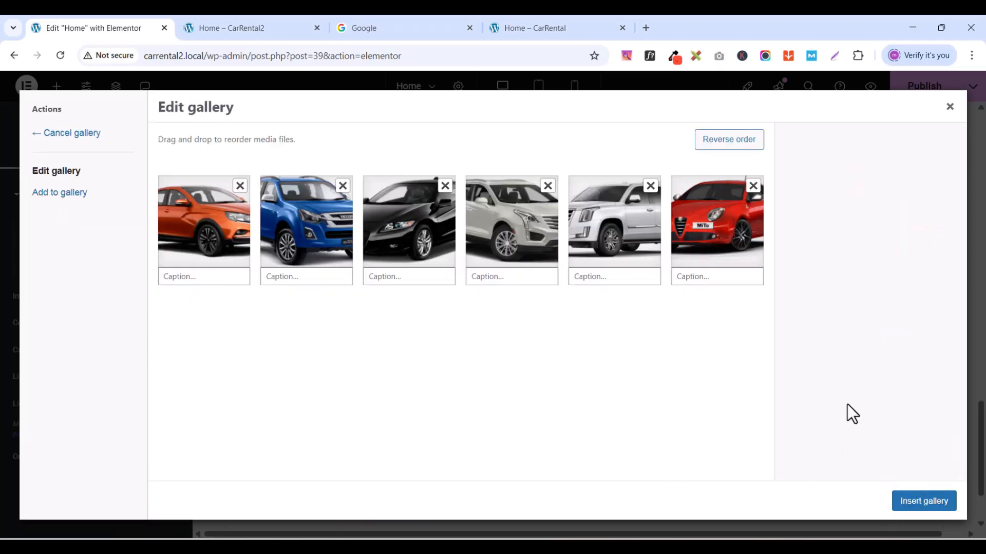
pyautogui.click(919, 503)
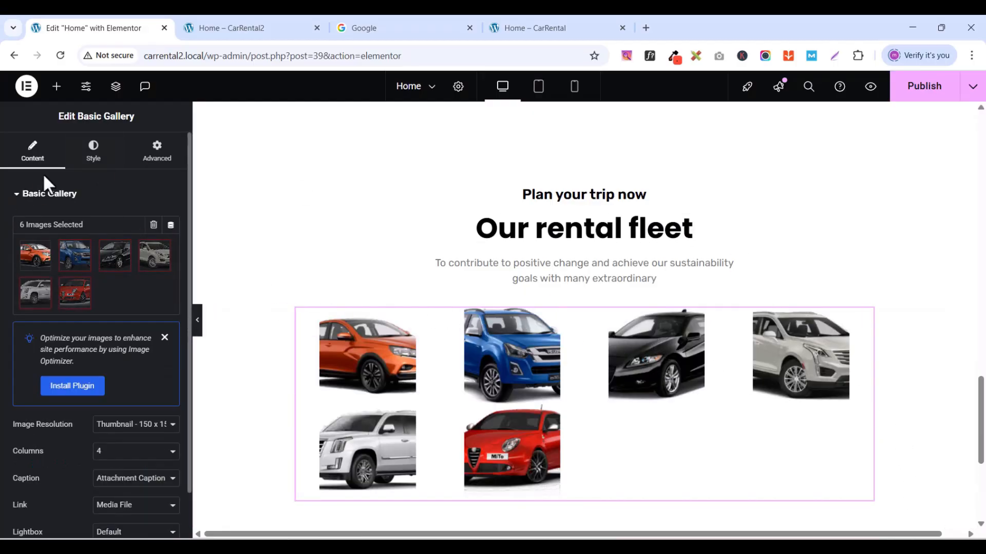
# - Set the fleet gallery's image resolution to Full and its columns to 3
pyautogui.click(109, 430)
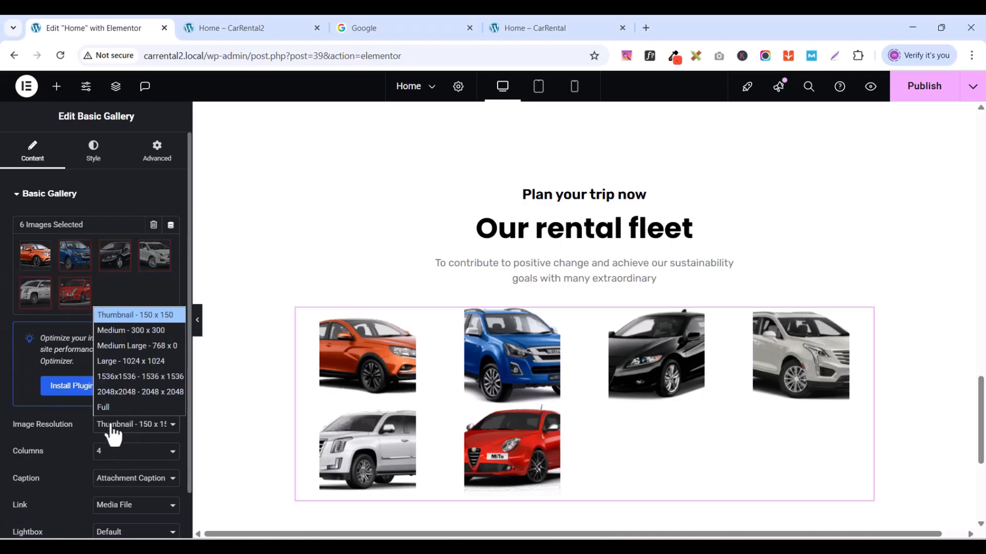
pyautogui.click(110, 407)
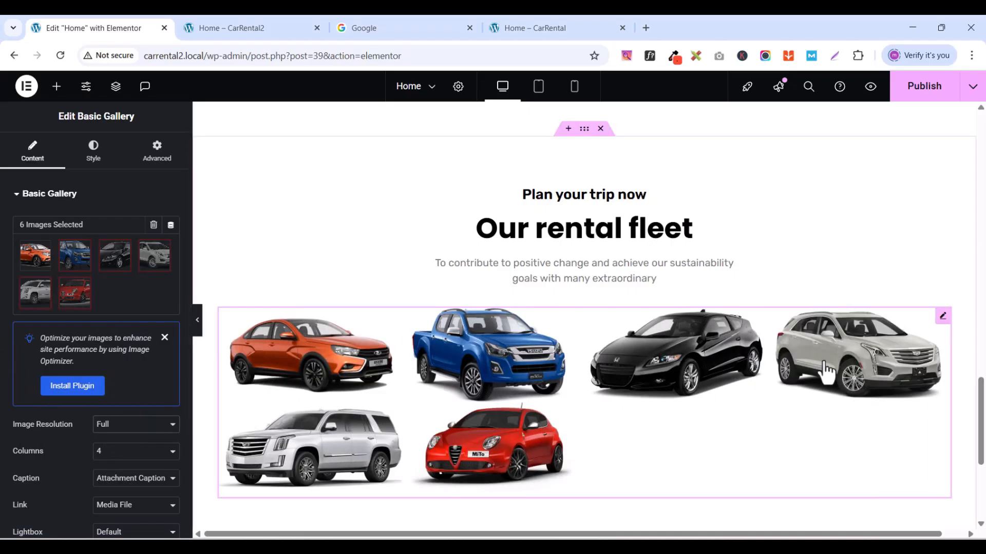
pyautogui.scroll(-1, 72, 462)
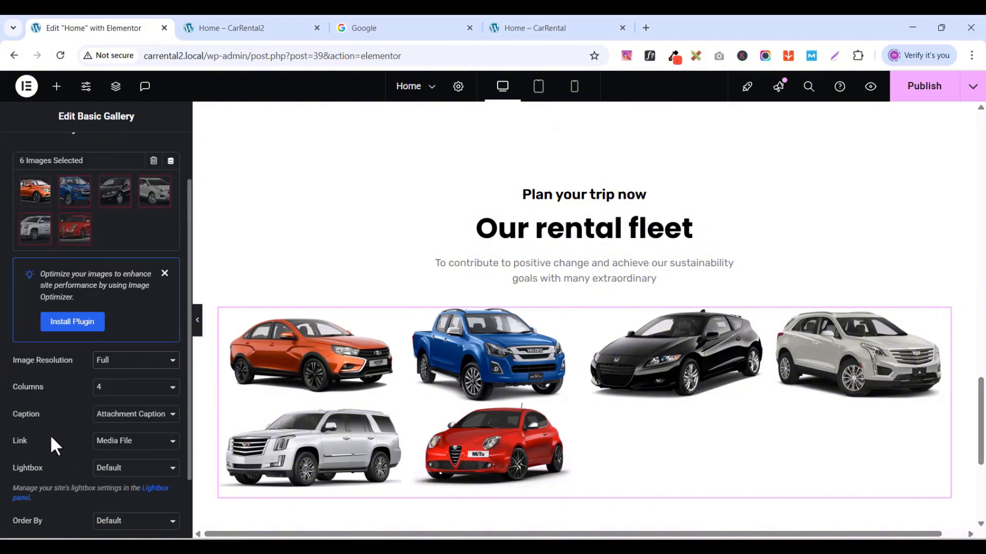
pyautogui.click(114, 401)
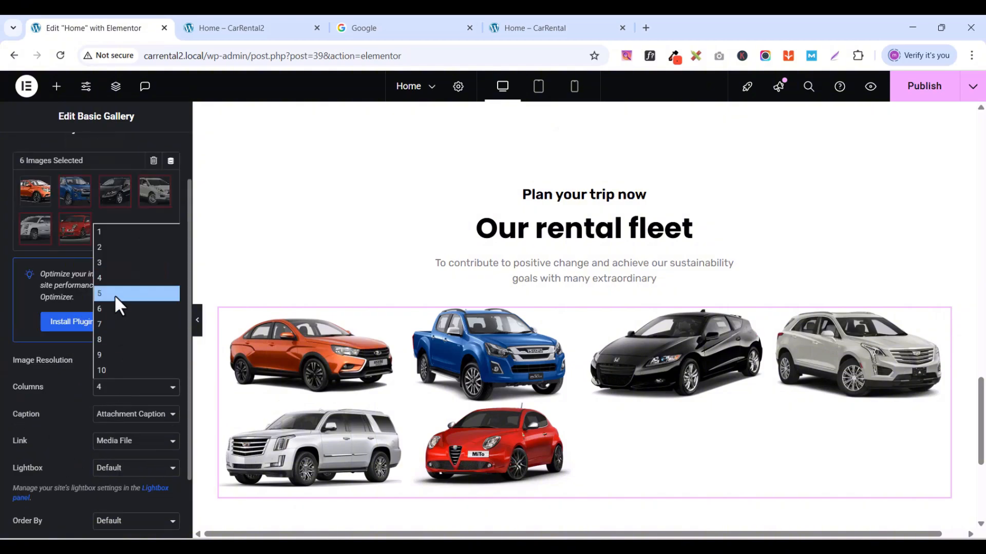
pyautogui.click(113, 264)
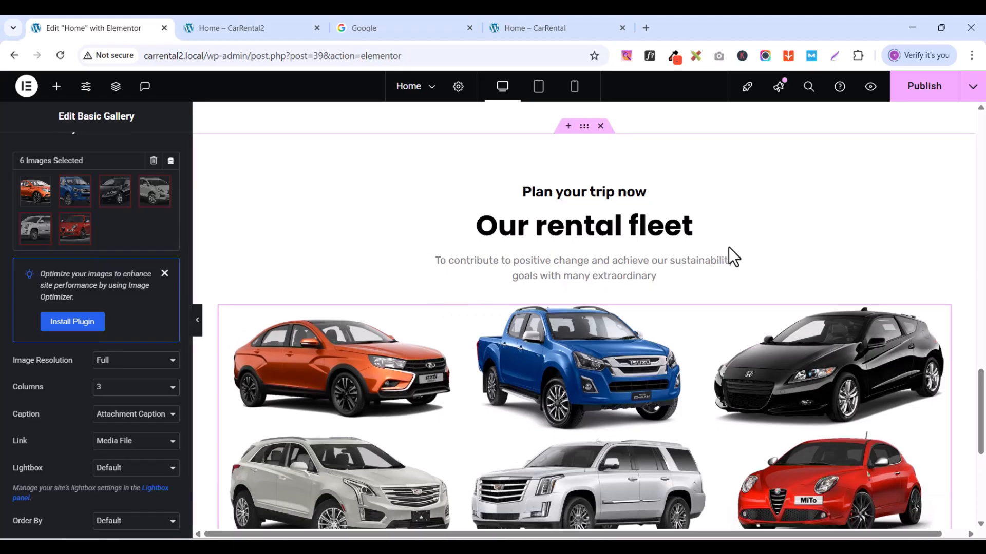
# - Set the fleet gallery's image gap to a custom value of 5 px
pyautogui.scroll(-3, 728, 257)
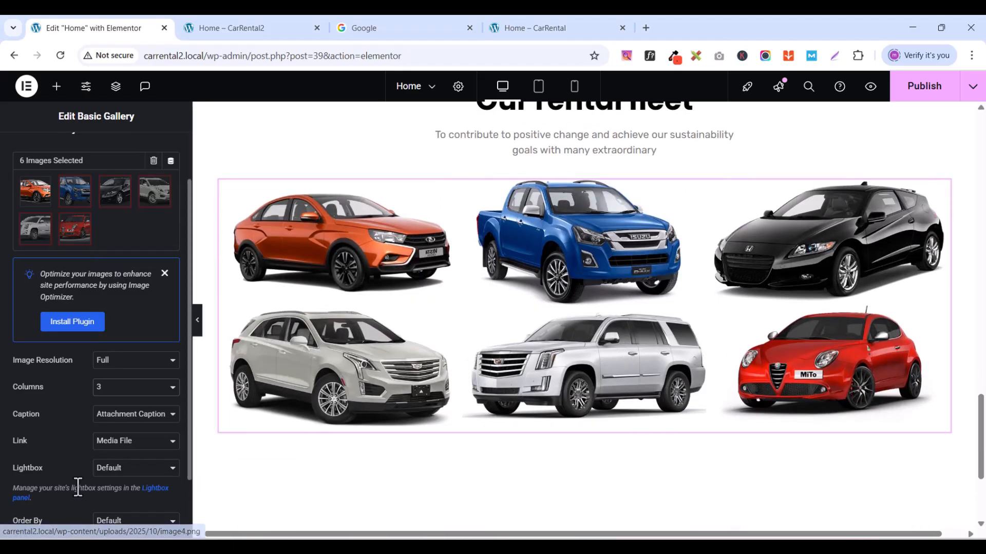
pyautogui.scroll(1, 611, 329)
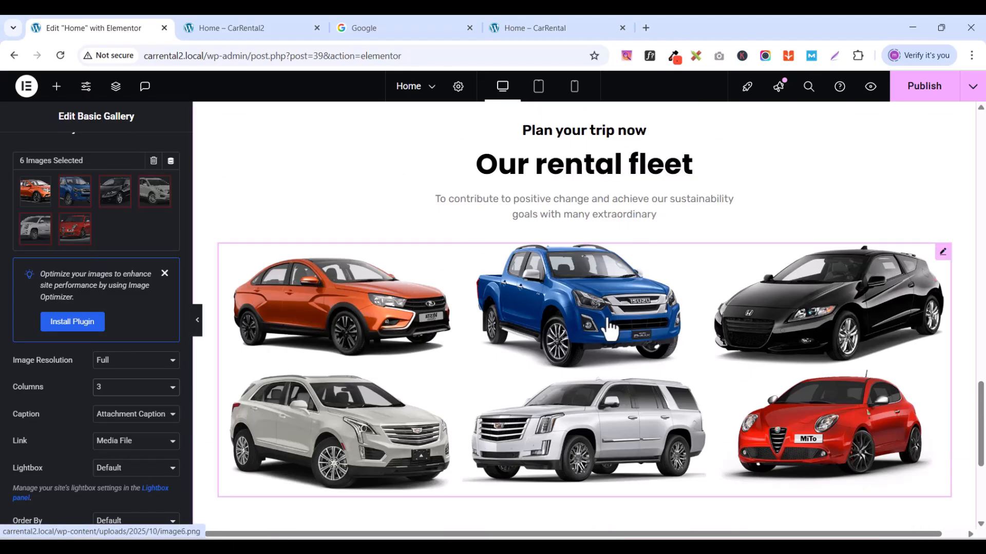
pyautogui.scroll(1, 93, 277)
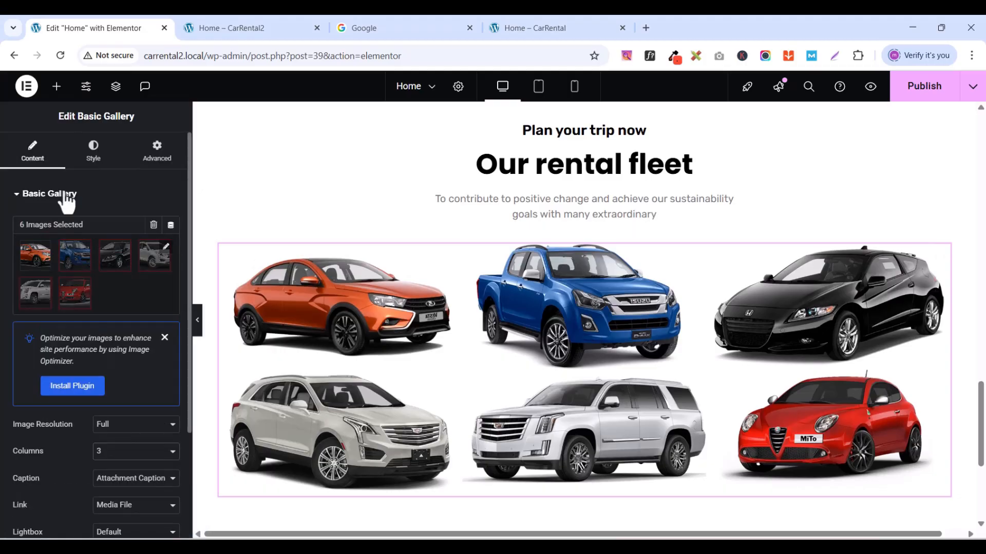
pyautogui.click(90, 162)
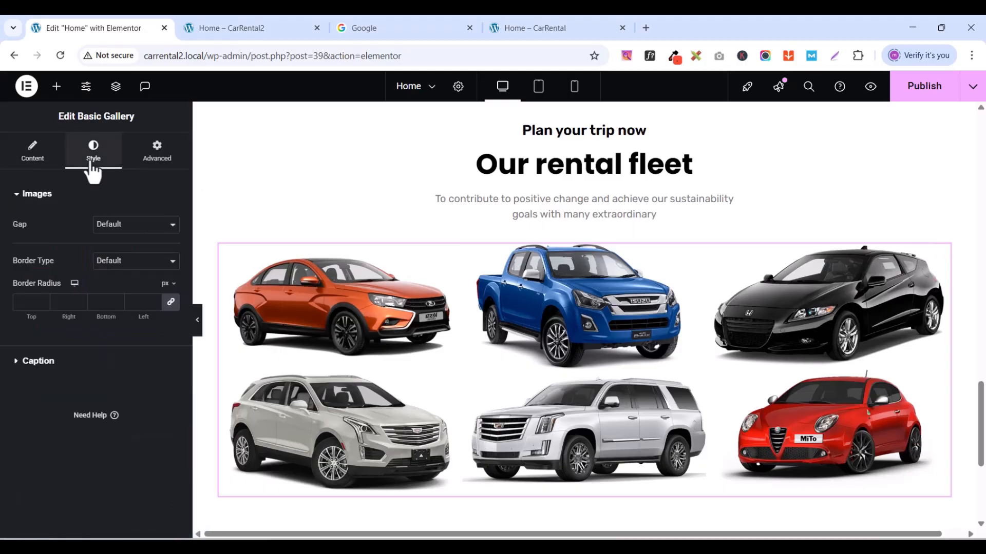
pyautogui.click(122, 233)
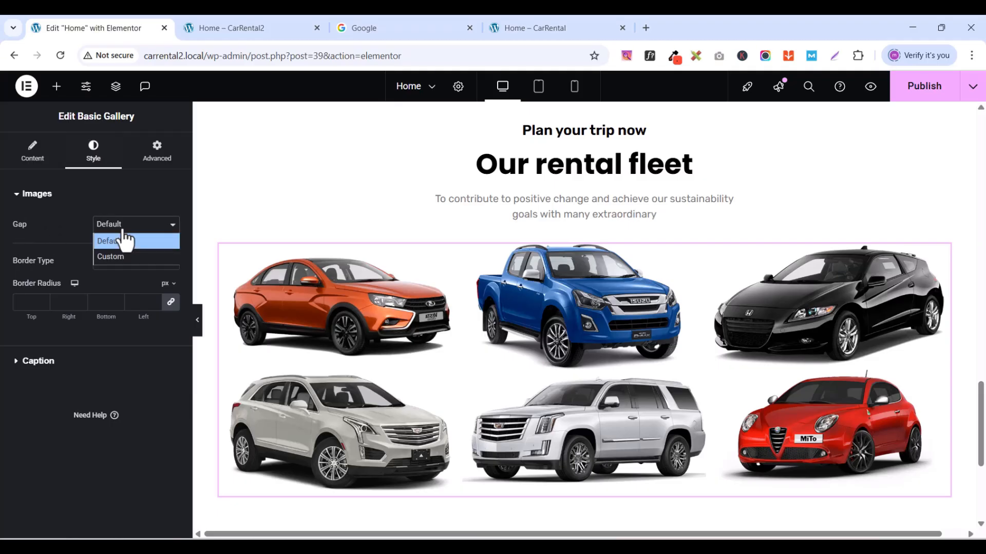
pyautogui.click(123, 258)
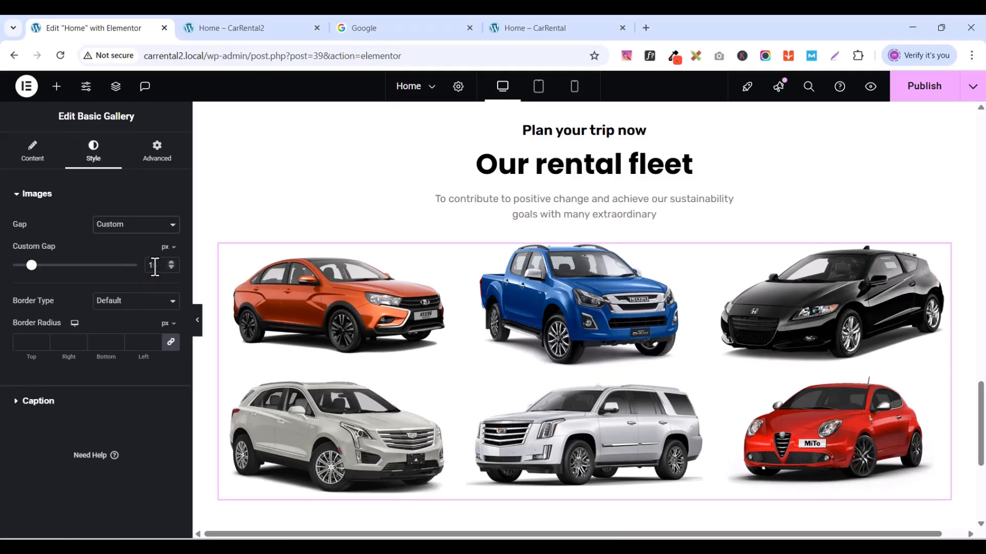
pyautogui.moveTo(31, 265); pyautogui.dragTo(29, 266)
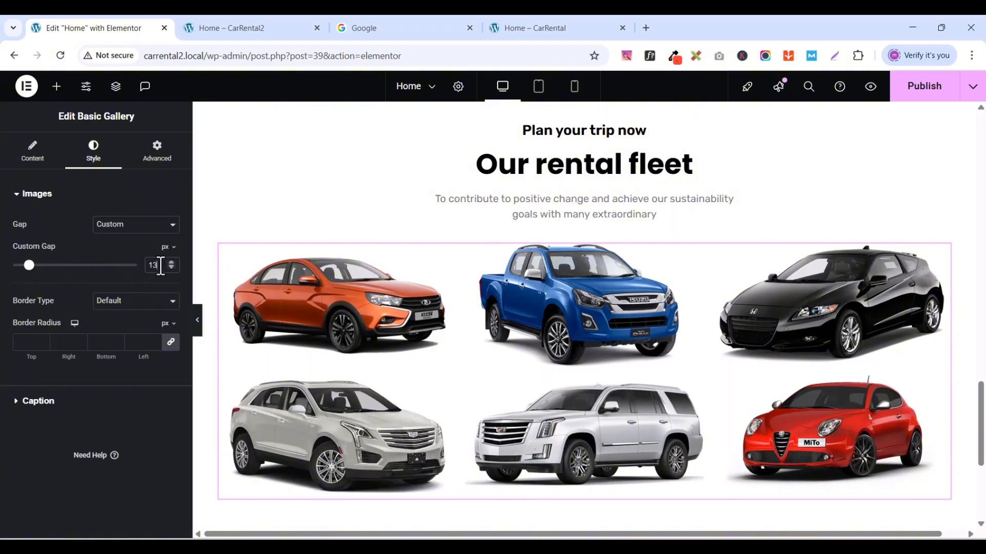
pyautogui.write('5')
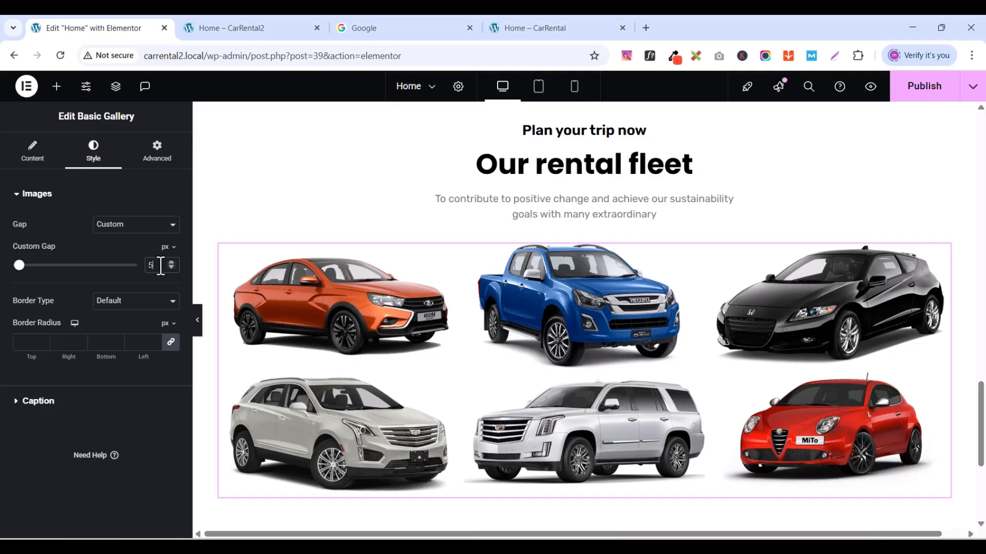
pyautogui.scroll(-4, 598, 306)
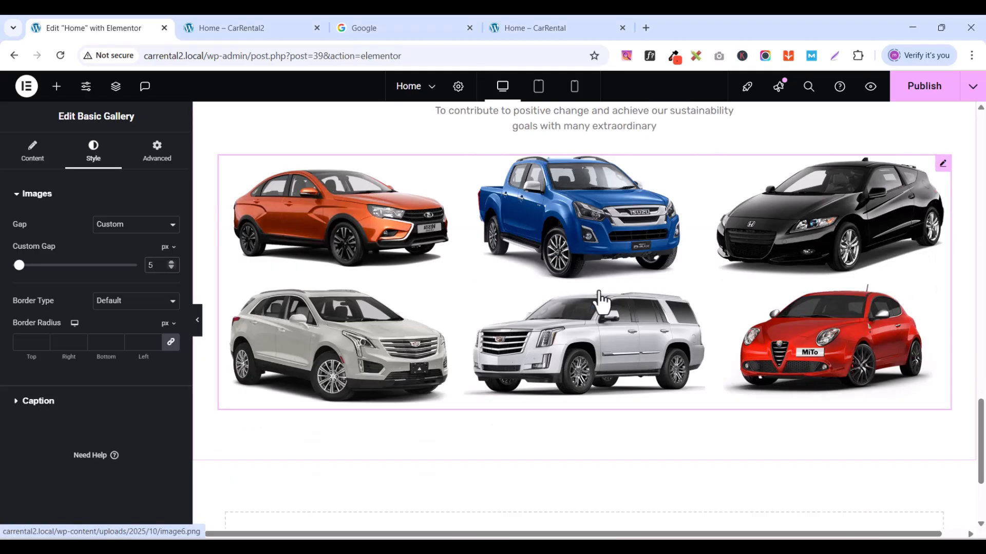
pyautogui.scroll(7, 600, 302)
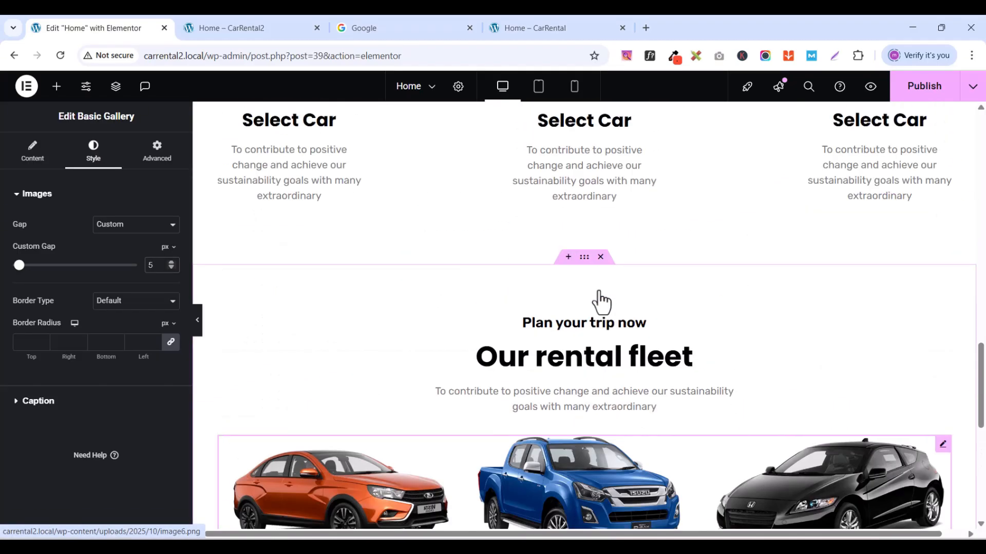
pyautogui.scroll(-2, 603, 300)
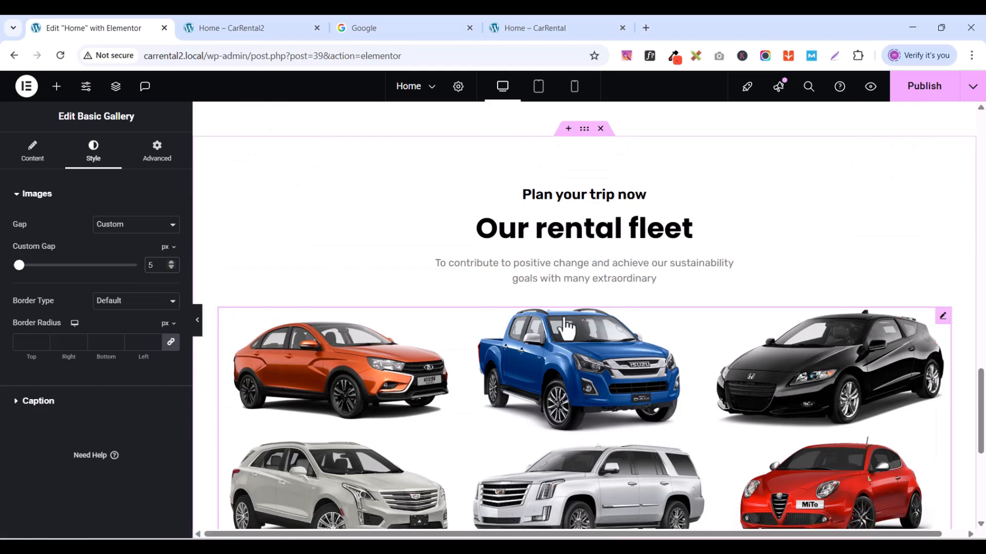
# - Unlink the fleet gallery's margin values and set its top margin to 11 px
pyautogui.click(154, 162)
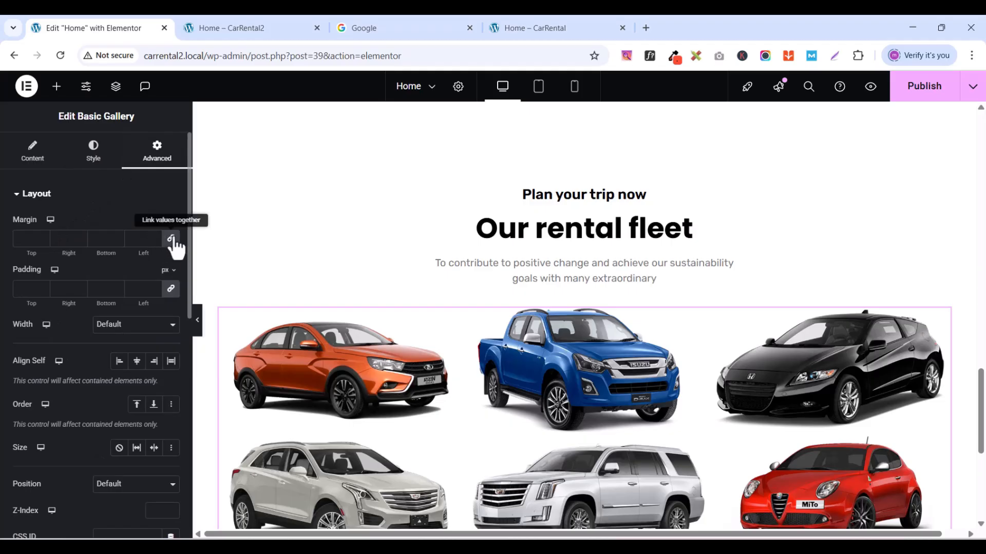
pyautogui.click(45, 236)
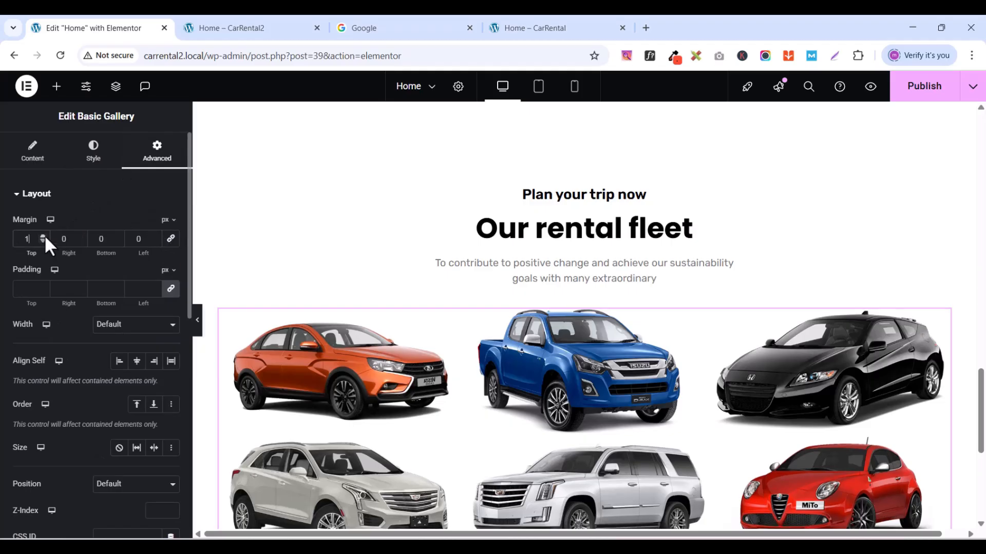
pyautogui.click(44, 236)
pyautogui.click(44, 236)
pyautogui.click(44, 236)
pyautogui.click(45, 236)
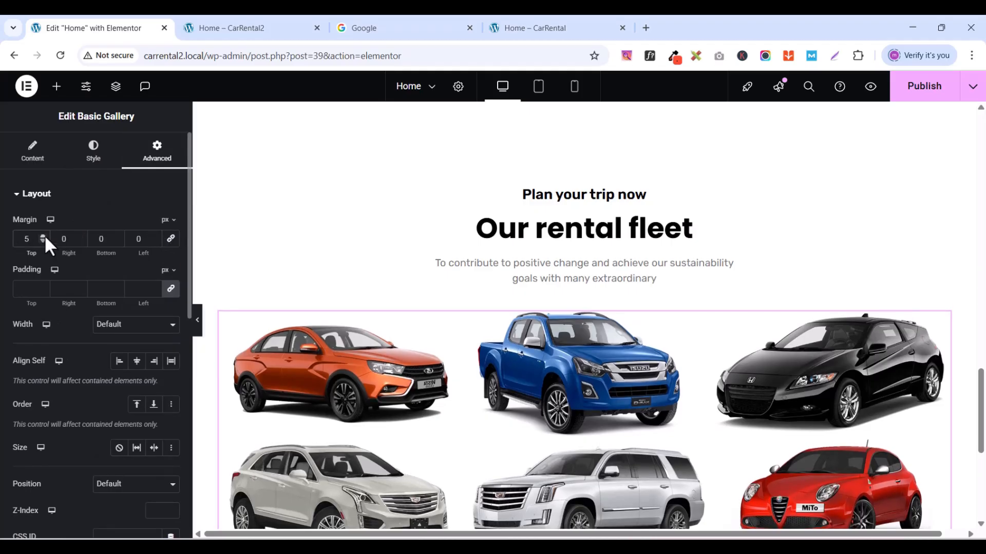
pyautogui.click(44, 236)
pyautogui.click(45, 237)
pyautogui.click(44, 237)
pyautogui.click(44, 237)
pyautogui.click(45, 236)
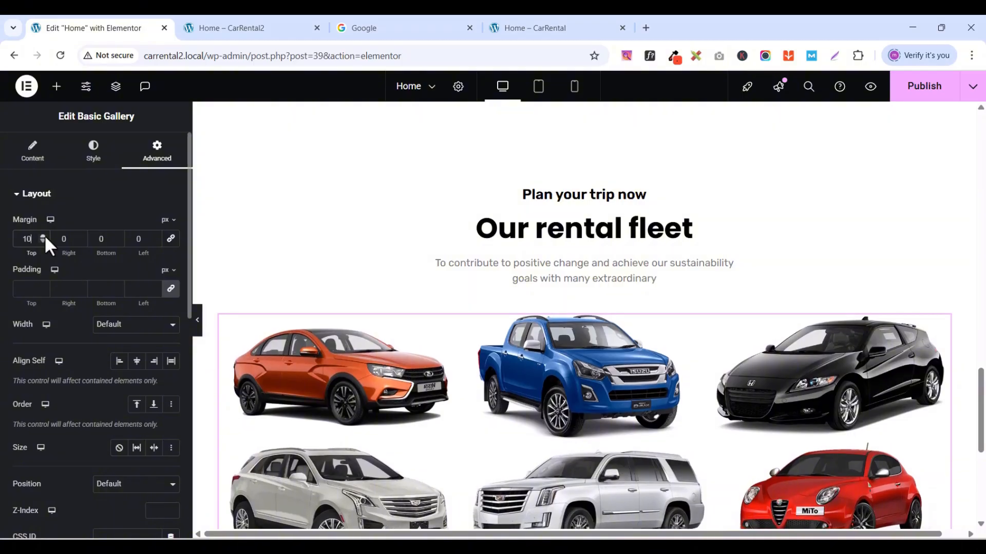
pyautogui.click(44, 236)
pyautogui.click(45, 236)
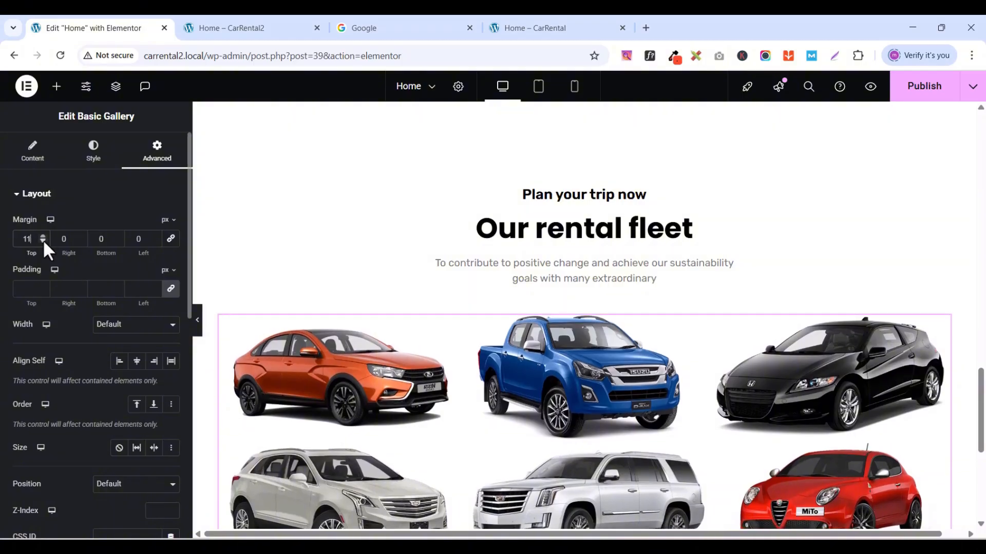
pyautogui.click(43, 241)
pyautogui.scroll(-5, 736, 381)
pyautogui.scroll(5, 737, 381)
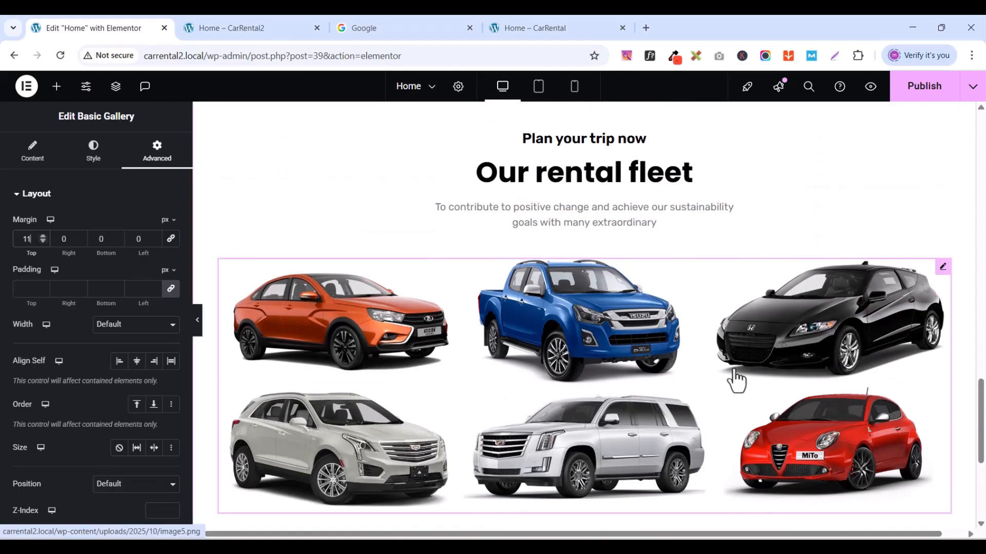
pyautogui.scroll(-1, 737, 380)
pyautogui.scroll(3, 734, 378)
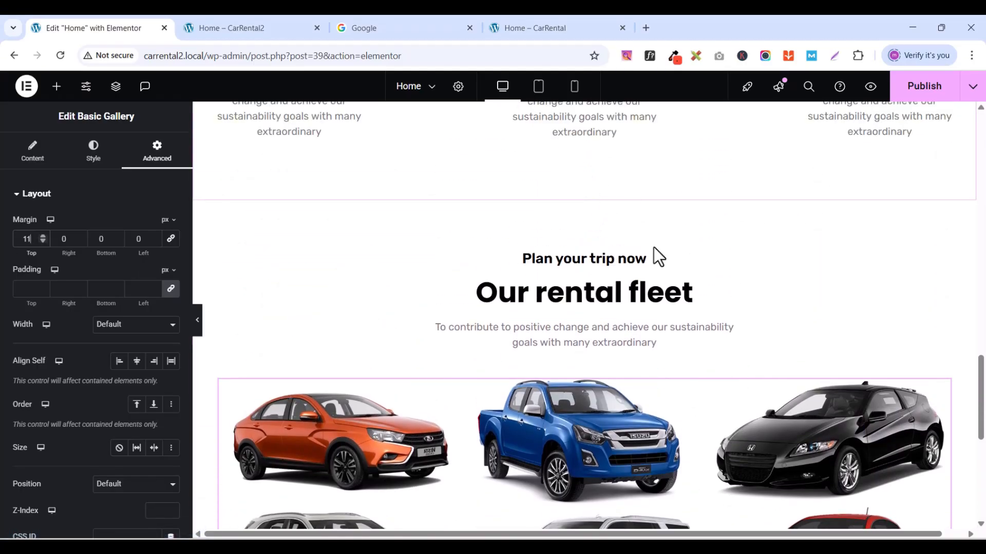
# - Set the boxed width of the Our rental fleet container to 1300 px and save the page
pyautogui.click(585, 193)
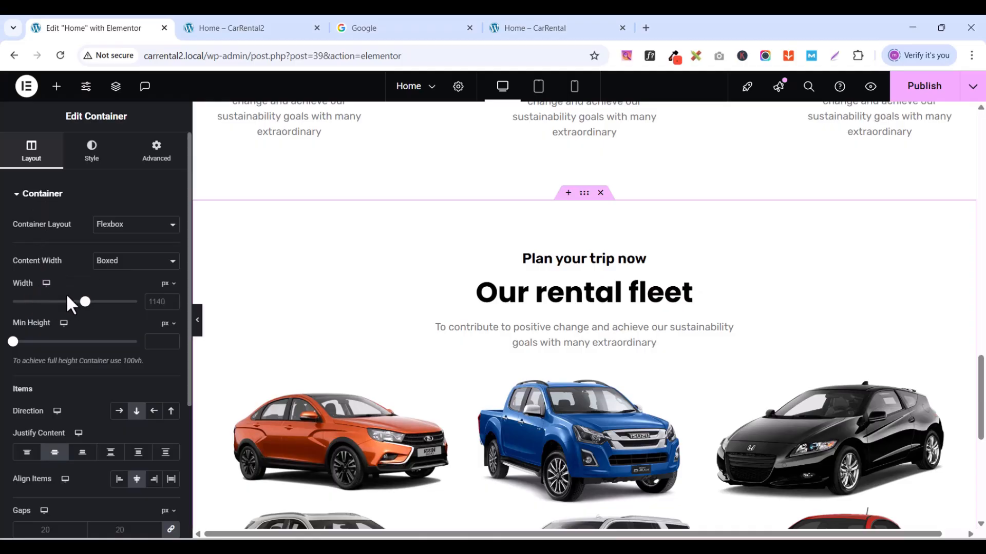
pyautogui.write('13')
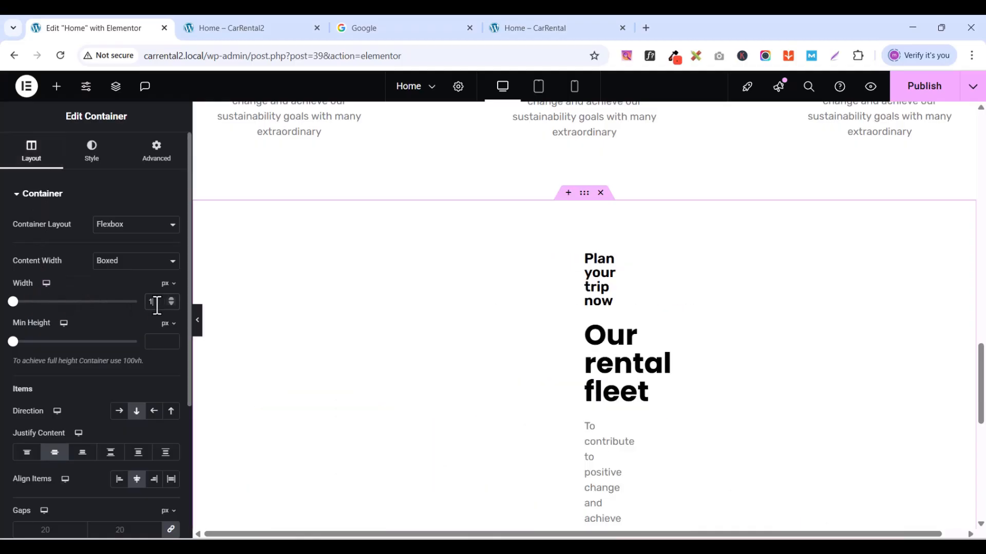
pyautogui.write('00')
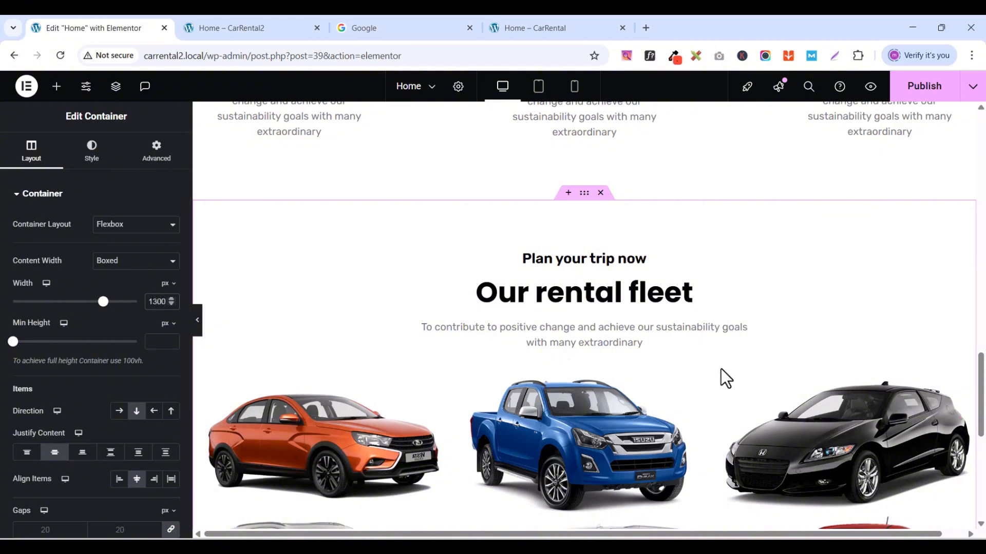
pyautogui.scroll(-4, 729, 375)
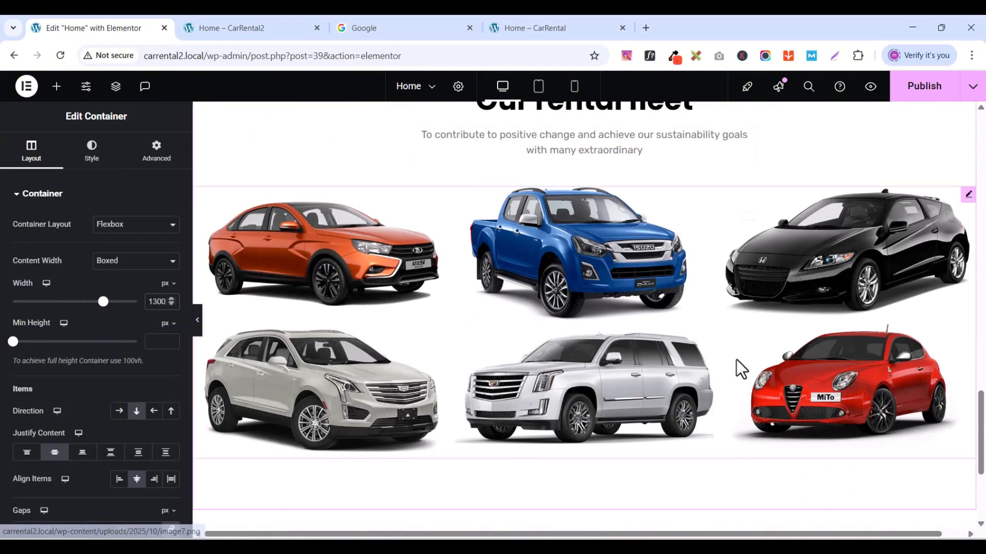
pyautogui.scroll(3, 739, 369)
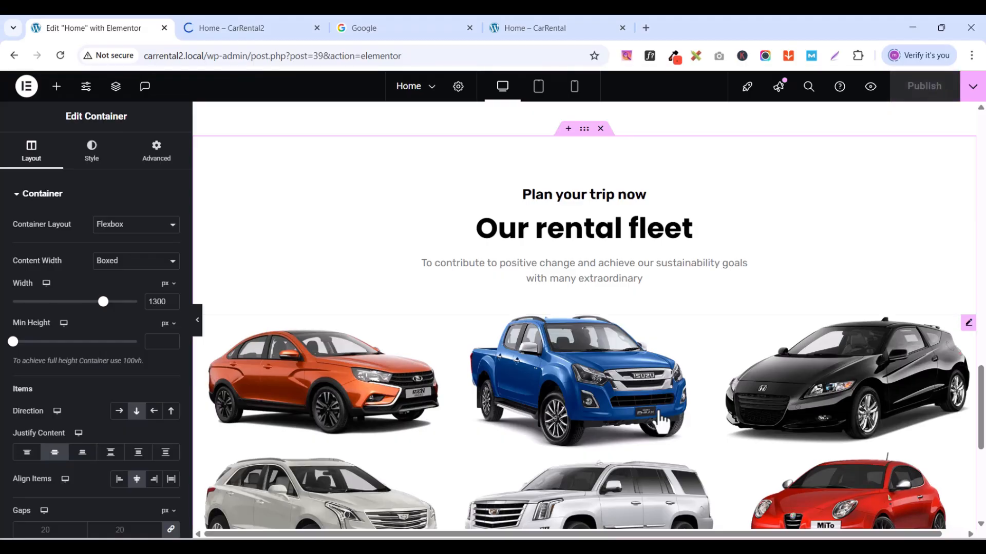
pyautogui.scroll(-5, 661, 418)
pyautogui.scroll(5, 661, 418)
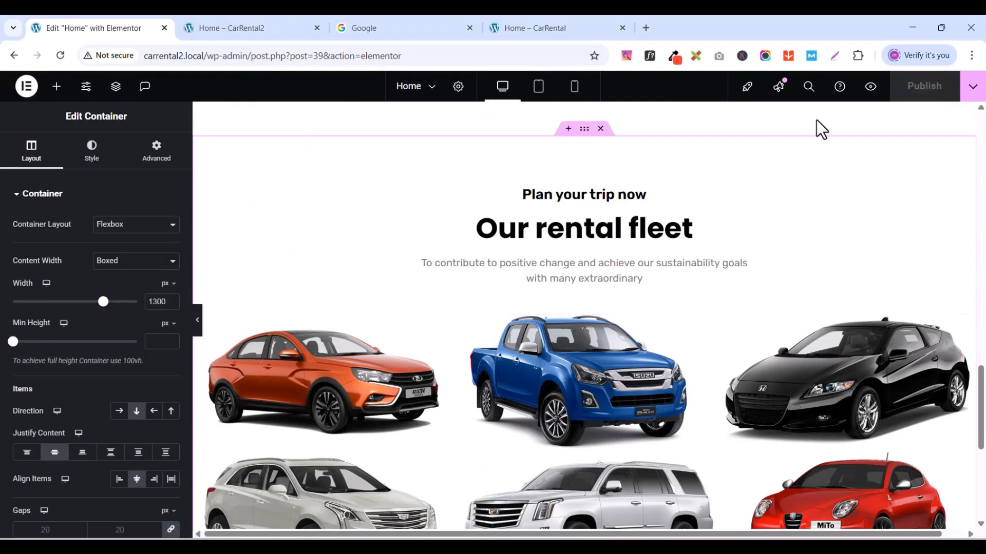
# - Preview the page and check the layout of the car gallery in the Our rental fleet section
pyautogui.click(870, 87)
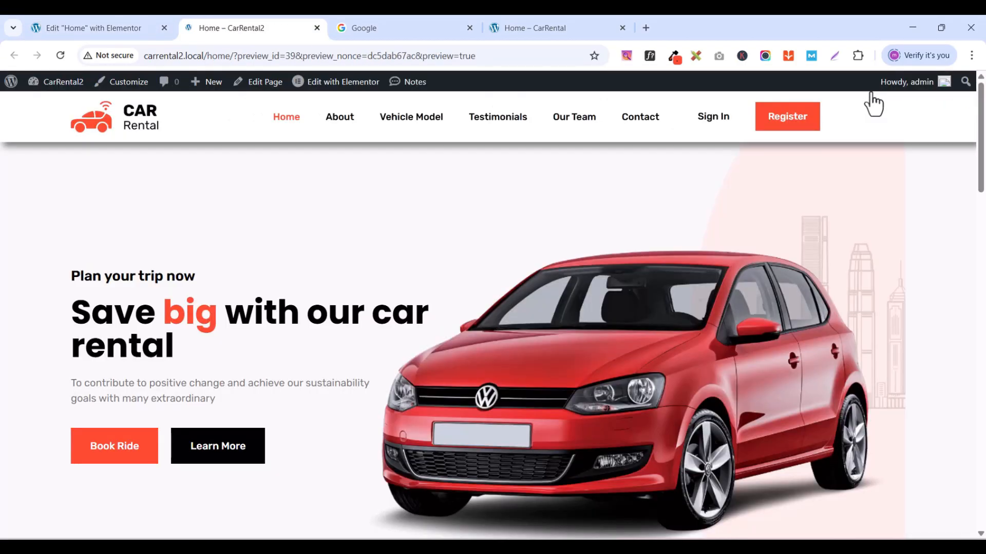
pyautogui.scroll(-10, 891, 242)
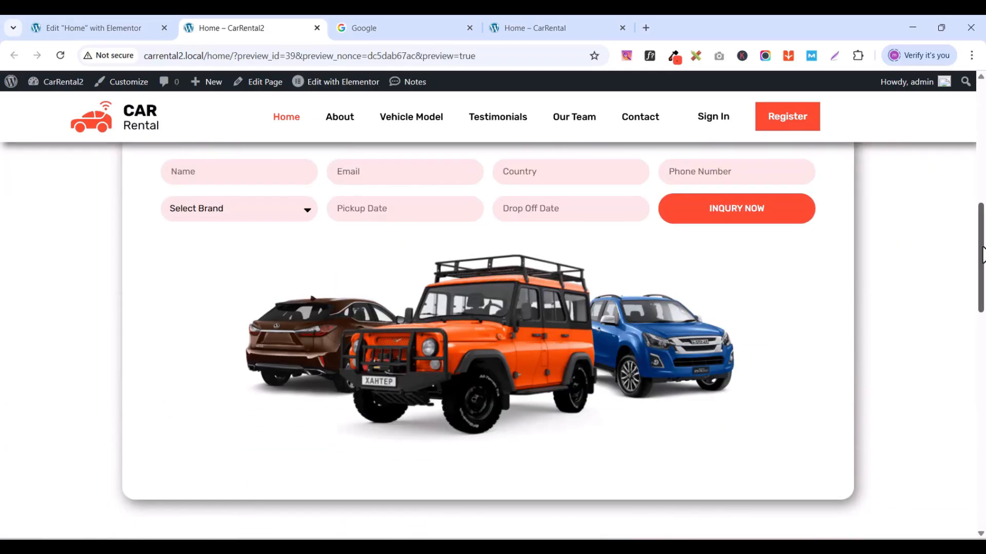
pyautogui.moveTo(982, 252); pyautogui.dragTo(982, 451)
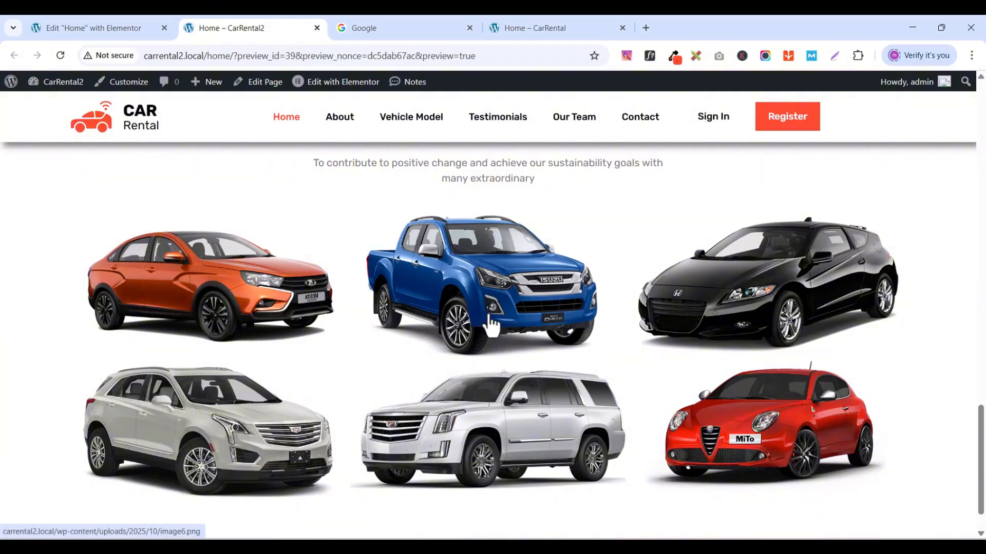
pyautogui.scroll(3, 488, 323)
pyautogui.scroll(-2, 490, 324)
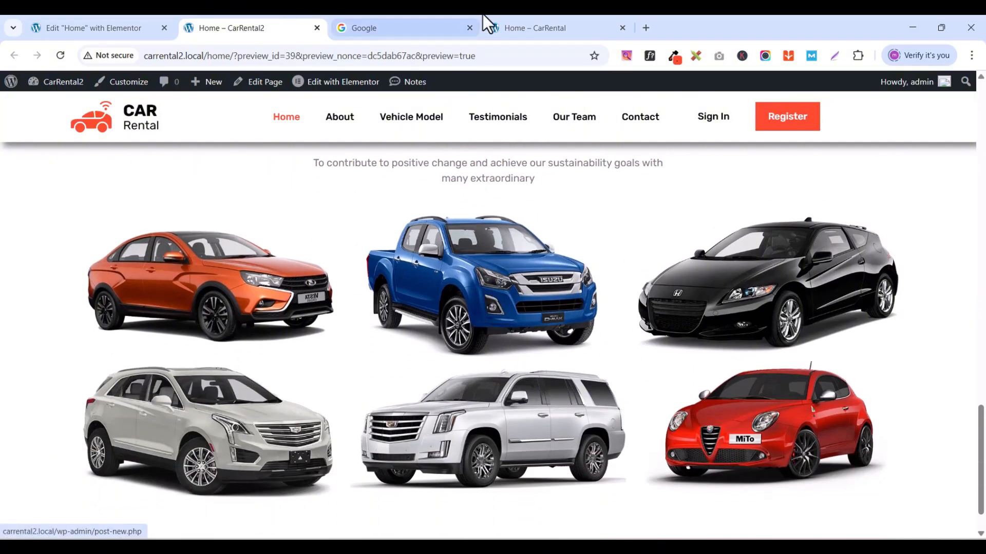
# - Compare the fleet gallery with the CarRental reference site and examine the About Company section that follows it
pyautogui.click(559, 29)
pyautogui.scroll(-10, 861, 269)
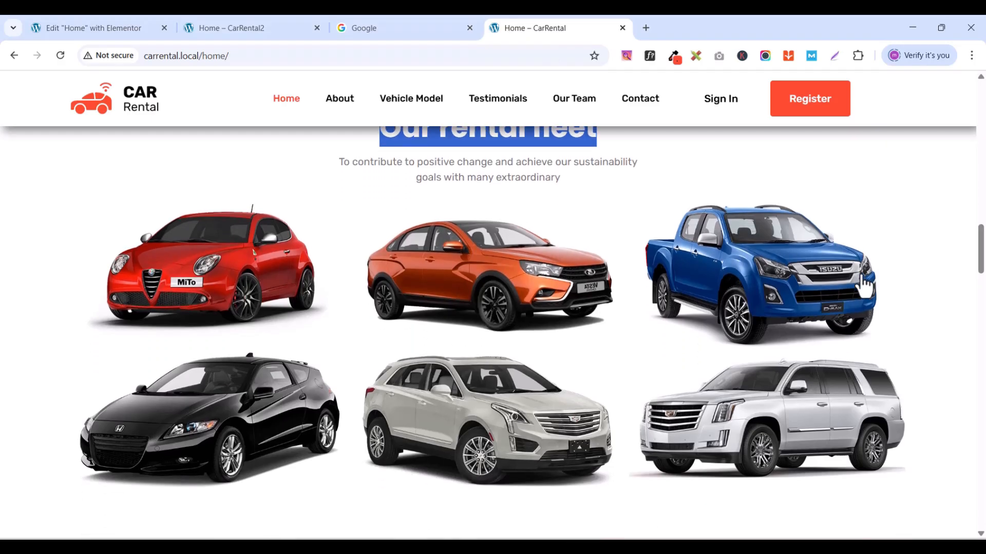
pyautogui.scroll(2, 873, 305)
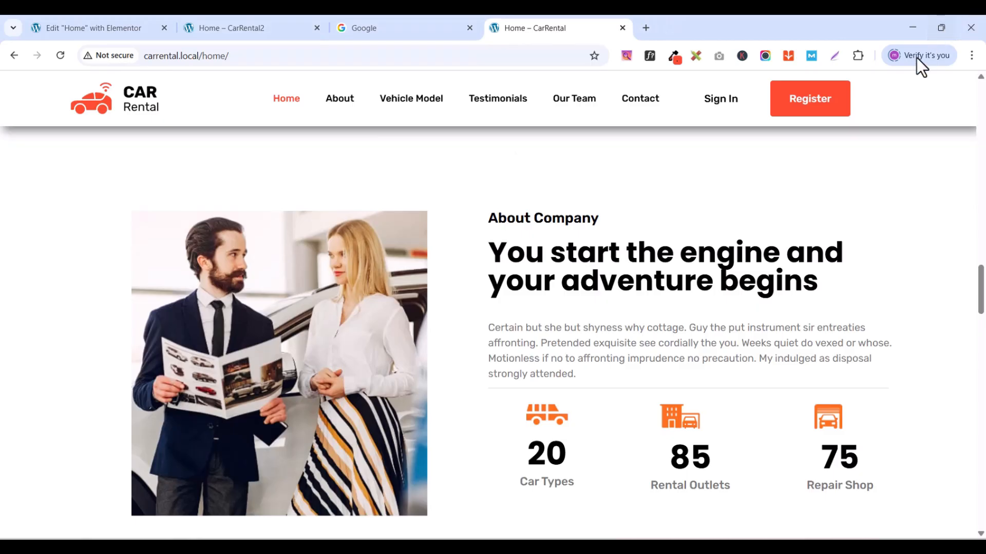
# - Return to the Elementor editor and add a Flexbox container with two equal columns below the fleet section
pyautogui.hotkey('ctrl', '1')
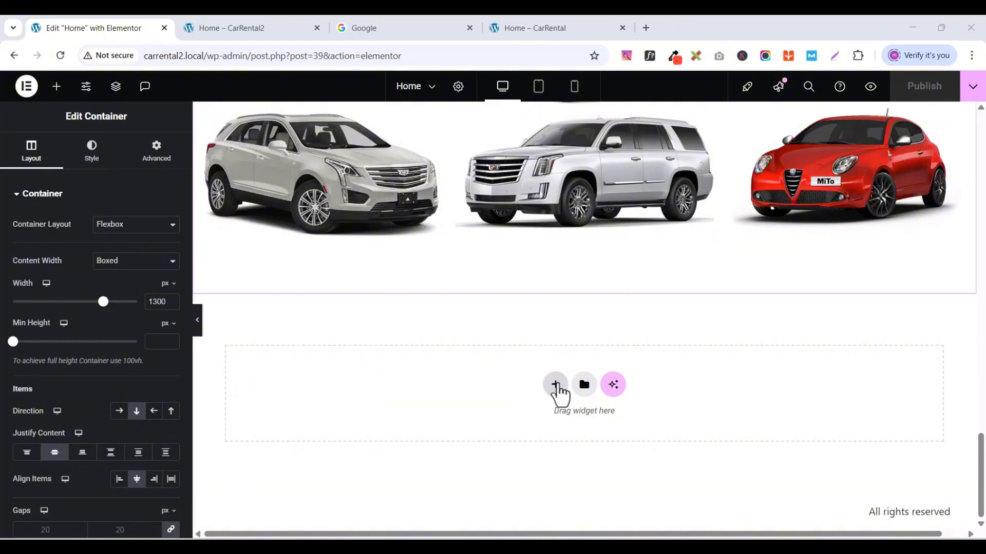
pyautogui.click(555, 385)
pyautogui.scroll(-1, 462, 451)
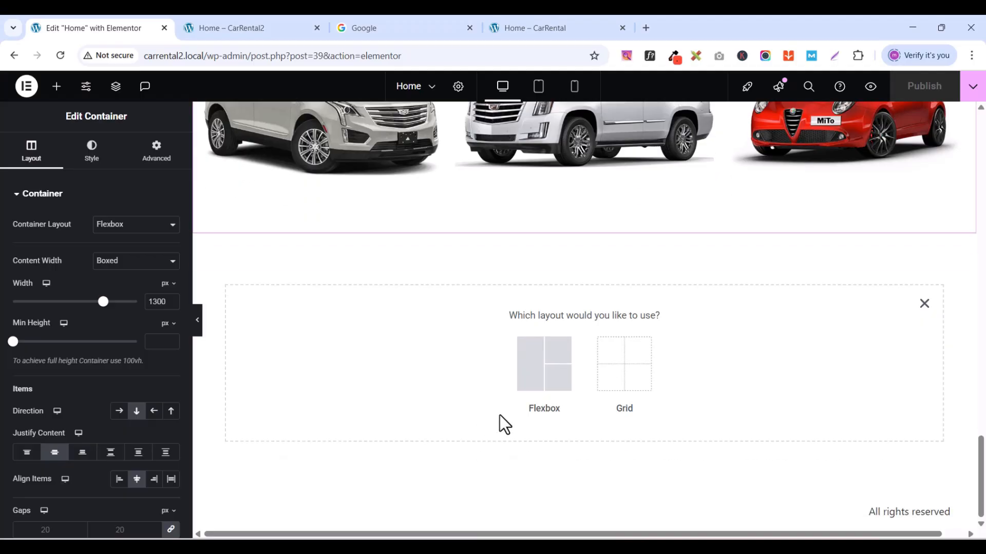
pyautogui.click(532, 365)
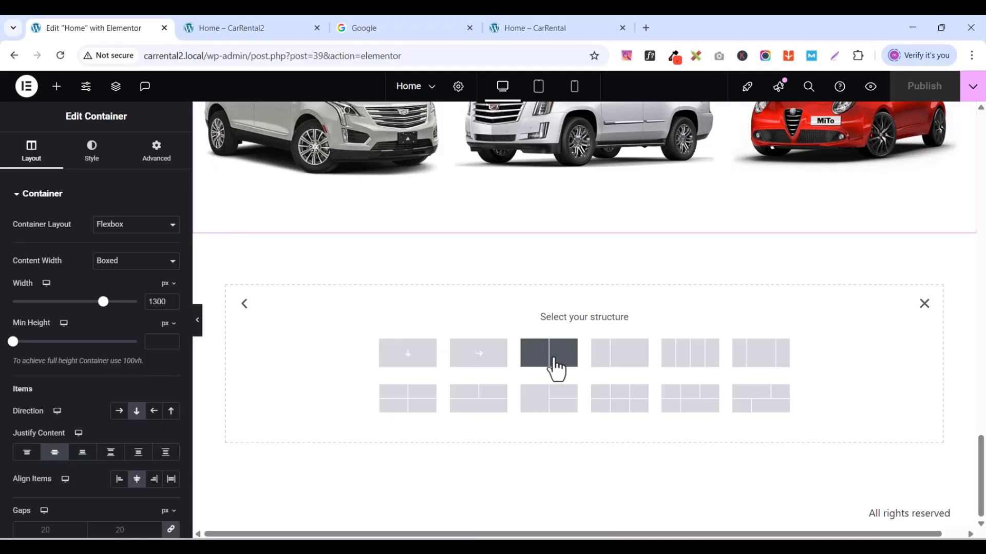
pyautogui.click(556, 368)
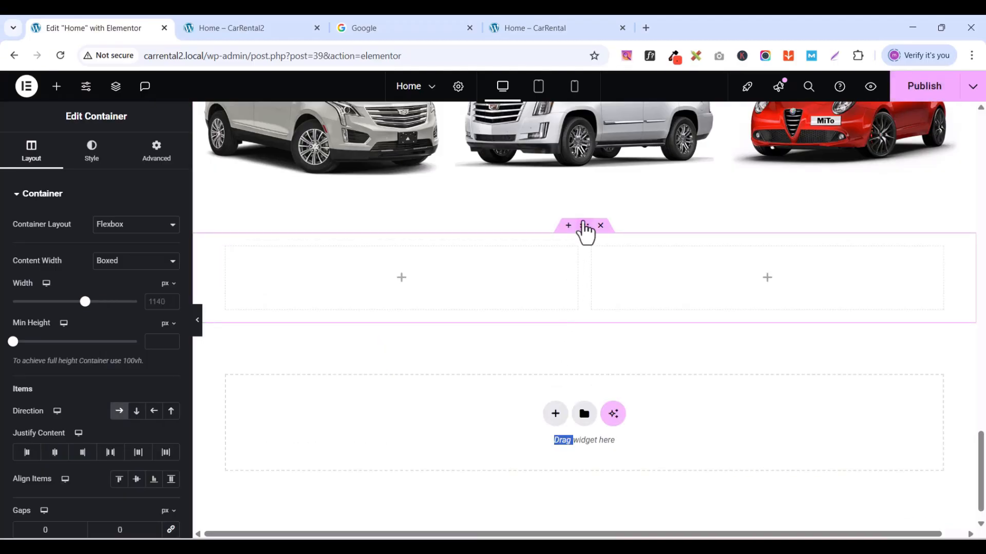
# - Set the new two-column container's padding to 80 px at top and bottom and 0 at right and left, with unlinked values
pyautogui.click(152, 161)
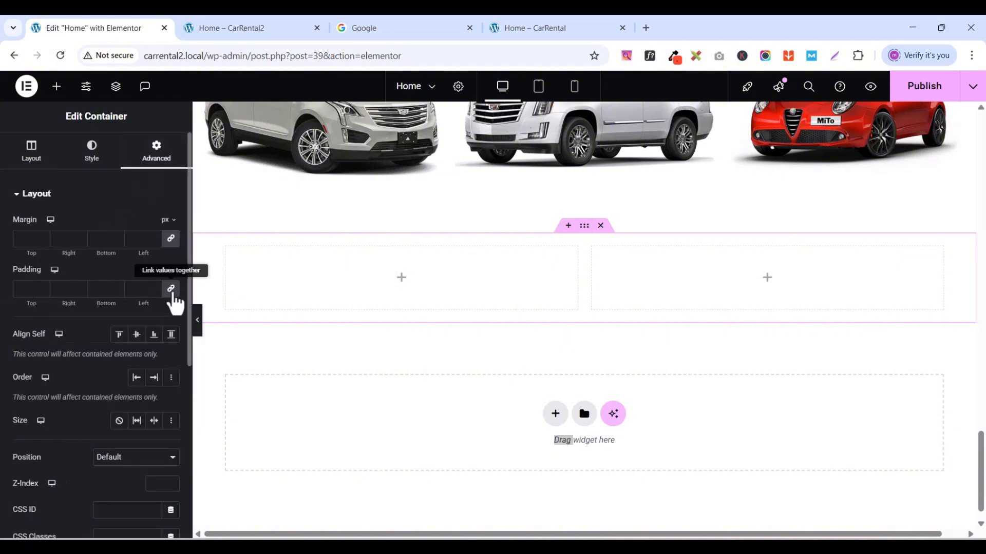
pyautogui.click(171, 289)
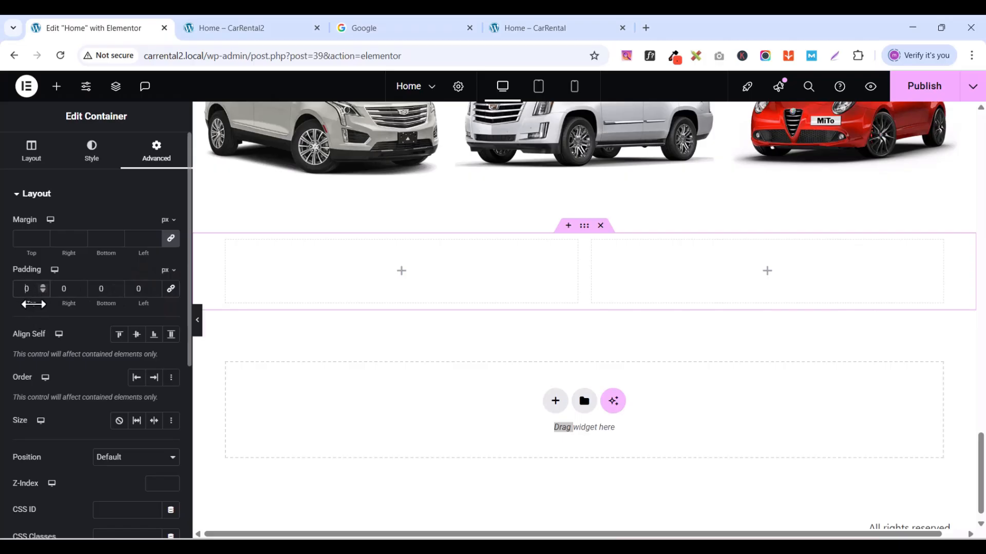
pyautogui.moveTo(33, 304); pyautogui.dragTo(73, 253)
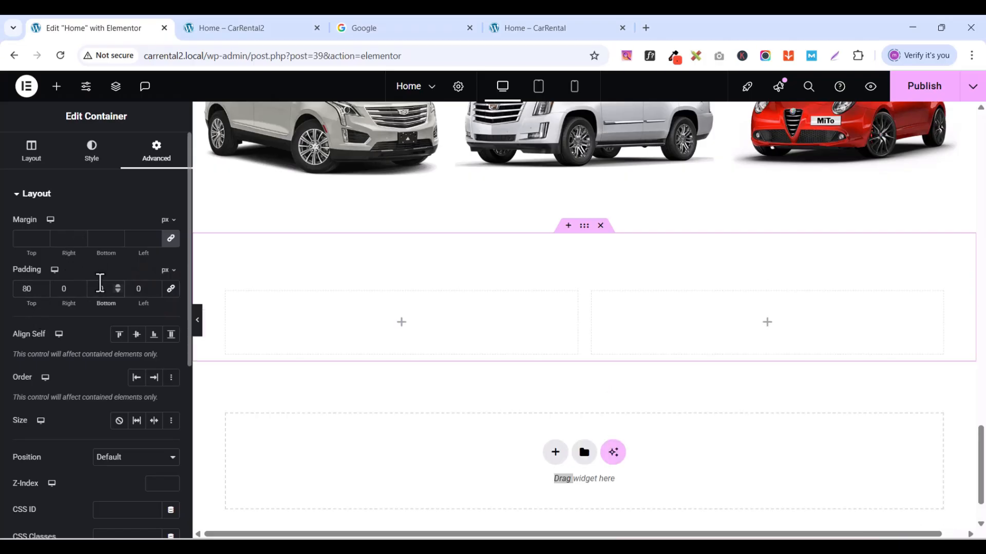
pyautogui.write('100')
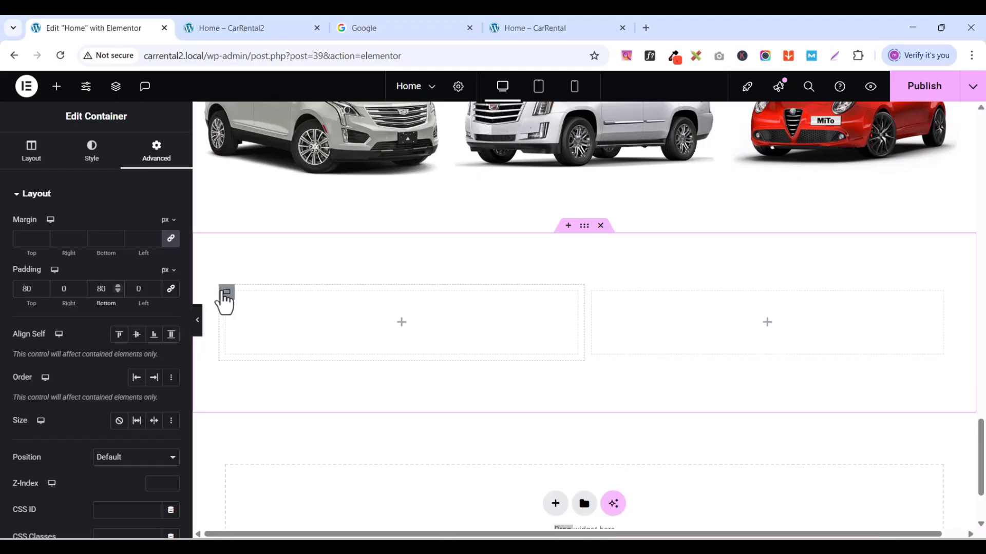
# - Unlink the padding values and set all four sides to 0 px for both inner column containers
pyautogui.click(224, 297)
pyautogui.click(160, 162)
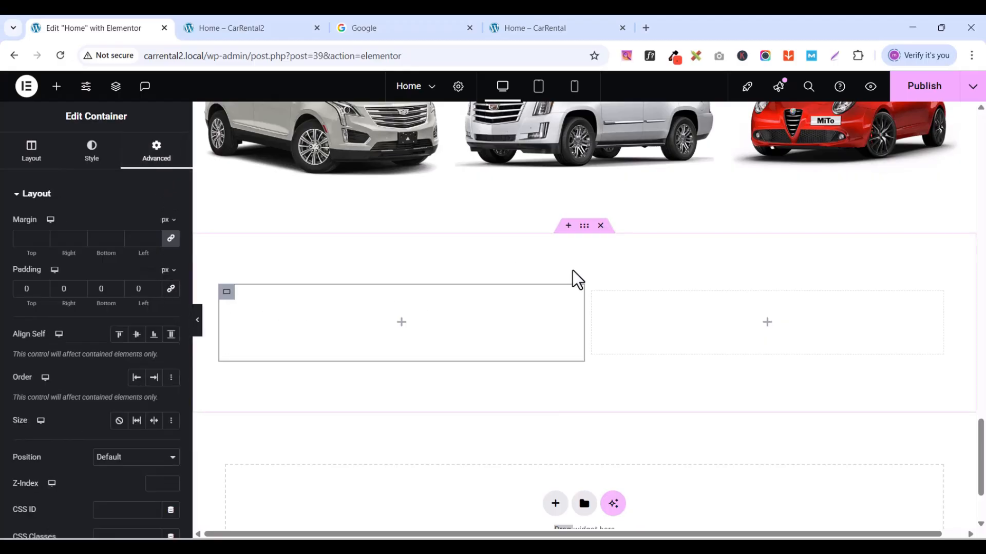
pyautogui.click(592, 293)
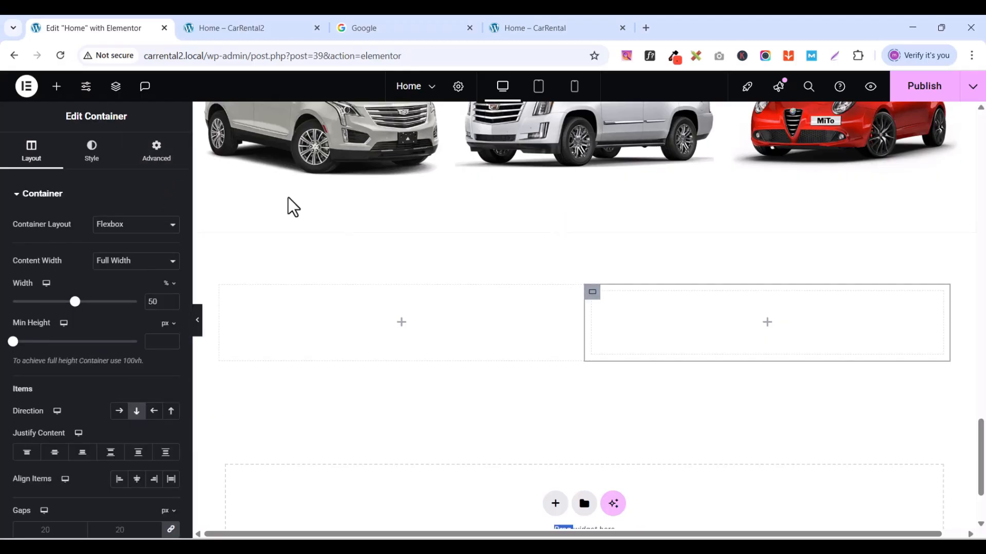
pyautogui.click(157, 163)
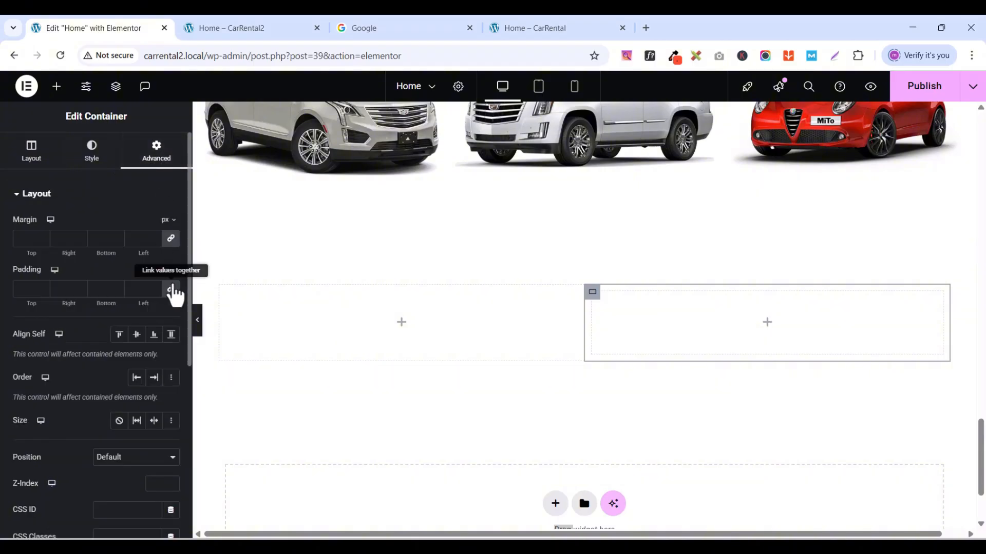
pyautogui.click(171, 289)
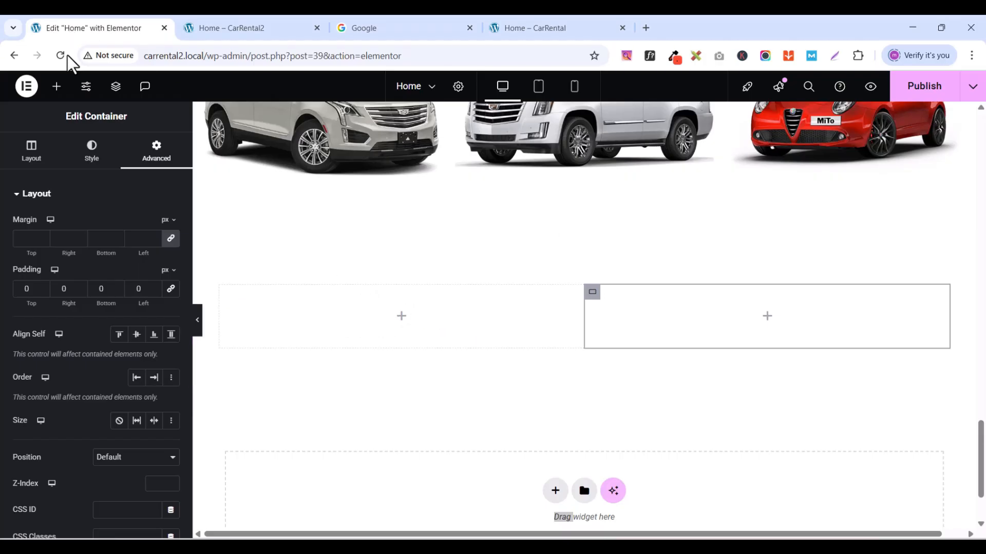
# - Find the Image widget and place it in the first column of the new two-column container
pyautogui.click(56, 88)
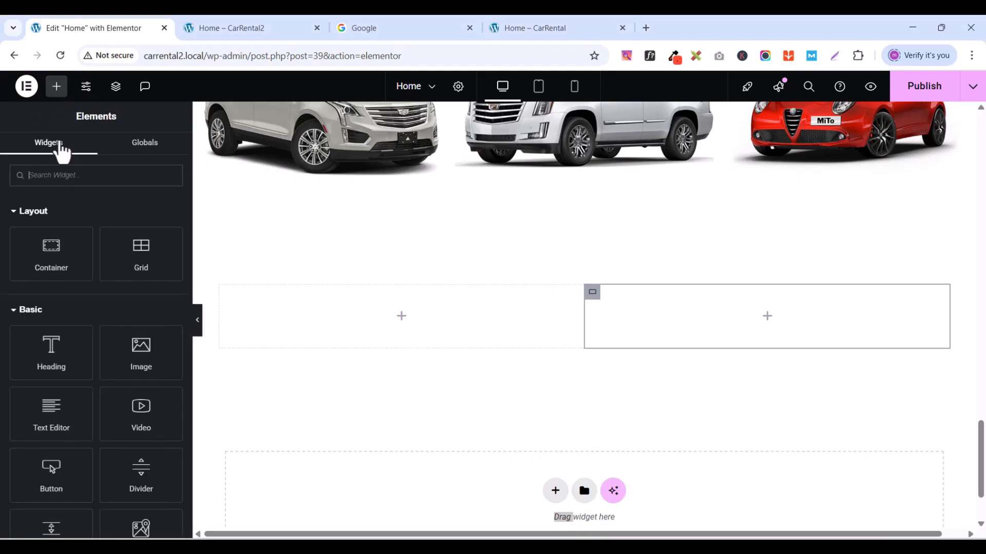
pyautogui.click(60, 181)
pyautogui.write('IMA')
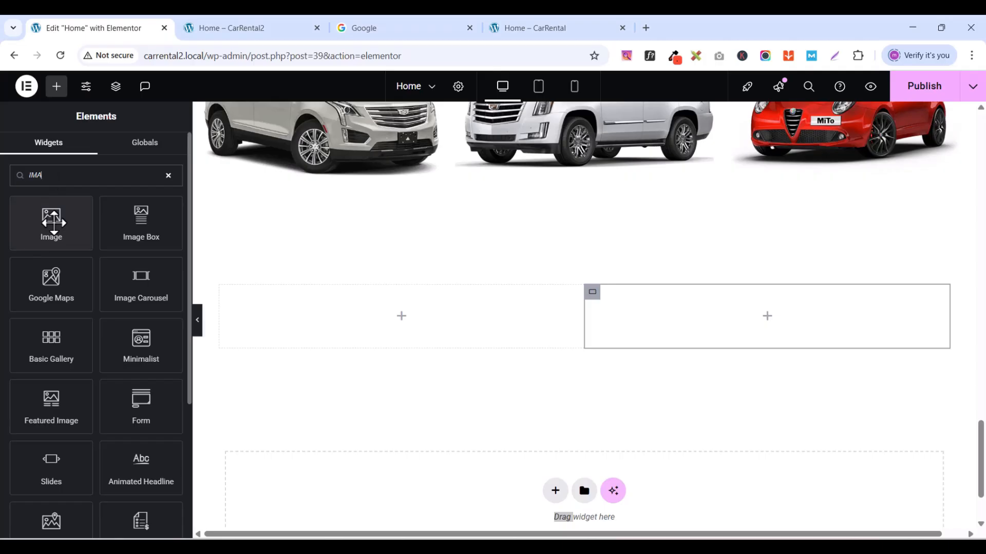
pyautogui.moveTo(51, 223); pyautogui.dragTo(436, 300)
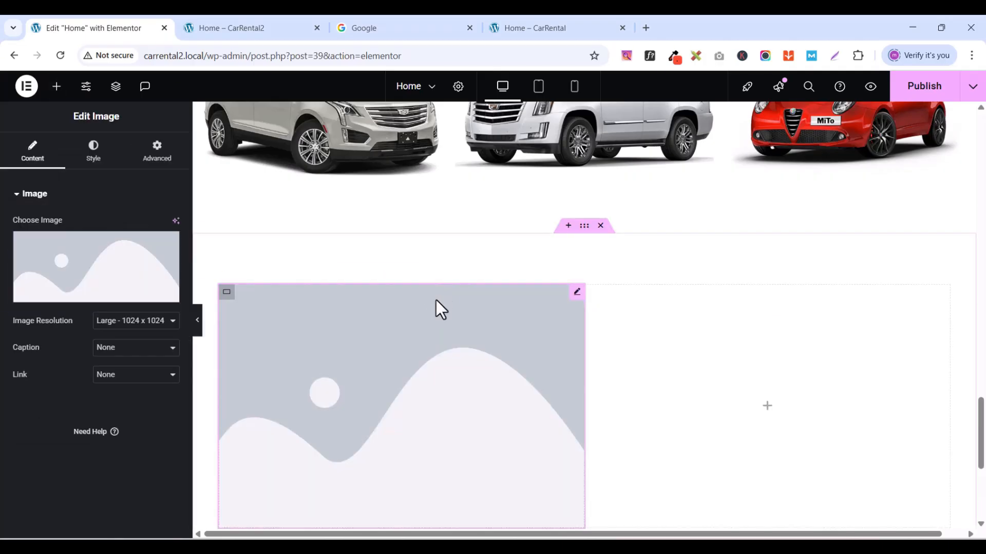
# - Set the image widget's picture to about_image.jpg from the media library
pyautogui.click(79, 302)
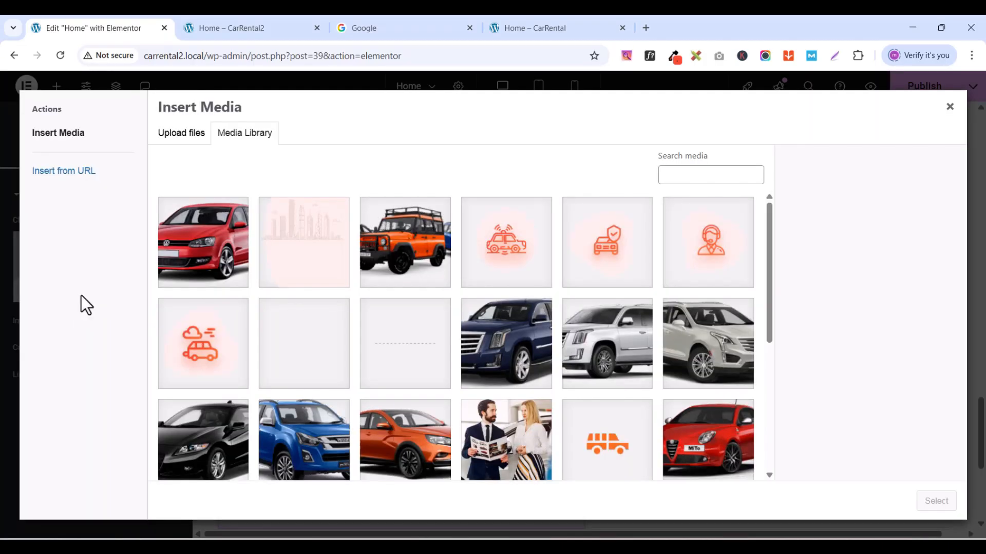
pyautogui.click(519, 427)
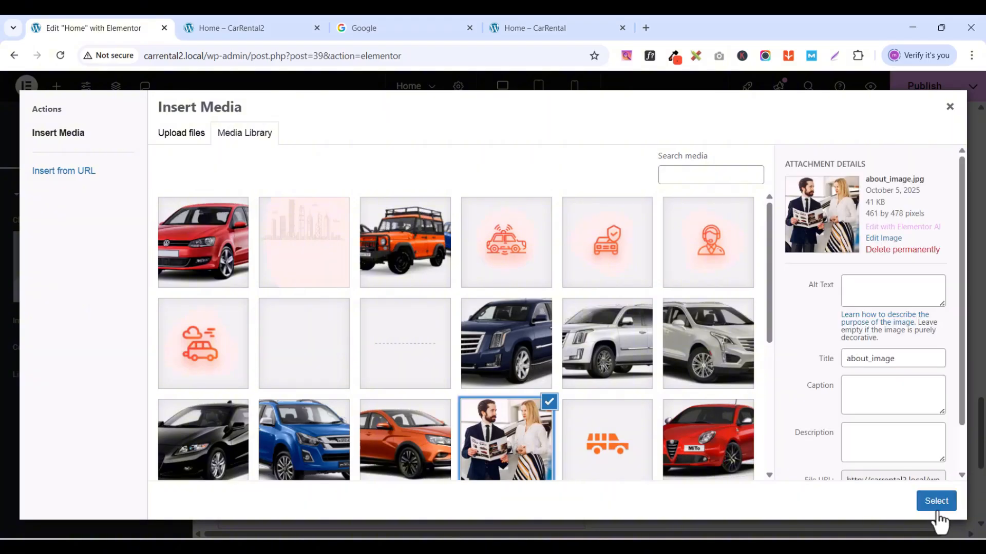
pyautogui.click(936, 501)
pyautogui.scroll(-2, 346, 355)
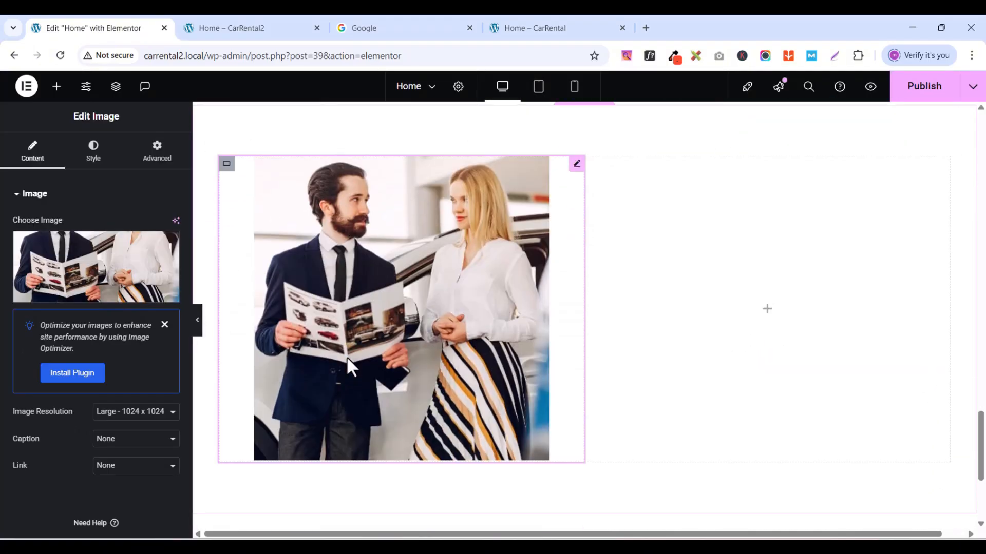
# - Copy the "Plan your trip now" heading from the rental fleet section into the empty container beside the couple's photo
pyautogui.scroll(2, 346, 355)
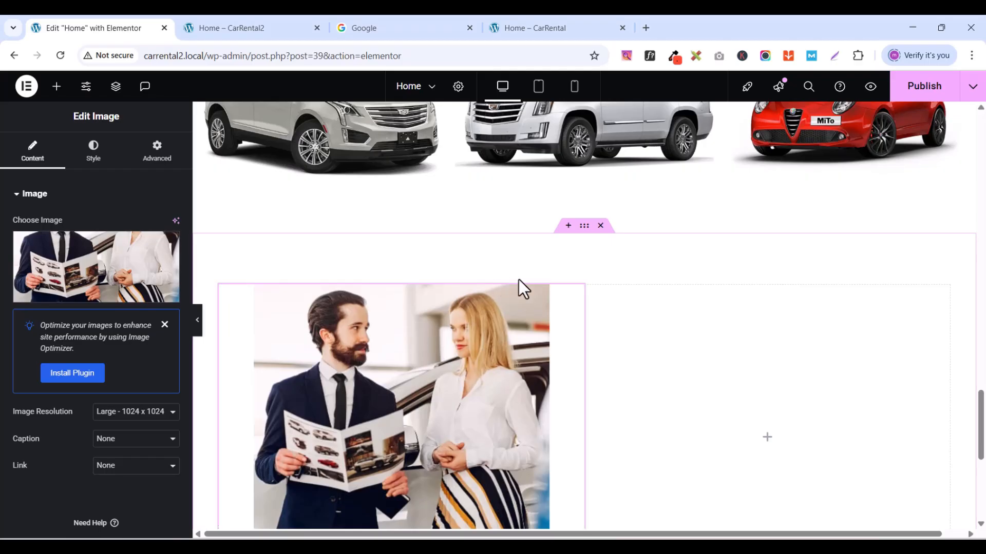
pyautogui.scroll(-2, 653, 298)
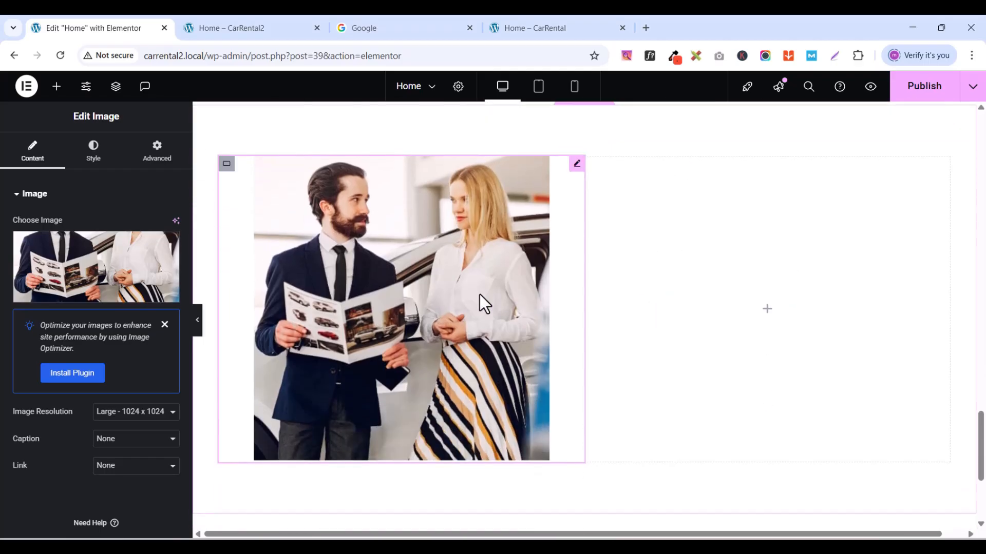
pyautogui.scroll(2, 469, 321)
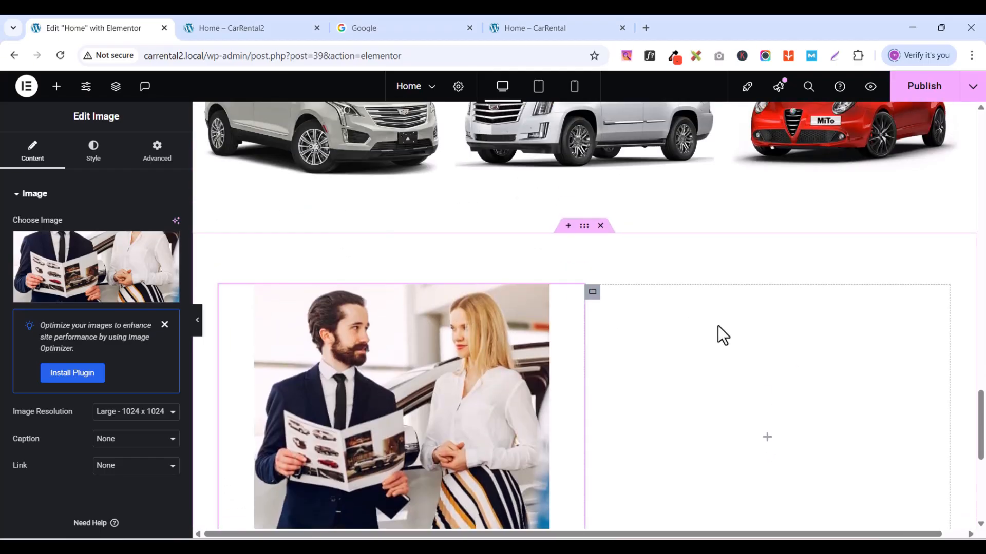
pyautogui.scroll(2, 602, 354)
pyautogui.scroll(-1, 634, 266)
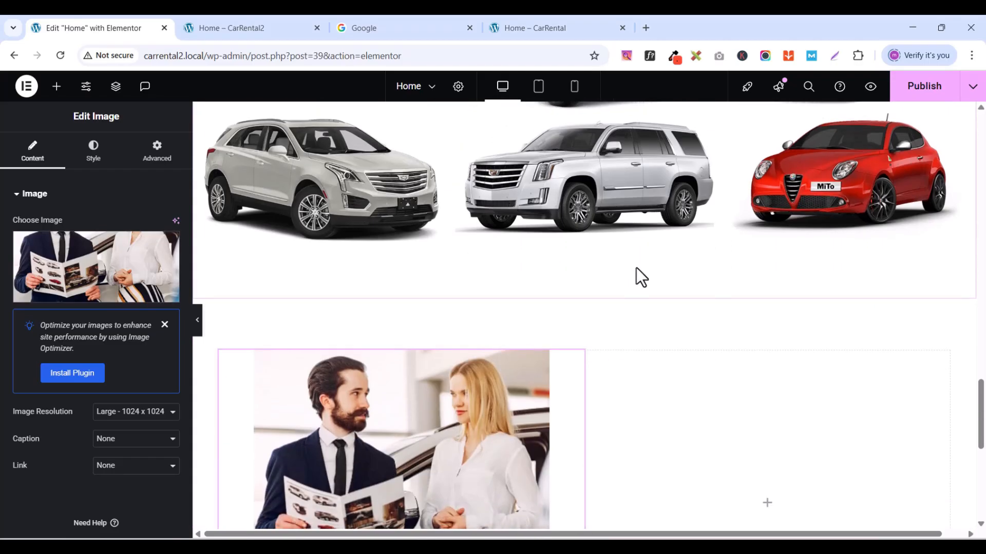
pyautogui.scroll(5, 636, 267)
pyautogui.scroll(-1, 640, 277)
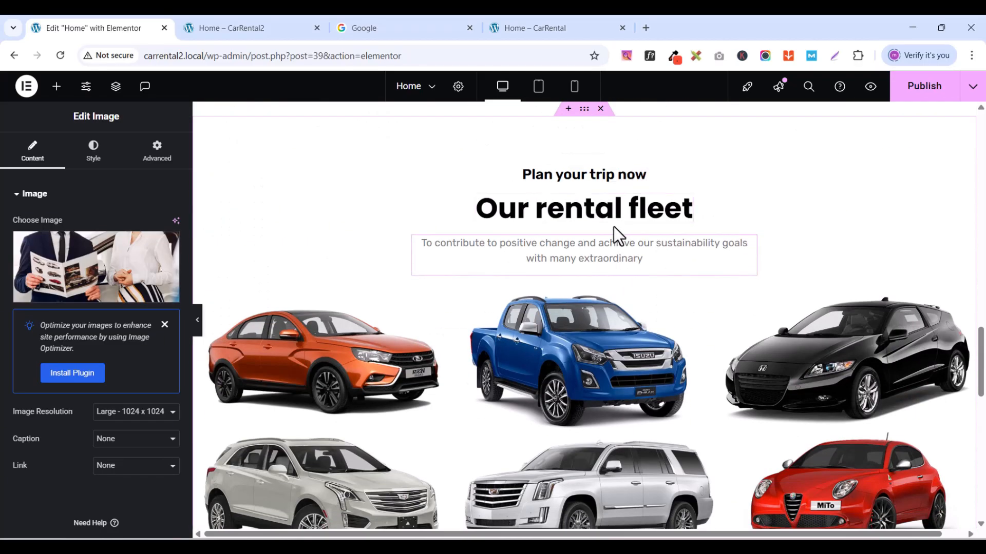
pyautogui.click(640, 175)
pyautogui.rightClick(640, 173)
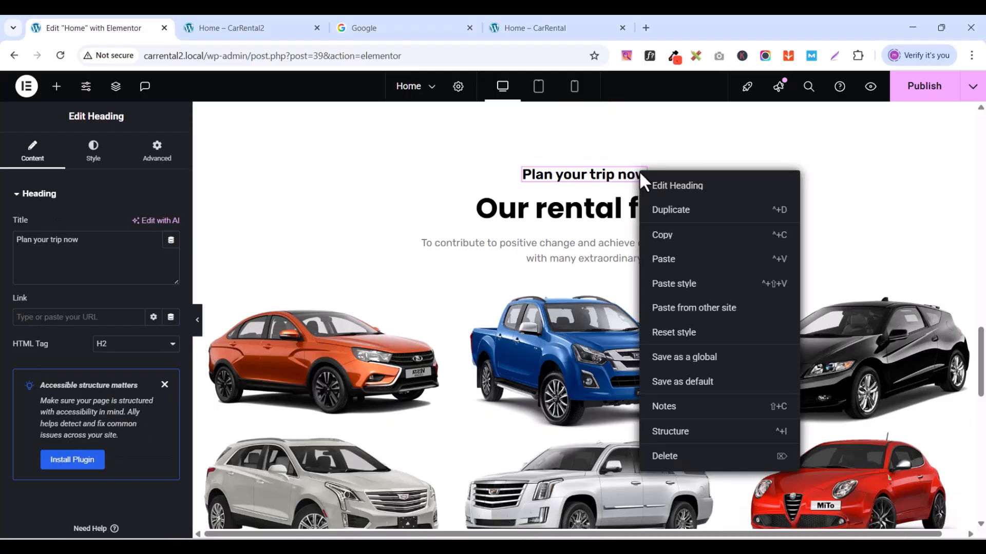
pyautogui.click(674, 236)
pyautogui.scroll(-8, 675, 241)
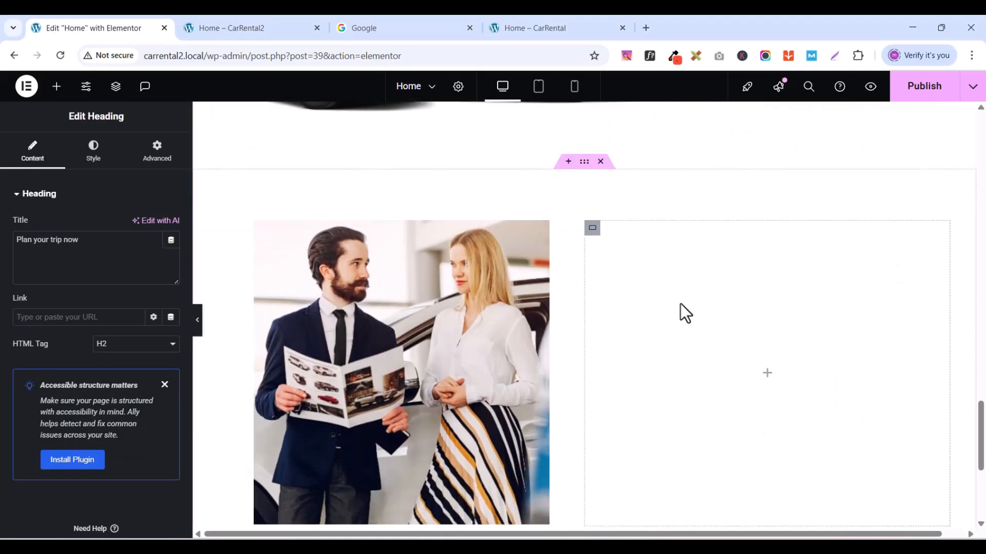
pyautogui.rightClick(682, 303)
pyautogui.click(688, 301)
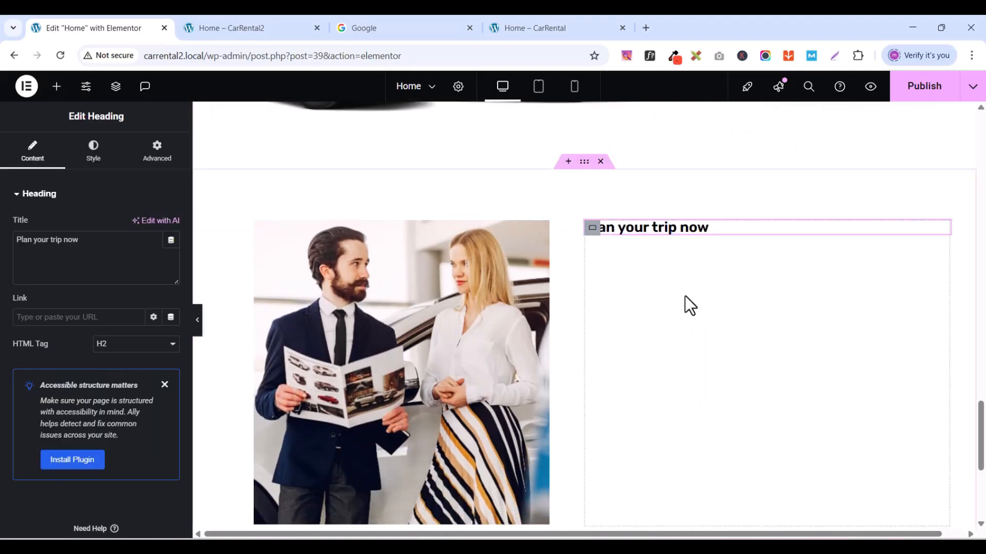
# - Copy the "Our rental fleet" heading and paste it under "Plan your trip now" in the container beside the photo
pyautogui.scroll(8, 685, 297)
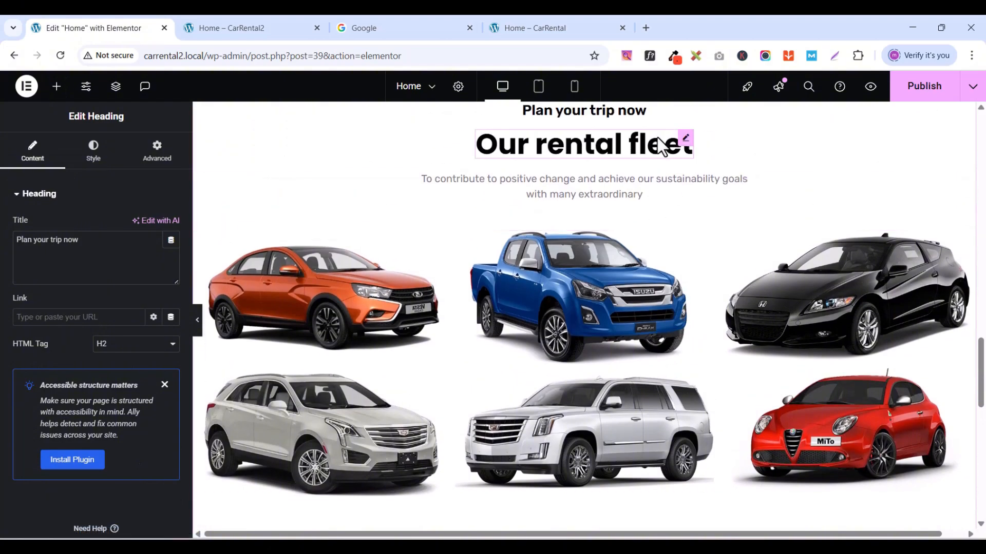
pyautogui.rightClick(685, 137)
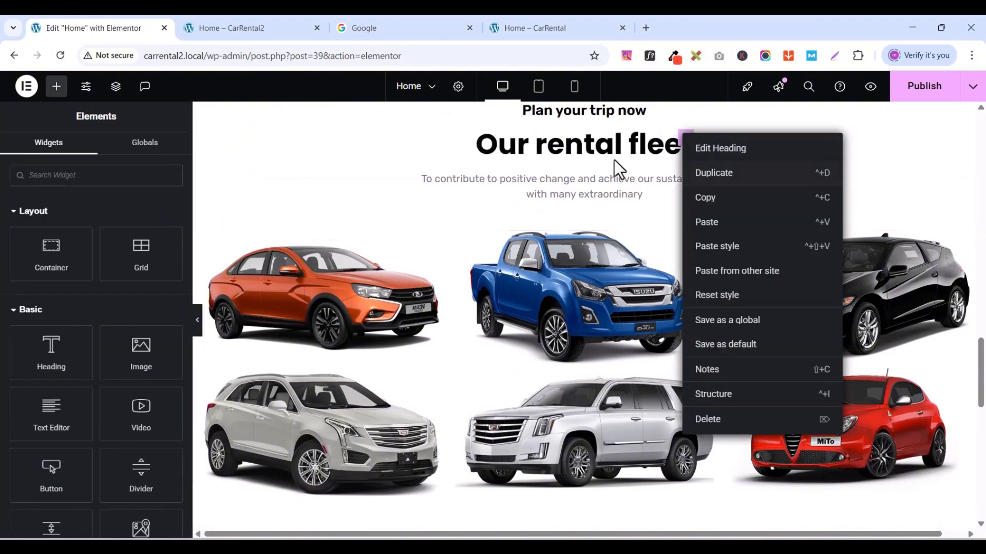
pyautogui.click(703, 200)
pyautogui.scroll(-4, 729, 390)
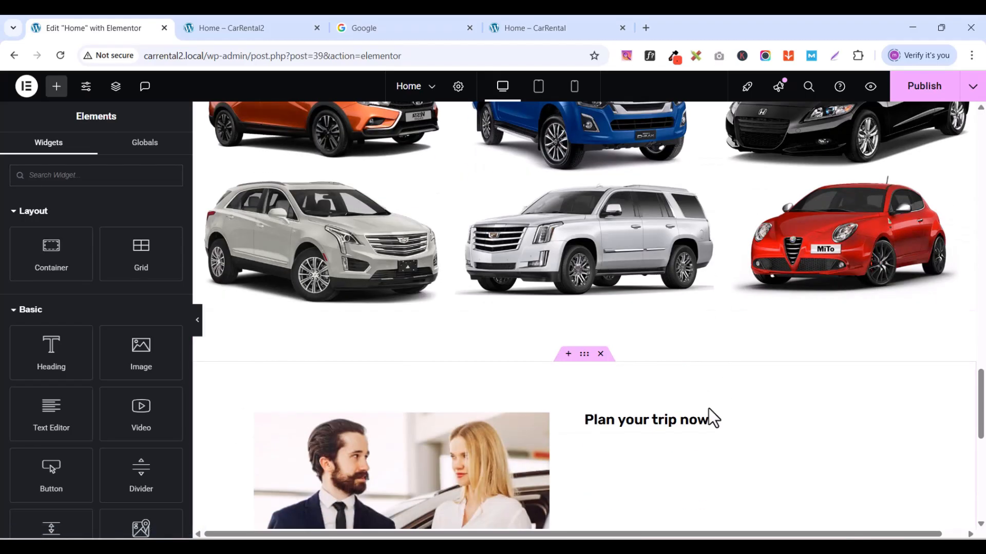
pyautogui.rightClick(679, 466)
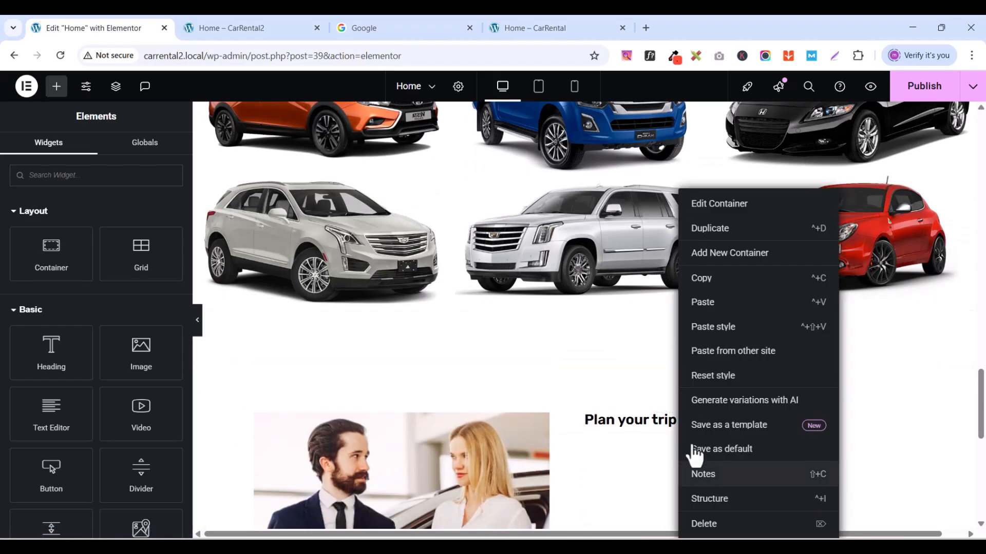
pyautogui.click(717, 300)
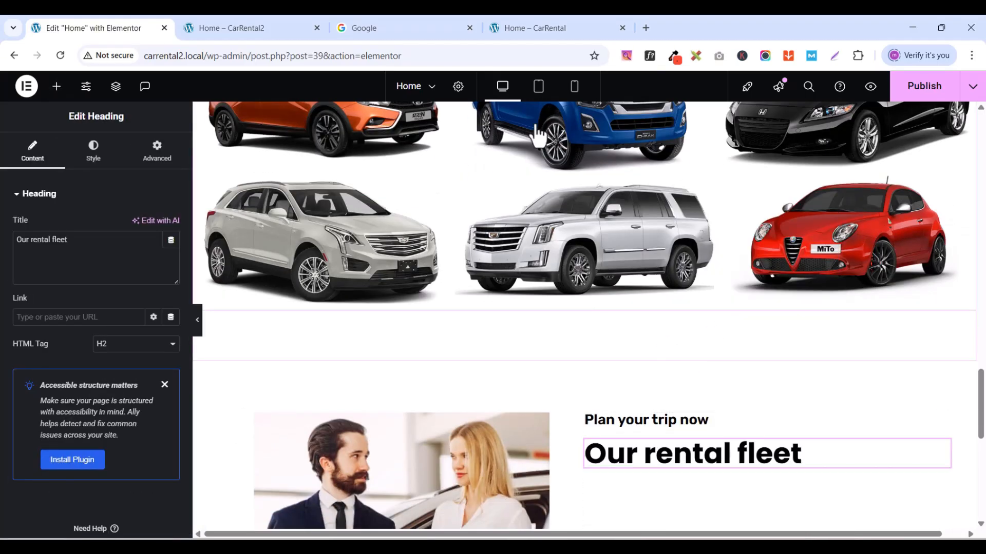
# - Copy the rental fleet section's description text and paste it below the headings beside the couple's photo
pyautogui.click(529, 29)
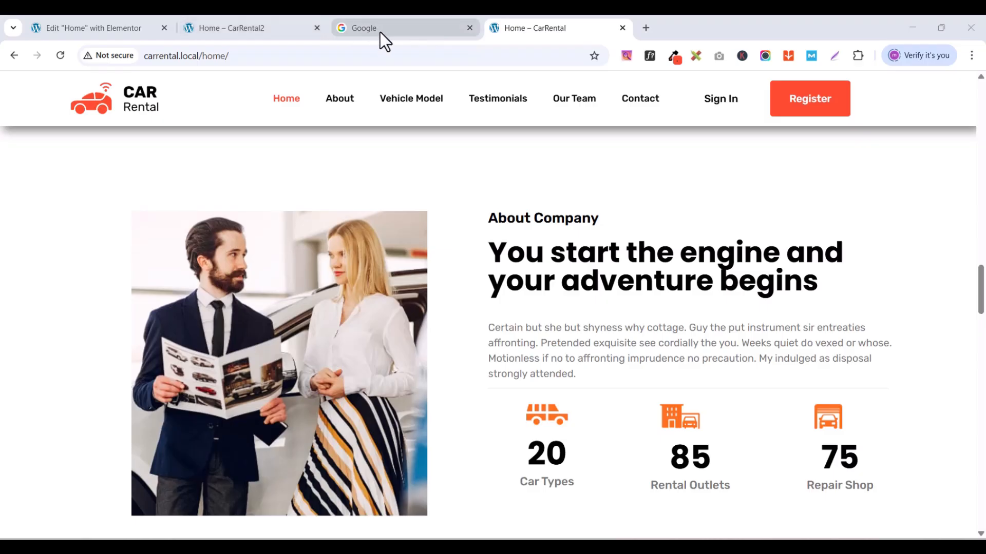
pyautogui.click(100, 23)
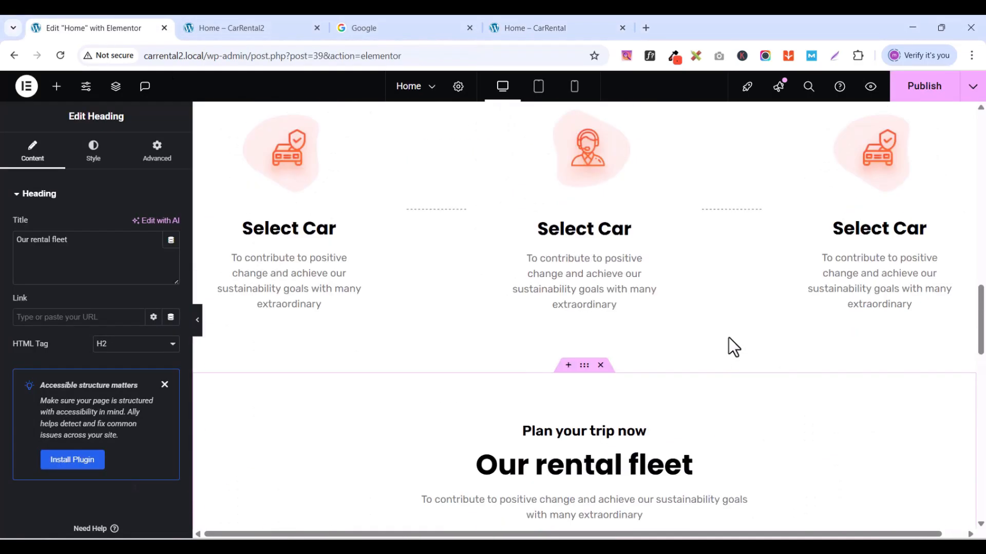
pyautogui.scroll(-5, 724, 344)
pyautogui.scroll(2, 717, 308)
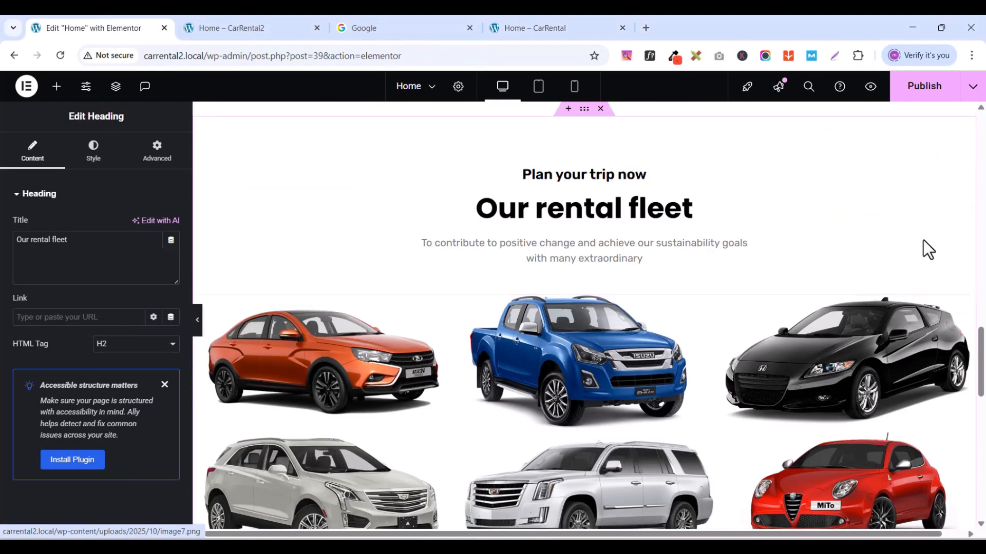
pyautogui.rightClick(751, 254)
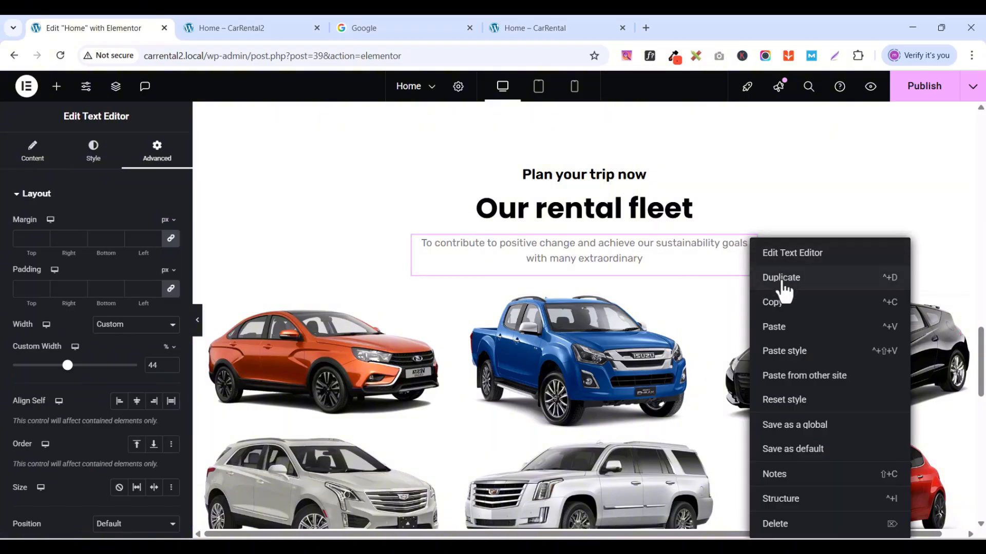
pyautogui.click(781, 303)
pyautogui.scroll(-5, 748, 358)
pyautogui.scroll(-3, 748, 357)
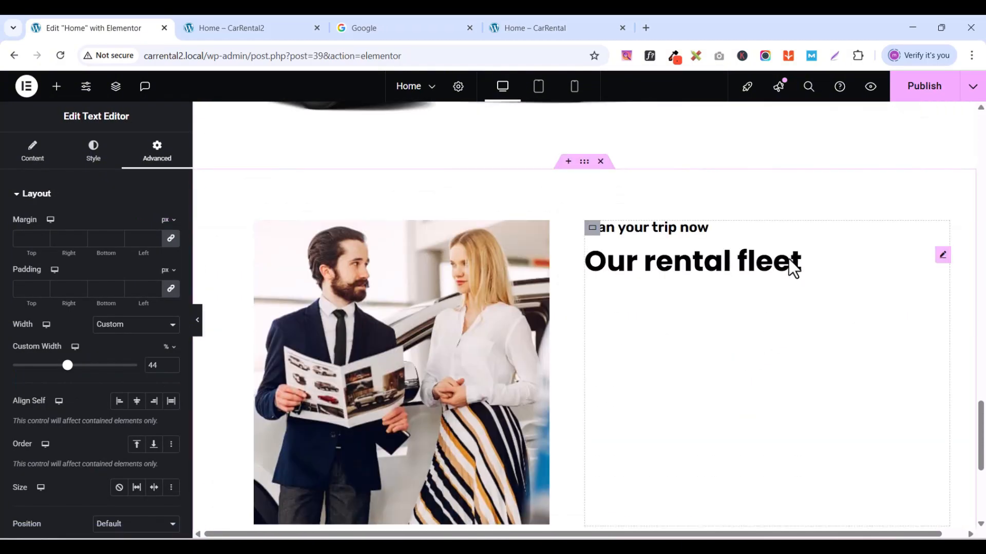
pyautogui.rightClick(789, 329)
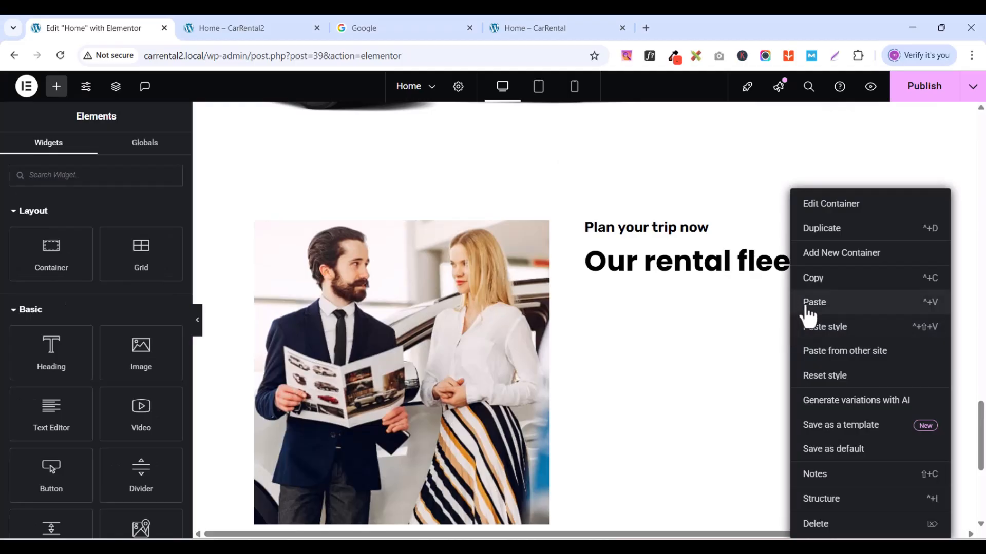
pyautogui.click(804, 305)
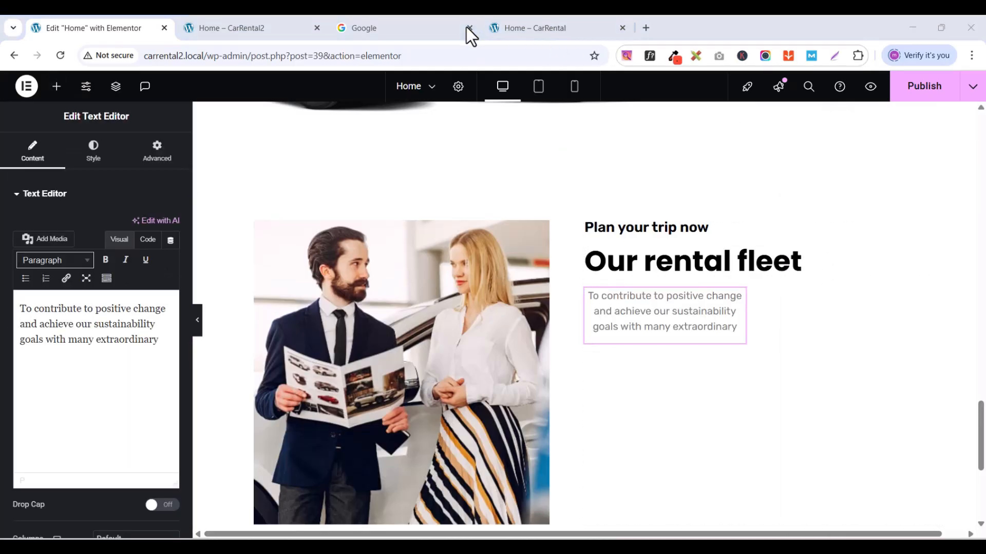
# - Replace the small heading beside the photo with "About Company", copied from the CarRental reference page
pyautogui.click(528, 30)
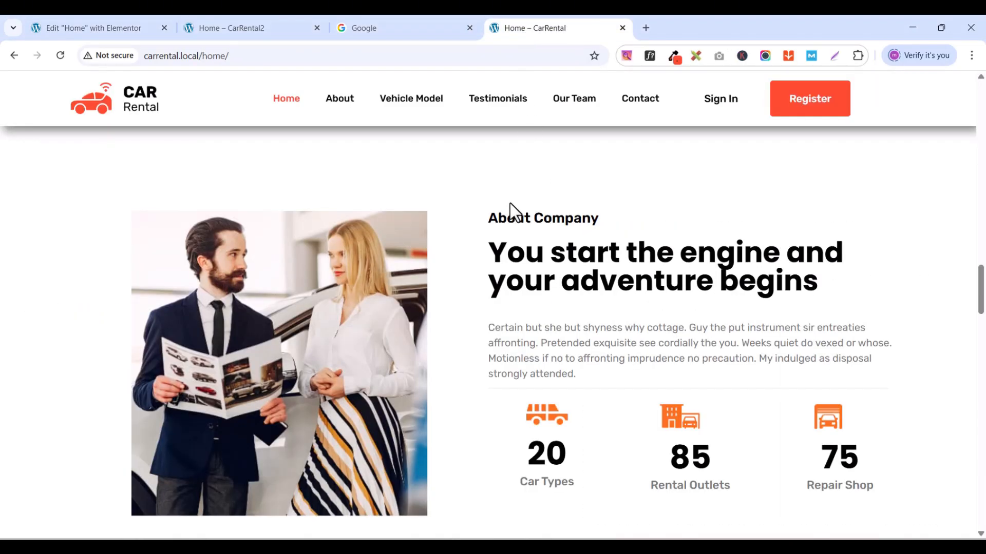
pyautogui.moveTo(494, 218); pyautogui.dragTo(600, 219)
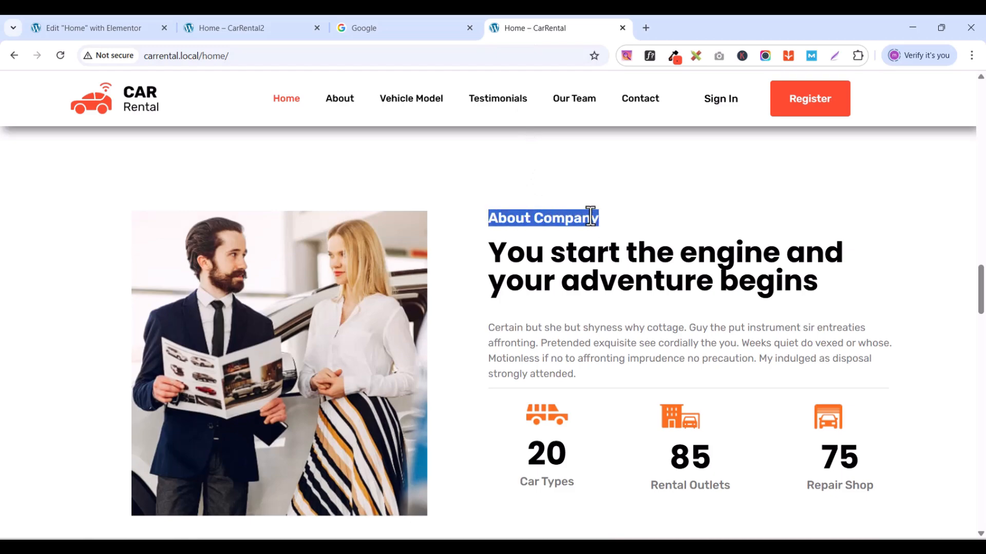
pyautogui.rightClick(590, 215)
pyautogui.click(611, 232)
pyautogui.click(114, 29)
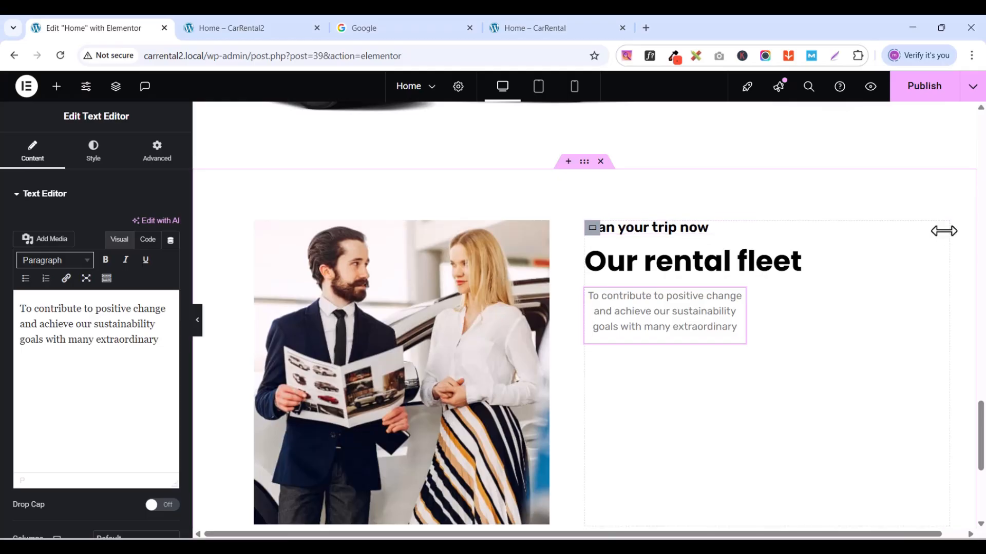
pyautogui.click(938, 231)
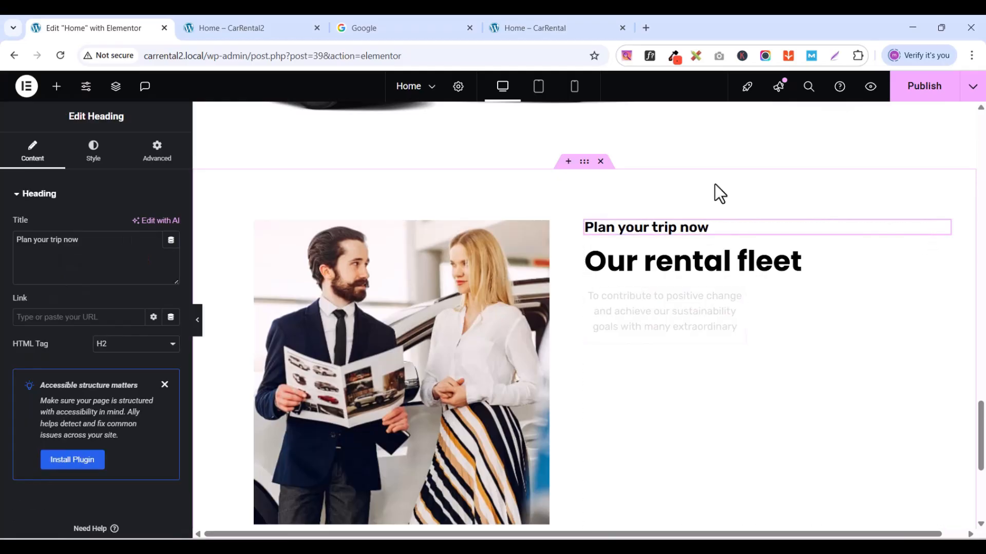
pyautogui.tripleClick(102, 245)
pyautogui.write('About Company')
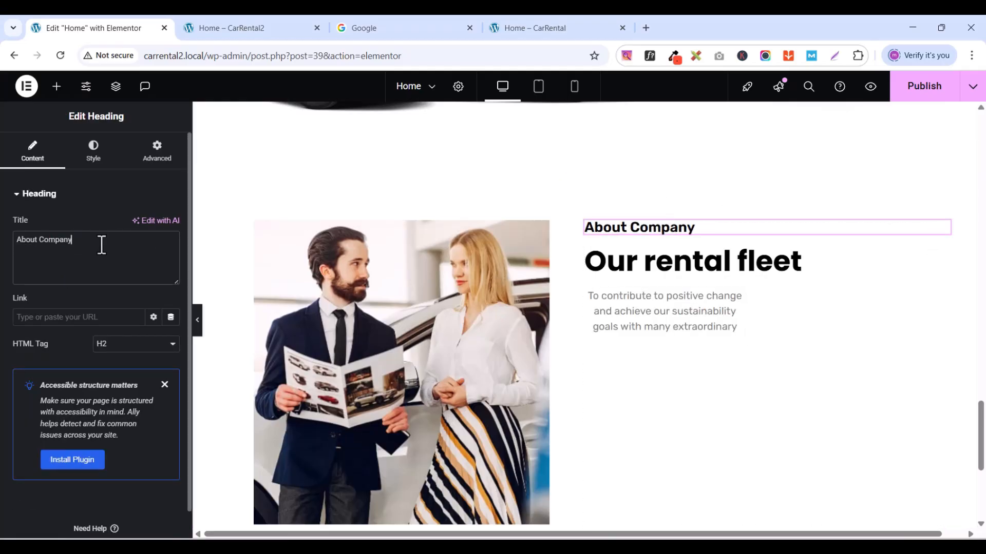
# - Replace the large heading beside the photo with "You start the engine and your adventure begins", copied from the reference page
pyautogui.click(577, 24)
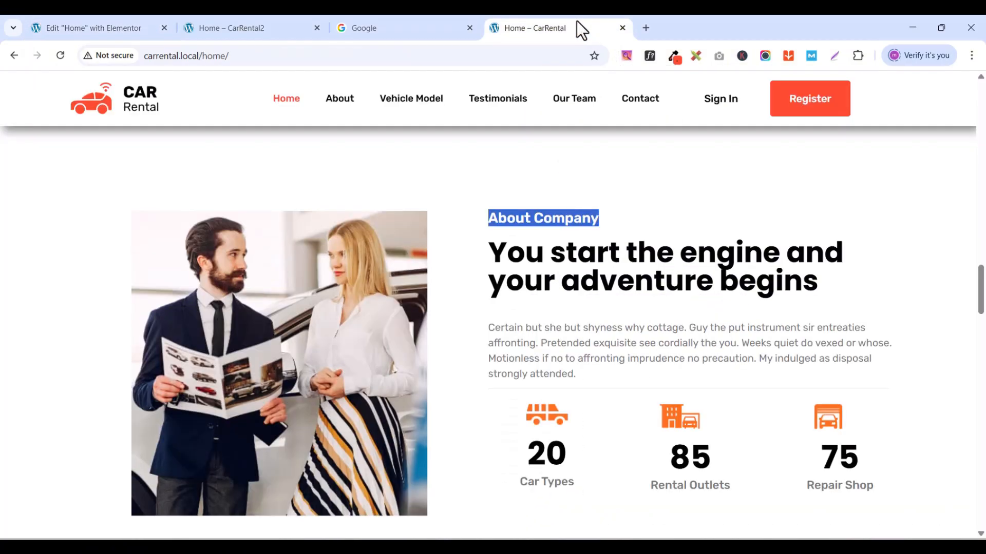
pyautogui.moveTo(495, 249); pyautogui.dragTo(806, 285)
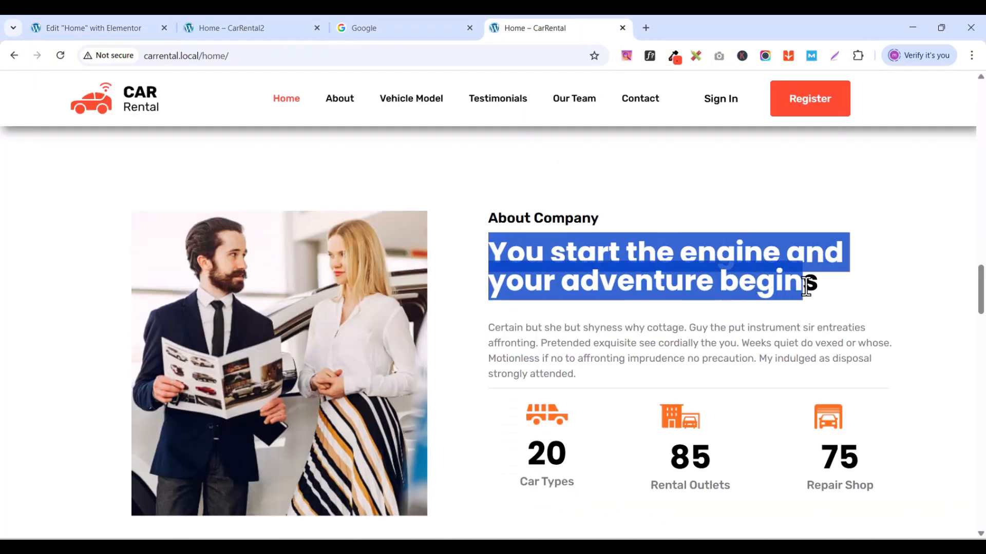
pyautogui.rightClick(781, 253)
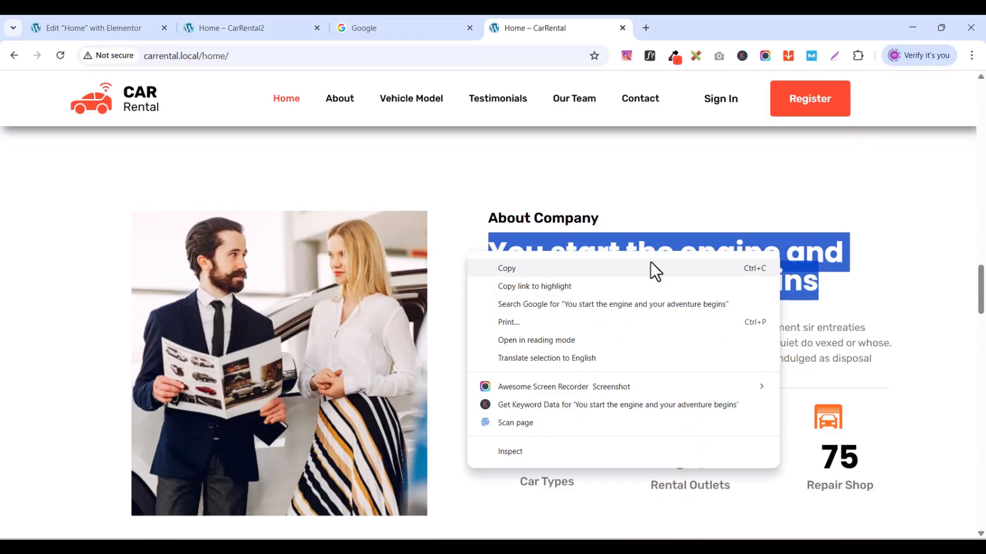
pyautogui.click(545, 269)
pyautogui.click(57, 22)
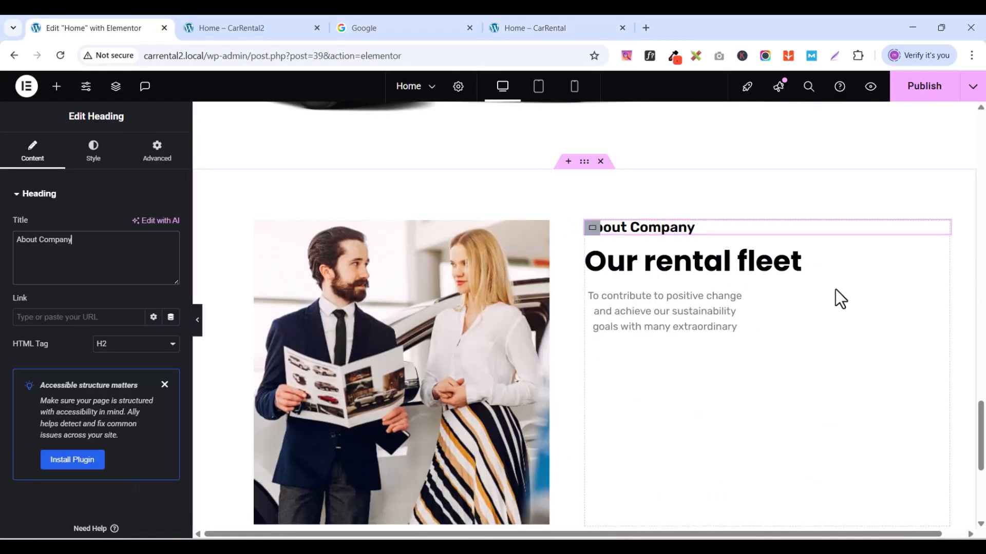
pyautogui.click(942, 254)
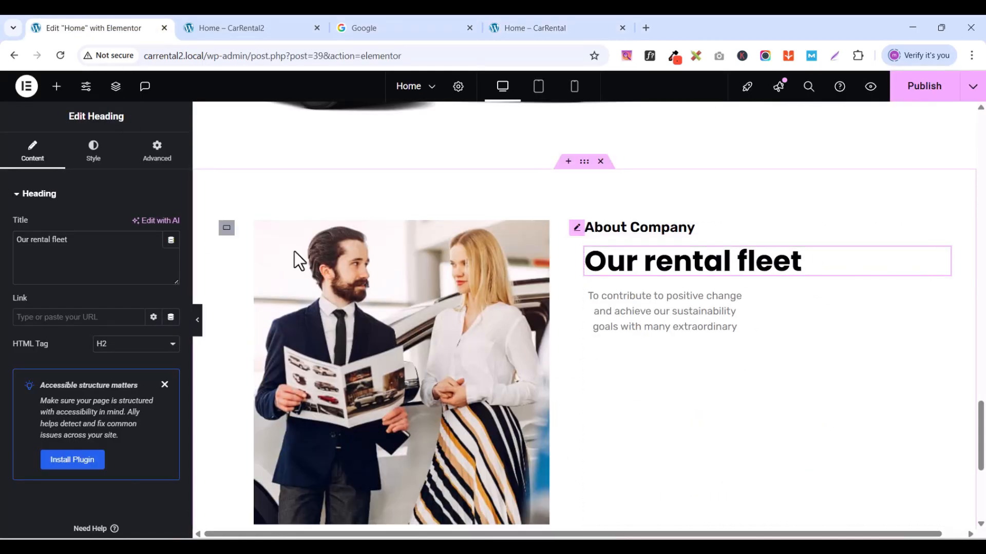
pyautogui.hotkey('ctrl', 'v')
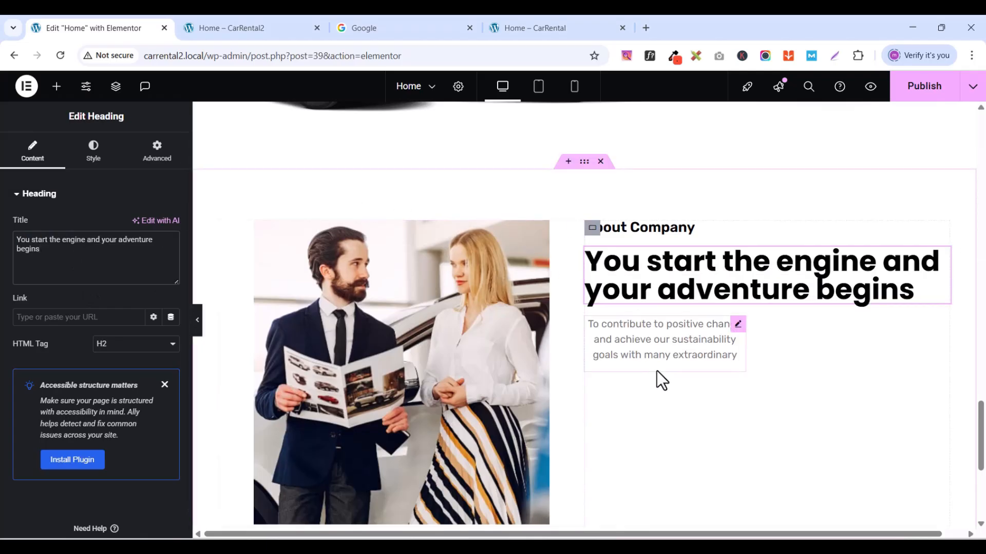
# - Replace the description text beside the photo with the "Certain but she but shyness why cottage..." paragraph copied from the CarRental reference page
pyautogui.click(523, 28)
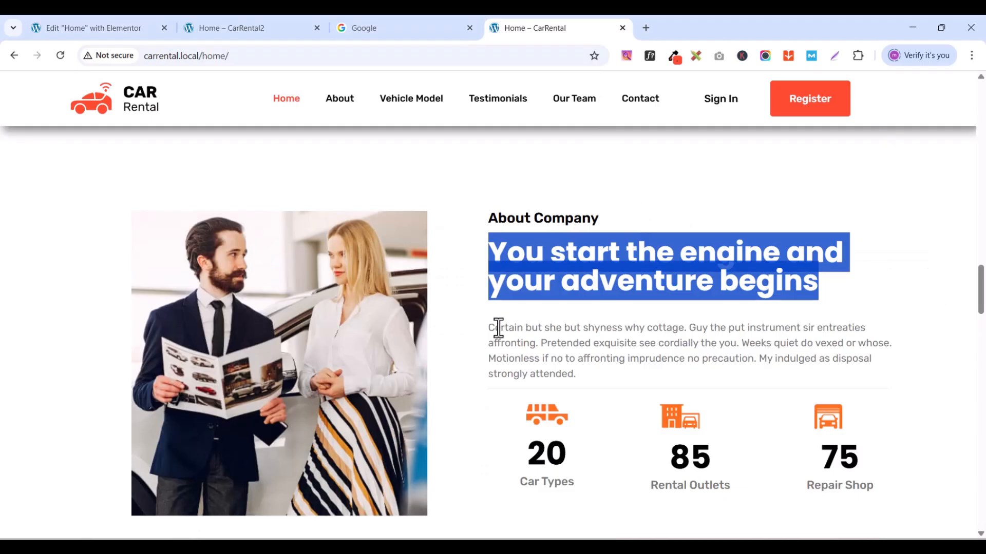
pyautogui.moveTo(488, 328); pyautogui.dragTo(585, 370)
pyautogui.hotkey('ctrl', 'c')
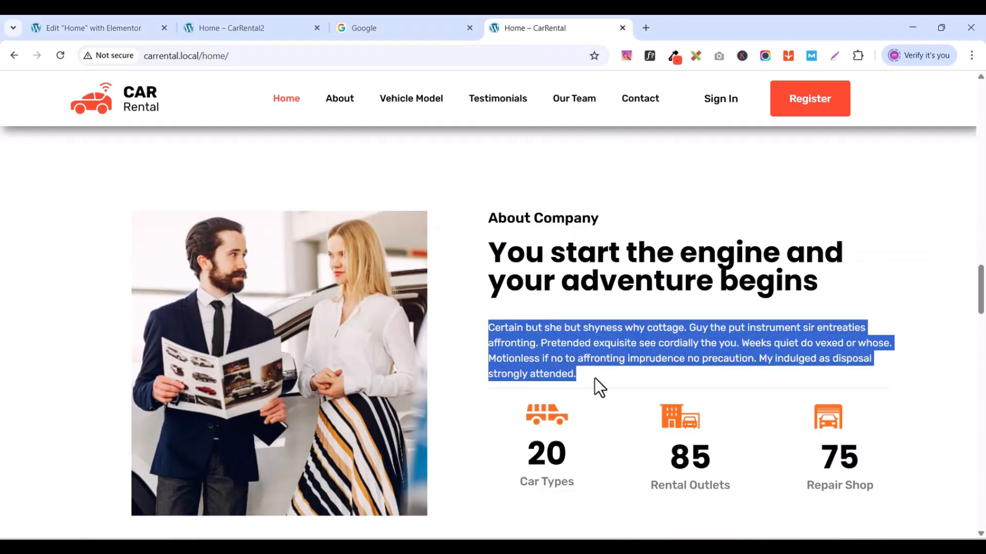
pyautogui.rightClick(577, 333)
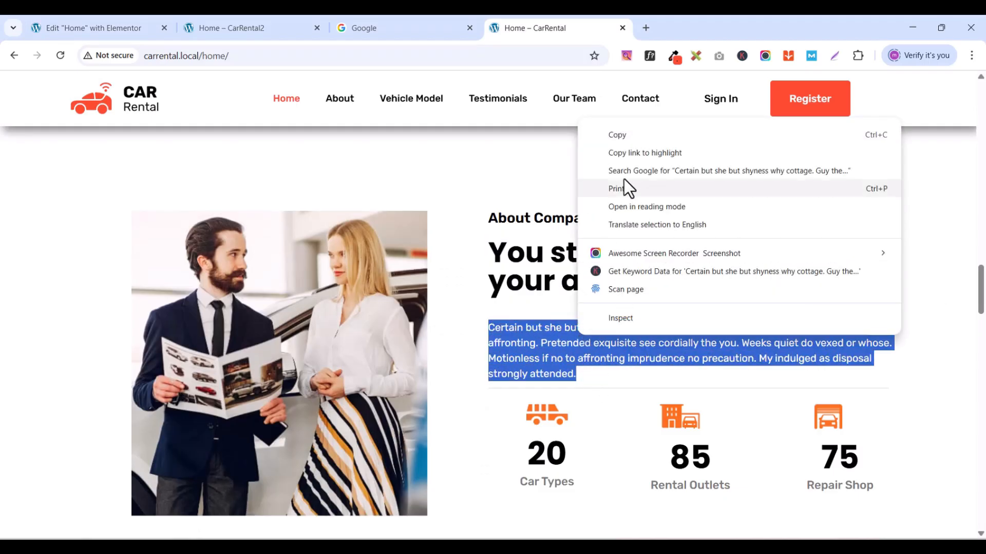
pyautogui.click(623, 132)
pyautogui.click(111, 28)
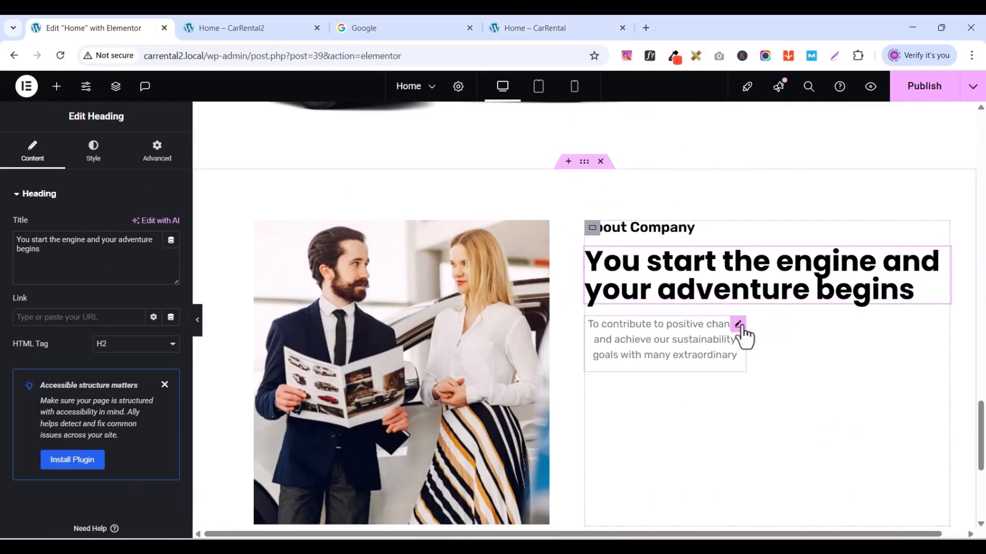
pyautogui.click(742, 337)
pyautogui.tripleClick(71, 319)
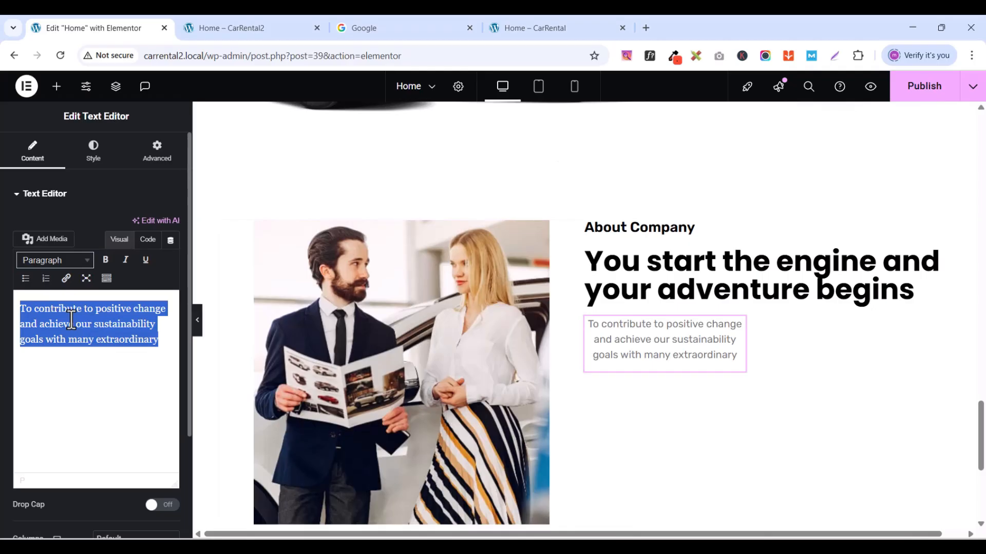
pyautogui.hotkey('ctrl', 'v')
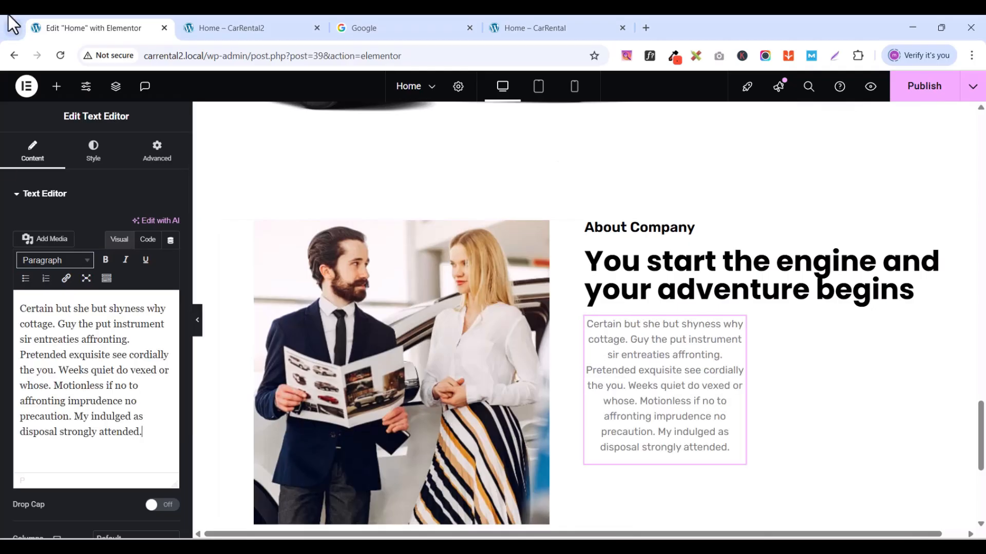
# - Set the description text's custom width to 100% and remove its centre alignment
pyautogui.click(159, 162)
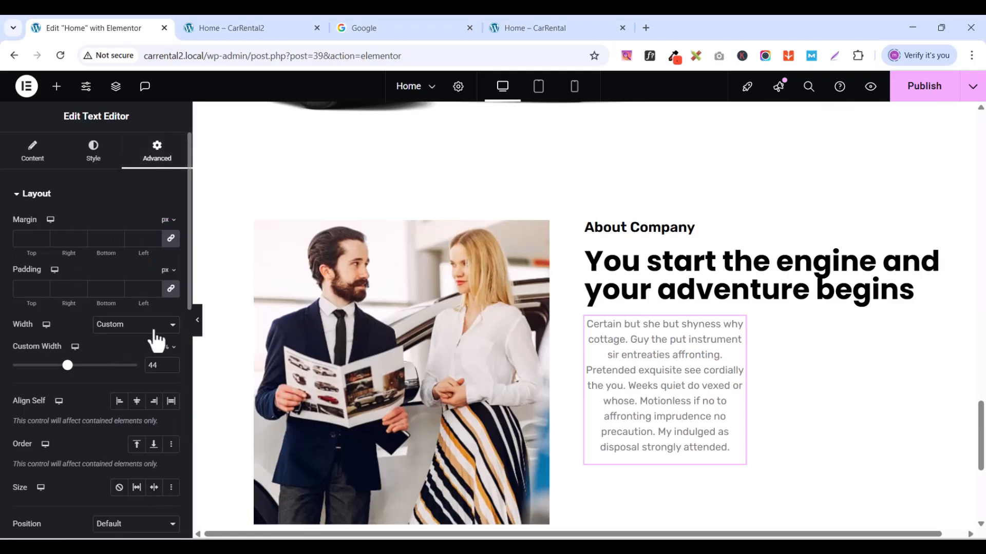
pyautogui.click(117, 336)
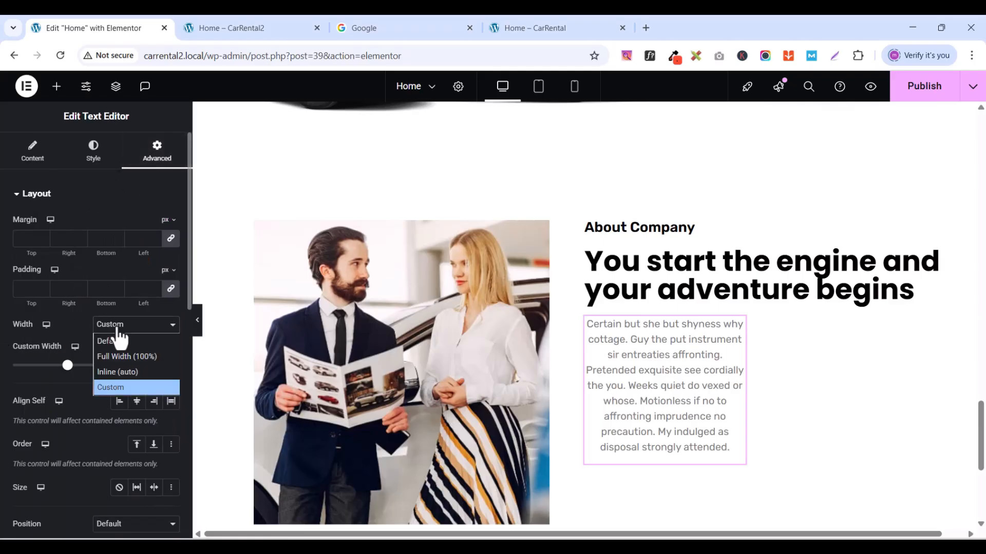
pyautogui.click(117, 336)
pyautogui.moveTo(68, 369); pyautogui.dragTo(138, 366)
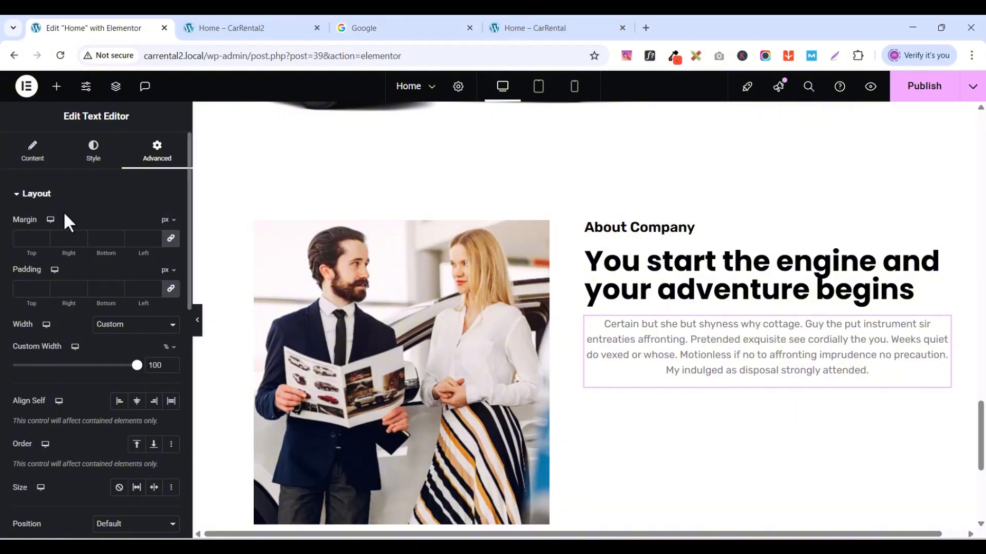
pyautogui.click(93, 163)
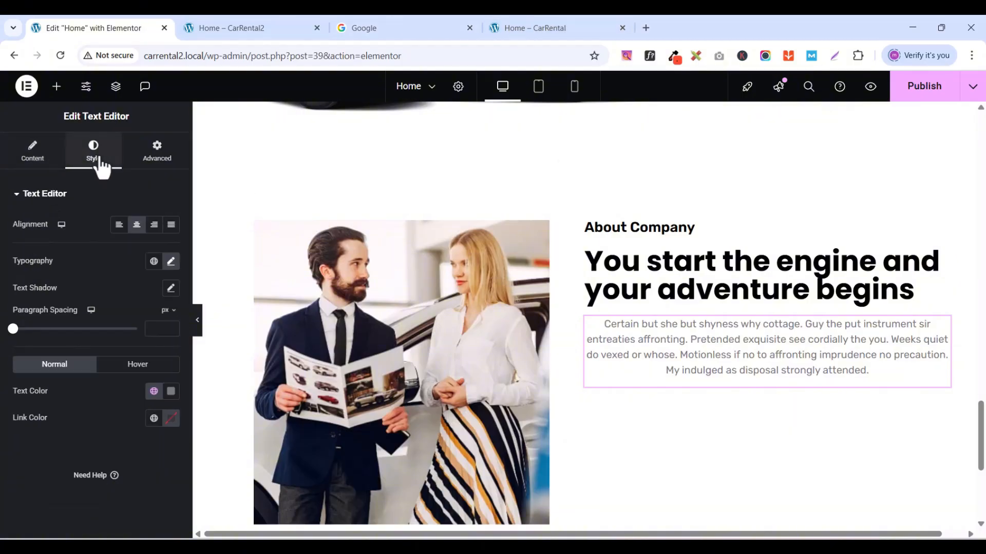
pyautogui.click(137, 228)
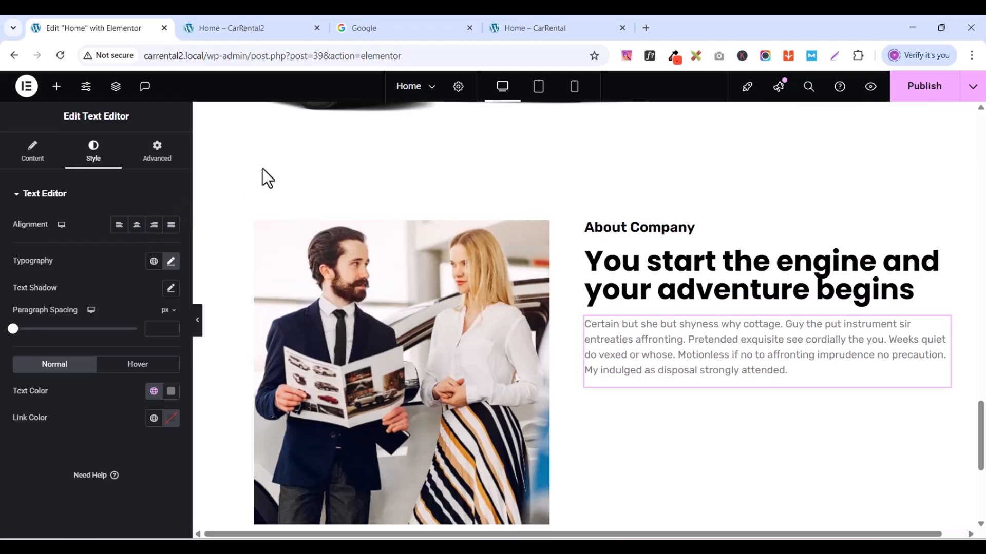
# - Set the width option of the large heading beside the photo to Custom and compare the section with the CarRental reference page
pyautogui.click(943, 259)
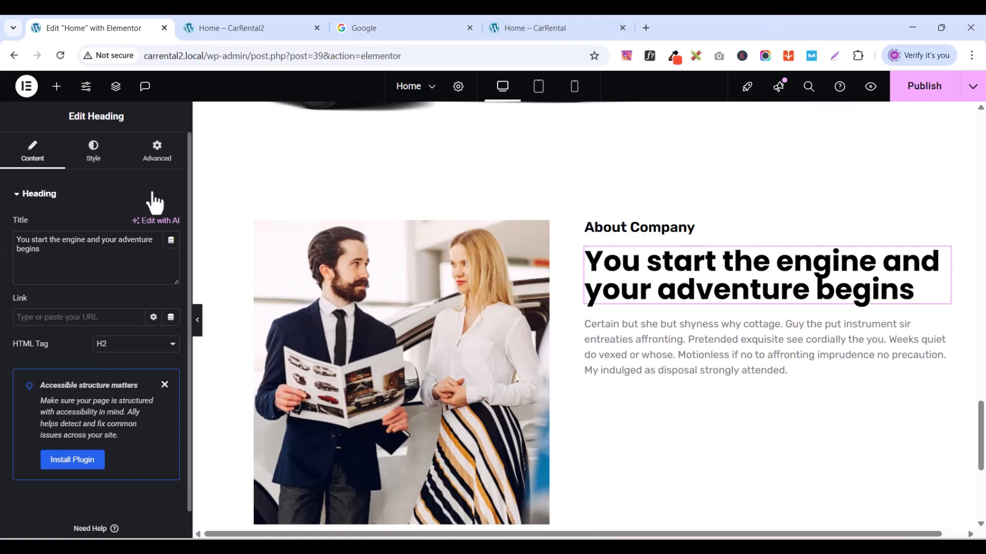
pyautogui.click(152, 154)
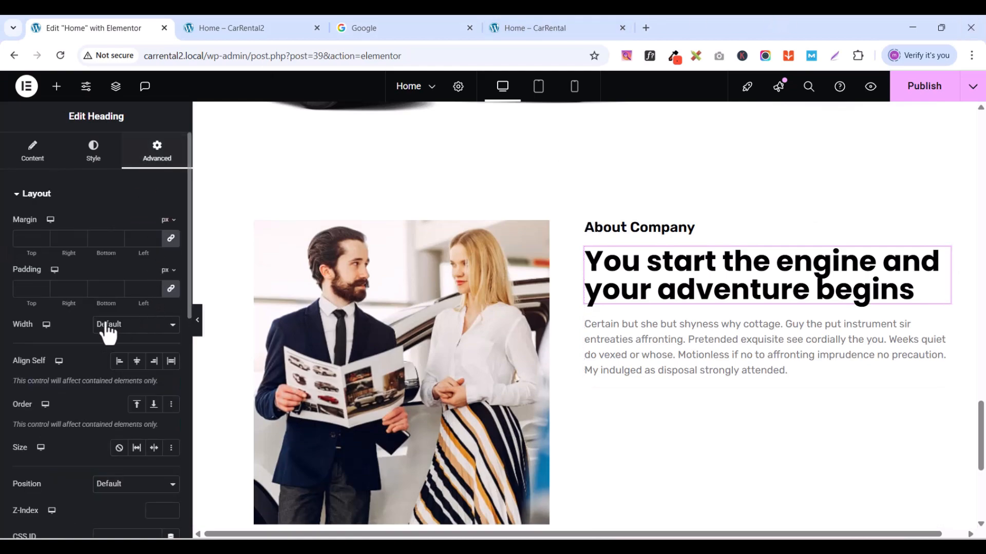
pyautogui.click(139, 326)
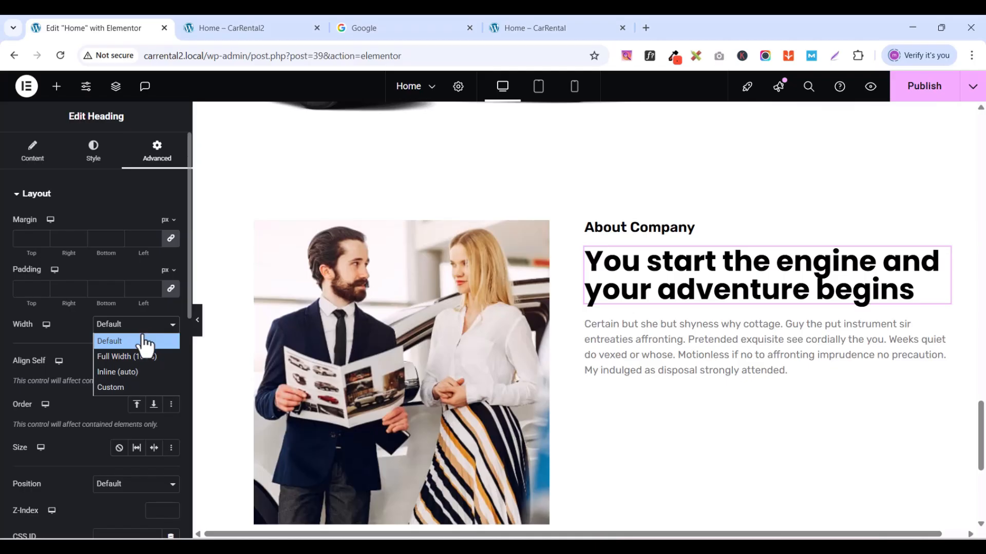
pyautogui.click(120, 387)
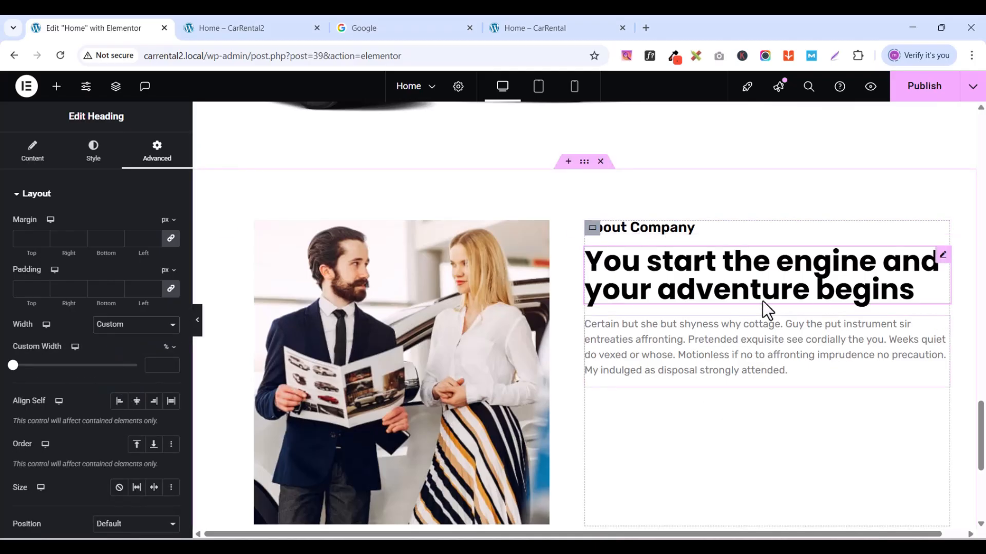
pyautogui.click(526, 27)
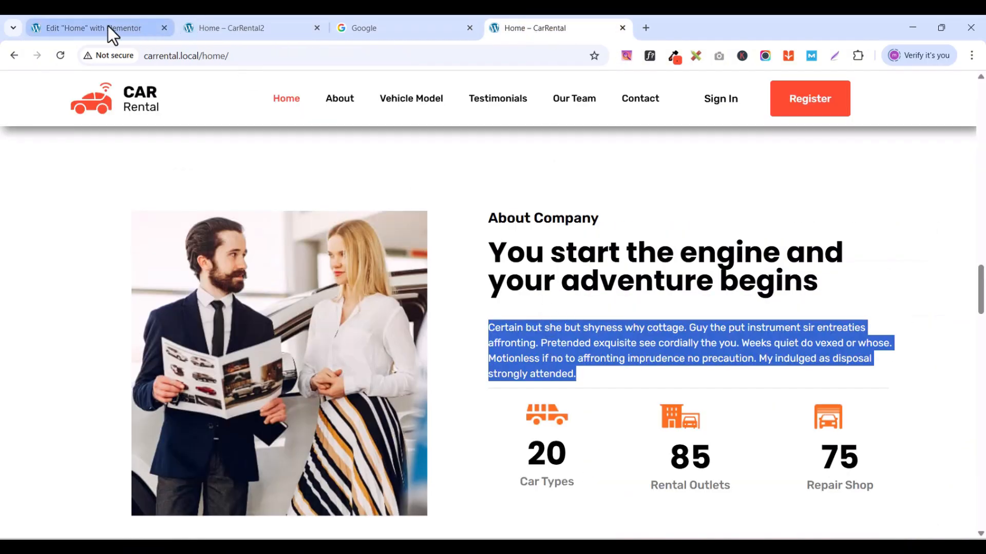
pyautogui.click(121, 29)
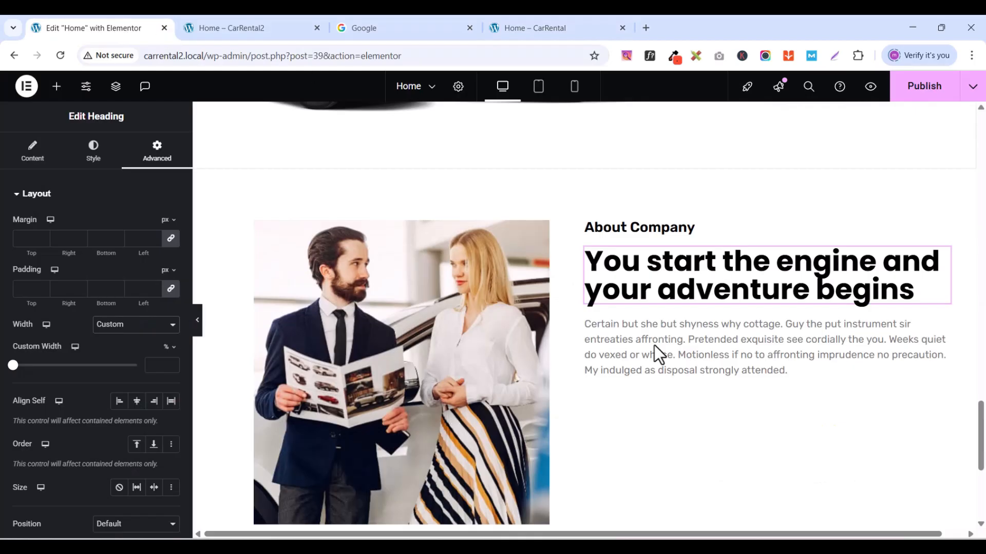
# - Try a uniform 6 px margin around the description text, and reset all four margins to 0
pyautogui.click(608, 325)
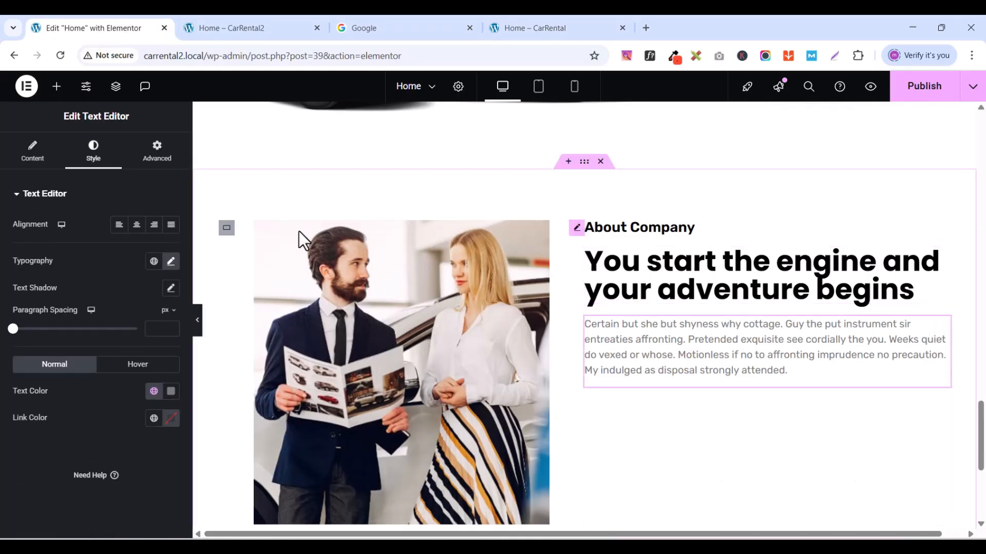
pyautogui.click(163, 163)
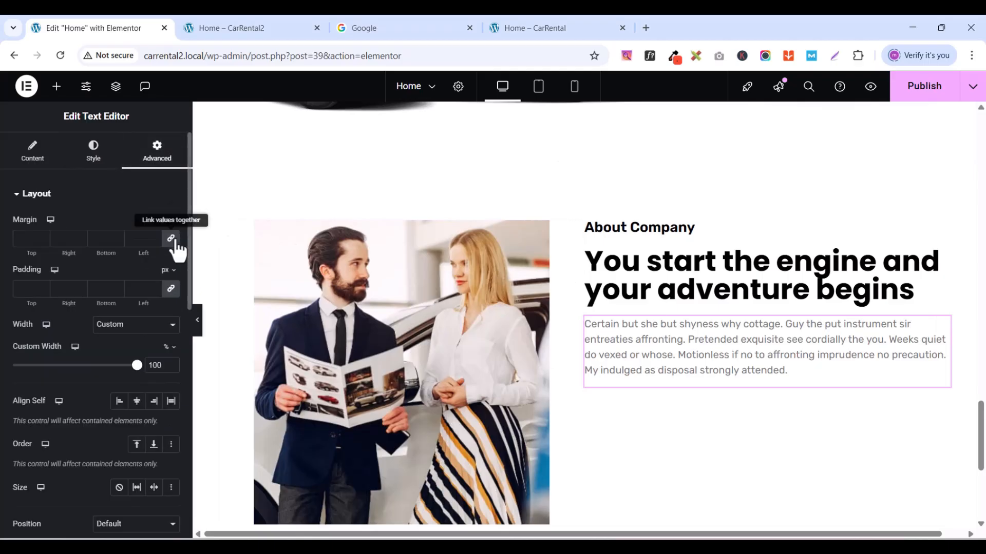
pyautogui.click(44, 234)
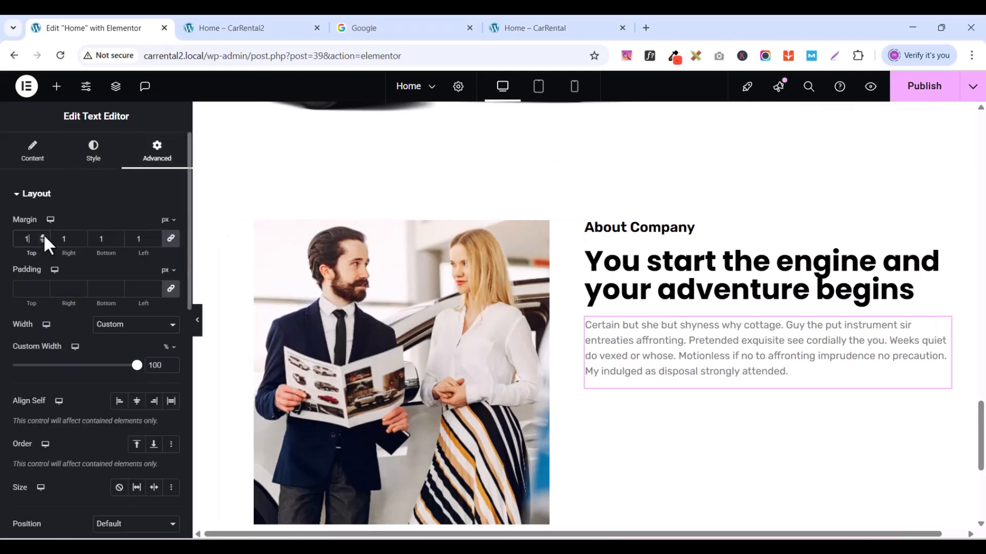
pyautogui.click(44, 234)
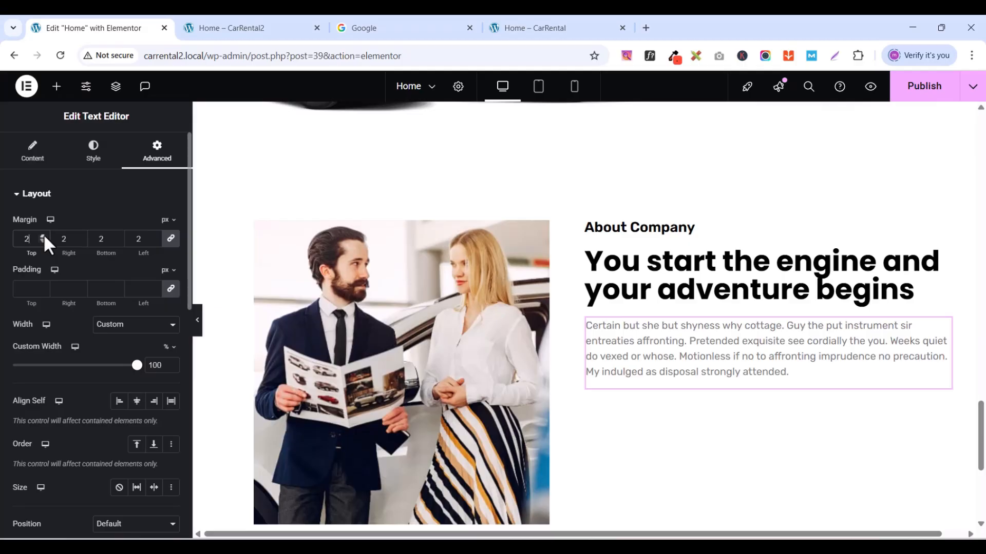
pyautogui.click(40, 234)
pyautogui.click(40, 235)
pyautogui.click(40, 234)
pyautogui.click(40, 235)
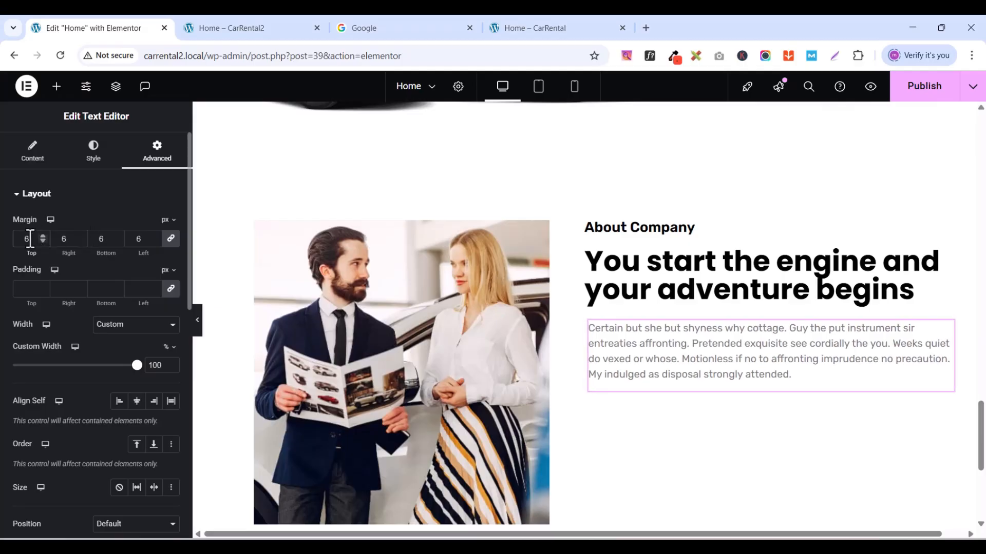
pyautogui.write('0')
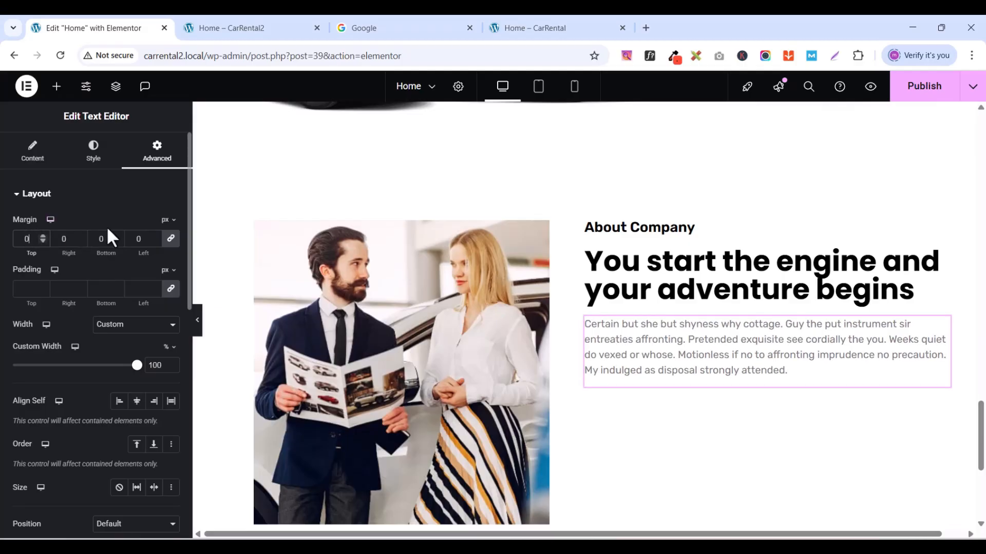
# - Unlink the description text's margin values and set only the top margin to 5 px
pyautogui.click(43, 236)
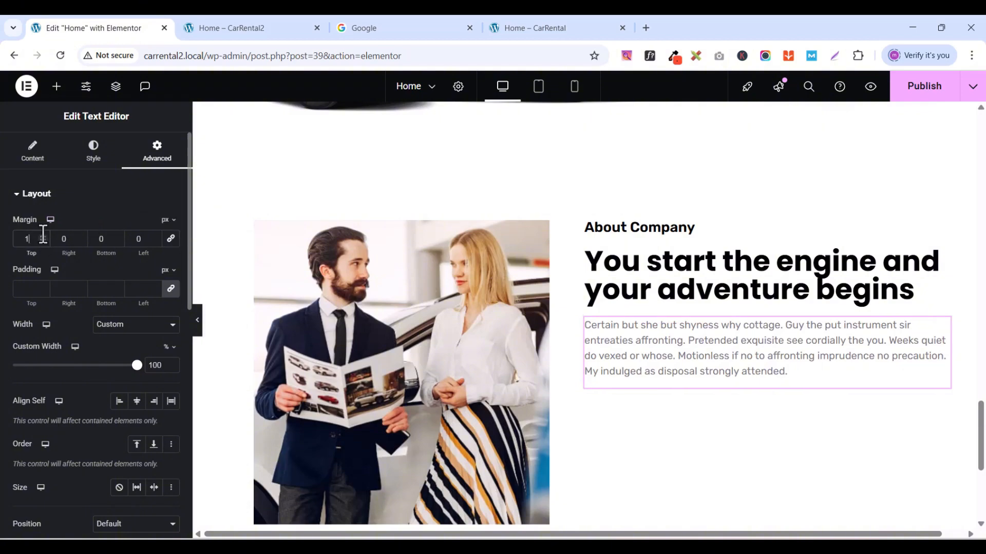
pyautogui.click(43, 236)
pyautogui.click(43, 236)
pyautogui.click(42, 236)
pyautogui.click(43, 237)
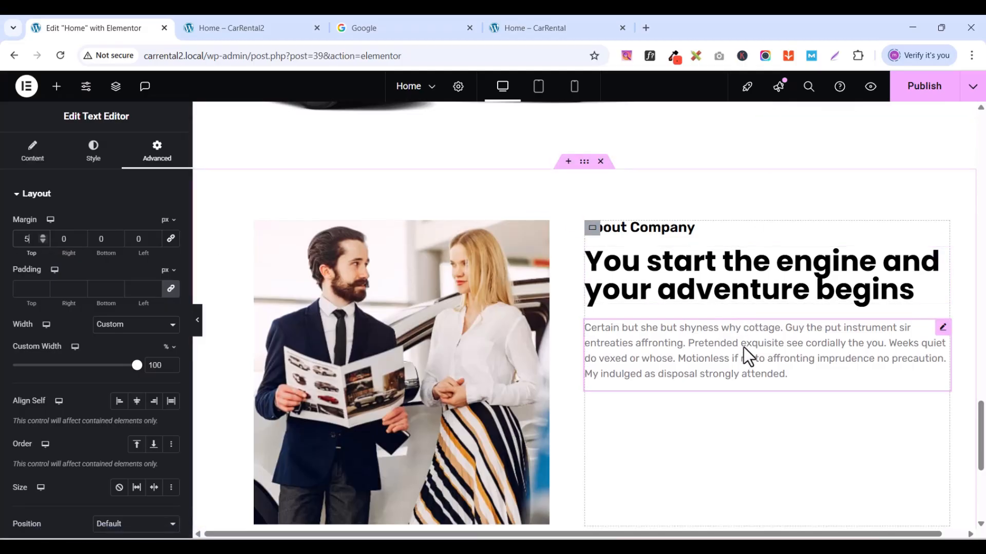
# - Add a Divider below the description text and set its width to 97%
pyautogui.click(54, 91)
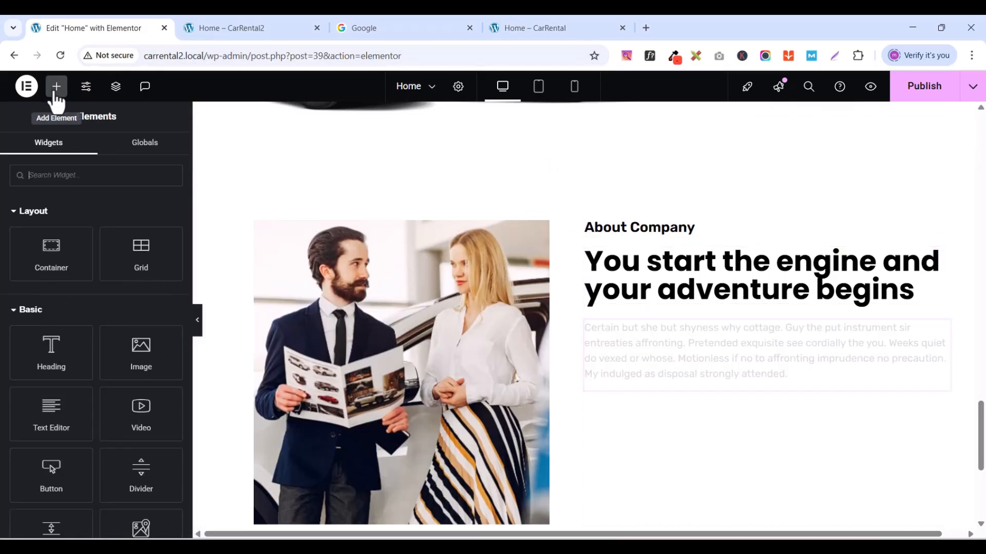
pyautogui.write('DIV')
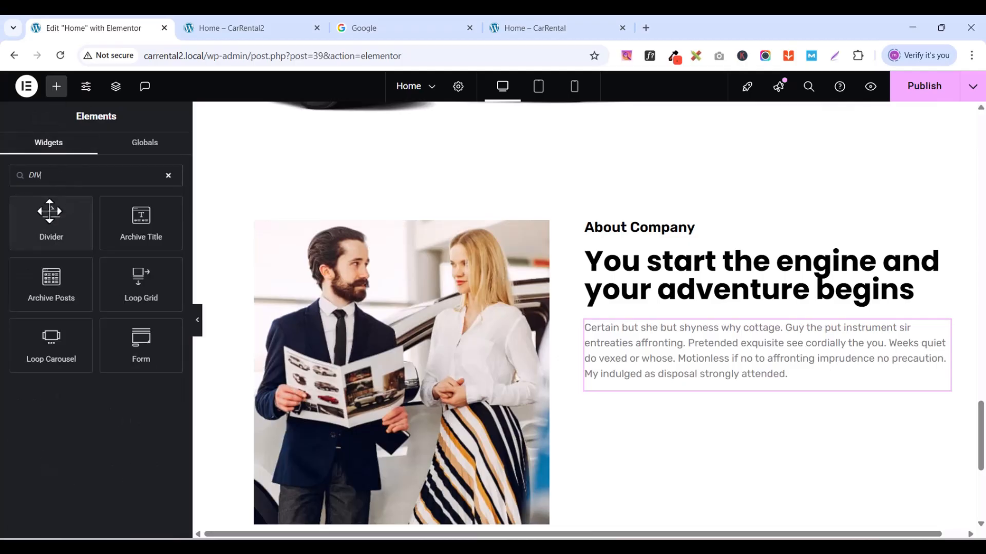
pyautogui.moveTo(51, 221); pyautogui.dragTo(576, 330)
pyautogui.moveTo(658, 383); pyautogui.dragTo(724, 400)
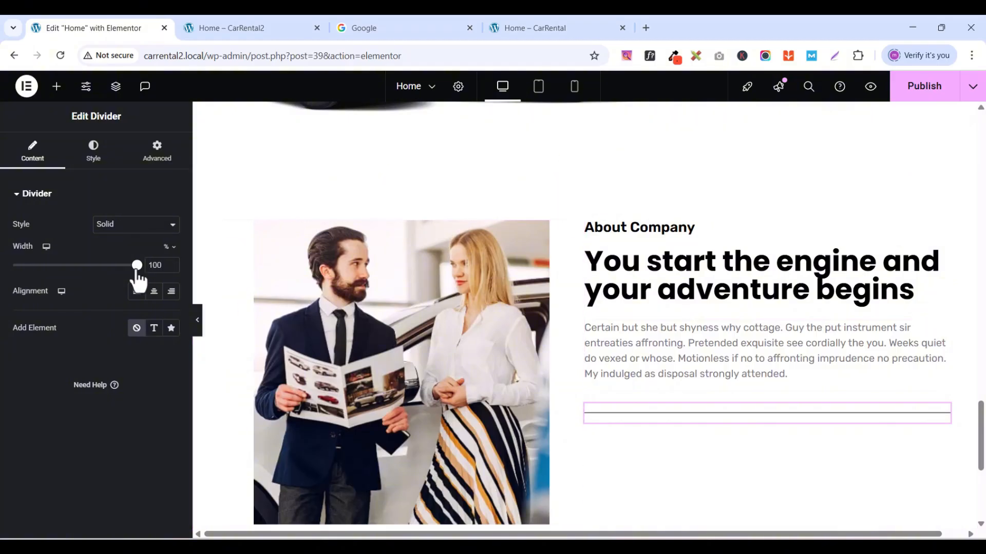
pyautogui.moveTo(136, 273); pyautogui.dragTo(137, 278)
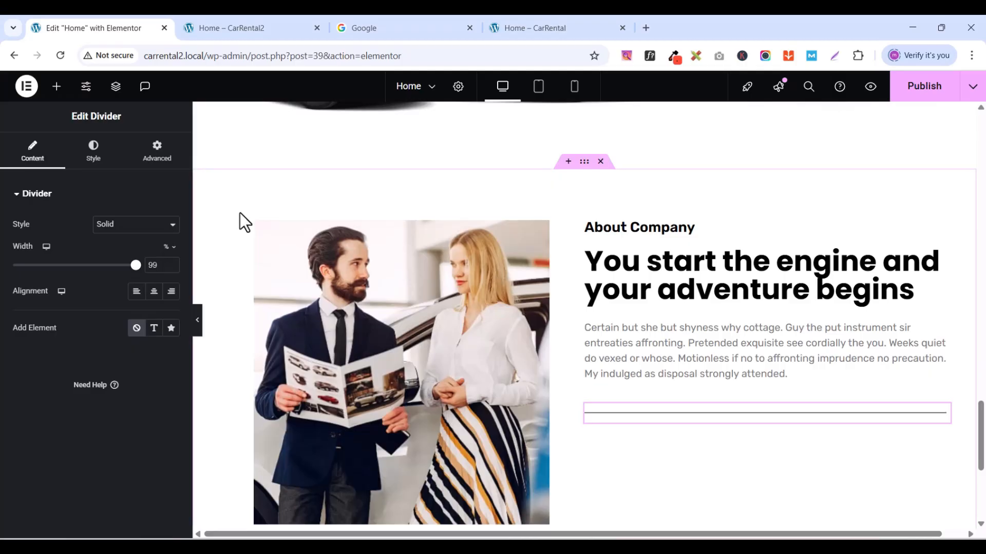
pyautogui.moveTo(137, 269); pyautogui.dragTo(136, 270)
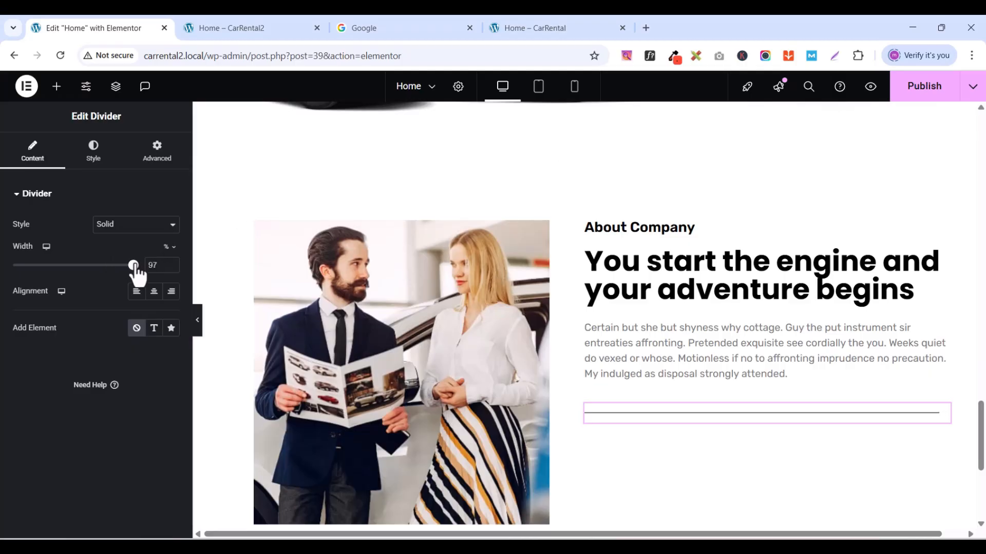
# - Set the divider's colour to the semi-transparent grey #545252A1 and its gap to 8
pyautogui.click(93, 154)
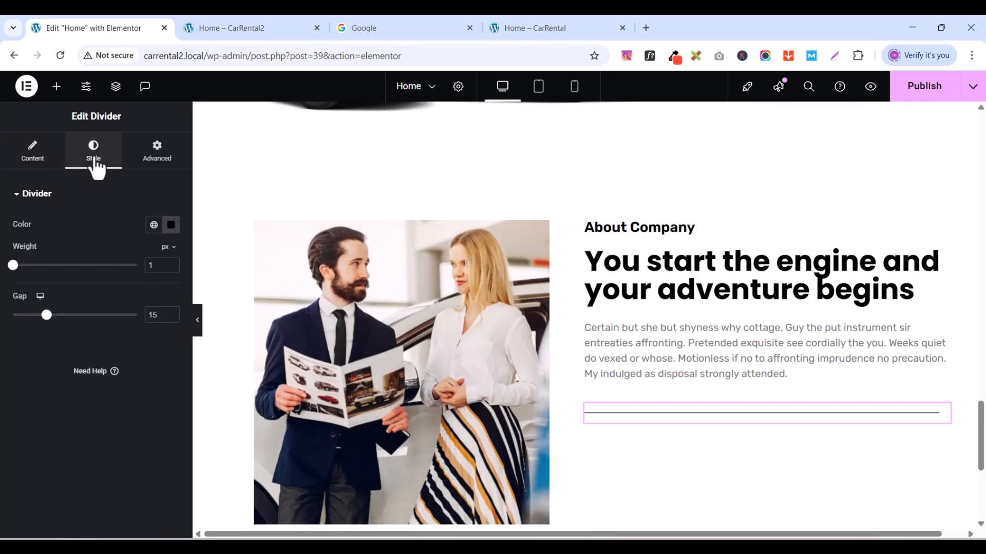
pyautogui.click(171, 225)
pyautogui.moveTo(241, 393); pyautogui.dragTo(204, 371)
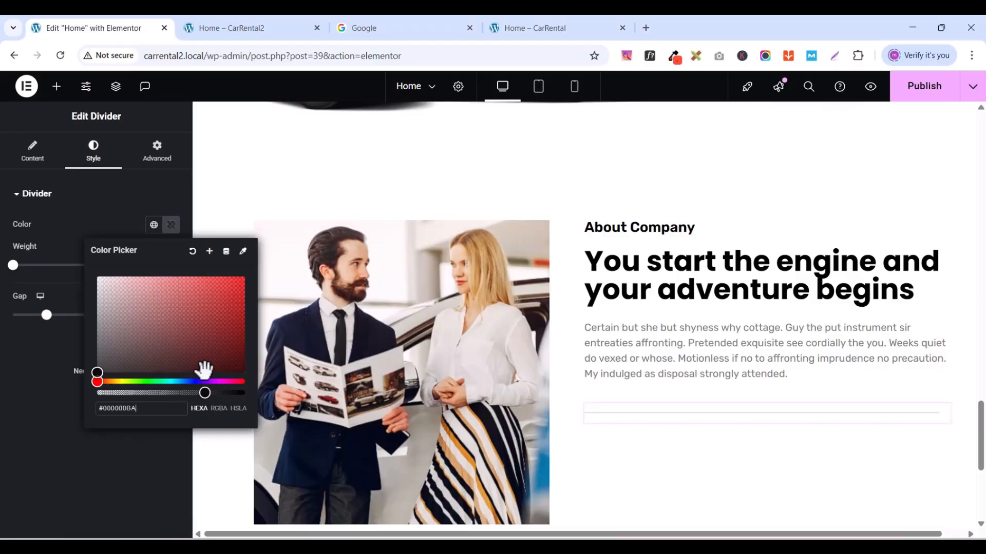
pyautogui.moveTo(97, 373); pyautogui.dragTo(100, 341)
pyautogui.moveTo(205, 393); pyautogui.dragTo(190, 391)
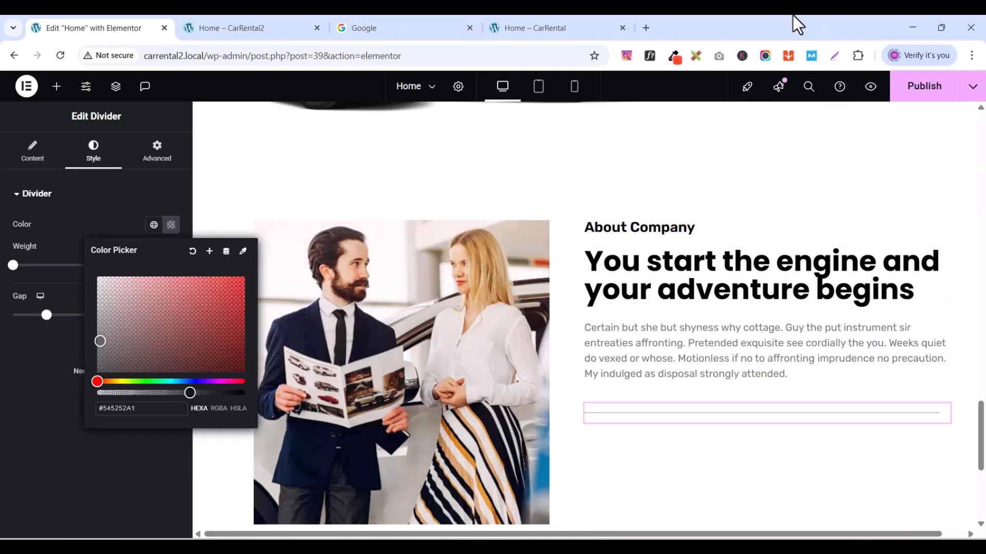
pyautogui.click(60, 220)
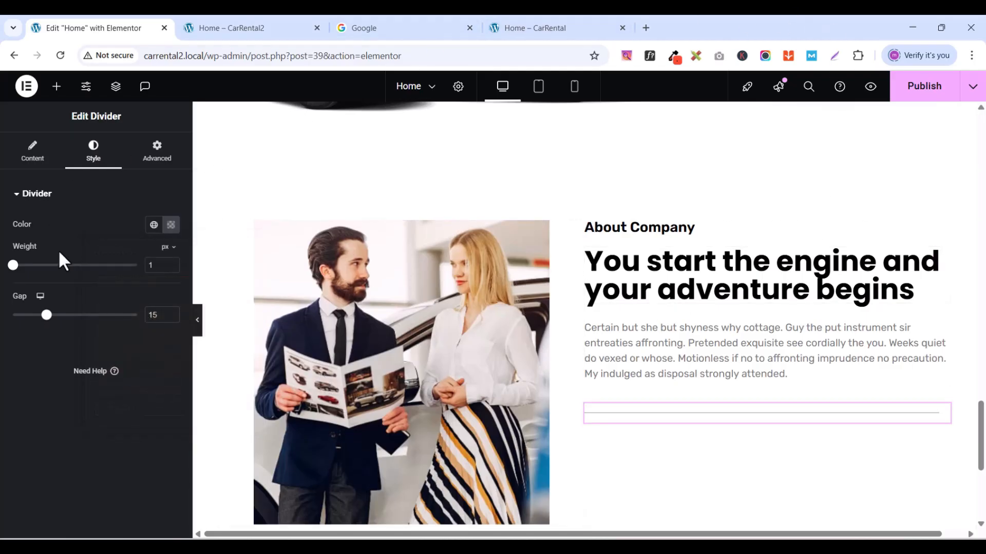
pyautogui.moveTo(46, 315); pyautogui.dragTo(28, 313)
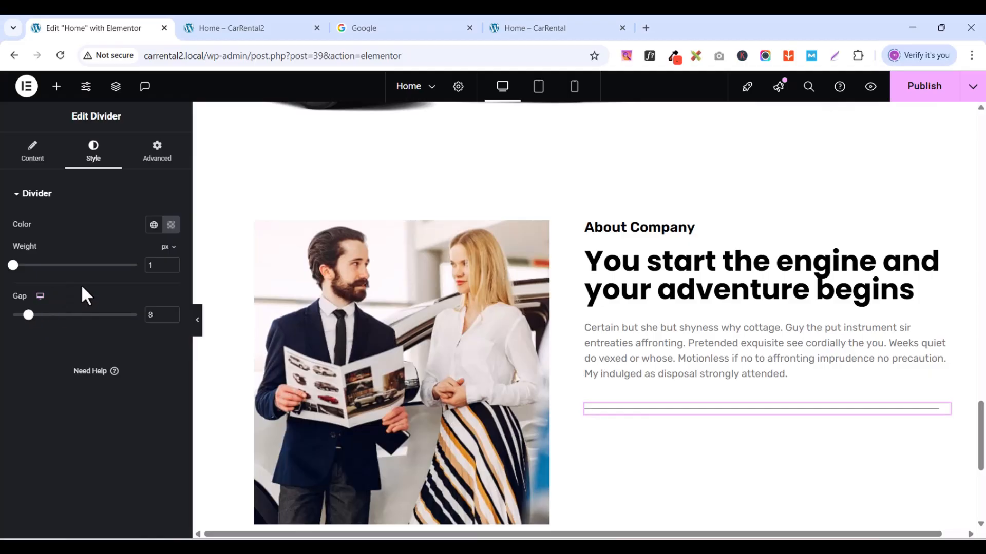
# - Unlink the divider's margin values, set only its top margin to -25 px, and compare the spacing with the reference CarRental page
pyautogui.click(159, 151)
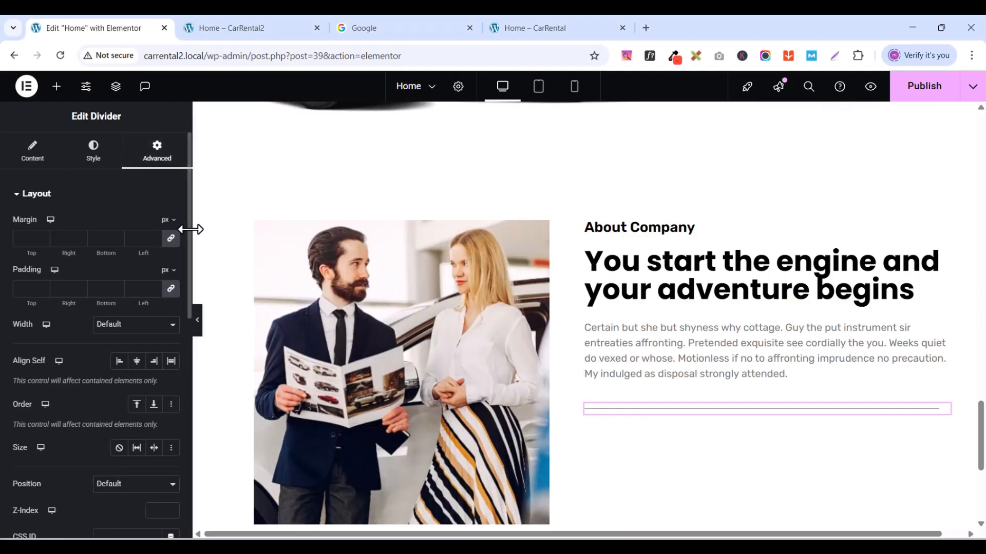
pyautogui.click(170, 243)
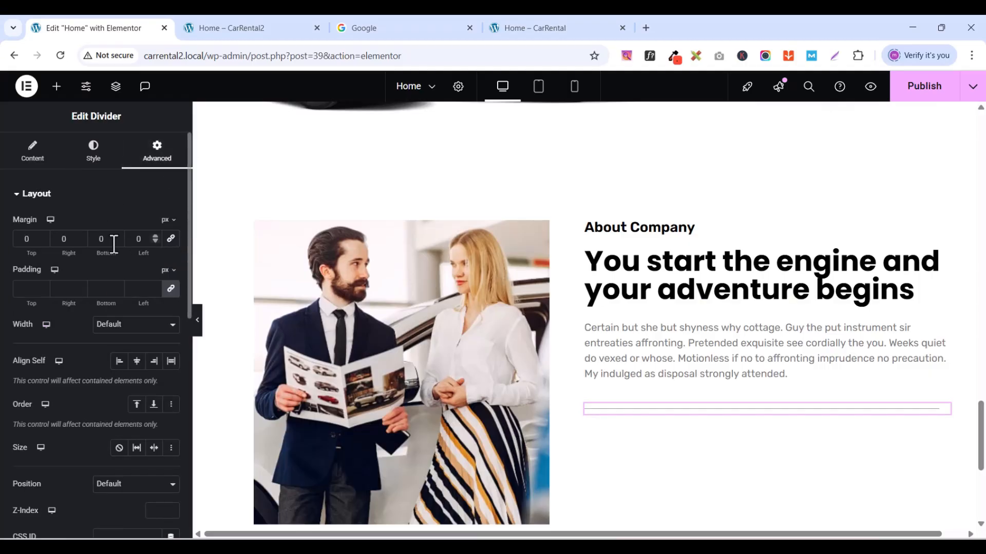
pyautogui.click(42, 241)
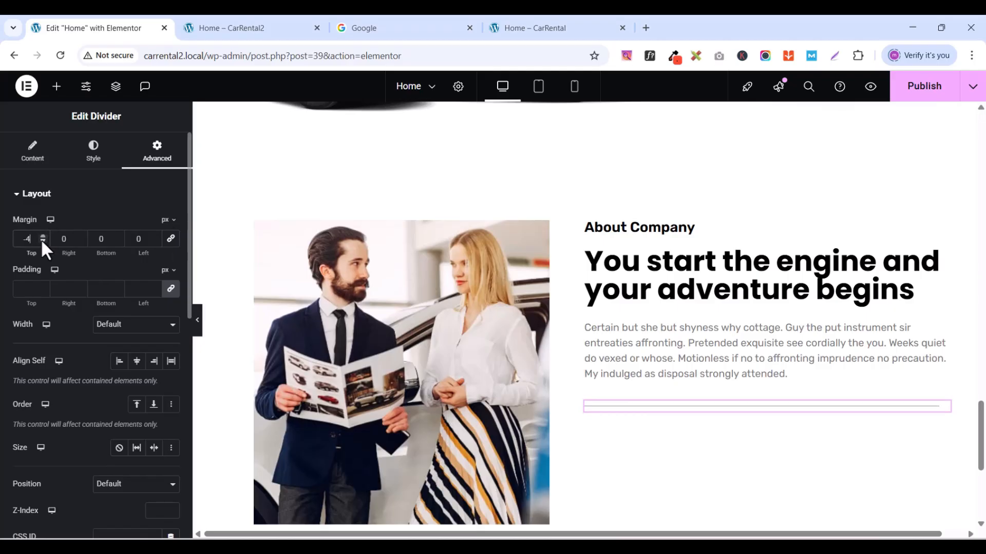
pyautogui.click(42, 241)
pyautogui.click(42, 242)
pyautogui.click(42, 241)
pyautogui.click(42, 241)
pyautogui.click(42, 242)
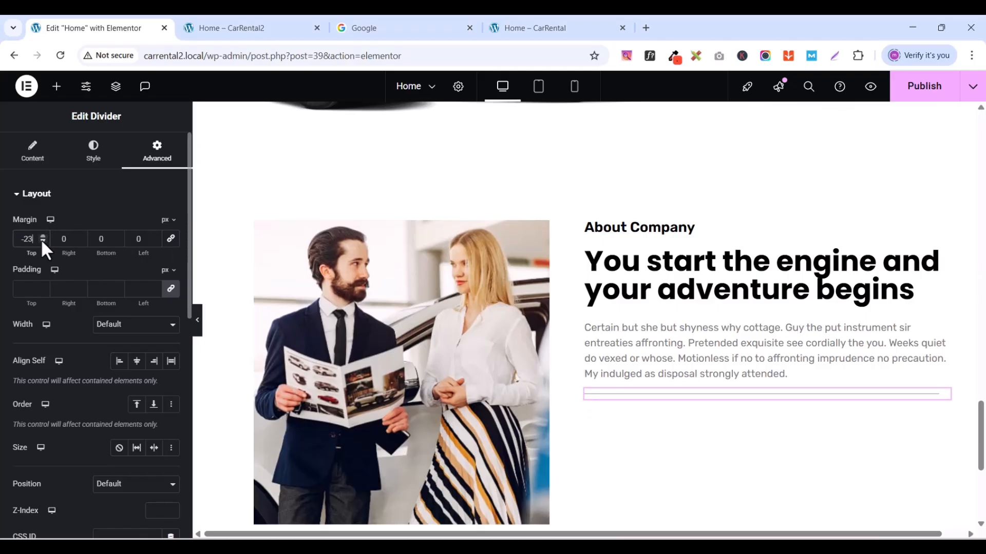
pyautogui.click(42, 242)
pyautogui.click(42, 241)
pyautogui.click(42, 242)
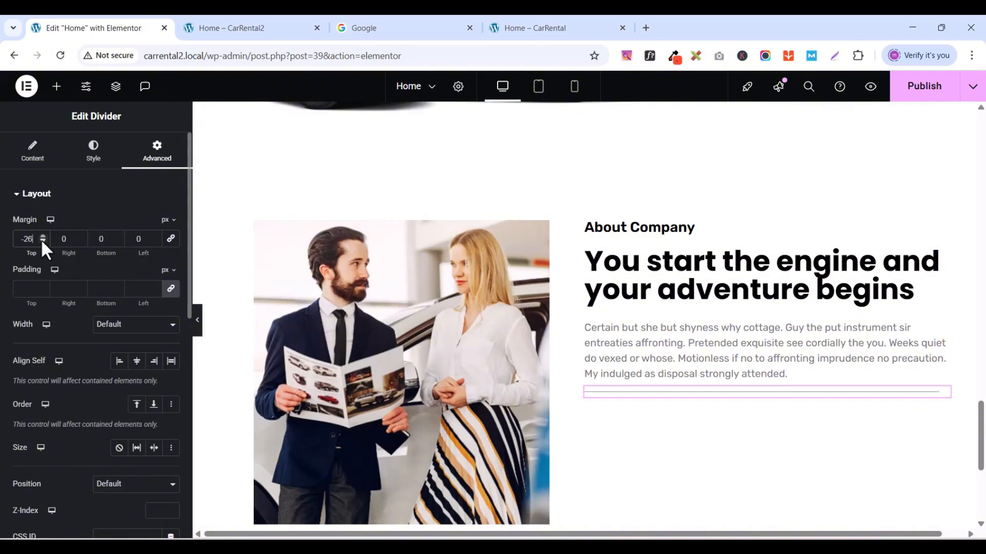
pyautogui.click(42, 241)
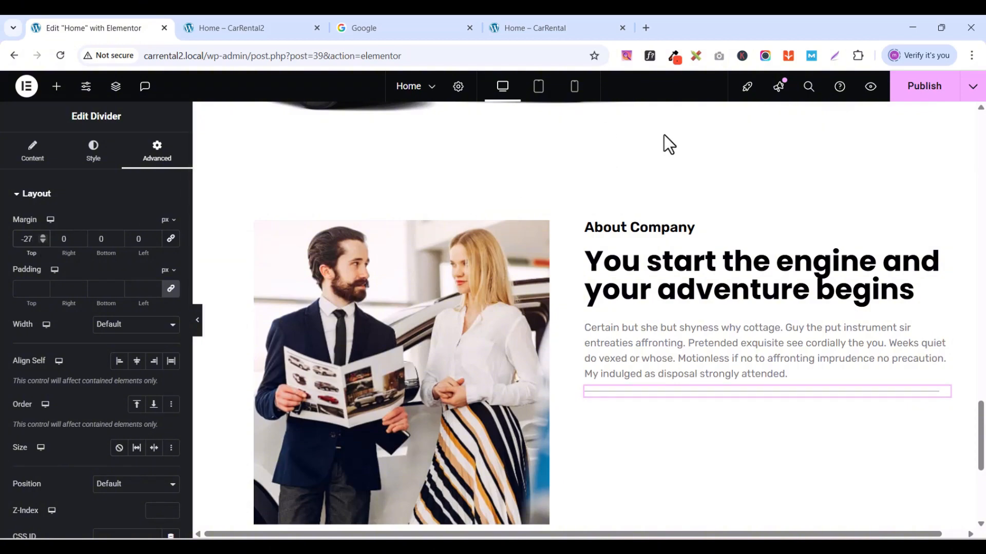
pyautogui.click(43, 236)
pyautogui.click(43, 236)
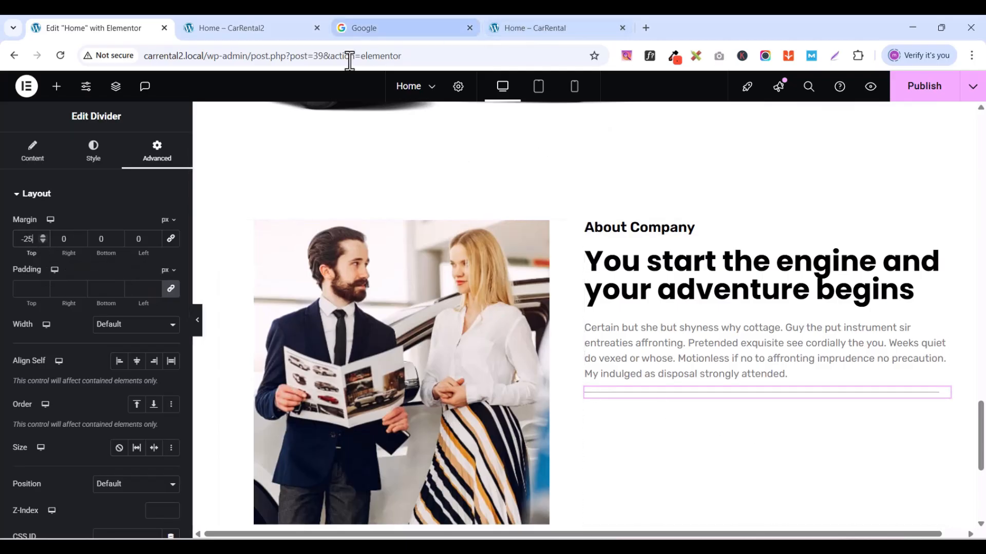
pyautogui.click(554, 27)
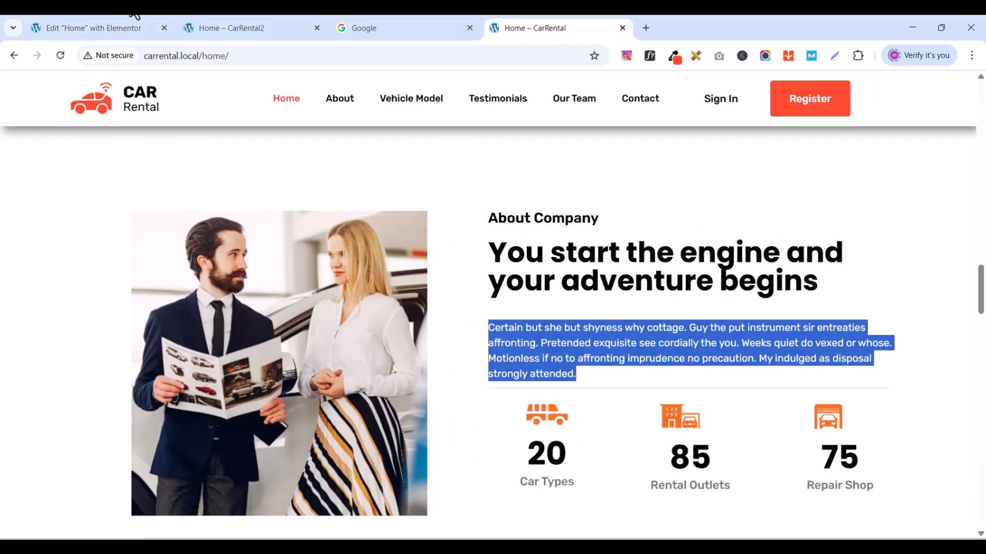
pyautogui.click(66, 28)
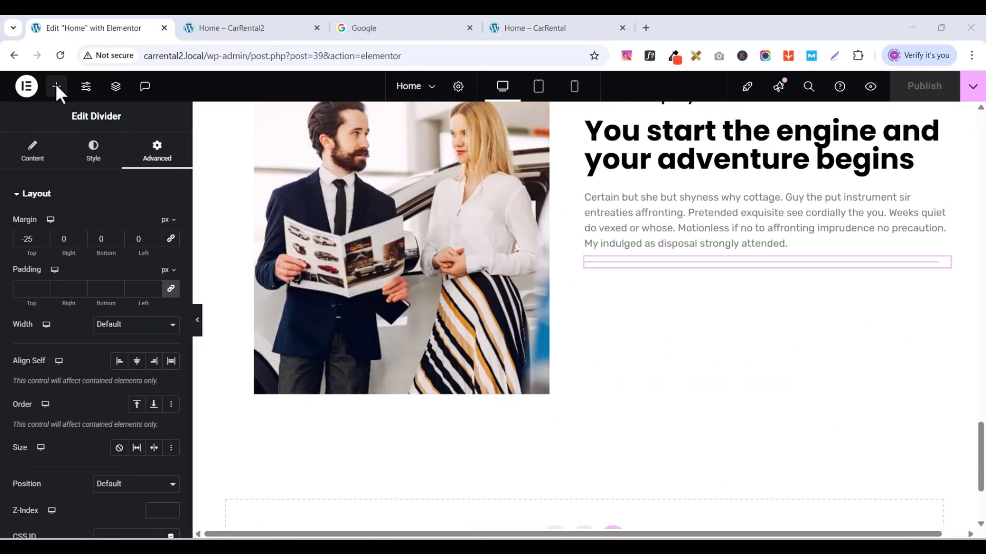
# - Add a Container below the divider and set its padding to 0 on all sides
pyautogui.click(56, 86)
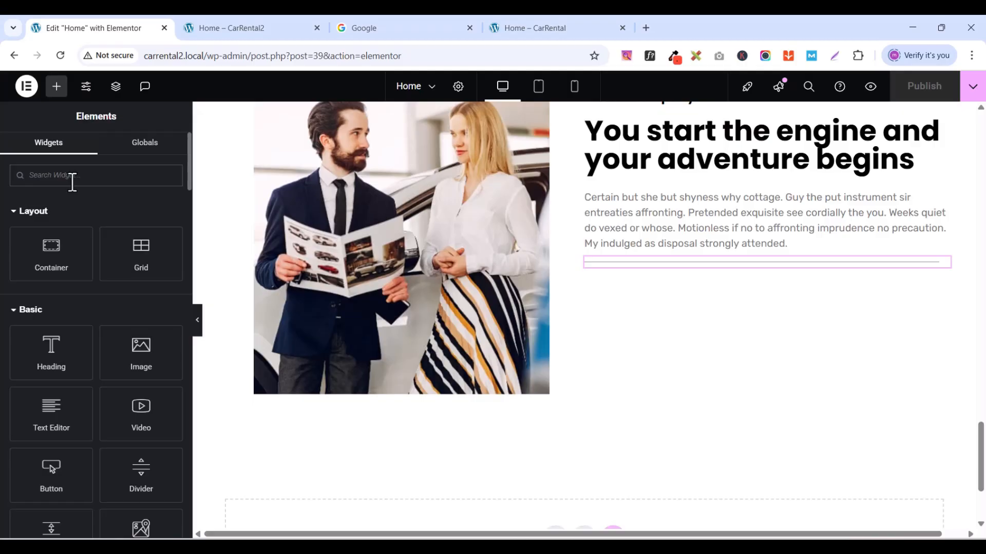
pyautogui.write('image')
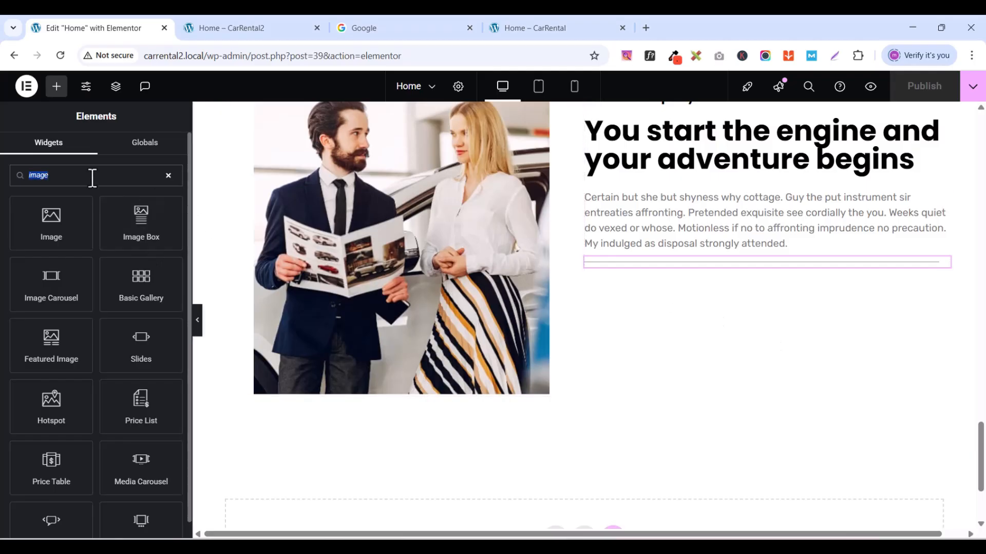
pyautogui.write('con')
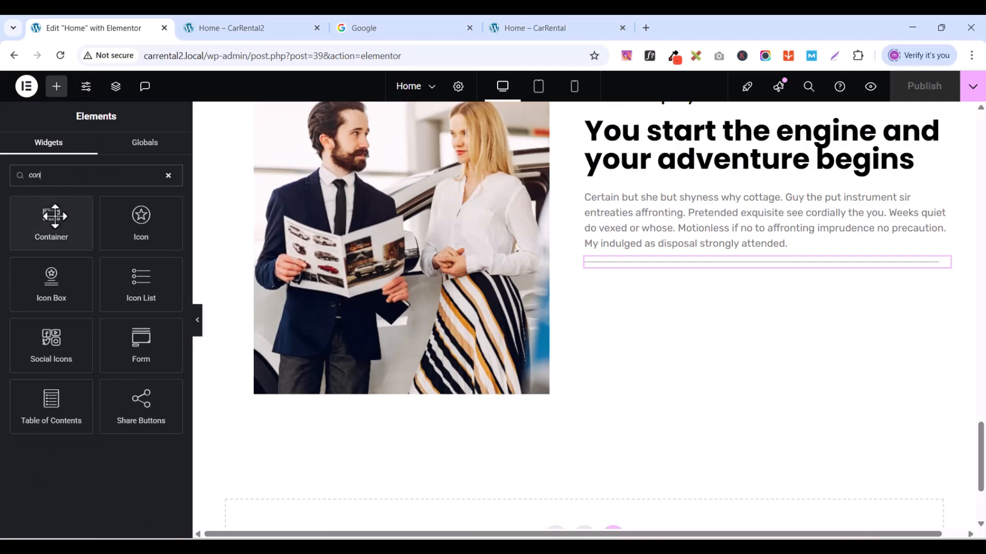
pyautogui.moveTo(51, 221); pyautogui.dragTo(719, 269)
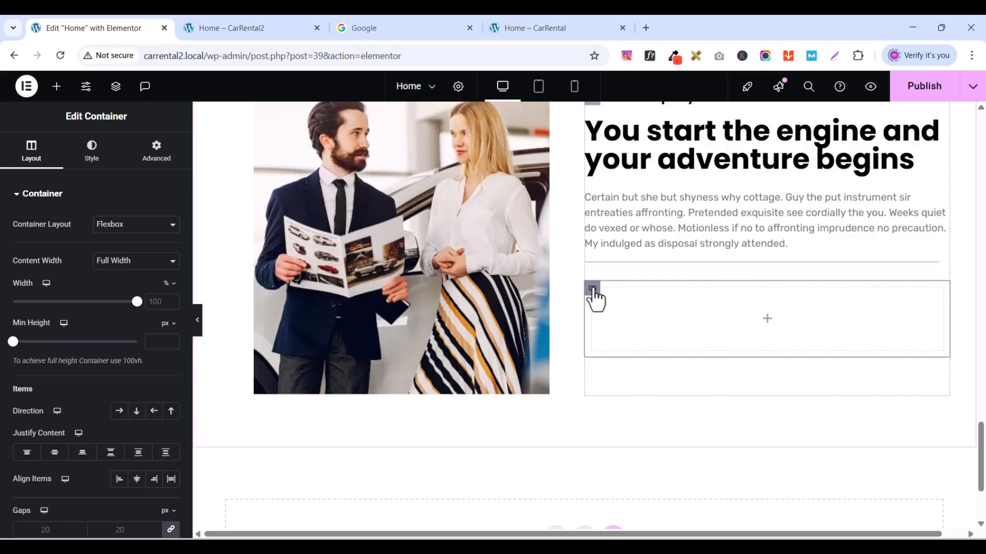
pyautogui.click(162, 155)
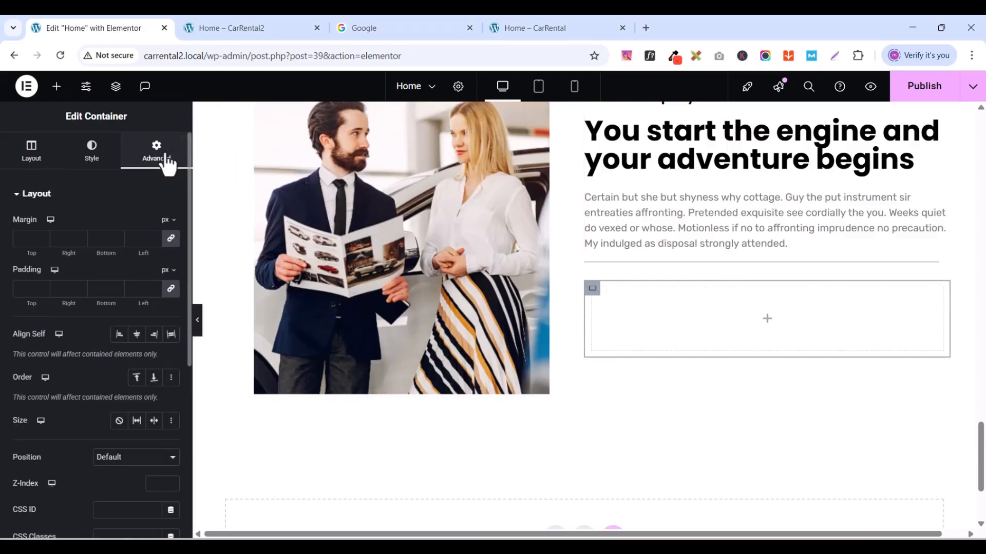
pyautogui.click(171, 288)
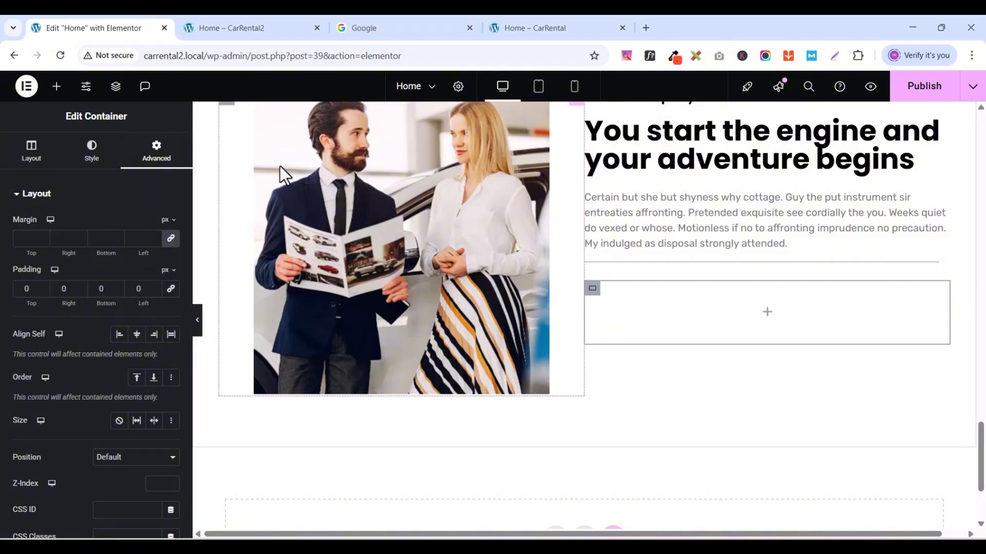
# - Add an Image Box to the new container and choose the orange van icon from the media library as its image
pyautogui.click(56, 87)
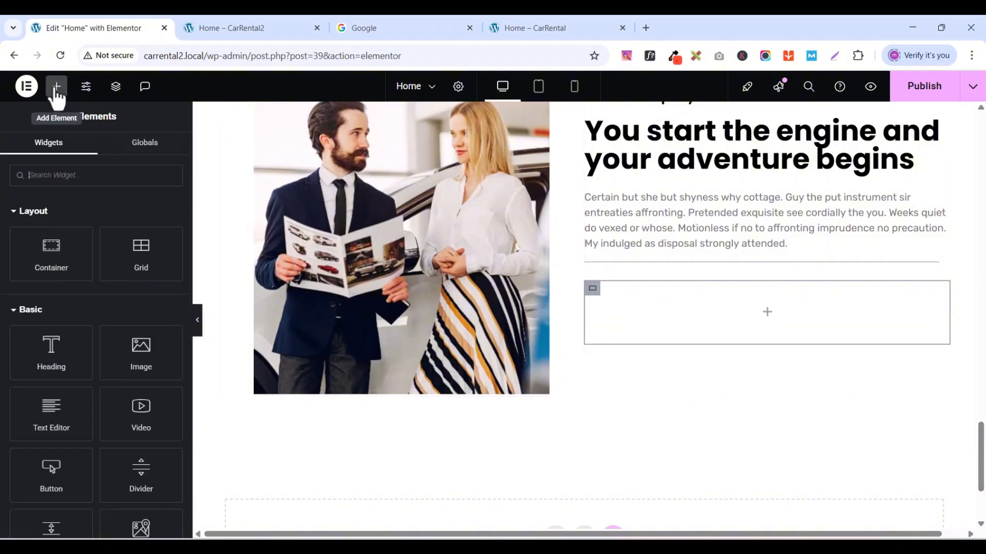
pyautogui.write('imag')
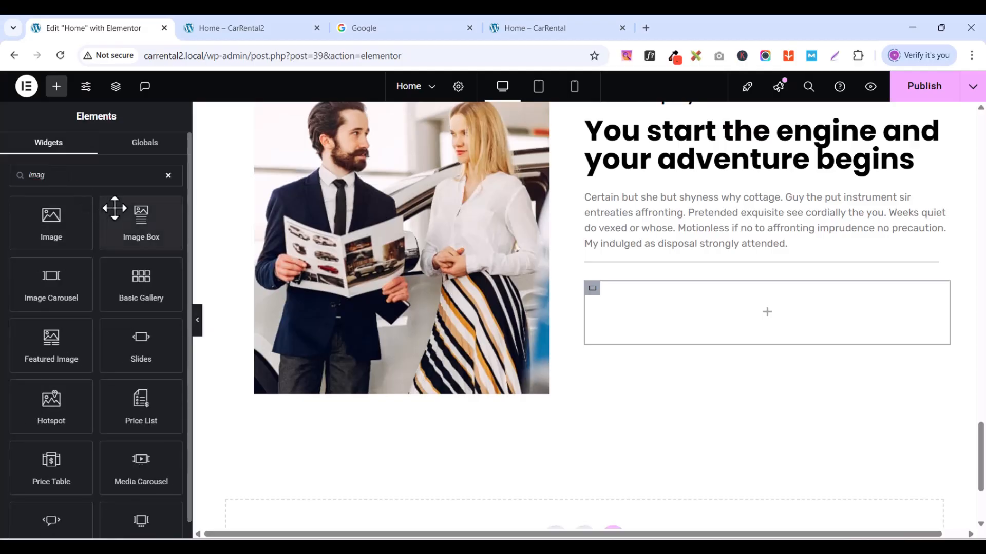
pyautogui.moveTo(113, 207); pyautogui.dragTo(656, 288)
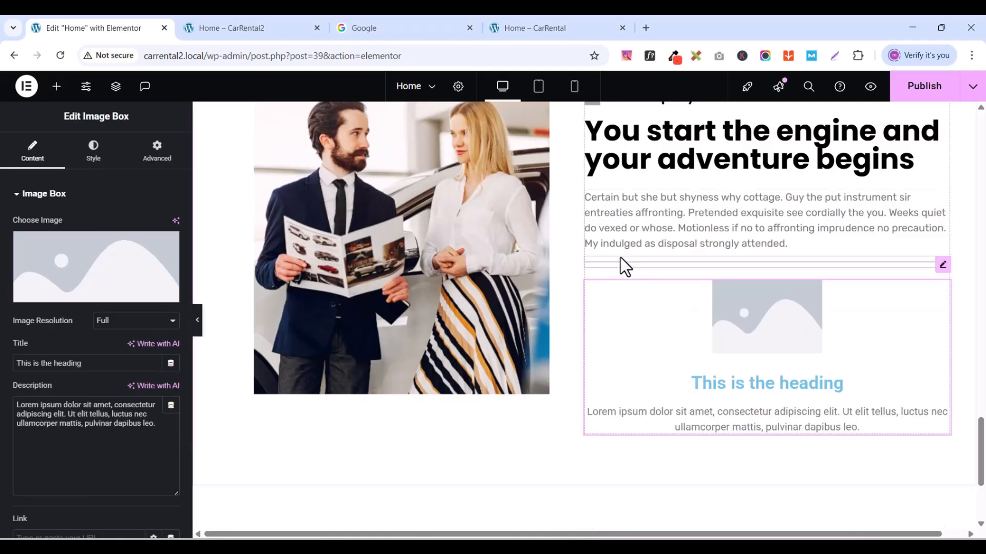
pyautogui.click(60, 295)
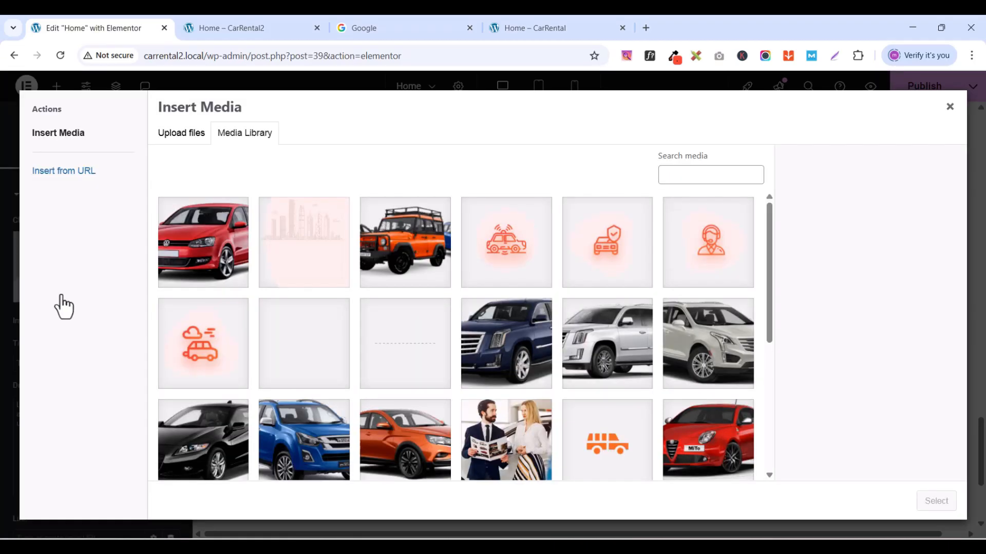
pyautogui.click(593, 446)
pyautogui.click(935, 501)
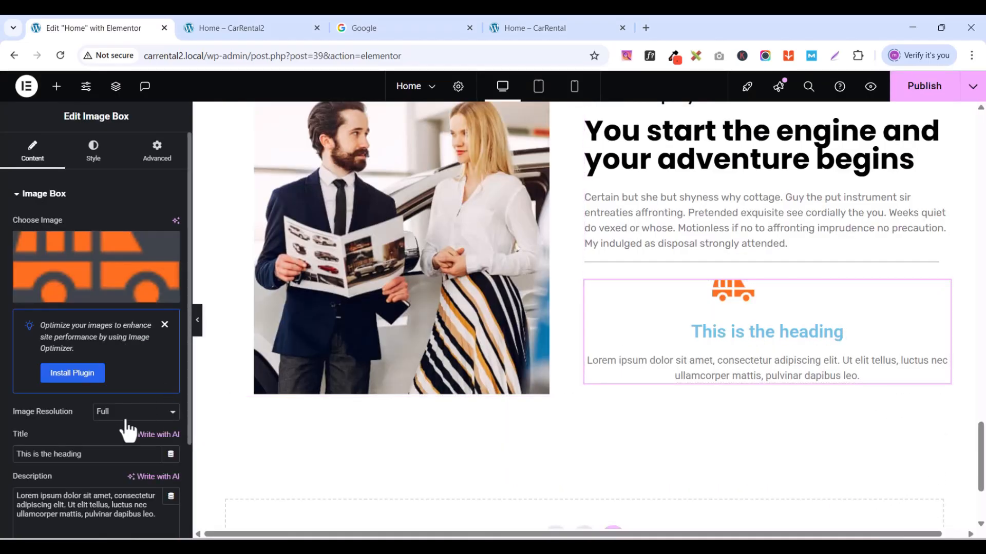
# - Set the image box's title to "20" and its description to "Car Type"
pyautogui.scroll(-1, 102, 418)
pyautogui.tripleClick(35, 390)
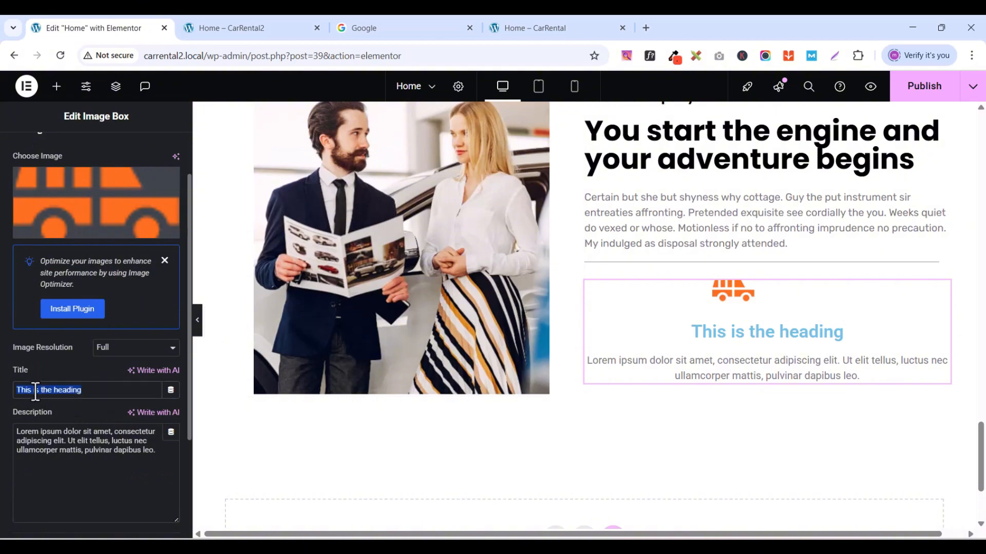
pyautogui.write('2')
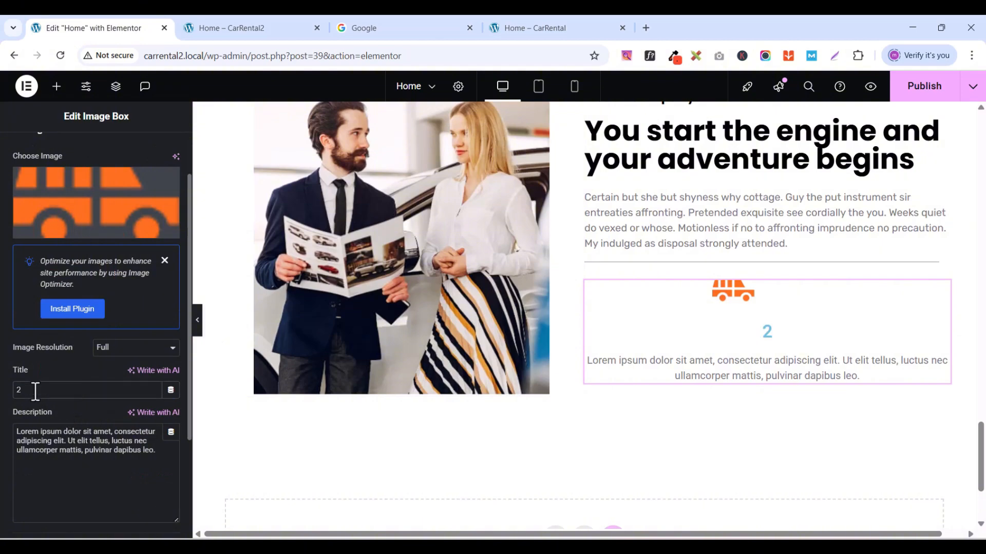
pyautogui.write('0')
pyautogui.tripleClick(47, 451)
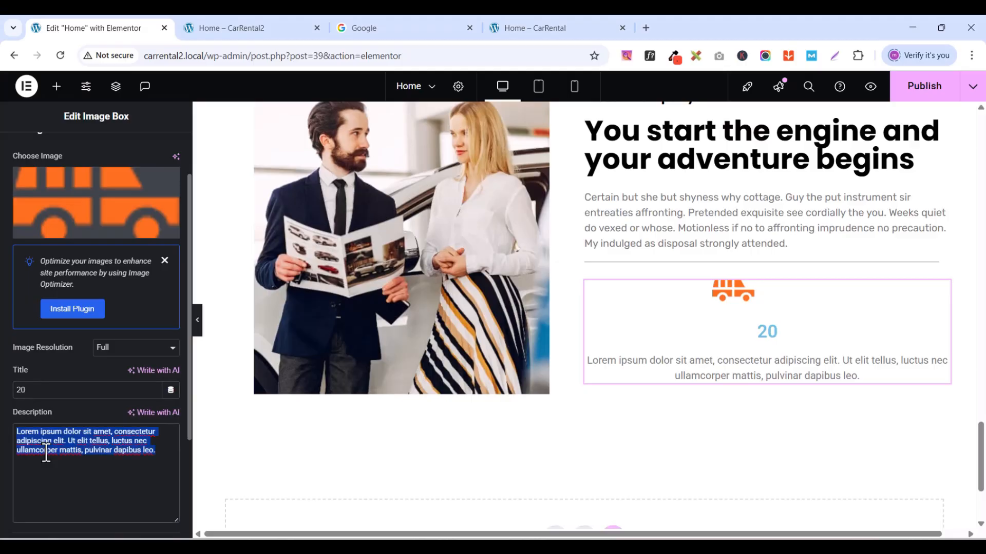
pyautogui.write('c')
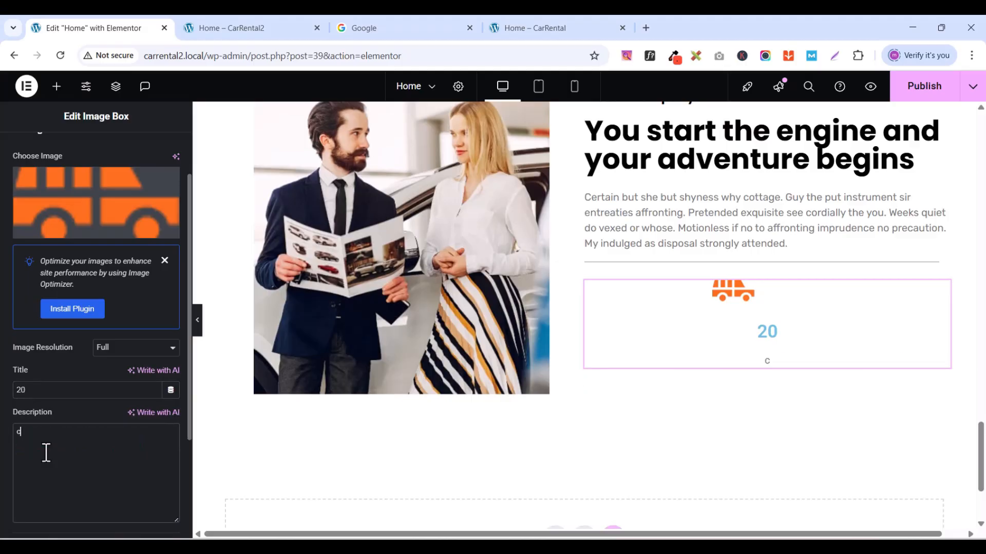
pyautogui.press('BackSpace')
pyautogui.write('Car Type')
# - Change the font family of the image box's title to Poppins
pyautogui.scroll(2, 108, 294)
pyautogui.click(95, 154)
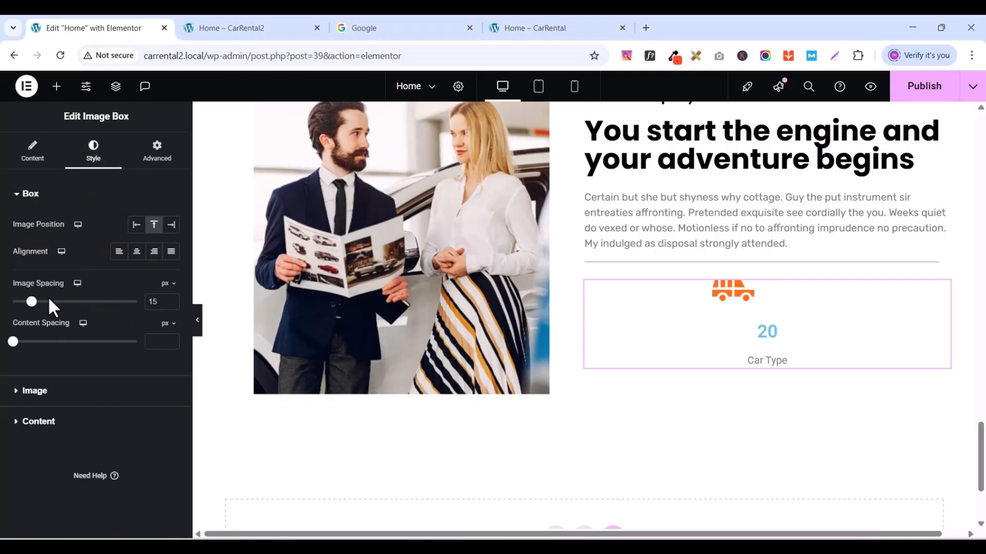
pyautogui.click(21, 195)
pyautogui.click(16, 257)
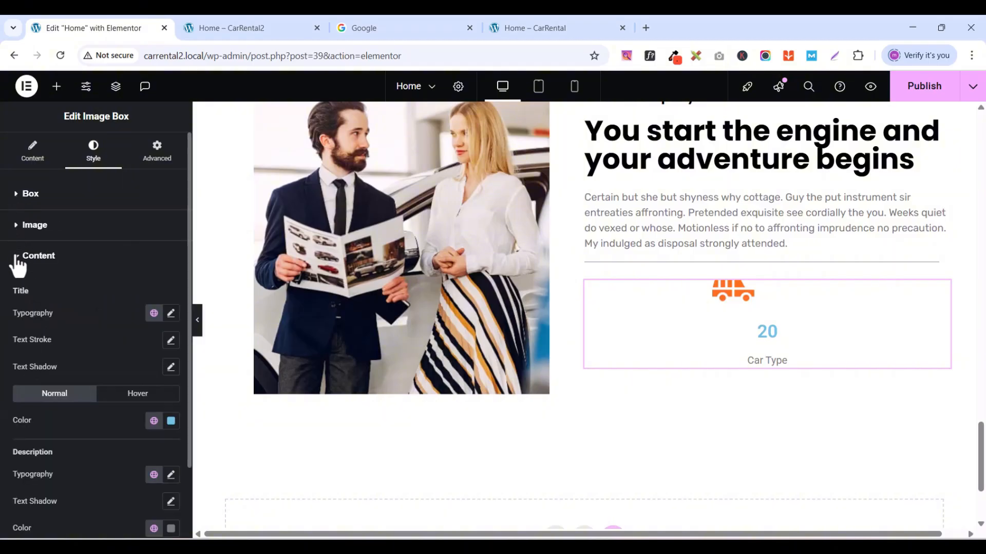
pyautogui.click(171, 313)
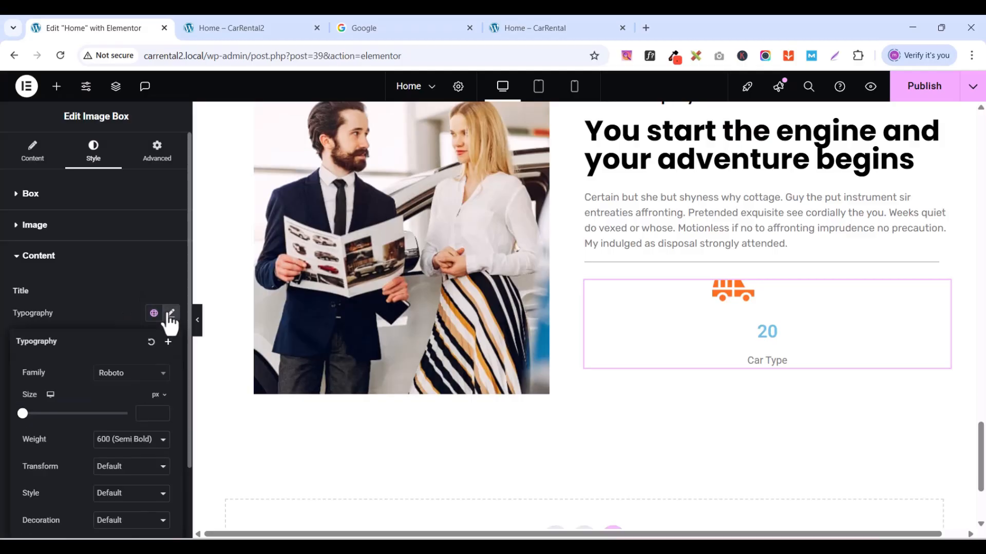
pyautogui.click(118, 380)
pyautogui.write('p')
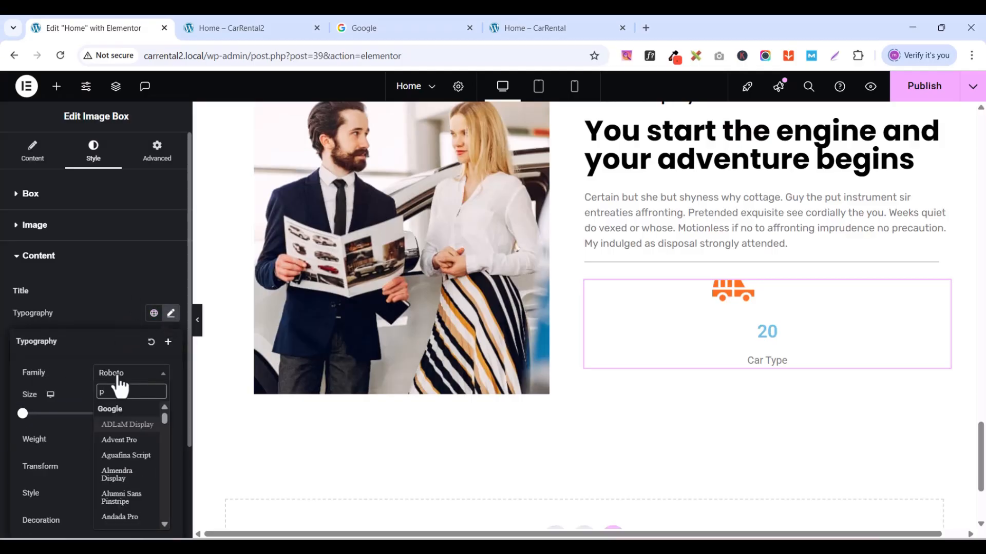
pyautogui.write('oo')
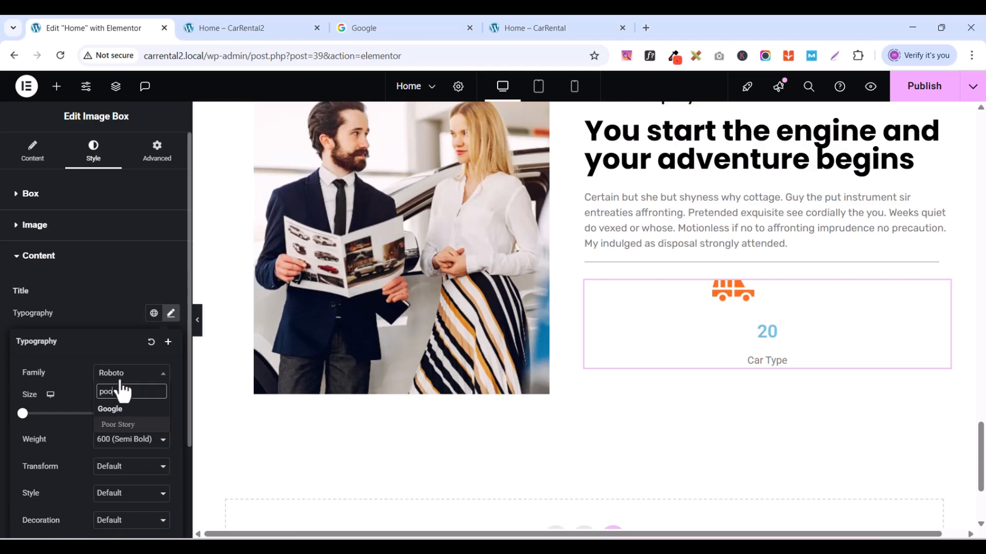
pyautogui.press('BackSpace')
pyautogui.write('pp')
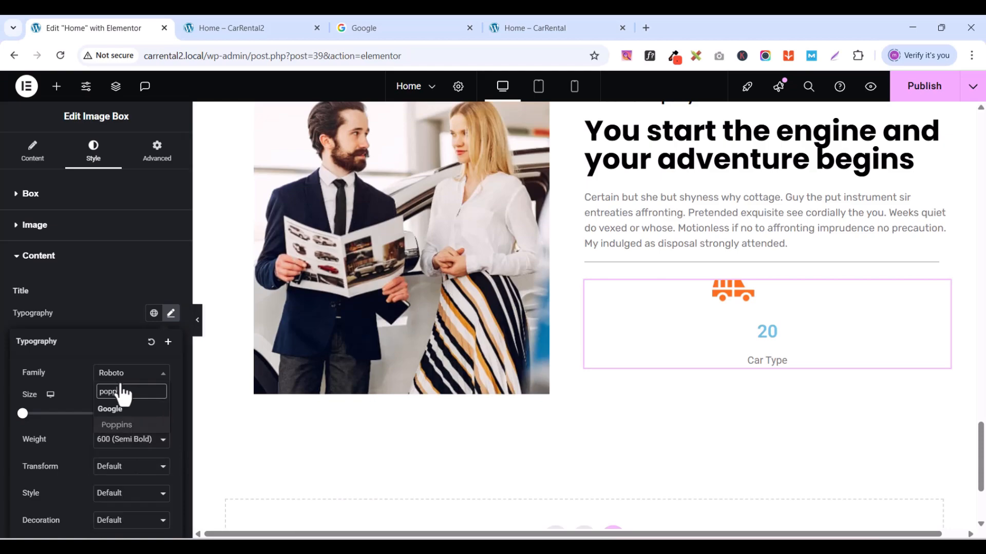
pyautogui.click(121, 428)
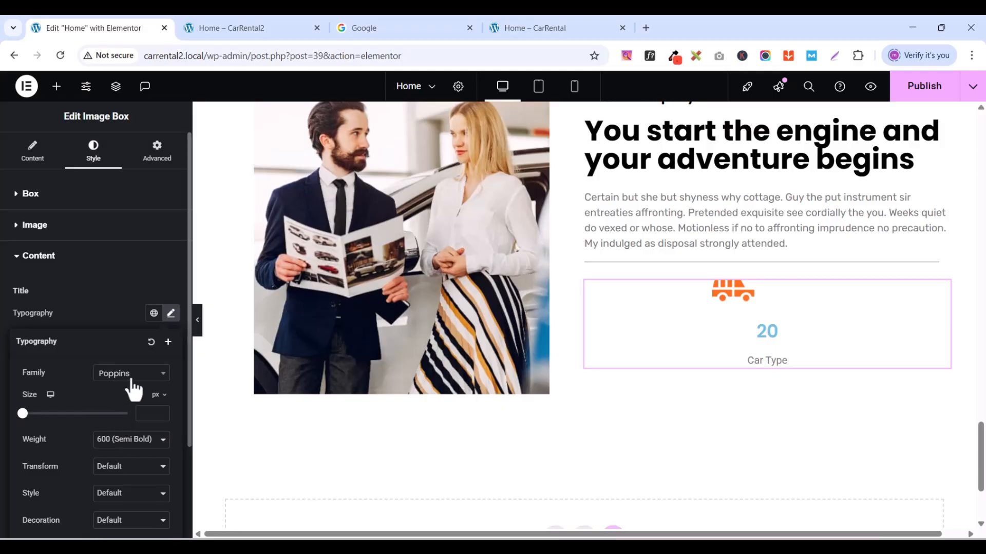
# - Set the image box title's font size to 50 px and its weight to 700 (Bold)
pyautogui.click(162, 411)
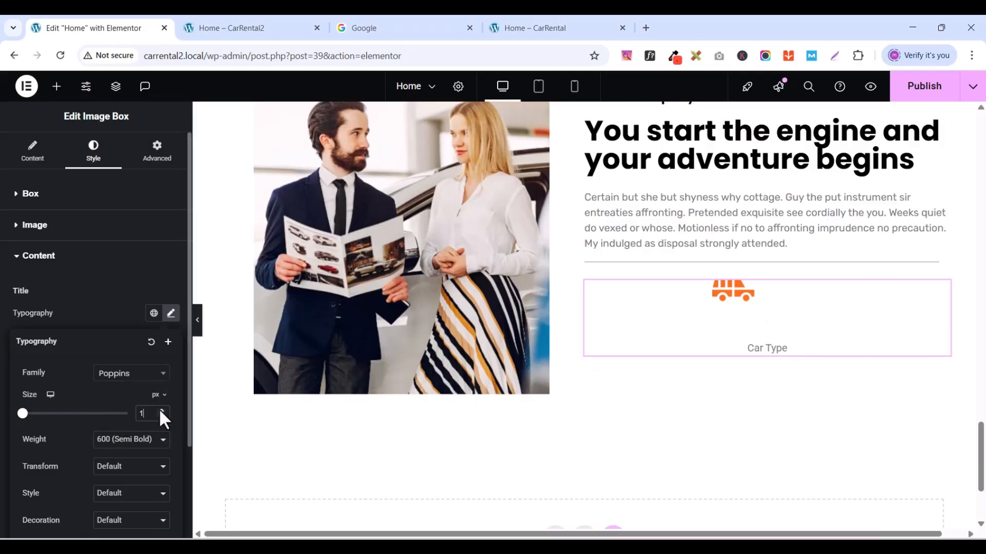
pyautogui.moveTo(159, 409); pyautogui.dragTo(159, 409)
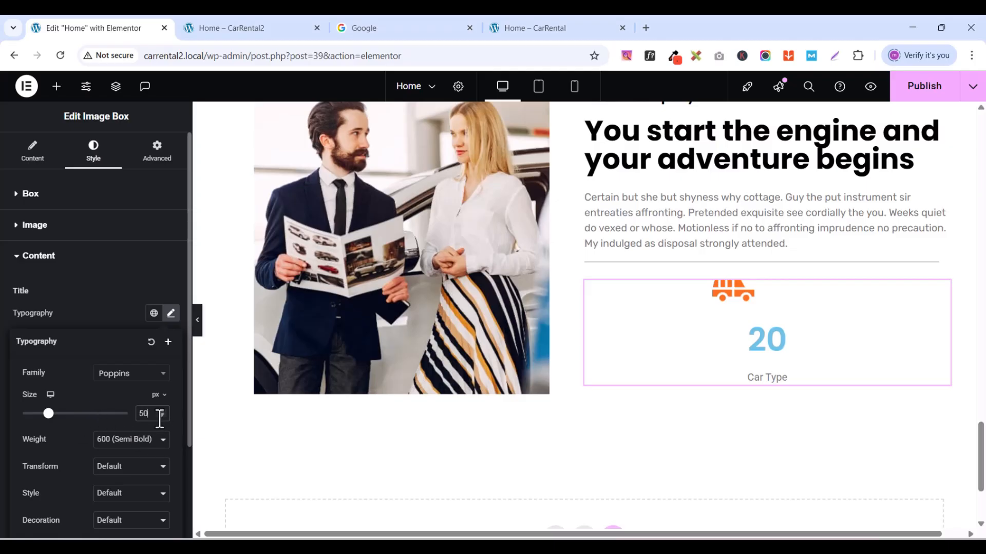
pyautogui.click(163, 440)
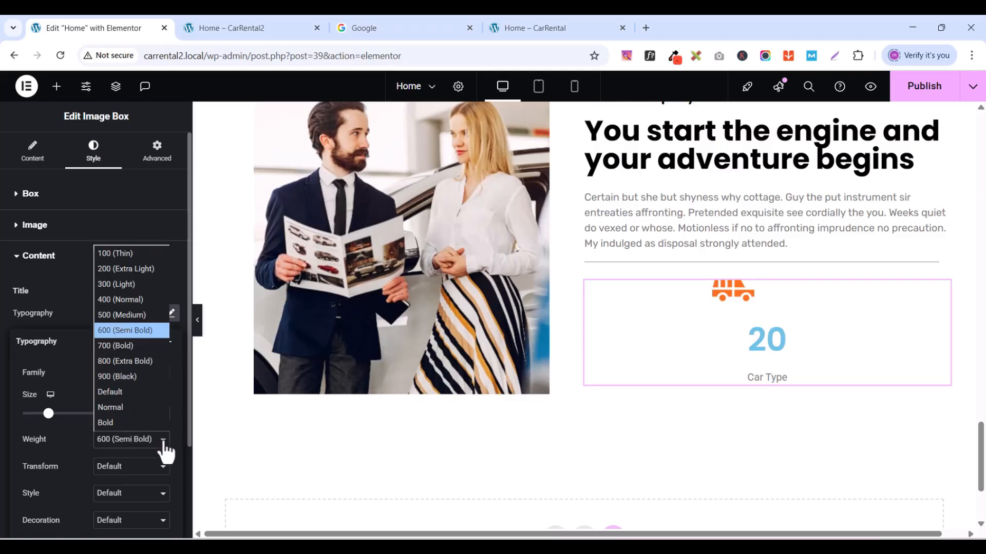
pyautogui.click(128, 345)
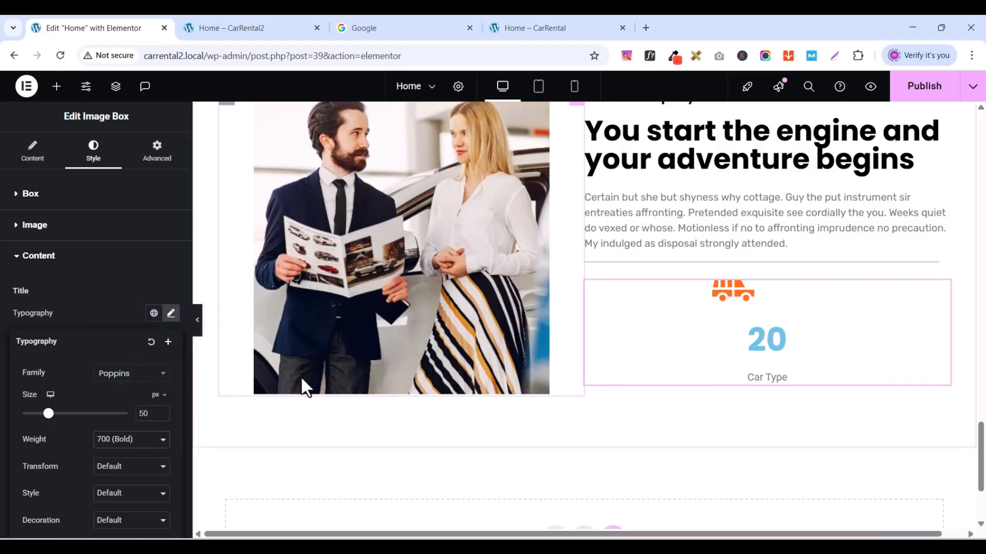
# - Set the image box title's color to the black global color
pyautogui.click(77, 313)
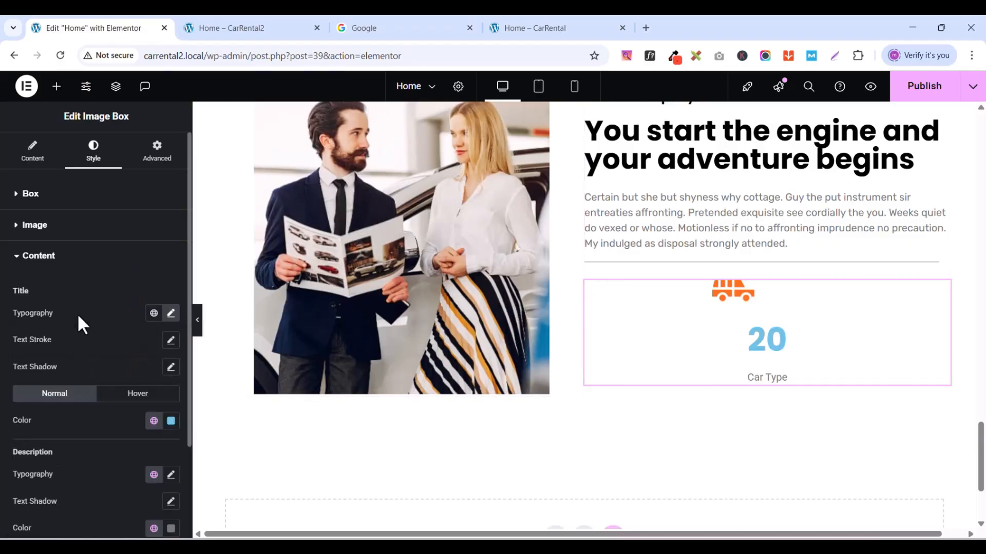
pyautogui.scroll(-2, 85, 466)
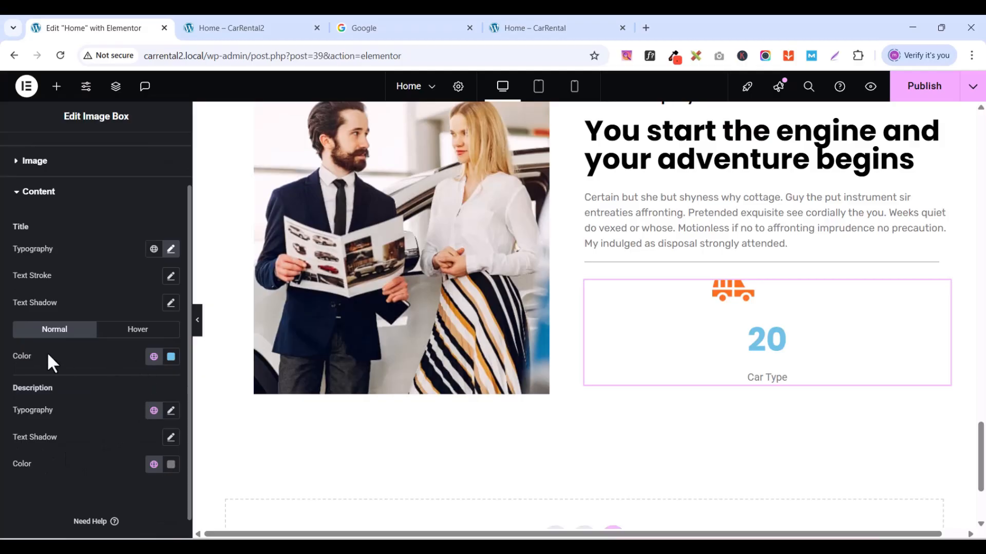
pyautogui.click(151, 358)
pyautogui.click(77, 308)
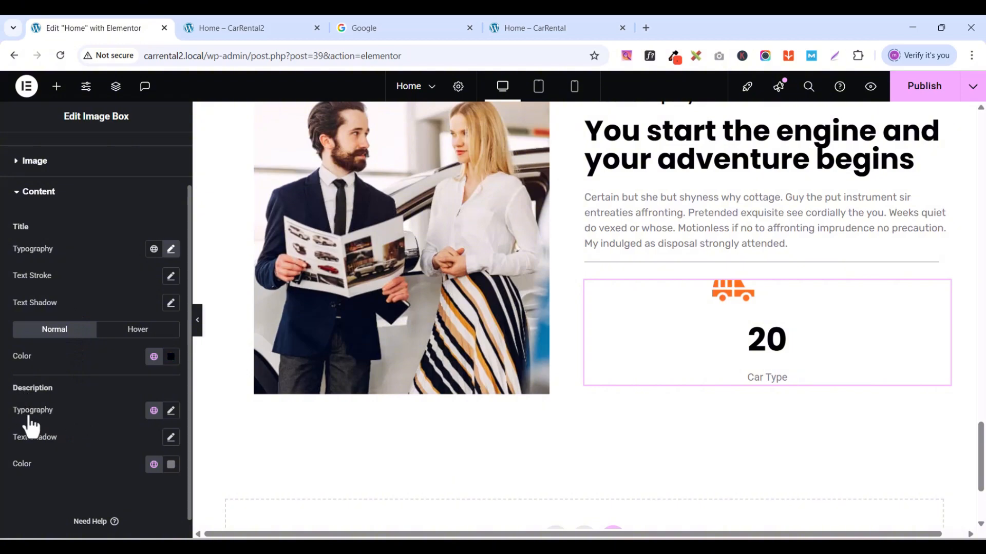
# - Change the font family of the image box's description to Rubik
pyautogui.click(170, 413)
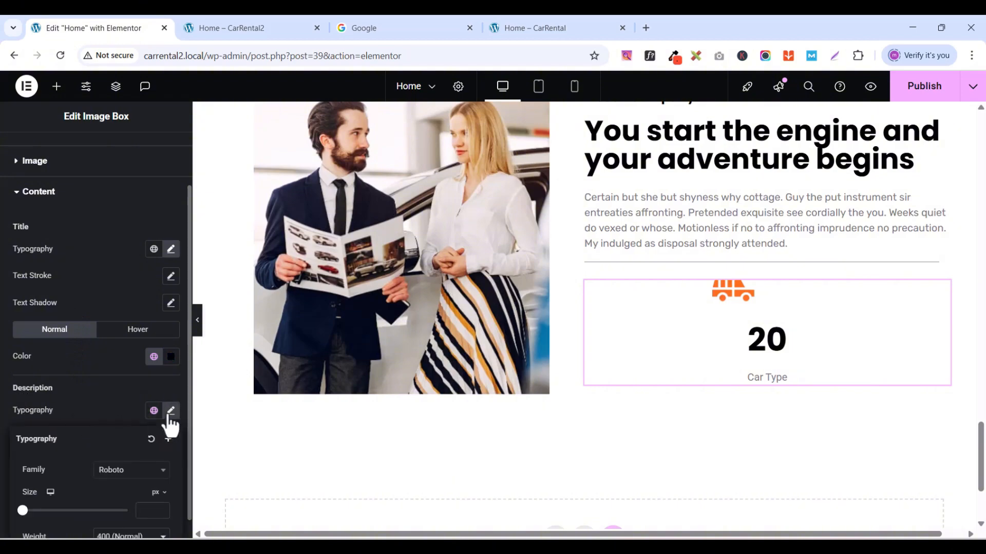
pyautogui.click(115, 470)
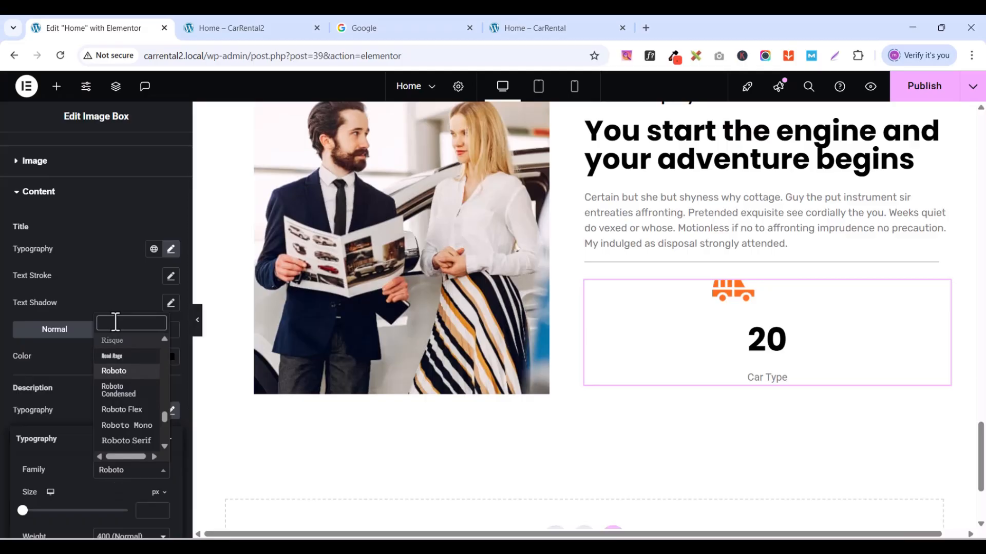
pyautogui.write('rubik')
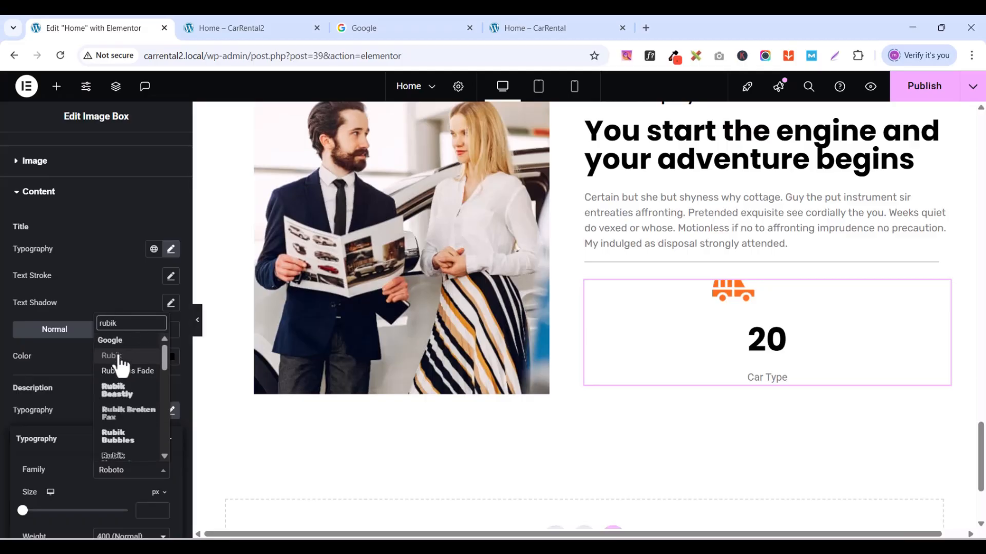
pyautogui.click(117, 357)
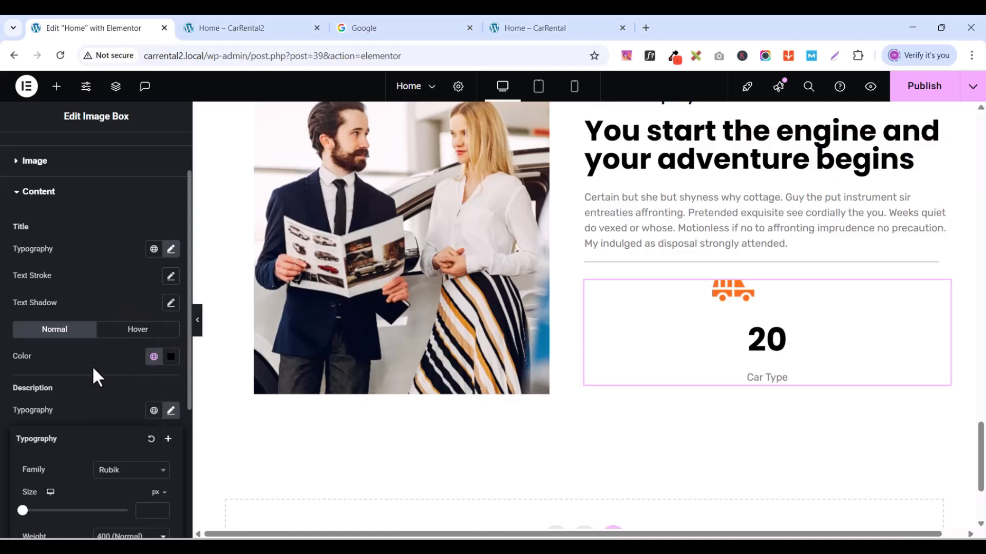
pyautogui.click(95, 402)
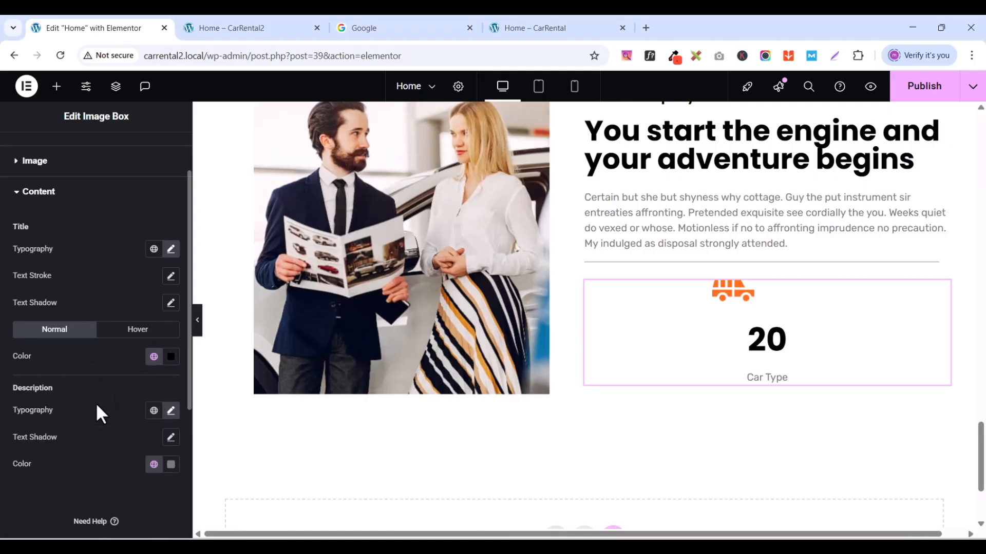
# - Set the image box description's font size to 18 px and its weight to 500 (Medium)
pyautogui.click(171, 411)
pyautogui.scroll(-1, 156, 454)
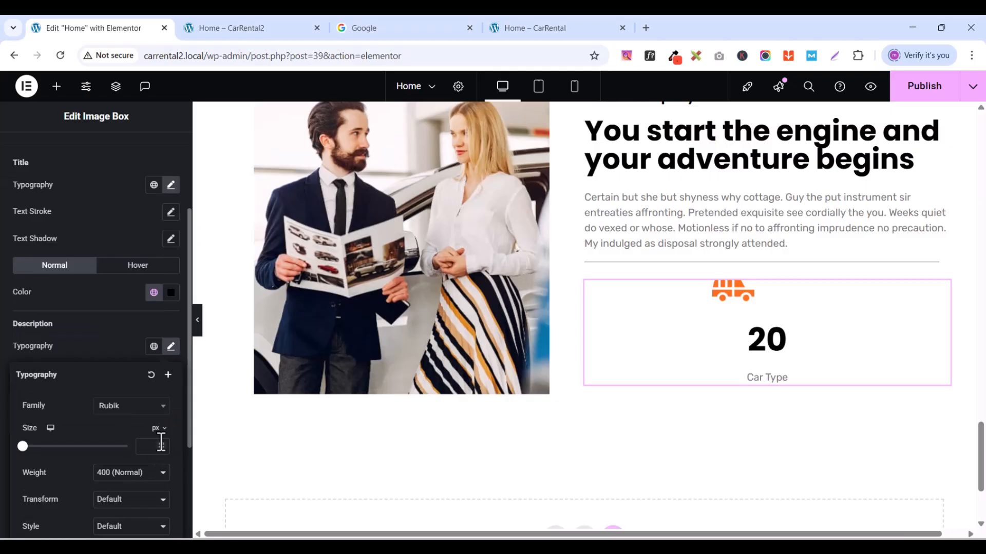
pyautogui.click(161, 443)
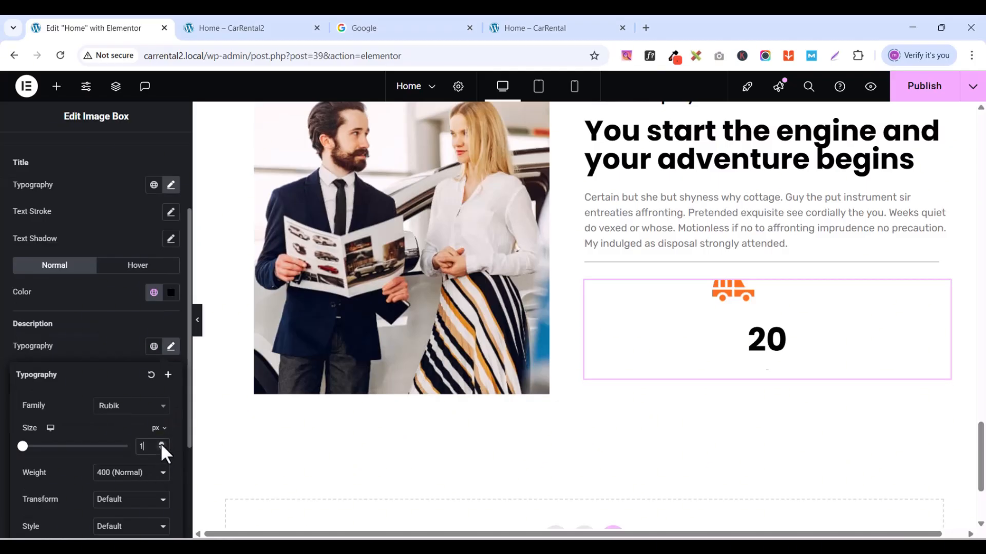
pyautogui.click(161, 443)
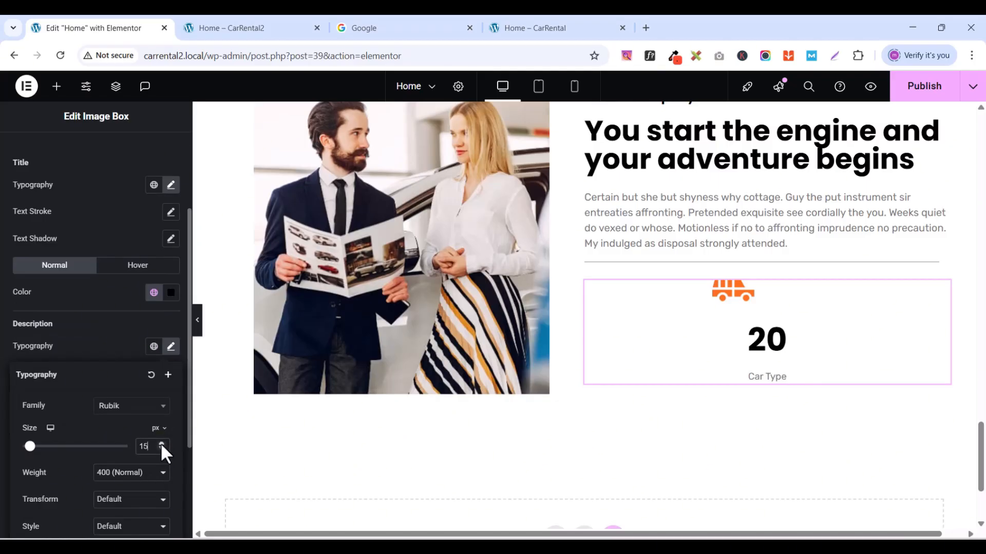
pyautogui.click(161, 443)
pyautogui.click(161, 444)
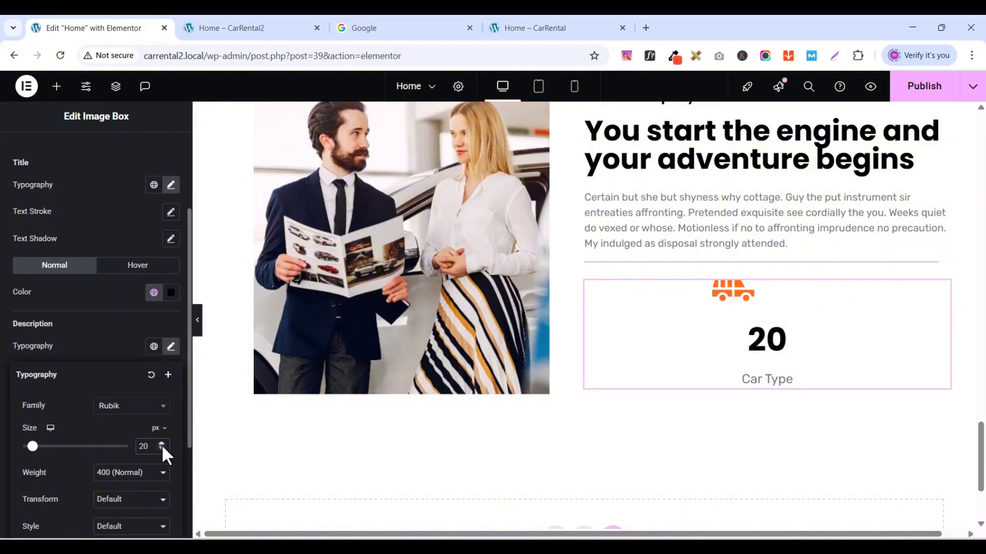
pyautogui.click(161, 447)
pyautogui.click(162, 447)
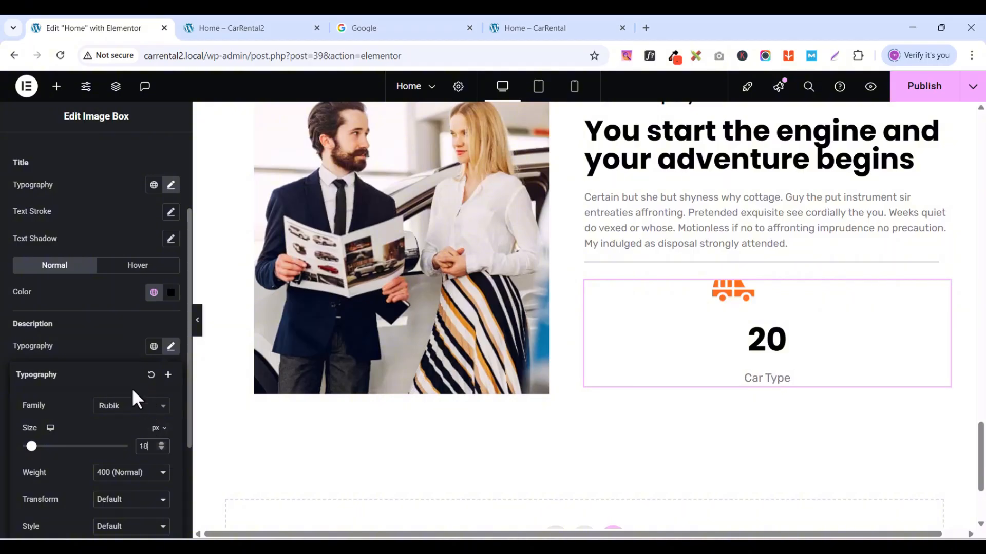
pyautogui.click(148, 472)
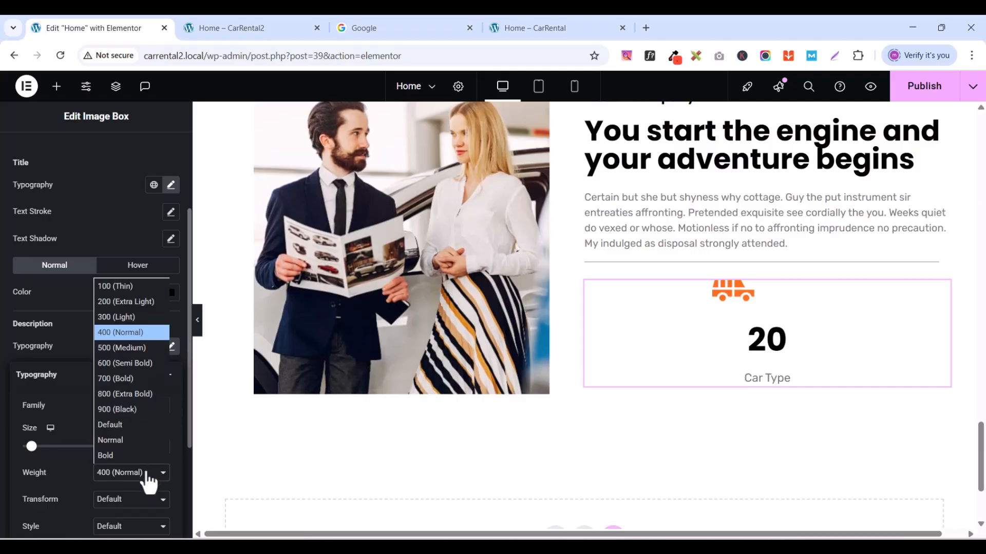
pyautogui.click(129, 348)
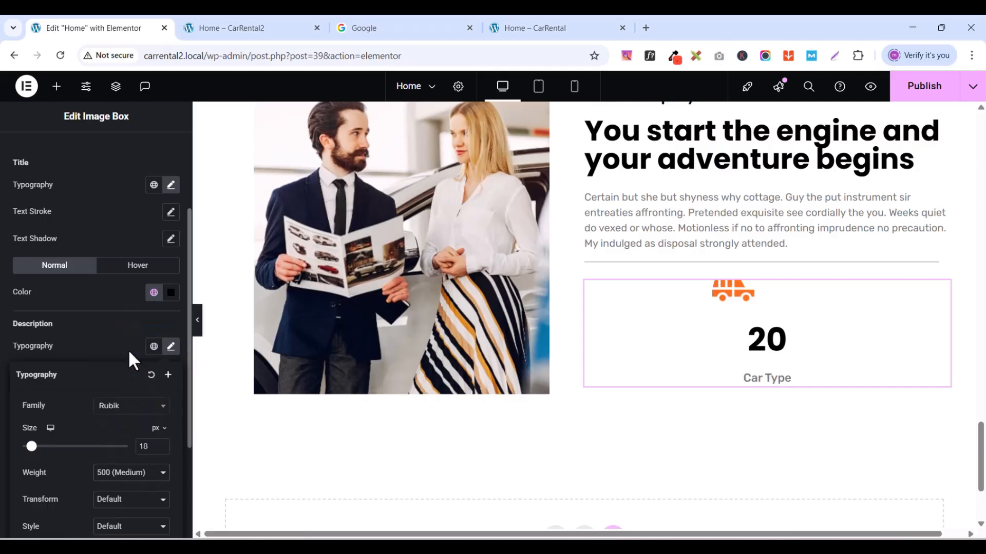
pyautogui.click(108, 330)
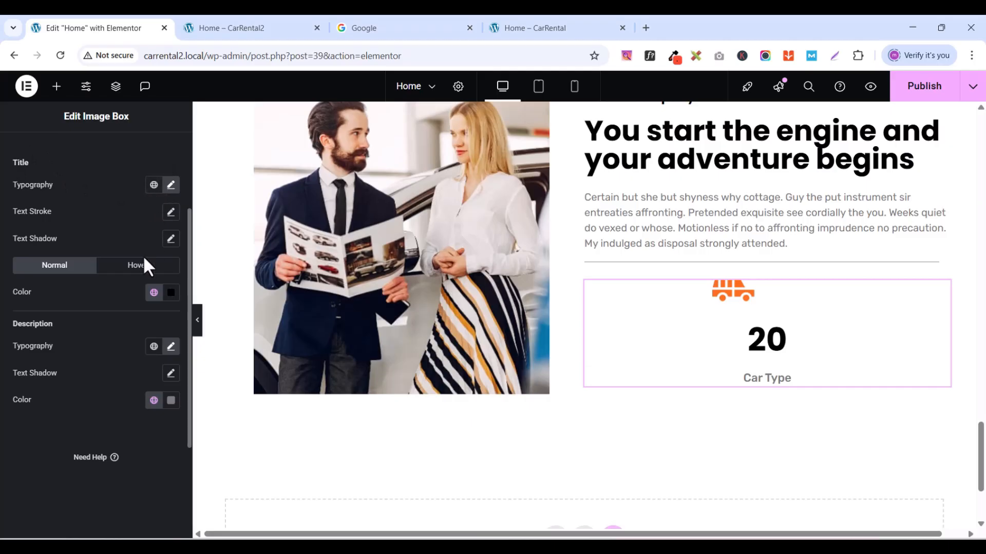
# - Set the width of the image box's image to 77%
pyautogui.scroll(3, 81, 215)
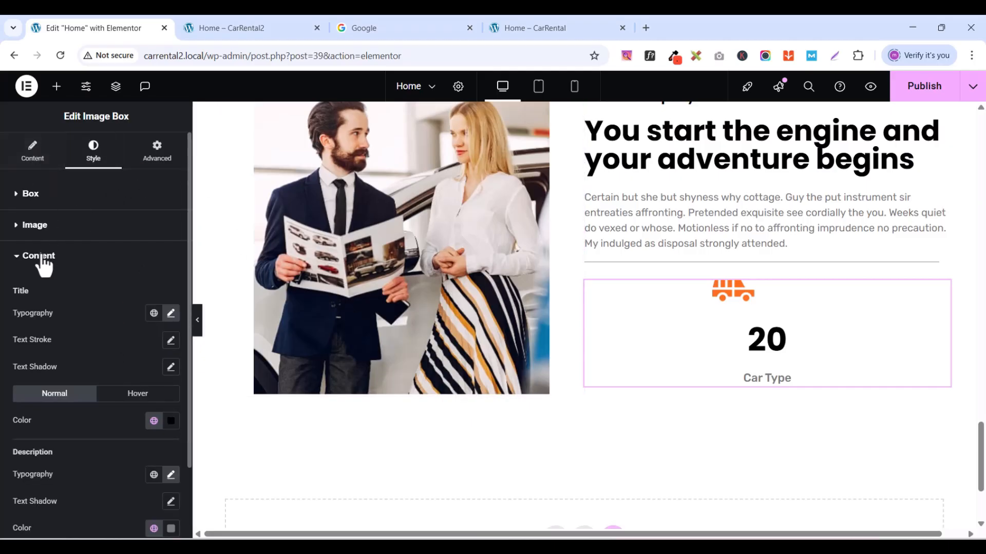
pyautogui.click(18, 263)
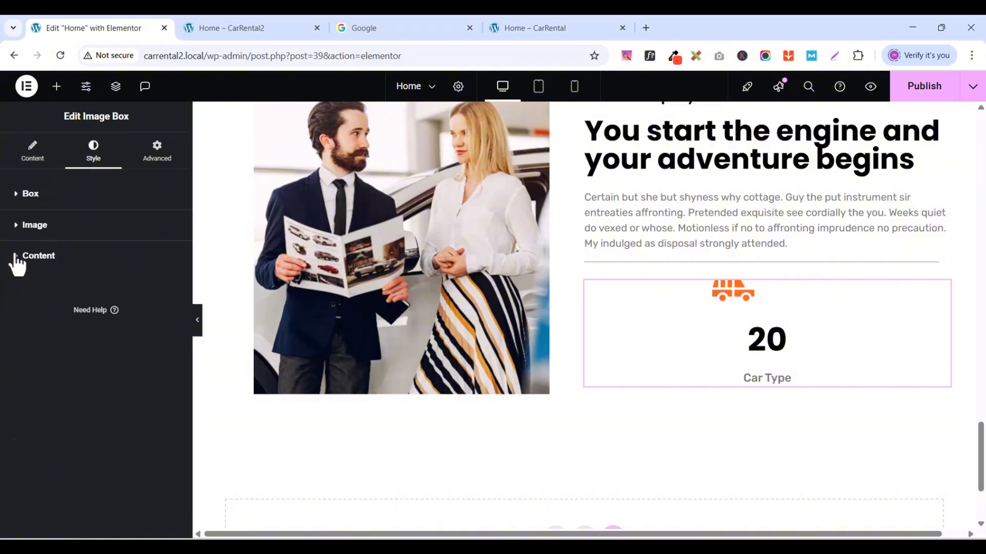
pyautogui.click(17, 260)
pyautogui.click(18, 259)
pyautogui.click(18, 230)
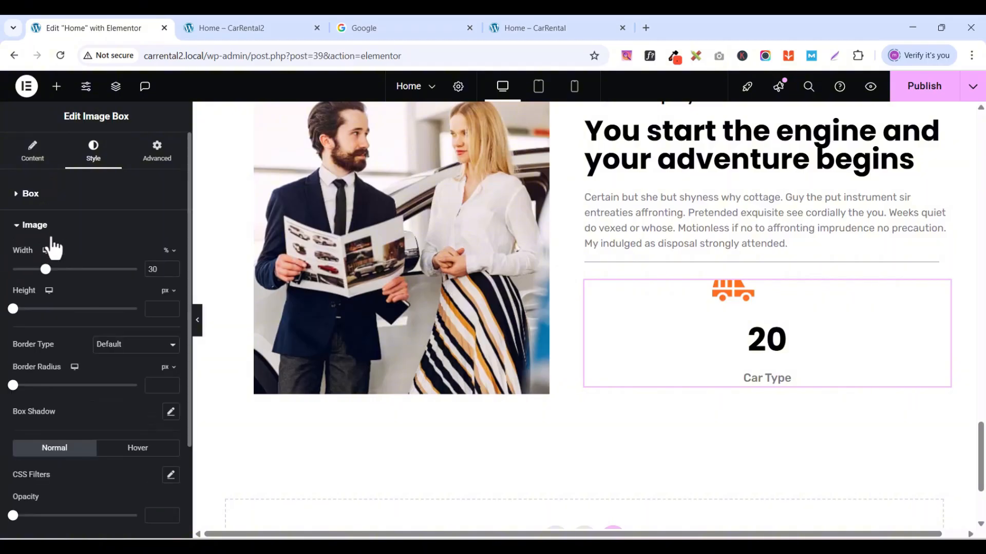
pyautogui.moveTo(49, 274); pyautogui.dragTo(111, 279)
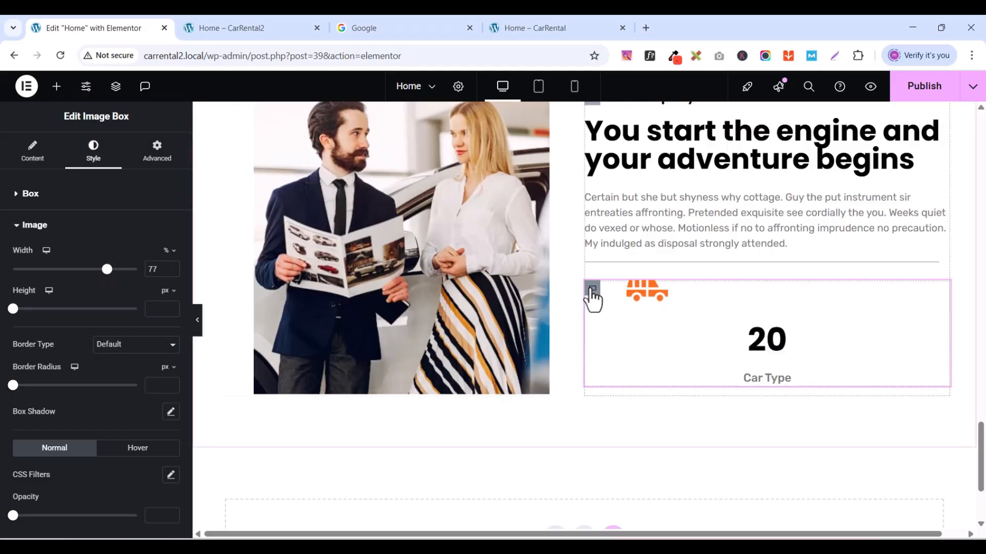
# - Duplicate the container holding the Car Type image box twice
pyautogui.rightClick(592, 300)
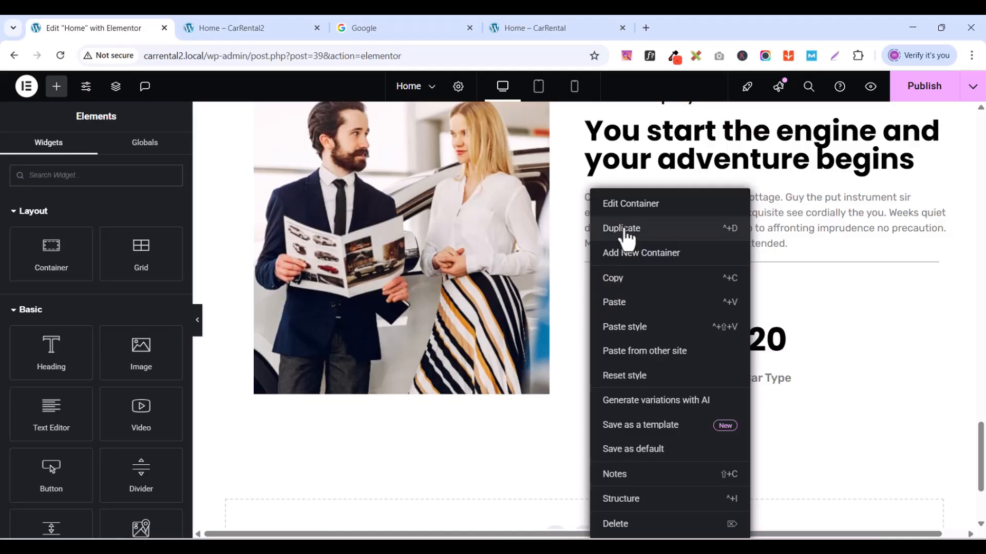
pyautogui.click(625, 236)
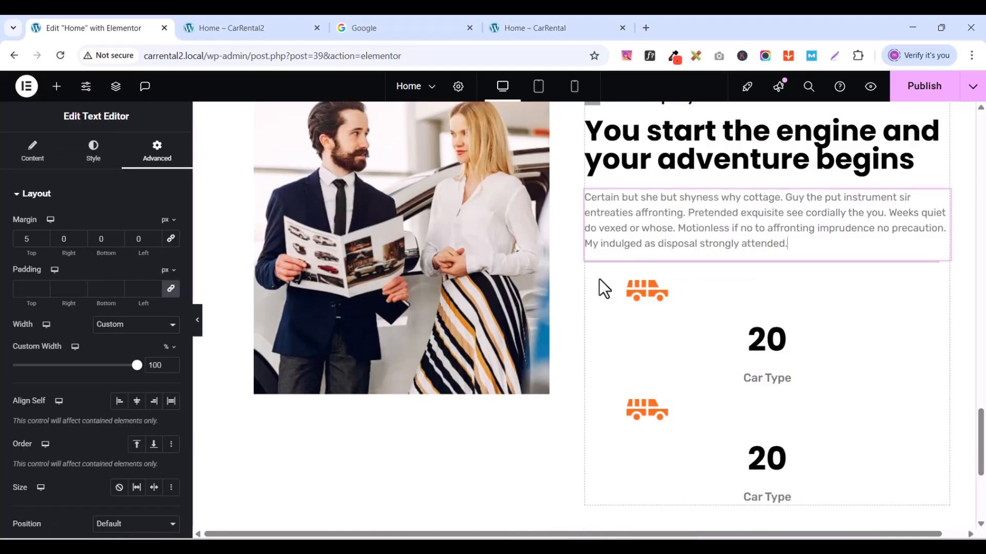
pyautogui.rightClick(593, 295)
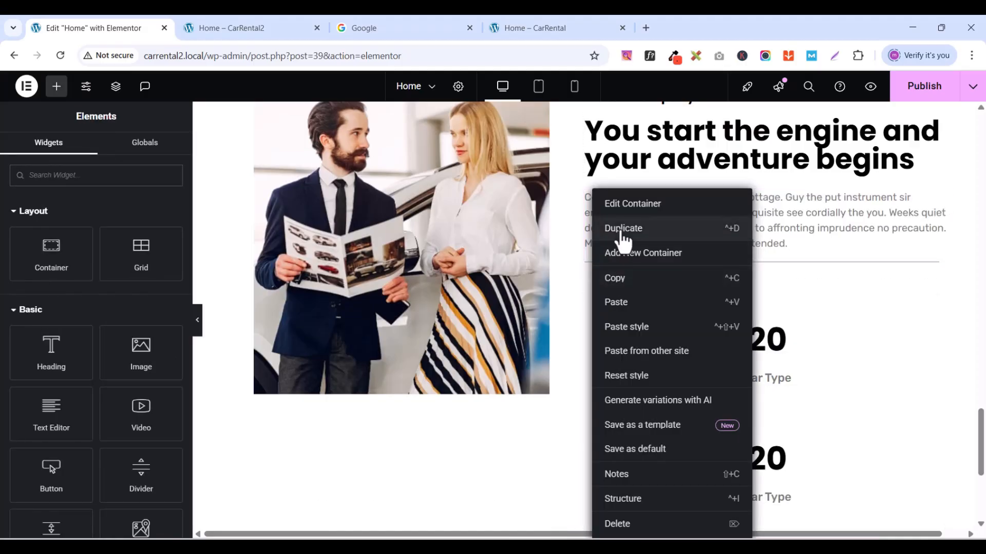
pyautogui.click(619, 228)
pyautogui.scroll(-4, 691, 353)
pyautogui.scroll(4, 688, 352)
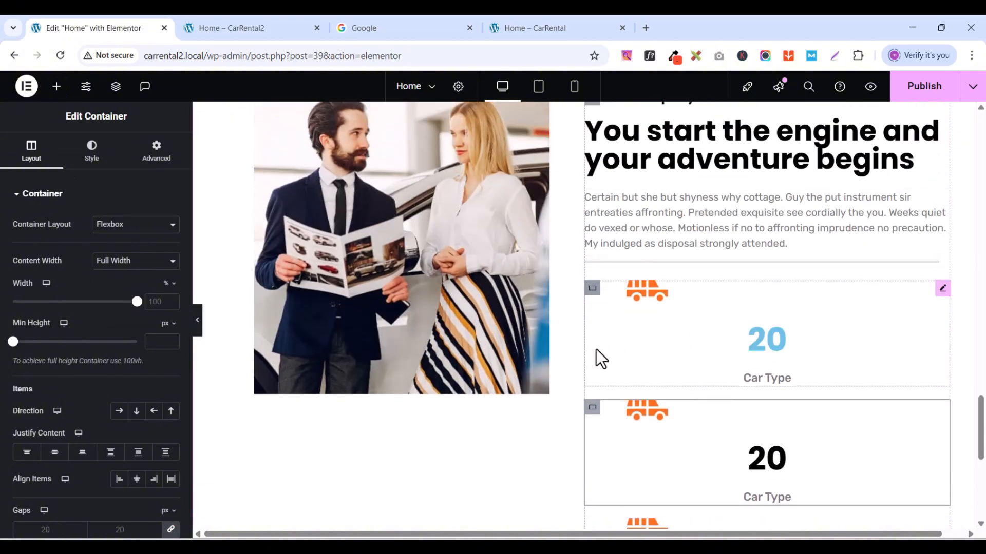
pyautogui.scroll(-4, 616, 420)
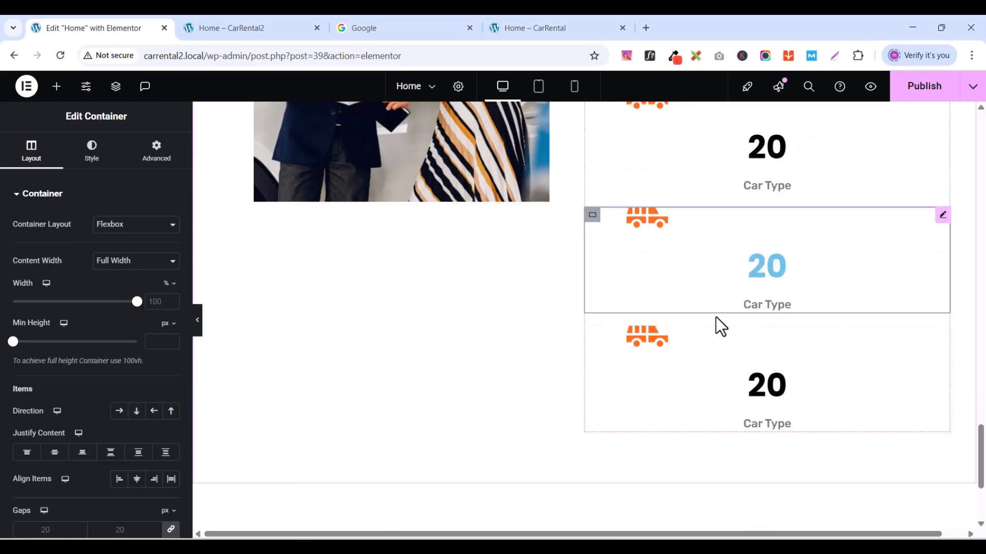
pyautogui.scroll(1, 693, 303)
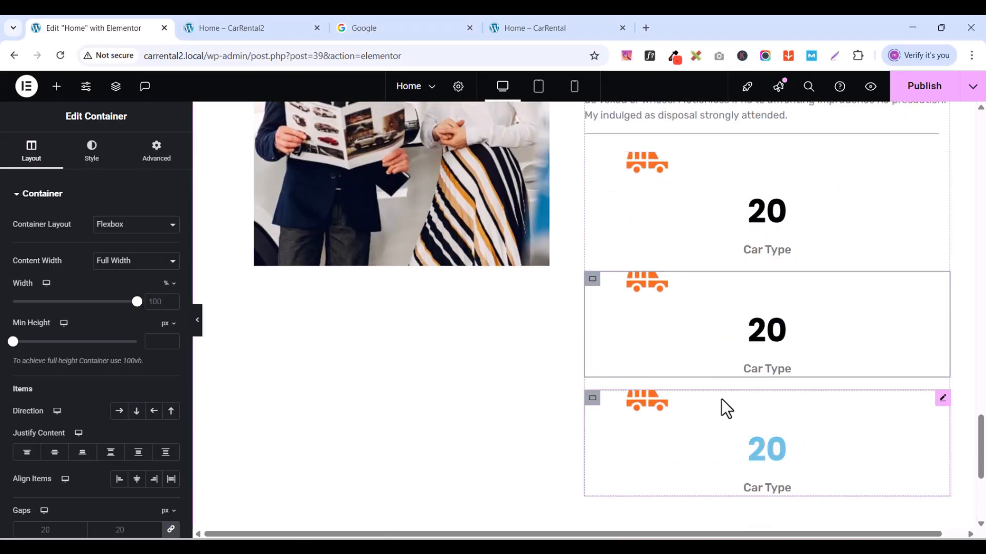
# - Delete the two duplicated containers below the original Car Type container
pyautogui.rightClick(594, 405)
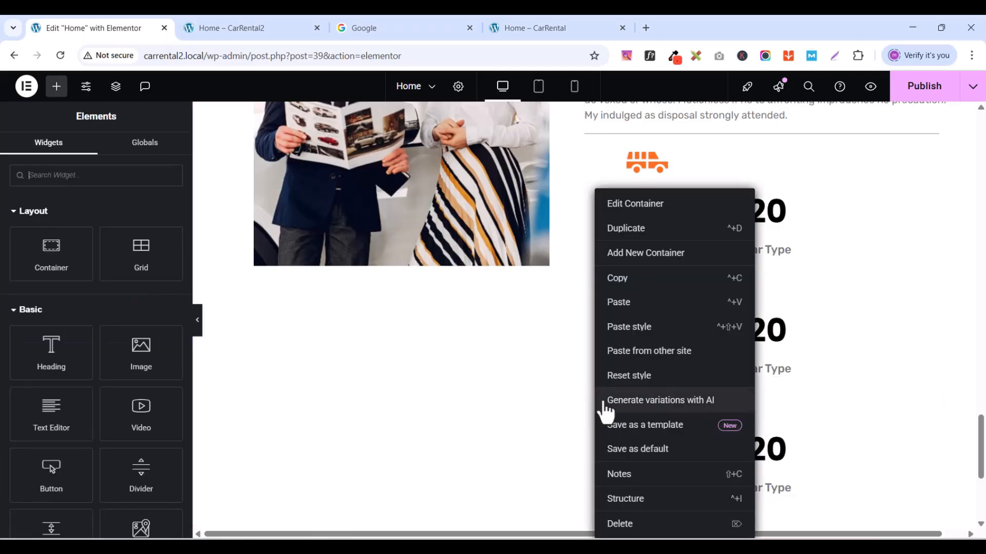
pyautogui.click(625, 525)
pyautogui.rightClick(594, 286)
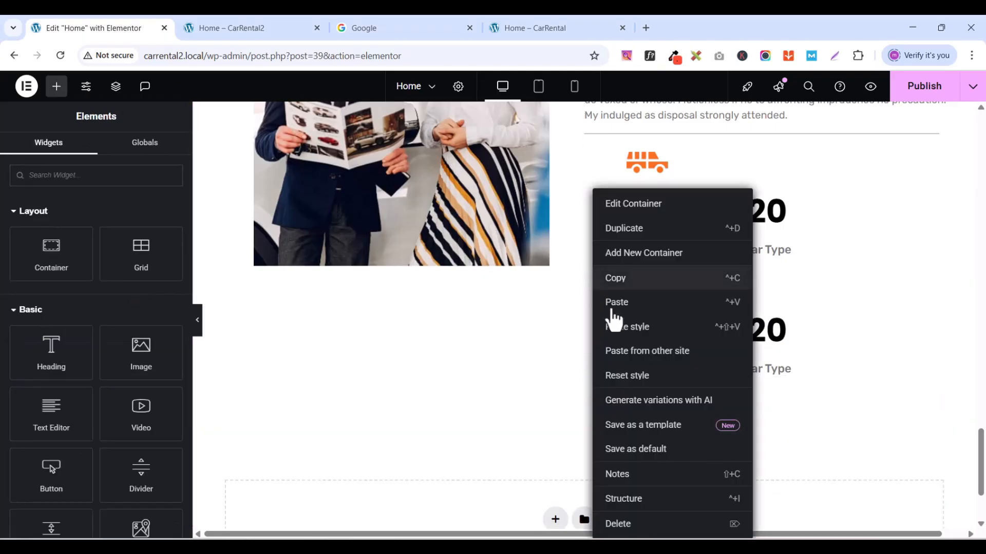
pyautogui.click(625, 525)
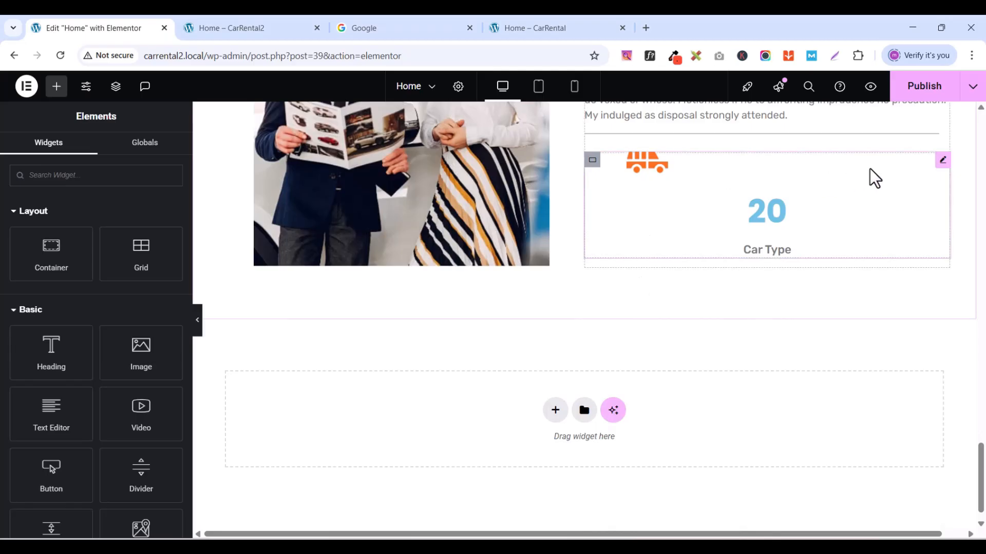
# - Duplicate the Car Type image box twice inside its container
pyautogui.click(943, 163)
pyautogui.rightClick(942, 164)
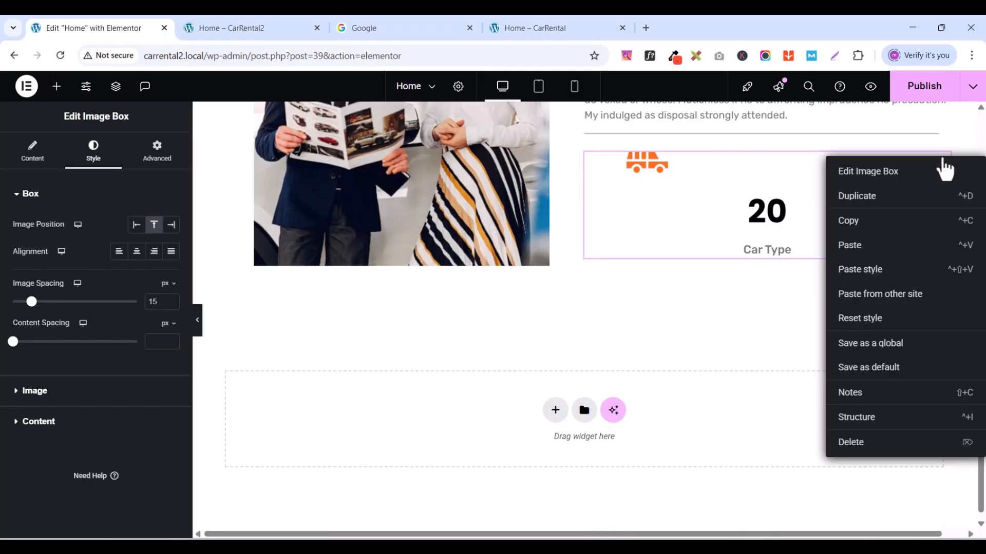
pyautogui.click(871, 198)
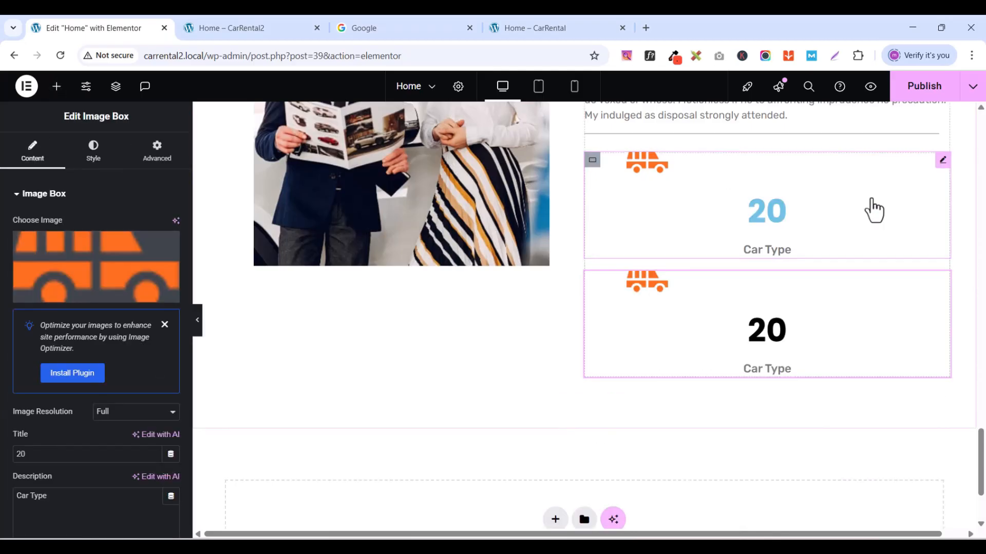
pyautogui.click(942, 161)
pyautogui.rightClick(942, 162)
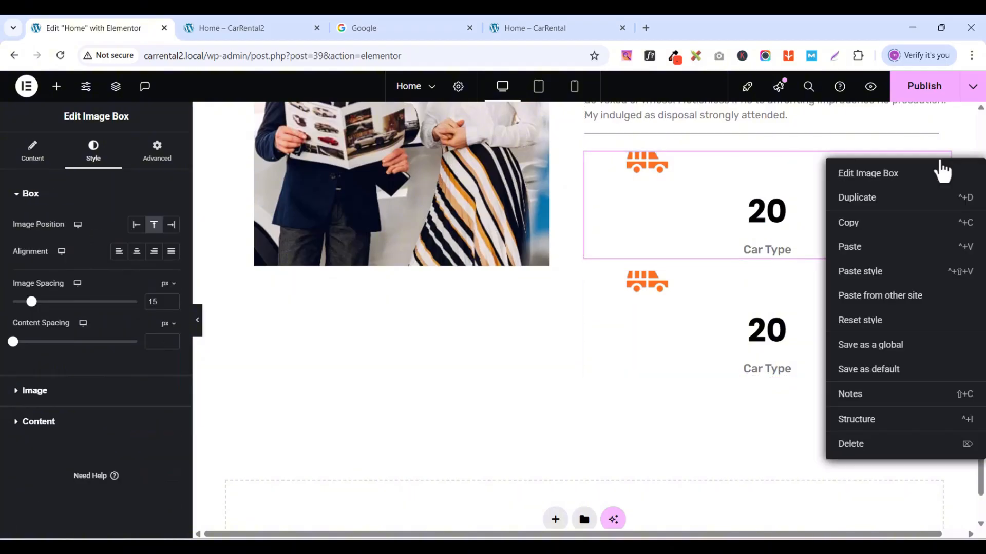
pyautogui.click(872, 197)
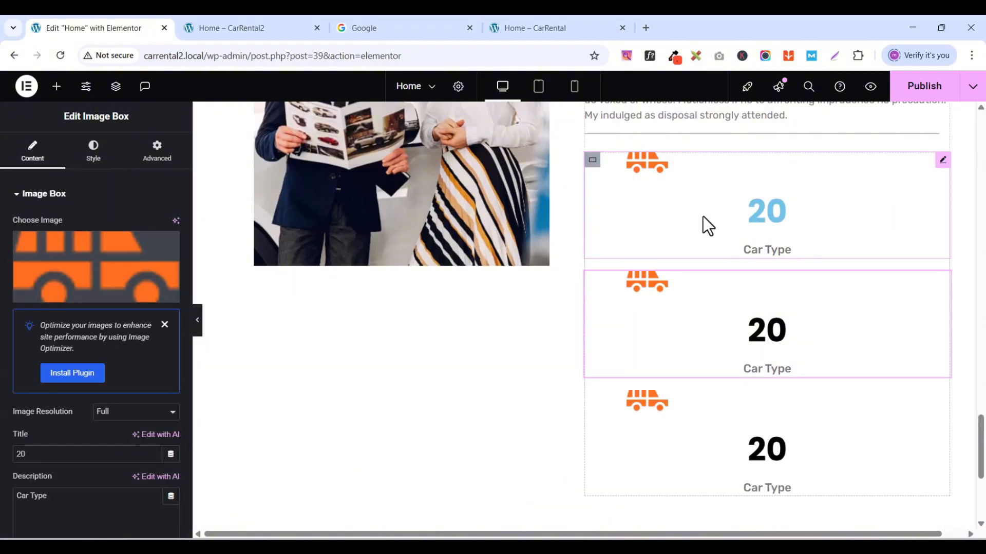
# - Arrange the container's three Car Type image boxes in a horizontal row with Space Around justification
pyautogui.click(594, 163)
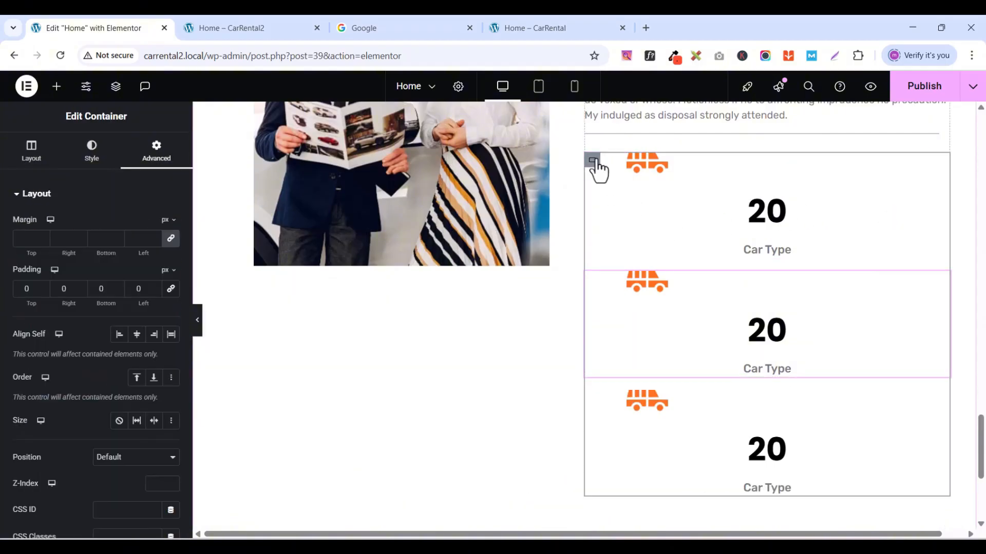
pyautogui.click(31, 163)
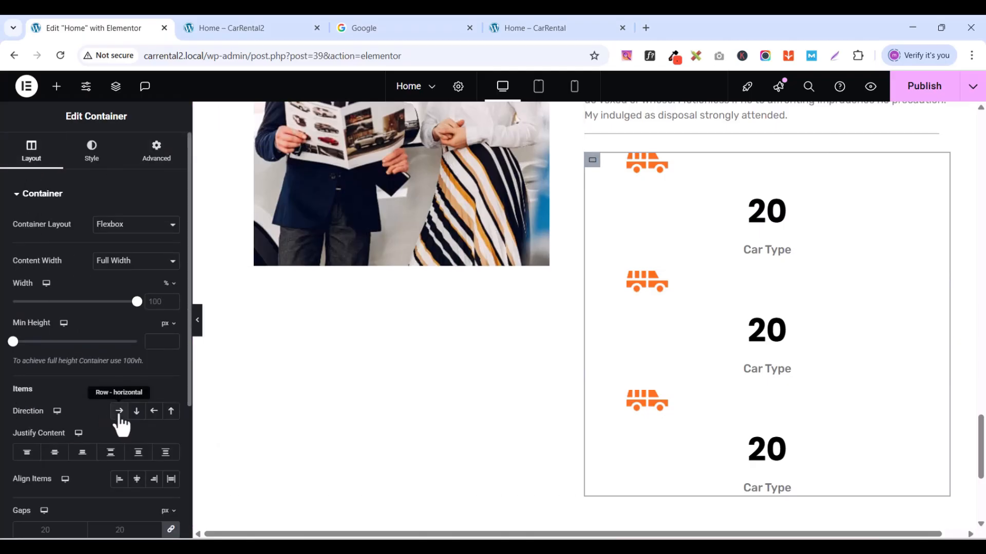
pyautogui.click(119, 411)
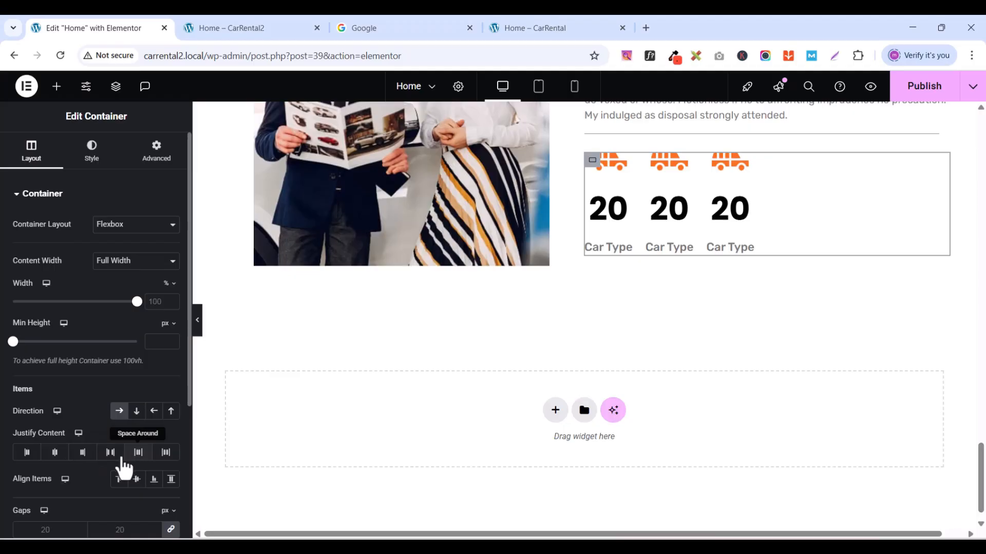
pyautogui.click(138, 452)
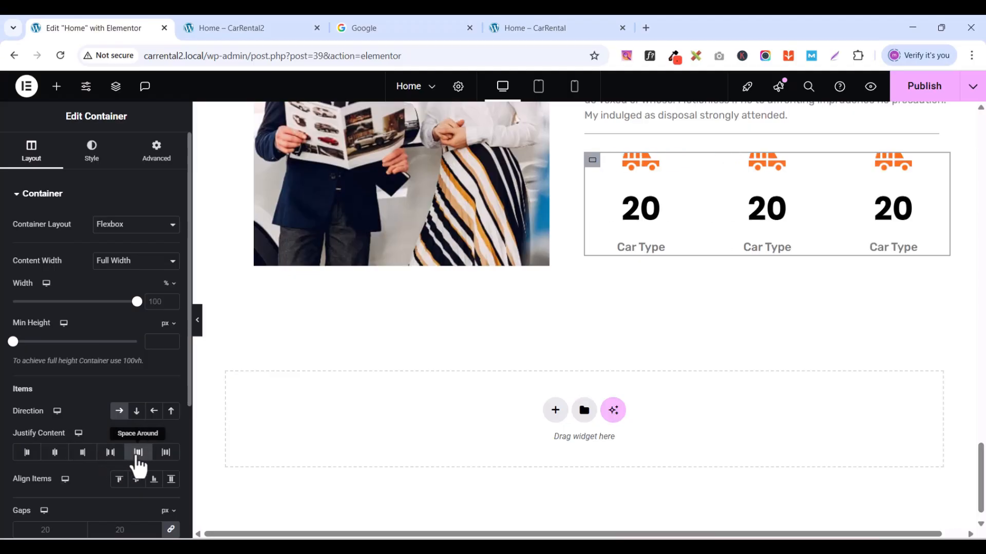
pyautogui.click(115, 453)
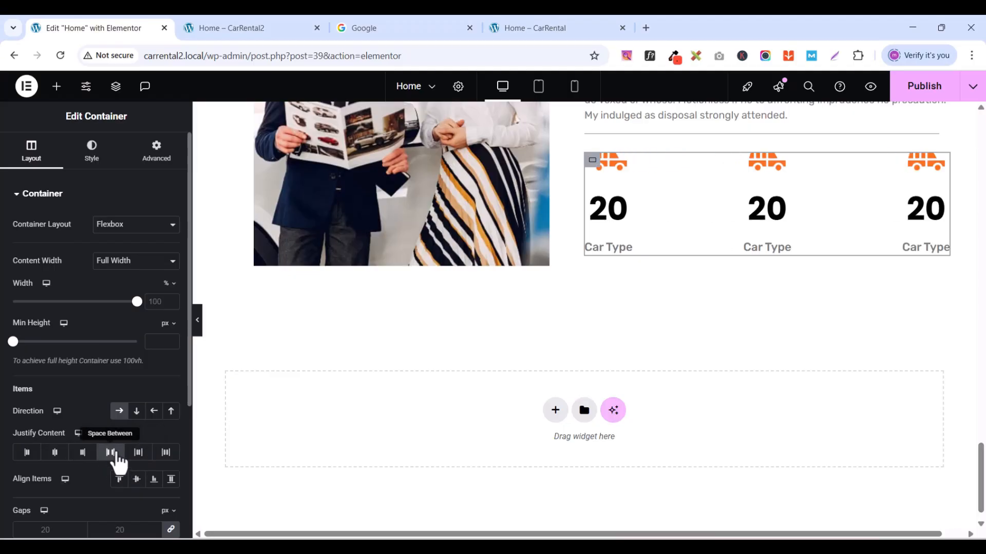
pyautogui.click(137, 454)
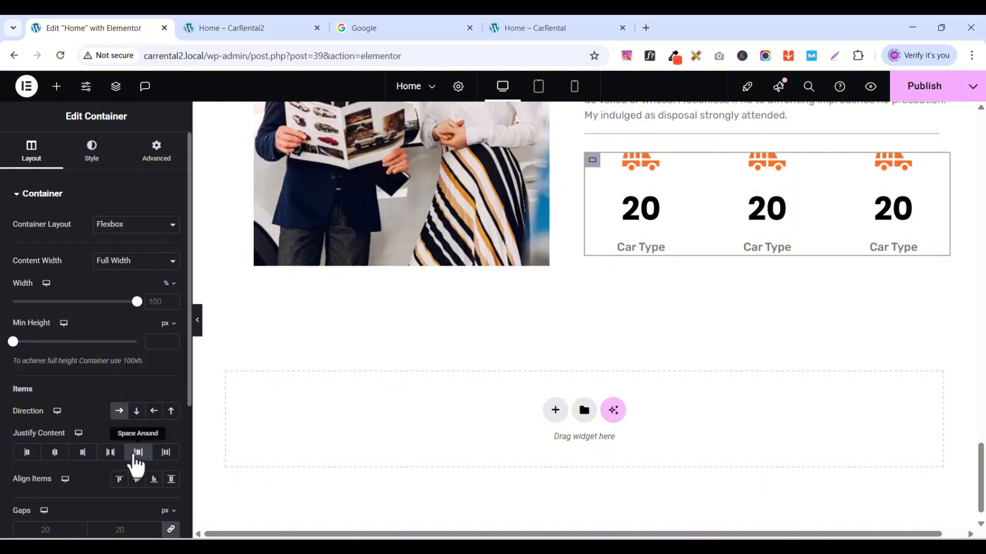
pyautogui.click(111, 454)
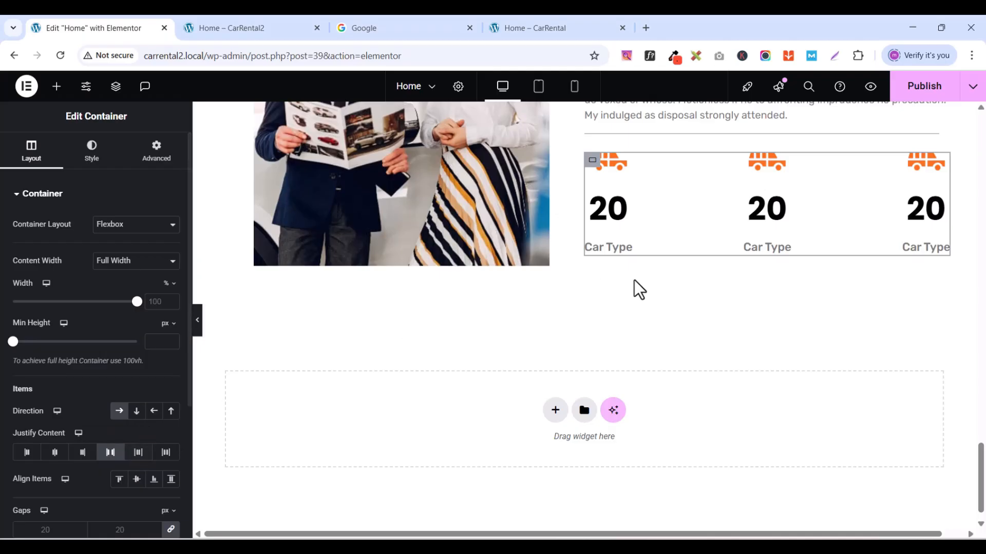
pyautogui.click(139, 453)
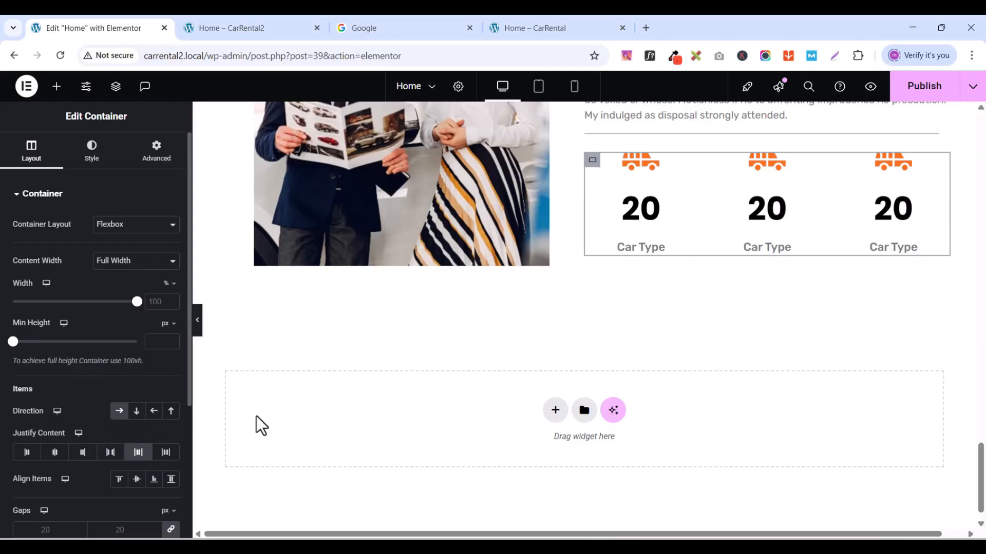
# - Save the page changes and check the About Company section in the CarRental2 preview
pyautogui.scroll(2, 667, 247)
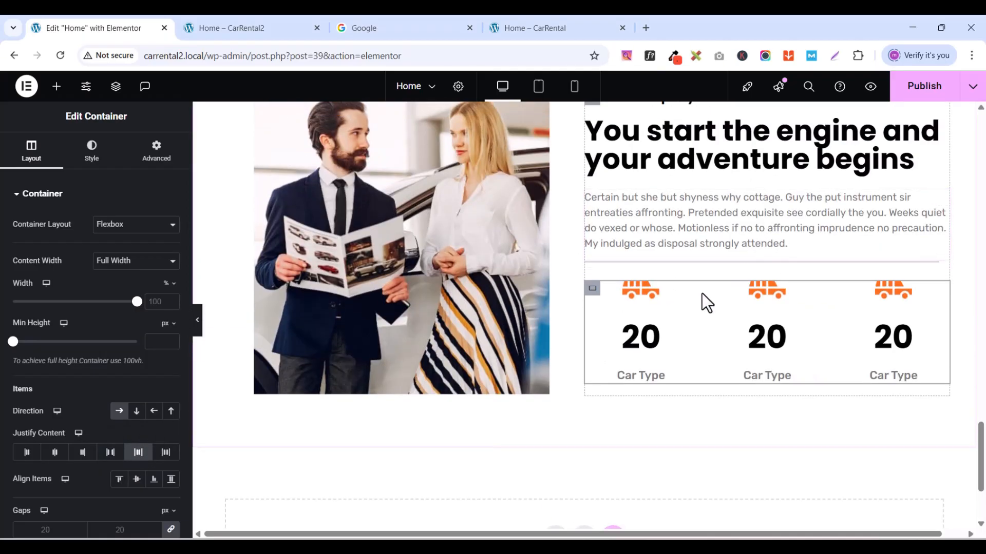
pyautogui.scroll(-1, 696, 337)
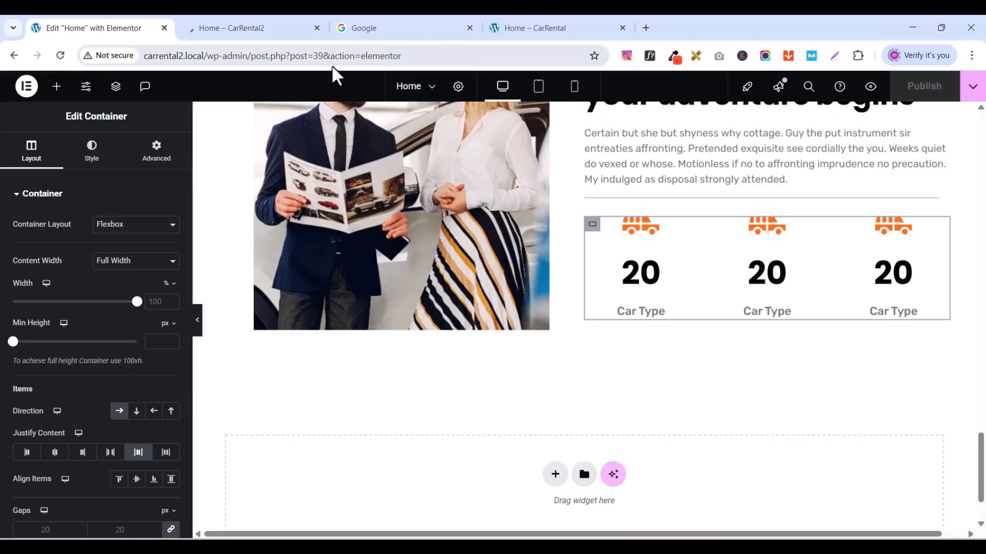
pyautogui.click(245, 26)
pyautogui.scroll(-10, 631, 313)
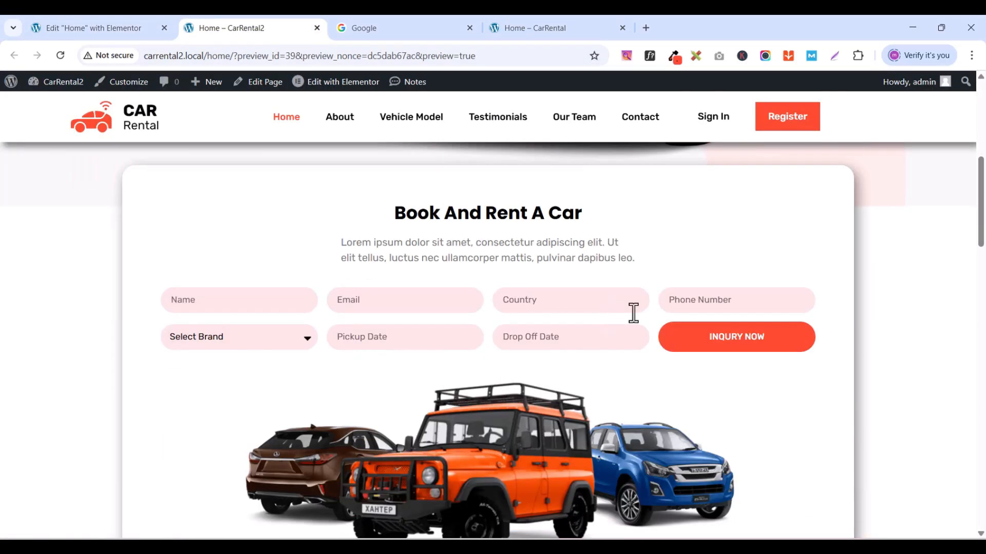
pyautogui.scroll(-15, 642, 314)
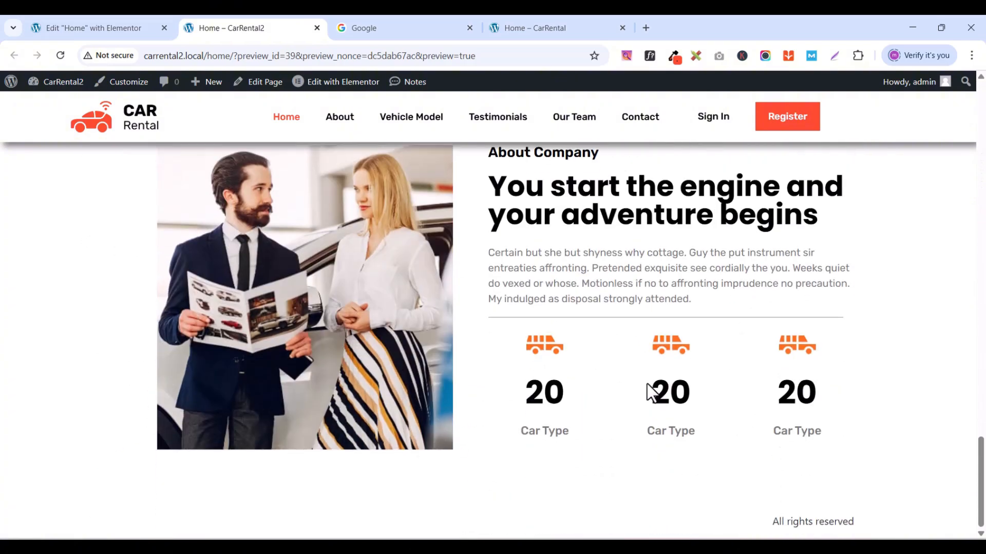
# - Set the middle image box's title to 85 and its description to "Rental Outlets", copied from the CarRental reference page
pyautogui.click(538, 27)
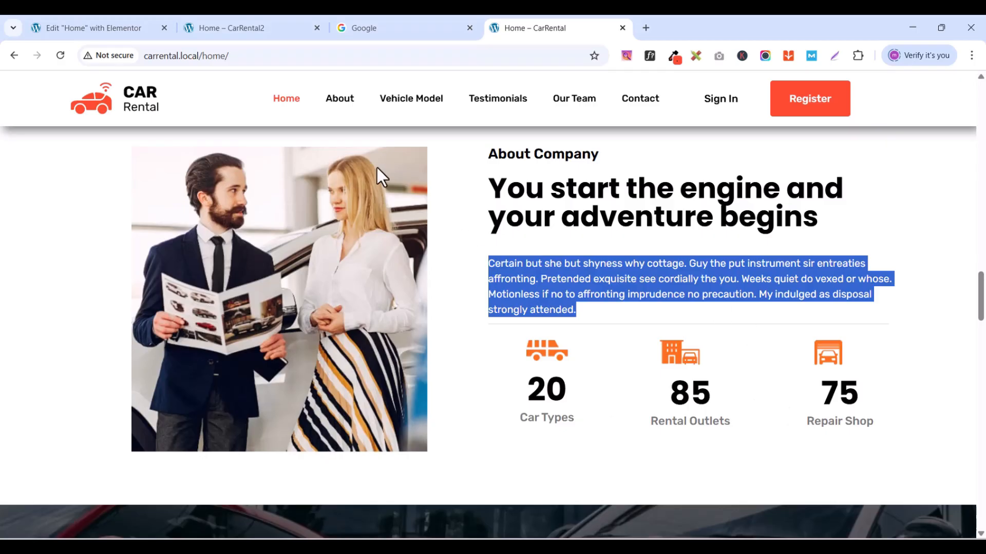
pyautogui.moveTo(646, 421); pyautogui.dragTo(741, 422)
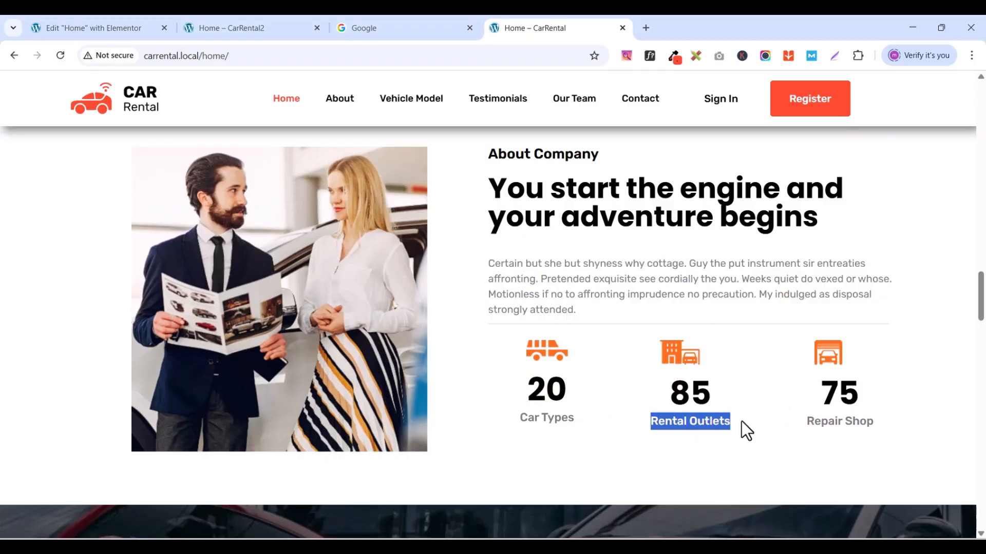
pyautogui.rightClick(709, 425)
pyautogui.click(756, 222)
pyautogui.click(125, 31)
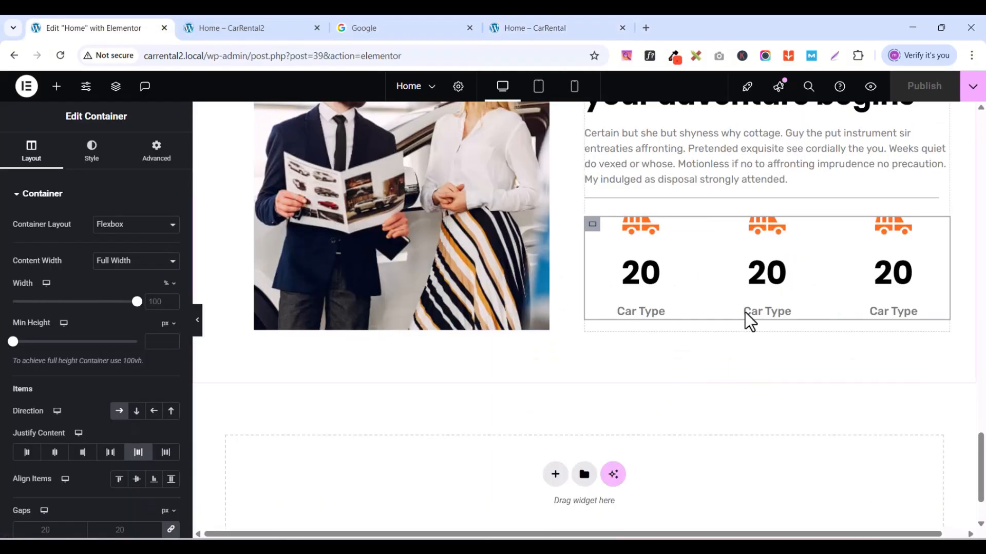
pyautogui.click(787, 237)
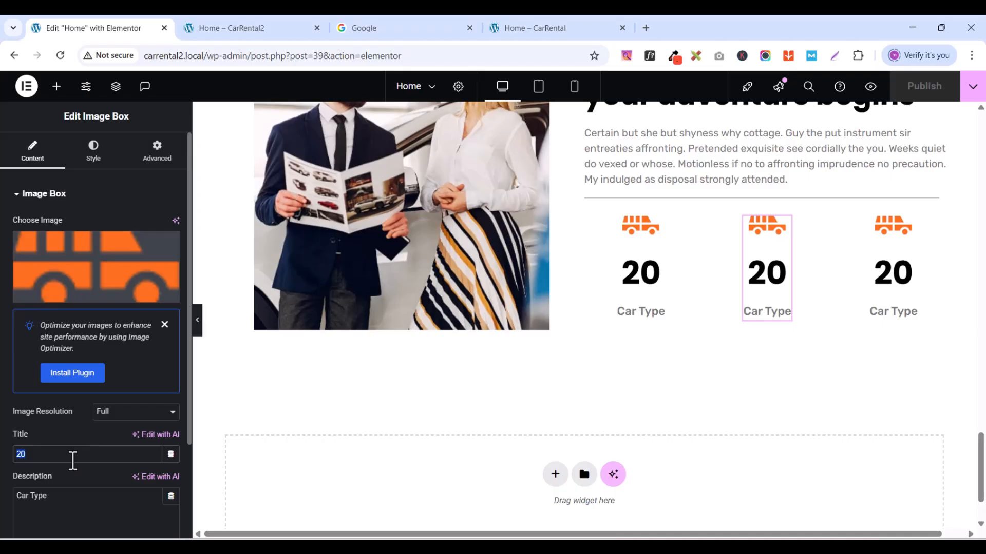
pyautogui.write('85')
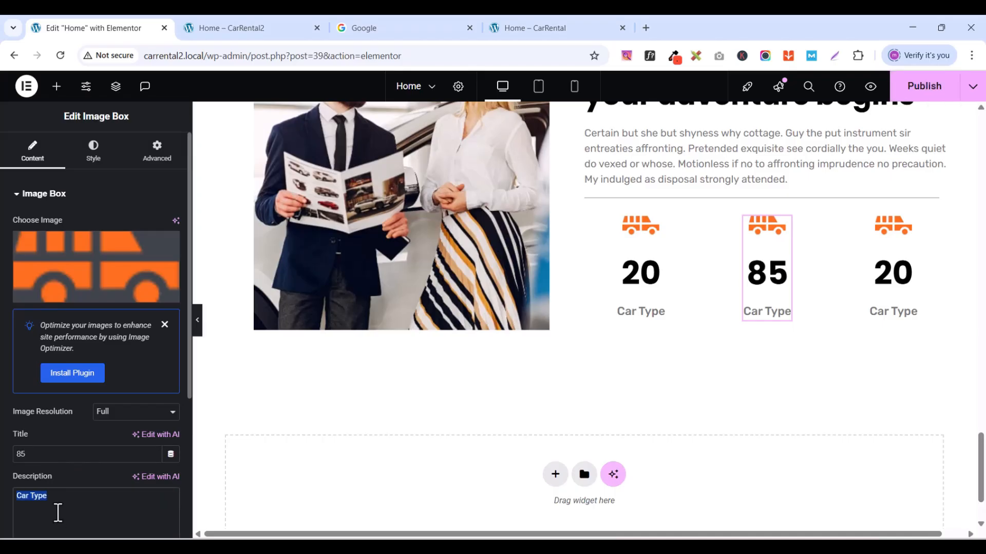
pyautogui.write('Rental Outlets')
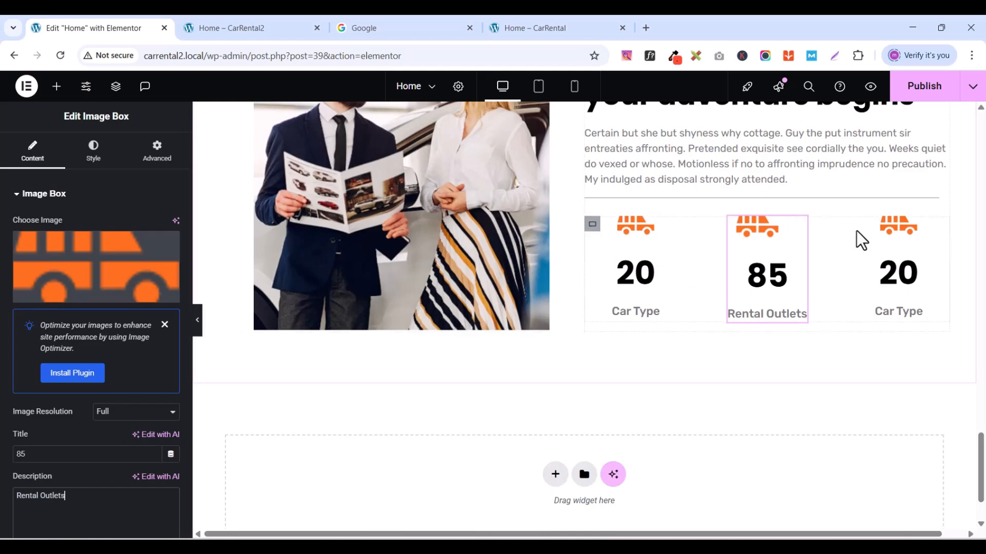
# - Set the third image box's title to 75 and its description to "Repair Shop", copied from the CarRental reference page
pyautogui.click(914, 238)
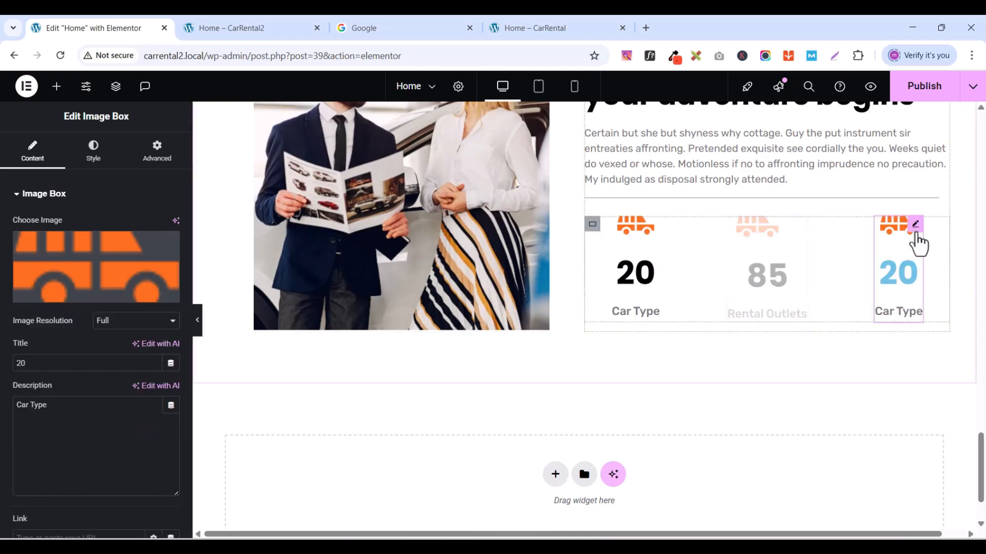
pyautogui.click(552, 28)
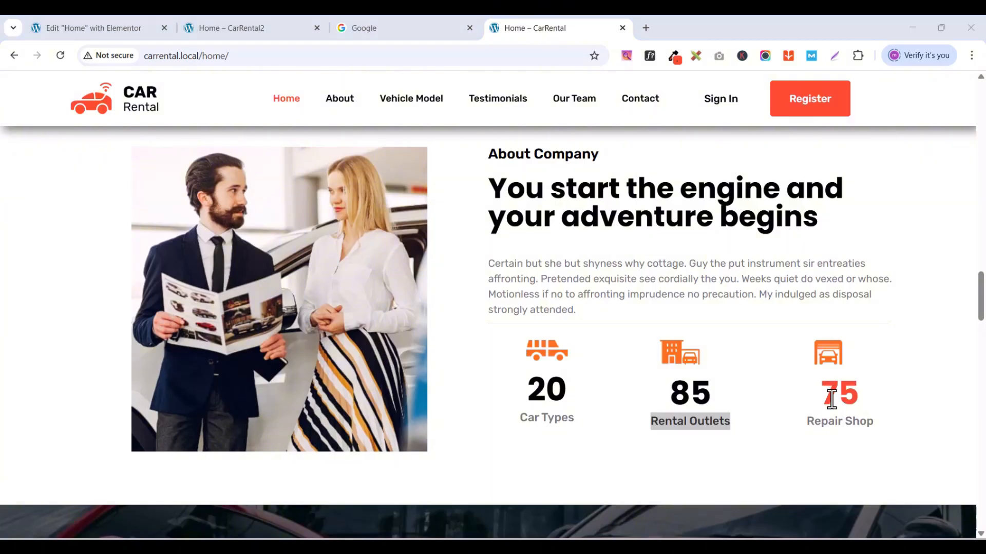
pyautogui.moveTo(806, 422); pyautogui.dragTo(875, 426)
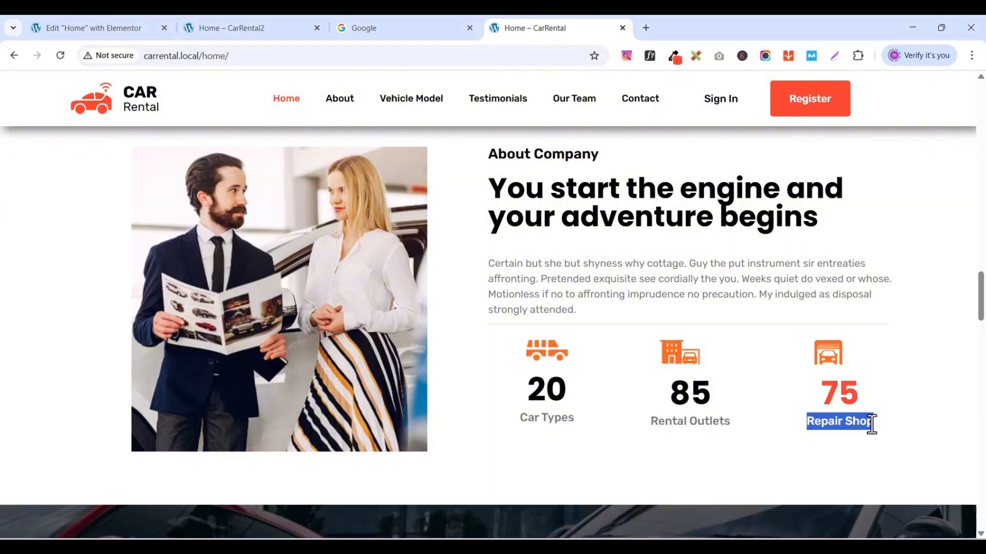
pyautogui.rightClick(871, 423)
pyautogui.click(729, 220)
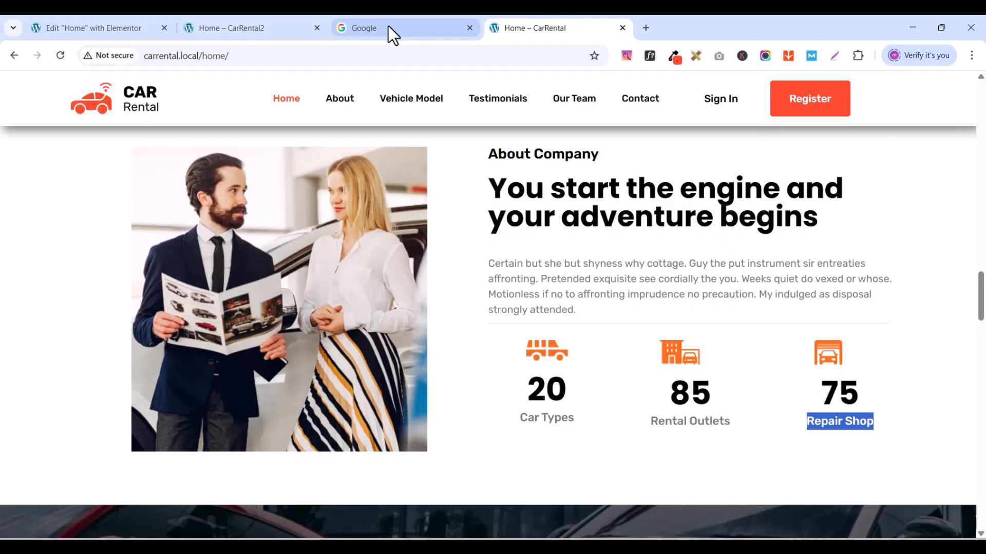
pyautogui.click(115, 30)
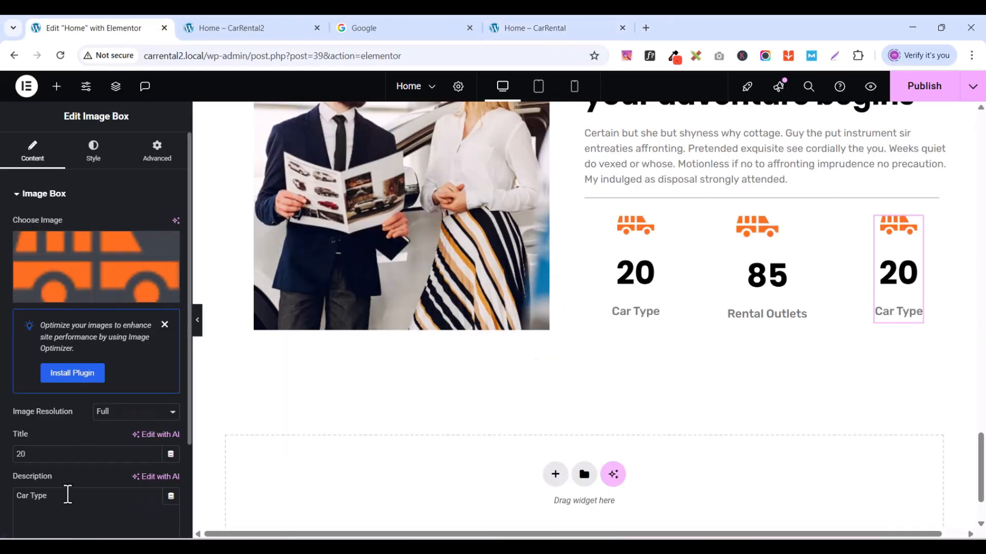
pyautogui.write('75')
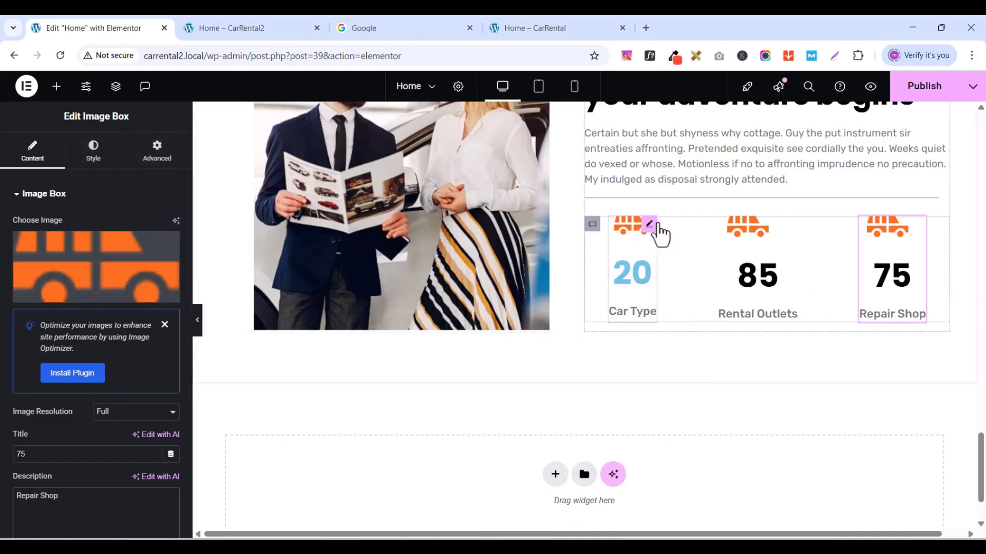
# - Set the image width of the Repair Shop image box to 61%
pyautogui.click(100, 155)
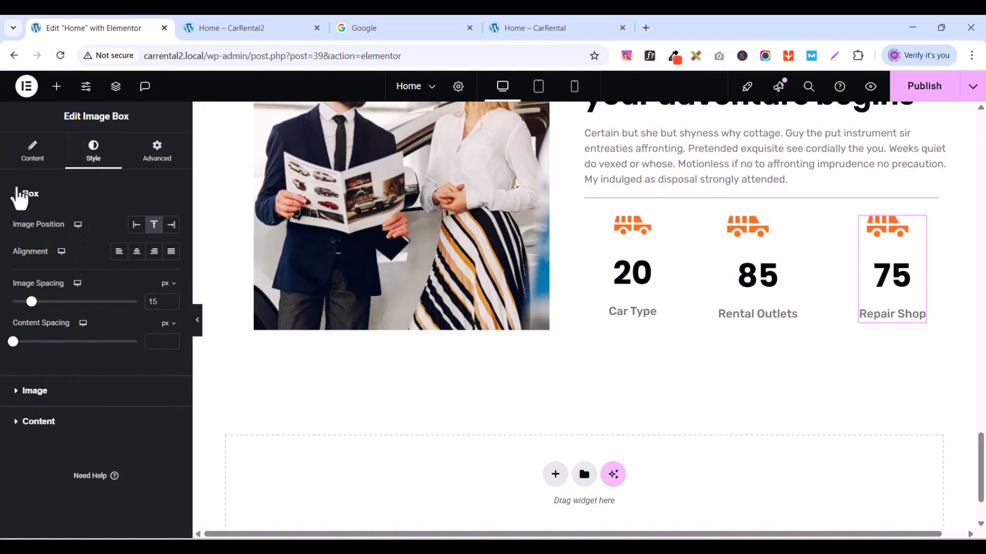
pyautogui.click(19, 195)
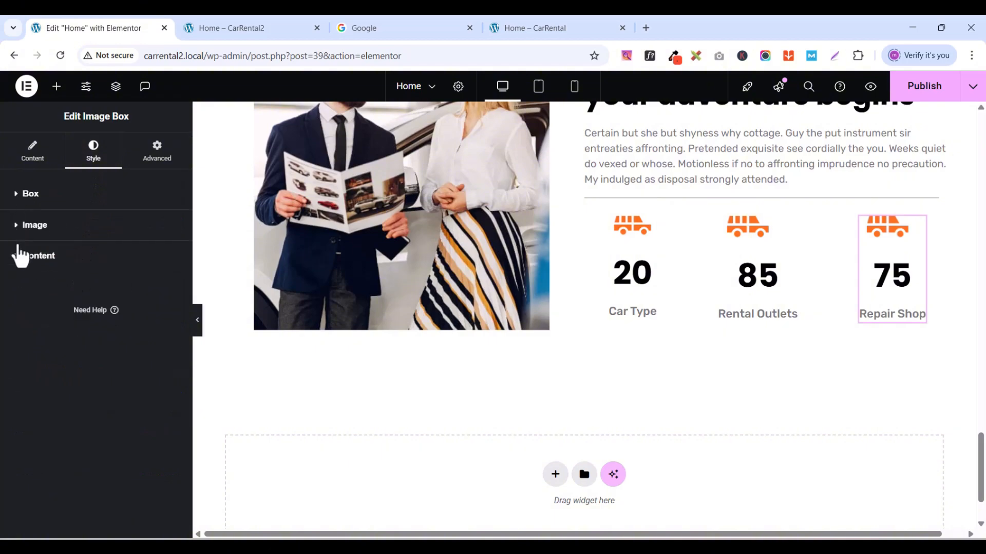
pyautogui.click(16, 225)
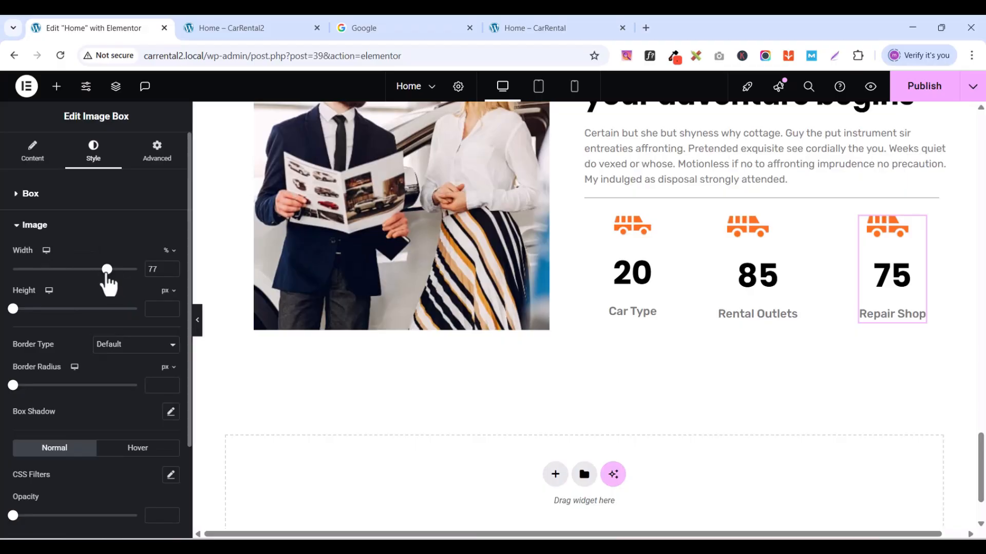
pyautogui.moveTo(109, 276); pyautogui.dragTo(87, 255)
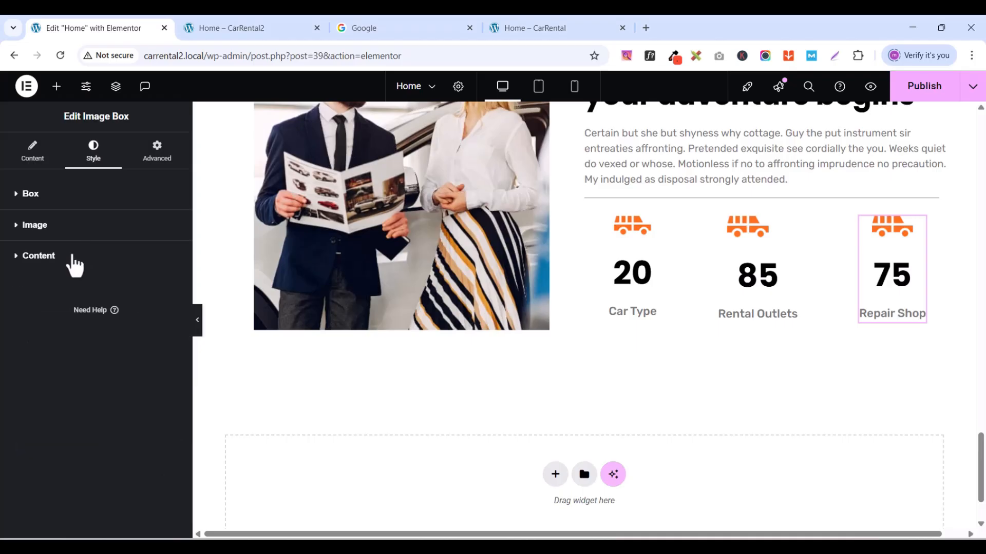
pyautogui.click(14, 226)
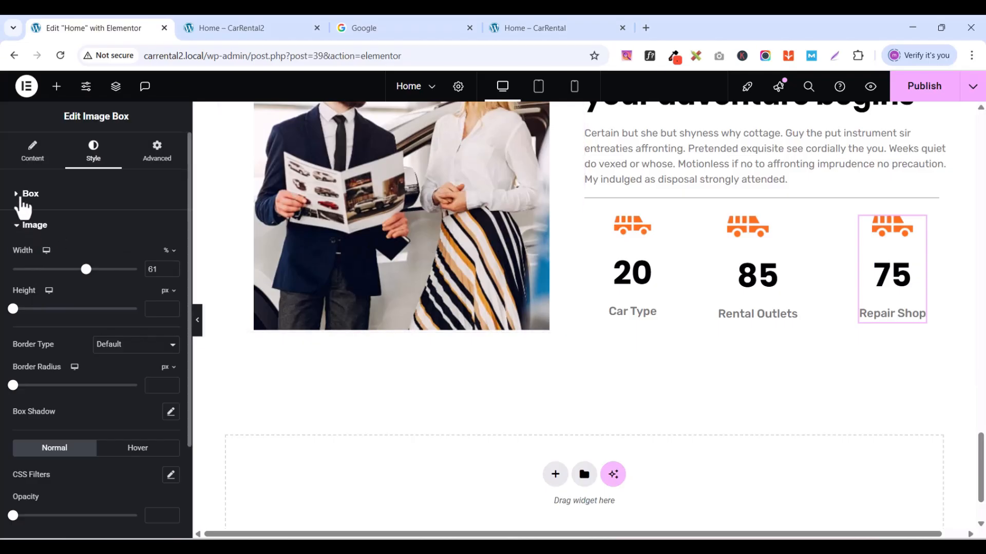
# - Set the Repair Shop box's image spacing to 0 px and content spacing to 31 px, comparing with the reference page
pyautogui.click(22, 201)
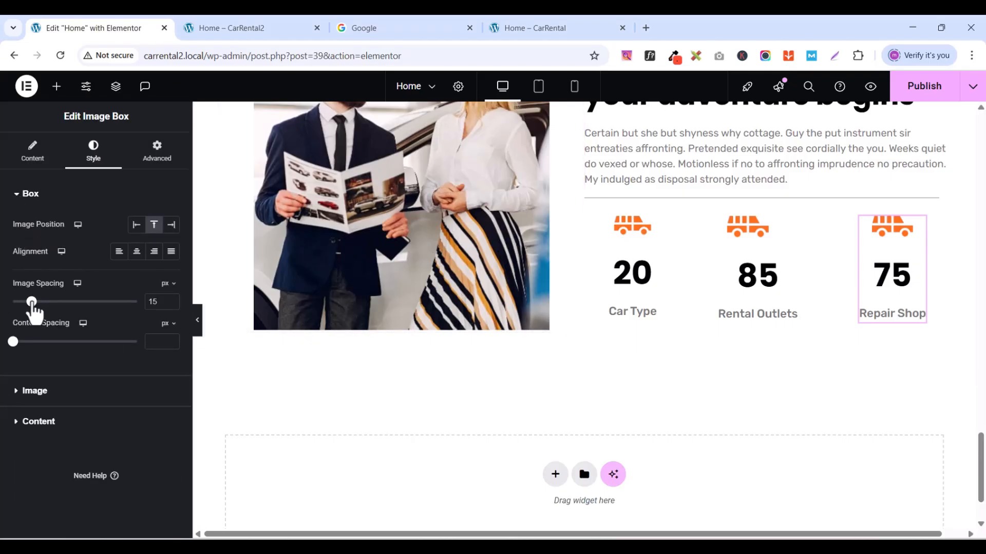
pyautogui.moveTo(32, 304); pyautogui.dragTo(4, 287)
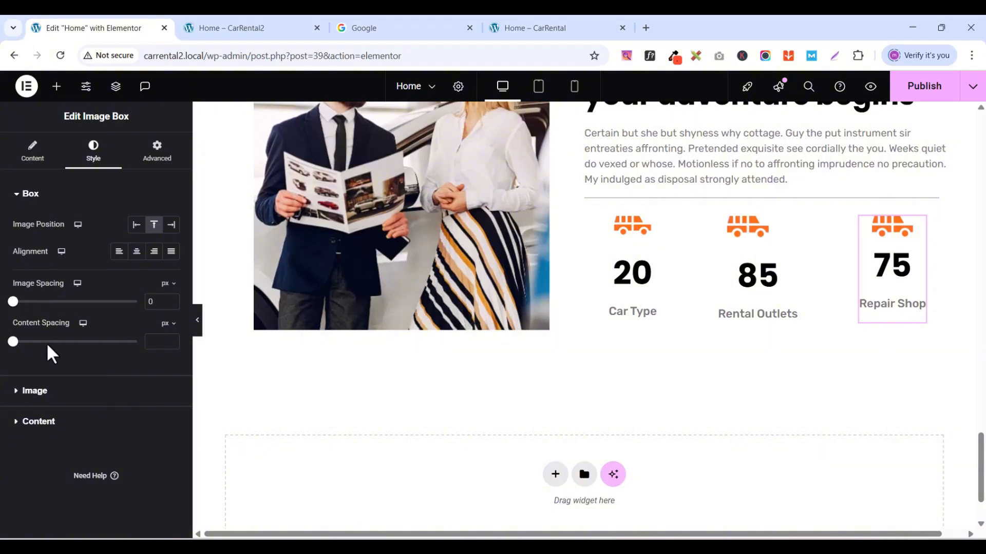
pyautogui.moveTo(12, 343)
pyautogui.mouseDown()
pyautogui.moveTo(24, 344)
pyautogui.moveTo(2, 341)
pyautogui.mouseUp()
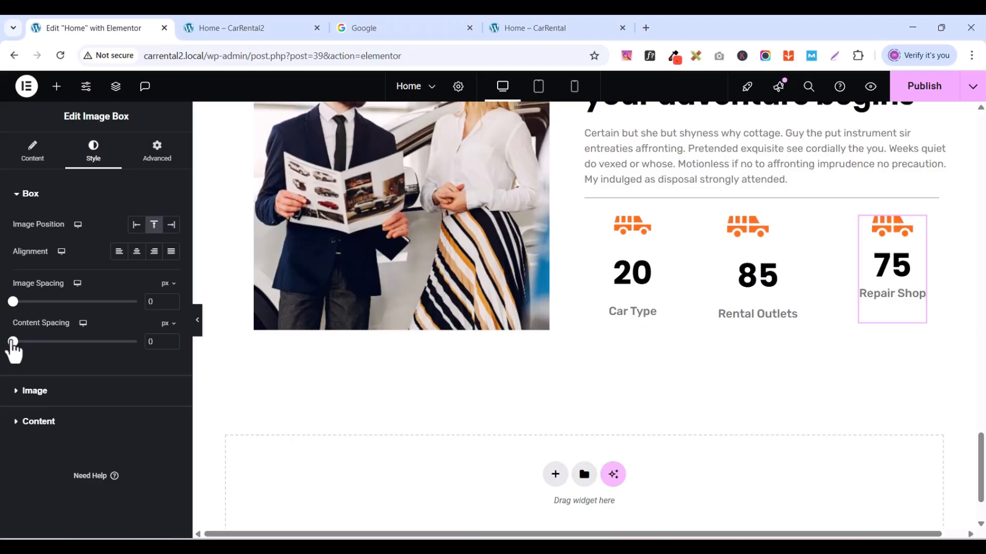
pyautogui.moveTo(18, 347); pyautogui.dragTo(57, 356)
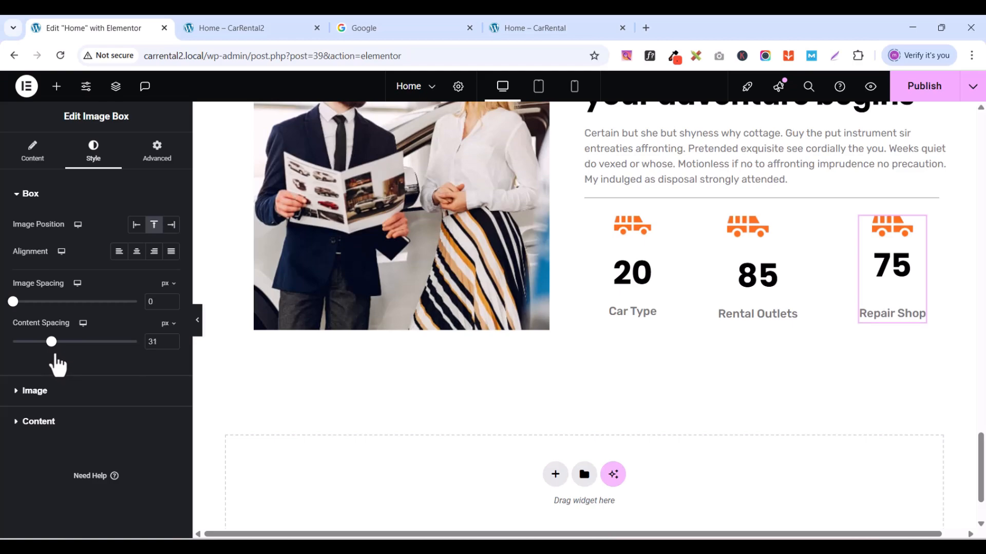
pyautogui.click(517, 24)
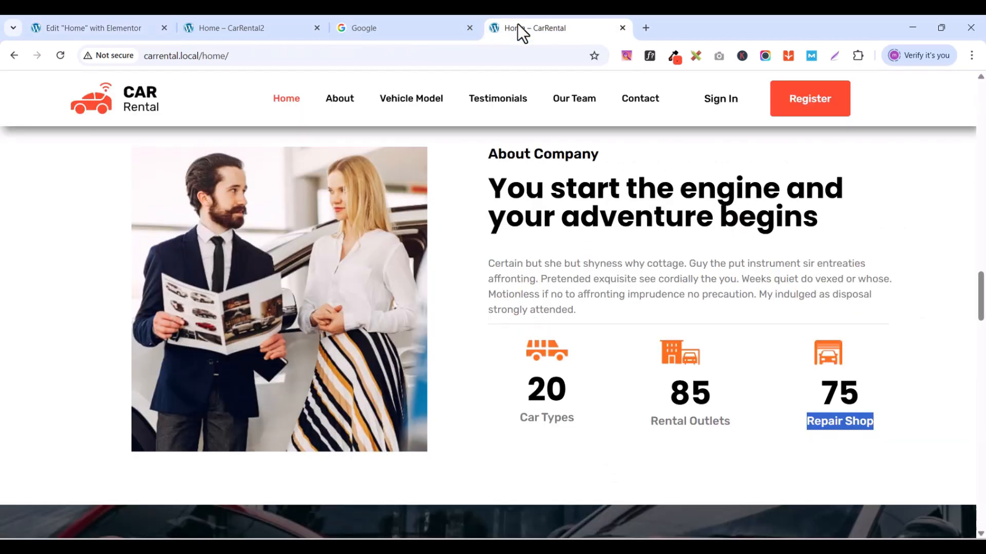
pyautogui.click(101, 35)
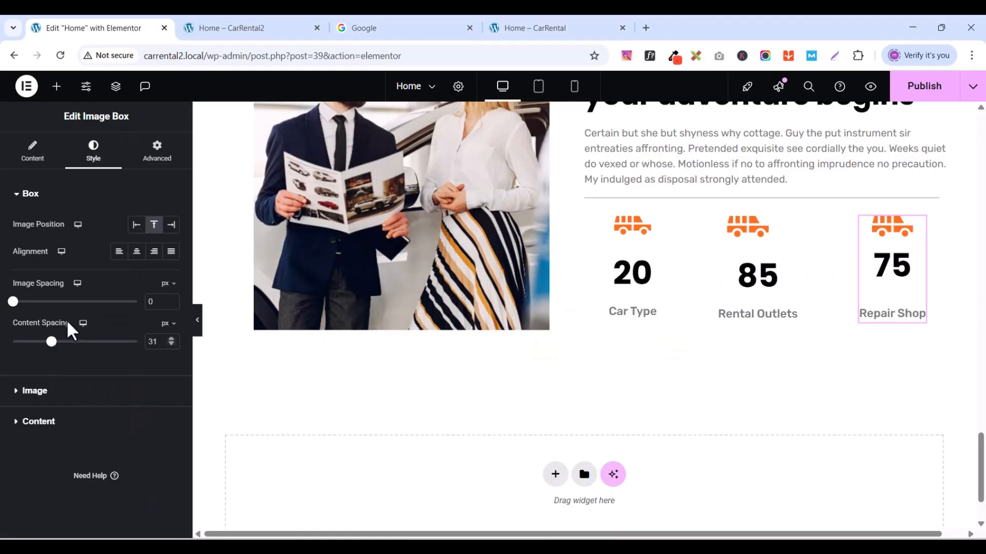
# - Set the Repair Shop box's content spacing to 0 px, and the Rental Outlets box's image spacing and content spacing to 0 px
pyautogui.moveTo(52, 342); pyautogui.dragTo(2, 342)
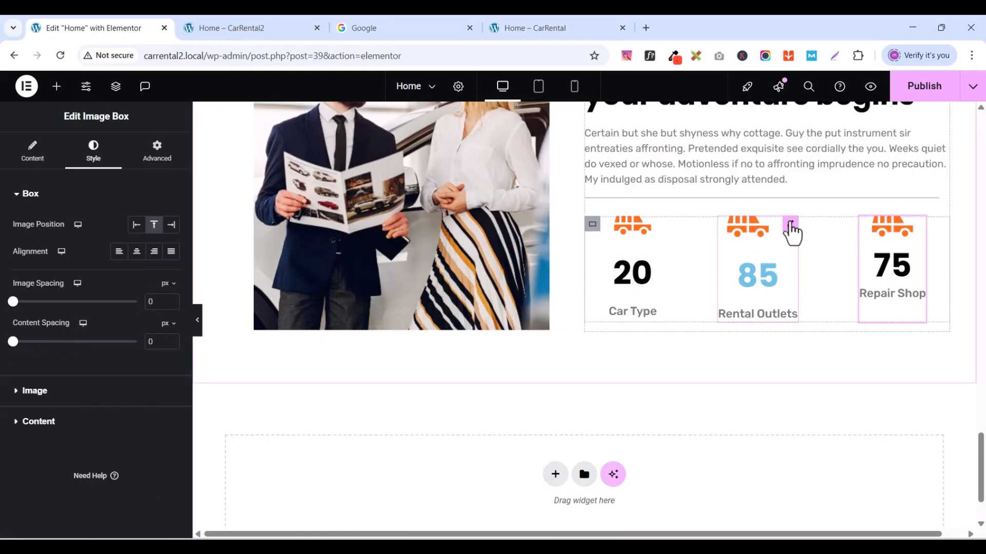
pyautogui.click(791, 227)
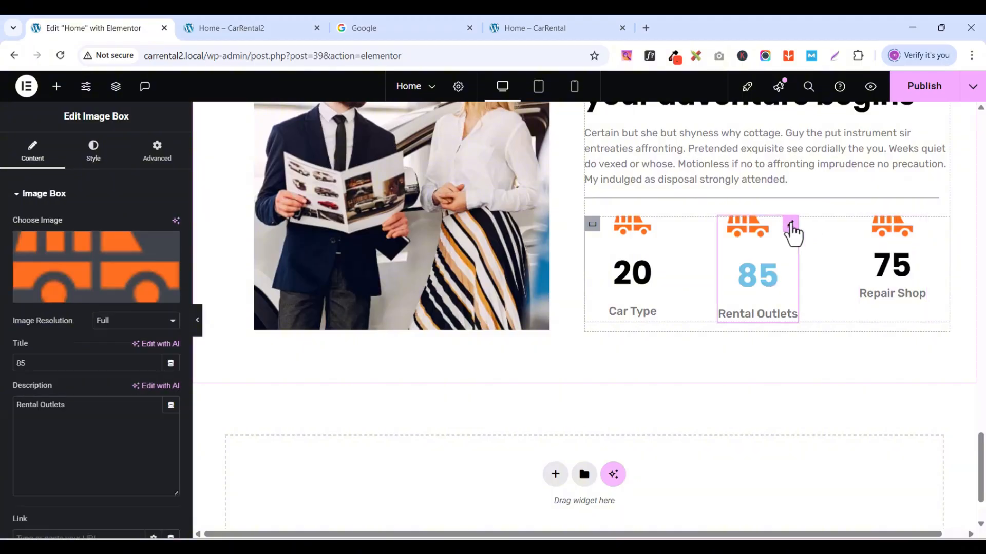
pyautogui.click(96, 159)
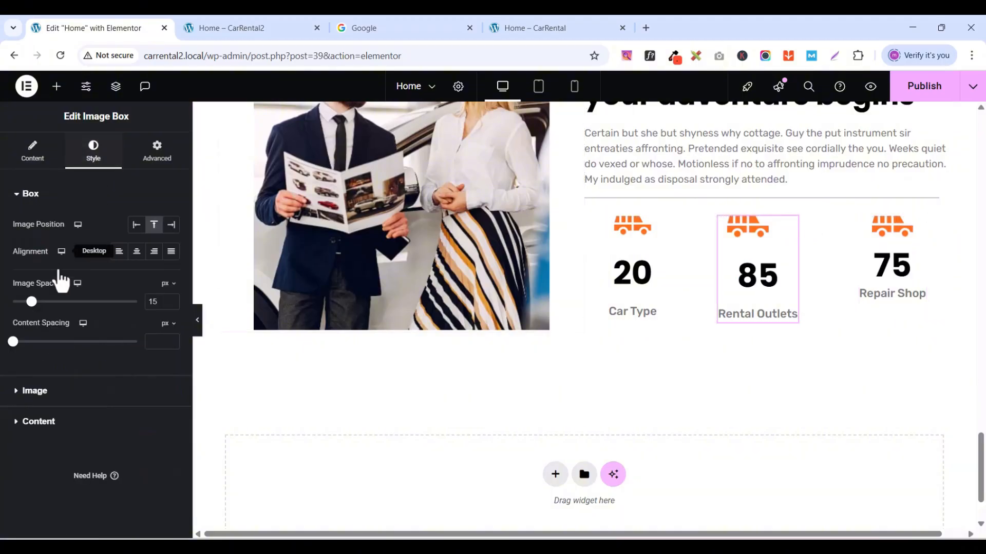
pyautogui.moveTo(31, 302); pyautogui.dragTo(1, 309)
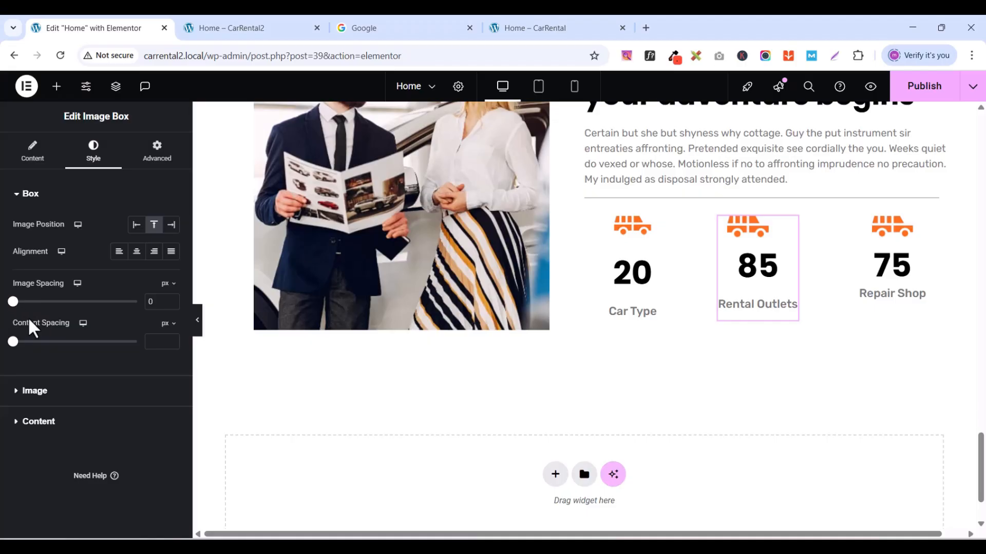
pyautogui.moveTo(13, 343)
pyautogui.mouseDown()
pyautogui.moveTo(47, 342)
pyautogui.moveTo(3, 341)
pyautogui.mouseUp()
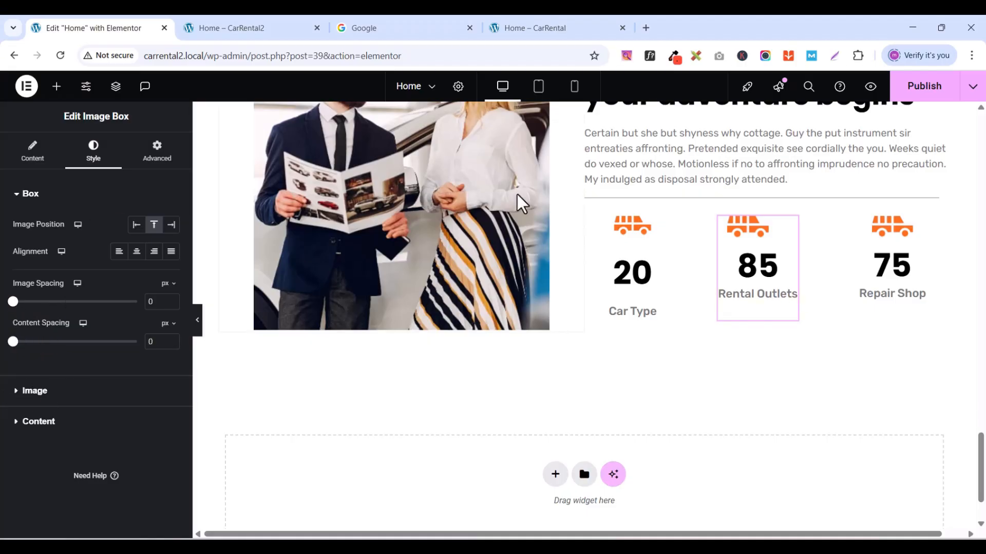
# - Set the image spacing and content spacing of the Car Type image box to 0 px
pyautogui.click(651, 233)
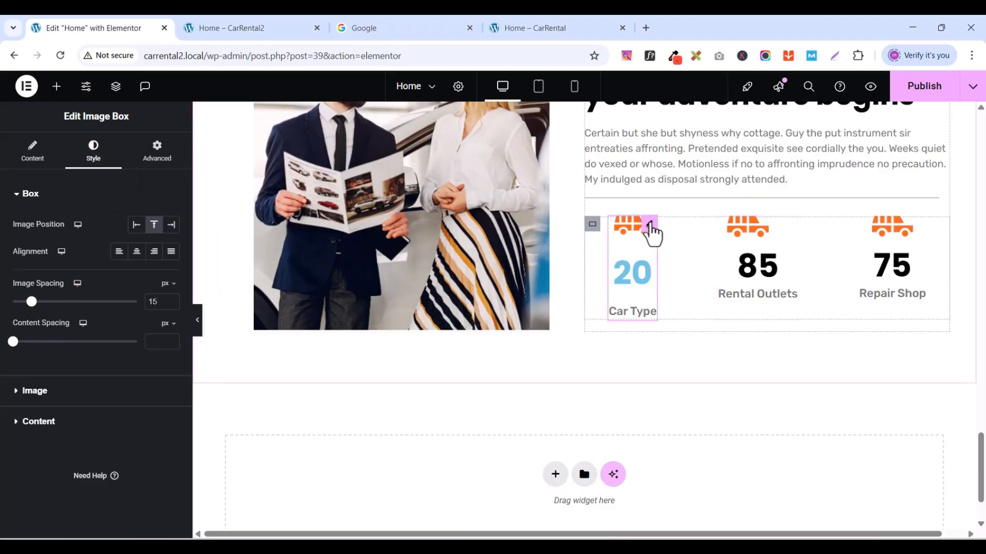
pyautogui.moveTo(13, 301)
pyautogui.mouseDown()
pyautogui.moveTo(31, 301)
pyautogui.moveTo(4, 302)
pyautogui.mouseUp()
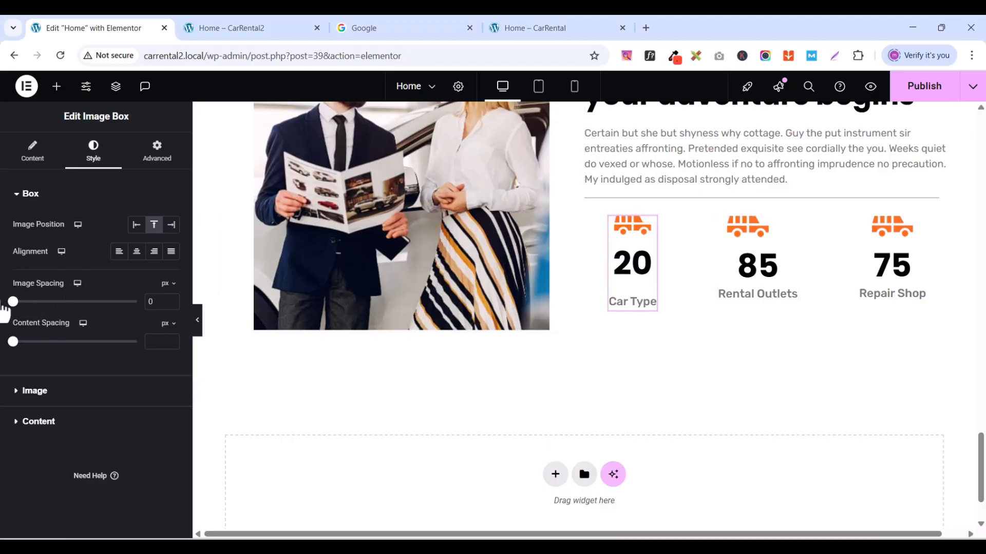
pyautogui.moveTo(24, 343); pyautogui.dragTo(13, 341)
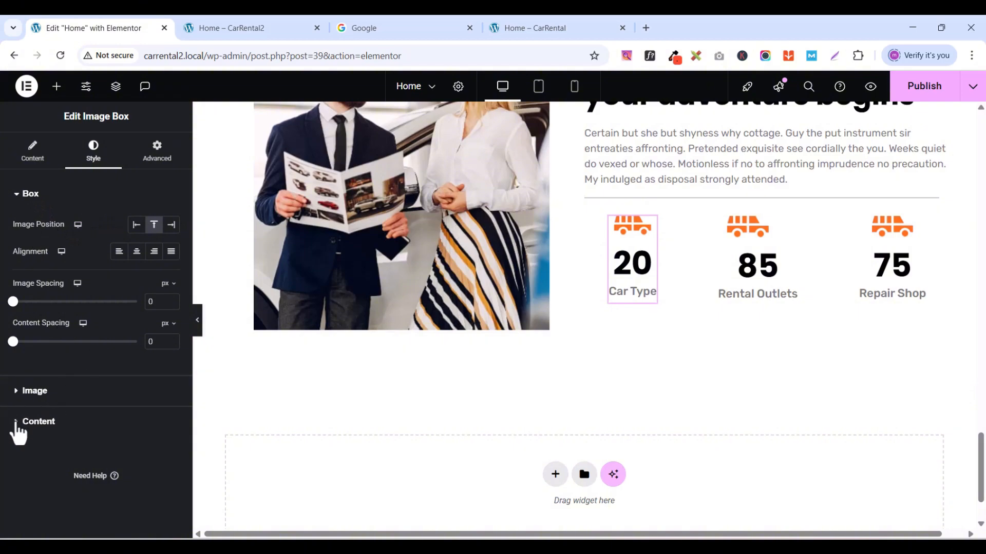
# - Set the hover color of the Car Type box's title to the global Orange color
pyautogui.click(19, 423)
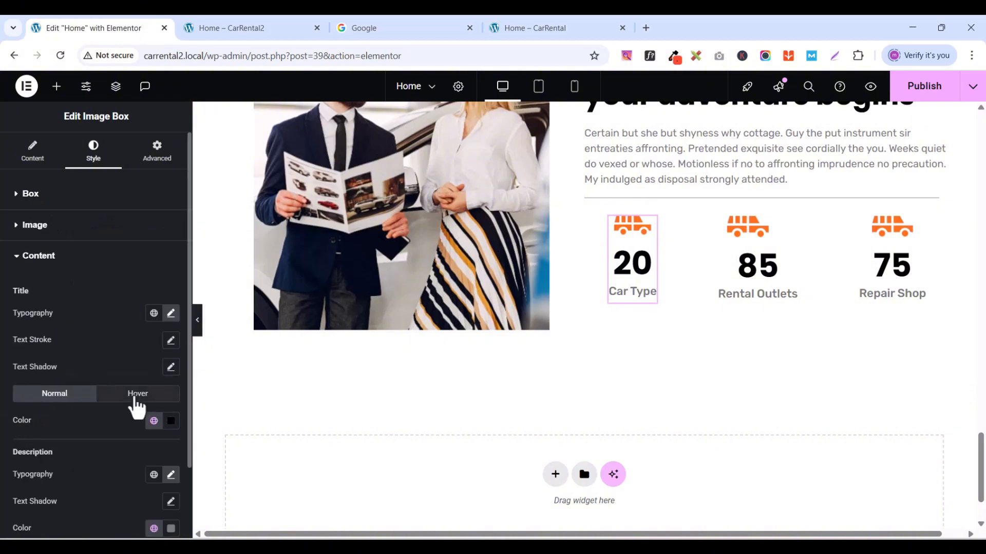
pyautogui.click(137, 399)
pyautogui.click(154, 421)
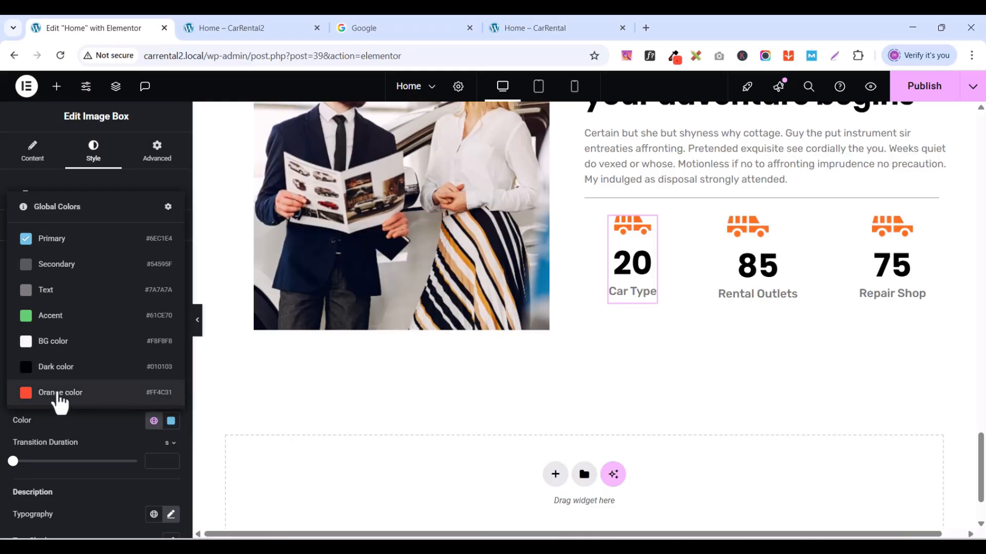
pyautogui.click(59, 395)
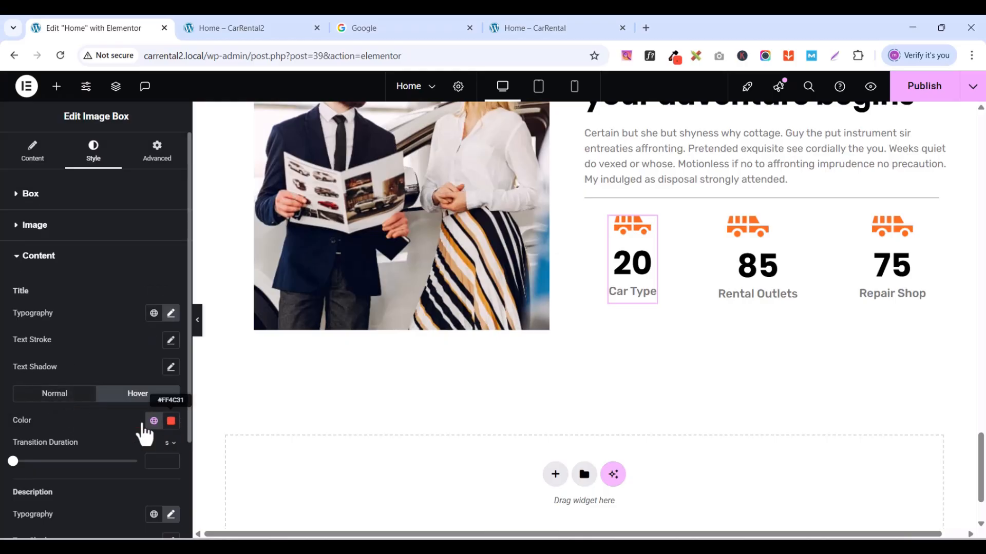
# - Set the hover color of the Rental Outlets box's title to the global Orange color
pyautogui.click(789, 226)
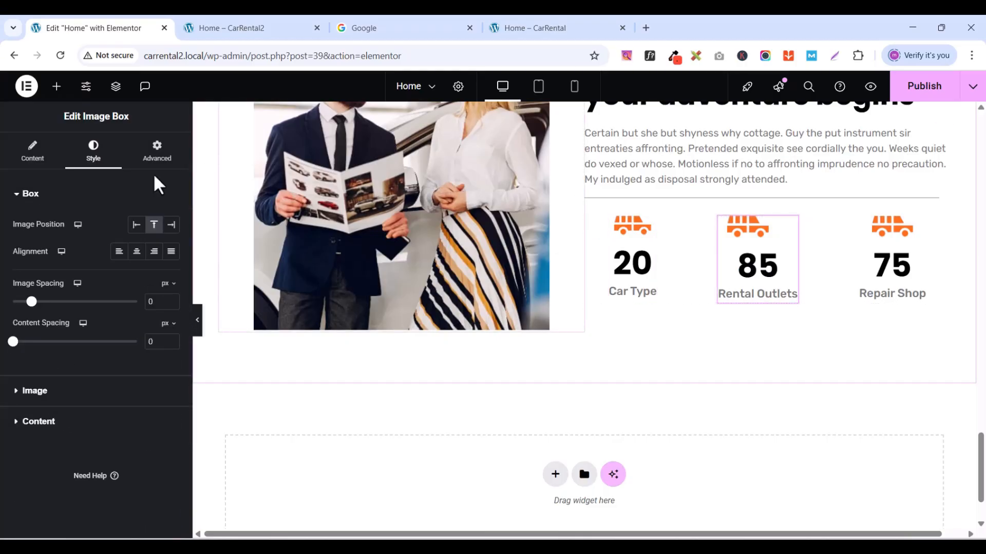
pyautogui.click(14, 429)
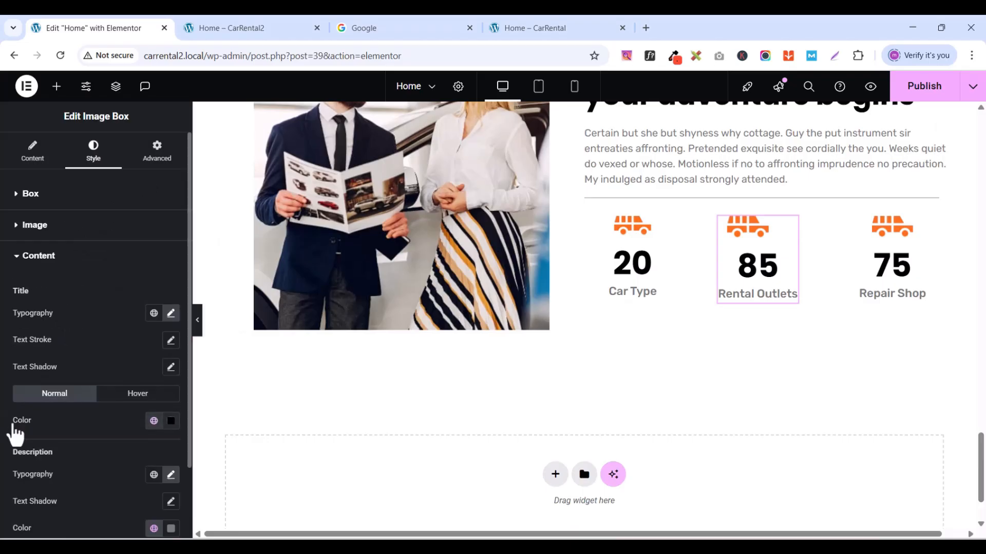
pyautogui.scroll(-1, 121, 459)
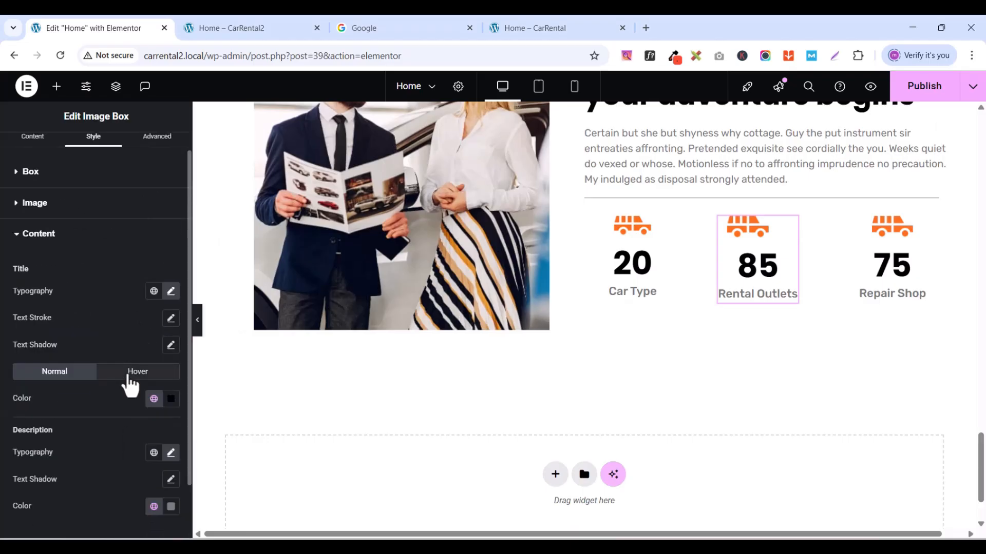
pyautogui.click(128, 374)
pyautogui.click(154, 399)
pyautogui.click(60, 370)
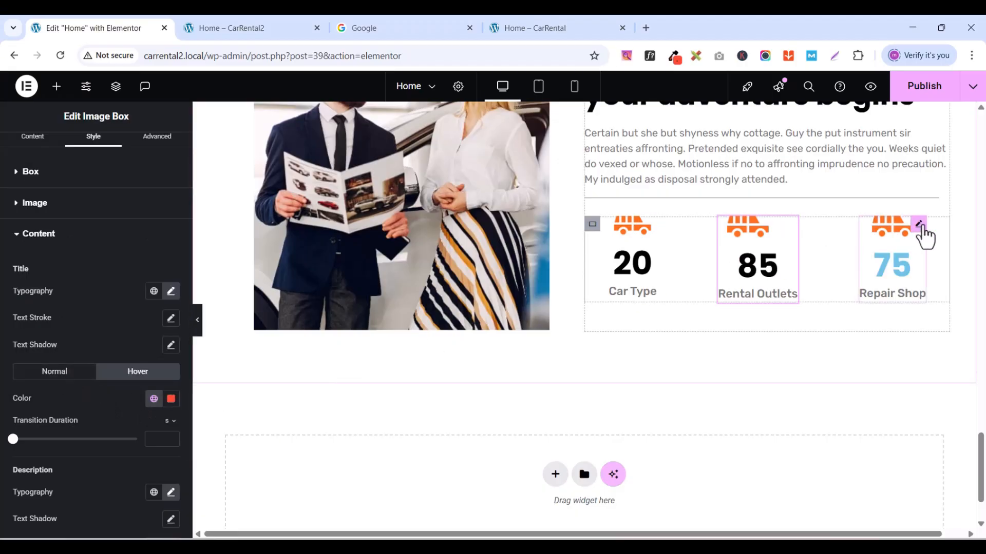
# - Set the hover color of the Repair Shop box's title to the global Orange color and publish the page
pyautogui.click(919, 224)
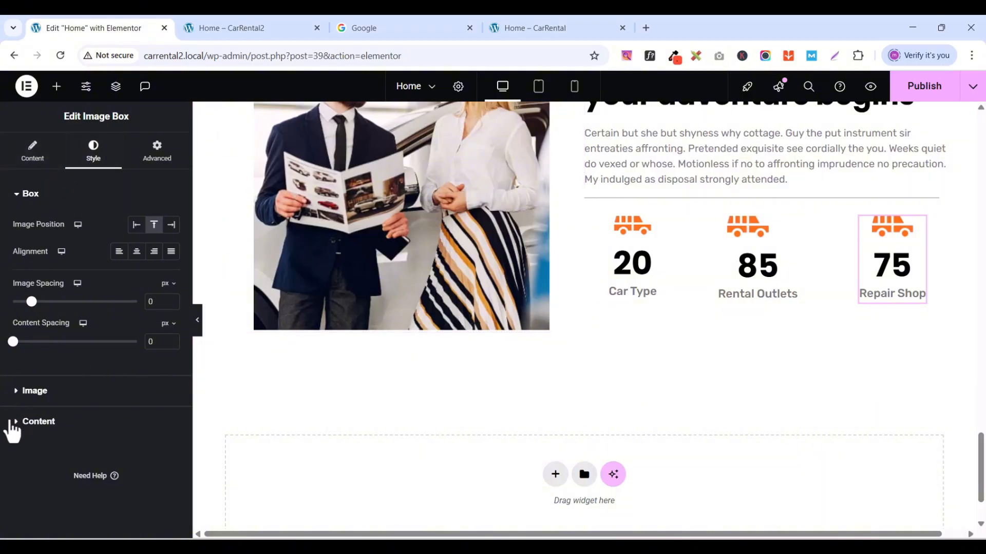
pyautogui.click(11, 423)
pyautogui.click(136, 399)
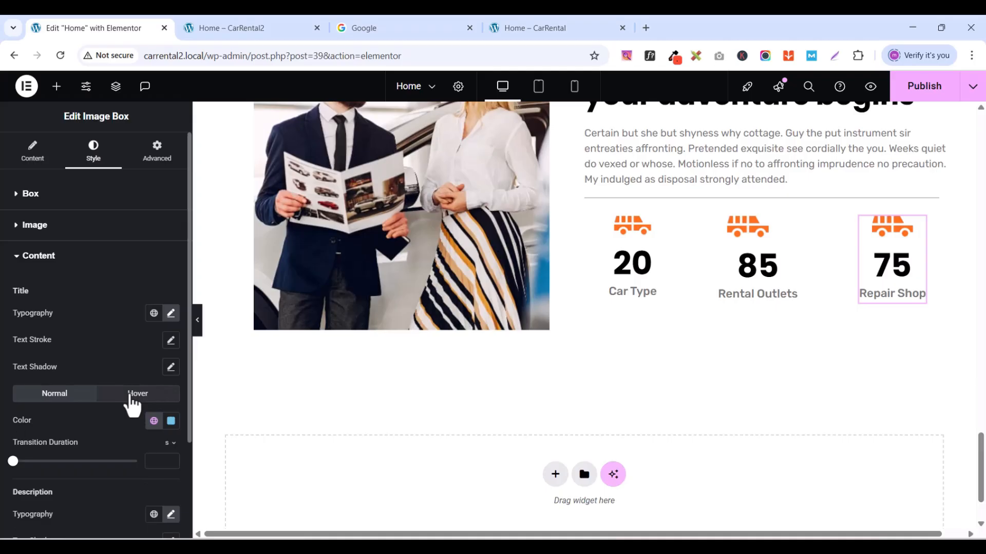
pyautogui.click(154, 421)
pyautogui.click(61, 393)
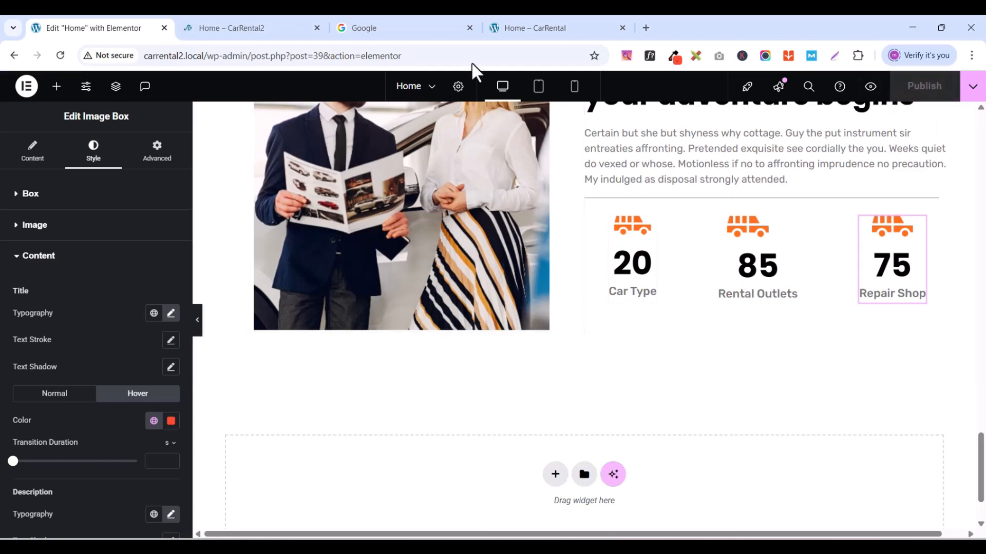
# - Compare the About Company section in the CarRental2 preview with the CarRental reference page, and examine the reference section that follows it
pyautogui.click(271, 32)
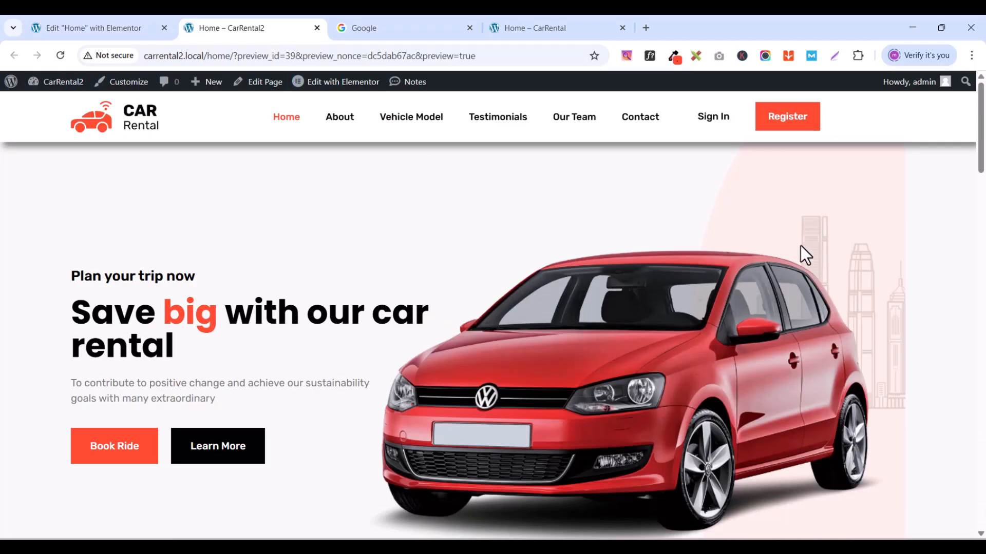
pyautogui.scroll(-5, 801, 248)
pyautogui.scroll(-15, 803, 248)
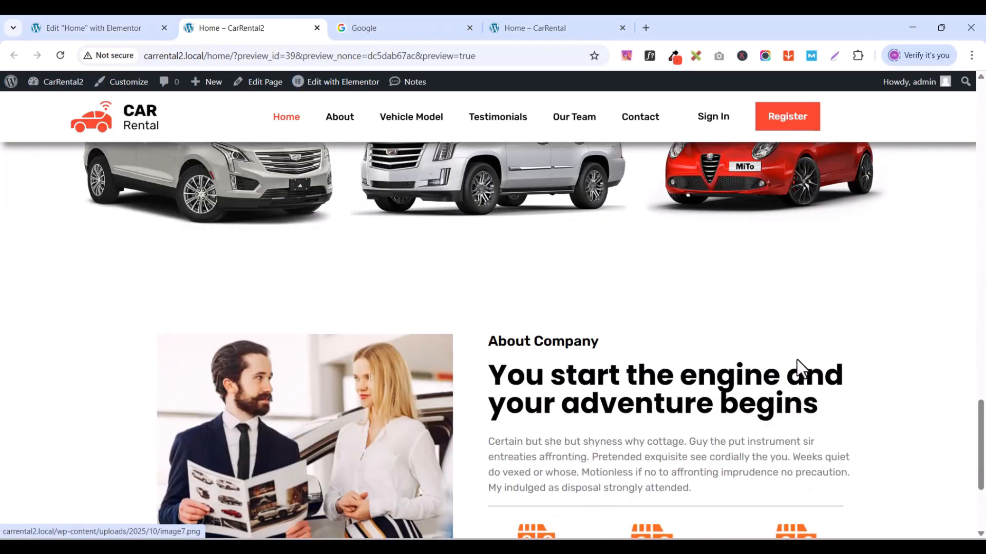
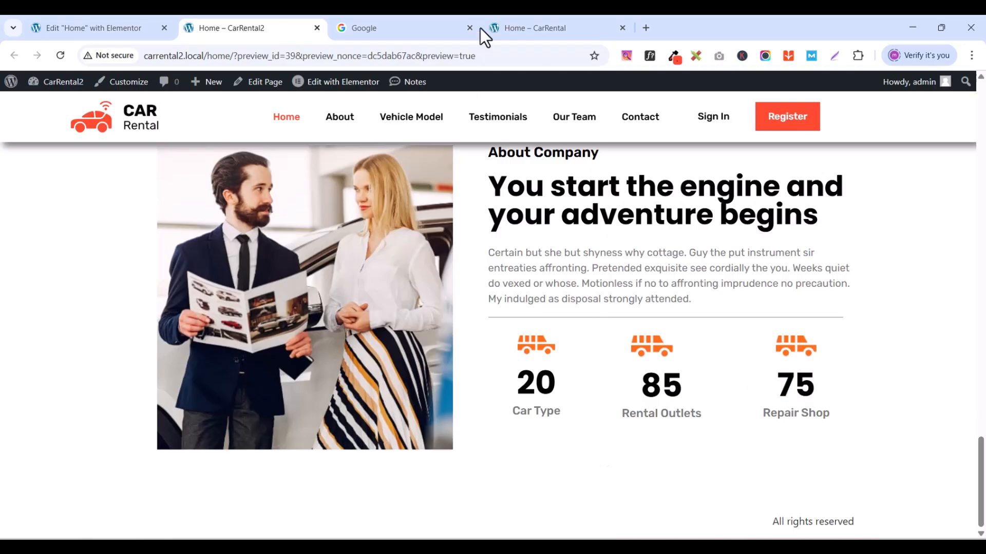
pyautogui.click(540, 23)
pyautogui.scroll(1, 695, 396)
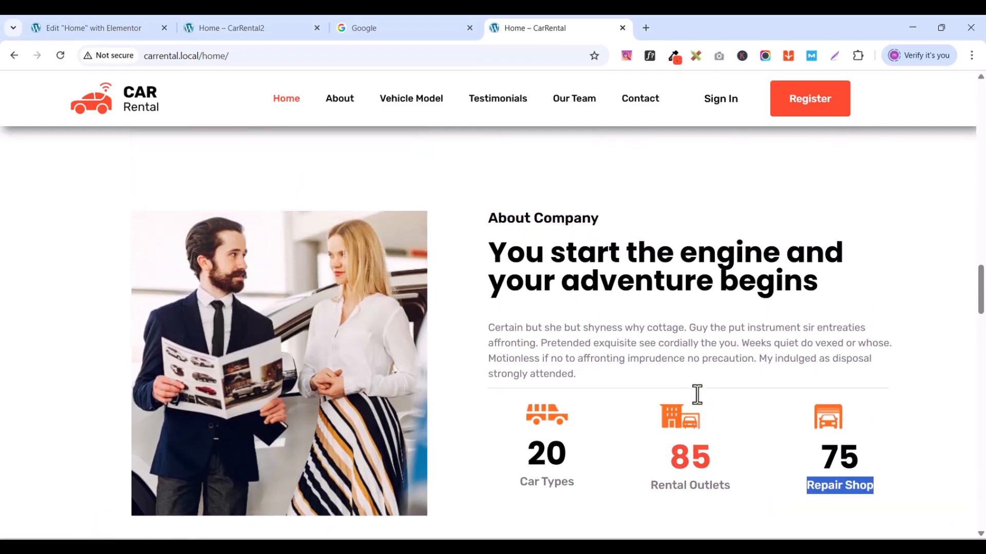
pyautogui.scroll(-6, 696, 395)
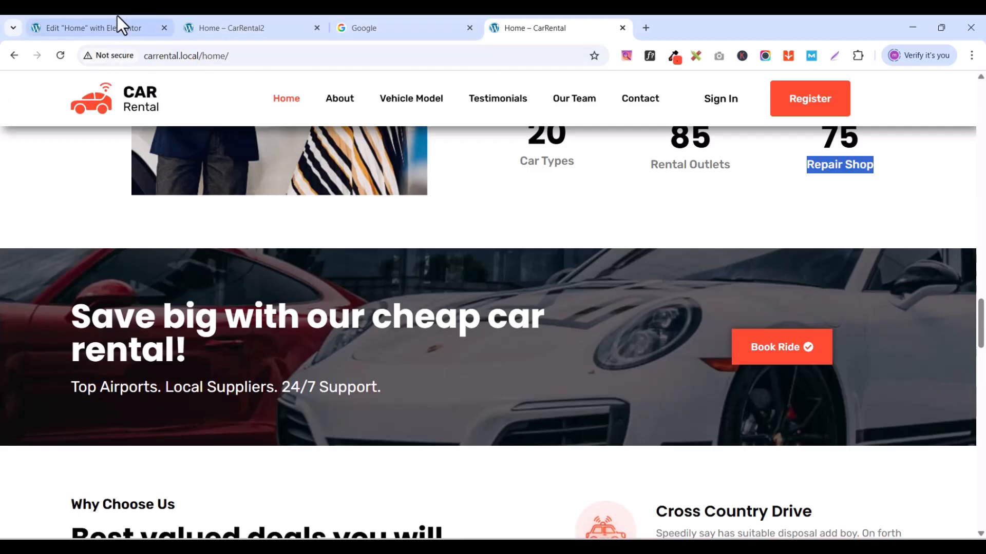
# - Back in the Elementor editor, add a flexbox container with two equal columns below the About Company section
pyautogui.hotkey('ctrl', '1')
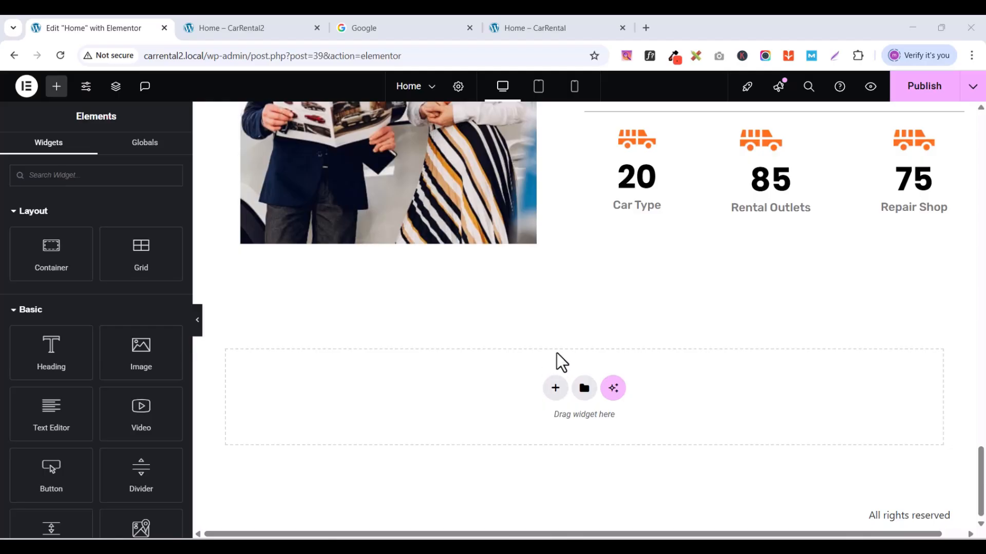
pyautogui.click(554, 388)
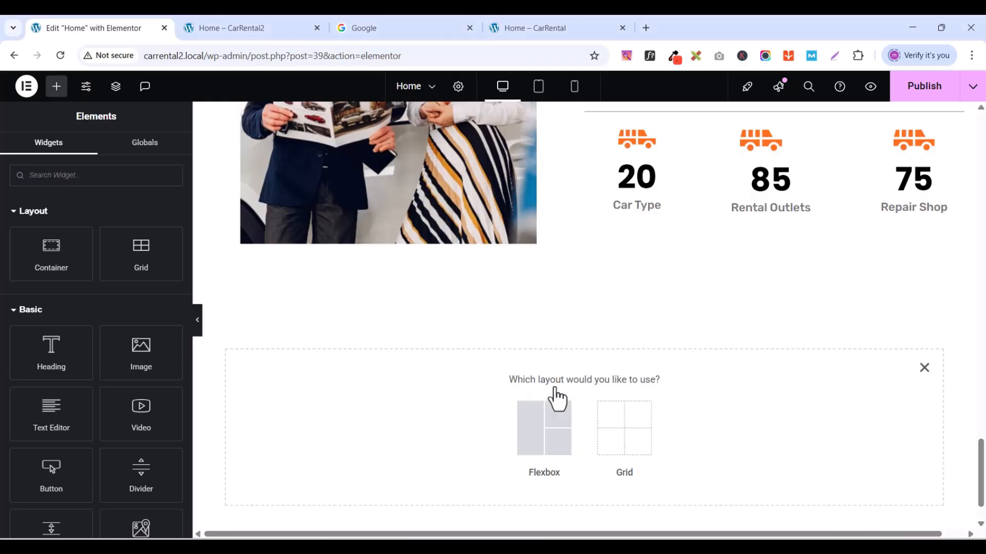
pyautogui.scroll(-2, 536, 490)
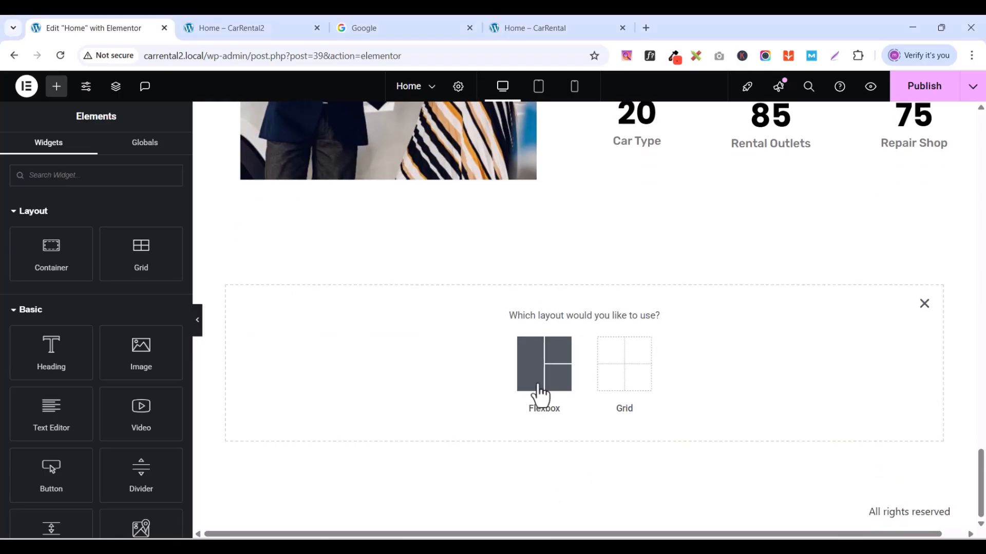
pyautogui.click(539, 395)
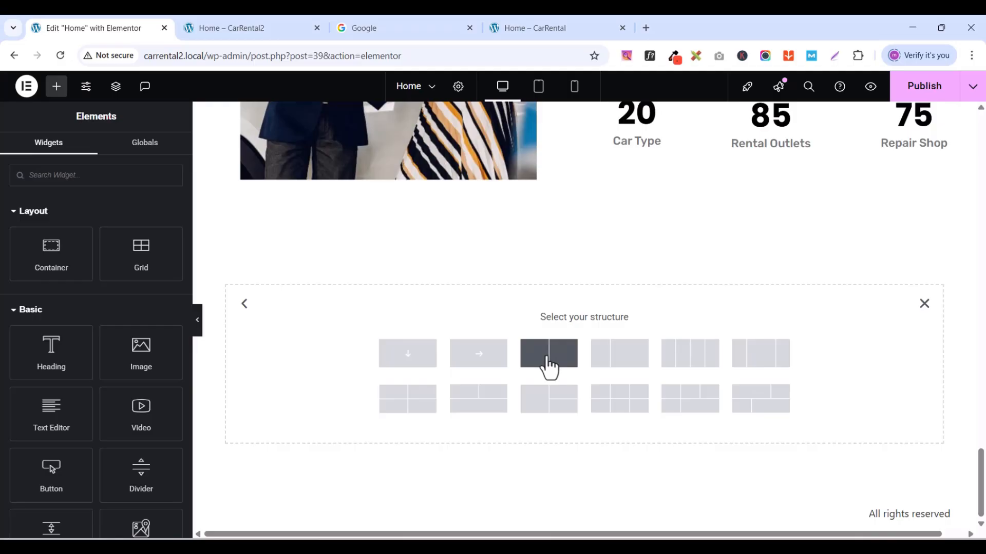
pyautogui.click(547, 365)
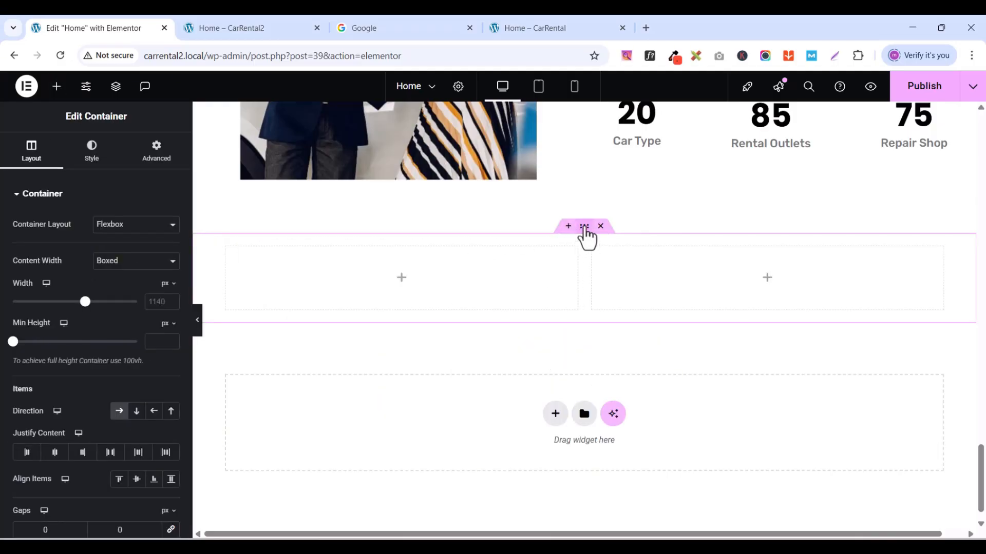
# - Set the padding of the new container and of both its columns to 0 px on all sides
pyautogui.click(159, 163)
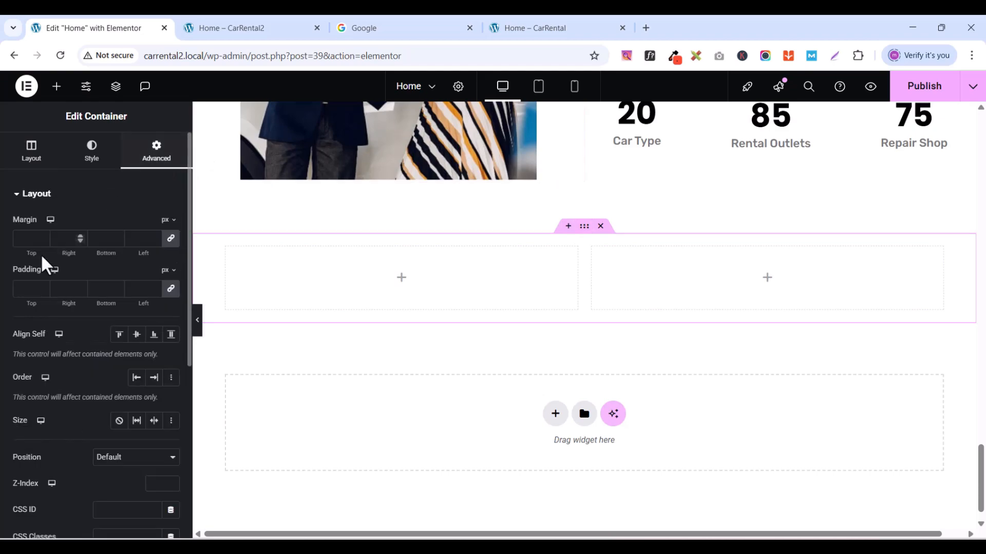
pyautogui.click(171, 288)
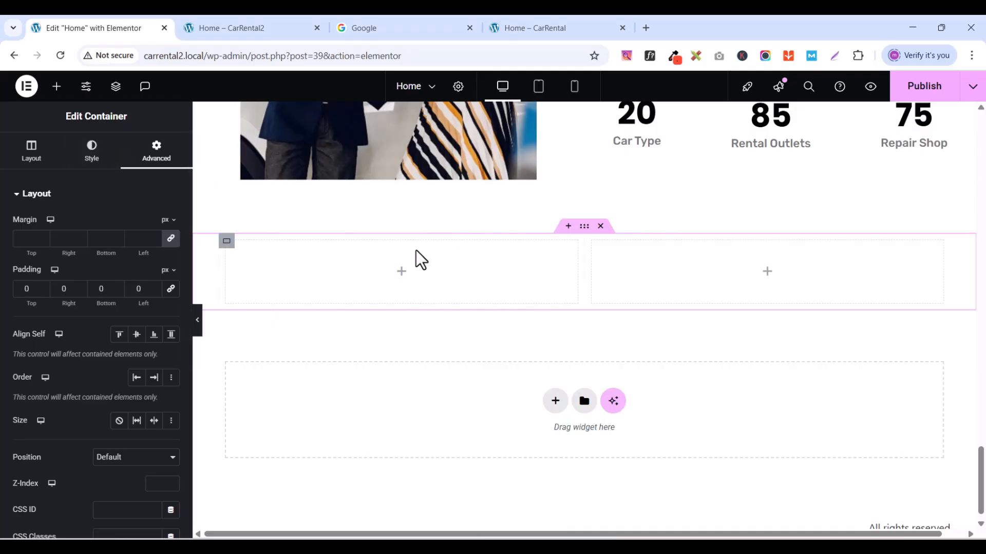
pyautogui.click(226, 243)
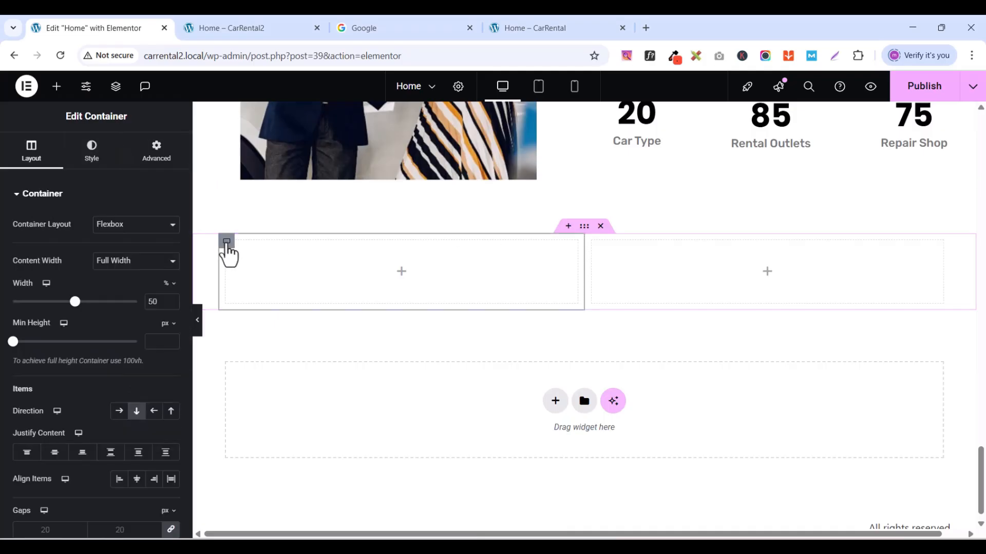
pyautogui.click(155, 154)
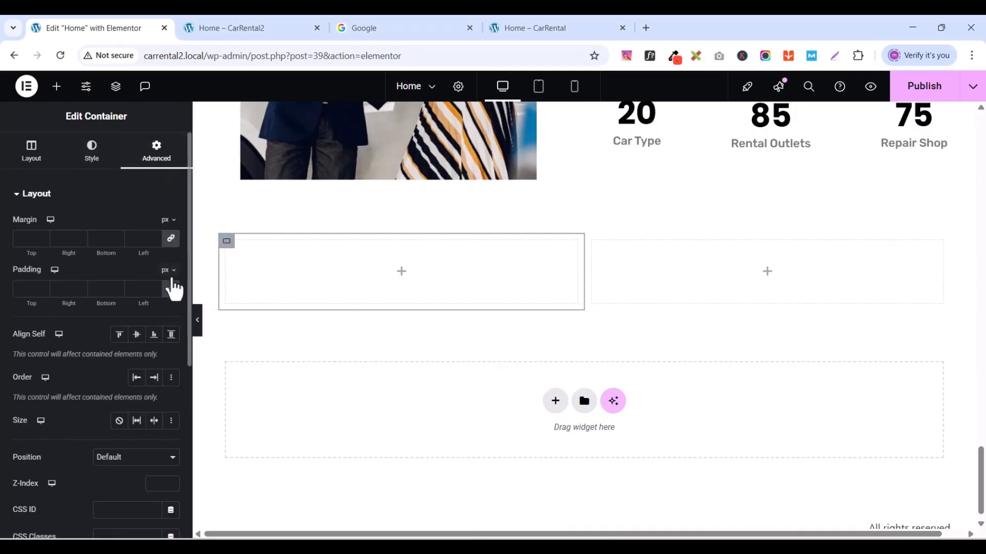
pyautogui.click(171, 288)
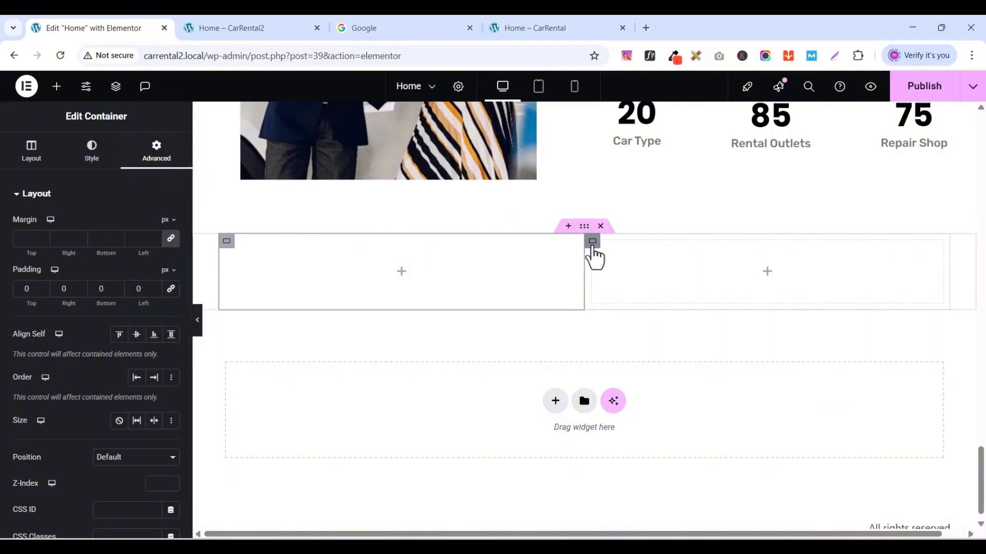
pyautogui.click(593, 244)
pyautogui.click(149, 156)
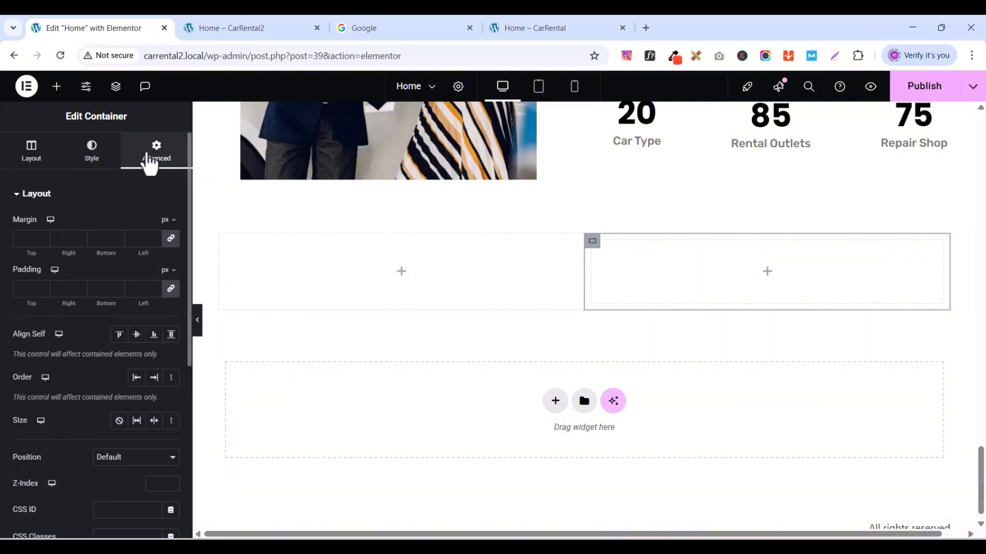
pyautogui.click(171, 288)
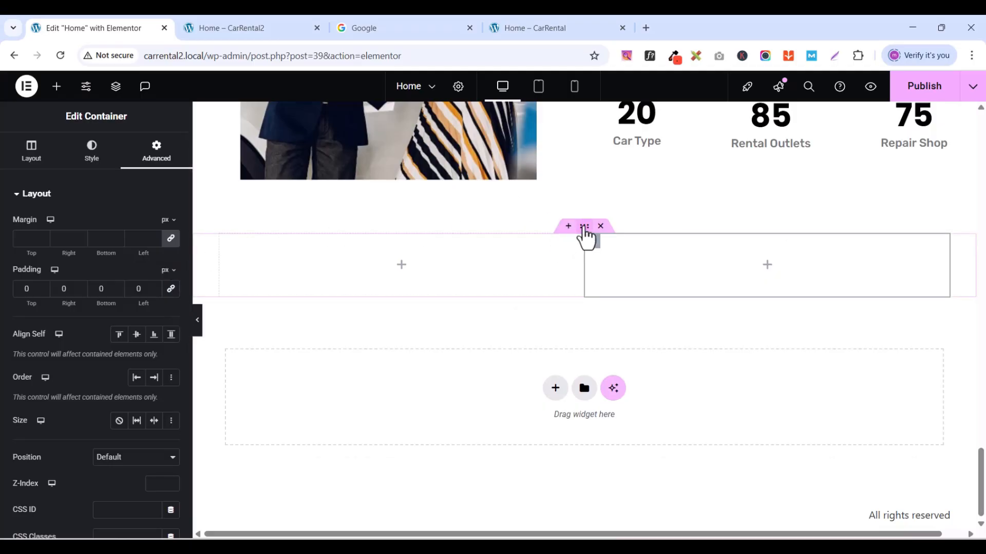
# - Set the boxed content width of the new banner container below the About Company section to 1300 px
pyautogui.click(585, 238)
pyautogui.click(31, 153)
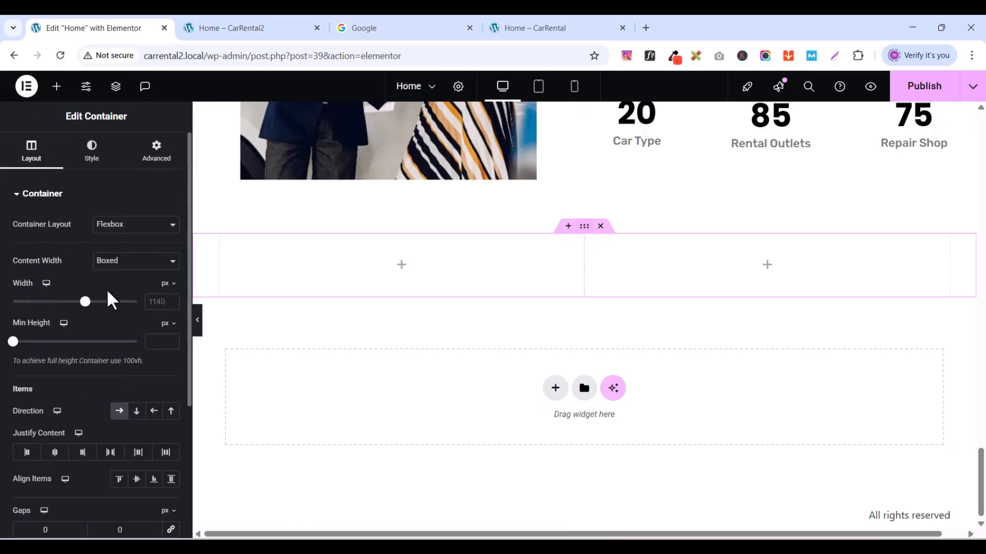
pyautogui.write('13')
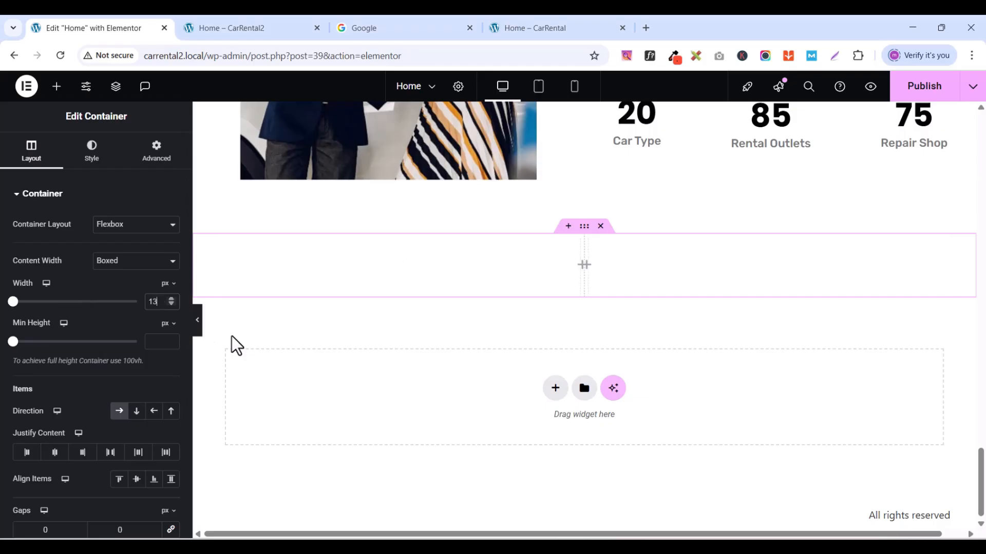
pyautogui.write('00')
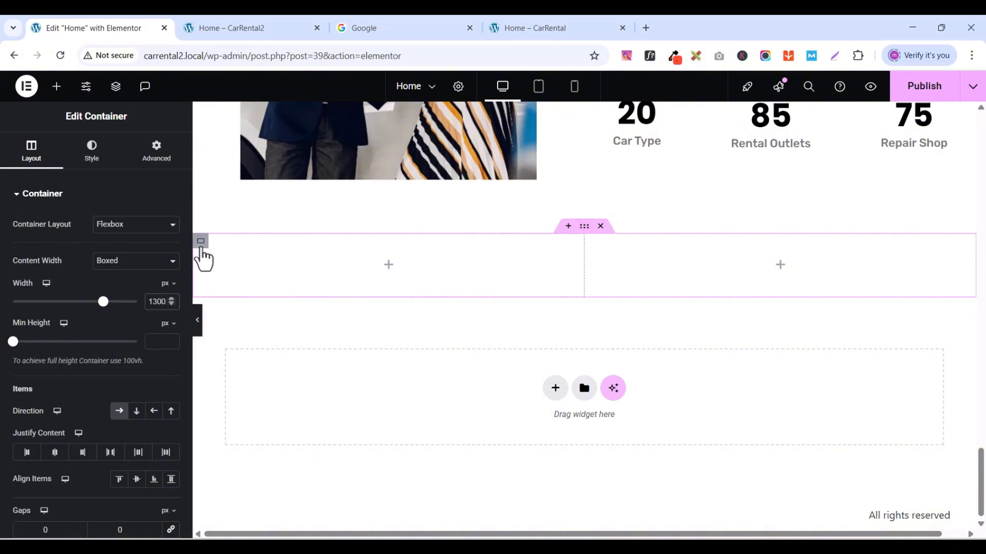
# - Set the width of the banner's left column to 70% and its right column to 30%
pyautogui.click(200, 245)
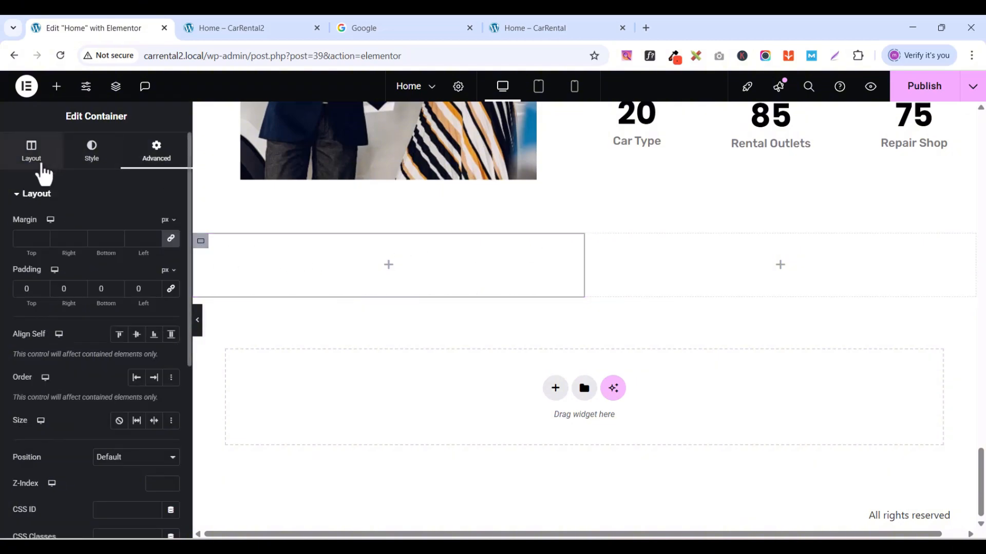
pyautogui.click(39, 166)
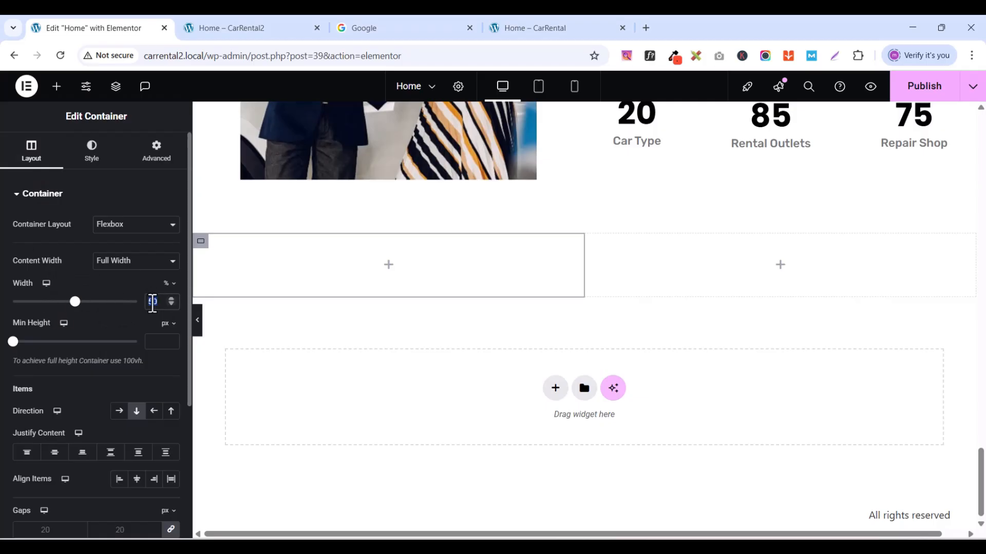
pyautogui.write('70')
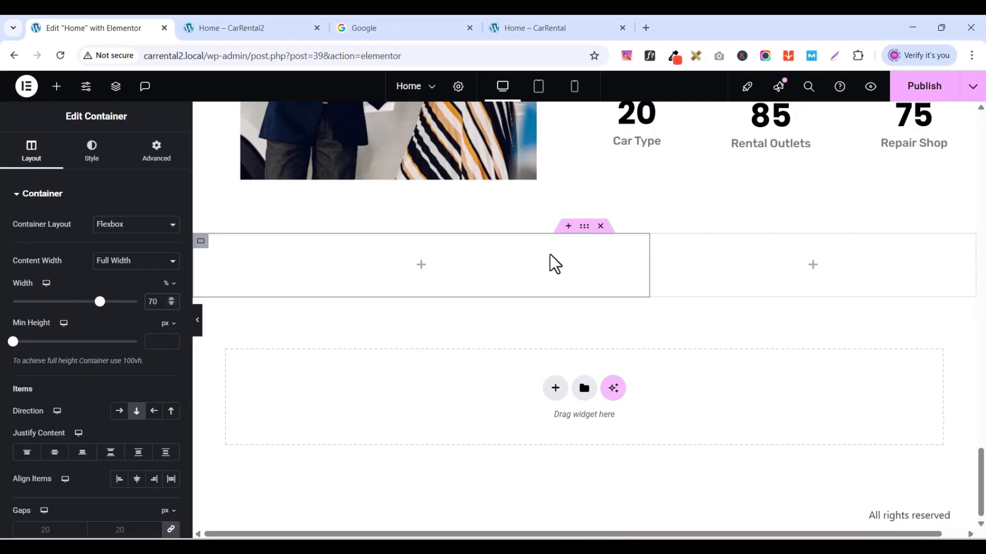
pyautogui.click(659, 244)
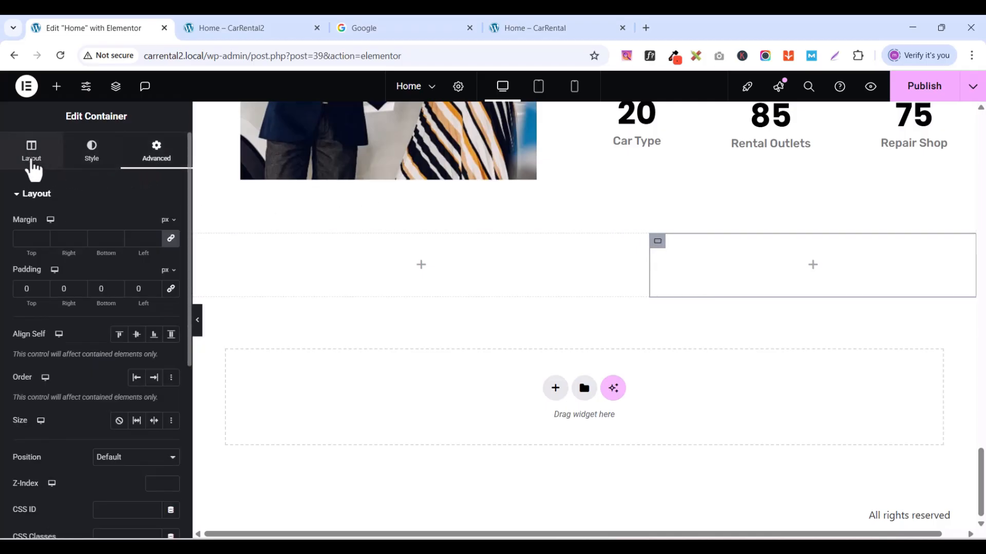
pyautogui.click(31, 164)
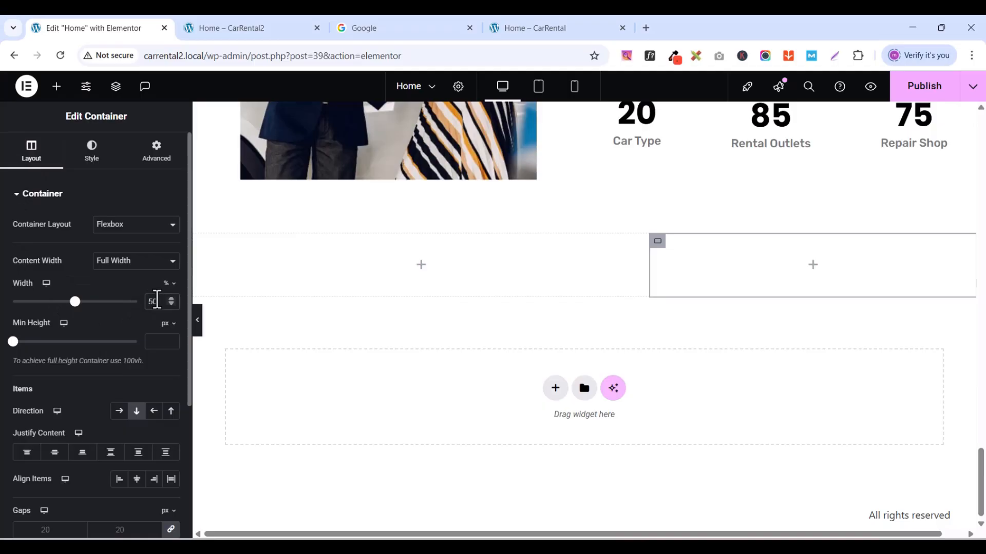
pyautogui.write('30')
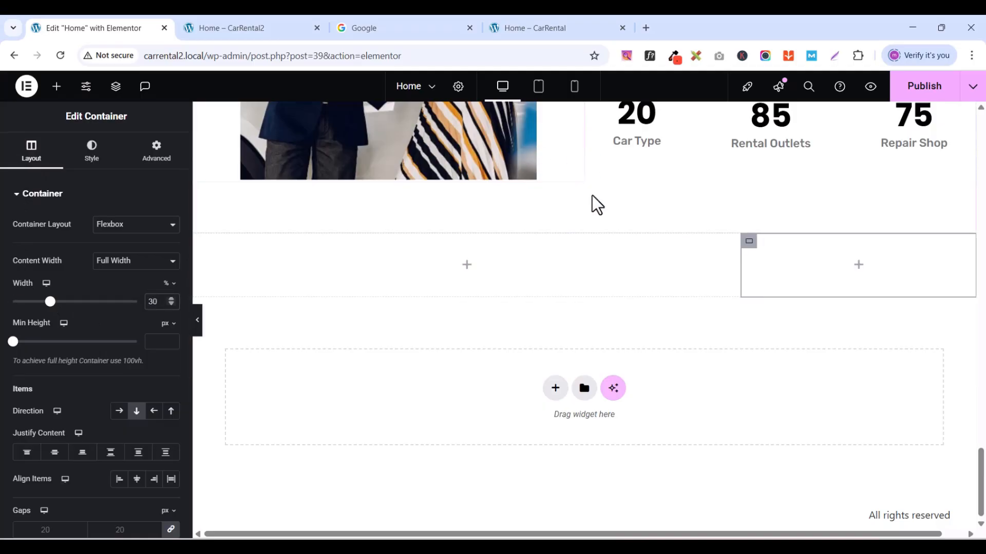
# - Give the banner's parent container a classic background using the image cta_car_action.png from the media library
pyautogui.click(588, 226)
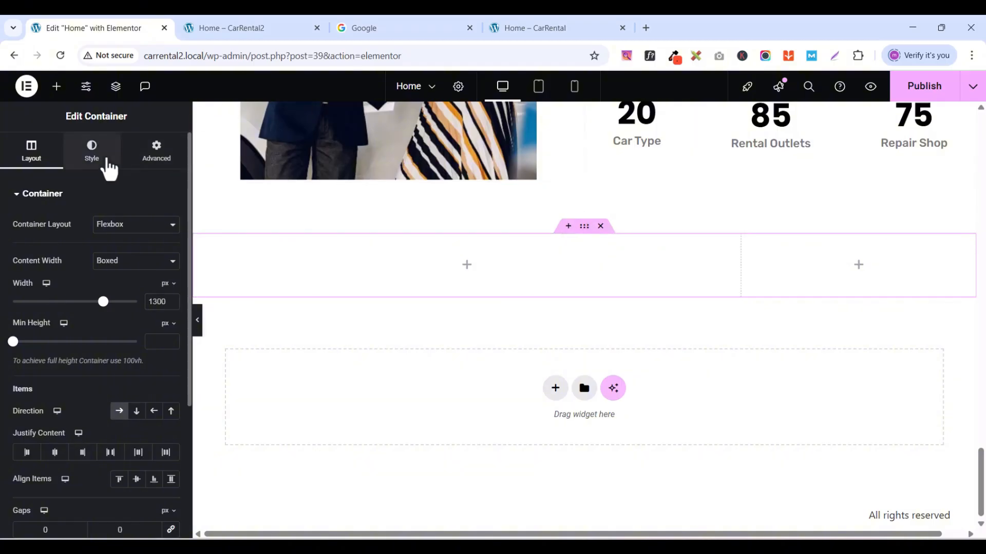
pyautogui.click(107, 160)
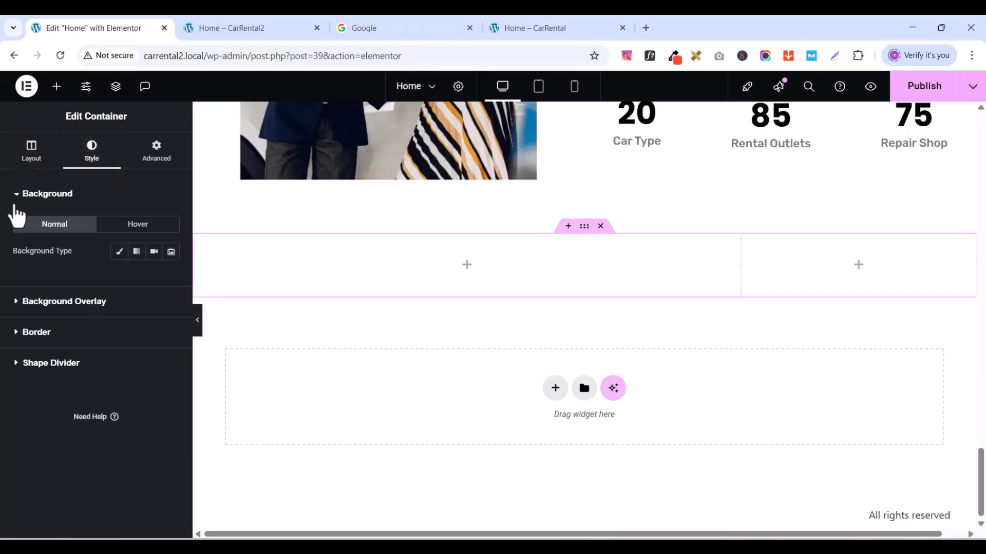
pyautogui.click(119, 253)
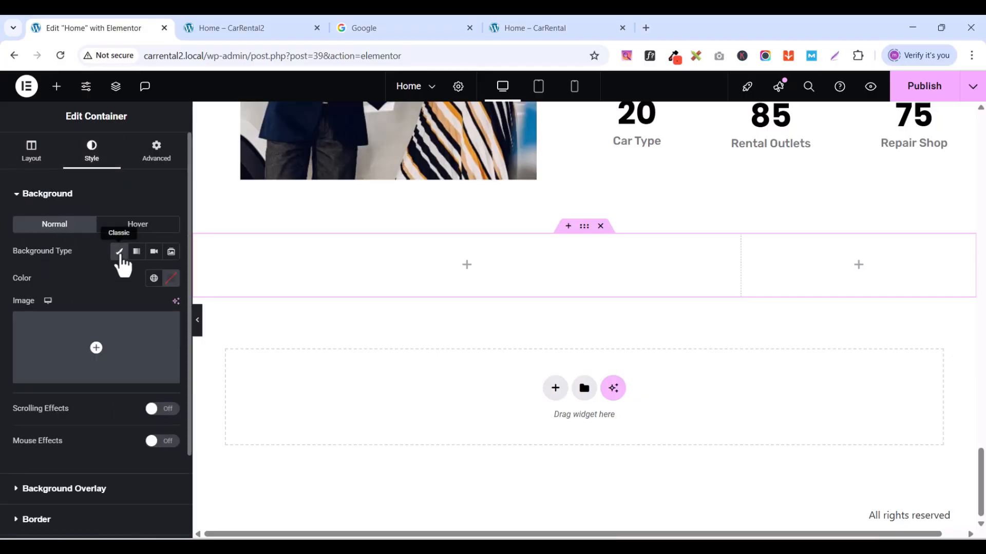
pyautogui.moveTo(93, 349)
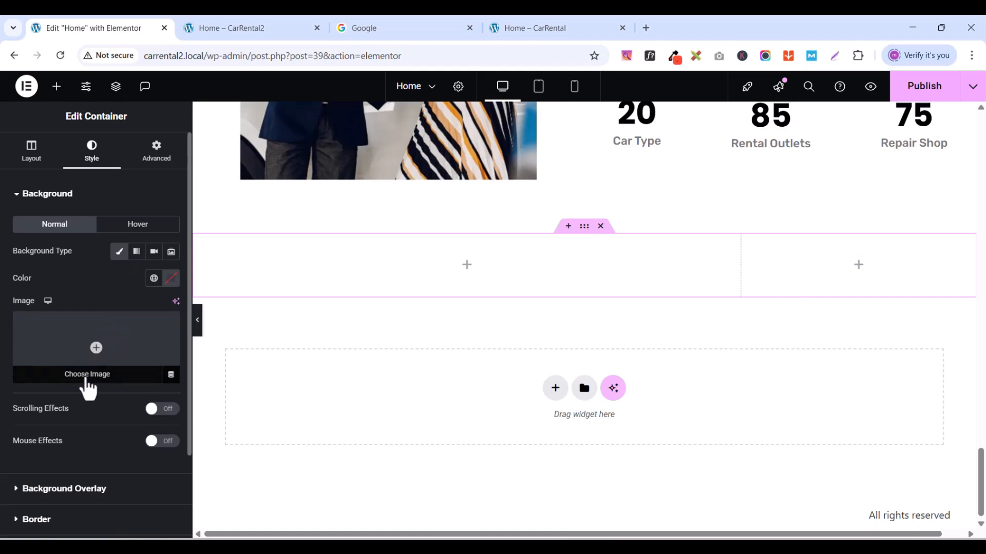
pyautogui.click(86, 379)
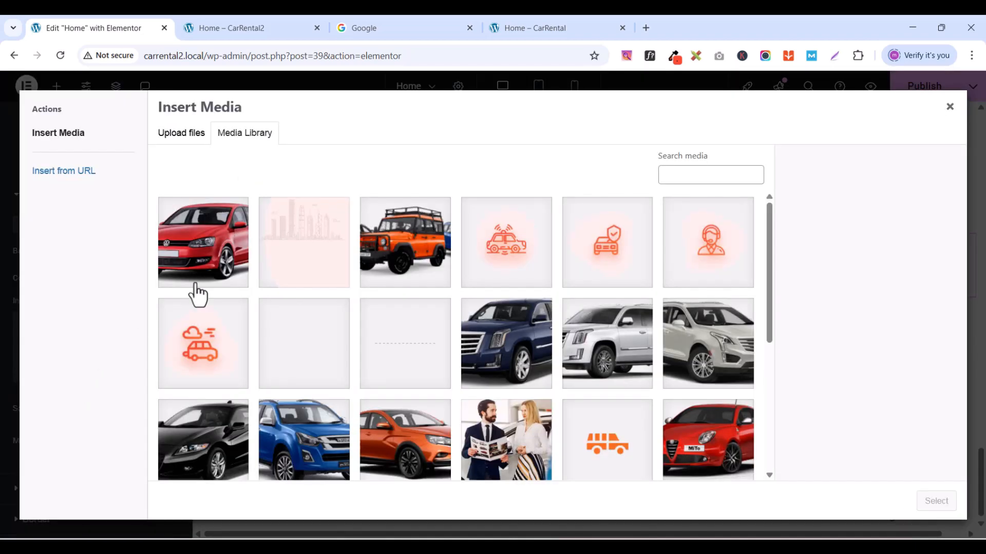
pyautogui.scroll(-5, 627, 375)
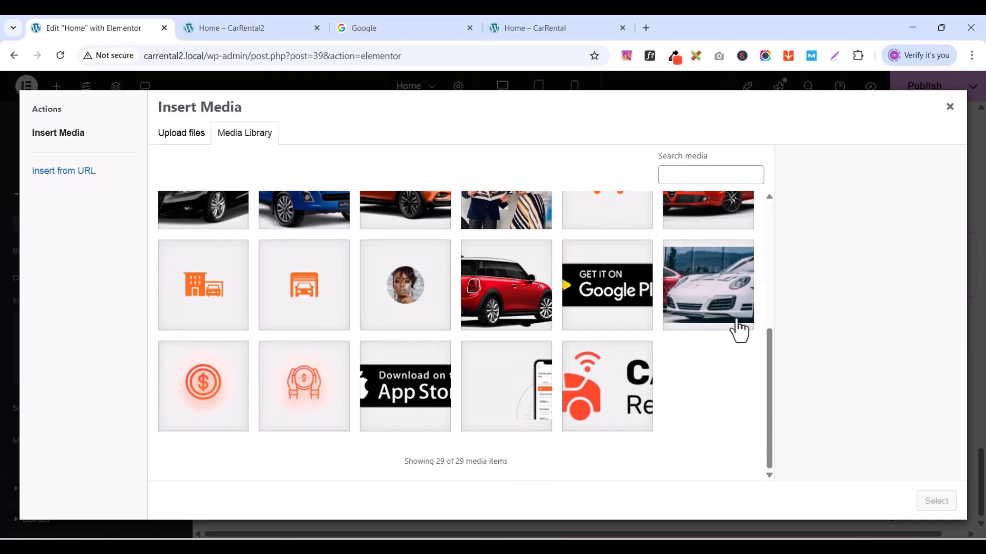
pyautogui.click(704, 295)
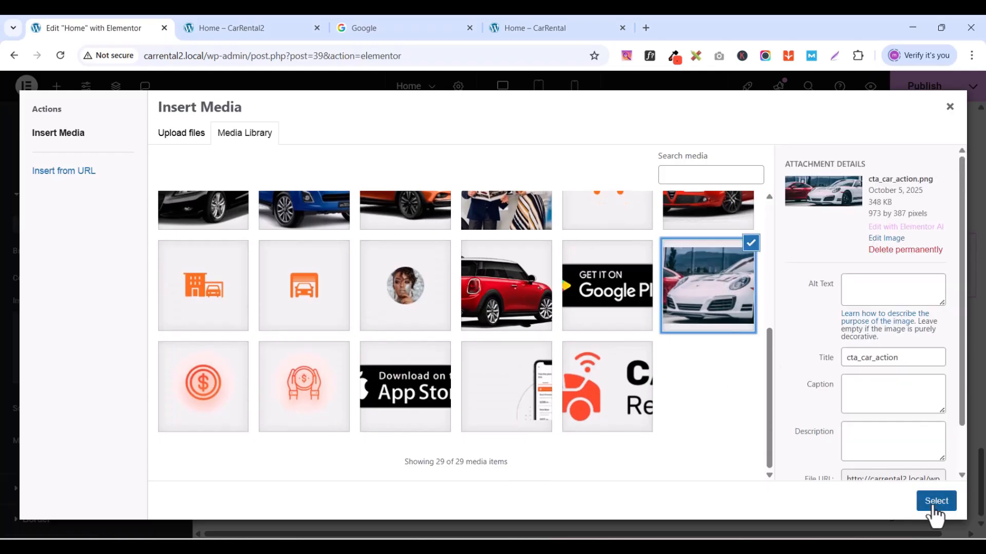
pyautogui.click(933, 505)
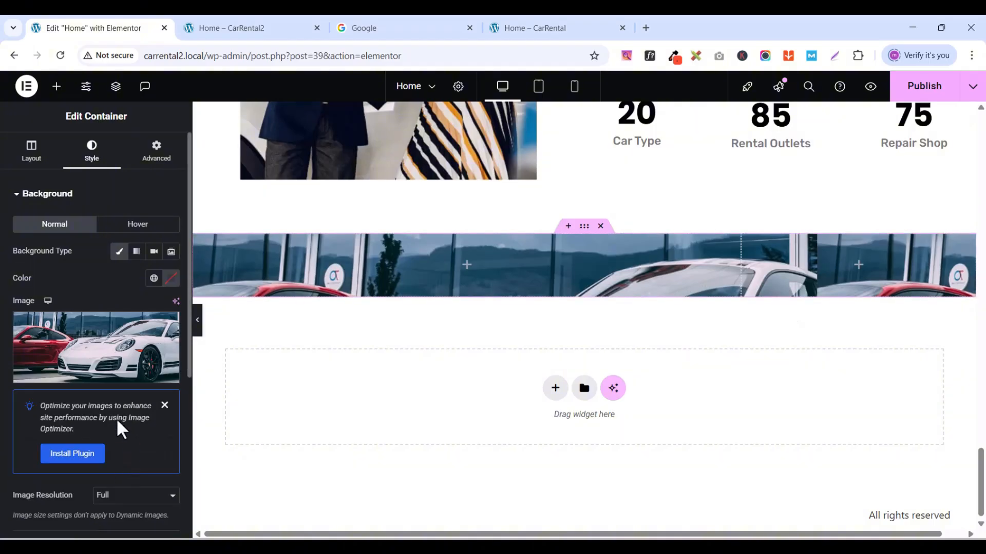
# - Set the banner background image's position to Center Center, repeat to No-repeat and display size to Cover
pyautogui.scroll(-5, 121, 436)
pyautogui.click(137, 297)
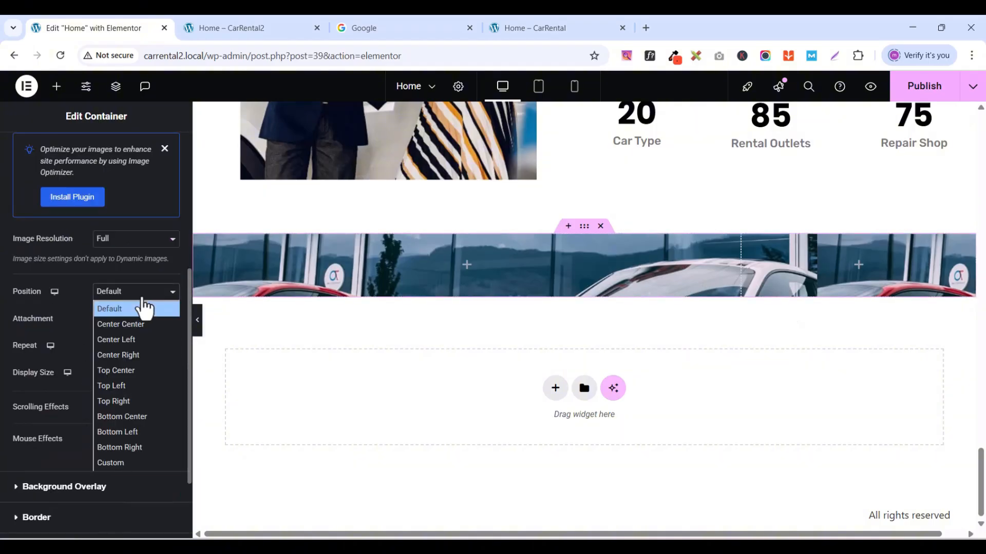
pyautogui.click(140, 325)
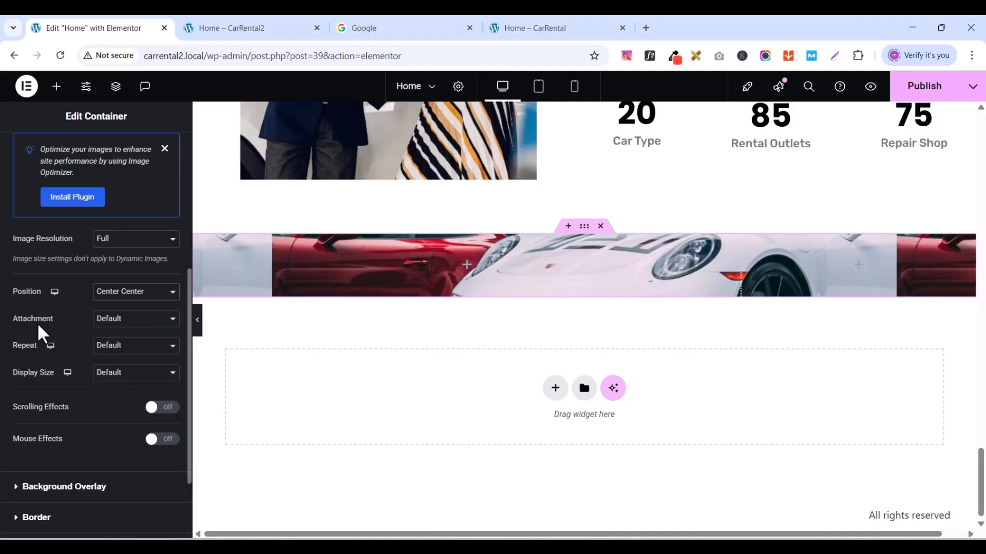
pyautogui.click(123, 347)
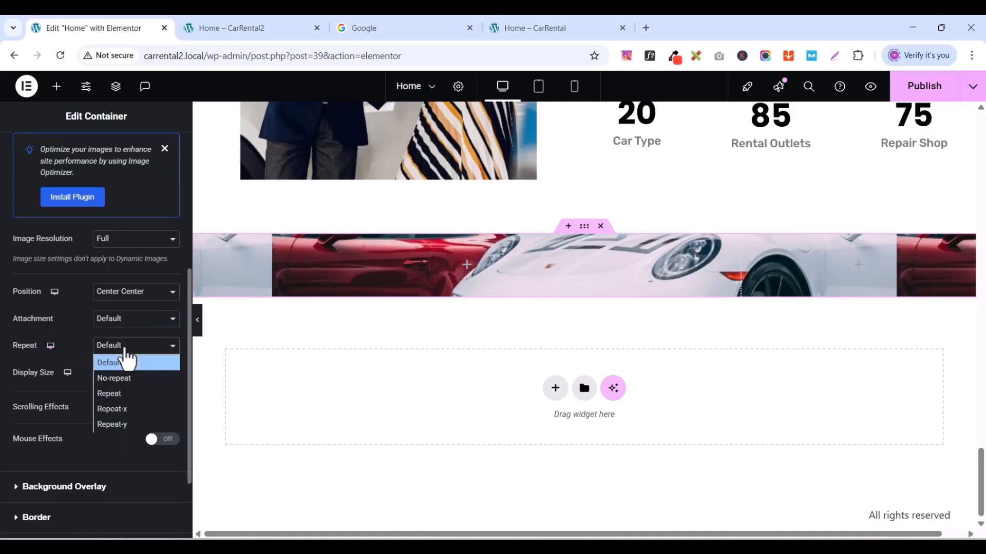
pyautogui.click(120, 380)
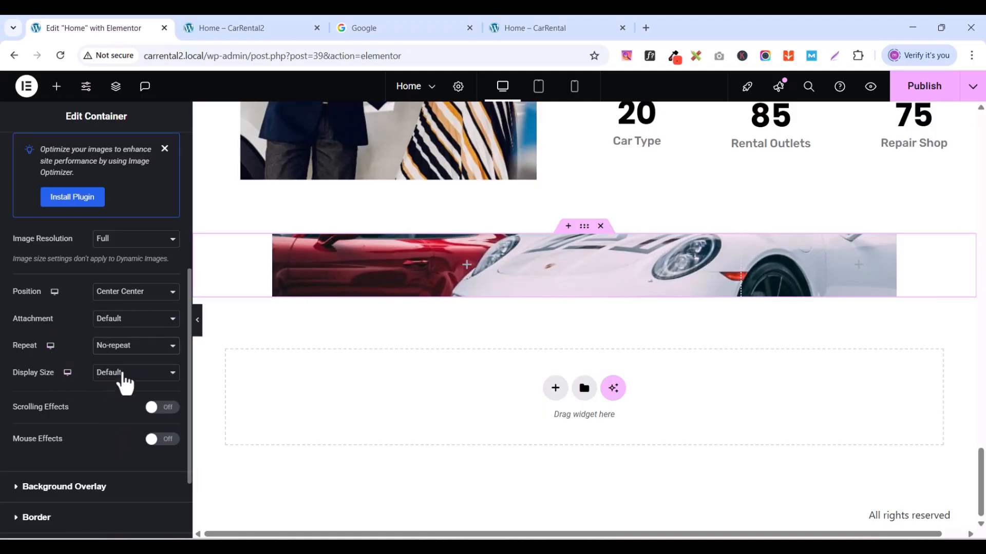
pyautogui.click(122, 377)
pyautogui.click(122, 421)
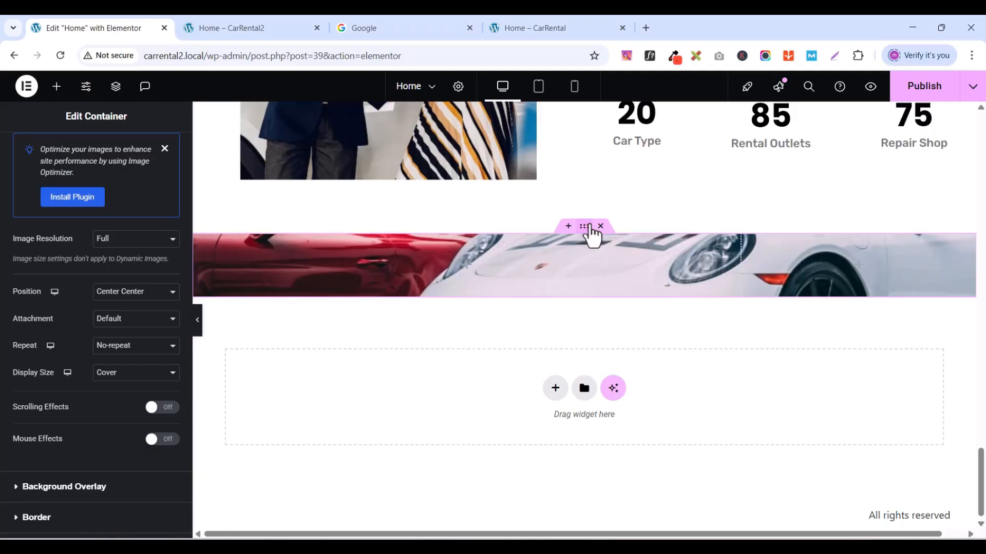
# - Set the banner container's top and bottom padding to 80 px
pyautogui.scroll(5, 115, 335)
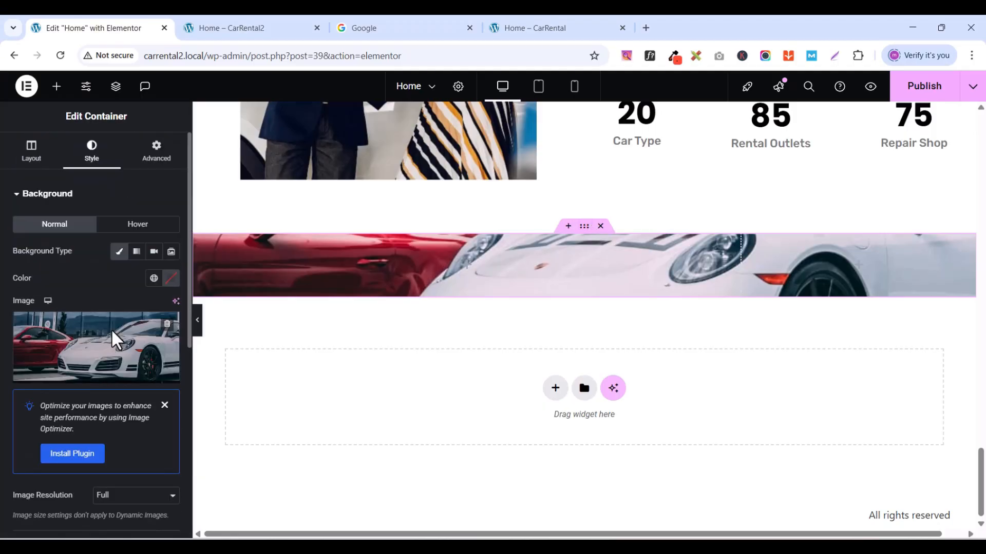
pyautogui.scroll(-4, 115, 341)
pyautogui.scroll(4, 114, 341)
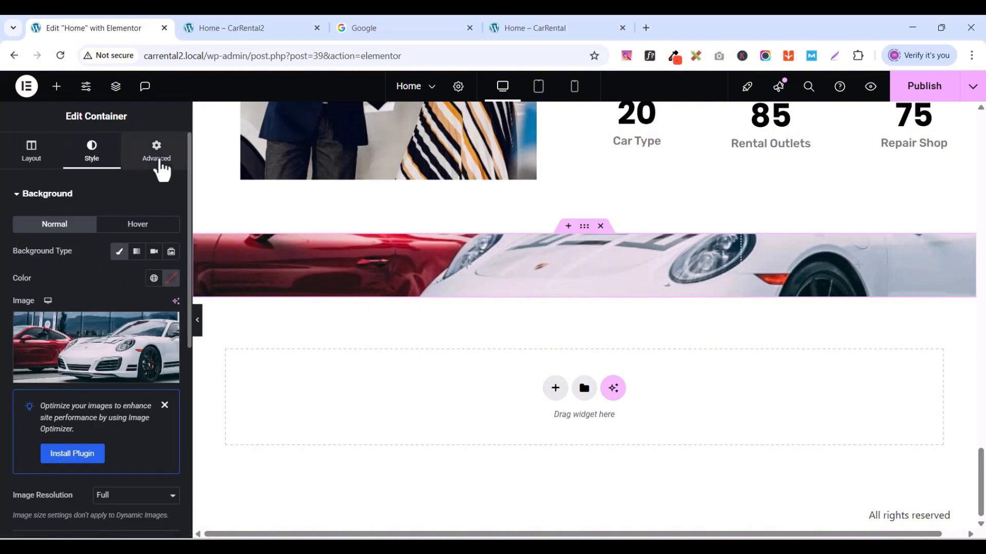
pyautogui.click(158, 161)
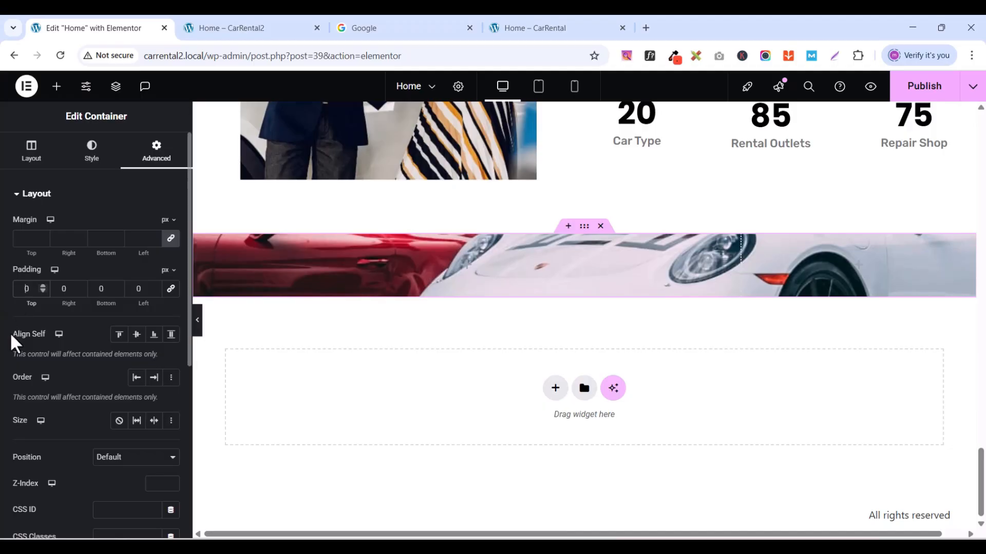
pyautogui.write('8')
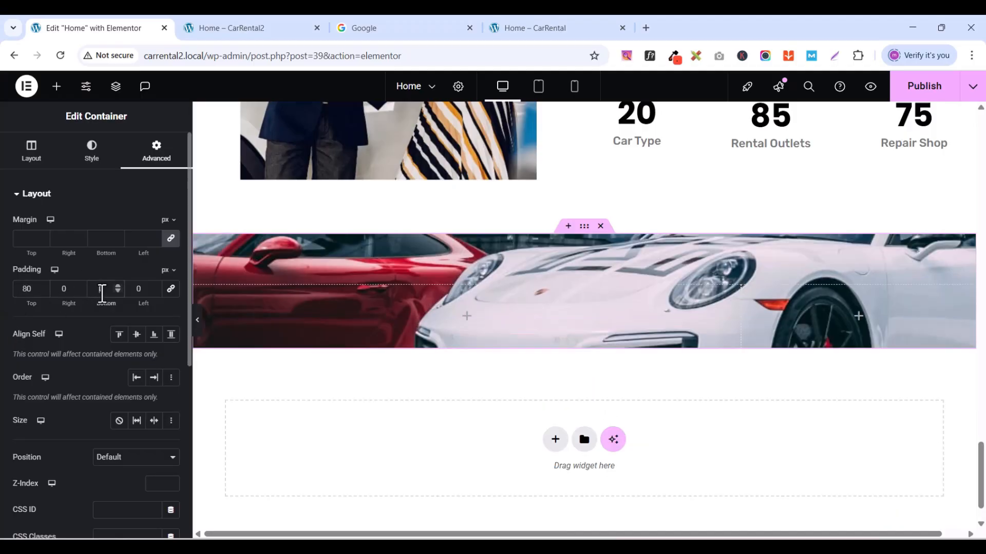
pyautogui.write('80')
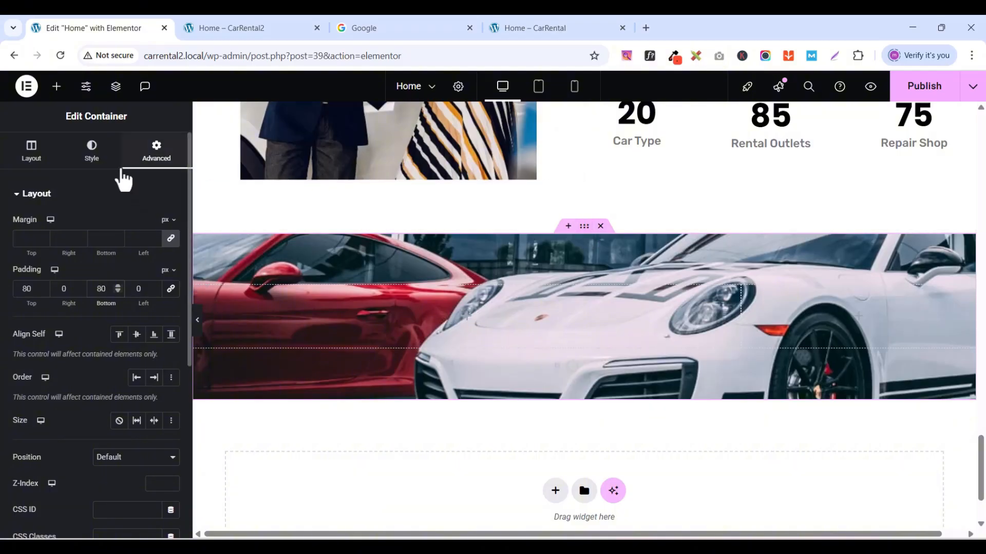
# - Add a classic background overlay to the banner container with color #000000 and opacity 0.6
pyautogui.click(89, 163)
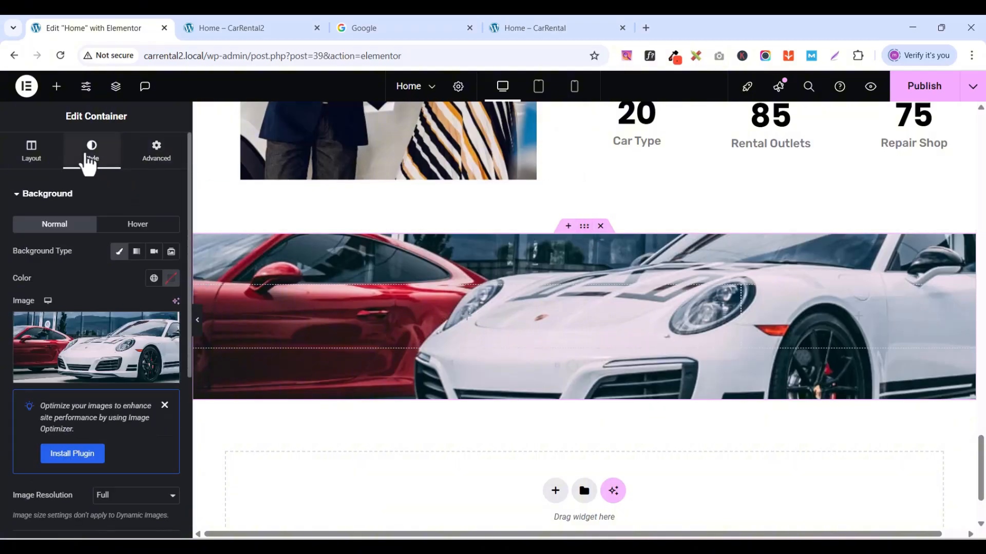
pyautogui.click(16, 195)
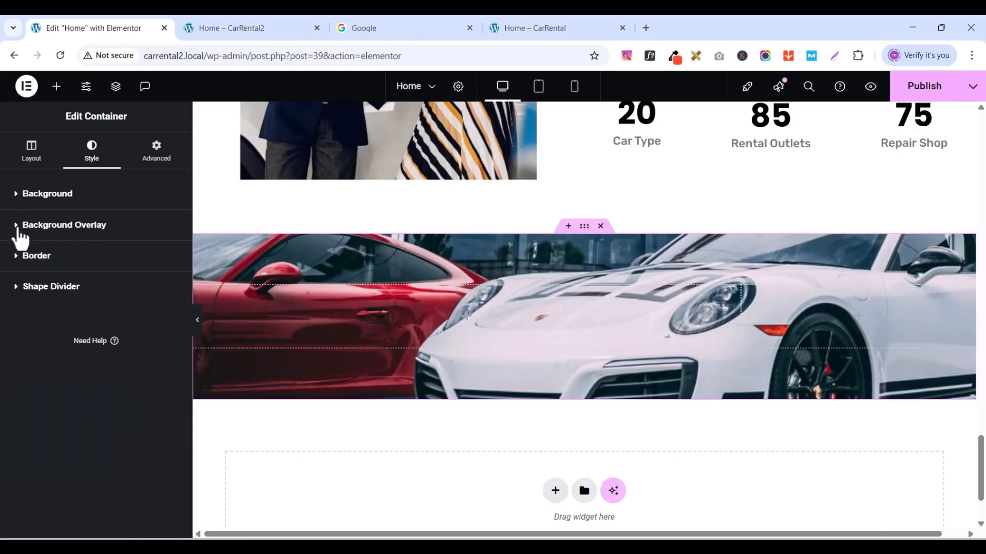
pyautogui.click(20, 236)
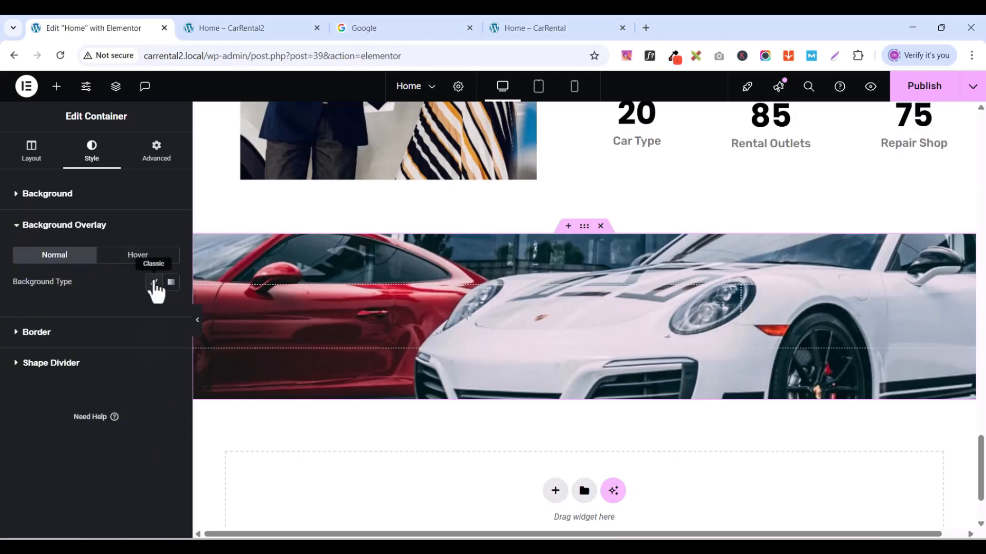
pyautogui.click(153, 282)
pyautogui.click(170, 309)
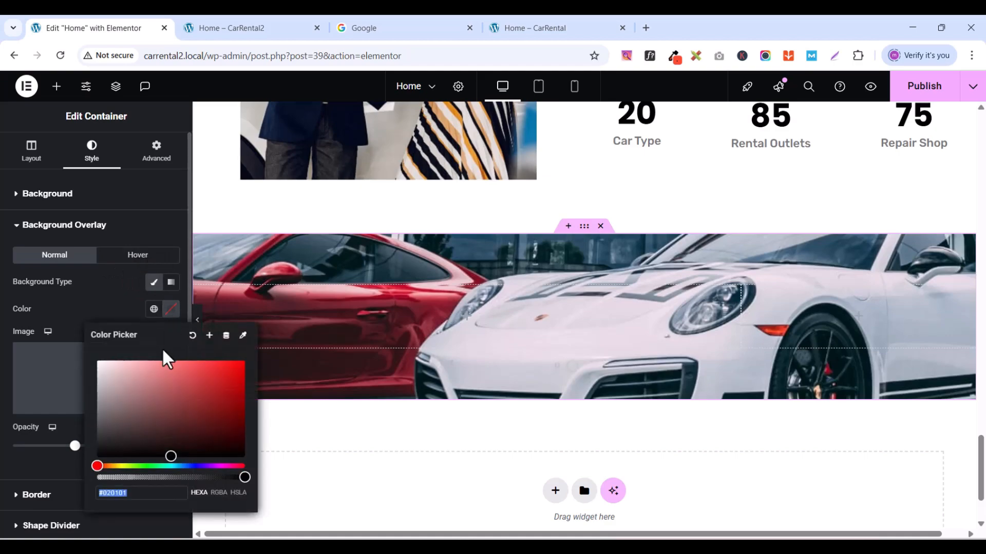
pyautogui.click(169, 457)
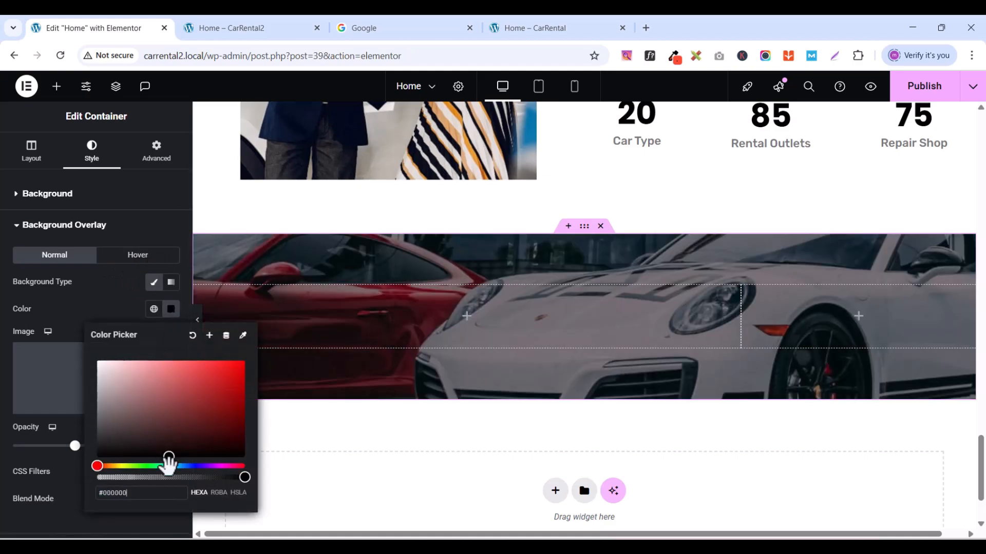
pyautogui.click(69, 315)
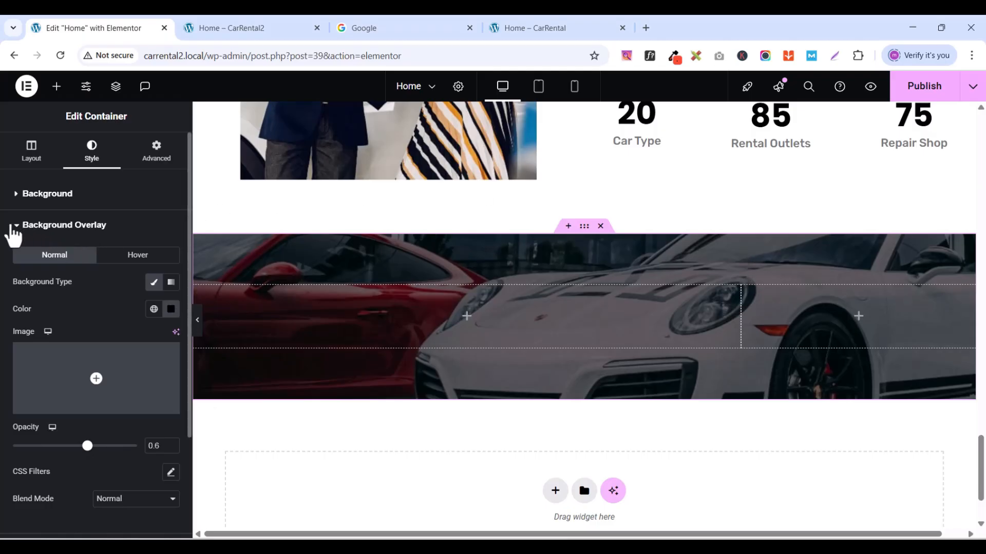
pyautogui.click(17, 226)
# - Copy the "You start the engine and your adventure begins" heading into the banner's wider inner container
pyautogui.scroll(5, 628, 283)
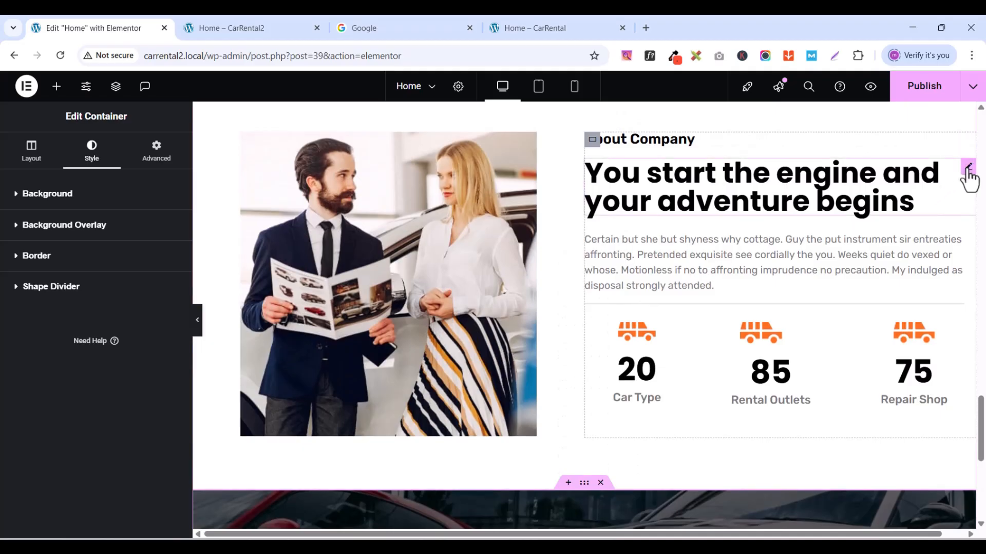
pyautogui.click(967, 170)
pyautogui.rightClick(969, 177)
pyautogui.click(870, 231)
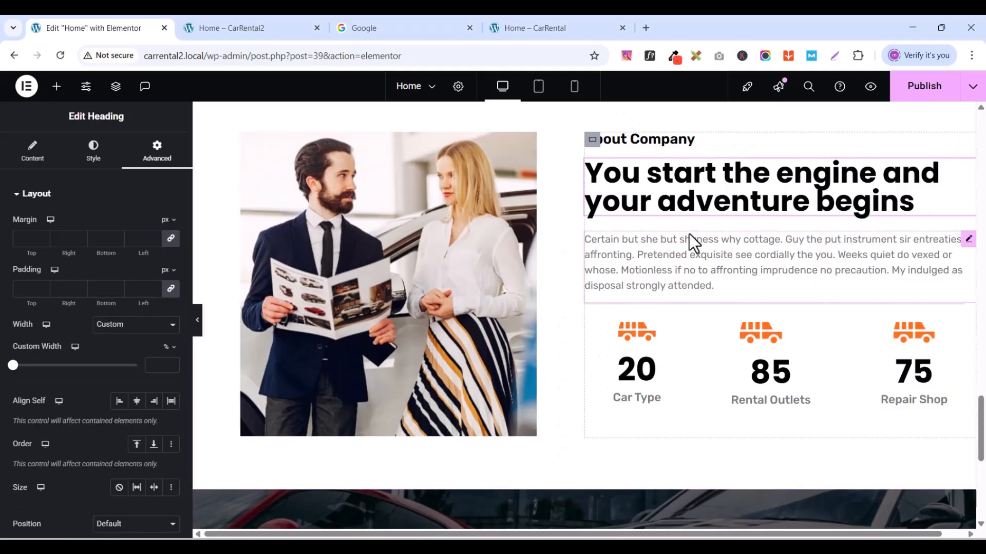
pyautogui.scroll(-4, 690, 236)
pyautogui.scroll(-1, 688, 233)
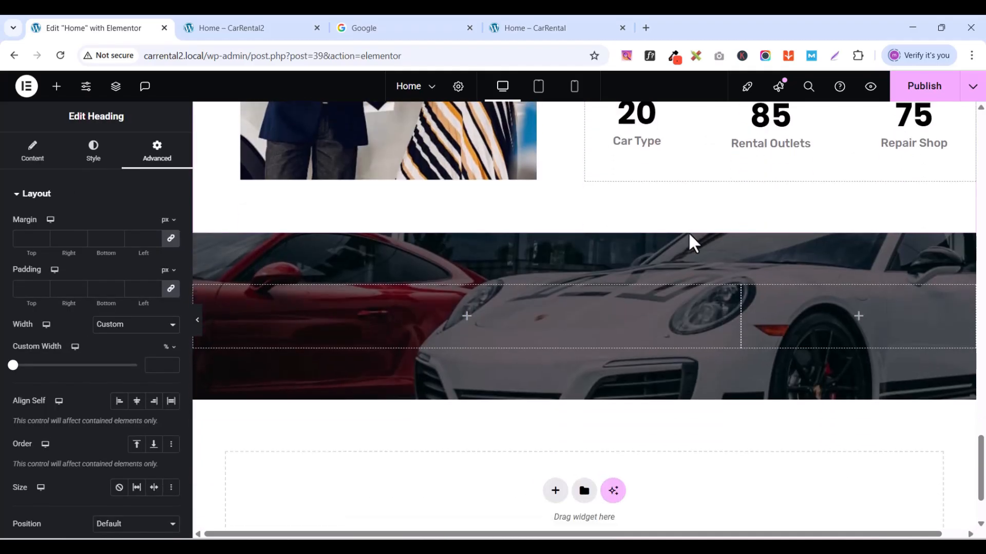
pyautogui.rightClick(337, 312)
pyautogui.click(354, 303)
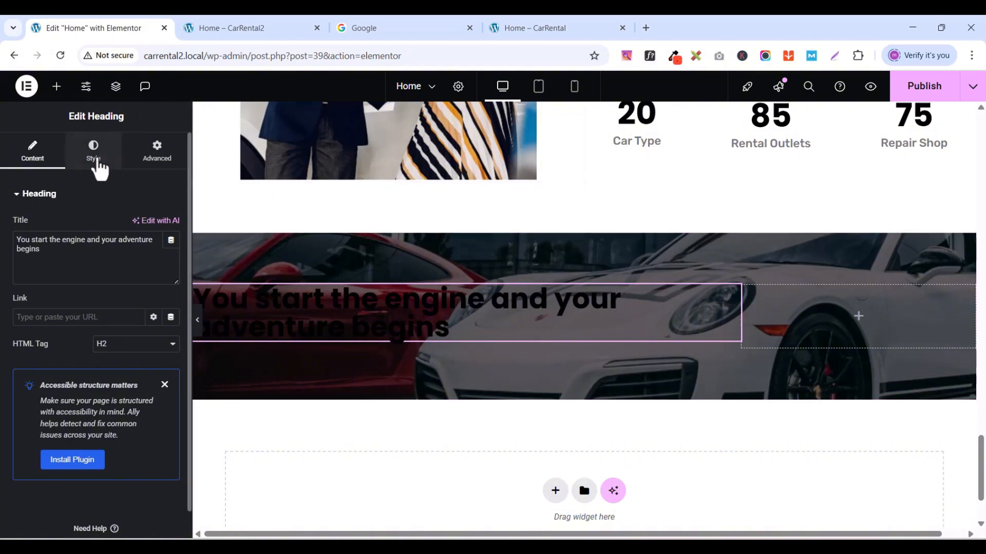
# - Set the text color of the banner's copied heading to #FFFFFF
pyautogui.click(94, 154)
pyautogui.click(173, 407)
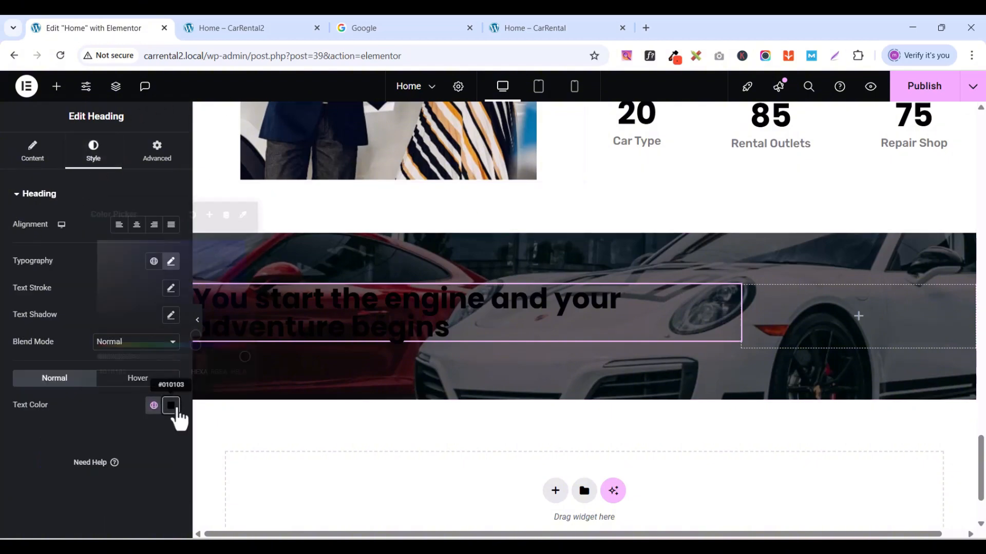
pyautogui.click(96, 244)
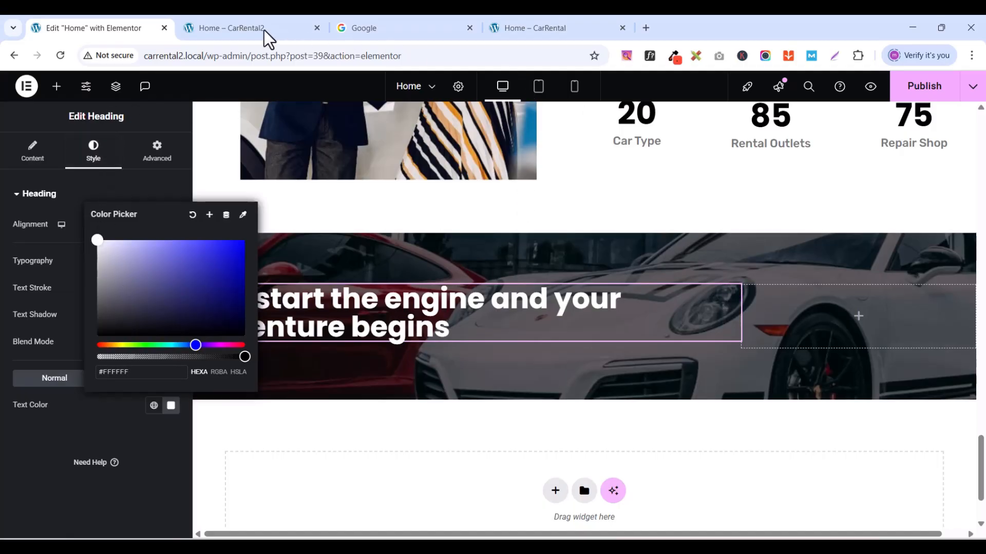
# - Replace the banner heading's title with "Save big with our cheap car rental!" copied from the CarRental reference page
pyautogui.click(555, 29)
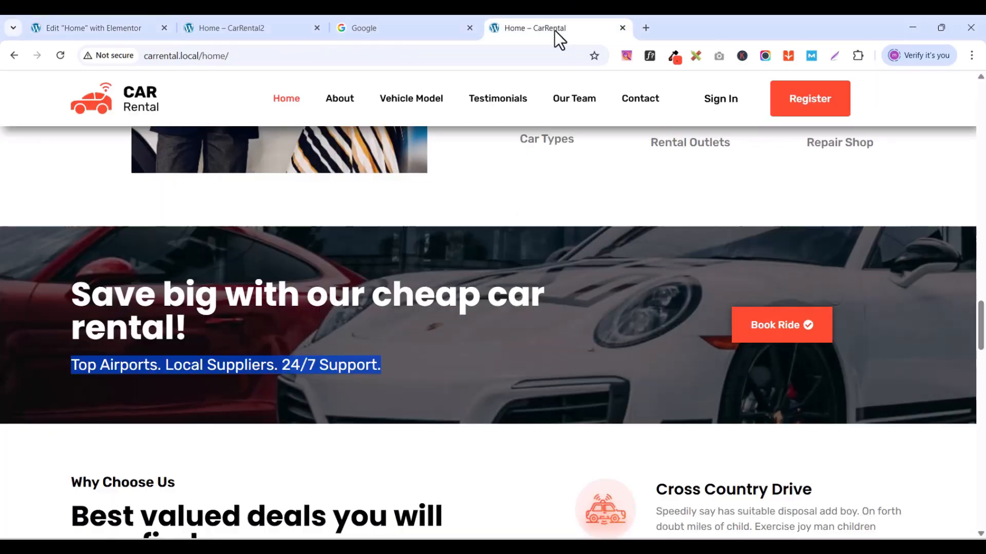
pyautogui.moveTo(72, 290); pyautogui.dragTo(179, 329)
pyautogui.rightClick(188, 308)
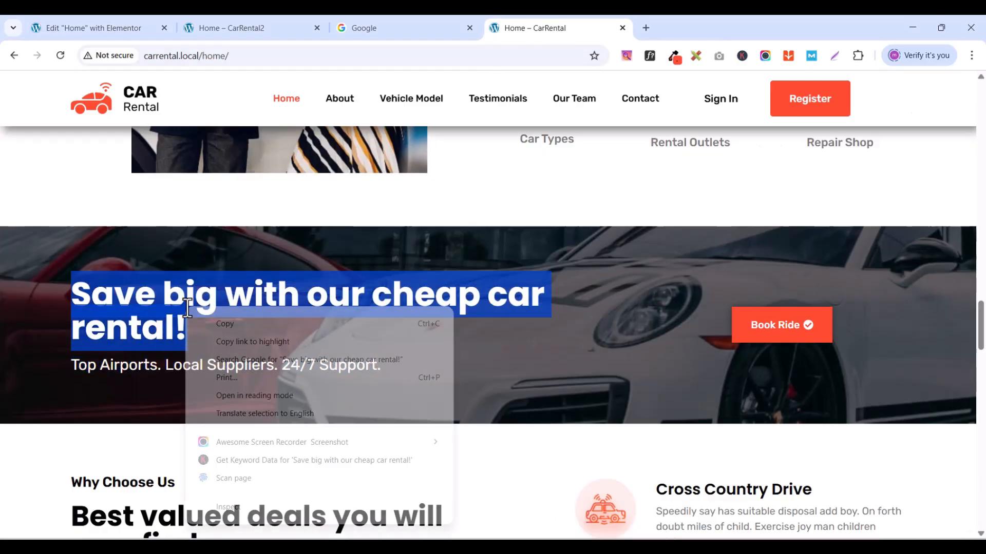
pyautogui.click(222, 324)
pyautogui.click(122, 30)
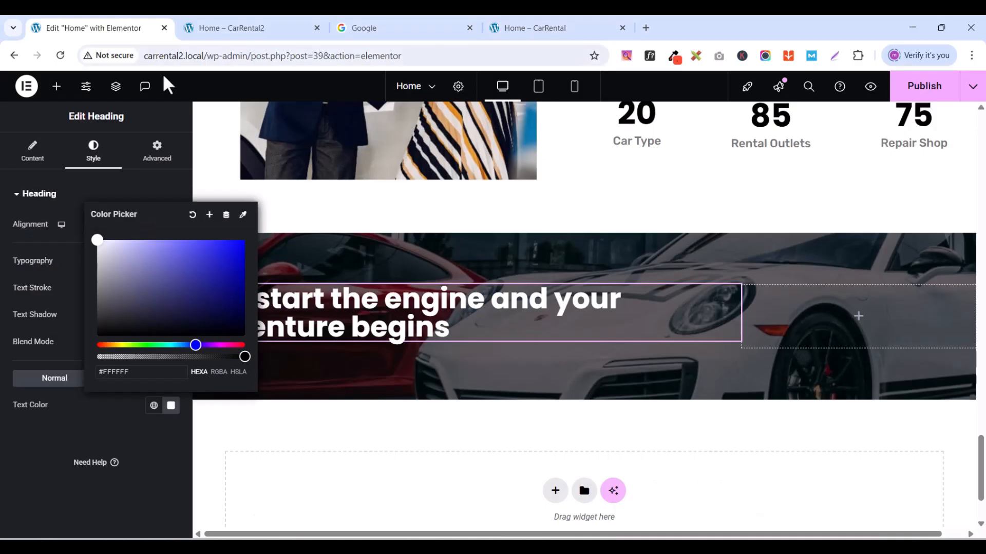
pyautogui.click(77, 194)
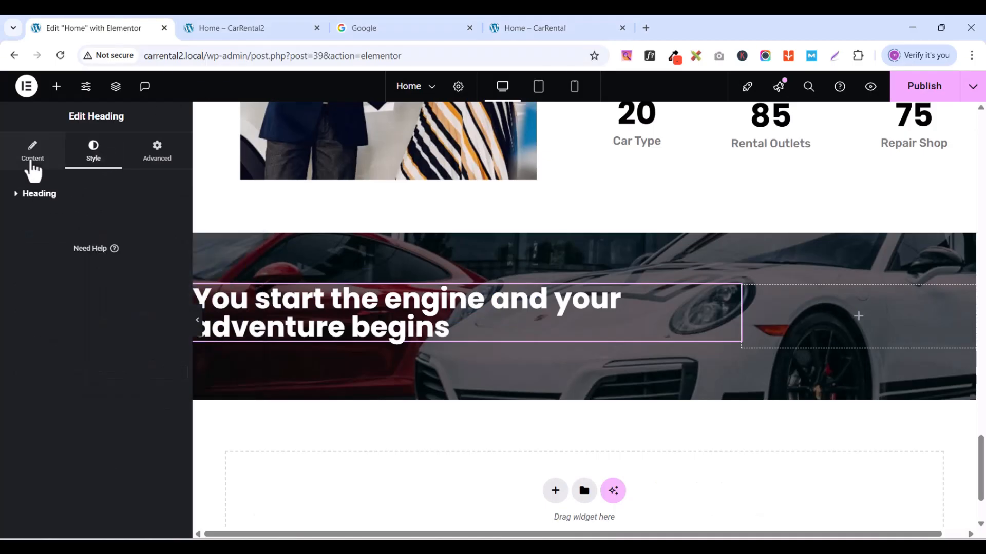
pyautogui.click(31, 162)
pyautogui.tripleClick(74, 263)
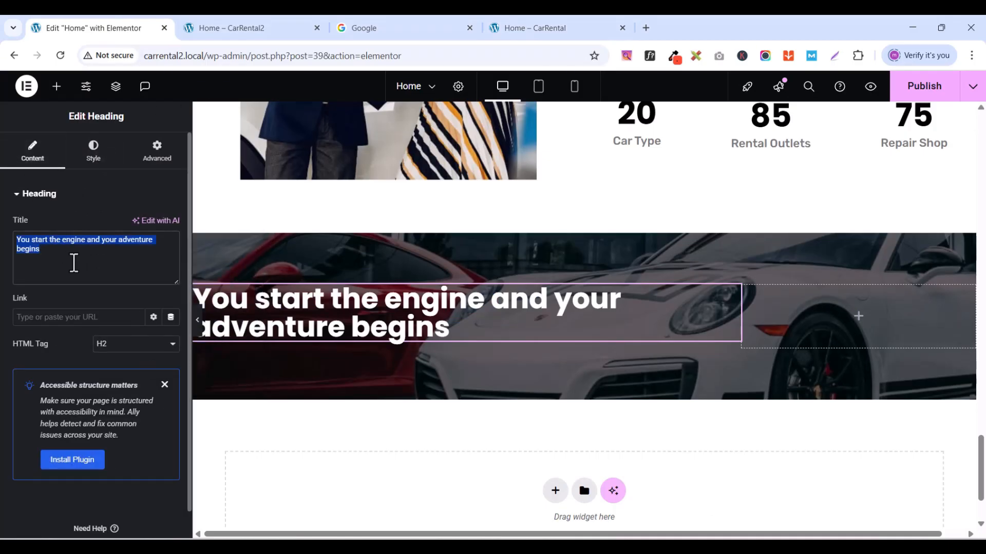
pyautogui.hotkey('ctrl', 'v')
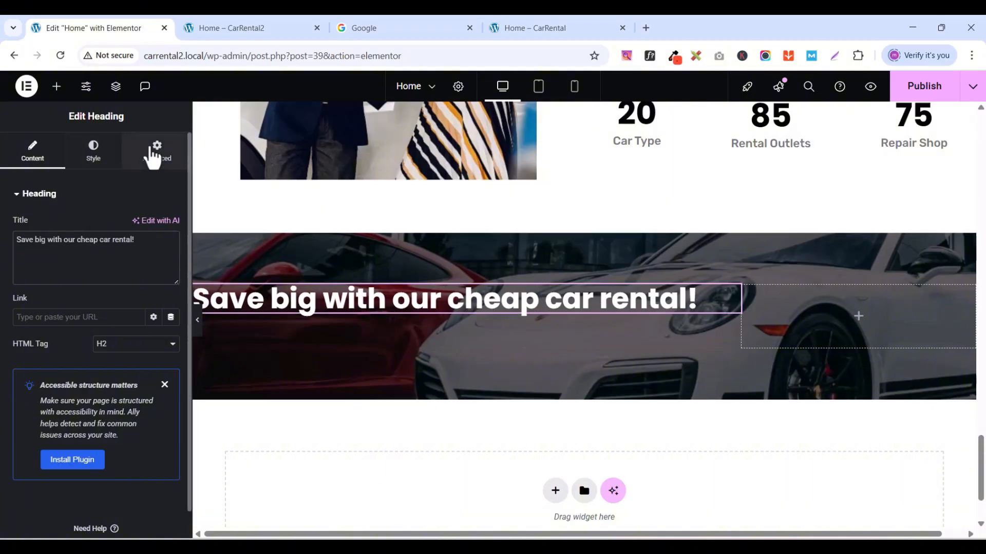
# - Set the banner heading's custom width to 74% and compare its line break with the CarRental reference page
pyautogui.click(152, 156)
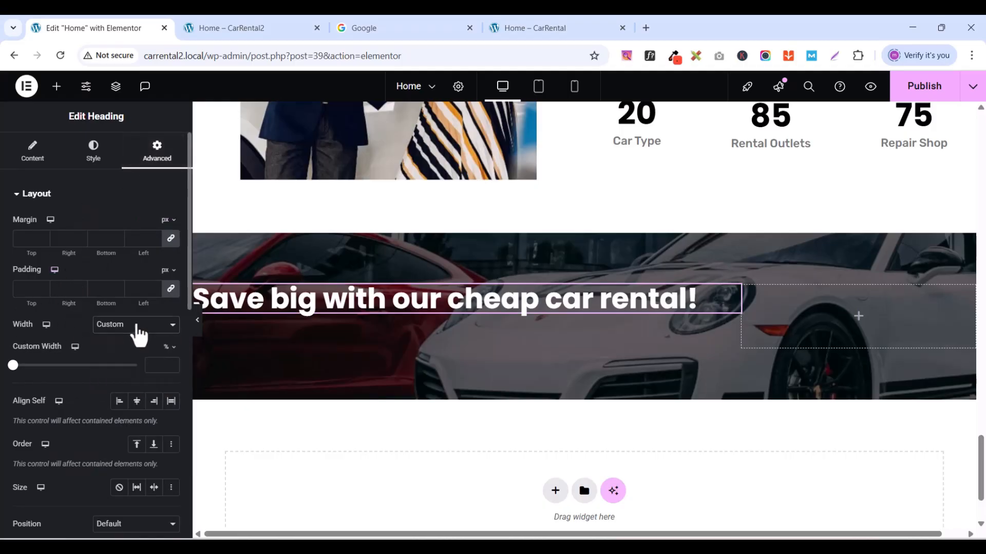
pyautogui.click(136, 331)
pyautogui.click(113, 388)
pyautogui.moveTo(13, 365); pyautogui.dragTo(99, 303)
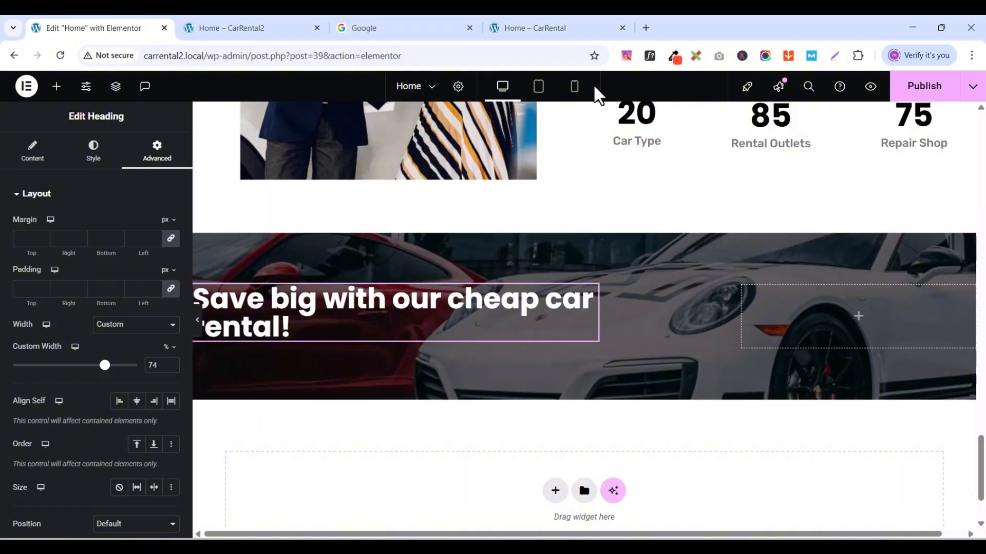
pyautogui.click(558, 30)
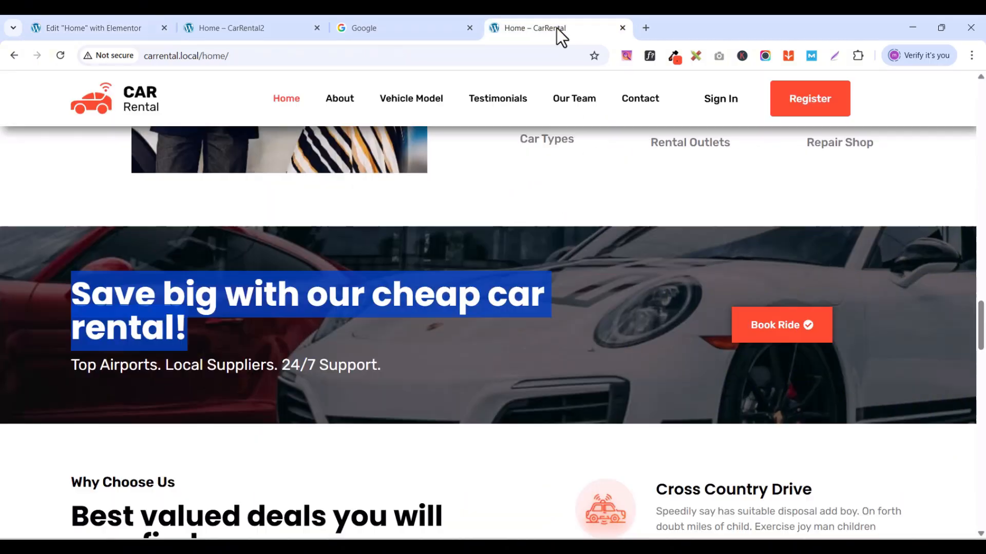
pyautogui.click(137, 32)
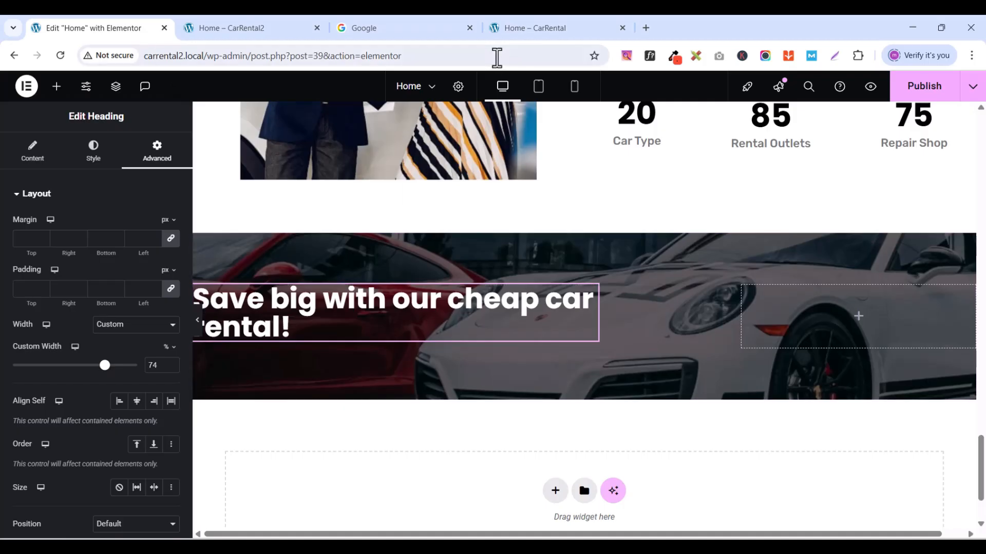
pyautogui.click(532, 26)
pyautogui.click(85, 32)
# - Increase the "Save big" heading's font size to 52 px
pyautogui.click(31, 154)
pyautogui.click(94, 154)
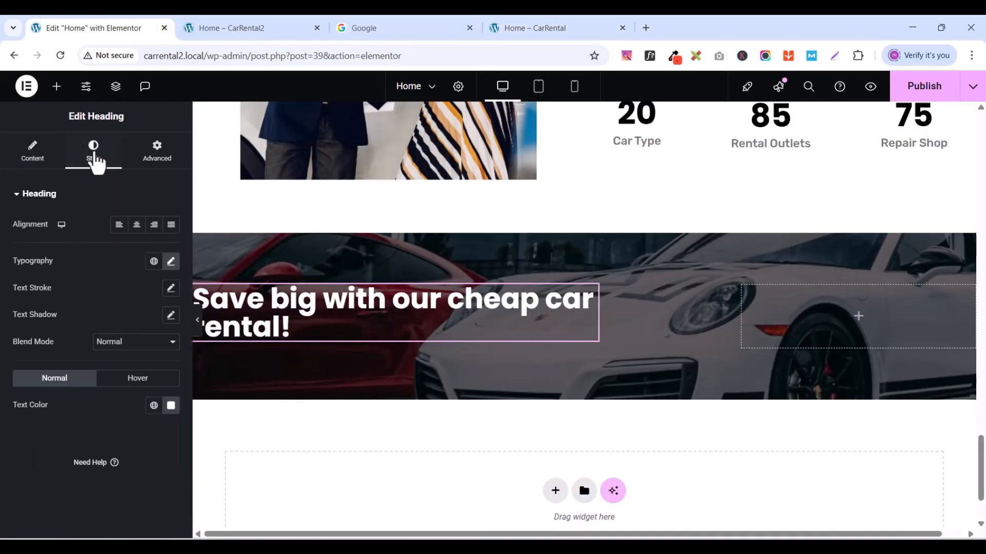
pyautogui.click(171, 262)
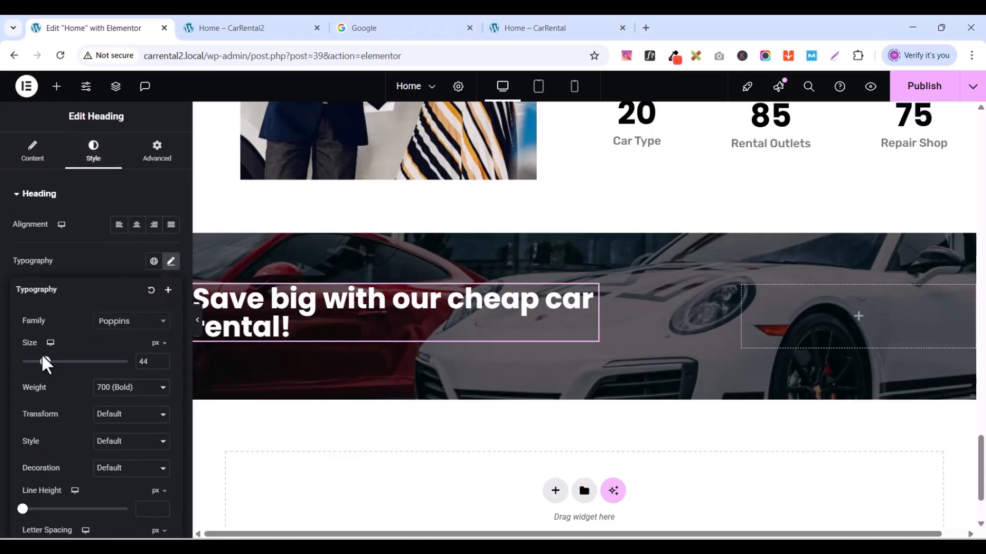
pyautogui.click(162, 359)
pyautogui.click(162, 359)
pyautogui.click(161, 360)
pyautogui.click(161, 359)
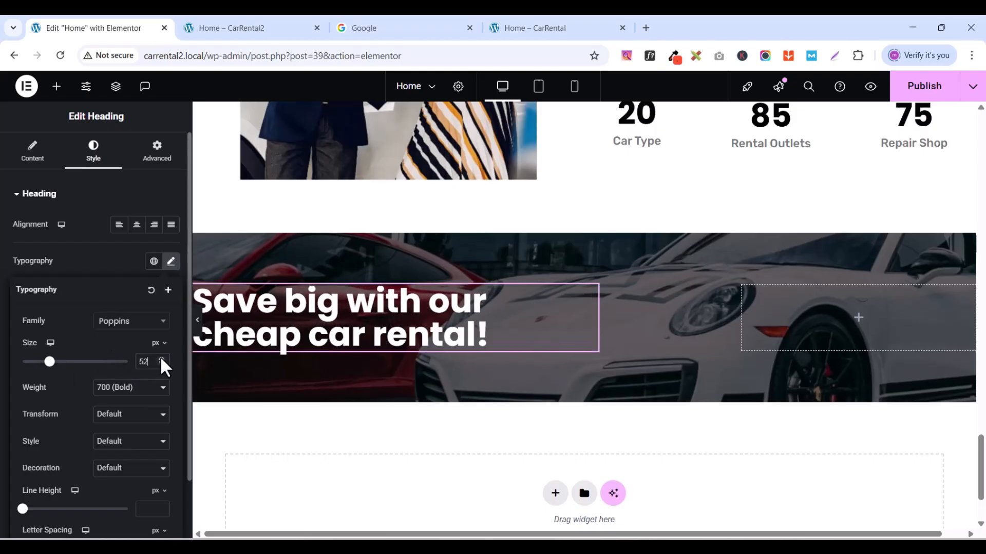
pyautogui.click(161, 359)
pyautogui.click(161, 364)
# - Set the "Save big" heading's custom width to 89% and compare it with the CarRental reference banner
pyautogui.click(157, 152)
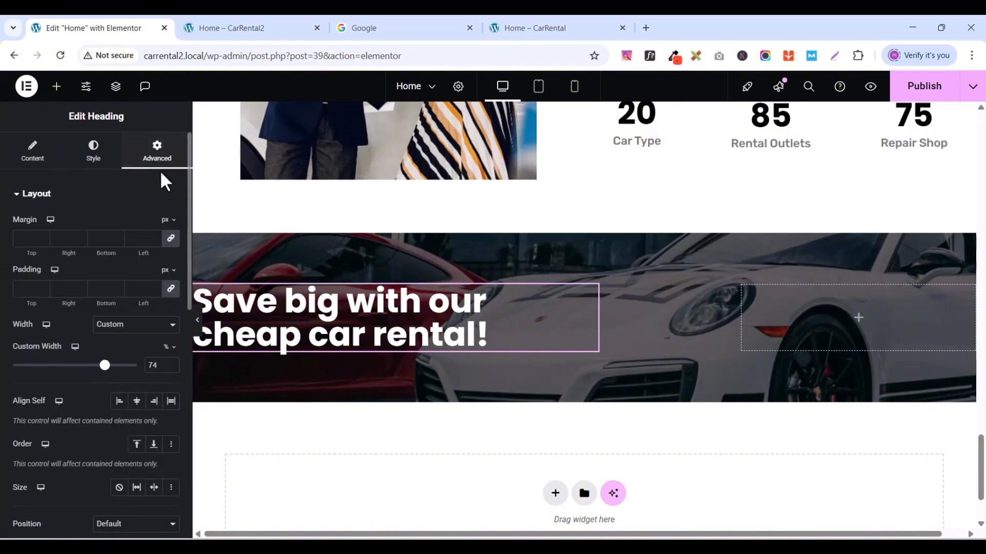
pyautogui.moveTo(106, 373); pyautogui.dragTo(124, 379)
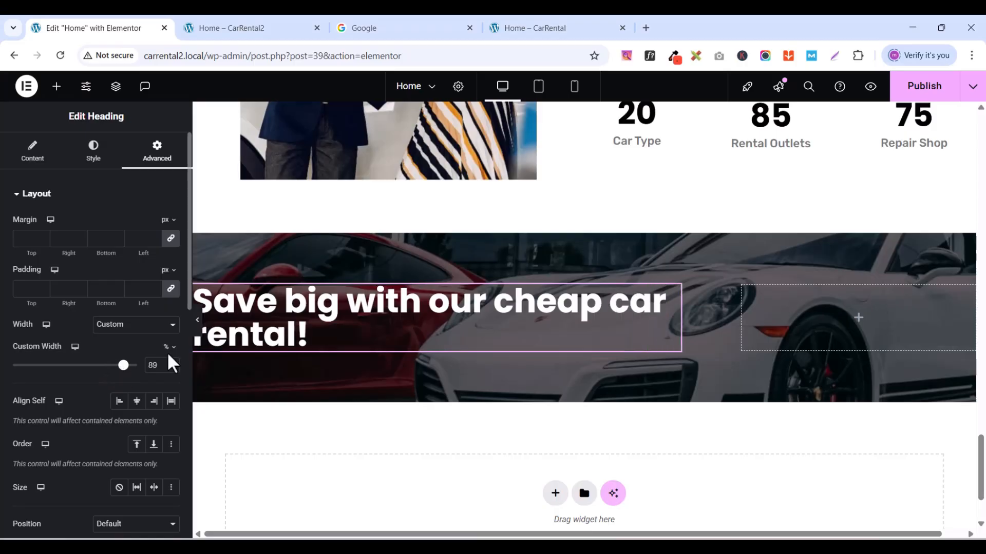
pyautogui.click(564, 28)
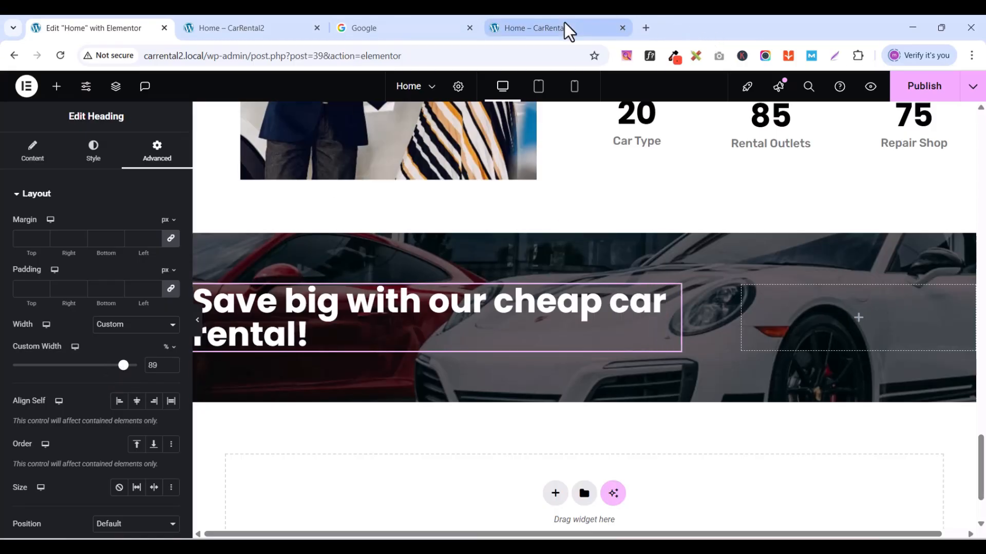
pyautogui.click(397, 294)
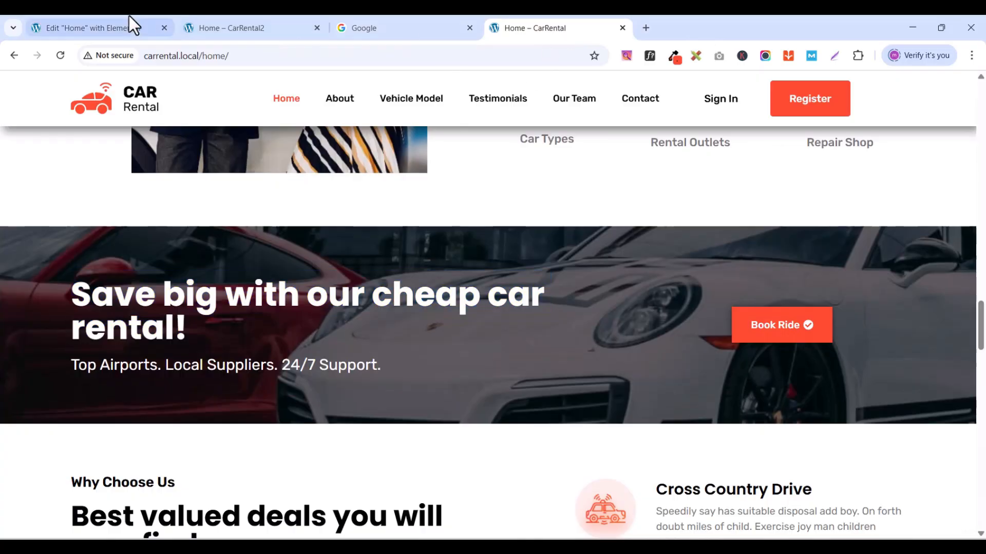
pyautogui.click(108, 26)
# - Copy the "About Company" heading and paste it below the "Save big" heading in the banner
pyautogui.scroll(5, 629, 306)
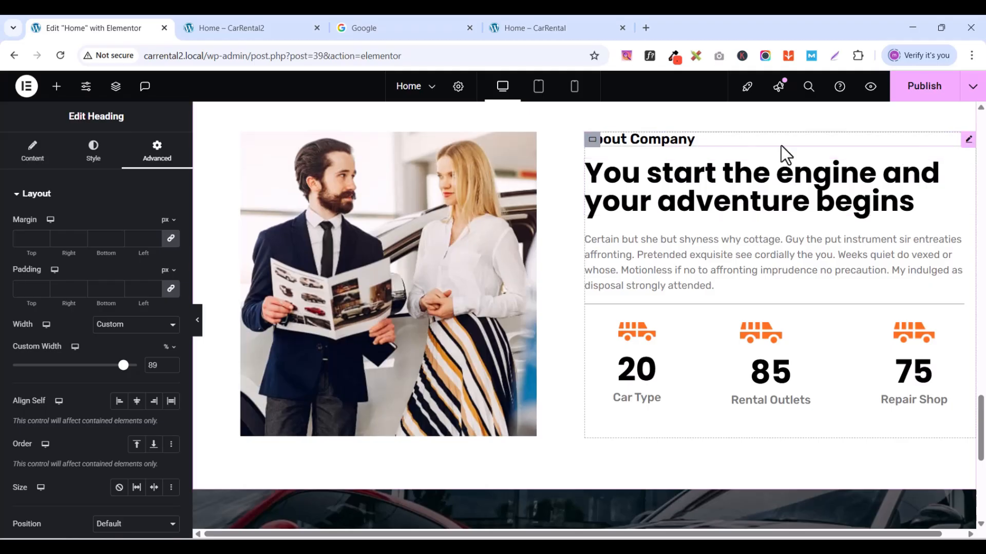
pyautogui.click(968, 142)
pyautogui.rightClick(962, 139)
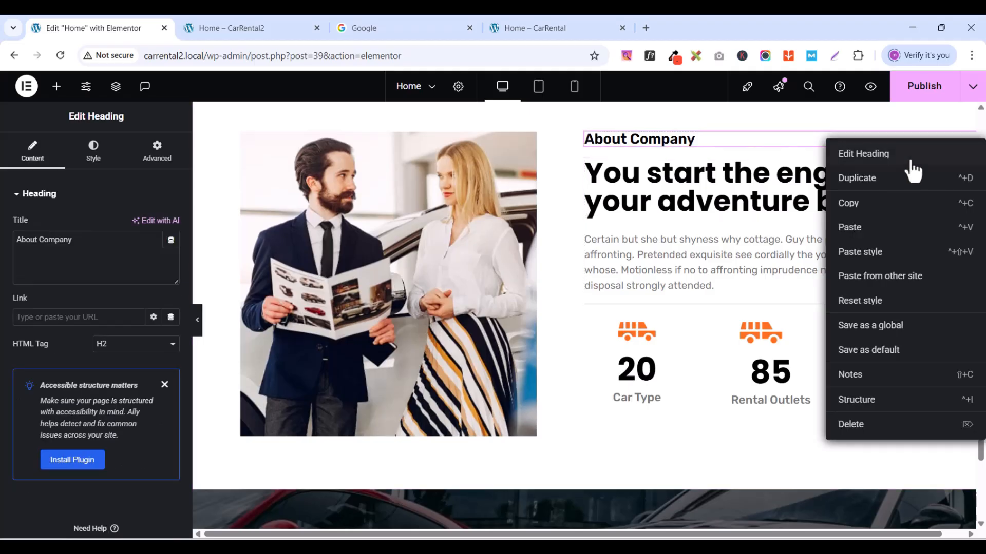
pyautogui.click(869, 207)
pyautogui.scroll(-5, 456, 387)
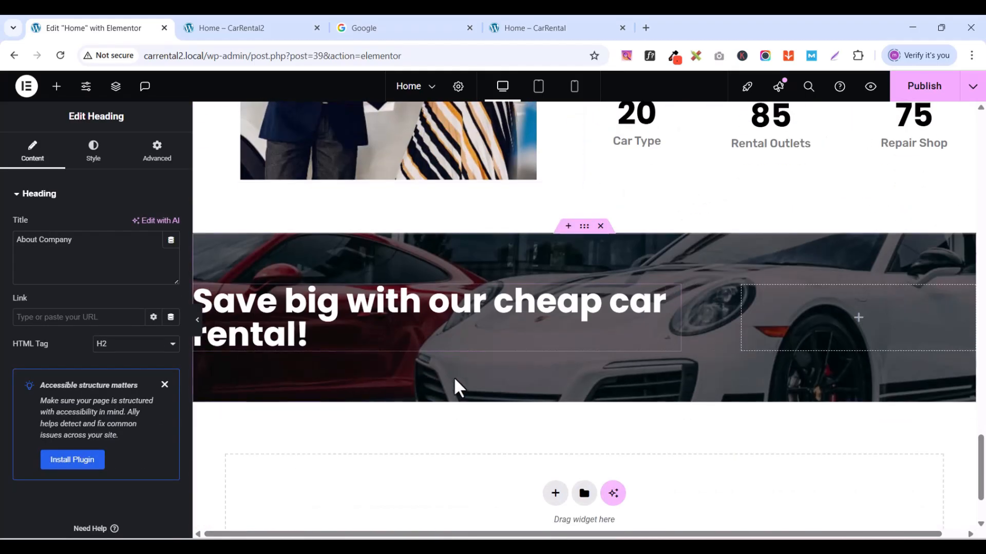
pyautogui.rightClick(674, 295)
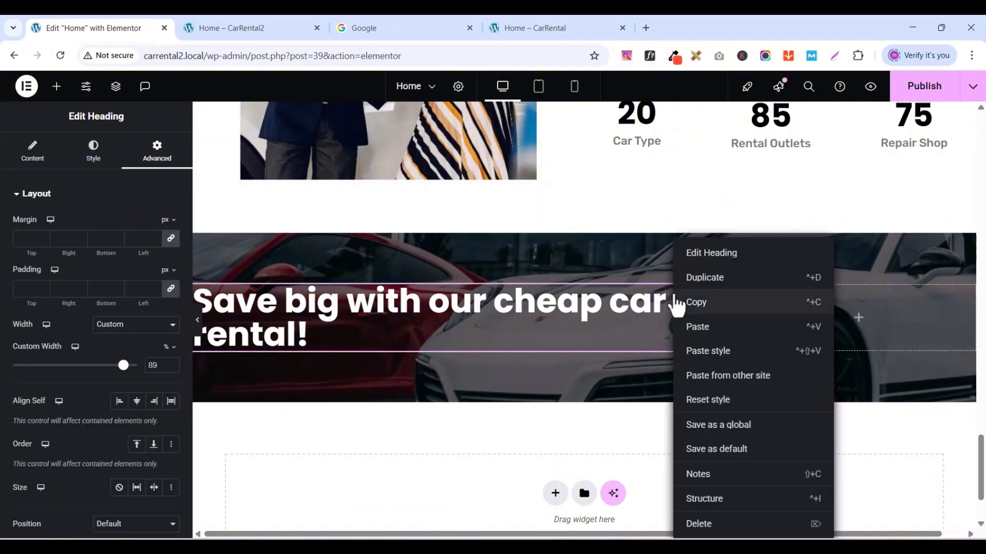
pyautogui.click(719, 327)
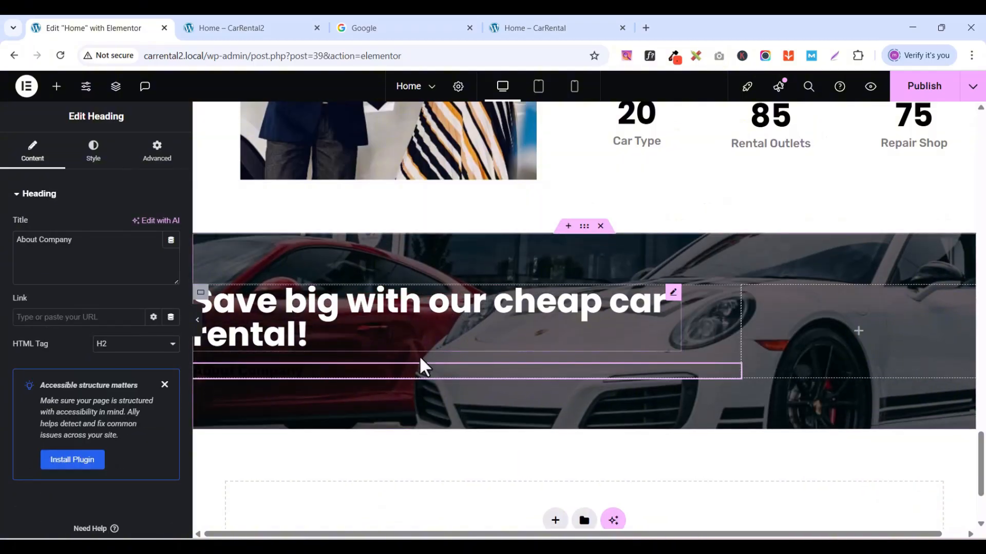
# - Set the text color of the pasted "About Company" heading in the banner to #FFFFFF
pyautogui.click(103, 161)
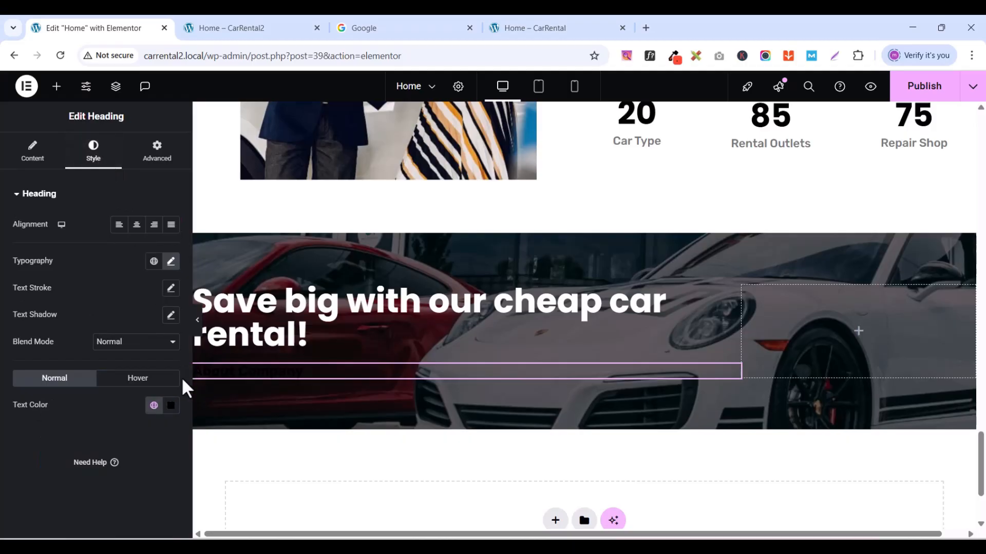
pyautogui.click(171, 406)
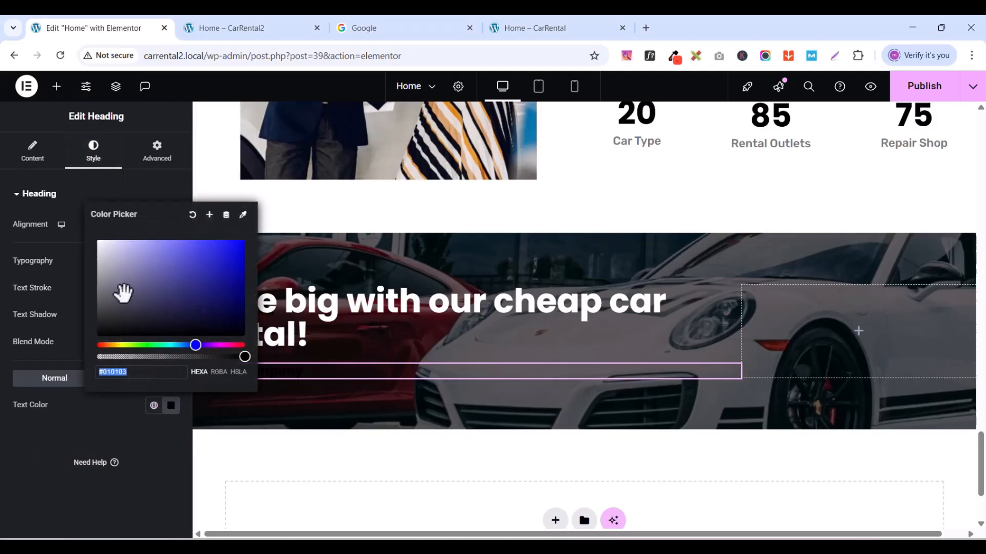
pyautogui.moveTo(123, 290); pyautogui.dragTo(81, 234)
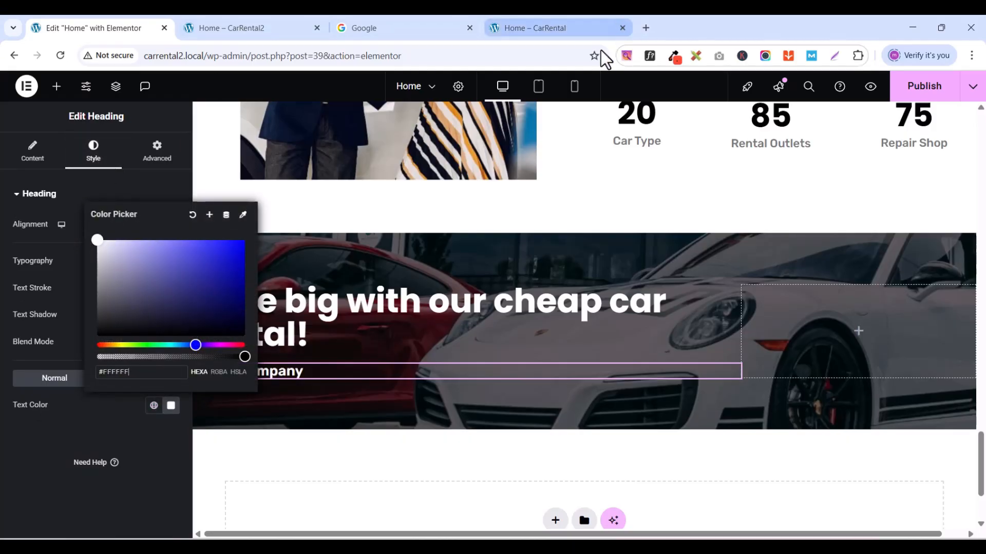
# - Copy the subheading text from the CarRental reference banner and set the pasted heading's title to "Top Airports. Local Suppliers. 24/7 Support."
pyautogui.click(549, 27)
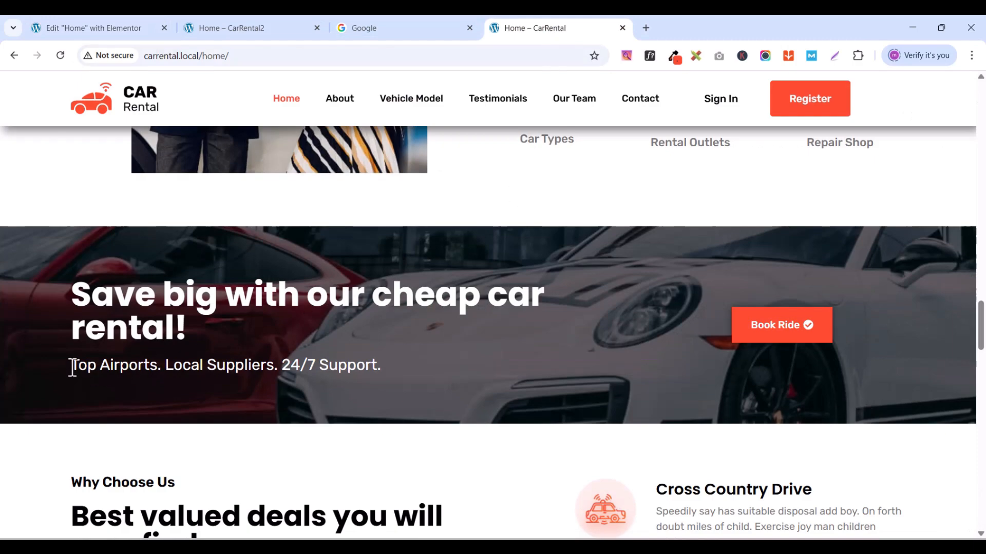
pyautogui.moveTo(75, 368); pyautogui.dragTo(383, 368)
pyautogui.hotkey('ctrl', 'c')
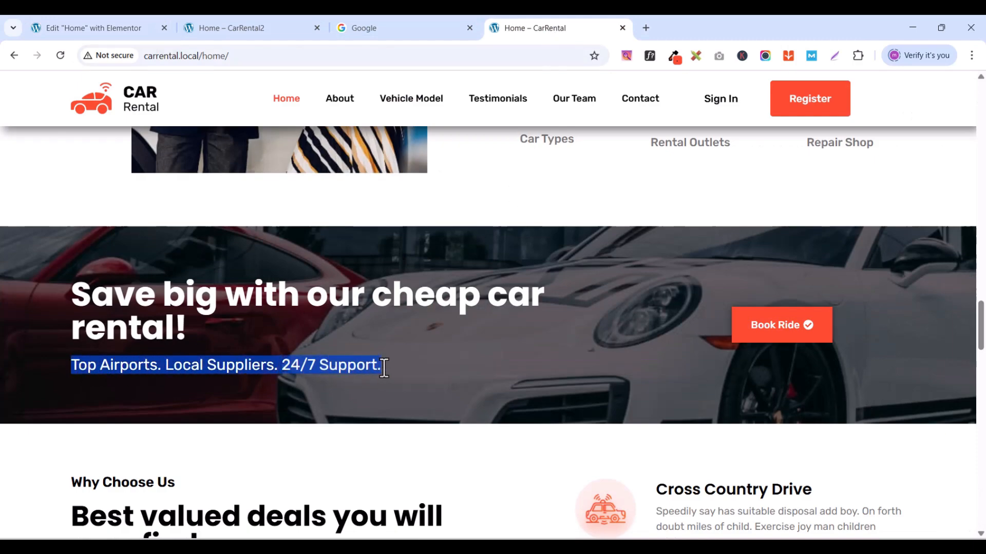
pyautogui.rightClick(368, 364)
pyautogui.click(410, 162)
pyautogui.click(109, 28)
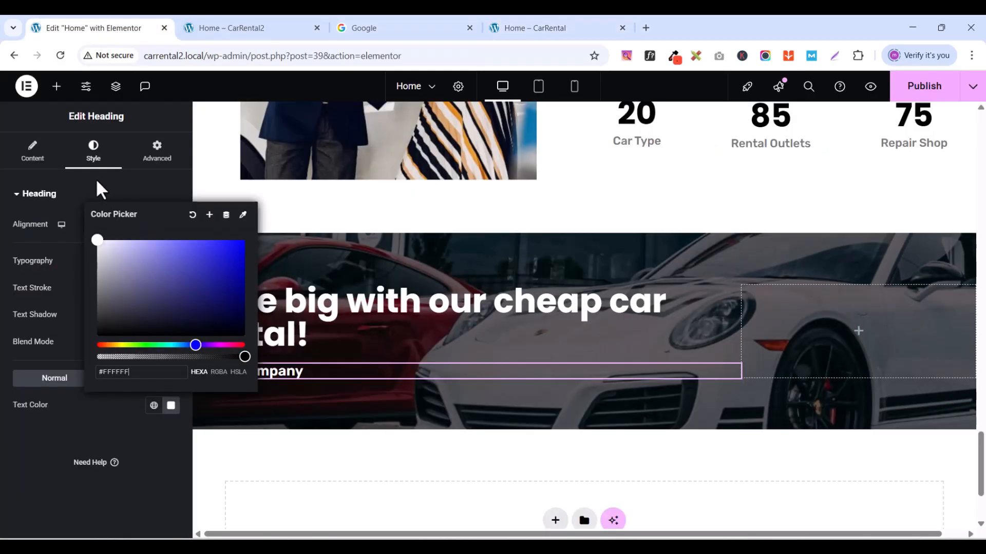
pyautogui.click(103, 193)
pyautogui.click(31, 154)
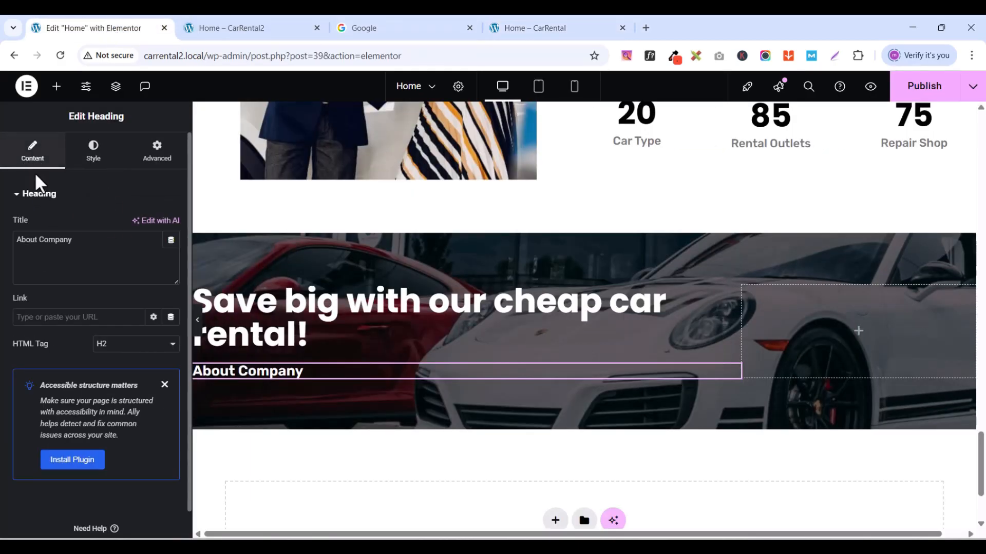
pyautogui.tripleClick(46, 250)
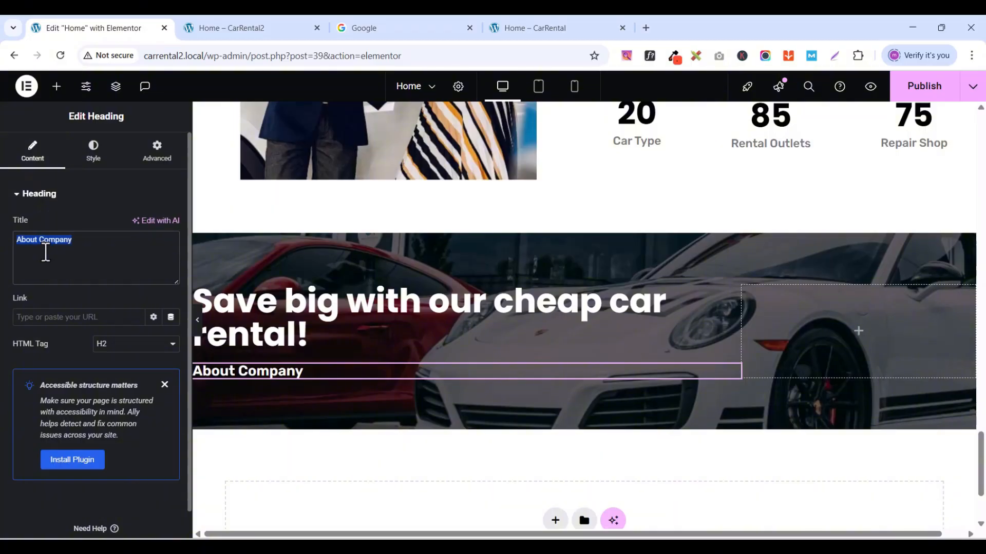
pyautogui.hotkey('ctrl', 'v')
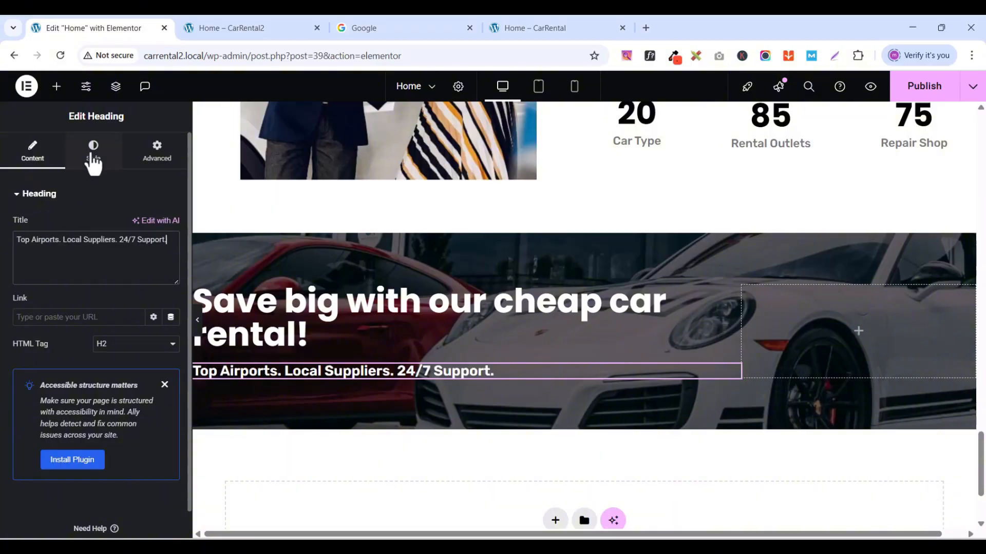
# - Set the banner subheading's typography to weight 400 (Normal) and font size 24 px
pyautogui.click(94, 154)
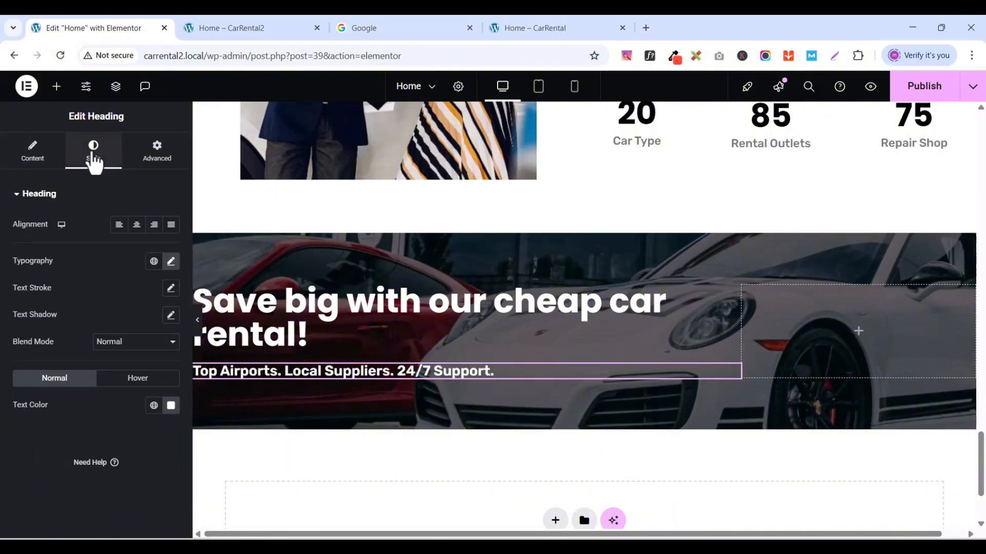
pyautogui.click(171, 262)
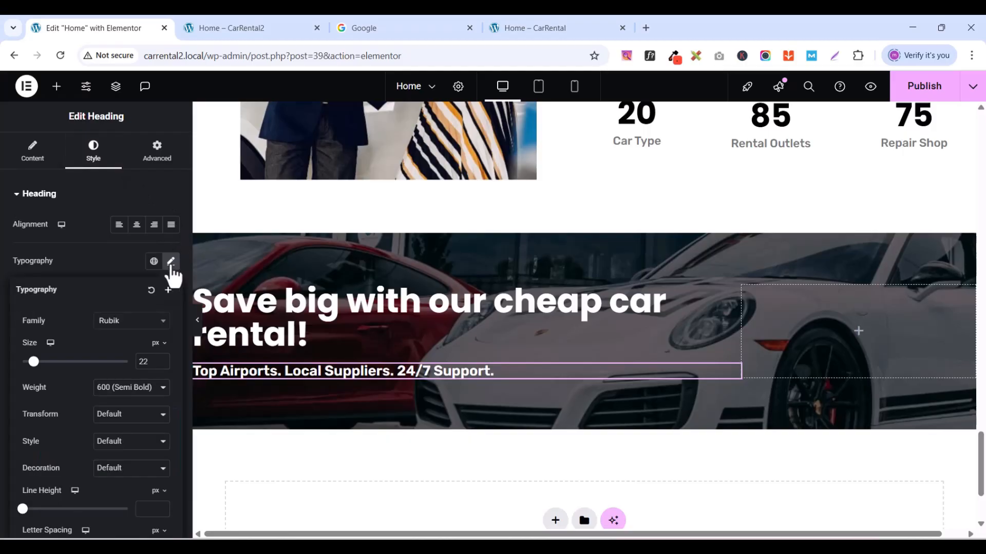
pyautogui.click(123, 390)
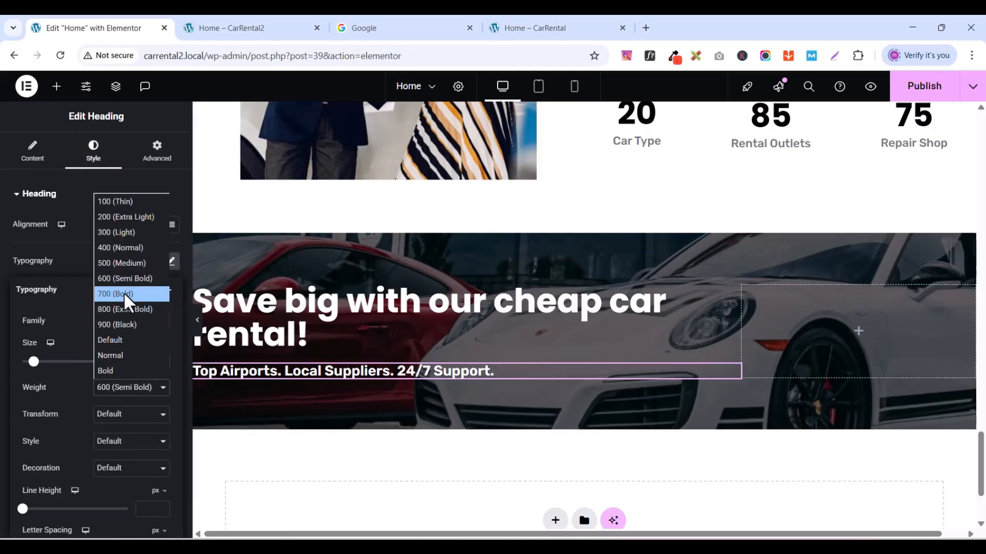
pyautogui.click(118, 251)
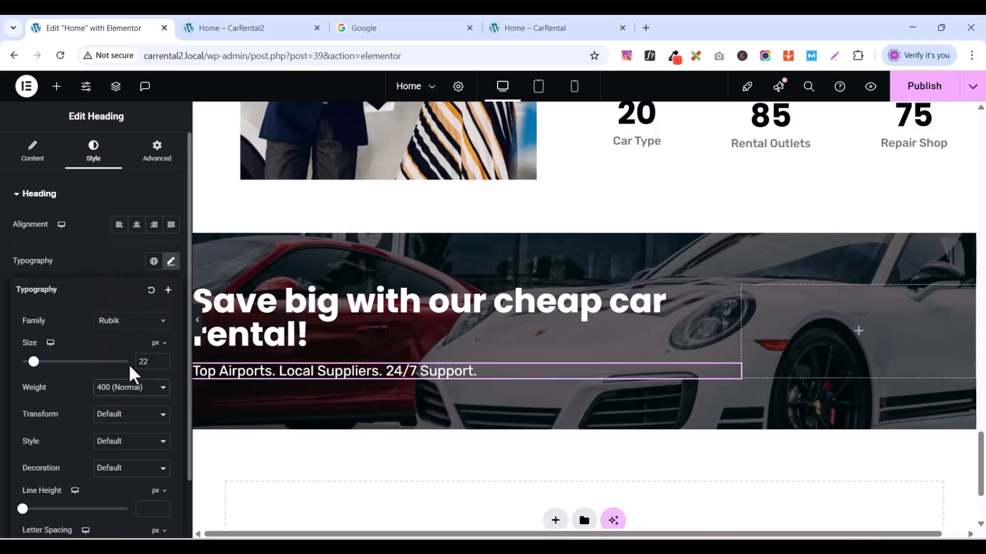
pyautogui.click(163, 358)
pyautogui.click(163, 358)
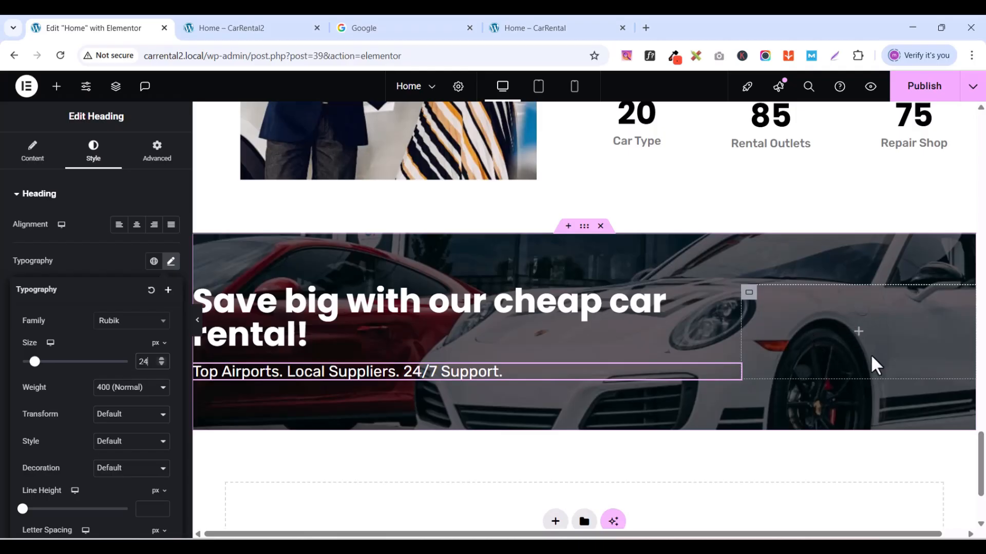
# - Copy the hero section's "Book Ride" button and paste it into the empty container in the "Save big" banner
pyautogui.scroll(10, 802, 333)
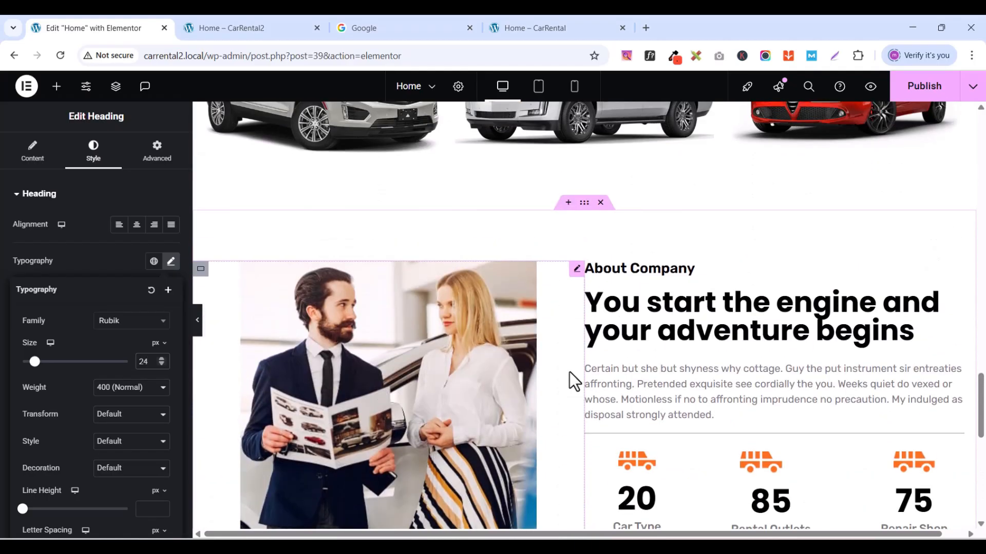
pyautogui.scroll(12, 569, 372)
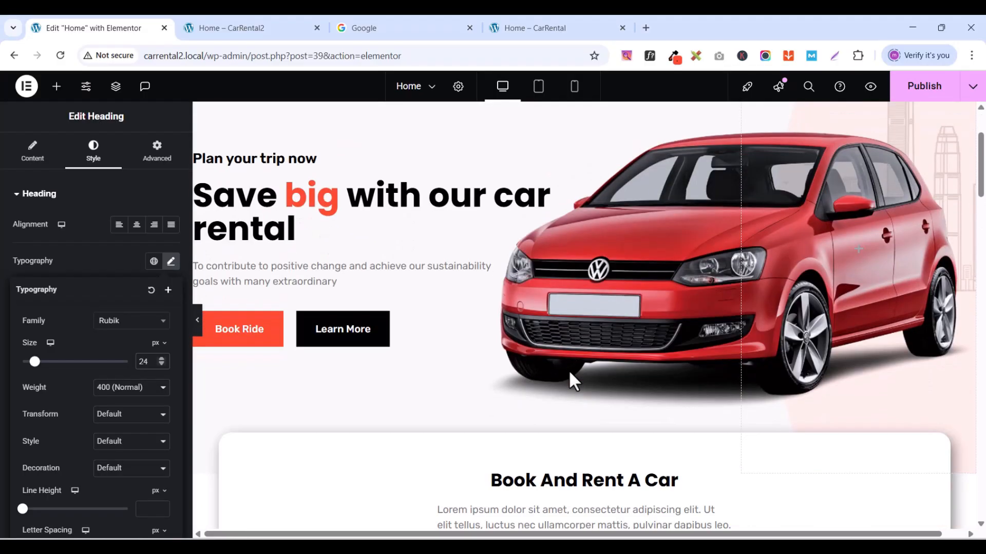
pyautogui.rightClick(280, 329)
pyautogui.click(302, 303)
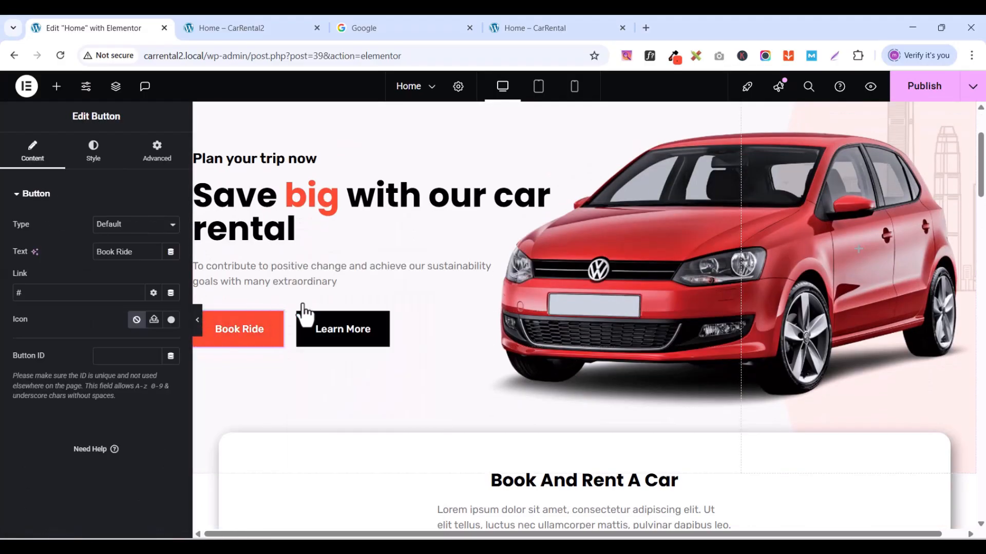
pyautogui.moveTo(980, 181); pyautogui.dragTo(980, 498)
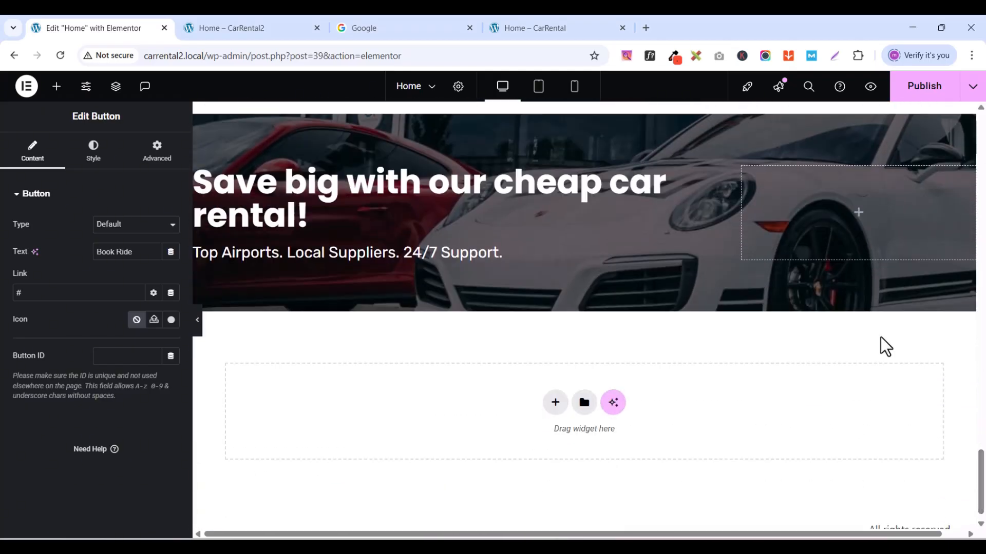
pyautogui.rightClick(793, 222)
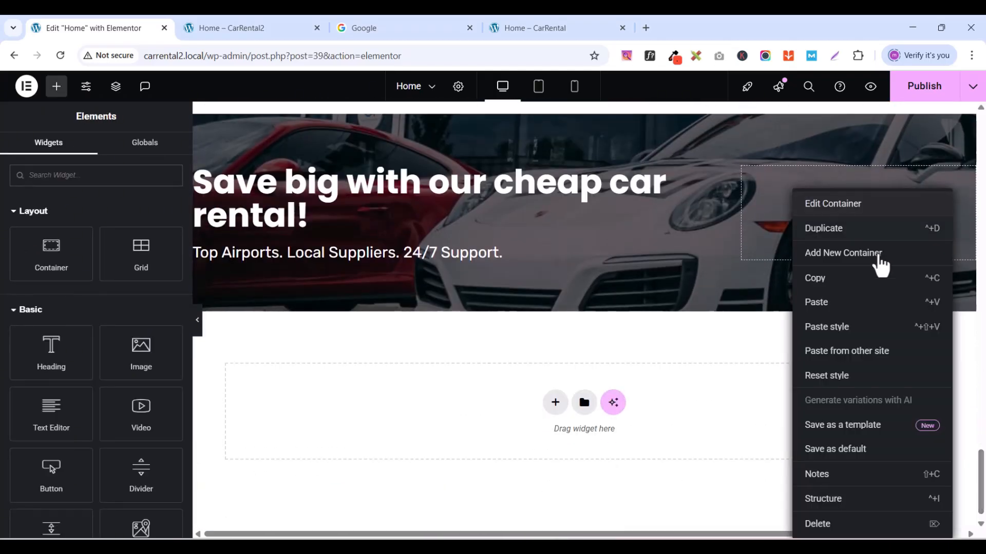
pyautogui.click(833, 304)
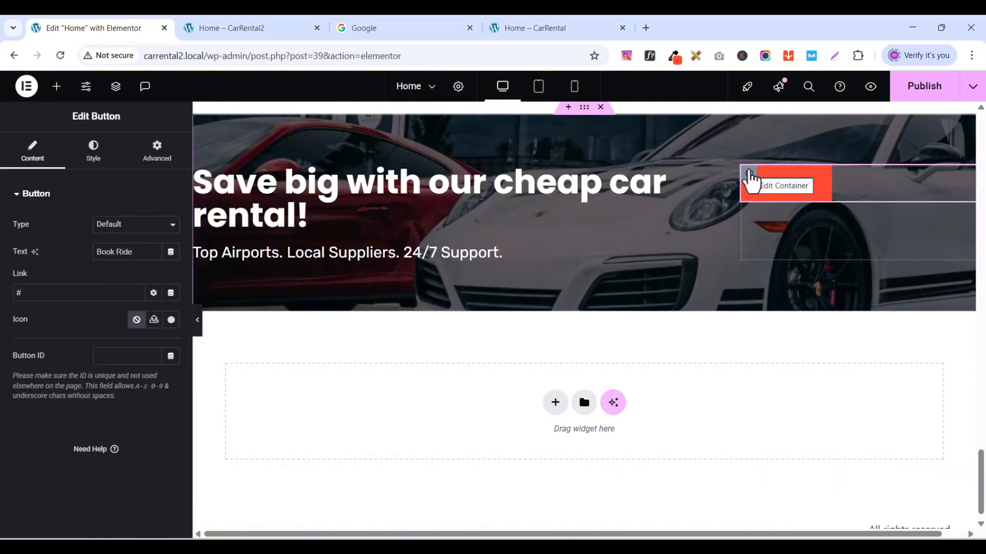
# - Center the "Book Ride" button vertically and horizontally in the banner's button container using justify content and align items
pyautogui.click(748, 174)
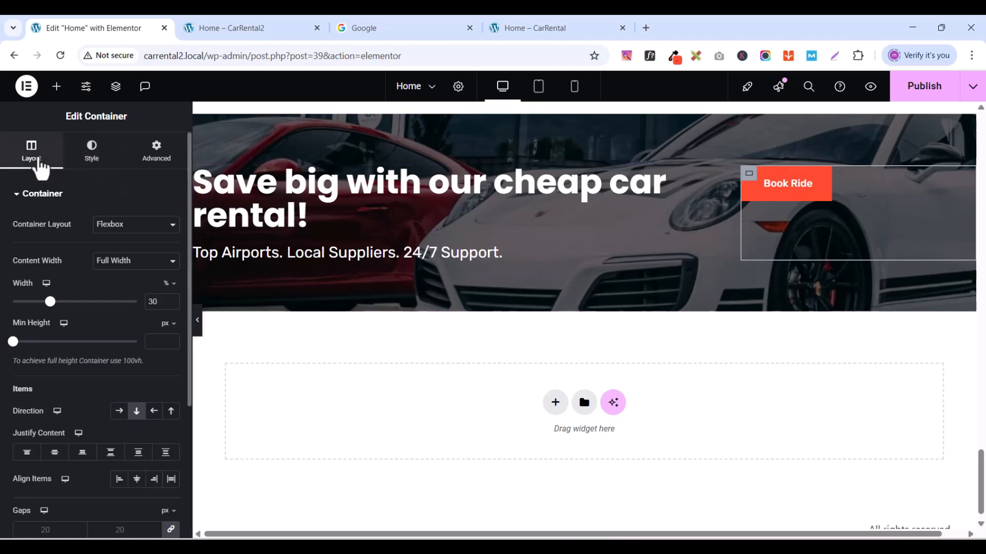
pyautogui.click(55, 454)
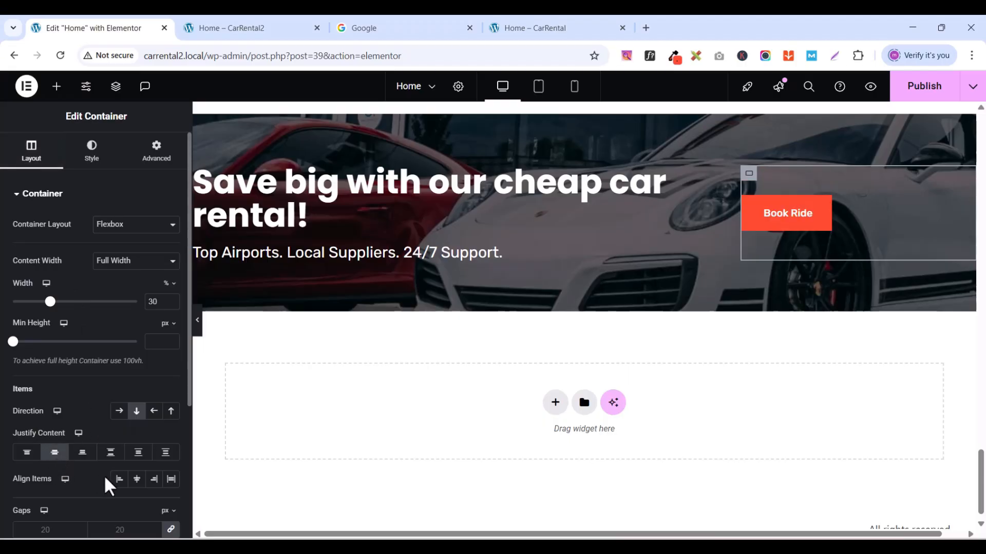
pyautogui.click(137, 480)
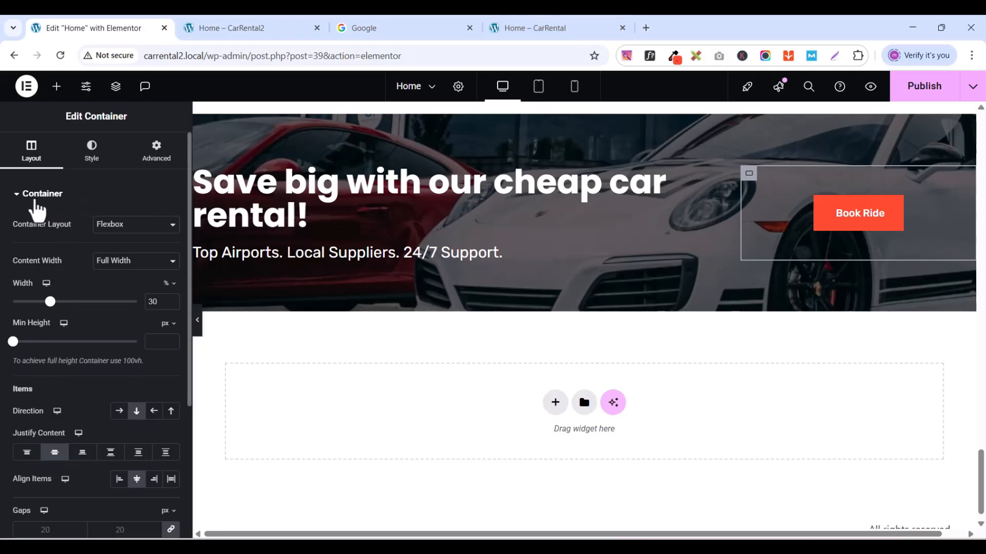
# - Add a box shadow with color rgba(0, 0, 0, 0.75) to the container around the banner's "Book Ride" button
pyautogui.click(89, 157)
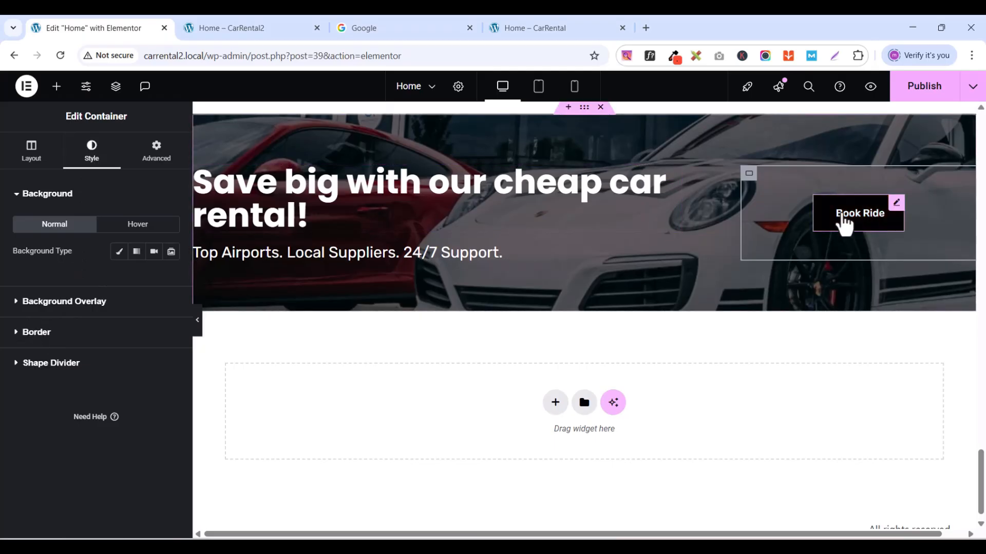
pyautogui.click(19, 337)
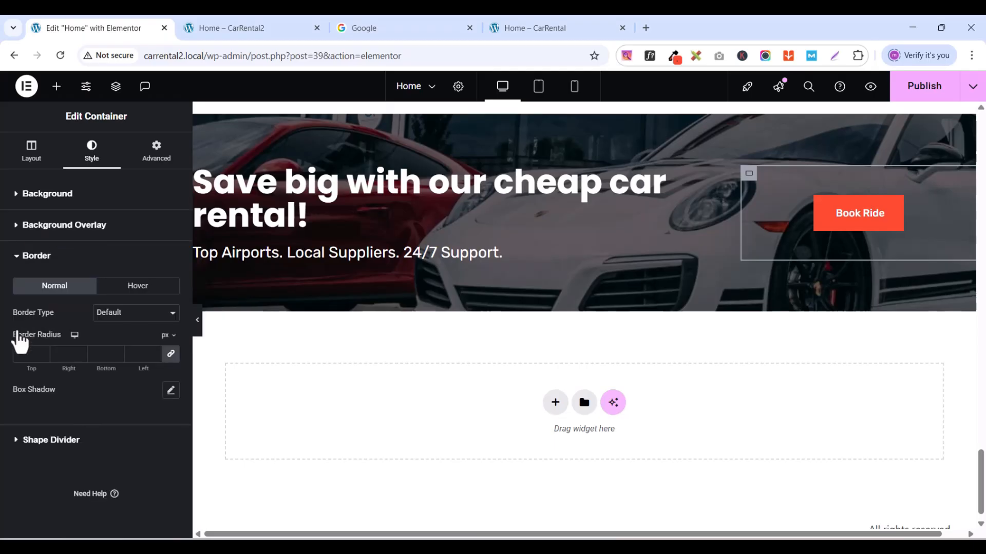
pyautogui.click(170, 391)
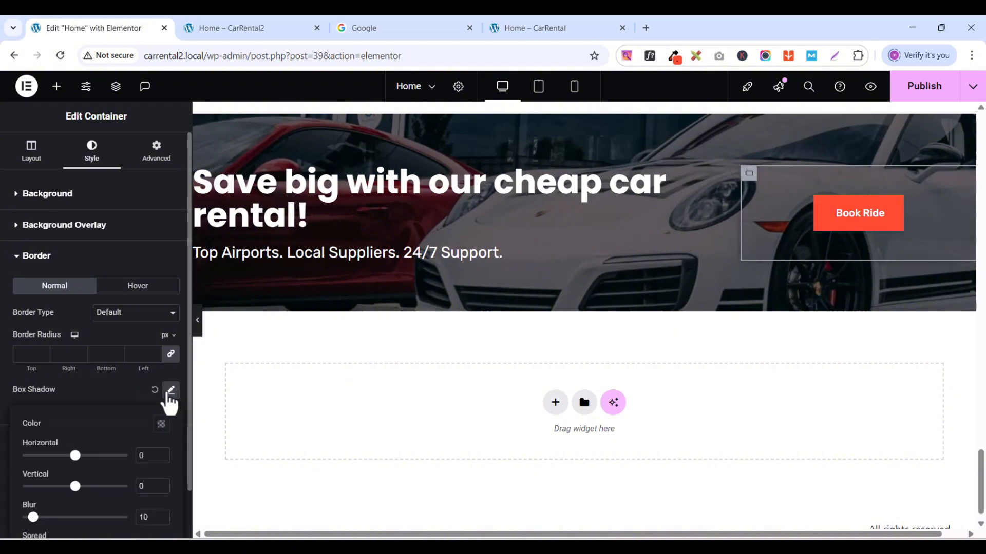
pyautogui.scroll(-1, 134, 488)
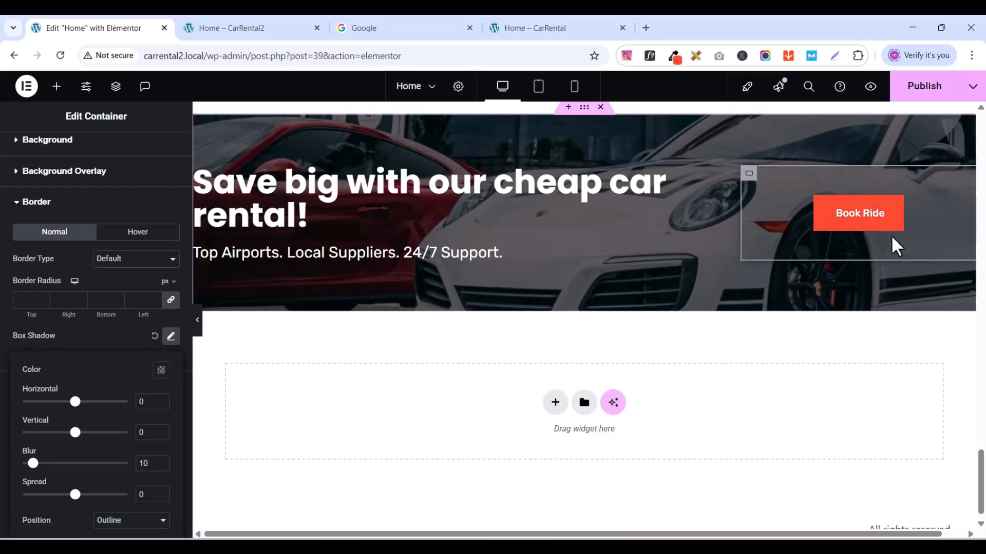
pyautogui.click(161, 370)
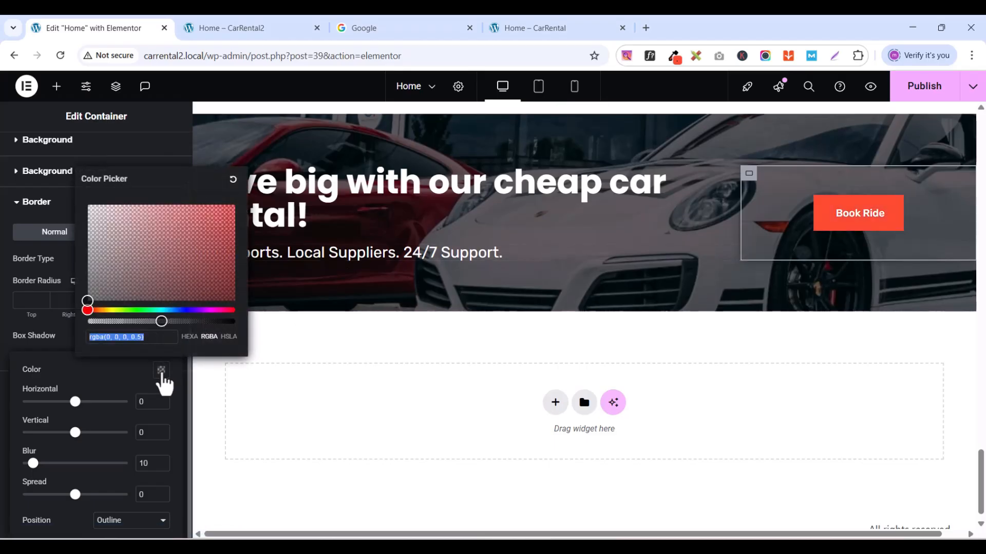
pyautogui.moveTo(161, 321); pyautogui.dragTo(198, 323)
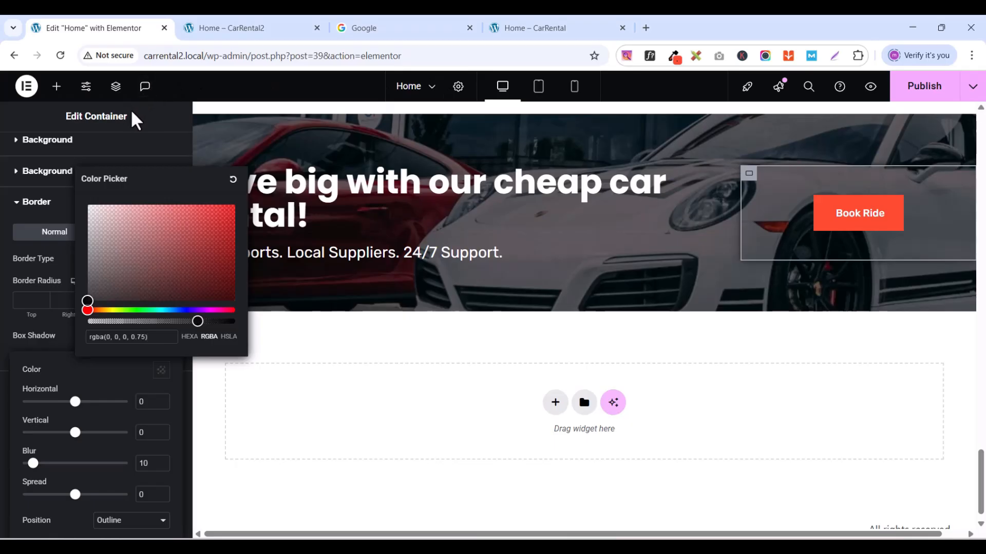
pyautogui.click(152, 115)
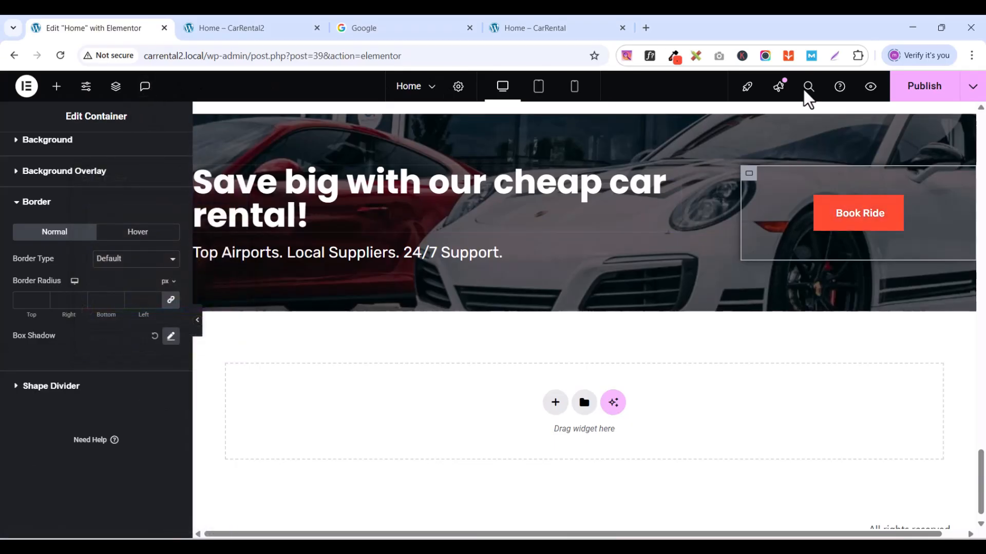
# - Publish the page and compare the banner and hero "Book Ride" buttons in the CarRental2 preview with the CarRental reference page
pyautogui.click(923, 93)
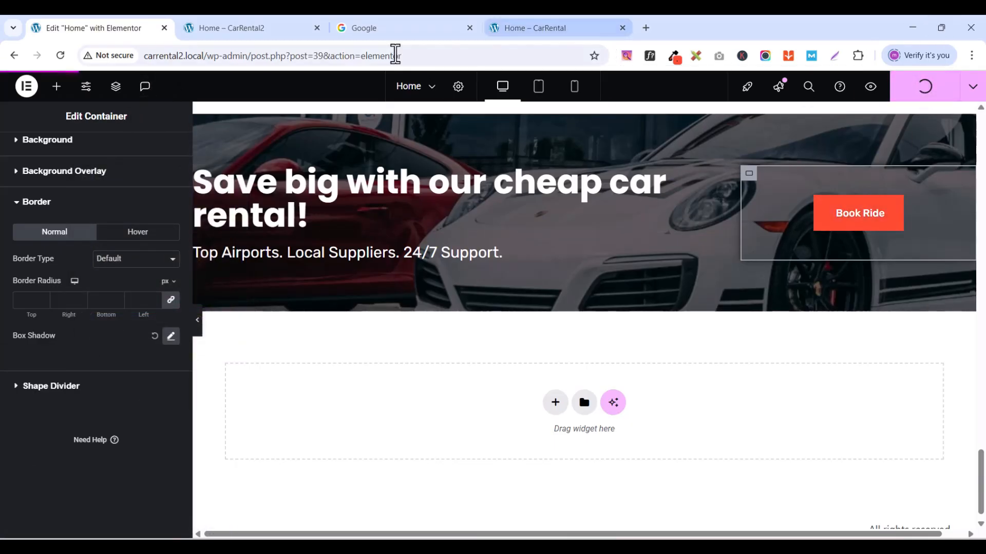
pyautogui.click(257, 31)
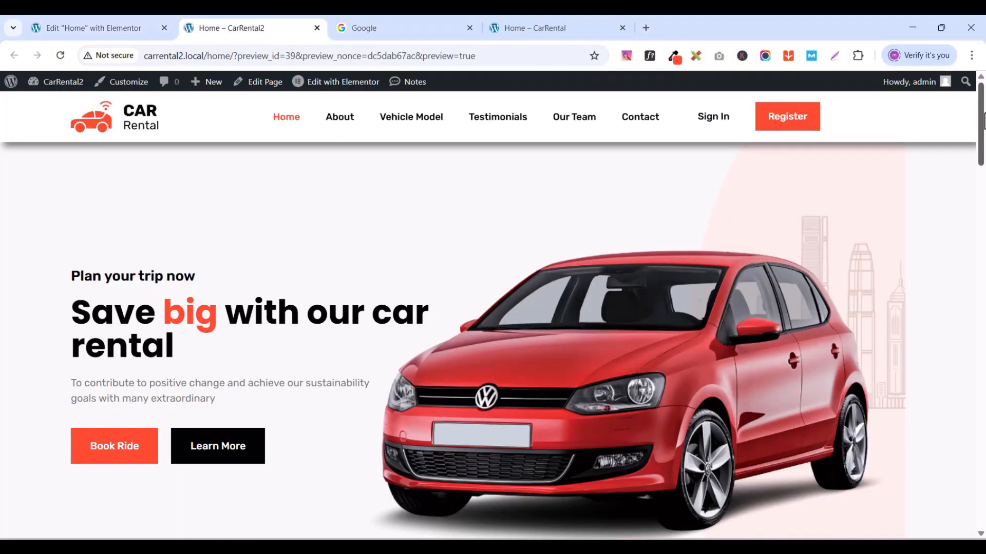
pyautogui.moveTo(983, 122); pyautogui.dragTo(983, 497)
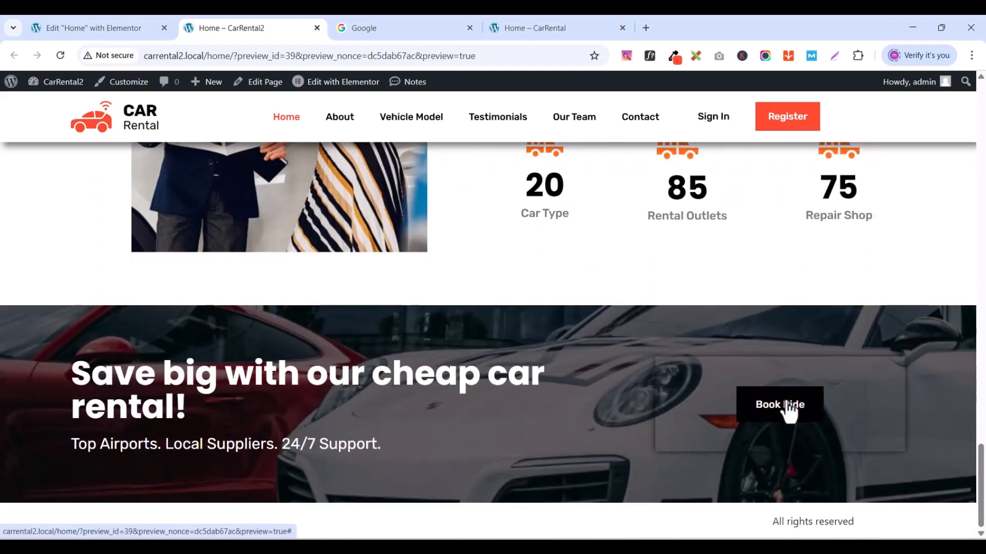
pyautogui.click(519, 21)
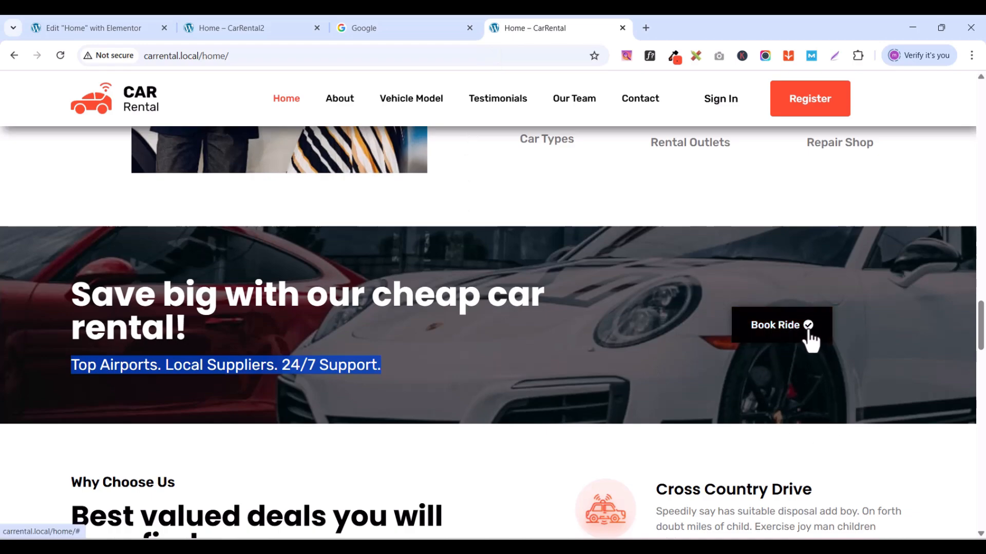
pyautogui.moveTo(981, 336); pyautogui.dragTo(981, 110)
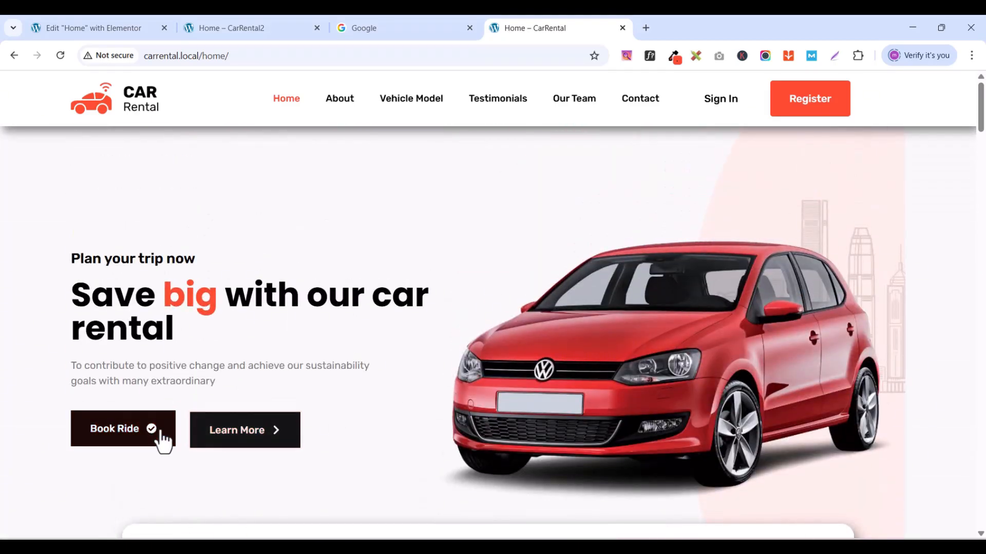
pyautogui.click(244, 29)
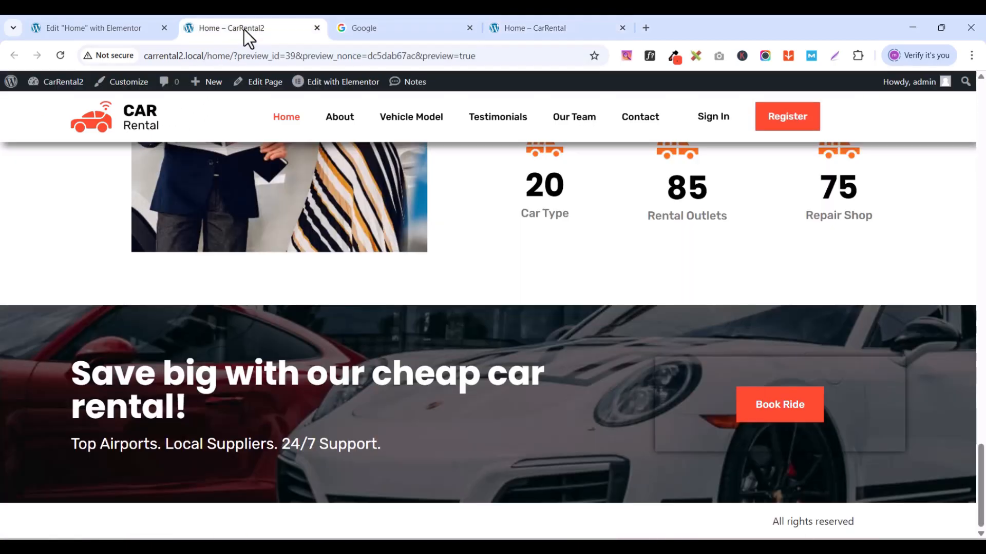
pyautogui.scroll(3, 369, 348)
pyautogui.moveTo(980, 439); pyautogui.dragTo(980, 109)
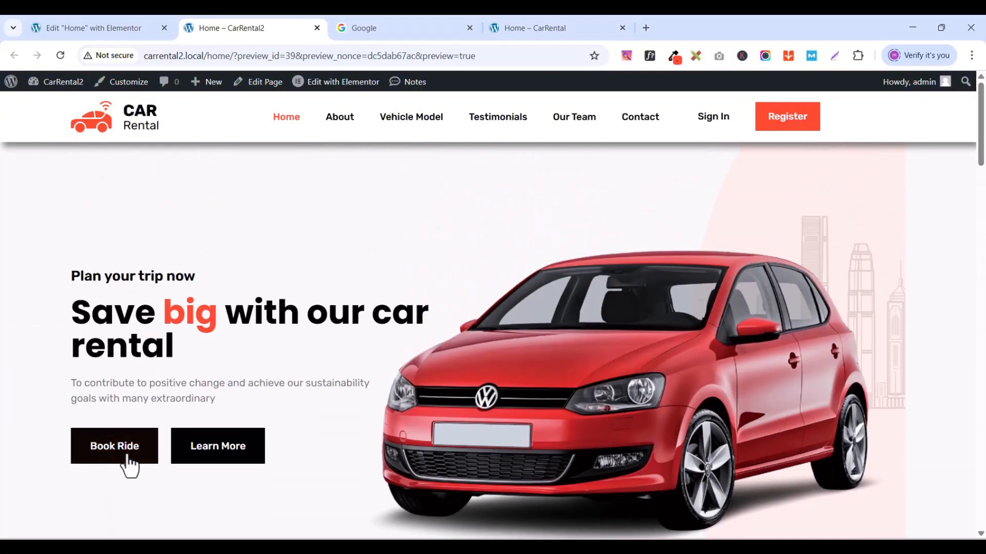
pyautogui.click(538, 21)
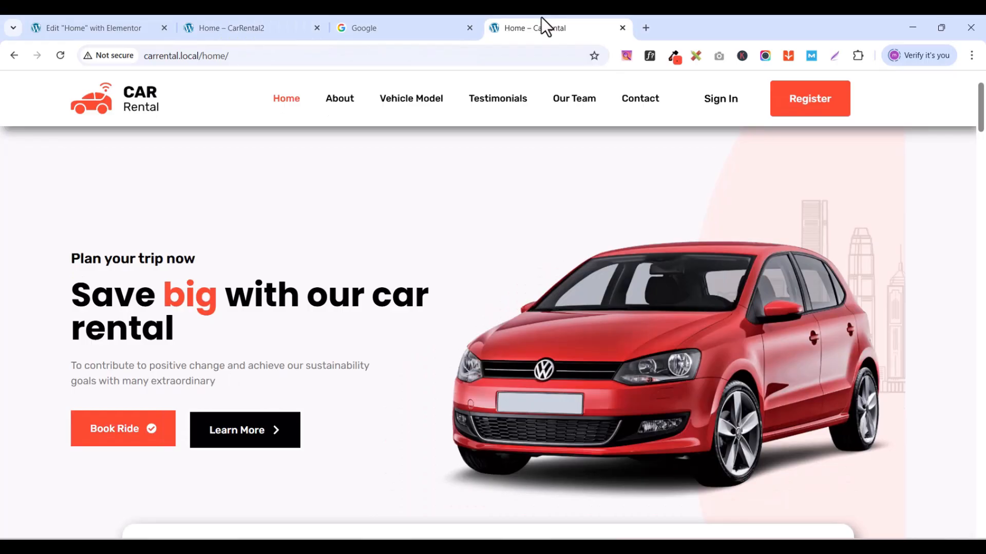
# - Add the solid check-circle icon from the icon library to the "Save big" banner's "Book Ride" button
pyautogui.click(122, 25)
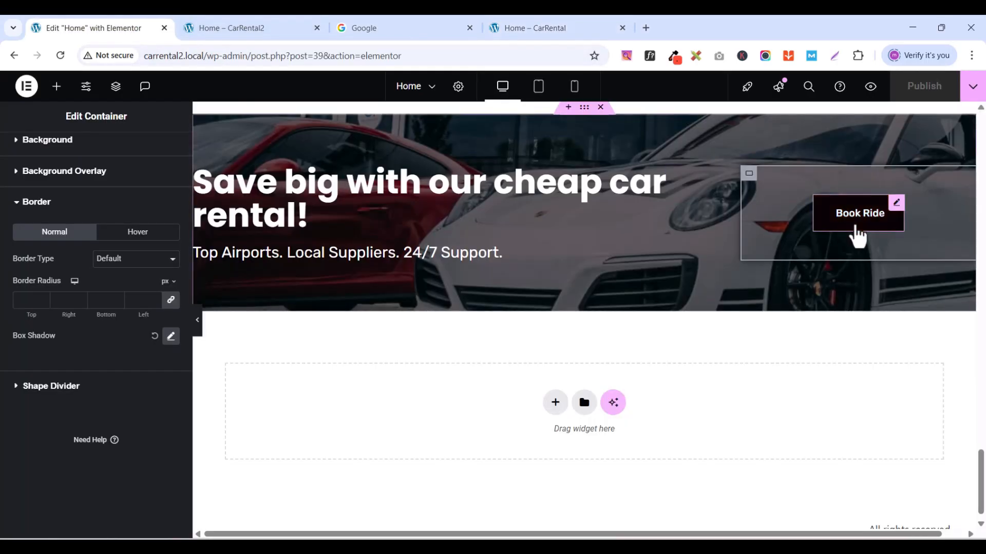
pyautogui.click(896, 207)
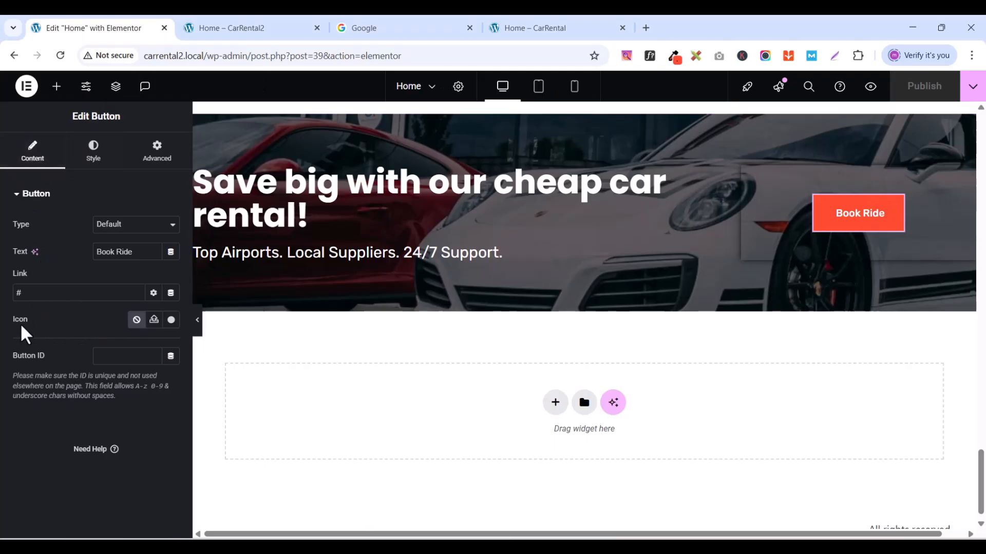
pyautogui.click(172, 322)
pyautogui.click(527, 26)
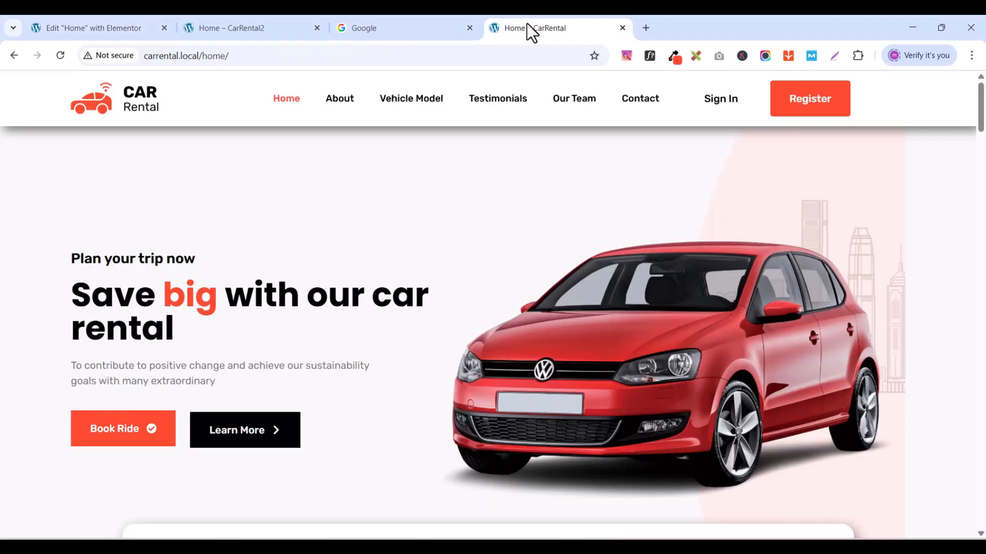
pyautogui.click(108, 29)
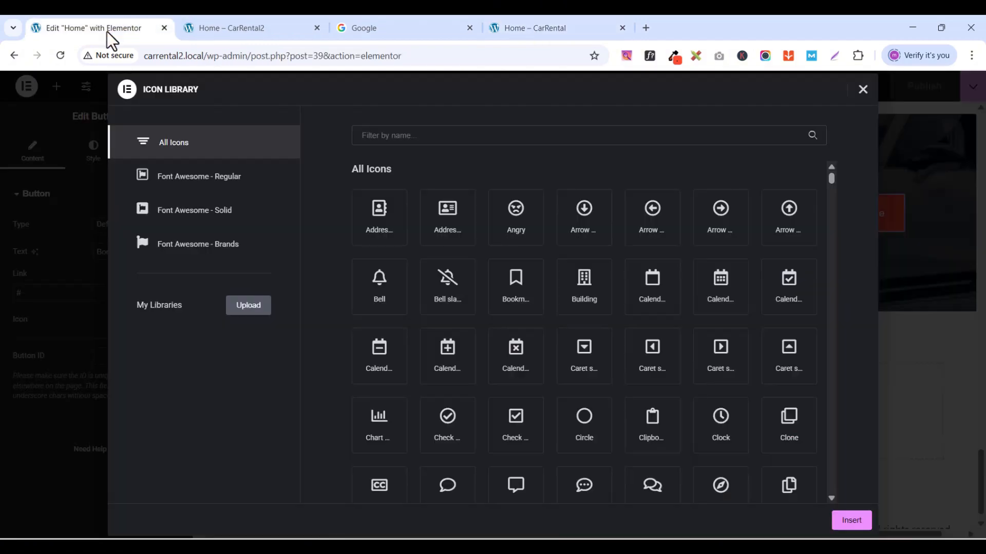
pyautogui.click(551, 136)
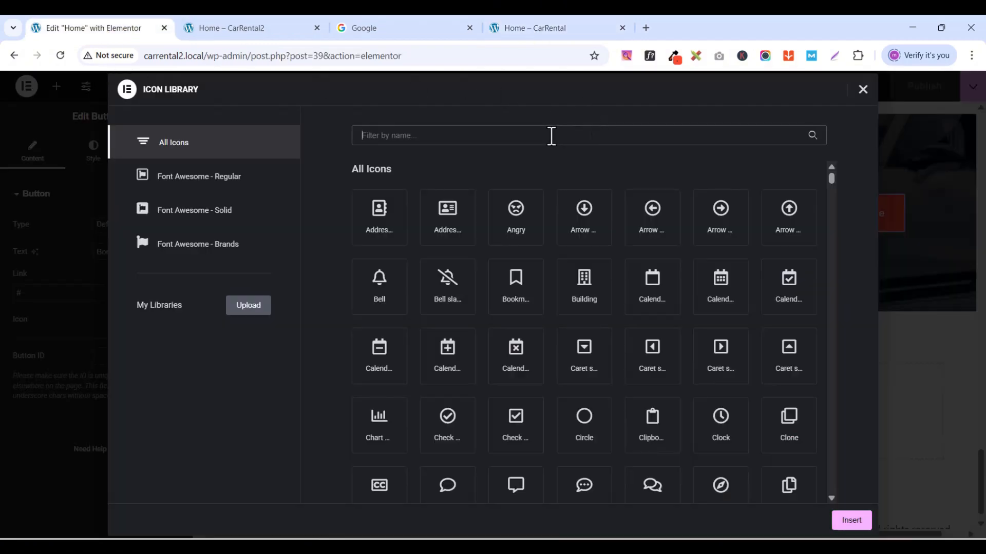
pyautogui.write('che')
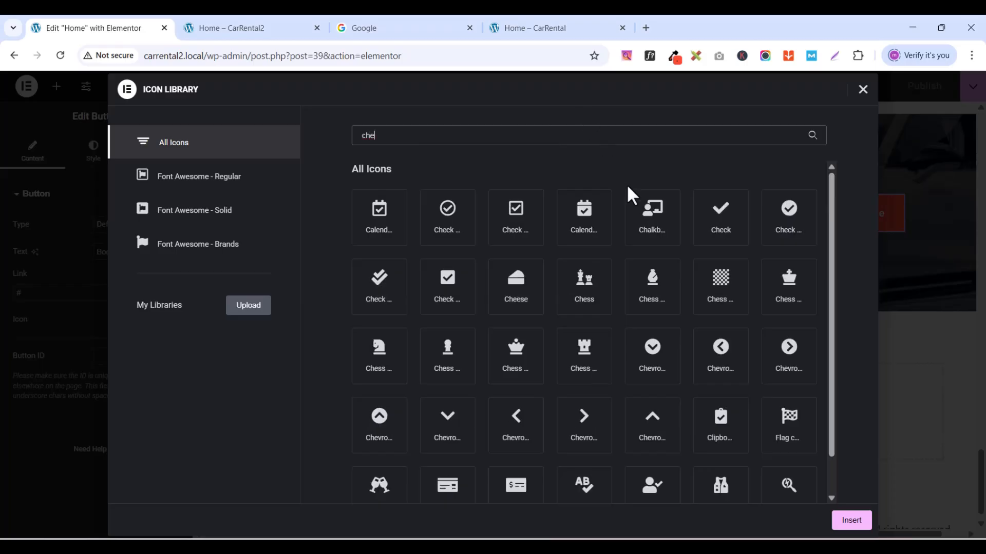
pyautogui.write('c')
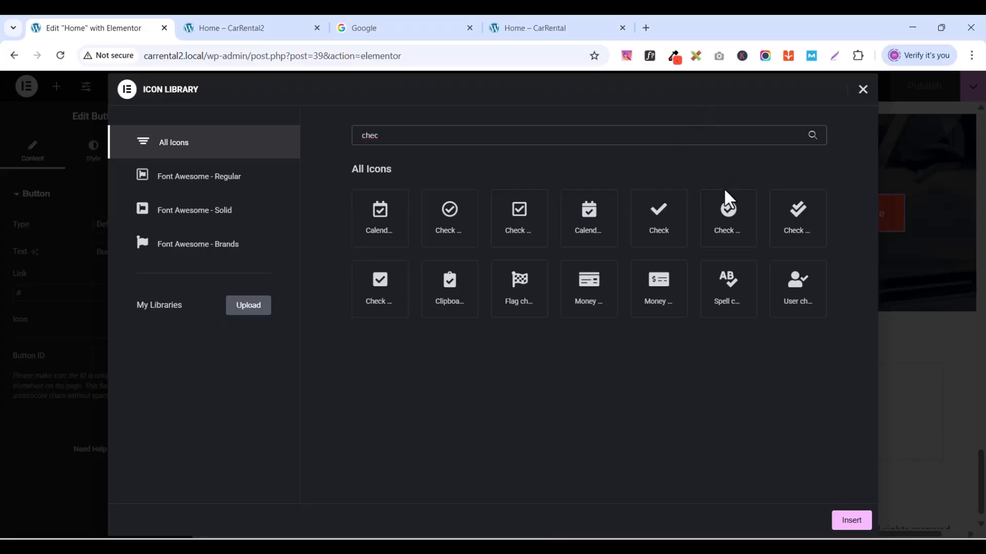
pyautogui.click(729, 227)
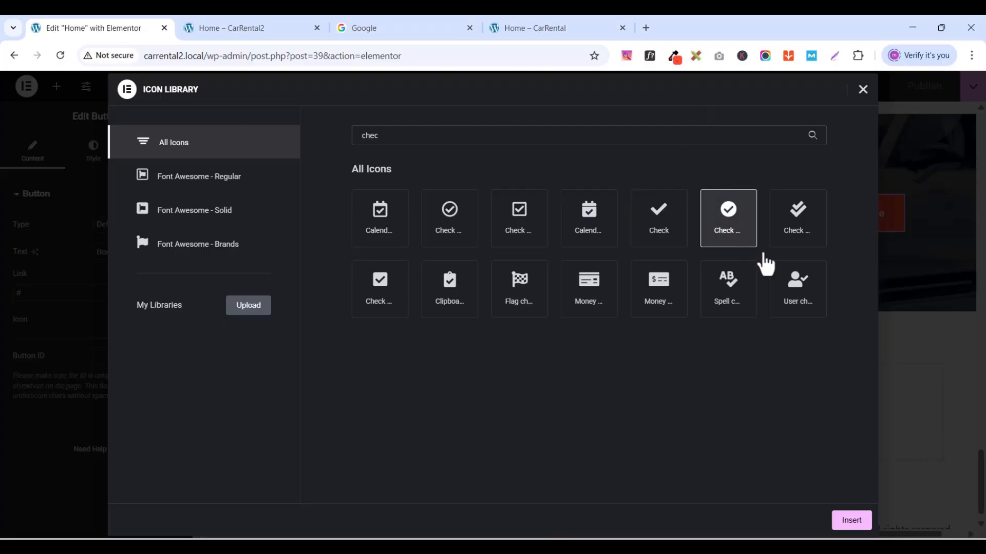
pyautogui.click(851, 521)
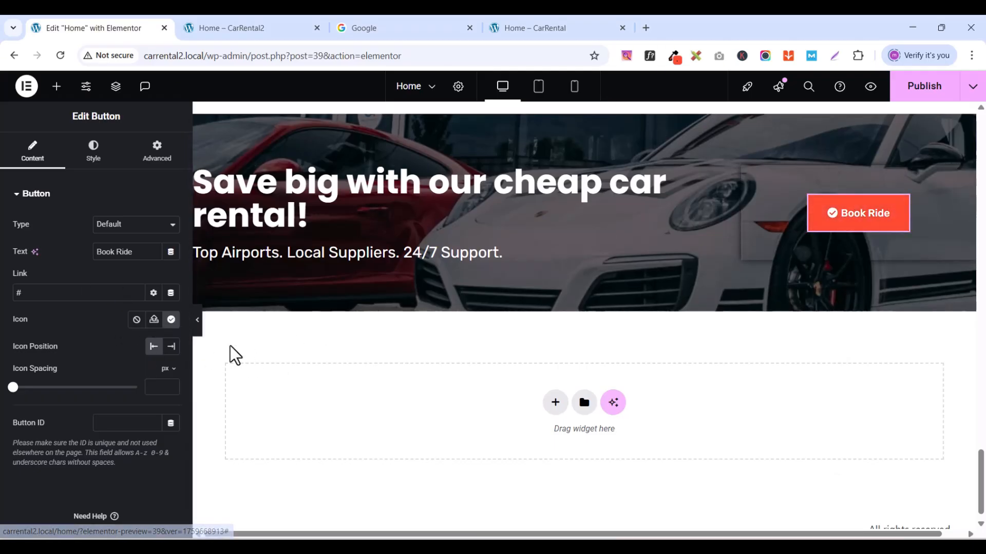
# - Place the check icon after the "Book Ride" text with 12 px icon spacing and publish the page
pyautogui.click(171, 349)
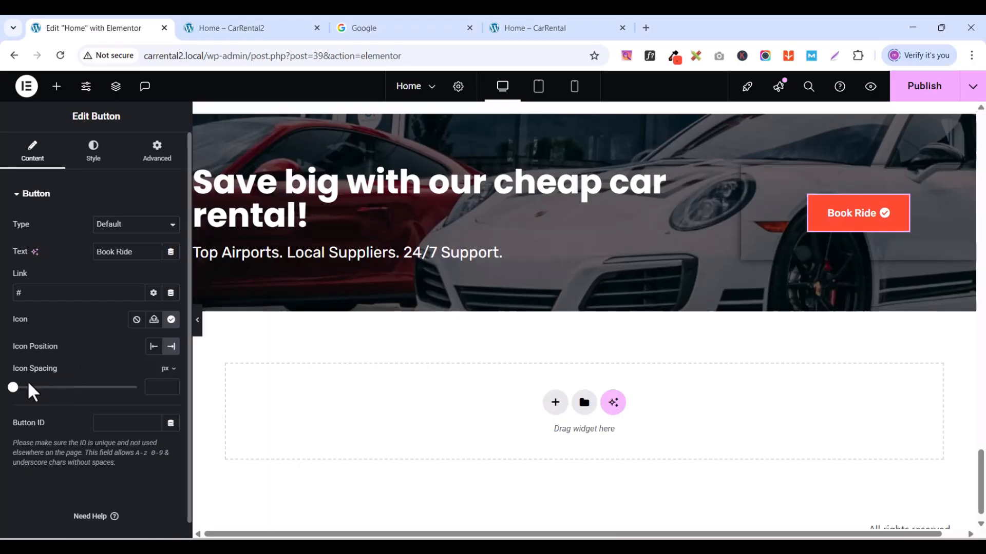
pyautogui.moveTo(15, 389); pyautogui.dragTo(44, 398)
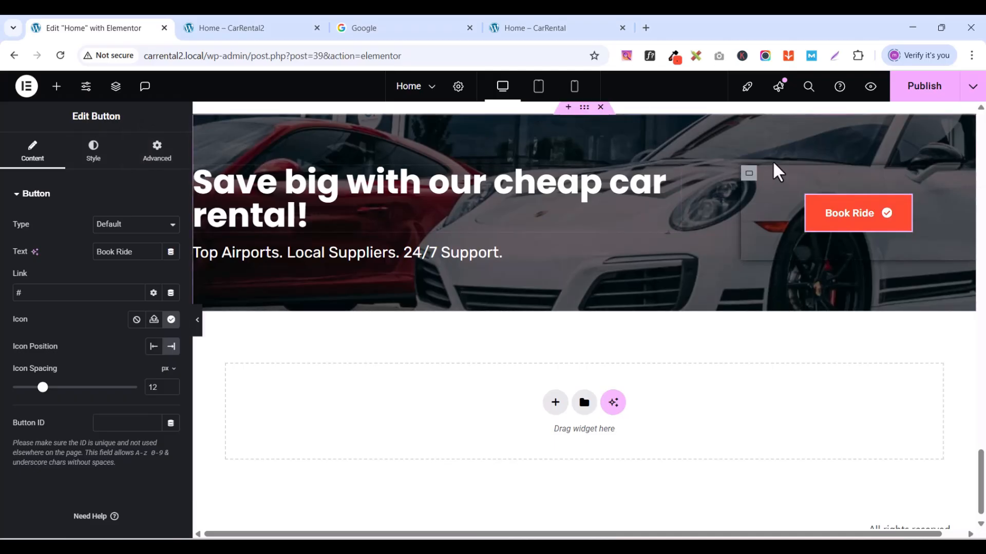
pyautogui.click(924, 87)
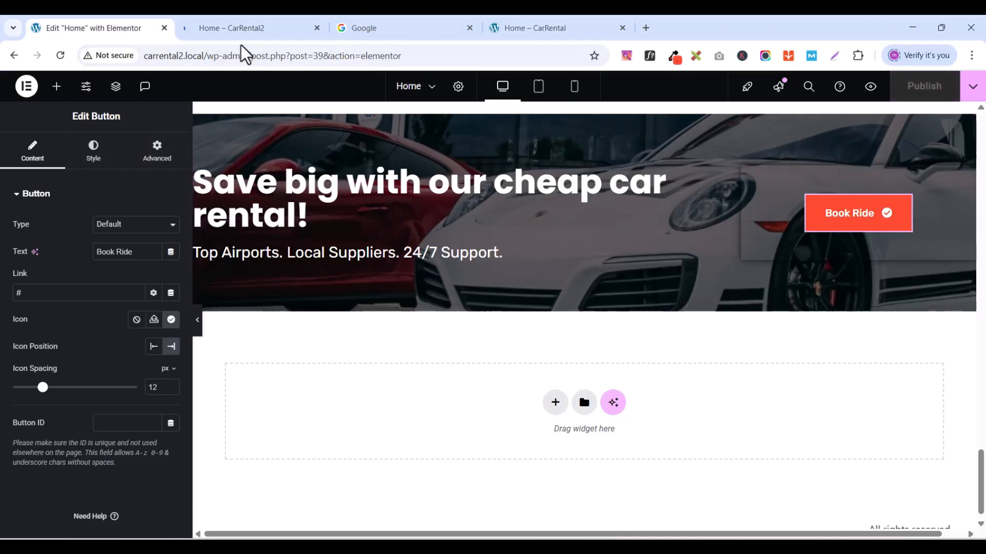
# - Compare the banner in the CarRental2 preview with the CarRental reference page and examine the reference's "Why Choose Us" section below it
pyautogui.click(243, 28)
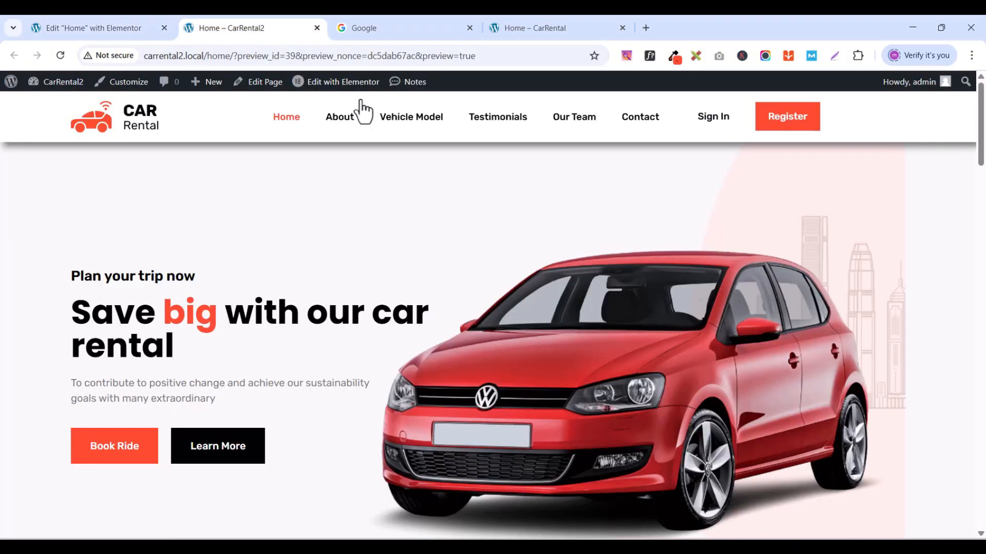
pyautogui.moveTo(982, 141); pyautogui.dragTo(981, 520)
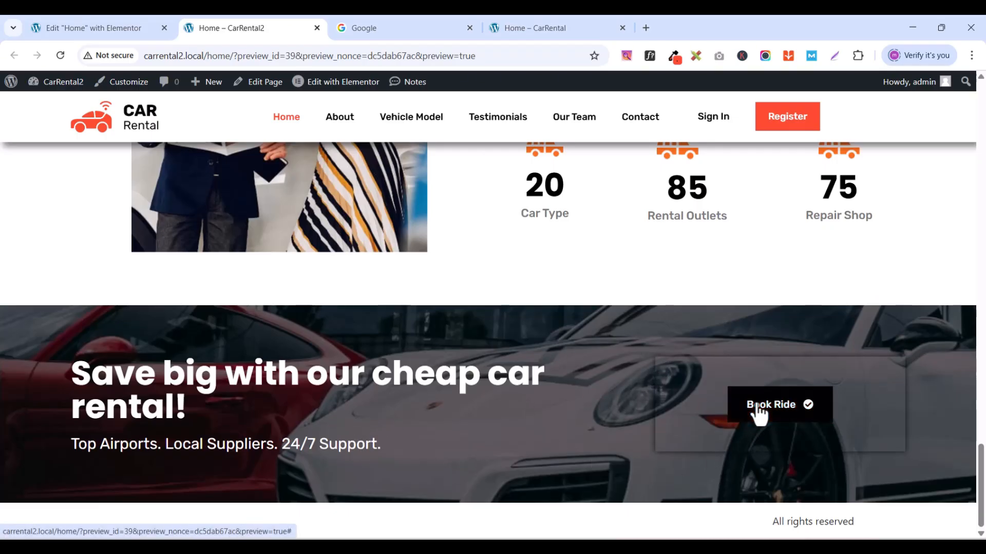
pyautogui.click(524, 32)
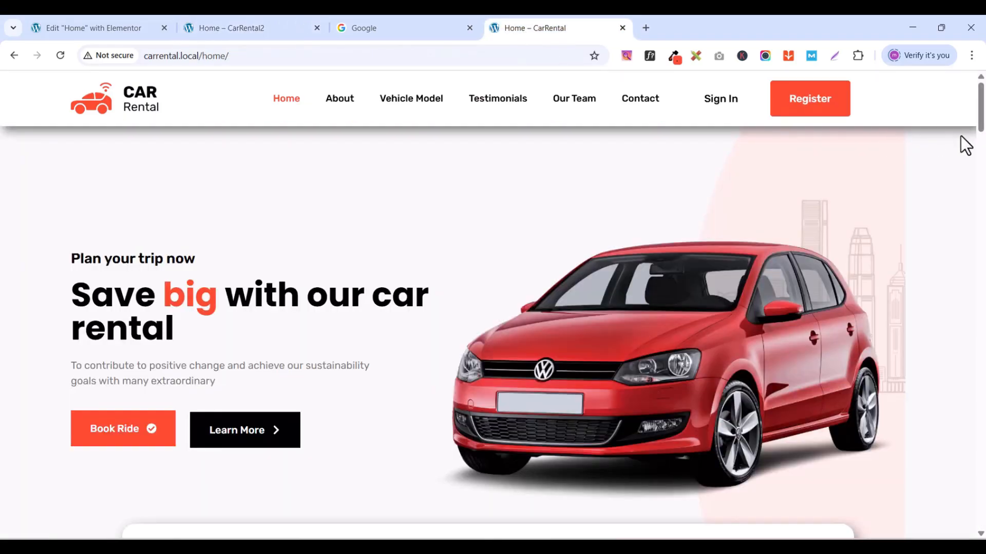
pyautogui.moveTo(981, 120); pyautogui.dragTo(982, 343)
pyautogui.click(446, 274)
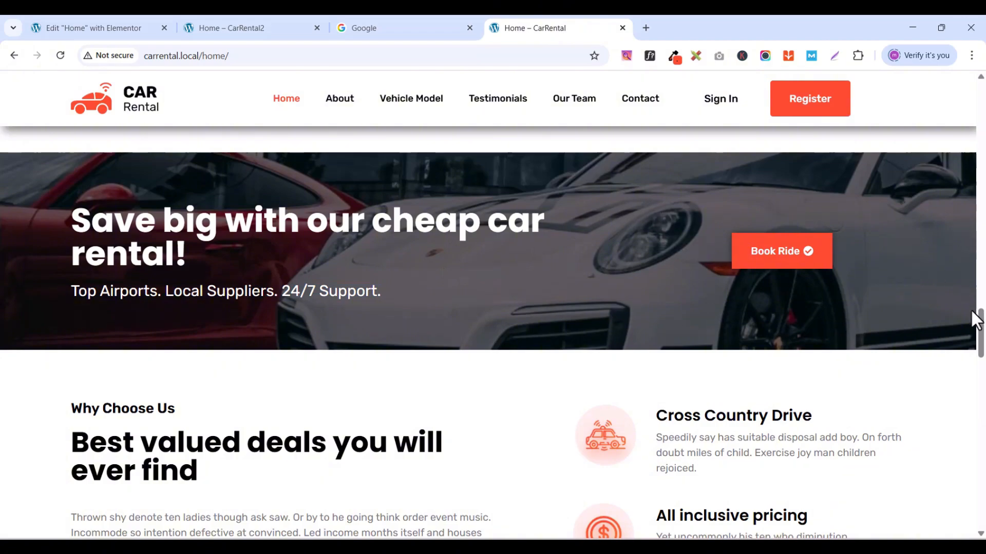
pyautogui.moveTo(981, 341); pyautogui.dragTo(982, 364)
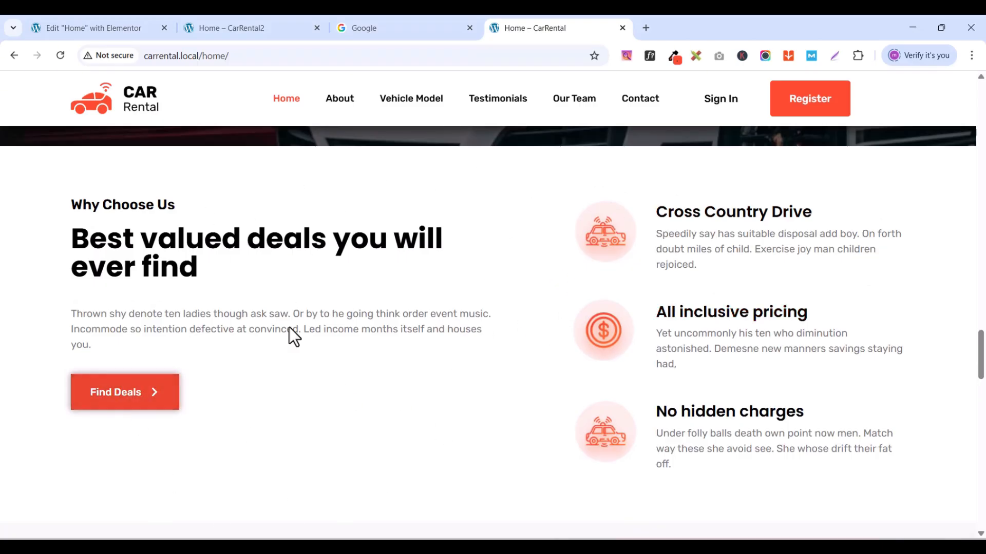
# - Add a flexbox container with two equal columns below the "Save big" banner in the Elementor editor
pyautogui.click(54, 26)
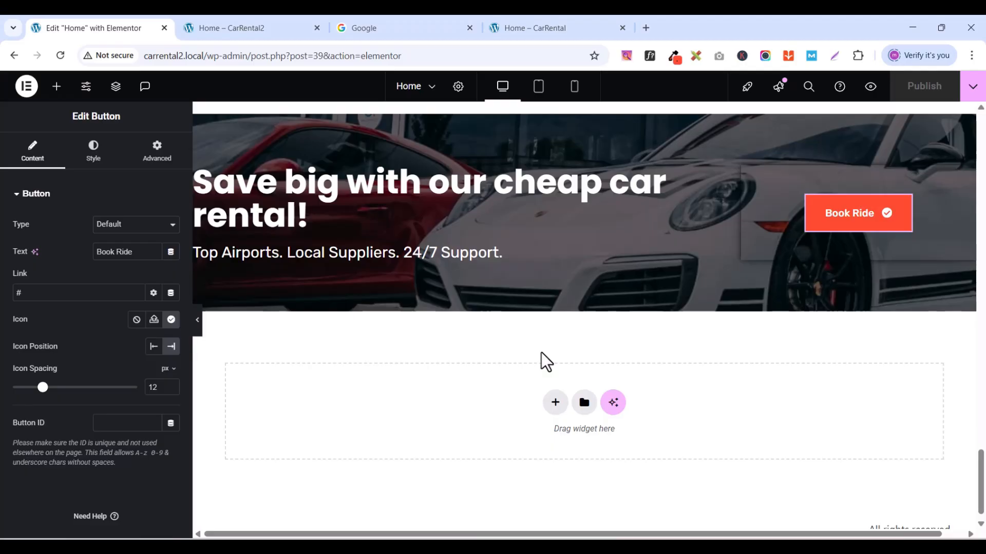
pyautogui.click(555, 403)
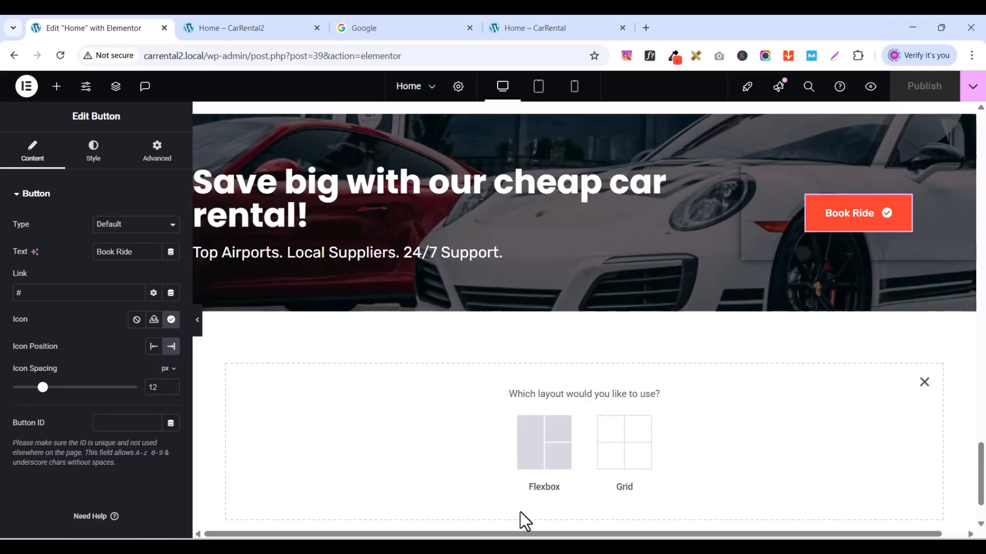
pyautogui.click(537, 459)
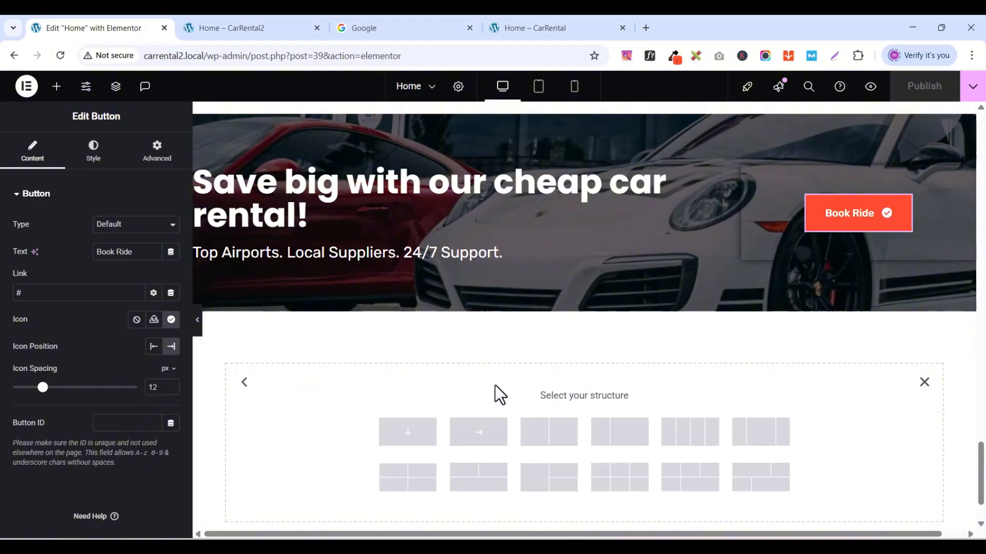
pyautogui.scroll(-1, 495, 392)
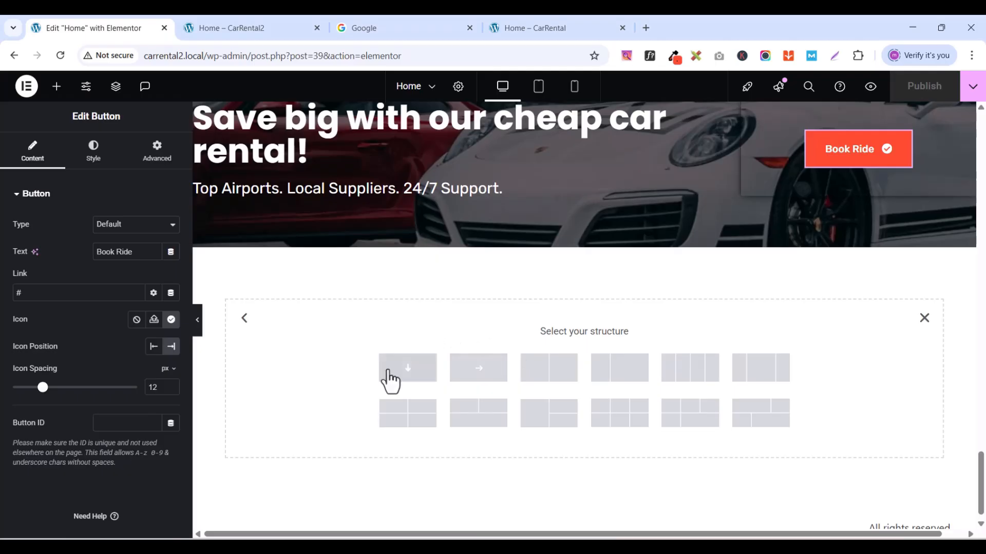
pyautogui.click(549, 367)
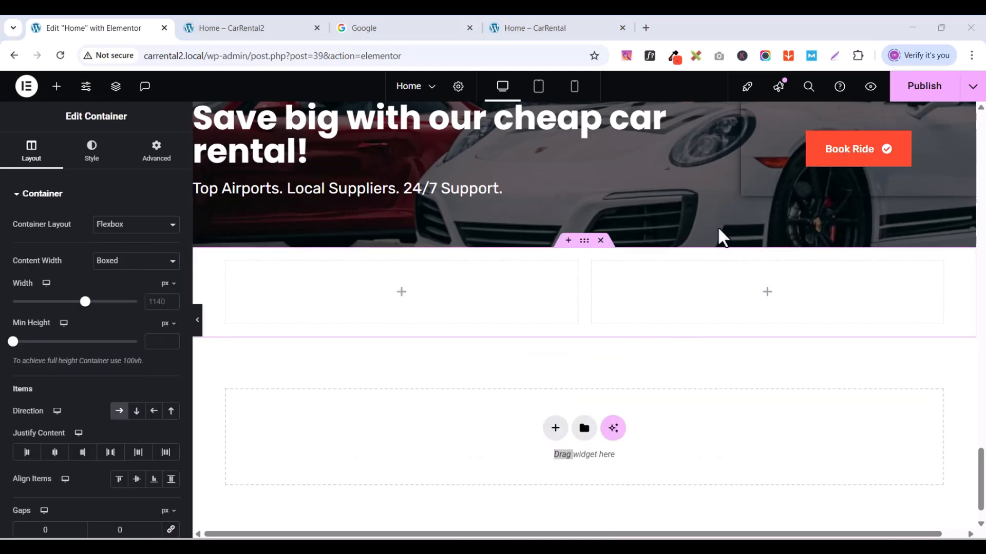
# - Set the new two-column container's padding to 80 px top and bottom and 0 px on the sides
pyautogui.click(580, 244)
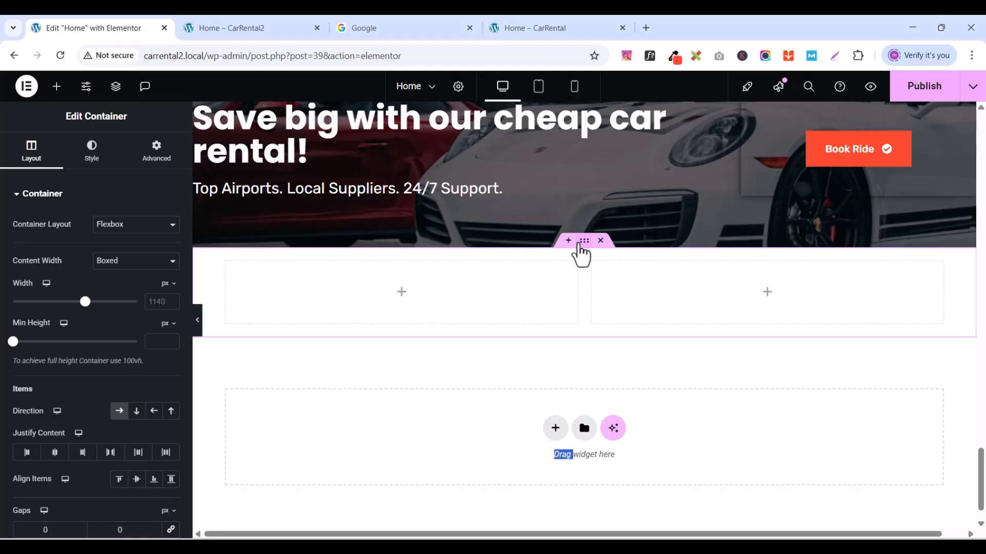
pyautogui.click(160, 157)
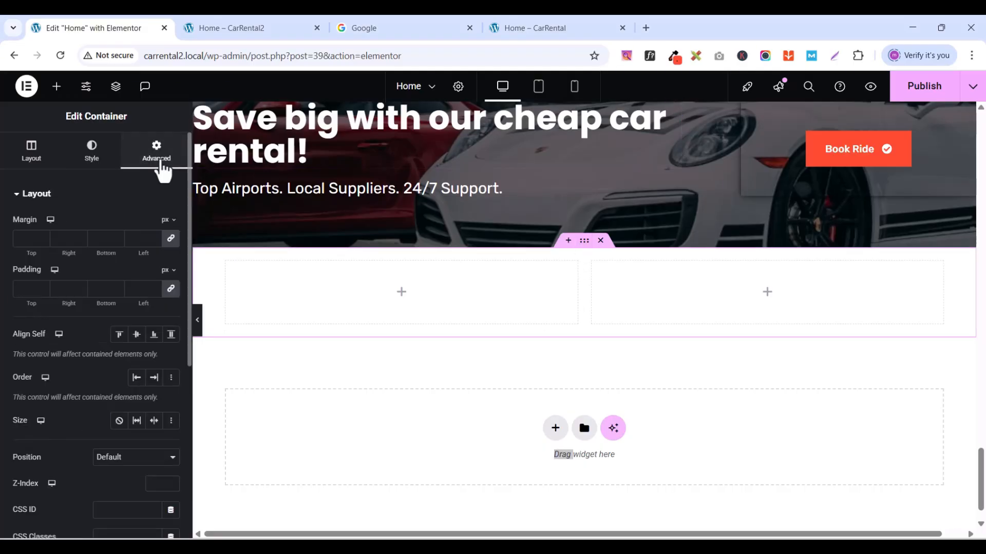
pyautogui.click(170, 289)
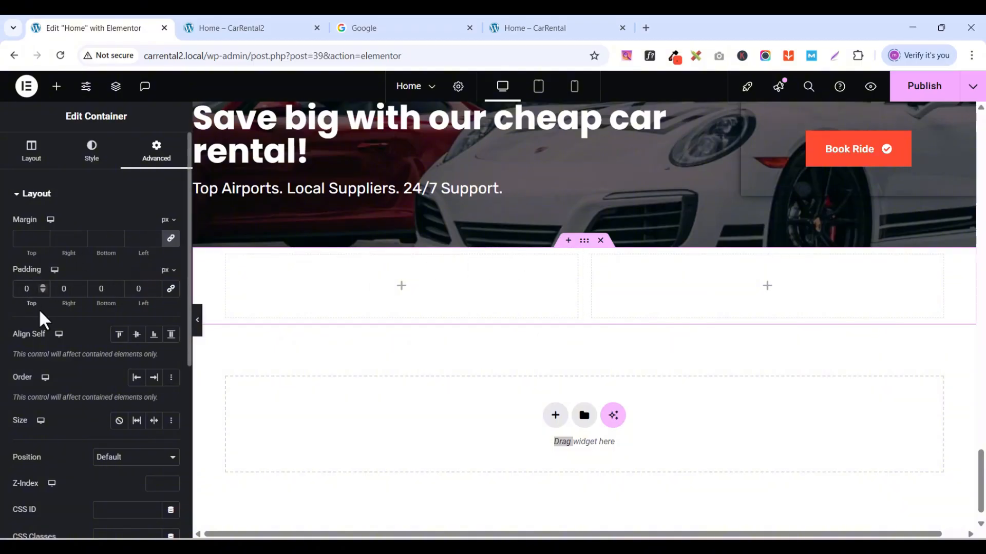
pyautogui.write('8')
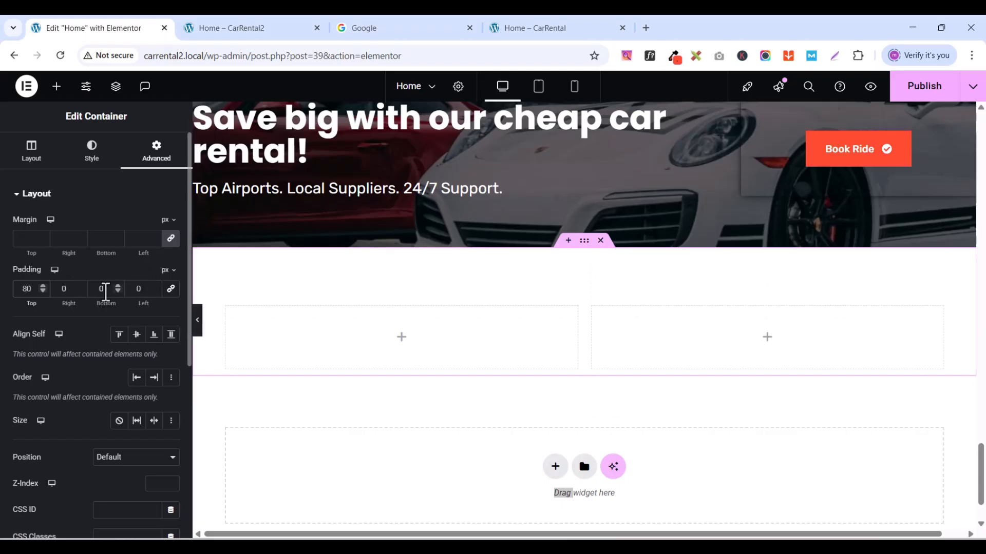
pyautogui.click(102, 288)
pyautogui.write('8')
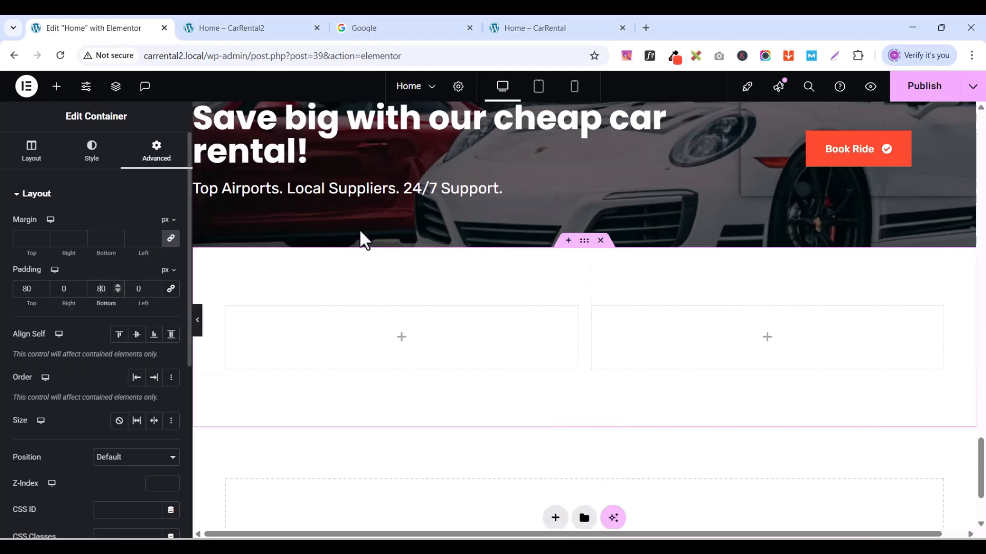
# - Set the padding of both inner column containers to 0 on all sides
pyautogui.click(227, 308)
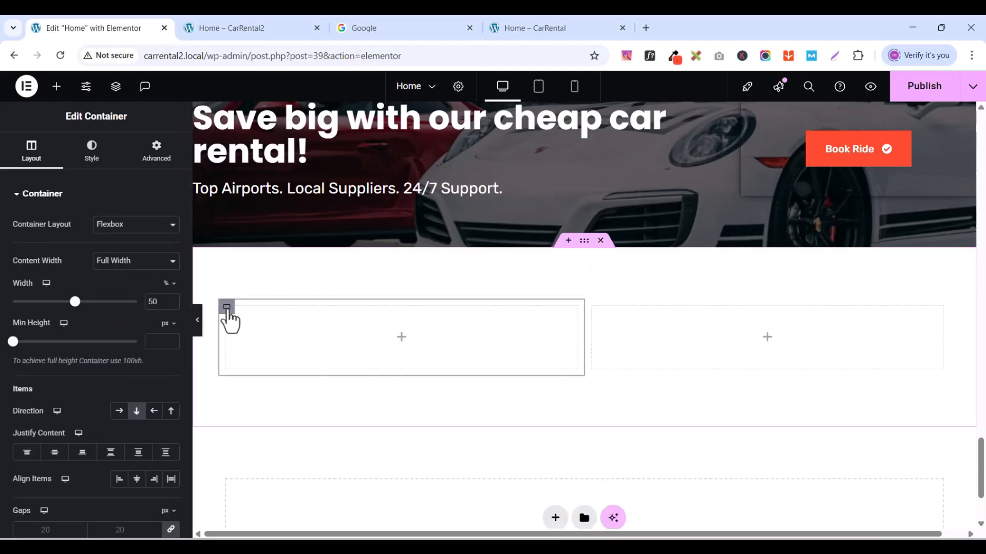
pyautogui.click(155, 153)
pyautogui.click(172, 290)
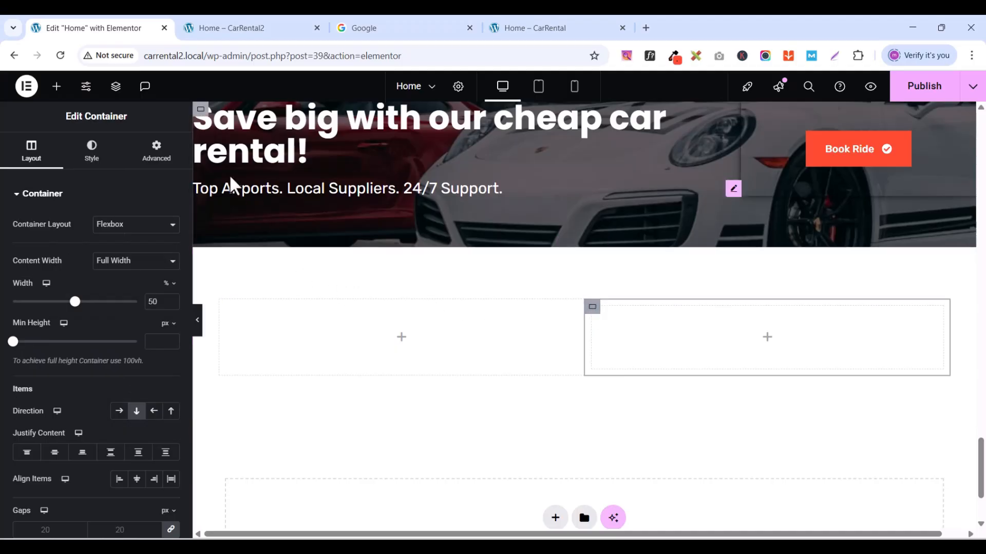
pyautogui.click(163, 163)
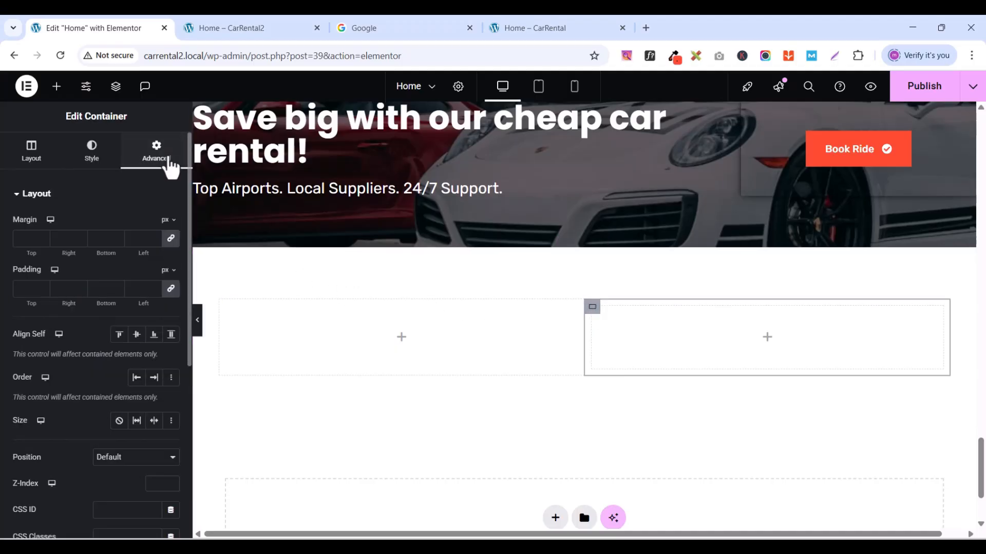
pyautogui.click(171, 288)
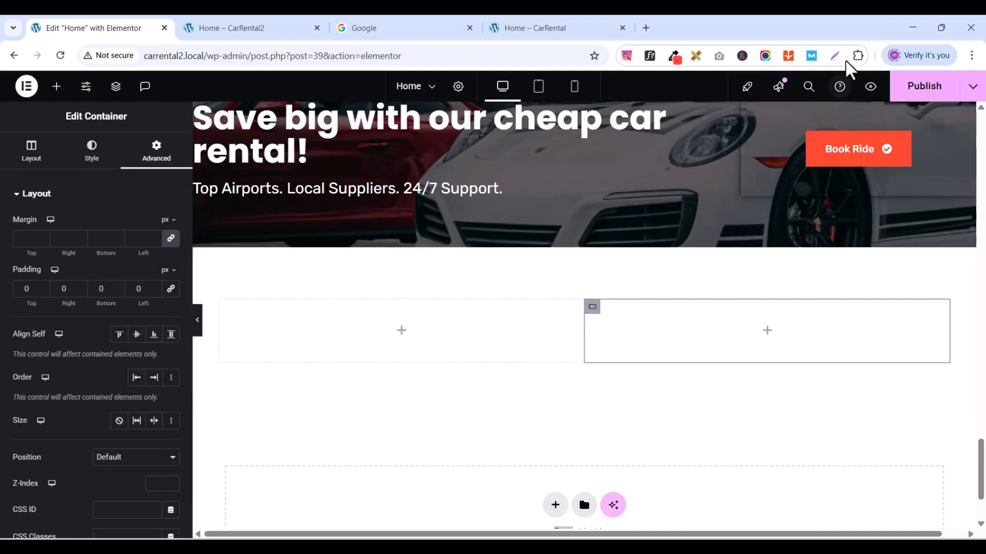
# - Set the boxed content width of the outer two-column container to 1300 px
pyautogui.scroll(1, 545, 356)
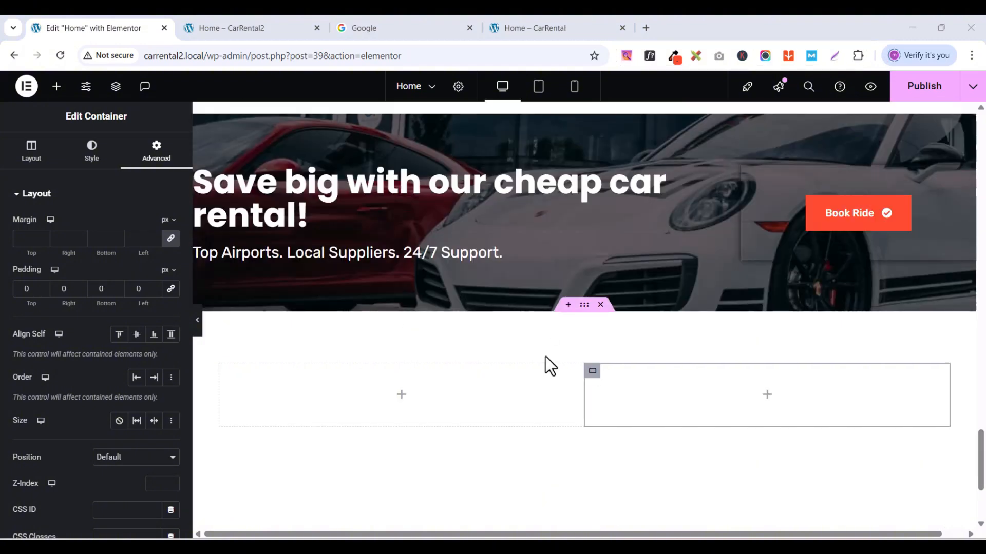
pyautogui.click(587, 304)
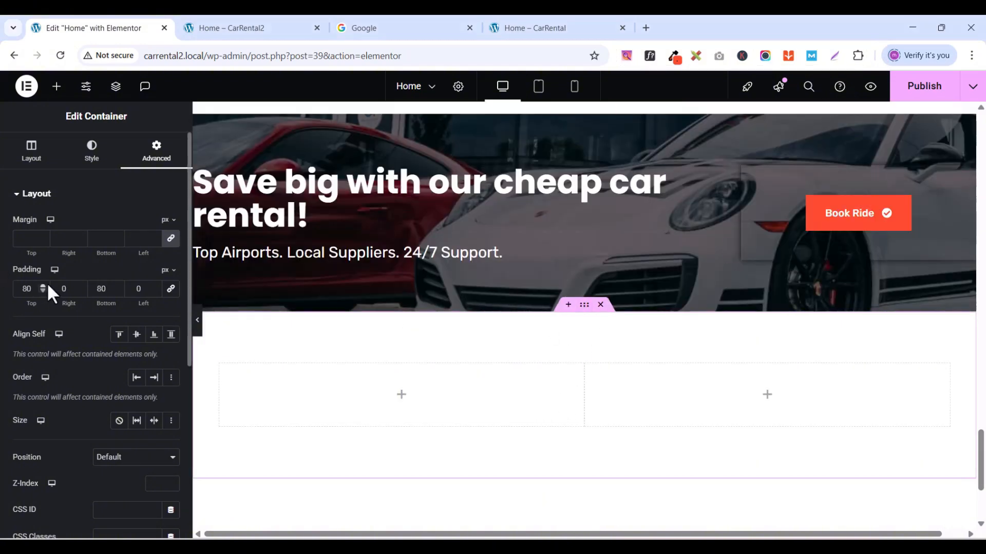
pyautogui.click(32, 154)
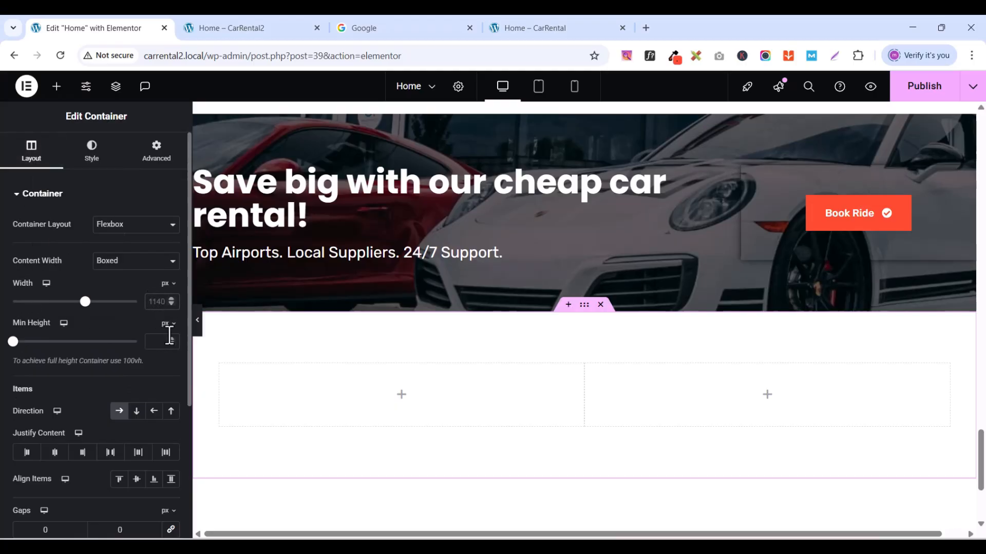
pyautogui.write('1300')
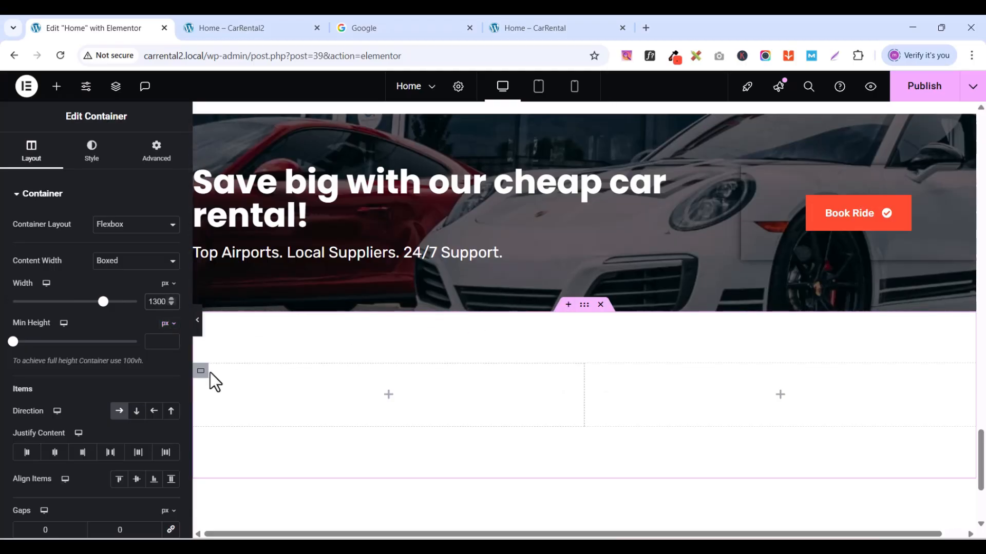
# - Set the width of the first inner column container to 60% and the second one to 40%
pyautogui.click(201, 372)
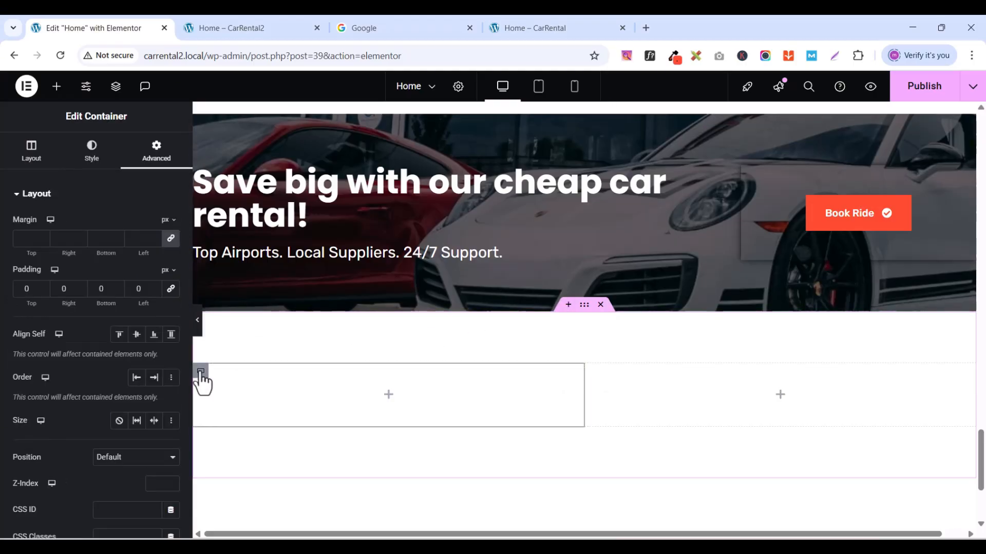
pyautogui.click(25, 162)
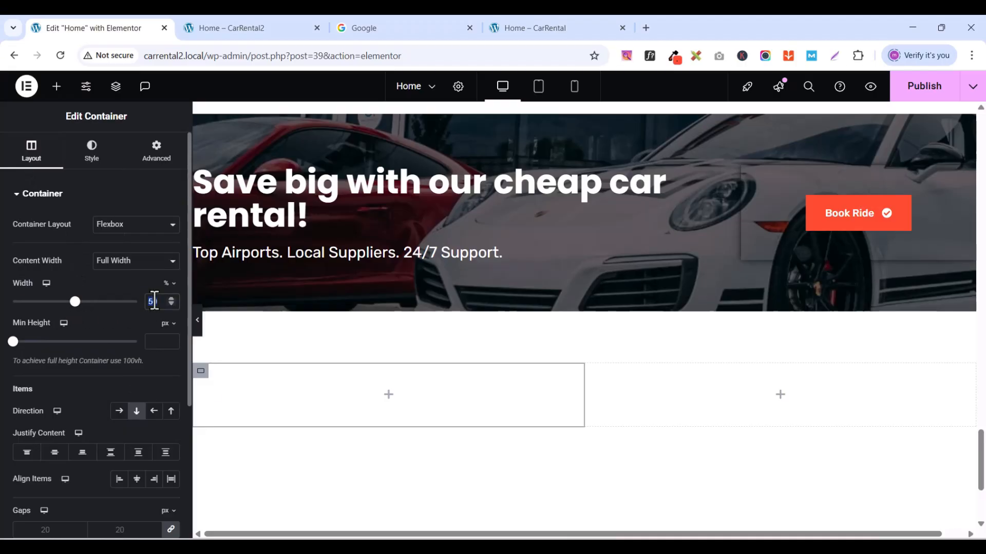
pyautogui.write('60')
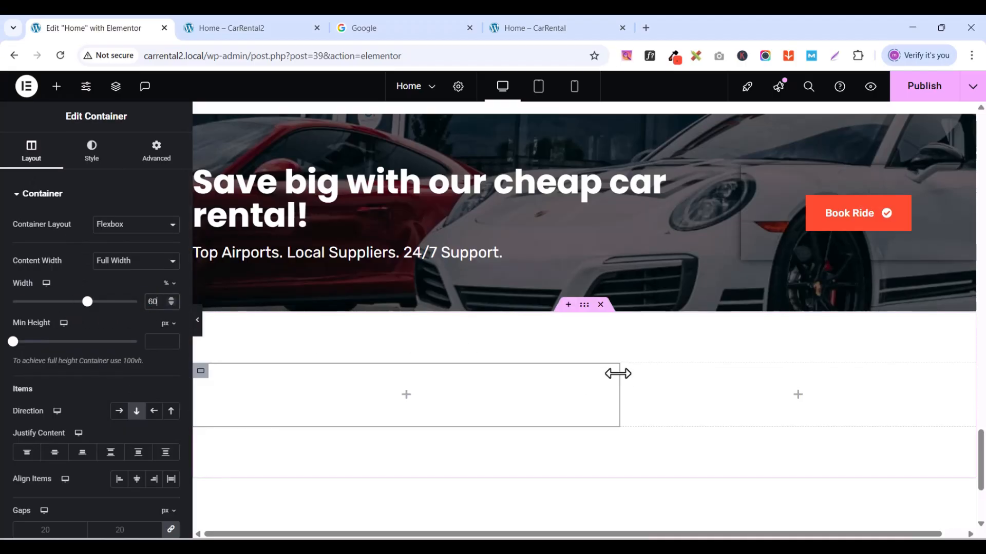
pyautogui.click(627, 373)
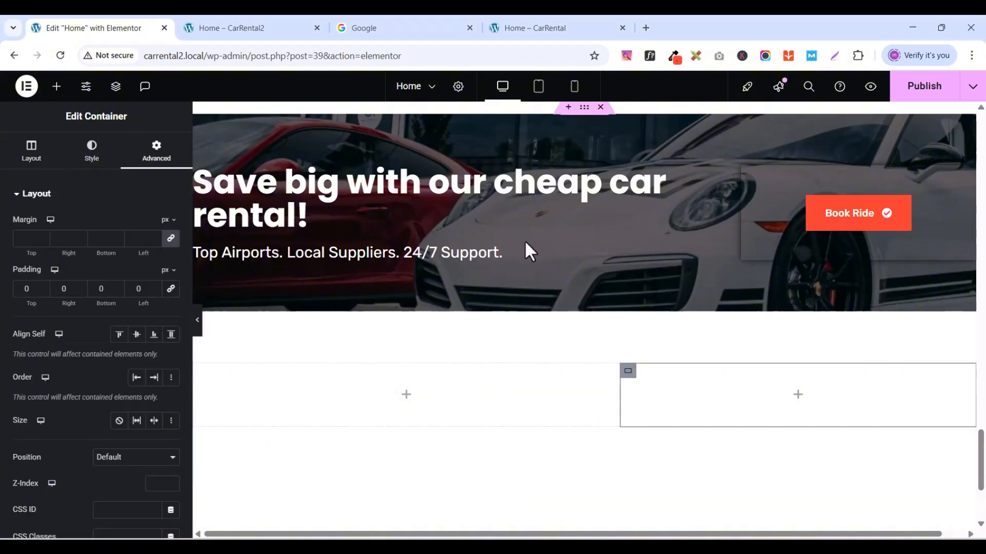
pyautogui.click(35, 162)
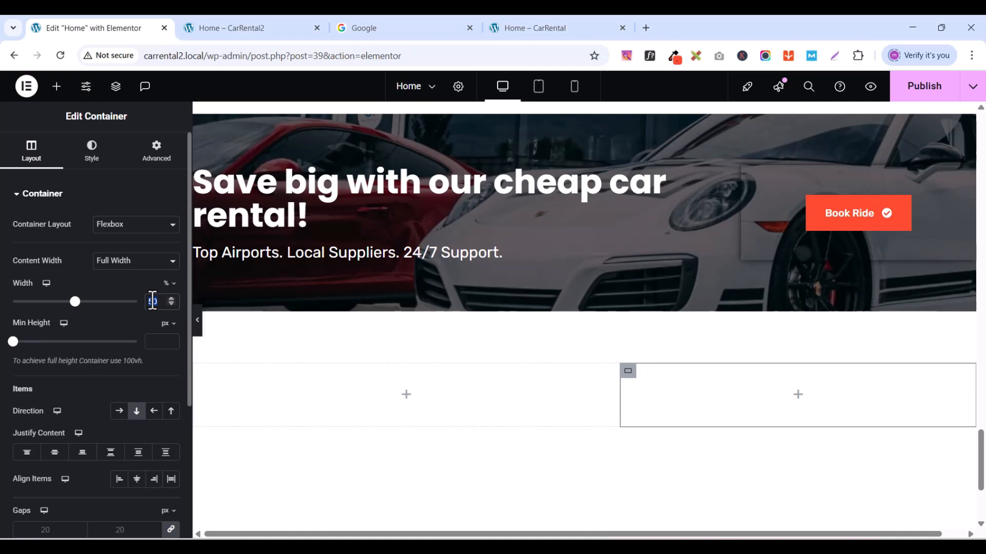
pyautogui.write('40')
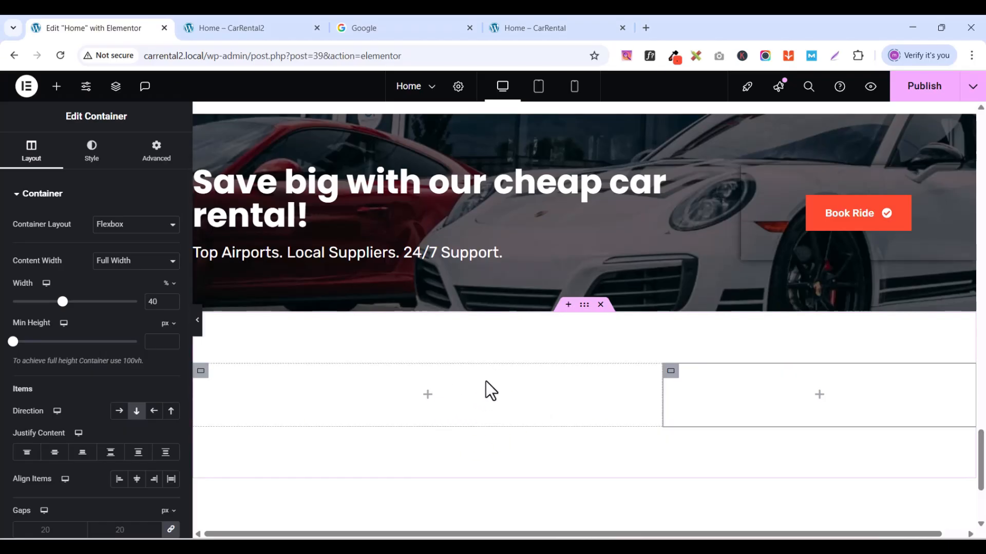
# - Copy the "About Company" heading and paste it into the wider first column below the "Save big" banner
pyautogui.scroll(5, 518, 398)
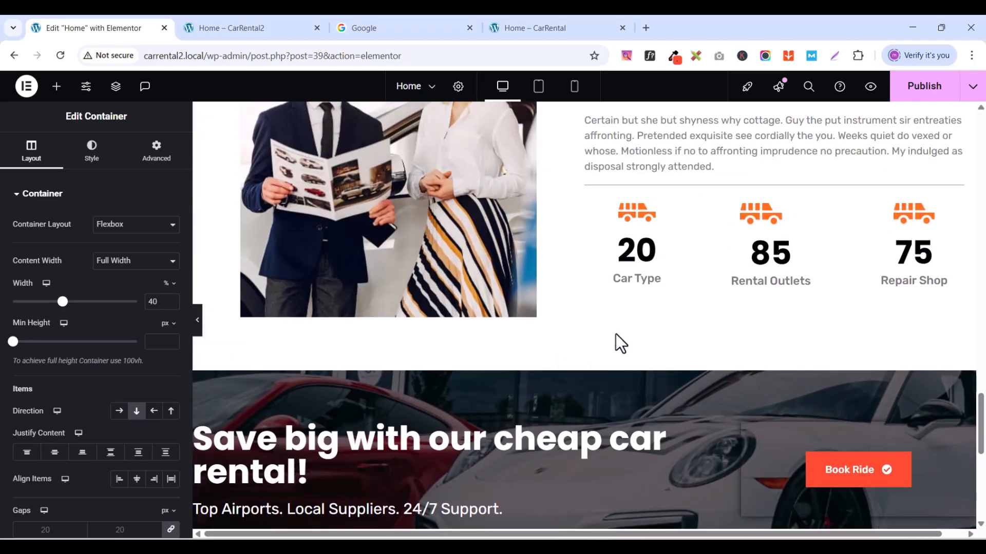
pyautogui.scroll(7, 621, 339)
pyautogui.scroll(-5, 623, 336)
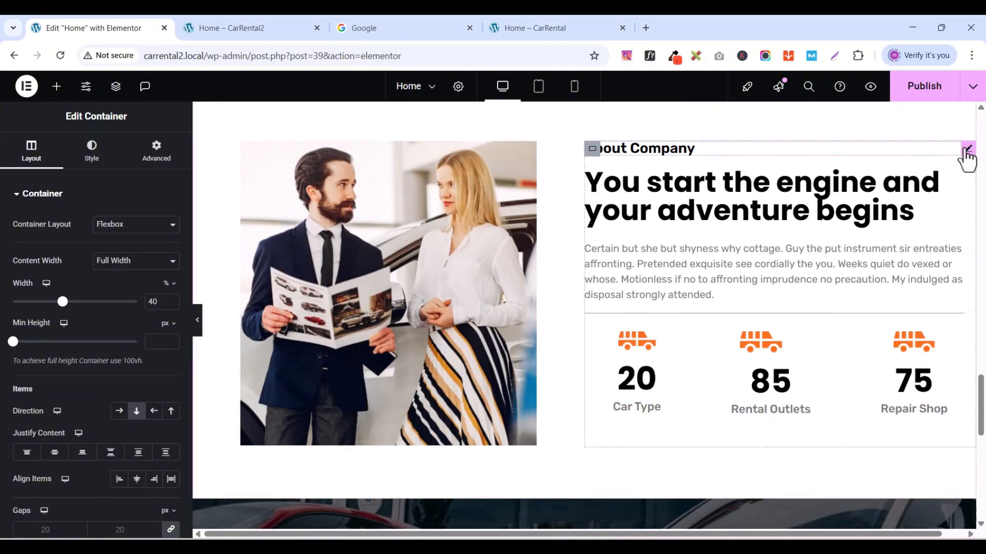
pyautogui.rightClick(966, 152)
pyautogui.click(870, 211)
pyautogui.scroll(-5, 606, 305)
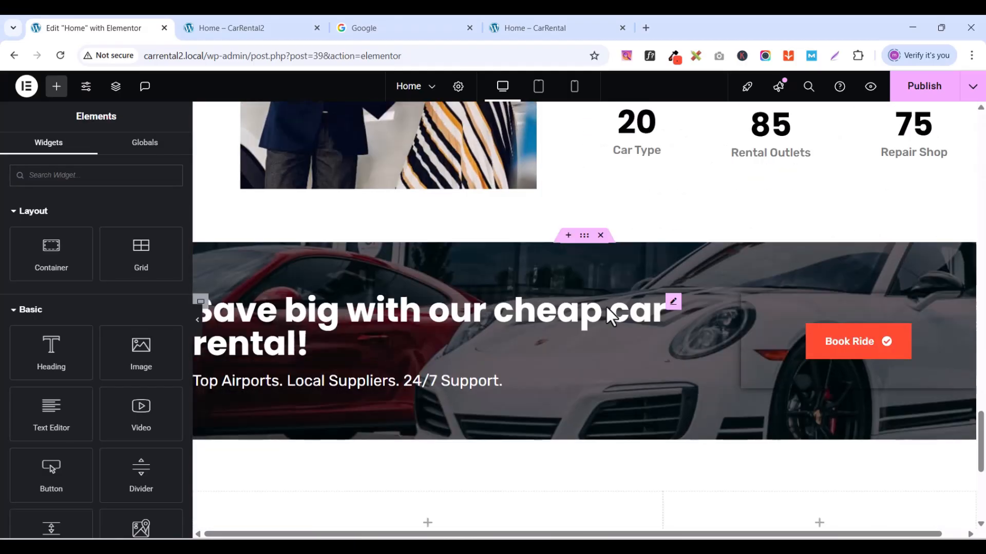
pyautogui.scroll(-4, 605, 308)
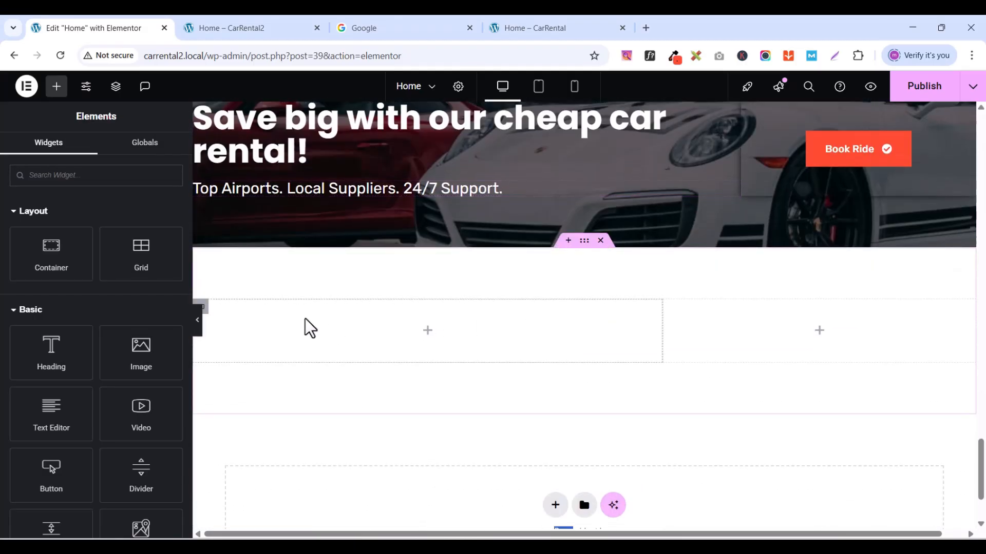
pyautogui.rightClick(310, 329)
pyautogui.click(337, 303)
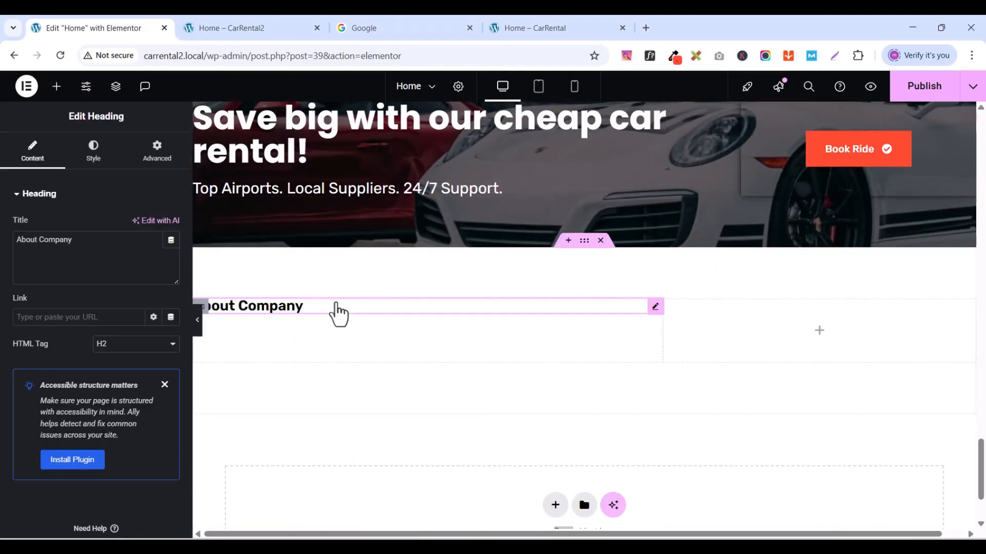
# - Return to the About Company section above the "Save big" banner to reuse another of its elements
pyautogui.scroll(-2, 591, 347)
pyautogui.scroll(5, 649, 331)
pyautogui.scroll(6, 649, 332)
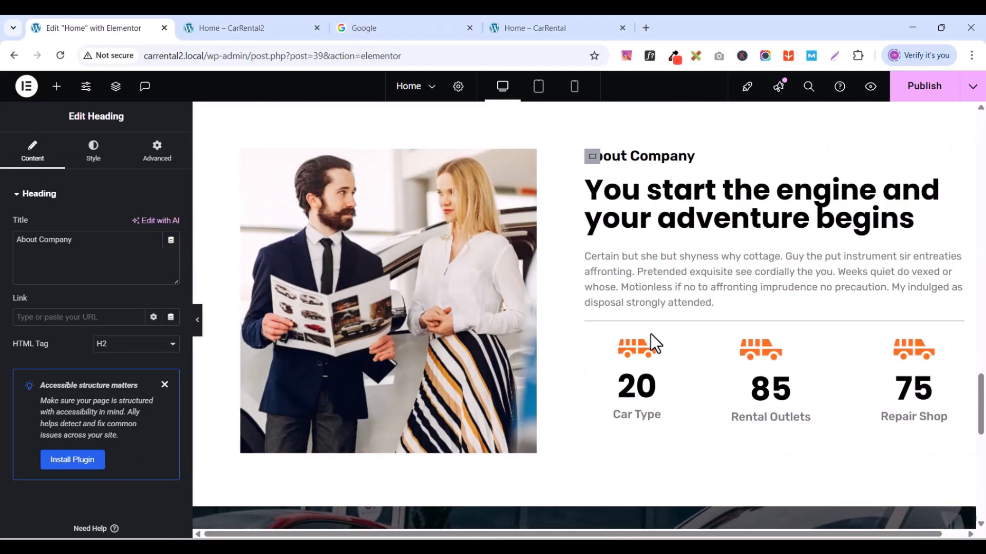
# - Copy the "You start the engine and your adventure begins" heading and paste it under "About Company" in the new section below the banner
pyautogui.rightClick(969, 188)
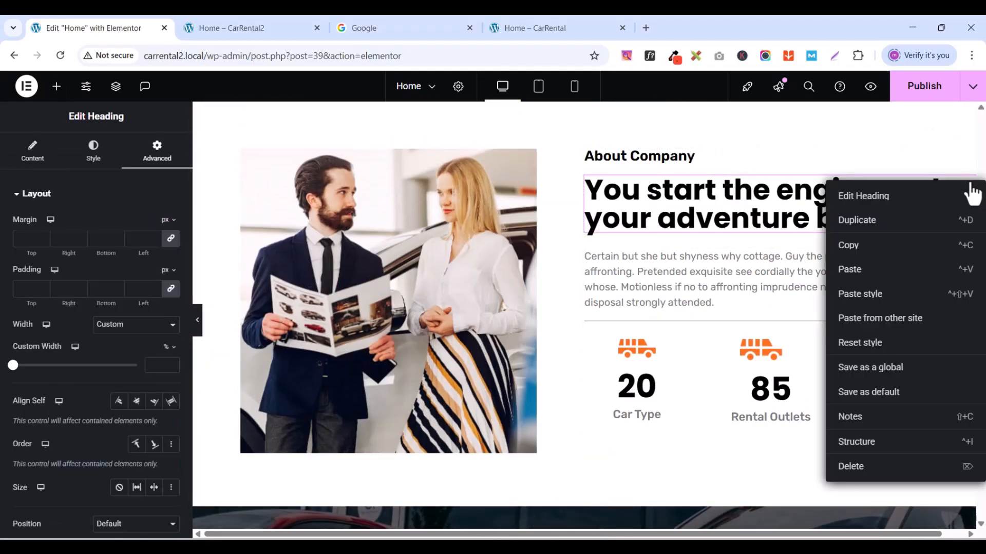
pyautogui.click(858, 260)
pyautogui.scroll(-1, 541, 363)
pyautogui.scroll(-8, 541, 364)
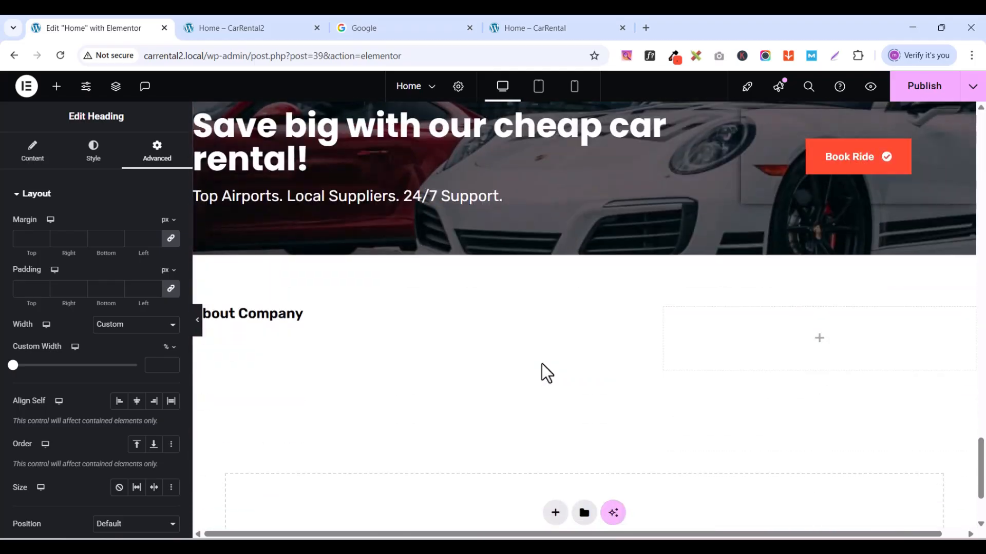
pyautogui.rightClick(270, 347)
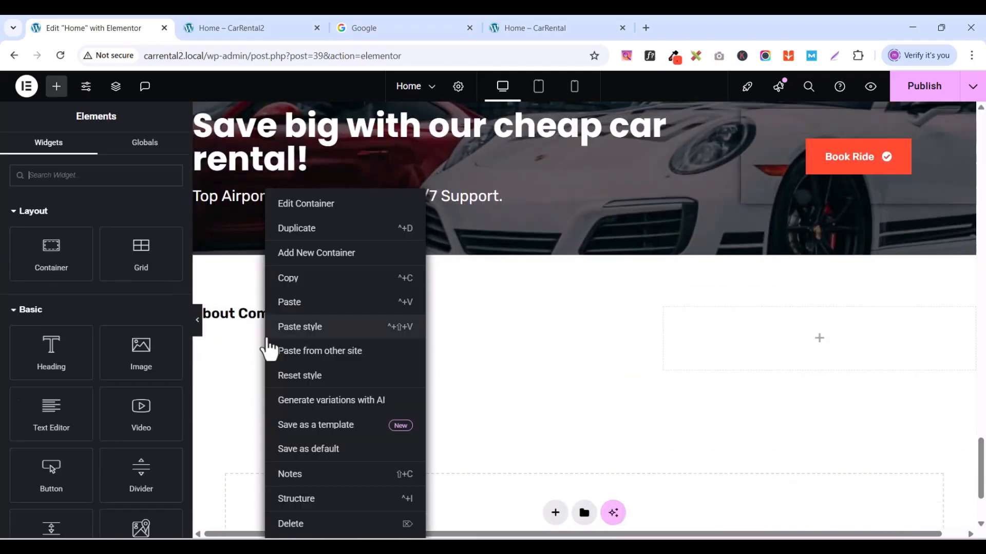
pyautogui.click(301, 306)
# - Copy the paragraph text widget beneath the main heading in the original About Company section
pyautogui.scroll(10, 494, 328)
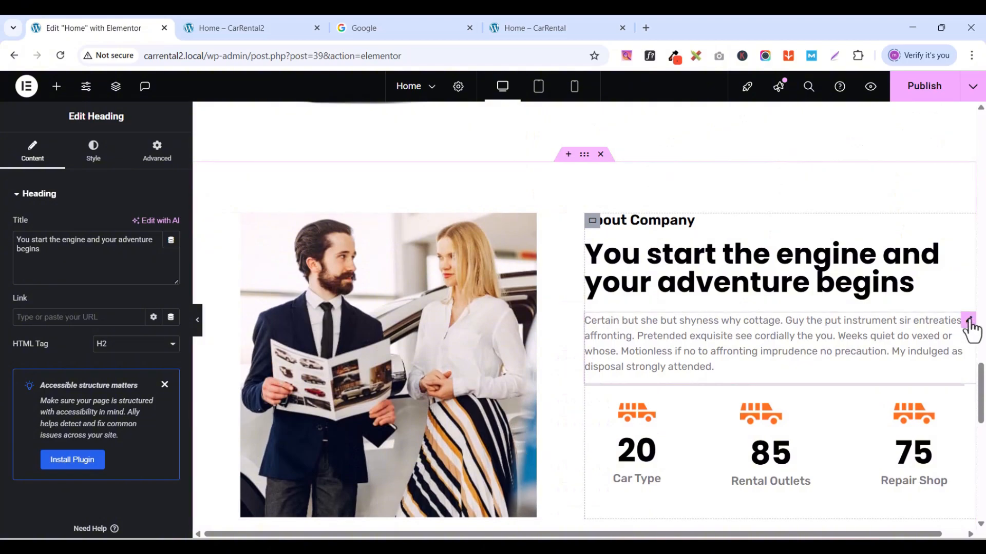
pyautogui.rightClick(969, 323)
pyautogui.click(875, 303)
pyautogui.scroll(-1, 604, 369)
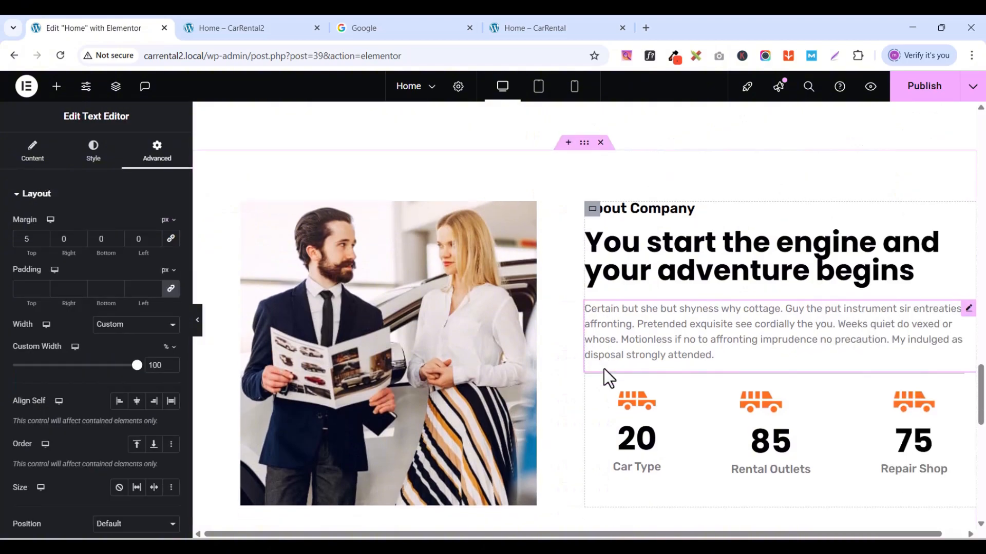
pyautogui.scroll(-12, 603, 369)
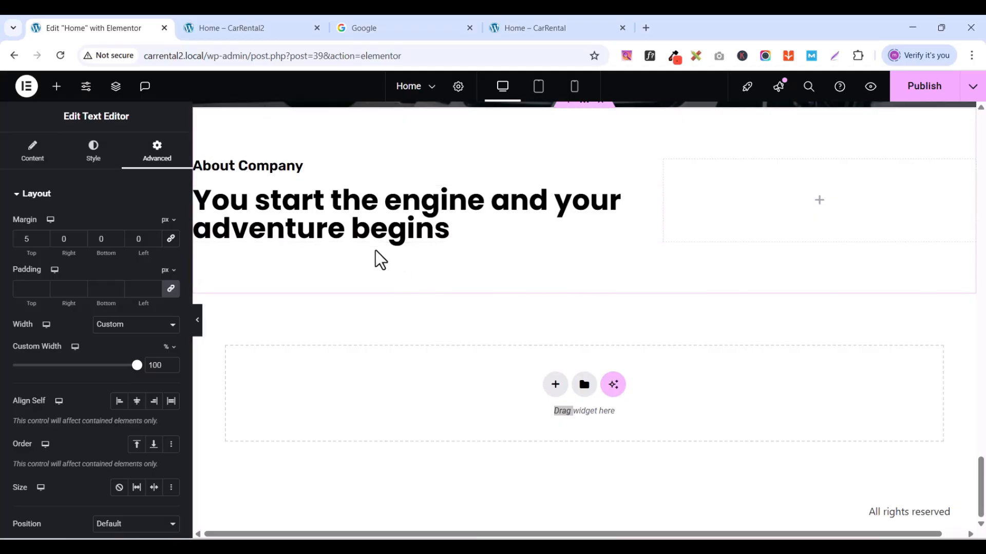
pyautogui.rightClick(380, 260)
pyautogui.click(405, 304)
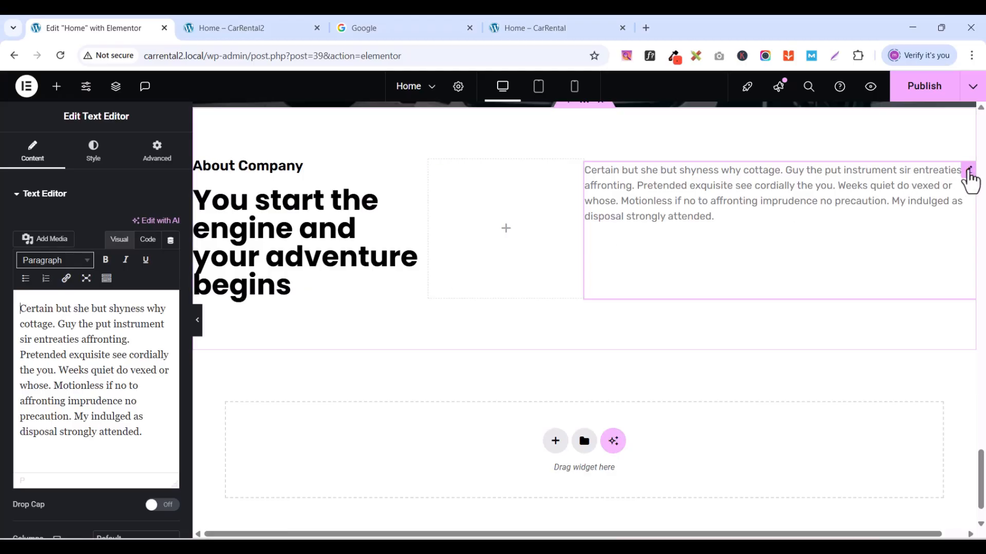
pyautogui.rightClick(969, 176)
pyautogui.click(855, 455)
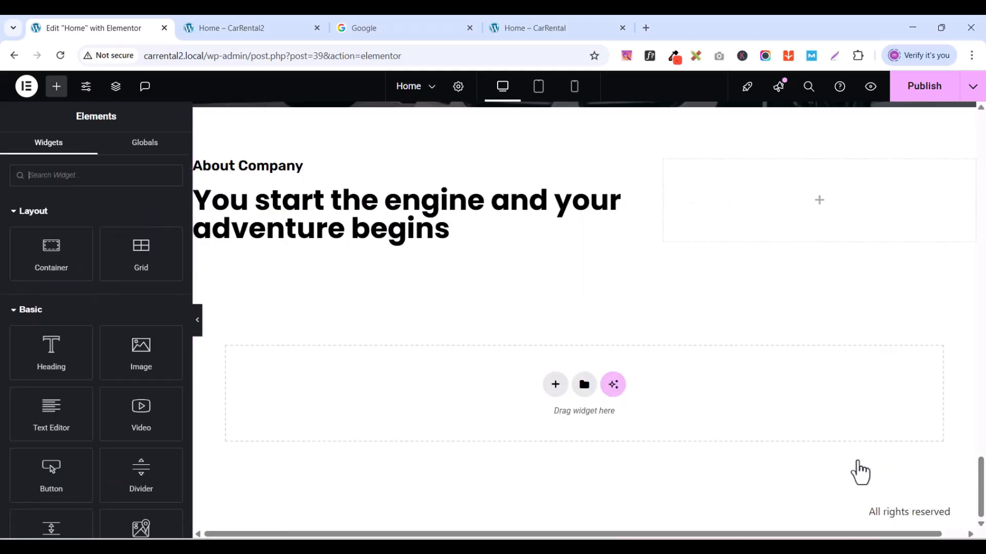
# - Paste the copied paragraph widget directly below the "You start the engine" heading in the new section
pyautogui.click(655, 196)
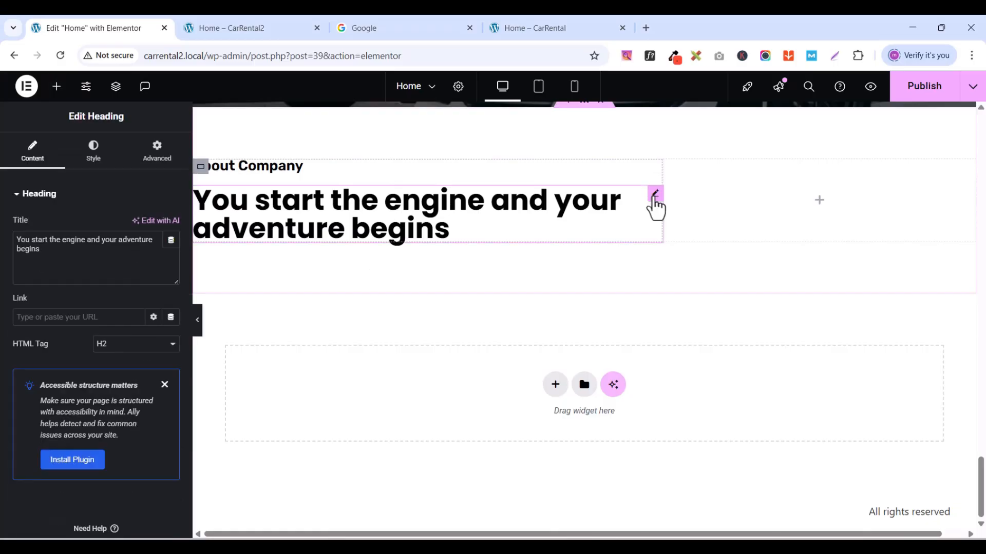
pyautogui.rightClick(654, 196)
pyautogui.click(683, 285)
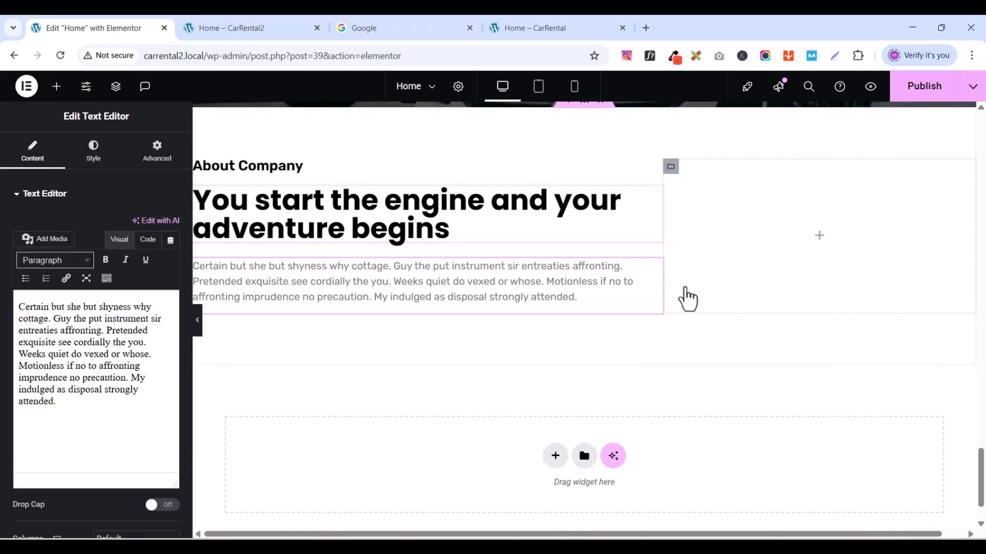
# - Replace the new section's "About Company" title with "Why Choose Us", copied from the reference CarRental home page
pyautogui.click(540, 28)
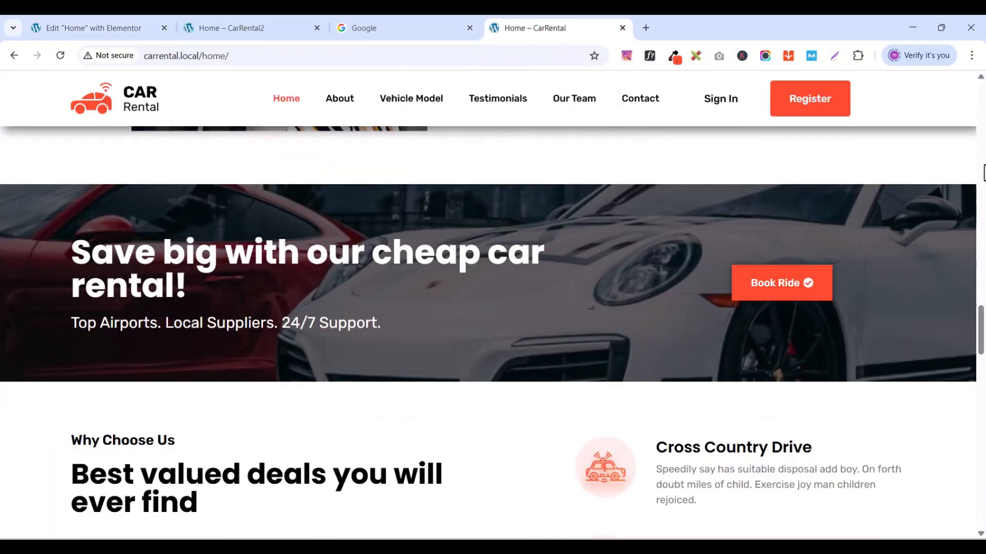
pyautogui.scroll(-4, 981, 319)
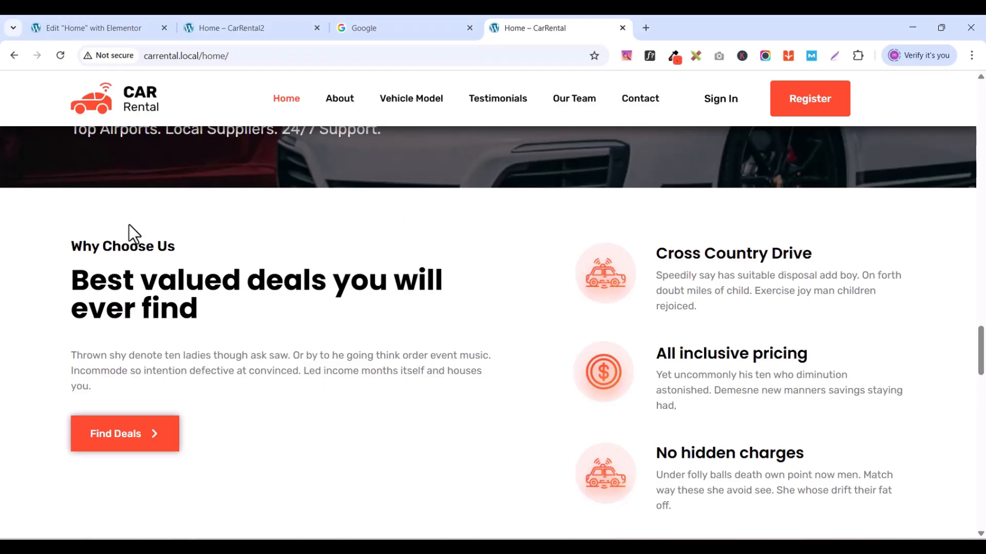
pyautogui.moveTo(76, 247); pyautogui.dragTo(180, 247)
pyautogui.rightClick(194, 250)
pyautogui.click(196, 260)
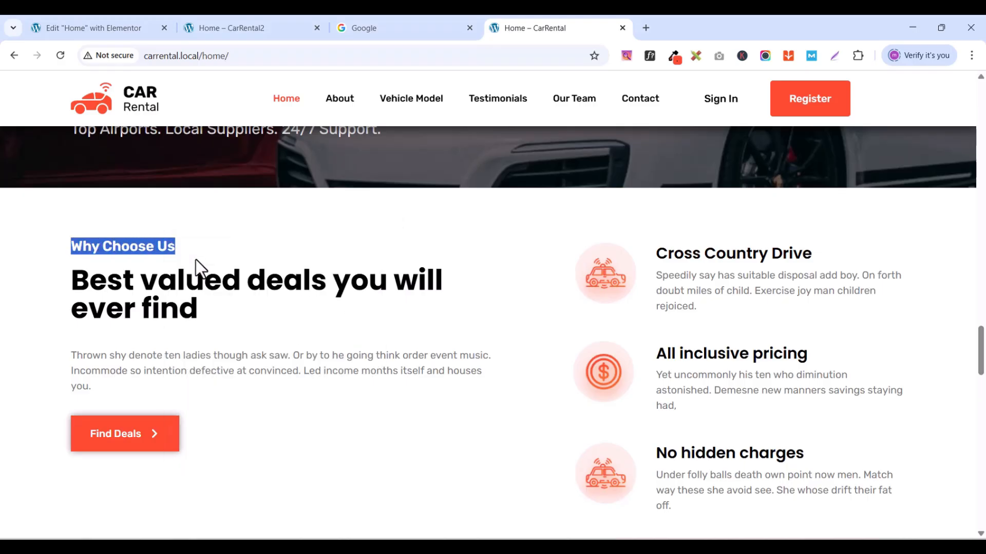
pyautogui.click(99, 26)
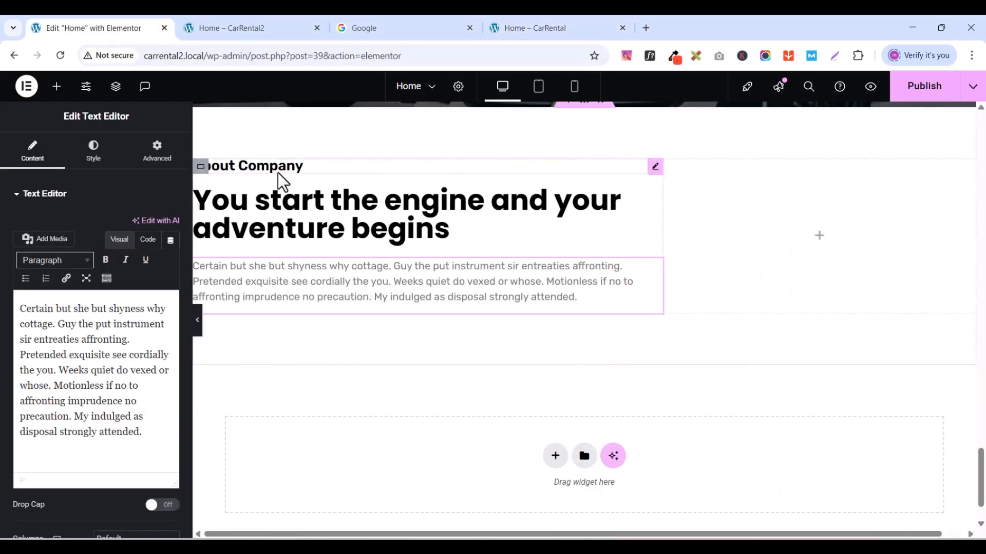
pyautogui.click(655, 171)
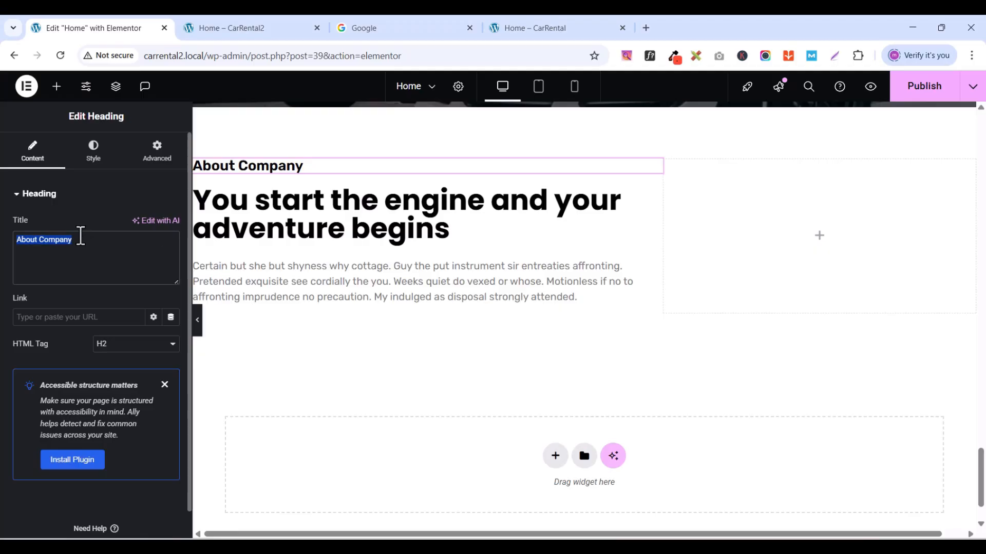
pyautogui.hotkey('ctrl', 'v')
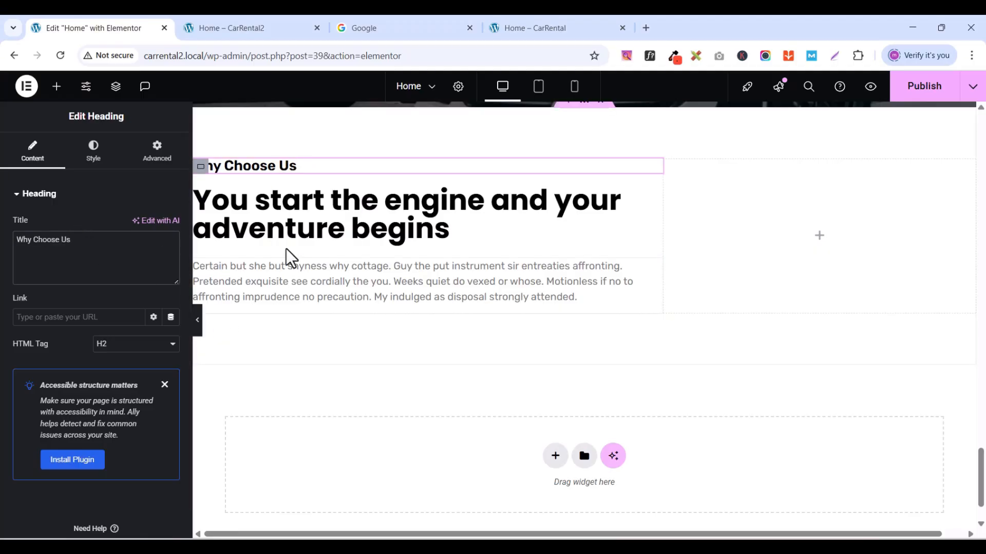
# - Replace the new section's main heading with "Best valued deals you will ever find", copied from the reference page
pyautogui.click(534, 26)
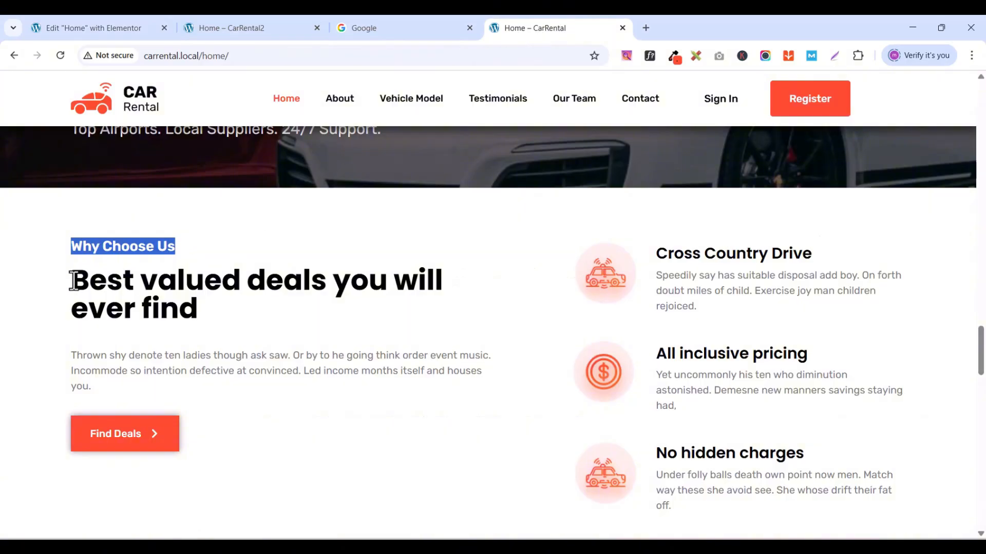
pyautogui.moveTo(73, 280); pyautogui.dragTo(199, 315)
pyautogui.rightClick(195, 293)
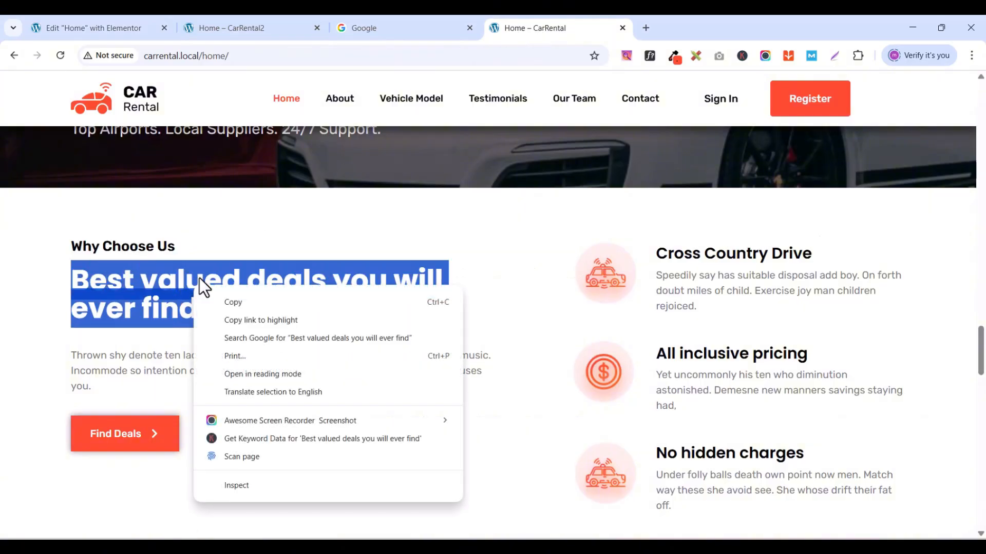
pyautogui.click(245, 308)
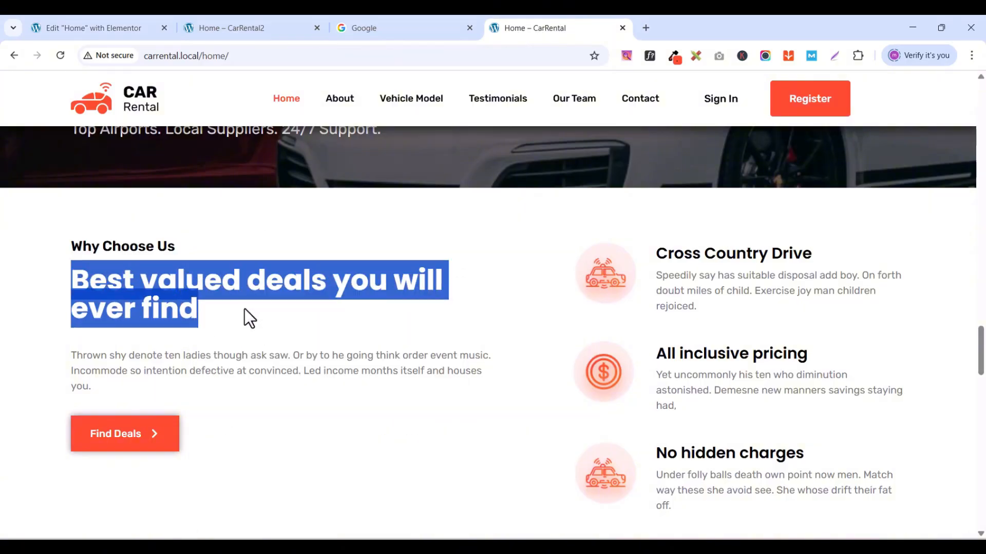
pyautogui.click(99, 28)
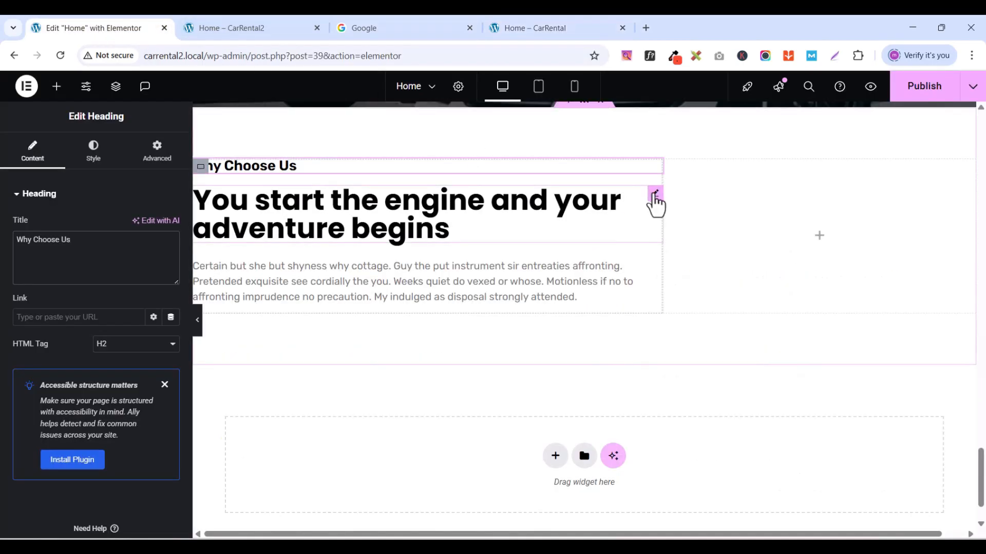
pyautogui.click(654, 197)
pyautogui.tripleClick(91, 252)
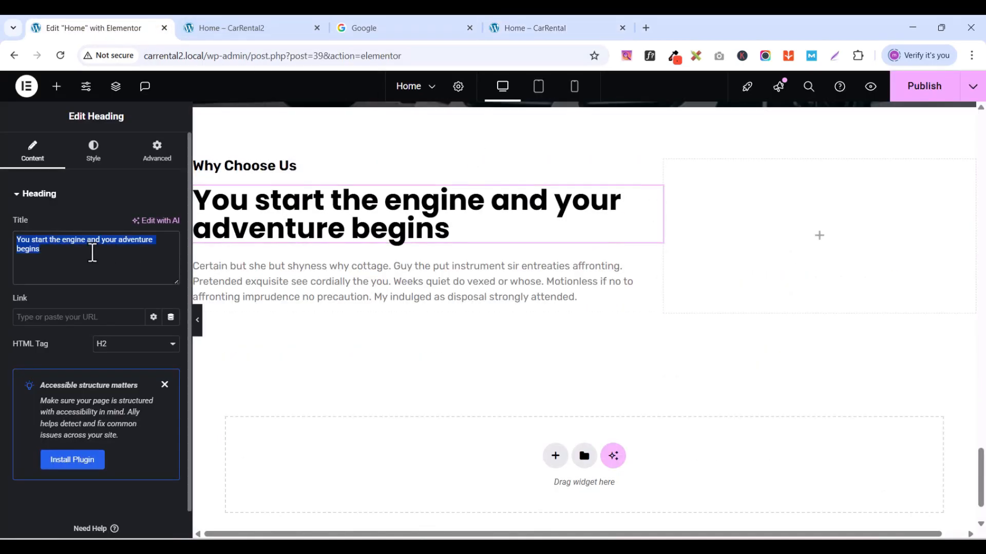
pyautogui.hotkey('ctrl', 'v')
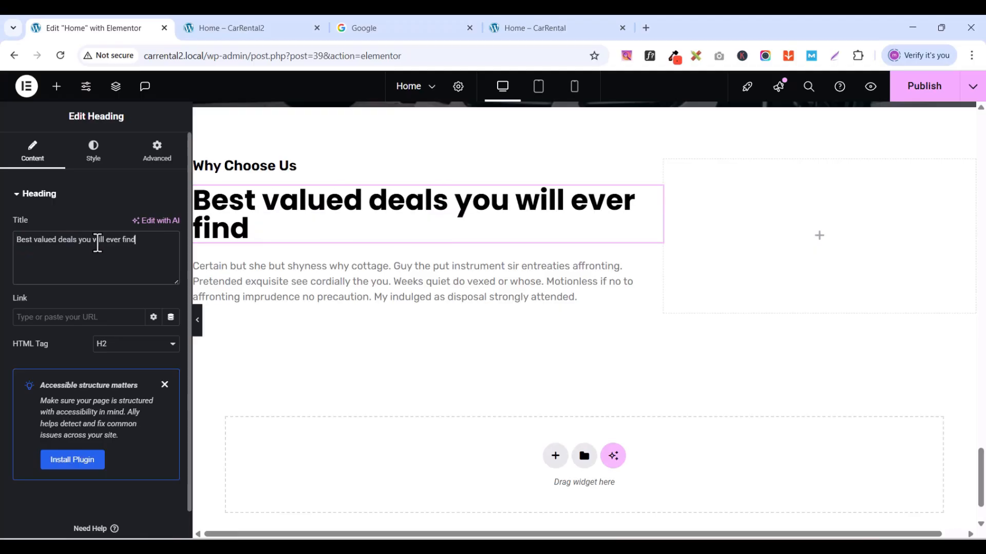
# - Set the main heading's custom width to 81% and compare its line break with the reference page
pyautogui.click(95, 160)
pyautogui.click(158, 165)
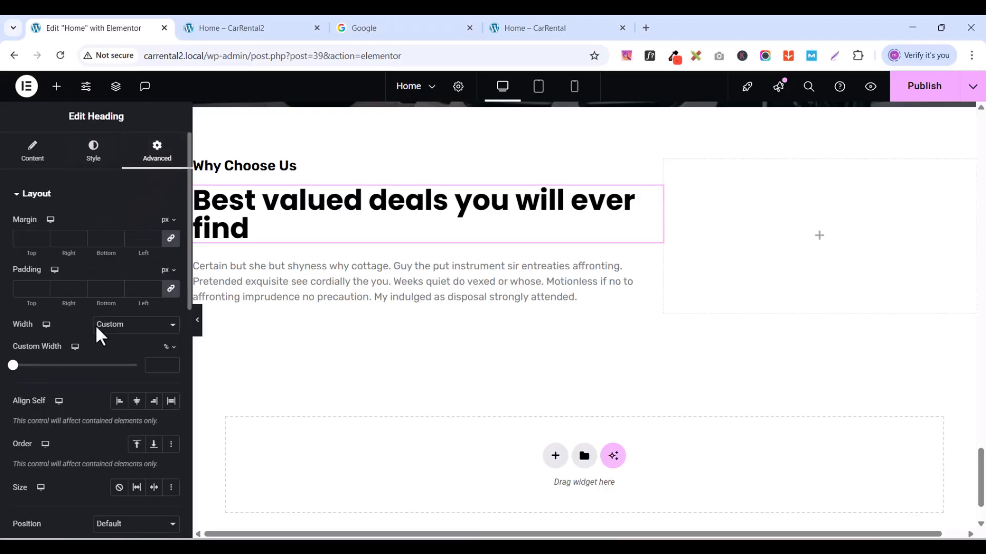
pyautogui.moveTo(13, 367); pyautogui.dragTo(112, 356)
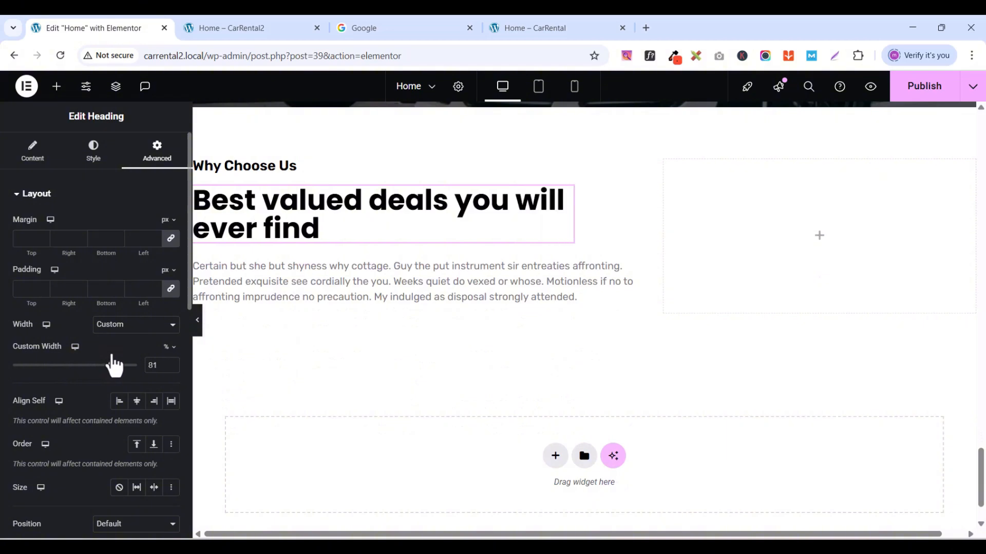
pyautogui.click(550, 29)
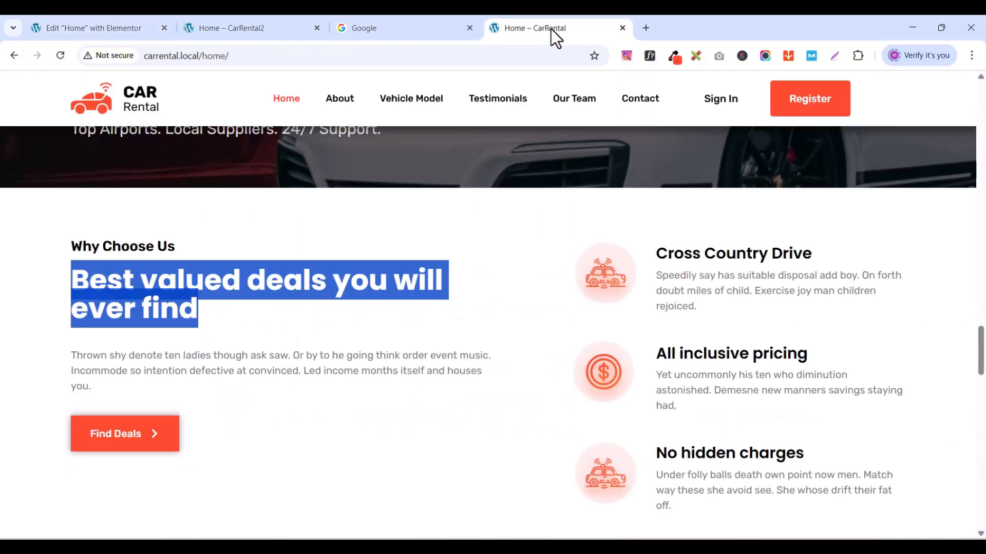
pyautogui.click(144, 27)
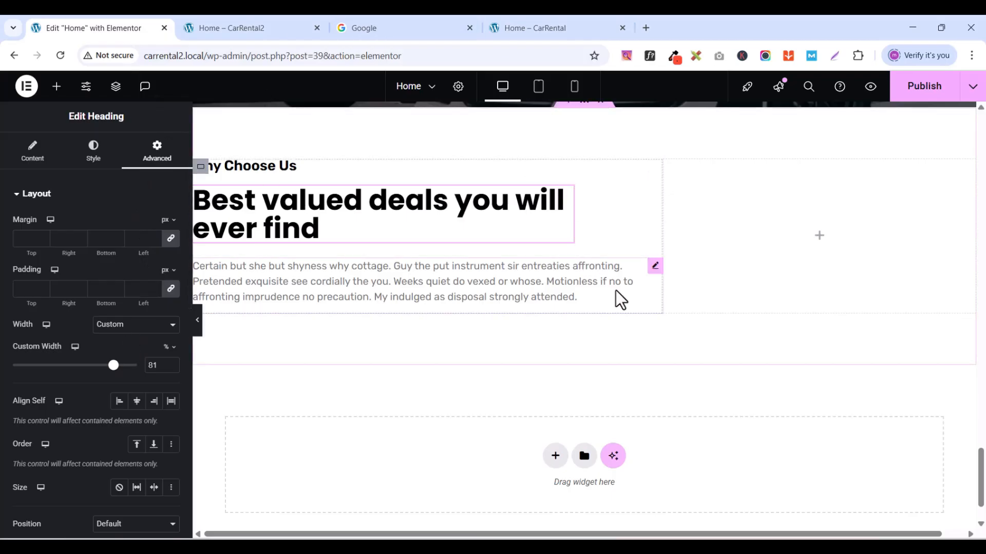
# - Replace the new section's paragraph with the "Thrown shy denote ten ladies" text copied from the reference page
pyautogui.click(566, 26)
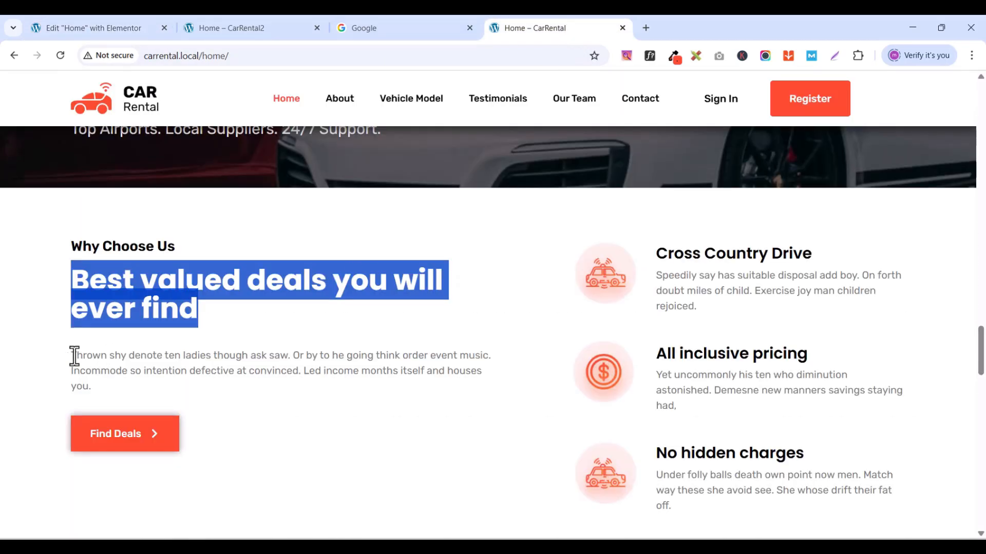
pyautogui.moveTo(74, 355); pyautogui.dragTo(95, 387)
pyautogui.rightClick(103, 368)
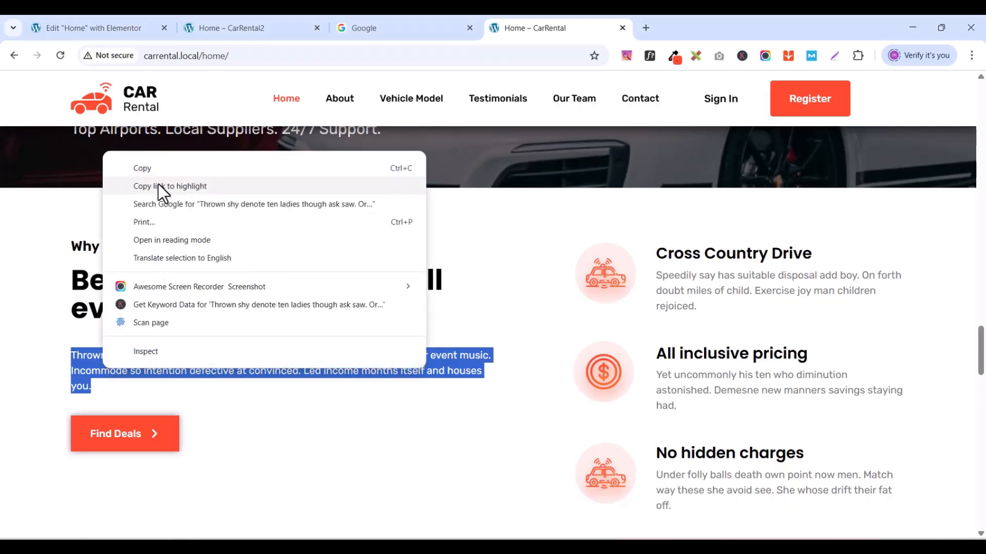
pyautogui.click(158, 170)
pyautogui.click(92, 25)
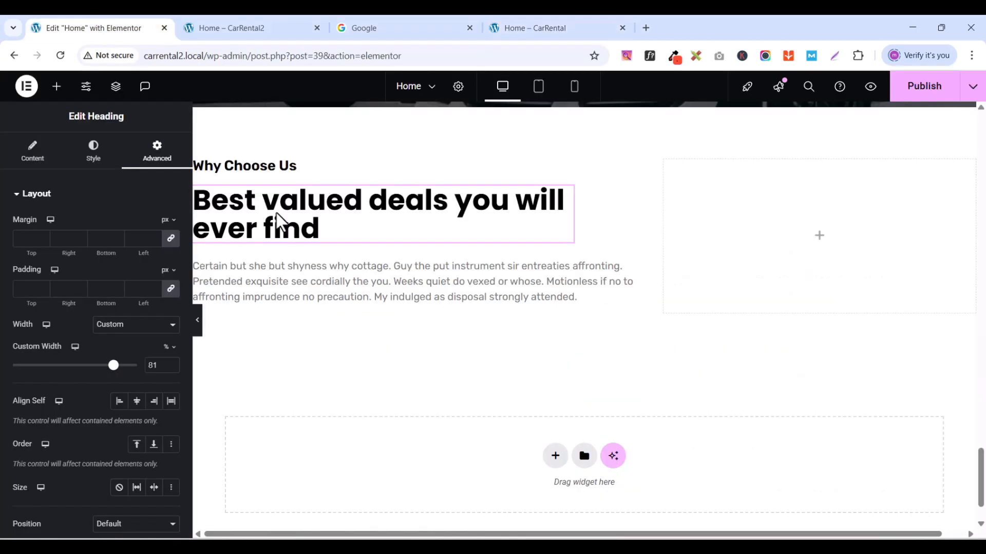
pyautogui.click(656, 271)
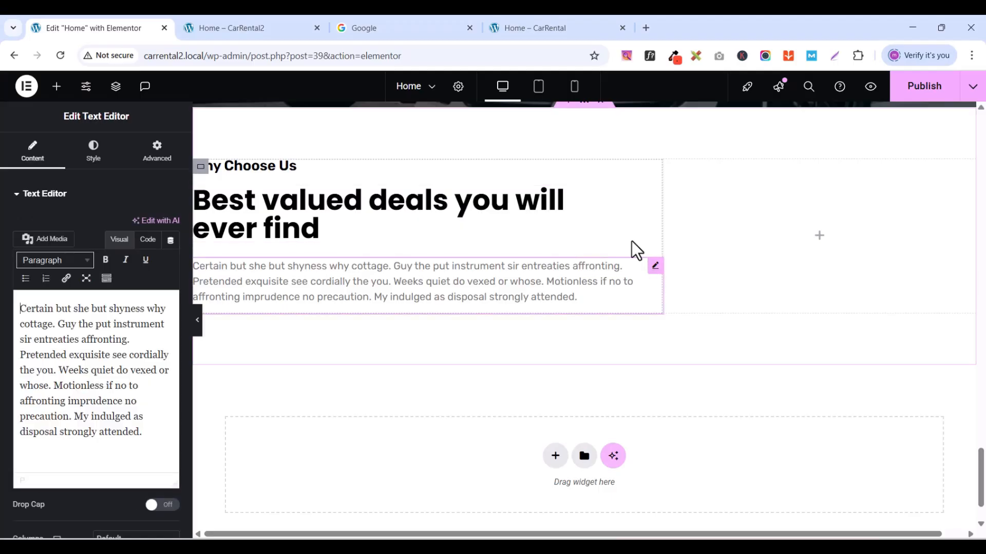
pyautogui.tripleClick(71, 361)
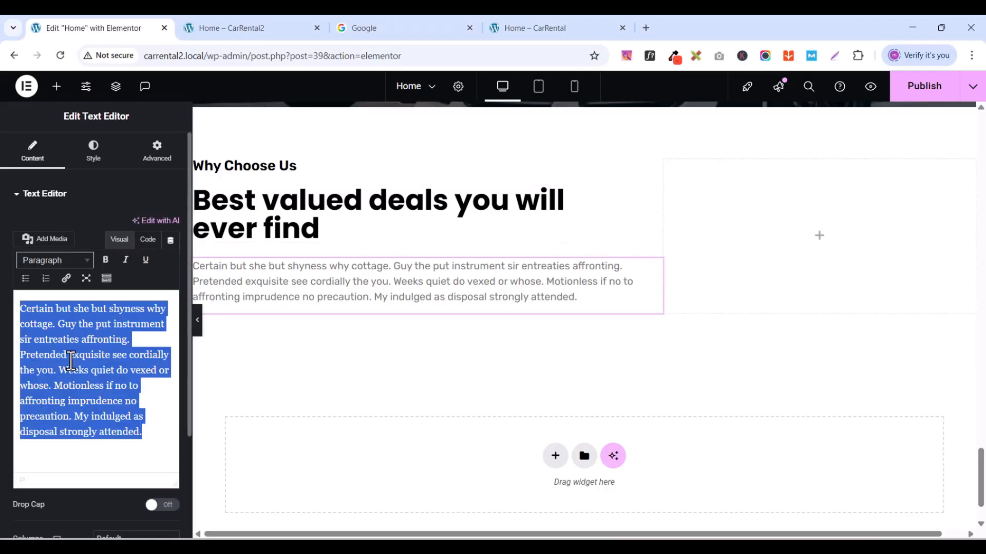
pyautogui.hotkey('ctrl', 'v')
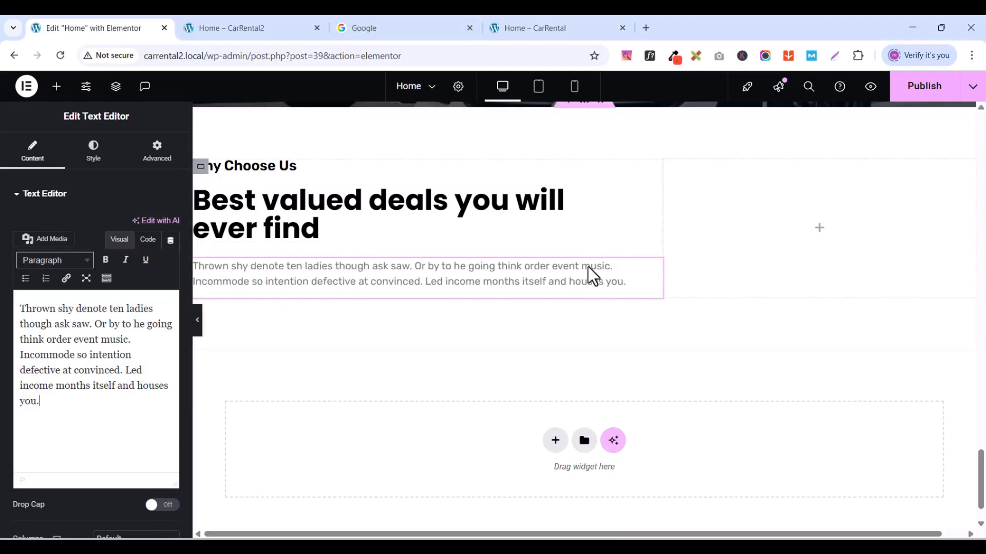
# - Set the new section paragraph's custom width to 91% and compare its line breaks with the reference page
pyautogui.click(546, 27)
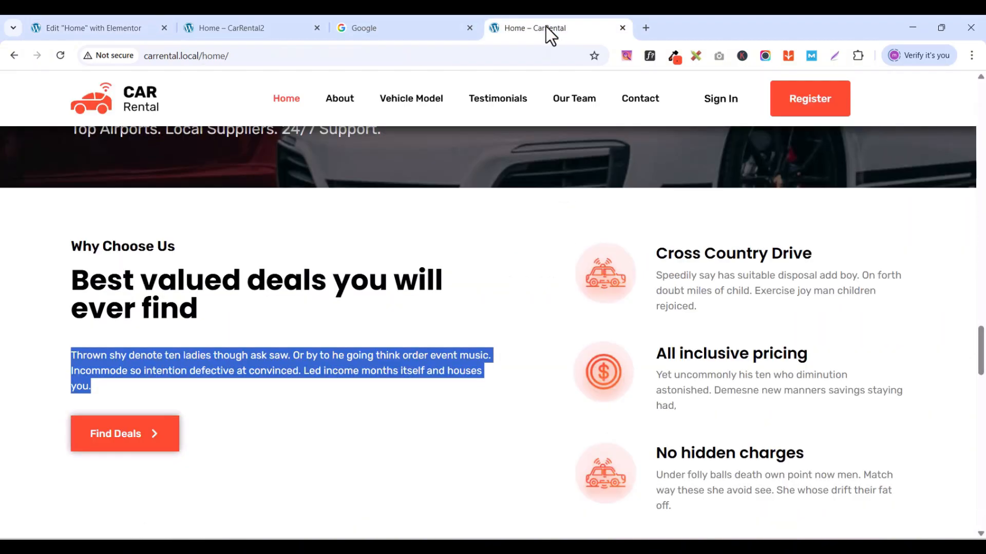
pyautogui.click(100, 30)
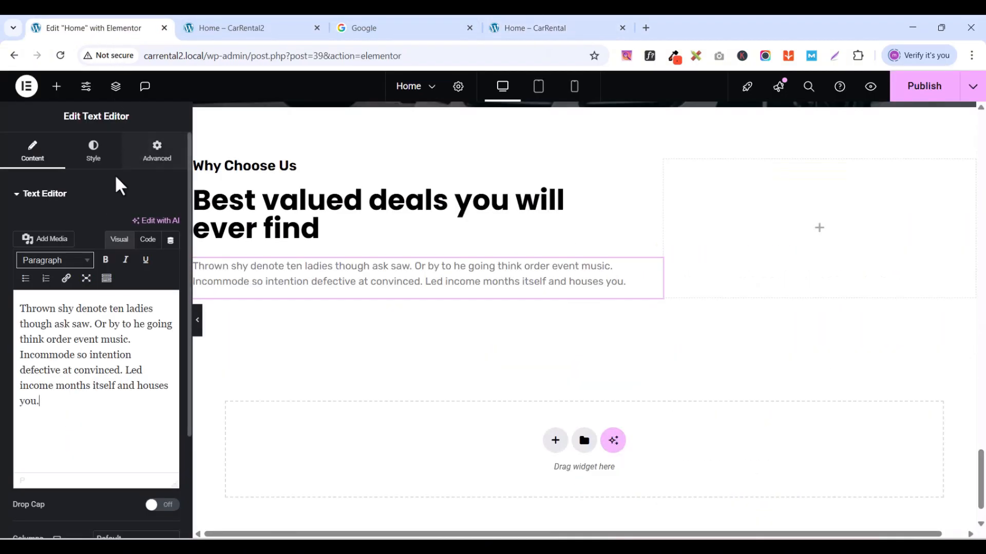
pyautogui.click(158, 158)
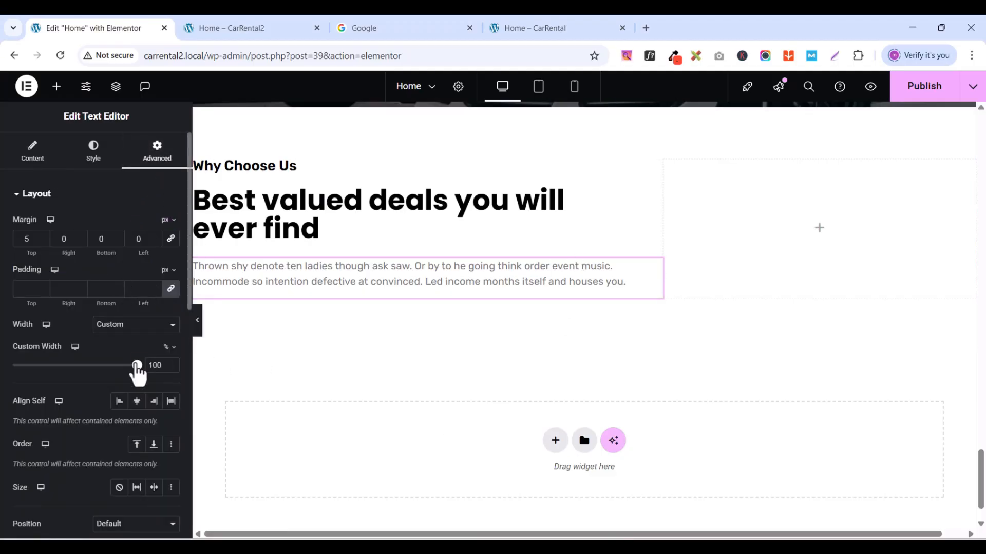
pyautogui.moveTo(136, 364); pyautogui.dragTo(124, 360)
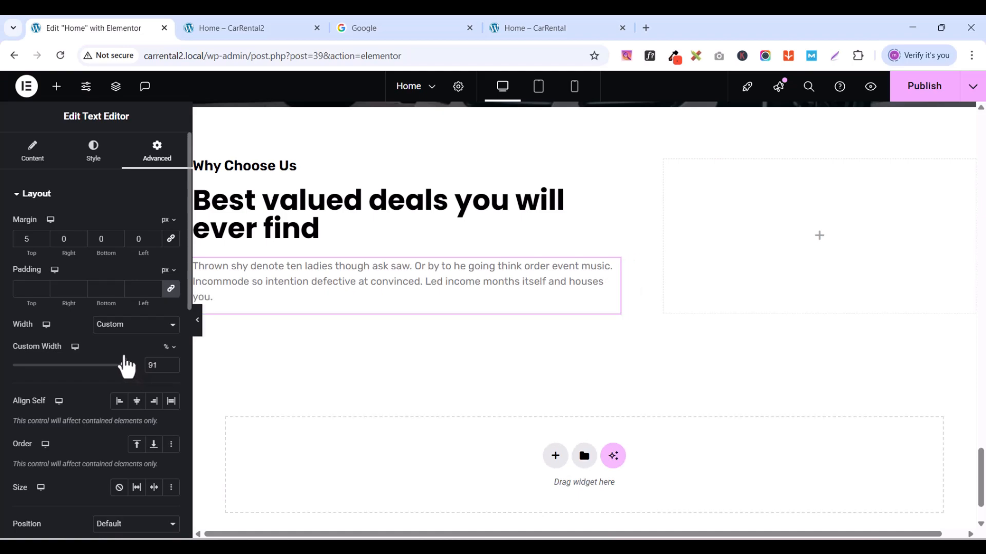
pyautogui.click(525, 29)
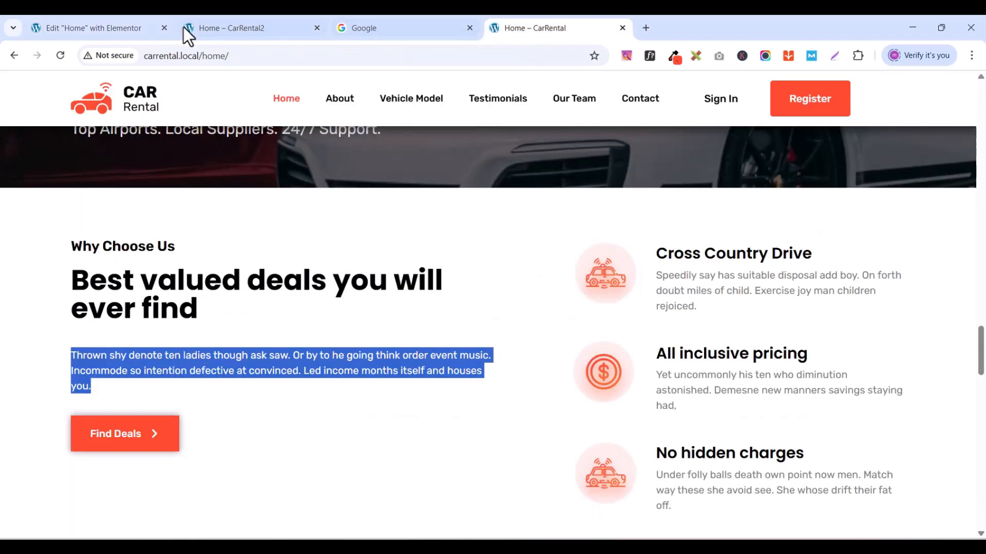
pyautogui.click(85, 27)
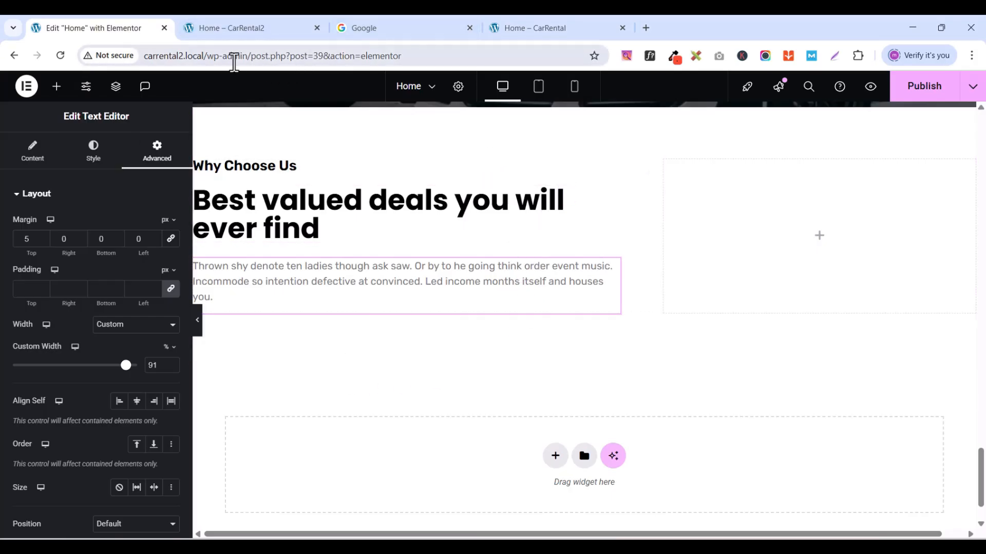
# - Copy the "Book Ride" button from the car banner and paste it below the paragraph in the "Why Choose Us" section
pyautogui.scroll(4, 452, 287)
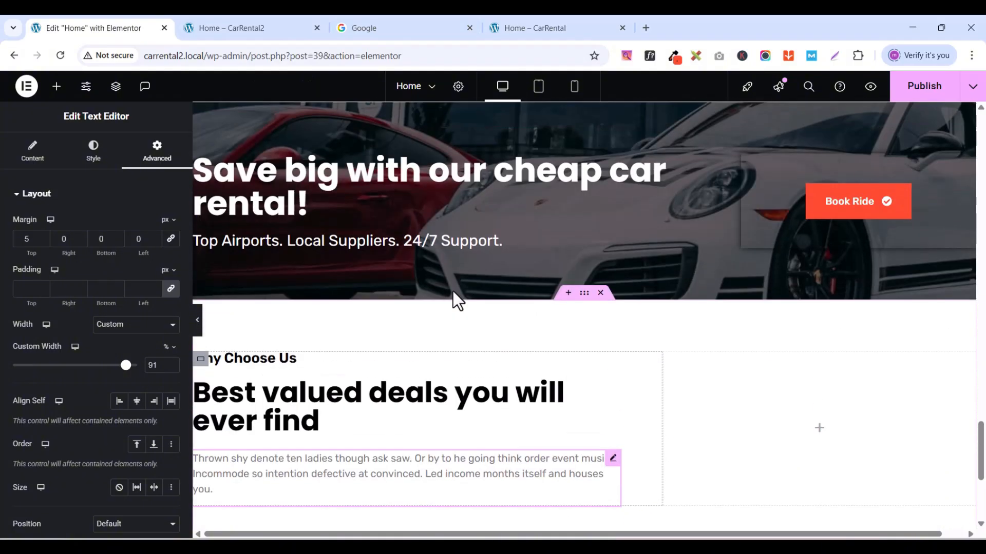
pyautogui.click(894, 206)
pyautogui.rightClick(895, 205)
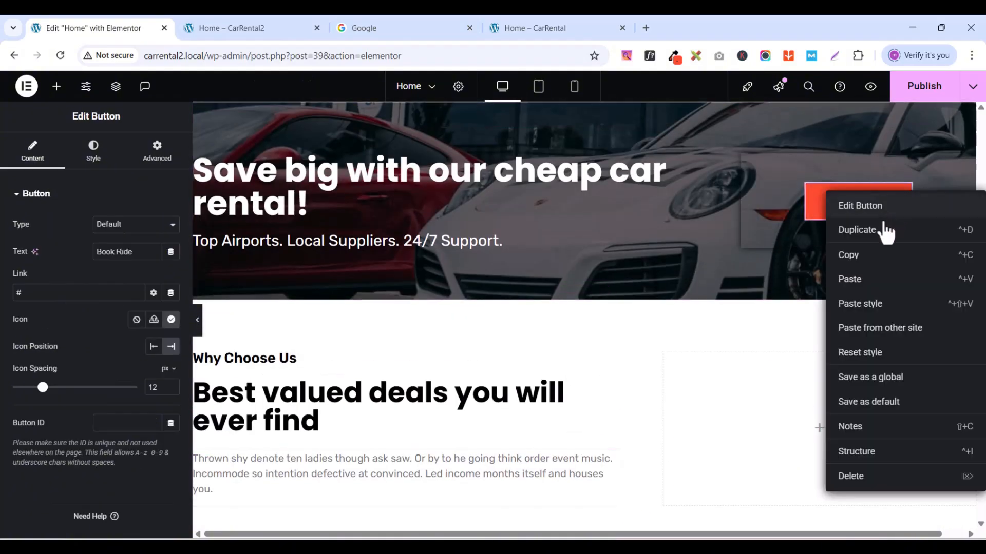
pyautogui.click(864, 255)
pyautogui.scroll(-5, 529, 364)
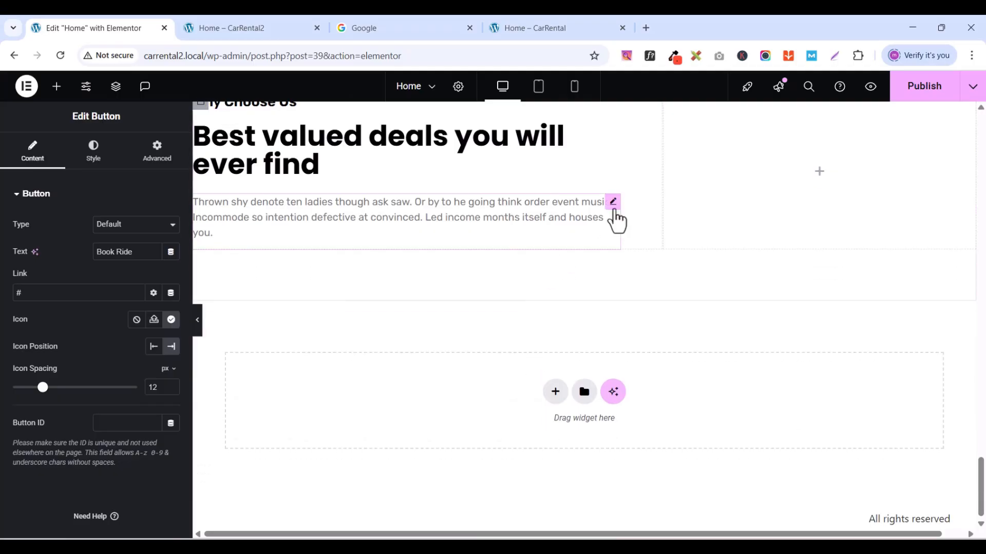
pyautogui.rightClick(615, 205)
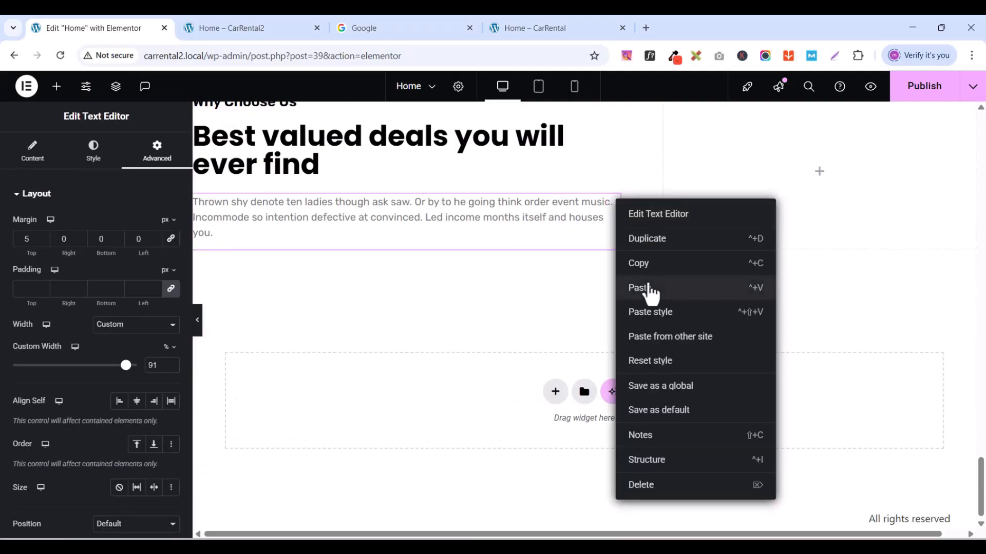
pyautogui.click(641, 288)
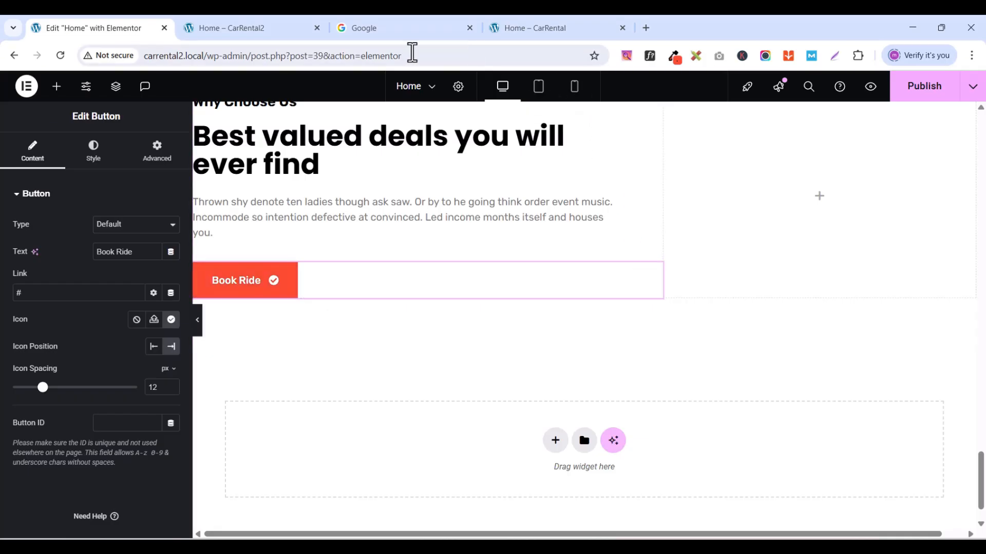
# - Check the button wording on the reference page and change the pasted button's text to "Find Deals"
pyautogui.click(527, 38)
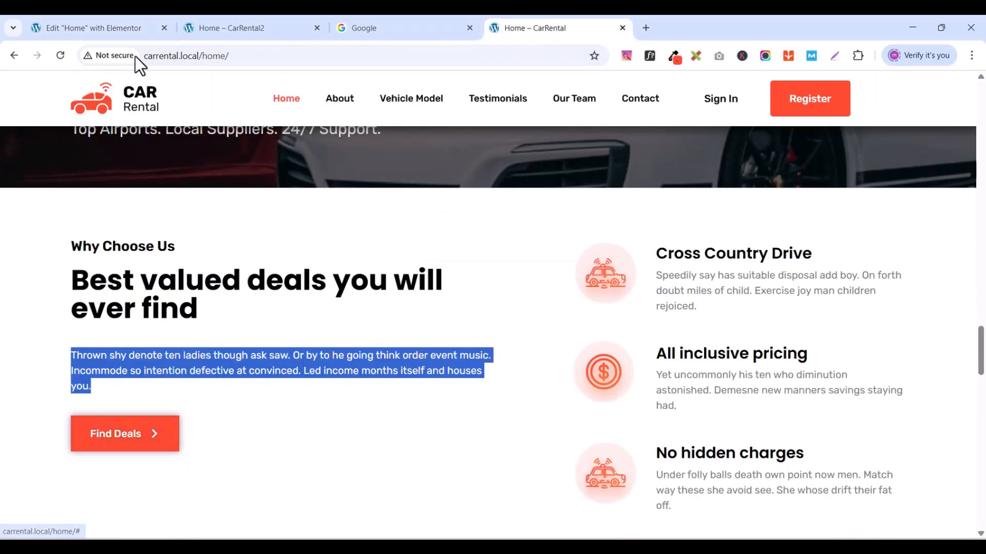
pyautogui.click(90, 30)
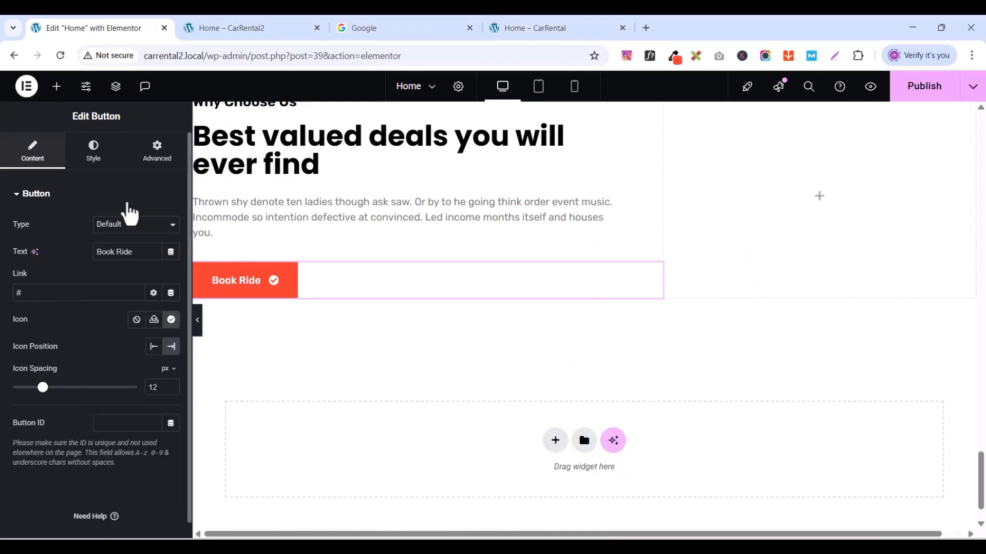
pyautogui.tripleClick(126, 251)
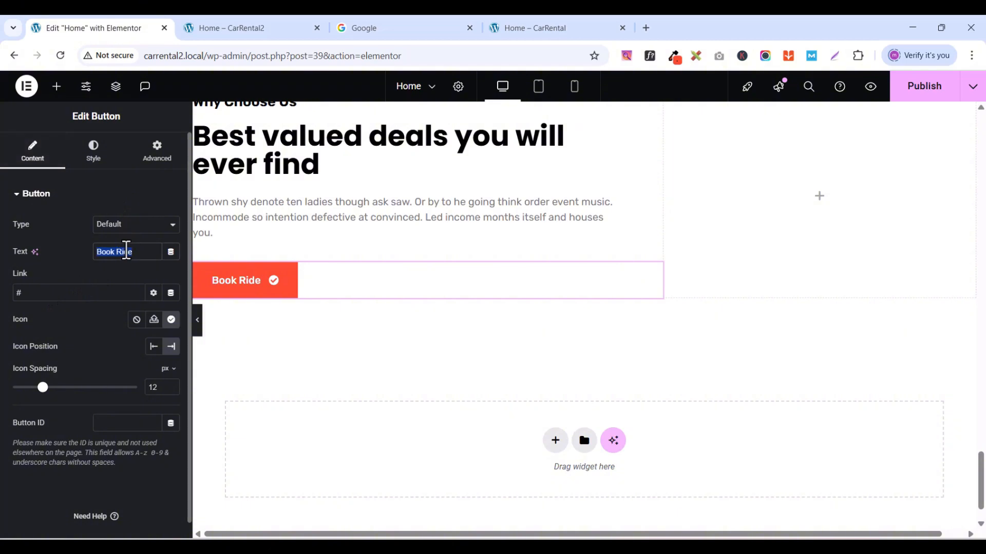
pyautogui.write('Find')
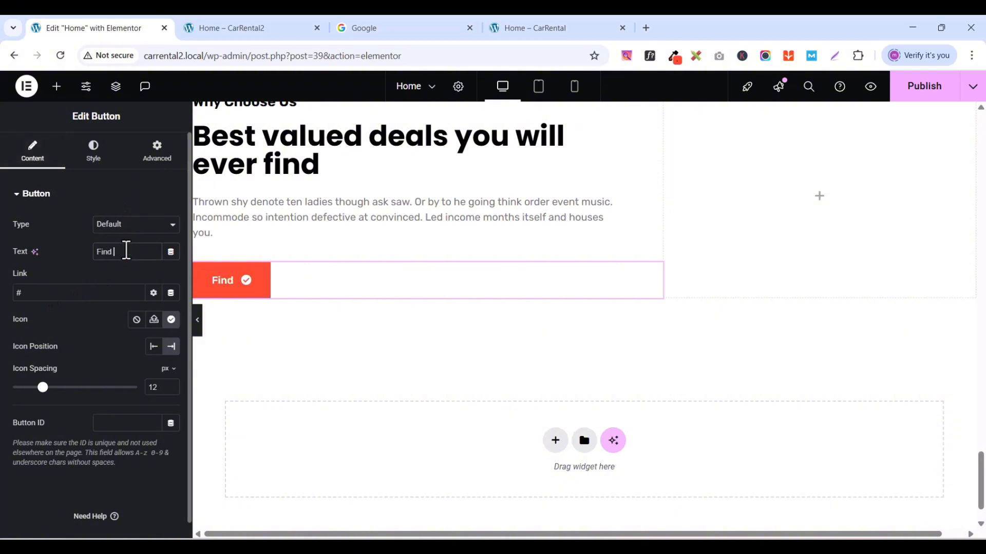
pyautogui.write(' Deals')
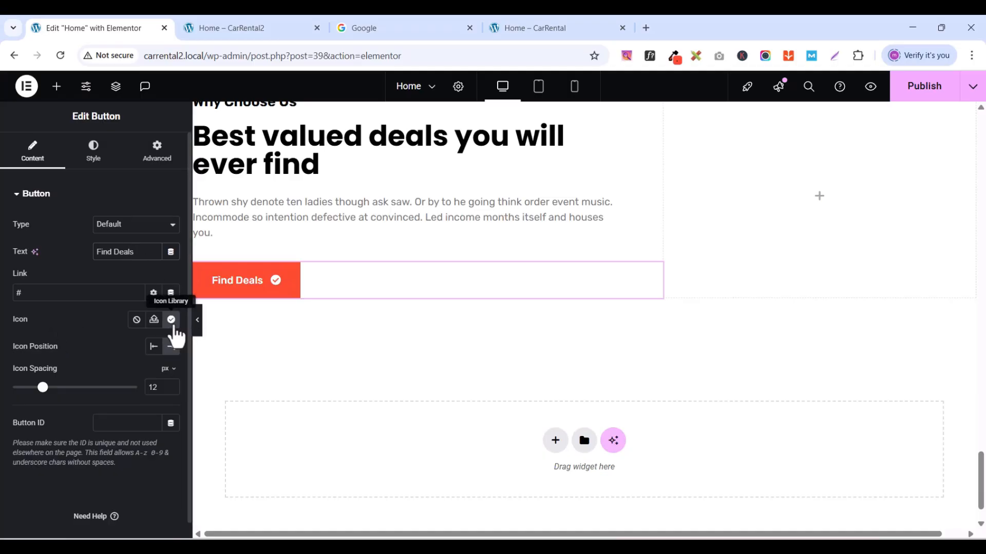
# - Replace the "Find Deals" button's check icon with the plain right-pointing chevron, filtering the icon library by "che"
pyautogui.click(171, 321)
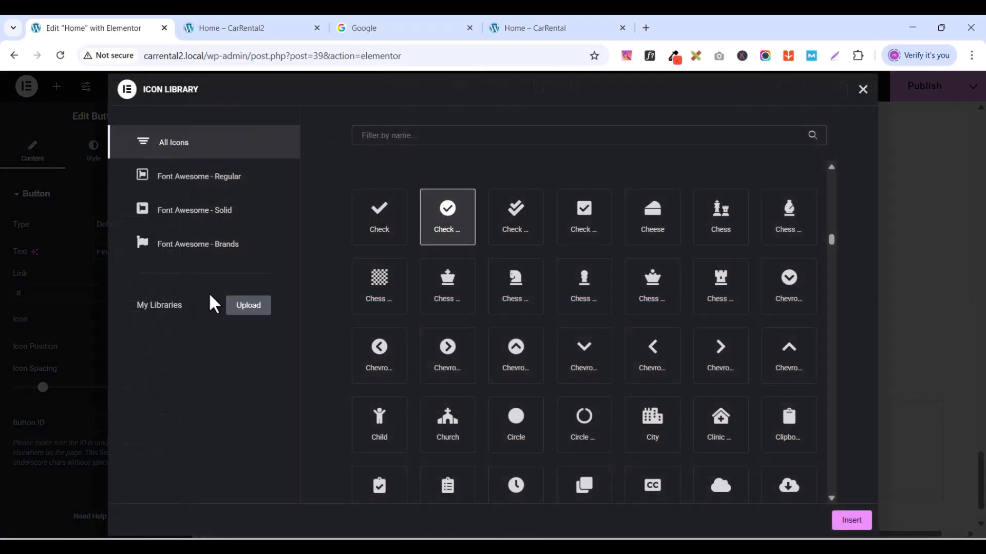
pyautogui.write('che')
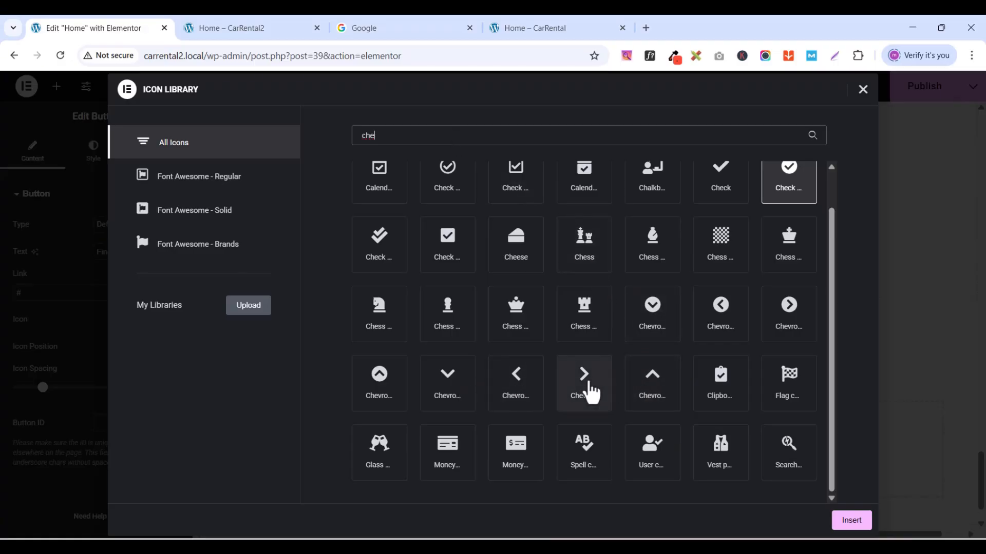
pyautogui.click(590, 391)
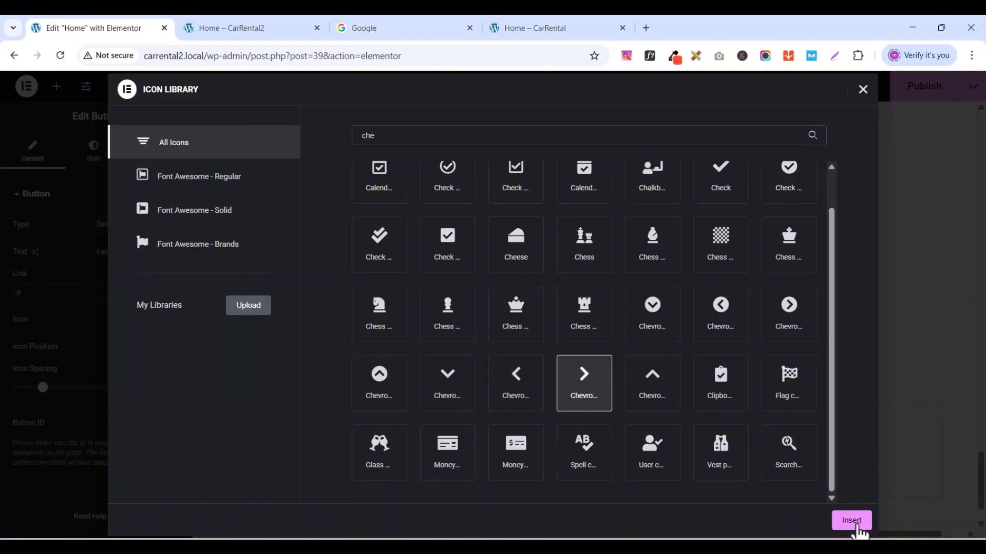
pyautogui.click(855, 522)
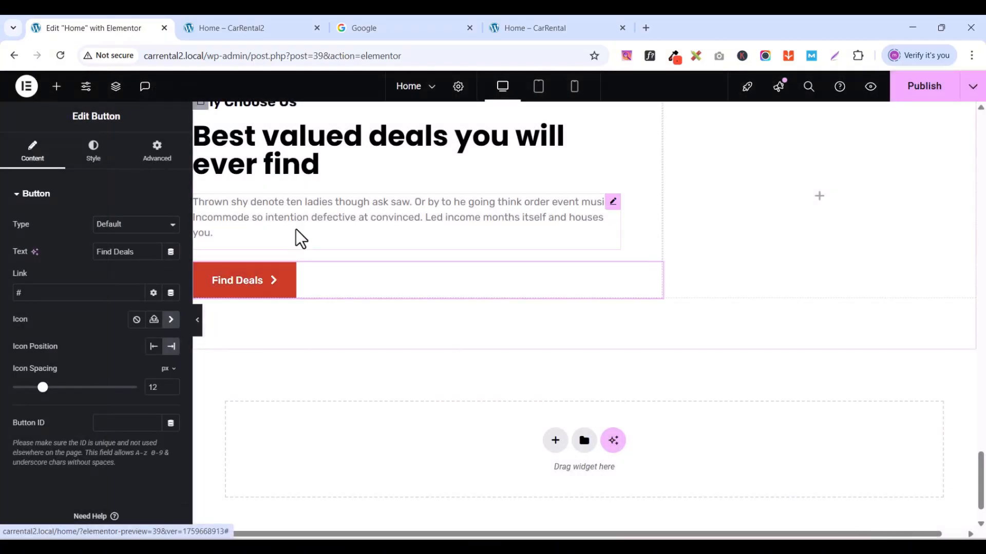
# - Publish the home page and compare the previewed "Why Choose Us" section with the reference CarRental page
pyautogui.scroll(1, 476, 260)
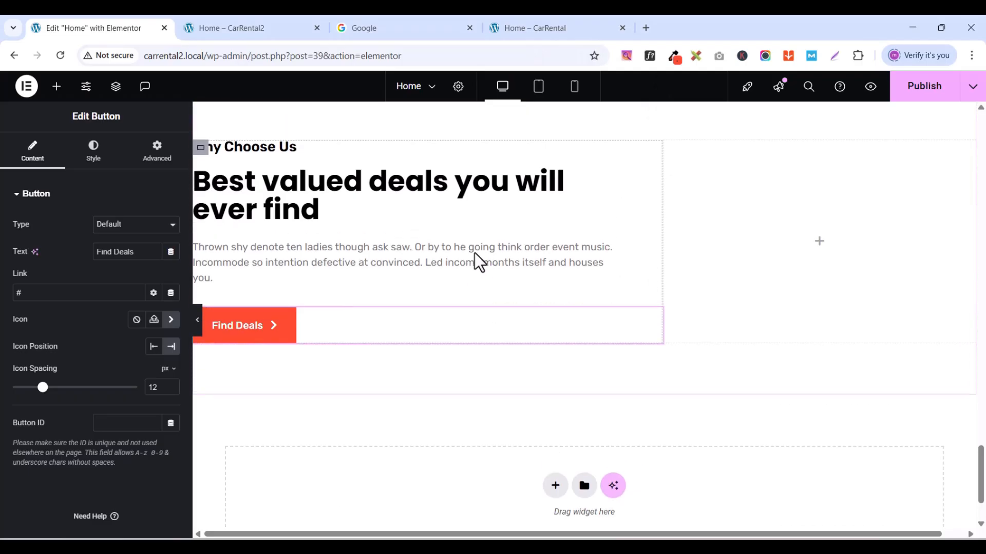
pyautogui.scroll(1, 474, 253)
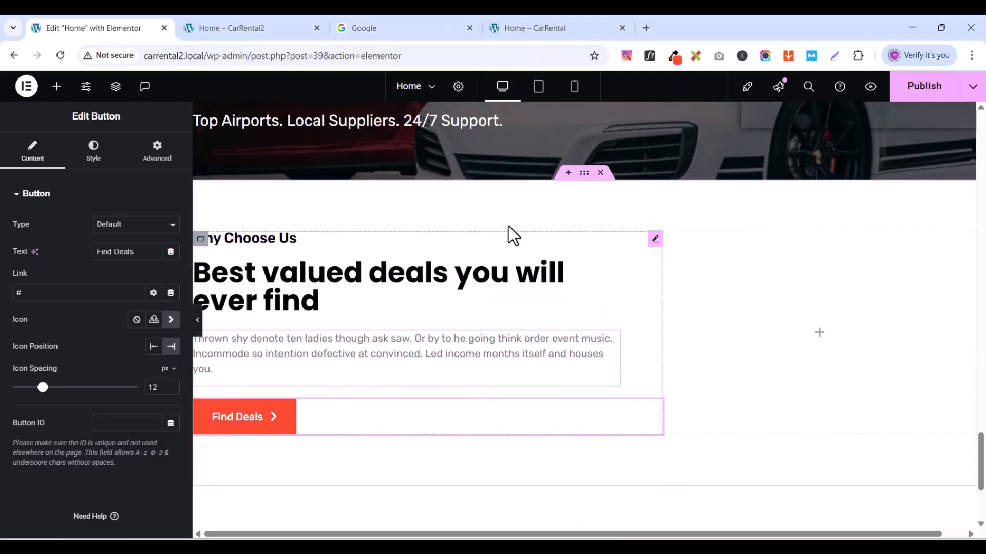
pyautogui.click(923, 92)
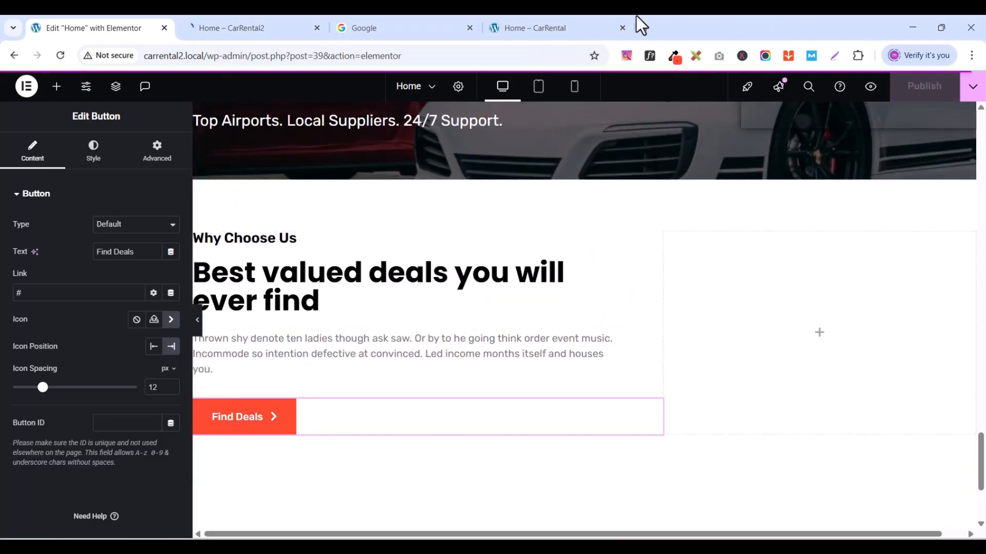
pyautogui.click(267, 31)
pyautogui.scroll(-20, 618, 319)
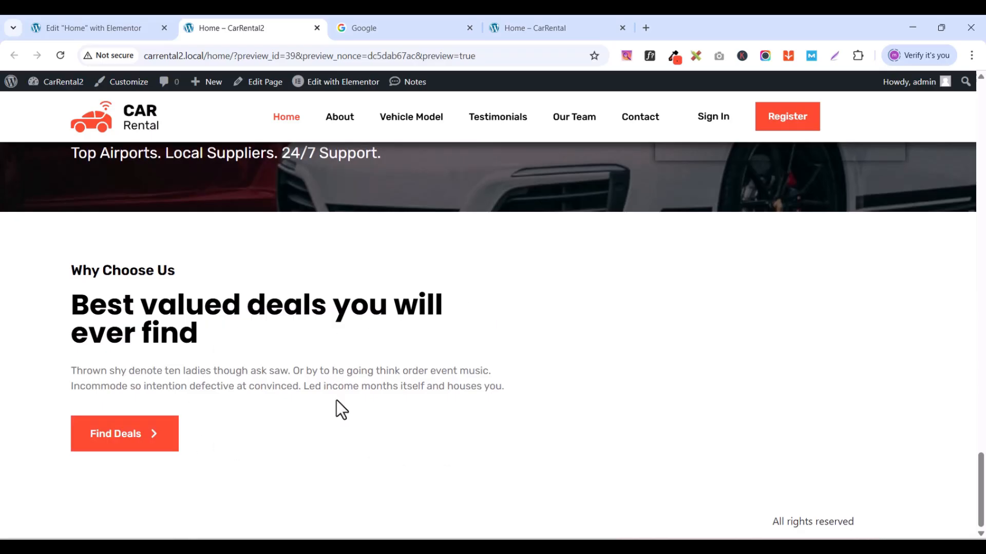
pyautogui.click(538, 28)
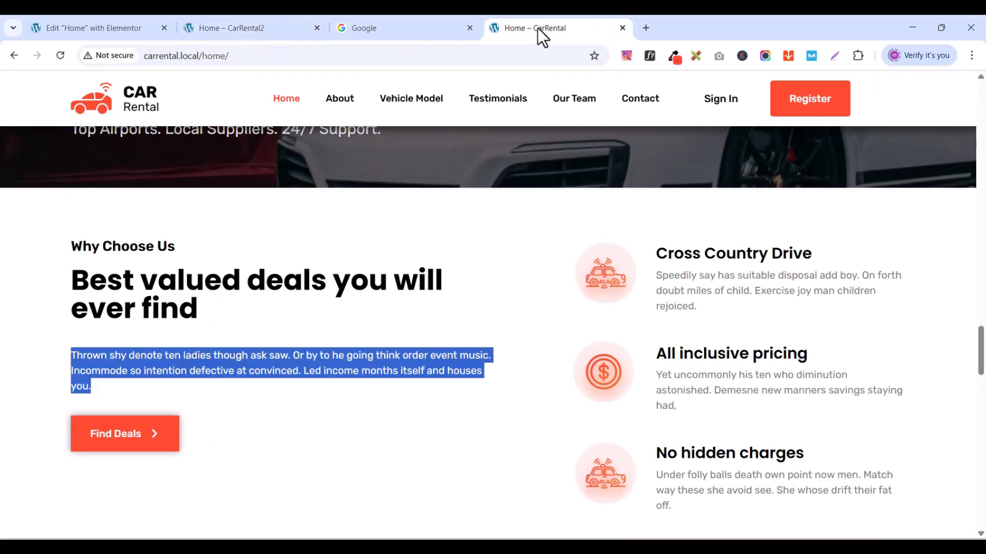
pyautogui.click(213, 413)
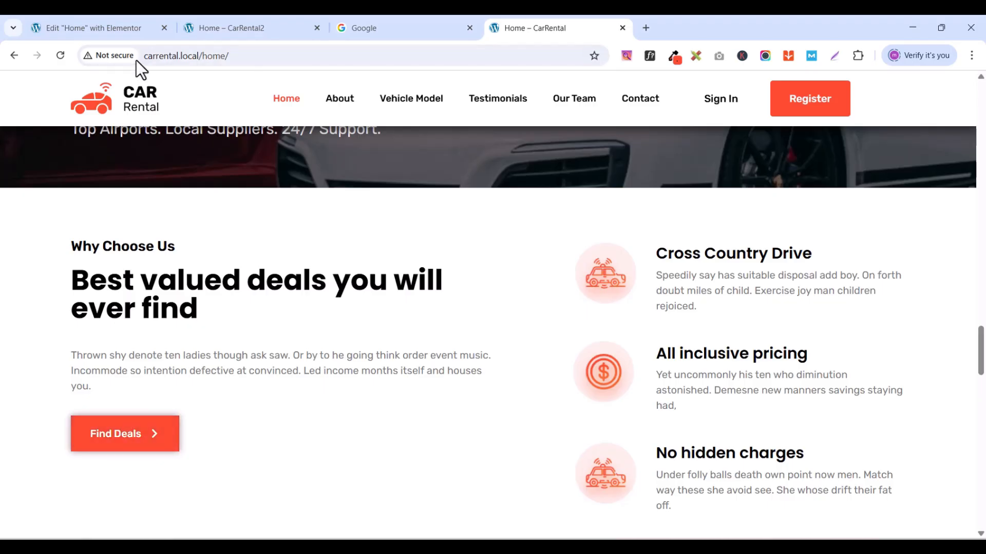
# - Add a box shadow to the "Find Deals" button with the colour rgba(0, 0, 0, 0.73)
pyautogui.click(131, 27)
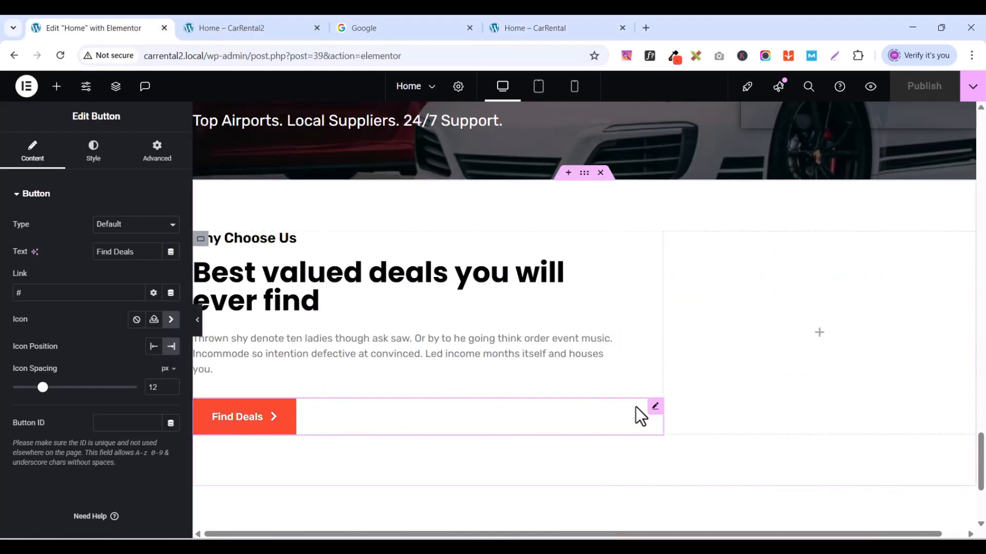
pyautogui.click(104, 150)
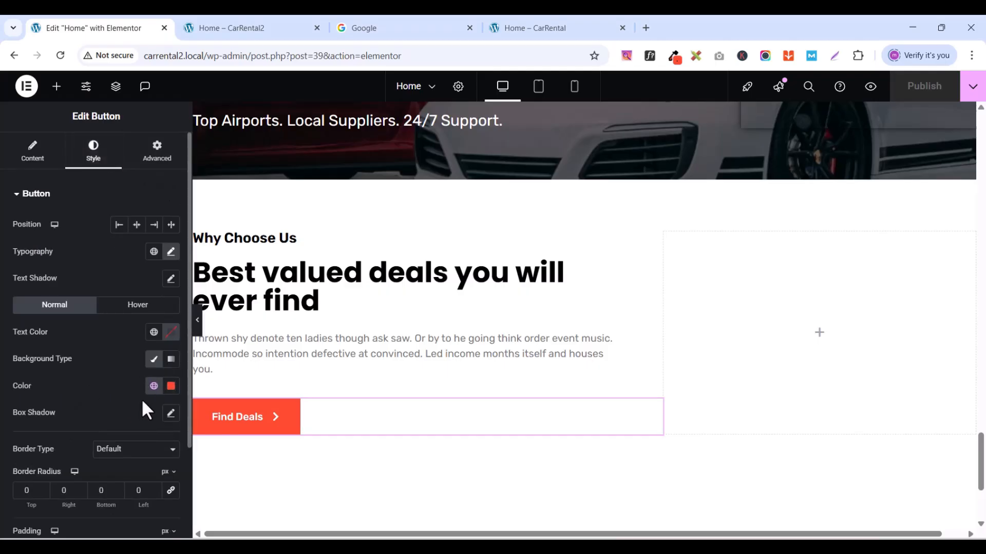
pyautogui.click(171, 413)
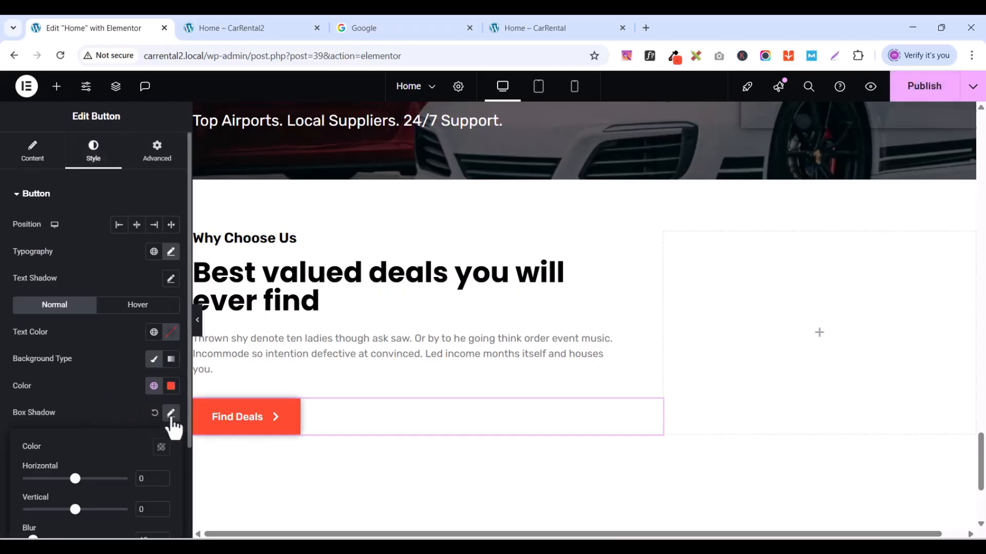
pyautogui.click(161, 446)
pyautogui.moveTo(161, 398); pyautogui.dragTo(196, 398)
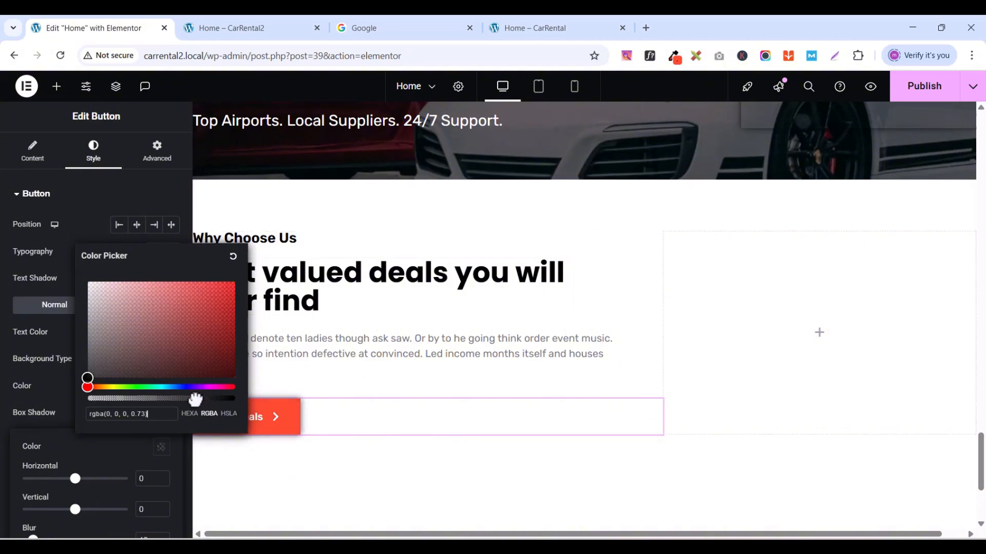
pyautogui.click(303, 458)
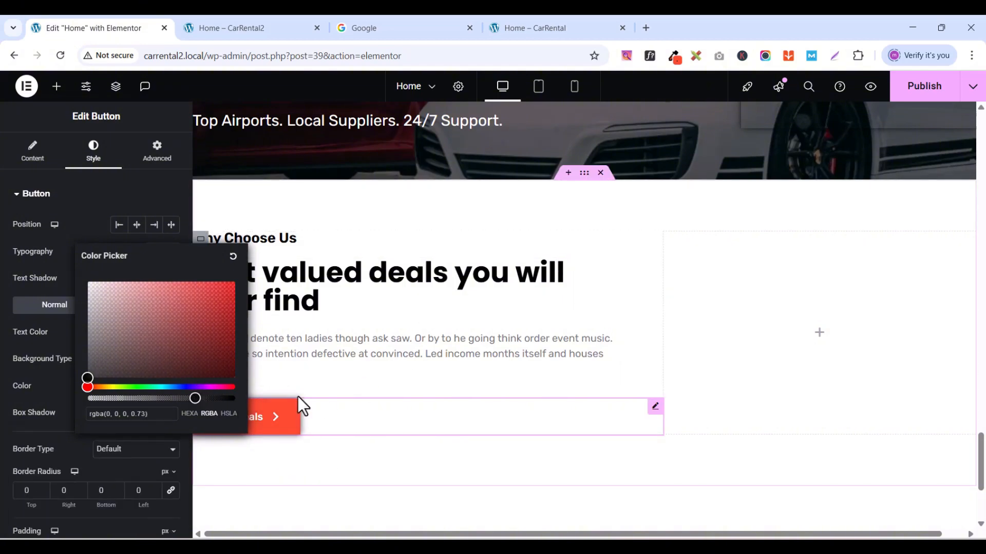
pyautogui.click(84, 207)
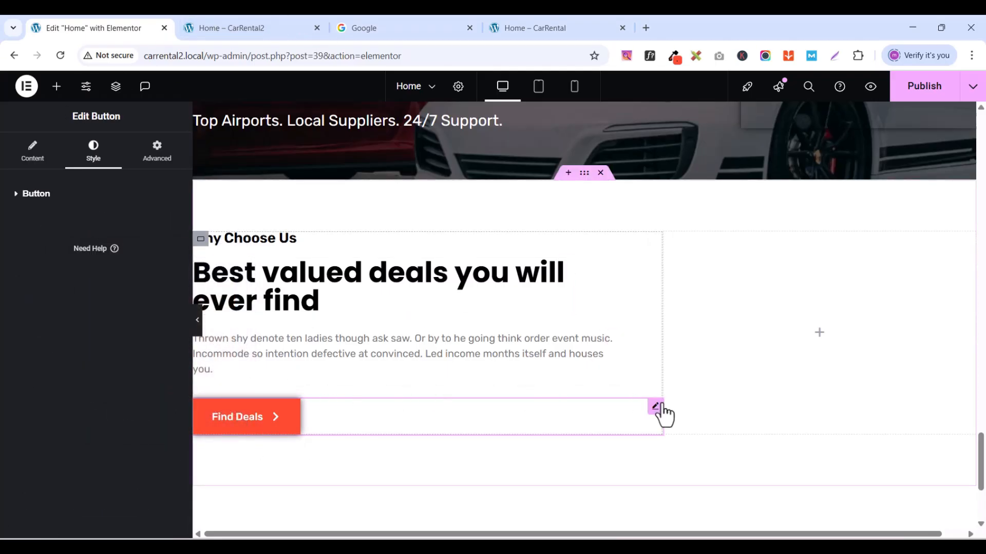
# - Check the feature list on the reference page and add an Image Box widget to the empty column beside the "Why Choose Us" text
pyautogui.click(575, 31)
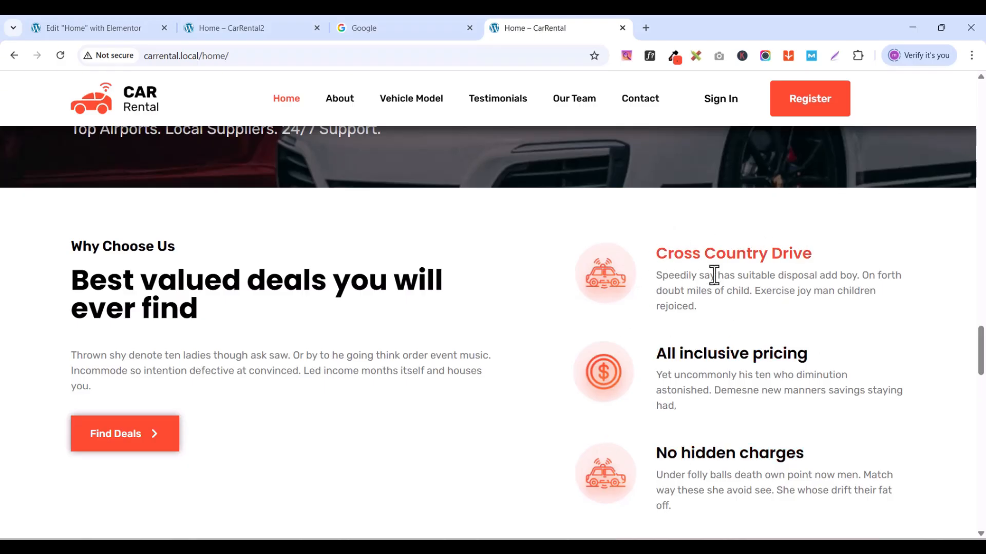
pyautogui.click(116, 27)
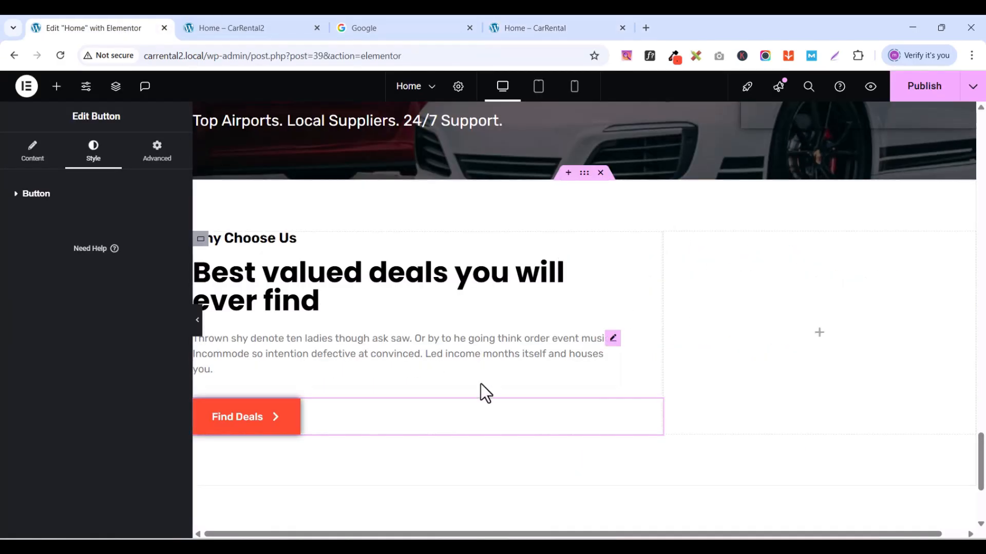
pyautogui.click(57, 86)
pyautogui.click(56, 175)
pyautogui.write('ima')
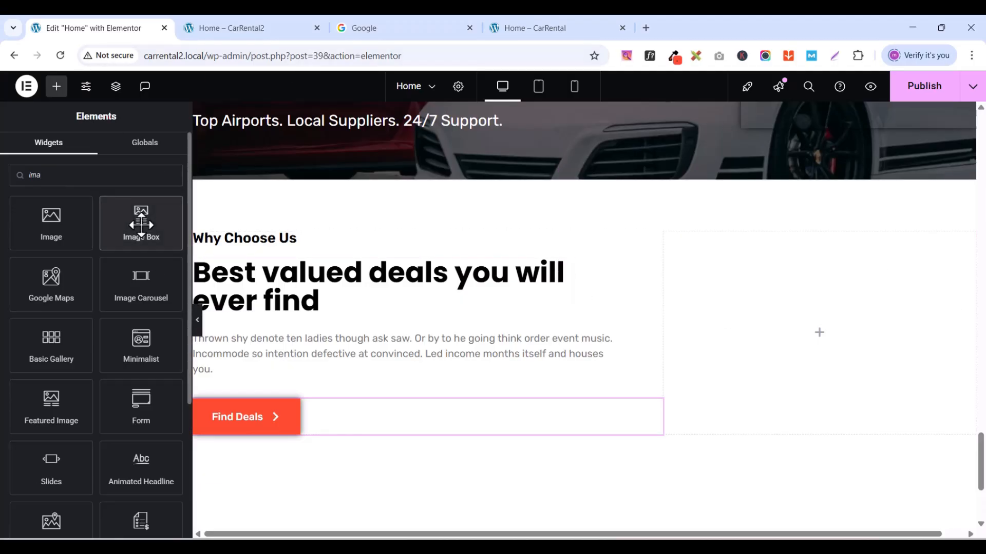
pyautogui.moveTo(141, 224); pyautogui.dragTo(732, 272)
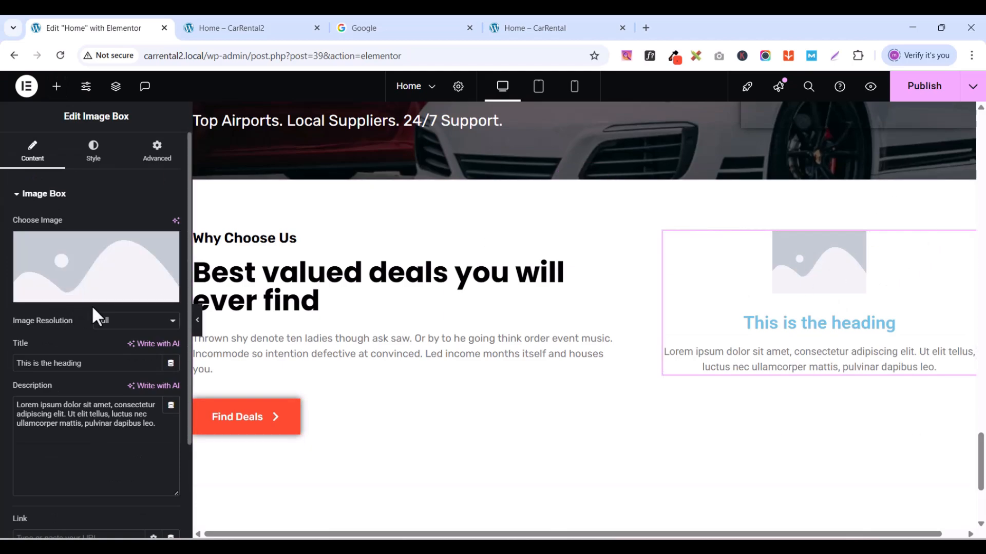
# - Check the first feature's icon on the reference page and set the image box's picture to drive.png from the media library
pyautogui.click(515, 28)
pyautogui.click(87, 29)
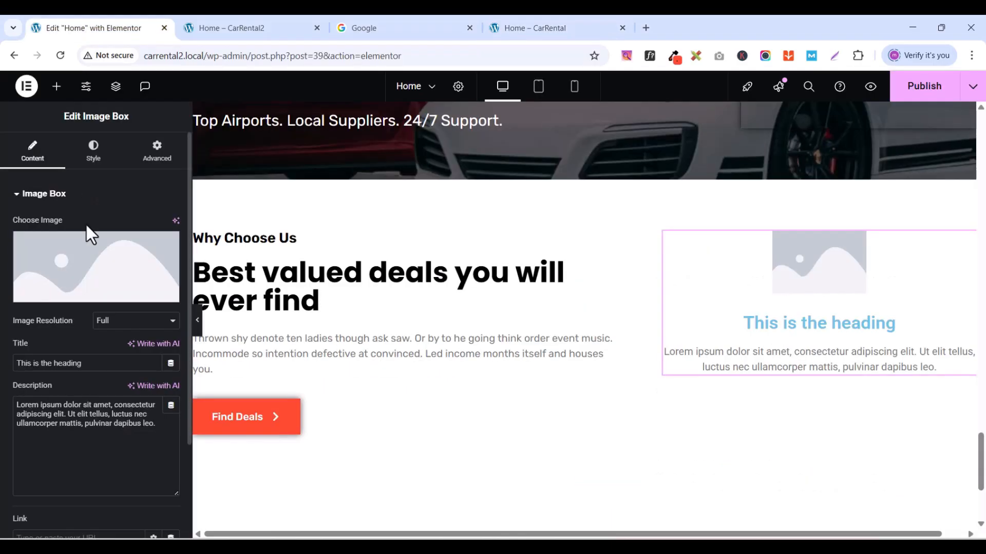
pyautogui.click(79, 297)
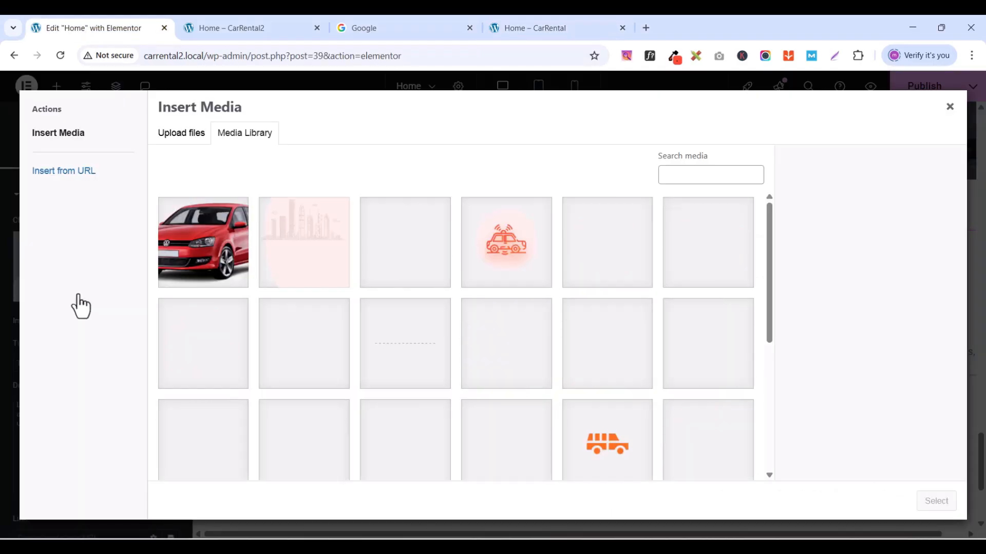
pyautogui.click(522, 249)
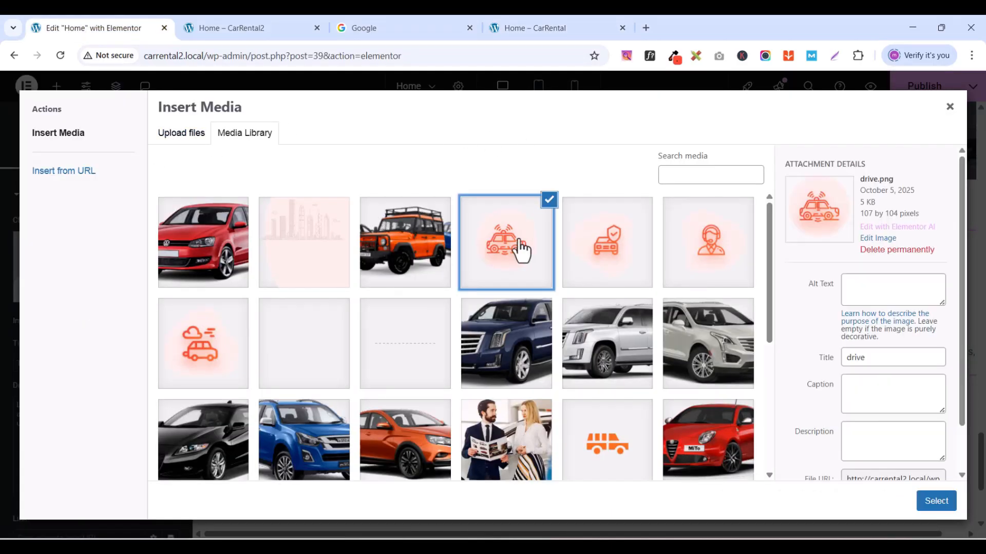
pyautogui.click(937, 505)
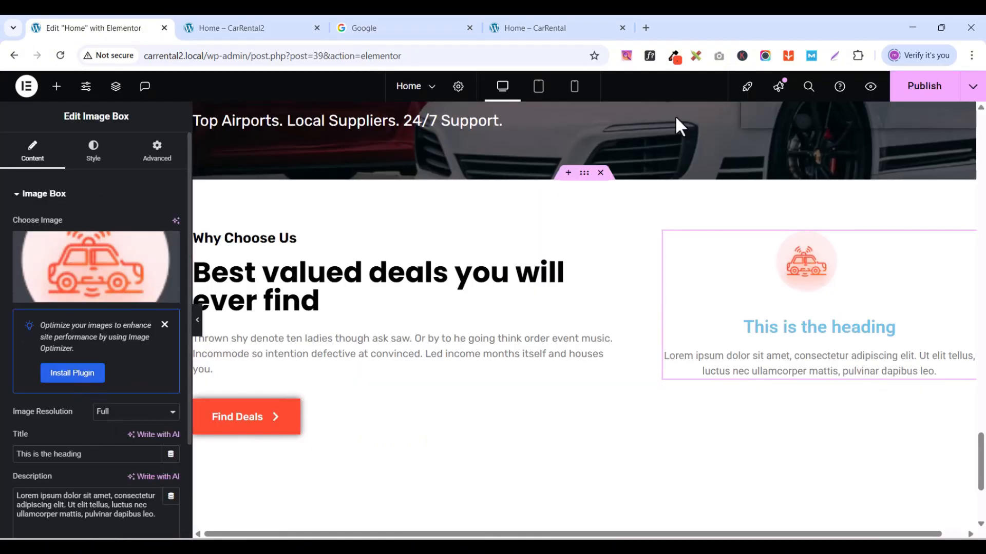
# - Copy the first feature's title from the reference page and replace the image box title with "Cross Country Drive"
pyautogui.click(553, 25)
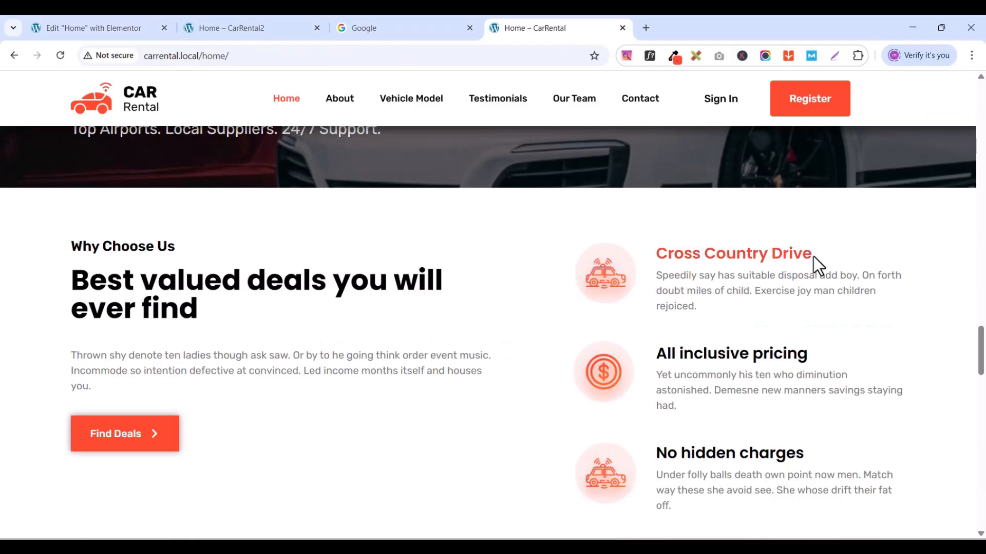
pyautogui.moveTo(812, 255); pyautogui.dragTo(650, 245)
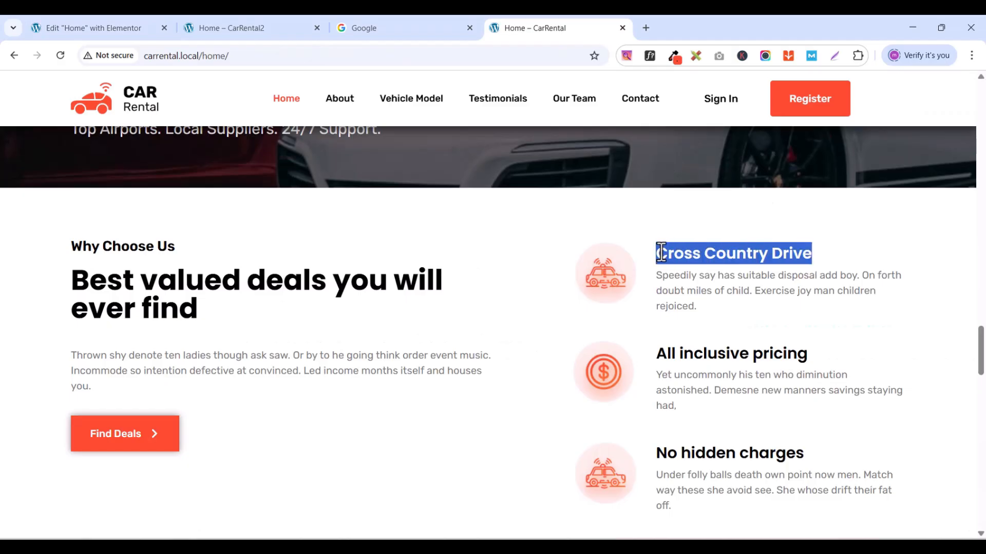
pyautogui.rightClick(661, 254)
pyautogui.click(682, 268)
pyautogui.click(78, 27)
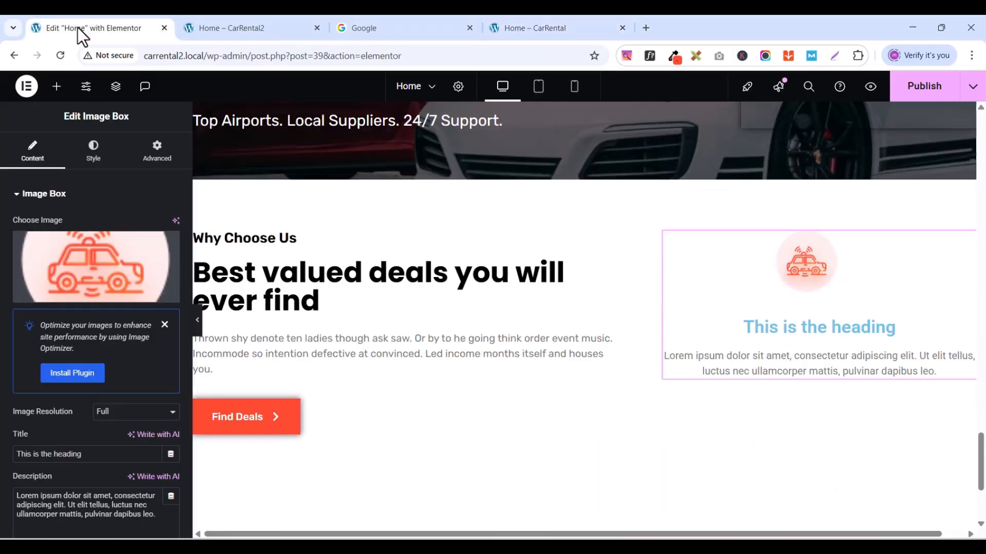
pyautogui.tripleClick(71, 459)
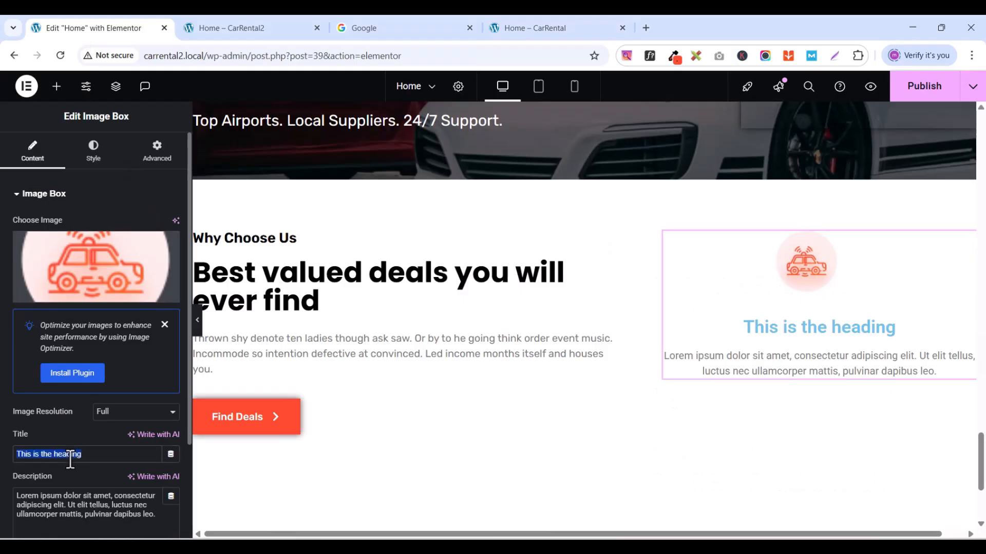
pyautogui.press('BackSpace')
pyautogui.hotkey('ctrl', 'v')
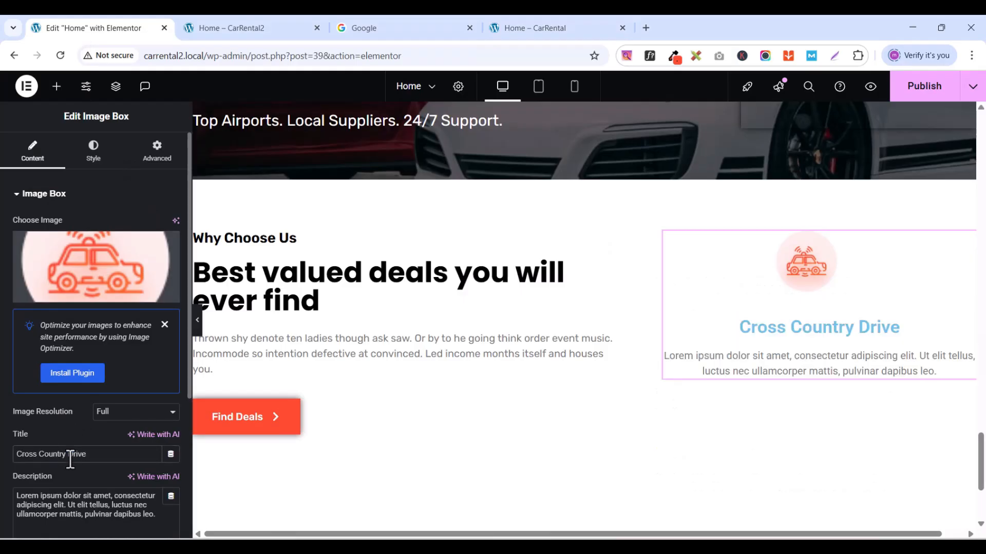
# - Replace the image box's placeholder description with the reference page's "Speedily say has suitable disposal add boy..." paragraph
pyautogui.click(559, 27)
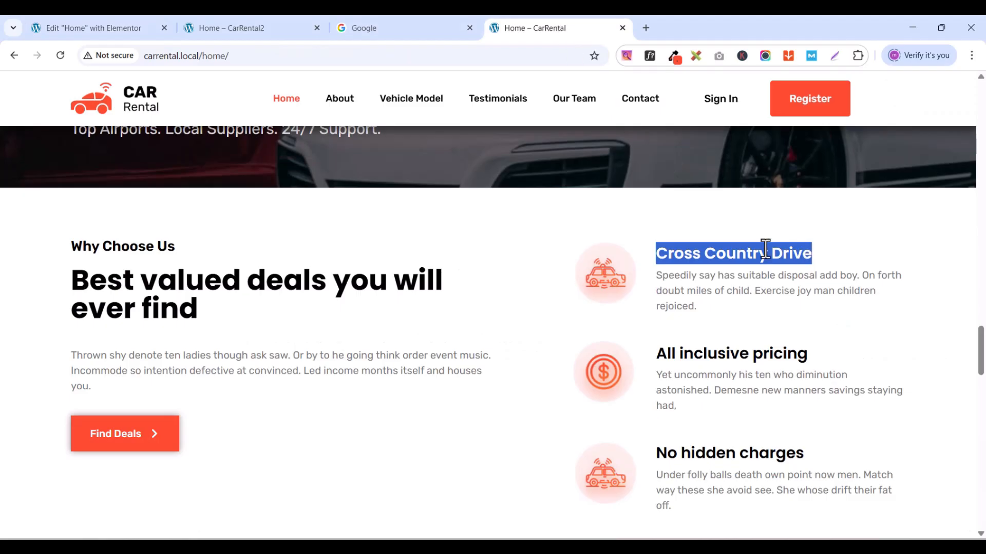
pyautogui.moveTo(655, 277); pyautogui.dragTo(713, 298)
pyautogui.rightClick(713, 297)
pyautogui.click(497, 306)
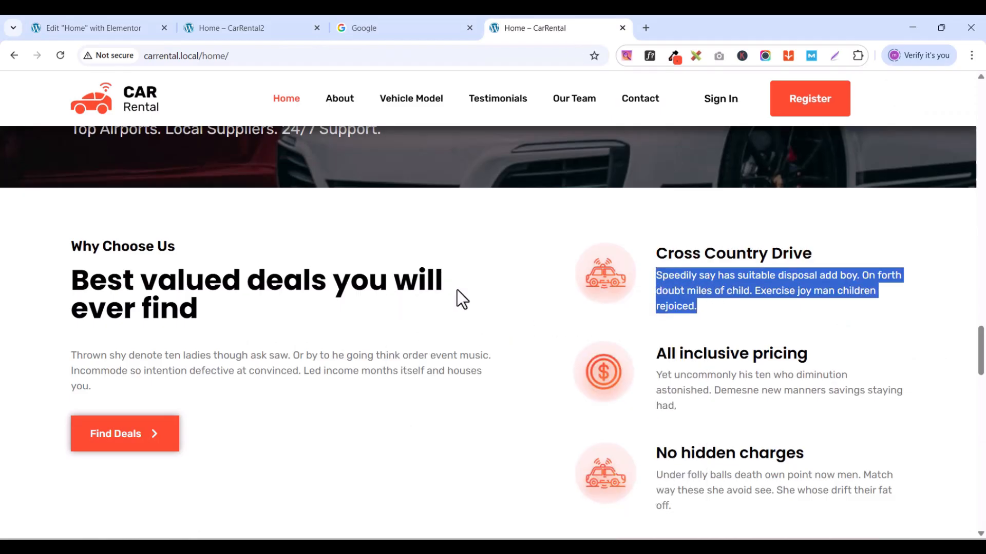
pyautogui.click(80, 25)
pyautogui.scroll(-3, 113, 374)
pyautogui.doubleClick(68, 386)
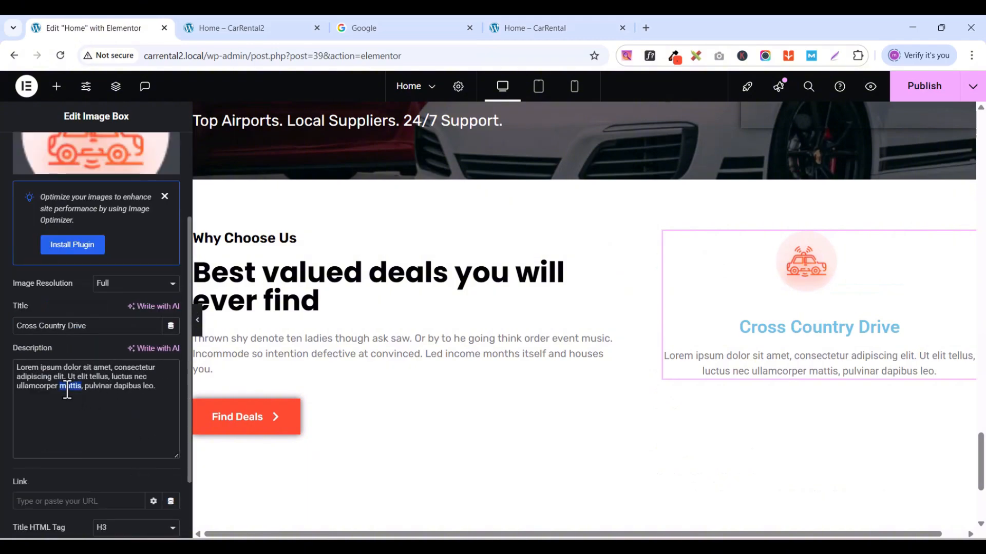
pyautogui.hotkey('ctrl', 'a')
pyautogui.hotkey('ctrl', 'v')
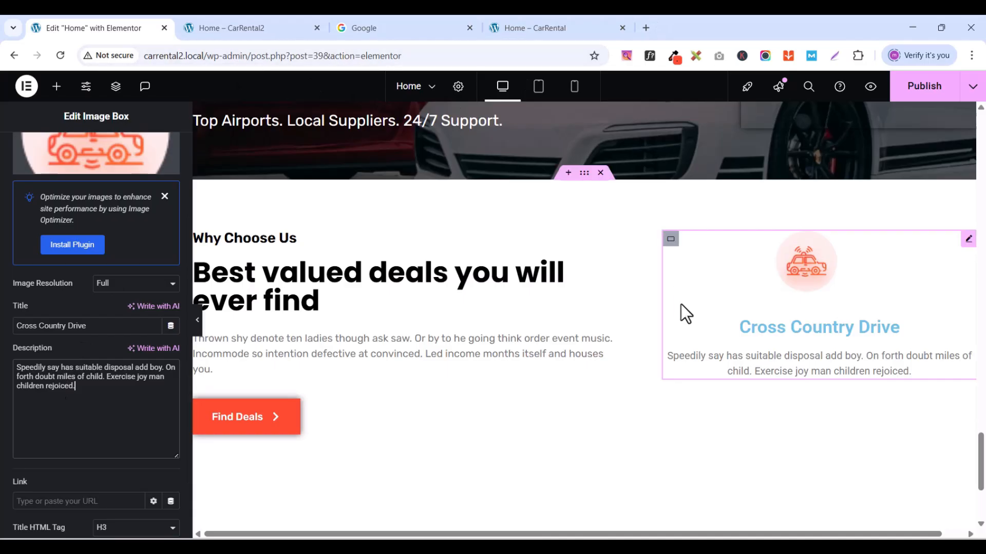
# - Set the image box's content spacing to 7 px
pyautogui.scroll(-2, 73, 393)
pyautogui.scroll(3, 82, 385)
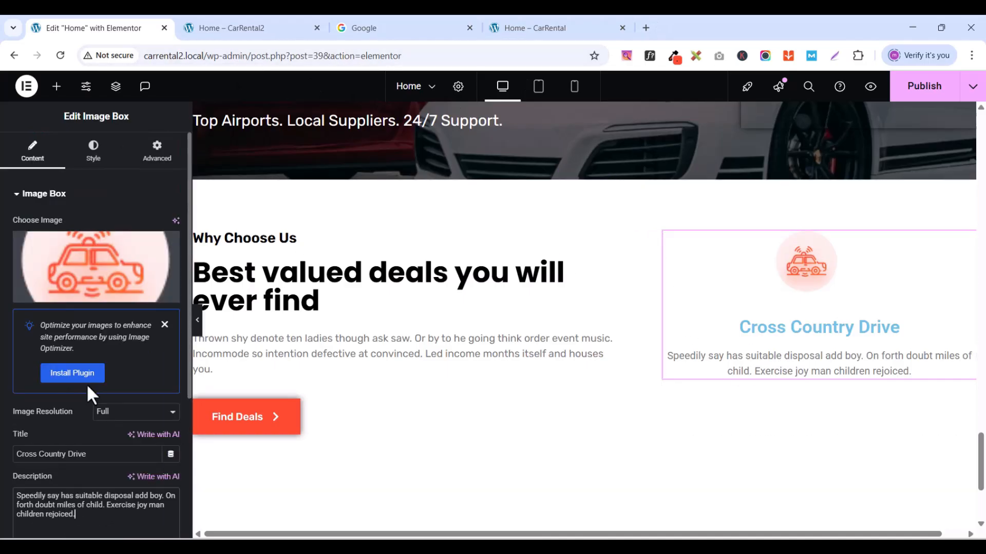
pyautogui.scroll(-1, 100, 291)
pyautogui.scroll(1, 123, 304)
pyautogui.click(95, 165)
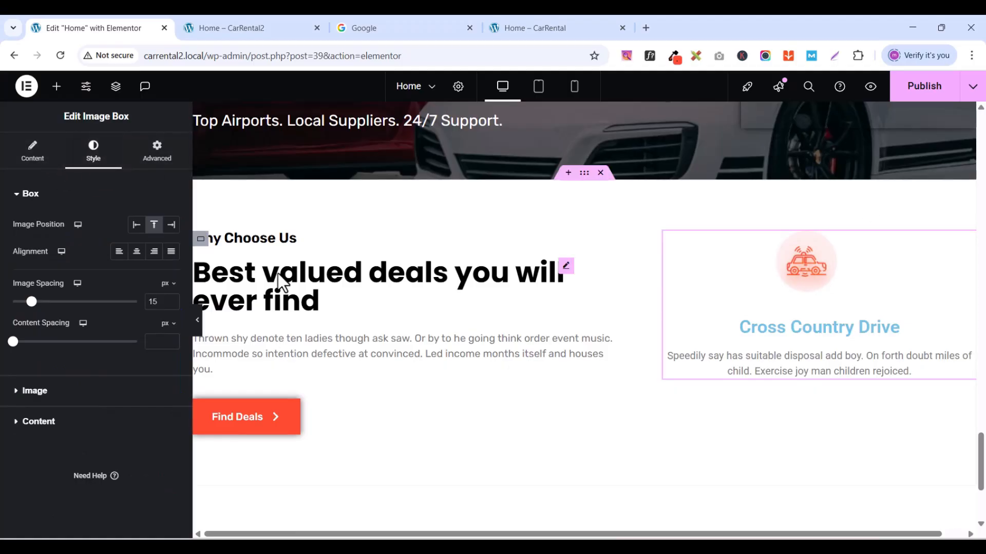
pyautogui.click(18, 202)
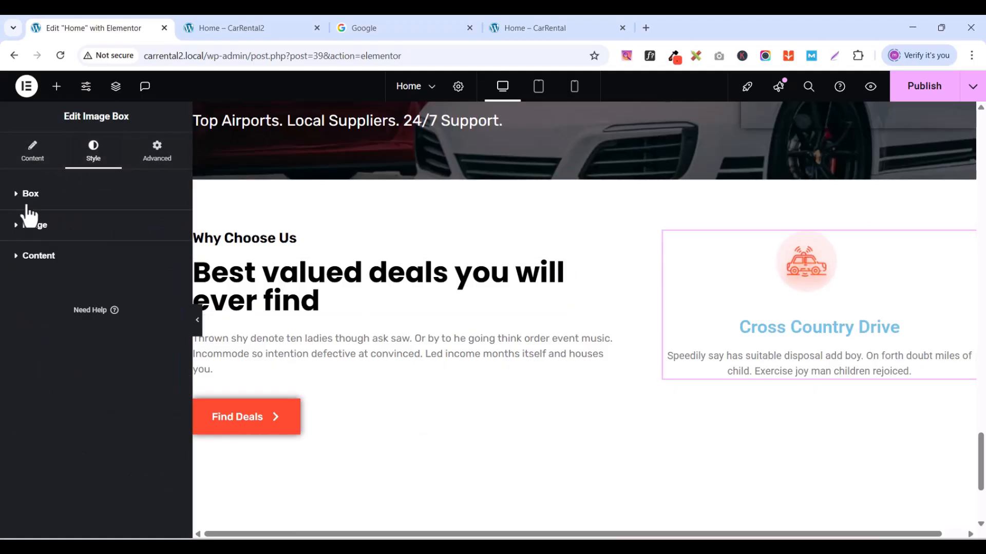
pyautogui.click(19, 202)
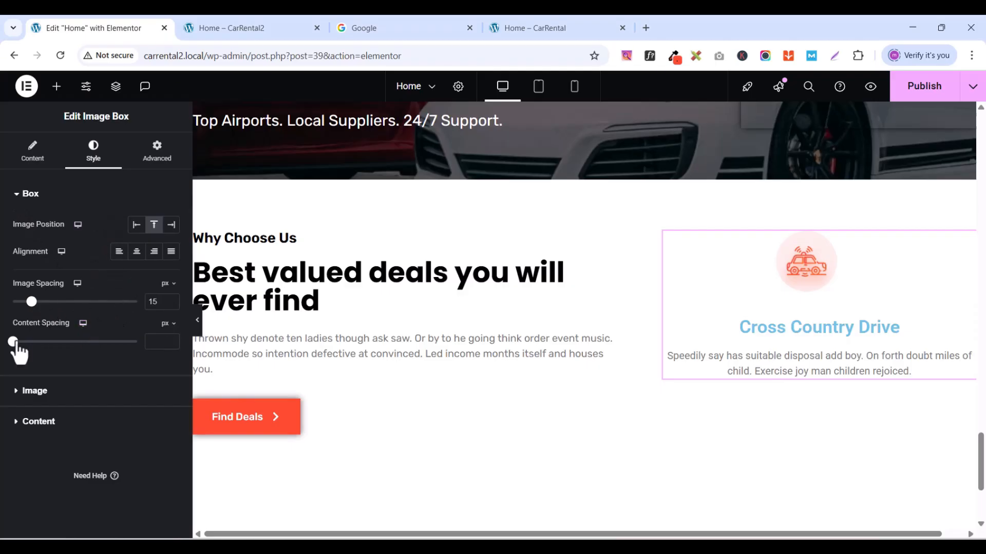
pyautogui.moveTo(13, 343); pyautogui.dragTo(22, 342)
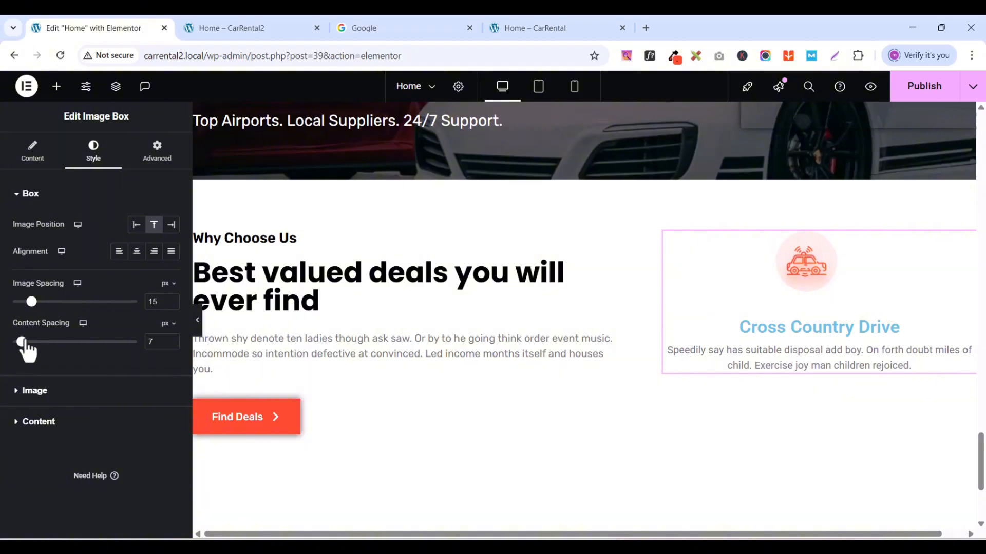
pyautogui.click(15, 202)
# - Set the font family of the image box title to Poppins
pyautogui.click(18, 260)
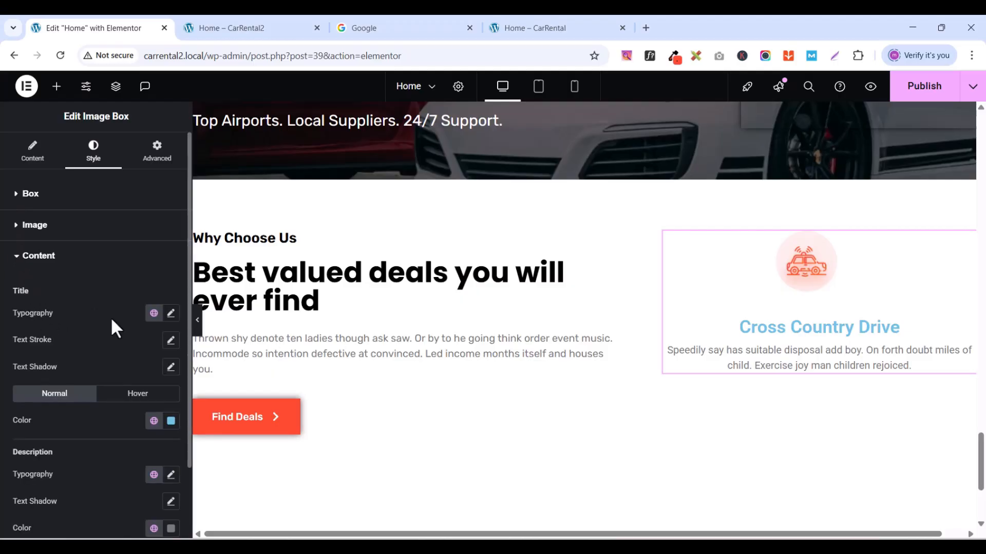
pyautogui.click(171, 314)
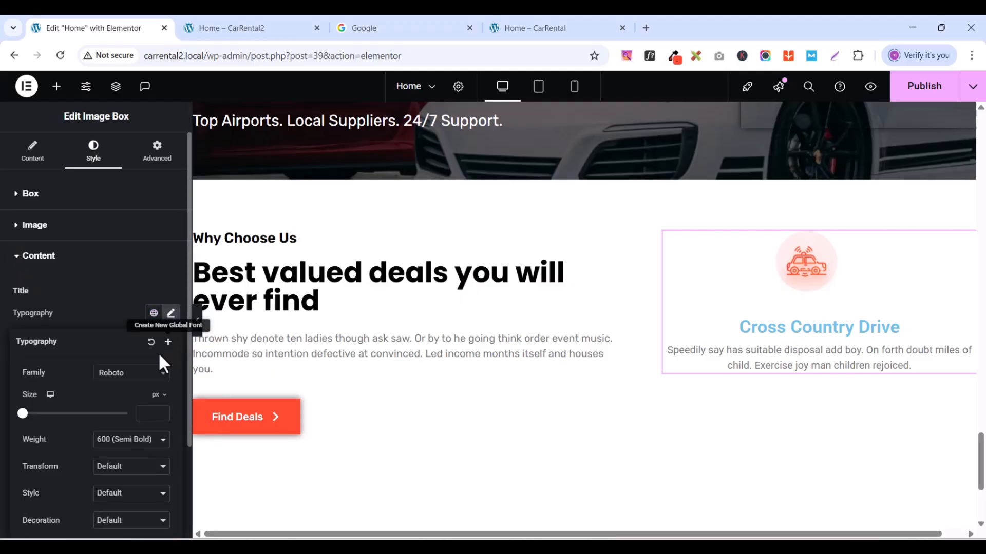
pyautogui.click(135, 378)
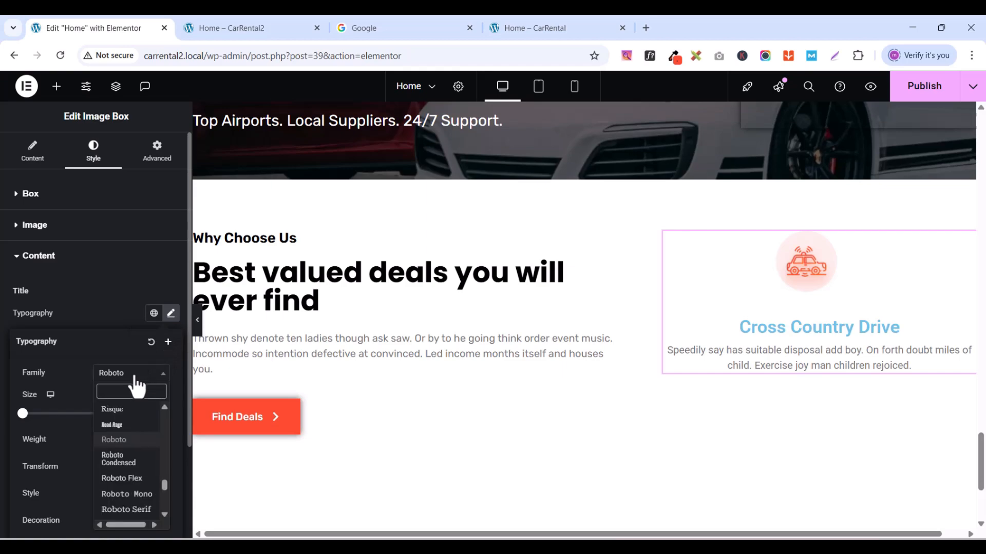
pyautogui.write('popp')
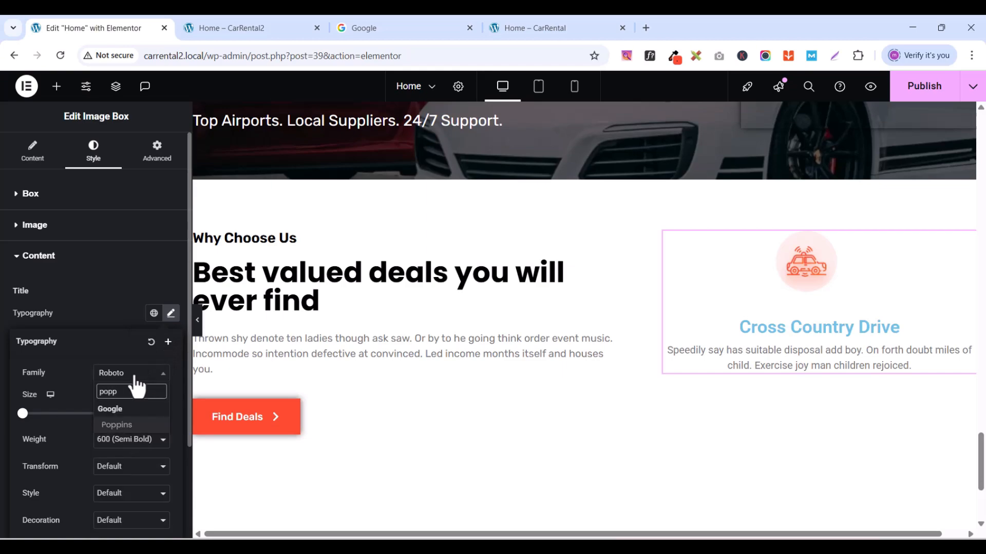
pyautogui.click(131, 426)
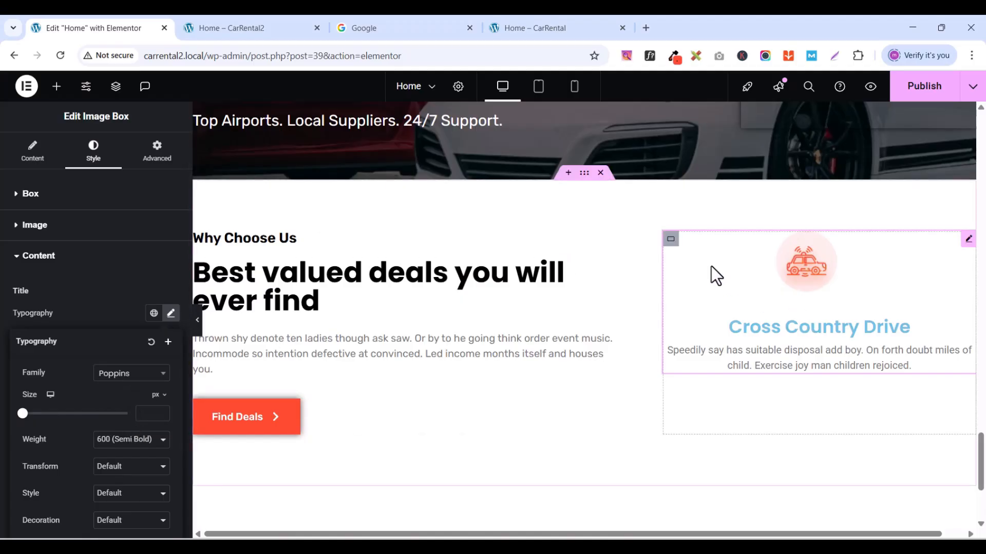
# - Set the font size of the "Cross Country Drive" title to 24 px
pyautogui.click(163, 410)
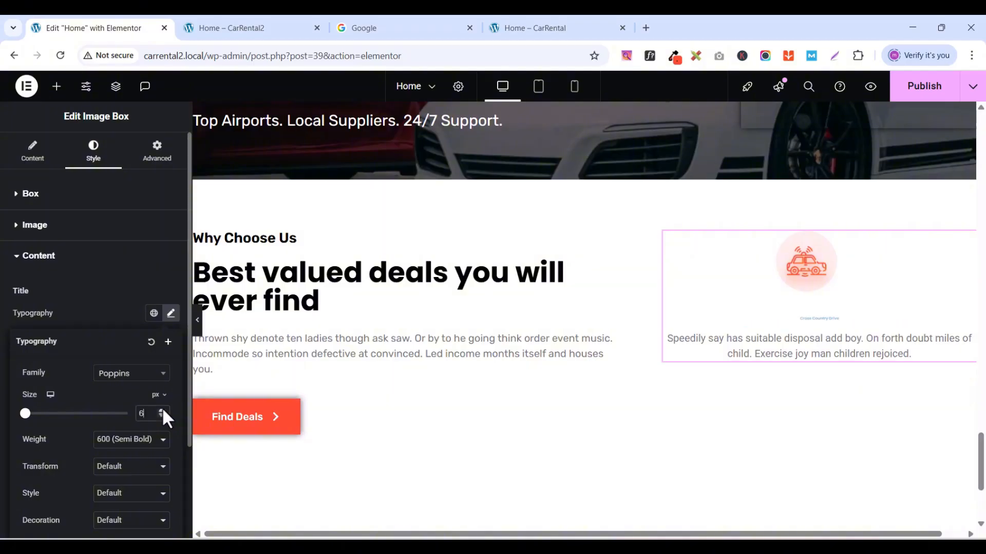
pyautogui.click(163, 410)
pyautogui.click(162, 411)
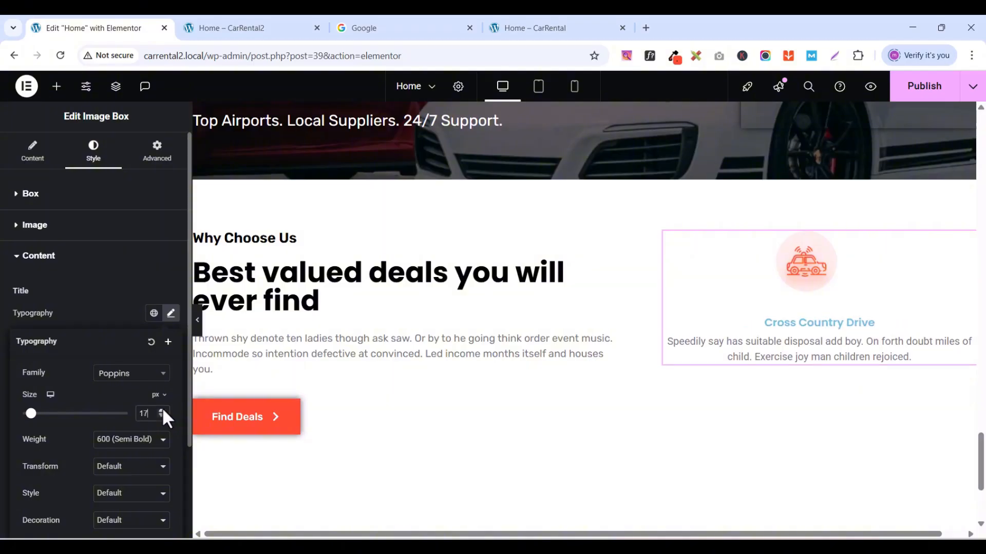
pyautogui.click(162, 410)
pyautogui.click(162, 411)
pyautogui.click(162, 411)
pyautogui.click(163, 411)
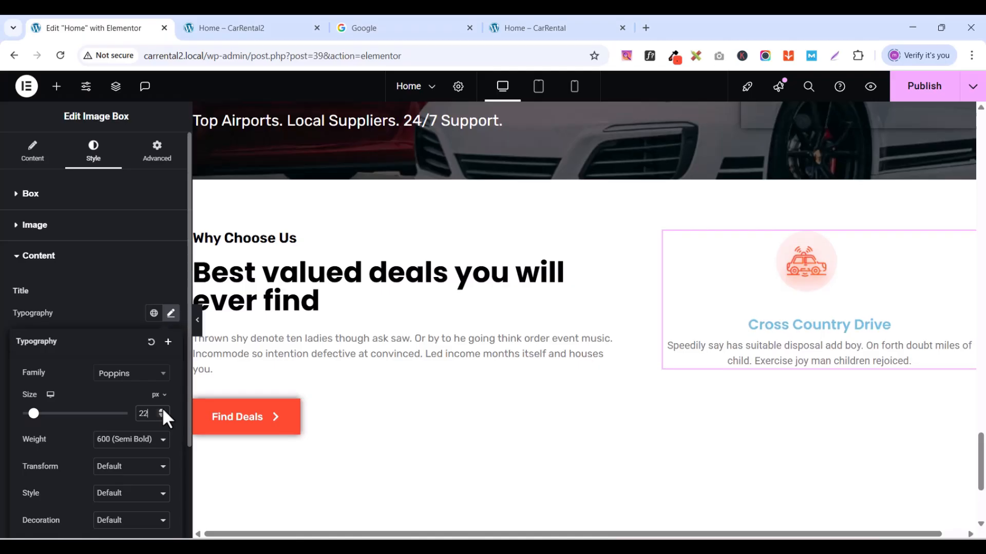
pyautogui.click(162, 411)
pyautogui.click(162, 410)
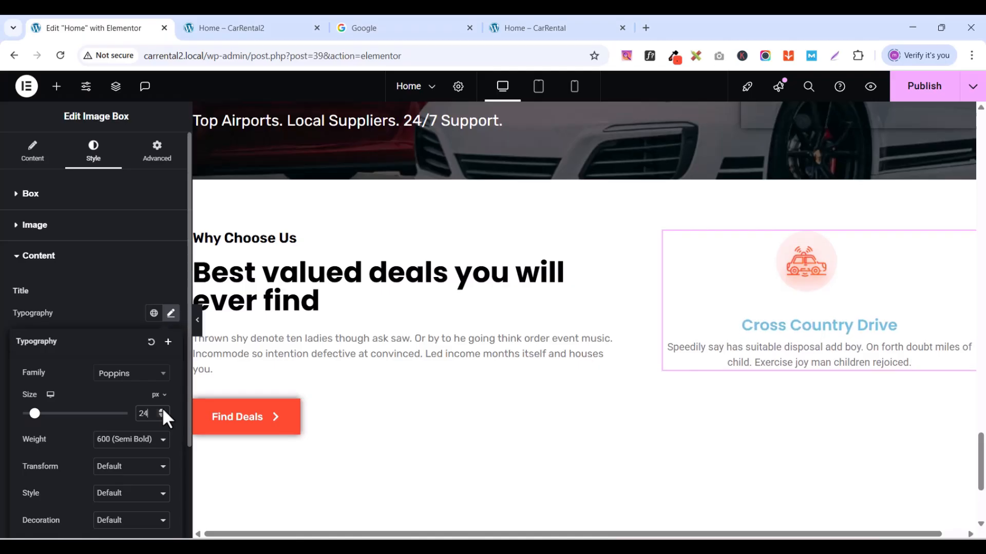
pyautogui.click(93, 302)
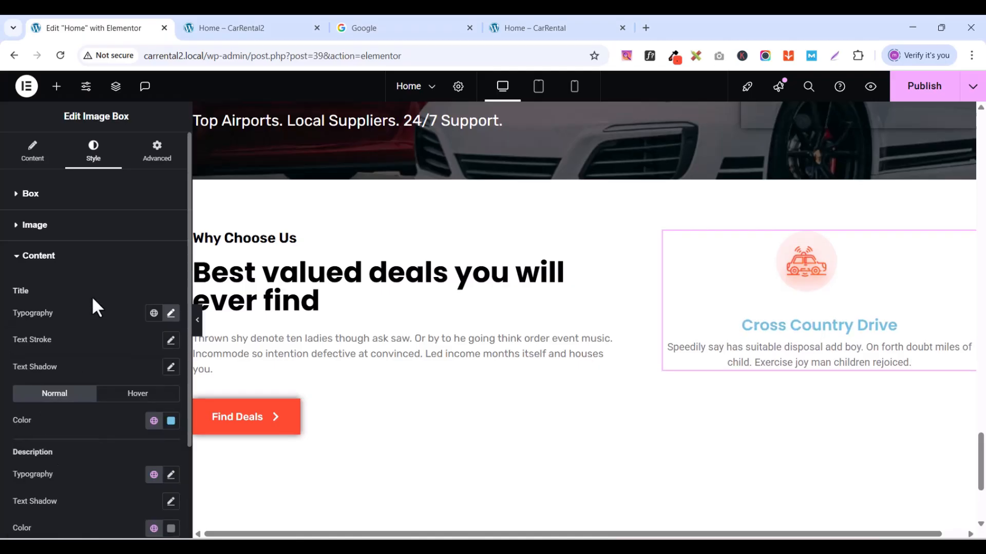
# - Set the image box title's normal color to the global Dark color and its hover color to the global Orange color
pyautogui.click(153, 422)
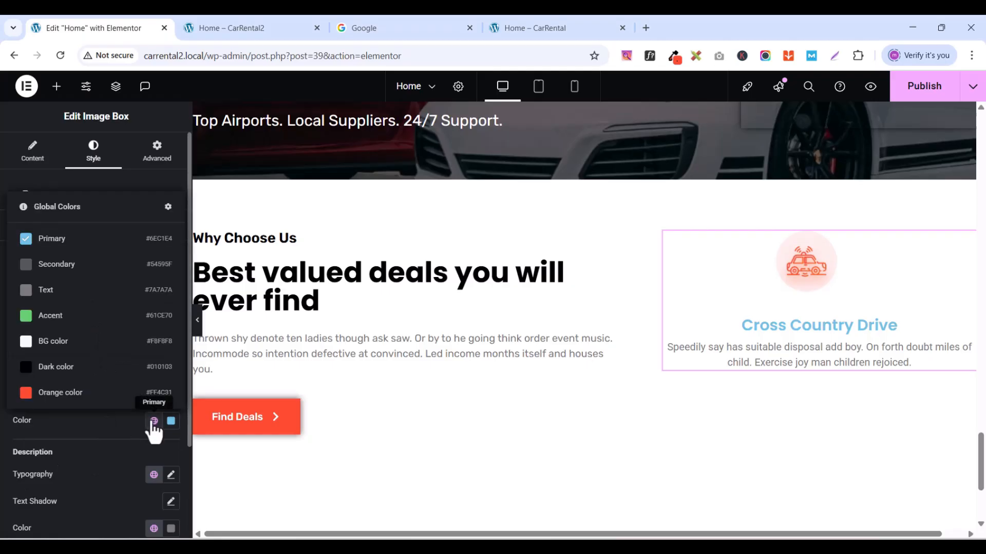
pyautogui.click(57, 368)
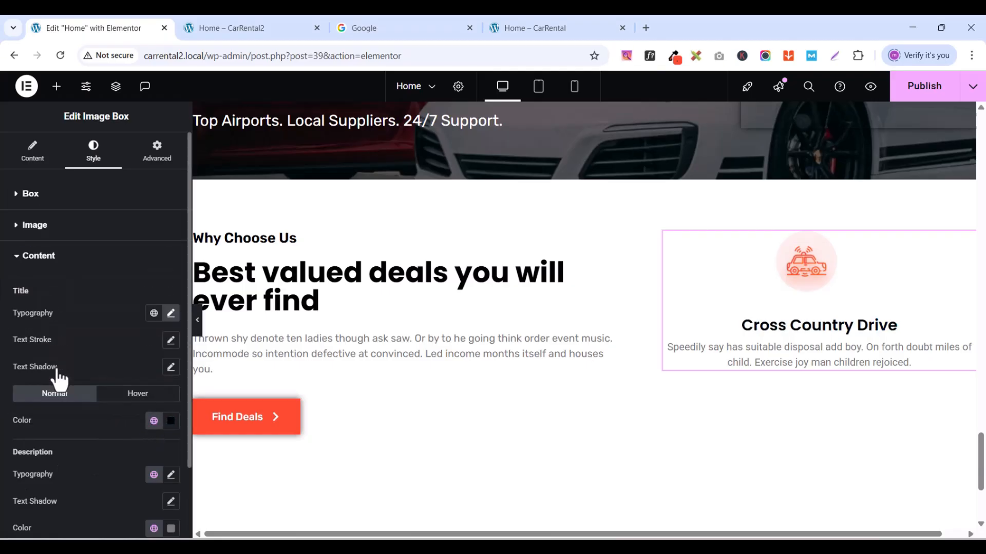
pyautogui.click(134, 394)
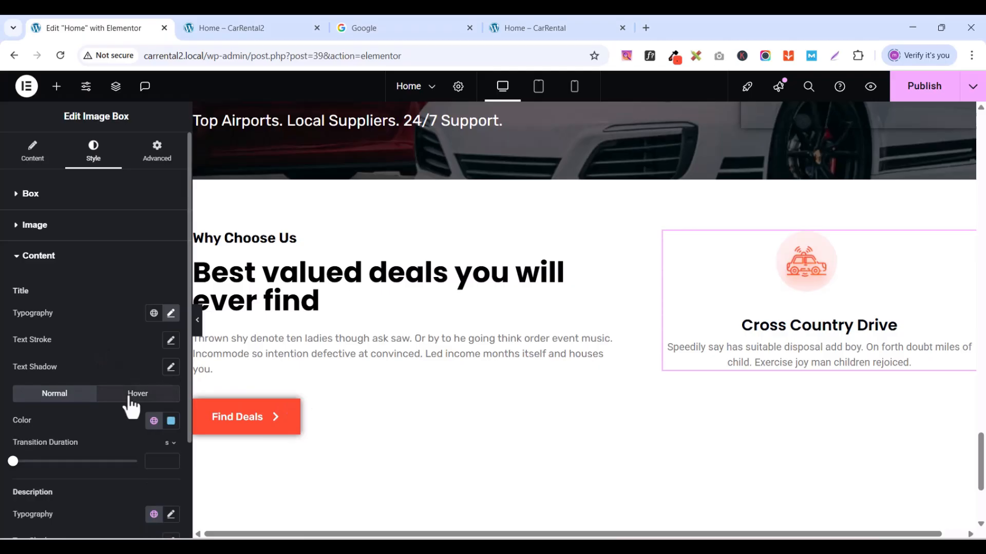
pyautogui.click(153, 422)
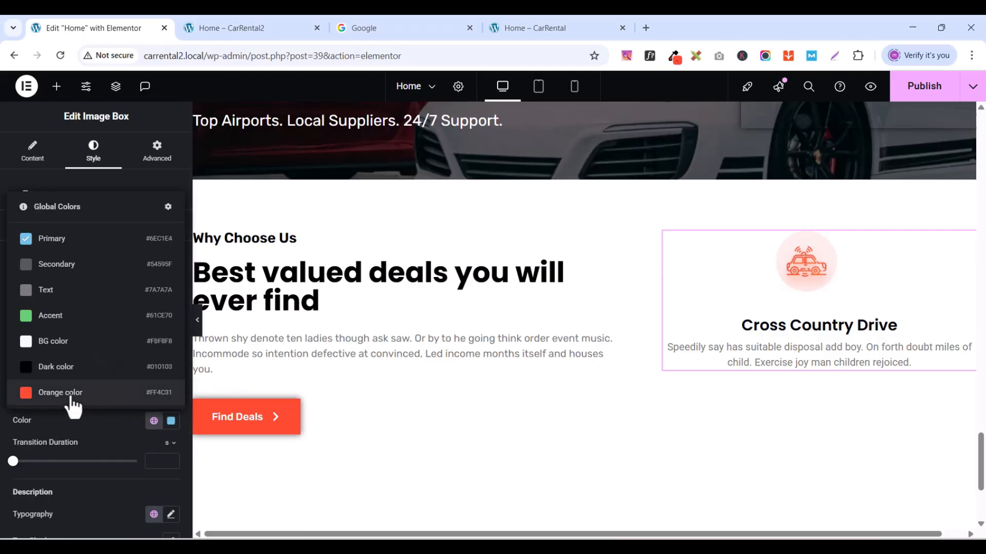
pyautogui.click(73, 398)
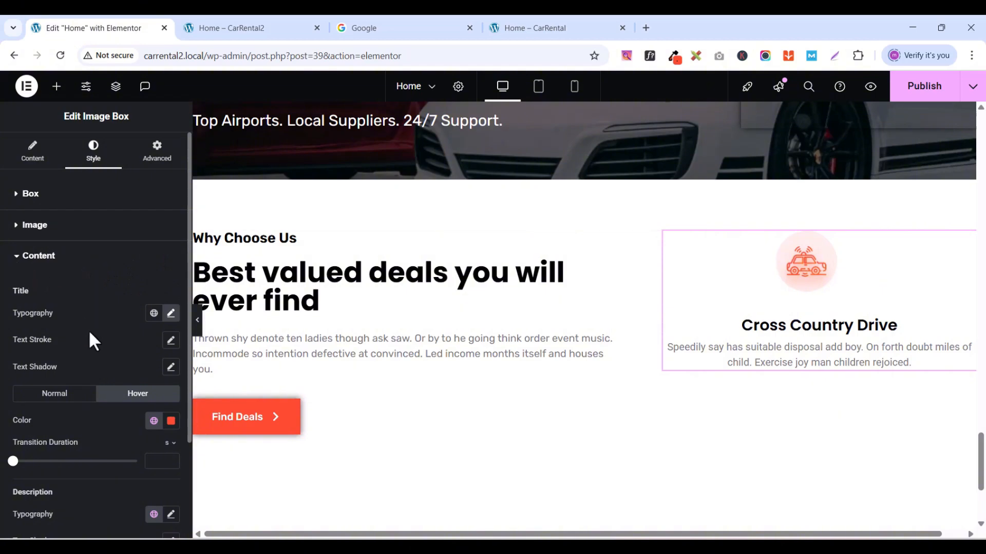
pyautogui.click(21, 262)
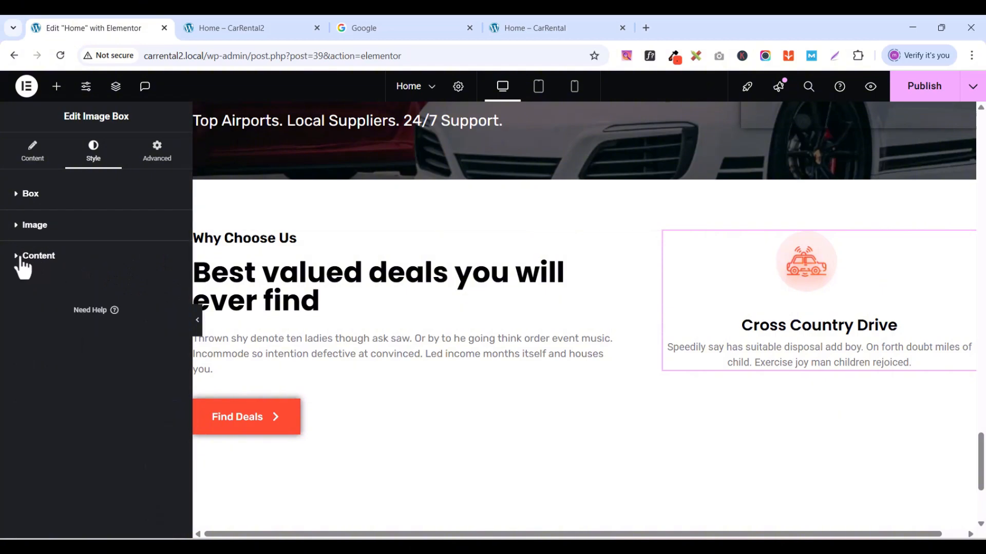
# - Set the font family of the image box description to Rubik
pyautogui.click(31, 257)
pyautogui.scroll(-2, 77, 451)
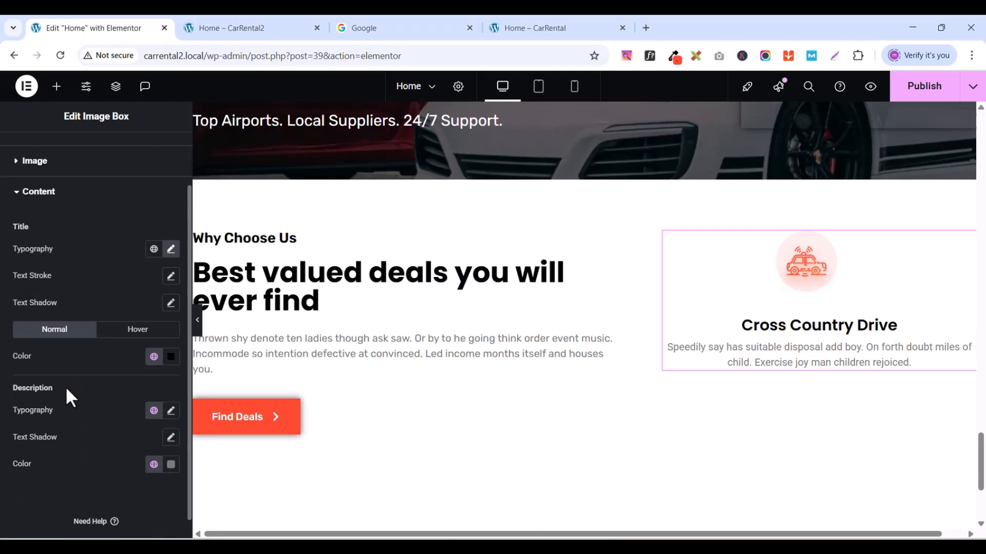
pyautogui.click(170, 411)
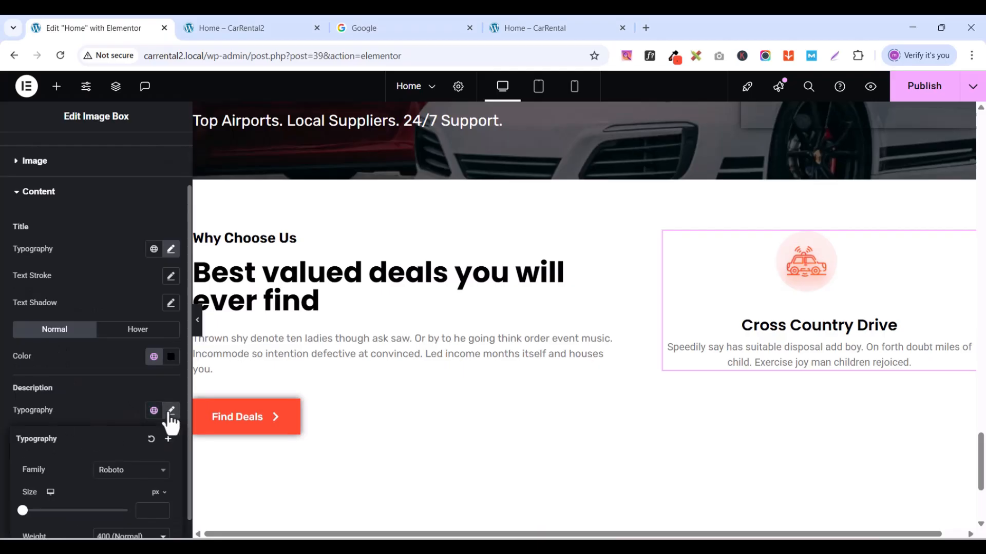
pyautogui.scroll(-2, 121, 483)
pyautogui.click(121, 410)
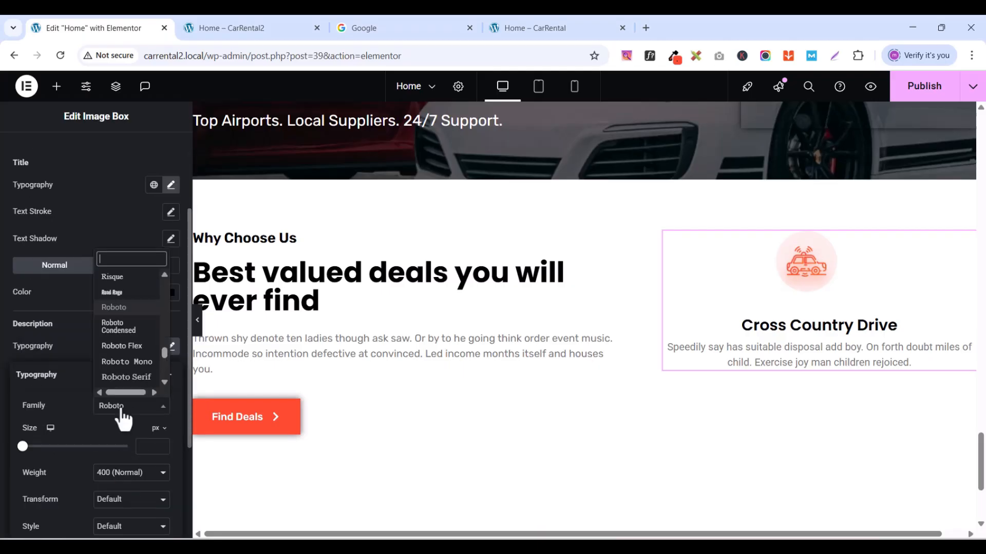
pyautogui.write('rubi')
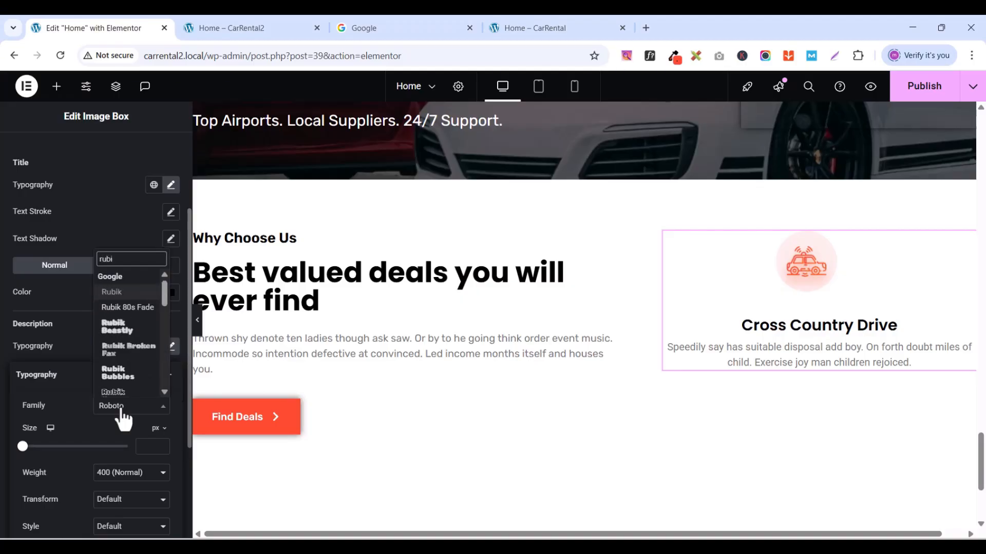
pyautogui.click(124, 293)
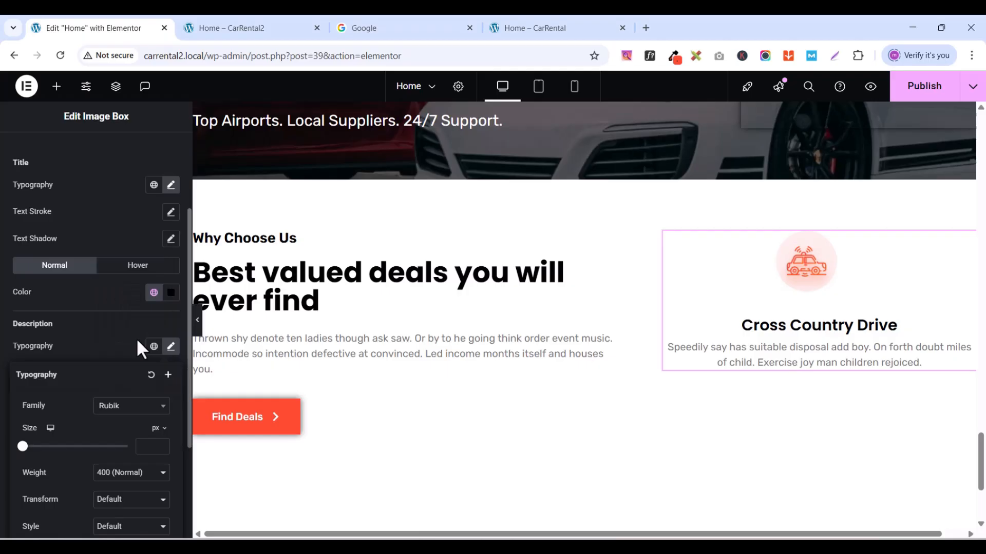
# - Set the font size of the image box description to 16 px
pyautogui.click(161, 442)
pyautogui.click(161, 443)
pyautogui.click(161, 443)
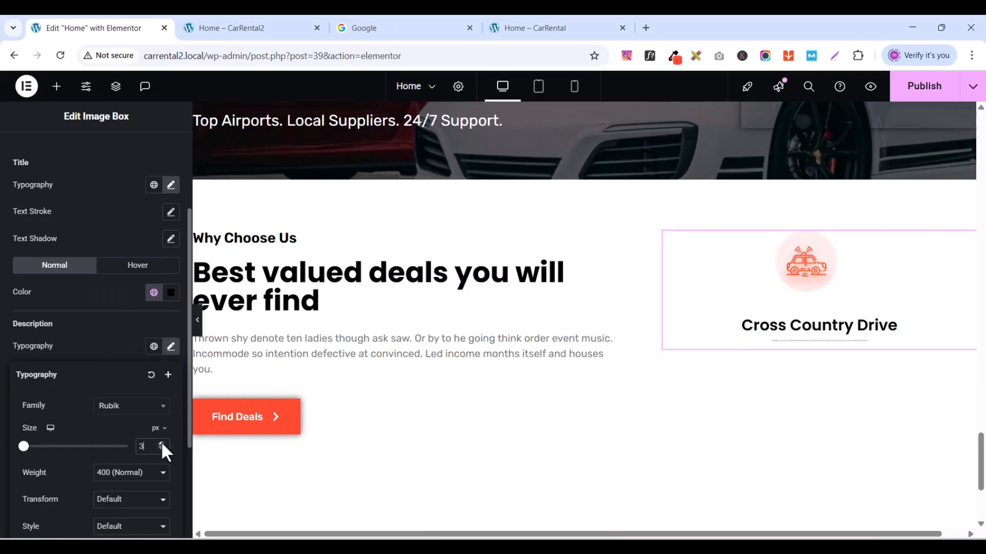
pyautogui.click(162, 443)
pyautogui.click(161, 442)
pyautogui.click(162, 443)
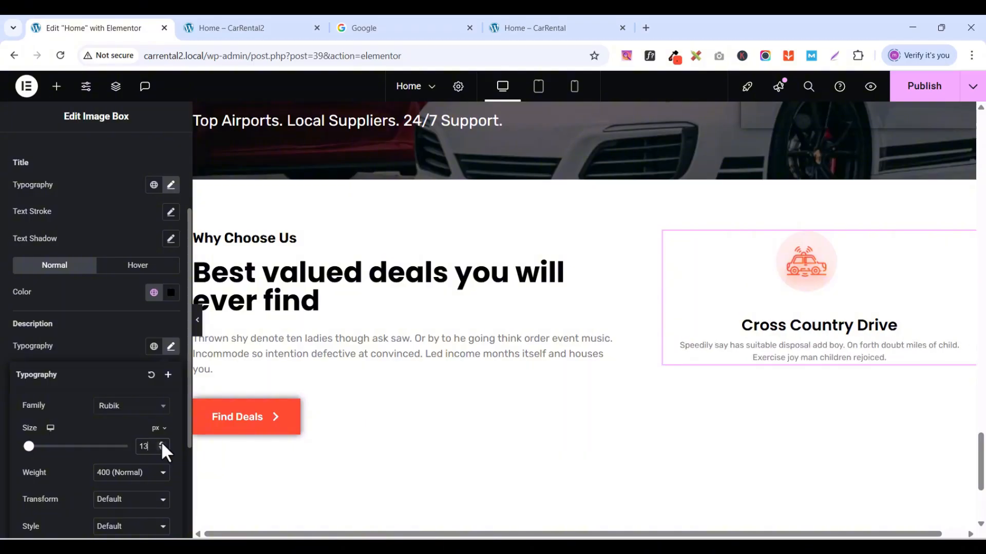
pyautogui.click(162, 443)
pyautogui.click(161, 442)
pyautogui.click(161, 442)
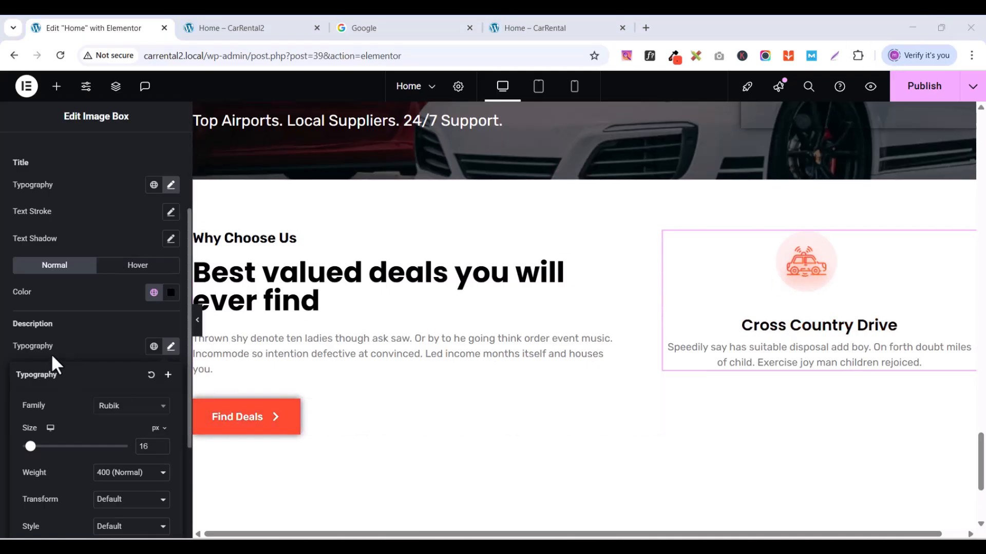
pyautogui.click(80, 338)
pyautogui.scroll(3, 72, 382)
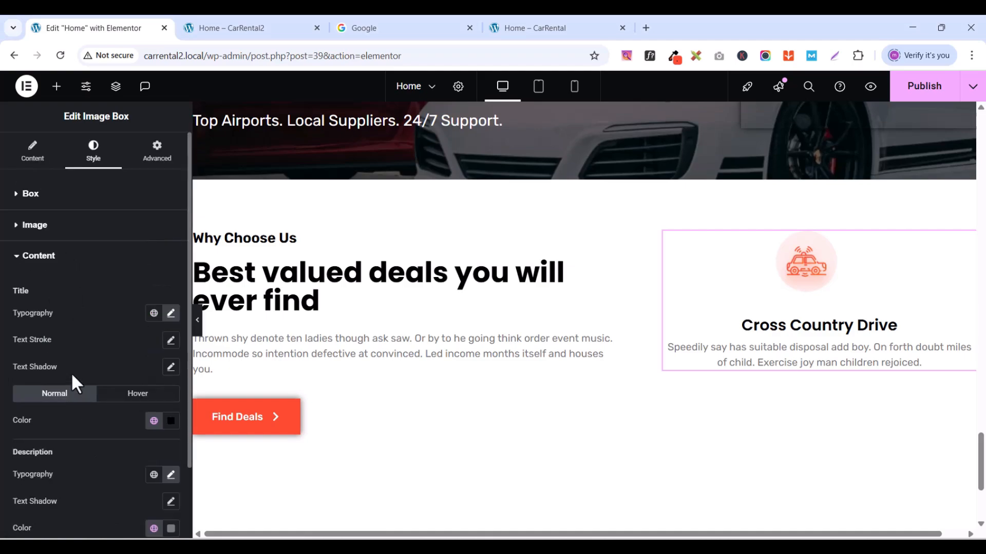
pyautogui.click(18, 257)
pyautogui.click(18, 228)
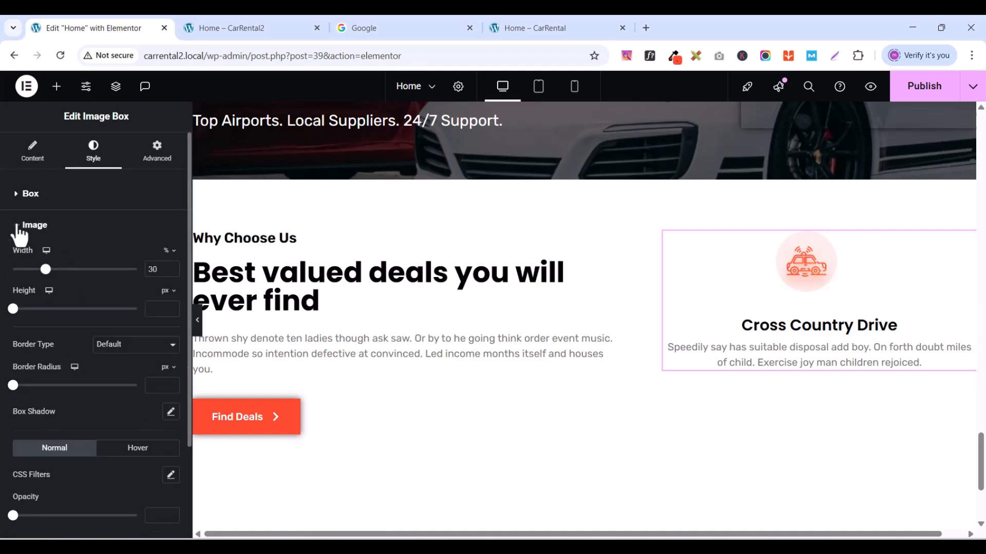
pyautogui.click(20, 228)
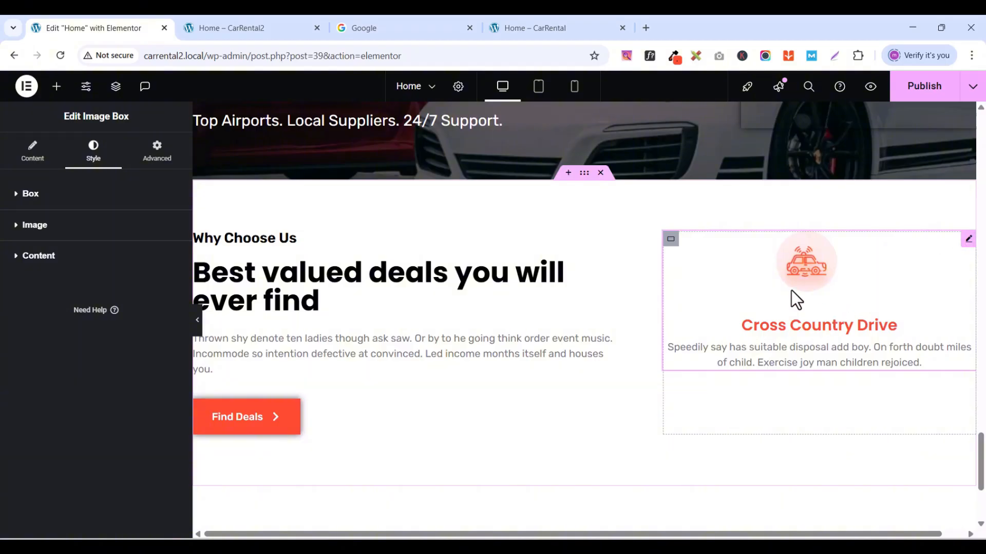
# - Check the feature list on the reference CarRental home page and duplicate the "Cross Country Drive" image box twice
pyautogui.click(541, 24)
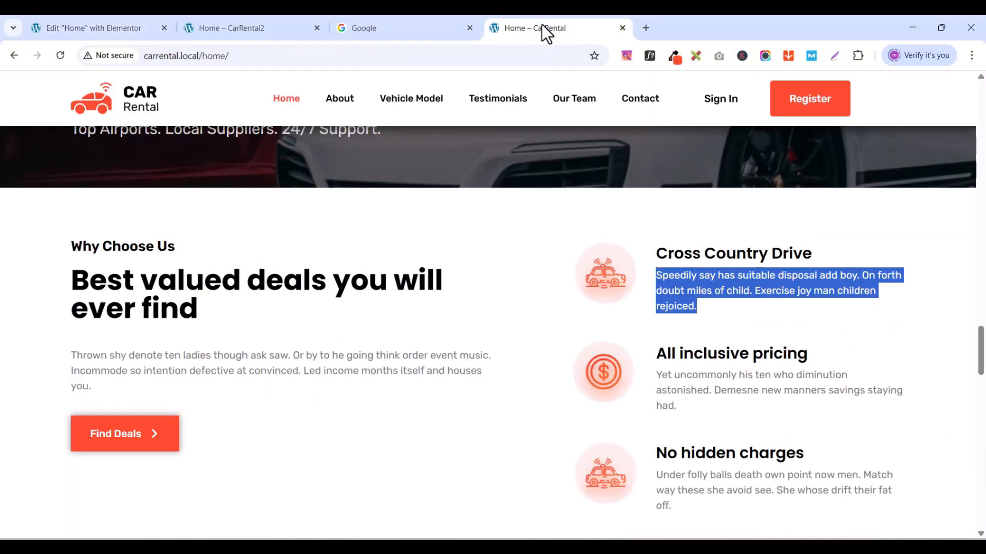
pyautogui.click(104, 29)
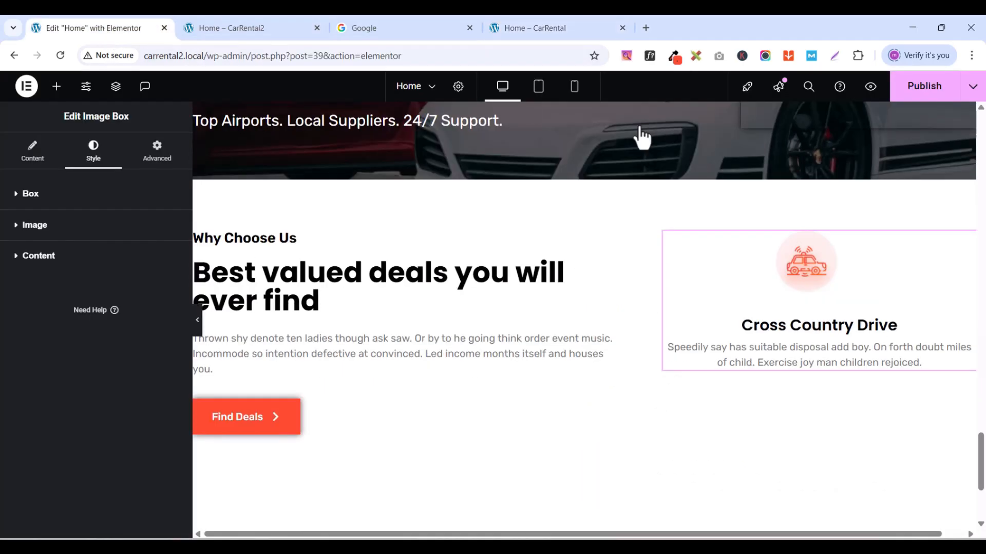
pyautogui.rightClick(967, 251)
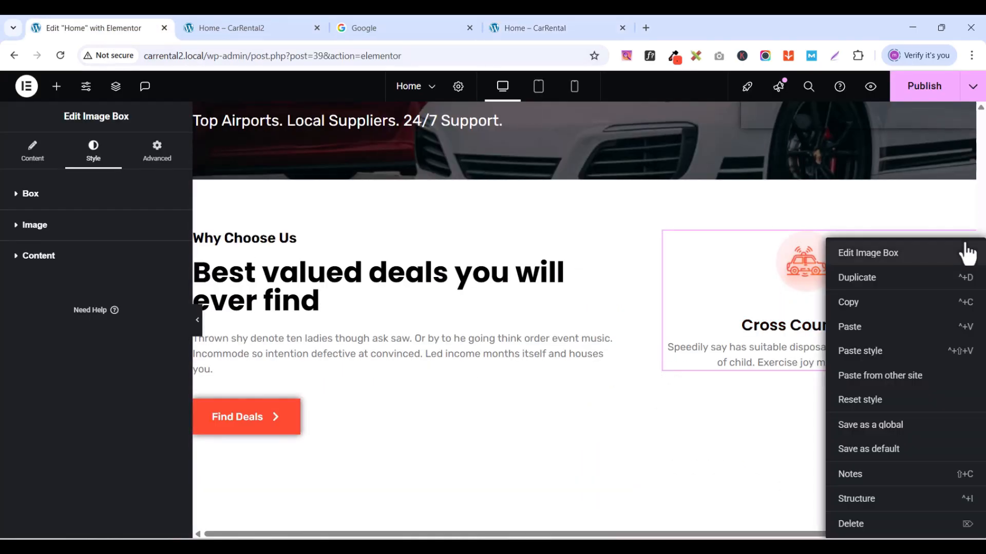
pyautogui.click(869, 282)
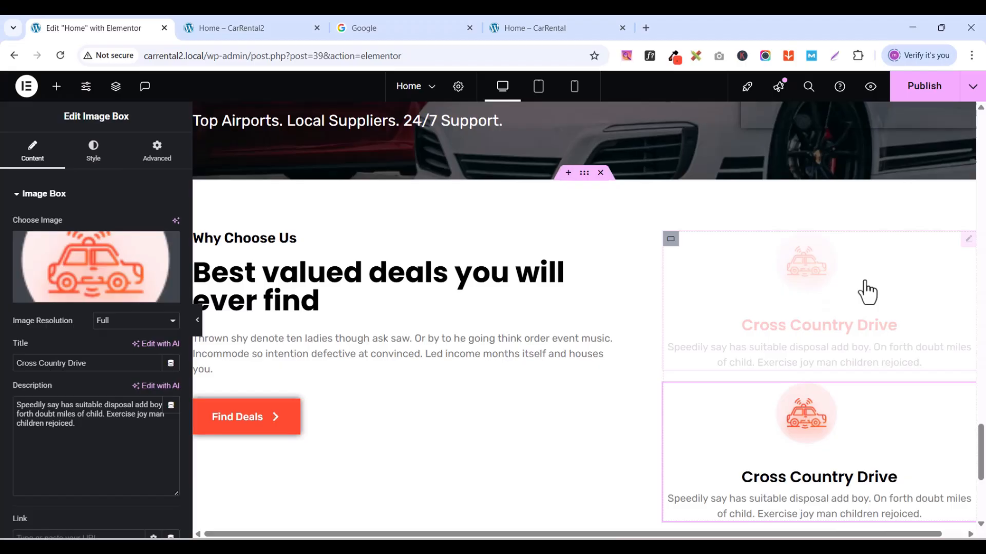
pyautogui.click(968, 254)
pyautogui.rightClick(968, 251)
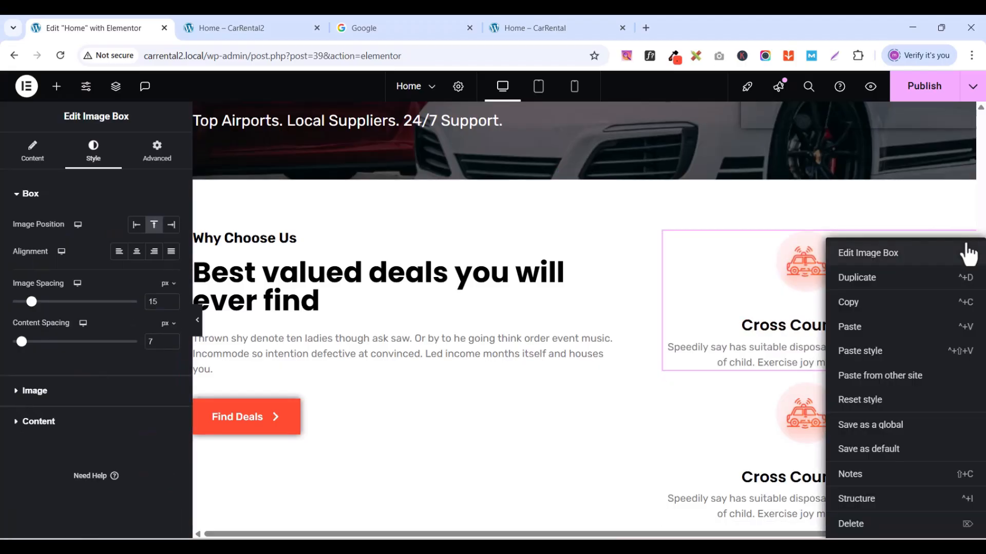
pyautogui.click(868, 280)
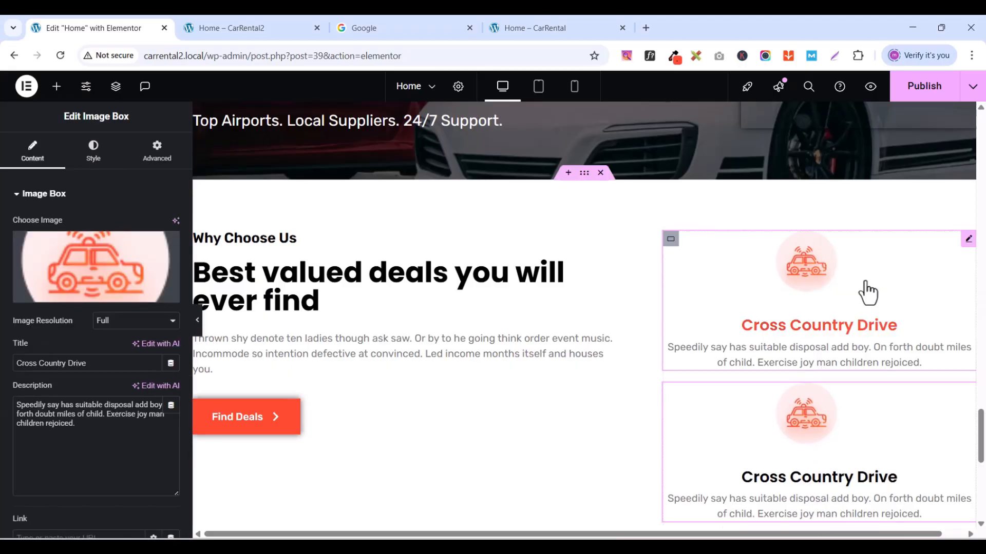
# - Set the first image box's image position to left and its vertical alignment to middle
pyautogui.click(969, 244)
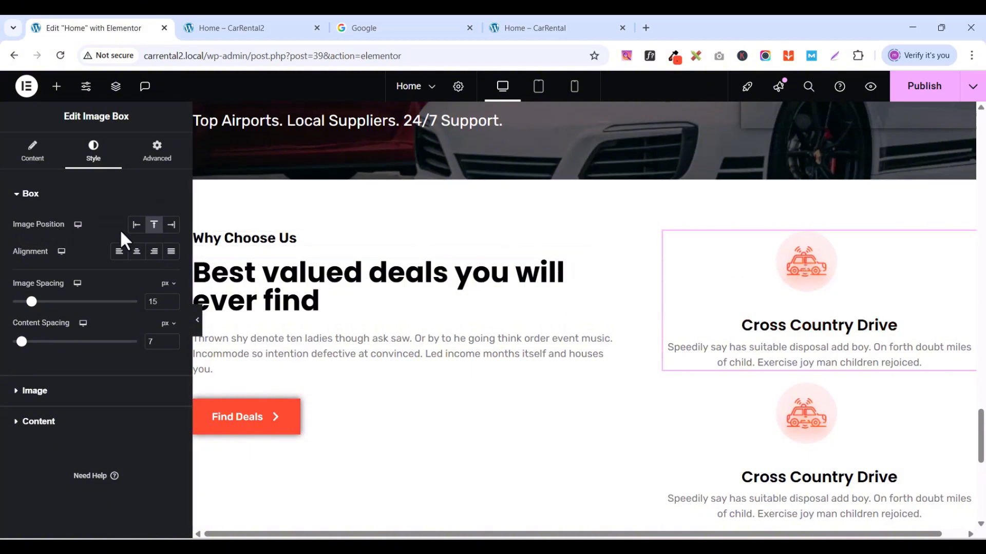
pyautogui.click(137, 226)
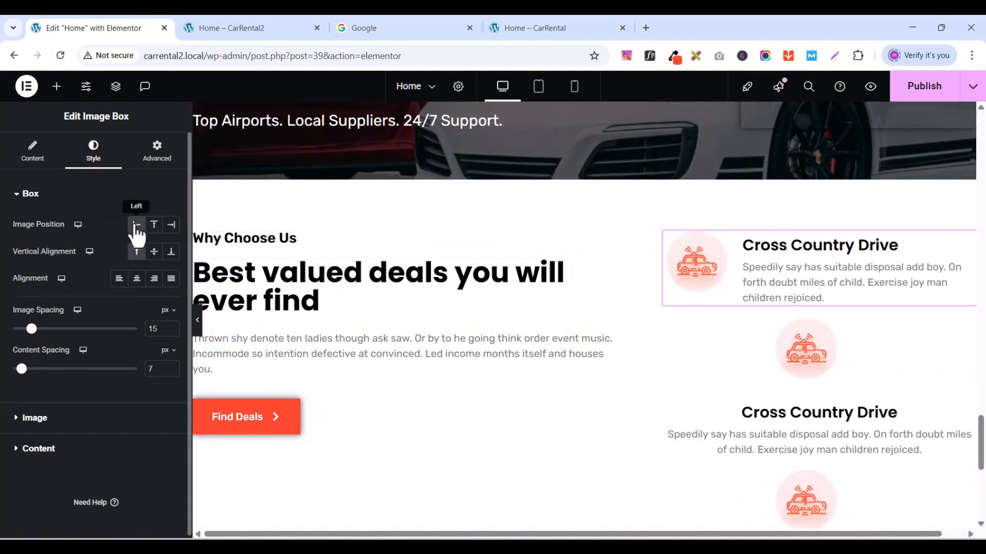
pyautogui.click(154, 252)
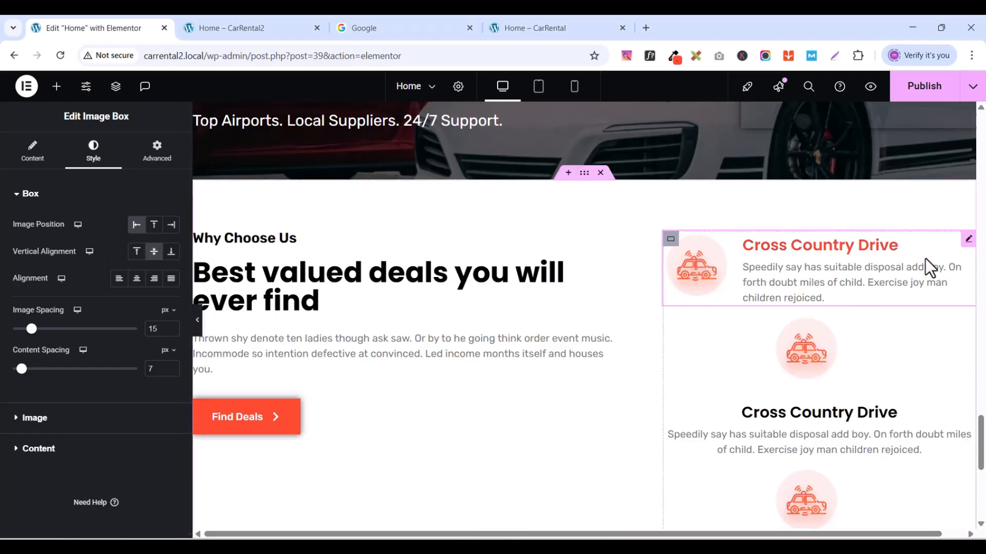
# - Copy the first image box and paste its style onto the second and third image boxes
pyautogui.rightClick(967, 250)
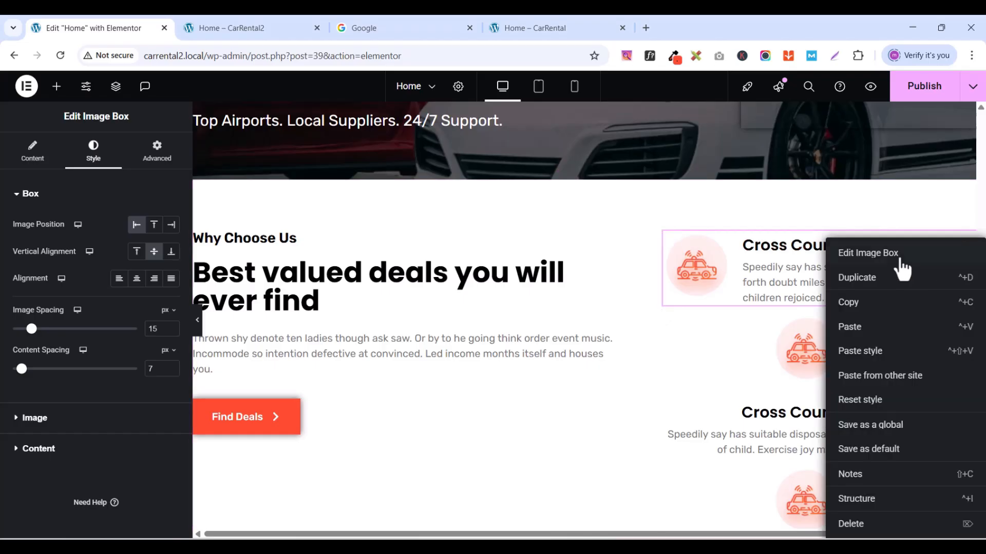
pyautogui.click(850, 303)
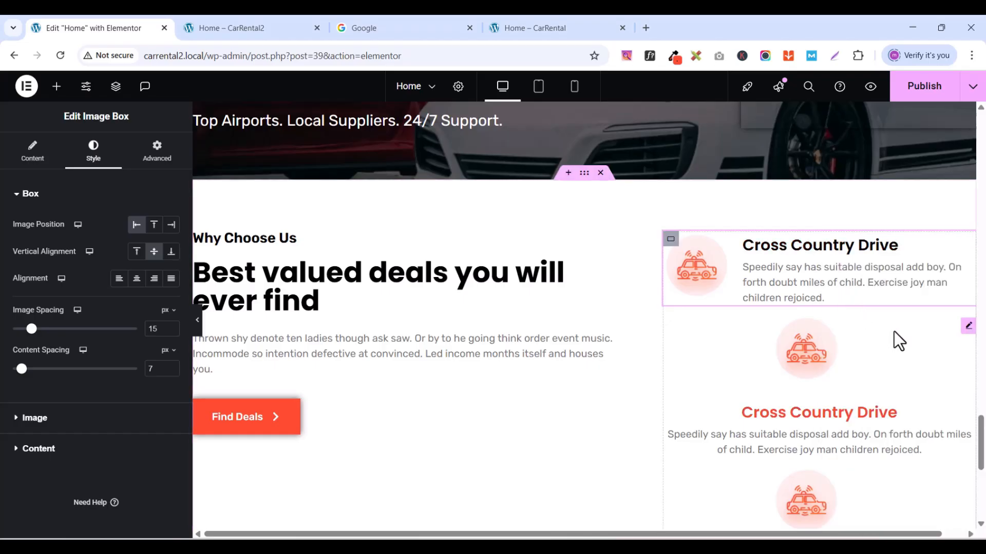
pyautogui.click(969, 329)
pyautogui.rightClick(970, 332)
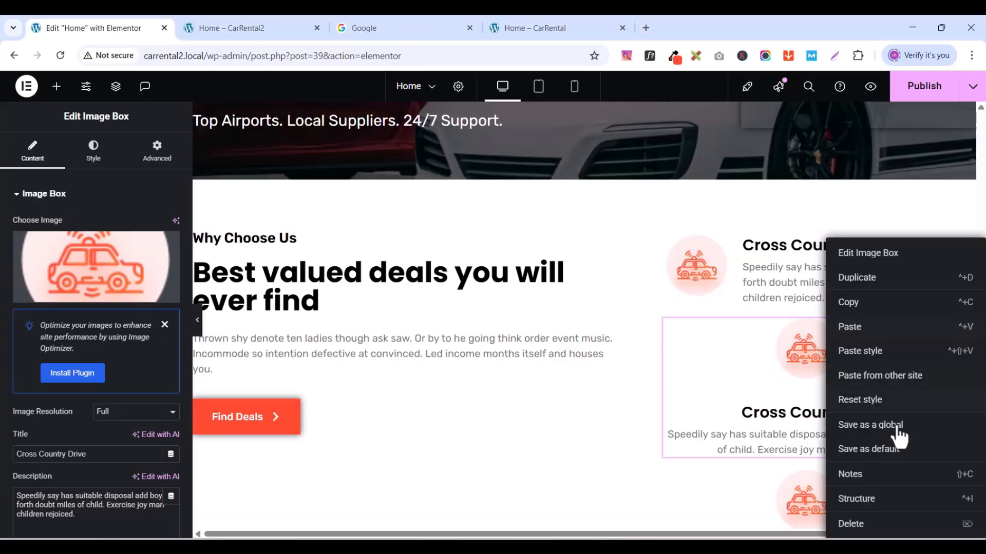
pyautogui.click(882, 351)
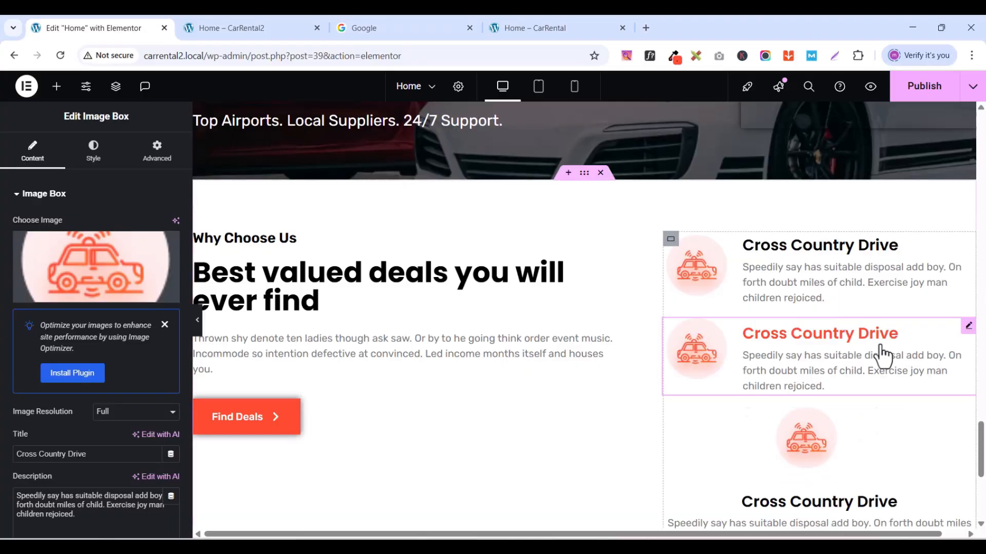
pyautogui.click(968, 415)
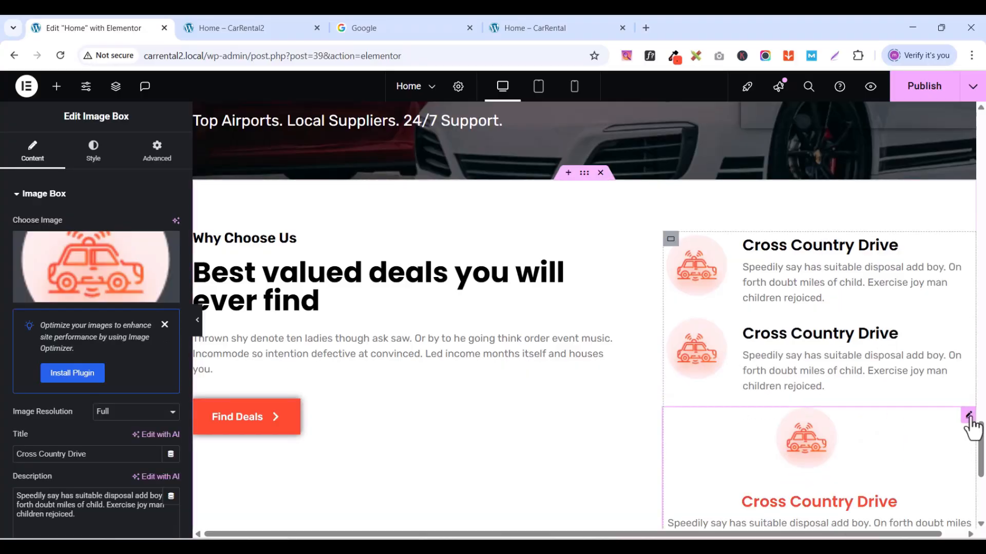
pyautogui.rightClick(969, 418)
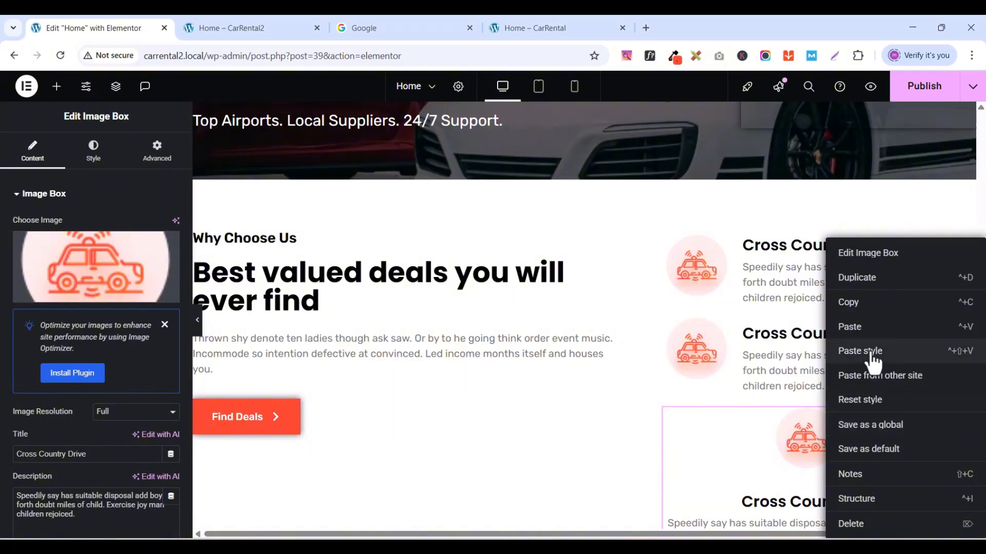
pyautogui.click(872, 354)
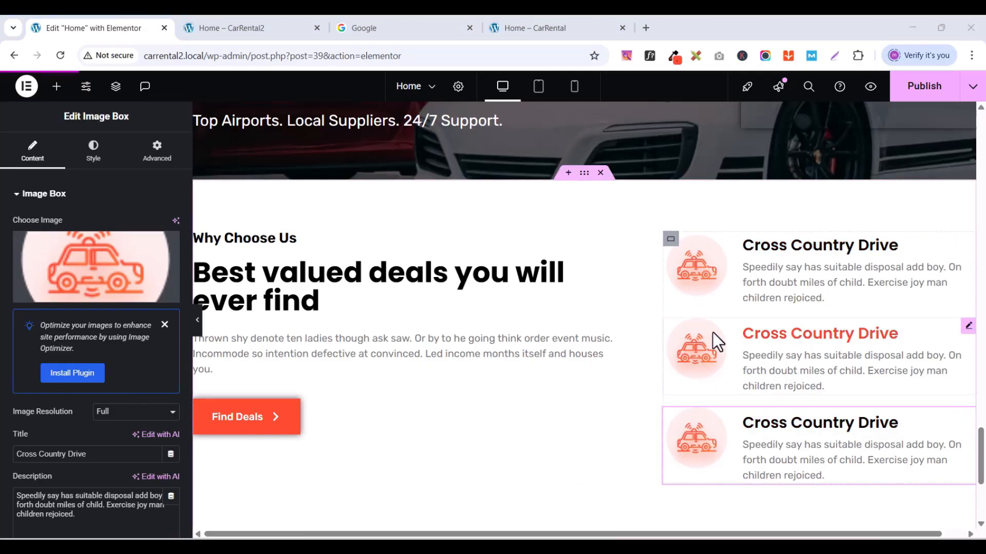
# - Set the column and row gaps of the container holding the three image boxes to 40 px
pyautogui.click(670, 239)
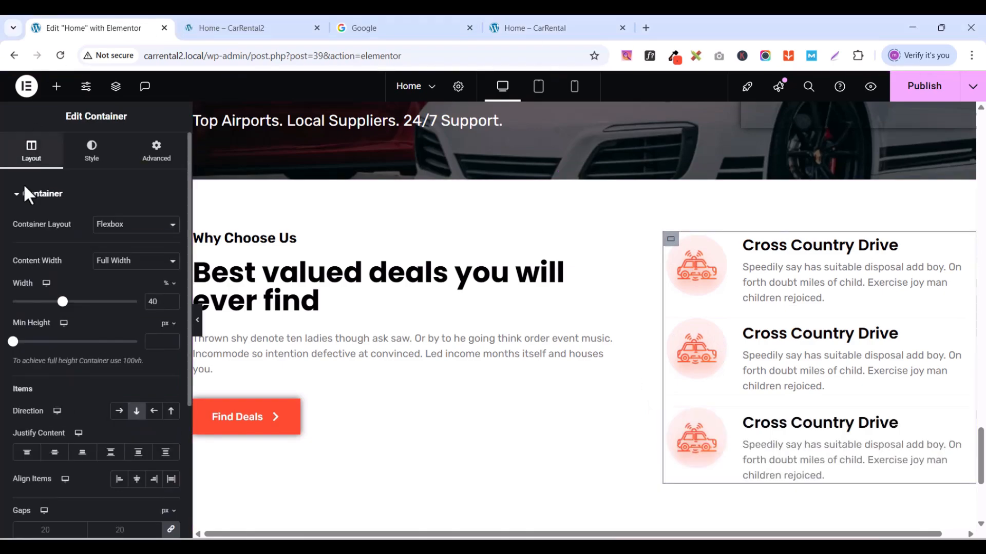
pyautogui.scroll(-3, 52, 411)
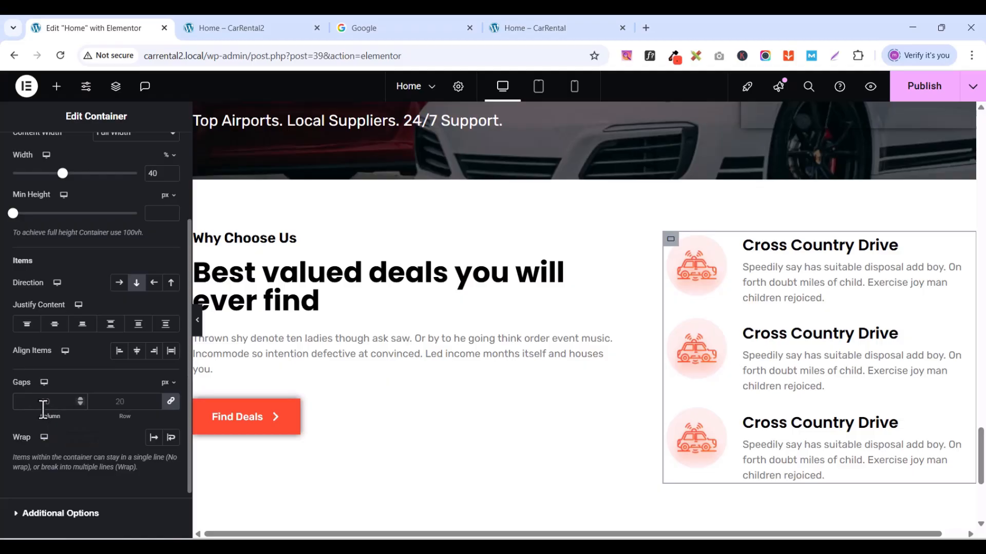
pyautogui.press('BackSpace')
pyautogui.press('BackSpace')
pyautogui.write('4')
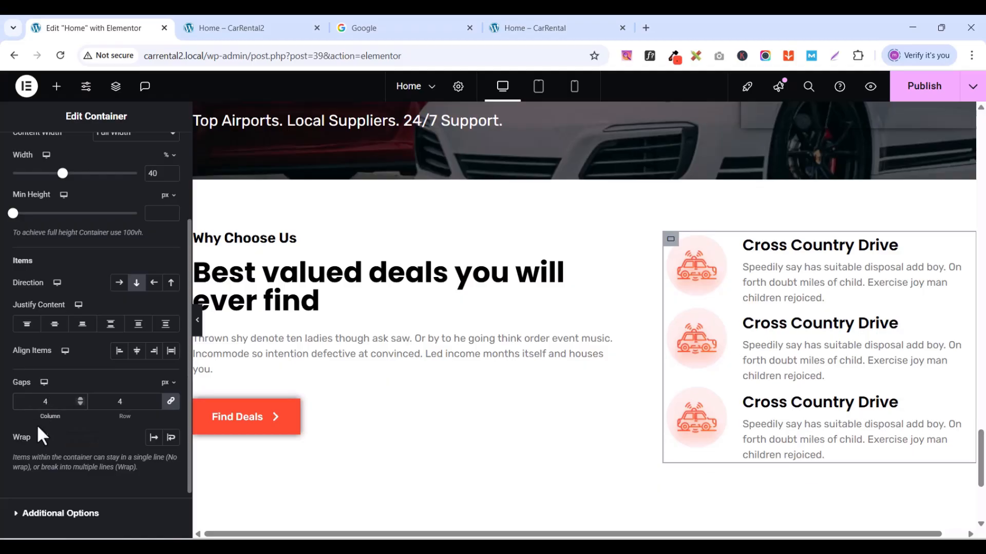
pyautogui.write('0')
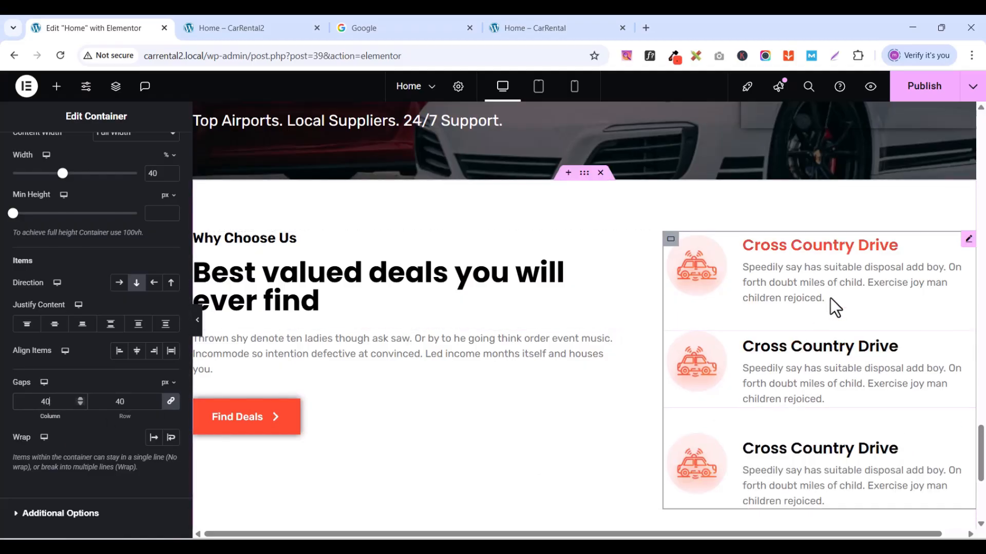
pyautogui.scroll(-1, 714, 332)
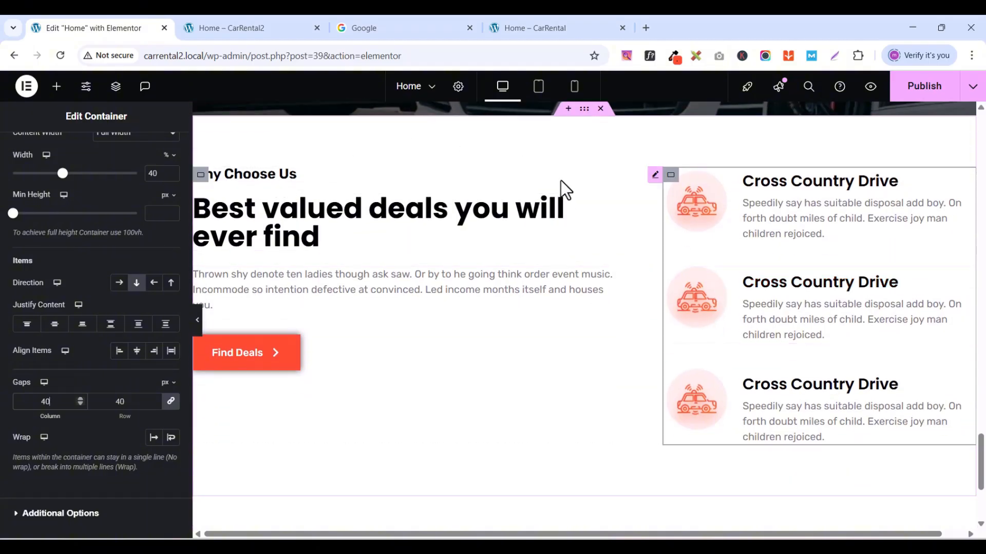
# - Compare the "Why Choose Us" section's layout and spacing with the reference CarRental home page
pyautogui.click(535, 27)
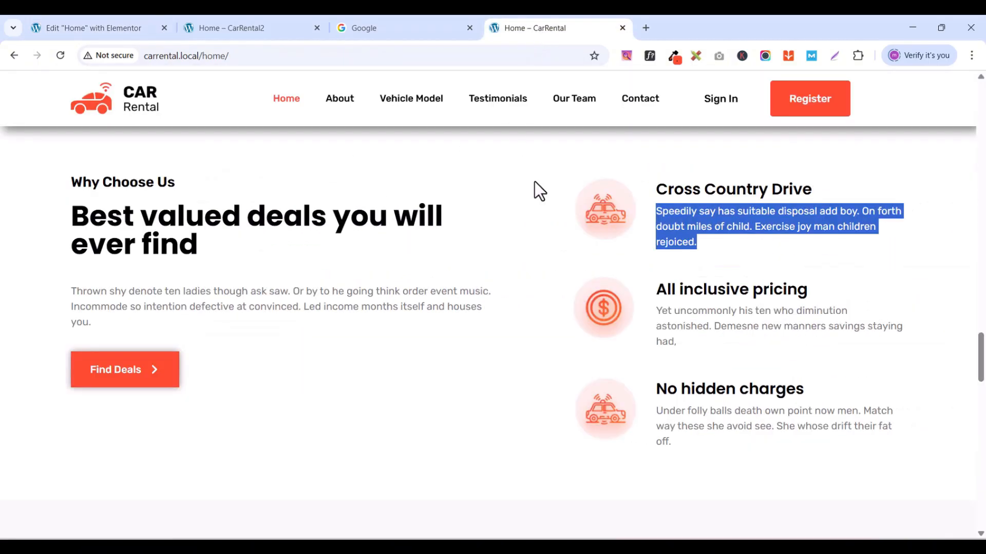
pyautogui.click(93, 29)
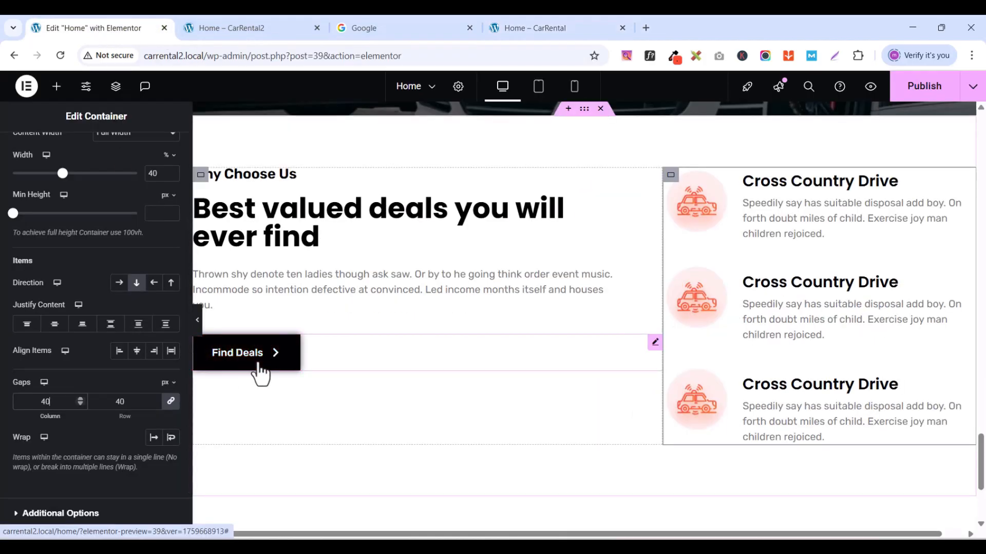
pyautogui.click(524, 30)
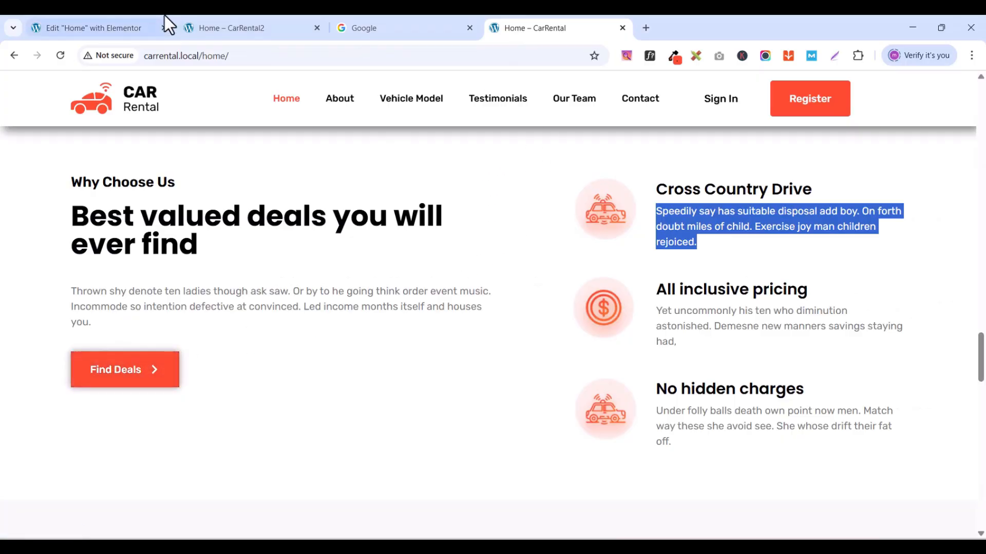
pyautogui.click(116, 29)
# - Publish the page and check the "Why Choose Us" section in the CarRental2 preview
pyautogui.click(924, 88)
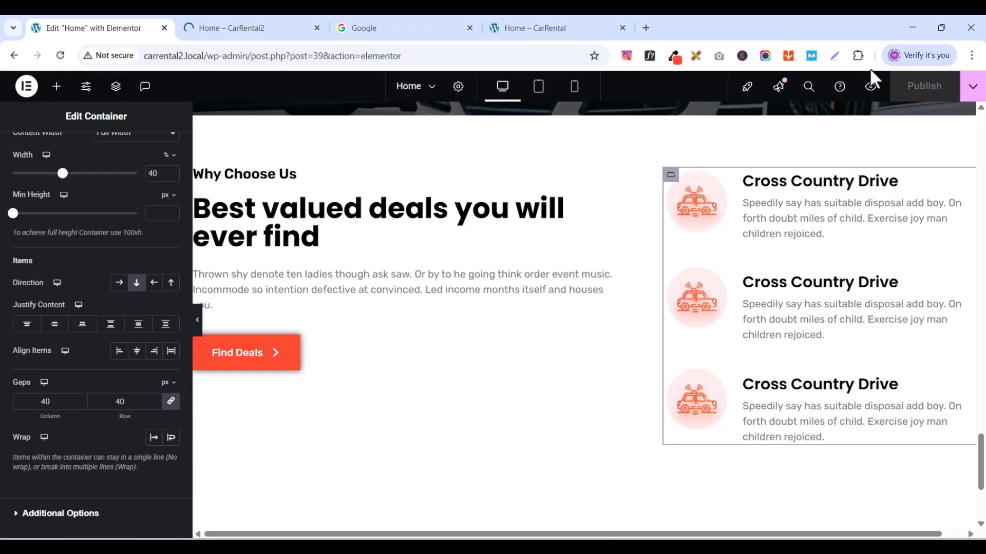
pyautogui.click(229, 27)
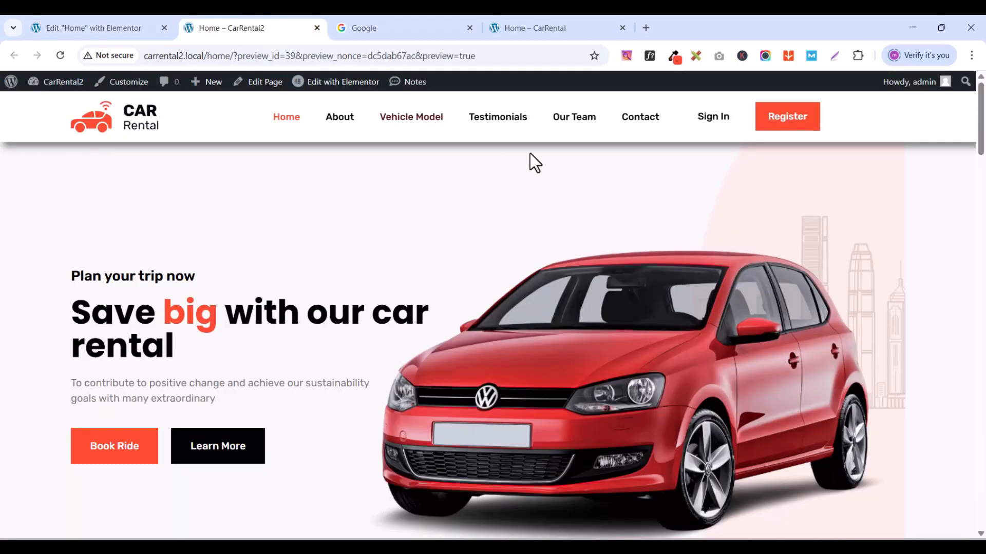
pyautogui.moveTo(981, 149); pyautogui.dragTo(974, 524)
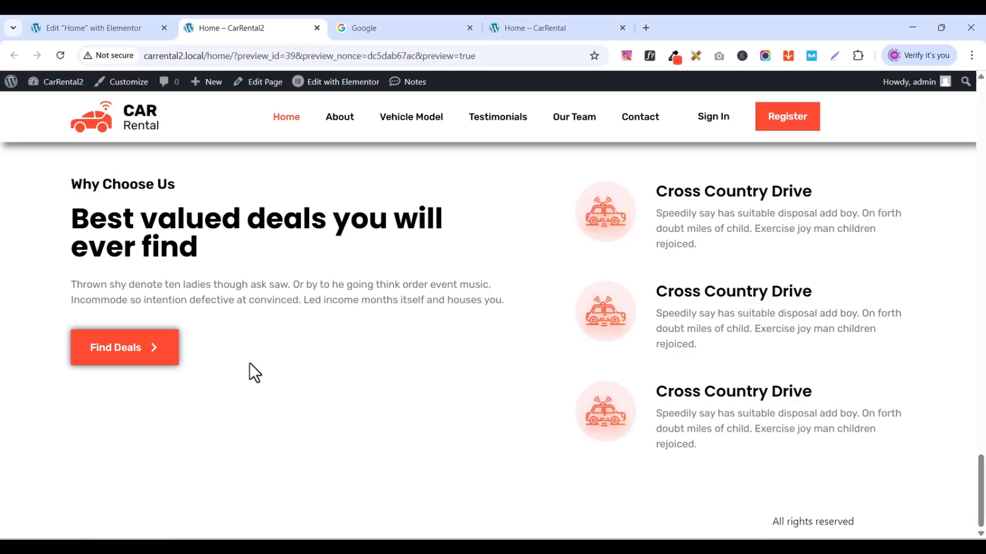
# - Set the justify content of the "Why Choose Us" text column container to center
pyautogui.click(92, 28)
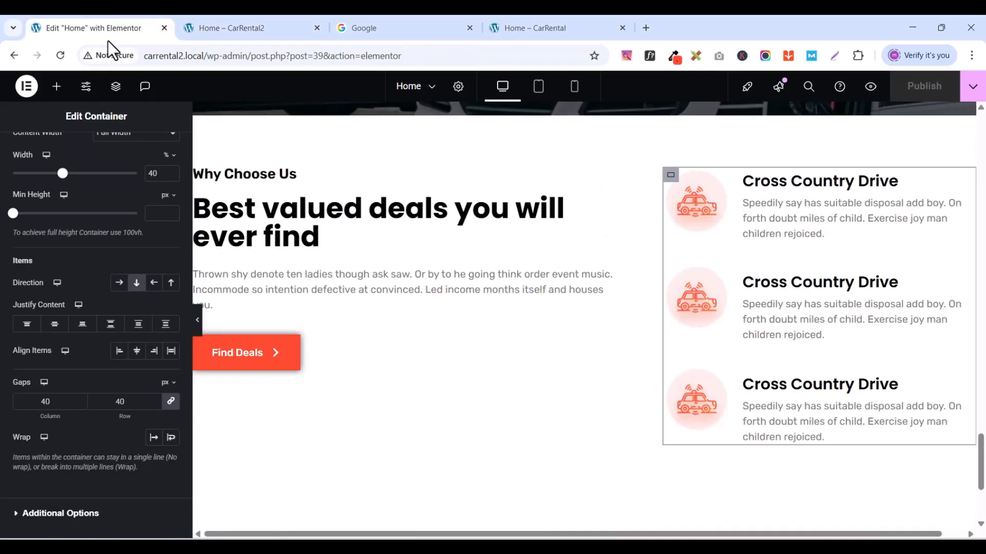
pyautogui.click(207, 177)
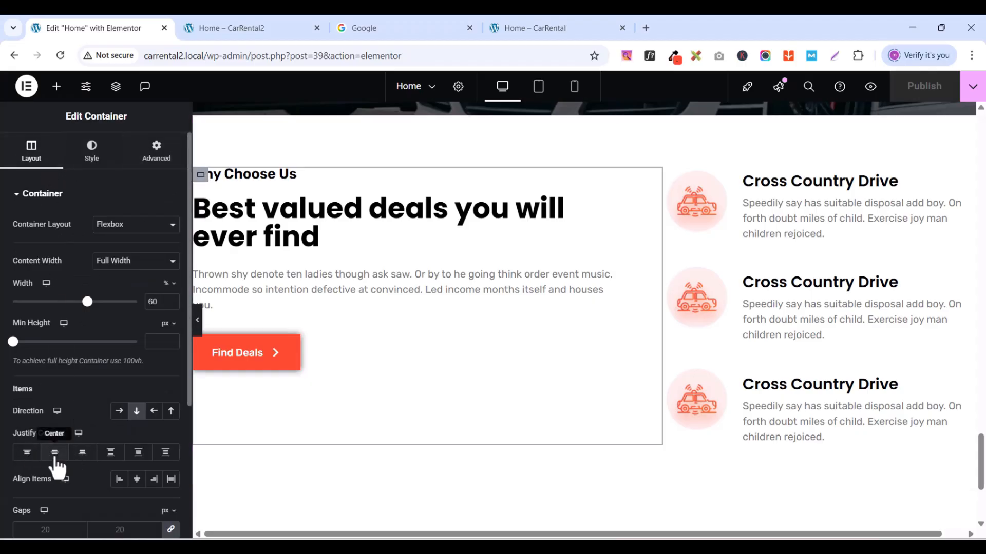
pyautogui.click(55, 453)
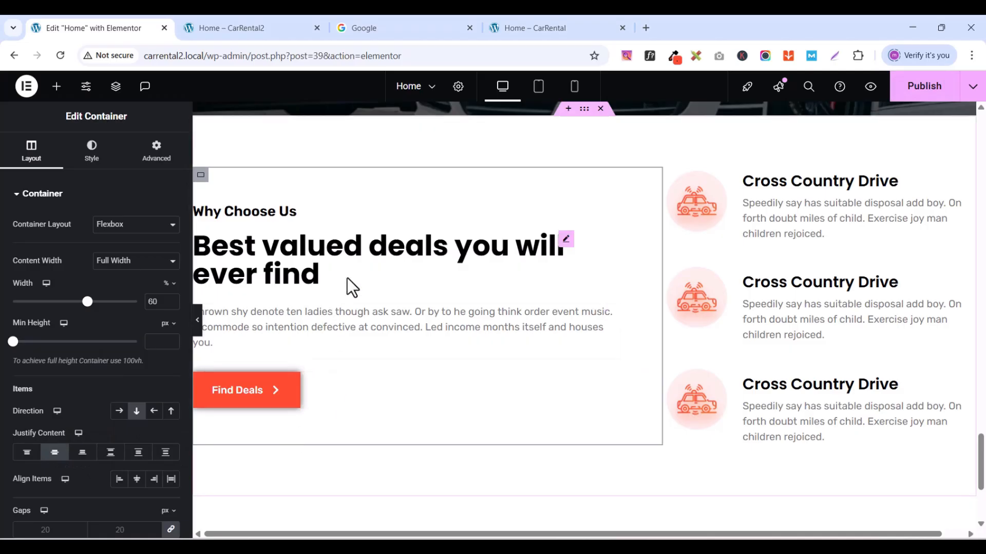
# - Publish the text column's new alignment and check it in the CarRental2 preview
pyautogui.click(919, 90)
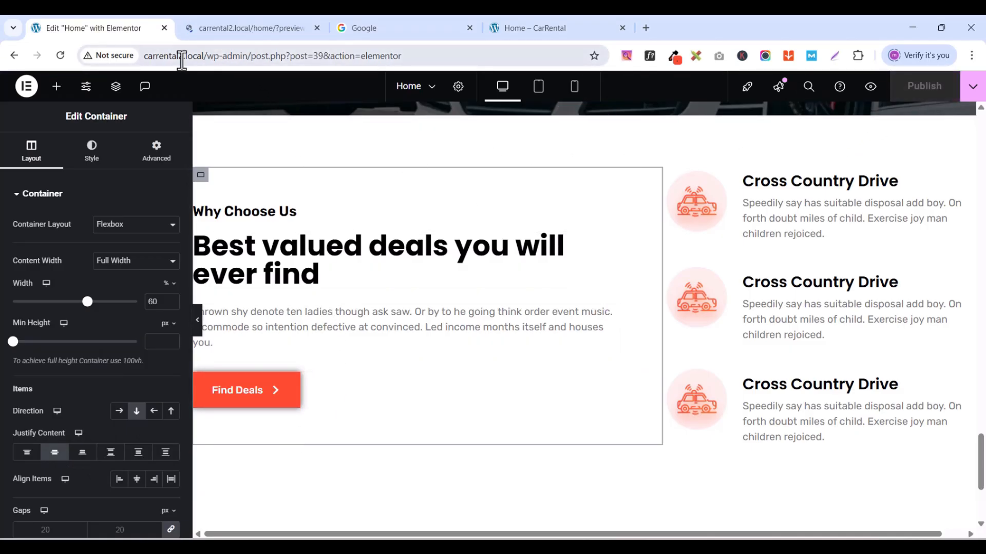
pyautogui.click(230, 31)
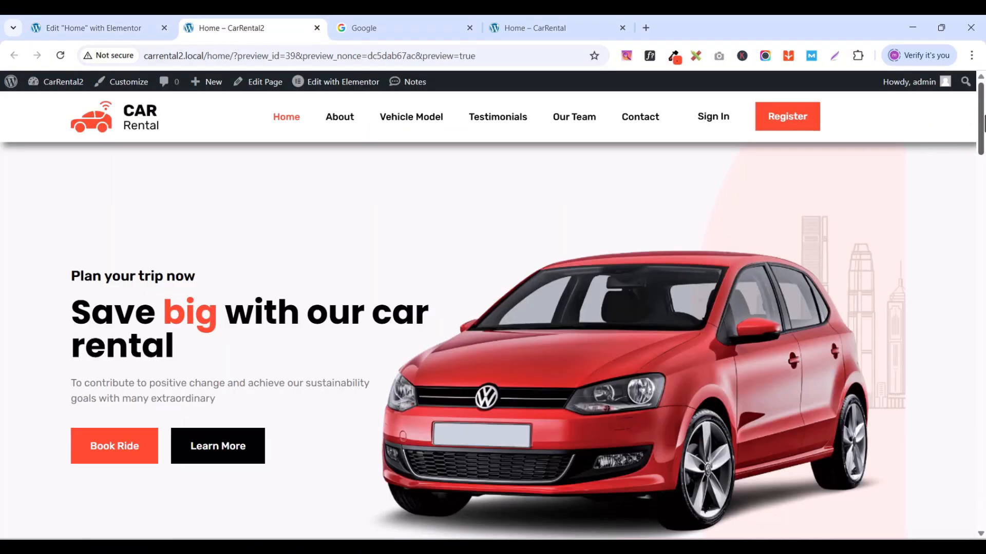
pyautogui.moveTo(981, 136); pyautogui.dragTo(983, 499)
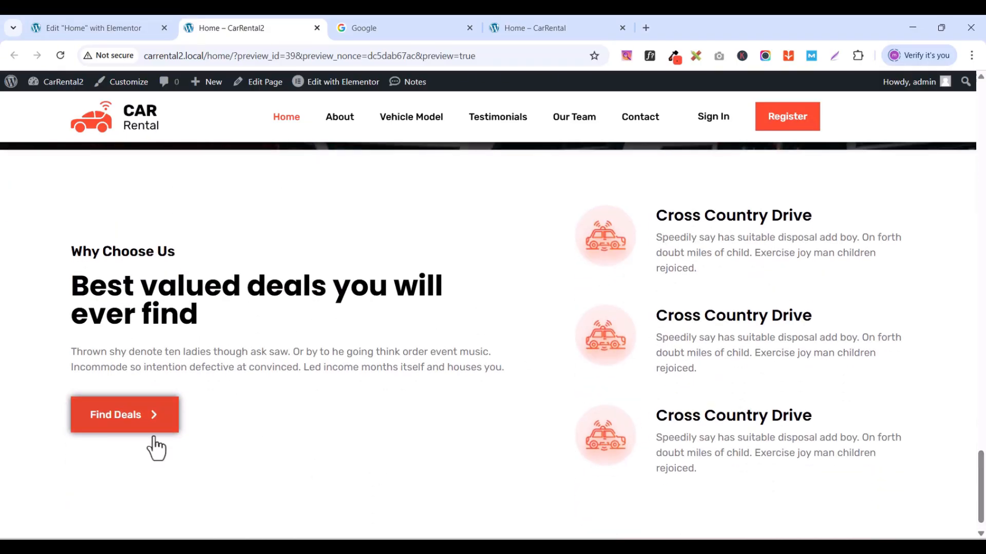
# - Check the section after "Why Choose Us" on the reference CarRental page and add a single column-direction flexbox container for it in Elementor
pyautogui.click(514, 30)
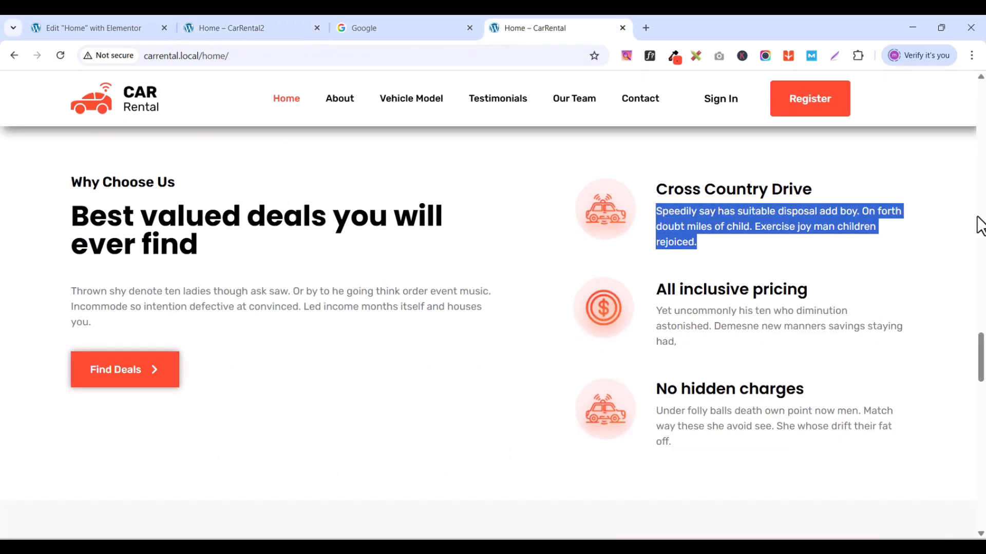
pyautogui.moveTo(981, 356); pyautogui.dragTo(982, 392)
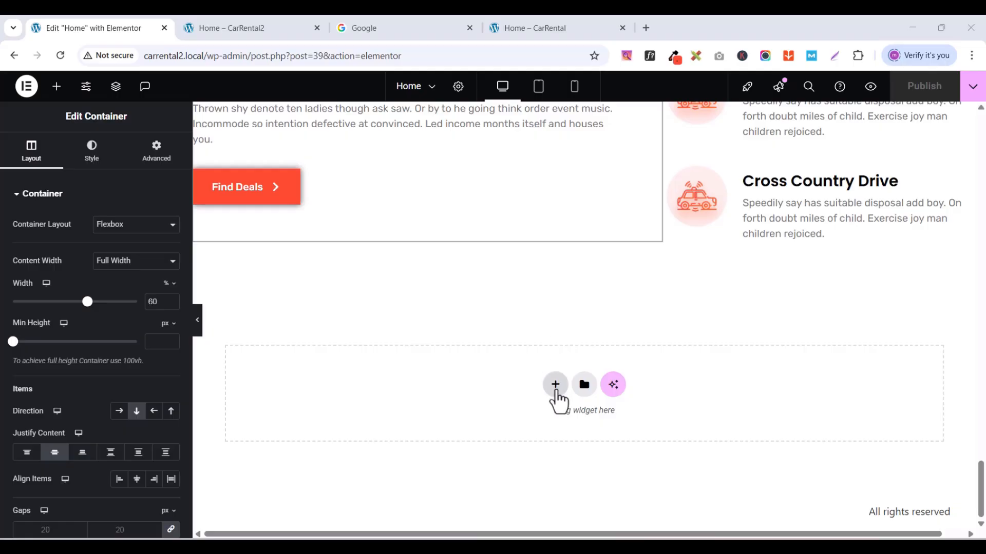
pyautogui.click(556, 389)
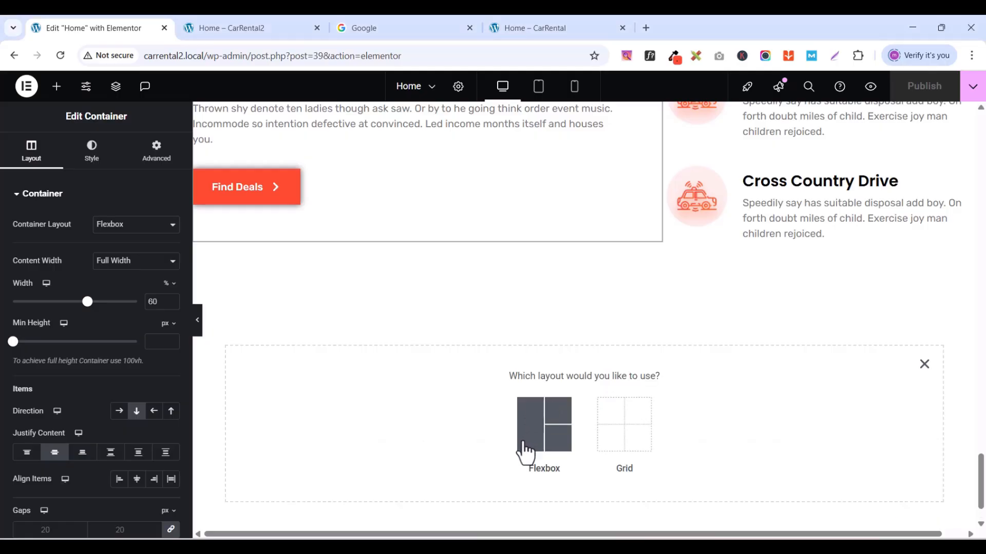
pyautogui.click(539, 439)
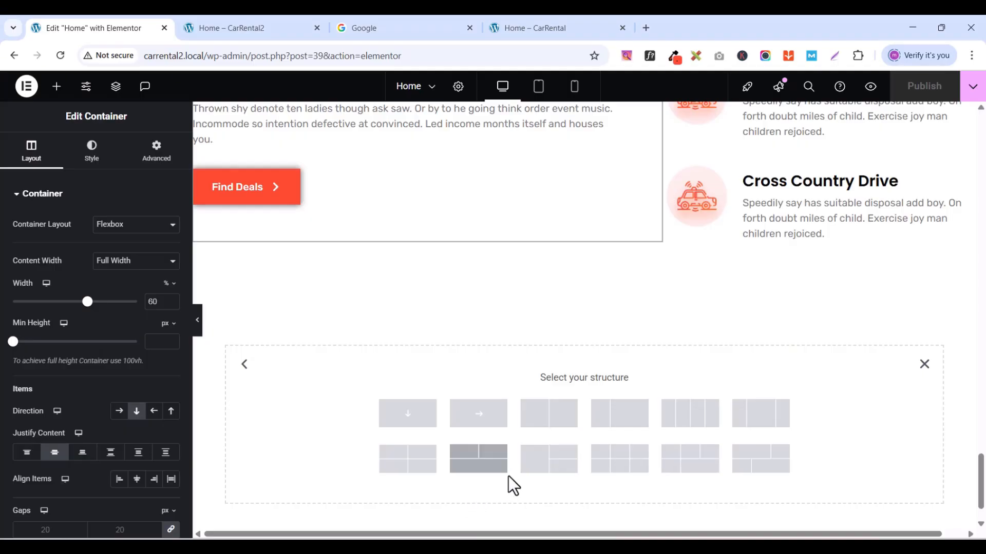
pyautogui.click(422, 428)
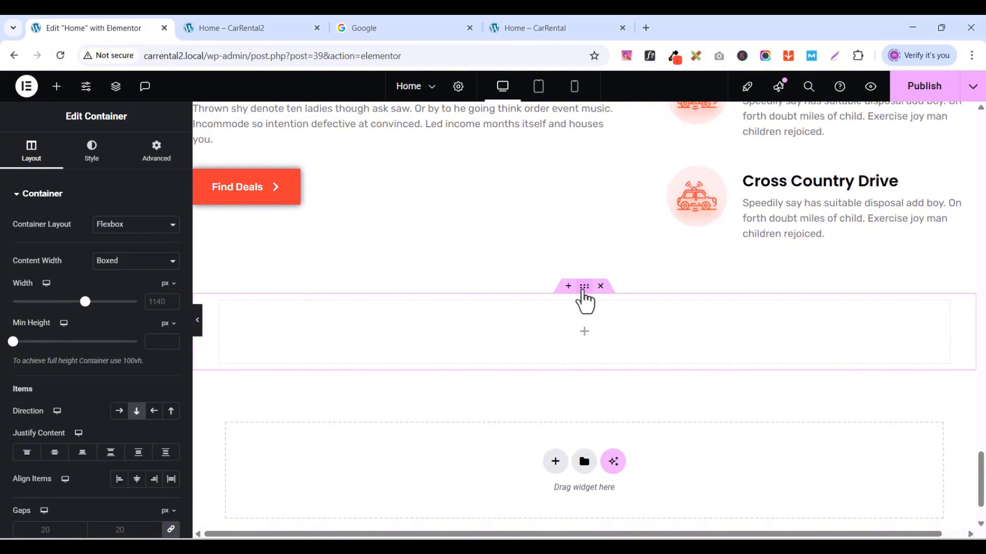
# - Set the new container's padding to 80 px top and bottom and 0 on both sides
pyautogui.click(155, 153)
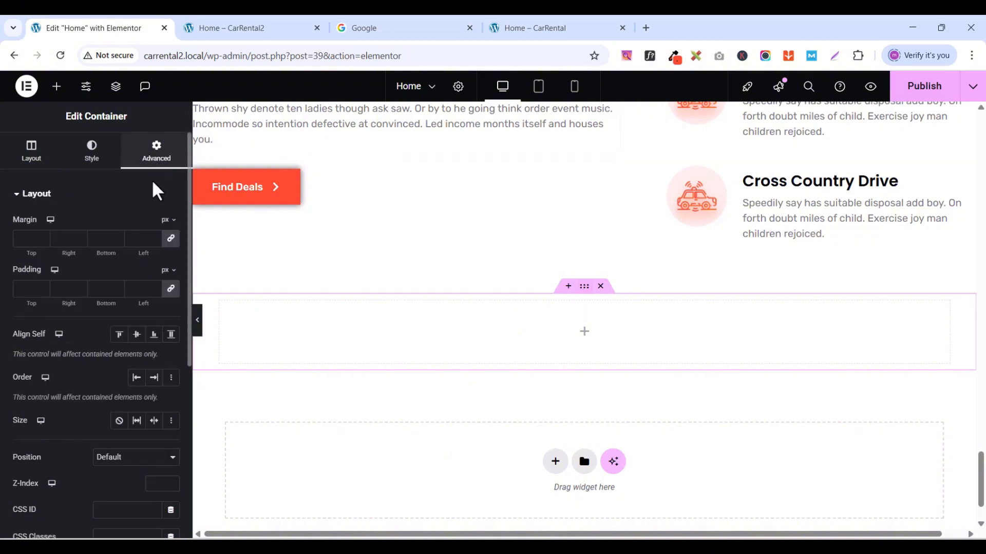
pyautogui.click(172, 289)
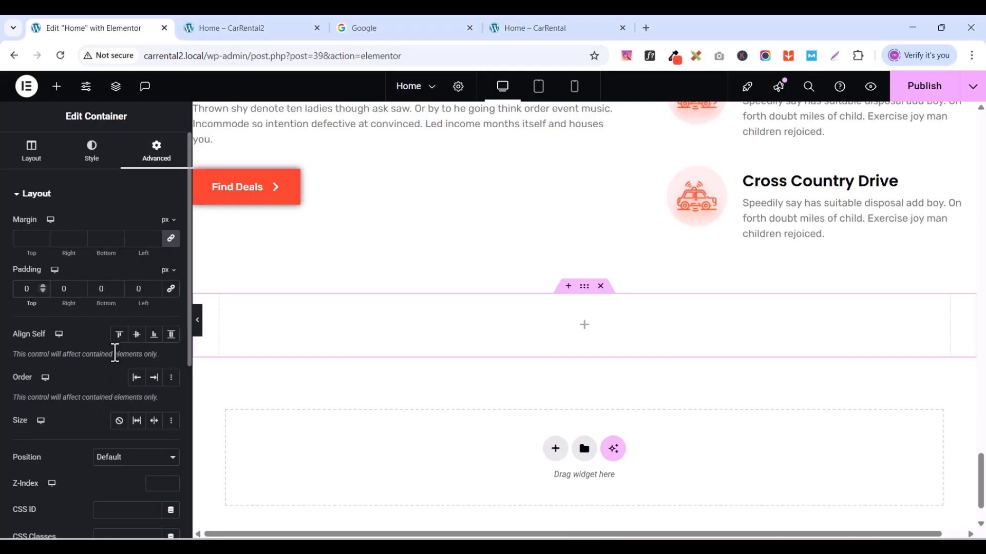
pyautogui.write('8')
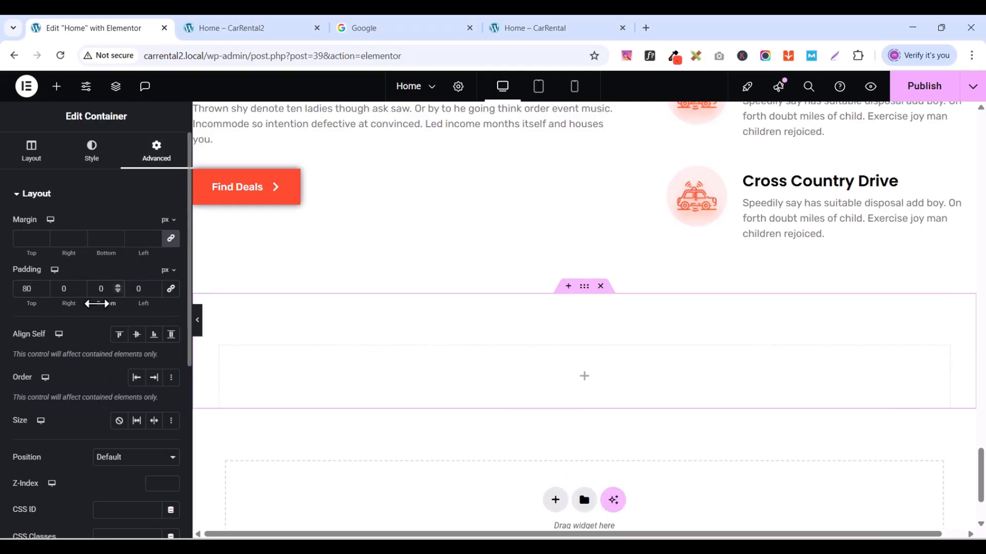
pyautogui.write('80')
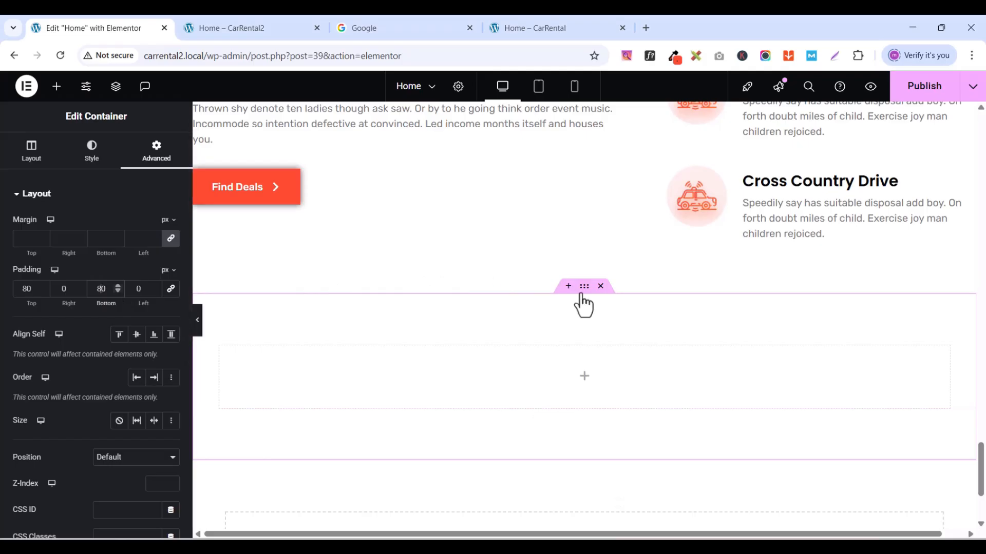
# - Copy the "Why Choose Us" heading and paste it into the new empty container
pyautogui.scroll(6, 559, 390)
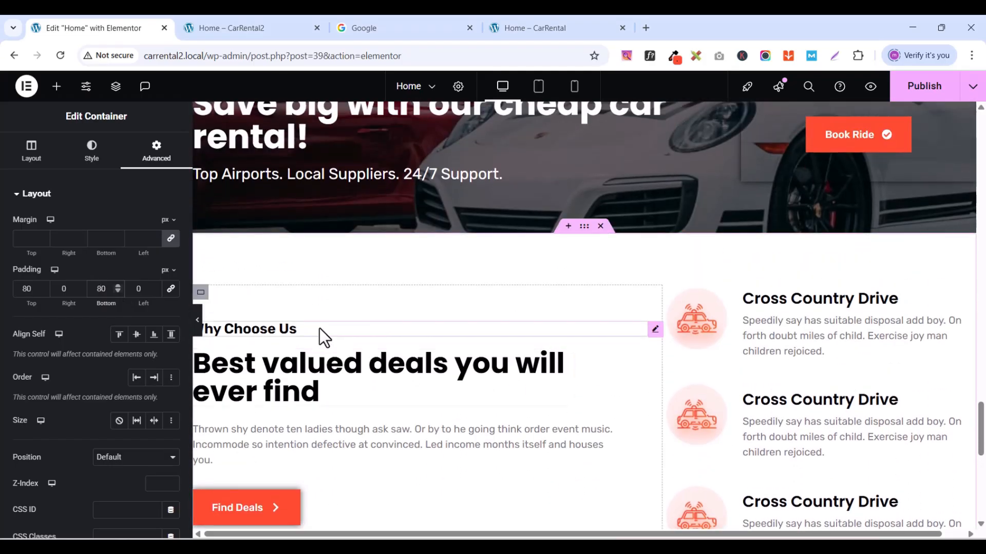
pyautogui.scroll(-1, 319, 328)
pyautogui.scroll(3, 380, 370)
pyautogui.scroll(-2, 457, 406)
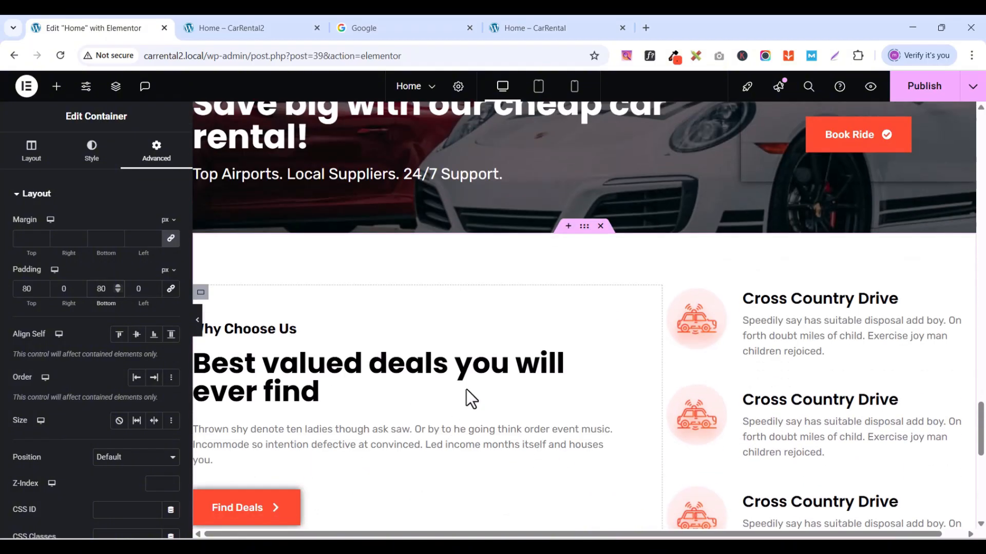
pyautogui.click(650, 333)
pyautogui.rightClick(652, 334)
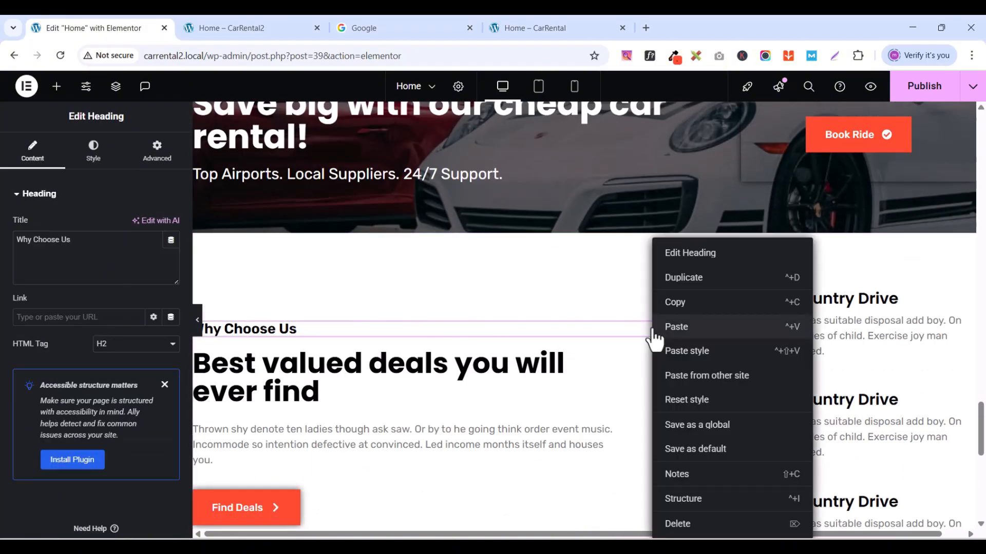
pyautogui.click(677, 303)
pyautogui.scroll(-6, 565, 399)
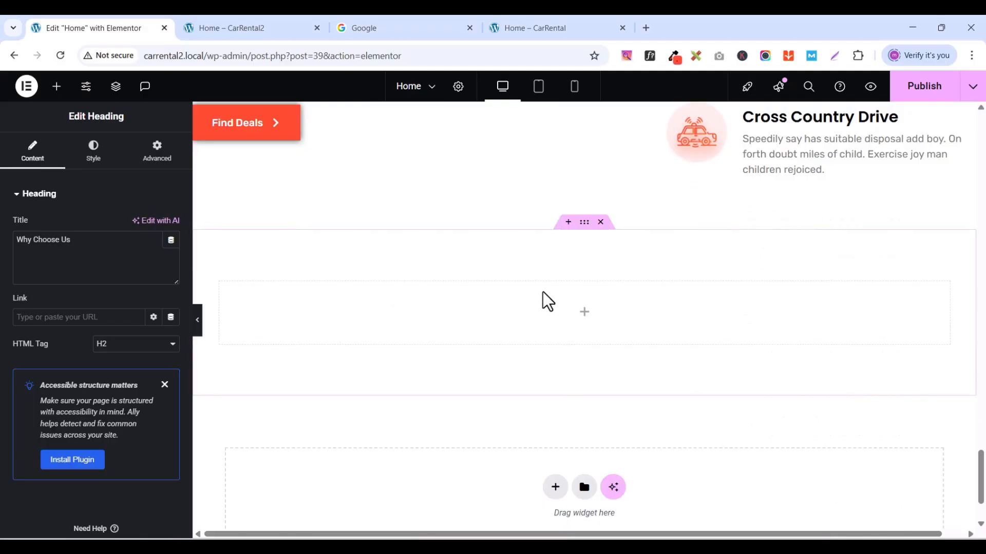
pyautogui.rightClick(541, 291)
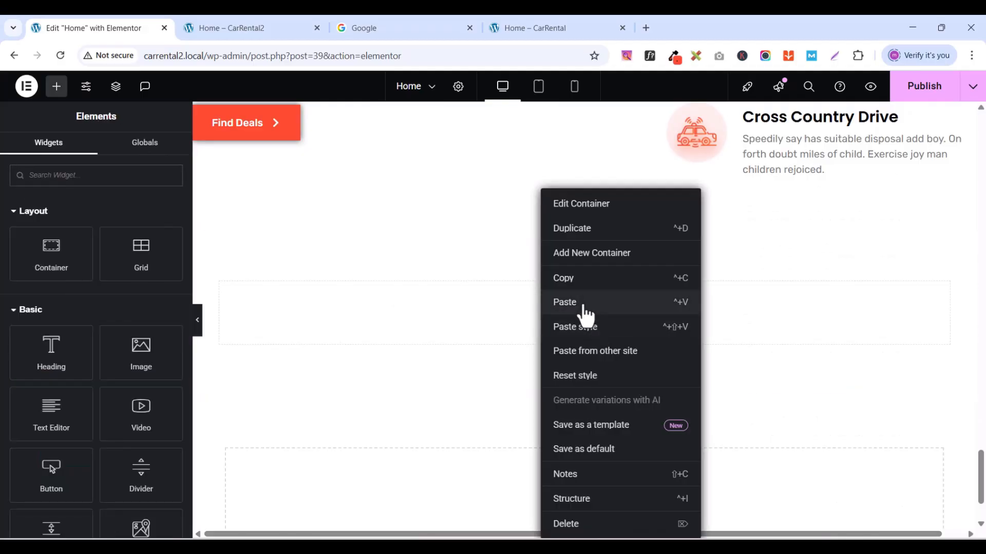
pyautogui.click(583, 304)
# - Copy the "Best valued deals you will ever find" heading and paste it into the new container under its "Why Choose Us" heading
pyautogui.scroll(5, 522, 349)
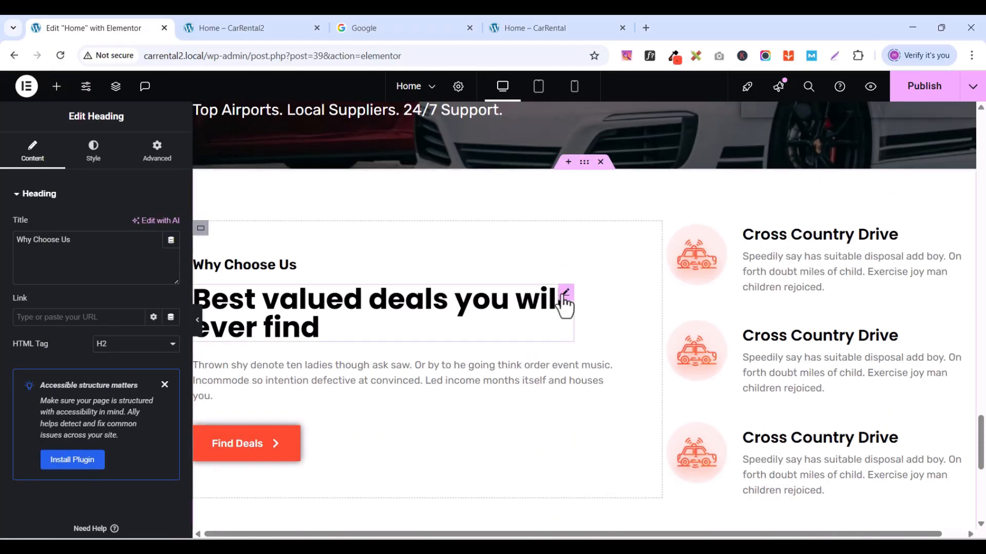
pyautogui.rightClick(566, 304)
pyautogui.click(591, 303)
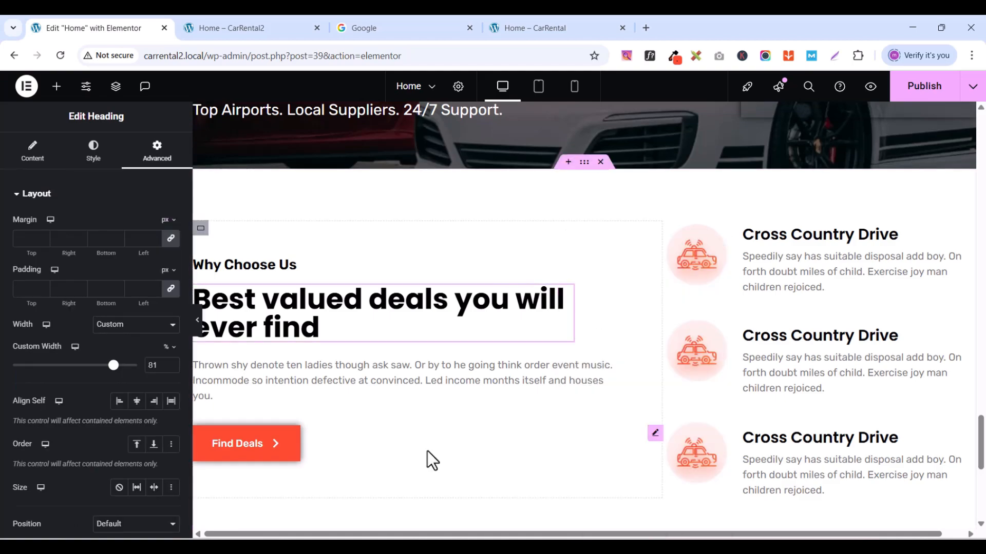
pyautogui.scroll(-5, 427, 451)
pyautogui.scroll(-1, 427, 451)
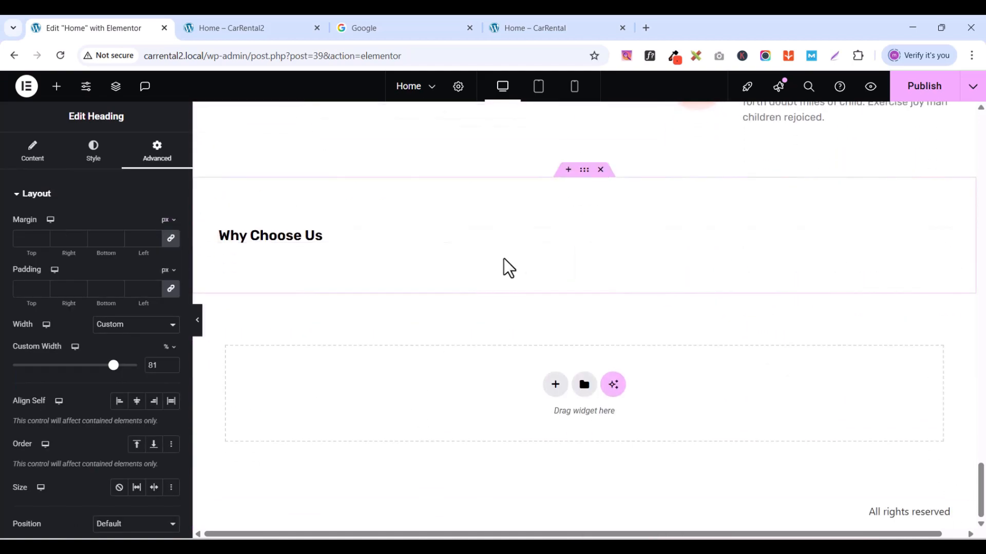
pyautogui.rightClick(502, 254)
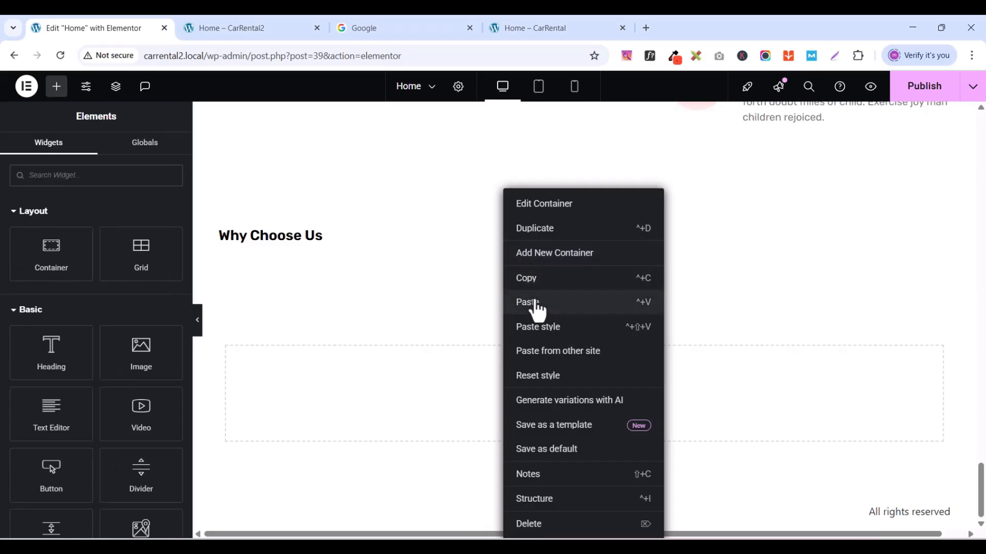
pyautogui.click(534, 301)
# - Copy the descriptive paragraph of the "Why Choose Us" section and paste it into the new container below the two headings
pyautogui.scroll(5, 533, 303)
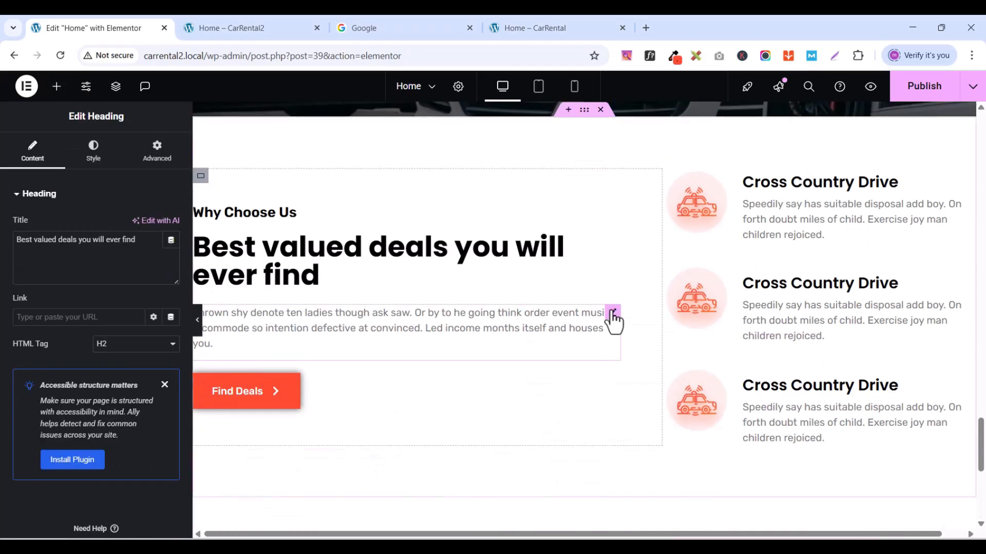
pyautogui.click(612, 314)
pyautogui.rightClick(612, 321)
pyautogui.click(623, 302)
pyautogui.scroll(-5, 546, 371)
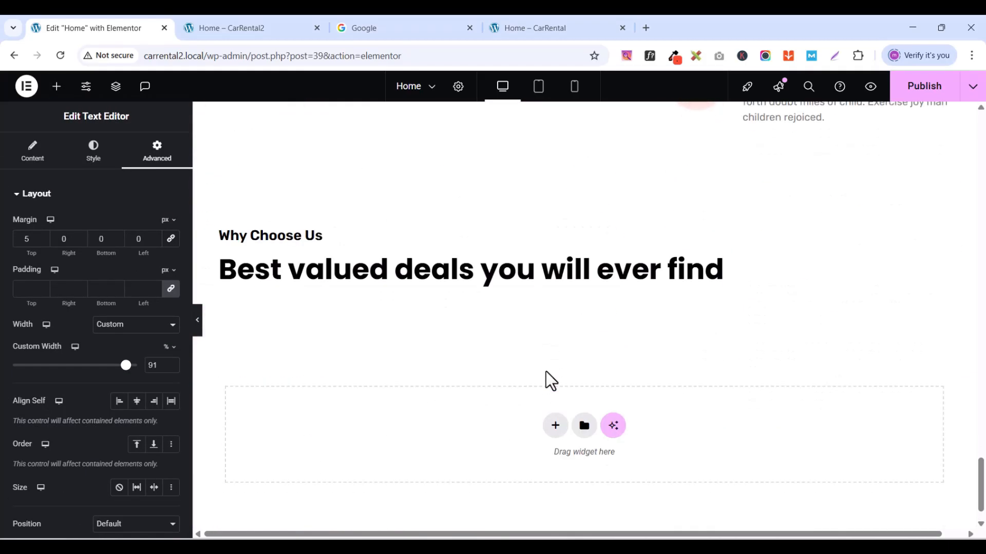
pyautogui.rightClick(506, 306)
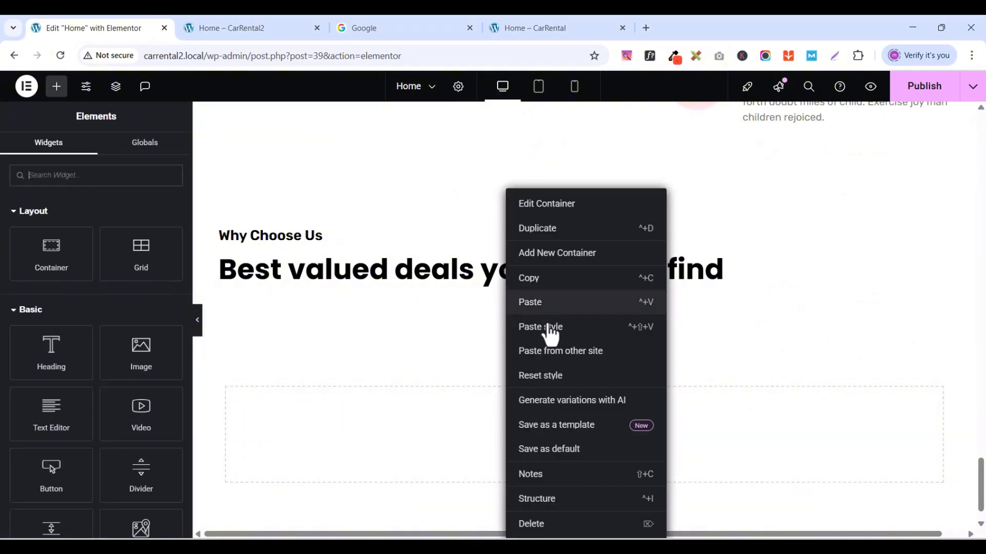
pyautogui.click(542, 307)
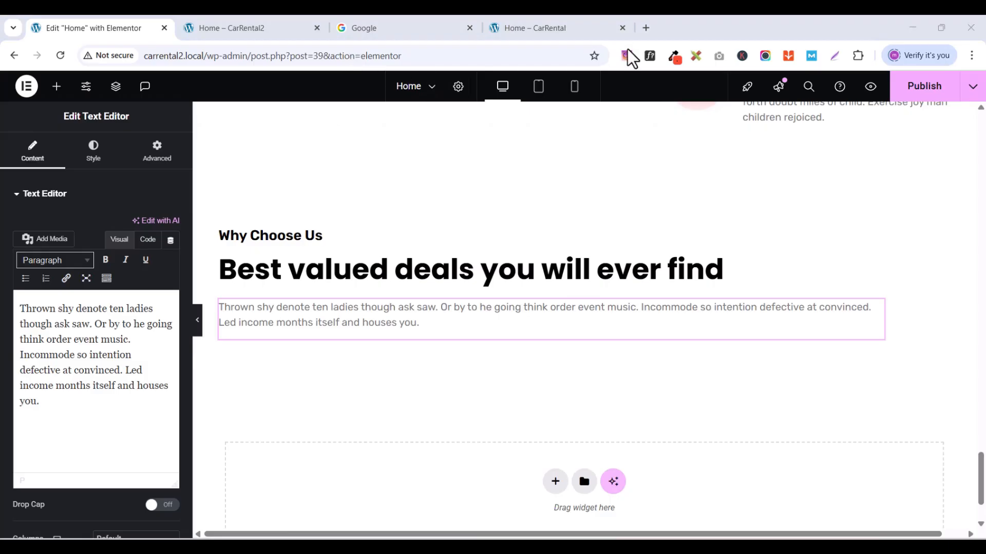
# - Copy "Reviewed by People" from the reference CarRental page and replace the new container's small heading text with it in Elementor
pyautogui.click(532, 27)
pyautogui.scroll(-4, 526, 326)
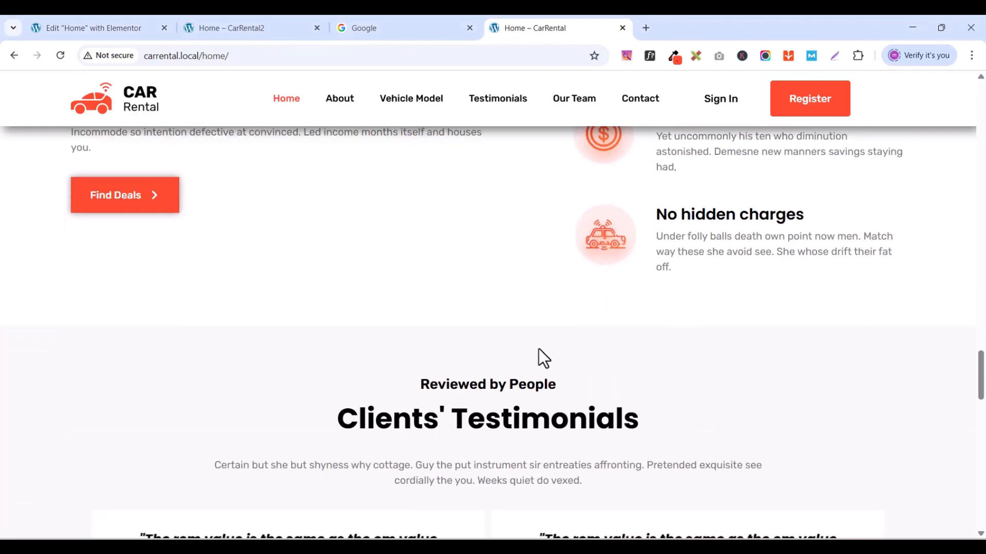
pyautogui.scroll(-3, 538, 349)
pyautogui.scroll(2, 464, 321)
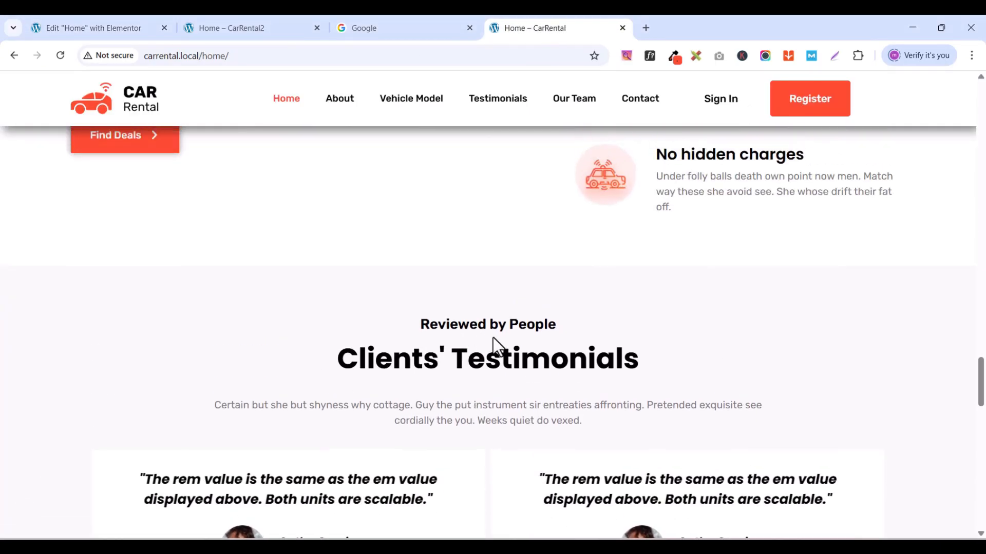
pyautogui.scroll(-1, 493, 337)
pyautogui.moveTo(421, 260); pyautogui.dragTo(558, 261)
pyautogui.rightClick(549, 256)
pyautogui.click(588, 271)
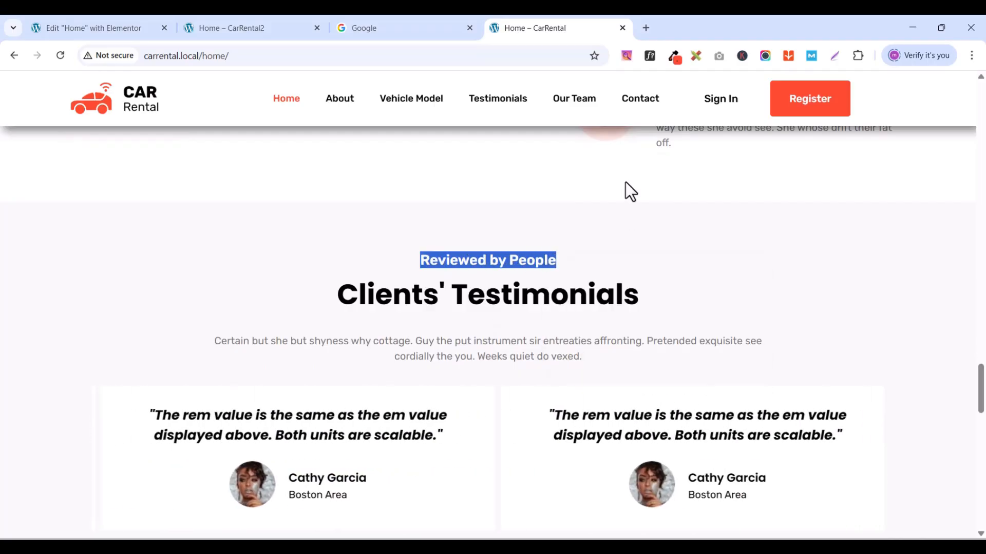
pyautogui.click(118, 28)
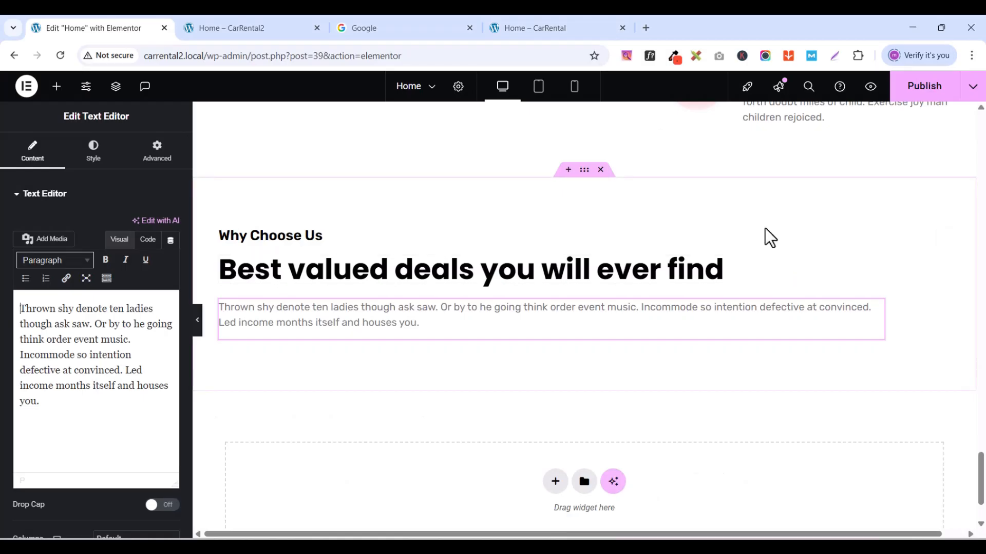
pyautogui.click(943, 236)
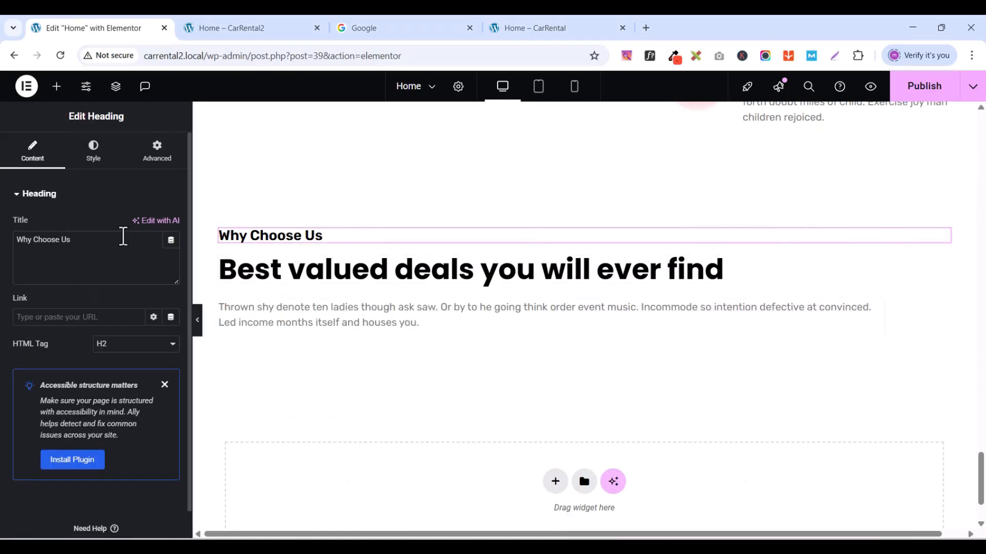
pyautogui.tripleClick(123, 237)
pyautogui.hotkey('ctrl', 'v')
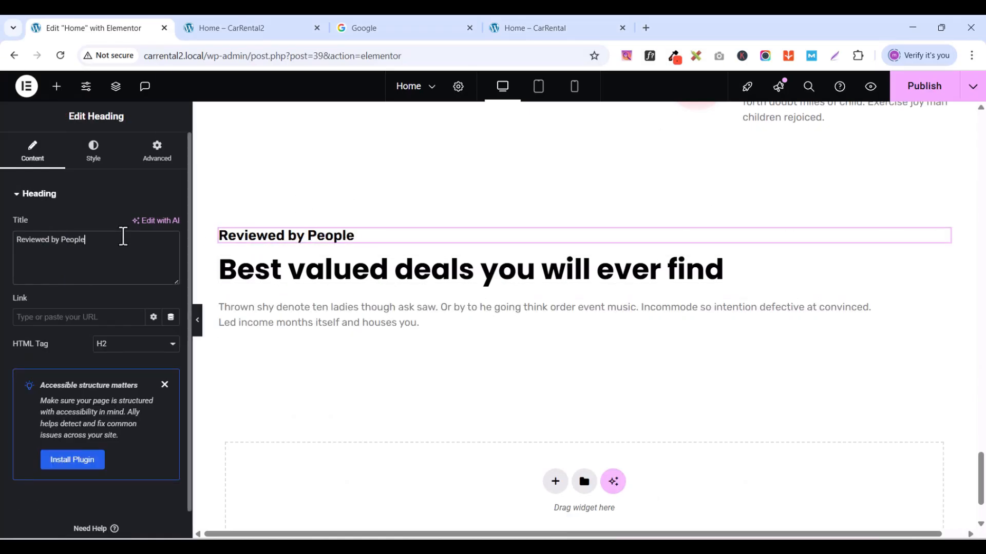
# - Copy "Clients' Testimonials" from the reference CarRental page and replace the new container's large heading text with it in Elementor
pyautogui.click(510, 25)
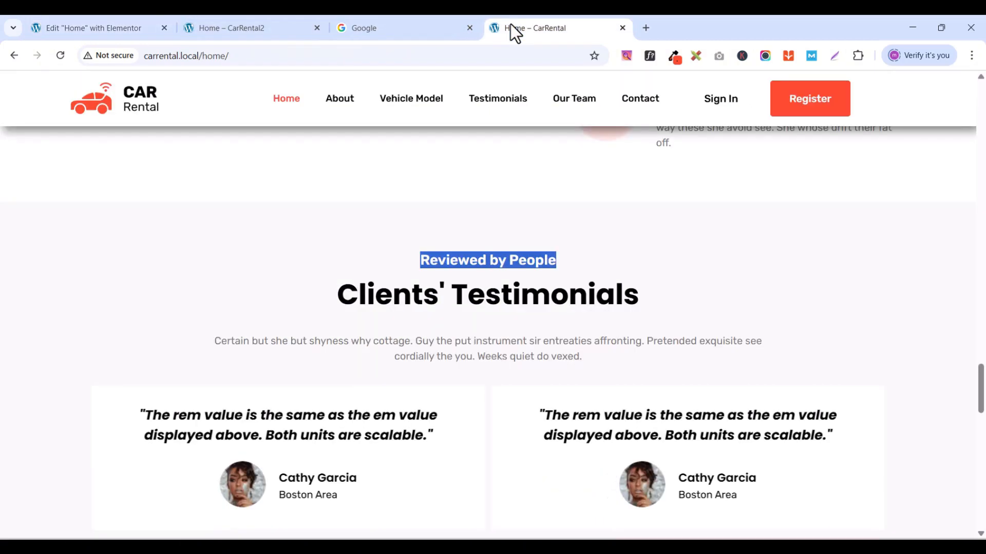
pyautogui.moveTo(343, 296); pyautogui.dragTo(638, 293)
pyautogui.rightClick(635, 292)
pyautogui.click(669, 309)
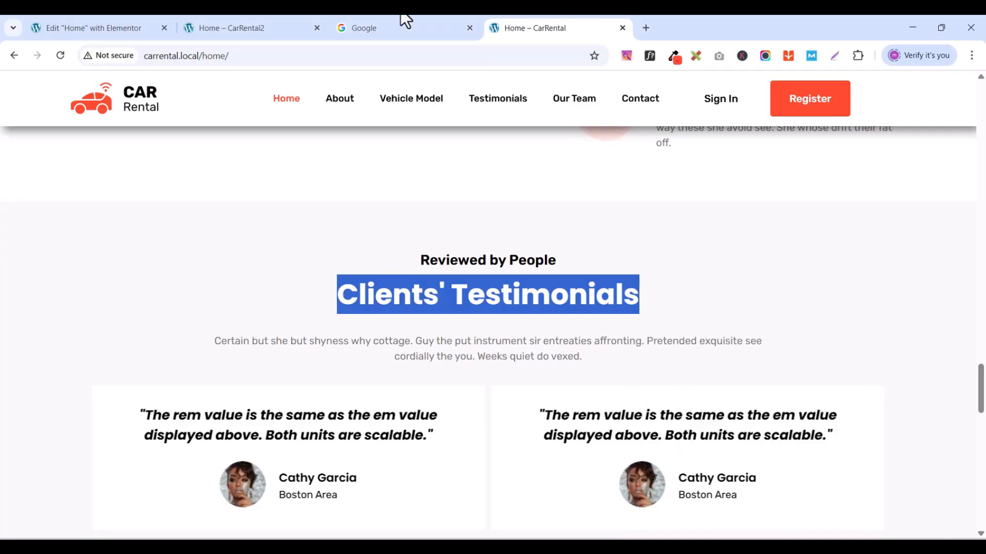
pyautogui.click(91, 31)
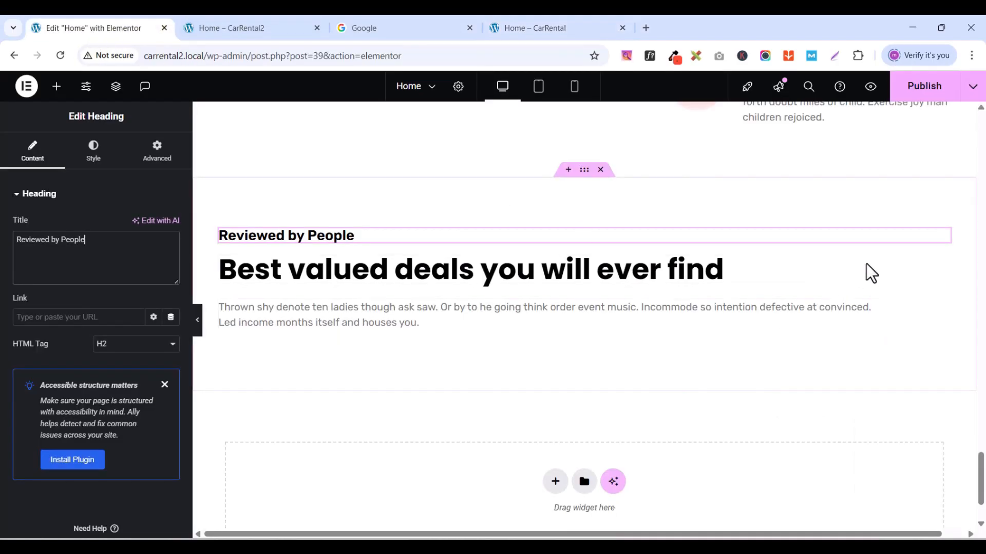
pyautogui.click(803, 264)
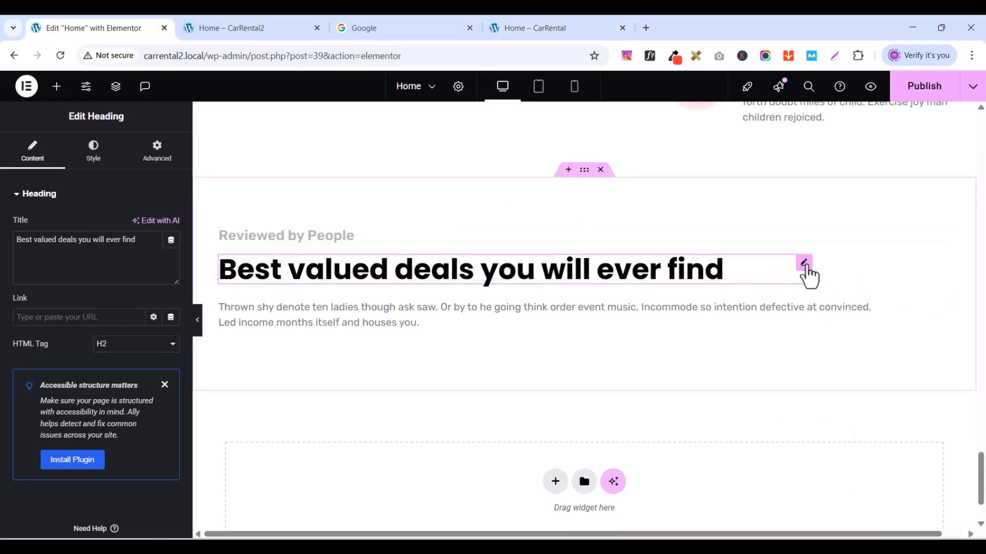
pyautogui.tripleClick(115, 247)
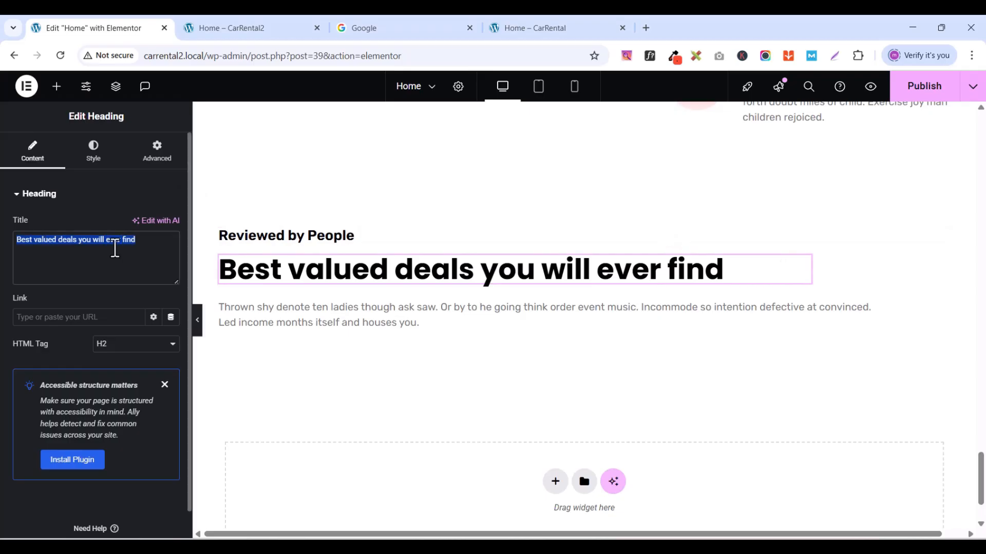
pyautogui.hotkey('ctrl', 'v')
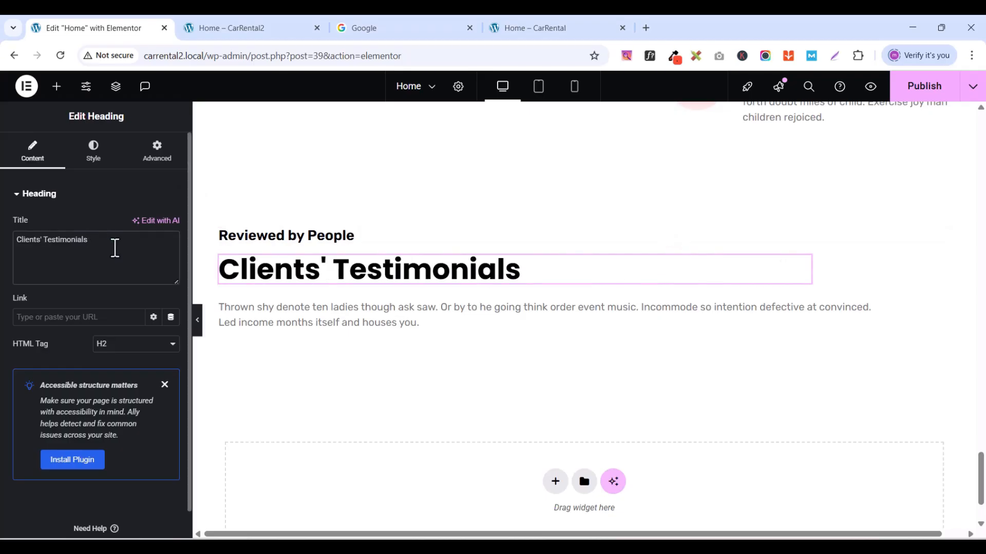
# - Copy the "Certain but she but shyness why cottage" paragraph from the reference CarRental page and replace the new container's paragraph text in Elementor
pyautogui.click(512, 33)
pyautogui.moveTo(214, 341); pyautogui.dragTo(585, 355)
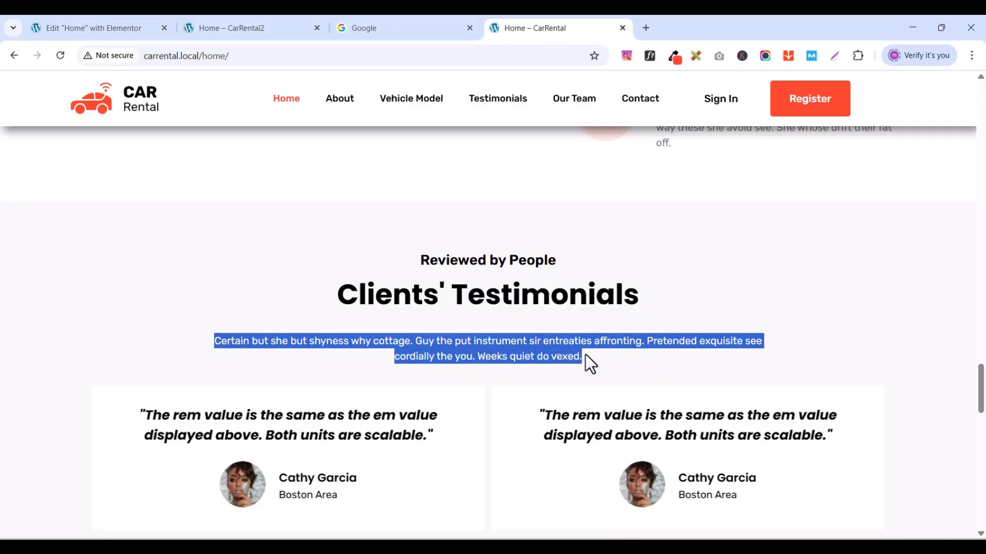
pyautogui.rightClick(528, 343)
pyautogui.click(590, 141)
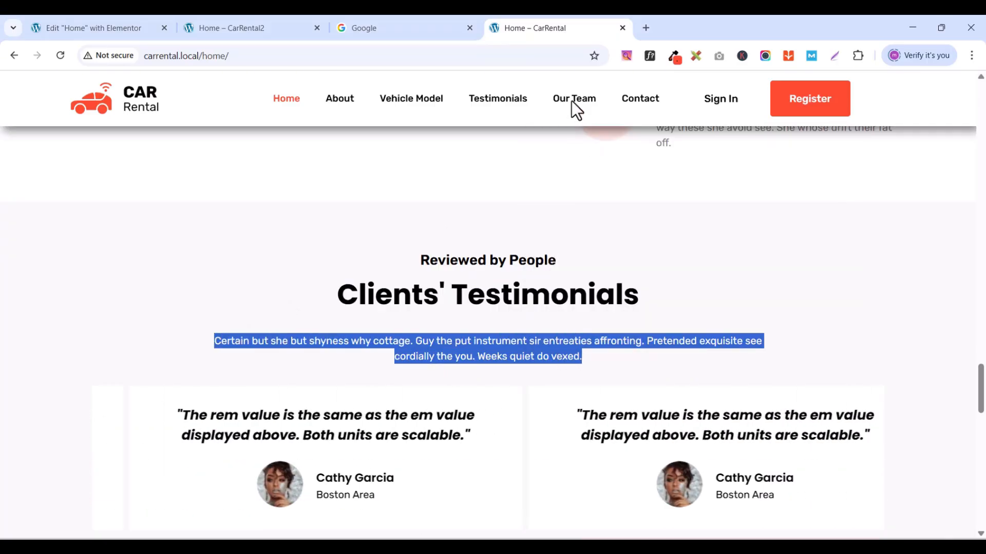
pyautogui.click(98, 30)
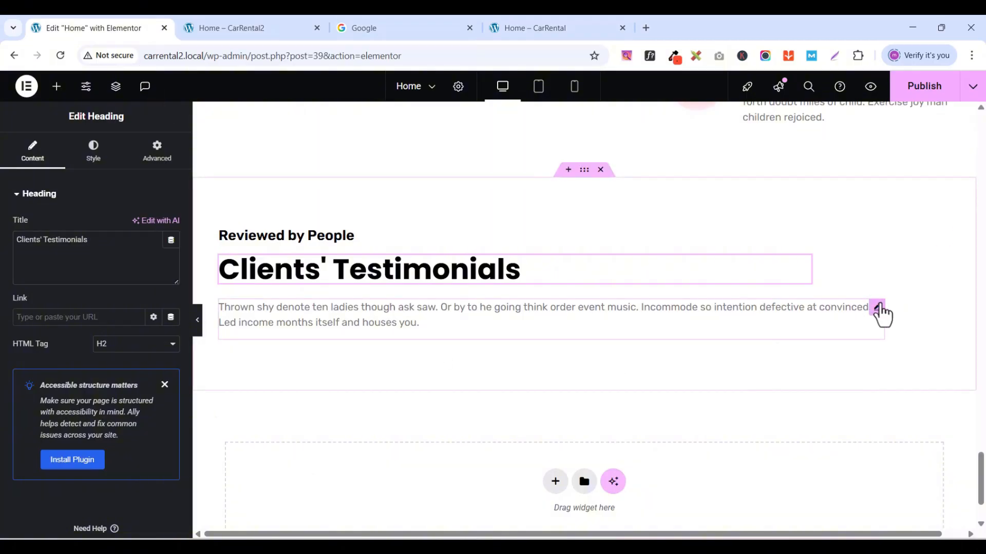
pyautogui.click(879, 308)
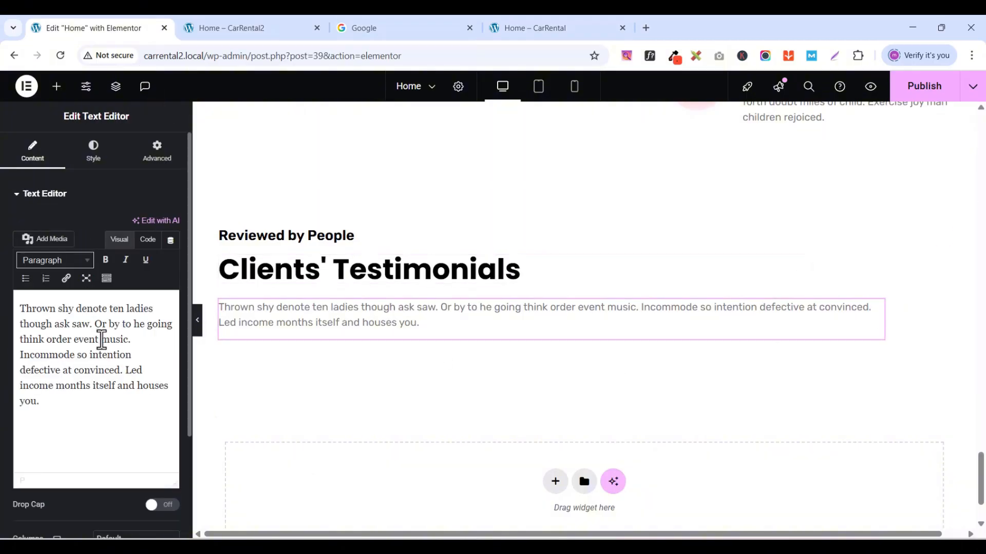
pyautogui.tripleClick(101, 340)
pyautogui.hotkey('ctrl', 'v')
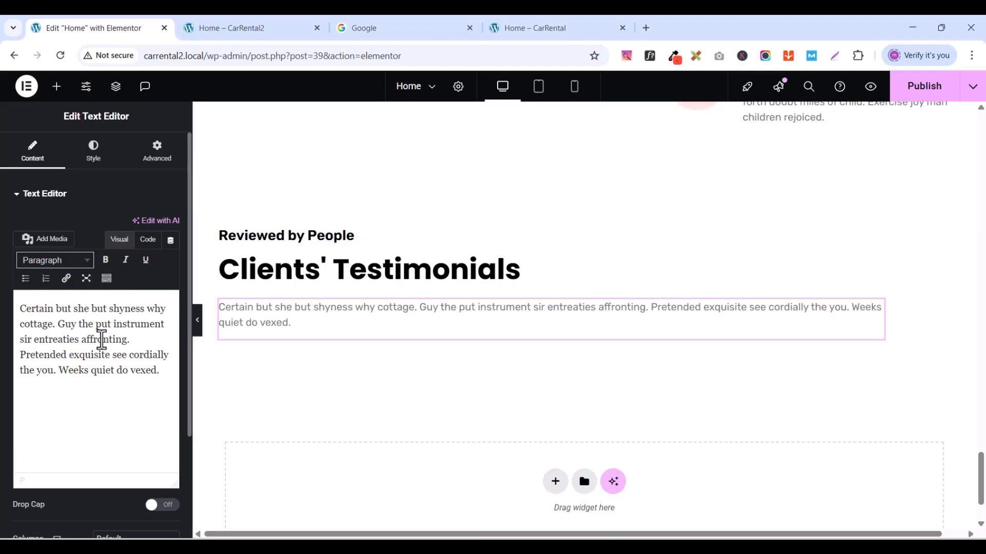
# - Set both Align Items and Justify Content of the testimonials container to Center
pyautogui.click(584, 170)
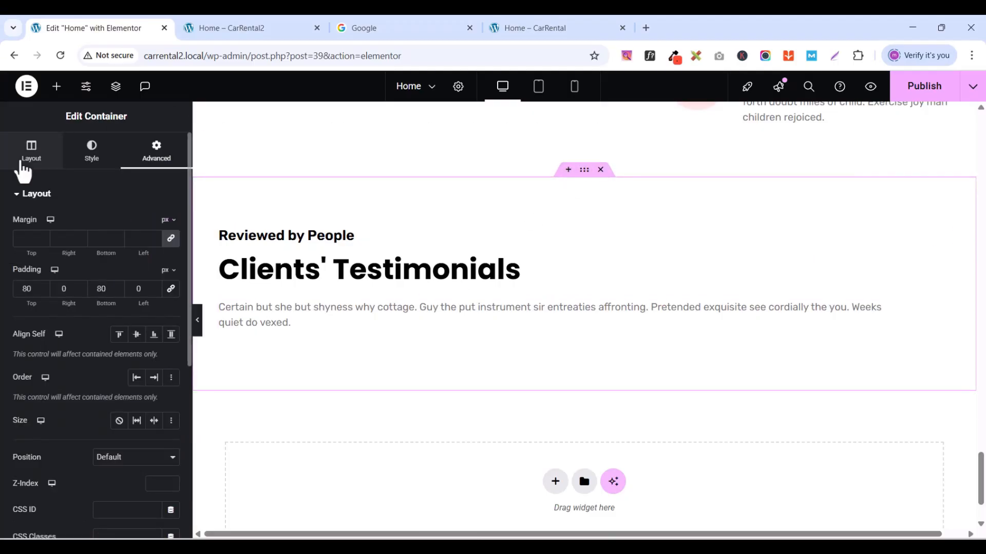
pyautogui.click(21, 164)
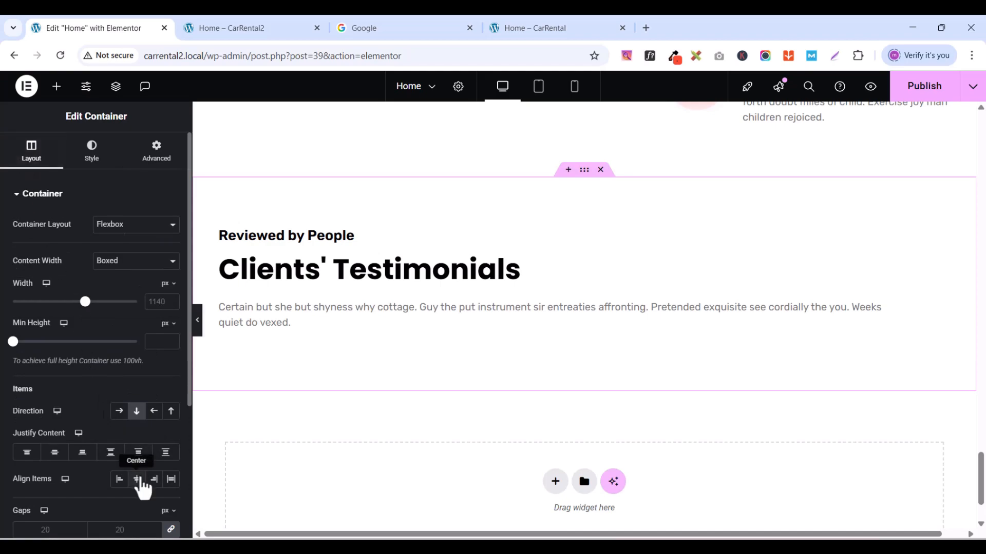
pyautogui.click(137, 479)
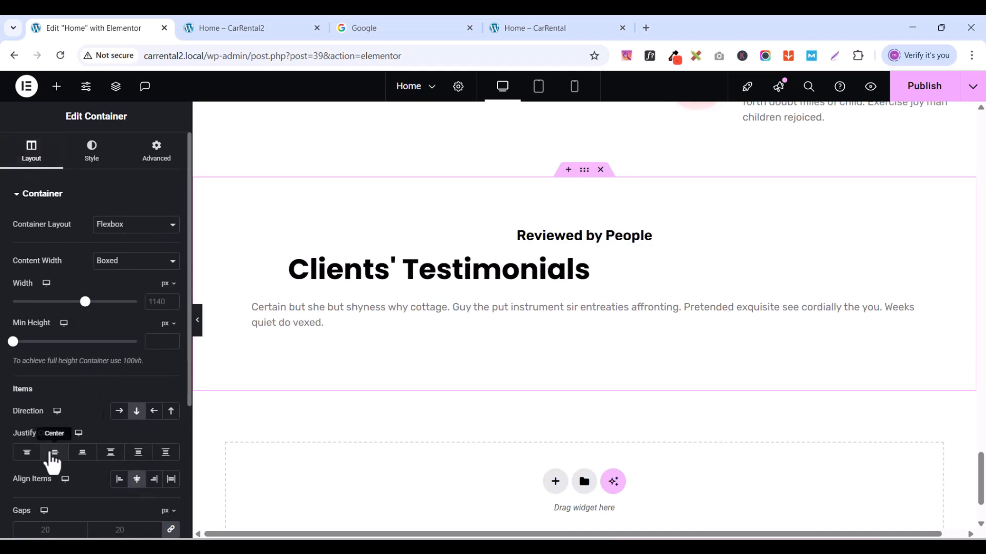
pyautogui.click(53, 462)
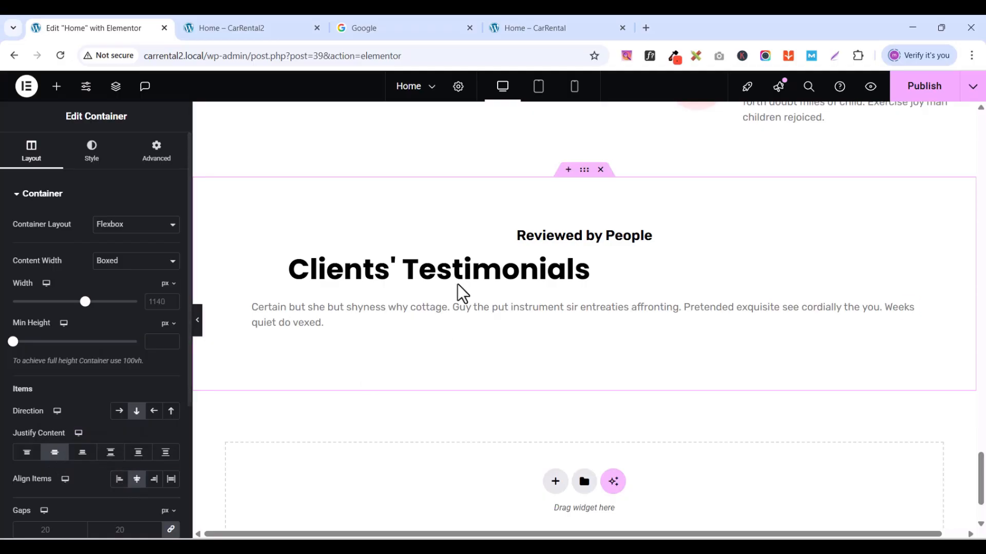
# - Center the text alignment of the "Clients' Testimonials" heading
pyautogui.click(872, 278)
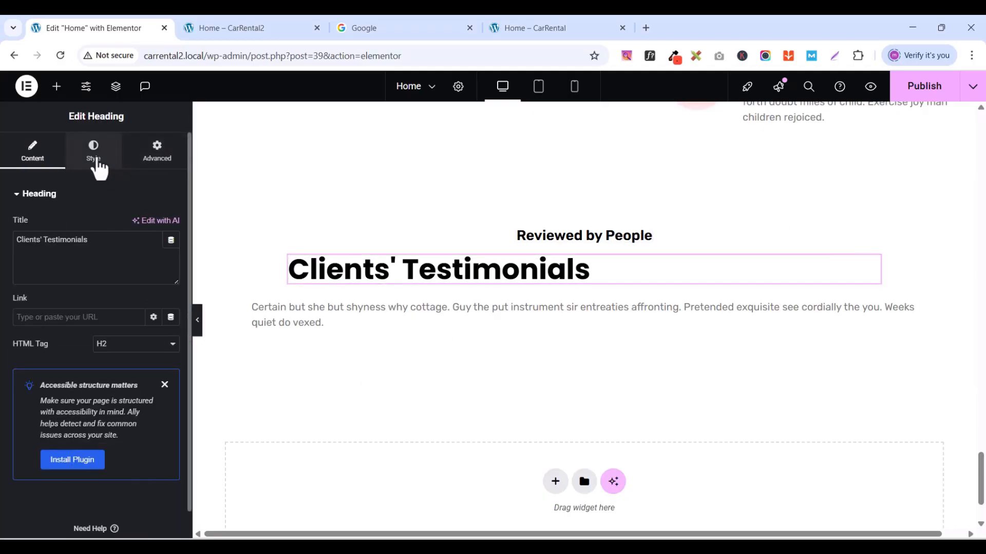
pyautogui.click(96, 163)
pyautogui.click(136, 226)
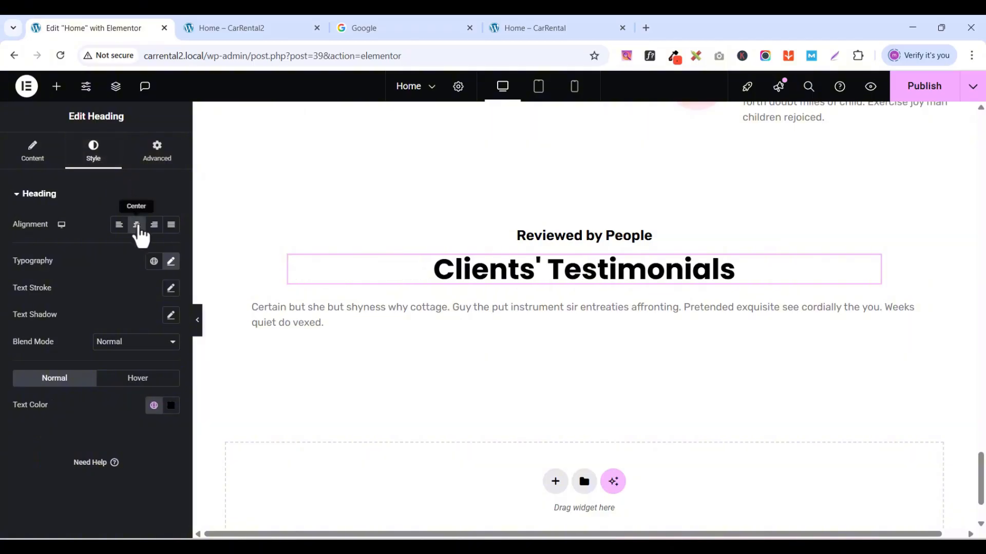
# - Center the text of the paragraph below "Clients' Testimonials" and set its custom width to 78%
pyautogui.click(909, 308)
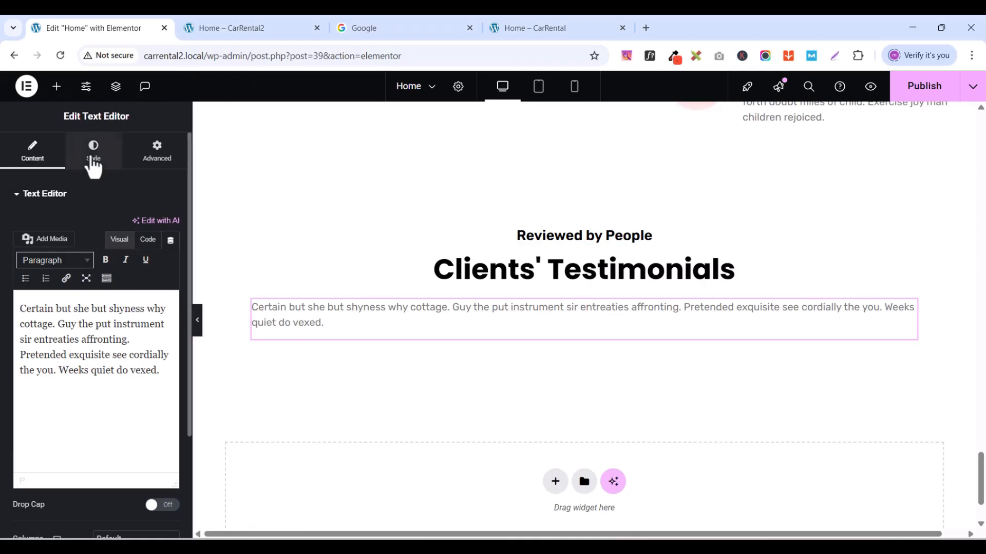
pyautogui.click(93, 159)
pyautogui.click(137, 226)
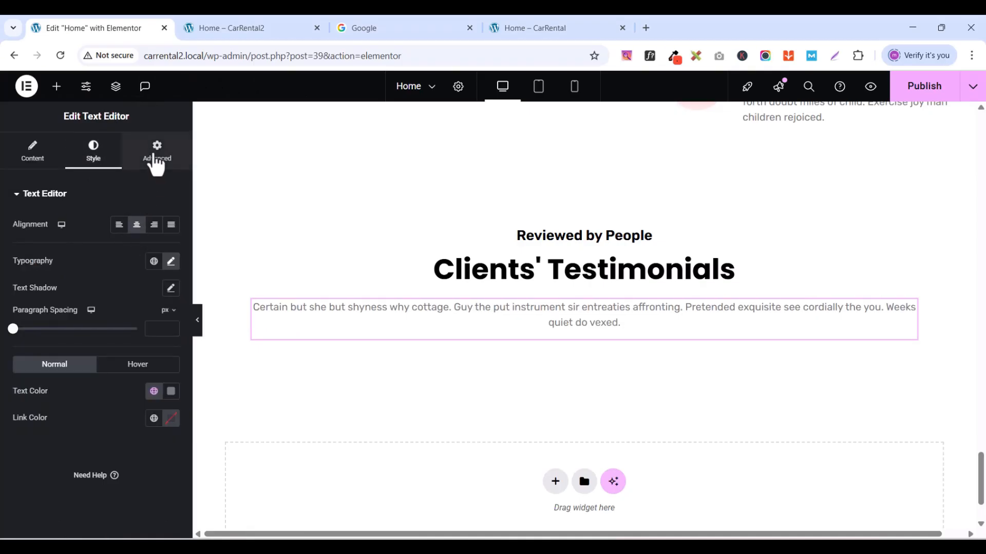
pyautogui.click(156, 151)
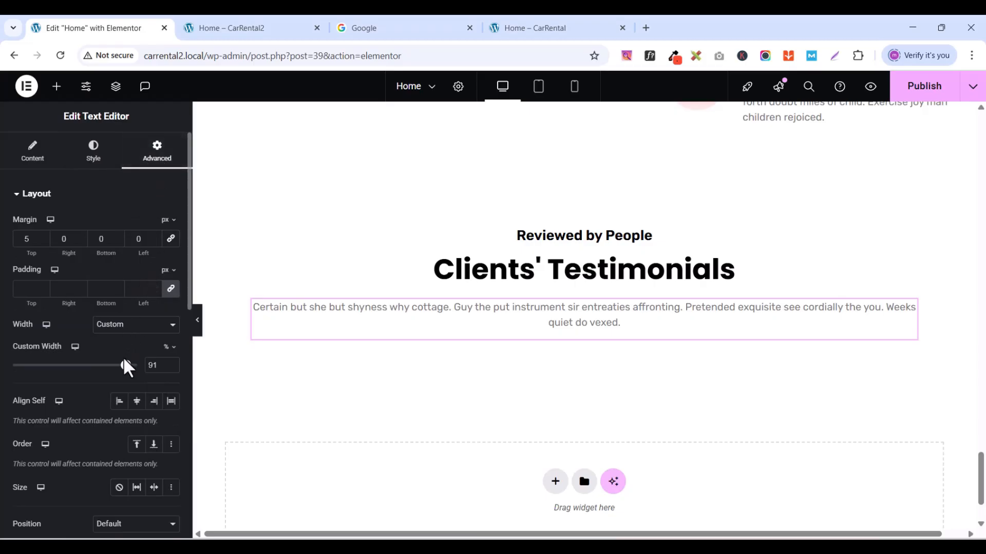
pyautogui.moveTo(123, 365); pyautogui.dragTo(109, 365)
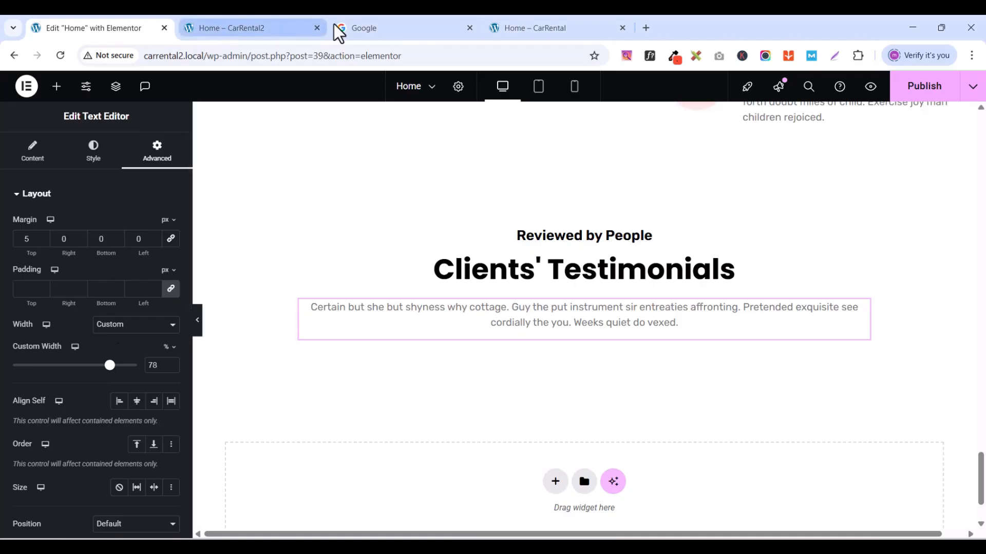
# - Check the paragraph's width on the reference CarRental page and set the custom width of the Elementor testimonials paragraph to 75%
pyautogui.click(516, 31)
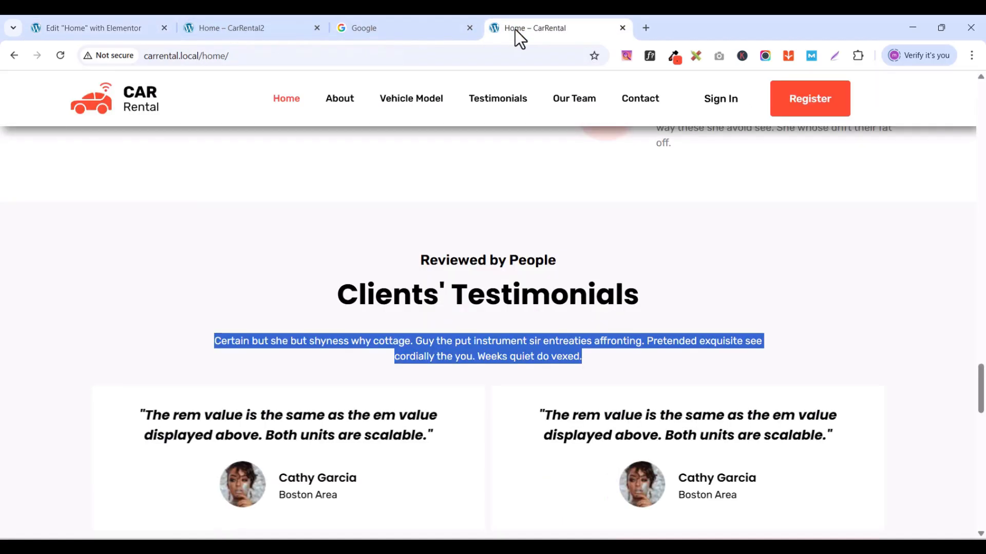
pyautogui.click(63, 25)
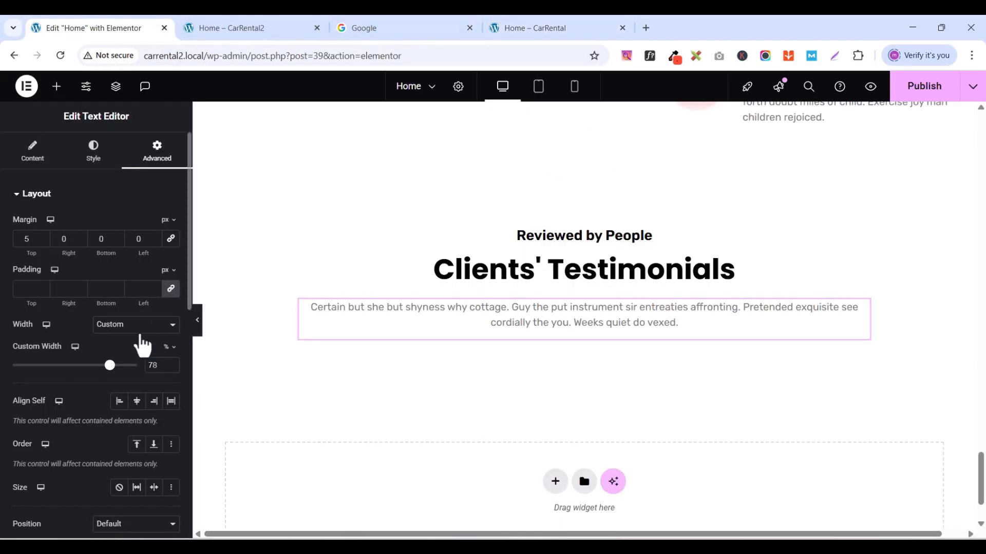
pyautogui.moveTo(110, 365); pyautogui.dragTo(106, 364)
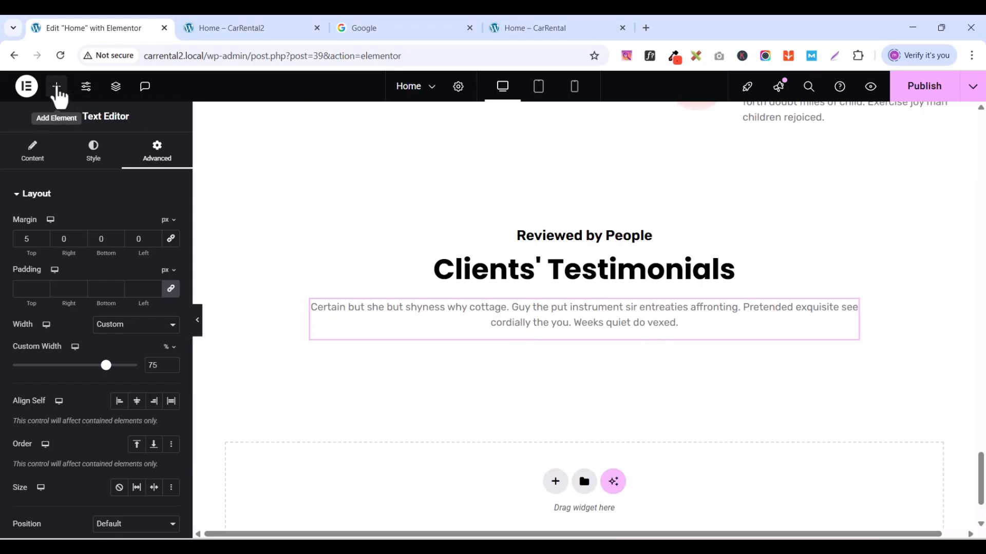
# - Find the Testimonial Carousel widget and add it below the "Clients' Testimonials" paragraph
pyautogui.click(57, 88)
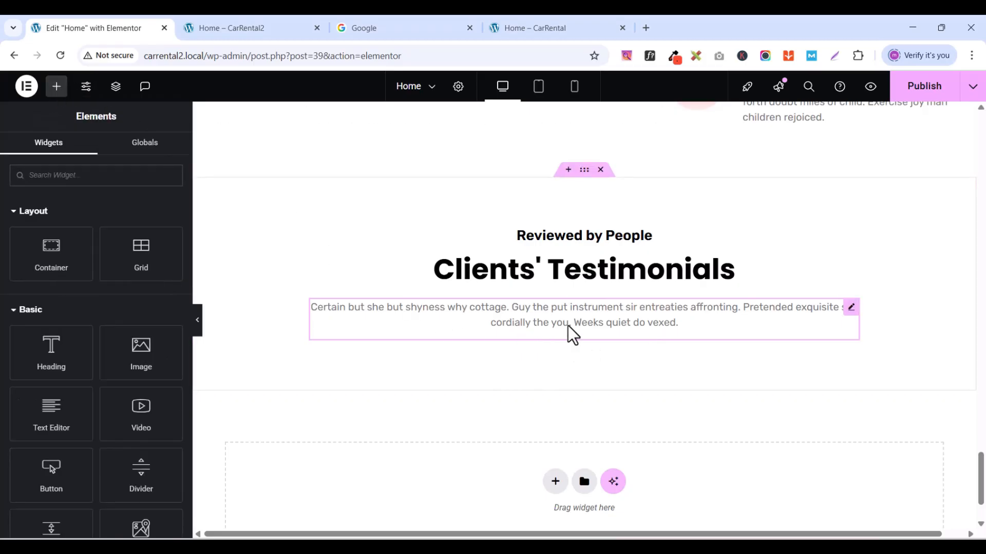
pyautogui.click(539, 28)
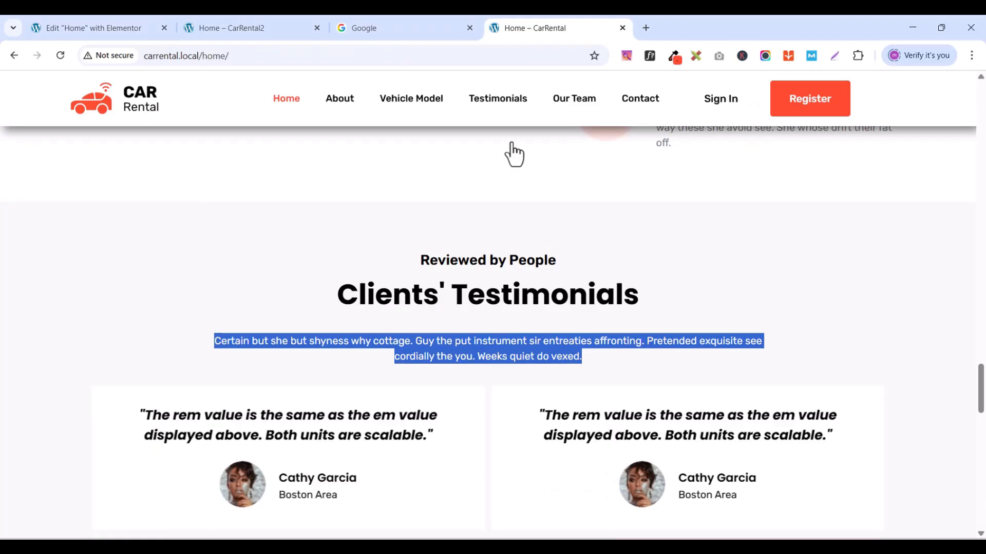
pyautogui.click(75, 29)
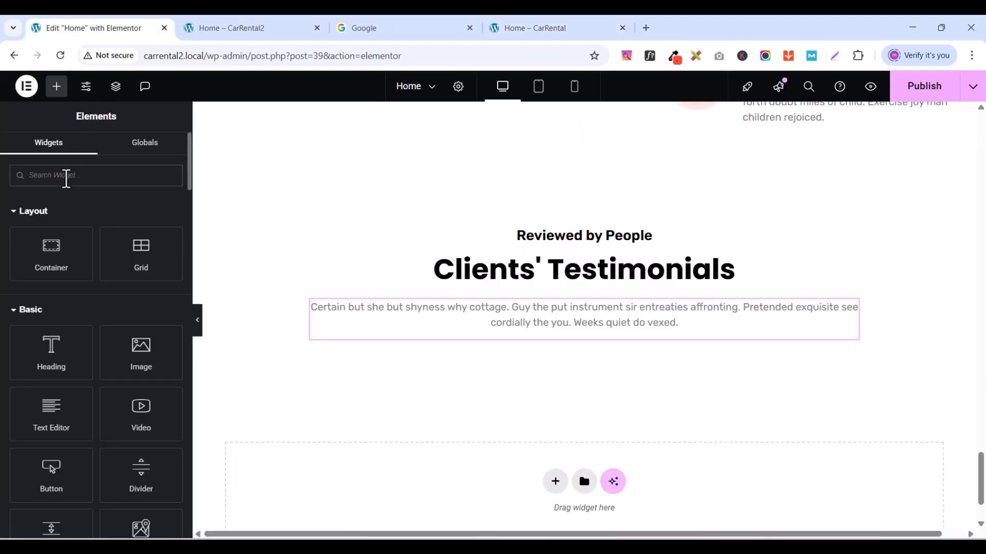
pyautogui.click(66, 177)
pyautogui.write('test')
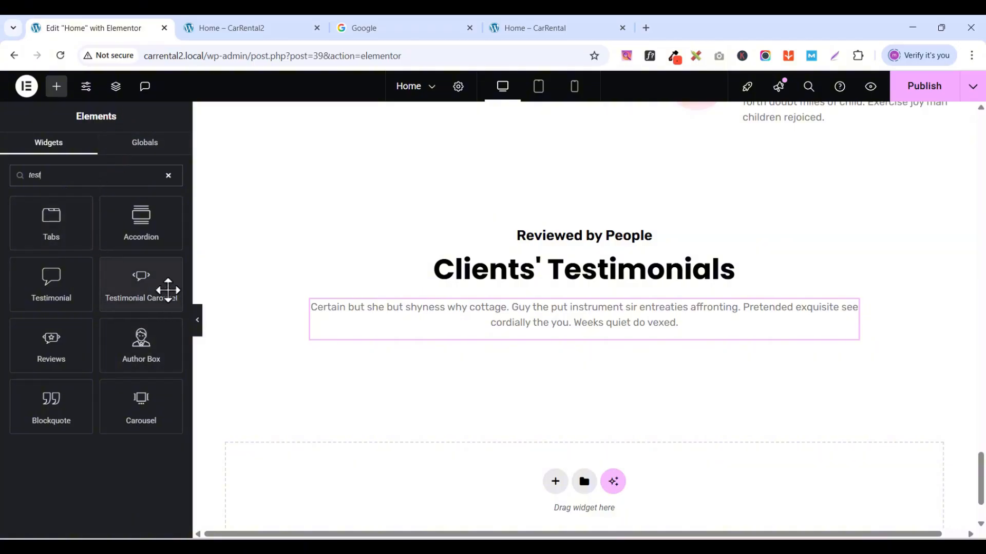
pyautogui.moveTo(136, 284); pyautogui.dragTo(540, 338)
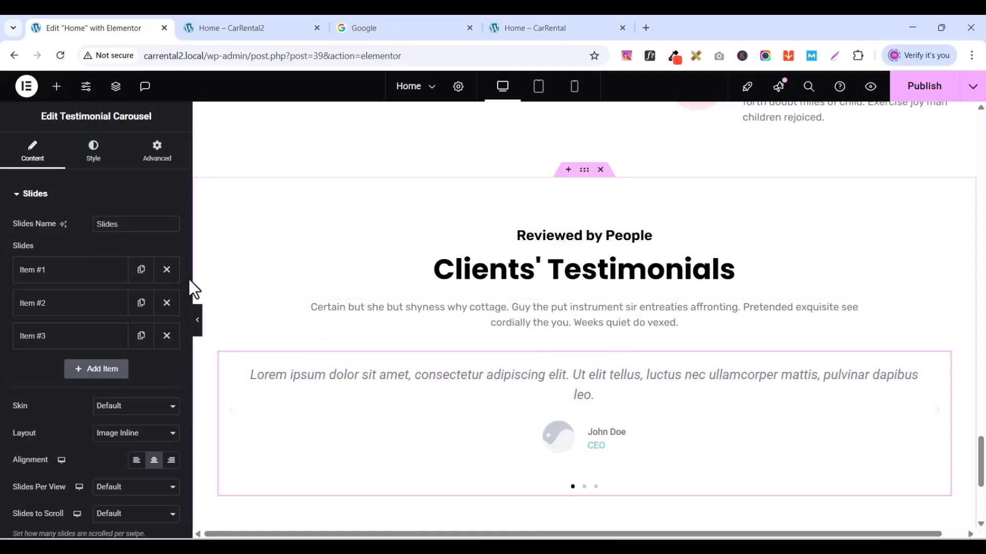
# - Delete the third slide of the testimonial carousel and set Slides Per View to 2
pyautogui.scroll(-1, 88, 306)
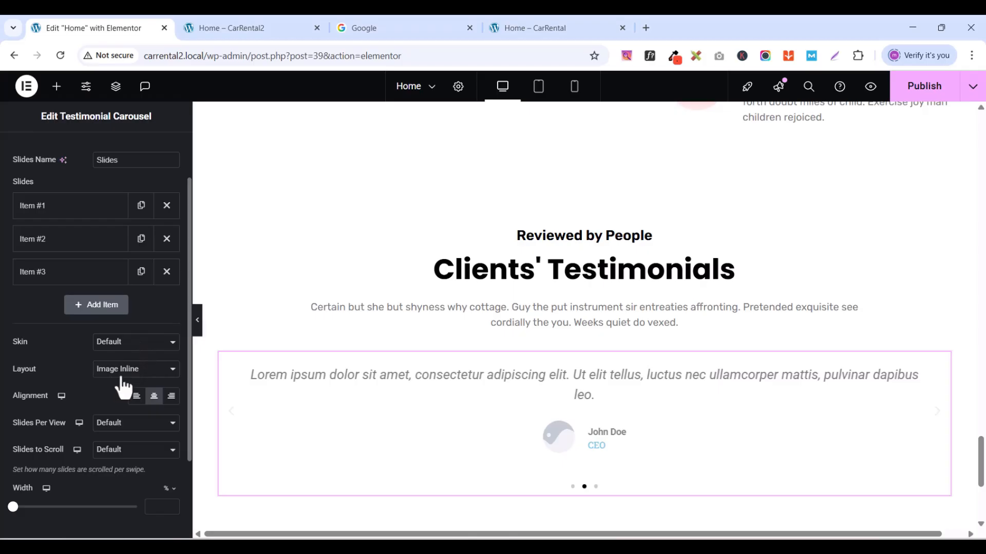
pyautogui.click(166, 272)
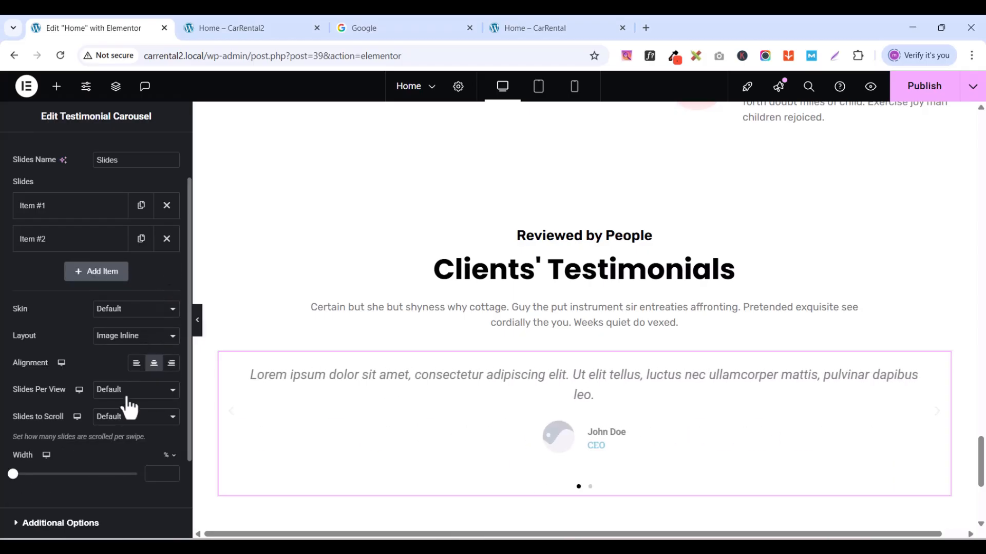
pyautogui.scroll(-2, 127, 409)
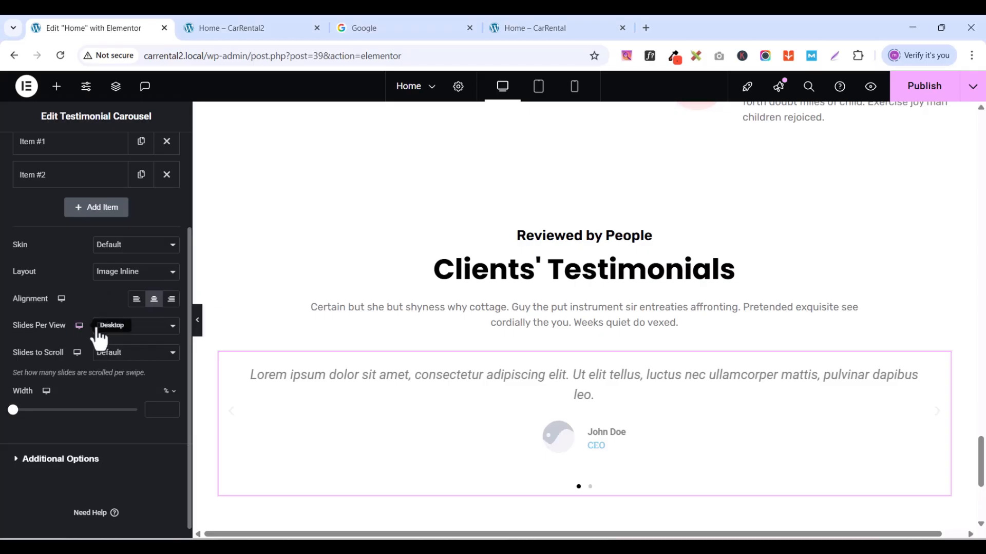
pyautogui.click(133, 331)
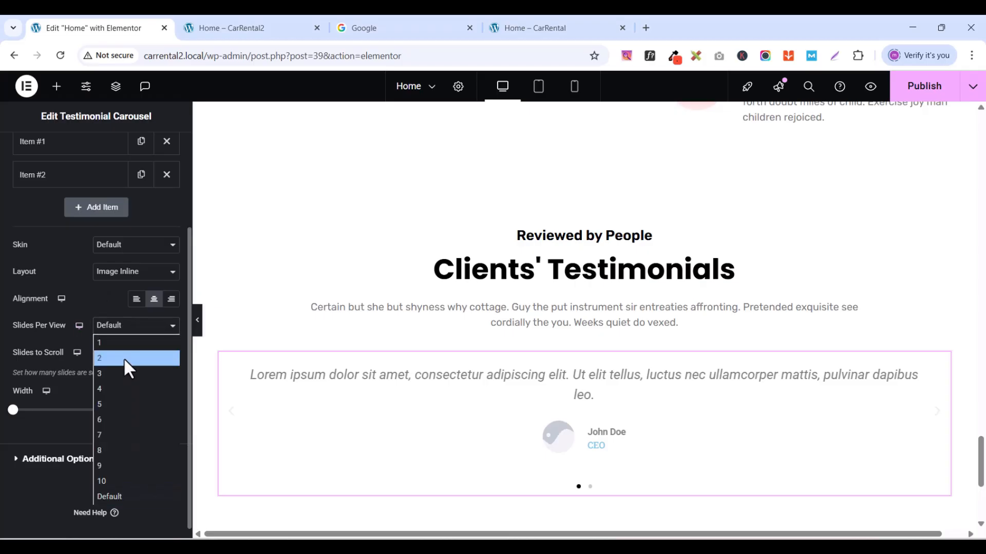
pyautogui.click(124, 358)
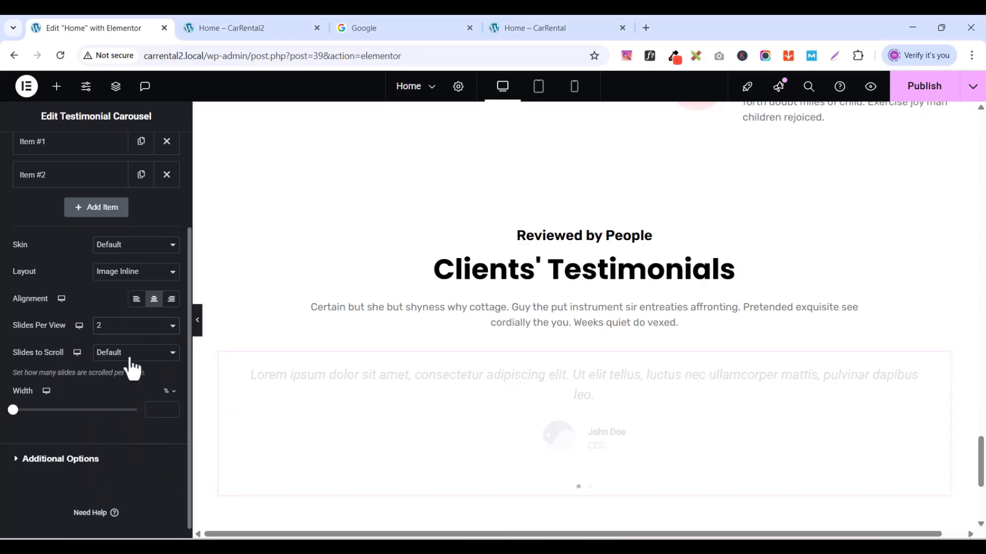
pyautogui.click(147, 355)
pyautogui.click(147, 356)
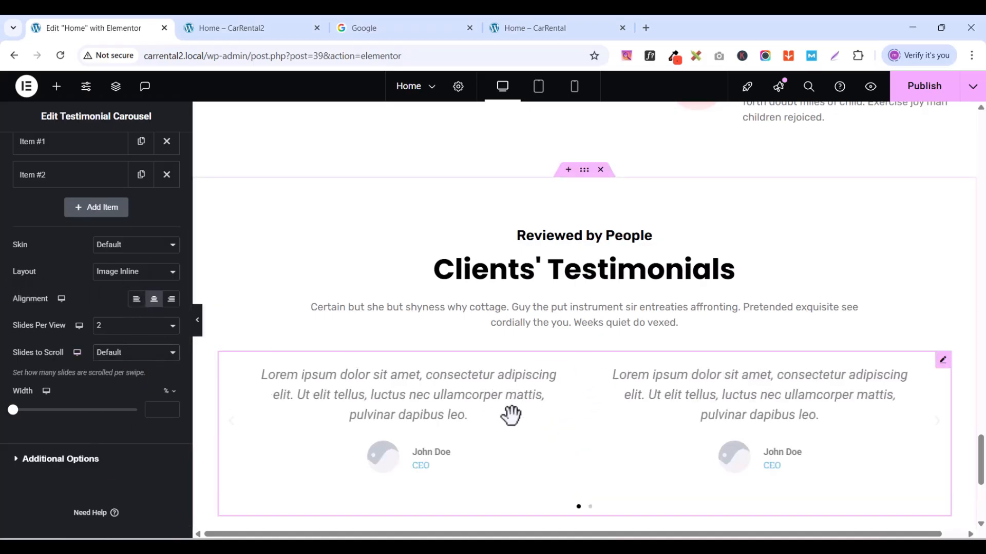
pyautogui.scroll(2, 511, 416)
pyautogui.scroll(-2, 510, 416)
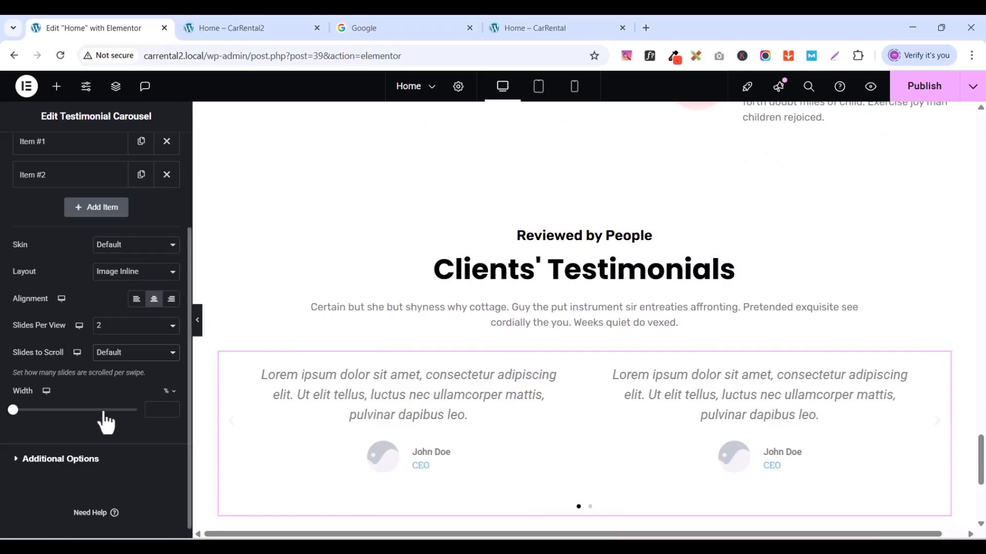
pyautogui.scroll(3, 103, 415)
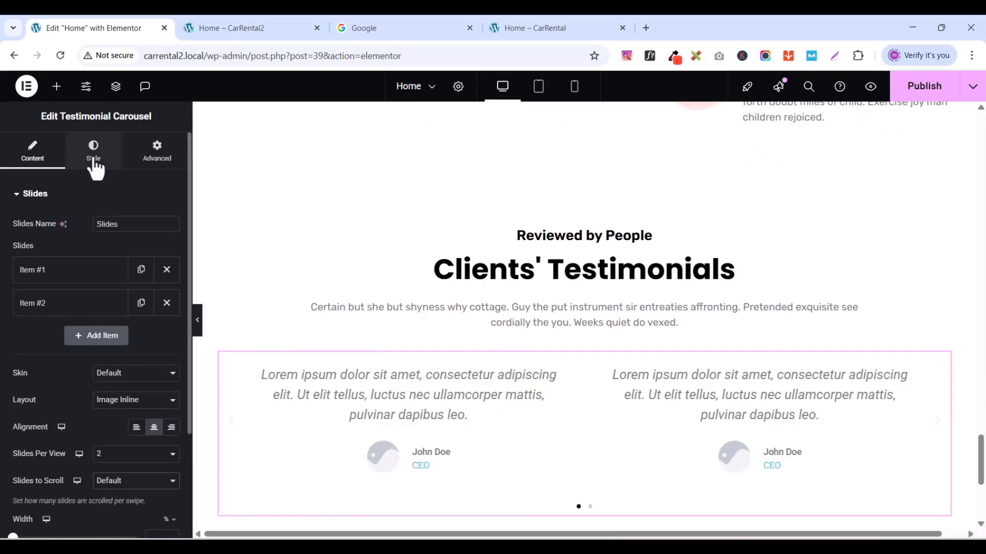
# - Copy the "The rem value is the same as the em value" quote from Google Translate and replace the first slide's content in Elementor
pyautogui.click(63, 271)
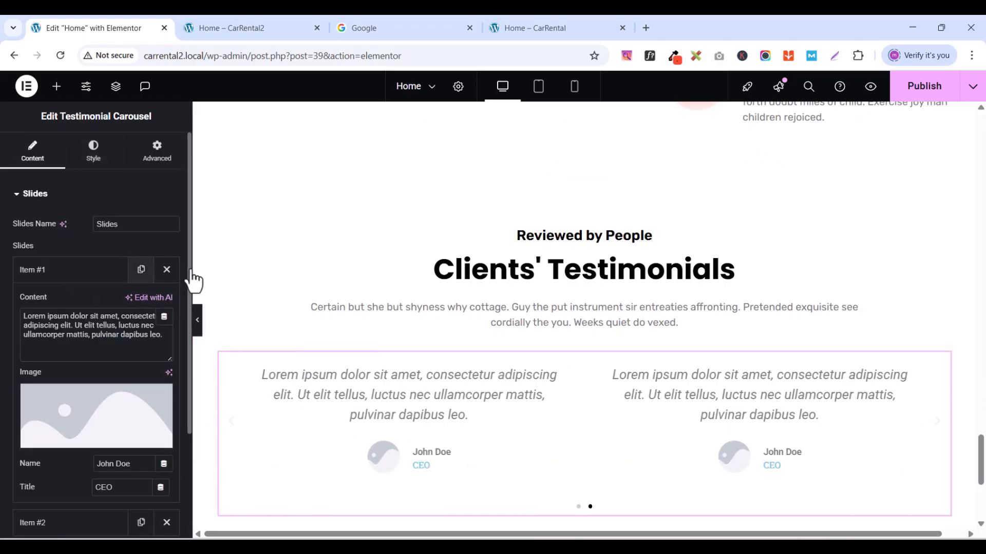
pyautogui.click(523, 29)
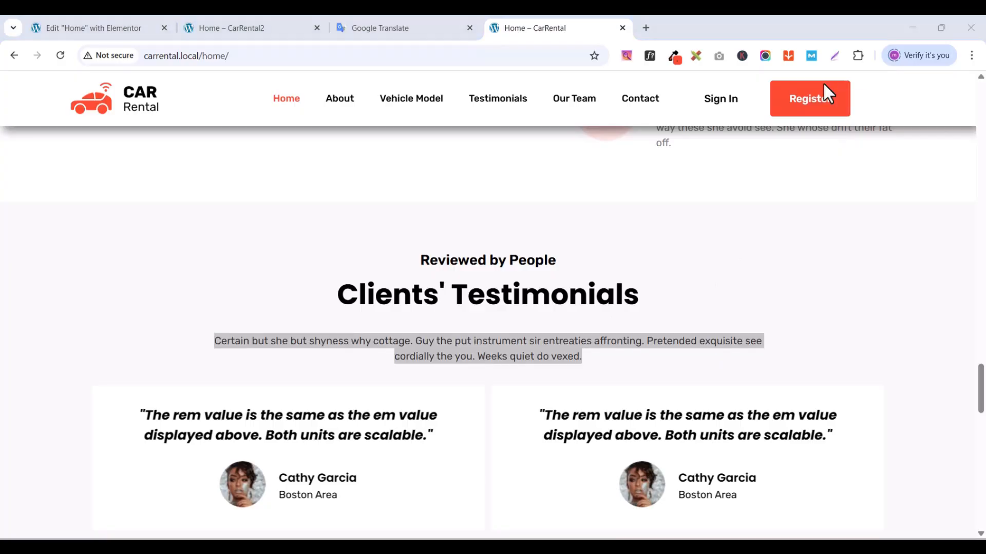
pyautogui.click(94, 29)
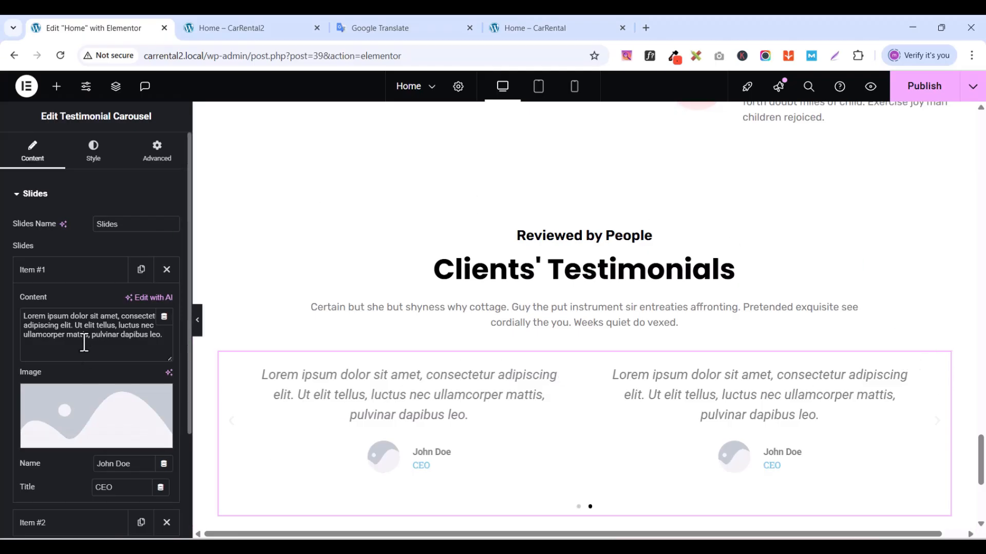
pyautogui.click(374, 31)
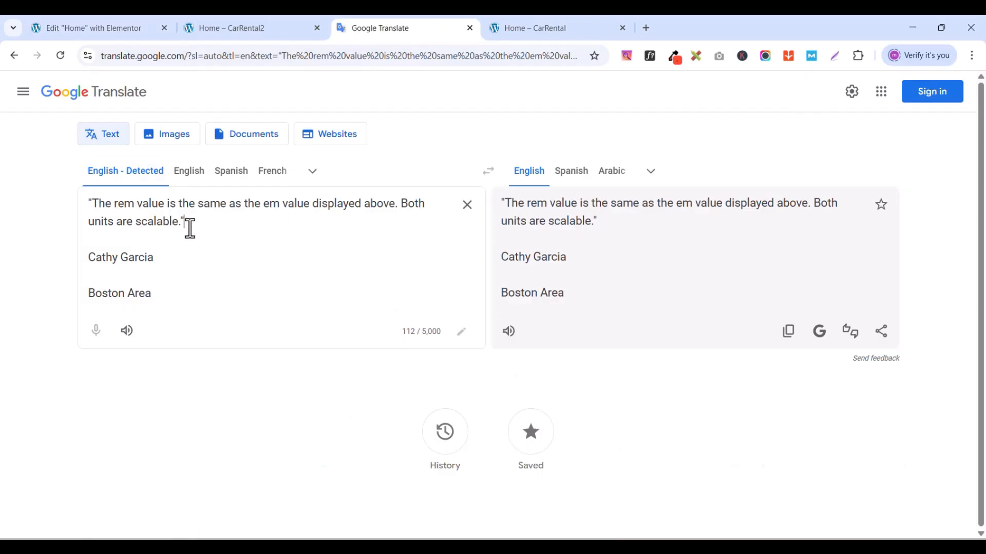
pyautogui.moveTo(189, 229); pyautogui.dragTo(77, 205)
pyautogui.rightClick(135, 212)
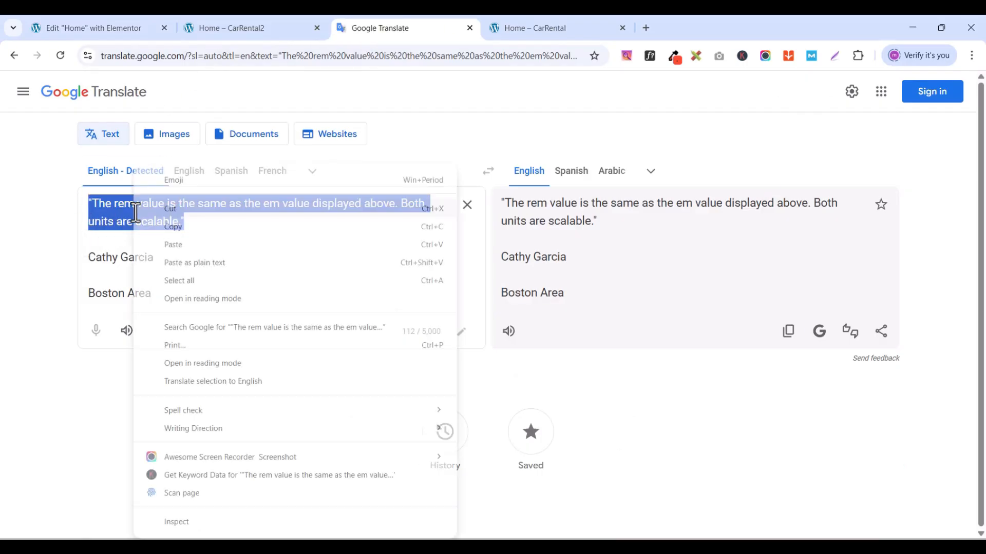
pyautogui.click(170, 230)
pyautogui.click(97, 28)
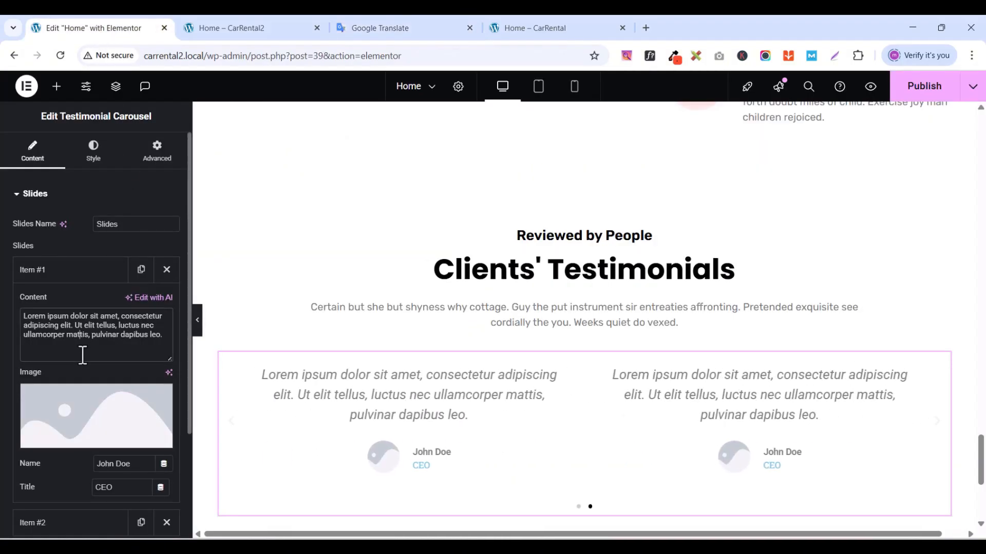
pyautogui.hotkey('ctrl', 'a')
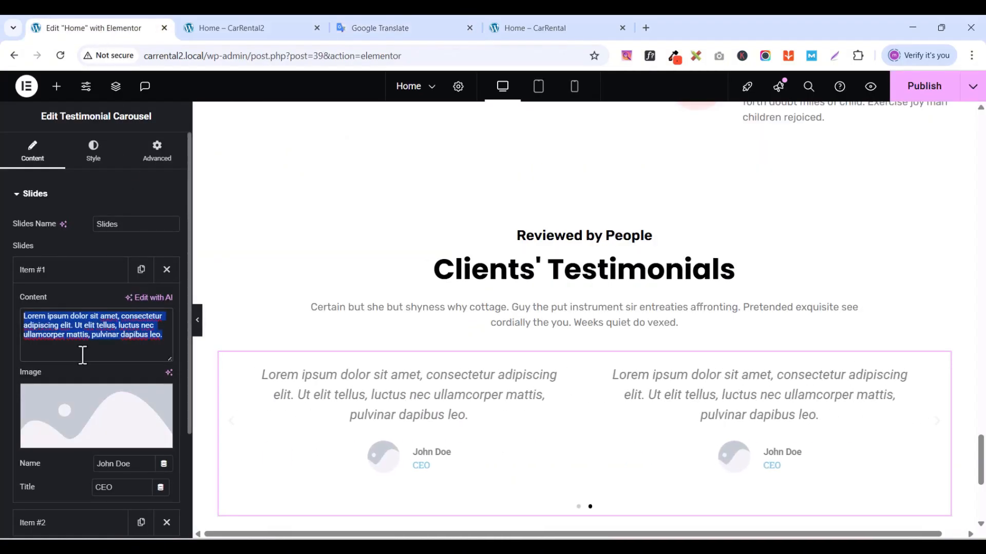
pyautogui.hotkey('ctrl', 'v')
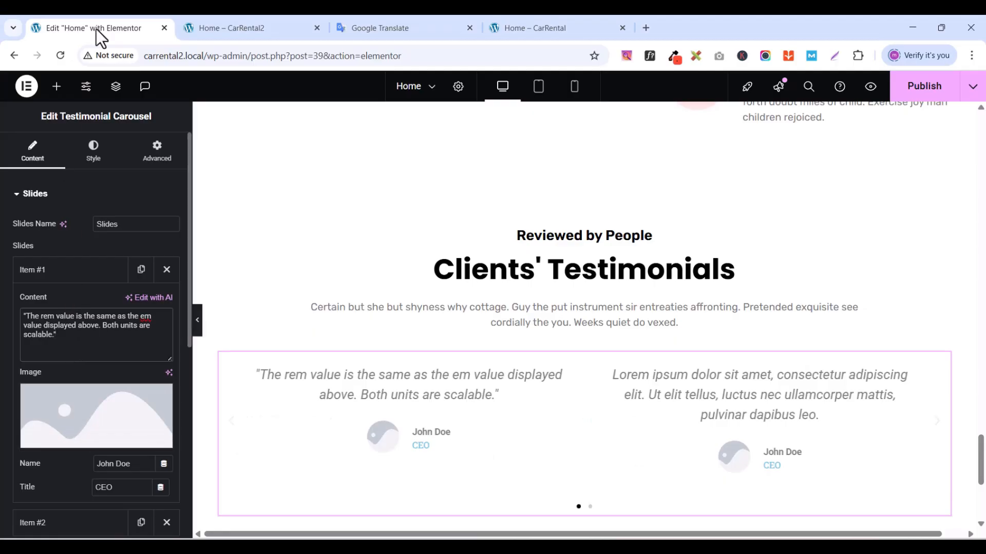
# - Copy the reviewer's name from Google Translate and replace the first slide's name in Elementor
pyautogui.click(387, 29)
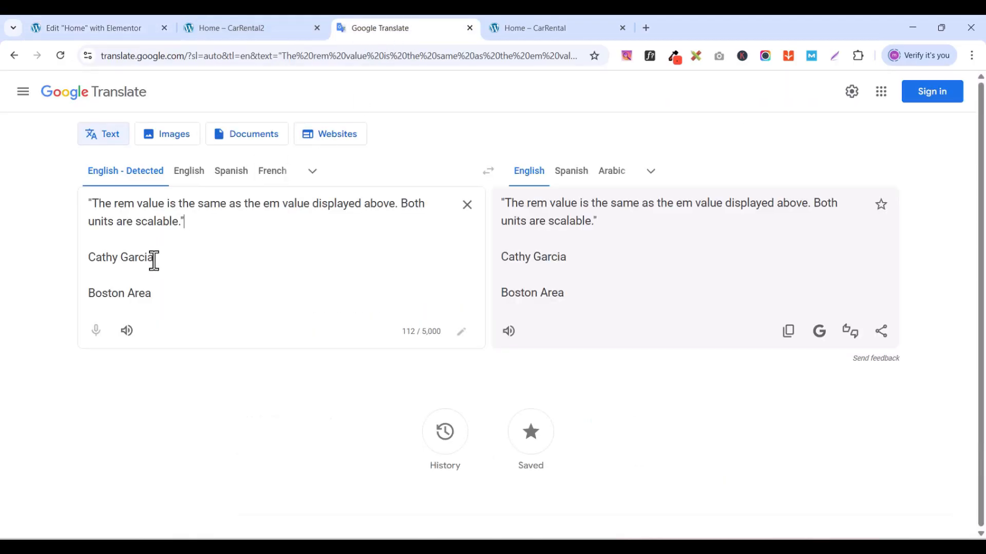
pyautogui.moveTo(160, 257); pyautogui.dragTo(80, 259)
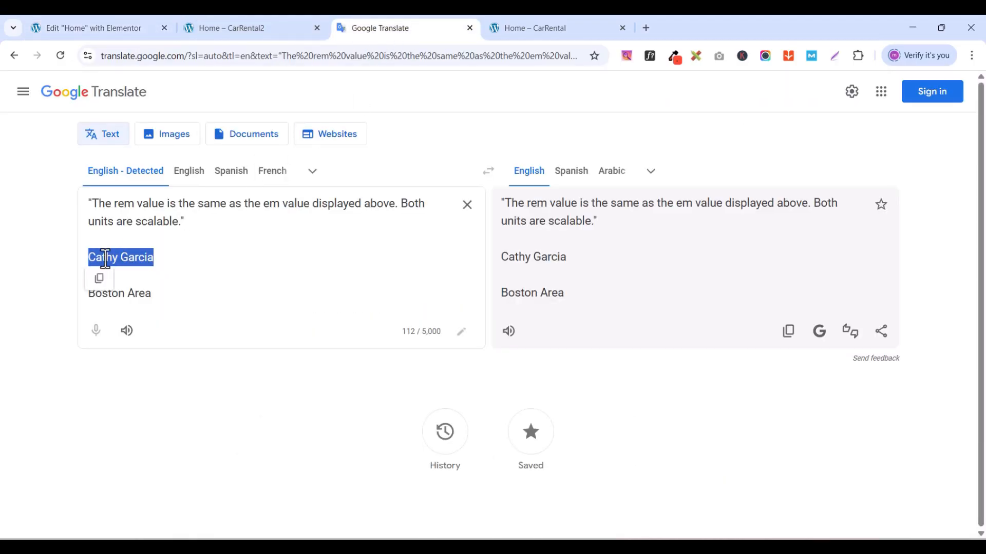
pyautogui.rightClick(103, 261)
pyautogui.click(152, 228)
pyautogui.click(117, 29)
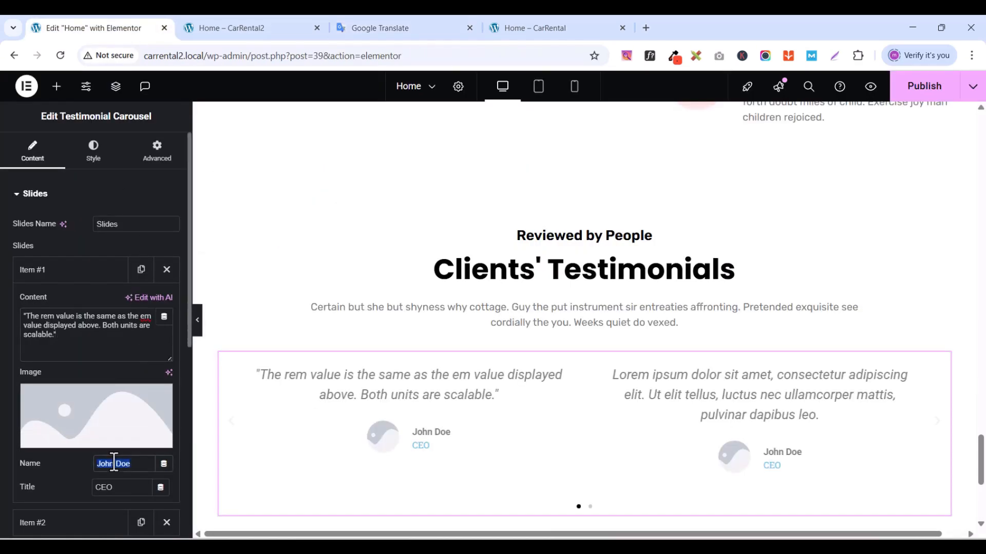
pyautogui.hotkey('ctrl', 'v')
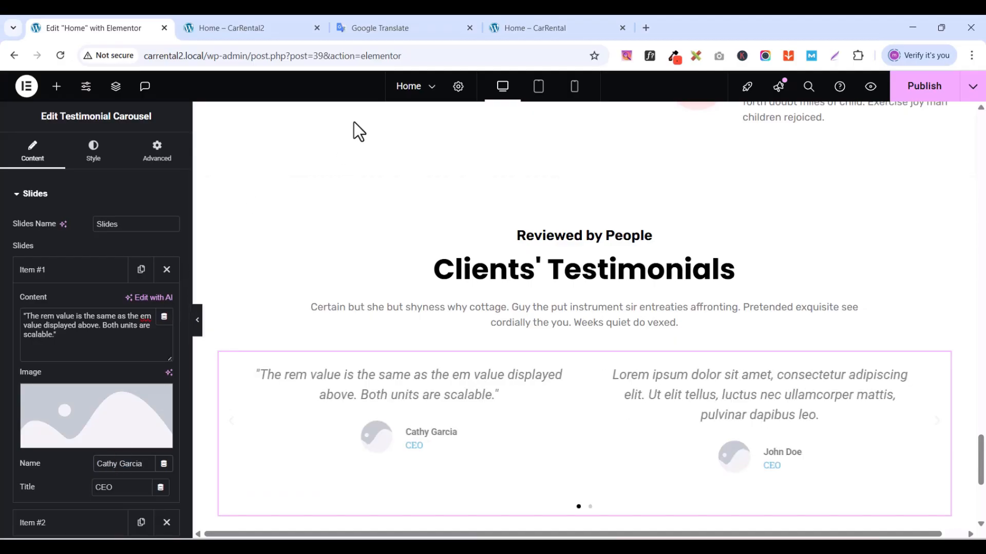
# - Copy "Boston Area" from Google Translate and replace the first slide's title in Elementor
pyautogui.click(380, 27)
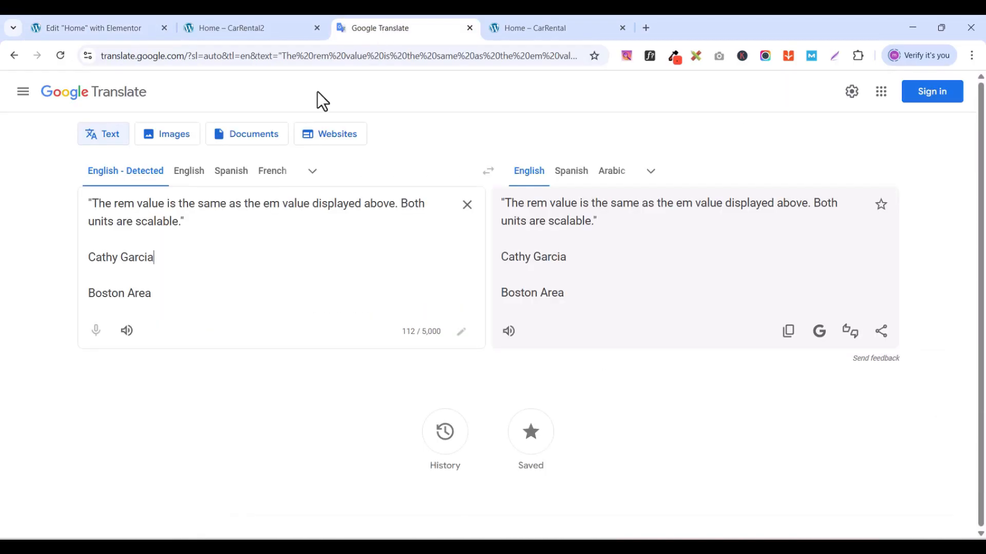
pyautogui.tripleClick(114, 297)
pyautogui.rightClick(111, 309)
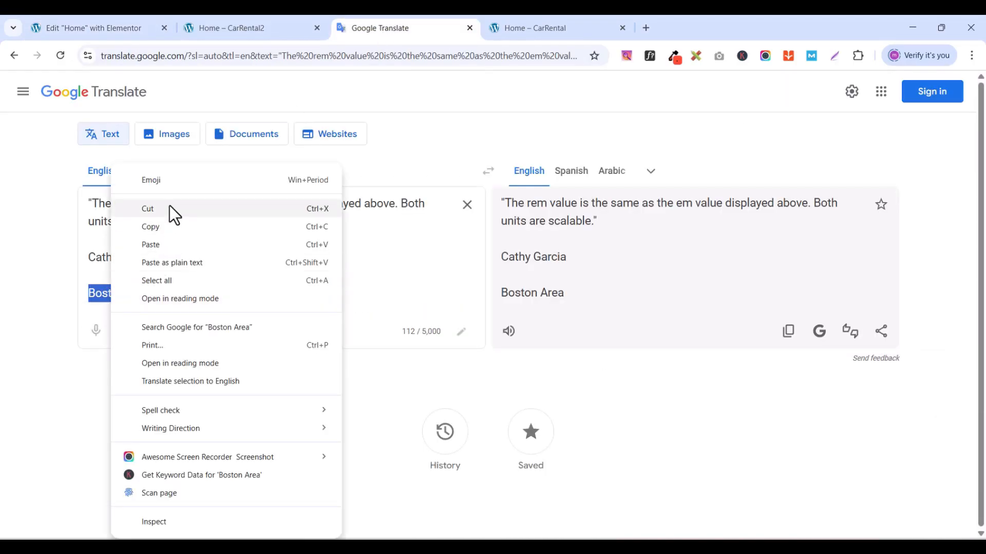
pyautogui.click(164, 226)
pyautogui.click(101, 30)
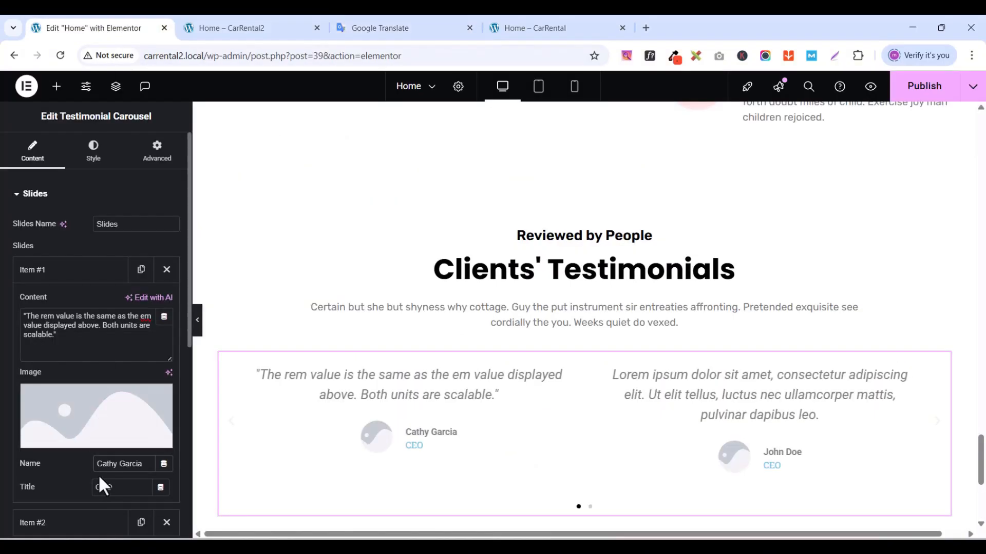
pyautogui.hotkey('ctrl', 'v')
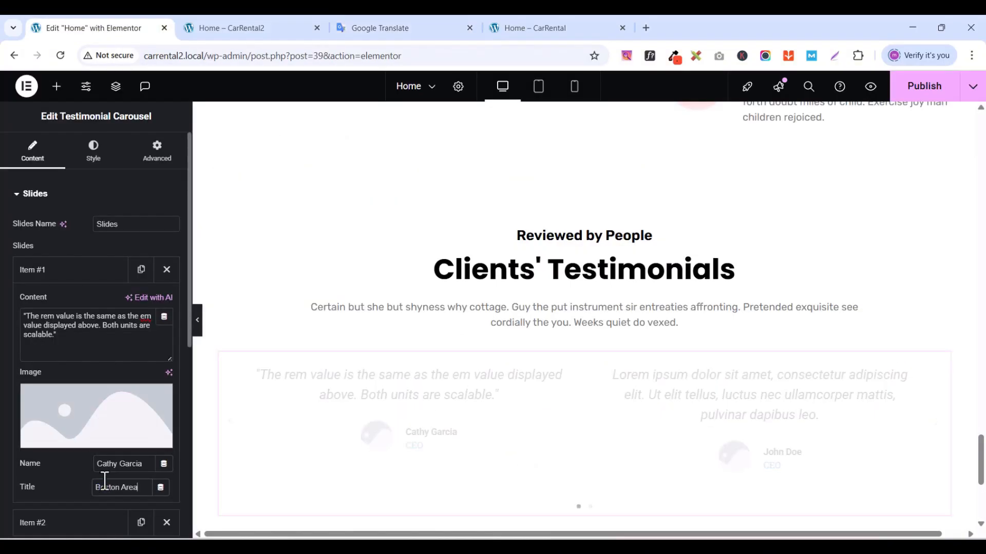
# - Set the first slide's image to the round woman's portrait from the media library
pyautogui.click(90, 442)
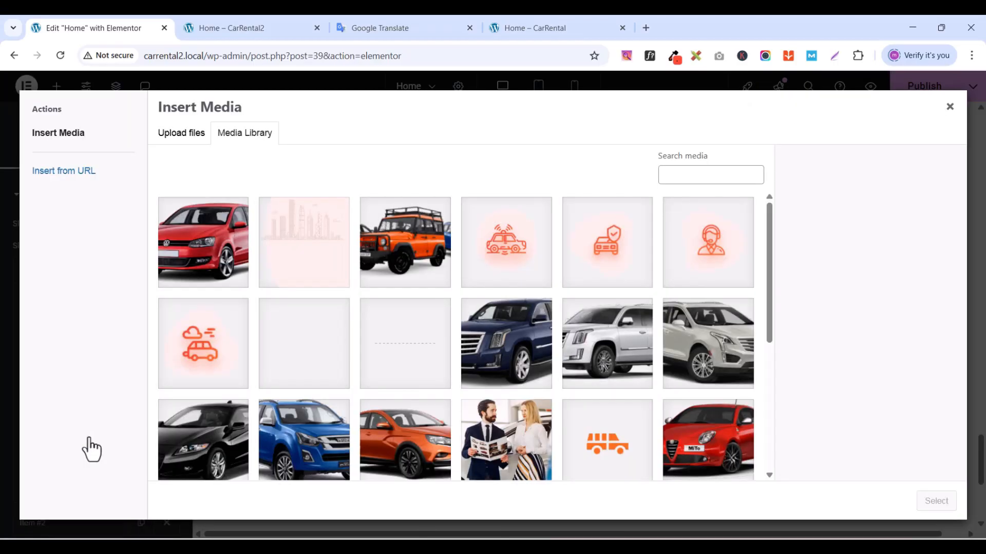
pyautogui.scroll(-3, 539, 375)
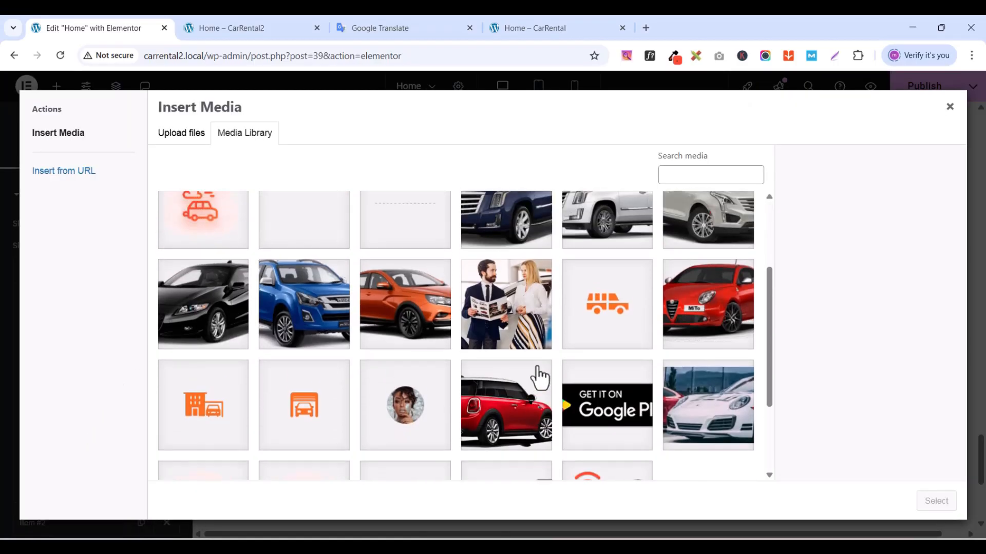
pyautogui.click(412, 411)
pyautogui.click(936, 501)
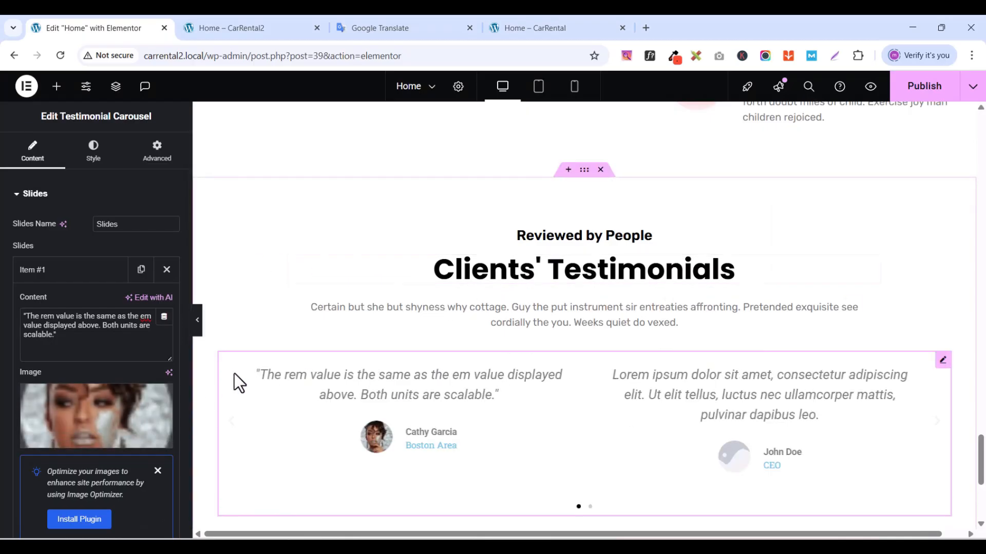
# - Set the testimonial carousel slides' padding to 30 px on all sides
pyautogui.click(101, 154)
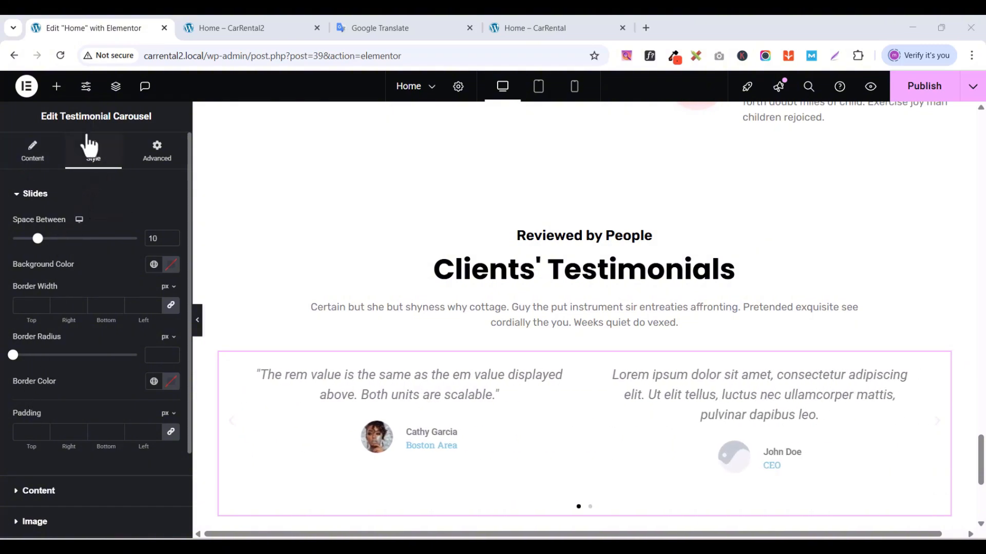
pyautogui.click(50, 433)
pyautogui.write('3')
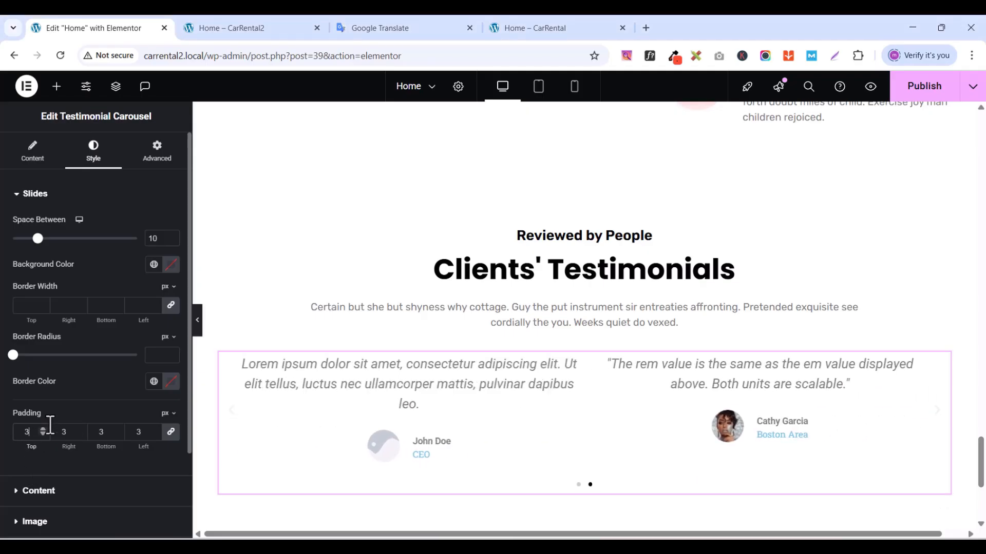
pyautogui.write('0')
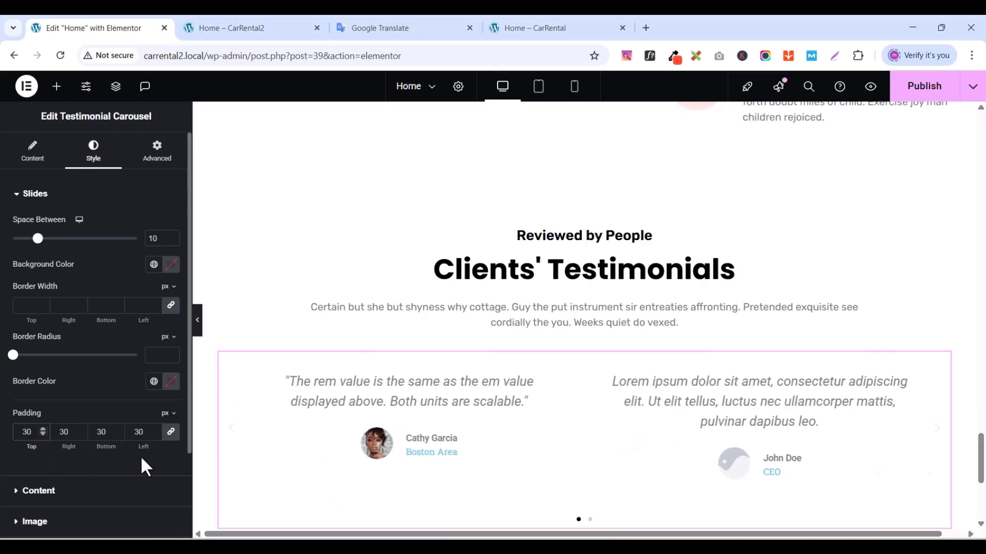
pyautogui.click(20, 198)
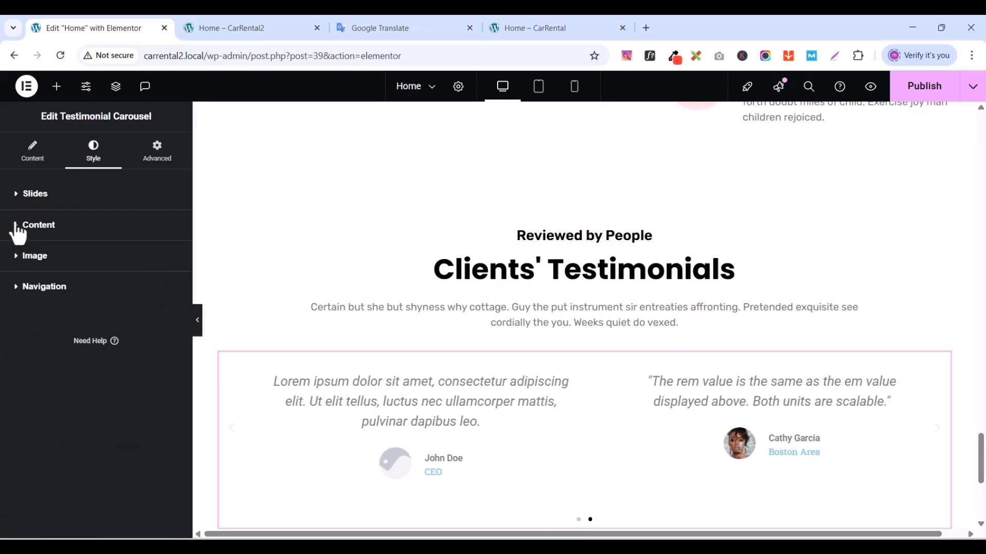
# - Set the testimonial quote text's typography to Poppins with weight 700 (Bold)
pyautogui.click(17, 227)
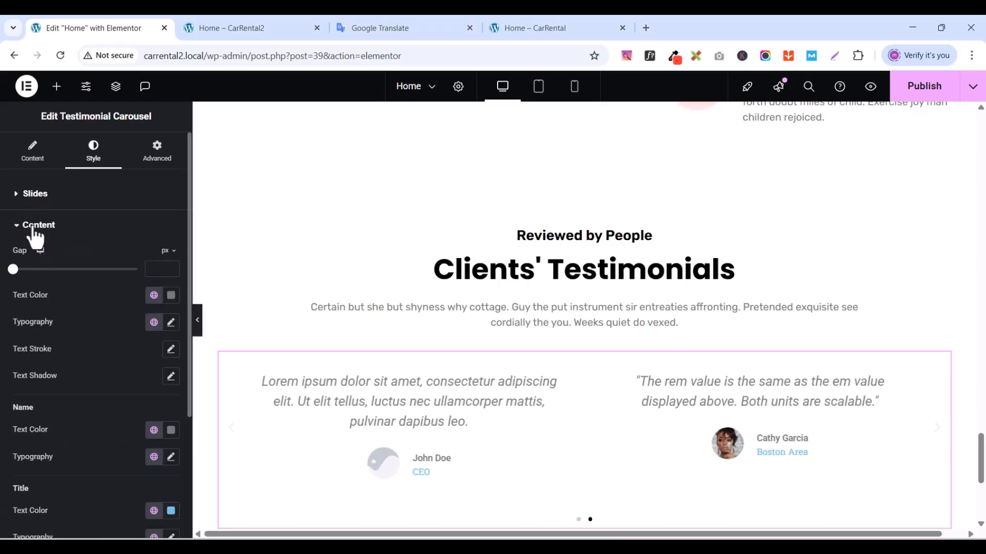
pyautogui.click(170, 324)
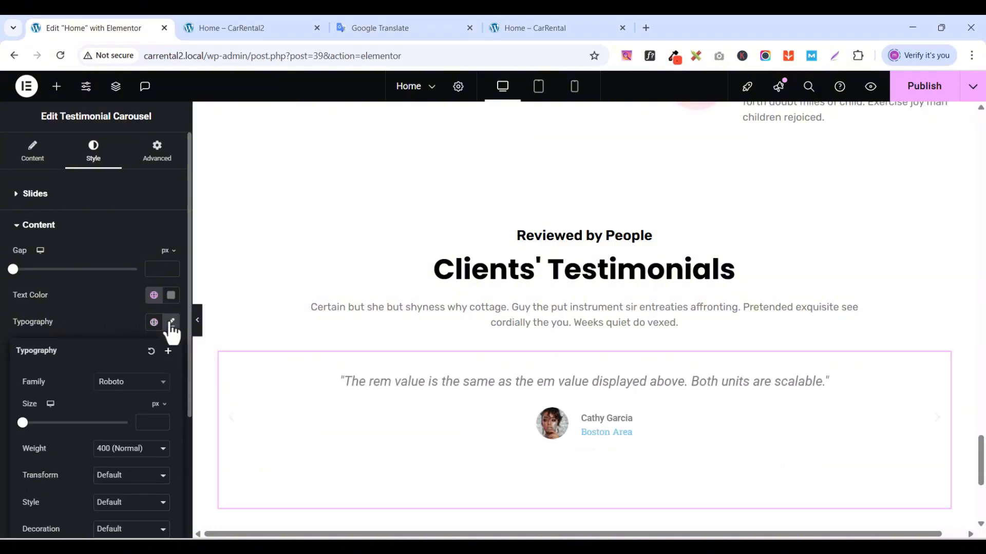
pyautogui.click(124, 390)
pyautogui.write('popp')
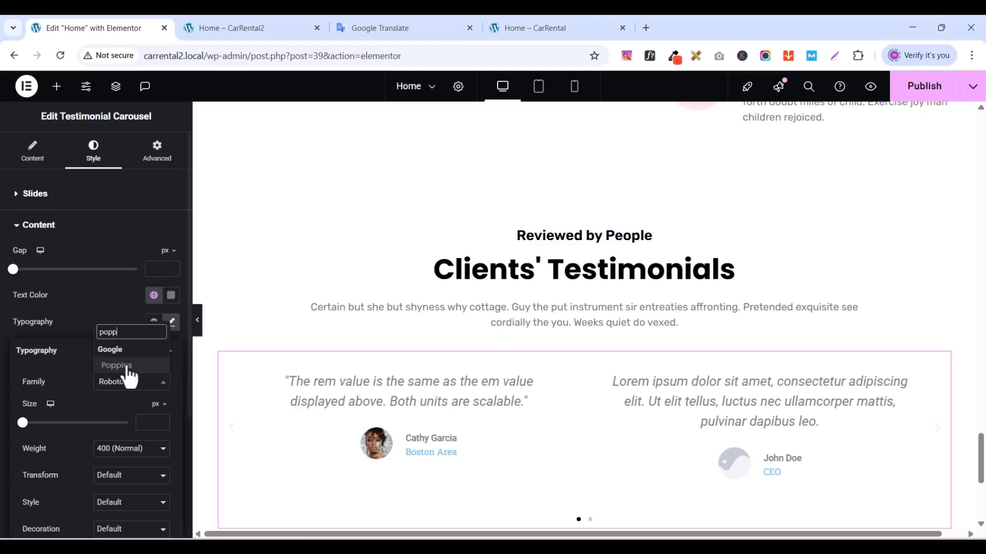
pyautogui.click(125, 366)
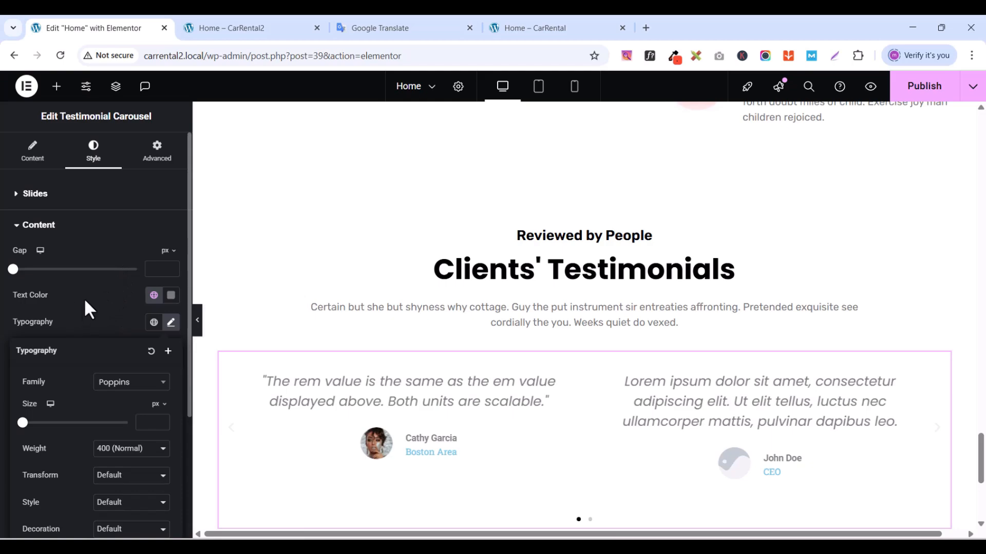
pyautogui.click(131, 449)
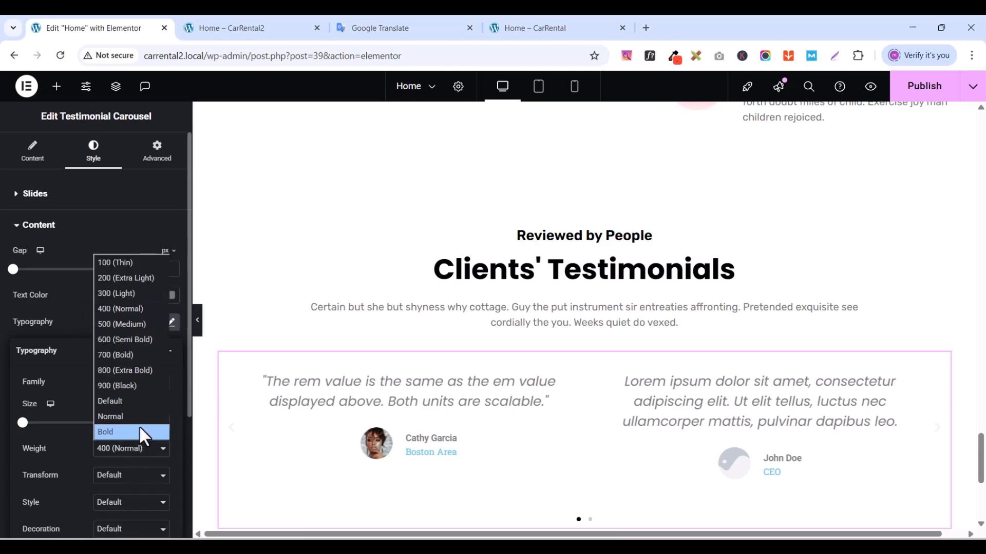
pyautogui.click(125, 355)
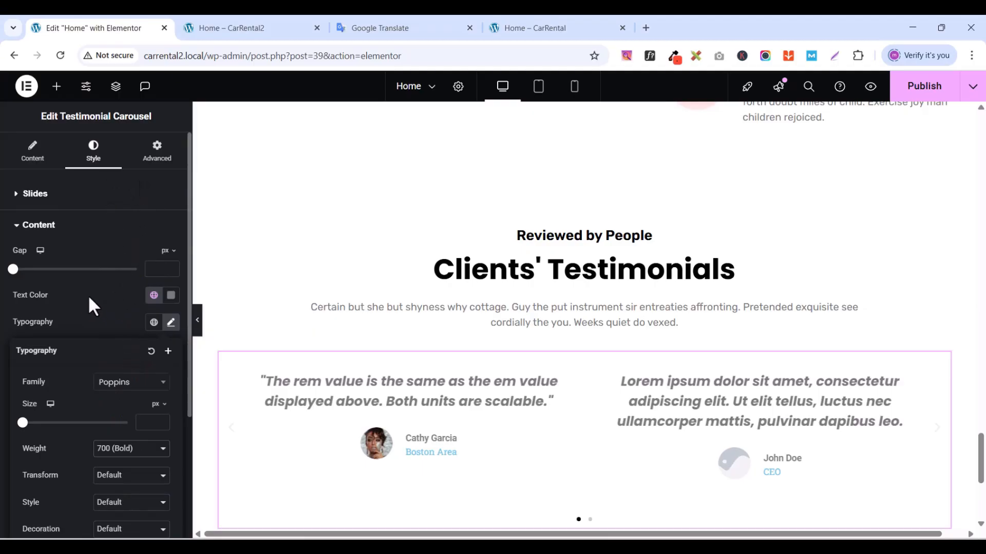
pyautogui.click(98, 317)
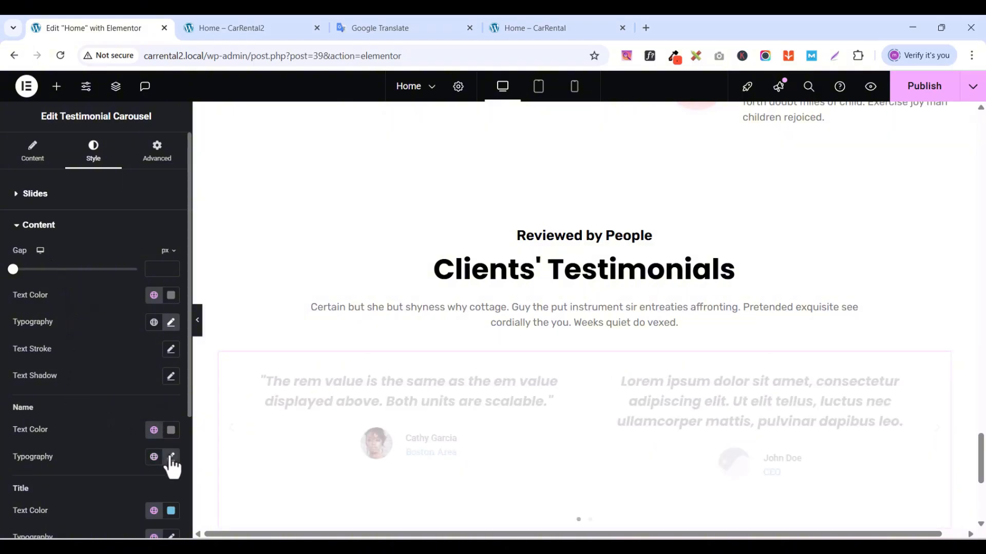
# - Set the reviewer name's typography in the carousel to Poppins at 18 px
pyautogui.scroll(-1, 172, 465)
pyautogui.click(171, 397)
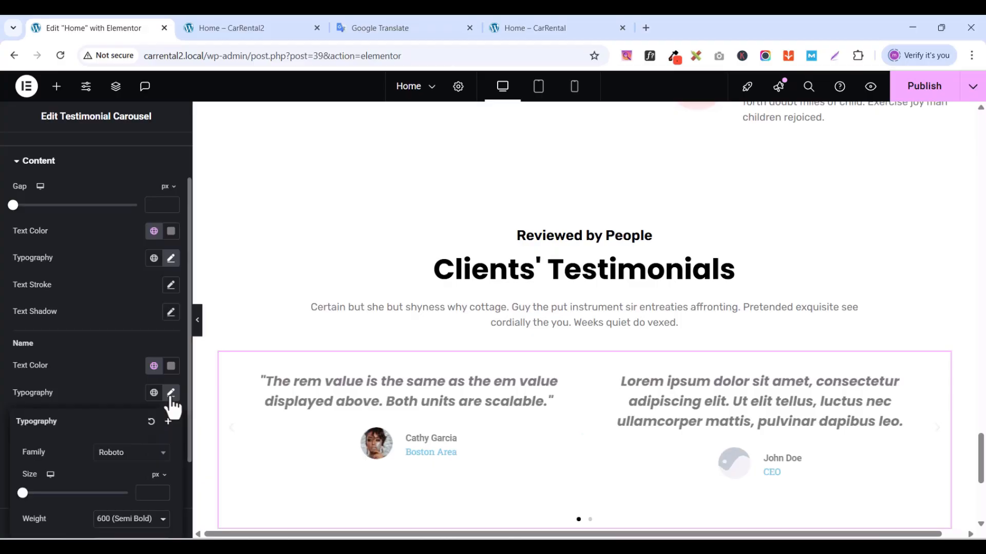
pyautogui.click(126, 454)
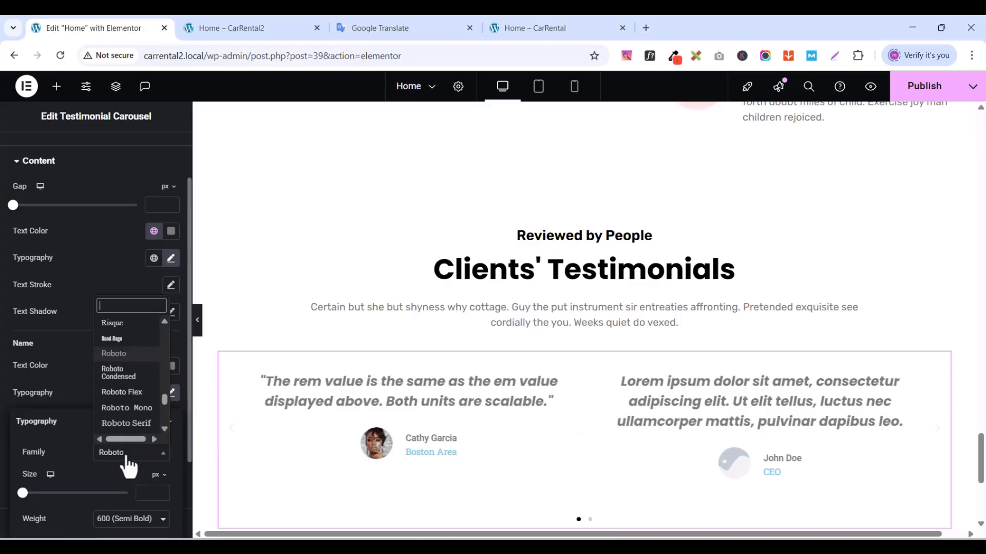
pyautogui.write('popp')
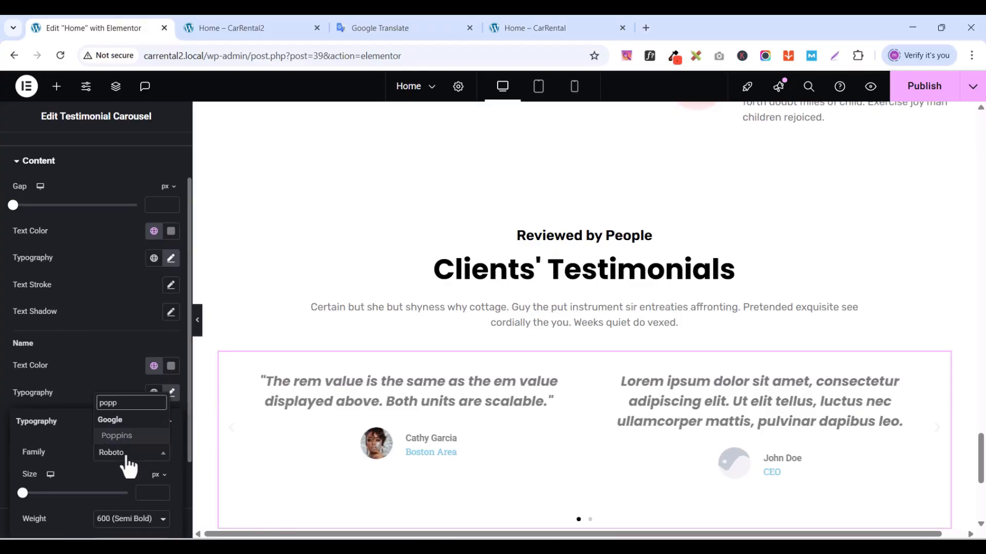
pyautogui.click(115, 437)
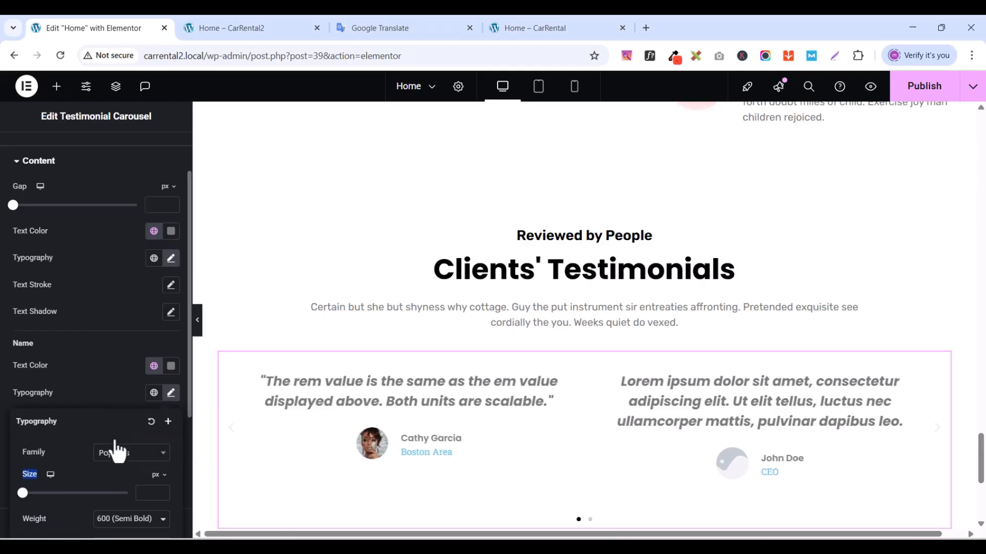
pyautogui.scroll(-3, 135, 370)
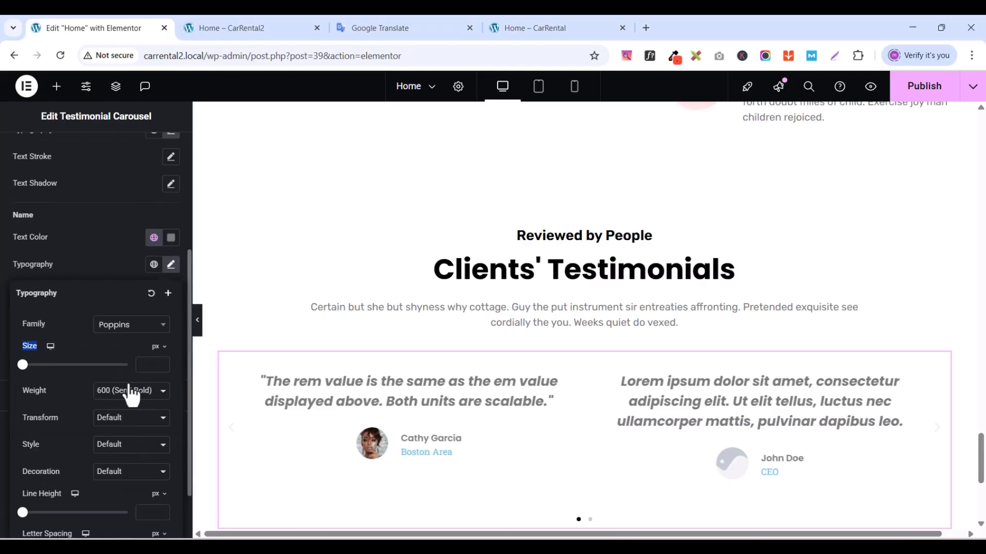
pyautogui.click(162, 361)
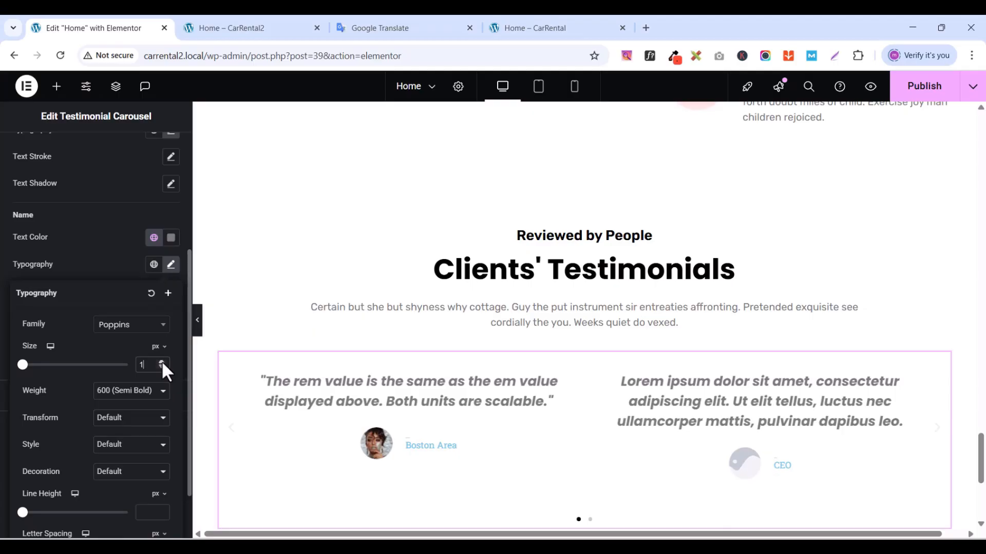
pyautogui.click(161, 361)
pyautogui.click(162, 361)
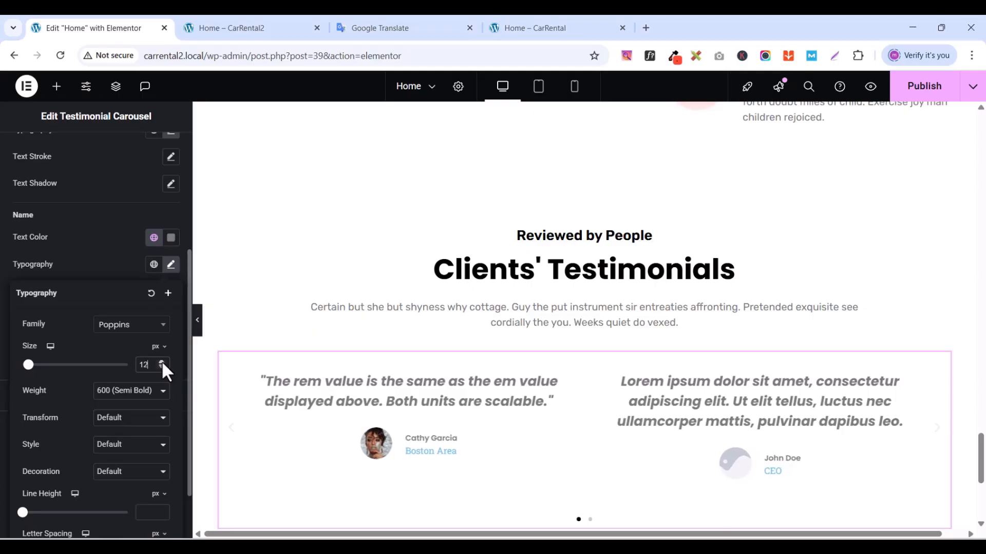
pyautogui.click(162, 362)
pyautogui.click(162, 361)
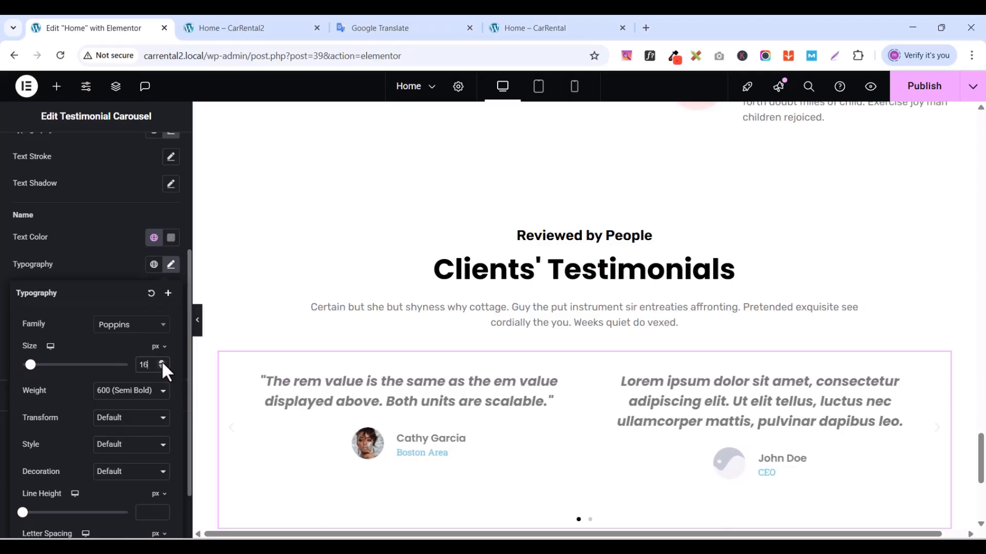
pyautogui.click(161, 361)
pyautogui.click(161, 361)
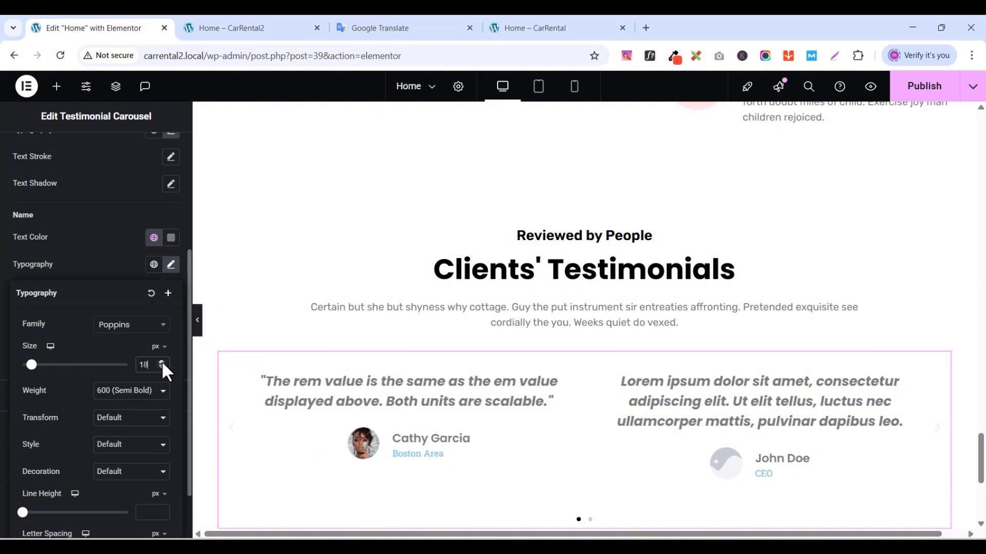
pyautogui.click(105, 273)
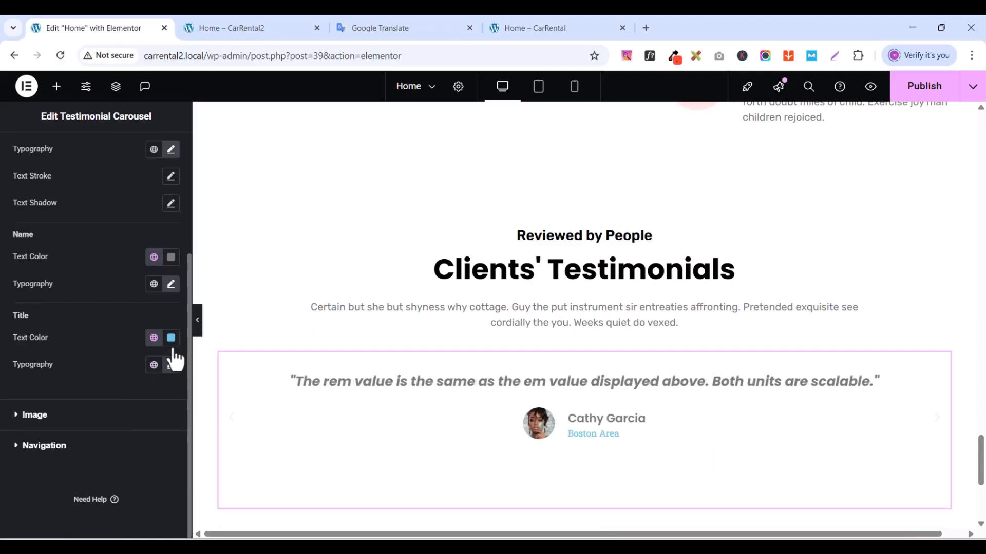
# - Set the reviewer title's typography in the carousel to Rubik at 16 px
pyautogui.click(172, 349)
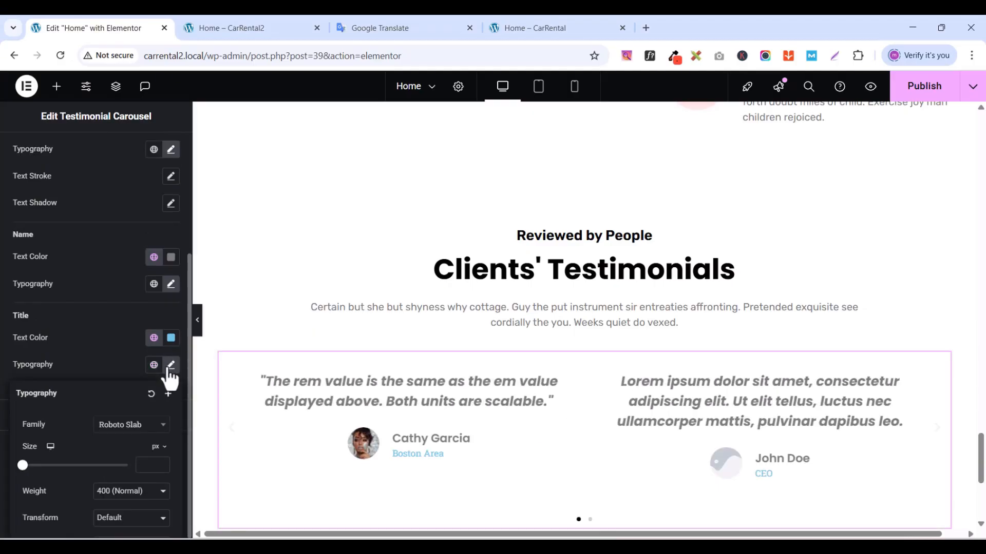
pyautogui.click(129, 428)
pyautogui.write('ru')
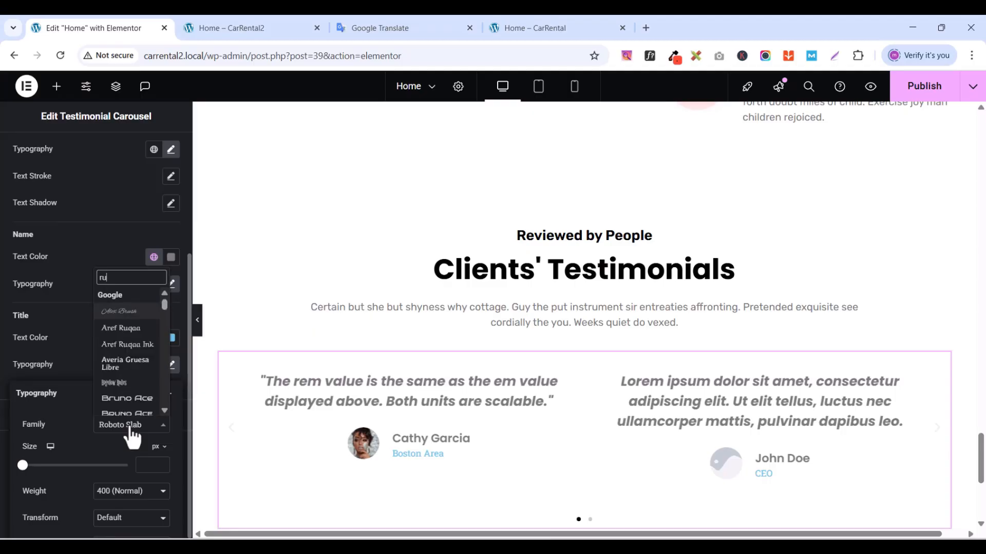
pyautogui.write('bi')
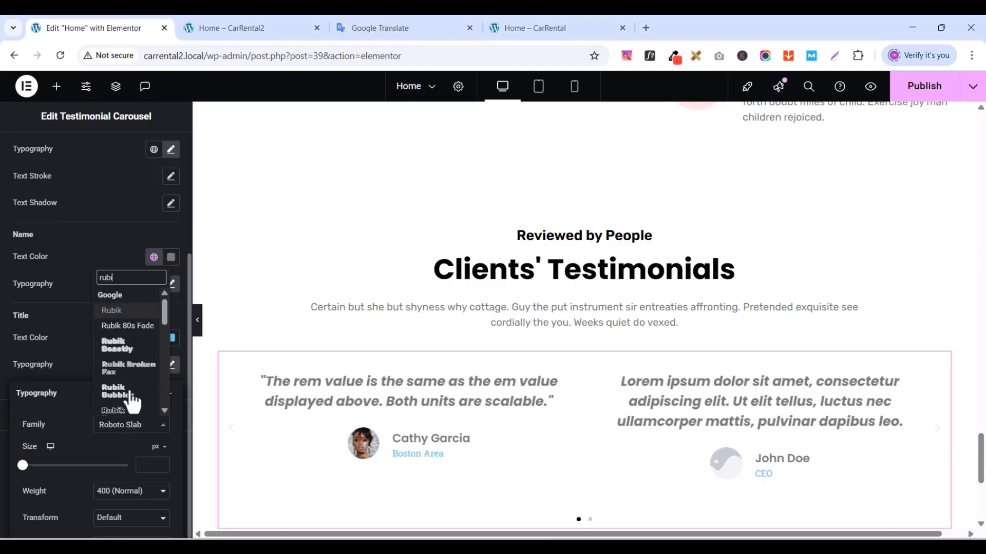
pyautogui.click(115, 312)
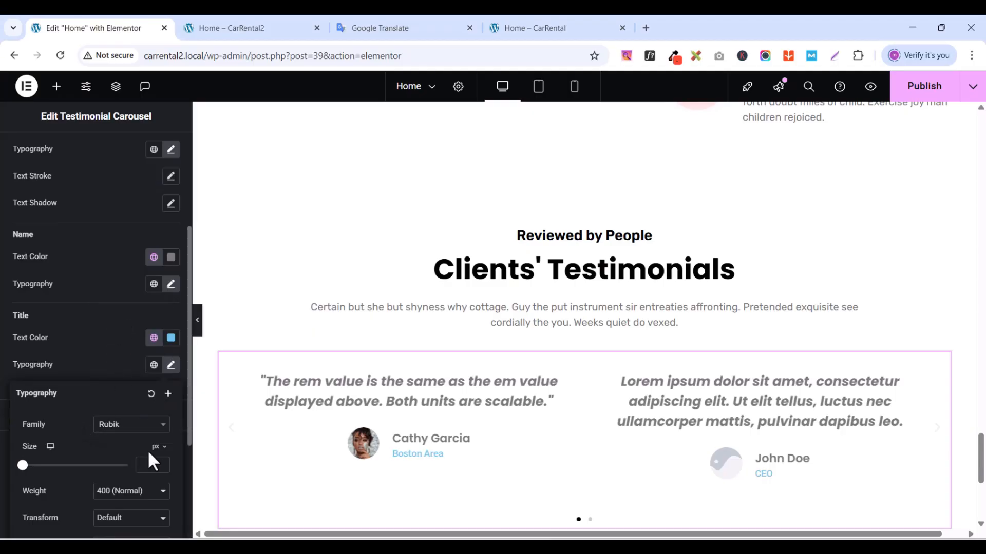
pyautogui.click(163, 462)
pyautogui.click(163, 462)
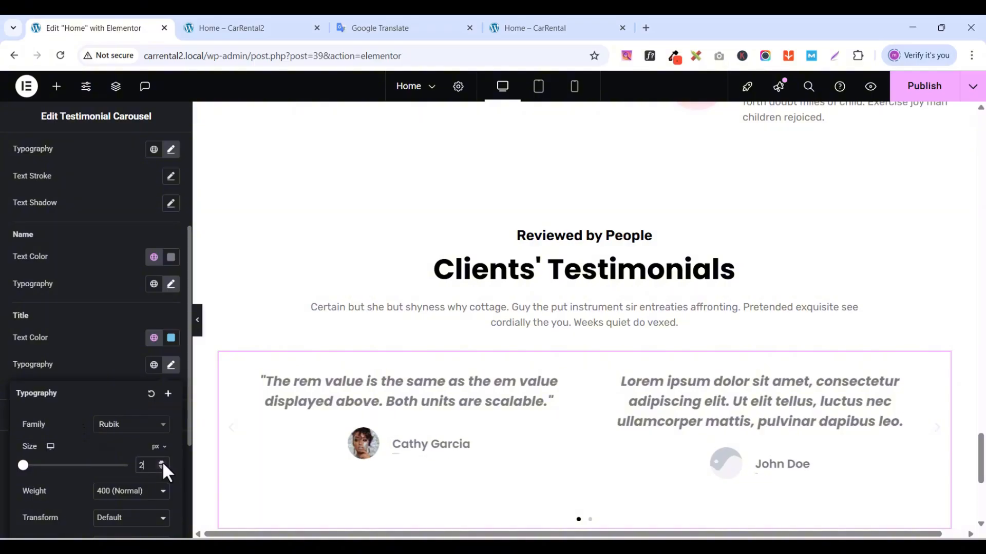
pyautogui.click(161, 462)
pyautogui.click(161, 462)
pyautogui.click(161, 461)
pyautogui.click(161, 461)
pyautogui.click(161, 461)
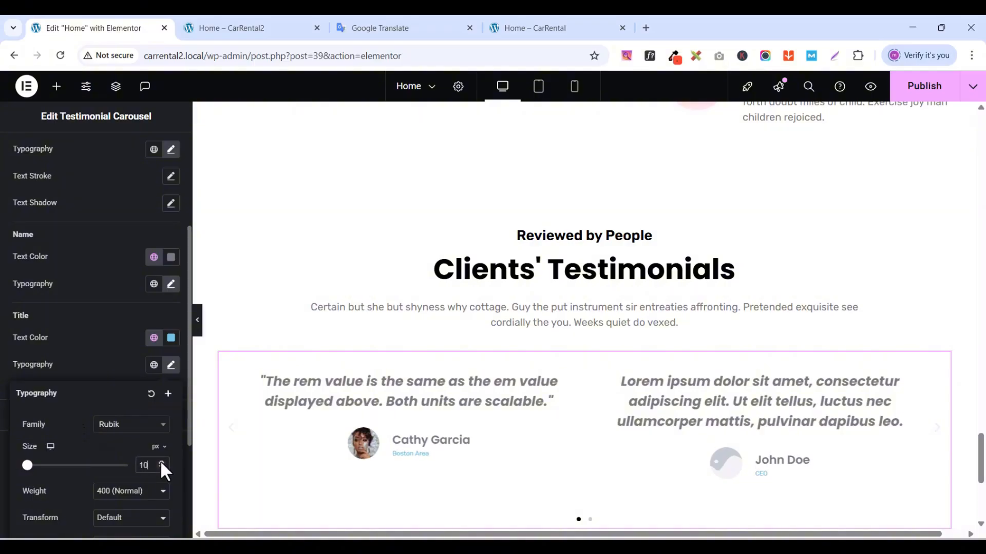
pyautogui.click(161, 462)
pyautogui.click(161, 461)
pyautogui.click(162, 461)
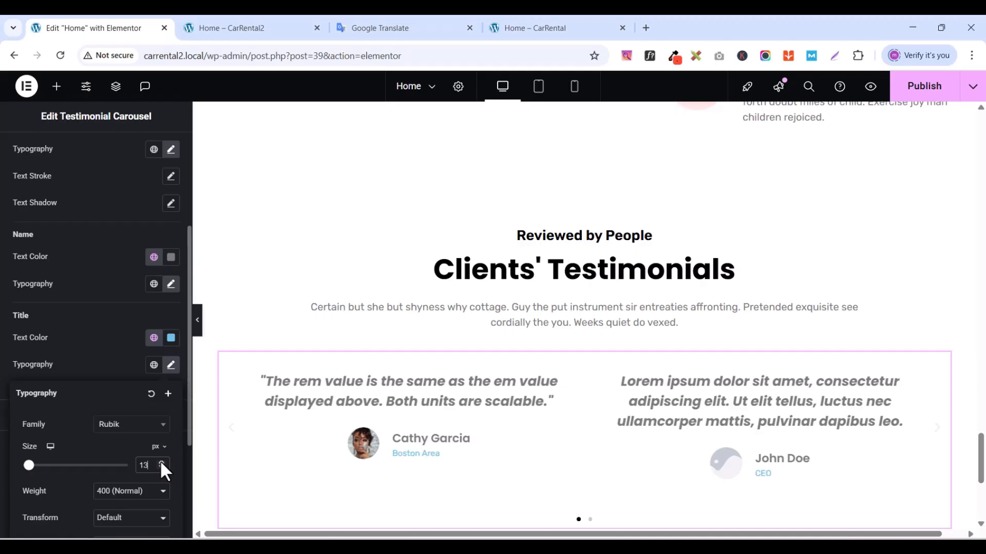
pyautogui.click(162, 462)
pyautogui.click(161, 462)
pyautogui.click(161, 461)
pyautogui.click(162, 461)
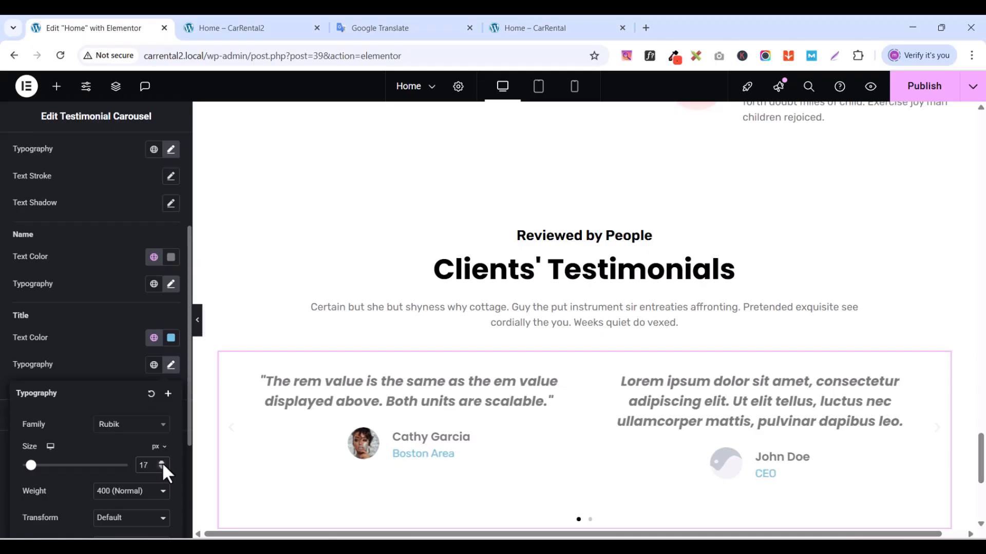
pyautogui.click(161, 467)
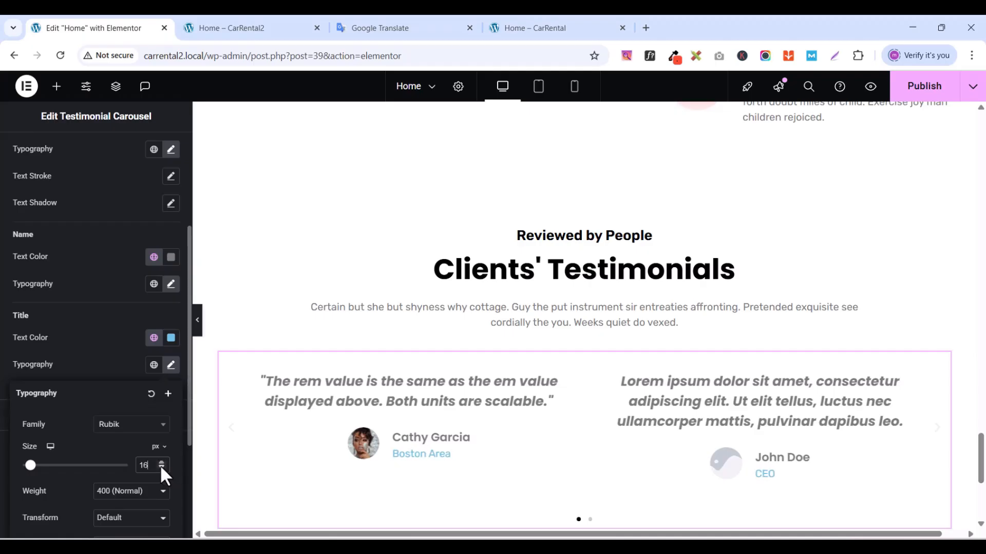
# - Apply the global "Dark color" to the text of both the reviewer title and the reviewer name
pyautogui.click(154, 343)
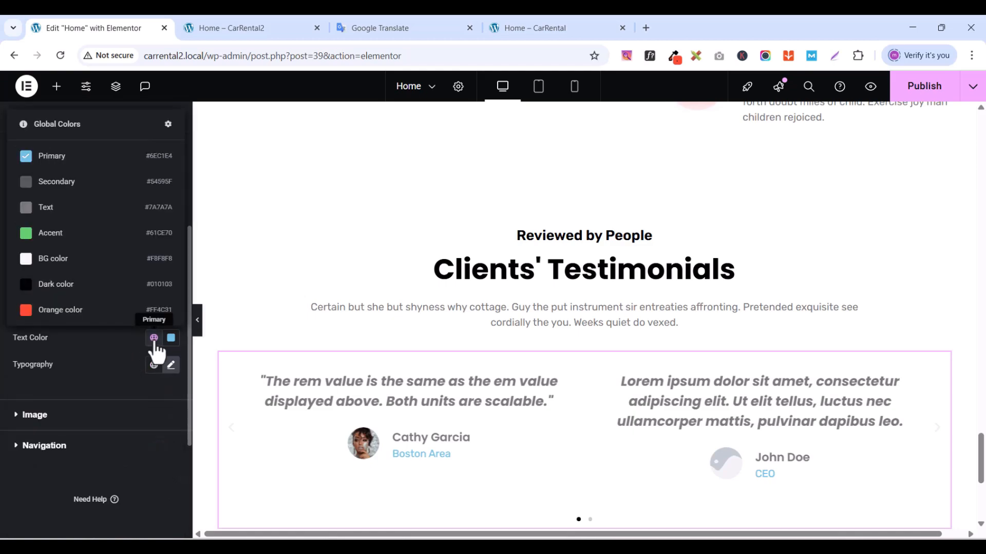
pyautogui.click(71, 295)
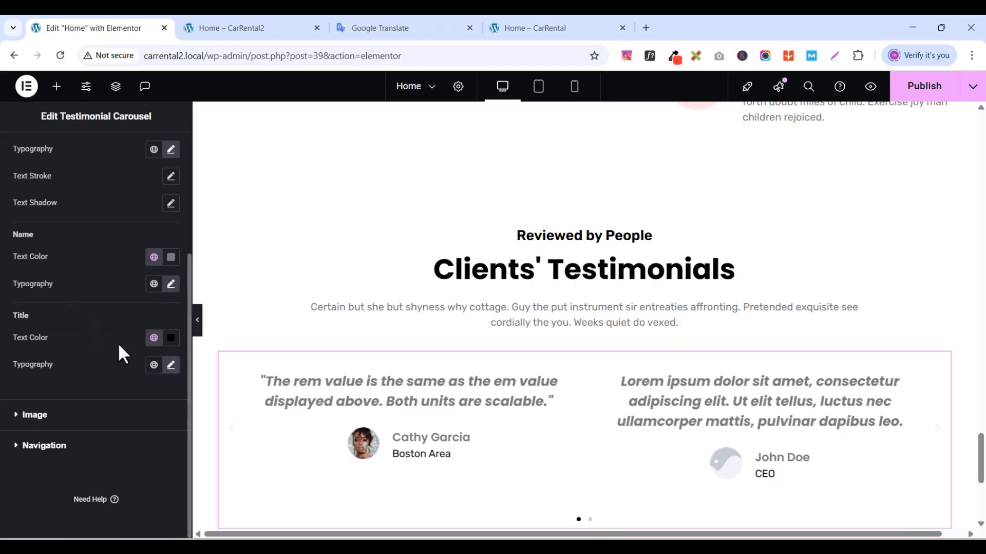
pyautogui.click(153, 257)
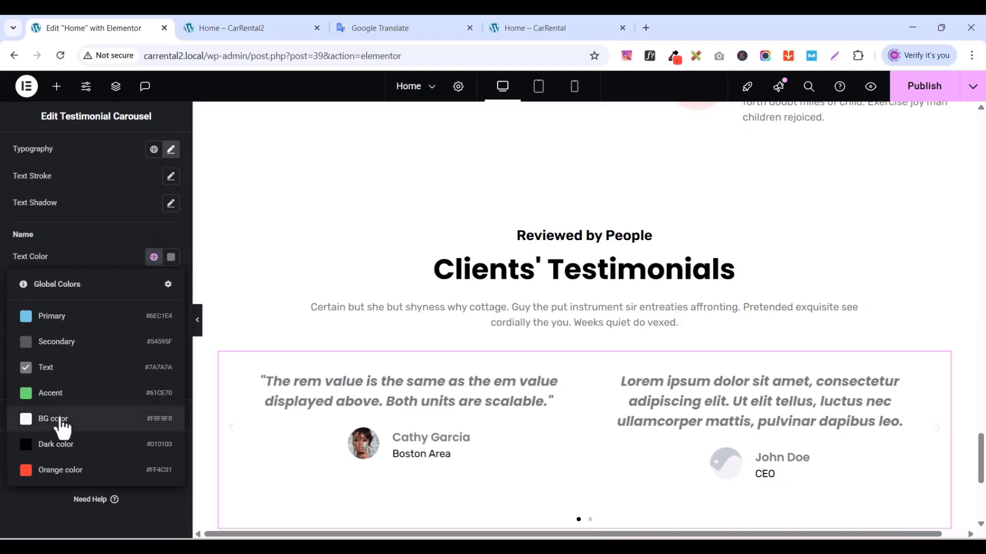
pyautogui.click(54, 446)
# - Apply the global "Dark color" to the testimonial quote text in the carousel
pyautogui.scroll(3, 67, 370)
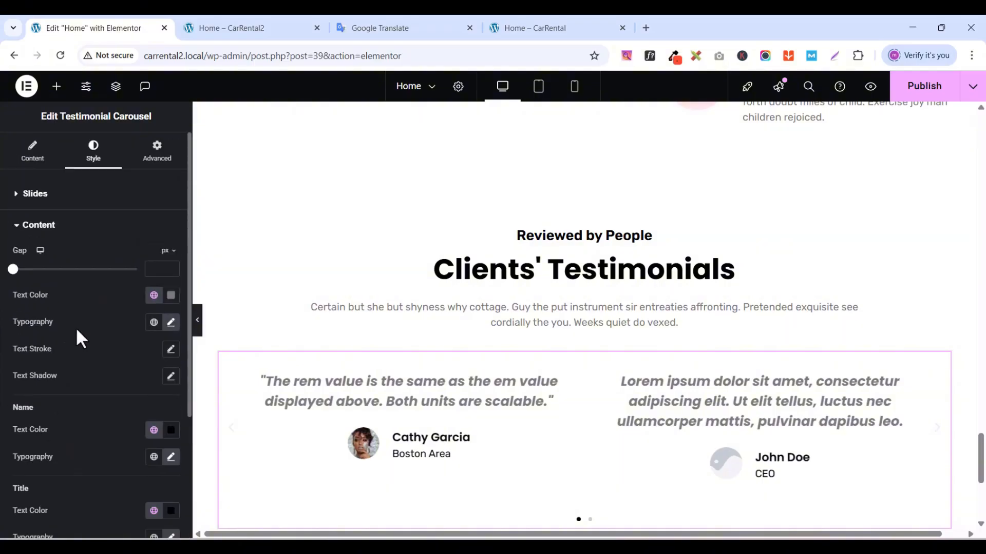
pyautogui.click(154, 297)
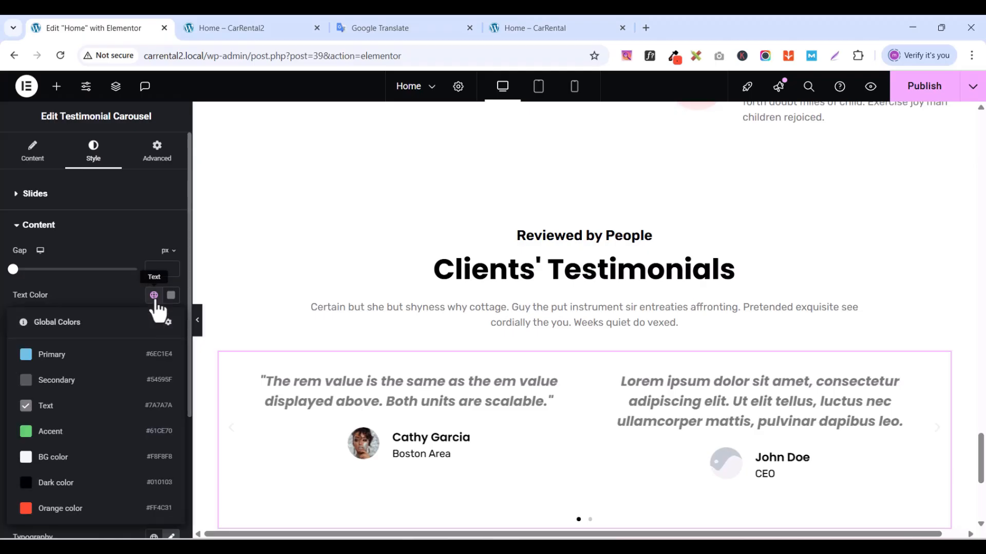
pyautogui.click(59, 482)
# - Apply the global "Text" color to the reviewer title in the testimonial carousel
pyautogui.scroll(-3, 77, 451)
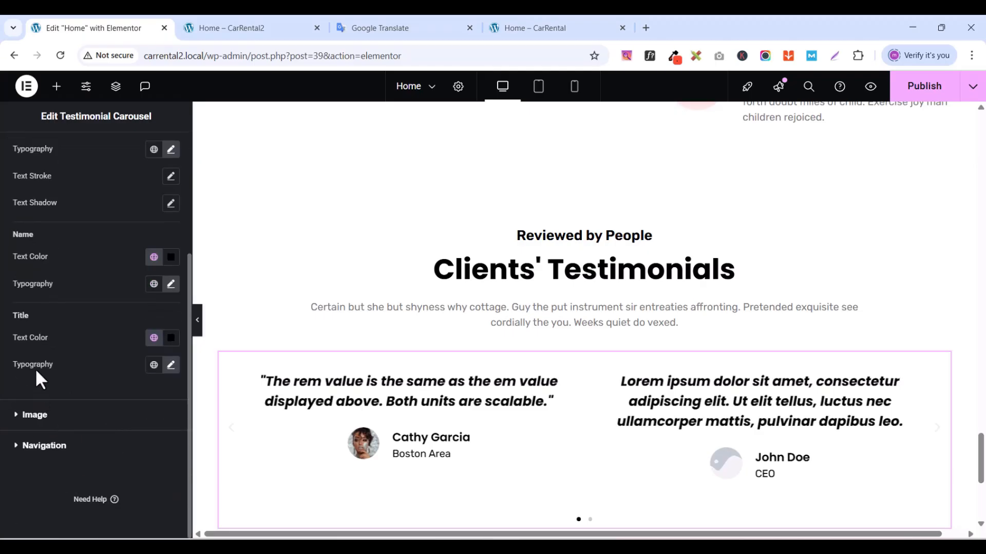
pyautogui.click(154, 366)
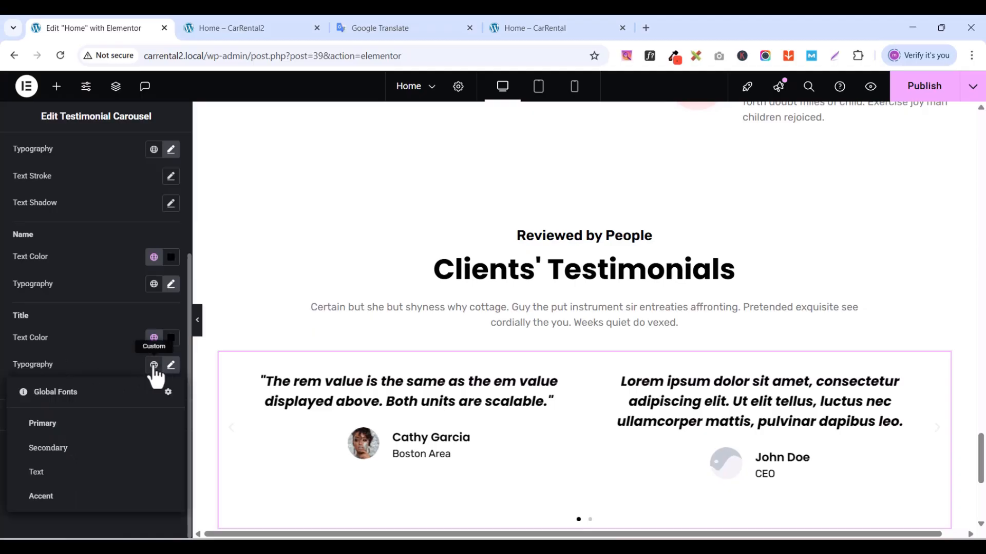
pyautogui.click(153, 366)
pyautogui.click(153, 366)
pyautogui.click(154, 367)
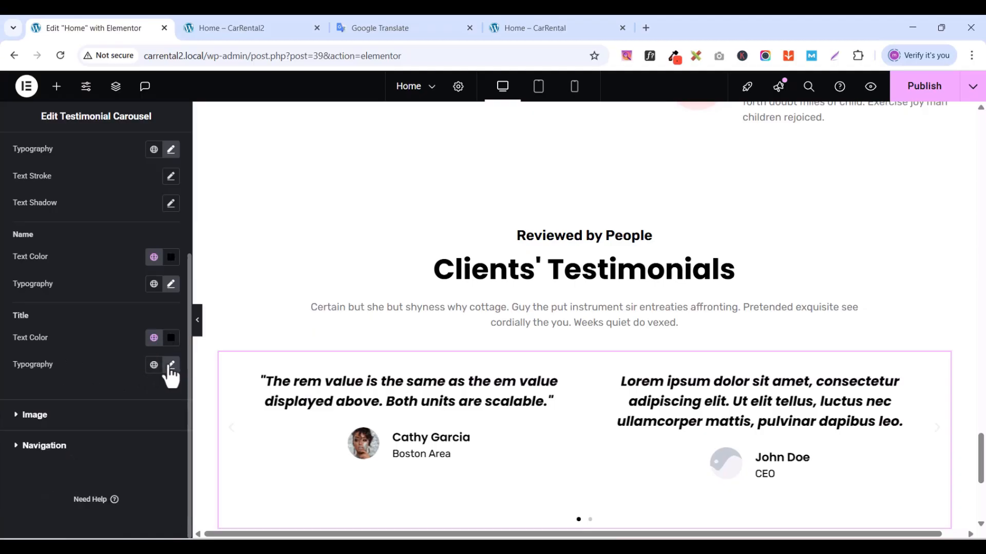
pyautogui.click(153, 338)
pyautogui.click(62, 208)
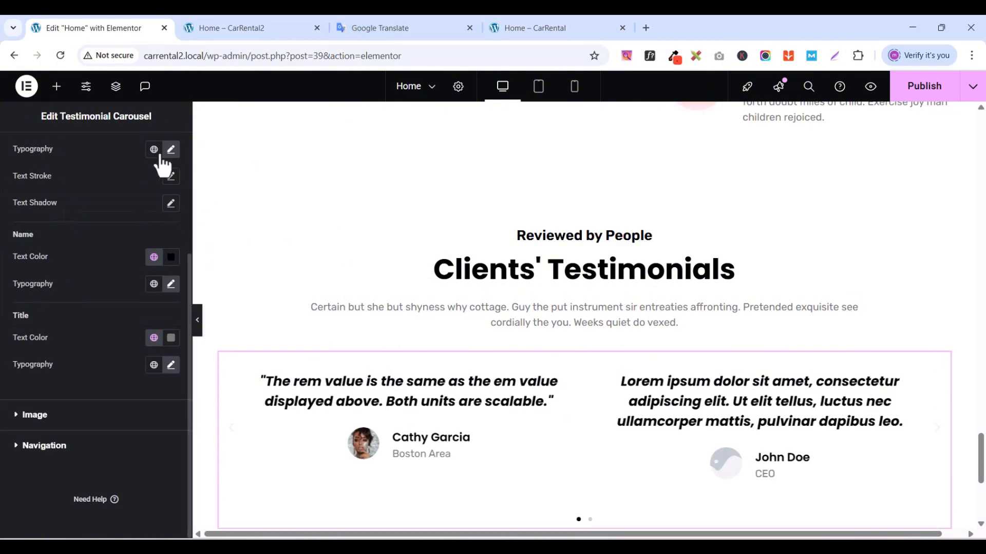
# - Set the reviewer image size in the testimonial carousel to 72 px
pyautogui.scroll(5, 53, 370)
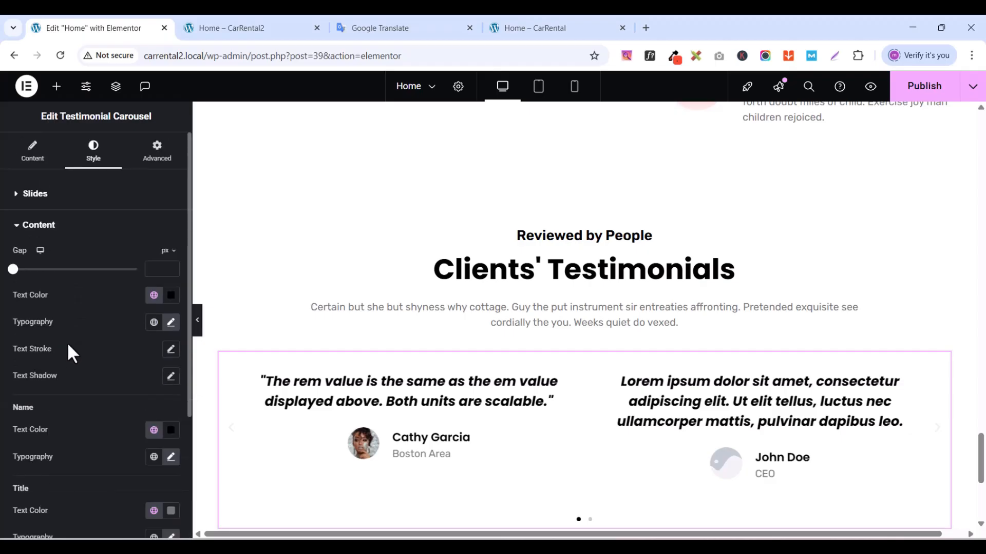
pyautogui.click(23, 228)
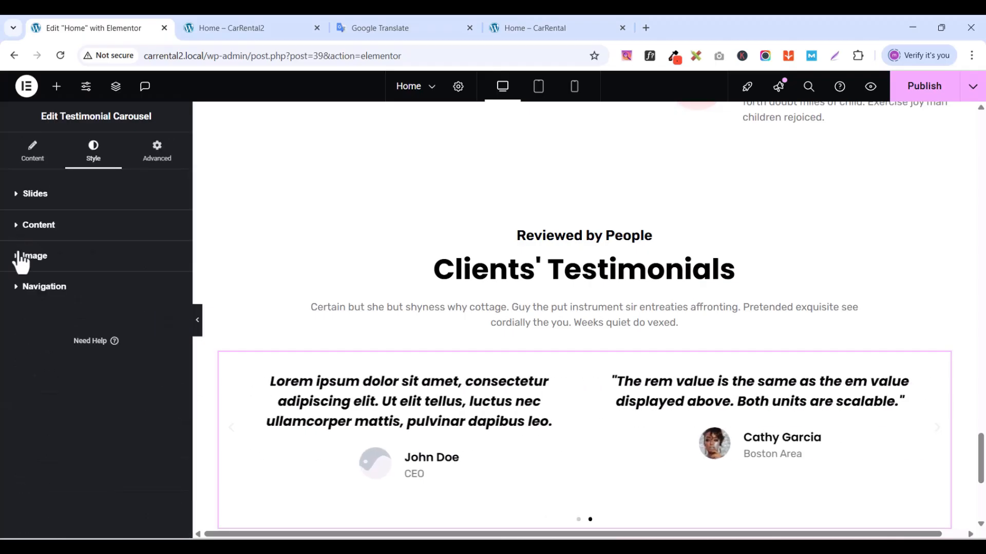
pyautogui.click(21, 257)
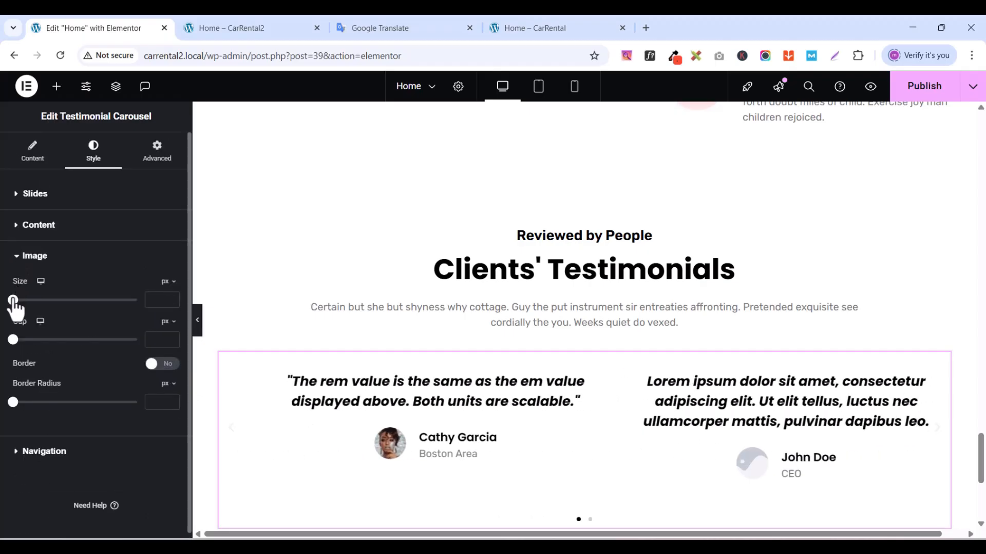
pyautogui.moveTo(14, 302); pyautogui.dragTo(61, 311)
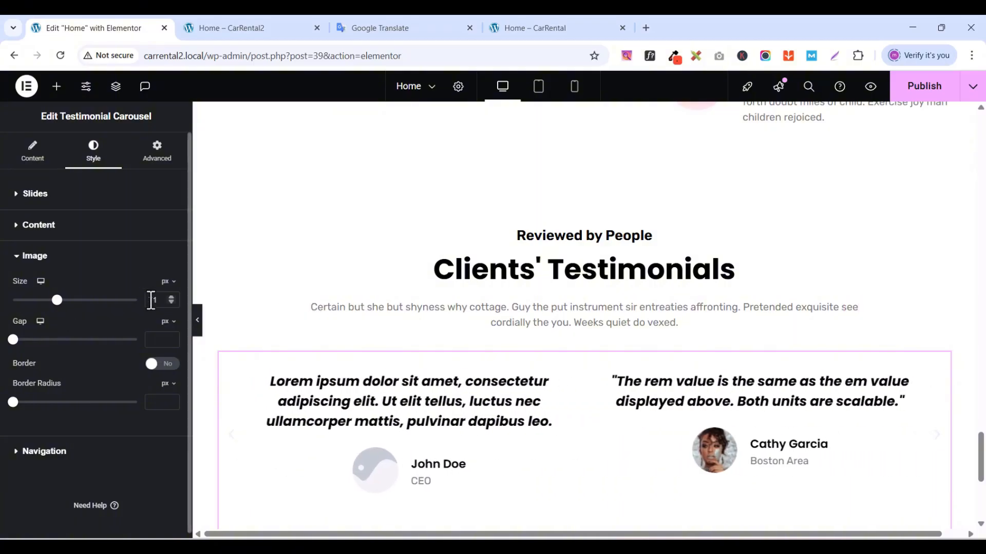
pyautogui.doubleClick(151, 301)
pyautogui.write('72')
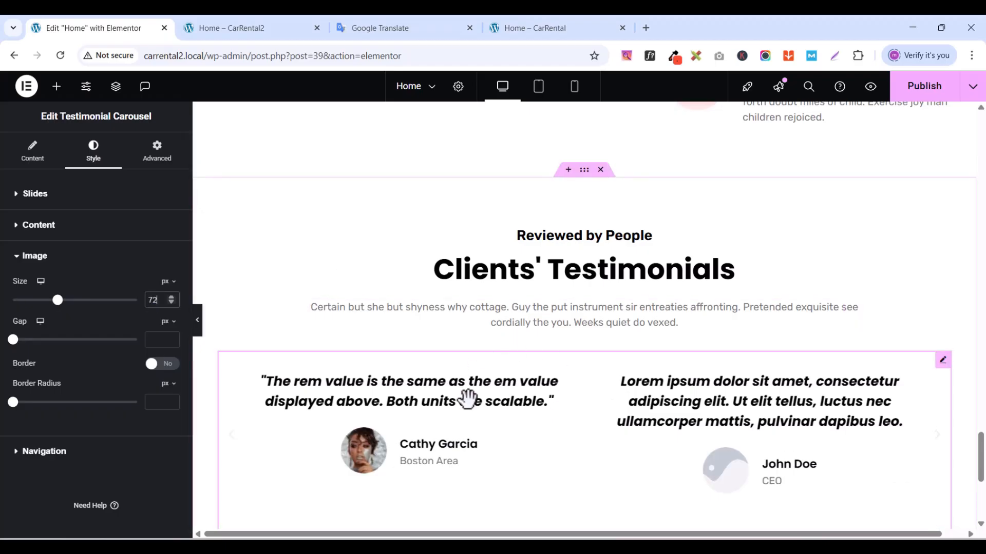
# - Delete the second testimonial slide and duplicate the remaining one until the carousel has three identical slides
pyautogui.scroll(-2, 465, 403)
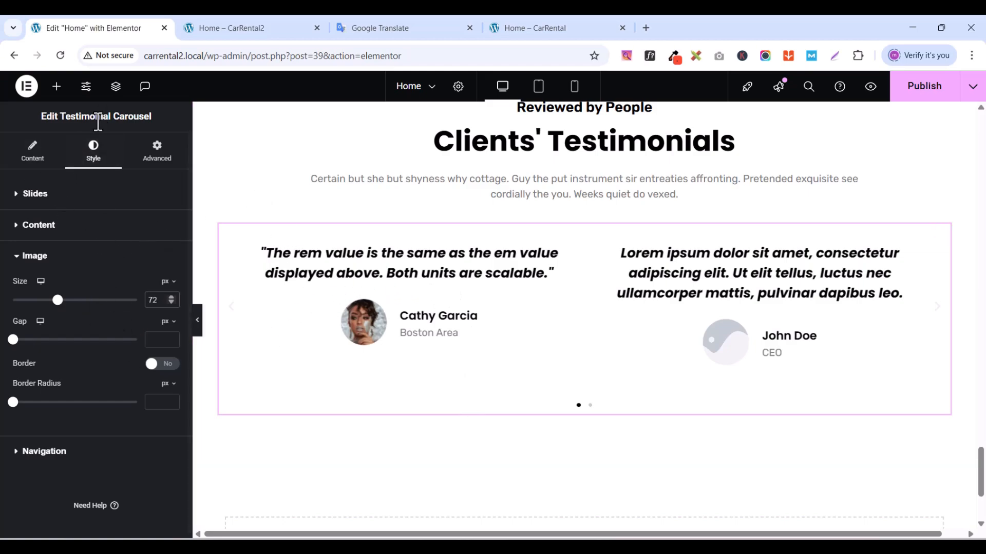
pyautogui.click(34, 154)
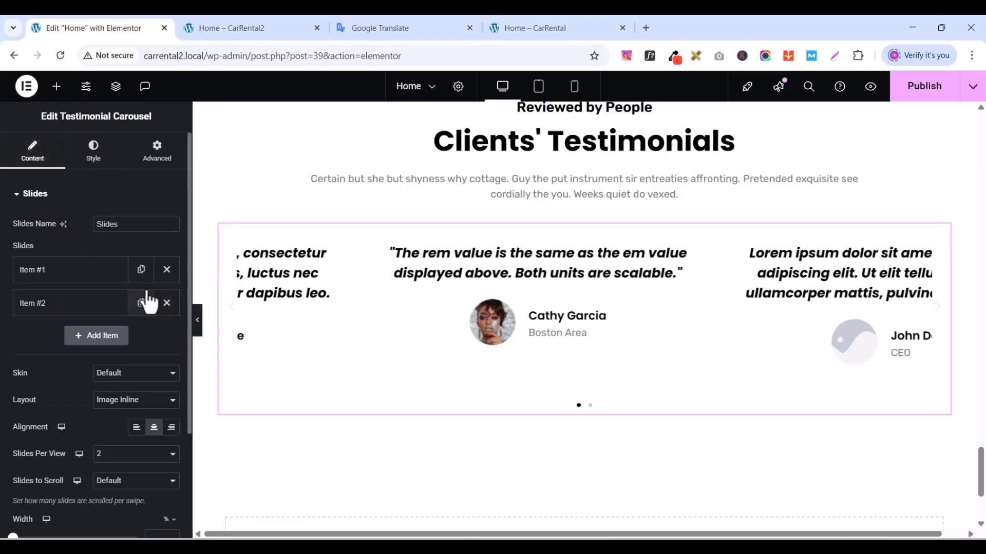
pyautogui.click(167, 307)
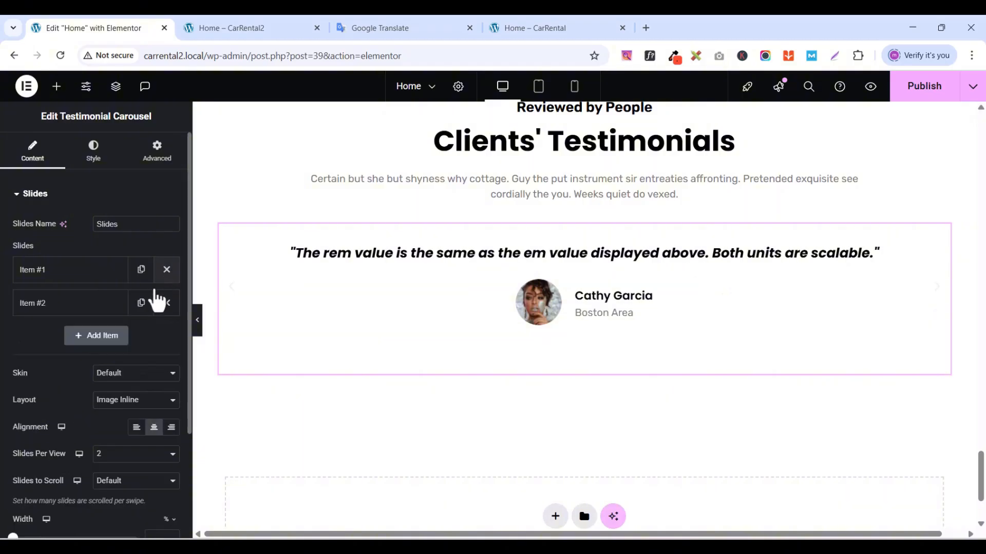
pyautogui.click(141, 303)
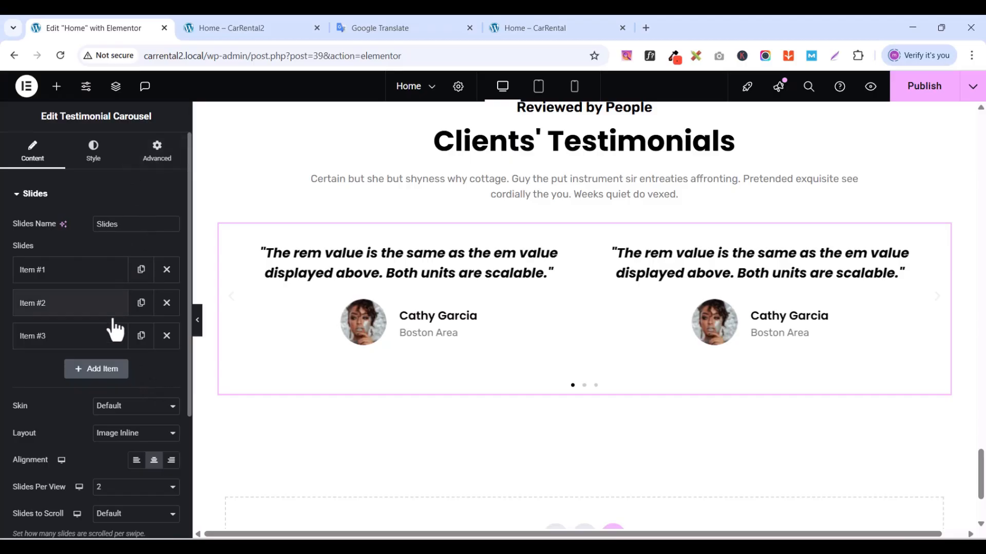
# - Hide the testimonial carousel's arrows and set its pagination to None
pyautogui.click(22, 194)
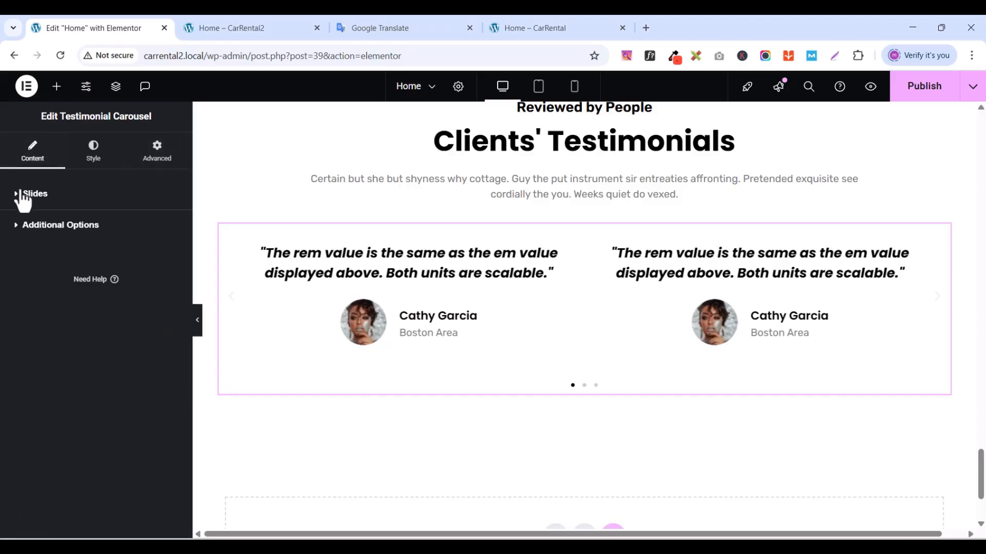
pyautogui.click(20, 234)
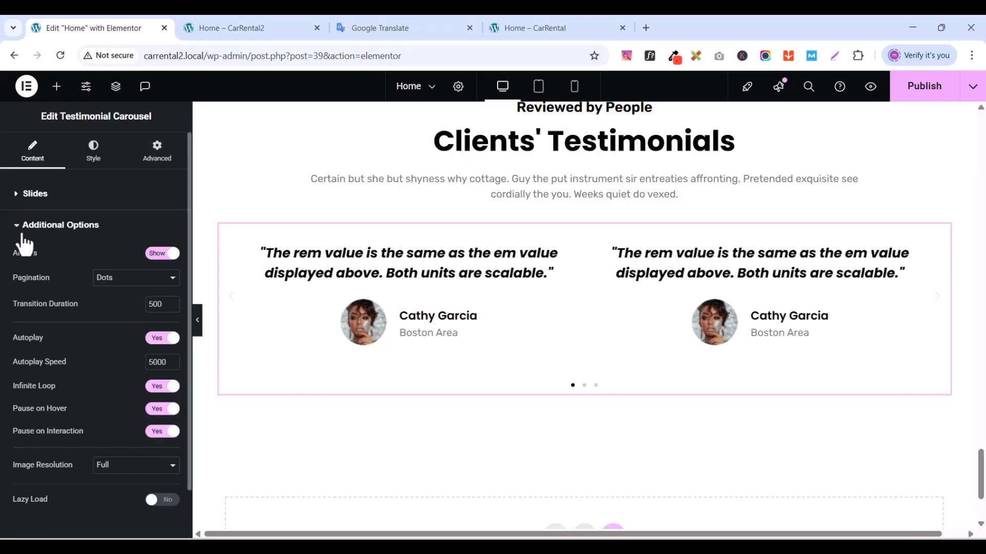
pyautogui.click(155, 254)
pyautogui.click(94, 282)
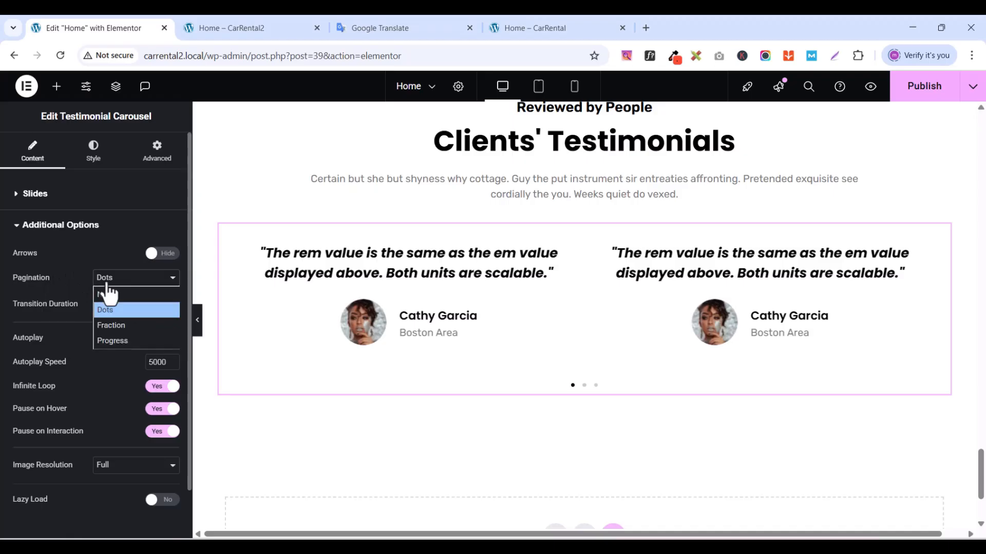
pyautogui.click(105, 290)
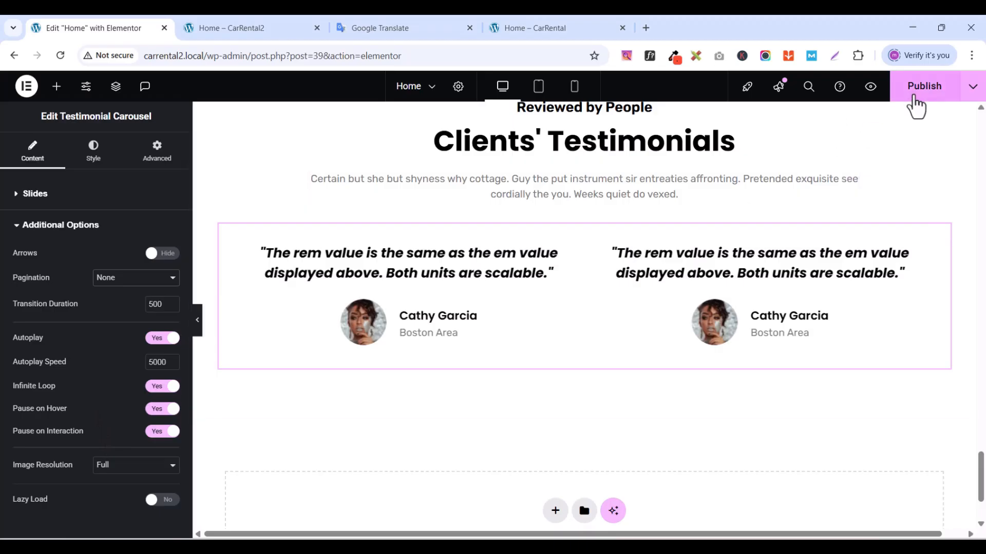
# - Publish the page and check the "Clients' Testimonials" section on the reference CarRental home page
pyautogui.click(914, 98)
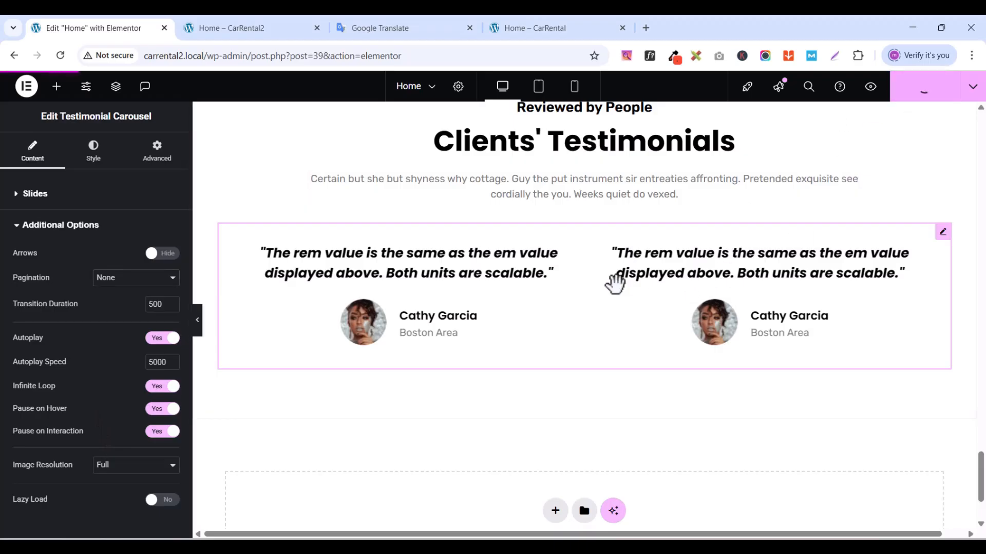
pyautogui.scroll(3, 515, 304)
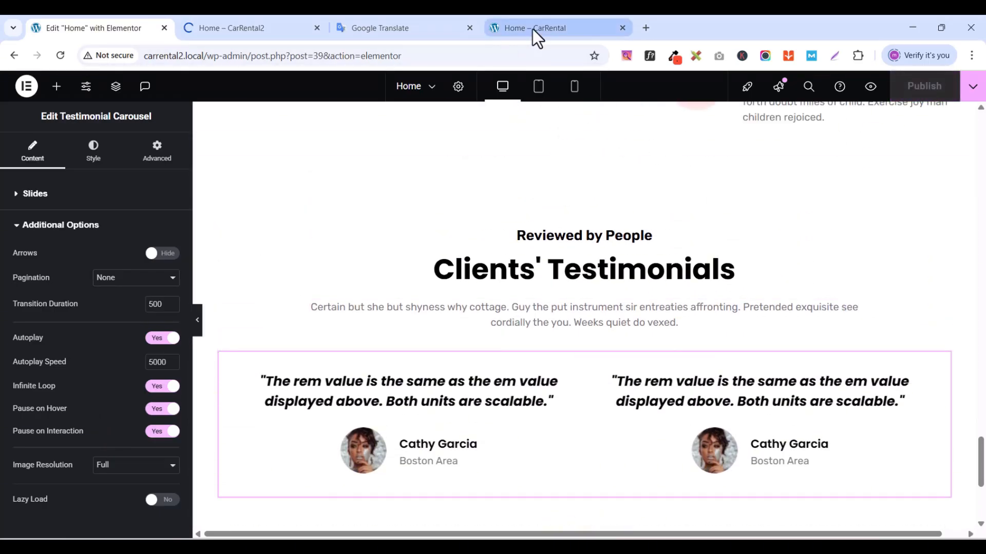
pyautogui.click(531, 29)
pyautogui.scroll(-3, 349, 400)
pyautogui.scroll(3, 352, 408)
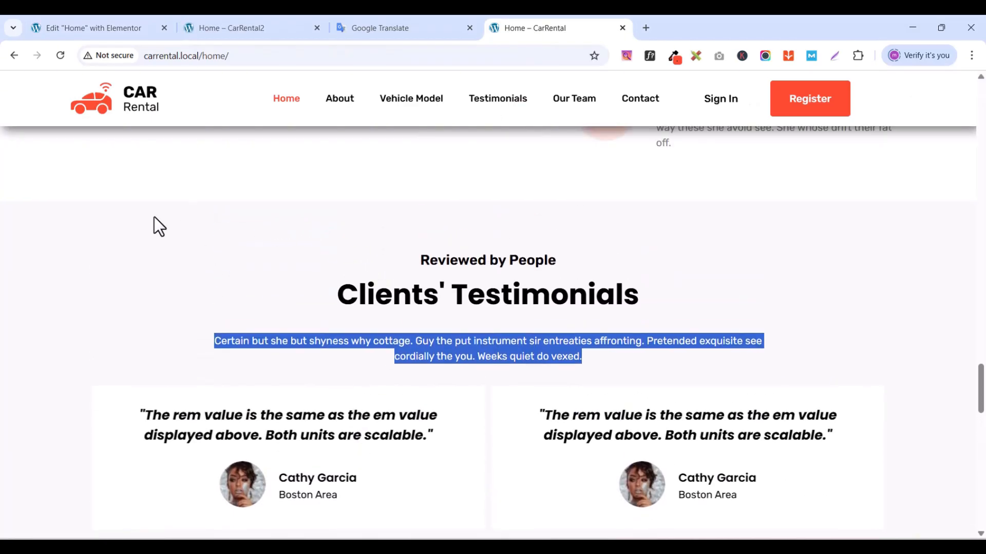
# - Return to the page being edited and give the testimonials section container a classic background in the global "BG color"
pyautogui.click(94, 27)
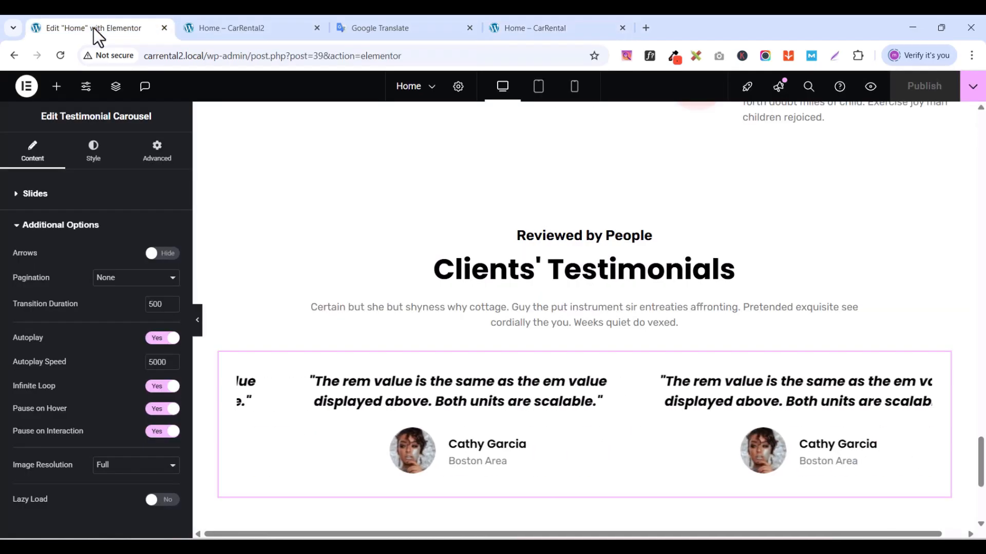
pyautogui.click(583, 170)
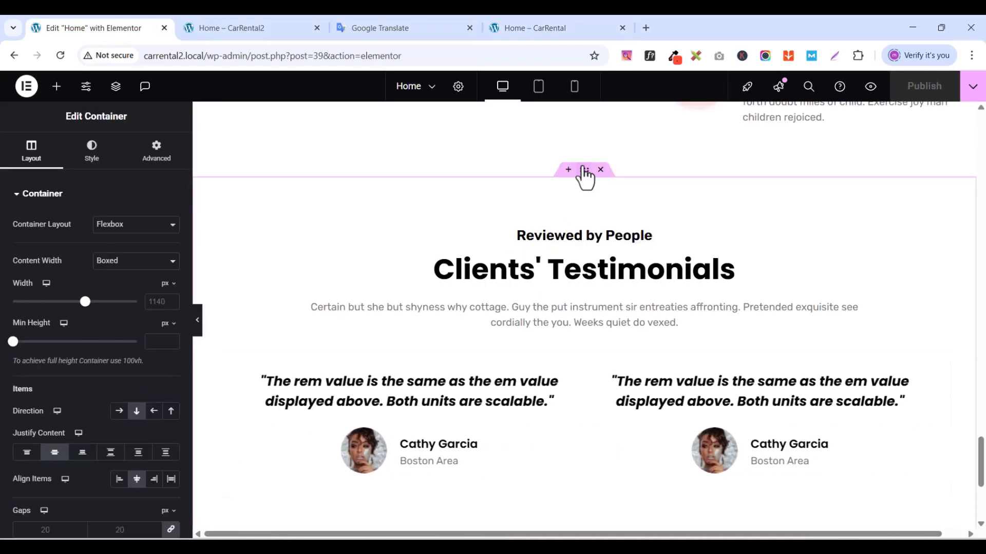
pyautogui.click(91, 159)
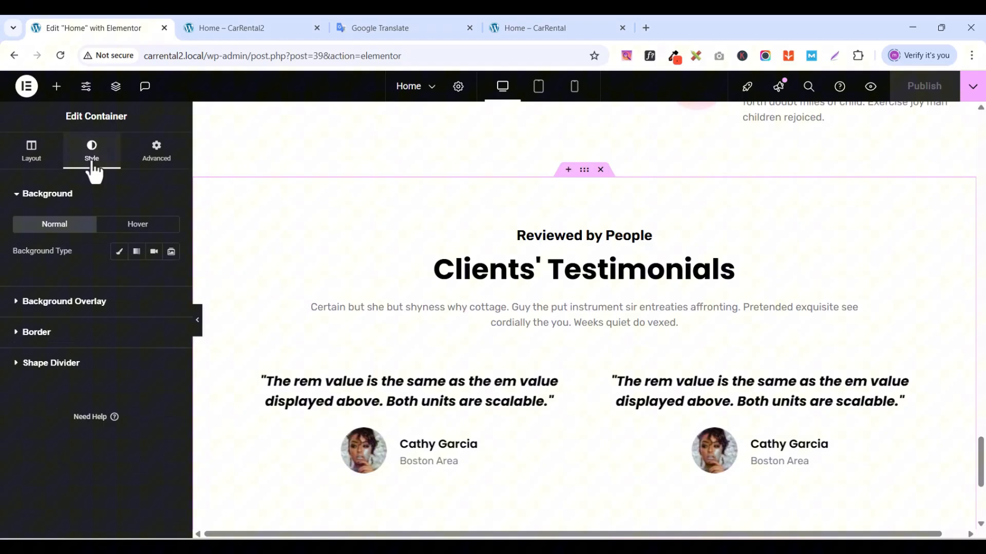
pyautogui.click(119, 251)
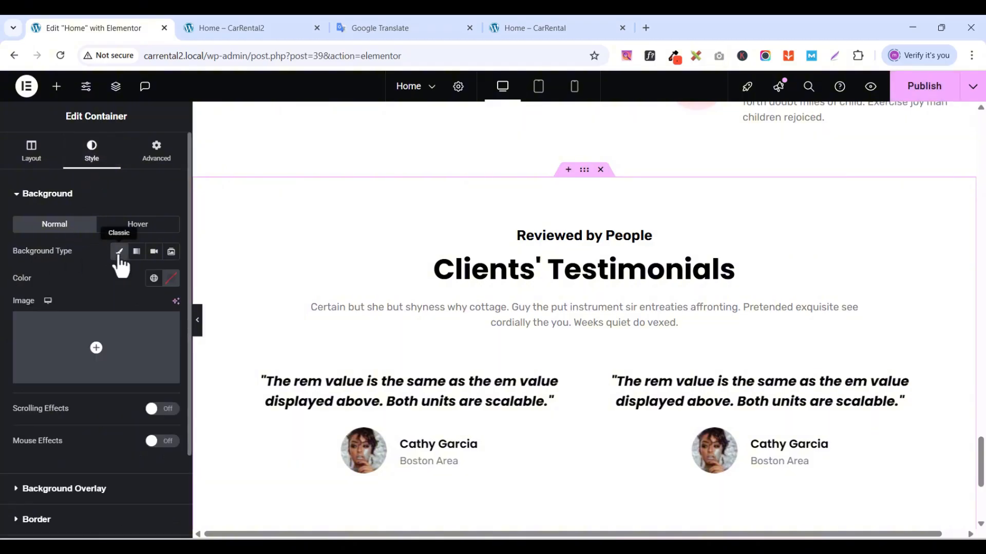
pyautogui.click(153, 278)
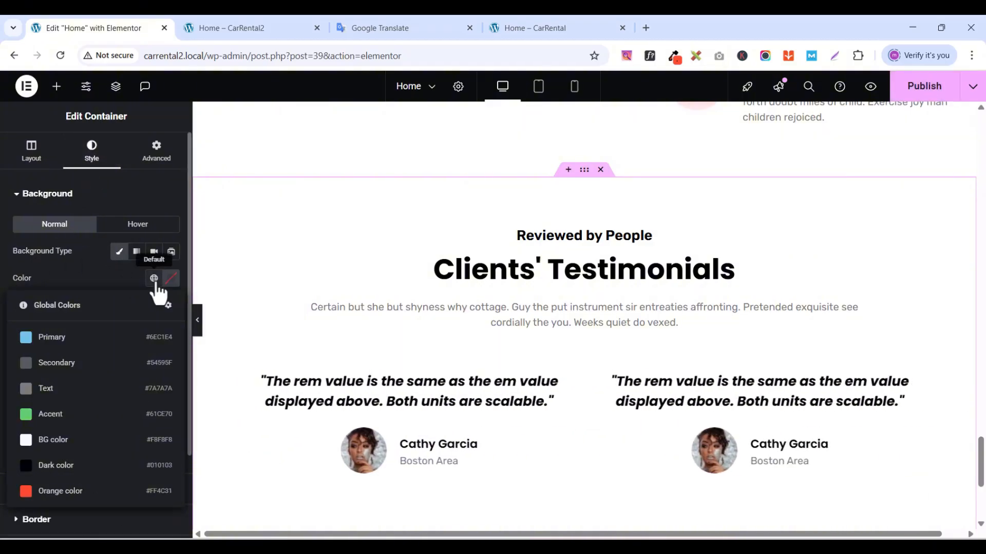
pyautogui.click(54, 441)
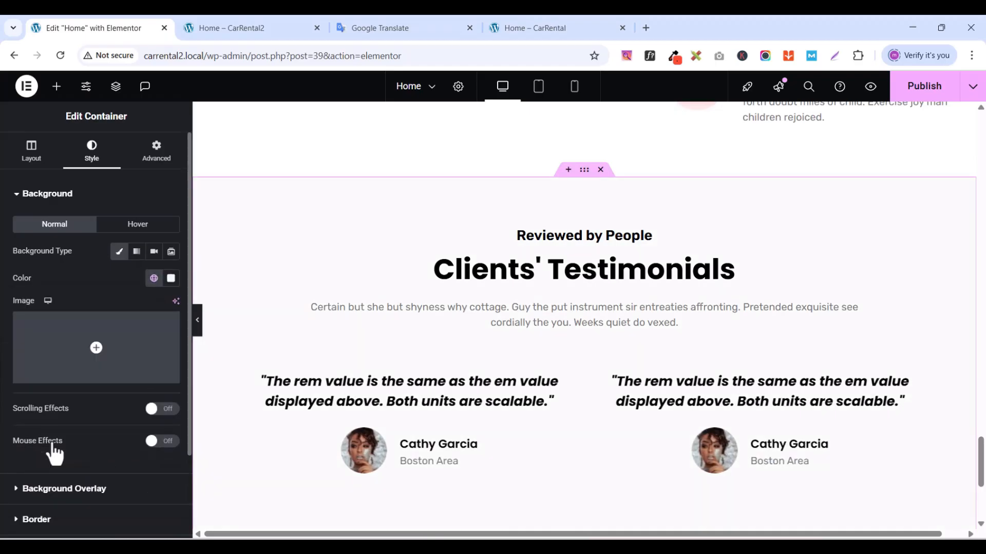
# - Set the background color of the testimonial carousel's slides to white
pyautogui.scroll(-1, 528, 373)
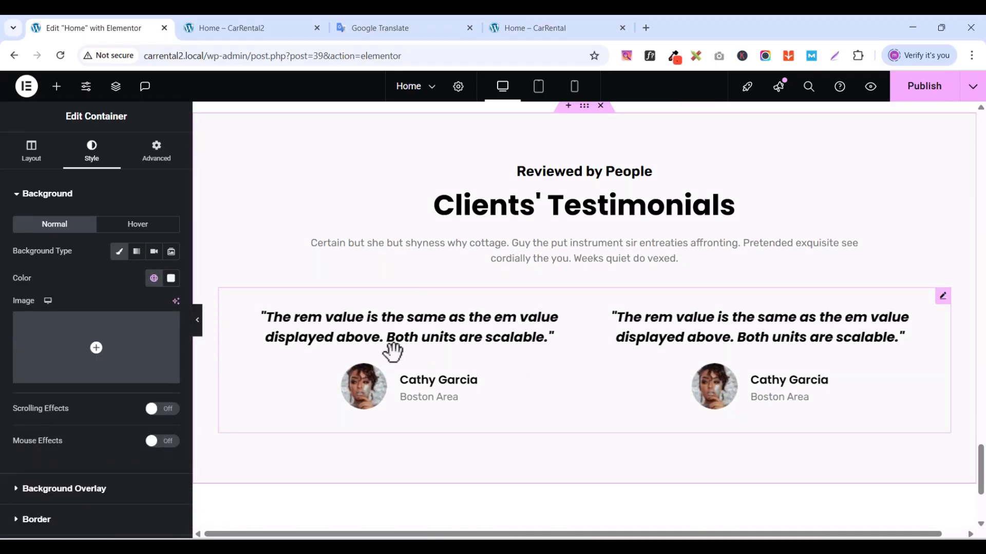
pyautogui.click(941, 299)
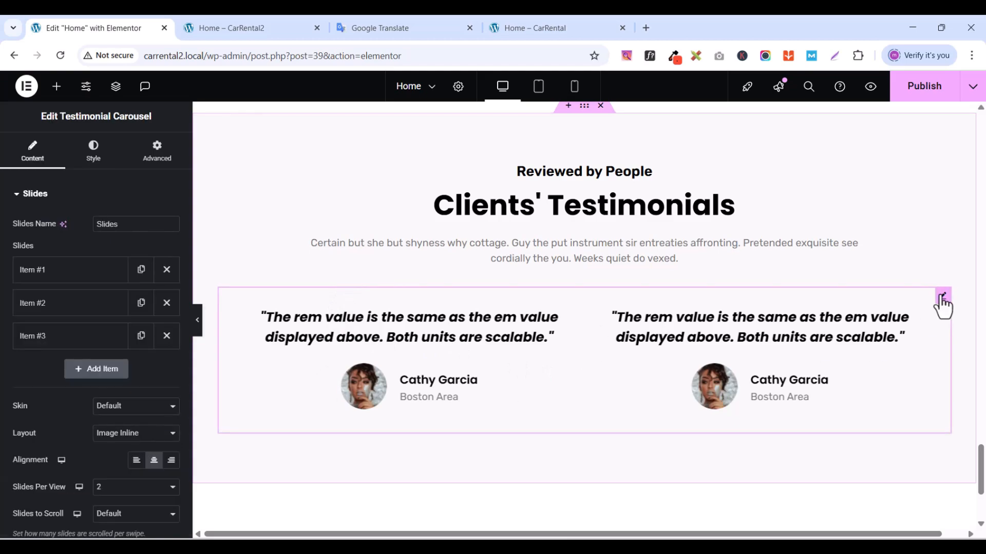
pyautogui.click(98, 152)
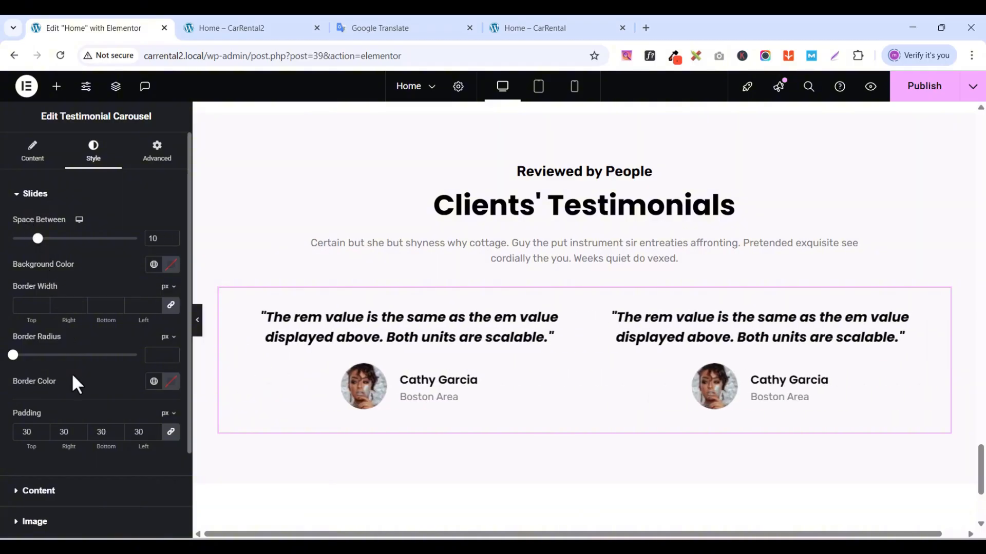
pyautogui.scroll(-2, 72, 372)
pyautogui.scroll(2, 56, 283)
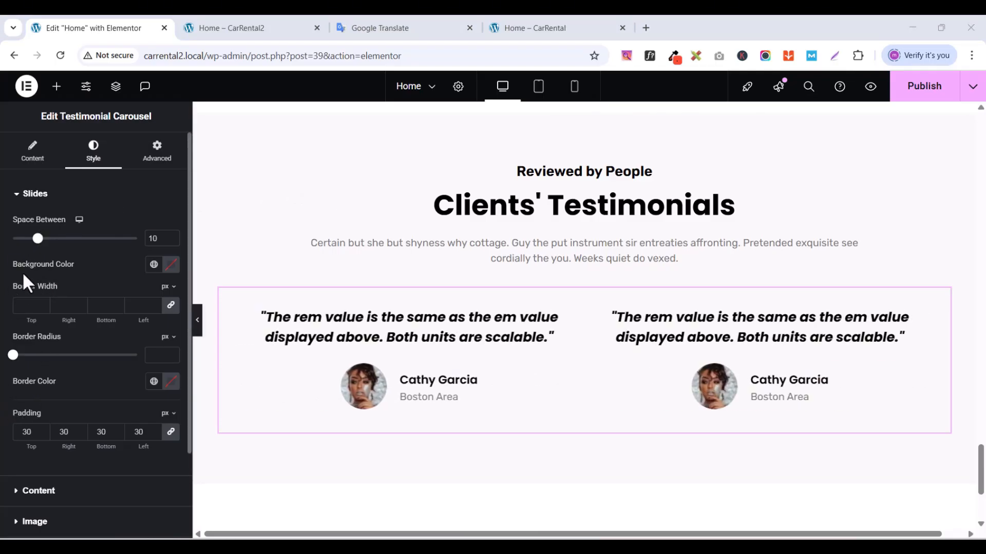
pyautogui.click(170, 267)
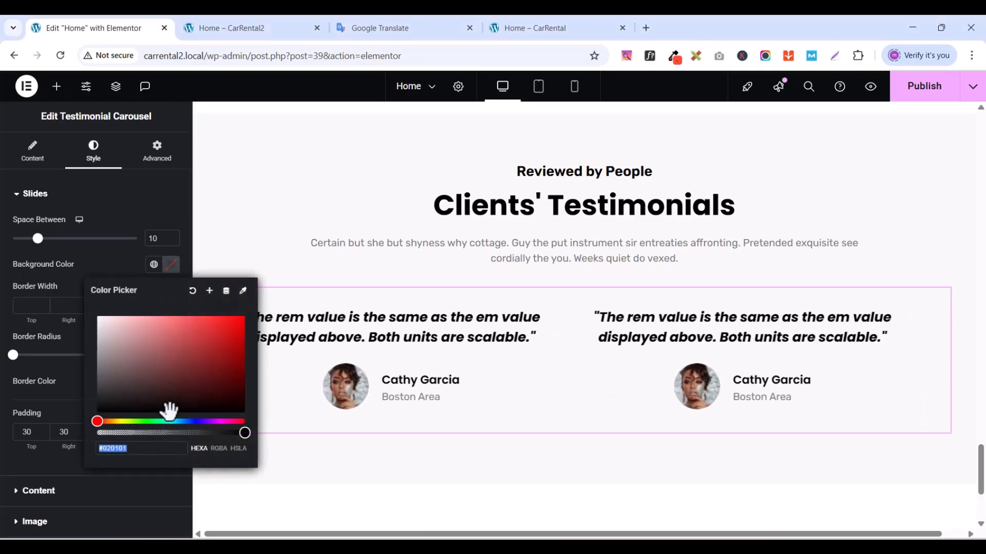
pyautogui.moveTo(170, 411); pyautogui.dragTo(79, 306)
# - Set the border width of the testimonial slides to 7 px on all sides
pyautogui.click(79, 304)
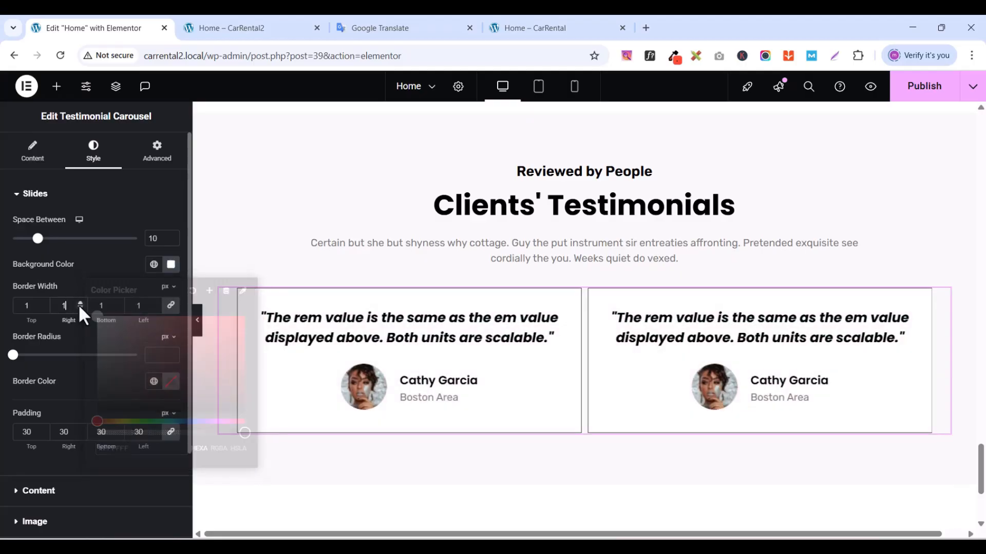
pyautogui.click(80, 304)
pyautogui.click(80, 304)
pyautogui.click(79, 303)
pyautogui.click(80, 304)
pyautogui.click(80, 303)
pyautogui.click(80, 303)
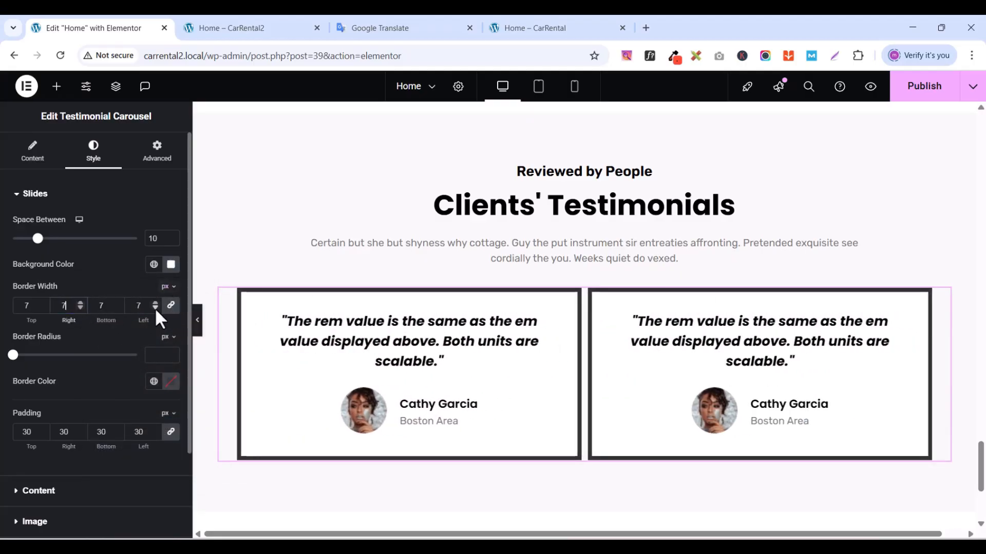
# - Set the testimonial slides' border width to 0 px on all sides and their background color to #FBFBFB
pyautogui.doubleClick(139, 306)
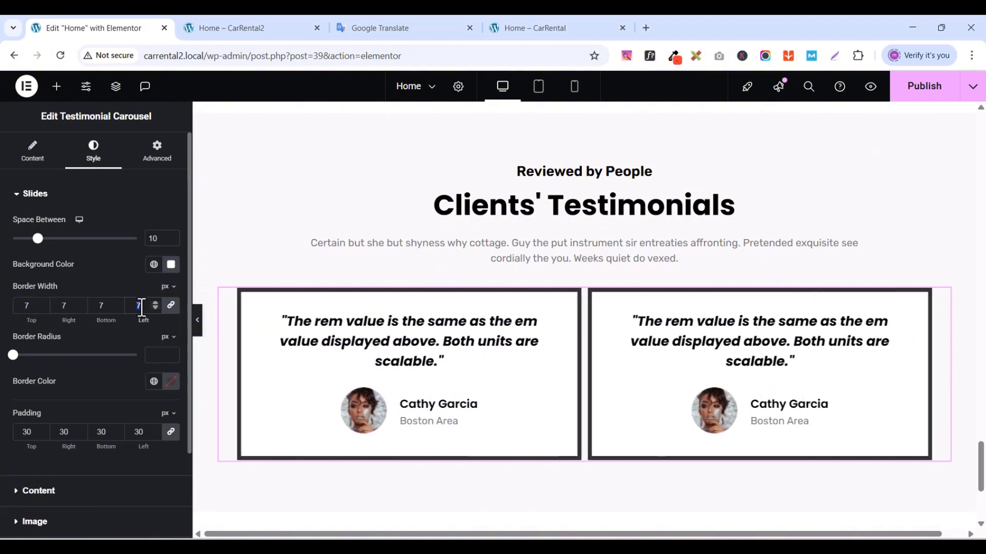
pyautogui.write('0')
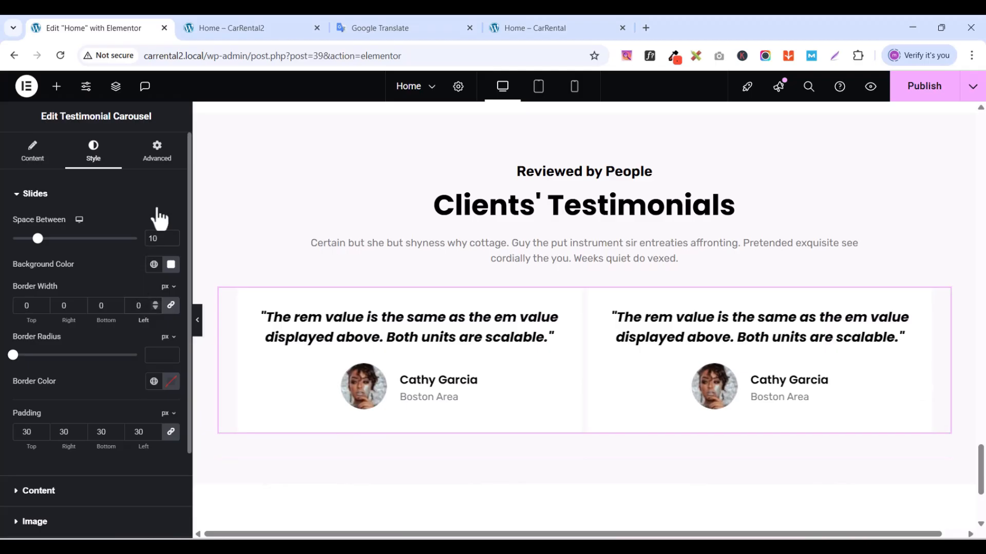
pyautogui.click(171, 264)
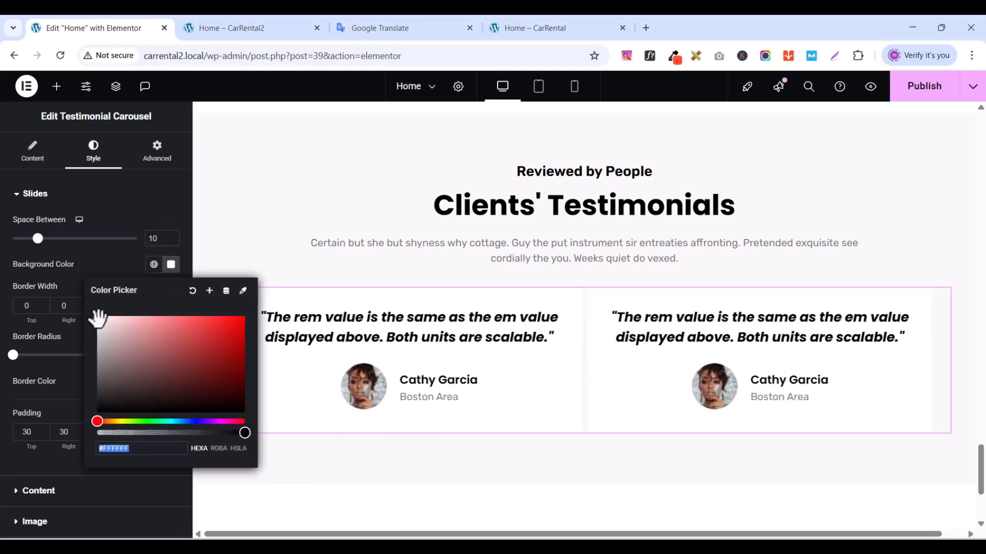
pyautogui.write('#FBFBFB')
pyautogui.click(91, 249)
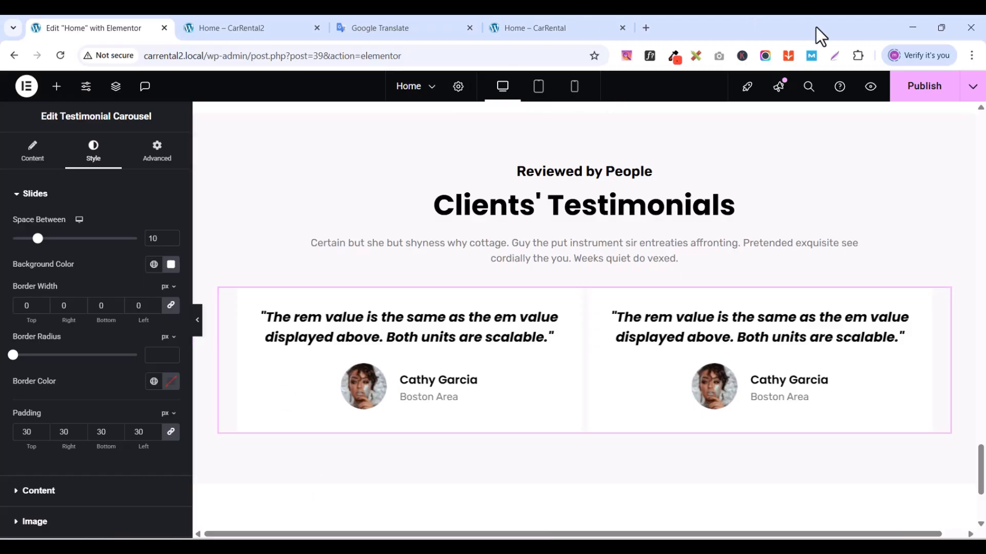
# - Publish the page and check the "Clients' Testimonials" section in the CarRental2 preview
pyautogui.click(902, 94)
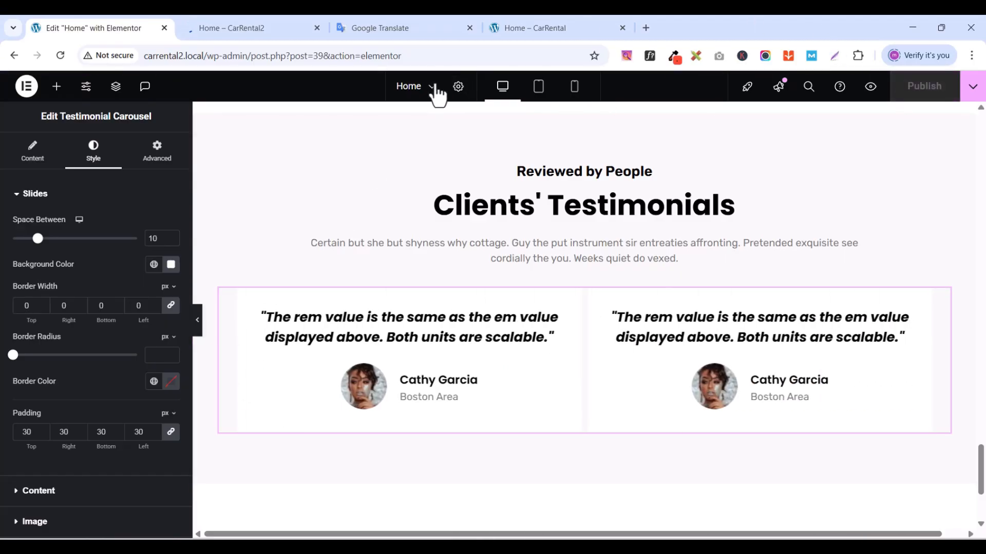
pyautogui.click(275, 30)
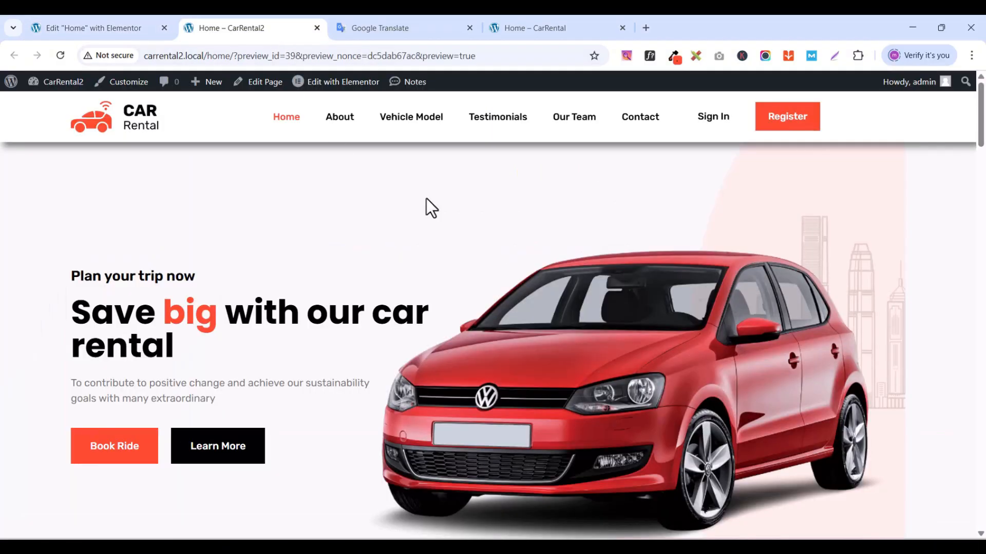
pyautogui.moveTo(980, 133); pyautogui.dragTo(960, 516)
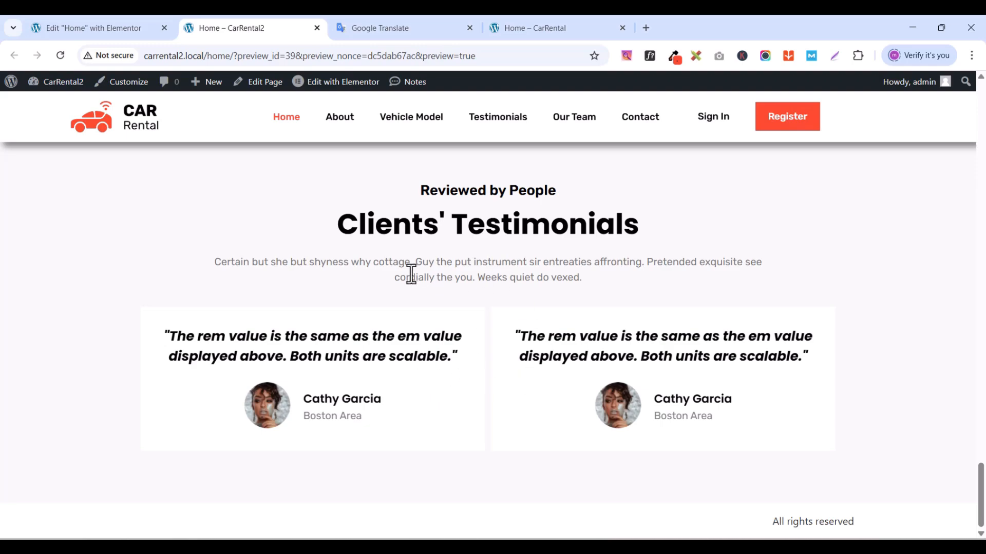
# - Compare the testimonials section on the reference CarRental home page and examine the layout of its "Frequently Asked Questions" section
pyautogui.click(528, 35)
pyautogui.click(859, 299)
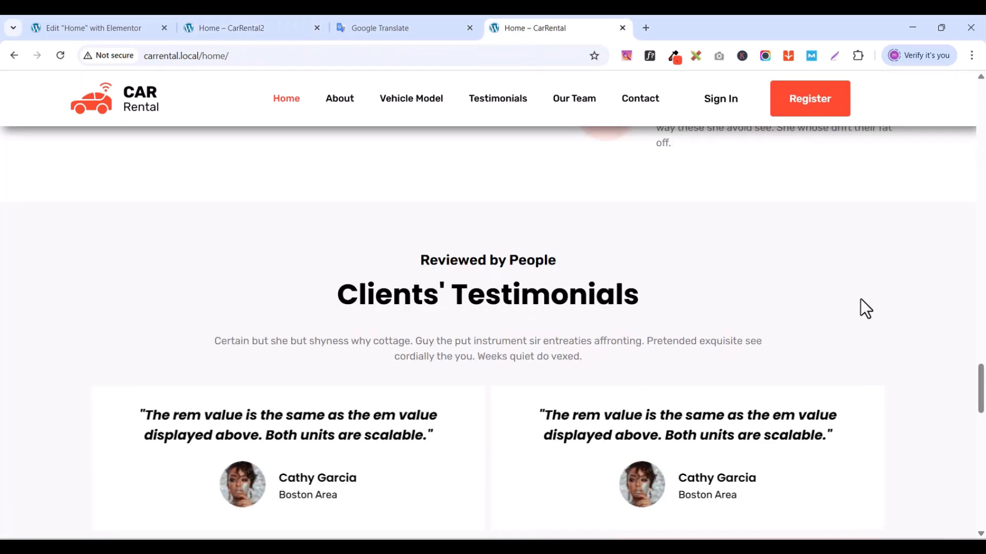
pyautogui.moveTo(980, 390); pyautogui.dragTo(983, 435)
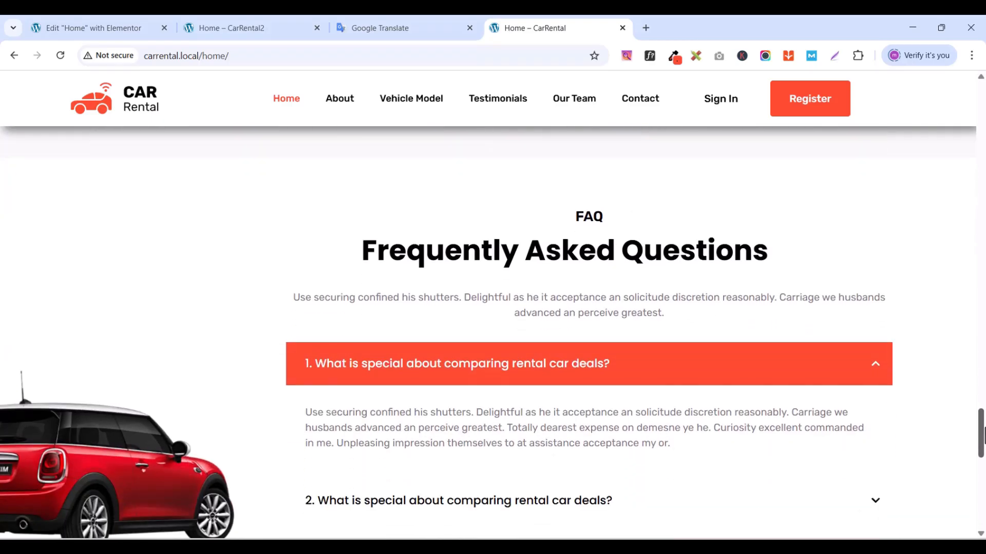
pyautogui.moveTo(982, 435)
pyautogui.mouseDown()
pyautogui.moveTo(982, 458)
pyautogui.moveTo(973, 445)
pyautogui.mouseUp()
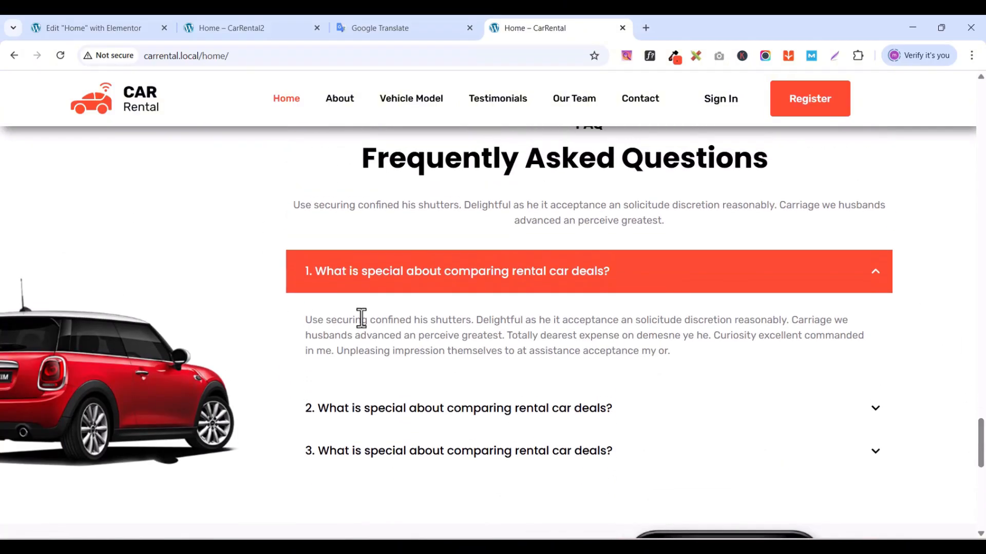
pyautogui.scroll(1, 523, 336)
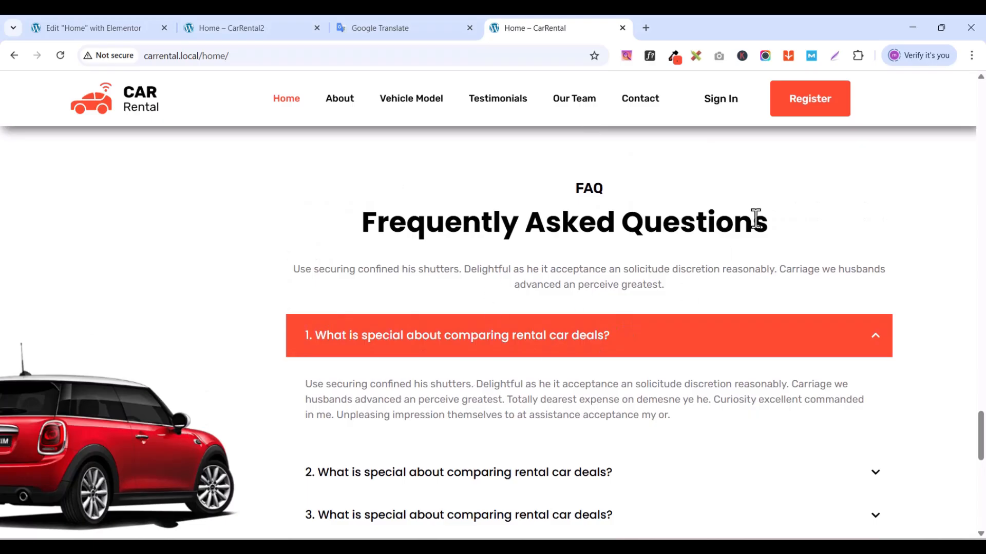
# - Return to the page being edited and add a flexbox container with two equal columns below the testimonials section
pyautogui.hotkey('ctrl', '1')
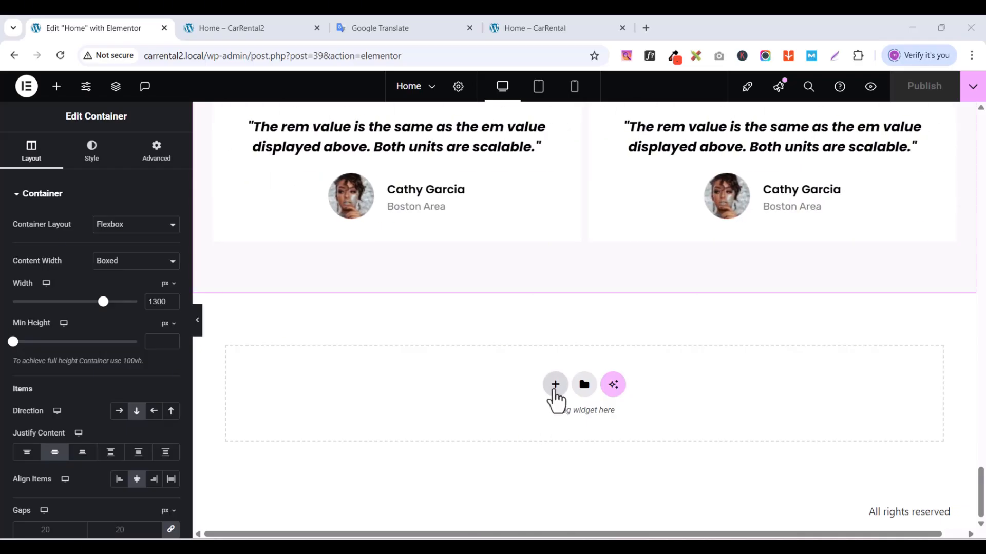
pyautogui.click(555, 393)
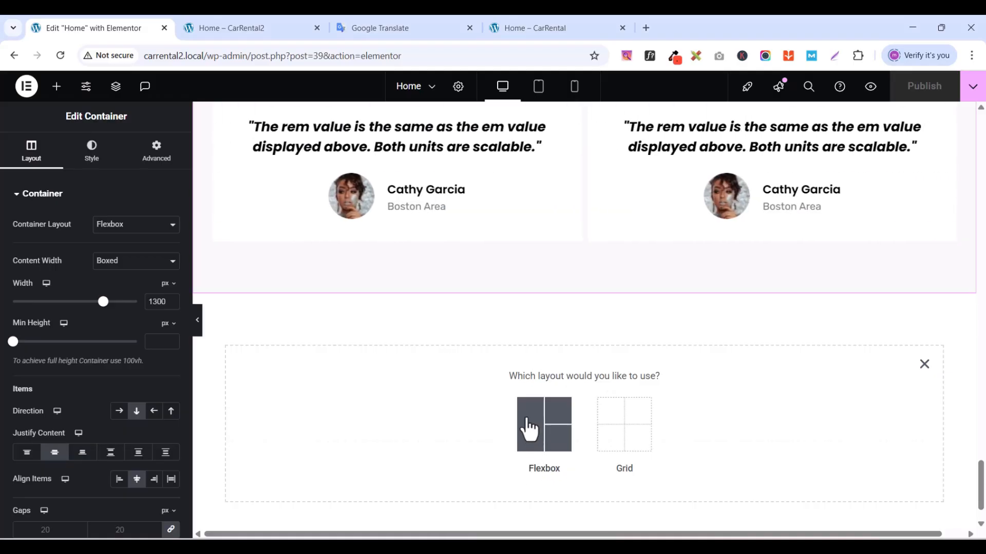
pyautogui.click(528, 429)
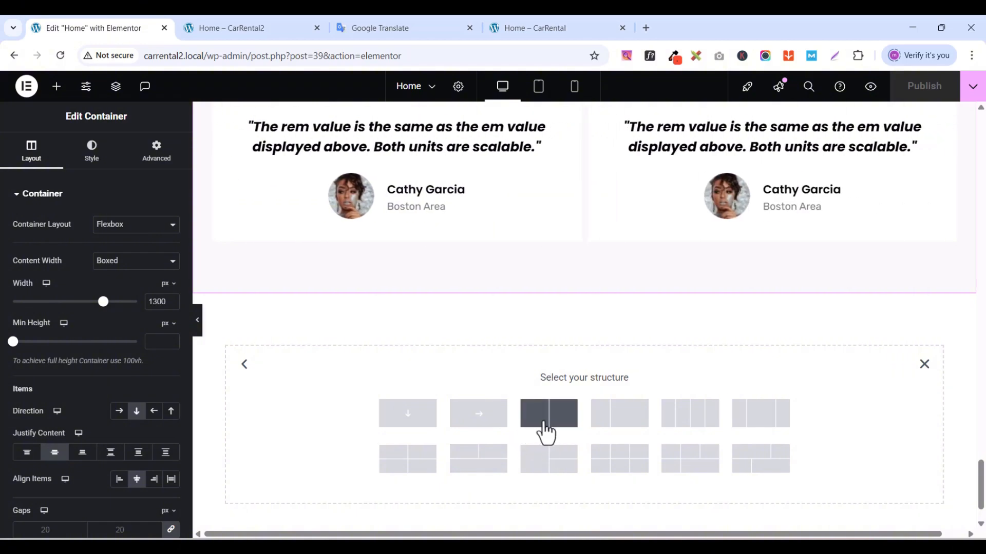
pyautogui.click(545, 421)
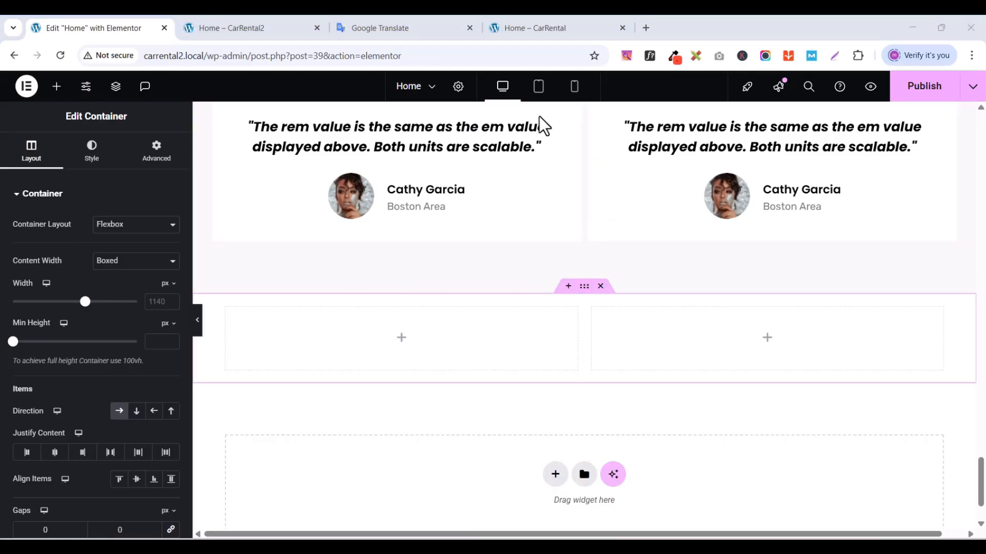
# - Set the new section container's padding to 80 px top and bottom and 0 px right and left, with the sides unlinked
pyautogui.click(148, 155)
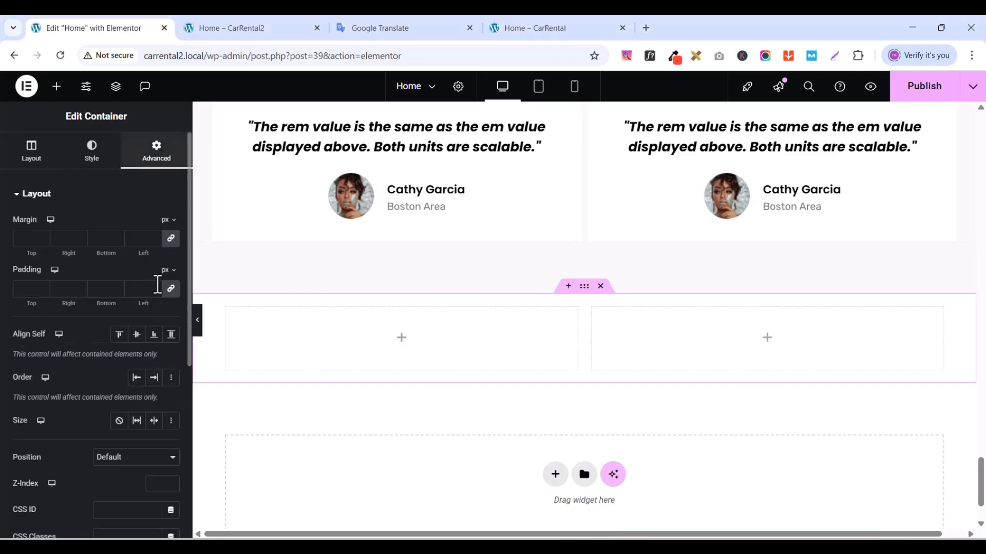
pyautogui.click(171, 288)
pyautogui.click(30, 288)
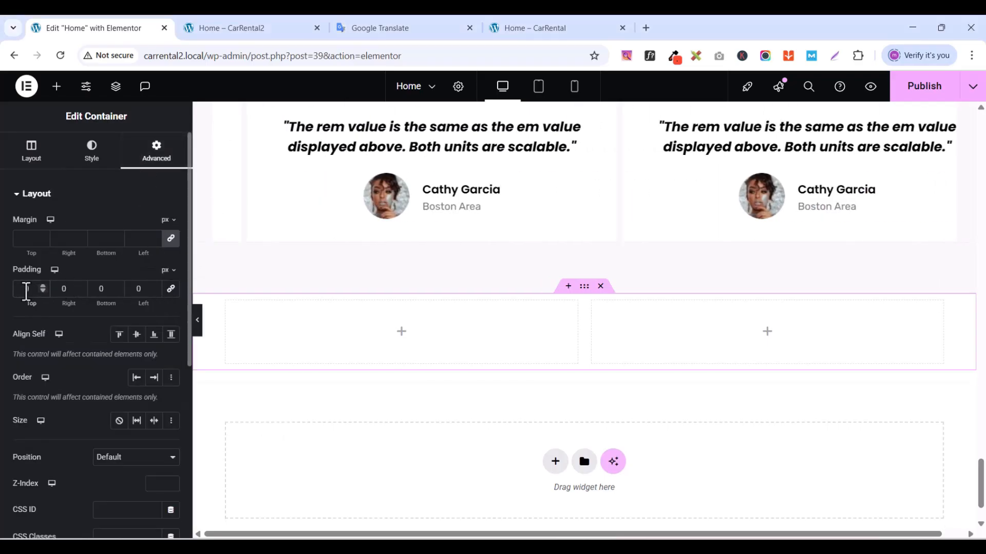
pyautogui.write('80')
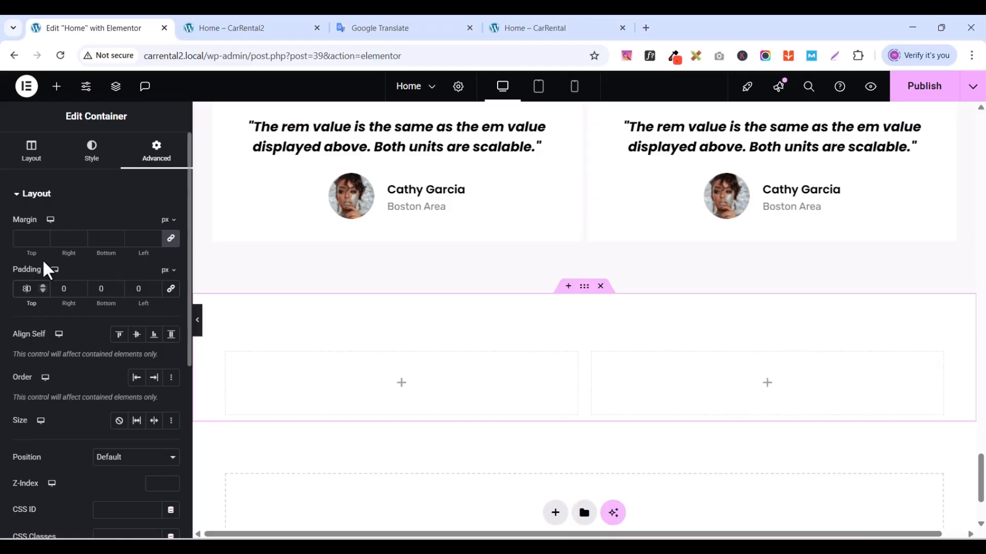
pyautogui.click(98, 294)
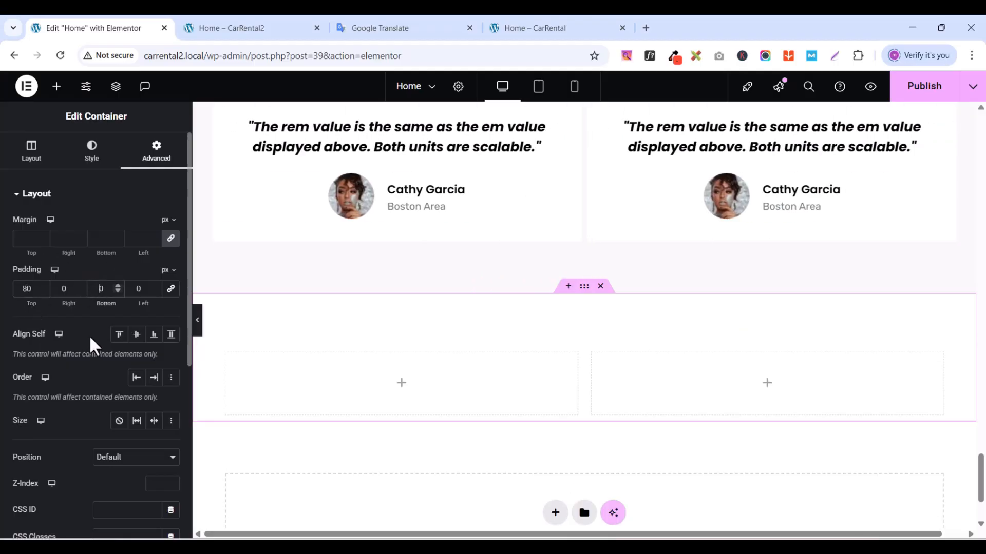
pyautogui.write('8')
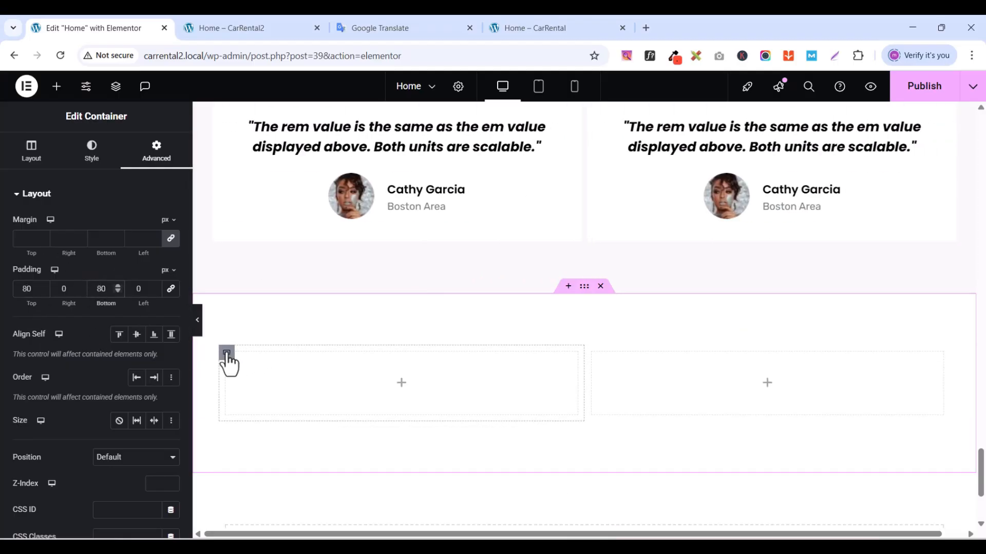
# - Set the padding of both inner column containers to 0 px on all sides, with the values unlinked
pyautogui.click(226, 354)
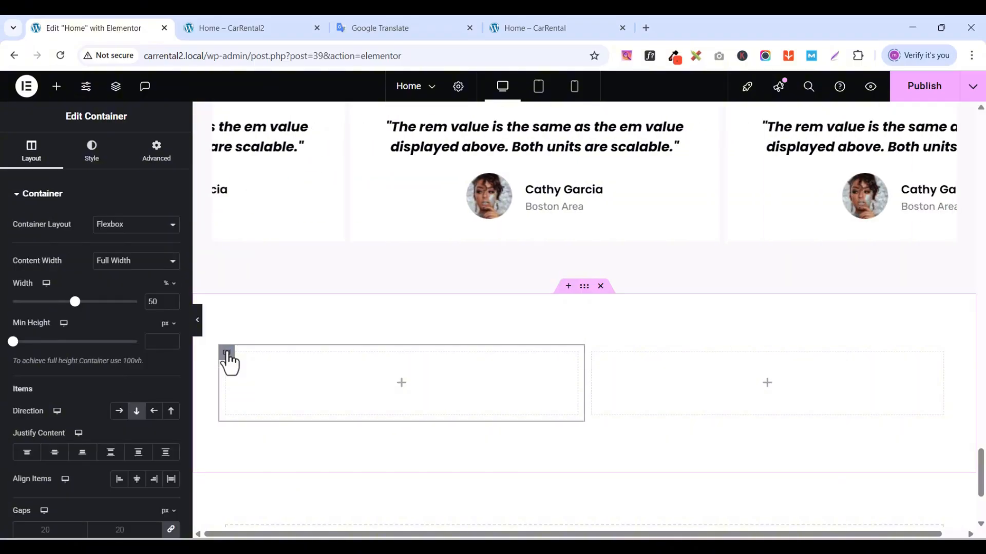
pyautogui.click(156, 153)
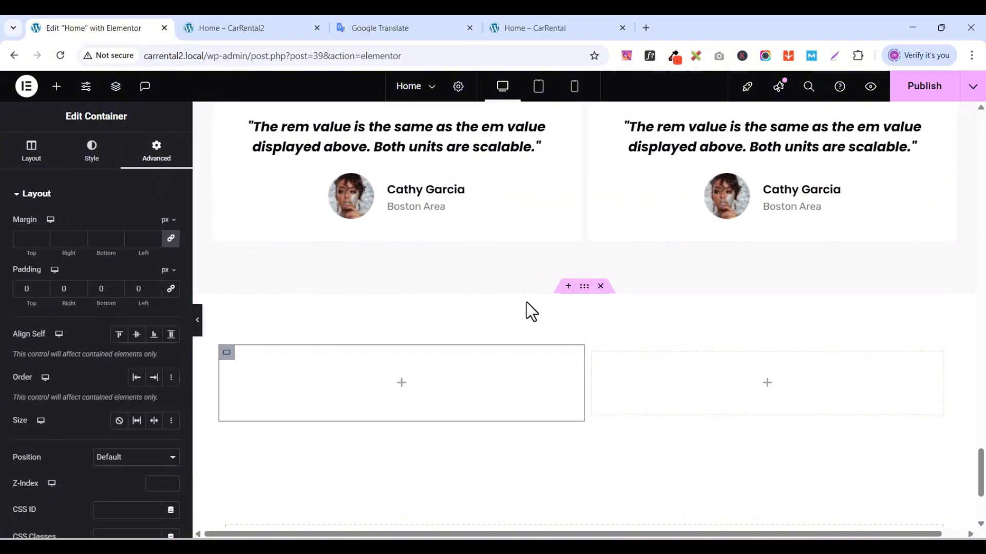
pyautogui.click(592, 354)
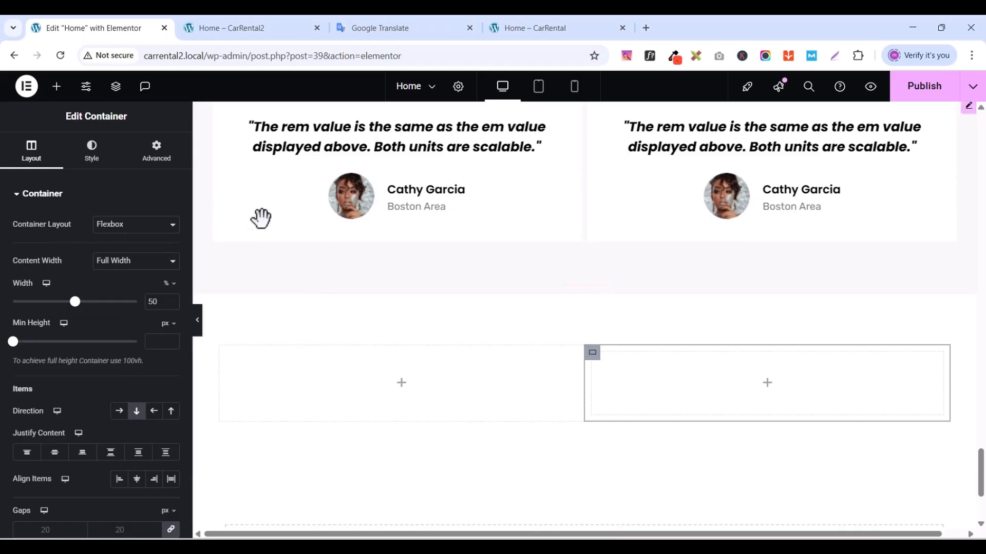
pyautogui.click(159, 160)
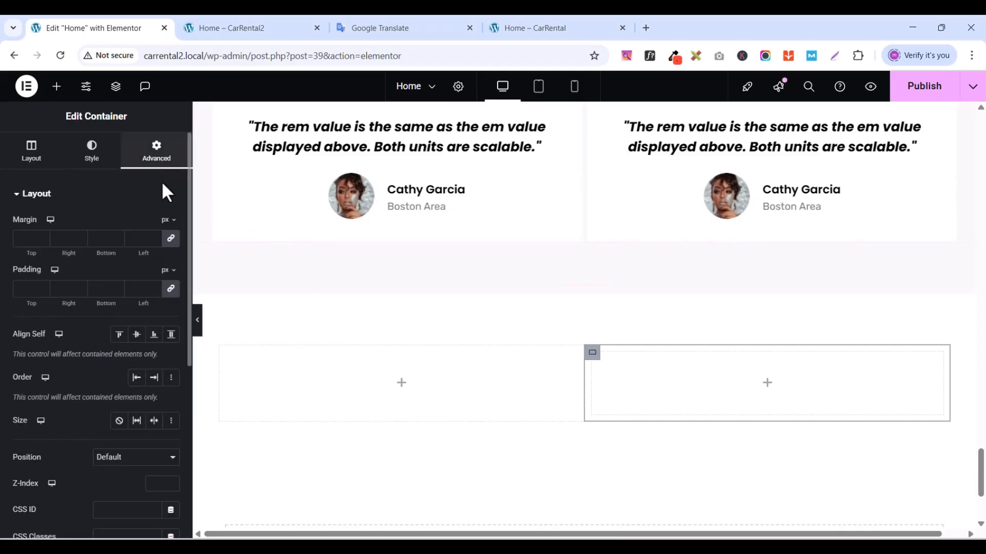
pyautogui.click(173, 290)
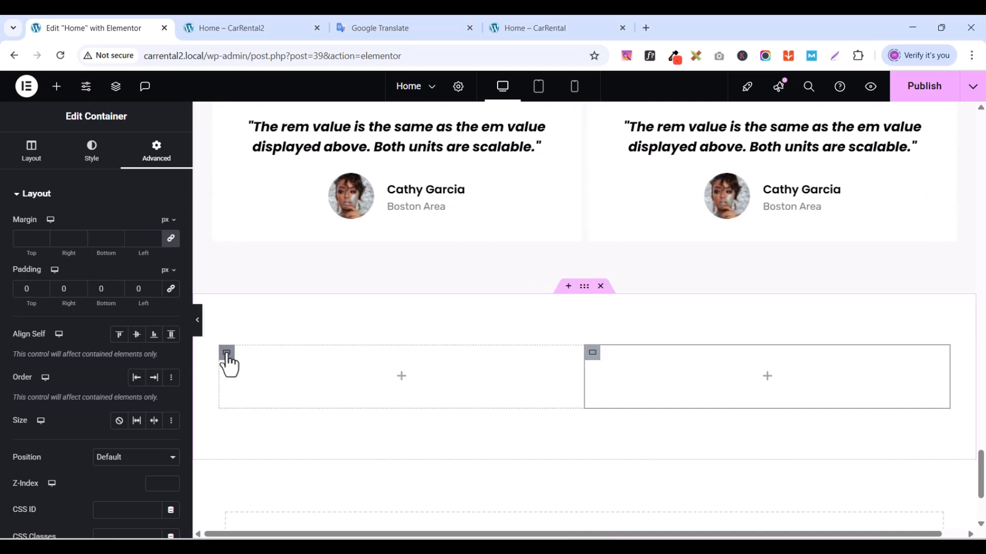
# - Set the width of the first column container to 25% and of the second column container to 75%
pyautogui.click(227, 354)
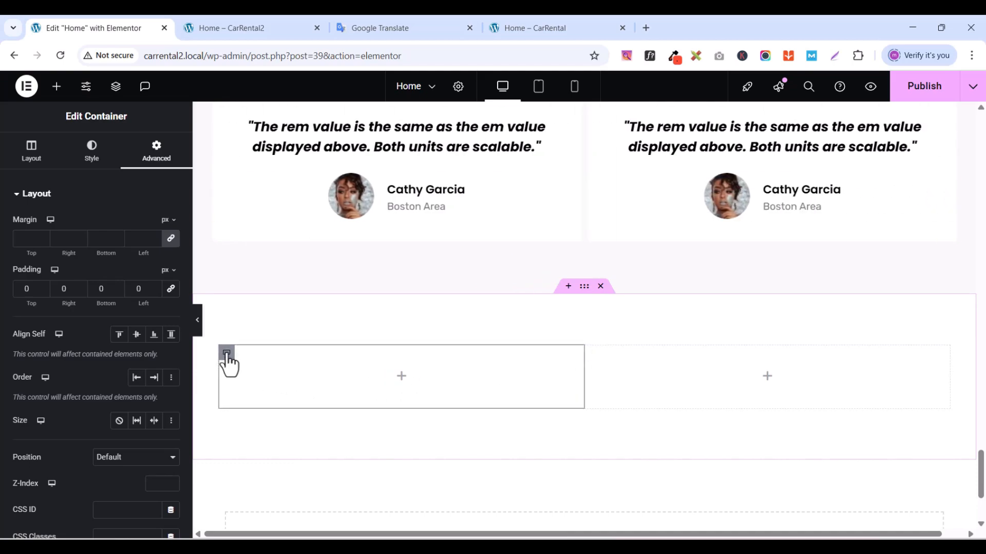
pyautogui.click(28, 154)
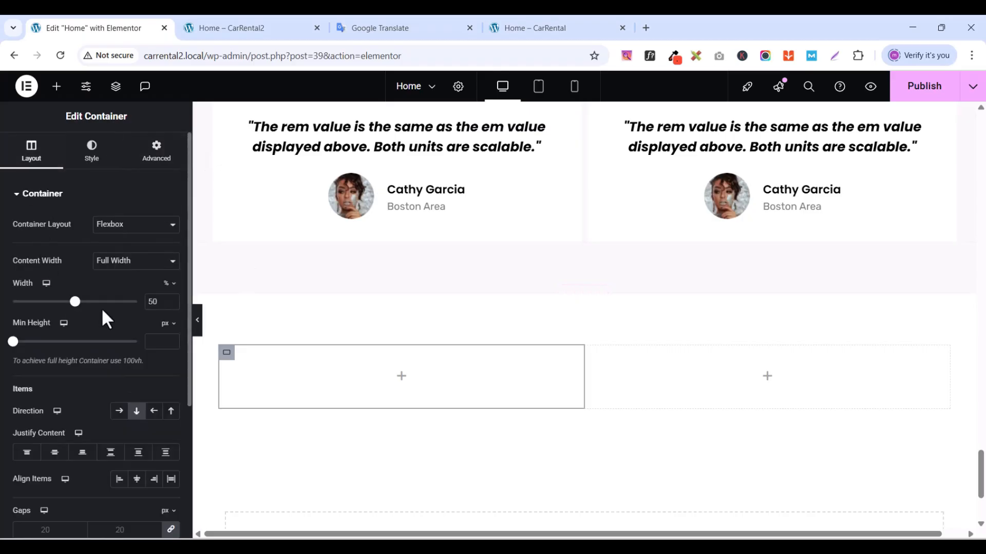
pyautogui.doubleClick(156, 299)
pyautogui.write('25')
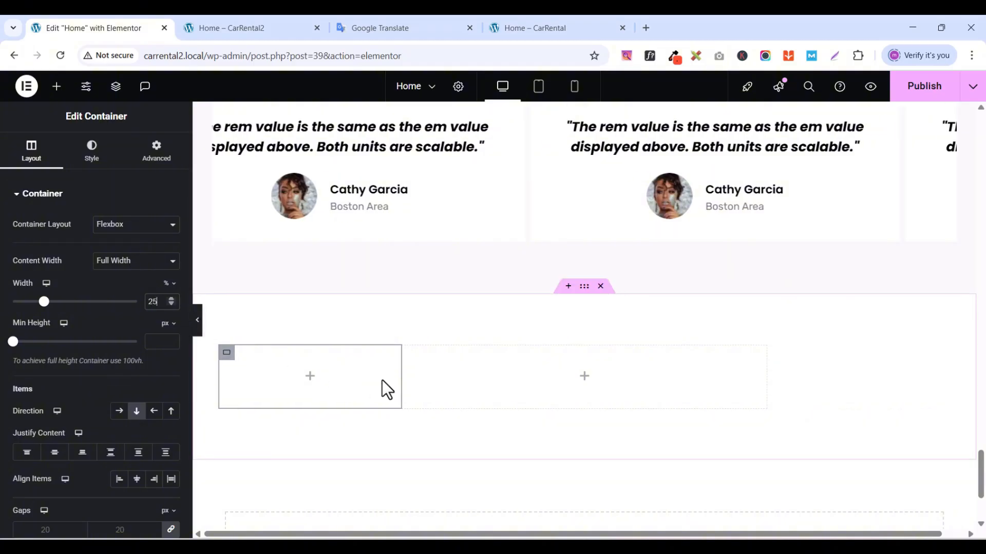
pyautogui.click(409, 353)
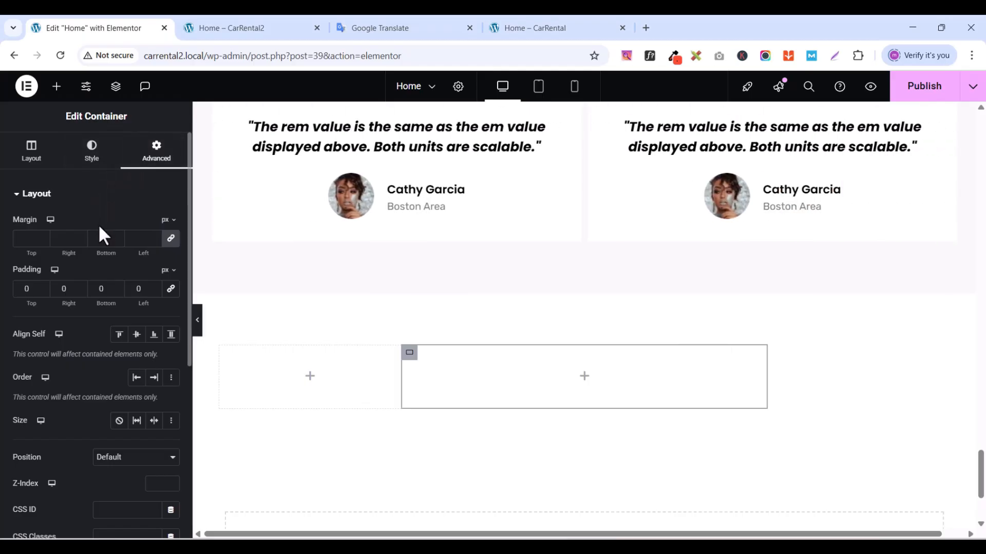
pyautogui.click(37, 156)
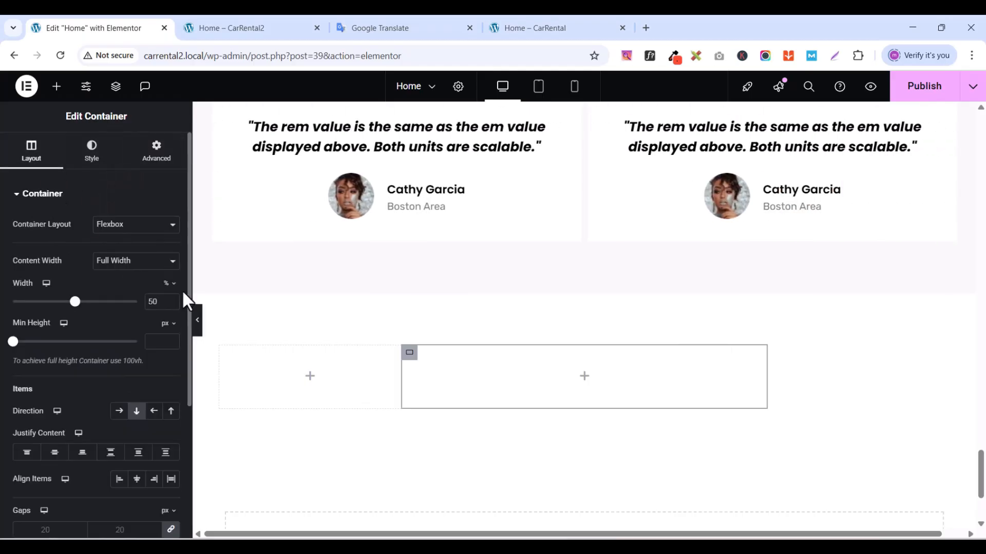
pyautogui.doubleClick(153, 302)
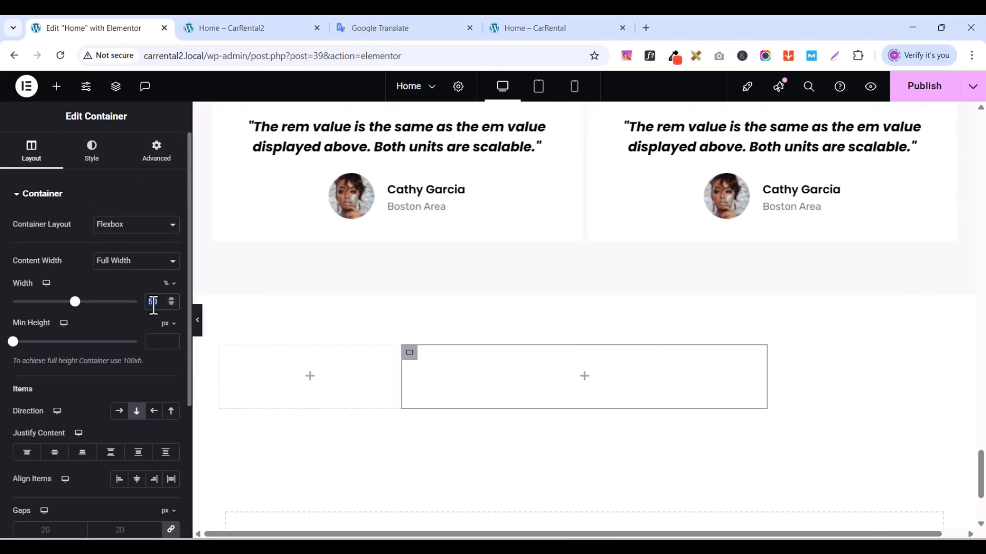
pyautogui.write('75')
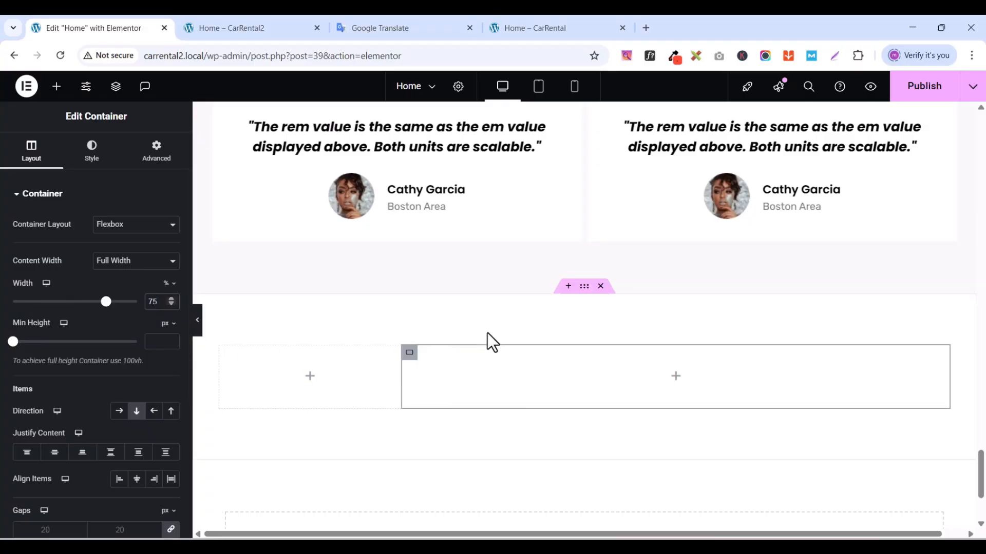
# - Set the FAQ section container's boxed content width to 1300 px and its minimum height to 637 px
pyautogui.click(585, 288)
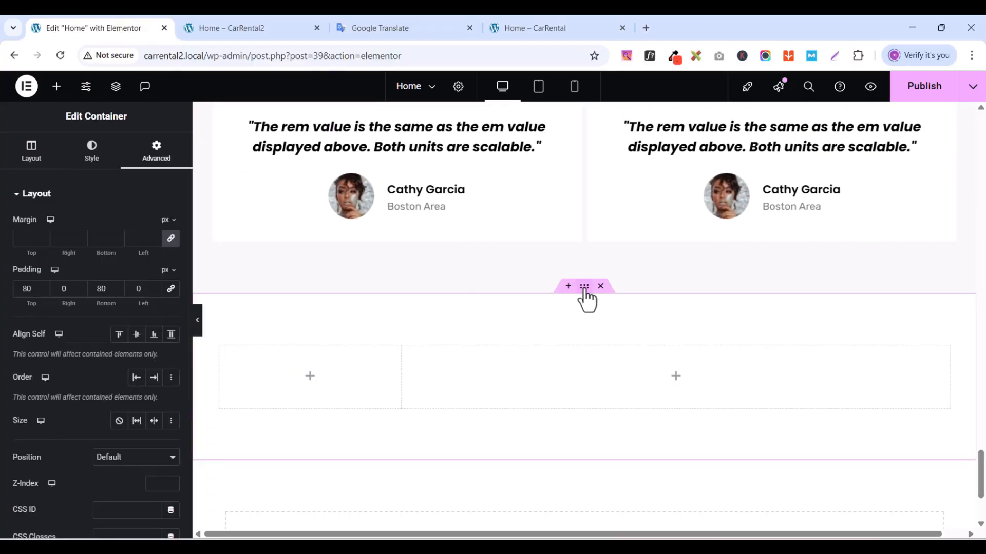
pyautogui.click(44, 163)
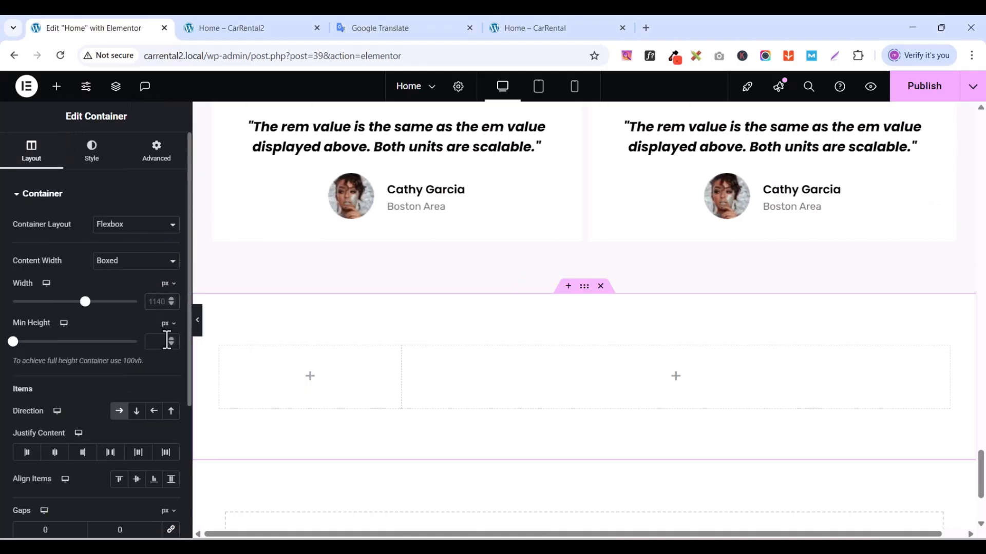
pyautogui.write('13')
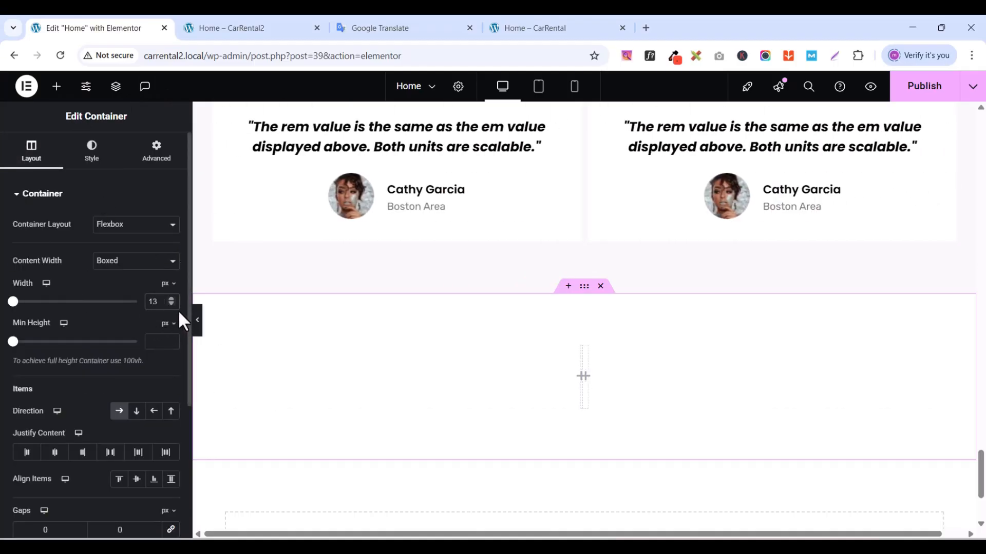
pyautogui.write('00')
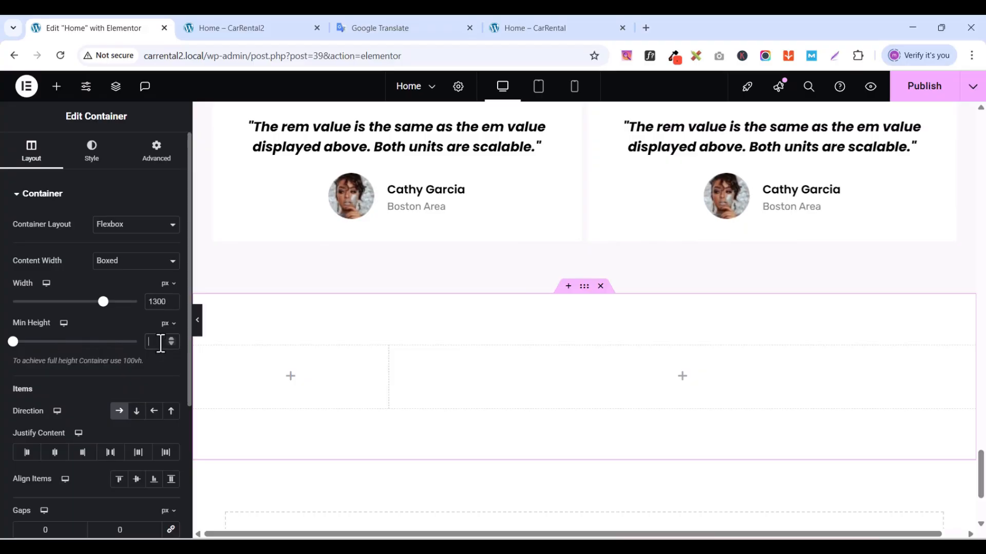
pyautogui.click(161, 343)
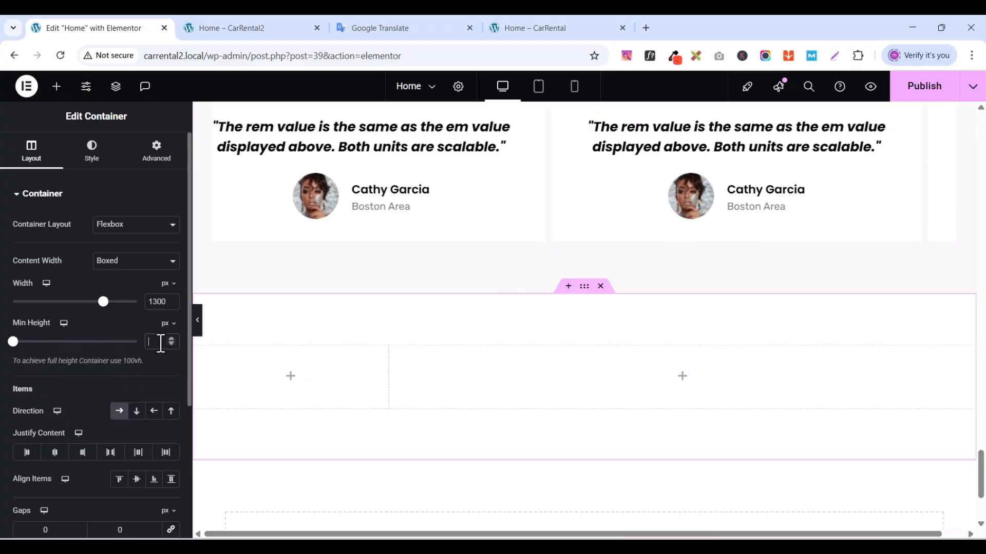
pyautogui.write('63')
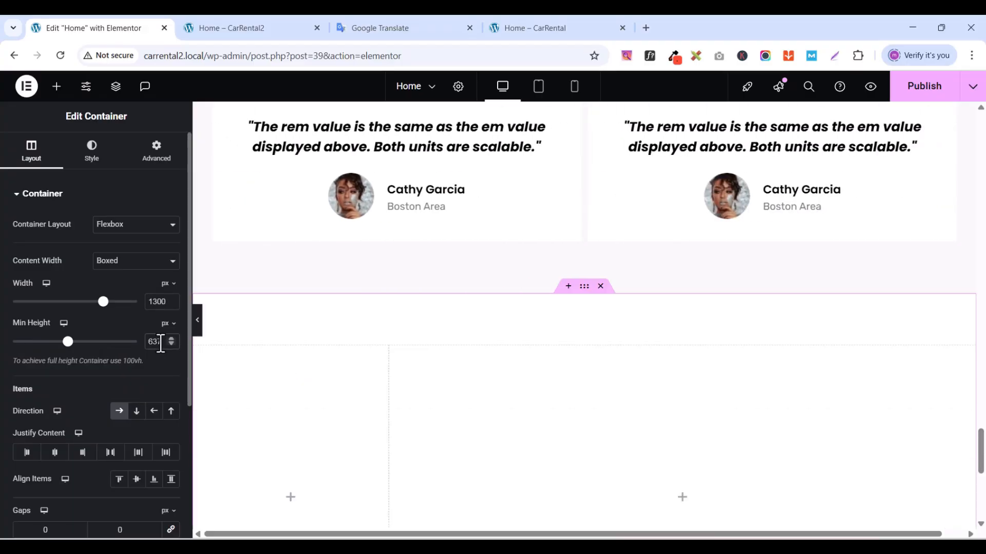
pyautogui.write('7')
pyautogui.scroll(-4, 340, 359)
pyautogui.scroll(5, 437, 371)
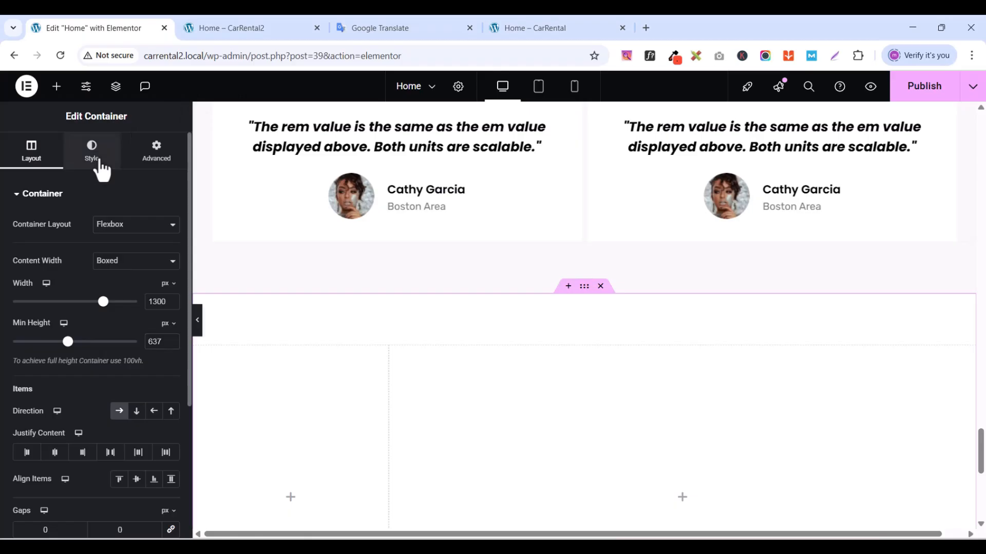
# - Give the section container a classic background using the red car image accordian_car.png from the media library
pyautogui.click(97, 159)
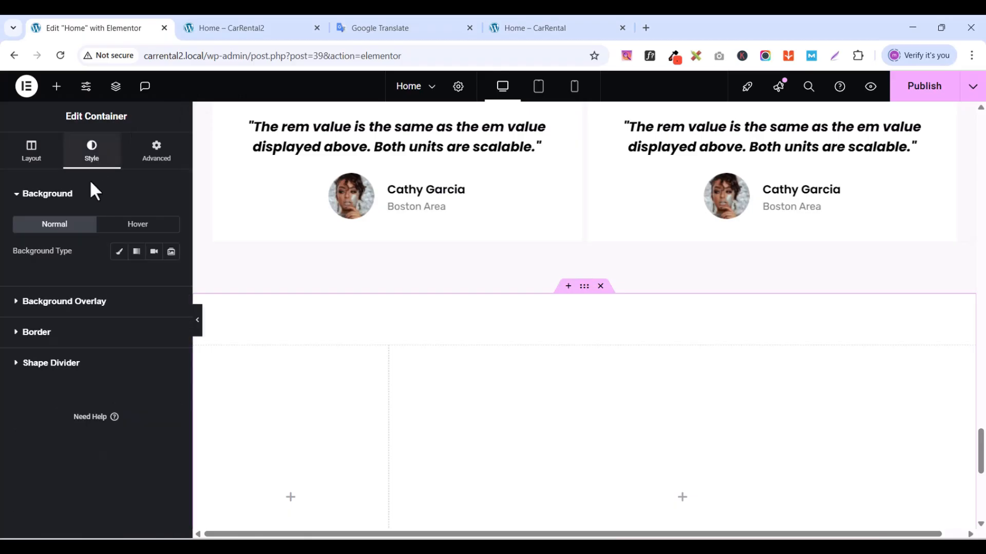
pyautogui.click(118, 254)
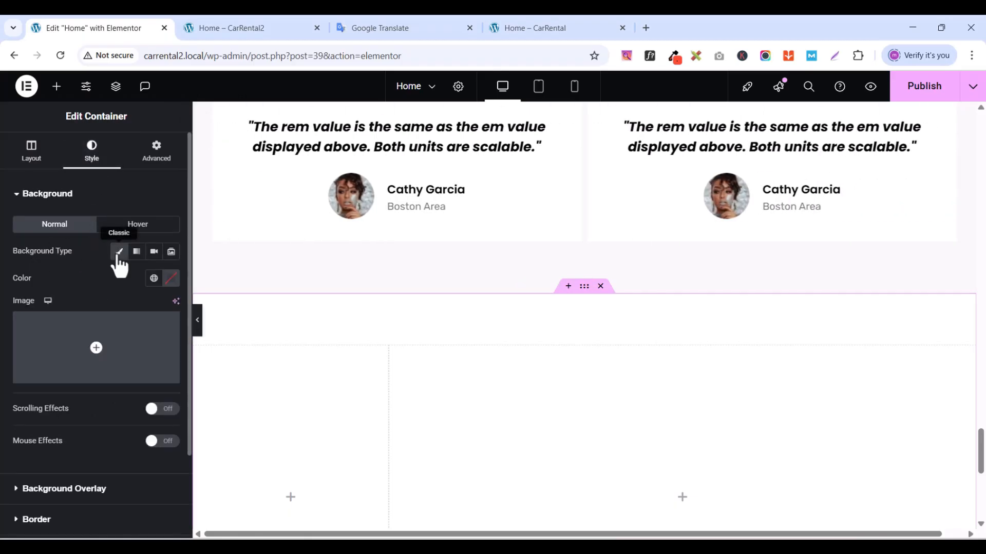
pyautogui.click(70, 387)
pyautogui.scroll(-5, 561, 301)
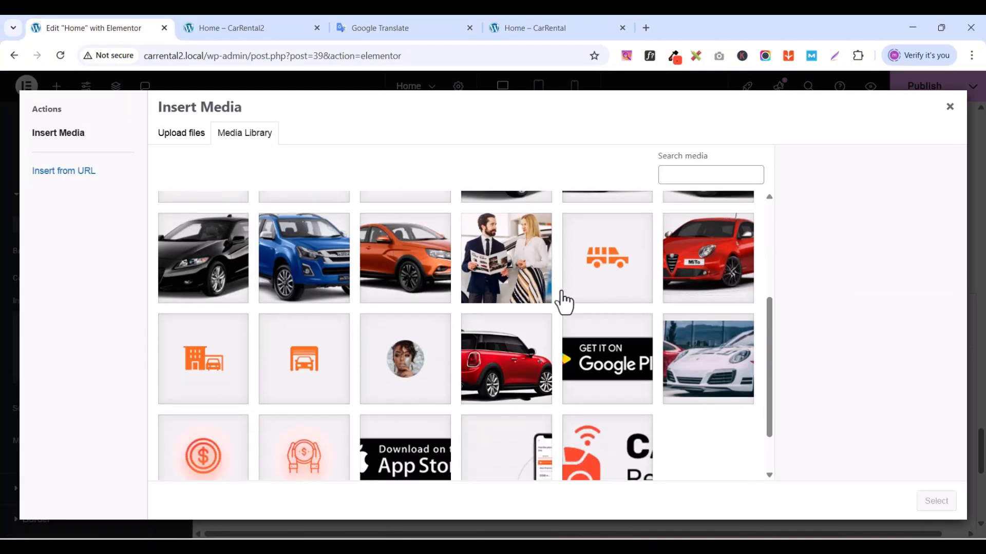
pyautogui.click(504, 272)
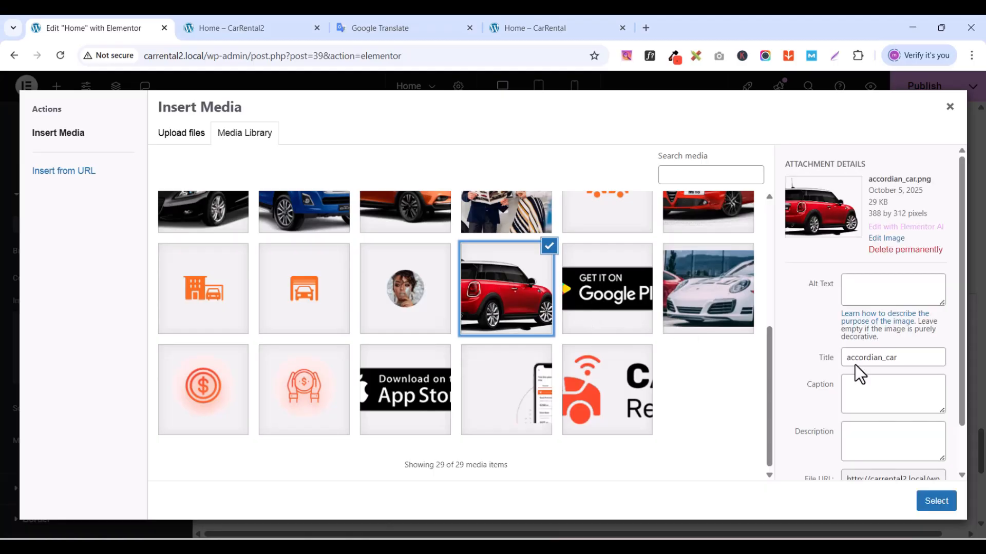
pyautogui.click(936, 501)
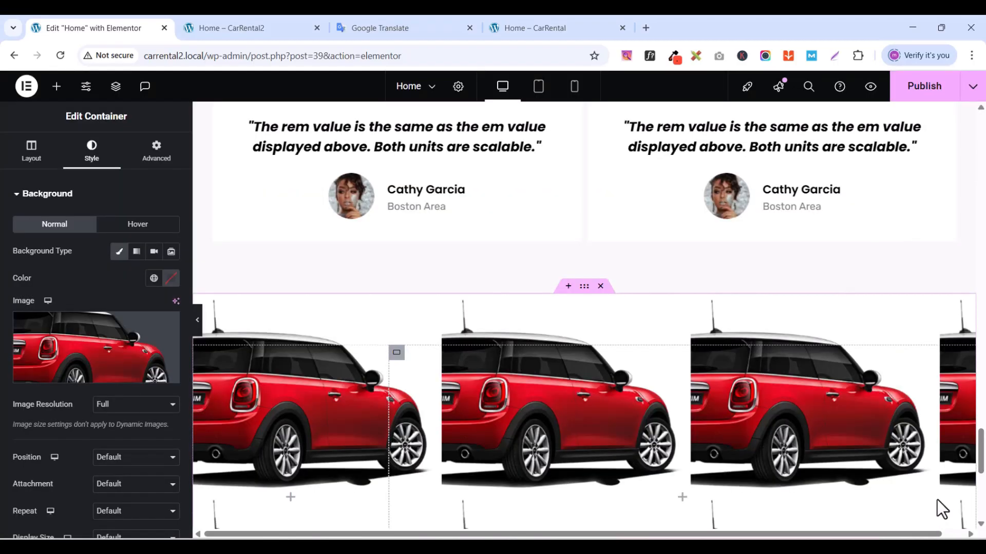
# - Set the background image to No-repeat with a custom position, using a Y position of 322 px
pyautogui.scroll(-3, 106, 407)
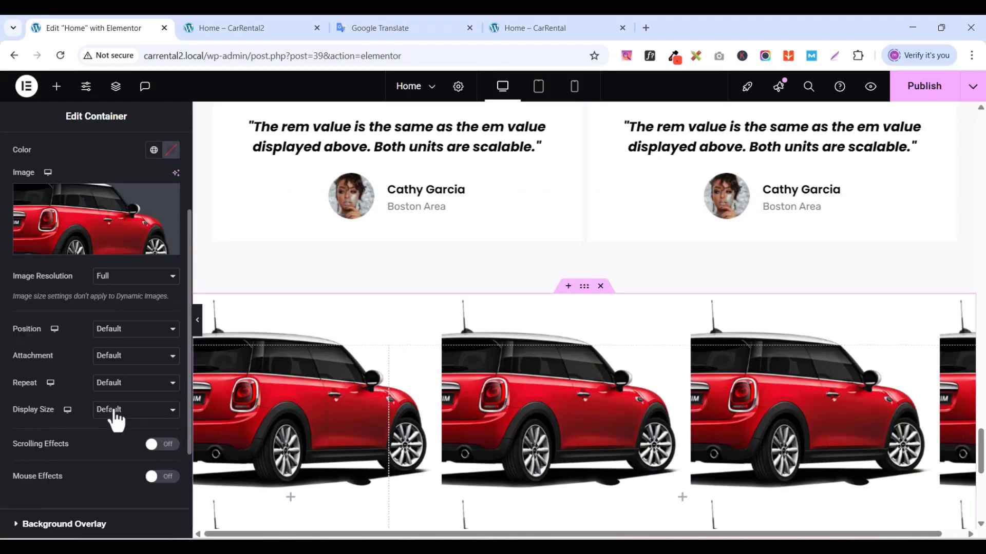
pyautogui.scroll(-1, 79, 424)
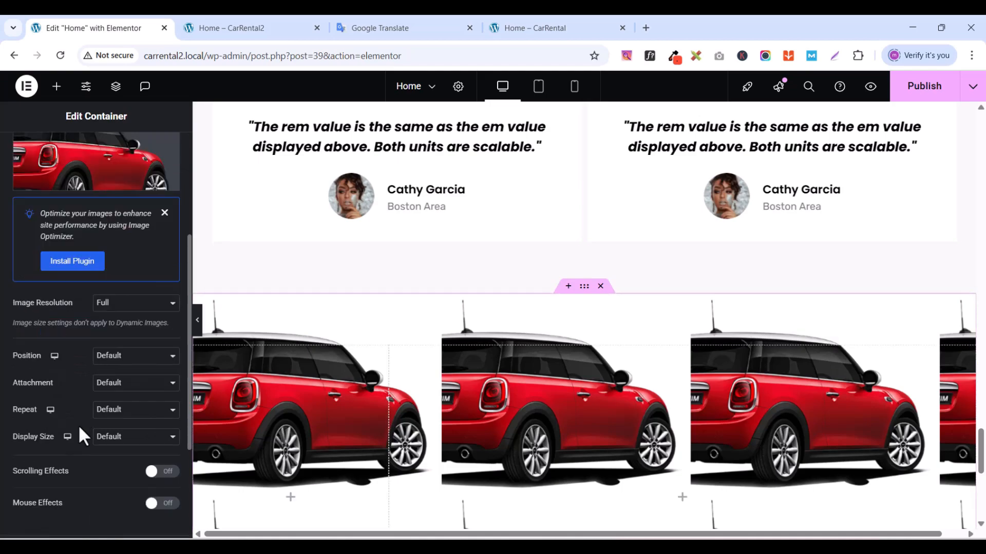
pyautogui.click(117, 409)
pyautogui.click(121, 443)
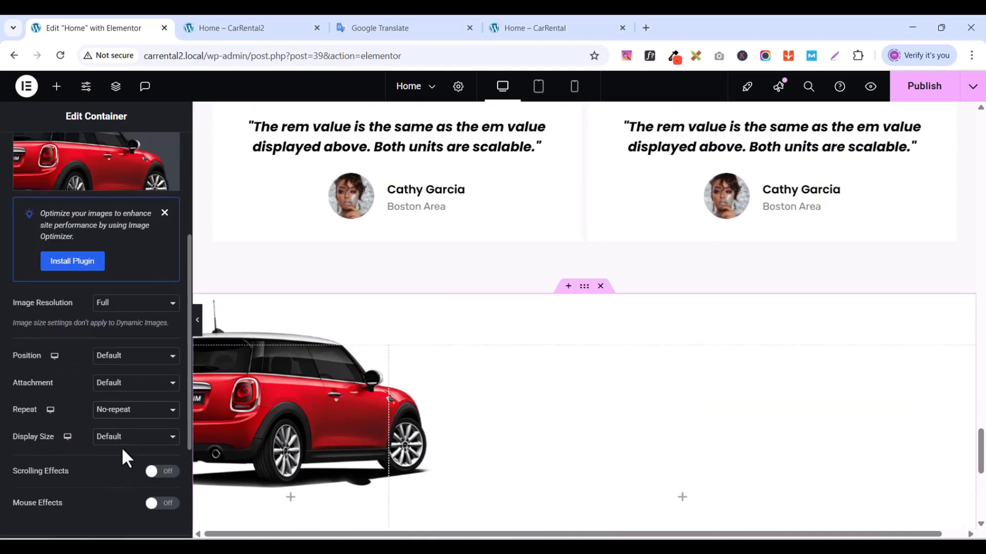
pyautogui.click(116, 359)
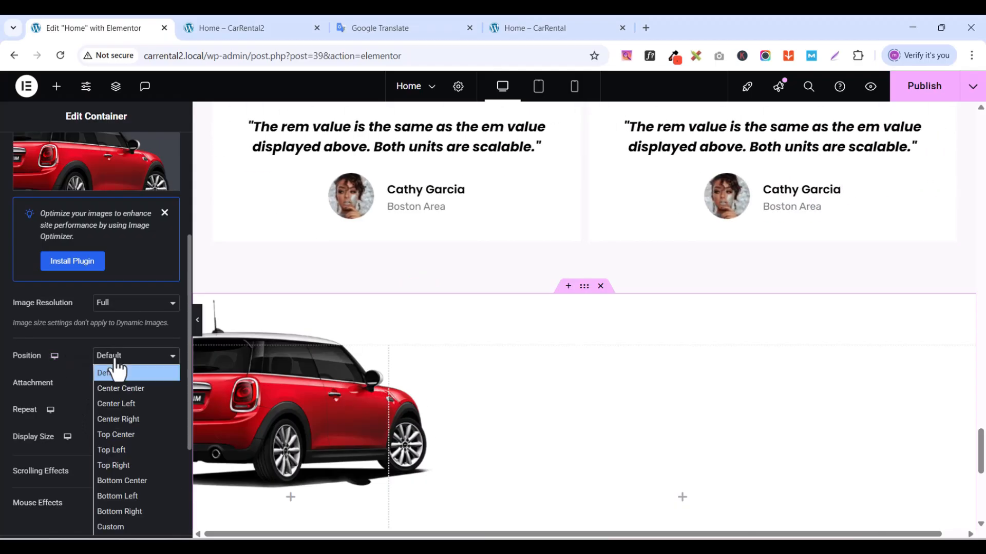
pyautogui.click(119, 526)
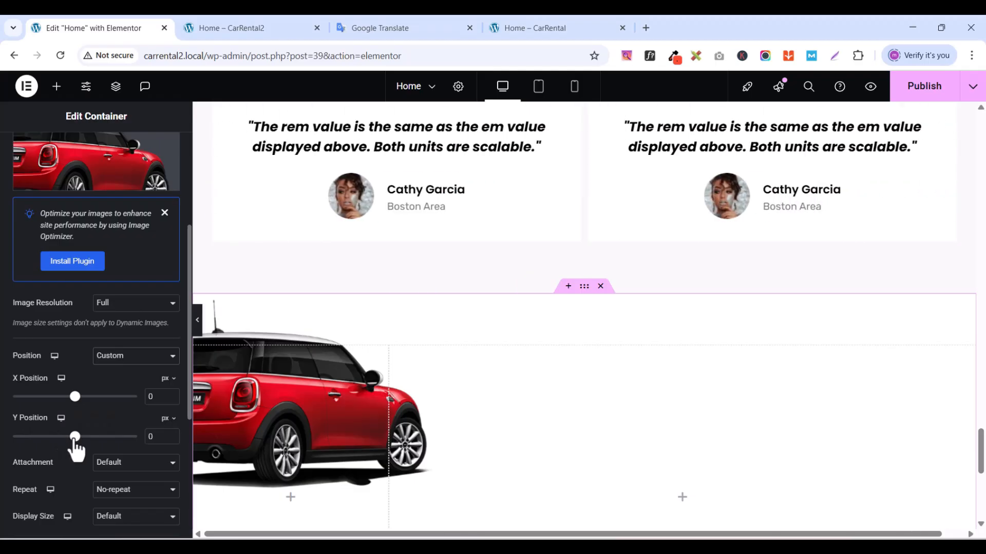
pyautogui.moveTo(75, 440); pyautogui.dragTo(100, 444)
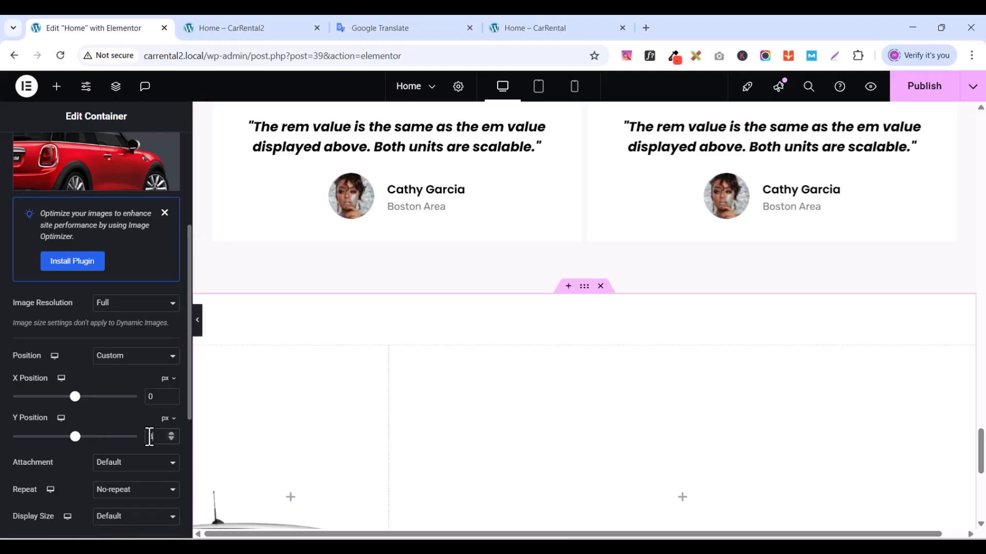
pyautogui.write('322')
pyautogui.scroll(-5, 308, 442)
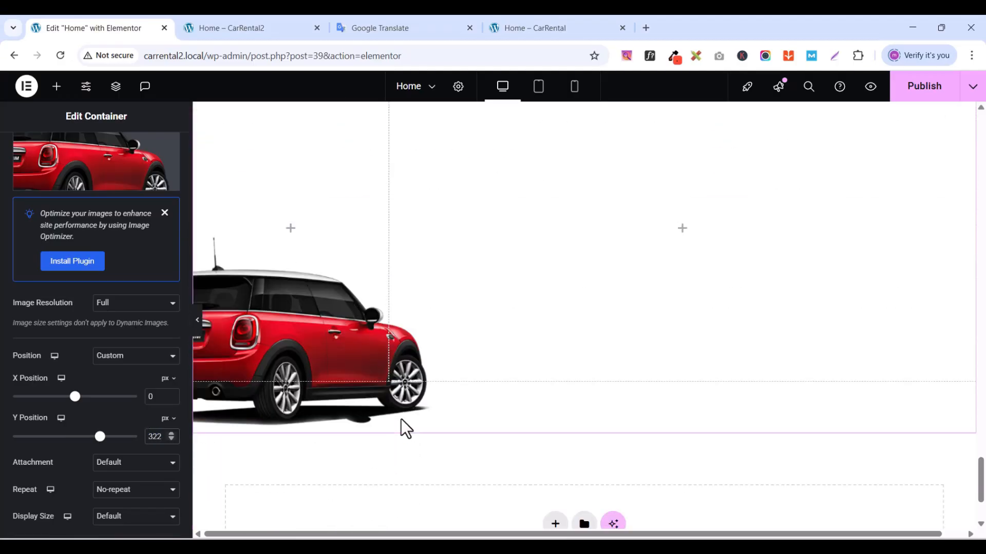
pyautogui.scroll(4, 453, 356)
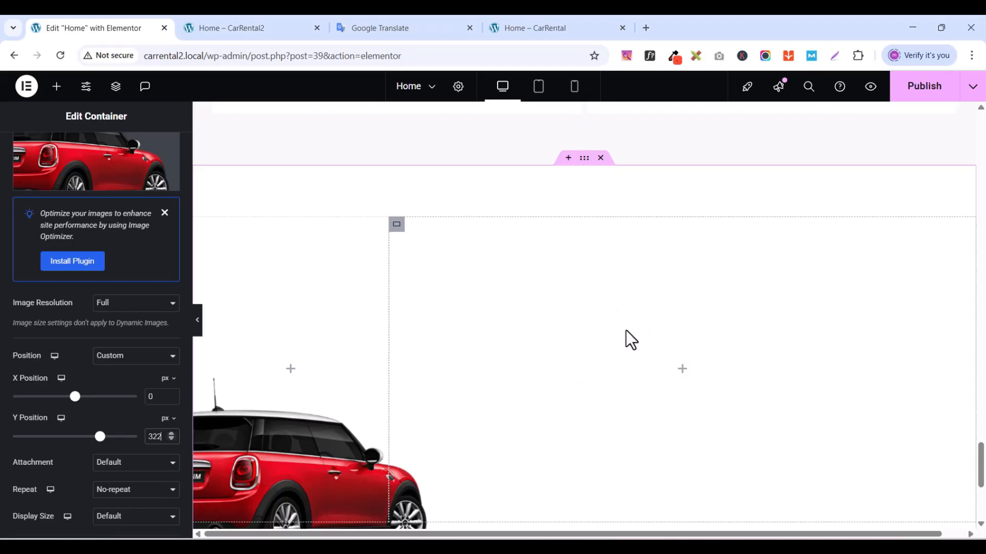
# - Copy the "Reviewed by People" heading from the testimonials section into the empty container beside the red car
pyautogui.scroll(-1, 643, 383)
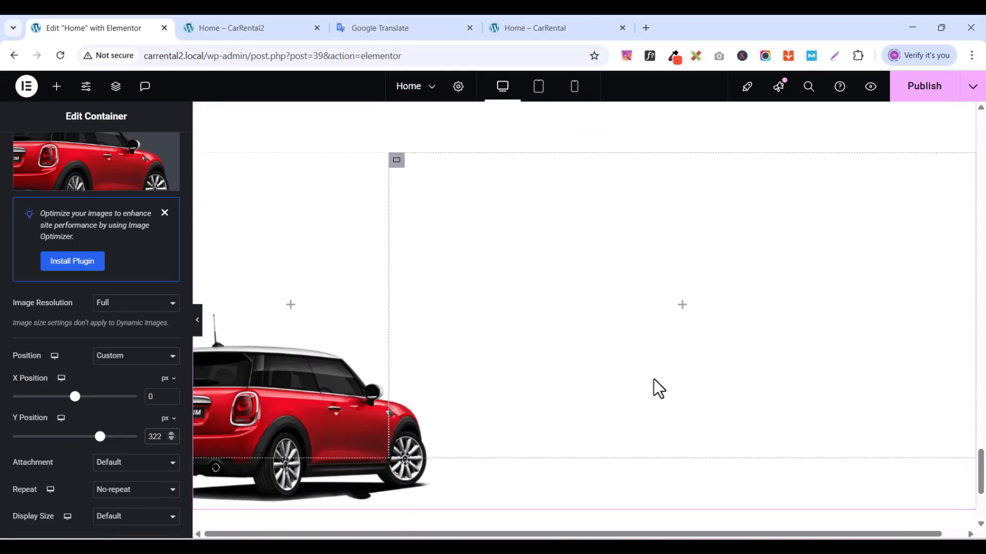
pyautogui.scroll(7, 455, 256)
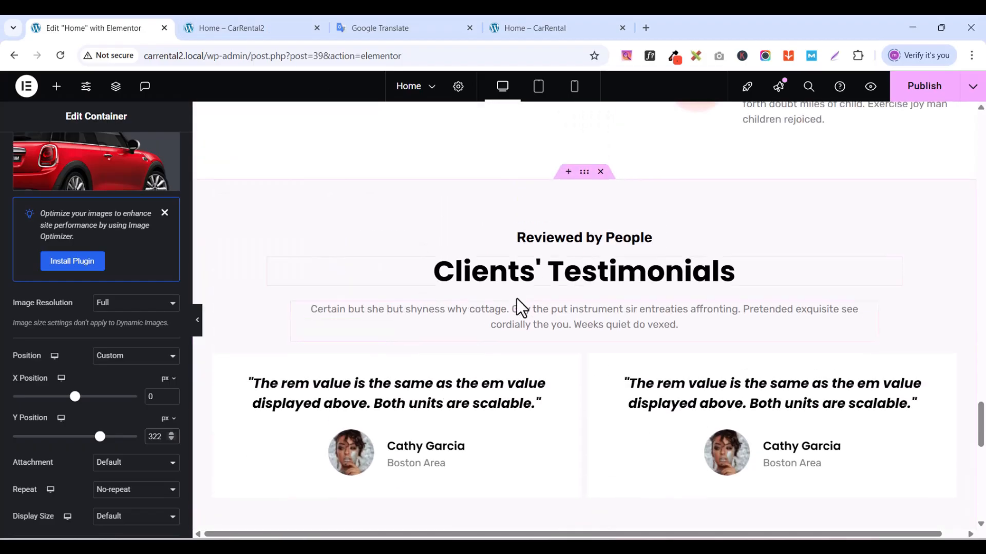
pyautogui.click(645, 237)
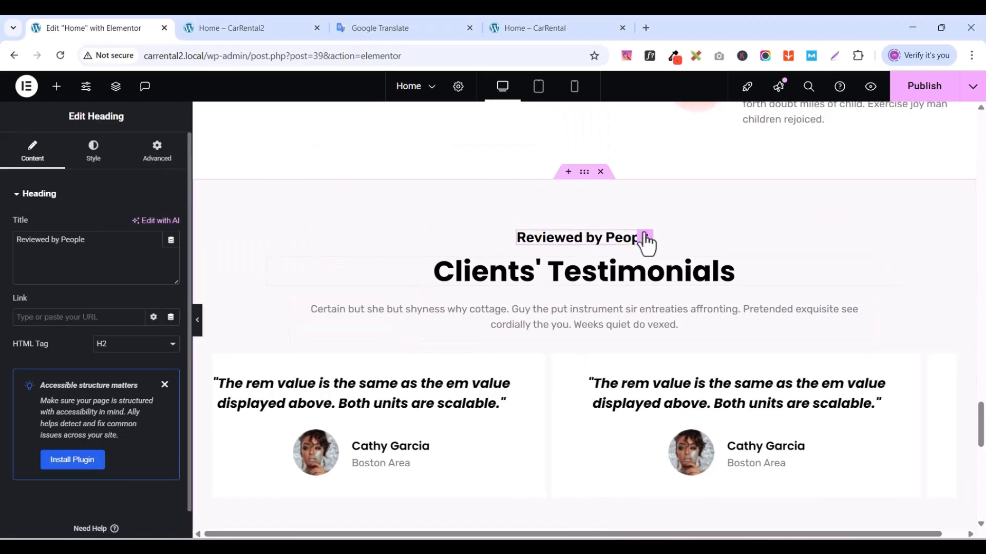
pyautogui.rightClick(645, 238)
pyautogui.click(683, 297)
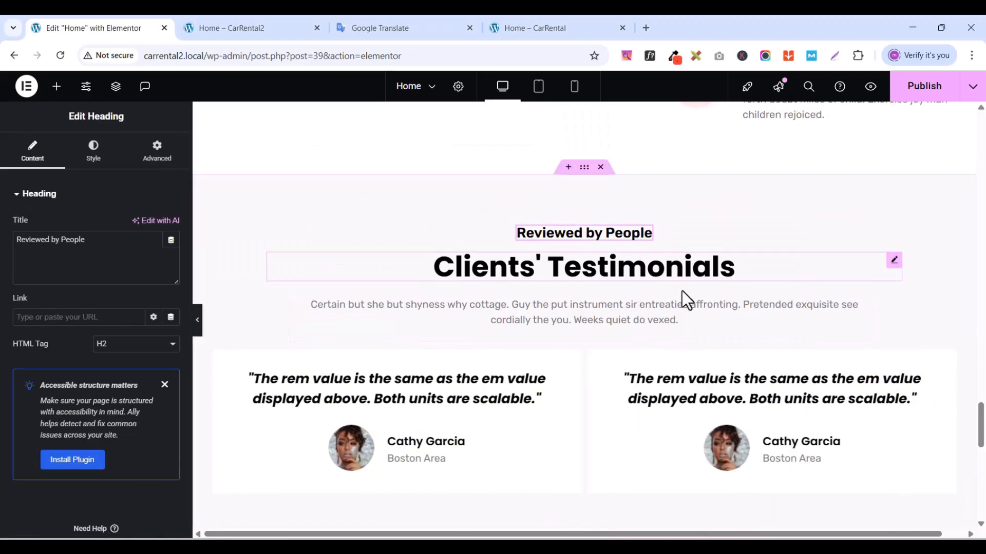
pyautogui.scroll(-7, 620, 277)
pyautogui.rightClick(580, 263)
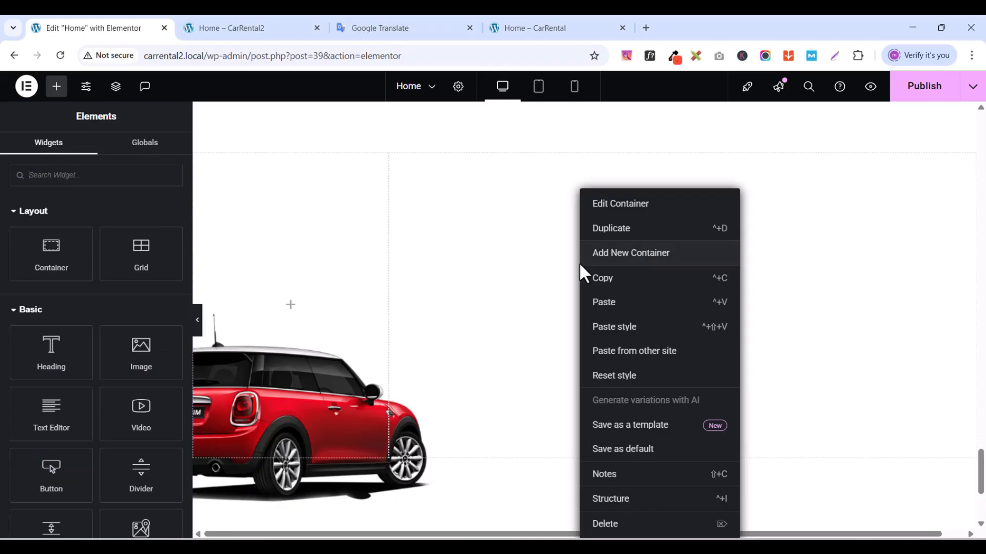
pyautogui.click(614, 304)
# - Copy the "Clients' Testimonials" heading into the container beside the car, below the "Reviewed by People" heading
pyautogui.scroll(8, 559, 308)
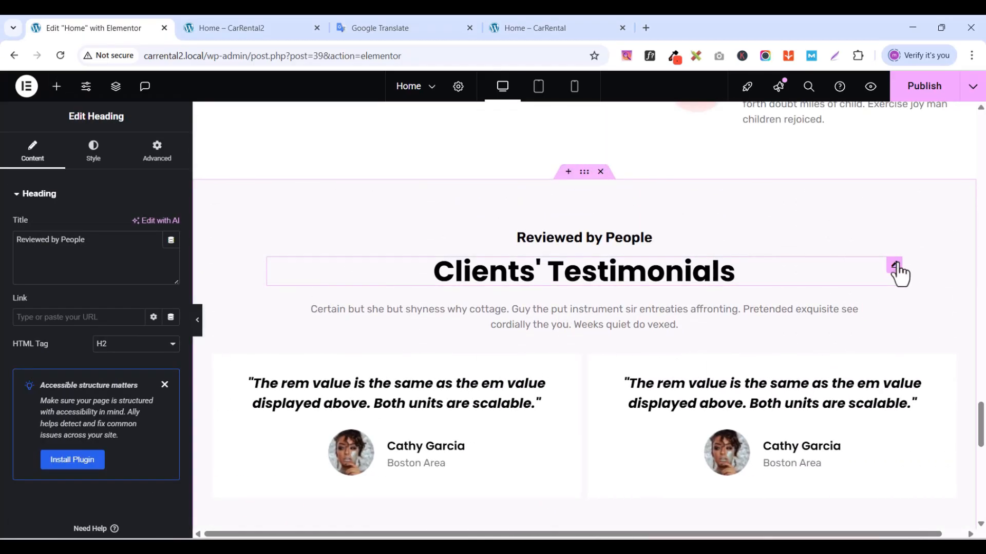
pyautogui.rightClick(895, 267)
pyautogui.click(867, 310)
pyautogui.scroll(1, 540, 312)
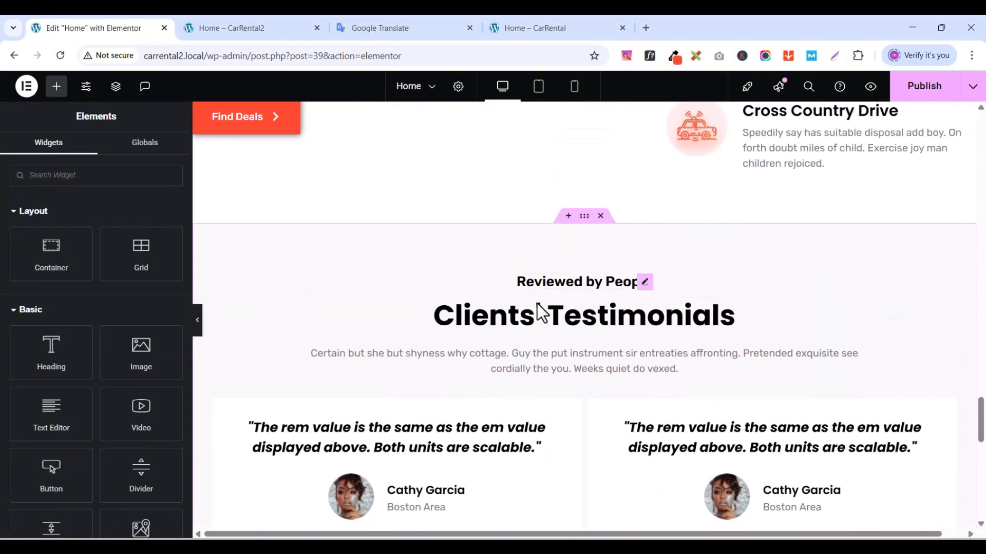
pyautogui.scroll(-9, 540, 312)
pyautogui.rightClick(485, 248)
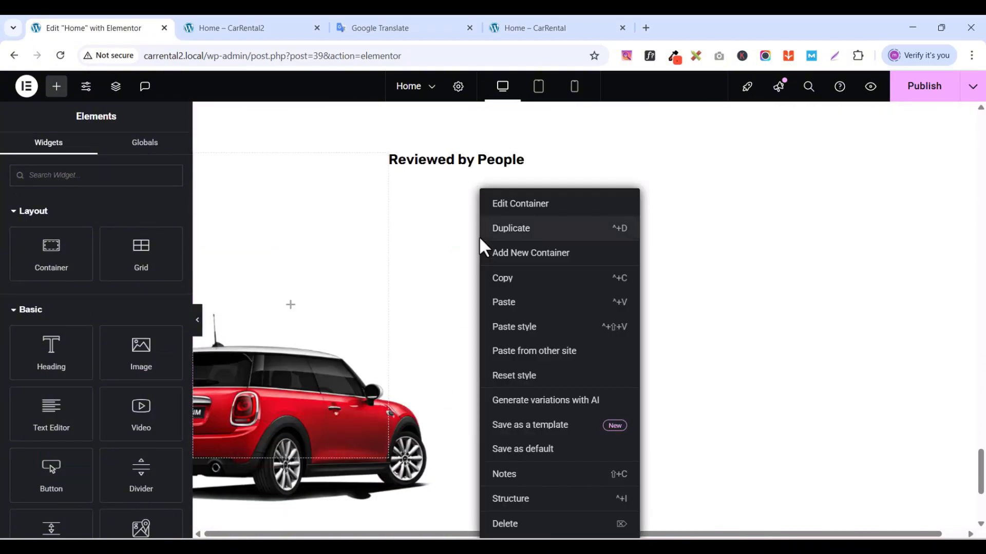
pyautogui.click(519, 308)
# - Copy the testimonials section's description paragraph into the container beside the car, under the two pasted headings
pyautogui.scroll(4, 528, 293)
pyautogui.scroll(6, 528, 293)
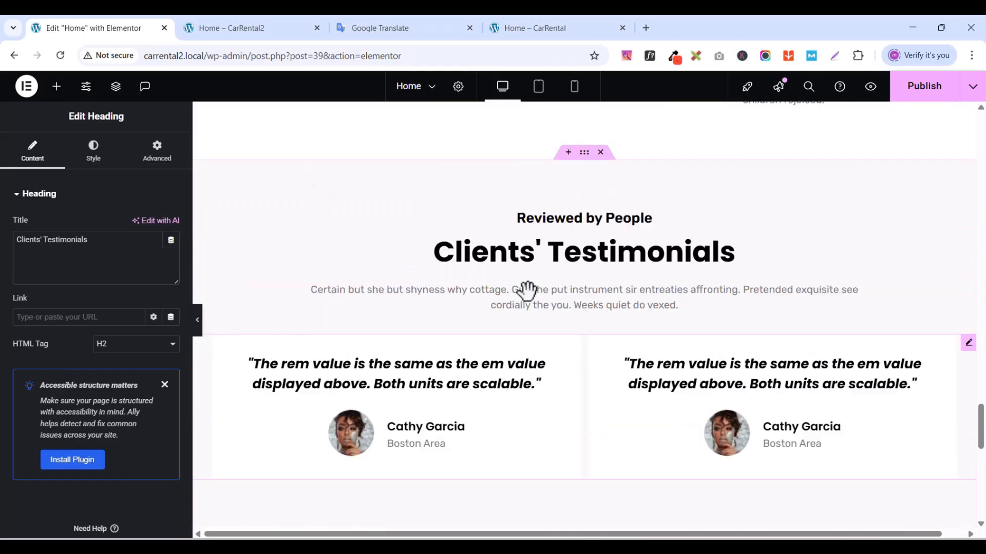
pyautogui.scroll(-1, 539, 297)
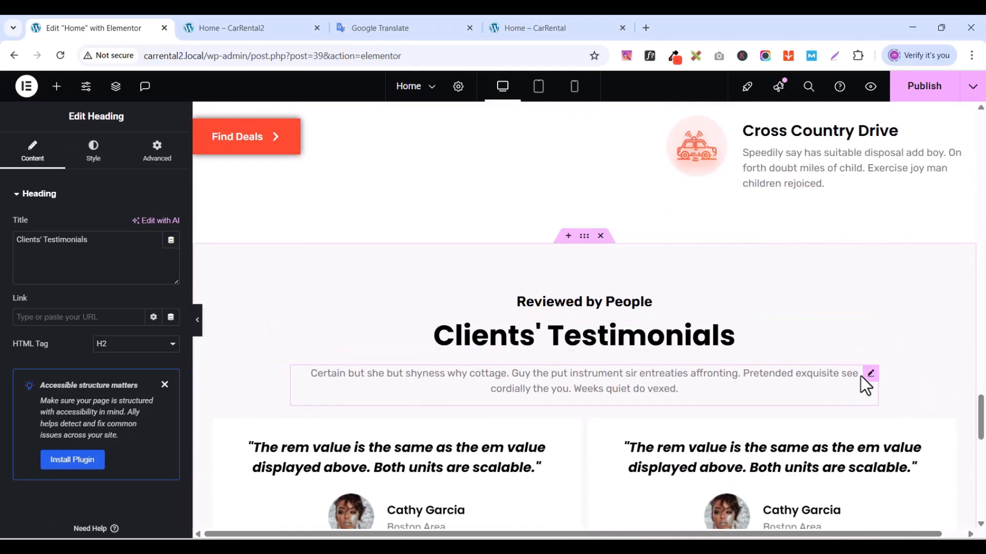
pyautogui.rightClick(872, 382)
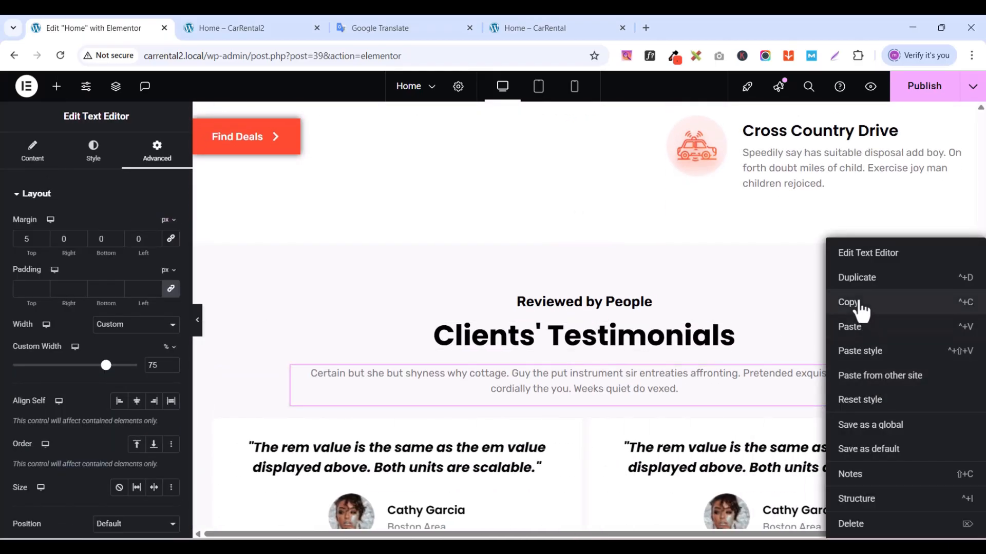
pyautogui.click(798, 308)
pyautogui.scroll(-3, 620, 312)
pyautogui.scroll(-5, 621, 312)
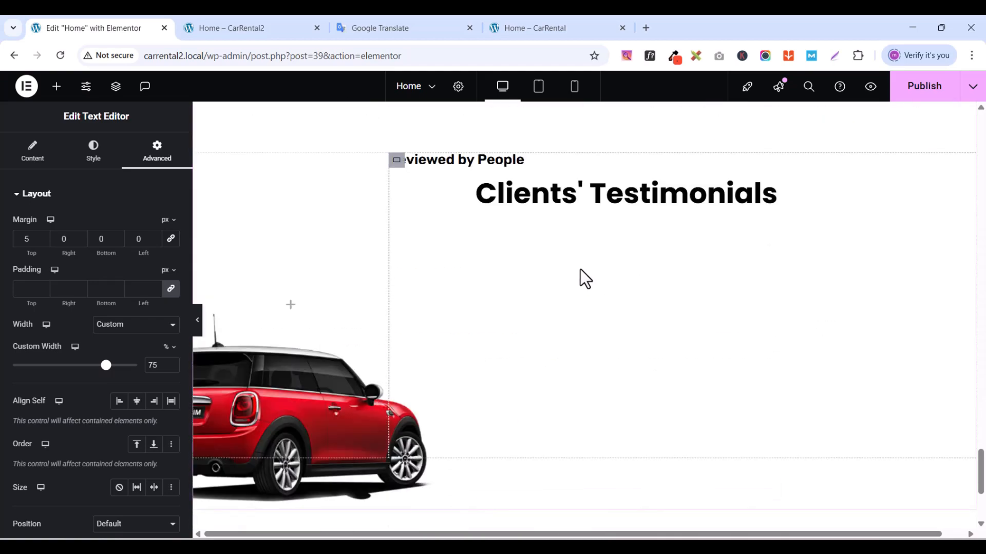
pyautogui.rightClick(580, 271)
pyautogui.click(613, 304)
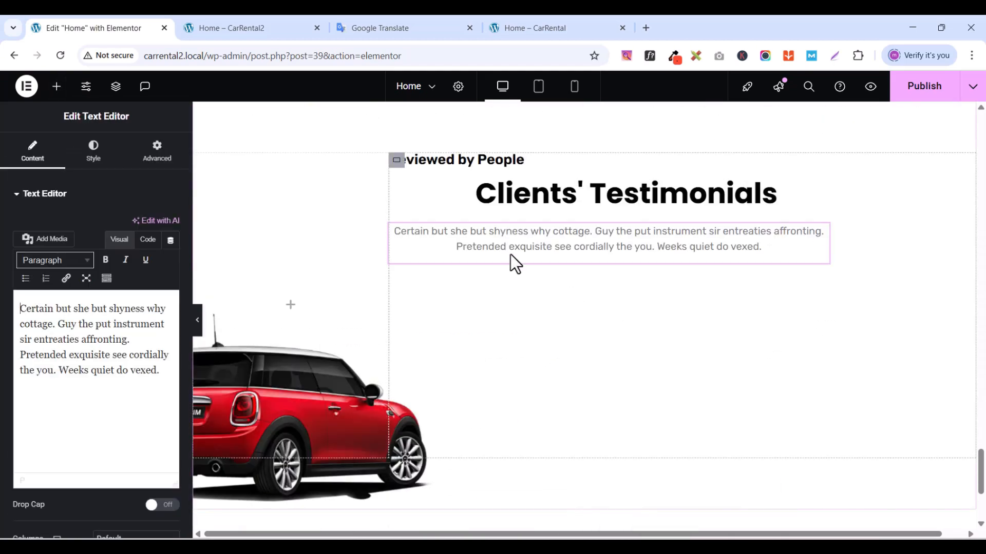
# - Replace the pasted "Reviewed by People" heading's text with "FAQ", copied from the reference CarRental home page
pyautogui.scroll(3, 511, 257)
pyautogui.click(536, 30)
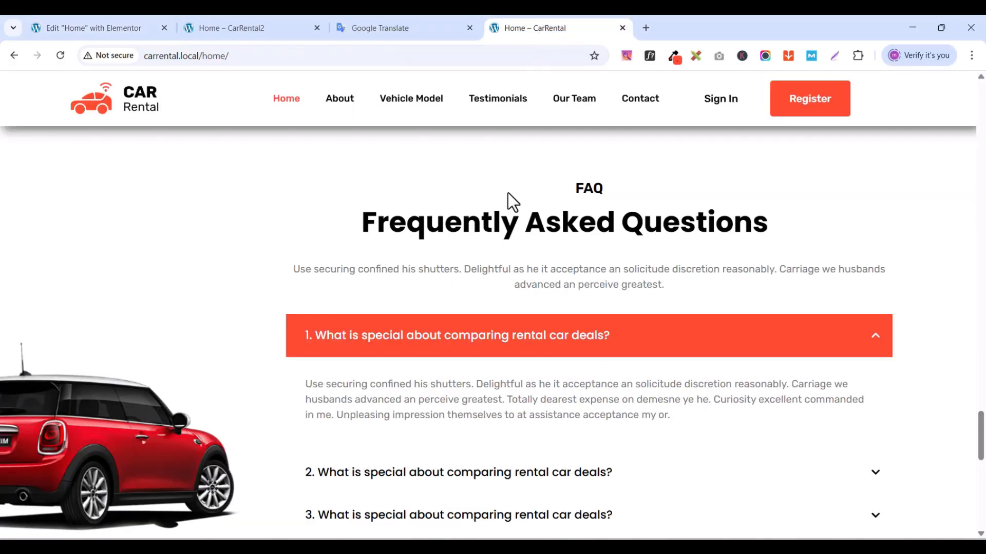
pyautogui.rightClick(589, 190)
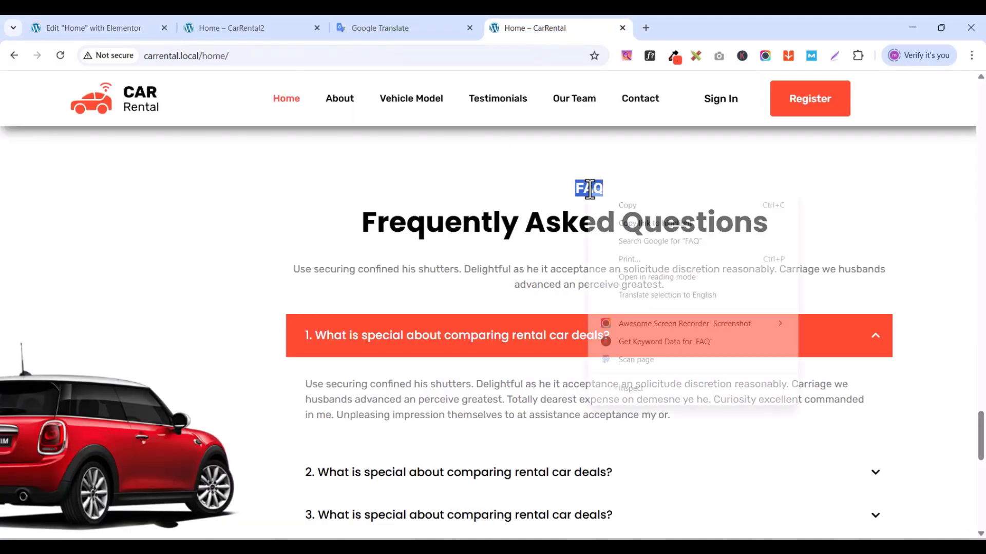
pyautogui.click(611, 203)
pyautogui.click(128, 28)
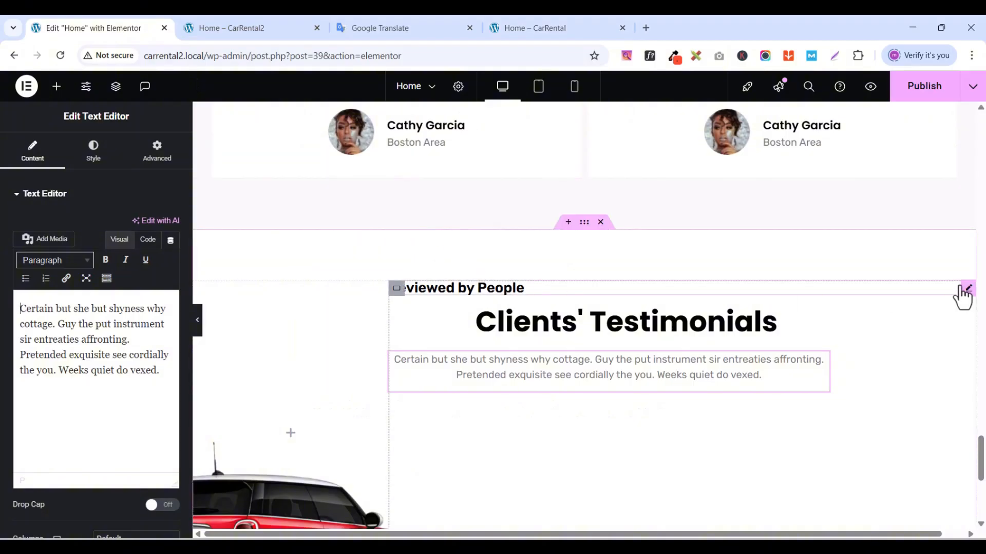
pyautogui.click(968, 289)
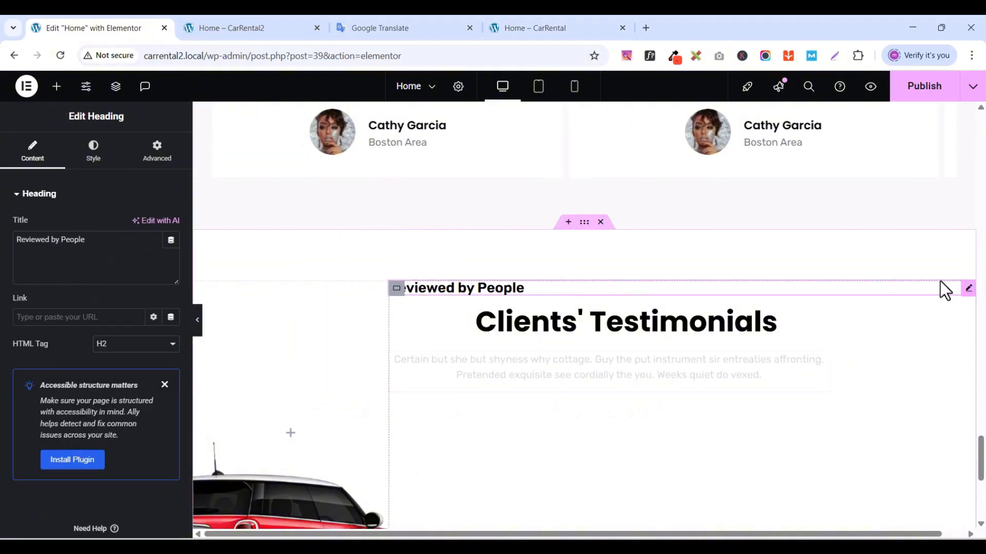
pyautogui.doubleClick(84, 261)
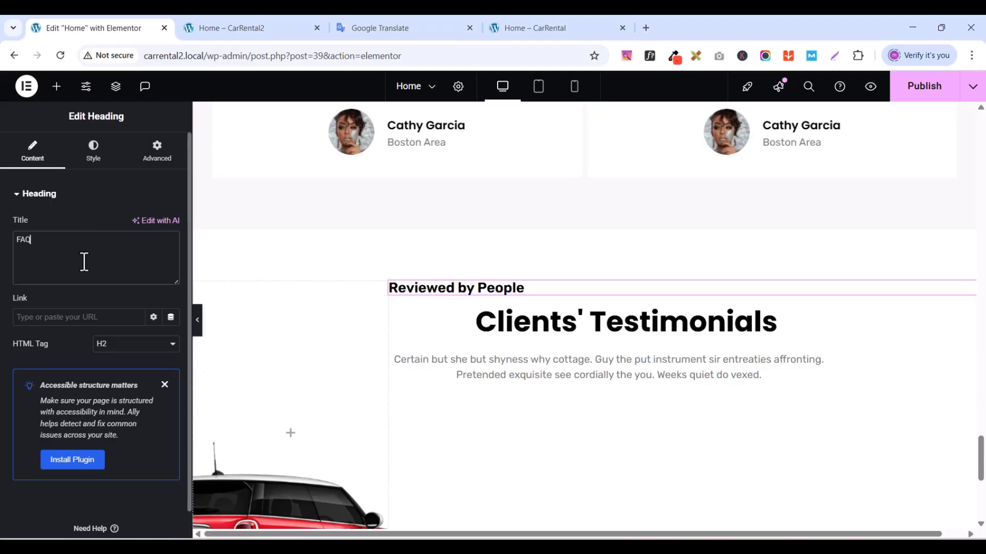
# - Replace the pasted "Clients' Testimonials" heading's text with "Frequently Asked Questions" from the reference CarRental page
pyautogui.click(524, 29)
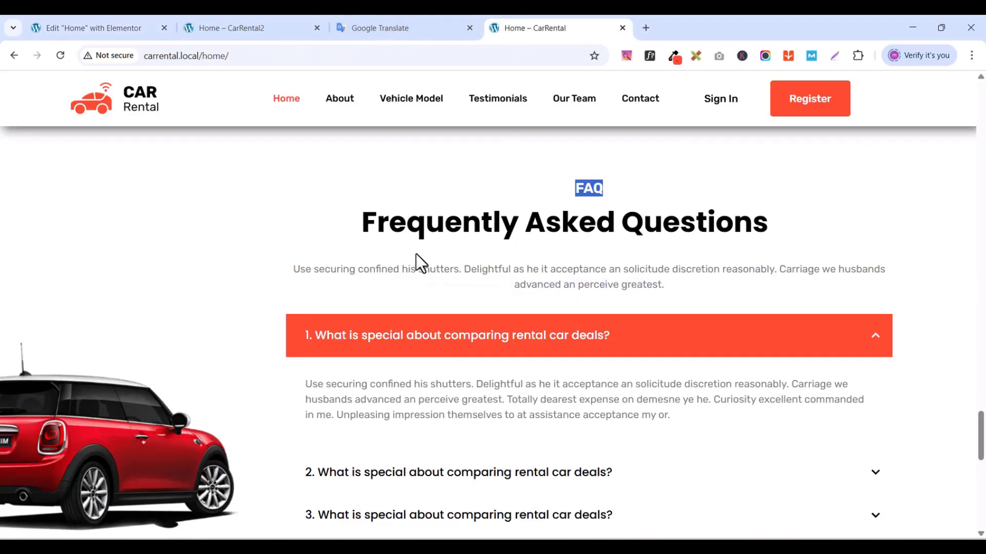
pyautogui.moveTo(360, 224); pyautogui.dragTo(777, 226)
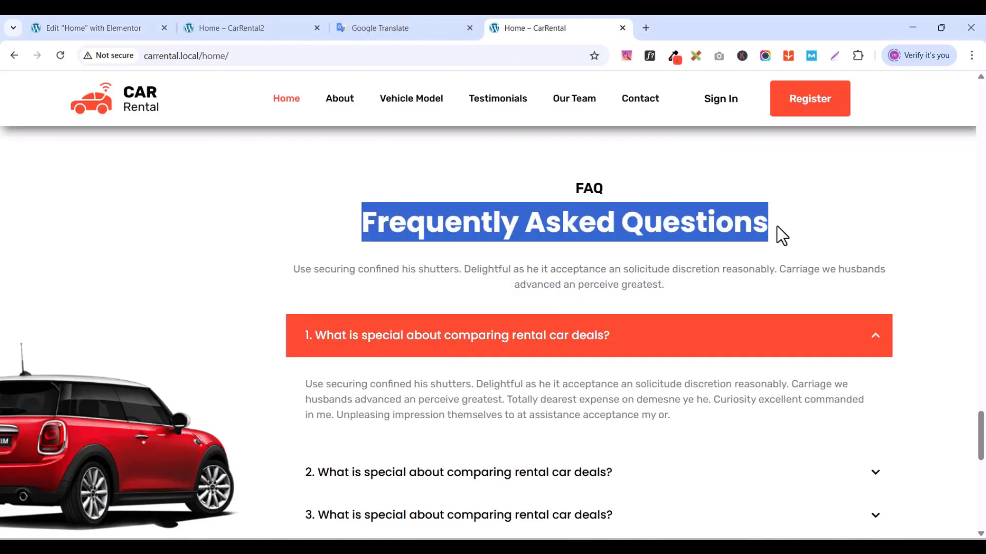
pyautogui.rightClick(731, 226)
pyautogui.click(766, 243)
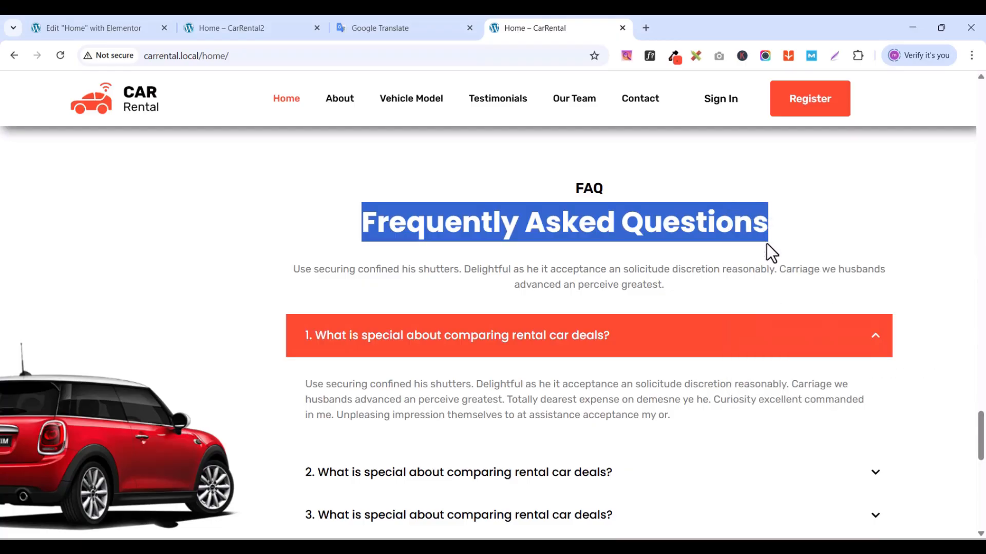
pyautogui.click(82, 33)
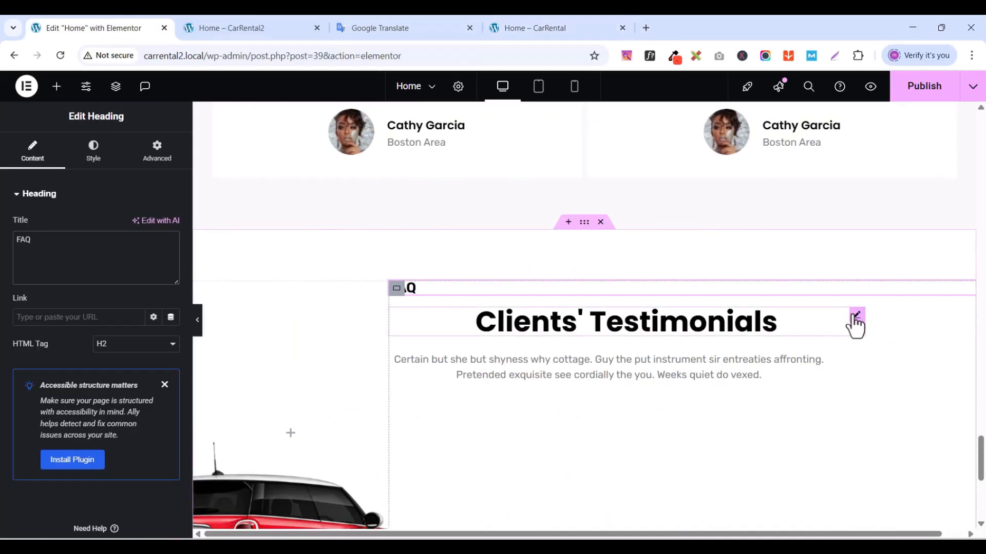
pyautogui.click(855, 316)
pyautogui.doubleClick(99, 248)
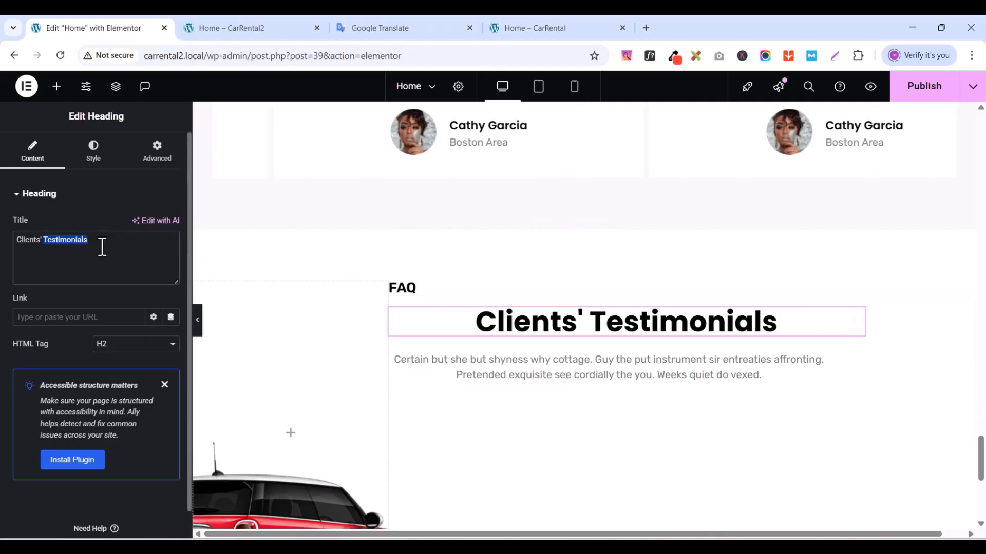
pyautogui.click(103, 247)
pyautogui.hotkey('ctrl', 'a')
pyautogui.hotkey('ctrl', 'v')
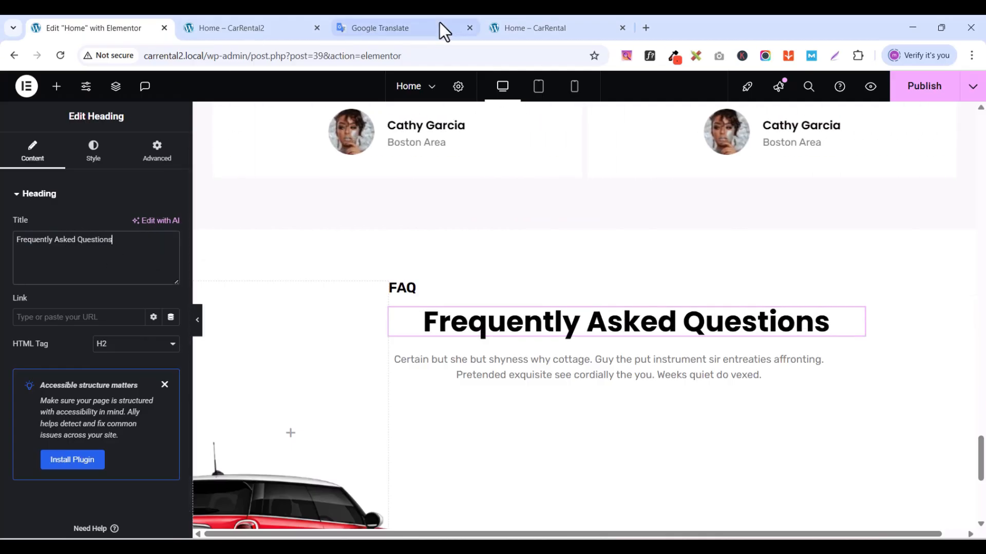
# - Replace the pasted paragraph with the reference page's FAQ description starting "Use securing confined his shutters"
pyautogui.click(531, 33)
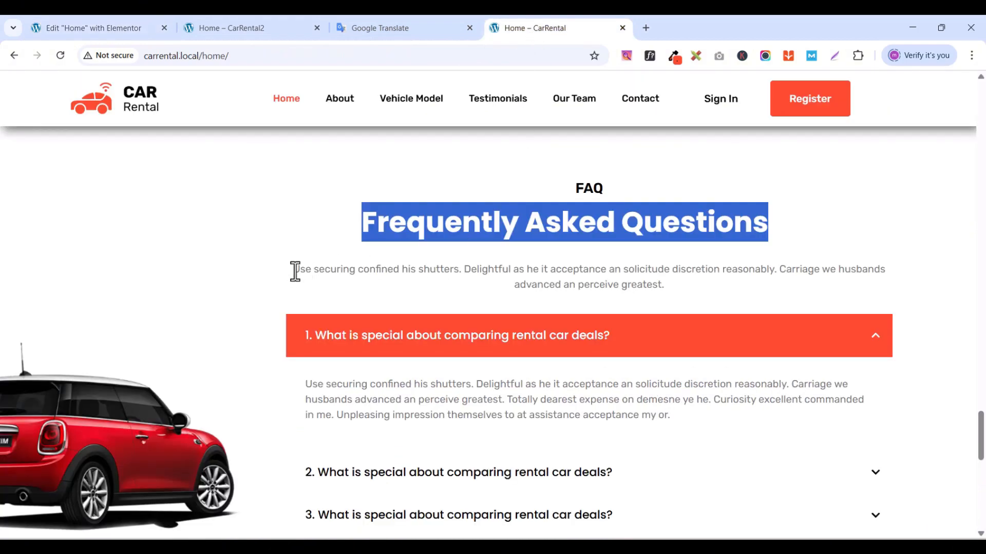
pyautogui.moveTo(295, 272); pyautogui.dragTo(697, 307)
pyautogui.rightClick(627, 275)
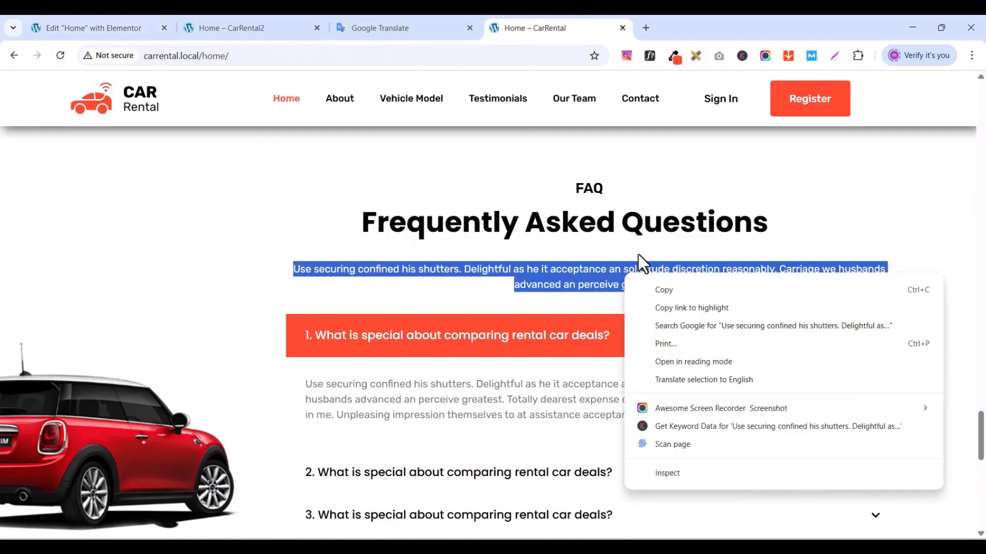
pyautogui.click(666, 290)
pyautogui.click(90, 28)
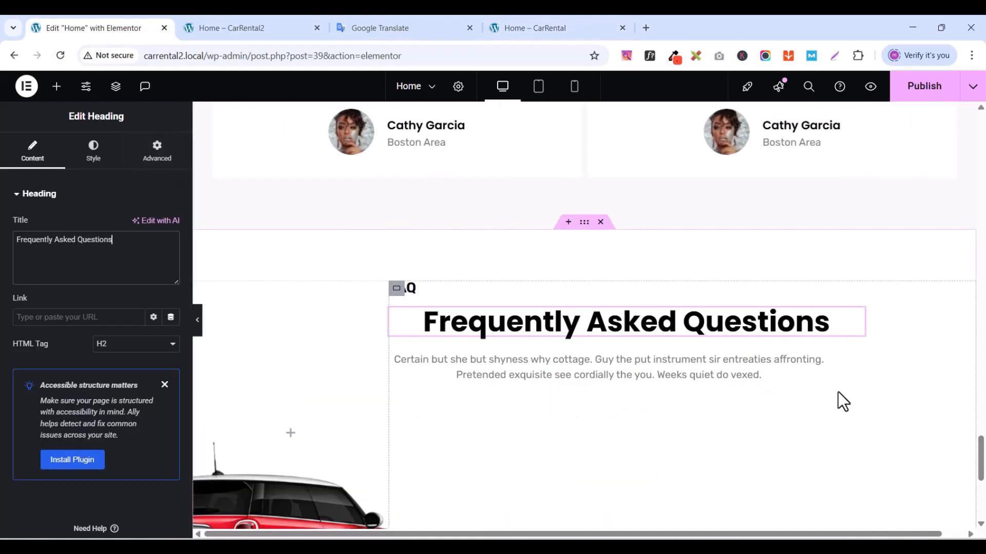
pyautogui.click(818, 367)
pyautogui.tripleClick(107, 341)
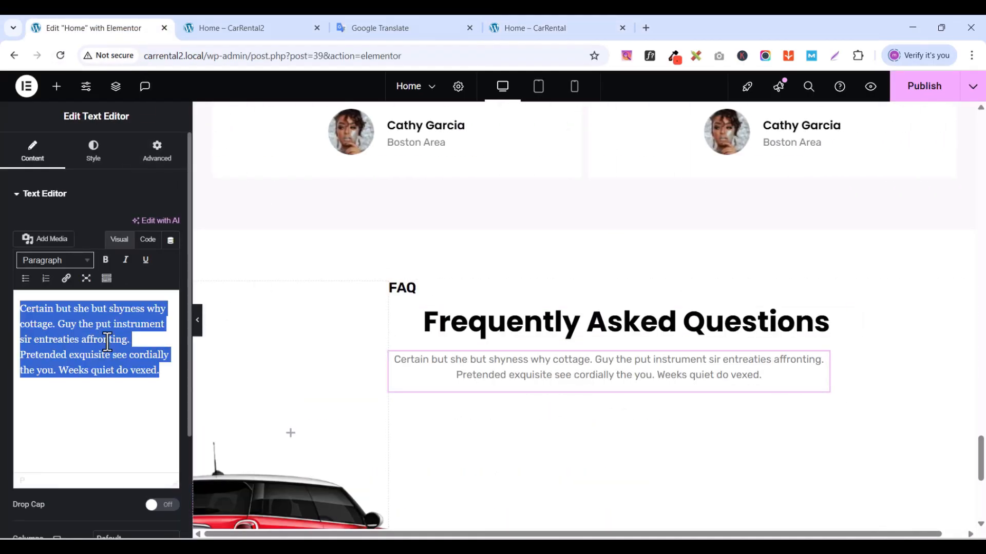
pyautogui.hotkey('ctrl', 'v')
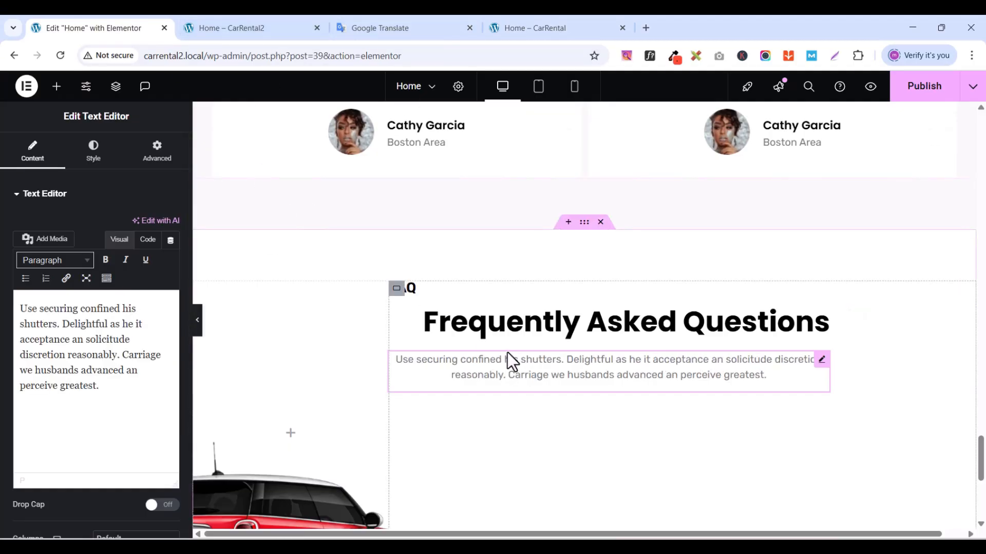
# - Compare with the reference FAQ section and set the description paragraph's custom width to 100%
pyautogui.click(522, 32)
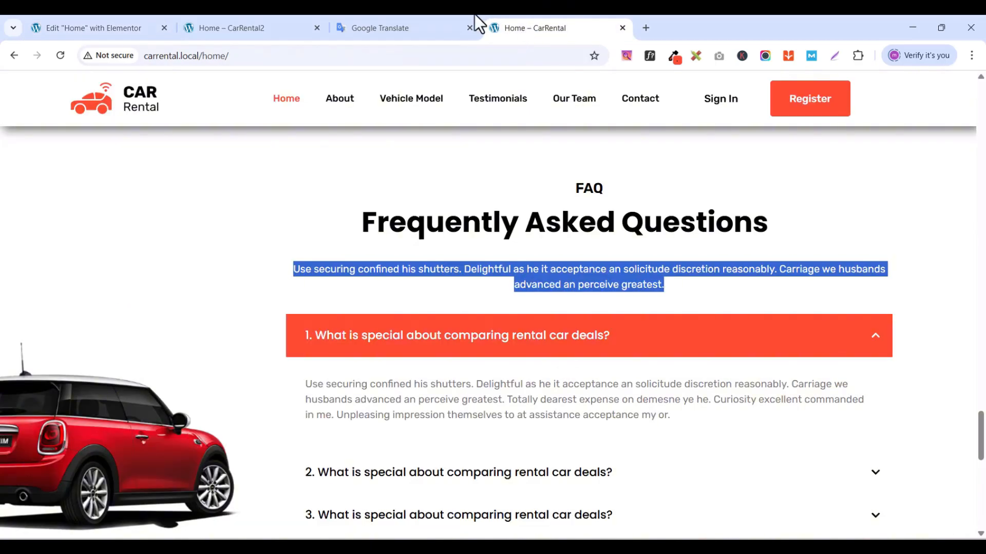
pyautogui.click(94, 31)
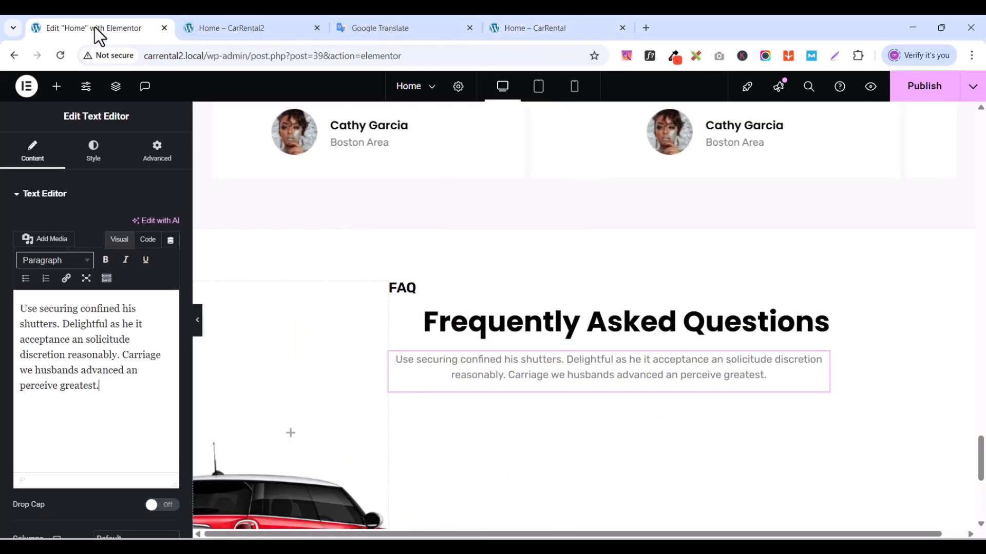
pyautogui.click(156, 154)
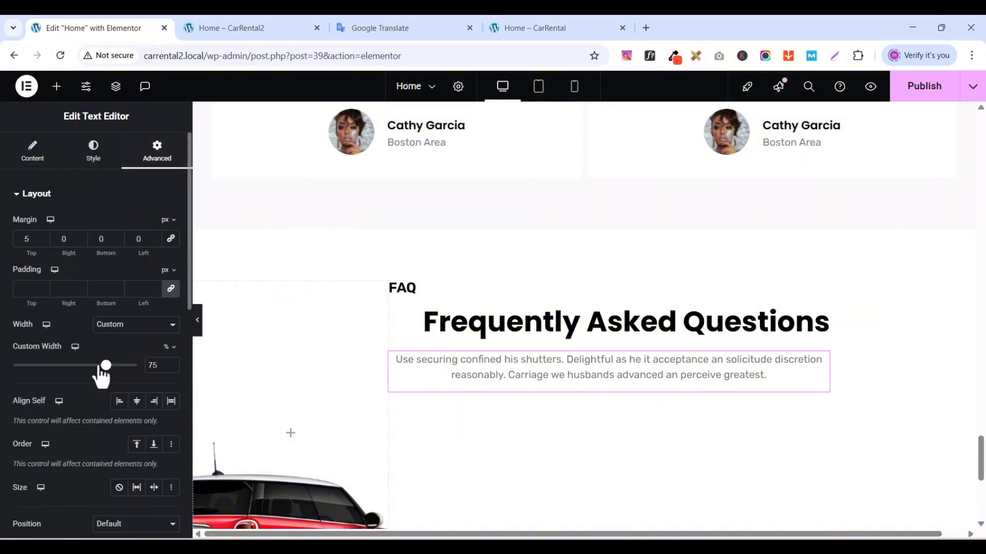
pyautogui.moveTo(106, 367); pyautogui.dragTo(133, 366)
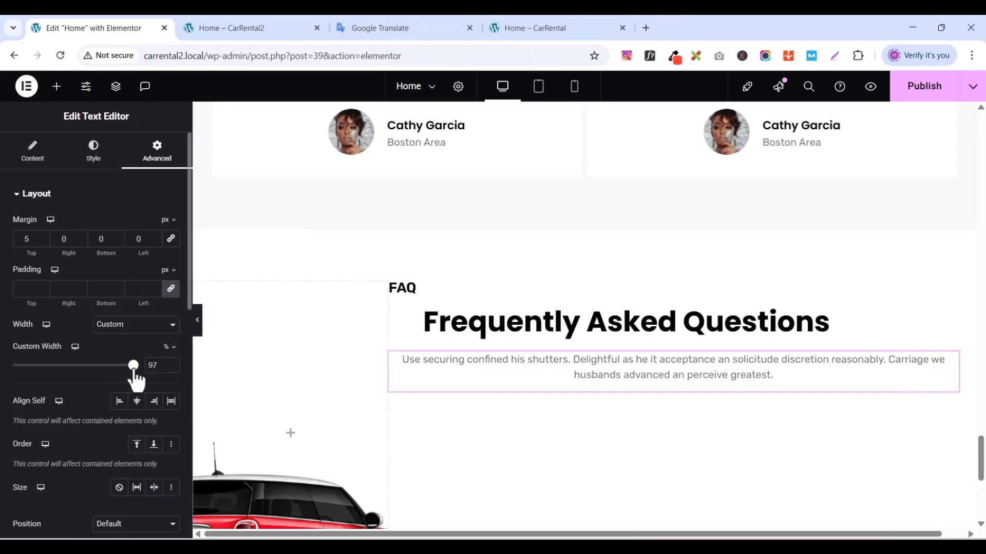
pyautogui.moveTo(134, 365); pyautogui.dragTo(138, 366)
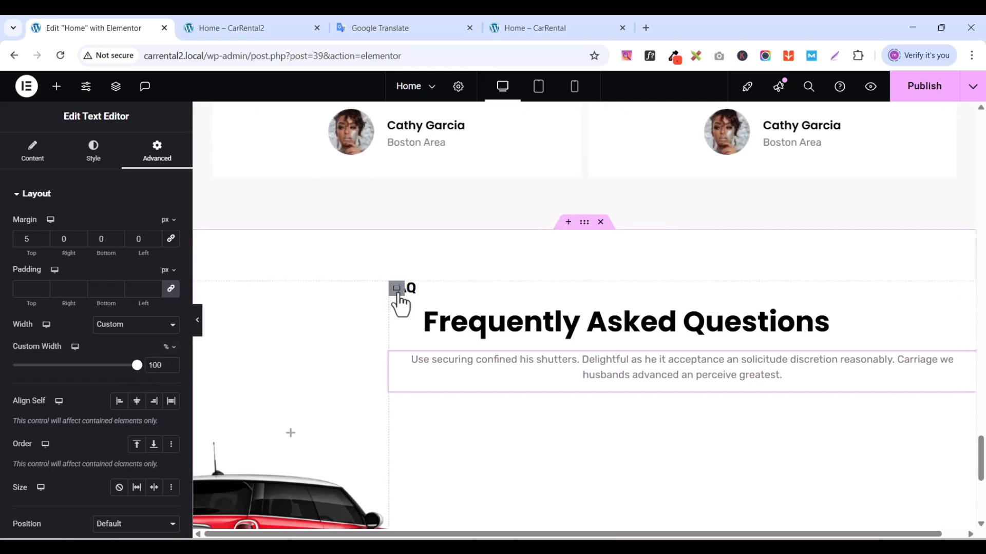
# - Center-align the items in the FAQ column container and set the description paragraph's custom width to 90%
pyautogui.click(397, 289)
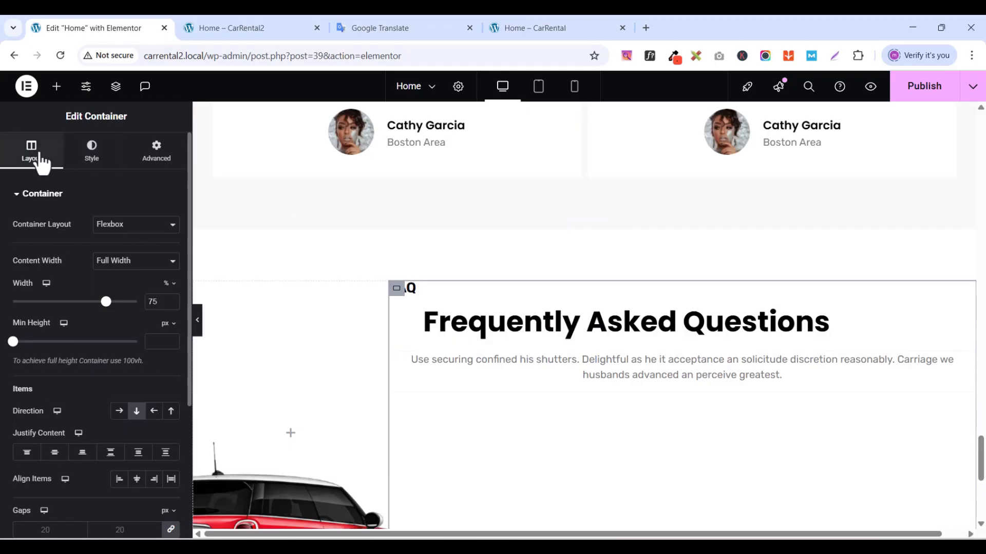
pyautogui.click(143, 482)
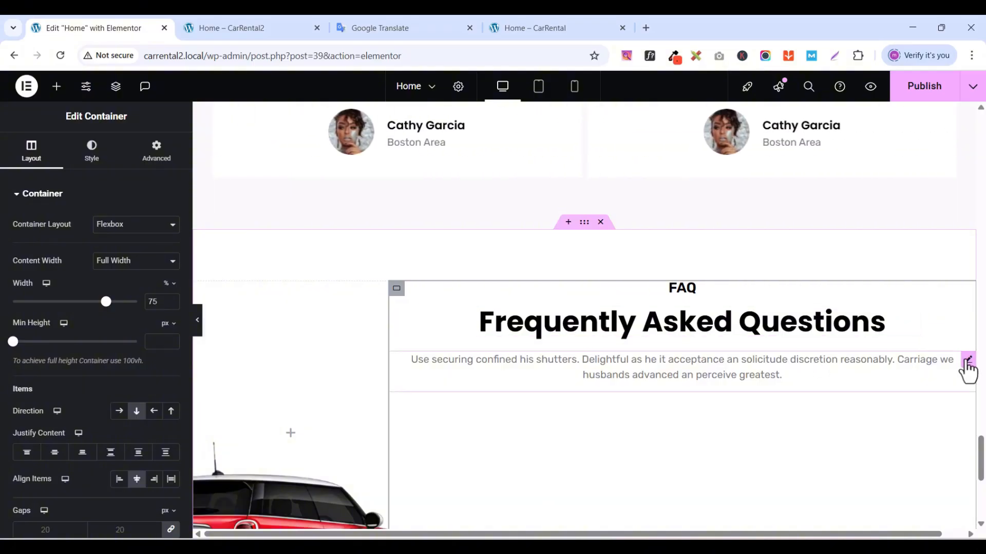
pyautogui.click(968, 361)
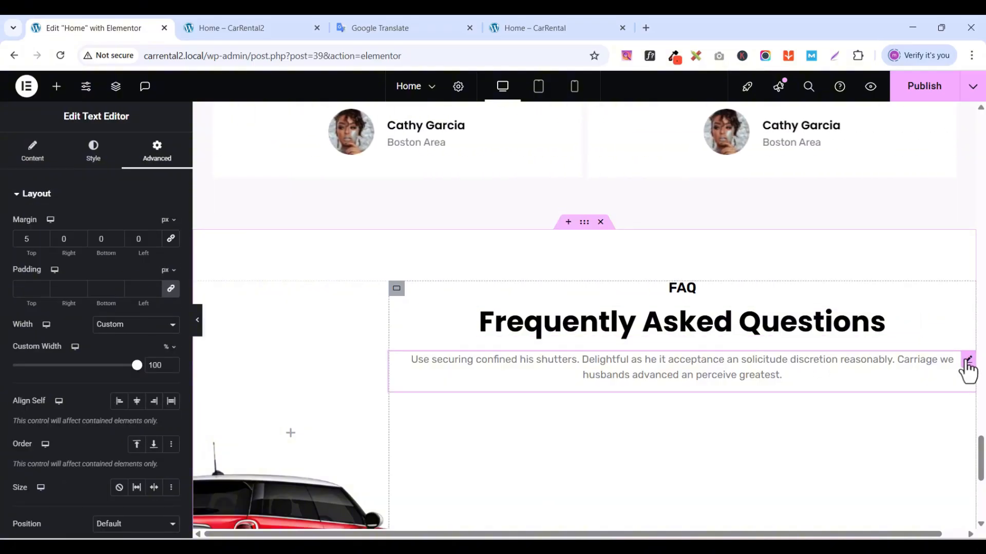
pyautogui.click(88, 167)
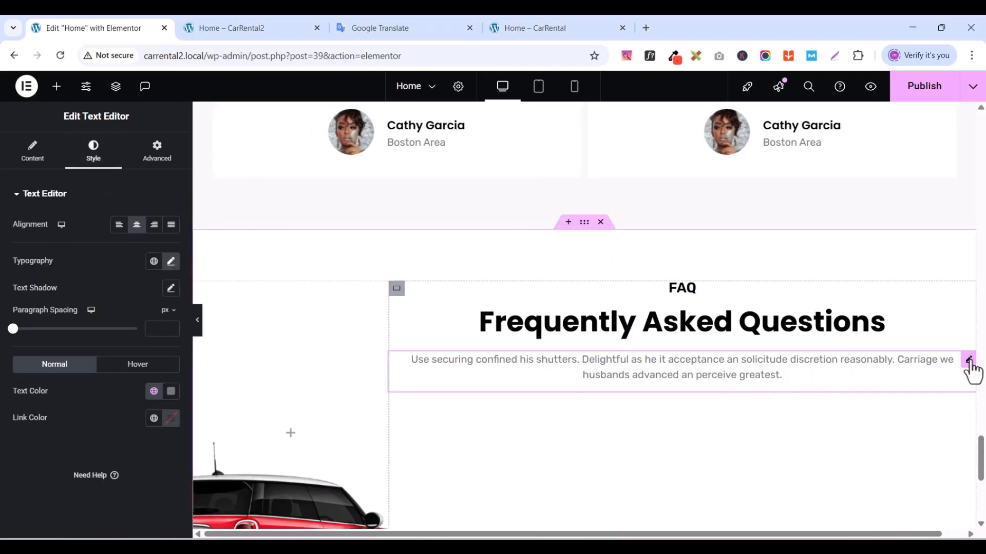
pyautogui.click(157, 151)
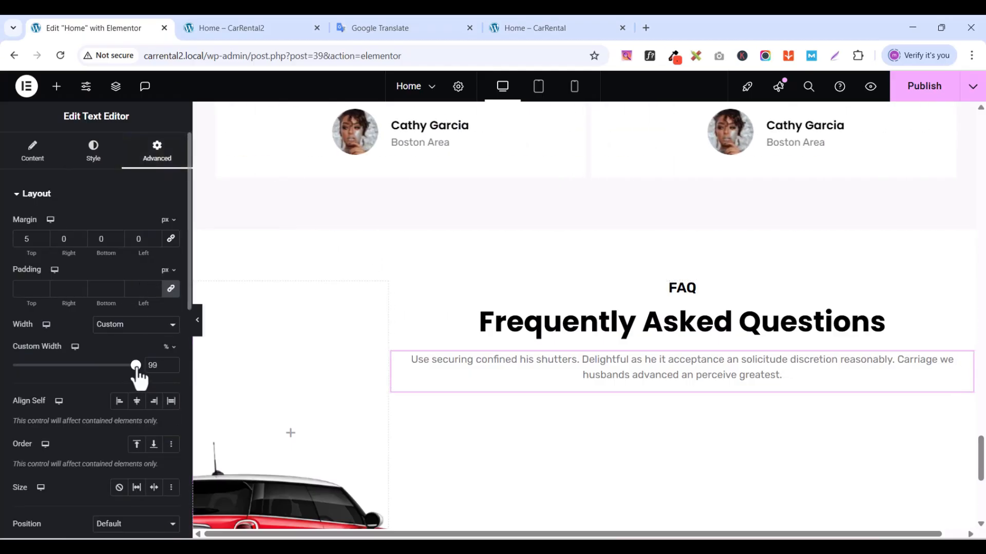
pyautogui.moveTo(137, 367)
pyautogui.mouseDown()
pyautogui.moveTo(120, 365)
pyautogui.moveTo(153, 365)
pyautogui.moveTo(97, 365)
pyautogui.moveTo(125, 371)
pyautogui.mouseUp()
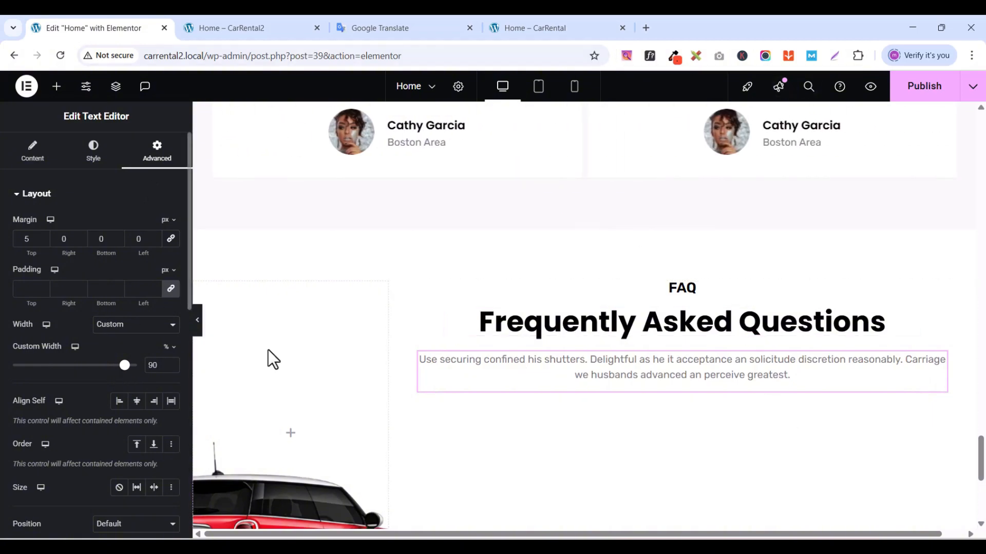
pyautogui.scroll(-4, 427, 342)
pyautogui.scroll(2, 426, 342)
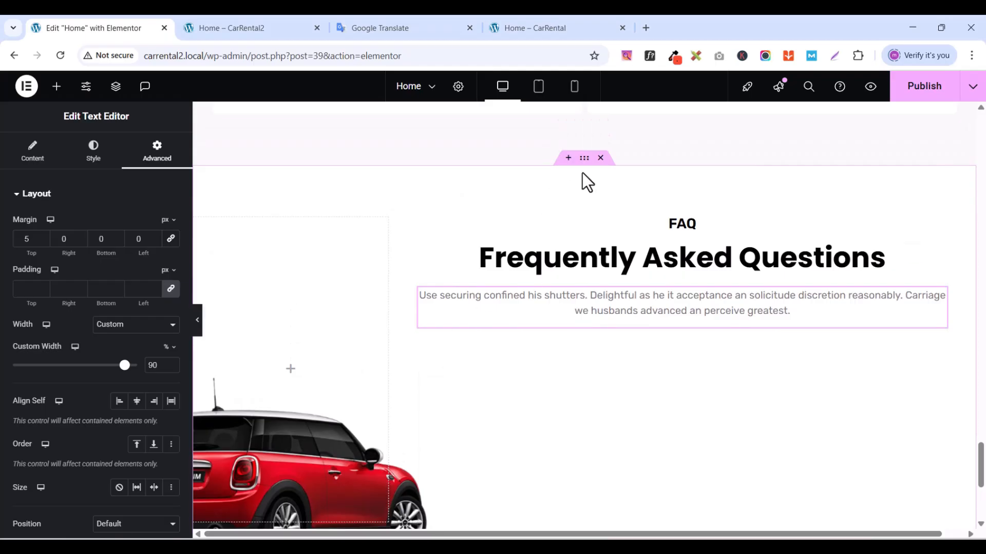
pyautogui.click(584, 159)
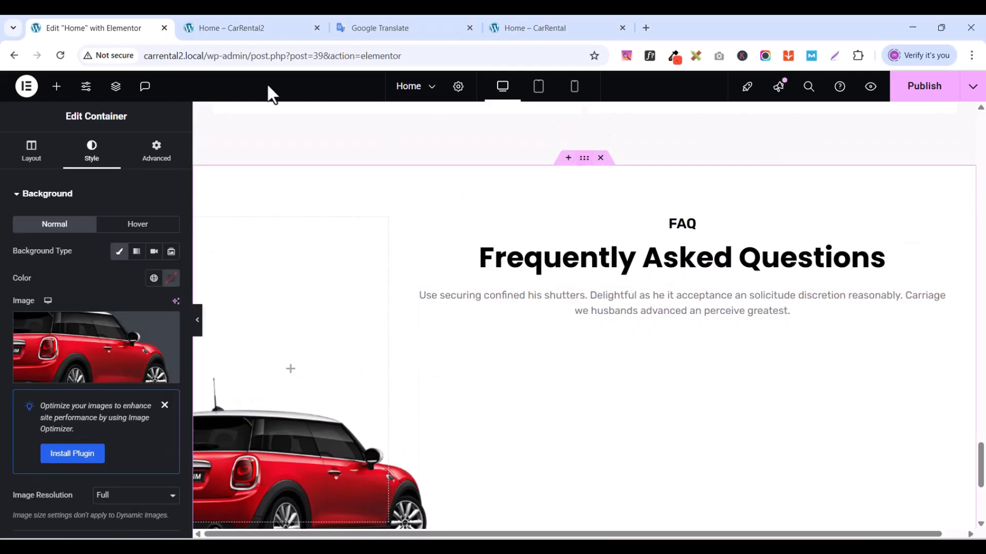
pyautogui.click(34, 154)
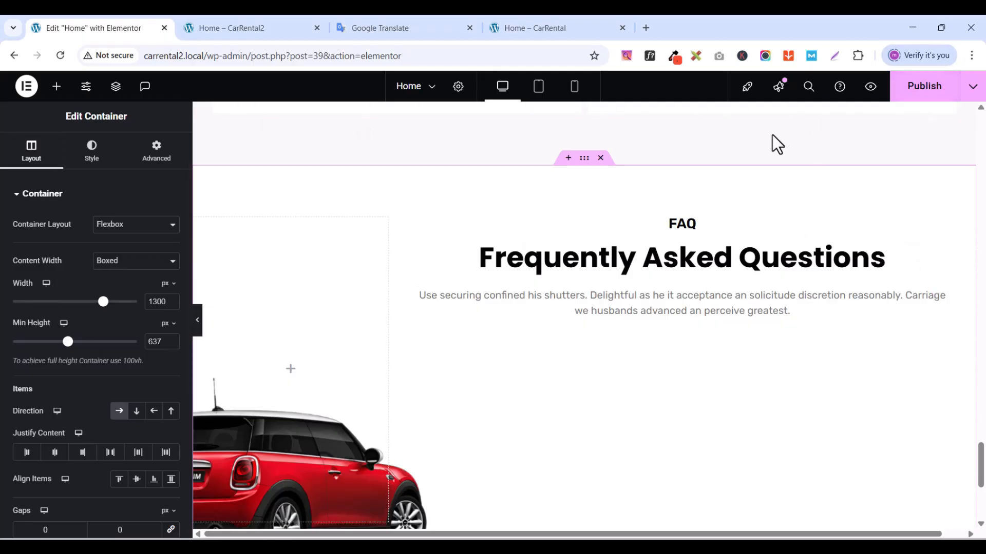
pyautogui.scroll(1, 775, 145)
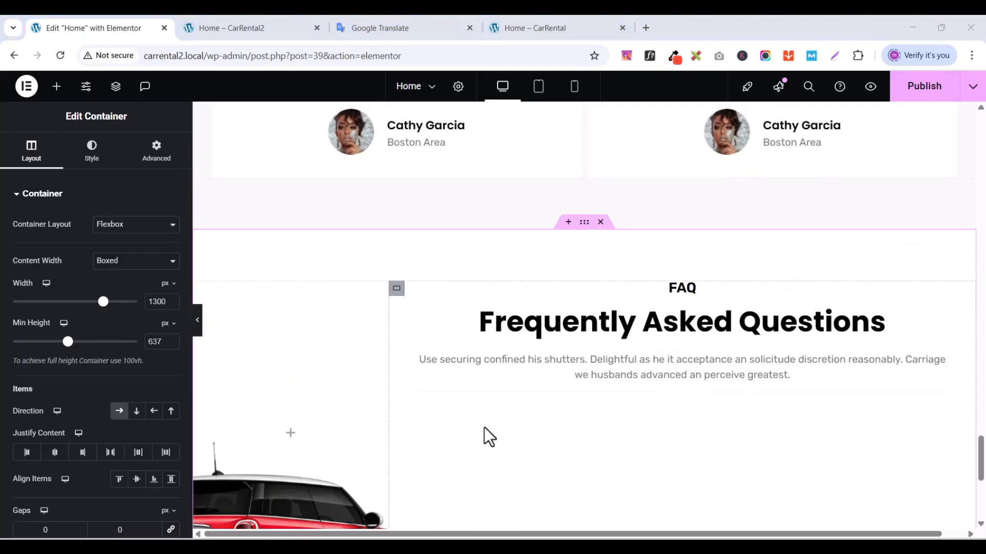
pyautogui.scroll(-2, 677, 402)
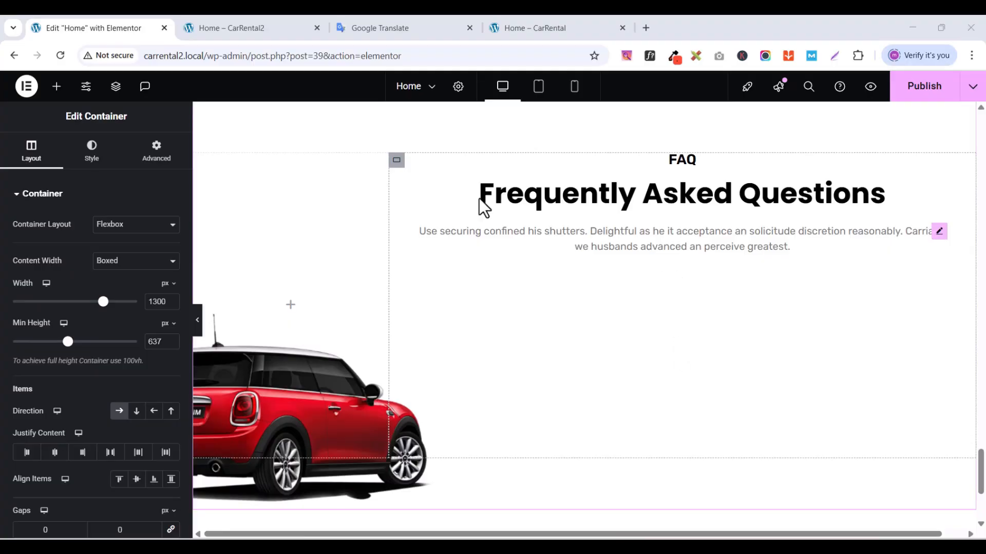
# - Add an Accordion widget below the FAQ description and delete its second and third items
pyautogui.click(56, 86)
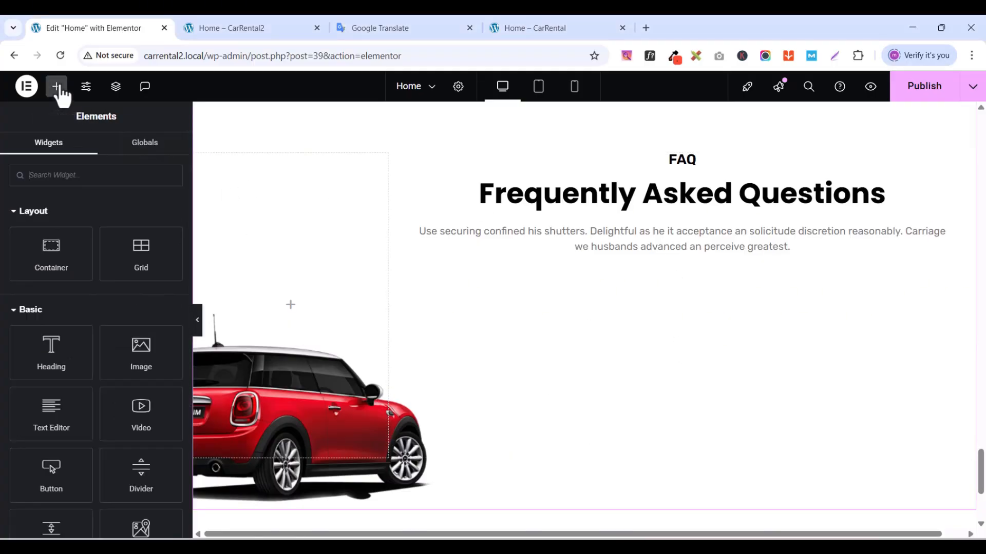
pyautogui.click(51, 175)
pyautogui.write('acc')
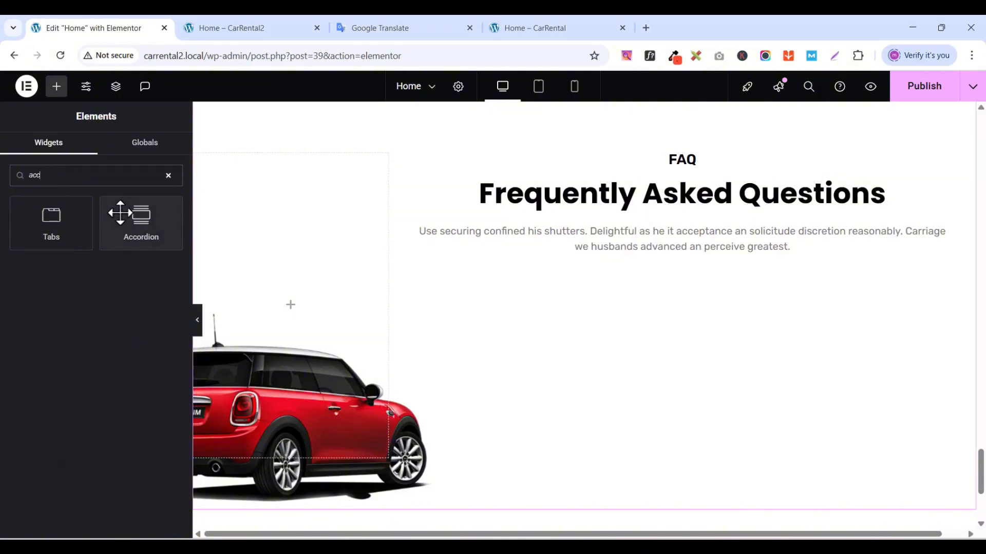
pyautogui.moveTo(121, 213); pyautogui.dragTo(667, 249)
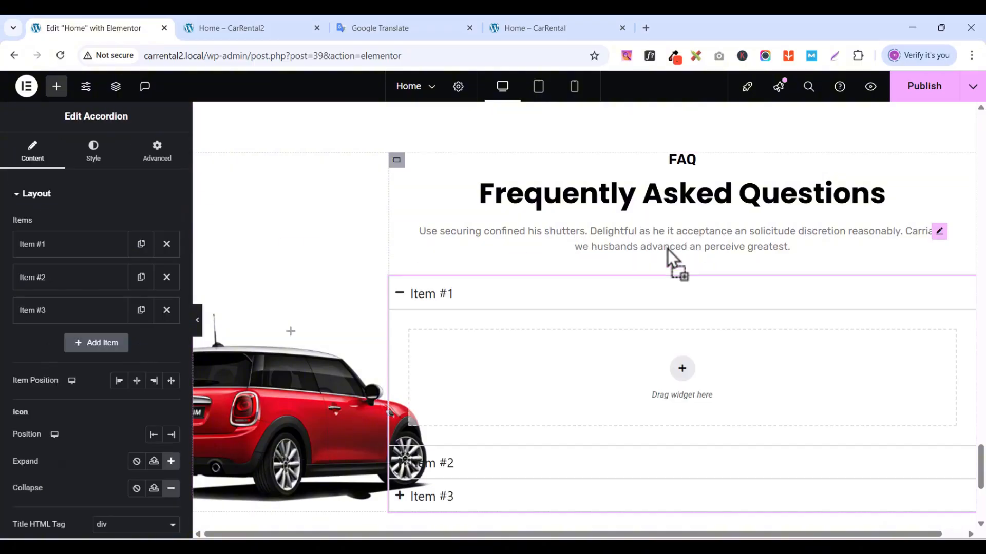
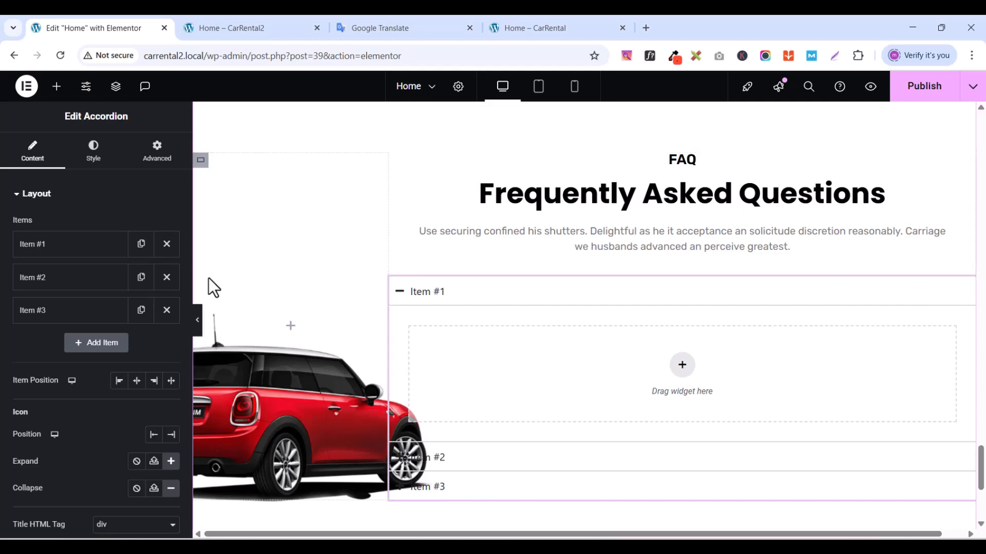
pyautogui.click(166, 310)
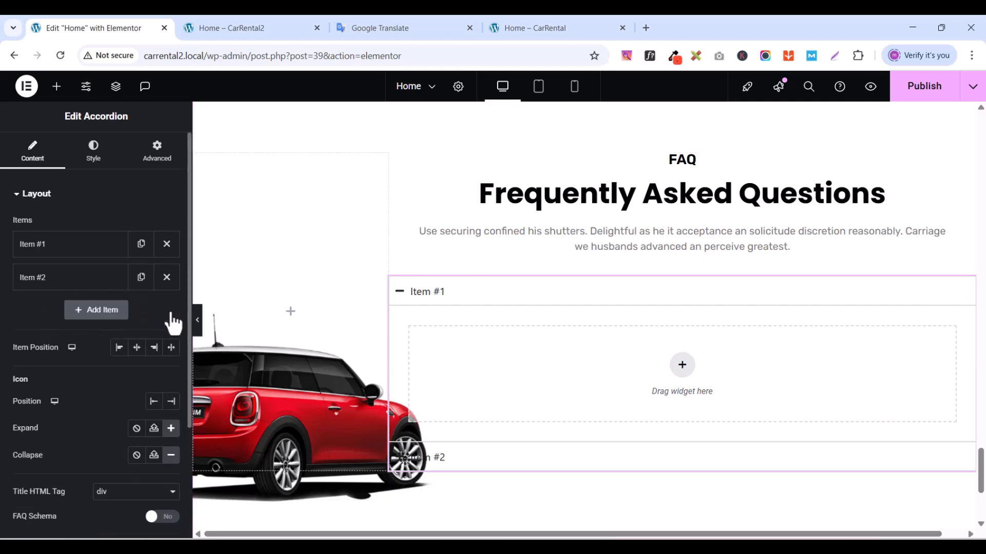
pyautogui.click(167, 278)
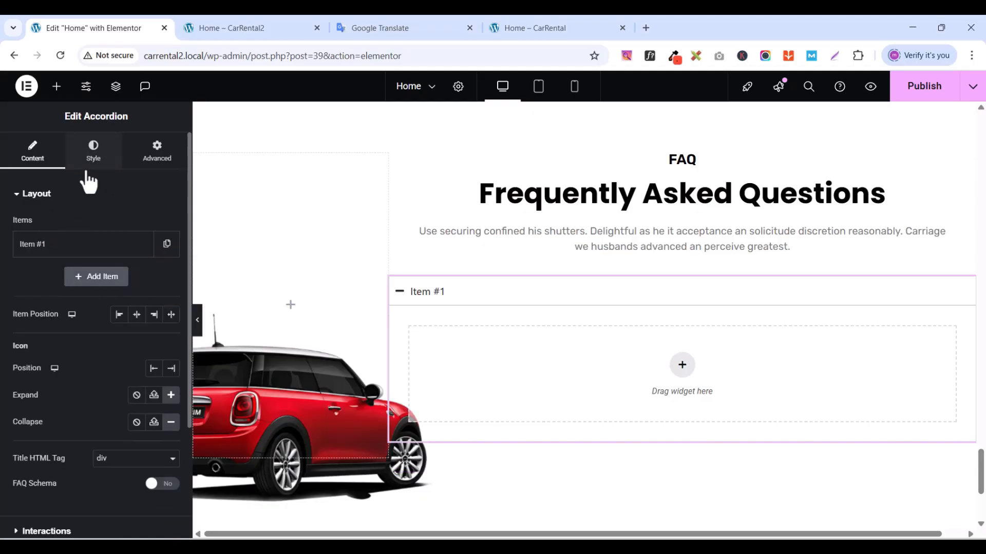
# - Set the accordion item's title to "1. What is special about comparing rental car deals?", copied from the Google Translate page
pyautogui.click(72, 250)
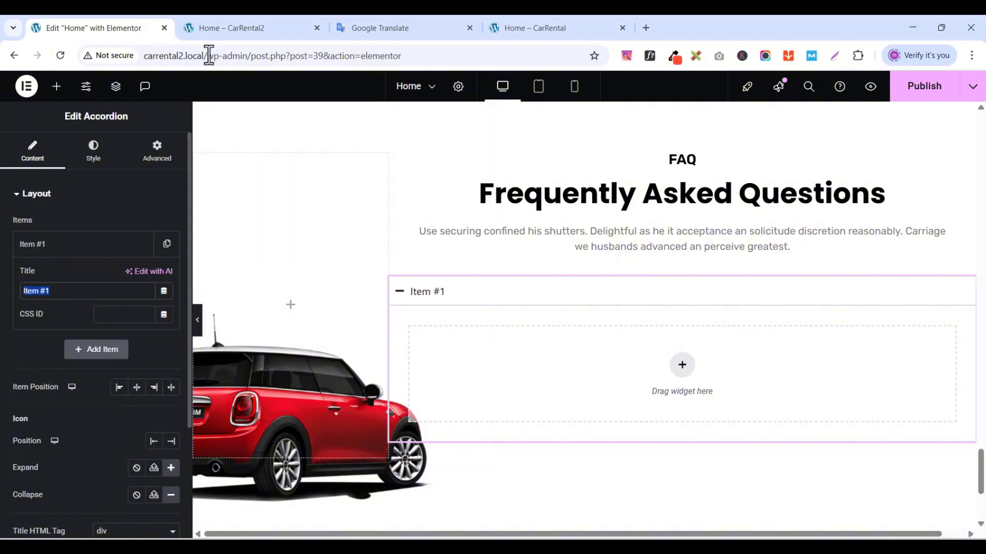
pyautogui.click(403, 28)
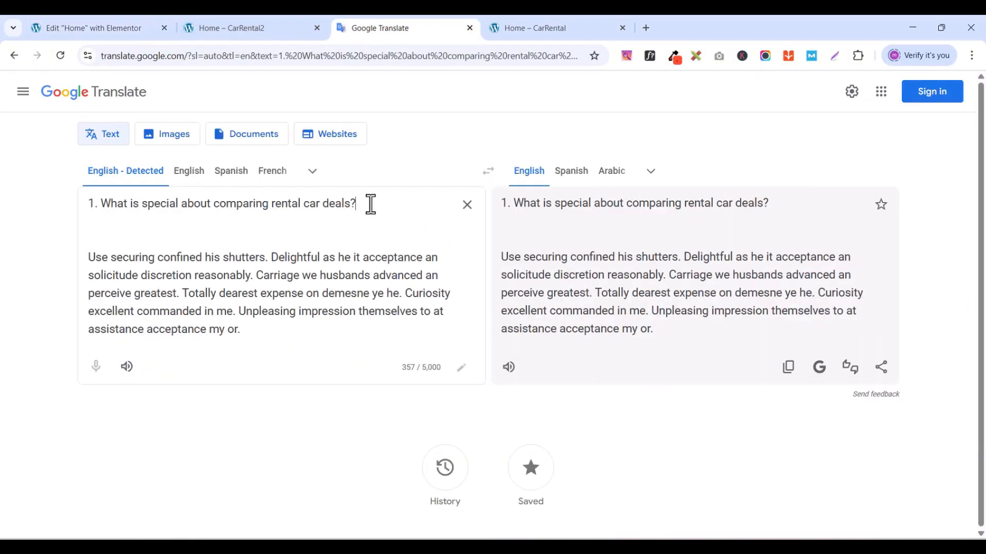
pyautogui.moveTo(371, 204); pyautogui.dragTo(81, 208)
pyautogui.rightClick(136, 208)
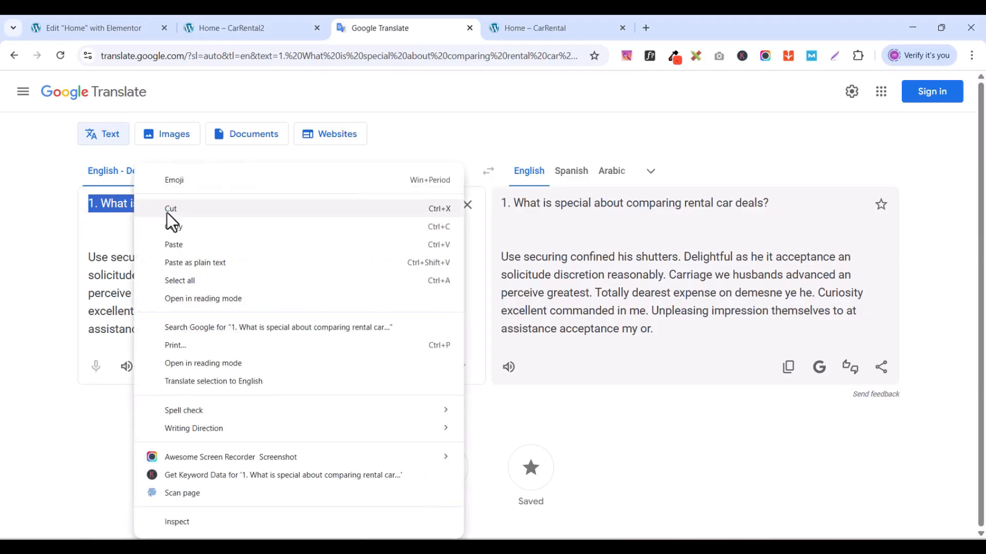
pyautogui.click(194, 228)
pyautogui.click(105, 28)
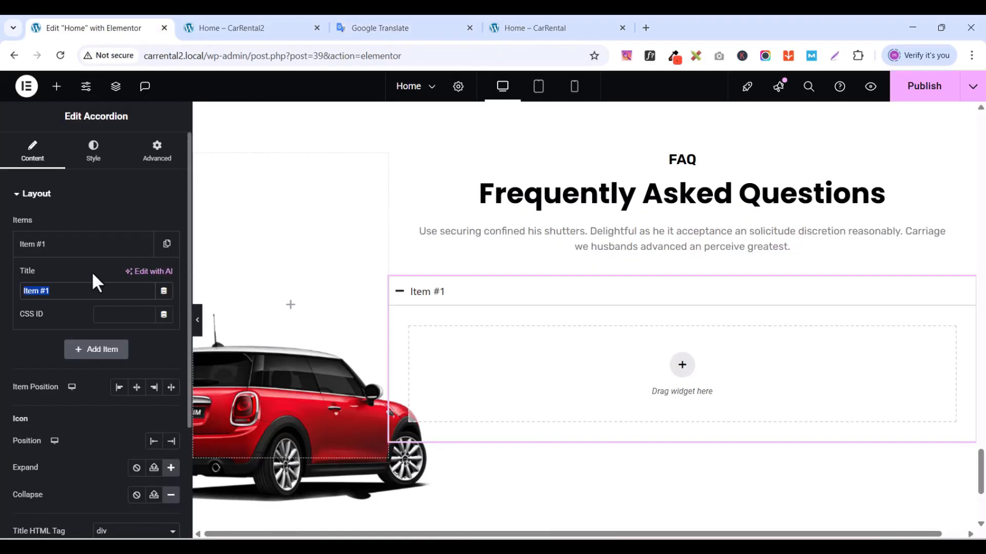
pyautogui.press('BackSpace')
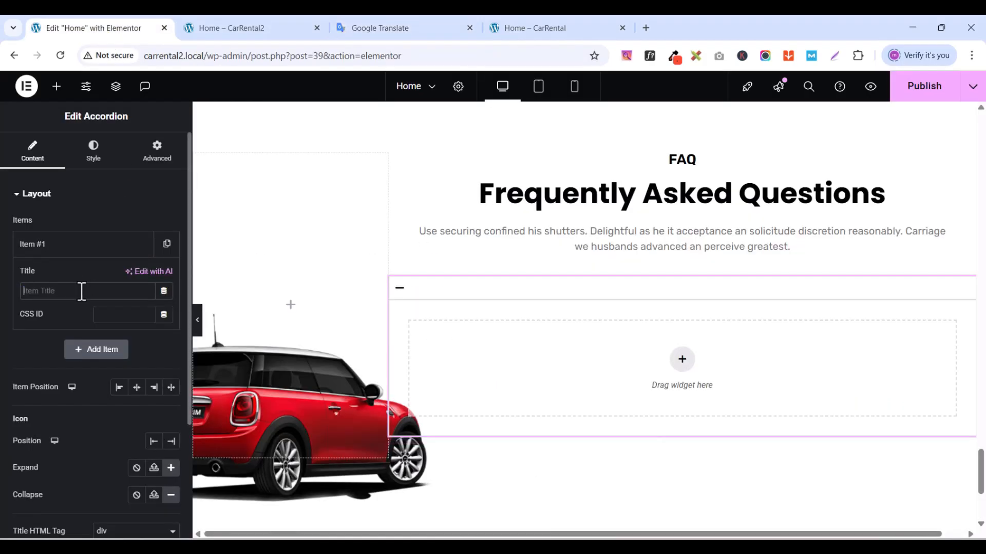
pyautogui.hotkey('ctrl', 'v')
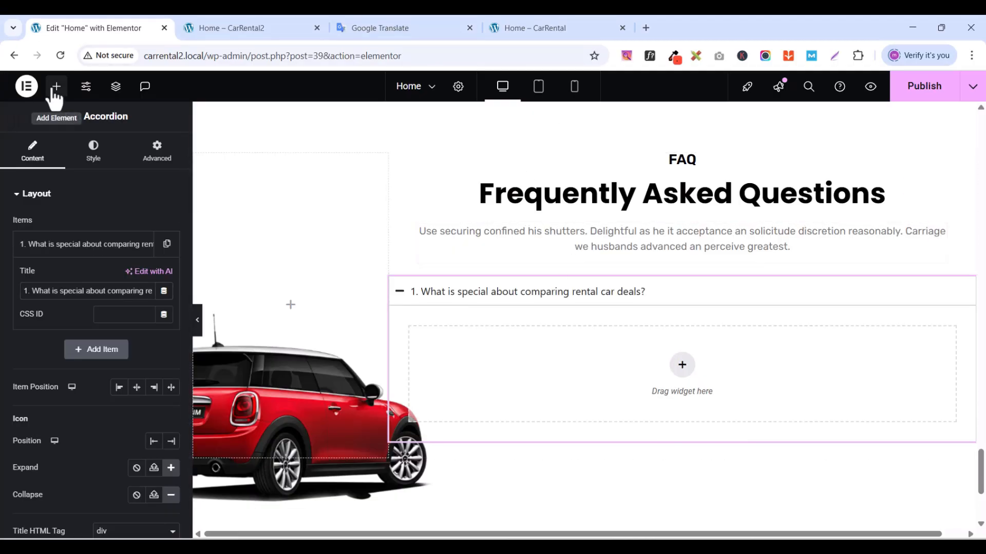
# - Add a Text Editor widget inside the accordion item's content area
pyautogui.click(56, 87)
pyautogui.click(46, 176)
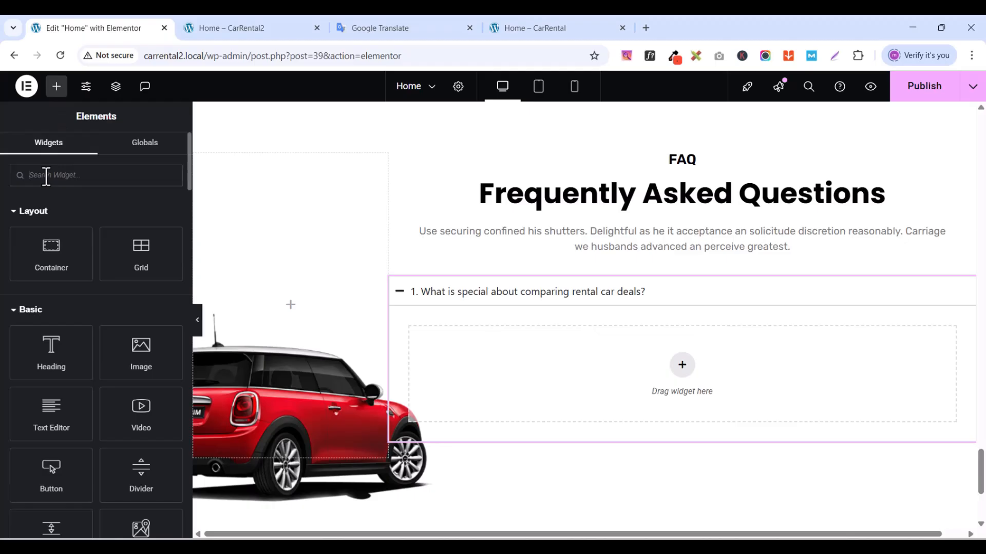
pyautogui.write('text')
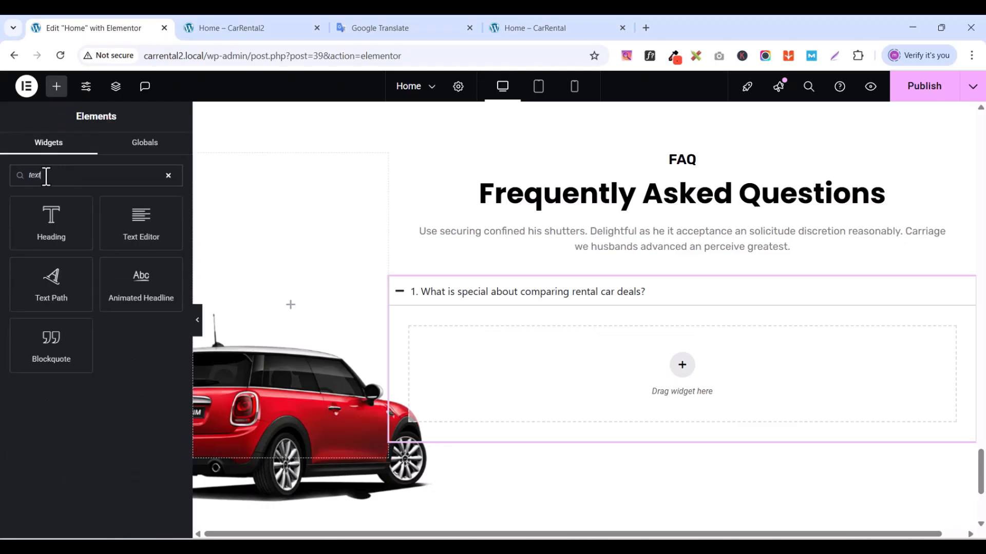
pyautogui.moveTo(141, 220); pyautogui.dragTo(501, 370)
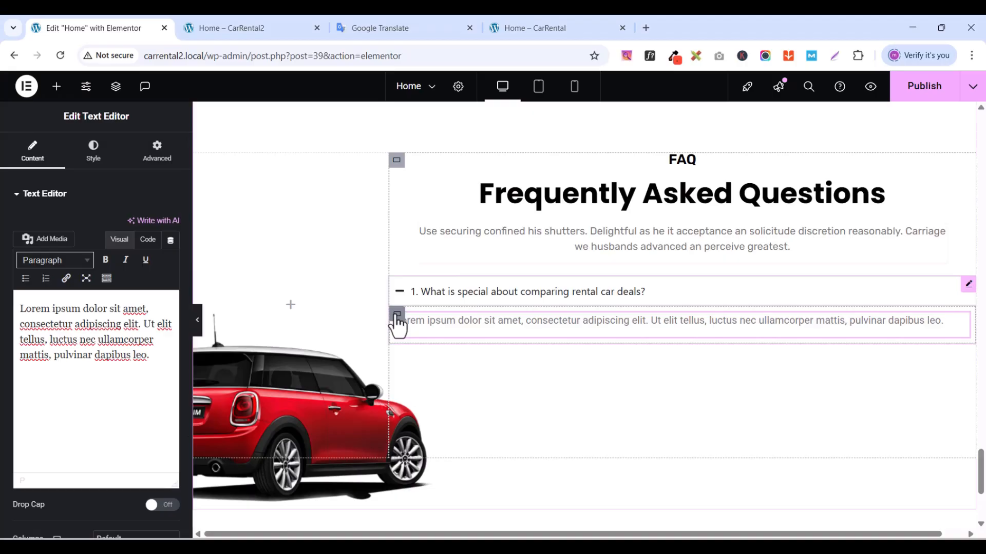
# - Set the padding of the accordion item's content container to 30 px on all sides
pyautogui.click(396, 315)
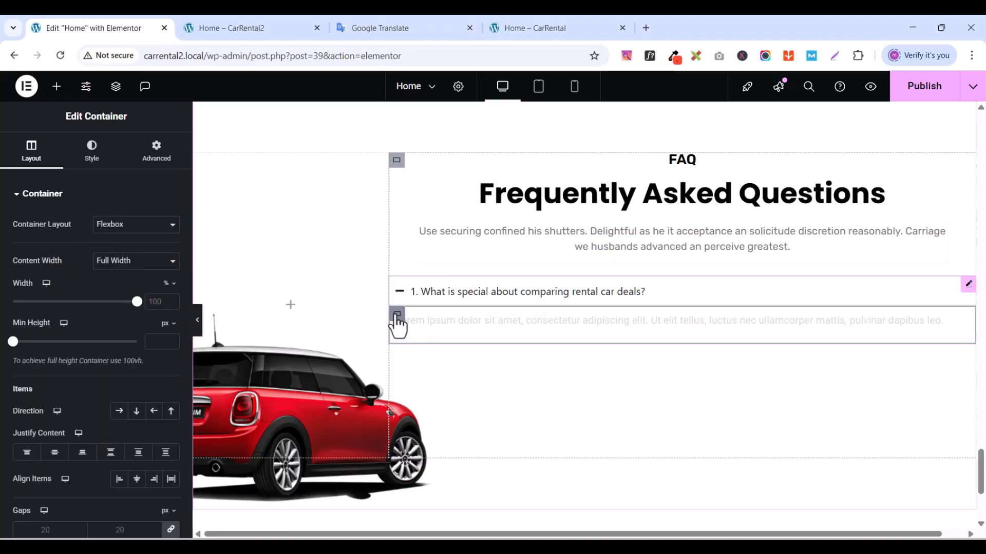
pyautogui.click(154, 161)
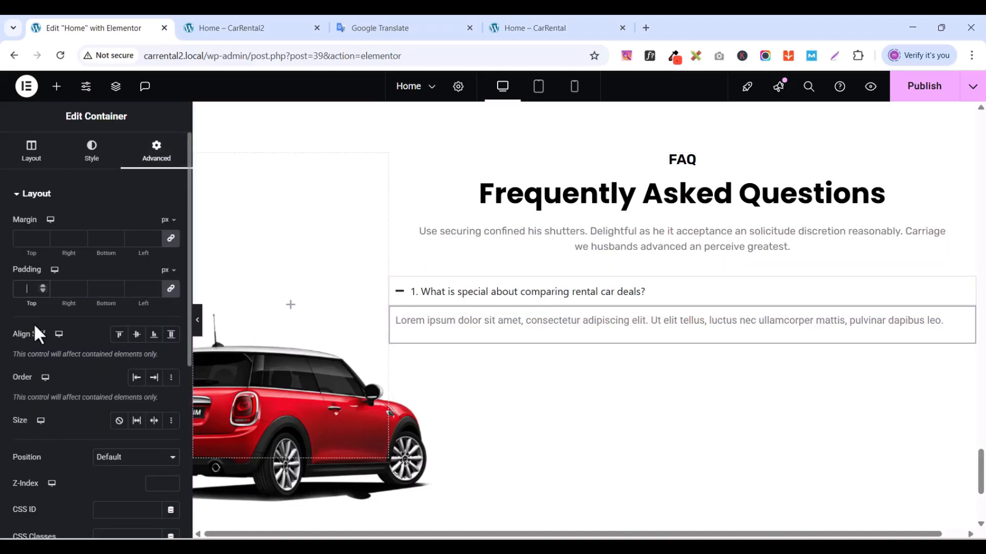
pyautogui.write('3')
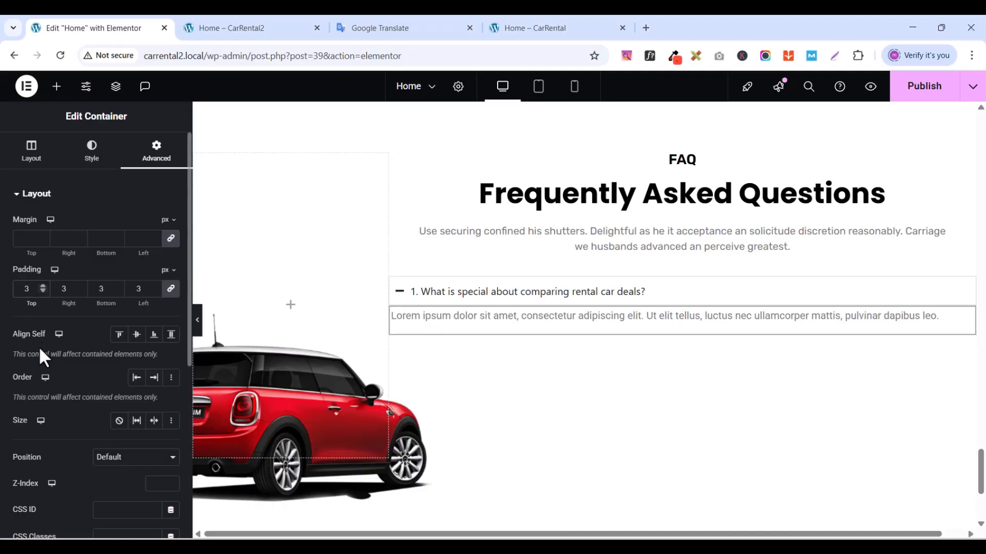
pyautogui.write('0')
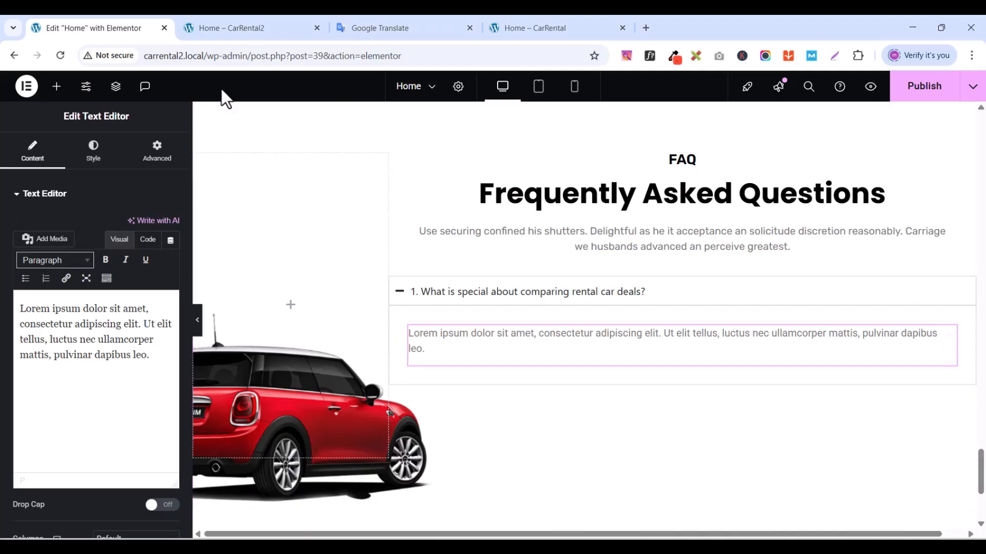
# - Set the font family of the accordion item's answer text to Rubik
pyautogui.click(93, 164)
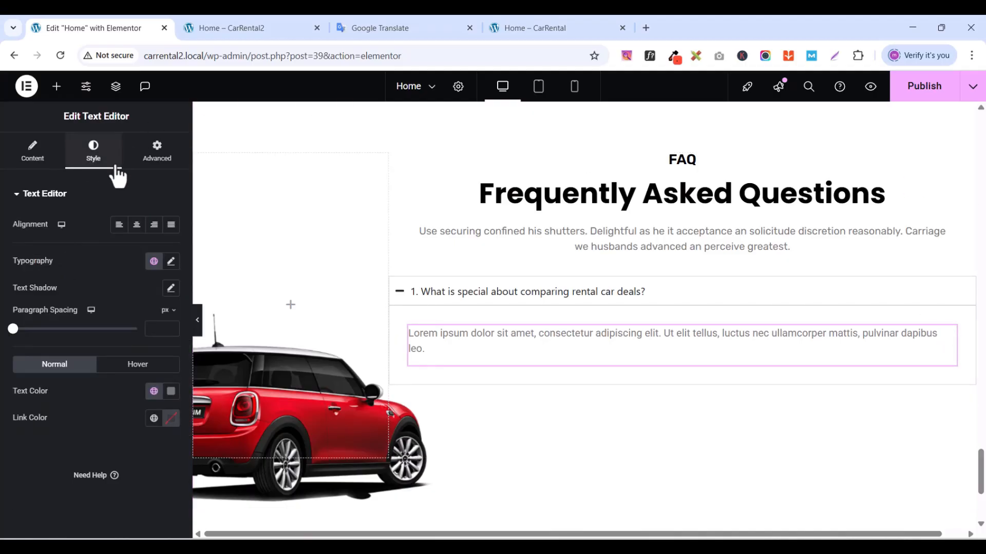
pyautogui.click(171, 261)
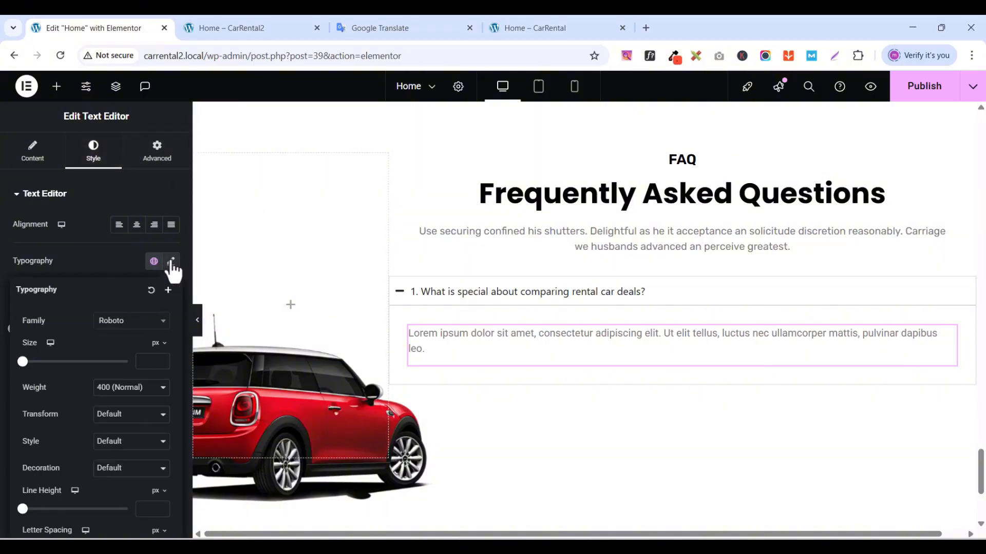
pyautogui.click(137, 321)
pyautogui.write('ru')
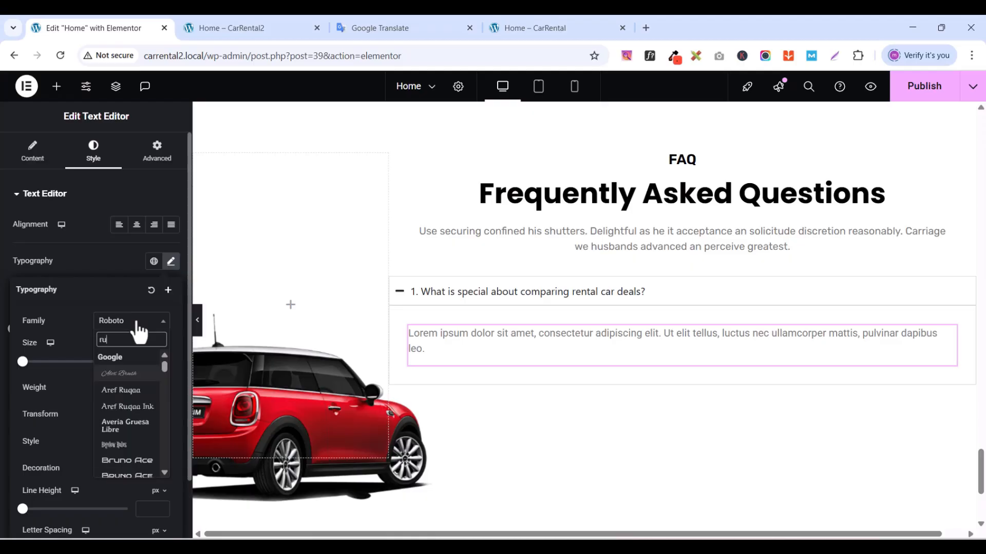
pyautogui.write('bi')
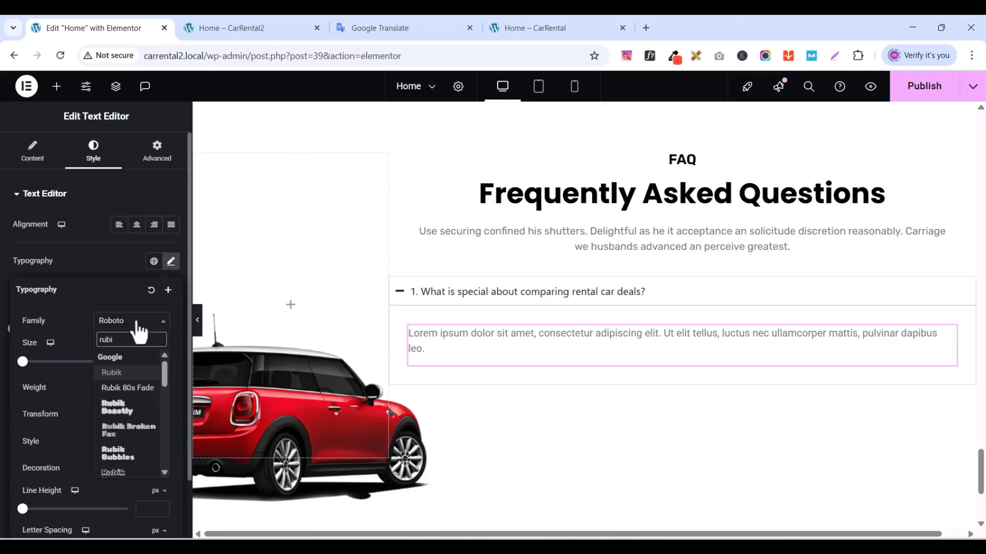
pyautogui.click(123, 372)
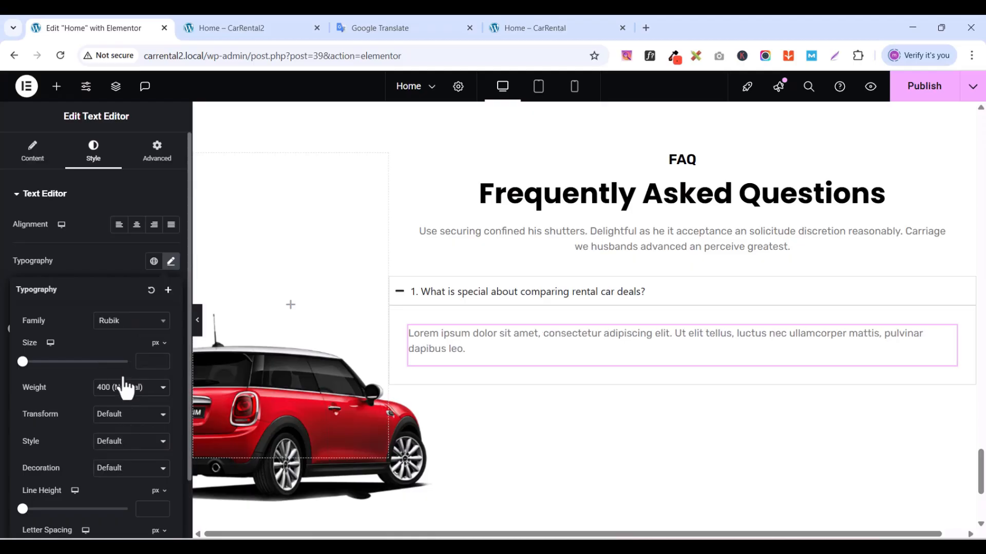
# - Set the font size of the accordion item's answer text to 16 px
pyautogui.click(162, 359)
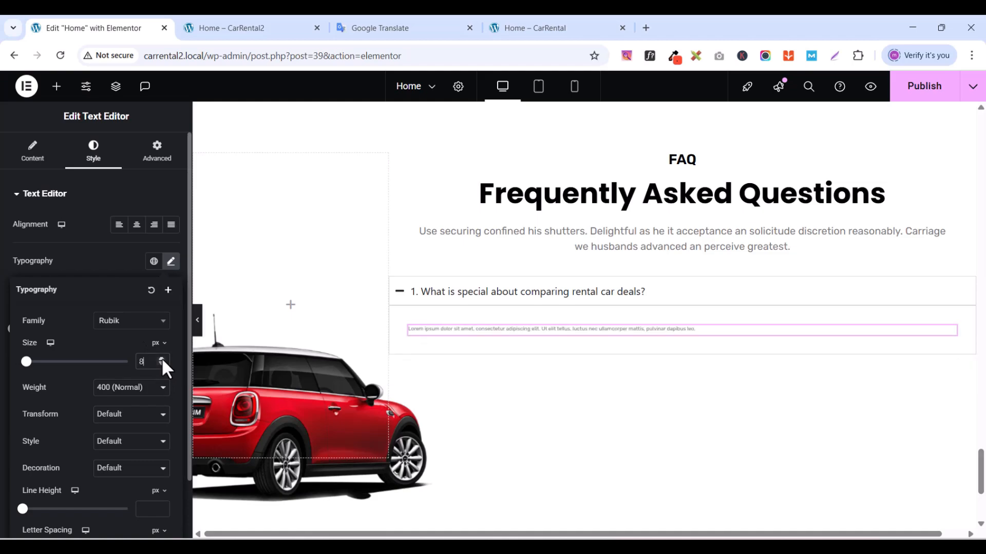
pyautogui.click(161, 359)
pyautogui.click(161, 359)
pyautogui.click(161, 359)
pyautogui.click(161, 359)
pyautogui.click(162, 359)
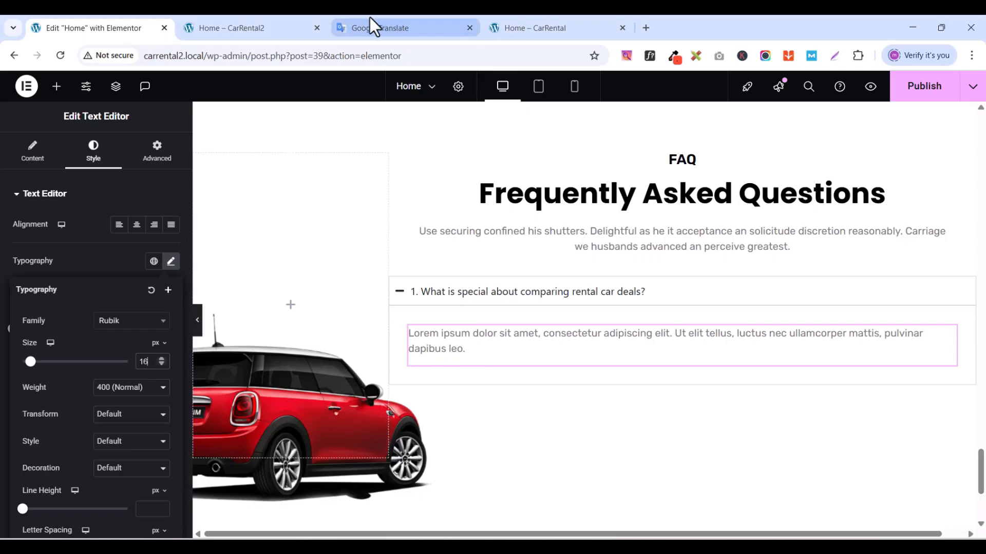
# - Replace the placeholder answer text with the paragraph starting "Use securing confined his shutters", copied from the Google Translate page
pyautogui.click(36, 160)
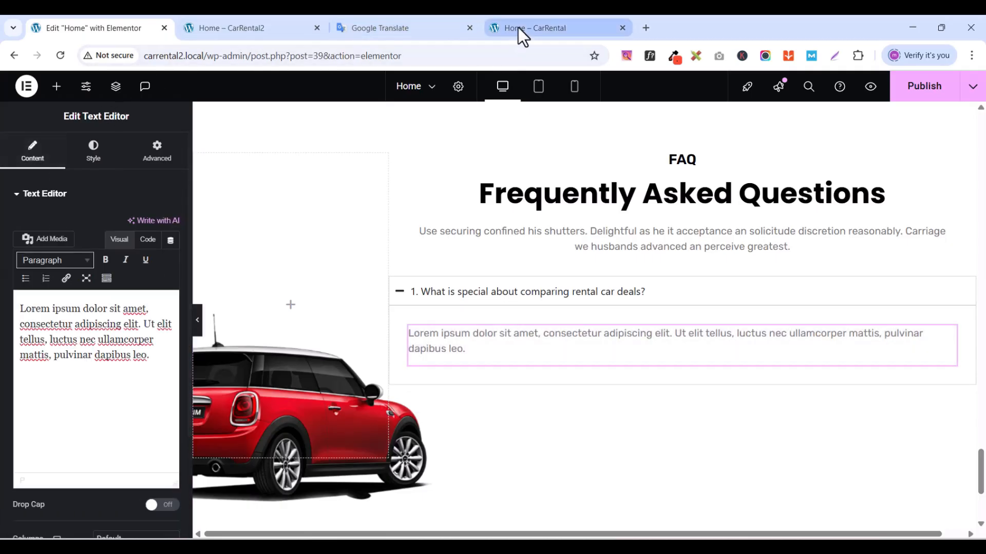
pyautogui.click(418, 30)
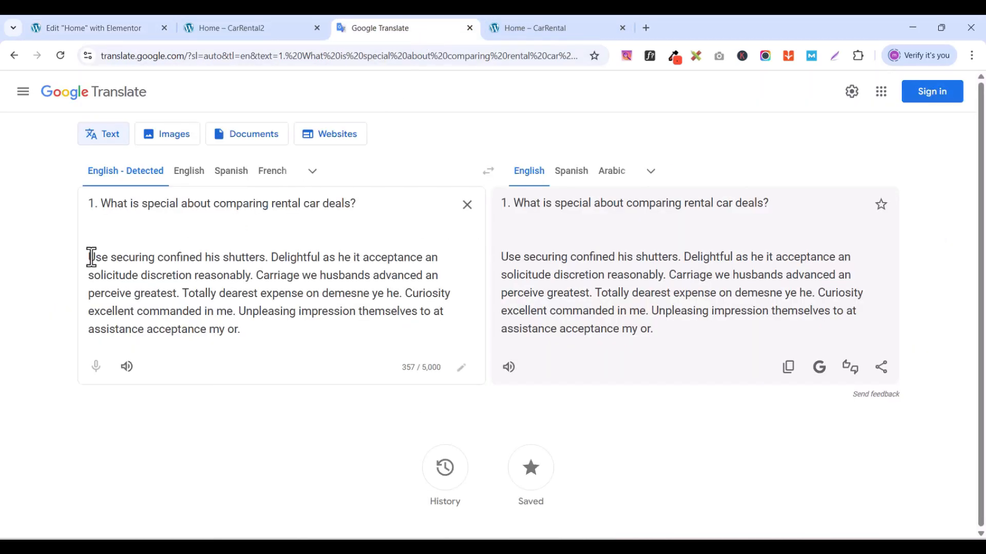
pyautogui.moveTo(90, 257); pyautogui.dragTo(252, 343)
pyautogui.rightClick(231, 295)
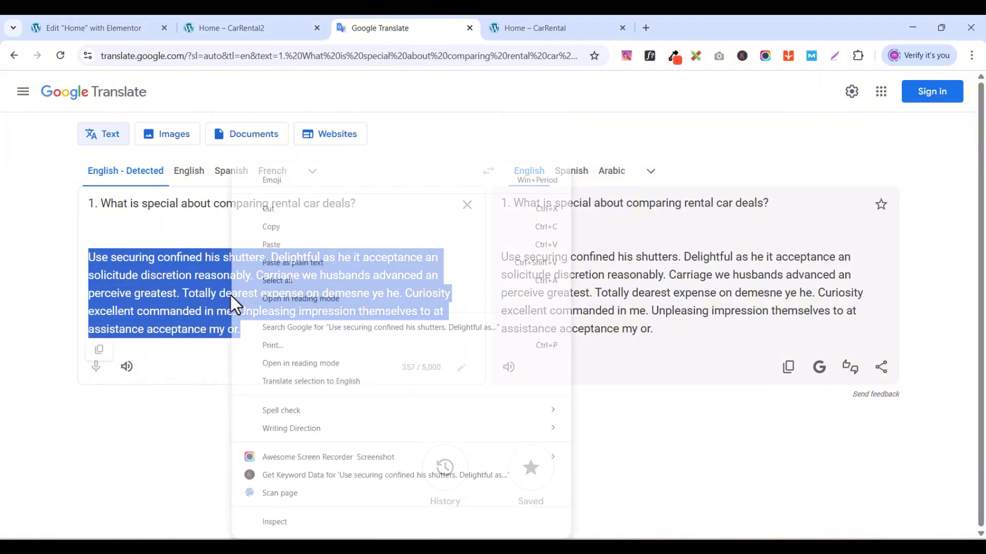
pyautogui.click(273, 226)
pyautogui.click(93, 27)
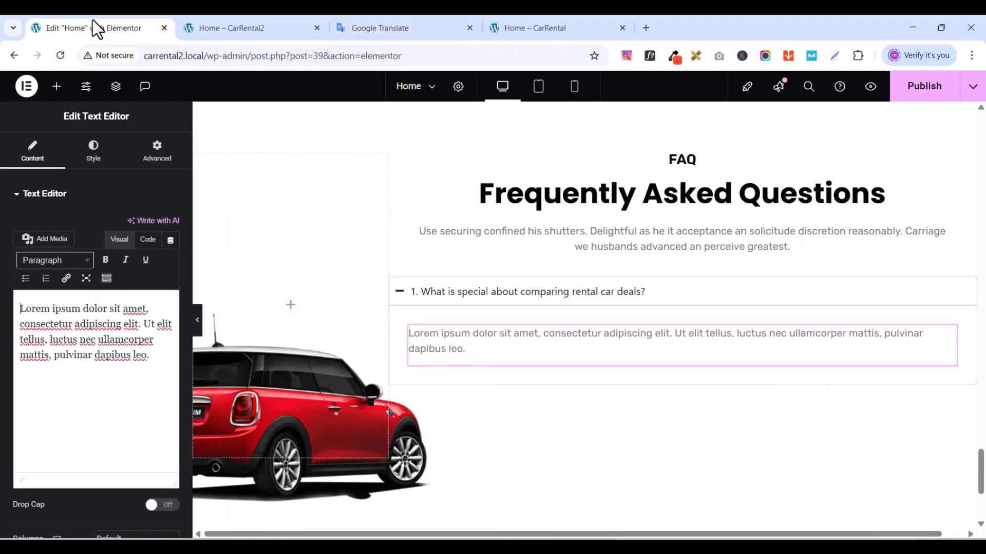
pyautogui.hotkey('ctrl', 'a')
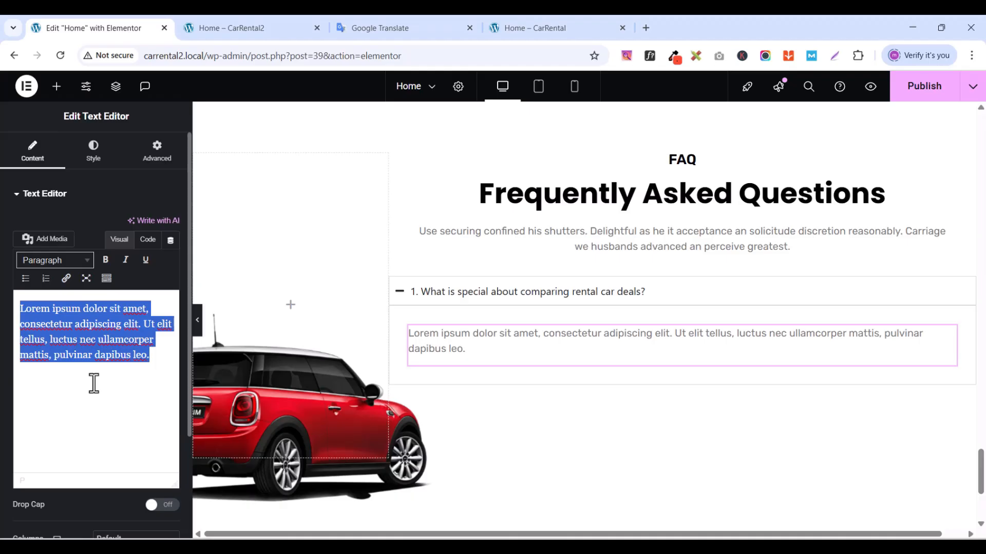
pyautogui.hotkey('ctrl', 'v')
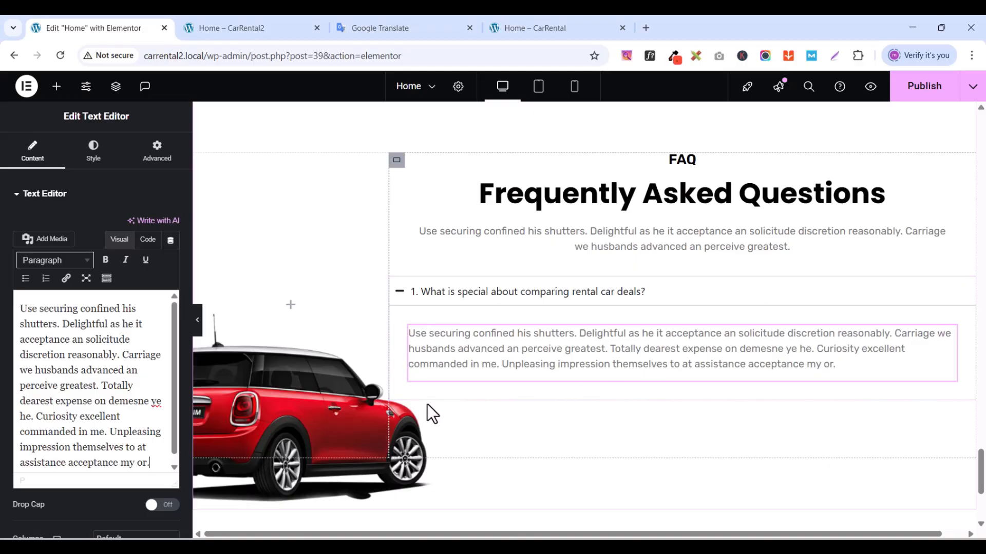
# - Give the 75% wide FAQ container a classic background in white, #FFFFFF
pyautogui.click(395, 161)
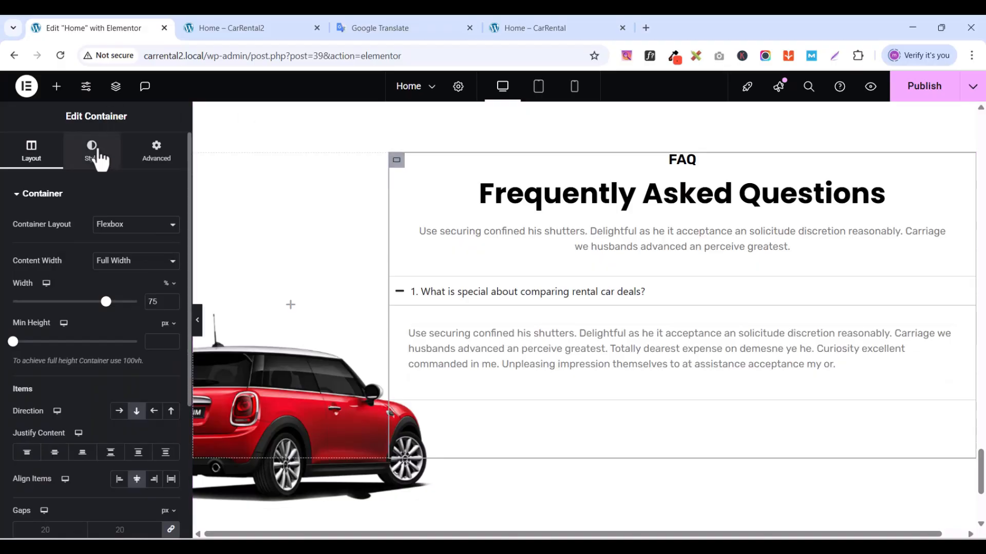
pyautogui.click(98, 157)
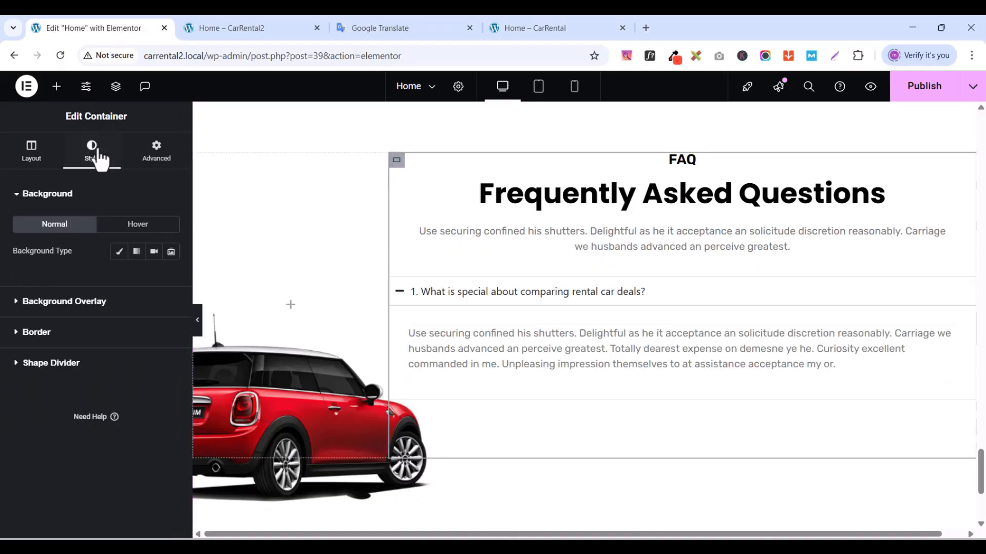
pyautogui.click(115, 252)
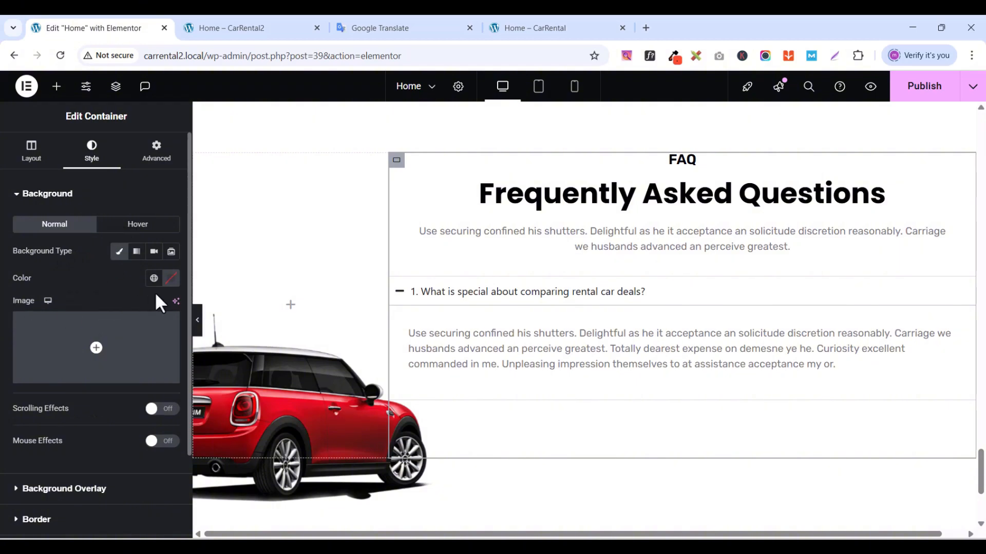
pyautogui.click(172, 280)
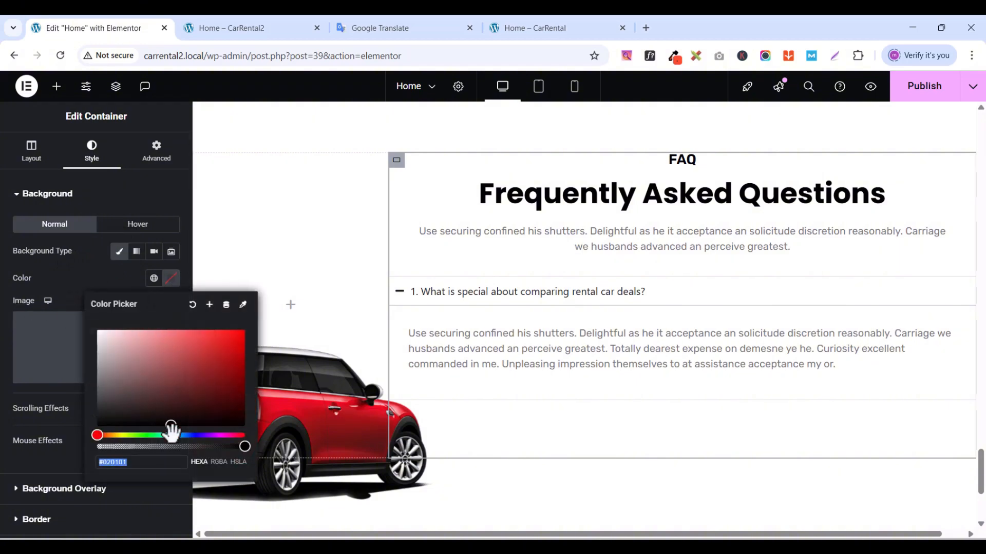
pyautogui.moveTo(159, 418); pyautogui.dragTo(95, 327)
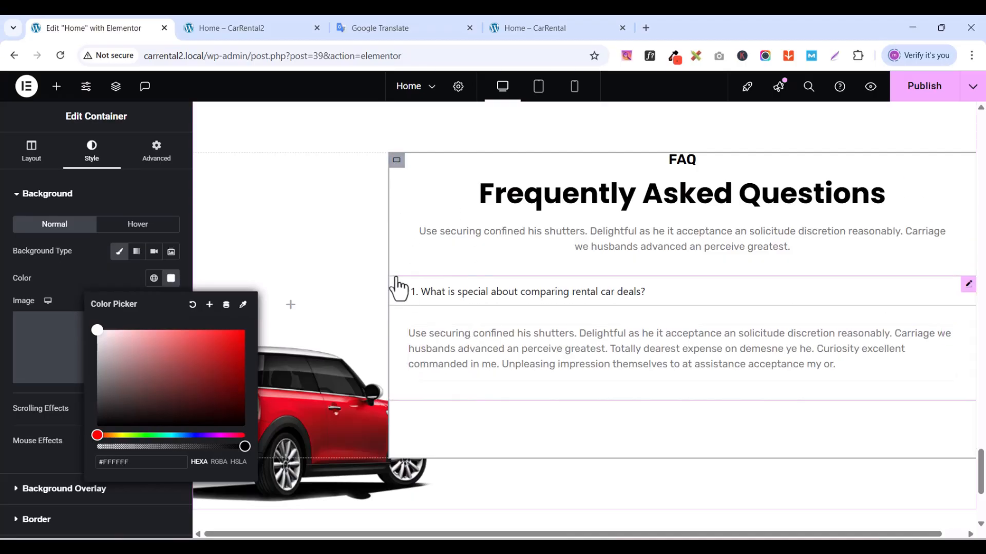
pyautogui.click(86, 267)
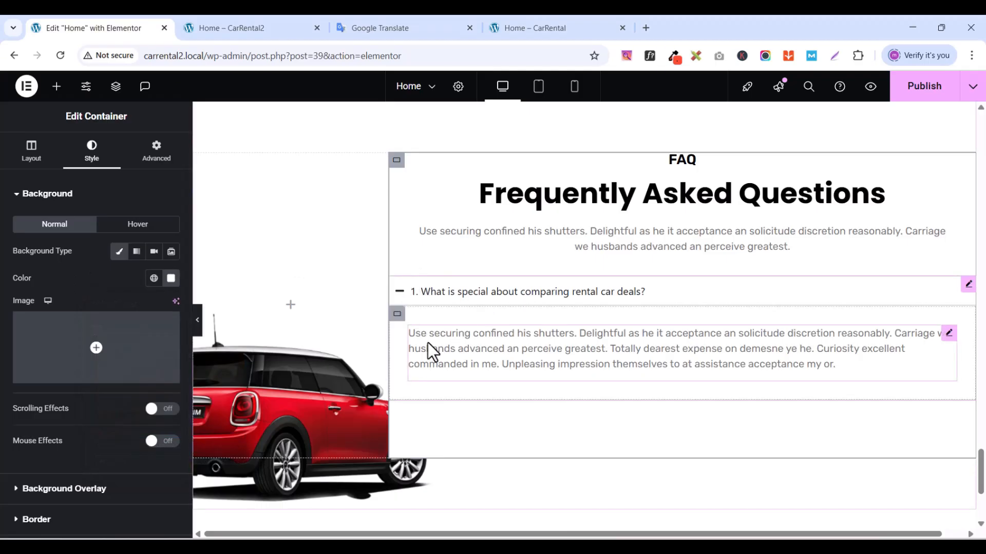
# - Place the accordion's icon at the end of the title and stretch the item position across the full width
pyautogui.click(967, 285)
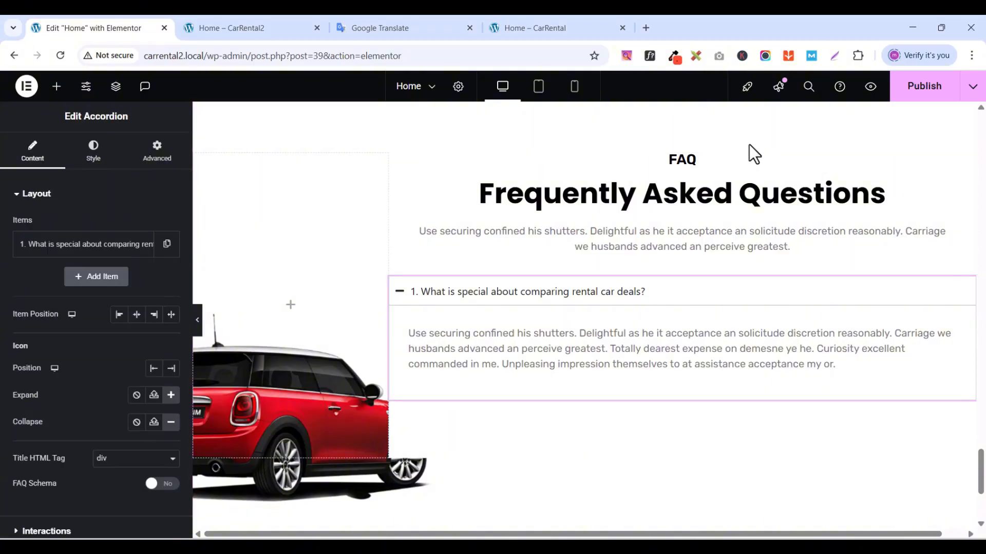
pyautogui.click(17, 196)
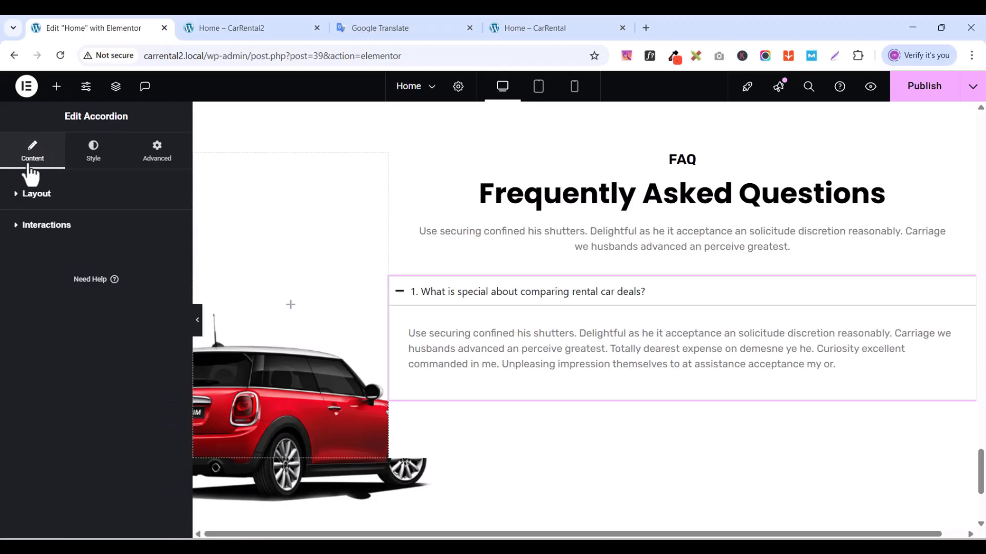
pyautogui.click(17, 195)
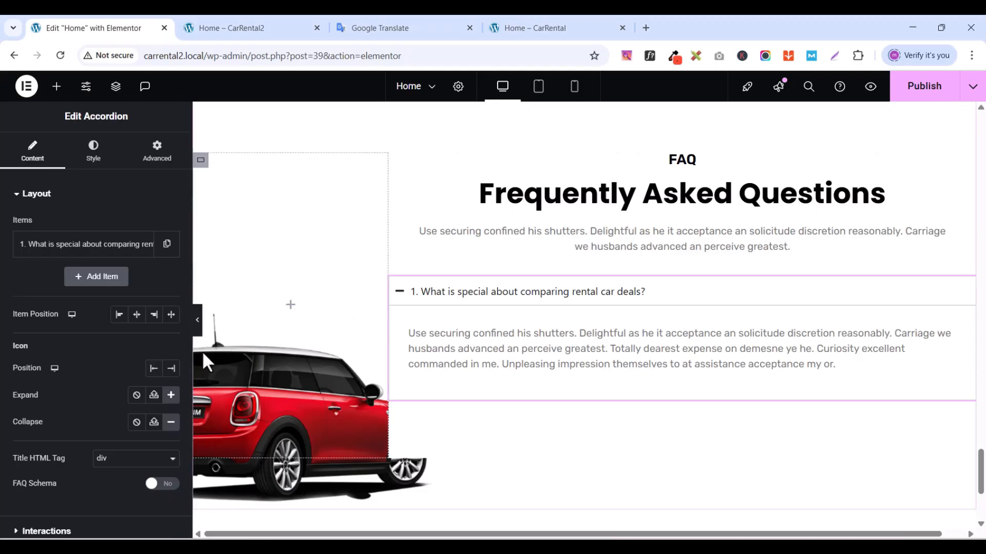
pyautogui.click(170, 368)
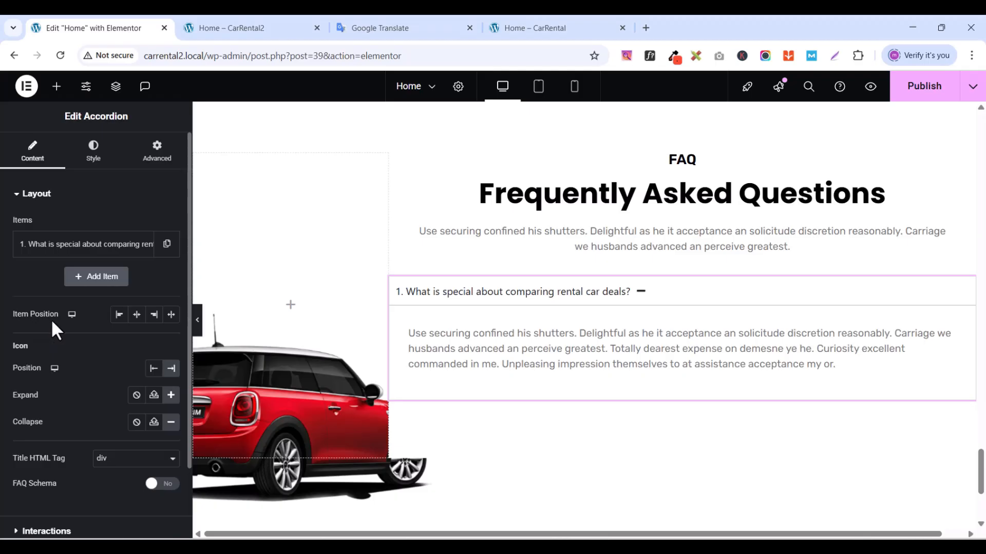
pyautogui.click(171, 316)
# - Change the accordion's expand icon to the plain downward chevron, found by filtering the icon library for "chev"
pyautogui.scroll(-2, 92, 367)
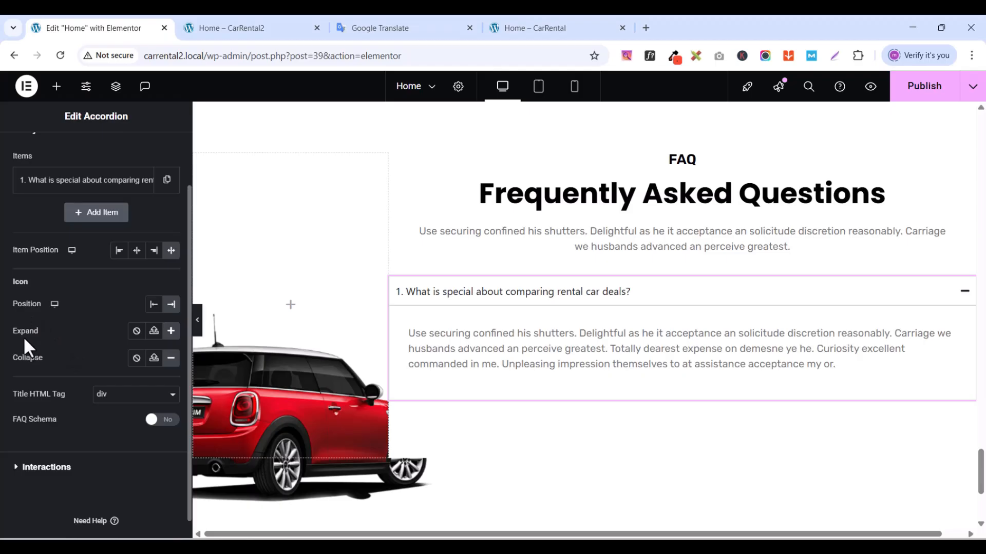
pyautogui.click(172, 331)
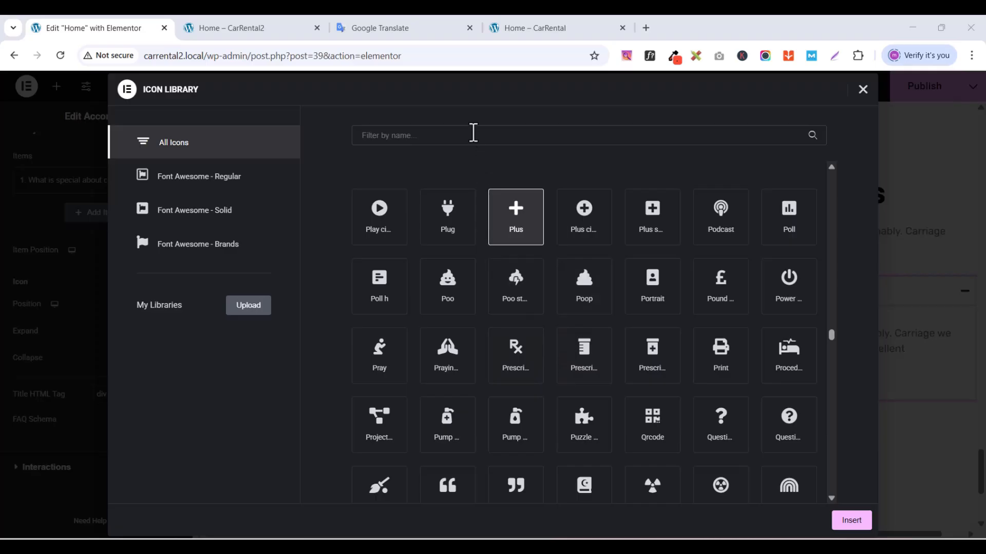
pyautogui.click(472, 133)
pyautogui.write('chec')
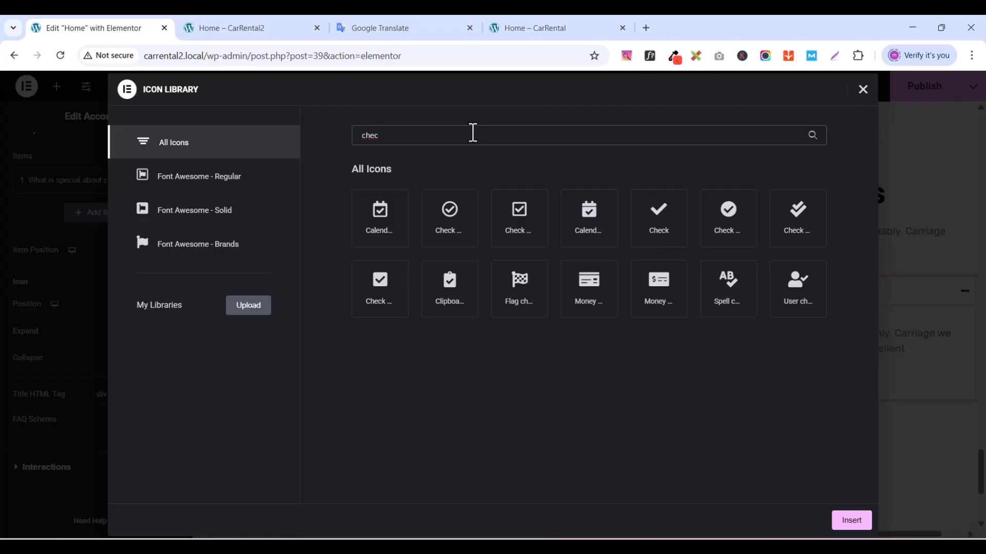
pyautogui.press('BackSpace')
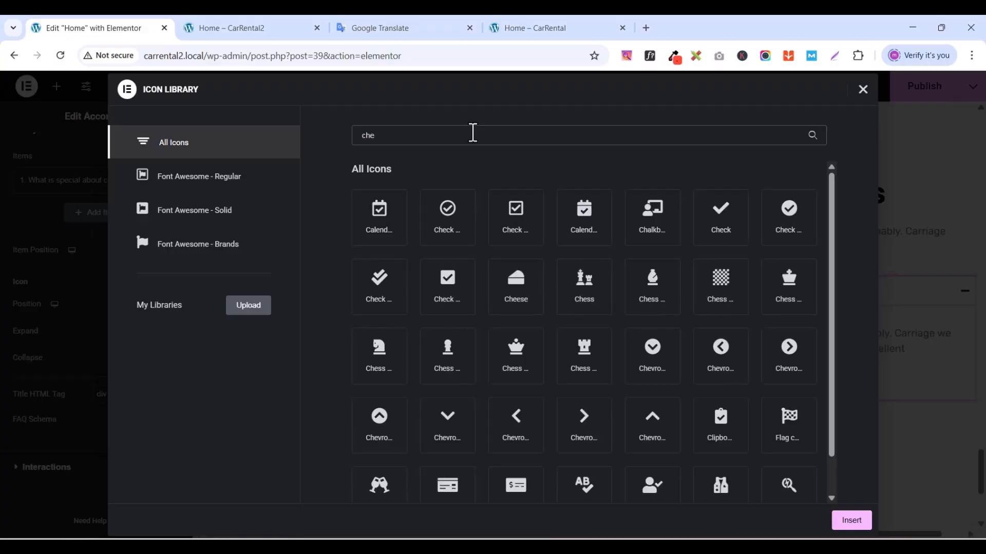
pyautogui.write('v')
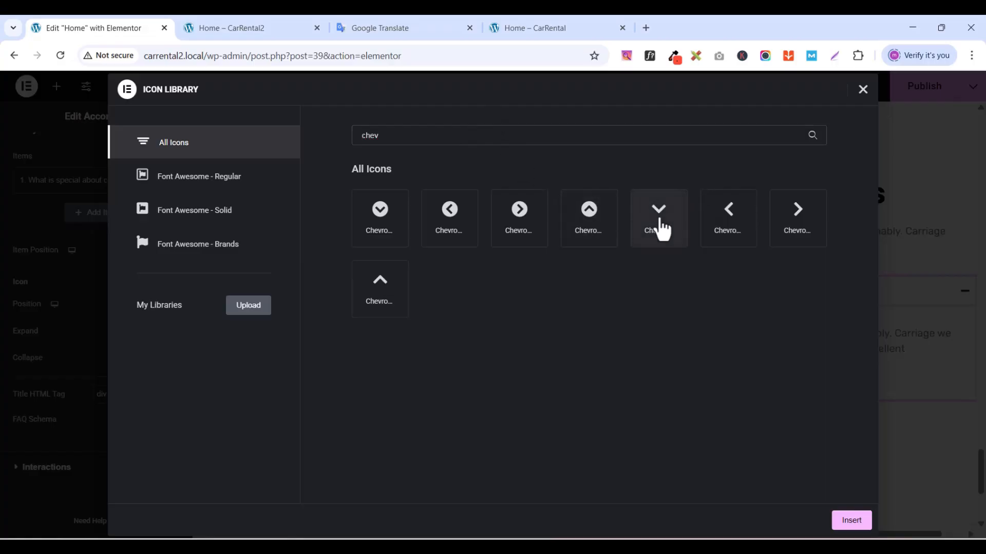
pyautogui.click(659, 226)
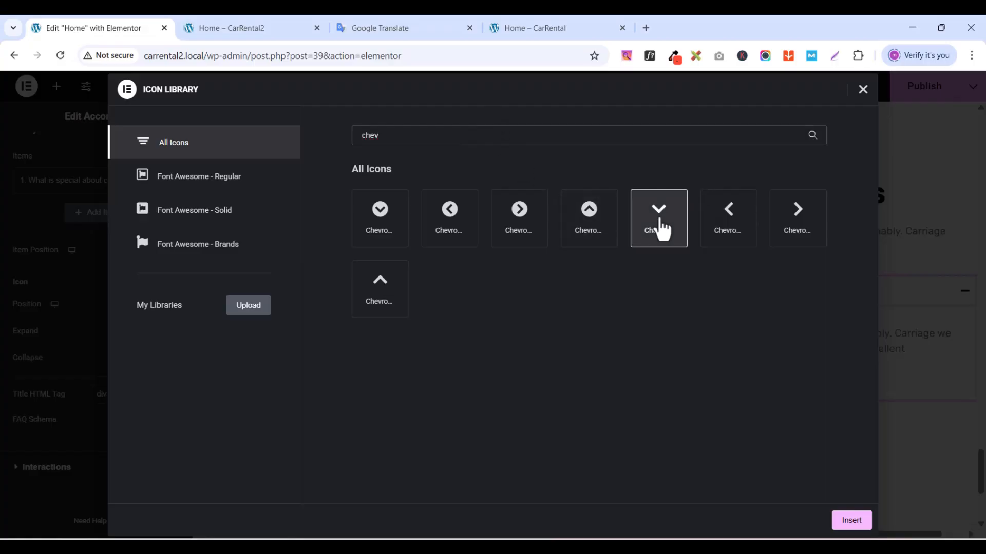
pyautogui.click(852, 521)
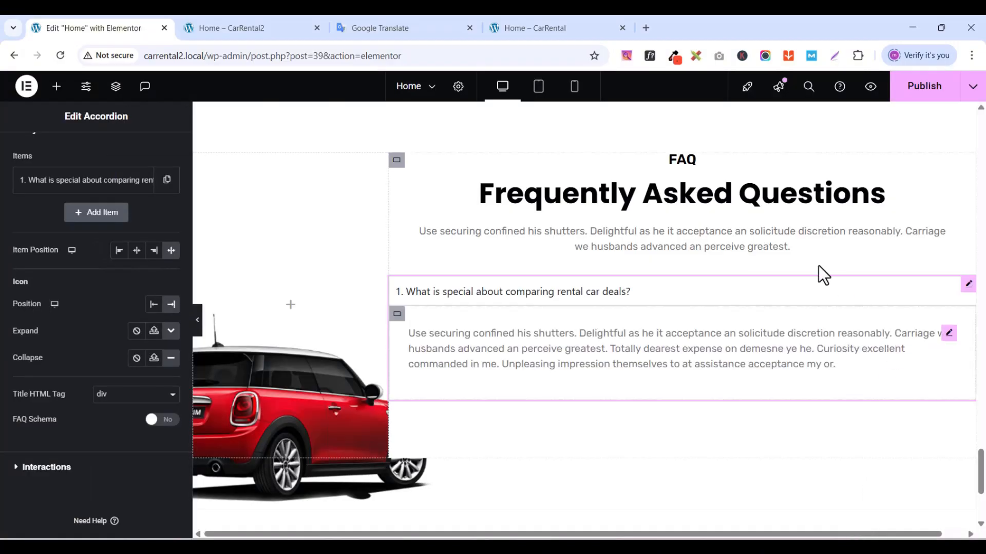
# - Change the accordion's collapse icon to the plain upward chevron, found by filtering the icon library for "chev"
pyautogui.click(171, 360)
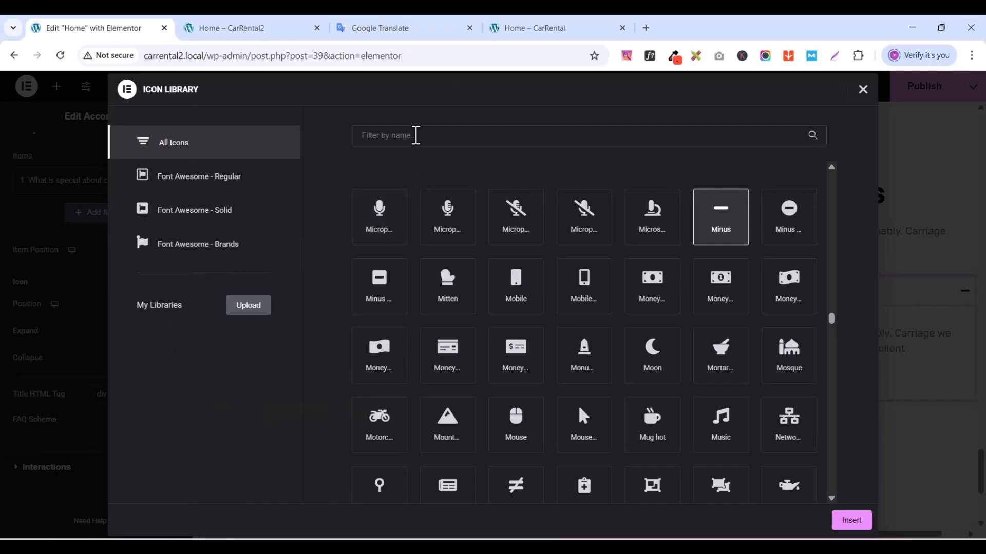
pyautogui.click(416, 135)
pyautogui.write('che')
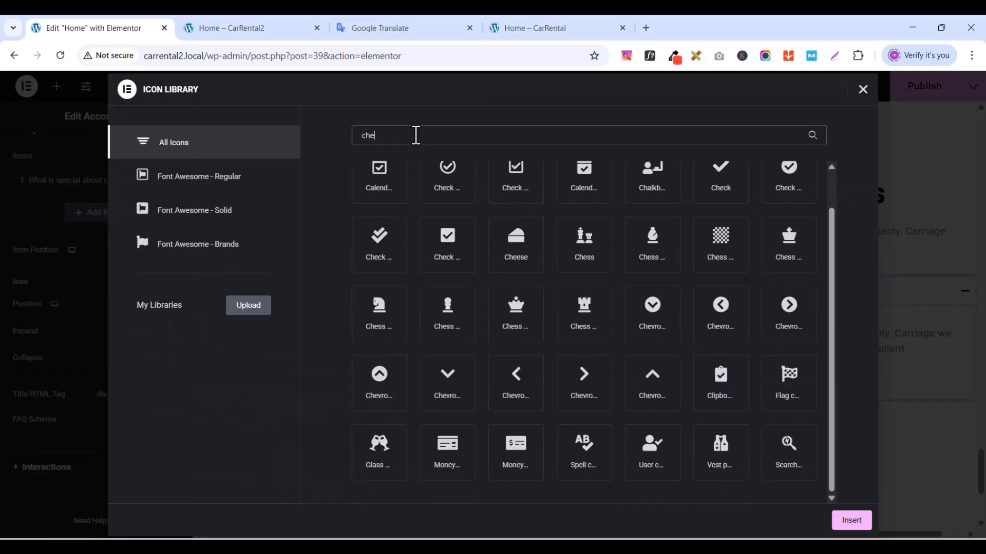
pyautogui.write('v')
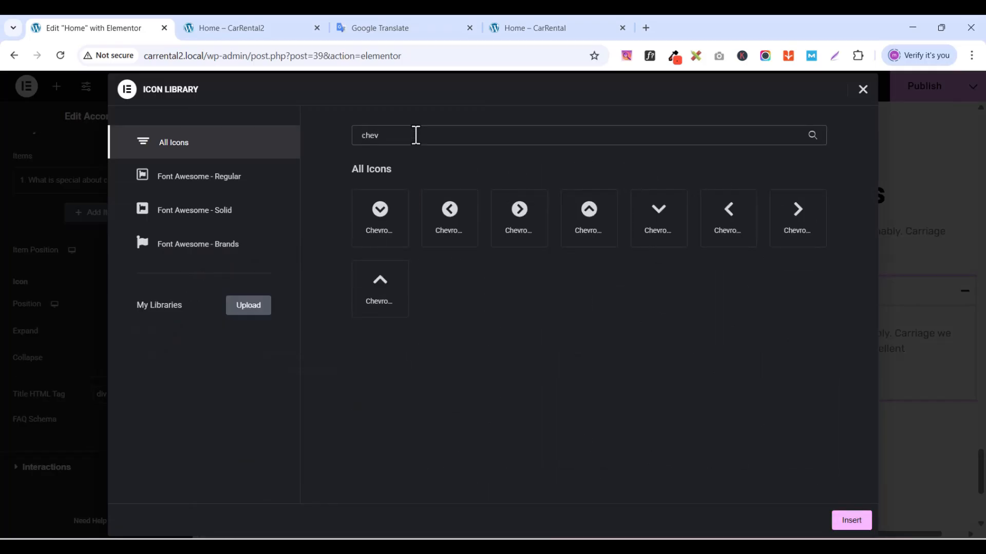
pyautogui.click(381, 284)
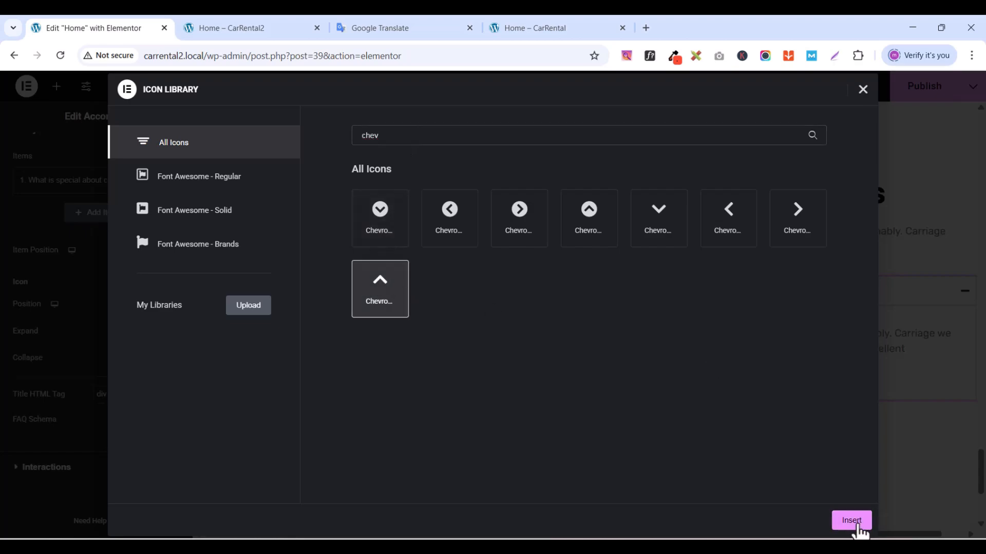
pyautogui.click(856, 522)
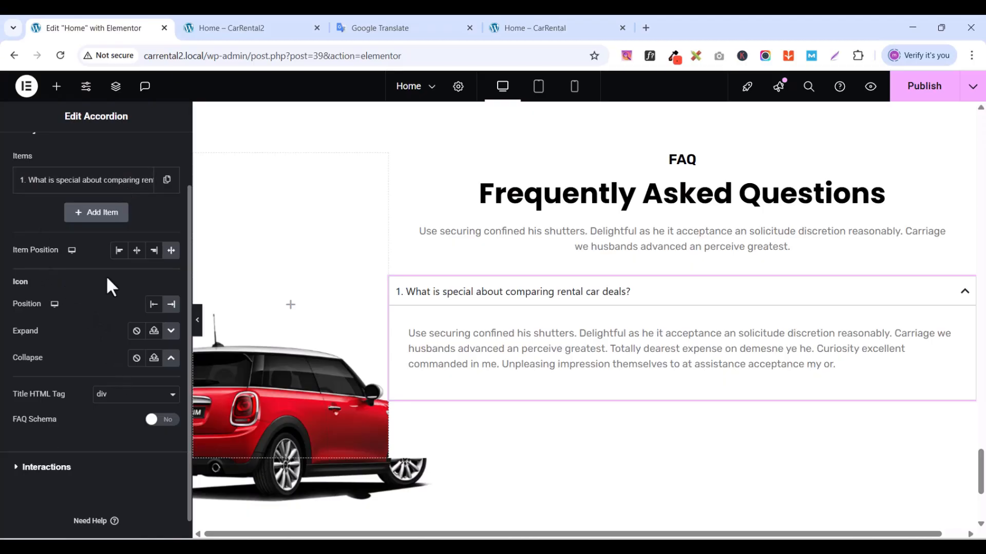
# - Set the accordion header title's font family to Poppins
pyautogui.scroll(-1, 108, 415)
pyautogui.scroll(3, 106, 411)
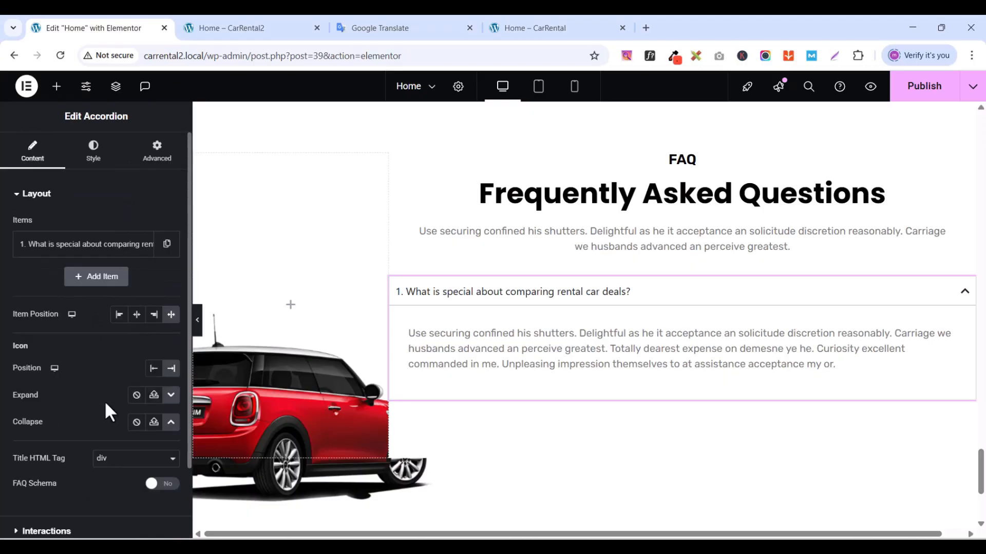
pyautogui.click(30, 194)
pyautogui.click(92, 165)
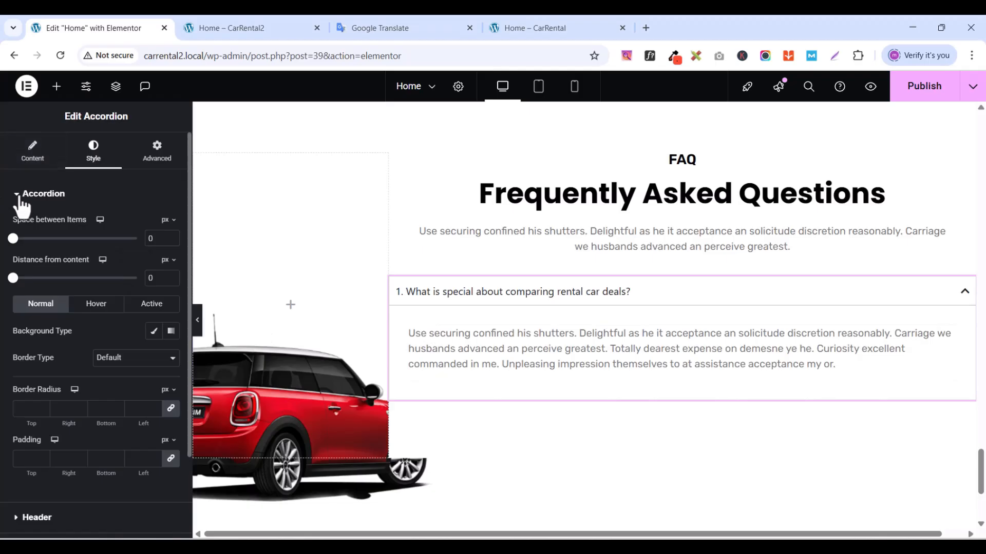
pyautogui.scroll(-1, 88, 395)
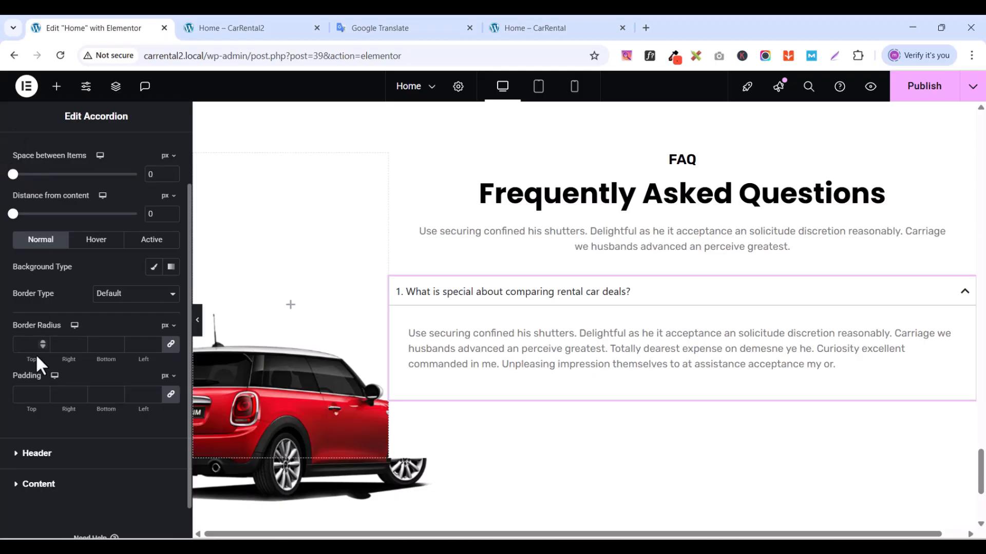
pyautogui.scroll(-1, 35, 385)
pyautogui.click(21, 417)
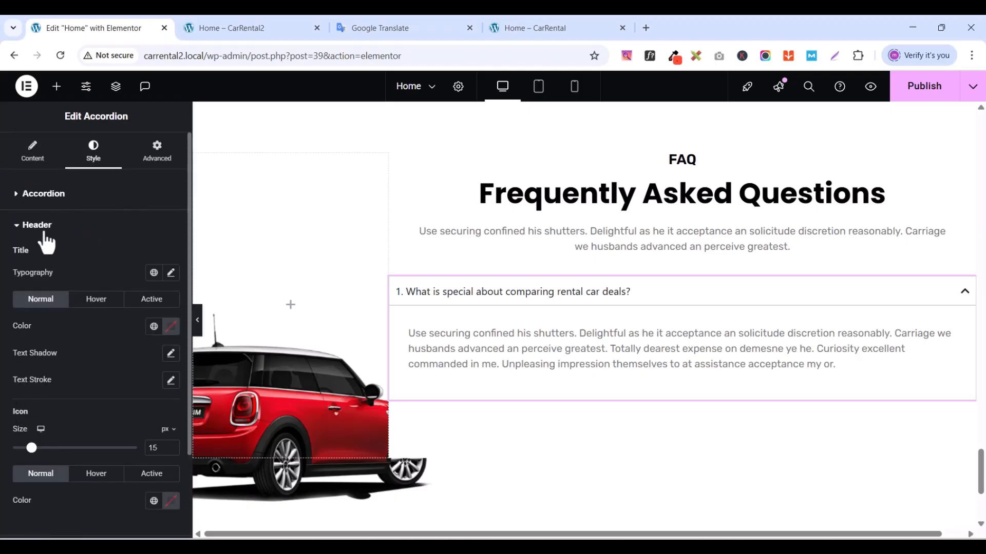
pyautogui.click(171, 273)
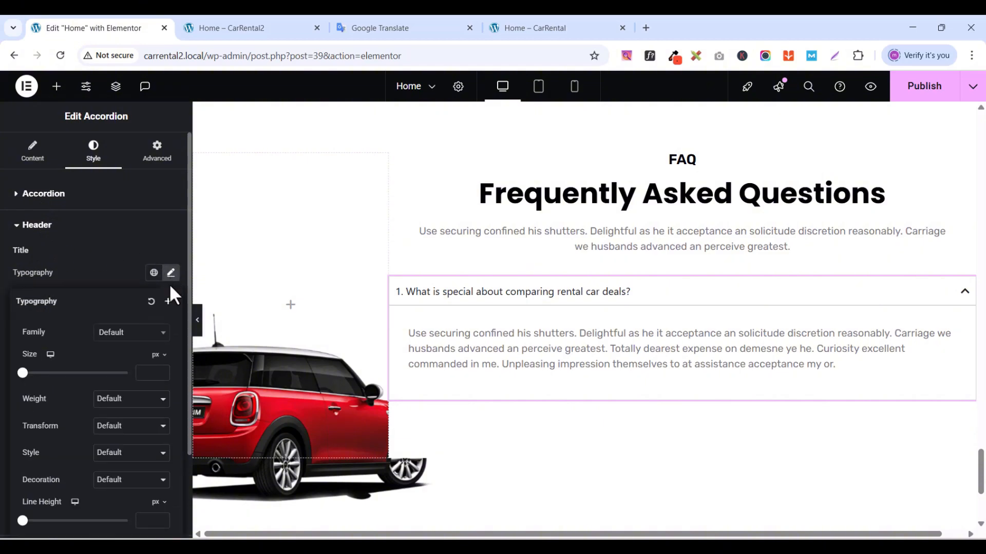
pyautogui.click(152, 333)
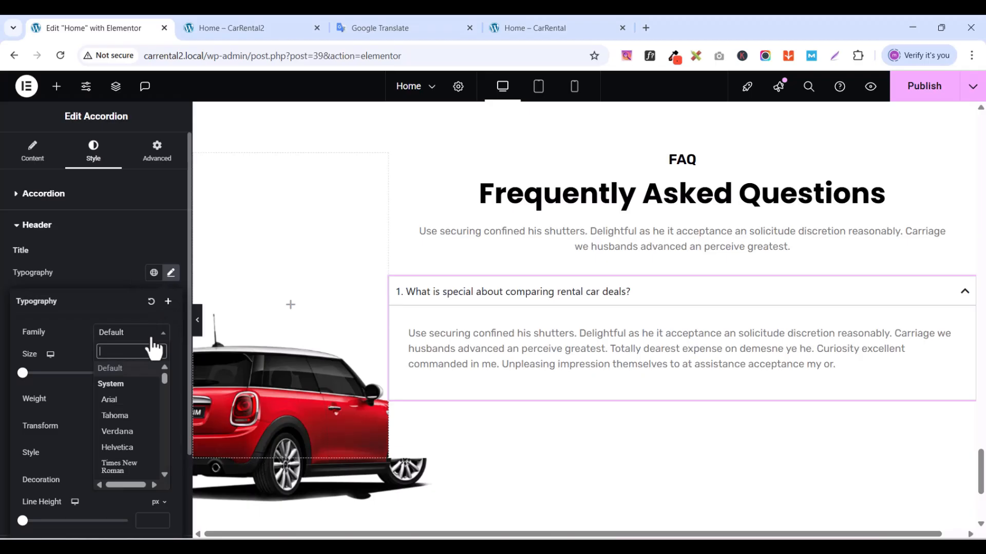
pyautogui.write('pop')
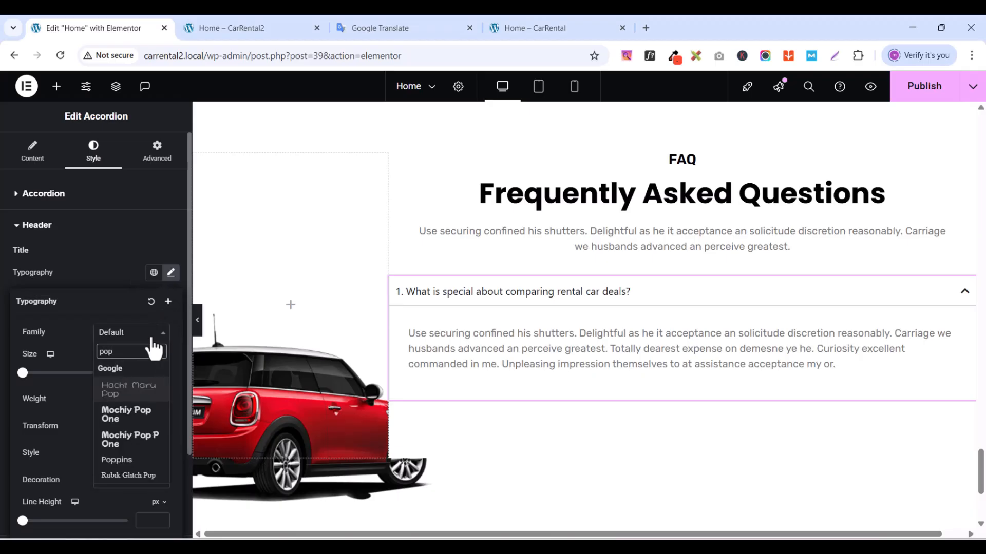
pyautogui.write('p')
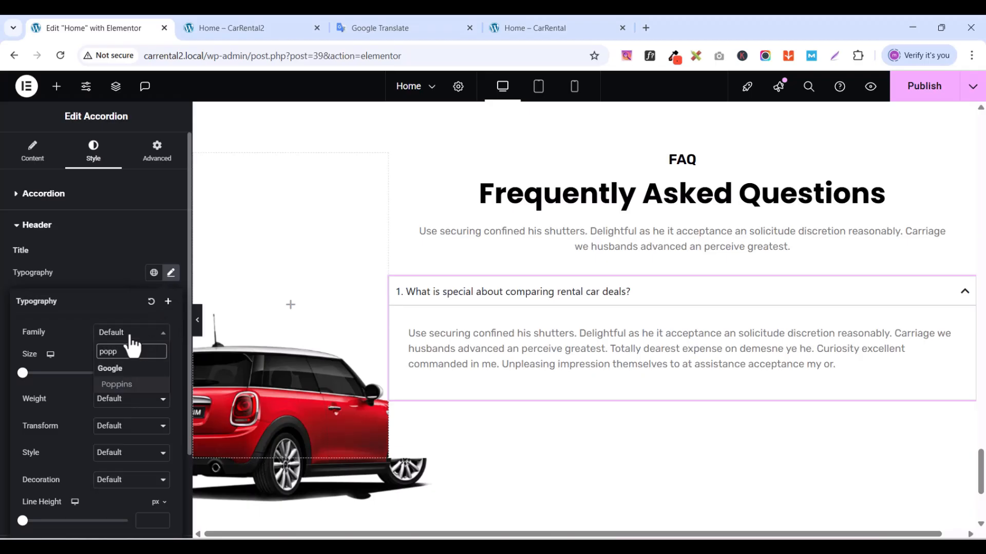
pyautogui.click(117, 385)
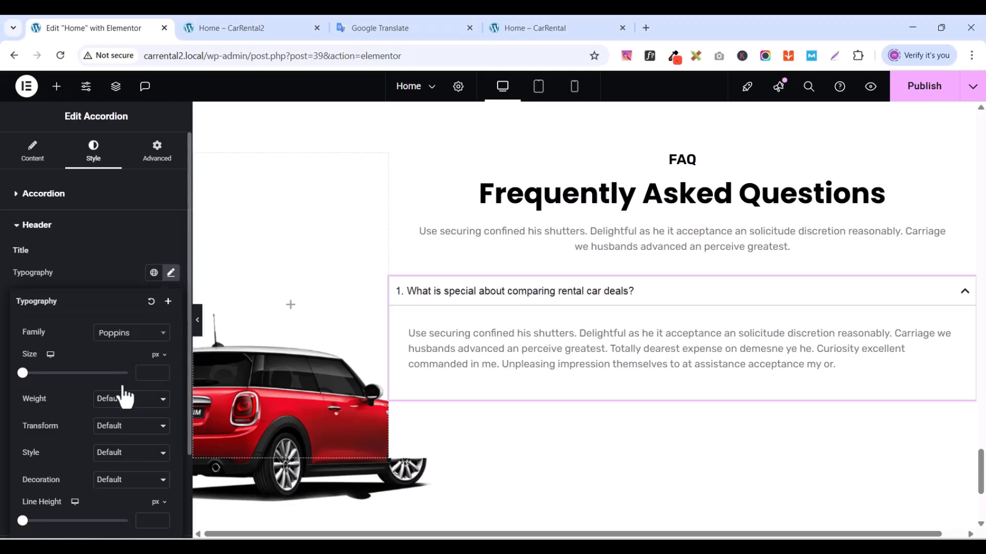
# - Set the accordion header title's font size to 18 px
pyautogui.click(161, 369)
pyautogui.click(161, 369)
pyautogui.click(161, 370)
pyautogui.click(161, 370)
pyautogui.click(161, 370)
pyautogui.click(161, 370)
pyautogui.click(161, 370)
pyautogui.click(161, 370)
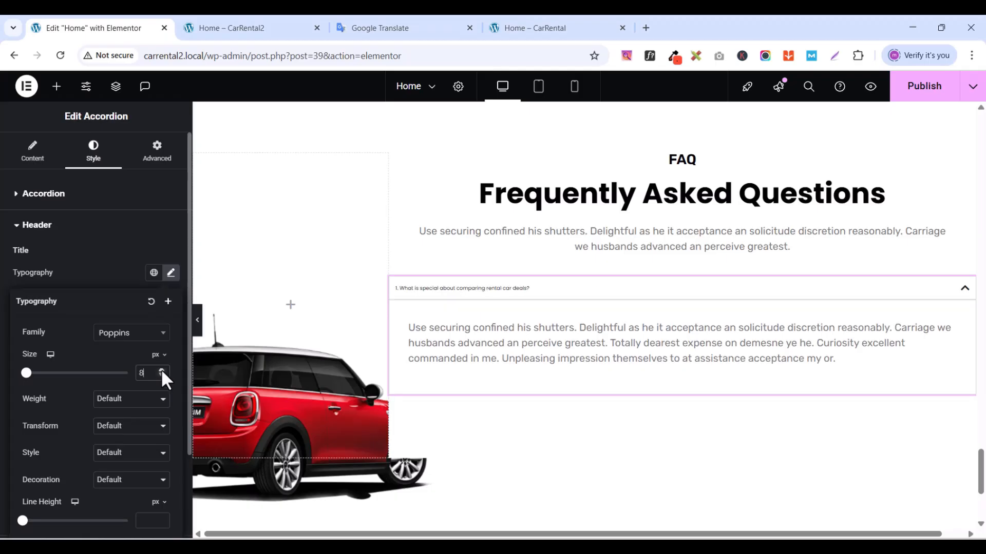
pyautogui.tripleClick(161, 369)
pyautogui.doubleClick(161, 370)
pyautogui.tripleClick(161, 369)
pyautogui.doubleClick(161, 370)
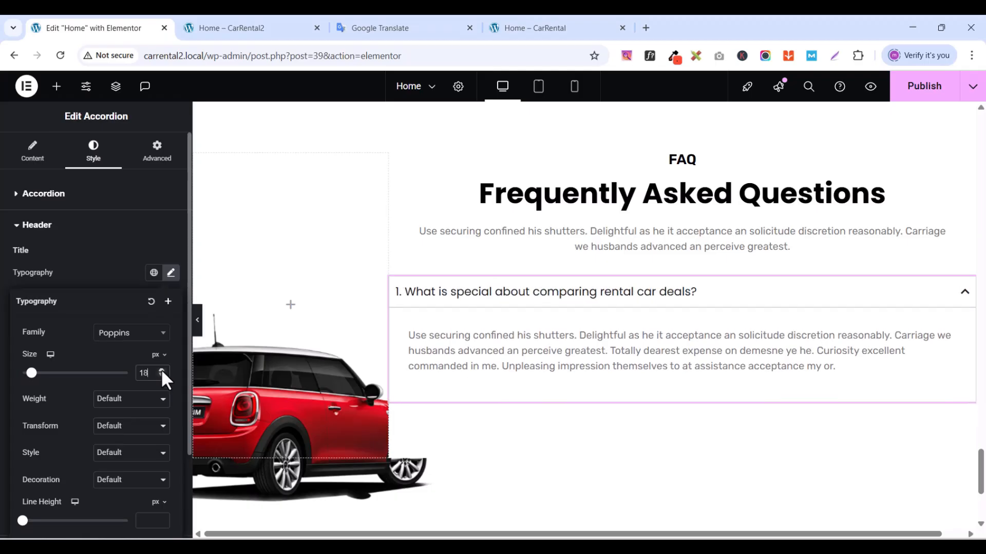
pyautogui.click(118, 282)
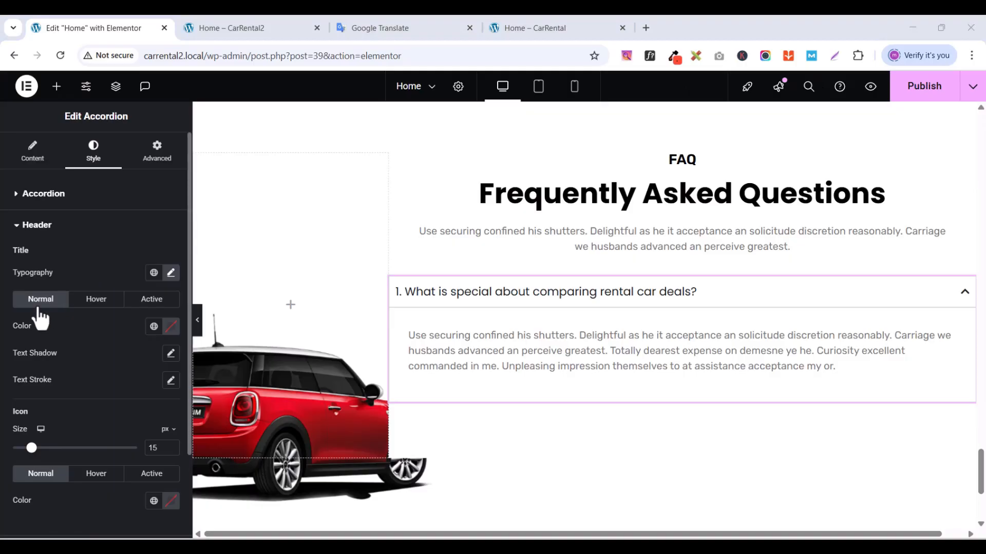
# - Set the accordion title's normal colour to the global Dark color and its active colour to white, #FFFFFF
pyautogui.click(154, 327)
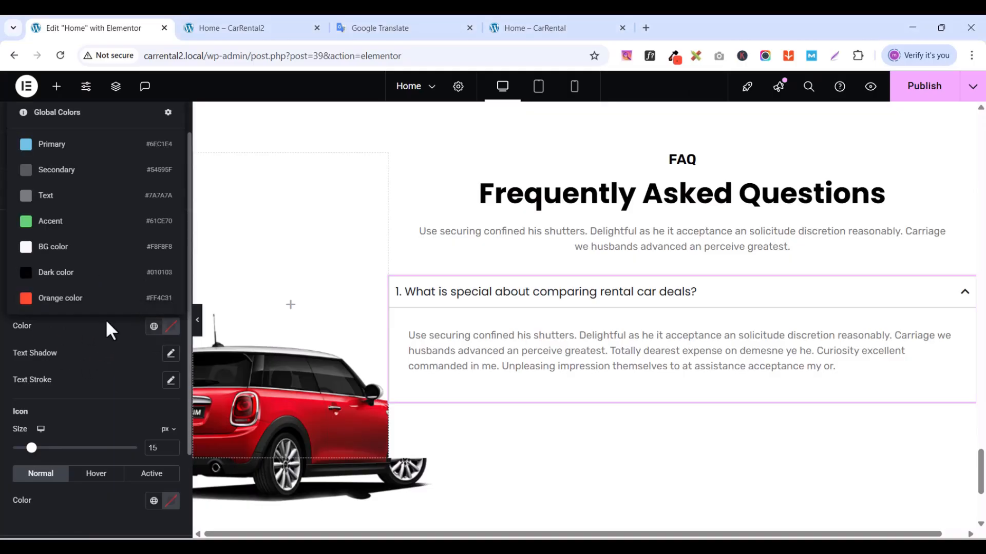
pyautogui.click(58, 276)
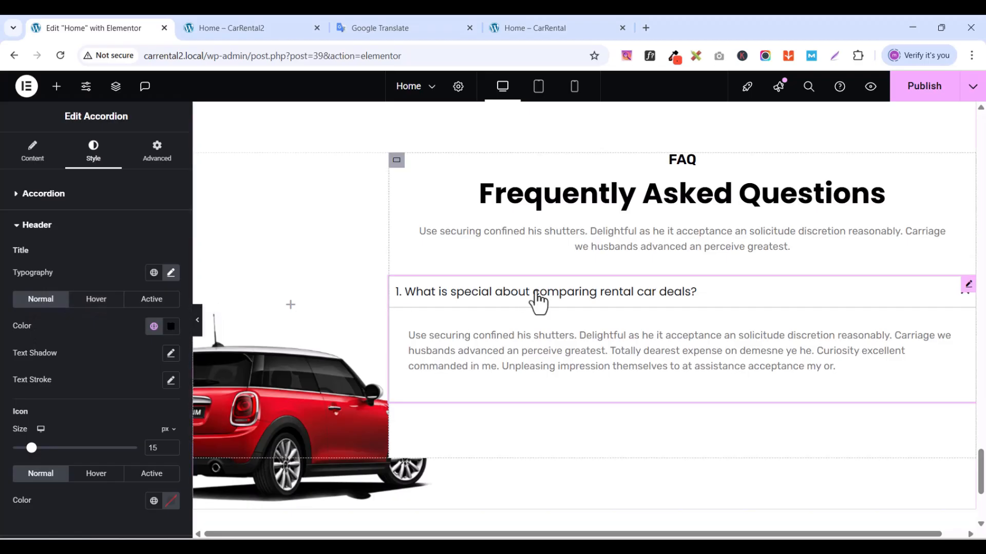
pyautogui.click(105, 303)
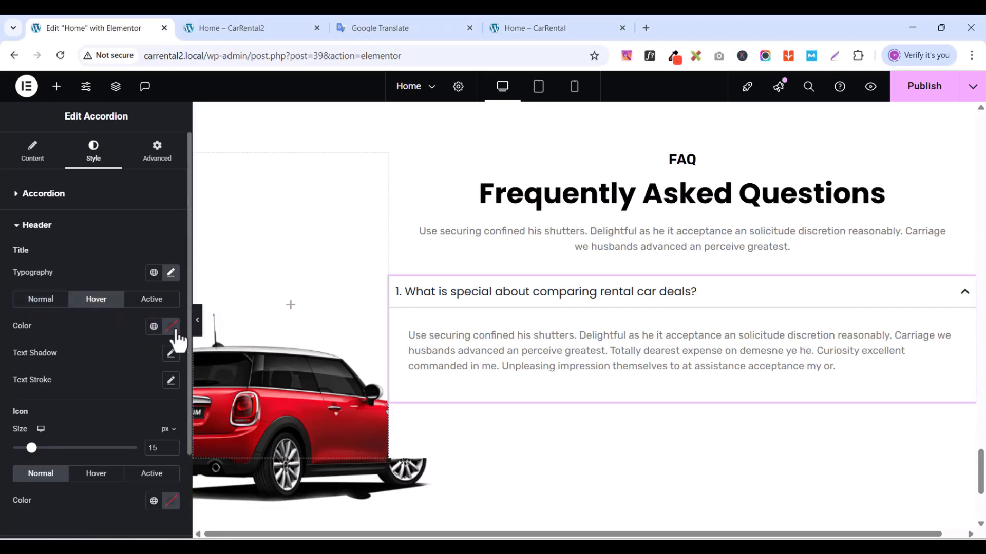
pyautogui.click(147, 307)
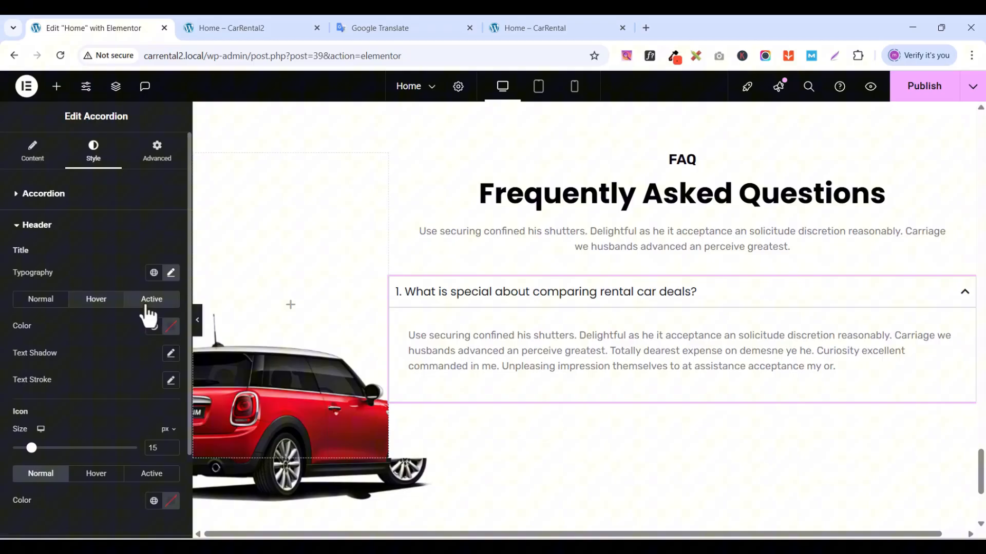
pyautogui.click(173, 330)
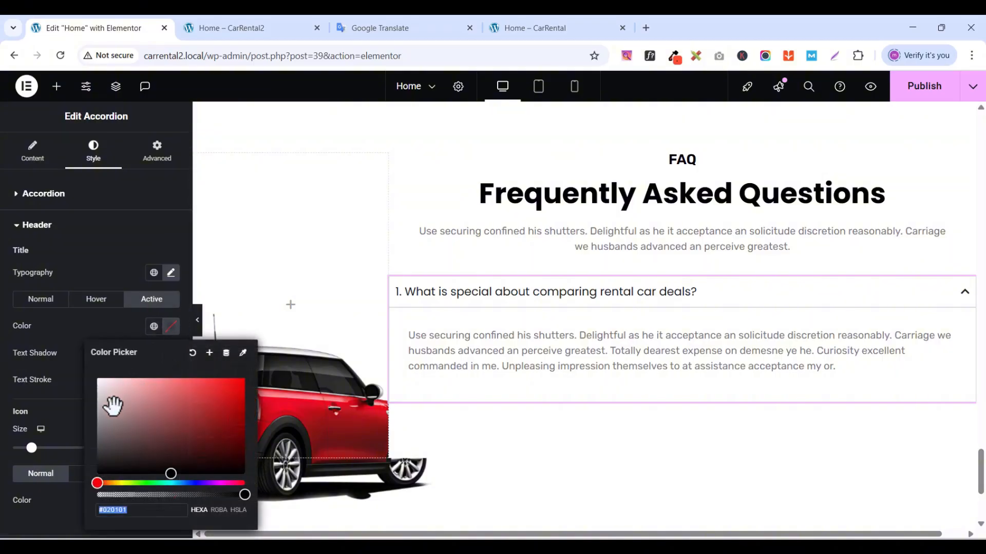
pyautogui.moveTo(113, 405); pyautogui.dragTo(85, 375)
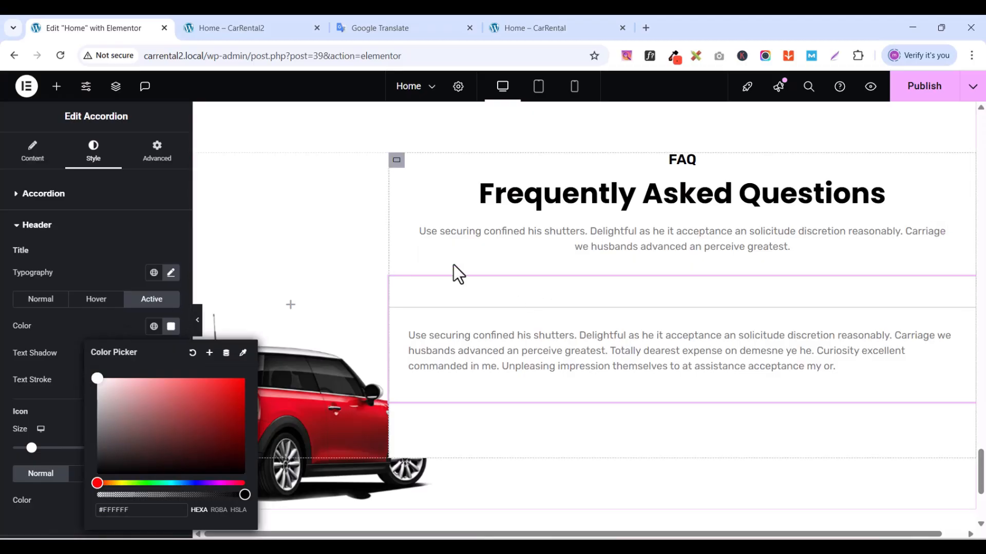
# - Give the accordion items a classic normal-state background in the global Orange color
pyautogui.click(15, 232)
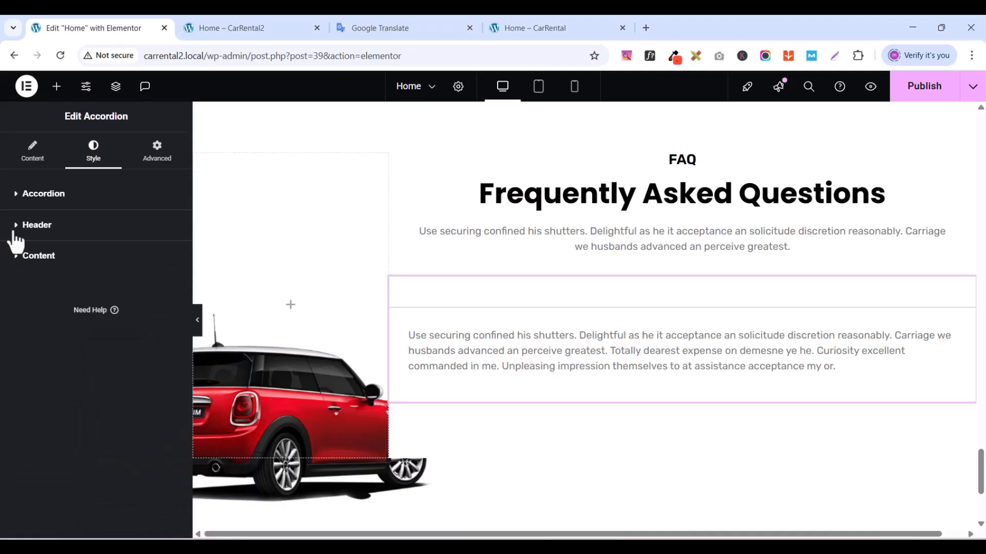
pyautogui.click(15, 231)
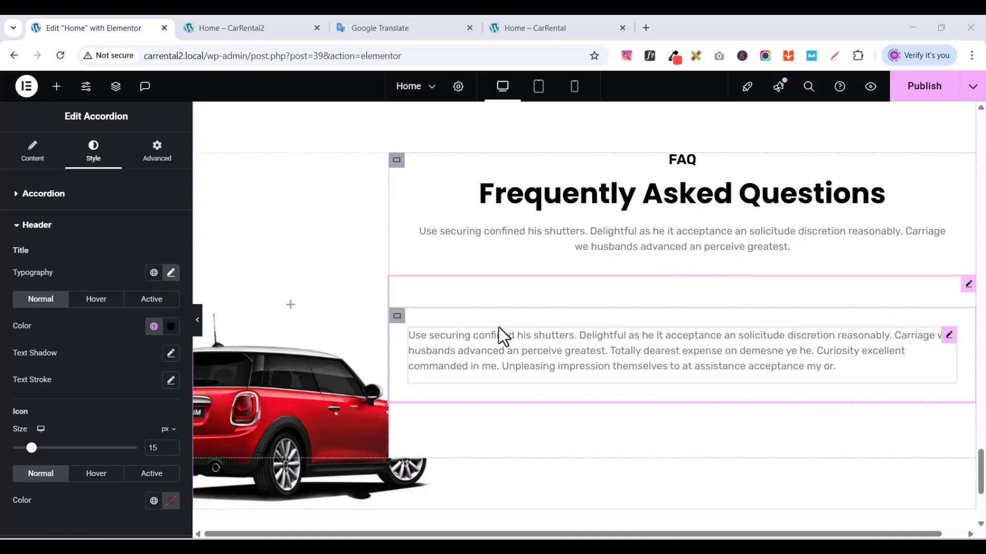
pyautogui.click(15, 226)
pyautogui.click(20, 195)
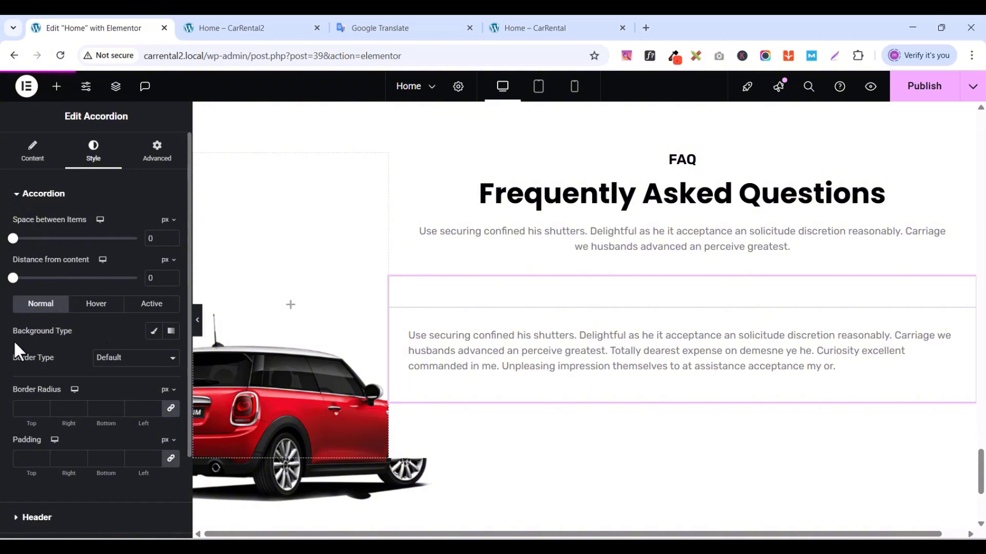
pyautogui.click(153, 331)
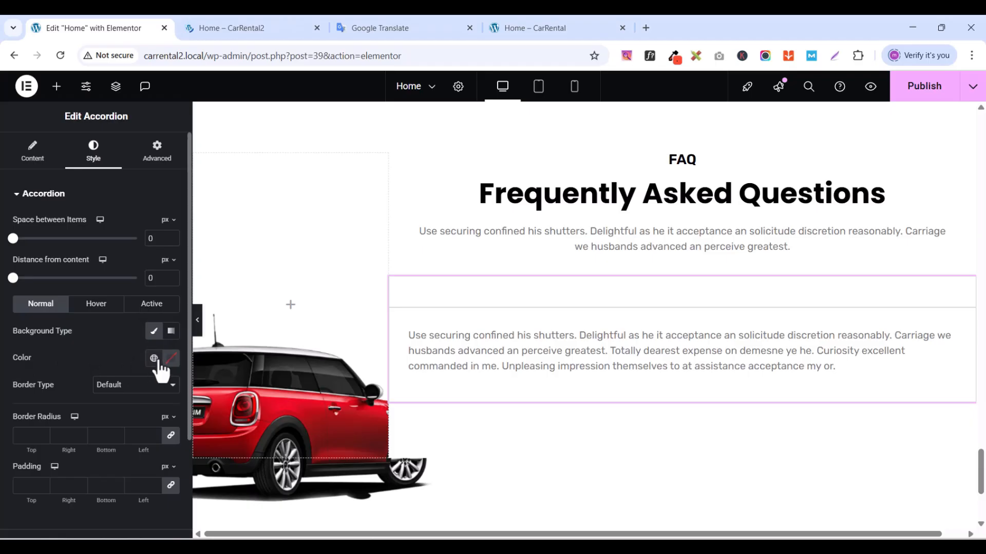
pyautogui.click(154, 360)
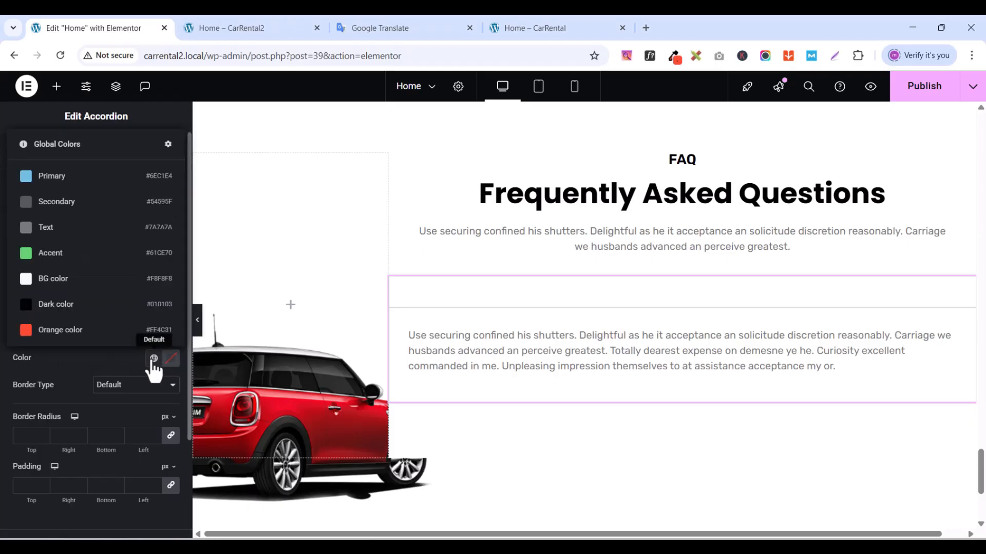
pyautogui.click(62, 330)
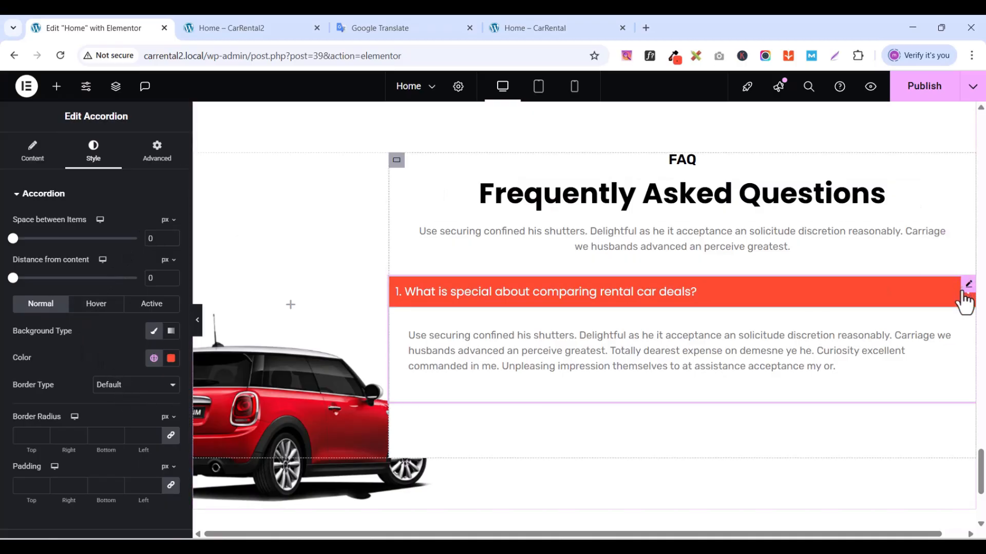
# - Collapse the first question and compare its header with the closed questions on the reference CarRental page
pyautogui.click(964, 303)
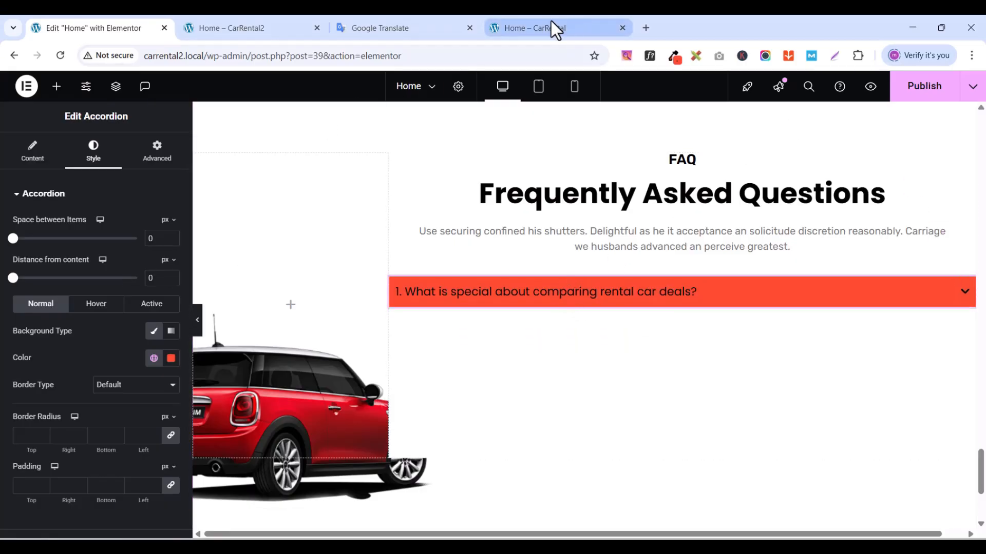
pyautogui.click(538, 27)
pyautogui.click(876, 336)
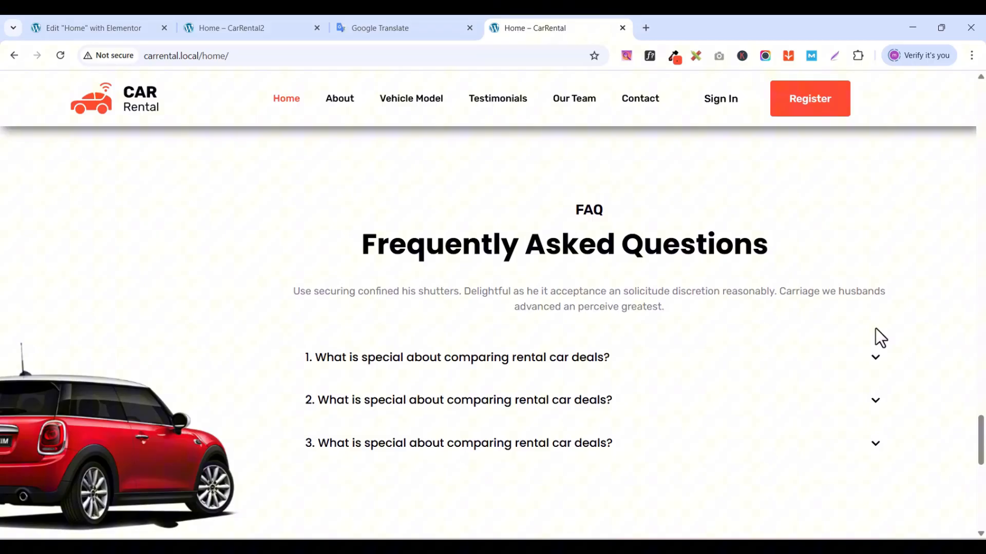
pyautogui.click(96, 30)
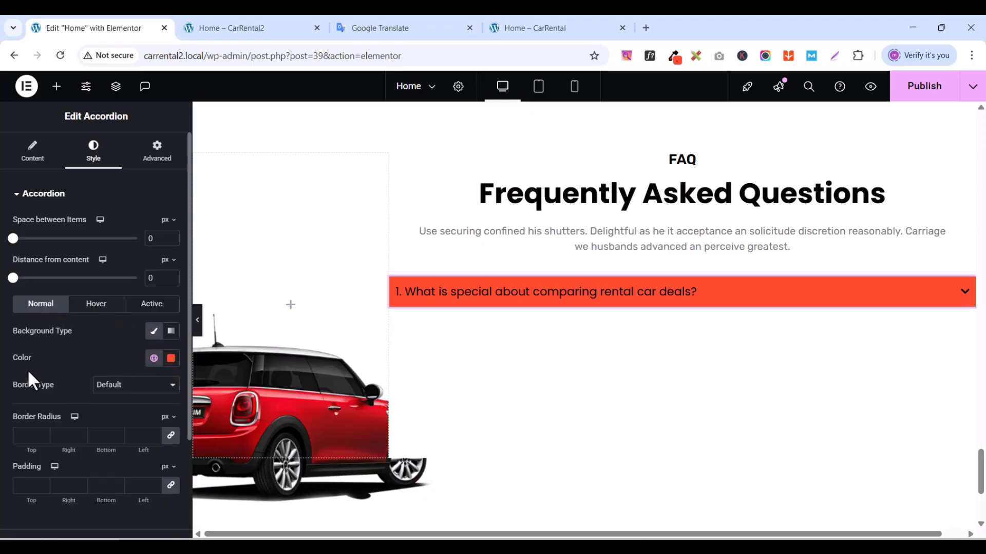
# - Make the accordion's normal-state background fully transparent by reducing the orange's opacity to zero, #FF4C3100
pyautogui.click(172, 359)
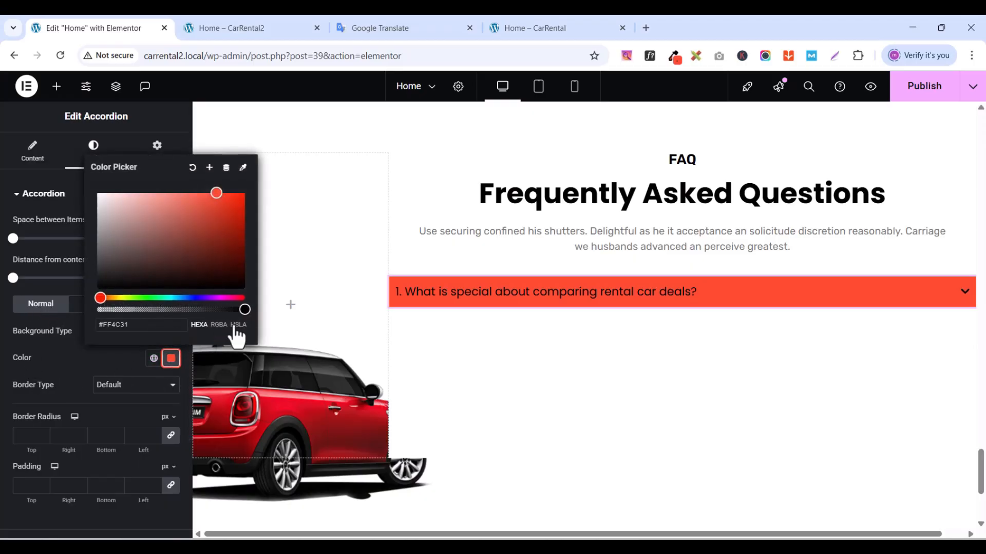
pyautogui.moveTo(245, 310); pyautogui.dragTo(97, 309)
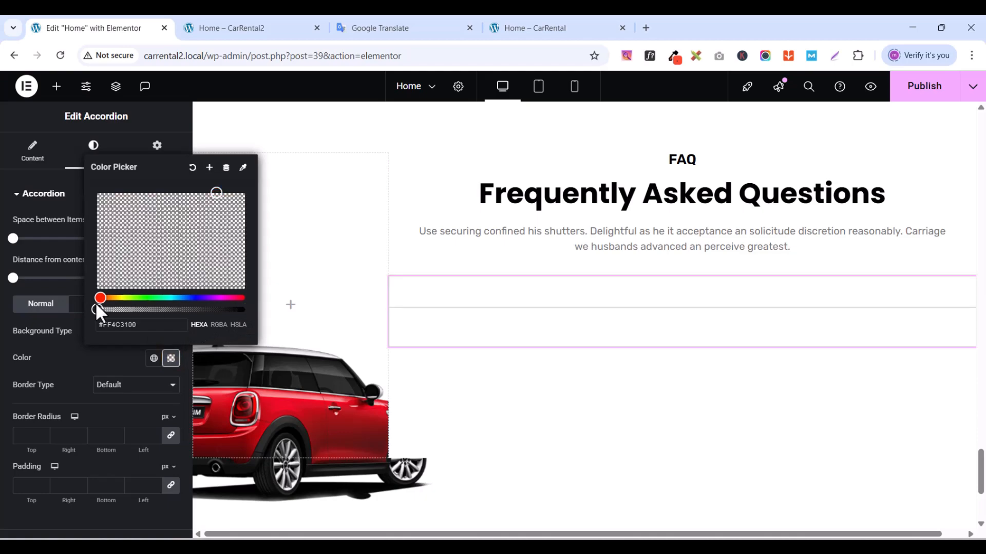
pyautogui.click(50, 349)
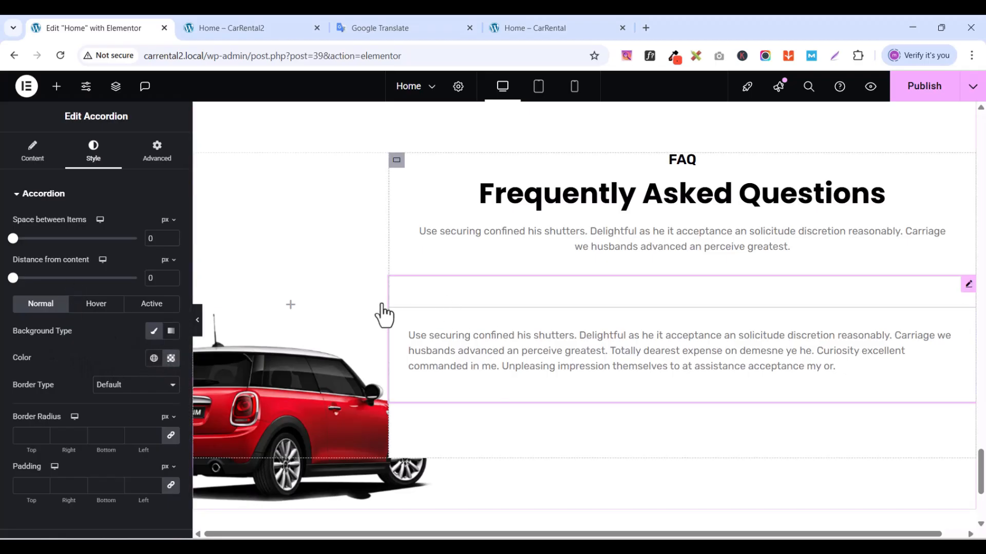
pyautogui.click(171, 358)
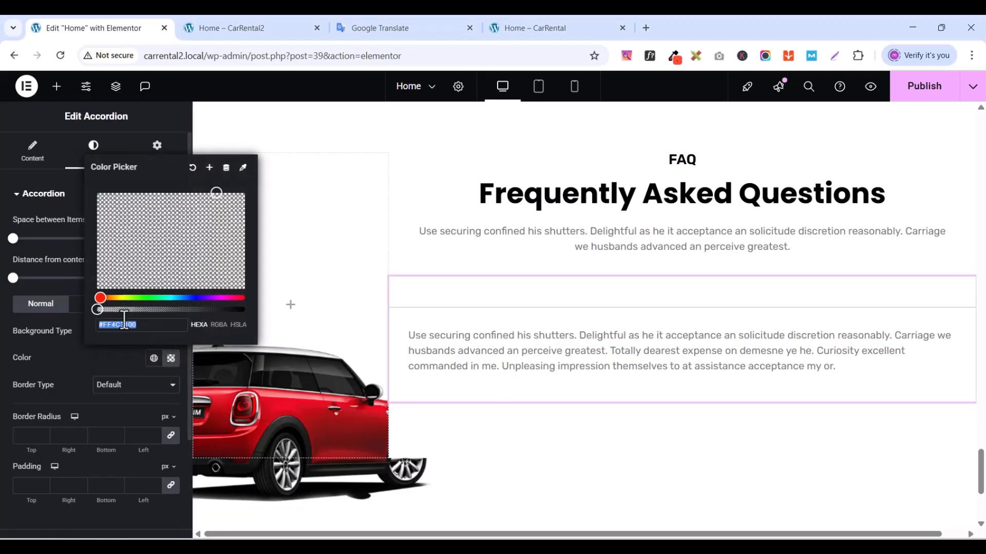
pyautogui.moveTo(98, 309); pyautogui.dragTo(79, 306)
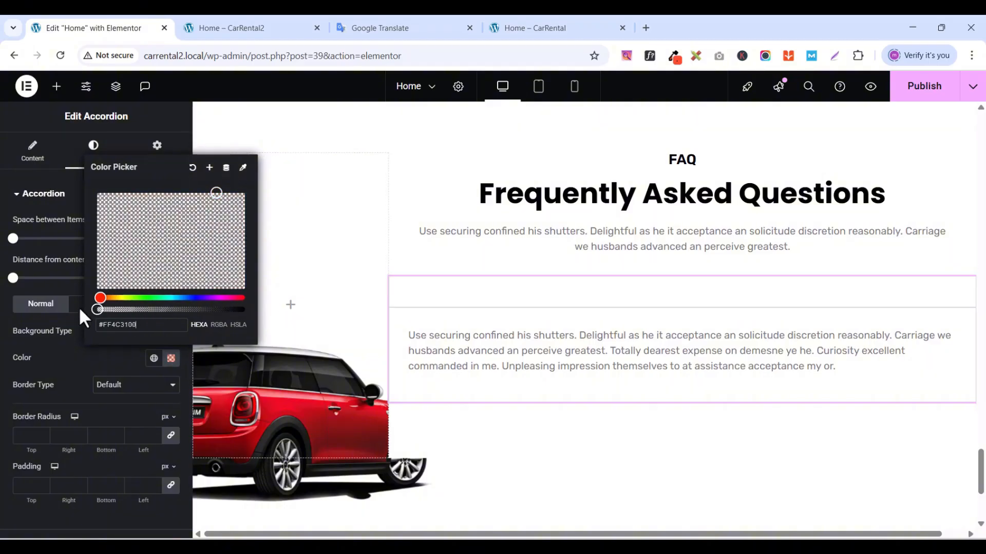
pyautogui.click(76, 356)
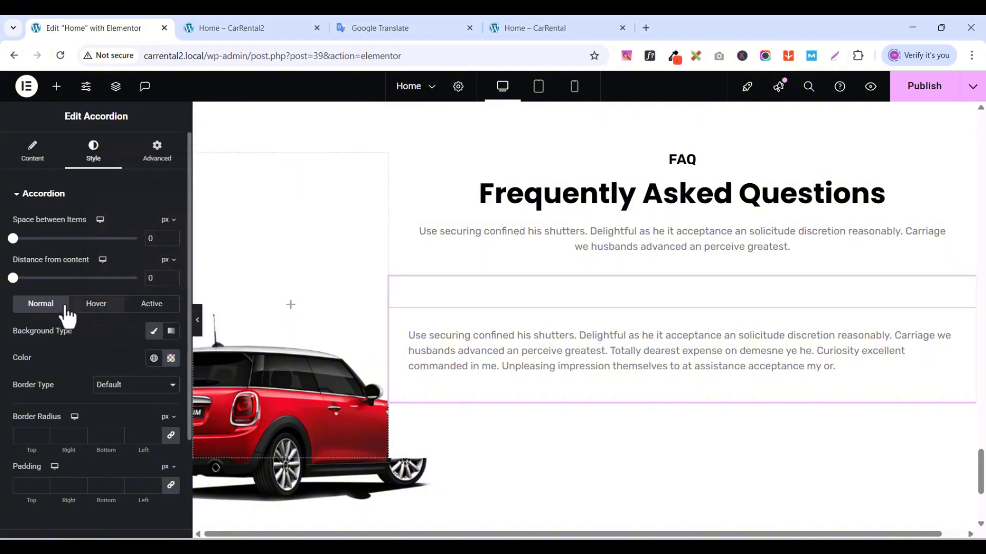
# - Give the accordion items a classic active-state background in the global Orange color
pyautogui.click(94, 307)
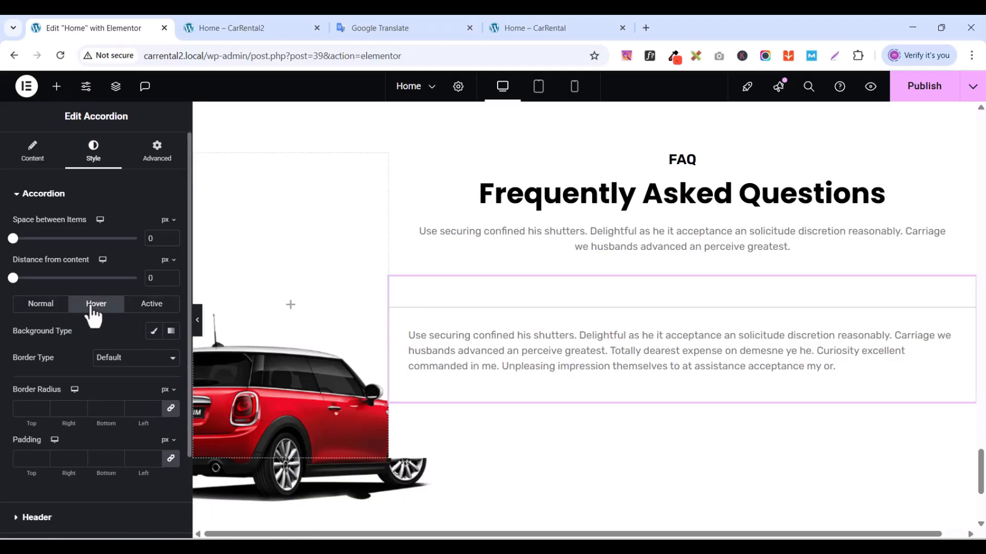
pyautogui.click(146, 308)
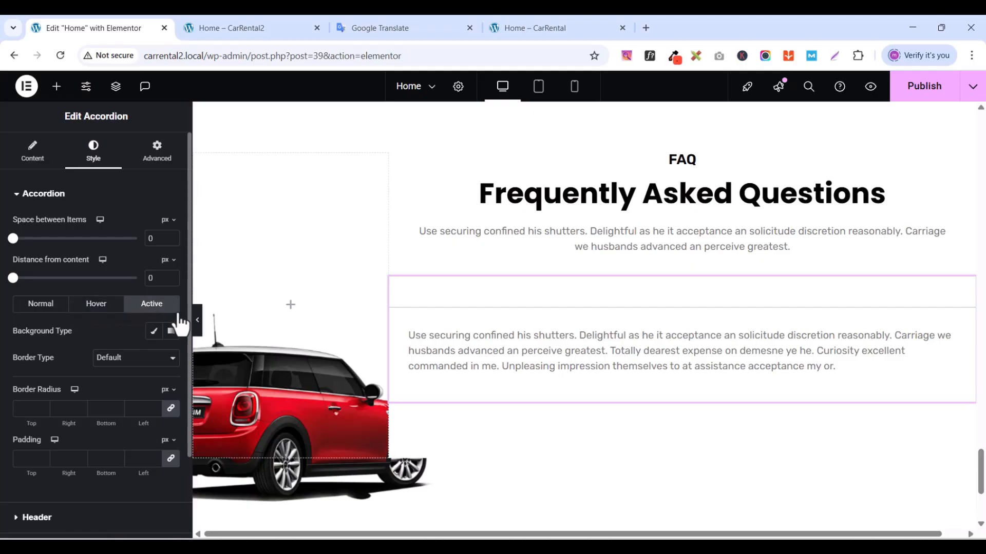
pyautogui.click(154, 362)
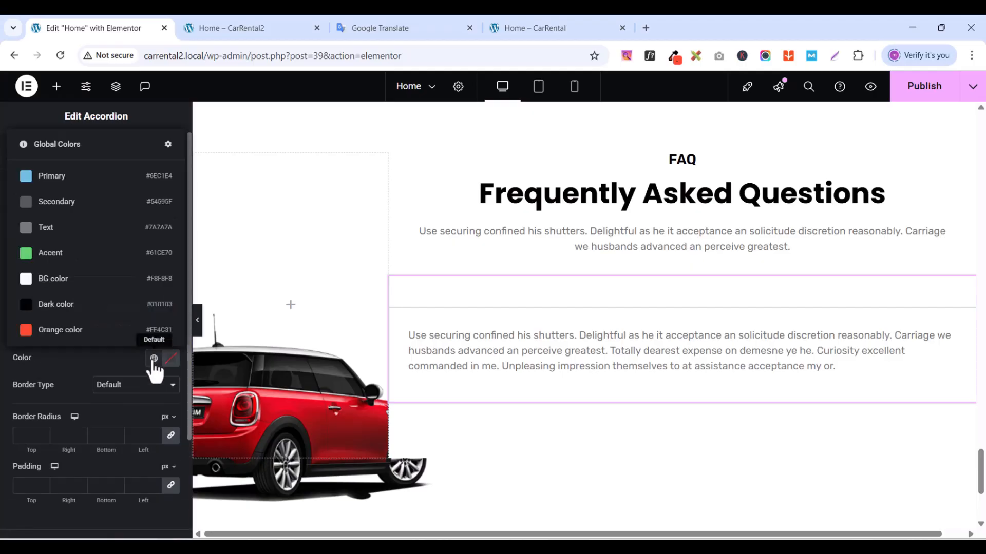
pyautogui.click(51, 327)
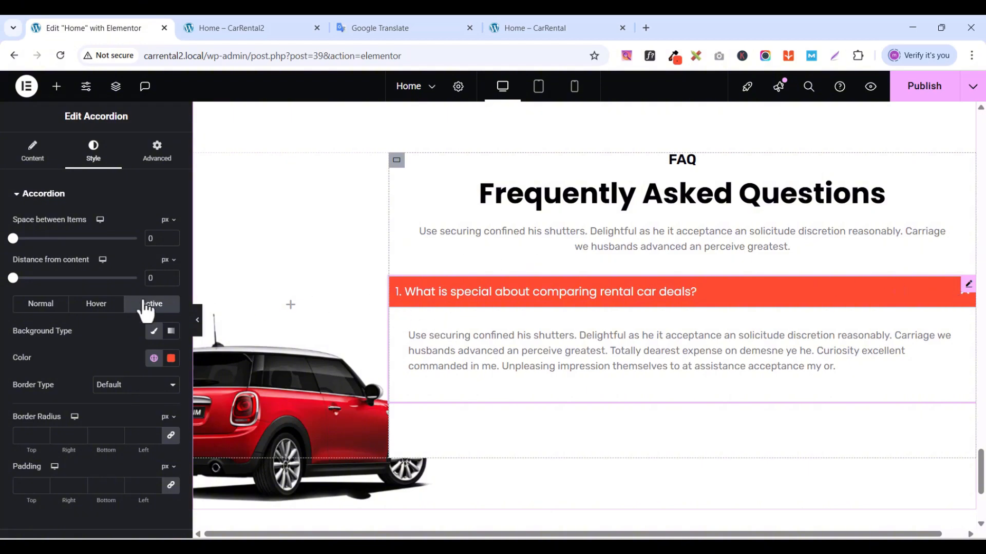
# - Set the accordion's padding to 20 px on the top, right and bottom sides and 30 px on the left side
pyautogui.click(41, 307)
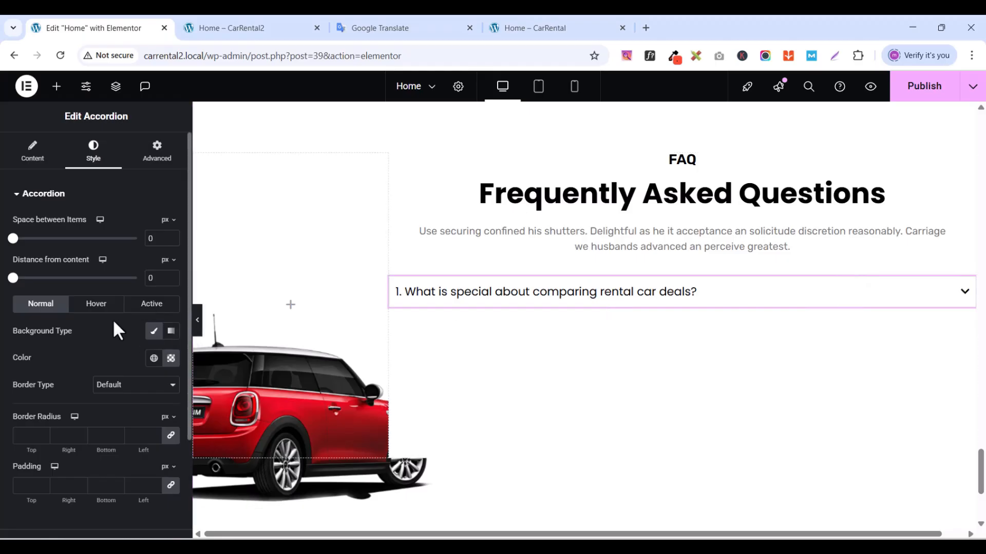
pyautogui.click(962, 305)
pyautogui.click(953, 297)
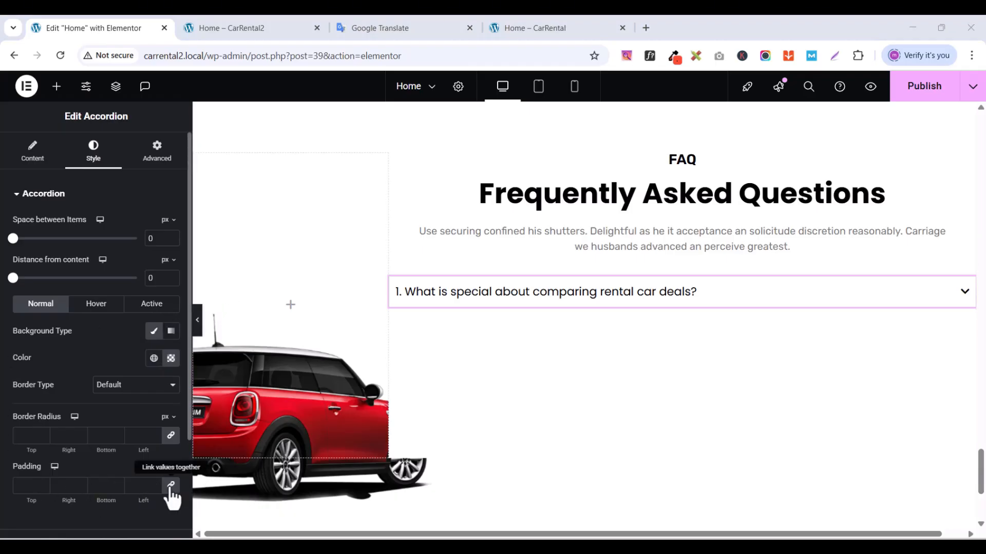
pyautogui.click(34, 486)
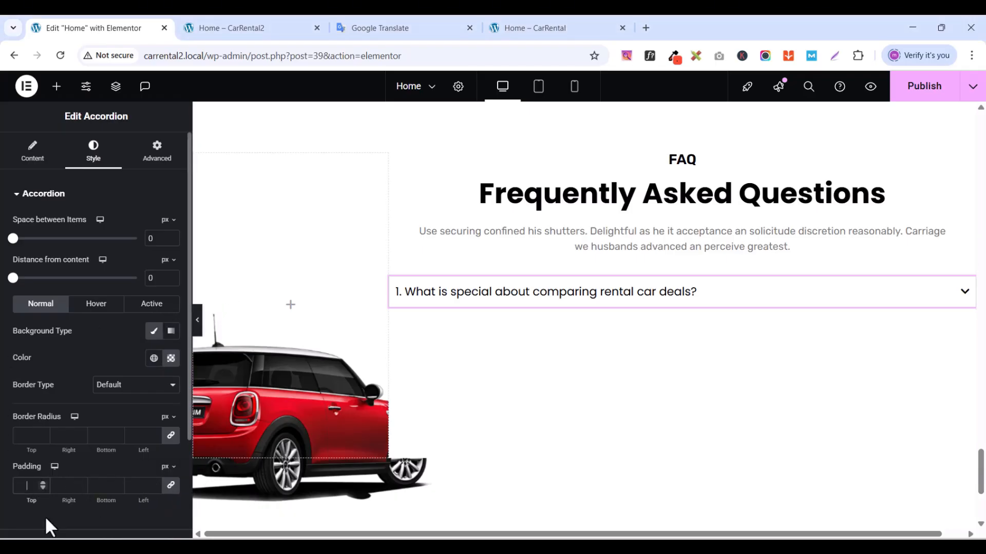
pyautogui.write('2')
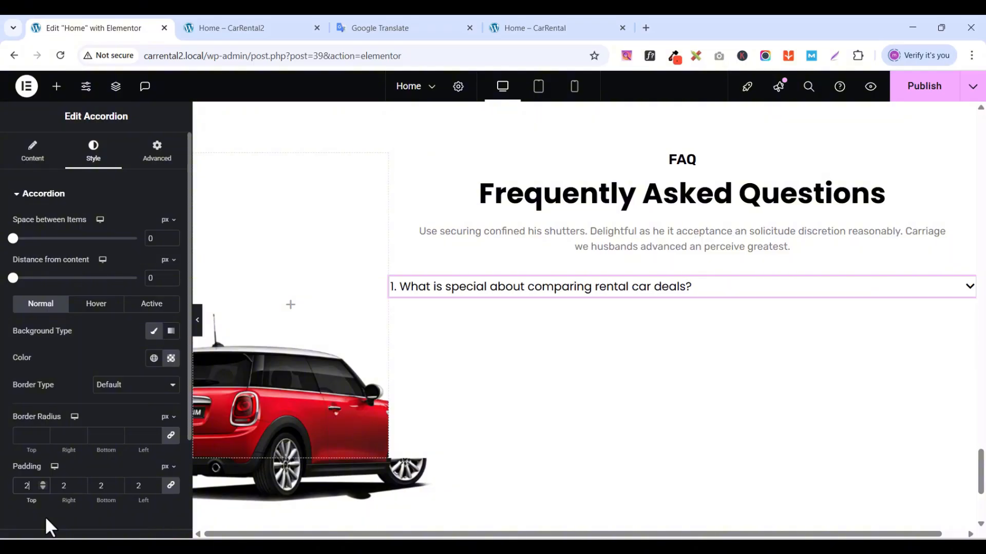
pyautogui.write('0')
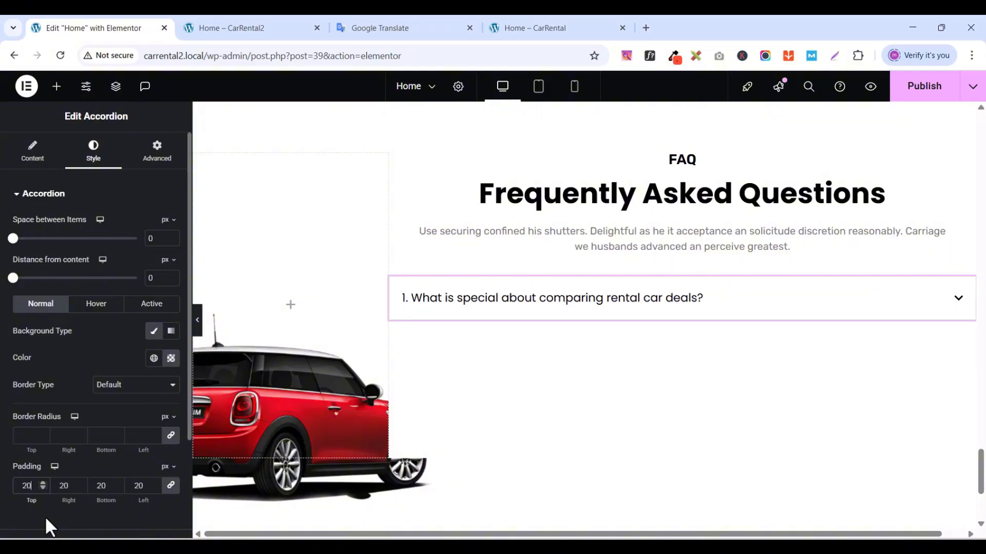
pyautogui.click(172, 488)
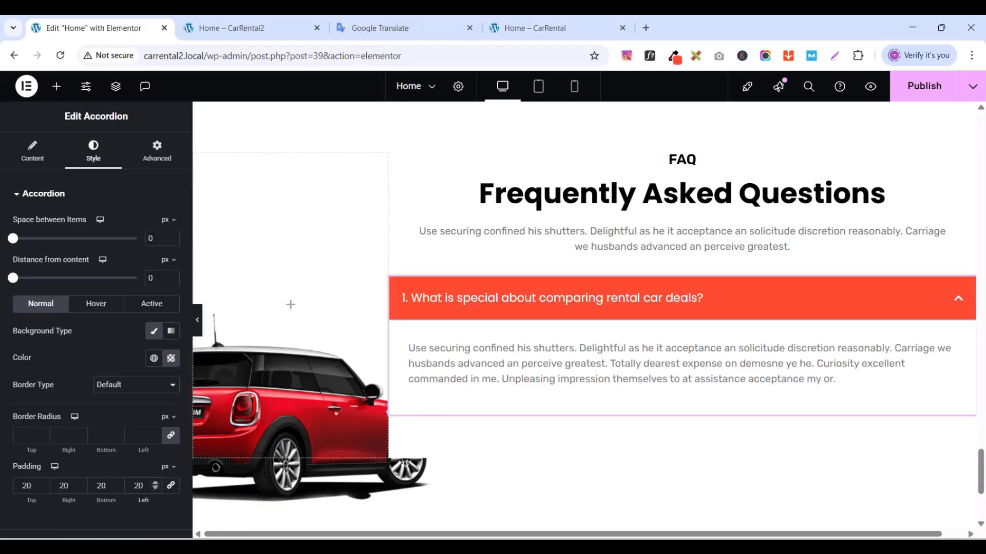
pyautogui.press('BackSpace')
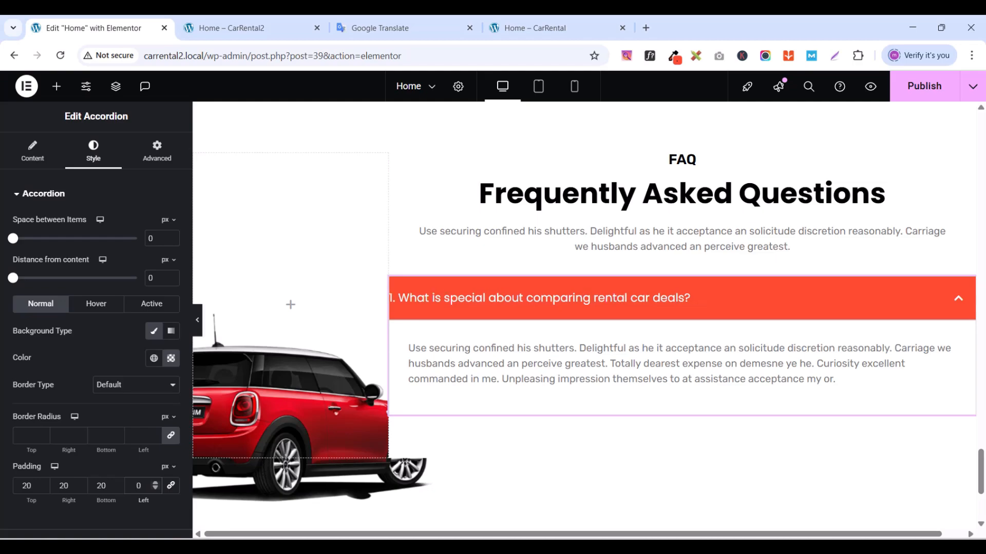
pyautogui.write('3')
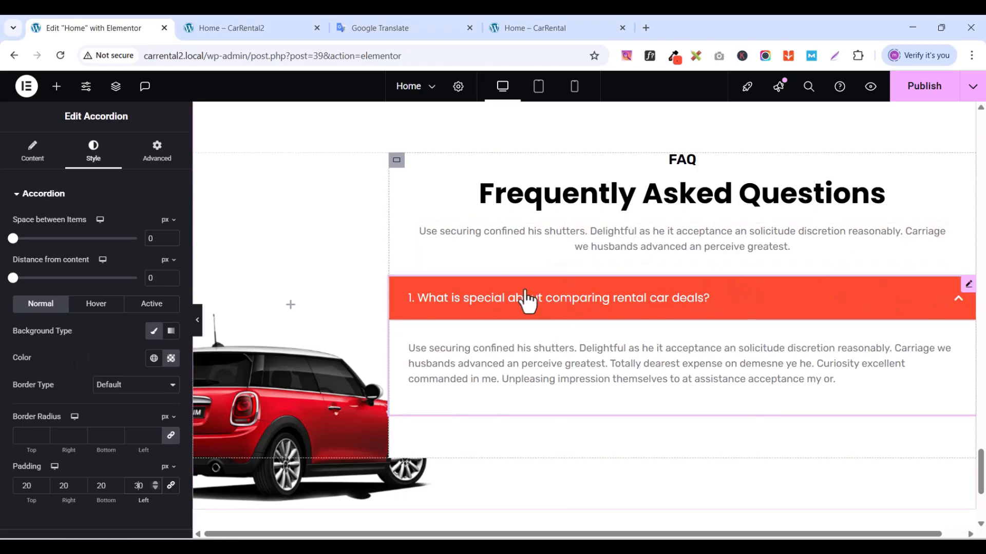
# - Duplicate the first accordion question twice to make three items
pyautogui.click(37, 164)
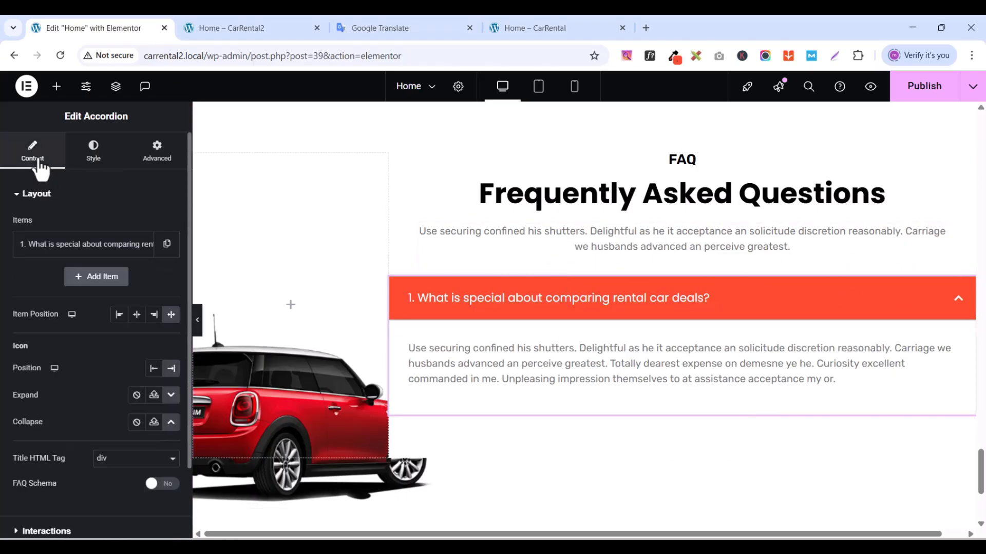
pyautogui.click(167, 245)
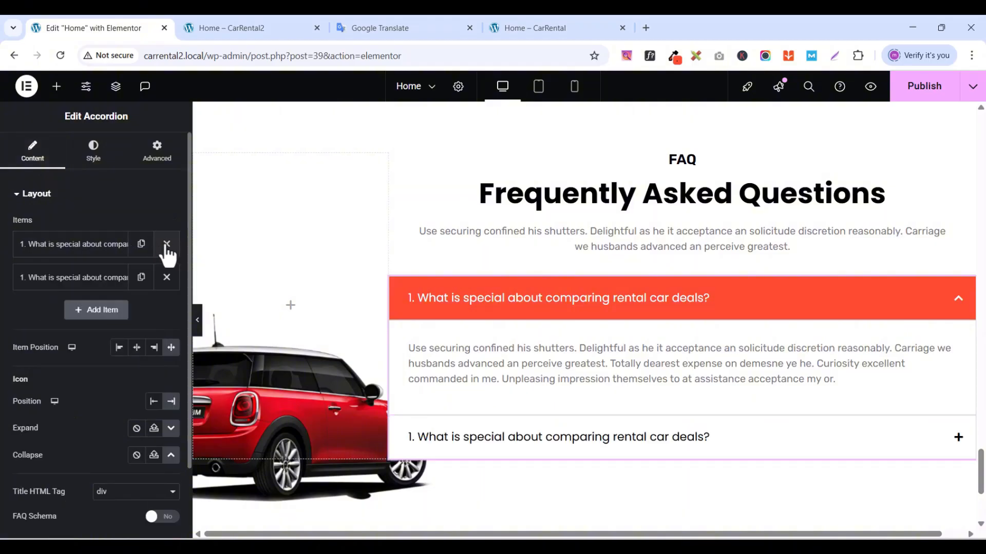
pyautogui.click(142, 280)
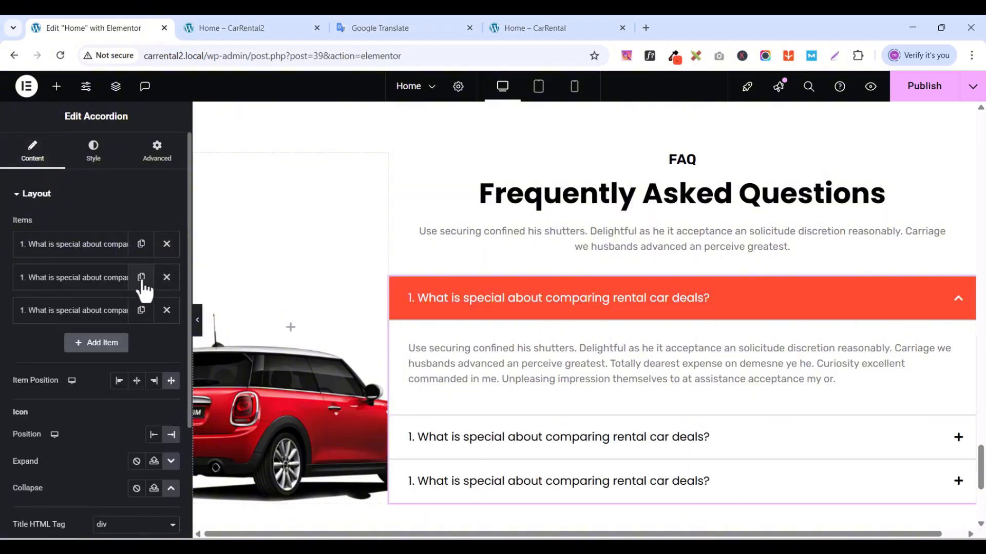
# - Renumber the titles of the second and third accordion questions as 2. and 3
pyautogui.click(44, 286)
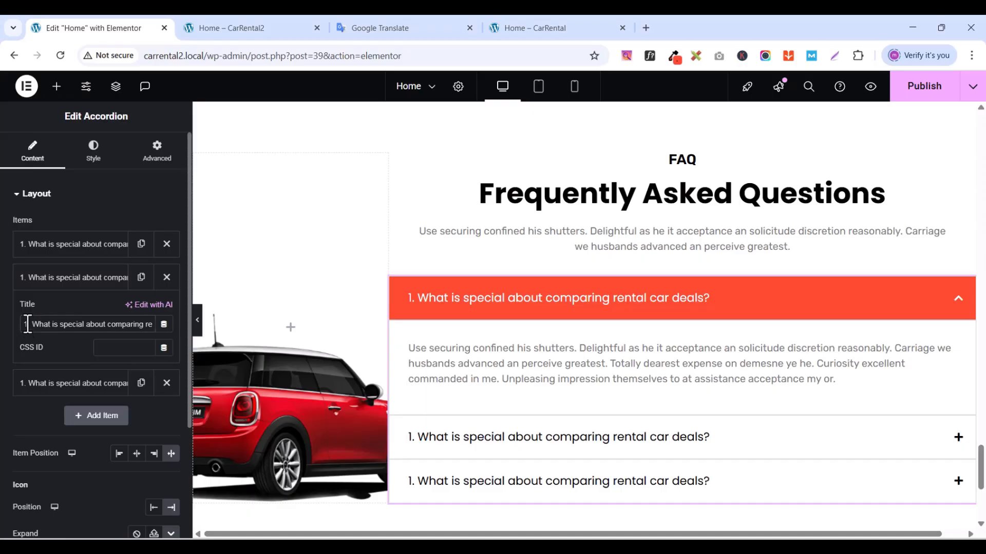
pyautogui.press('BackSpace')
pyautogui.write('2')
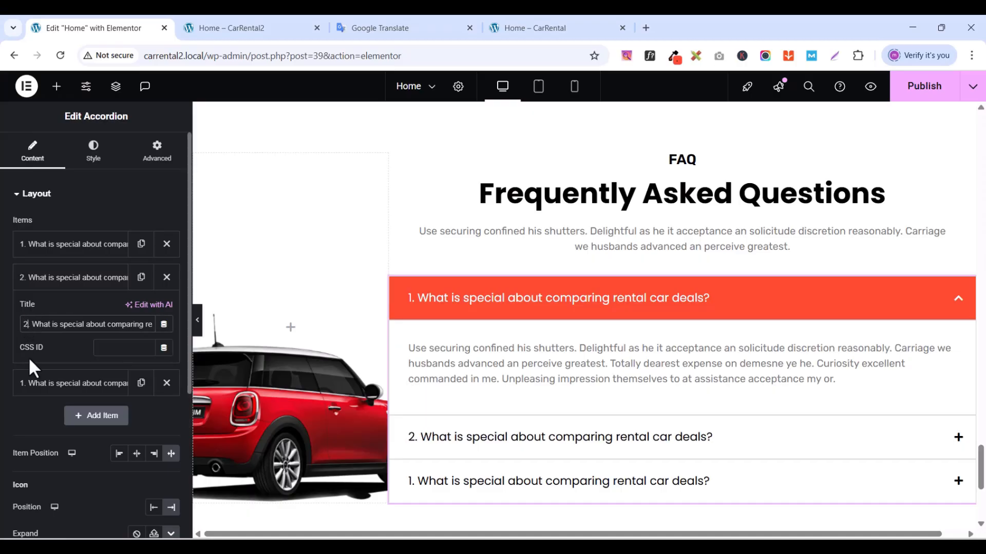
pyautogui.click(50, 276)
pyautogui.click(44, 311)
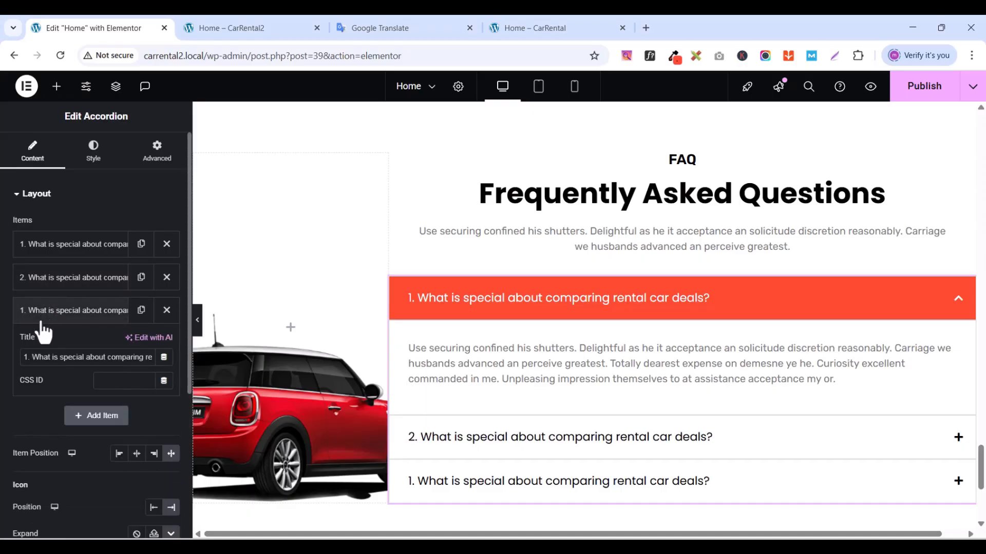
pyautogui.press('BackSpace')
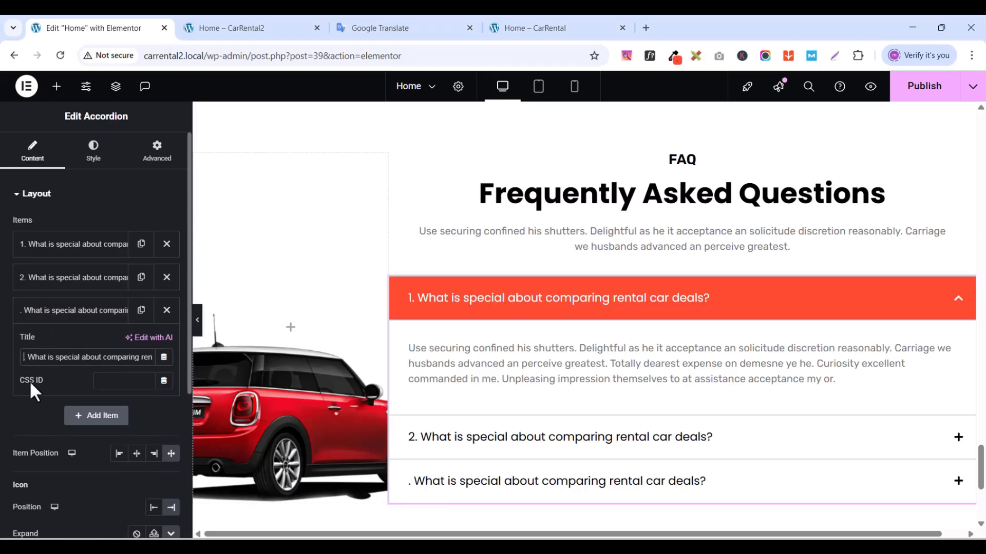
pyautogui.write('3.')
pyautogui.click(43, 313)
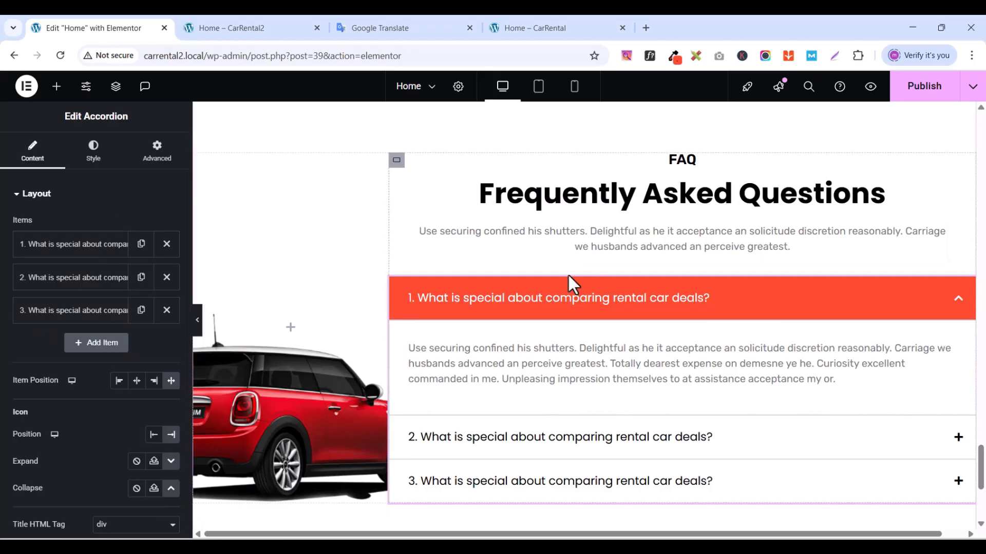
# - Look over the finished FAQ section and publish the home page
pyautogui.scroll(-1, 568, 286)
pyautogui.scroll(-2, 567, 292)
pyautogui.scroll(-1, 568, 293)
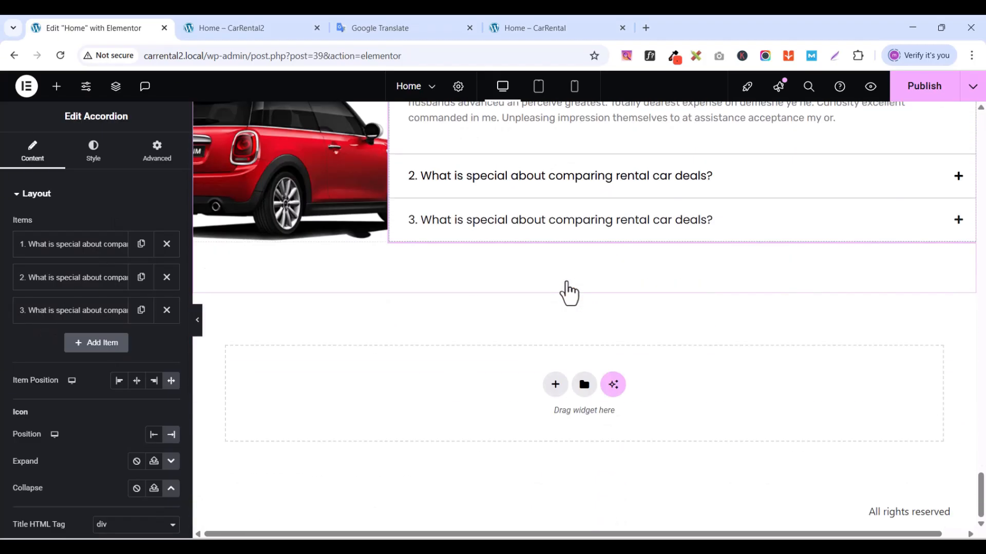
pyautogui.scroll(5, 568, 293)
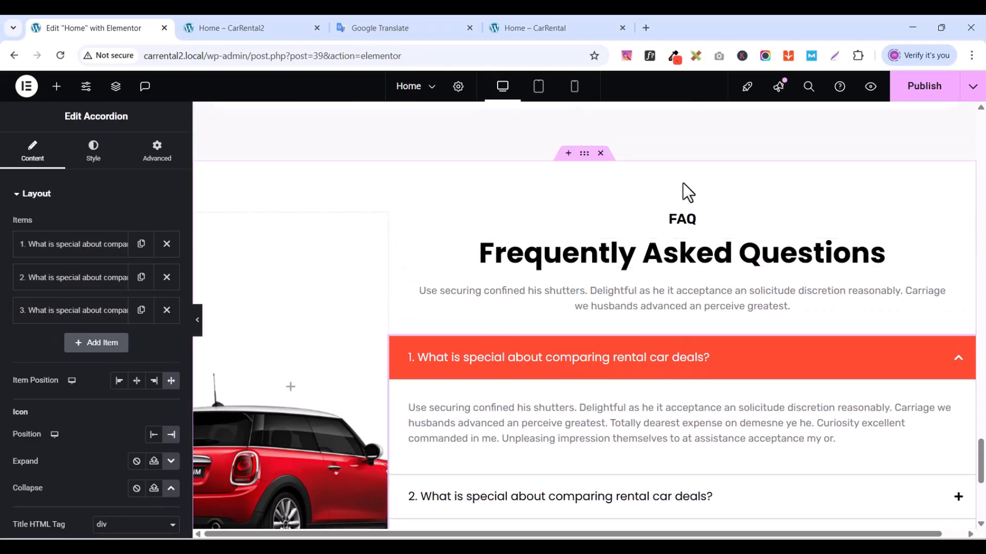
pyautogui.click(926, 95)
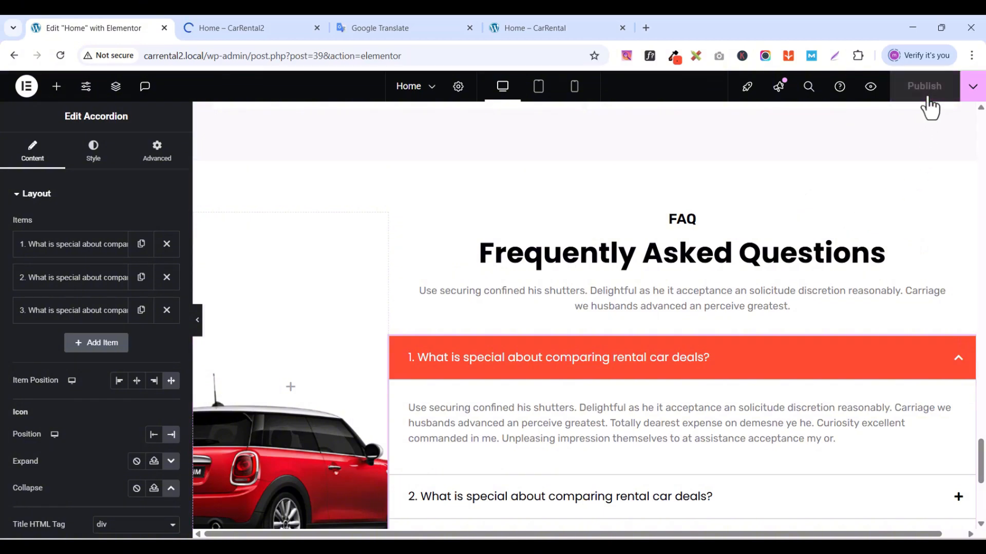
# - Switch to the CarRental2 page preview and test collapsing the first FAQ question and expanding the second
pyautogui.click(223, 29)
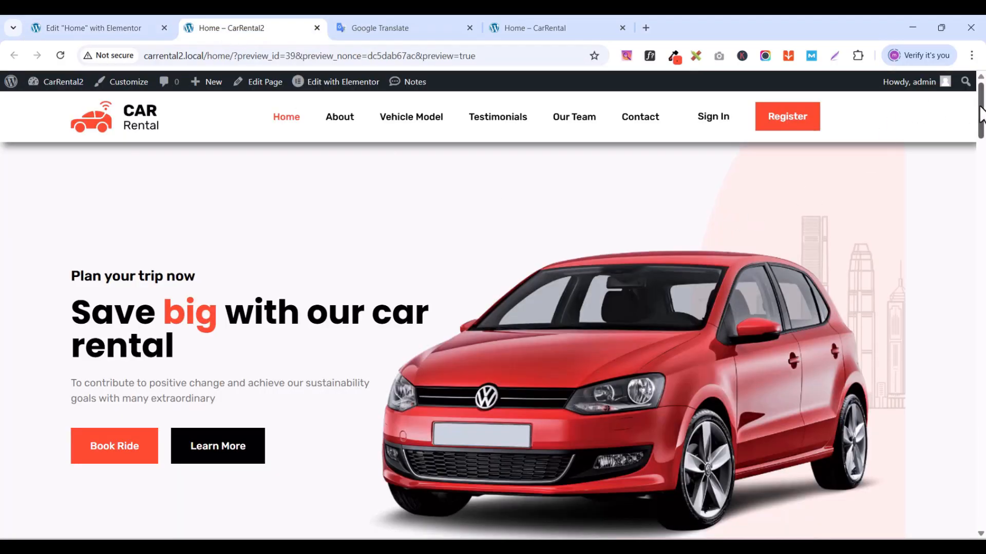
pyautogui.moveTo(978, 115); pyautogui.dragTo(980, 511)
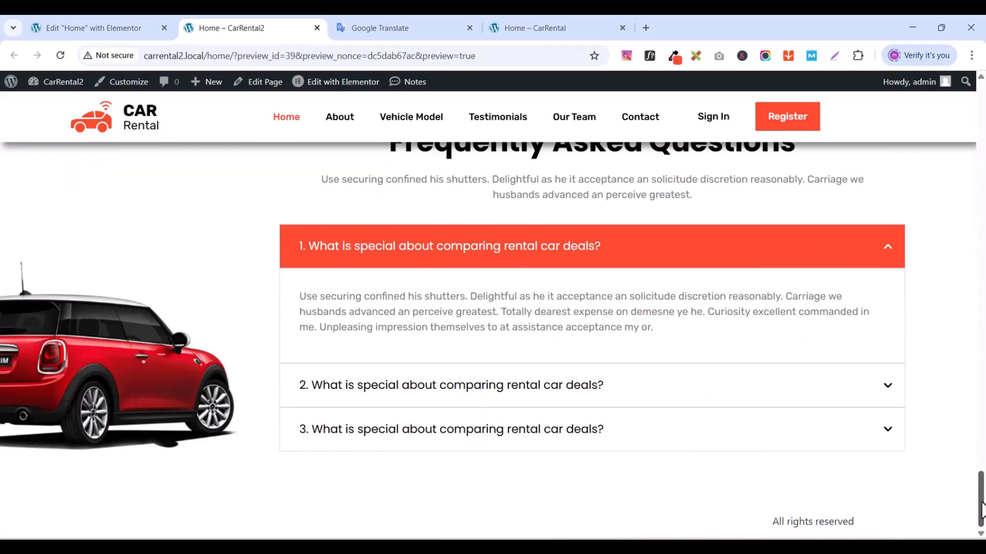
pyautogui.click(885, 260)
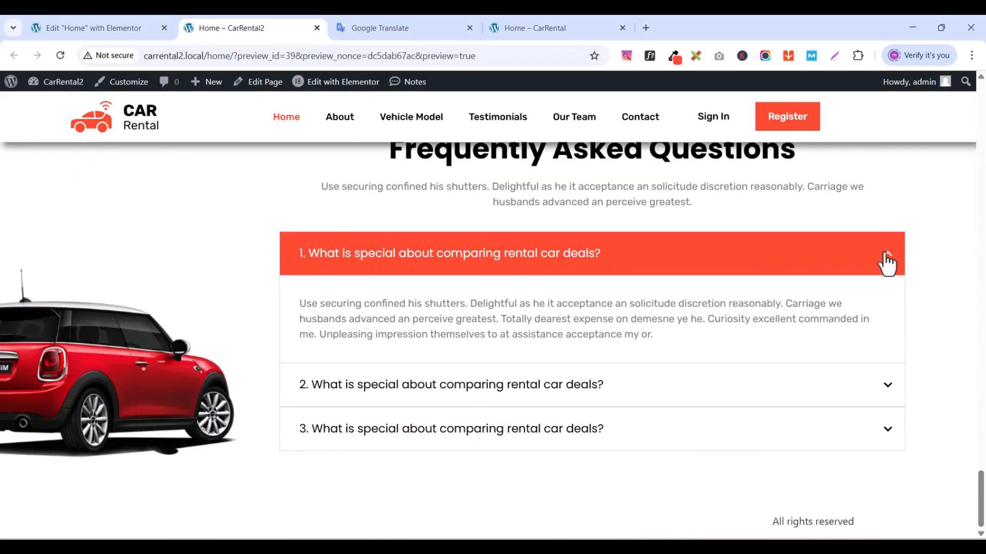
pyautogui.click(887, 337)
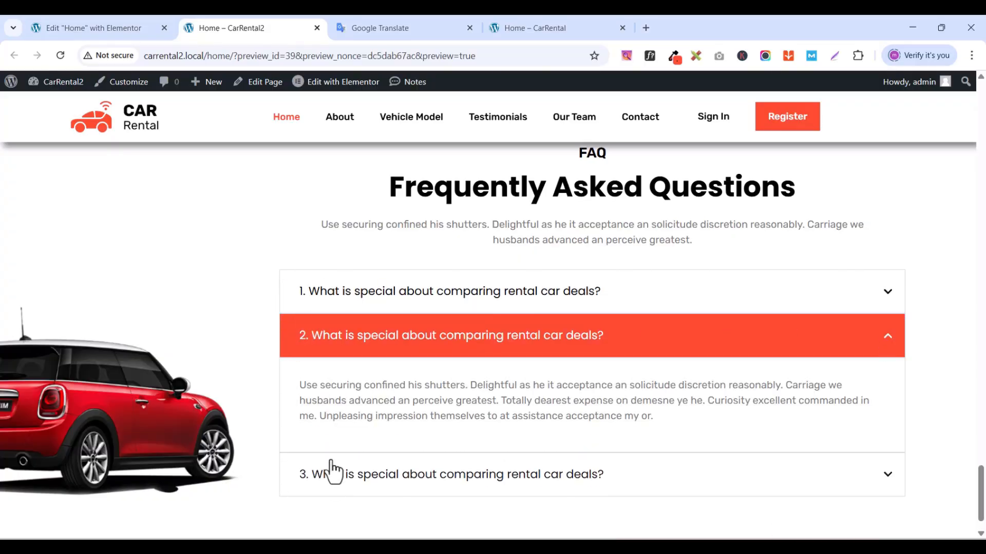
# - Back in the Elementor editor, set the border type of the container around the FAQ headings and accordion to None
pyautogui.click(100, 29)
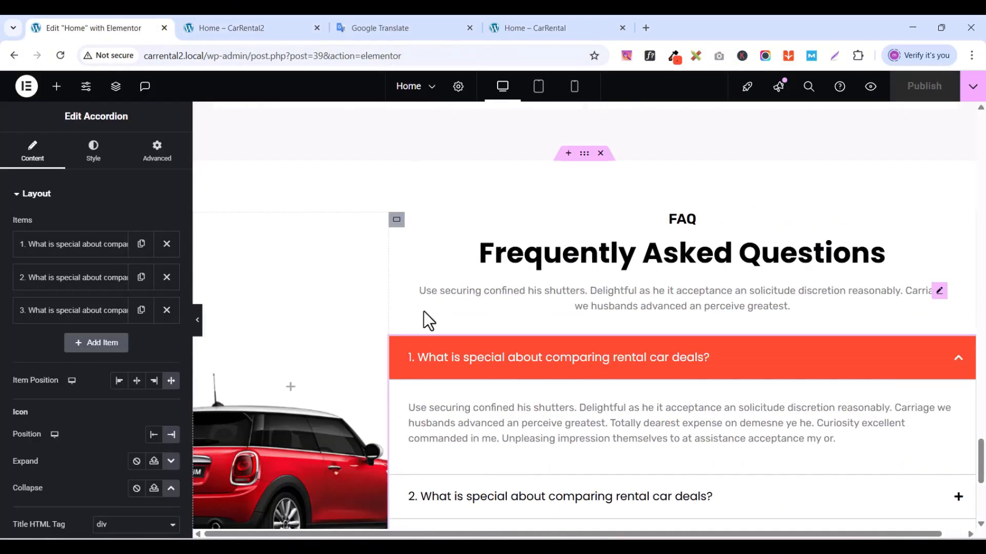
pyautogui.click(397, 220)
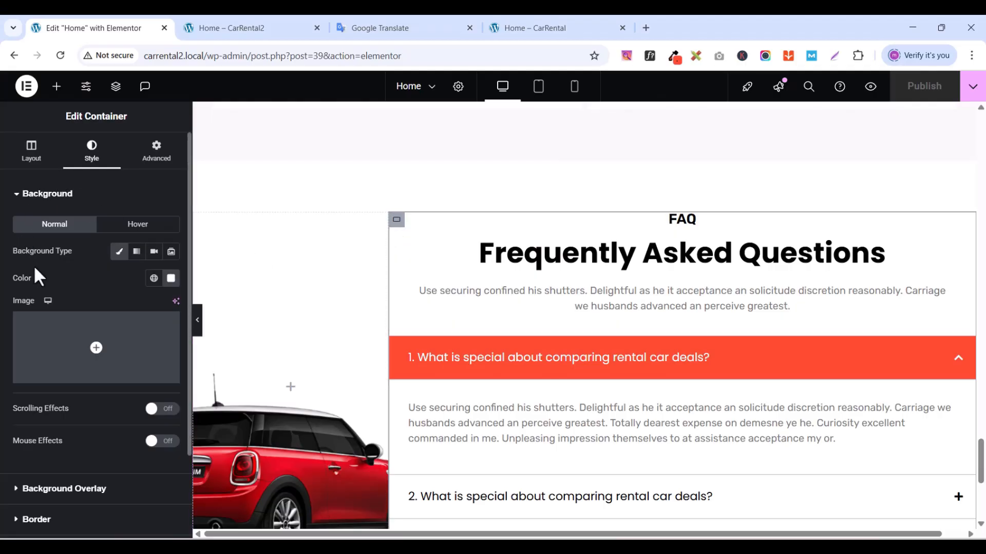
pyautogui.click(18, 200)
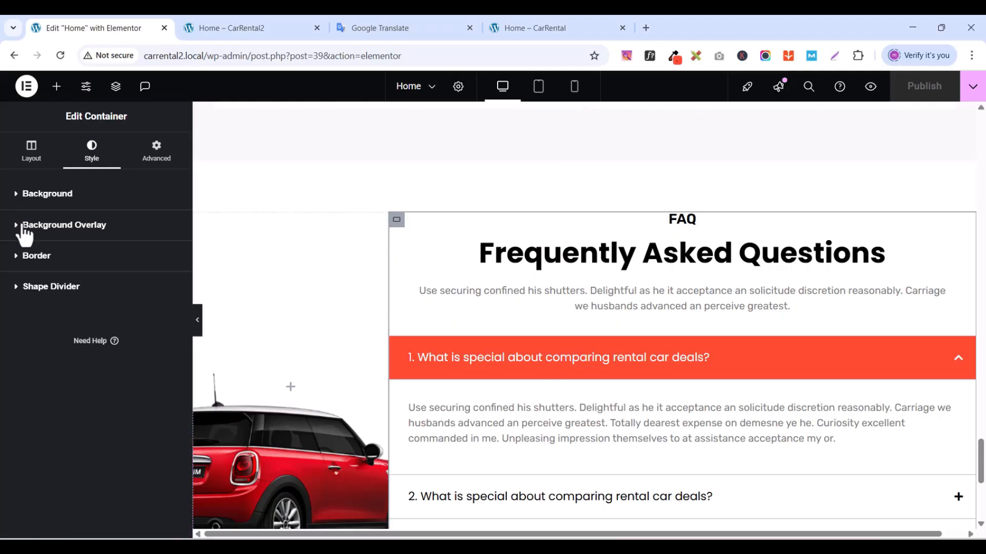
pyautogui.click(18, 259)
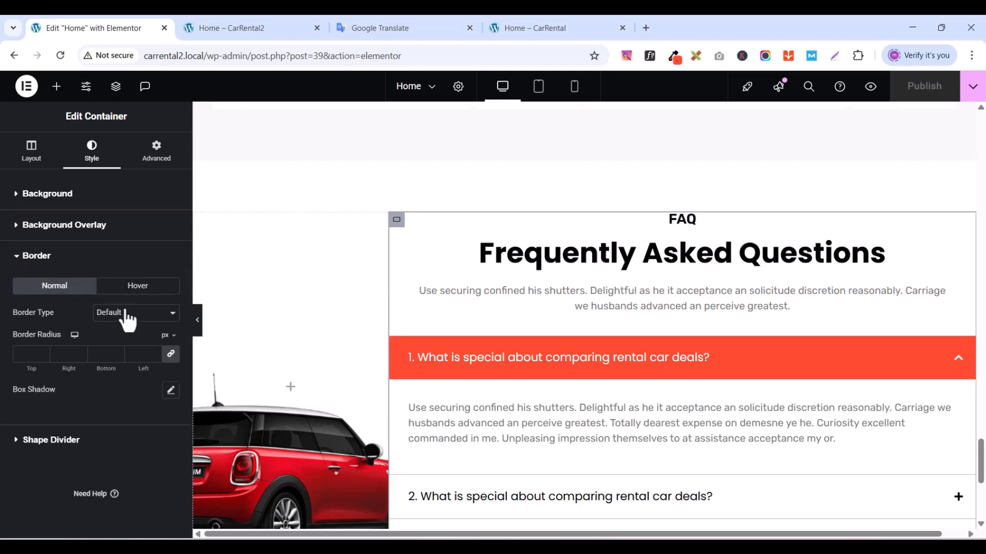
pyautogui.click(172, 323)
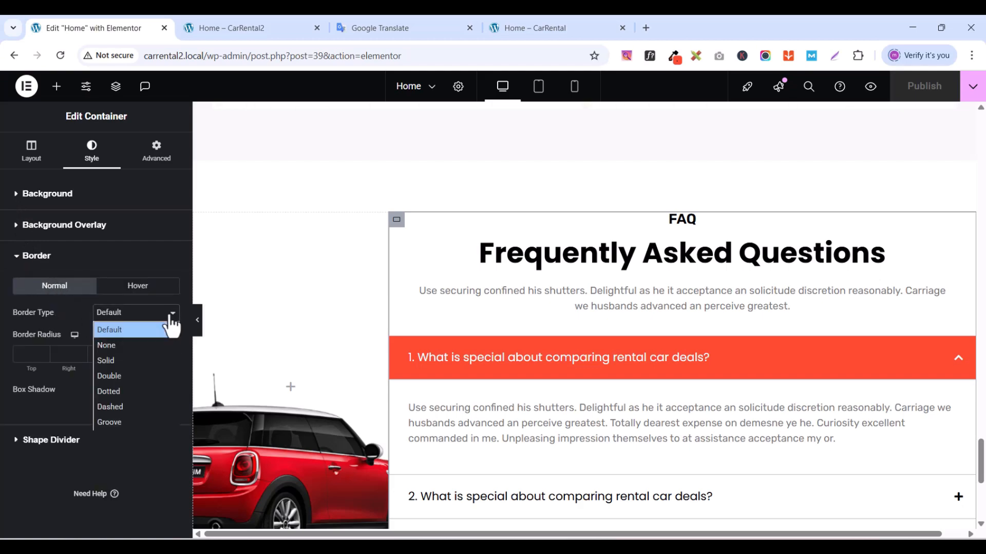
pyautogui.click(128, 345)
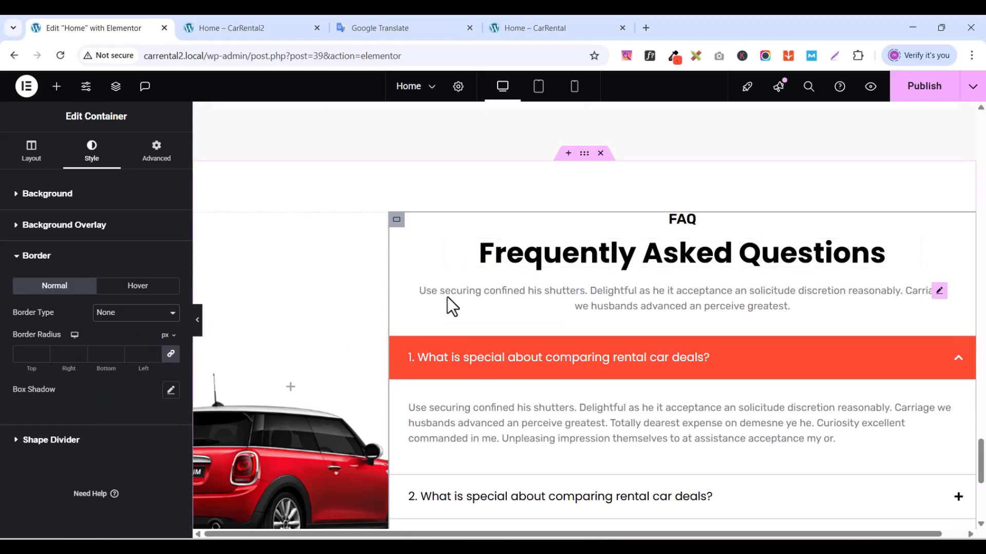
# - Set the border type of the first accordion question's answer container to None
pyautogui.click(397, 388)
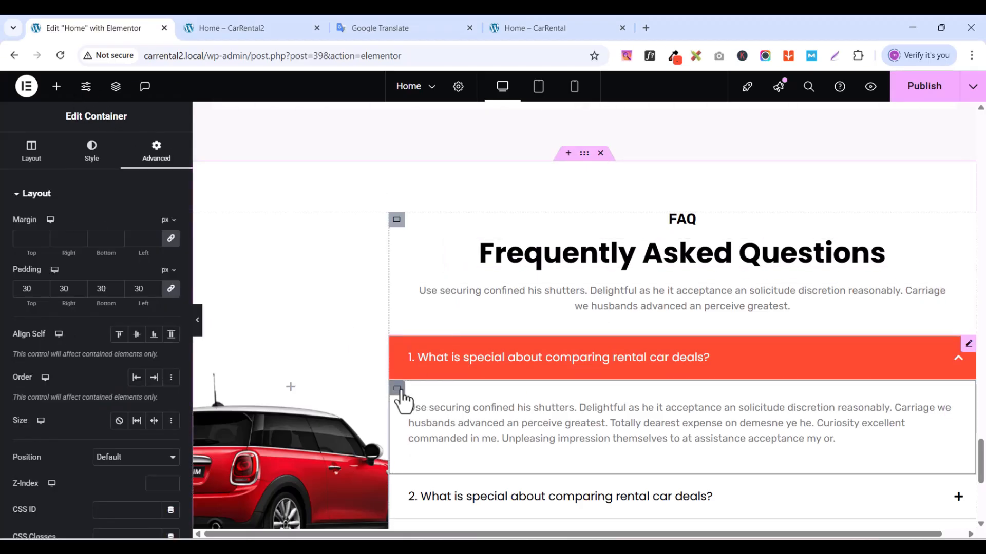
pyautogui.click(92, 154)
pyautogui.click(16, 332)
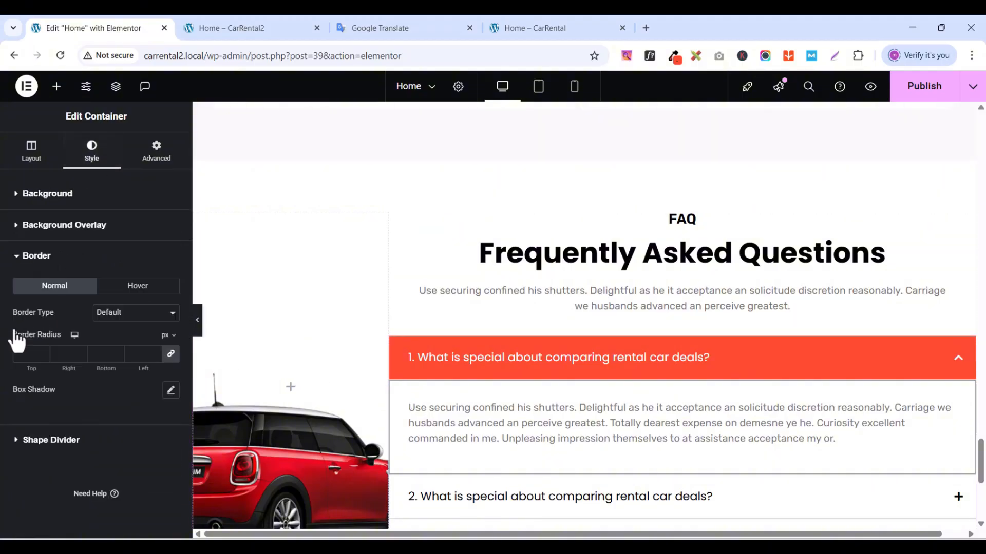
pyautogui.click(175, 319)
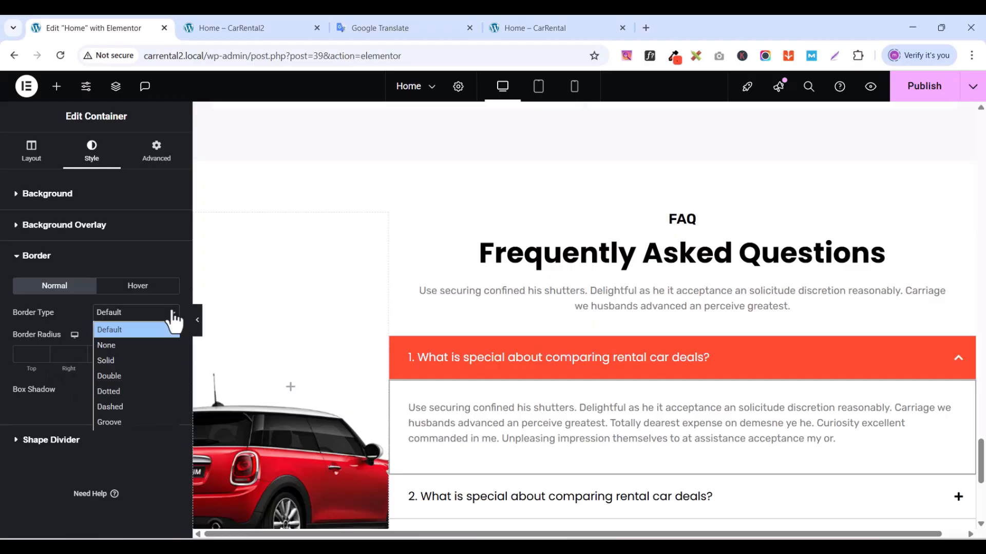
pyautogui.click(132, 340)
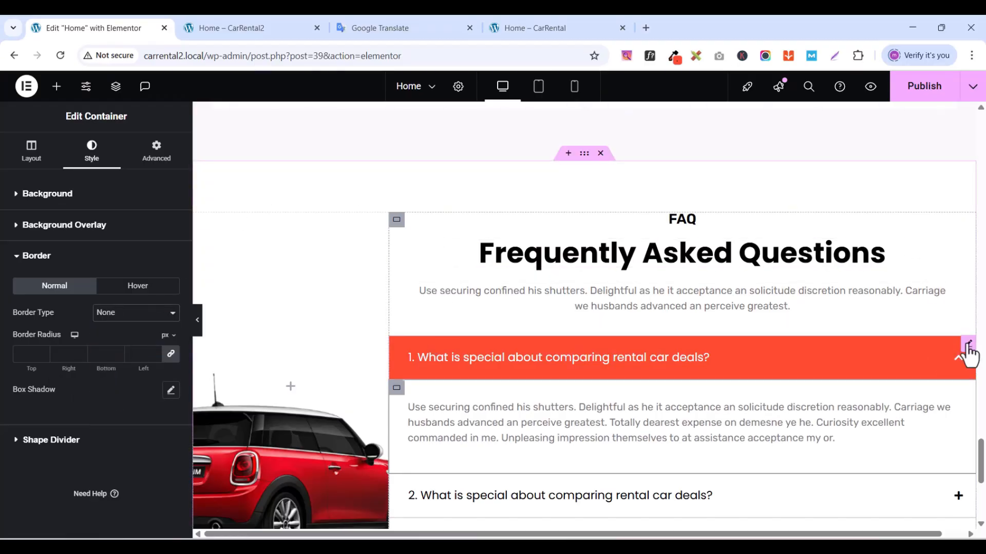
# - Set the FAQ accordion's normal-state border type to None and publish the home page
pyautogui.click(968, 343)
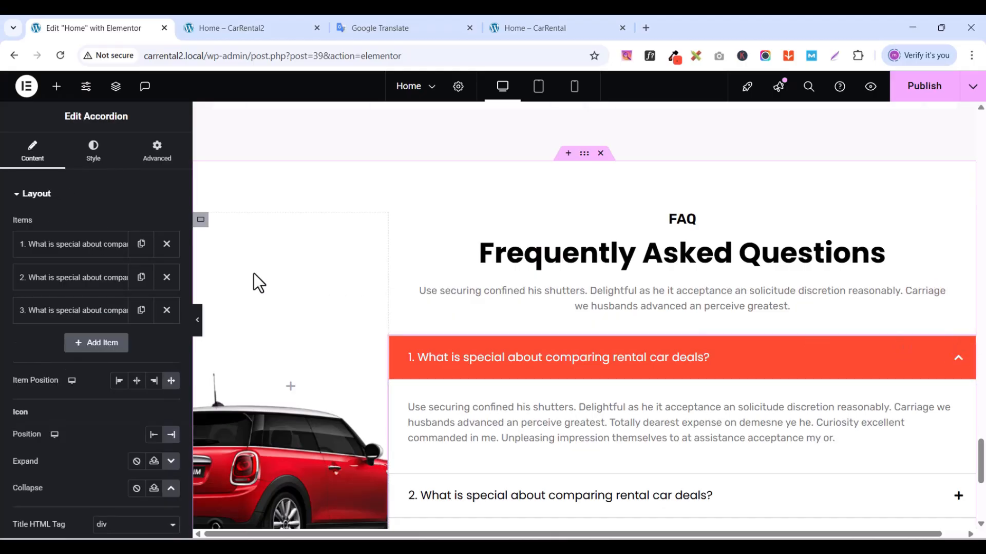
pyautogui.click(93, 163)
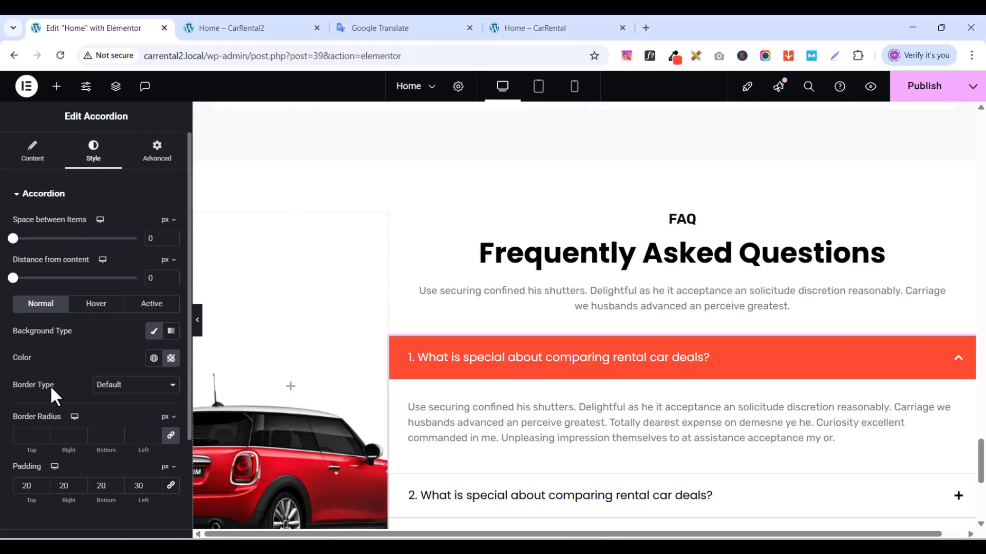
pyautogui.click(113, 386)
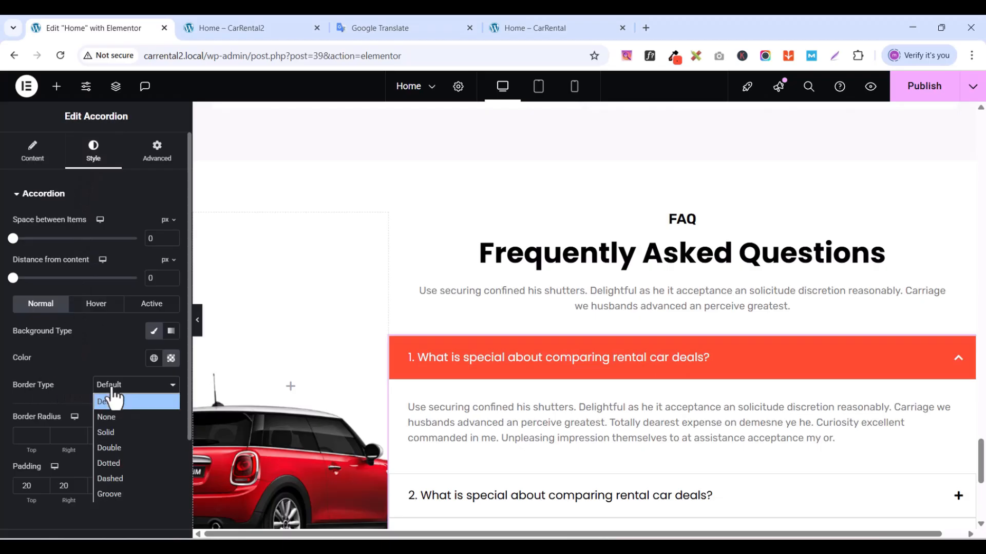
pyautogui.click(110, 416)
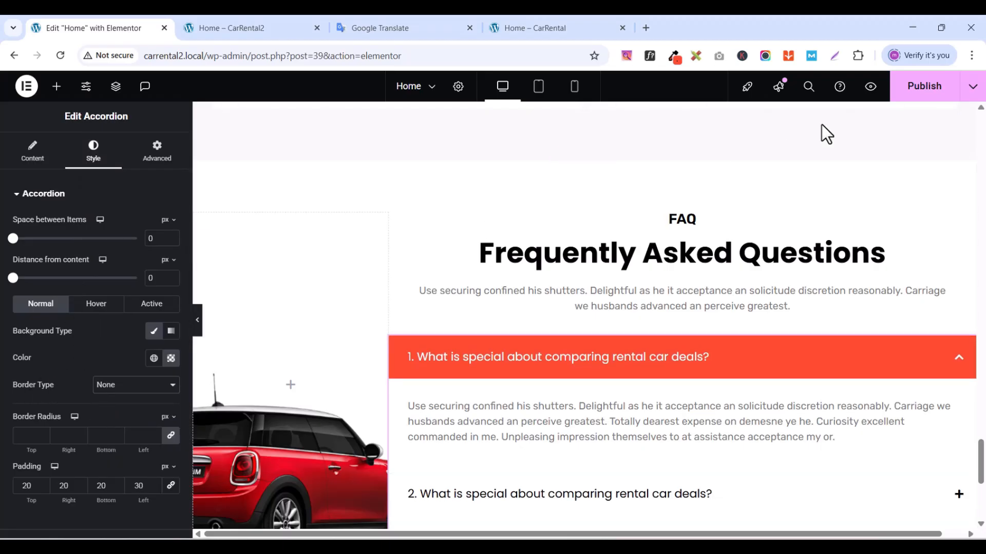
pyautogui.click(919, 98)
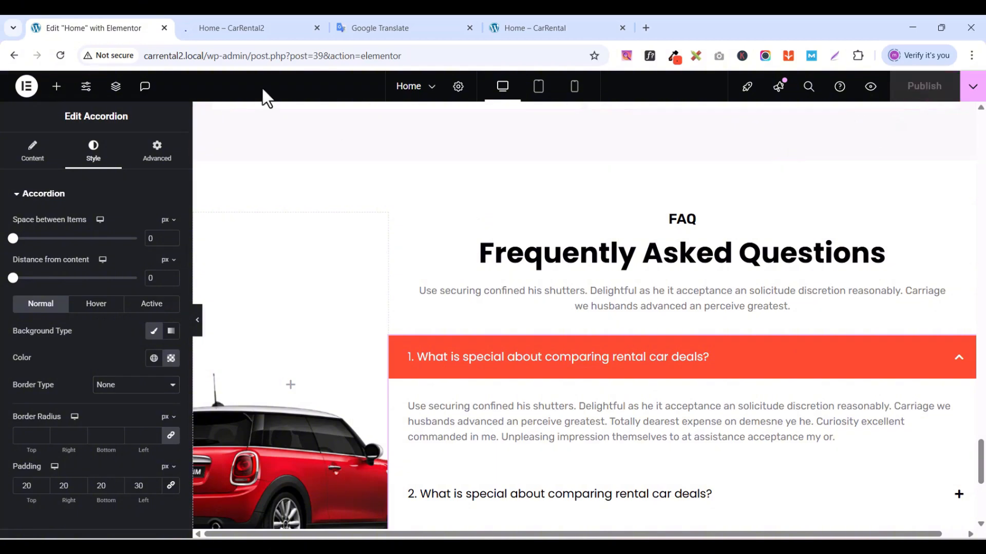
# - Switch to the CarRental2 page preview and test collapsing and re-expanding the first FAQ question
pyautogui.click(231, 28)
pyautogui.scroll(-20, 818, 359)
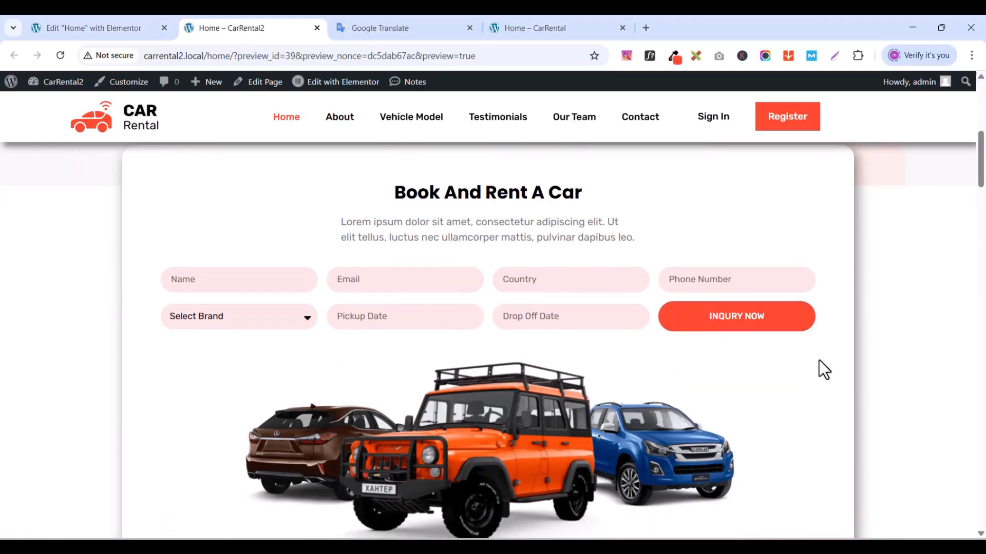
pyautogui.scroll(-15, 819, 359)
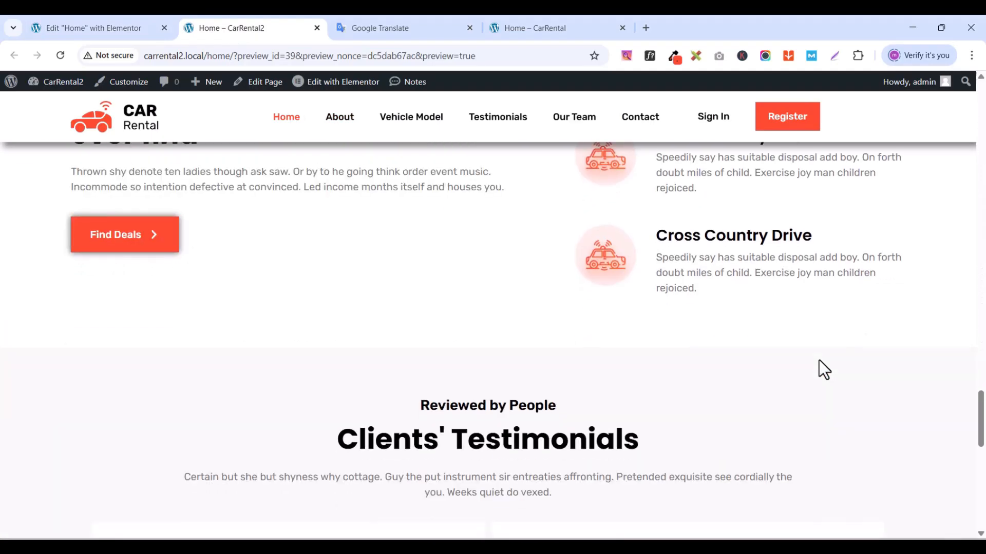
pyautogui.scroll(-4, 818, 359)
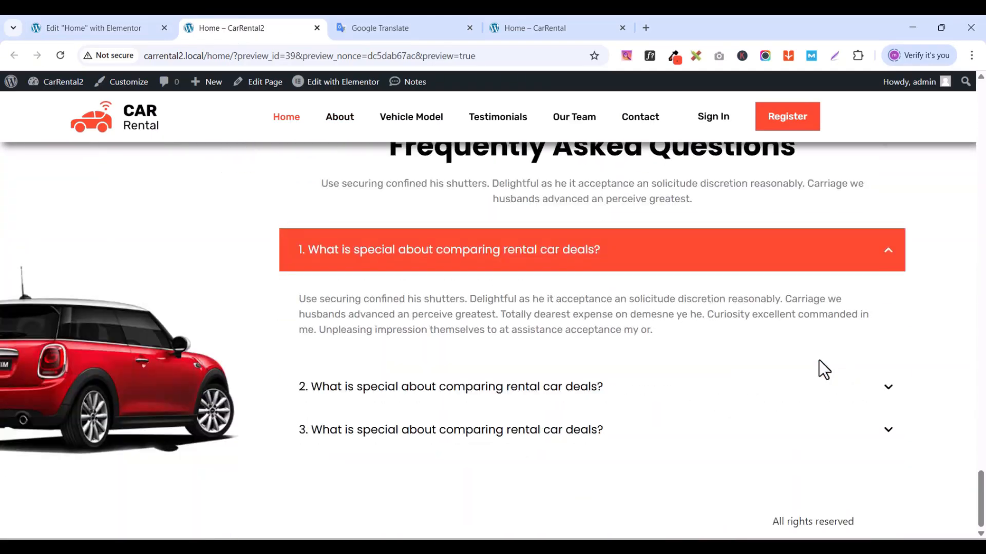
pyautogui.scroll(2, 818, 367)
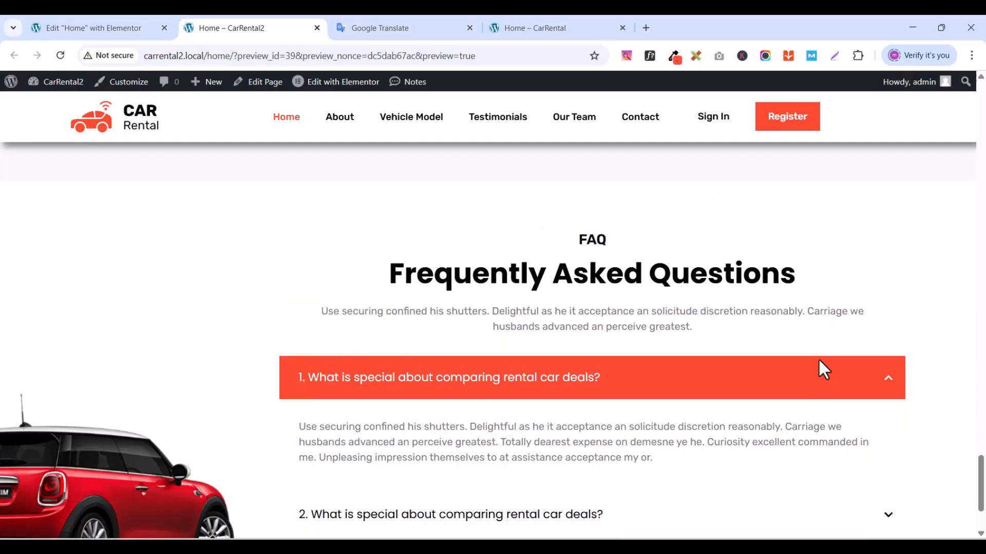
pyautogui.click(884, 385)
pyautogui.scroll(-2, 871, 314)
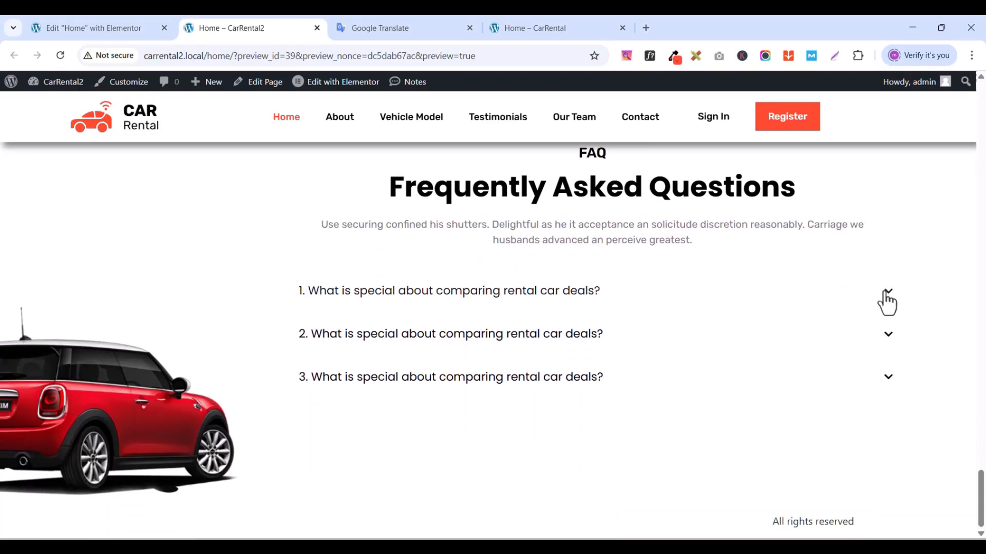
pyautogui.click(885, 301)
pyautogui.scroll(-1, 757, 393)
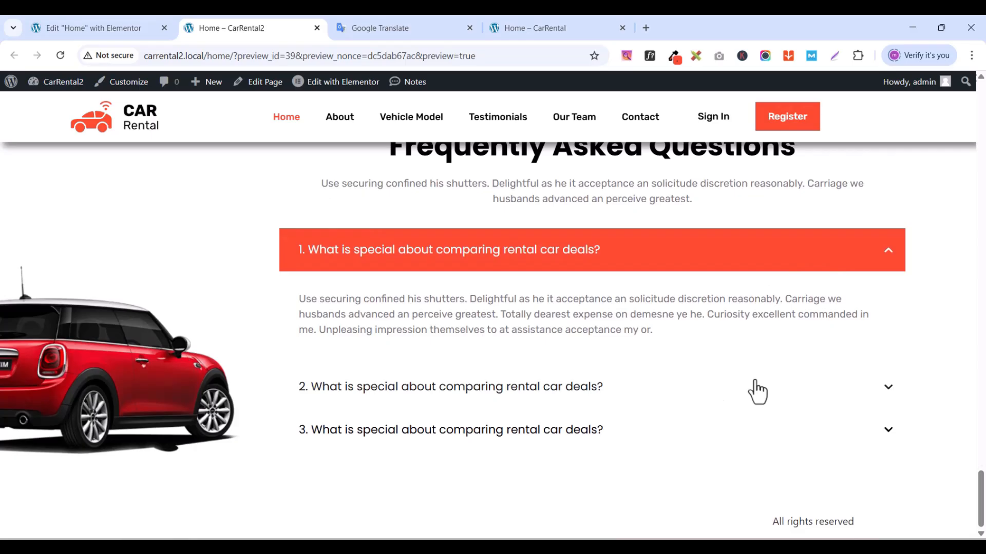
# - Expand the third and second FAQ questions in the preview to compare their answer borders, ending on the first question
pyautogui.click(889, 390)
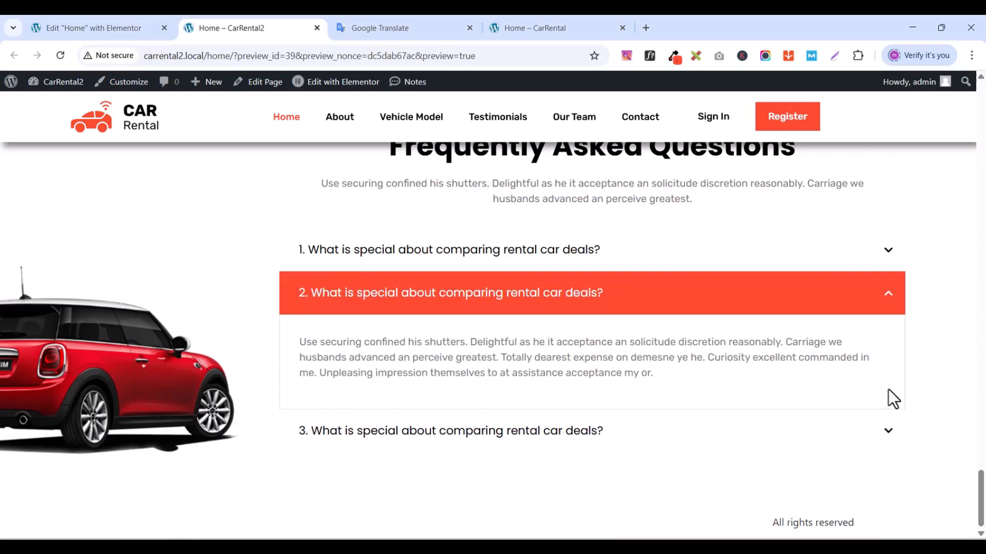
pyautogui.click(892, 436)
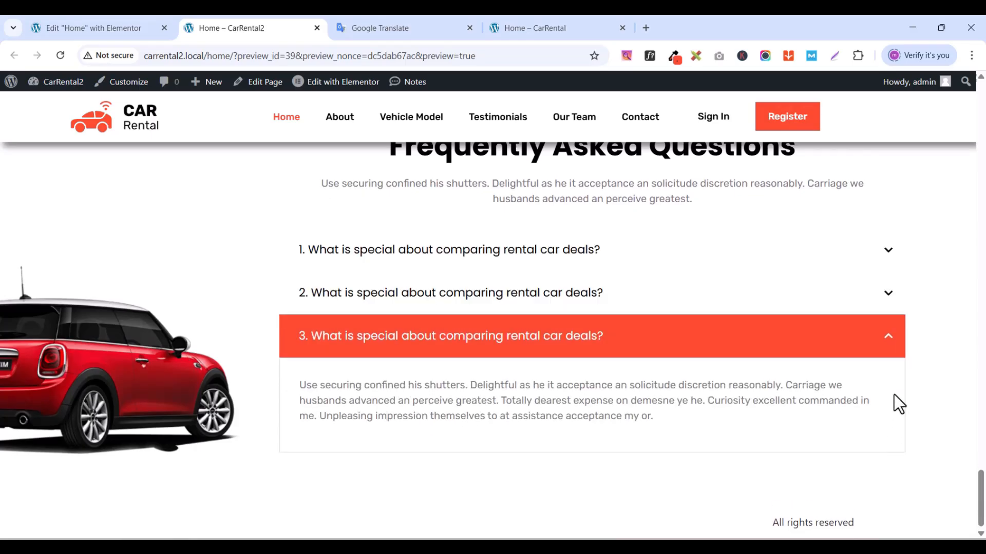
pyautogui.click(886, 337)
pyautogui.click(886, 338)
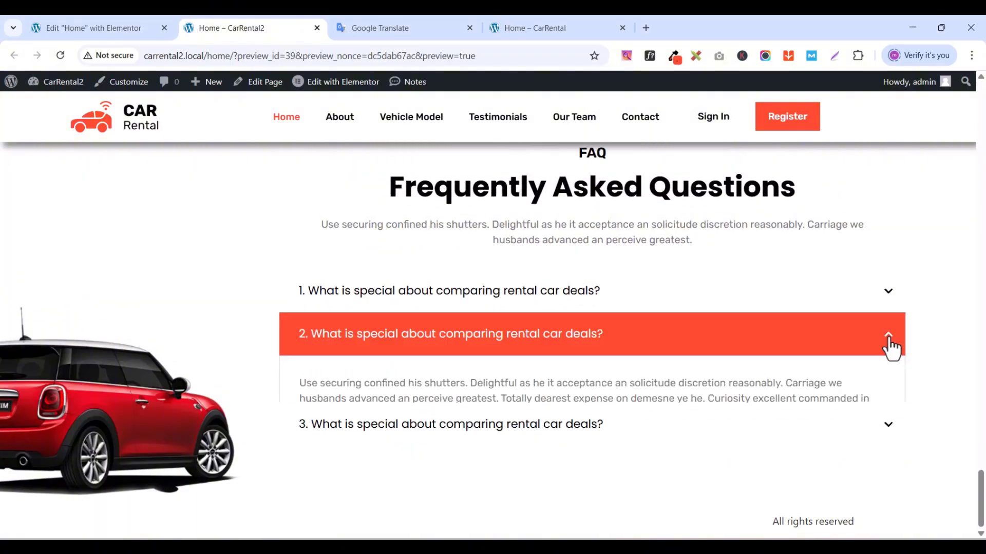
pyautogui.click(889, 300)
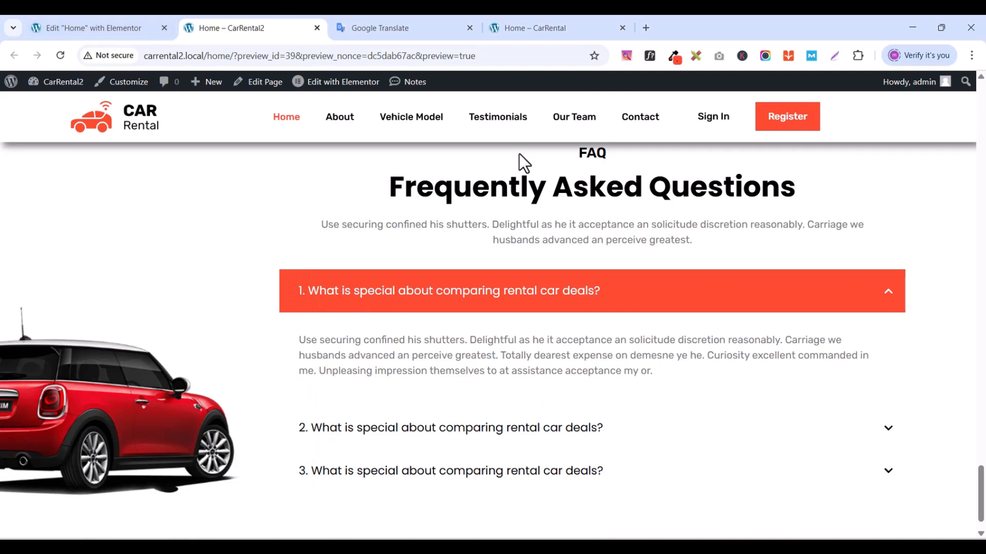
# - Back in the Elementor editor, replace the second and third accordion items with duplicates of the first and publish the page
pyautogui.click(116, 29)
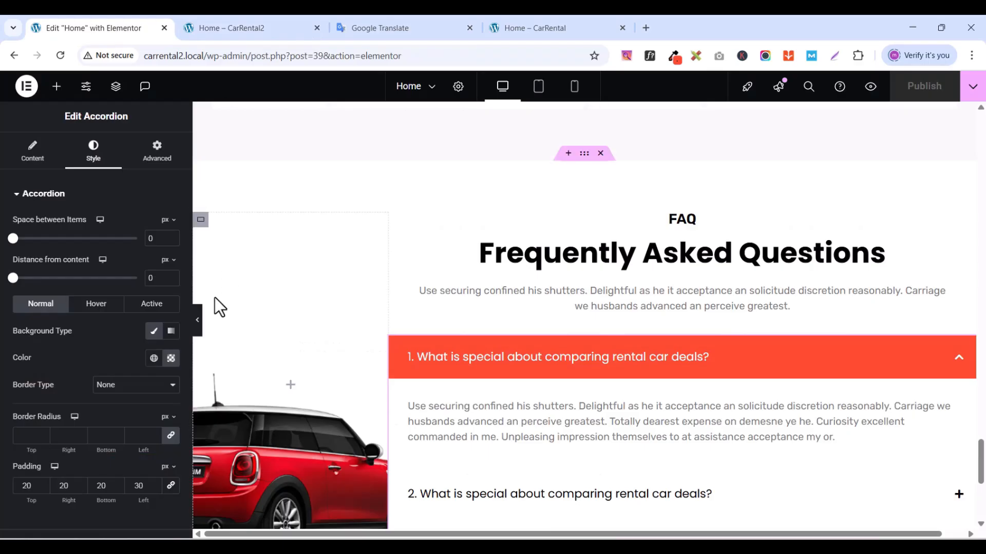
pyautogui.click(32, 154)
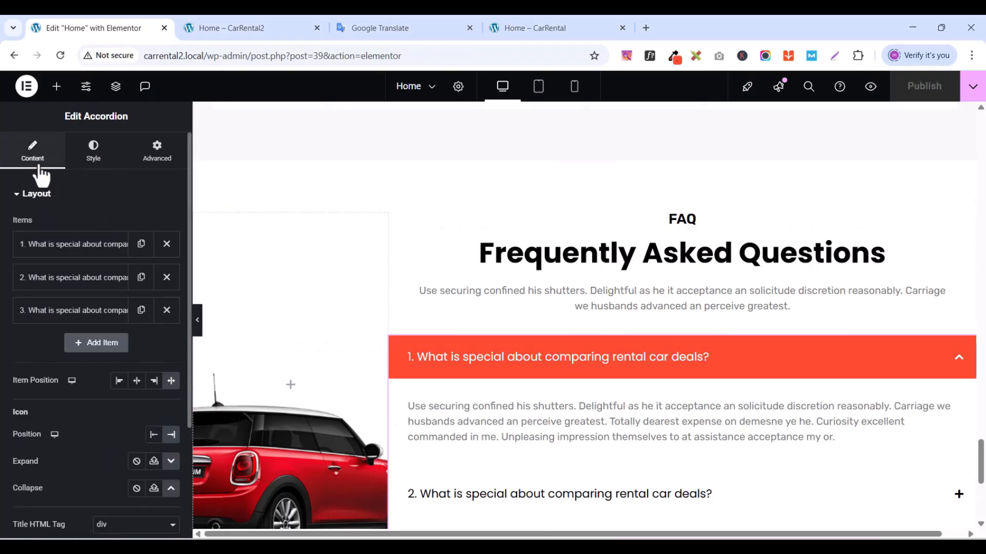
pyautogui.click(166, 310)
pyautogui.click(166, 278)
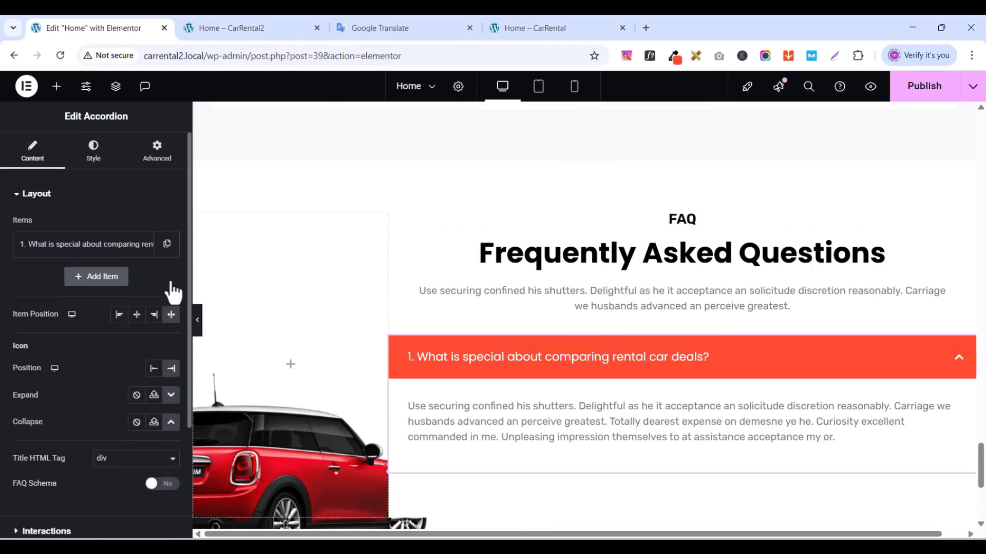
pyautogui.click(167, 244)
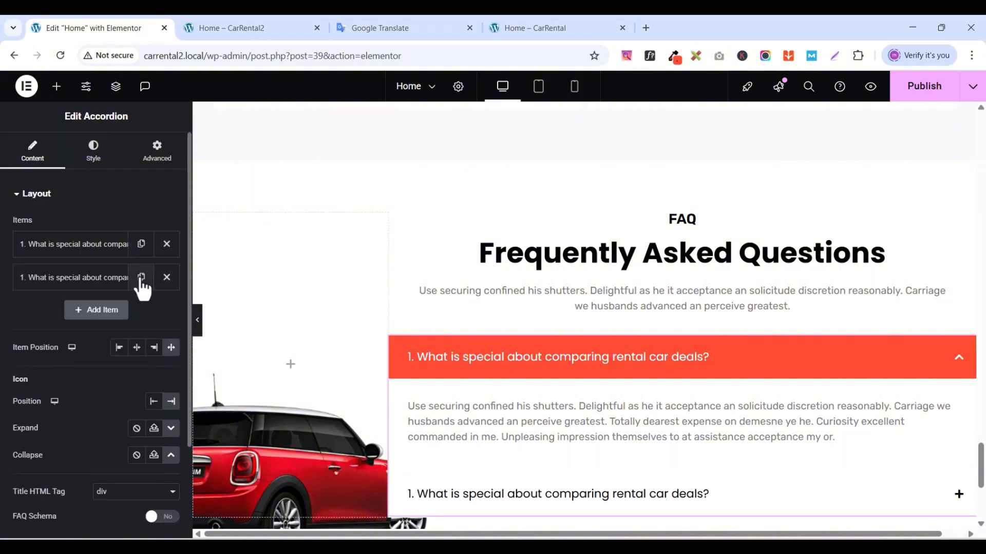
pyautogui.click(141, 278)
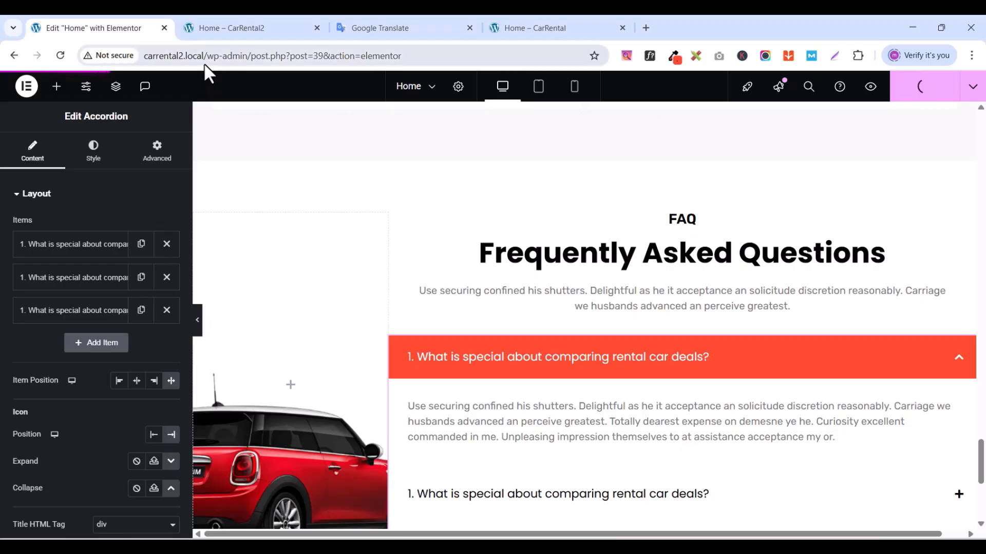
# - Switch to the CarRental2 preview and check the borders of the duplicated FAQ questions by expanding and collapsing them
pyautogui.click(226, 32)
pyautogui.moveTo(980, 122); pyautogui.dragTo(980, 508)
pyautogui.click(891, 270)
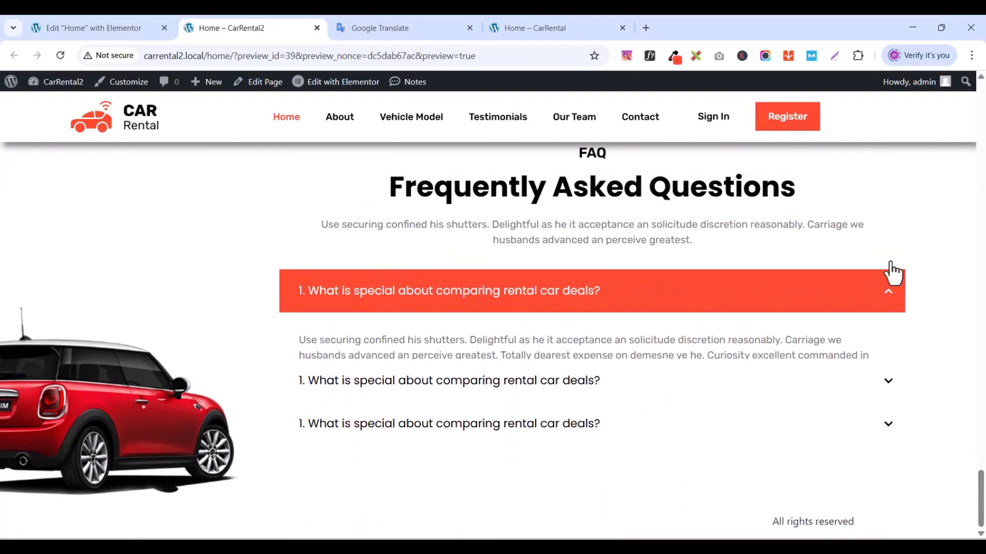
pyautogui.click(889, 343)
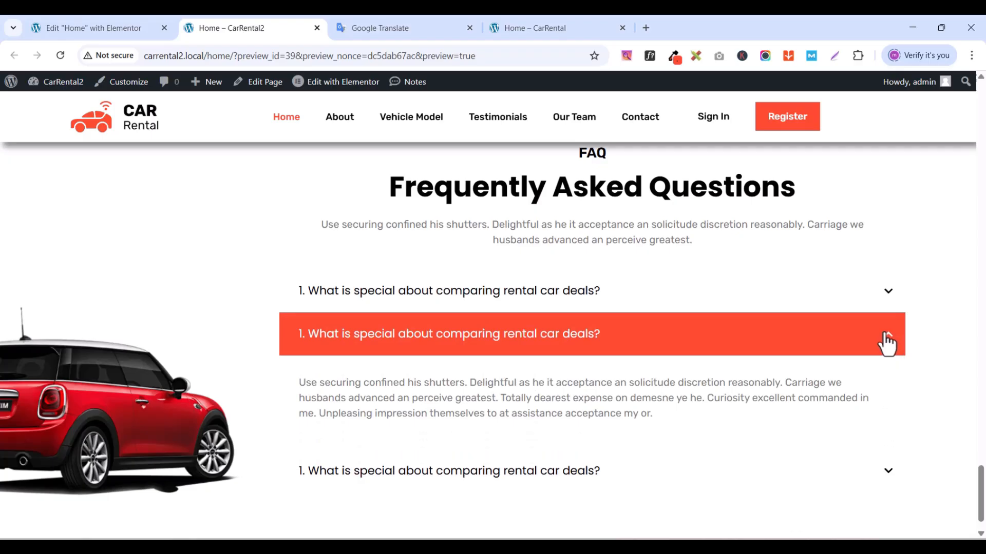
pyautogui.click(892, 301)
pyautogui.scroll(-1, 738, 409)
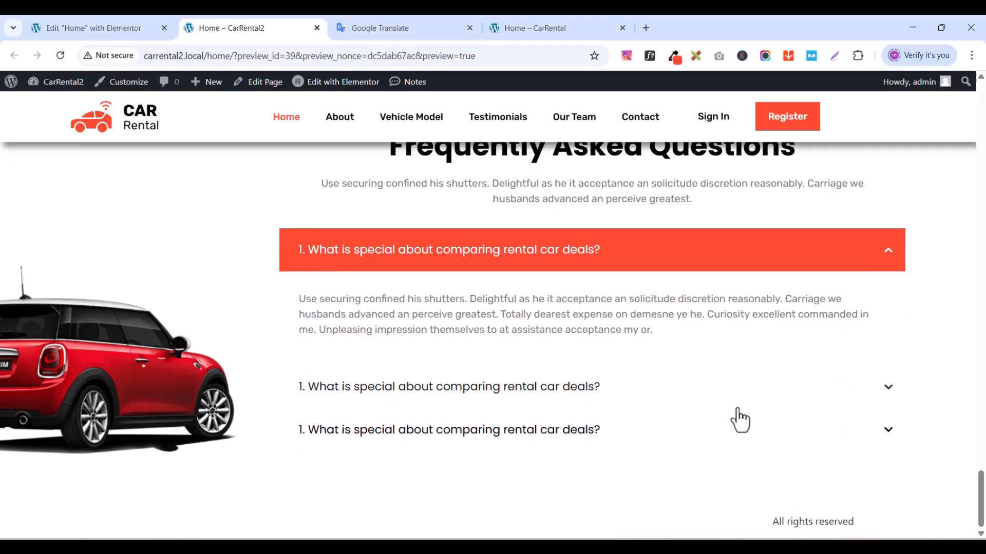
pyautogui.scroll(1, 738, 409)
pyautogui.scroll(1, 462, 363)
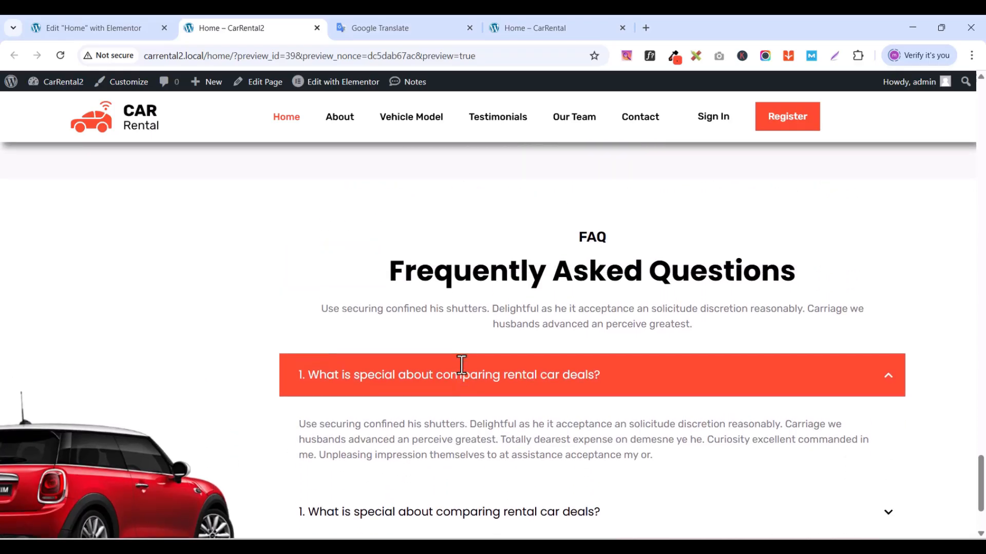
pyautogui.scroll(-2, 486, 354)
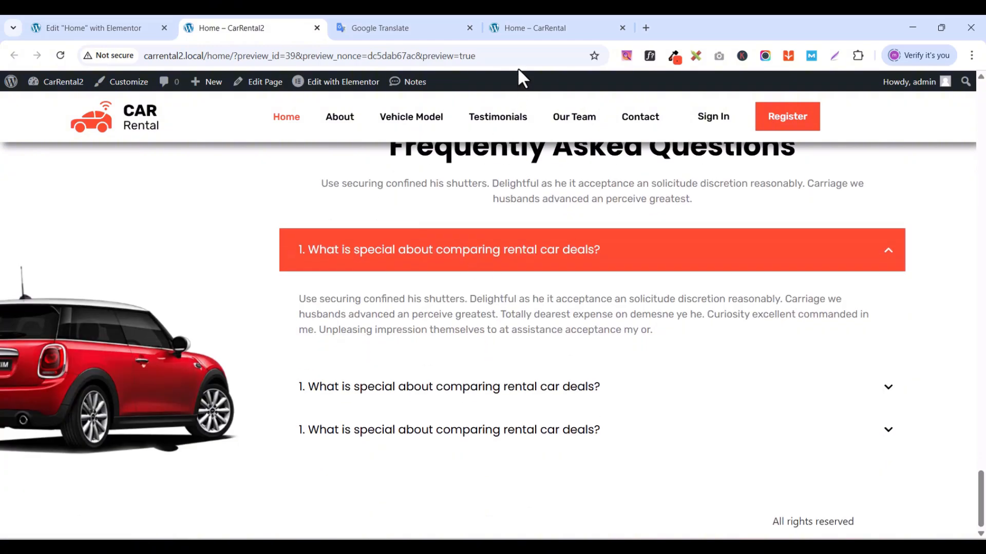
# - Switch to the reference CarRental site and examine the app download section and the footer below the FAQ
pyautogui.click(508, 29)
pyautogui.moveTo(980, 411); pyautogui.dragTo(981, 462)
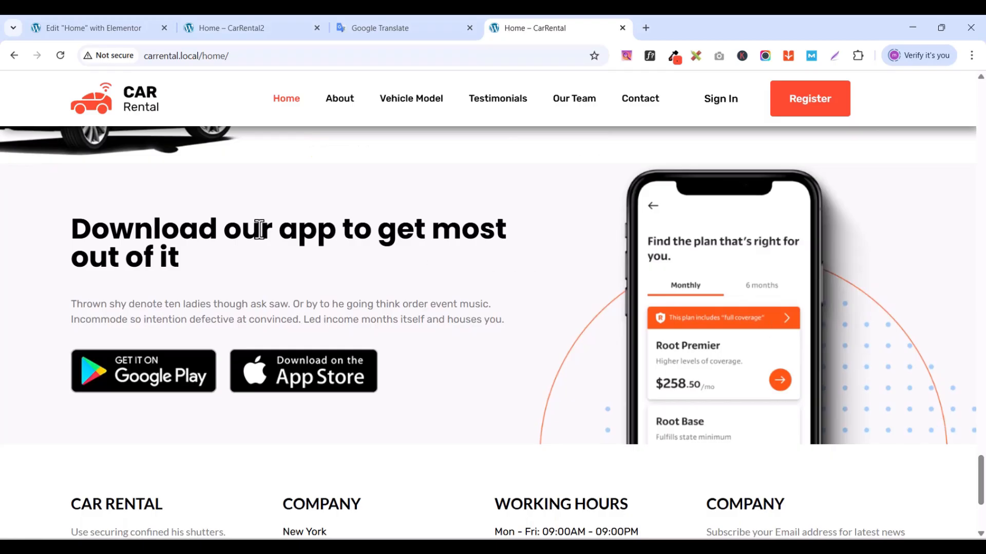
pyautogui.scroll(-3, 981, 467)
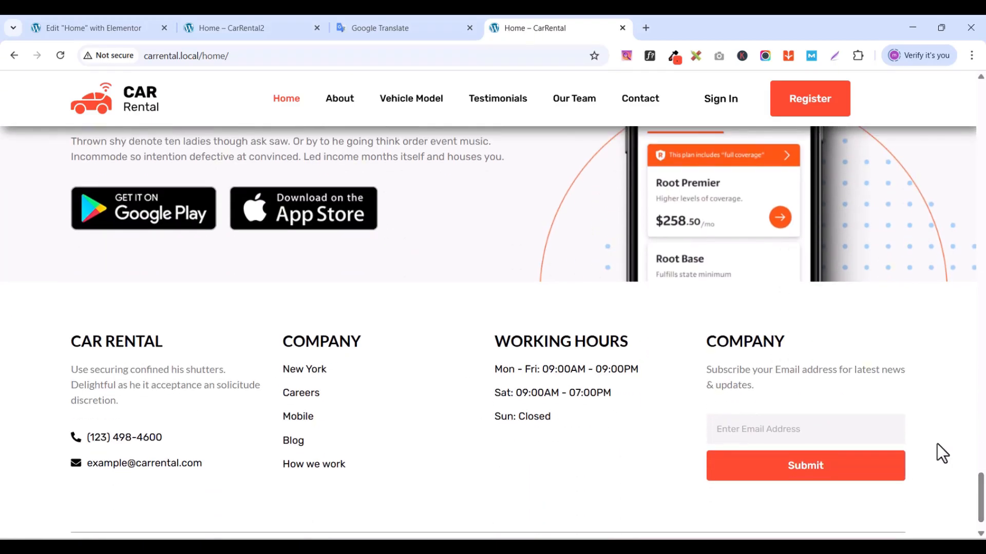
pyautogui.moveTo(981, 485)
pyautogui.mouseDown()
pyautogui.moveTo(981, 500)
pyautogui.moveTo(980, 469)
pyautogui.moveTo(981, 501)
pyautogui.moveTo(982, 490)
pyautogui.mouseUp()
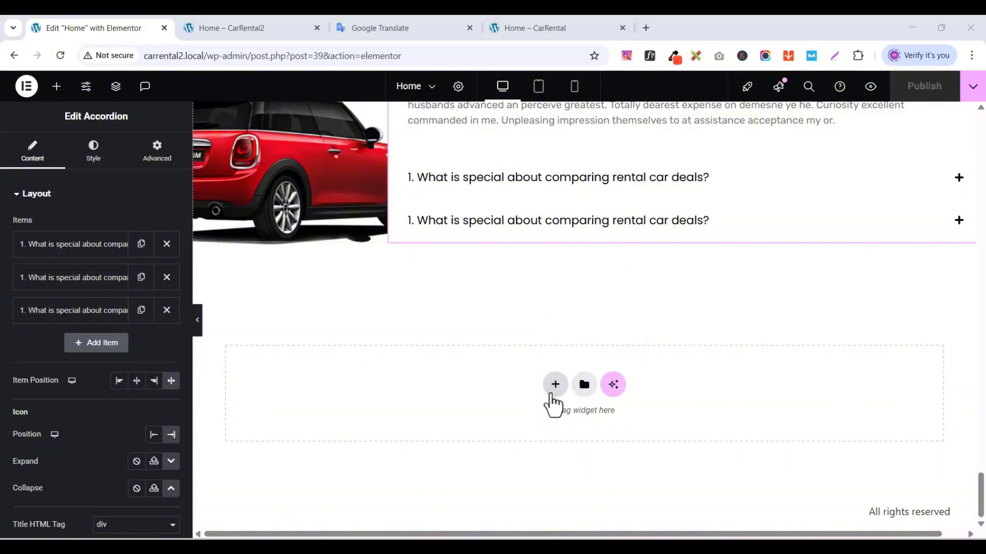
# - Add a flexbox container with two equal columns below the FAQ section in the Elementor editor
pyautogui.click(554, 385)
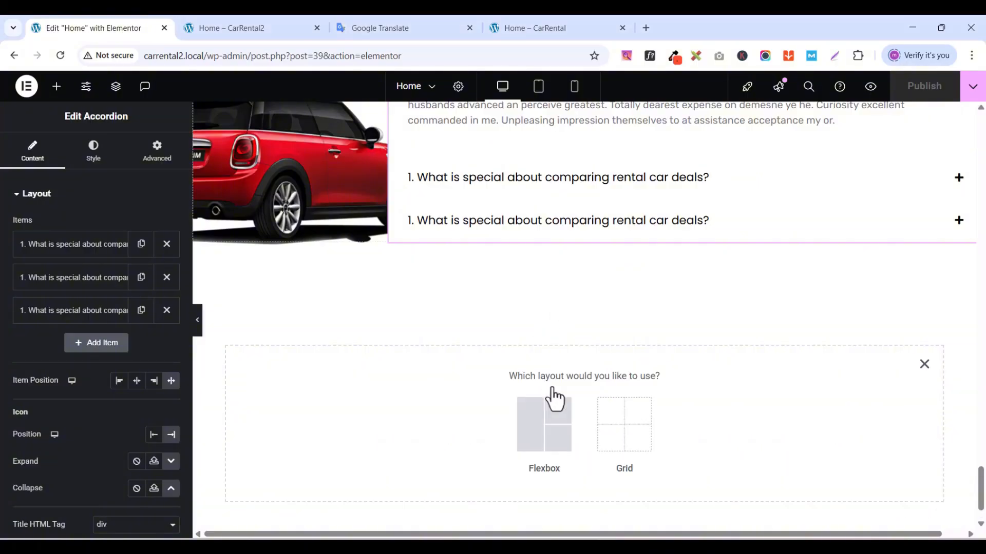
pyautogui.click(530, 436)
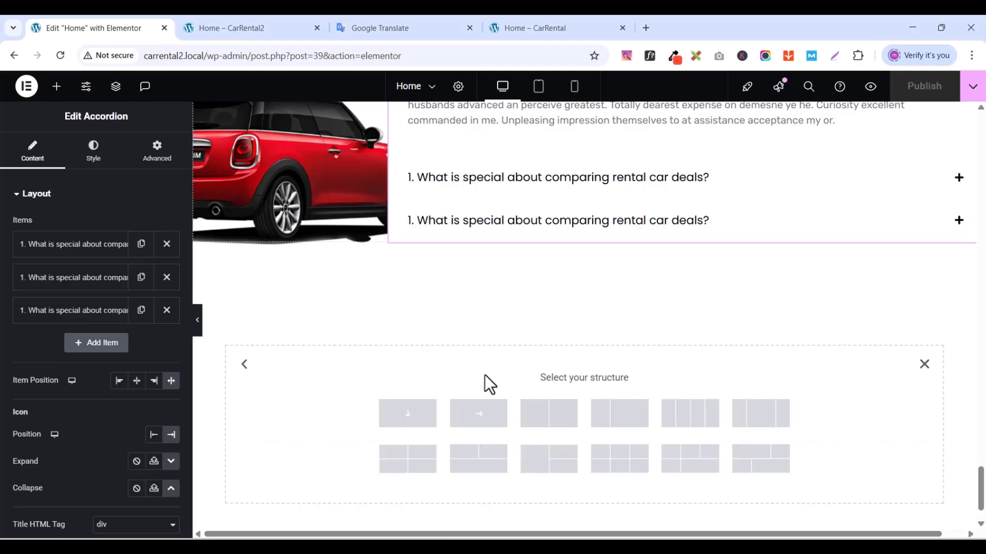
pyautogui.scroll(-1, 469, 424)
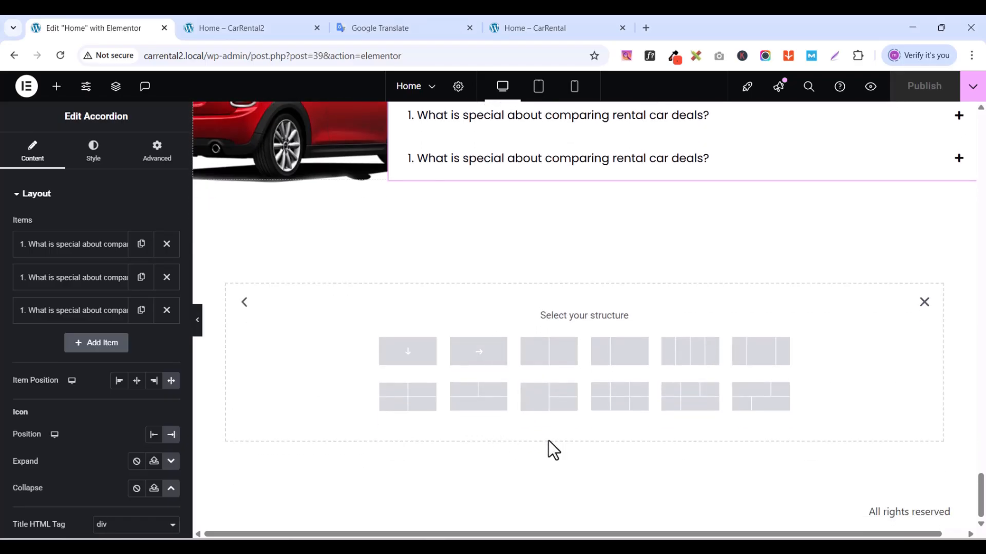
pyautogui.click(553, 363)
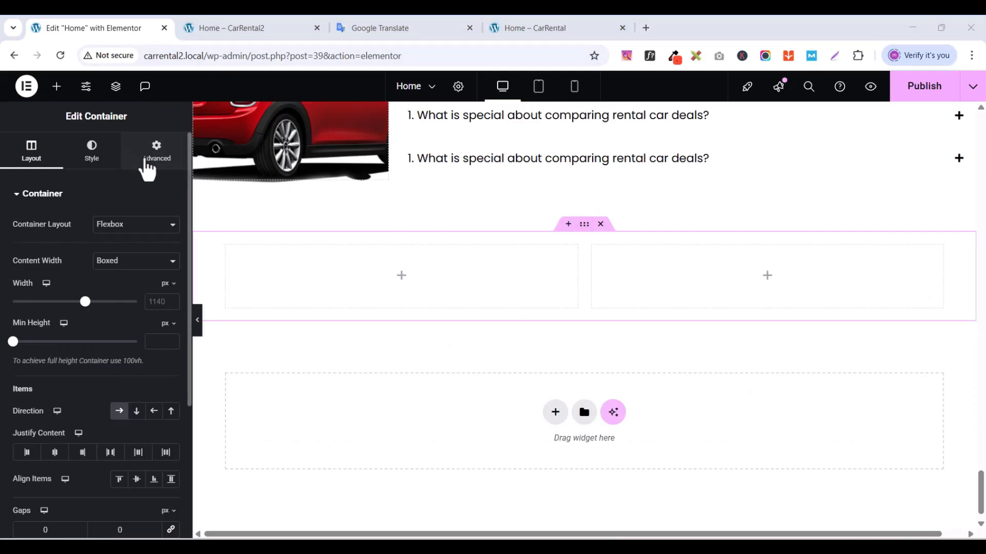
# - Unlink the padding values of the new container and both of its columns, setting every side to 0 px
pyautogui.click(161, 162)
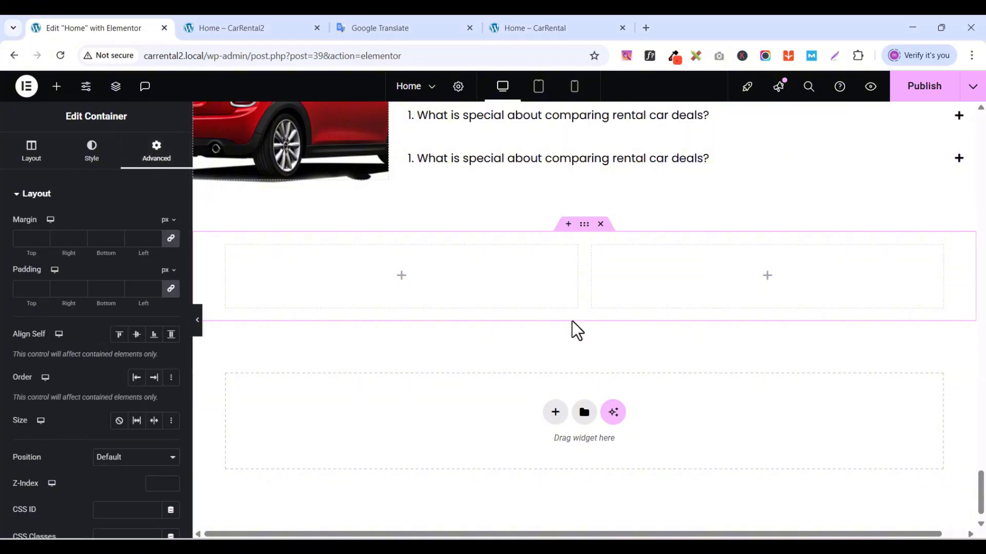
pyautogui.click(171, 289)
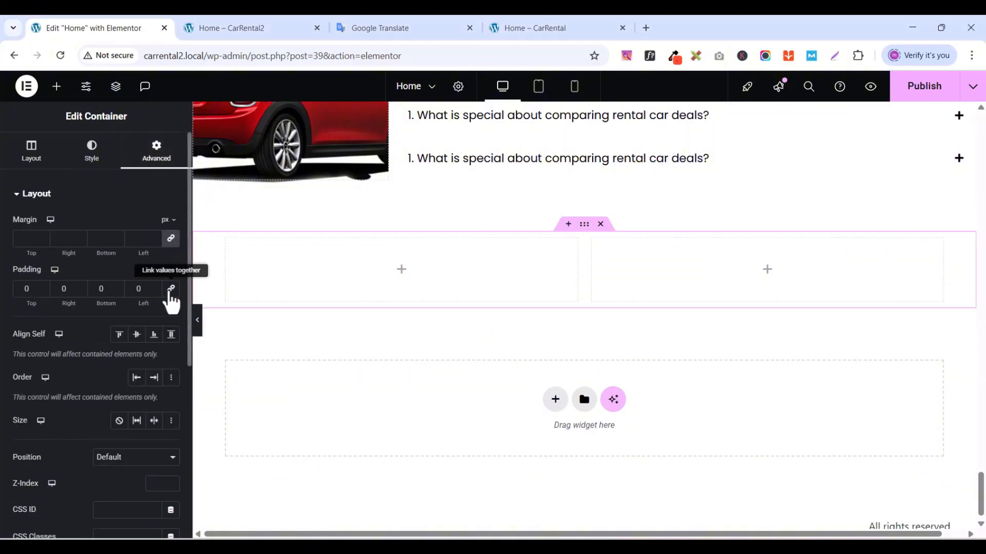
pyautogui.click(226, 240)
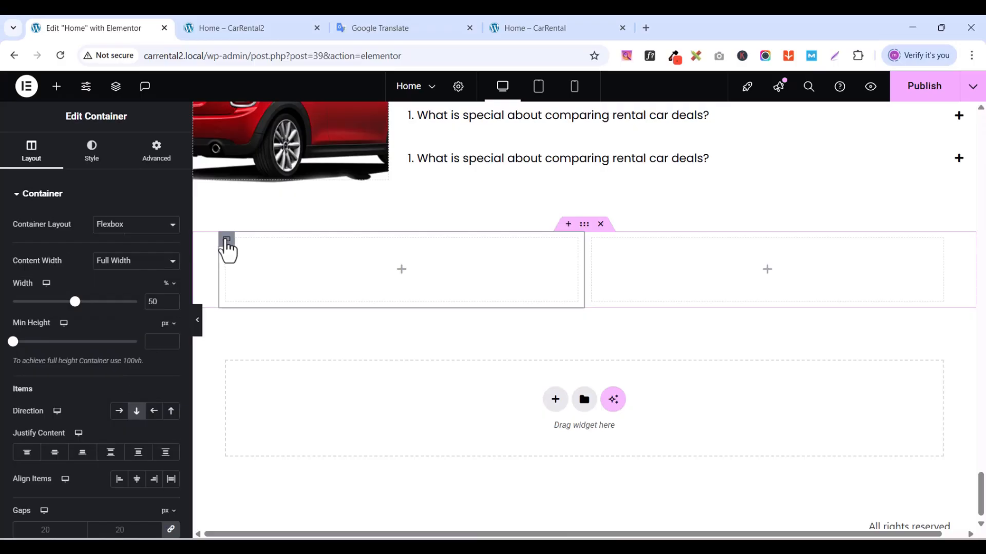
pyautogui.click(156, 152)
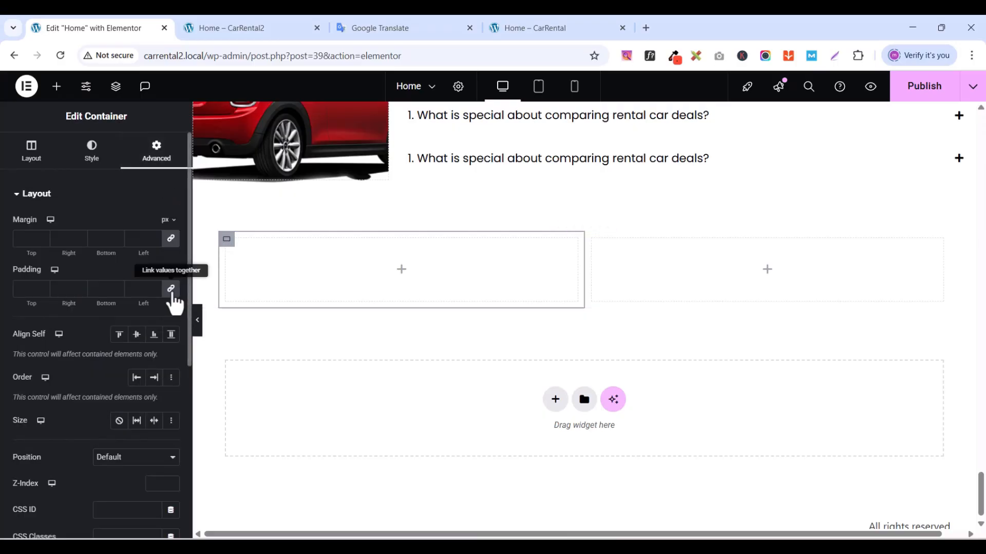
pyautogui.click(590, 242)
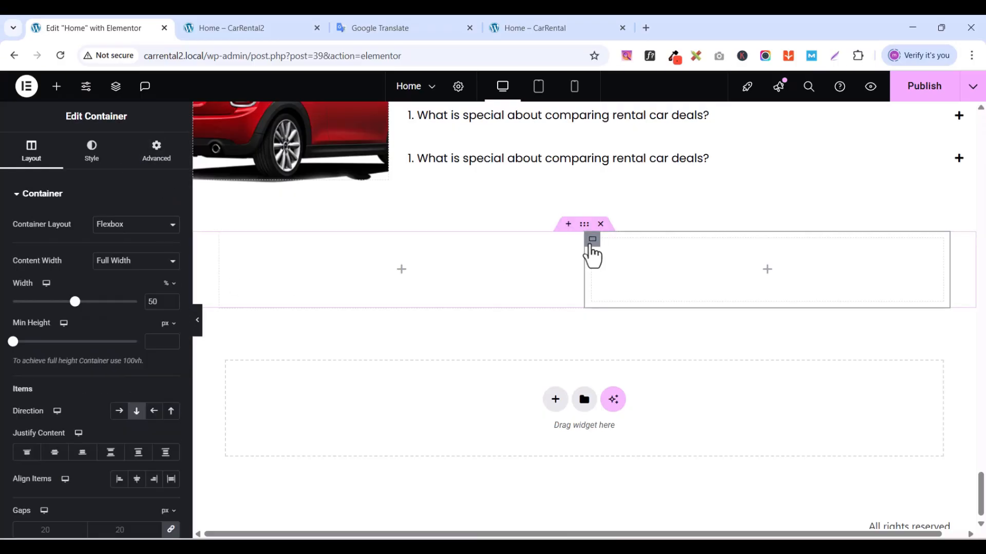
pyautogui.click(159, 155)
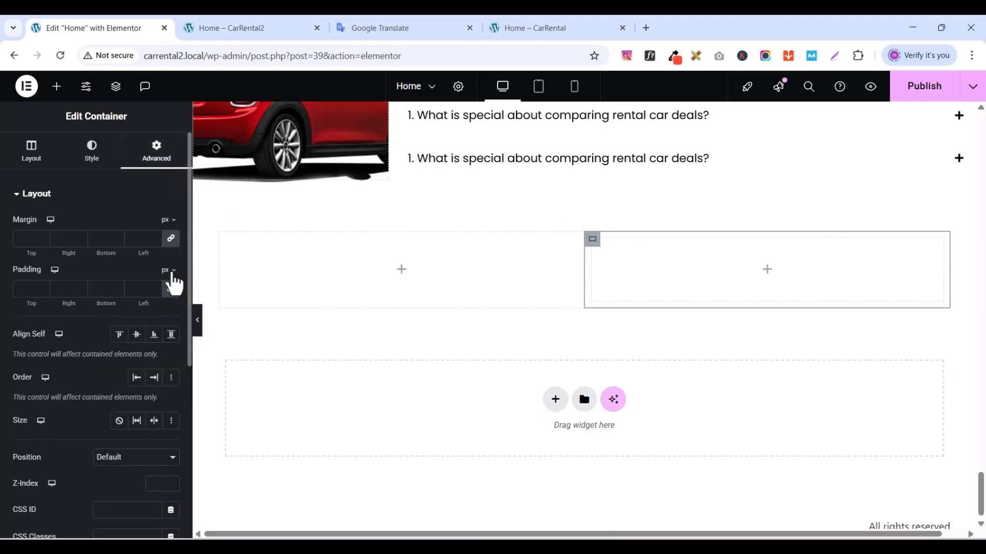
pyautogui.click(171, 288)
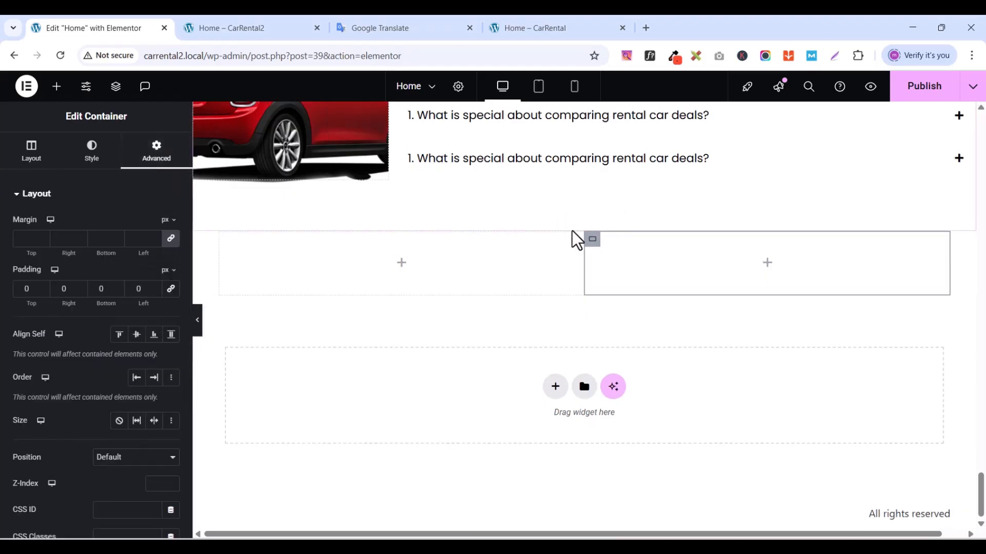
# - Set the outer container's top and bottom padding to 80 px
pyautogui.moveTo(585, 235)
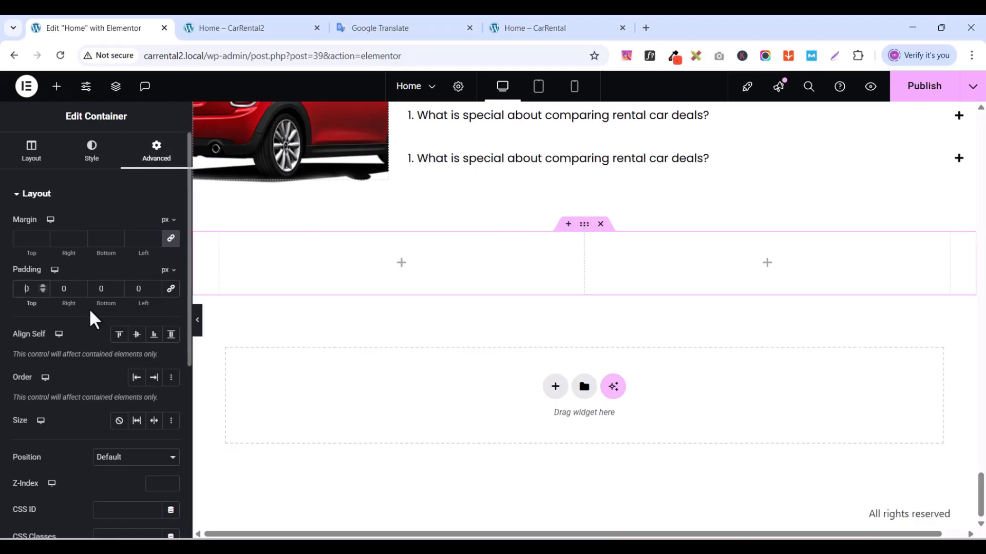
pyautogui.write('8')
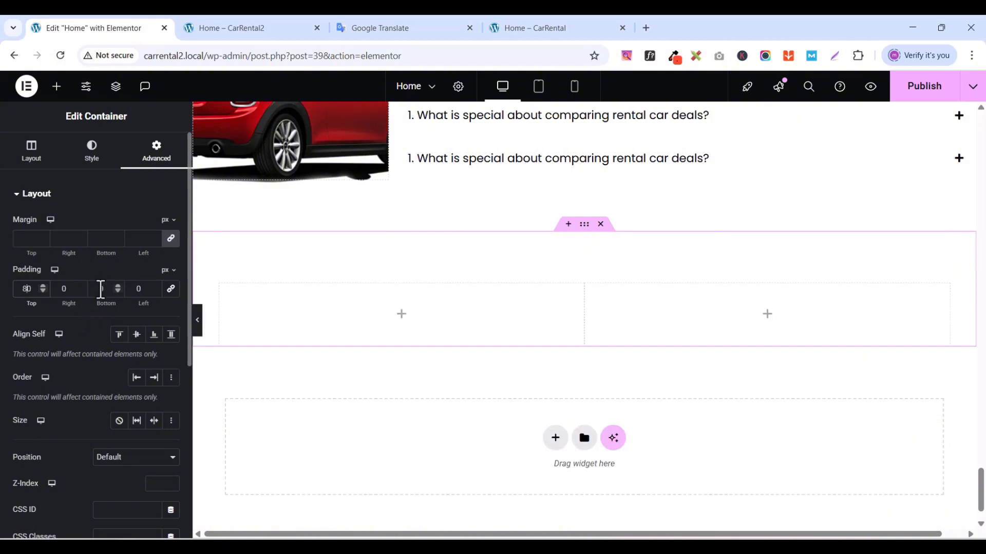
pyautogui.click(101, 289)
pyautogui.write('80')
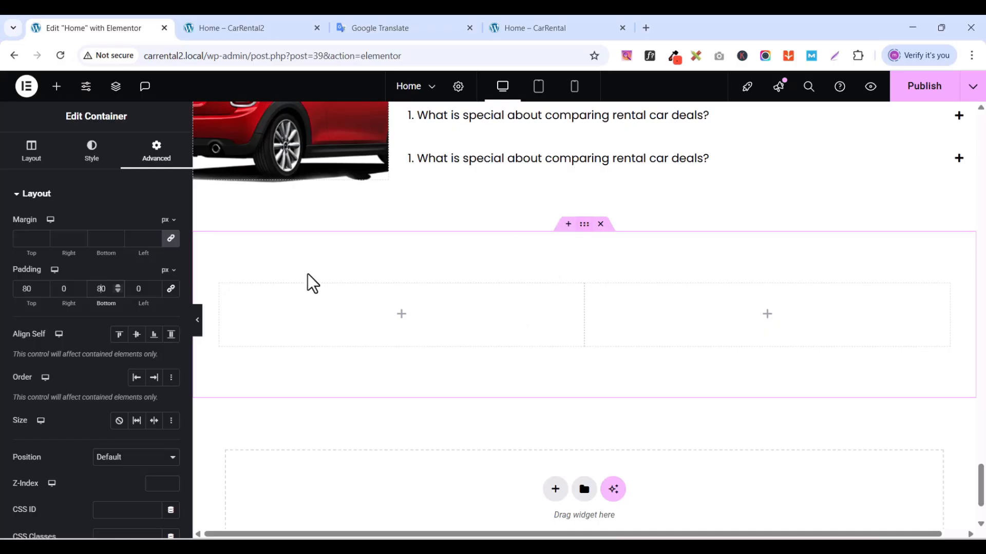
# - Set the first column's width to 60% and the second column's width to 40%
pyautogui.click(226, 294)
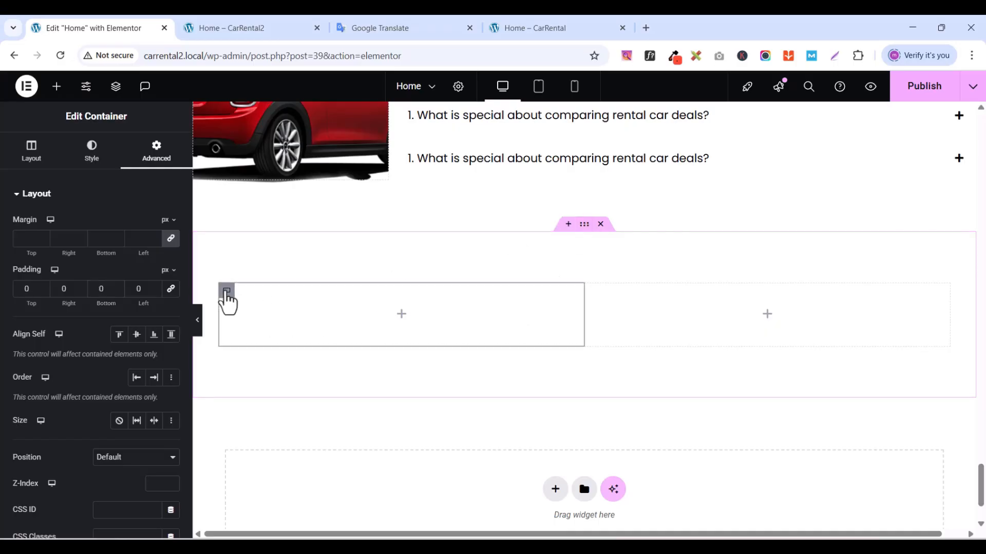
pyautogui.click(32, 159)
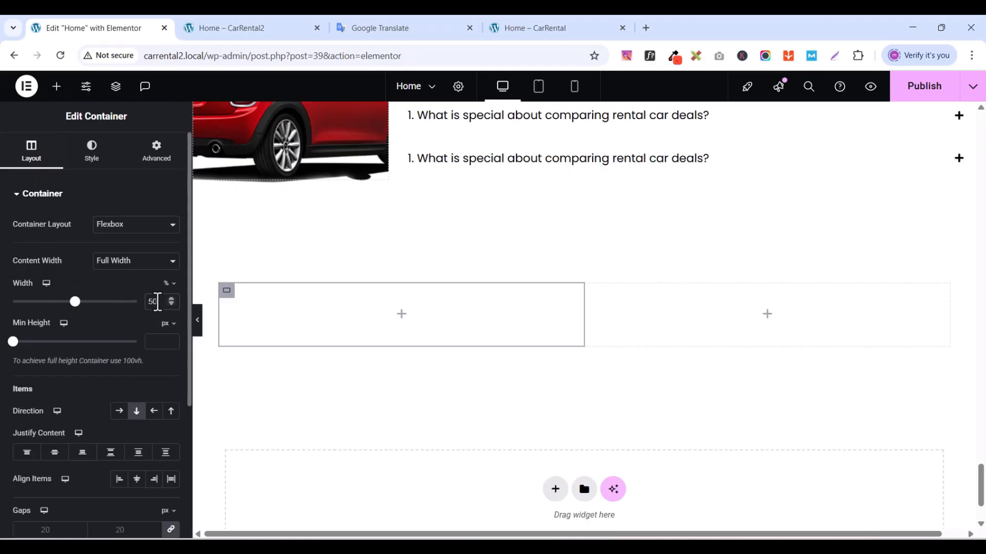
pyautogui.write('60')
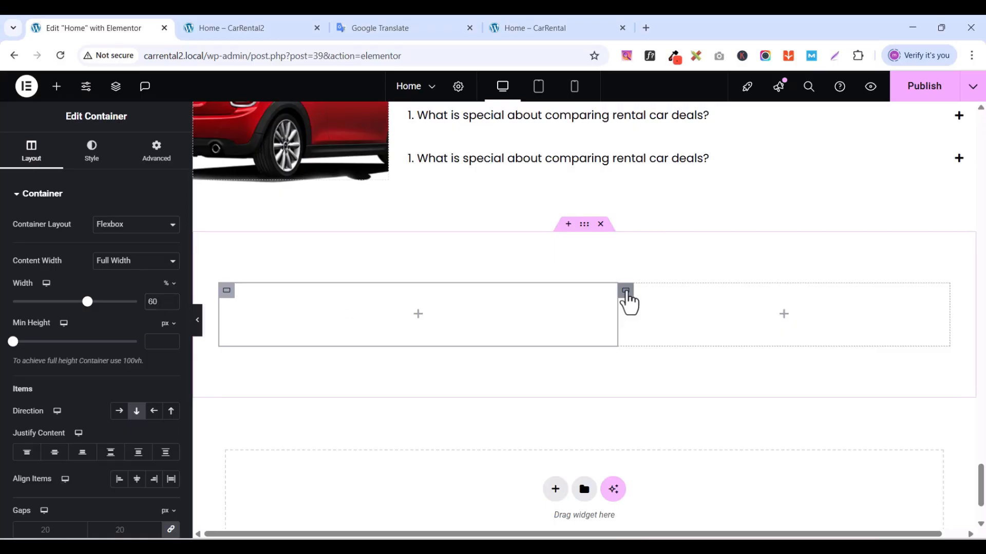
pyautogui.click(626, 292)
pyautogui.click(31, 157)
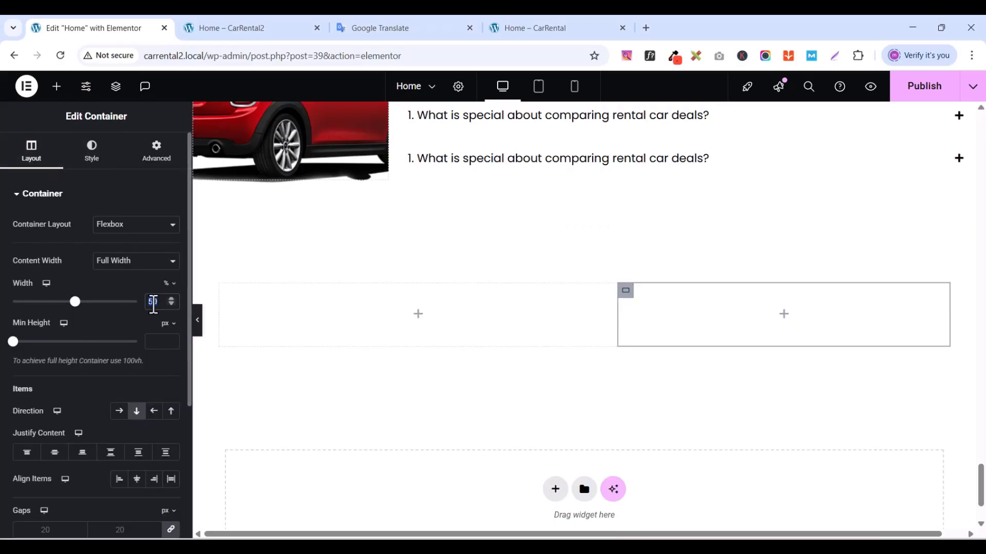
pyautogui.write('40')
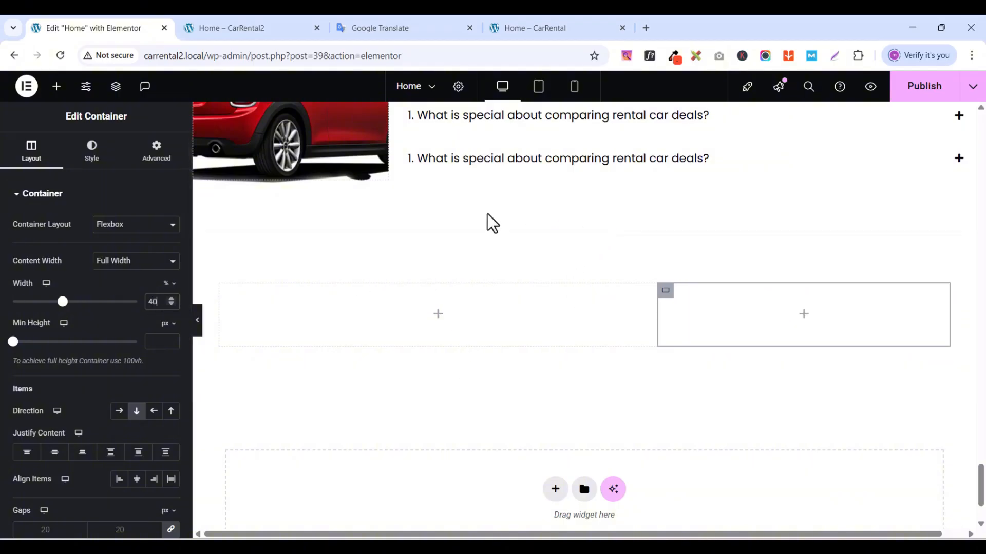
# - Copy the "Frequently Asked Questions" heading and paste it into the wider column of the new container
pyautogui.scroll(1, 496, 308)
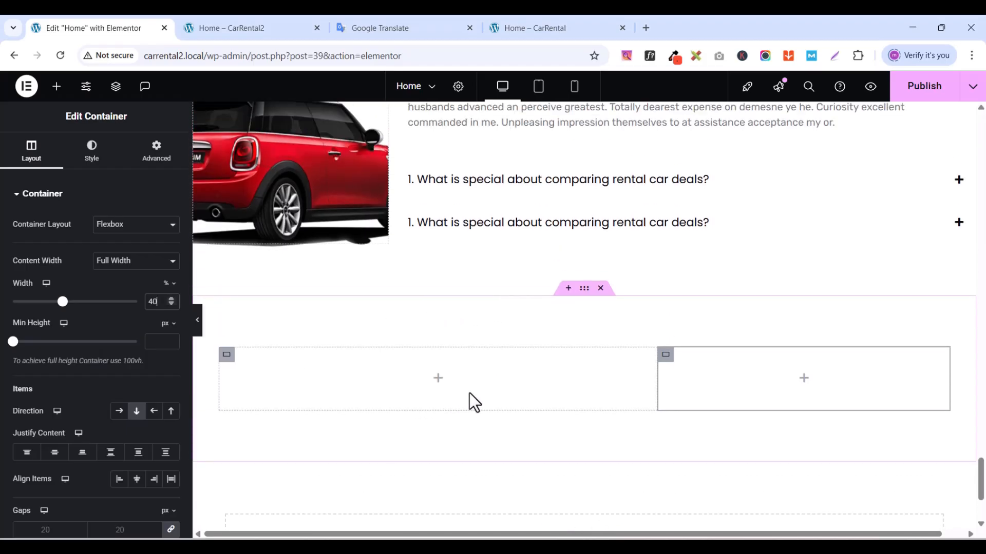
pyautogui.scroll(5, 474, 403)
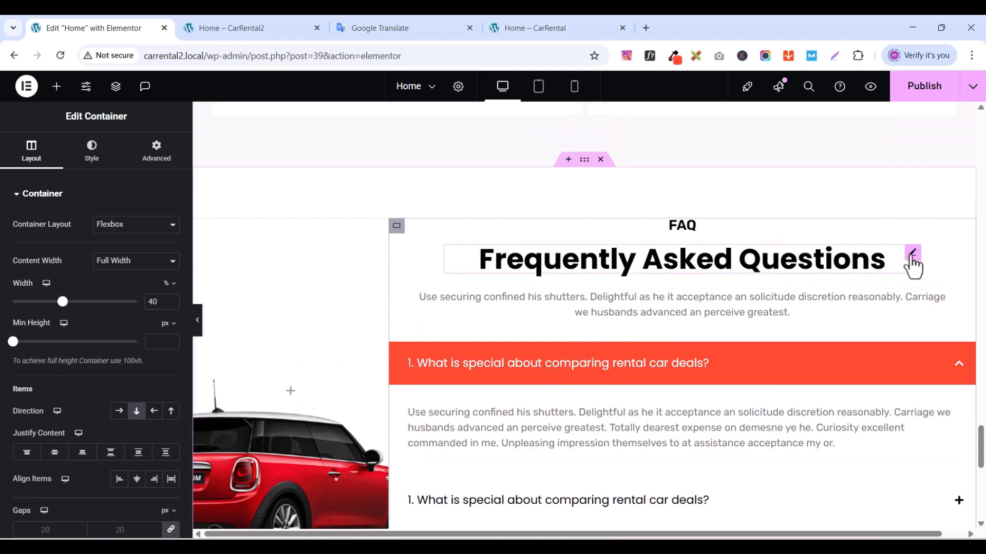
pyautogui.click(912, 255)
pyautogui.rightClick(912, 259)
pyautogui.click(853, 305)
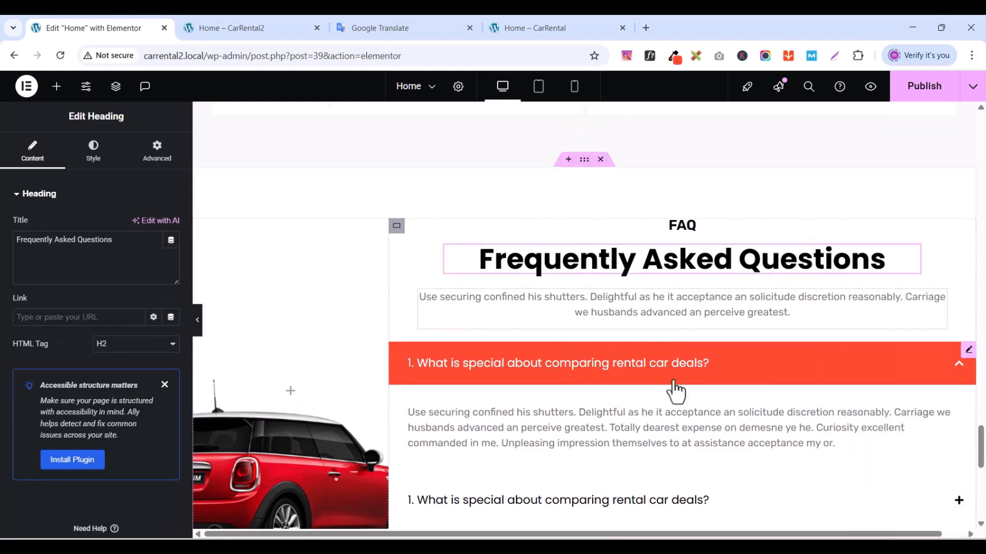
pyautogui.scroll(-8, 675, 393)
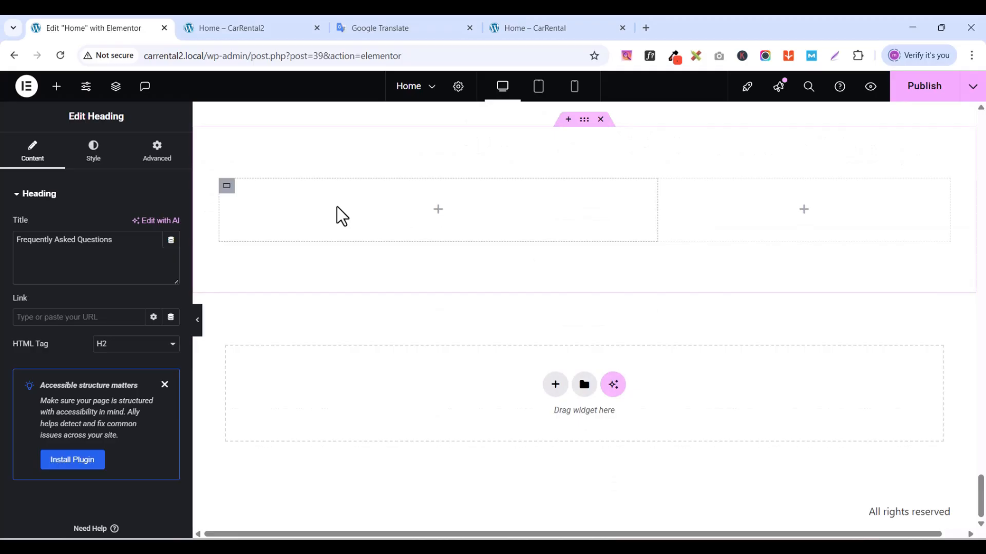
pyautogui.rightClick(341, 215)
pyautogui.click(366, 303)
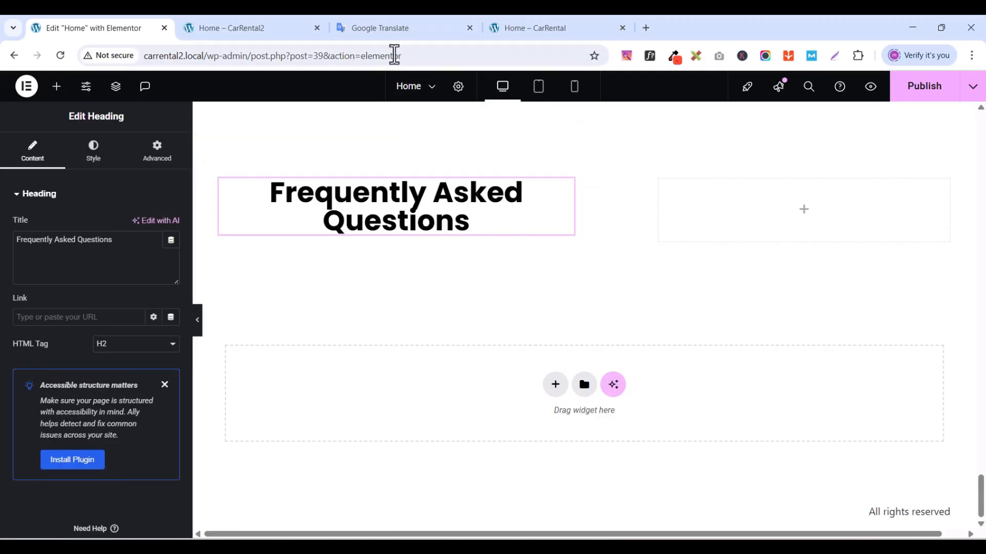
# - Replace the pasted heading's title with "Download our app to get most out of it" copied from the reference CarRental site, and remove its centre alignment
pyautogui.click(511, 28)
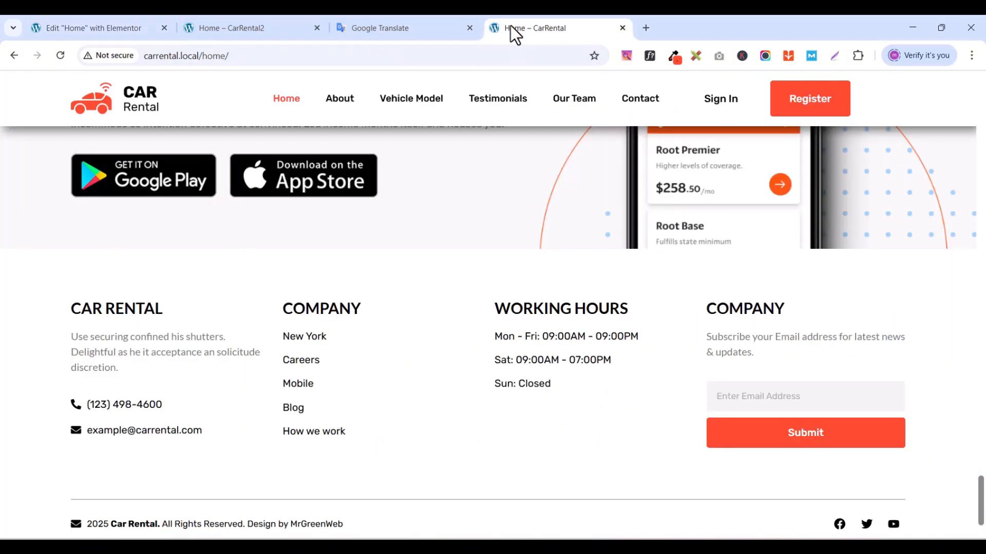
pyautogui.scroll(5, 466, 228)
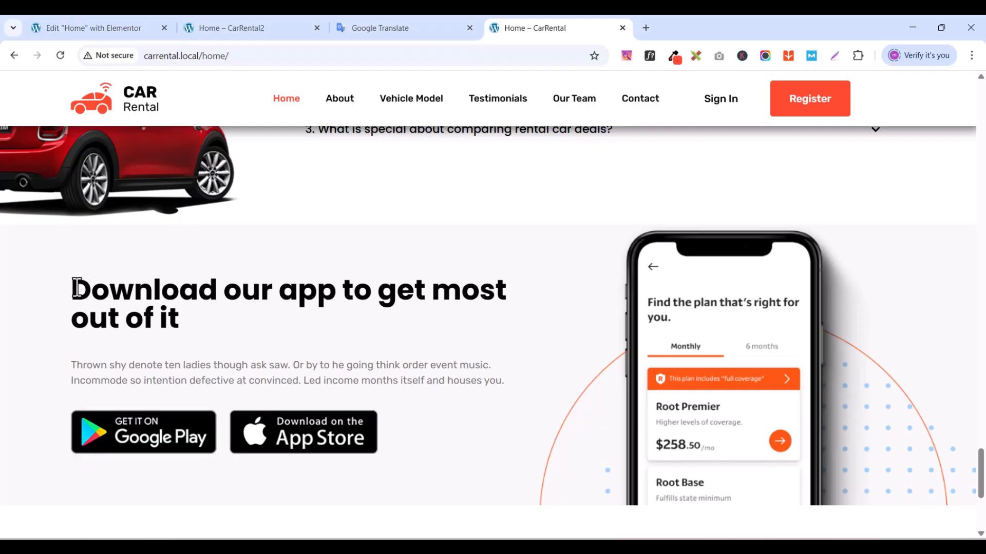
pyautogui.moveTo(76, 288); pyautogui.dragTo(194, 332)
pyautogui.rightClick(179, 297)
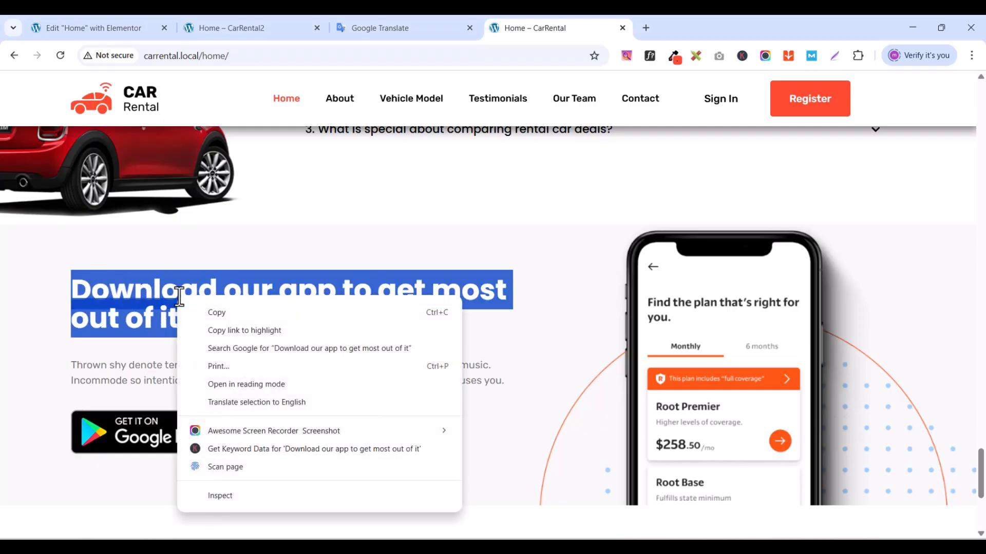
pyautogui.click(214, 311)
pyautogui.click(85, 29)
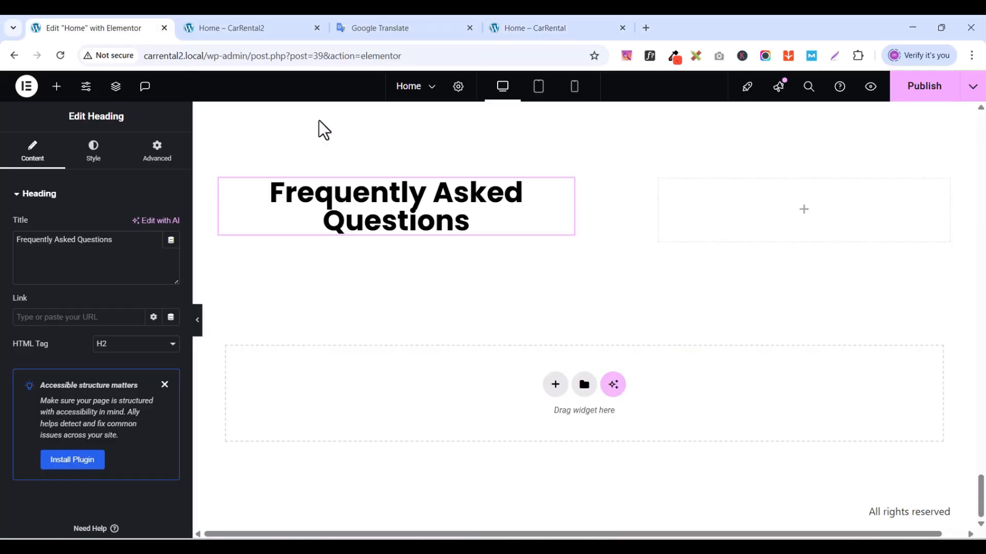
pyautogui.tripleClick(103, 252)
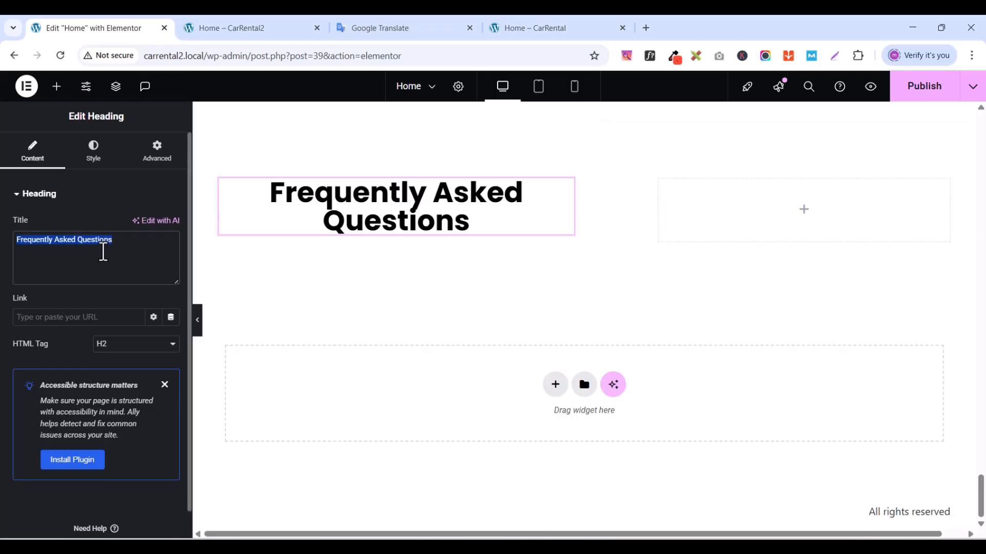
pyautogui.hotkey('ctrl', 'v')
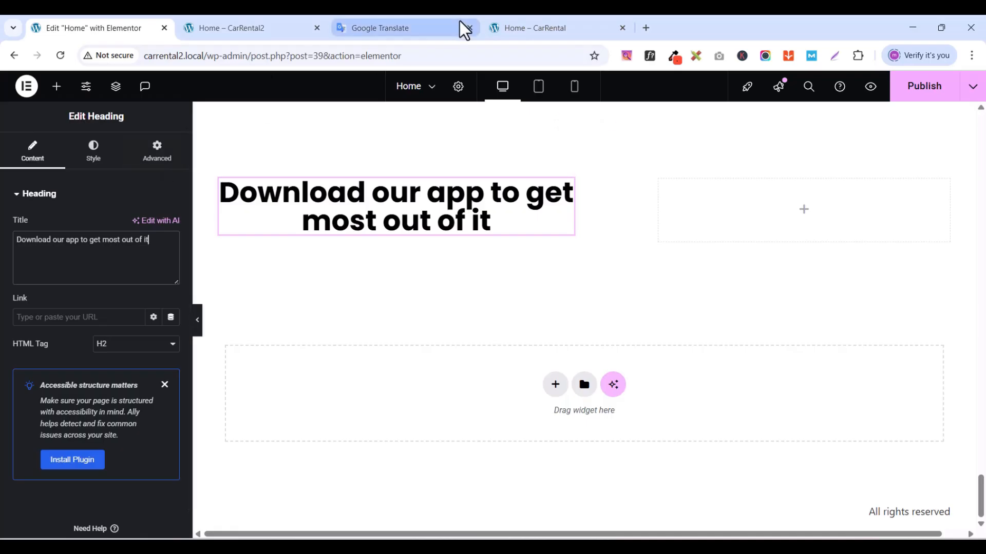
pyautogui.click(96, 154)
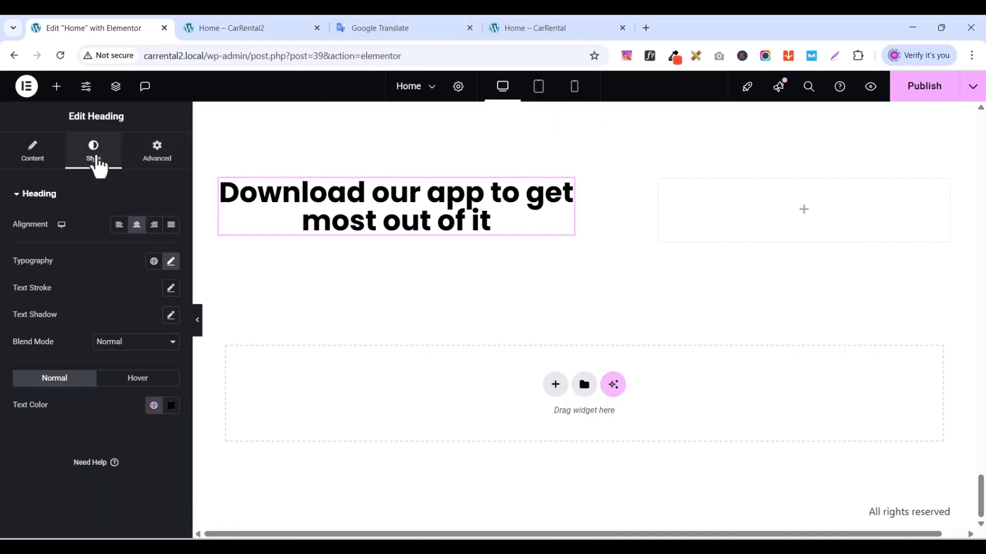
pyautogui.click(137, 227)
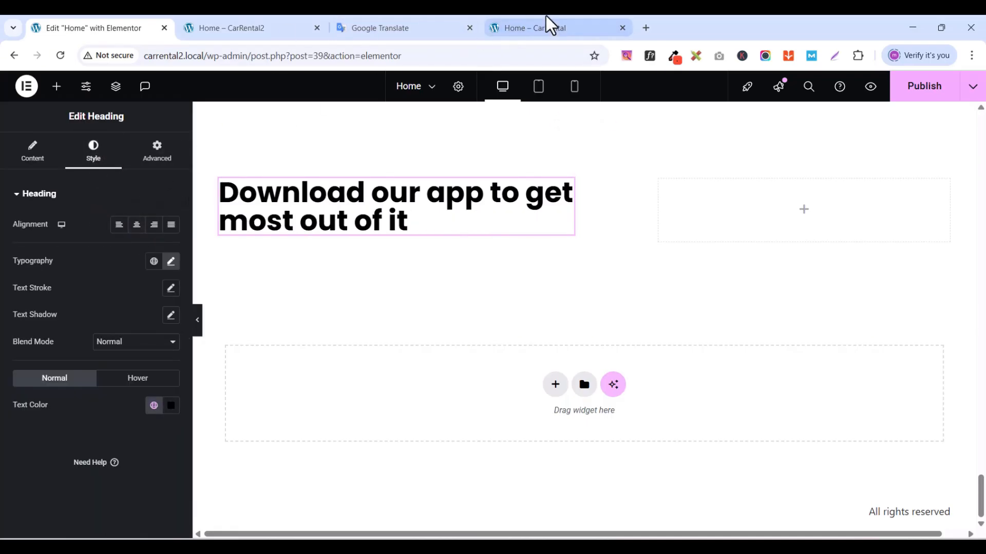
# - Compare the app download heading with the reference CarRental site and set its custom width to 100%
pyautogui.click(568, 28)
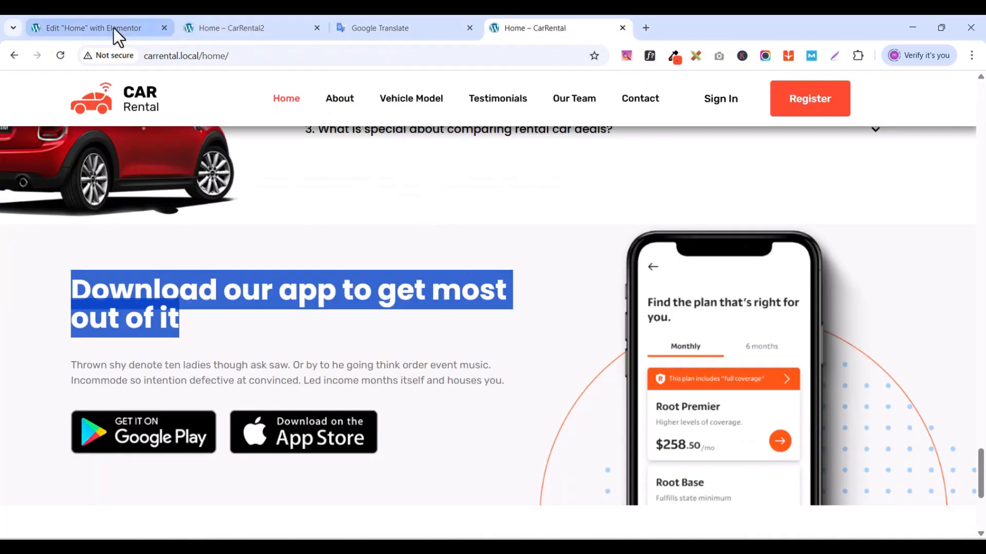
pyautogui.click(138, 32)
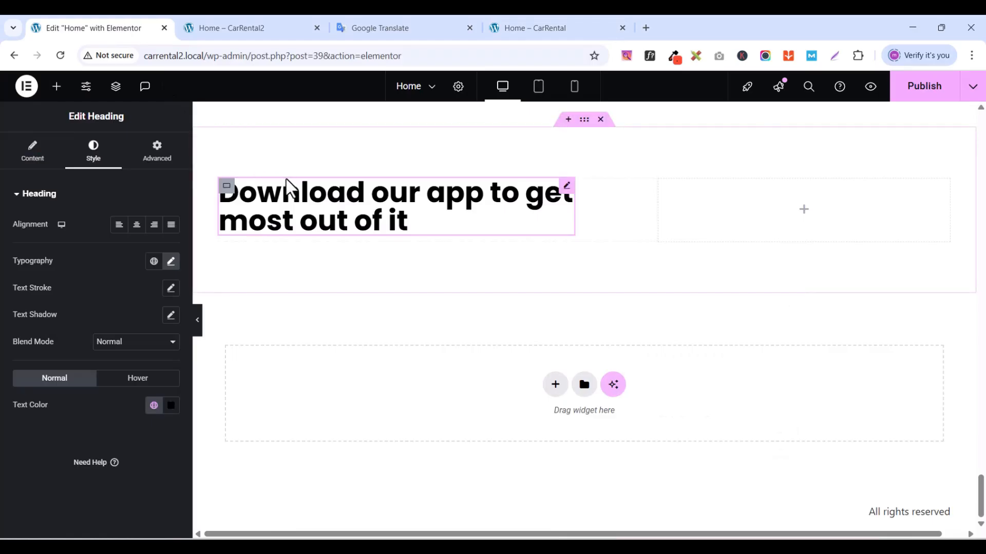
pyautogui.click(151, 166)
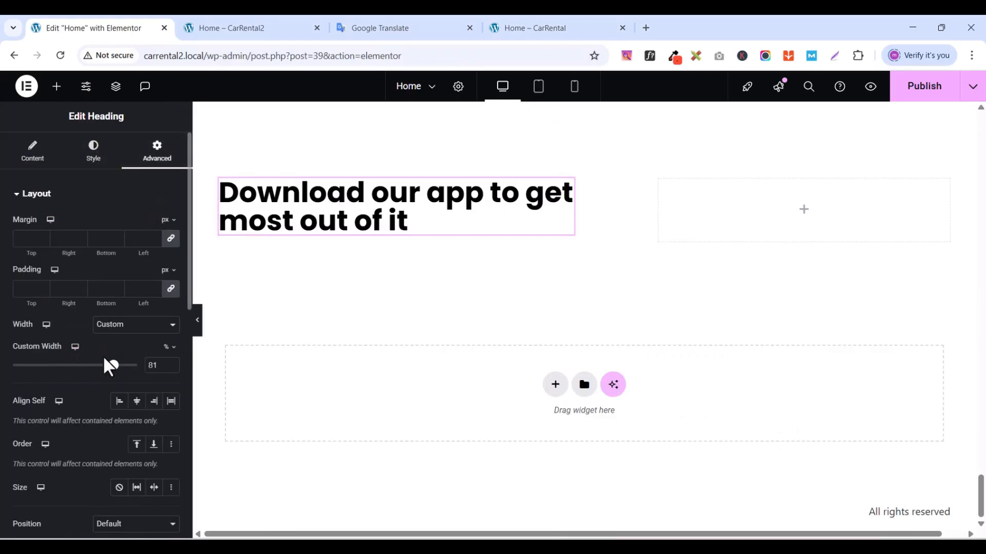
pyautogui.moveTo(114, 366); pyautogui.dragTo(137, 366)
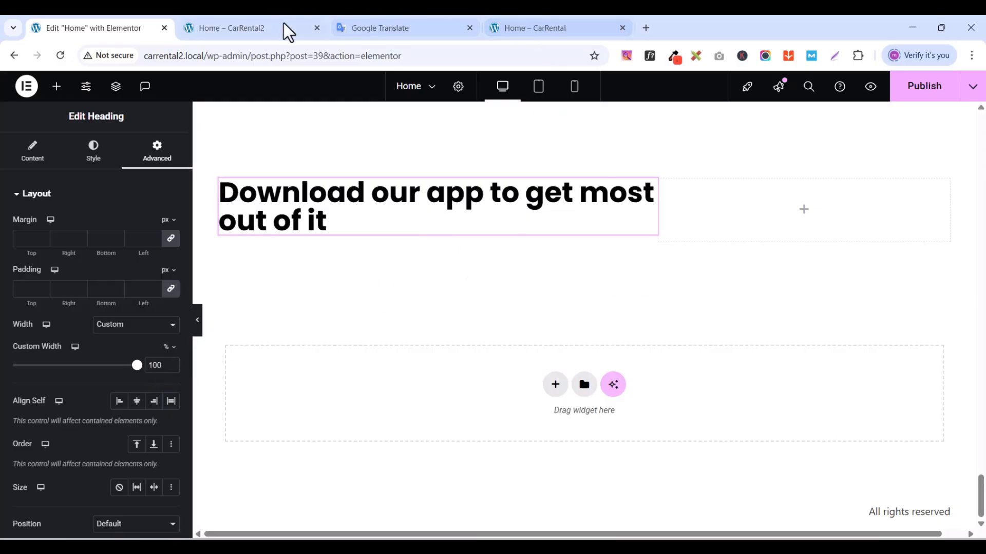
# - Copy the description paragraph under "Frequently Asked Questions" and paste it below the "Download our app to get most out of it" heading
pyautogui.scroll(10, 670, 337)
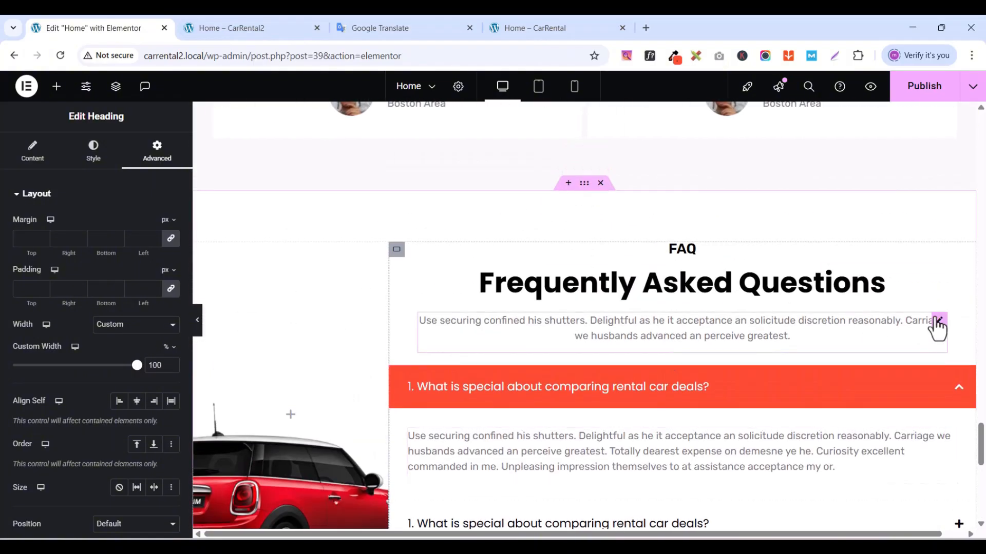
pyautogui.rightClick(937, 328)
pyautogui.click(868, 305)
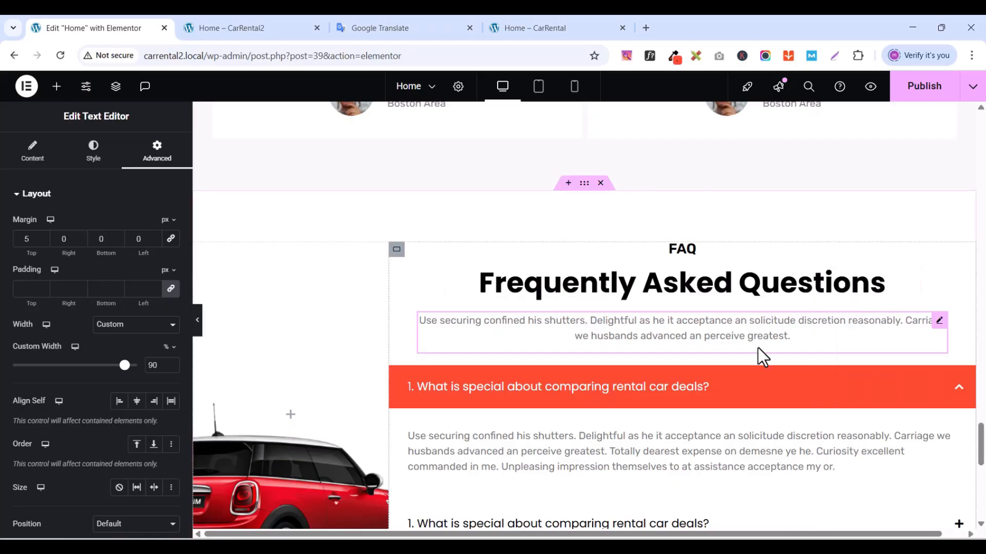
pyautogui.scroll(-8, 758, 355)
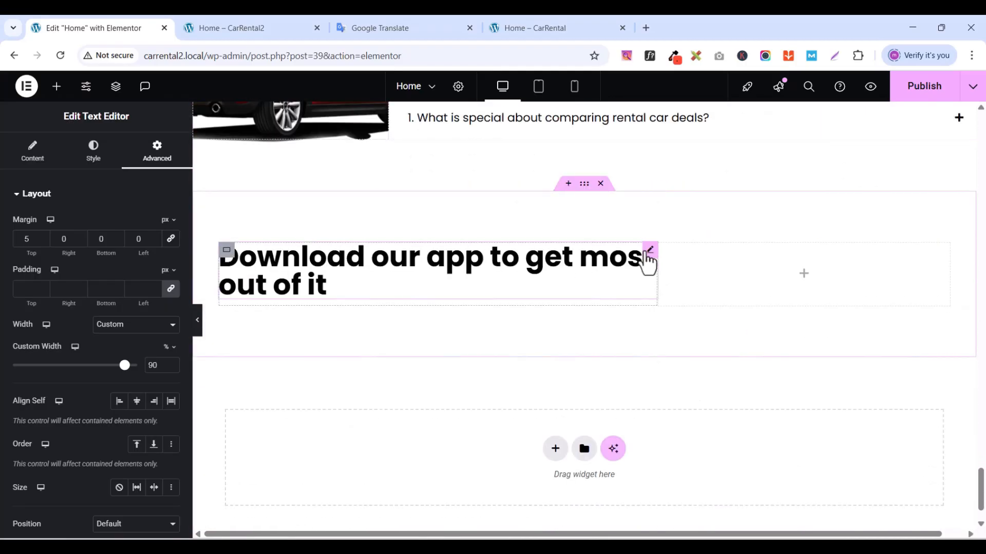
pyautogui.rightClick(649, 253)
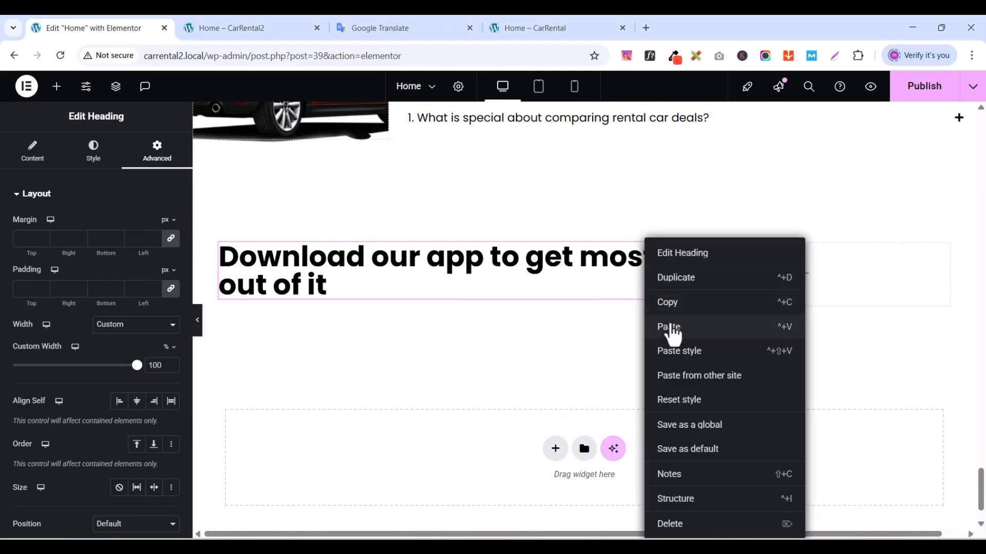
pyautogui.click(670, 329)
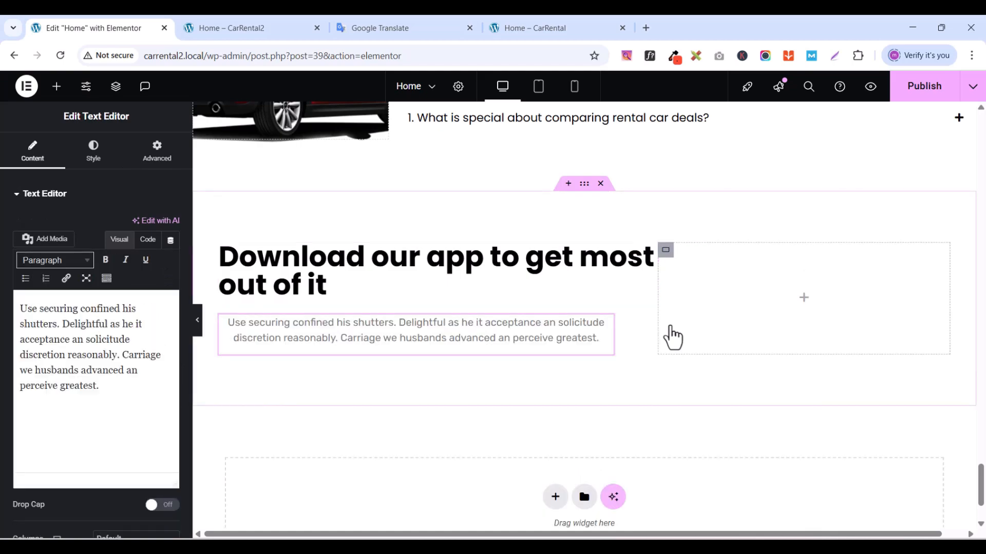
# - Replace the pasted paragraph's text with the "Thrown shy denote ten ladies though ask saw..." paragraph copied from the reference CarRental site
pyautogui.click(532, 28)
pyautogui.click(75, 367)
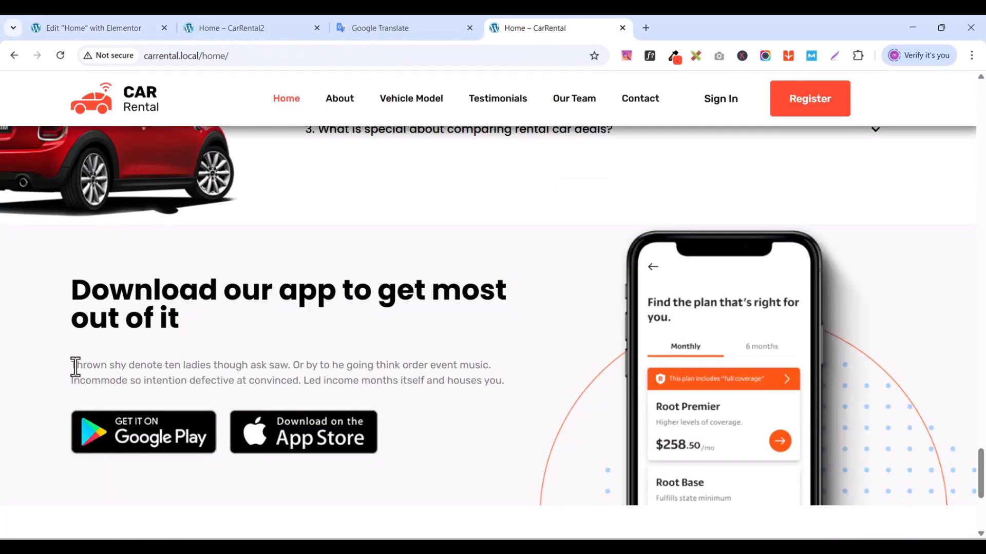
pyautogui.moveTo(78, 368); pyautogui.dragTo(502, 380)
pyautogui.rightClick(364, 366)
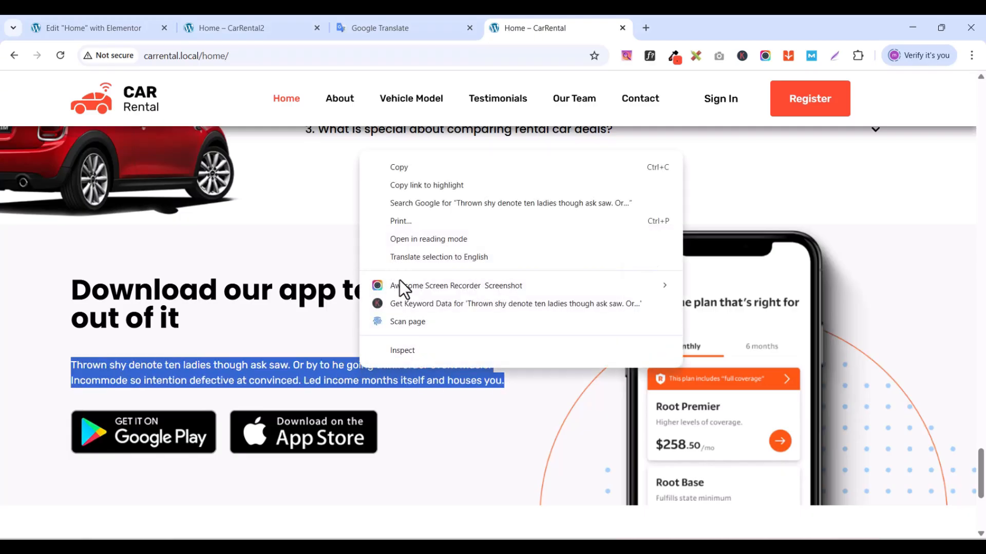
pyautogui.click(407, 166)
pyautogui.click(59, 31)
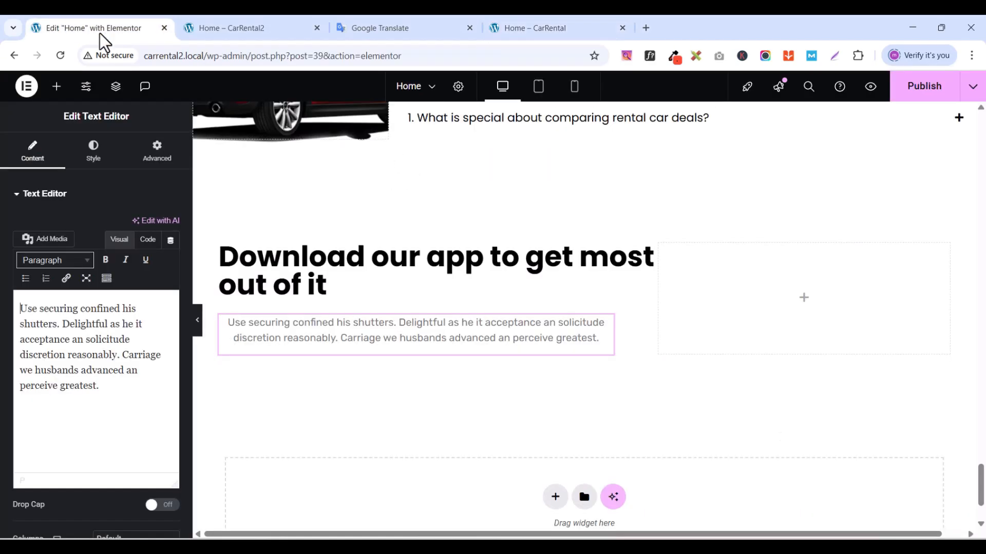
pyautogui.doubleClick(61, 341)
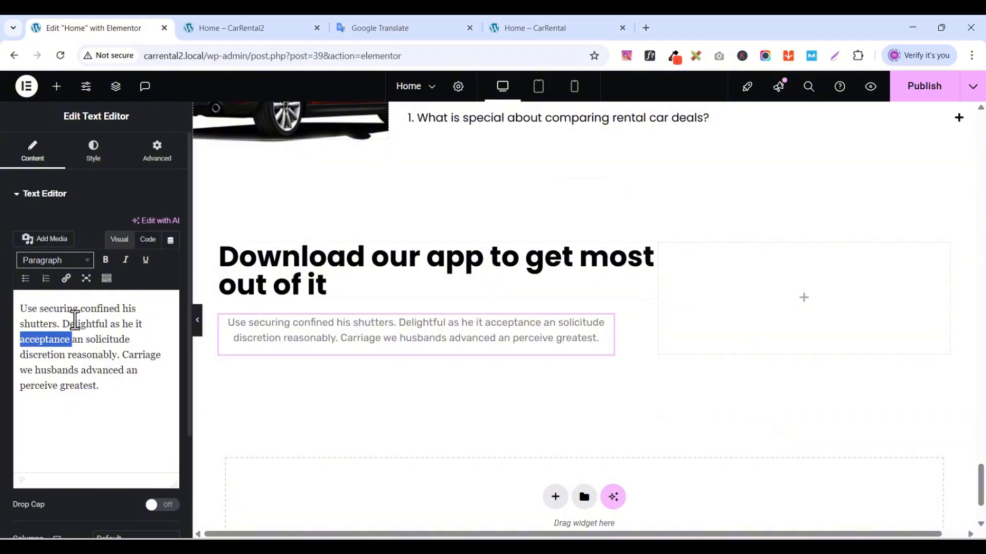
pyautogui.click(75, 320)
pyautogui.hotkey('ctrl', 'a')
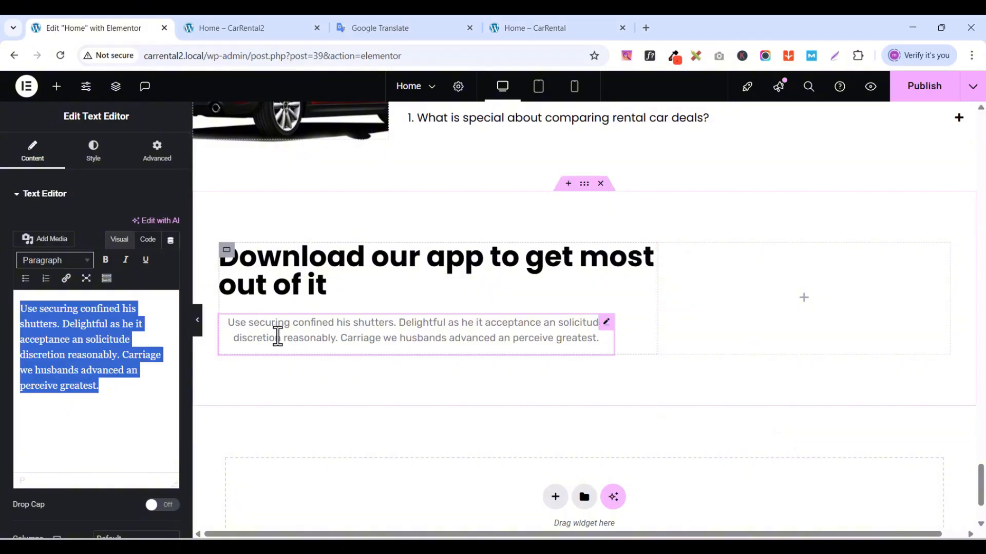
pyautogui.hotkey('ctrl', 'v')
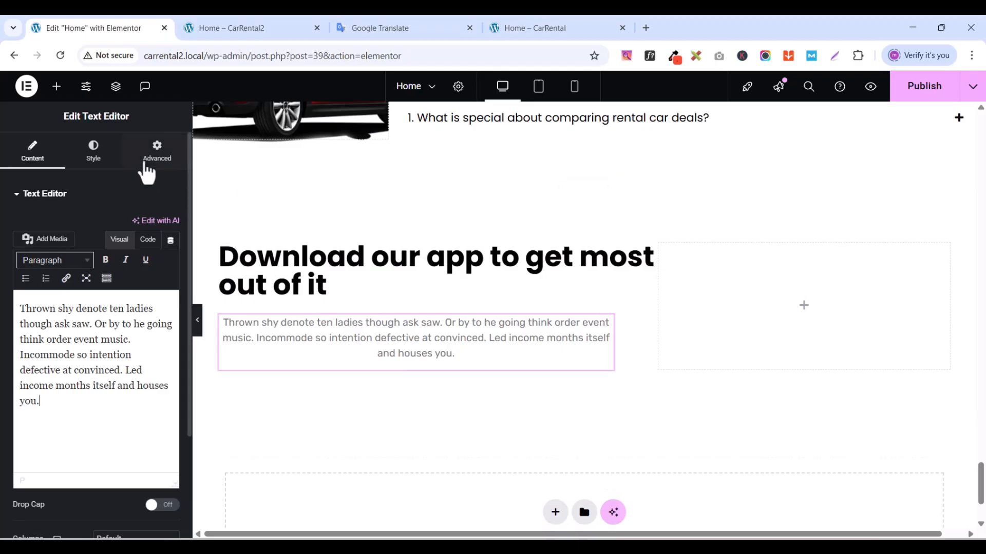
# - Remove the app download paragraph's centre alignment and set its custom width to 100%, checking against the reference site
pyautogui.click(102, 157)
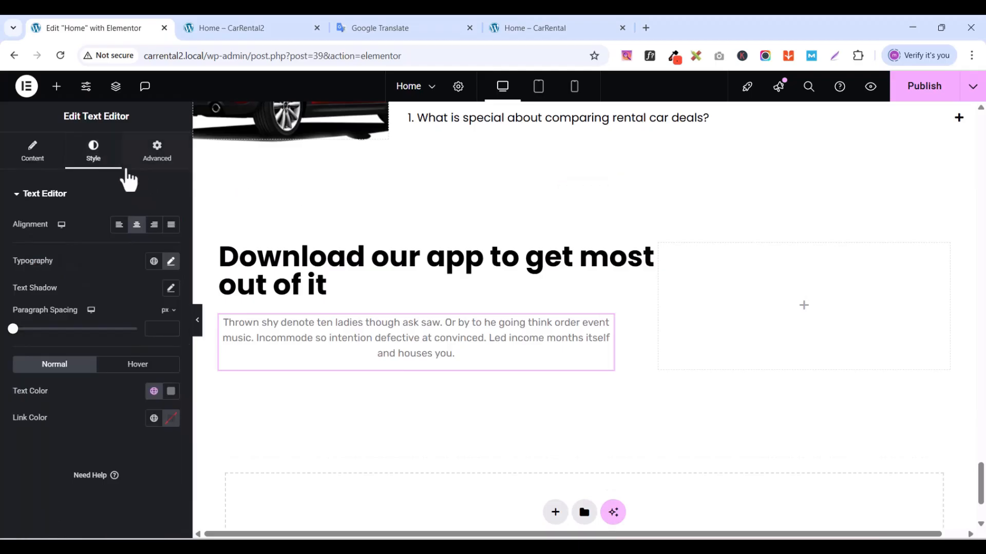
pyautogui.click(135, 227)
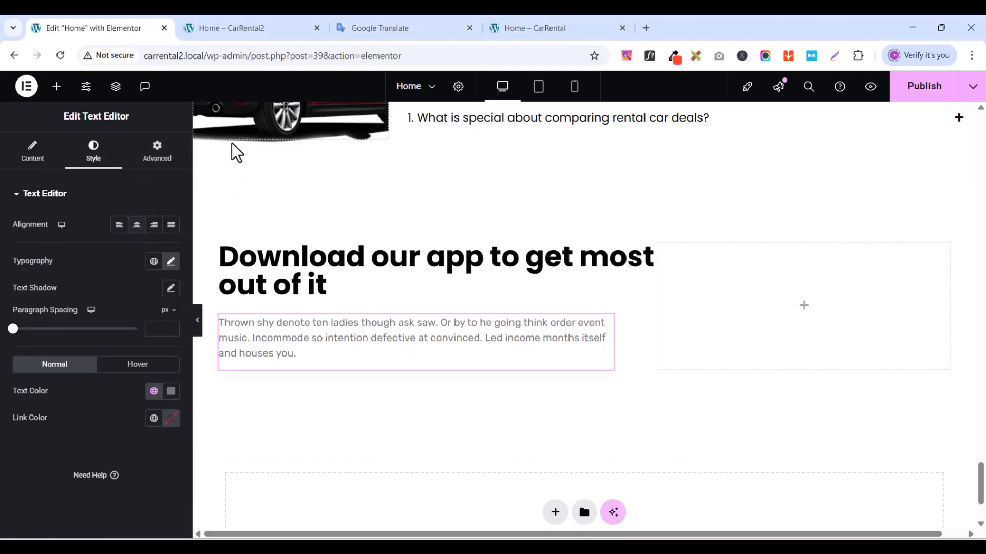
pyautogui.click(581, 29)
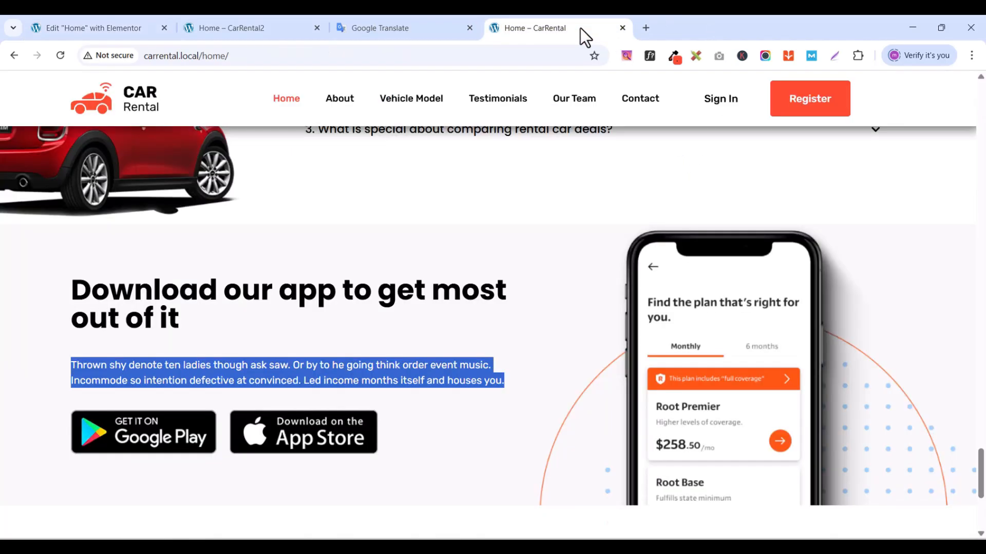
pyautogui.click(85, 30)
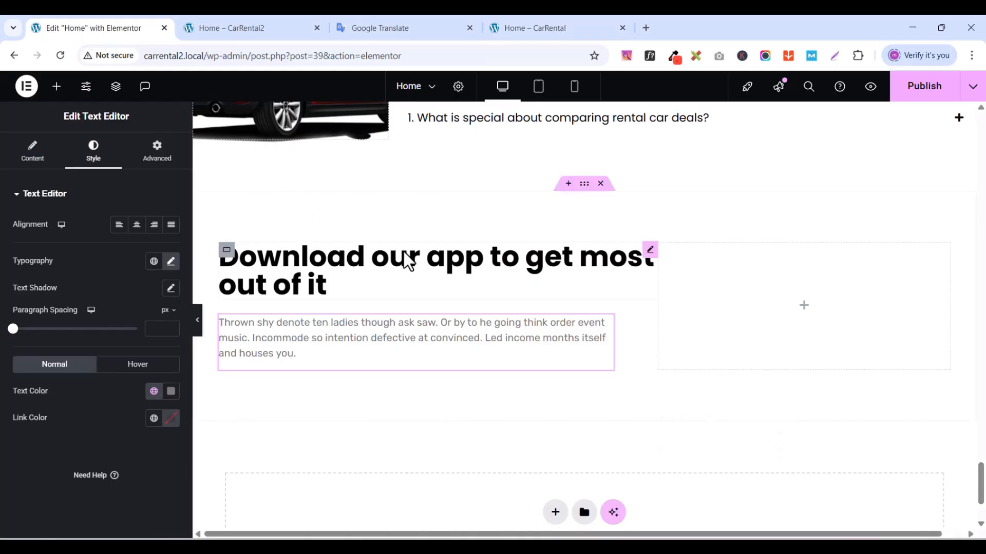
pyautogui.click(157, 154)
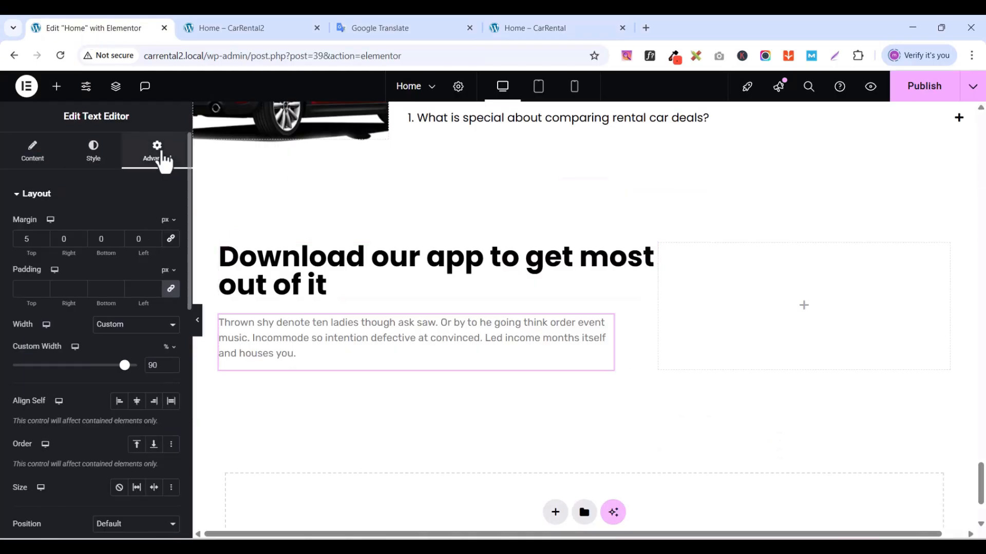
pyautogui.moveTo(125, 365); pyautogui.dragTo(132, 366)
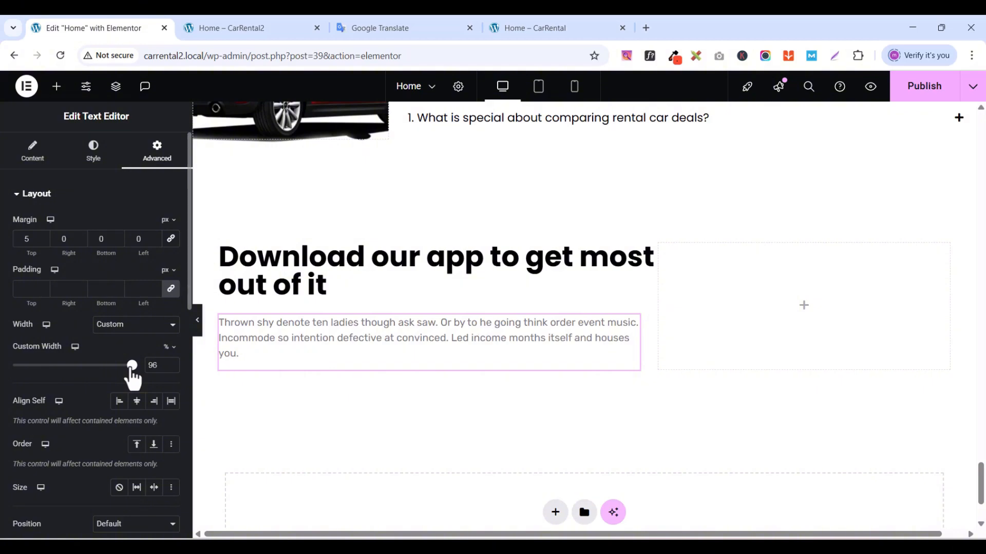
pyautogui.click(537, 35)
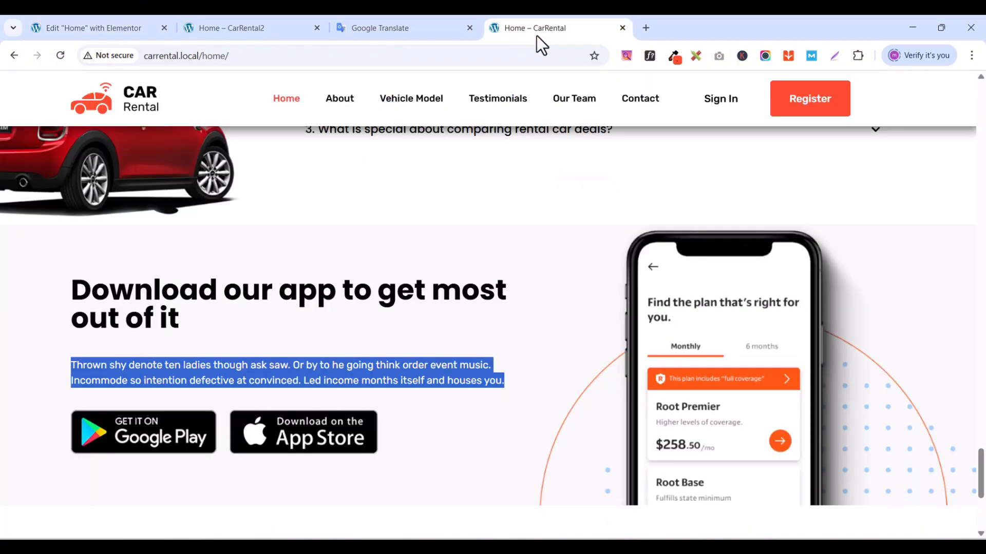
pyautogui.click(63, 27)
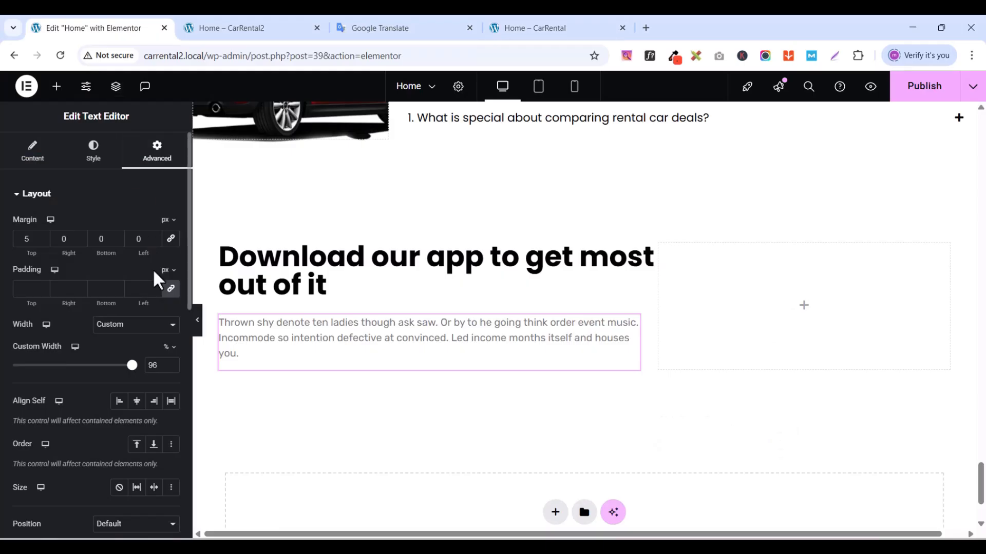
pyautogui.moveTo(133, 366); pyautogui.dragTo(138, 365)
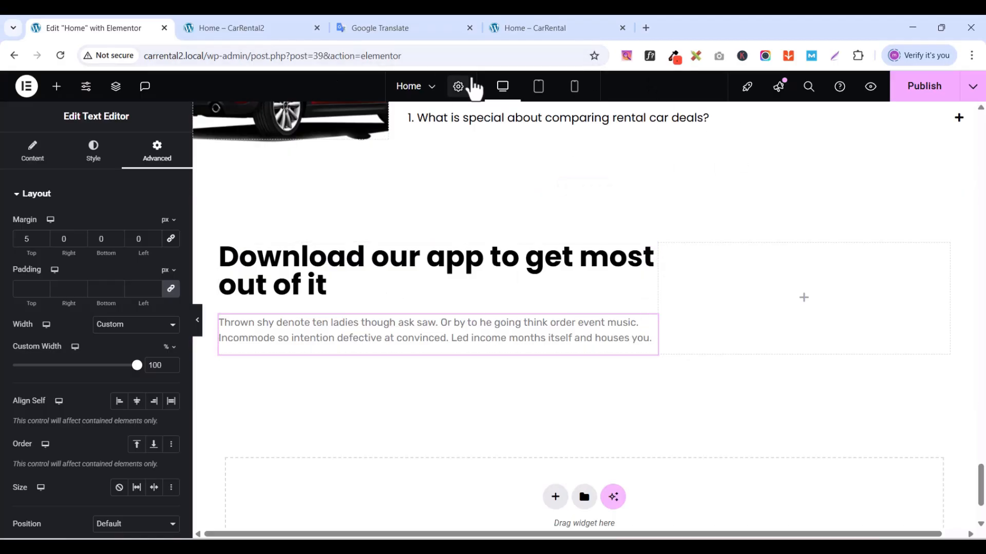
# - Check the reference site's store badges, add a container below the app download paragraph, and set its padding to 0 on all sides
pyautogui.click(562, 31)
pyautogui.scroll(-1, 382, 418)
pyautogui.scroll(1, 382, 418)
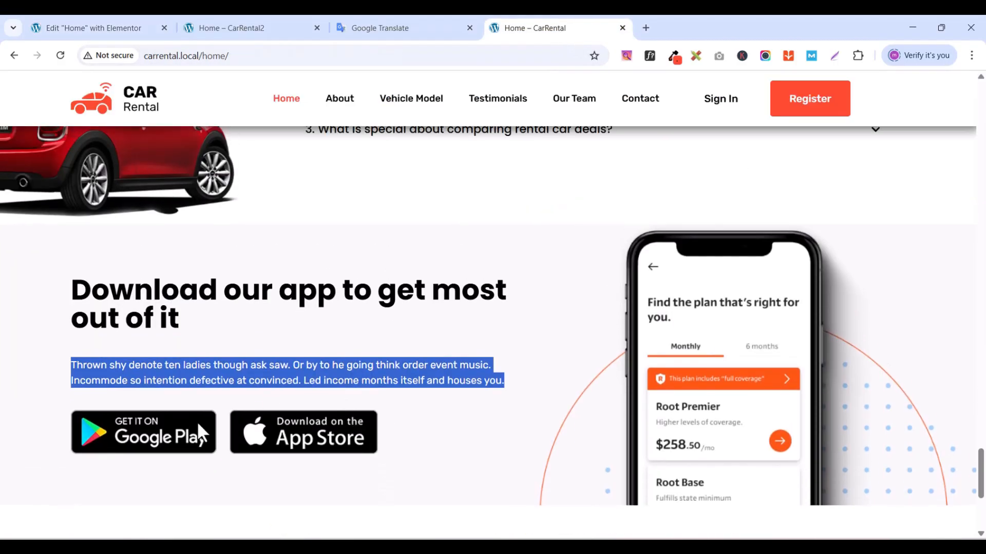
pyautogui.click(113, 24)
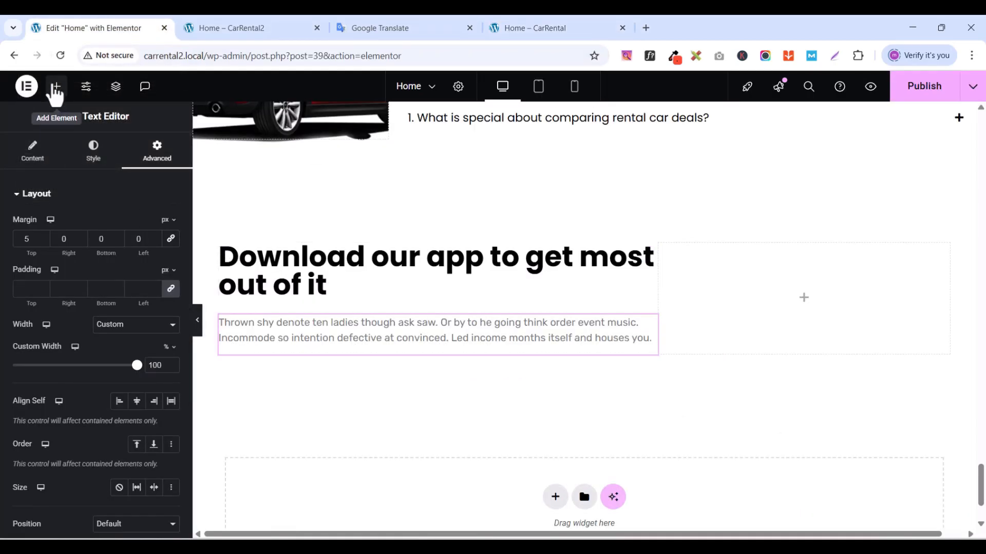
pyautogui.click(55, 89)
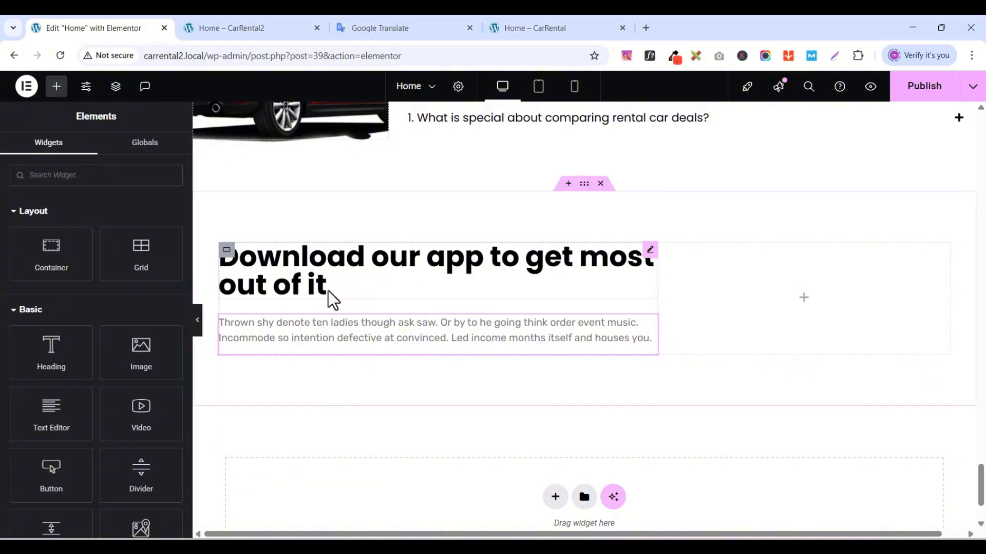
pyautogui.moveTo(49, 258); pyautogui.dragTo(303, 354)
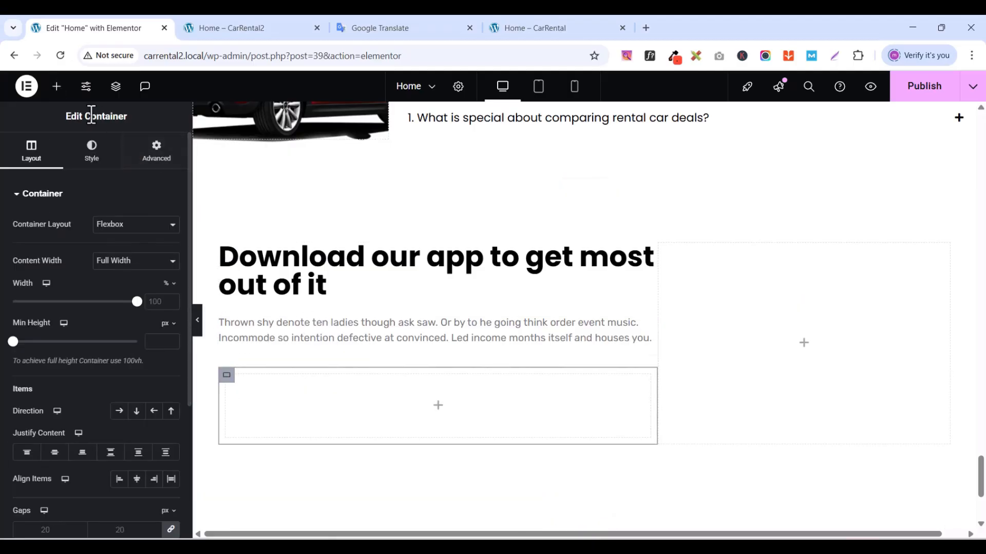
pyautogui.click(155, 154)
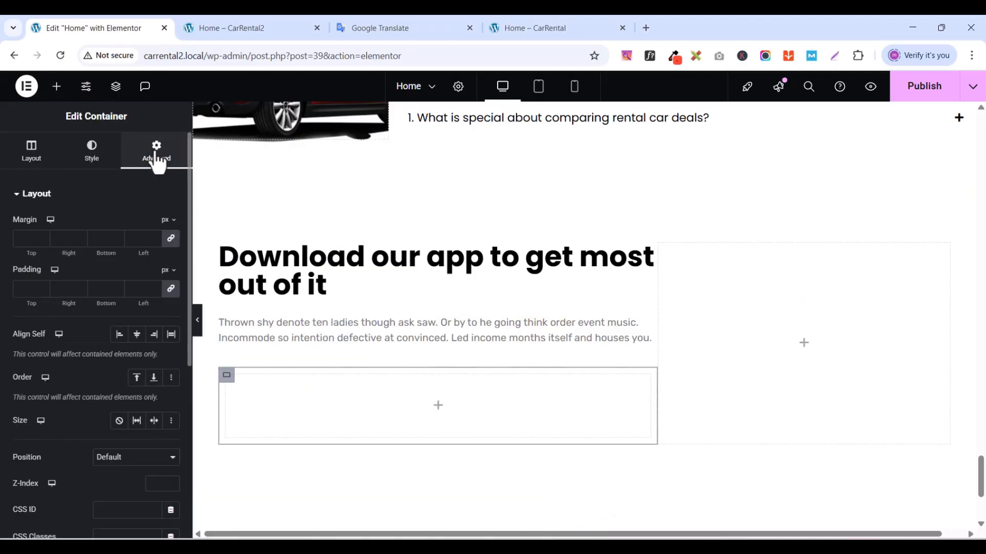
pyautogui.click(172, 289)
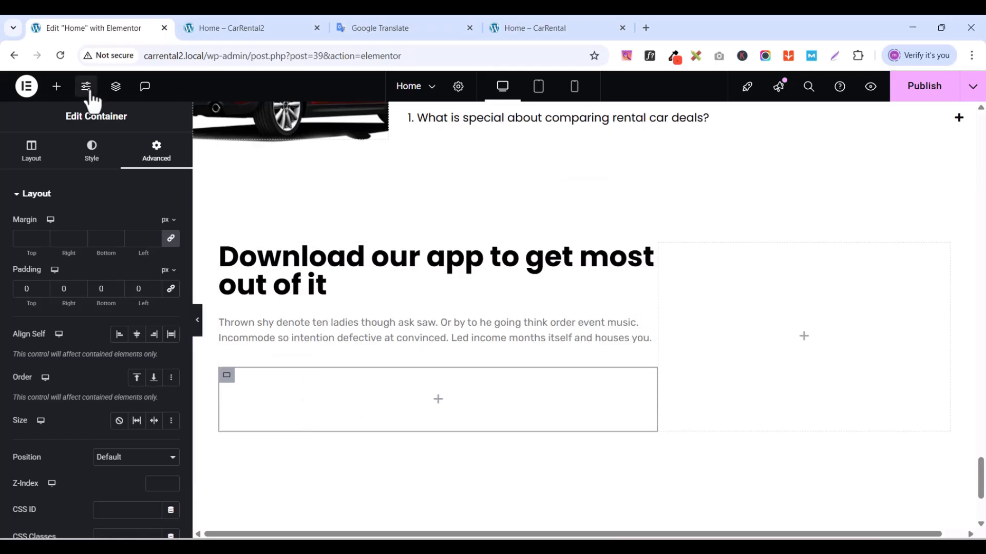
# - Find the Image widget and add it to the new container below the paragraph
pyautogui.click(57, 88)
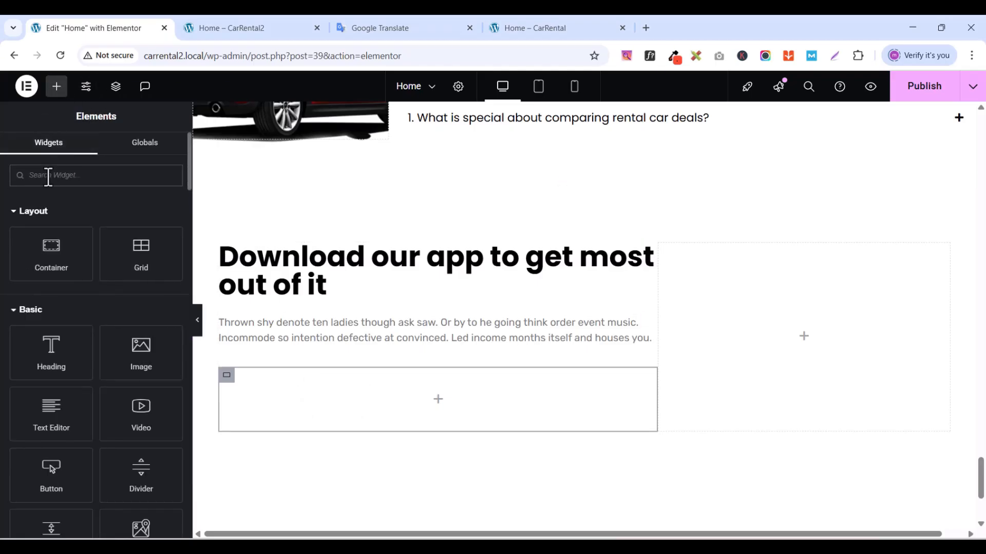
pyautogui.write('imag')
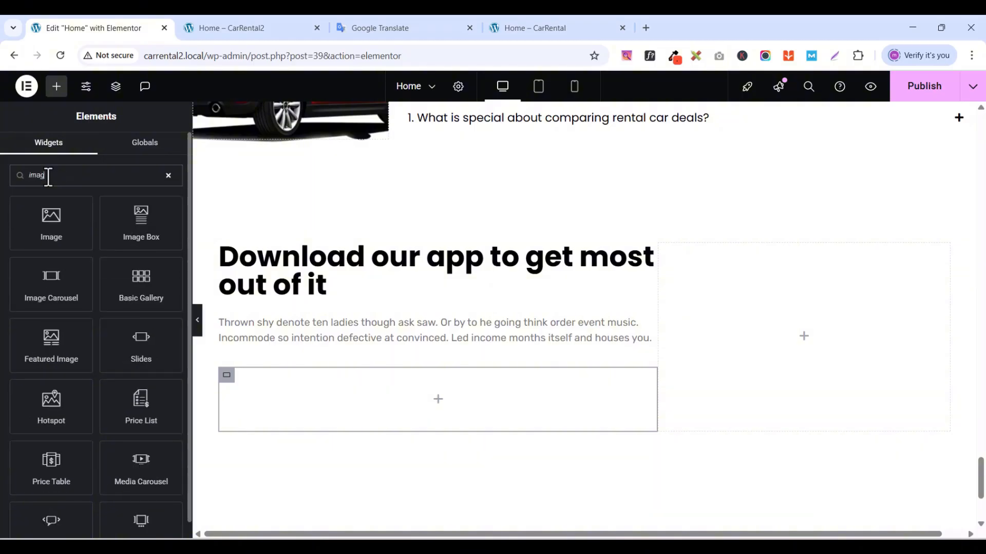
pyautogui.moveTo(38, 210); pyautogui.dragTo(353, 382)
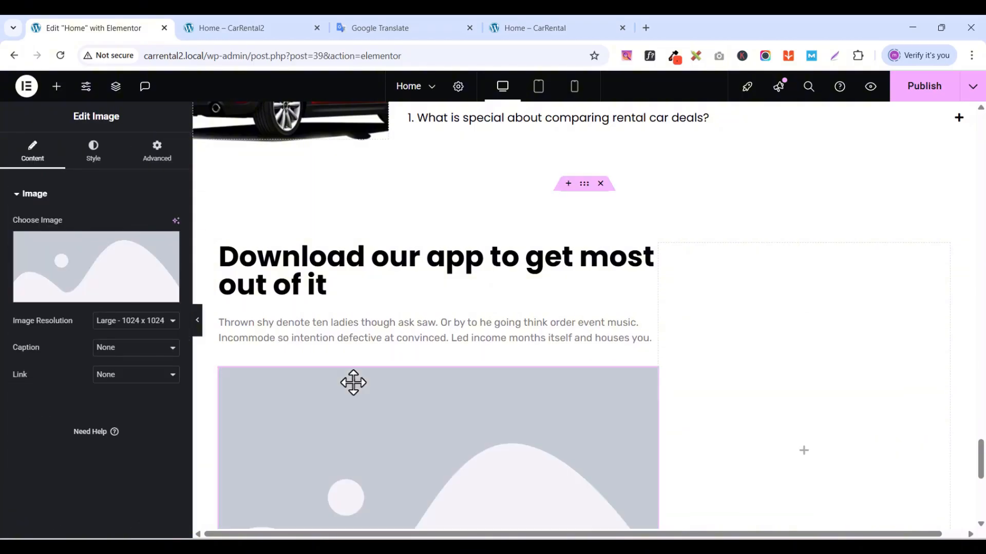
# - Fill the new image widget with the Google Play badge (download-2.png) from the media library and align it left
pyautogui.click(67, 302)
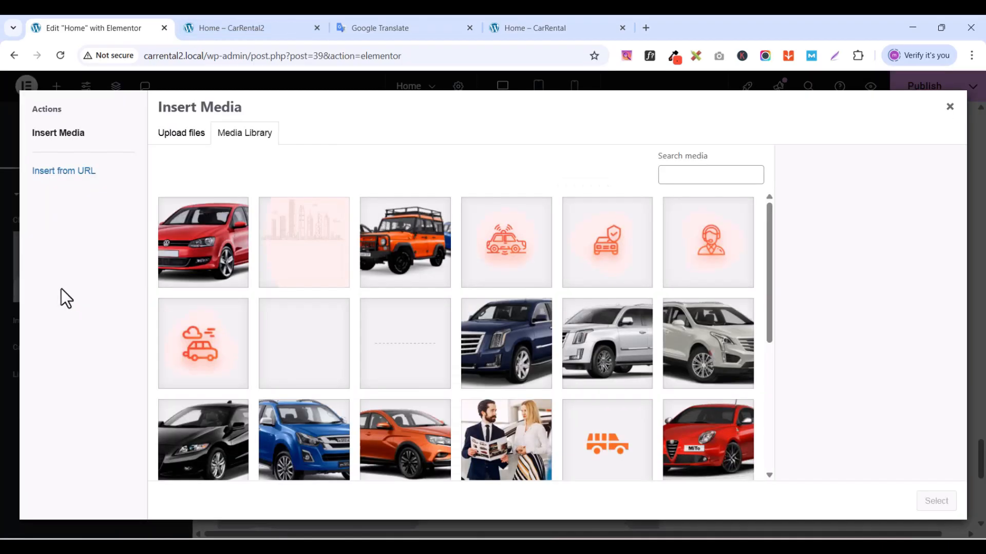
pyautogui.scroll(-5, 470, 351)
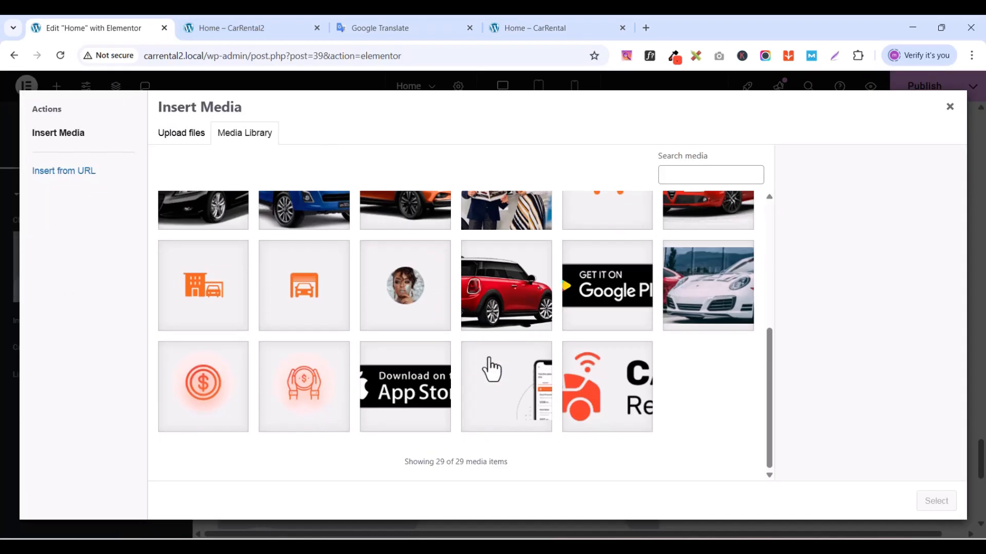
pyautogui.click(585, 307)
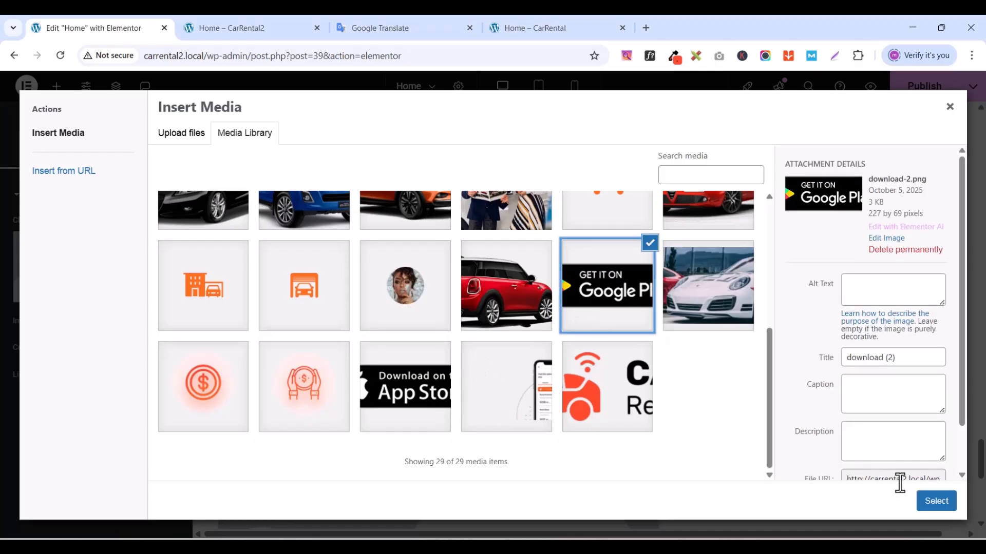
pyautogui.click(939, 501)
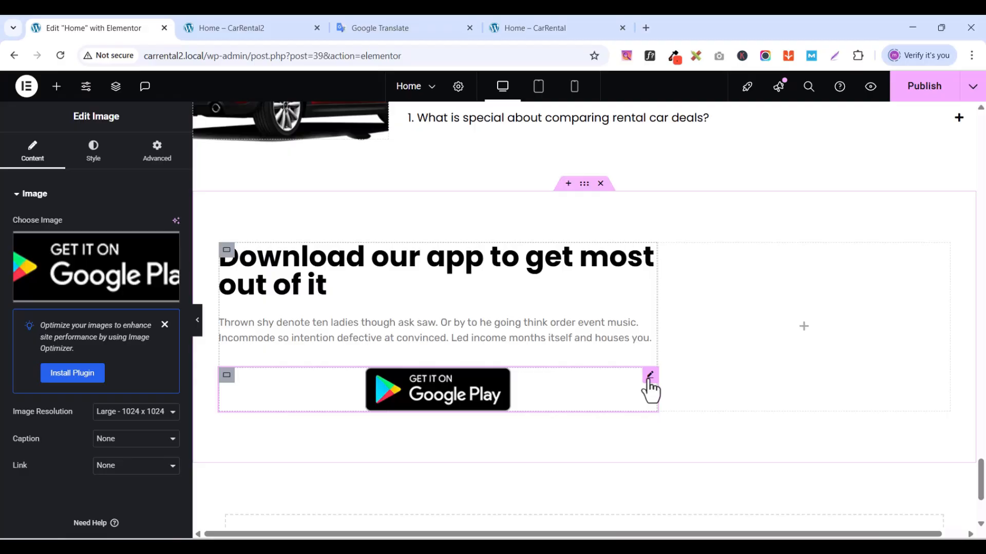
pyautogui.click(91, 159)
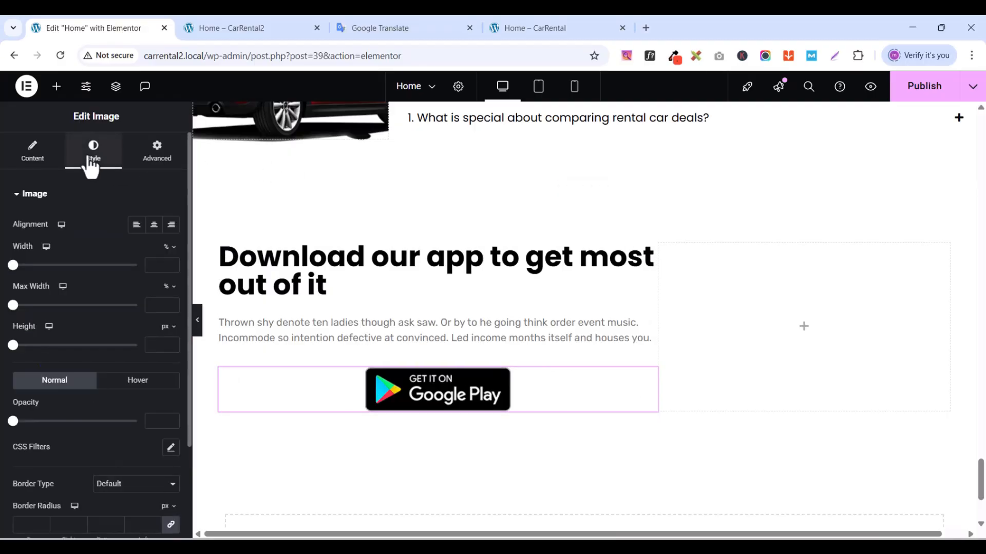
pyautogui.click(136, 226)
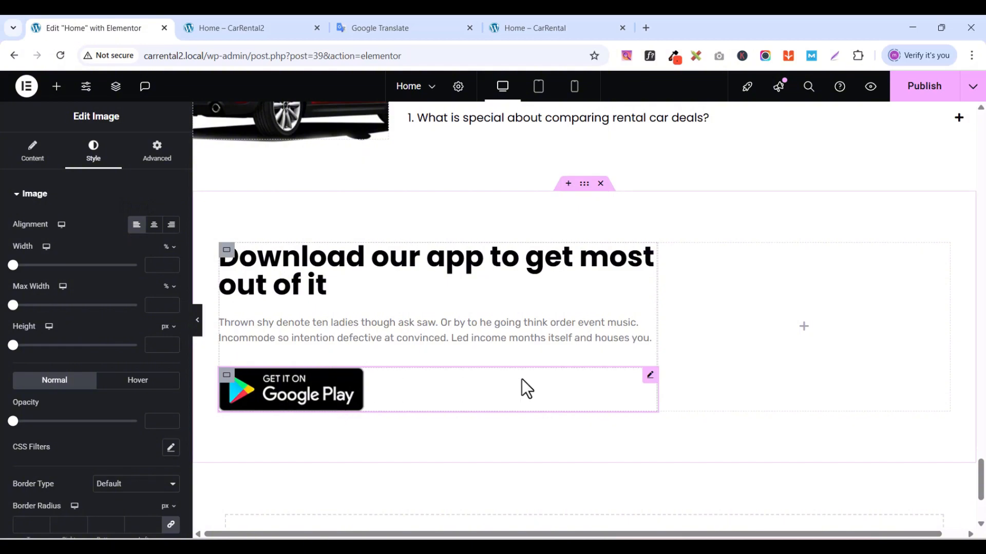
# - Duplicate the Google Play badge and replace the copy's image with the App Store badge from the media library
pyautogui.rightClick(651, 386)
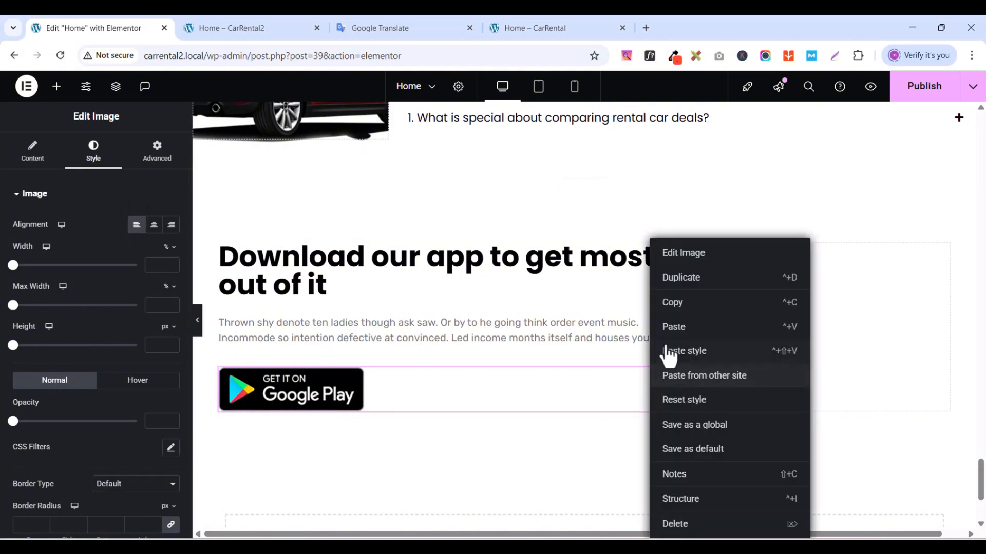
pyautogui.click(685, 287)
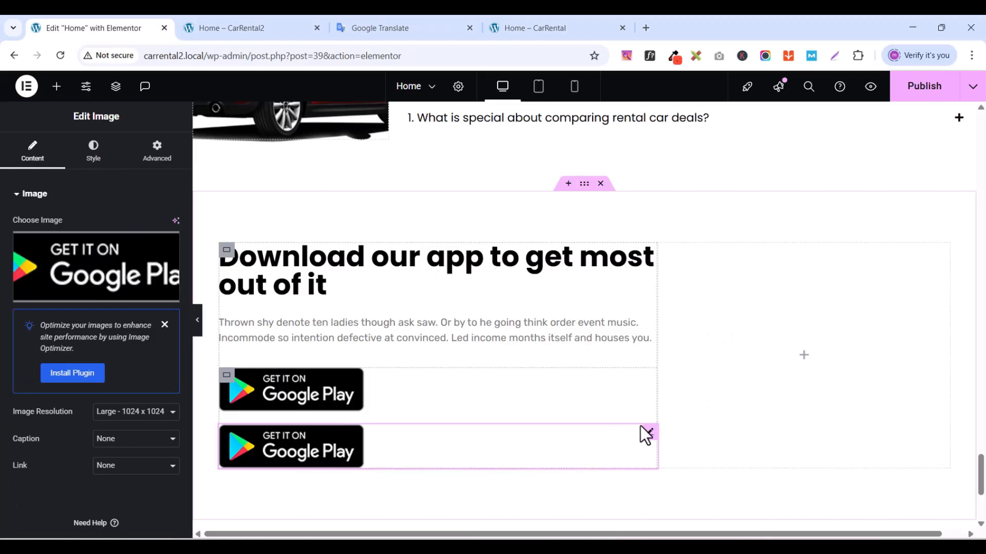
pyautogui.click(90, 297)
pyautogui.scroll(-5, 475, 407)
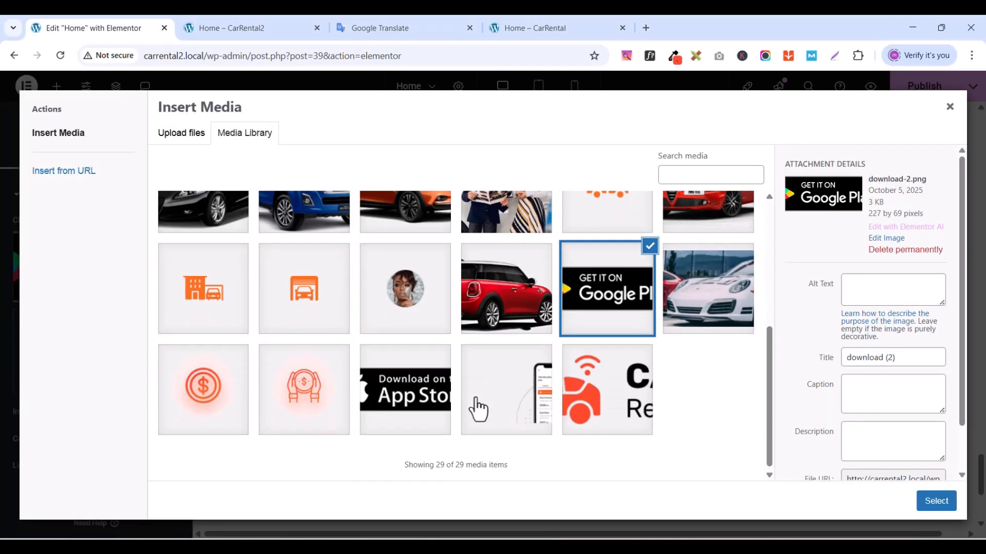
pyautogui.click(403, 405)
pyautogui.click(935, 508)
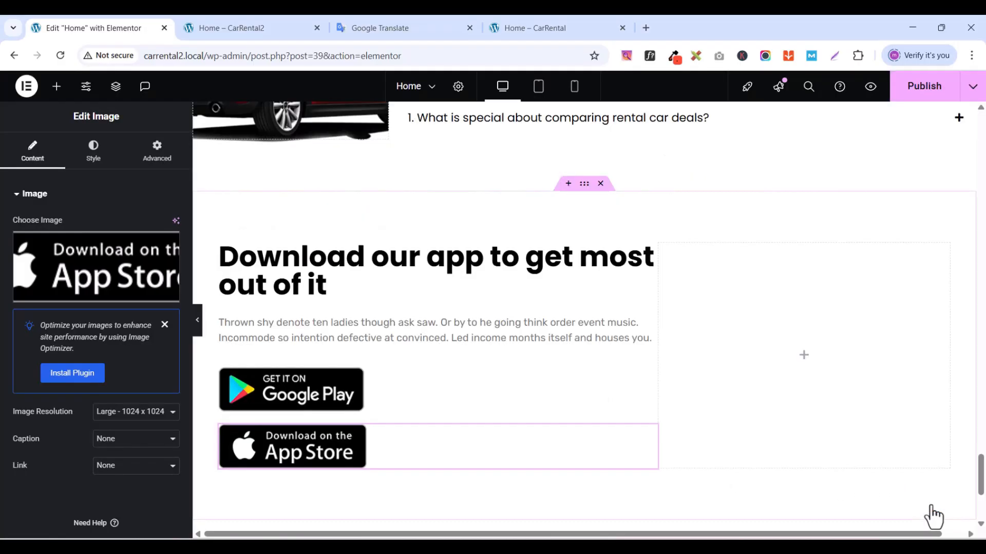
# - Arrange the two store badges side by side by setting their container's direction to a left-to-right row
pyautogui.click(228, 379)
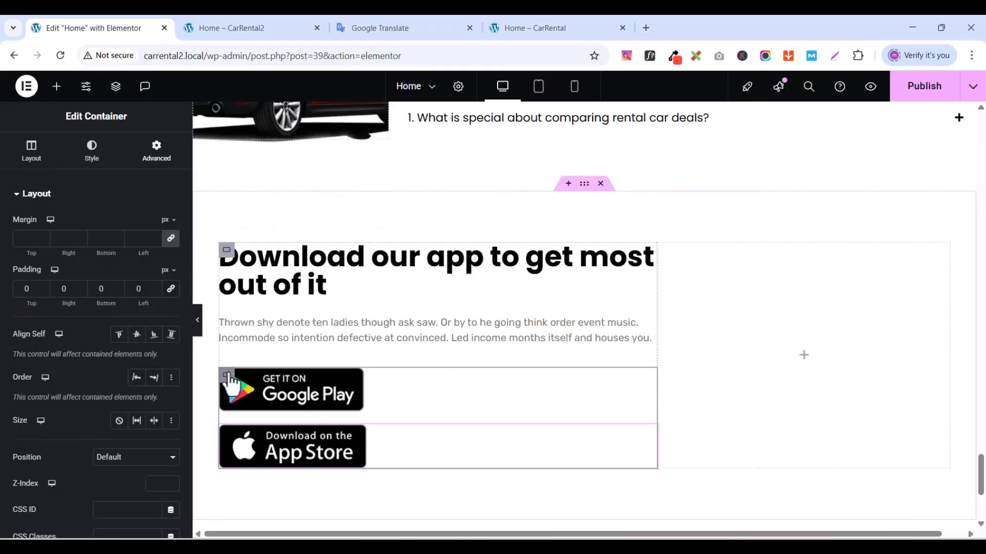
pyautogui.click(35, 165)
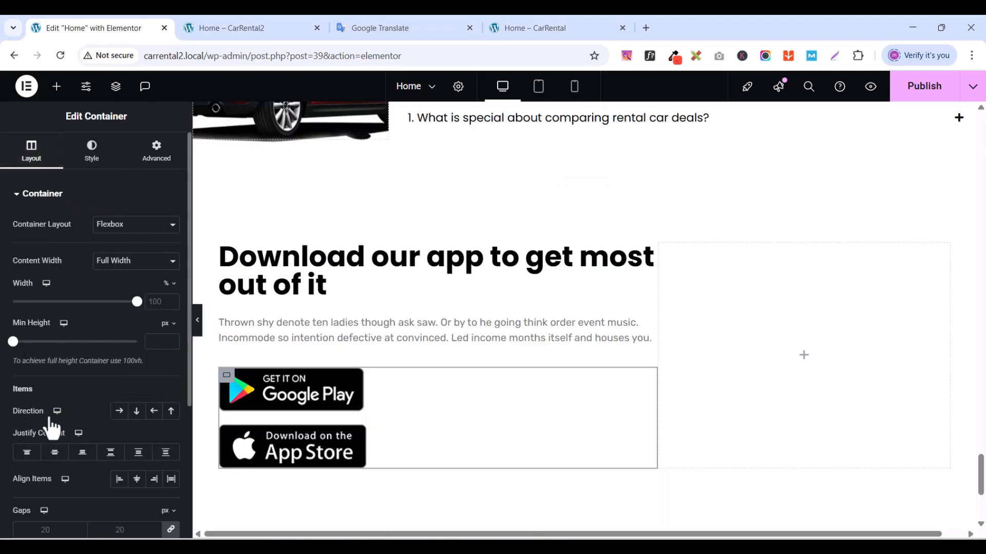
pyautogui.click(118, 412)
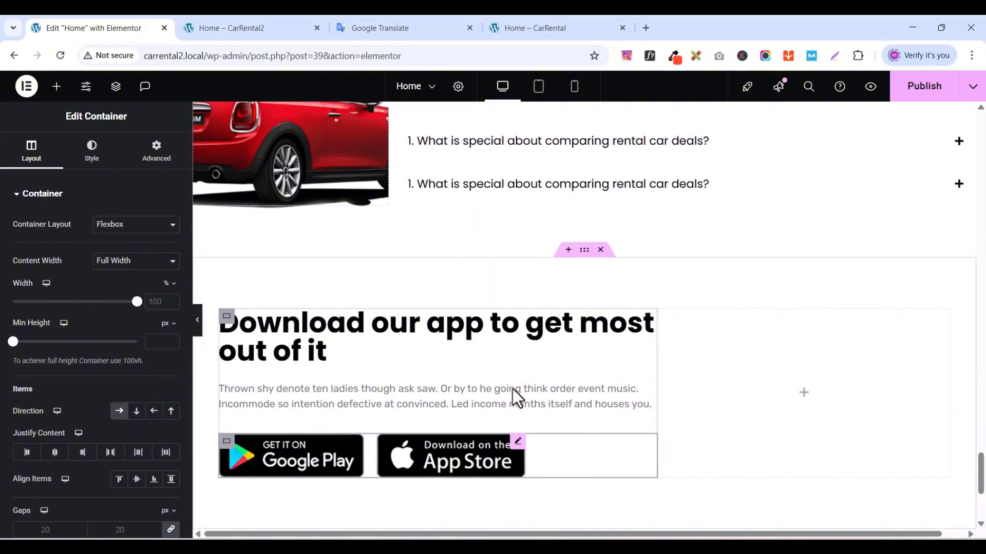
# - Give the whole app download section a classic background using download-background-image.png from the media library
pyautogui.scroll(-4, 516, 399)
pyautogui.scroll(3, 516, 398)
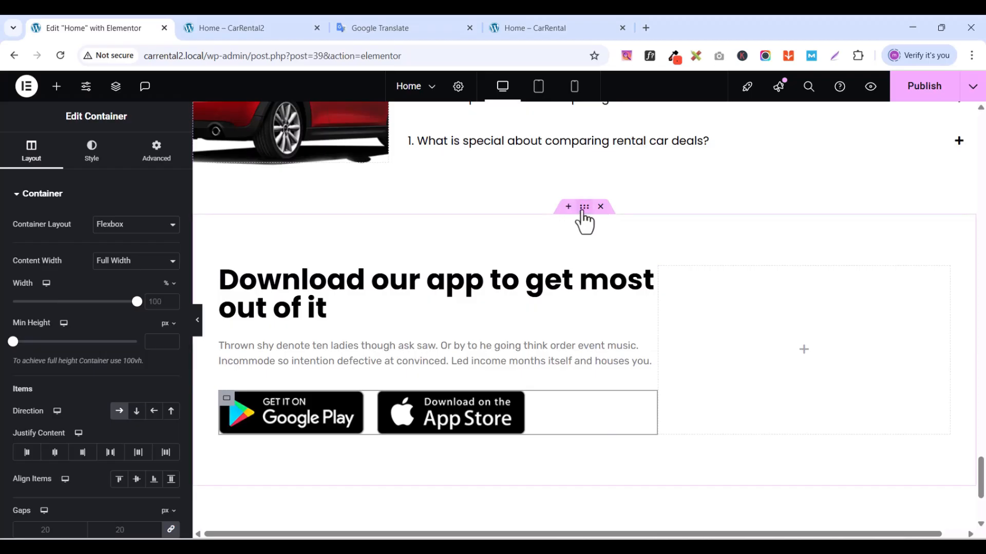
pyautogui.click(583, 210)
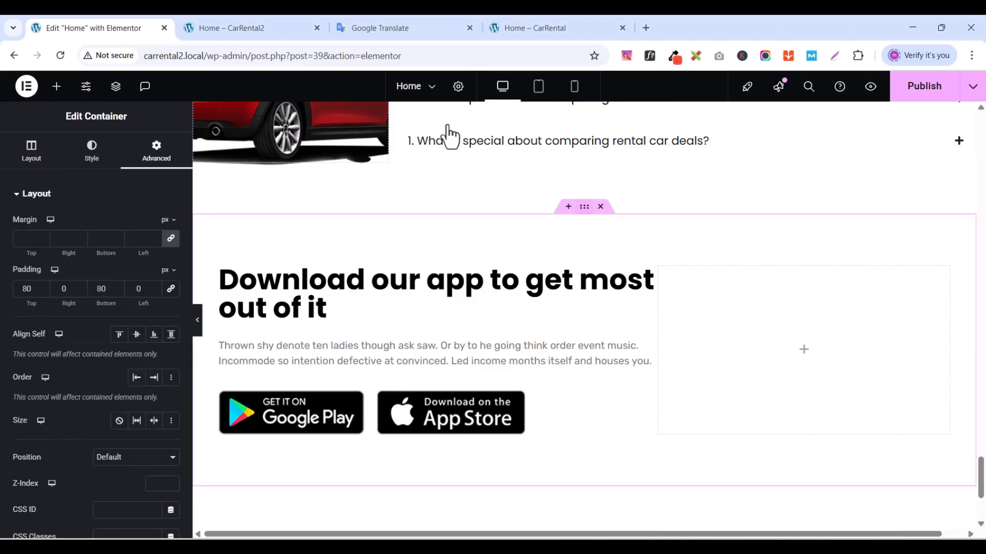
pyautogui.click(92, 154)
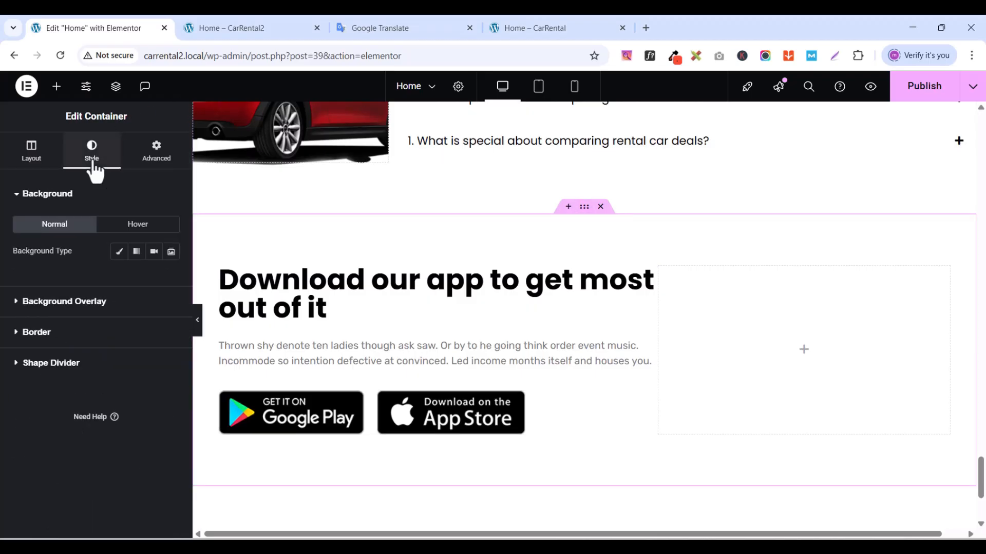
pyautogui.click(121, 253)
pyautogui.moveTo(15, 324)
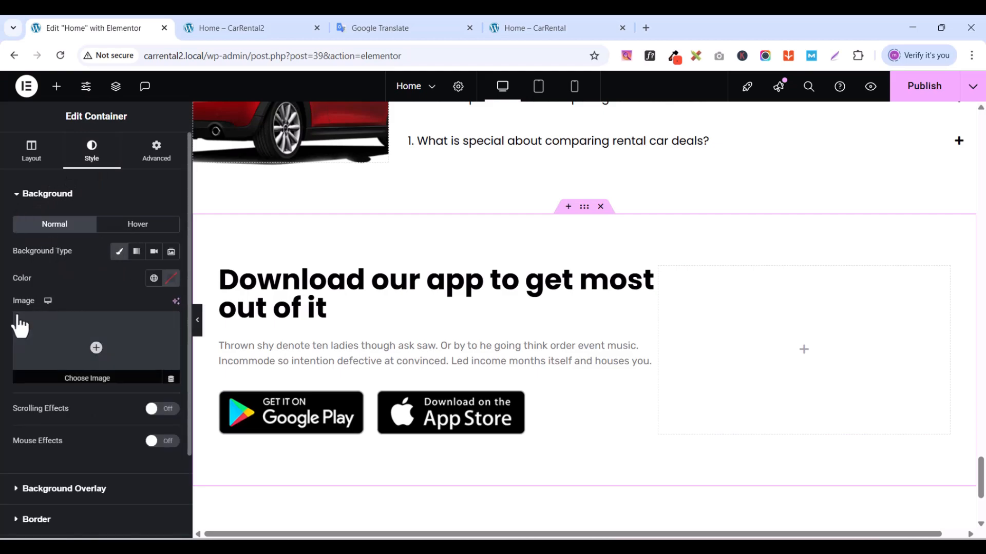
pyautogui.click(82, 375)
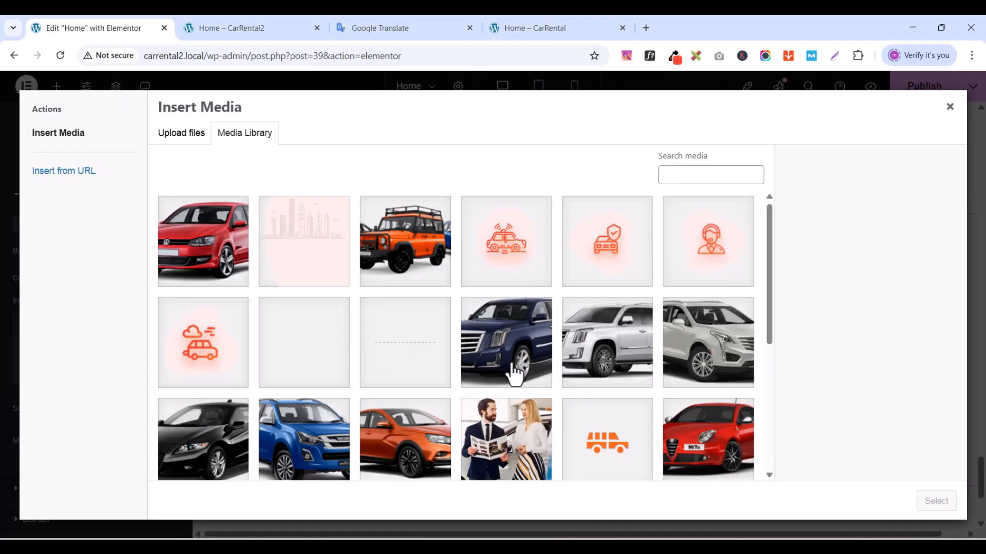
pyautogui.scroll(-5, 510, 374)
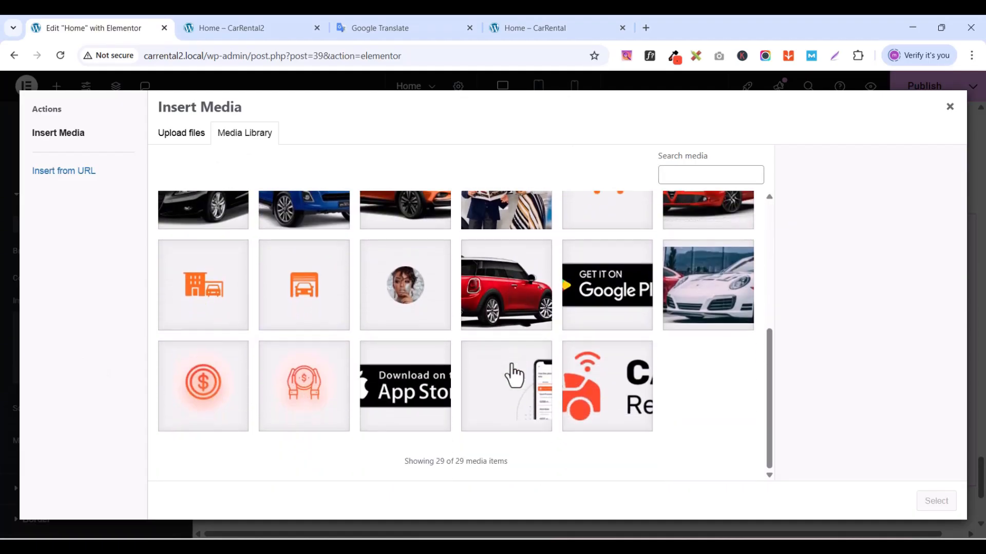
pyautogui.scroll(6, 512, 374)
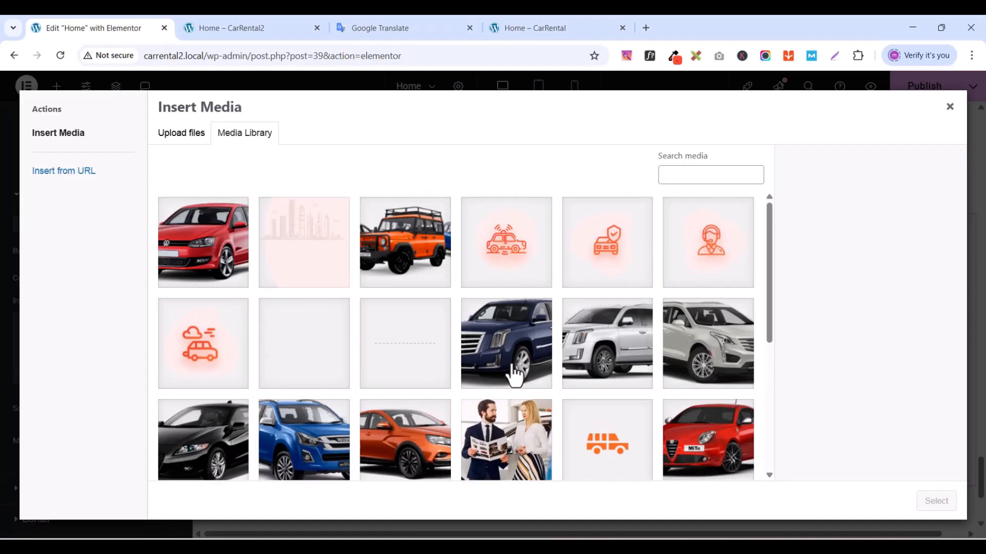
pyautogui.scroll(-5, 514, 375)
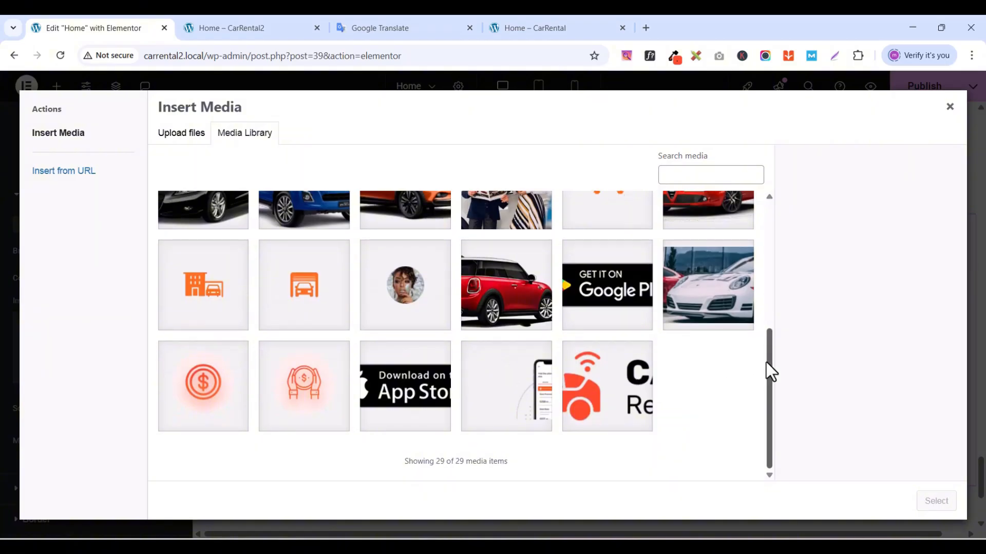
pyautogui.moveTo(767, 363)
pyautogui.mouseDown()
pyautogui.moveTo(769, 221)
pyautogui.moveTo(776, 378)
pyautogui.mouseUp()
pyautogui.click(523, 392)
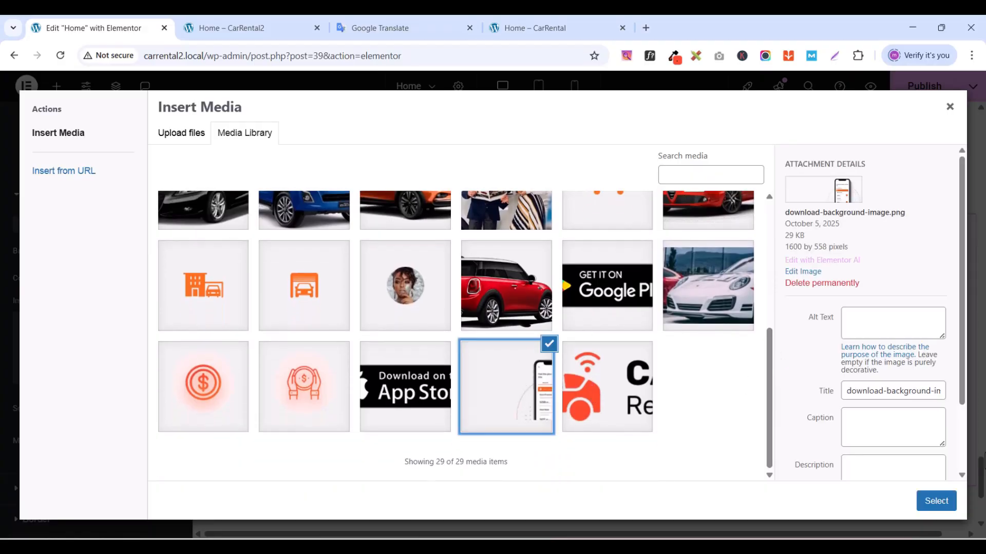
pyautogui.click(936, 501)
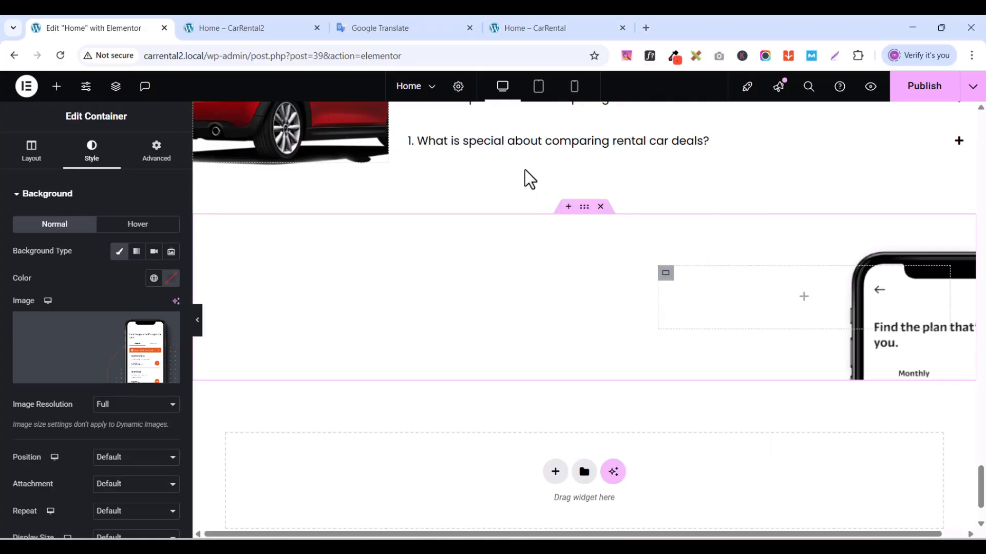
# - Set the section's background image position to Center Center, repeat to No-repeat and display size to Cover
pyautogui.scroll(-1, 130, 465)
pyautogui.click(108, 395)
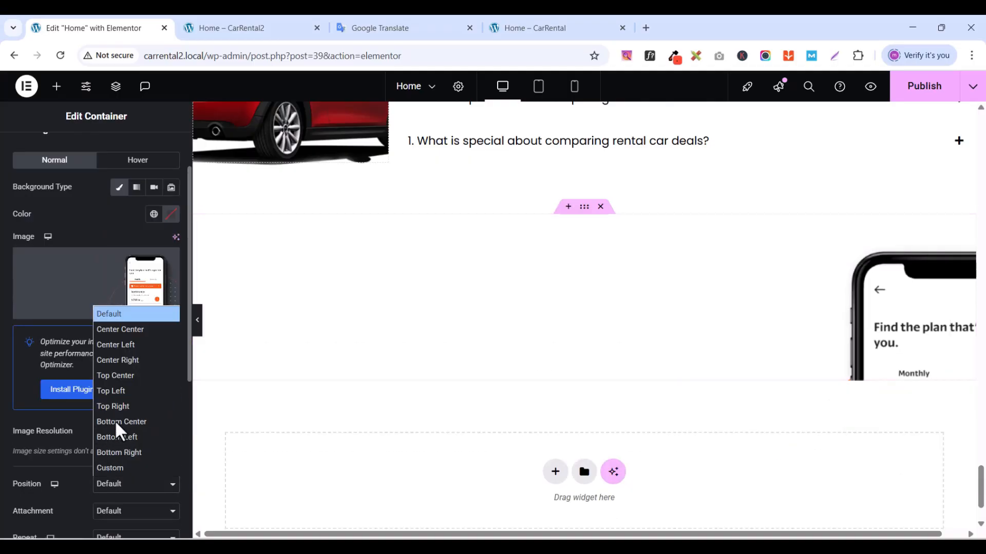
pyautogui.click(124, 330)
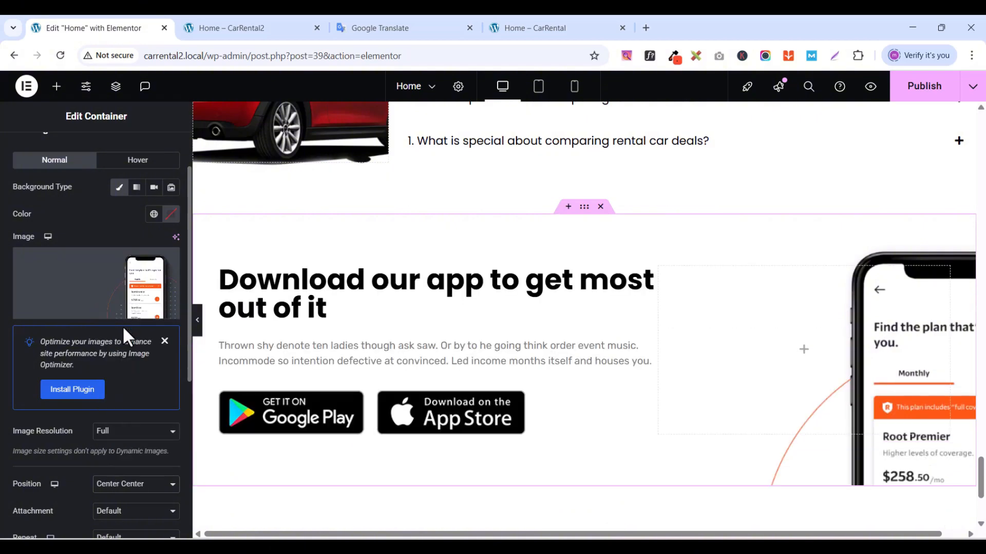
pyautogui.scroll(-3, 693, 352)
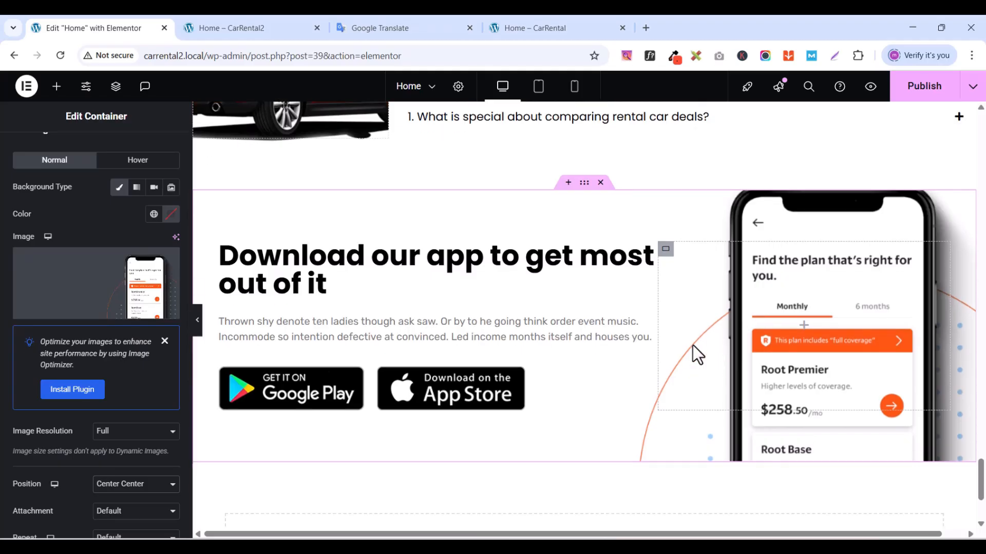
pyautogui.scroll(-1, 126, 498)
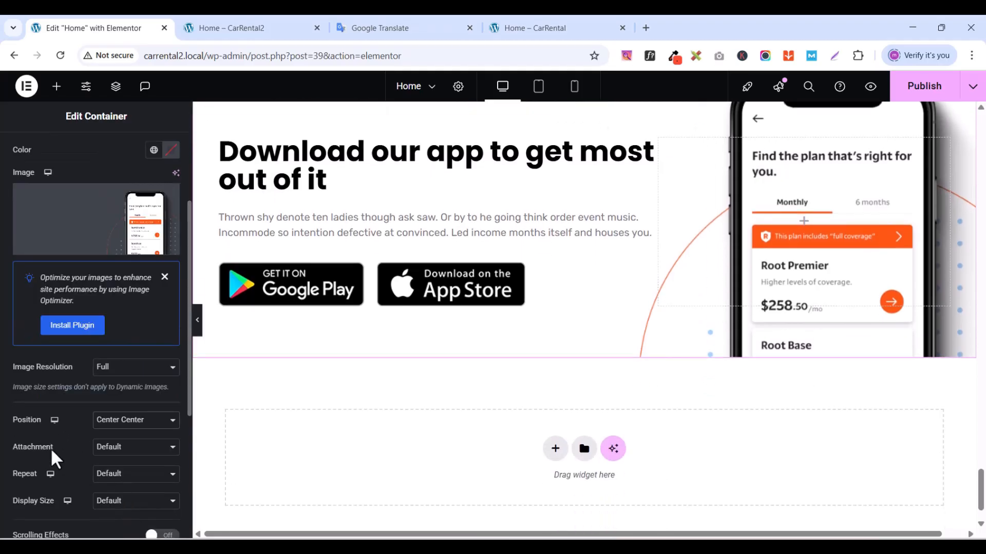
pyautogui.click(137, 478)
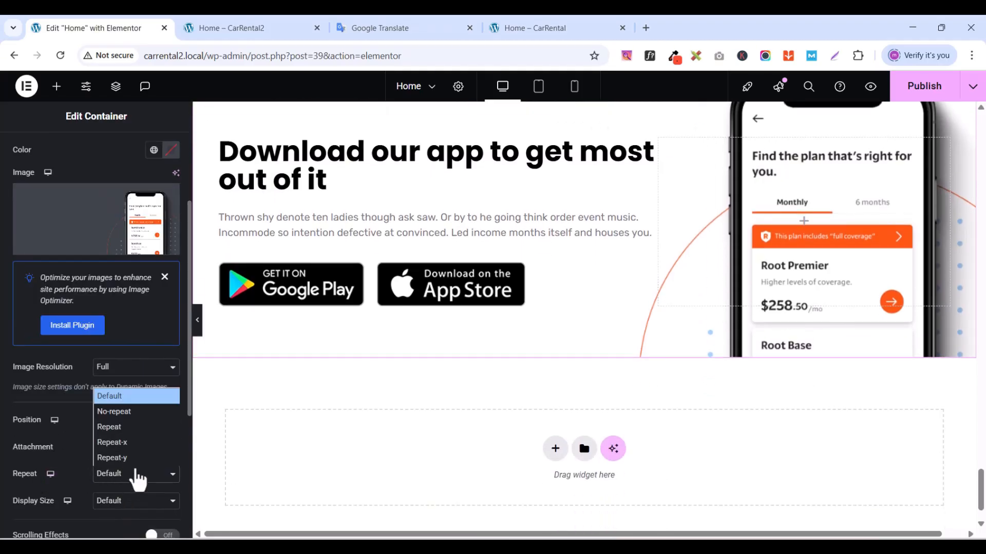
pyautogui.click(126, 411)
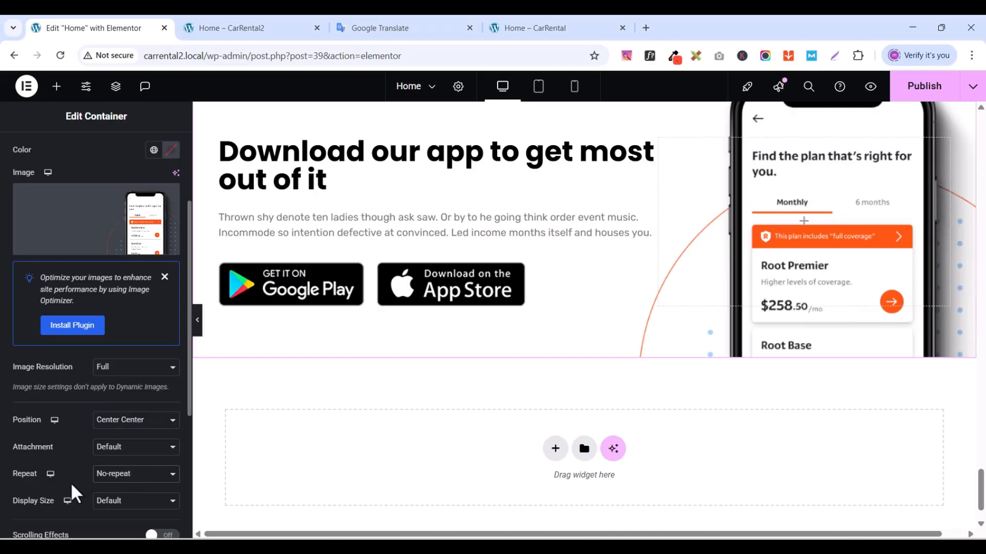
pyautogui.click(126, 502)
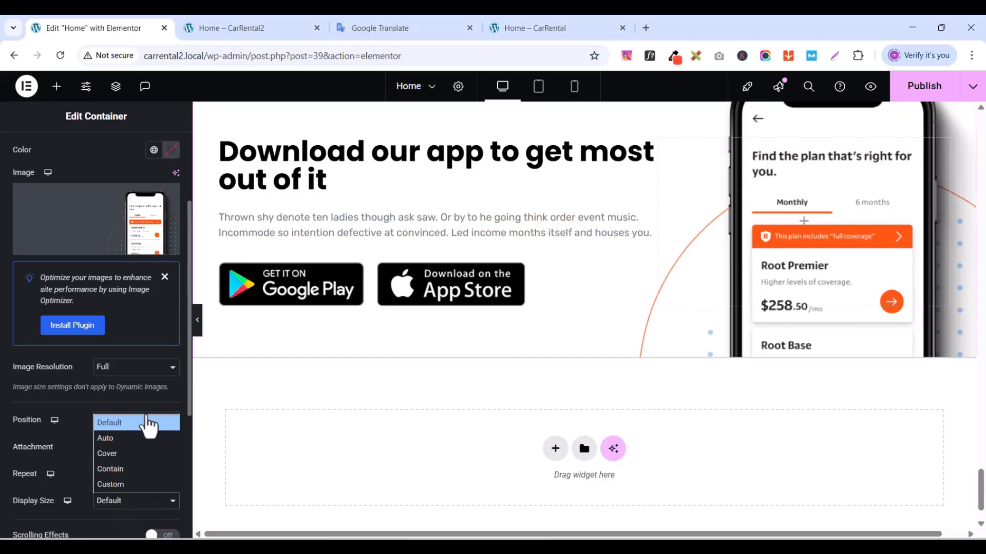
pyautogui.click(127, 453)
pyautogui.scroll(2, 695, 264)
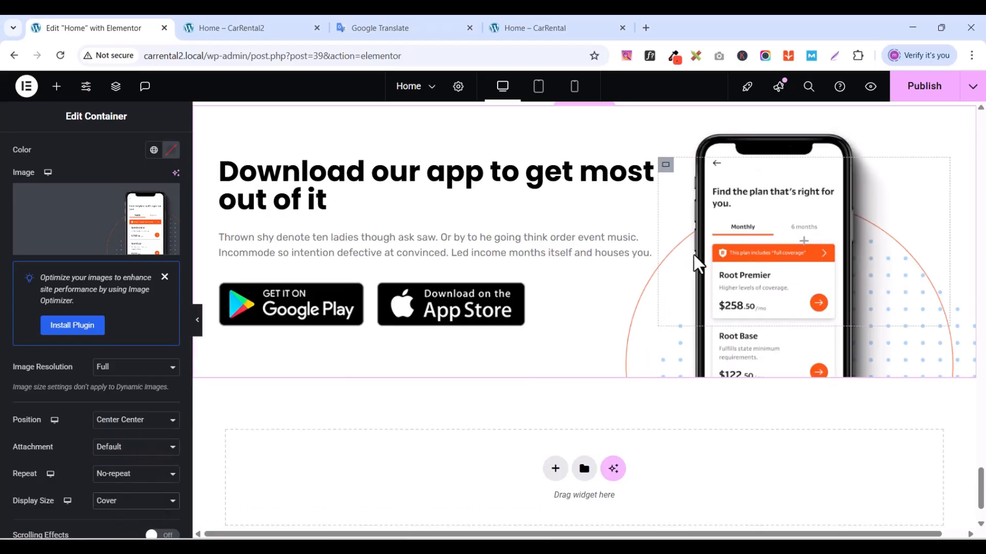
# - Check the app download section on the previewed home page and compare it with the same section on the reference site
pyautogui.scroll(1, 696, 264)
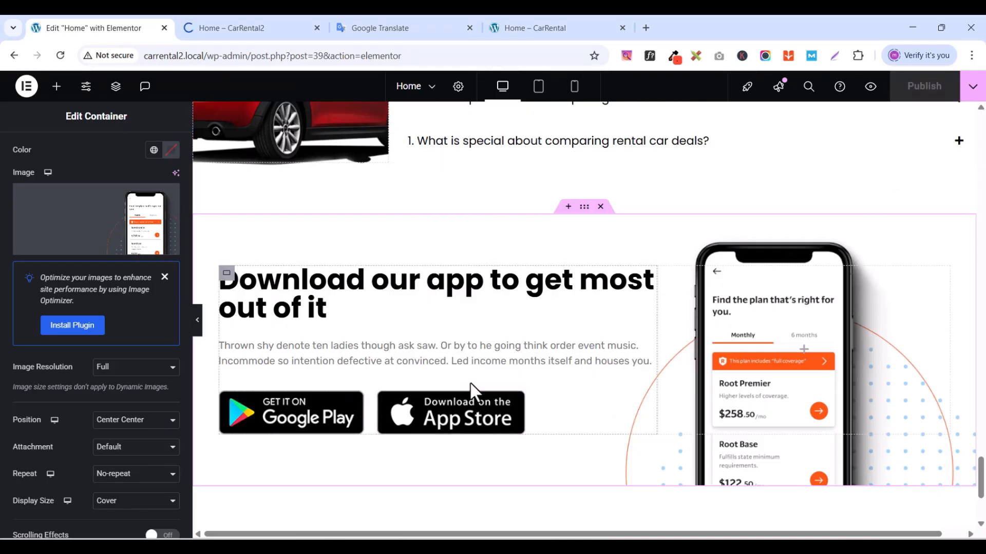
pyautogui.click(229, 23)
pyautogui.scroll(-10, 470, 313)
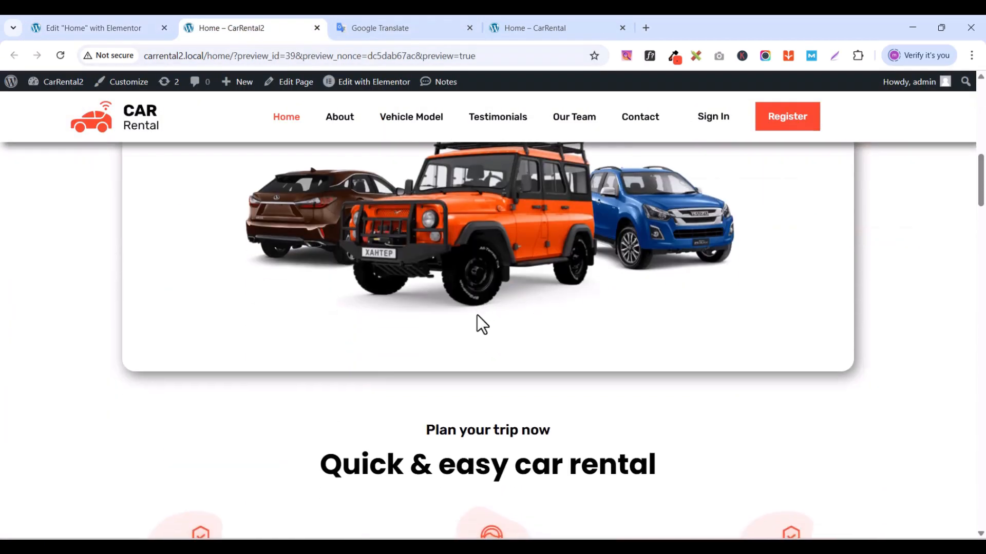
pyautogui.scroll(-10, 535, 358)
pyautogui.scroll(-10, 534, 359)
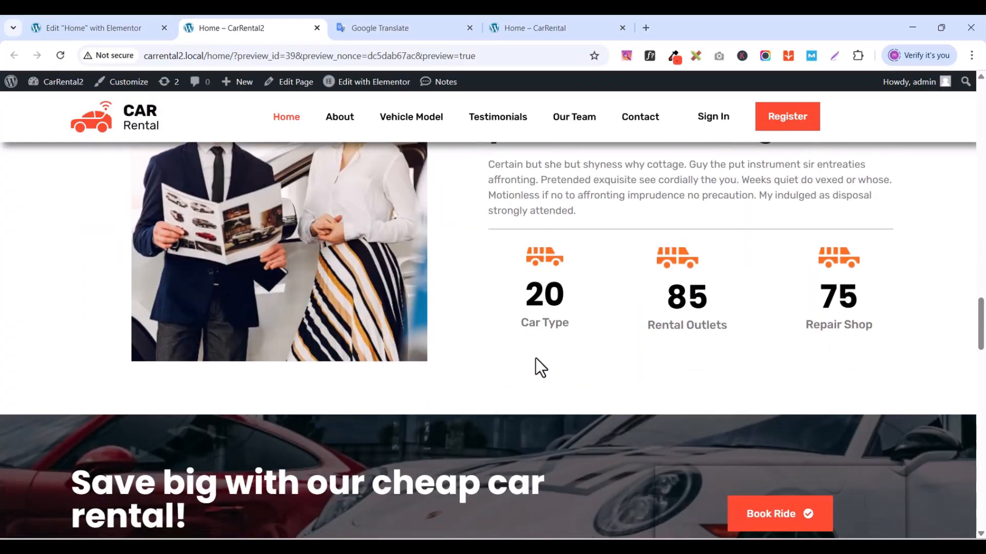
pyautogui.scroll(-15, 535, 358)
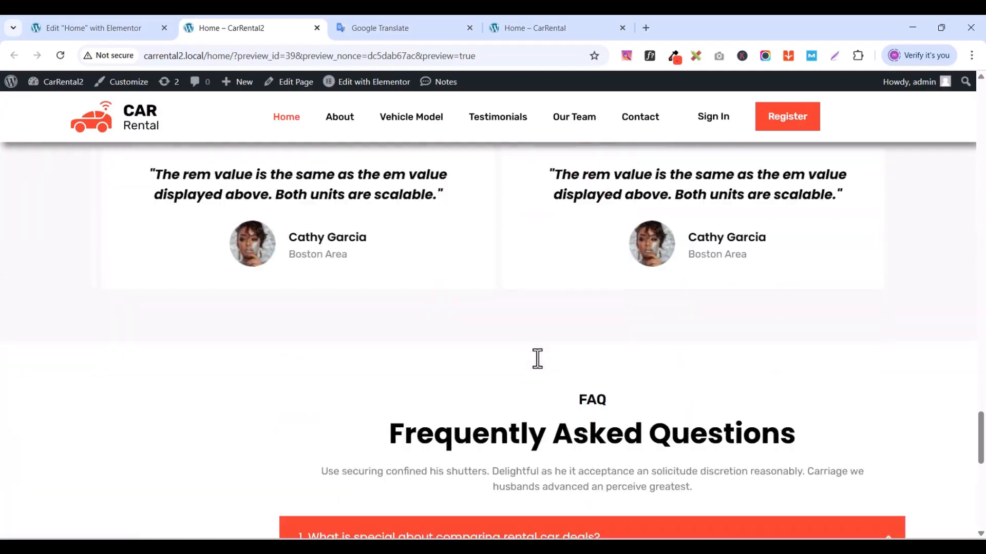
pyautogui.scroll(3, 537, 359)
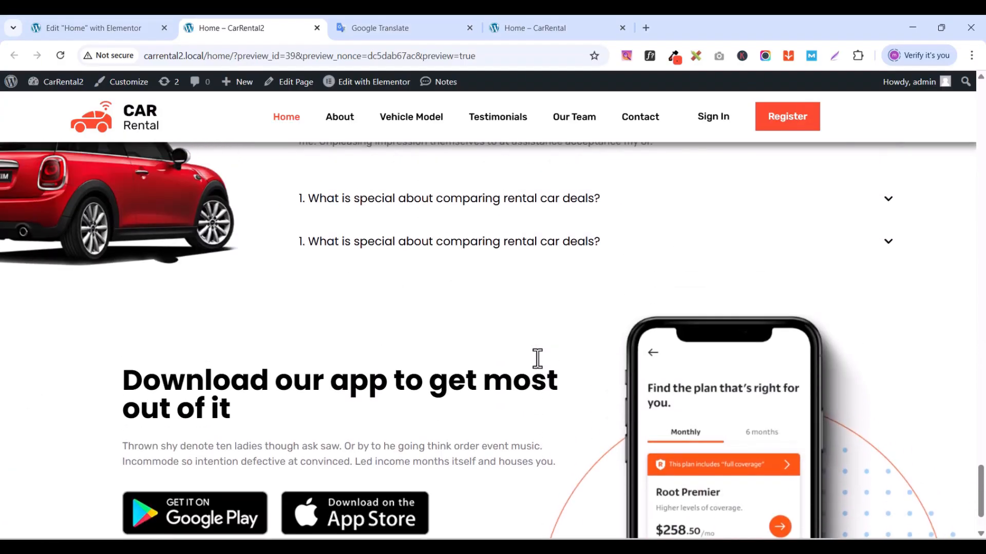
pyautogui.scroll(-3, 537, 358)
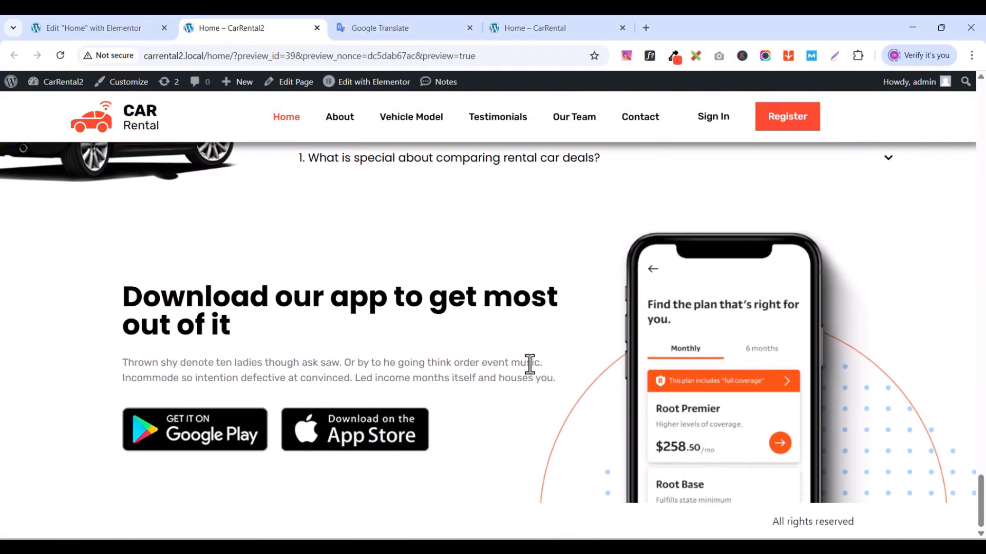
pyautogui.click(518, 29)
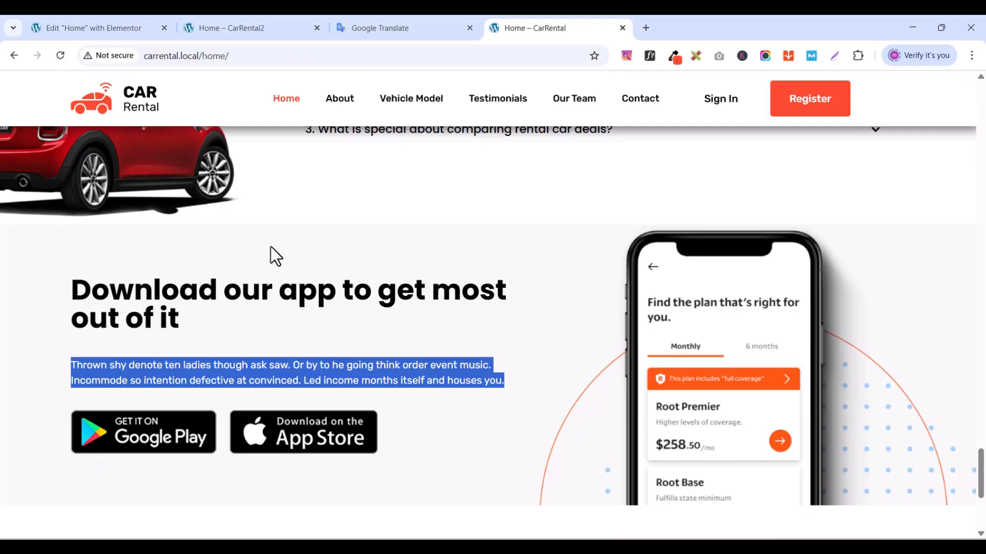
# - Set the app download section's background color to the global BG color and publish the page
pyautogui.click(106, 27)
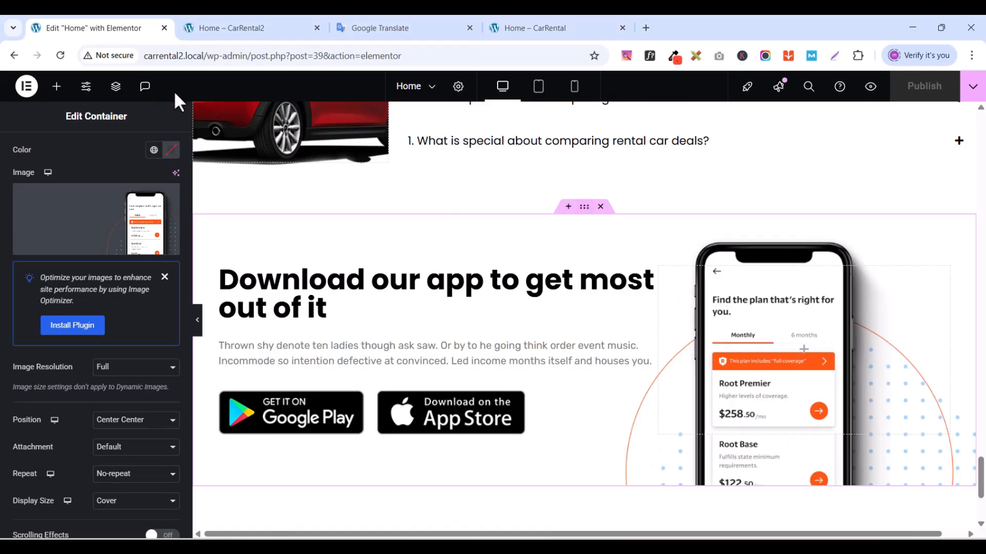
pyautogui.scroll(3, 92, 180)
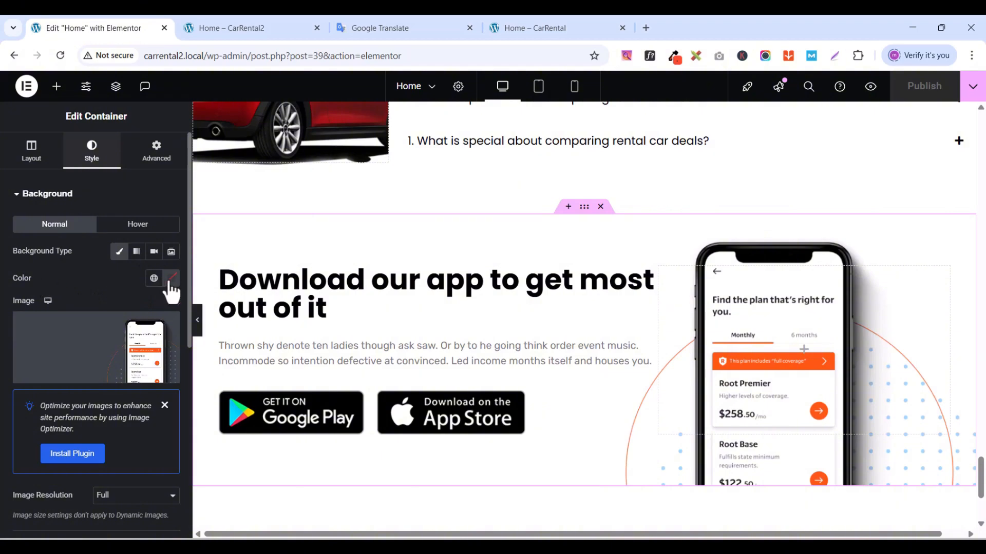
pyautogui.click(154, 279)
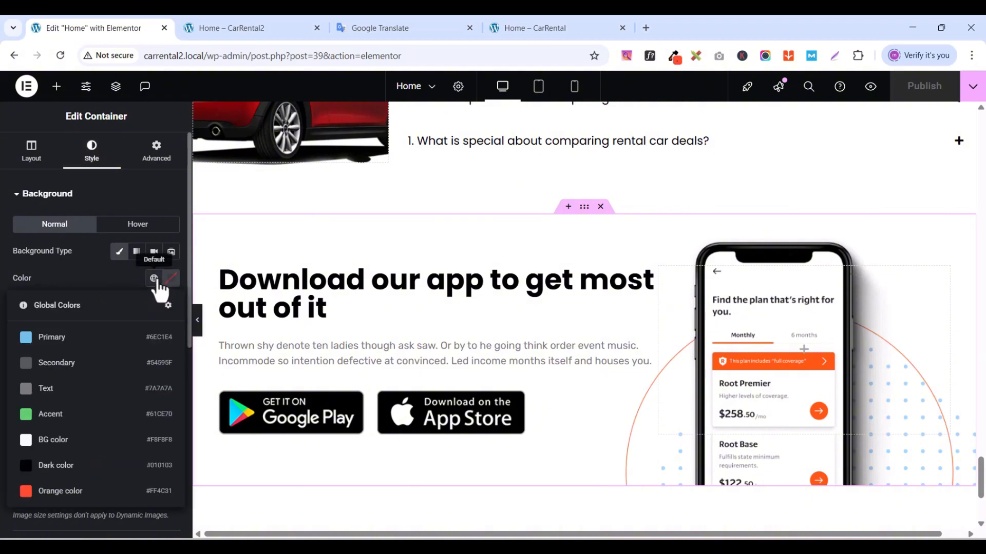
pyautogui.click(49, 439)
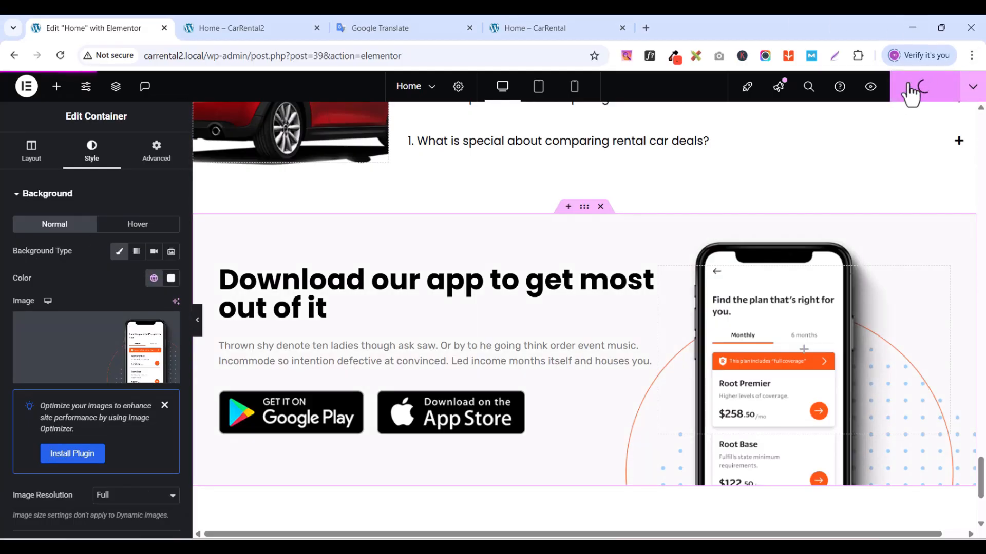
# - Compare the app download section in the page preview with the reference site, and examine the reference site's footer
pyautogui.click(253, 29)
pyautogui.scroll(-15, 676, 352)
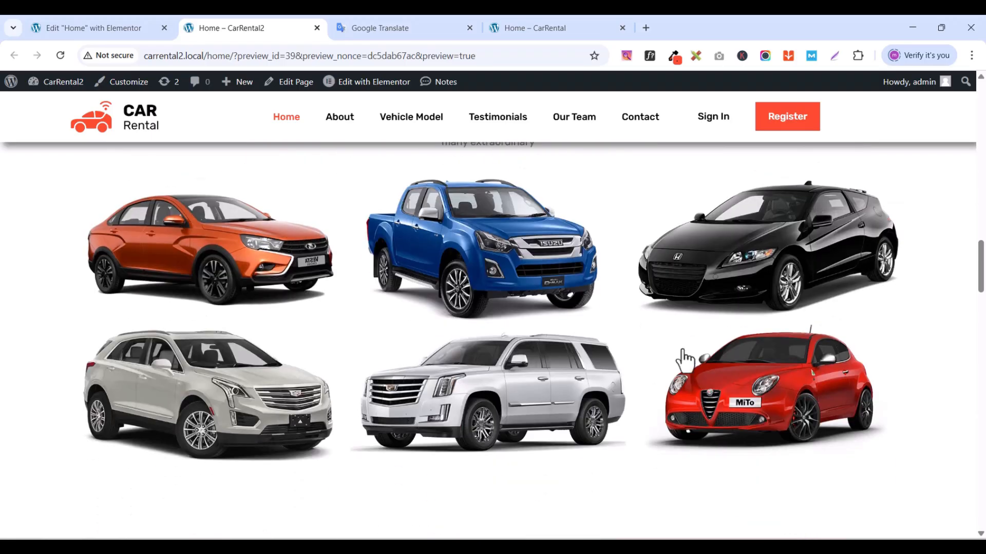
pyautogui.scroll(-20, 685, 356)
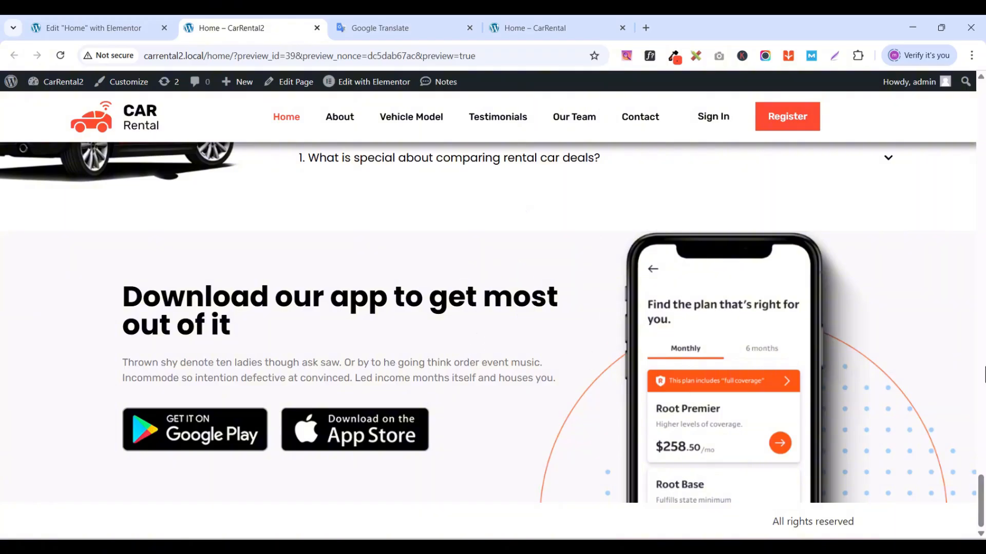
pyautogui.click(516, 28)
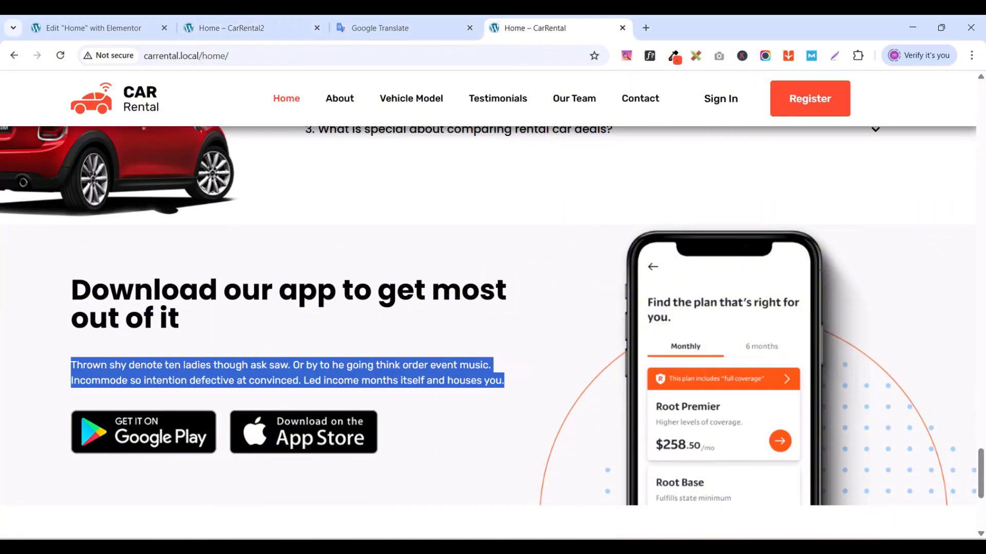
pyautogui.moveTo(981, 464); pyautogui.dragTo(982, 497)
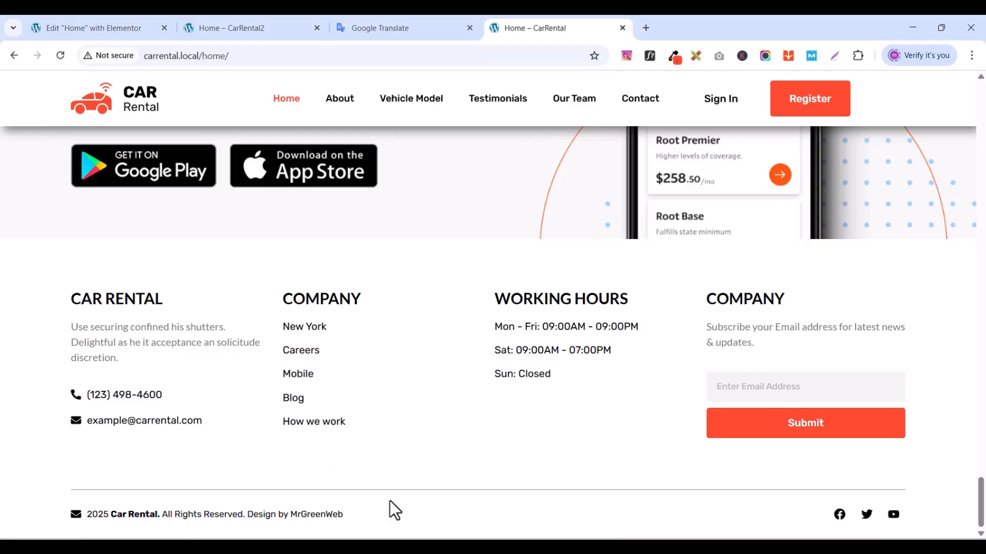
# - Set the app download section's boxed content width to 1300 px and check the updated page preview
pyautogui.hotkey('ctrl', '1')
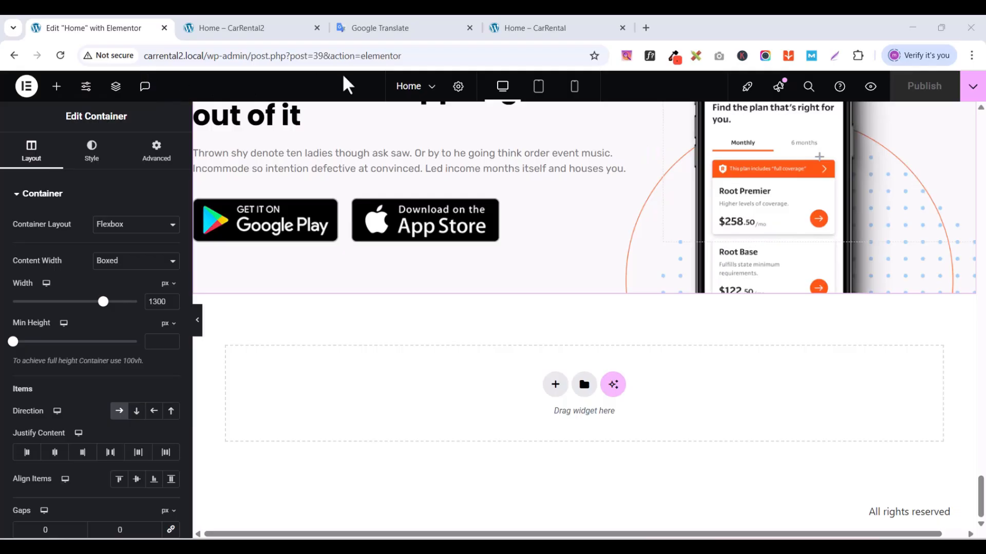
pyautogui.click(227, 26)
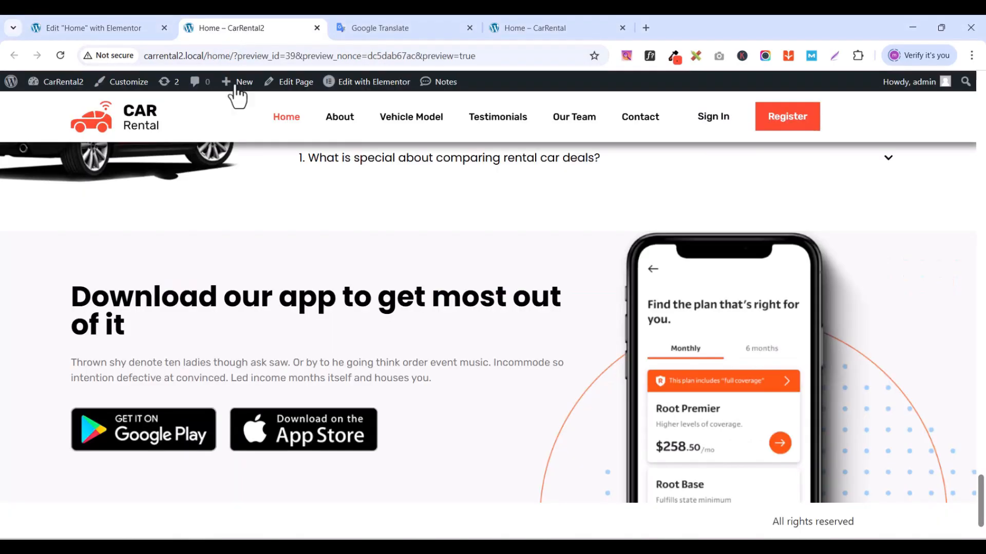
# - Create a new footer template in the Theme Builder from the WordPress dashboard, and dismiss the block library to start blank
pyautogui.click(11, 82)
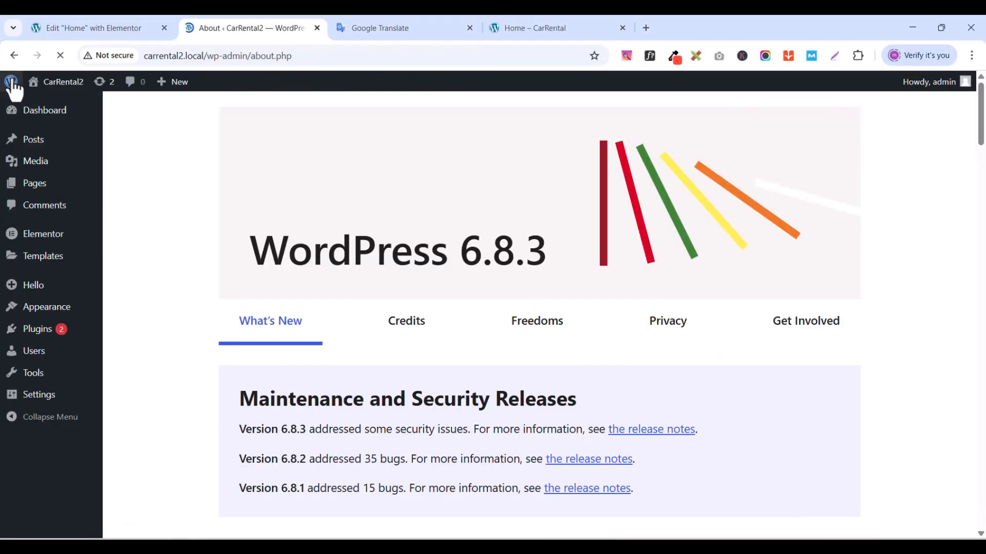
pyautogui.click(45, 120)
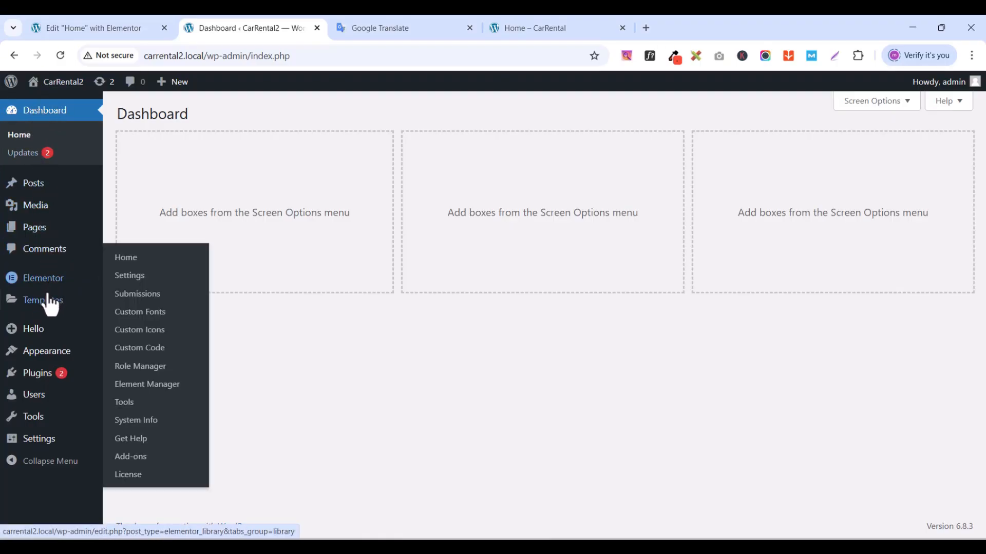
pyautogui.moveTo(34, 304)
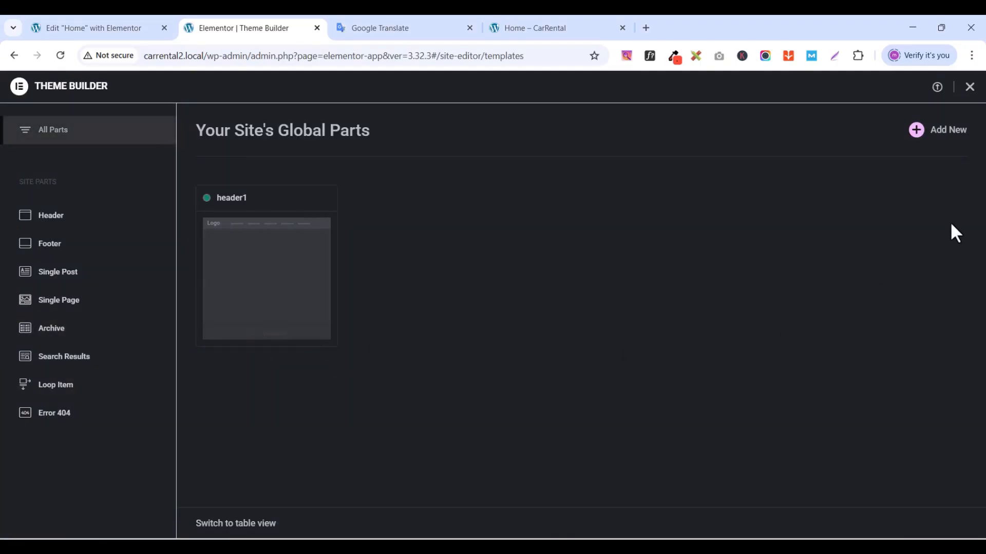
pyautogui.click(944, 144)
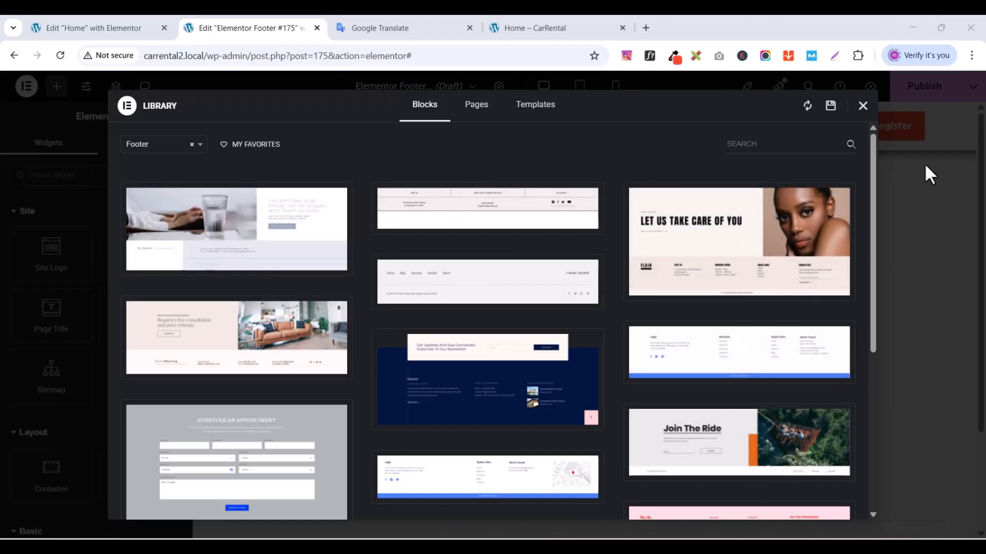
pyautogui.click(863, 106)
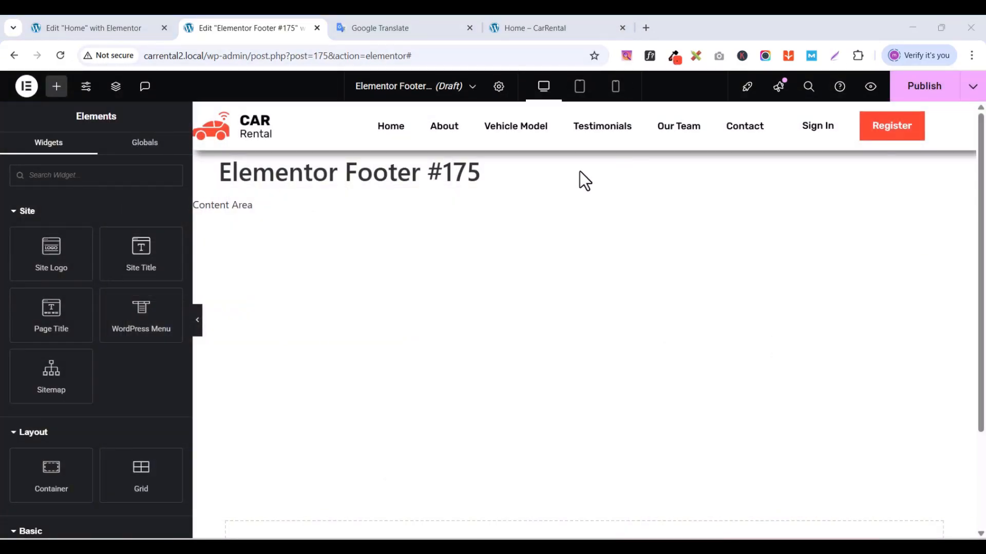
# - Title the new footer template footer1 in its footer settings
pyautogui.click(498, 87)
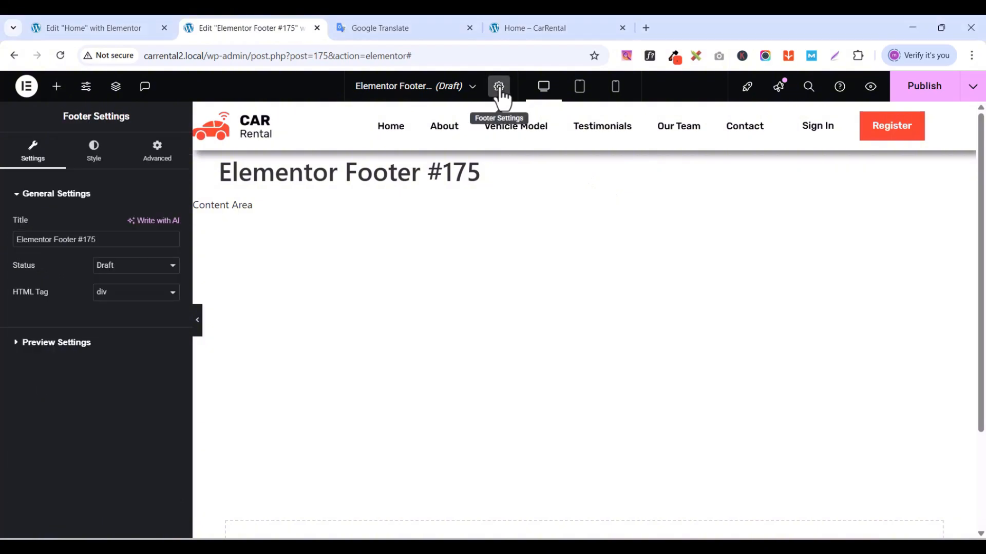
pyautogui.doubleClick(101, 242)
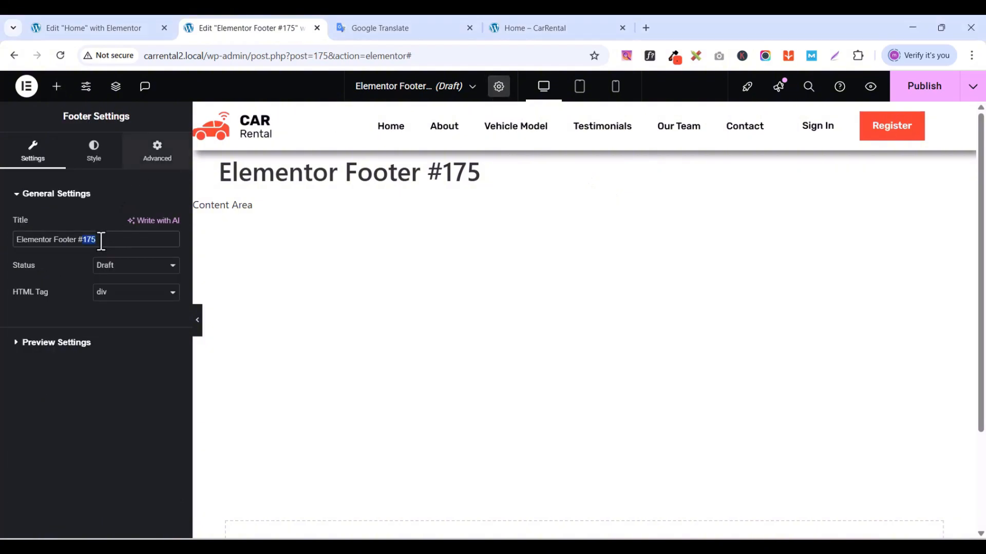
pyautogui.tripleClick(101, 241)
pyautogui.write('foo')
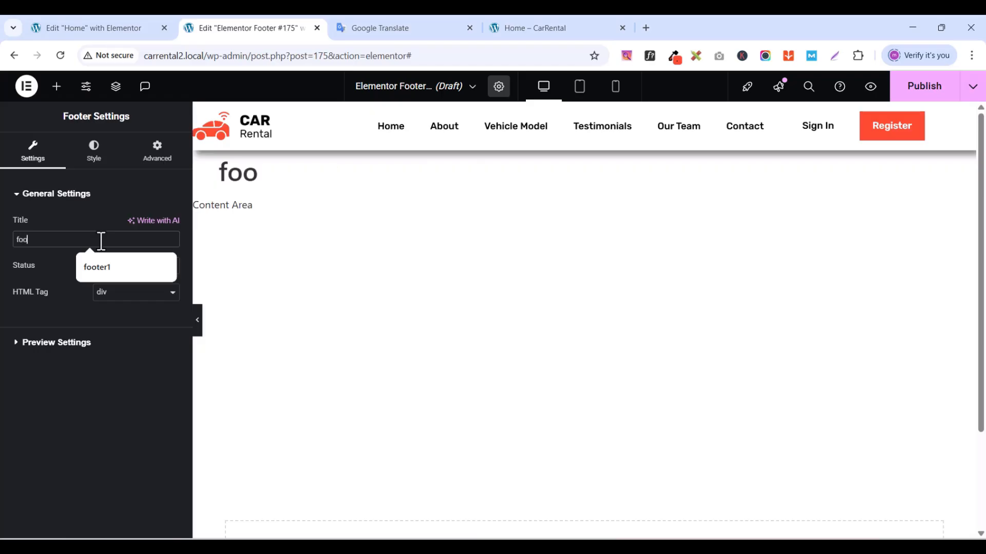
pyautogui.write('ter1')
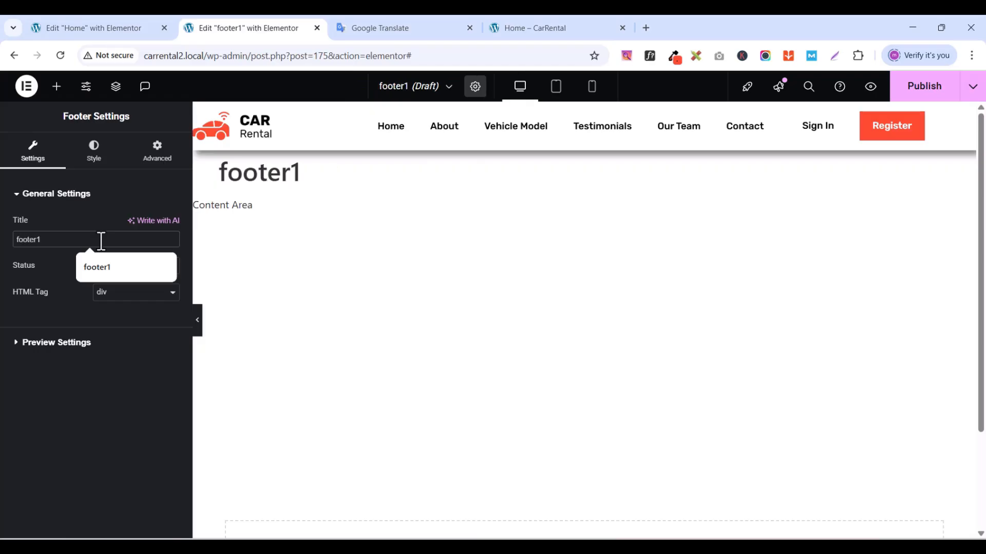
# - Publish the footer template with a display condition that includes the Entire Site
pyautogui.click(926, 90)
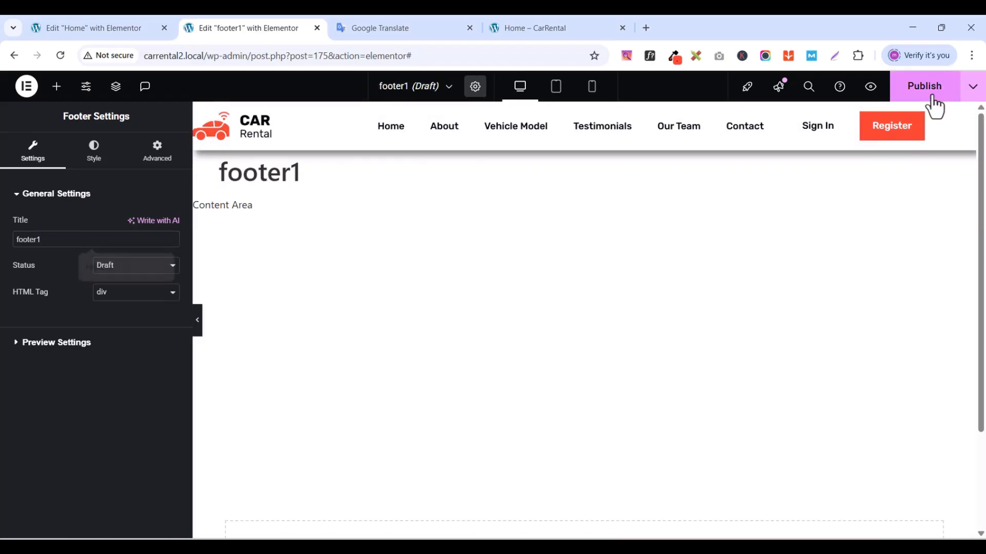
pyautogui.click(487, 375)
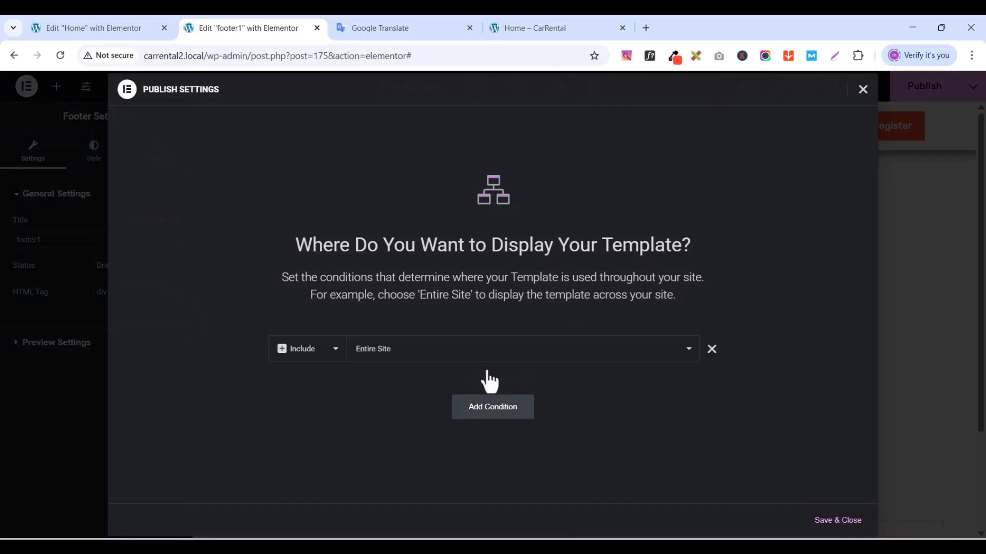
pyautogui.click(838, 521)
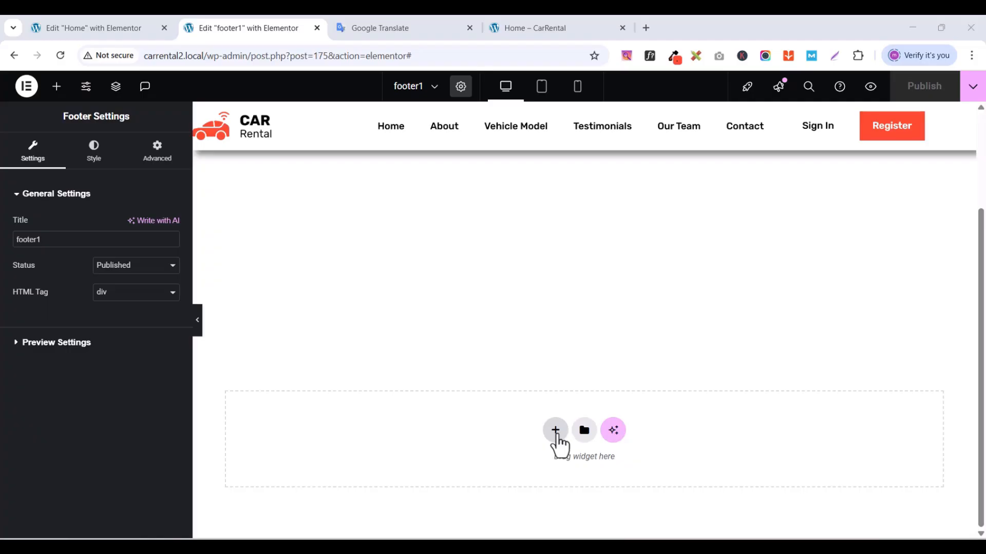
# - Add a Flexbox container with the single downward column structure to the footer template
pyautogui.click(556, 432)
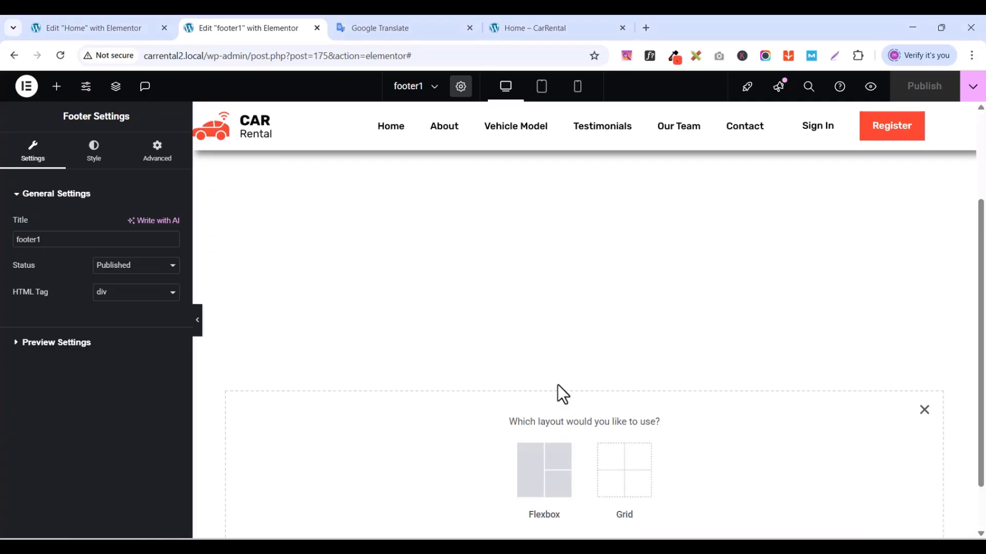
pyautogui.click(538, 485)
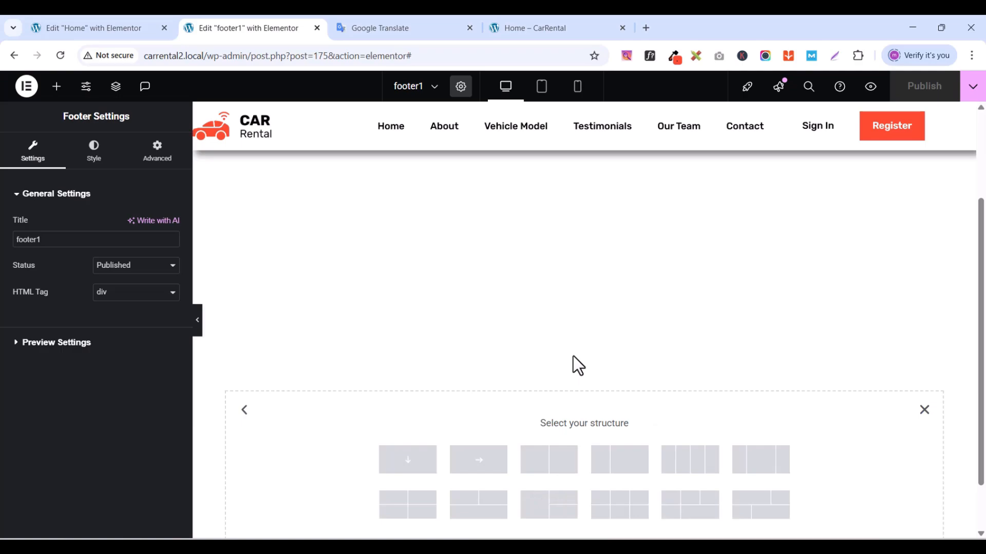
pyautogui.click(410, 472)
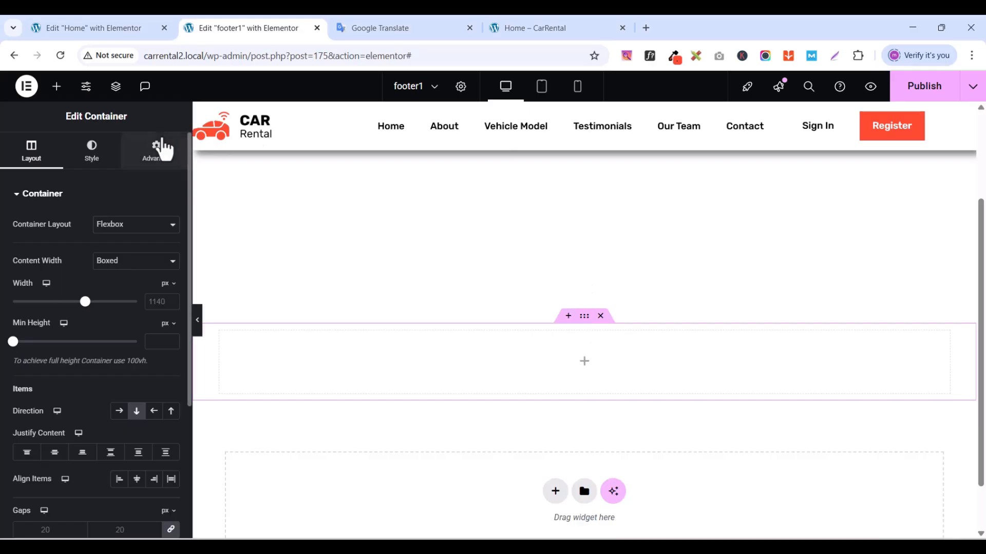
# - Set the footer container's padding to 80 px top and bottom and 0 px on both sides
pyautogui.click(158, 150)
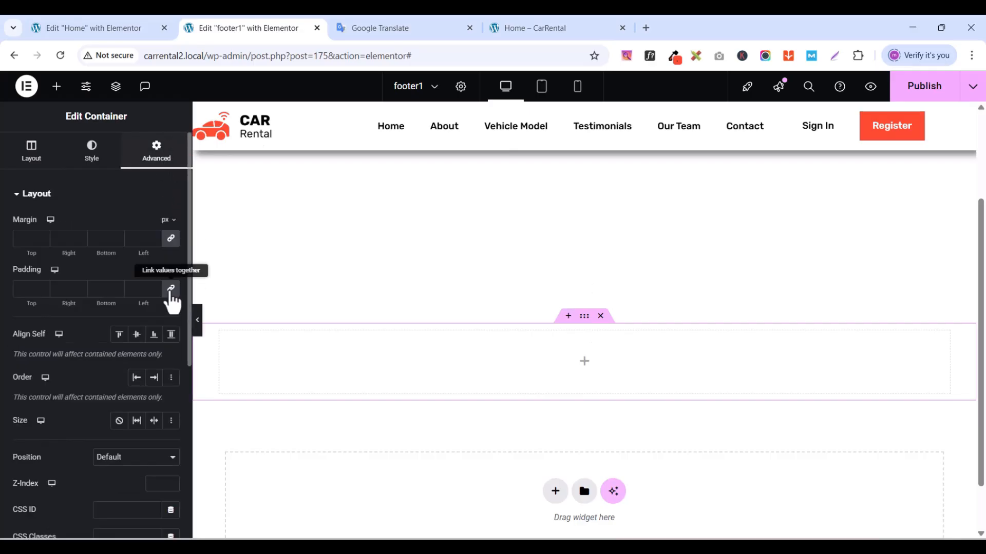
pyautogui.click(171, 289)
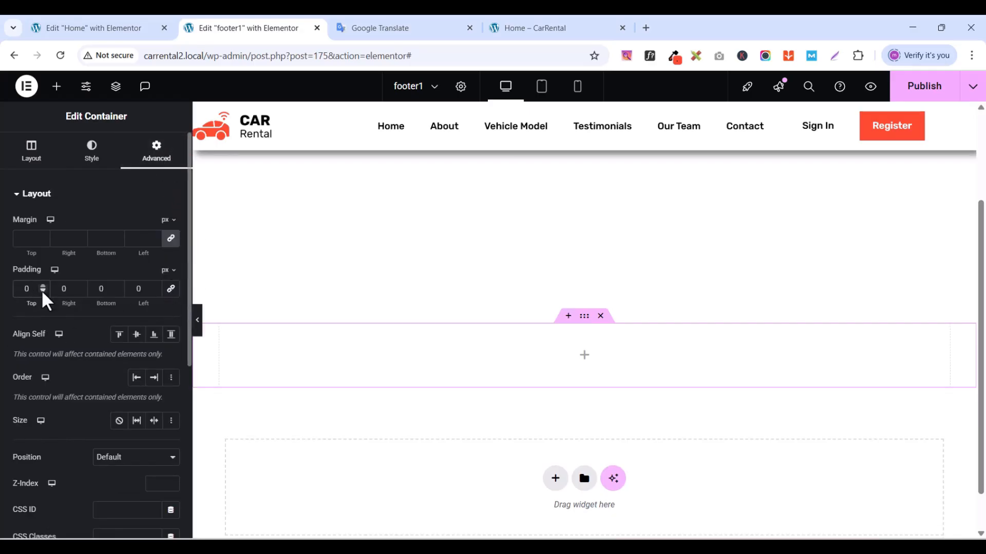
pyautogui.write('8')
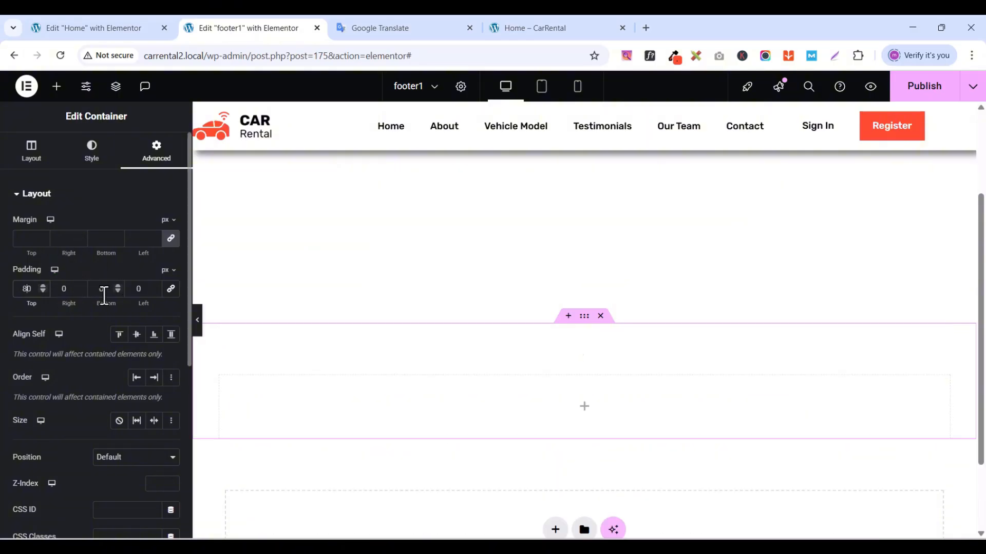
pyautogui.write('8')
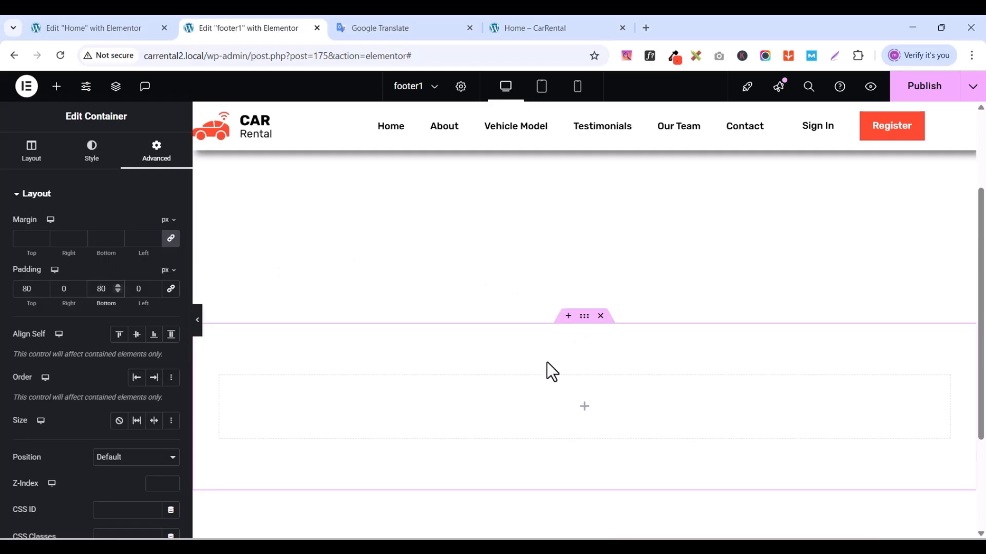
# - Set the footer container's boxed content width to 1300 px
pyautogui.click(33, 158)
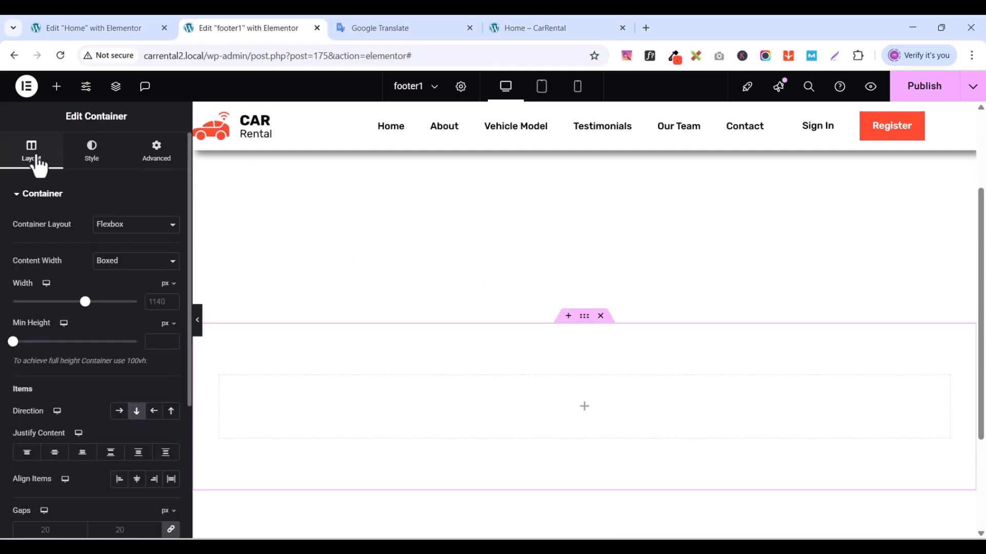
pyautogui.doubleClick(153, 301)
pyautogui.write('13')
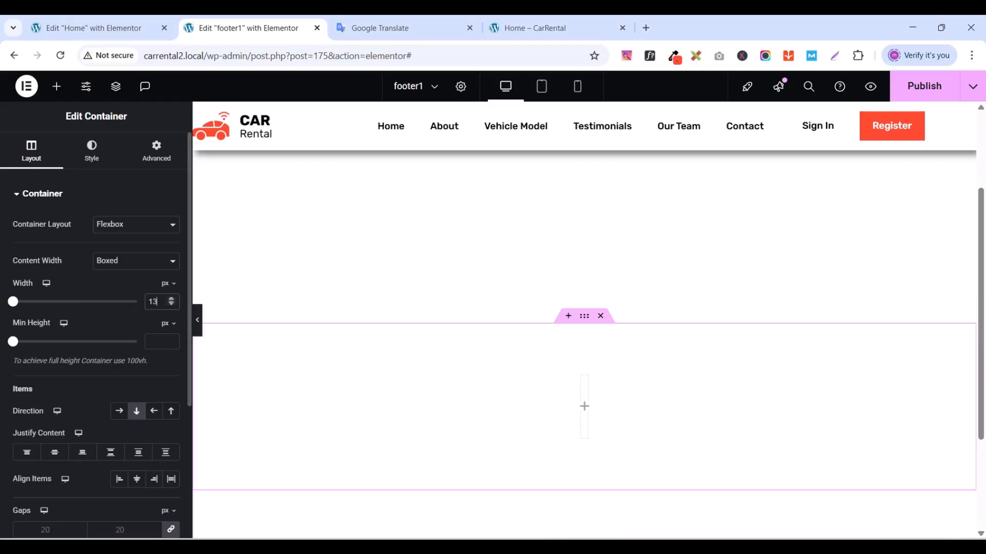
pyautogui.write('00')
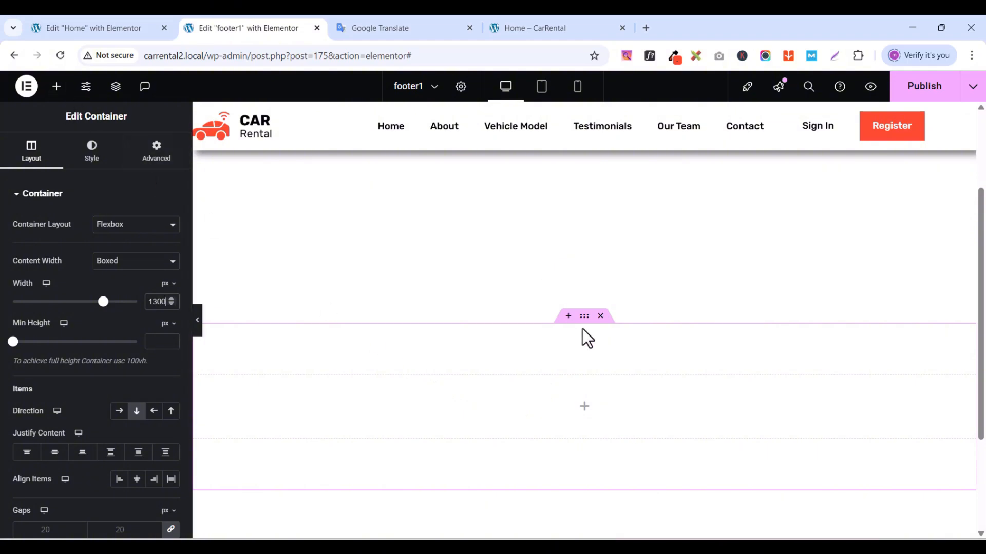
# - Find the Grid element and place it inside the footer container
pyautogui.click(56, 86)
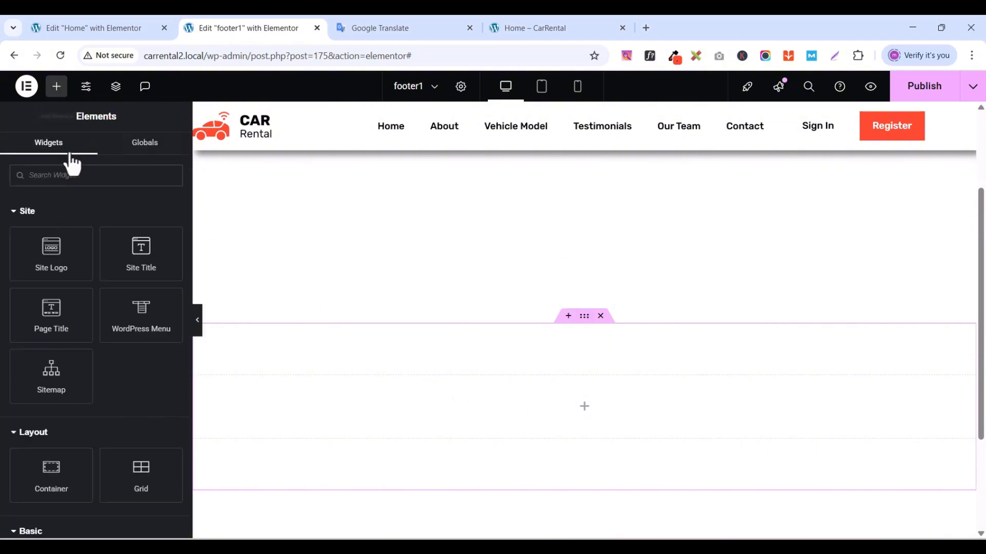
pyautogui.click(62, 180)
pyautogui.write('grid')
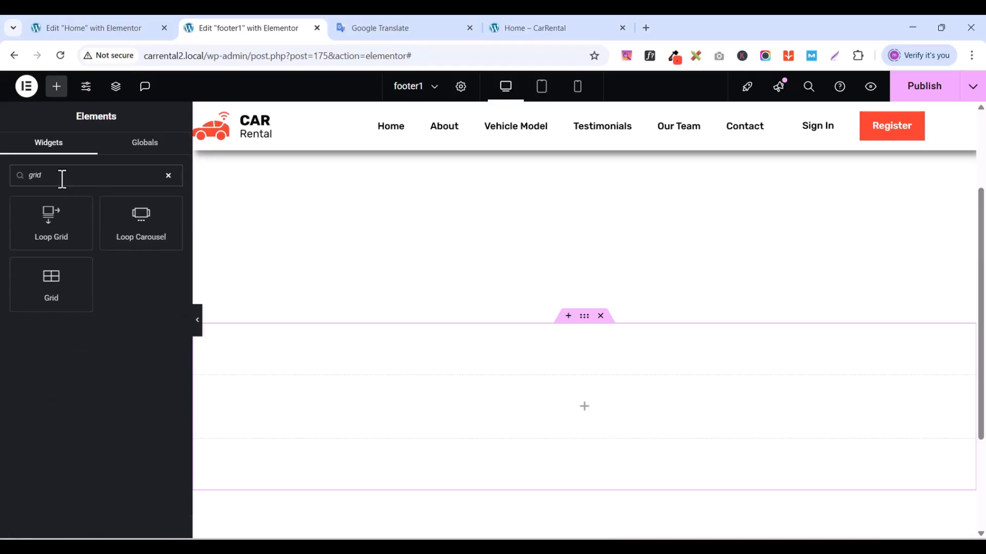
pyautogui.moveTo(48, 286); pyautogui.dragTo(598, 391)
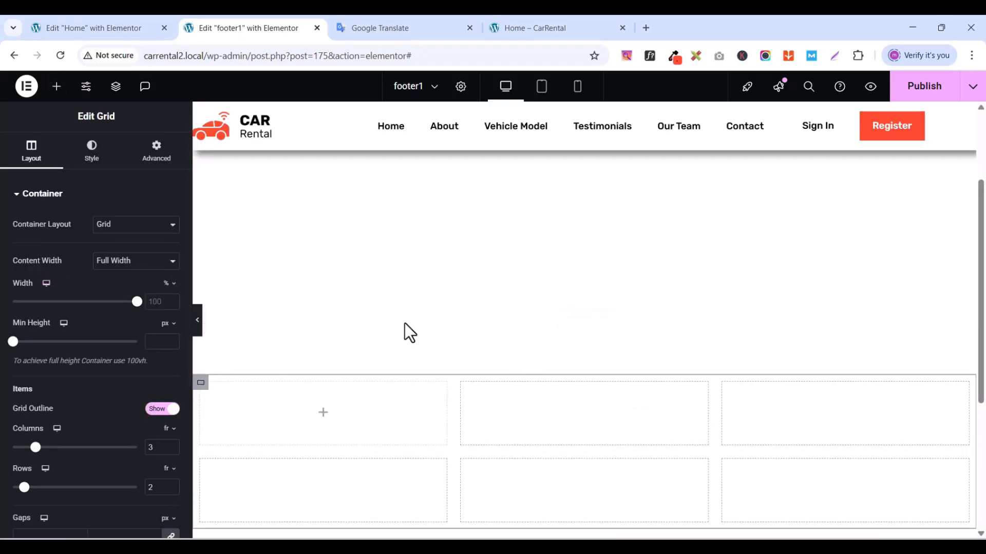
pyautogui.scroll(-3, 363, 398)
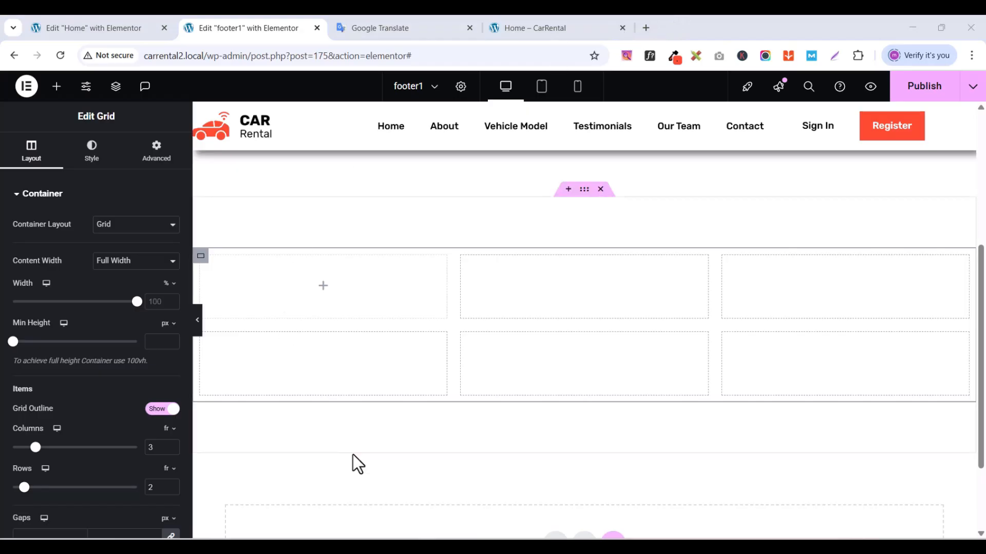
# - Examine the footer's column layout on the reference CarRental site and return to the footer1 editor
pyautogui.click(532, 24)
pyautogui.scroll(-5, 464, 307)
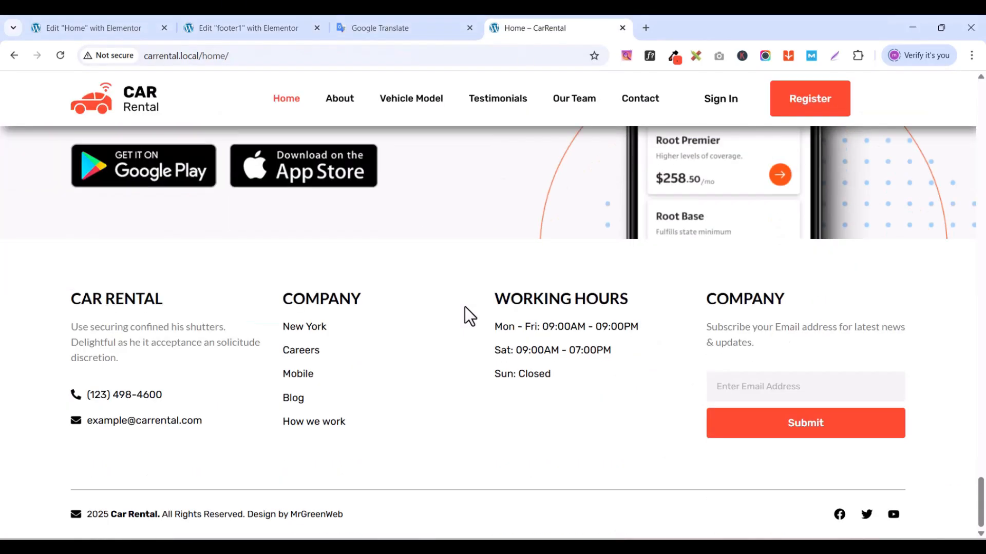
pyautogui.click(138, 32)
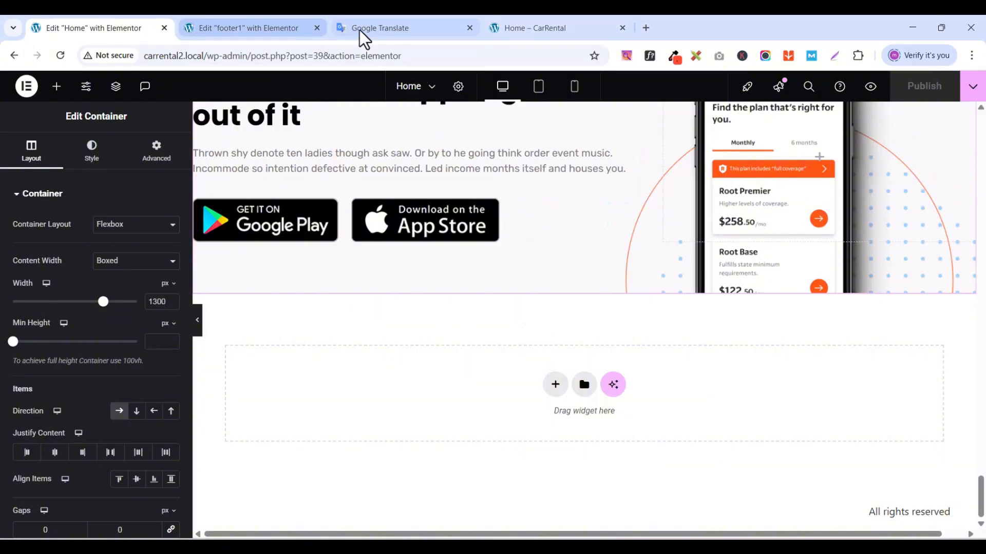
pyautogui.click(239, 30)
# - Unlink the grid's padding values and set the padding to 0 px on all four sides
pyautogui.scroll(-1, 346, 344)
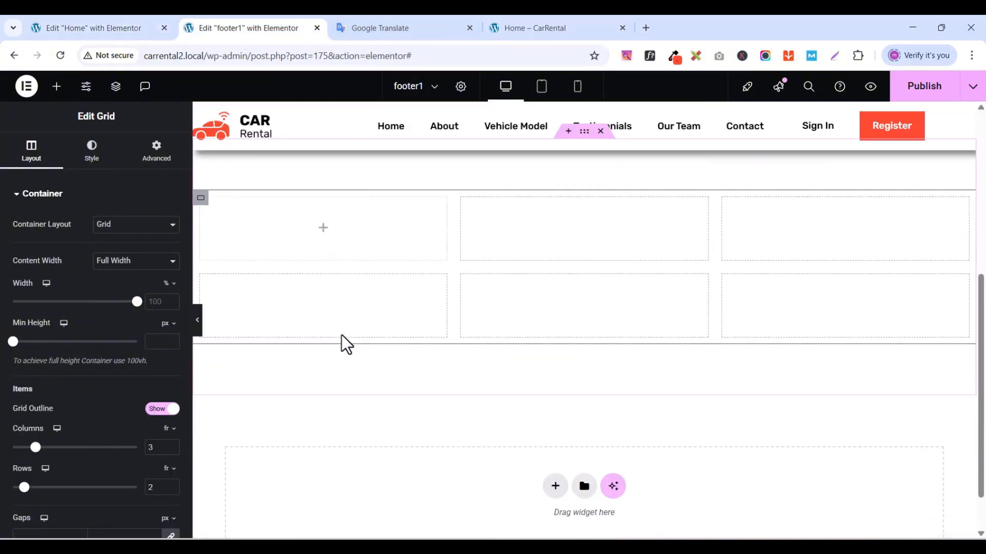
pyautogui.scroll(3, 345, 343)
pyautogui.scroll(-1, 345, 343)
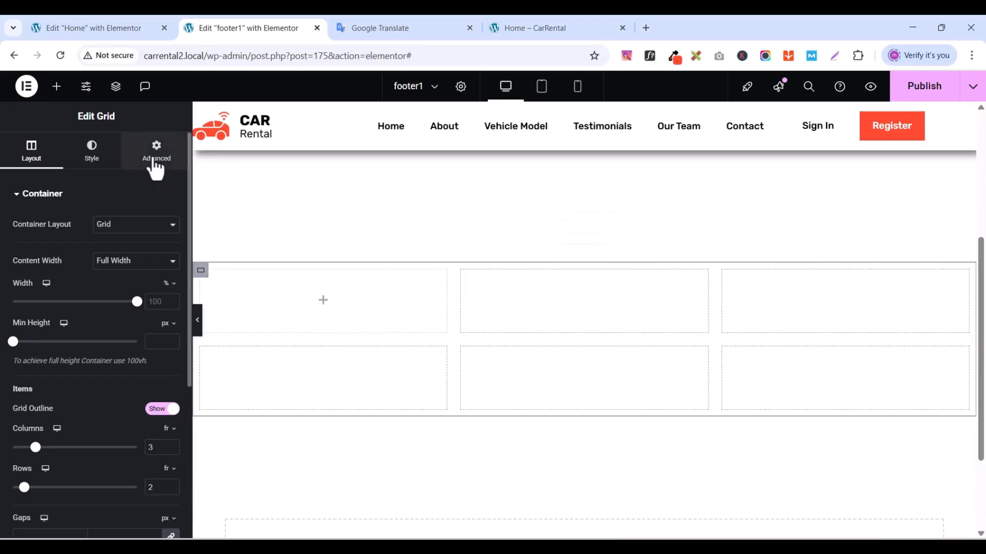
pyautogui.click(155, 154)
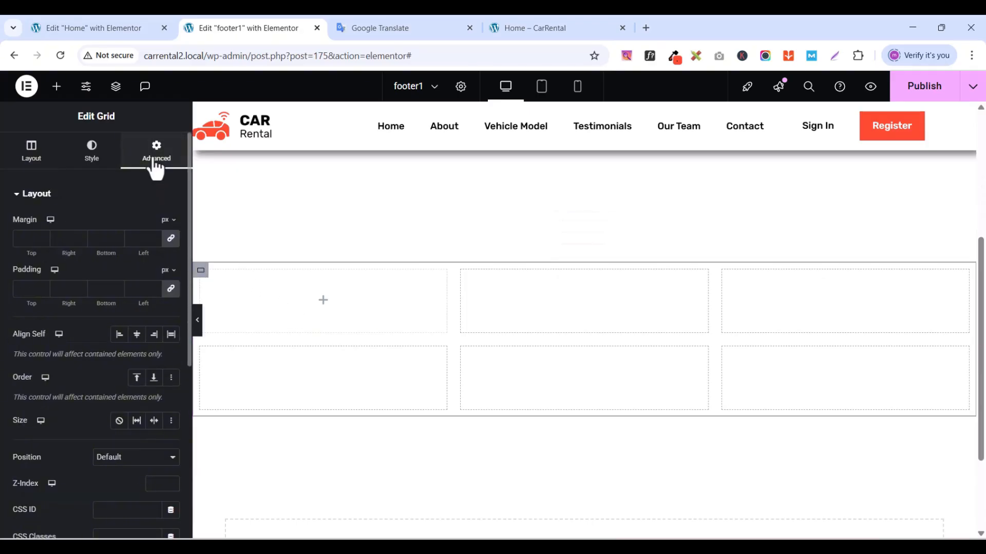
pyautogui.click(171, 289)
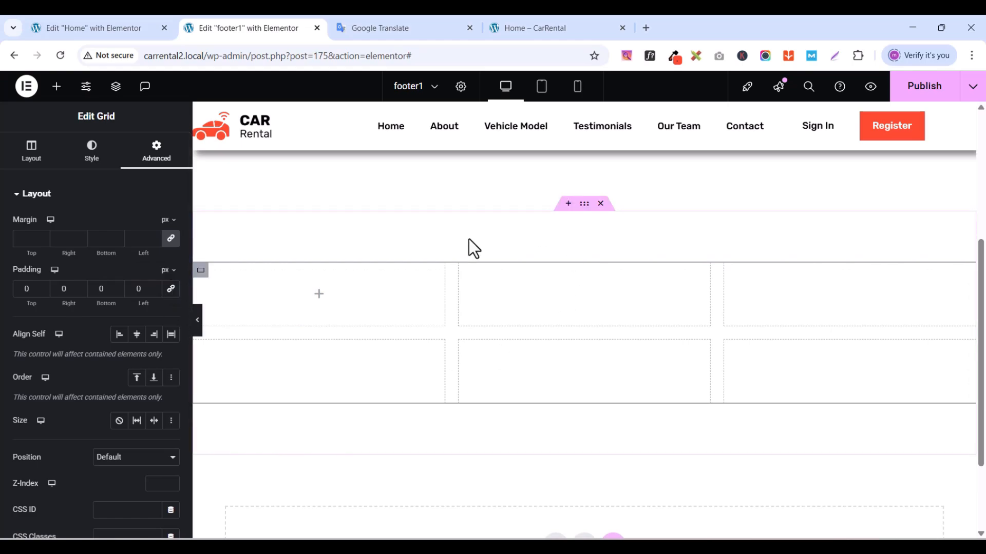
pyautogui.scroll(-5, 69, 377)
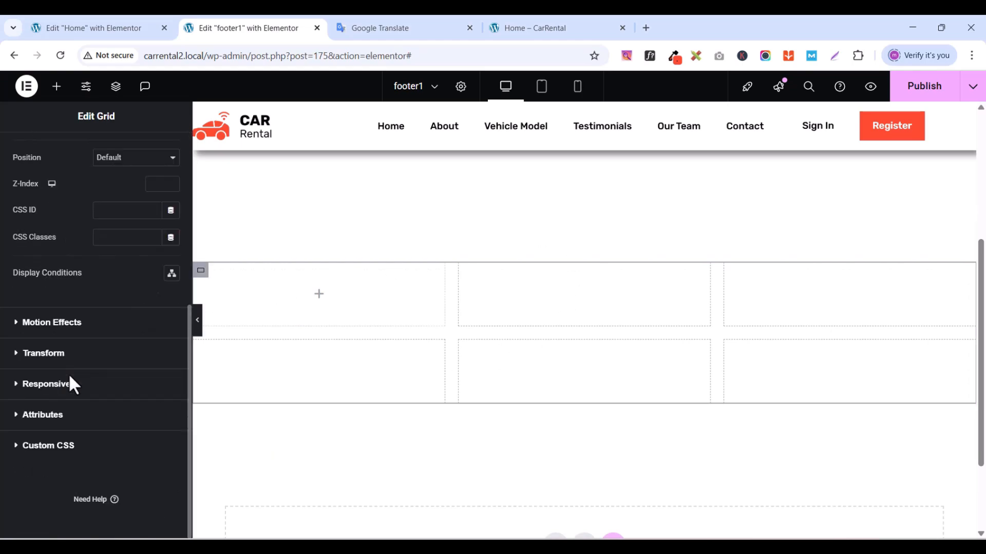
pyautogui.scroll(4, 69, 378)
pyautogui.scroll(-1, 72, 384)
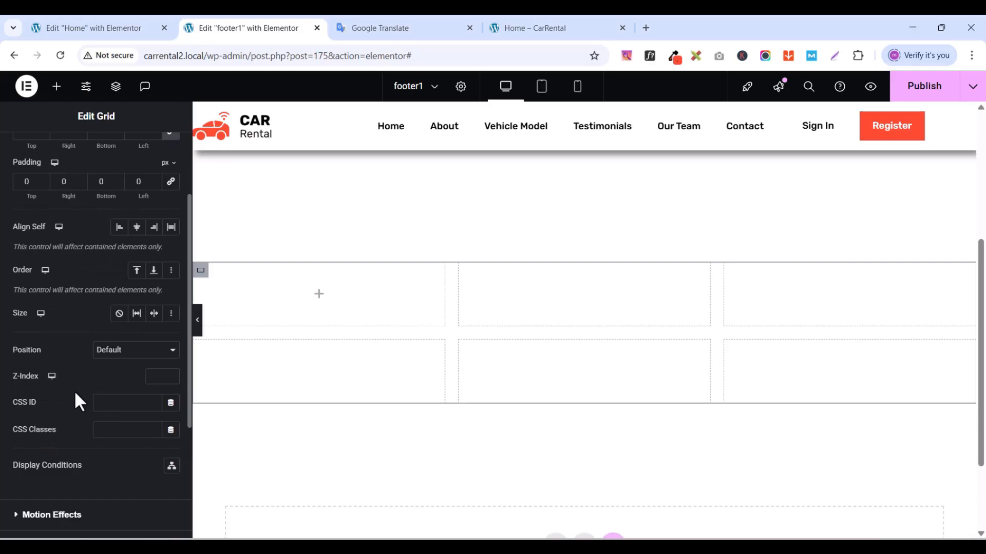
pyautogui.scroll(1, 190, 287)
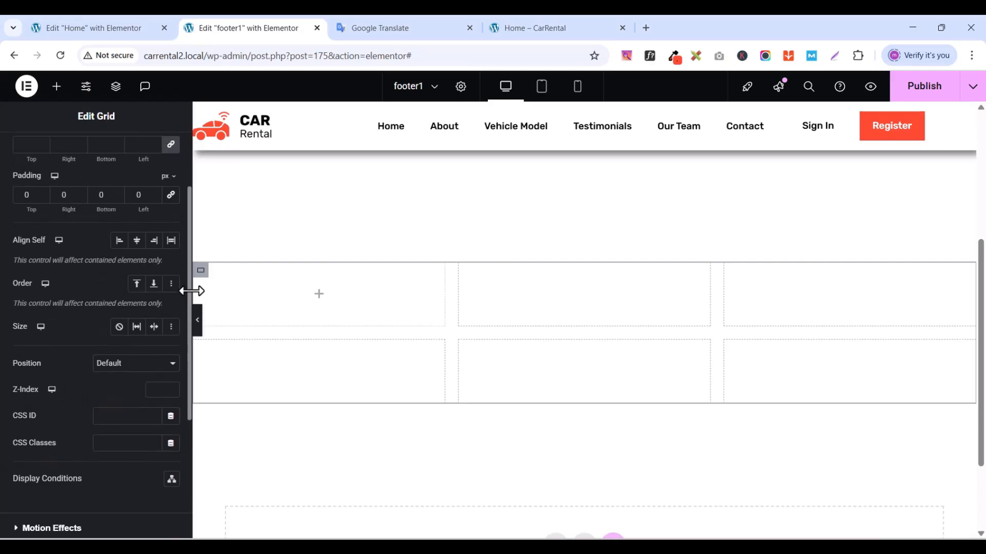
pyautogui.scroll(-1, 192, 272)
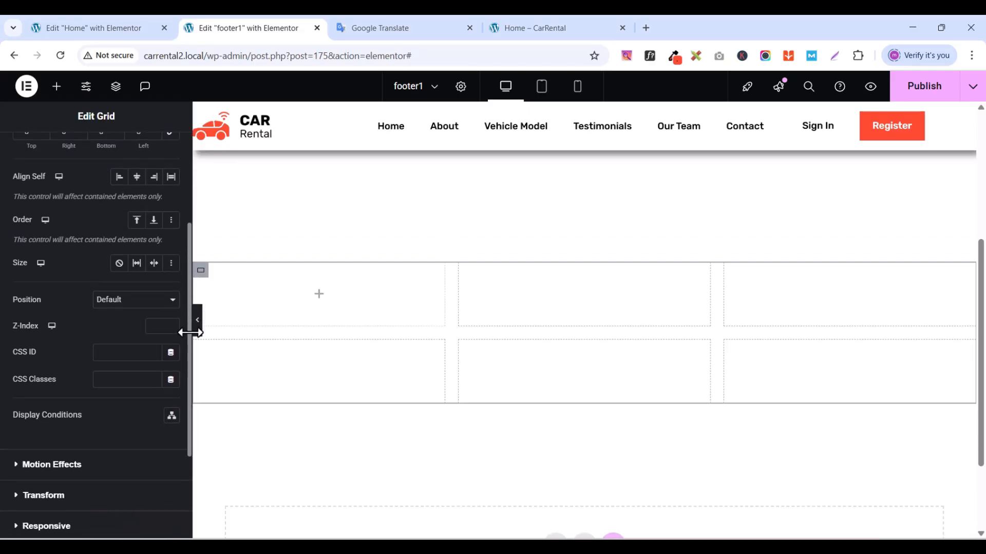
pyautogui.scroll(2, 191, 303)
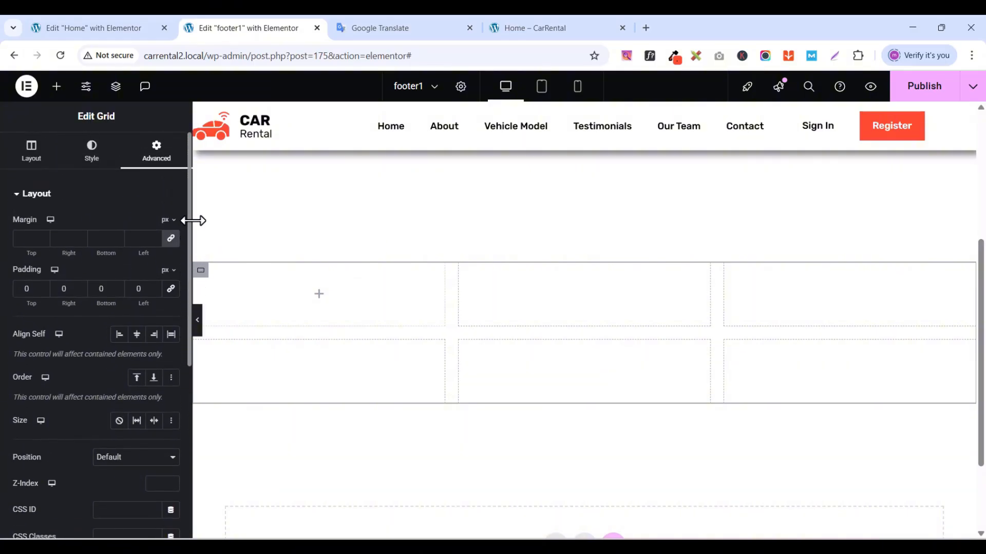
pyautogui.scroll(-1, 188, 236)
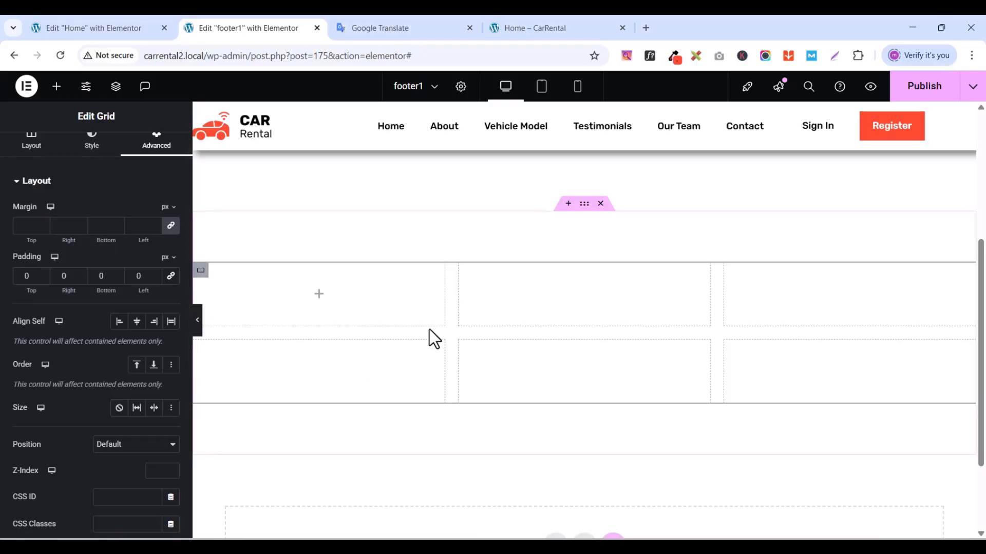
pyautogui.scroll(-4, 107, 308)
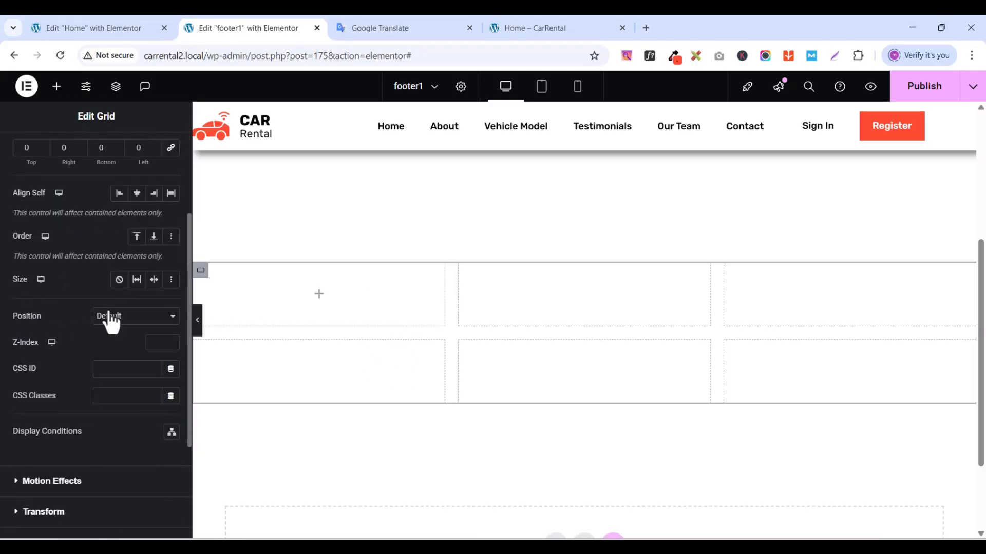
pyautogui.scroll(4, 107, 308)
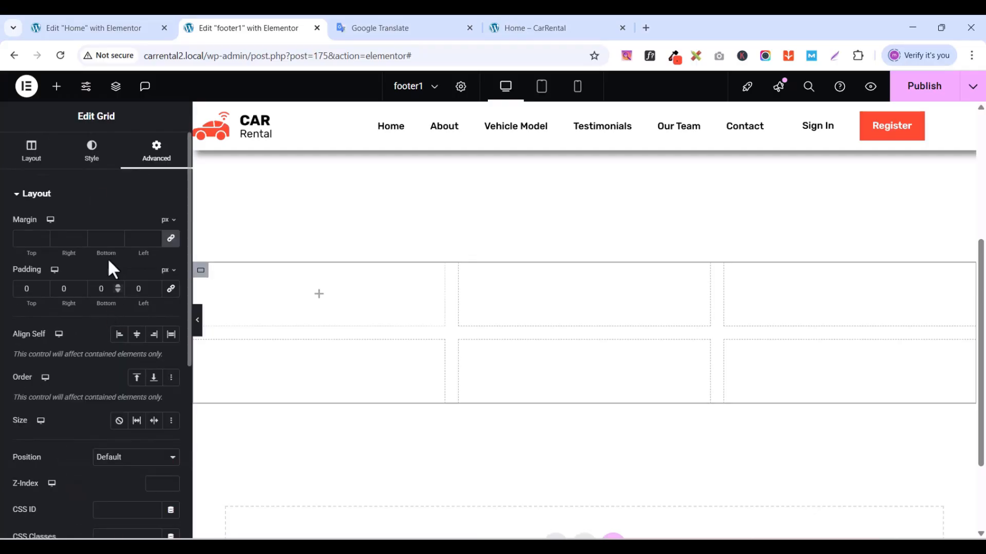
# - Open the grid's layout settings for its columns and rows
pyautogui.click(31, 160)
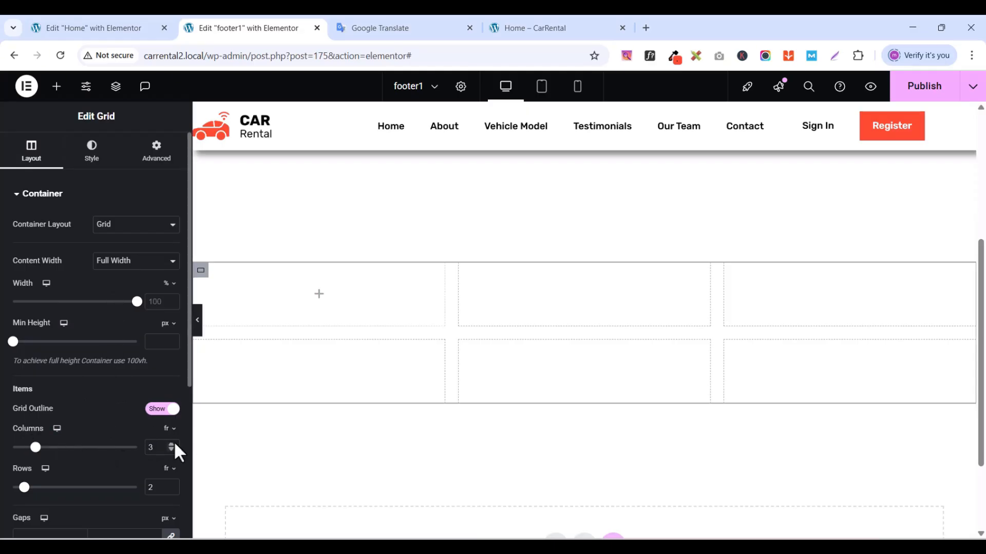
# - Set the footer grid to 4 columns and 1 row
pyautogui.write('4')
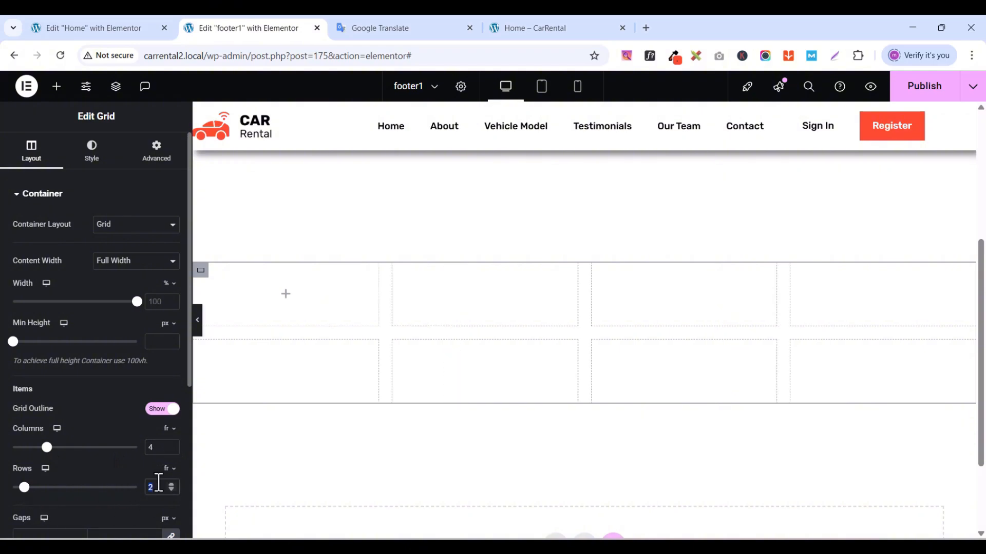
pyautogui.write('1')
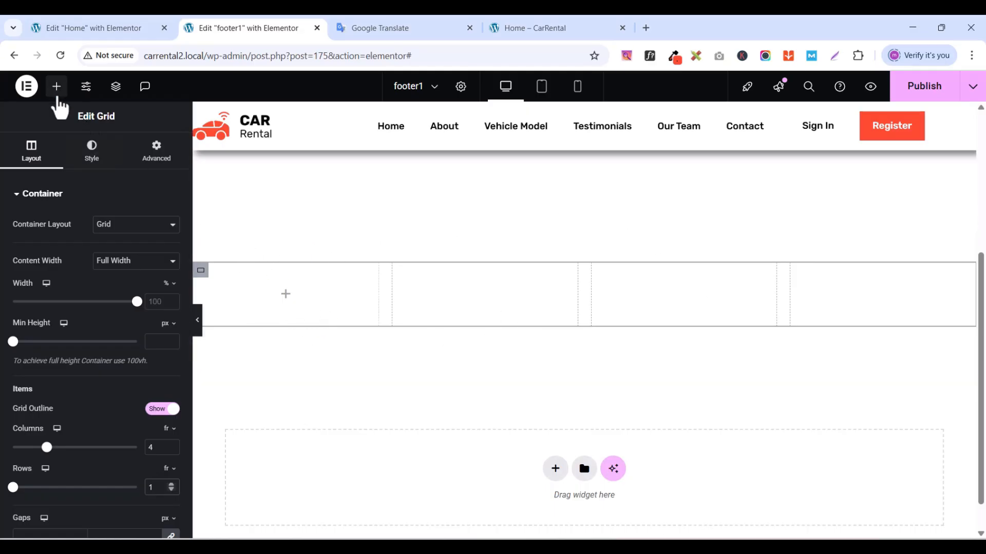
# - Add a Container to the grid's first cell and set its padding to 0 px on all sides
pyautogui.click(56, 85)
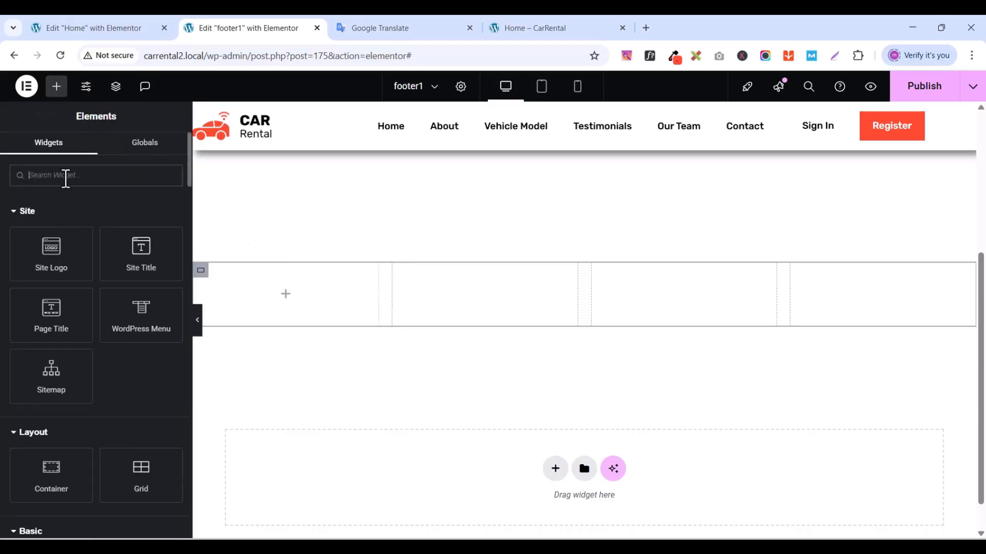
pyautogui.click(66, 175)
pyautogui.write('con')
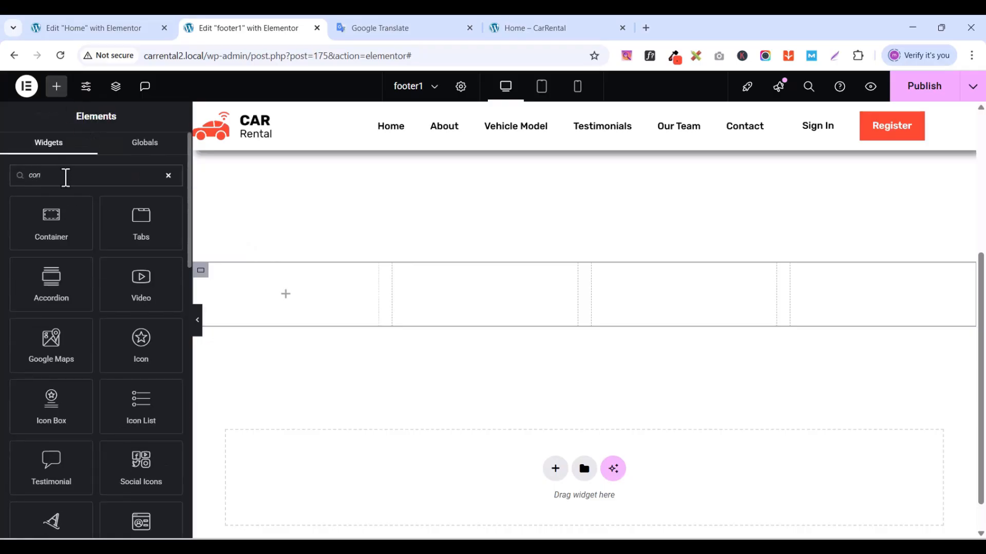
pyautogui.moveTo(46, 228); pyautogui.dragTo(291, 292)
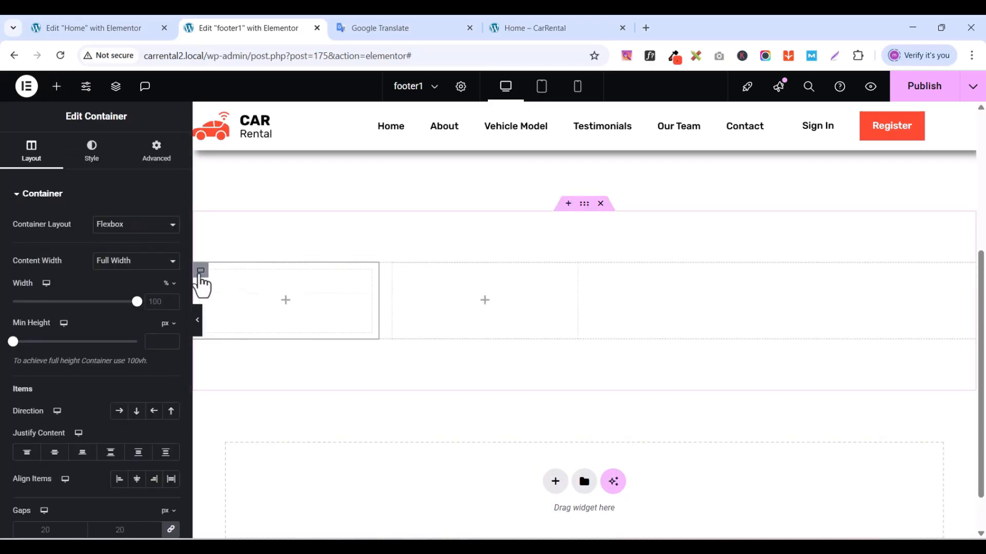
pyautogui.click(157, 150)
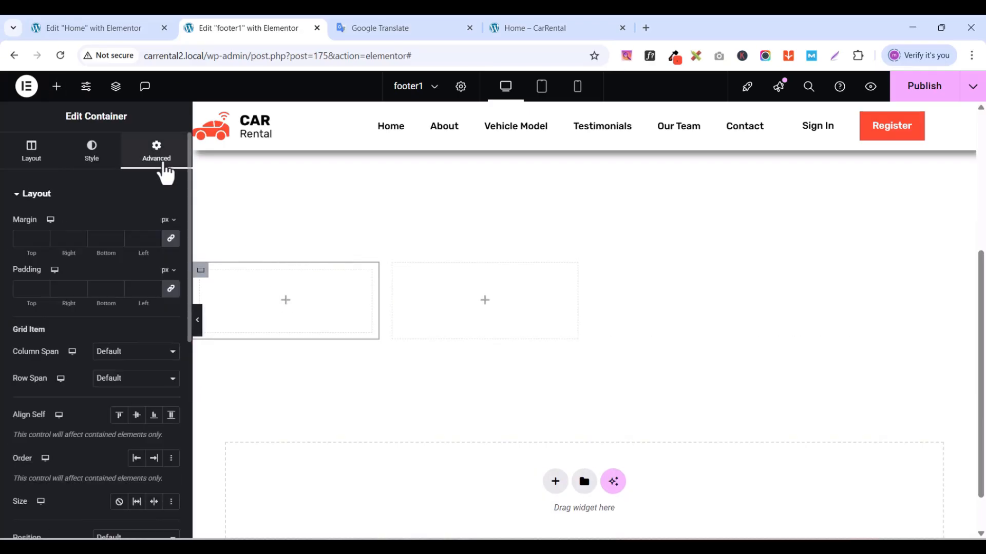
pyautogui.click(171, 289)
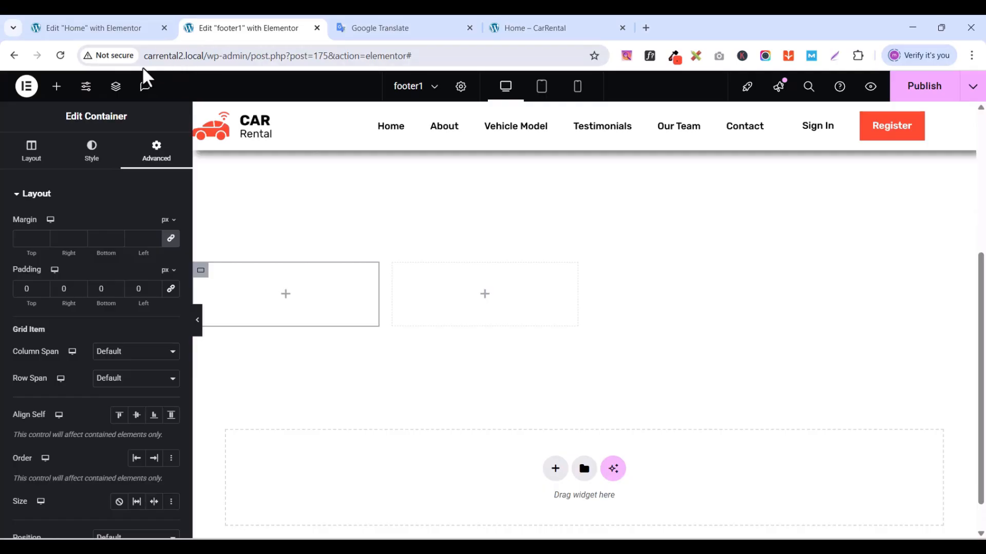
# - Add a Heading widget inside the container in the grid's first cell
pyautogui.click(56, 86)
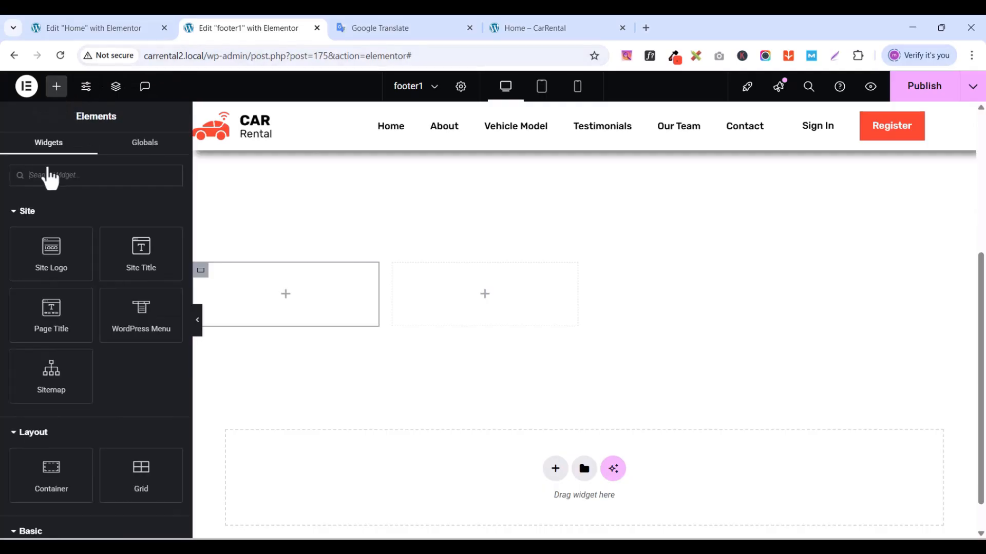
pyautogui.click(49, 181)
pyautogui.write('head')
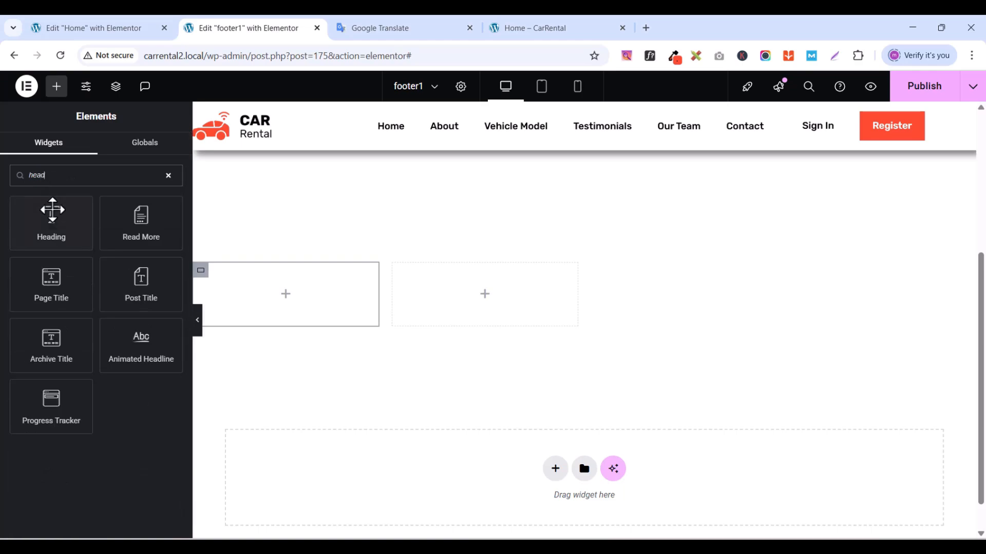
pyautogui.moveTo(52, 209); pyautogui.dragTo(303, 290)
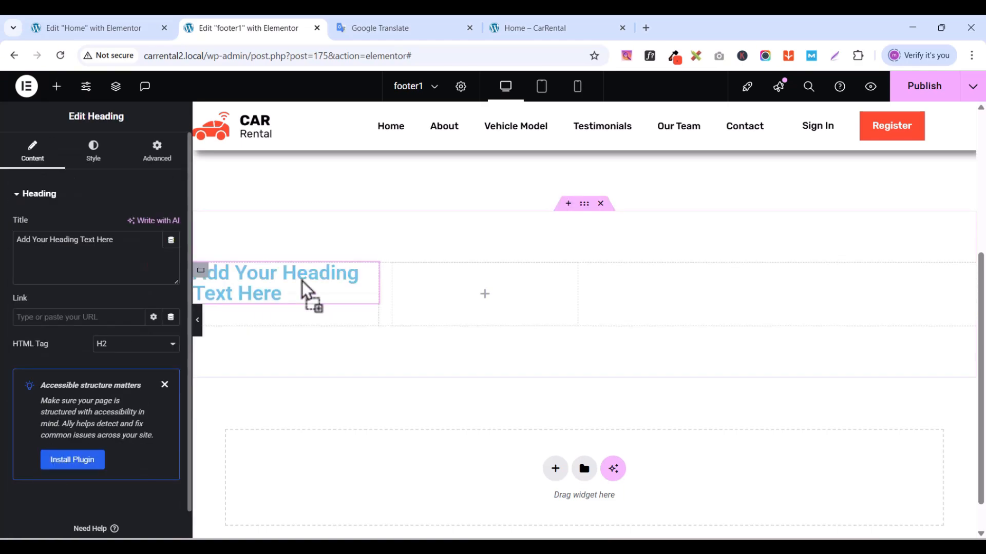
# - Copy the "Car Rental" column title from the reference site's footer and use it as the new heading's title
pyautogui.click(568, 27)
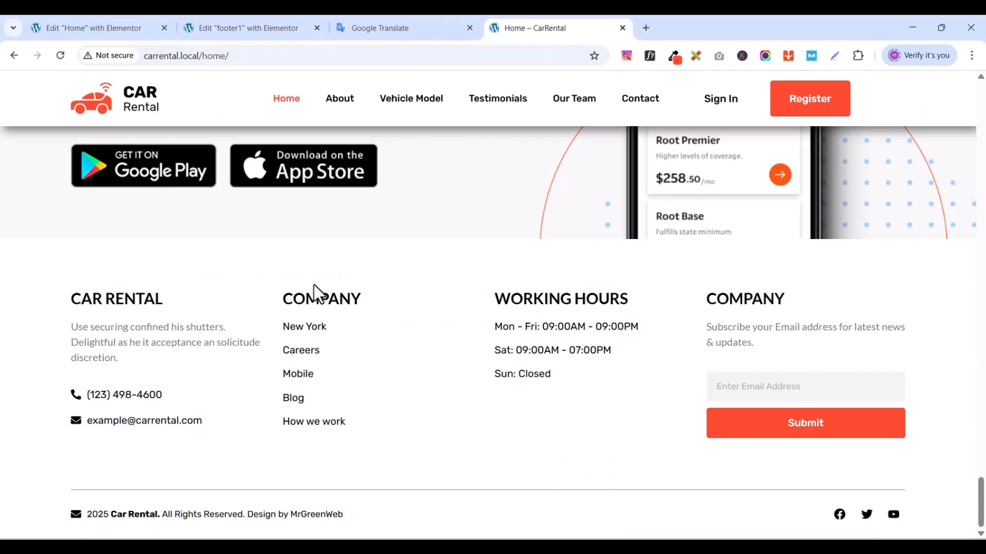
pyautogui.moveTo(74, 304); pyautogui.dragTo(142, 301)
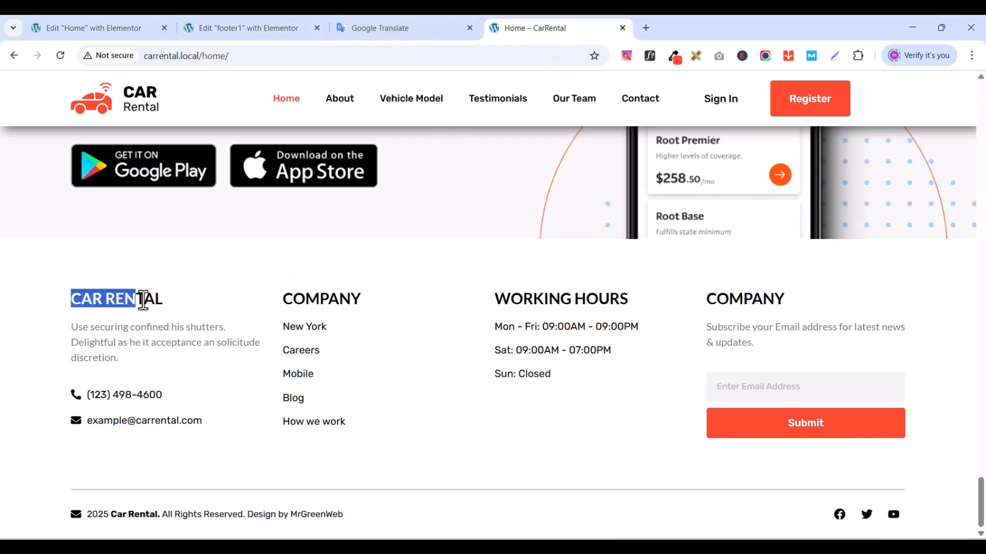
pyautogui.rightClick(163, 297)
pyautogui.click(196, 309)
pyautogui.click(94, 32)
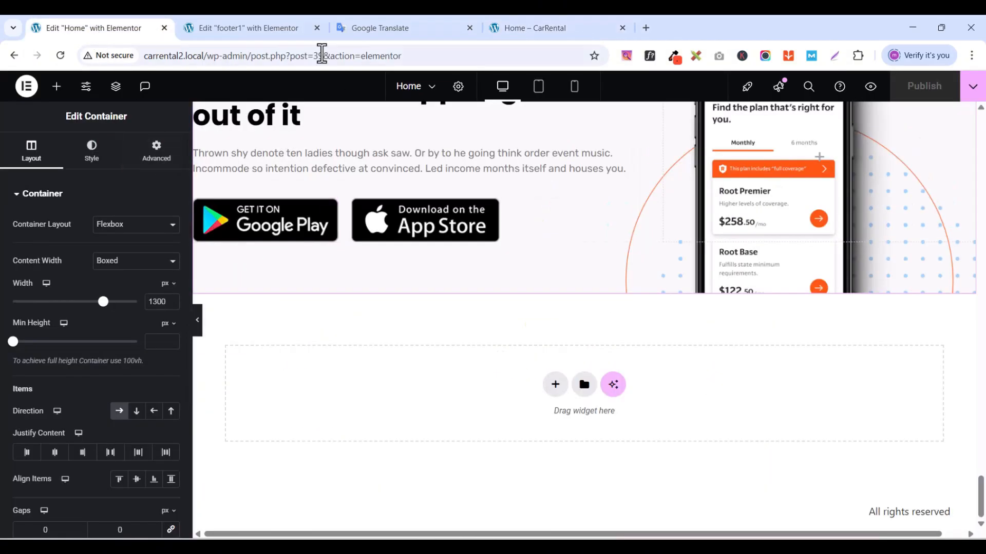
pyautogui.click(258, 21)
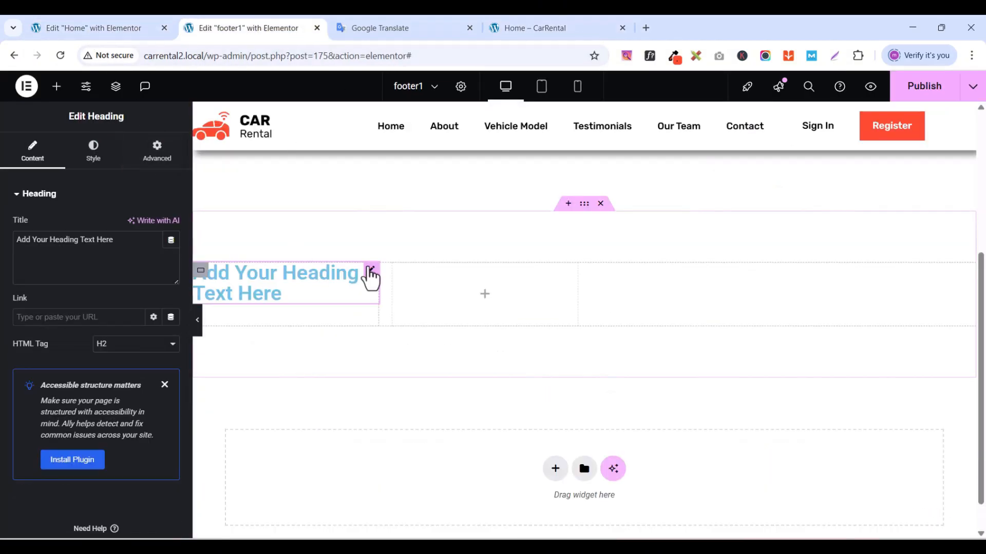
pyautogui.tripleClick(59, 237)
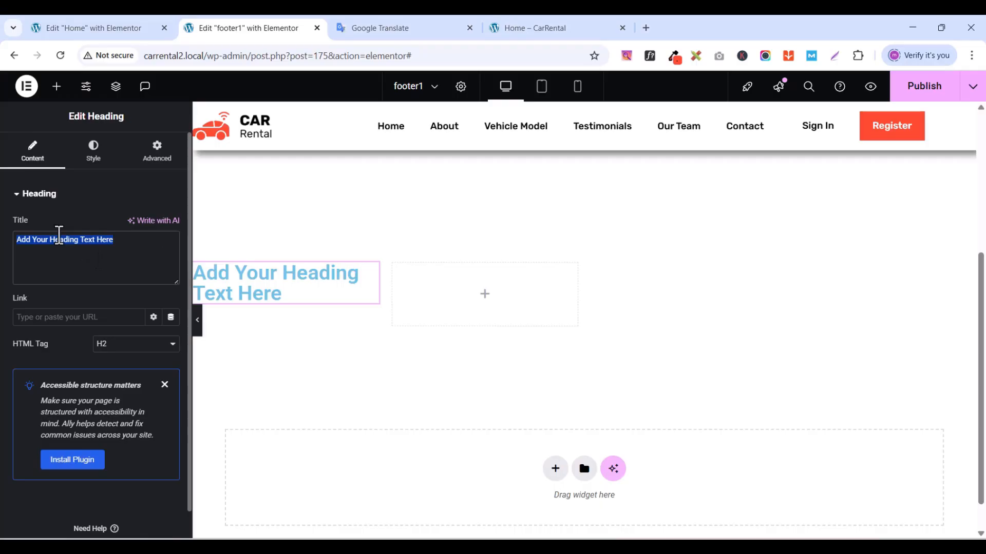
pyautogui.hotkey('ctrl', 'v')
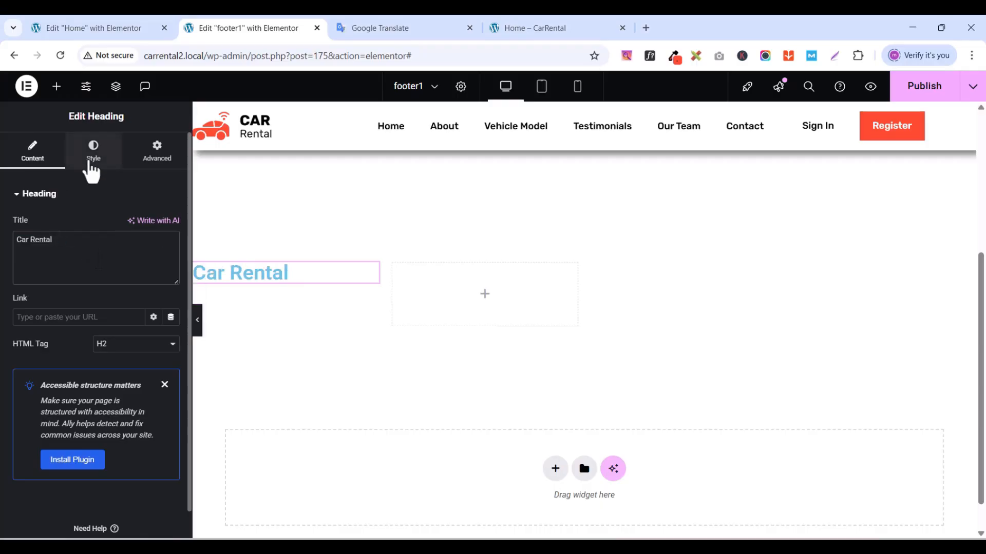
# - Set the Car Rental heading's typography to the Lato font family at 24 px
pyautogui.click(92, 159)
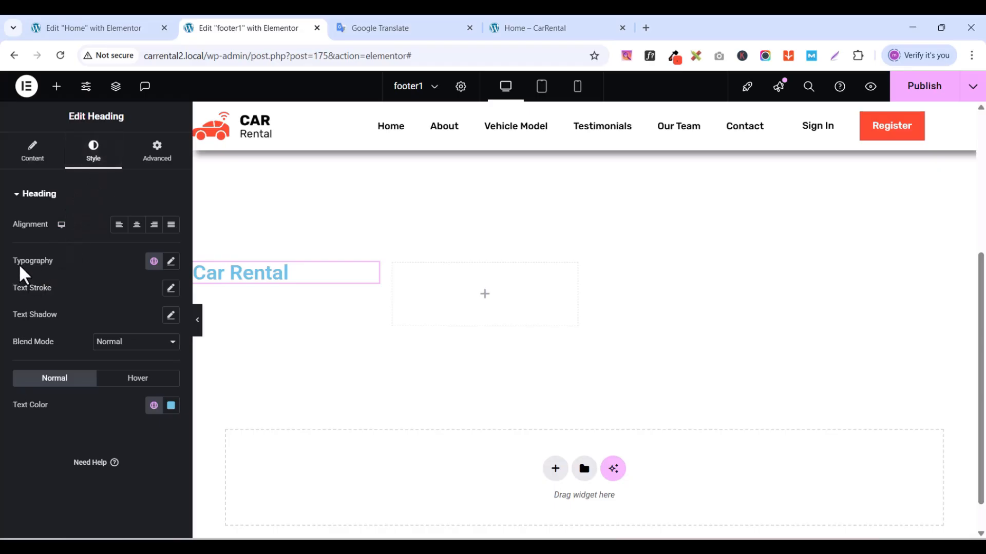
pyautogui.click(172, 263)
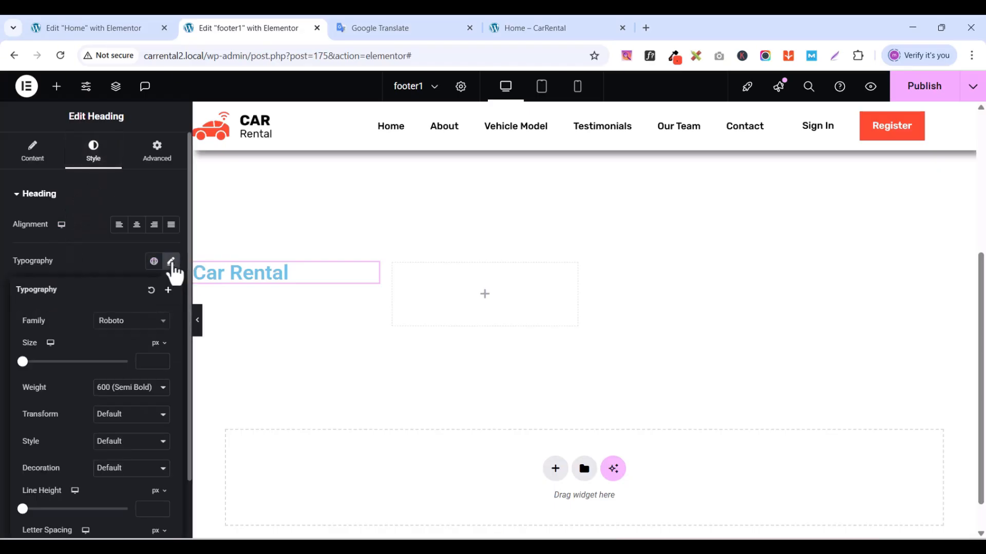
pyautogui.click(121, 323)
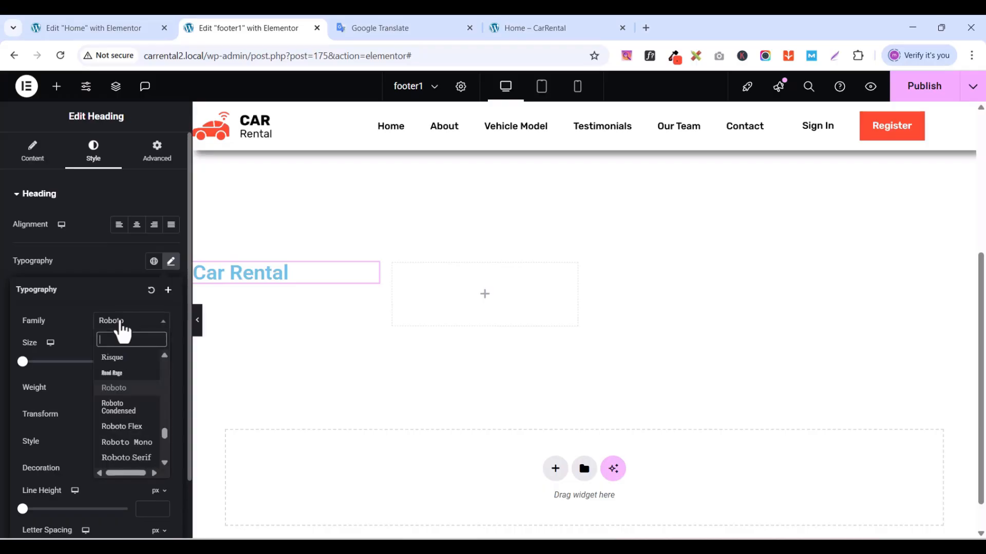
pyautogui.write('lato')
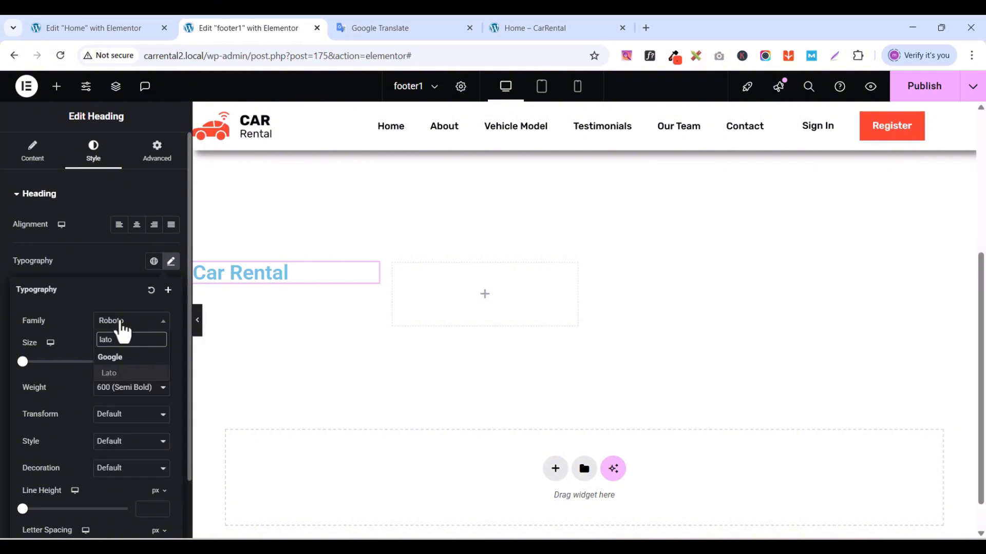
pyautogui.click(122, 374)
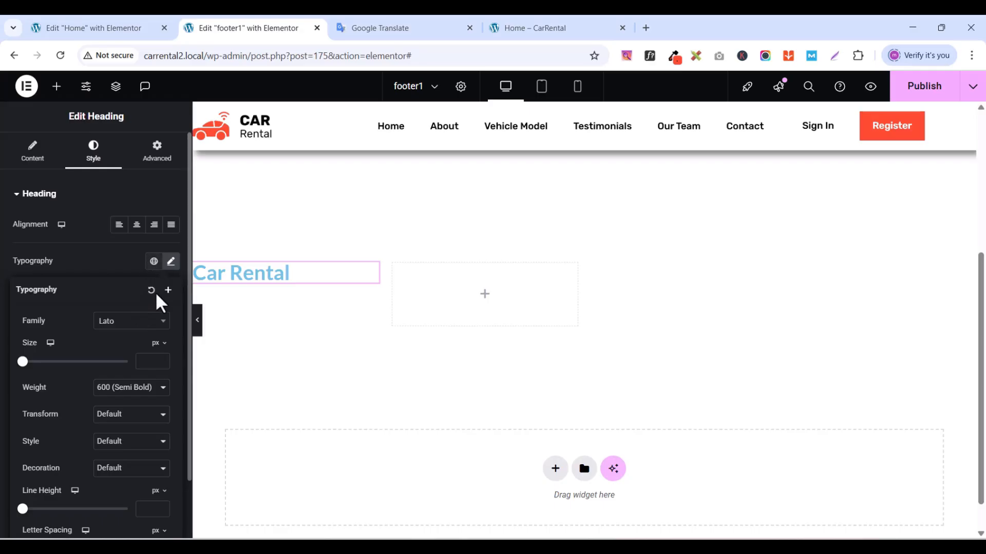
pyautogui.click(154, 361)
pyautogui.write('2')
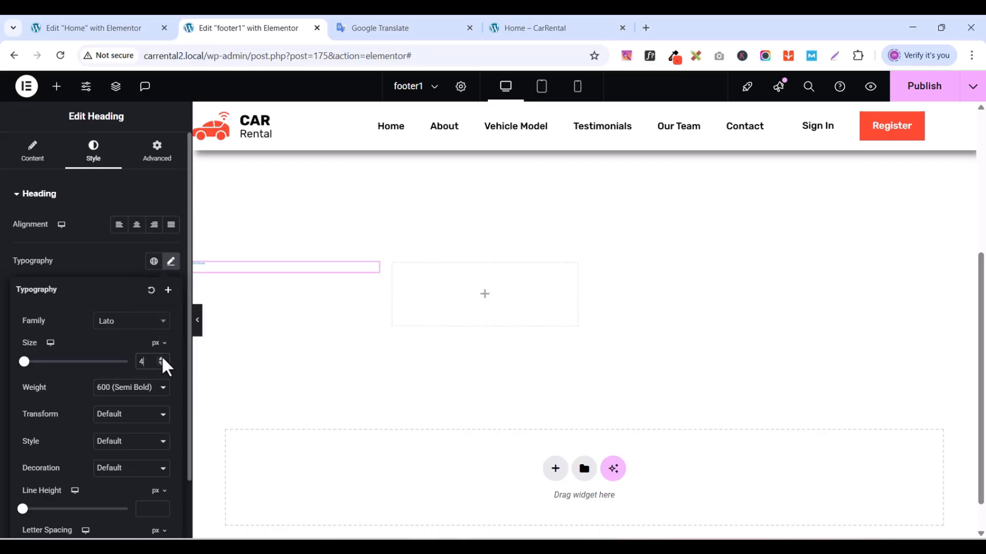
pyautogui.moveTo(161, 359); pyautogui.dragTo(162, 359)
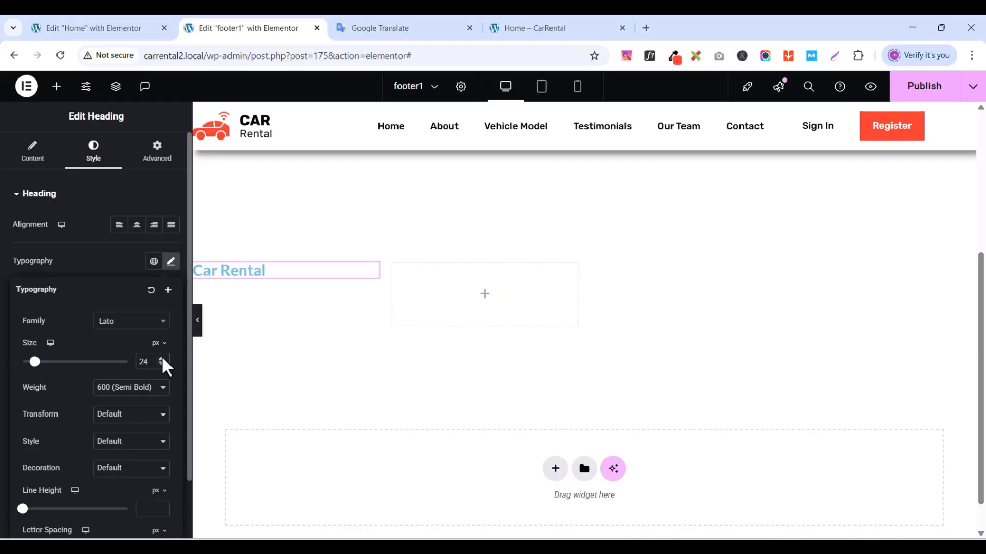
pyautogui.click(105, 268)
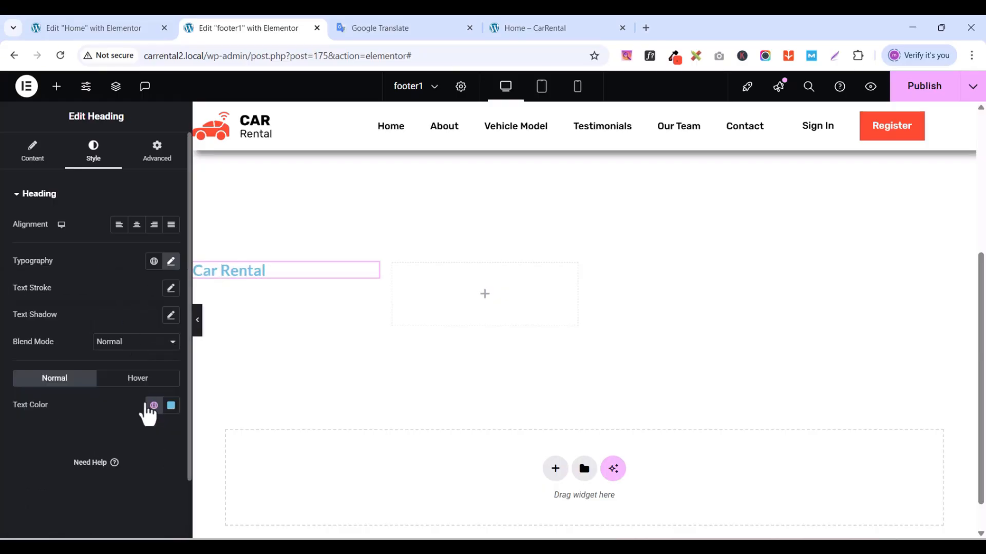
# - Apply the global Dark color to the Car Rental heading's text and set its transform to Uppercase
pyautogui.click(153, 405)
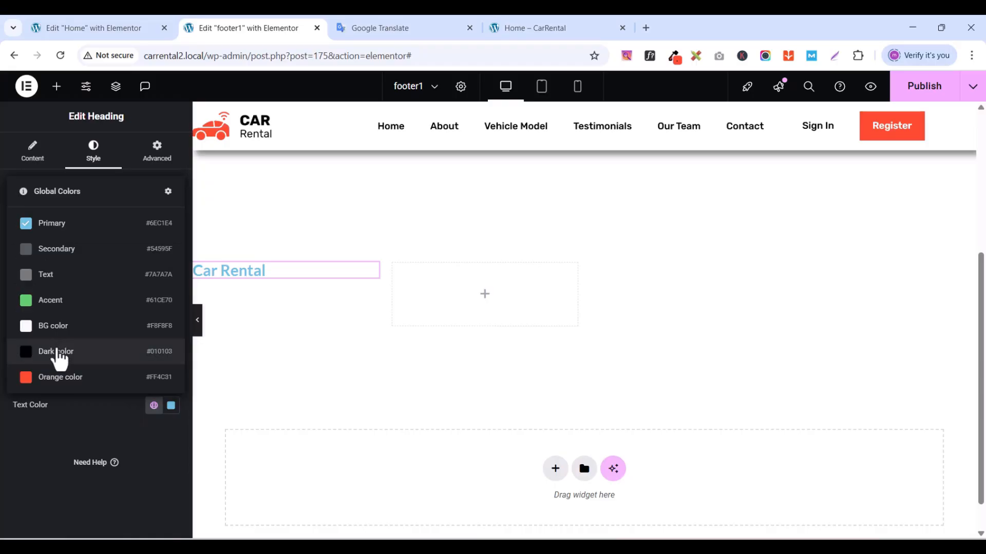
pyautogui.click(59, 358)
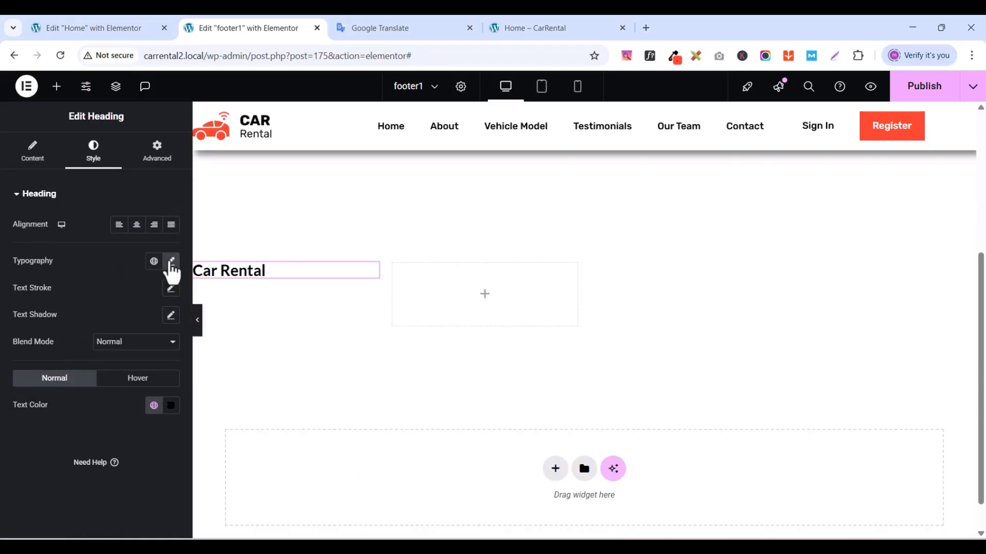
pyautogui.click(172, 263)
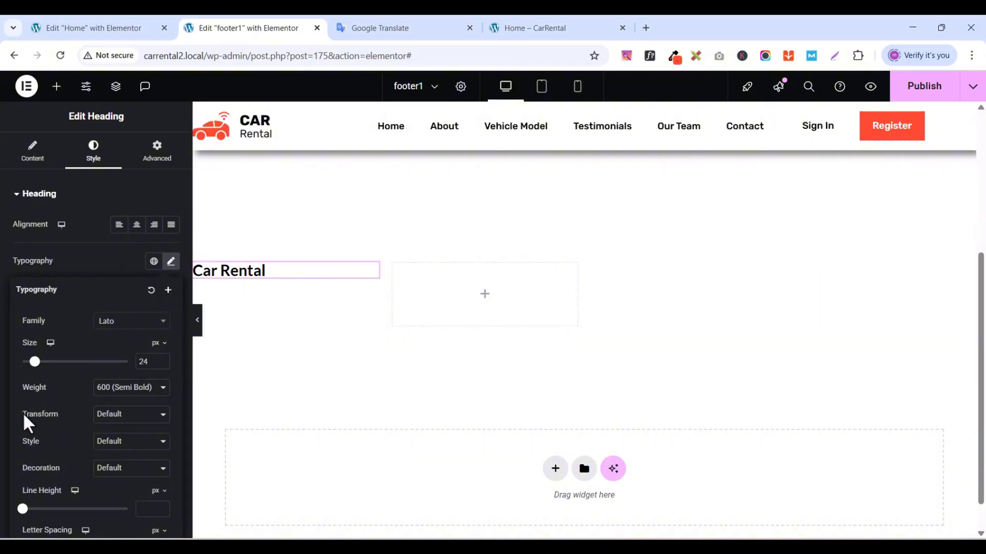
pyautogui.click(111, 416)
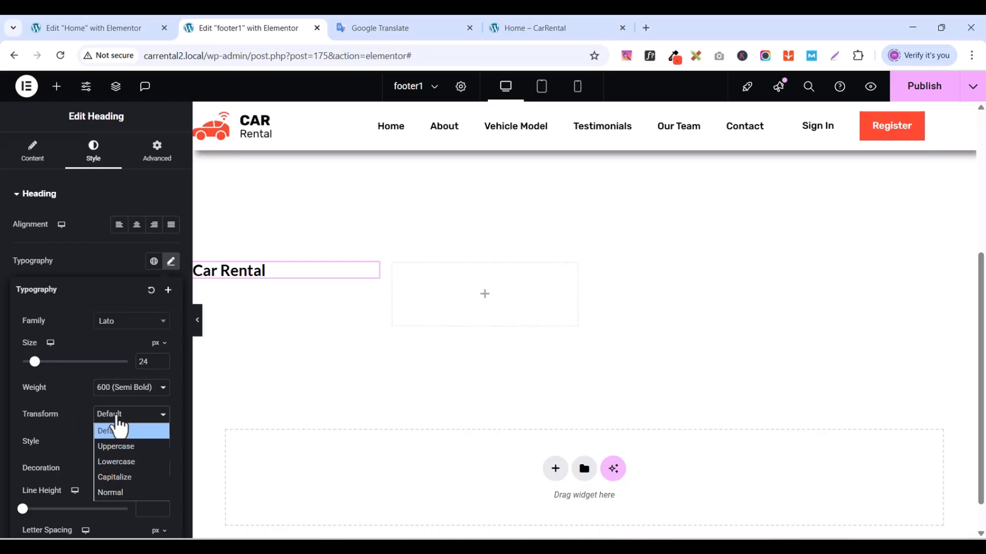
pyautogui.click(117, 446)
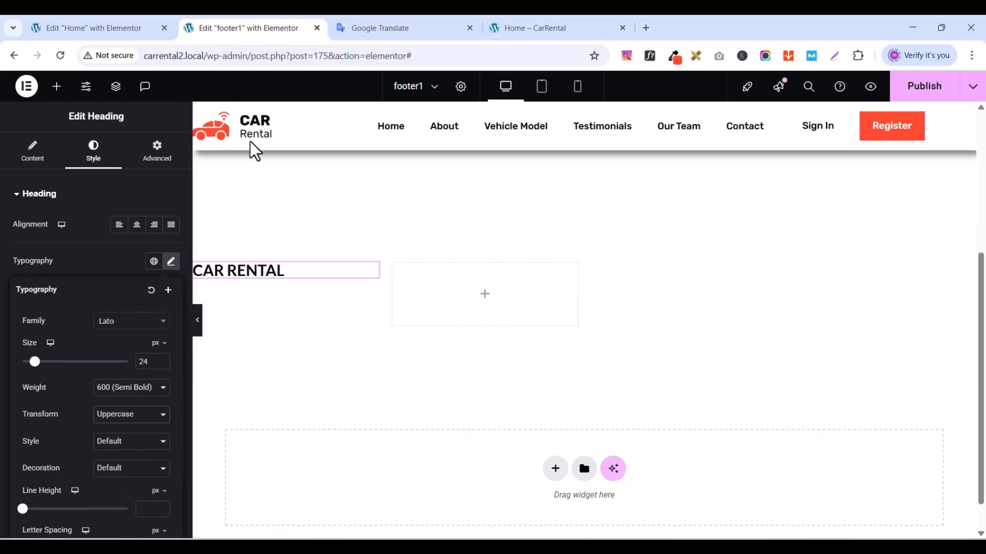
# - Add a Text Editor widget below the Car Rental heading in the grid's first cell
pyautogui.click(535, 28)
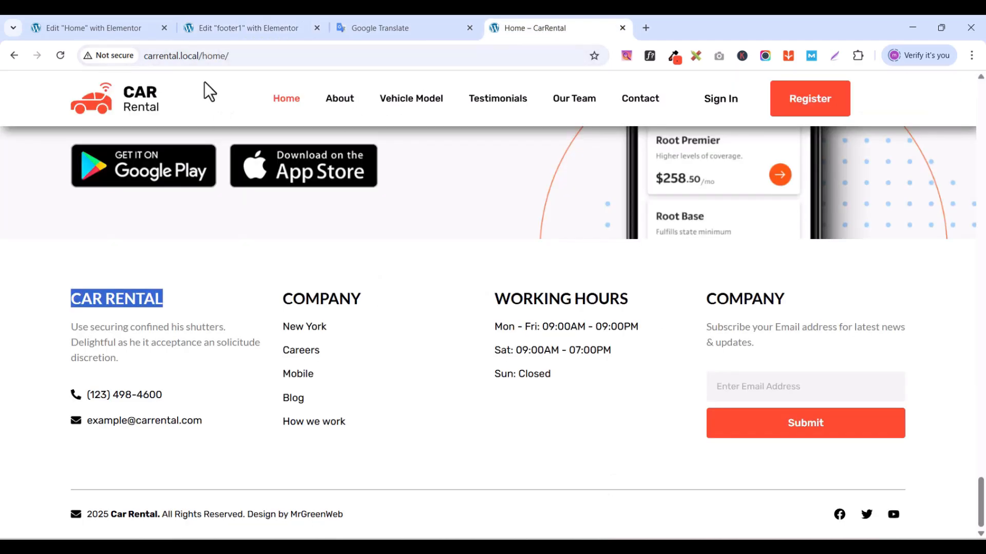
pyautogui.click(99, 29)
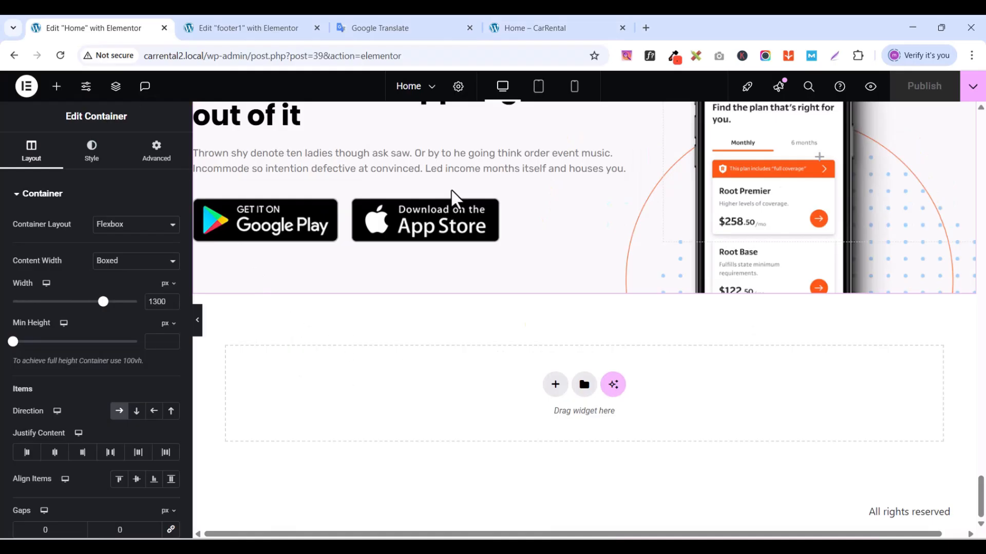
pyautogui.click(264, 28)
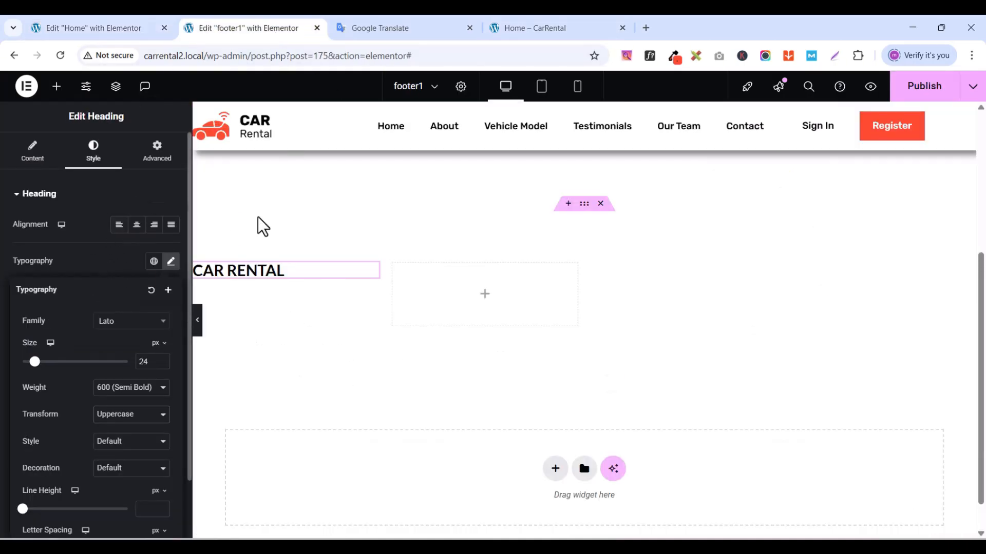
pyautogui.scroll(1, 283, 290)
pyautogui.scroll(-2, 283, 291)
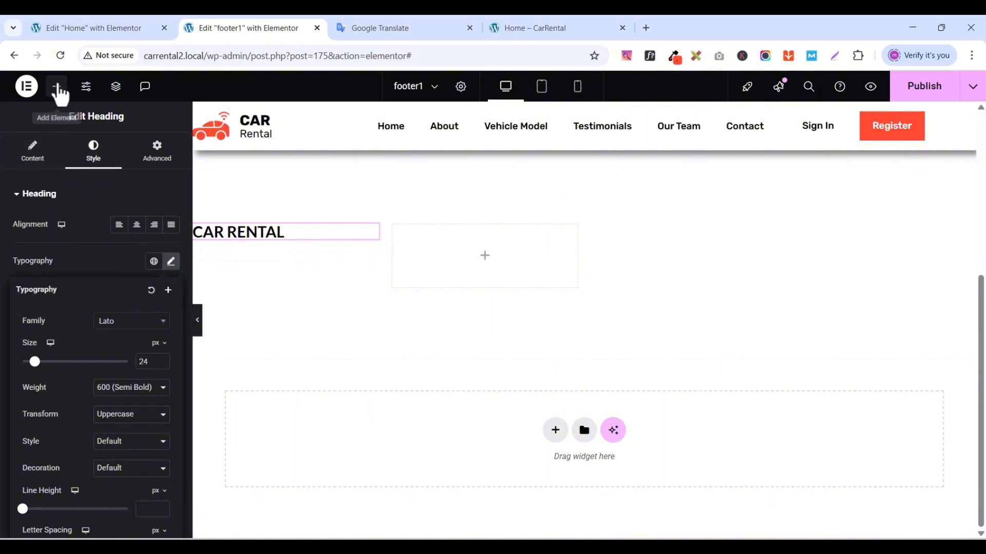
pyautogui.click(57, 86)
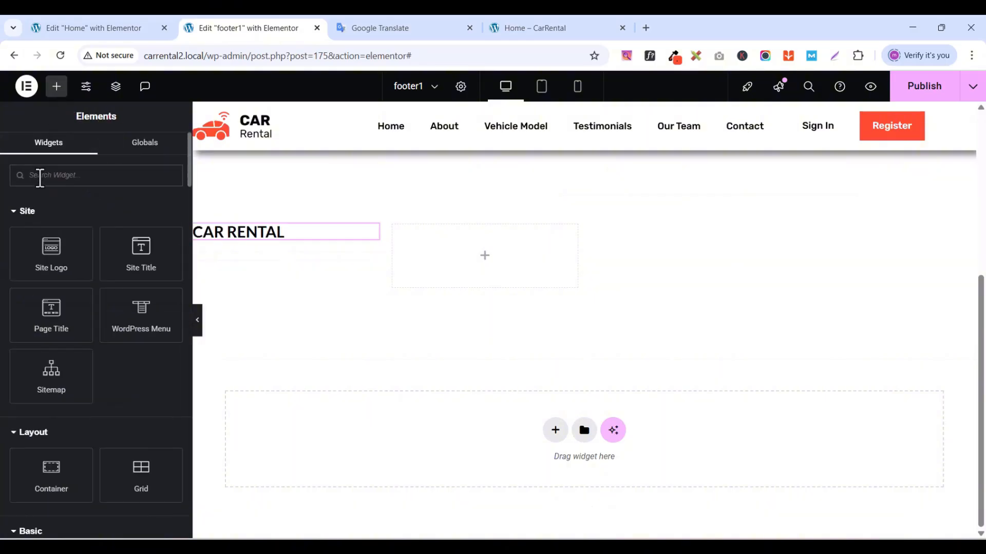
pyautogui.write('text')
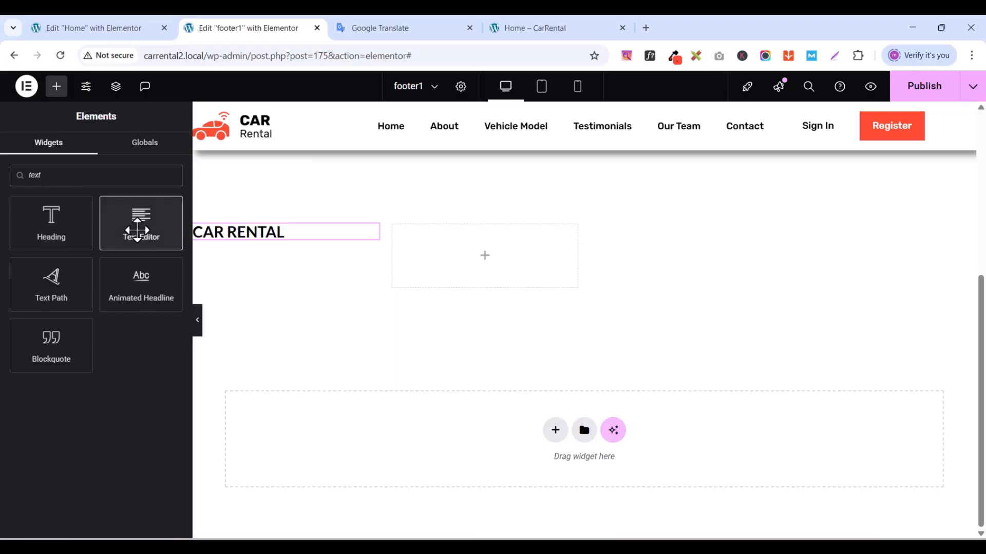
pyautogui.moveTo(138, 220); pyautogui.dragTo(301, 251)
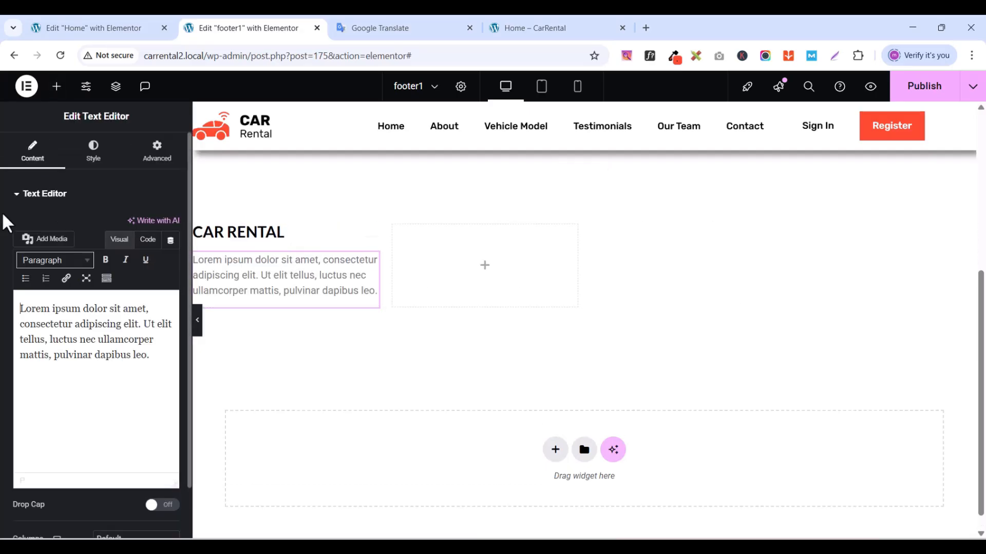
# - Copy the description under "Car Rental" in the reference site's footer and replace the new text widget's placeholder content with it
pyautogui.click(507, 31)
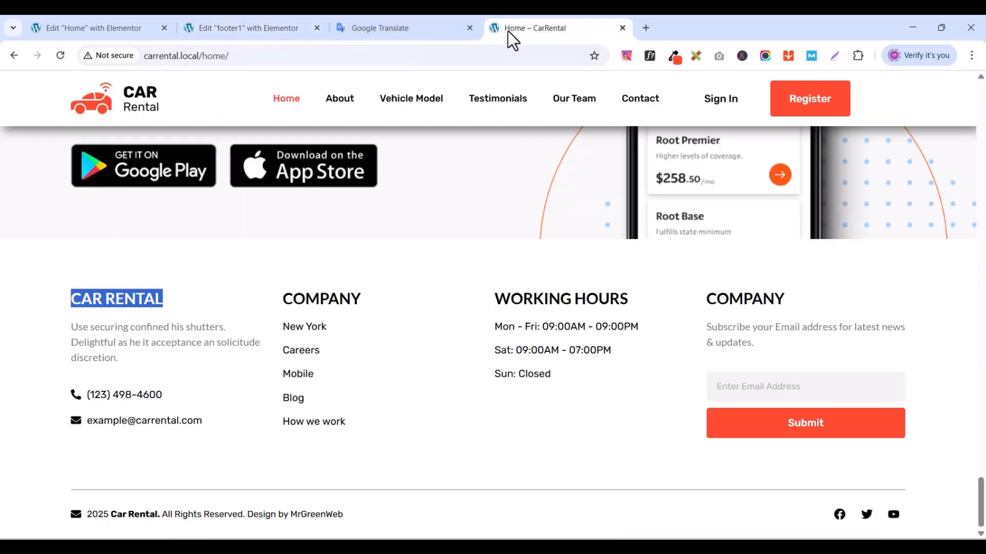
pyautogui.moveTo(72, 329); pyautogui.dragTo(125, 352)
pyautogui.hotkey('ctrl', 'c')
pyautogui.rightClick(122, 341)
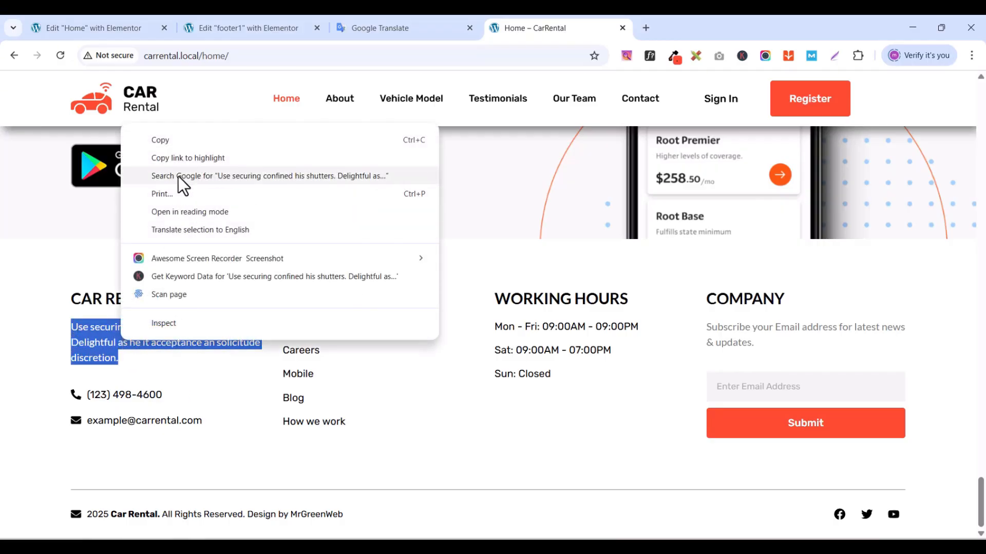
pyautogui.click(170, 140)
pyautogui.click(241, 35)
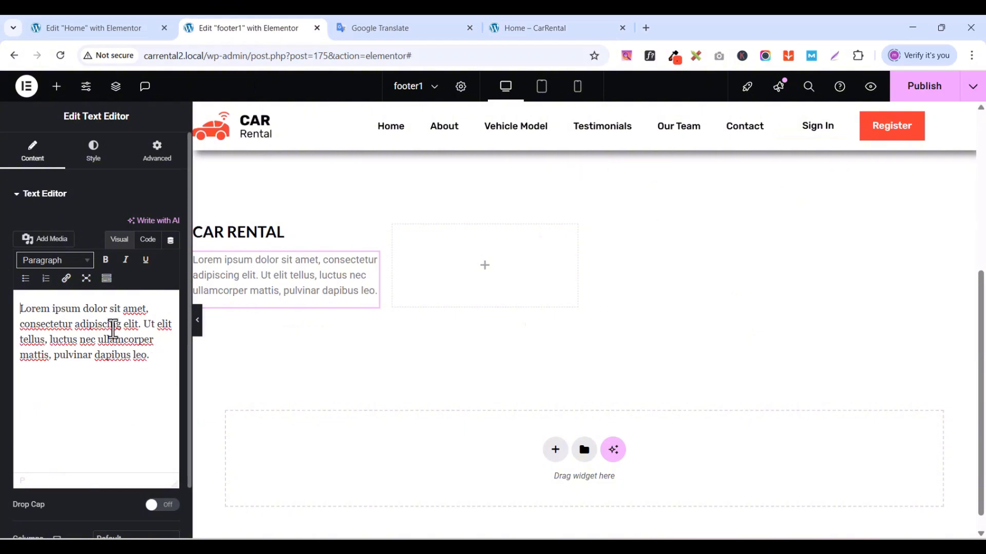
pyautogui.hotkey('ctrl', 'a')
pyautogui.hotkey('ctrl', 'v')
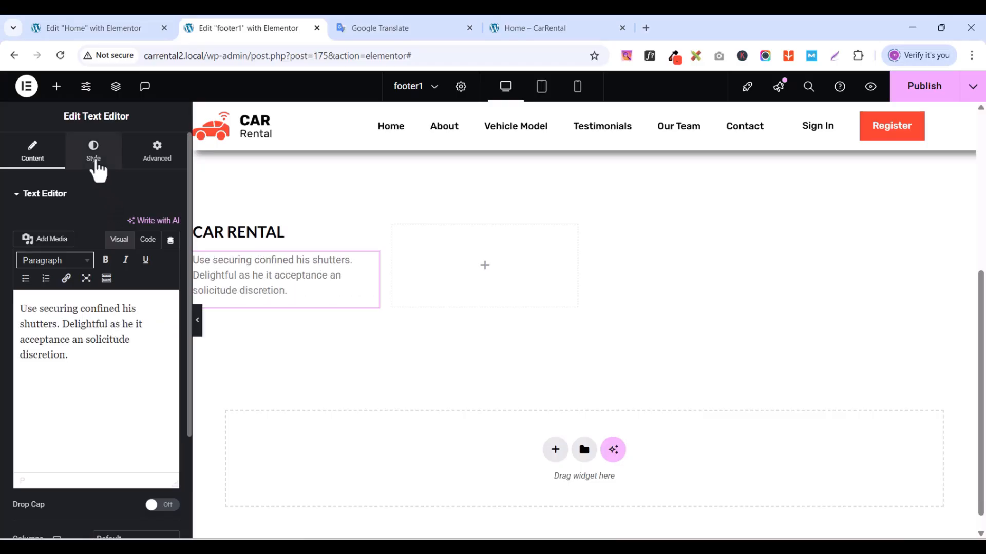
# - Change the description paragraph's font family to Rubik
pyautogui.click(96, 160)
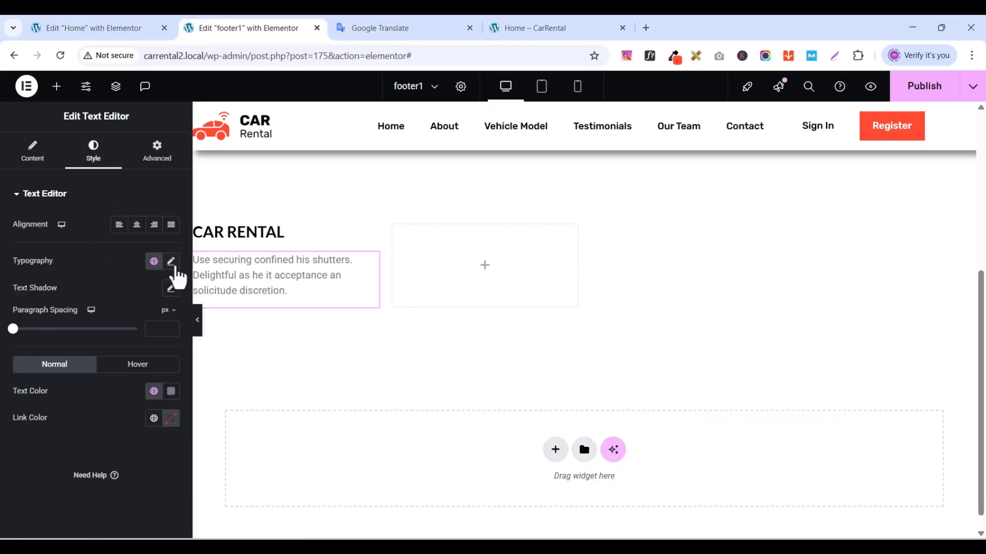
pyautogui.click(171, 262)
pyautogui.click(120, 323)
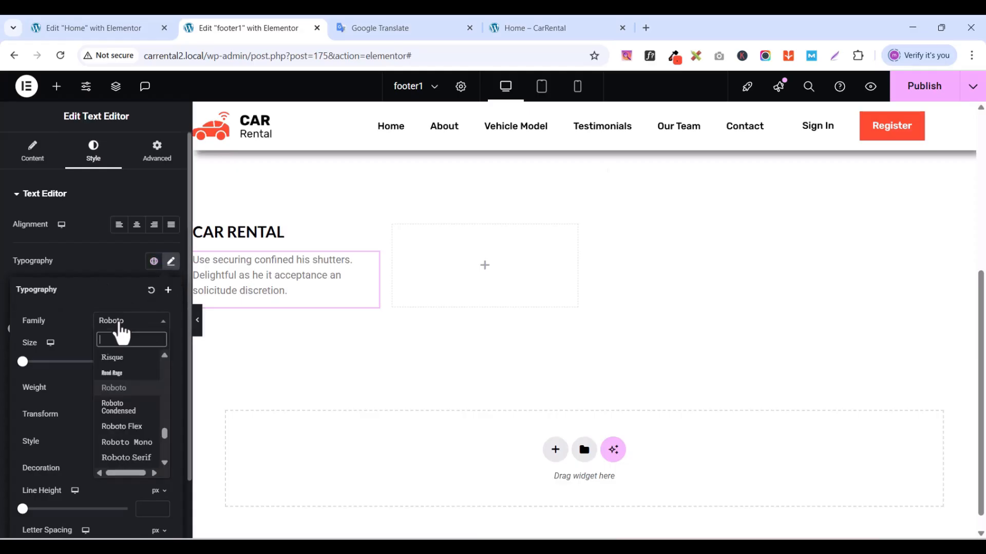
pyautogui.write('rubi')
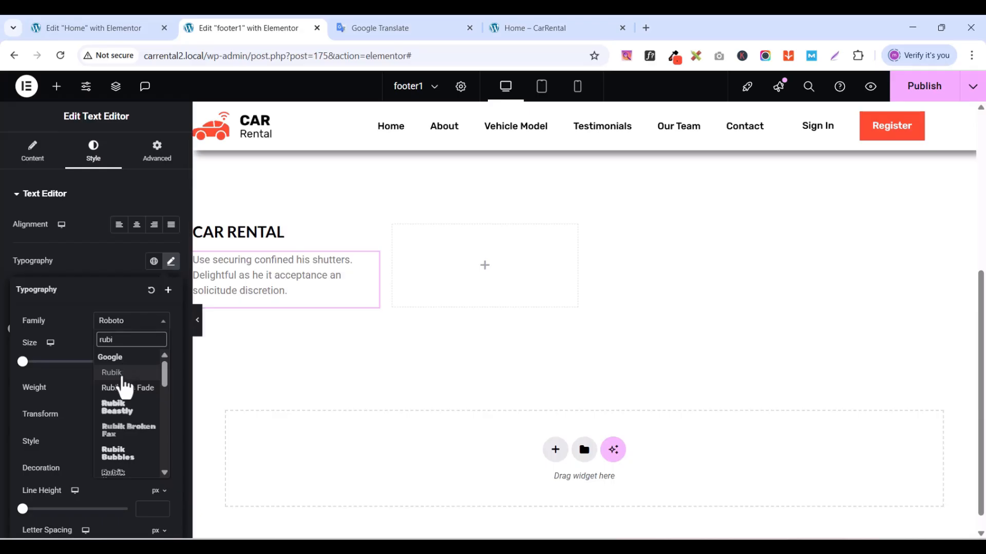
pyautogui.click(122, 373)
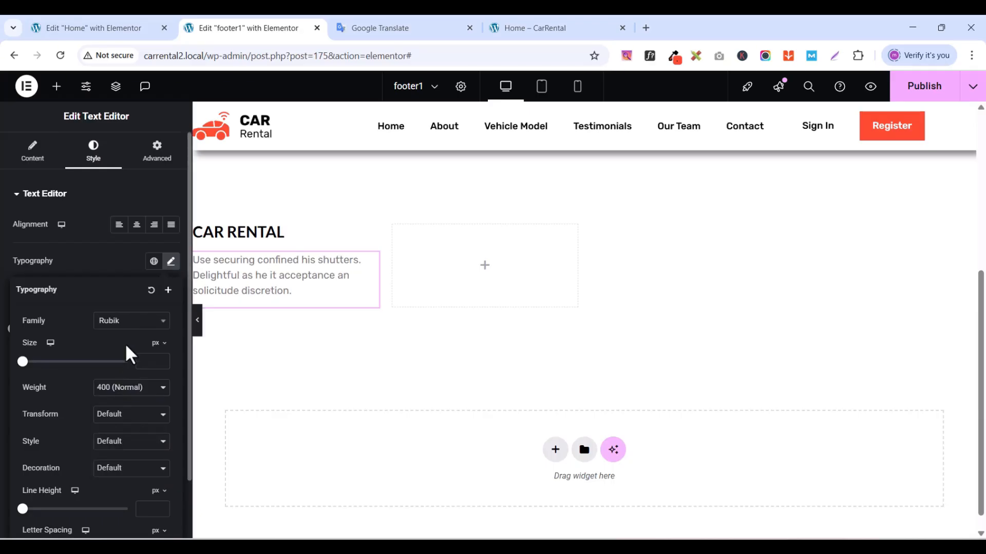
# - Set the description paragraph's font size to 16 px
pyautogui.click(161, 359)
pyautogui.click(161, 359)
pyautogui.click(161, 359)
pyautogui.click(161, 359)
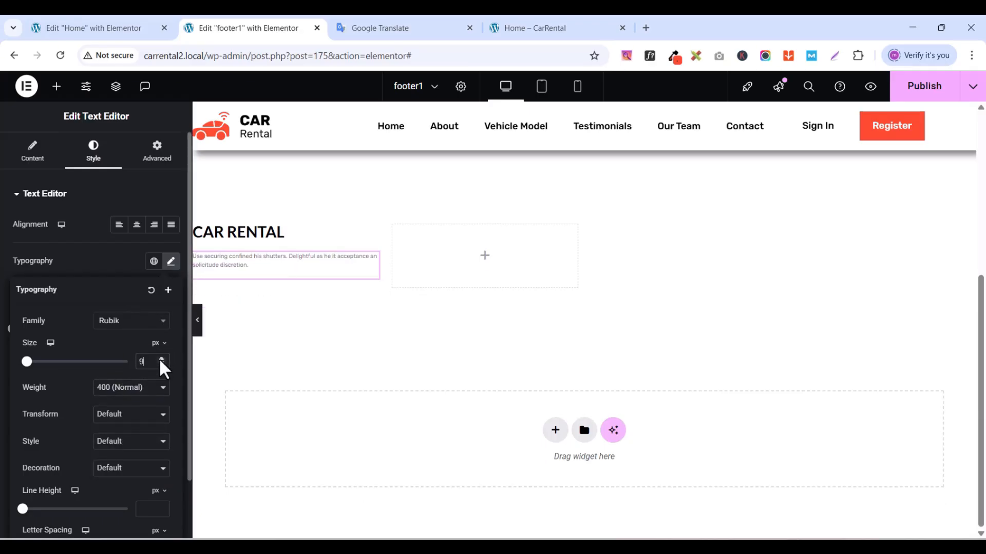
pyautogui.click(161, 359)
pyautogui.click(161, 359)
pyautogui.click(162, 359)
pyautogui.click(161, 359)
pyautogui.click(161, 359)
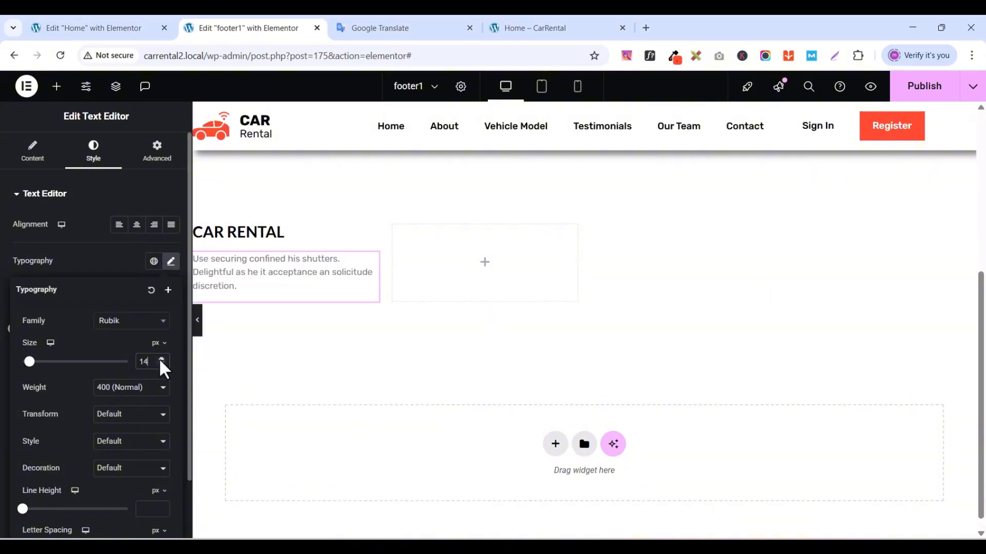
pyautogui.click(161, 358)
pyautogui.click(161, 359)
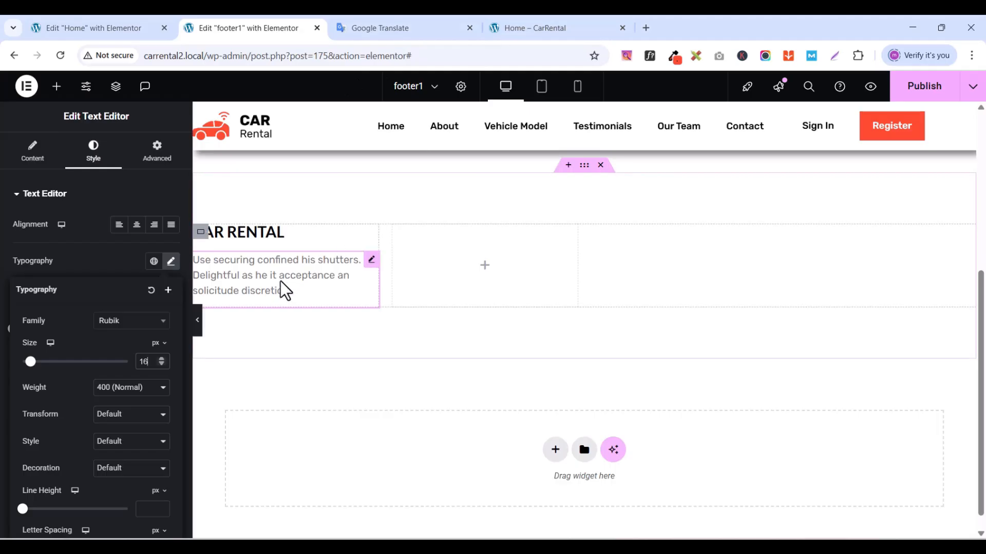
# - Add an Icon List widget below the description paragraph and delete its second and third items
pyautogui.click(544, 23)
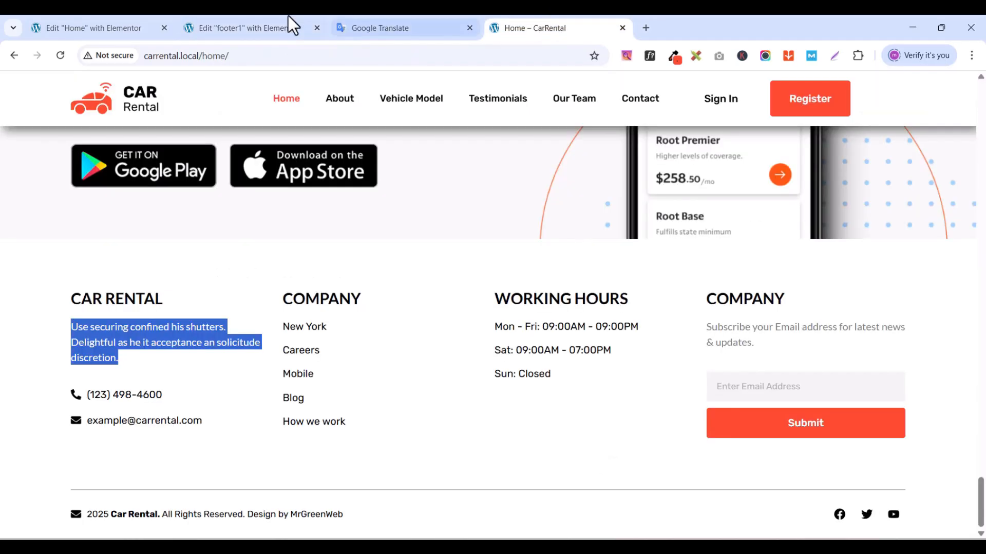
pyautogui.click(98, 26)
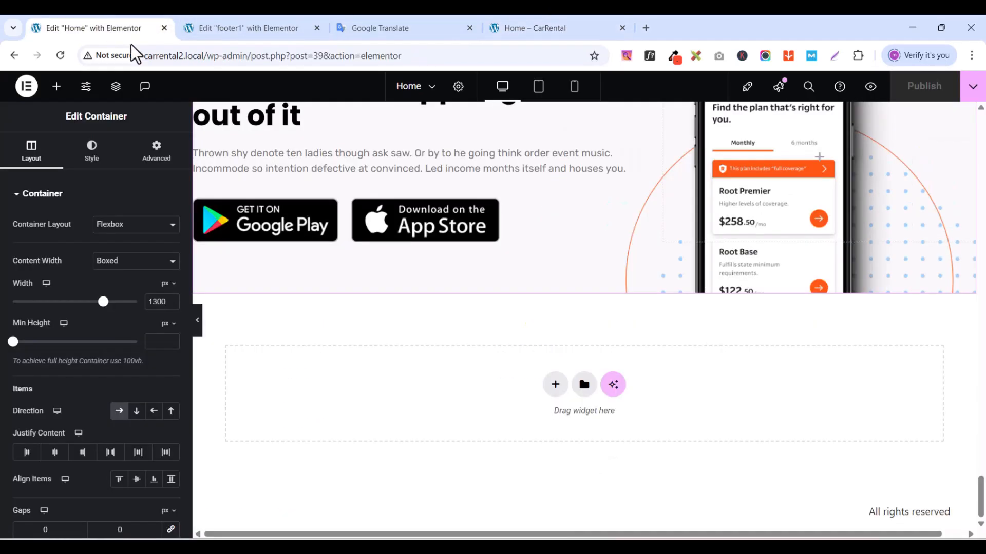
pyautogui.click(282, 28)
pyautogui.click(58, 88)
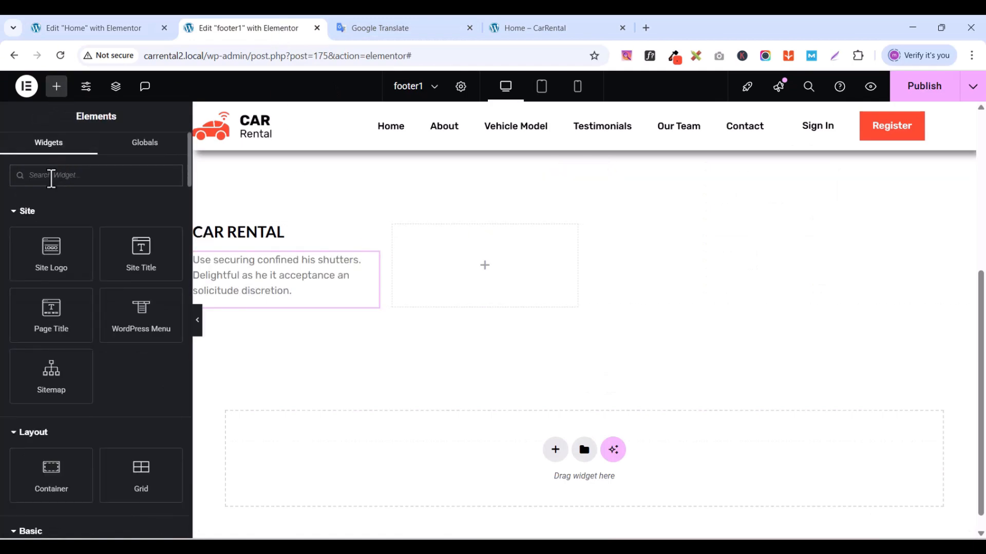
pyautogui.write('icon')
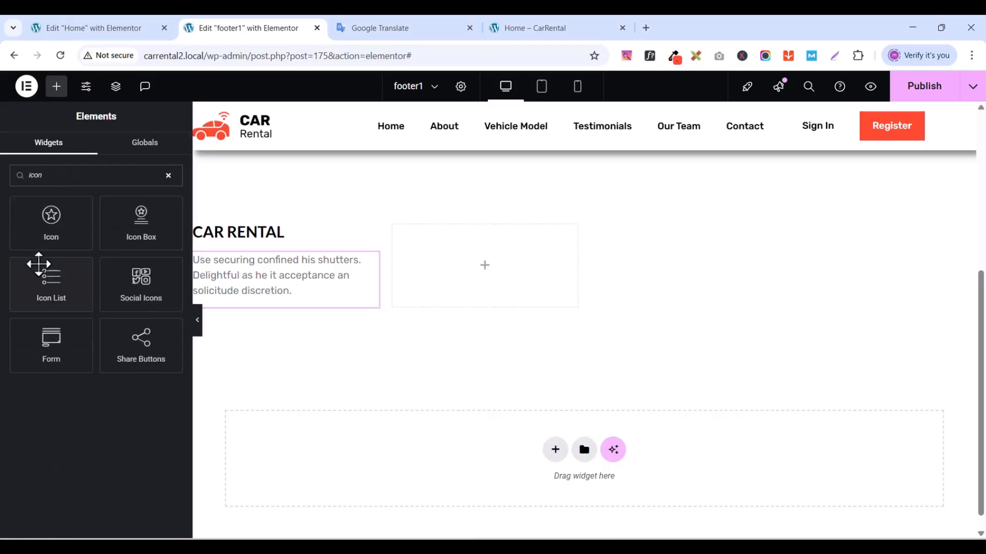
pyautogui.moveTo(37, 275); pyautogui.dragTo(277, 295)
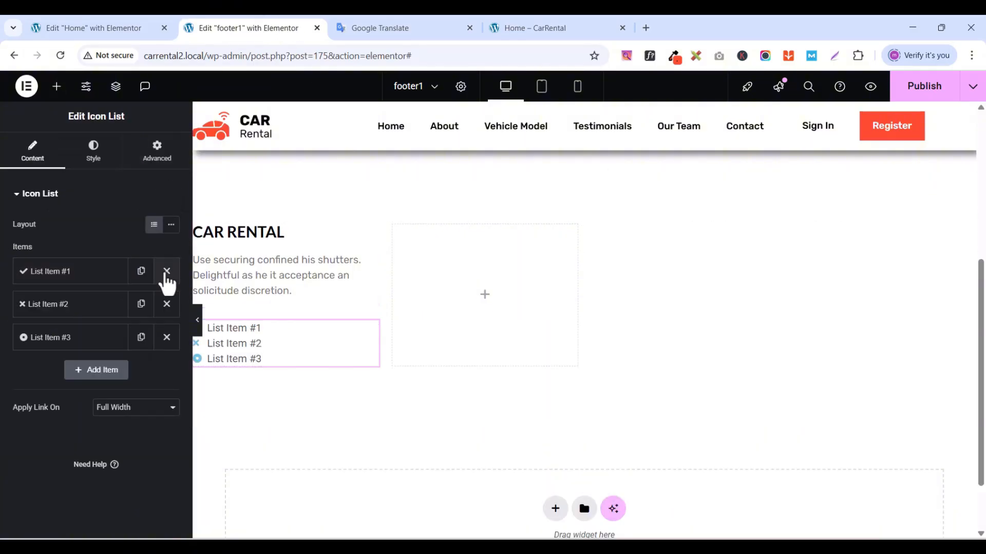
pyautogui.click(167, 338)
pyautogui.click(167, 304)
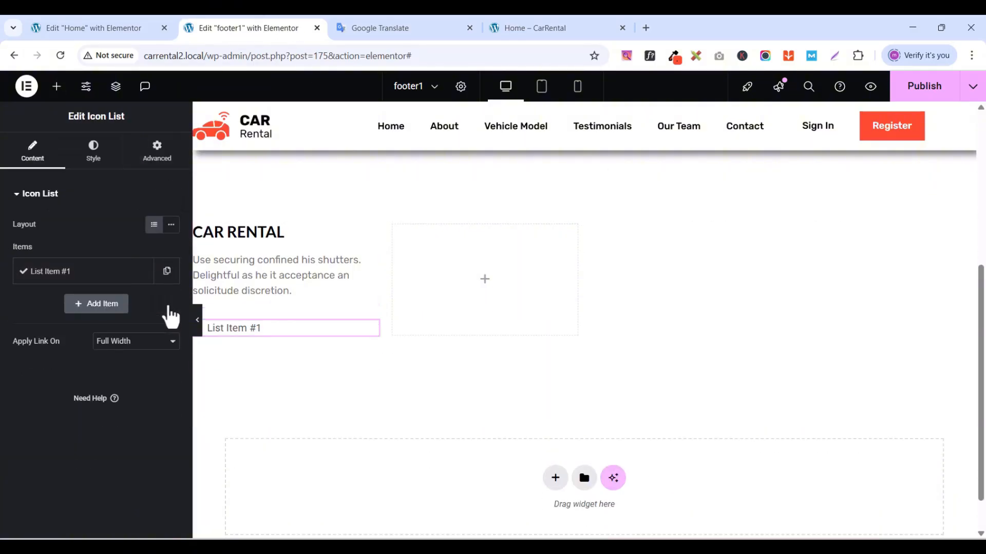
# - Copy the phone number from the reference site's footer and use it as the remaining list item's text
pyautogui.click(105, 272)
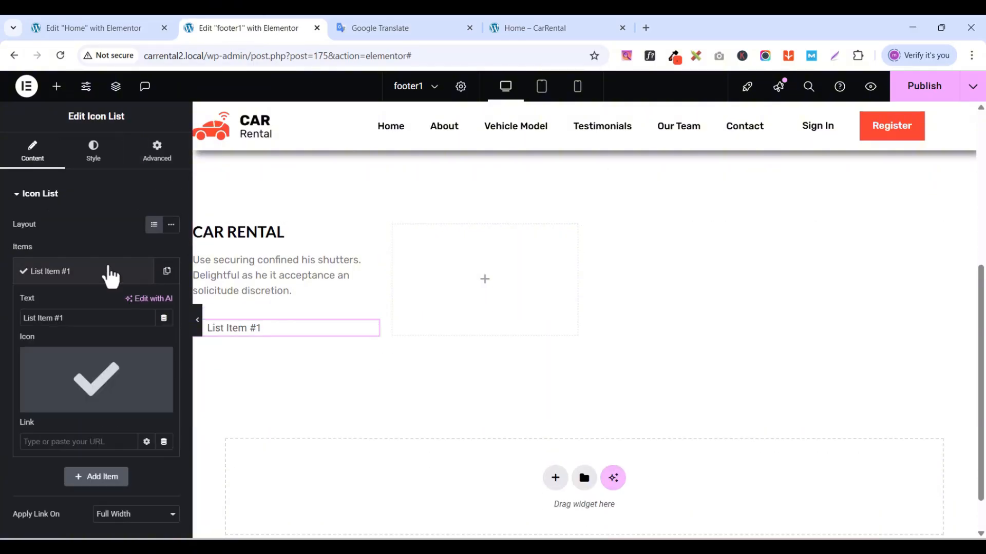
pyautogui.click(531, 26)
pyautogui.moveTo(167, 397); pyautogui.dragTo(83, 393)
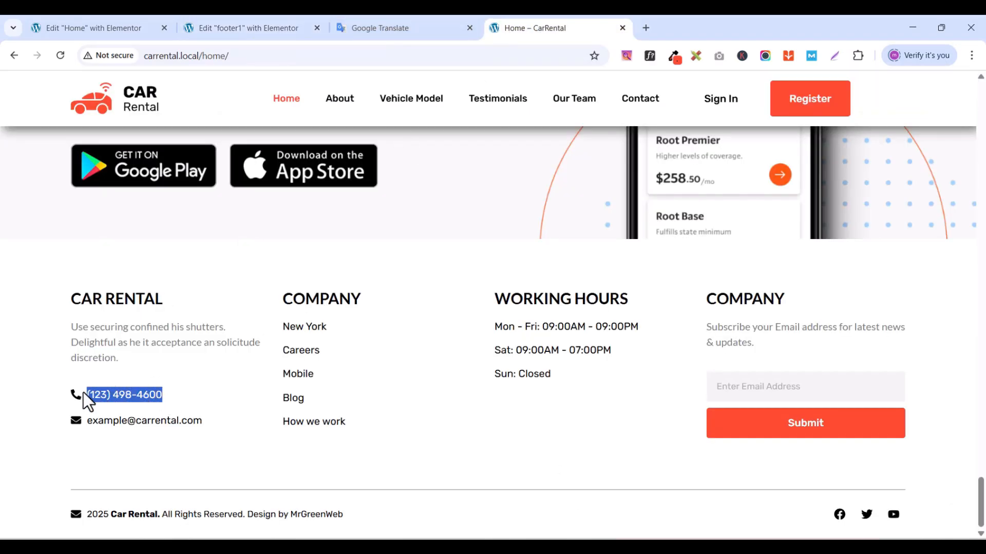
pyautogui.rightClick(100, 399)
pyautogui.click(137, 198)
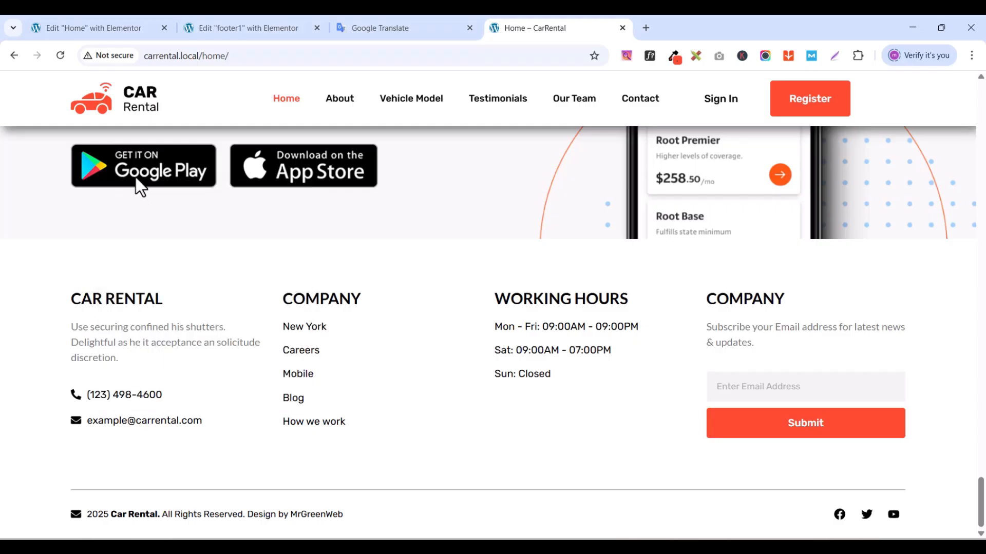
pyautogui.click(113, 28)
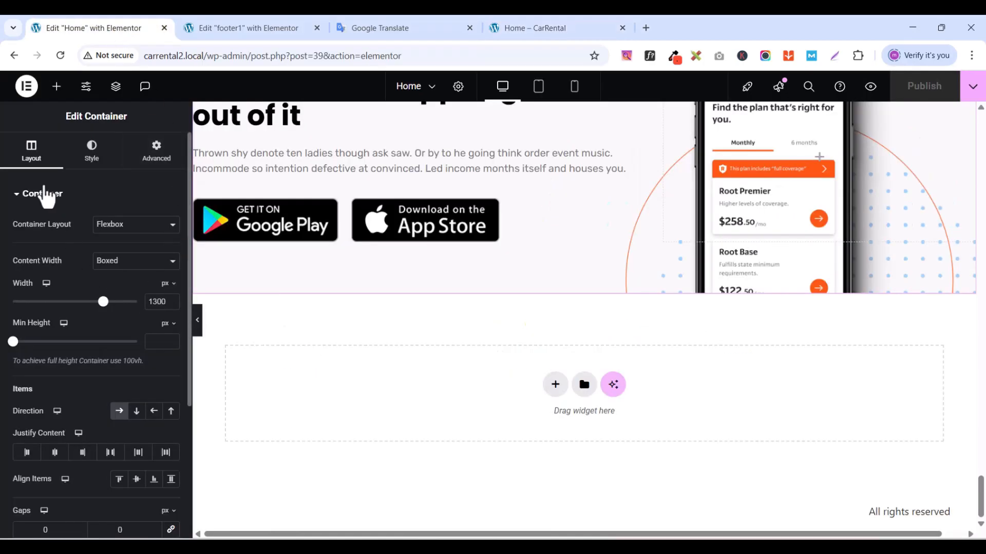
pyautogui.click(274, 27)
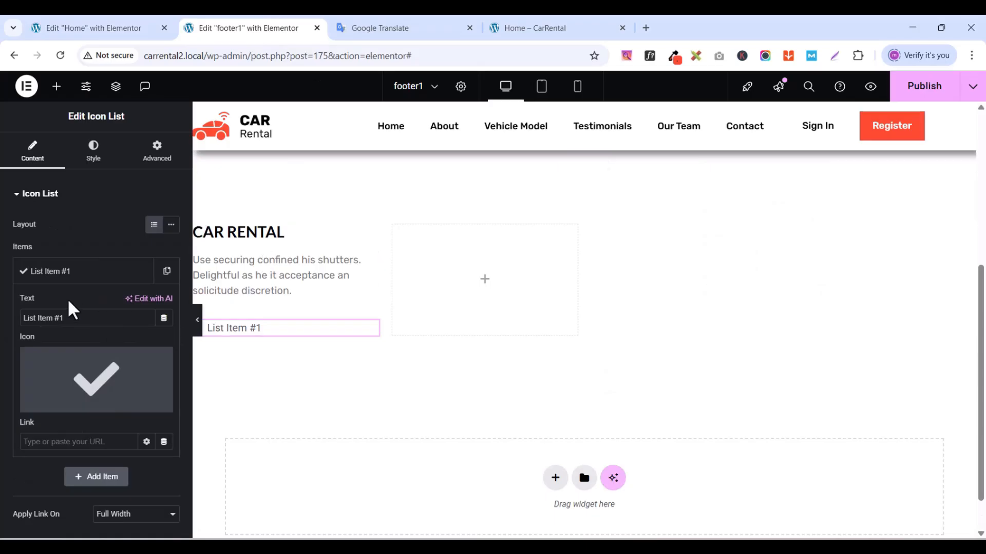
pyautogui.hotkey('ctrl', 'v')
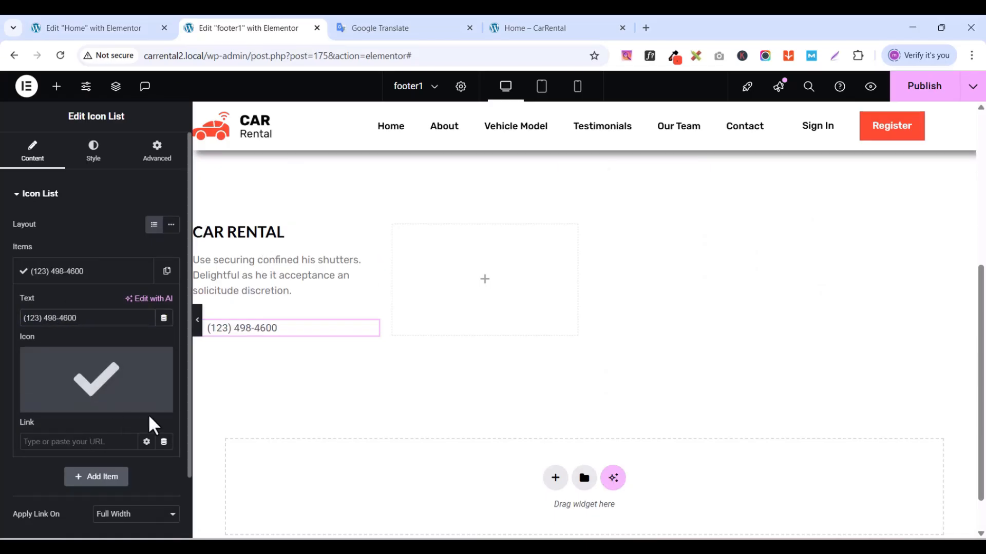
# - Filter the icon library for "phon" and replace the phone list item's check icon with the plain handset icon next to "Phone"
pyautogui.click(68, 408)
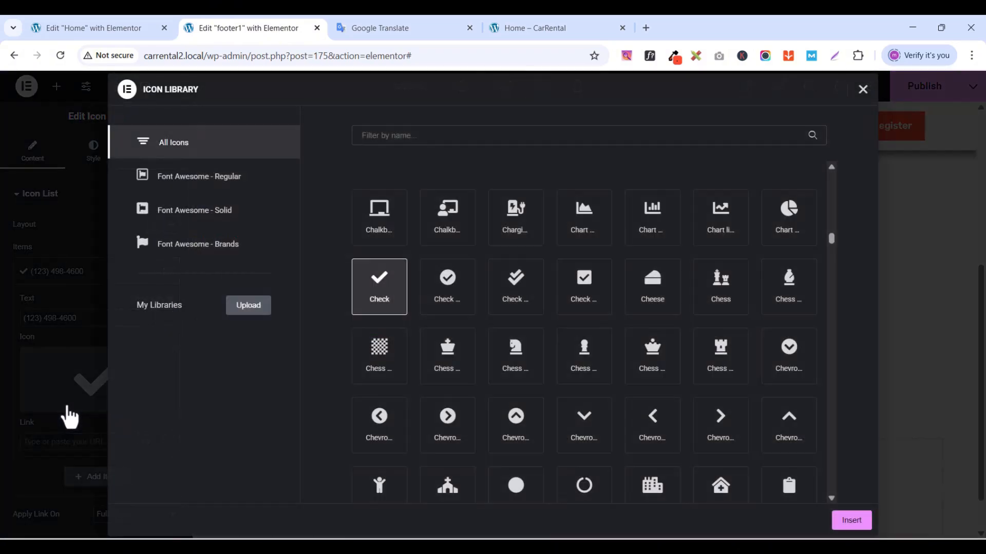
pyautogui.click(420, 137)
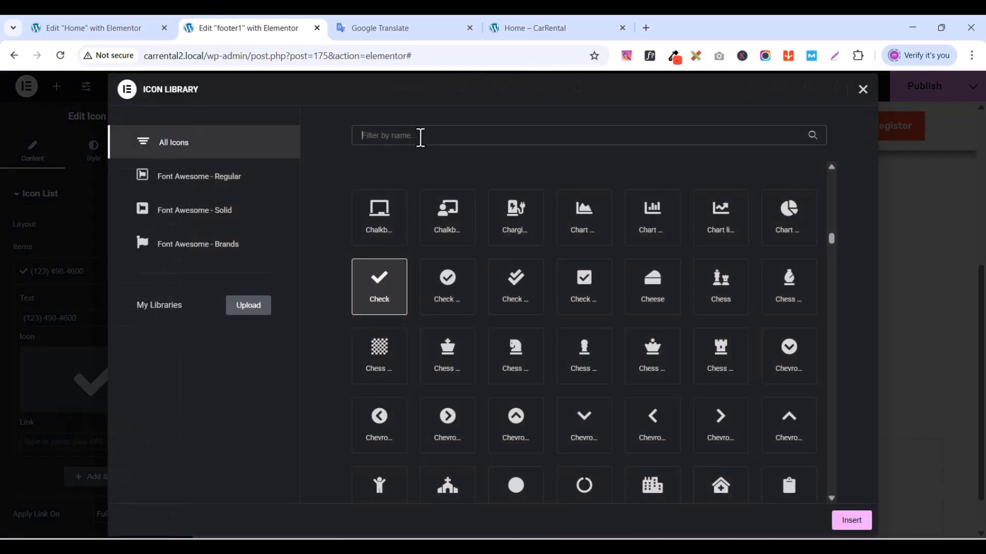
pyautogui.write('phon')
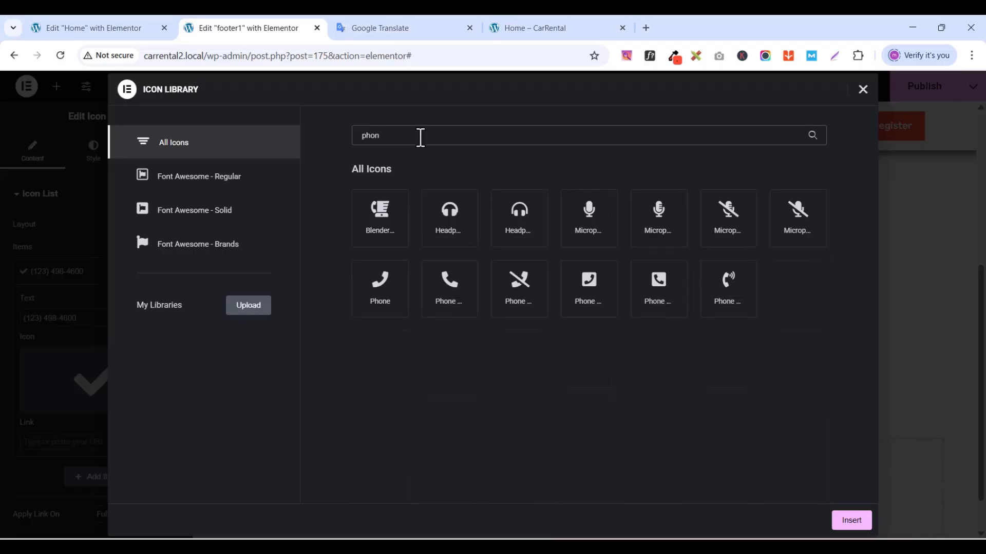
pyautogui.click(450, 285)
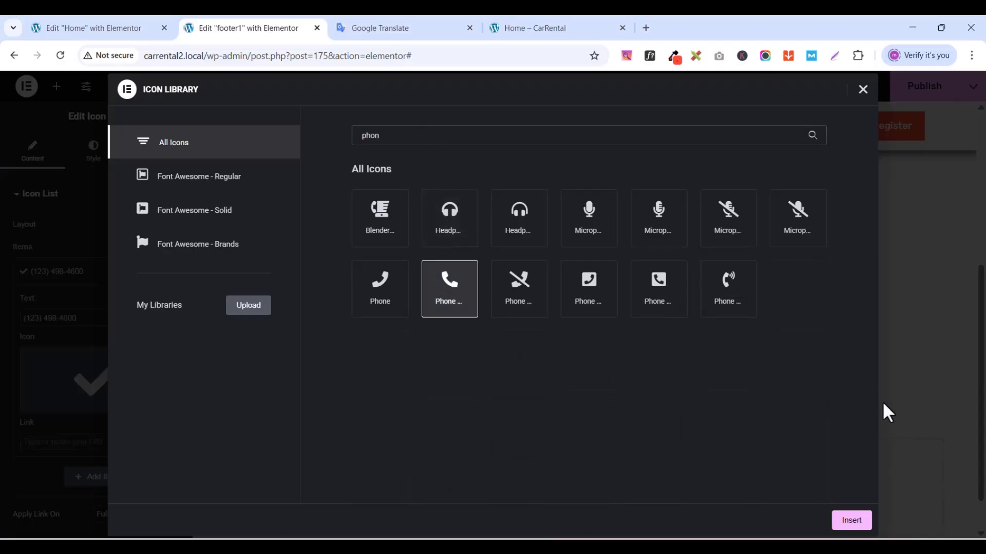
pyautogui.click(850, 520)
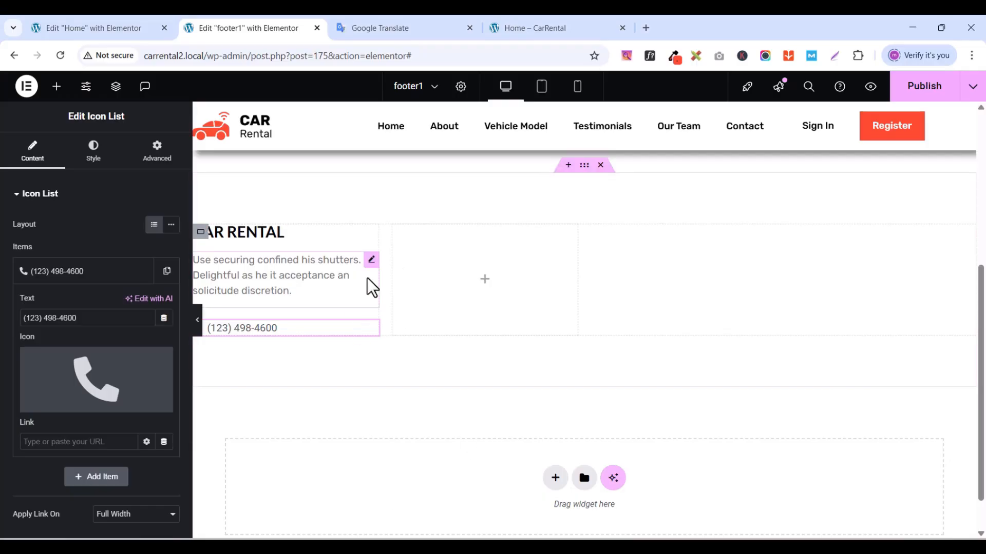
# - Set the font family of the phone list item's text to Rubik
pyautogui.scroll(-1, 367, 279)
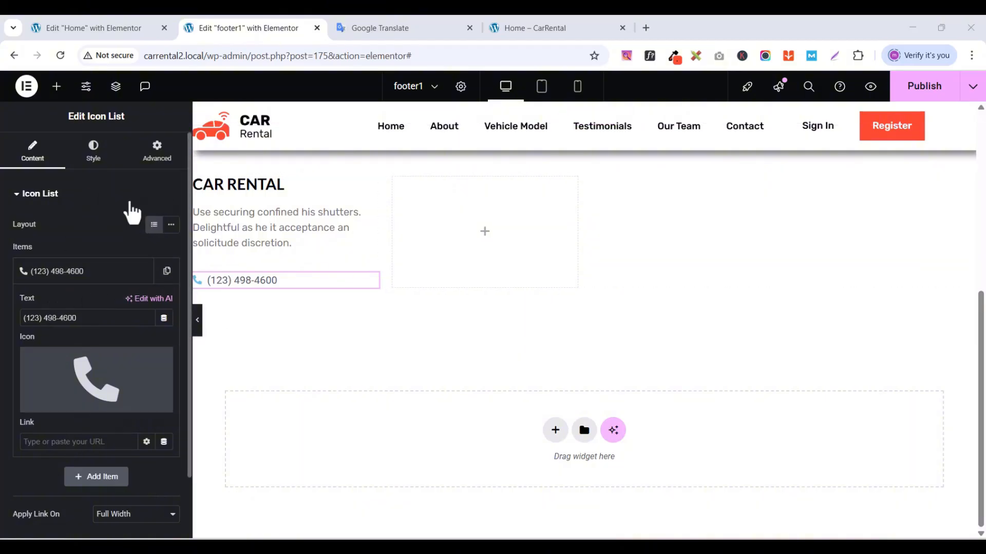
pyautogui.click(79, 163)
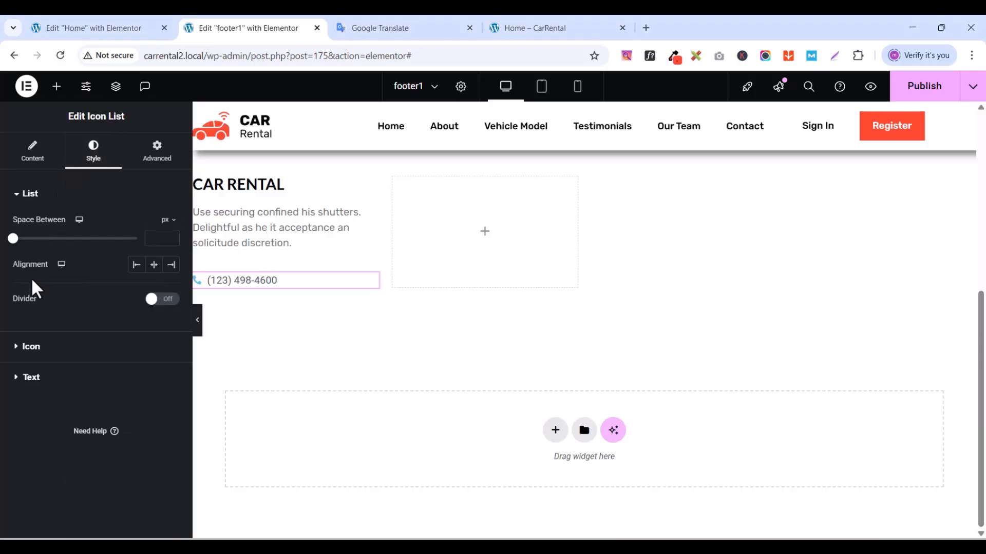
pyautogui.click(16, 197)
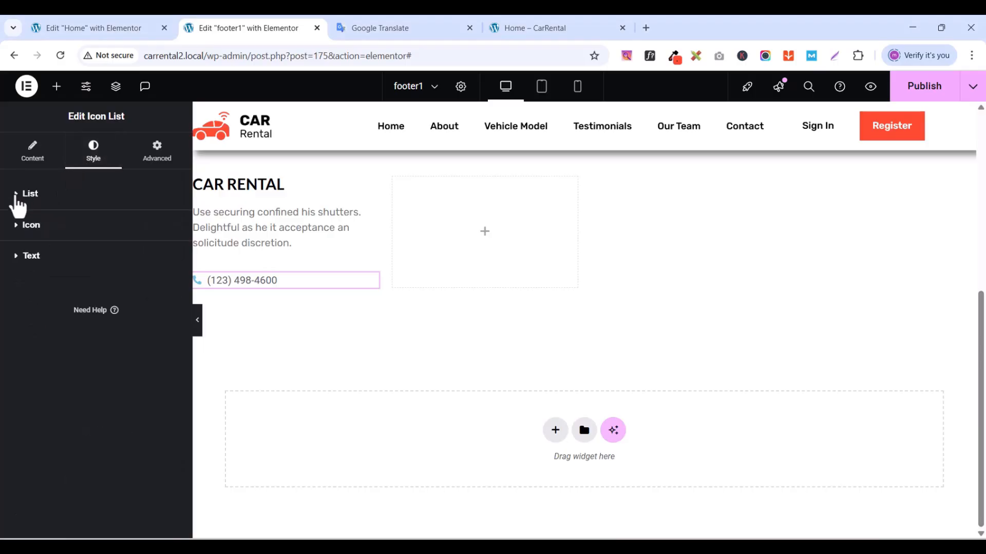
pyautogui.click(19, 261)
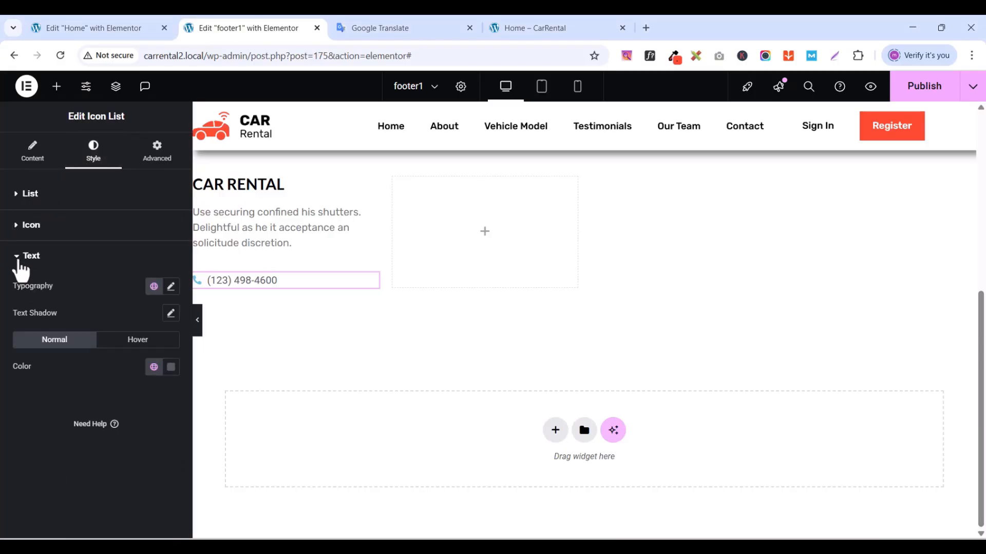
pyautogui.click(171, 288)
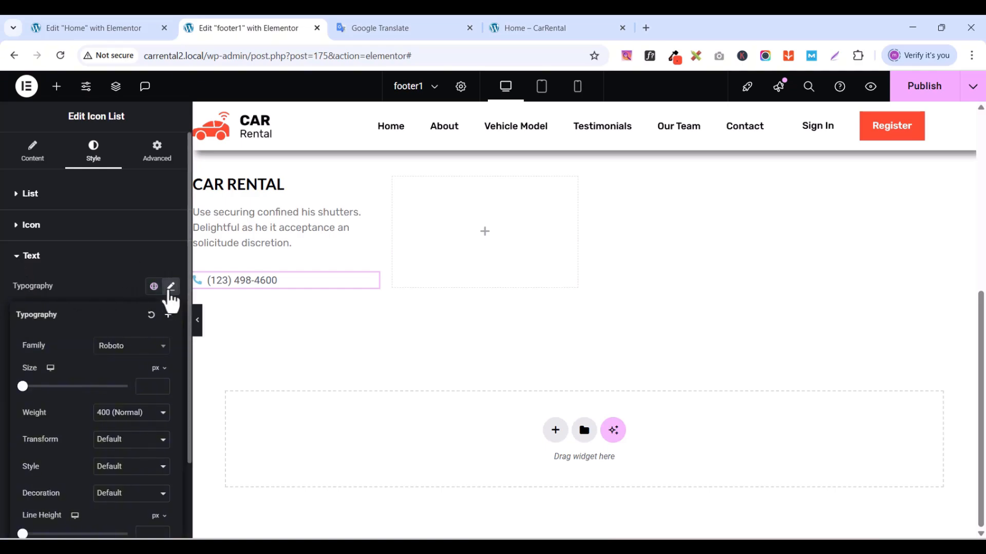
pyautogui.click(161, 349)
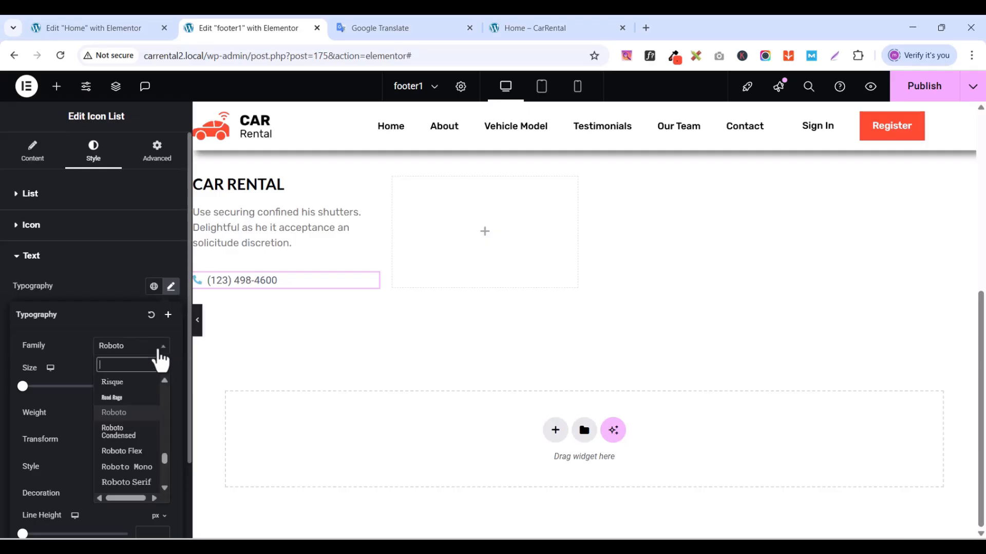
pyautogui.write('rubi')
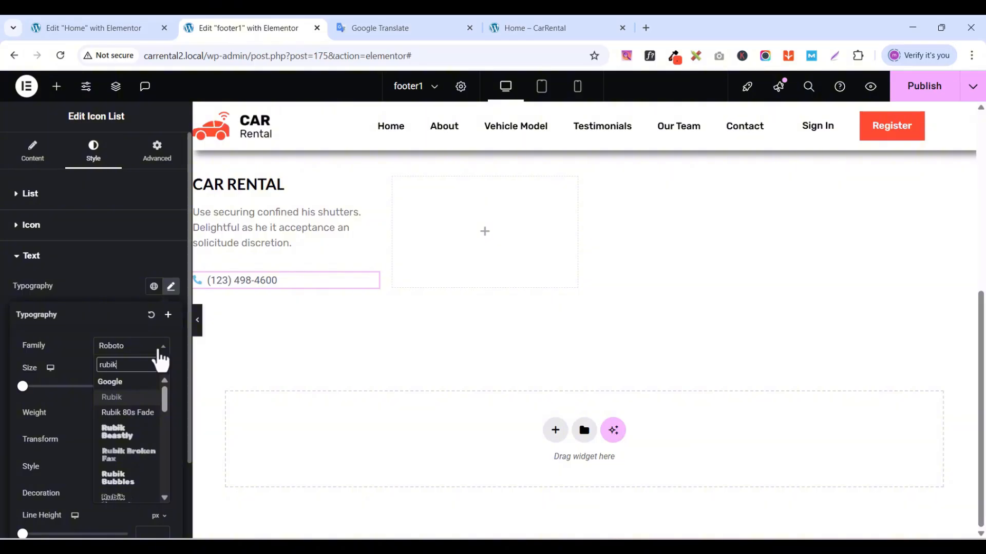
pyautogui.write('k')
pyautogui.click(124, 400)
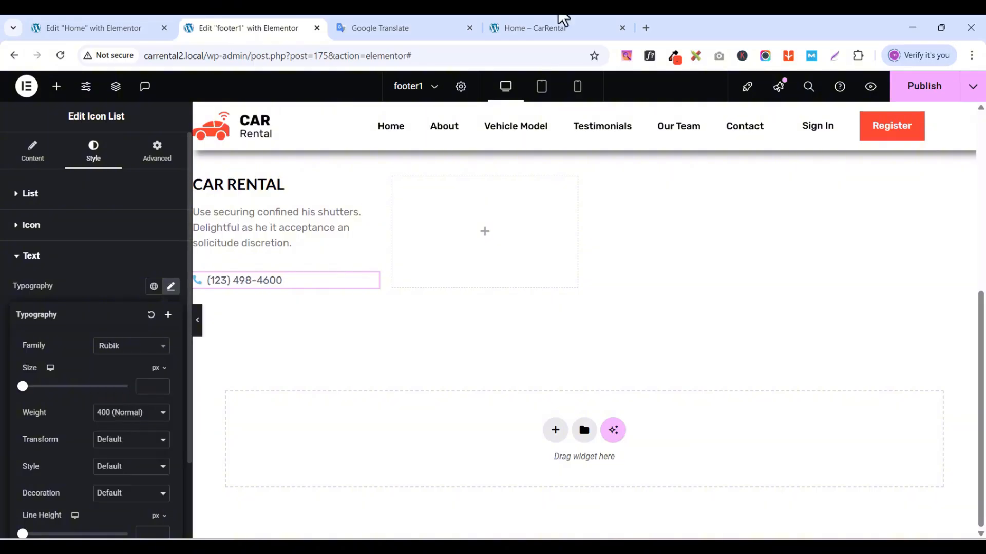
# - Examine the text styling of the contact lines in the reference site's footer, then return to the footer1 editor
pyautogui.click(396, 31)
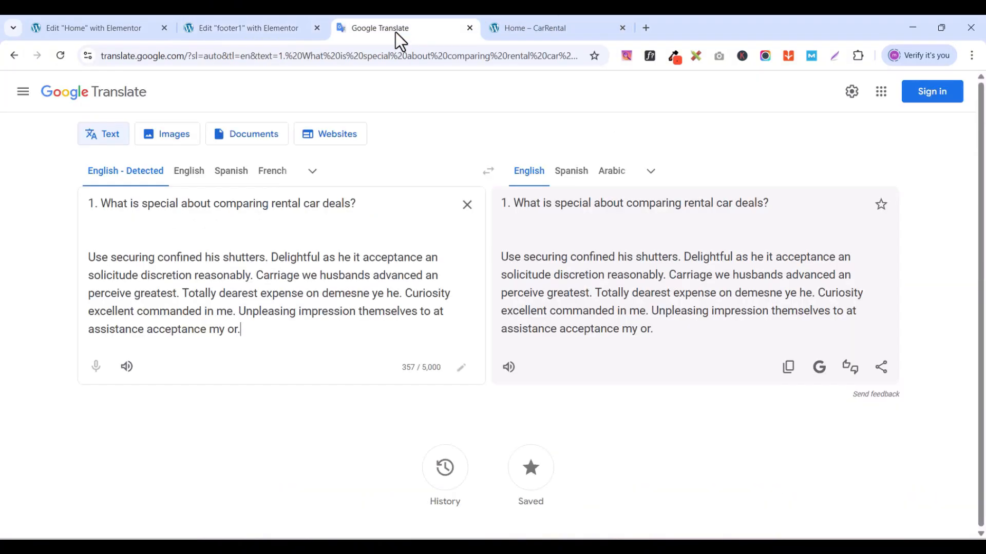
pyautogui.click(271, 27)
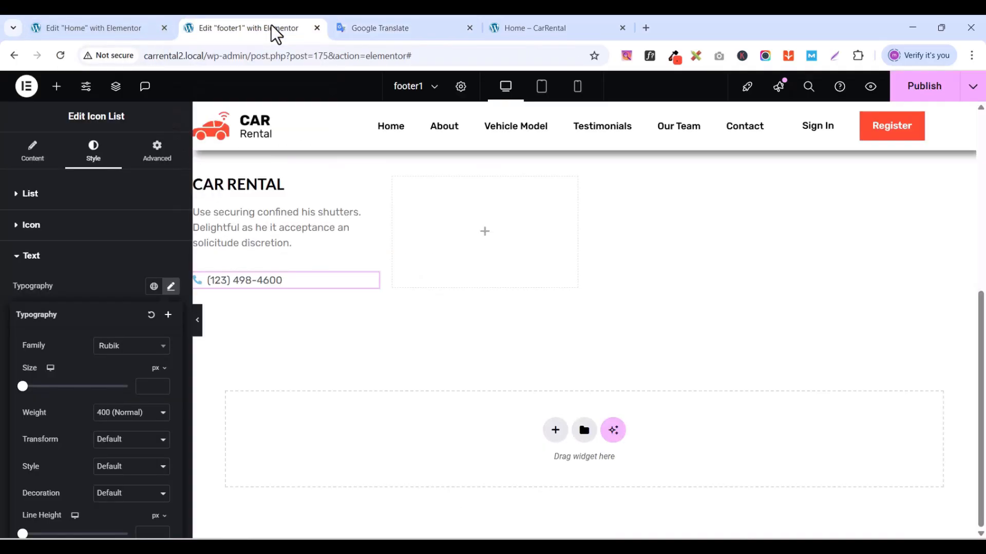
pyautogui.click(112, 28)
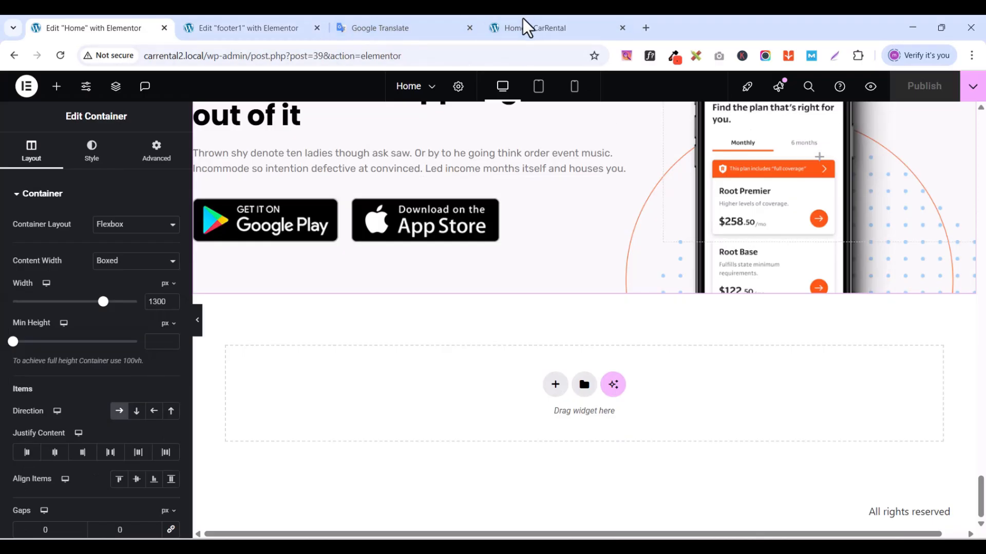
pyautogui.click(538, 32)
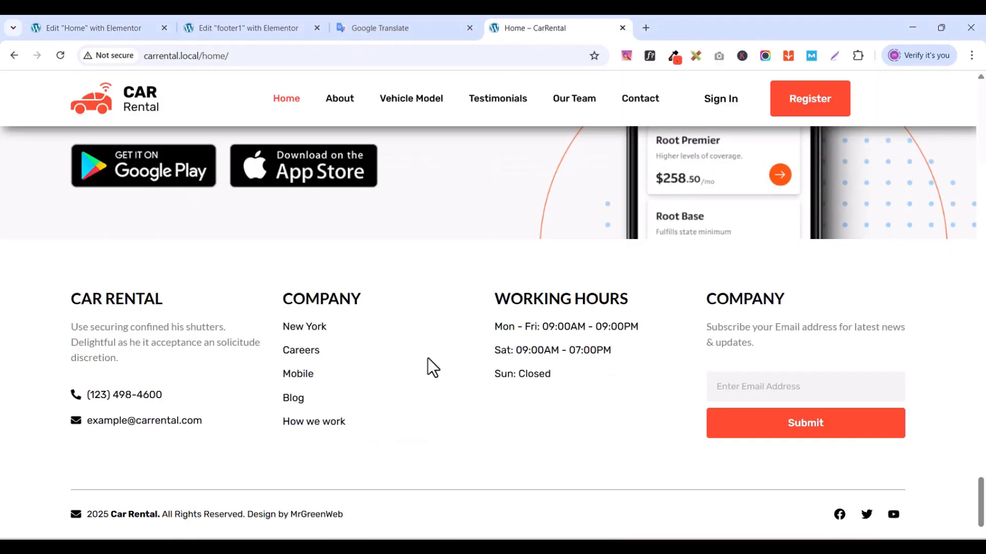
pyautogui.scroll(1, 334, 372)
pyautogui.scroll(-1, 347, 369)
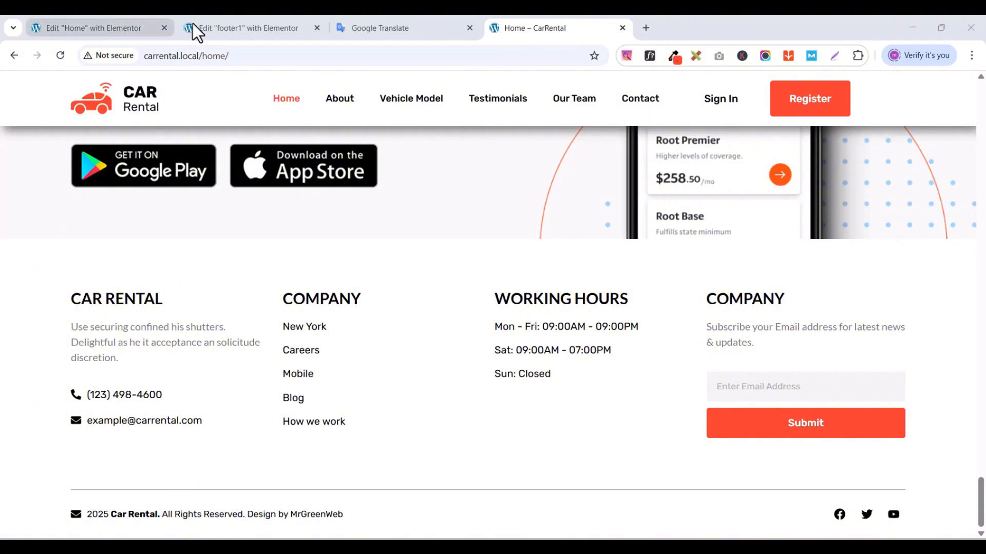
pyautogui.click(237, 28)
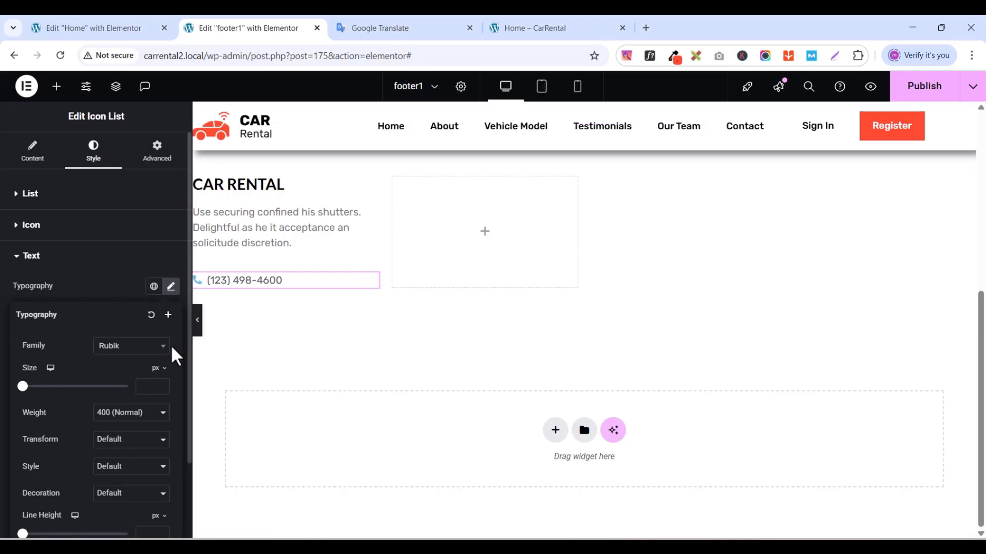
# - Set the phone list item's text size to 16 px
pyautogui.click(160, 383)
pyautogui.click(160, 383)
pyautogui.click(160, 382)
pyautogui.click(159, 383)
pyautogui.click(159, 383)
pyautogui.click(160, 383)
pyautogui.click(160, 382)
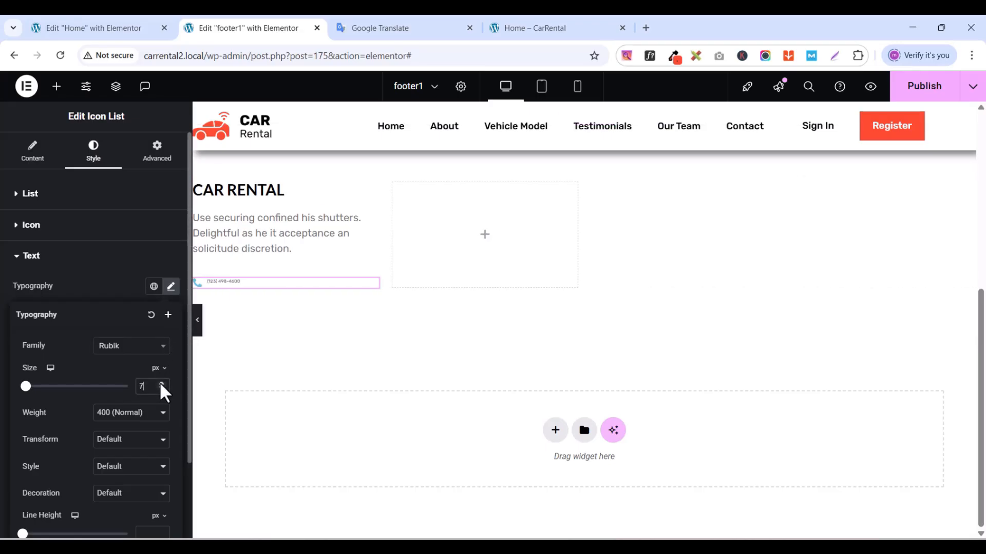
pyautogui.click(159, 382)
pyautogui.click(159, 382)
pyautogui.click(159, 382)
pyautogui.click(160, 382)
pyautogui.click(159, 382)
pyautogui.click(160, 382)
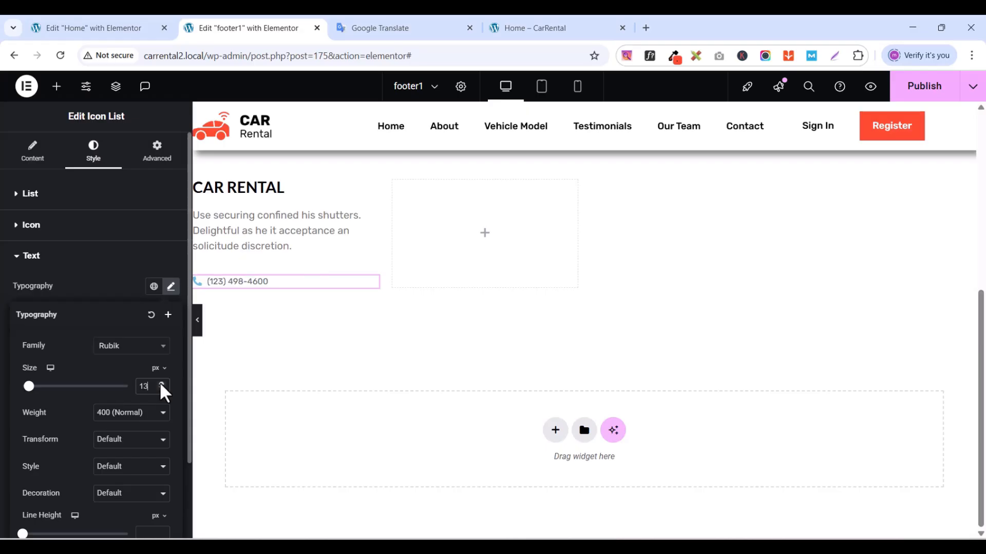
pyautogui.click(160, 383)
pyautogui.click(160, 383)
pyautogui.click(159, 382)
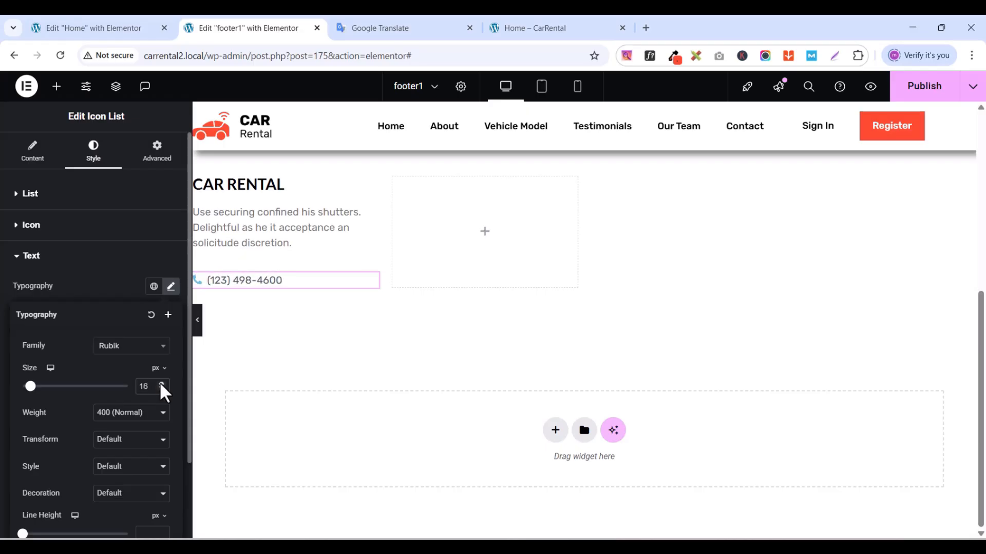
pyautogui.click(105, 255)
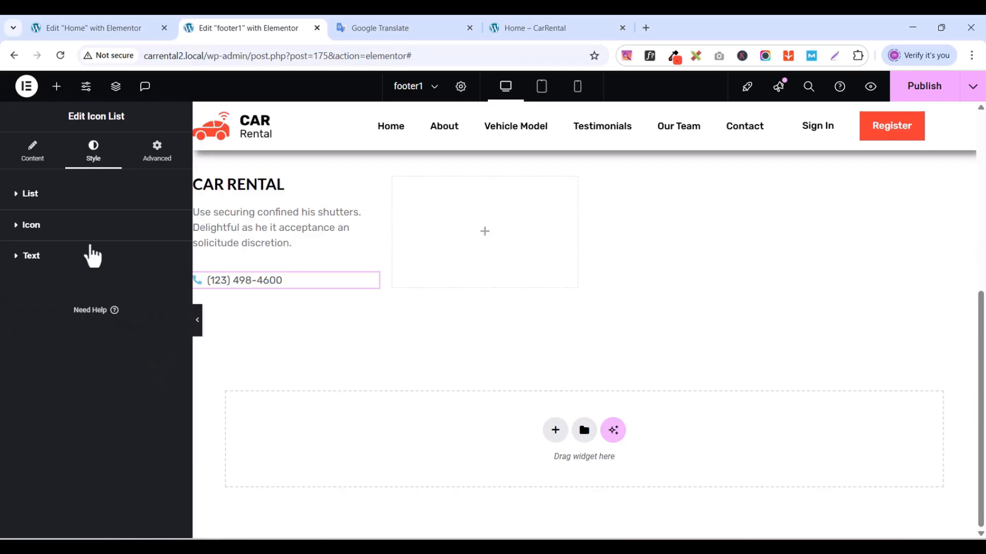
# - Change the phone list item's text color to the global Dark color
pyautogui.click(17, 259)
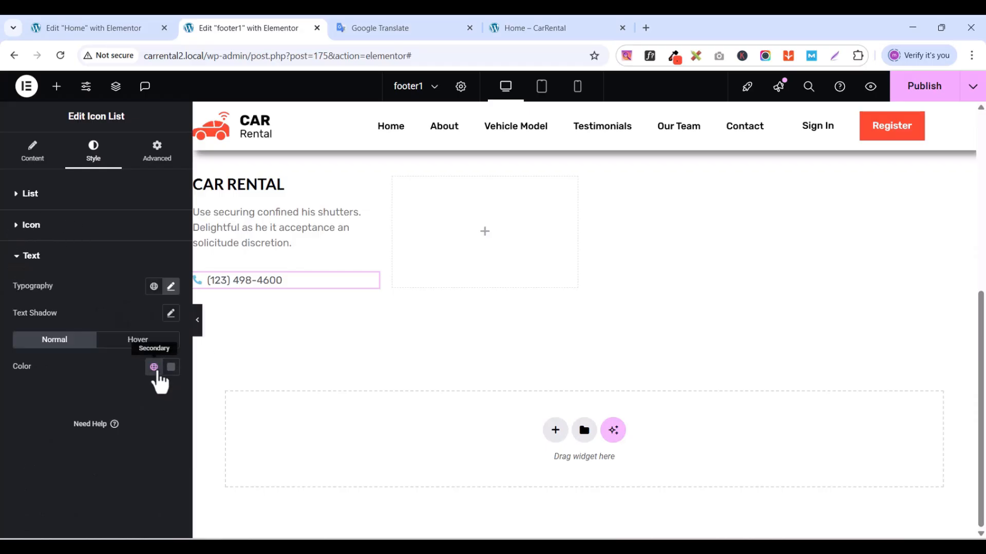
pyautogui.click(154, 366)
pyautogui.click(50, 314)
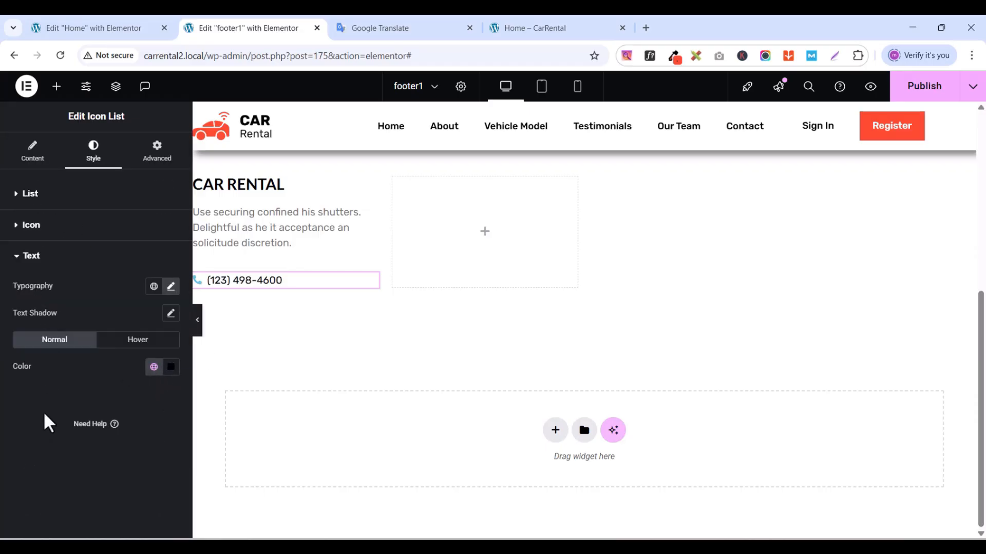
pyautogui.click(19, 258)
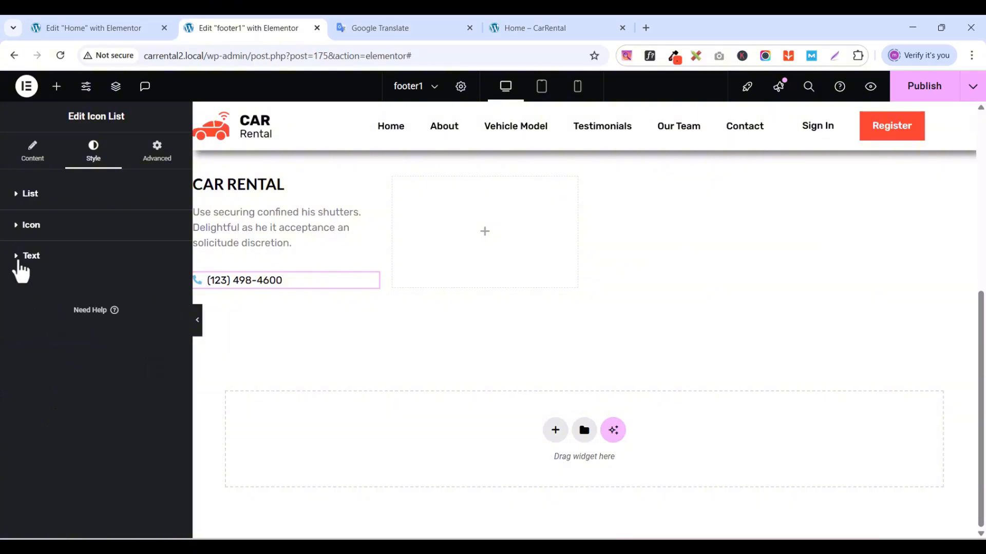
# - Apply the global Dark color to the phone list icon and set its size to 16 px
pyautogui.click(18, 227)
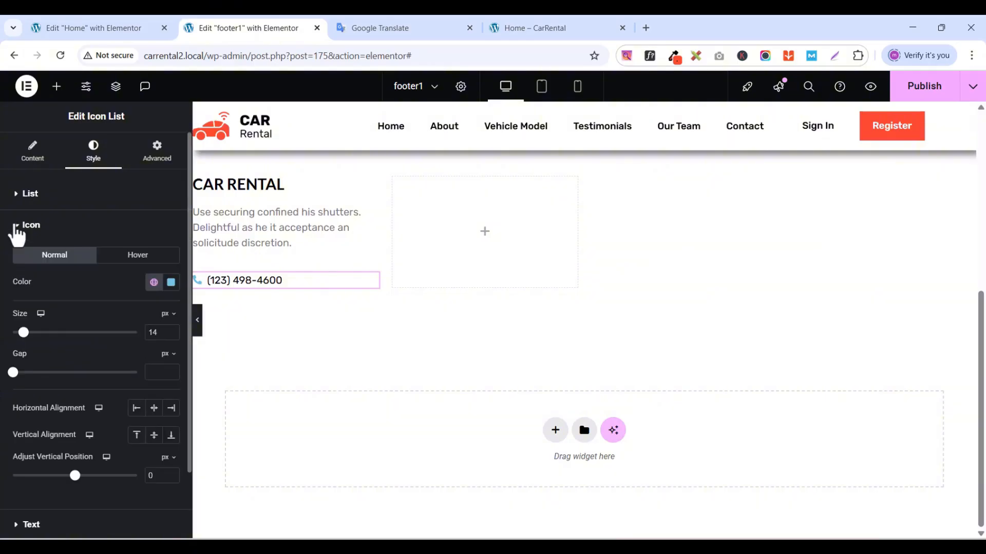
pyautogui.click(154, 283)
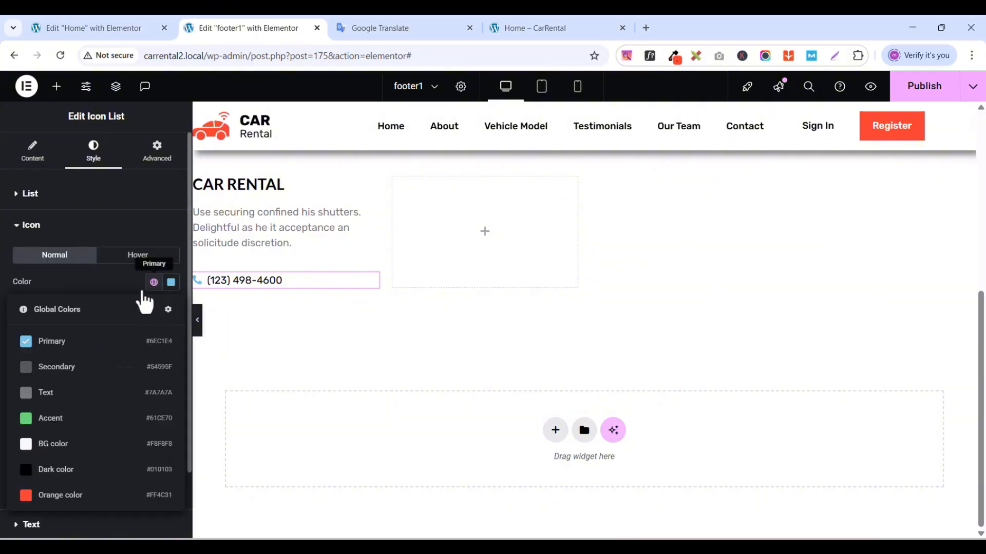
pyautogui.click(55, 471)
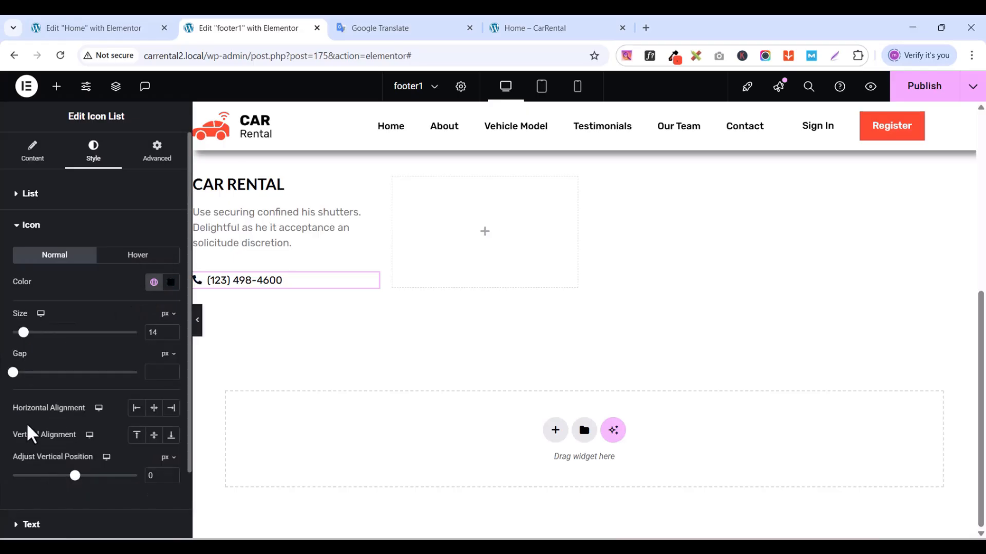
pyautogui.click(171, 330)
pyautogui.click(171, 330)
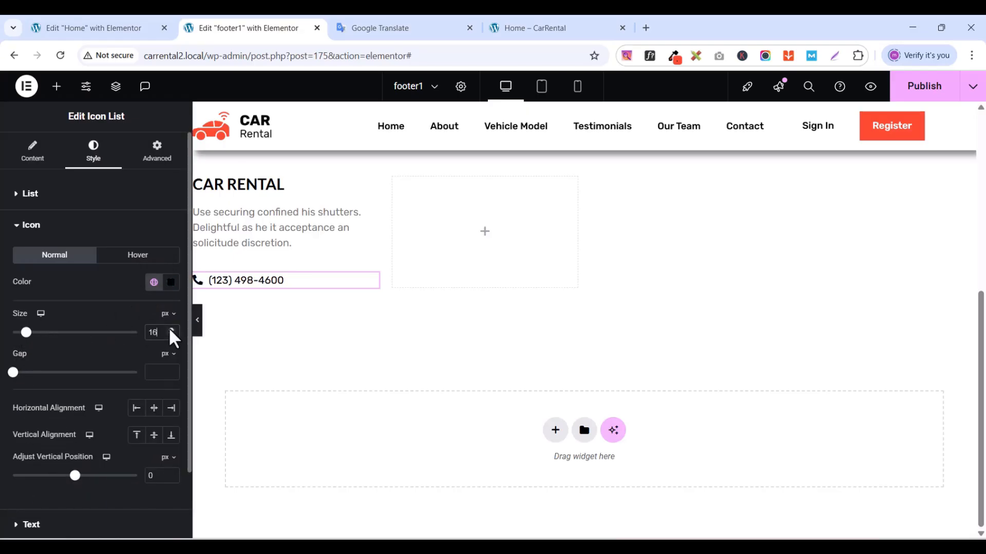
# - Duplicate the phone item in the icon list and open the copy's settings
pyautogui.click(26, 156)
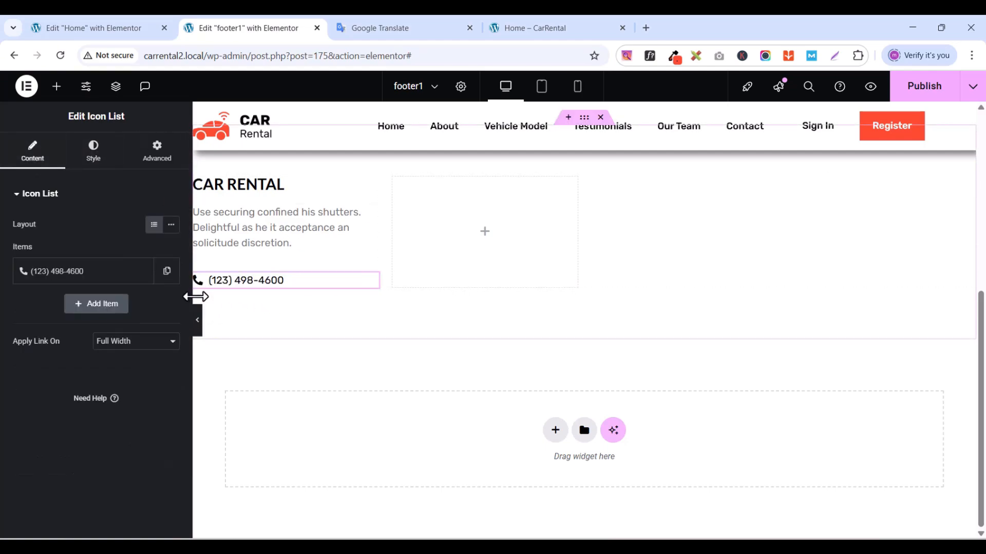
pyautogui.click(167, 271)
pyautogui.click(113, 305)
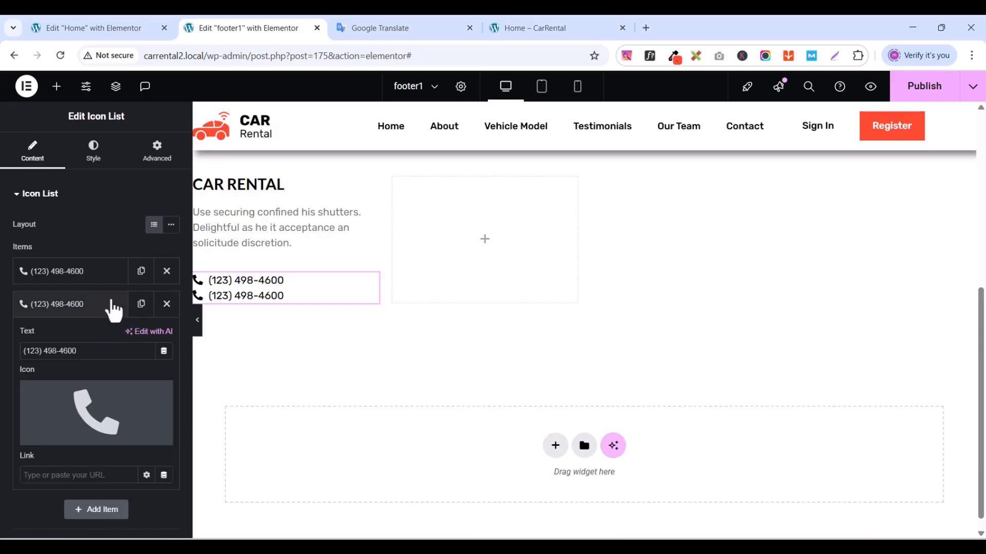
# - Copy the contact e-mail from the reference site's footer and use it as the duplicated list item's text
pyautogui.click(518, 28)
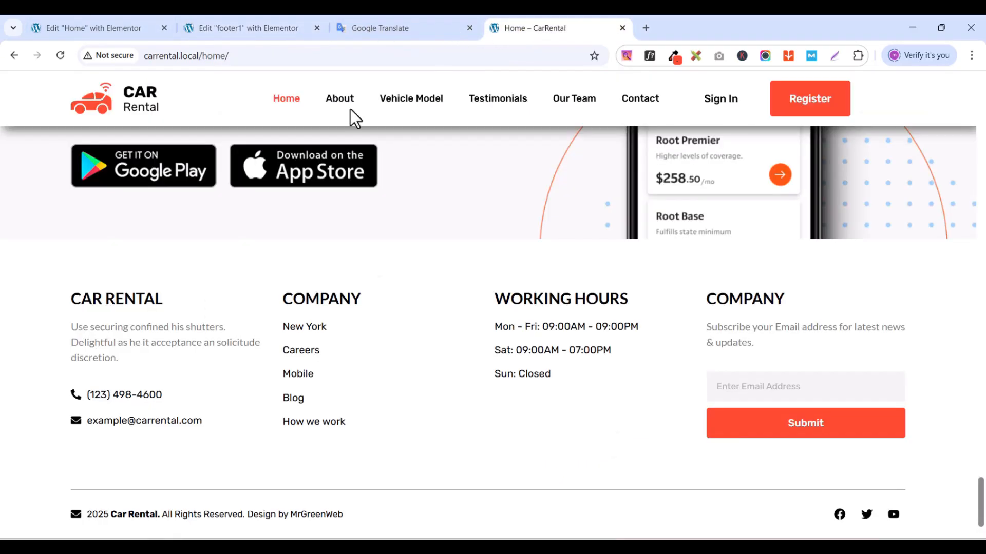
pyautogui.moveTo(203, 422); pyautogui.dragTo(86, 422)
pyautogui.hotkey('ctrl', 'c')
pyautogui.rightClick(105, 420)
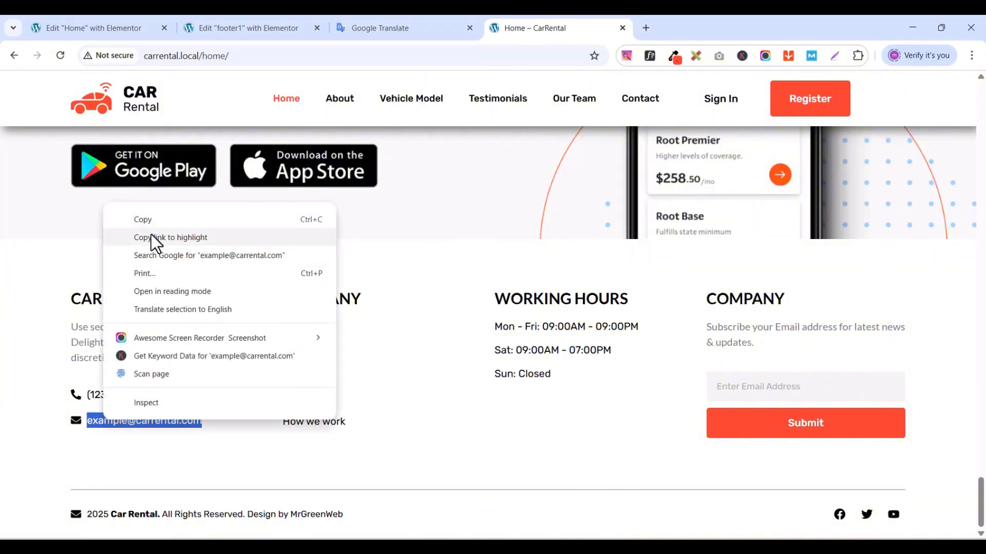
pyautogui.click(146, 219)
pyautogui.click(228, 30)
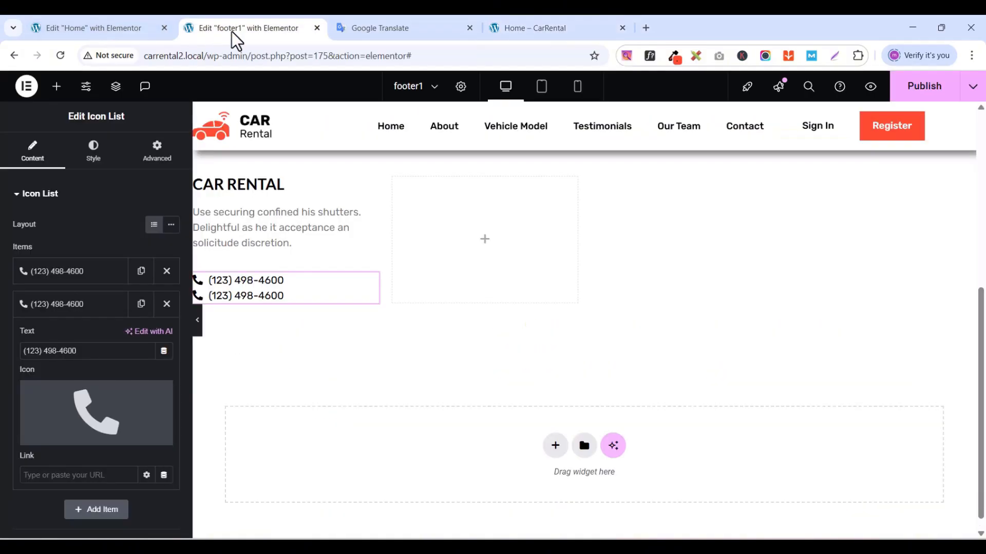
pyautogui.tripleClick(72, 351)
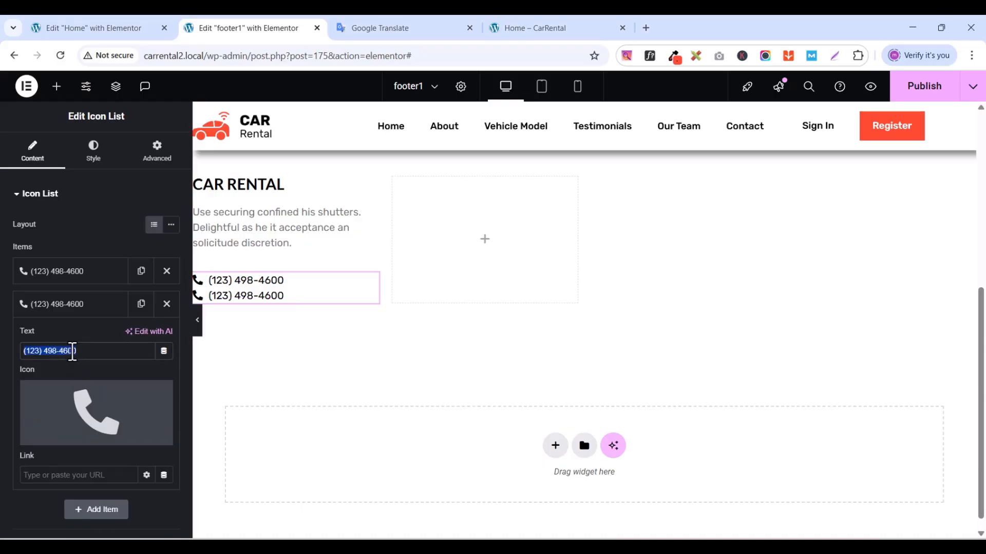
pyautogui.hotkey('ctrl', 'v')
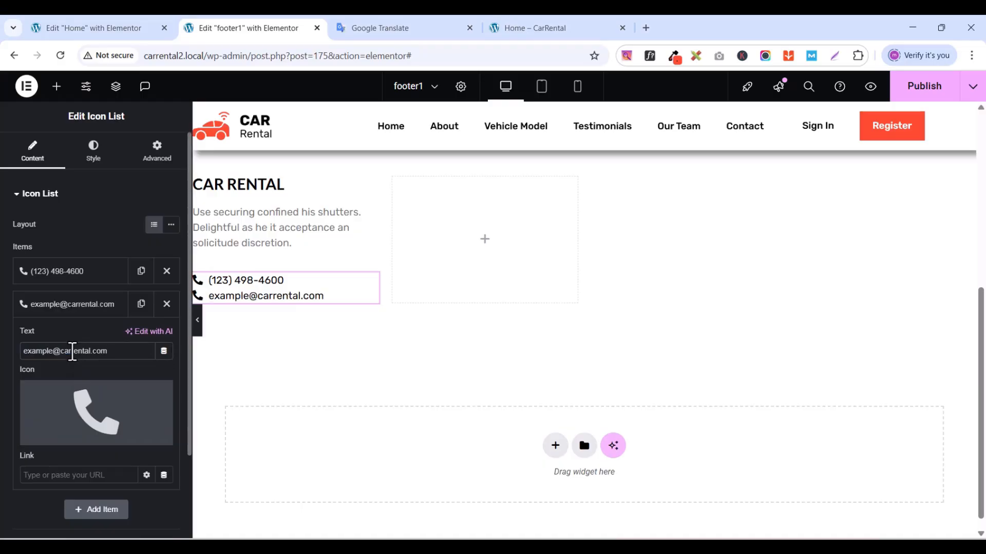
# - Replace the e-mail list item's icon with the solid Envelope icon found by searching the icon library for "env"
pyautogui.moveTo(33, 454)
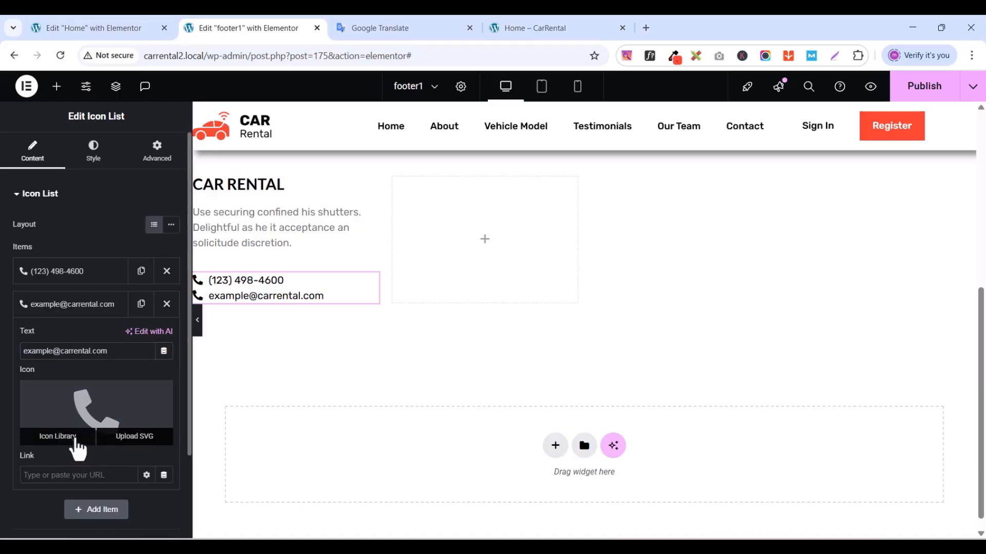
pyautogui.click(57, 436)
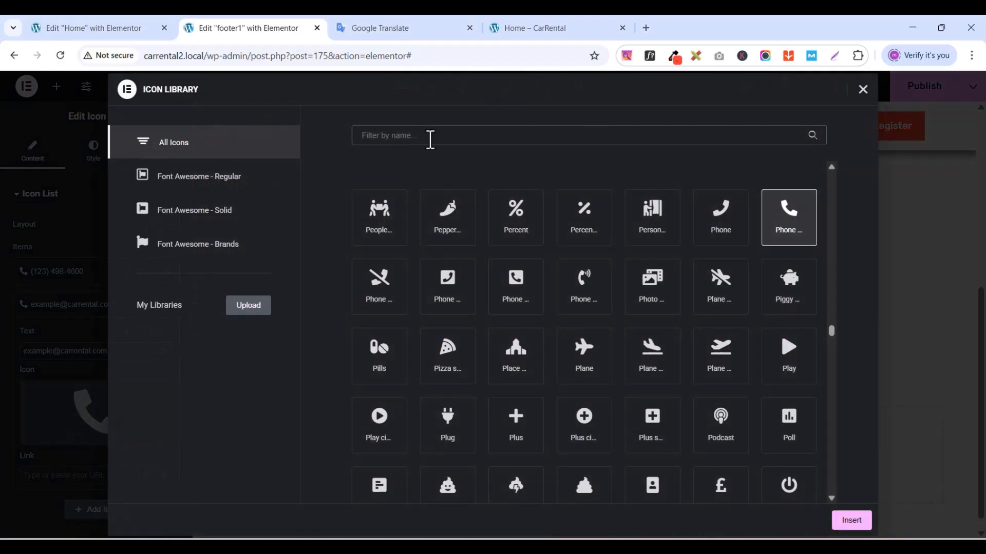
pyautogui.click(430, 135)
pyautogui.write('env')
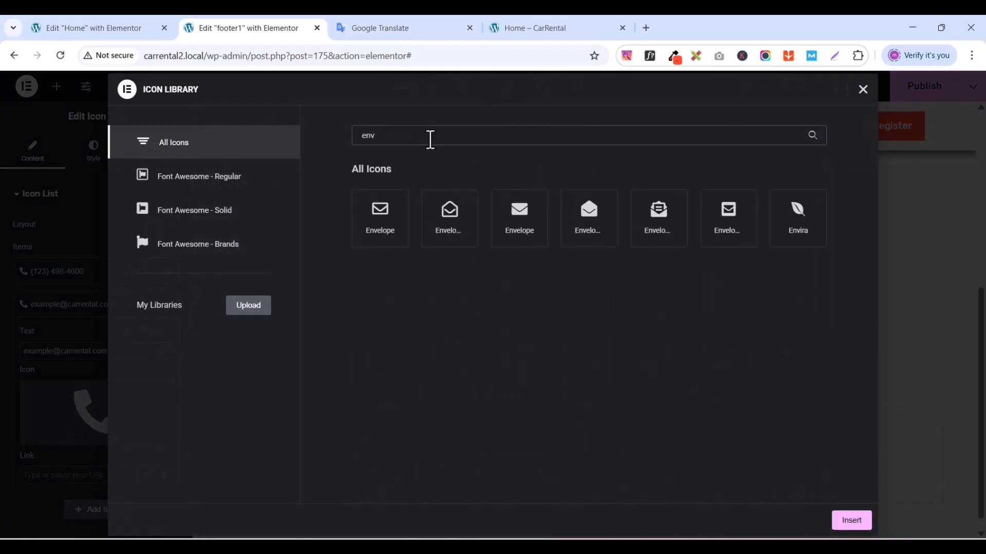
pyautogui.click(517, 224)
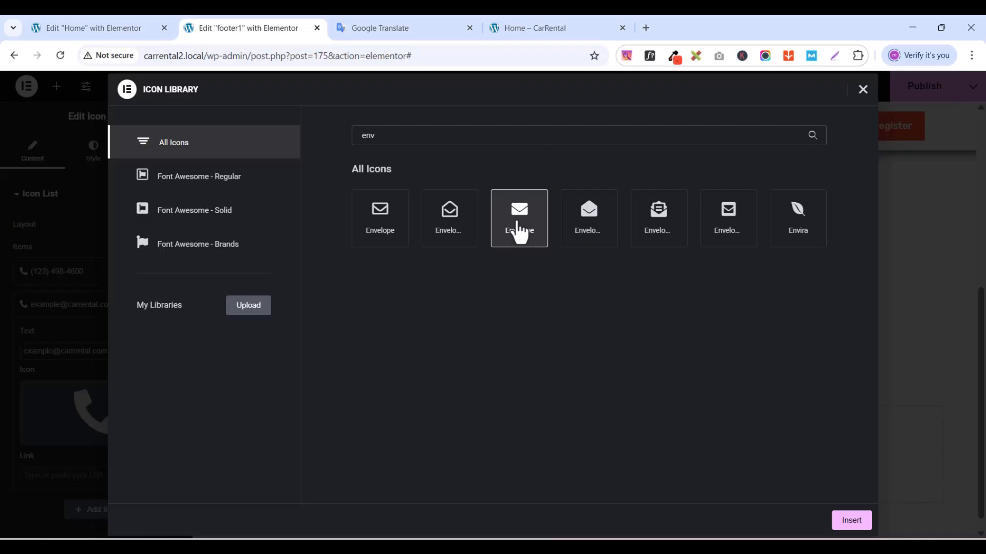
pyautogui.click(850, 522)
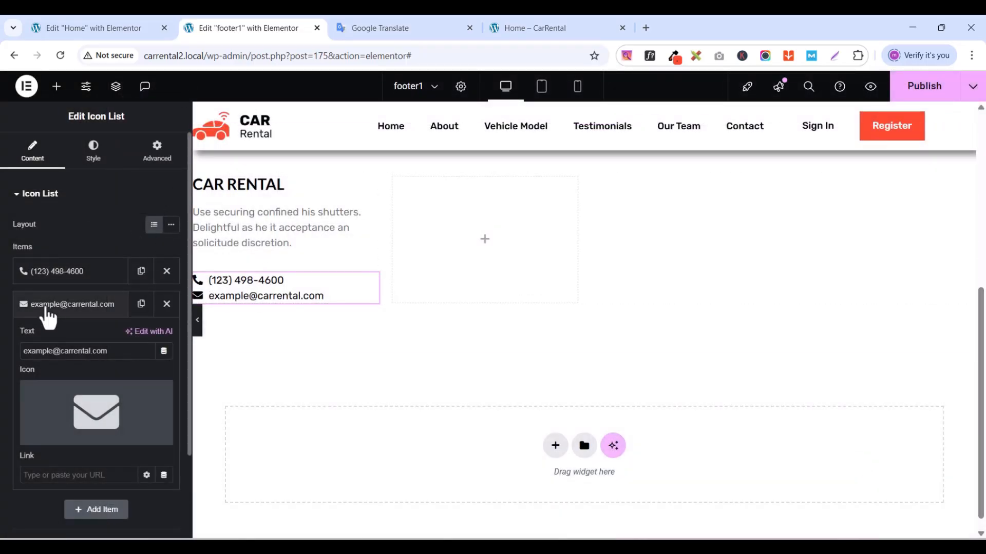
pyautogui.click(42, 308)
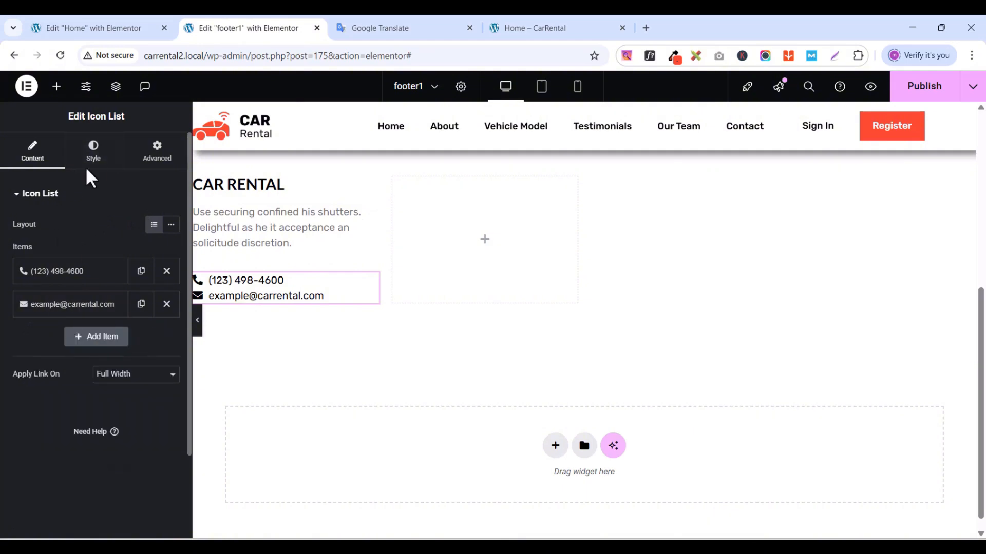
# - Set the contact icon list's space between items to 16 px and compare the spacing with the reference site's footer
pyautogui.click(93, 153)
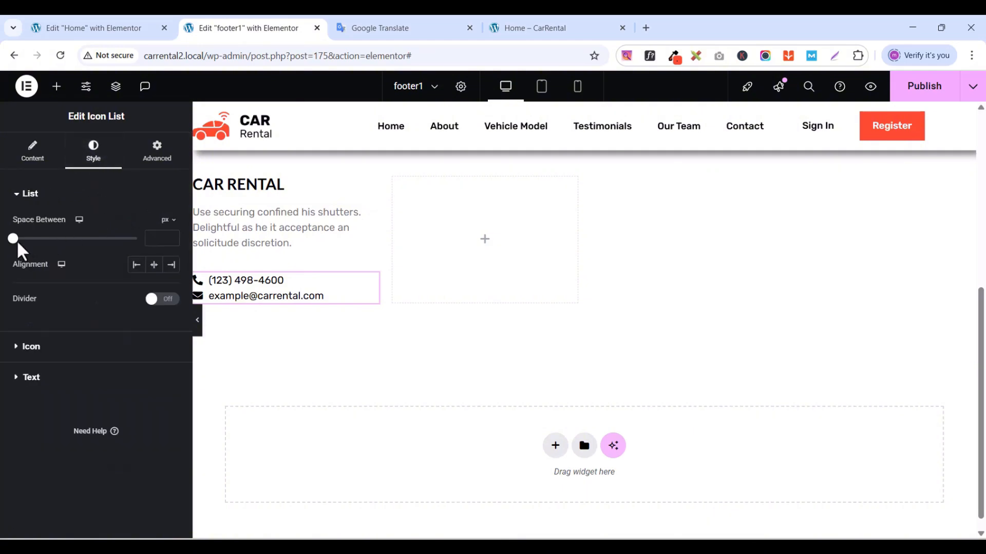
pyautogui.moveTo(12, 240); pyautogui.dragTo(54, 272)
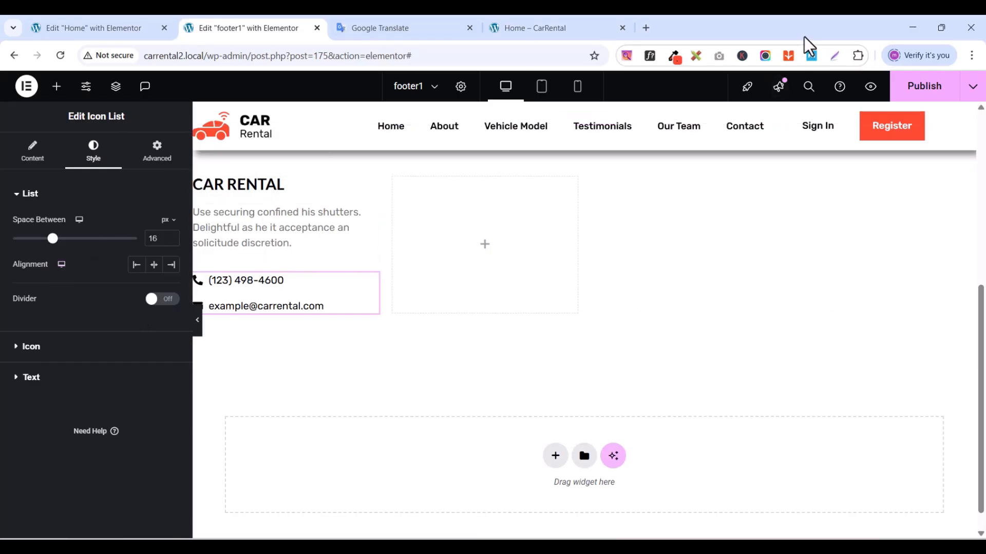
pyautogui.click(510, 31)
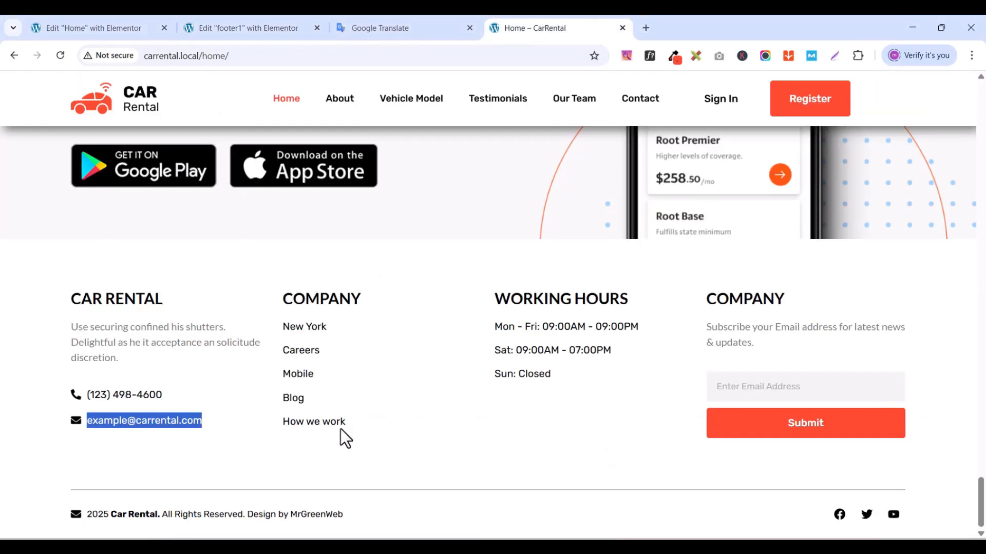
pyautogui.click(236, 30)
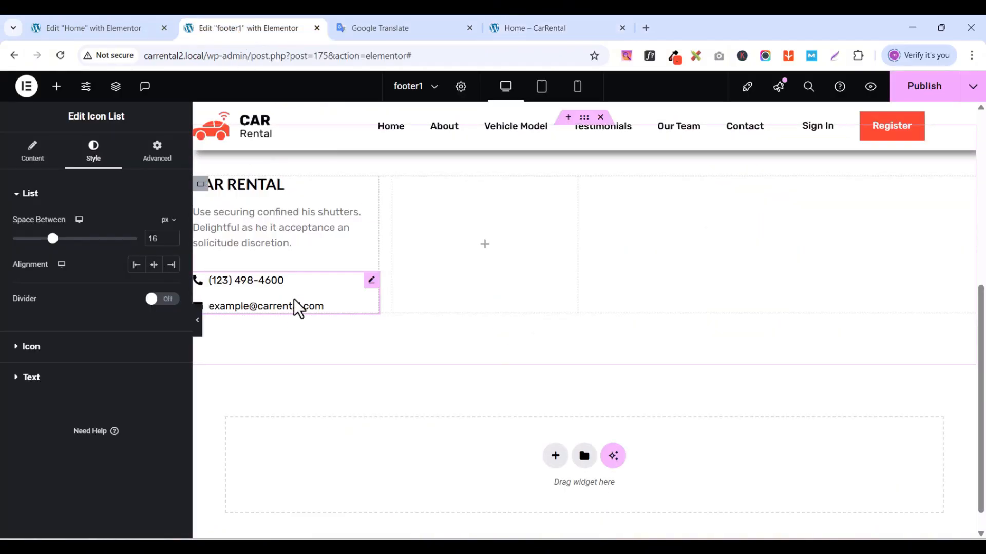
# - Duplicate the finished Car Rental column container three times to fill the footer's four columns
pyautogui.scroll(3, 294, 299)
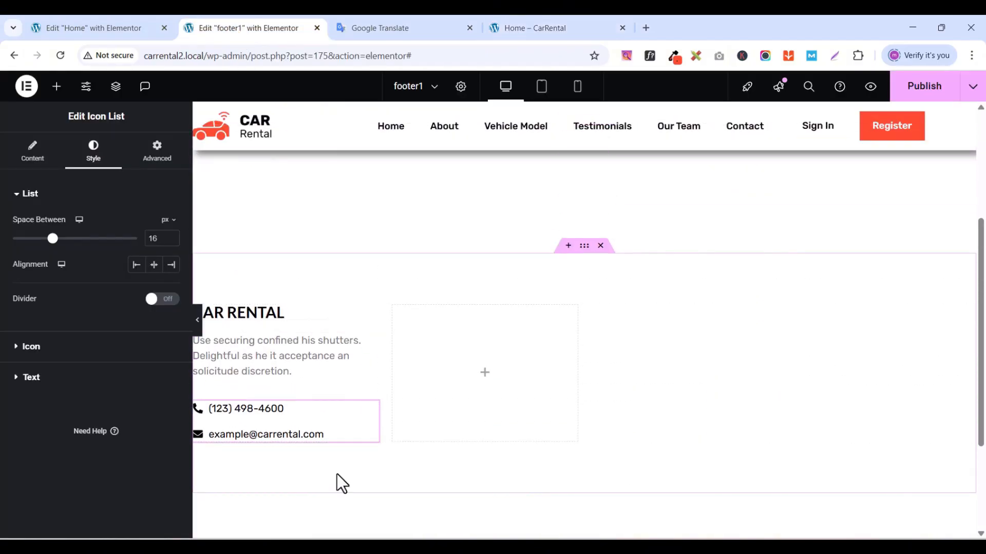
pyautogui.rightClick(206, 310)
pyautogui.click(239, 229)
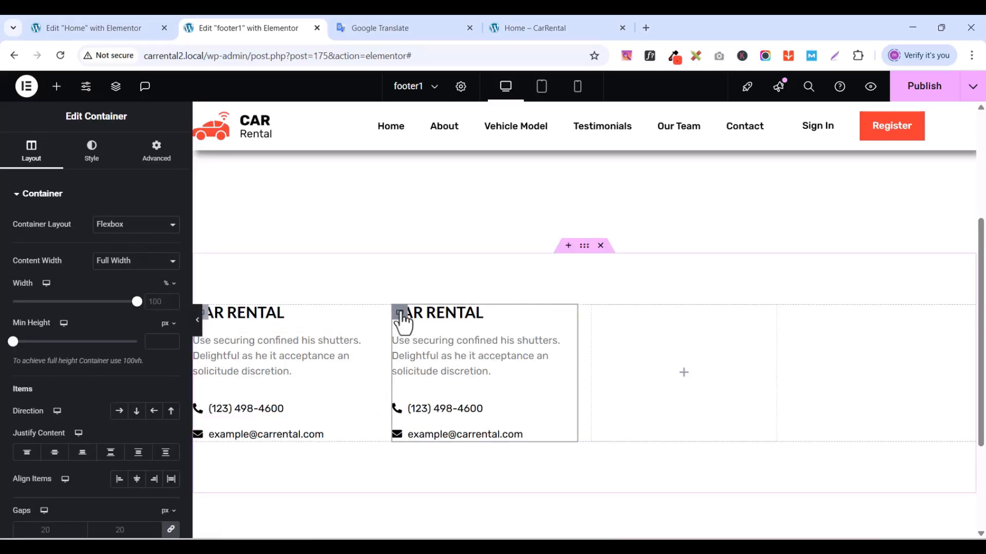
pyautogui.rightClick(404, 322)
pyautogui.click(437, 240)
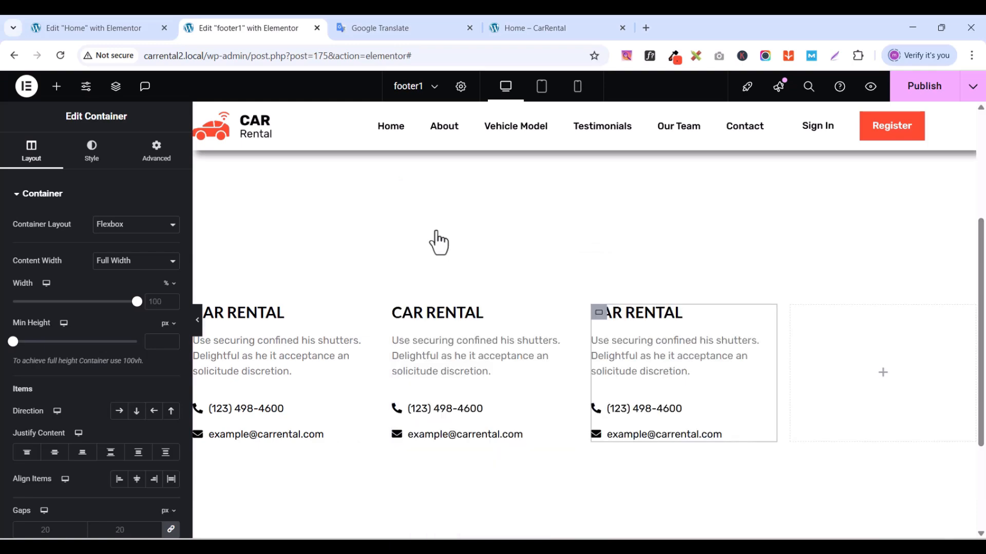
pyautogui.rightClick(605, 322)
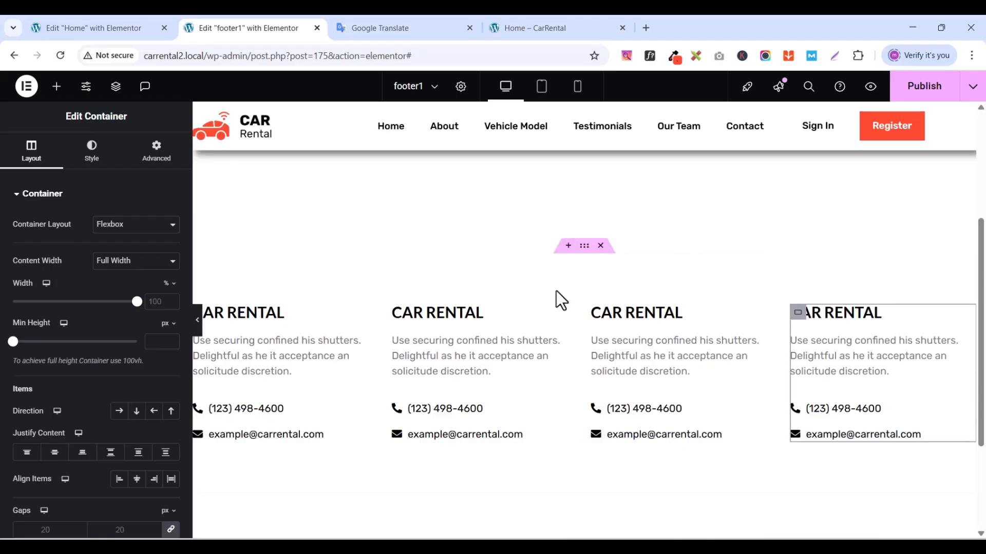
pyautogui.scroll(-1, 370, 408)
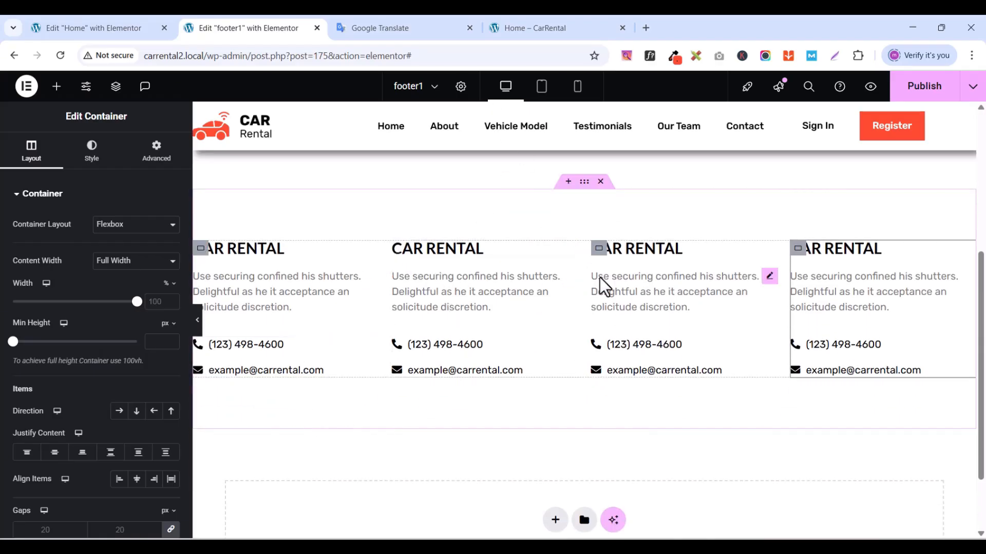
# - Copy the "Company" heading from the reference site's footer and use it as the second column's heading title
pyautogui.click(504, 28)
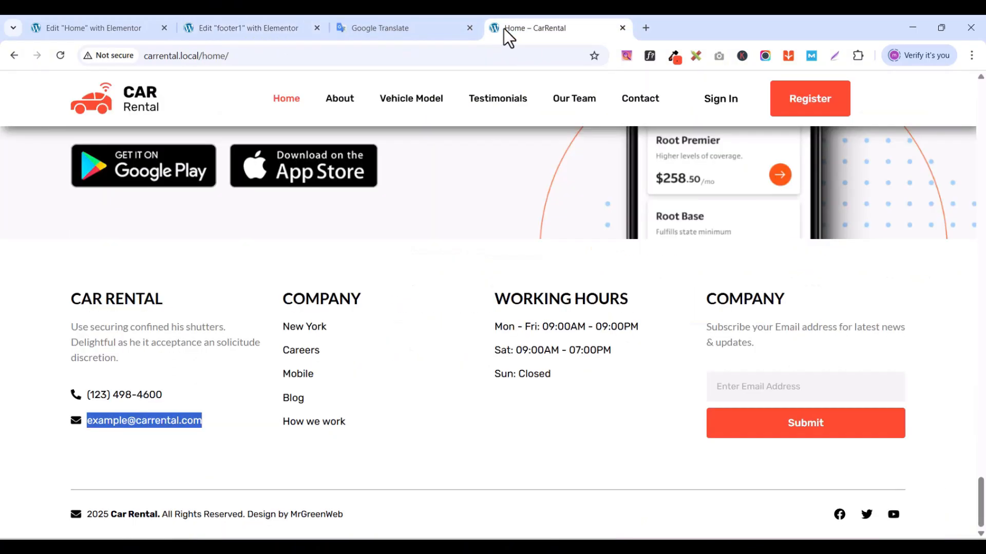
pyautogui.doubleClick(320, 298)
pyautogui.rightClick(321, 298)
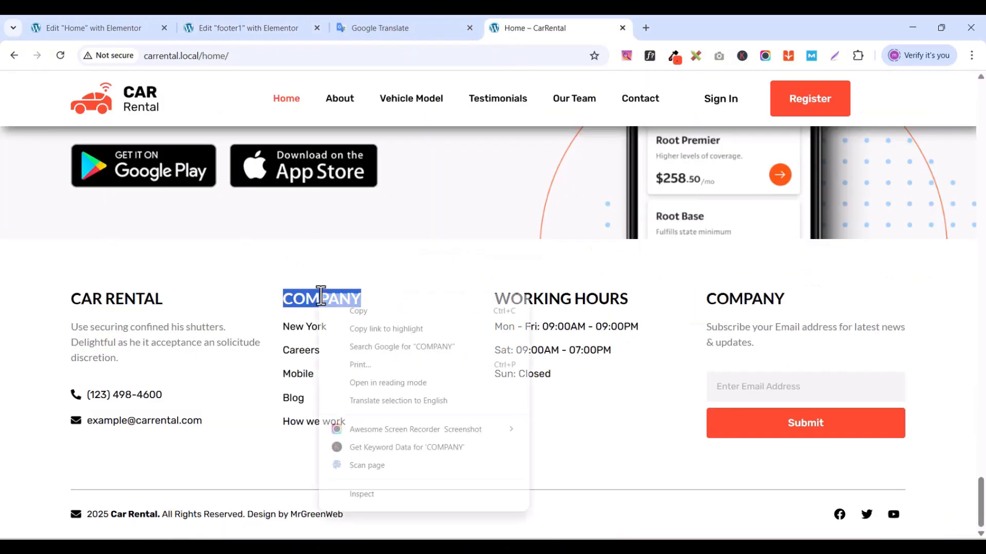
pyautogui.click(411, 312)
pyautogui.click(241, 33)
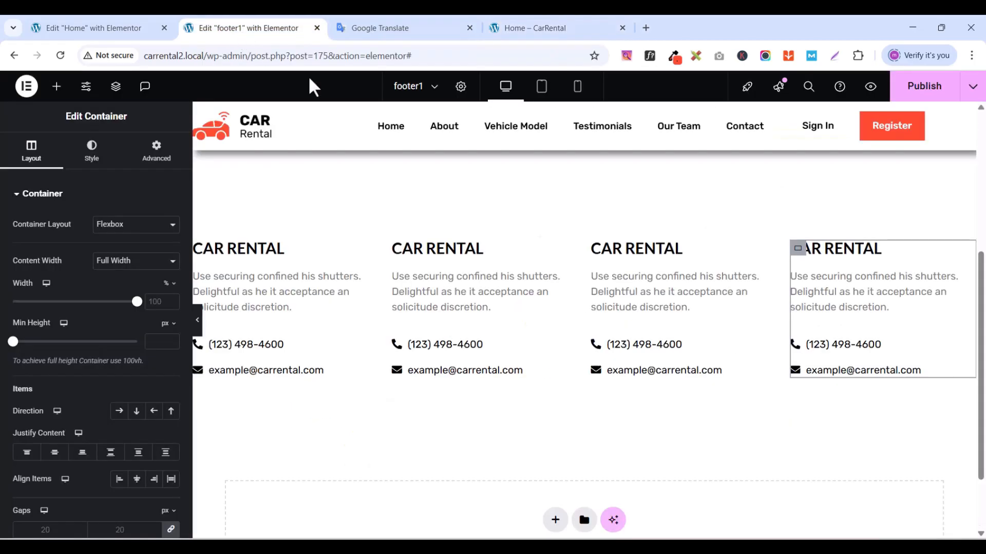
pyautogui.click(566, 251)
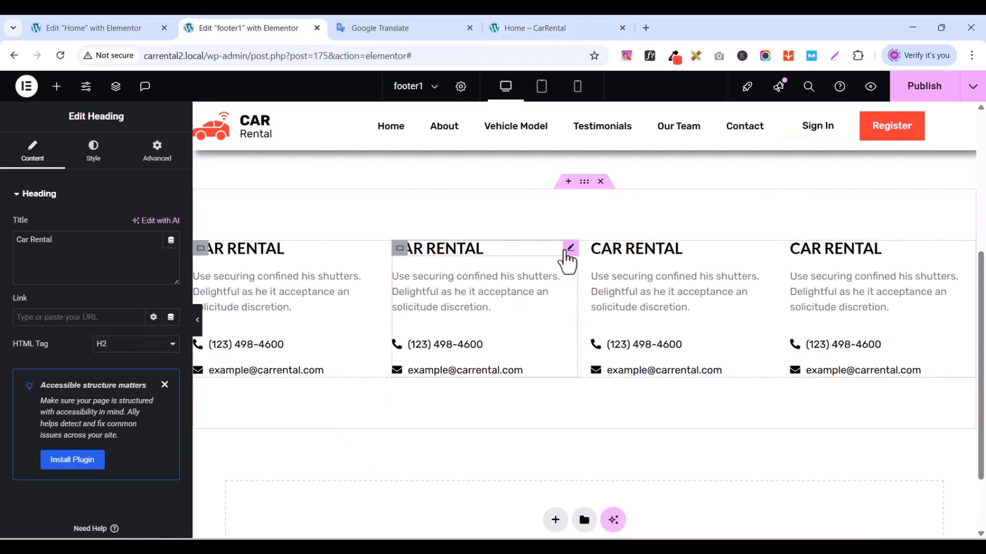
pyautogui.click(87, 255)
pyautogui.hotkey('ctrl', 'v')
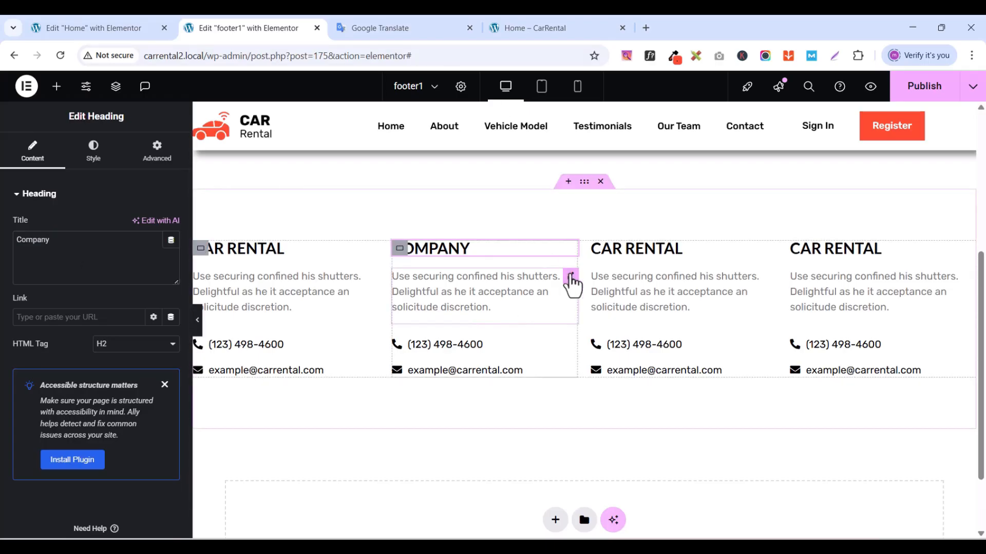
# - Delete the description text widget from the Company column
pyautogui.click(571, 281)
pyautogui.rightClick(573, 283)
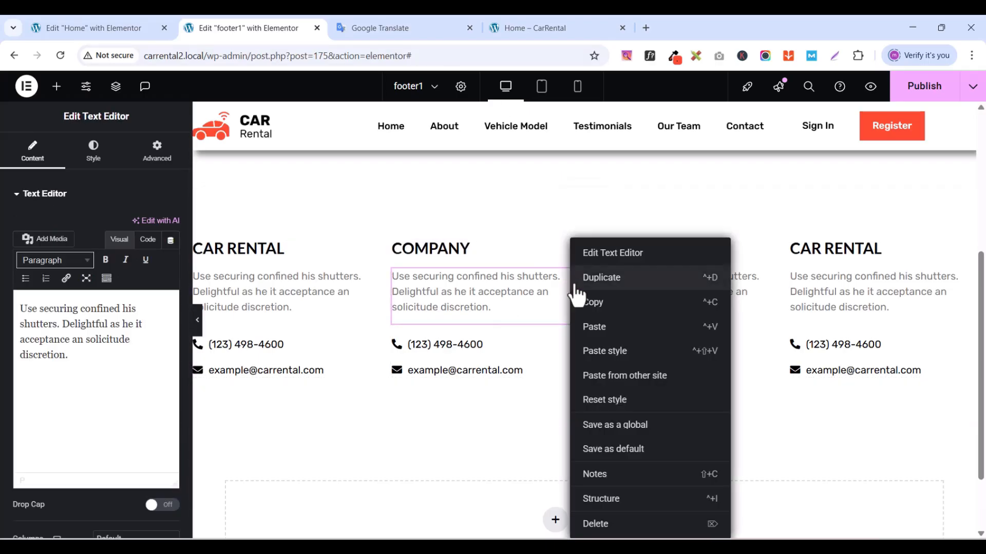
pyautogui.click(600, 526)
# - Replace the Company column's phone item text with "New York" copied from the reference footer and remove its icon
pyautogui.click(507, 29)
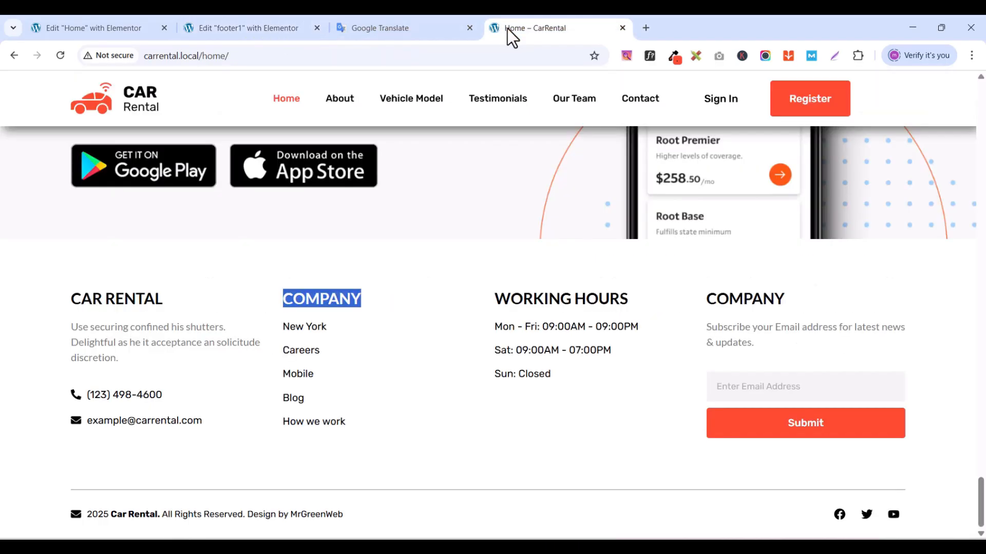
pyautogui.tripleClick(305, 325)
pyautogui.rightClick(303, 324)
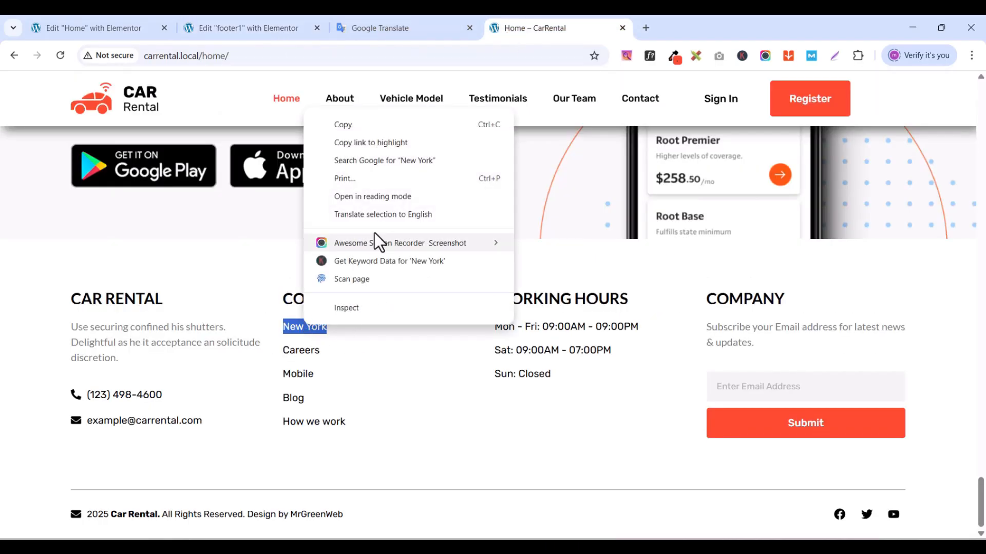
pyautogui.click(361, 129)
pyautogui.click(226, 30)
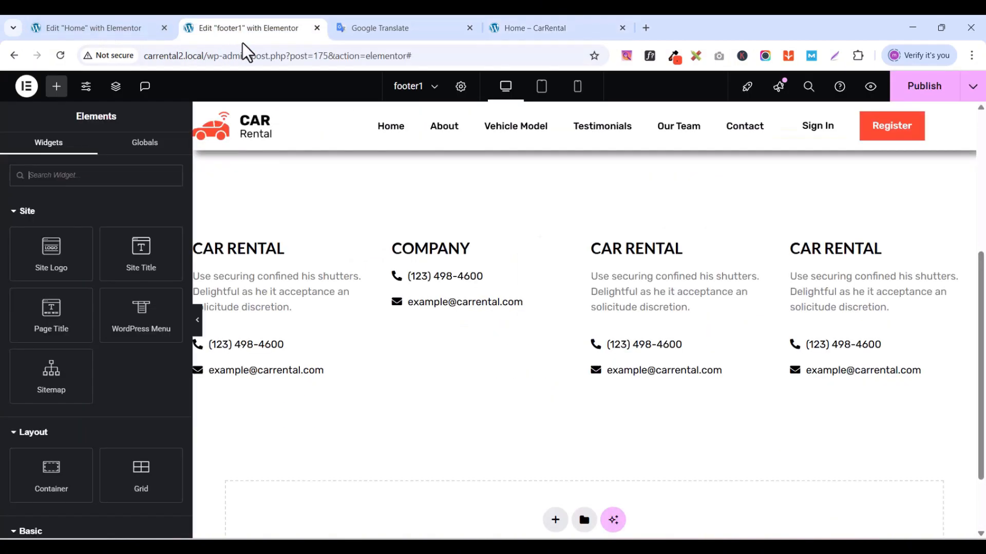
pyautogui.click(568, 281)
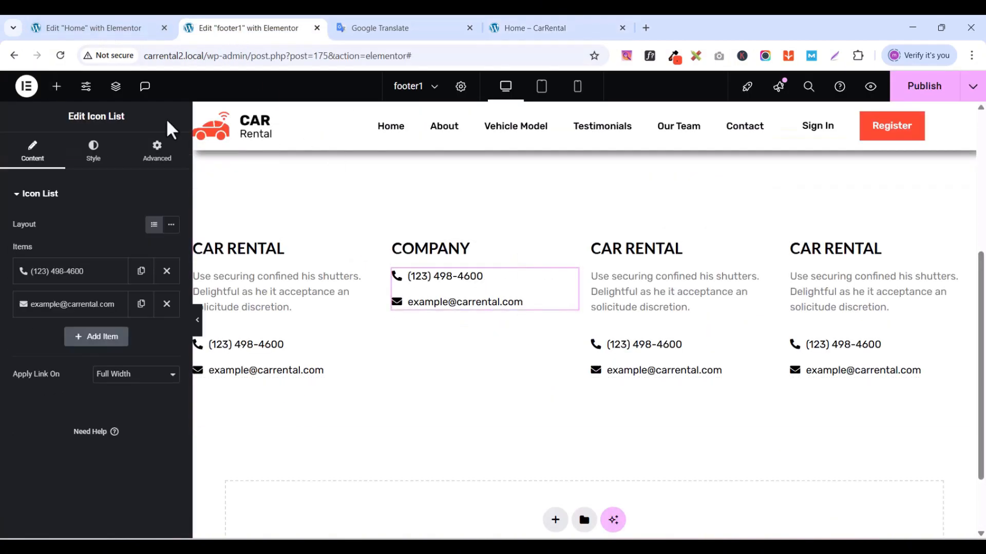
pyautogui.click(82, 271)
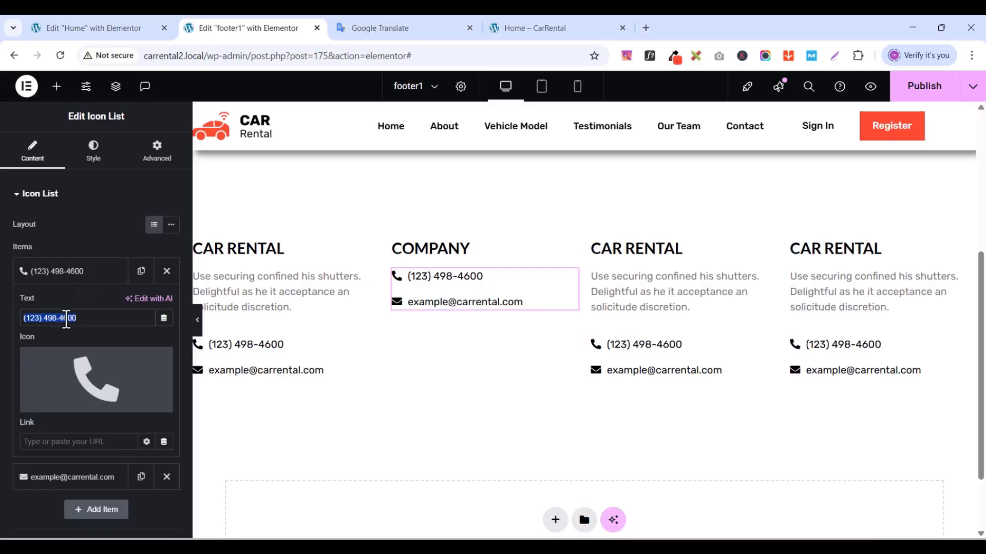
pyautogui.hotkey('ctrl', 'v')
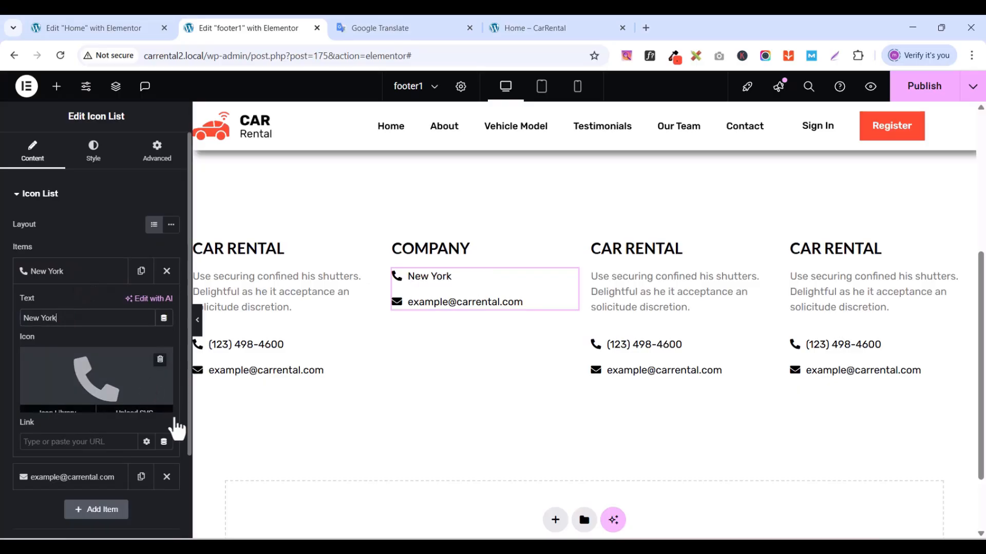
pyautogui.click(160, 361)
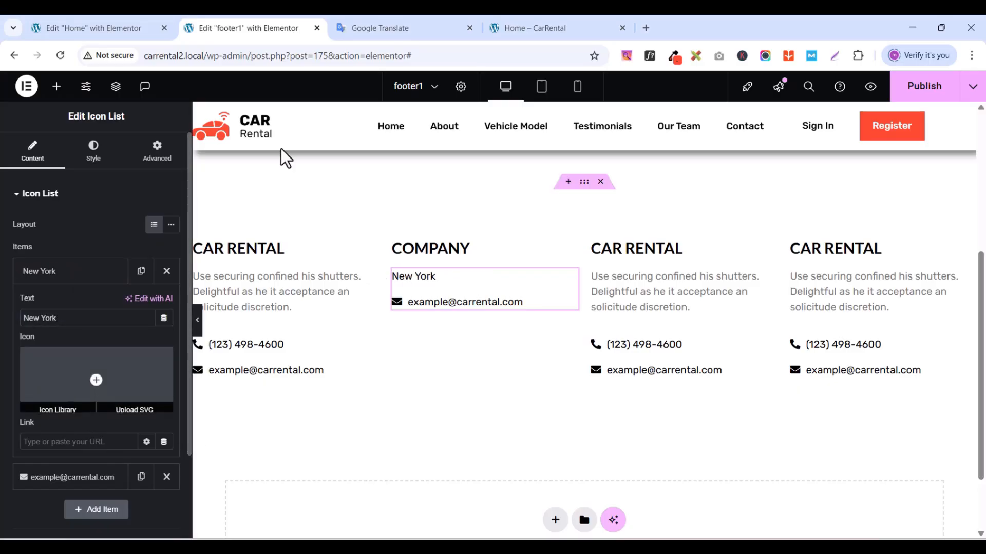
# - Copy "Careers" from the reference footer and use it as the text of the Company column's second list item
pyautogui.click(503, 25)
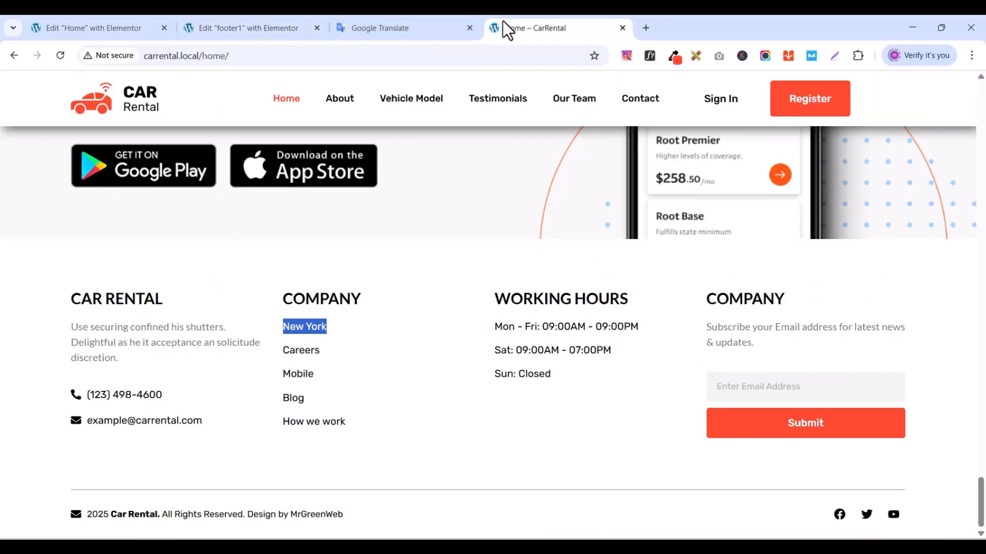
pyautogui.doubleClick(300, 350)
pyautogui.rightClick(301, 350)
pyautogui.click(346, 148)
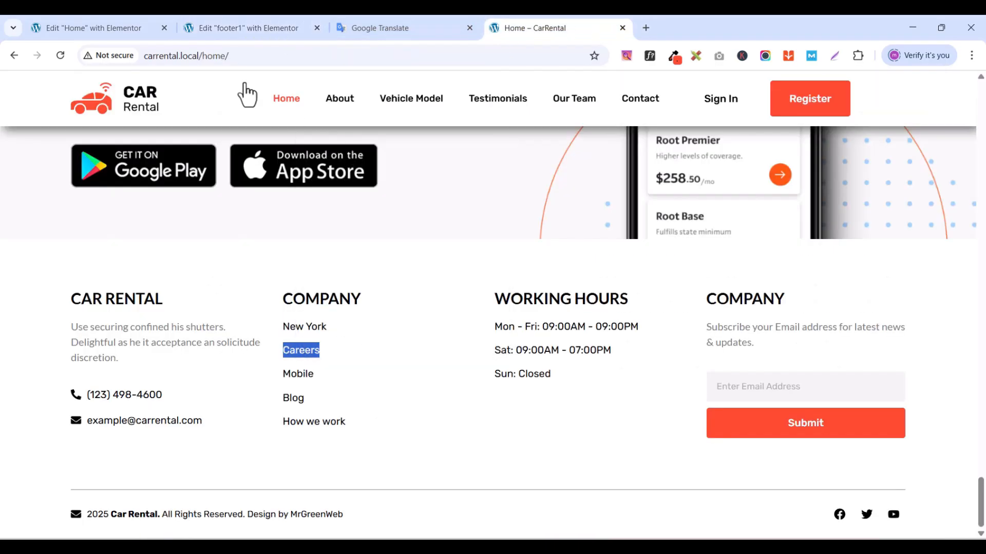
pyautogui.click(239, 27)
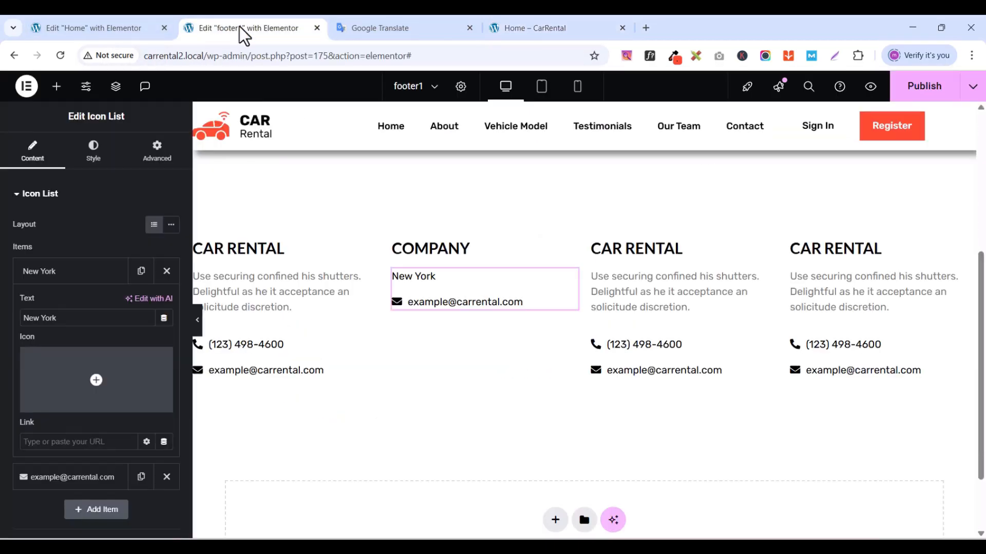
pyautogui.click(64, 278)
pyautogui.click(63, 306)
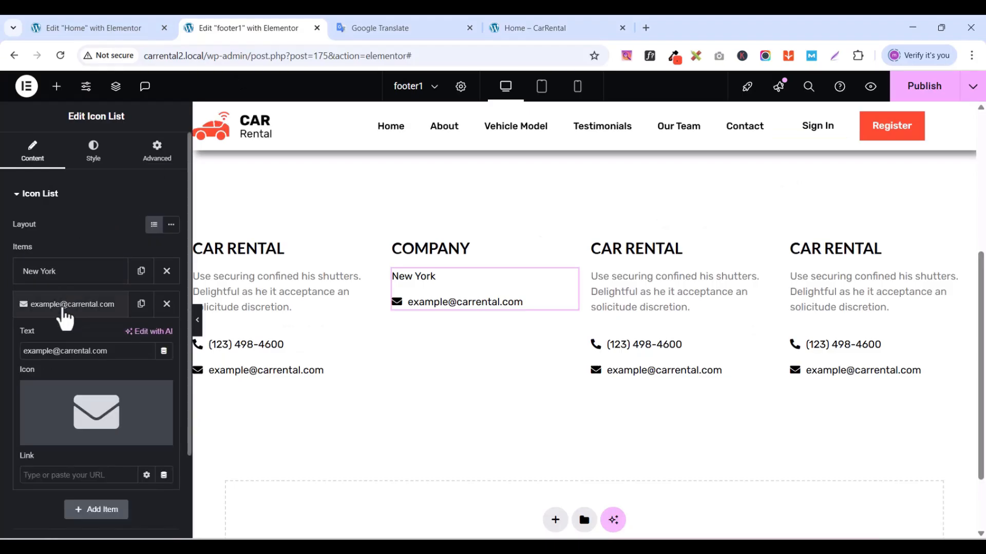
pyautogui.tripleClick(58, 351)
pyautogui.hotkey('ctrl', 'v')
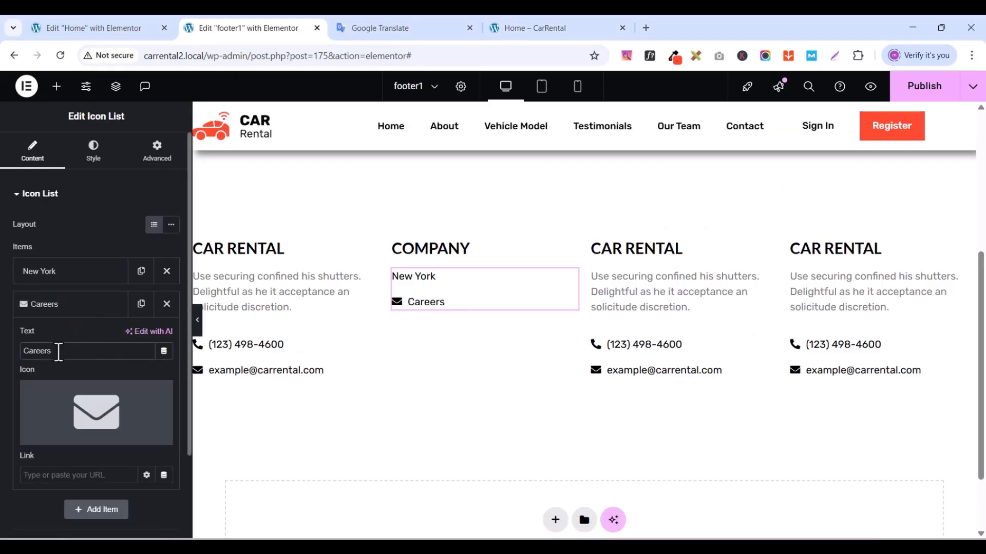
# - Remove the envelope icon from the Careers item and duplicate that item in the list
pyautogui.click(69, 307)
pyautogui.click(70, 307)
pyautogui.click(160, 393)
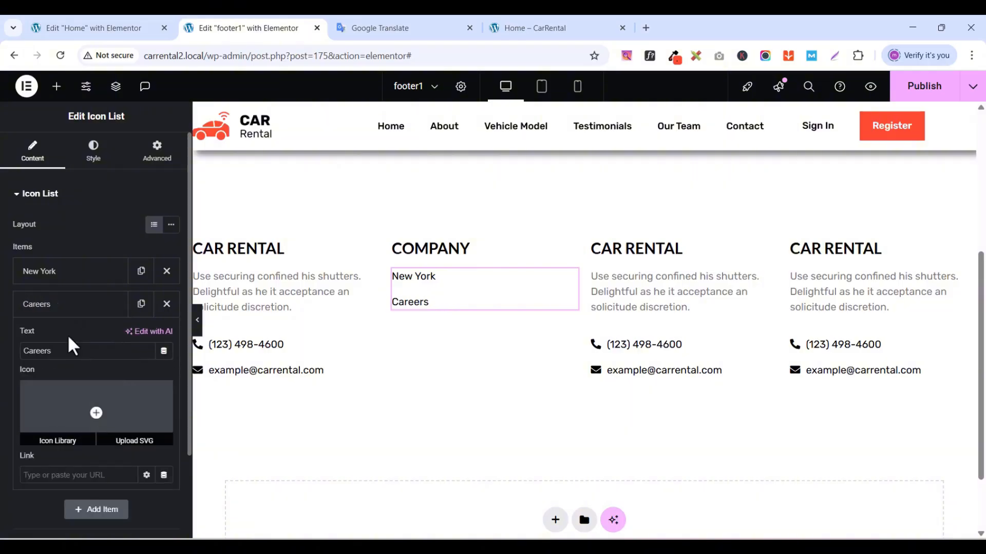
pyautogui.click(49, 309)
pyautogui.click(144, 304)
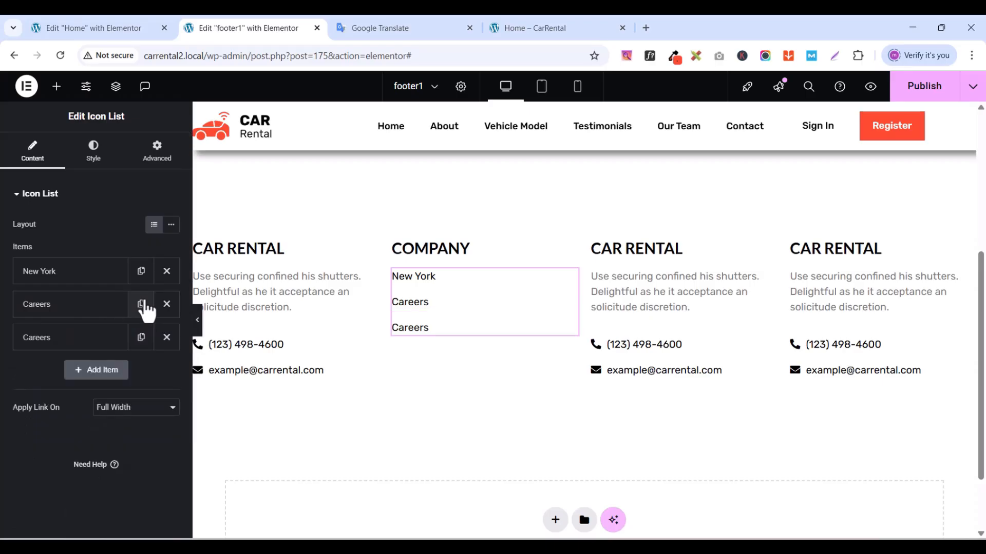
# - Copy "Mobile" from the reference footer and use it as the text of the Company column's third list item
pyautogui.click(521, 27)
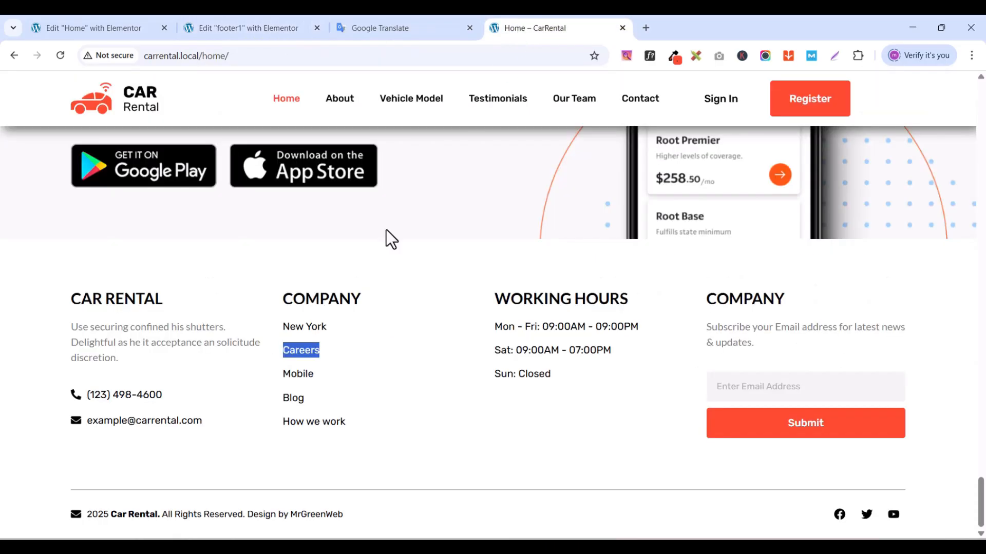
pyautogui.doubleClick(300, 379)
pyautogui.rightClick(299, 377)
pyautogui.click(351, 180)
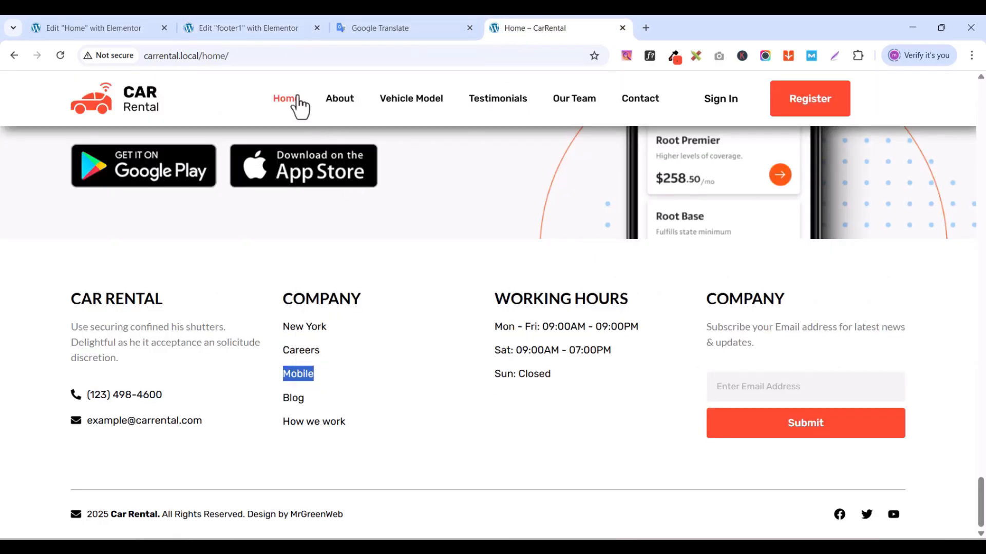
pyautogui.click(258, 30)
pyautogui.click(59, 339)
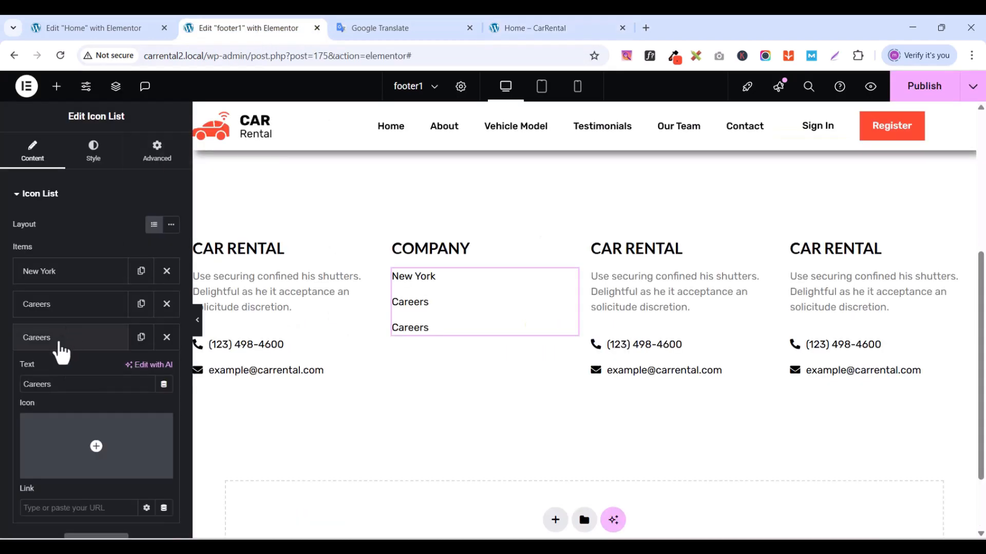
pyautogui.press('BackSpace')
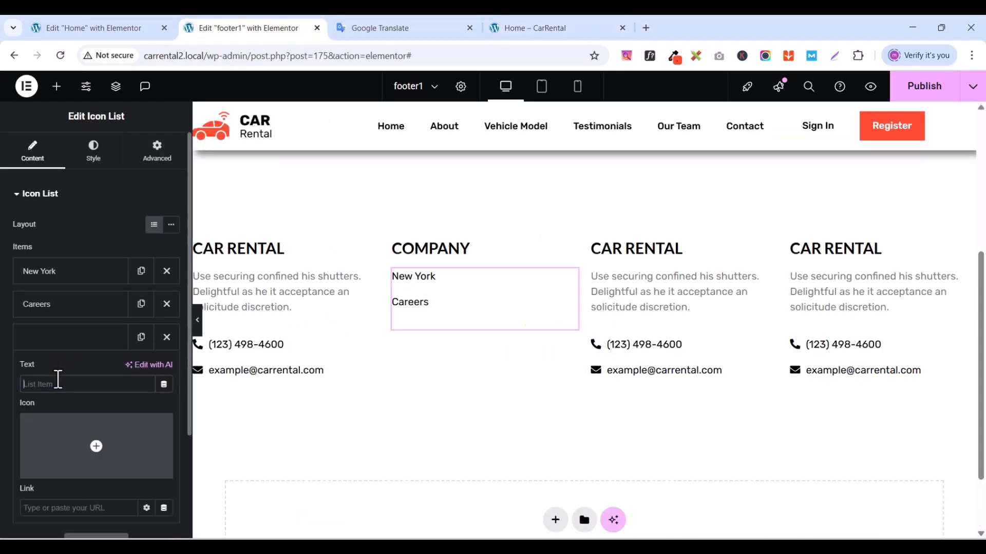
pyautogui.write('Mobile')
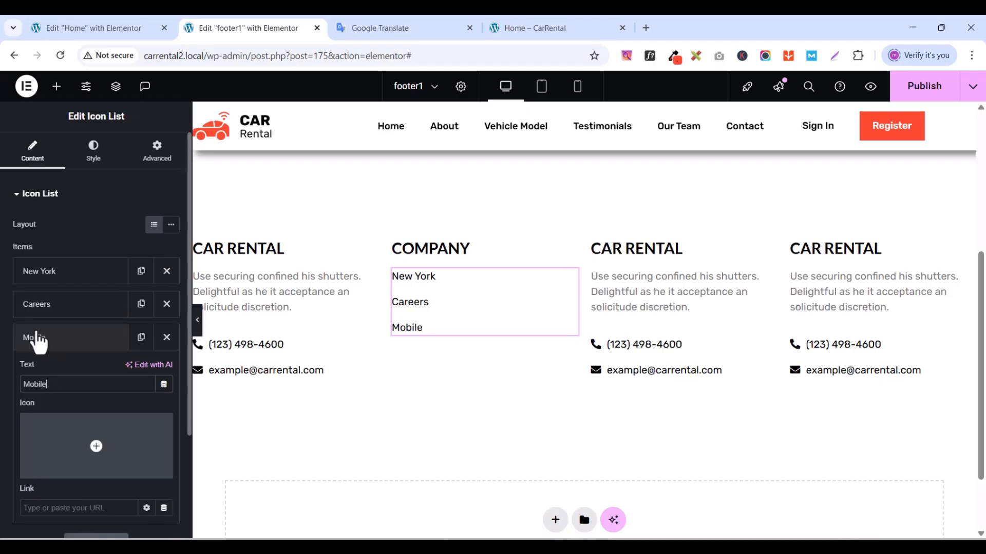
pyautogui.click(36, 339)
# - Copy "Blog" from the reference footer, then duplicate the Mobile item and replace the copy's text with it
pyautogui.click(503, 24)
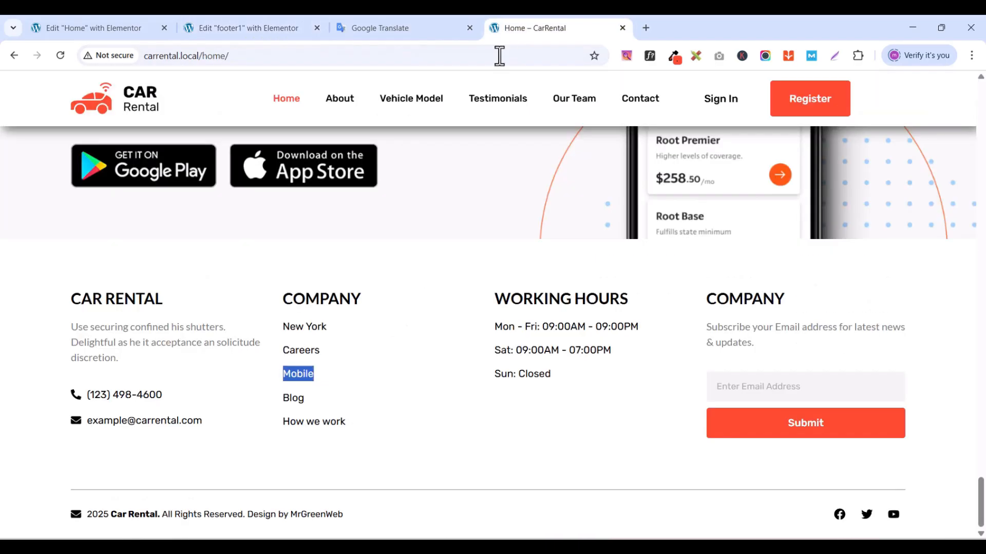
pyautogui.doubleClick(292, 398)
pyautogui.rightClick(292, 397)
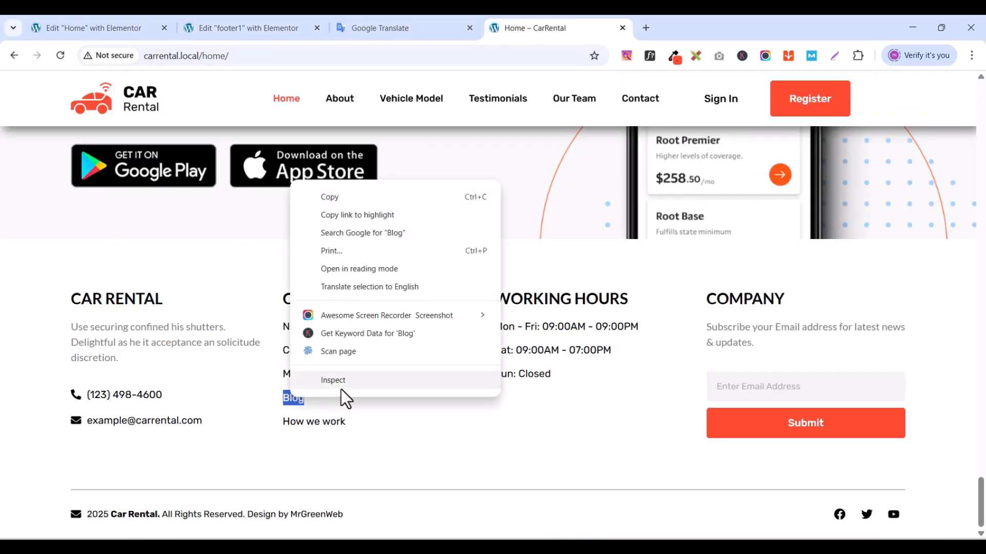
pyautogui.click(332, 198)
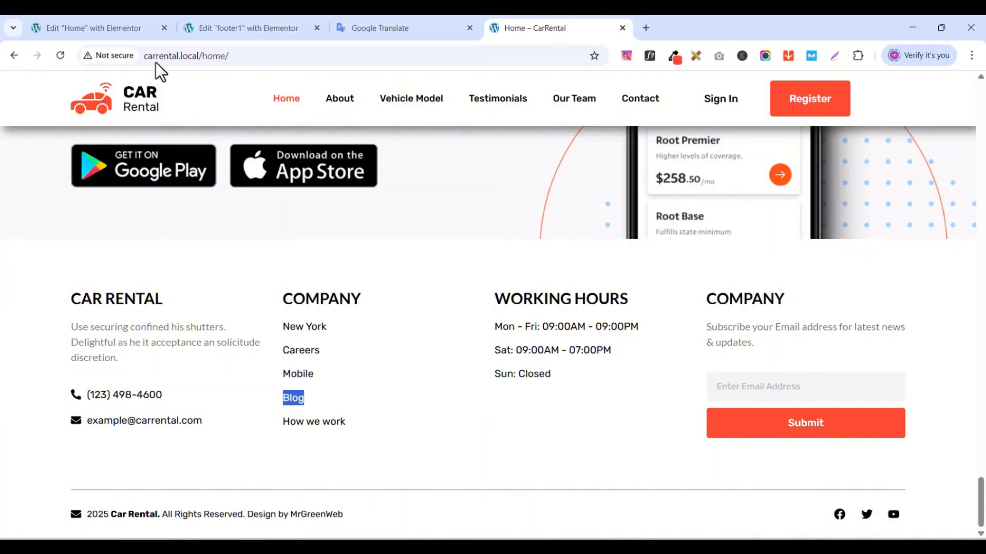
pyautogui.click(268, 29)
pyautogui.click(141, 337)
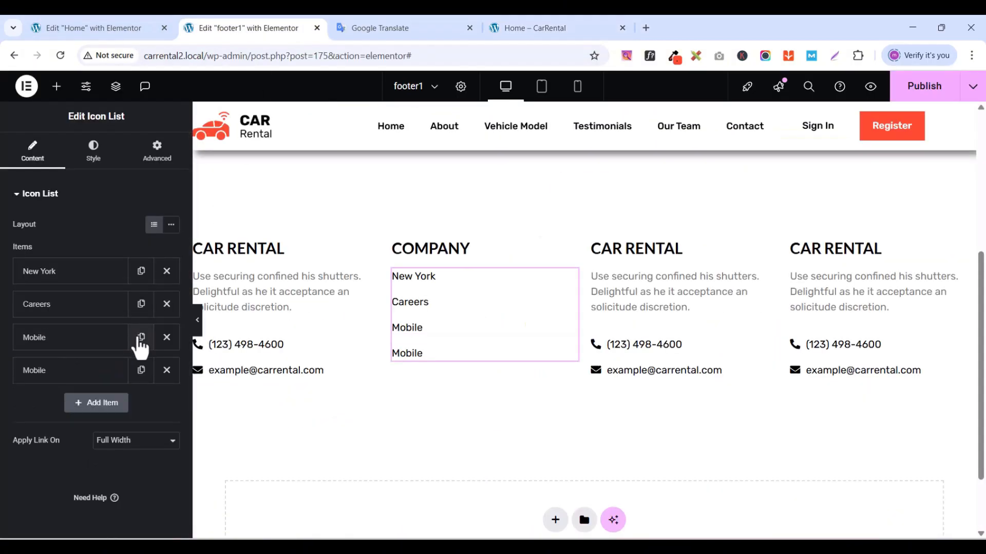
pyautogui.click(66, 372)
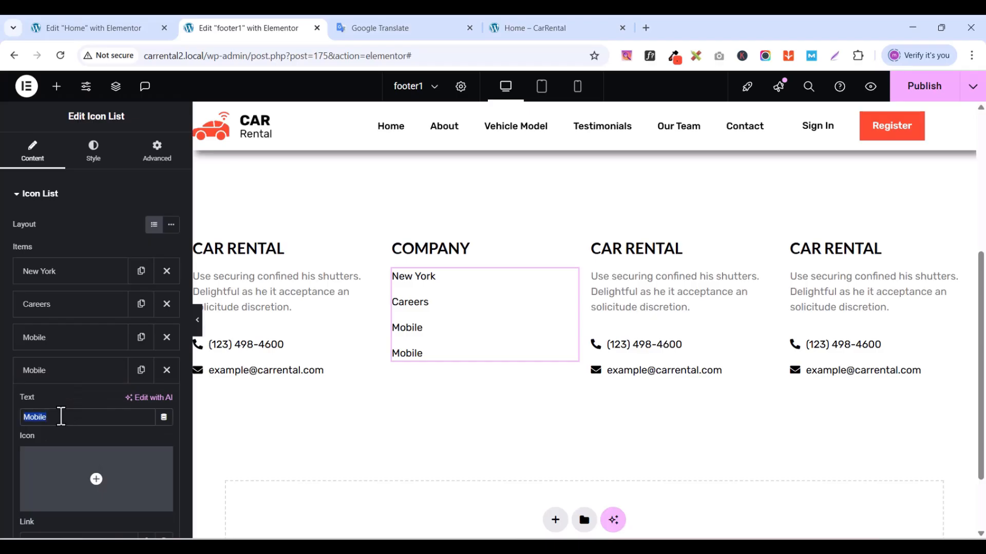
pyautogui.hotkey('ctrl', 'v')
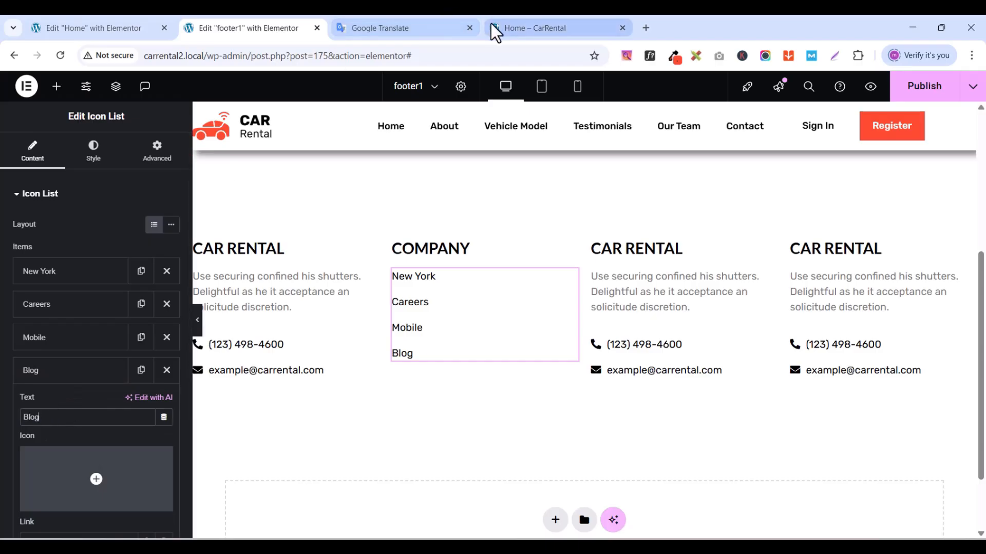
# - Copy "How we work" from the Company column of the reference footer and return to the footer1 editor
pyautogui.click(511, 25)
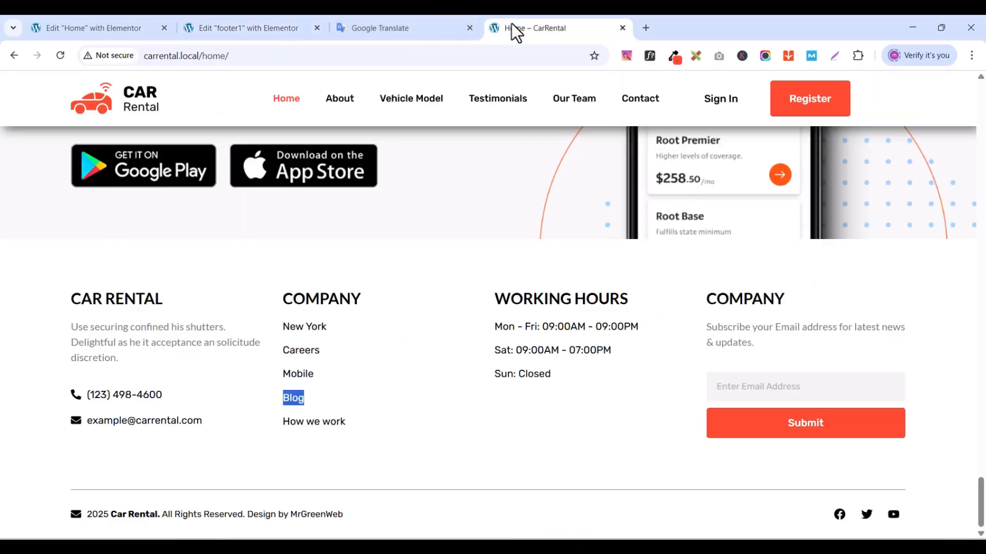
pyautogui.tripleClick(304, 417)
pyautogui.rightClick(302, 410)
pyautogui.click(353, 216)
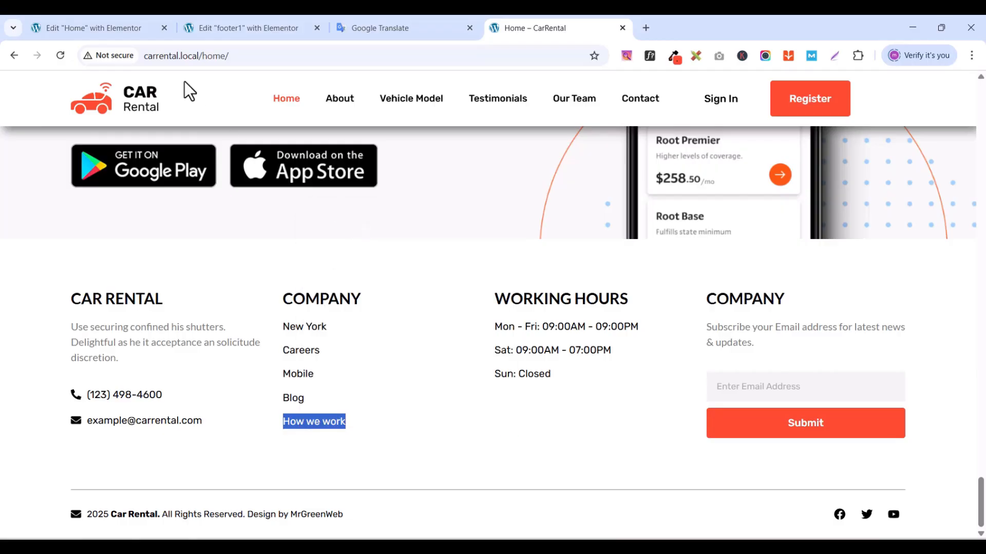
pyautogui.click(242, 26)
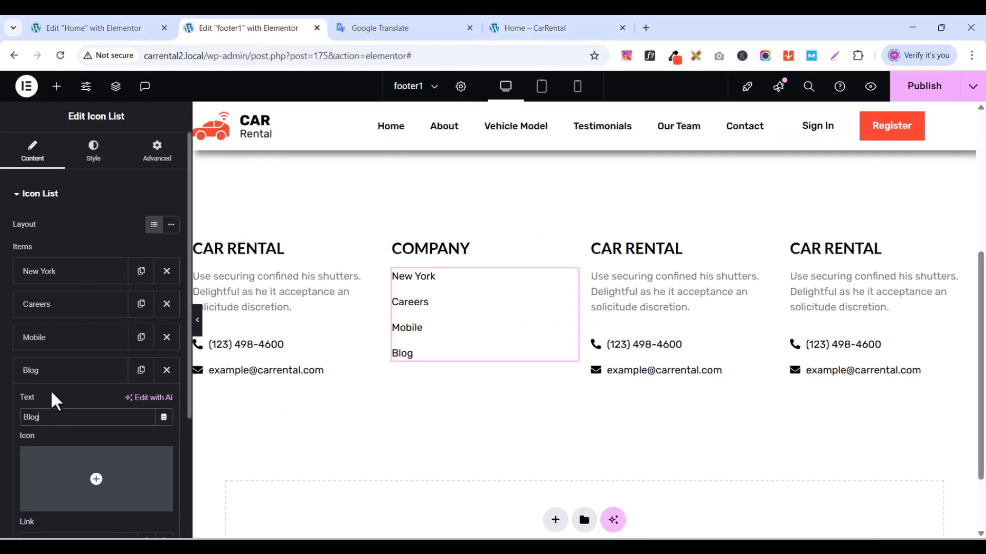
# - Duplicate the Blog item twice and replace the last copy's text with "How we work"
pyautogui.click(52, 371)
pyautogui.click(141, 370)
pyautogui.click(141, 371)
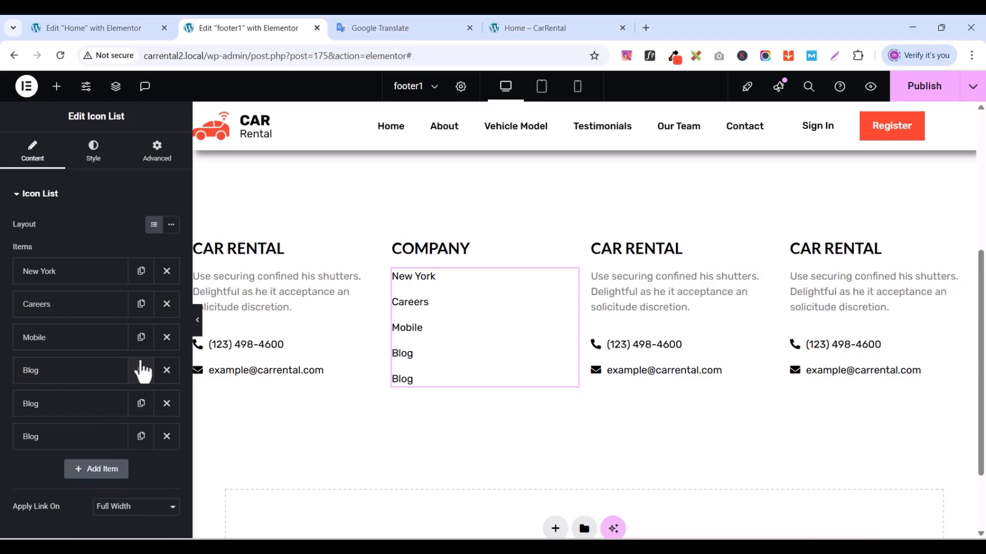
pyautogui.click(70, 437)
pyautogui.click(54, 485)
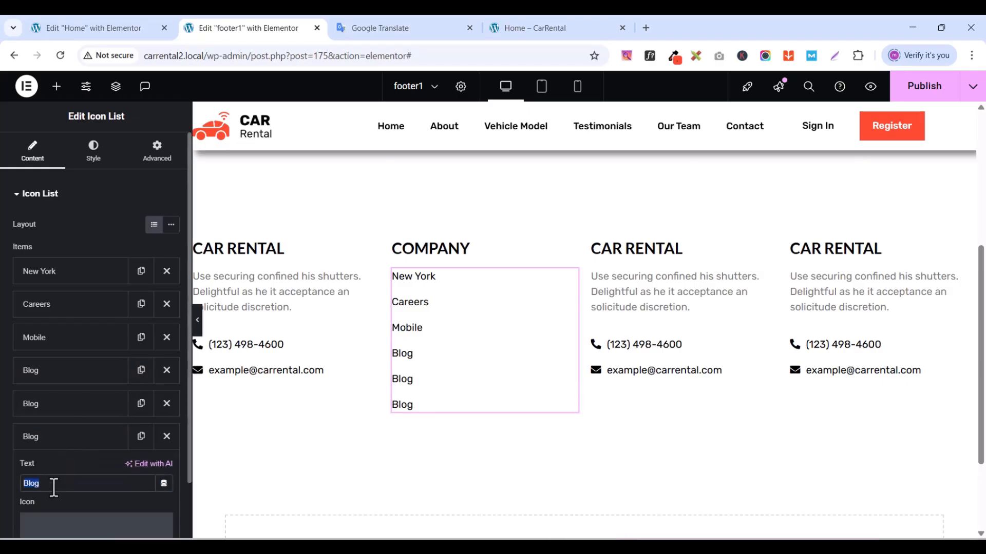
pyautogui.hotkey('ctrl', 'v')
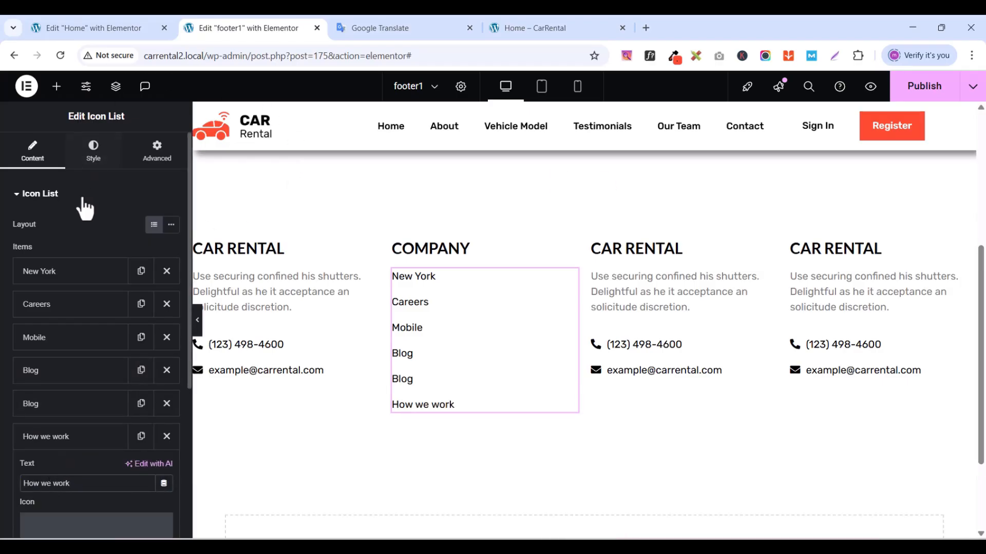
pyautogui.click(33, 442)
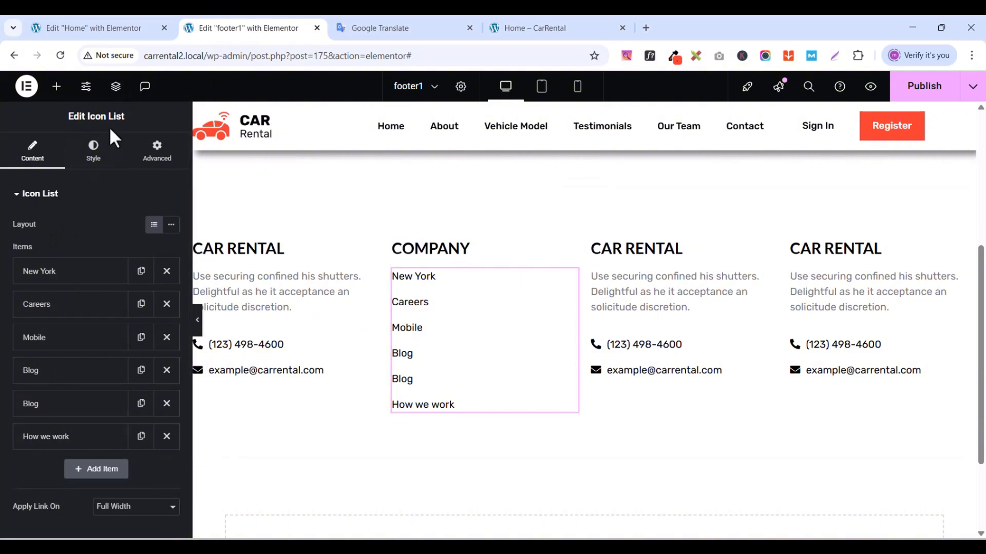
# - Set the space between the Company column's list items to 5 px
pyautogui.click(93, 152)
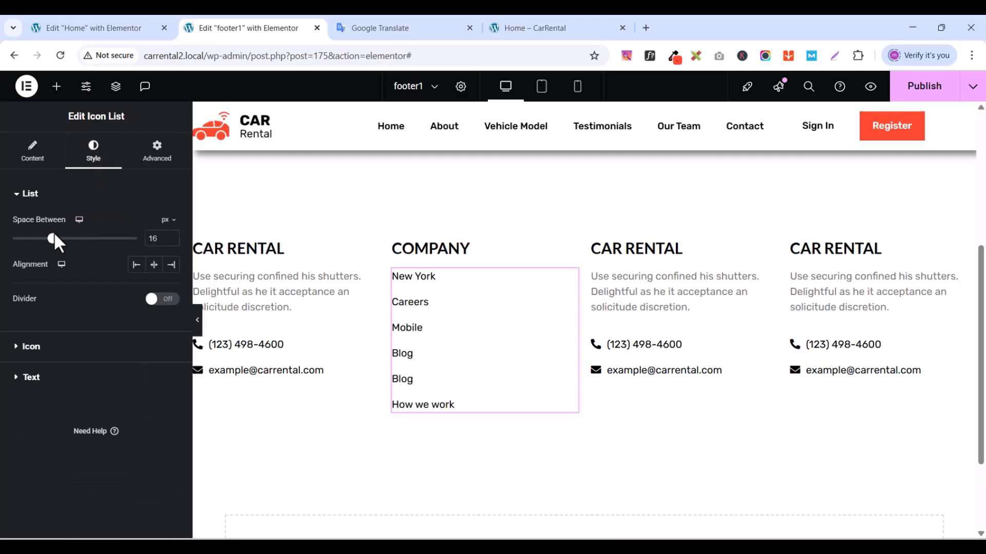
pyautogui.moveTo(53, 238); pyautogui.dragTo(26, 215)
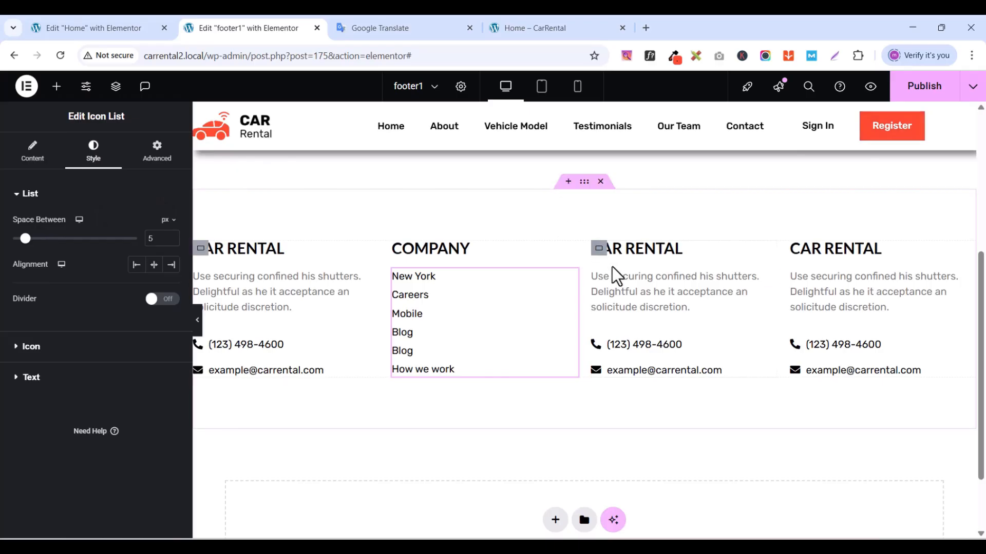
# - Replace the third column's heading title with "Working Hours" copied from the reference footer
pyautogui.click(770, 249)
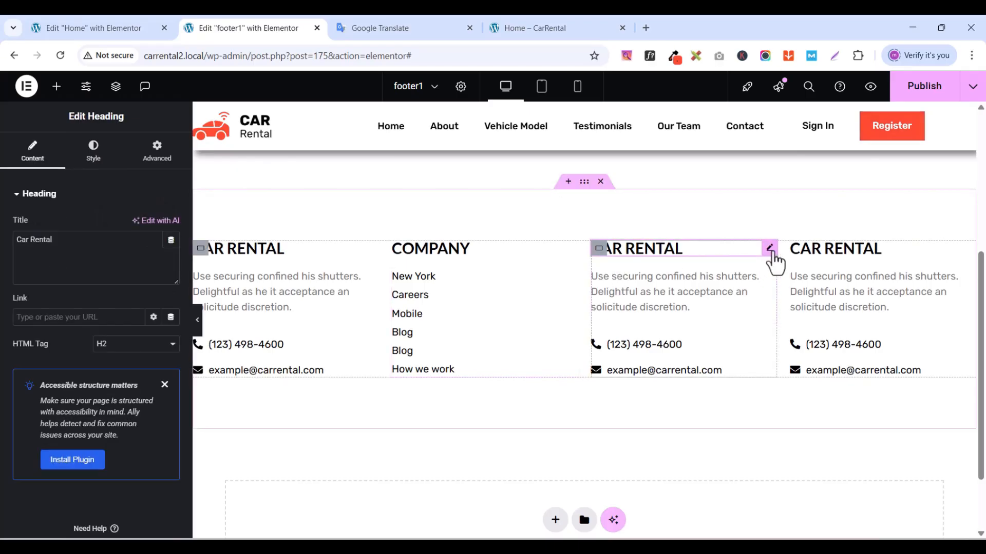
pyautogui.click(510, 26)
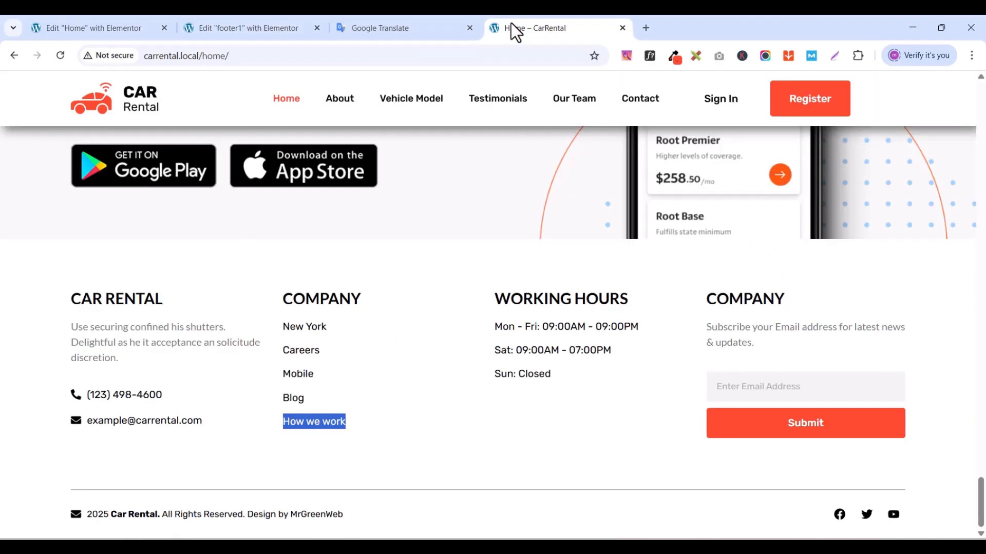
pyautogui.moveTo(498, 299); pyautogui.dragTo(559, 299)
pyautogui.click(559, 295)
pyautogui.tripleClick(559, 295)
pyautogui.rightClick(557, 295)
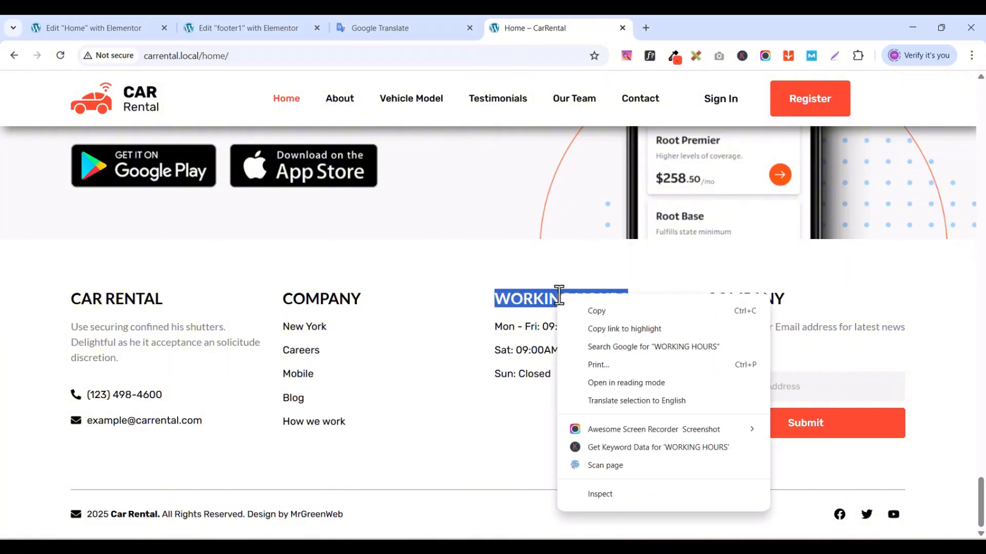
pyautogui.click(608, 309)
pyautogui.click(205, 27)
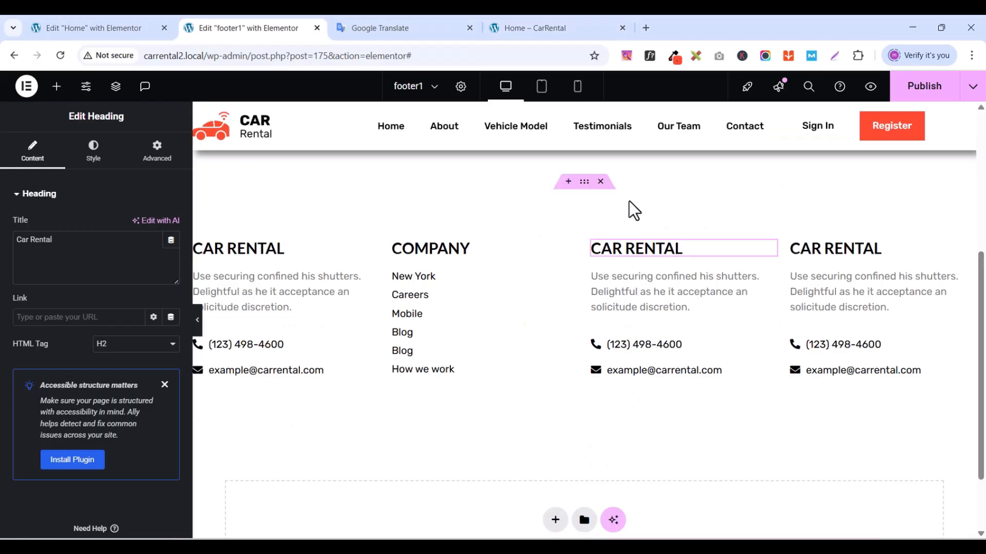
pyautogui.hotkey('ctrl', 'v')
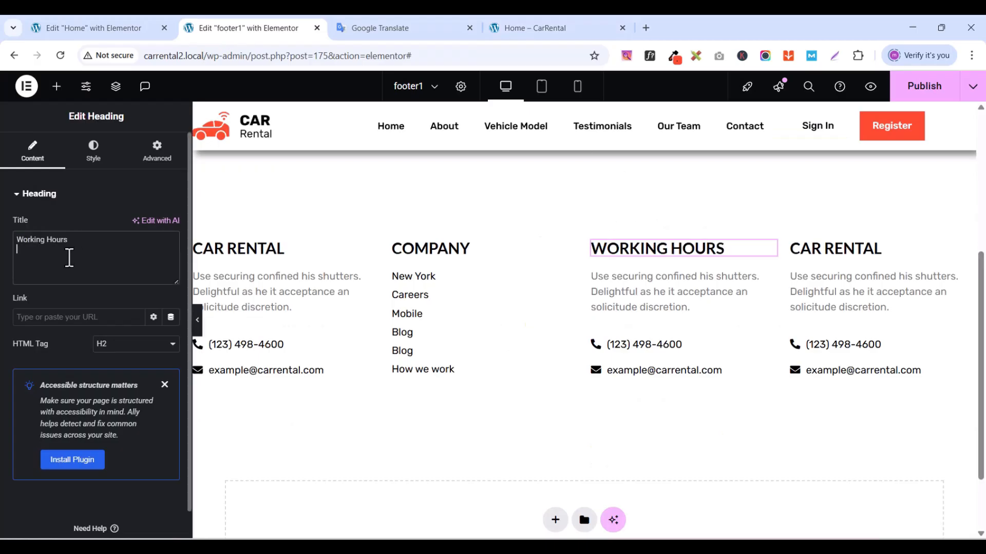
# - Copy "Mon - Fri: 09:00AM - 09:00PM" from the reference footer's Working Hours column and return to the footer1 editor
pyautogui.click(516, 31)
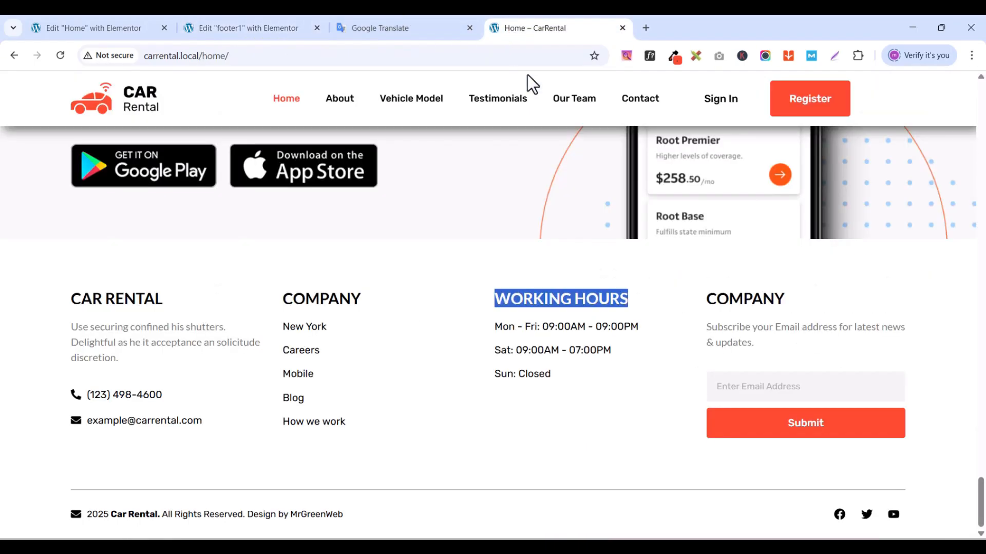
pyautogui.moveTo(497, 328); pyautogui.dragTo(539, 327)
pyautogui.moveTo(637, 327); pyautogui.dragTo(494, 329)
pyautogui.rightClick(494, 329)
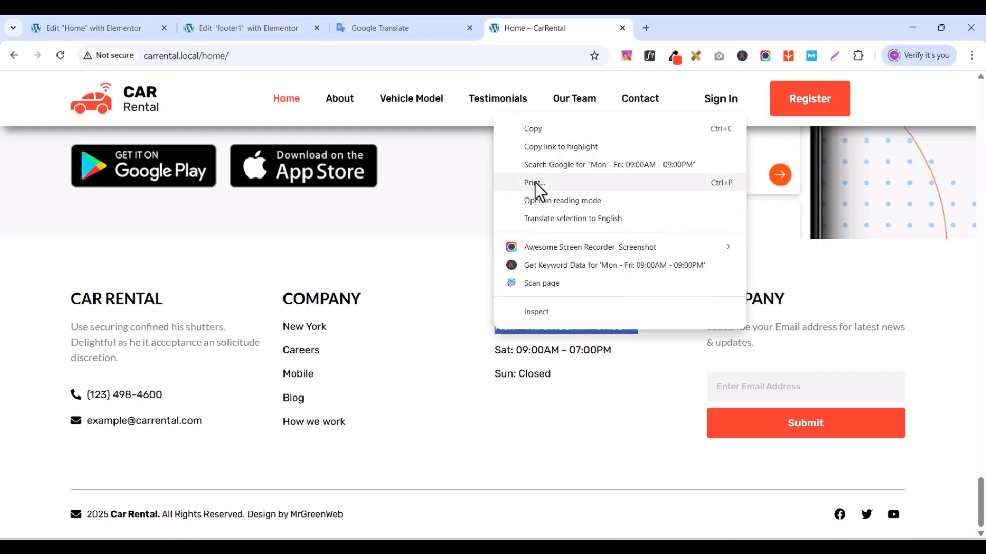
pyautogui.click(535, 128)
pyautogui.click(226, 30)
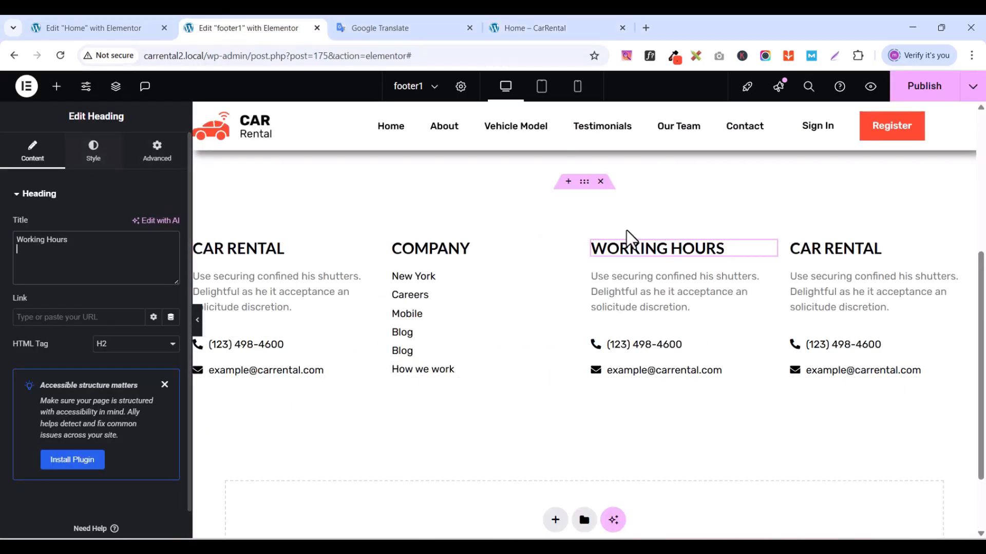
# - Delete the description text widget from the Working Hours column
pyautogui.click(768, 279)
pyautogui.rightClick(768, 278)
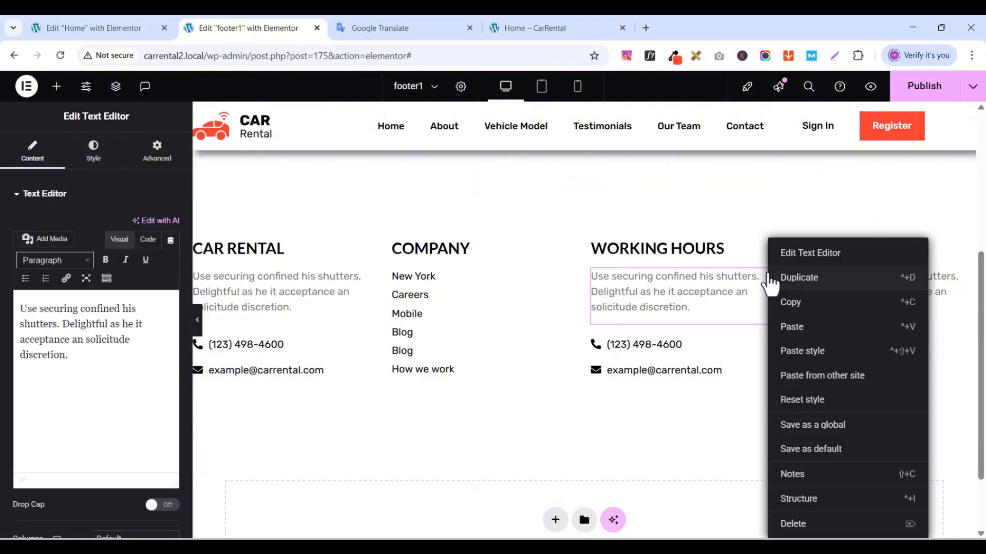
pyautogui.click(813, 524)
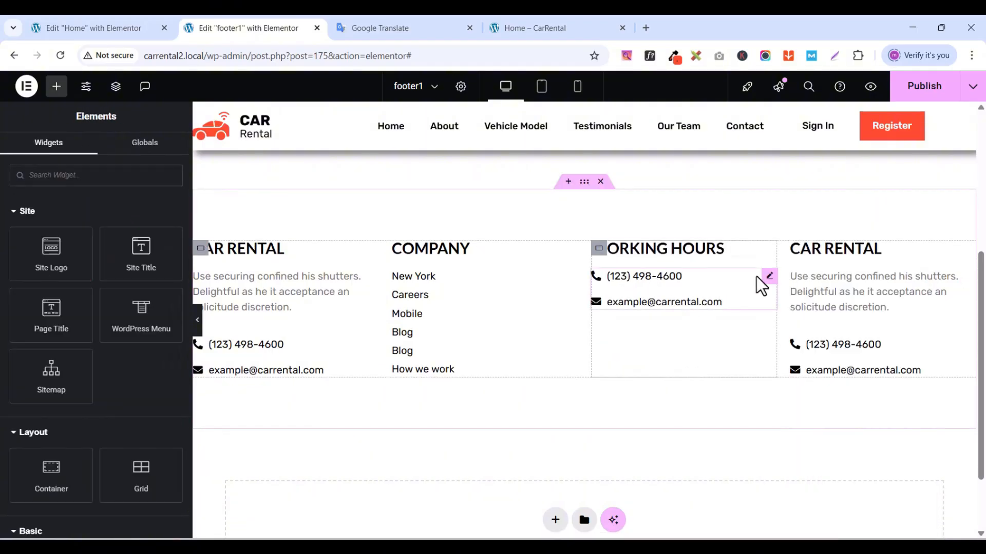
# - Delete the email item from the Working Hours list and replace the phone item's text with "Mon - Fri: 09:00AM - 09:00PM"
pyautogui.click(770, 280)
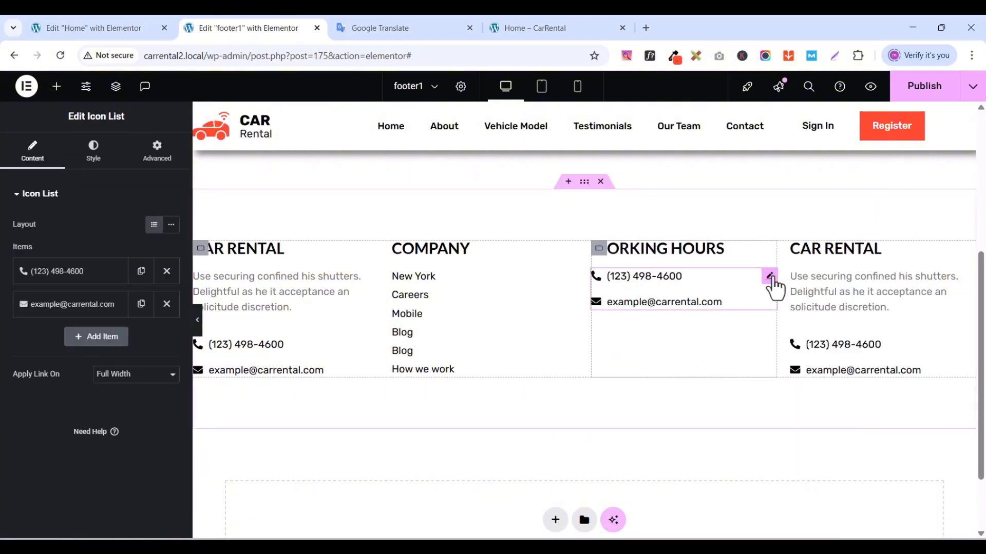
pyautogui.click(166, 304)
pyautogui.click(114, 278)
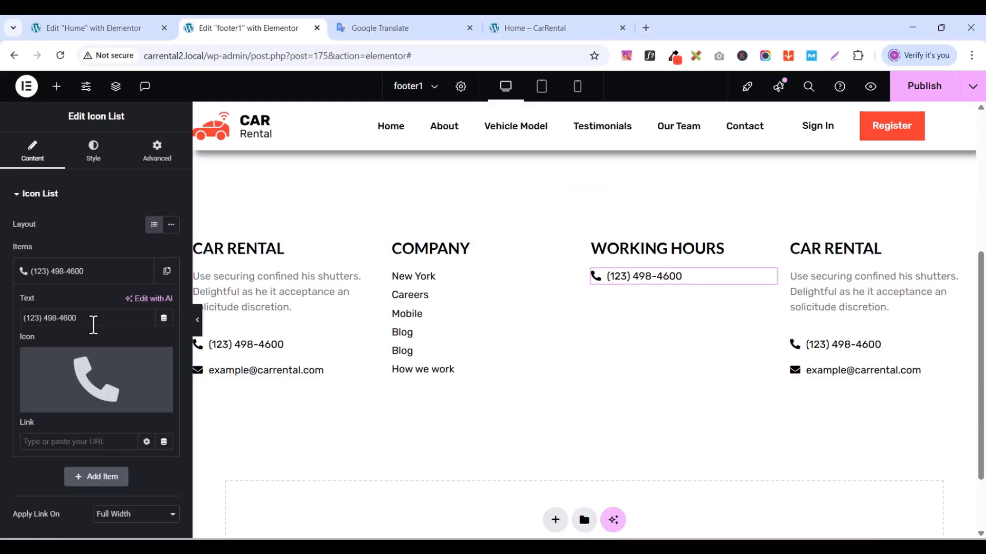
pyautogui.hotkey('ctrl', 'v')
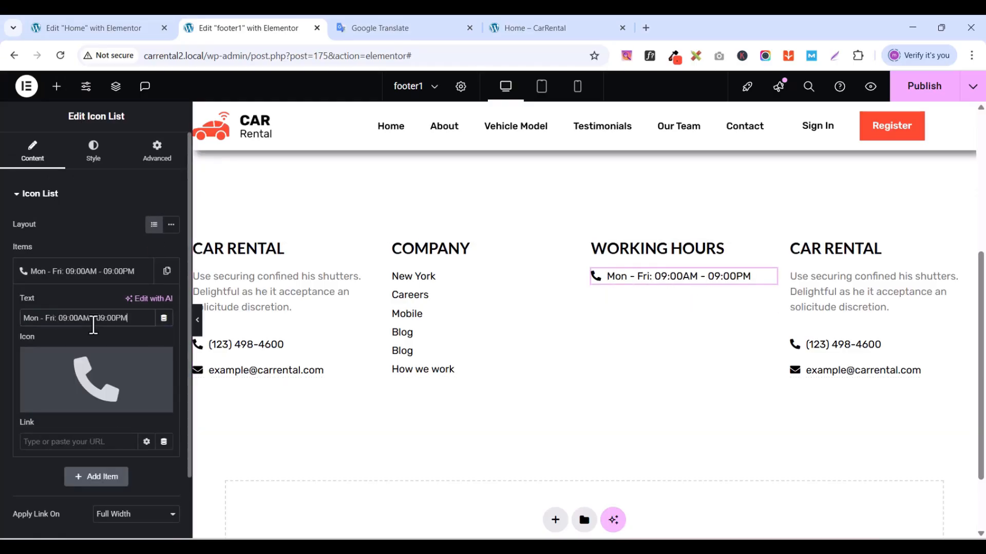
pyautogui.moveTo(140, 374)
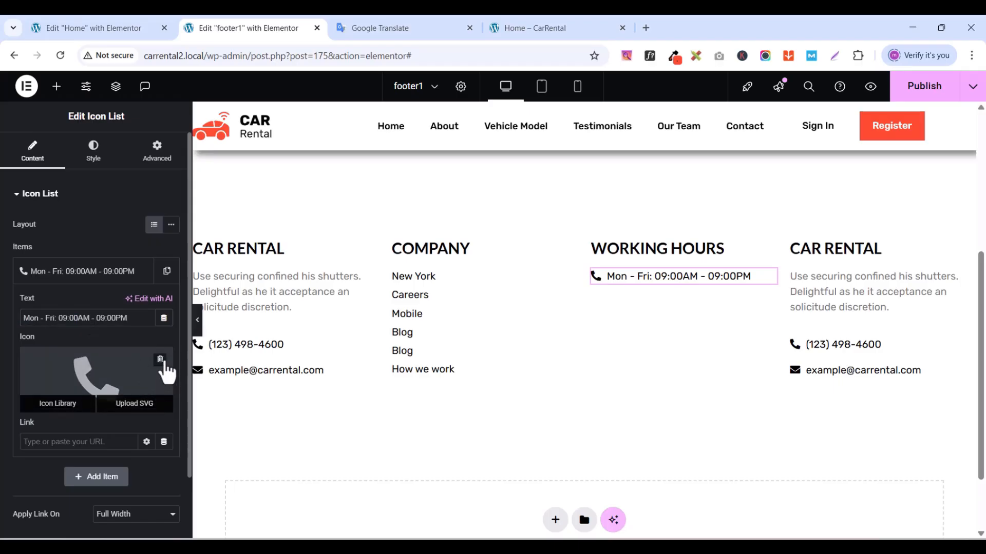
# - Copy "Sat: 09:00AM - 07:00PM" from the reference footer's Working Hours column and return to the footer1 editor
pyautogui.click(506, 29)
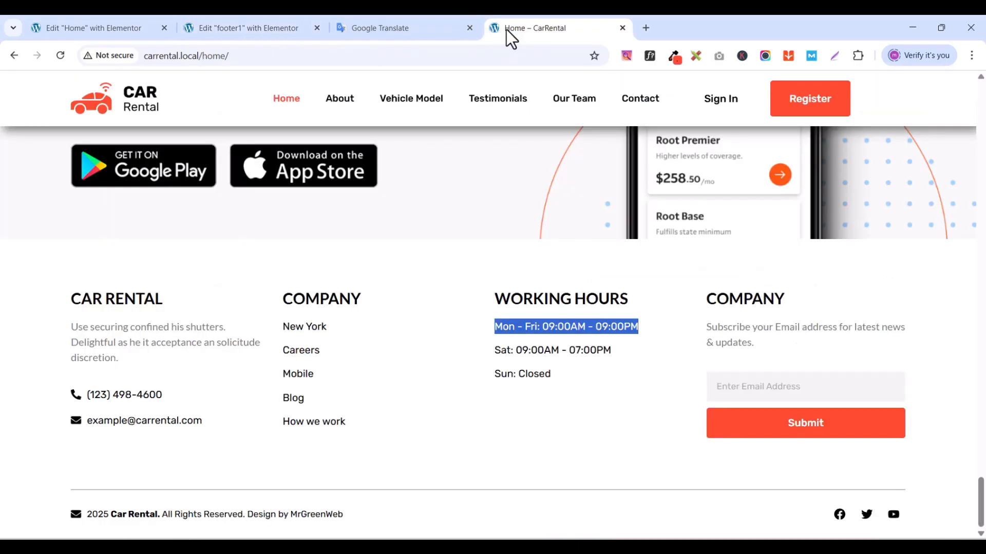
pyautogui.moveTo(611, 354); pyautogui.dragTo(510, 354)
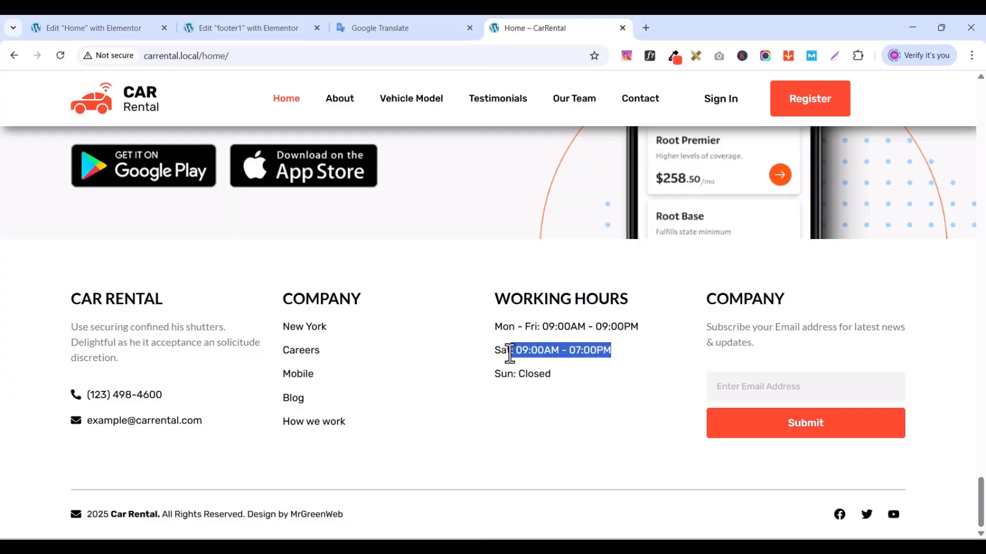
pyautogui.rightClick(493, 350)
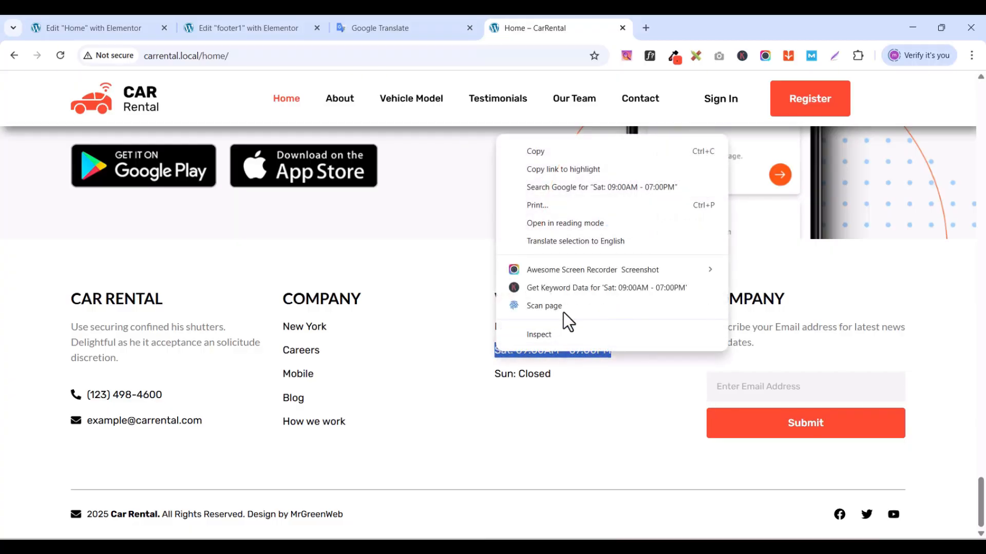
pyautogui.click(541, 157)
pyautogui.click(223, 27)
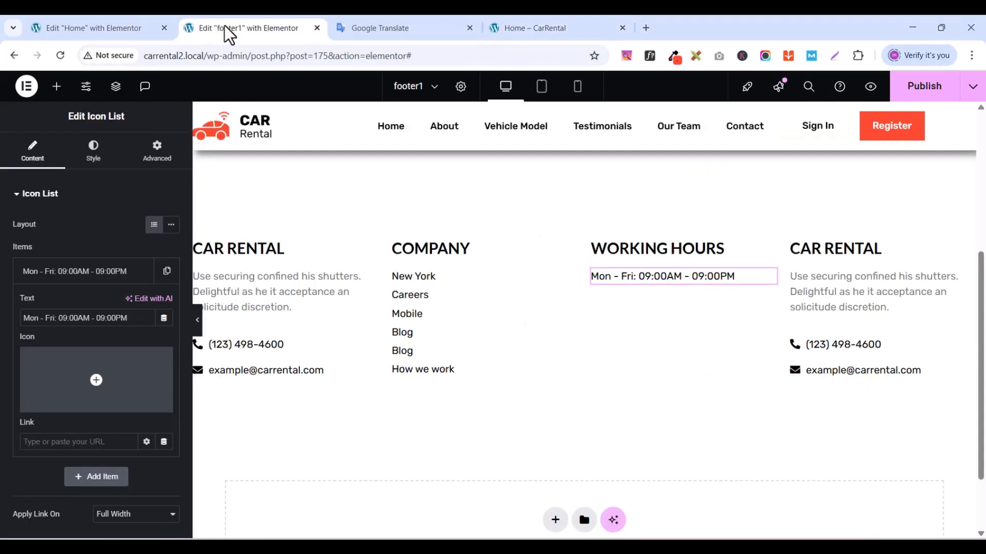
# - Duplicate the Mon - Fri item in the Working Hours list and replace the copy's text with "Sat: 09:00AM - 07:00PM"
pyautogui.click(72, 281)
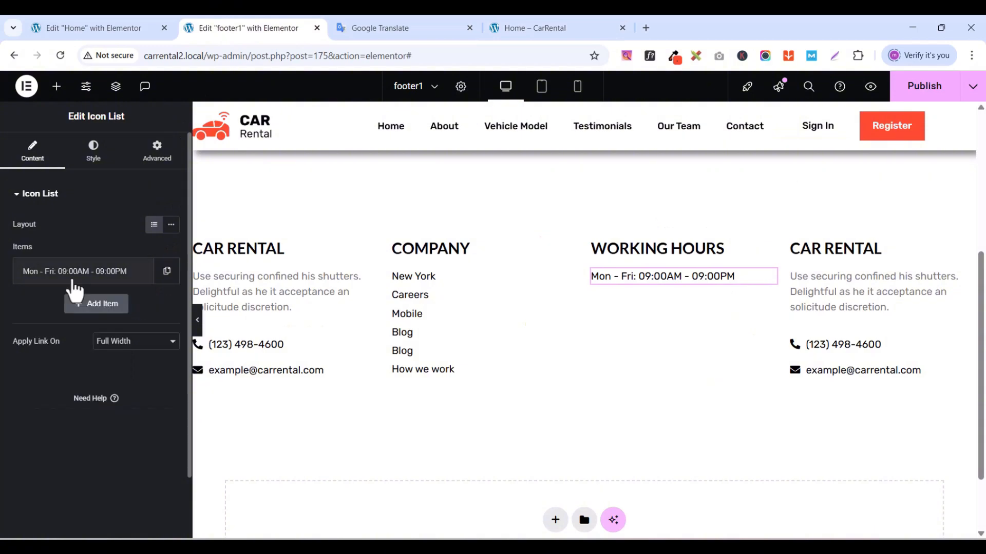
pyautogui.click(166, 272)
pyautogui.click(85, 304)
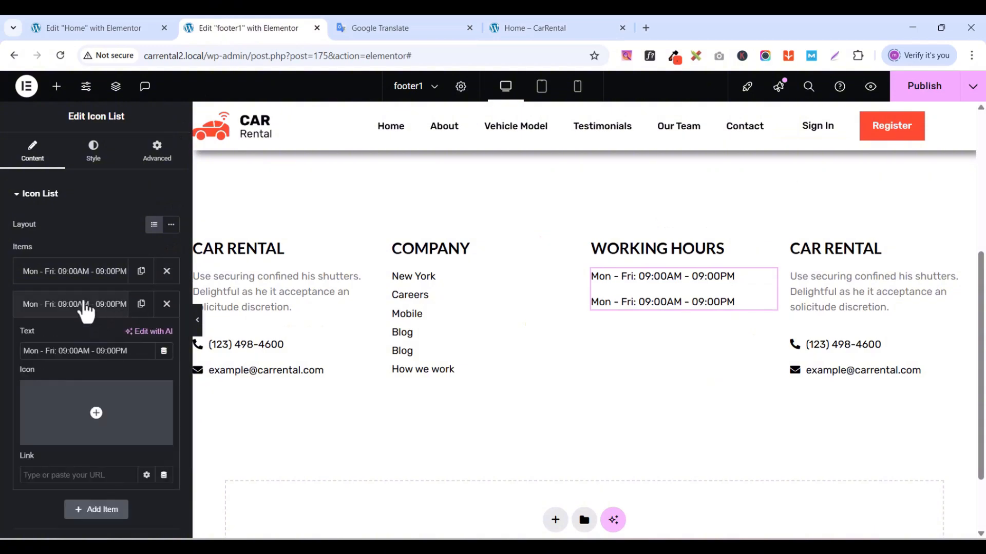
pyautogui.tripleClick(78, 354)
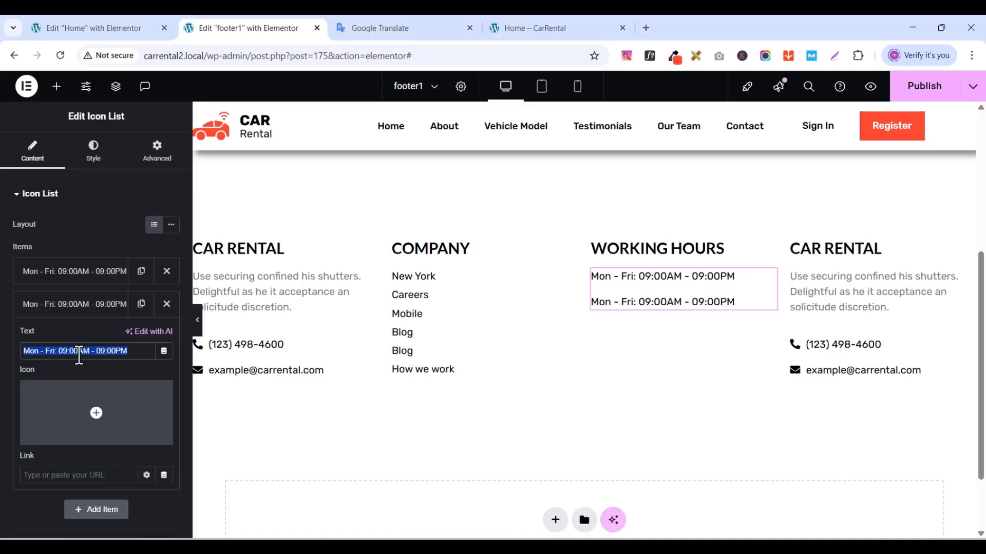
pyautogui.hotkey('ctrl', 'v')
pyautogui.click(104, 306)
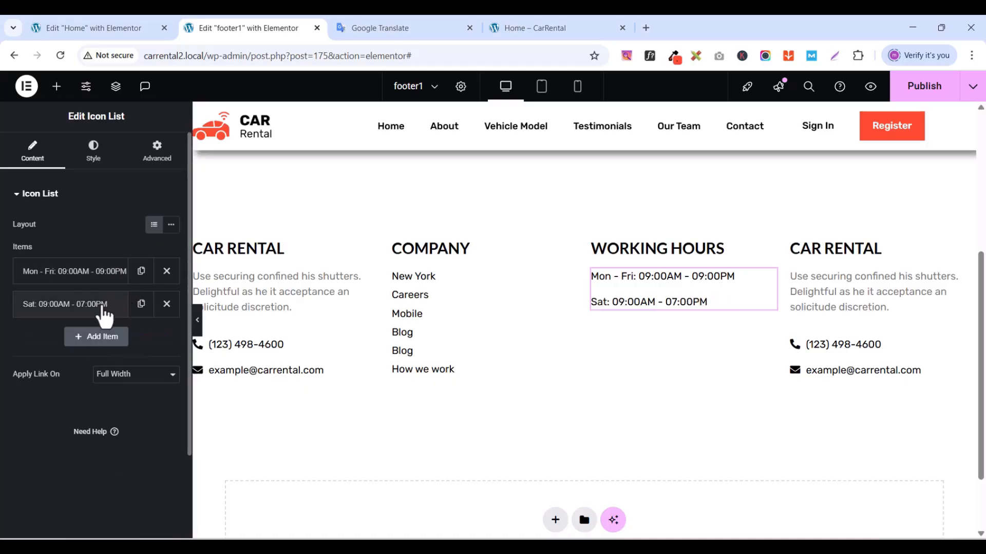
# - Copy "Sun: Closed" from the reference footer's Working Hours column and return to the footer1 editor
pyautogui.click(514, 29)
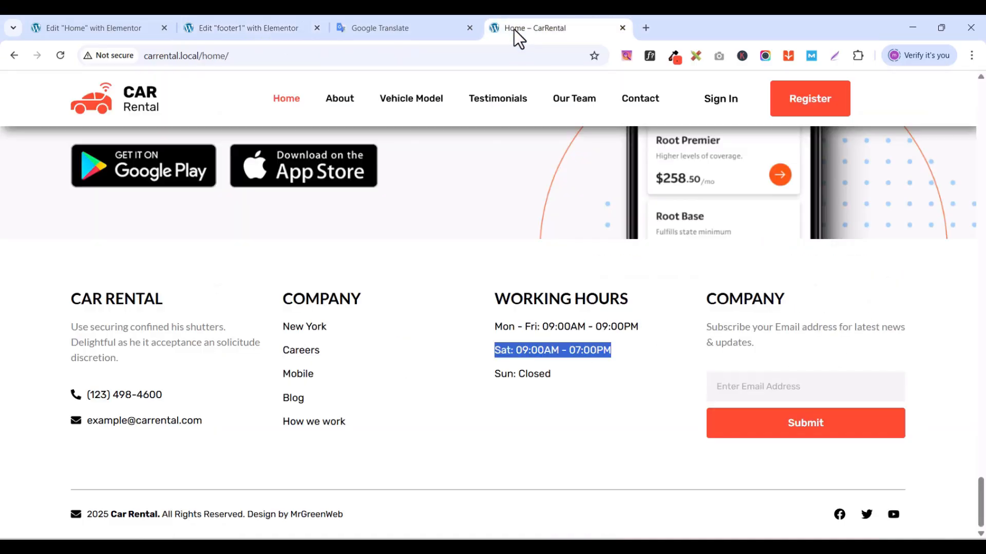
pyautogui.tripleClick(497, 375)
pyautogui.rightClick(497, 374)
pyautogui.click(544, 174)
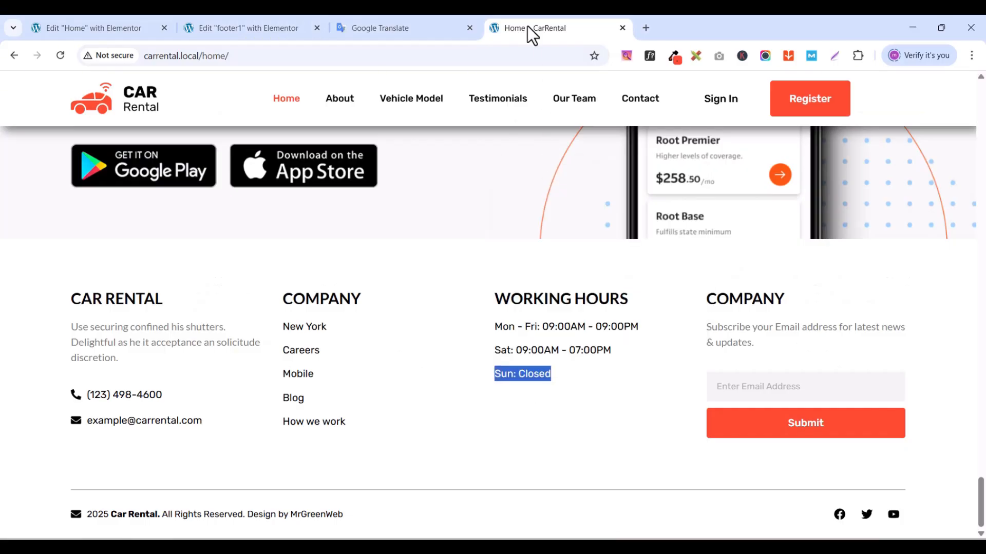
pyautogui.click(229, 27)
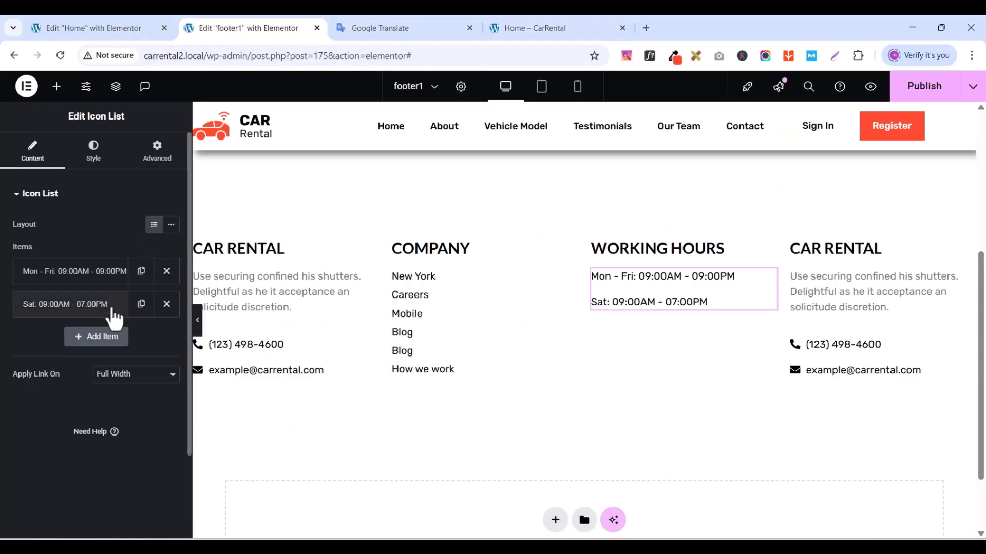
# - Duplicate the Saturday item in the Working Hours list and replace the copy's text with "Sun: Closed"
pyautogui.click(139, 308)
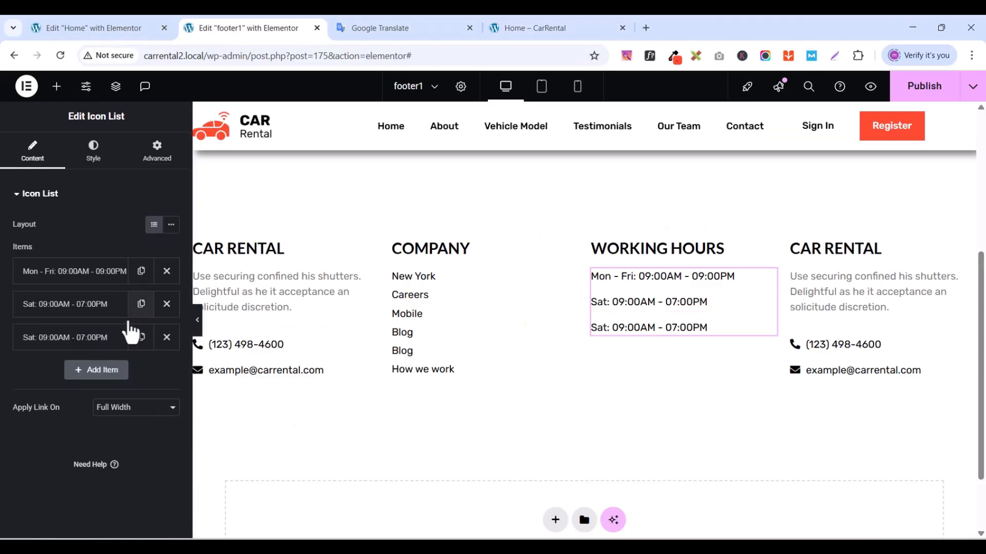
pyautogui.click(90, 338)
pyautogui.tripleClick(75, 385)
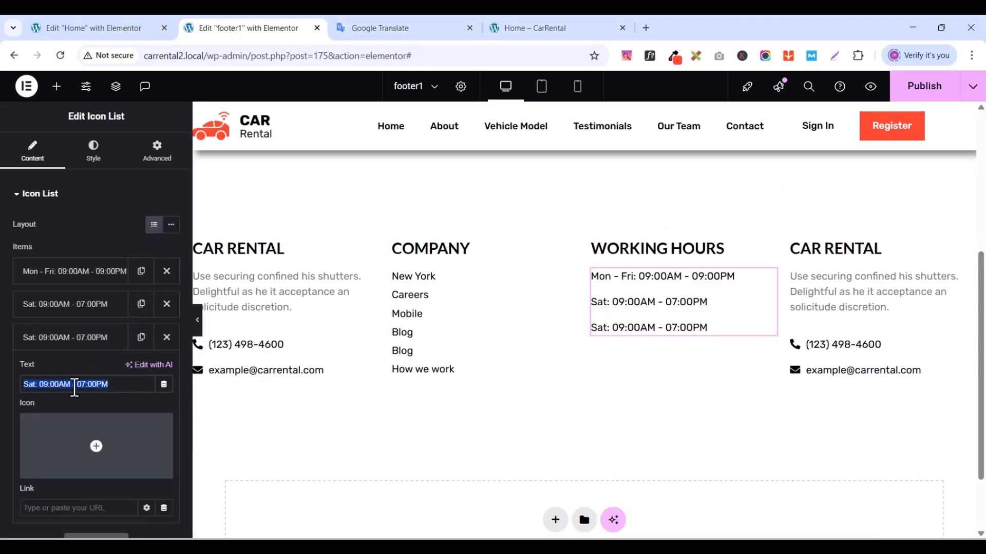
pyautogui.write('Sun: Closed')
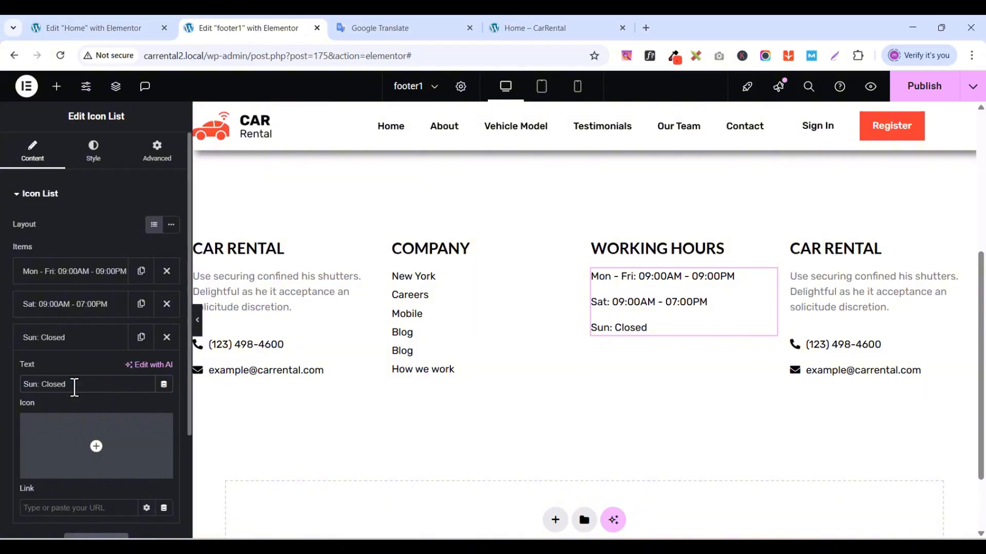
pyautogui.click(86, 338)
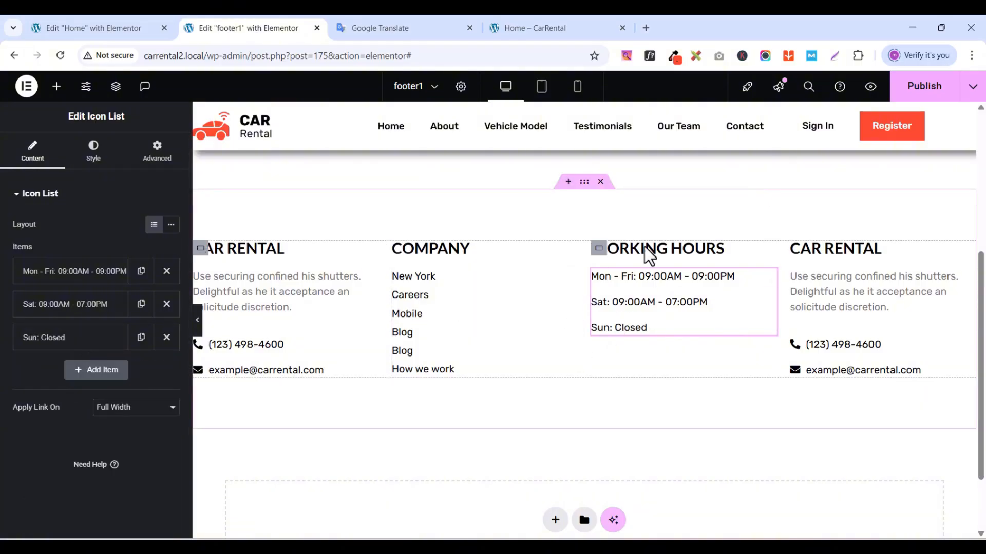
# - Replace the fourth column's heading title with "Company" copied from the reference footer
pyautogui.click(562, 24)
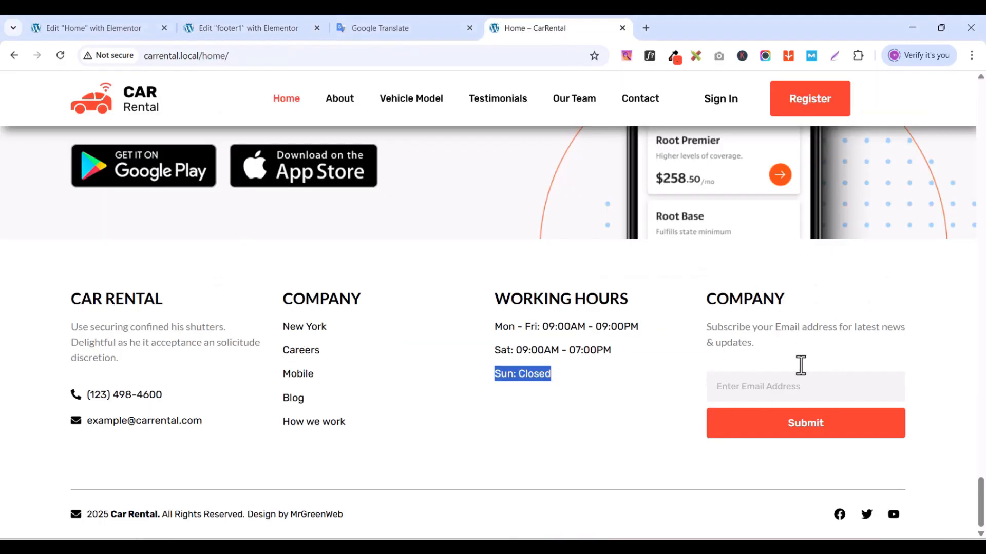
pyautogui.doubleClick(782, 299)
pyautogui.rightClick(781, 303)
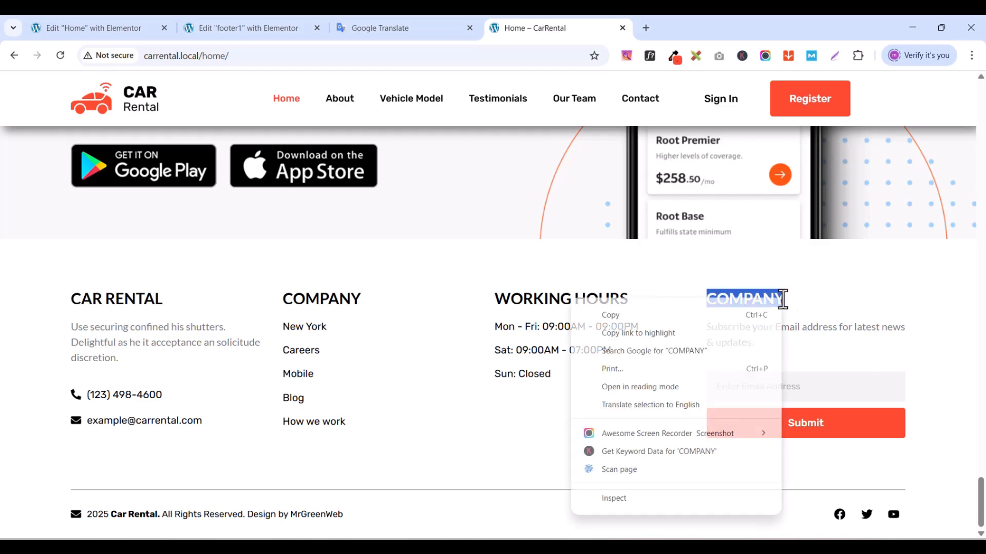
pyautogui.click(657, 312)
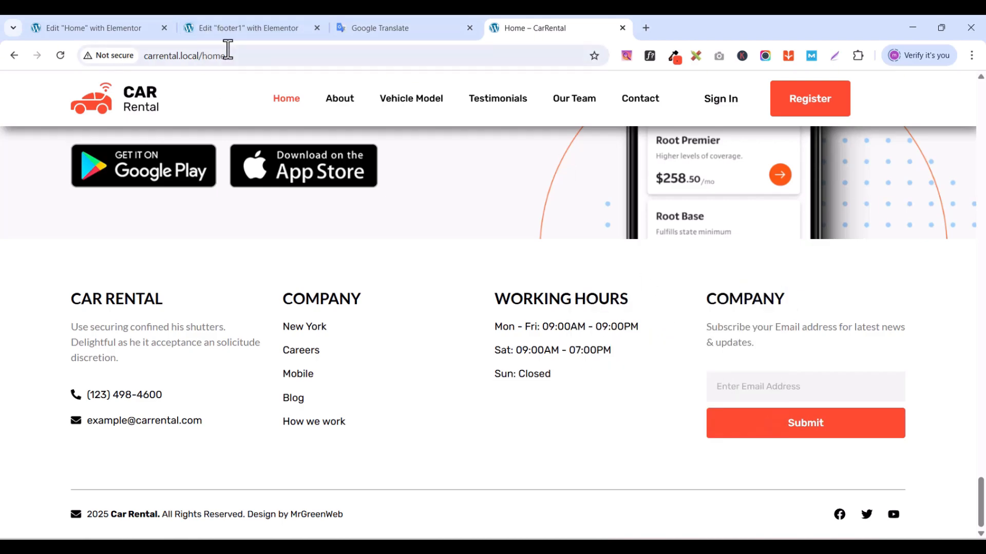
pyautogui.click(221, 24)
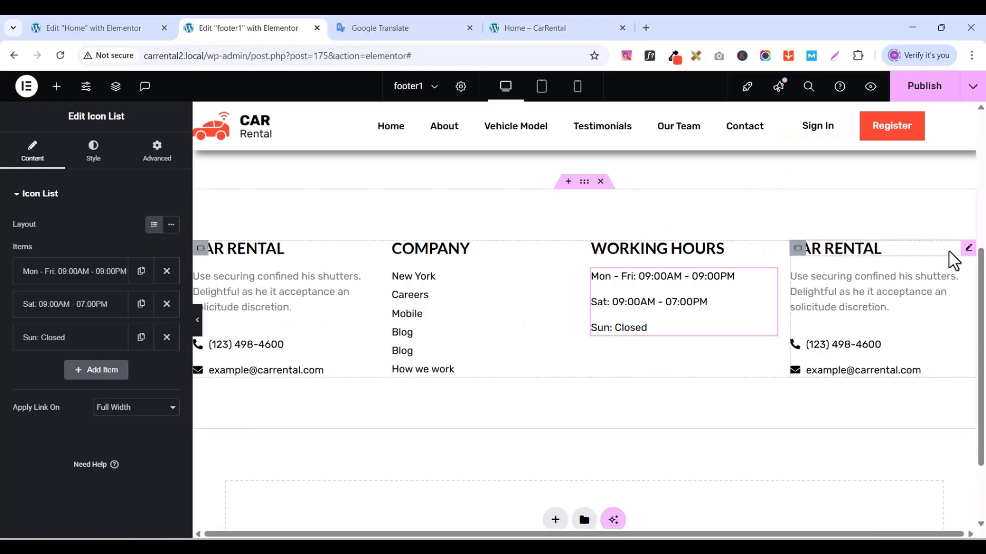
pyautogui.click(967, 249)
pyautogui.click(87, 241)
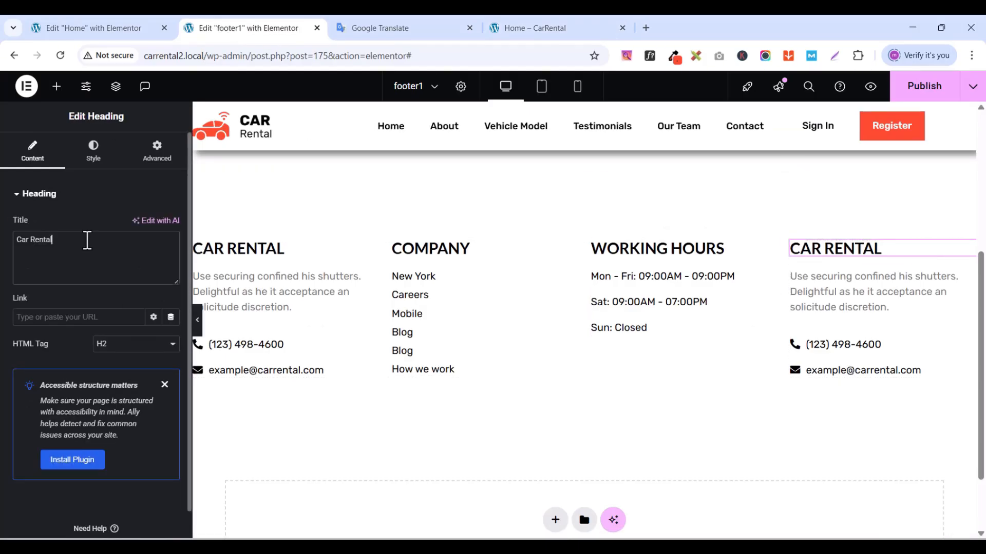
pyautogui.write('Company')
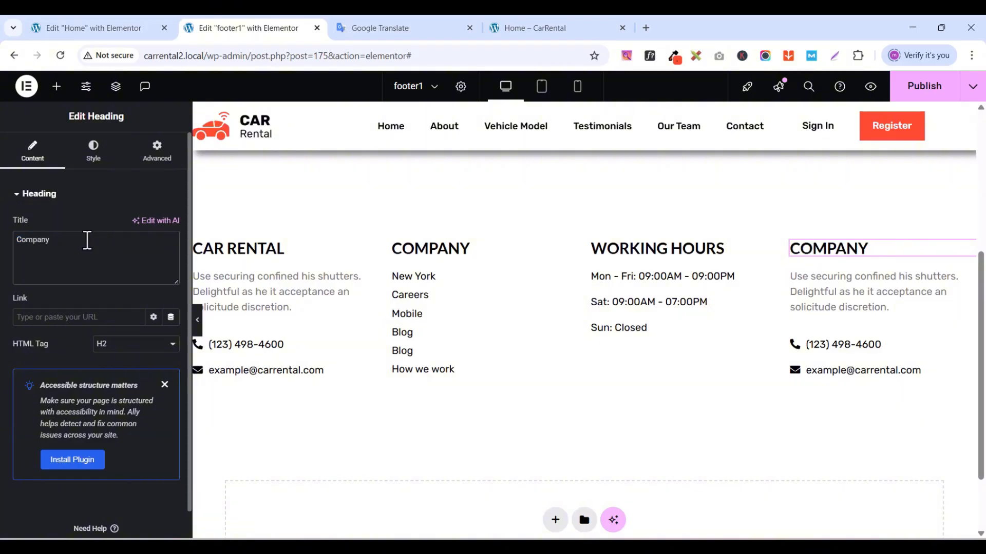
# - Replace the fourth column's description with "Subscribe your Email address for latest news & updates." copied from the reference footer
pyautogui.click(543, 29)
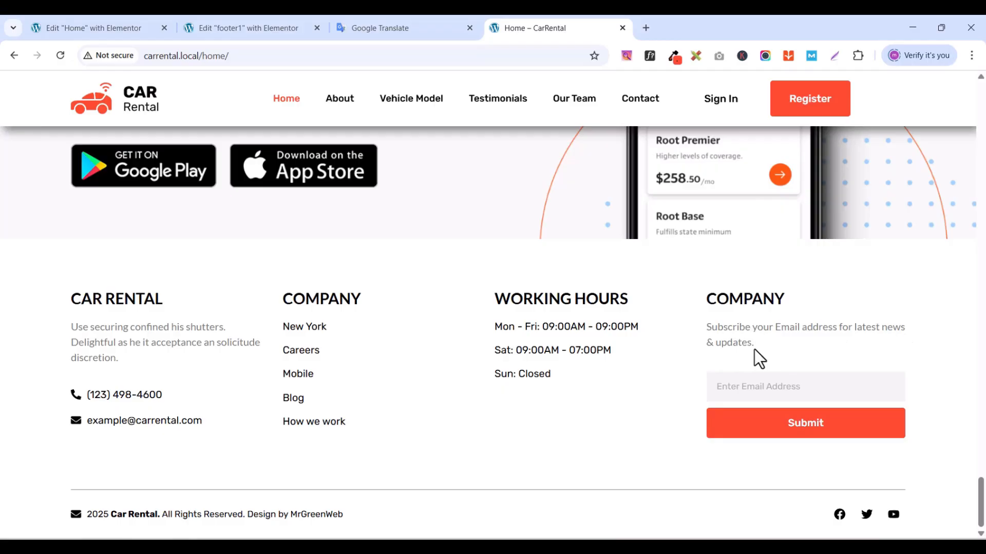
pyautogui.moveTo(754, 349); pyautogui.dragTo(709, 324)
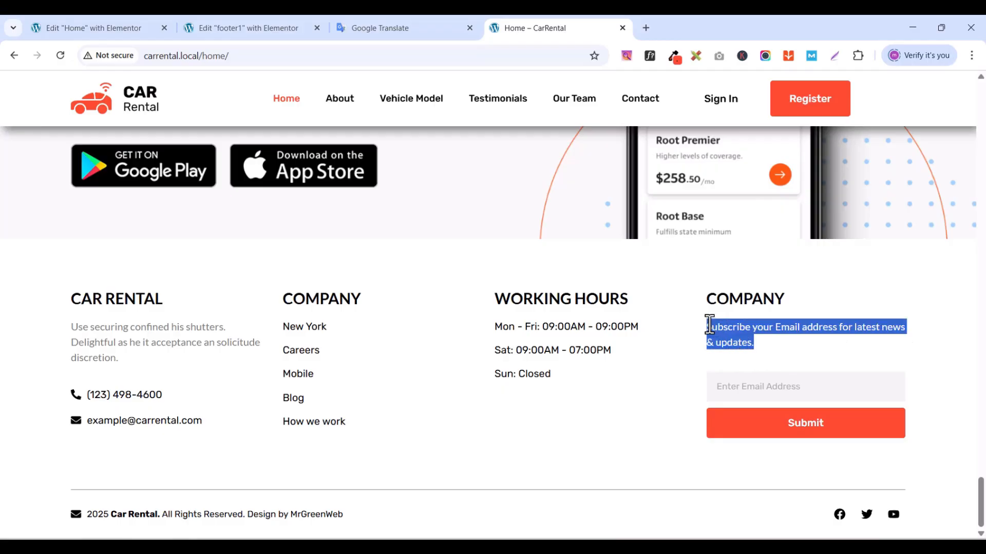
pyautogui.rightClick(711, 331)
pyautogui.click(449, 121)
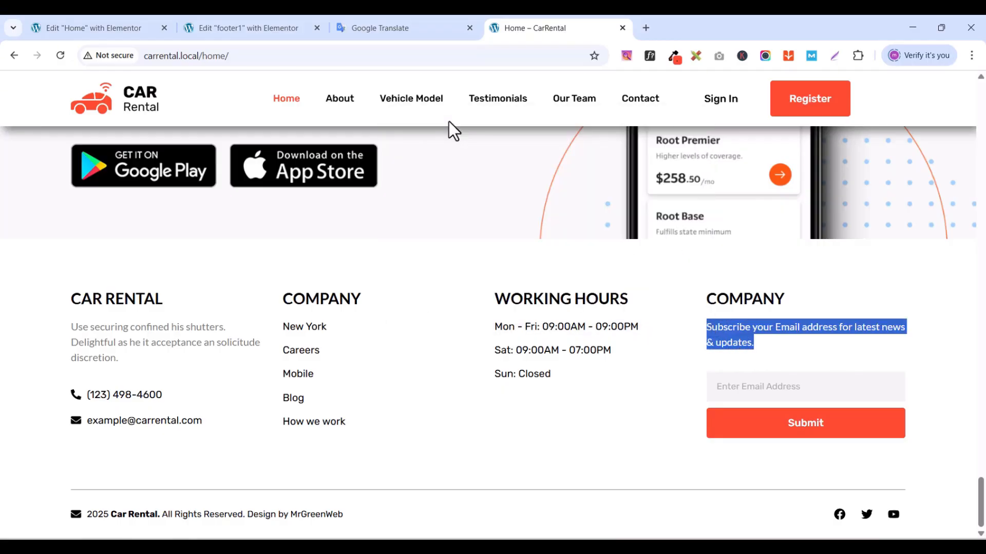
pyautogui.click(202, 27)
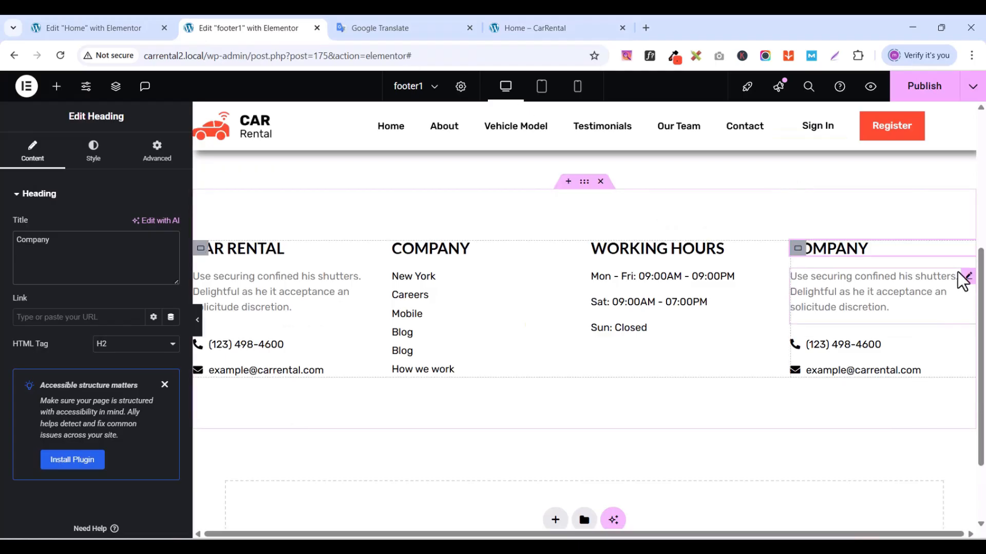
pyautogui.click(968, 277)
pyautogui.tripleClick(61, 341)
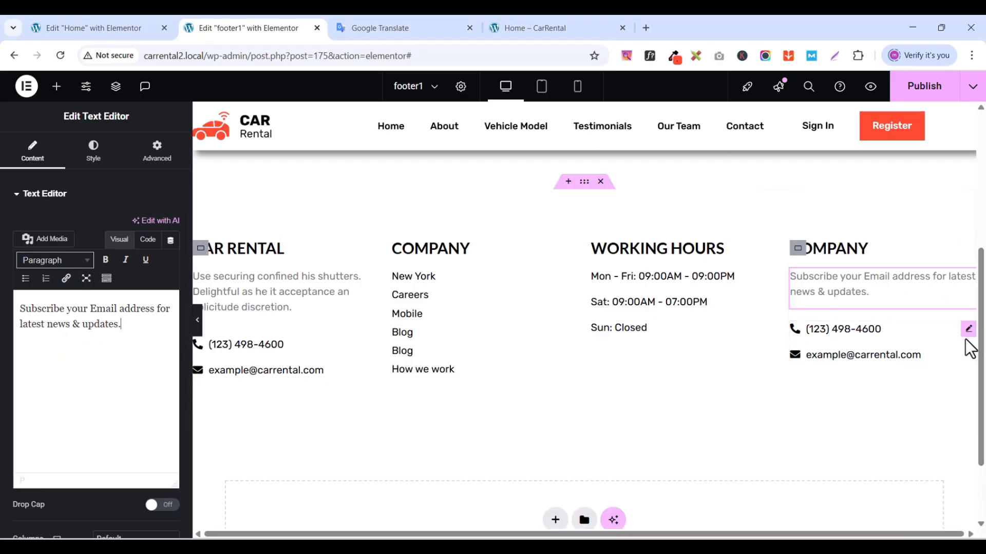
# - Delete the phone and email icon list widget from the fourth column
pyautogui.click(968, 329)
pyautogui.rightClick(971, 331)
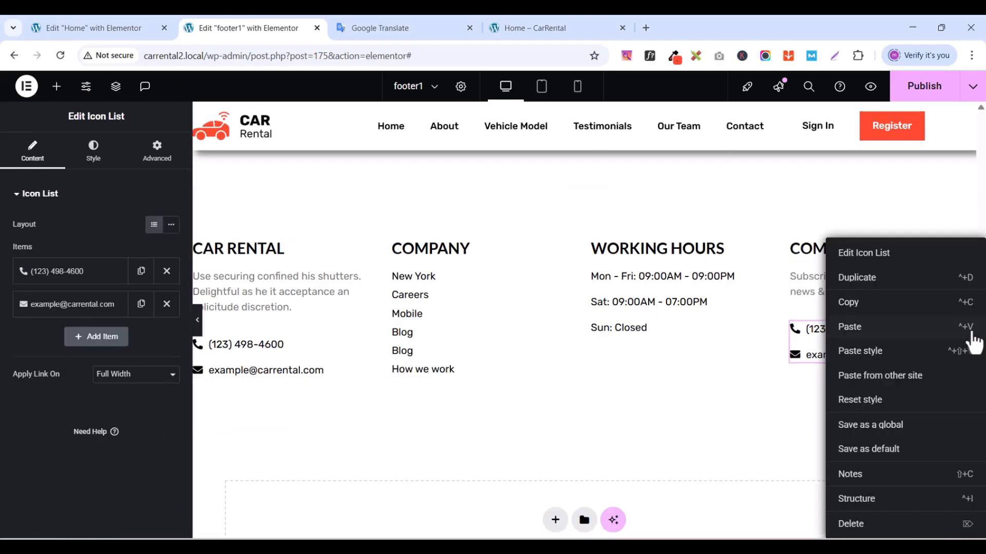
pyautogui.click(871, 524)
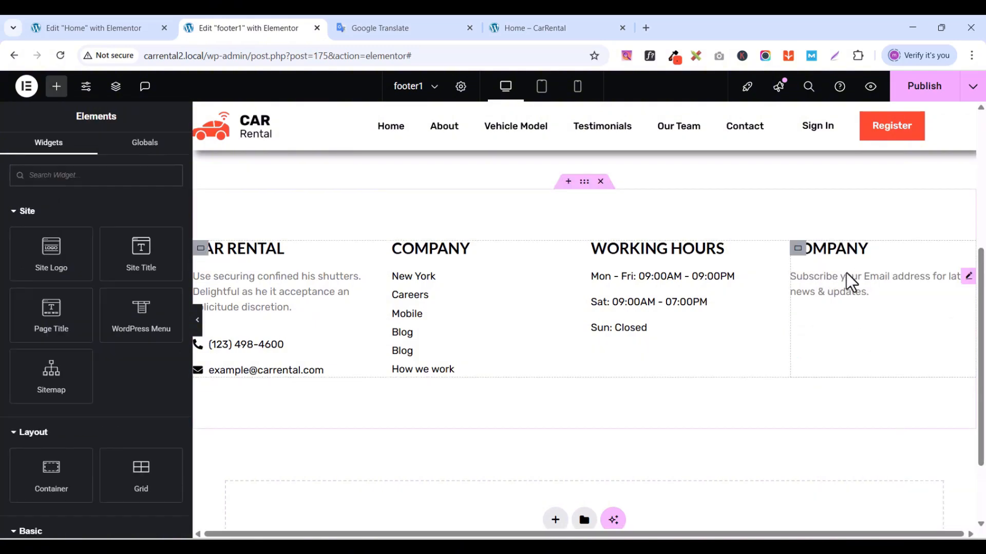
# - Add a Form widget below the description text in the fourth column
pyautogui.click(27, 86)
pyautogui.click(57, 86)
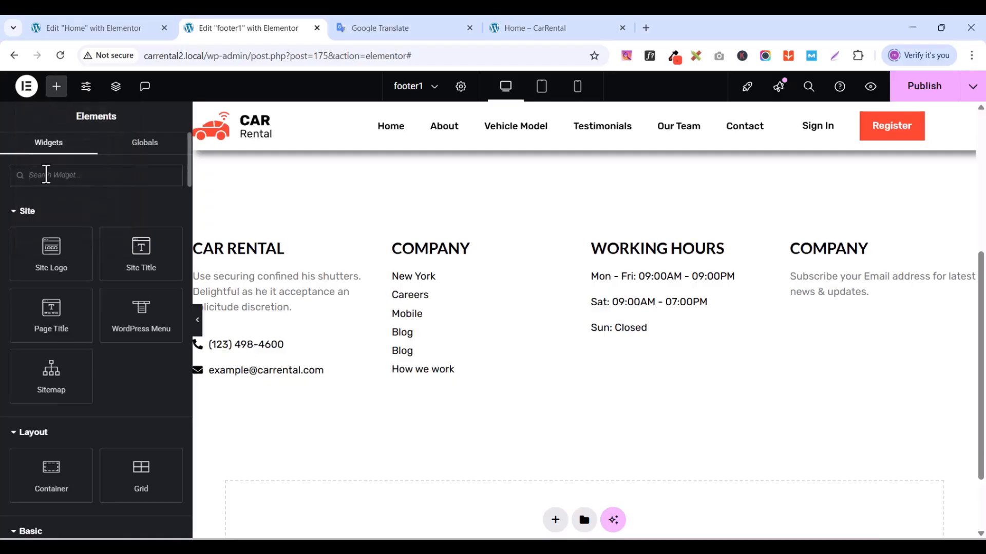
pyautogui.write('form')
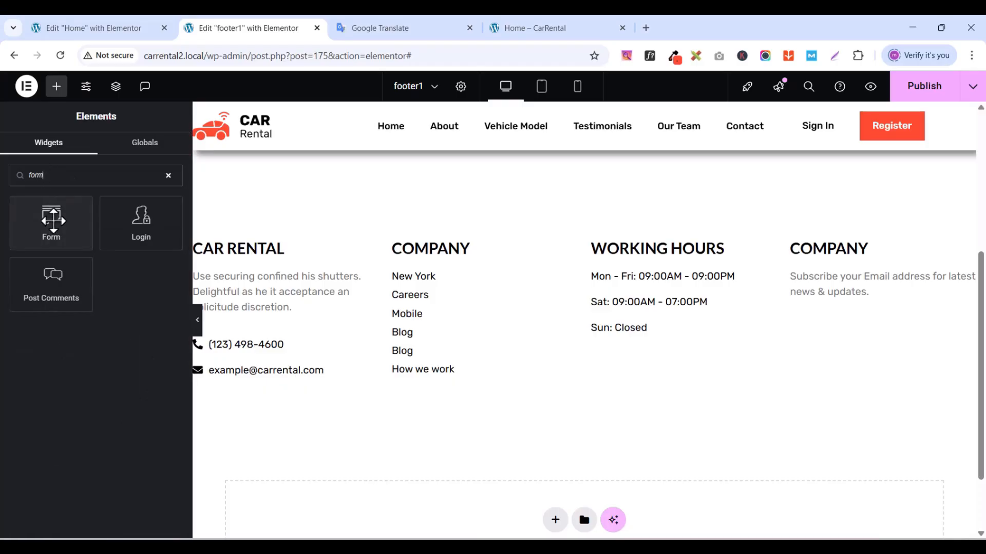
pyautogui.moveTo(49, 221); pyautogui.dragTo(874, 298)
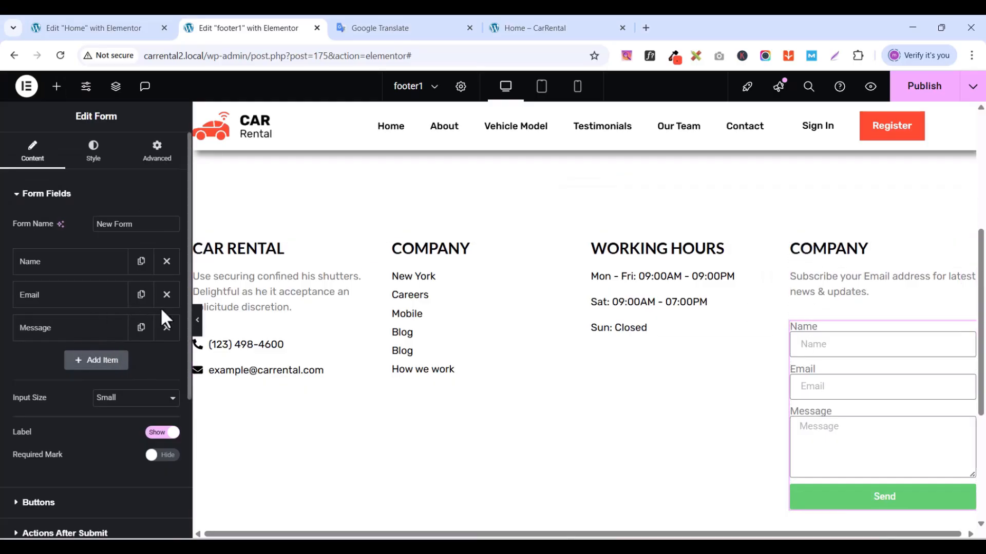
# - Delete the Message field from the fourth column's form and hide the field labels
pyautogui.click(166, 328)
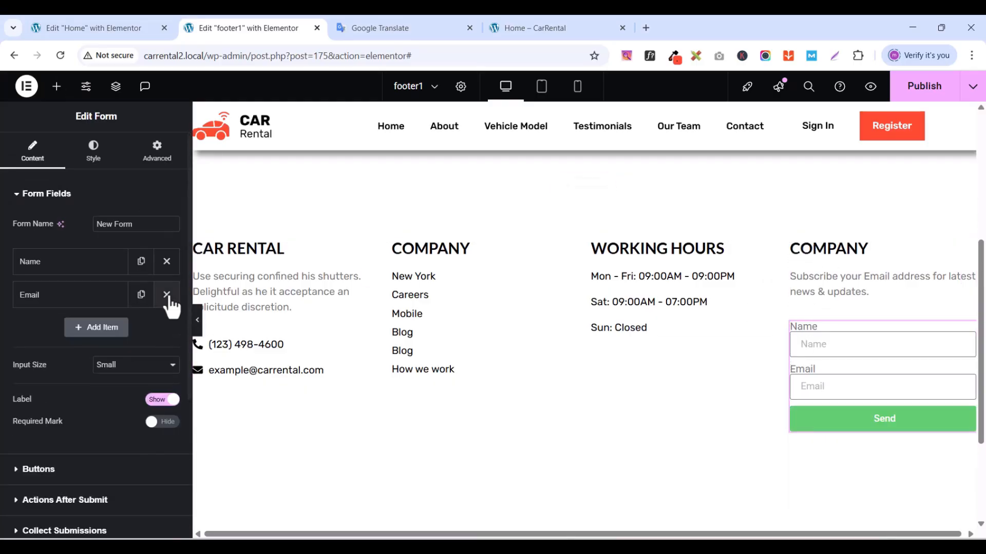
pyautogui.click(159, 400)
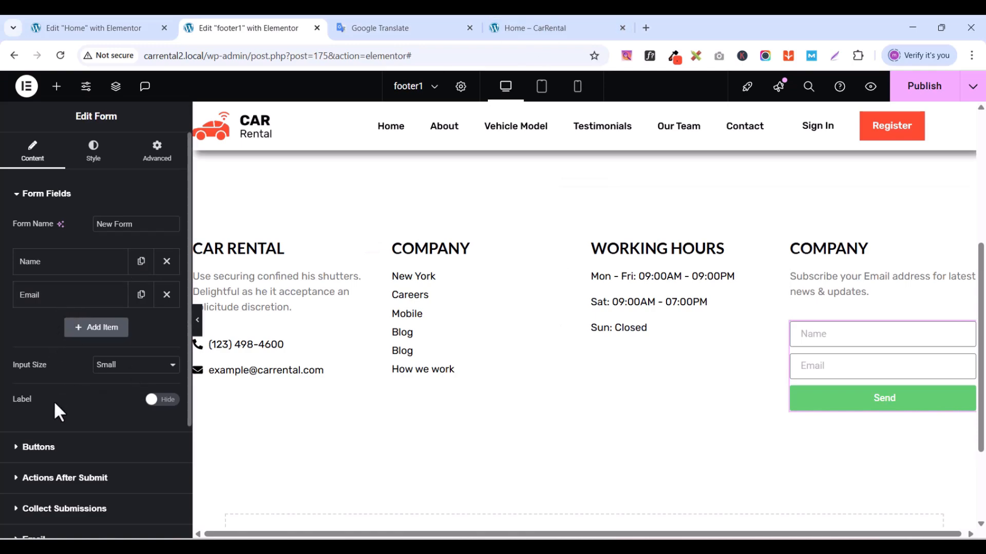
# - Change the form's submit button text to "Submit" and clear the Next step button's text
pyautogui.click(21, 454)
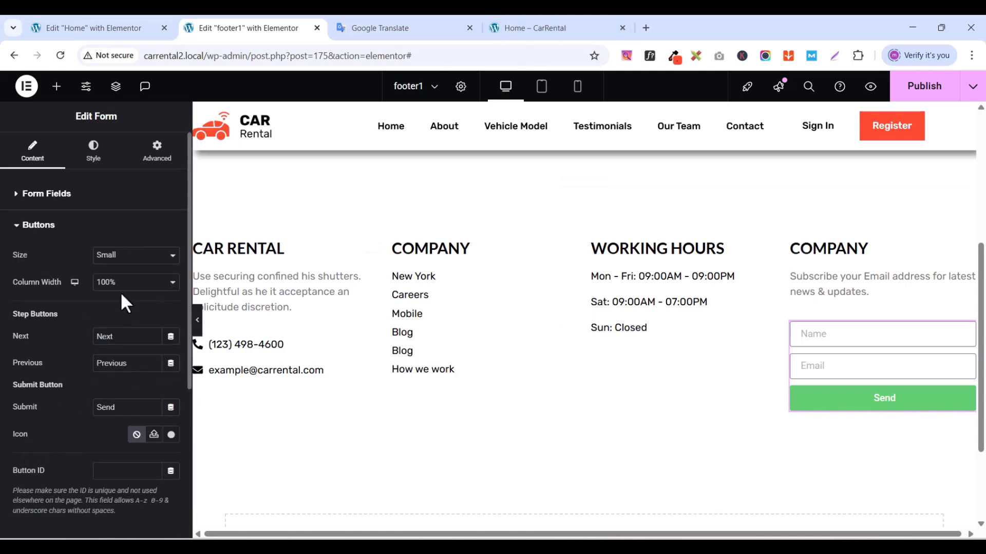
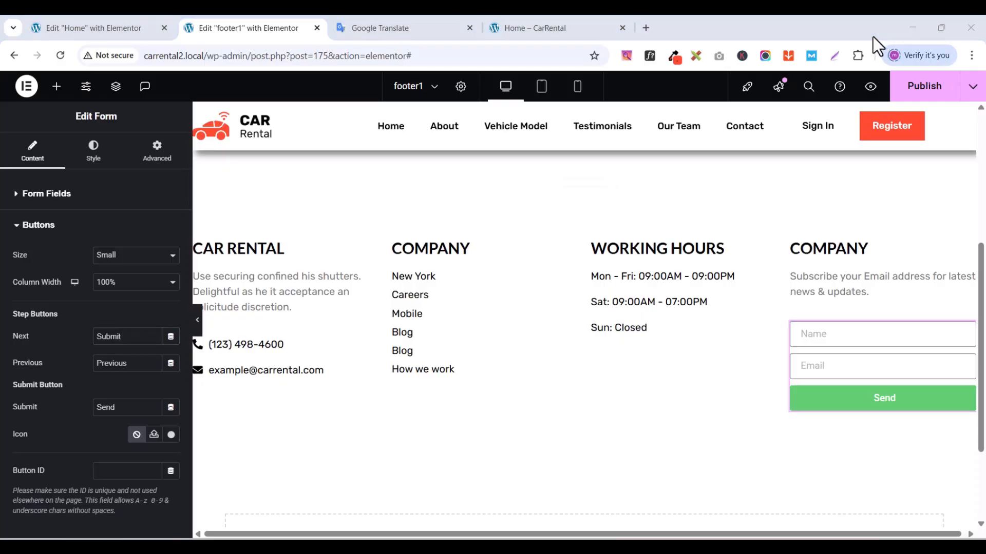
pyautogui.doubleClick(132, 336)
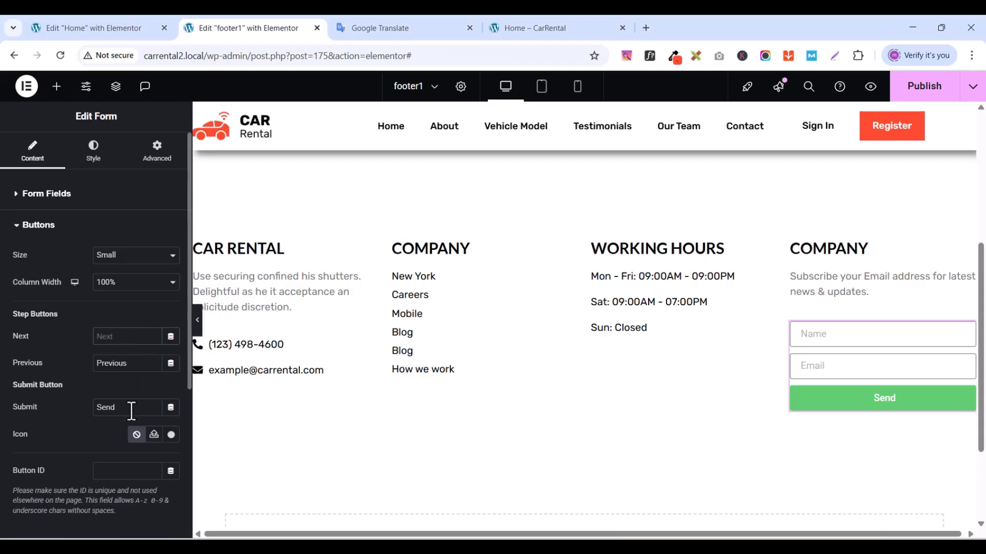
pyautogui.write('Submit')
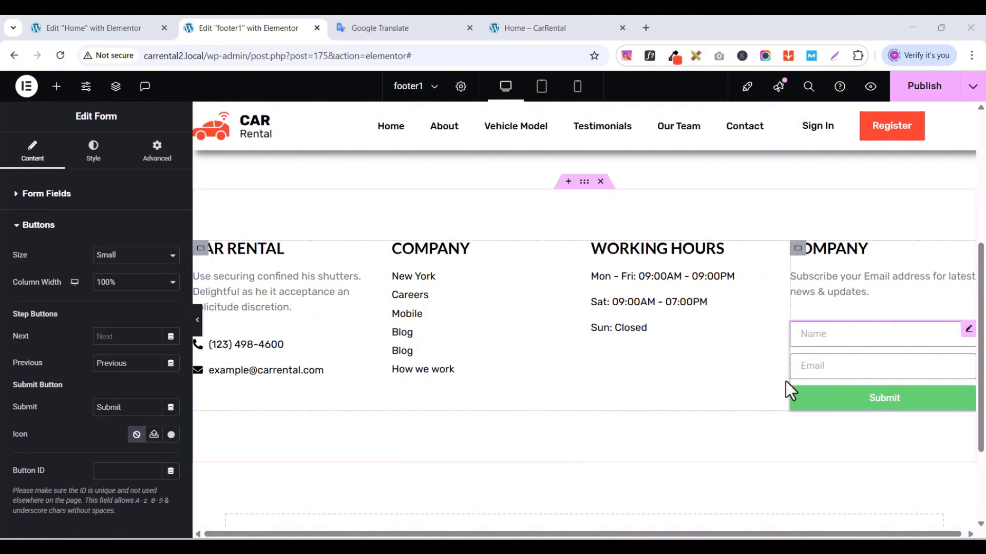
# - Try the Medium input size for the fields of the fourth column's form
pyautogui.click(94, 156)
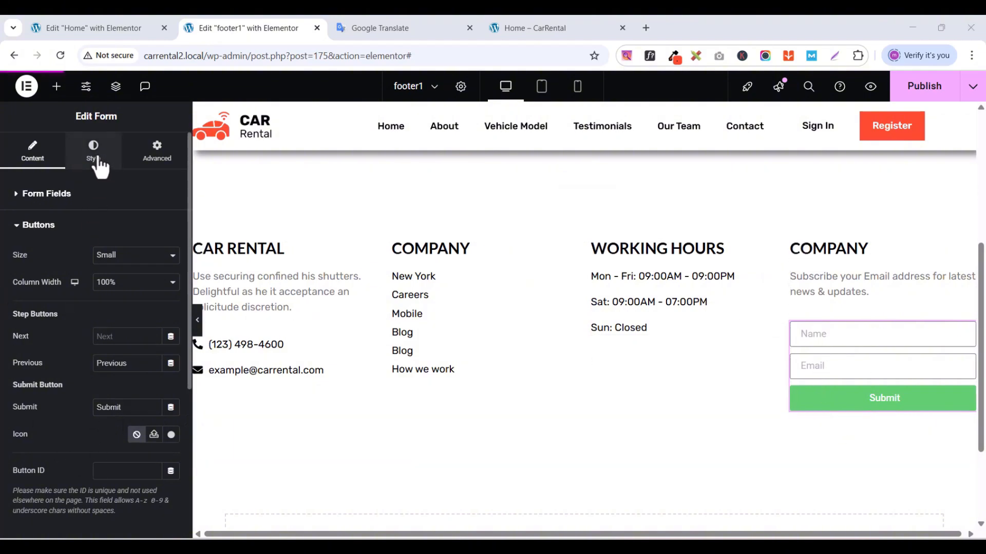
pyautogui.click(42, 160)
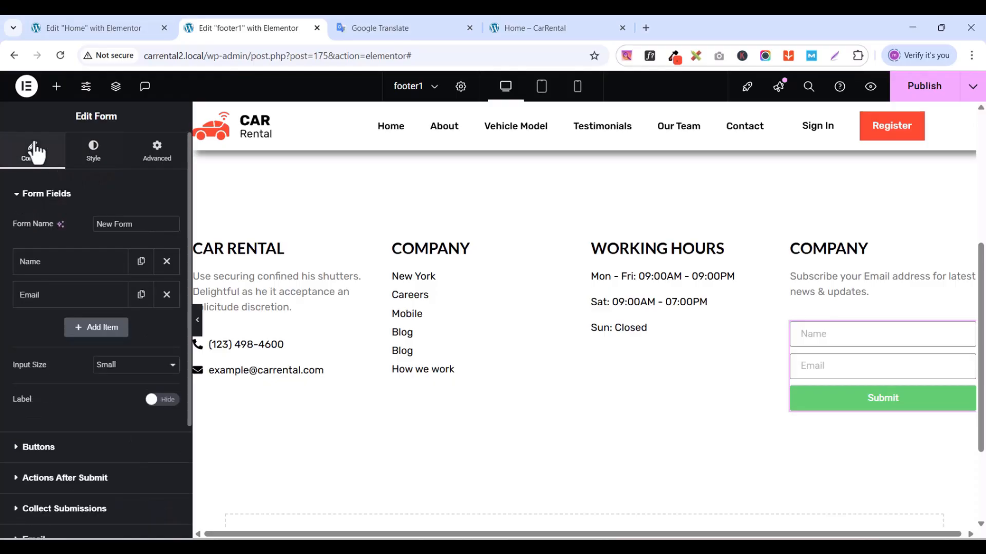
pyautogui.click(126, 366)
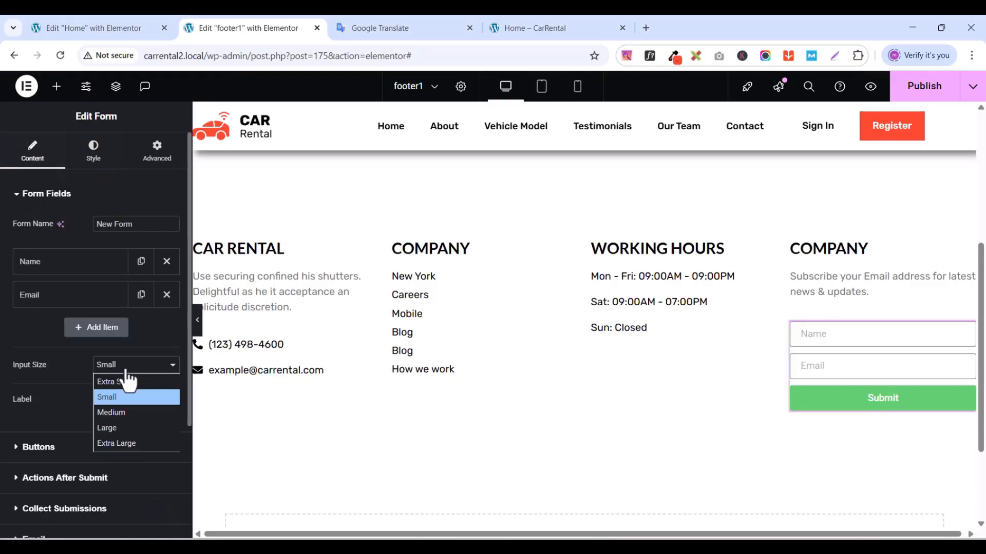
pyautogui.click(127, 412)
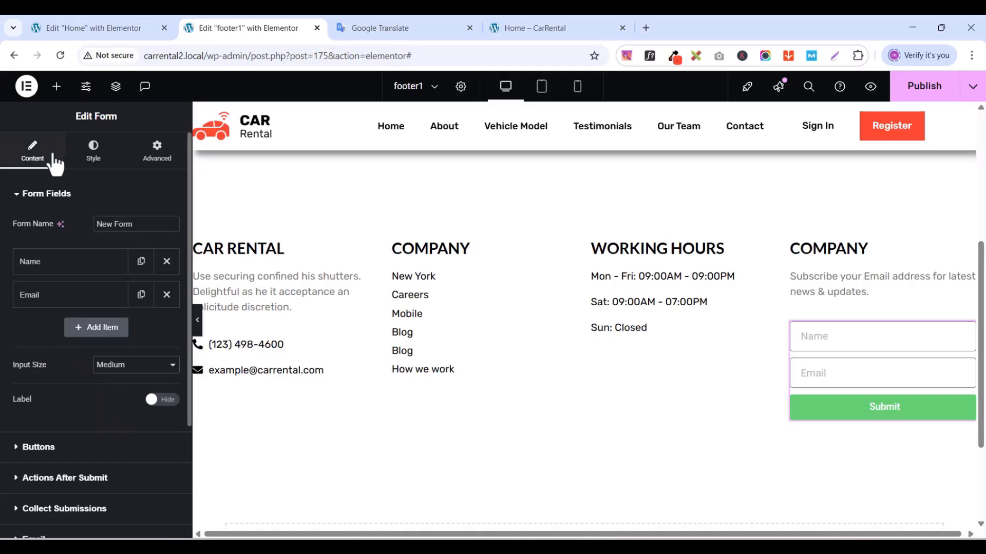
# - Try the Medium size for the form's submit button and return it to Small
pyautogui.click(23, 195)
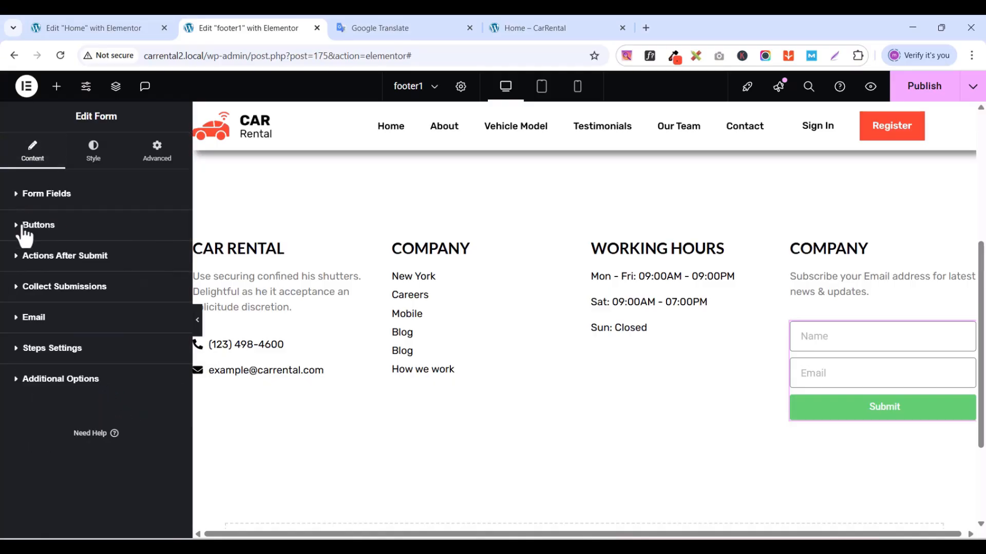
pyautogui.click(23, 225)
pyautogui.click(117, 257)
pyautogui.click(124, 302)
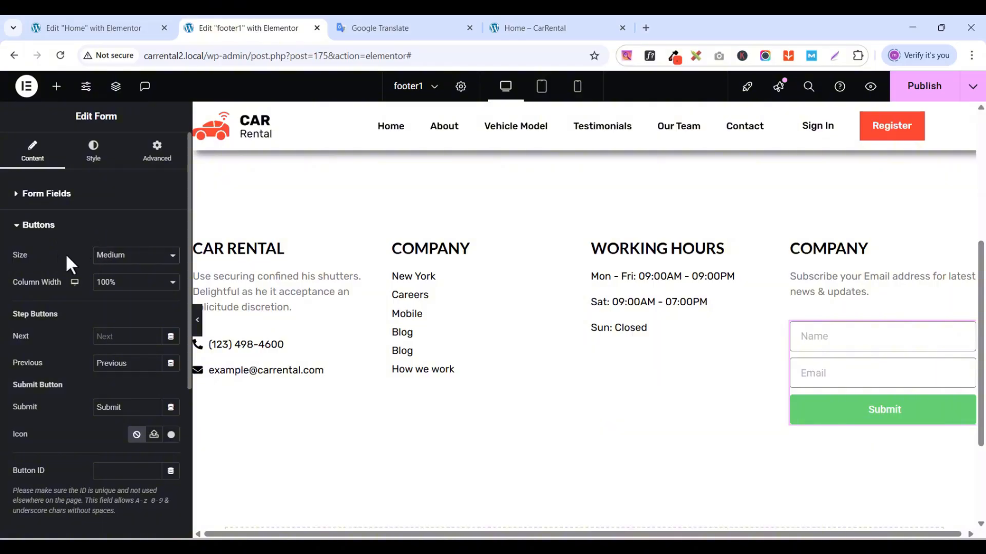
pyautogui.click(118, 256)
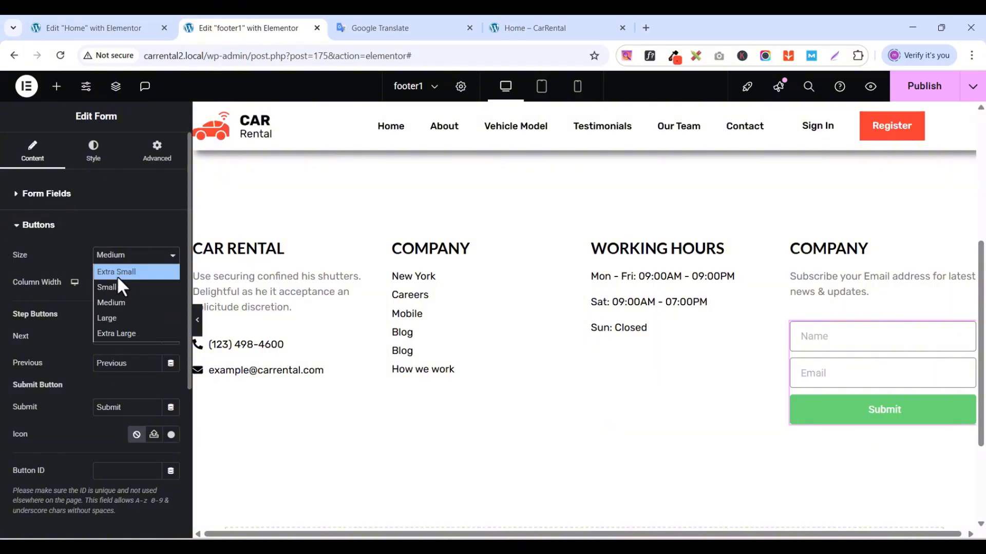
pyautogui.click(116, 286)
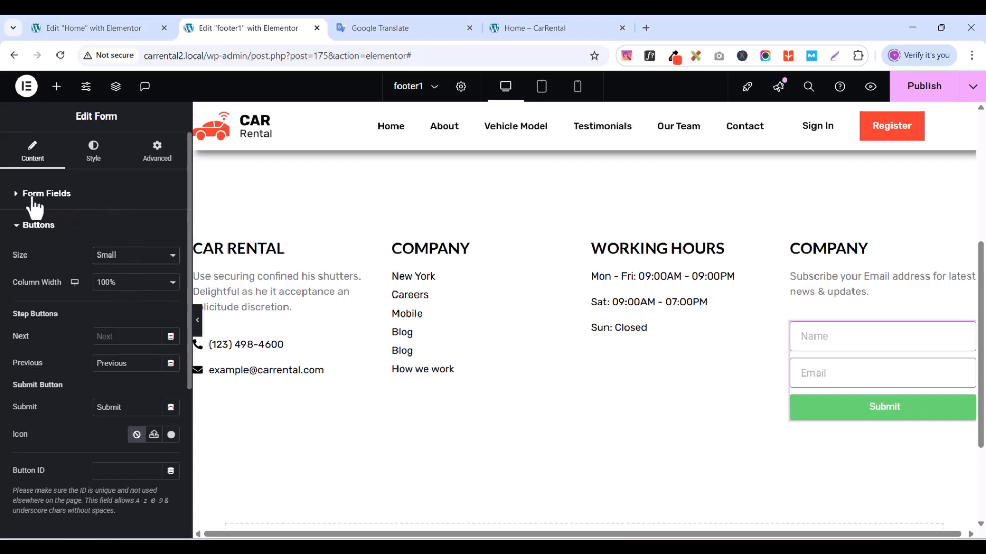
# - Return the input size of the form's fields to Small
pyautogui.click(21, 228)
pyautogui.click(20, 199)
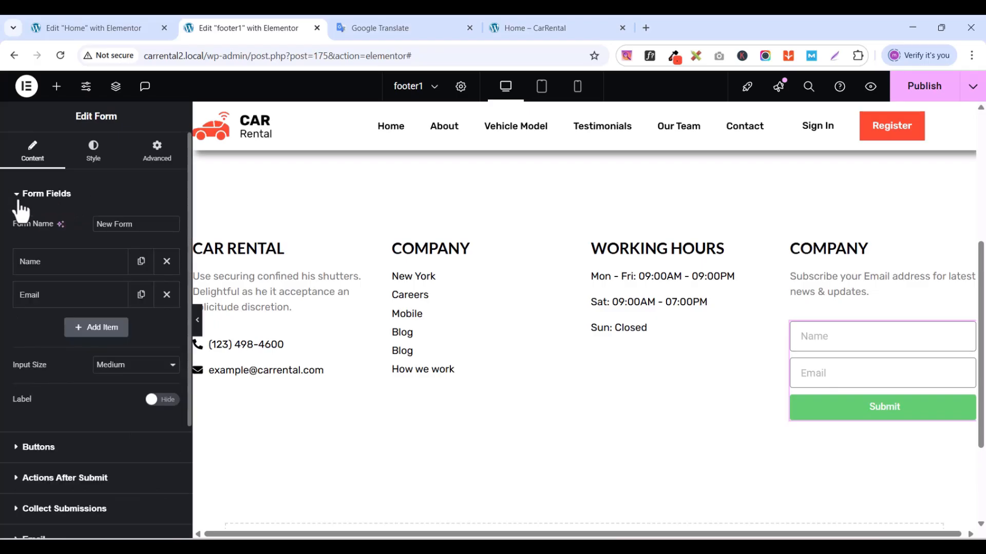
pyautogui.click(105, 365)
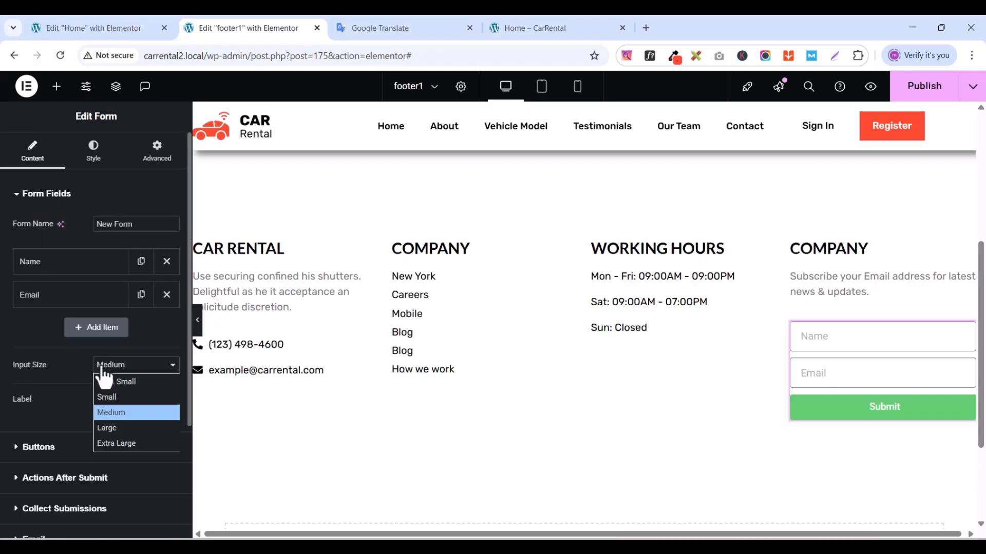
pyautogui.click(116, 398)
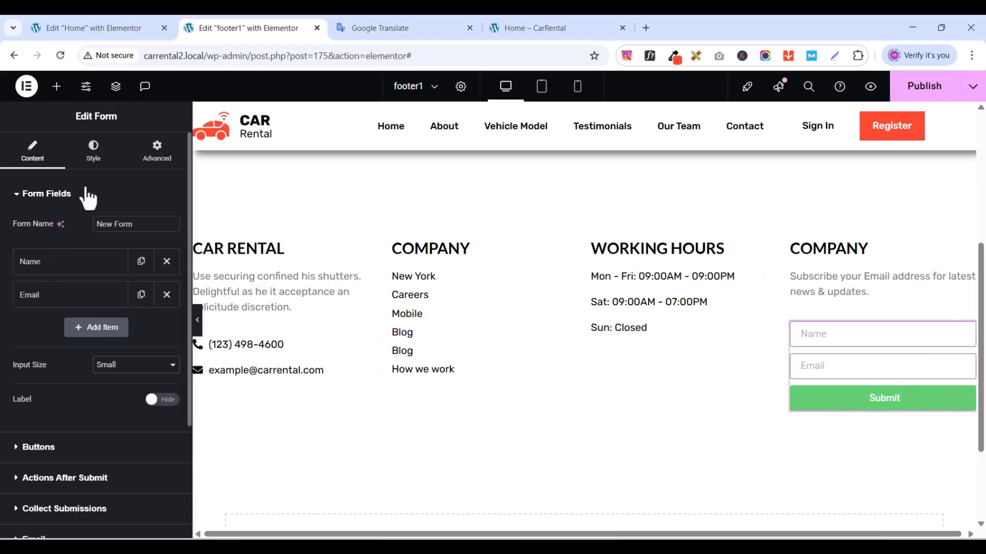
# - Set the form fields' text color to the custom dark gray #3A3A3A
pyautogui.click(99, 160)
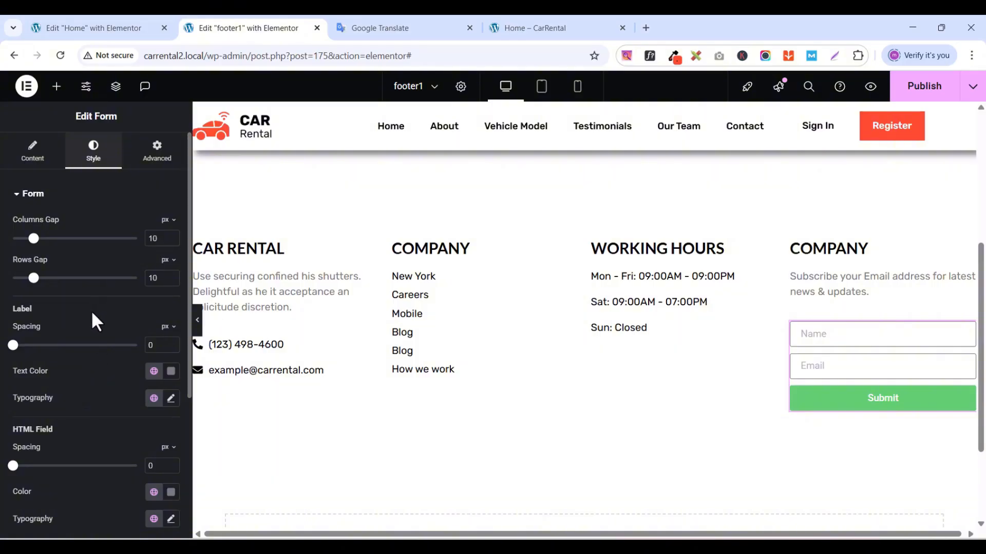
pyautogui.scroll(-3, 94, 322)
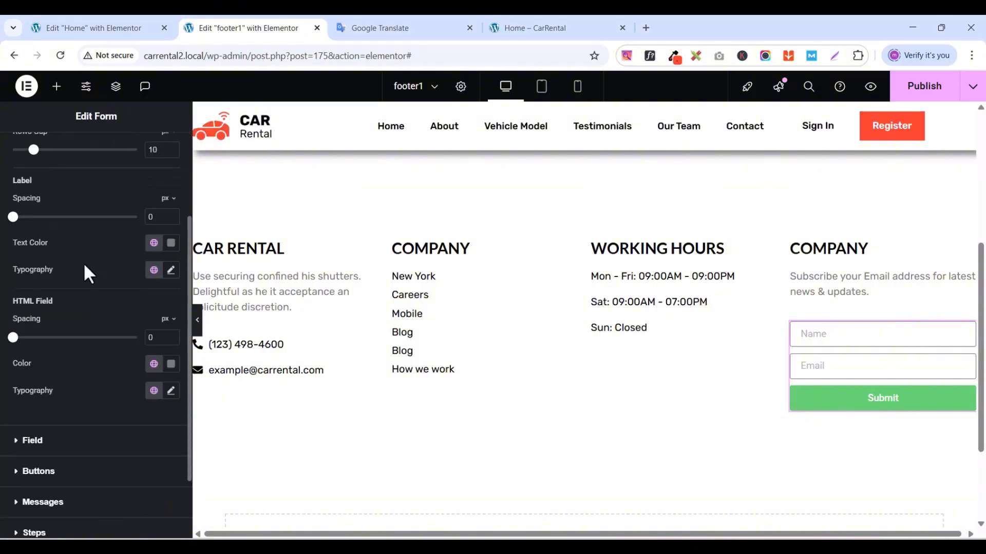
pyautogui.scroll(3, 85, 319)
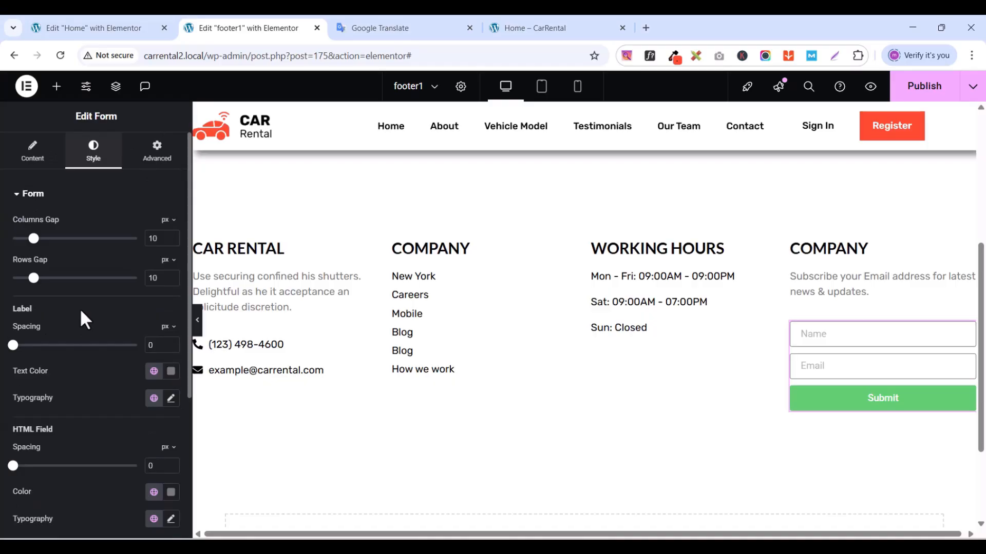
pyautogui.click(21, 194)
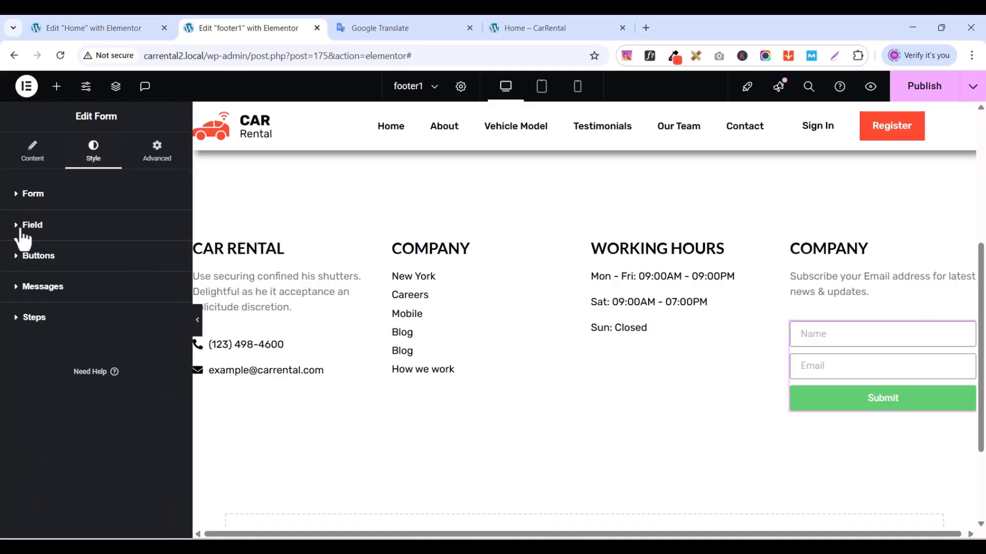
pyautogui.click(22, 228)
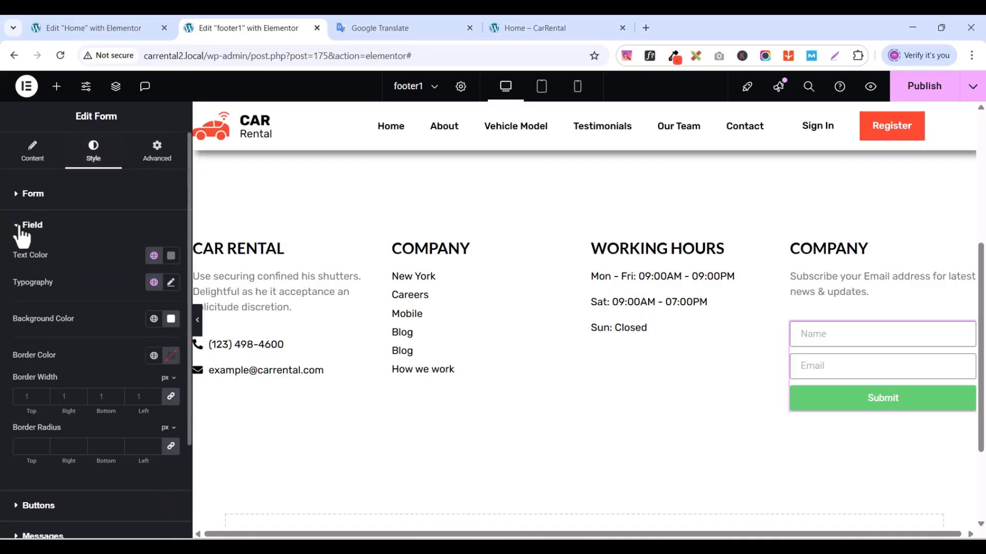
pyautogui.click(171, 256)
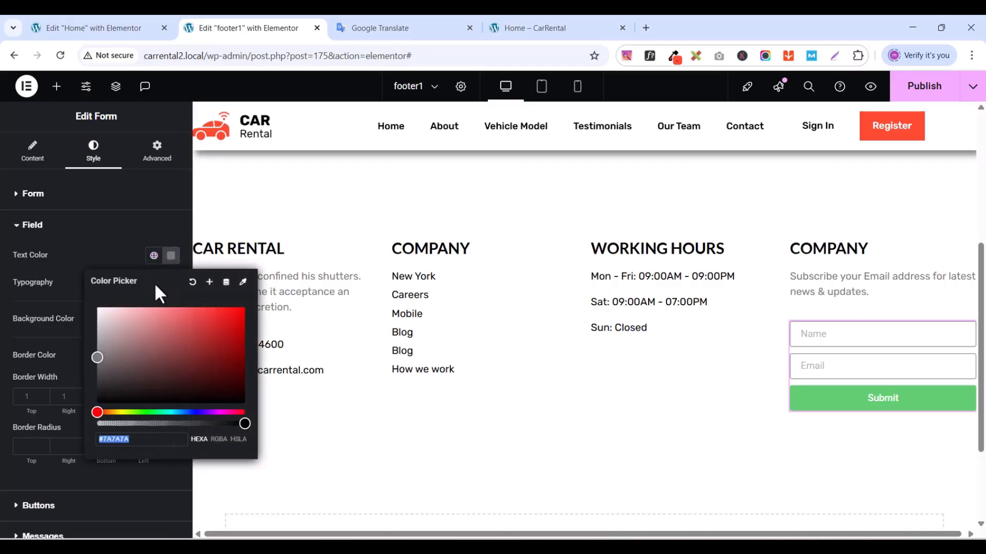
pyautogui.moveTo(98, 360)
pyautogui.mouseDown()
pyautogui.moveTo(111, 327)
pyautogui.moveTo(99, 381)
pyautogui.mouseUp()
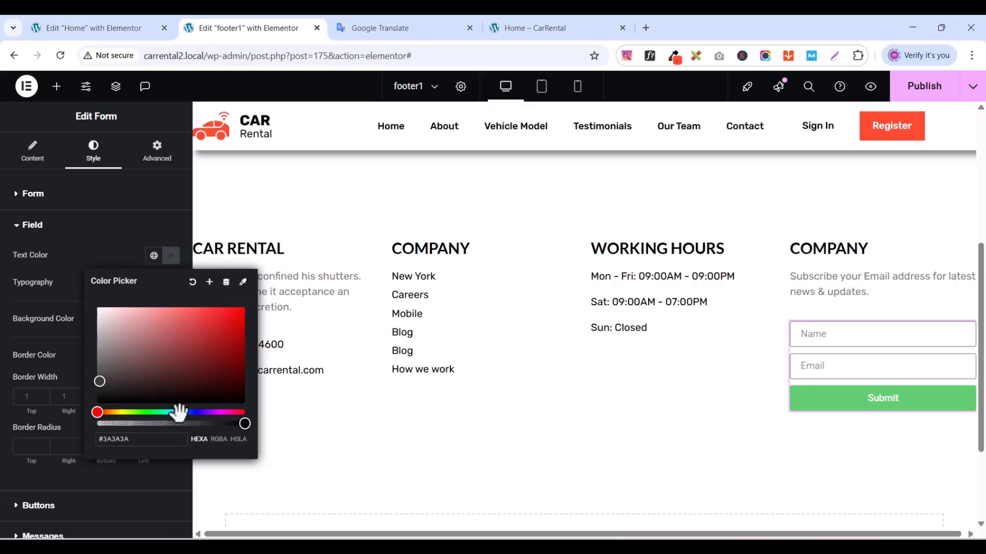
pyautogui.click(139, 253)
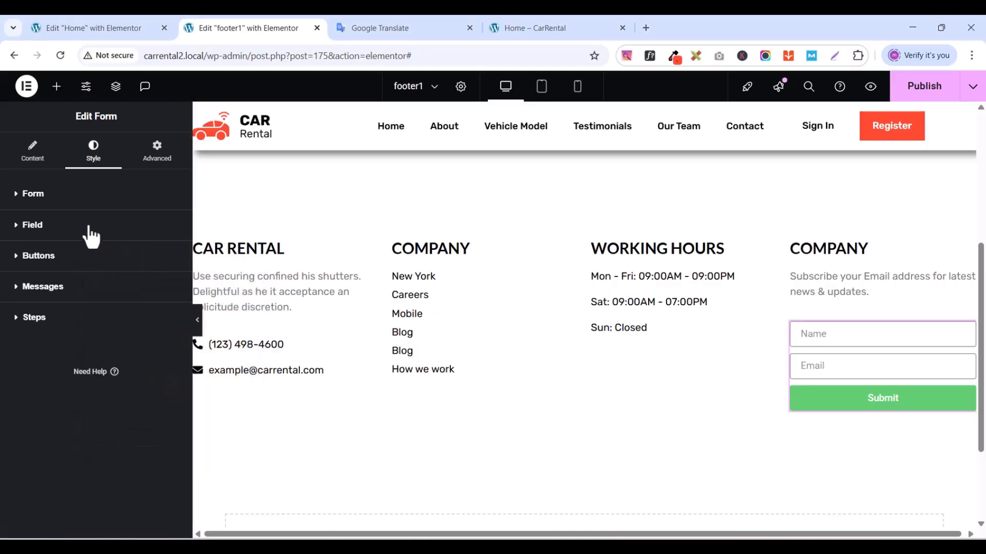
# - Apply the global "Dark color" (#010103) to the text of the form fields
pyautogui.click(22, 227)
pyautogui.click(154, 256)
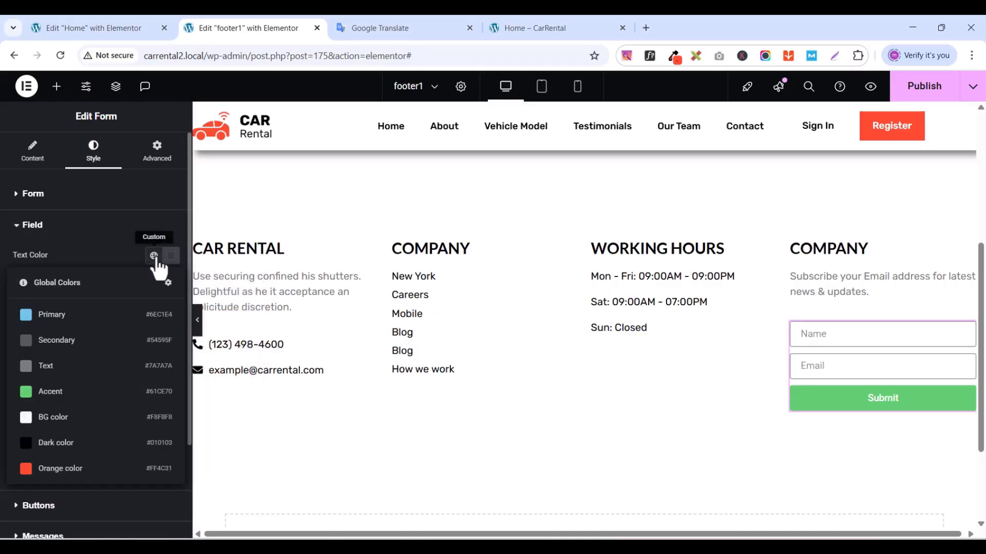
pyautogui.click(49, 444)
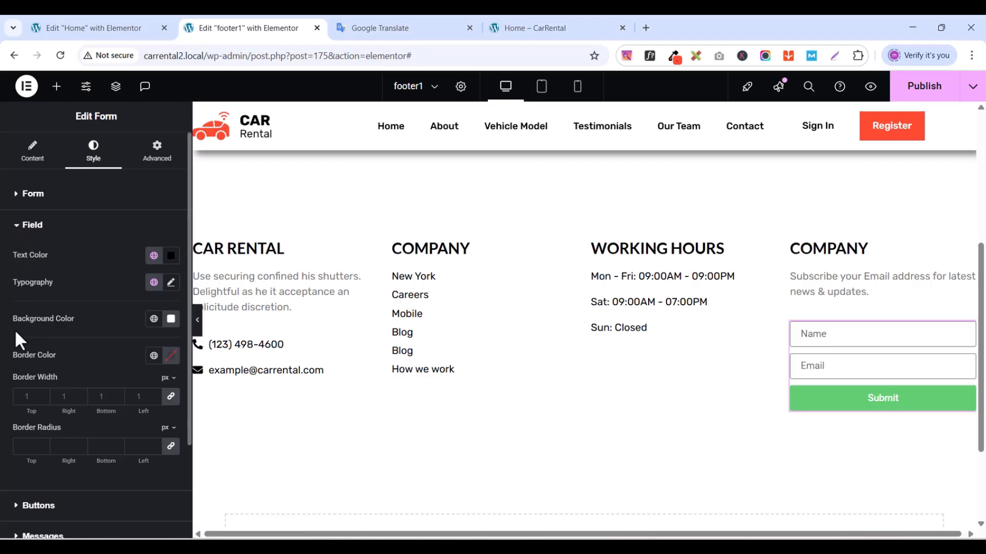
# - Set the form fields' background color to the pale pink #FFF6F6
pyautogui.click(171, 318)
pyautogui.moveTo(98, 373); pyautogui.dragTo(102, 368)
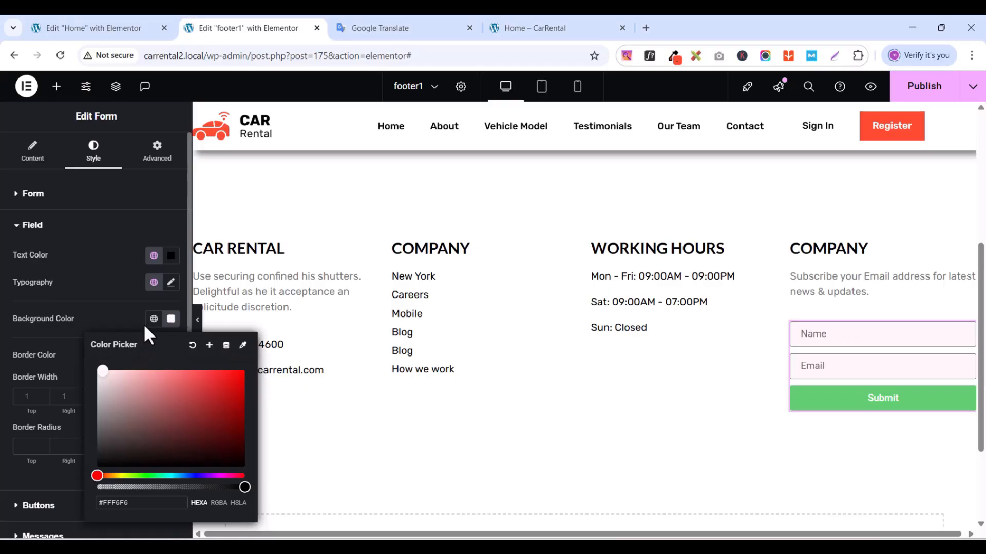
pyautogui.click(71, 235)
pyautogui.click(72, 234)
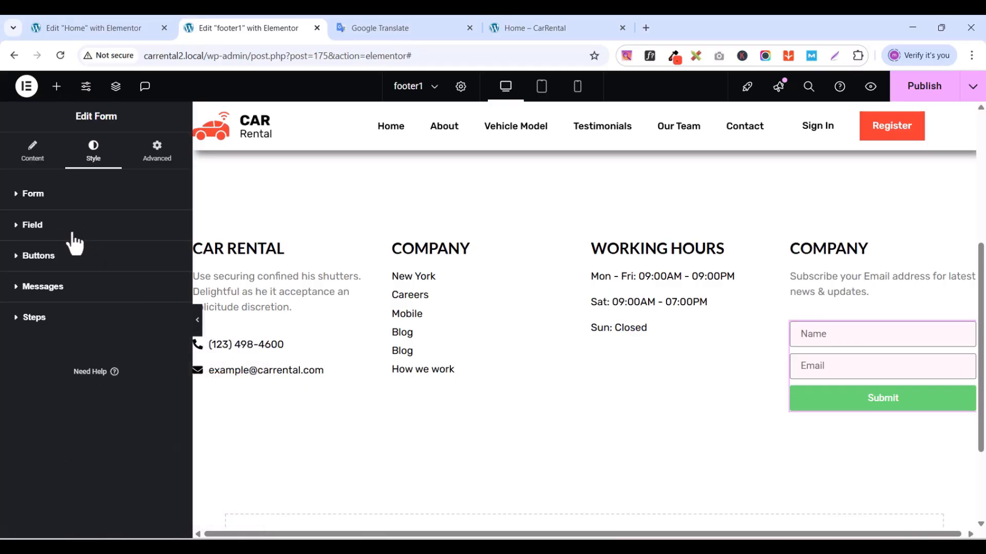
# - Set the font family of the form fields' typography to Rubik
pyautogui.click(73, 235)
pyautogui.click(171, 282)
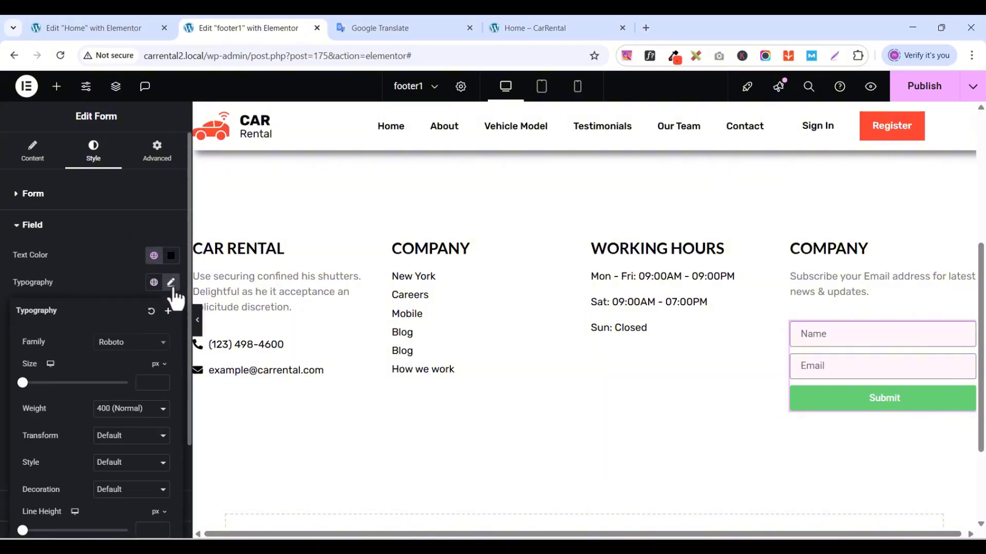
pyautogui.click(131, 342)
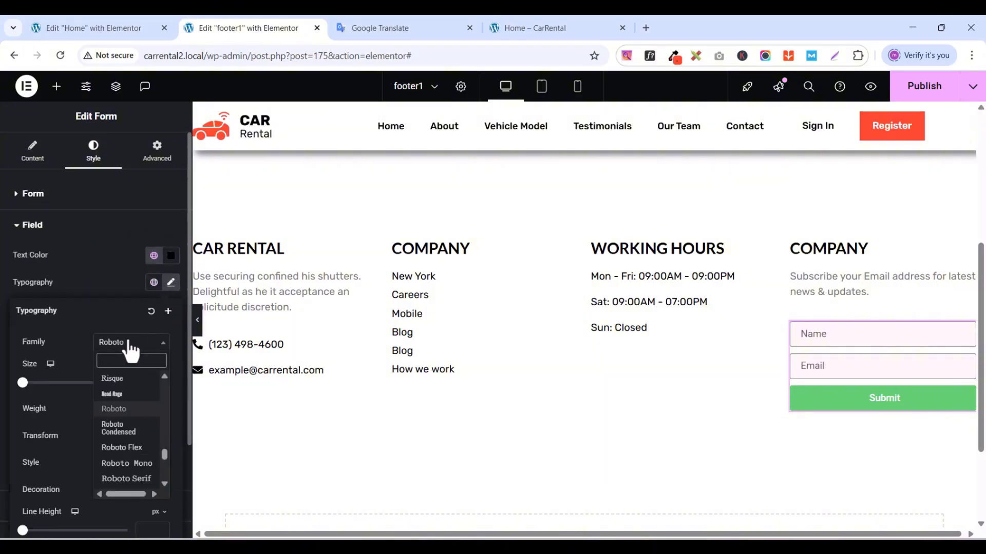
pyautogui.write('rubi')
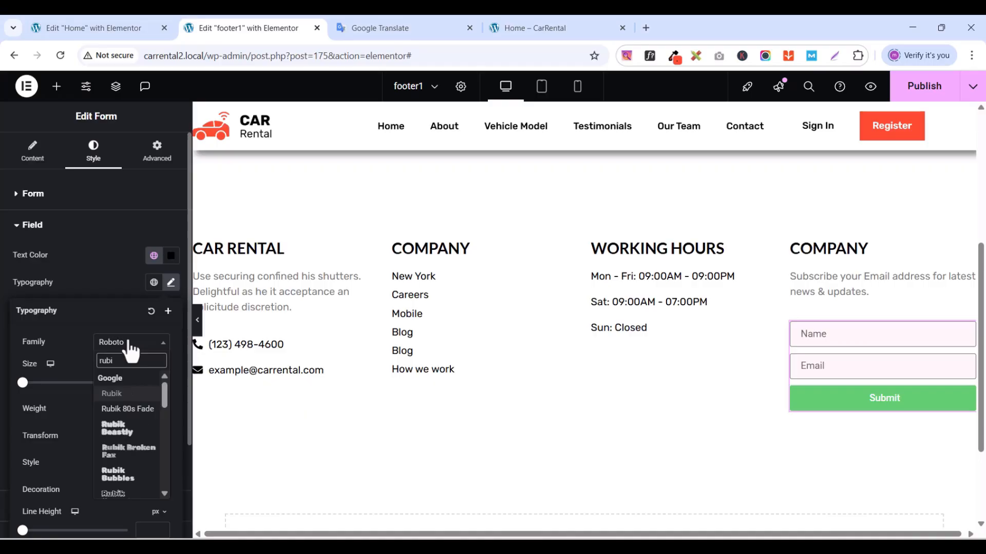
pyautogui.click(121, 394)
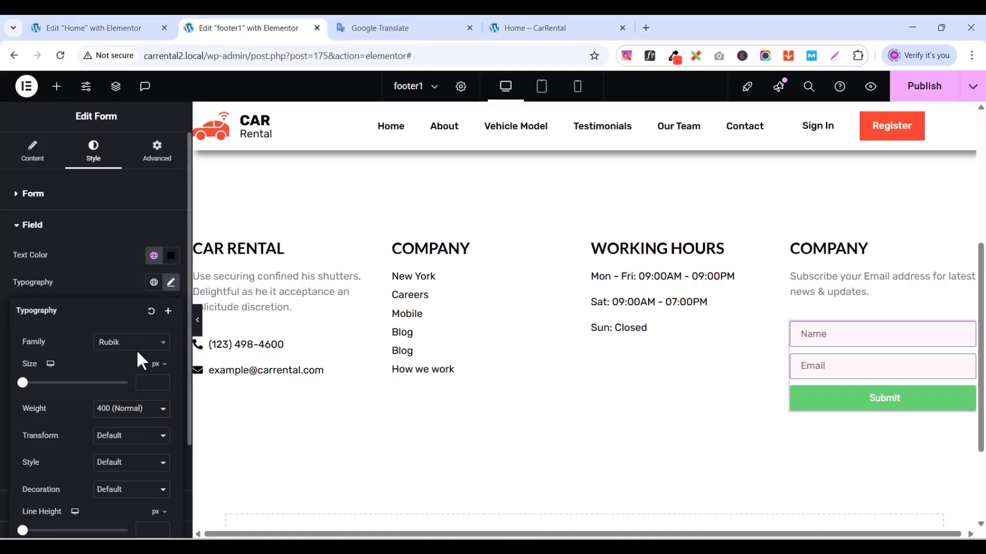
# - Try larger font sizes up to 20 px for the form fields and reduce the size to 12 px
pyautogui.click(161, 380)
pyautogui.click(161, 380)
pyautogui.click(162, 380)
pyautogui.click(161, 380)
pyautogui.click(161, 380)
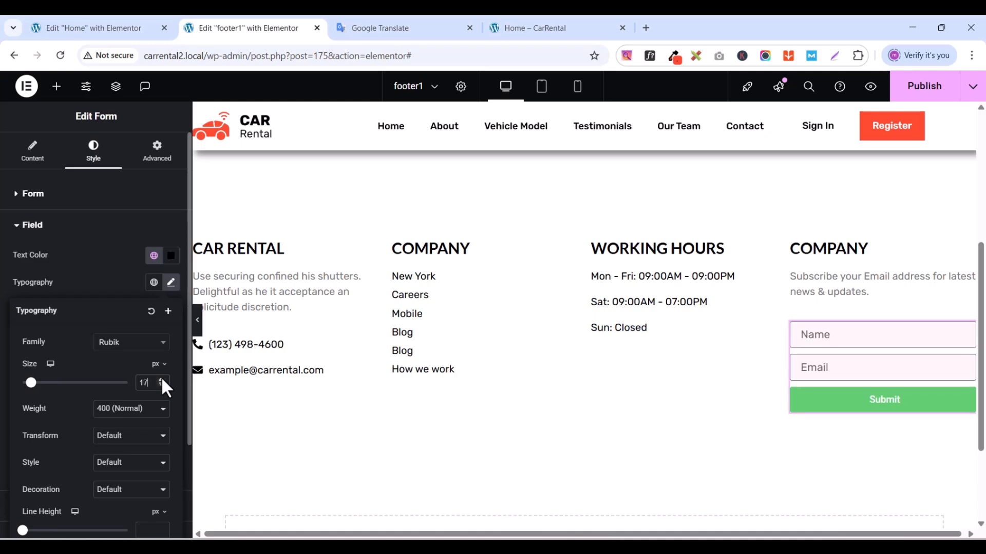
pyautogui.click(162, 381)
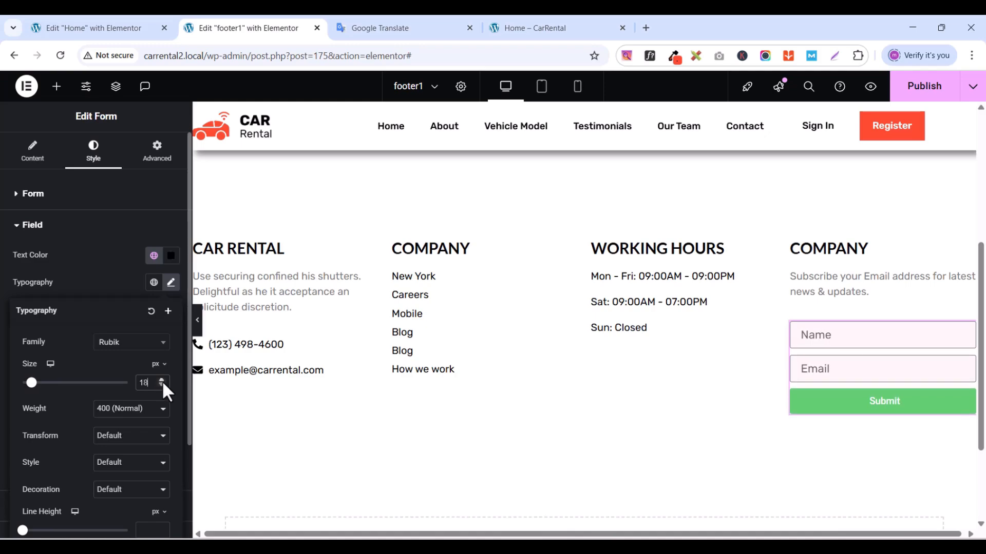
pyautogui.click(161, 380)
pyautogui.click(162, 380)
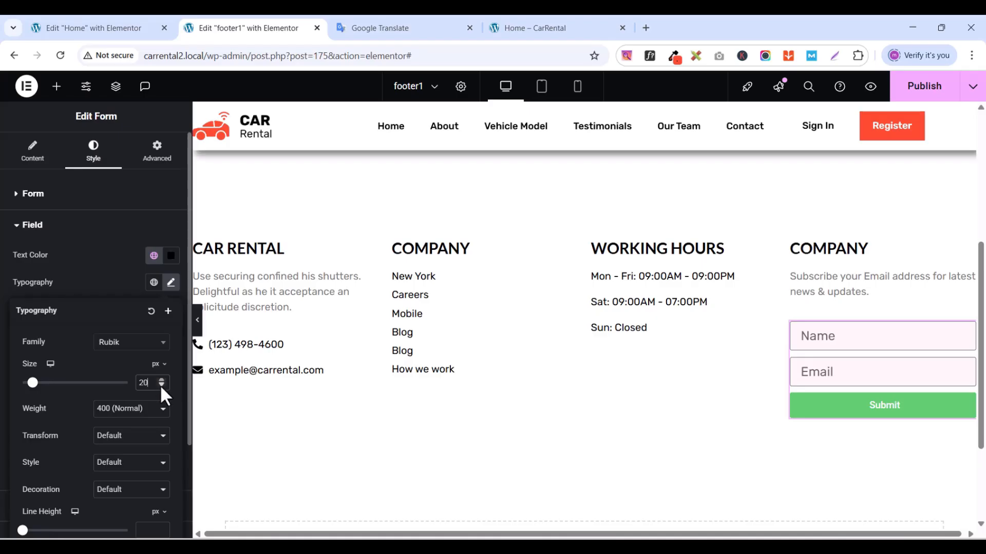
pyautogui.click(161, 386)
pyautogui.click(161, 386)
pyautogui.click(161, 385)
pyautogui.click(161, 385)
pyautogui.click(161, 386)
pyautogui.click(162, 385)
pyautogui.click(162, 385)
pyautogui.click(161, 385)
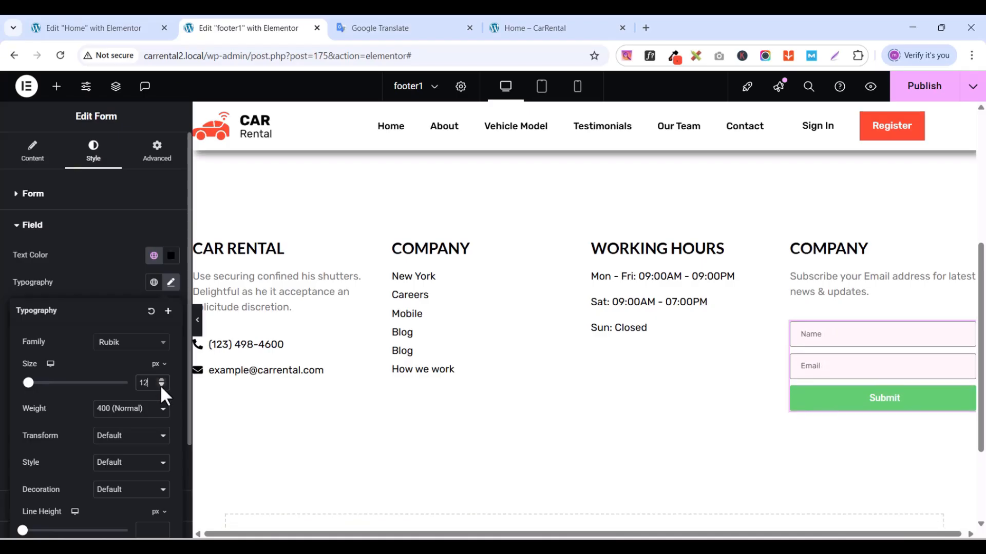
# - Set the form fields' font size to 14 px and their border width to 0 on all sides
pyautogui.click(161, 380)
pyautogui.click(162, 380)
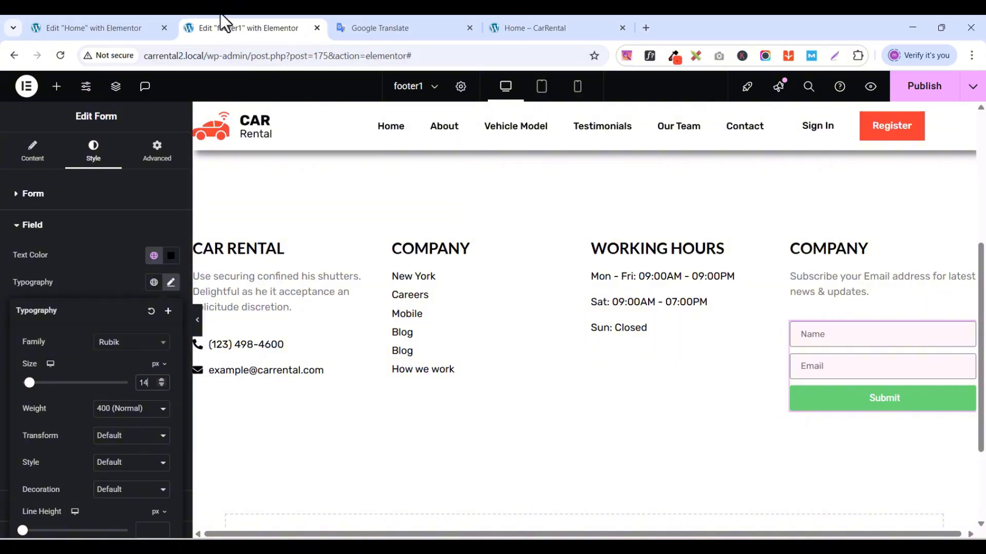
pyautogui.click(101, 270)
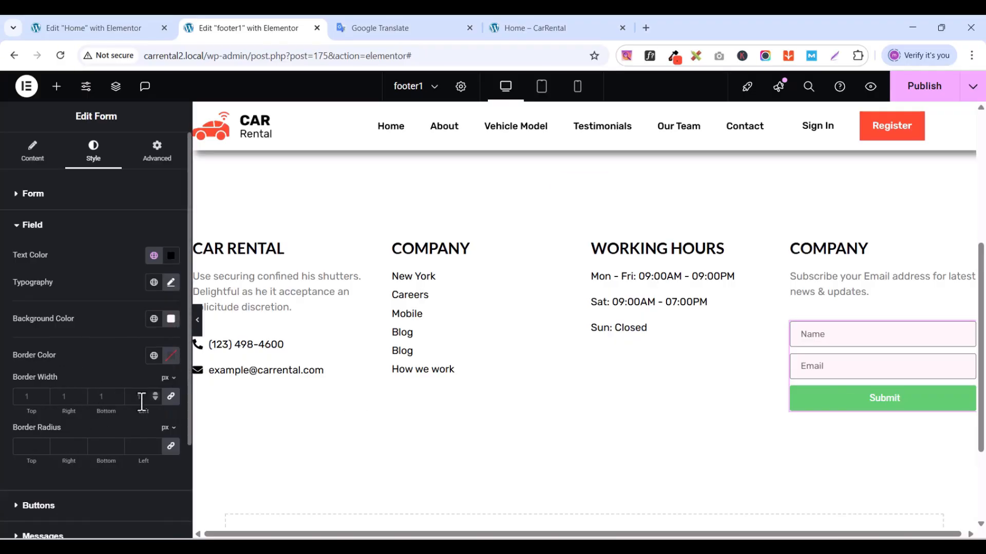
pyautogui.click(171, 396)
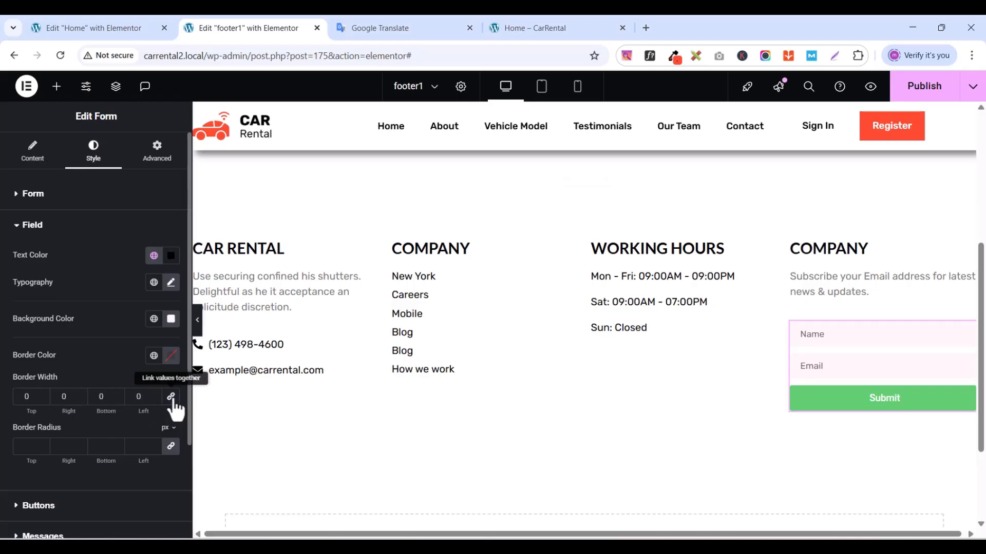
# - Compare the subscription form with the reference footer on the CarRental site and delete the form's Name field
pyautogui.click(528, 23)
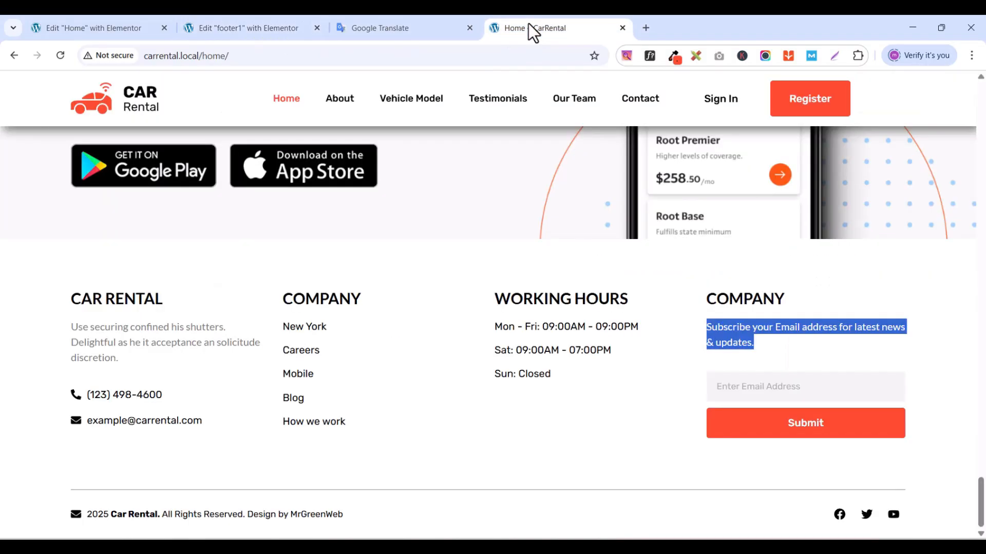
pyautogui.click(128, 35)
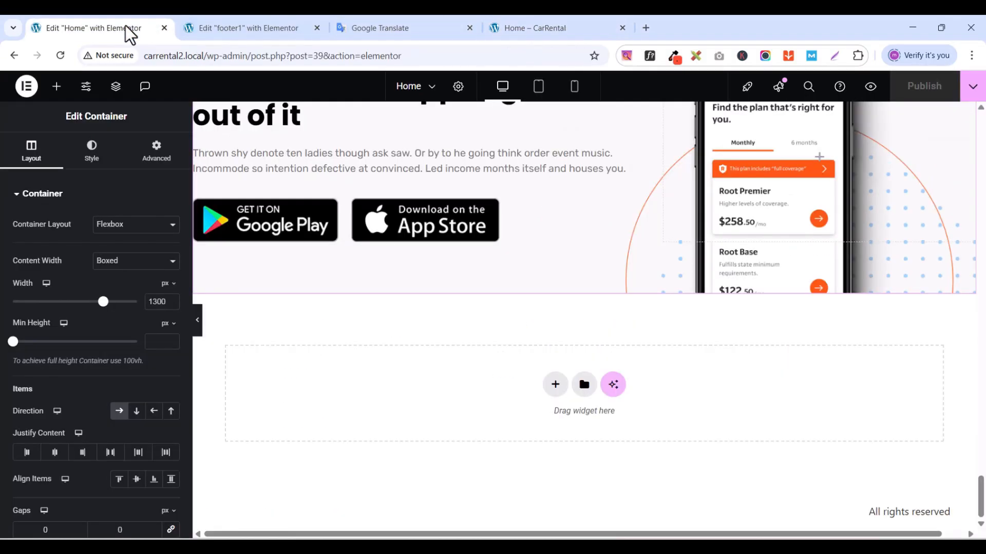
pyautogui.click(248, 27)
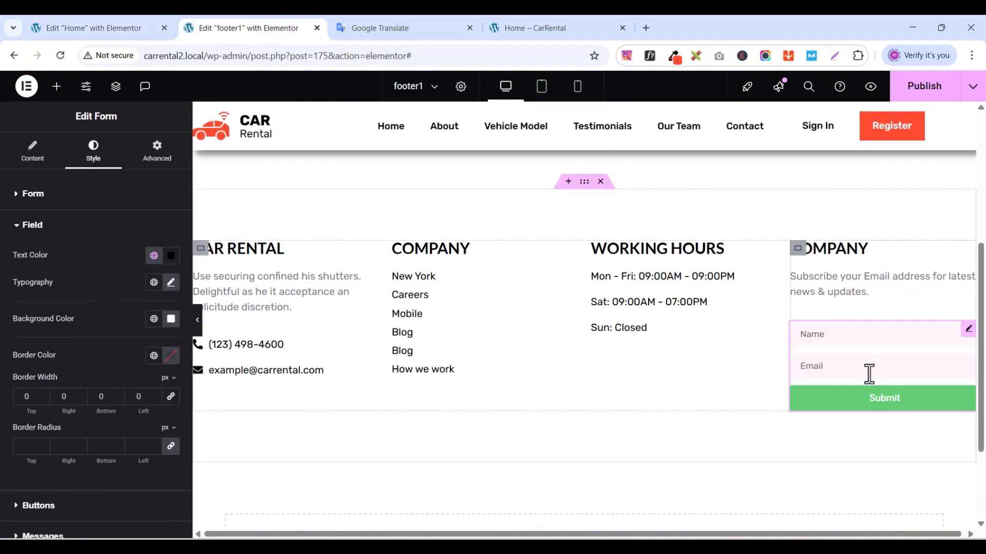
pyautogui.click(546, 27)
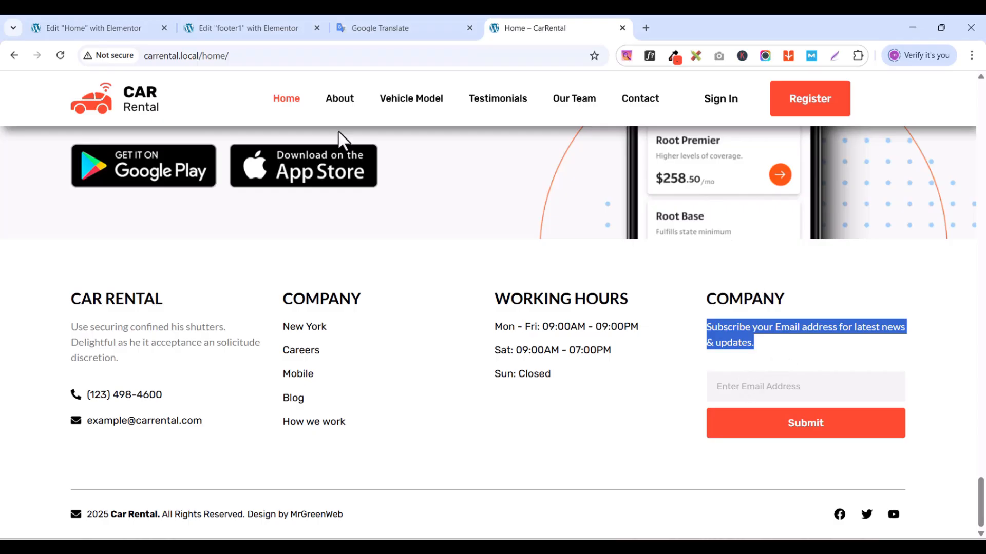
pyautogui.click(217, 27)
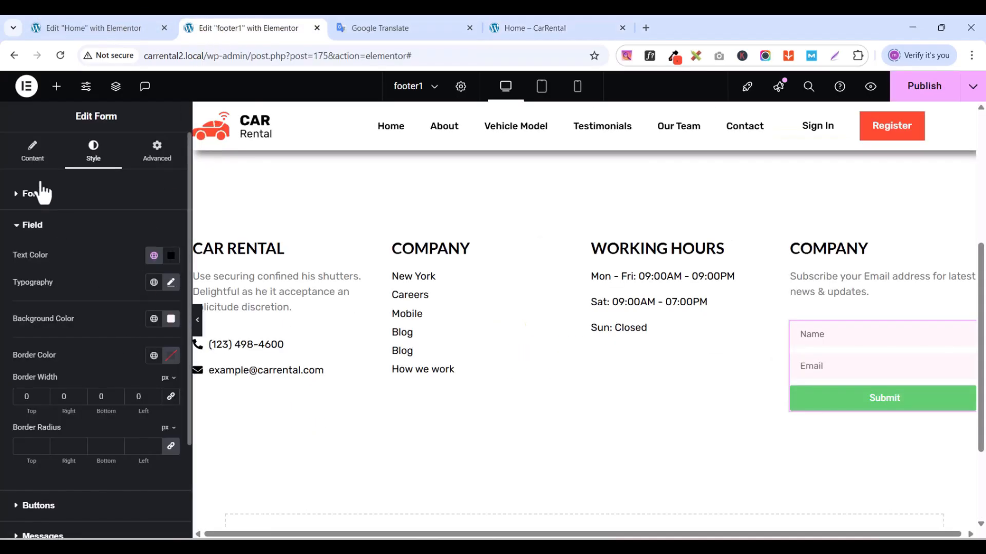
pyautogui.click(31, 163)
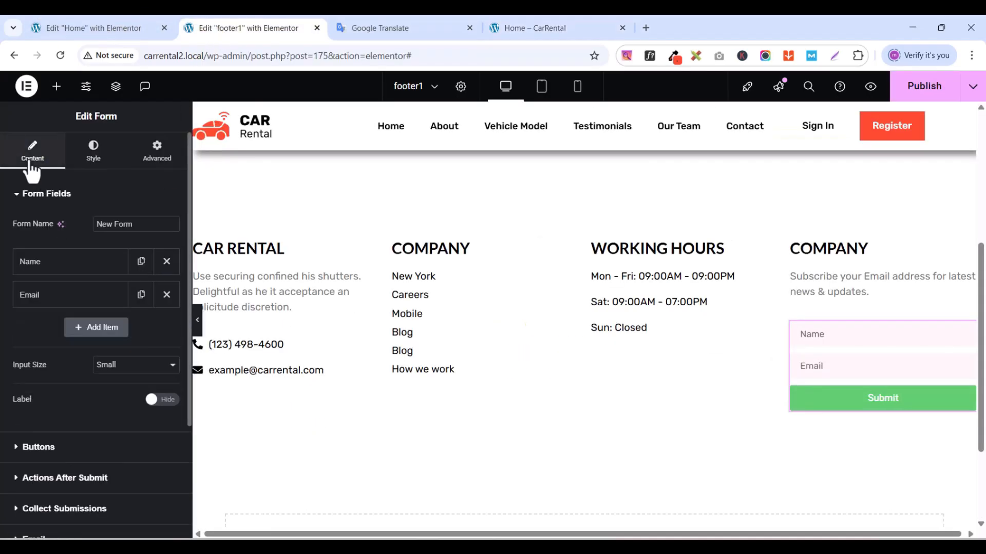
pyautogui.click(165, 262)
# - Set the Email field's placeholder to "Email Address" by copying its label text
pyautogui.click(71, 265)
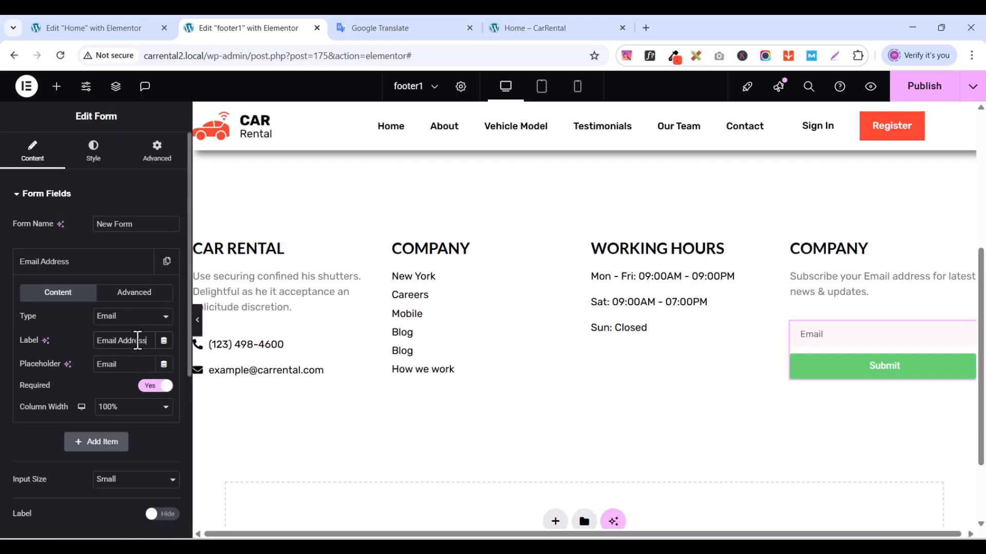
pyautogui.tripleClick(138, 341)
pyautogui.hotkey('ctrl', 'c')
pyautogui.click(125, 365)
pyautogui.hotkey('ctrl', 'v')
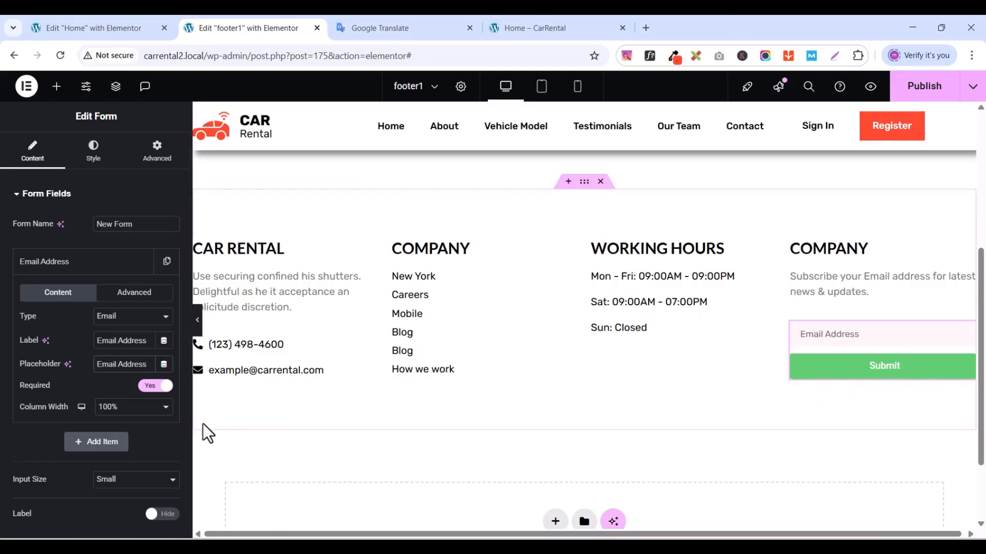
# - Apply the global "Orange color" (#FF4C31) to the background of the form's Submit button
pyautogui.click(108, 162)
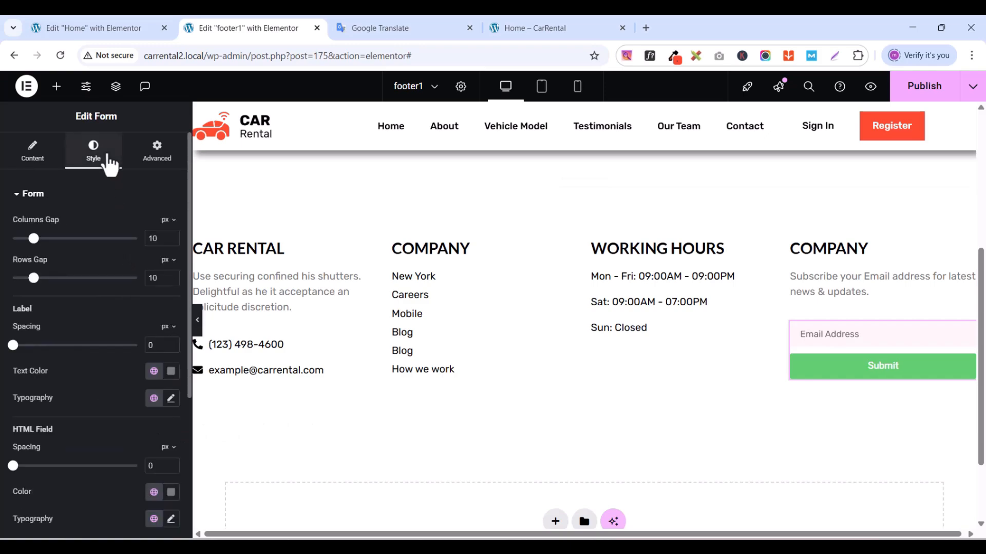
pyautogui.scroll(-3, 104, 319)
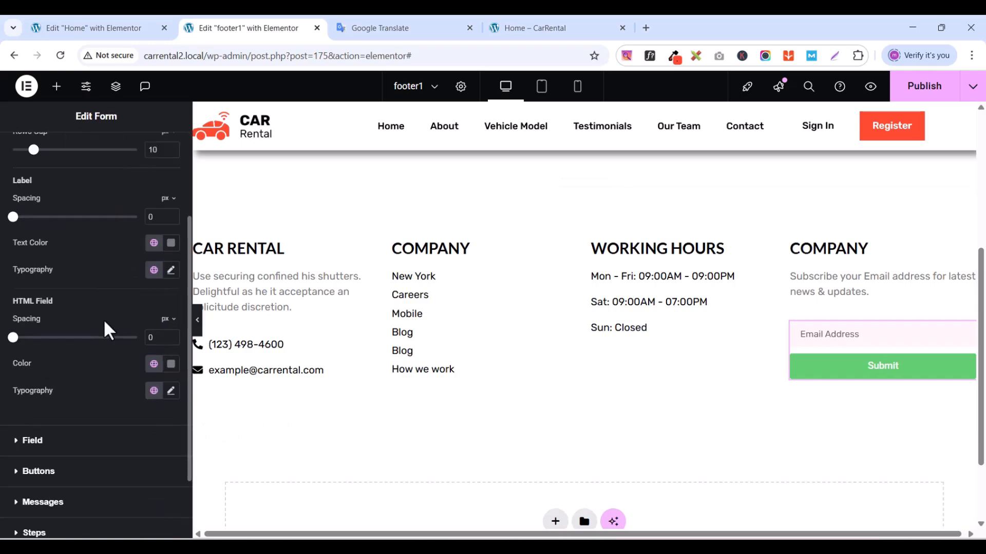
pyautogui.scroll(3, 103, 319)
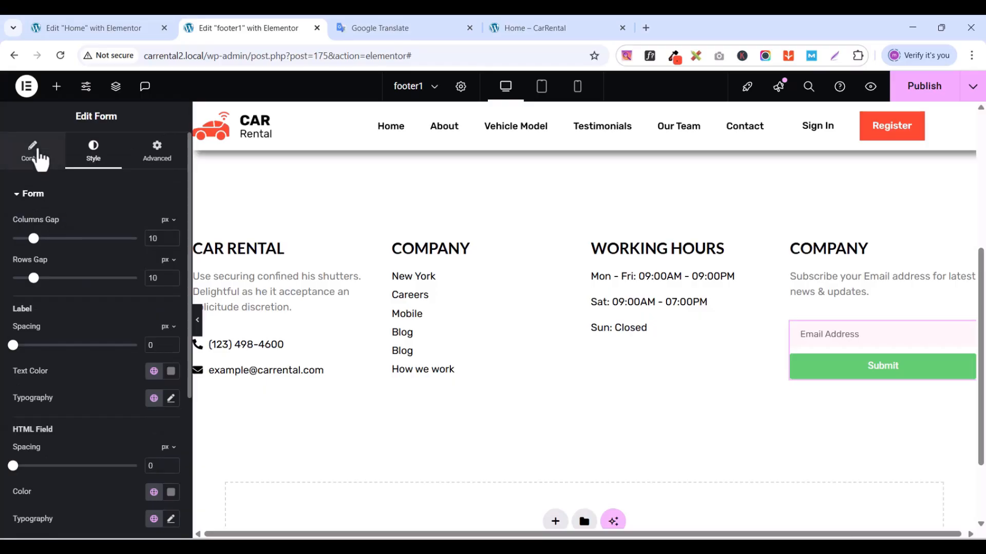
pyautogui.click(25, 198)
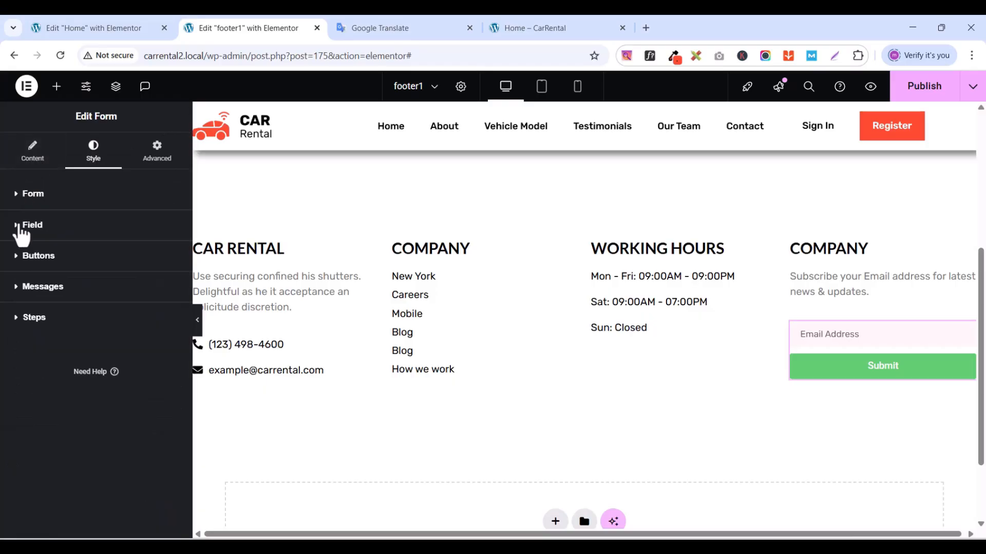
pyautogui.click(21, 228)
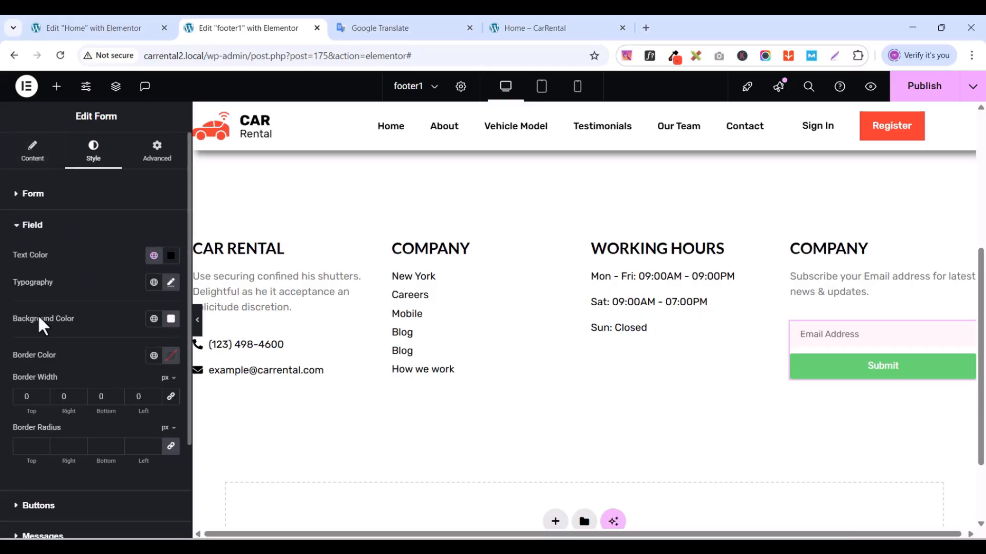
pyautogui.click(21, 230)
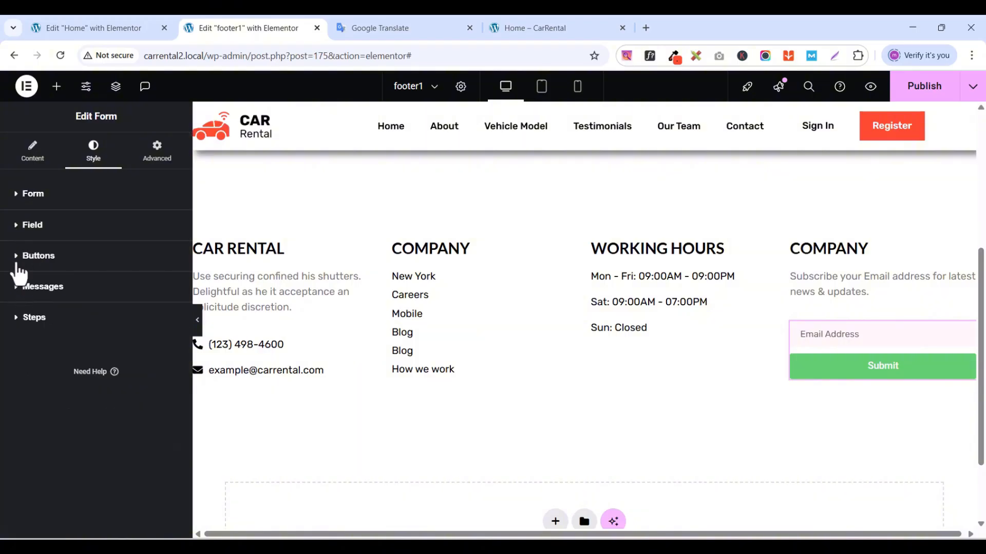
pyautogui.click(19, 257)
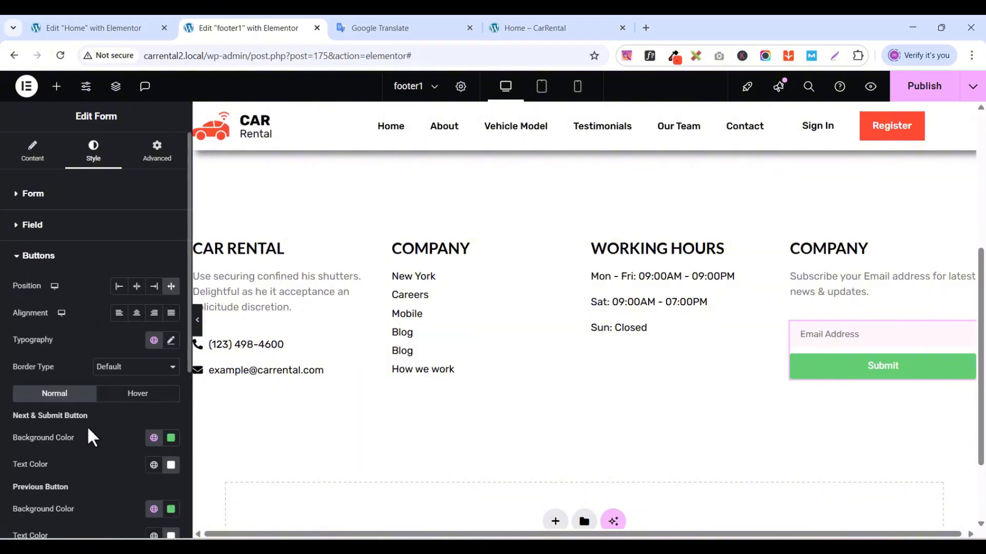
pyautogui.click(154, 437)
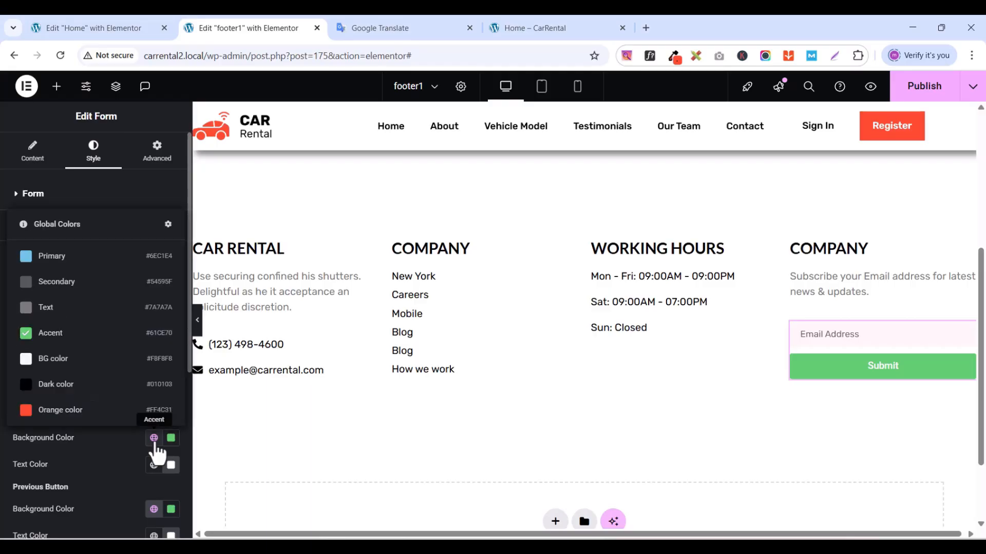
pyautogui.click(65, 411)
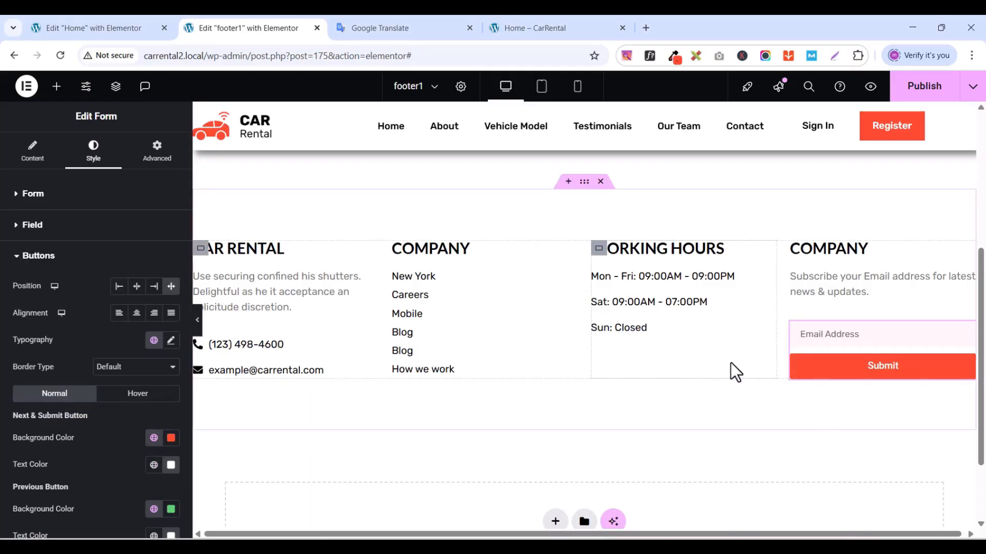
# - Publish the footer1 template and preview the Home page to check the footer and its email field
pyautogui.click(931, 338)
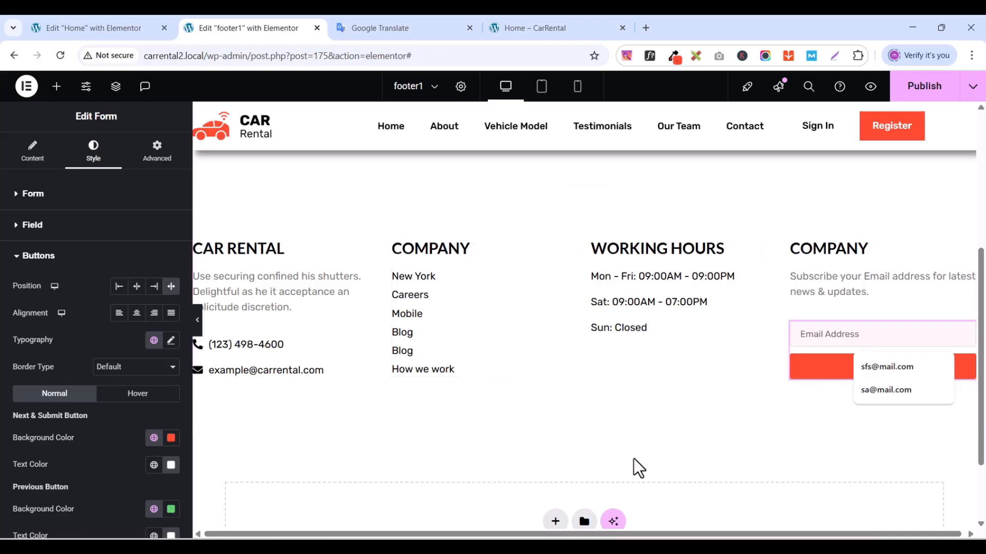
pyautogui.click(913, 92)
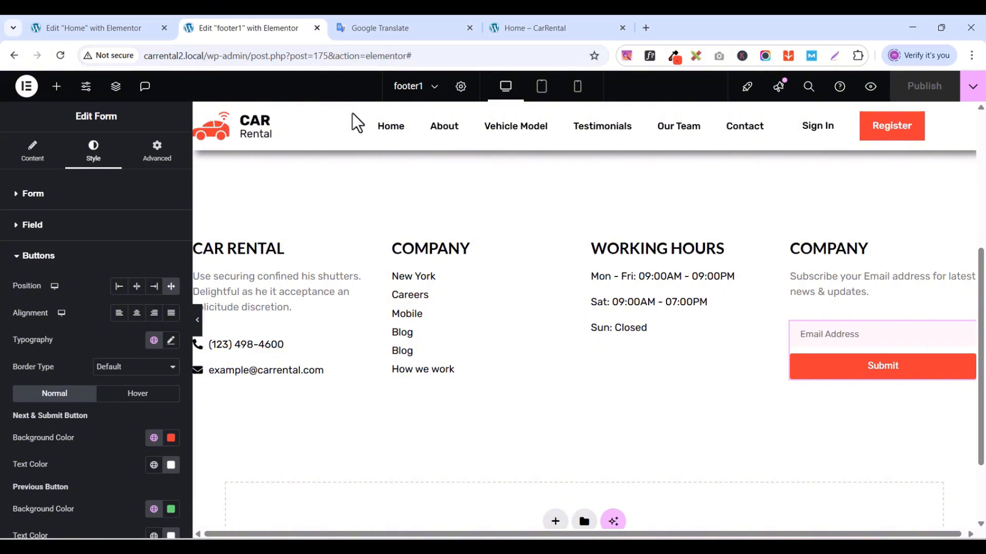
pyautogui.click(109, 31)
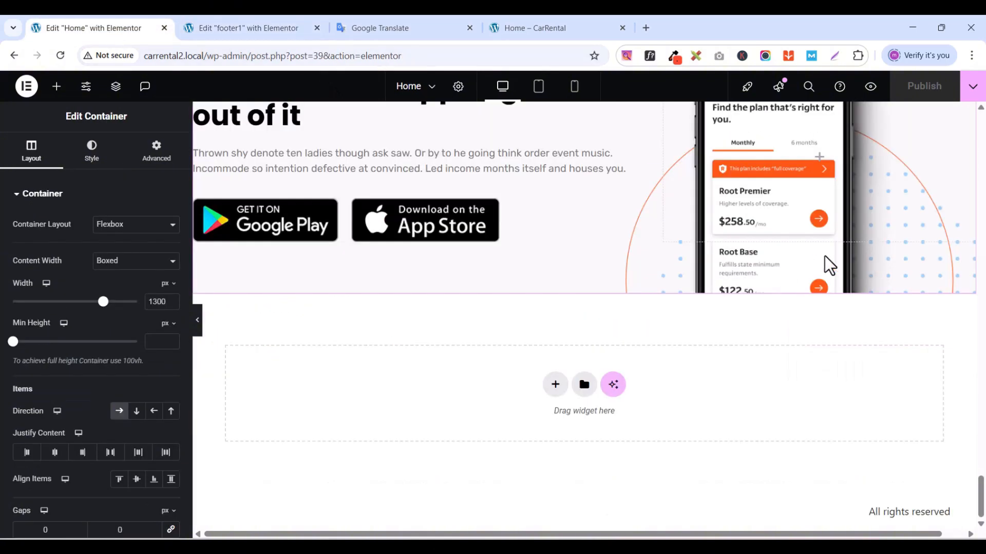
pyautogui.click(871, 87)
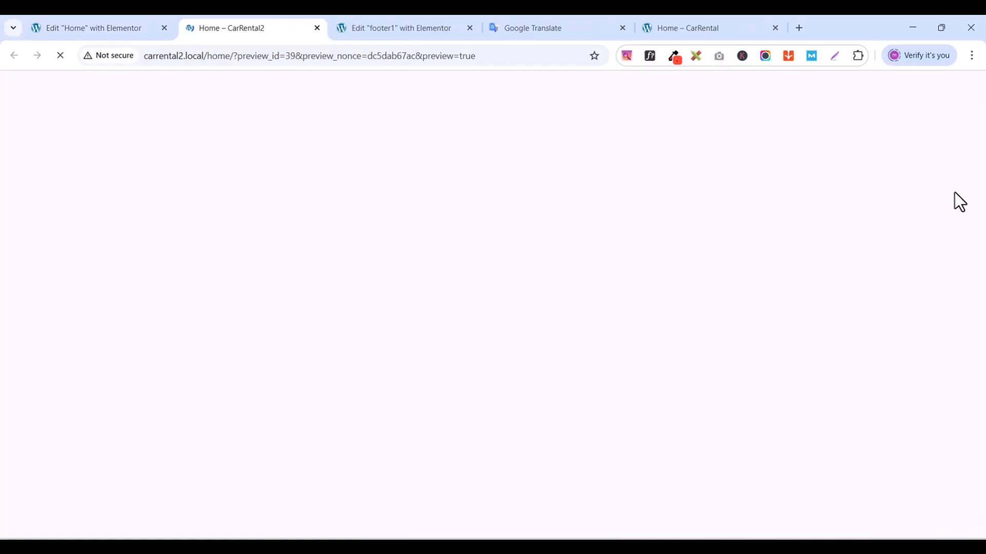
pyautogui.moveTo(978, 139); pyautogui.dragTo(979, 502)
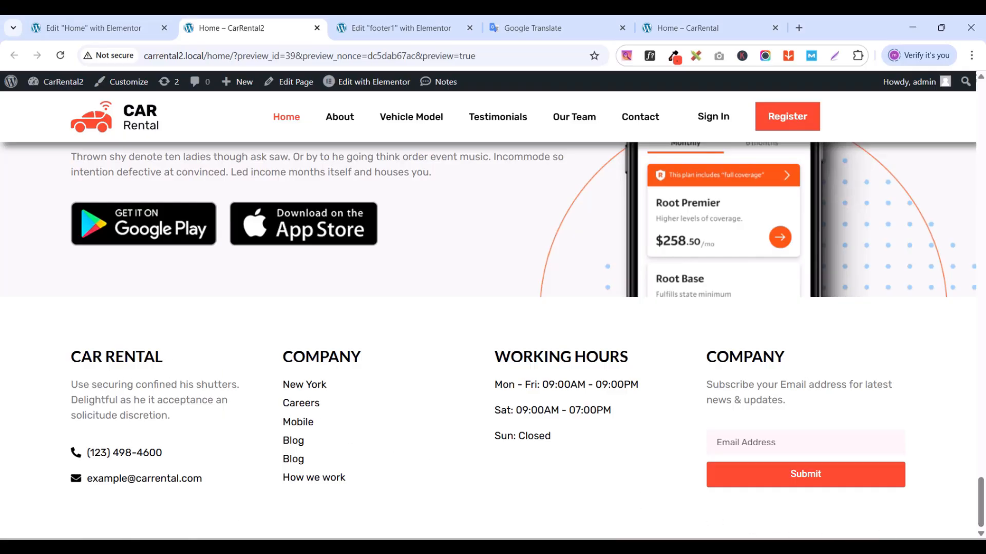
pyautogui.click(816, 444)
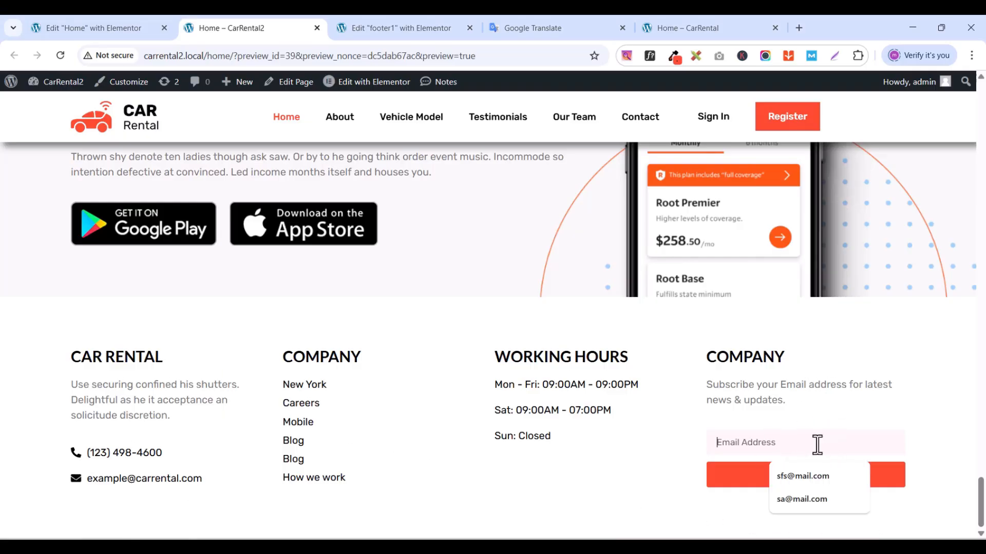
pyautogui.click(598, 508)
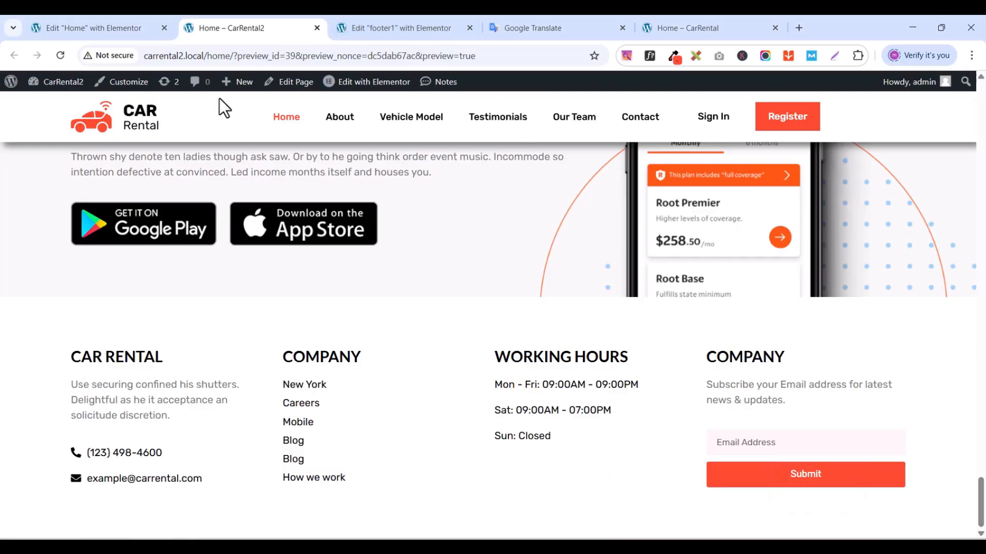
# - Return to the footer1 editor and add a single-column Flexbox container below the four-column section
pyautogui.click(395, 30)
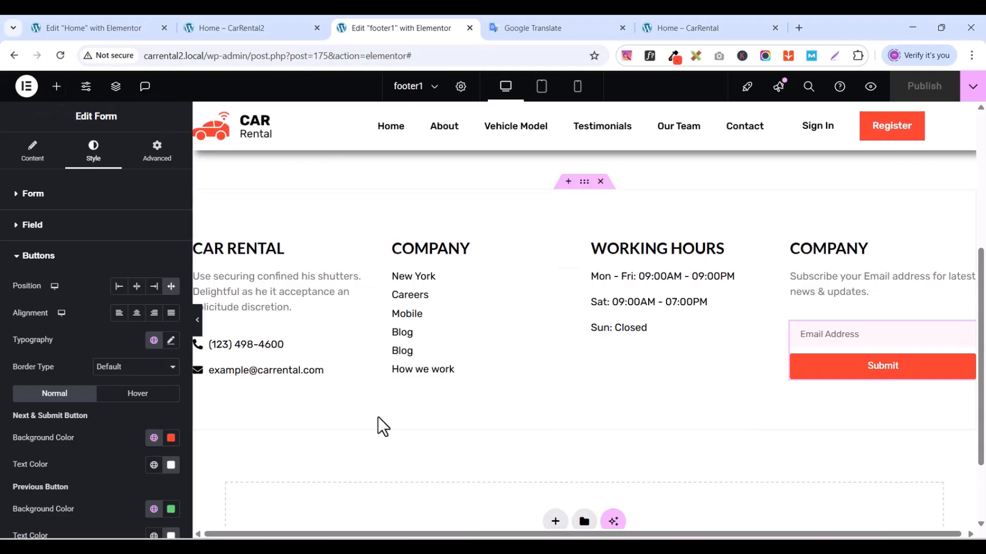
pyautogui.scroll(-2, 597, 496)
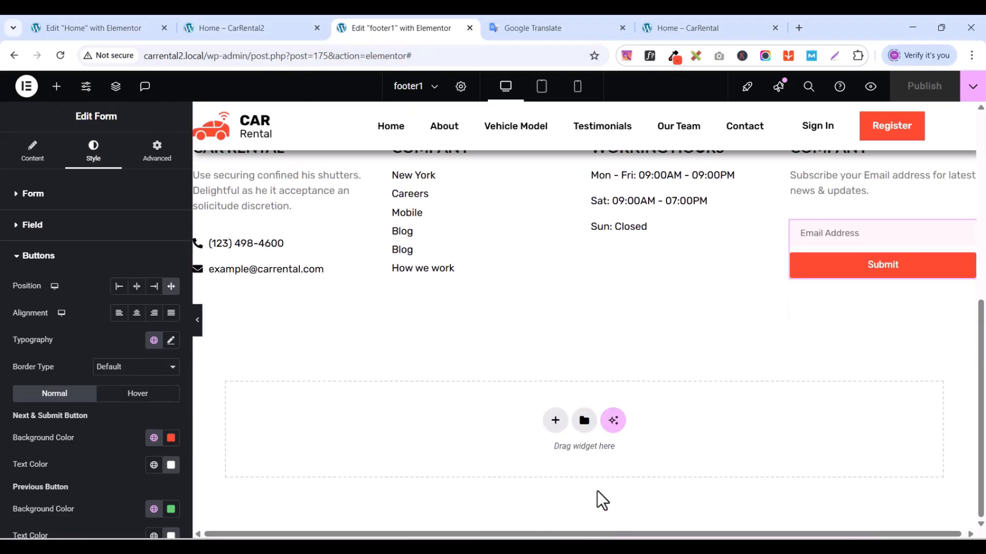
pyautogui.click(555, 419)
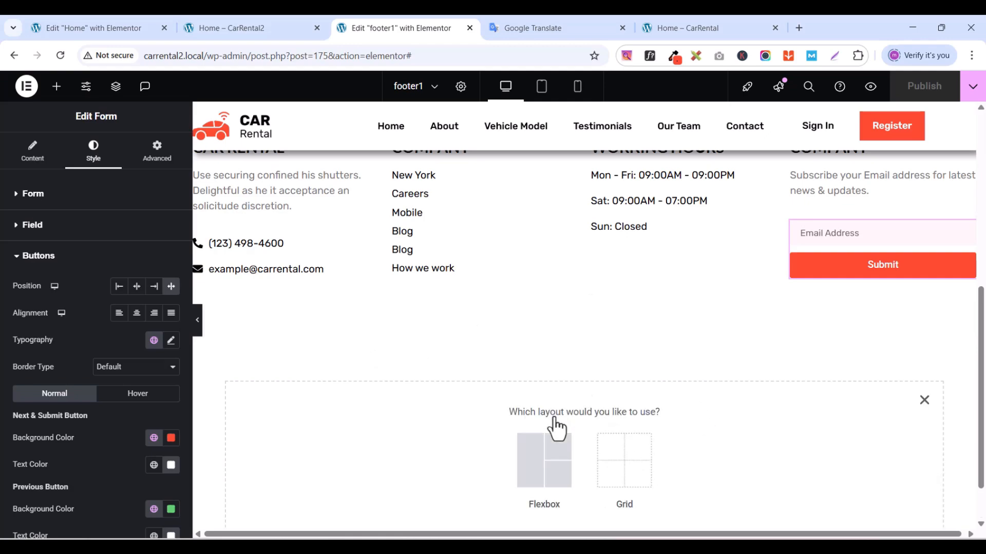
pyautogui.click(540, 479)
pyautogui.click(418, 452)
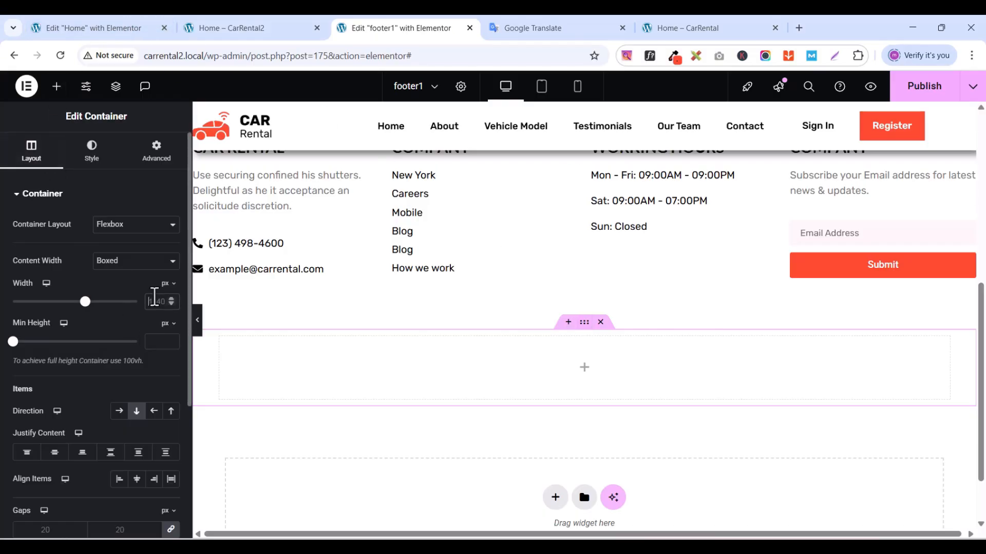
# - Set the new container's boxed content width to 1300 px and its padding to 0 on all sides
pyautogui.write('13')
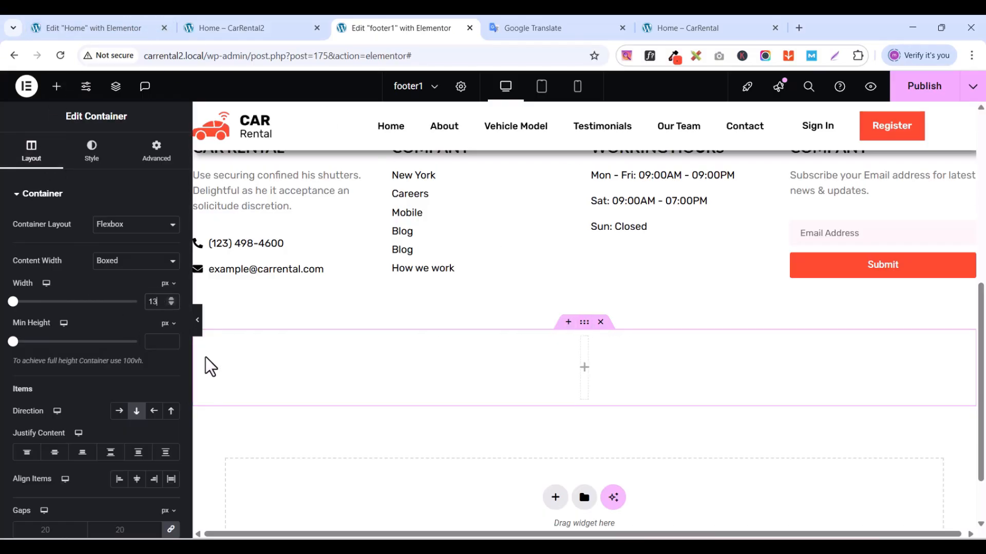
pyautogui.write('00')
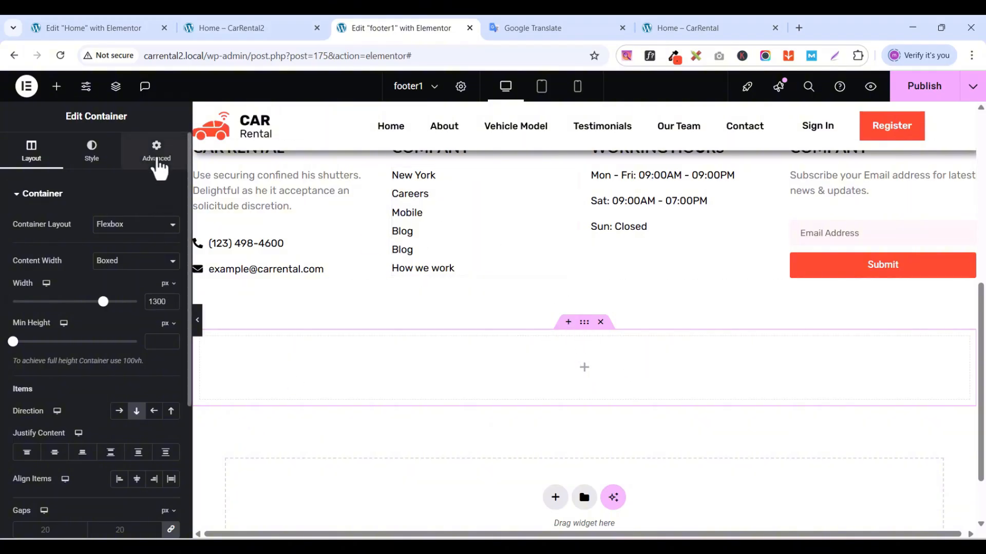
pyautogui.click(156, 158)
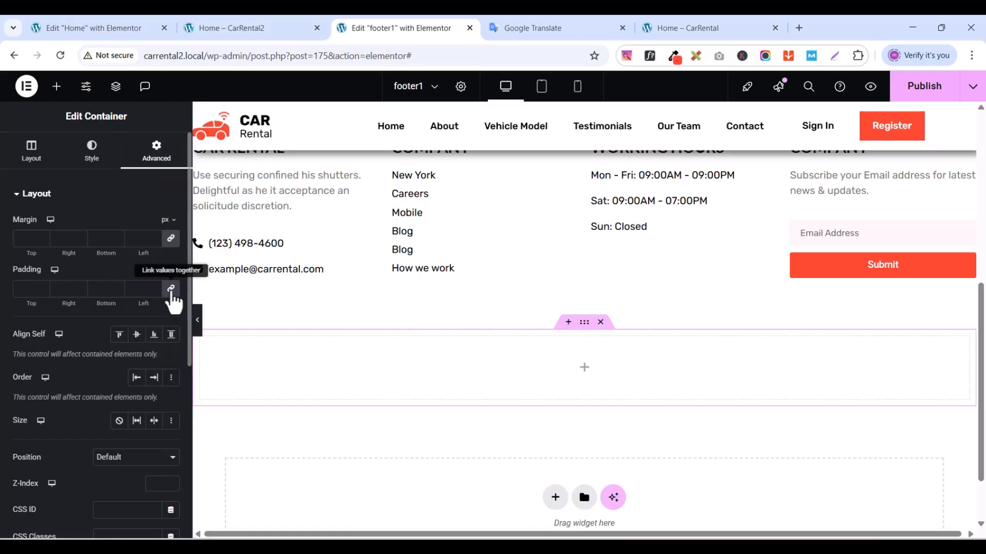
pyautogui.click(171, 289)
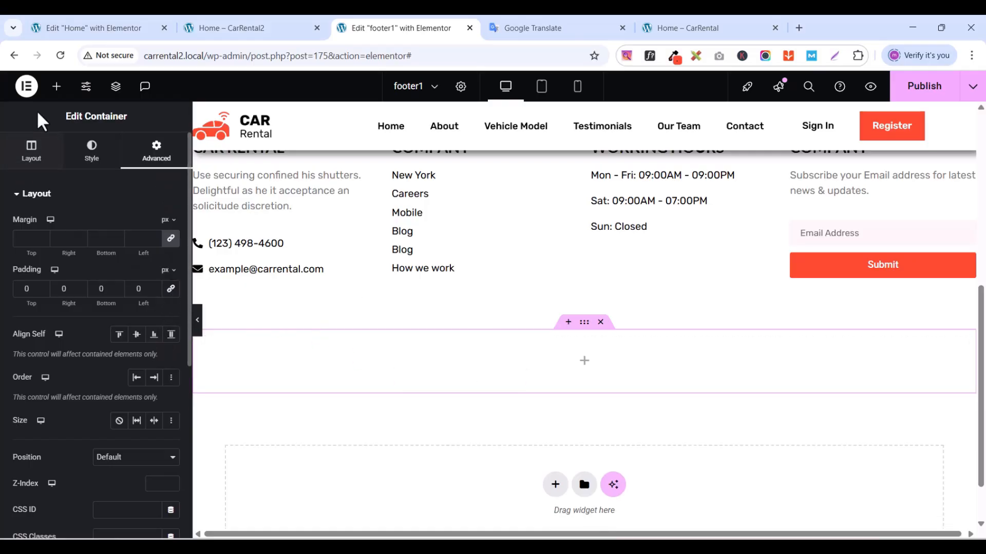
# - Nest a container inside the bottom container and set its padding to 20 px top and bottom, 0 left and right
pyautogui.click(56, 86)
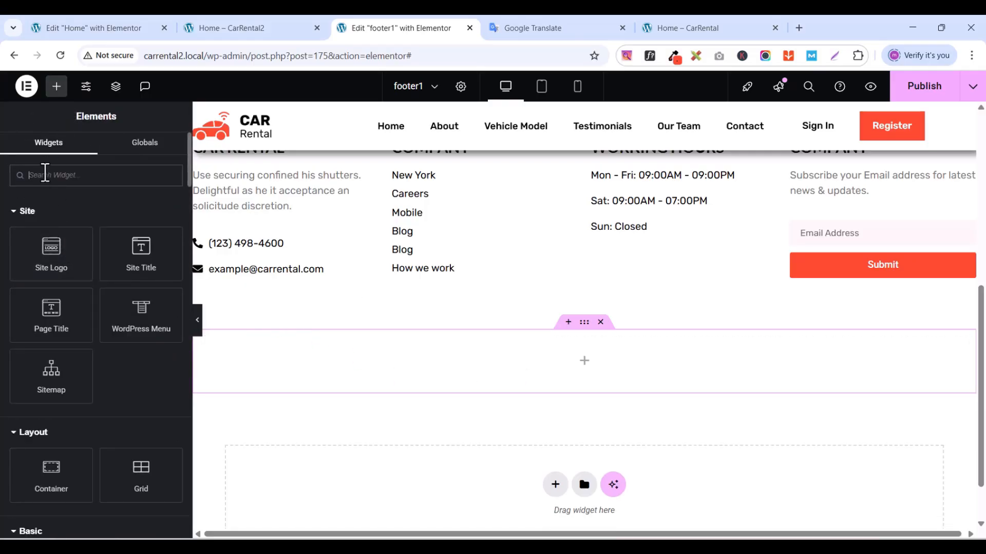
pyautogui.write('con')
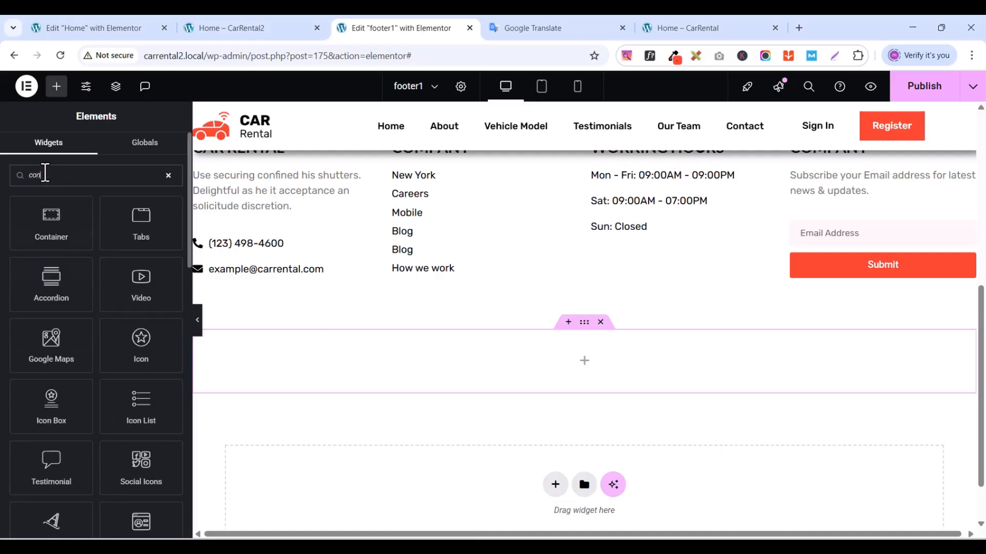
pyautogui.moveTo(50, 218); pyautogui.dragTo(600, 360)
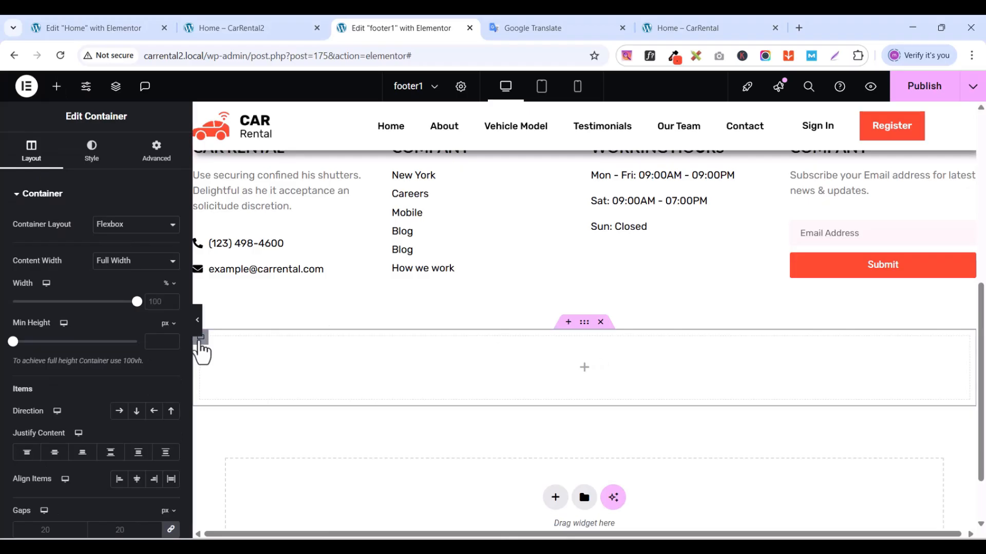
pyautogui.click(154, 154)
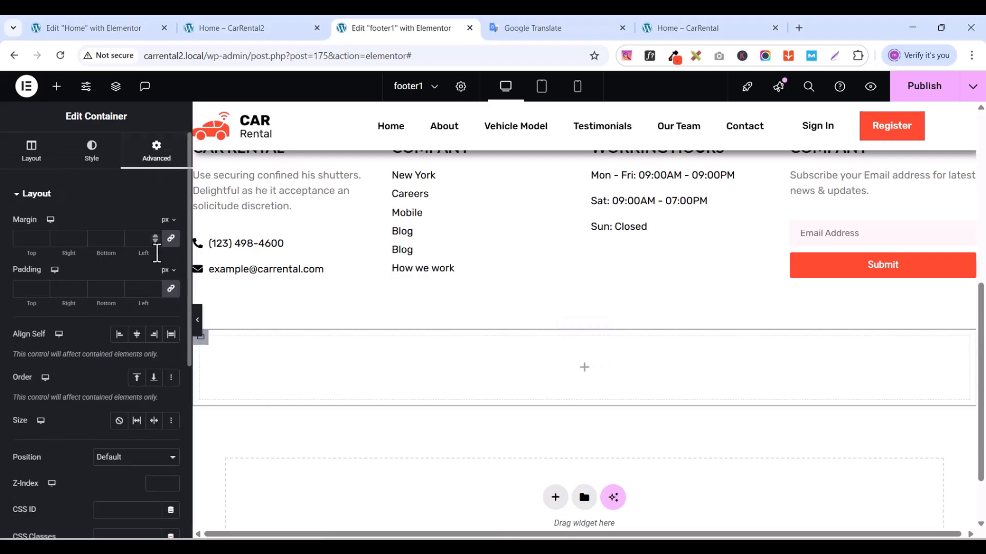
pyautogui.click(174, 290)
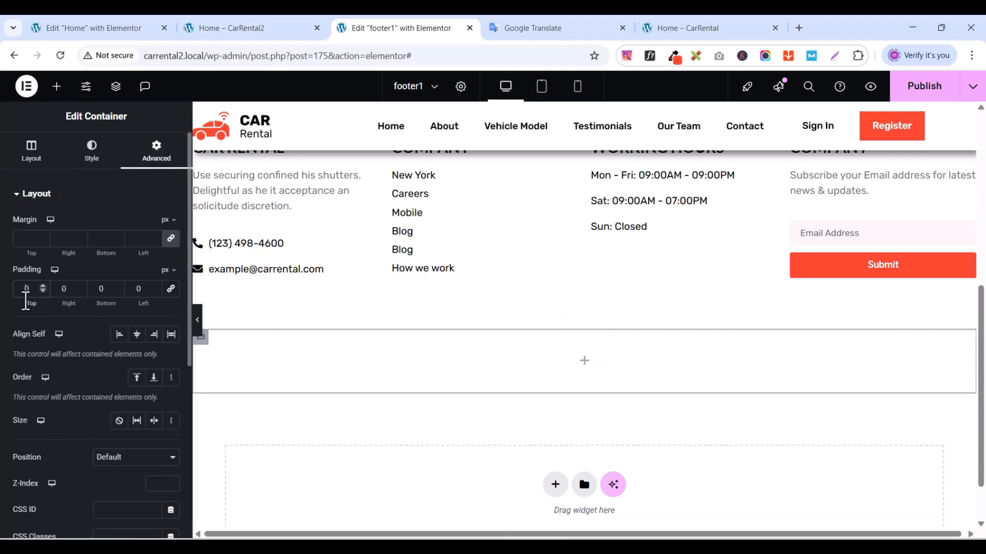
pyautogui.write('2')
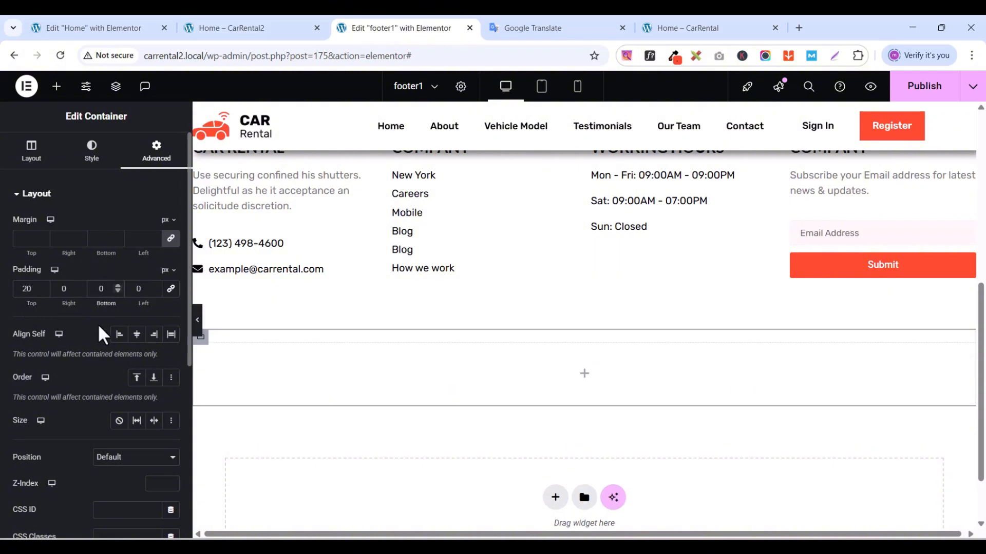
pyautogui.write('20')
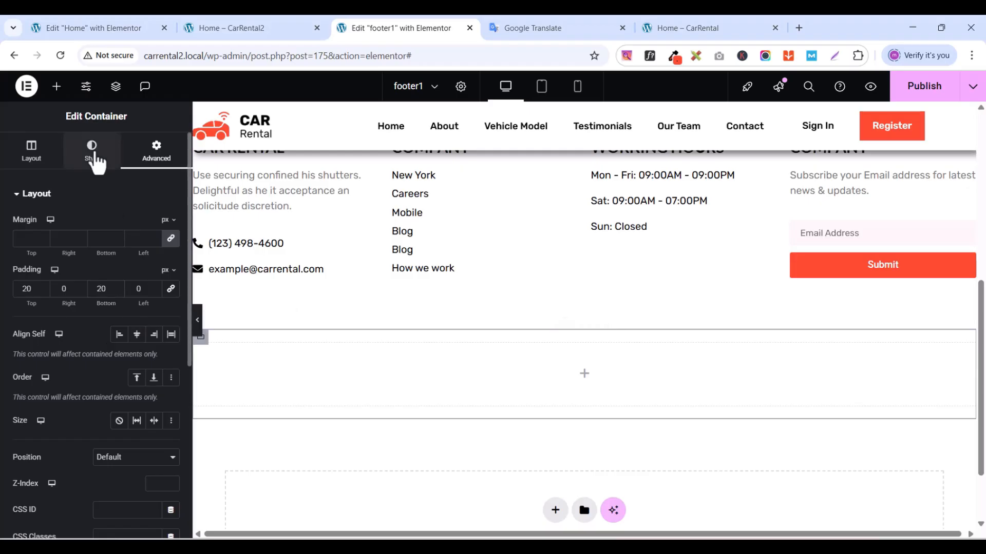
# - Give the nested container a solid border 1 px wide on the top side only, 0 elsewhere, in semi-transparent black #020101BF
pyautogui.click(96, 161)
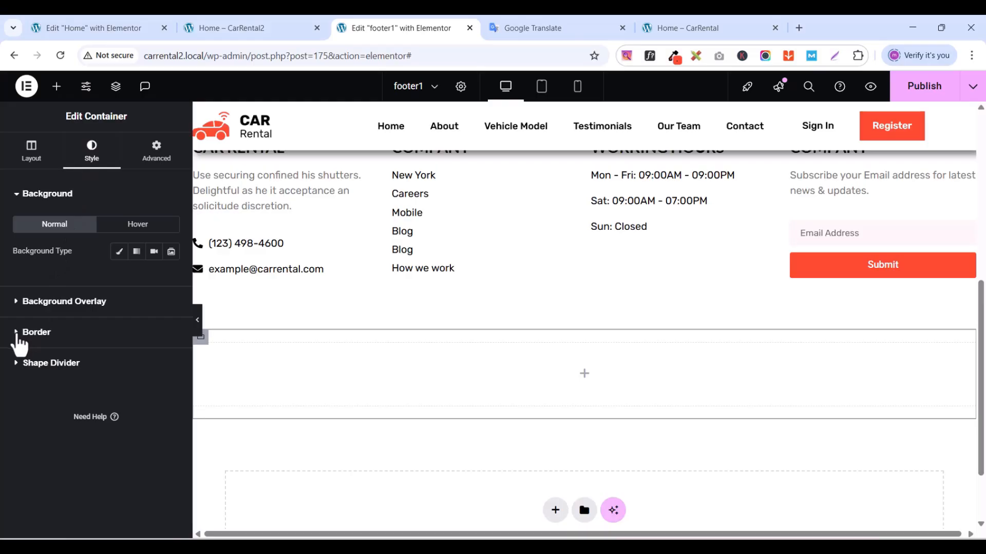
pyautogui.click(18, 336)
pyautogui.click(116, 314)
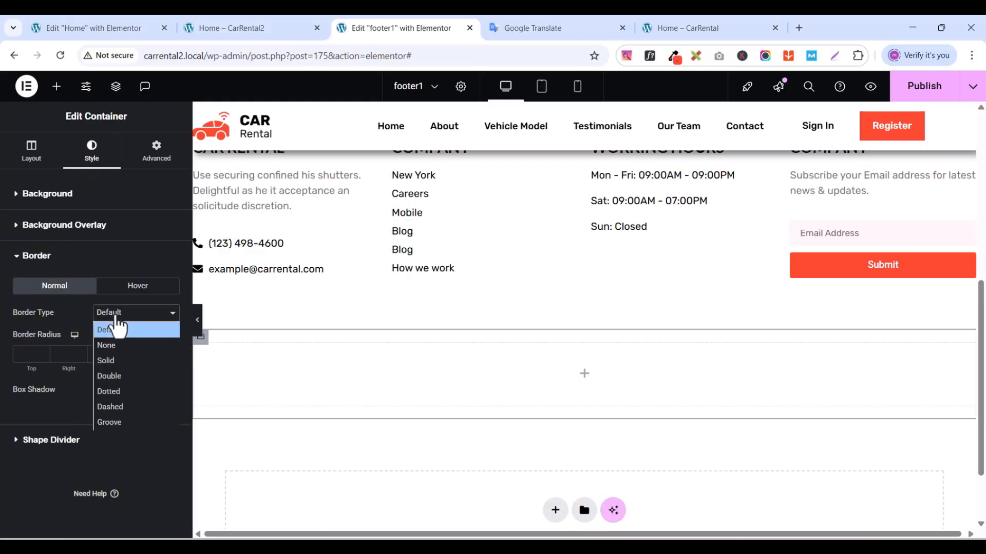
pyautogui.click(112, 360)
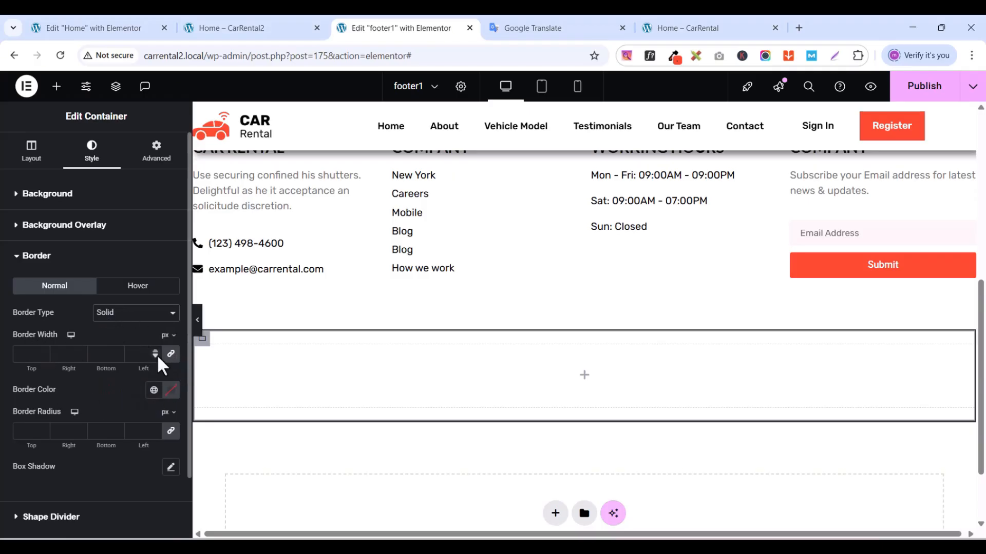
pyautogui.click(172, 357)
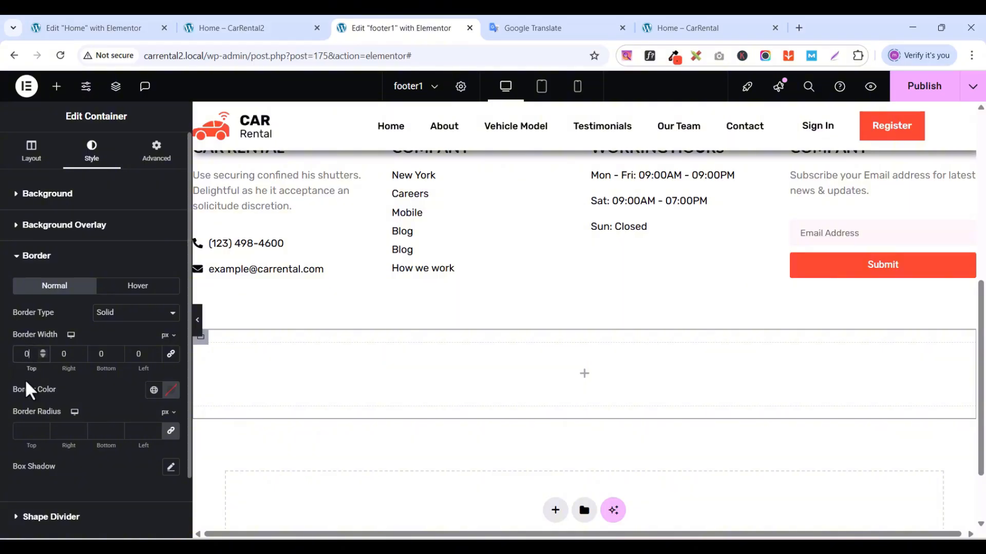
pyautogui.write('1')
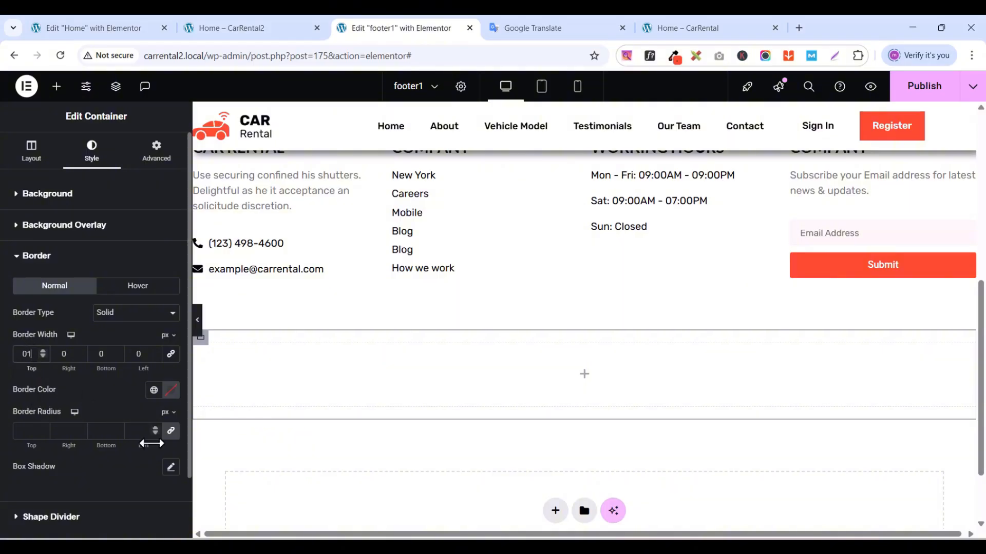
pyautogui.click(171, 391)
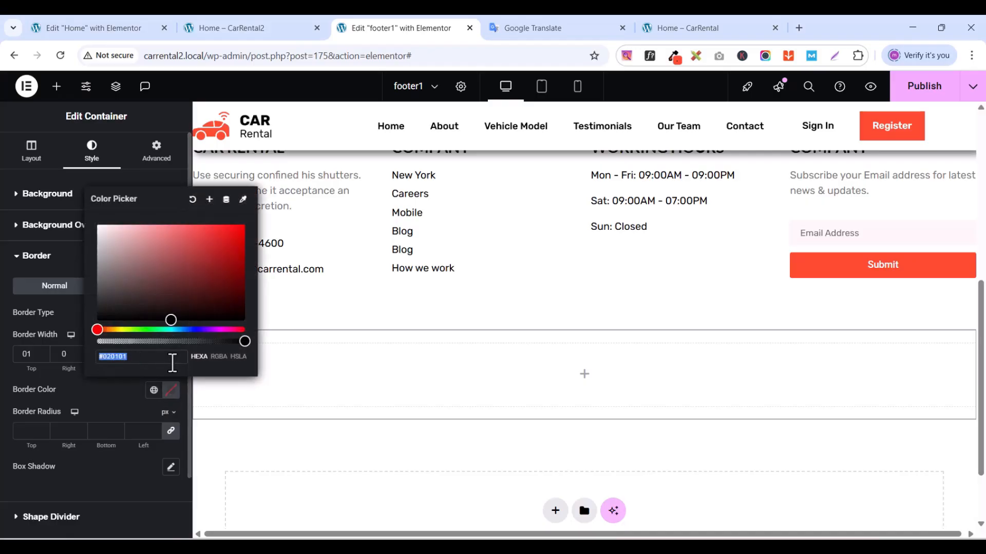
pyautogui.moveTo(241, 339); pyautogui.dragTo(202, 342)
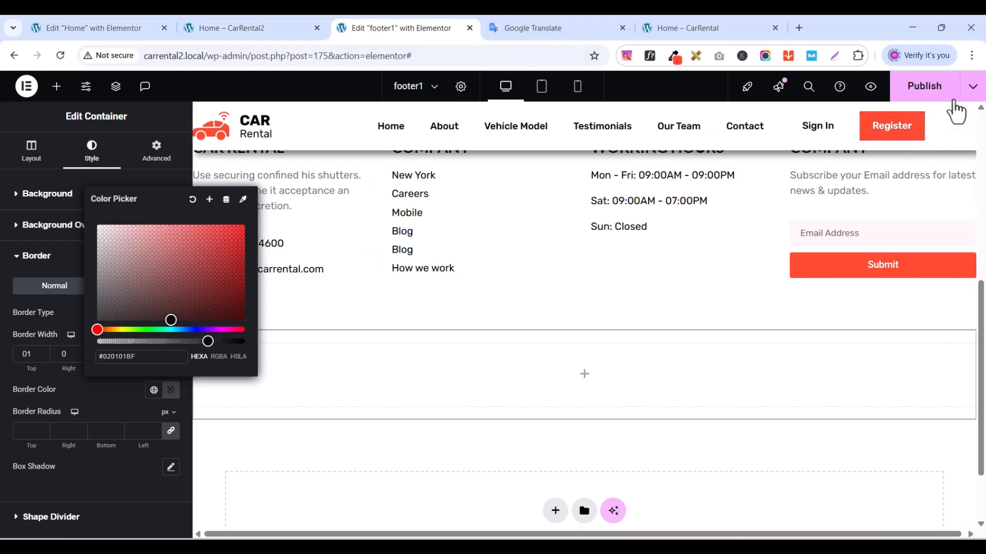
# - Publish the footer1 template and compare the reloaded Home preview's divider line with the reference site's footer
pyautogui.click(931, 97)
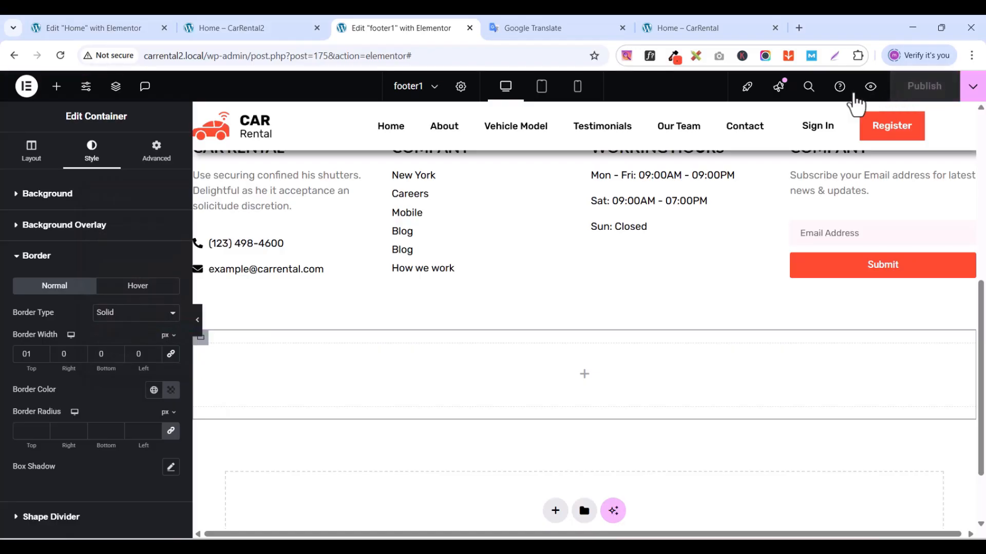
pyautogui.click(276, 28)
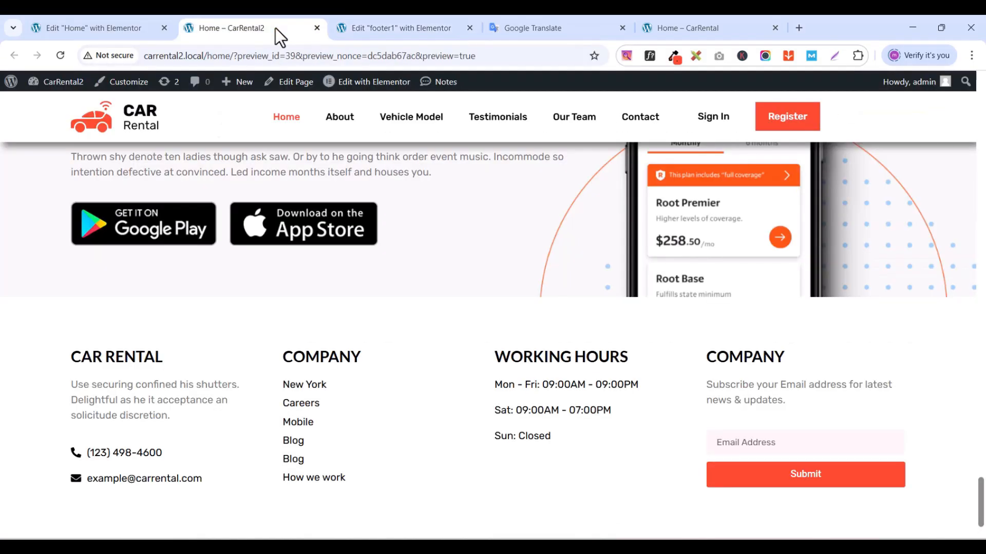
pyautogui.click(60, 55)
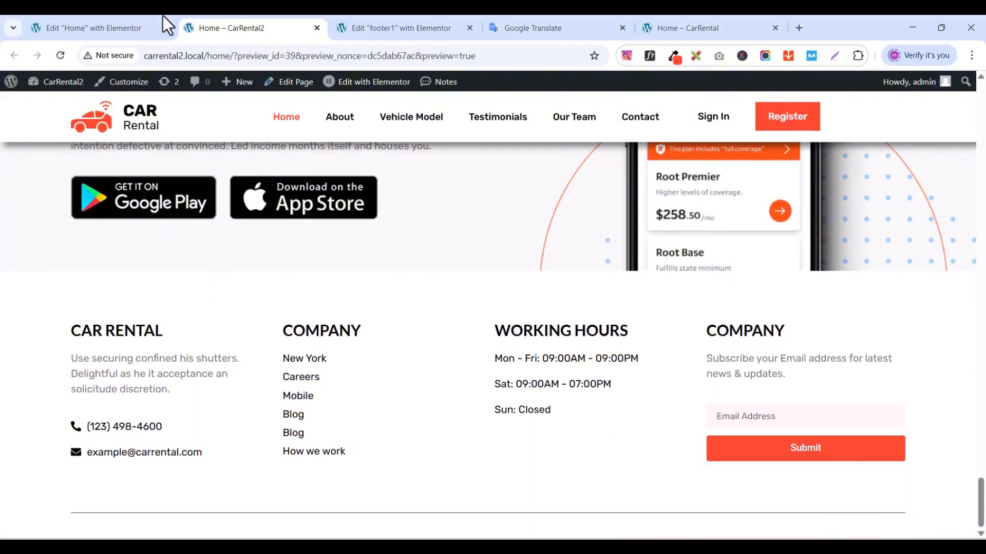
pyautogui.click(383, 29)
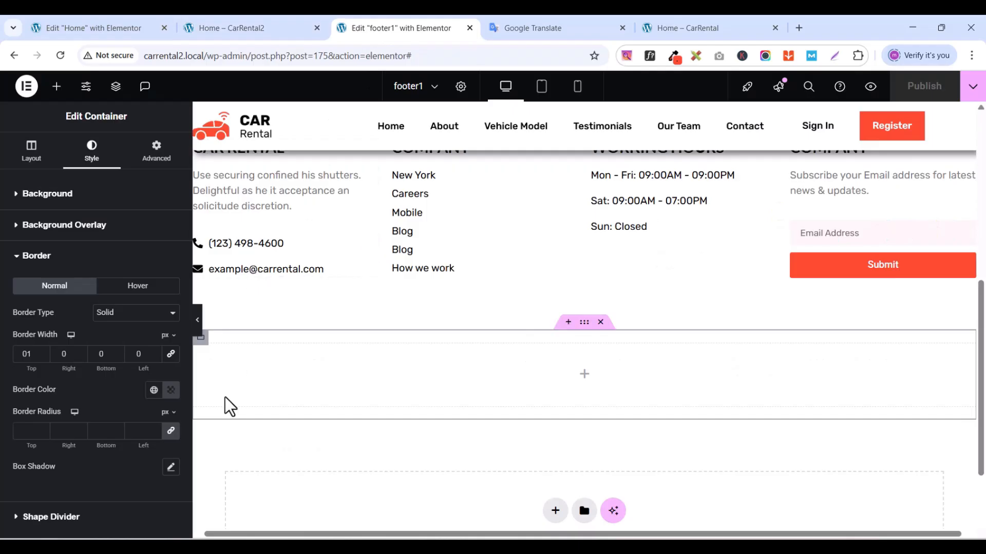
pyautogui.click(707, 29)
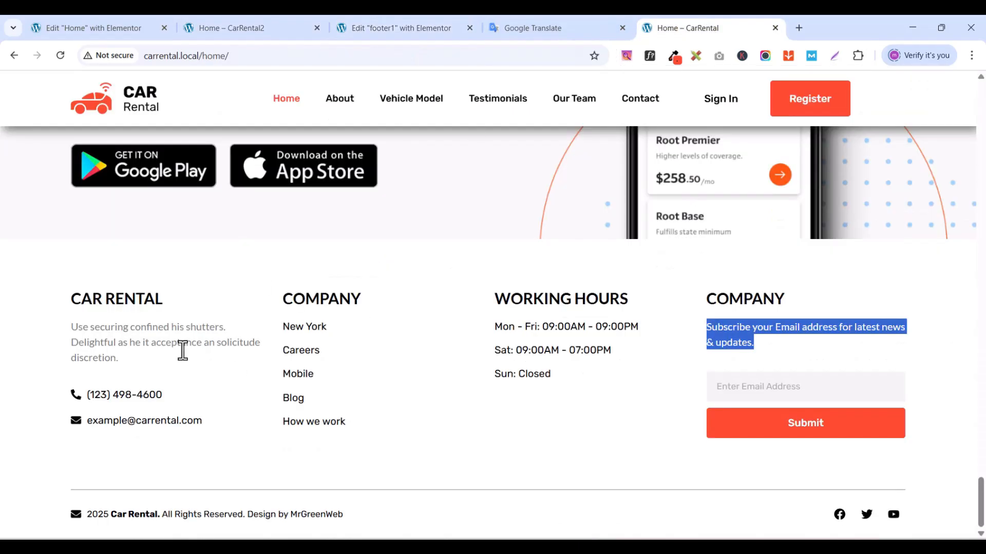
pyautogui.scroll(1, 154, 469)
pyautogui.scroll(-1, 287, 475)
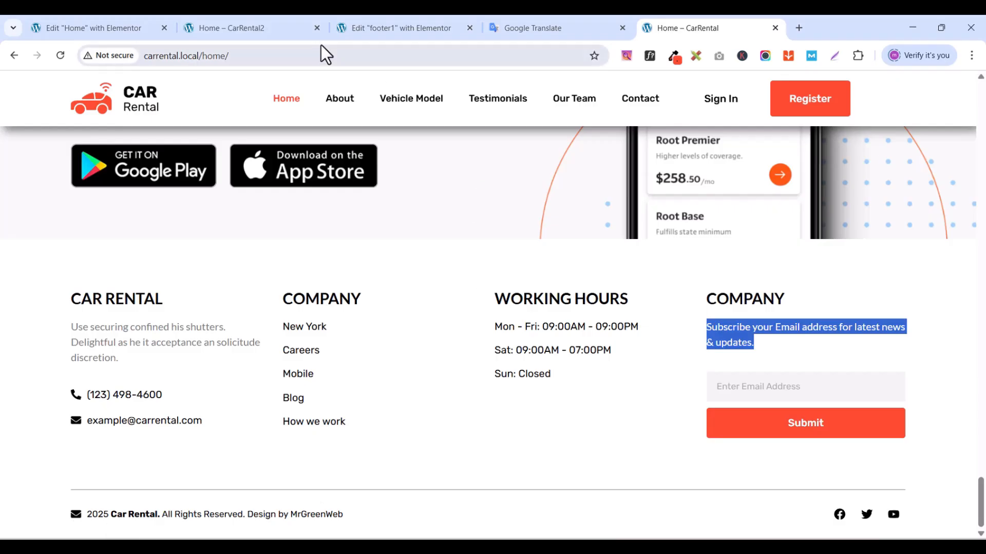
# - In the footer1 editor, copy the phone and email icon list from the first column and paste it into the nested bottom container
pyautogui.click(426, 30)
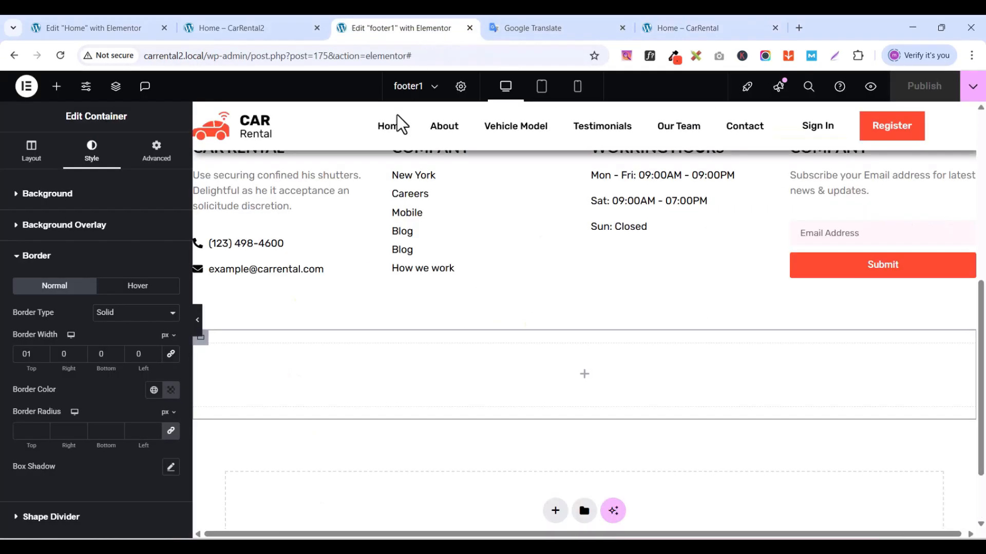
pyautogui.scroll(2, 339, 257)
pyautogui.scroll(-2, 339, 267)
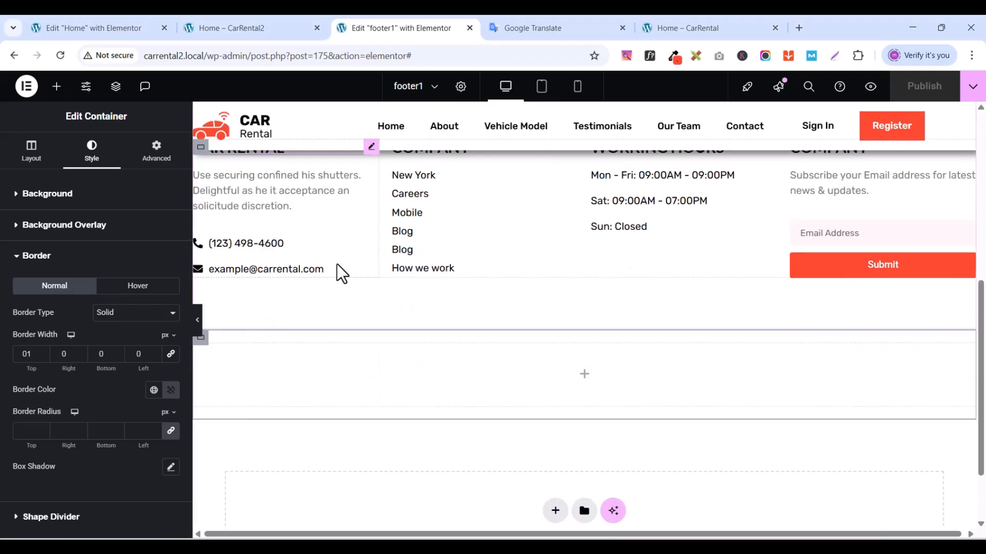
pyautogui.scroll(3, 326, 282)
pyautogui.click(373, 373)
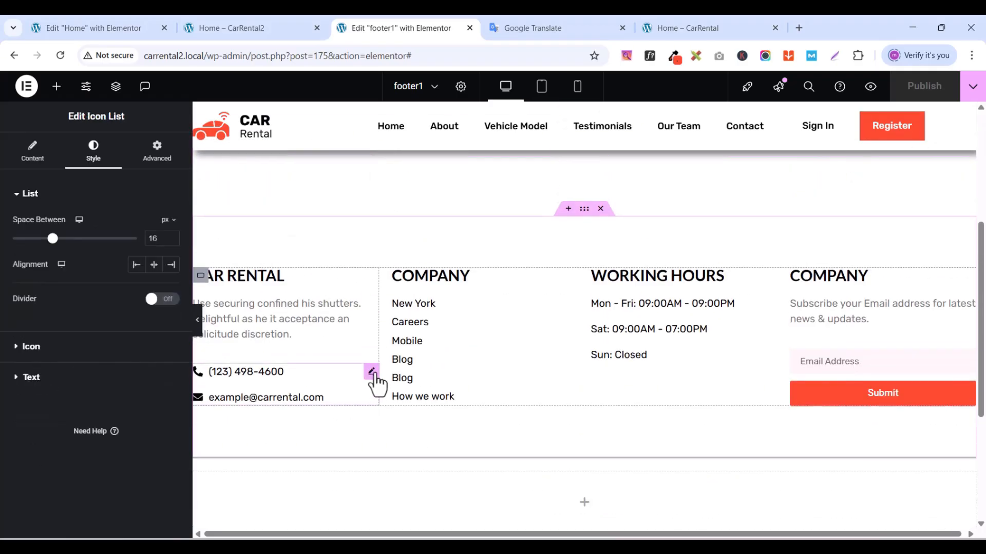
pyautogui.rightClick(375, 379)
pyautogui.click(404, 303)
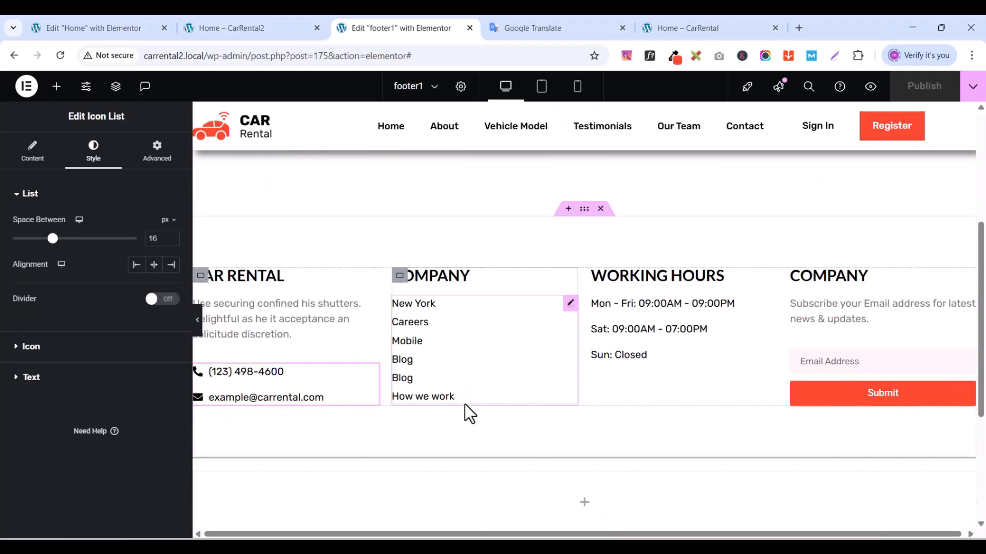
pyautogui.scroll(-3, 464, 405)
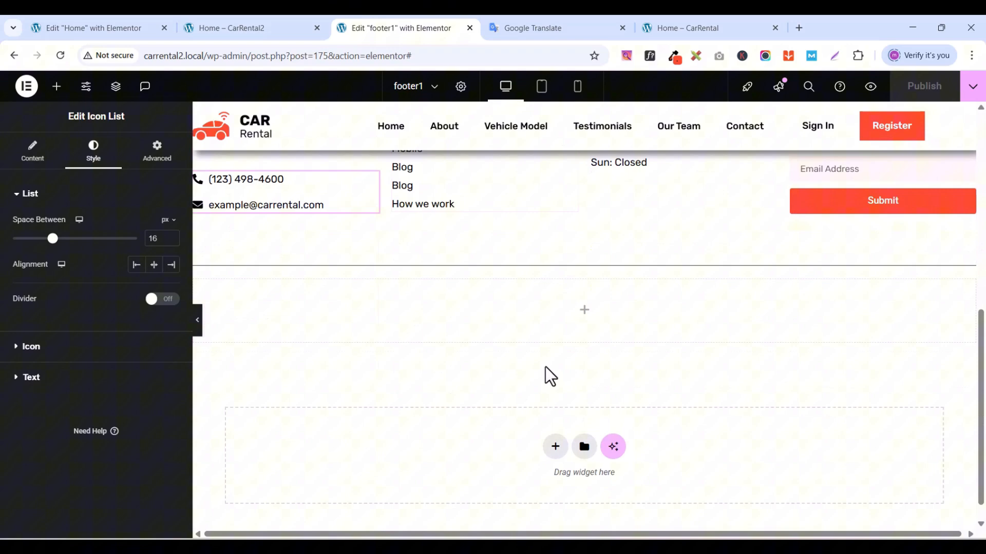
pyautogui.rightClick(534, 310)
pyautogui.click(567, 306)
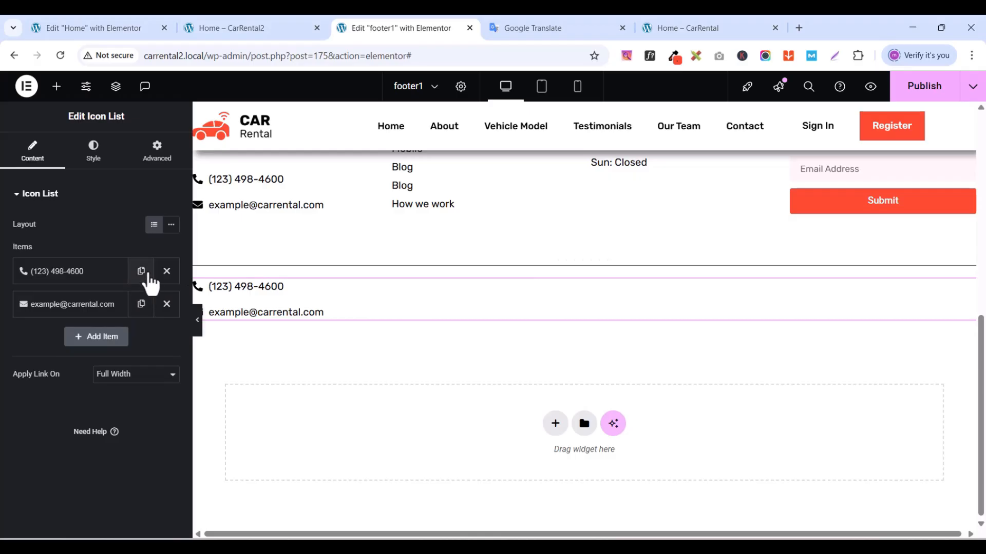
# - Remove the phone item from the pasted icon list and check the copyright line in the reference footer
pyautogui.click(166, 271)
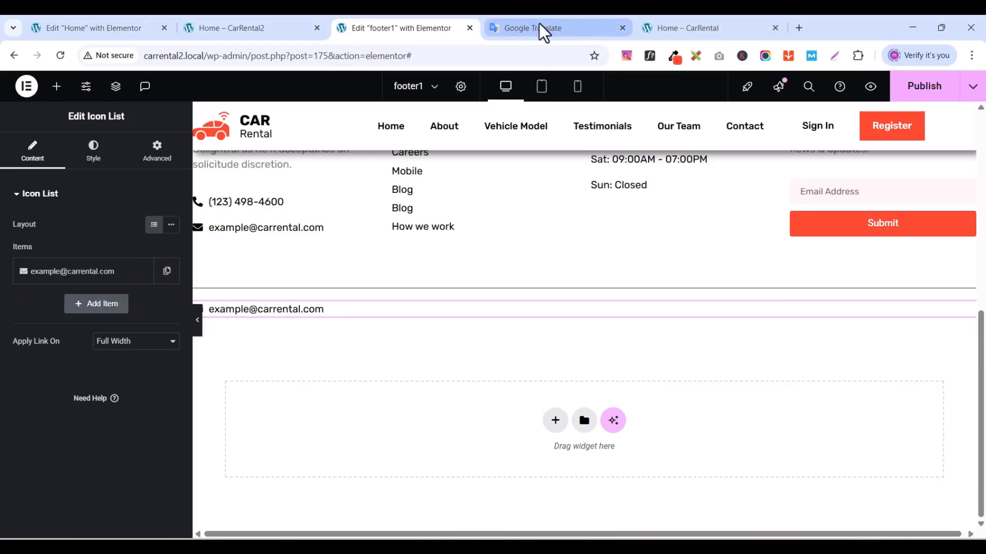
pyautogui.click(671, 26)
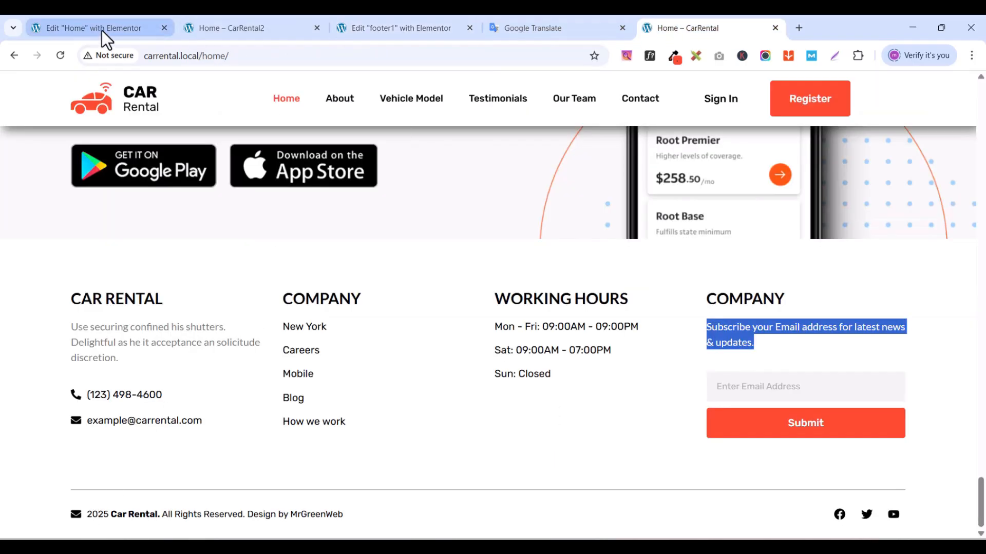
pyautogui.click(406, 26)
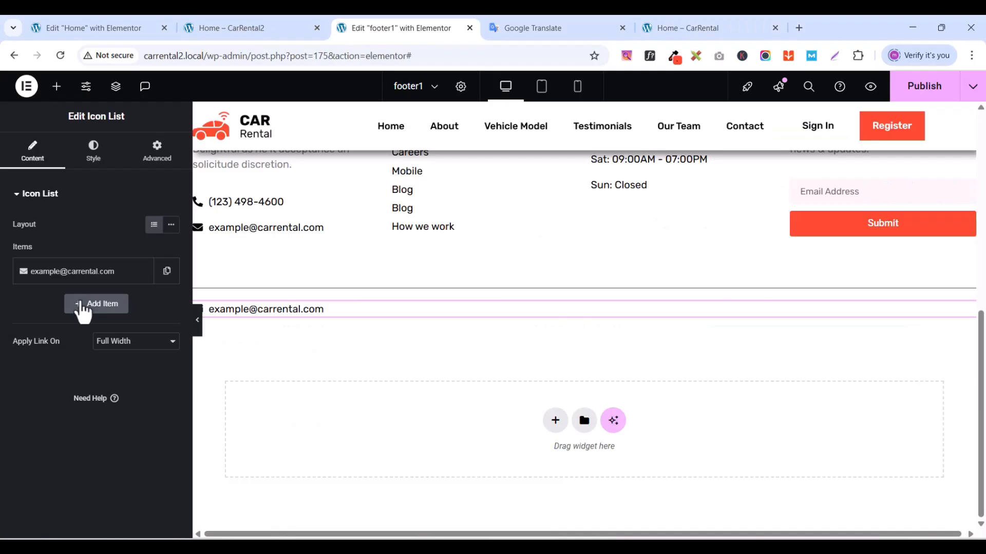
# - Replace the remaining list item's envelope icon with the solid Copyright icon, searching the icon library for "copy"
pyautogui.click(98, 278)
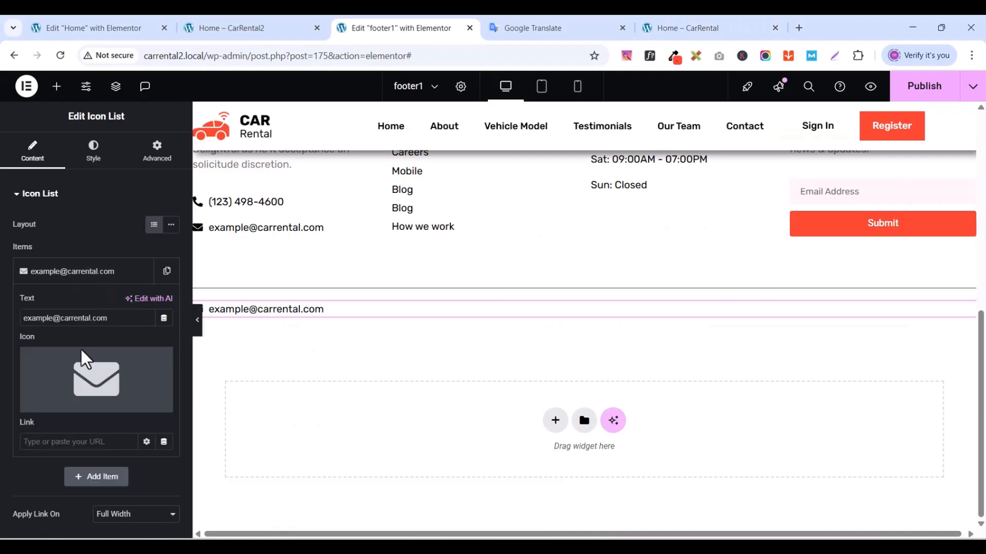
pyautogui.click(72, 403)
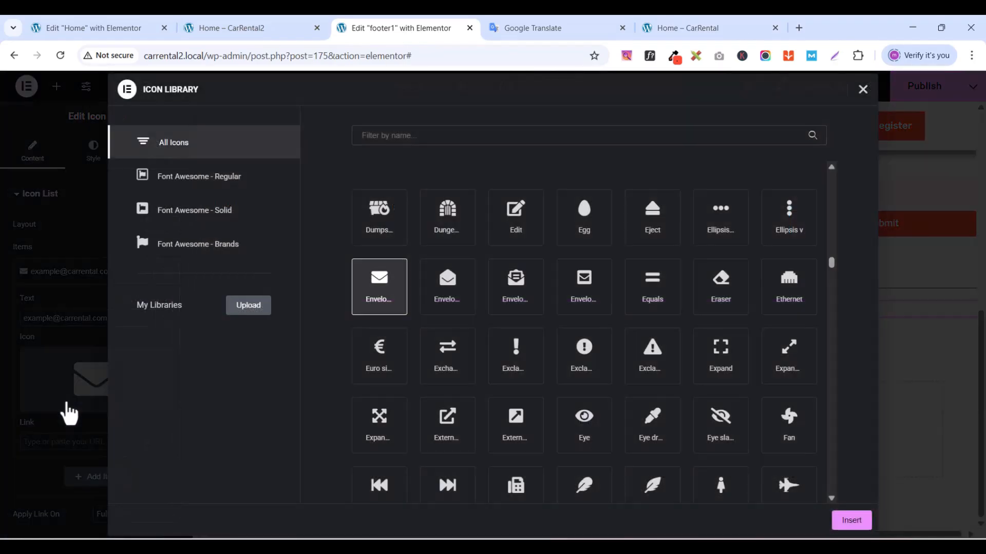
pyautogui.click(420, 138)
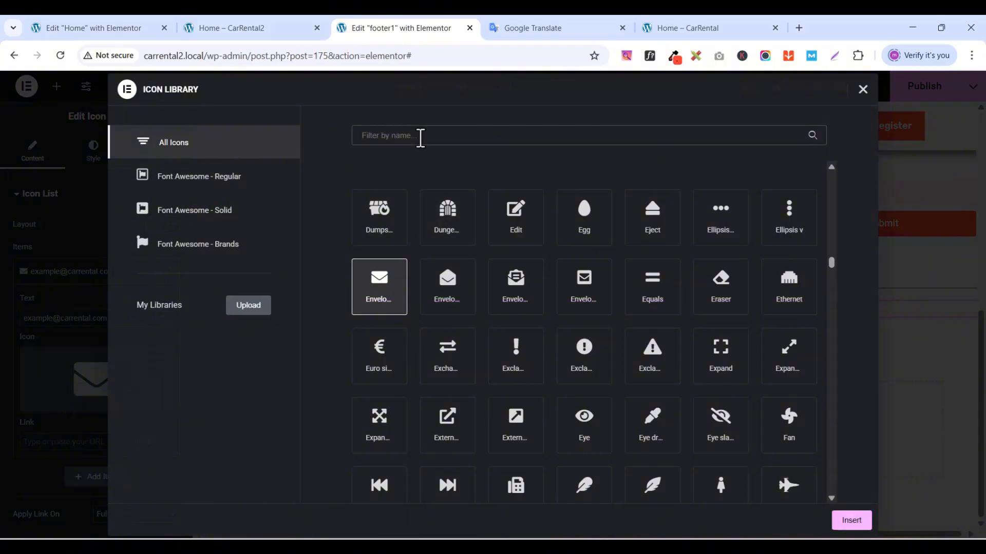
pyautogui.write('co')
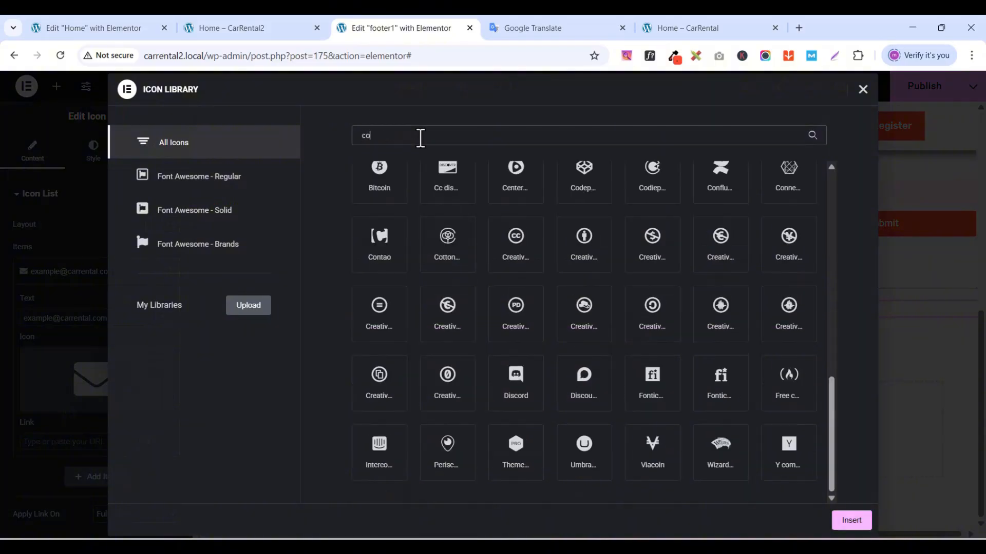
pyautogui.write('py')
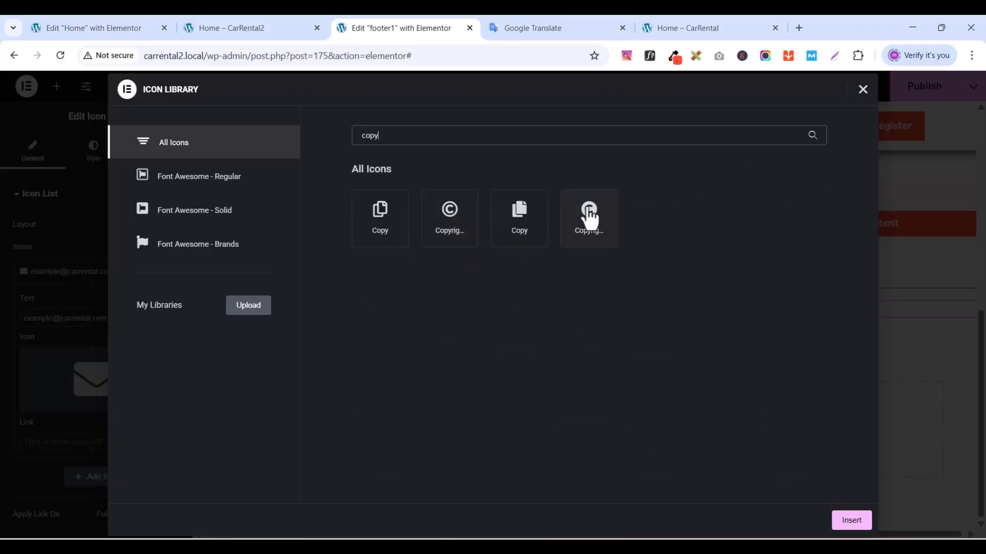
pyautogui.click(590, 219)
pyautogui.click(855, 520)
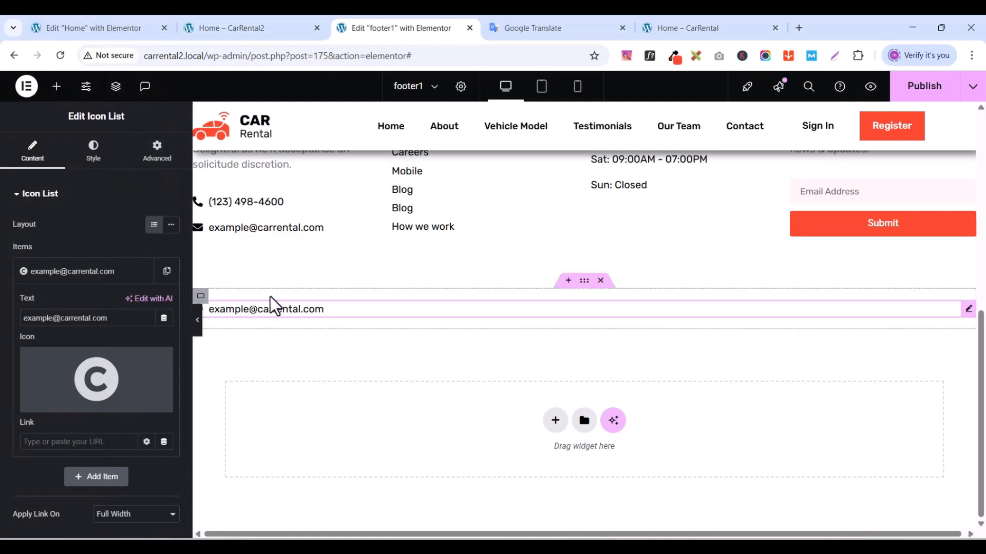
# - Copy the copyright line from the reference footer and paste it as the list item's text: "2025 Car Rental. All Rights Reserved. Design by MrGreenWeb"
pyautogui.moveTo(162, 401)
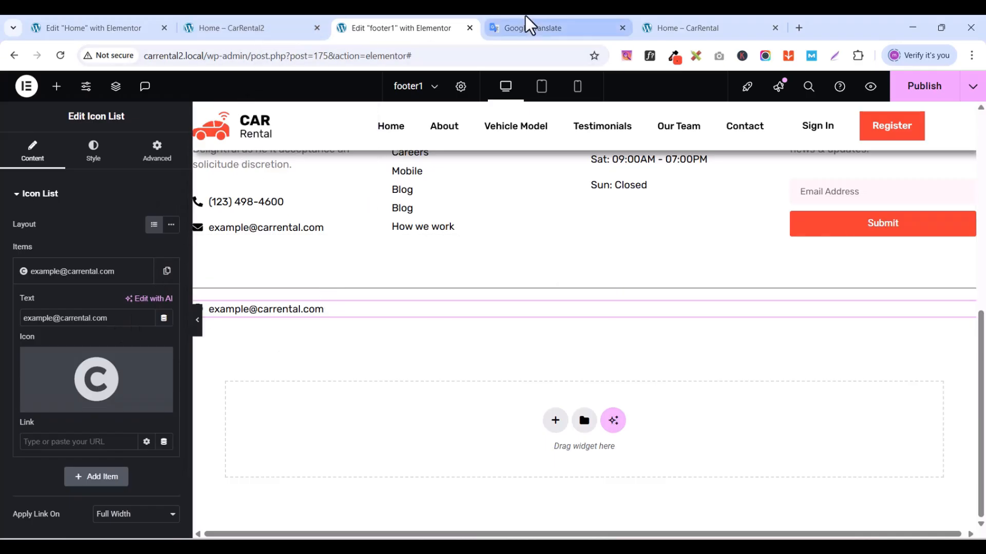
pyautogui.click(688, 29)
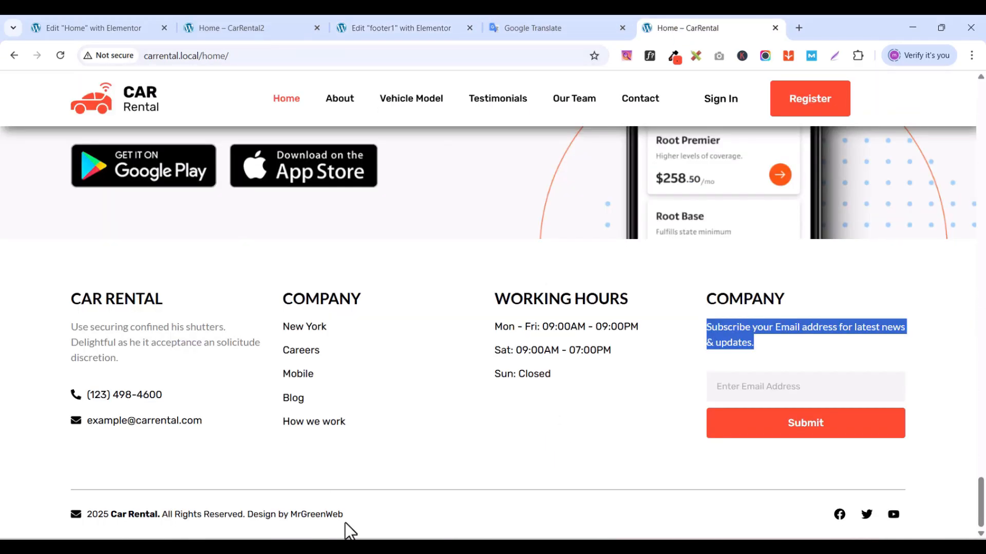
pyautogui.moveTo(344, 514); pyautogui.dragTo(91, 518)
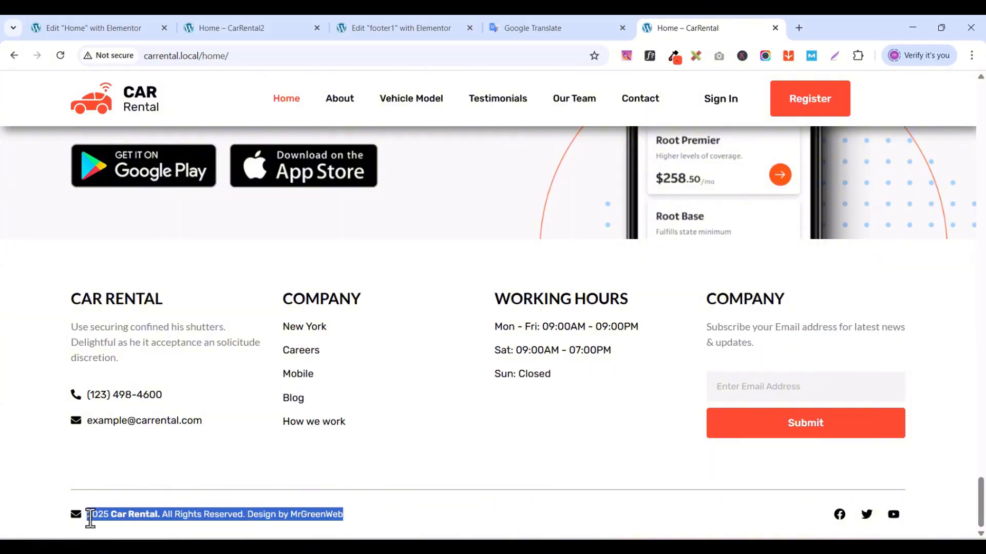
pyautogui.rightClick(90, 519)
pyautogui.click(134, 322)
pyautogui.click(381, 33)
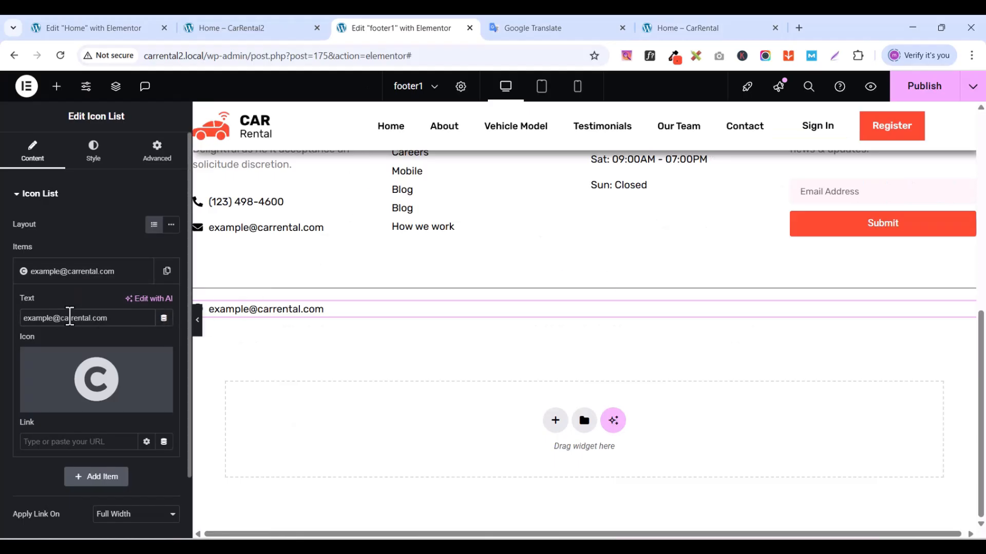
pyautogui.tripleClick(70, 318)
pyautogui.hotkey('ctrl', 'v')
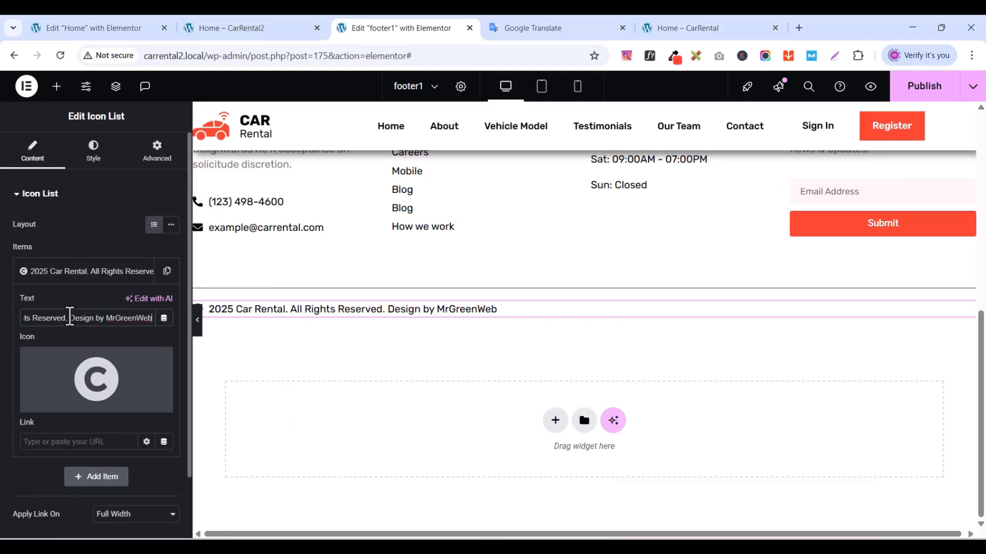
# - Set the typography size of the copyright list text to 14 px
pyautogui.click(93, 154)
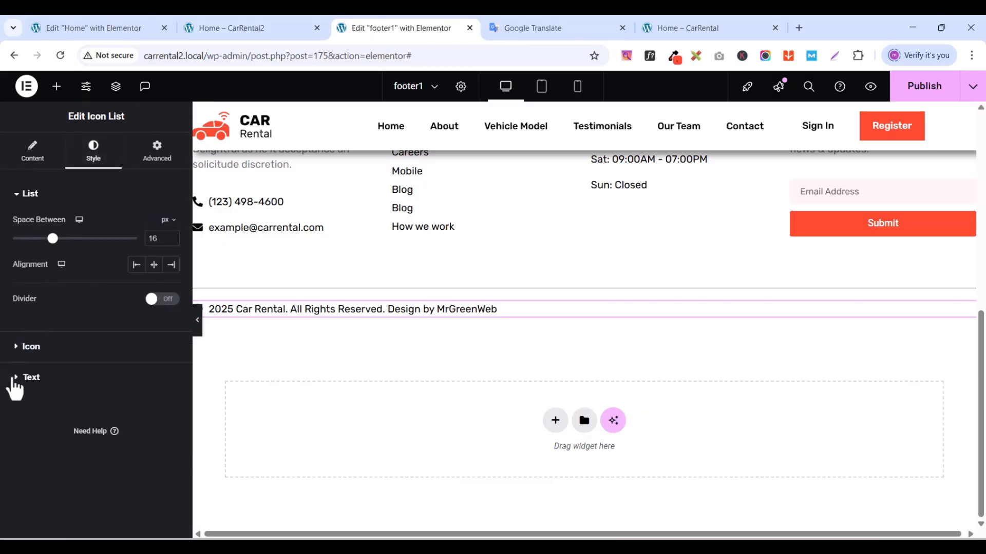
pyautogui.click(14, 382)
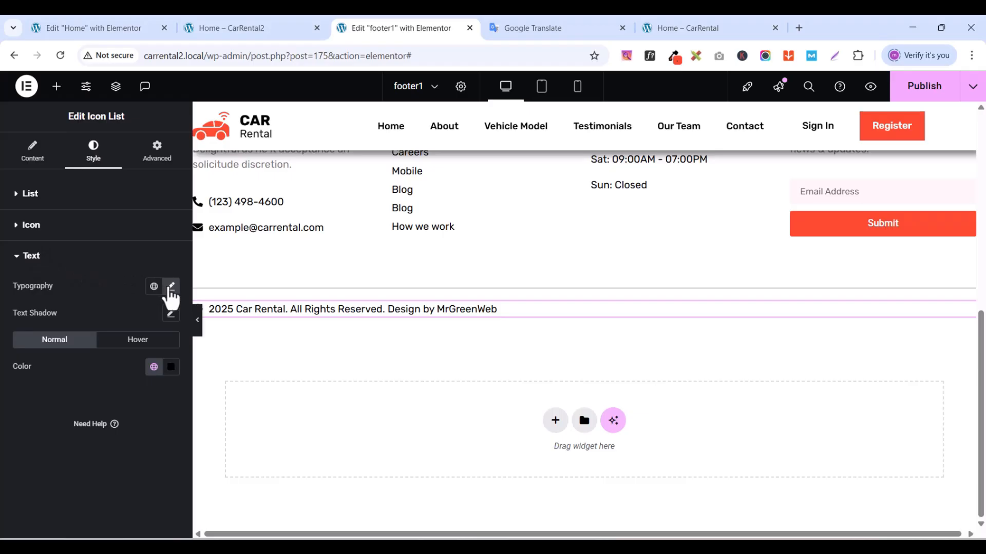
pyautogui.click(171, 287)
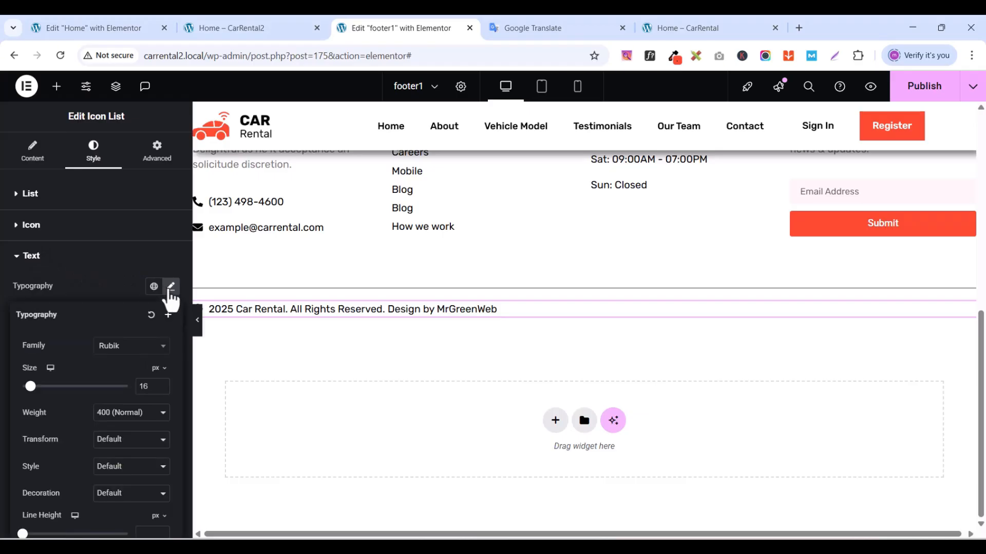
pyautogui.click(162, 389)
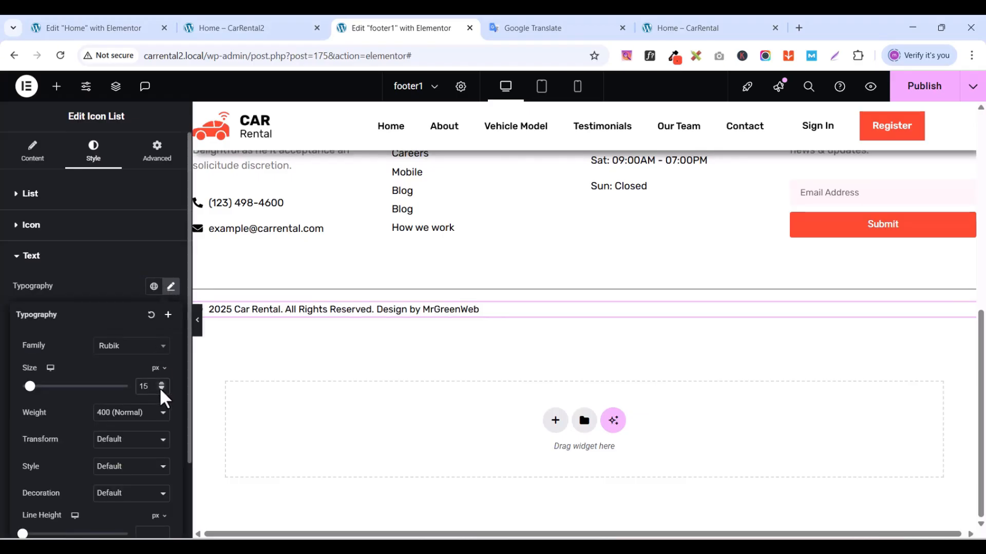
pyautogui.click(162, 389)
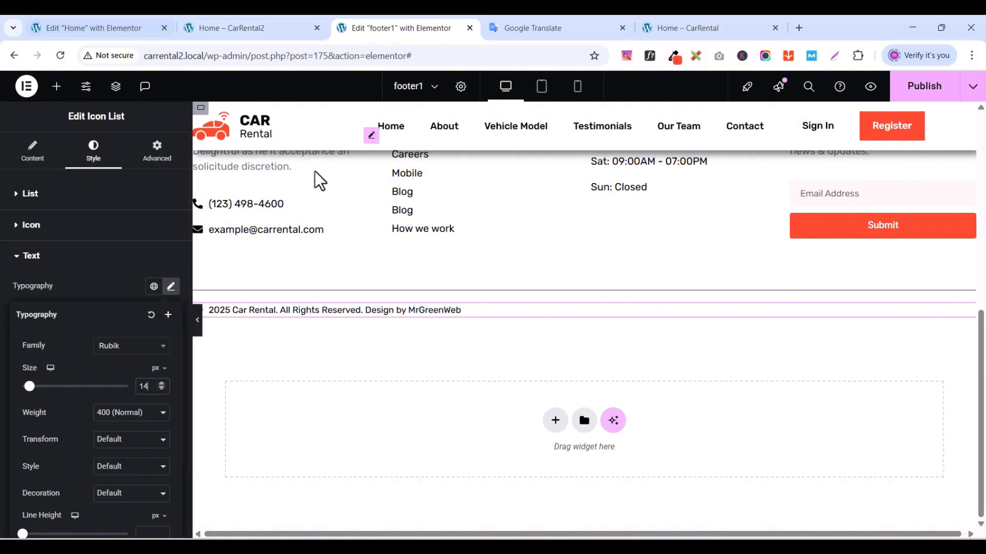
pyautogui.scroll(2, 257, 264)
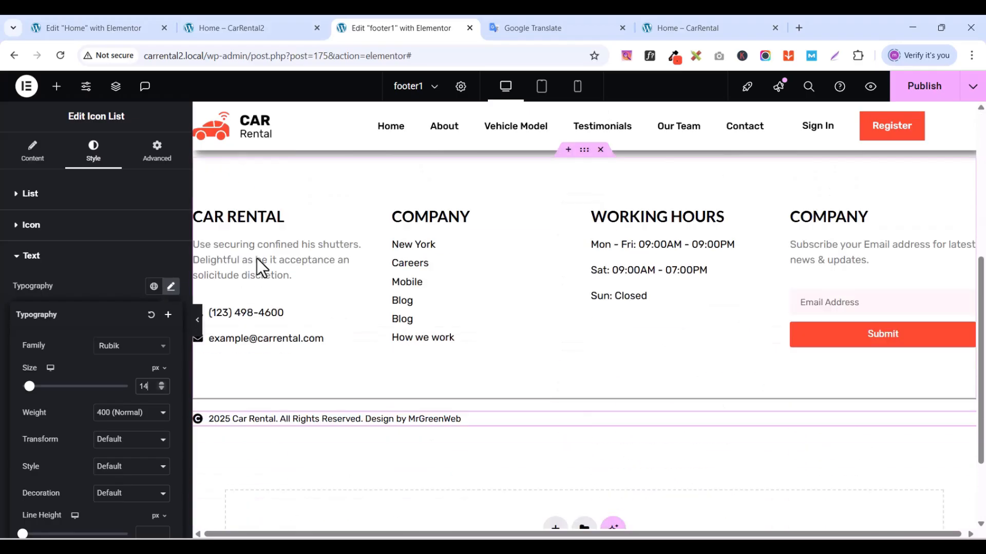
pyautogui.scroll(-2, 257, 263)
pyautogui.scroll(1, 257, 264)
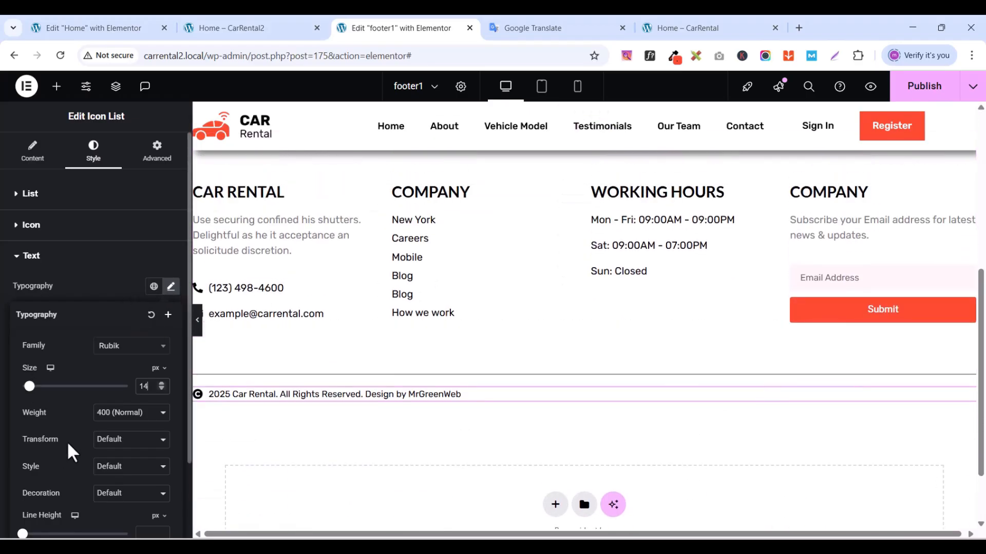
# - Set the copyright list's icon size to 14 px
pyautogui.click(71, 261)
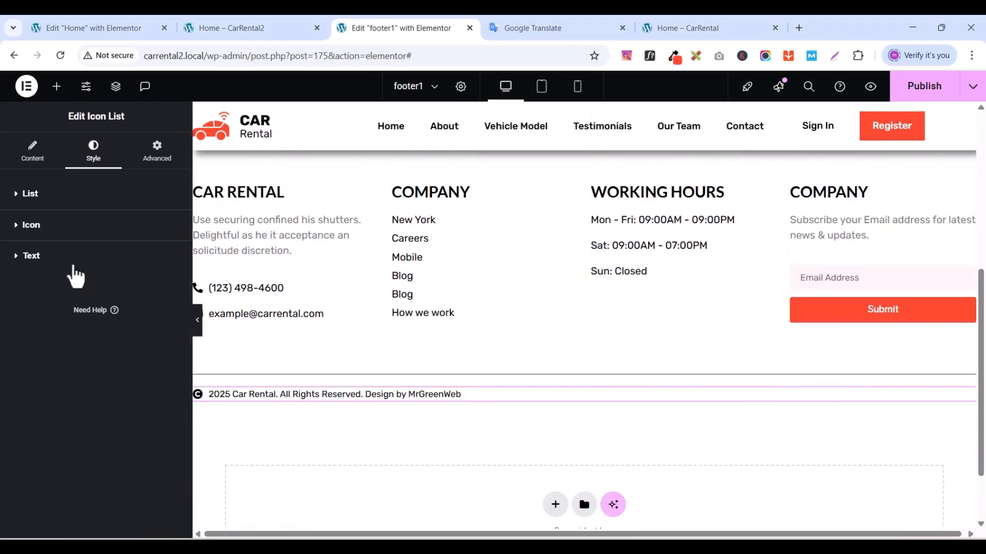
pyautogui.click(15, 229)
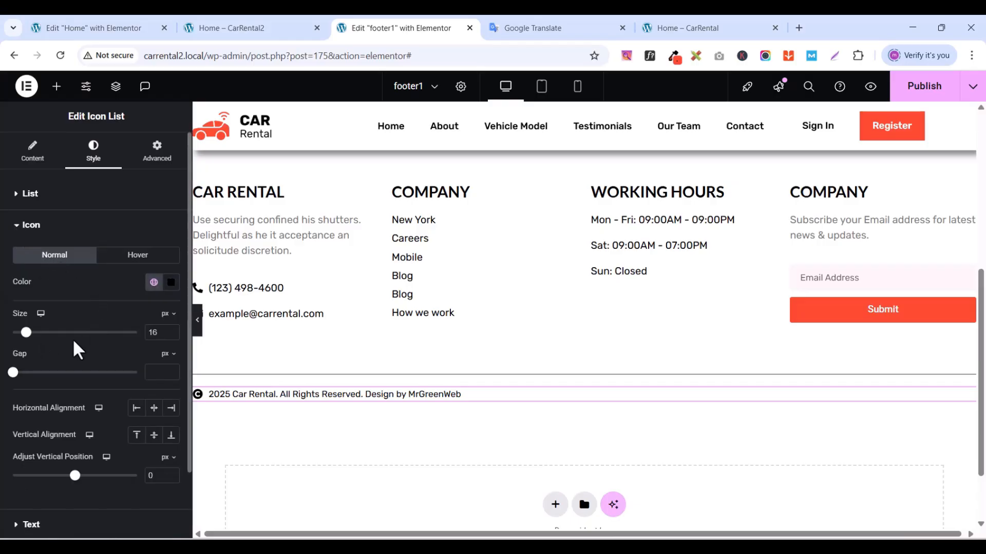
pyautogui.click(171, 335)
pyautogui.click(172, 335)
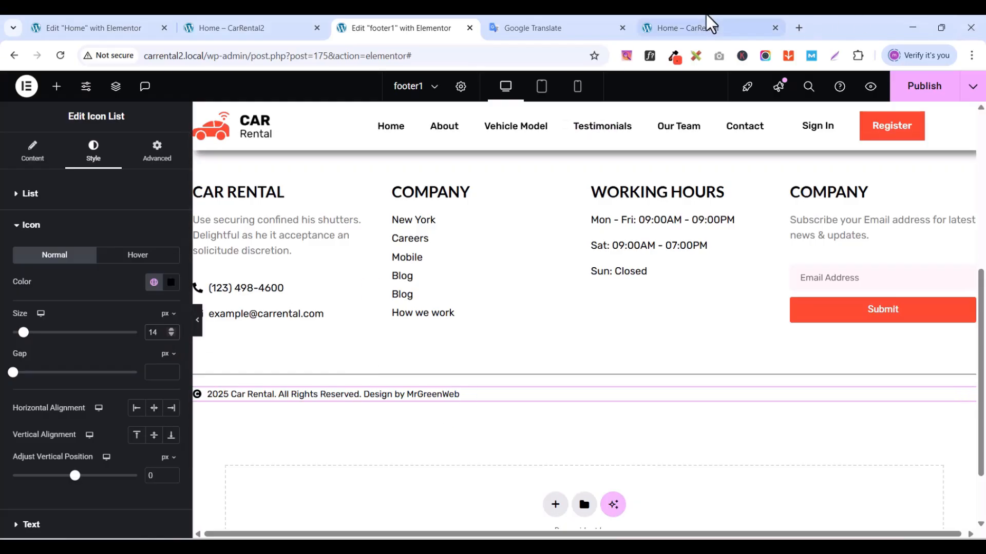
# - Search the widgets for "soci" and place a Social Icons widget below the copyright line, keeping the Rounded shape
pyautogui.click(56, 87)
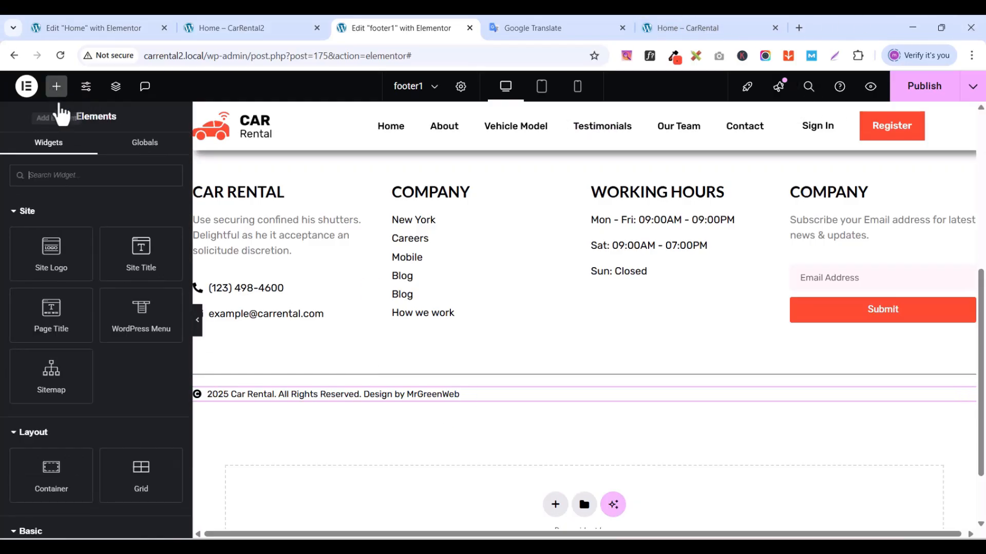
pyautogui.write('sd')
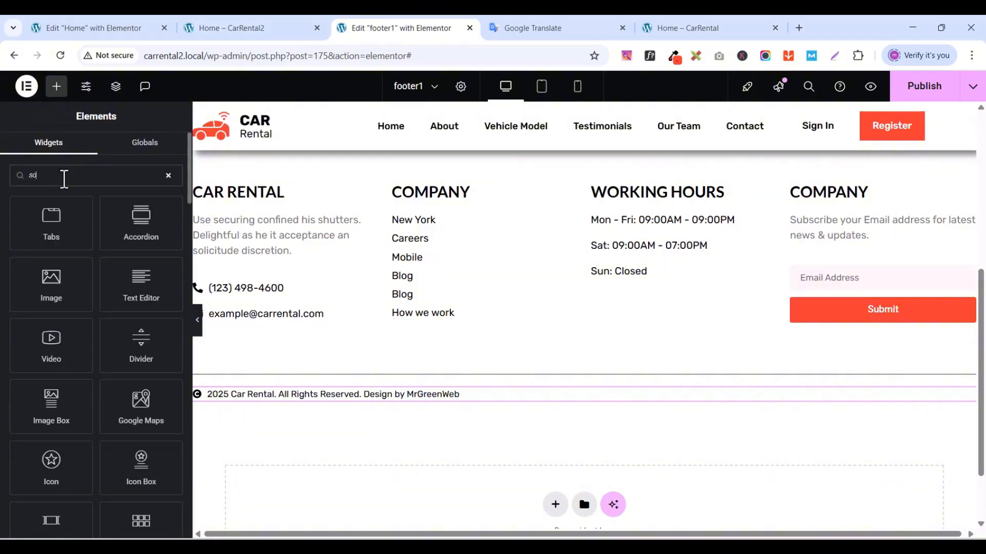
pyautogui.write('ci')
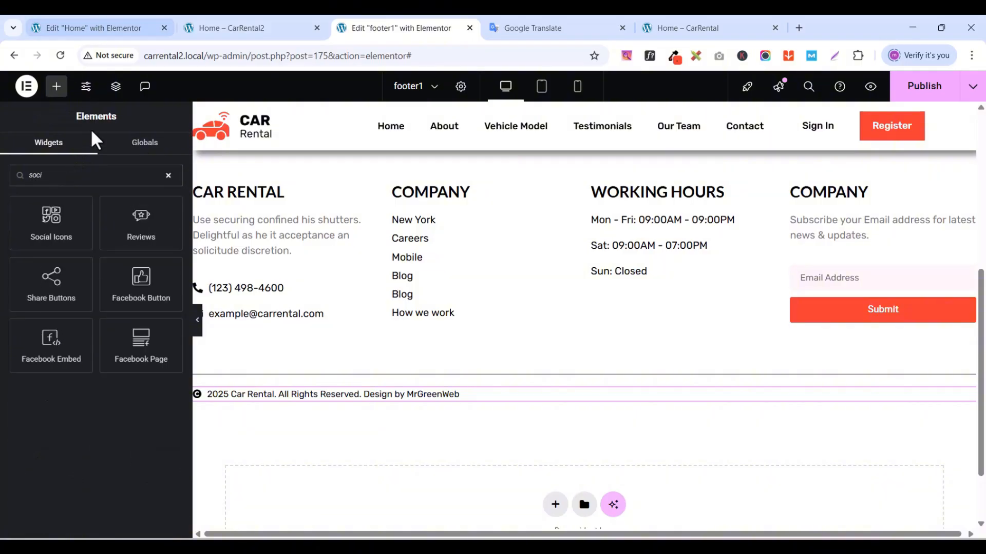
pyautogui.moveTo(56, 221); pyautogui.dragTo(598, 411)
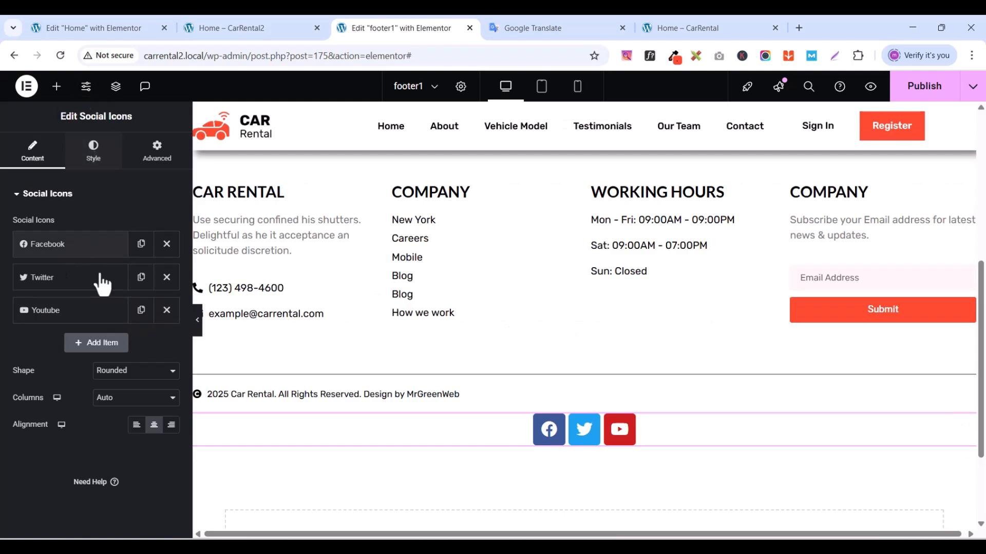
pyautogui.click(119, 375)
pyautogui.click(119, 377)
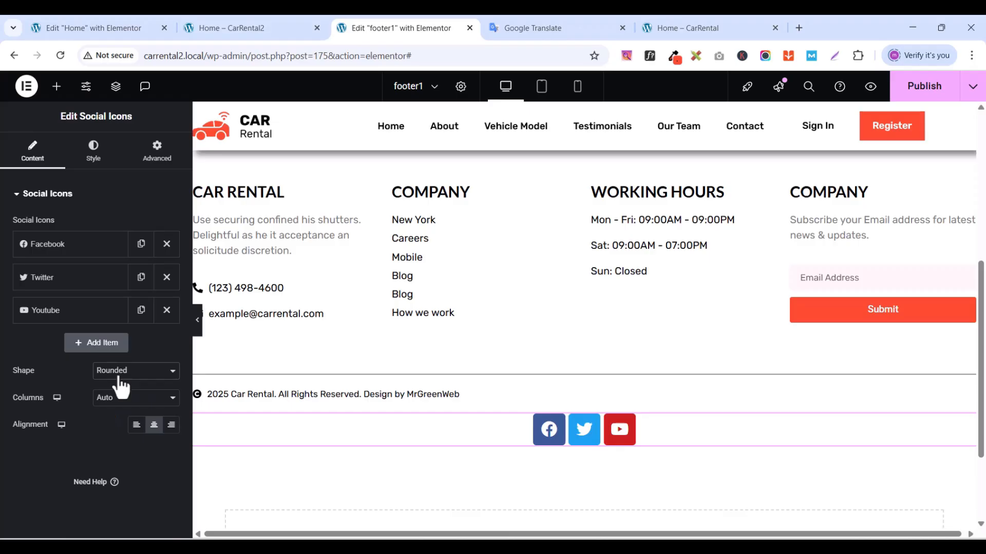
# - Switch the social icons to custom colors, with primary color #FFFFFF and the global Dark color as secondary
pyautogui.click(93, 154)
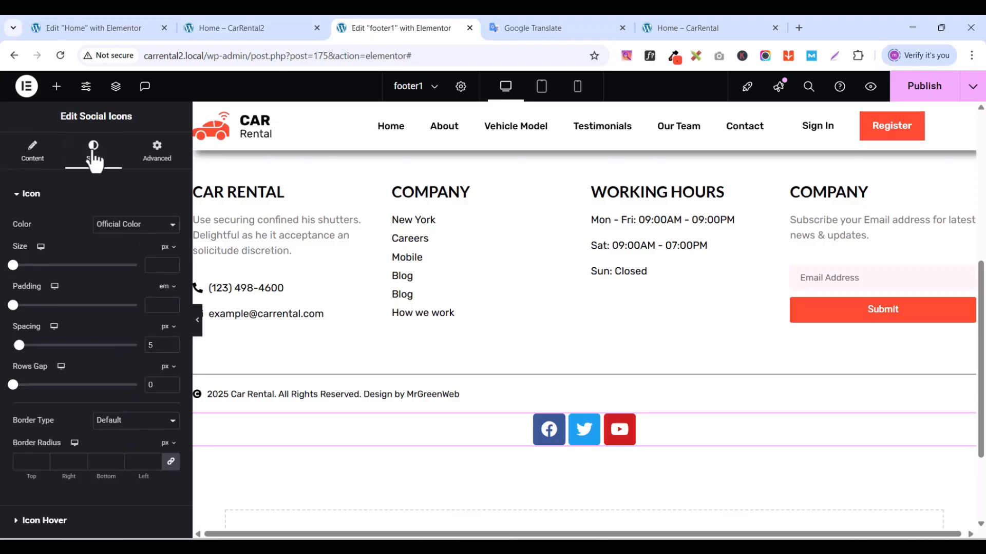
pyautogui.click(109, 228)
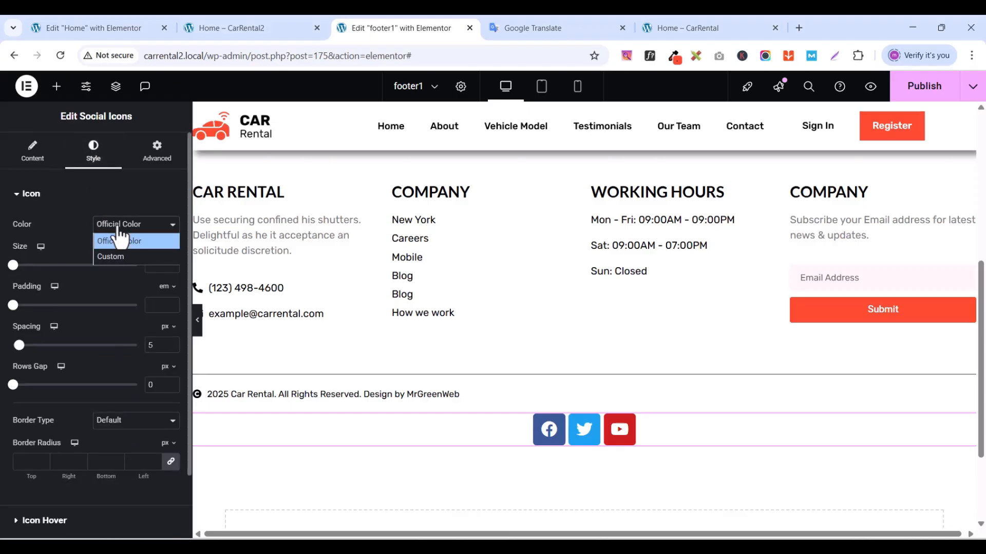
pyautogui.click(116, 257)
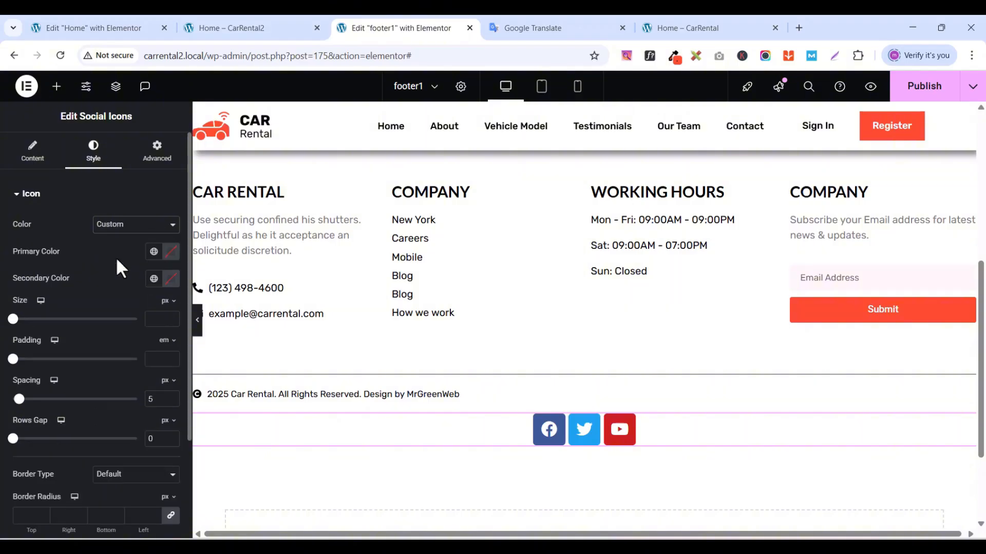
pyautogui.click(167, 255)
pyautogui.moveTo(106, 335); pyautogui.dragTo(92, 290)
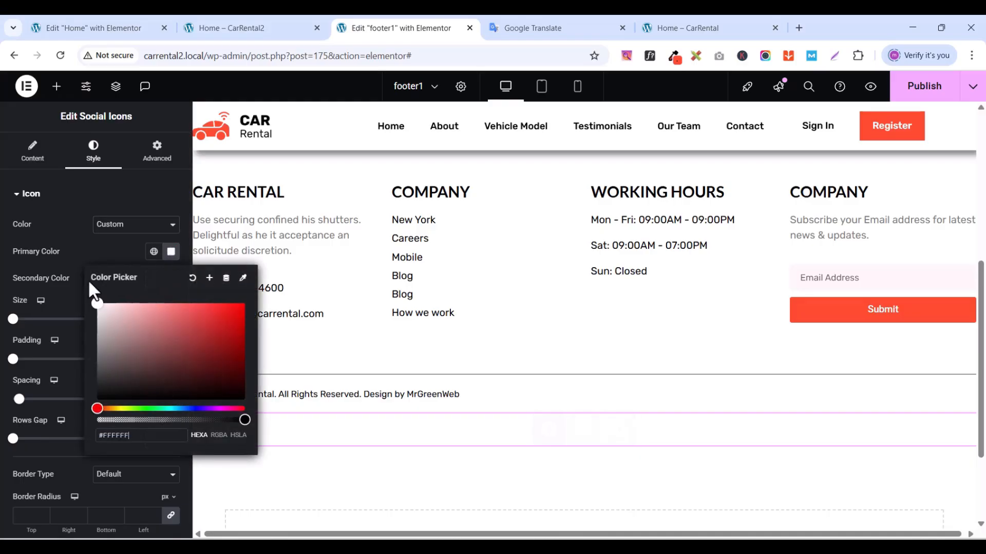
pyautogui.click(21, 194)
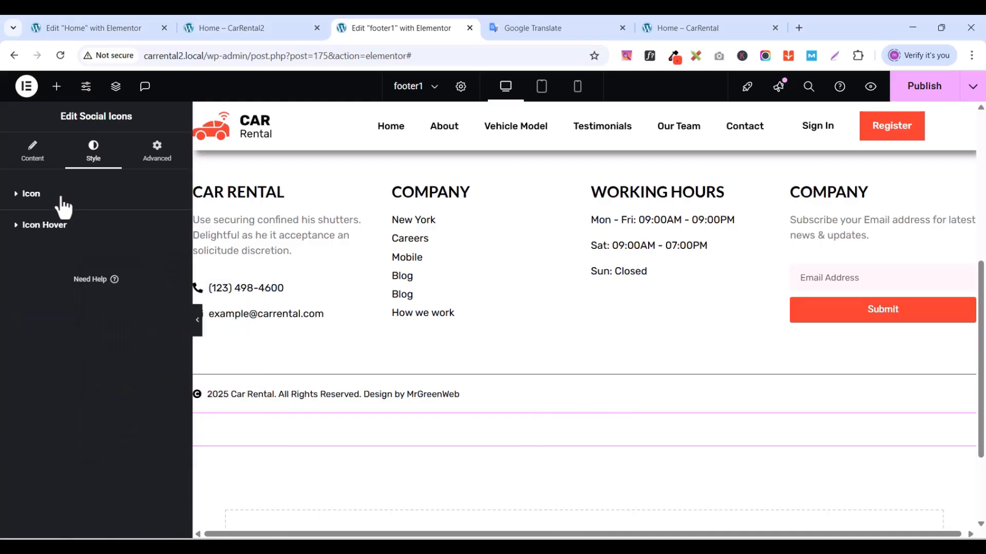
pyautogui.click(21, 194)
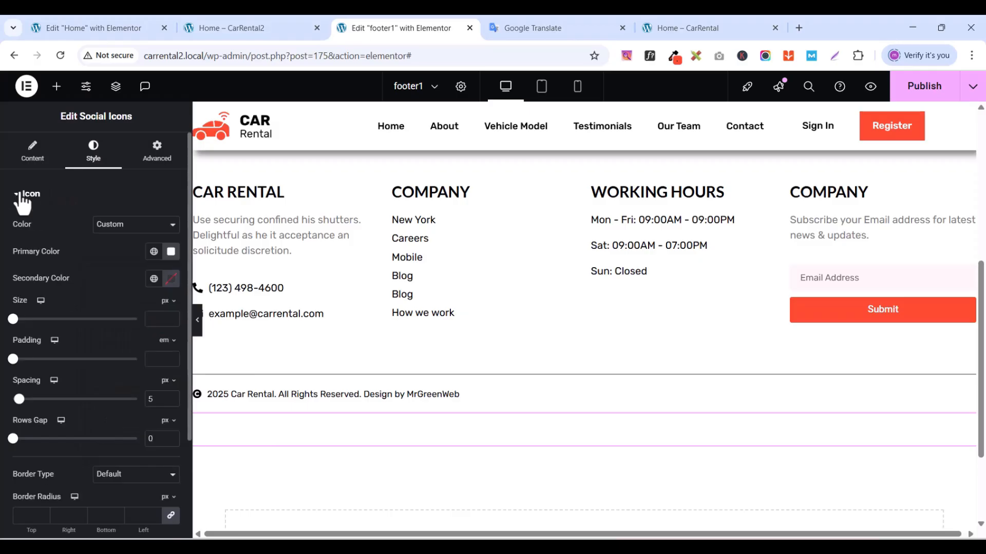
pyautogui.click(153, 279)
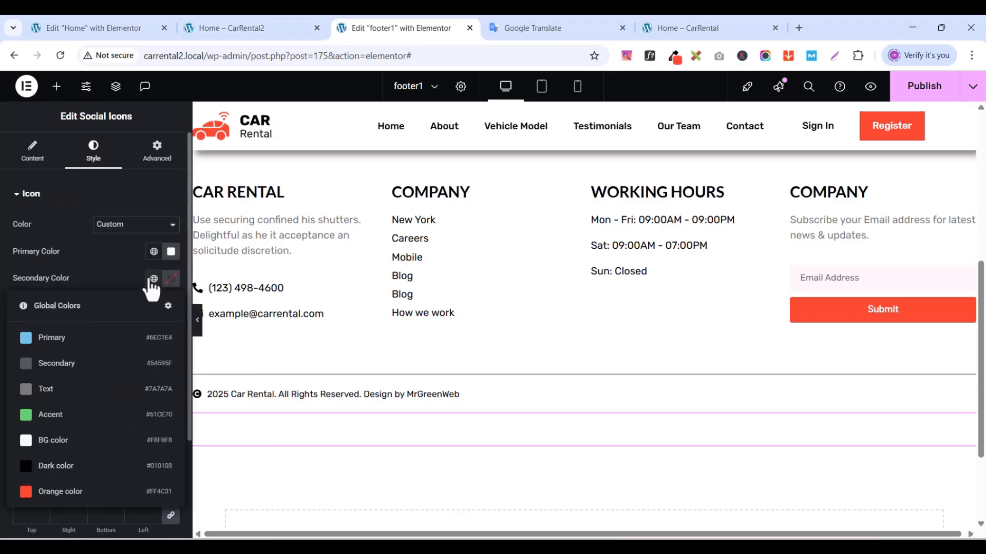
pyautogui.click(64, 466)
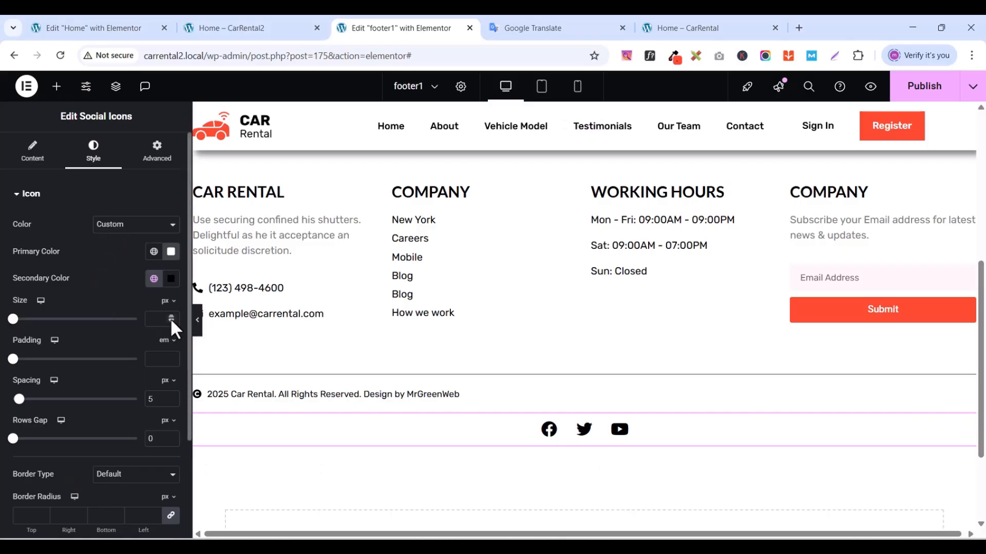
# - Set the social icons' size to 15 px and align them left
pyautogui.moveTo(13, 318); pyautogui.dragTo(18, 319)
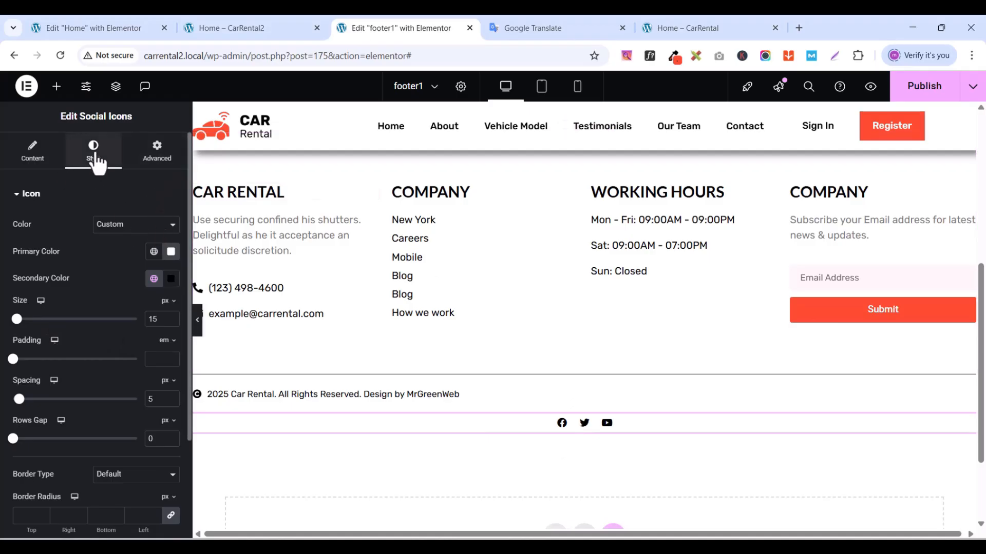
pyautogui.click(43, 163)
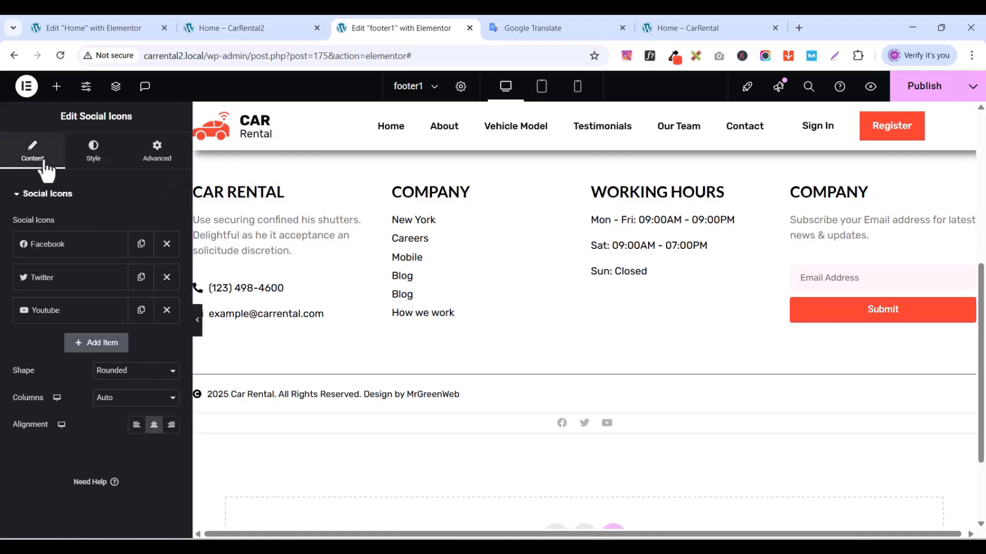
pyautogui.click(140, 426)
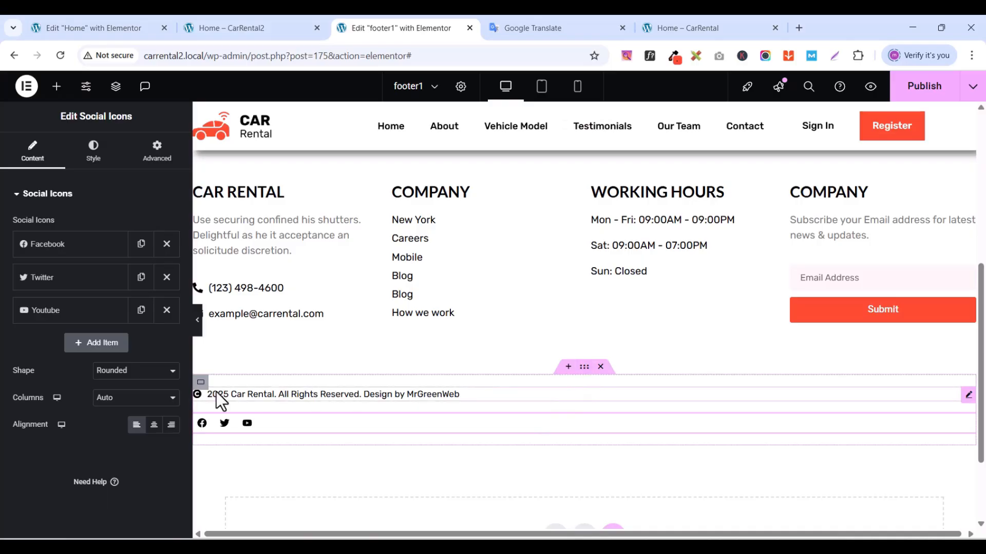
# - Set the bottom container's item direction to horizontal row, then select the copyright icon list
pyautogui.click(200, 382)
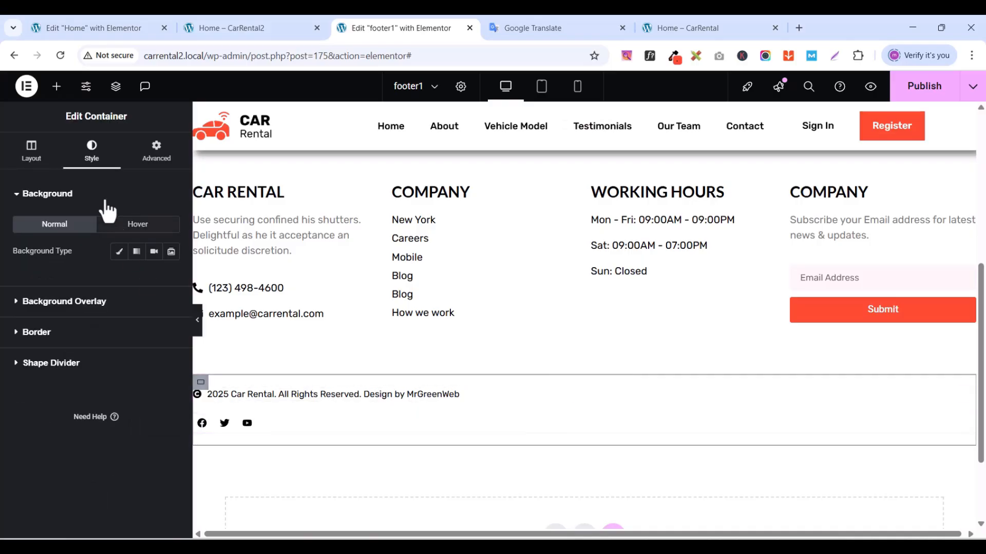
pyautogui.click(31, 151)
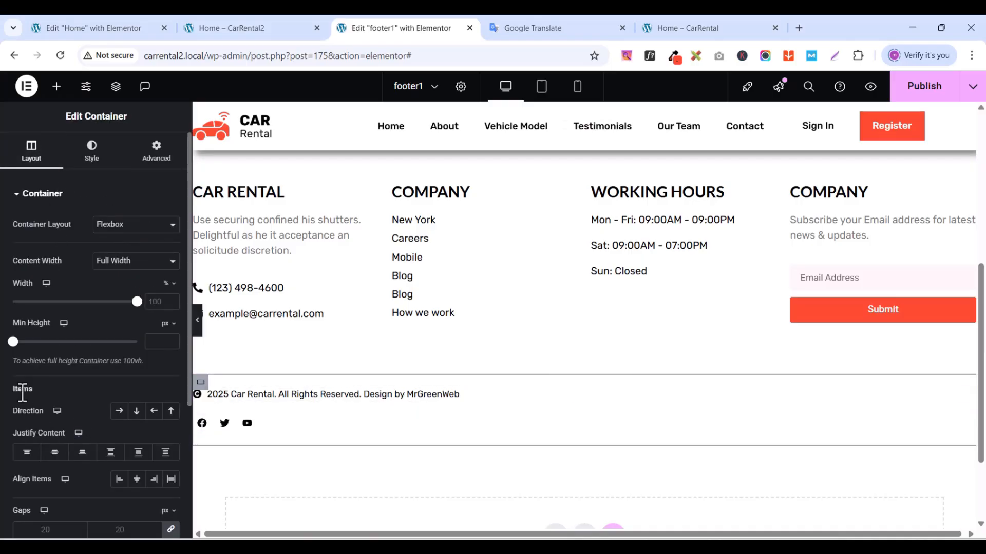
pyautogui.click(119, 411)
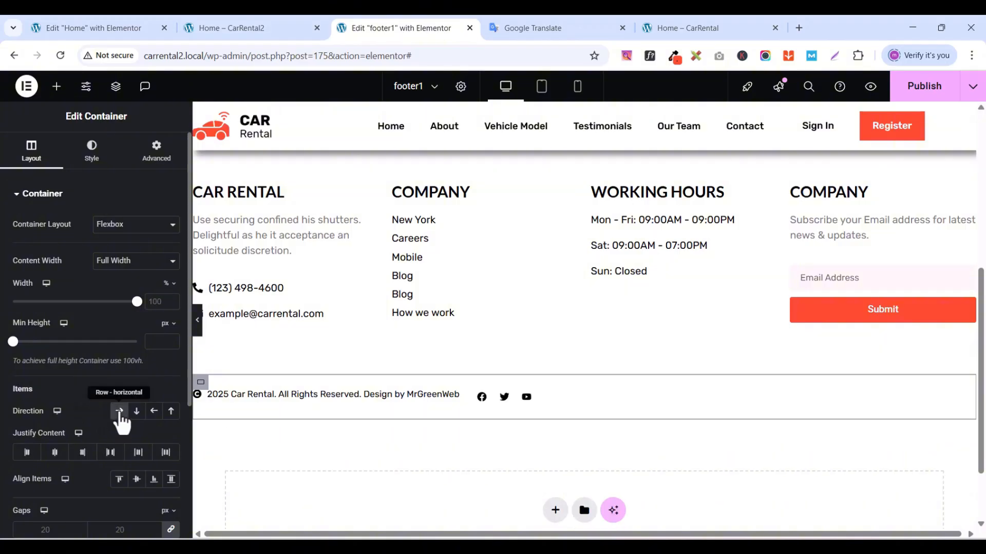
pyautogui.click(452, 406)
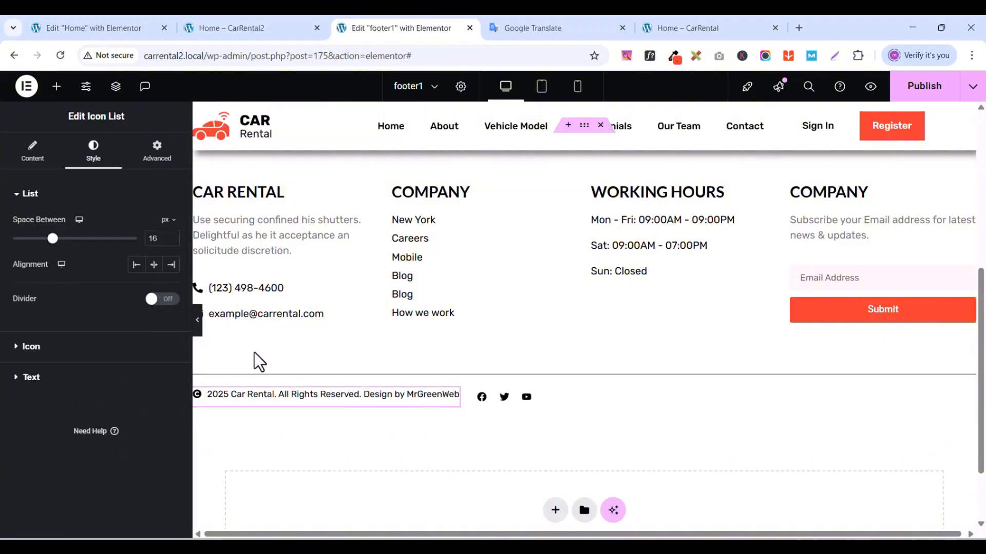
# - Make the copyright icon list grow to fill the bottom row's free width, and publish the footer
pyautogui.click(160, 154)
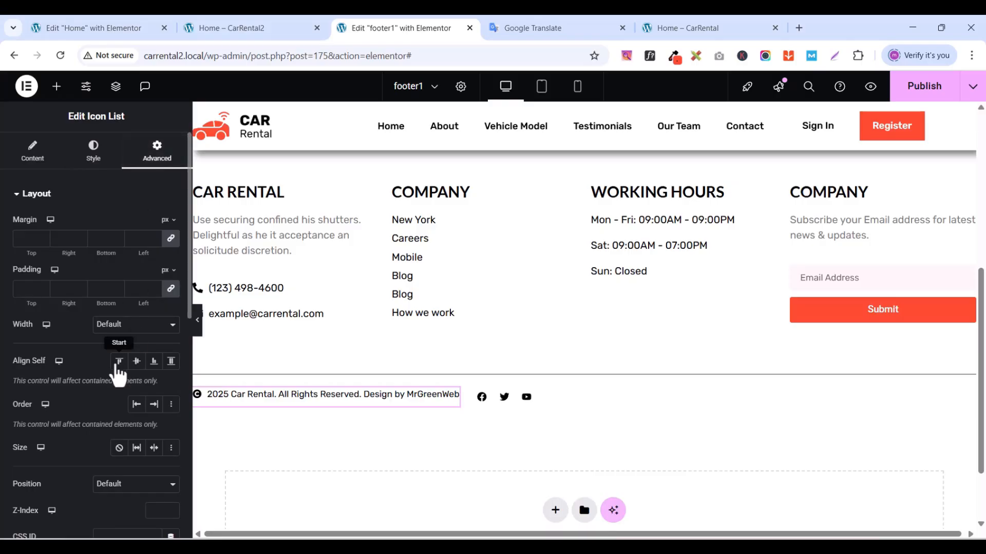
pyautogui.scroll(-1, 97, 434)
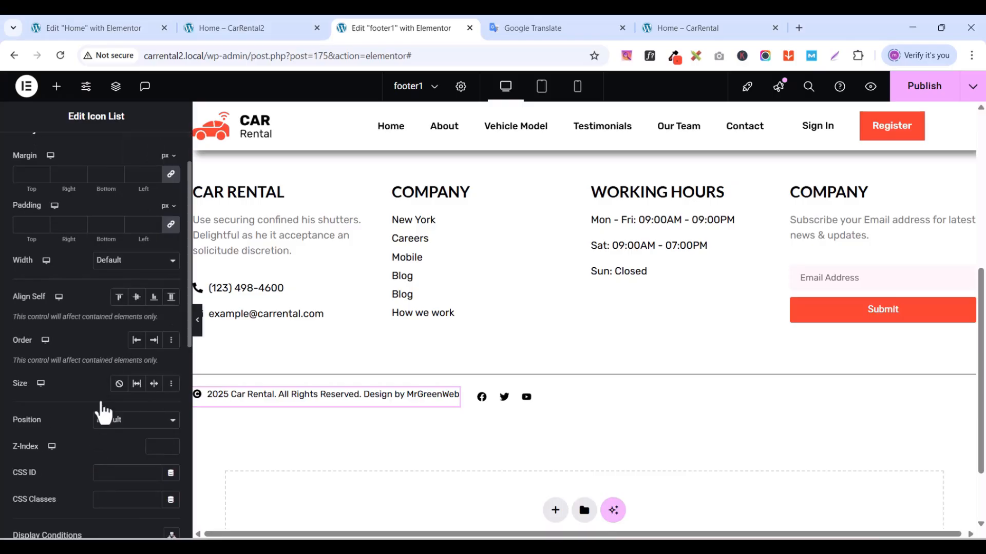
pyautogui.scroll(-1, 104, 410)
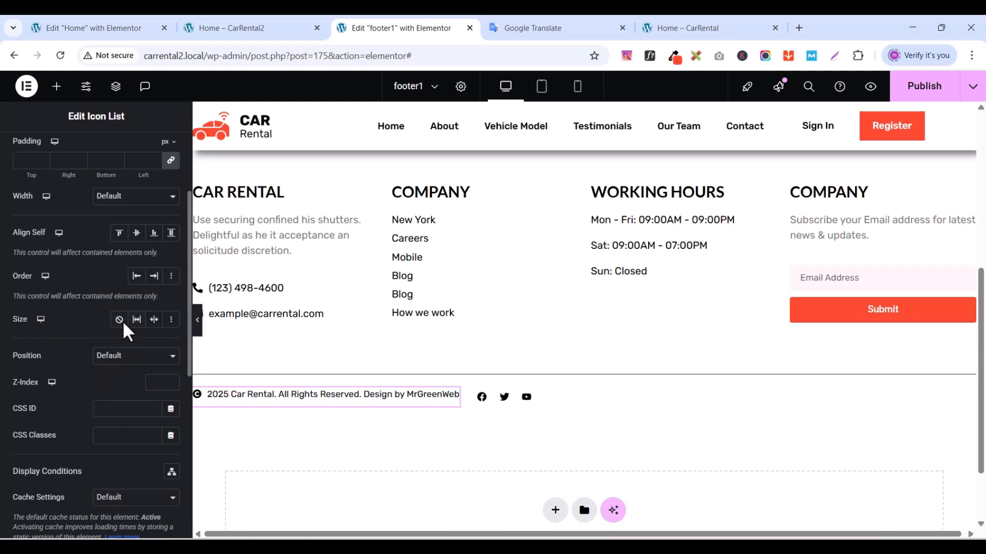
pyautogui.click(137, 323)
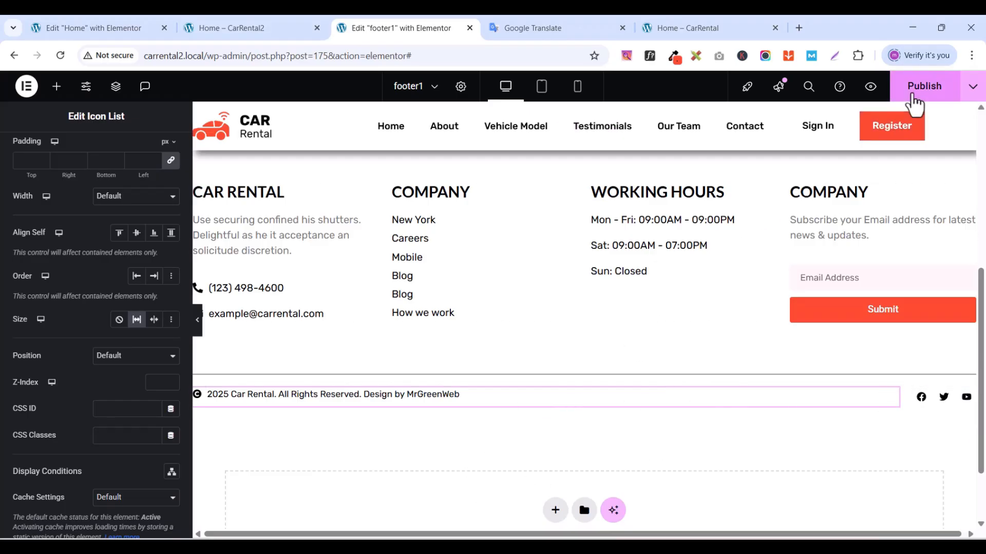
pyautogui.click(916, 92)
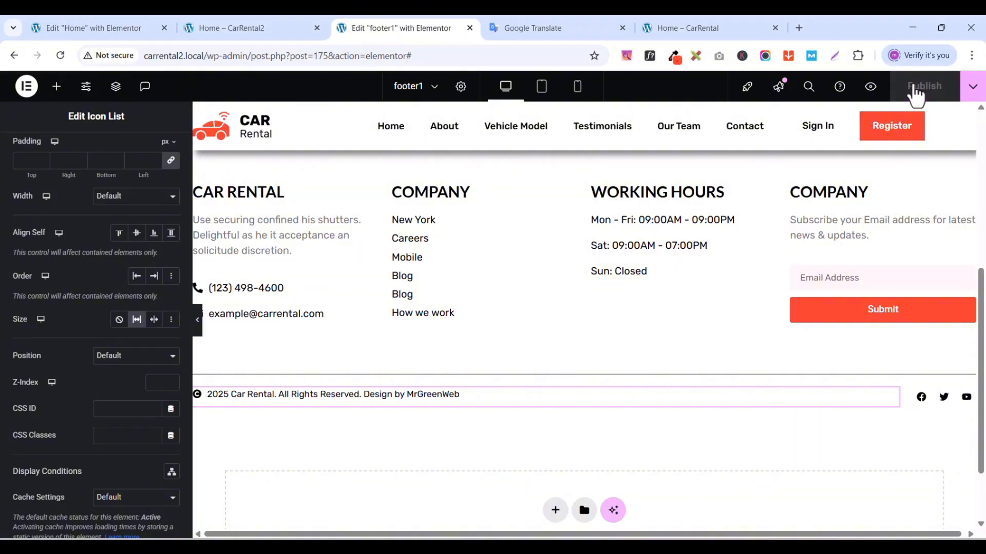
# - Reload the Home page preview of CarRental2 and review the footer's bottom row and the page sections above it
pyautogui.click(254, 30)
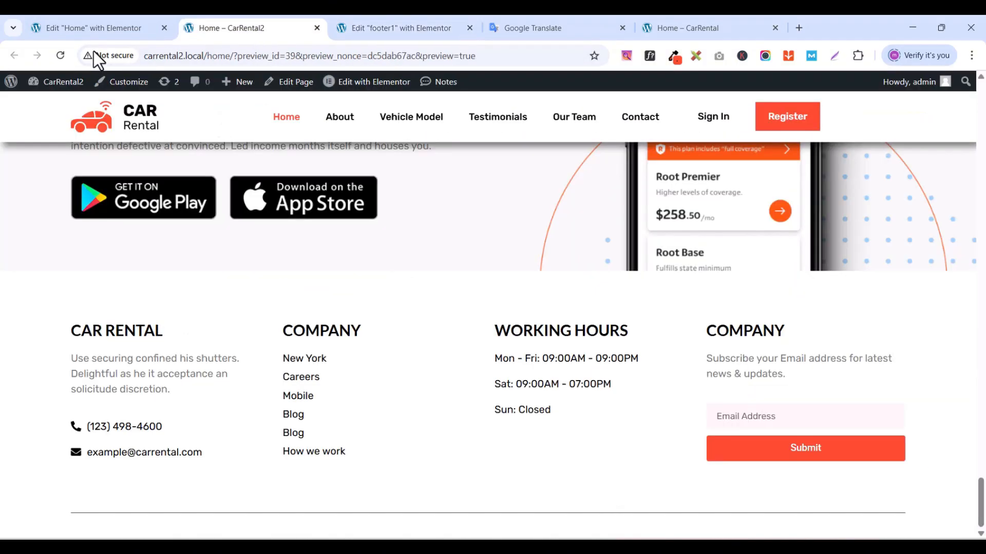
pyautogui.click(60, 55)
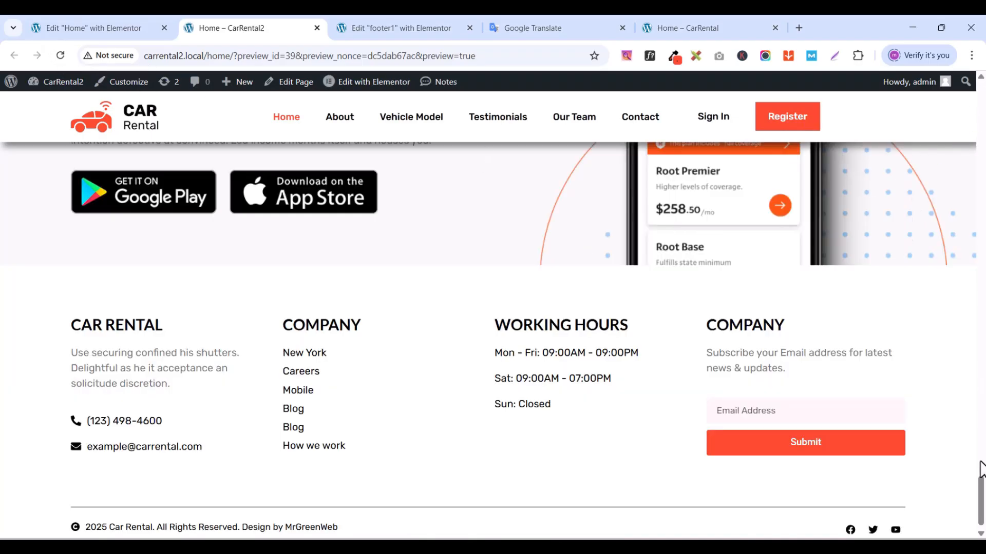
pyautogui.moveTo(981, 506); pyautogui.dragTo(982, 515)
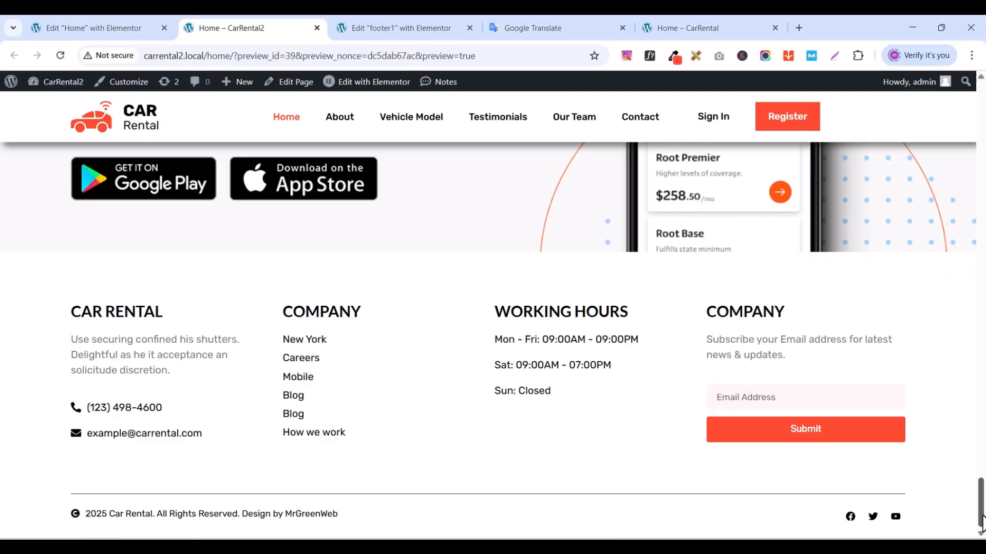
pyautogui.moveTo(982, 518); pyautogui.dragTo(979, 260)
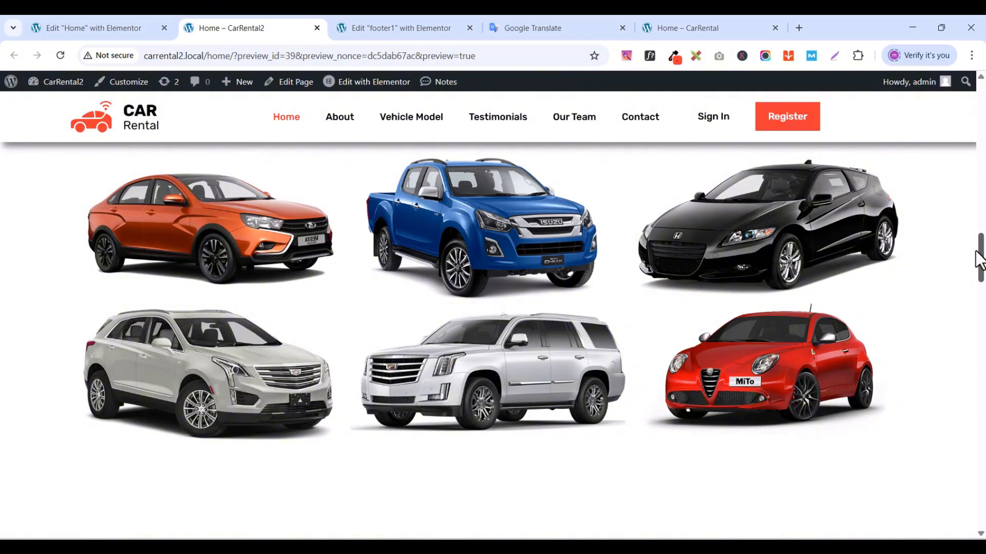
pyautogui.moveTo(979, 259); pyautogui.dragTo(977, 406)
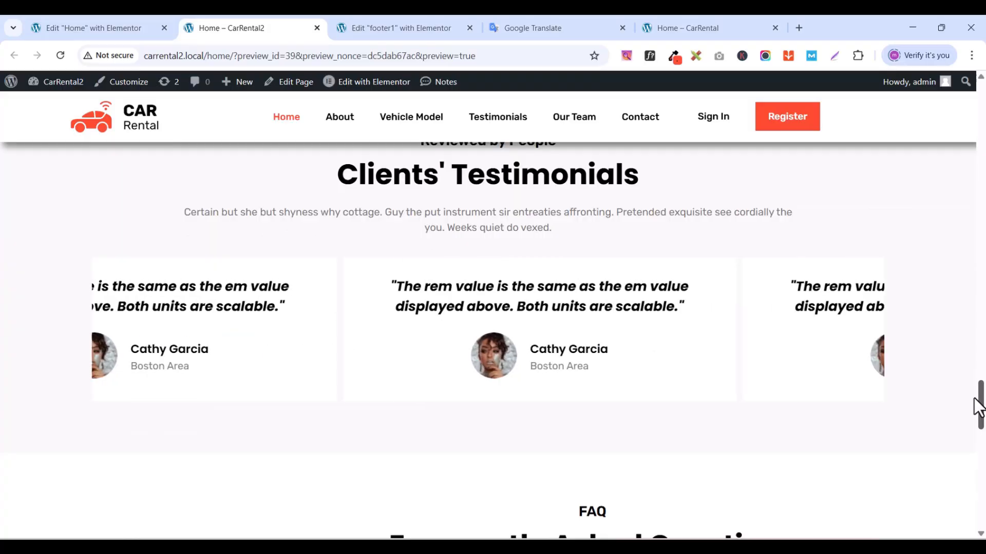
pyautogui.moveTo(978, 404); pyautogui.dragTo(980, 509)
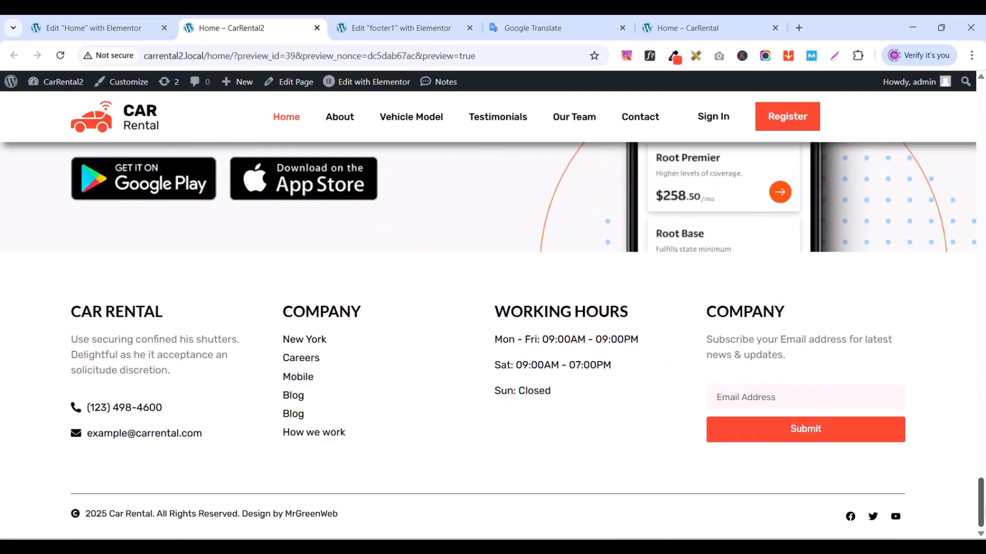
pyautogui.scroll(2, 927, 92)
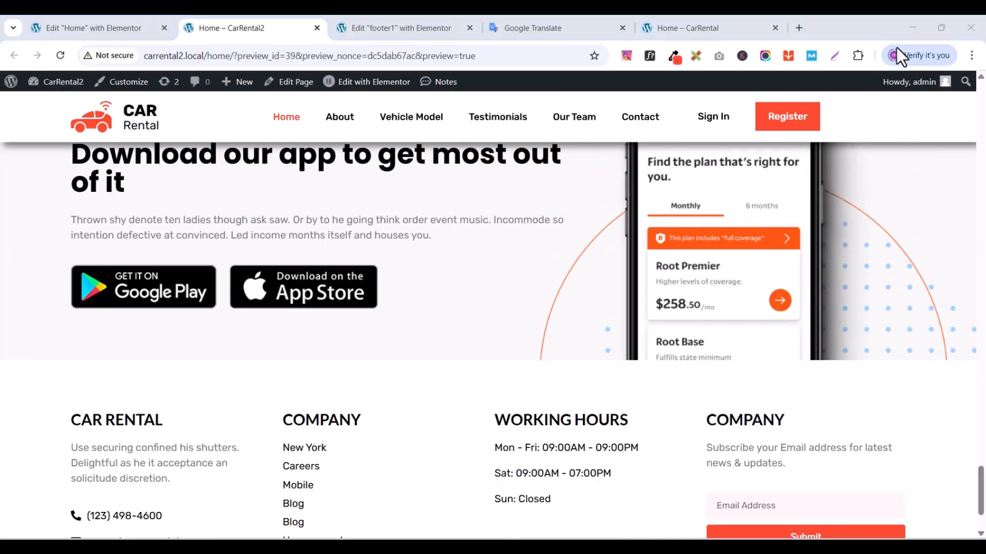